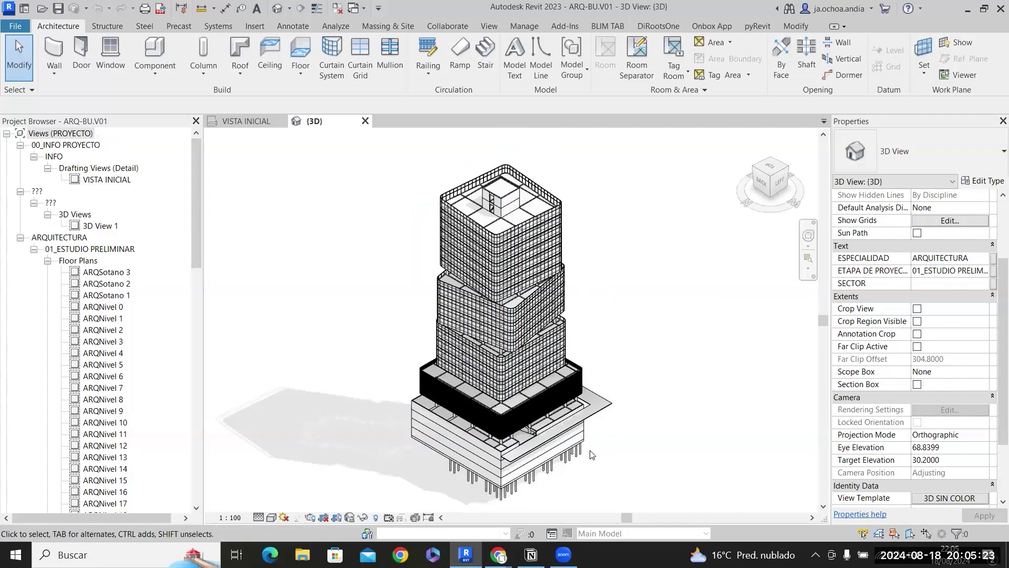
Examine the tower's stacked volumes, podium and curtain wall facade from several angles in the 3D view.
{"action": "scroll", "coordinate": [637, 458], "scroll_direction": "up", "scroll_amount": 4}
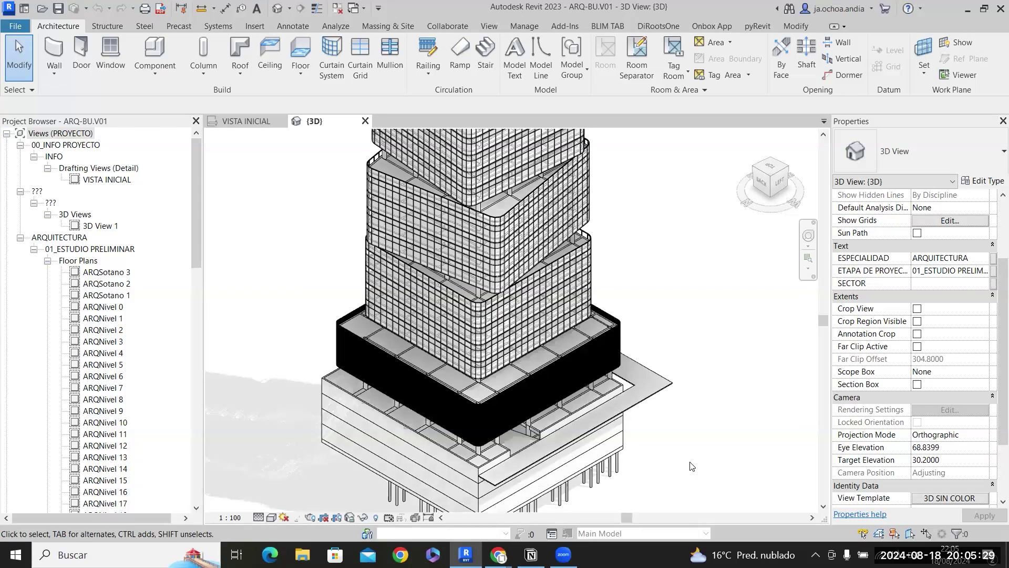
{"action": "left_click", "coordinate": [580, 275]}
{"action": "left_click", "coordinate": [650, 260]}
{"action": "scroll", "coordinate": [661, 325], "scroll_direction": "up", "scroll_amount": 1}
{"action": "scroll", "coordinate": [665, 326], "scroll_direction": "up", "scroll_amount": 2}
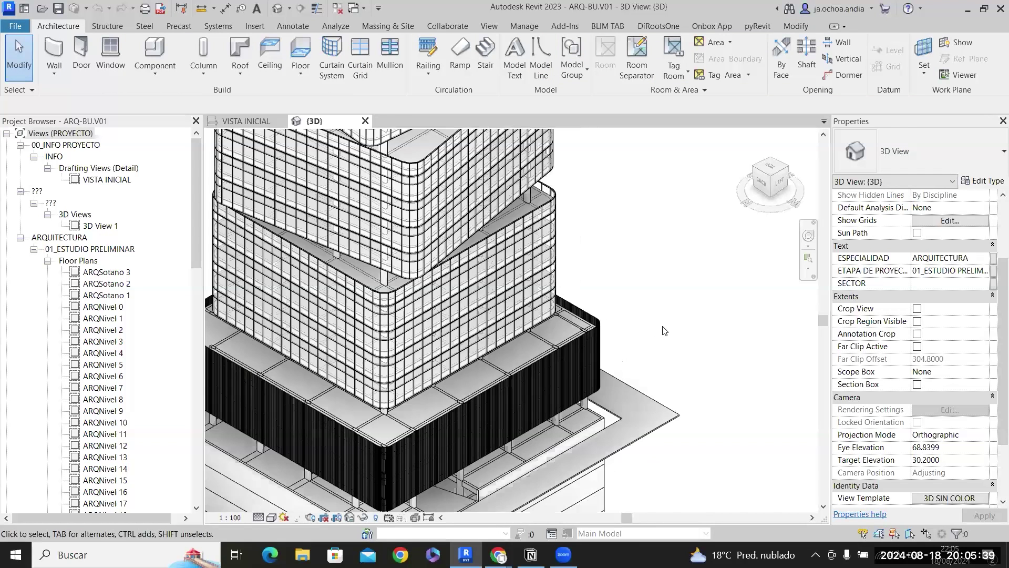
{"action": "scroll", "coordinate": [672, 327], "scroll_direction": "down", "scroll_amount": 3}
{"action": "middle_click_drag", "start_coordinate": [674, 329], "coordinate": [524, 327]}
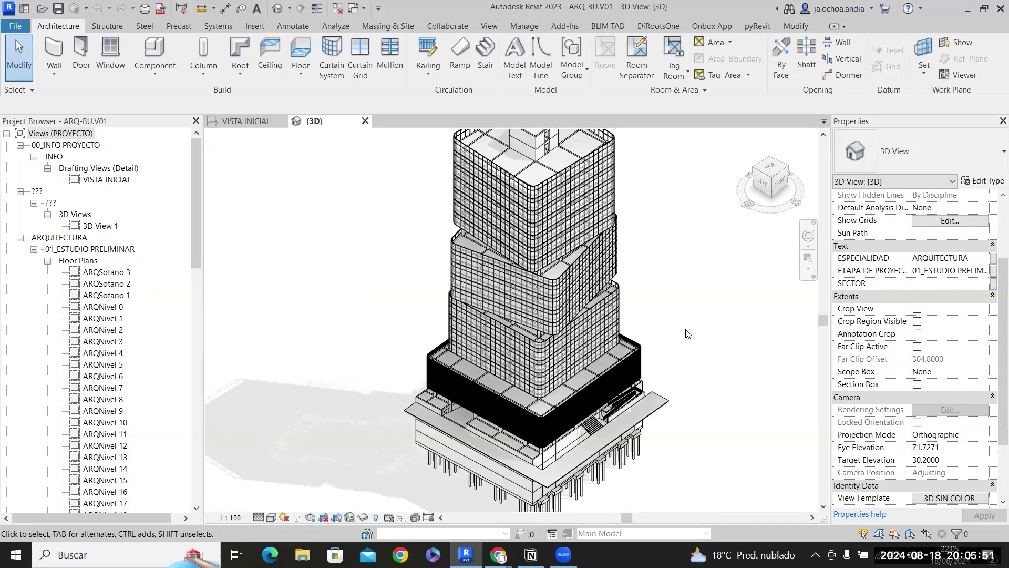
{"action": "scroll", "coordinate": [687, 315], "scroll_direction": "up", "scroll_amount": 4}
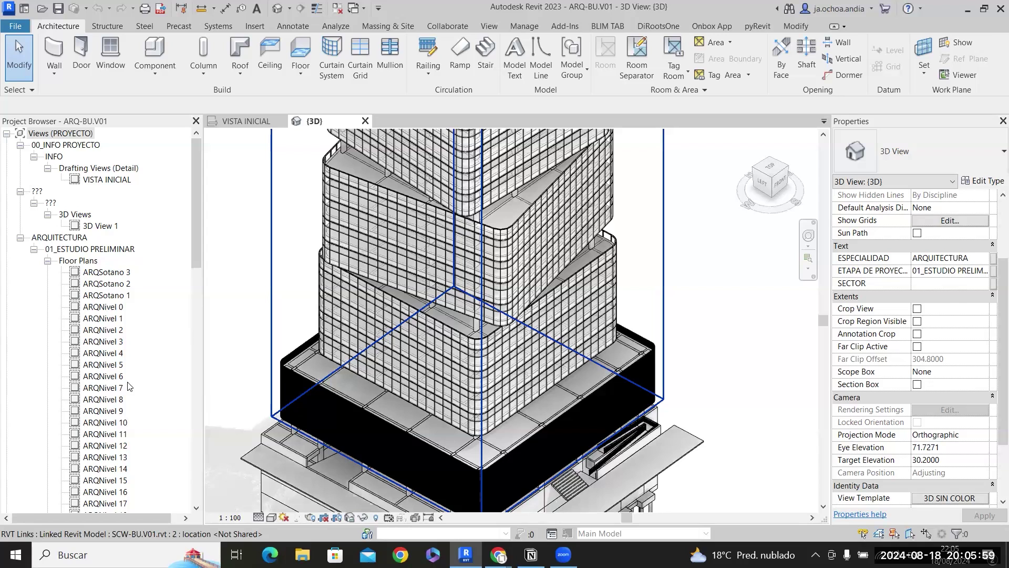
Open the ARQNivel 5 architectural floor plan, framed around the floor outline and central core.
{"action": "double_click", "coordinate": [104, 364]}
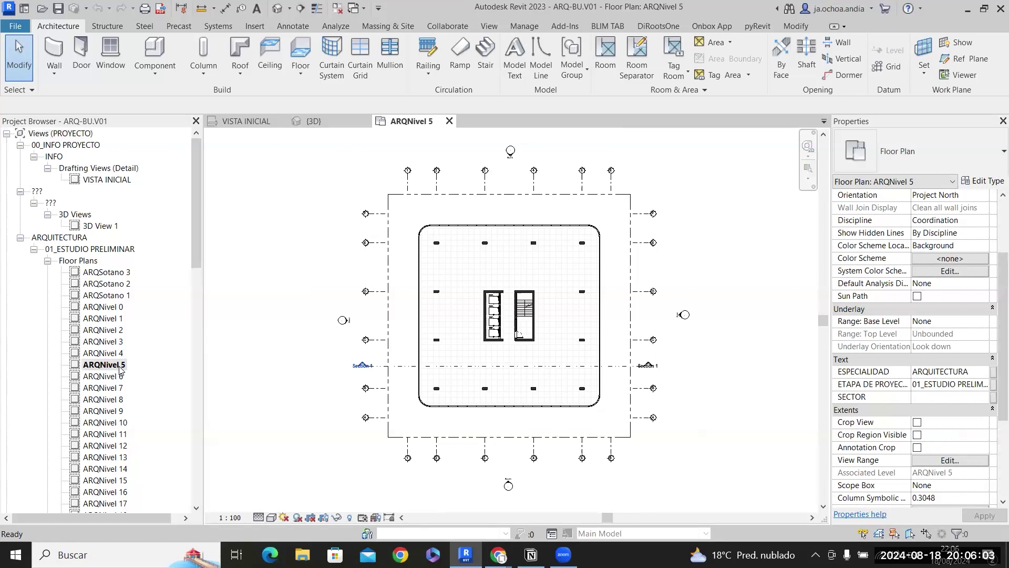
{"action": "scroll", "coordinate": [526, 329], "scroll_direction": "up", "scroll_amount": 3}
{"action": "scroll", "coordinate": [562, 336], "scroll_direction": "up", "scroll_amount": 1}
{"action": "middle_click_drag", "start_coordinate": [567, 343], "coordinate": [562, 362]}
{"action": "scroll", "coordinate": [477, 324], "scroll_direction": "down", "scroll_amount": 1}
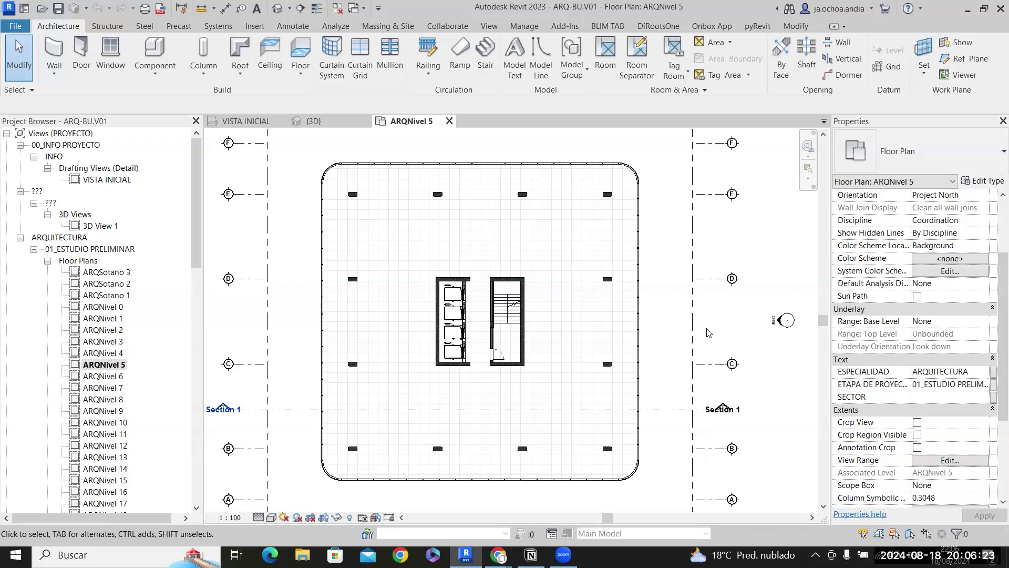
Examine the ARQNivel 5 plan, including the elevator and stair core, the columns and the ARQ.GEN-TIPO 1 model group.
{"action": "left_click", "coordinate": [658, 288]}
{"action": "left_click", "coordinate": [719, 326]}
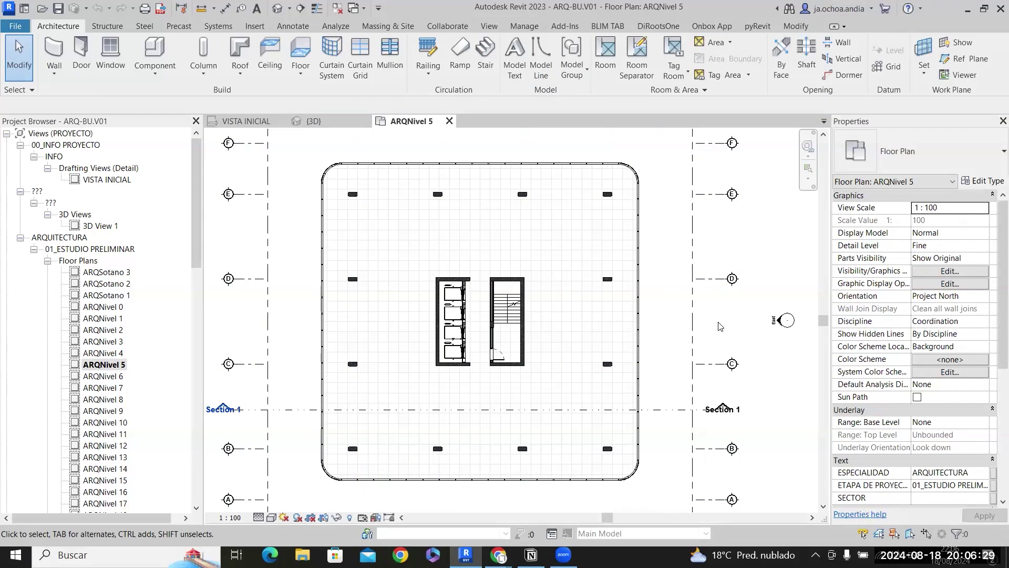
{"action": "scroll", "coordinate": [509, 362], "scroll_direction": "down", "scroll_amount": 2}
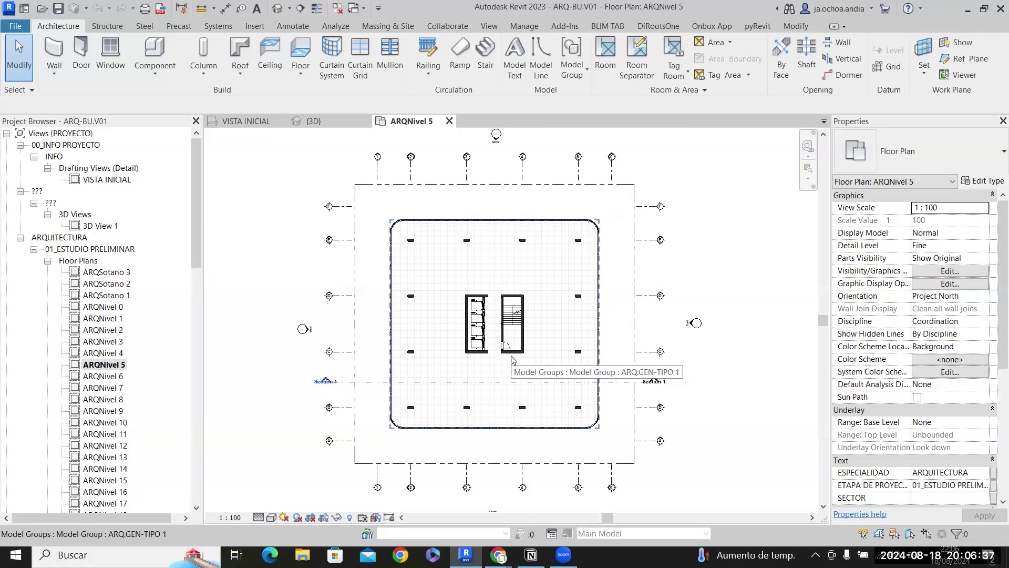
{"action": "scroll", "coordinate": [513, 359], "scroll_direction": "up", "scroll_amount": 3}
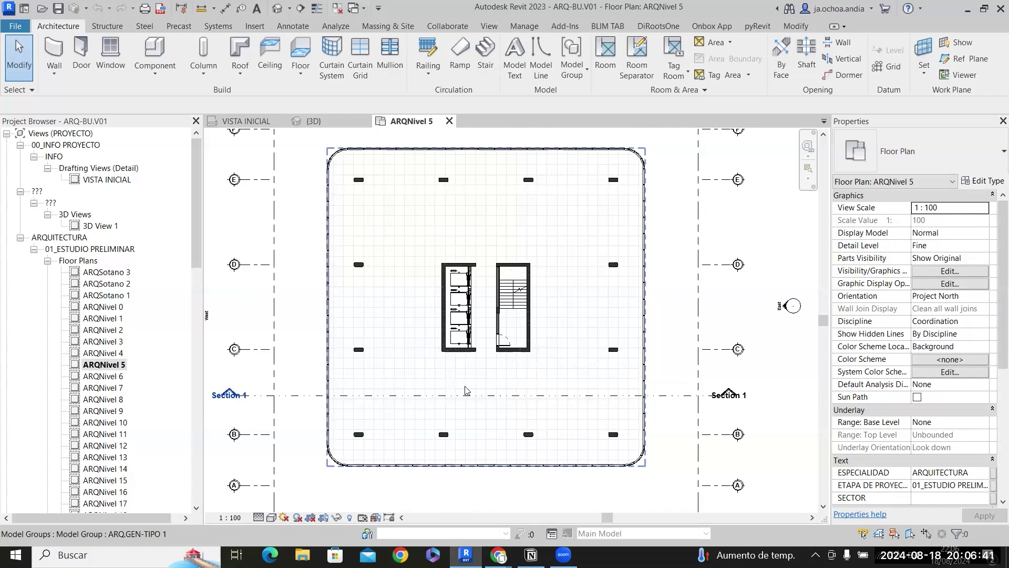
{"action": "left_click", "coordinate": [629, 215]}
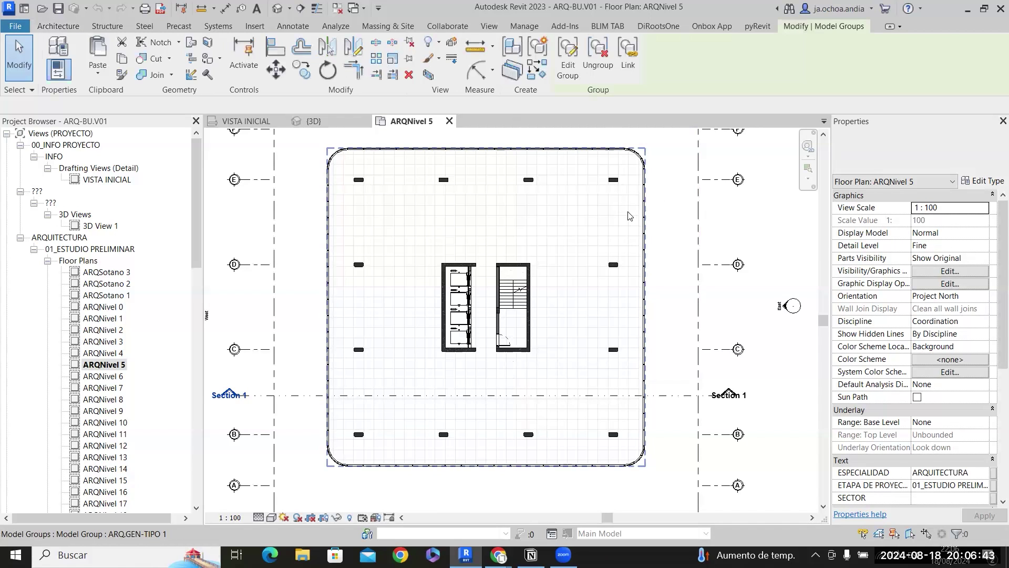
{"action": "key", "text": "Escape"}
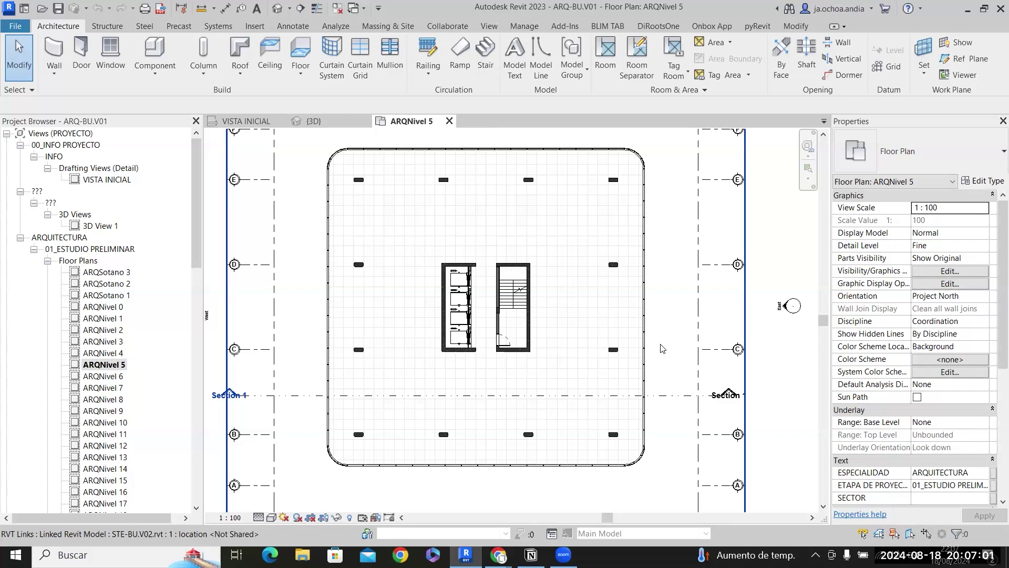
{"action": "scroll", "coordinate": [475, 273], "scroll_direction": "up", "scroll_amount": 3}
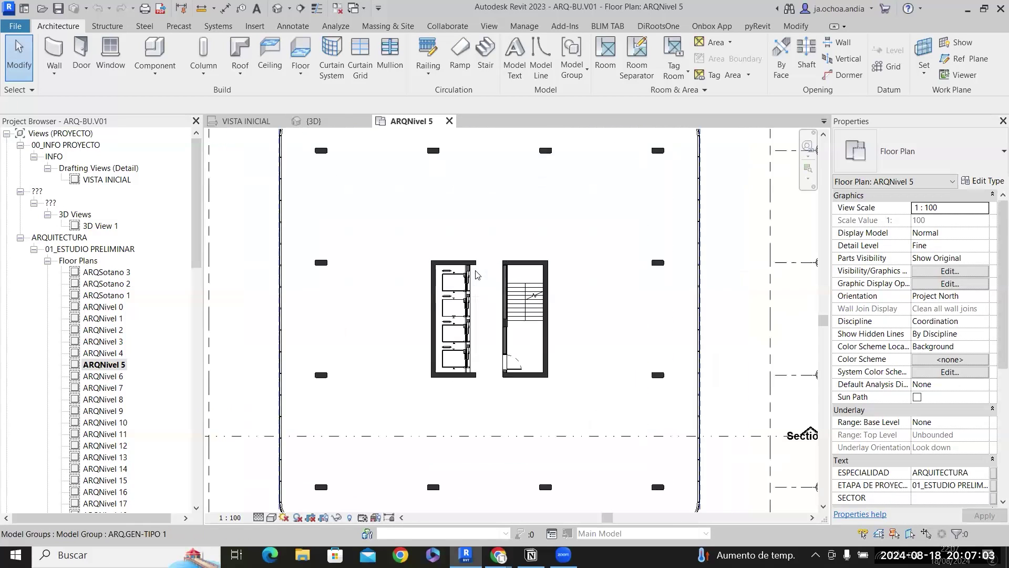
{"action": "scroll", "coordinate": [476, 273], "scroll_direction": "down", "scroll_amount": 3}
{"action": "scroll", "coordinate": [470, 383], "scroll_direction": "up", "scroll_amount": 3}
{"action": "middle_click_drag", "start_coordinate": [537, 292], "coordinate": [542, 356]}
{"action": "scroll", "coordinate": [541, 356], "scroll_direction": "down", "scroll_amount": 2}
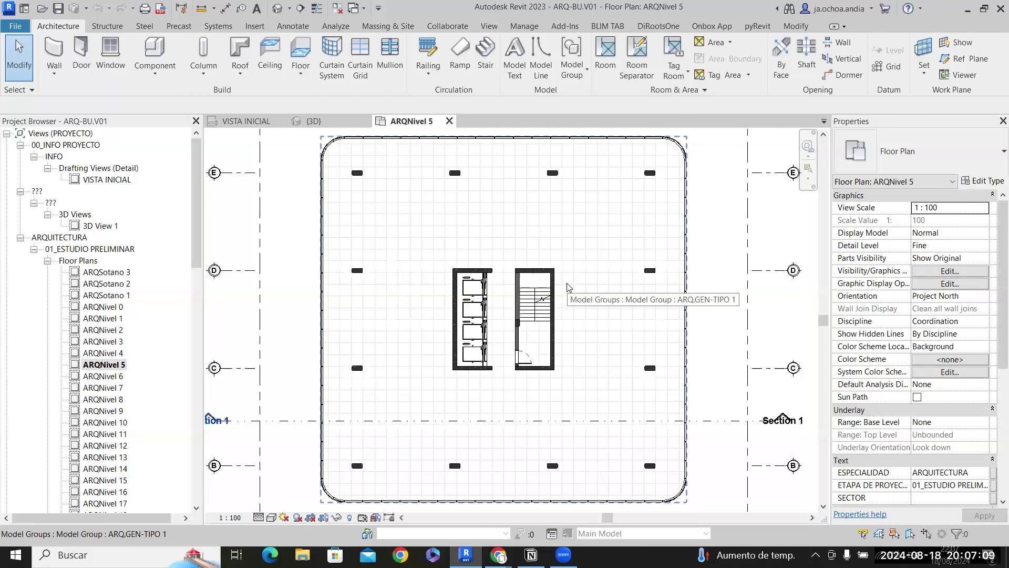
{"action": "key", "text": "Print"}
{"action": "mouse_move", "coordinate": [269, 116]}
{"action": "left_mouse_down"}
{"action": "mouse_move", "coordinate": [748, 522]}
{"action": "mouse_move", "coordinate": [735, 517]}
{"action": "left_mouse_up"}
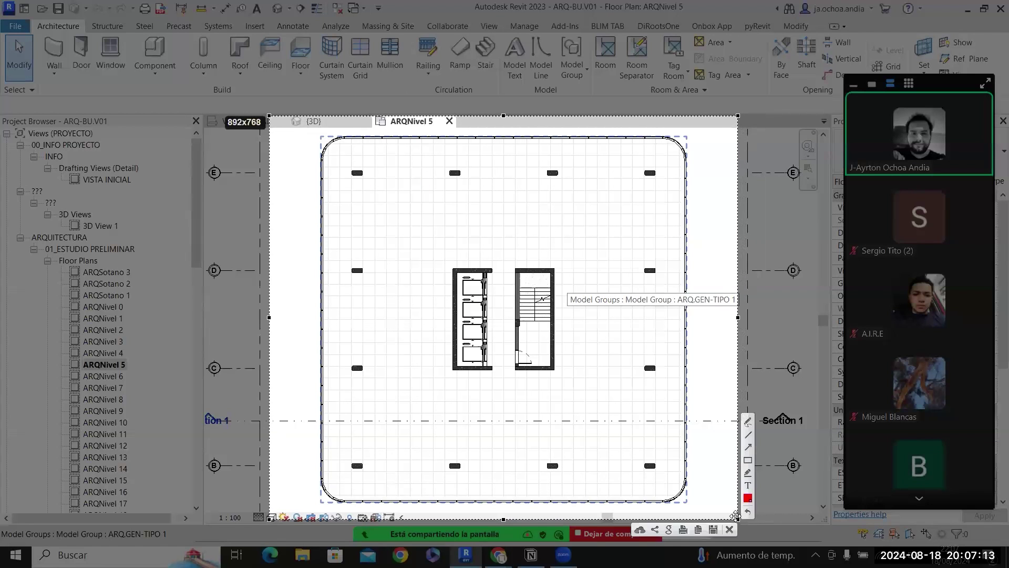
{"action": "left_click", "coordinate": [748, 421]}
{"action": "key", "text": "Escape"}
Mark in red the closures at both ends of the core hall and two rooms between the stair and the east facade.
{"action": "left_click_drag", "start_coordinate": [487, 268], "coordinate": [520, 267]}
{"action": "left_click_drag", "start_coordinate": [489, 371], "coordinate": [511, 369]}
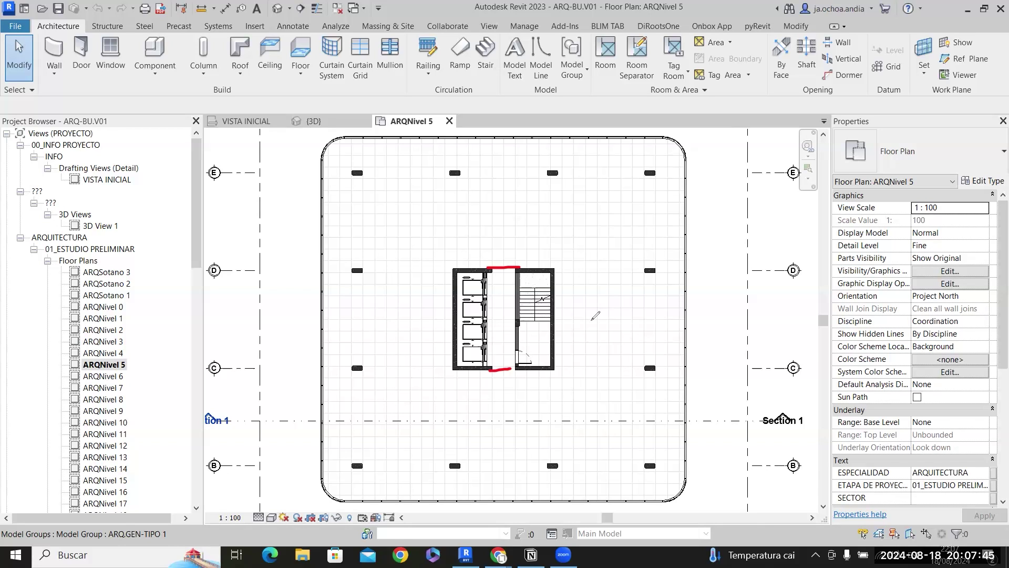
{"action": "left_click_drag", "start_coordinate": [561, 318], "coordinate": [684, 317]}
{"action": "left_click_drag", "start_coordinate": [541, 273], "coordinate": [684, 273]}
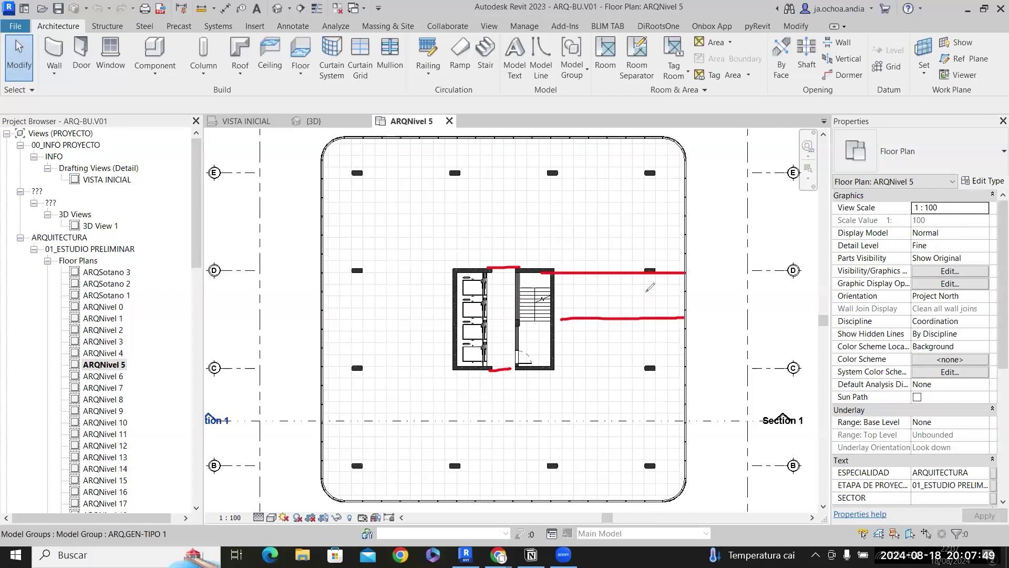
{"action": "mouse_move", "coordinate": [557, 367]}
{"action": "left_mouse_down"}
{"action": "mouse_move", "coordinate": [683, 361]}
{"action": "mouse_move", "coordinate": [683, 314]}
{"action": "left_mouse_up"}
{"action": "mouse_move", "coordinate": [553, 375]}
{"action": "left_mouse_down"}
{"action": "mouse_move", "coordinate": [554, 258]}
{"action": "mouse_move", "coordinate": [576, 269]}
{"action": "mouse_move", "coordinate": [683, 267]}
{"action": "mouse_move", "coordinate": [684, 370]}
{"action": "mouse_move", "coordinate": [681, 274]}
{"action": "mouse_move", "coordinate": [683, 286]}
{"action": "left_mouse_up"}
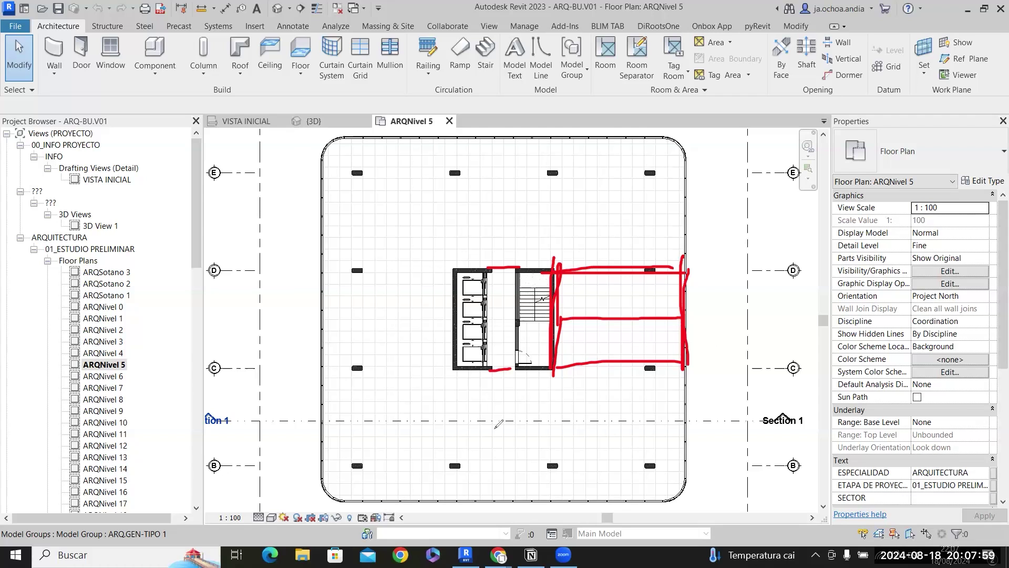
Sketch in red a partition from the elevator core to the west facade and a row of rooms along the southwest side.
{"action": "mouse_move", "coordinate": [453, 315]}
{"action": "left_mouse_down"}
{"action": "mouse_move", "coordinate": [331, 314]}
{"action": "mouse_move", "coordinate": [450, 314]}
{"action": "left_mouse_up"}
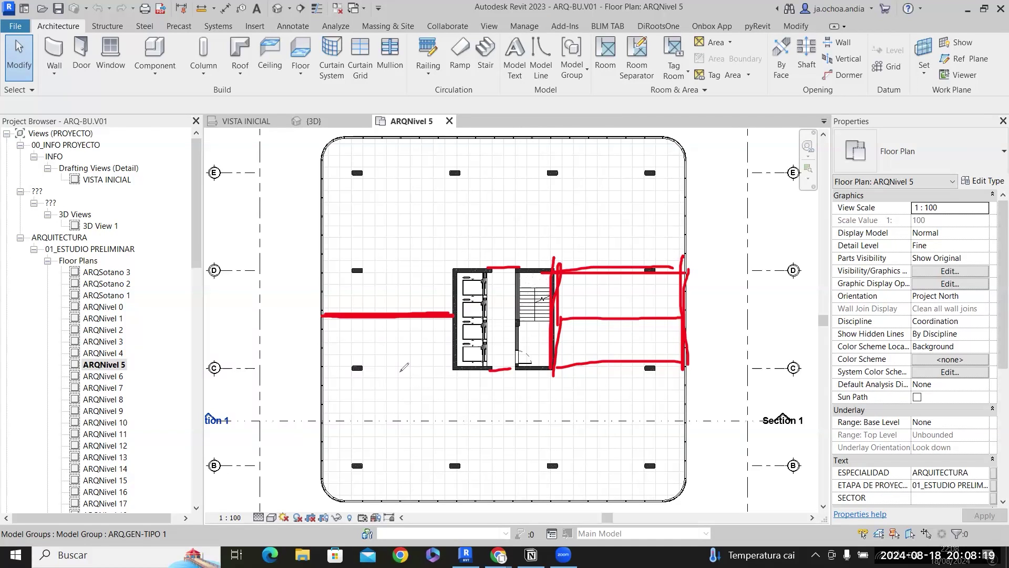
{"action": "mouse_move", "coordinate": [415, 315]}
{"action": "left_mouse_down"}
{"action": "mouse_move", "coordinate": [411, 366]}
{"action": "mouse_move", "coordinate": [342, 367]}
{"action": "left_mouse_up"}
{"action": "left_click_drag", "start_coordinate": [405, 367], "coordinate": [409, 496]}
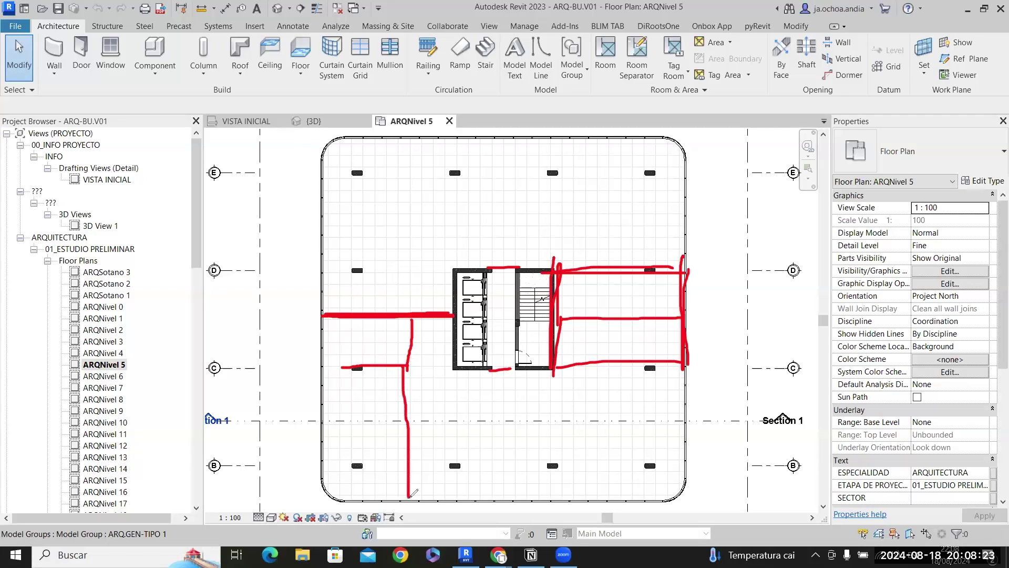
{"action": "left_click_drag", "start_coordinate": [410, 461], "coordinate": [352, 465]}
{"action": "left_click_drag", "start_coordinate": [408, 417], "coordinate": [319, 421]}
{"action": "mouse_move", "coordinate": [374, 463]}
{"action": "left_mouse_down"}
{"action": "mouse_move", "coordinate": [321, 464]}
{"action": "mouse_move", "coordinate": [404, 462]}
{"action": "mouse_move", "coordinate": [360, 493]}
{"action": "mouse_move", "coordinate": [368, 485]}
{"action": "left_mouse_up"}
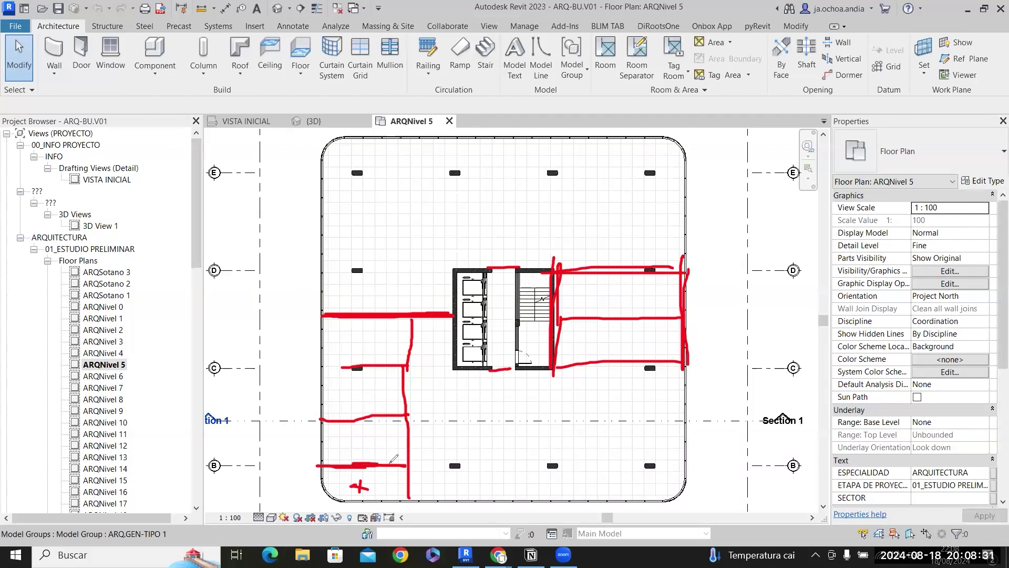
{"action": "mouse_move", "coordinate": [407, 444]}
{"action": "left_mouse_down"}
{"action": "mouse_move", "coordinate": [403, 406]}
{"action": "mouse_move", "coordinate": [330, 412]}
{"action": "left_mouse_up"}
{"action": "mouse_move", "coordinate": [408, 370]}
{"action": "left_mouse_down"}
{"action": "mouse_move", "coordinate": [328, 364]}
{"action": "mouse_move", "coordinate": [407, 300]}
{"action": "left_mouse_up"}
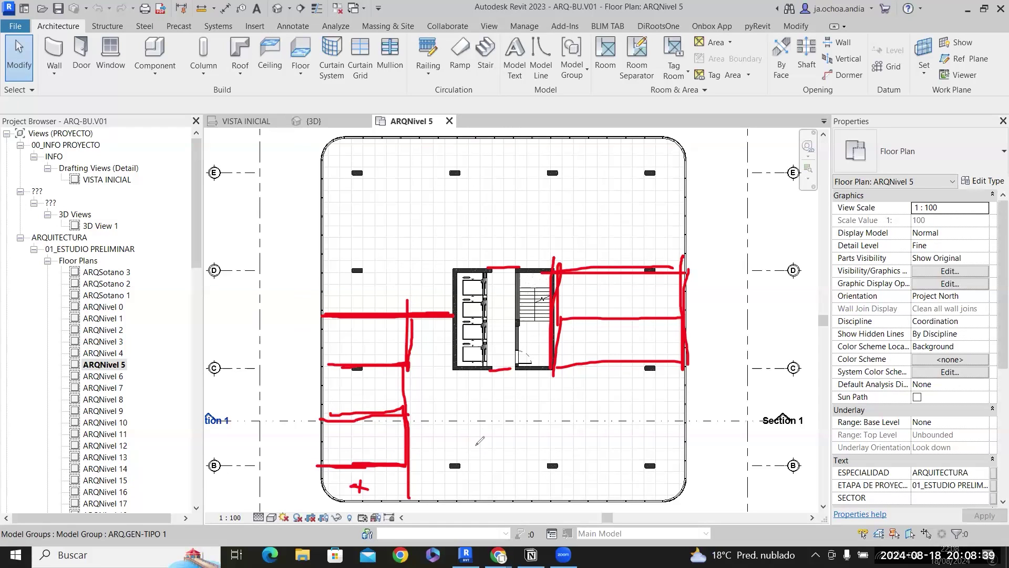
Sketch in red a reception area south of the core with side boundaries, desk and seats, and a cross in the southeast area.
{"action": "left_click_drag", "start_coordinate": [455, 370], "coordinate": [452, 495]}
{"action": "left_click", "coordinate": [453, 476]}
{"action": "left_click_drag", "start_coordinate": [549, 376], "coordinate": [549, 494]}
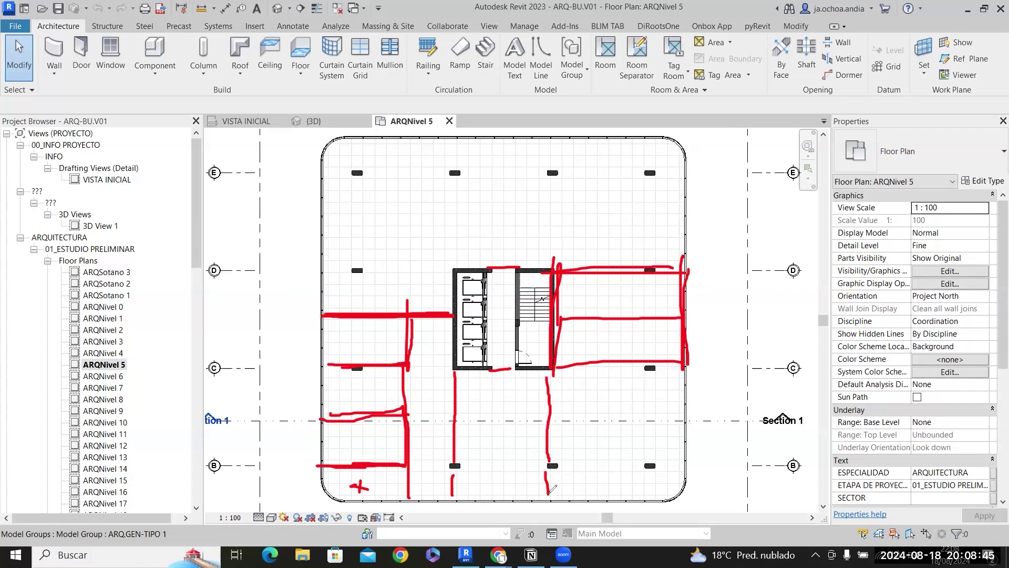
{"action": "mouse_move", "coordinate": [479, 450]}
{"action": "left_mouse_down"}
{"action": "mouse_move", "coordinate": [537, 445]}
{"action": "mouse_move", "coordinate": [536, 459]}
{"action": "mouse_move", "coordinate": [473, 446]}
{"action": "mouse_move", "coordinate": [504, 467]}
{"action": "left_mouse_up"}
{"action": "mouse_move", "coordinate": [479, 419]}
{"action": "left_mouse_down"}
{"action": "mouse_move", "coordinate": [477, 434]}
{"action": "mouse_move", "coordinate": [479, 396]}
{"action": "mouse_move", "coordinate": [533, 401]}
{"action": "mouse_move", "coordinate": [529, 414]}
{"action": "left_mouse_up"}
{"action": "left_click", "coordinate": [526, 410]}
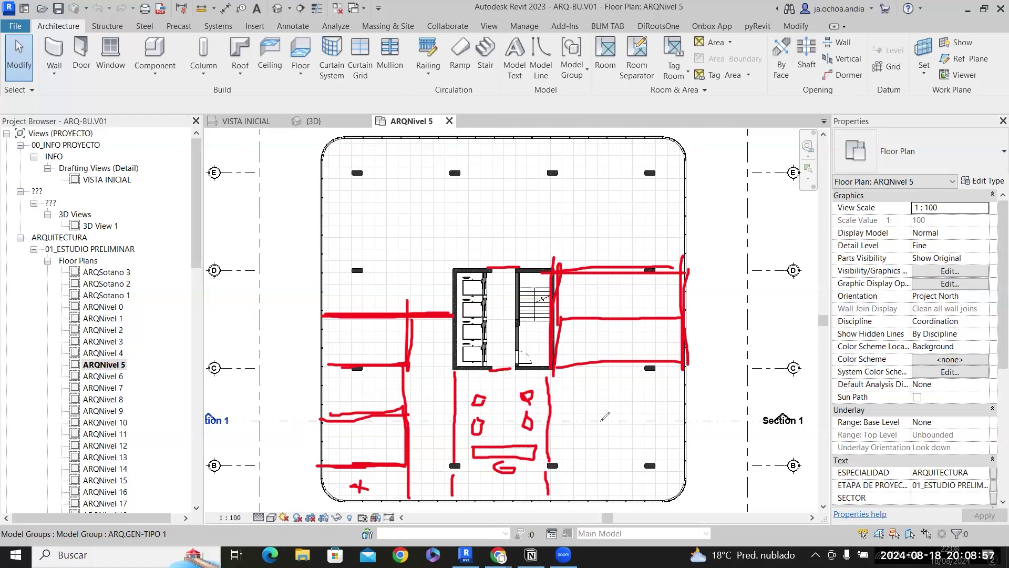
{"action": "left_click_drag", "start_coordinate": [652, 377], "coordinate": [637, 413]}
{"action": "left_click_drag", "start_coordinate": [628, 402], "coordinate": [668, 422]}
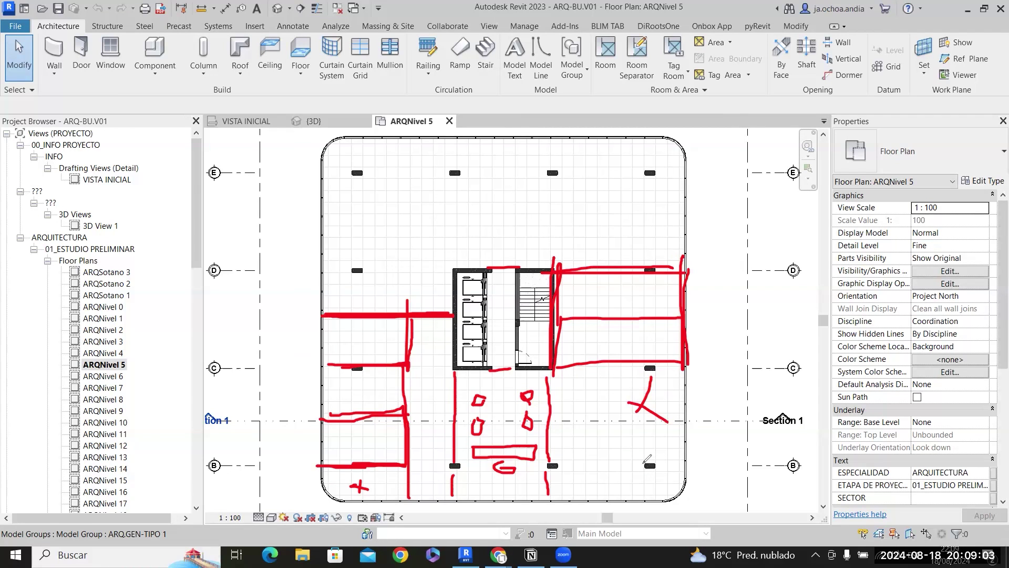
Rework the red southwest layout with a room reaching the elevator core and a dividing line to the reception boundary.
{"action": "mouse_move", "coordinate": [389, 361]}
{"action": "left_mouse_down"}
{"action": "mouse_move", "coordinate": [467, 365]}
{"action": "mouse_move", "coordinate": [336, 363]}
{"action": "mouse_move", "coordinate": [459, 364]}
{"action": "mouse_move", "coordinate": [367, 365]}
{"action": "left_mouse_up"}
{"action": "mouse_move", "coordinate": [329, 314]}
{"action": "left_mouse_down"}
{"action": "mouse_move", "coordinate": [325, 339]}
{"action": "mouse_move", "coordinate": [360, 360]}
{"action": "mouse_move", "coordinate": [453, 353]}
{"action": "mouse_move", "coordinate": [414, 316]}
{"action": "mouse_move", "coordinate": [302, 303]}
{"action": "left_mouse_up"}
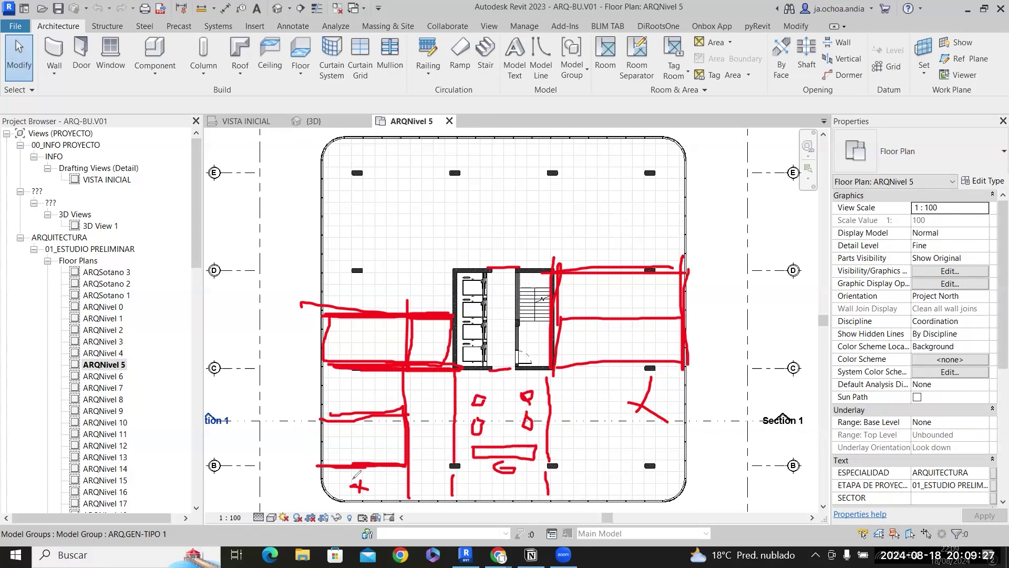
{"action": "mouse_move", "coordinate": [321, 420]}
{"action": "left_mouse_down"}
{"action": "mouse_move", "coordinate": [415, 428]}
{"action": "mouse_move", "coordinate": [318, 438]}
{"action": "mouse_move", "coordinate": [455, 433]}
{"action": "left_mouse_up"}
{"action": "left_click_drag", "start_coordinate": [454, 481], "coordinate": [454, 446]}
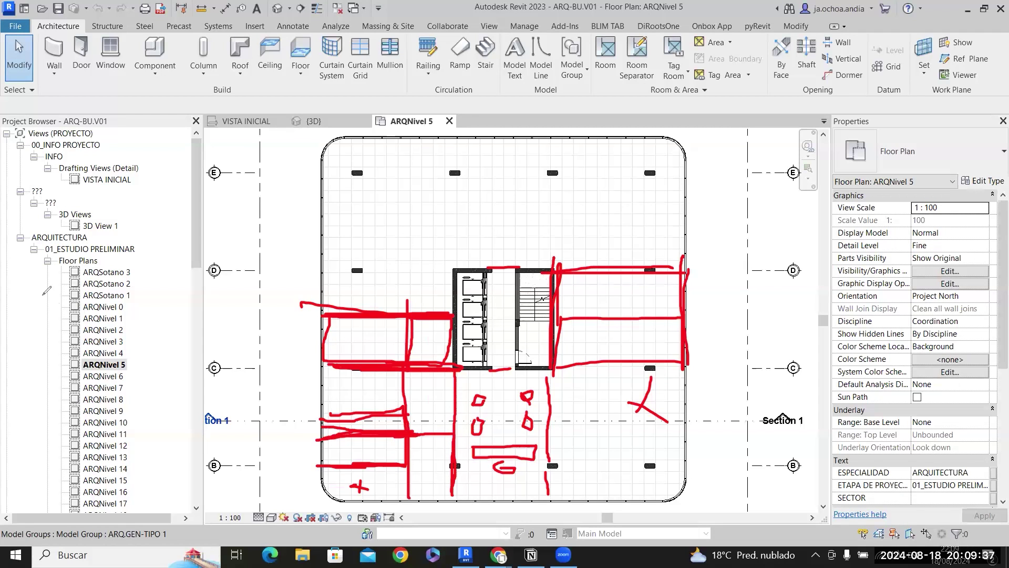
Outline three rooms in blue along the west facade, from the elevator core down to the southwest corner.
{"action": "mouse_move", "coordinate": [326, 436]}
{"action": "left_mouse_down"}
{"action": "mouse_move", "coordinate": [456, 433]}
{"action": "mouse_move", "coordinate": [464, 472]}
{"action": "mouse_move", "coordinate": [386, 492]}
{"action": "mouse_move", "coordinate": [318, 490]}
{"action": "mouse_move", "coordinate": [321, 428]}
{"action": "mouse_move", "coordinate": [408, 429]}
{"action": "mouse_move", "coordinate": [402, 378]}
{"action": "mouse_move", "coordinate": [331, 365]}
{"action": "mouse_move", "coordinate": [321, 451]}
{"action": "left_mouse_up"}
{"action": "left_click_drag", "start_coordinate": [326, 323], "coordinate": [322, 366]}
{"action": "mouse_move", "coordinate": [388, 363]}
{"action": "left_mouse_down"}
{"action": "mouse_move", "coordinate": [454, 363]}
{"action": "mouse_move", "coordinate": [456, 329]}
{"action": "mouse_move", "coordinate": [400, 310]}
{"action": "mouse_move", "coordinate": [322, 319]}
{"action": "left_mouse_up"}
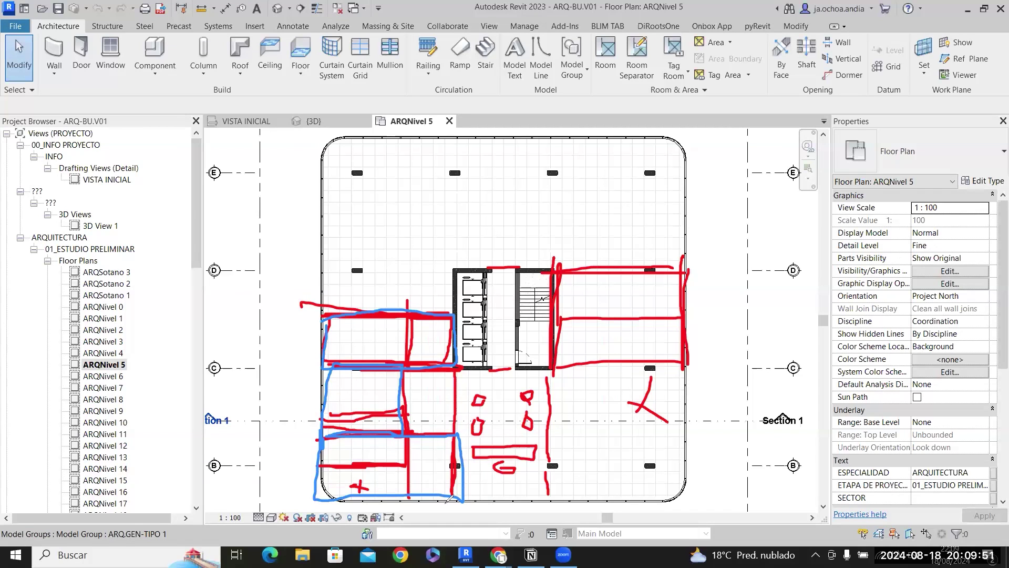
Sketch in blue a table with chairs southeast of the core and a symbol above it, and clear all annotations.
{"action": "mouse_move", "coordinate": [606, 386]}
{"action": "left_mouse_down"}
{"action": "mouse_move", "coordinate": [591, 415]}
{"action": "mouse_move", "coordinate": [634, 394]}
{"action": "mouse_move", "coordinate": [597, 421]}
{"action": "mouse_move", "coordinate": [616, 435]}
{"action": "mouse_move", "coordinate": [629, 426]}
{"action": "left_mouse_up"}
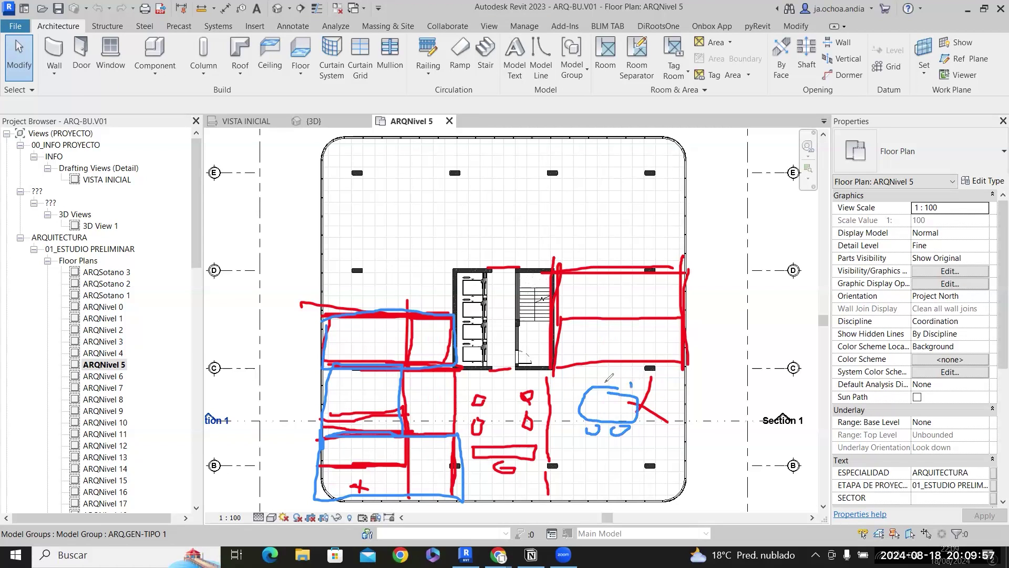
{"action": "left_click_drag", "start_coordinate": [606, 382], "coordinate": [614, 382]}
{"action": "left_click_drag", "start_coordinate": [621, 382], "coordinate": [631, 382]}
{"action": "mouse_move", "coordinate": [624, 322]}
{"action": "left_mouse_down"}
{"action": "mouse_move", "coordinate": [623, 362]}
{"action": "mouse_move", "coordinate": [628, 345]}
{"action": "mouse_move", "coordinate": [637, 354]}
{"action": "mouse_move", "coordinate": [594, 355]}
{"action": "mouse_move", "coordinate": [637, 356]}
{"action": "left_mouse_up"}
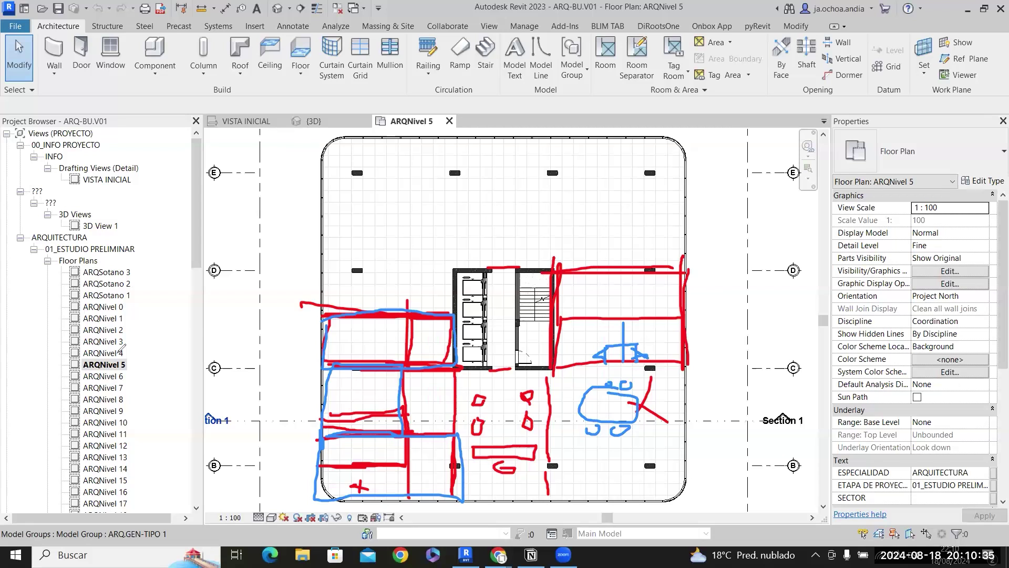
{"action": "key", "text": "Escape"}
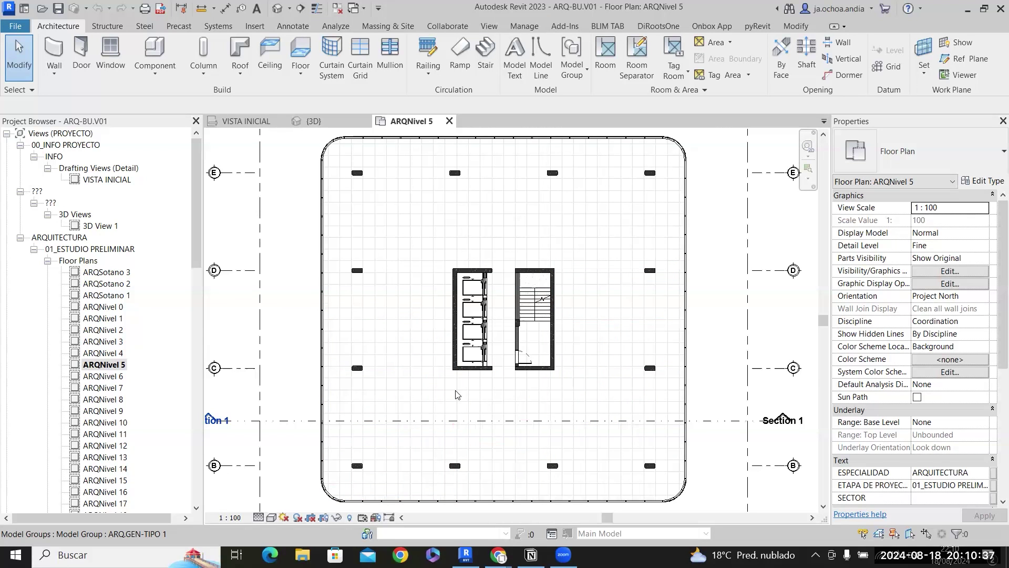
Set up new walls of type .MURO 10cm DRYWALL with the location line at Wall Centerline.
{"action": "scroll", "coordinate": [484, 321], "scroll_direction": "up", "scroll_amount": 5}
{"action": "scroll", "coordinate": [268, 314], "scroll_direction": "down", "scroll_amount": 2}
{"action": "middle_click_drag", "start_coordinate": [215, 318], "coordinate": [297, 318]}
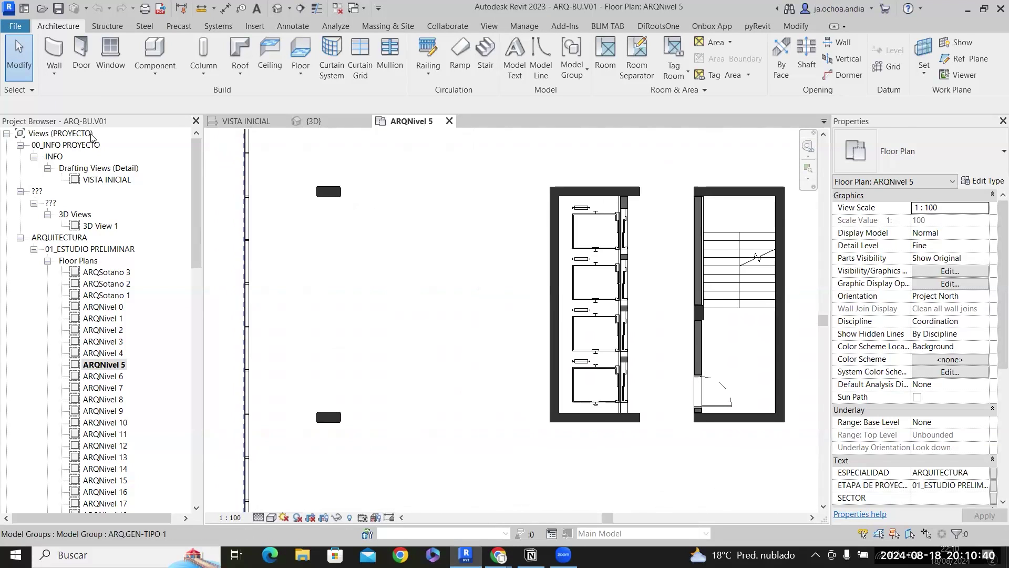
{"action": "left_click", "coordinate": [50, 50]}
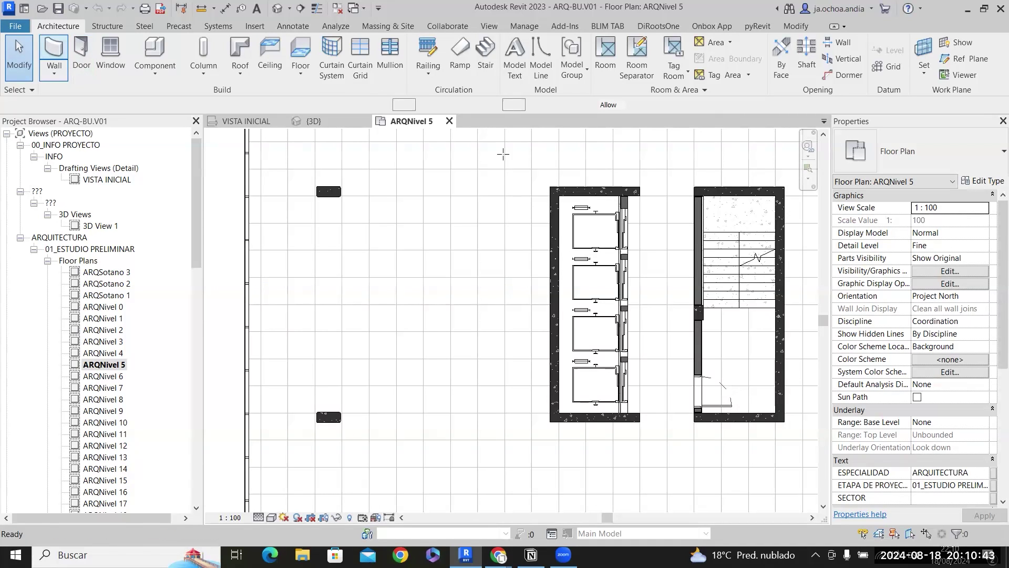
{"action": "left_click", "coordinate": [920, 152]}
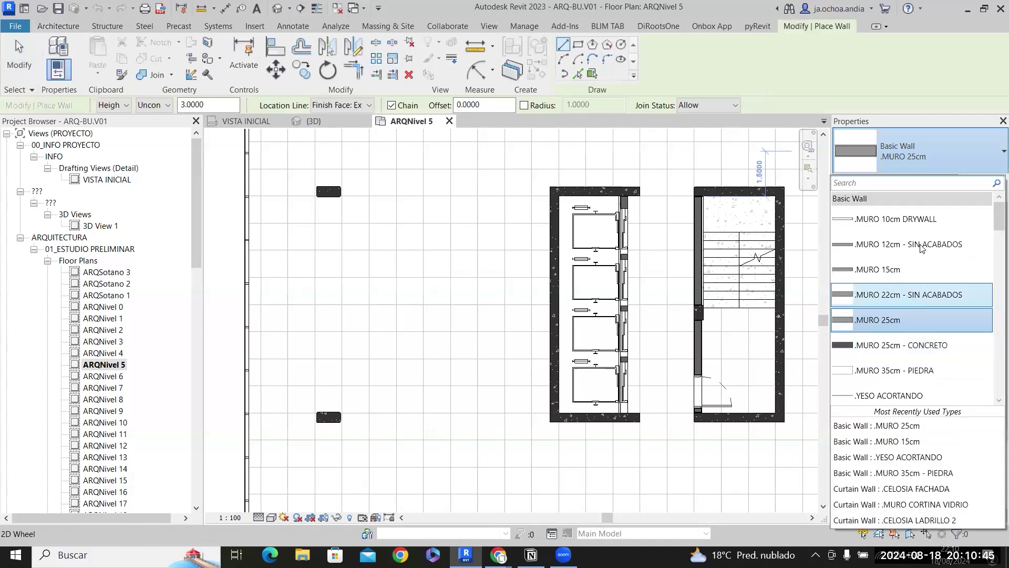
{"action": "left_click", "coordinate": [925, 219]}
{"action": "scroll", "coordinate": [529, 302], "scroll_direction": "up", "scroll_amount": 4}
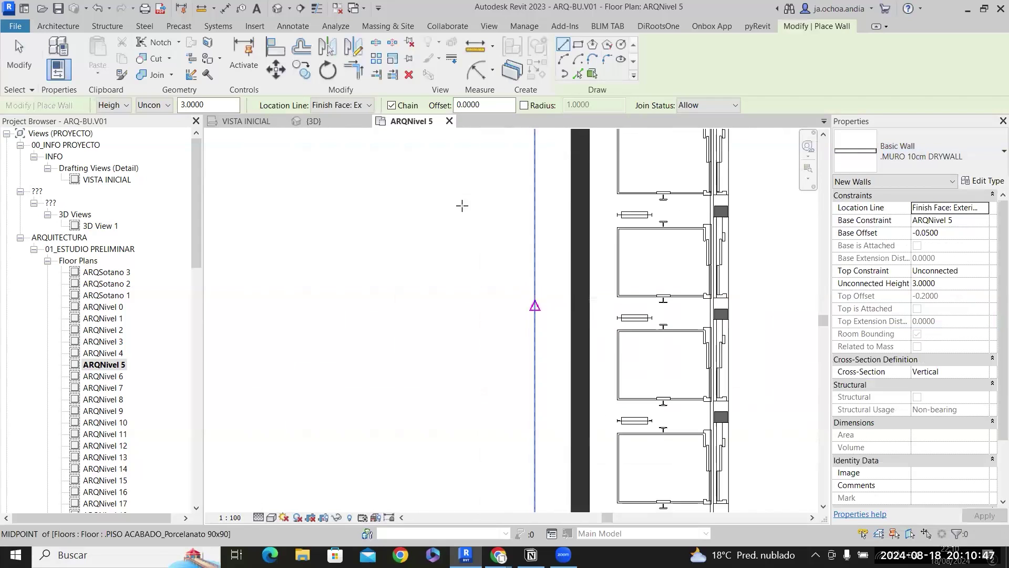
{"action": "left_click", "coordinate": [361, 106]}
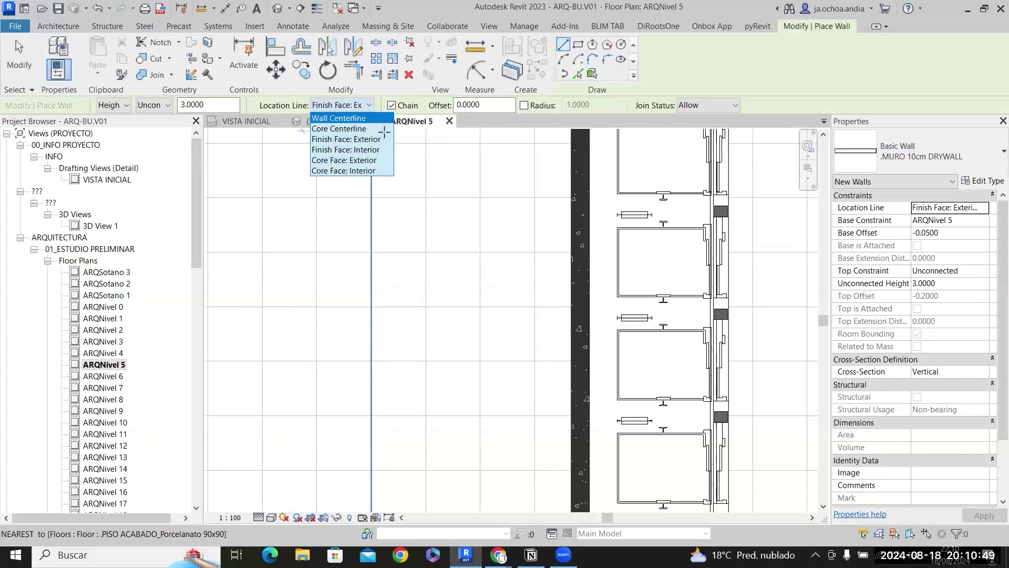
{"action": "left_click", "coordinate": [361, 118]}
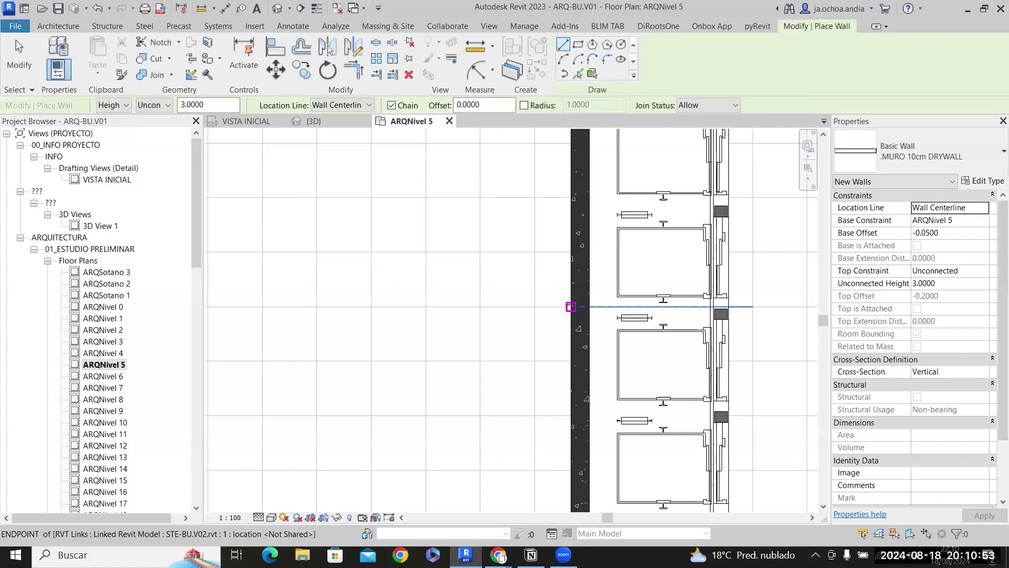
Draw a horizontal partition about 10 m long from the middle of the elevator core's west face to the west facade.
{"action": "left_click", "coordinate": [580, 307]}
{"action": "scroll", "coordinate": [473, 313], "scroll_direction": "down", "scroll_amount": 3}
{"action": "scroll", "coordinate": [520, 319], "scroll_direction": "up", "scroll_amount": 5}
{"action": "scroll", "coordinate": [444, 316], "scroll_direction": "up", "scroll_amount": 4}
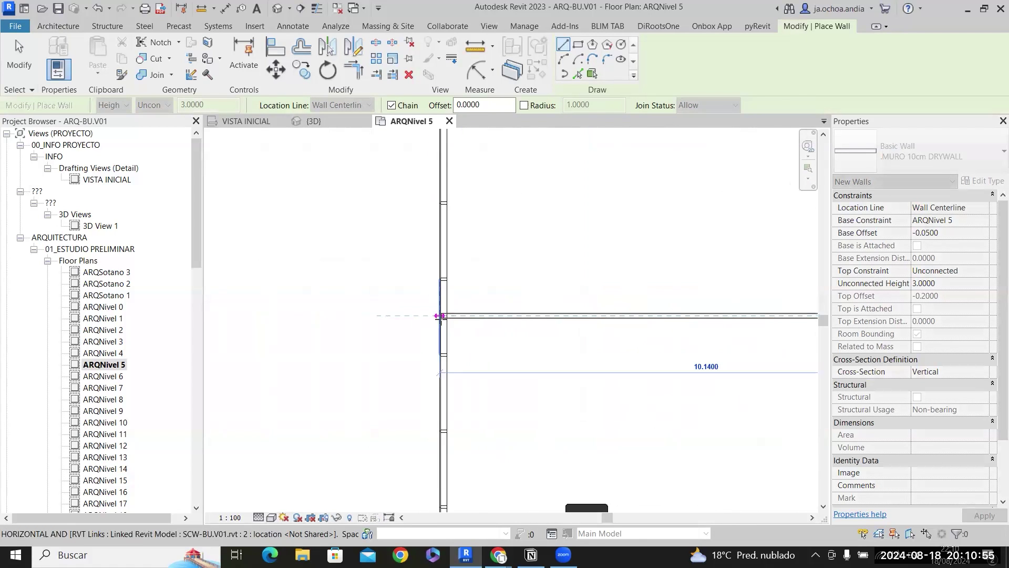
{"action": "key", "text": "Escape"}
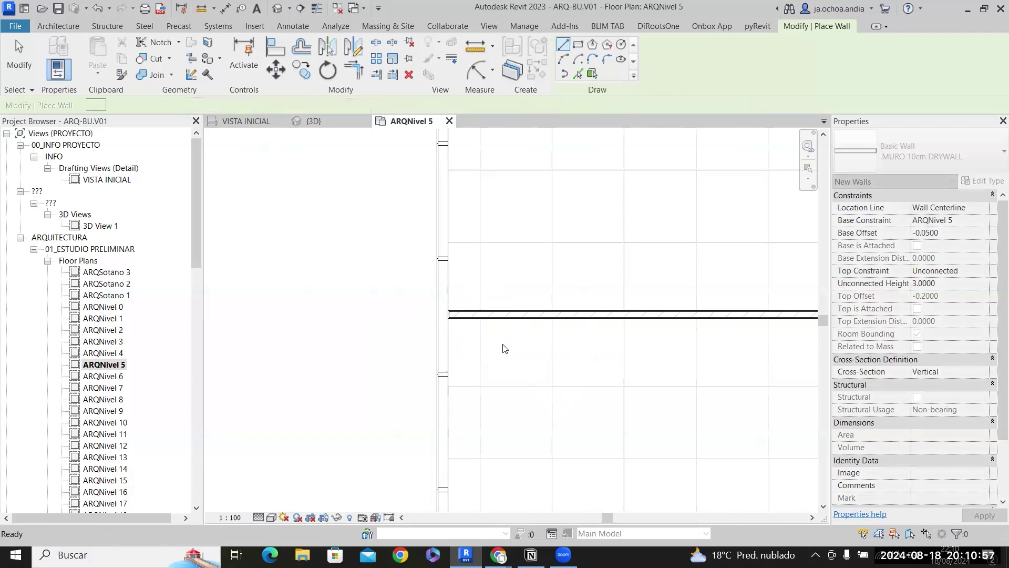
{"action": "key", "text": "Escape"}
Create a similar wall about 10 m long from the stair core's east face to the east facade, in line with the west partition.
{"action": "scroll", "coordinate": [628, 347], "scroll_direction": "down", "scroll_amount": 3}
{"action": "middle_click_drag", "start_coordinate": [629, 347], "coordinate": [457, 316]}
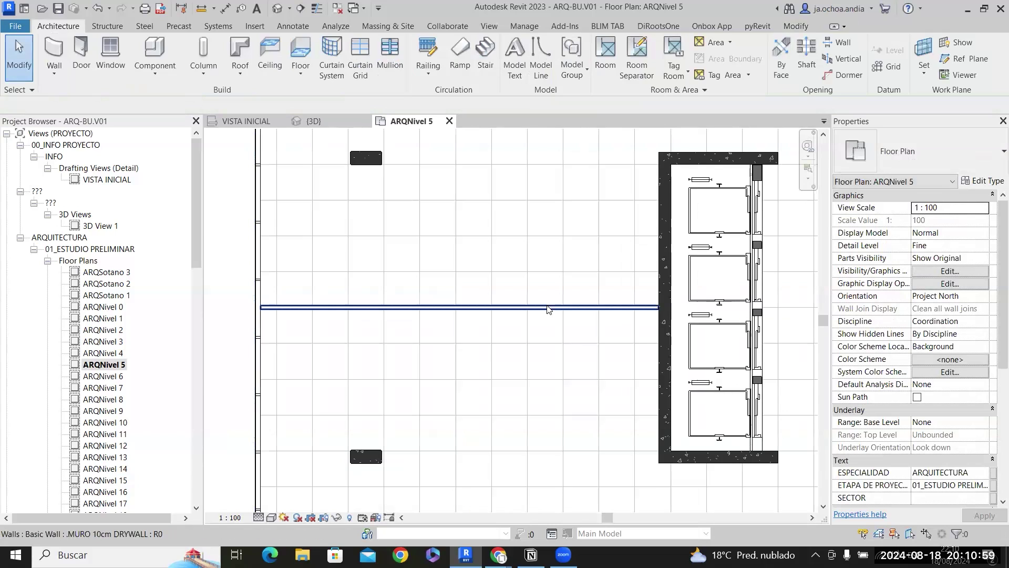
{"action": "left_click", "coordinate": [547, 308]}
{"action": "scroll", "coordinate": [547, 305], "scroll_direction": "up", "scroll_amount": 3}
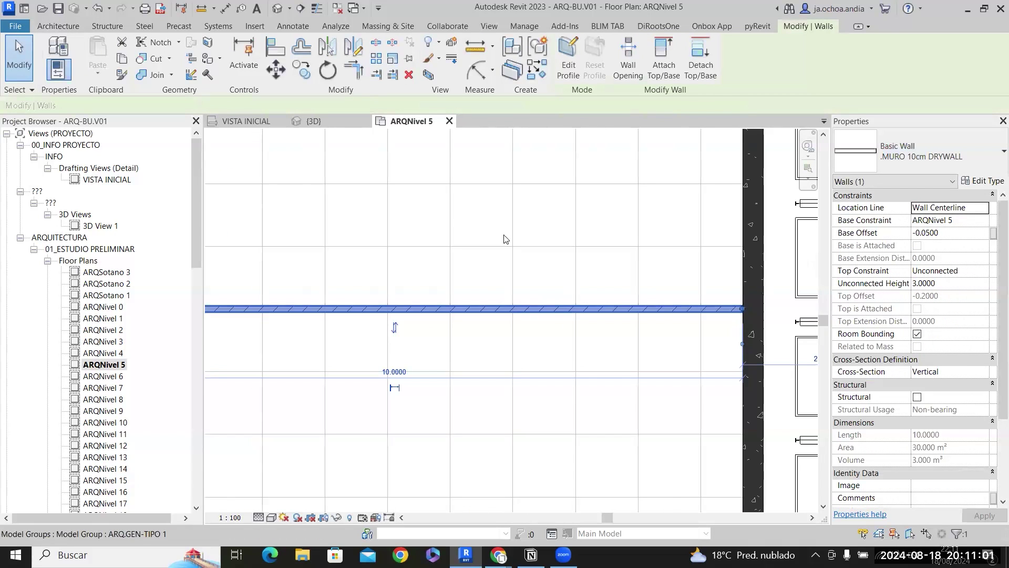
{"action": "scroll", "coordinate": [535, 341], "scroll_direction": "down", "scroll_amount": 2}
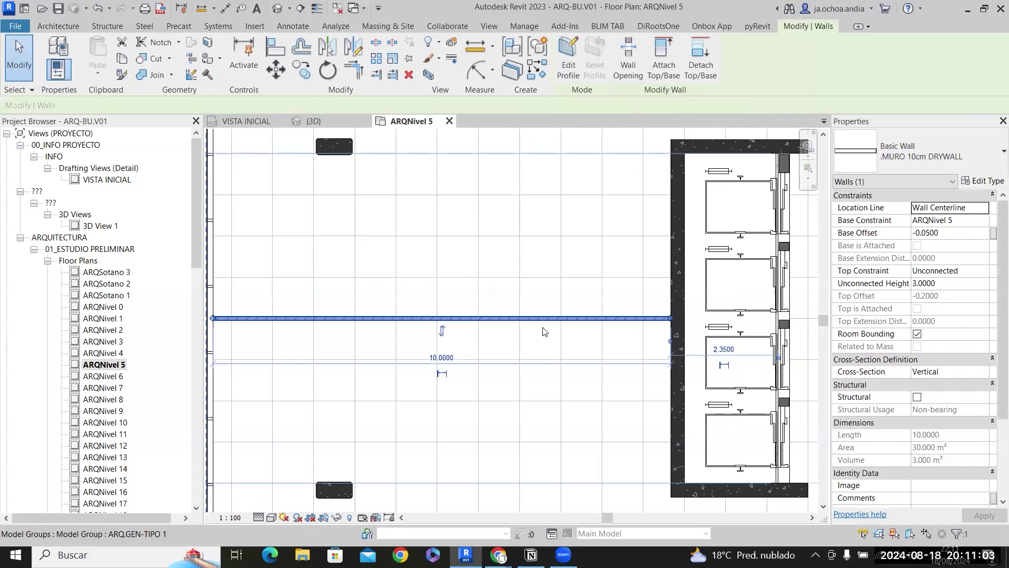
{"action": "scroll", "coordinate": [552, 326], "scroll_direction": "down", "scroll_amount": 3}
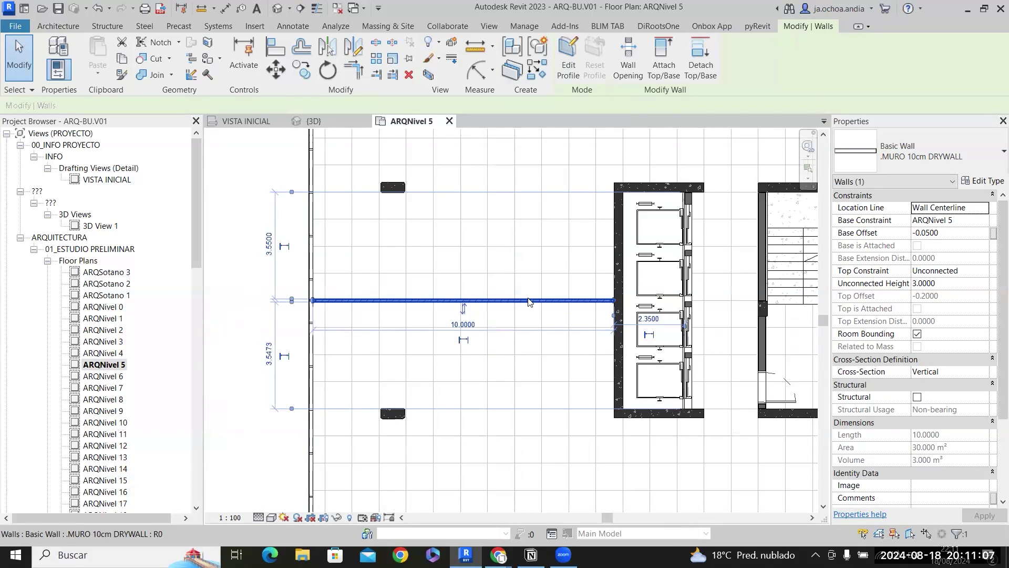
{"action": "right_click", "coordinate": [528, 302]}
{"action": "left_click", "coordinate": [578, 360]}
{"action": "middle_click_drag", "start_coordinate": [657, 399], "coordinate": [379, 393]}
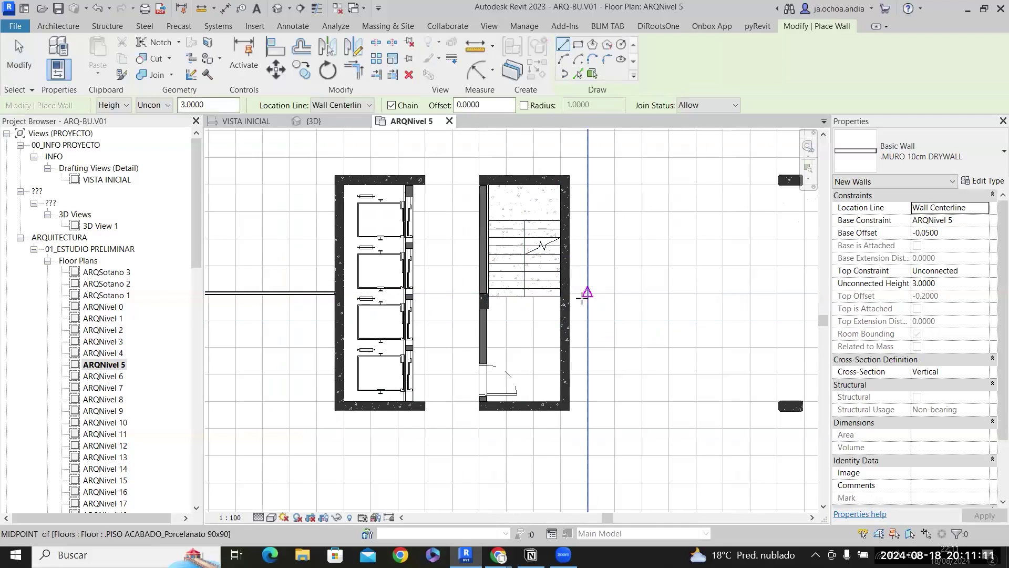
{"action": "left_click", "coordinate": [574, 299]}
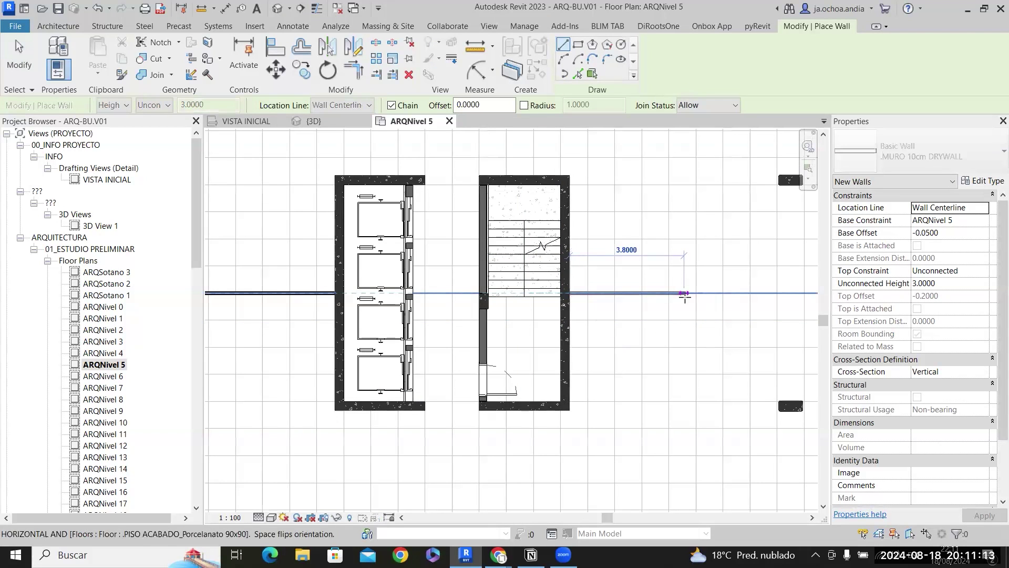
{"action": "scroll", "coordinate": [725, 298], "scroll_direction": "up", "scroll_amount": 4}
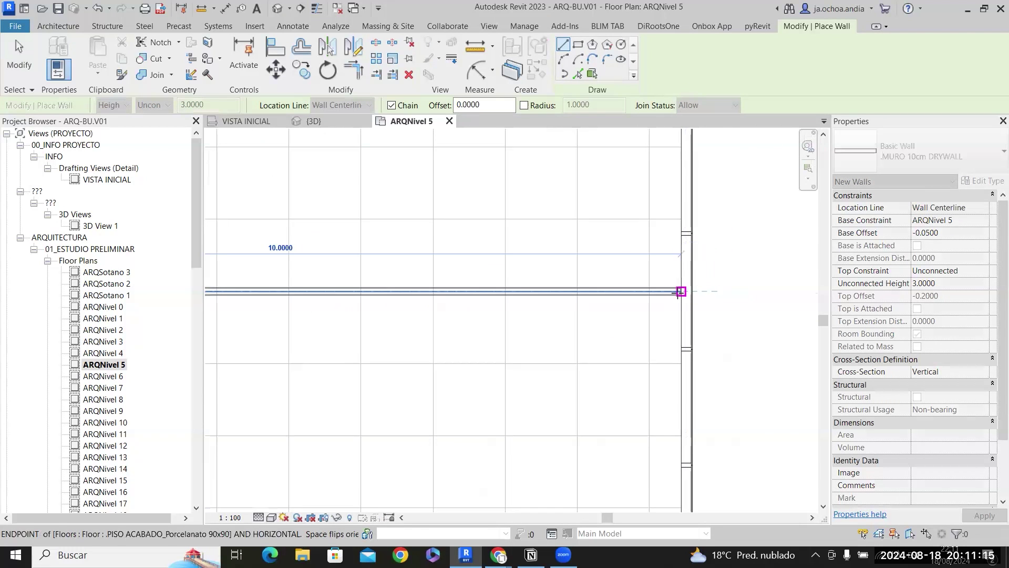
{"action": "left_click", "coordinate": [709, 300]}
{"action": "scroll", "coordinate": [706, 297], "scroll_direction": "down", "scroll_amount": 4}
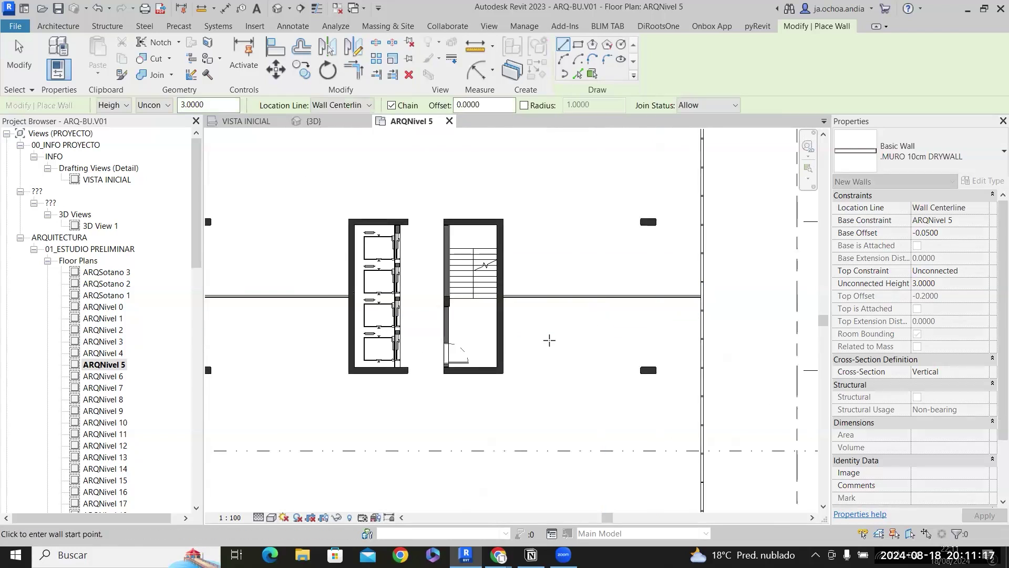
Draw a wall south from the east partition, parallel to the stair core, and return it to the core's southeast corner.
{"action": "scroll", "coordinate": [510, 320], "scroll_direction": "up", "scroll_amount": 4}
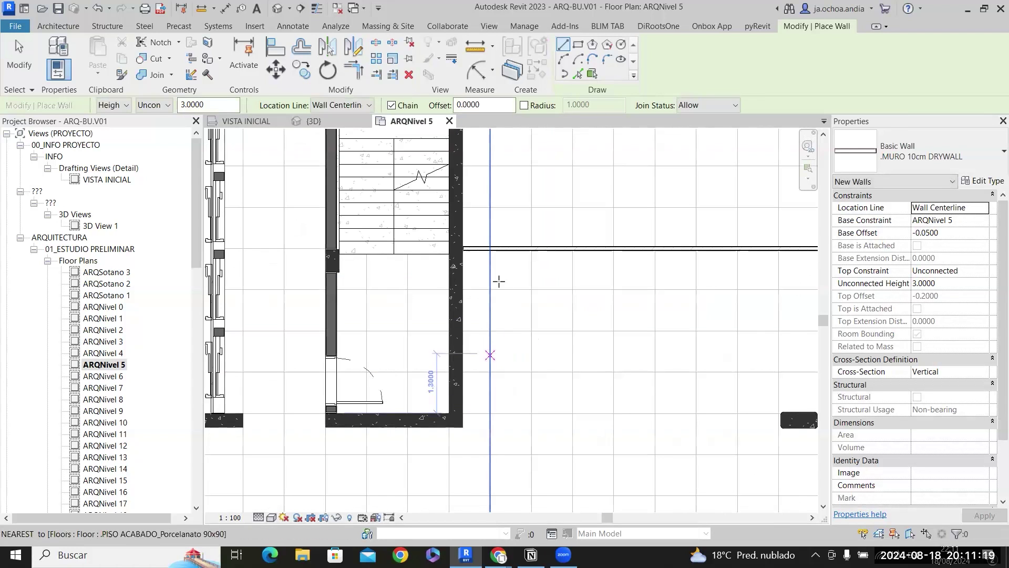
{"action": "left_click", "coordinate": [509, 252]}
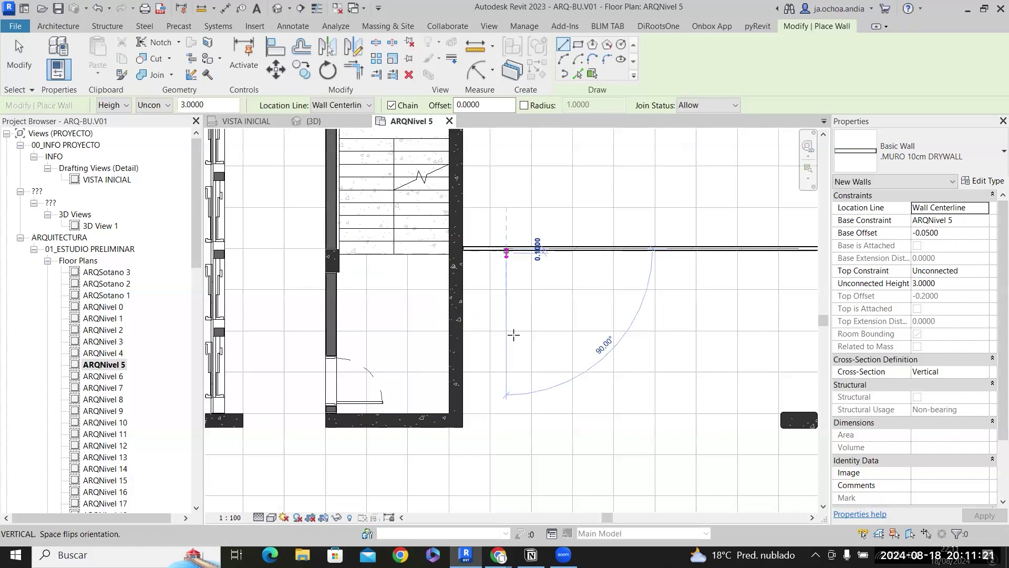
{"action": "left_click", "coordinate": [507, 421]}
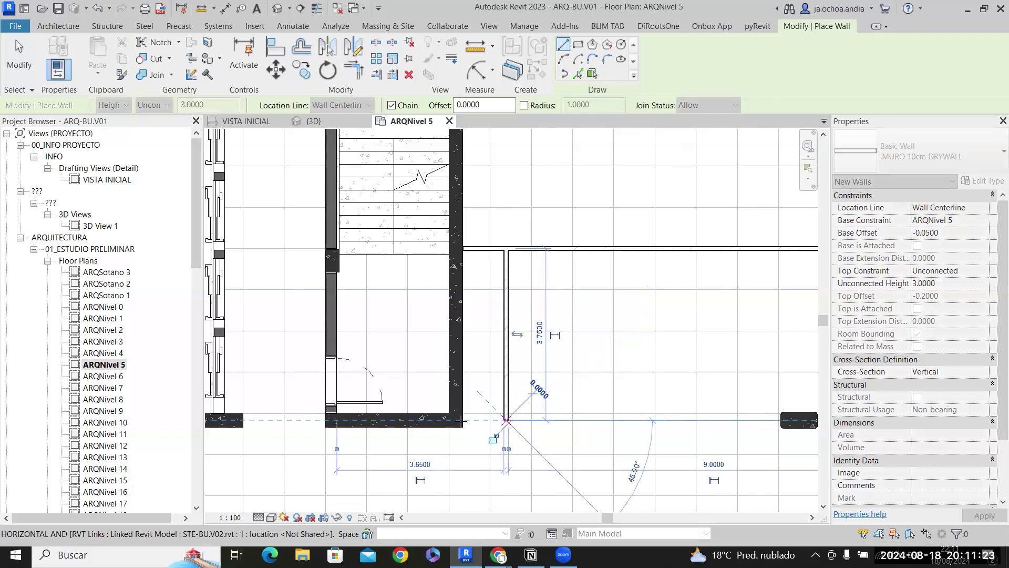
{"action": "left_click", "coordinate": [469, 423]}
{"action": "key", "text": "Escape"}
Draw a short wall east from the stair core's northeast corner and turn it south, stopping just short of the east partition.
{"action": "middle_click_drag", "start_coordinate": [515, 322], "coordinate": [532, 470]}
{"action": "scroll", "coordinate": [501, 228], "scroll_direction": "up", "scroll_amount": 2}
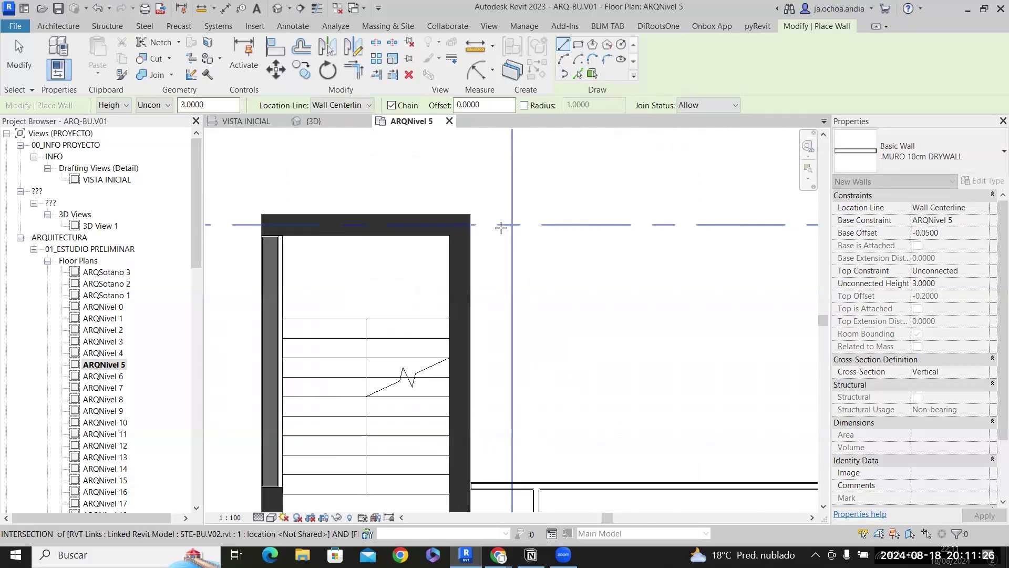
{"action": "left_click", "coordinate": [470, 225]}
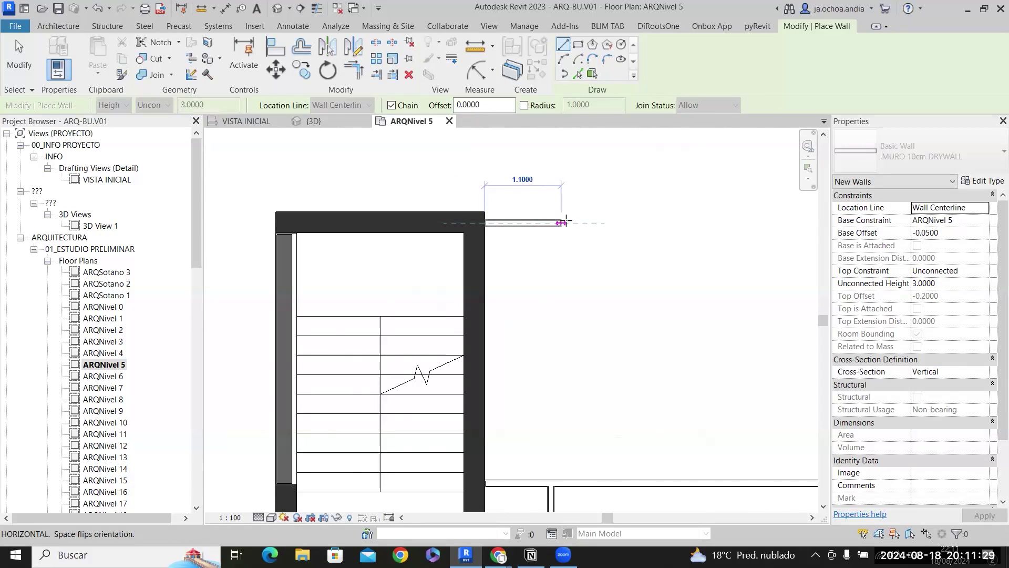
{"action": "left_click", "coordinate": [555, 224]}
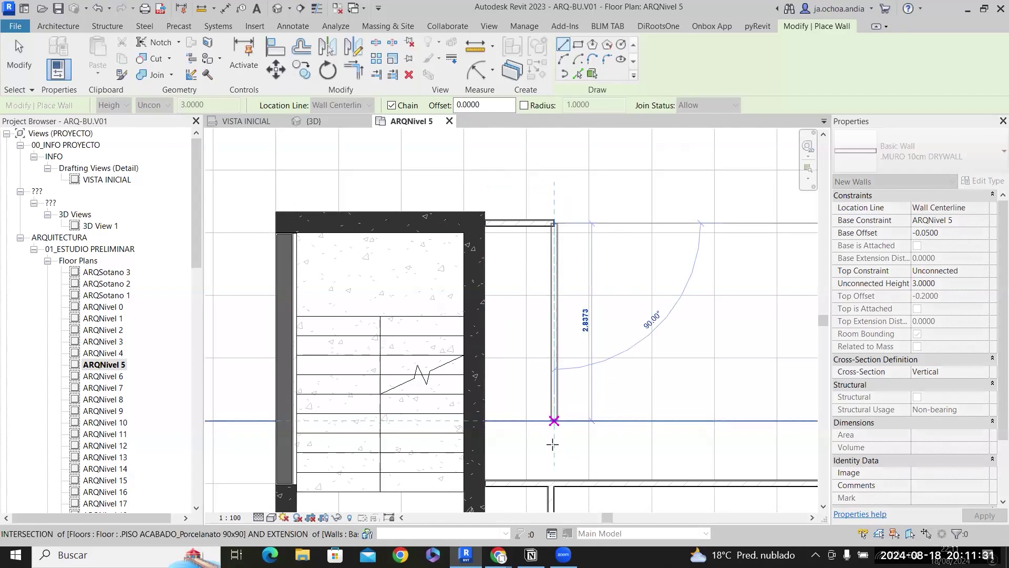
{"action": "left_click", "coordinate": [554, 457]}
{"action": "key", "text": "Escape"}
{"action": "key", "text": "Escape"}
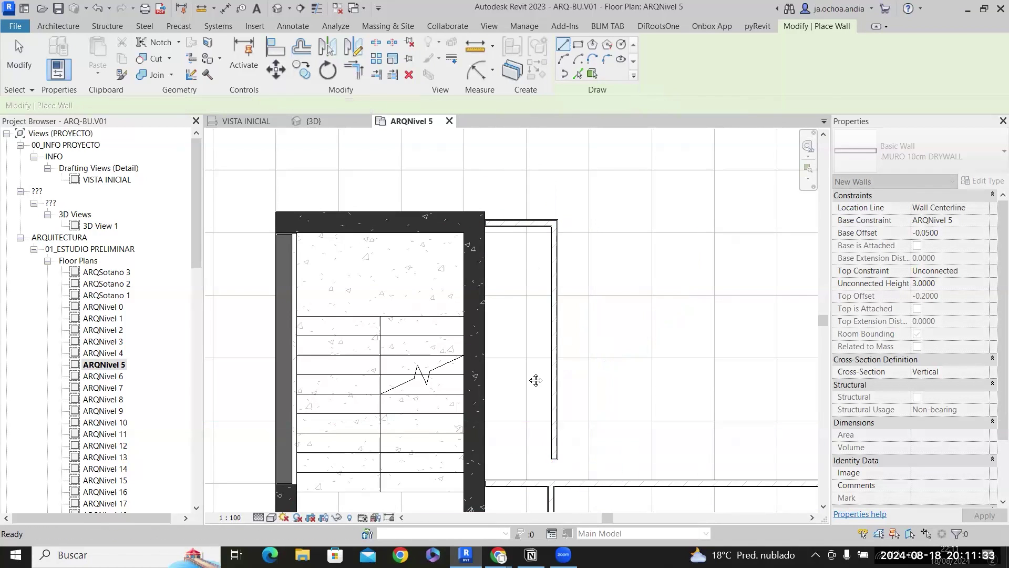
Align the centerline of the northern wall beside the stair core with the southern one.
{"action": "middle_click_drag", "start_coordinate": [536, 379], "coordinate": [531, 216]}
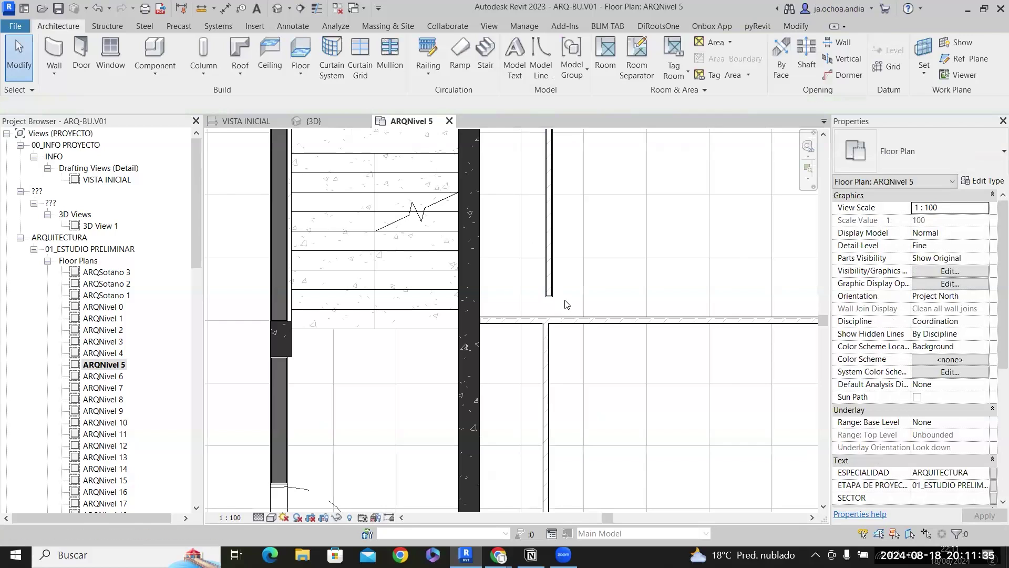
{"action": "scroll", "coordinate": [560, 320], "scroll_direction": "up", "scroll_amount": 2}
{"action": "scroll", "coordinate": [540, 355], "scroll_direction": "up", "scroll_amount": 1}
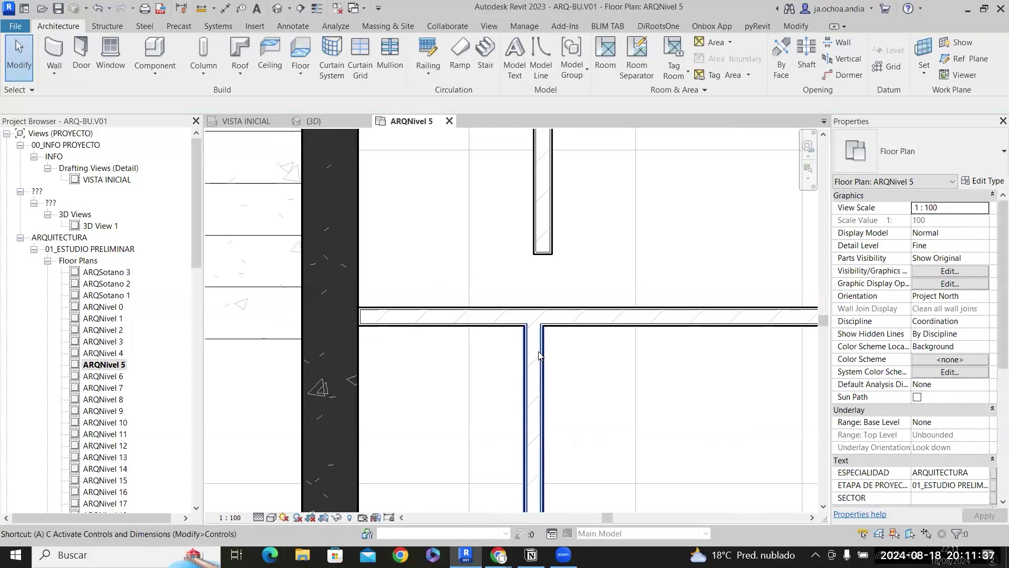
{"action": "key", "text": "a"}
{"action": "key", "text": "l"}
{"action": "left_click", "coordinate": [534, 362]}
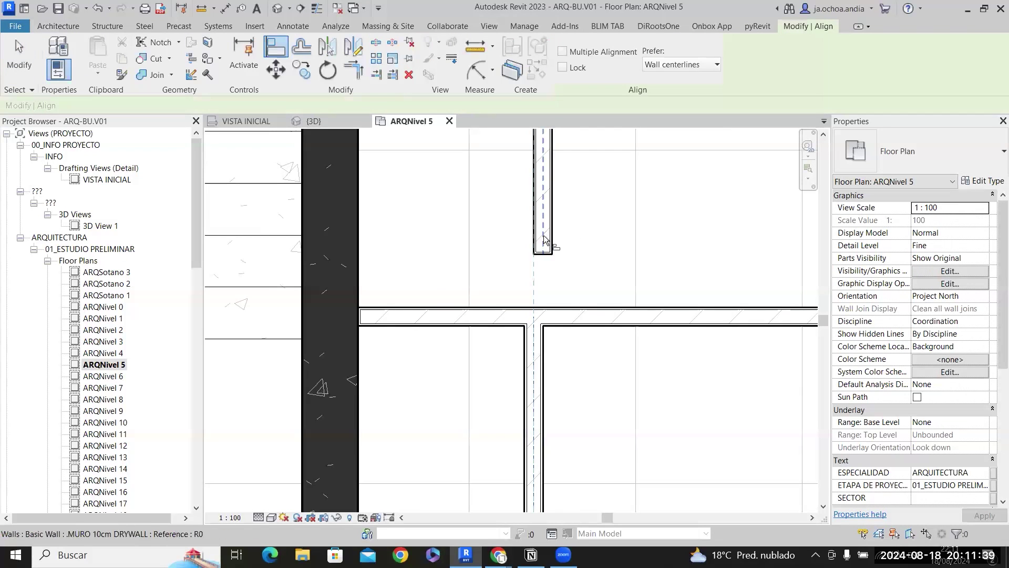
{"action": "left_click", "coordinate": [542, 246]}
{"action": "key", "text": "Escape"}
Extend the northern wall down to the east partition and shorten the partition's core end back to that junction.
{"action": "left_click", "coordinate": [542, 247]}
{"action": "left_click_drag", "start_coordinate": [534, 253], "coordinate": [534, 316]}
{"action": "left_click", "coordinate": [505, 313]}
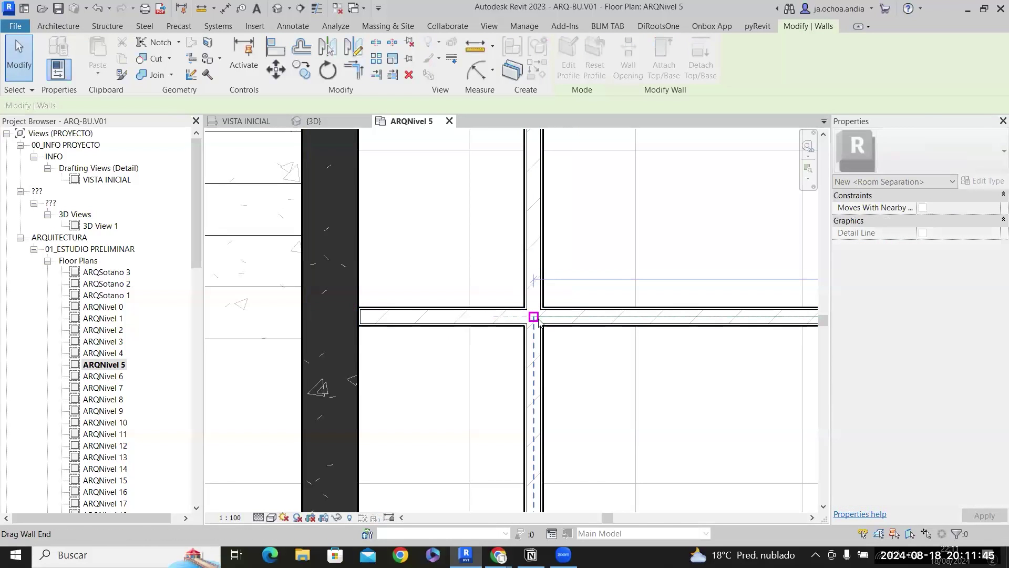
{"action": "scroll", "coordinate": [584, 300], "scroll_direction": "down", "scroll_amount": 2}
{"action": "scroll", "coordinate": [592, 303], "scroll_direction": "down", "scroll_amount": 3}
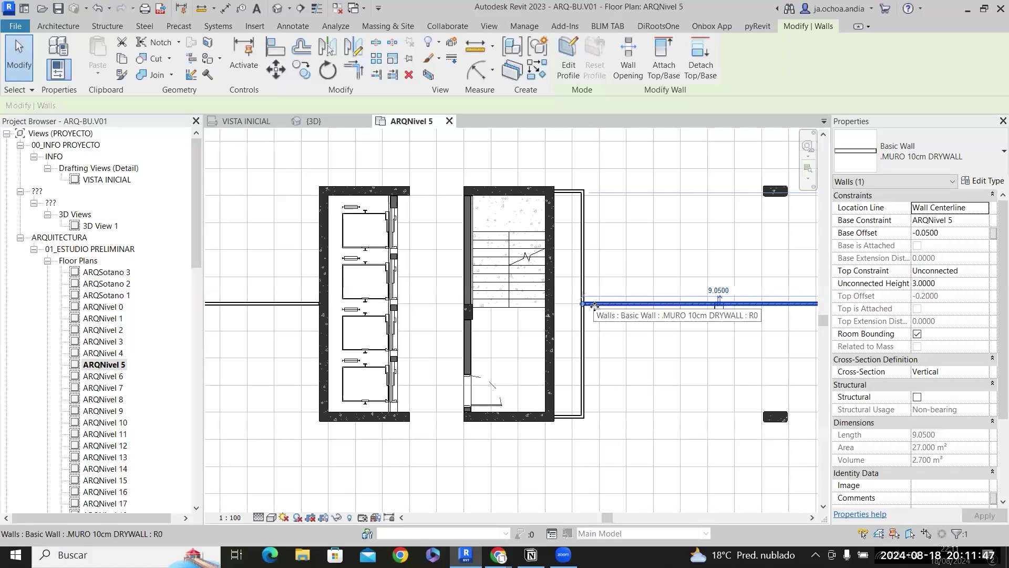
Align the outer faces of the short south and north walls with the stair core's outer faces.
{"action": "left_click", "coordinate": [598, 316]}
{"action": "key", "text": "a"}
{"action": "key", "text": "l"}
{"action": "scroll", "coordinate": [593, 424], "scroll_direction": "up", "scroll_amount": 4}
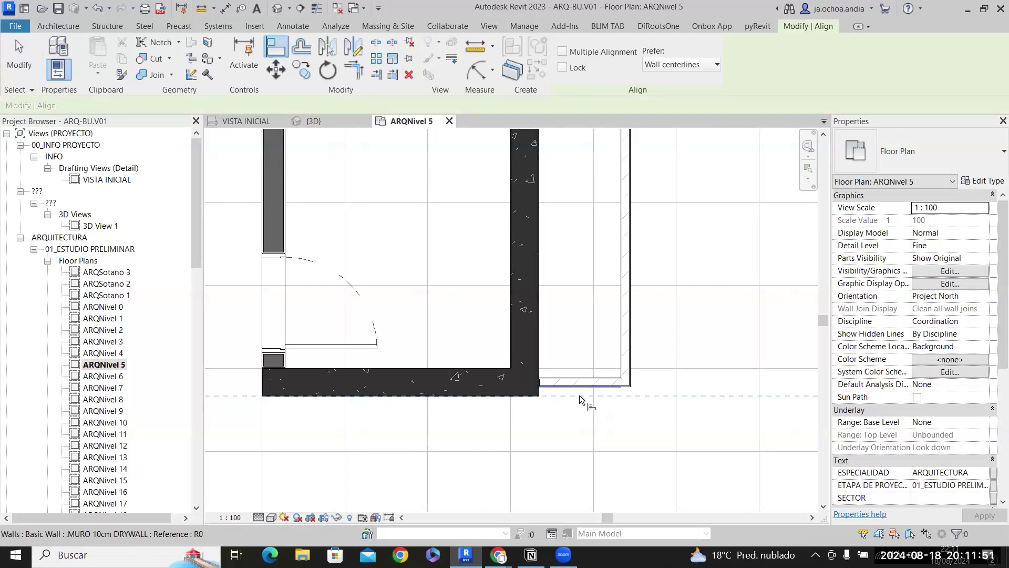
{"action": "scroll", "coordinate": [586, 301], "scroll_direction": "down", "scroll_amount": 3}
{"action": "middle_click_drag", "start_coordinate": [585, 301], "coordinate": [595, 465]}
{"action": "scroll", "coordinate": [581, 220], "scroll_direction": "up", "scroll_amount": 5}
{"action": "left_click", "coordinate": [506, 216]}
{"action": "left_click", "coordinate": [601, 231]}
{"action": "scroll", "coordinate": [616, 257], "scroll_direction": "down", "scroll_amount": 2}
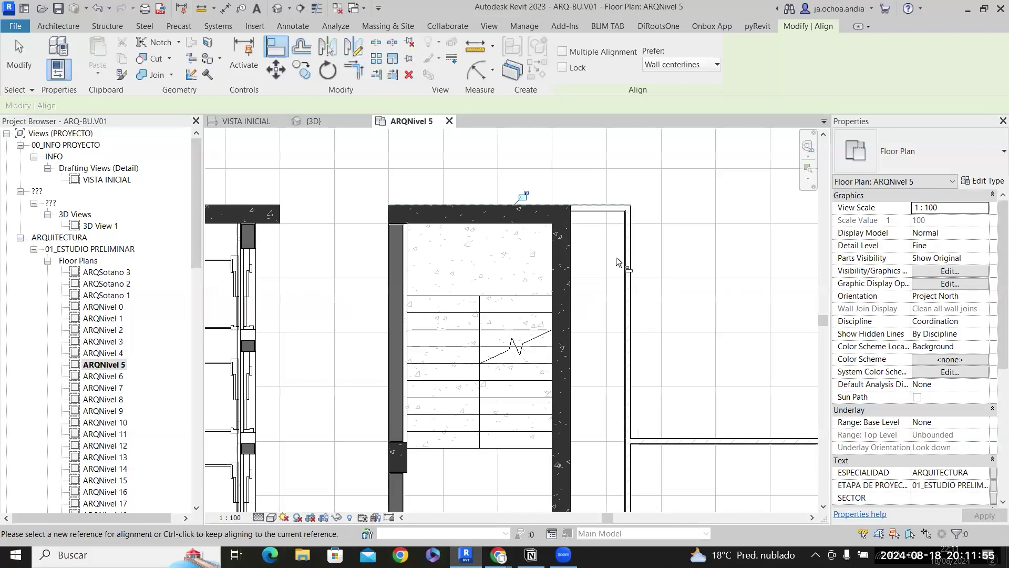
{"action": "key", "text": "Escape"}
Set the clear distance between the stair core's east face and the parallel drywall wall to 0.50 m, unjoining its connected elements.
{"action": "left_click", "coordinate": [607, 309]}
{"action": "scroll", "coordinate": [606, 309], "scroll_direction": "up", "scroll_amount": 1}
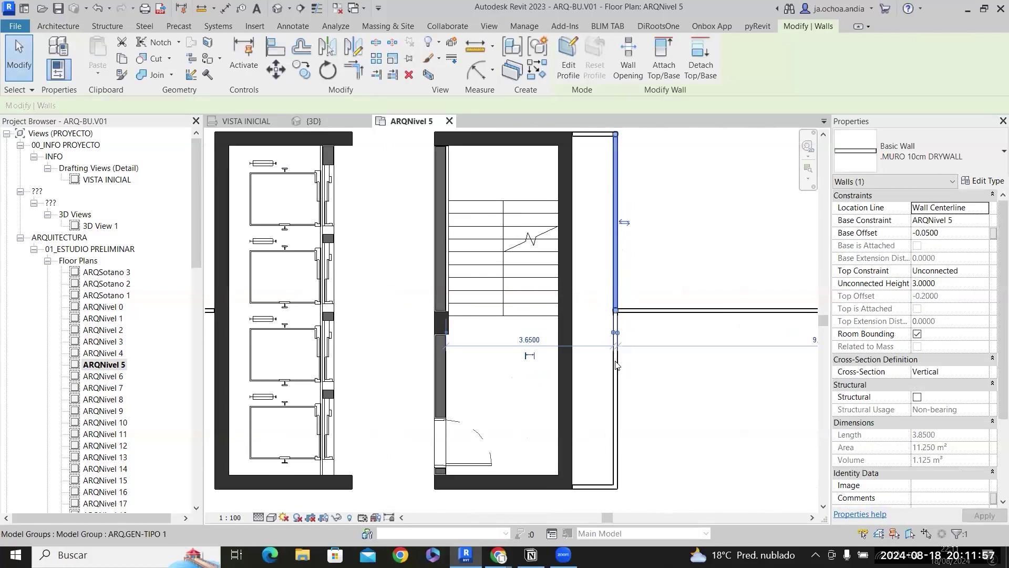
{"action": "left_click", "coordinate": [603, 349]}
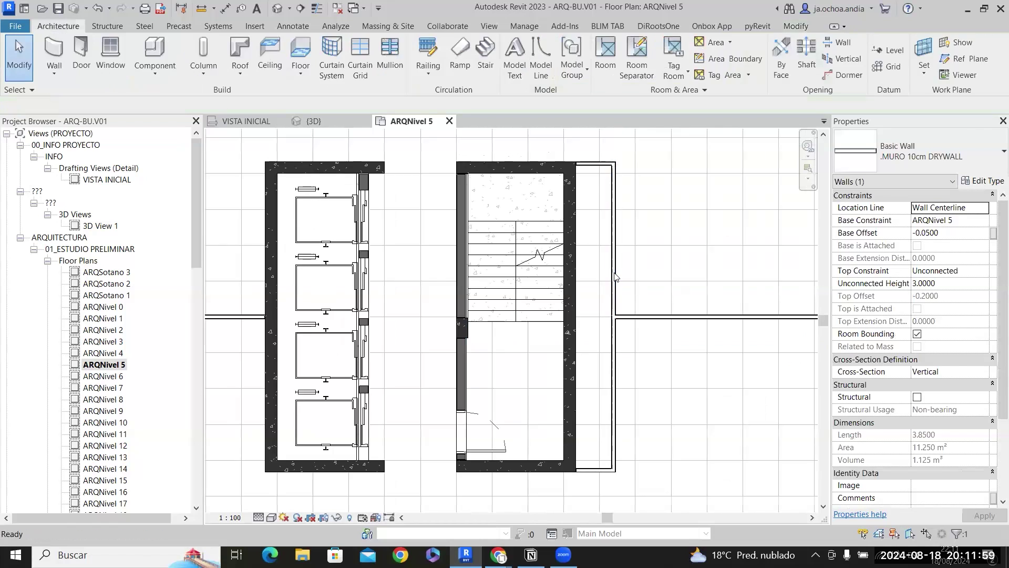
{"action": "left_click", "coordinate": [614, 250]}
{"action": "scroll", "coordinate": [613, 250], "scroll_direction": "up", "scroll_amount": 2}
{"action": "left_click_drag", "start_coordinate": [545, 351], "coordinate": [565, 368]}
{"action": "scroll", "coordinate": [591, 402], "scroll_direction": "up", "scroll_amount": 3}
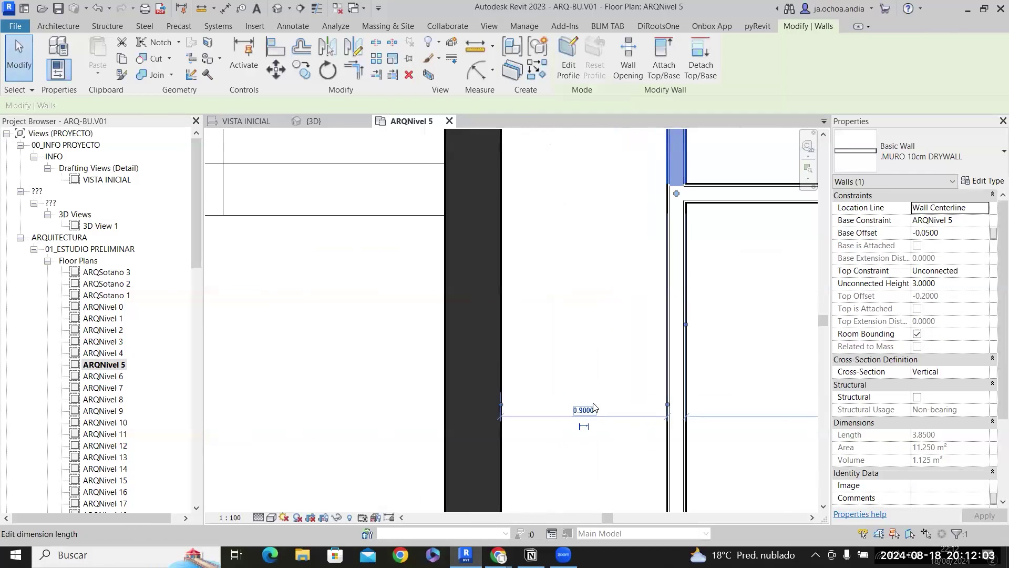
{"action": "scroll", "coordinate": [502, 402], "scroll_direction": "up", "scroll_amount": 5}
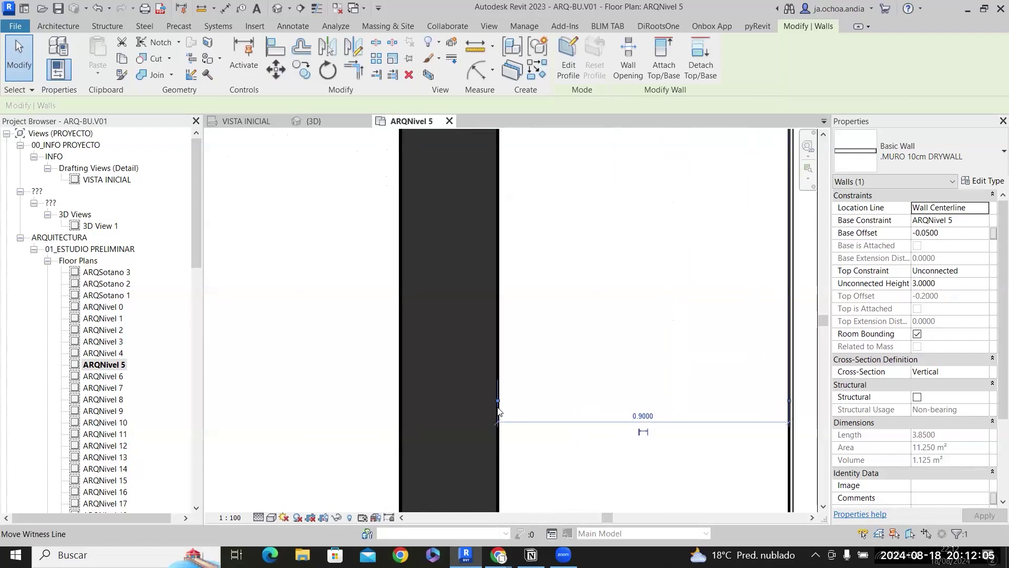
{"action": "scroll", "coordinate": [484, 356], "scroll_direction": "down", "scroll_amount": 4}
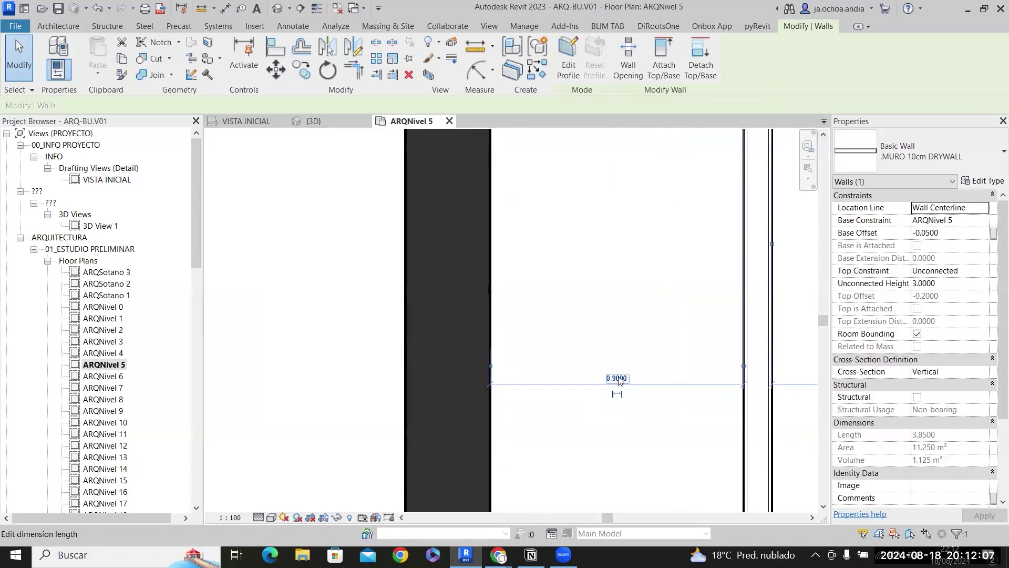
{"action": "left_click", "coordinate": [618, 374]}
{"action": "type", "text": "."}
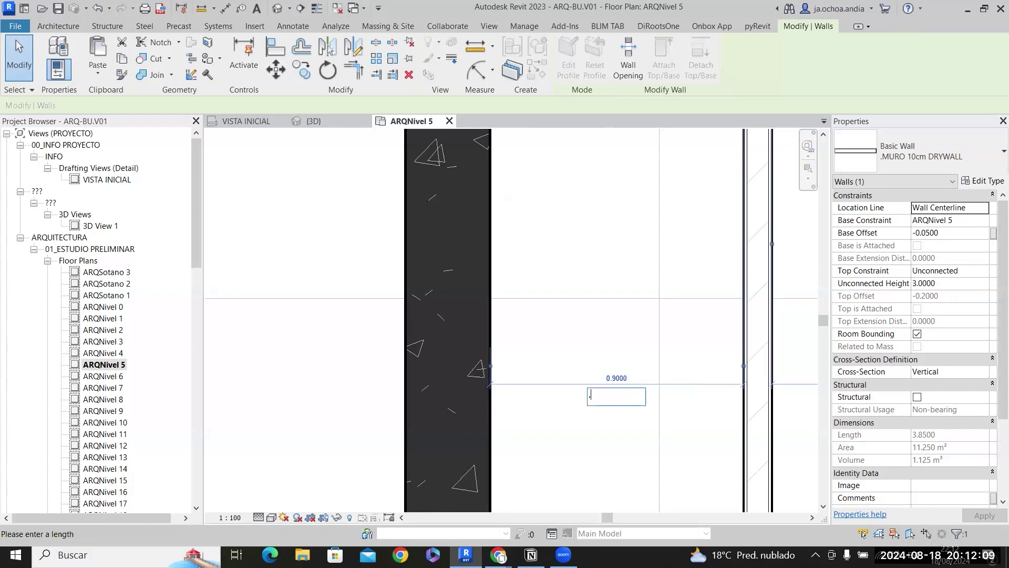
{"action": "key", "text": "Return"}
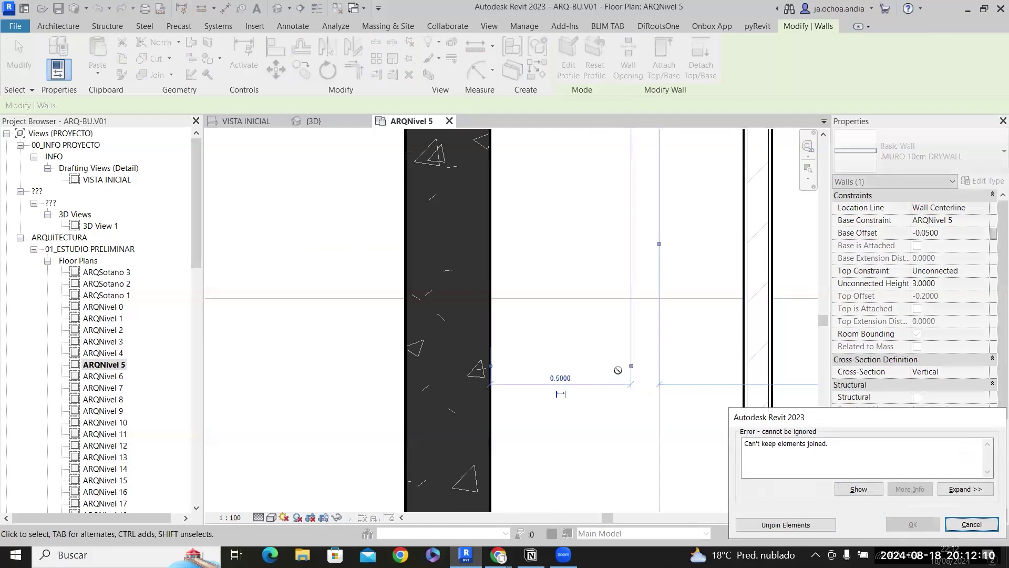
{"action": "left_click", "coordinate": [807, 524]}
{"action": "scroll", "coordinate": [652, 350], "scroll_direction": "down", "scroll_amount": 3}
Trim the moved wall and the short south wall beside the stair core into a corner.
{"action": "left_click", "coordinate": [672, 372]}
{"action": "middle_click_drag", "start_coordinate": [701, 308], "coordinate": [723, 232]}
{"action": "scroll", "coordinate": [695, 295], "scroll_direction": "down", "scroll_amount": 1}
{"action": "key", "text": "t"}
{"action": "key", "text": "r"}
{"action": "left_click", "coordinate": [682, 203]}
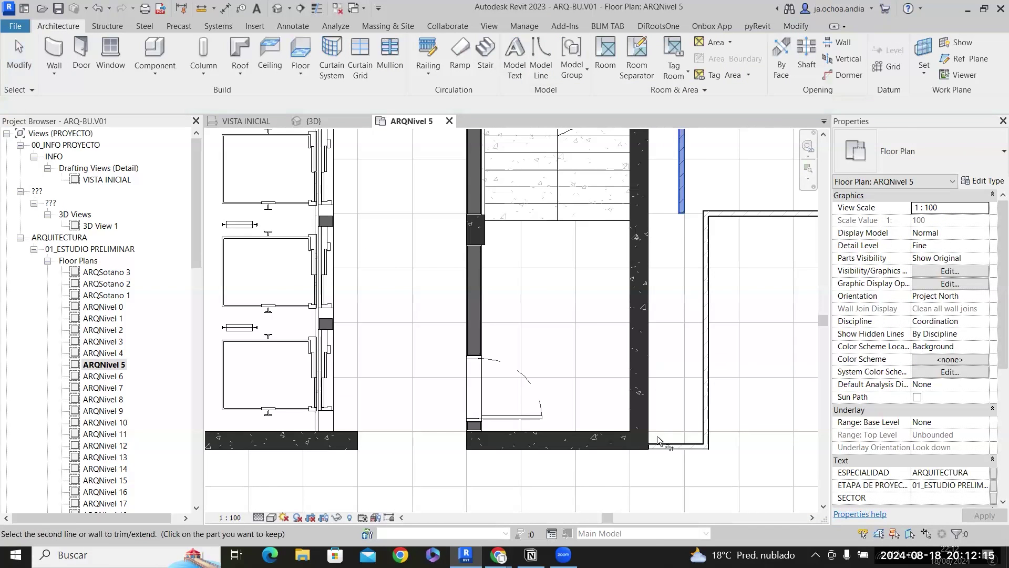
{"action": "left_click", "coordinate": [660, 444]}
{"action": "key", "text": "Escape"}
Delete the leftover north-south wall segment at the core end of the east partition.
{"action": "left_click", "coordinate": [709, 258]}
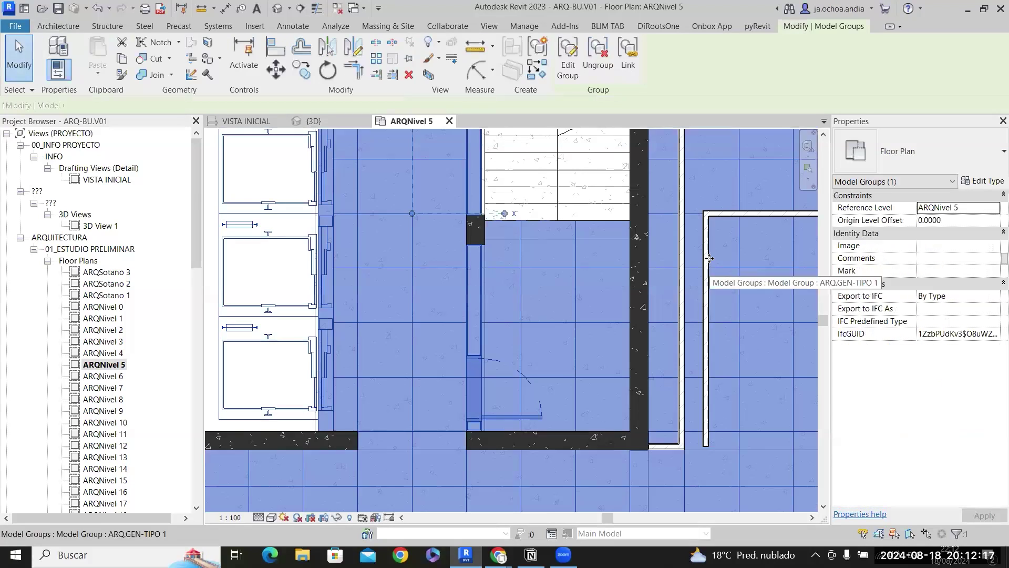
{"action": "left_click", "coordinate": [706, 237]}
{"action": "key", "text": "Delete"}
Extend the core end of the east partition west to meet the moved shaft wall.
{"action": "left_click", "coordinate": [717, 215]}
{"action": "scroll", "coordinate": [717, 215], "scroll_direction": "up", "scroll_amount": 3}
{"action": "left_click", "coordinate": [704, 215]}
{"action": "left_click_drag", "start_coordinate": [687, 213], "coordinate": [622, 212]}
{"action": "left_click", "coordinate": [631, 278]}
{"action": "scroll", "coordinate": [499, 270], "scroll_direction": "down", "scroll_amount": 4}
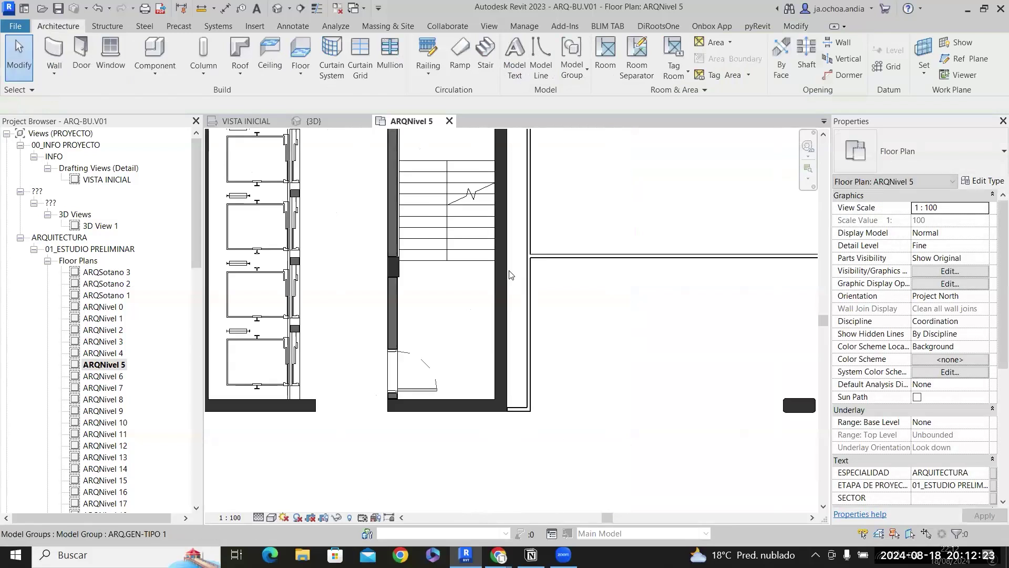
{"action": "scroll", "coordinate": [510, 273], "scroll_direction": "down", "scroll_amount": 2}
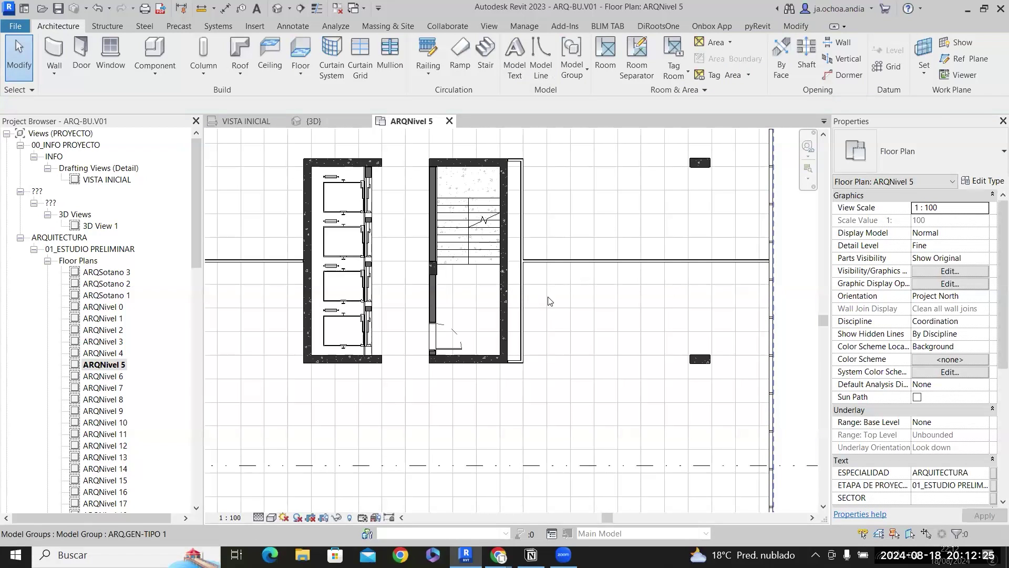
In the ARQ.GEN-TIPO 1 group, move the porcelain floor's boundary from the stair core's east face to the drywall shaft's inner face.
{"action": "double_click", "coordinate": [505, 176]}
{"action": "scroll", "coordinate": [505, 176], "scroll_direction": "up", "scroll_amount": 4}
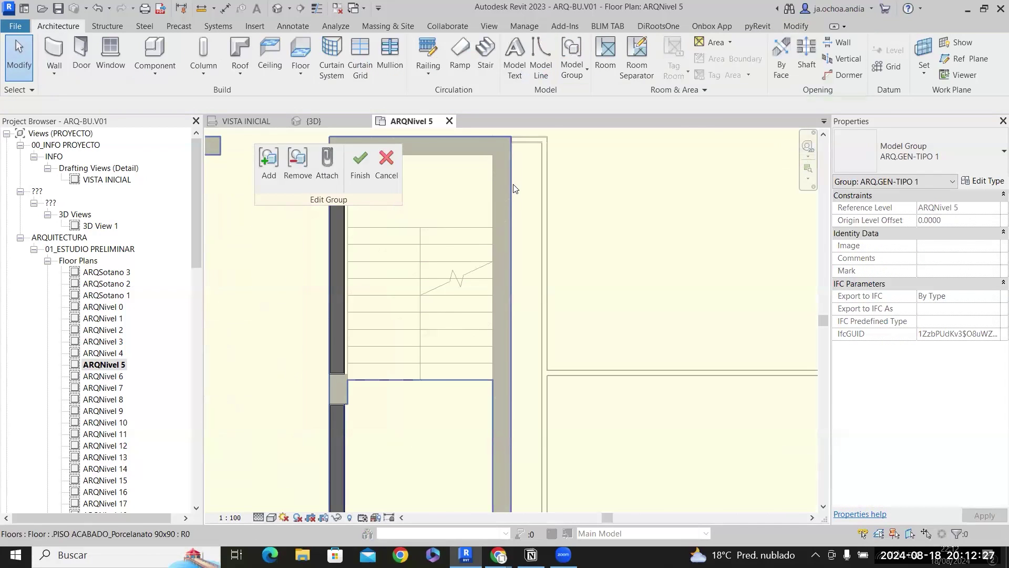
{"action": "left_click", "coordinate": [514, 218]}
{"action": "double_click", "coordinate": [508, 216]}
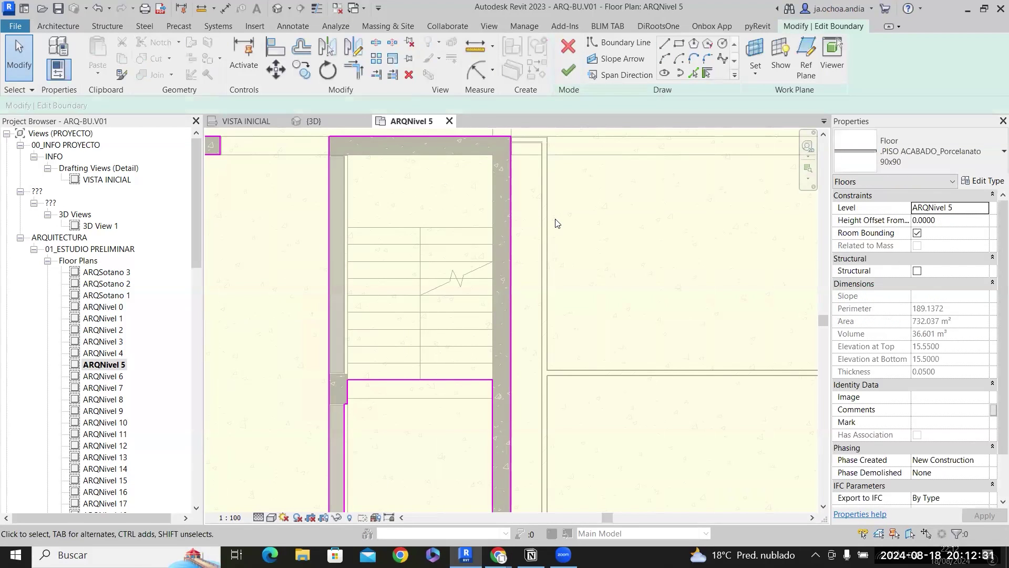
{"action": "scroll", "coordinate": [526, 219], "scroll_direction": "up", "scroll_amount": 4}
{"action": "left_click_drag", "start_coordinate": [480, 239], "coordinate": [573, 241]}
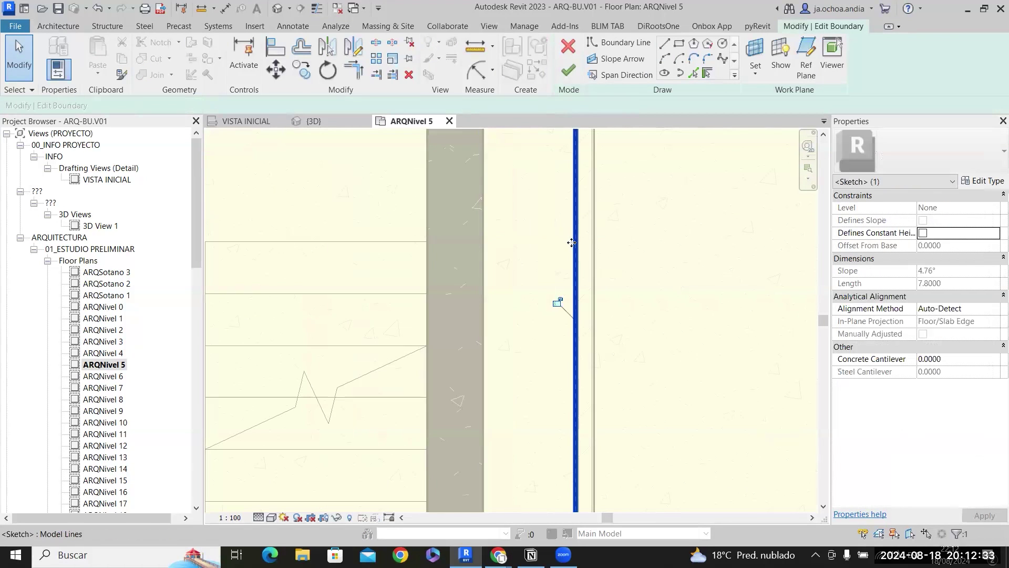
{"action": "scroll", "coordinate": [574, 241], "scroll_direction": "down", "scroll_amount": 5}
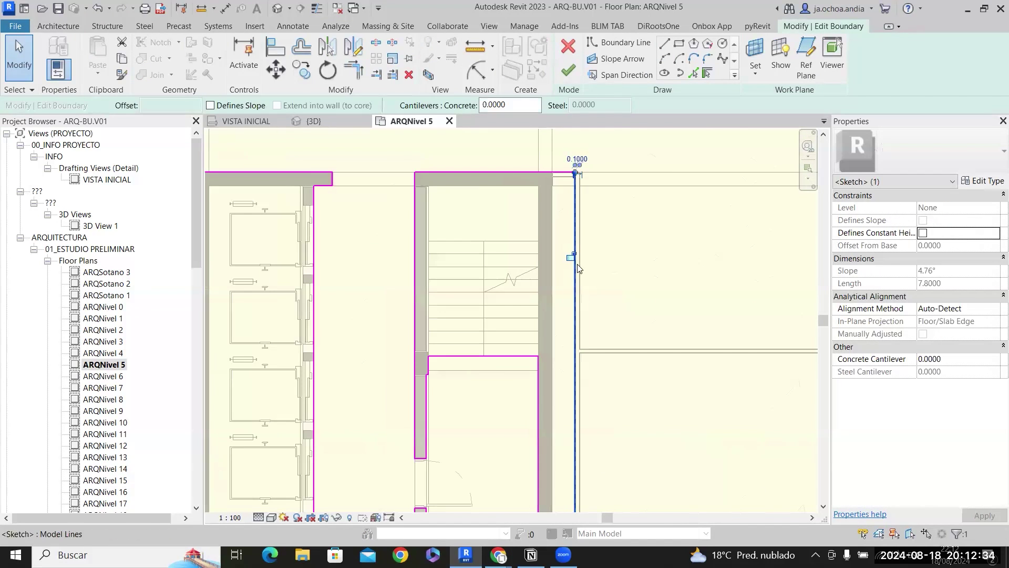
{"action": "left_click", "coordinate": [562, 70]}
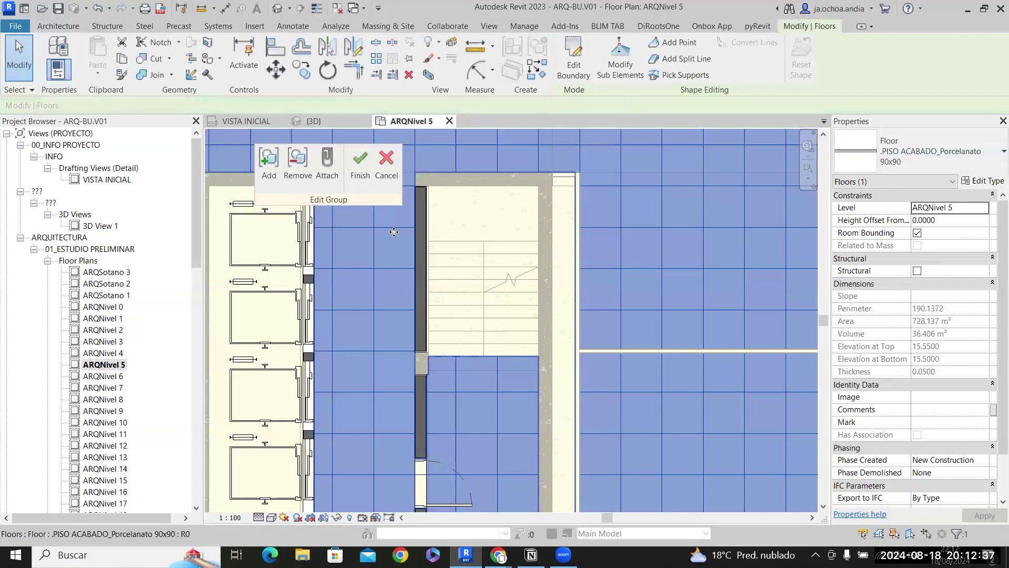
{"action": "left_click", "coordinate": [369, 177]}
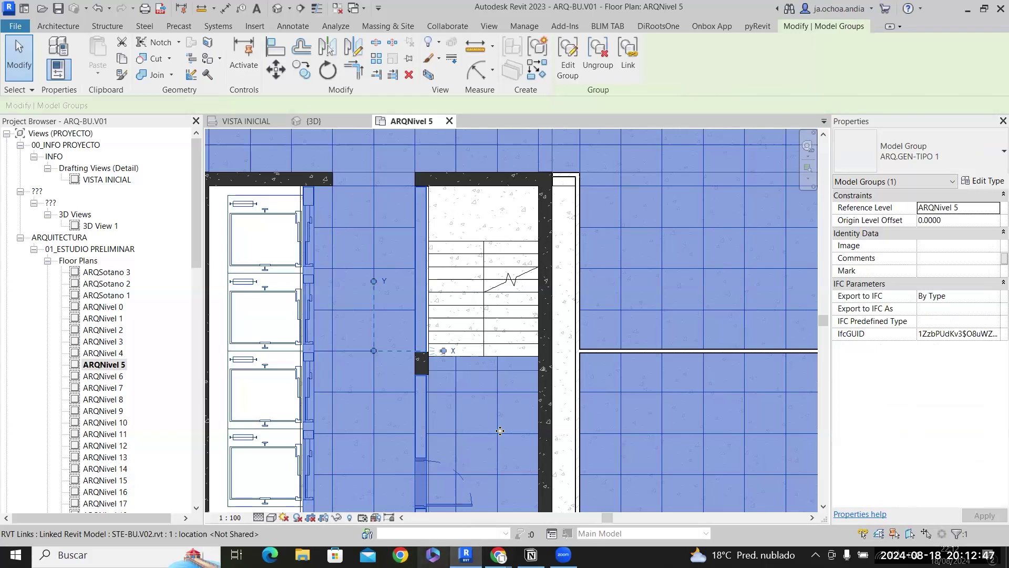
{"action": "left_click", "coordinate": [569, 353]}
{"action": "key", "text": "Escape"}
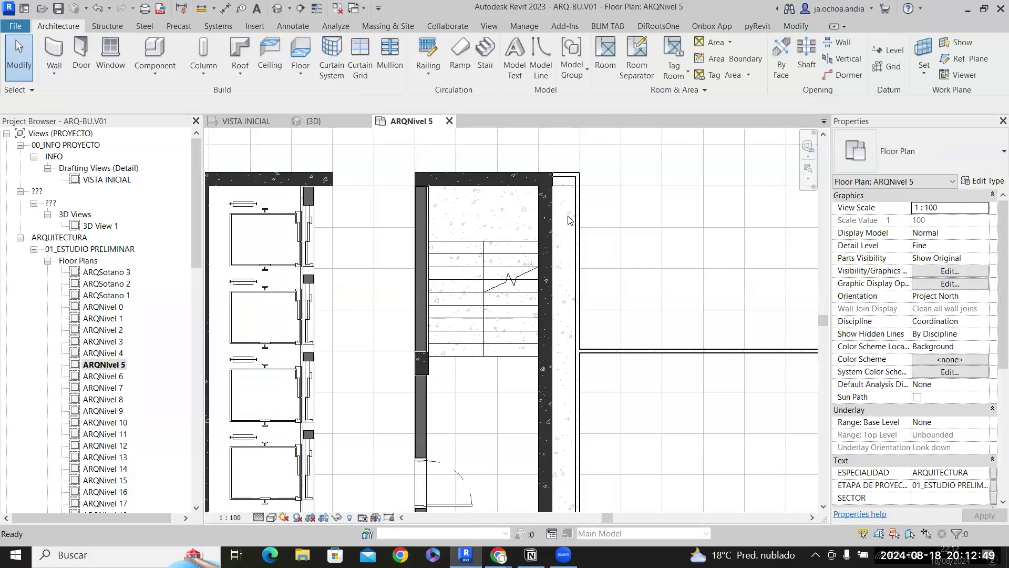
{"action": "scroll", "coordinate": [568, 215], "scroll_direction": "down", "scroll_amount": 2}
{"action": "scroll", "coordinate": [562, 418], "scroll_direction": "up", "scroll_amount": 2}
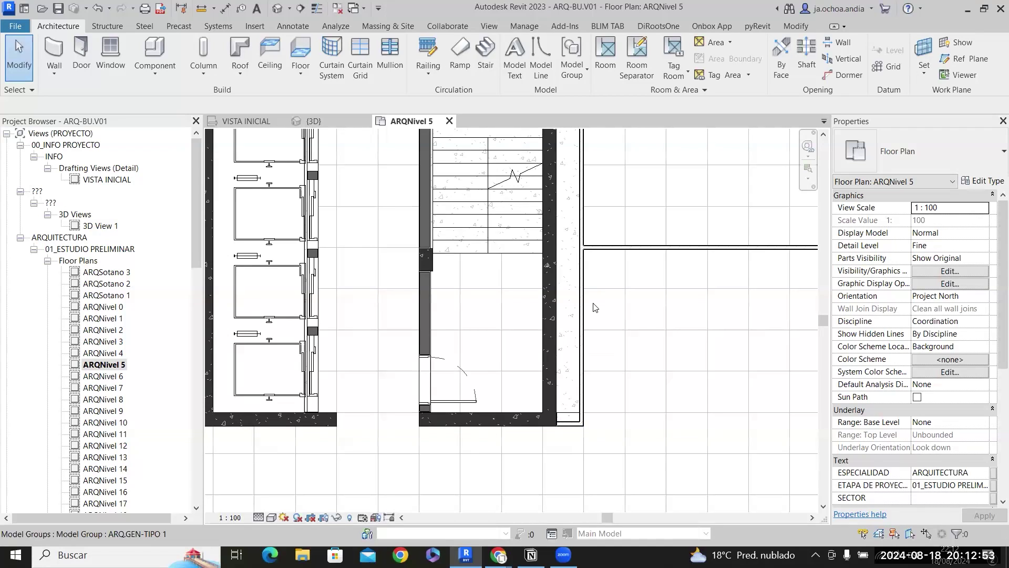
{"action": "scroll", "coordinate": [603, 311], "scroll_direction": "down", "scroll_amount": 4}
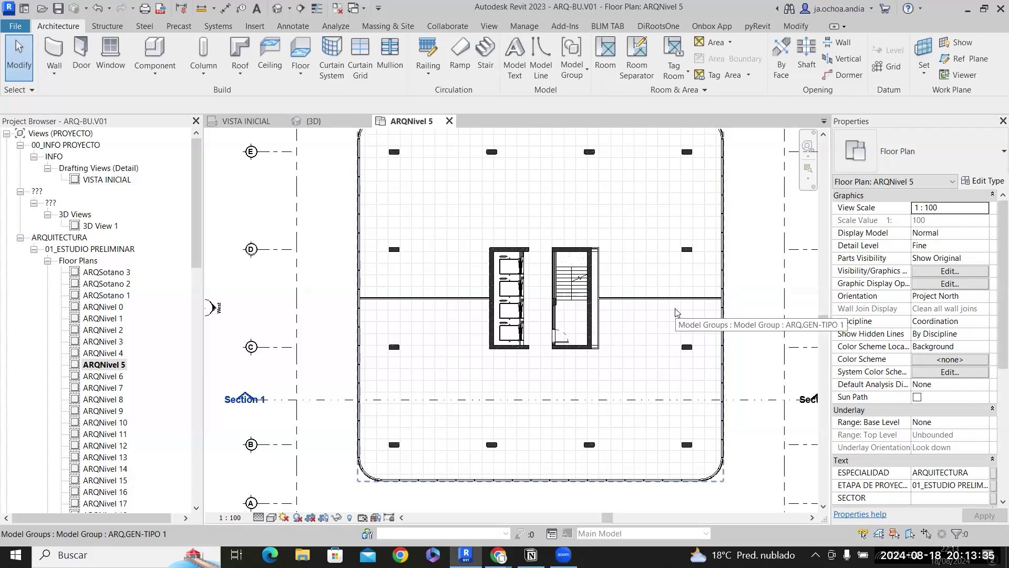
Extend the short south wall beside the stair core east to the near face of the column on its line.
{"action": "scroll", "coordinate": [595, 339], "scroll_direction": "up", "scroll_amount": 8}
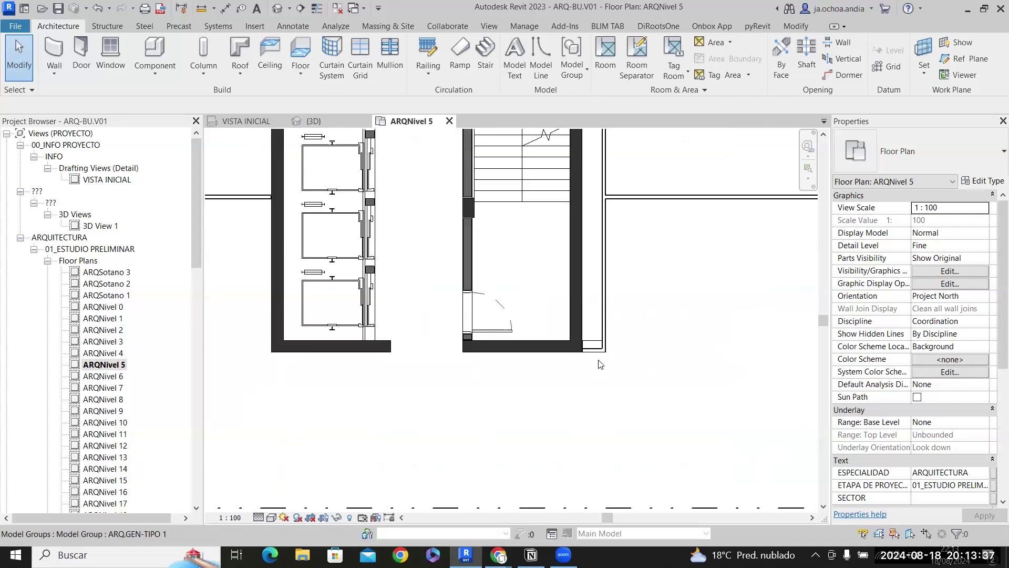
{"action": "left_click", "coordinate": [593, 346]}
{"action": "scroll", "coordinate": [602, 316], "scroll_direction": "down", "scroll_amount": 5}
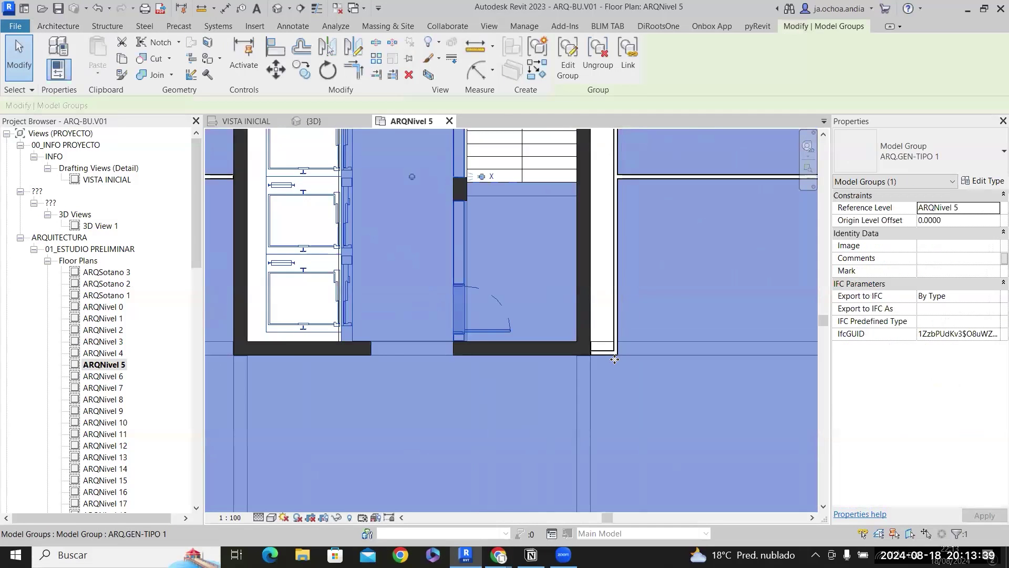
{"action": "key", "text": "Escape"}
{"action": "middle_click_drag", "start_coordinate": [638, 370], "coordinate": [611, 304]}
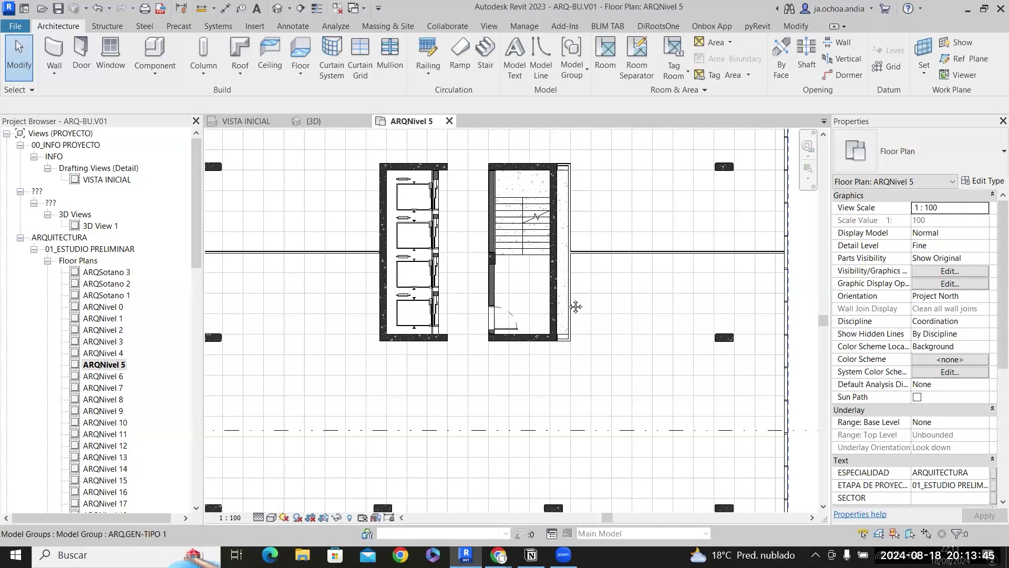
{"action": "scroll", "coordinate": [582, 308], "scroll_direction": "down", "scroll_amount": 3}
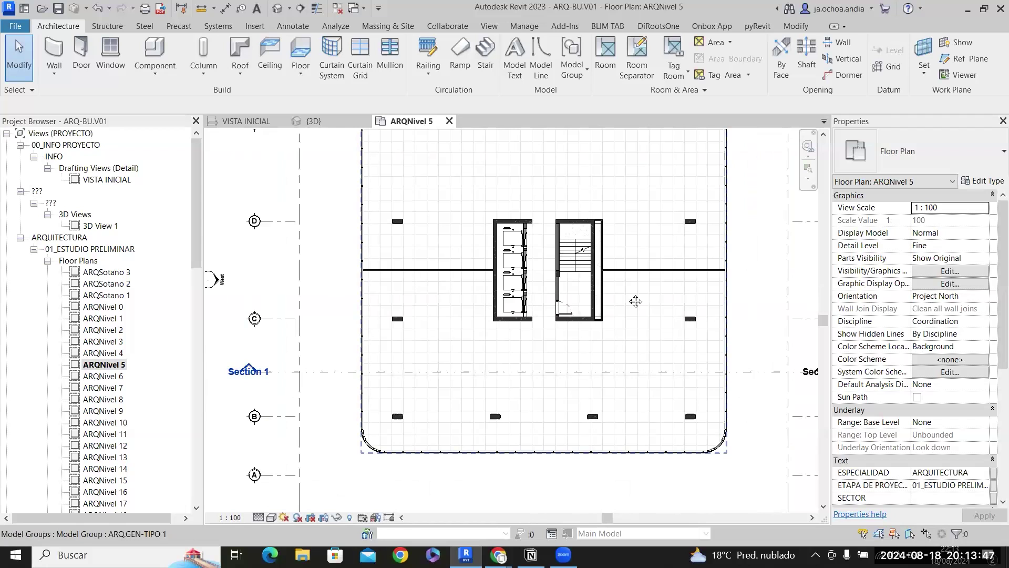
{"action": "scroll", "coordinate": [683, 326], "scroll_direction": "up", "scroll_amount": 4}
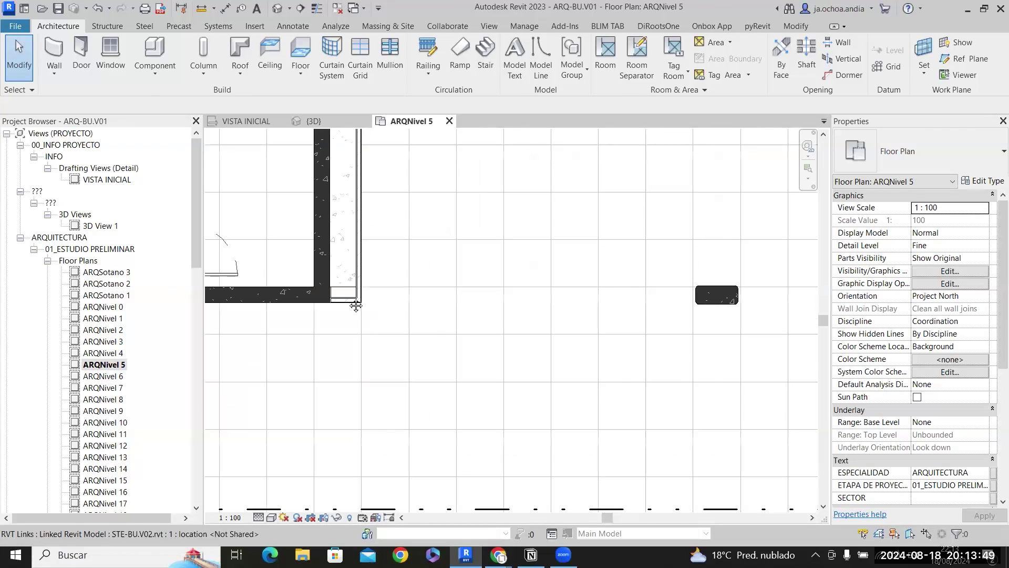
{"action": "left_click", "coordinate": [357, 304]}
{"action": "left_click_drag", "start_coordinate": [357, 301], "coordinate": [698, 300]}
{"action": "scroll", "coordinate": [698, 300], "scroll_direction": "up", "scroll_amount": 5}
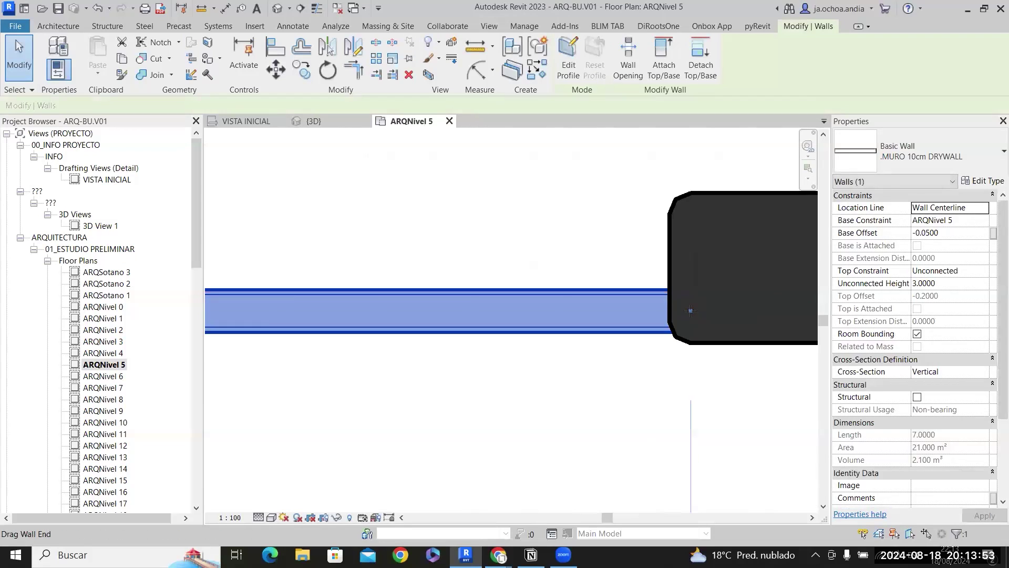
{"action": "left_click_drag", "start_coordinate": [671, 304], "coordinate": [670, 302]}
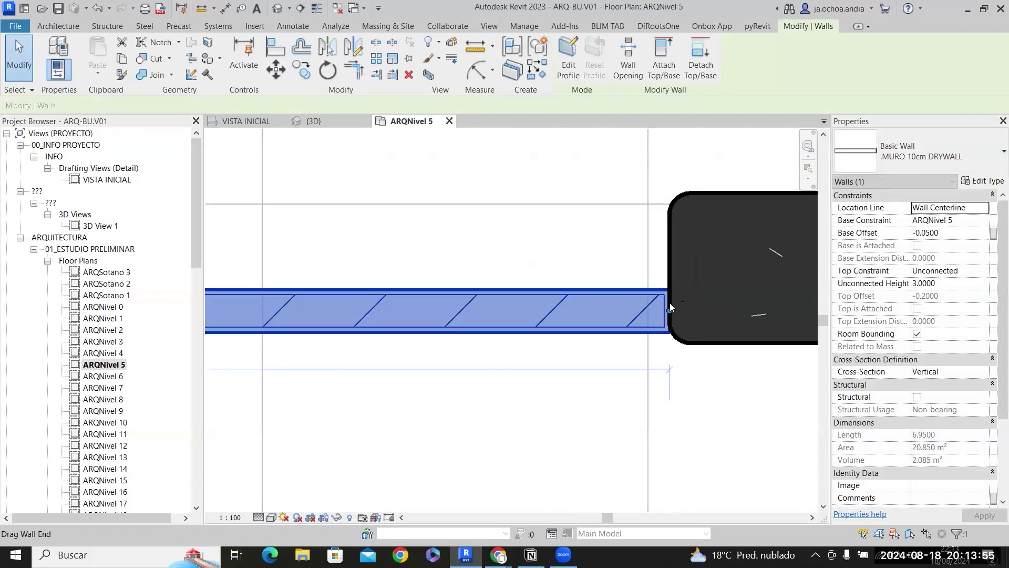
Draw a matching 10 cm drywall wall from the column's east side to the east facade, in line with the south wall.
{"action": "scroll", "coordinate": [669, 303], "scroll_direction": "down", "scroll_amount": 3}
{"action": "right_click", "coordinate": [645, 314]}
{"action": "left_click", "coordinate": [686, 124]}
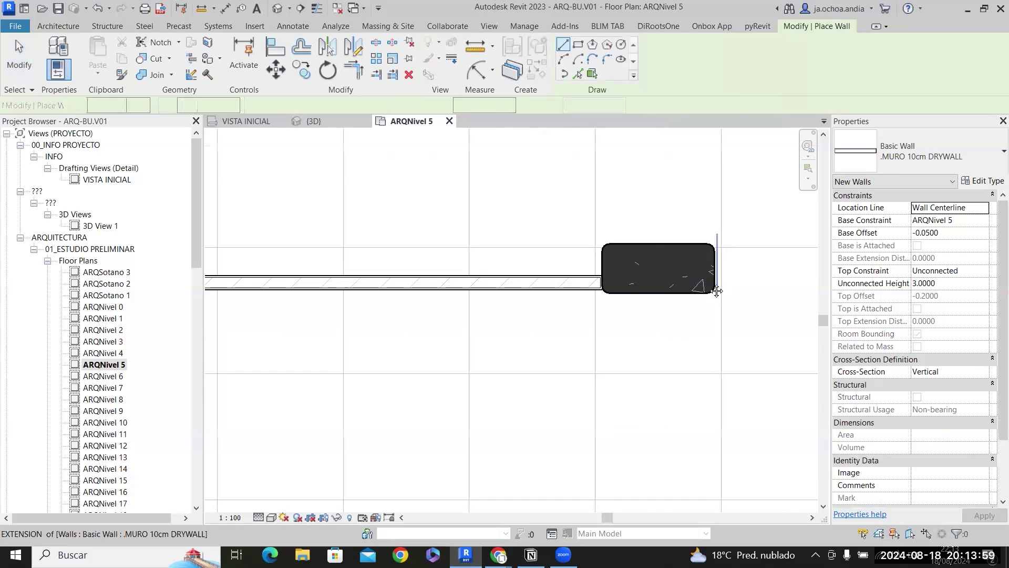
{"action": "scroll", "coordinate": [719, 287], "scroll_direction": "up", "scroll_amount": 2}
{"action": "left_click", "coordinate": [722, 289]}
{"action": "scroll", "coordinate": [700, 293], "scroll_direction": "down", "scroll_amount": 2}
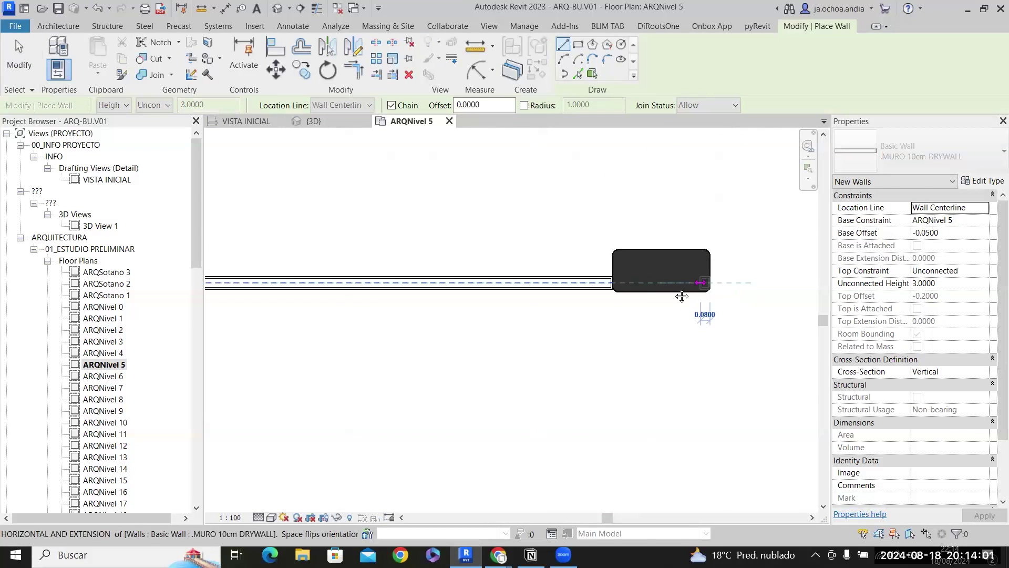
{"action": "middle_click_drag", "start_coordinate": [683, 295], "coordinate": [335, 268]}
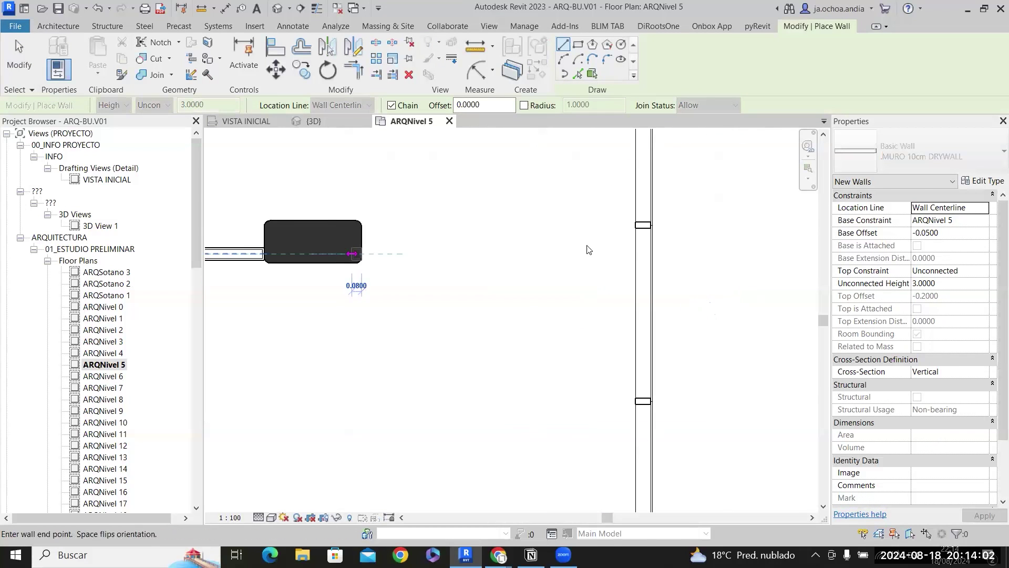
{"action": "left_click", "coordinate": [637, 254]}
{"action": "scroll", "coordinate": [670, 278], "scroll_direction": "down", "scroll_amount": 3}
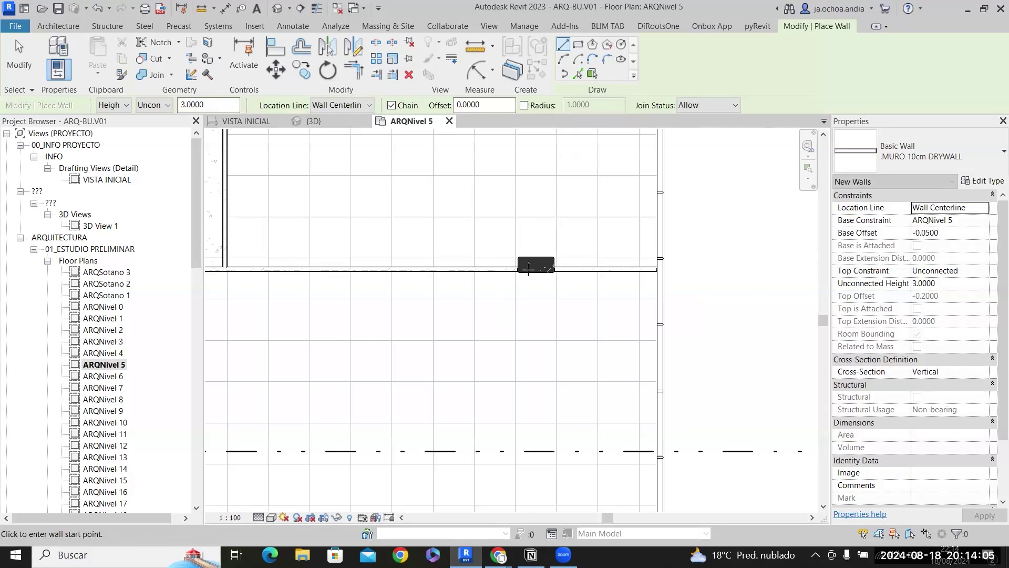
{"action": "middle_click_drag", "start_coordinate": [442, 322], "coordinate": [706, 279]}
{"action": "scroll", "coordinate": [698, 274], "scroll_direction": "down", "scroll_amount": 3}
{"action": "middle_click_drag", "start_coordinate": [364, 259], "coordinate": [469, 282]}
{"action": "scroll", "coordinate": [466, 279], "scroll_direction": "up", "scroll_amount": 3}
{"action": "scroll", "coordinate": [602, 279], "scroll_direction": "up", "scroll_amount": 2}
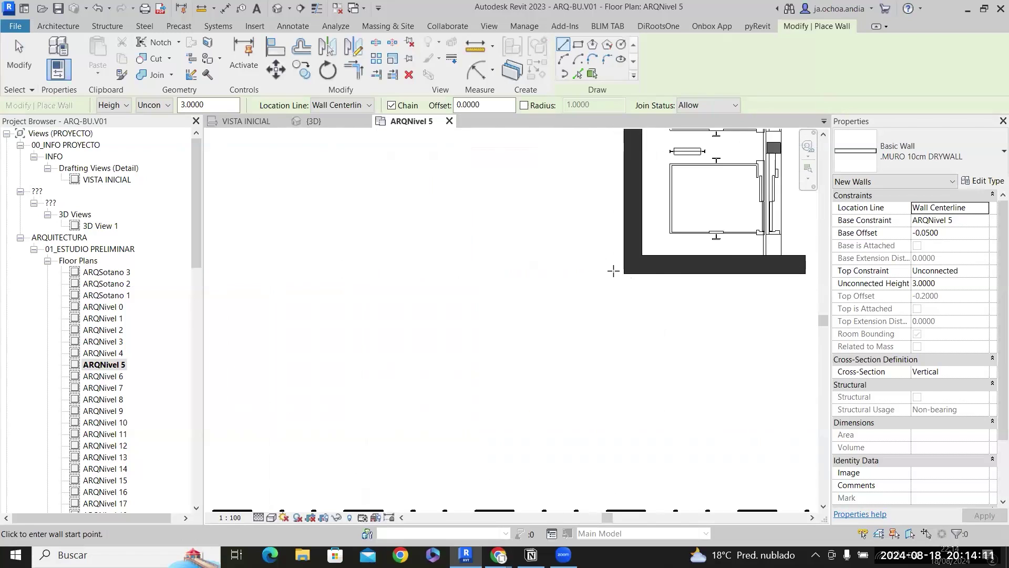
{"action": "left_click", "coordinate": [623, 265]}
{"action": "middle_click_drag", "start_coordinate": [349, 263], "coordinate": [650, 257]}
{"action": "scroll", "coordinate": [336, 231], "scroll_direction": "down", "scroll_amount": 3}
Draw a 10 cm drywall wall south from the elevator core's southwest corner to the north face of the column below.
{"action": "scroll", "coordinate": [571, 237], "scroll_direction": "up", "scroll_amount": 3}
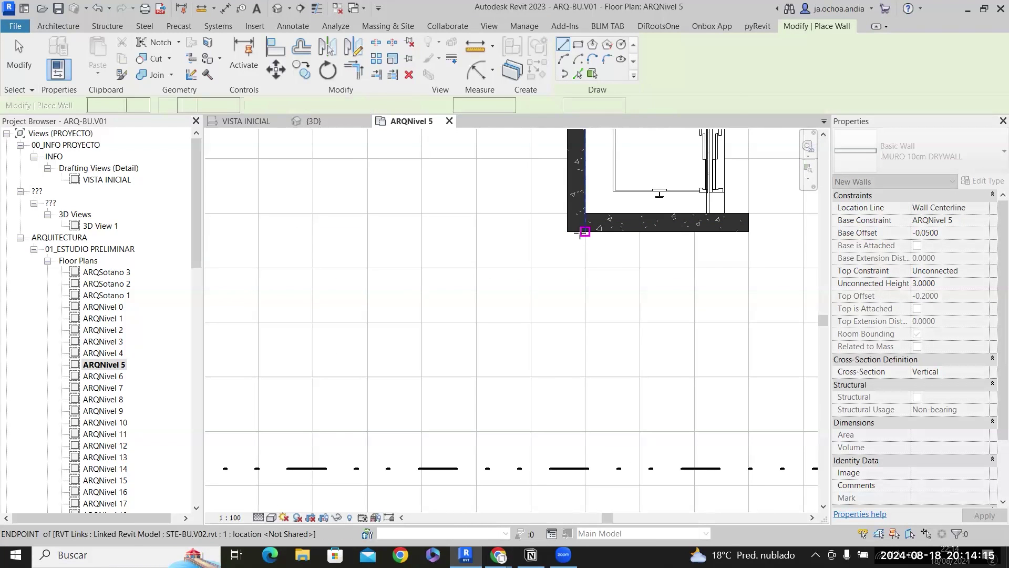
{"action": "left_click", "coordinate": [583, 232]}
{"action": "scroll", "coordinate": [571, 392], "scroll_direction": "down", "scroll_amount": 2}
{"action": "middle_click_drag", "start_coordinate": [572, 402], "coordinate": [553, 218]}
{"action": "scroll", "coordinate": [544, 319], "scroll_direction": "up", "scroll_amount": 4}
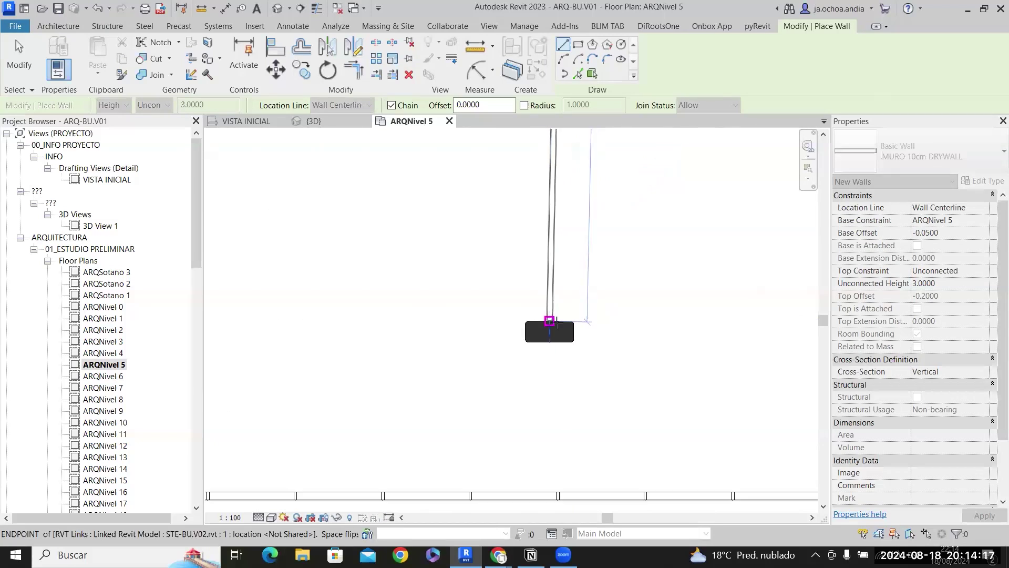
{"action": "key", "text": "Escape"}
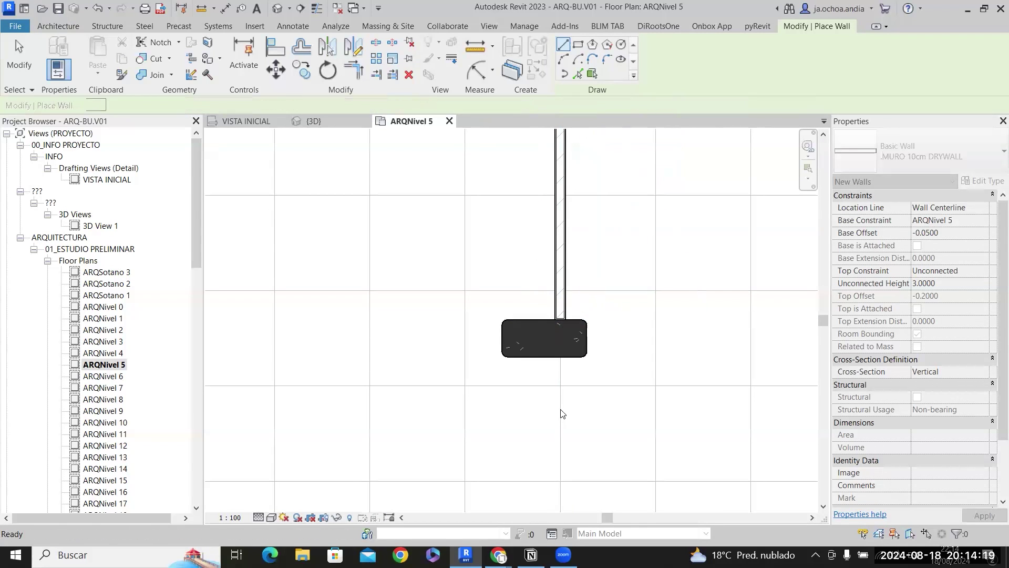
Continue the 10 cm drywall wall south from the column's south face about 2.4 m toward the south facade.
{"action": "middle_click_drag", "start_coordinate": [547, 413], "coordinate": [535, 290]}
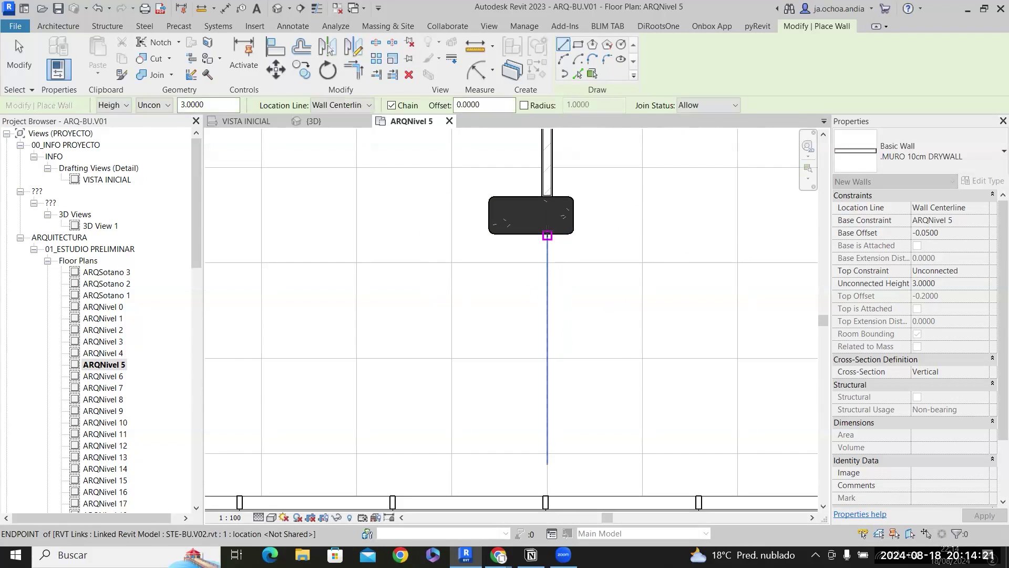
{"action": "left_click", "coordinate": [547, 235]}
{"action": "left_click", "coordinate": [547, 489]}
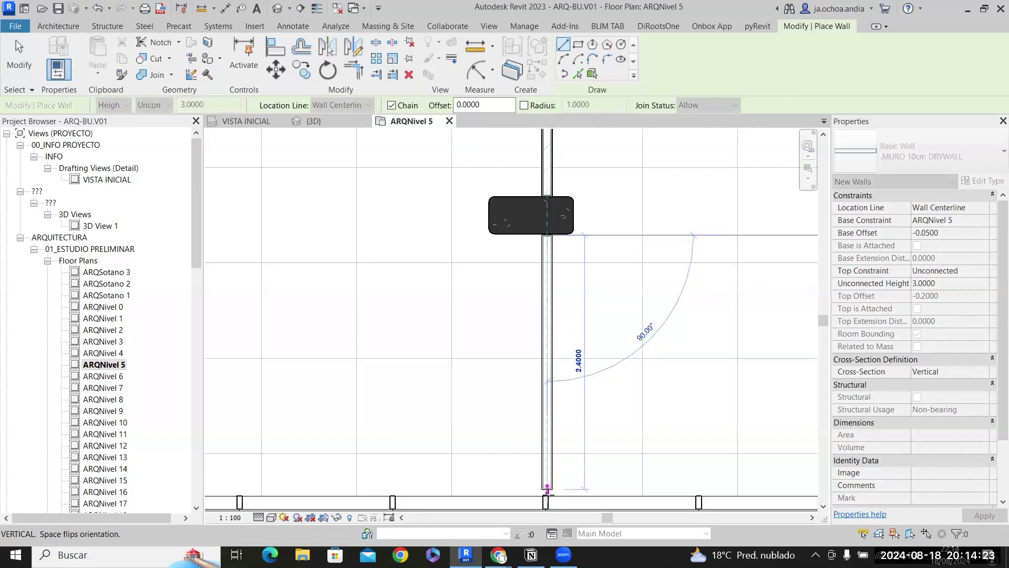
{"action": "key", "text": "Escape"}
{"action": "key", "text": "Escape"}
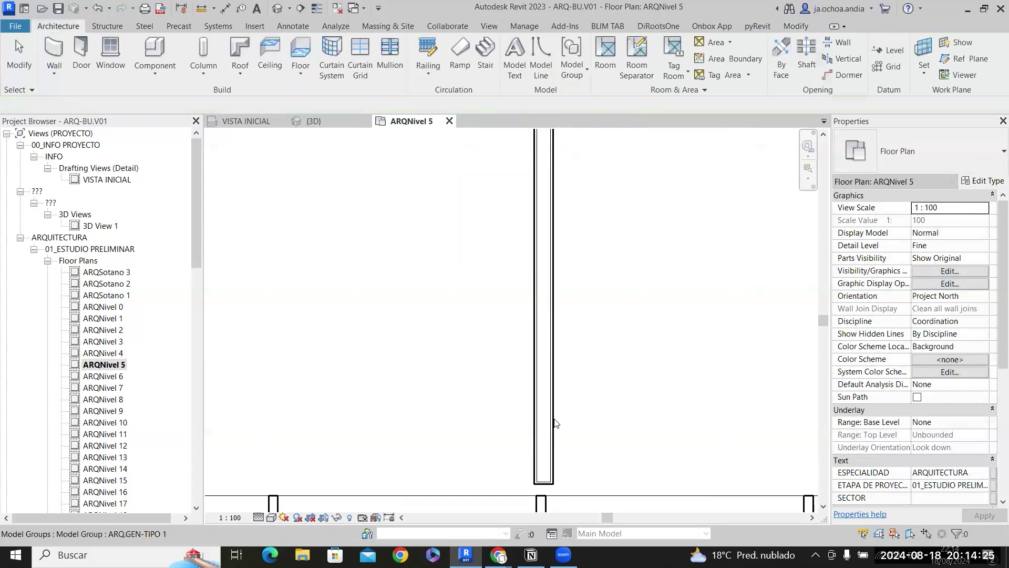
Extend the new wall's south end to the porcelain floor edge at the facade mullion.
{"action": "left_click", "coordinate": [546, 486]}
{"action": "scroll", "coordinate": [546, 487], "scroll_direction": "up", "scroll_amount": 5}
{"action": "left_click_drag", "start_coordinate": [548, 489], "coordinate": [547, 485]}
{"action": "scroll", "coordinate": [547, 452], "scroll_direction": "down", "scroll_amount": 1}
{"action": "middle_click_drag", "start_coordinate": [546, 445], "coordinate": [548, 379]}
{"action": "left_click_drag", "start_coordinate": [550, 410], "coordinate": [551, 433]}
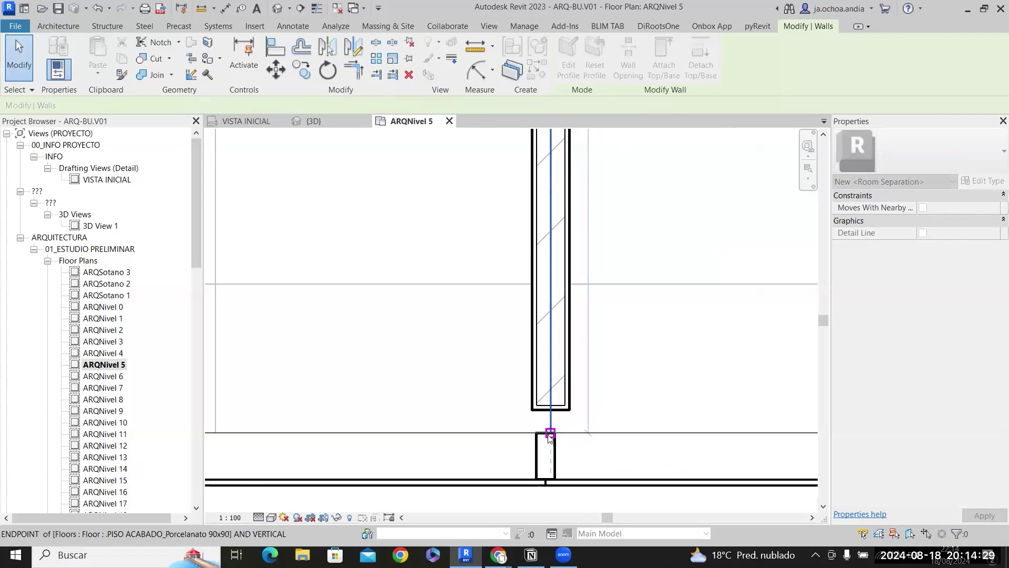
{"action": "scroll", "coordinate": [549, 436], "scroll_direction": "down", "scroll_amount": 3}
{"action": "middle_click_drag", "start_coordinate": [540, 414], "coordinate": [535, 455]}
{"action": "middle_click_drag", "start_coordinate": [583, 158], "coordinate": [576, 330]}
{"action": "key", "text": "Escape"}
Align the west face of the drywall wall below the elevator core with the core's outer west face.
{"action": "scroll", "coordinate": [543, 188], "scroll_direction": "up", "scroll_amount": 2}
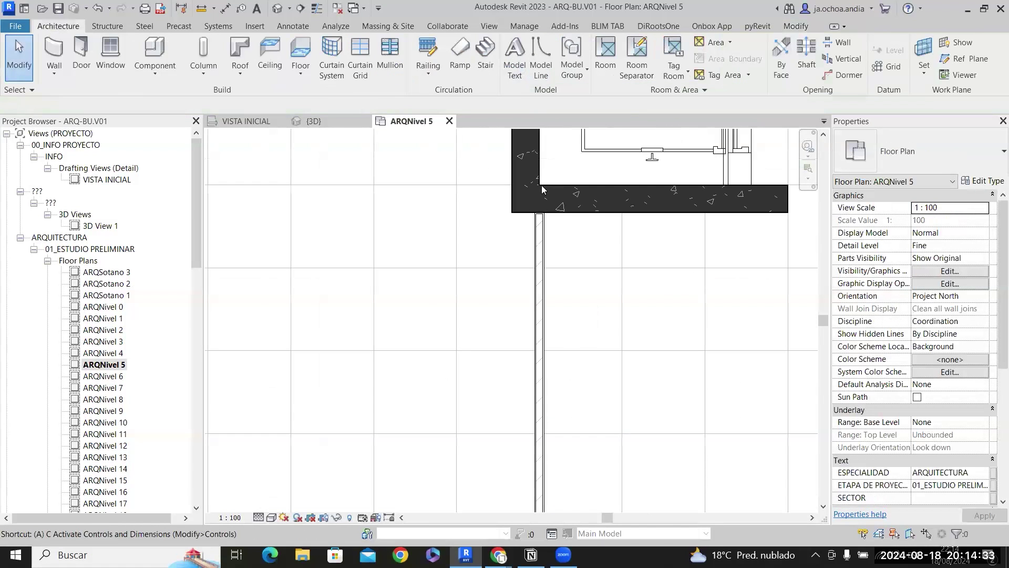
{"action": "key", "text": "a"}
{"action": "key", "text": "l"}
{"action": "left_click", "coordinate": [513, 179]}
{"action": "left_click", "coordinate": [536, 253]}
{"action": "scroll", "coordinate": [547, 165], "scroll_direction": "down", "scroll_amount": 9}
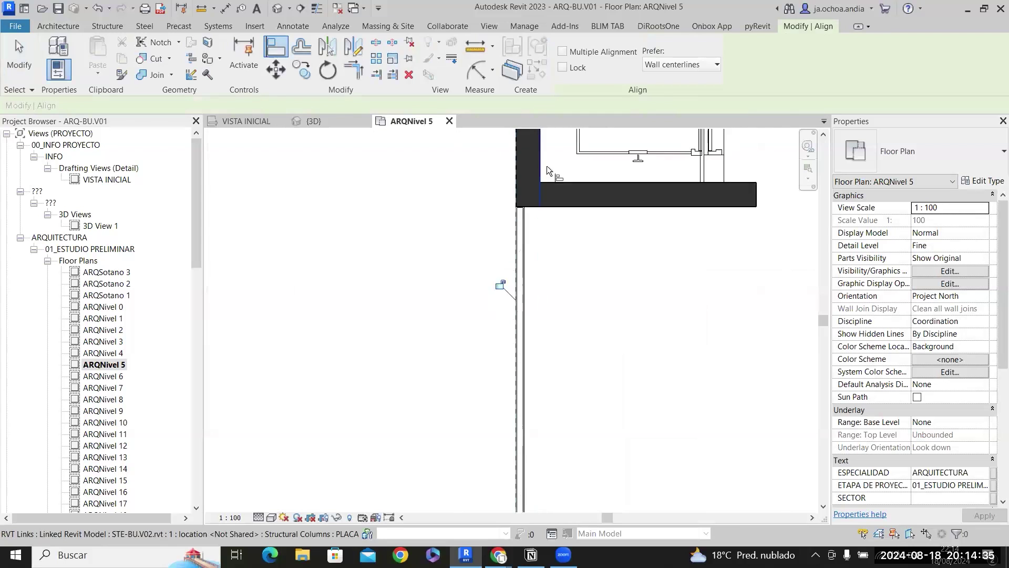
Align the drywall segment south of the column with the realigned wall segment north of it.
{"action": "scroll", "coordinate": [542, 382], "scroll_direction": "up", "scroll_amount": 5}
{"action": "left_click", "coordinate": [535, 336]}
{"action": "left_click", "coordinate": [544, 382]}
{"action": "scroll", "coordinate": [545, 342], "scroll_direction": "down", "scroll_amount": 2}
{"action": "middle_click_drag", "start_coordinate": [618, 365], "coordinate": [477, 395]}
{"action": "scroll", "coordinate": [485, 390], "scroll_direction": "down", "scroll_amount": 4}
{"action": "key", "text": "Escape"}
{"action": "key", "text": "Escape"}
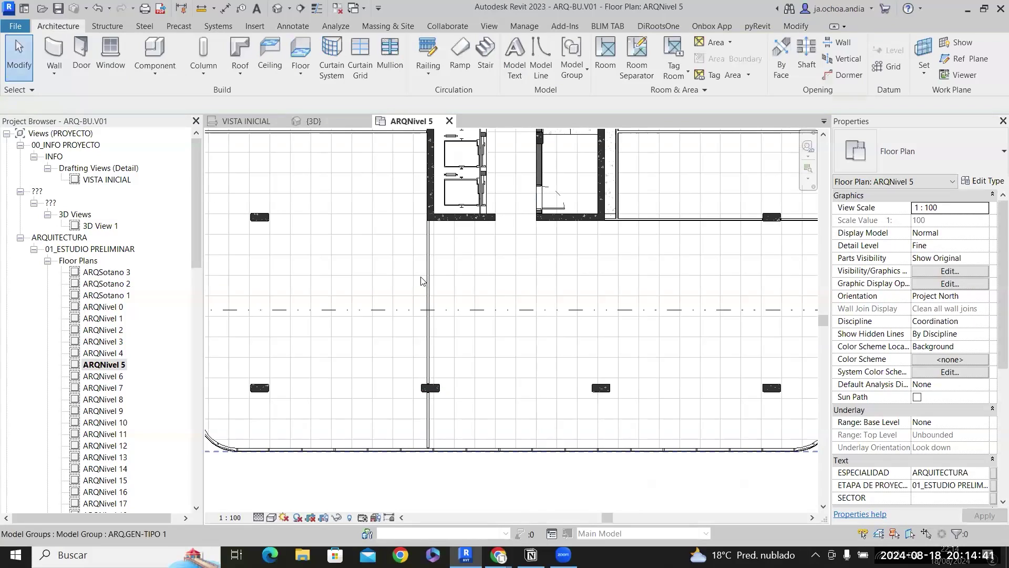
Copy both north-south drywall segments from the elevator core's corner east to the stair core's southeast corner.
{"action": "left_click", "coordinate": [425, 283]}
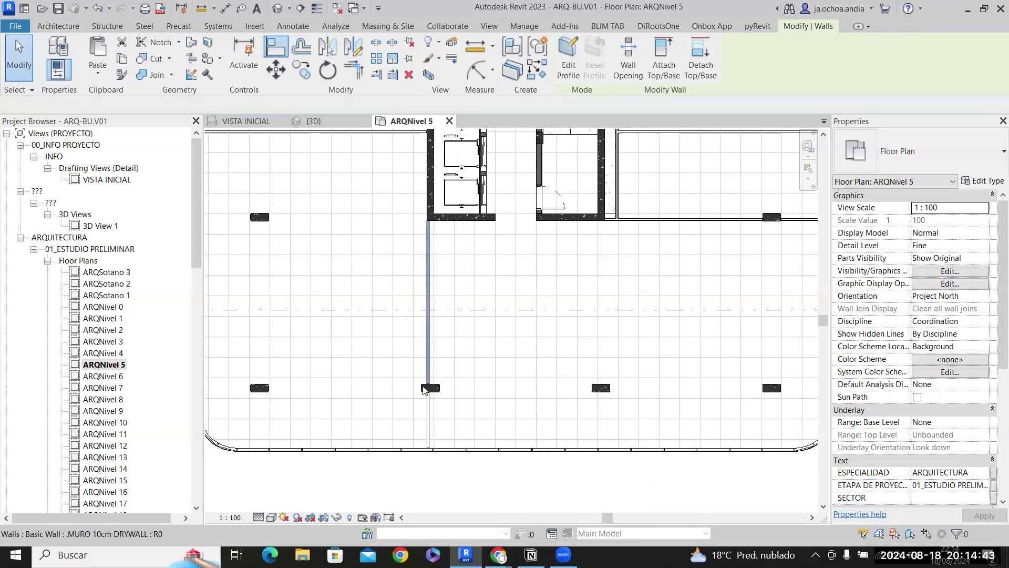
{"action": "left_click", "coordinate": [428, 426], "text": "ctrl"}
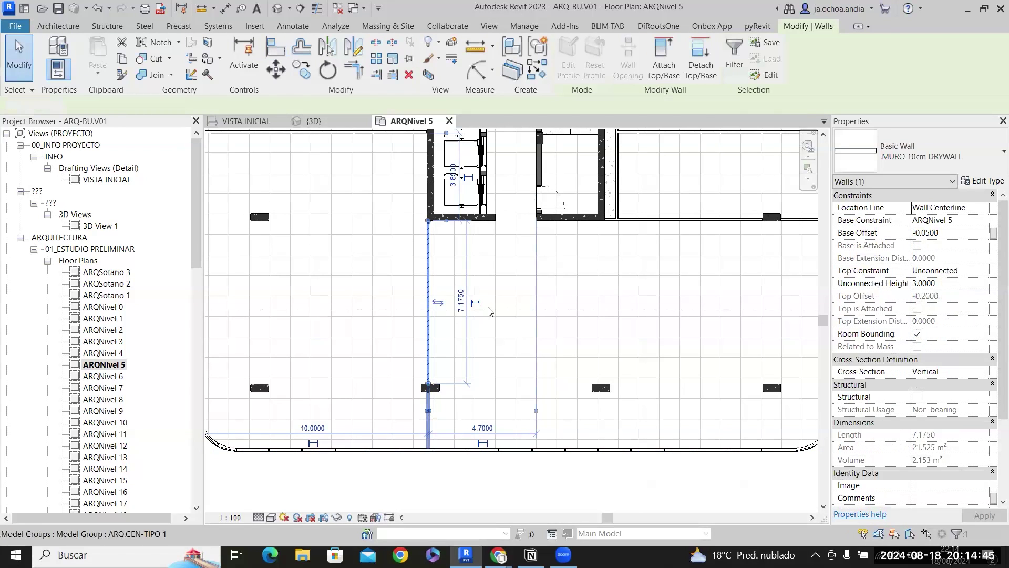
{"action": "scroll", "coordinate": [437, 210], "scroll_direction": "up", "scroll_amount": 4}
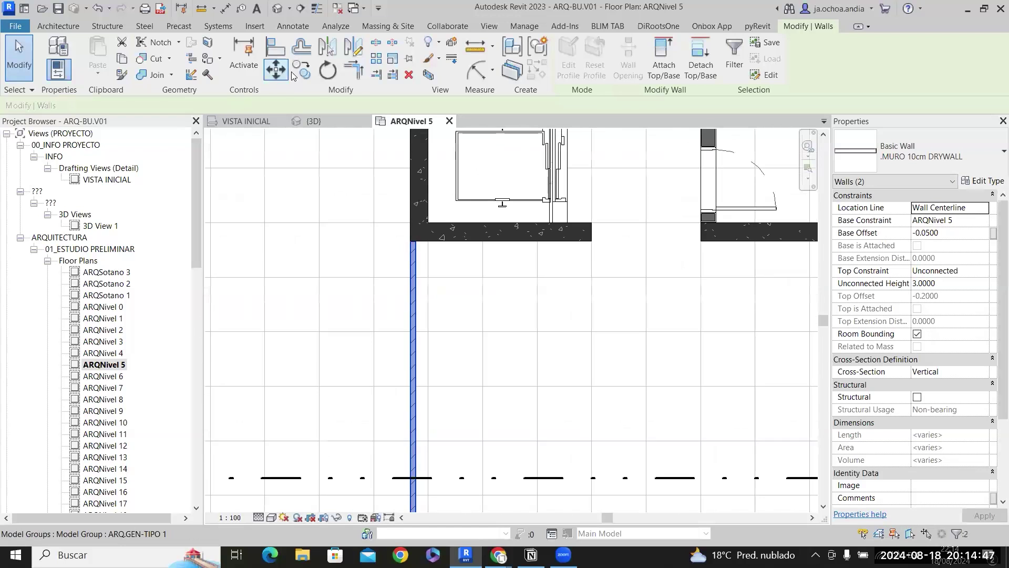
{"action": "key", "text": "r"}
{"action": "key", "text": "o"}
{"action": "scroll", "coordinate": [425, 226], "scroll_direction": "up", "scroll_amount": 3}
{"action": "left_click", "coordinate": [427, 211]}
{"action": "scroll", "coordinate": [383, 246], "scroll_direction": "down", "scroll_amount": 5}
{"action": "middle_click_drag", "start_coordinate": [647, 305], "coordinate": [252, 319]}
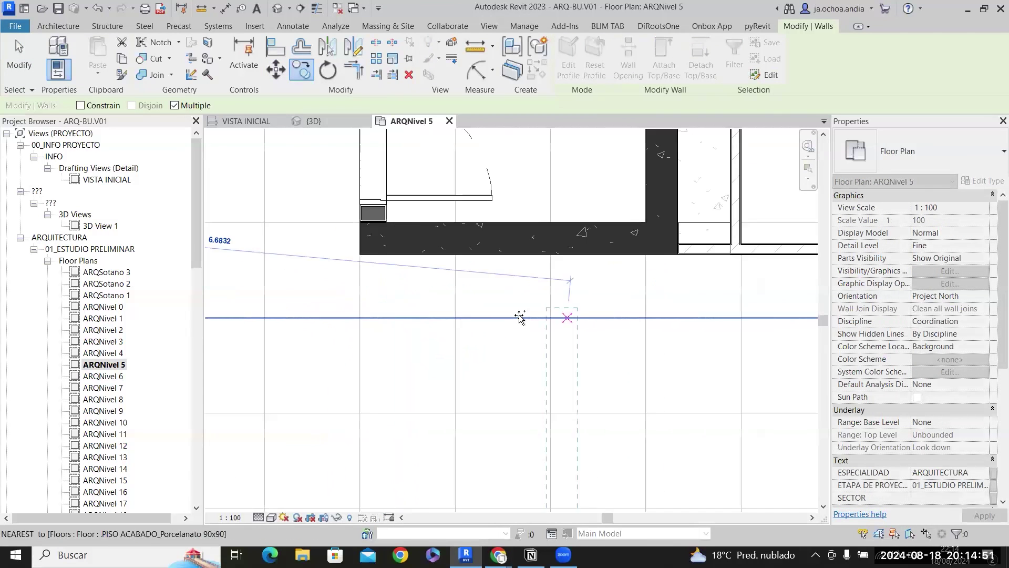
{"action": "middle_click_drag", "start_coordinate": [735, 259], "coordinate": [426, 255]}
{"action": "scroll", "coordinate": [426, 255], "scroll_direction": "up", "scroll_amount": 1}
{"action": "scroll", "coordinate": [435, 248], "scroll_direction": "up", "scroll_amount": 5}
{"action": "left_click", "coordinate": [390, 236]}
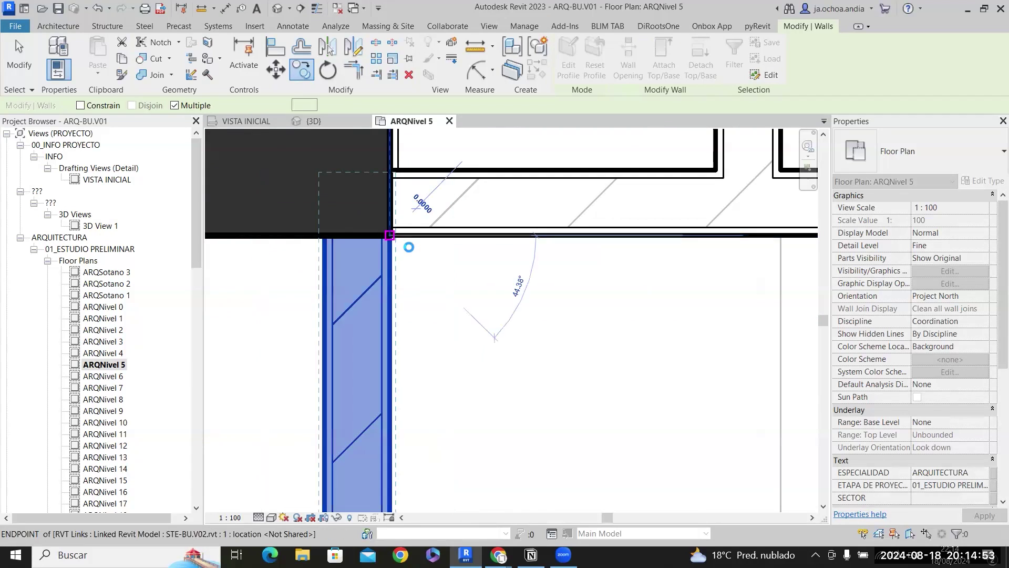
{"action": "key", "text": "Escape"}
{"action": "key", "text": "Escape"}
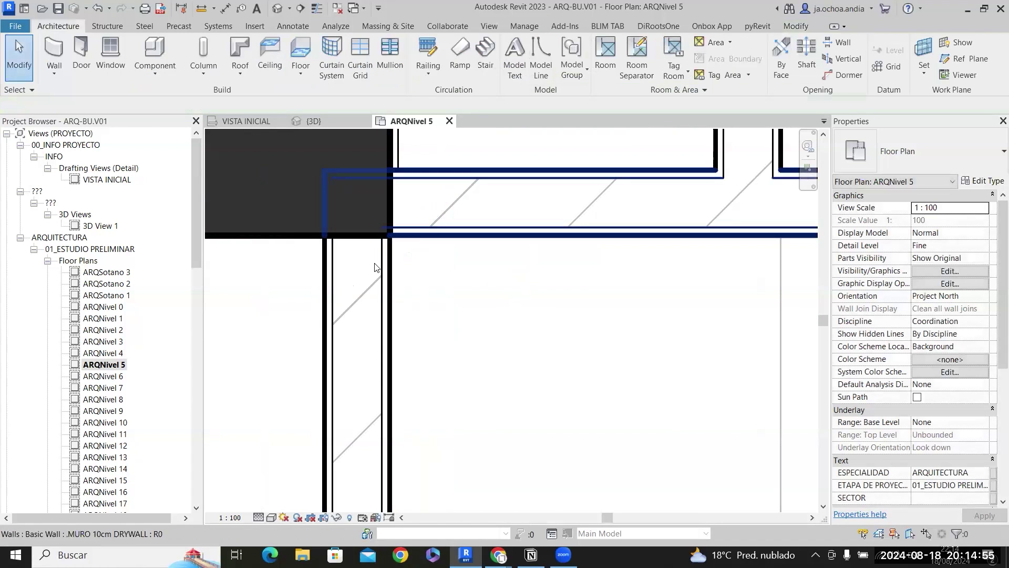
Pull the horizontal wall's west end back to the stair core's east face and the copied wall's north end to the core's south face.
{"action": "middle_click_drag", "start_coordinate": [402, 247], "coordinate": [476, 247]}
{"action": "left_click", "coordinate": [430, 208]}
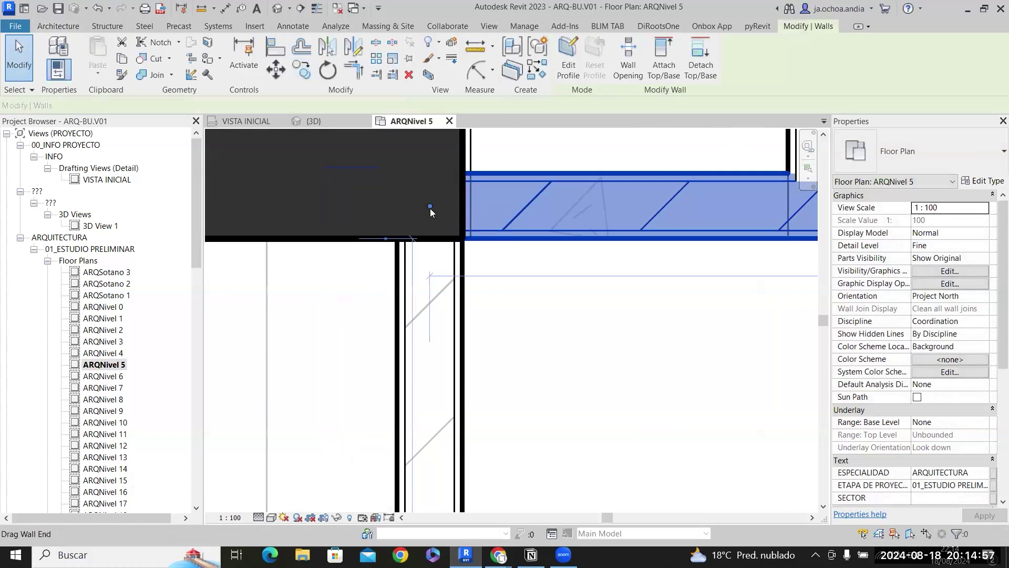
{"action": "right_click", "coordinate": [429, 212]}
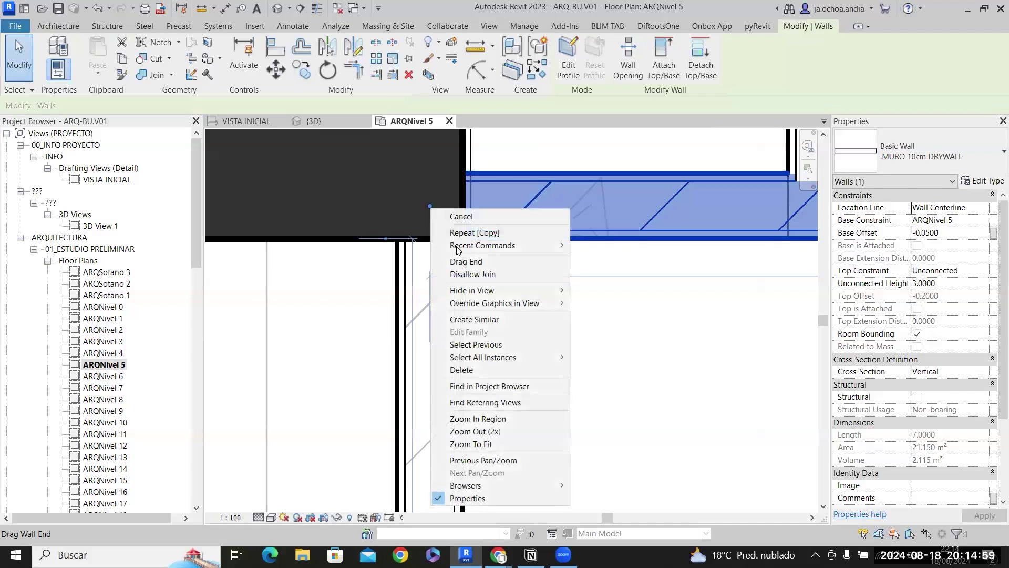
{"action": "left_click", "coordinate": [465, 261]}
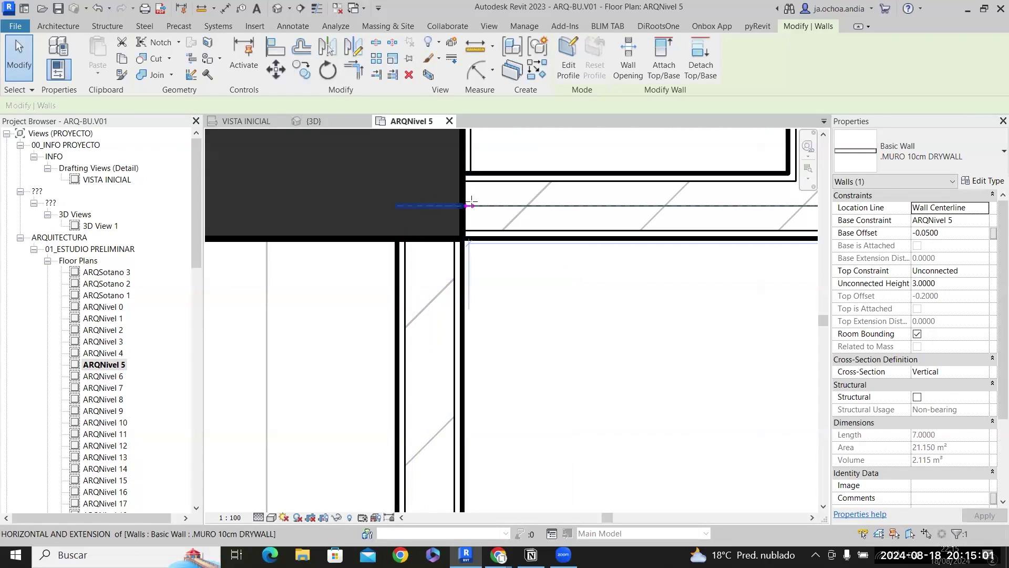
{"action": "left_click", "coordinate": [462, 206]}
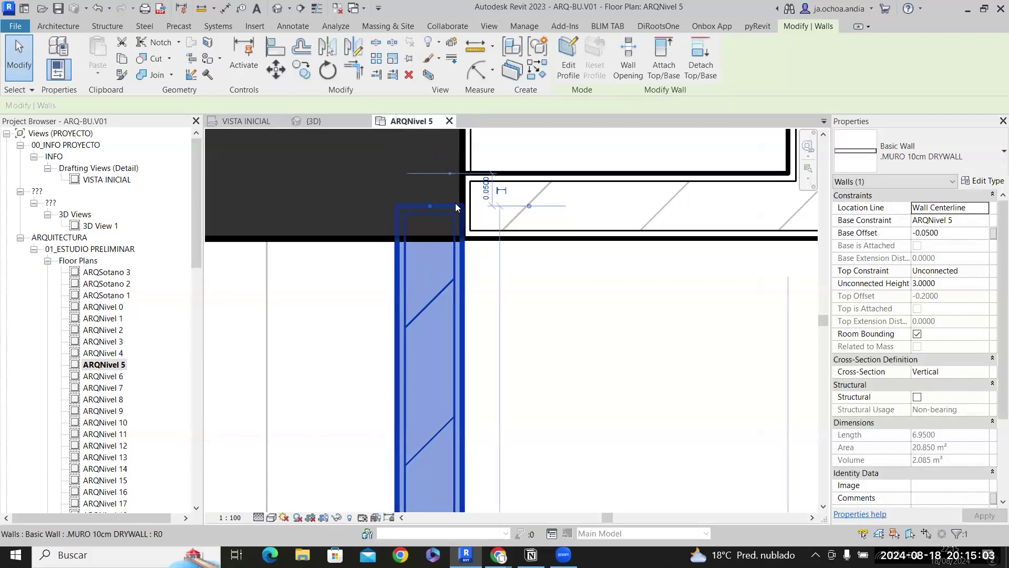
{"action": "key", "text": "ctrl+z"}
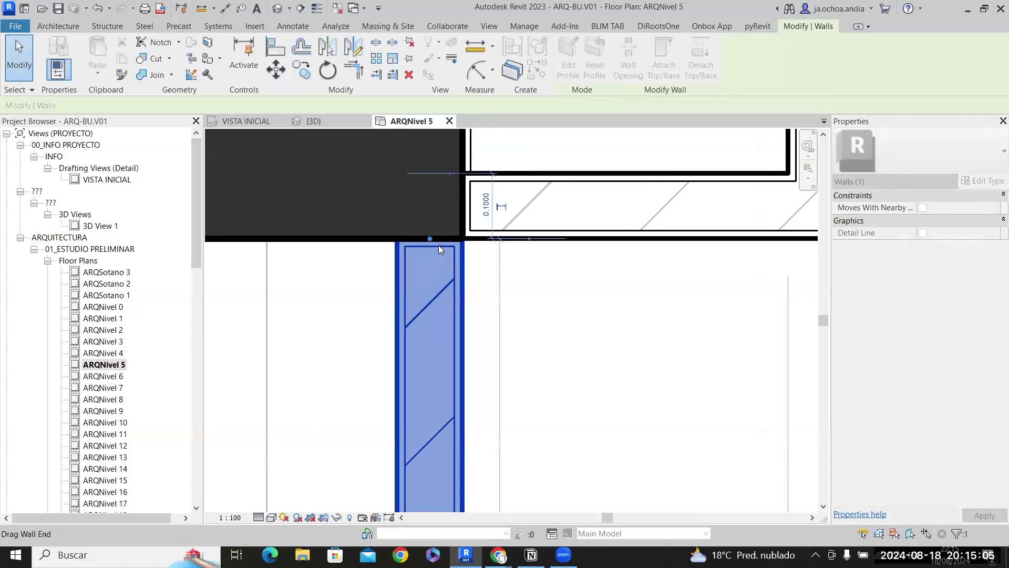
{"action": "key", "text": "Escape"}
Draw a 6.70 m horizontal 10 cm drywall wall between the facing sides of the two columns south of the core.
{"action": "scroll", "coordinate": [564, 188], "scroll_direction": "down", "scroll_amount": 5}
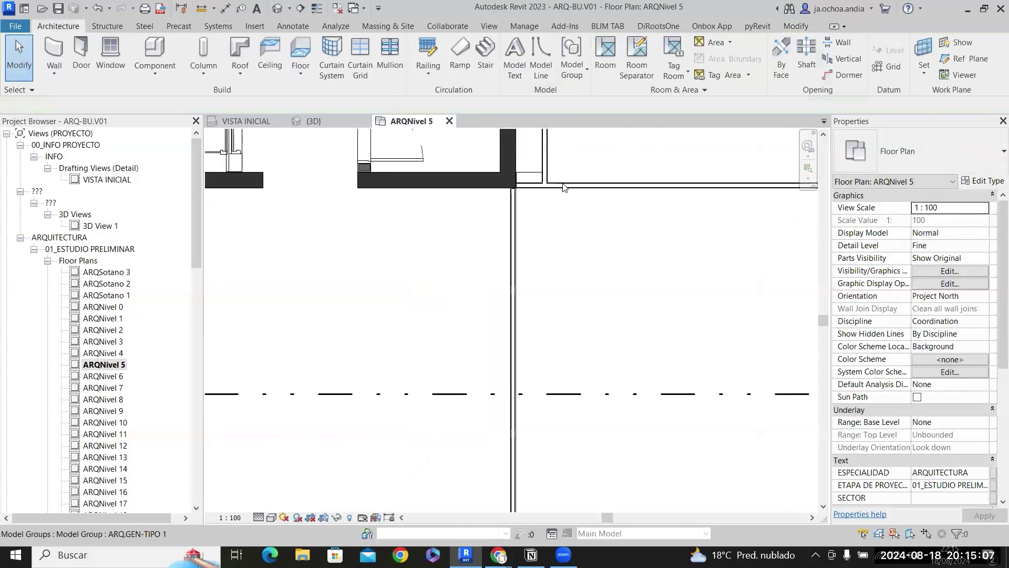
{"action": "scroll", "coordinate": [564, 188], "scroll_direction": "down", "scroll_amount": 3}
{"action": "scroll", "coordinate": [453, 395], "scroll_direction": "up", "scroll_amount": 1}
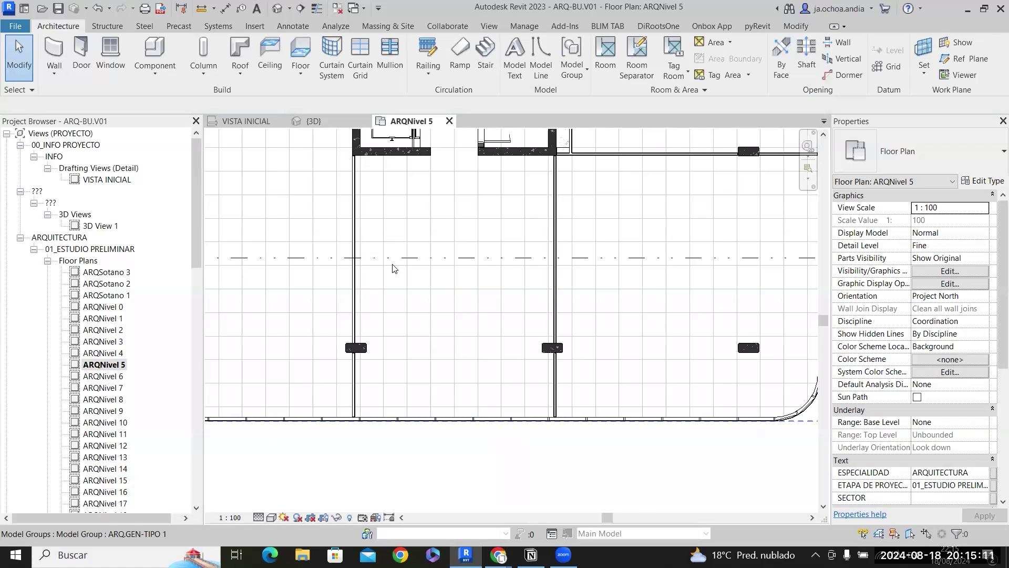
{"action": "middle_click_drag", "start_coordinate": [383, 312], "coordinate": [463, 318]}
{"action": "scroll", "coordinate": [464, 318], "scroll_direction": "up", "scroll_amount": 2}
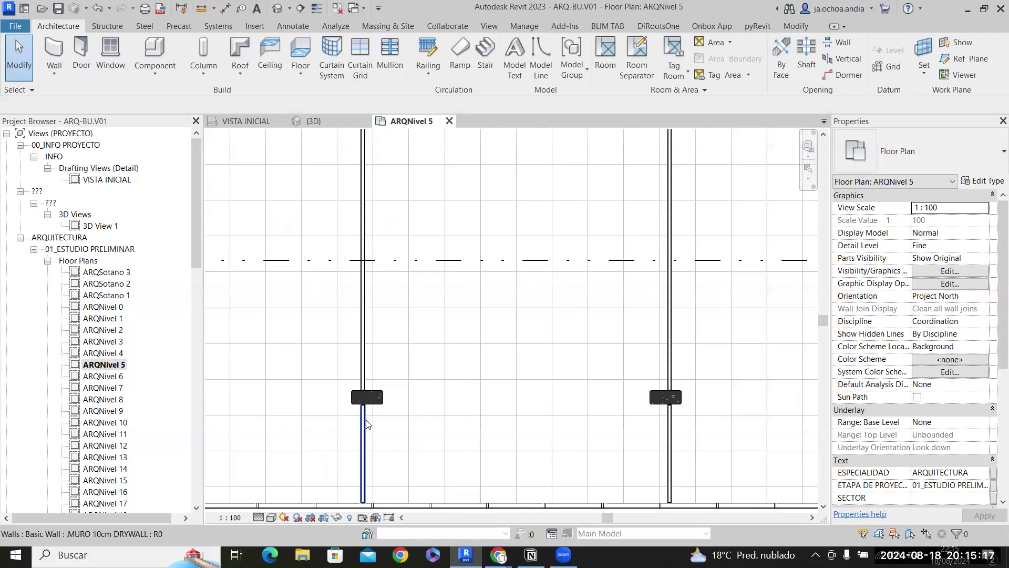
{"action": "left_click", "coordinate": [366, 423]}
{"action": "right_click", "coordinate": [367, 421]}
{"action": "left_click", "coordinate": [410, 233]}
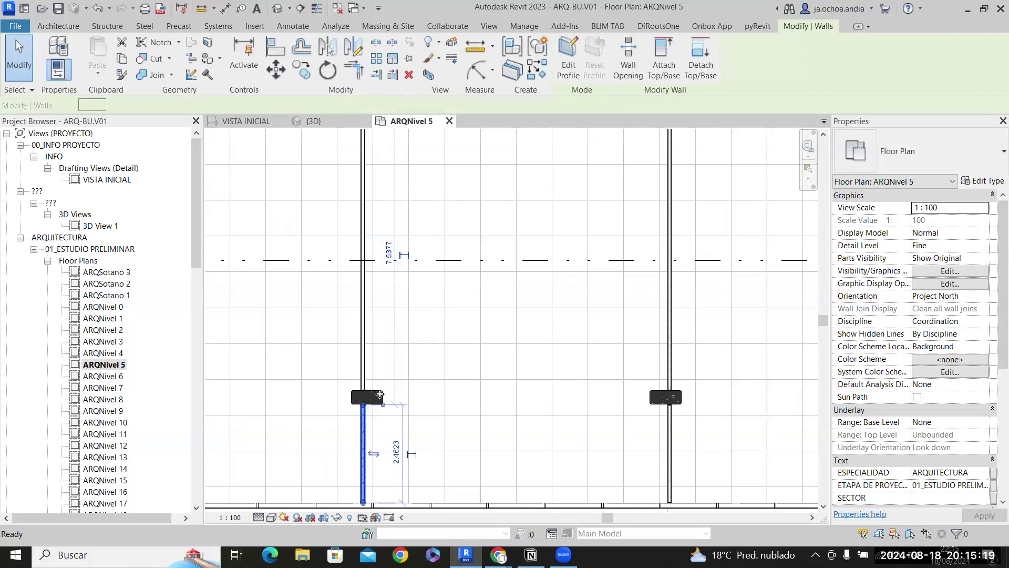
{"action": "scroll", "coordinate": [384, 398], "scroll_direction": "up", "scroll_amount": 5}
{"action": "left_click", "coordinate": [383, 393]}
{"action": "scroll", "coordinate": [762, 419], "scroll_direction": "down", "scroll_amount": 2}
{"action": "middle_click_drag", "start_coordinate": [624, 419], "coordinate": [336, 419]}
{"action": "left_click", "coordinate": [488, 393]}
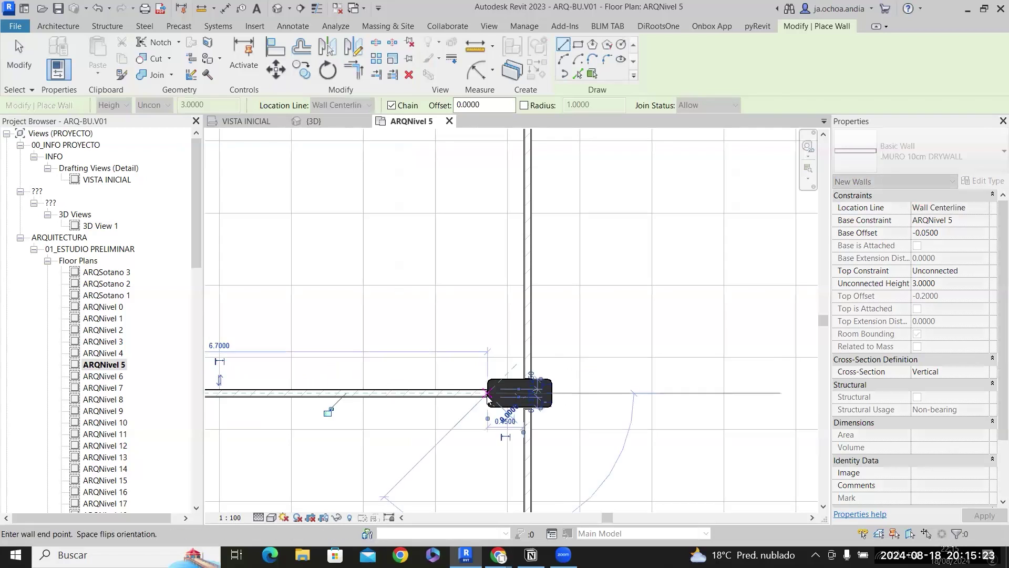
{"action": "key", "text": "Escape"}
{"action": "key", "text": "Escape"}
Move the horizontal wall north to about 2.1 m above the north faces of the columns.
{"action": "left_click_drag", "start_coordinate": [456, 396], "coordinate": [458, 209]}
{"action": "middle_click_drag", "start_coordinate": [499, 263], "coordinate": [584, 316]}
{"action": "scroll", "coordinate": [585, 317], "scroll_direction": "down", "scroll_amount": 3}
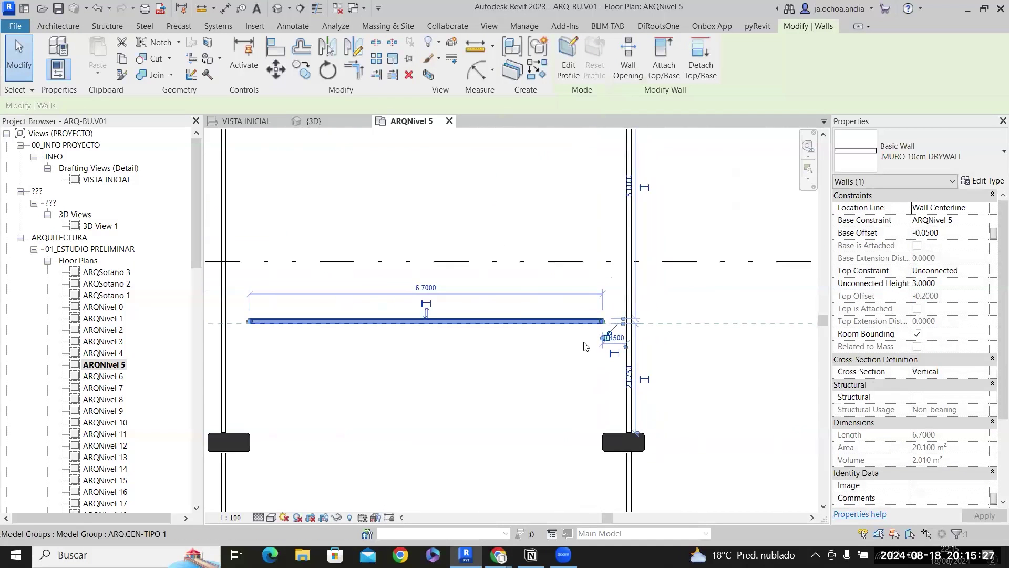
{"action": "scroll", "coordinate": [549, 362], "scroll_direction": "down", "scroll_amount": 4}
{"action": "scroll", "coordinate": [548, 362], "scroll_direction": "up", "scroll_amount": 4}
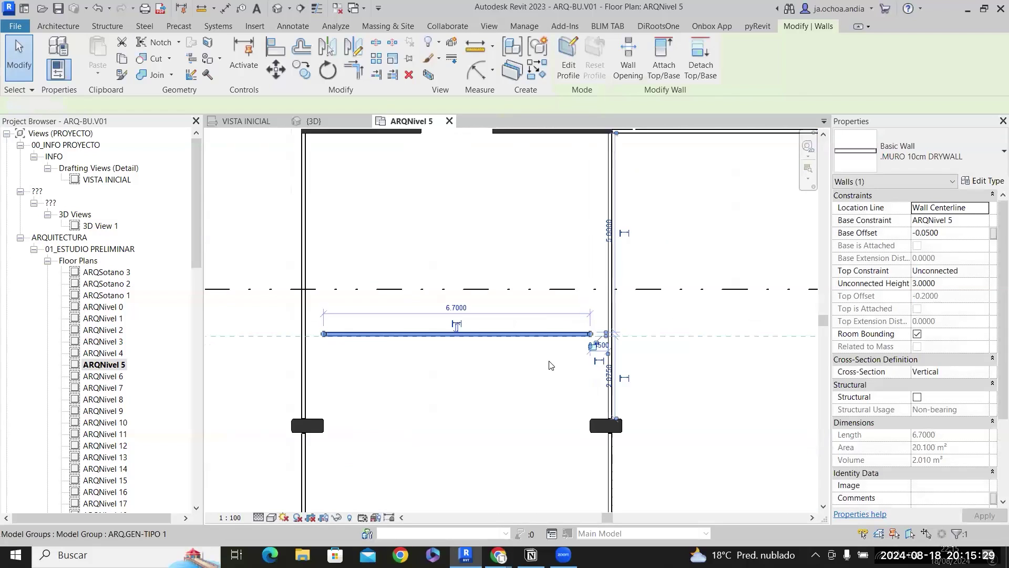
{"action": "key", "text": "Escape"}
Add an aligned dimension from the south facade's inner edge to the south face of the horizontal wall.
{"action": "scroll", "coordinate": [549, 361], "scroll_direction": "down", "scroll_amount": 3}
{"action": "key", "text": "d"}
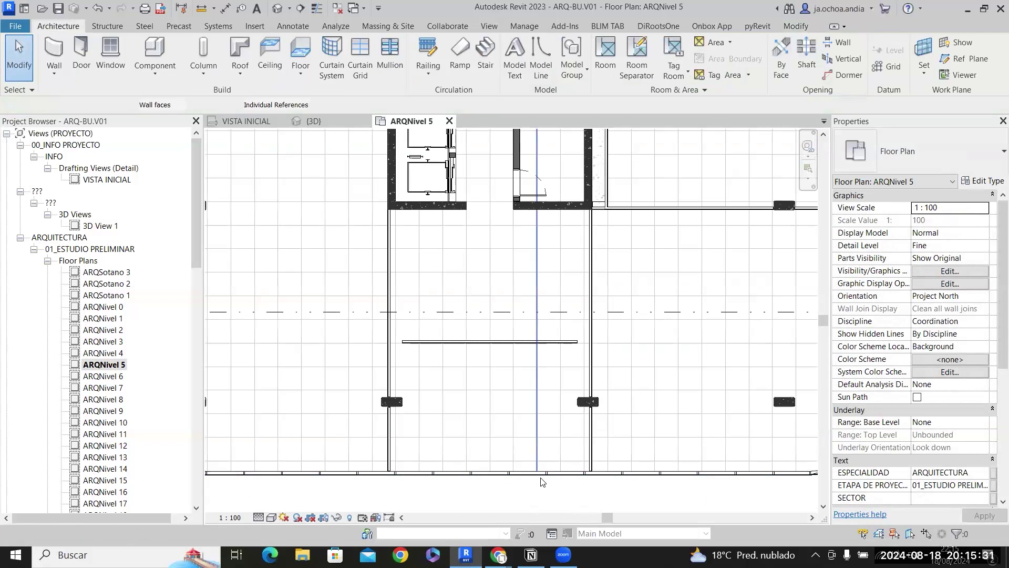
{"action": "scroll", "coordinate": [540, 478], "scroll_direction": "up", "scroll_amount": 3}
{"action": "left_click", "coordinate": [534, 458]}
{"action": "middle_click_drag", "start_coordinate": [396, 298], "coordinate": [446, 452]}
{"action": "left_click", "coordinate": [484, 270]}
{"action": "left_click", "coordinate": [484, 297]}
{"action": "key", "text": "Escape"}
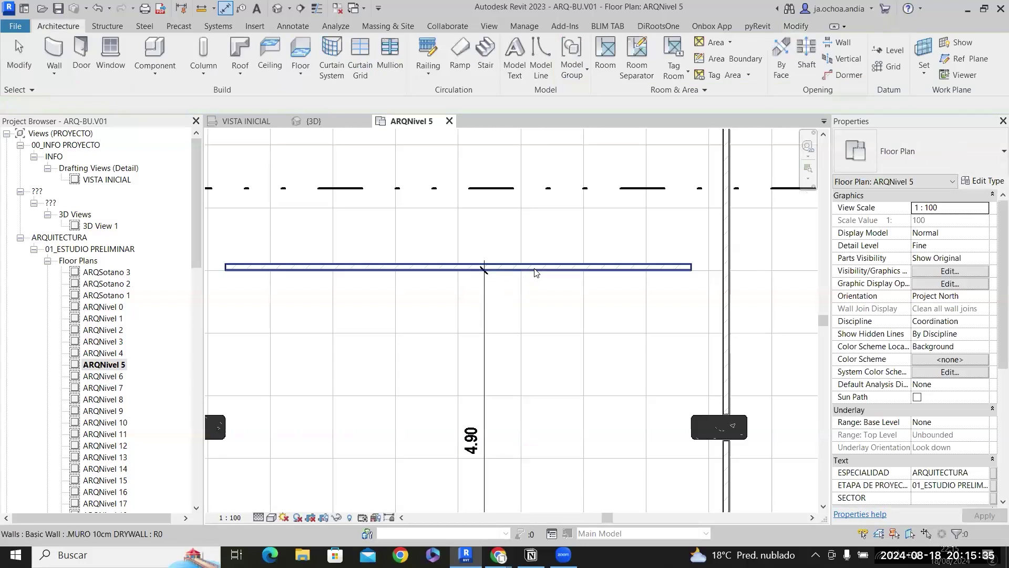
Set the distance between the horizontal wall and the south facade to 3.50 m.
{"action": "left_click", "coordinate": [535, 273]}
{"action": "scroll", "coordinate": [537, 268], "scroll_direction": "down", "scroll_amount": 2}
{"action": "left_click", "coordinate": [487, 398]}
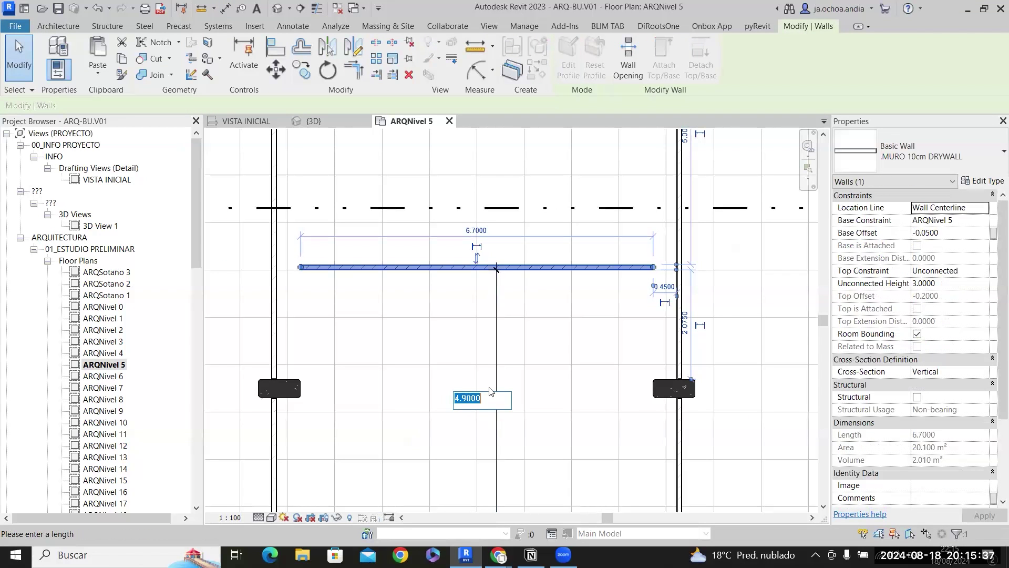
{"action": "key", "text": "Return"}
Extend both ends of the horizontal wall until they join the north-south drywall walls on either side.
{"action": "scroll", "coordinate": [668, 340], "scroll_direction": "up", "scroll_amount": 1}
{"action": "left_click_drag", "start_coordinate": [650, 342], "coordinate": [682, 341]}
{"action": "middle_click_drag", "start_coordinate": [332, 362], "coordinate": [591, 353]}
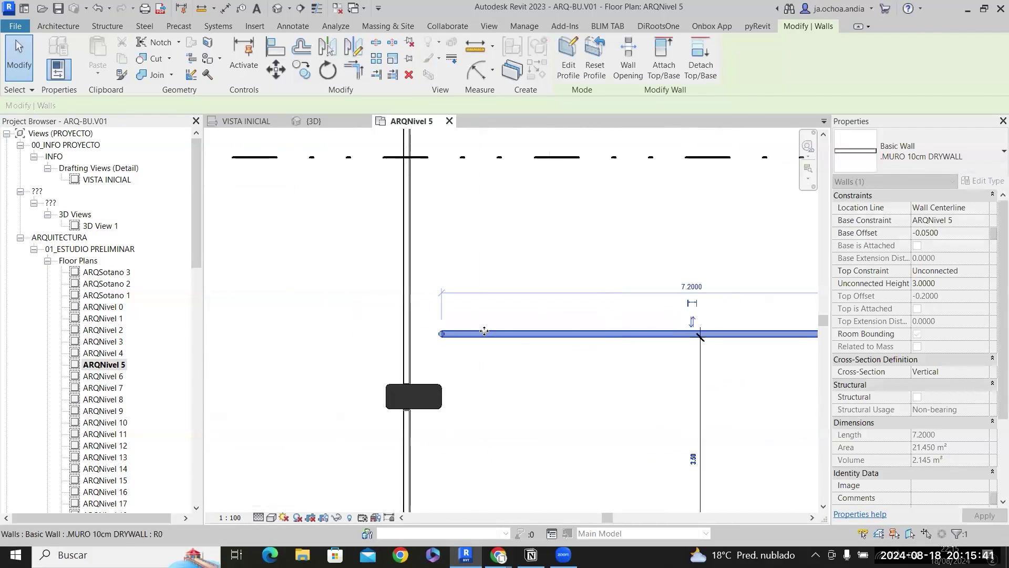
{"action": "left_click_drag", "start_coordinate": [442, 333], "coordinate": [411, 333]}
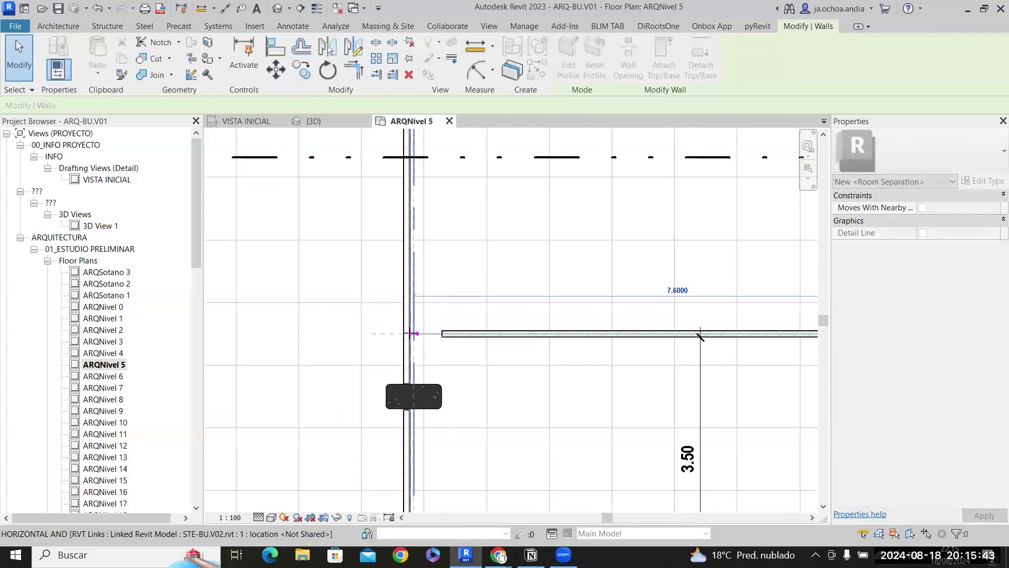
{"action": "left_click", "coordinate": [557, 371]}
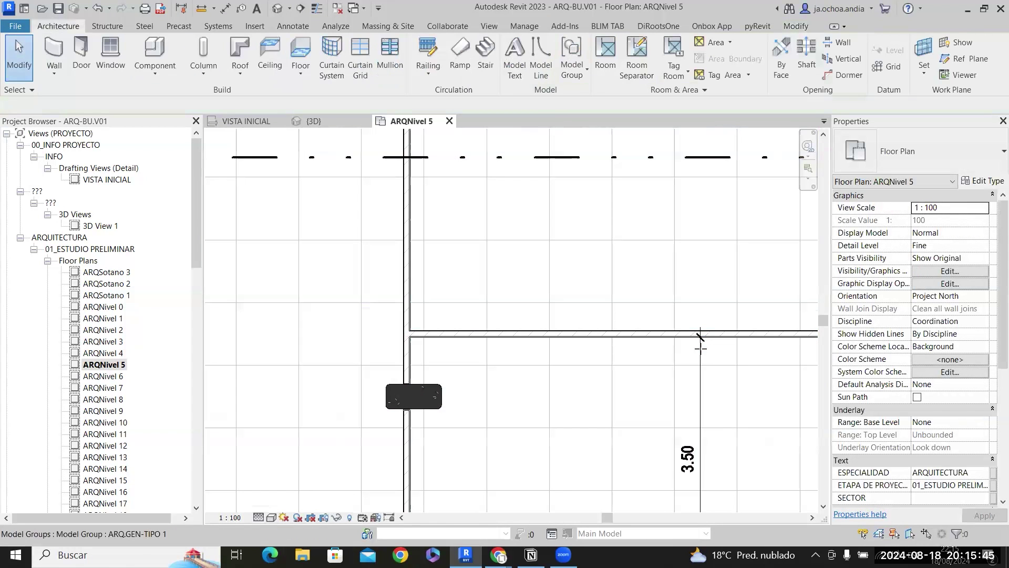
Delete the 3.50 m dimension between the horizontal wall and the facade.
{"action": "left_click", "coordinate": [700, 339]}
{"action": "key", "text": "Escape"}
{"action": "scroll", "coordinate": [484, 263], "scroll_direction": "down", "scroll_amount": 4}
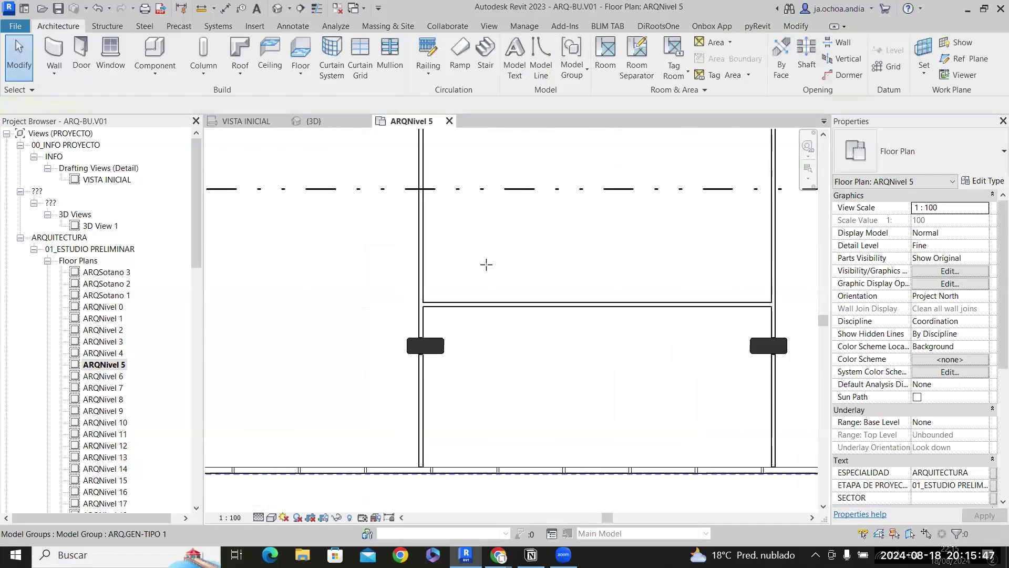
{"action": "middle_click_drag", "start_coordinate": [510, 320], "coordinate": [544, 387]}
{"action": "scroll", "coordinate": [582, 362], "scroll_direction": "down", "scroll_amount": 1}
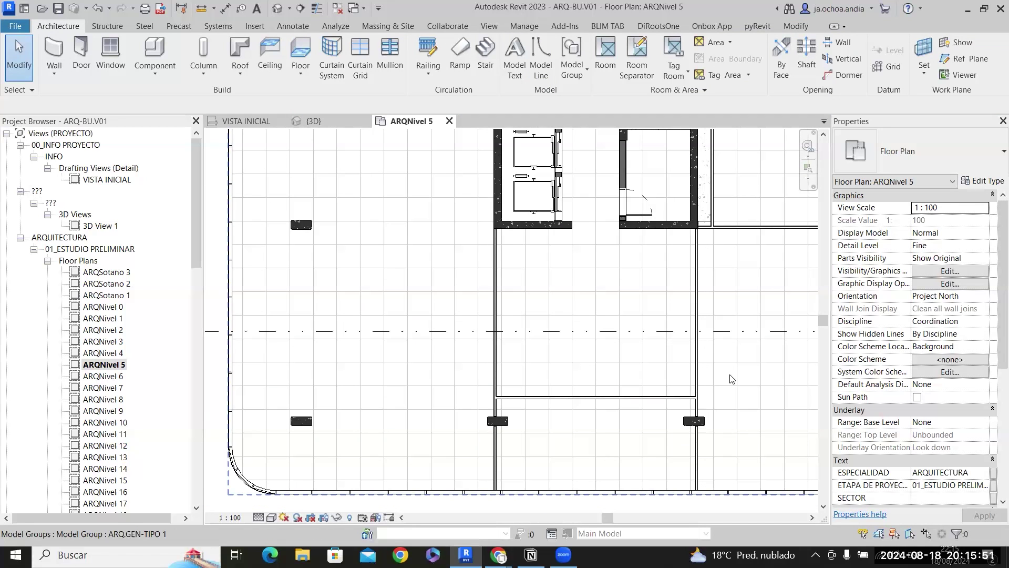
{"action": "middle_click_drag", "start_coordinate": [646, 432], "coordinate": [543, 409]}
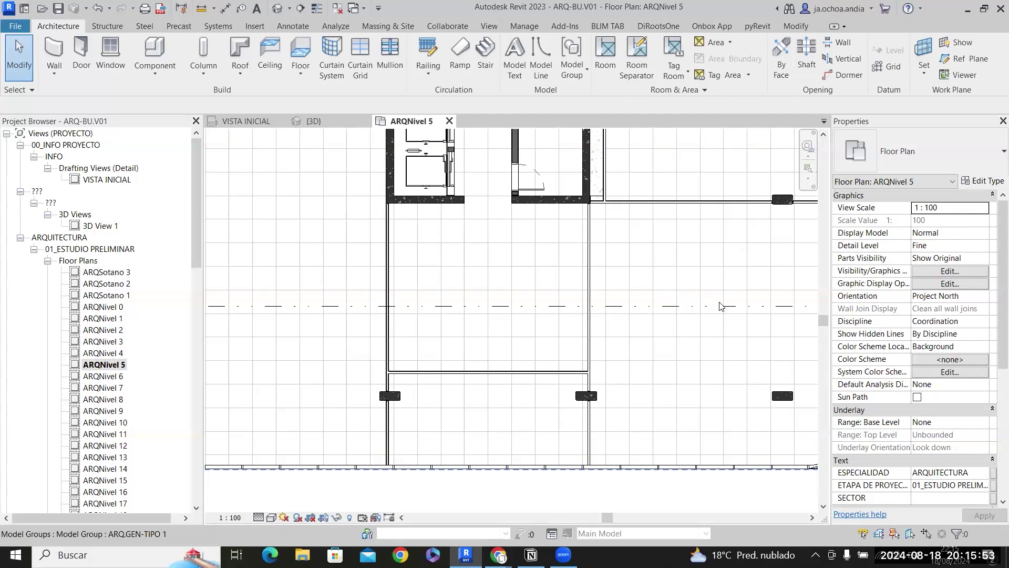
{"action": "scroll", "coordinate": [720, 306], "scroll_direction": "down", "scroll_amount": 1}
{"action": "scroll", "coordinate": [267, 214], "scroll_direction": "up", "scroll_amount": 2}
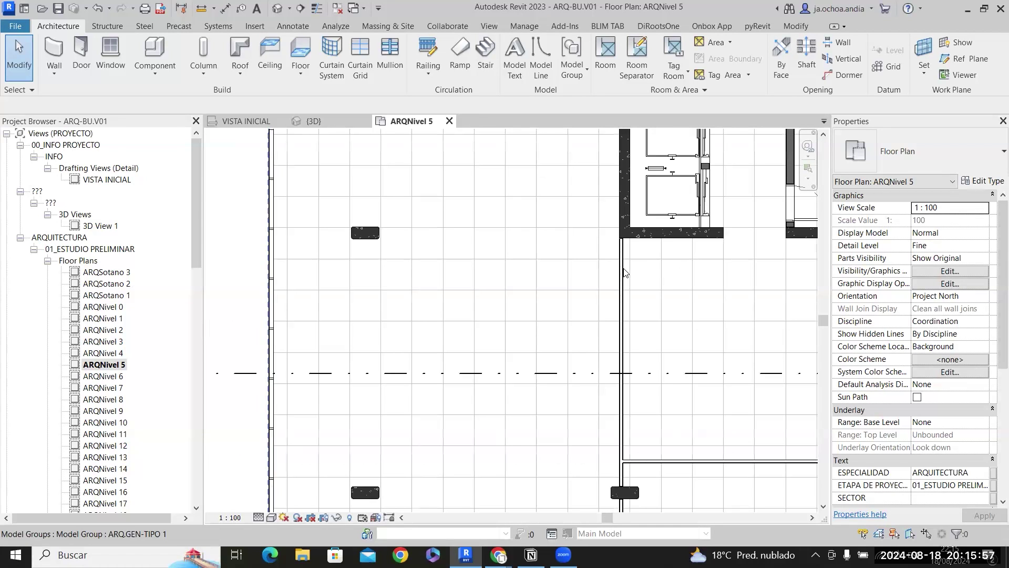
Draw a 10 cm drywall wall about 6.95 m long from the west column to the core's southwest corner.
{"action": "left_click", "coordinate": [625, 272]}
{"action": "right_click", "coordinate": [624, 272]}
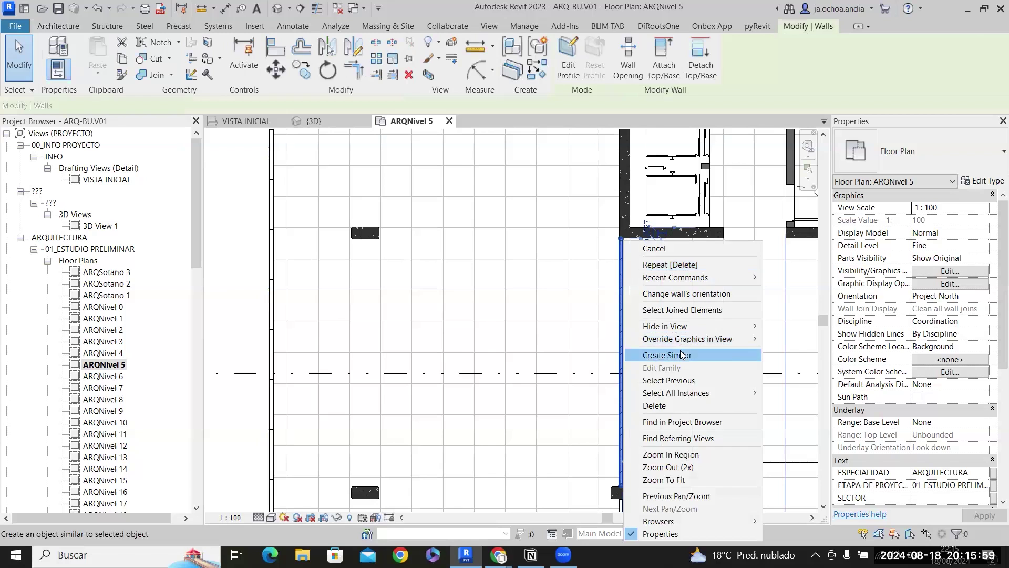
{"action": "left_click", "coordinate": [370, 231]}
{"action": "scroll", "coordinate": [379, 227], "scroll_direction": "up", "scroll_amount": 2}
{"action": "left_click", "coordinate": [379, 239]}
{"action": "middle_click_drag", "start_coordinate": [732, 260], "coordinate": [454, 273]}
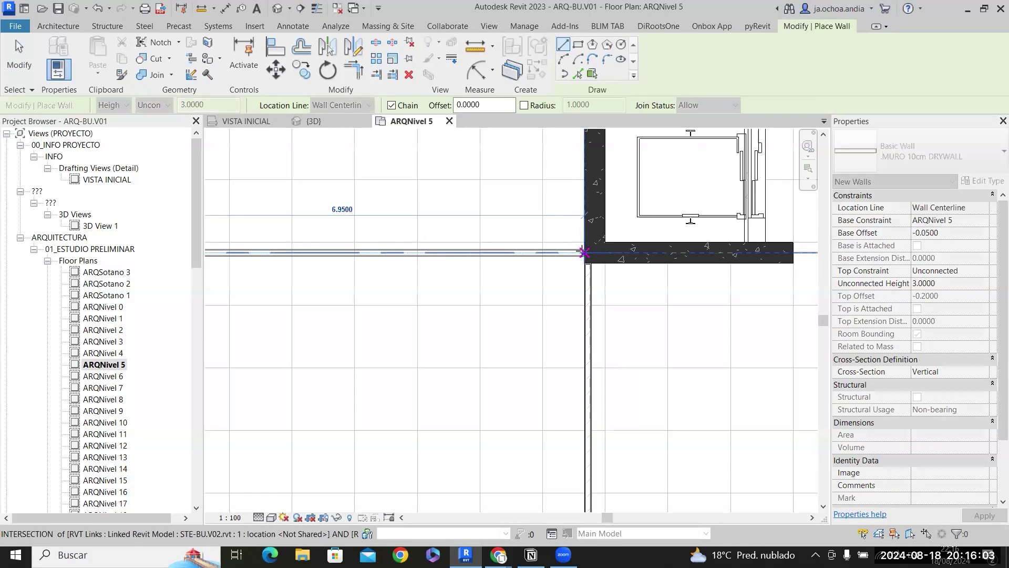
{"action": "left_click", "coordinate": [585, 252]}
{"action": "key", "text": "Escape"}
Draw a second 10 cm drywall wall from the west side of that column to the west facade.
{"action": "middle_click_drag", "start_coordinate": [246, 322], "coordinate": [681, 360]}
{"action": "scroll", "coordinate": [525, 298], "scroll_direction": "up", "scroll_amount": 1}
{"action": "left_click", "coordinate": [528, 290]}
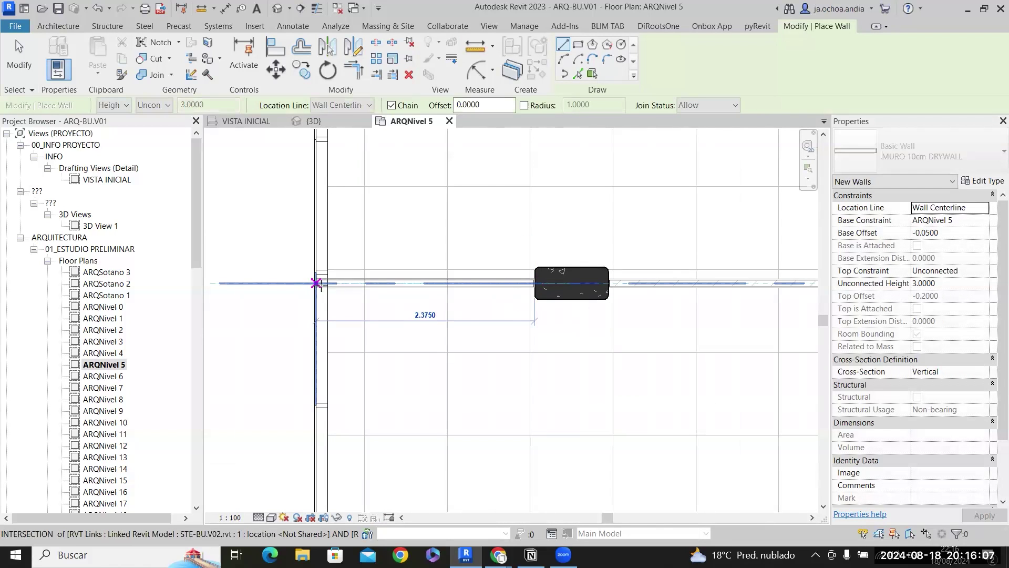
{"action": "left_click", "coordinate": [327, 283]}
{"action": "key", "text": "Escape"}
{"action": "key", "text": "Escape"}
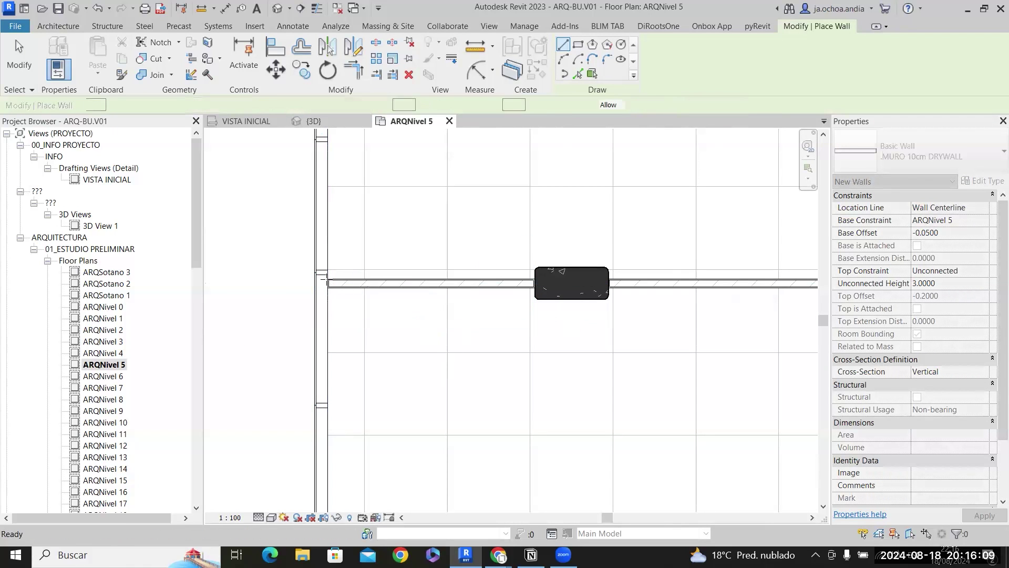
Draw a north-south drywall wall about 7.50 m long from the column-to-core wall south to the axis of the next column row.
{"action": "scroll", "coordinate": [326, 283], "scroll_direction": "up", "scroll_amount": 3}
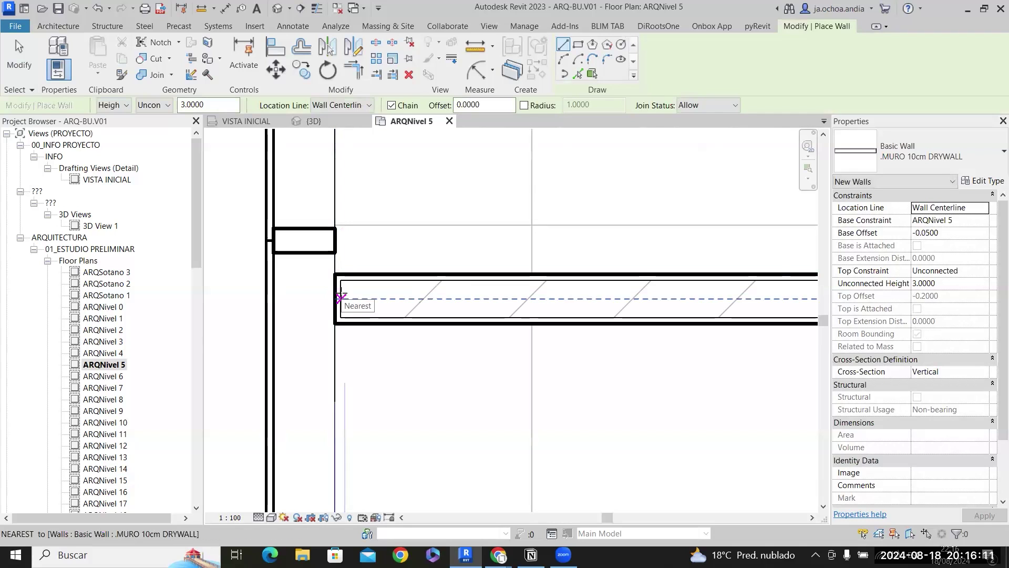
{"action": "scroll", "coordinate": [337, 290], "scroll_direction": "down", "scroll_amount": 4}
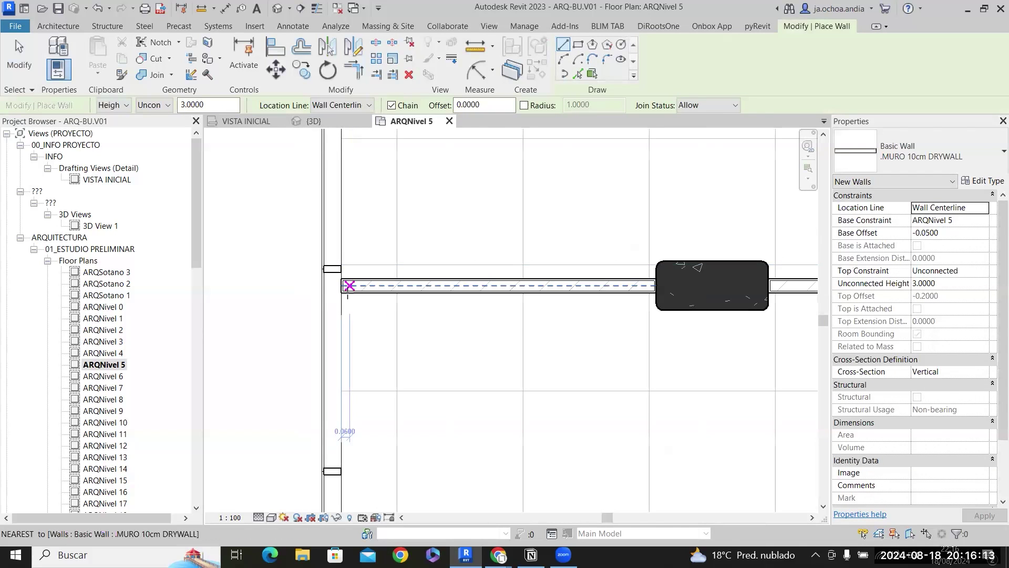
{"action": "scroll", "coordinate": [325, 279], "scroll_direction": "up", "scroll_amount": 4}
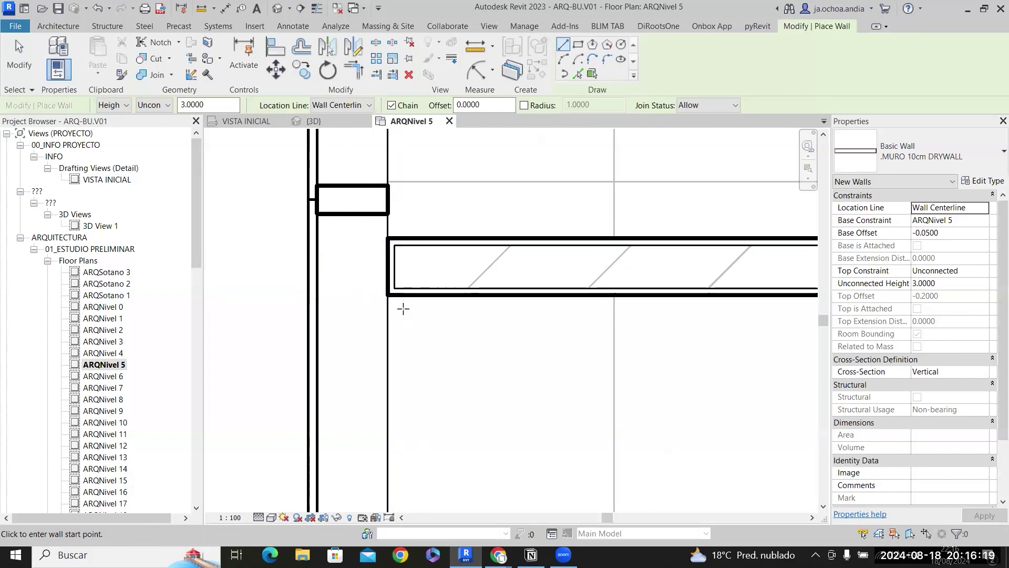
{"action": "scroll", "coordinate": [404, 309], "scroll_direction": "down", "scroll_amount": 5}
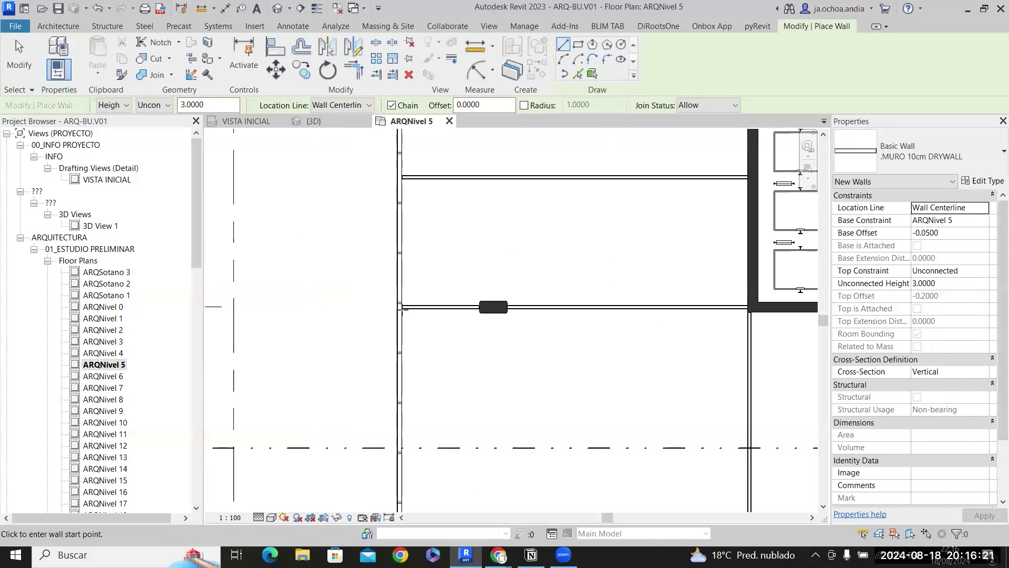
{"action": "scroll", "coordinate": [402, 309], "scroll_direction": "down", "scroll_amount": 3}
{"action": "middle_click_drag", "start_coordinate": [405, 401], "coordinate": [358, 344]}
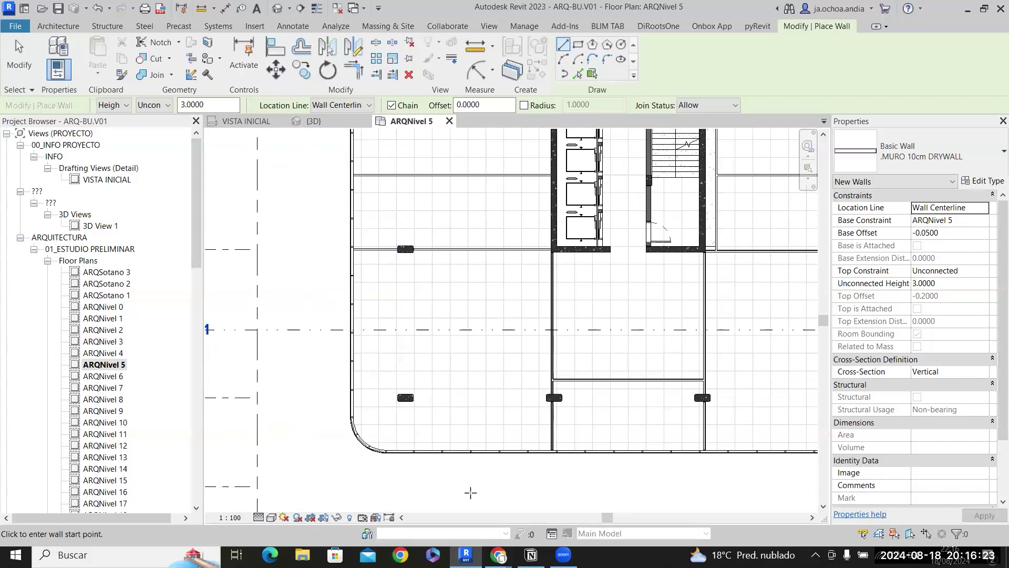
{"action": "scroll", "coordinate": [463, 470], "scroll_direction": "up", "scroll_amount": 1}
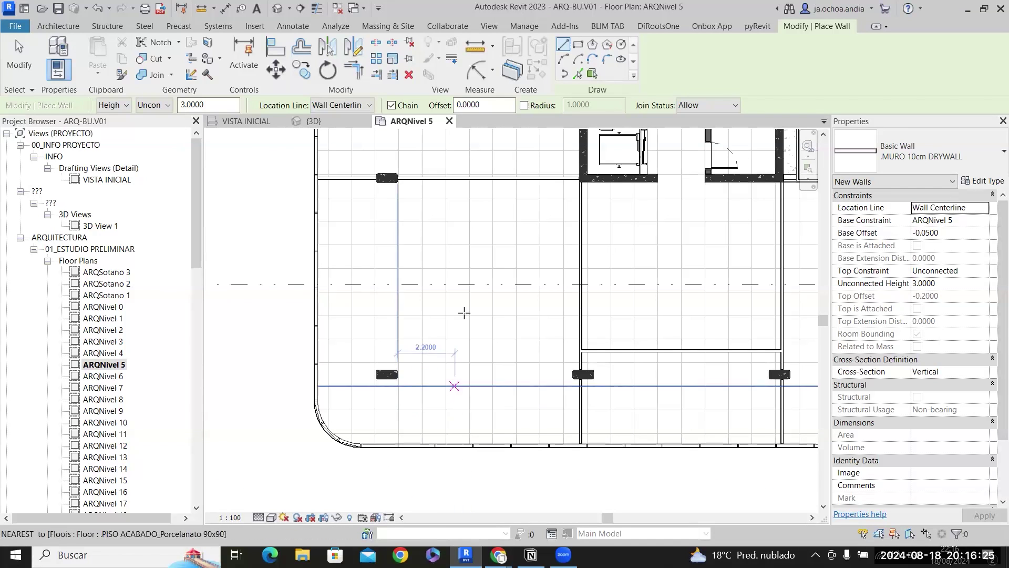
{"action": "left_click", "coordinate": [504, 179]}
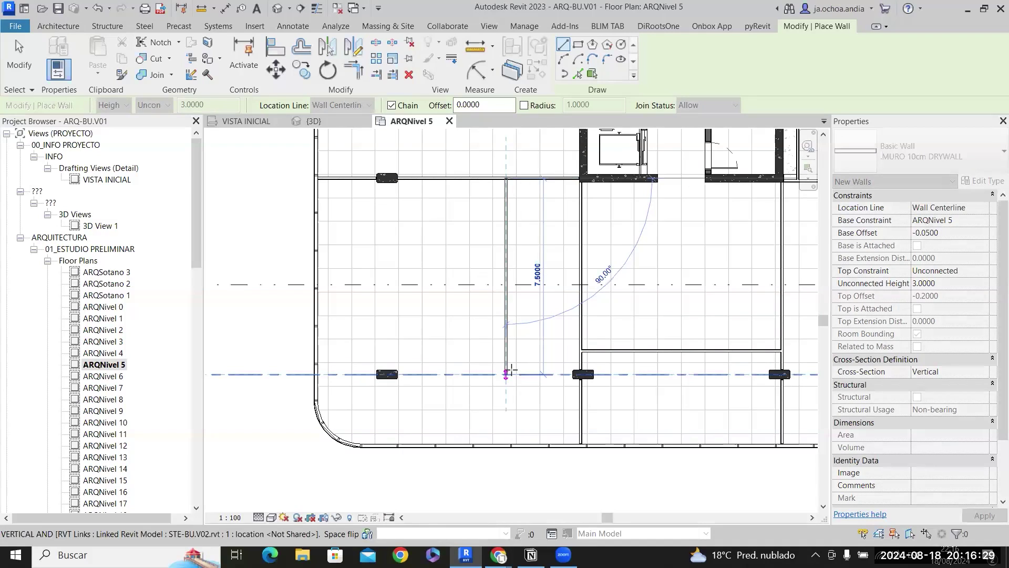
{"action": "left_click", "coordinate": [510, 371]}
{"action": "key", "text": "Escape"}
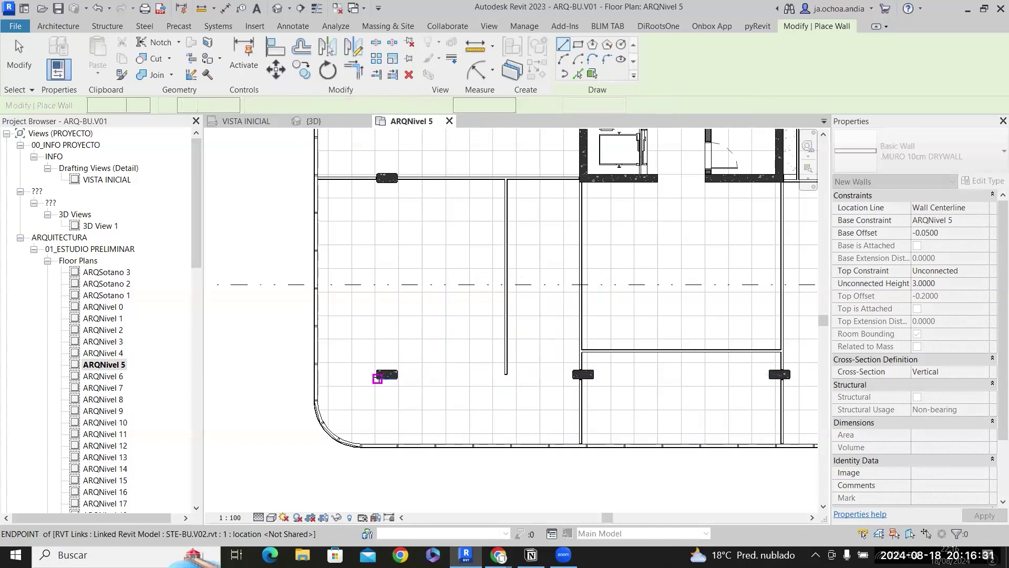
Draw an east-west drywall wall that continues the existing horizontal partition from the north-south drywall to the west facade.
{"action": "scroll", "coordinate": [570, 354], "scroll_direction": "up", "scroll_amount": 2}
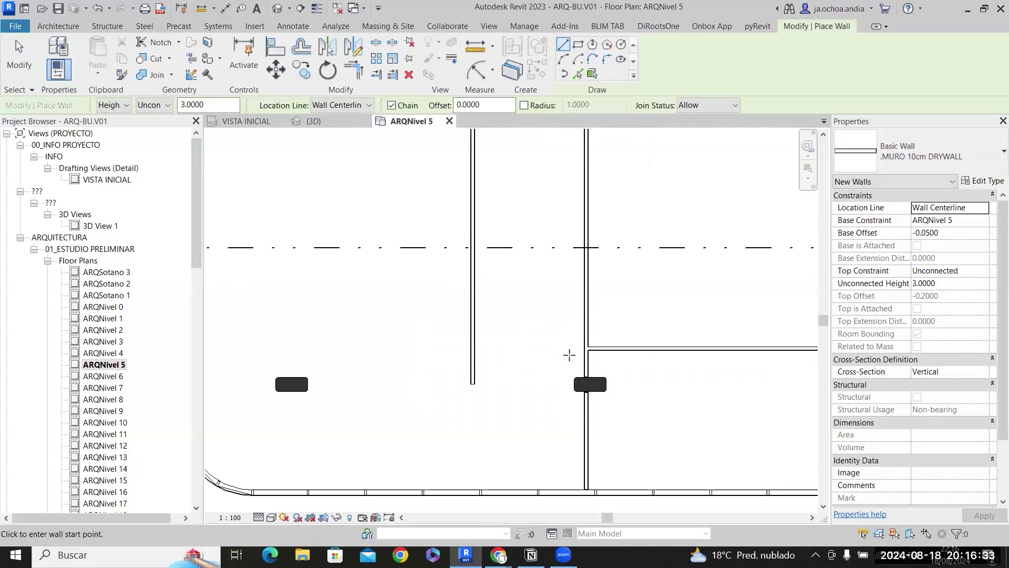
{"action": "left_click", "coordinate": [584, 347]}
{"action": "scroll", "coordinate": [512, 346], "scroll_direction": "down", "scroll_amount": 2}
{"action": "left_click", "coordinate": [269, 347]}
{"action": "key", "text": "Escape"}
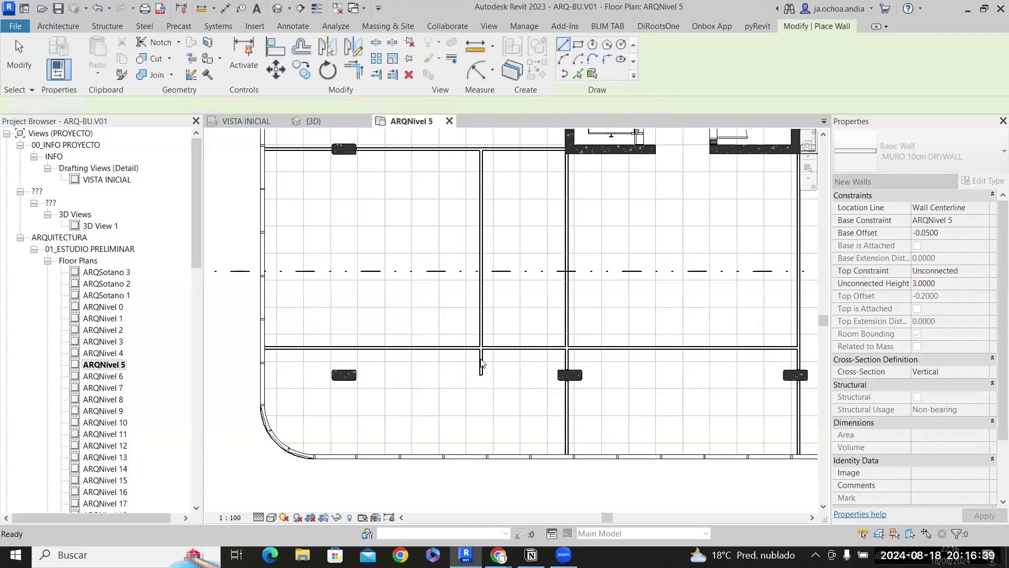
Shorten the 7.50 m north-south wall so its south end meets the new horizontal wall.
{"action": "left_click", "coordinate": [480, 367]}
{"action": "left_click_drag", "start_coordinate": [481, 374], "coordinate": [481, 347]}
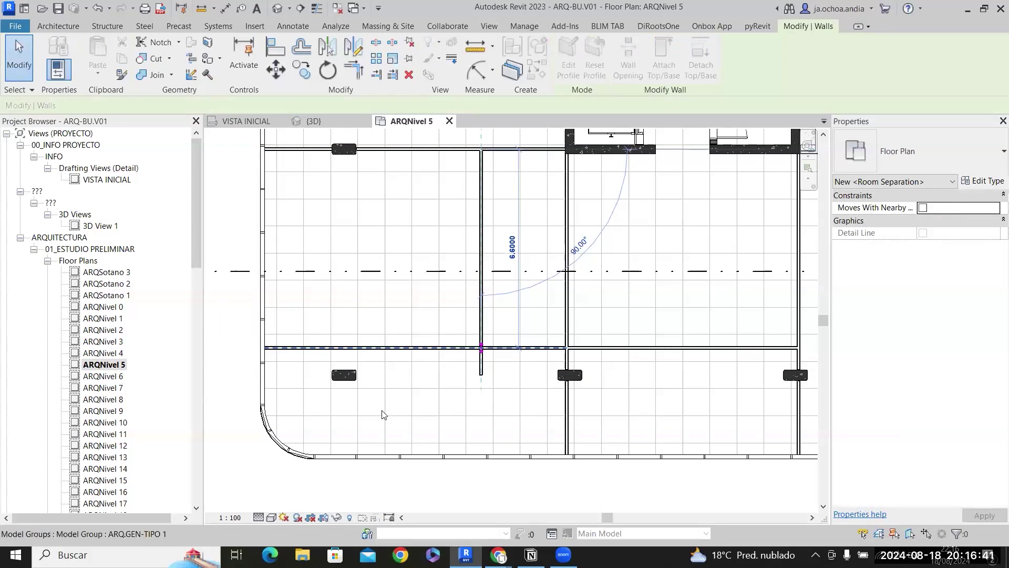
{"action": "left_click", "coordinate": [480, 363]}
Move the western horizontal wall north to about 5.58 m from the column-to-core wall.
{"action": "left_click", "coordinate": [525, 348]}
{"action": "left_click_drag", "start_coordinate": [541, 329], "coordinate": [544, 319]}
{"action": "scroll", "coordinate": [555, 346], "scroll_direction": "down", "scroll_amount": 2}
{"action": "scroll", "coordinate": [436, 250], "scroll_direction": "up", "scroll_amount": 2}
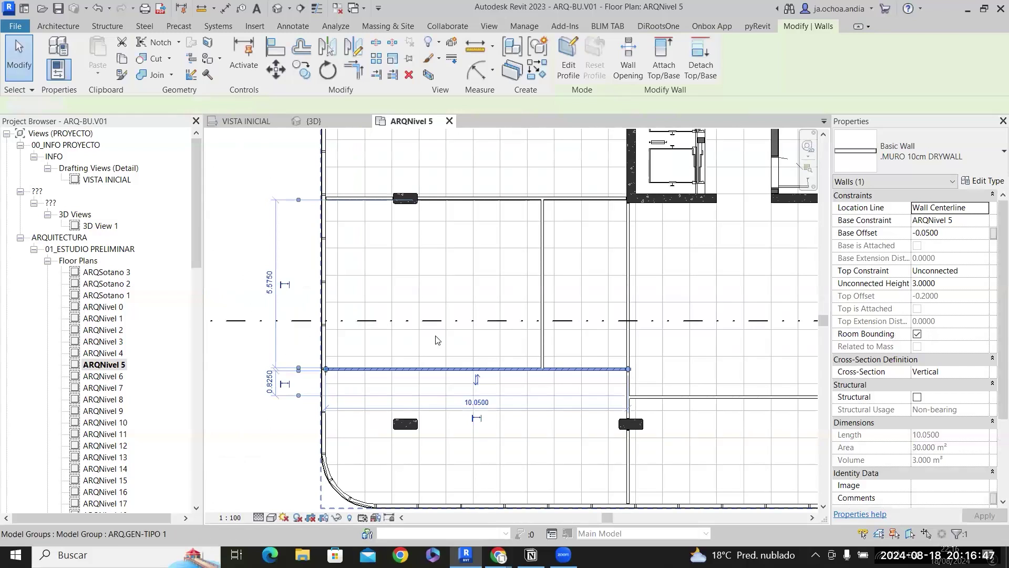
{"action": "key", "text": "Escape"}
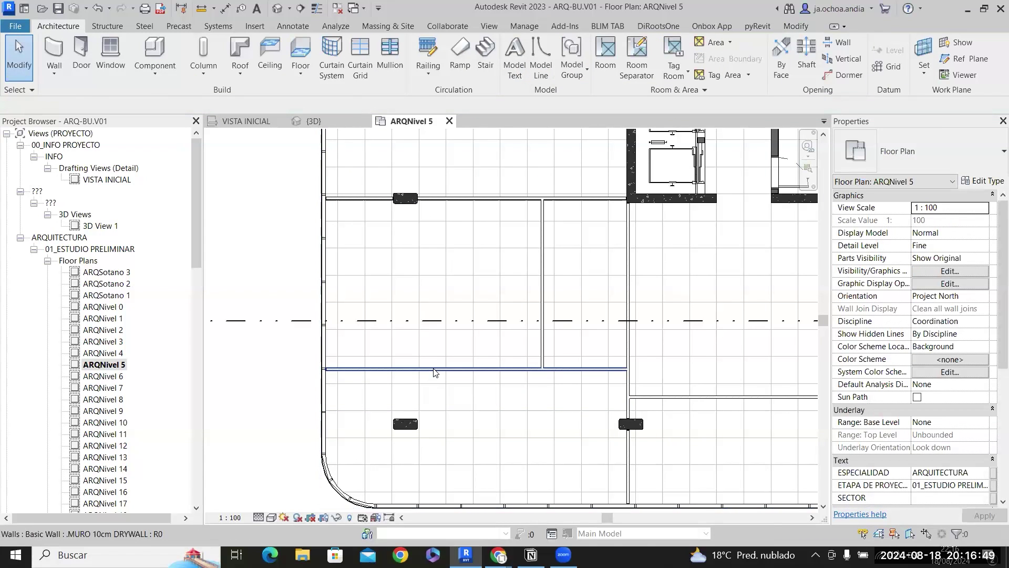
Set the distance between the western horizontal wall and the south facade to 4.00 m.
{"action": "left_click", "coordinate": [435, 370]}
{"action": "middle_click_drag", "start_coordinate": [270, 410], "coordinate": [303, 348]}
{"action": "left_click_drag", "start_coordinate": [330, 335], "coordinate": [444, 444]}
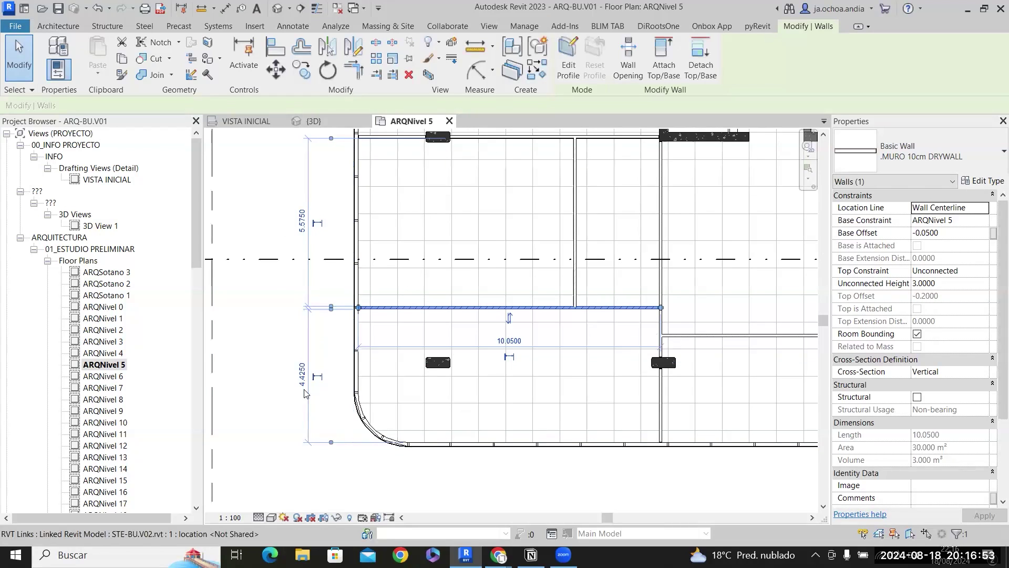
{"action": "left_click", "coordinate": [303, 384]}
{"action": "type", "text": "4"}
{"action": "key", "text": "Return"}
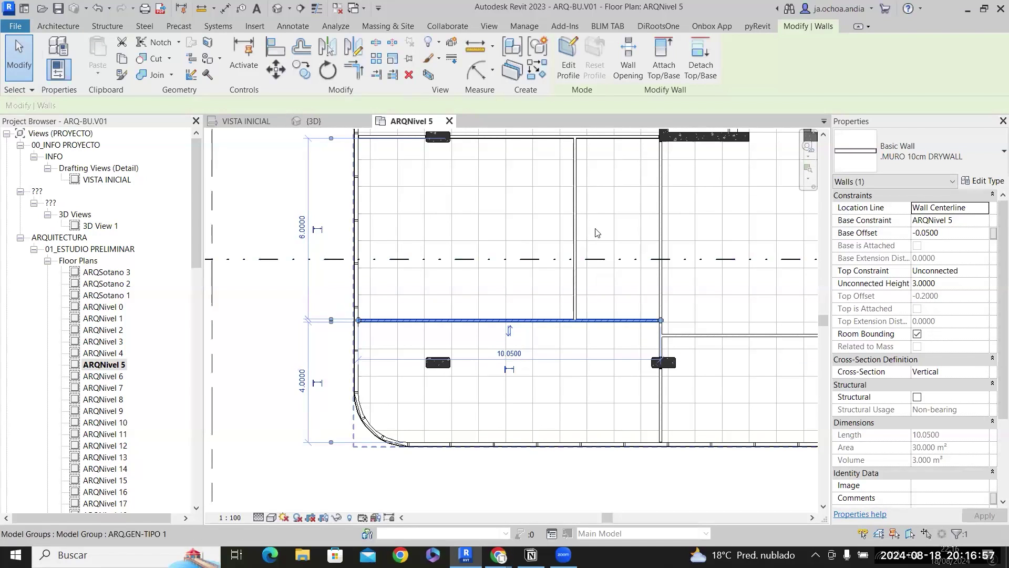
{"action": "middle_click_drag", "start_coordinate": [473, 244], "coordinate": [480, 298]}
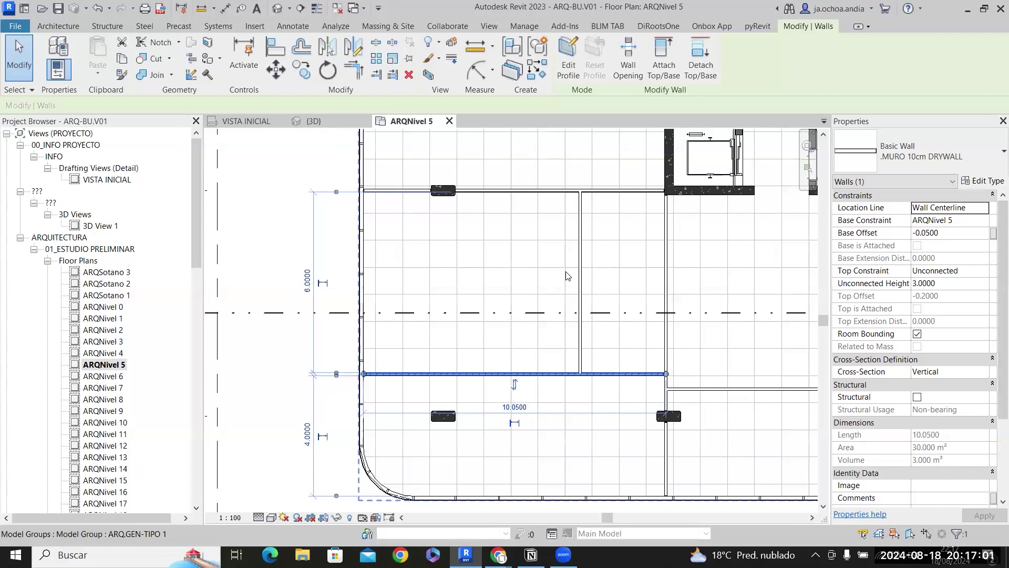
{"action": "left_click", "coordinate": [486, 329]}
{"action": "scroll", "coordinate": [520, 302], "scroll_direction": "down", "scroll_amount": 2}
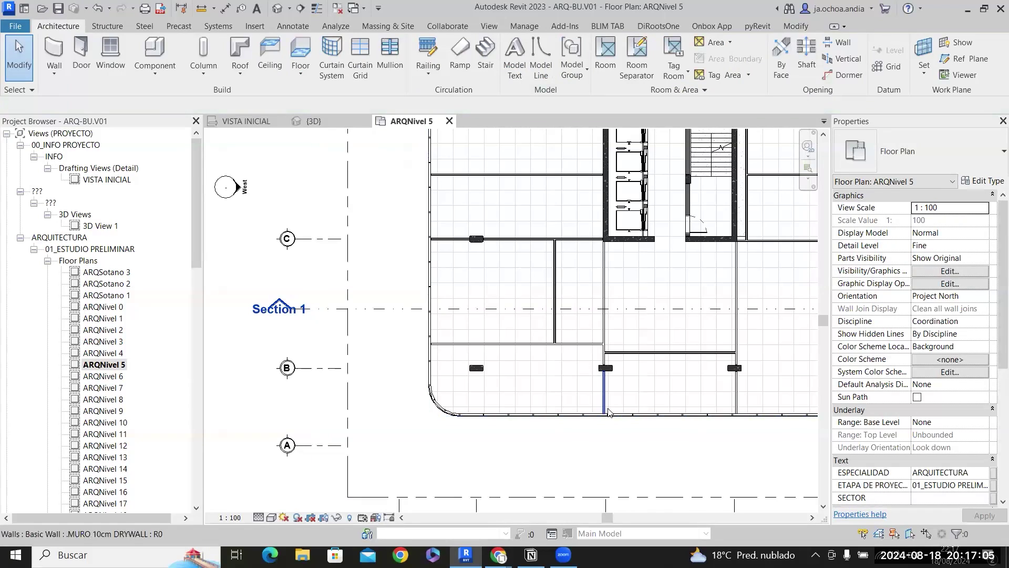
Set the distance between the western horizontal wall and the south facade to 3.50 m.
{"action": "scroll", "coordinate": [552, 384], "scroll_direction": "up", "scroll_amount": 4}
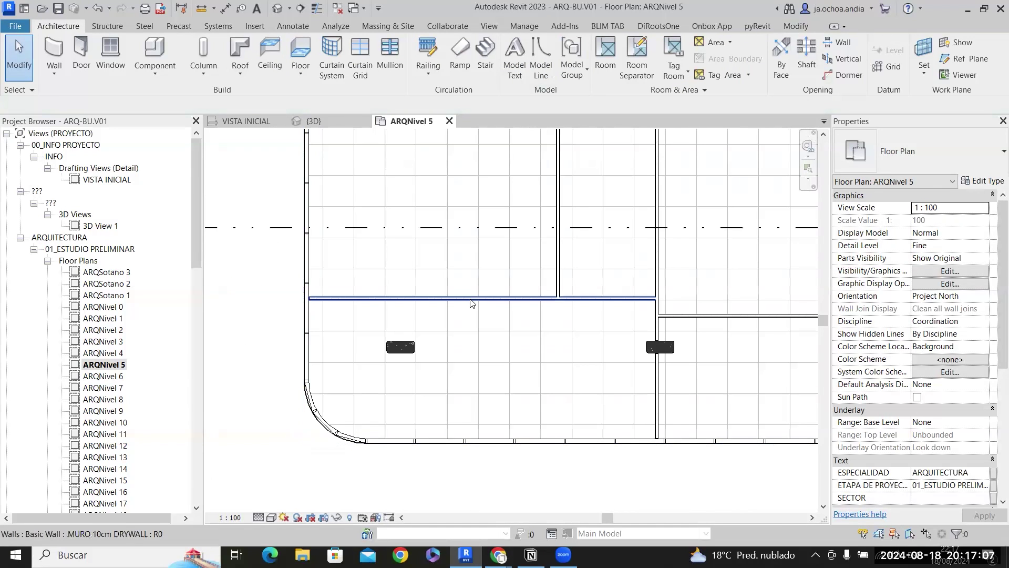
{"action": "left_click", "coordinate": [472, 304]}
{"action": "middle_click_drag", "start_coordinate": [473, 337], "coordinate": [288, 372]}
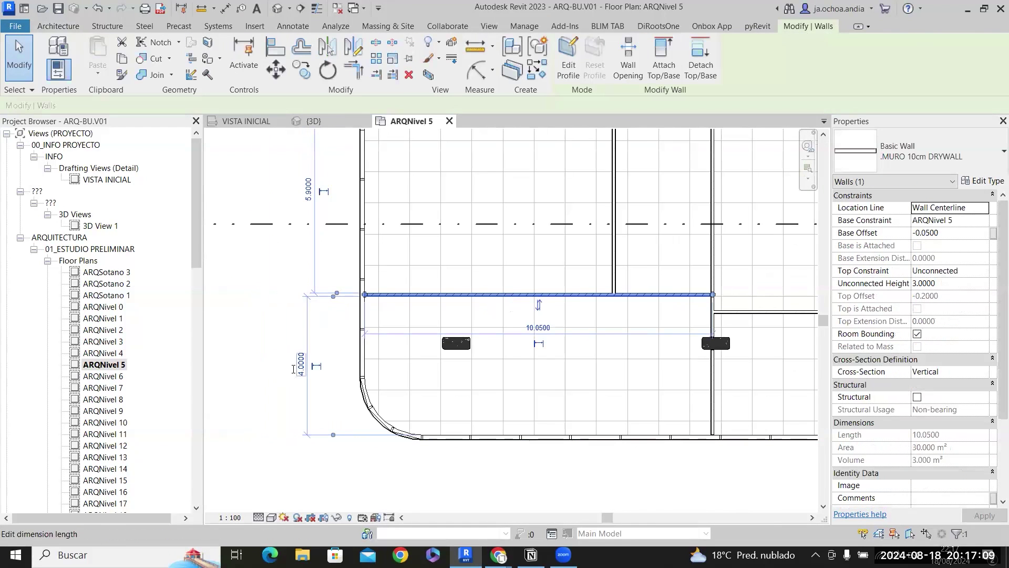
{"action": "left_click", "coordinate": [294, 368]}
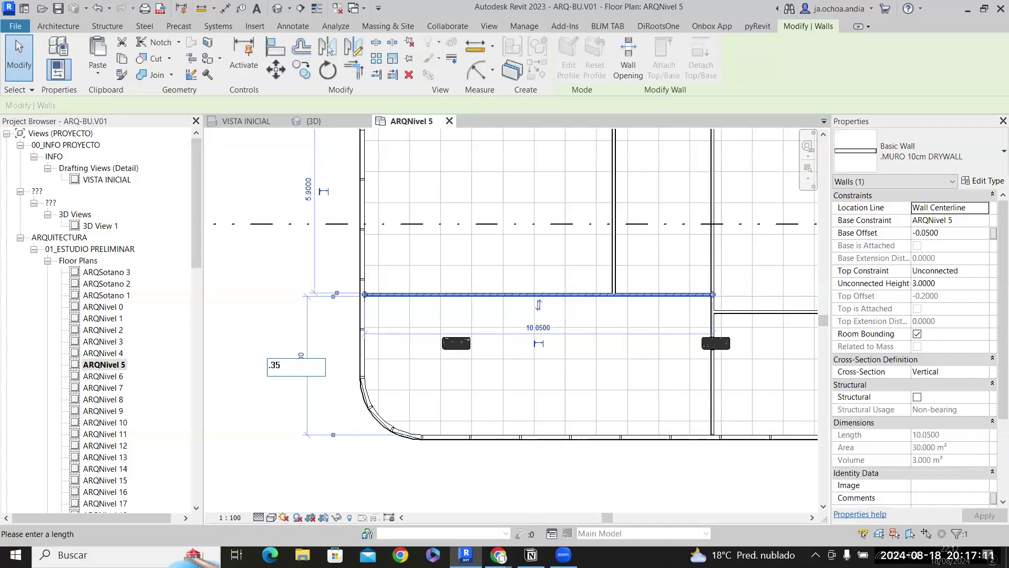
{"action": "type", "text": "3.5"}
{"action": "key", "text": "Return"}
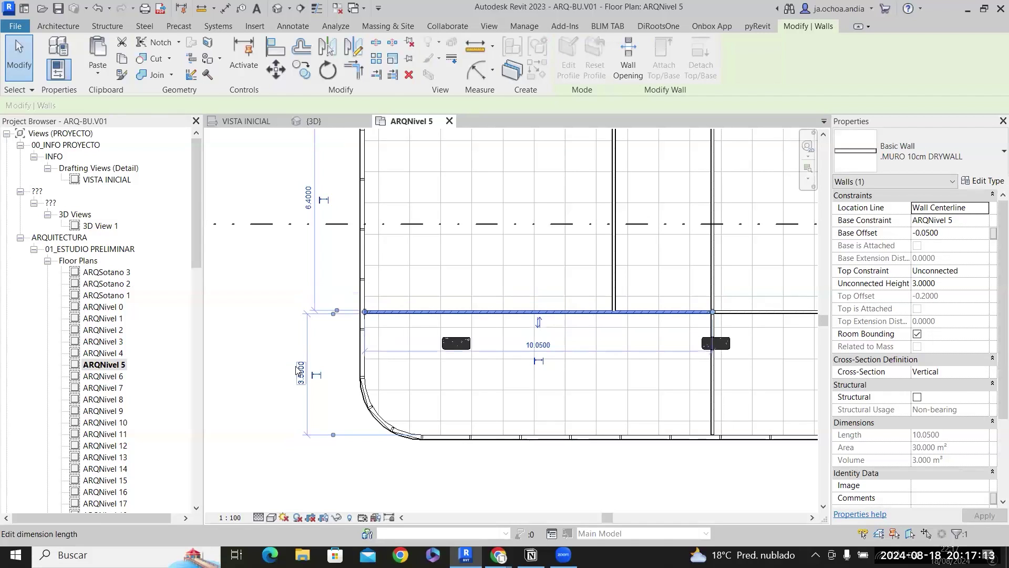
{"action": "key", "text": "Escape"}
{"action": "scroll", "coordinate": [456, 267], "scroll_direction": "down", "scroll_amount": 2}
{"action": "scroll", "coordinate": [506, 208], "scroll_direction": "up", "scroll_amount": 2}
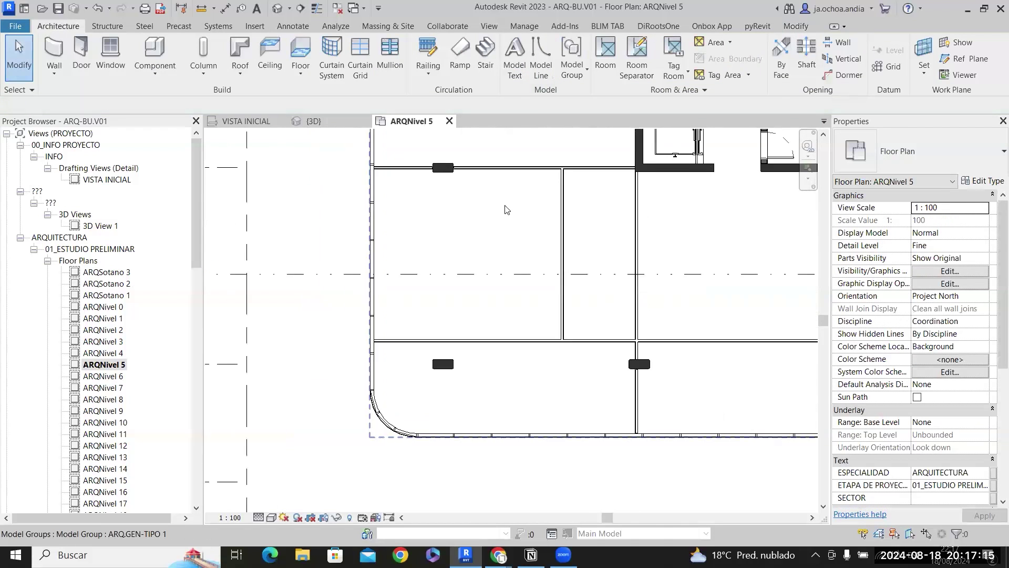
Draw a horizontal drywall wall from the midpoint of the short north-south wall to the west facade.
{"action": "right_click", "coordinate": [584, 269]}
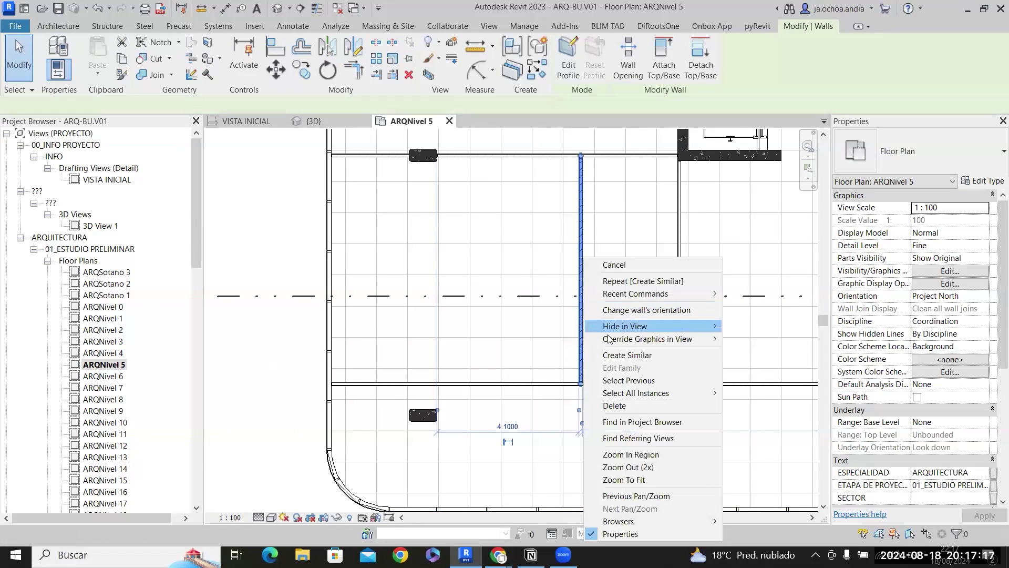
{"action": "key", "text": "Escape"}
{"action": "key", "text": "w"}
{"action": "key", "text": "a"}
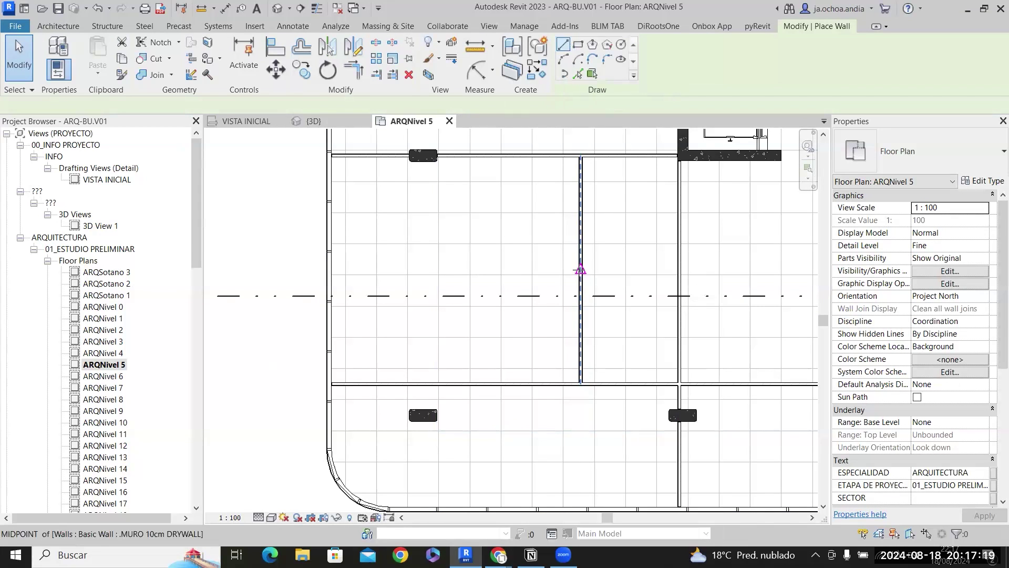
{"action": "left_click", "coordinate": [580, 269]}
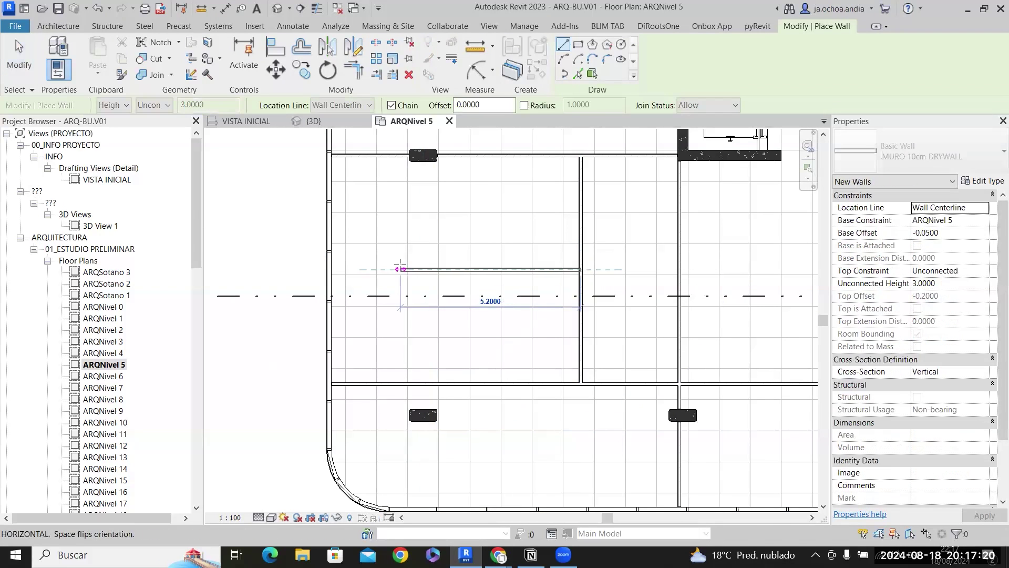
{"action": "left_click", "coordinate": [332, 269]}
{"action": "key", "text": "Escape"}
{"action": "key", "text": "Escape"}
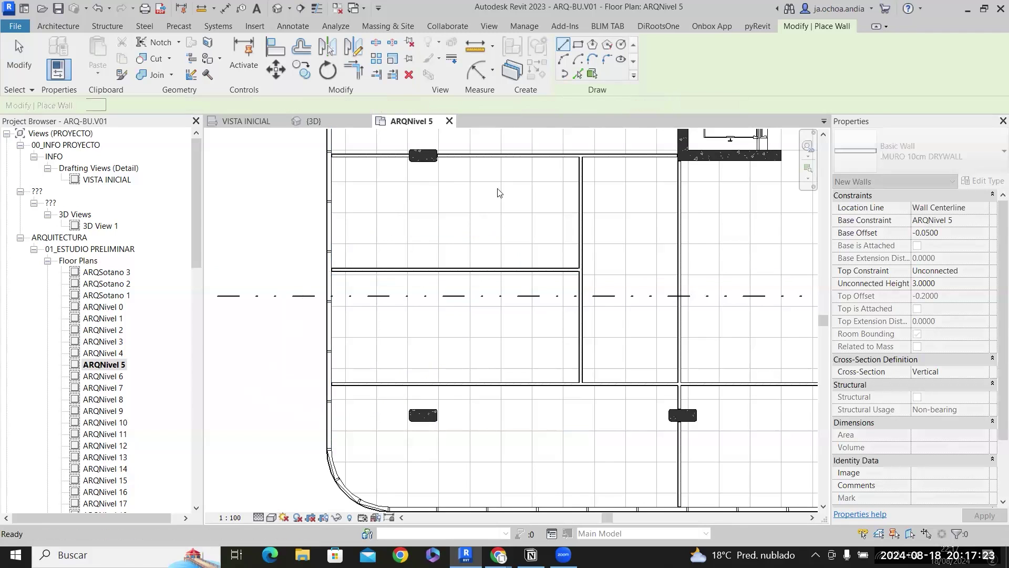
Examine the new southwest rooms and compare them with the open area in the southeast corner of the floor.
{"action": "scroll", "coordinate": [447, 221], "scroll_direction": "up", "scroll_amount": 3}
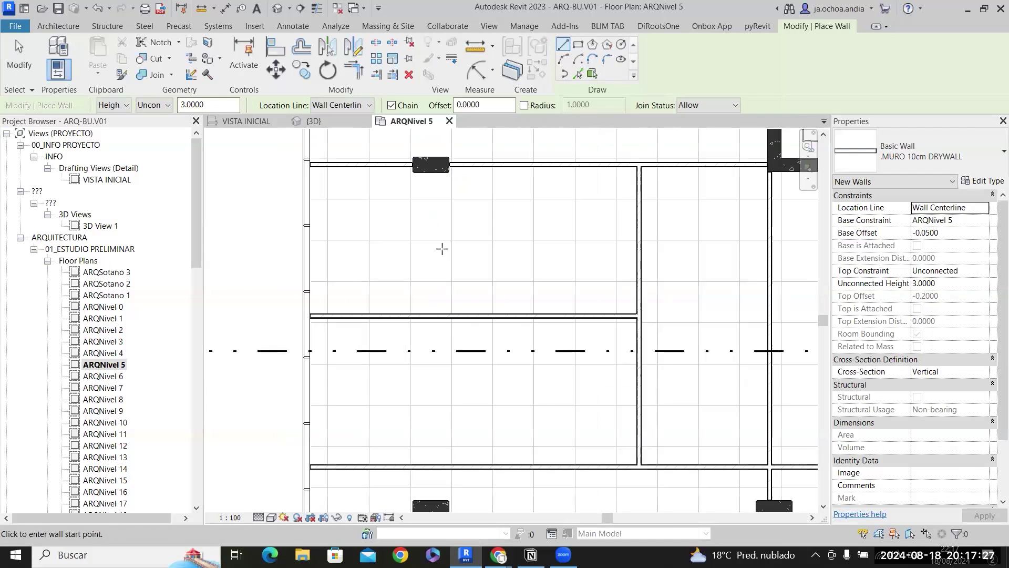
{"action": "mouse_move", "coordinate": [507, 338]}
{"action": "middle_mouse_down"}
{"action": "mouse_move", "coordinate": [511, 284]}
{"action": "mouse_move", "coordinate": [507, 327]}
{"action": "middle_mouse_up"}
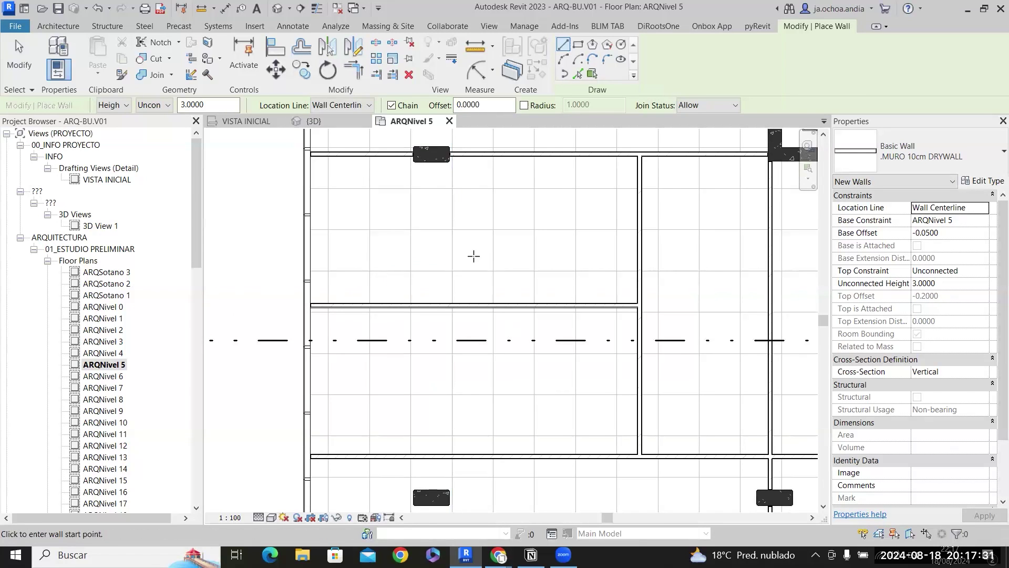
{"action": "scroll", "coordinate": [477, 266], "scroll_direction": "down", "scroll_amount": 4}
{"action": "middle_click_drag", "start_coordinate": [516, 292], "coordinate": [506, 299]}
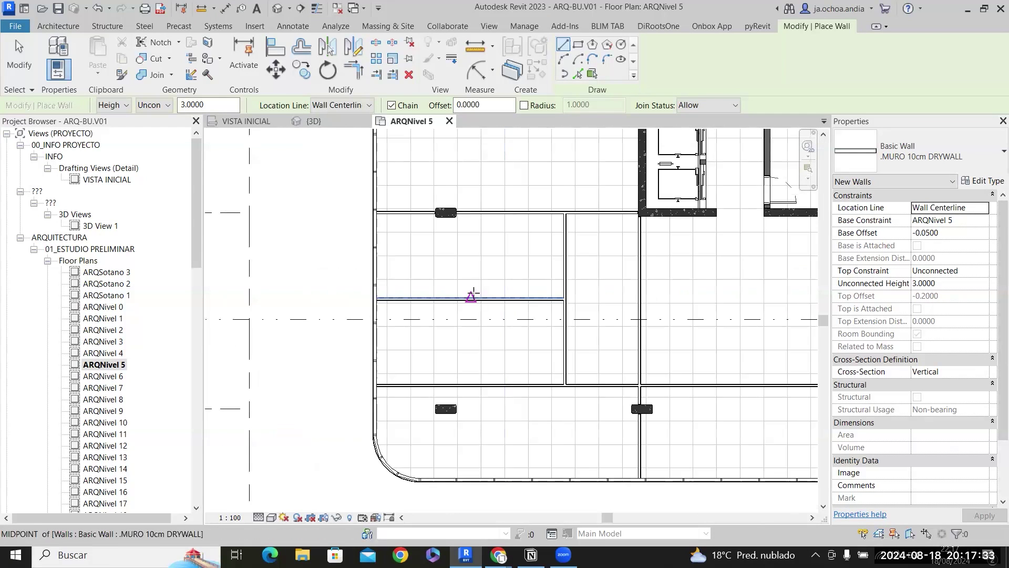
{"action": "scroll", "coordinate": [471, 294], "scroll_direction": "up", "scroll_amount": 2}
{"action": "scroll", "coordinate": [525, 379], "scroll_direction": "down", "scroll_amount": 3}
{"action": "middle_click_drag", "start_coordinate": [525, 378], "coordinate": [232, 386]}
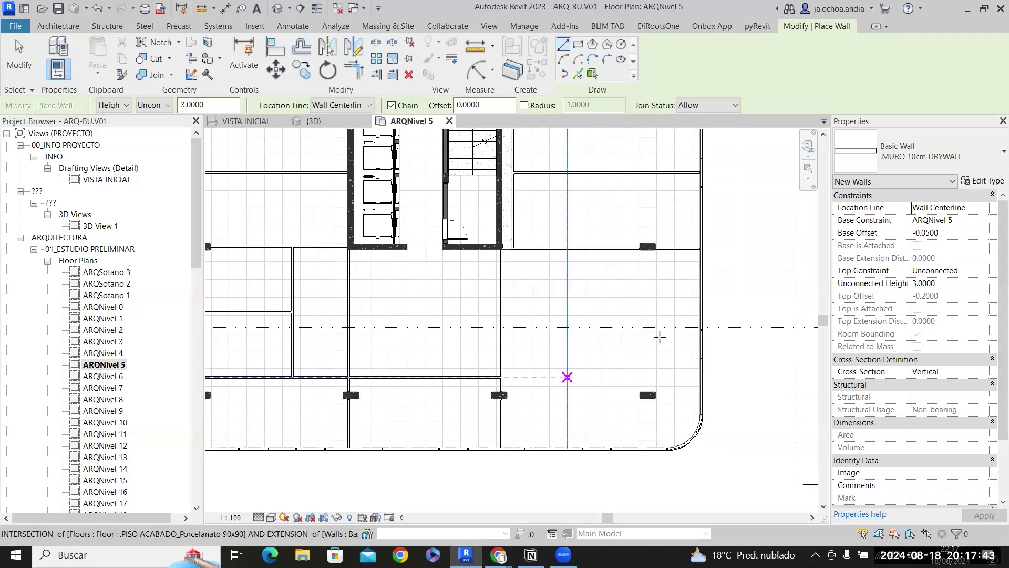
{"action": "scroll", "coordinate": [682, 342], "scroll_direction": "down", "scroll_amount": 3}
{"action": "key", "text": "Escape"}
{"action": "scroll", "coordinate": [362, 353], "scroll_direction": "up", "scroll_amount": 4}
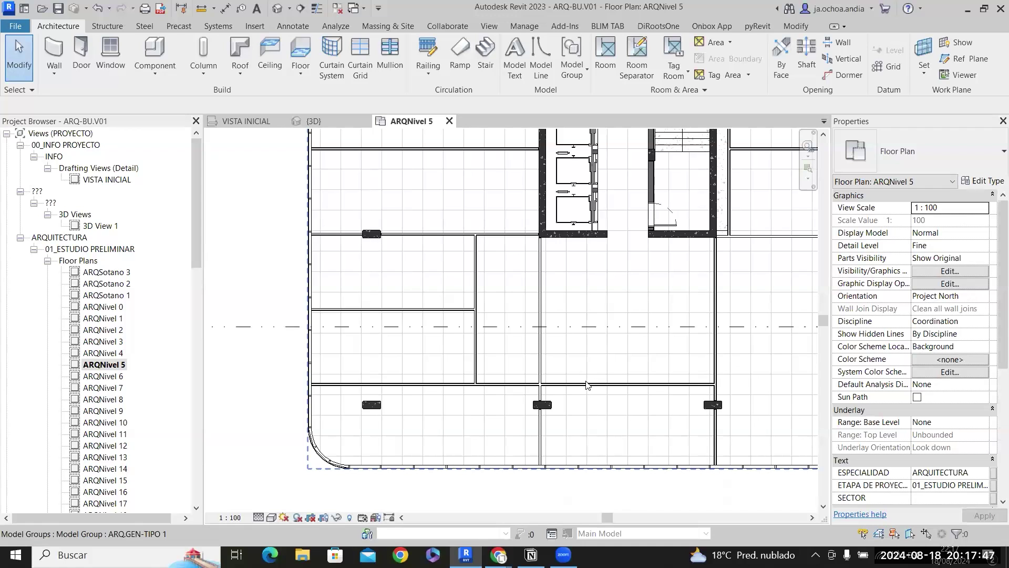
Place a 90x210 PUERTA DE MADERA AB - 1 PAÑO door, opening north, centred in the corridor's north wall just west of the elevator core.
{"action": "left_click", "coordinate": [587, 385]}
{"action": "left_click", "coordinate": [597, 440]}
{"action": "middle_click_drag", "start_coordinate": [597, 439], "coordinate": [488, 398]}
{"action": "scroll", "coordinate": [439, 412], "scroll_direction": "up", "scroll_amount": 2}
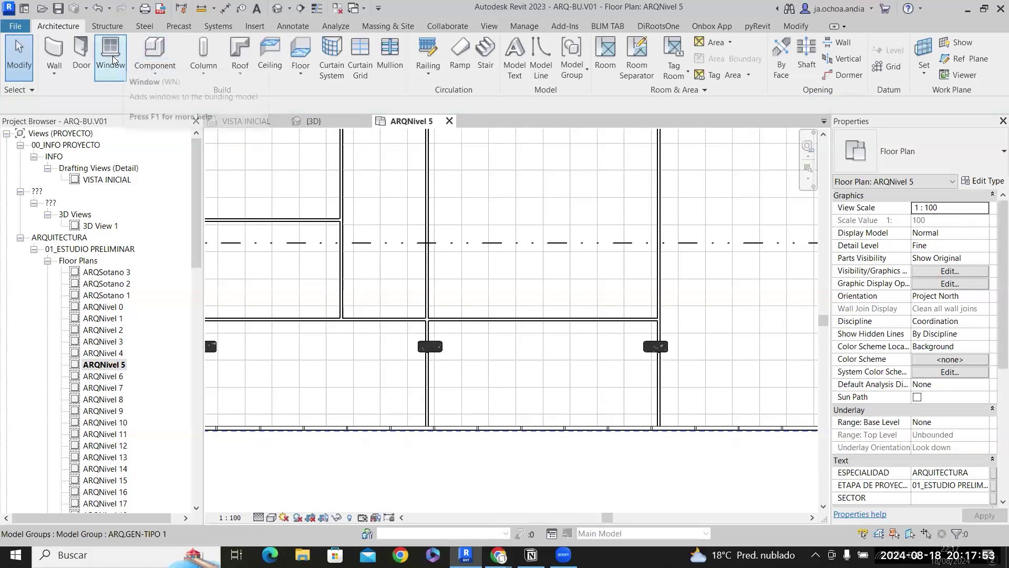
{"action": "left_click", "coordinate": [84, 56]}
{"action": "middle_click_drag", "start_coordinate": [418, 316], "coordinate": [503, 404]}
{"action": "left_click", "coordinate": [925, 151]}
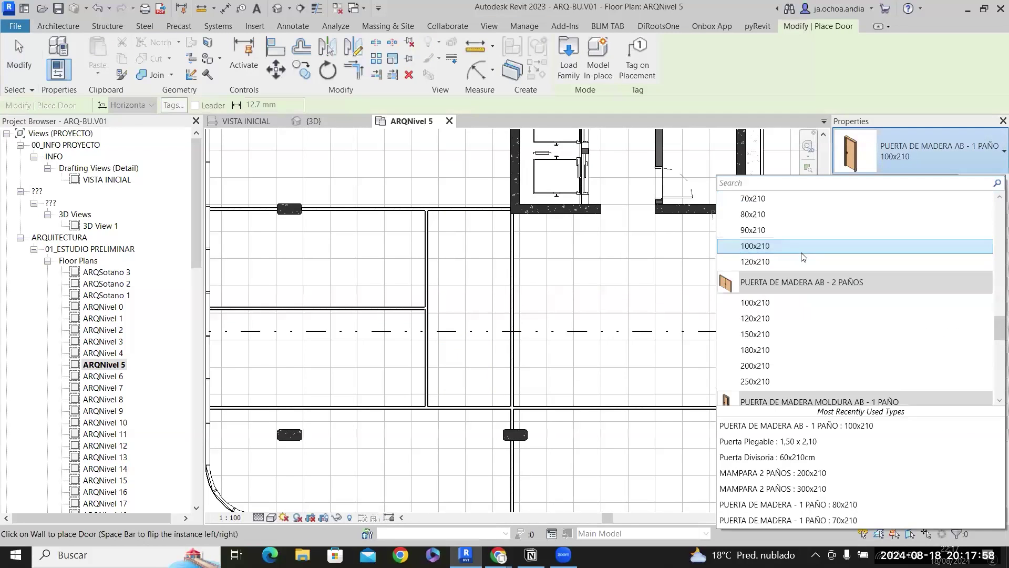
{"action": "left_click", "coordinate": [804, 214]}
{"action": "left_click", "coordinate": [915, 158]}
{"action": "scroll", "coordinate": [441, 213], "scroll_direction": "up", "scroll_amount": 2}
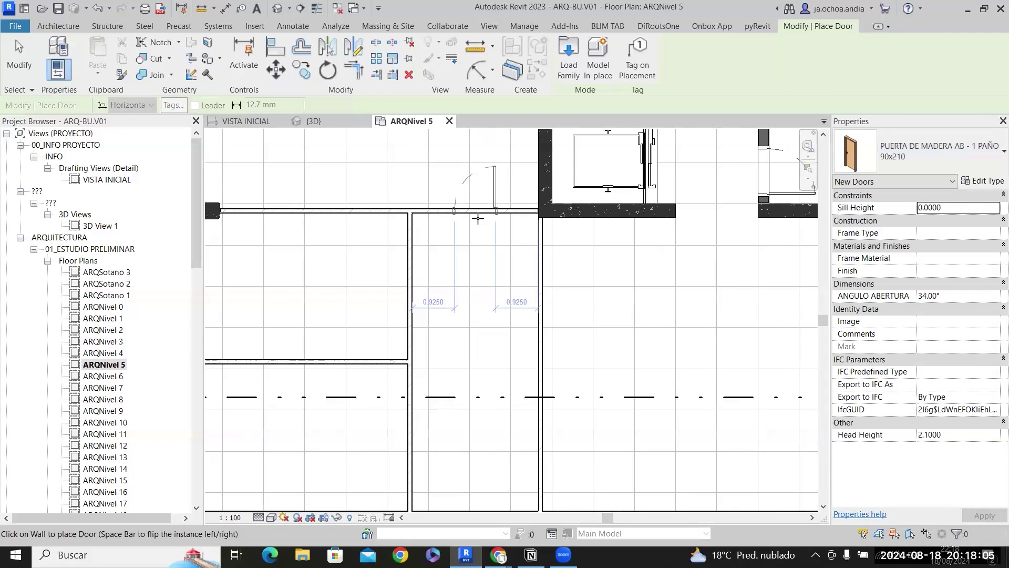
{"action": "key", "text": "Escape"}
{"action": "key", "text": "Escape"}
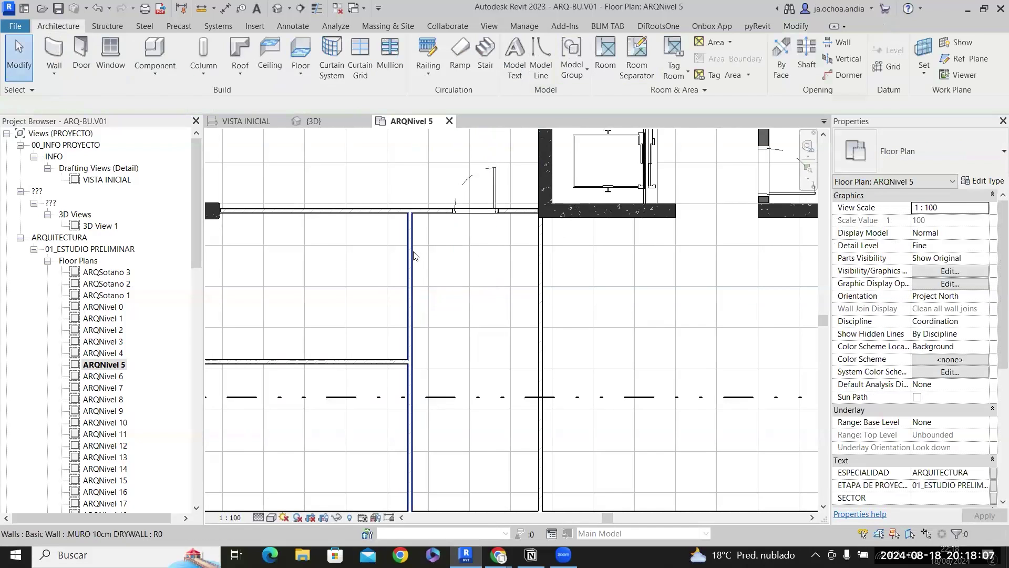
Narrow the corridor south of the new door by moving its west drywall wall eastward with the wall's temporary dimension.
{"action": "left_click", "coordinate": [413, 256]}
{"action": "scroll", "coordinate": [433, 234], "scroll_direction": "down", "scroll_amount": 2}
{"action": "left_click", "coordinate": [452, 438]}
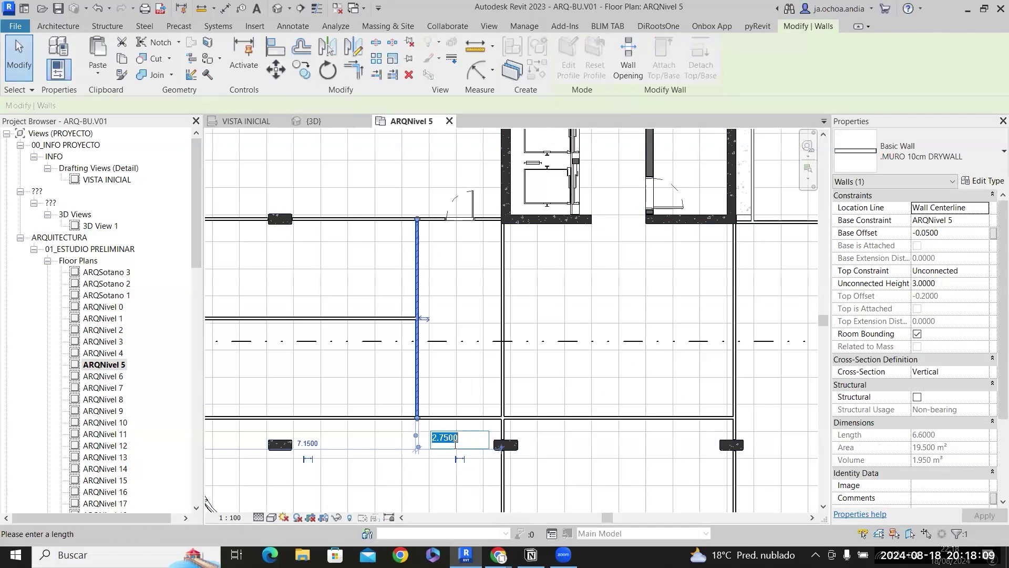
{"action": "key", "text": "Return"}
{"action": "key", "text": "Escape"}
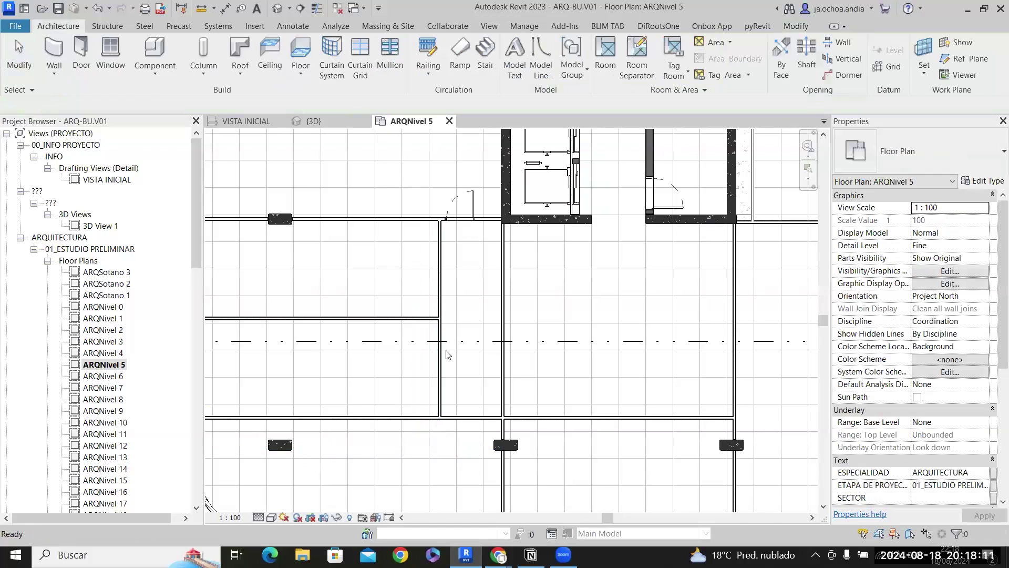
Draw a north-south drywall wall from the midpoint of the east-west dividing wall to the north wall, and extend it to the south wall.
{"action": "middle_click_drag", "start_coordinate": [443, 336], "coordinate": [572, 329]}
{"action": "scroll", "coordinate": [394, 310], "scroll_direction": "up", "scroll_amount": 3}
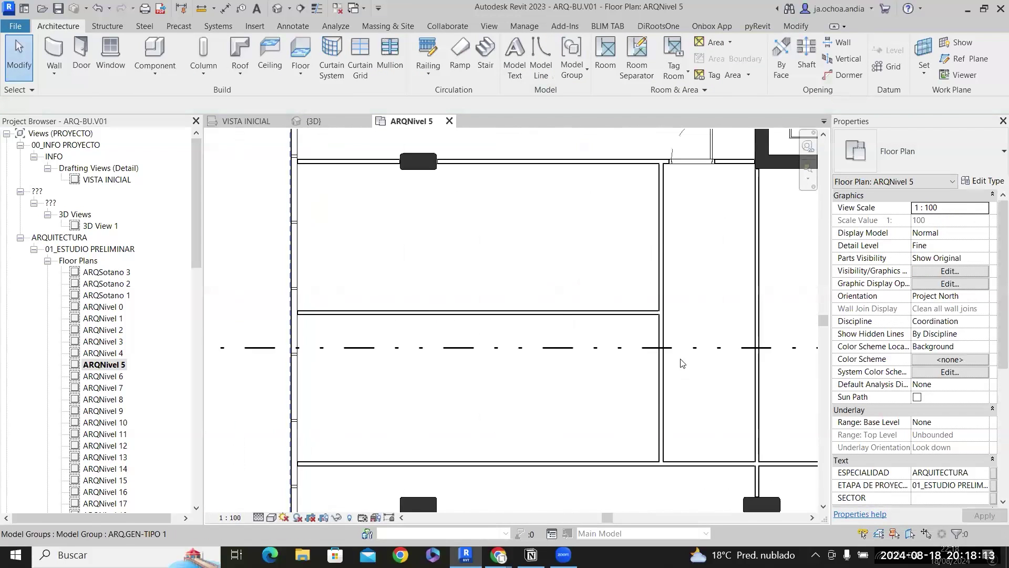
{"action": "left_click", "coordinate": [518, 315]}
{"action": "right_click", "coordinate": [519, 314]}
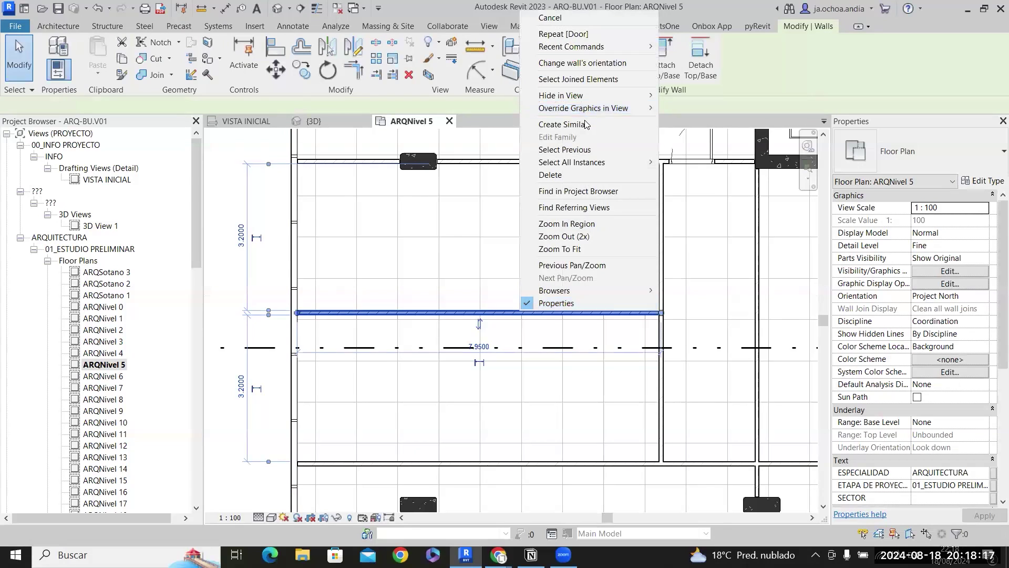
{"action": "left_click", "coordinate": [586, 124]}
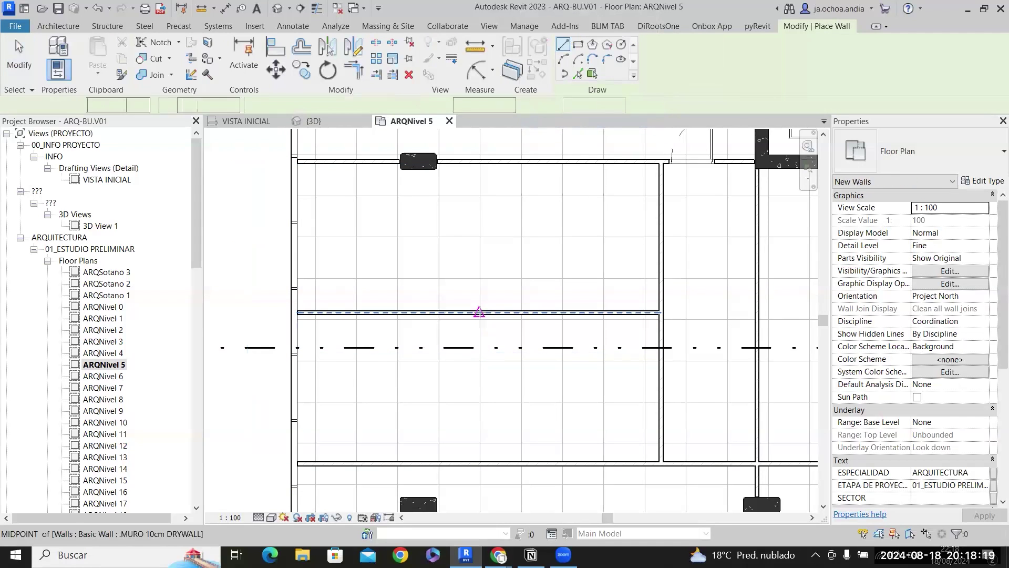
{"action": "left_click", "coordinate": [479, 313]}
{"action": "left_click", "coordinate": [479, 161]}
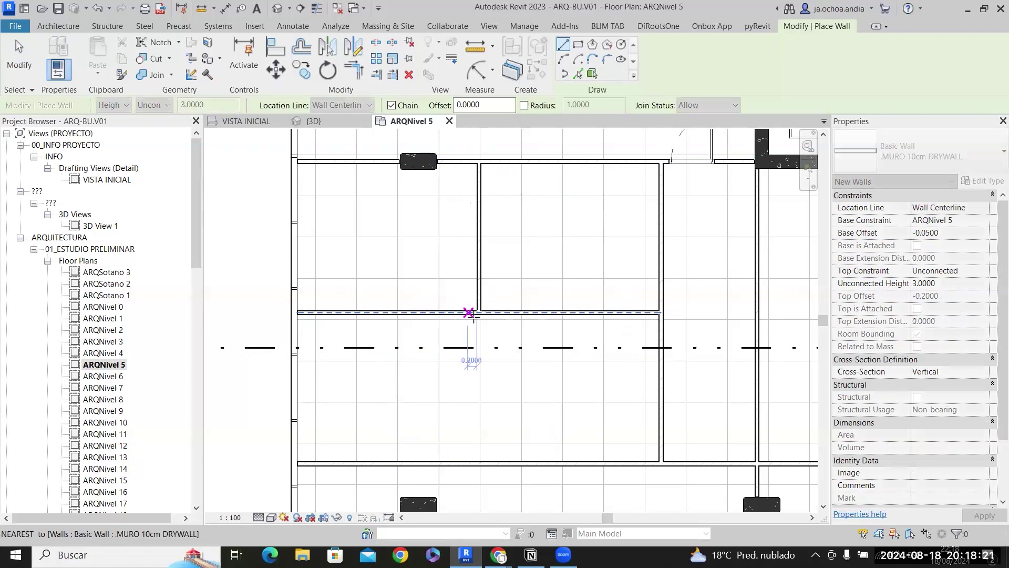
{"action": "key", "text": "Escape"}
{"action": "key", "text": "Escape"}
{"action": "left_click_drag", "start_coordinate": [479, 318], "coordinate": [479, 464]}
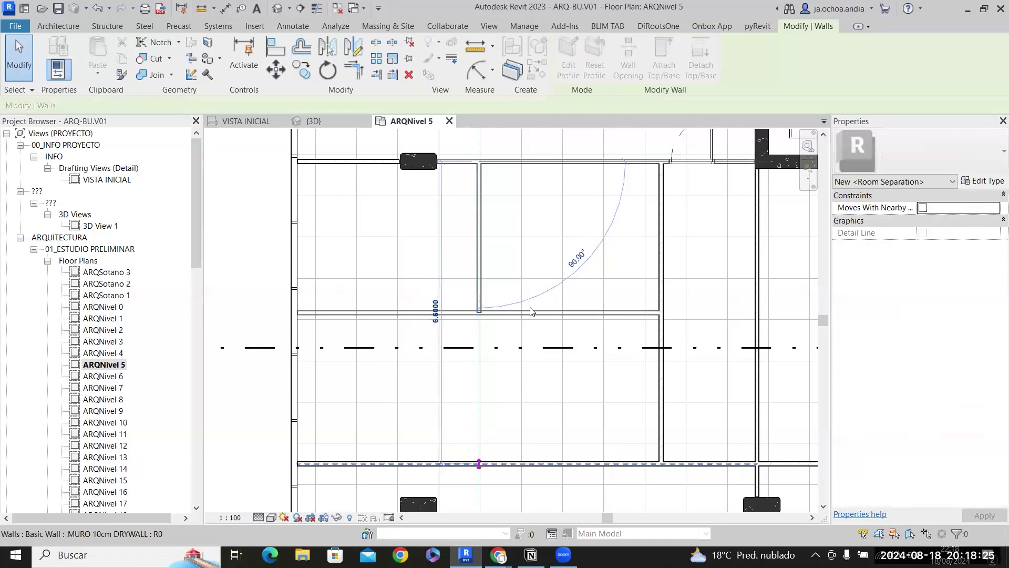
{"action": "key", "text": "Escape"}
Offset copies of the east-west dividing wall 0.70 m to both sides, and shorten the original to end at the central north-south wall.
{"action": "left_click", "coordinate": [563, 311]}
{"action": "scroll", "coordinate": [563, 274], "scroll_direction": "up", "scroll_amount": 2}
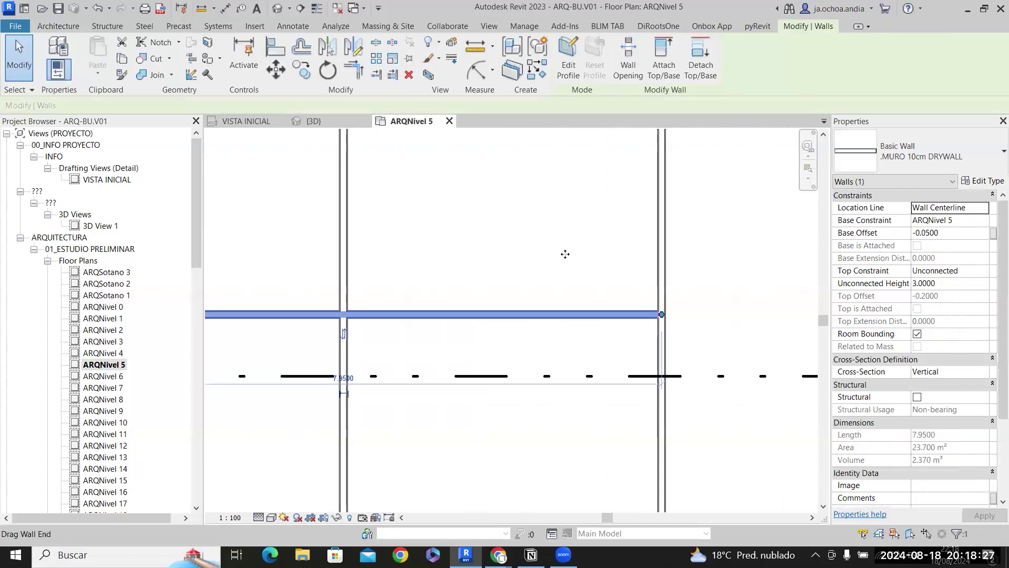
{"action": "left_click", "coordinate": [193, 104]}
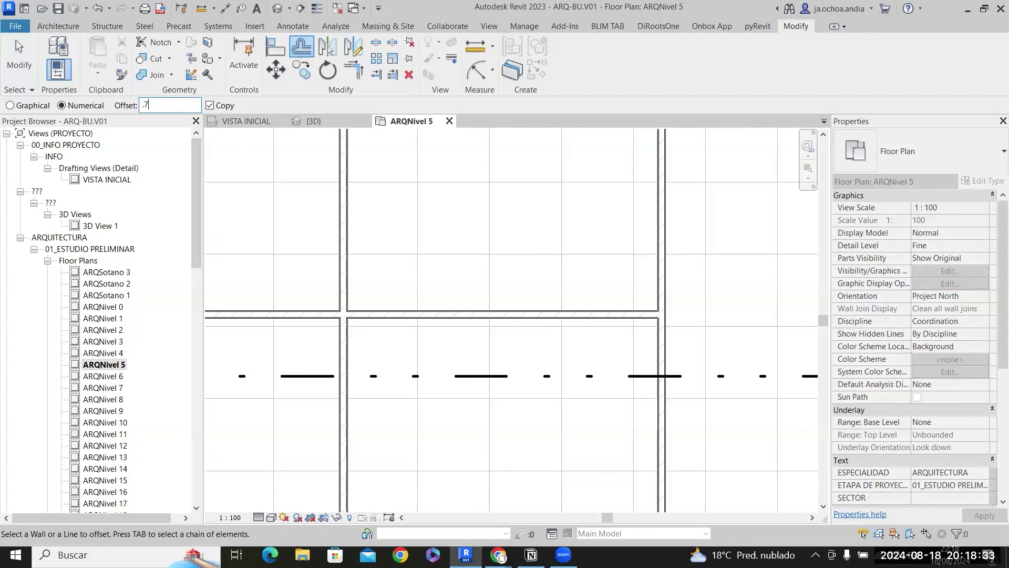
{"action": "left_click", "coordinate": [521, 314]}
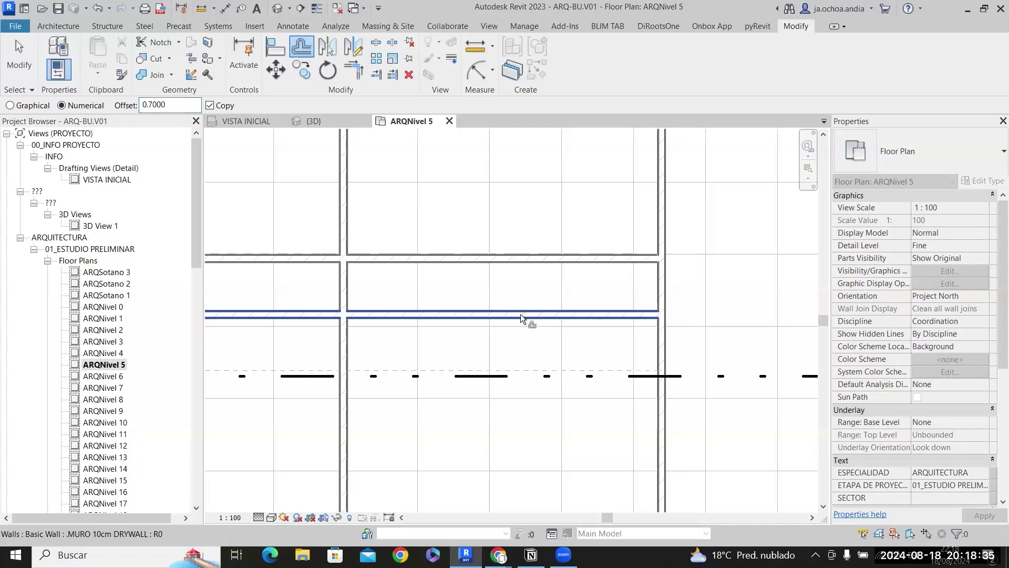
{"action": "left_click", "coordinate": [525, 318]}
{"action": "key", "text": "Escape"}
{"action": "scroll", "coordinate": [530, 314], "scroll_direction": "down", "scroll_amount": 1}
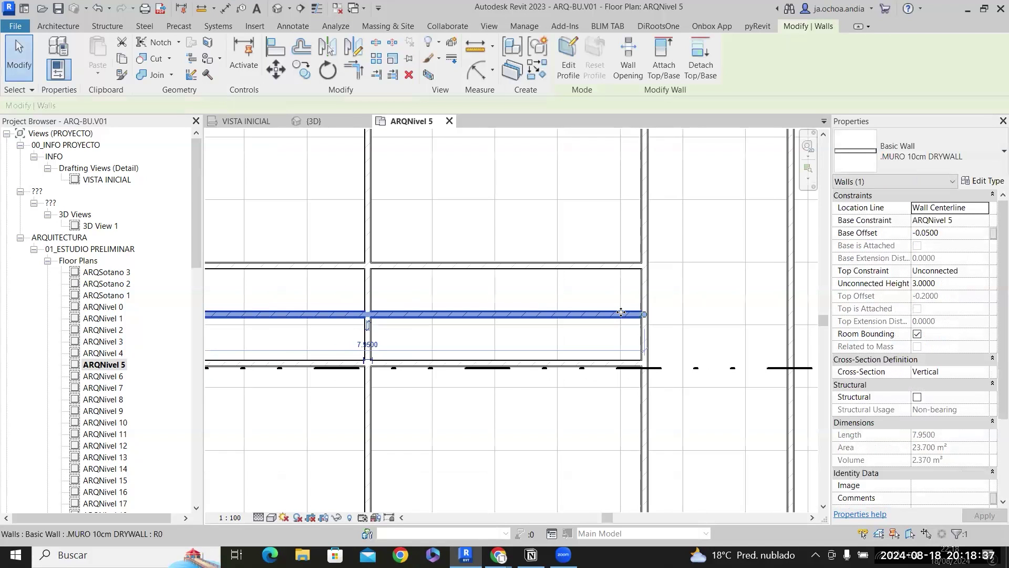
{"action": "left_click_drag", "start_coordinate": [644, 315], "coordinate": [373, 310]}
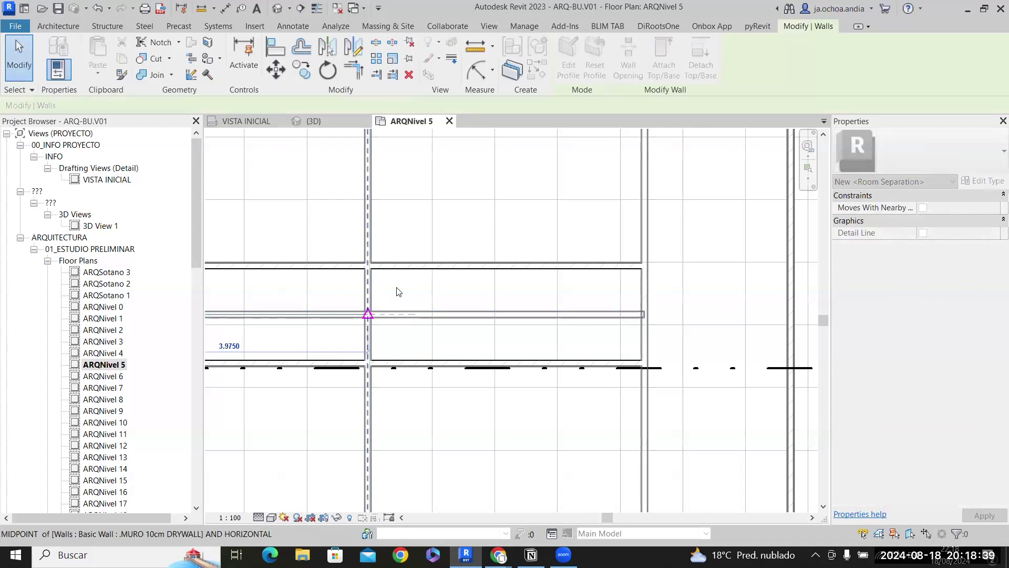
Shorten both offset walls so they run only from the central north-south wall east to the corridor wall.
{"action": "left_click", "coordinate": [435, 266]}
{"action": "scroll", "coordinate": [434, 266], "scroll_direction": "down", "scroll_amount": 1}
{"action": "middle_click_drag", "start_coordinate": [323, 275], "coordinate": [436, 284]}
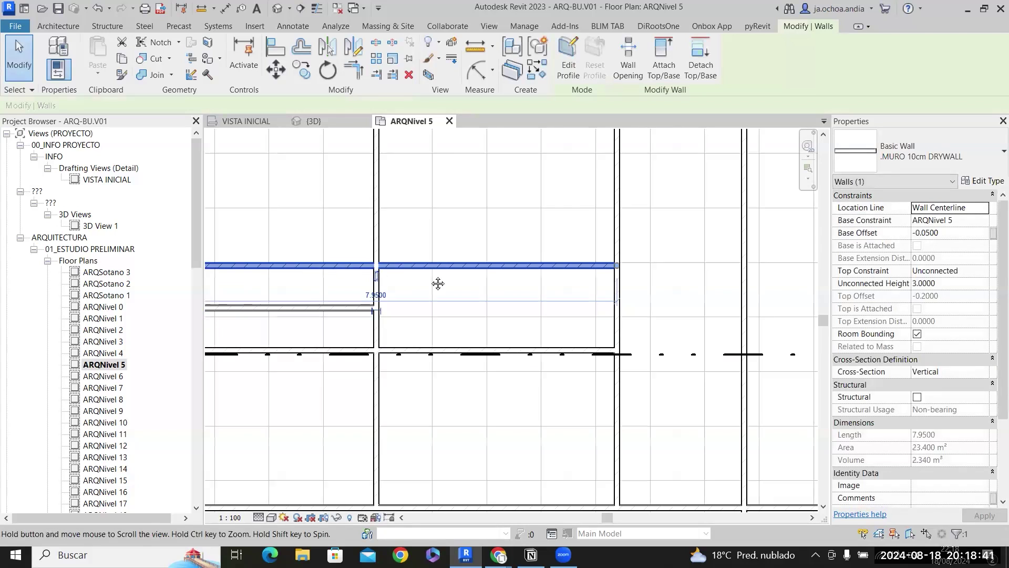
{"action": "left_click_drag", "start_coordinate": [254, 274], "coordinate": [490, 275]}
{"action": "left_click", "coordinate": [516, 360]}
{"action": "key", "text": "Escape"}
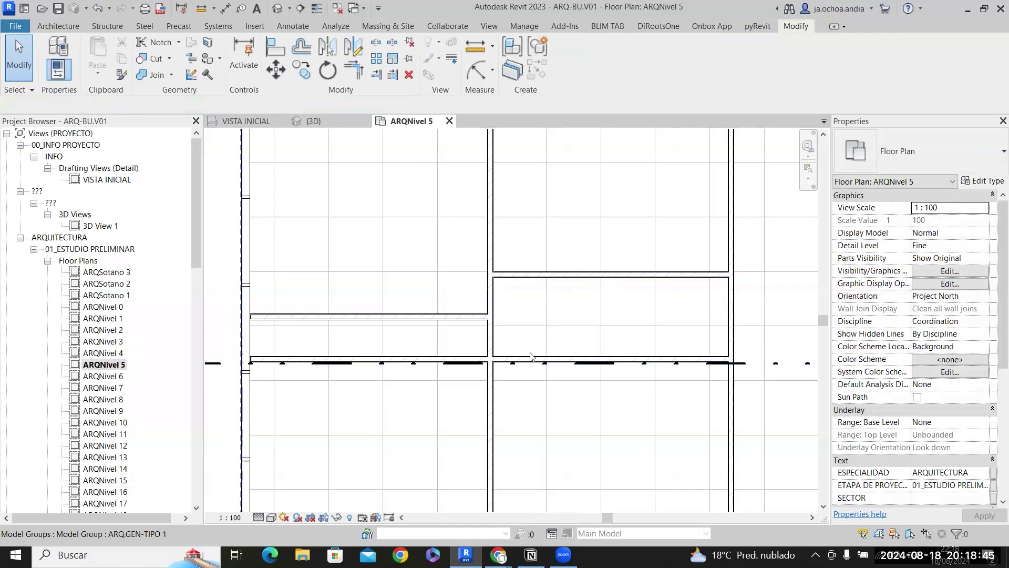
{"action": "left_click", "coordinate": [477, 360]}
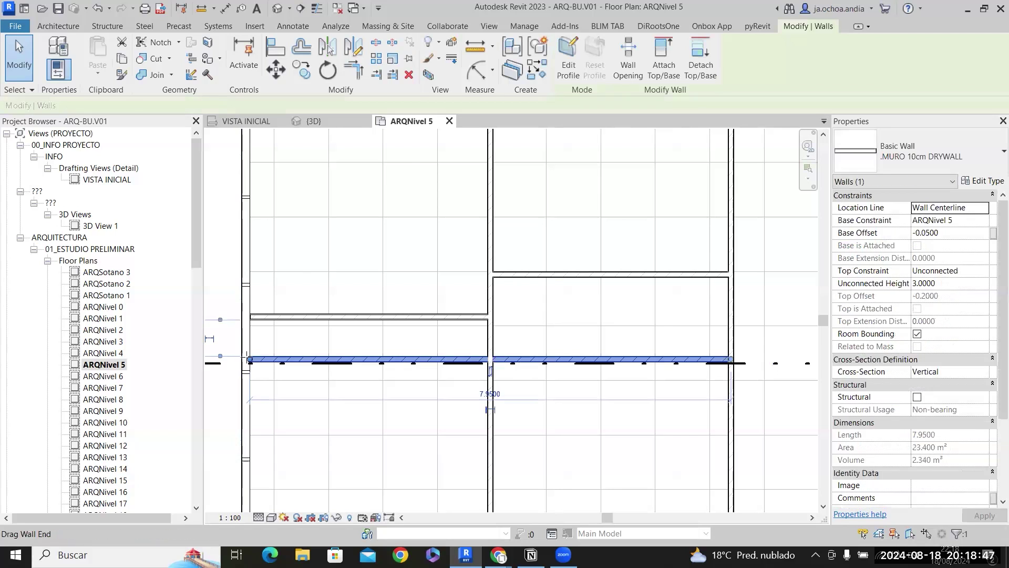
{"action": "left_click_drag", "start_coordinate": [462, 350], "coordinate": [490, 359]}
{"action": "key", "text": "Escape"}
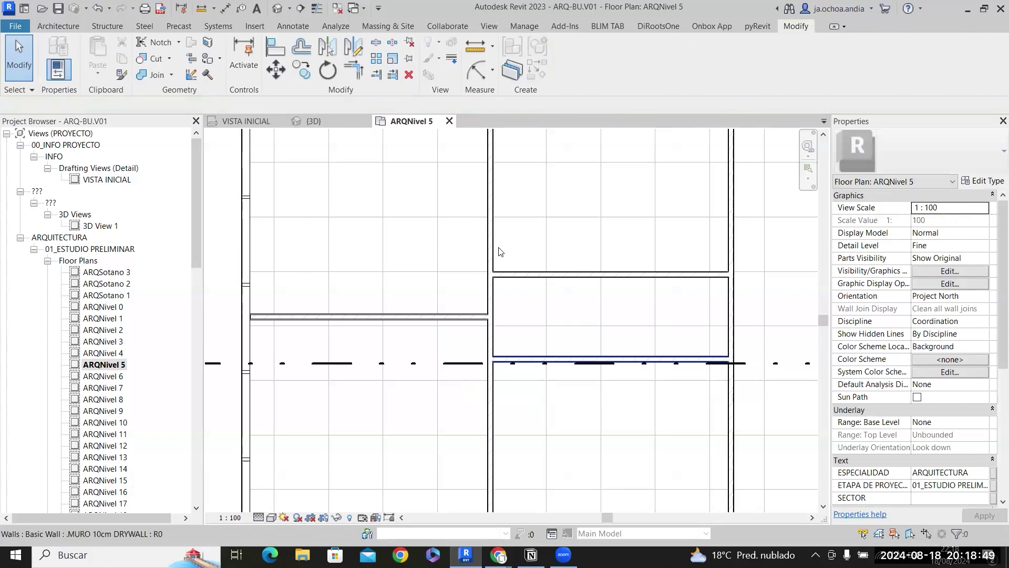
Check the room spacing around the north offset wall and the central north-south wall.
{"action": "scroll", "coordinate": [501, 232], "scroll_direction": "down", "scroll_amount": 2}
{"action": "scroll", "coordinate": [598, 179], "scroll_direction": "up", "scroll_amount": 1}
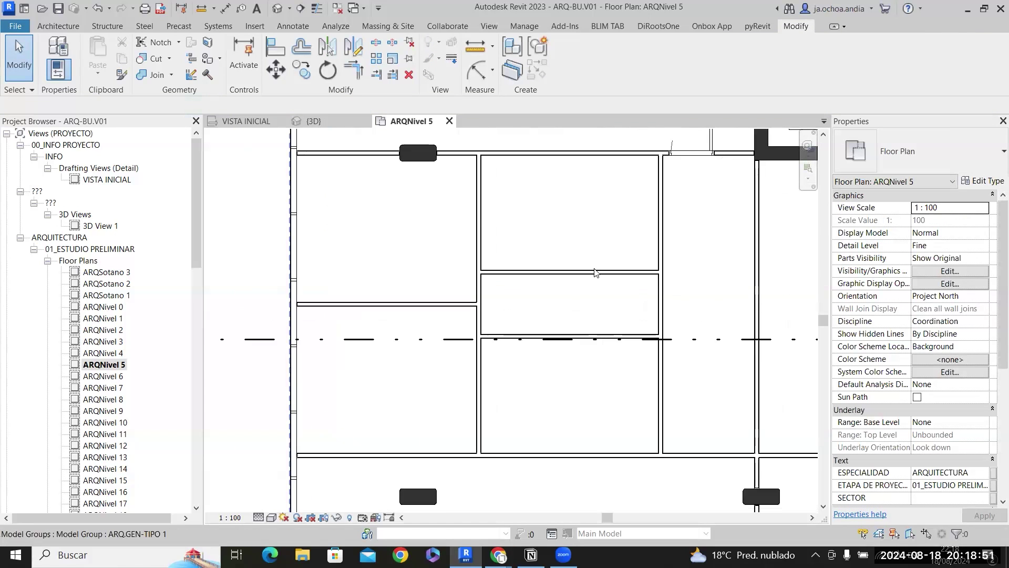
{"action": "left_click", "coordinate": [595, 272]}
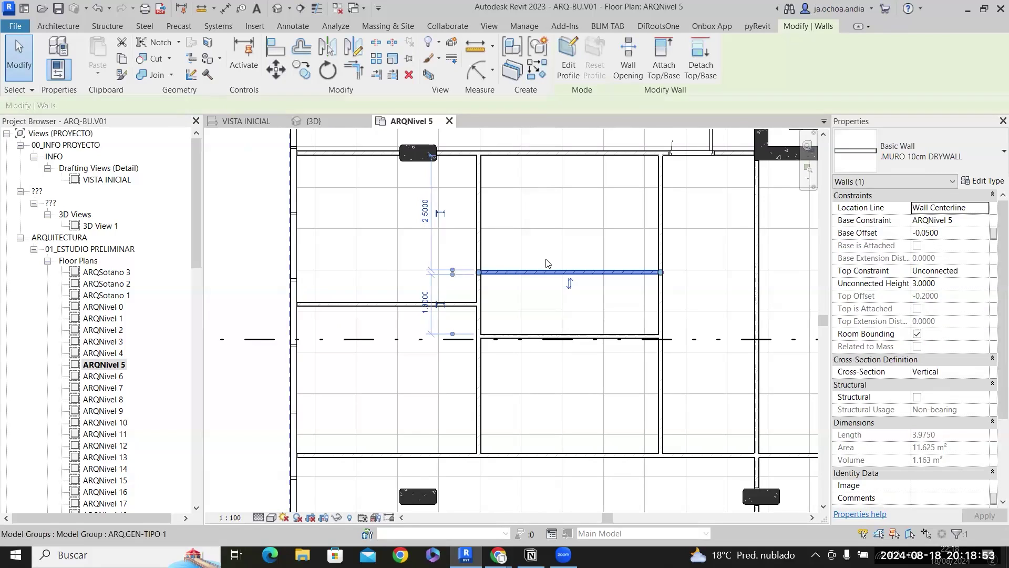
{"action": "left_click", "coordinate": [476, 237]}
{"action": "scroll", "coordinate": [593, 258], "scroll_direction": "down", "scroll_amount": 2}
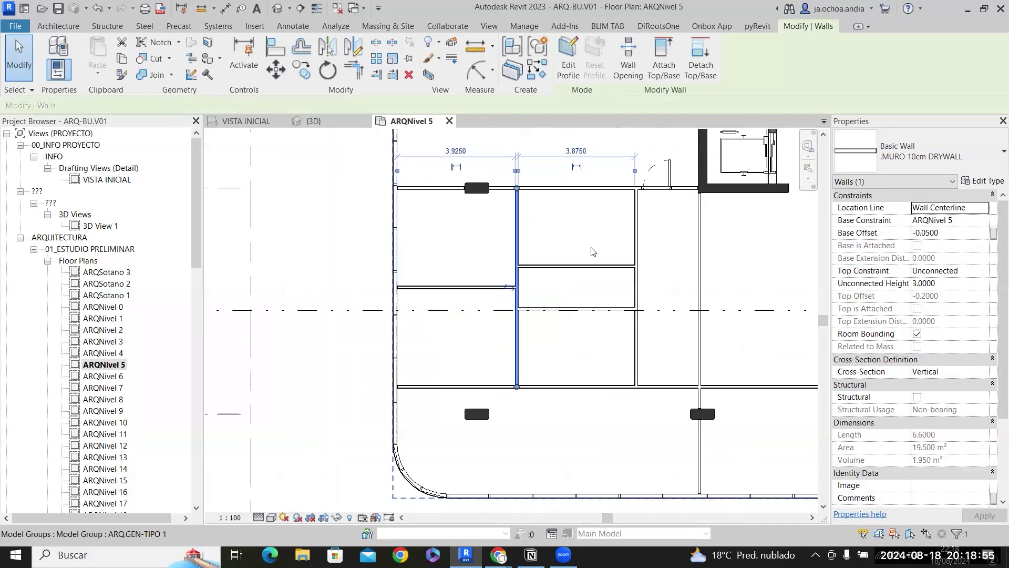
{"action": "scroll", "coordinate": [583, 168], "scroll_direction": "up", "scroll_amount": 1}
{"action": "scroll", "coordinate": [554, 331], "scroll_direction": "up", "scroll_amount": 2}
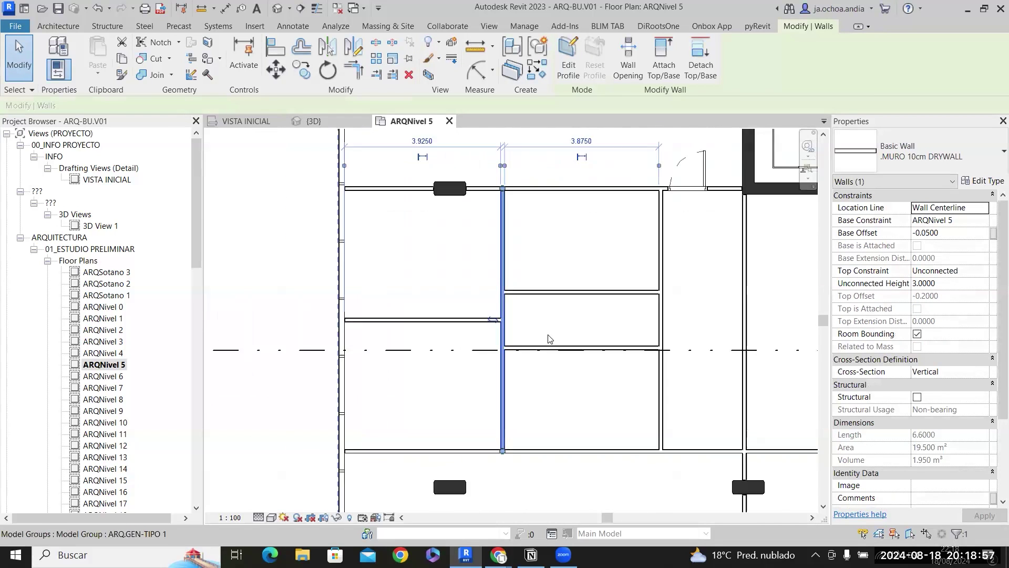
{"action": "scroll", "coordinate": [536, 310], "scroll_direction": "down", "scroll_amount": 1}
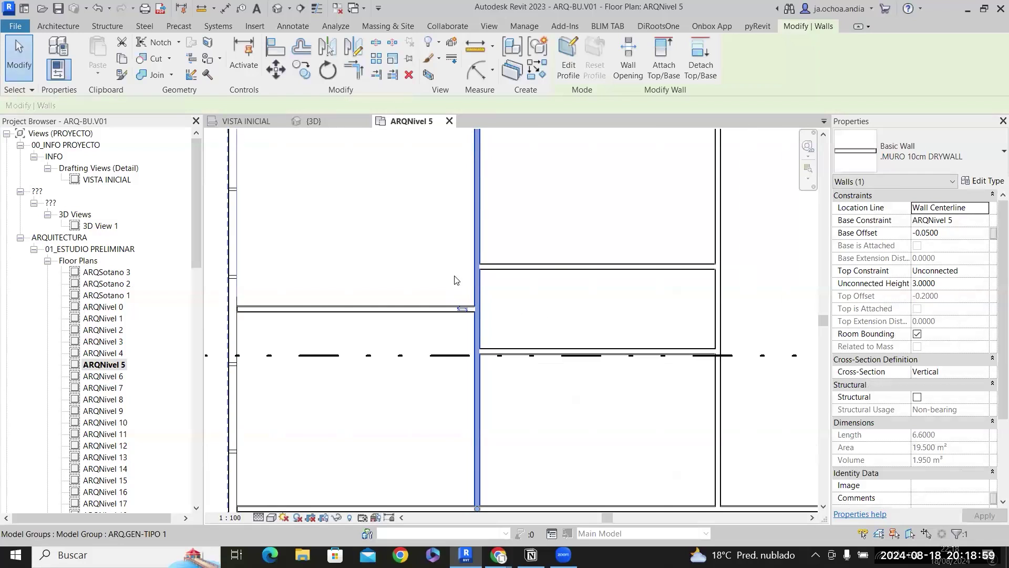
Draw a short north-south drywall wall crossing the western dividing wall, a little west of the central north-south wall.
{"action": "right_click", "coordinate": [522, 304]}
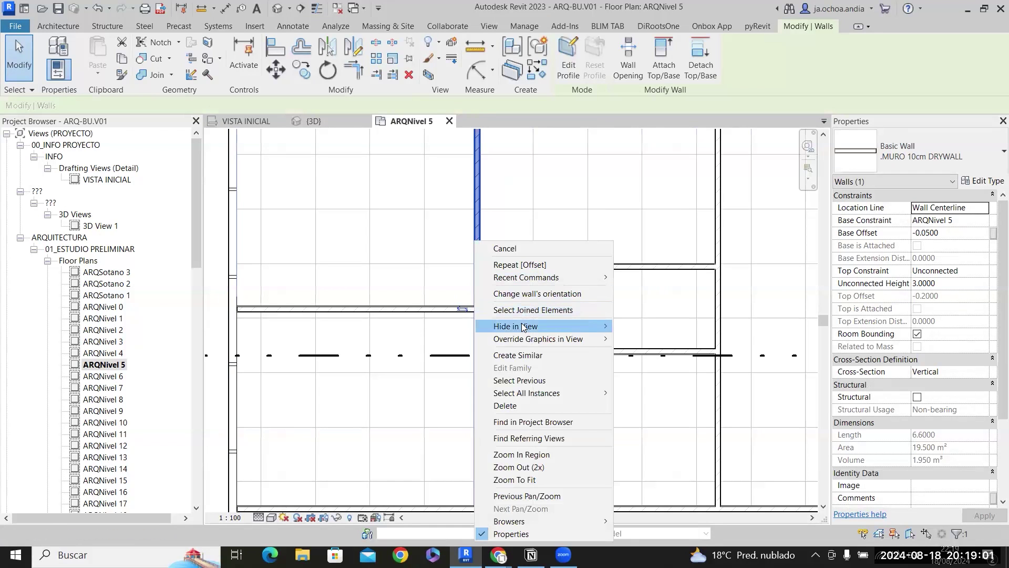
{"action": "left_click", "coordinate": [508, 356]}
{"action": "left_click", "coordinate": [431, 273]}
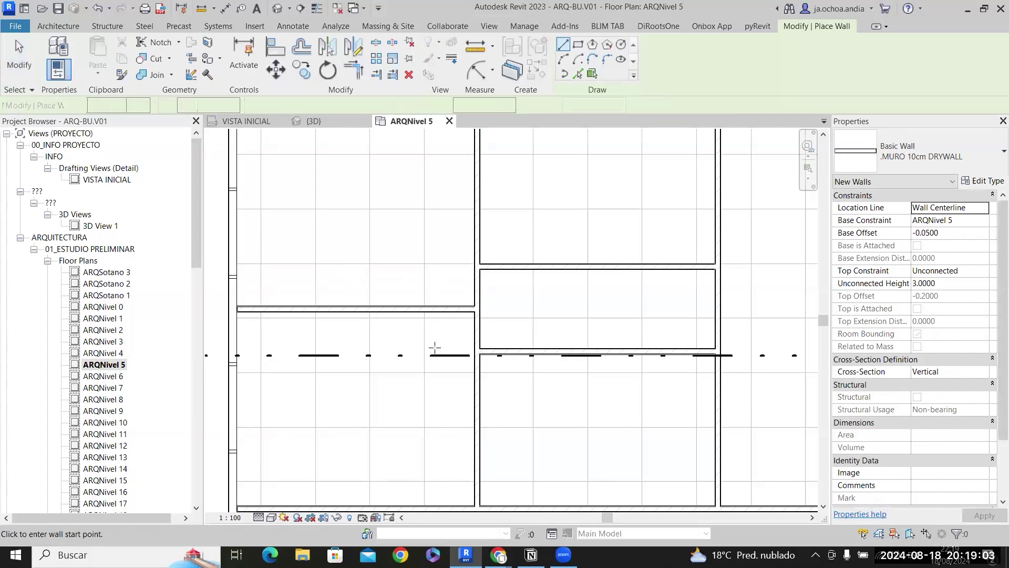
{"action": "left_click", "coordinate": [431, 356]}
{"action": "key", "text": "Escape"}
{"action": "key", "text": "Escape"}
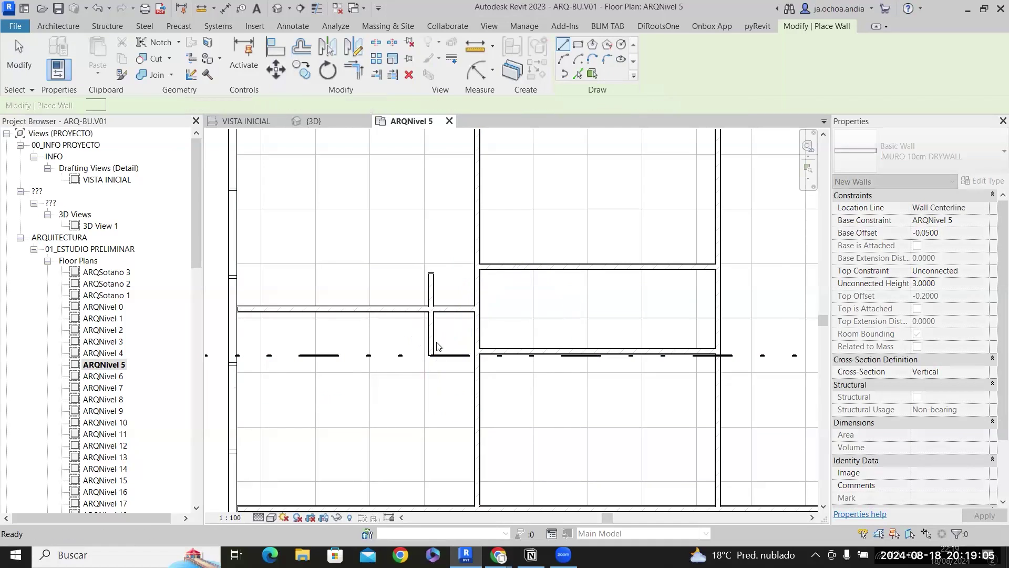
Trim the short wall into corners with both offset walls, and pull the western dividing wall's east end back to the short wall.
{"action": "key", "text": "t"}
{"action": "key", "text": "r"}
{"action": "left_click", "coordinate": [496, 349]}
{"action": "left_click", "coordinate": [432, 332]}
{"action": "left_click", "coordinate": [433, 333]}
{"action": "left_click", "coordinate": [512, 270]}
{"action": "key", "text": "Escape"}
{"action": "key", "text": "Escape"}
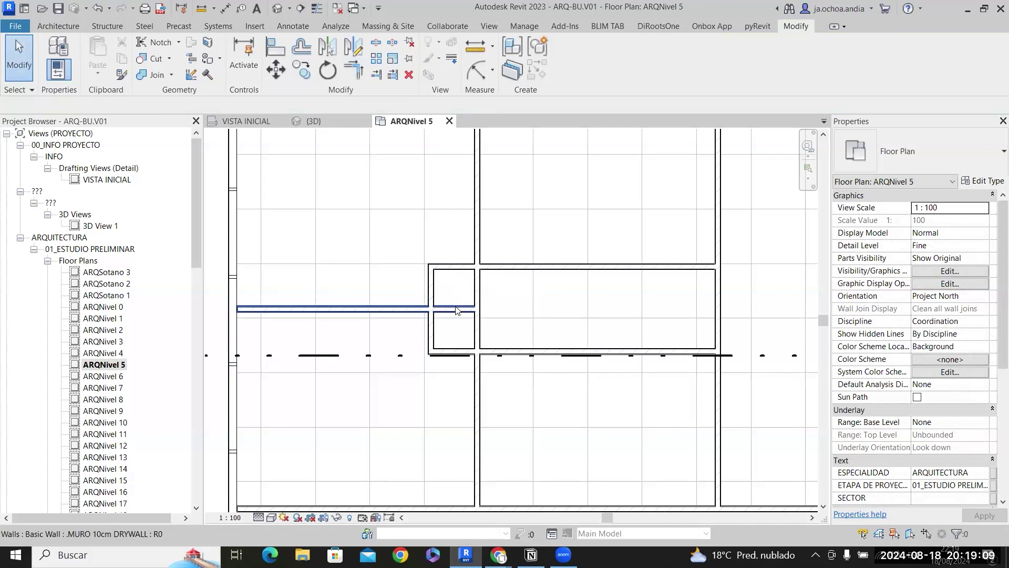
{"action": "left_click", "coordinate": [469, 309]}
{"action": "left_click_drag", "start_coordinate": [475, 309], "coordinate": [430, 309]}
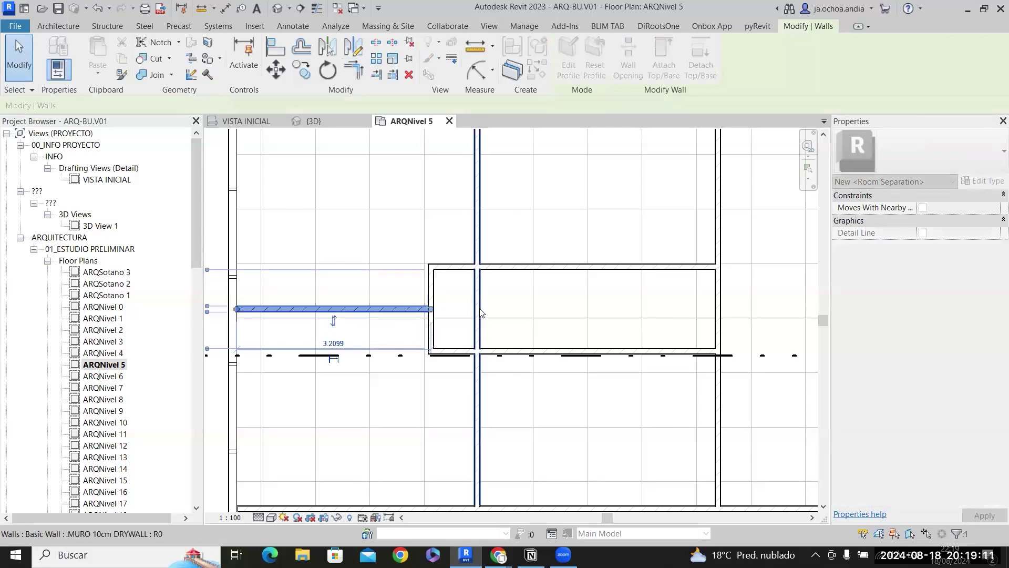
Split the central north-south wall inside the small middle room and pull both cut ends back to the room's north and south walls.
{"action": "scroll", "coordinate": [479, 308], "scroll_direction": "up", "scroll_amount": 2}
{"action": "key", "text": "Escape"}
{"action": "left_click", "coordinate": [473, 303]}
{"action": "key", "text": "s"}
{"action": "key", "text": "l"}
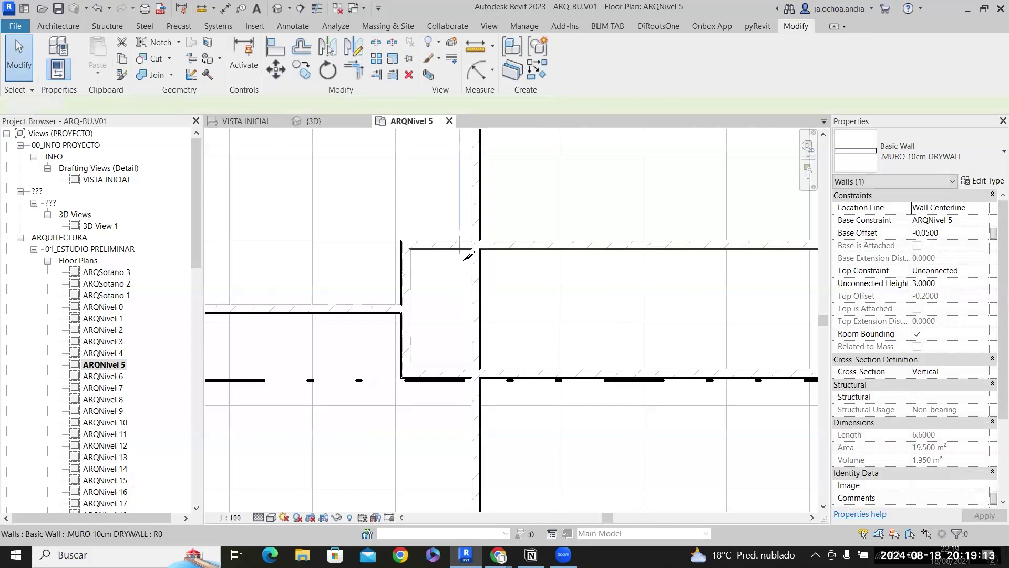
{"action": "left_click", "coordinate": [476, 286]}
{"action": "key", "text": "Escape"}
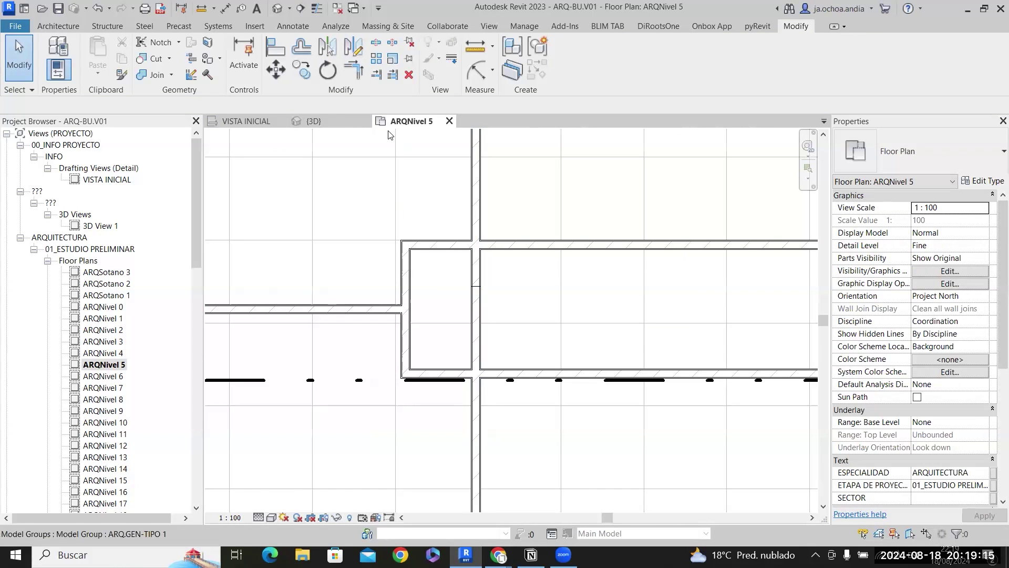
{"action": "left_click", "coordinate": [475, 213]}
{"action": "left_click_drag", "start_coordinate": [475, 285], "coordinate": [476, 245]}
{"action": "left_click", "coordinate": [475, 339]}
{"action": "left_click_drag", "start_coordinate": [475, 286], "coordinate": [475, 374]}
{"action": "left_click", "coordinate": [381, 344]}
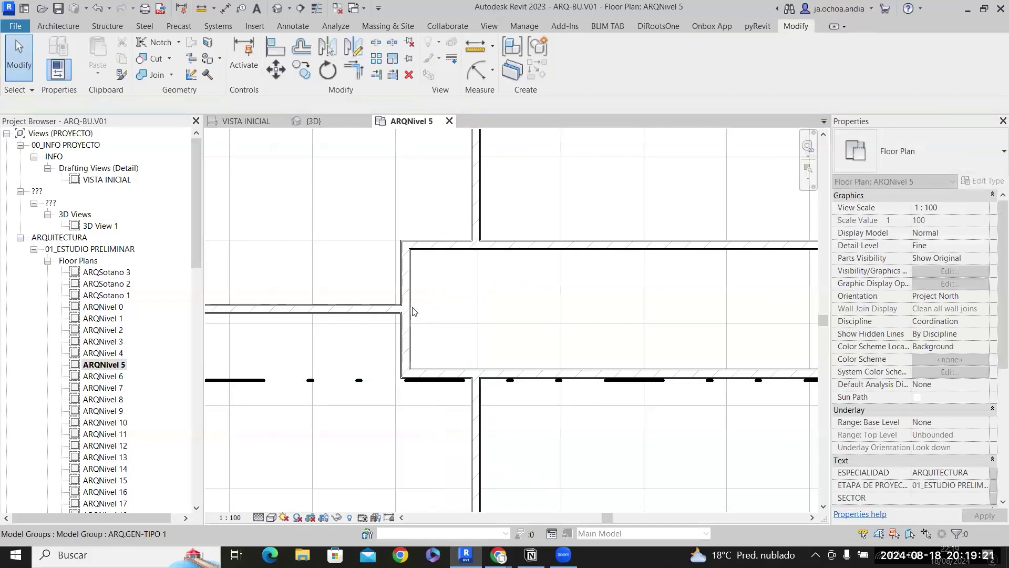
Set the distance between the middle room's short west wall and the central north-south wall to 1 m.
{"action": "left_click", "coordinate": [404, 280]}
{"action": "left_click", "coordinate": [439, 406]}
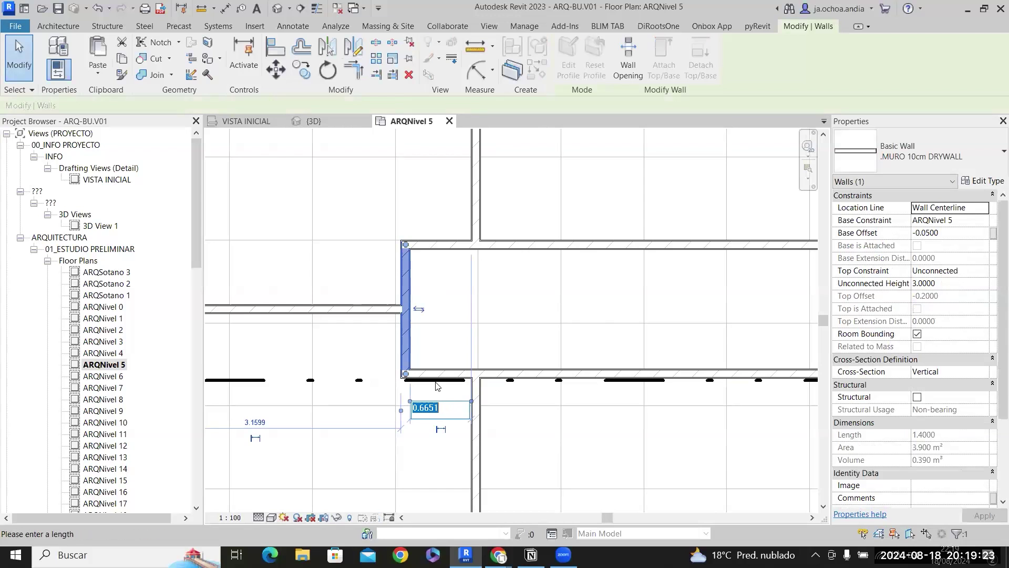
{"action": "type", "text": "1"}
{"action": "key", "text": "Return"}
{"action": "left_click", "coordinate": [468, 324]}
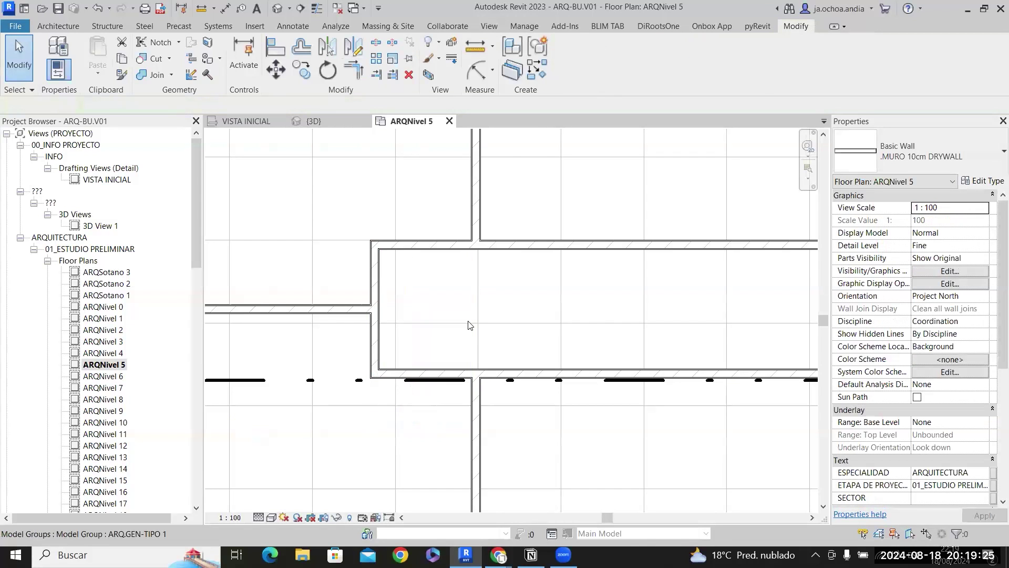
Split the north-south wall closing the small middle room's east end, between the room's north and south walls.
{"action": "scroll", "coordinate": [486, 307], "scroll_direction": "down", "scroll_amount": 2}
{"action": "middle_click_drag", "start_coordinate": [603, 344], "coordinate": [540, 336]}
{"action": "scroll", "coordinate": [616, 295], "scroll_direction": "up", "scroll_amount": 2}
{"action": "left_click", "coordinate": [631, 289]}
{"action": "left_click", "coordinate": [376, 43]}
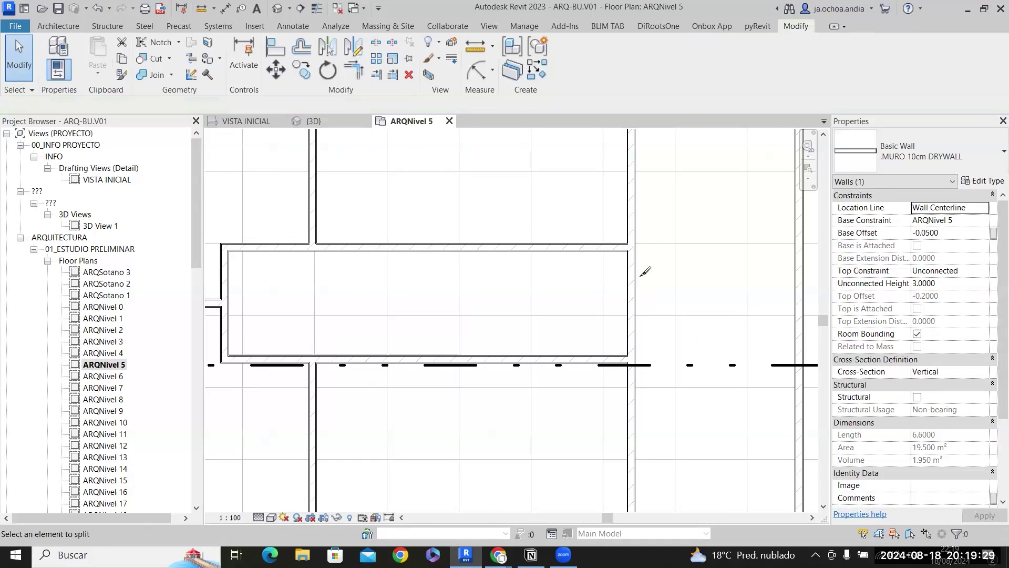
{"action": "left_click", "coordinate": [635, 296]}
{"action": "key", "text": "Escape"}
Trim the split wall's northern and southern pieces into corners with the middle room's north and south walls, opening its east end.
{"action": "key", "text": "t"}
{"action": "key", "text": "r"}
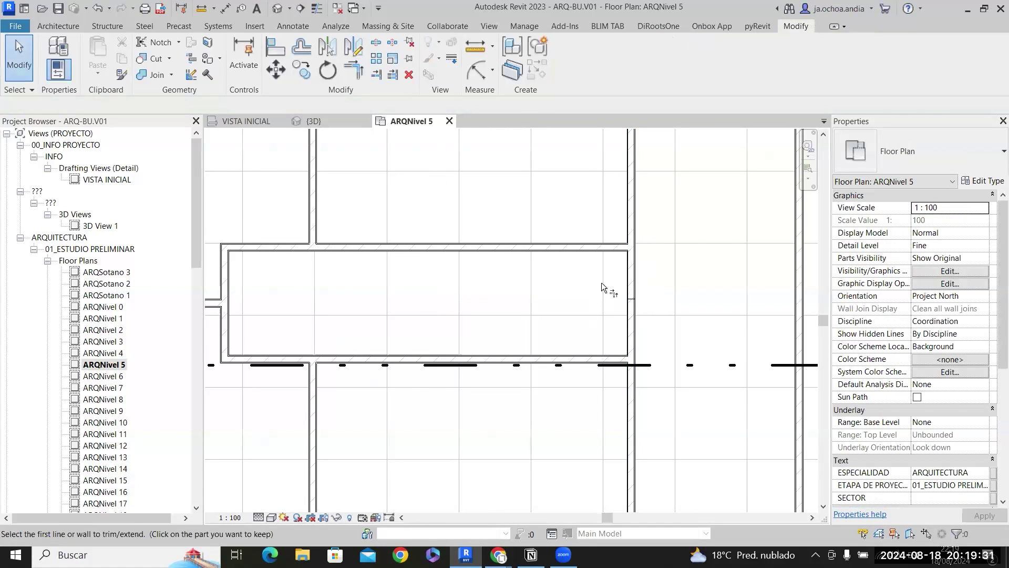
{"action": "left_click", "coordinate": [611, 246]}
{"action": "left_click", "coordinate": [629, 227]}
{"action": "left_click", "coordinate": [619, 359]}
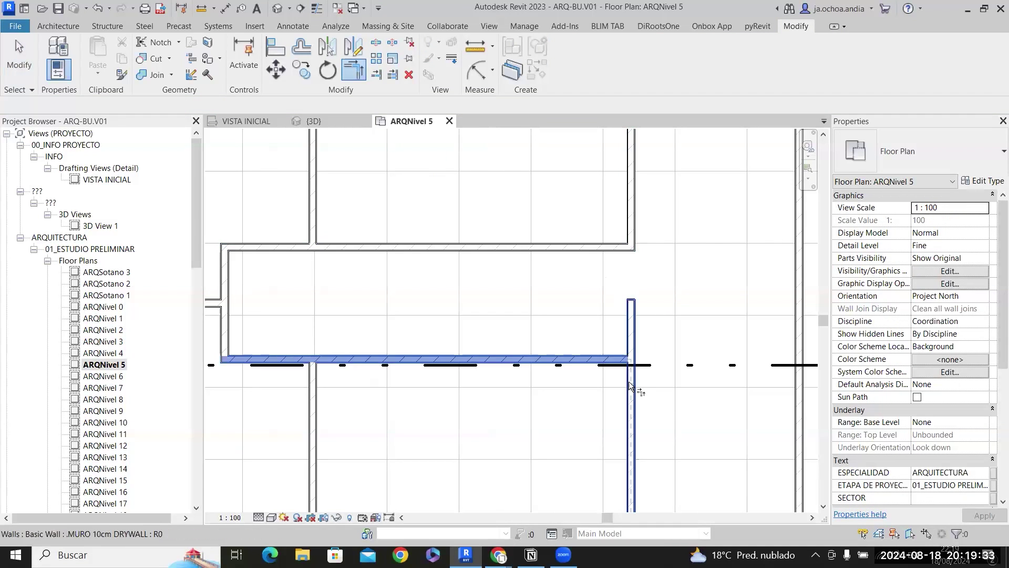
{"action": "left_click", "coordinate": [630, 382]}
{"action": "scroll", "coordinate": [654, 270], "scroll_direction": "down", "scroll_amount": 5}
{"action": "scroll", "coordinate": [703, 420], "scroll_direction": "up", "scroll_amount": 2}
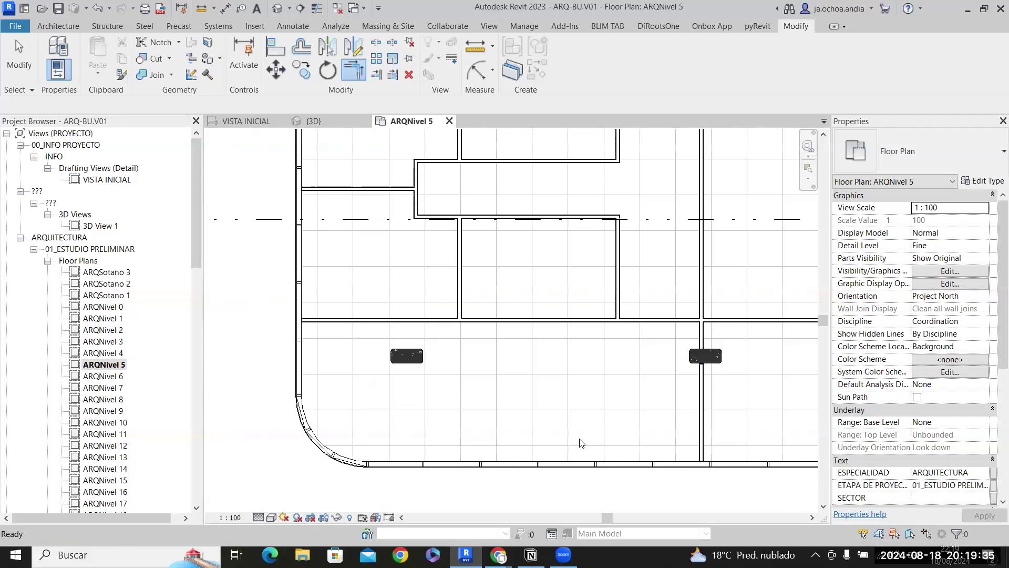
{"action": "key", "text": "Escape"}
{"action": "scroll", "coordinate": [577, 461], "scroll_direction": "down", "scroll_amount": 2}
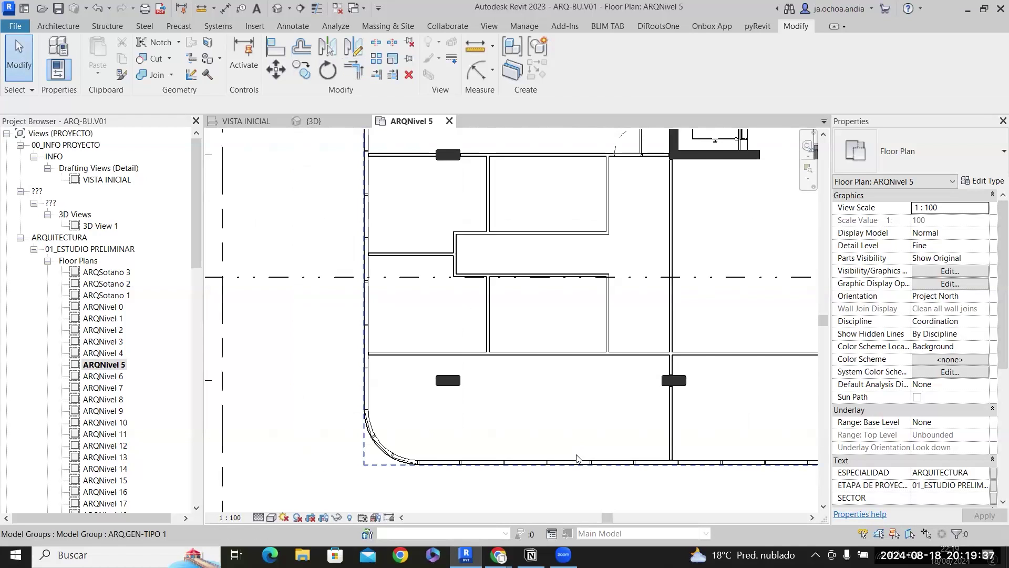
{"action": "scroll", "coordinate": [581, 439], "scroll_direction": "down", "scroll_amount": 1}
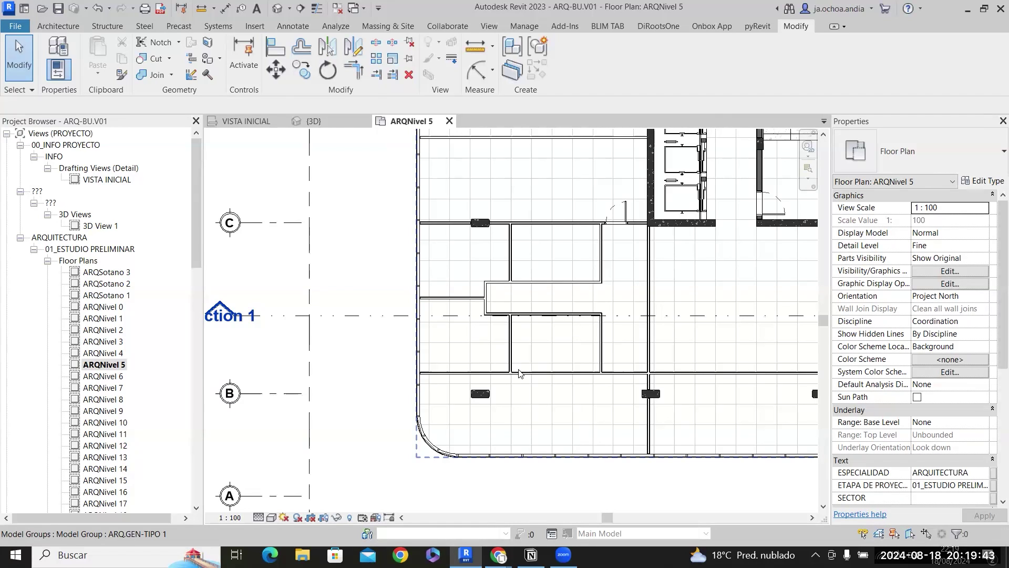
{"action": "scroll", "coordinate": [543, 441], "scroll_direction": "up", "scroll_amount": 1}
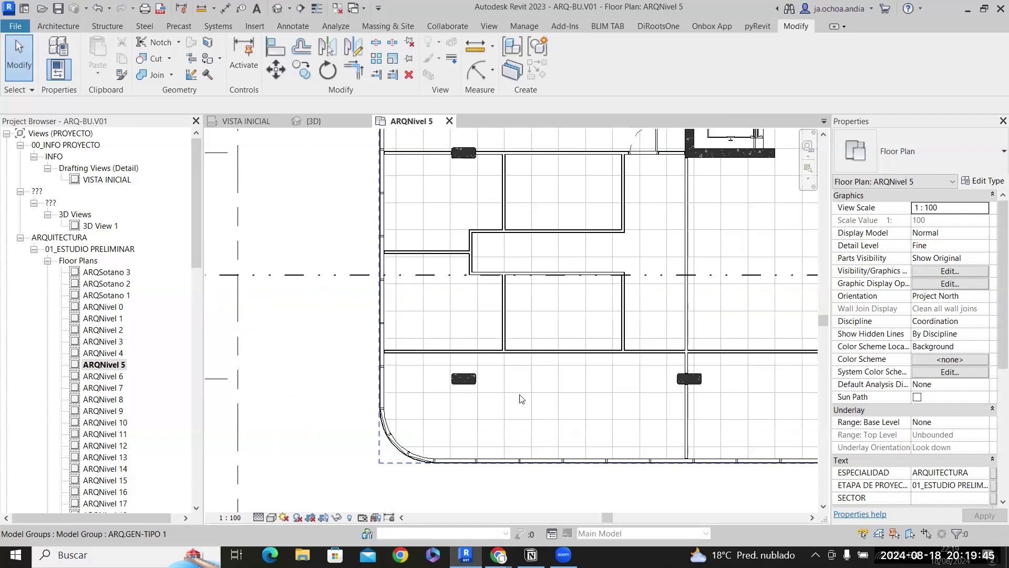
{"action": "scroll", "coordinate": [574, 443], "scroll_direction": "up", "scroll_amount": 2}
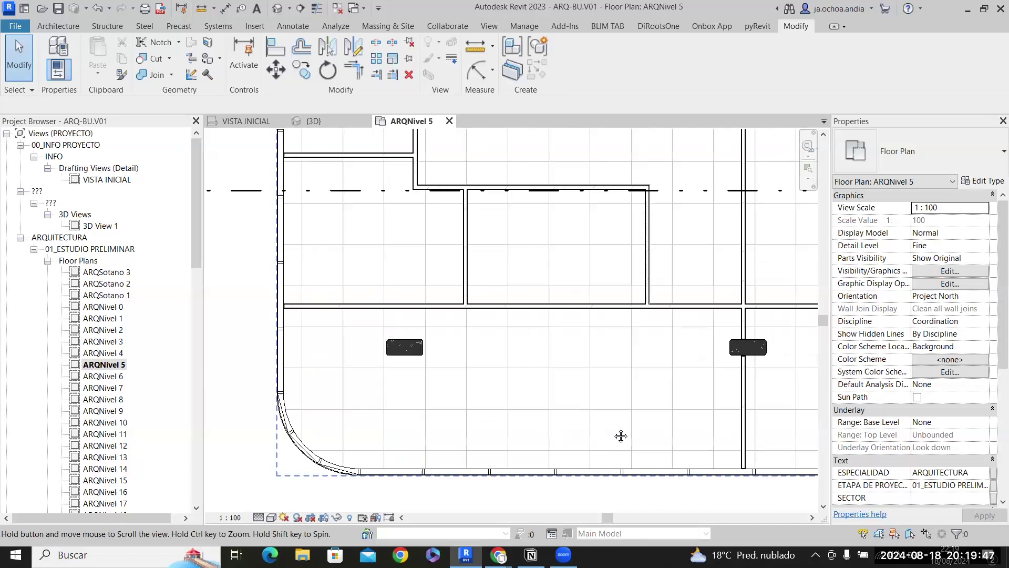
{"action": "scroll", "coordinate": [602, 413], "scroll_direction": "up", "scroll_amount": 1}
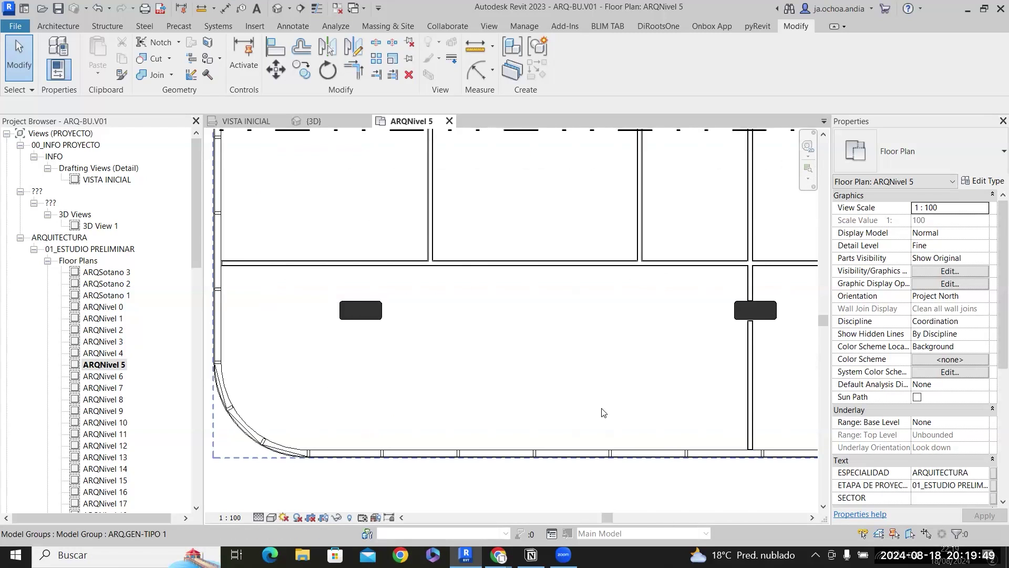
{"action": "left_click", "coordinate": [476, 266]}
{"action": "right_click", "coordinate": [476, 265]}
{"action": "key", "text": "Escape"}
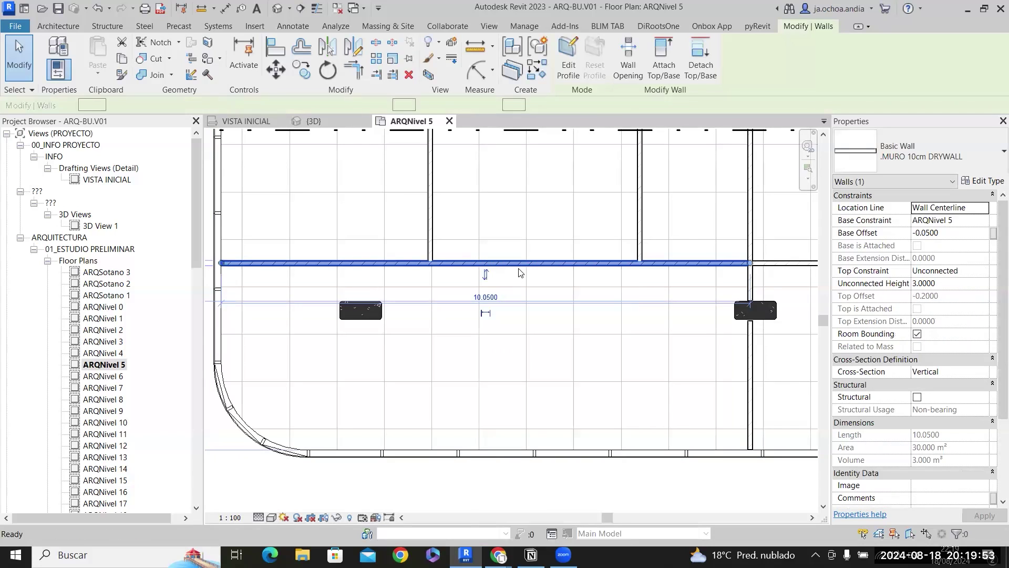
{"action": "key", "text": "w"}
{"action": "key", "text": "a"}
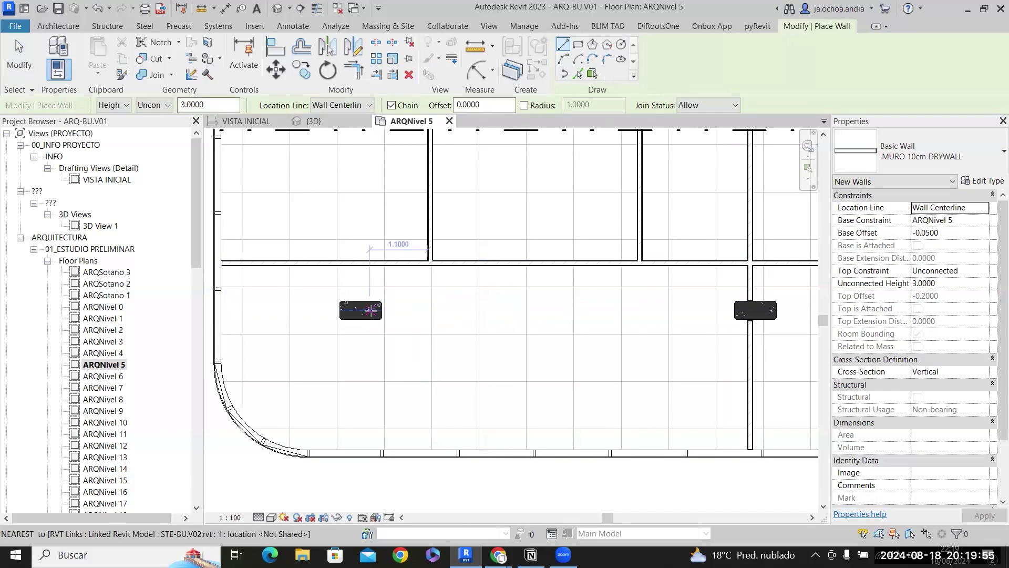
{"action": "key", "text": "Escape"}
{"action": "key", "text": "Escape"}
Place similar PUERTA DE MADERA AB - 1 PAÑO 90x210 doors near the east ends of the passage's north and south walls, swinging into the rooms.
{"action": "scroll", "coordinate": [503, 273], "scroll_direction": "down", "scroll_amount": 2}
{"action": "middle_click_drag", "start_coordinate": [502, 272], "coordinate": [477, 349]}
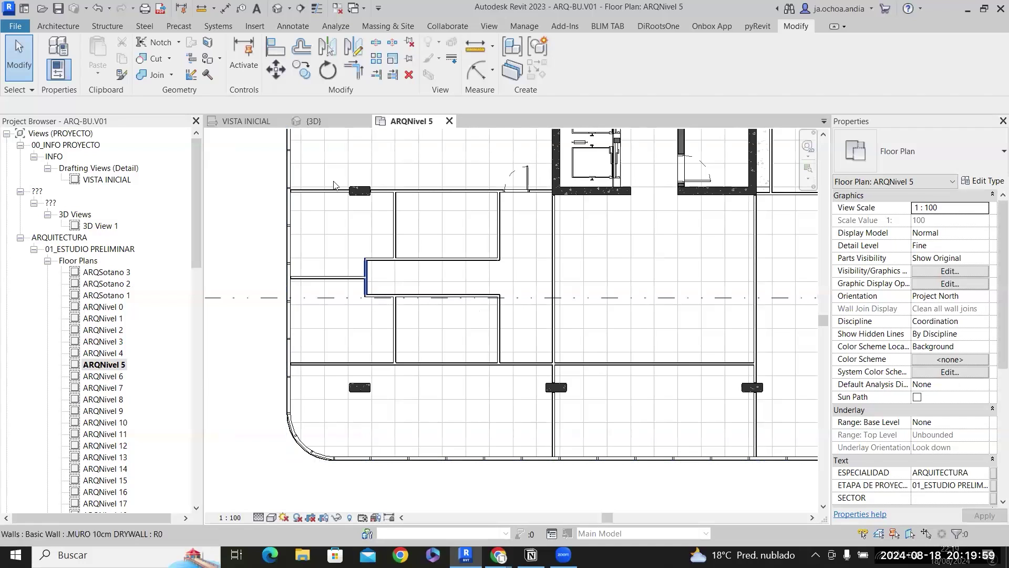
{"action": "scroll", "coordinate": [494, 172], "scroll_direction": "up", "scroll_amount": 2}
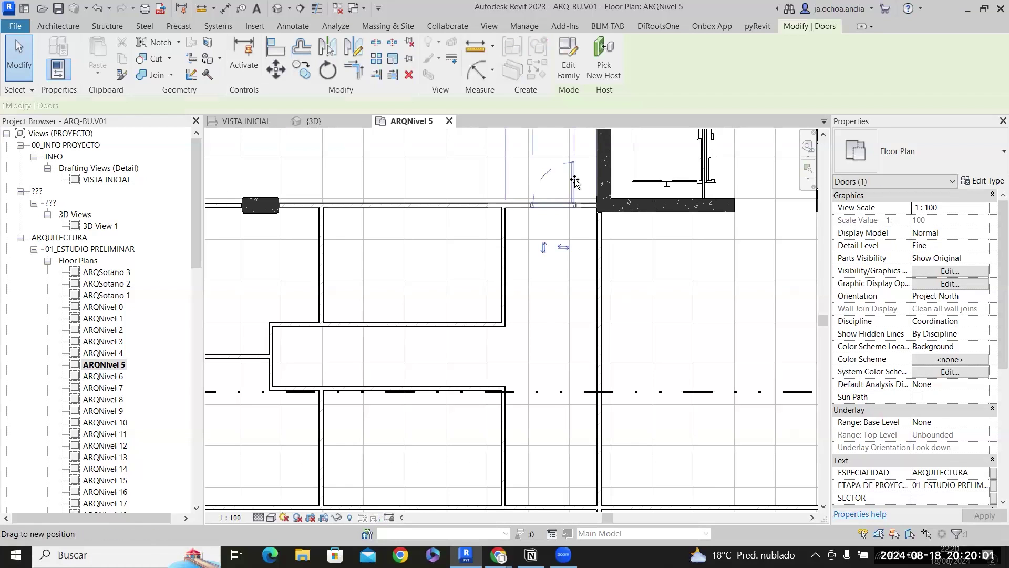
{"action": "left_click", "coordinate": [567, 183]}
{"action": "middle_click_drag", "start_coordinate": [567, 183], "coordinate": [582, 285]}
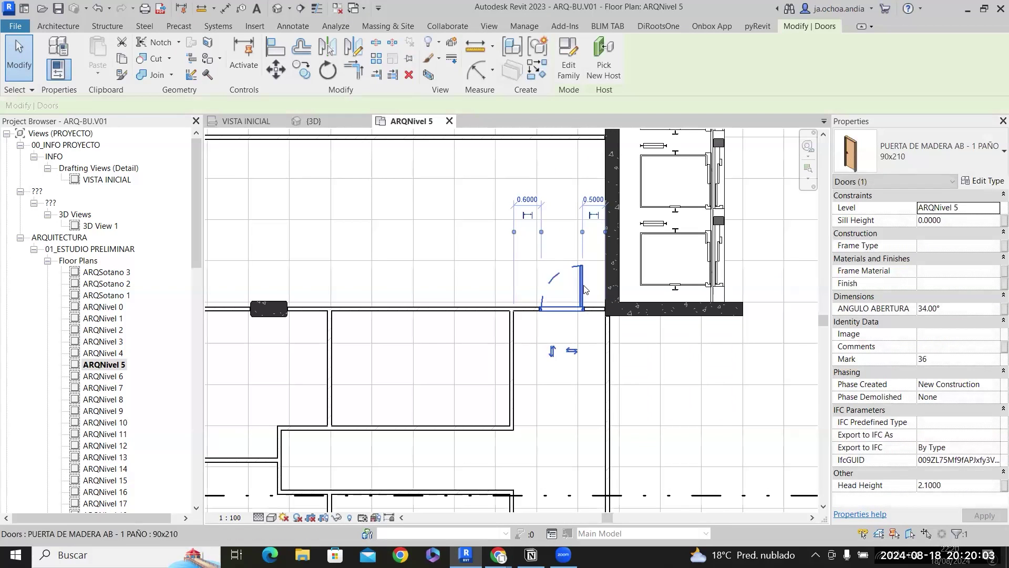
{"action": "right_click", "coordinate": [581, 285]}
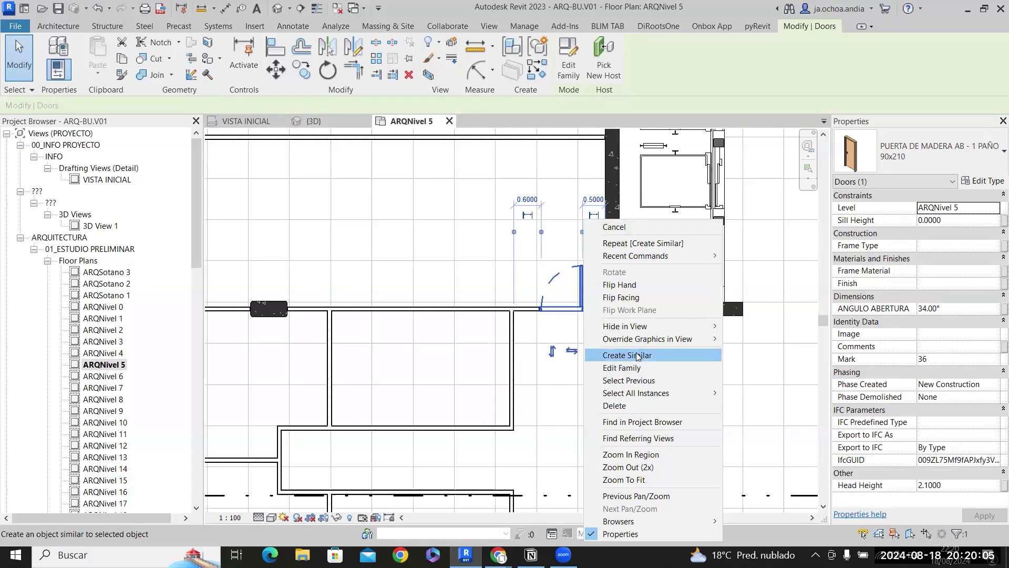
{"action": "left_click", "coordinate": [638, 356]}
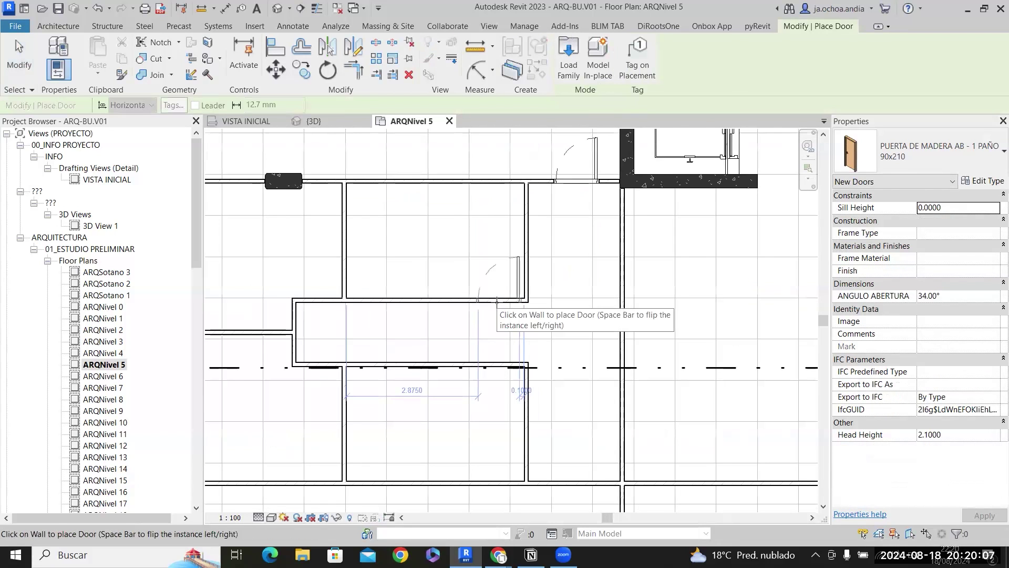
{"action": "left_click", "coordinate": [496, 348]}
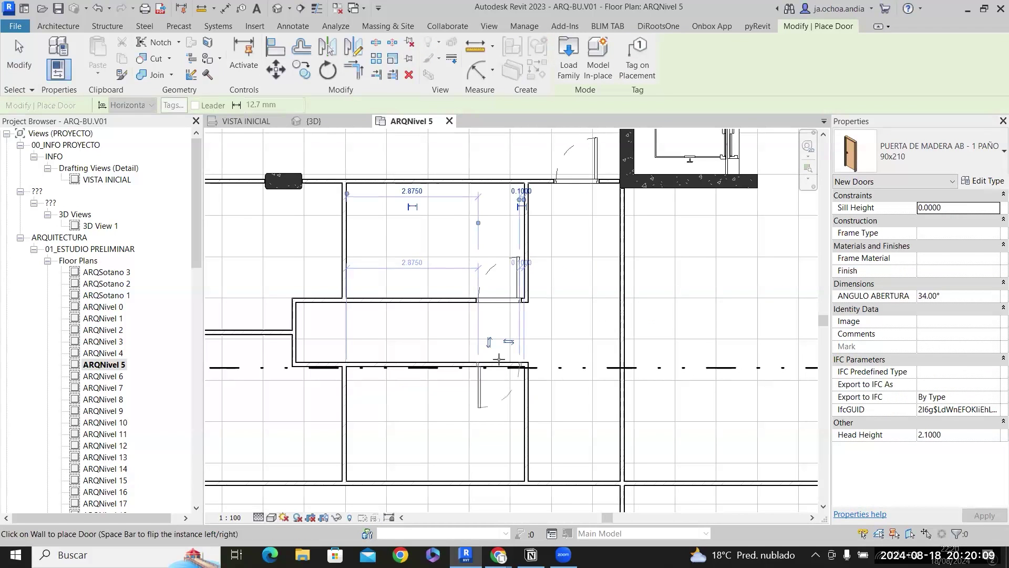
{"action": "key", "text": "space"}
{"action": "left_click", "coordinate": [499, 364]}
Place two more 90x210 doors at the west ends of the passage's south and north walls, hinged on the east side and opening outward.
{"action": "middle_click_drag", "start_coordinate": [363, 365], "coordinate": [464, 346]}
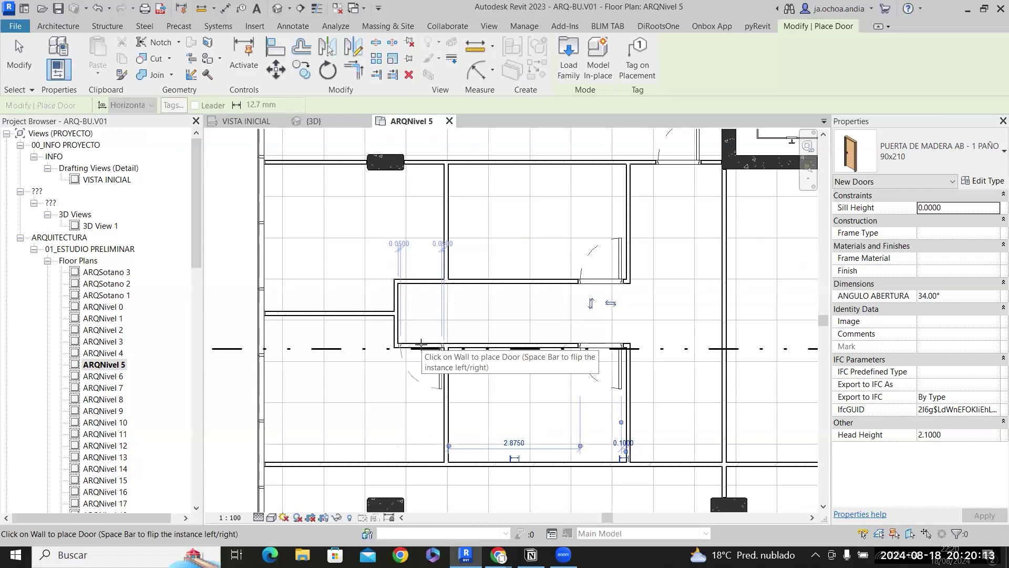
{"action": "left_click", "coordinate": [421, 345]}
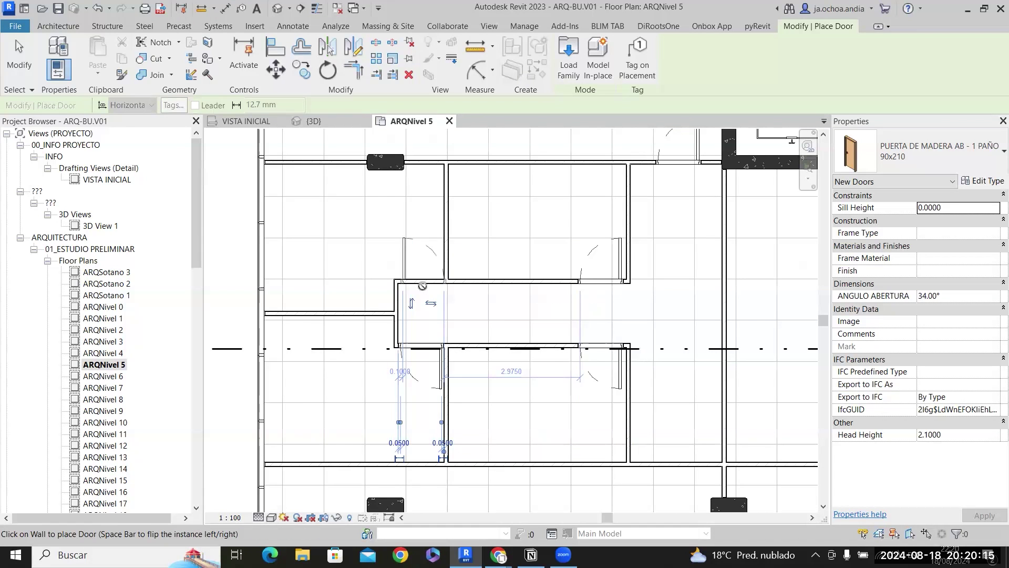
{"action": "key", "text": "space"}
{"action": "left_click", "coordinate": [421, 285]}
{"action": "key", "text": "Escape"}
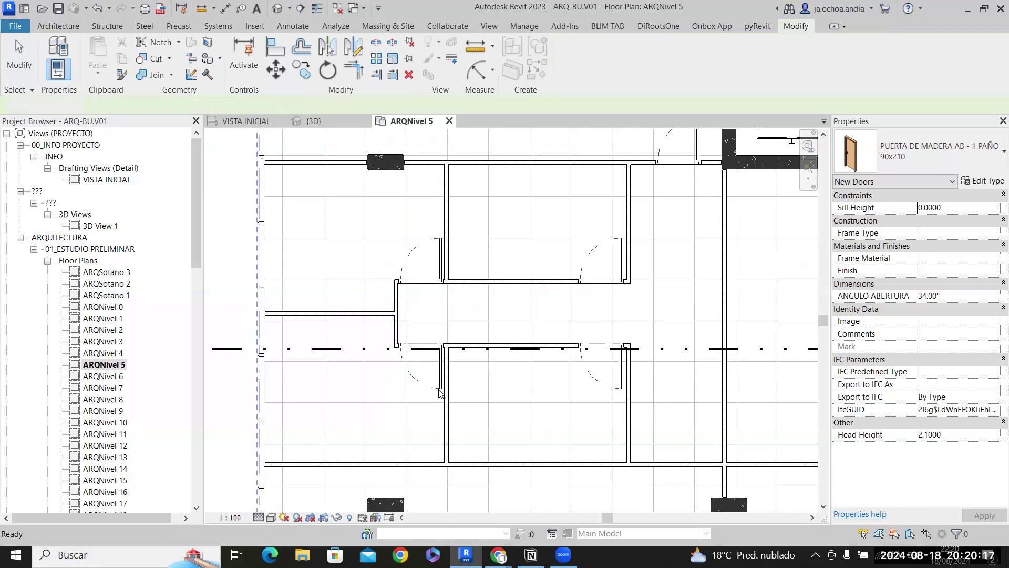
{"action": "key", "text": "Escape"}
Select the four doors along the passage and examine their placement within the southwest office layout.
{"action": "middle_click_drag", "start_coordinate": [441, 389], "coordinate": [343, 356]}
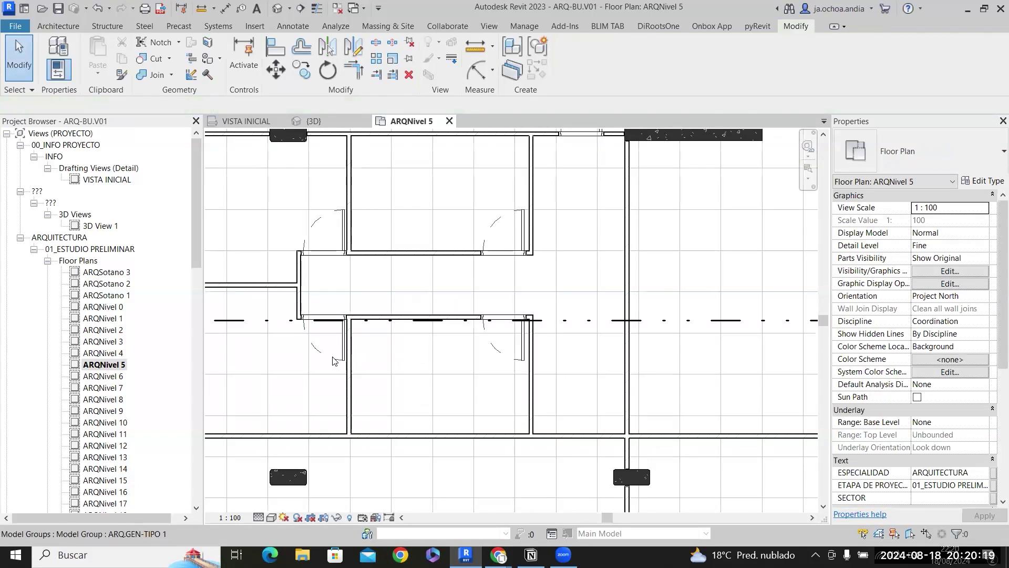
{"action": "left_click", "coordinate": [315, 349]}
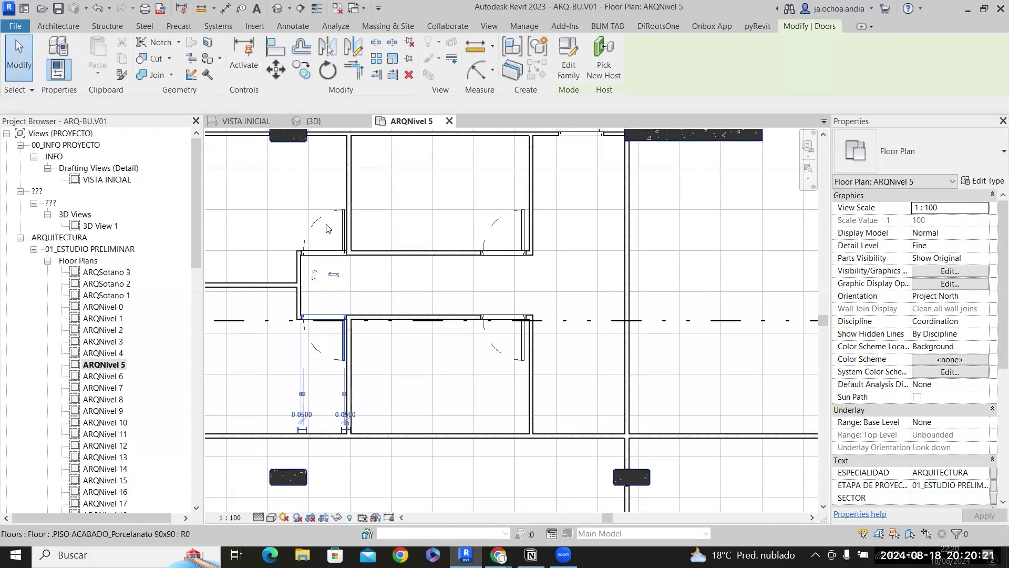
{"action": "left_click", "coordinate": [500, 220], "text": "ctrl"}
{"action": "left_click", "coordinate": [504, 344], "text": "ctrl"}
{"action": "middle_click_drag", "start_coordinate": [538, 301], "coordinate": [622, 302]}
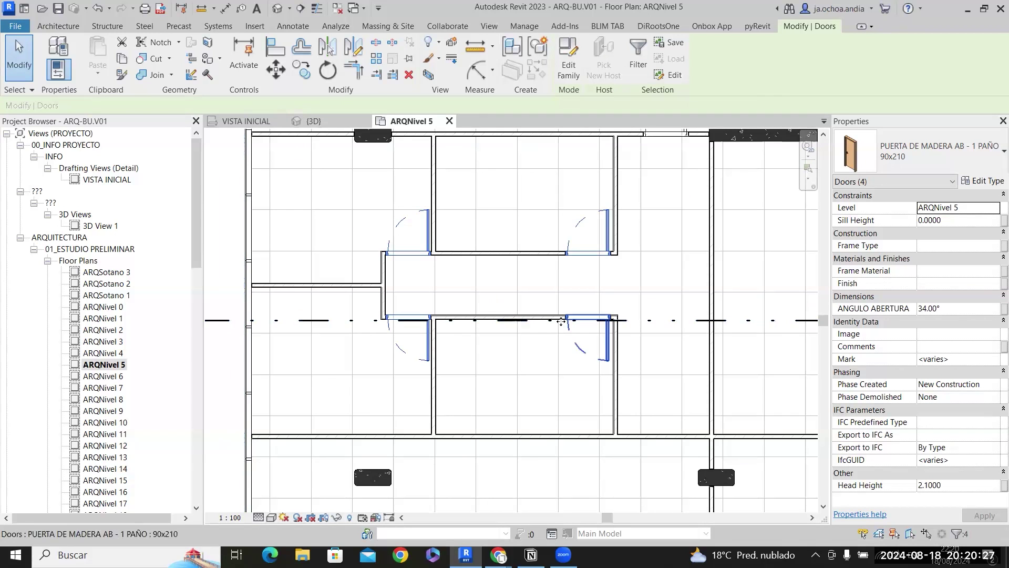
{"action": "scroll", "coordinate": [408, 261], "scroll_direction": "down", "scroll_amount": 2}
{"action": "scroll", "coordinate": [408, 262], "scroll_direction": "down", "scroll_amount": 1}
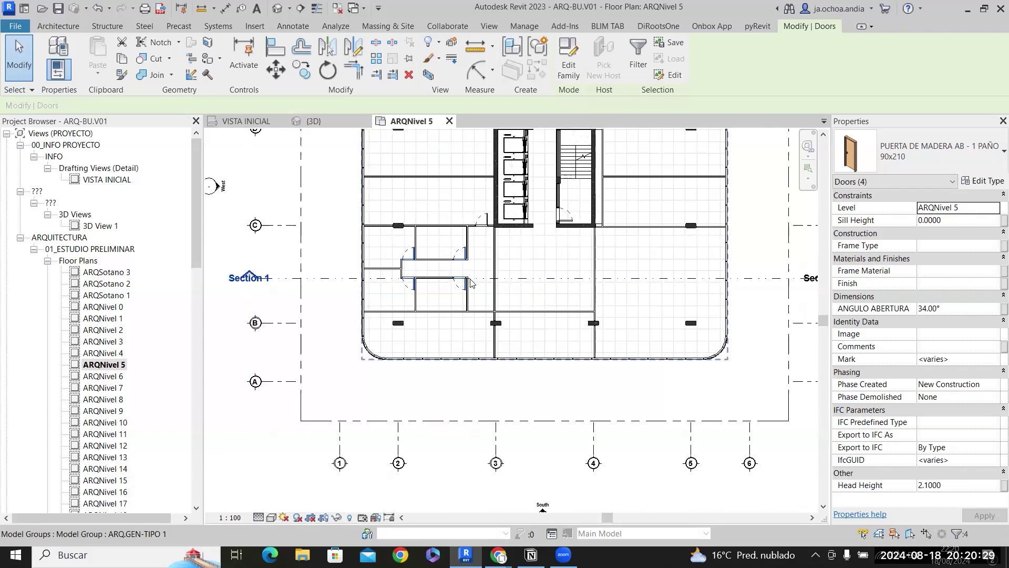
{"action": "scroll", "coordinate": [420, 284], "scroll_direction": "up", "scroll_amount": 4}
{"action": "scroll", "coordinate": [420, 284], "scroll_direction": "up", "scroll_amount": 2}
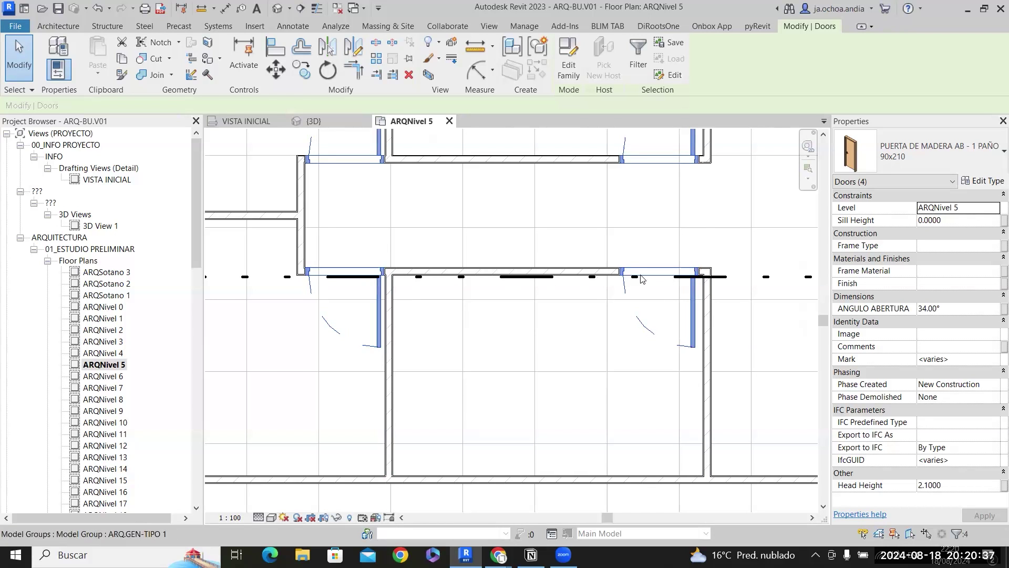
{"action": "scroll", "coordinate": [546, 316], "scroll_direction": "down", "scroll_amount": 5}
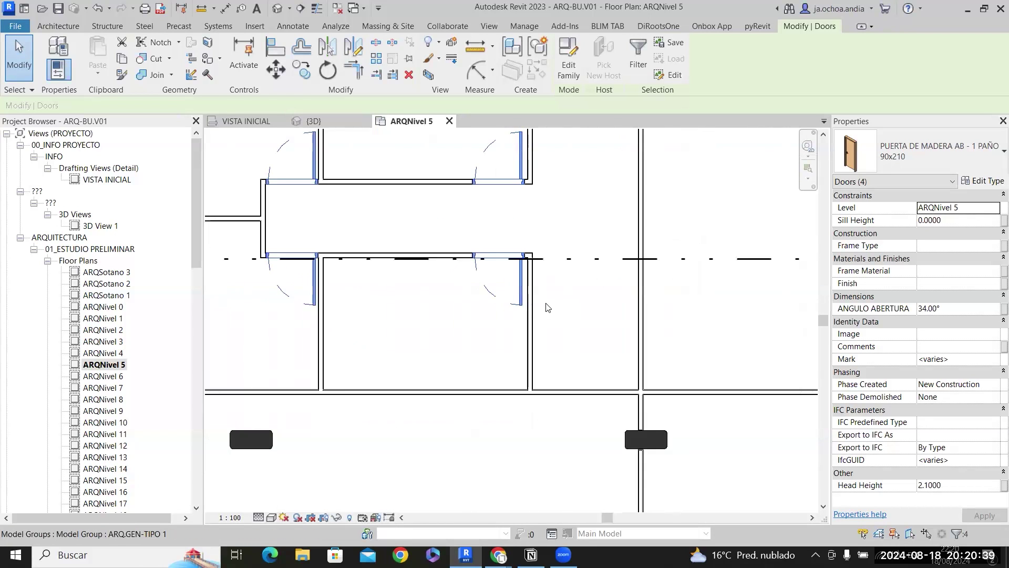
{"action": "middle_click_drag", "start_coordinate": [576, 279], "coordinate": [649, 315]}
{"action": "left_click", "coordinate": [642, 309]}
{"action": "scroll", "coordinate": [712, 318], "scroll_direction": "down", "scroll_amount": 5}
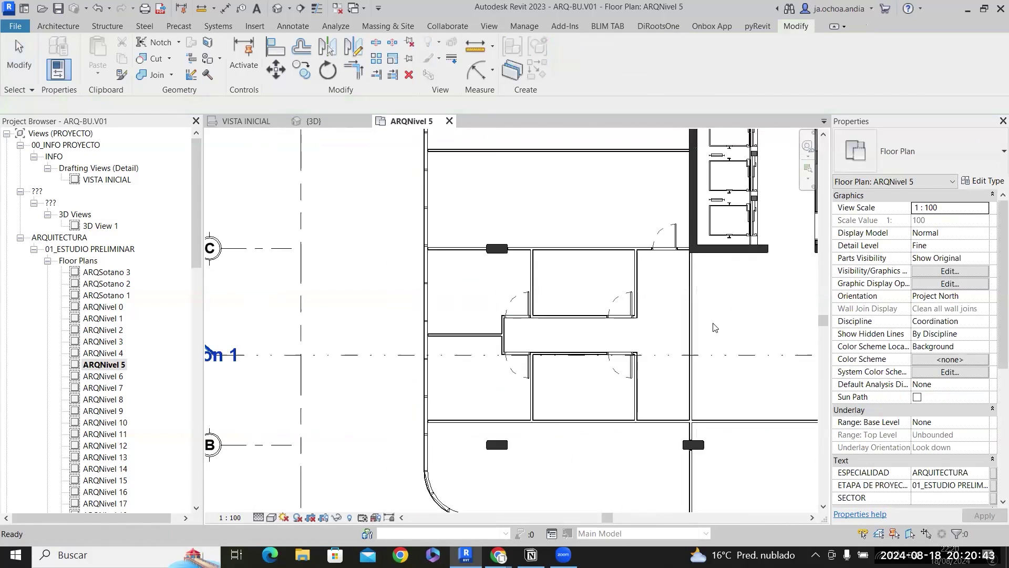
{"action": "scroll", "coordinate": [676, 333], "scroll_direction": "up", "scroll_amount": 2}
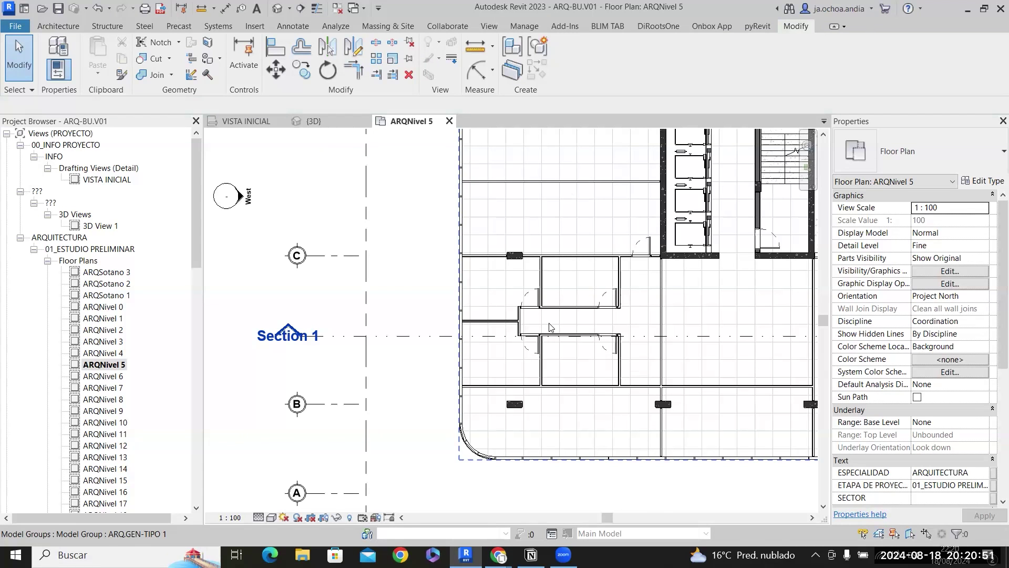
{"action": "scroll", "coordinate": [549, 324], "scroll_direction": "down", "scroll_amount": 1}
{"action": "scroll", "coordinate": [592, 390], "scroll_direction": "up", "scroll_amount": 1}
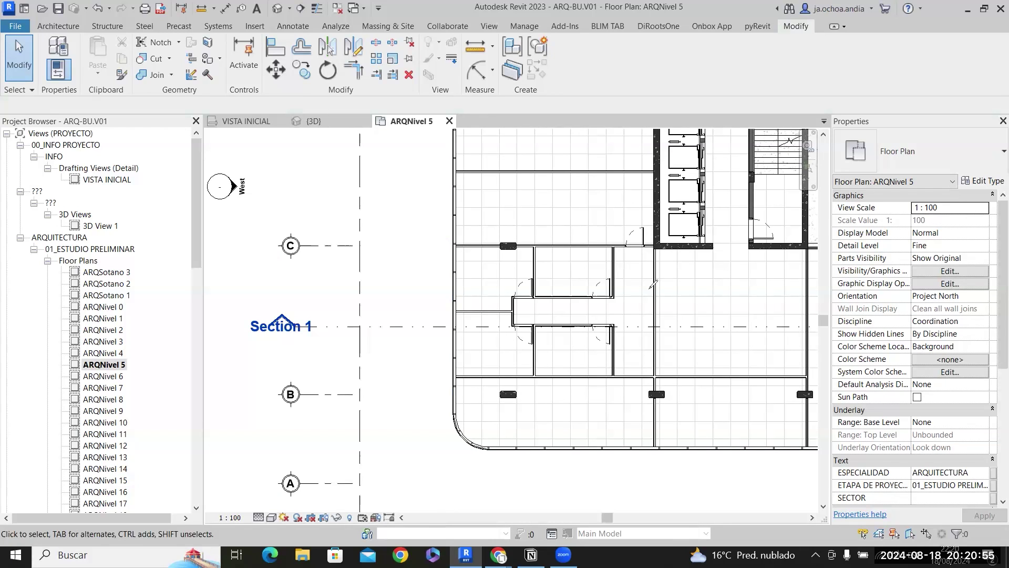
{"action": "left_click_drag", "start_coordinate": [548, 280], "coordinate": [654, 290]}
{"action": "left_click_drag", "start_coordinate": [537, 336], "coordinate": [655, 334]}
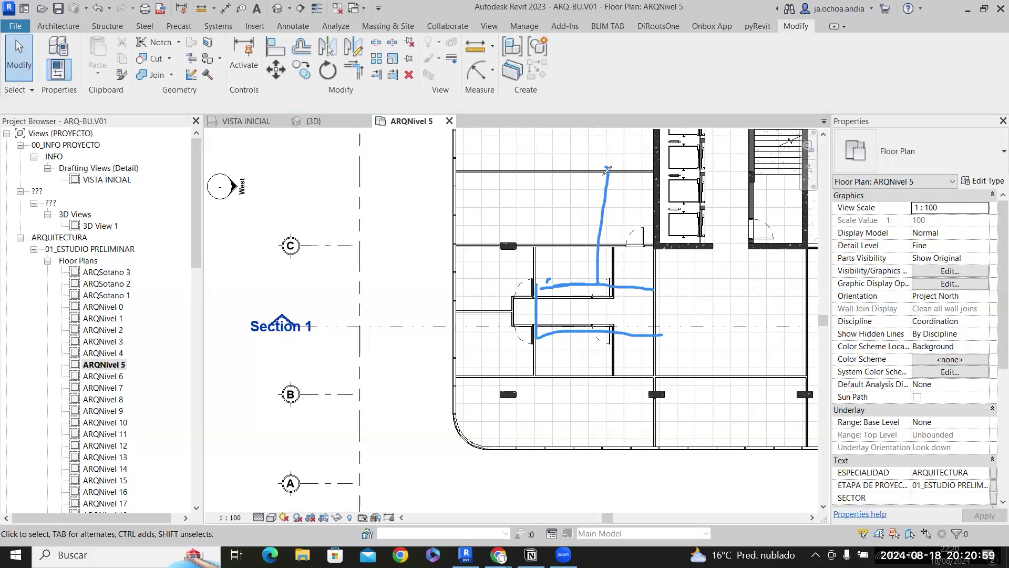
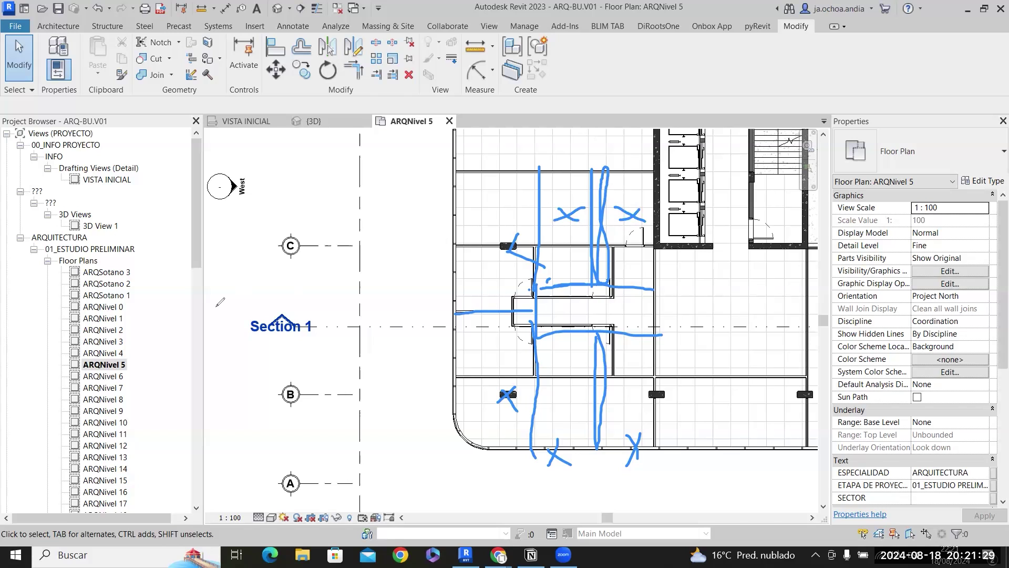
{"action": "left_click", "coordinate": [44, 439]}
Place a similar PUERTA DE MADERA AB - 1 PAÑO 90x210 door in the south-central room's east wall, just south of the column, swinging inward.
{"action": "middle_click_drag", "start_coordinate": [788, 386], "coordinate": [579, 329]}
{"action": "scroll", "coordinate": [579, 329], "scroll_direction": "down", "scroll_amount": 3}
{"action": "scroll", "coordinate": [651, 326], "scroll_direction": "up", "scroll_amount": 2}
{"action": "middle_click_drag", "start_coordinate": [651, 326], "coordinate": [661, 336]}
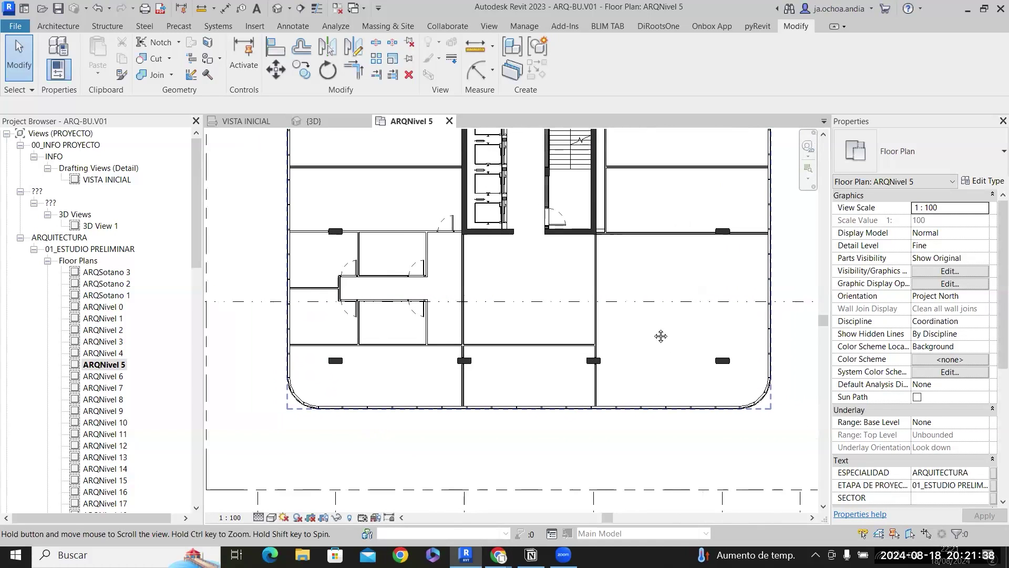
{"action": "left_click", "coordinate": [417, 316]}
{"action": "right_click", "coordinate": [414, 316]}
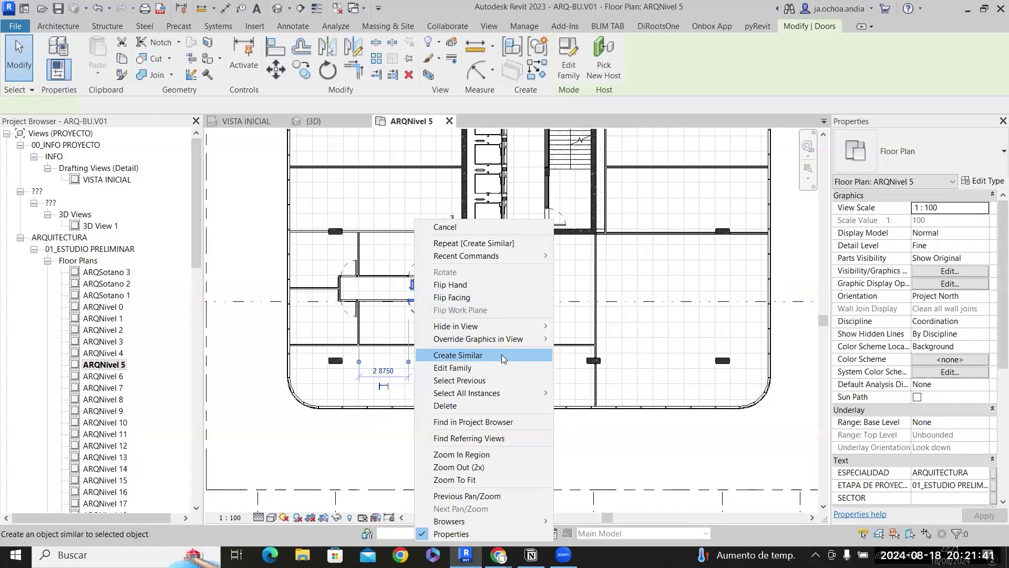
{"action": "left_click", "coordinate": [501, 354]}
{"action": "scroll", "coordinate": [598, 382], "scroll_direction": "up", "scroll_amount": 2}
{"action": "scroll", "coordinate": [598, 382], "scroll_direction": "up", "scroll_amount": 2}
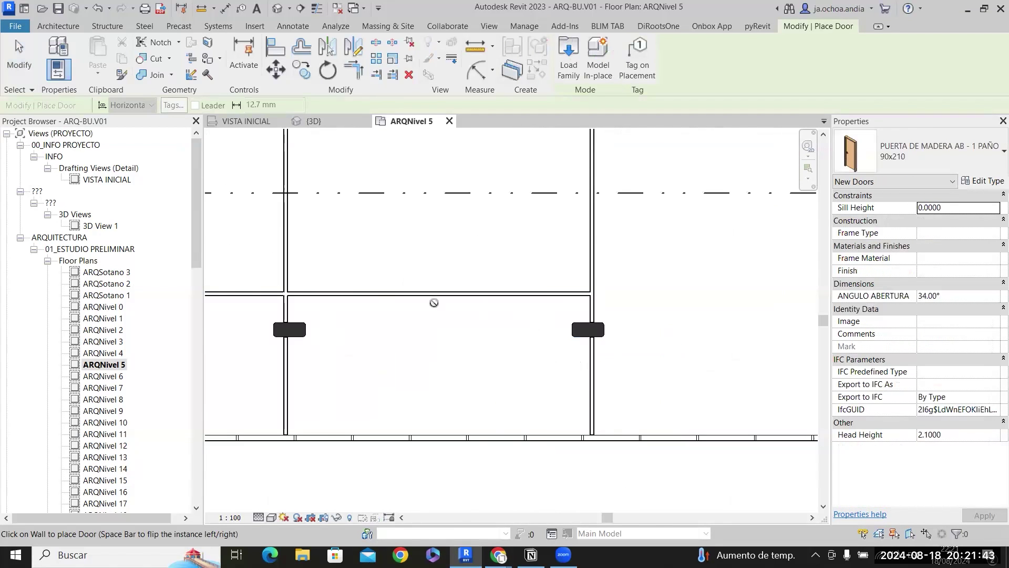
{"action": "key", "text": "space"}
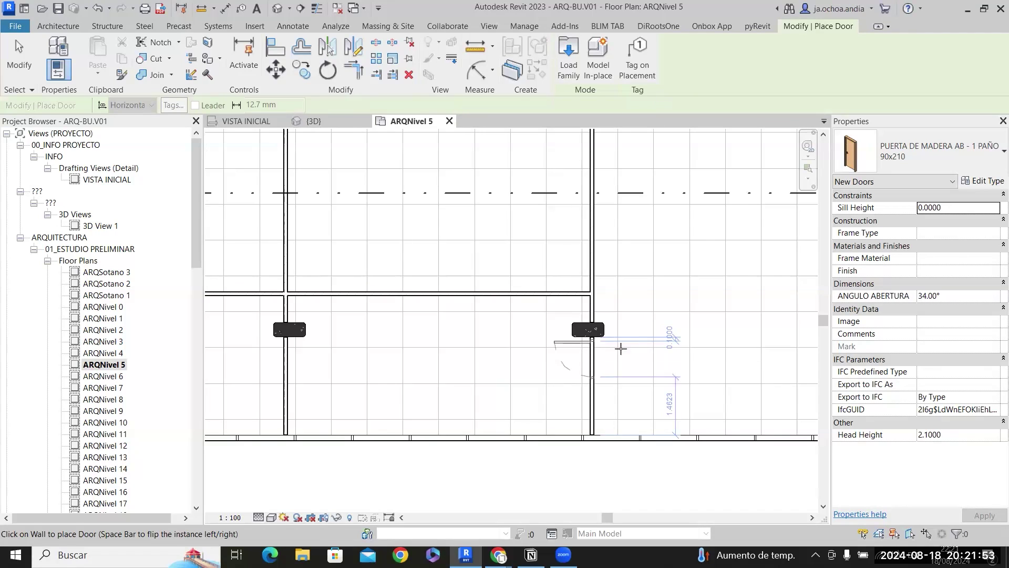
{"action": "scroll", "coordinate": [683, 336], "scroll_direction": "down", "scroll_amount": 2}
{"action": "scroll", "coordinate": [461, 397], "scroll_direction": "up", "scroll_amount": 2}
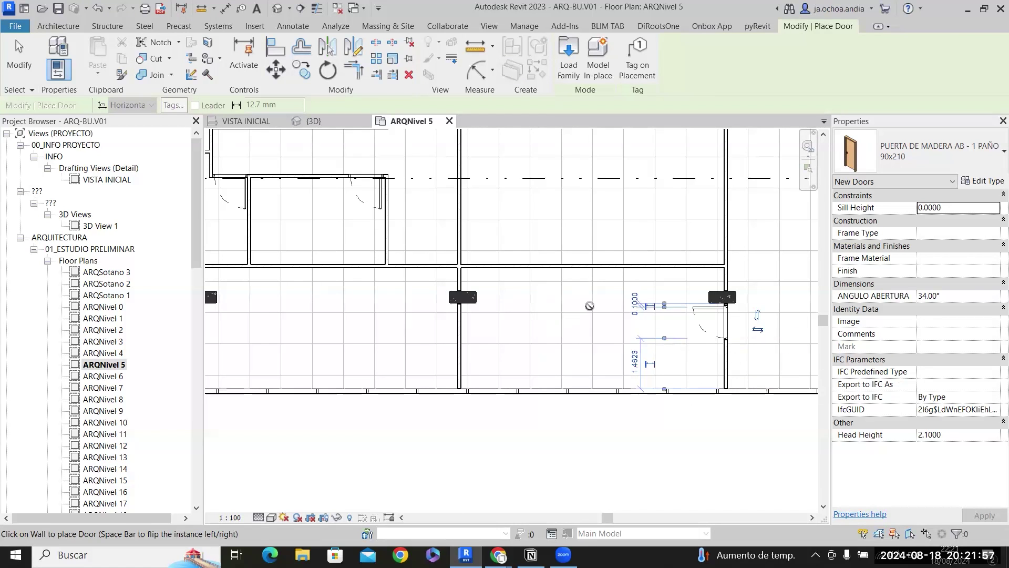
{"action": "key", "text": "Escape"}
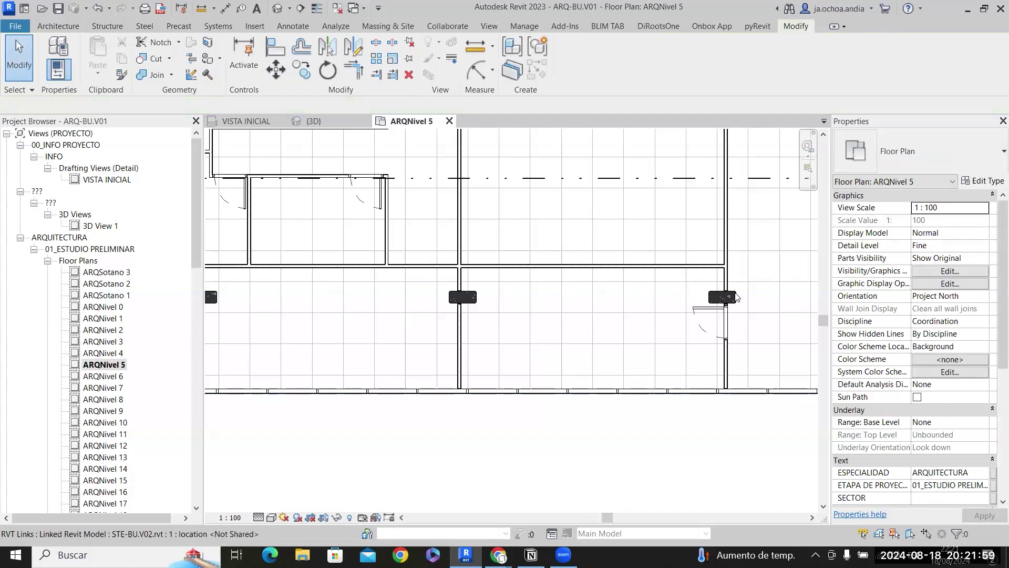
Move the south-central room's new door southward to leave 0.20 m between it and the column.
{"action": "scroll", "coordinate": [736, 296], "scroll_direction": "up", "scroll_amount": 5}
{"action": "left_click", "coordinate": [705, 258]}
{"action": "right_click", "coordinate": [707, 263]}
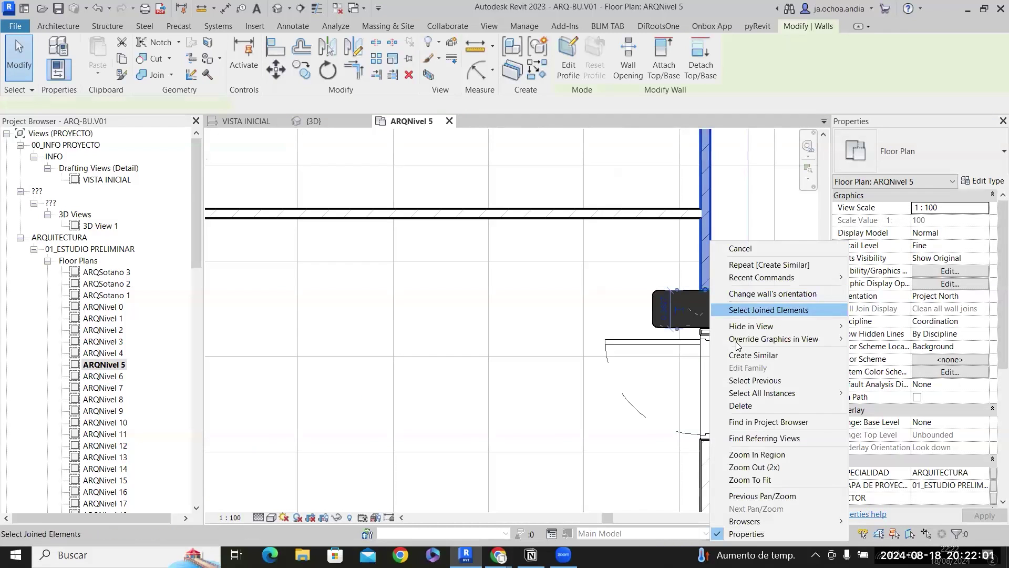
{"action": "left_click_drag", "start_coordinate": [639, 342], "coordinate": [642, 356]}
Draw a short .MURO 10cm DRYWALL wall between the southeast column and the south-central room's north wall, parallel to the east wall.
{"action": "left_click", "coordinate": [704, 269]}
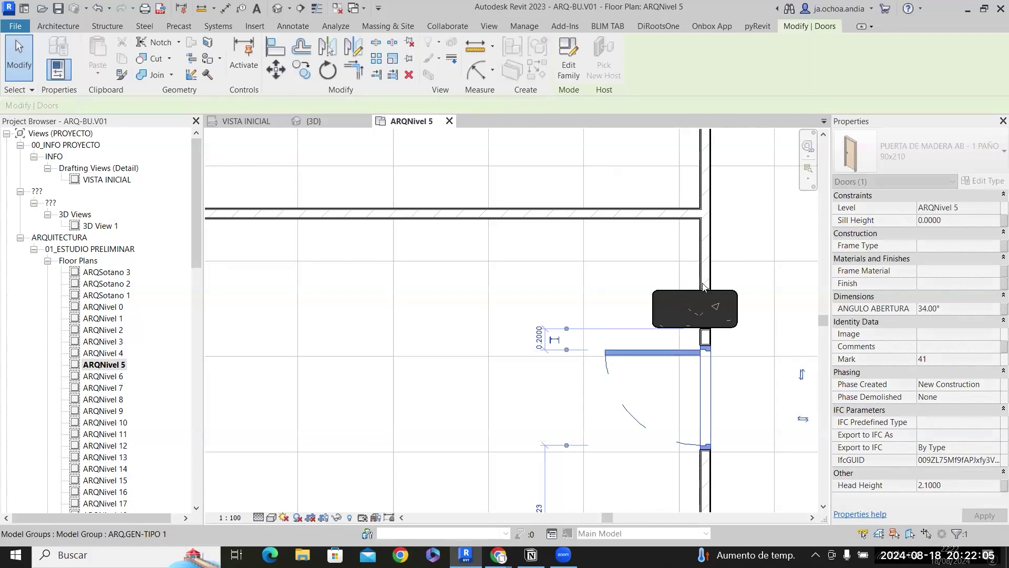
{"action": "right_click", "coordinate": [703, 270]}
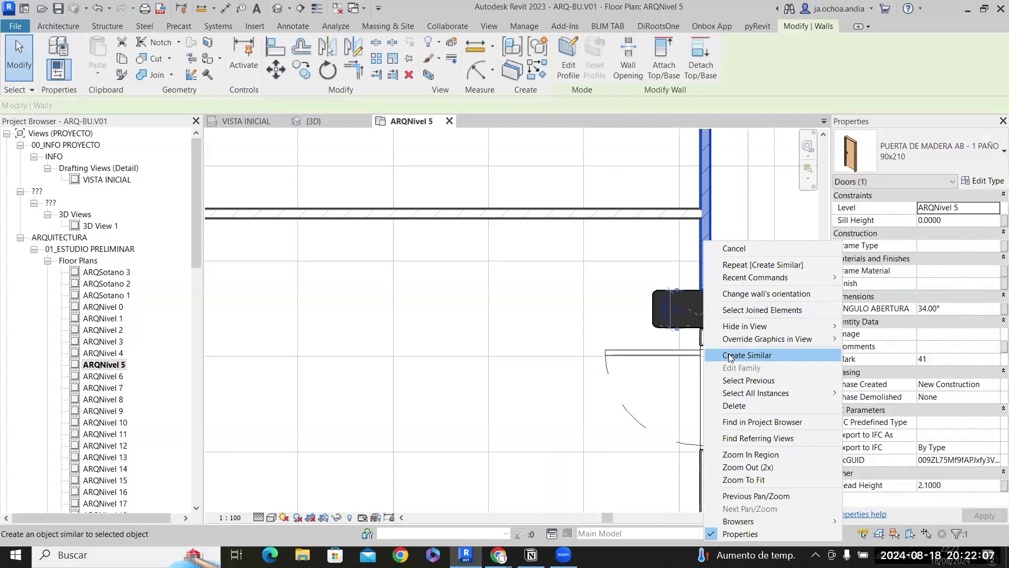
{"action": "key", "text": "Return"}
{"action": "scroll", "coordinate": [654, 305], "scroll_direction": "up", "scroll_amount": 2}
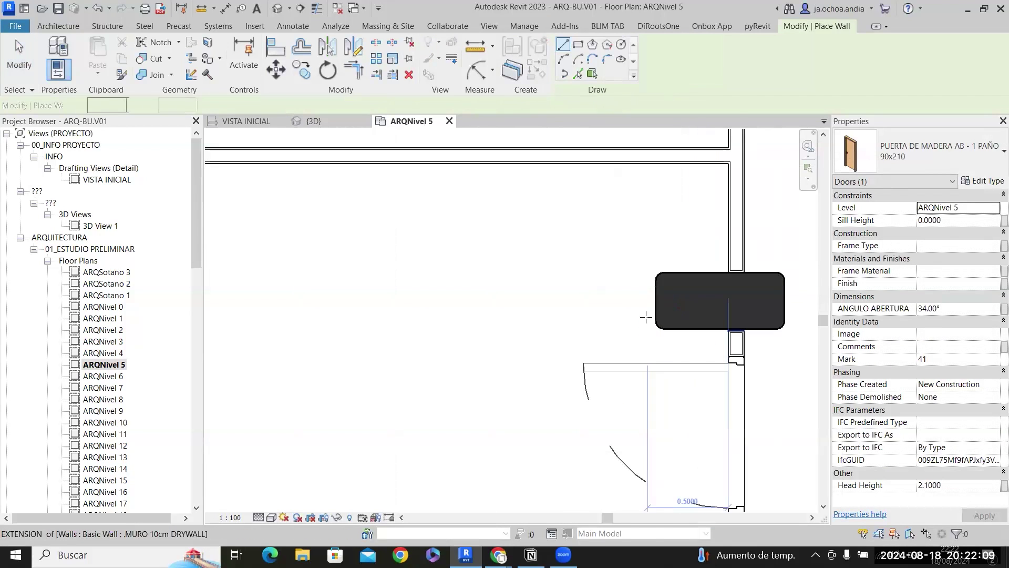
{"action": "left_click", "coordinate": [656, 300]}
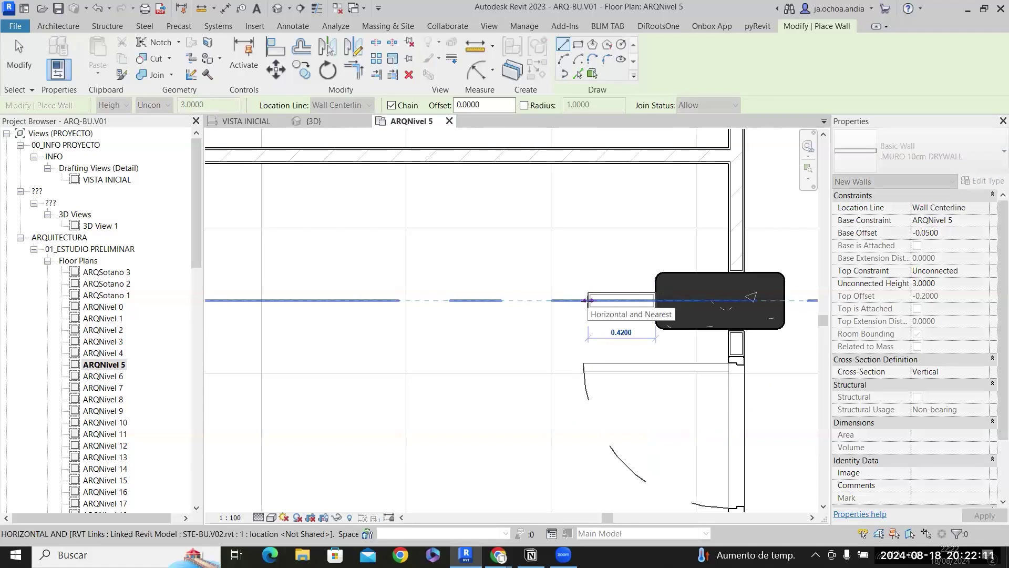
{"action": "key", "text": "Escape"}
{"action": "left_click", "coordinate": [677, 270]}
Align the short wall's west face with the west face of the column beside the door.
{"action": "key", "text": "a"}
{"action": "key", "text": "l"}
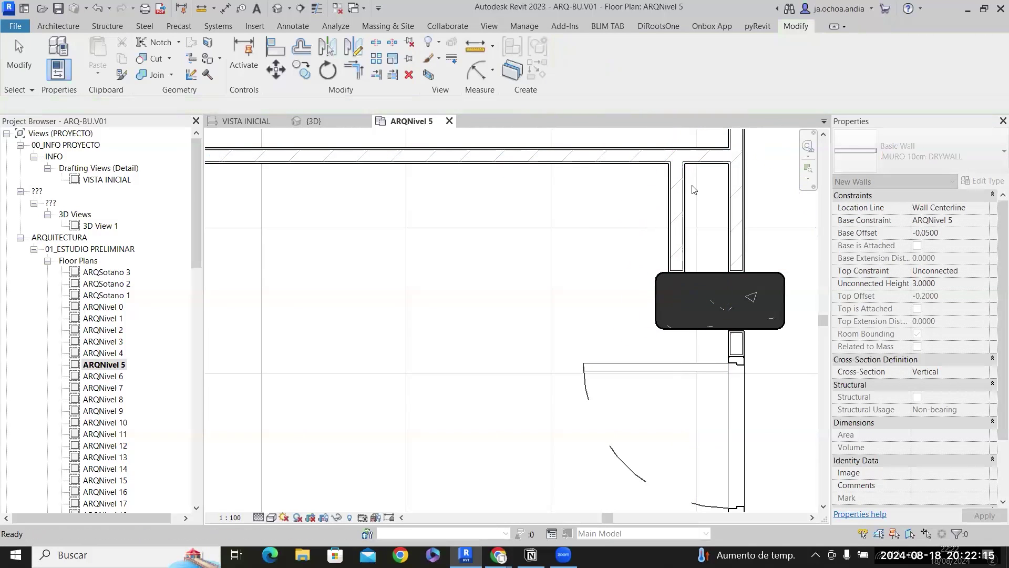
{"action": "left_click", "coordinate": [655, 300]}
{"action": "left_click", "coordinate": [674, 245]}
{"action": "key", "text": "Escape"}
{"action": "scroll", "coordinate": [698, 240], "scroll_direction": "down", "scroll_amount": 3}
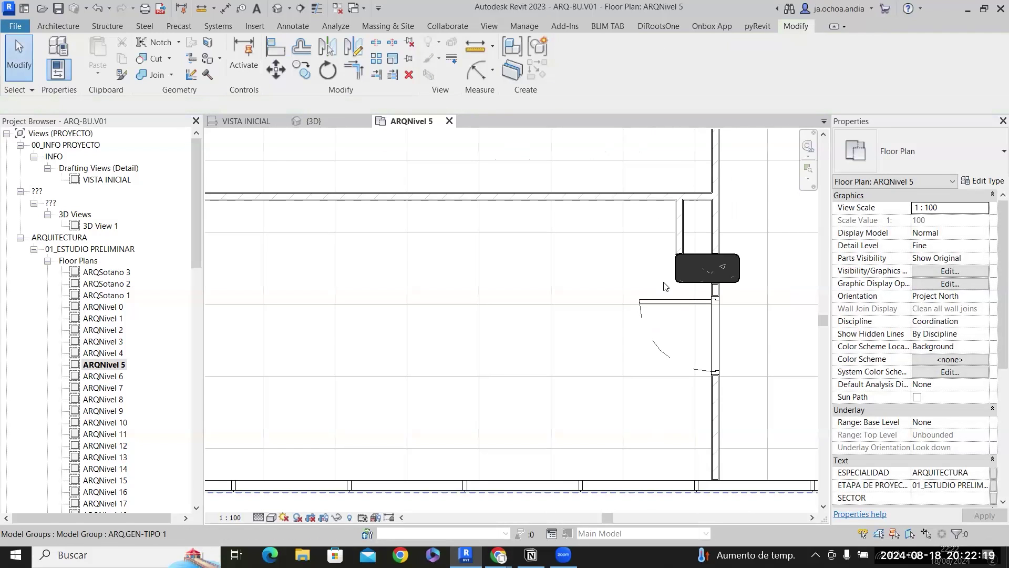
Copy the short drywall wall to the room's west column, flush with that column's east face.
{"action": "scroll", "coordinate": [765, 241], "scroll_direction": "down", "scroll_amount": 4}
{"action": "scroll", "coordinate": [747, 262], "scroll_direction": "up", "scroll_amount": 3}
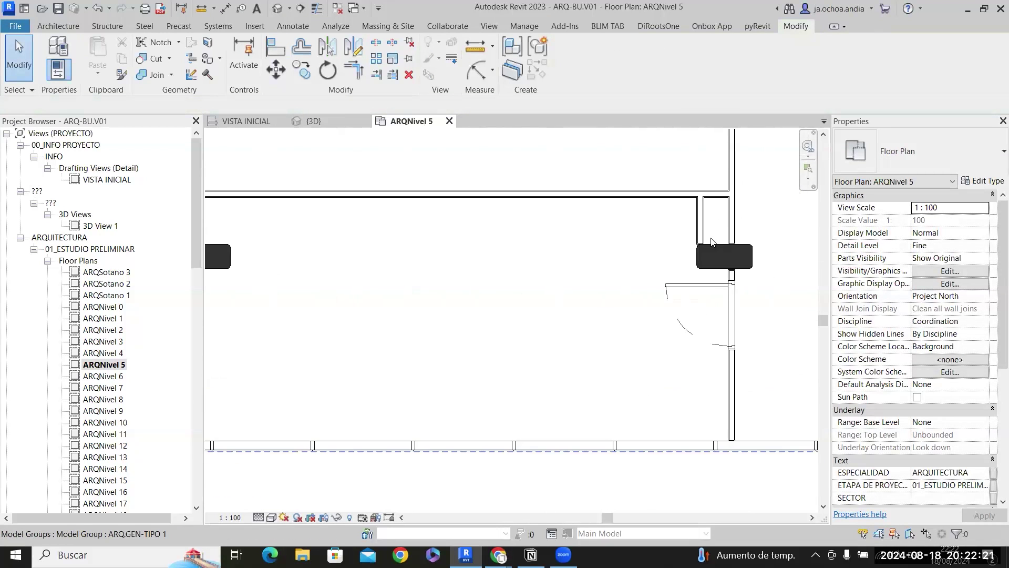
{"action": "left_click", "coordinate": [704, 231]}
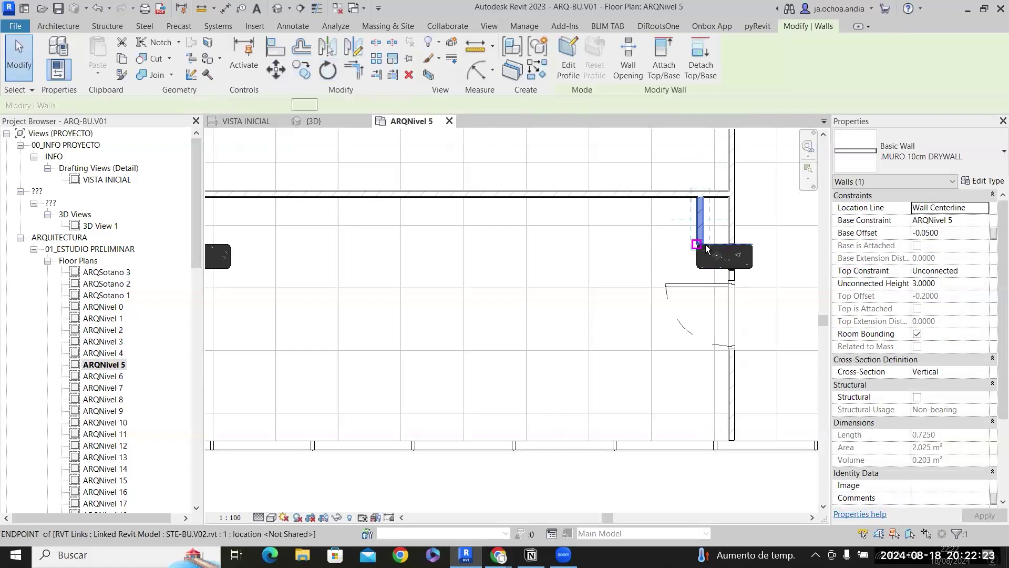
{"action": "scroll", "coordinate": [706, 244], "scroll_direction": "up", "scroll_amount": 2}
{"action": "left_click", "coordinate": [706, 245]}
{"action": "middle_click_drag", "start_coordinate": [308, 271], "coordinate": [572, 264]}
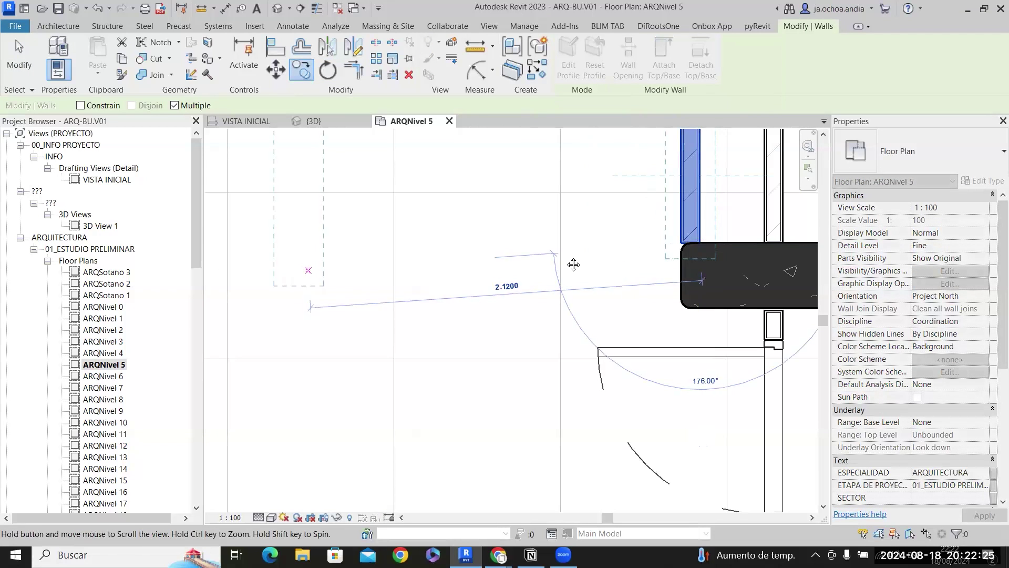
{"action": "scroll", "coordinate": [565, 250], "scroll_direction": "up", "scroll_amount": 2}
{"action": "middle_click_drag", "start_coordinate": [311, 231], "coordinate": [590, 228]}
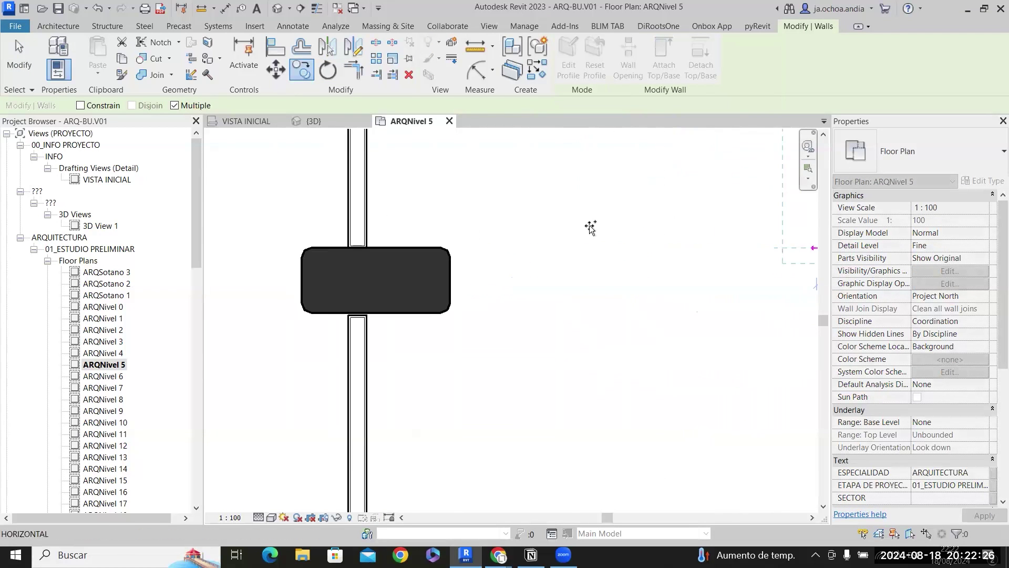
{"action": "left_click", "coordinate": [451, 248]}
{"action": "key", "text": "Escape"}
{"action": "key", "text": "Escape"}
{"action": "scroll", "coordinate": [480, 242], "scroll_direction": "down", "scroll_amount": 5}
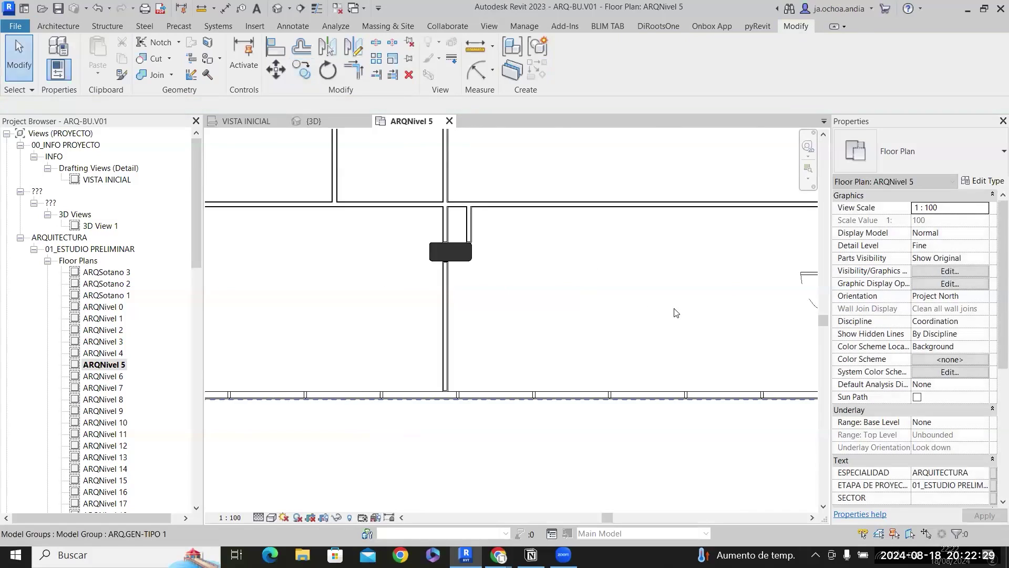
{"action": "scroll", "coordinate": [500, 286], "scroll_direction": "down", "scroll_amount": 4}
{"action": "middle_click_drag", "start_coordinate": [635, 345], "coordinate": [623, 363]}
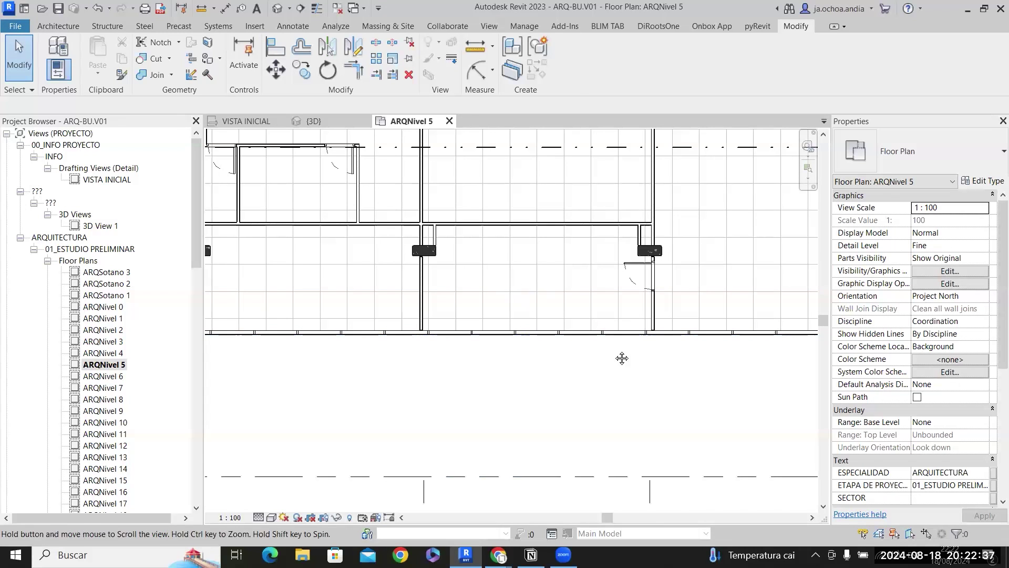
Draw a .MURO 10cm DRYWALL partition from north wall to south wall across the room east of the stair core, west of the column.
{"action": "middle_click_drag", "start_coordinate": [622, 356], "coordinate": [419, 421]}
{"action": "scroll", "coordinate": [669, 400], "scroll_direction": "down", "scroll_amount": 3}
{"action": "scroll", "coordinate": [577, 378], "scroll_direction": "up", "scroll_amount": 1}
{"action": "middle_click_drag", "start_coordinate": [578, 377], "coordinate": [595, 408]}
{"action": "middle_click_drag", "start_coordinate": [671, 258], "coordinate": [683, 361]}
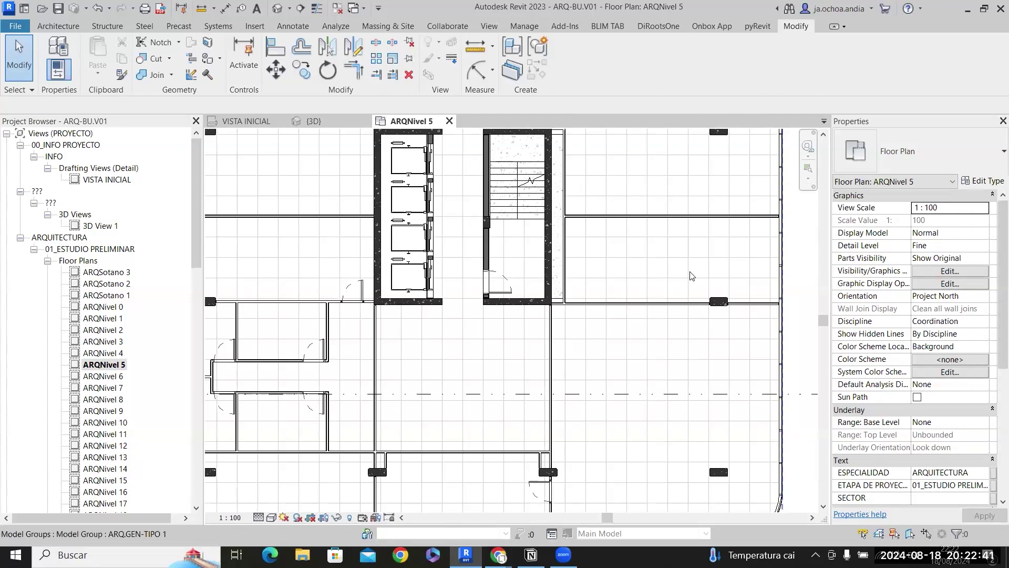
{"action": "scroll", "coordinate": [693, 274], "scroll_direction": "up", "scroll_amount": 3}
{"action": "left_click", "coordinate": [654, 342]}
{"action": "right_click", "coordinate": [654, 340]}
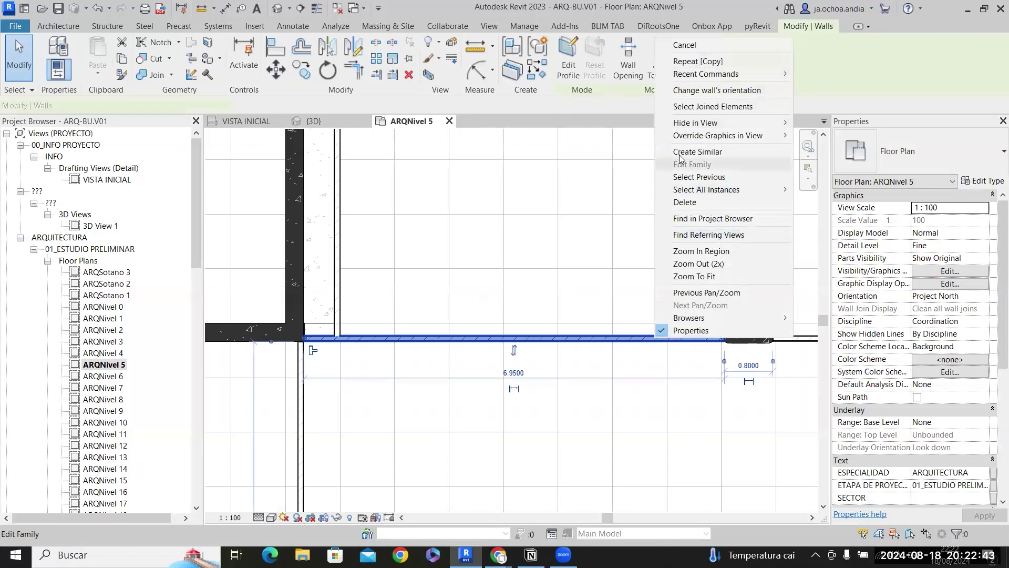
{"action": "left_click", "coordinate": [693, 151]}
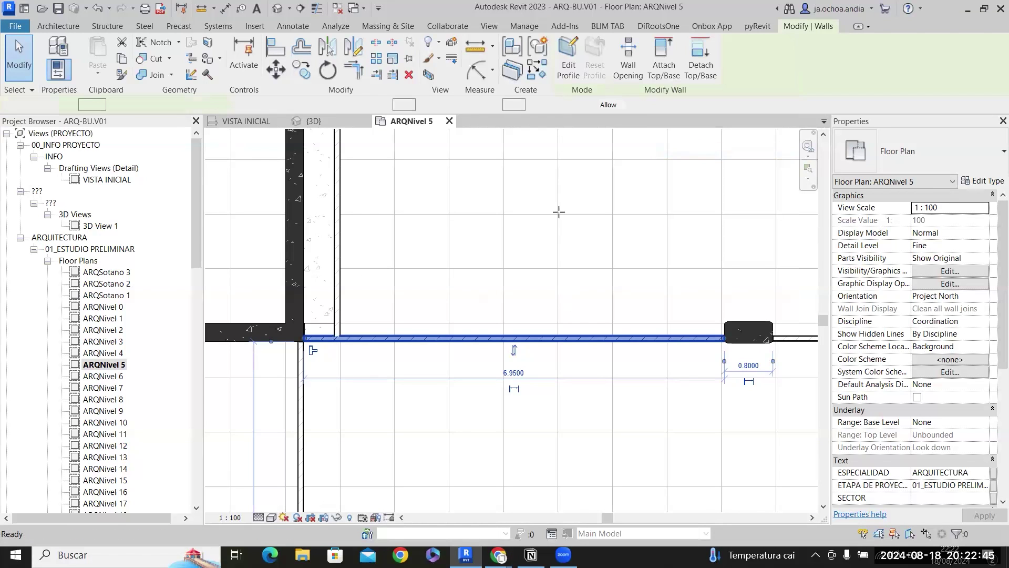
{"action": "scroll", "coordinate": [568, 189], "scroll_direction": "down", "scroll_amount": 2}
{"action": "left_click", "coordinate": [609, 152]}
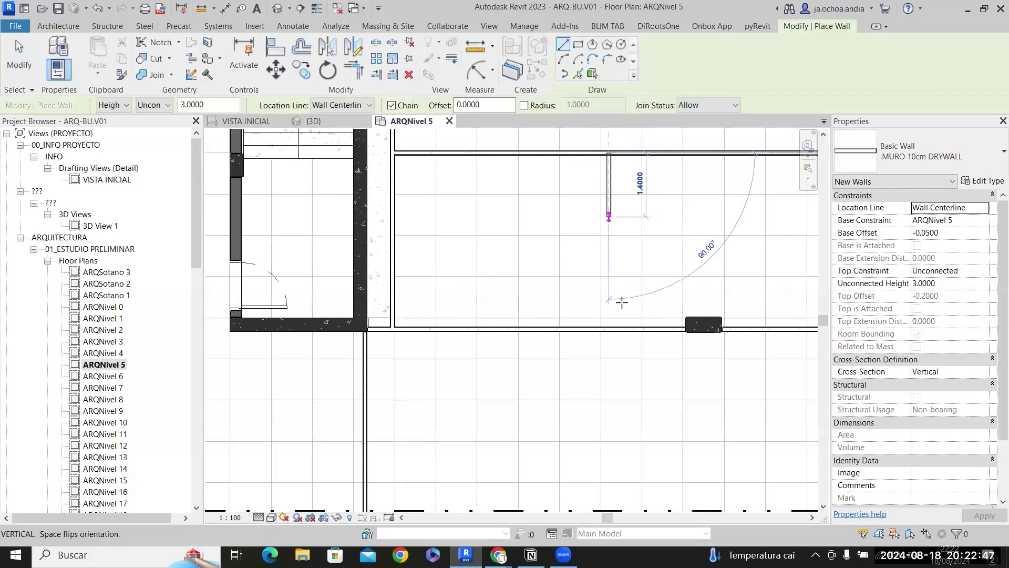
{"action": "left_click", "coordinate": [609, 328]}
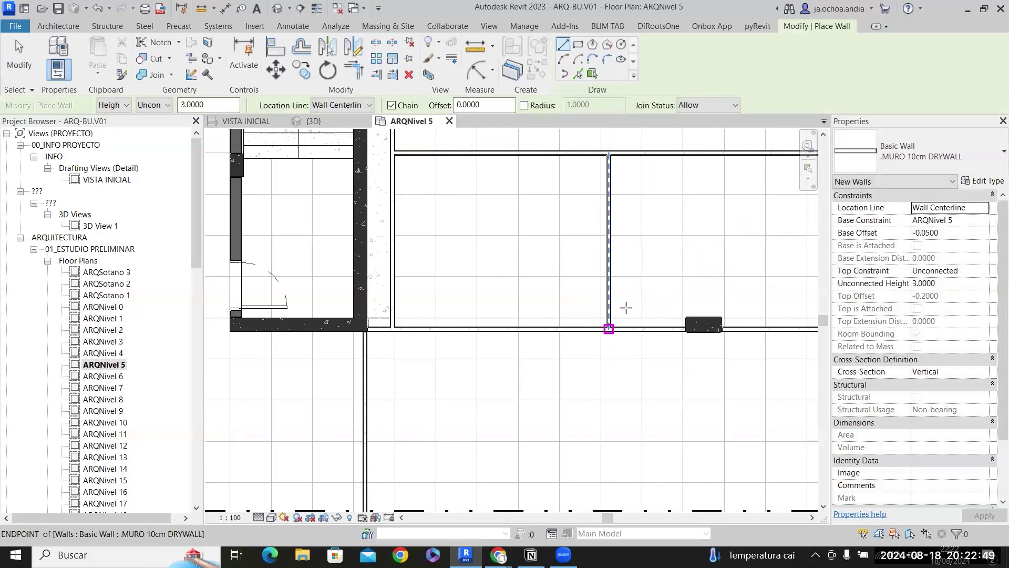
{"action": "scroll", "coordinate": [647, 310], "scroll_direction": "up", "scroll_amount": 4}
{"action": "key", "text": "Escape"}
{"action": "key", "text": "Escape"}
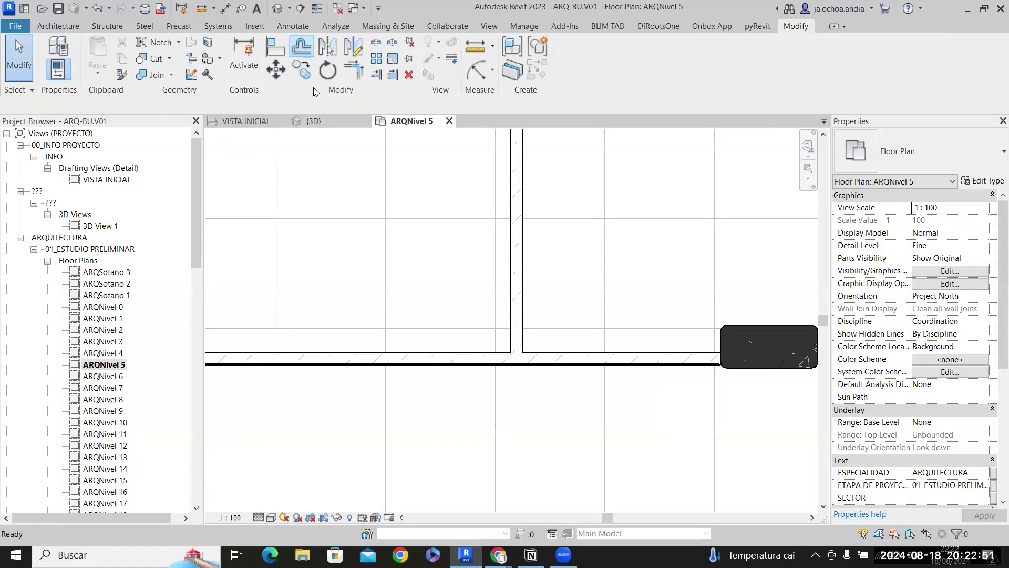
Offset a copy of that room's south wall 1.2 m to the north.
{"action": "left_click", "coordinate": [174, 101]}
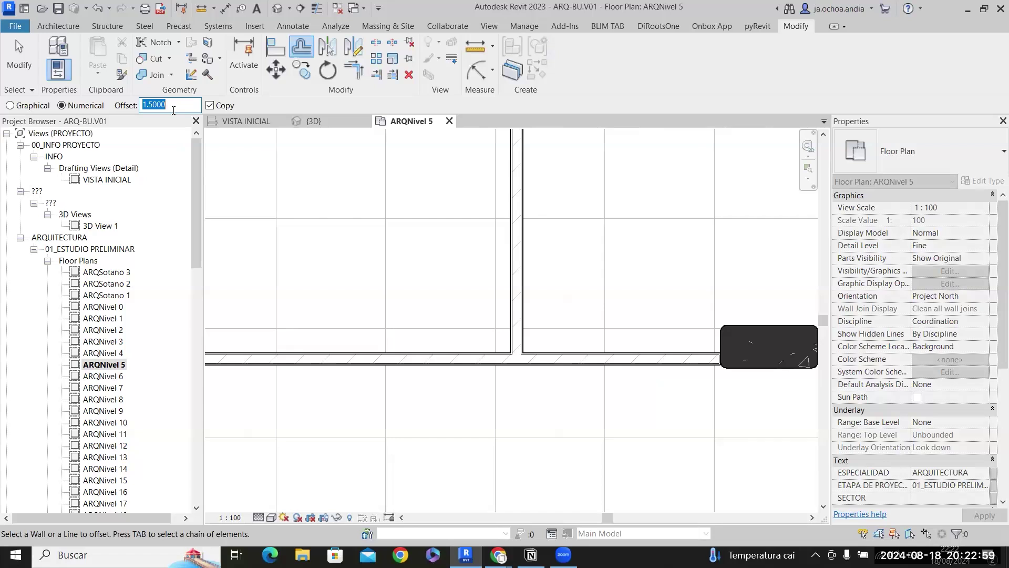
{"action": "left_click", "coordinate": [466, 352]}
{"action": "key", "text": "Escape"}
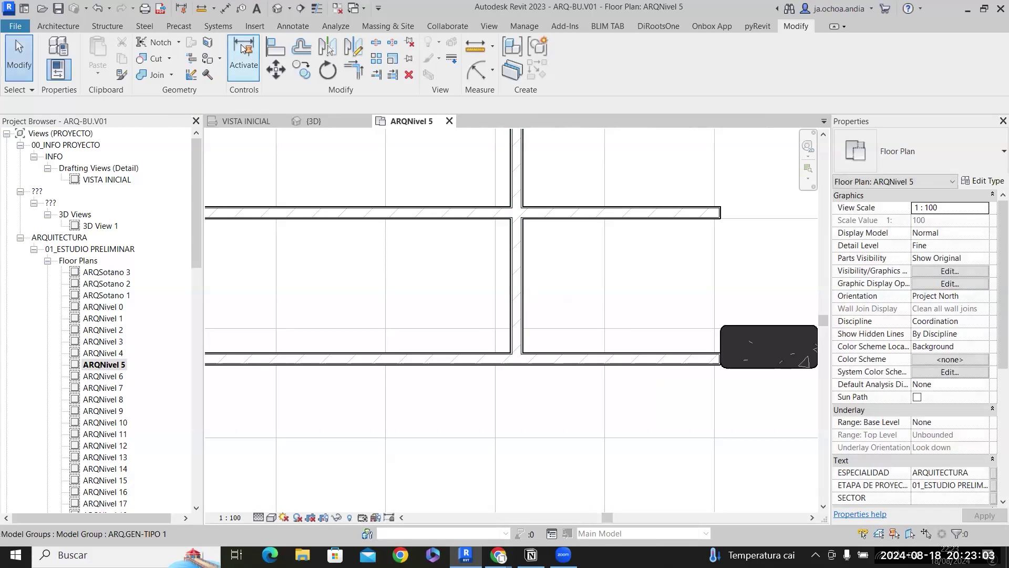
Offset copies of the new north-south partition 0.8 m to both its west and east sides.
{"action": "left_click", "coordinate": [301, 46]}
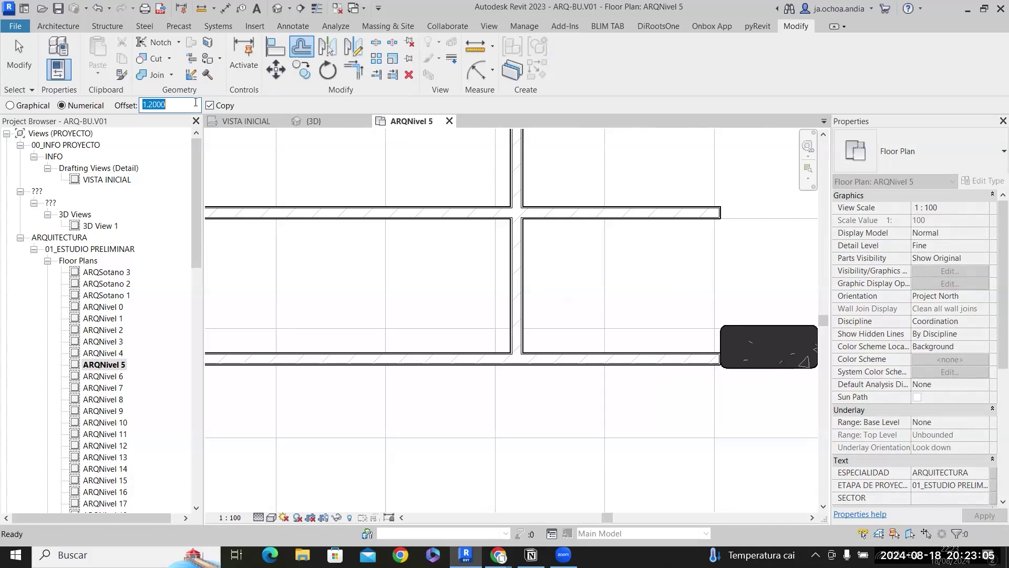
{"action": "type", "text": "0.8"}
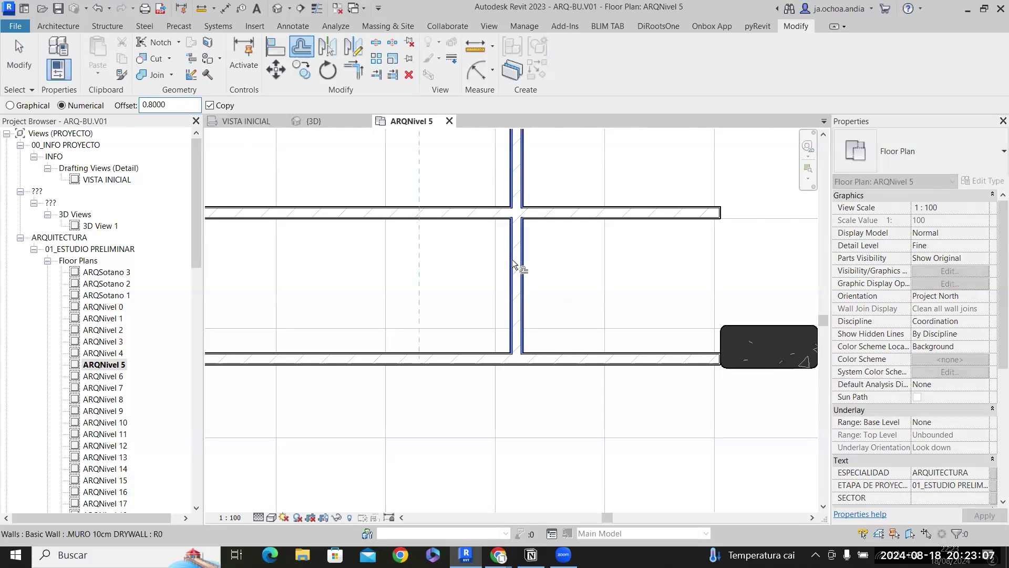
{"action": "left_click", "coordinate": [513, 265]}
{"action": "left_click", "coordinate": [517, 260]}
{"action": "key", "text": "Escape"}
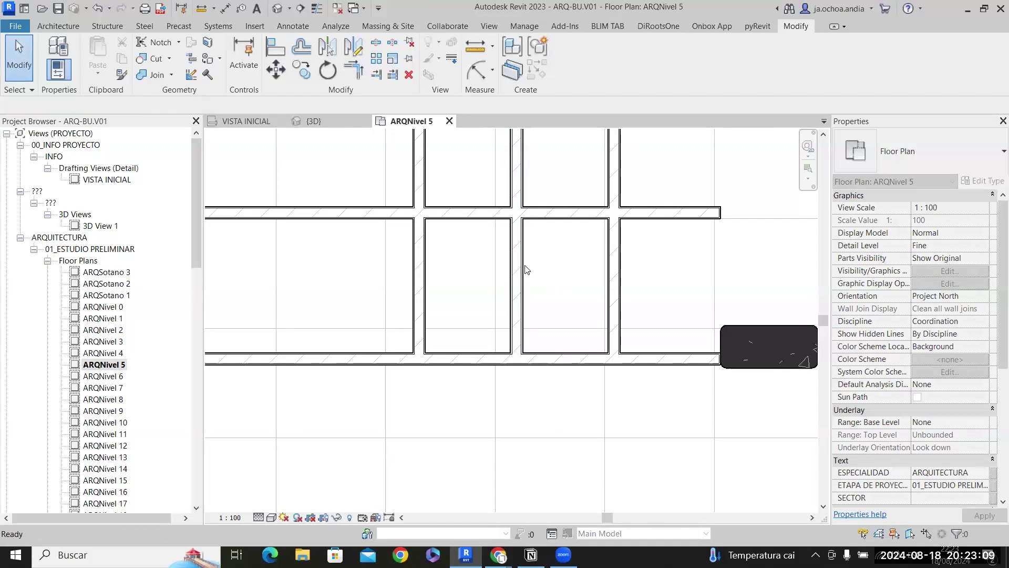
Trim the two side walls and the offset crosswall into corners, forming a small enclosure around the partition's south end.
{"action": "key", "text": "t"}
{"action": "key", "text": "r"}
{"action": "left_click", "coordinate": [421, 241]}
{"action": "left_click", "coordinate": [555, 214]}
{"action": "left_click", "coordinate": [555, 213]}
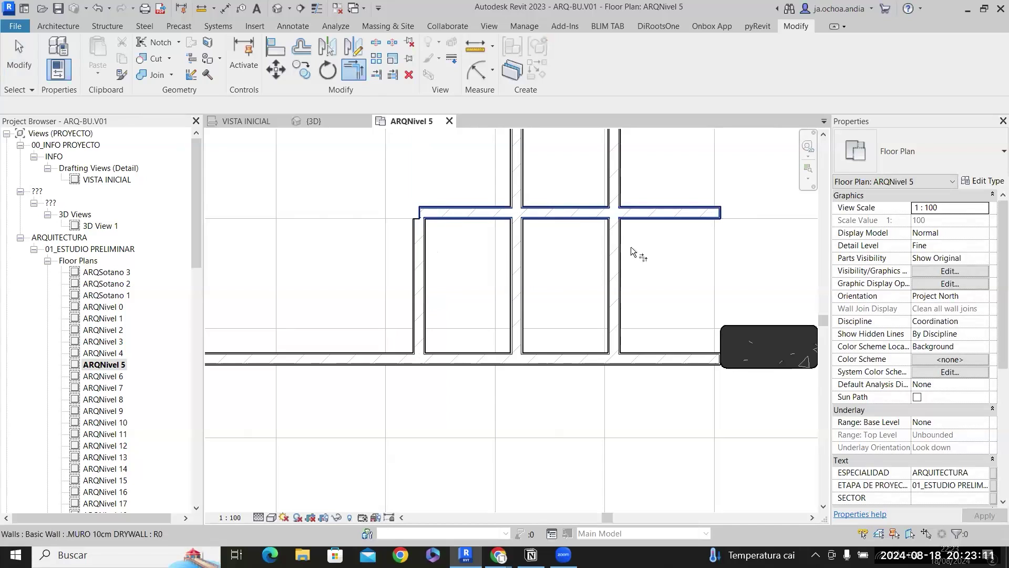
{"action": "left_click", "coordinate": [614, 251]}
{"action": "left_click", "coordinate": [468, 214]}
{"action": "left_click", "coordinate": [420, 237]}
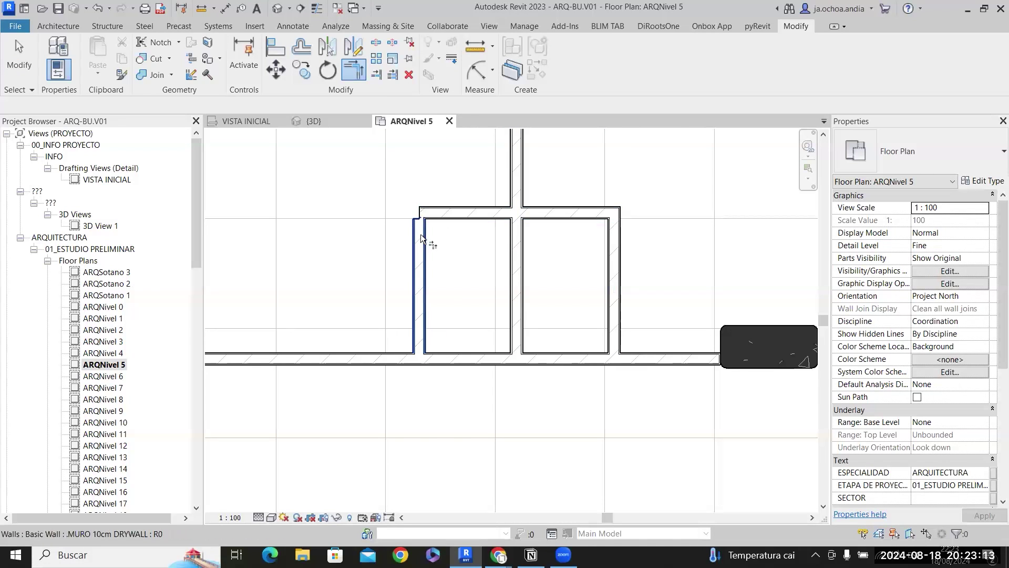
Allow wall joining at the west end of the enclosure's crosswall, where it meets the west side wall.
{"action": "key", "text": "Escape"}
{"action": "left_click", "coordinate": [425, 240]}
{"action": "left_click_drag", "start_coordinate": [420, 213], "coordinate": [418, 215]}
{"action": "scroll", "coordinate": [421, 219], "scroll_direction": "up", "scroll_amount": 3}
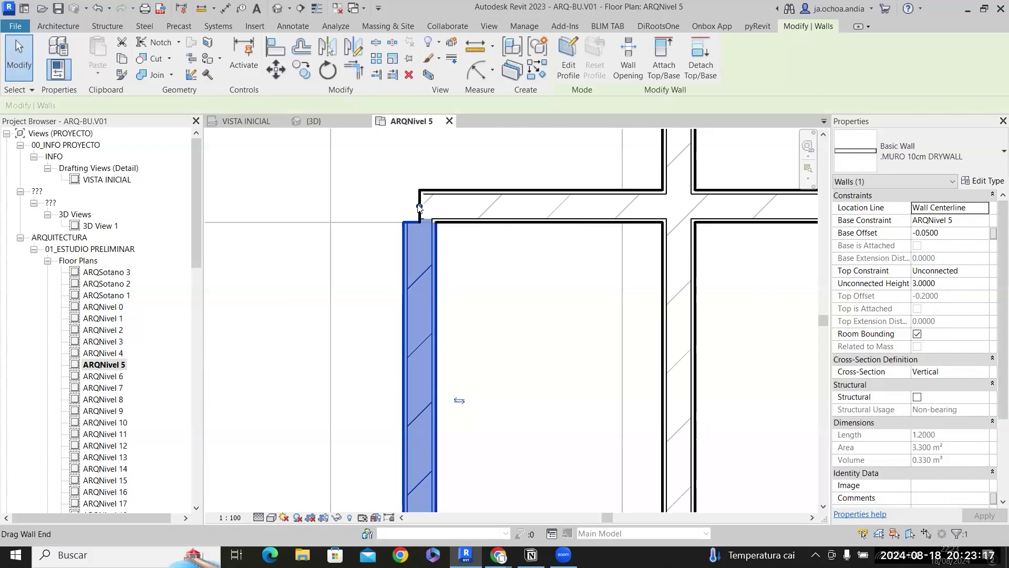
{"action": "right_click", "coordinate": [419, 206]}
{"action": "left_click", "coordinate": [471, 203]}
{"action": "left_click", "coordinate": [471, 203]}
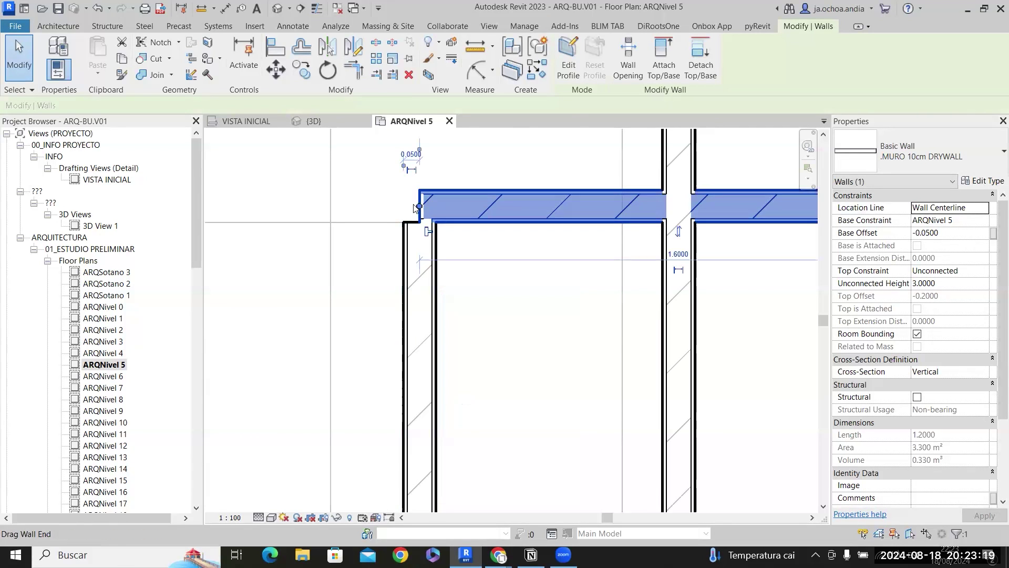
{"action": "right_click", "coordinate": [417, 209]}
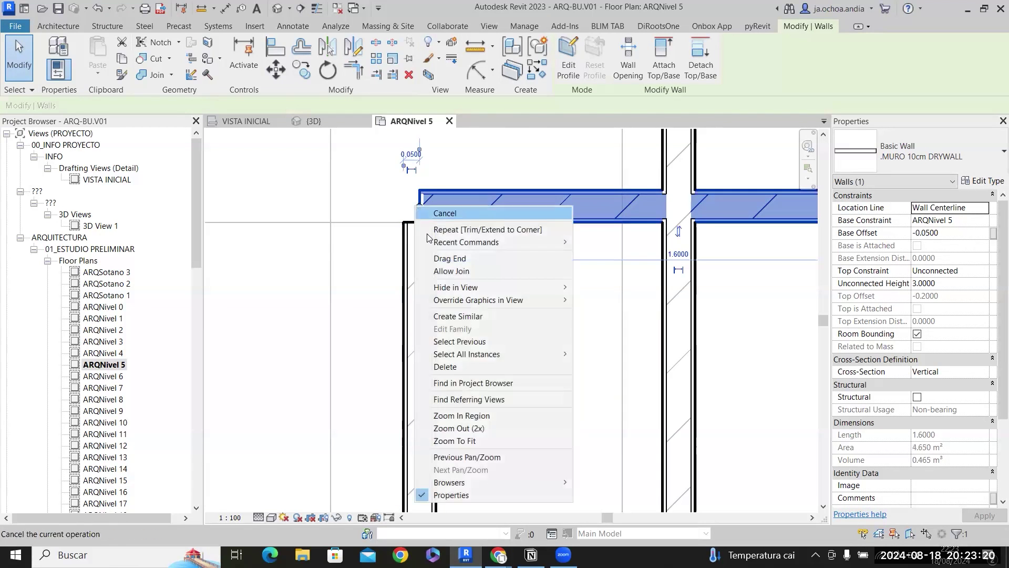
{"action": "left_click", "coordinate": [469, 271]}
{"action": "key", "text": "Escape"}
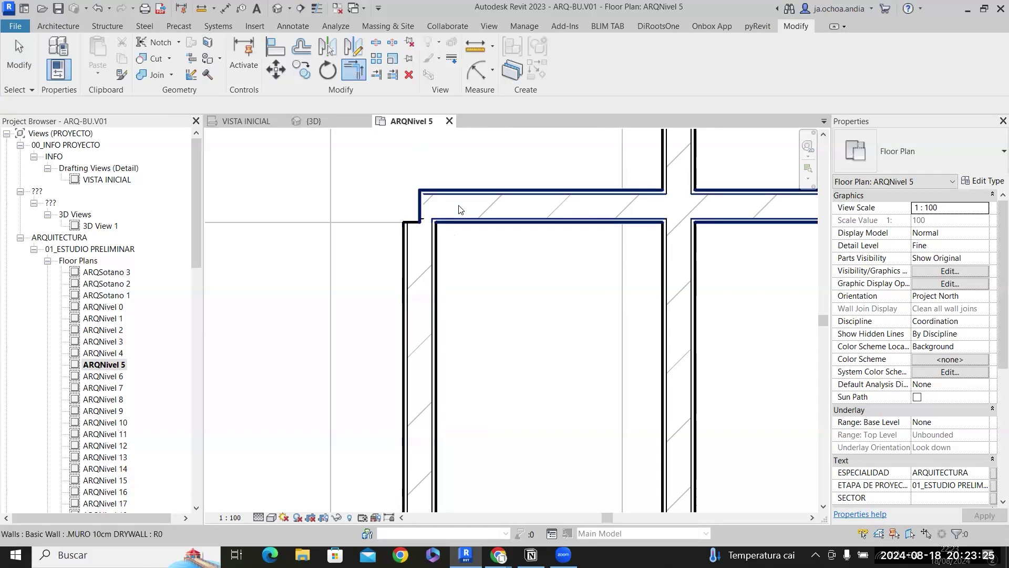
Unjoin the crosswall's west end from the west side wall and trim the two walls into a clean corner.
{"action": "left_click", "coordinate": [421, 207]}
{"action": "left_click_drag", "start_coordinate": [421, 206], "coordinate": [471, 206]}
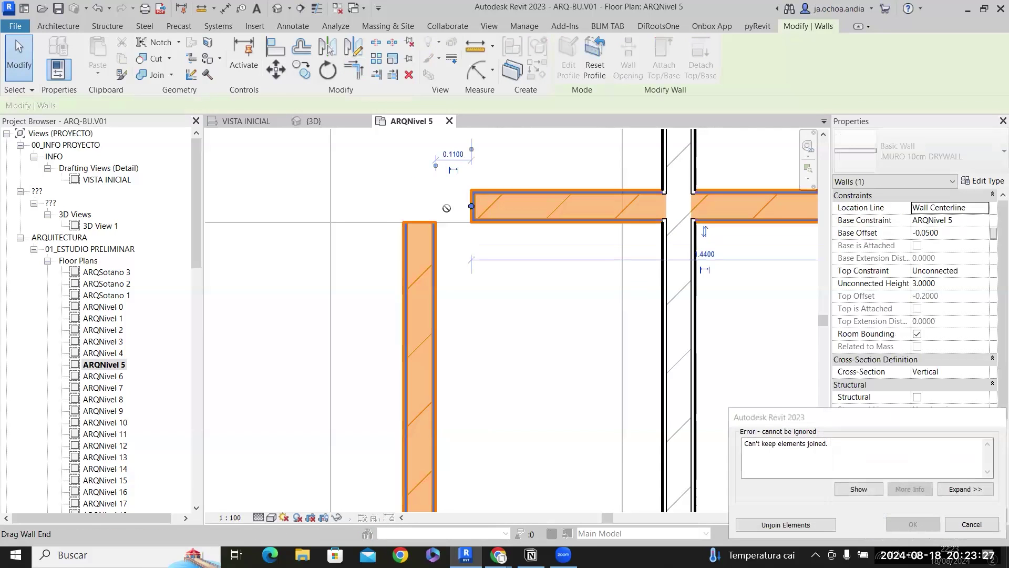
{"action": "left_click", "coordinate": [786, 525]}
{"action": "key", "text": "Escape"}
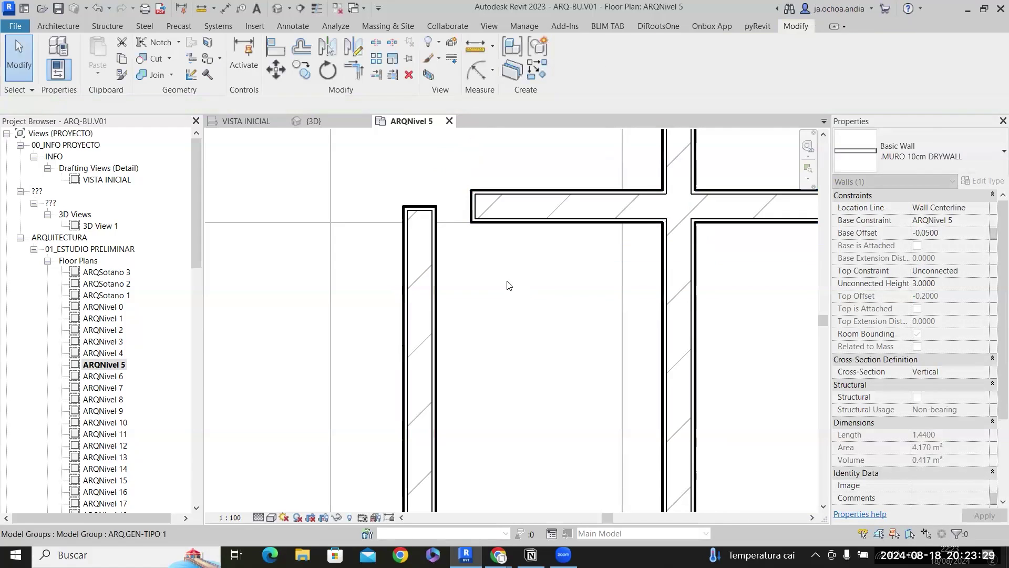
{"action": "left_click", "coordinate": [414, 268]}
{"action": "left_click", "coordinate": [505, 210]}
{"action": "key", "text": "Escape"}
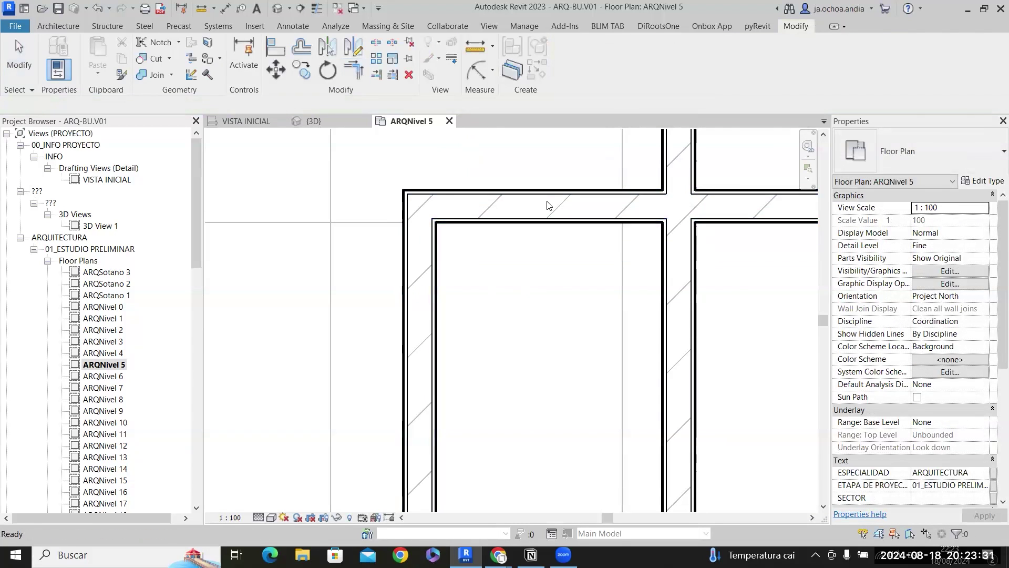
Shorten the north-south partition so its south end stops at the enclosure's crosswall.
{"action": "scroll", "coordinate": [547, 201], "scroll_direction": "down", "scroll_amount": 4}
{"action": "scroll", "coordinate": [598, 214], "scroll_direction": "up", "scroll_amount": 2}
{"action": "left_click", "coordinate": [587, 200]}
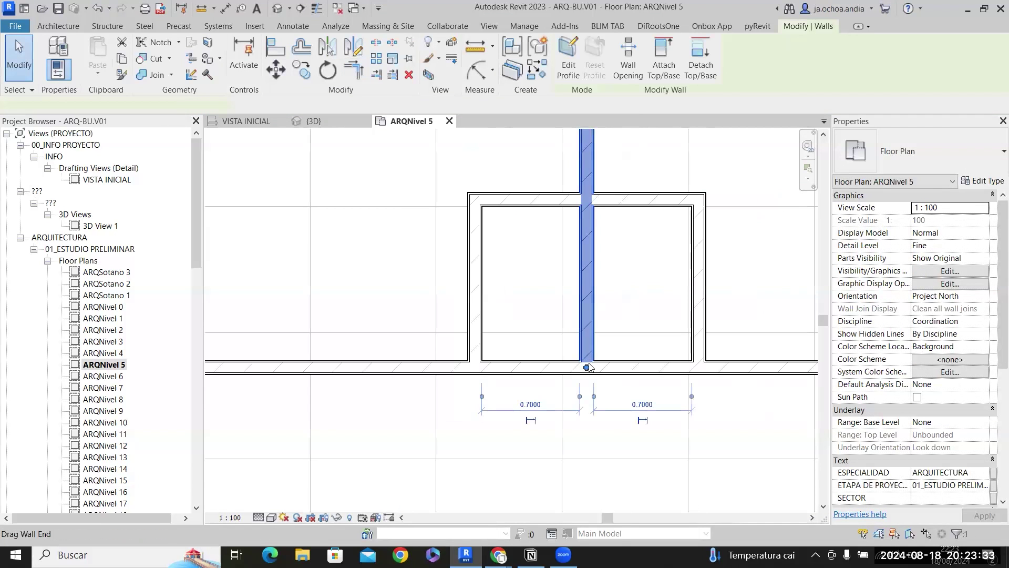
{"action": "left_click_drag", "start_coordinate": [587, 195], "coordinate": [589, 201]}
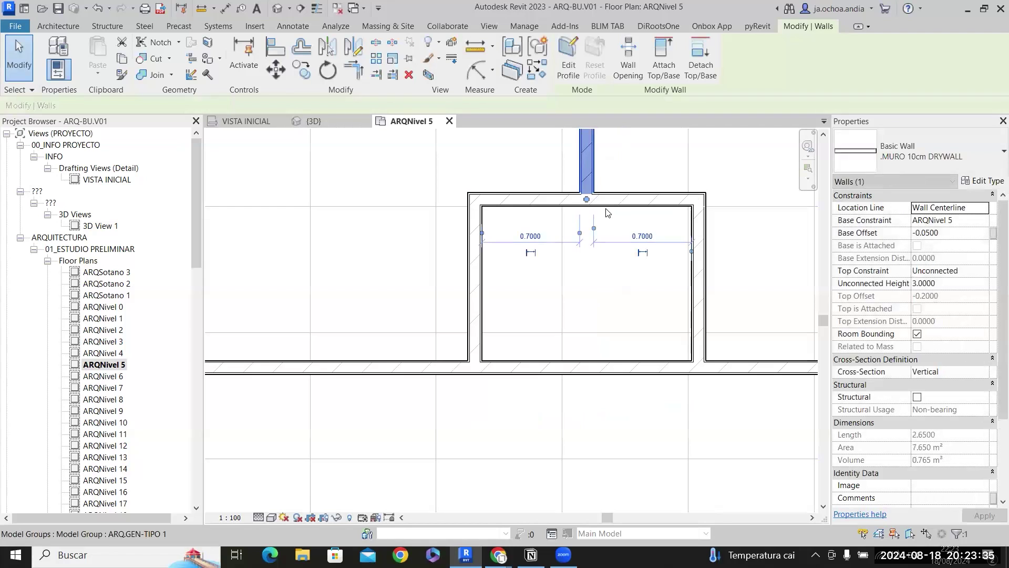
{"action": "key", "text": "Escape"}
Split the south wall inside the enclosure and trim both halves into corners with the side walls, leaving an open alcove.
{"action": "left_click", "coordinate": [374, 42]}
{"action": "left_click", "coordinate": [592, 367]}
{"action": "key", "text": "t"}
{"action": "key", "text": "r"}
{"action": "left_click", "coordinate": [721, 367]}
{"action": "left_click", "coordinate": [700, 336]}
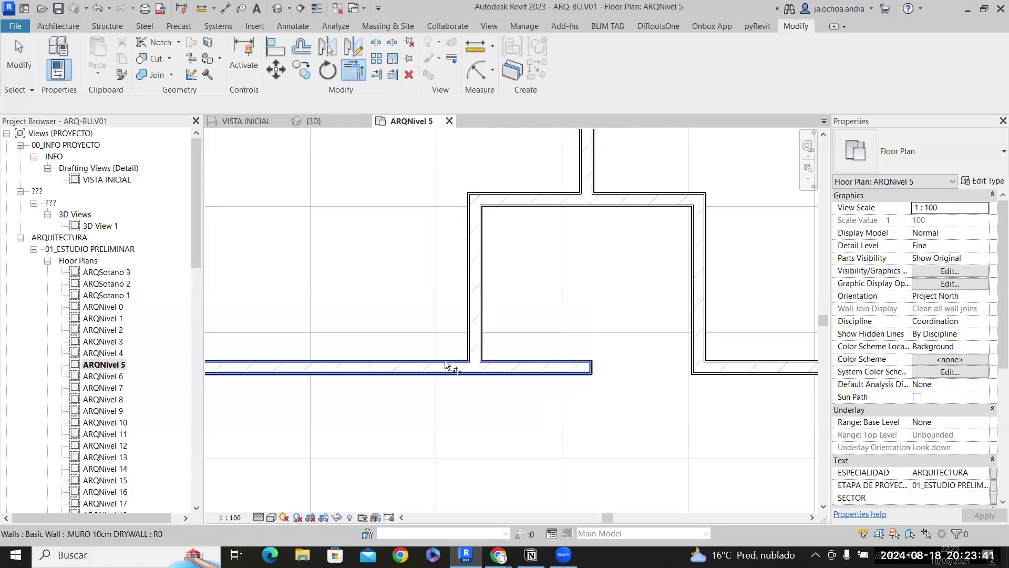
{"action": "left_click", "coordinate": [472, 347]}
{"action": "scroll", "coordinate": [573, 333], "scroll_direction": "down", "scroll_amount": 4}
{"action": "key", "text": "Escape"}
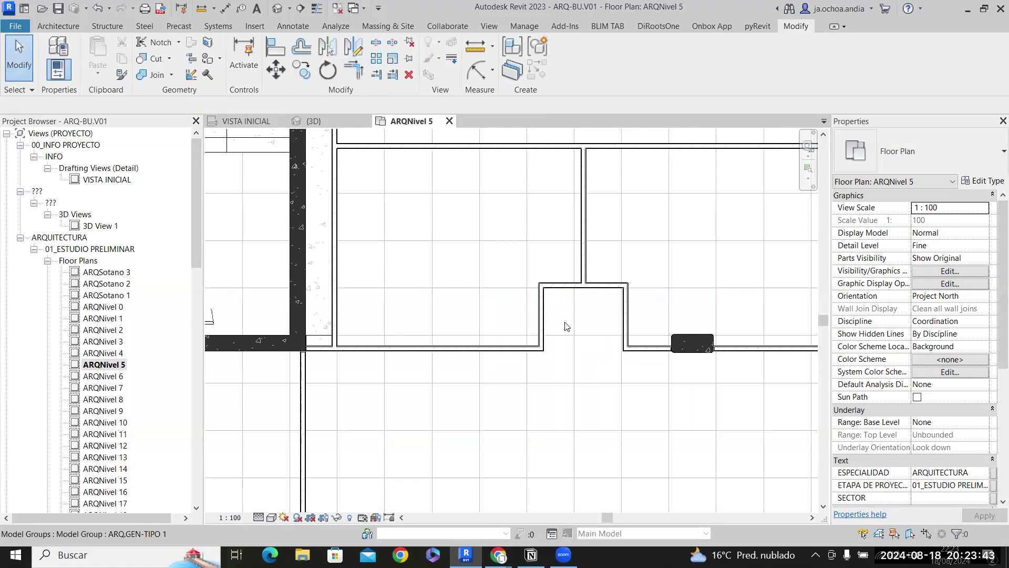
Examine the two rooms beside the alcove for furniture and door positions, and their place in the overall floor layout.
{"action": "scroll", "coordinate": [565, 326], "scroll_direction": "up", "scroll_amount": 2}
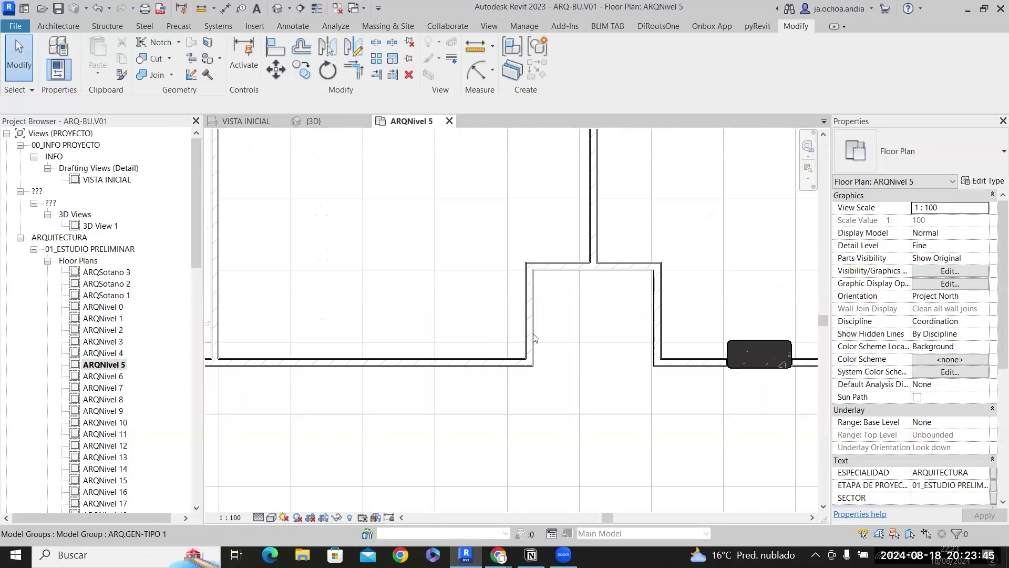
{"action": "scroll", "coordinate": [534, 334], "scroll_direction": "down", "scroll_amount": 2}
{"action": "middle_click_drag", "start_coordinate": [419, 314], "coordinate": [451, 370]}
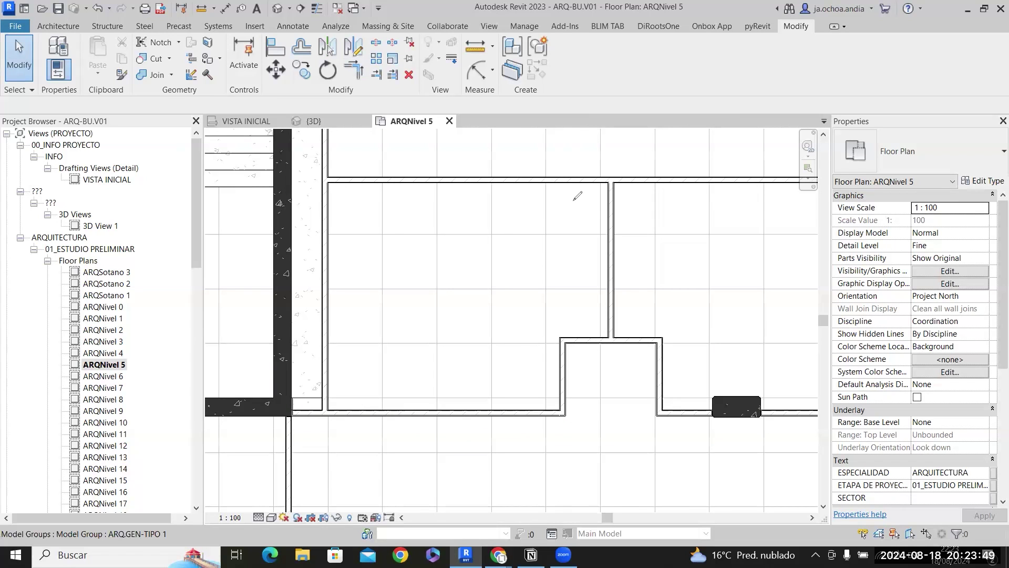
{"action": "left_click_drag", "start_coordinate": [572, 191], "coordinate": [568, 335]}
{"action": "left_click_drag", "start_coordinate": [650, 333], "coordinate": [643, 191]}
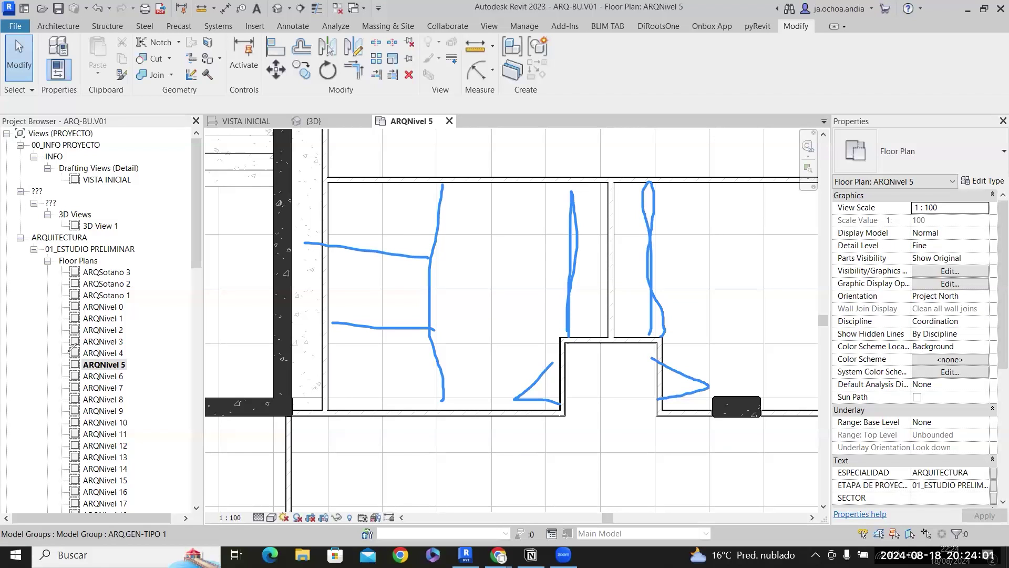
{"action": "mouse_move", "coordinate": [645, 355]}
{"action": "middle_mouse_down"}
{"action": "mouse_move", "coordinate": [516, 313]}
{"action": "mouse_move", "coordinate": [510, 226]}
{"action": "mouse_move", "coordinate": [541, 186]}
{"action": "mouse_move", "coordinate": [542, 298]}
{"action": "middle_mouse_up"}
{"action": "scroll", "coordinate": [552, 279], "scroll_direction": "down", "scroll_amount": 2}
{"action": "scroll", "coordinate": [558, 218], "scroll_direction": "down", "scroll_amount": 3}
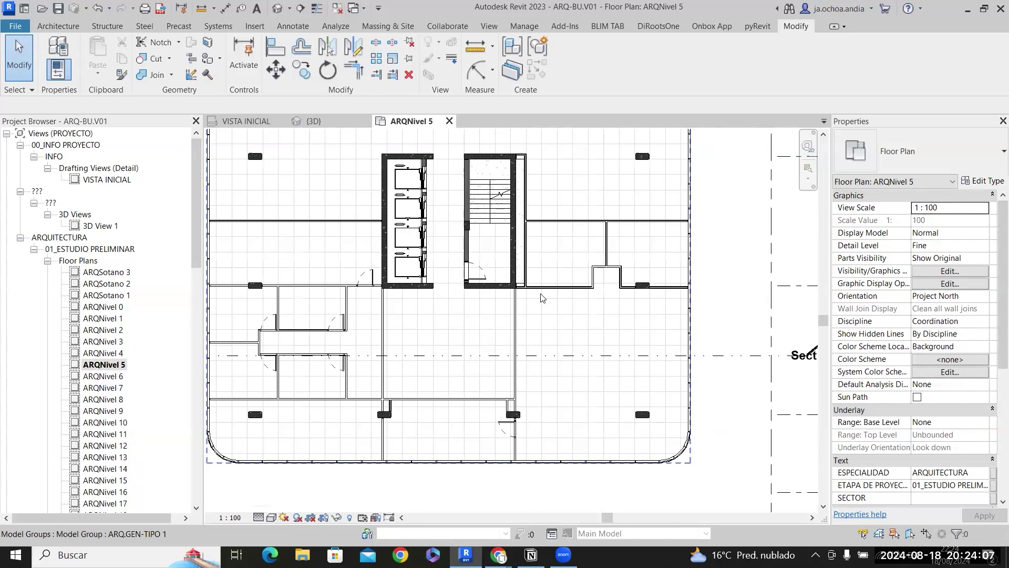
{"action": "scroll", "coordinate": [634, 247], "scroll_direction": "up", "scroll_amount": 2}
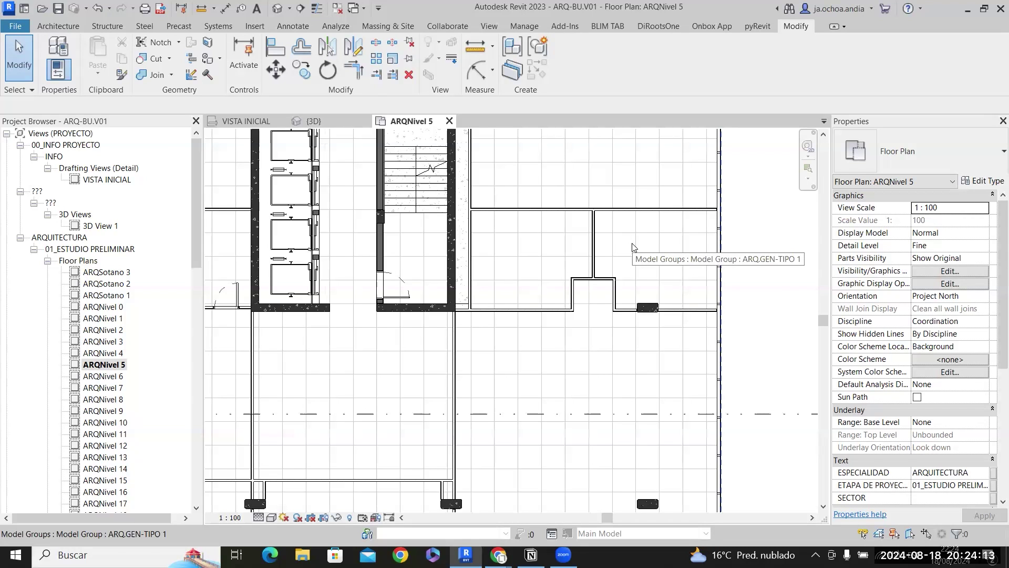
{"action": "scroll", "coordinate": [631, 246], "scroll_direction": "down", "scroll_amount": 3}
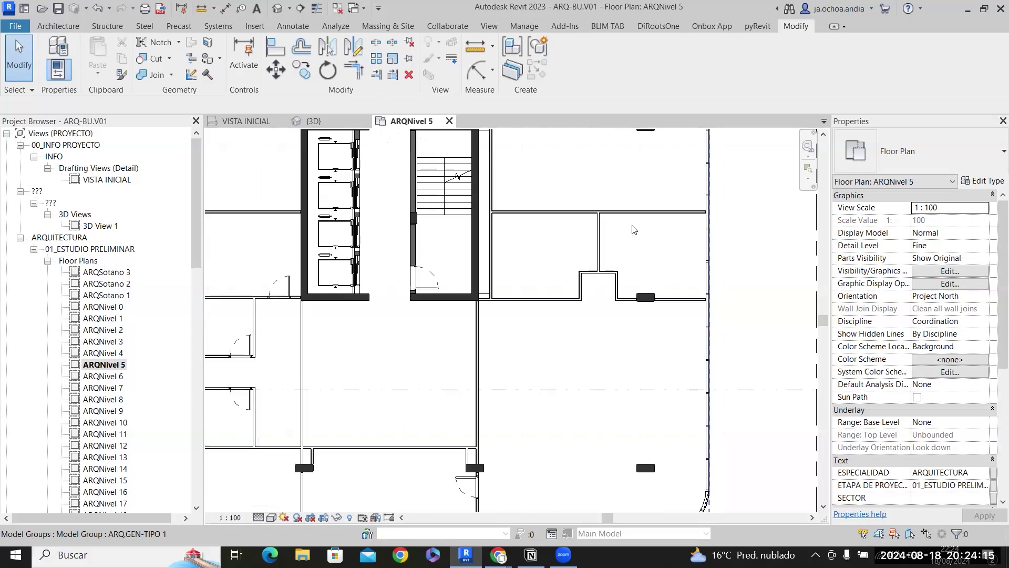
Place a PUERTA DE MADERA AB - 1 PAÑO 90x210 door, matching the existing ones, in each alcove side wall, swinging into the adjoining room.
{"action": "scroll", "coordinate": [403, 267], "scroll_direction": "up", "scroll_amount": 3}
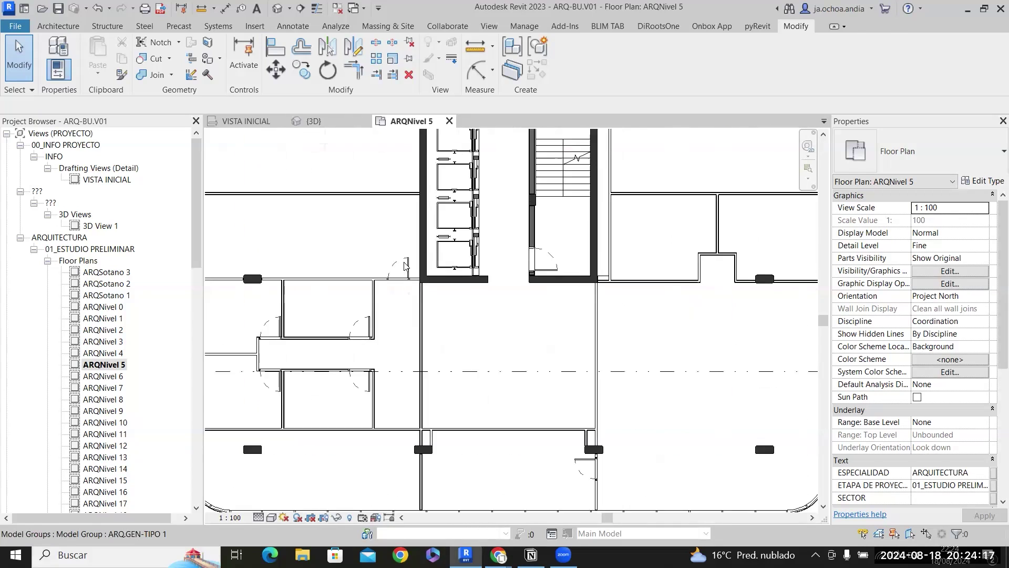
{"action": "left_click", "coordinate": [407, 265]}
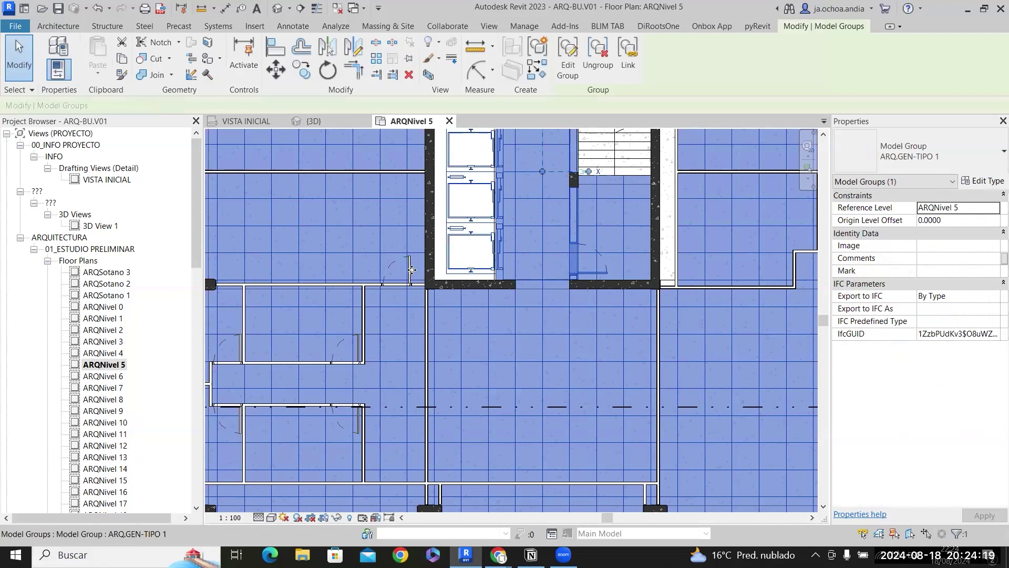
{"action": "key", "text": "Escape"}
{"action": "left_click", "coordinate": [412, 272]}
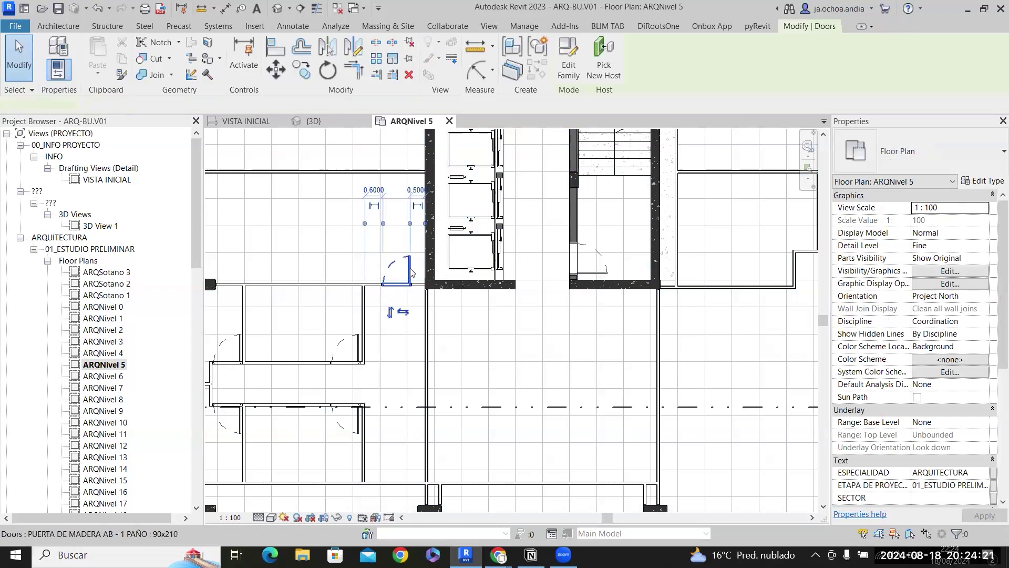
{"action": "right_click", "coordinate": [412, 273]}
{"action": "left_click", "coordinate": [454, 355]}
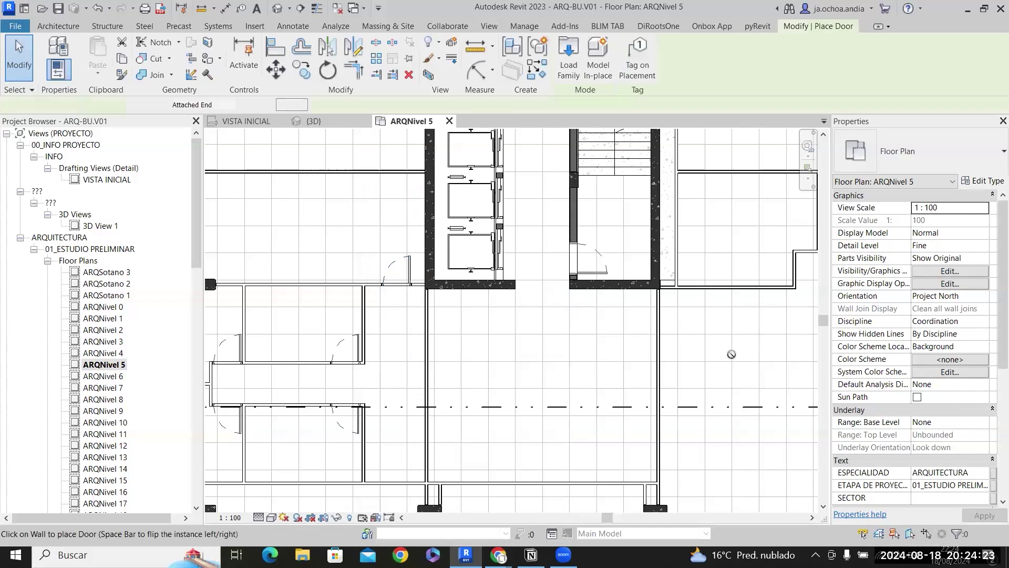
{"action": "scroll", "coordinate": [485, 258], "scroll_direction": "up", "scroll_amount": 5}
{"action": "scroll", "coordinate": [485, 258], "scroll_direction": "up", "scroll_amount": 3}
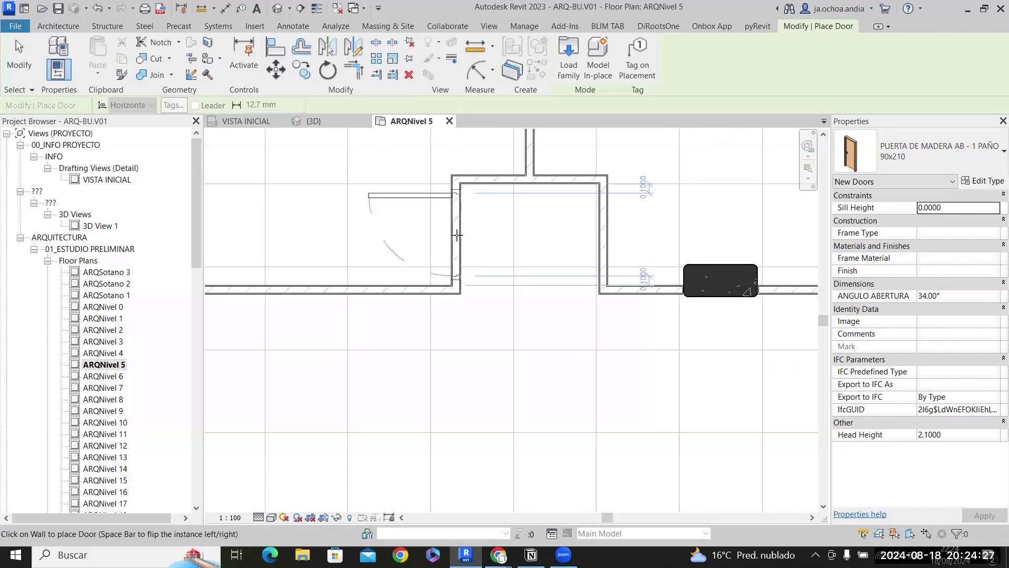
{"action": "left_click", "coordinate": [491, 234]}
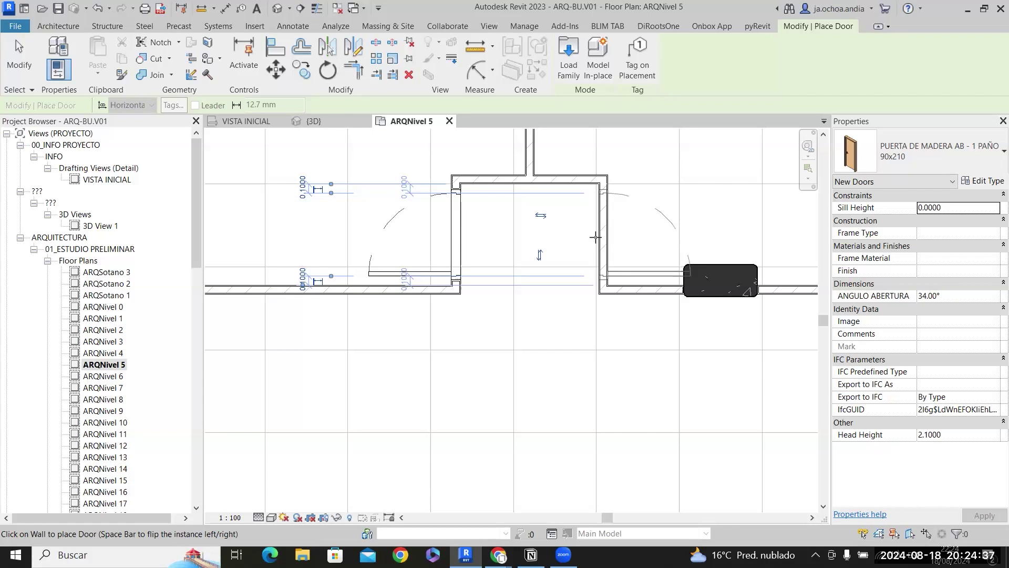
{"action": "left_click", "coordinate": [596, 238]}
{"action": "key", "text": "Escape"}
{"action": "middle_click_drag", "start_coordinate": [568, 274], "coordinate": [549, 362]}
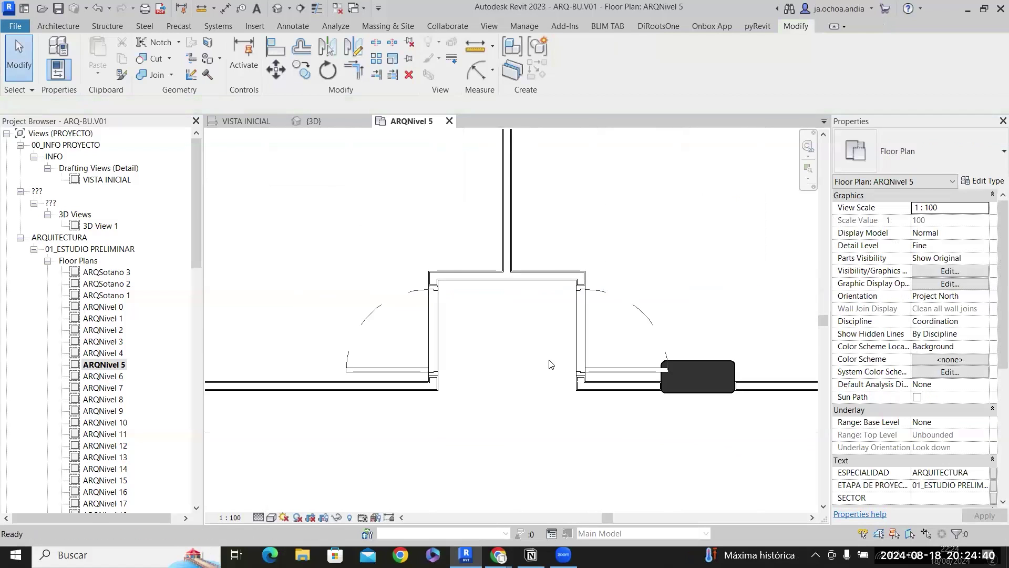
Move the alcove's crosswall north so the recess is about 1.4 m deep.
{"action": "left_click", "coordinate": [611, 387]}
{"action": "left_click", "coordinate": [761, 390]}
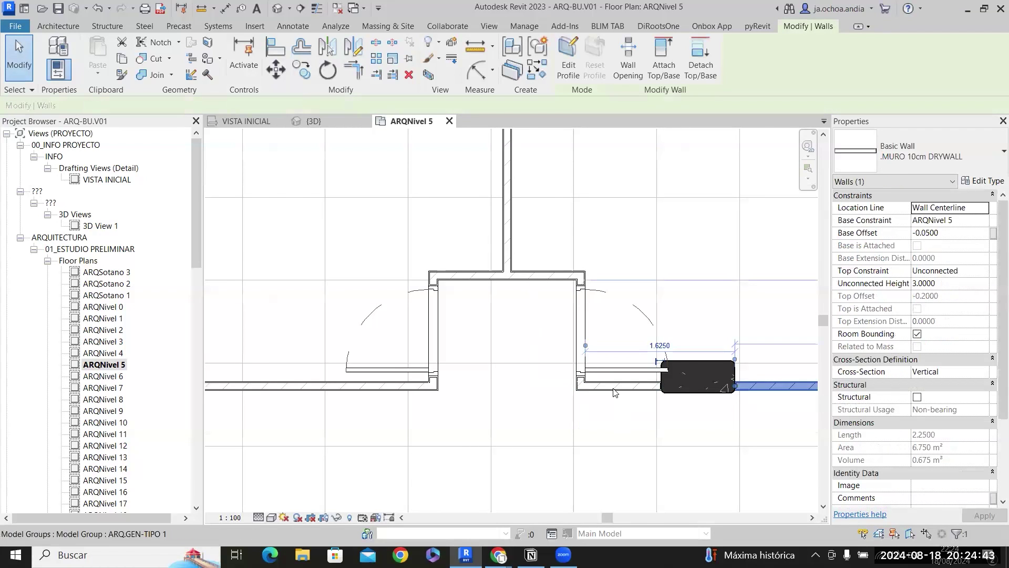
{"action": "key", "text": "Escape"}
{"action": "left_click_drag", "start_coordinate": [528, 273], "coordinate": [531, 228]}
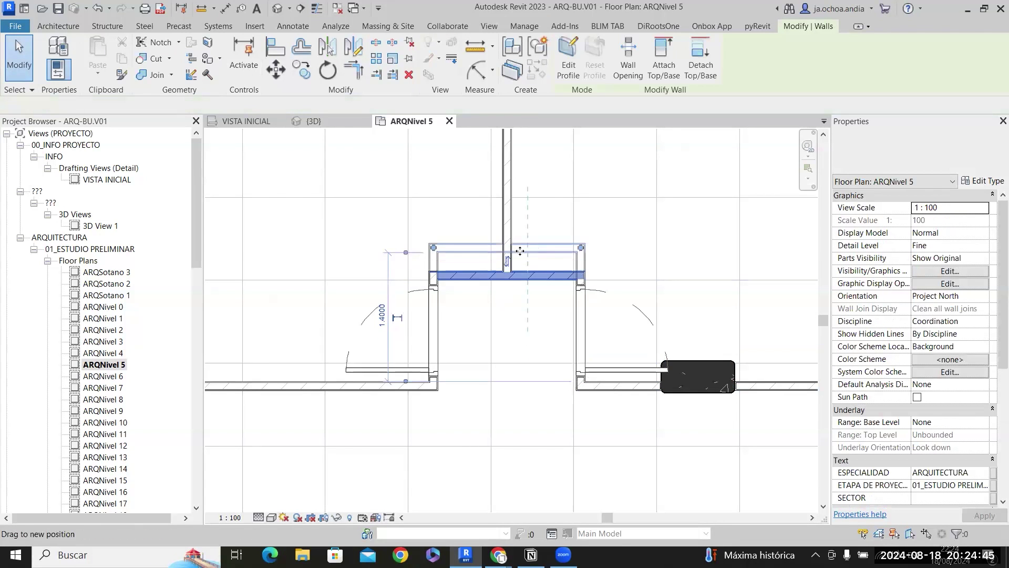
{"action": "key", "text": "Escape"}
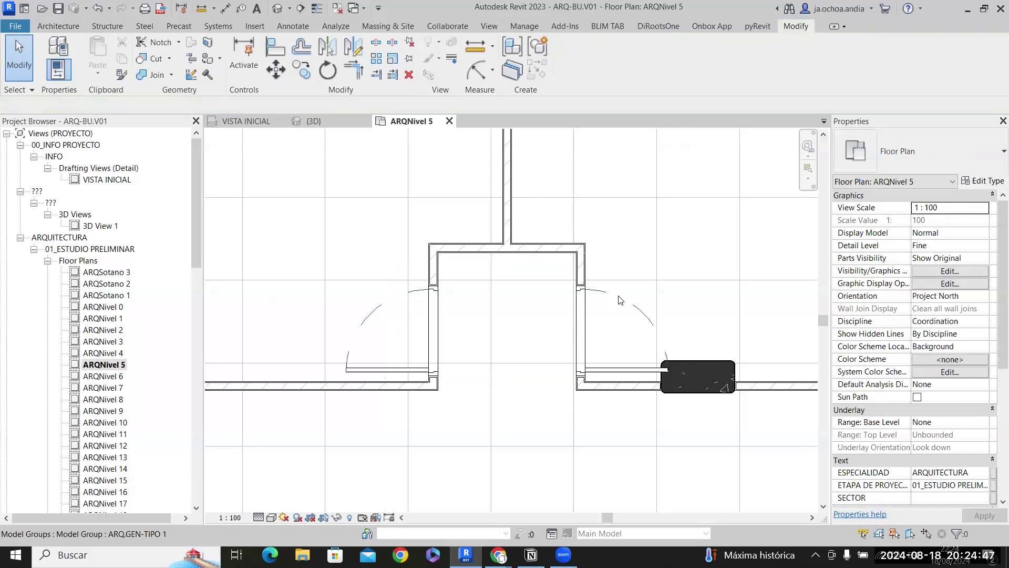
Shift both alcove doors slightly north along their side walls so the east door swings clear of the column.
{"action": "left_click", "coordinate": [619, 276]}
{"action": "key", "text": "Escape"}
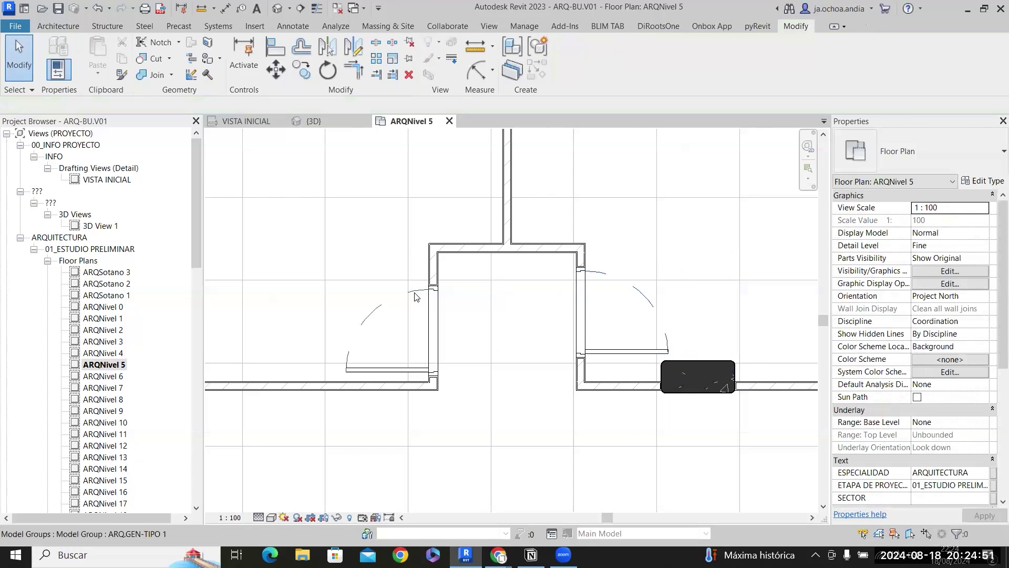
{"action": "left_click_drag", "start_coordinate": [403, 293], "coordinate": [411, 274]}
{"action": "key", "text": "Escape"}
{"action": "scroll", "coordinate": [647, 362], "scroll_direction": "down", "scroll_amount": 4}
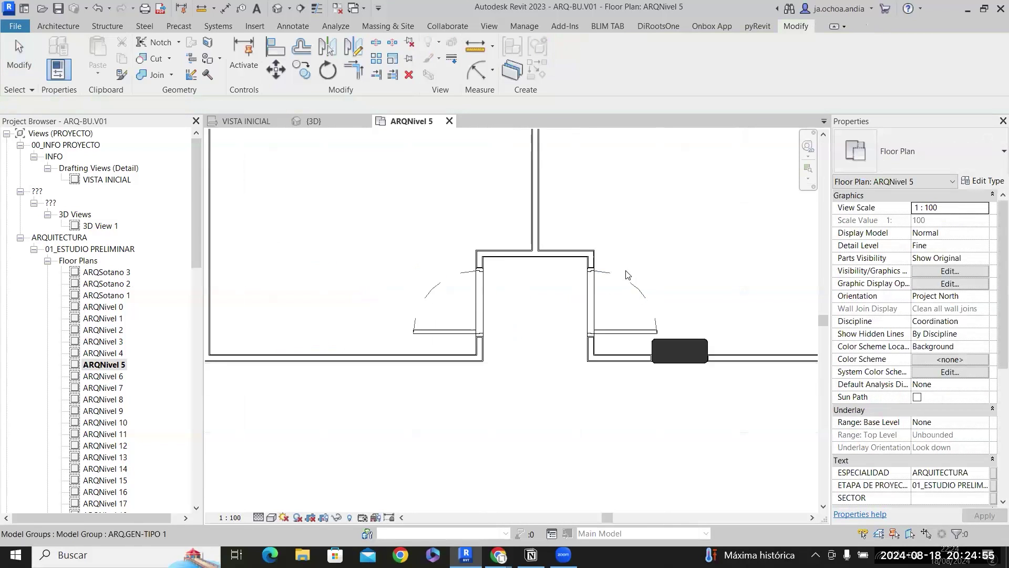
Examine the whole floor layout, from the new alcove rooms to the western offices and the central space below the core.
{"action": "middle_click_drag", "start_coordinate": [633, 379], "coordinate": [483, 354]}
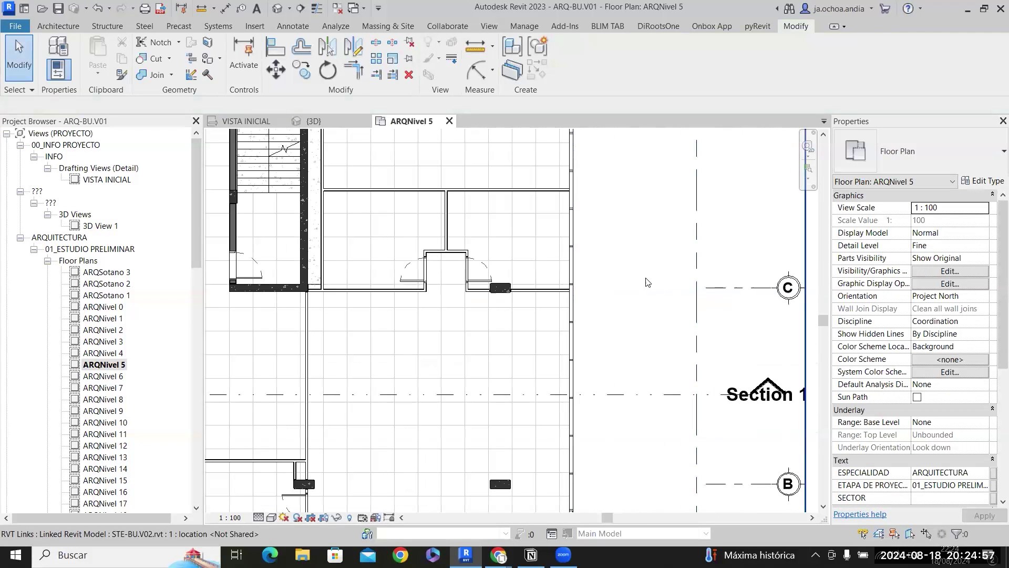
{"action": "scroll", "coordinate": [481, 242], "scroll_direction": "up", "scroll_amount": 5}
{"action": "scroll", "coordinate": [426, 242], "scroll_direction": "down", "scroll_amount": 5}
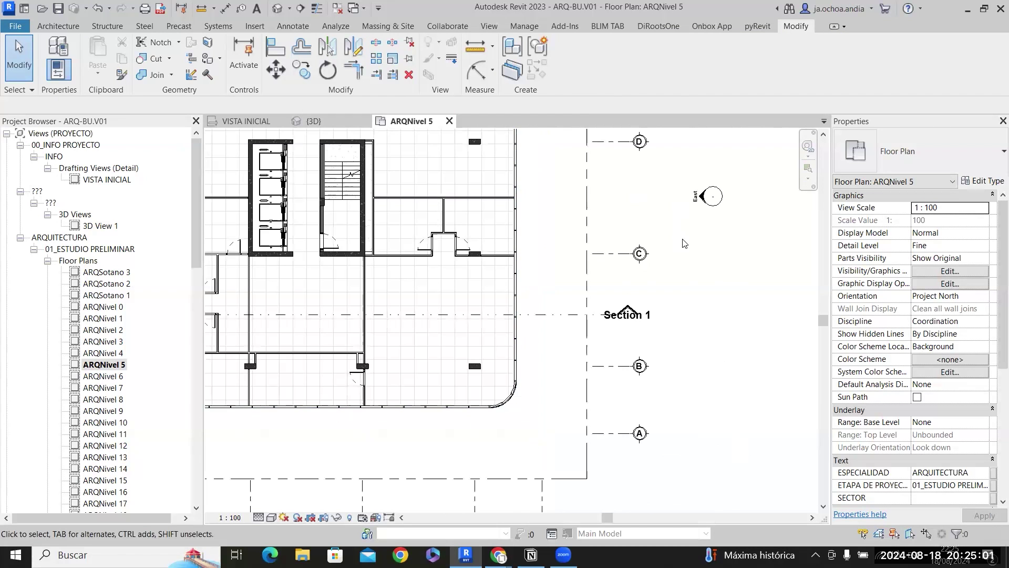
{"action": "scroll", "coordinate": [663, 246], "scroll_direction": "down", "scroll_amount": 1}
{"action": "scroll", "coordinate": [313, 313], "scroll_direction": "up", "scroll_amount": 4}
{"action": "middle_click_drag", "start_coordinate": [328, 313], "coordinate": [516, 310]}
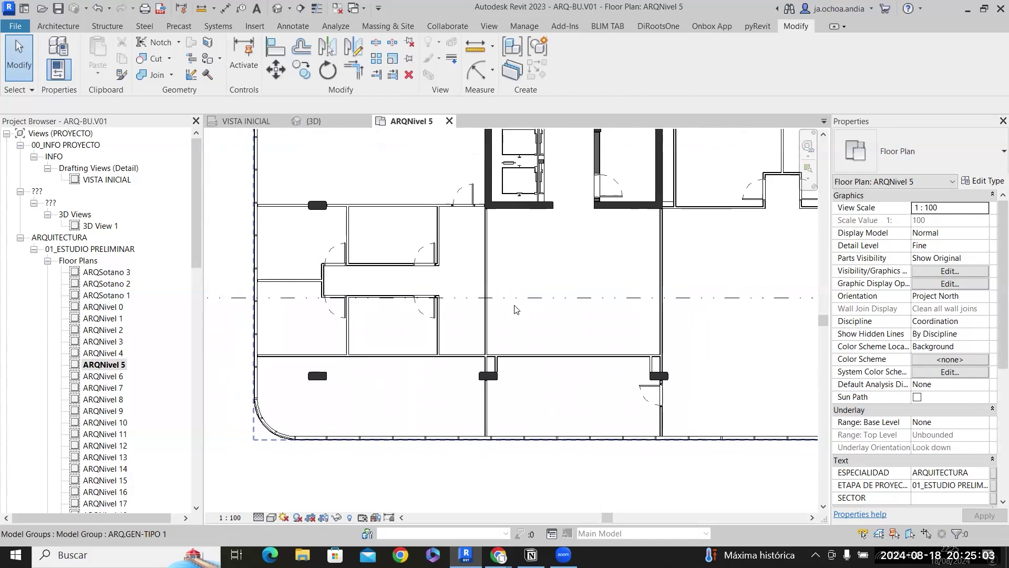
{"action": "scroll", "coordinate": [514, 309], "scroll_direction": "down", "scroll_amount": 3}
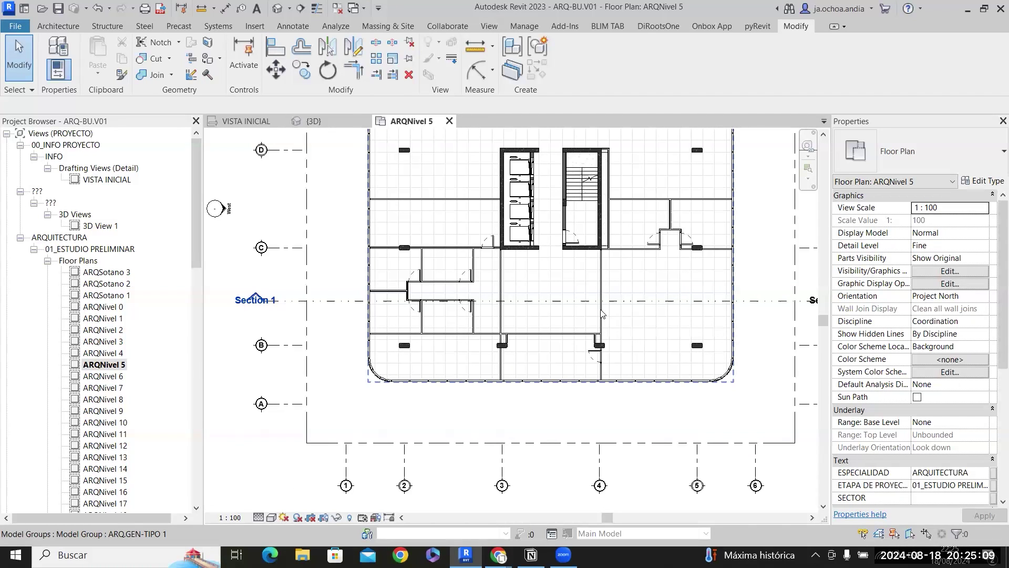
{"action": "middle_click_drag", "start_coordinate": [577, 316], "coordinate": [547, 421]}
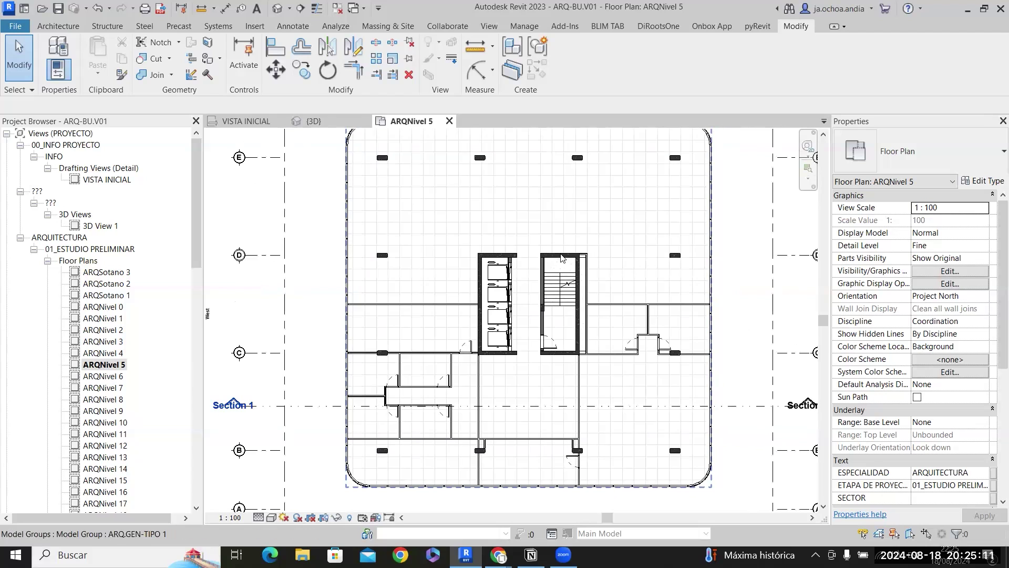
{"action": "scroll", "coordinate": [461, 465], "scroll_direction": "up", "scroll_amount": 1}
{"action": "scroll", "coordinate": [462, 464], "scroll_direction": "up", "scroll_amount": 5}
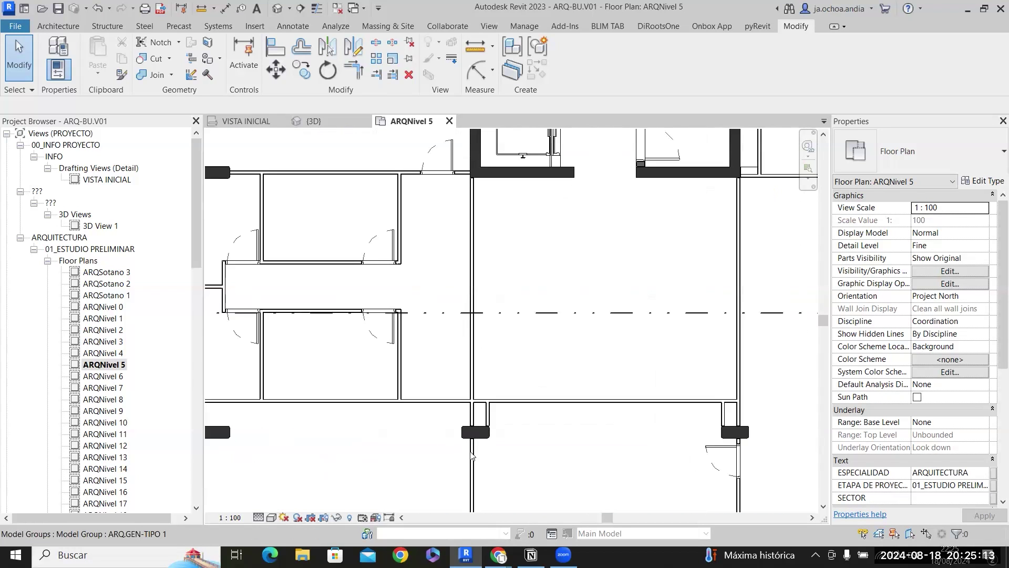
Select all .MURO 10cm DRYWALL walls in the view except the east-west partitions beside the core and the walls lining the stair core's east side.
{"action": "right_click", "coordinate": [473, 452]}
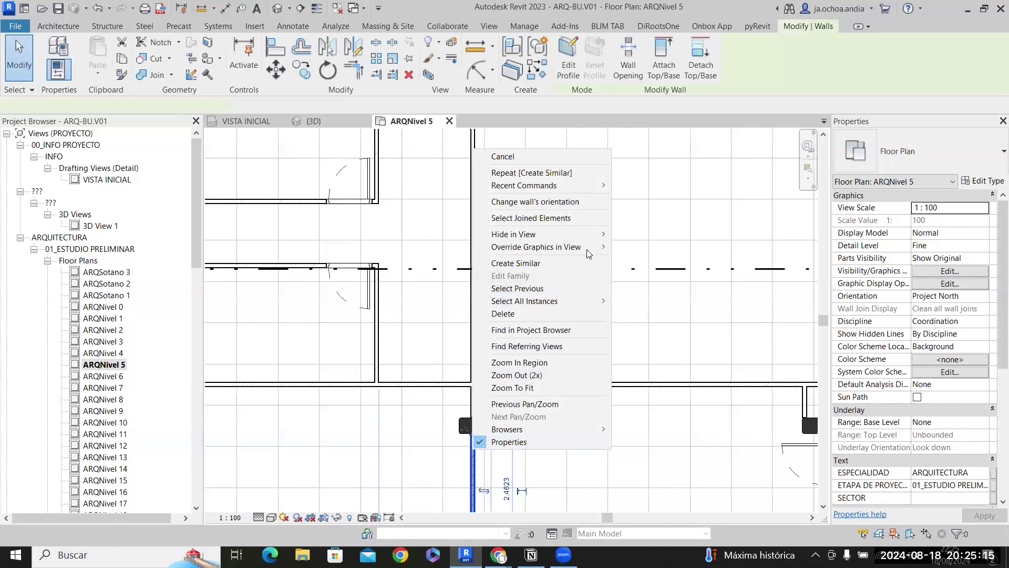
{"action": "left_click", "coordinate": [618, 300]}
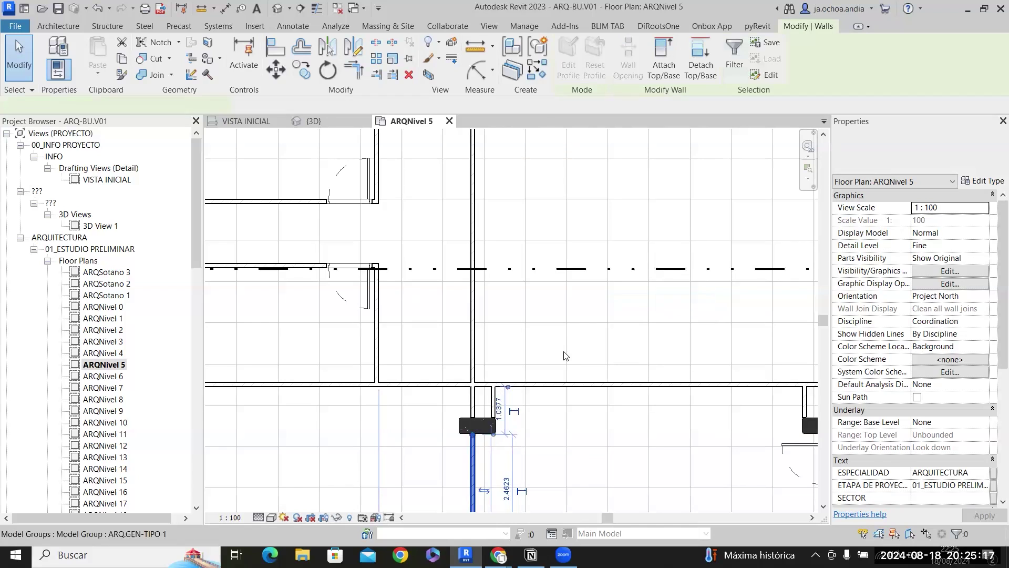
{"action": "scroll", "coordinate": [646, 256], "scroll_direction": "down", "scroll_amount": 4}
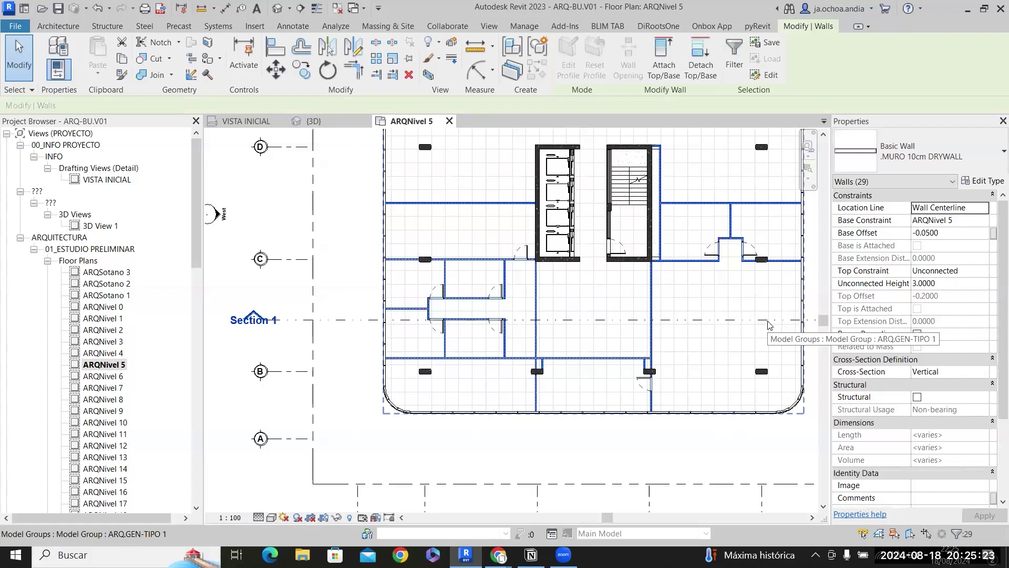
{"action": "middle_click_drag", "start_coordinate": [768, 327], "coordinate": [735, 329]}
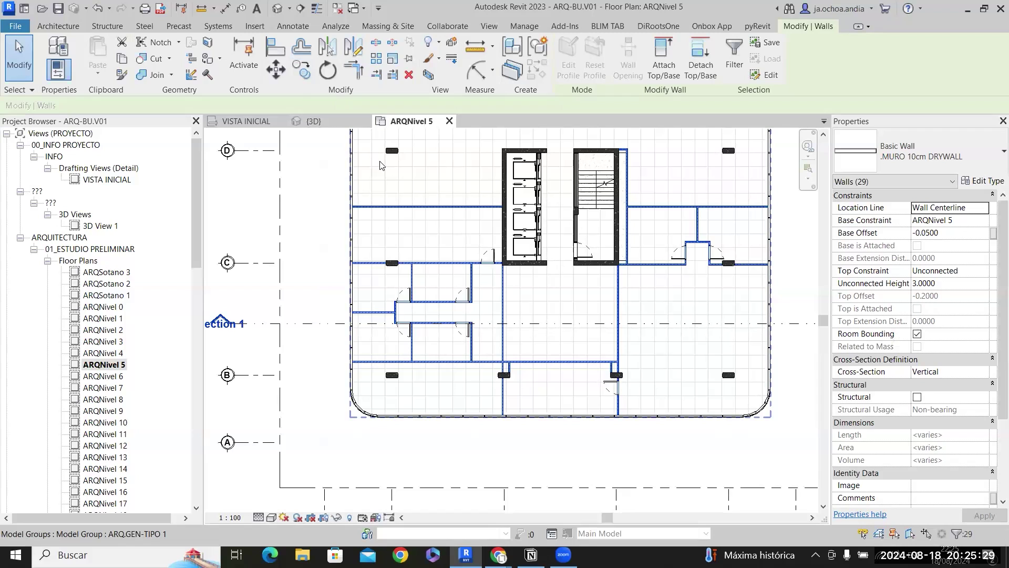
{"action": "left_click", "coordinate": [468, 207], "text": "shift"}
{"action": "scroll", "coordinate": [672, 163], "scroll_direction": "up", "scroll_amount": 2}
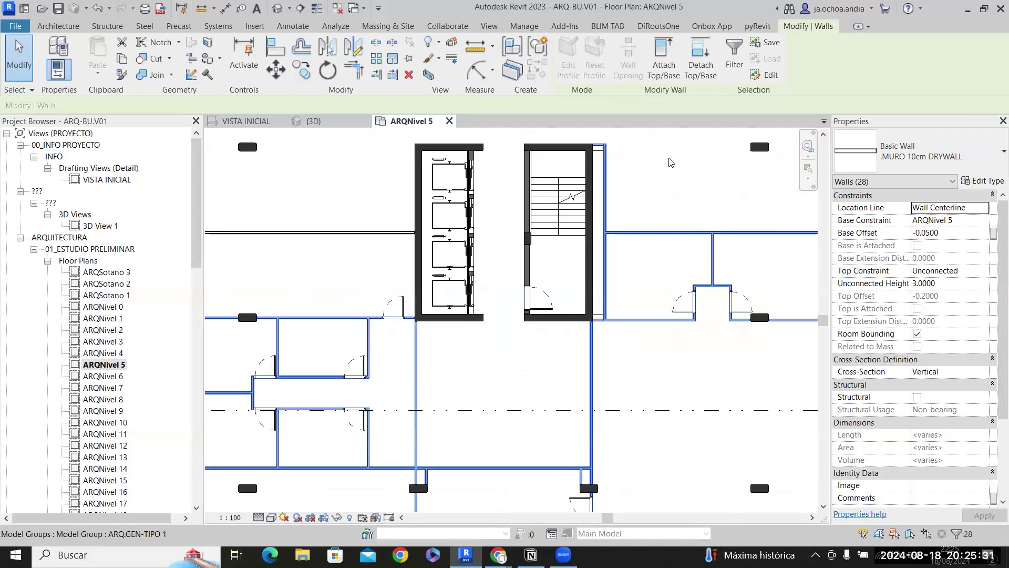
{"action": "left_click", "coordinate": [606, 155], "text": "shift"}
{"action": "scroll", "coordinate": [607, 155], "scroll_direction": "up", "scroll_amount": 2}
{"action": "left_click", "coordinate": [594, 140], "text": "shift"}
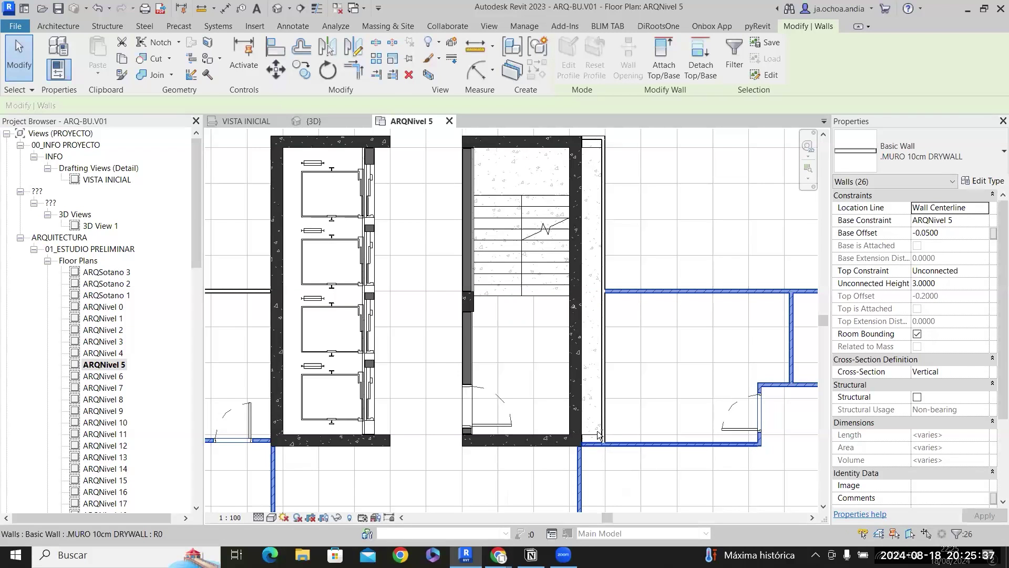
{"action": "scroll", "coordinate": [600, 406], "scroll_direction": "down", "scroll_amount": 2}
{"action": "middle_click_drag", "start_coordinate": [705, 366], "coordinate": [626, 327]}
{"action": "left_click", "coordinate": [609, 290], "text": "shift"}
Mirror a copy of the selected walls to the north half, using the east-west partition east of the stair core as the axis.
{"action": "scroll", "coordinate": [608, 300], "scroll_direction": "down", "scroll_amount": 3}
{"action": "scroll", "coordinate": [607, 314], "scroll_direction": "up", "scroll_amount": 1}
{"action": "key", "text": "Escape"}
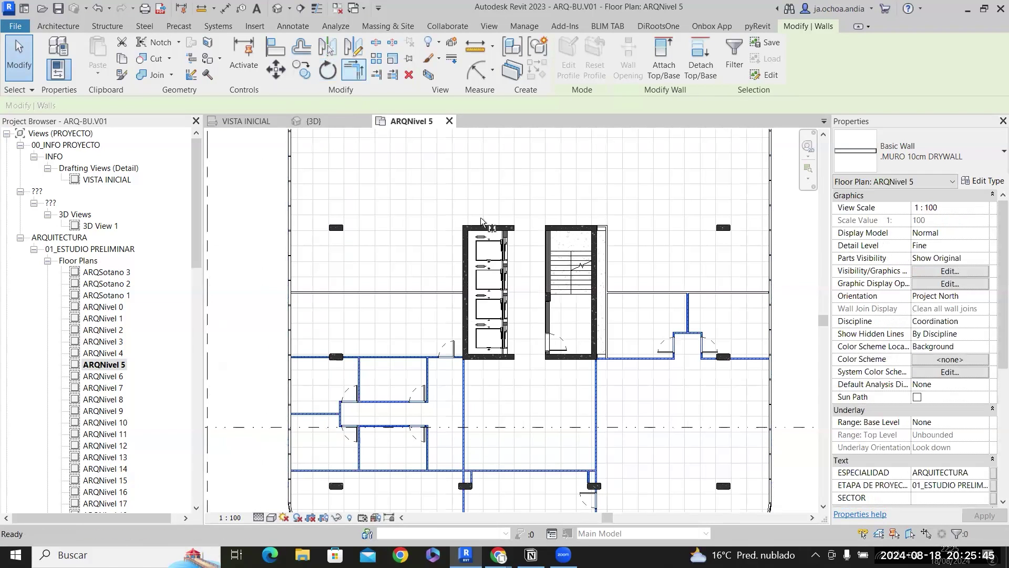
{"action": "scroll", "coordinate": [612, 296], "scroll_direction": "up", "scroll_amount": 5}
{"action": "left_click", "coordinate": [629, 283]}
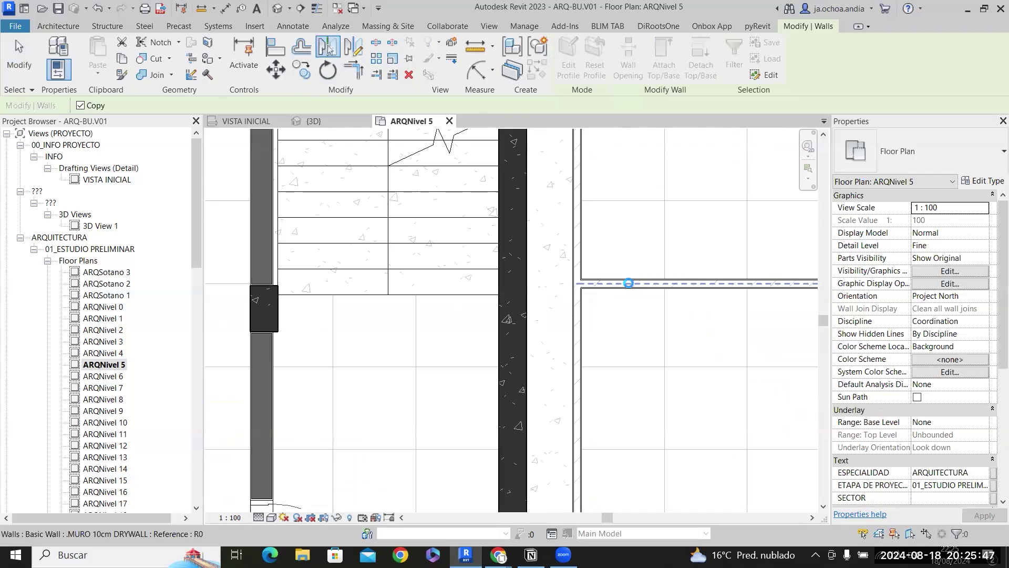
{"action": "left_click", "coordinate": [628, 283]}
{"action": "scroll", "coordinate": [633, 304], "scroll_direction": "down", "scroll_amount": 3}
Shorten the mirrored partition that overlaps at the stair core's northeast corner and delete the short wall there.
{"action": "scroll", "coordinate": [628, 210], "scroll_direction": "up", "scroll_amount": 5}
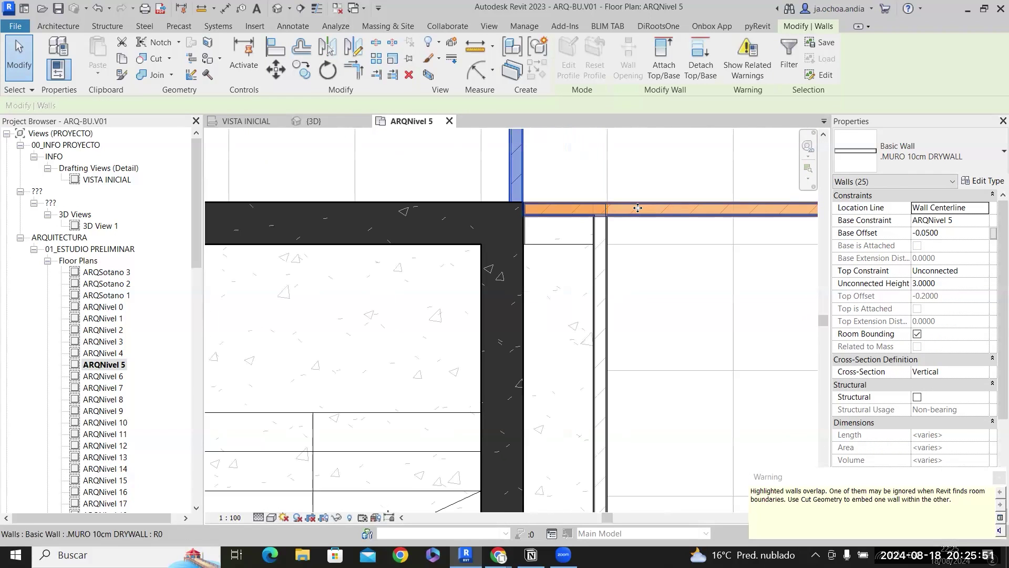
{"action": "left_click", "coordinate": [637, 208]}
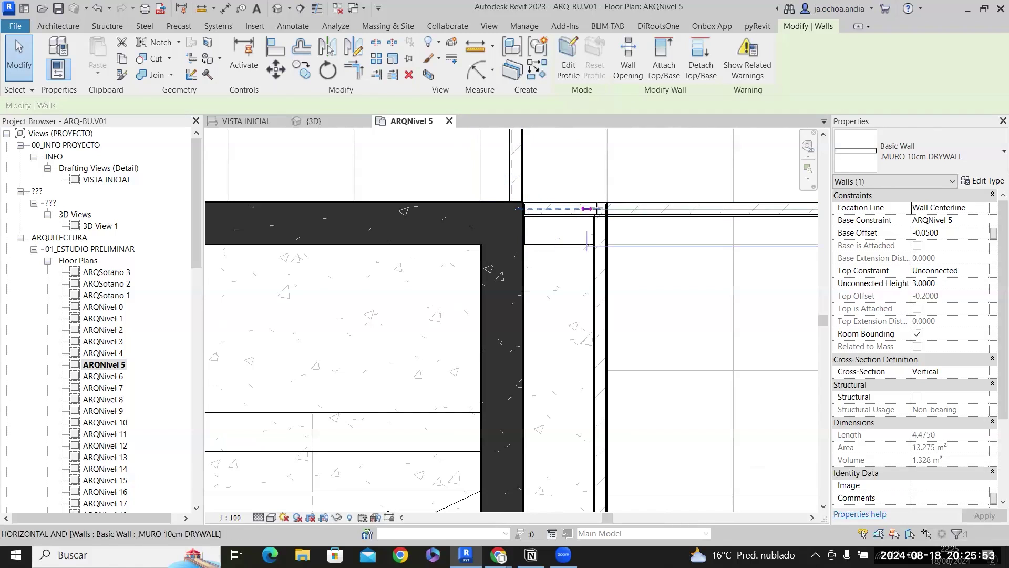
{"action": "left_click_drag", "start_coordinate": [597, 209], "coordinate": [607, 210]}
{"action": "scroll", "coordinate": [573, 206], "scroll_direction": "up", "scroll_amount": 2}
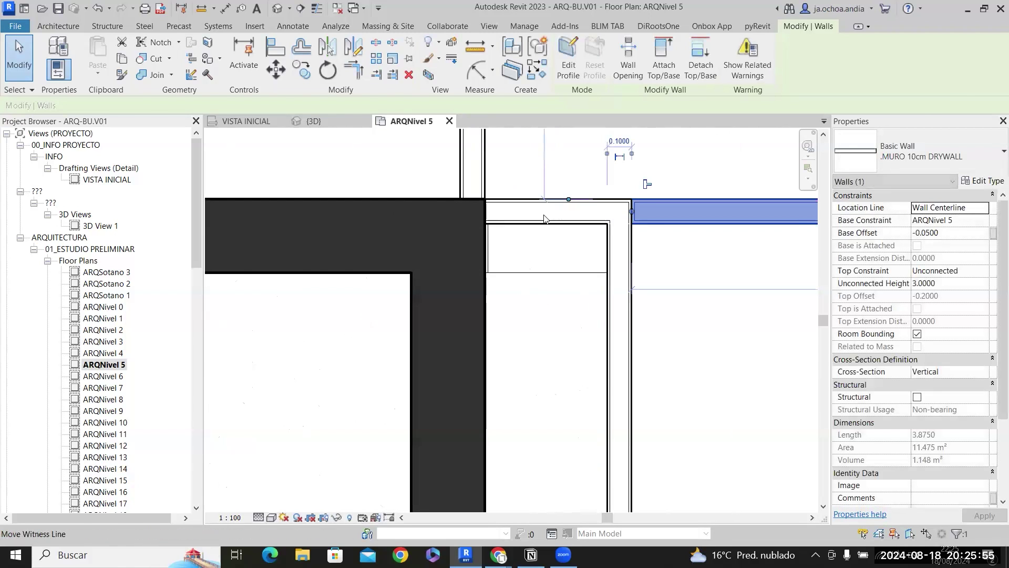
{"action": "key", "text": "Escape"}
{"action": "left_click", "coordinate": [572, 215]}
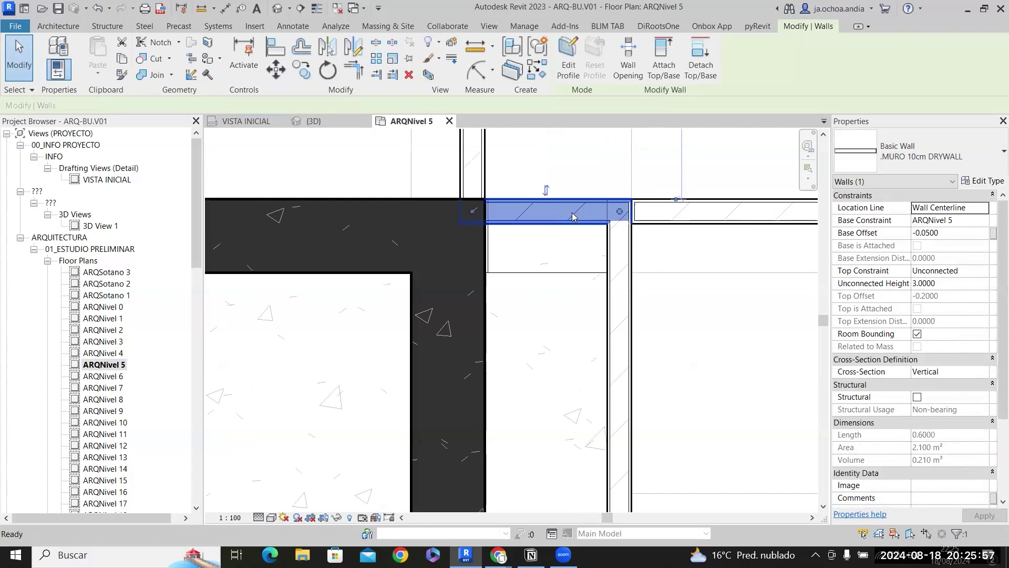
{"action": "key", "text": "Delete"}
Extend the partition west to the stair core and end the north-south wall at the core's north face.
{"action": "key", "text": "r"}
{"action": "key", "text": "s"}
{"action": "left_click_drag", "start_coordinate": [492, 212], "coordinate": [472, 199]}
{"action": "left_click", "coordinate": [467, 147]}
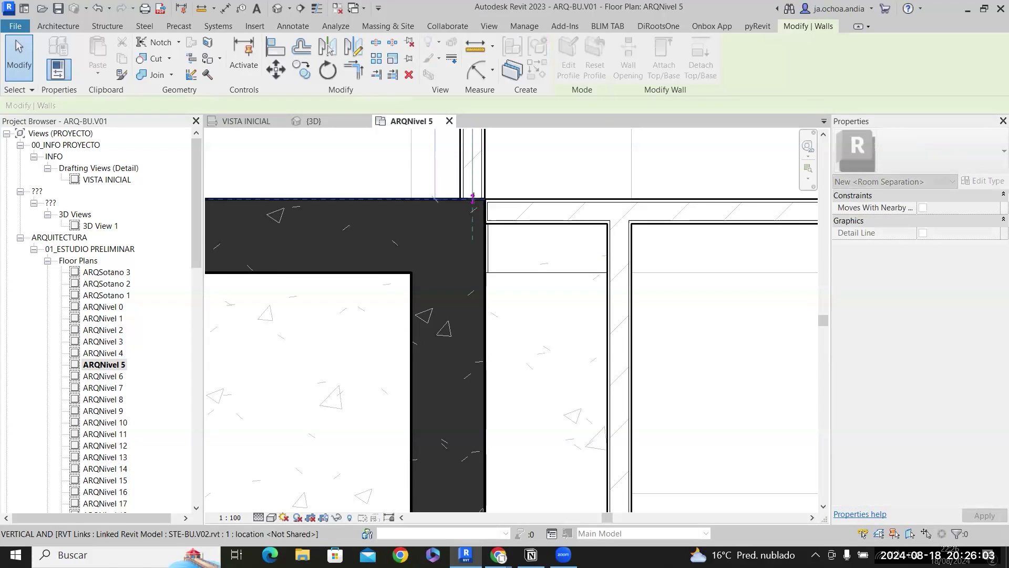
{"action": "left_click", "coordinate": [574, 249]}
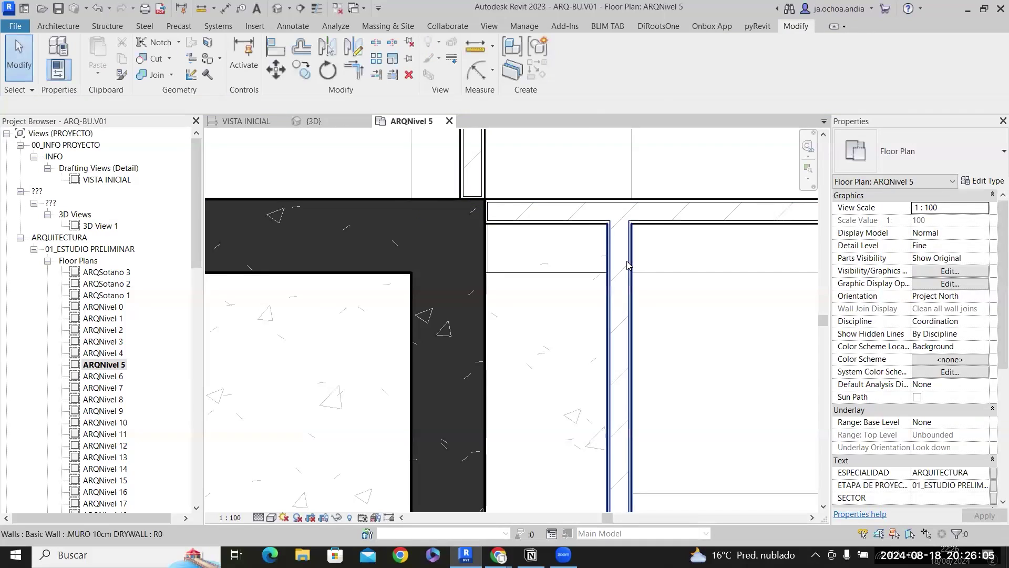
{"action": "left_click", "coordinate": [618, 212]}
{"action": "key", "text": "Escape"}
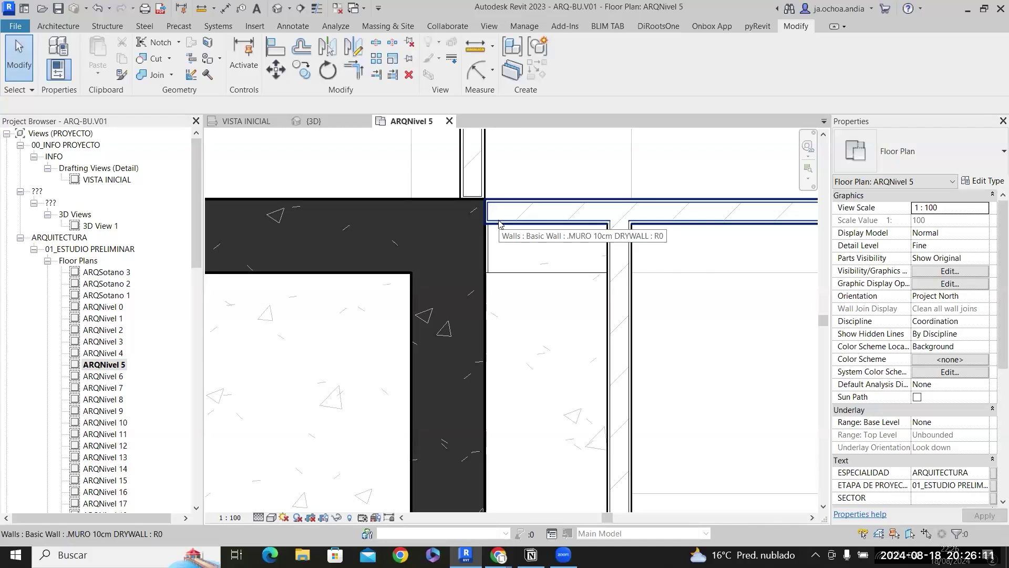
Examine the corrected corner, the mirrored layout across the whole floor, and the walls of the central space south of the core.
{"action": "scroll", "coordinate": [499, 223], "scroll_direction": "down", "scroll_amount": 2}
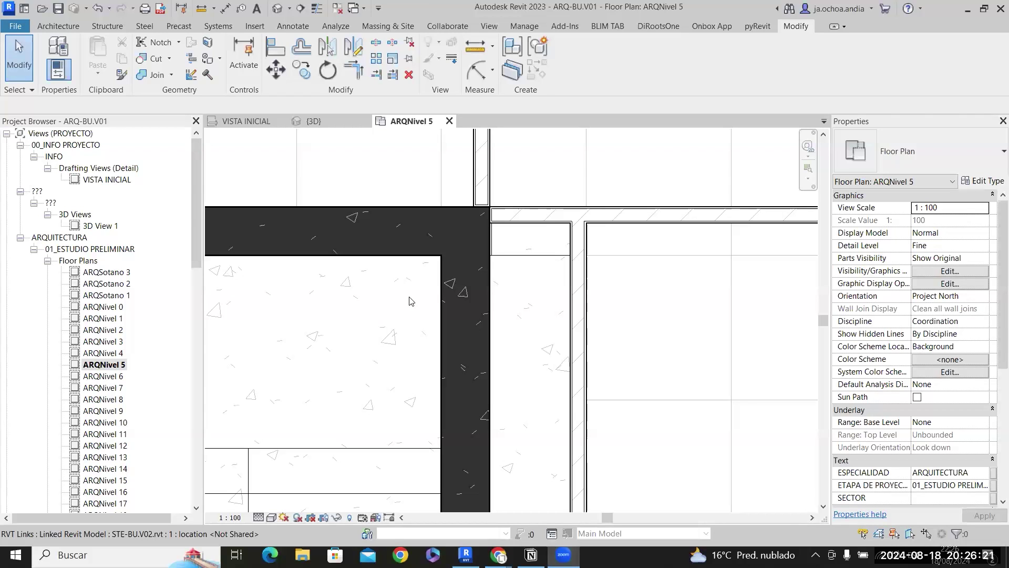
{"action": "scroll", "coordinate": [611, 234], "scroll_direction": "down", "scroll_amount": 2}
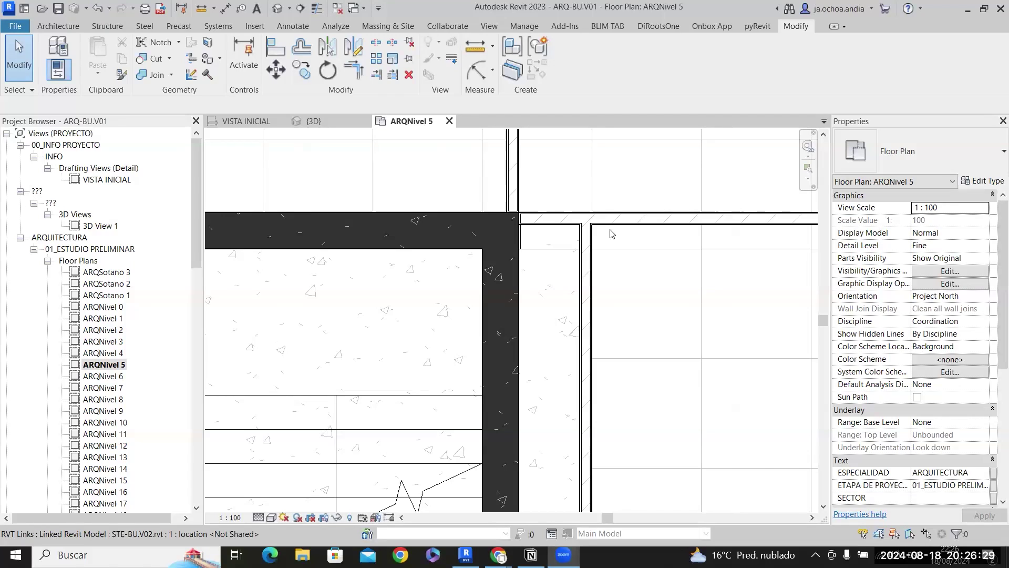
{"action": "left_click", "coordinate": [895, 555]}
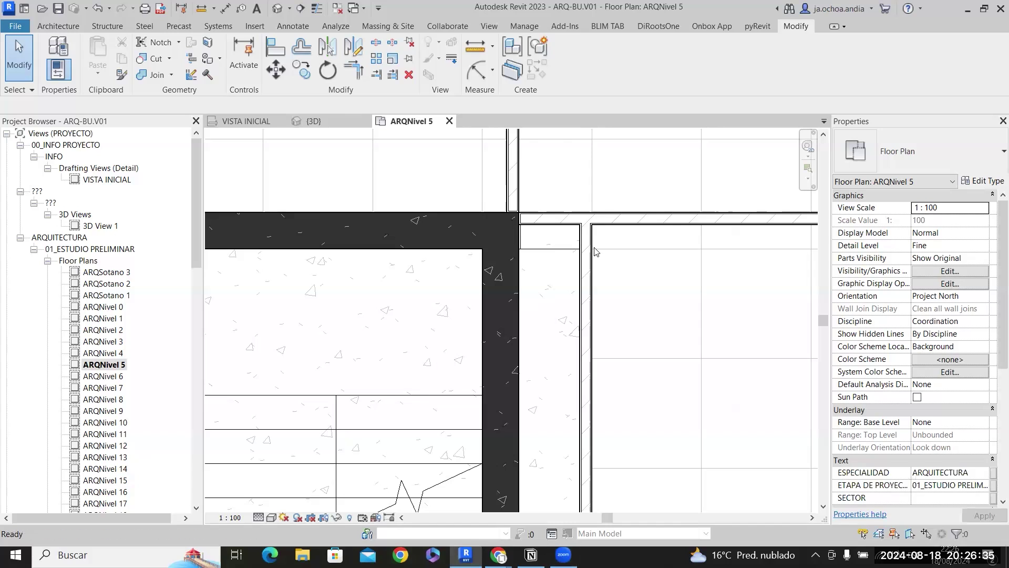
{"action": "scroll", "coordinate": [595, 252], "scroll_direction": "down", "scroll_amount": 2}
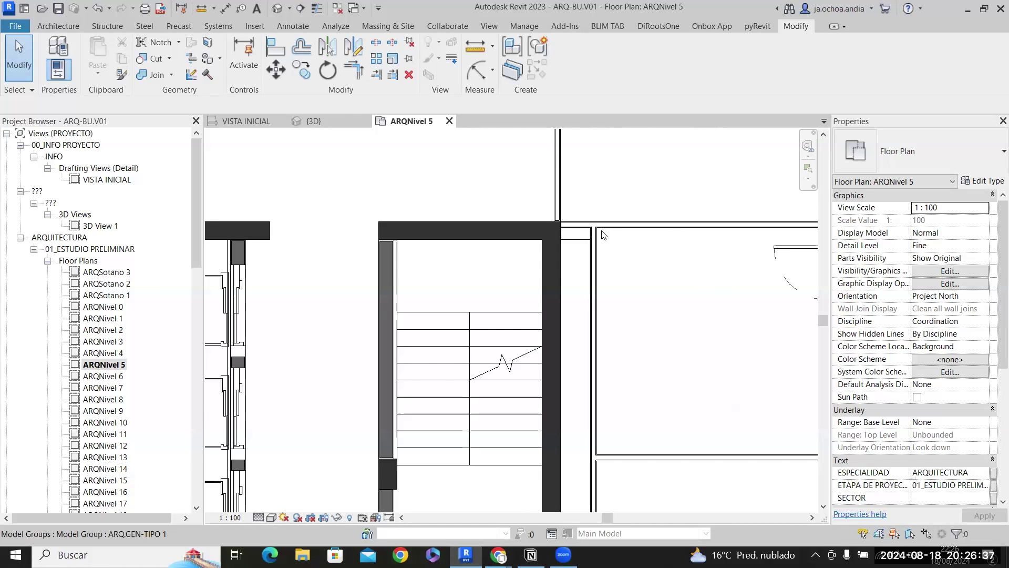
{"action": "scroll", "coordinate": [603, 235], "scroll_direction": "down", "scroll_amount": 5}
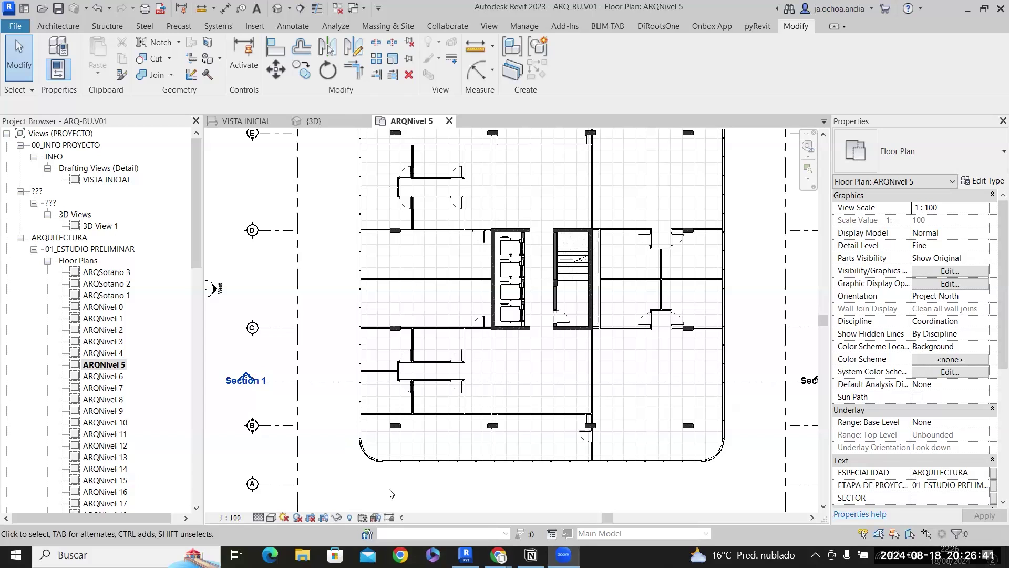
{"action": "scroll", "coordinate": [513, 390], "scroll_direction": "down", "scroll_amount": 1}
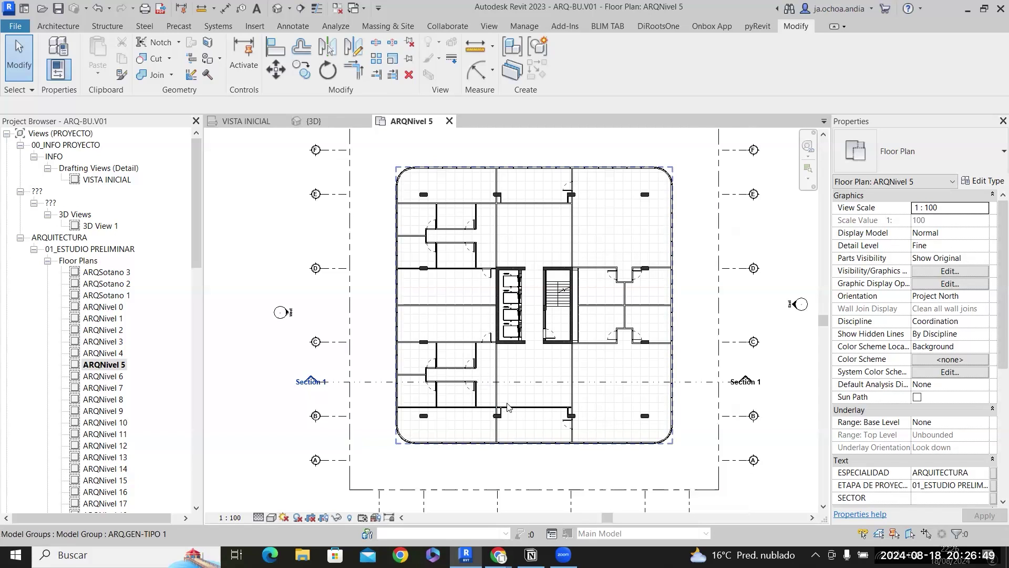
{"action": "scroll", "coordinate": [544, 426], "scroll_direction": "up", "scroll_amount": 2}
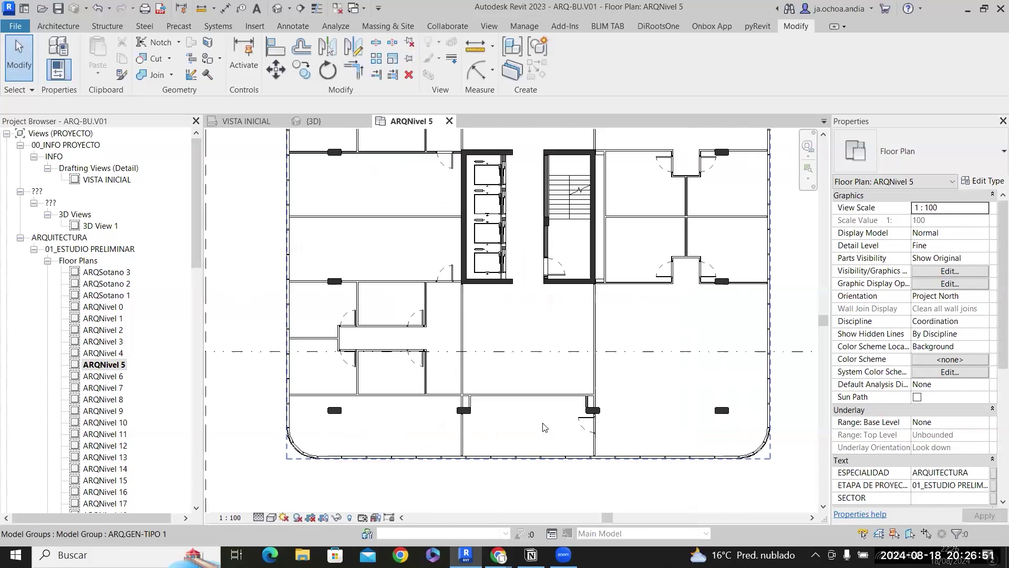
{"action": "scroll", "coordinate": [544, 427], "scroll_direction": "up", "scroll_amount": 1}
{"action": "left_click", "coordinate": [588, 381]}
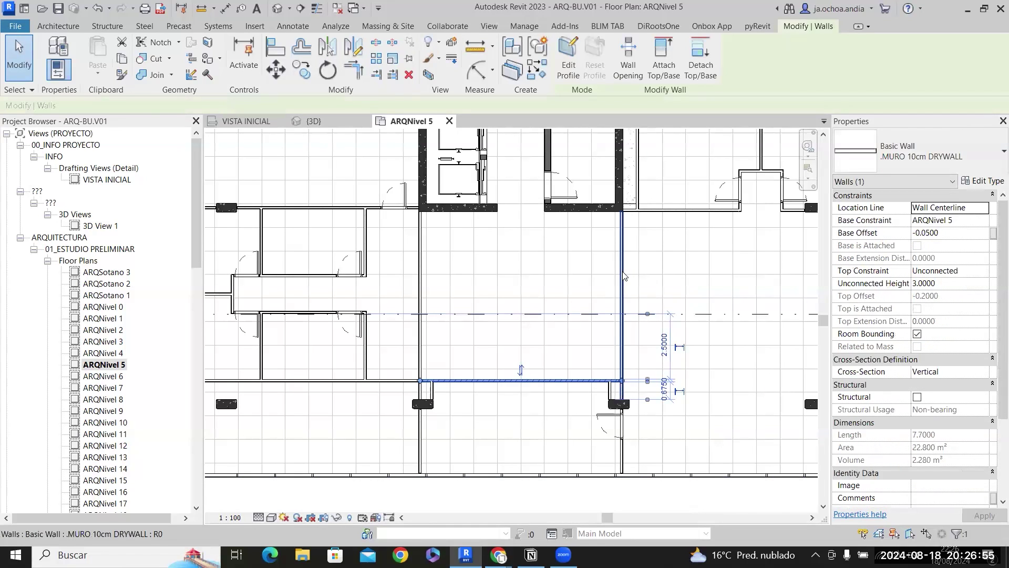
{"action": "key", "text": "Escape"}
Place a MAMPARA 2 PAÑOS 250x210 door in each side wall of the central space south of the core, about 0.4 m from its north end.
{"action": "scroll", "coordinate": [567, 276], "scroll_direction": "up", "scroll_amount": 1}
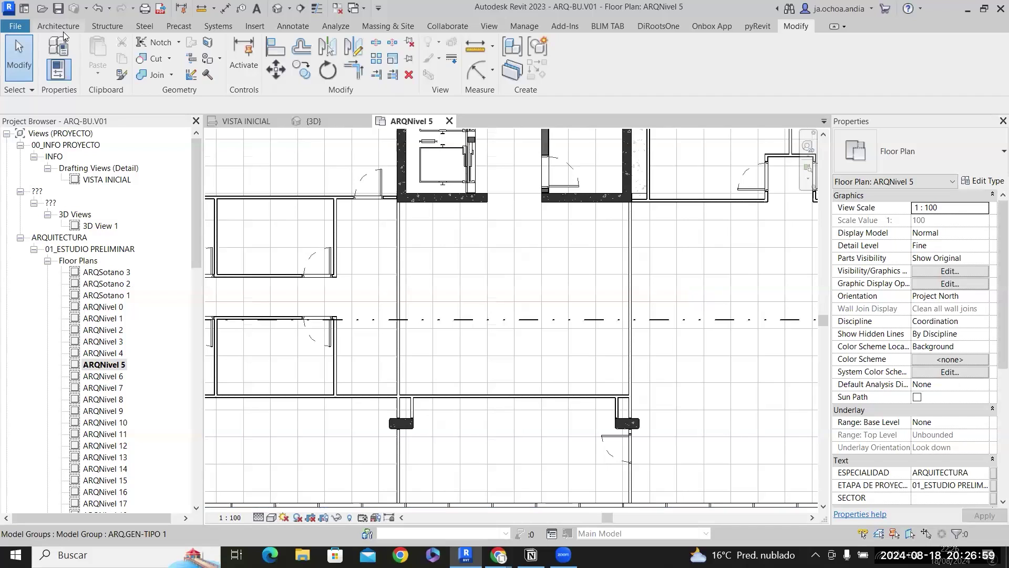
{"action": "left_click", "coordinate": [60, 27]}
{"action": "left_click", "coordinate": [82, 53]}
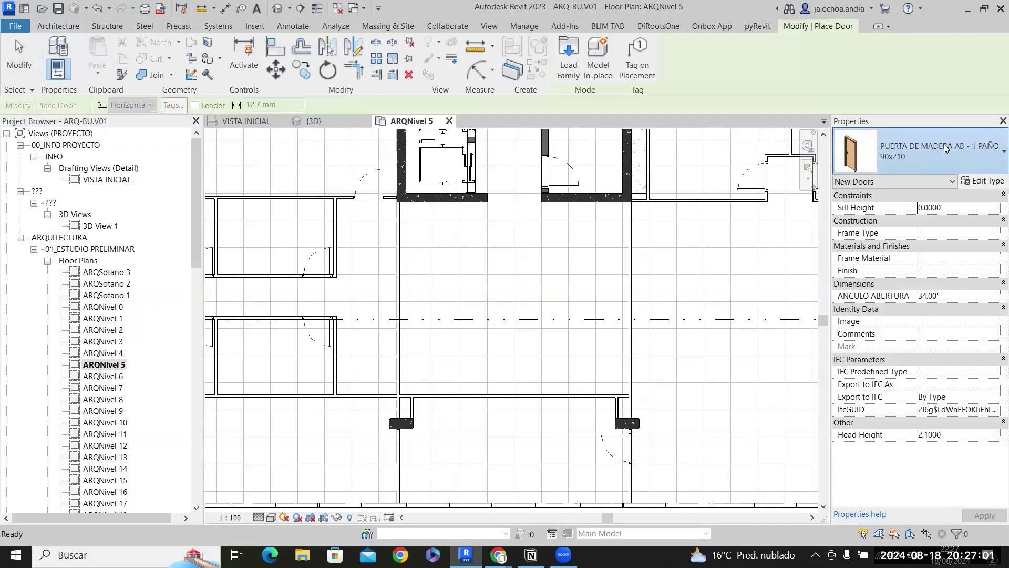
{"action": "left_click", "coordinate": [945, 148]}
{"action": "scroll", "coordinate": [917, 284], "scroll_direction": "down", "scroll_amount": 5}
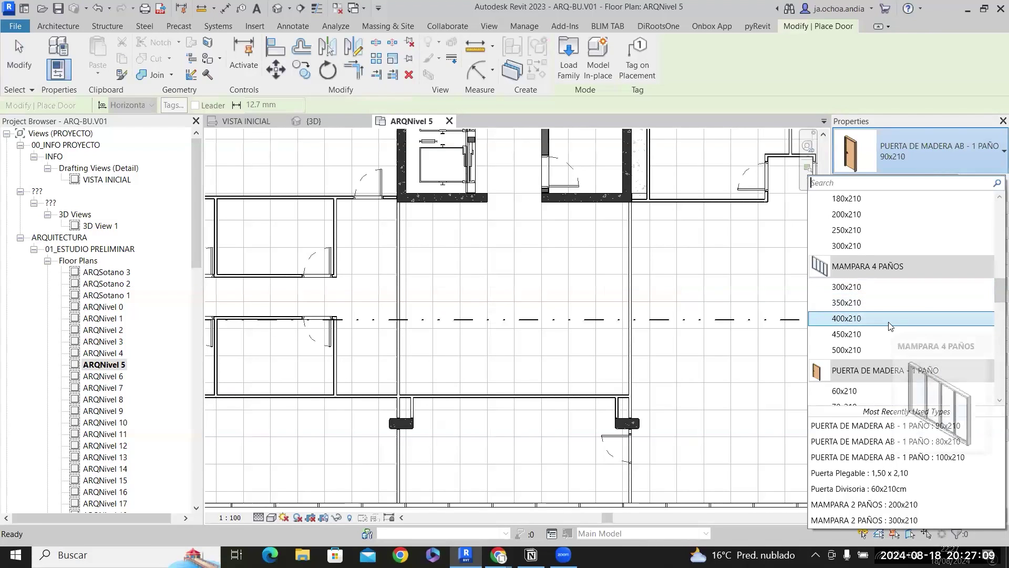
{"action": "scroll", "coordinate": [893, 320], "scroll_direction": "up", "scroll_amount": 2}
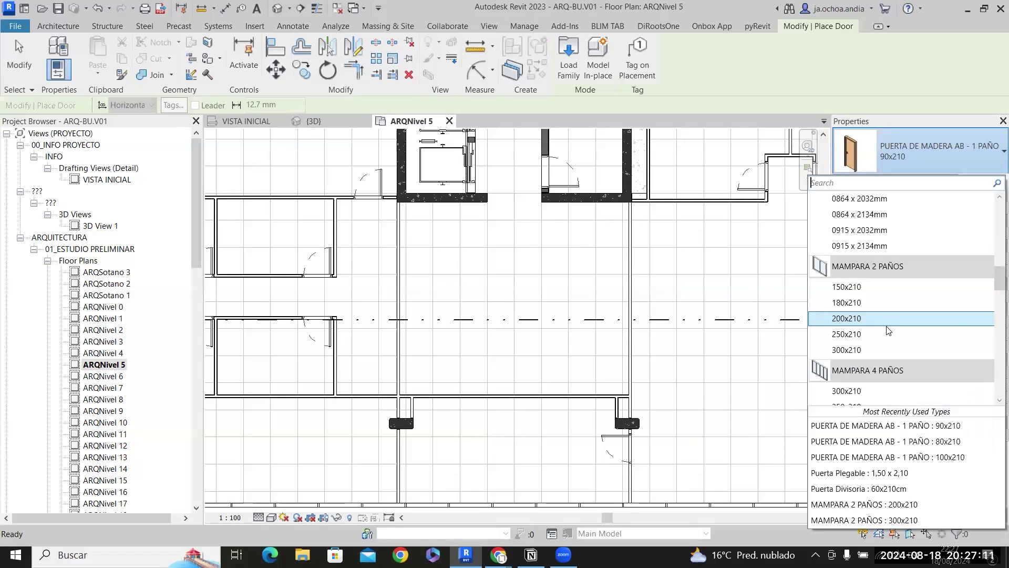
{"action": "left_click", "coordinate": [889, 334]}
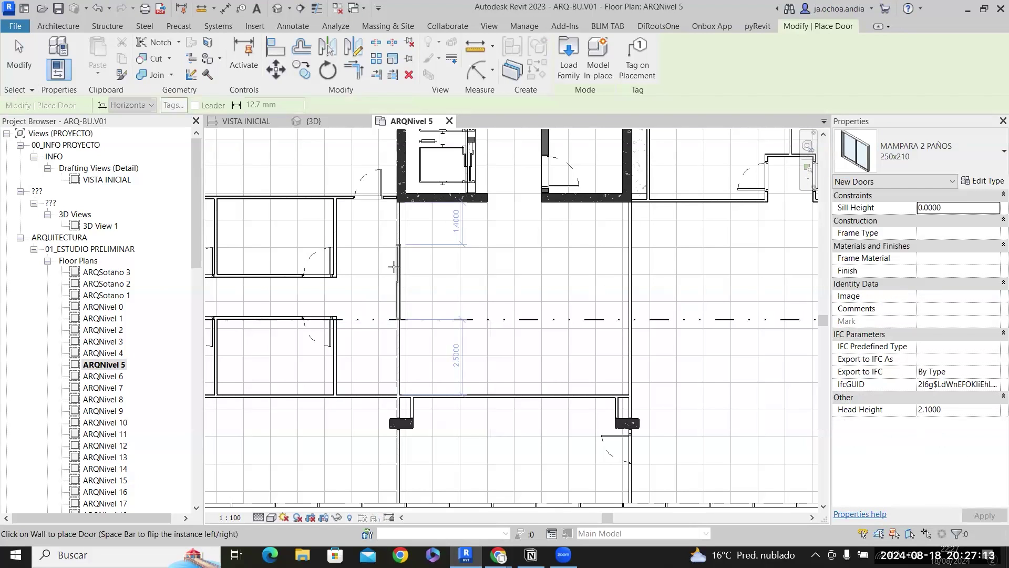
{"action": "left_click", "coordinate": [403, 243]}
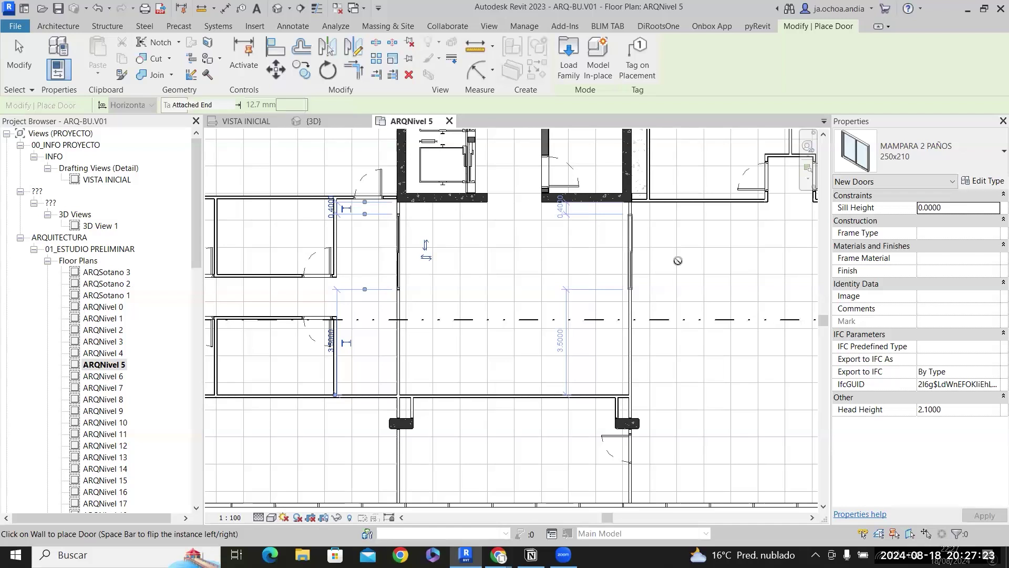
{"action": "left_click", "coordinate": [625, 250]}
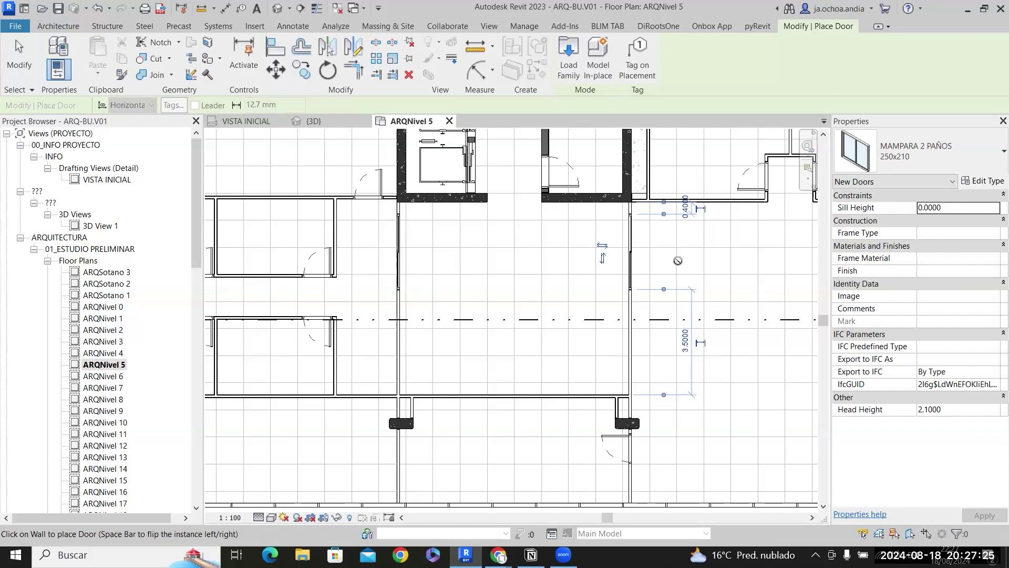
{"action": "key", "text": "Escape"}
{"action": "key", "text": "Escape"}
{"action": "middle_click_drag", "start_coordinate": [624, 285], "coordinate": [513, 274]}
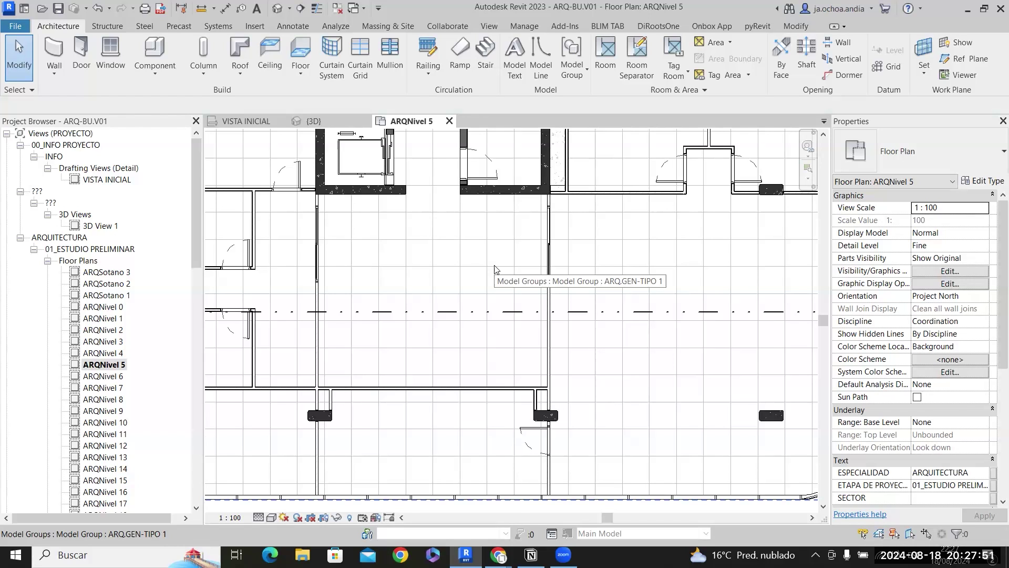
{"action": "scroll", "coordinate": [494, 269], "scroll_direction": "down", "scroll_amount": 3}
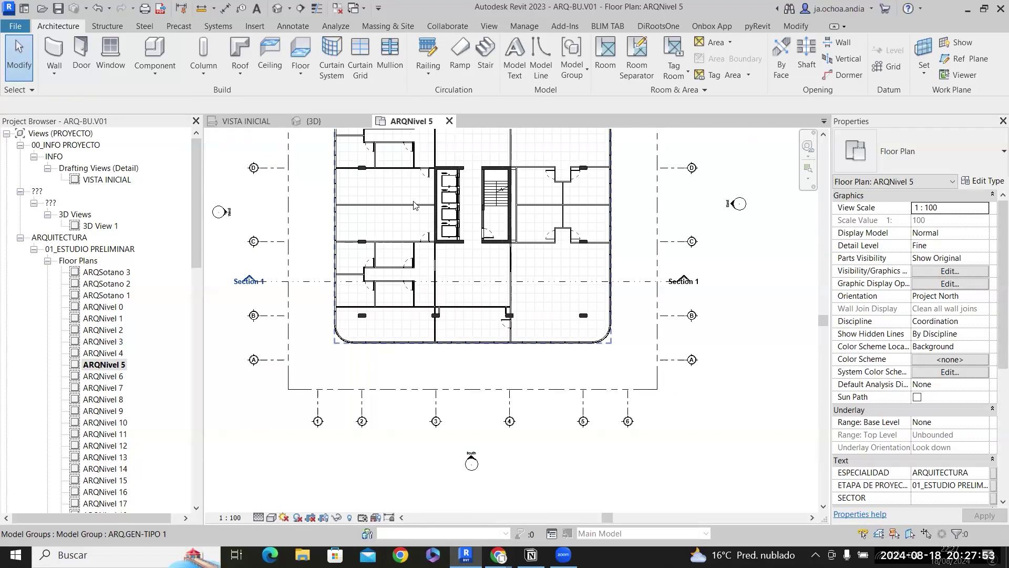
{"action": "scroll", "coordinate": [413, 176], "scroll_direction": "up", "scroll_amount": 2}
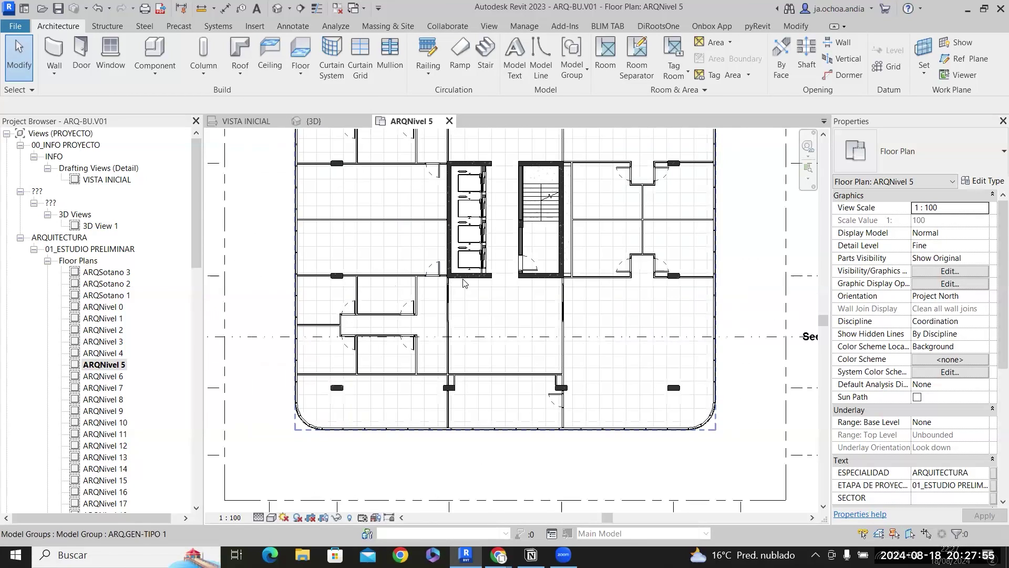
{"action": "scroll", "coordinate": [464, 282], "scroll_direction": "up", "scroll_amount": 2}
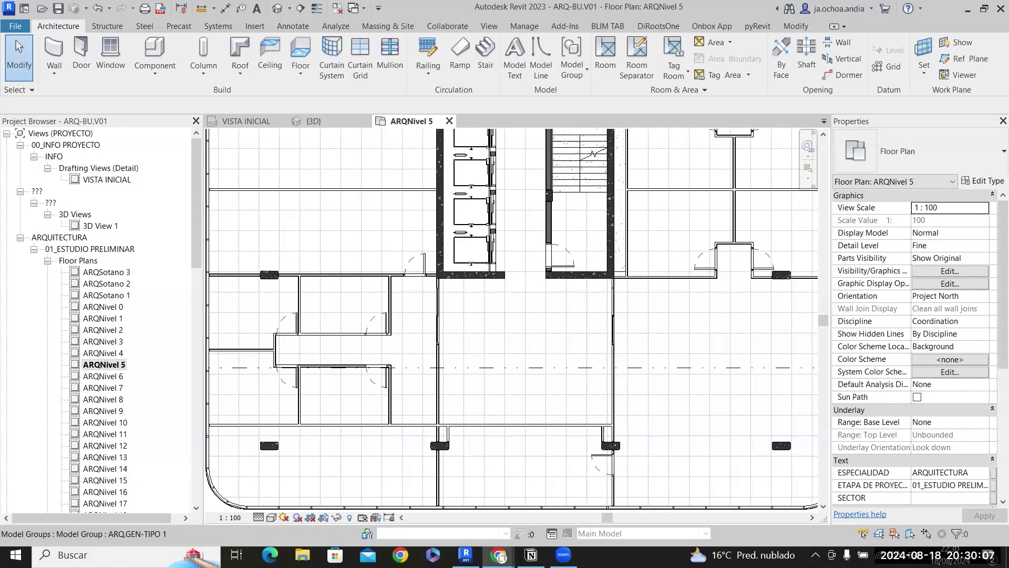
{"action": "scroll", "coordinate": [359, 397], "scroll_direction": "up", "scroll_amount": 3}
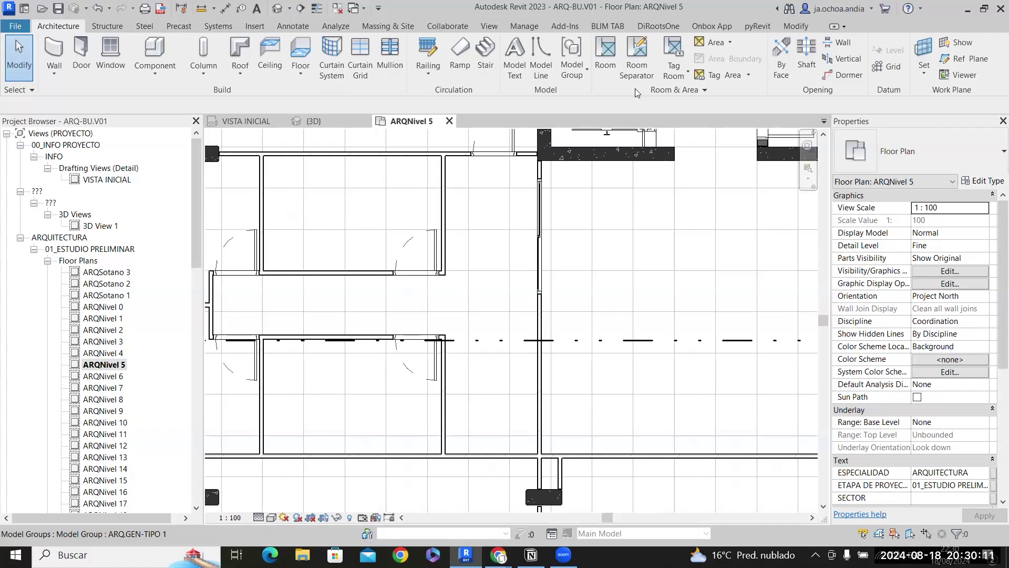
{"action": "left_click", "coordinate": [605, 55]}
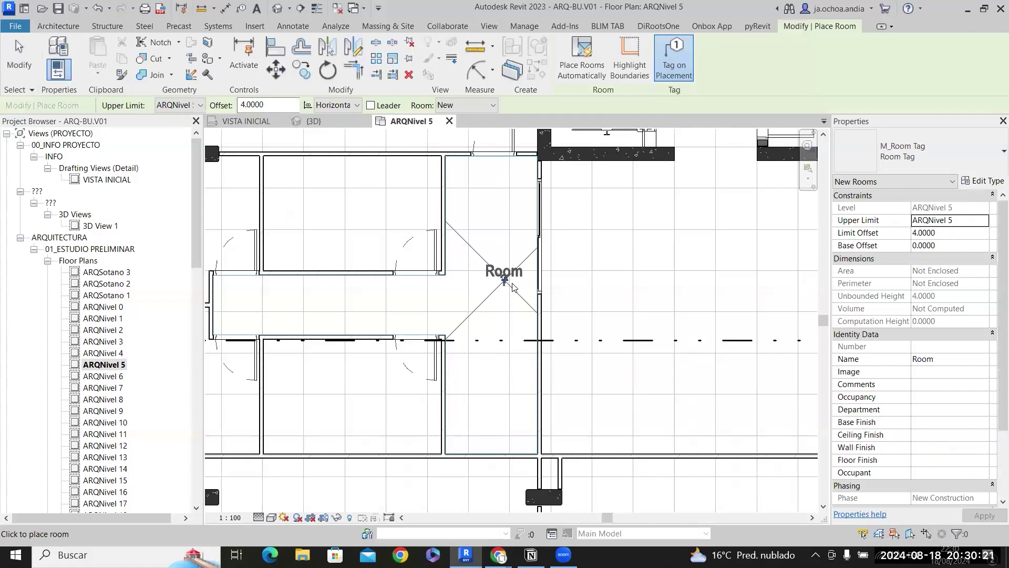
{"action": "left_click", "coordinate": [74, 26]}
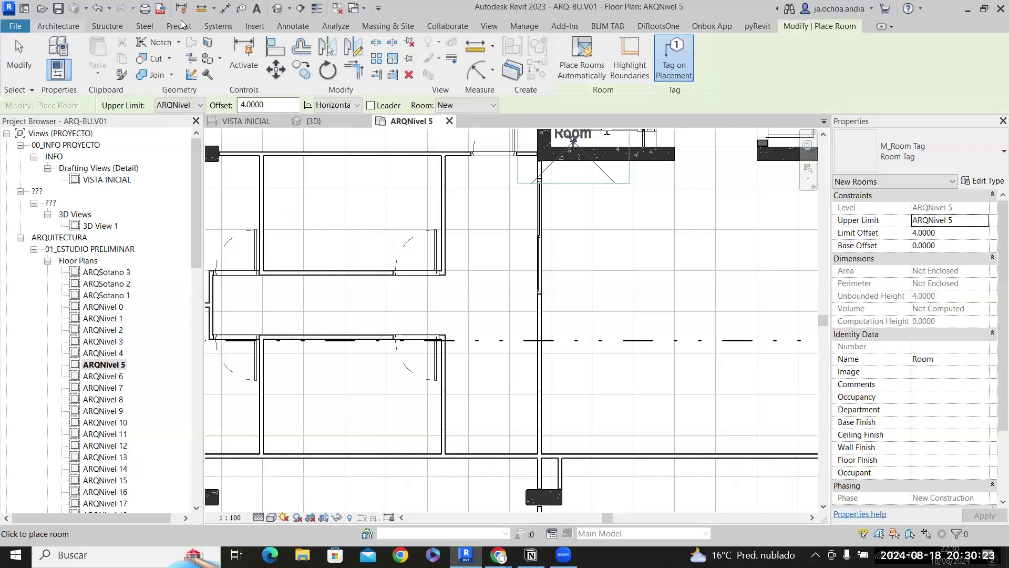
{"action": "left_click", "coordinate": [714, 47]}
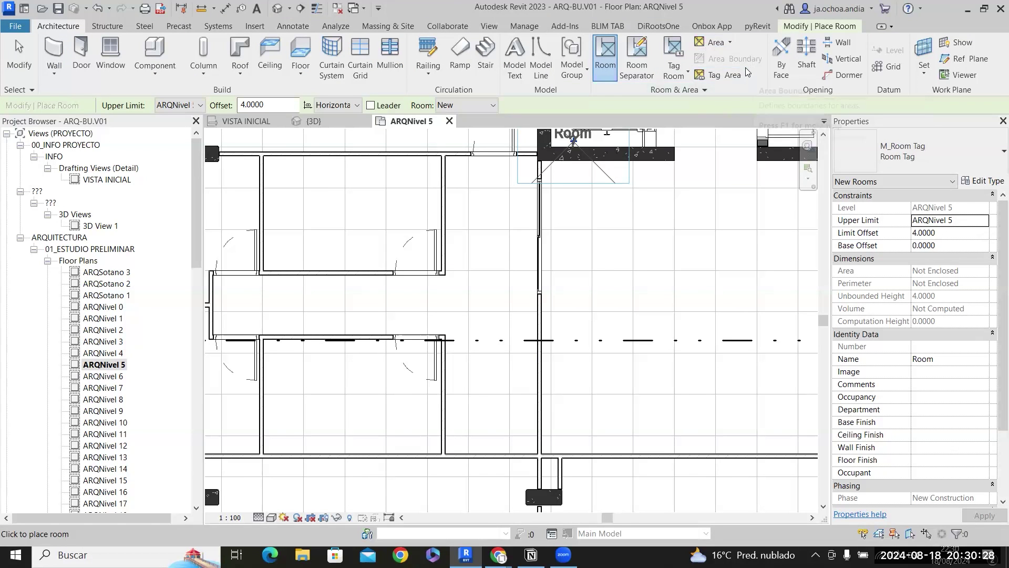
{"action": "left_click", "coordinate": [527, 287]}
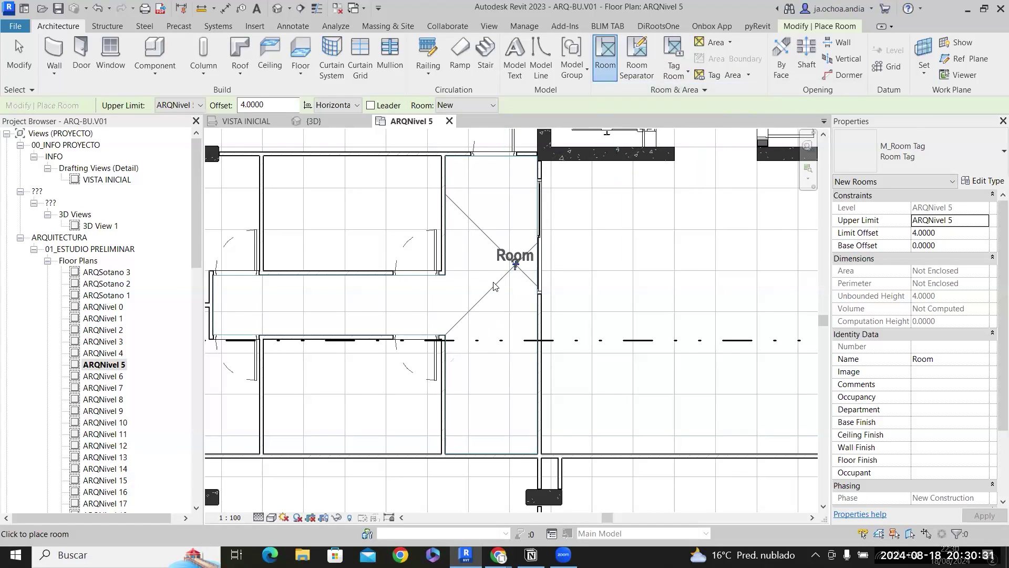
{"action": "scroll", "coordinate": [499, 294], "scroll_direction": "down", "scroll_amount": 3}
{"action": "middle_click_drag", "start_coordinate": [499, 294], "coordinate": [420, 341]}
{"action": "scroll", "coordinate": [437, 322], "scroll_direction": "down", "scroll_amount": 1}
{"action": "key", "text": "Escape"}
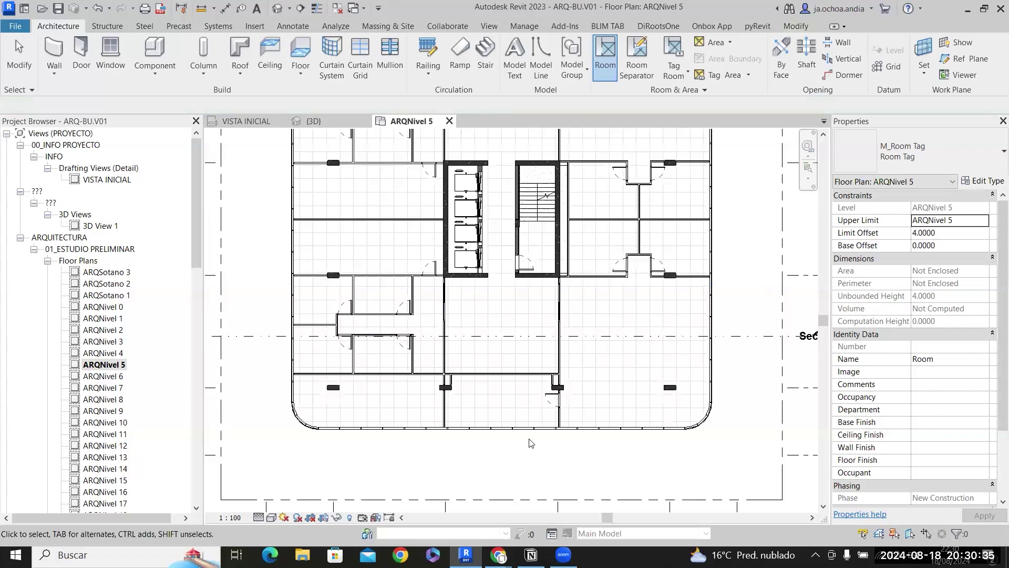
{"action": "mouse_move", "coordinate": [353, 284]}
{"action": "left_mouse_down"}
{"action": "mouse_move", "coordinate": [475, 270]}
{"action": "mouse_move", "coordinate": [534, 328]}
{"action": "mouse_move", "coordinate": [550, 289]}
{"action": "mouse_move", "coordinate": [666, 286]}
{"action": "mouse_move", "coordinate": [674, 380]}
{"action": "mouse_move", "coordinate": [562, 447]}
{"action": "mouse_move", "coordinate": [349, 448]}
{"action": "mouse_move", "coordinate": [351, 284]}
{"action": "left_mouse_up"}
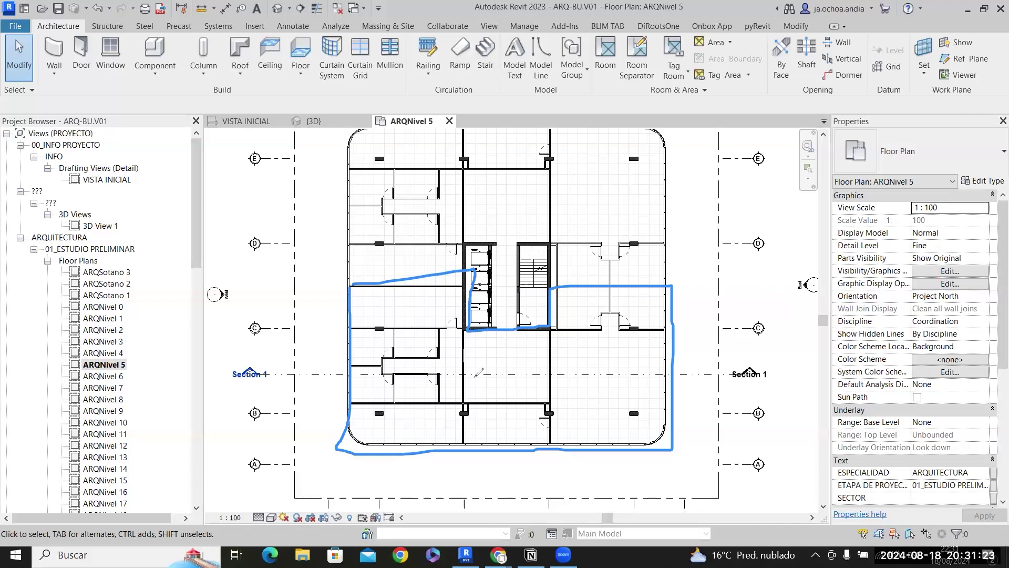
{"action": "mouse_move", "coordinate": [484, 245]}
{"action": "left_mouse_down"}
{"action": "mouse_move", "coordinate": [546, 245]}
{"action": "mouse_move", "coordinate": [541, 315]}
{"action": "mouse_move", "coordinate": [498, 325]}
{"action": "mouse_move", "coordinate": [472, 286]}
{"action": "mouse_move", "coordinate": [473, 247]}
{"action": "mouse_move", "coordinate": [458, 333]}
{"action": "left_mouse_up"}
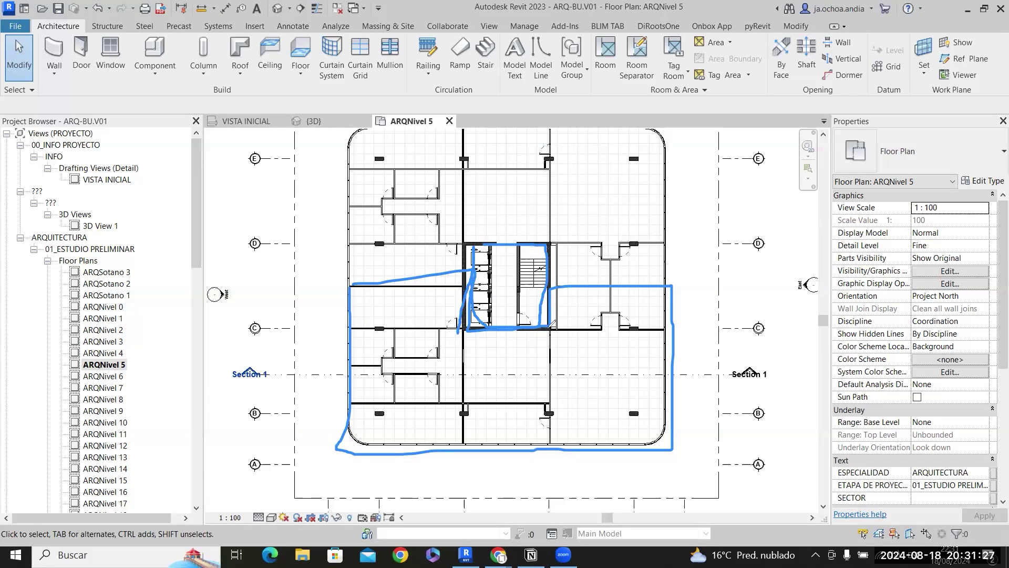
{"action": "left_click_drag", "start_coordinate": [473, 290], "coordinate": [565, 288]}
{"action": "mouse_move", "coordinate": [428, 329]}
{"action": "left_mouse_down"}
{"action": "mouse_move", "coordinate": [430, 394]}
{"action": "mouse_move", "coordinate": [608, 337]}
{"action": "mouse_move", "coordinate": [609, 325]}
{"action": "left_mouse_up"}
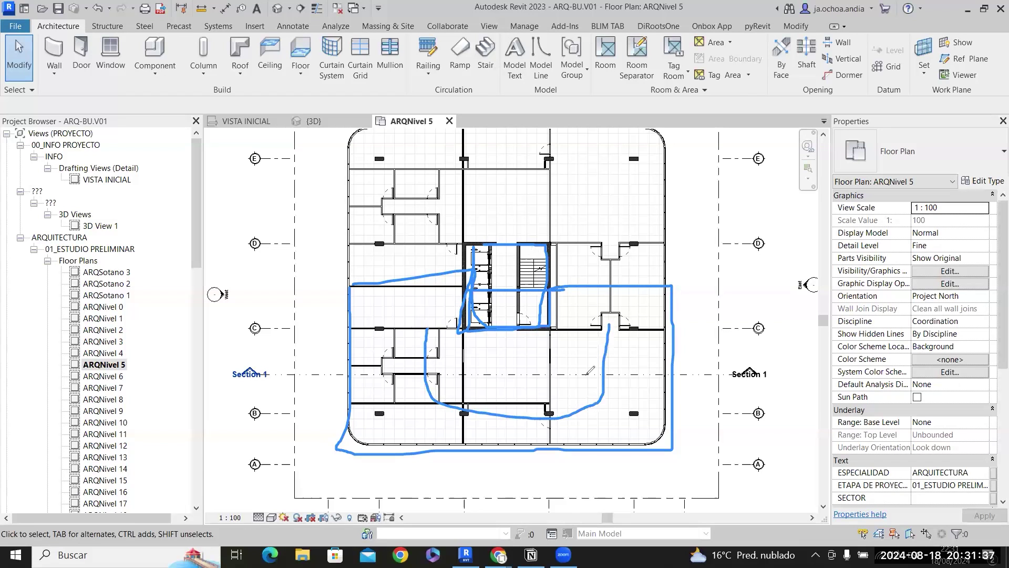
{"action": "mouse_move", "coordinate": [415, 303]}
{"action": "left_mouse_down"}
{"action": "mouse_move", "coordinate": [389, 317]}
{"action": "mouse_move", "coordinate": [395, 308]}
{"action": "mouse_move", "coordinate": [403, 351]}
{"action": "left_mouse_up"}
{"action": "left_click", "coordinate": [410, 334]}
{"action": "mouse_move", "coordinate": [408, 344]}
{"action": "left_mouse_down"}
{"action": "mouse_move", "coordinate": [415, 349]}
{"action": "mouse_move", "coordinate": [378, 351]}
{"action": "mouse_move", "coordinate": [382, 387]}
{"action": "left_mouse_up"}
{"action": "left_click_drag", "start_coordinate": [397, 385], "coordinate": [436, 424]}
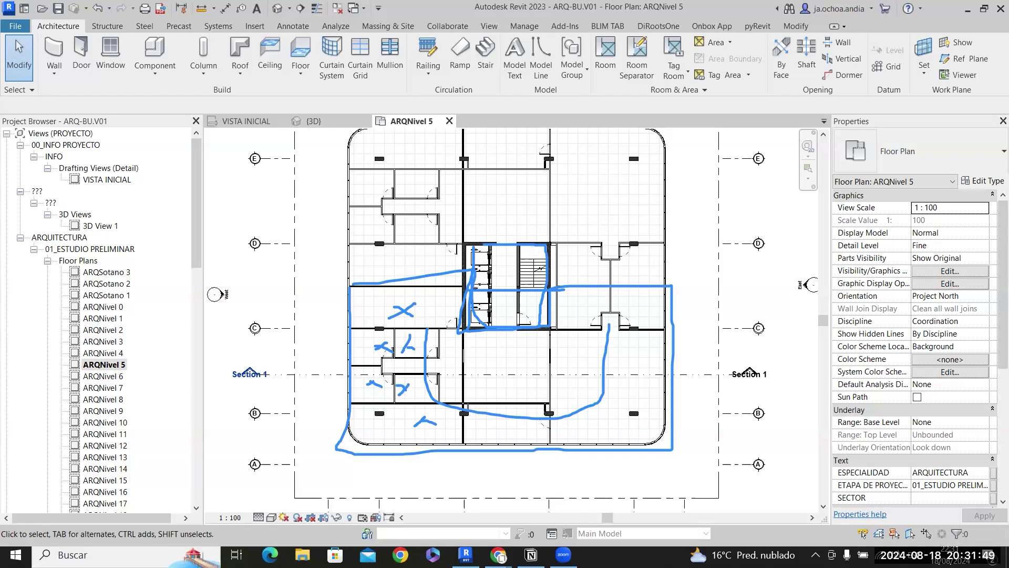
{"action": "left_click", "coordinate": [105, 477]}
{"action": "left_click", "coordinate": [541, 462]}
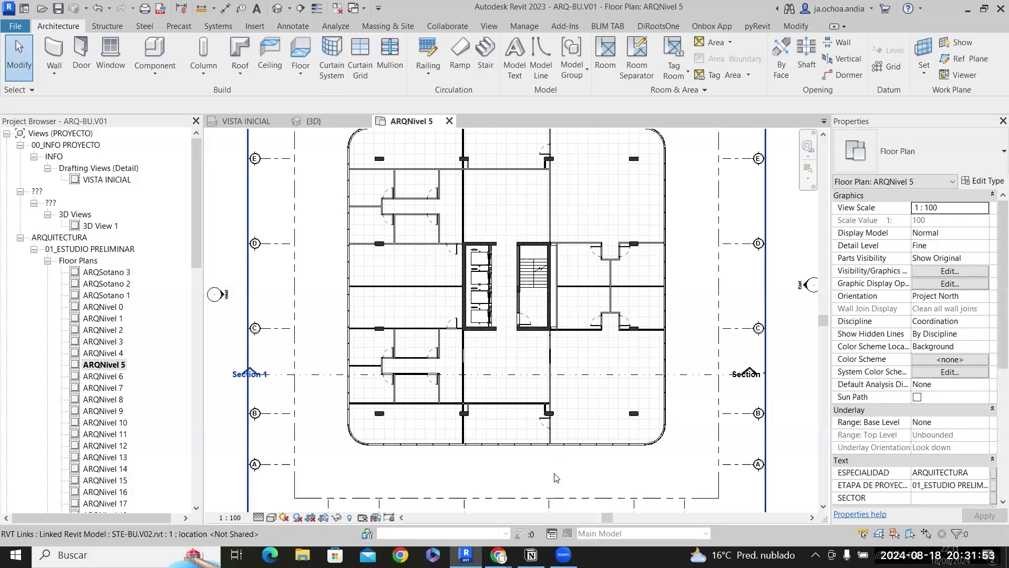
Mirror copies of the two MAMPARA 2 PAÑOS doors below the core across the central horizontal drywall partition beside the stairs.
{"action": "scroll", "coordinate": [553, 347], "scroll_direction": "up", "scroll_amount": 5}
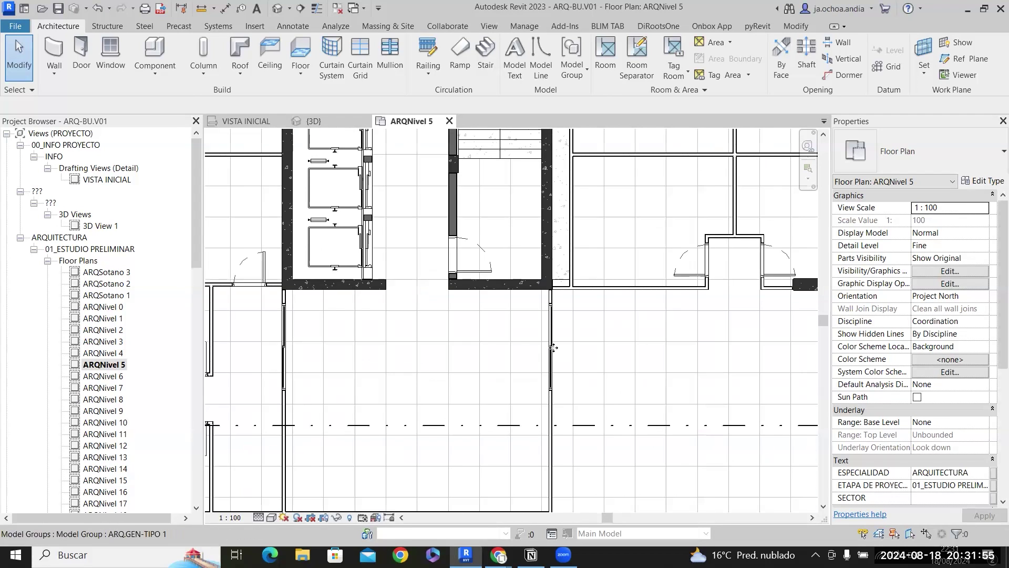
{"action": "left_click", "coordinate": [553, 348]}
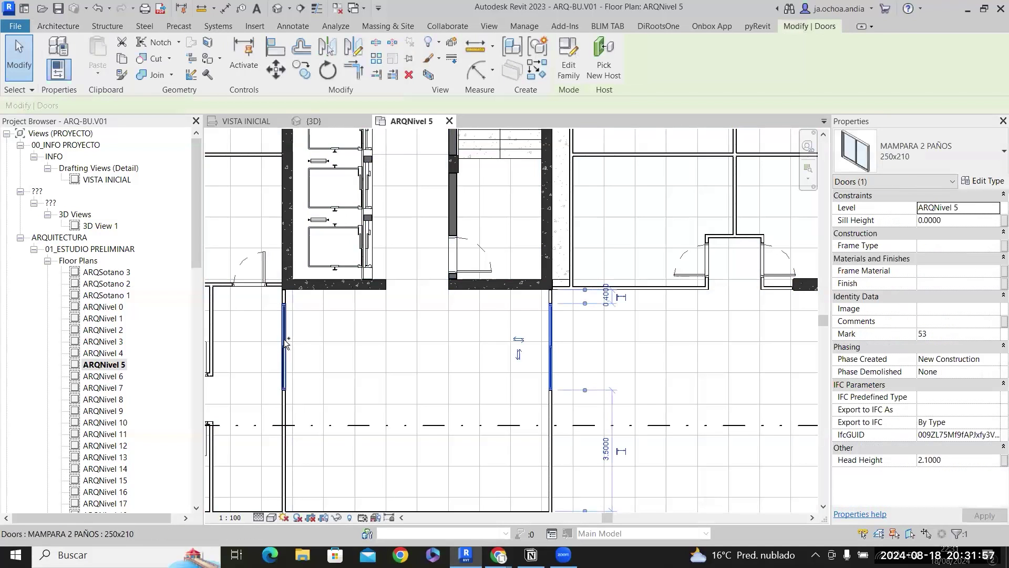
{"action": "left_click", "coordinate": [283, 339], "text": "ctrl"}
{"action": "scroll", "coordinate": [284, 339], "scroll_direction": "down", "scroll_amount": 3}
{"action": "left_click", "coordinate": [328, 46]}
{"action": "scroll", "coordinate": [516, 298], "scroll_direction": "up", "scroll_amount": 5}
{"action": "left_click", "coordinate": [516, 295]}
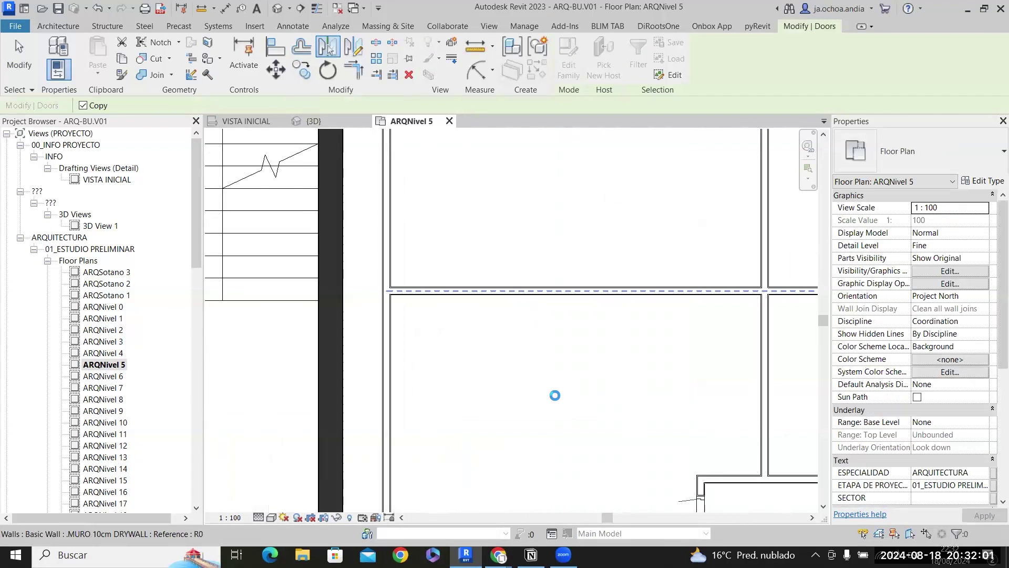
{"action": "scroll", "coordinate": [557, 396], "scroll_direction": "down", "scroll_amount": 4}
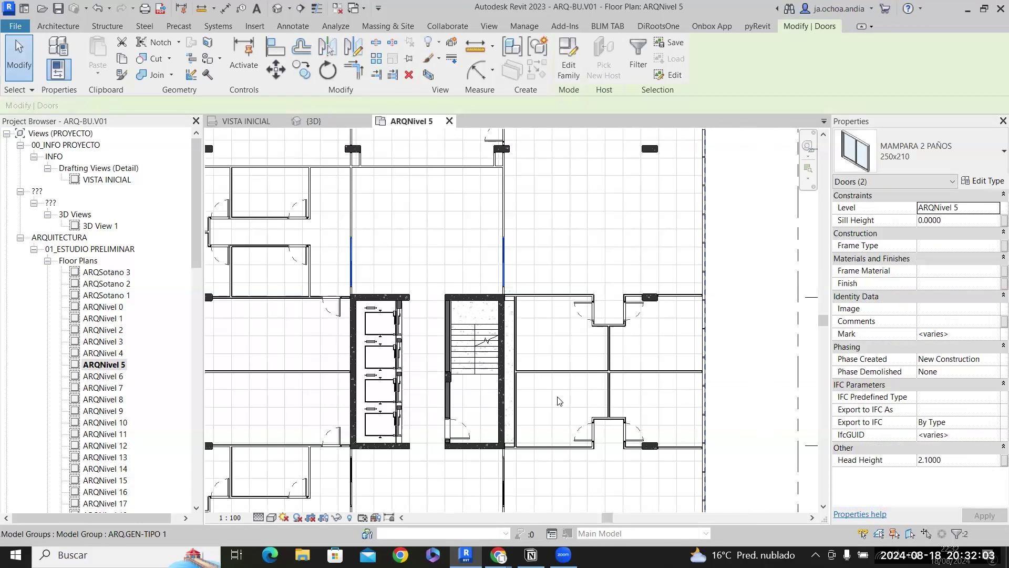
{"action": "key", "text": "Escape"}
{"action": "scroll", "coordinate": [524, 260], "scroll_direction": "down", "scroll_amount": 3}
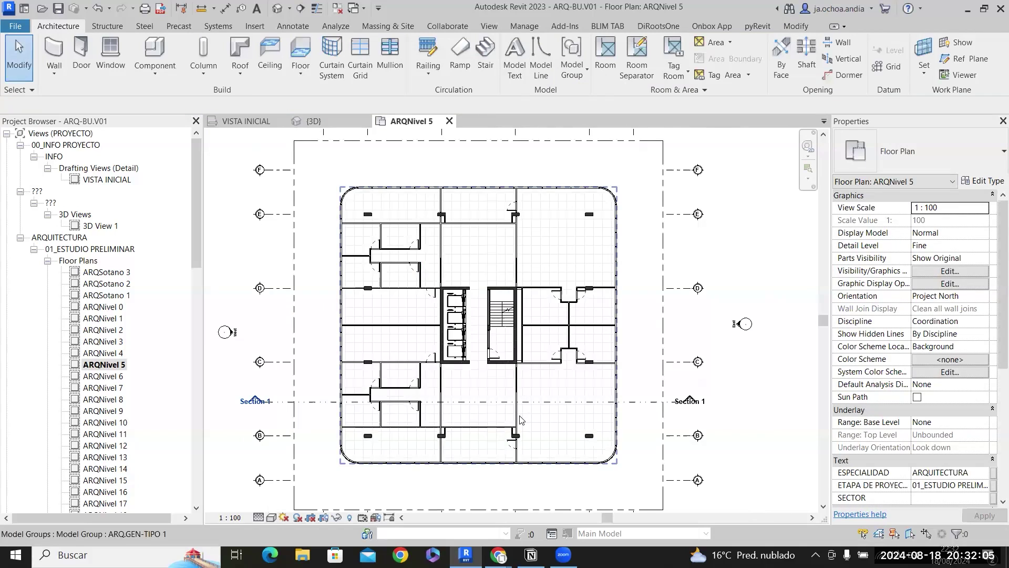
{"action": "scroll", "coordinate": [519, 416], "scroll_direction": "up", "scroll_amount": 2}
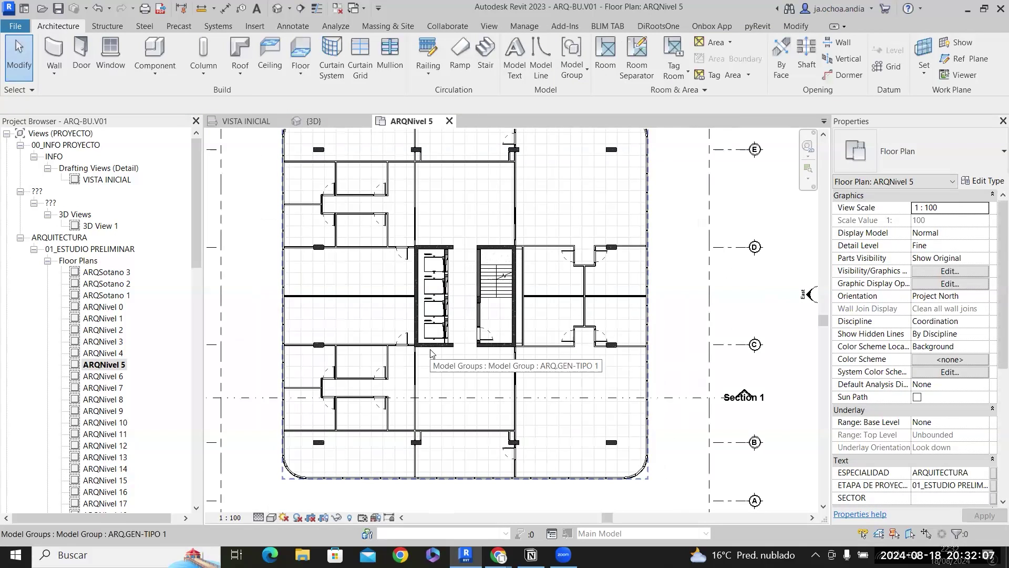
{"action": "scroll", "coordinate": [563, 366], "scroll_direction": "down", "scroll_amount": 2}
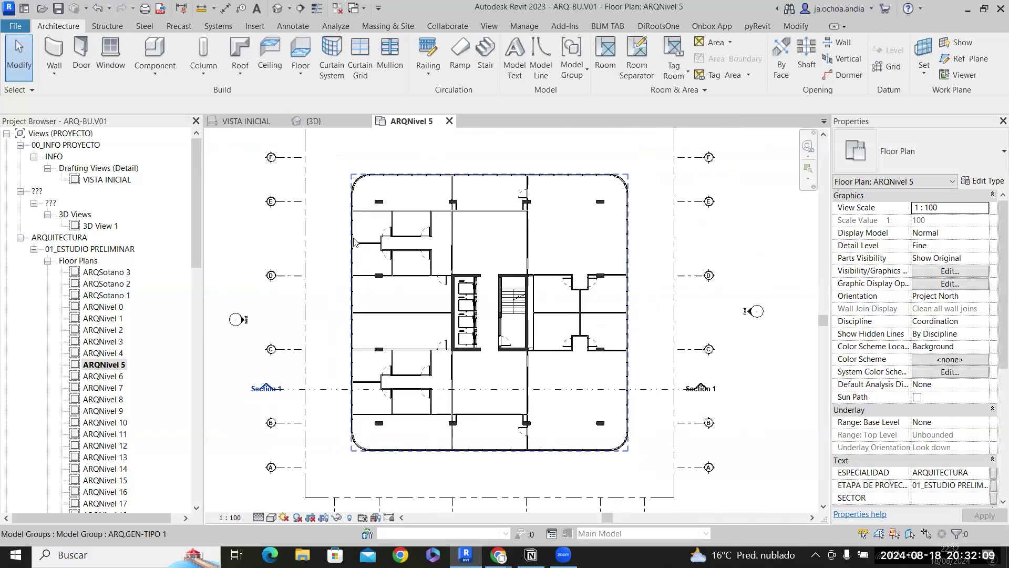
{"action": "left_click_drag", "start_coordinate": [326, 155], "coordinate": [557, 405]}
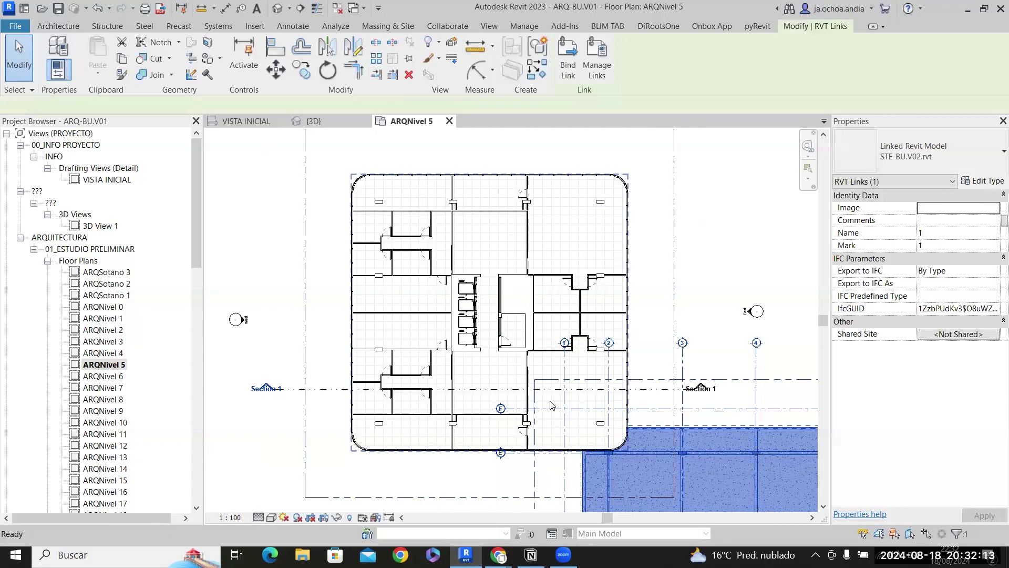
{"action": "key", "text": "ctrl+z"}
Select everything on the floor and filter the selection to Doors and Walls, leaving out the existing model group.
{"action": "left_click_drag", "start_coordinate": [243, 147], "coordinate": [665, 499]}
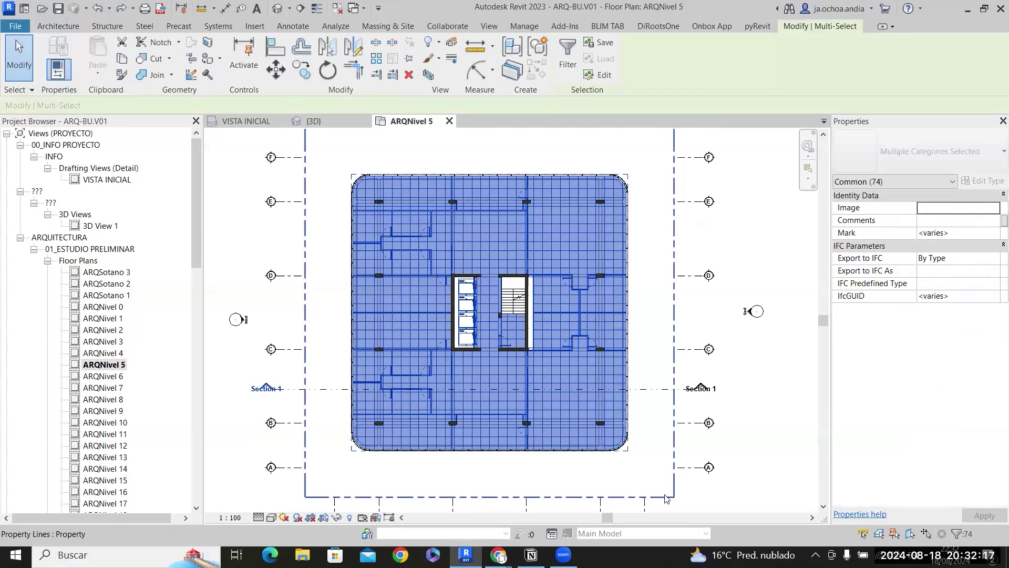
{"action": "left_click", "coordinate": [565, 64]}
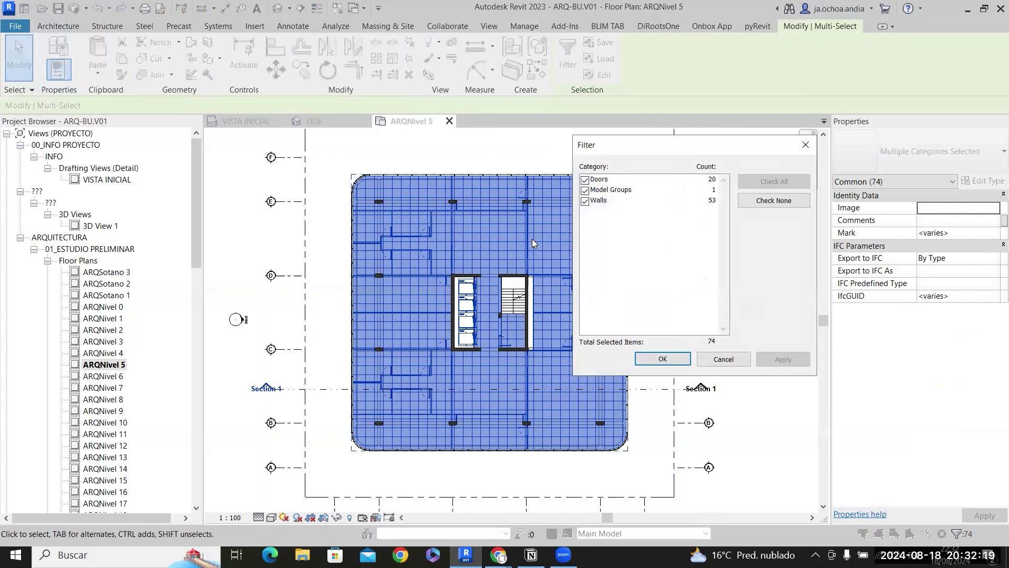
{"action": "left_click", "coordinate": [752, 200]}
{"action": "left_click", "coordinate": [585, 201]}
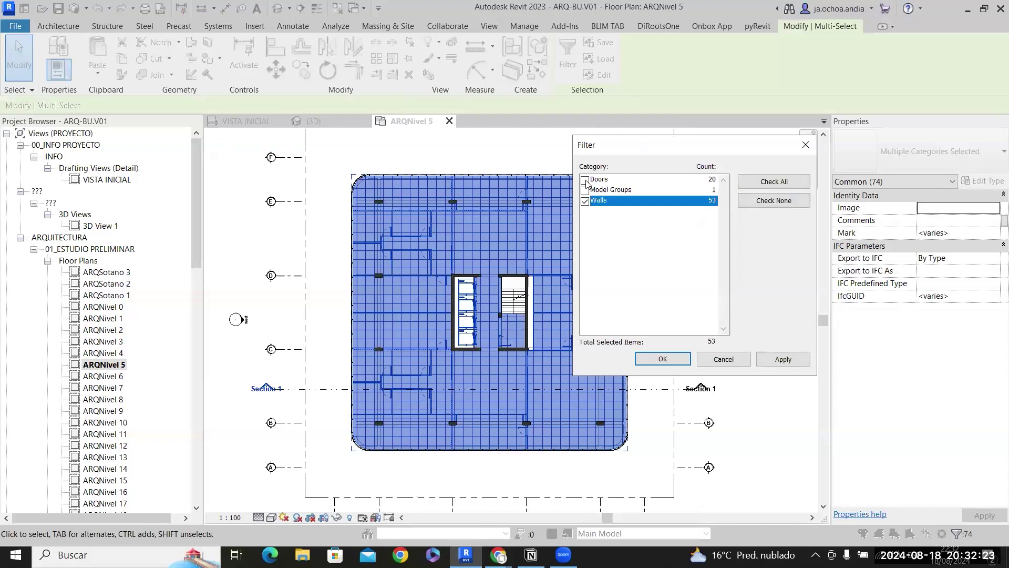
{"action": "left_click", "coordinate": [585, 180]}
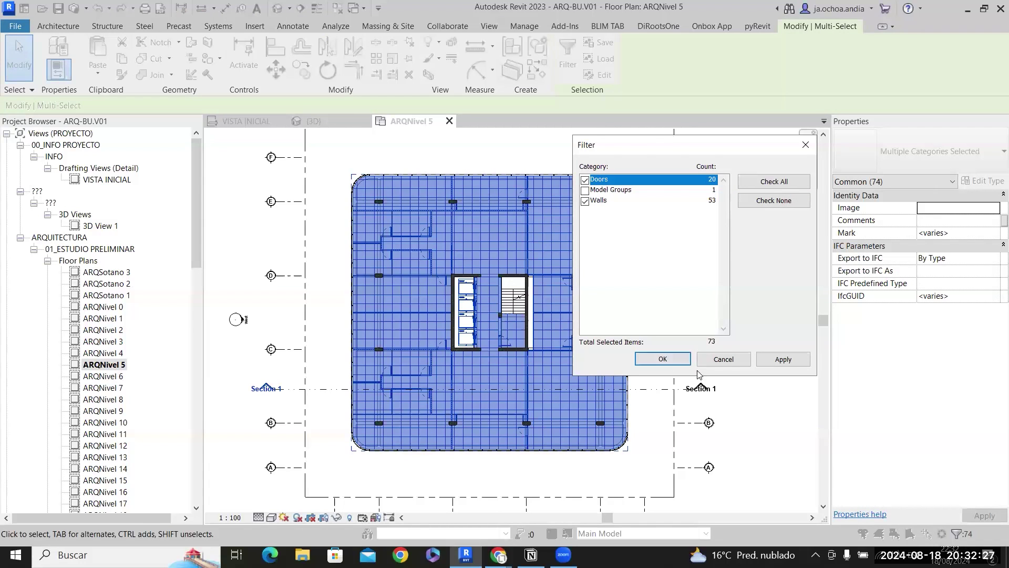
{"action": "left_click", "coordinate": [663, 358]}
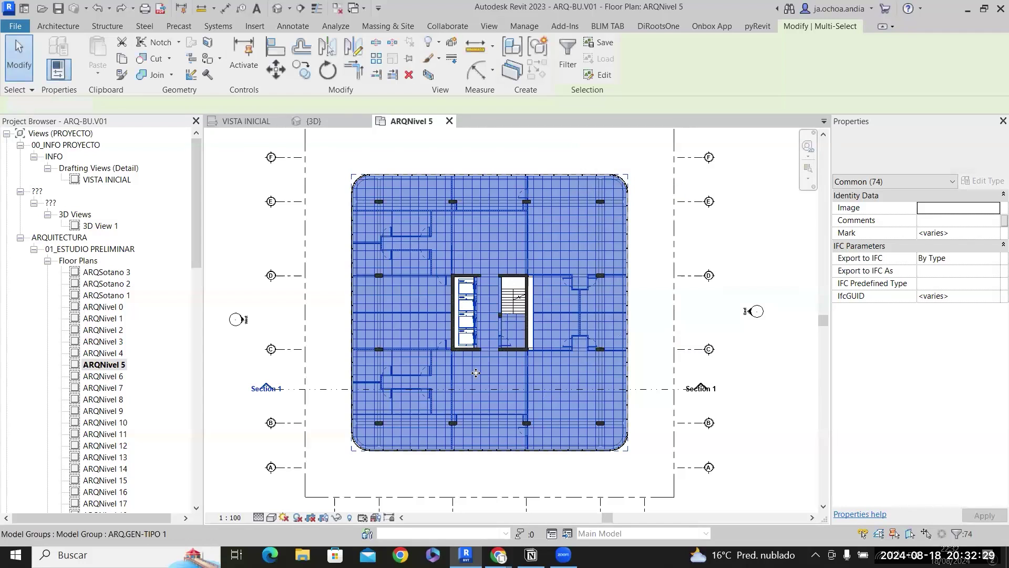
{"action": "left_click", "coordinate": [476, 373], "text": "shift"}
{"action": "scroll", "coordinate": [481, 276], "scroll_direction": "up", "scroll_amount": 4}
{"action": "scroll", "coordinate": [489, 280], "scroll_direction": "down", "scroll_amount": 4}
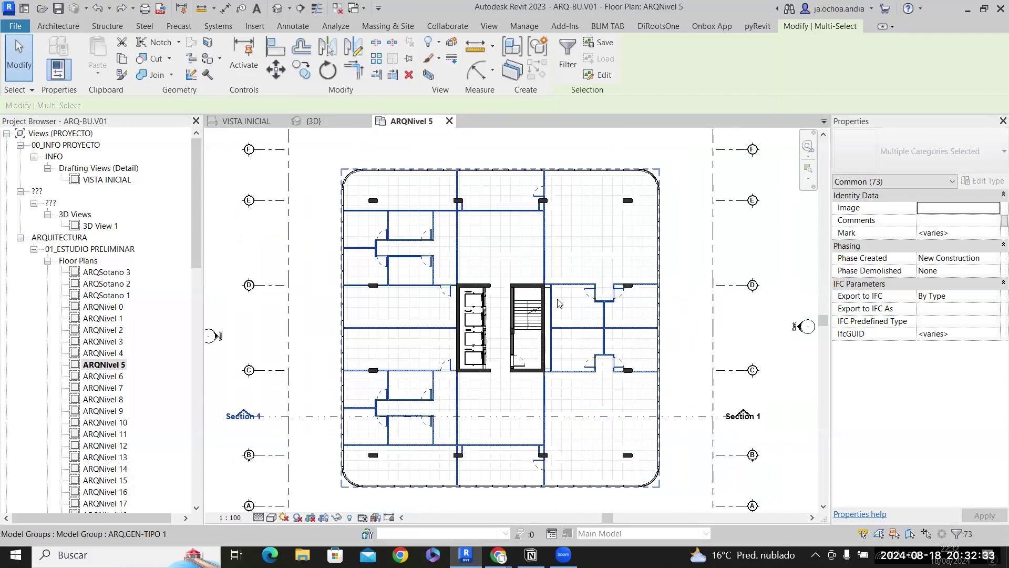
Create a model group named INT.TIPO1 from the selected interior walls and doors.
{"action": "left_click", "coordinate": [538, 50]}
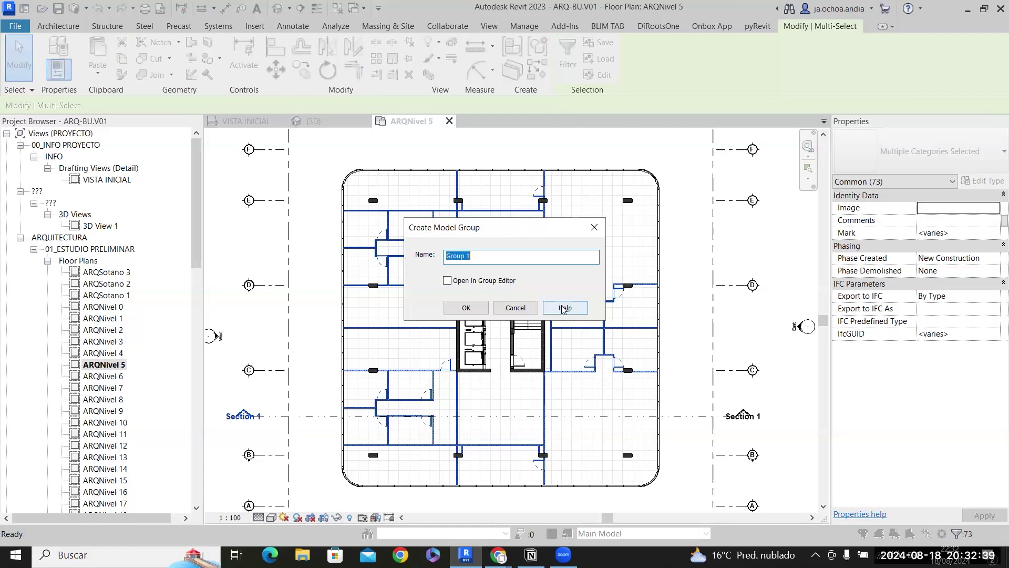
{"action": "type", "text": "tipo"}
{"action": "key", "text": "BackSpace"}
{"action": "key", "text": "BackSpace"}
{"action": "key", "text": "BackSpace"}
{"action": "key", "text": "BackSpace"}
{"action": "type", "text": "INT.TIPO1"}
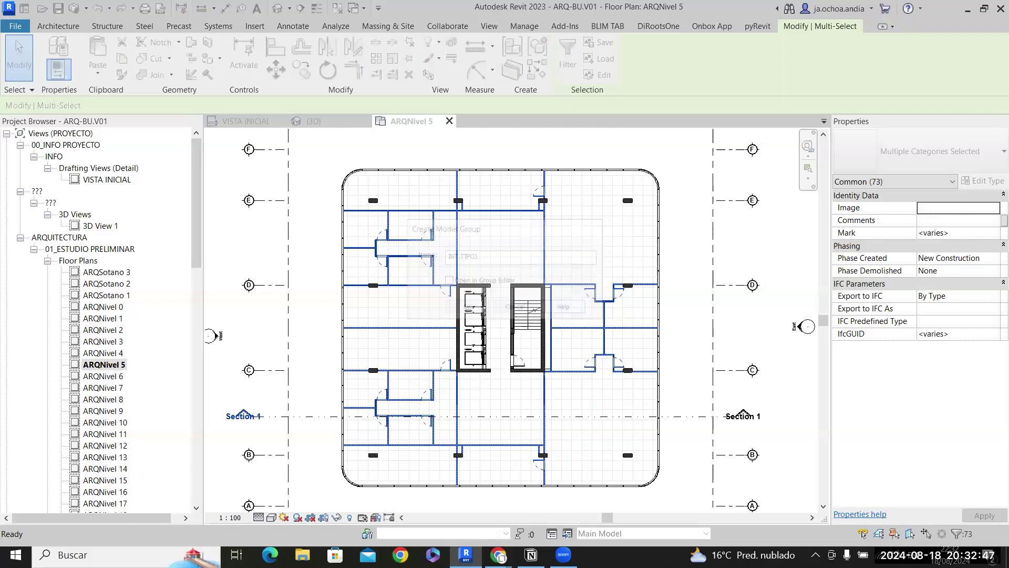
{"action": "key", "text": "Return"}
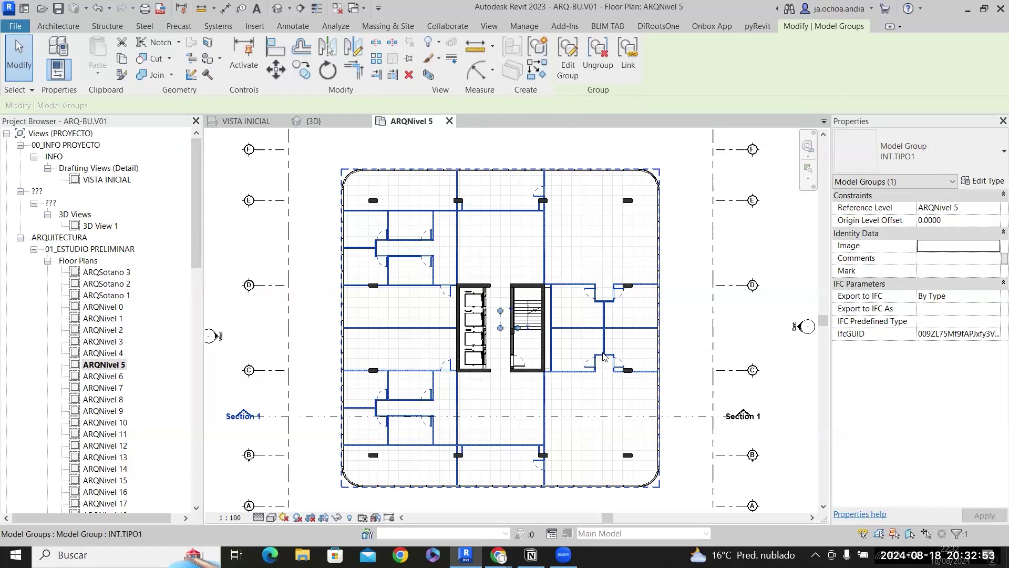
{"action": "left_click", "coordinate": [695, 342]}
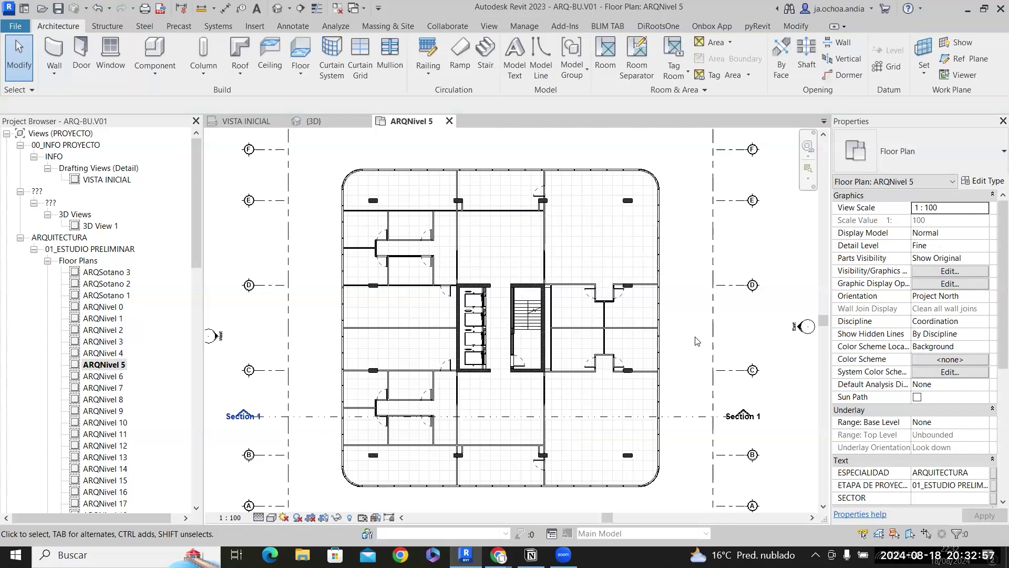
Open the MOBILIARIO OFICINA furniture project file.
{"action": "left_click", "coordinate": [42, 12]}
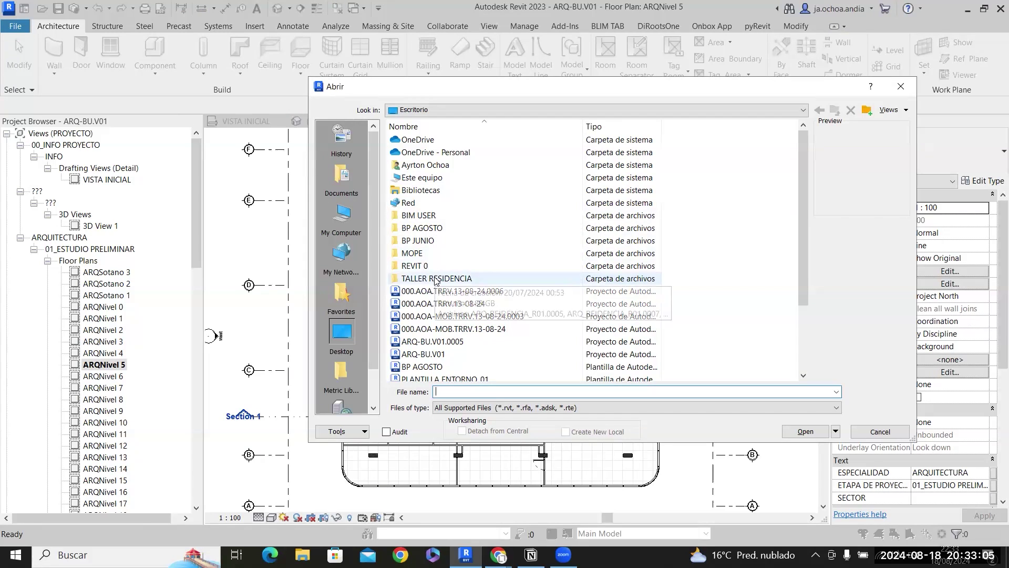
{"action": "double_click", "coordinate": [434, 221]}
{"action": "double_click", "coordinate": [447, 178]}
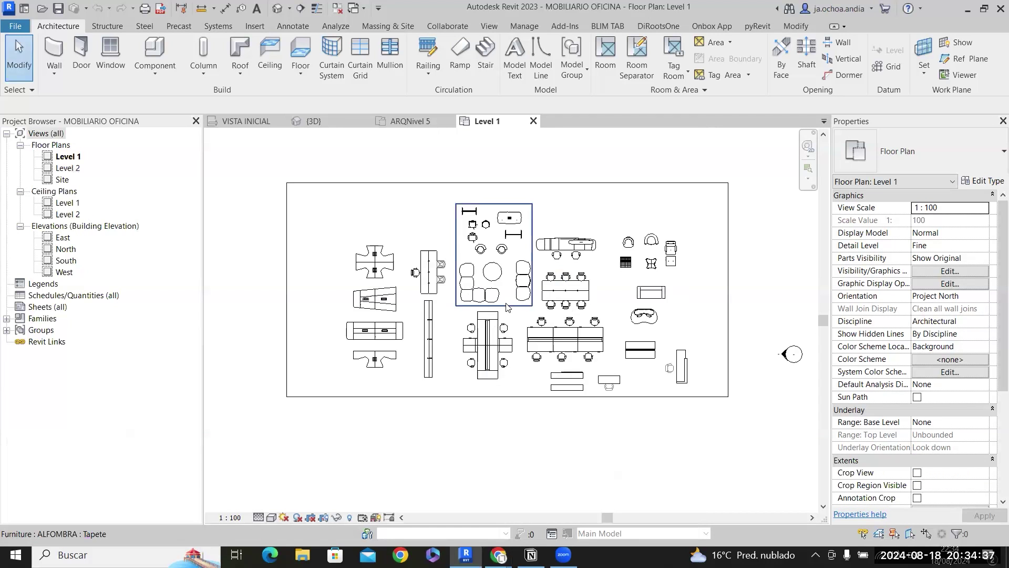
Copy all the furniture from the Level 1 plan into ARQNivel 5, accept the duplicate types and place it beside the building.
{"action": "left_click_drag", "start_coordinate": [241, 152], "coordinate": [782, 451]}
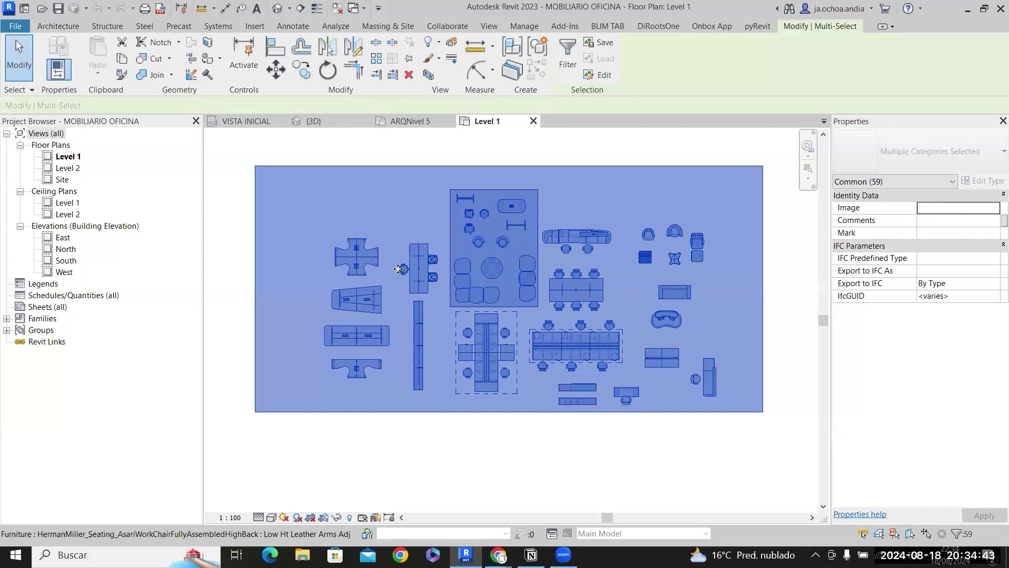
{"action": "left_click", "coordinate": [405, 121]}
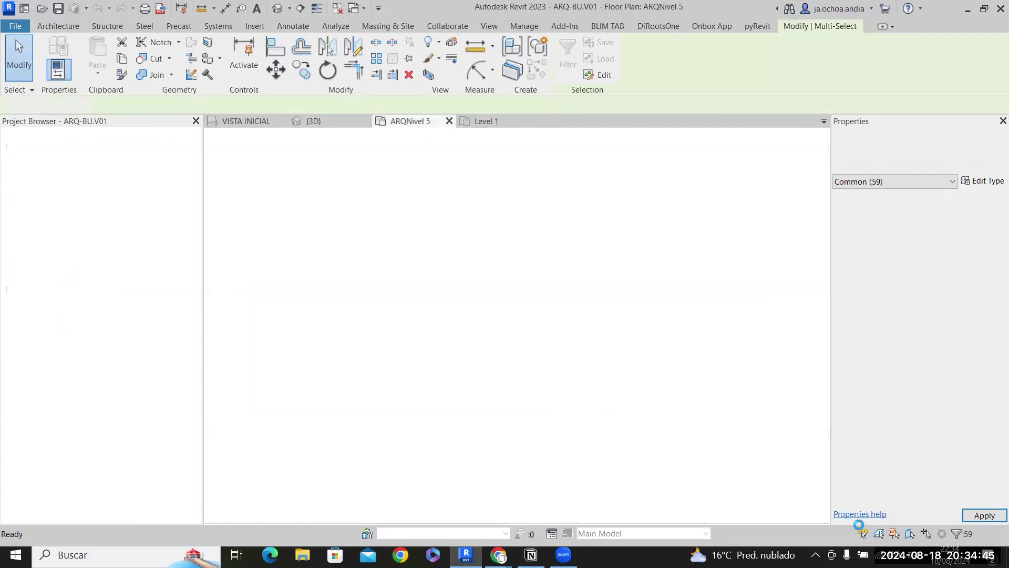
{"action": "scroll", "coordinate": [675, 389], "scroll_direction": "down", "scroll_amount": 2}
{"action": "middle_click_drag", "start_coordinate": [673, 393], "coordinate": [559, 397]}
{"action": "key", "text": "ctrl+v"}
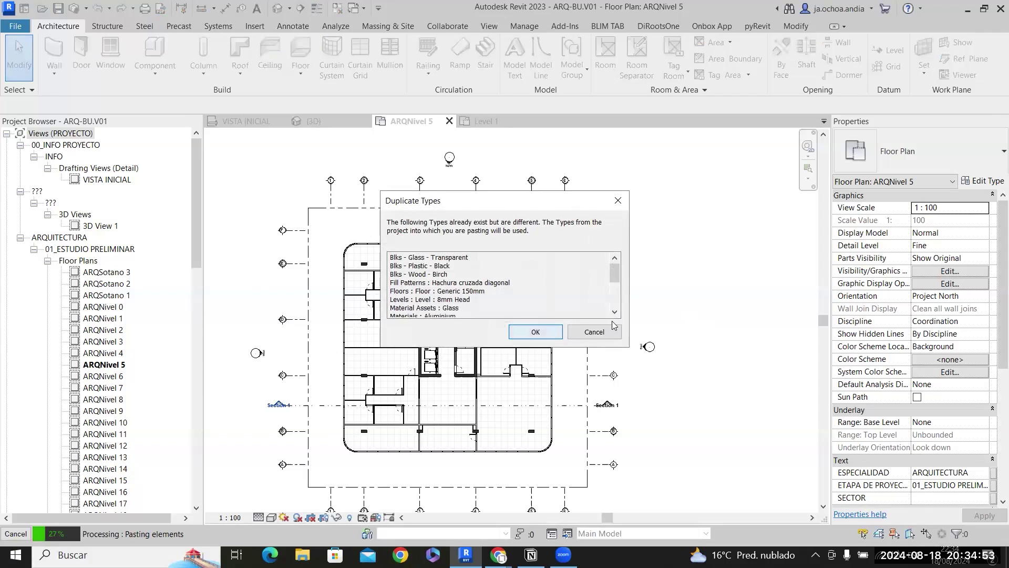
{"action": "key", "text": "Return"}
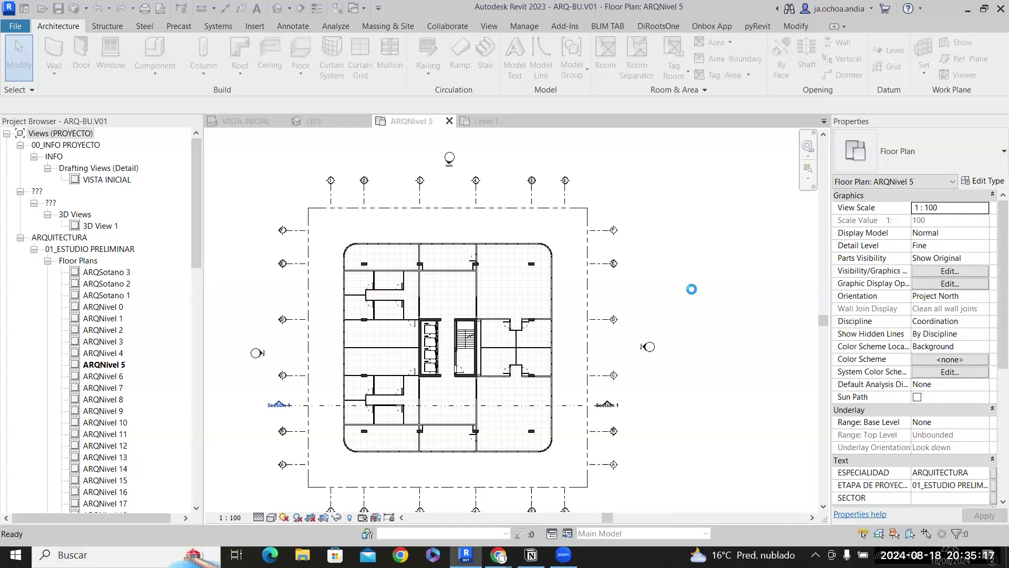
{"action": "left_click", "coordinate": [649, 314]}
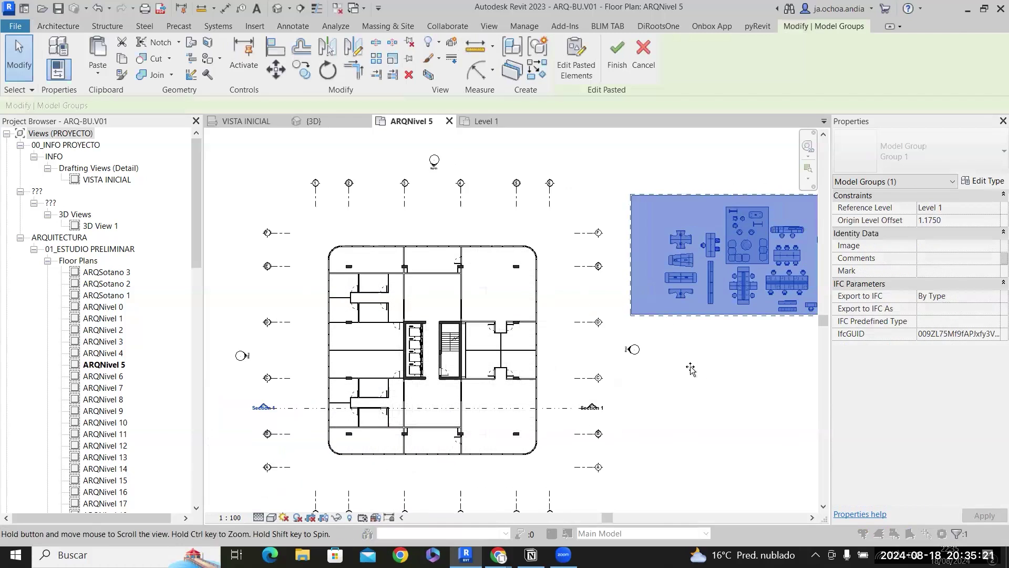
{"action": "left_click", "coordinate": [716, 342]}
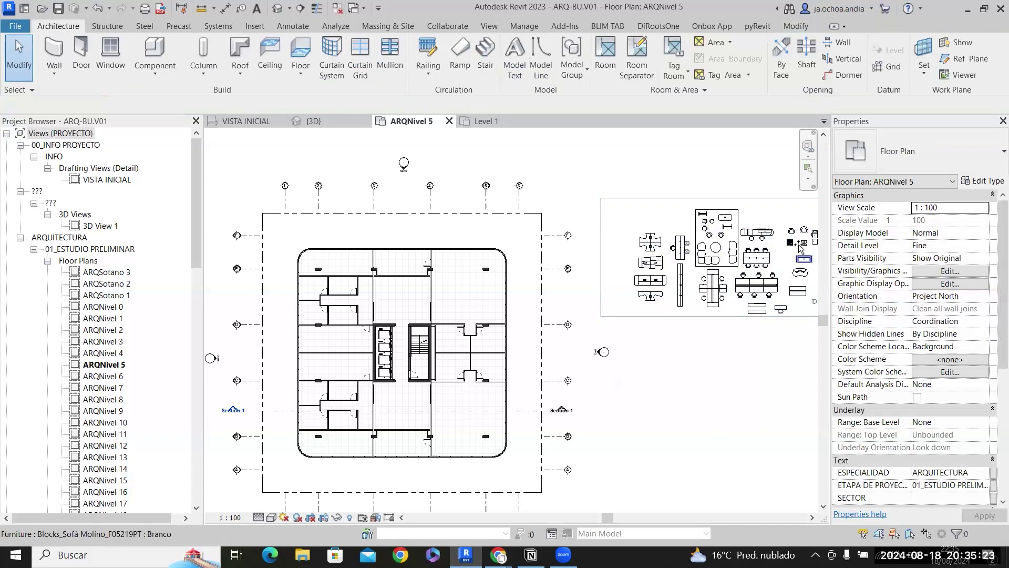
Copy the reception desk, its sign-in platform and its two work chairs from the furniture set into the central lobby below the core.
{"action": "scroll", "coordinate": [795, 236], "scroll_direction": "up", "scroll_amount": 4}
{"action": "scroll", "coordinate": [679, 213], "scroll_direction": "up", "scroll_amount": 5}
{"action": "left_click", "coordinate": [675, 236]}
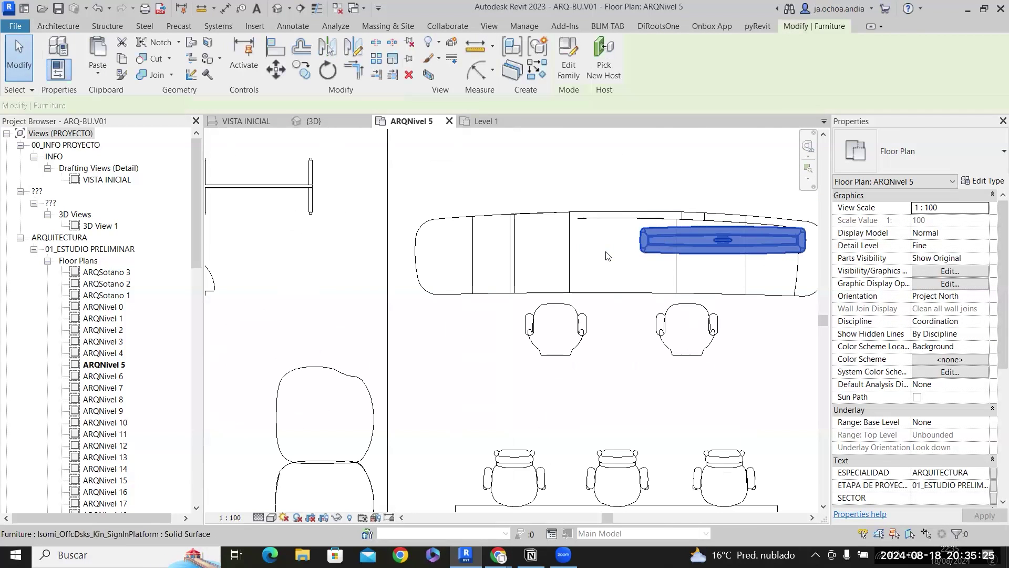
{"action": "left_click", "coordinate": [596, 267], "text": "ctrl"}
{"action": "left_click", "coordinate": [567, 322], "text": "ctrl"}
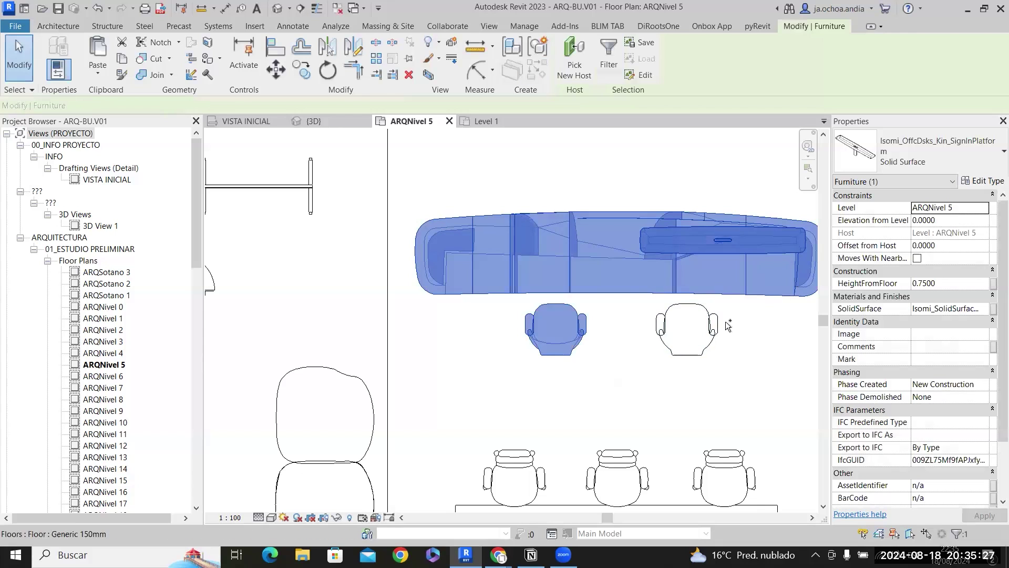
{"action": "left_click", "coordinate": [728, 325], "text": "ctrl"}
{"action": "left_click", "coordinate": [735, 326], "text": "shift"}
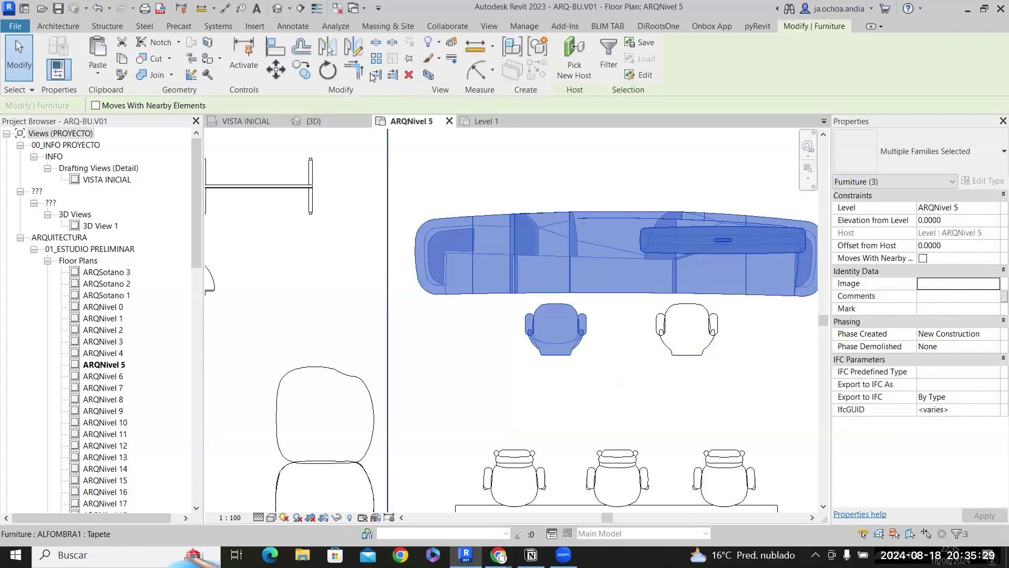
{"action": "left_click", "coordinate": [669, 335]}
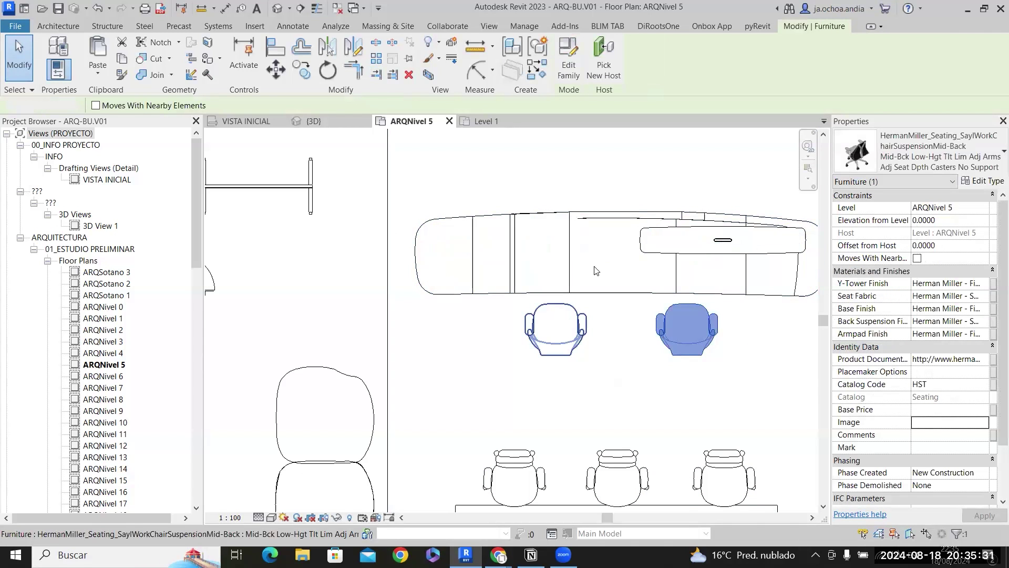
{"action": "left_click", "coordinate": [668, 246], "text": "ctrl"}
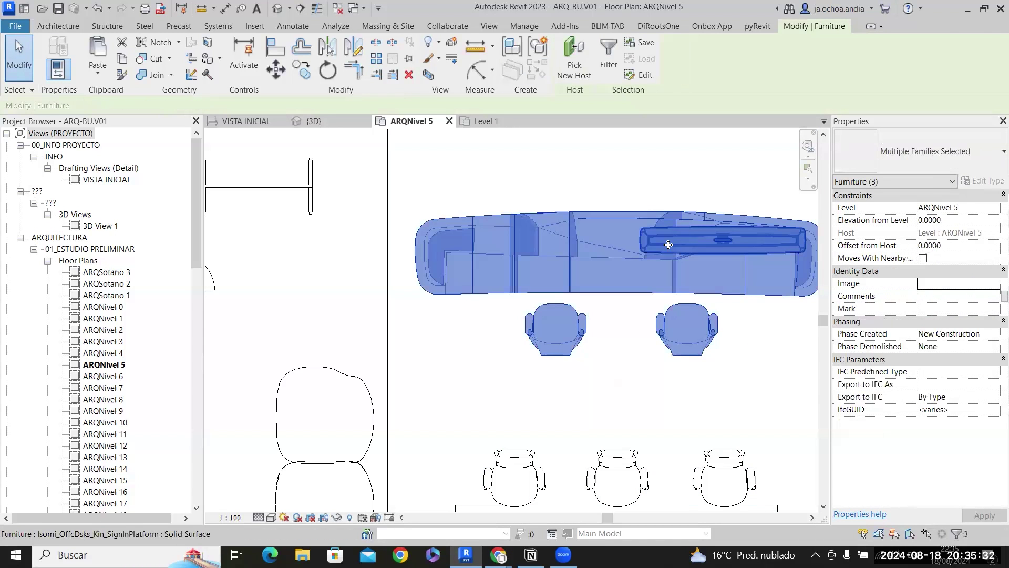
{"action": "left_click", "coordinate": [301, 70]}
{"action": "left_click", "coordinate": [628, 295]}
{"action": "scroll", "coordinate": [648, 226], "scroll_direction": "down", "scroll_amount": 4}
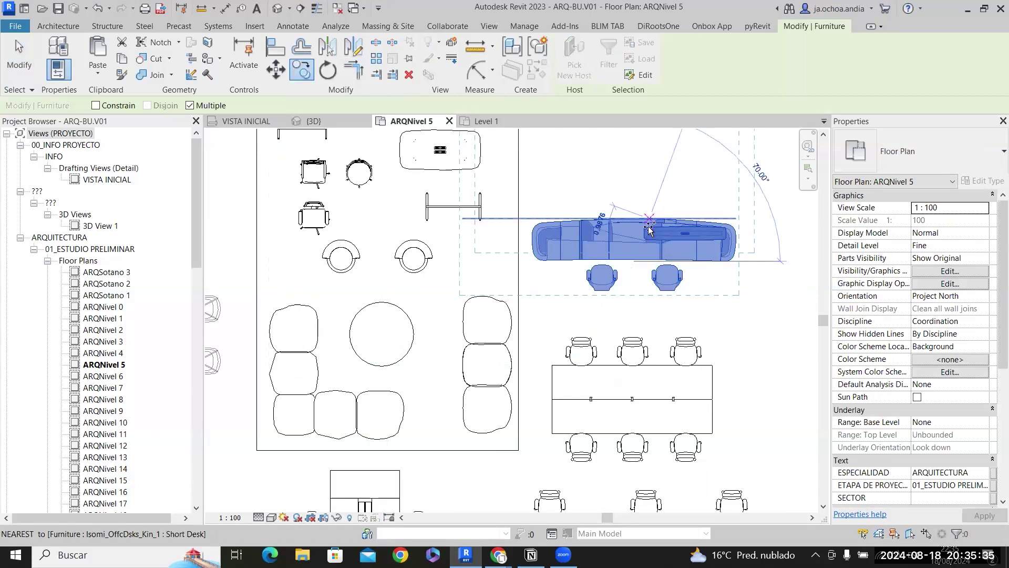
{"action": "middle_click_drag", "start_coordinate": [738, 242], "coordinate": [777, 229]}
{"action": "middle_click_drag", "start_coordinate": [294, 462], "coordinate": [820, 241]}
{"action": "middle_click_drag", "start_coordinate": [336, 284], "coordinate": [802, 190]}
{"action": "middle_click_drag", "start_coordinate": [497, 333], "coordinate": [508, 147]}
{"action": "scroll", "coordinate": [595, 313], "scroll_direction": "up", "scroll_amount": 5}
{"action": "left_click", "coordinate": [622, 399]}
{"action": "middle_click_drag", "start_coordinate": [656, 412], "coordinate": [573, 320]}
{"action": "key", "text": "Escape"}
Nudge the copied reception desk and chairs until they sit centred between the lobby's two side walls.
{"action": "scroll", "coordinate": [623, 329], "scroll_direction": "down", "scroll_amount": 3}
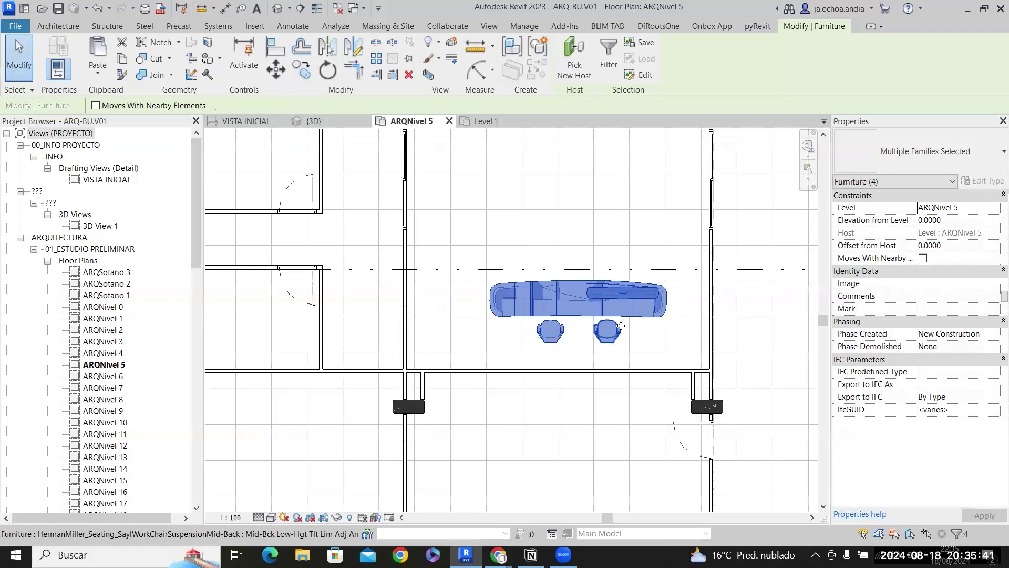
{"action": "key", "text": "Left"}
{"action": "key", "text": "Left"}
{"action": "key", "text": "Down"}
{"action": "key", "text": "Down"}
{"action": "key", "text": "Right"}
{"action": "key", "text": "Up"}
{"action": "key", "text": "Left"}
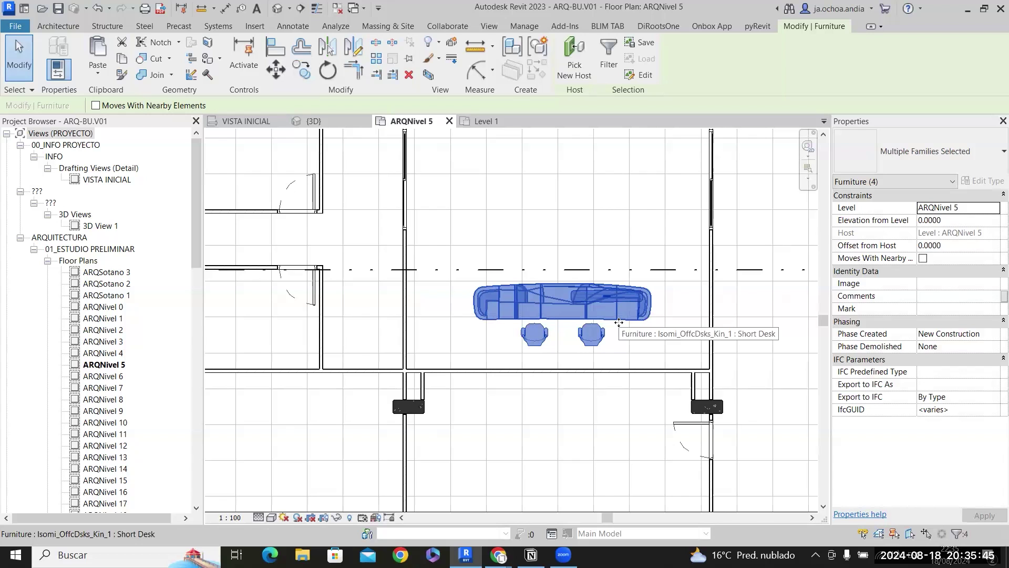
{"action": "key", "text": "Left"}
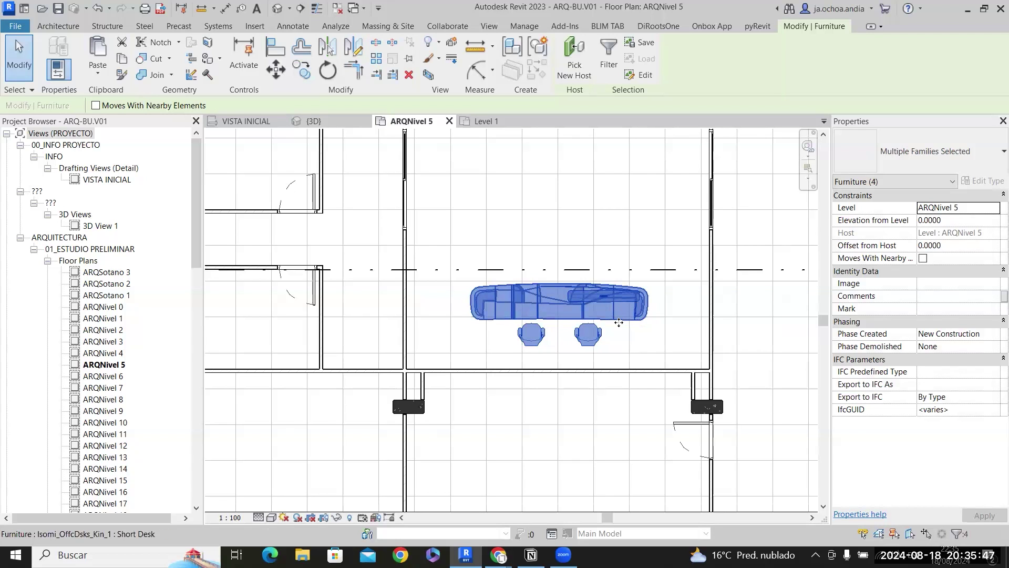
{"action": "scroll", "coordinate": [619, 322], "scroll_direction": "up", "scroll_amount": 2}
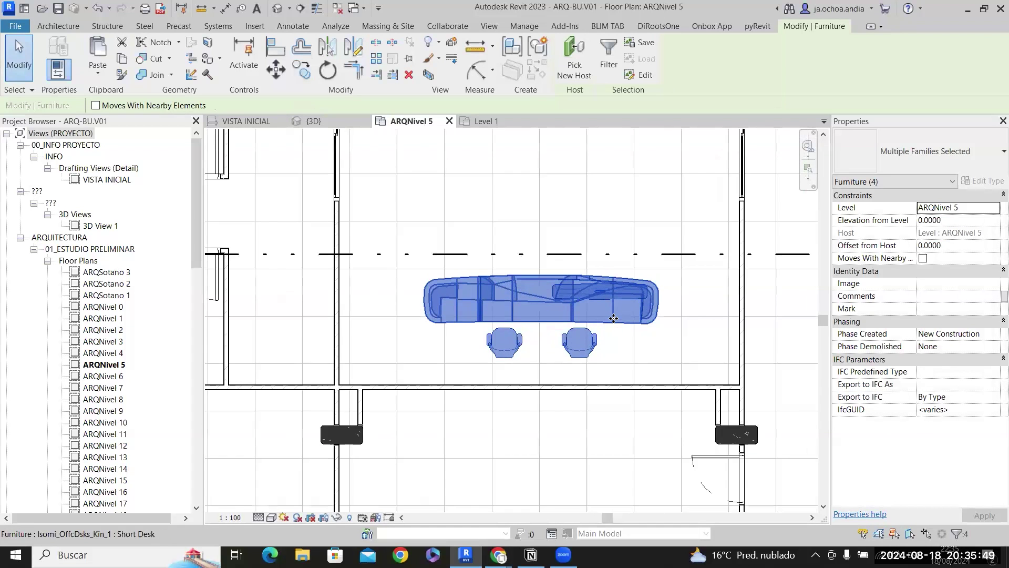
Return to the furniture set and examine the different armchair models beside the reception desk.
{"action": "scroll", "coordinate": [613, 318], "scroll_direction": "down", "scroll_amount": 3}
{"action": "scroll", "coordinate": [705, 320], "scroll_direction": "down", "scroll_amount": 2}
{"action": "middle_click_drag", "start_coordinate": [705, 320], "coordinate": [441, 353]}
{"action": "key", "text": "Escape"}
{"action": "scroll", "coordinate": [444, 351], "scroll_direction": "down", "scroll_amount": 5}
{"action": "middle_click_drag", "start_coordinate": [633, 321], "coordinate": [241, 412]}
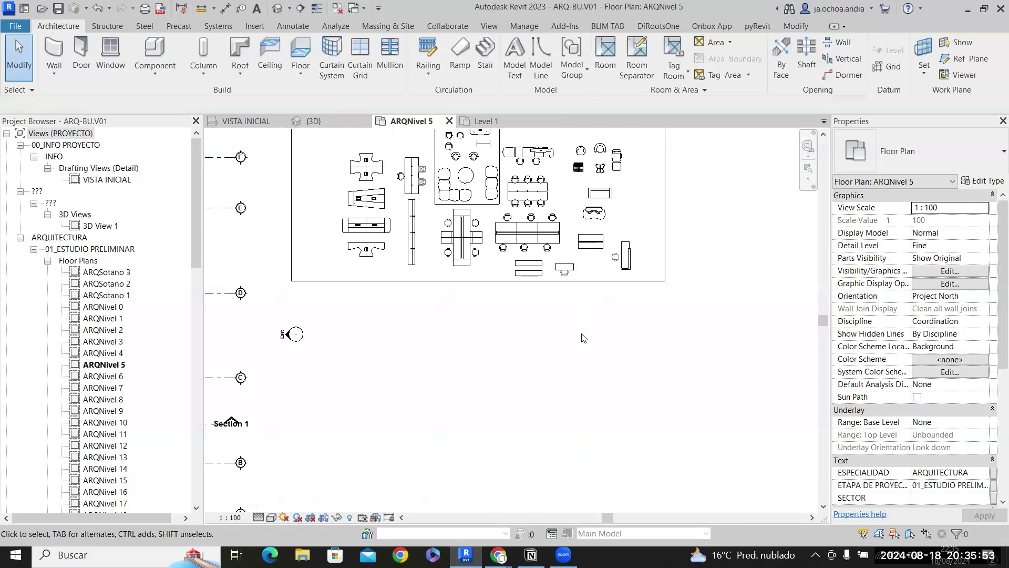
{"action": "middle_click_drag", "start_coordinate": [633, 360], "coordinate": [690, 384]}
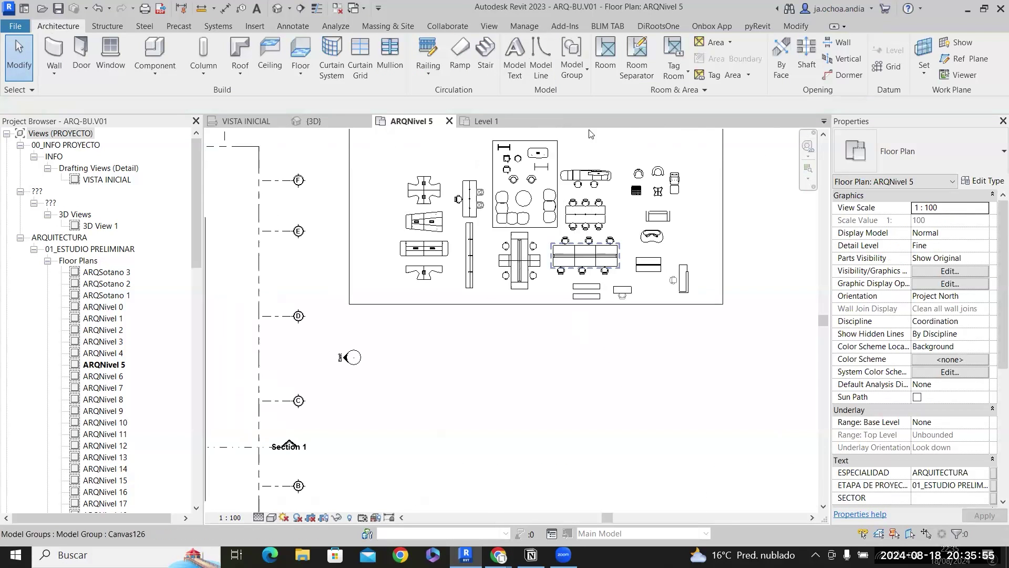
{"action": "scroll", "coordinate": [671, 168], "scroll_direction": "up", "scroll_amount": 6}
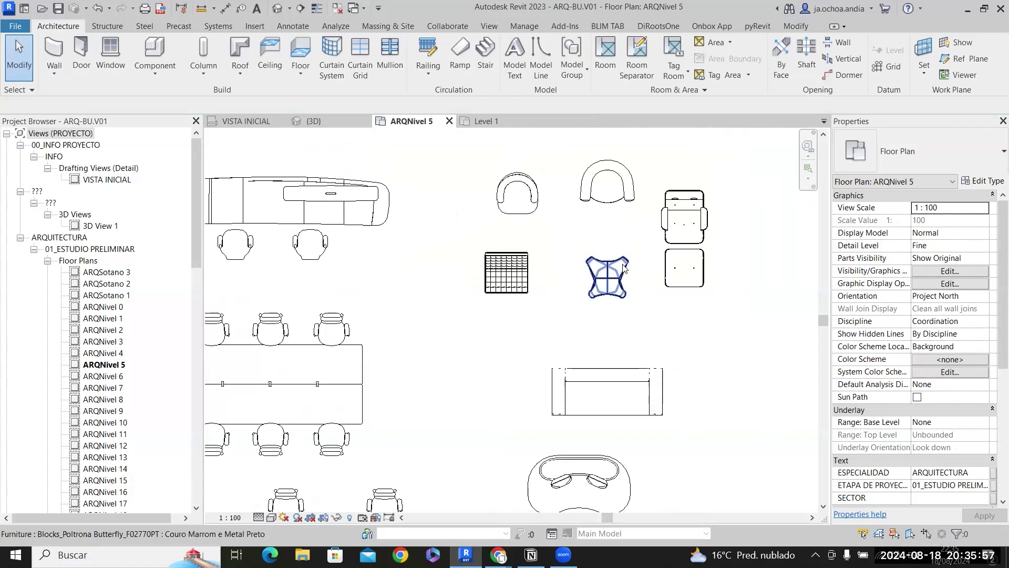
{"action": "left_click", "coordinate": [618, 284]}
{"action": "scroll", "coordinate": [618, 284], "scroll_direction": "up", "scroll_amount": 3}
{"action": "left_click", "coordinate": [736, 247]}
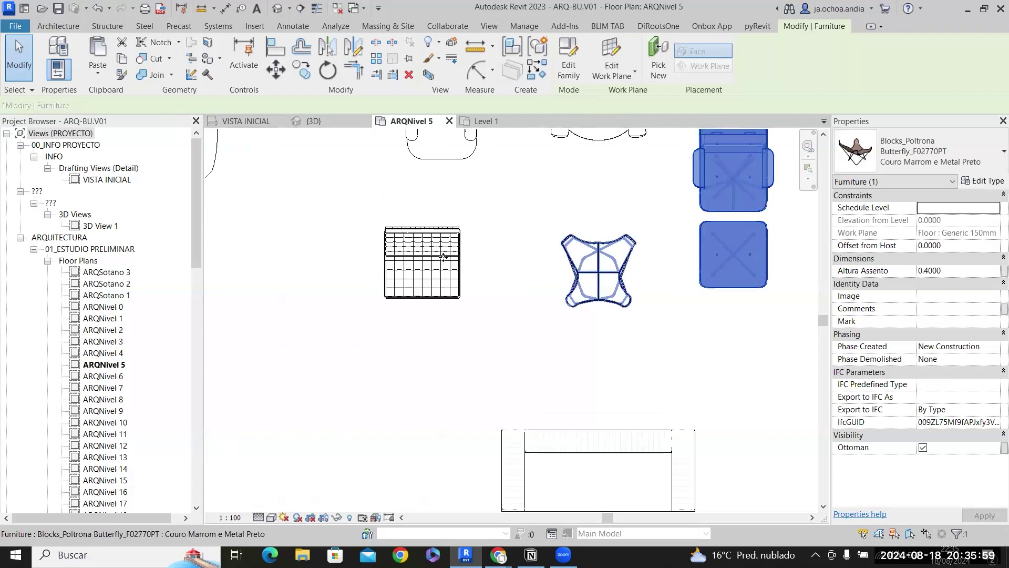
{"action": "left_click", "coordinate": [441, 257]}
{"action": "middle_click_drag", "start_coordinate": [441, 257], "coordinate": [518, 274]}
{"action": "middle_click_drag", "start_coordinate": [546, 274], "coordinate": [528, 277]}
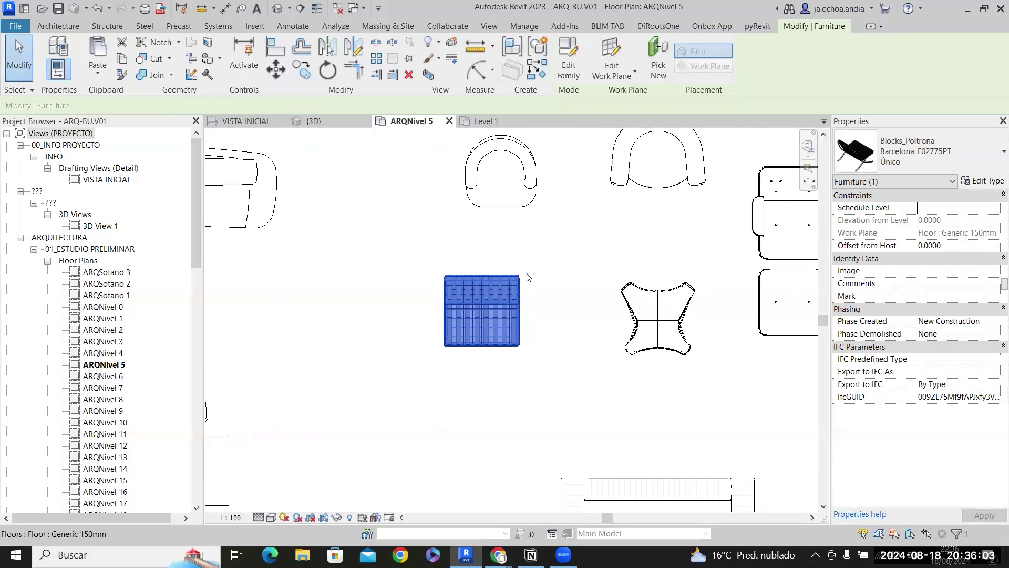
{"action": "left_click", "coordinate": [521, 205]}
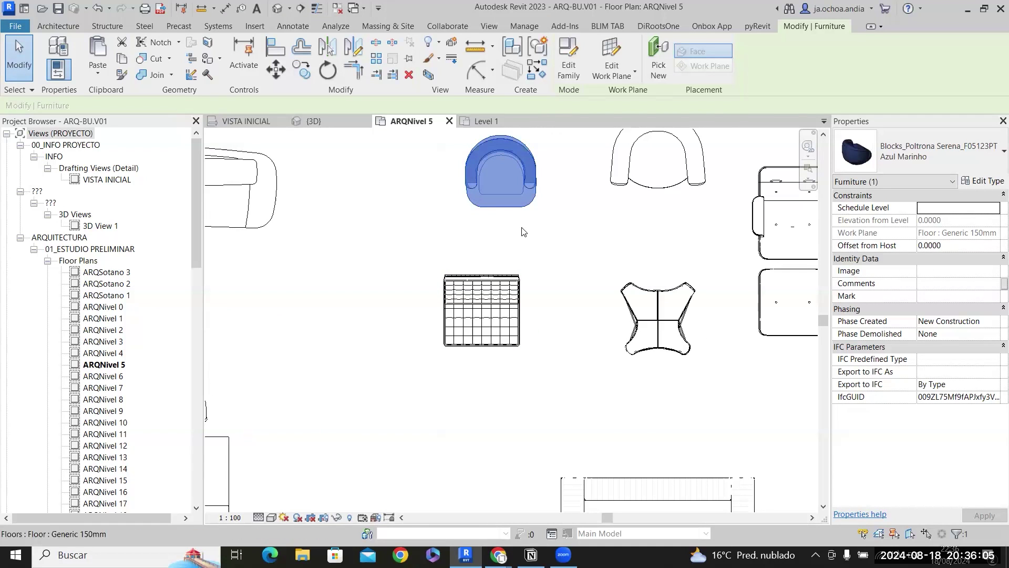
{"action": "left_click", "coordinate": [630, 161]}
Copy the Blocks_Poltrona Serena armchair from the furniture set into the lobby, above the reception desk.
{"action": "left_click", "coordinate": [498, 163]}
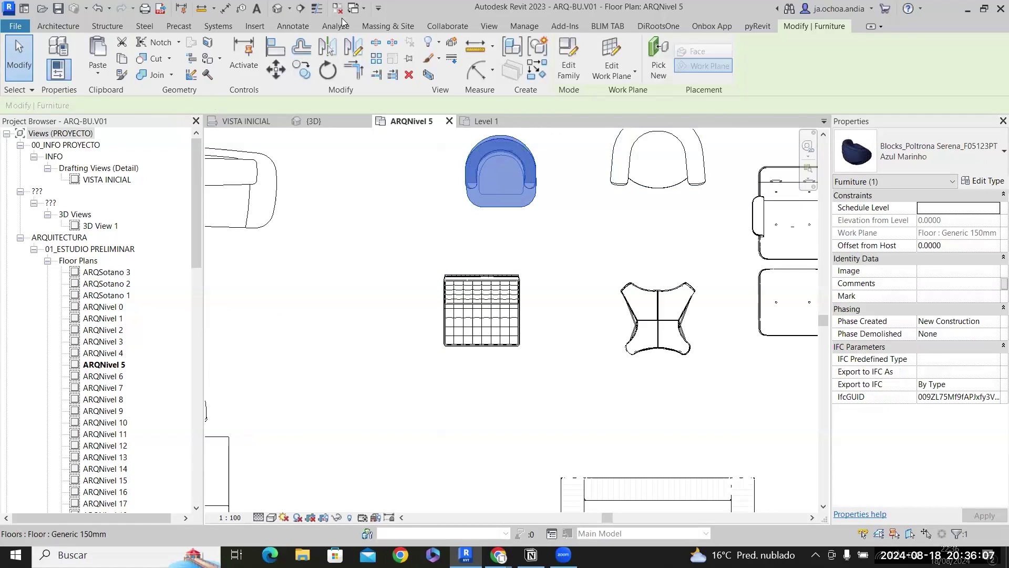
{"action": "left_click", "coordinate": [502, 171]}
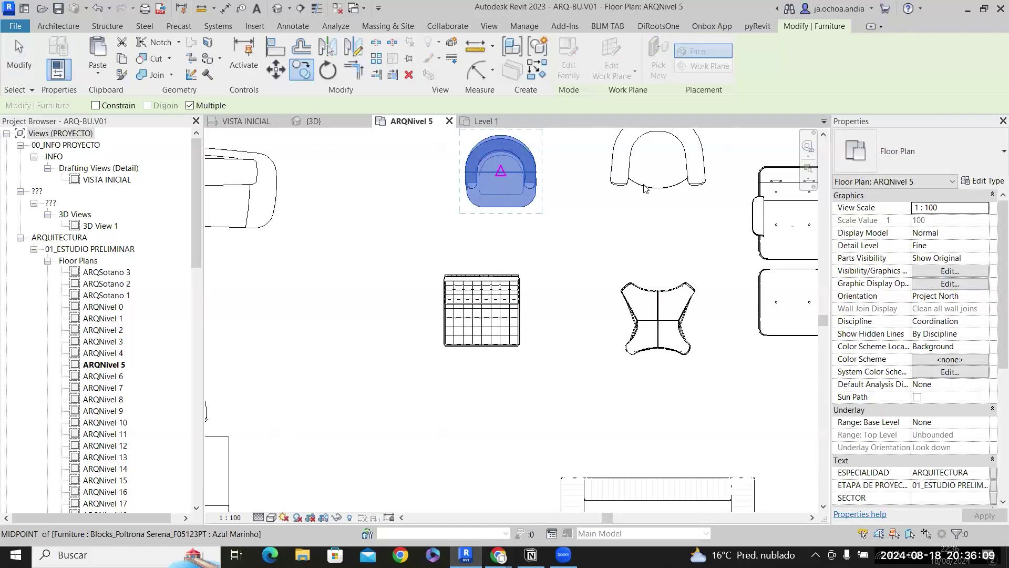
{"action": "scroll", "coordinate": [642, 174], "scroll_direction": "down", "scroll_amount": 4}
{"action": "middle_click_drag", "start_coordinate": [273, 360], "coordinate": [723, 196]}
{"action": "middle_click_drag", "start_coordinate": [310, 244], "coordinate": [720, 278]}
{"action": "middle_click_drag", "start_coordinate": [368, 412], "coordinate": [690, 173]}
{"action": "middle_click_drag", "start_coordinate": [426, 393], "coordinate": [575, 269]}
{"action": "scroll", "coordinate": [575, 269], "scroll_direction": "up", "scroll_amount": 2}
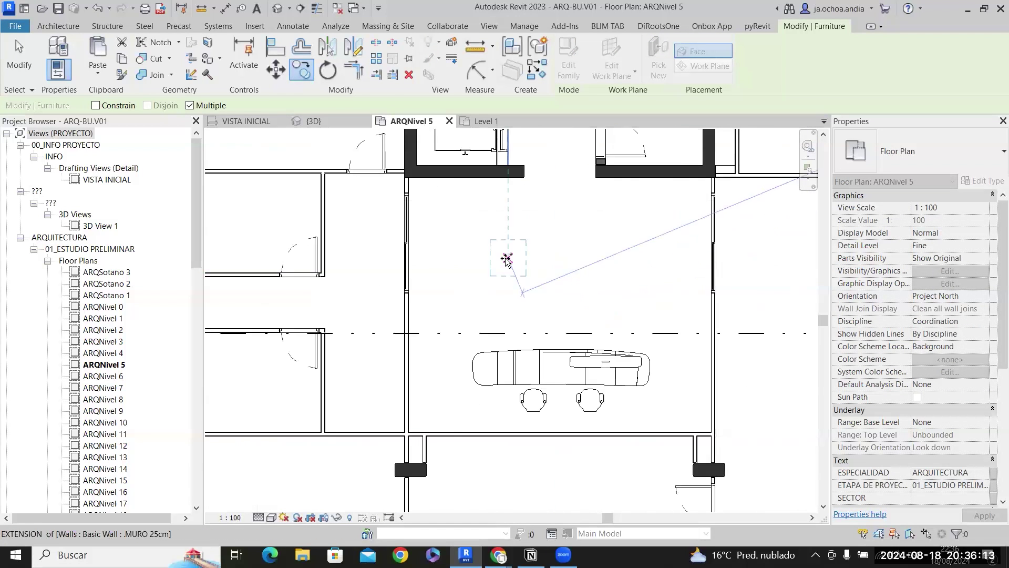
{"action": "left_click", "coordinate": [533, 260]}
{"action": "scroll", "coordinate": [536, 253], "scroll_direction": "up", "scroll_amount": 2}
{"action": "key", "text": "Escape"}
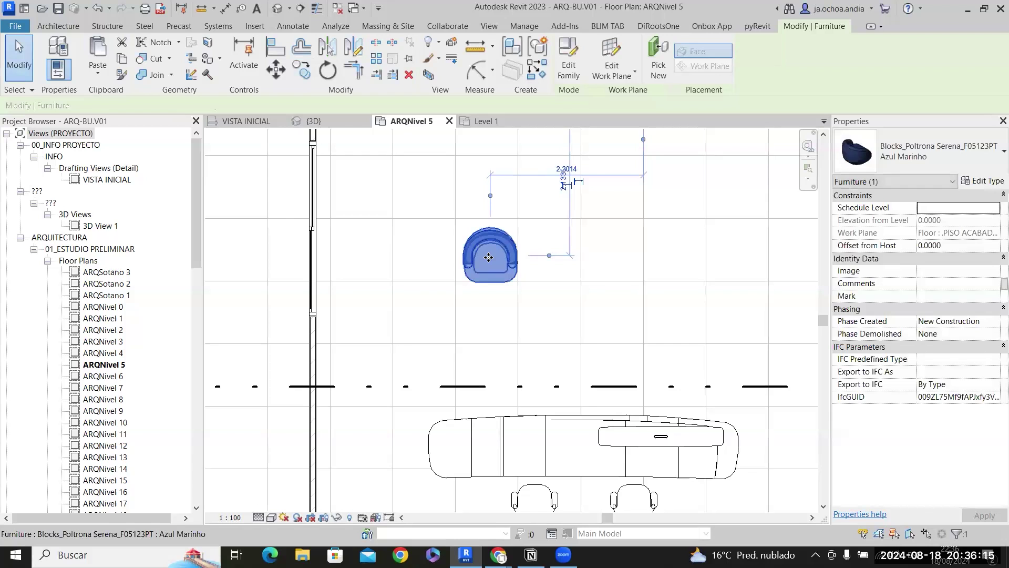
Rotate the lobby armchair 60° towards the middle of the room and shift it slightly closer to the nearby side wall.
{"action": "left_click", "coordinate": [320, 69]}
{"action": "left_click", "coordinate": [491, 342]}
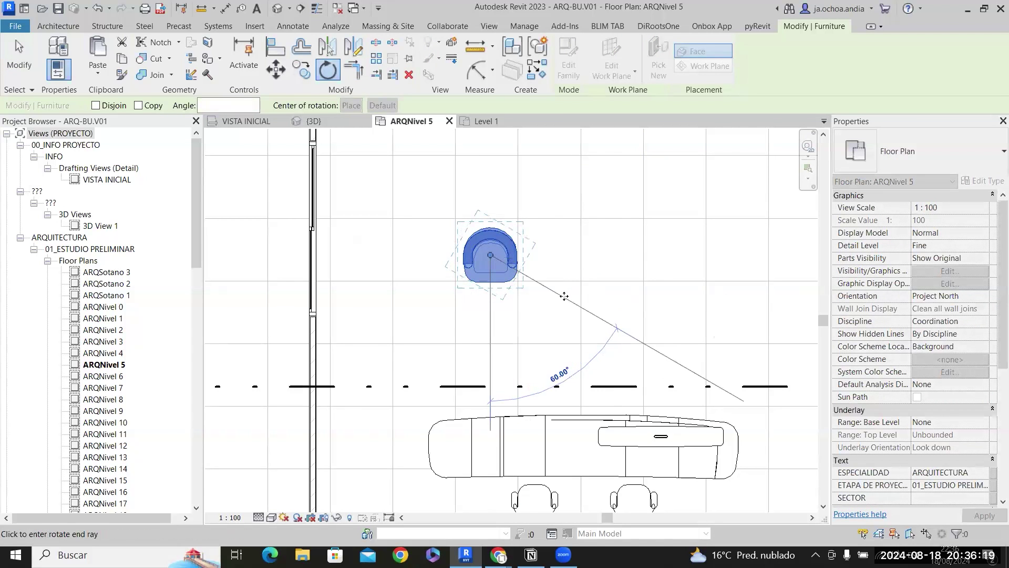
{"action": "left_click", "coordinate": [566, 299]}
{"action": "scroll", "coordinate": [489, 262], "scroll_direction": "down", "scroll_amount": 3}
{"action": "left_click_drag", "start_coordinate": [465, 257], "coordinate": [489, 268]}
Mirror a copy of the armchair about the horizontal floor tile line just below it.
{"action": "scroll", "coordinate": [495, 267], "scroll_direction": "up", "scroll_amount": 2}
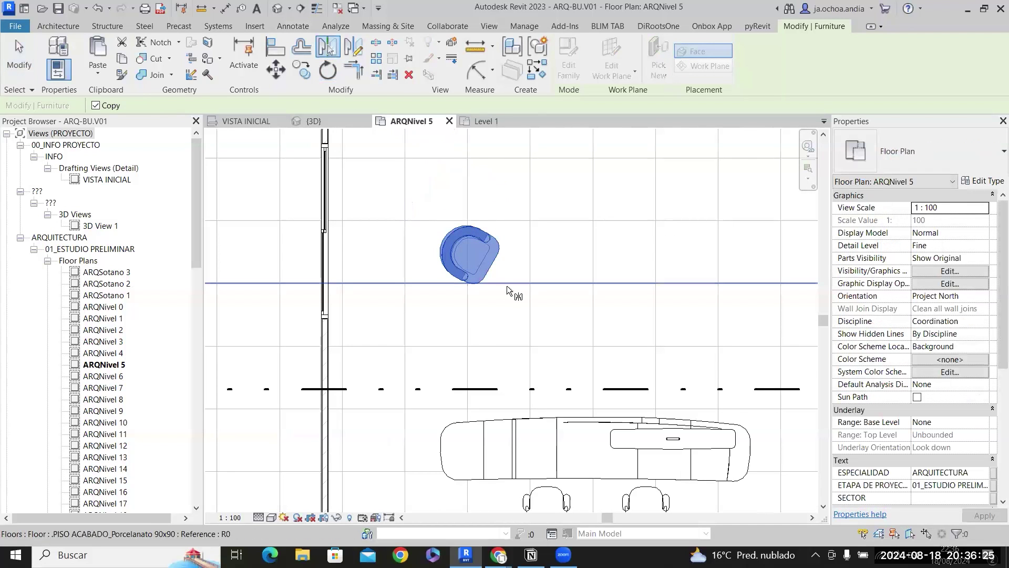
{"action": "left_click", "coordinate": [502, 304]}
{"action": "scroll", "coordinate": [473, 258], "scroll_direction": "down", "scroll_amount": 2}
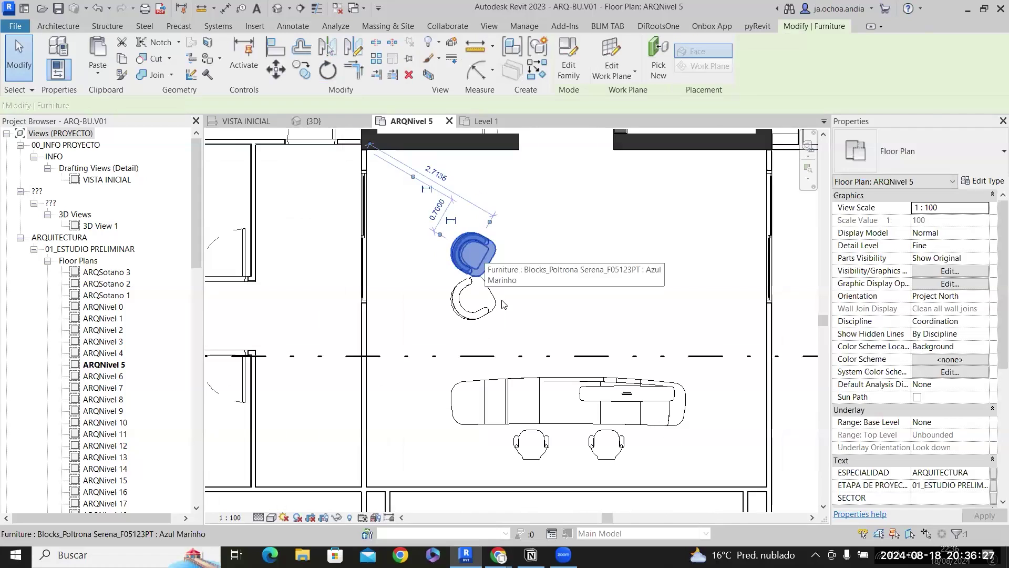
Nudge the two armchairs vertically apart to leave a wider gap between them.
{"action": "left_click", "coordinate": [484, 253]}
{"action": "key", "text": "Up"}
{"action": "key", "text": "Up"}
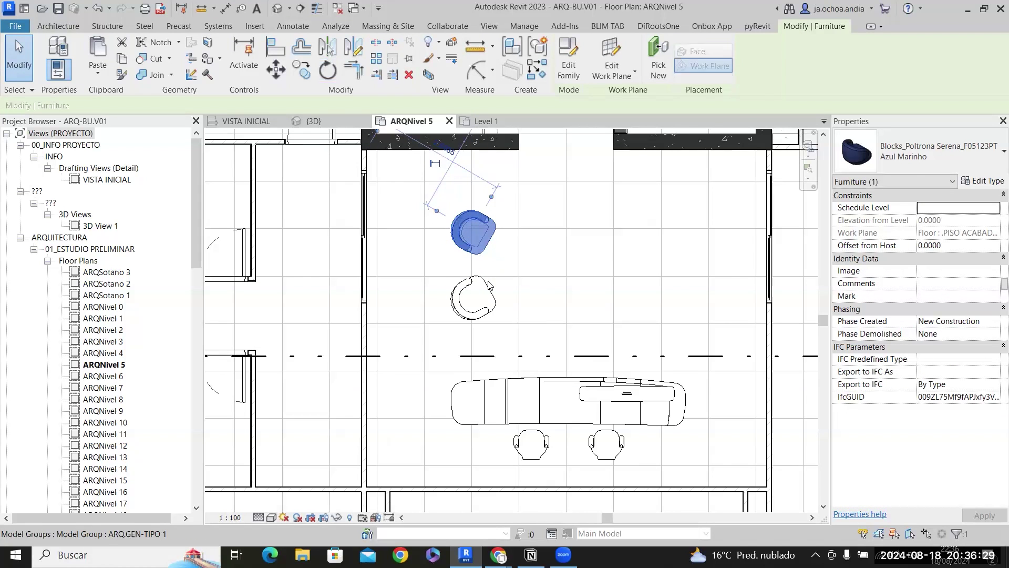
{"action": "key", "text": "Up"}
{"action": "key", "text": "Up"}
{"action": "left_click", "coordinate": [485, 304]}
{"action": "key", "text": "Down"}
{"action": "key", "text": "Down"}
{"action": "key", "text": "Down"}
Mirror copies of both armchairs to the opposite side of the lobby about the vertical floor tile line near the desk's centre.
{"action": "left_click", "coordinate": [485, 234]}
{"action": "left_click", "coordinate": [488, 294]}
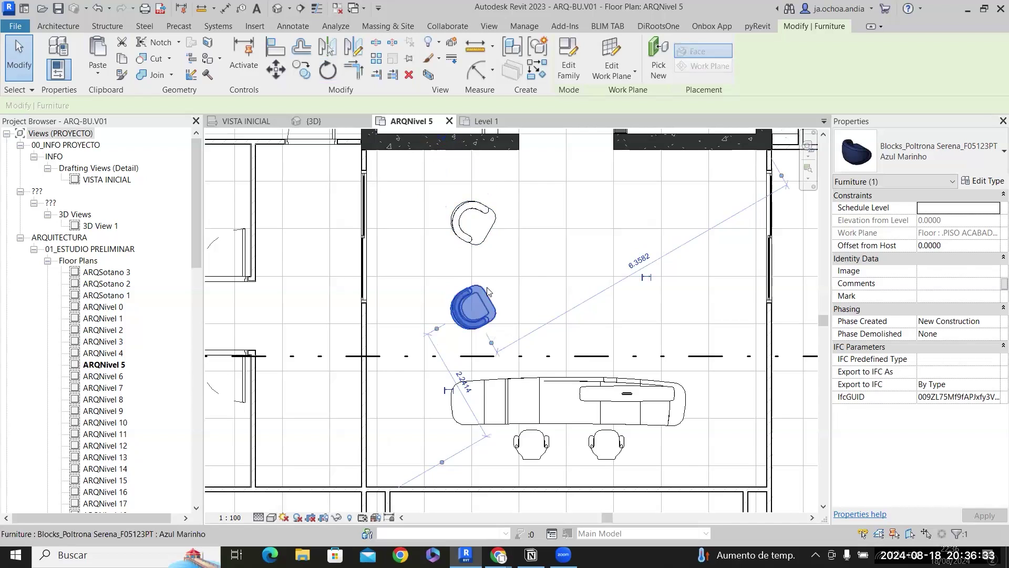
{"action": "left_click", "coordinate": [340, 46]}
{"action": "left_click", "coordinate": [565, 305]}
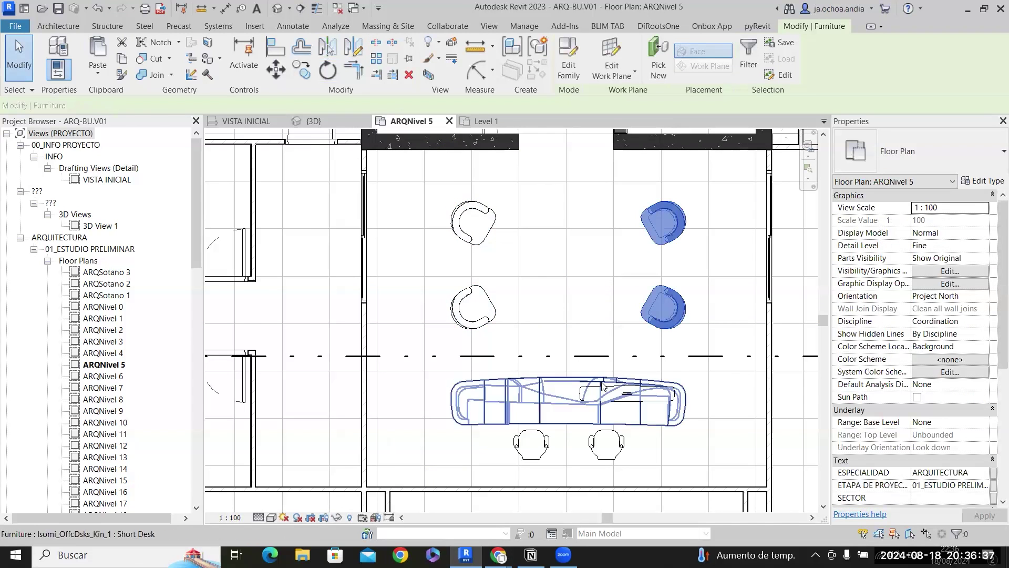
{"action": "key", "text": "Escape"}
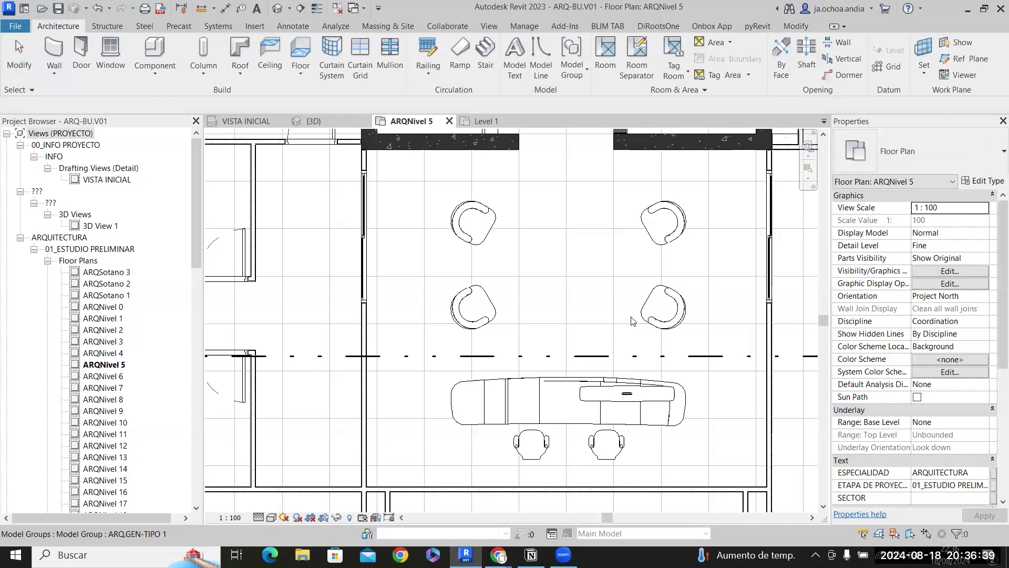
Create another ALFOMBRA1 Tapete rug like the one in the furniture set and place it in the lobby, aligned with the reception desk's centre.
{"action": "scroll", "coordinate": [633, 321], "scroll_direction": "down", "scroll_amount": 2}
{"action": "middle_click_drag", "start_coordinate": [626, 303], "coordinate": [472, 300]}
{"action": "scroll", "coordinate": [473, 298], "scroll_direction": "down", "scroll_amount": 2}
{"action": "middle_click_drag", "start_coordinate": [731, 273], "coordinate": [248, 298]}
{"action": "mouse_move", "coordinate": [499, 237]}
{"action": "middle_mouse_down"}
{"action": "mouse_move", "coordinate": [498, 284]}
{"action": "mouse_move", "coordinate": [456, 400]}
{"action": "middle_mouse_up"}
{"action": "scroll", "coordinate": [455, 402], "scroll_direction": "down", "scroll_amount": 3}
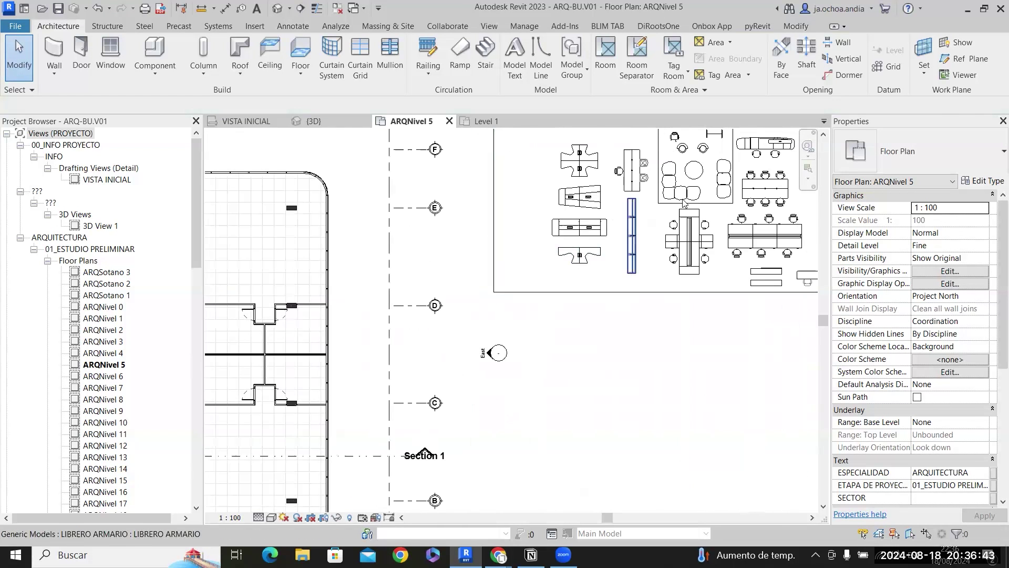
{"action": "right_click", "coordinate": [707, 200]}
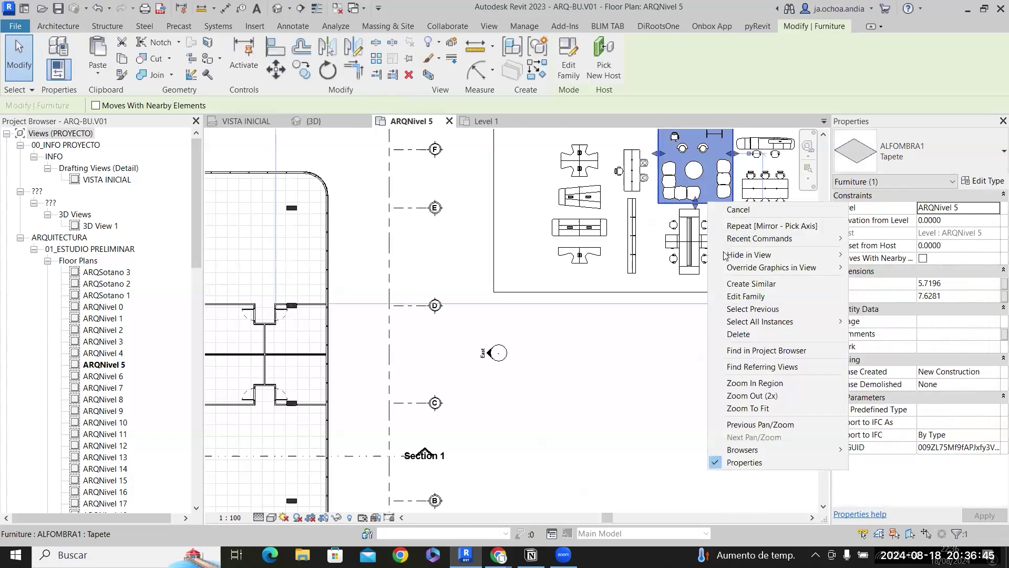
{"action": "left_click", "coordinate": [751, 283]}
{"action": "middle_click_drag", "start_coordinate": [294, 436], "coordinate": [449, 348]}
{"action": "middle_click_drag", "start_coordinate": [294, 348], "coordinate": [434, 281]}
{"action": "scroll", "coordinate": [434, 280], "scroll_direction": "up", "scroll_amount": 6}
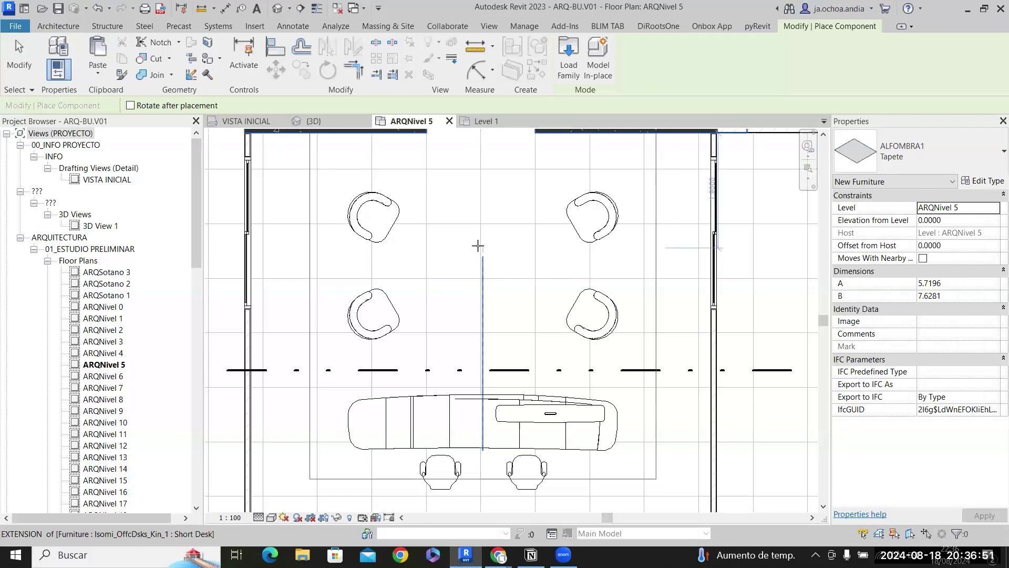
{"action": "left_click", "coordinate": [482, 255]}
{"action": "key", "text": "Escape"}
{"action": "key", "text": "Escape"}
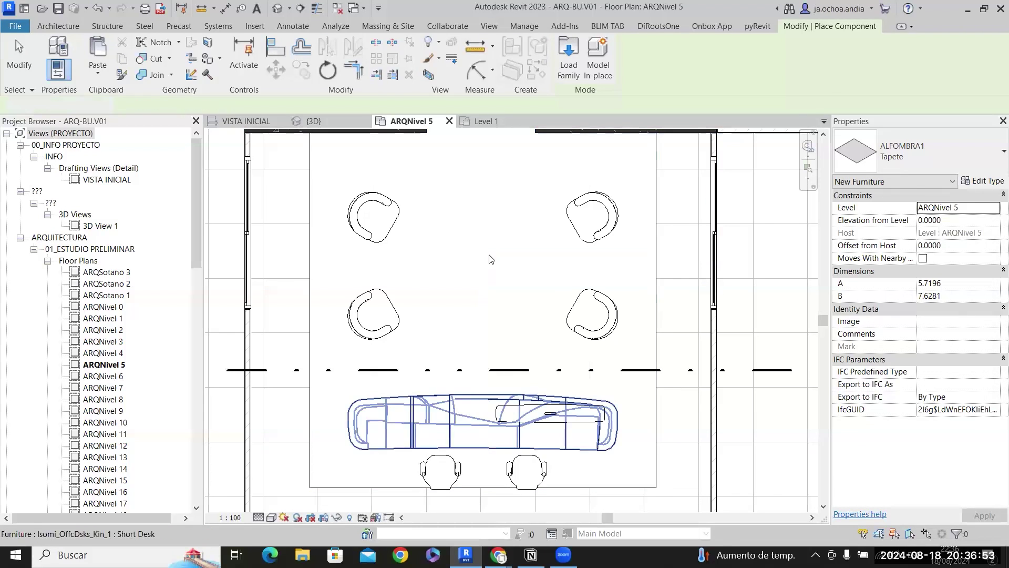
Shorten the lobby rug from both ends to a B dimension of about 3.22 m, so it covers only the armchair area.
{"action": "left_click", "coordinate": [491, 258]}
{"action": "left_click", "coordinate": [503, 374]}
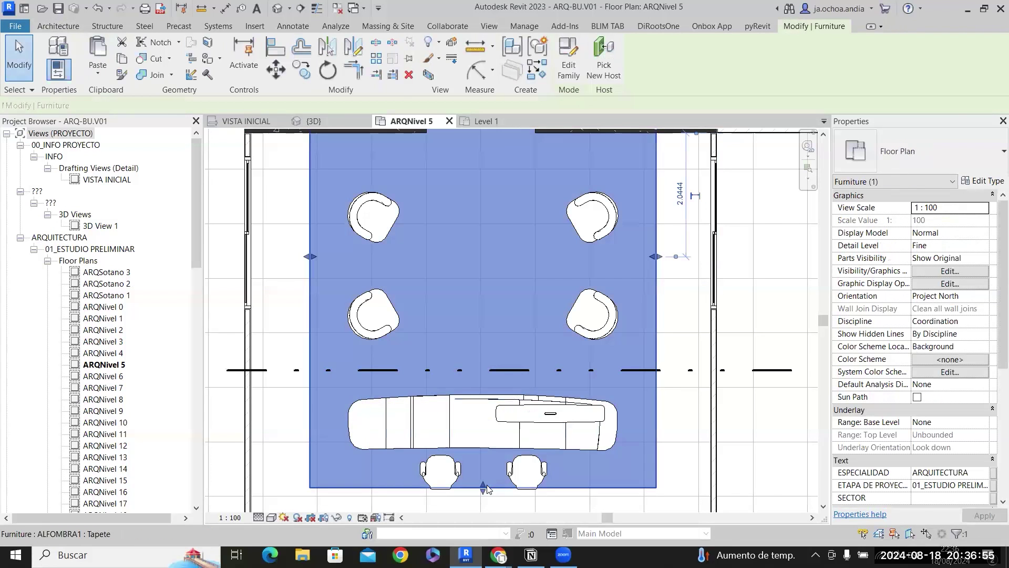
{"action": "left_click_drag", "start_coordinate": [502, 370], "coordinate": [506, 367]}
{"action": "middle_click_drag", "start_coordinate": [520, 284], "coordinate": [532, 365]}
{"action": "scroll", "coordinate": [496, 213], "scroll_direction": "down", "scroll_amount": 3}
{"action": "scroll", "coordinate": [494, 149], "scroll_direction": "up", "scroll_amount": 2}
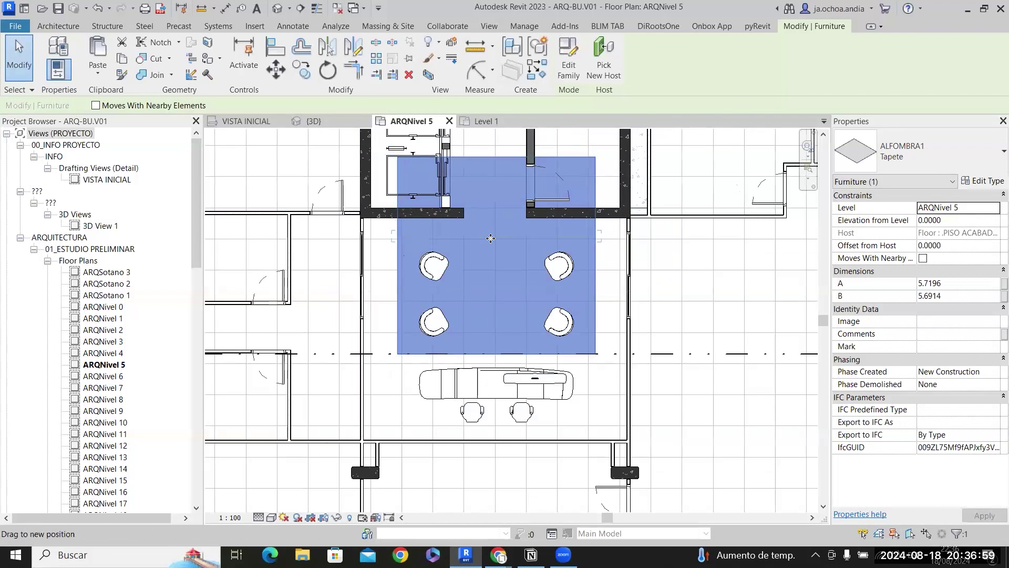
{"action": "left_click_drag", "start_coordinate": [491, 237], "coordinate": [500, 243]}
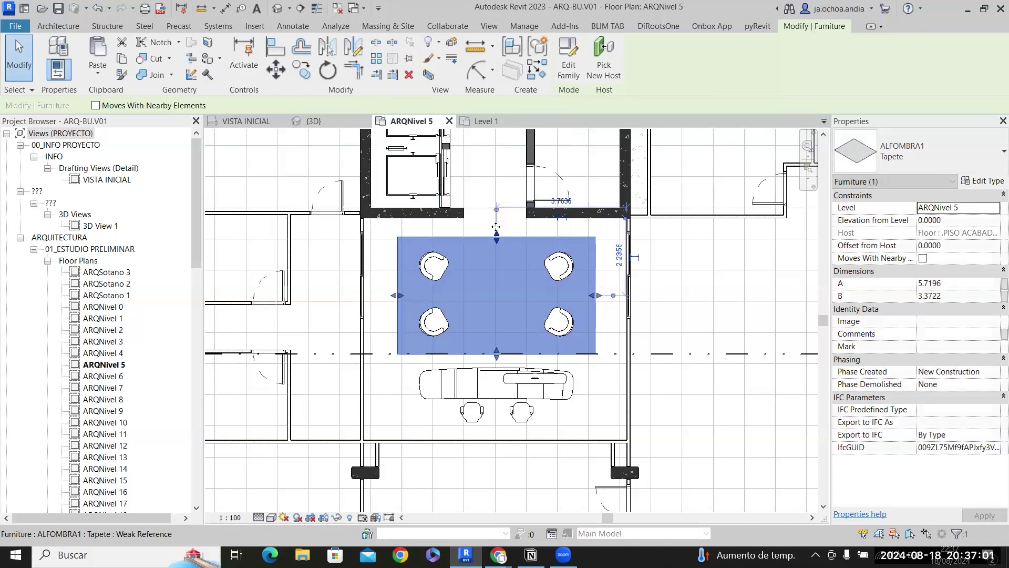
{"action": "scroll", "coordinate": [502, 241], "scroll_direction": "up", "scroll_amount": 2}
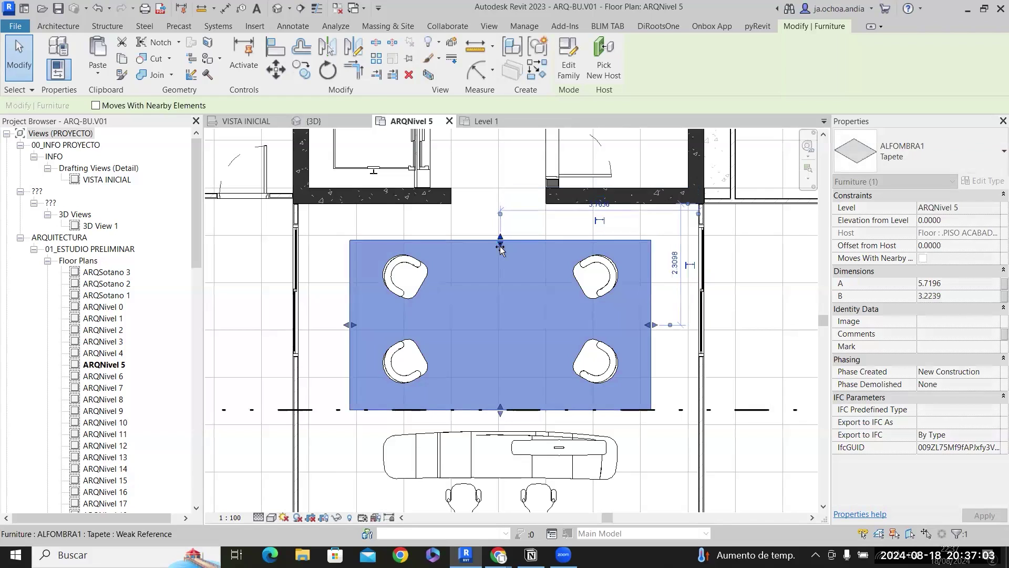
Copy the round Mesa de Centro Pilotis coffee table from the furniture set to the centre of the lobby rug.
{"action": "key", "text": "Escape"}
{"action": "scroll", "coordinate": [678, 354], "scroll_direction": "down", "scroll_amount": 2}
{"action": "middle_click_drag", "start_coordinate": [644, 352], "coordinate": [326, 349]}
{"action": "scroll", "coordinate": [667, 376], "scroll_direction": "down", "scroll_amount": 2}
{"action": "middle_click_drag", "start_coordinate": [694, 384], "coordinate": [232, 429]}
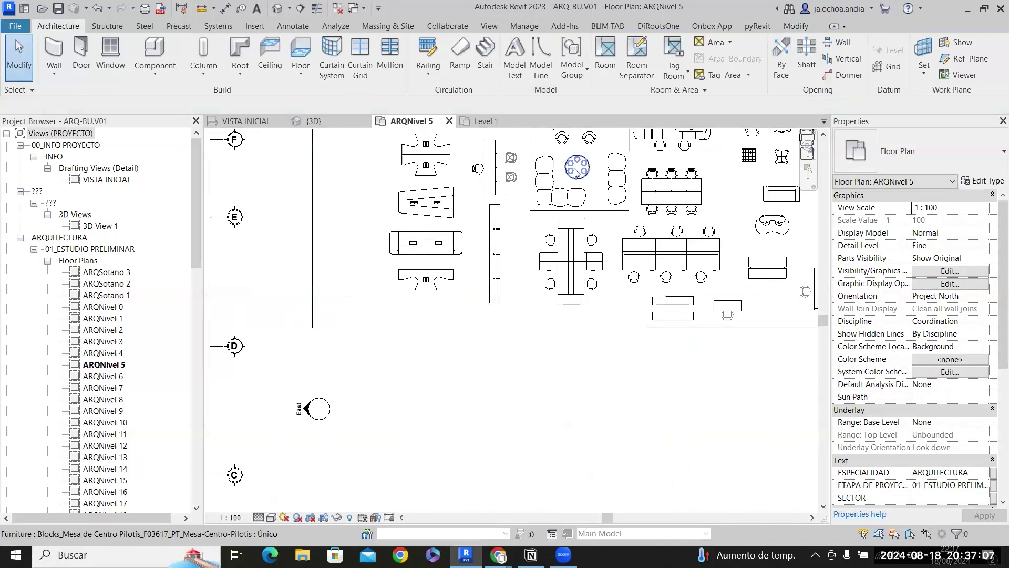
{"action": "left_click", "coordinate": [581, 168]}
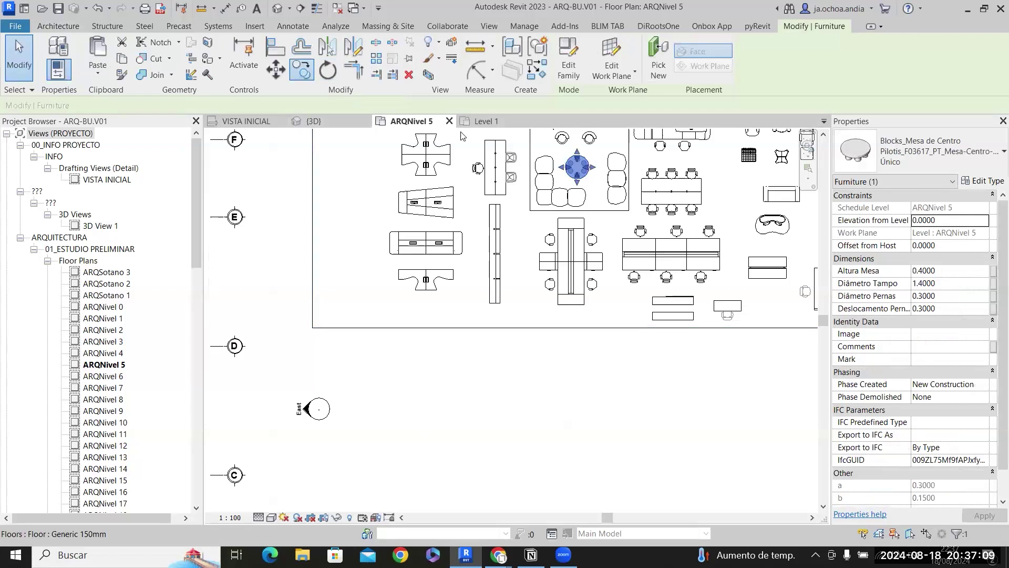
{"action": "key", "text": "c"}
{"action": "key", "text": "o"}
{"action": "scroll", "coordinate": [579, 170], "scroll_direction": "up", "scroll_amount": 4}
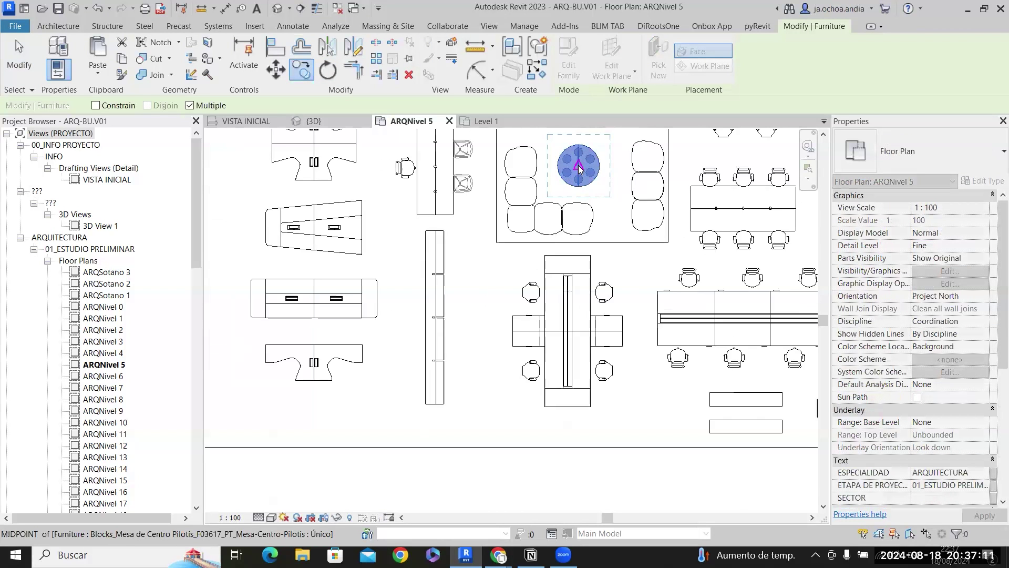
{"action": "left_click", "coordinate": [578, 166]}
{"action": "scroll", "coordinate": [637, 166], "scroll_direction": "down", "scroll_amount": 4}
{"action": "middle_click_drag", "start_coordinate": [464, 363], "coordinate": [893, 185]}
{"action": "middle_click_drag", "start_coordinate": [493, 300], "coordinate": [596, 248]}
{"action": "scroll", "coordinate": [399, 294], "scroll_direction": "up", "scroll_amount": 4}
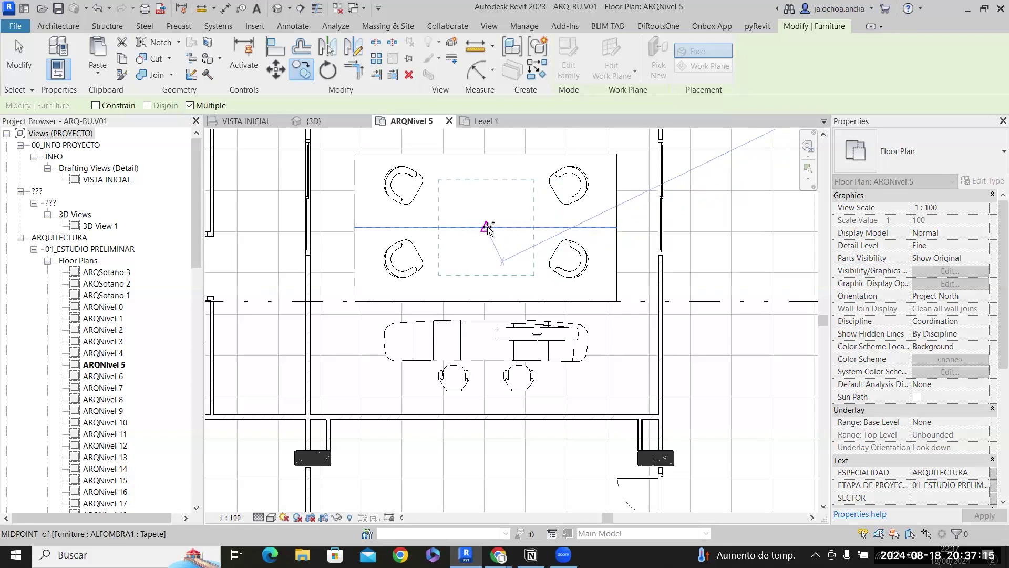
{"action": "left_click", "coordinate": [500, 236]}
{"action": "key", "text": "Escape"}
{"action": "key", "text": "Escape"}
Create another Blocks_Cadeira Gomy Home chair like the furniture set's and place it angled at the cross-shaped desk's upper-left recess.
{"action": "scroll", "coordinate": [500, 256], "scroll_direction": "down", "scroll_amount": 3}
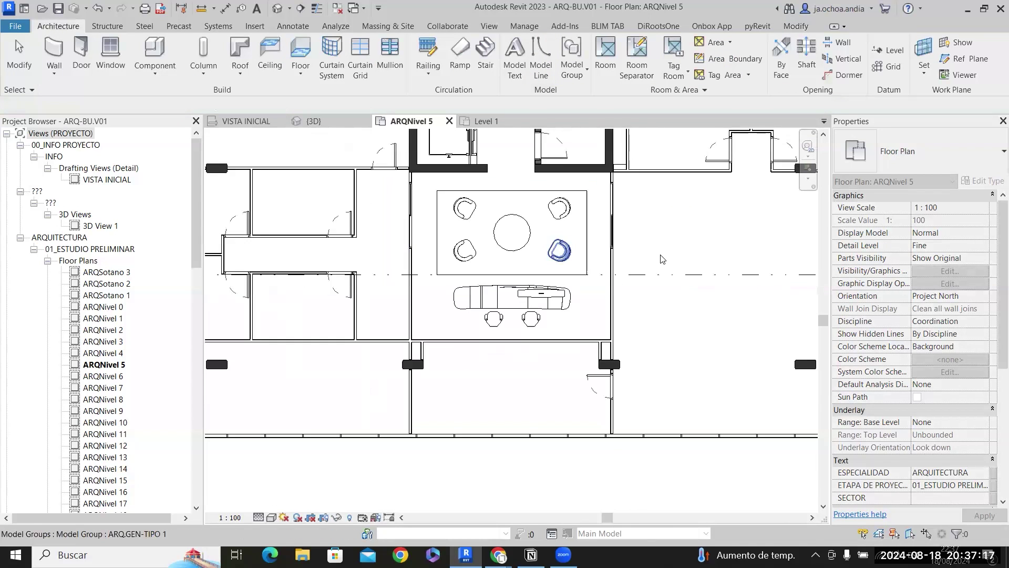
{"action": "middle_click_drag", "start_coordinate": [648, 321], "coordinate": [513, 288]}
{"action": "scroll", "coordinate": [511, 284], "scroll_direction": "down", "scroll_amount": 2}
{"action": "middle_click_drag", "start_coordinate": [621, 300], "coordinate": [500, 321]}
{"action": "scroll", "coordinate": [492, 302], "scroll_direction": "down", "scroll_amount": 2}
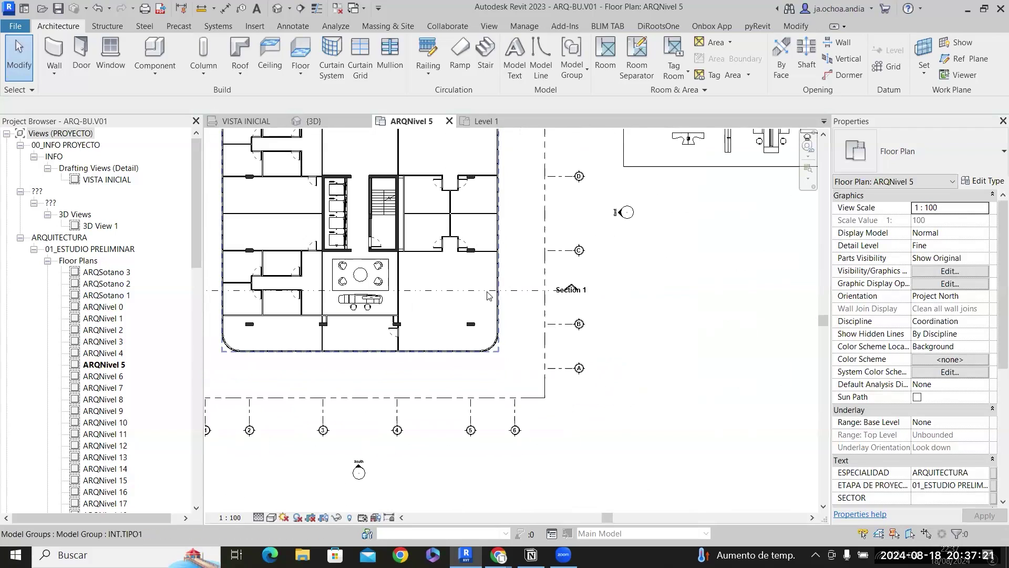
{"action": "middle_click_drag", "start_coordinate": [655, 314], "coordinate": [535, 395]}
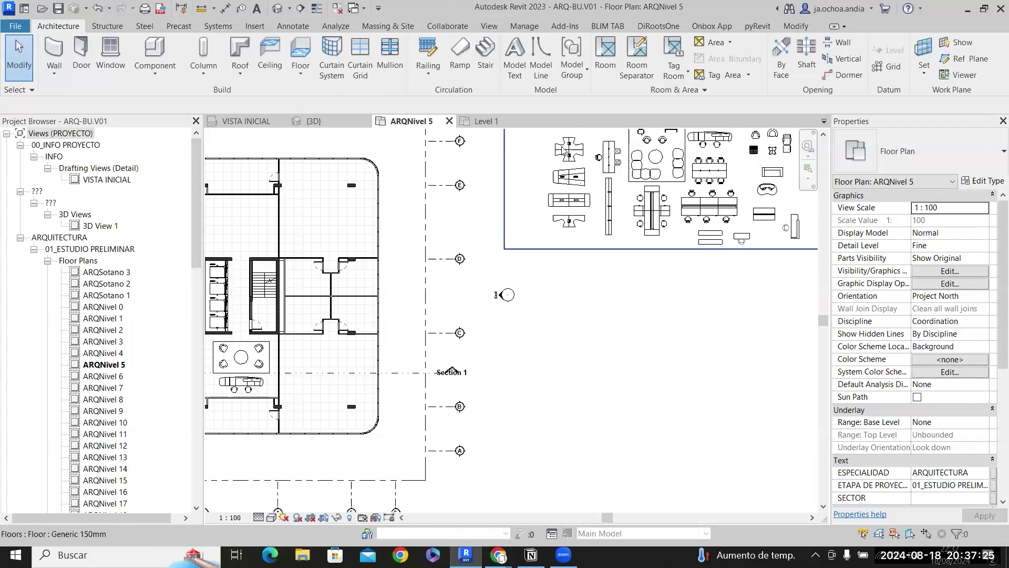
{"action": "scroll", "coordinate": [572, 150], "scroll_direction": "up", "scroll_amount": 5}
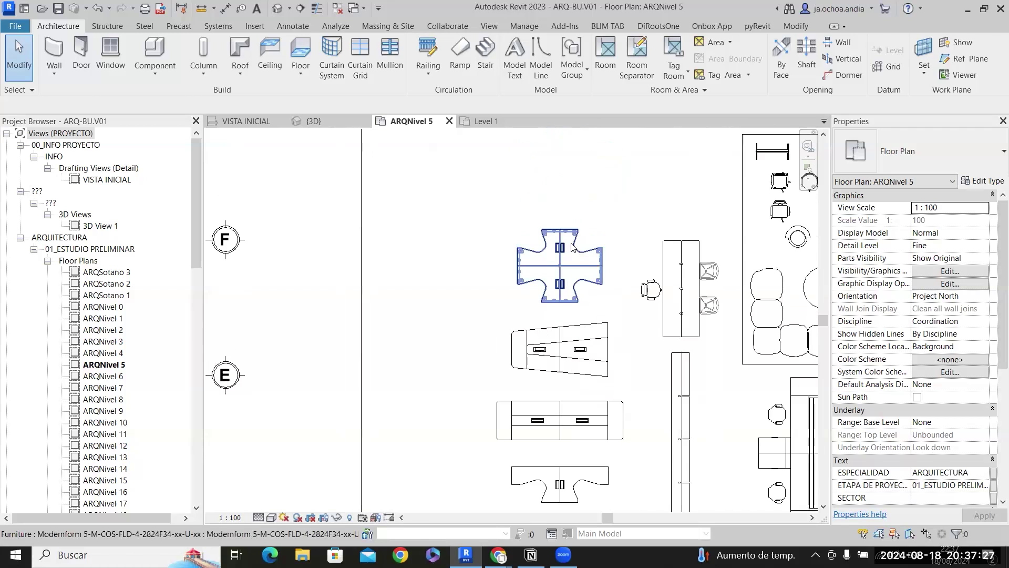
{"action": "left_click", "coordinate": [609, 249]}
{"action": "scroll", "coordinate": [609, 249], "scroll_direction": "up", "scroll_amount": 3}
{"action": "middle_click_drag", "start_coordinate": [627, 278], "coordinate": [488, 281]}
{"action": "key", "text": "Escape"}
{"action": "scroll", "coordinate": [491, 276], "scroll_direction": "down", "scroll_amount": 2}
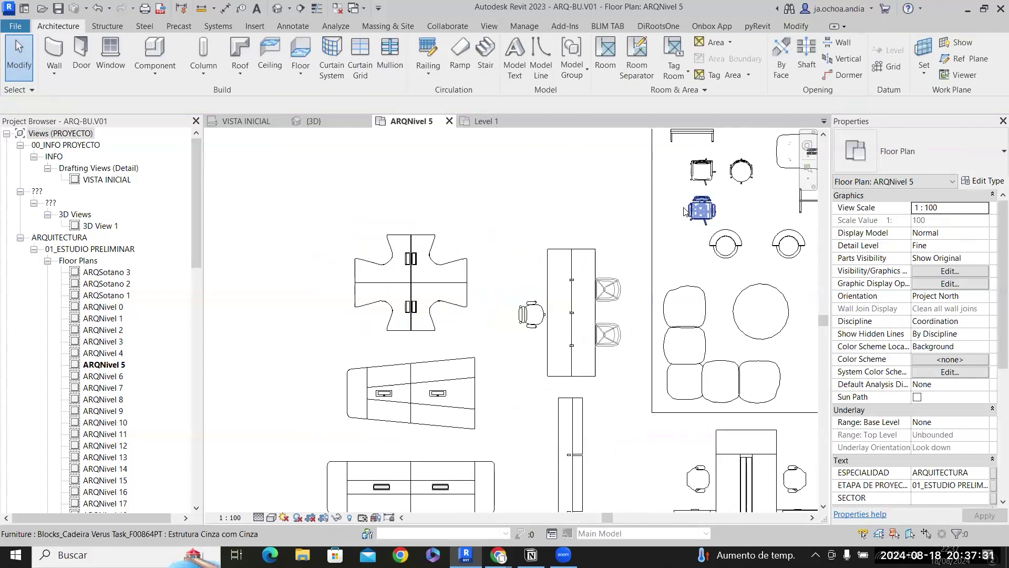
{"action": "left_click", "coordinate": [685, 210]}
{"action": "right_click", "coordinate": [685, 208]}
{"action": "key", "text": "Escape"}
{"action": "right_click", "coordinate": [703, 178]}
{"action": "left_click", "coordinate": [736, 255]}
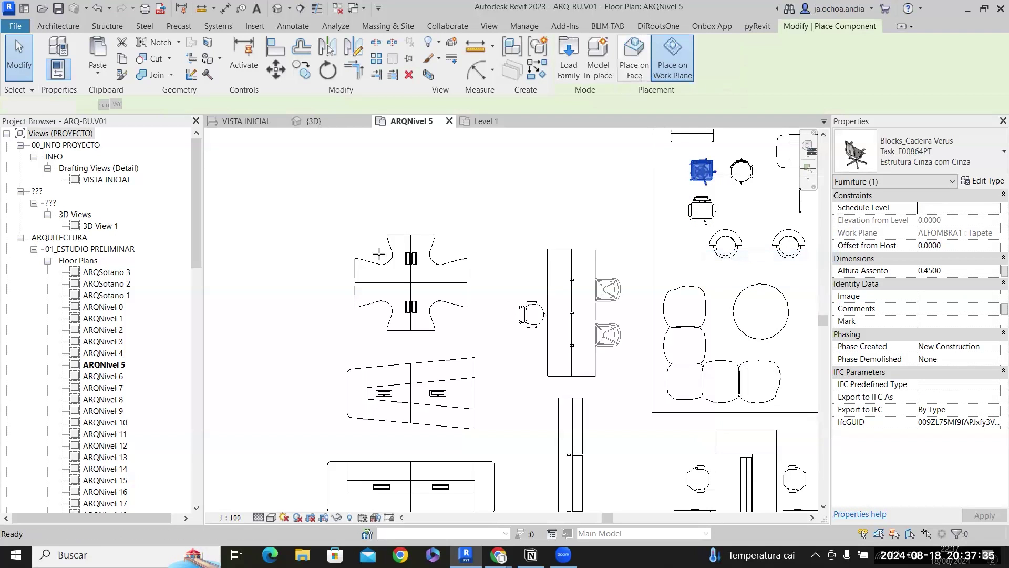
{"action": "scroll", "coordinate": [379, 253], "scroll_direction": "up", "scroll_amount": 5}
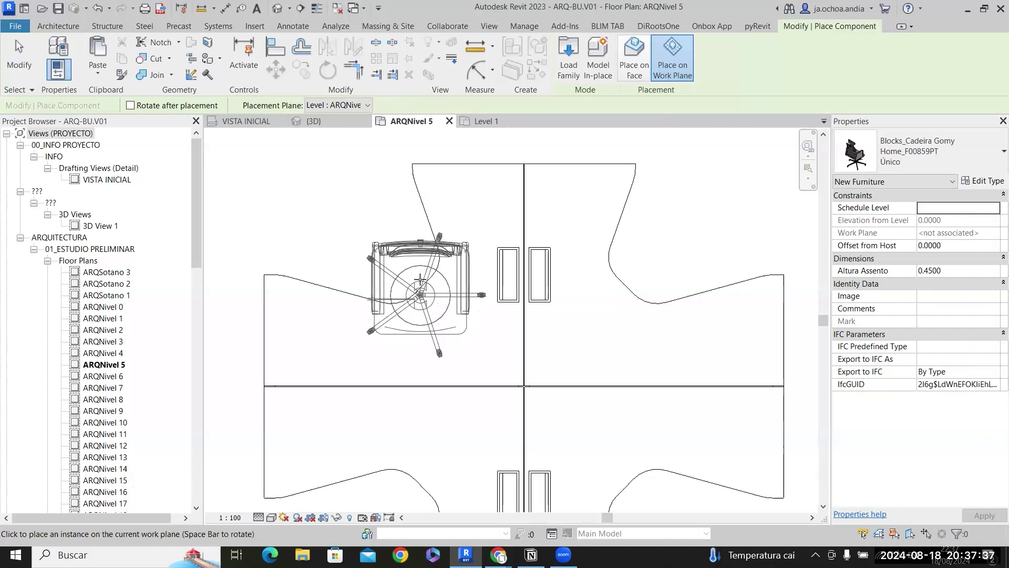
{"action": "key", "text": "space"}
{"action": "left_click", "coordinate": [336, 192]}
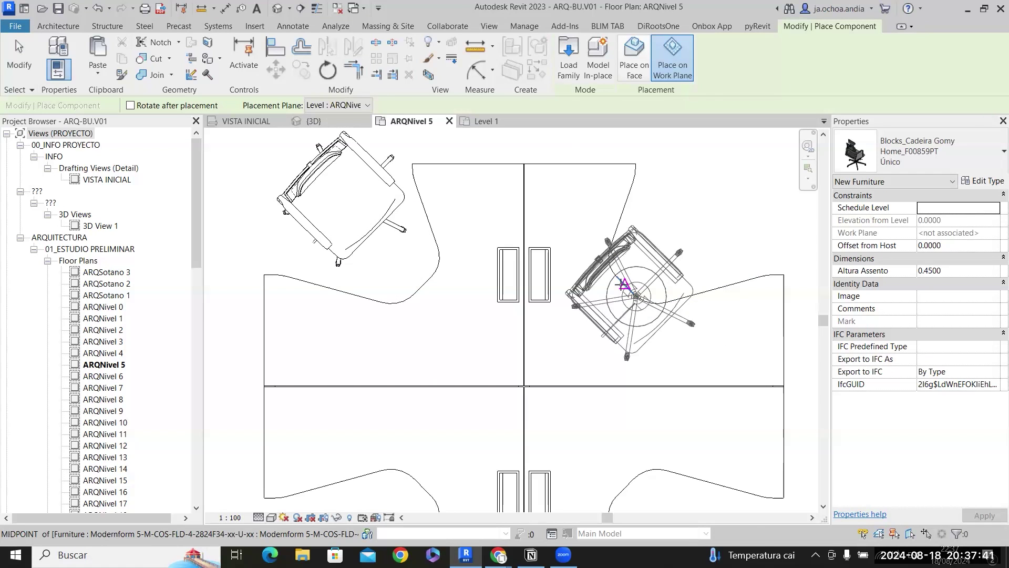
Place three more Gomy Home chairs at the cross-shaped desk's remaining recesses, each rotated to face the desk.
{"action": "key", "text": "space"}
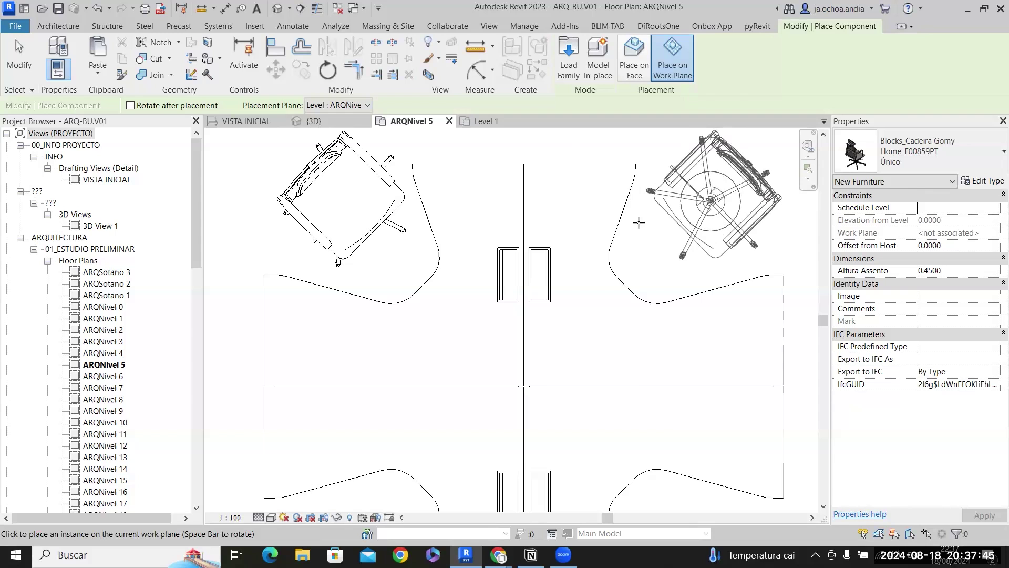
{"action": "left_click", "coordinate": [711, 201]}
{"action": "scroll", "coordinate": [637, 223], "scroll_direction": "down", "scroll_amount": 4}
{"action": "scroll", "coordinate": [640, 350], "scroll_direction": "up", "scroll_amount": 4}
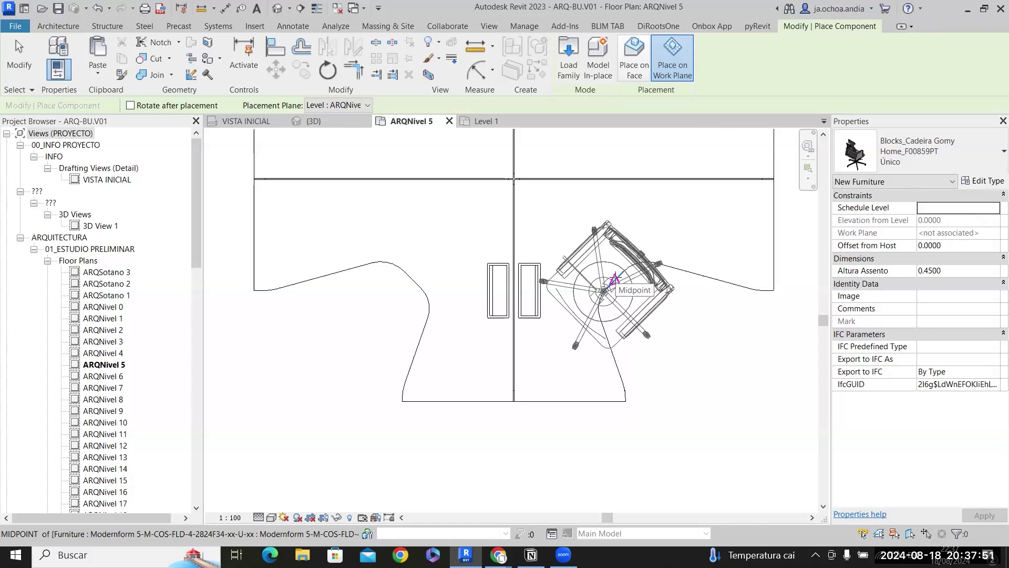
{"action": "key", "text": "space"}
{"action": "key", "text": "space"}
{"action": "key", "text": "space"}
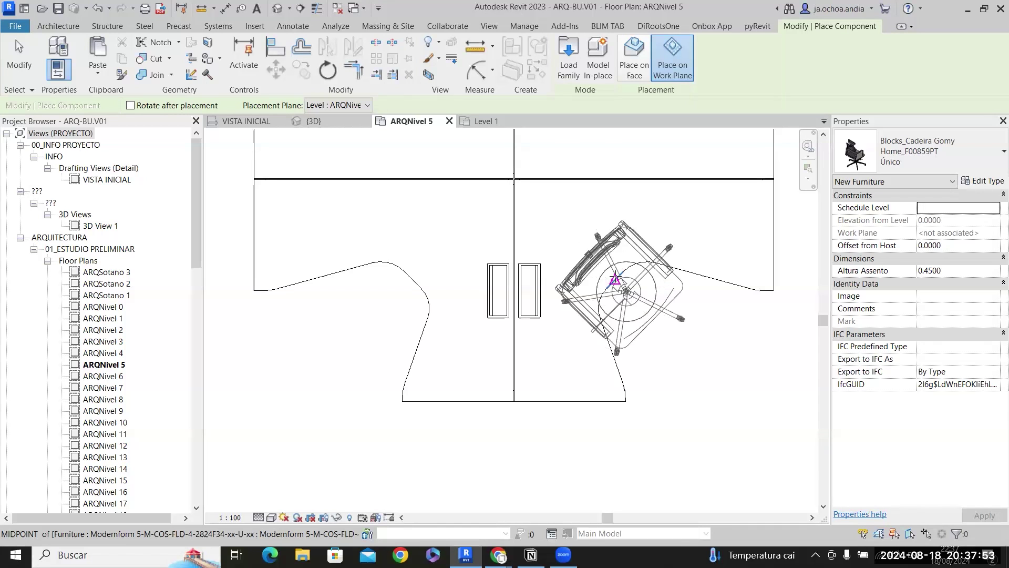
{"action": "scroll", "coordinate": [704, 350], "scroll_direction": "down", "scroll_amount": 3}
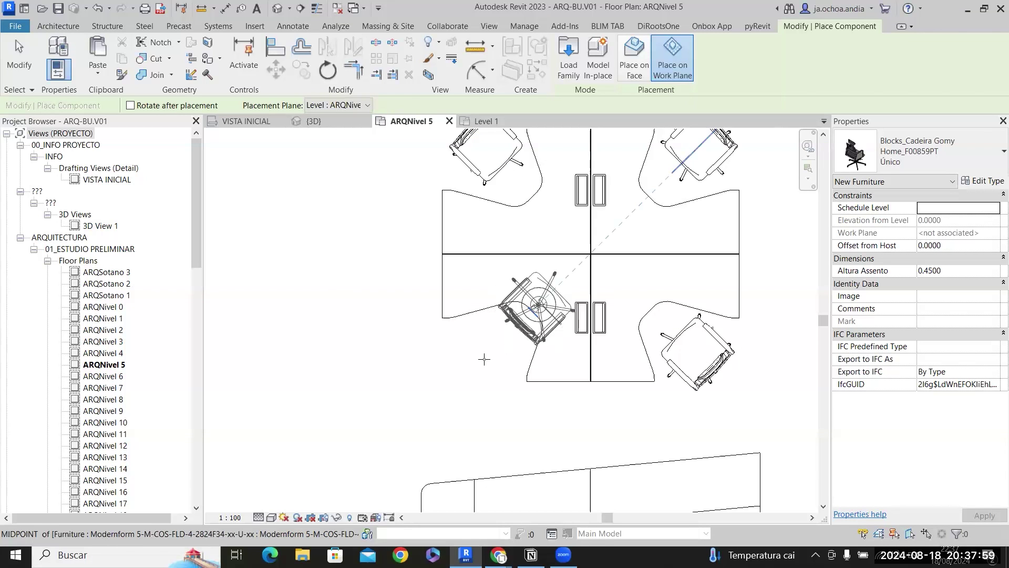
{"action": "scroll", "coordinate": [627, 360], "scroll_direction": "down", "scroll_amount": 3}
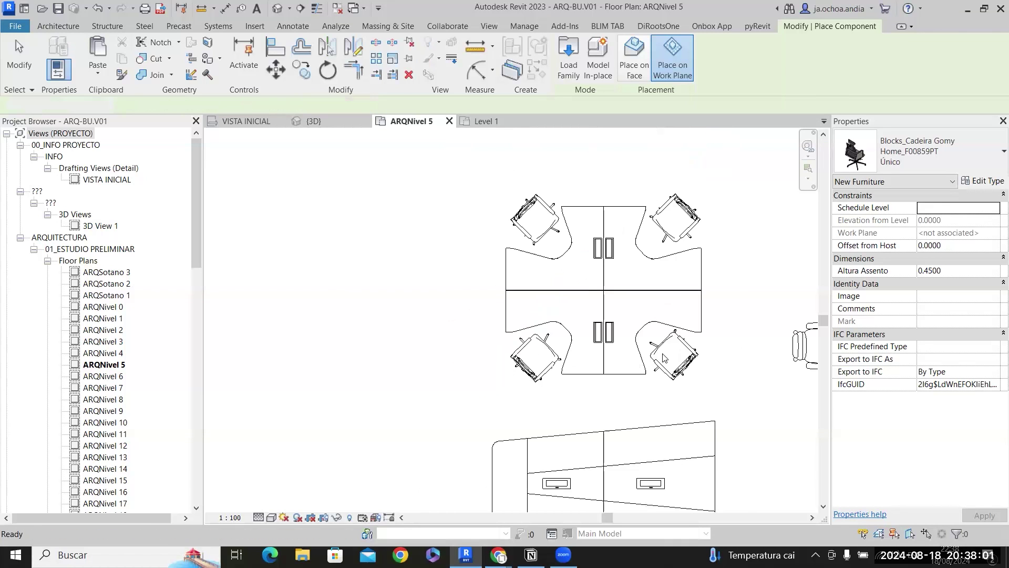
{"action": "key", "text": "Escape"}
Copy the cross-shaped desk with its four chairs by its centre into the open office area right of the lobby.
{"action": "left_click", "coordinate": [661, 361]}
{"action": "left_click", "coordinate": [606, 356], "text": "ctrl"}
{"action": "left_click", "coordinate": [524, 357], "text": "ctrl"}
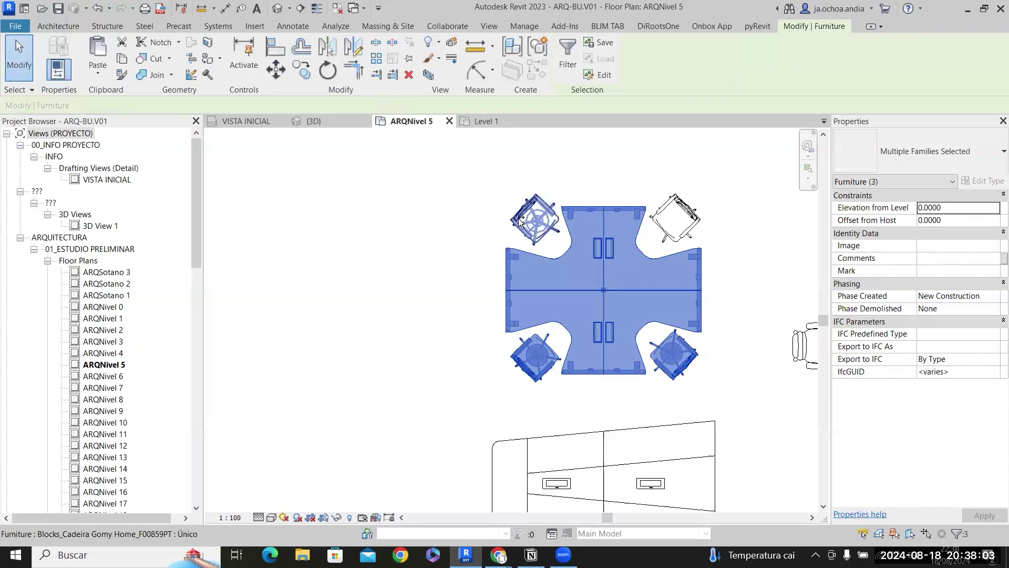
{"action": "left_click", "coordinate": [303, 67]}
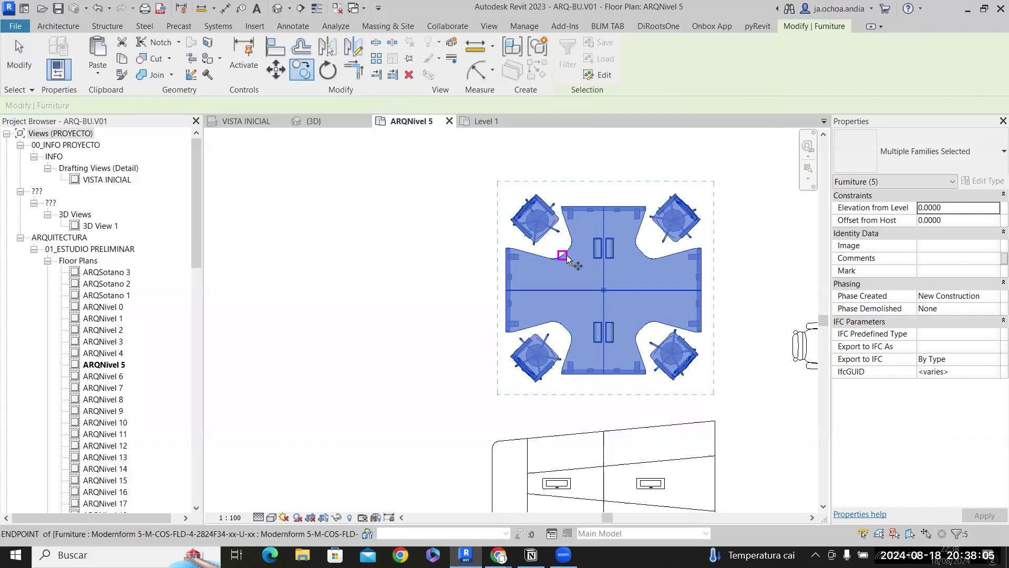
{"action": "left_click", "coordinate": [604, 291]}
{"action": "scroll", "coordinate": [688, 186], "scroll_direction": "down", "scroll_amount": 6}
{"action": "middle_click_drag", "start_coordinate": [427, 429], "coordinate": [459, 355]}
{"action": "scroll", "coordinate": [459, 355], "scroll_direction": "up", "scroll_amount": 7}
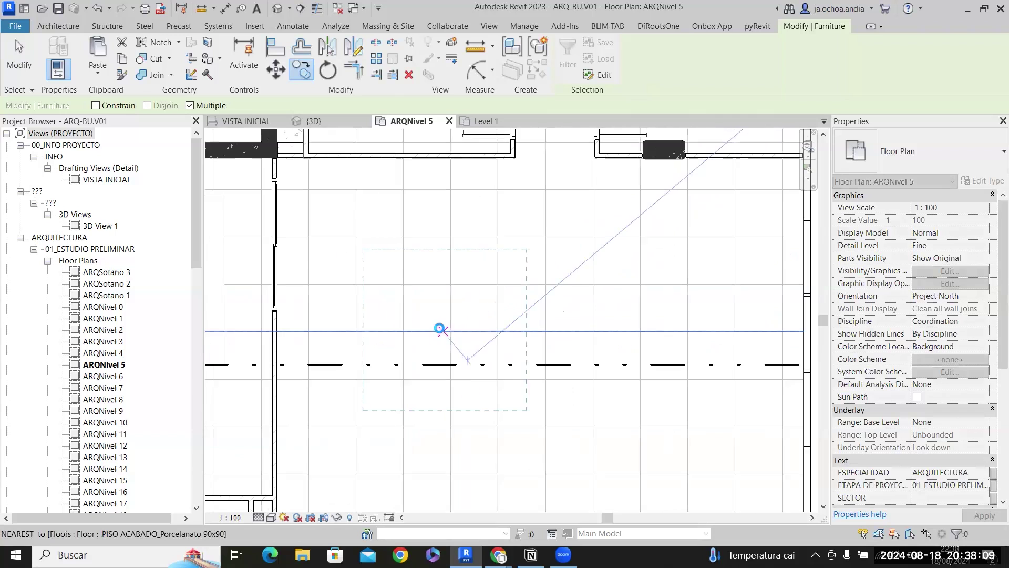
{"action": "left_click", "coordinate": [441, 330]}
{"action": "scroll", "coordinate": [442, 329], "scroll_direction": "down", "scroll_amount": 3}
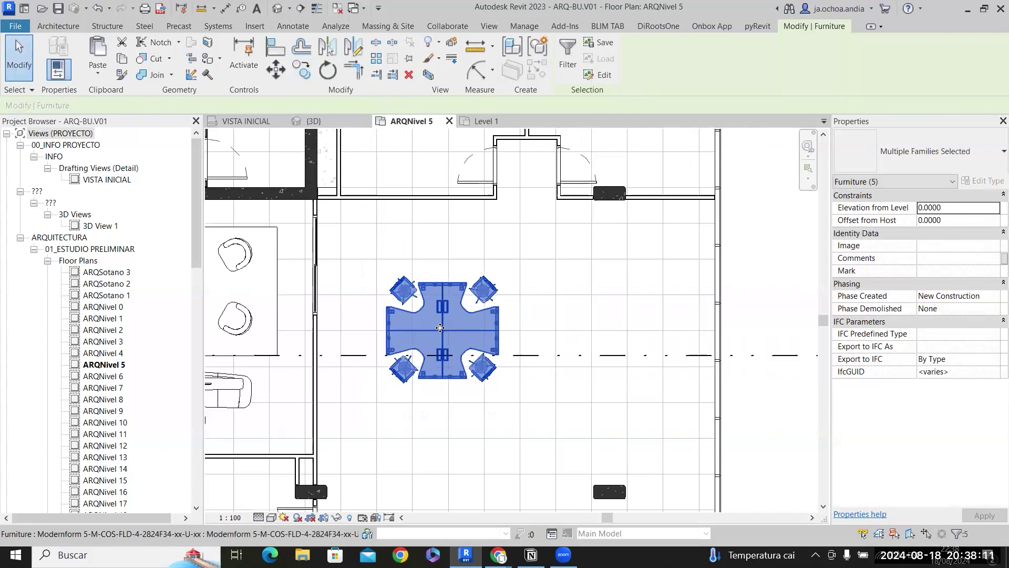
Nudge the copied desk cluster towards the lobby wall and copy it horizontally to the right beside the outer wall.
{"action": "key", "text": "Right"}
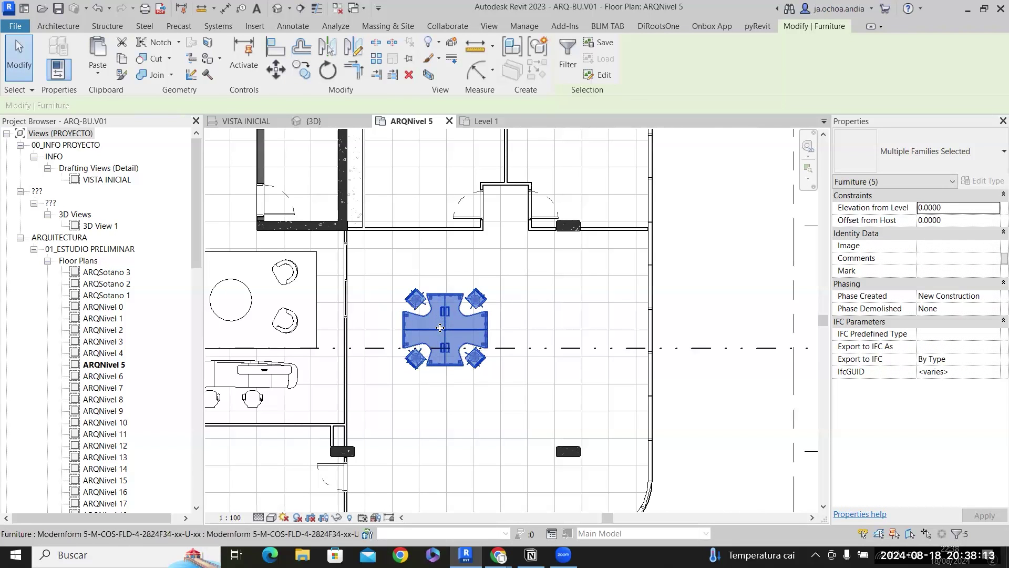
{"action": "key", "text": "Down"}
{"action": "key", "text": "Left"}
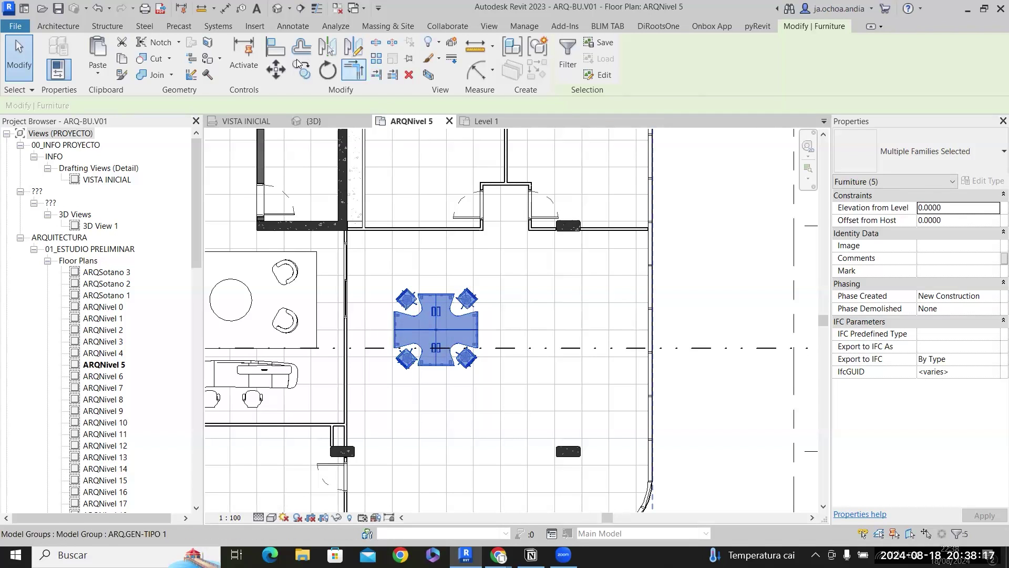
{"action": "left_click", "coordinate": [301, 69]}
{"action": "left_click", "coordinate": [451, 356]}
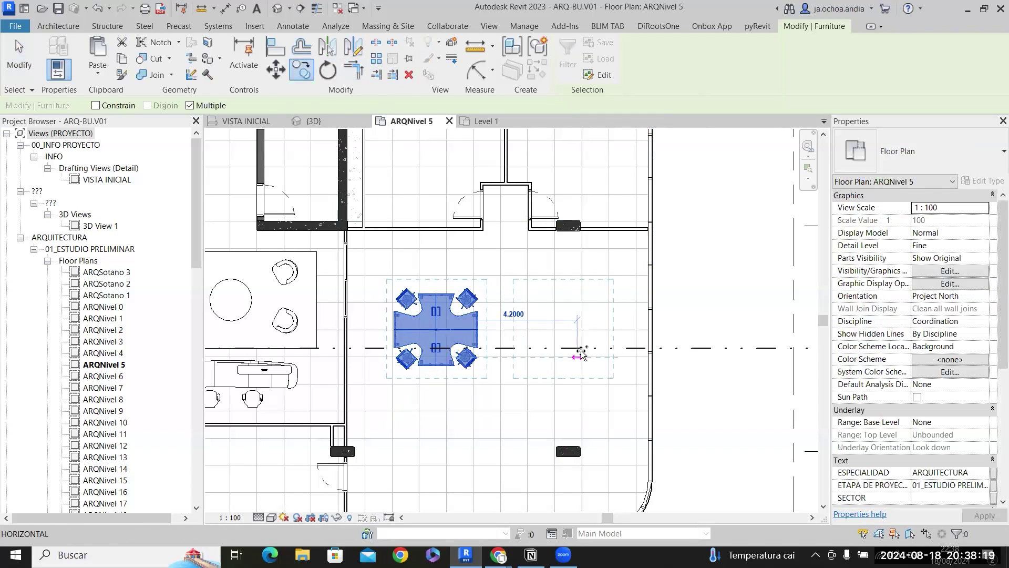
{"action": "left_click", "coordinate": [582, 355]}
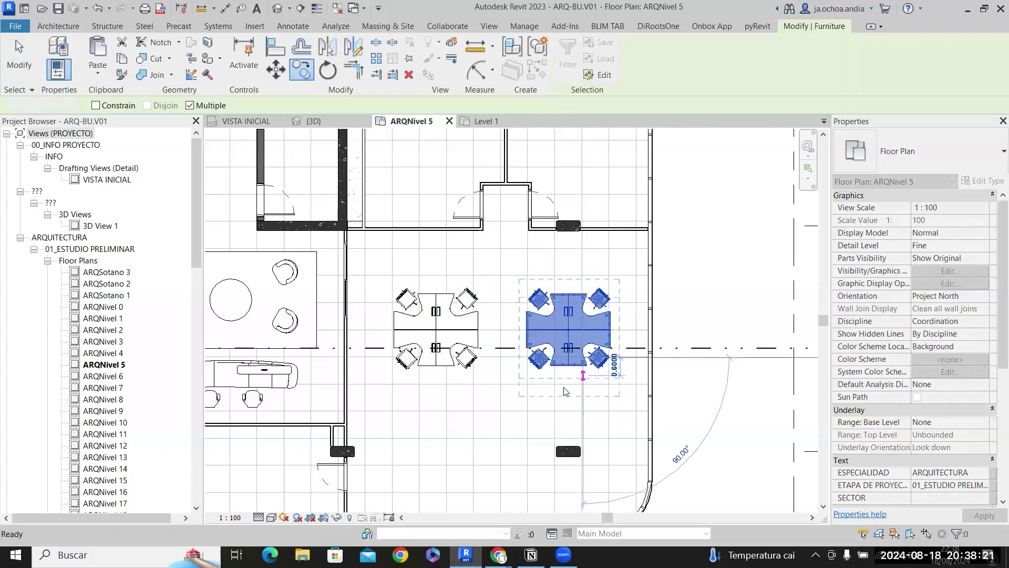
{"action": "key", "text": "Escape"}
Copy the Canvas126 bench workstation with its six chairs from the furniture set to the space below the two desk clusters.
{"action": "scroll", "coordinate": [484, 317], "scroll_direction": "down", "scroll_amount": 4}
{"action": "scroll", "coordinate": [488, 408], "scroll_direction": "up", "scroll_amount": 3}
{"action": "scroll", "coordinate": [489, 363], "scroll_direction": "down", "scroll_amount": 4}
{"action": "middle_click_drag", "start_coordinate": [730, 326], "coordinate": [287, 477]}
{"action": "scroll", "coordinate": [599, 294], "scroll_direction": "up", "scroll_amount": 5}
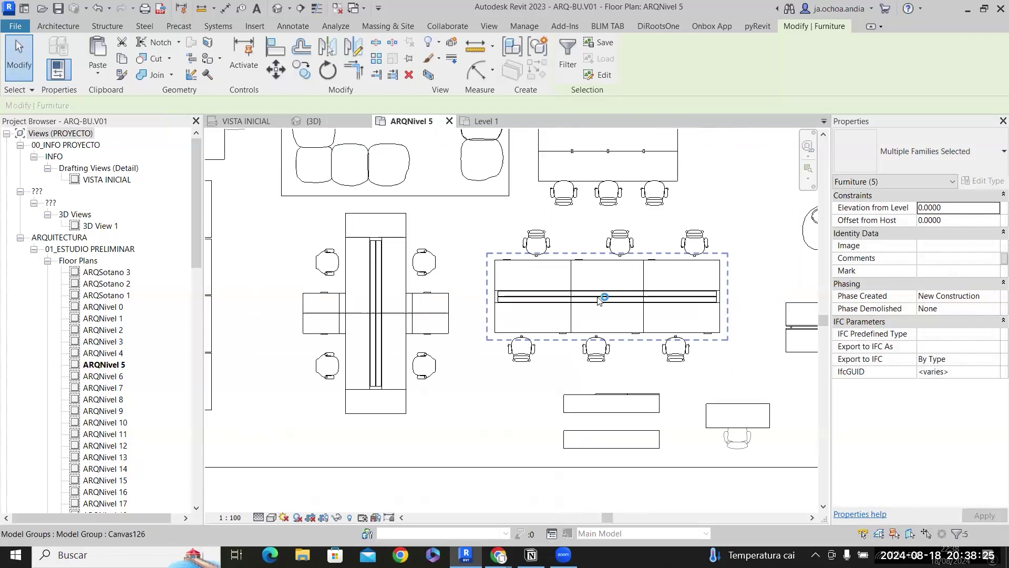
{"action": "left_click", "coordinate": [605, 351]}
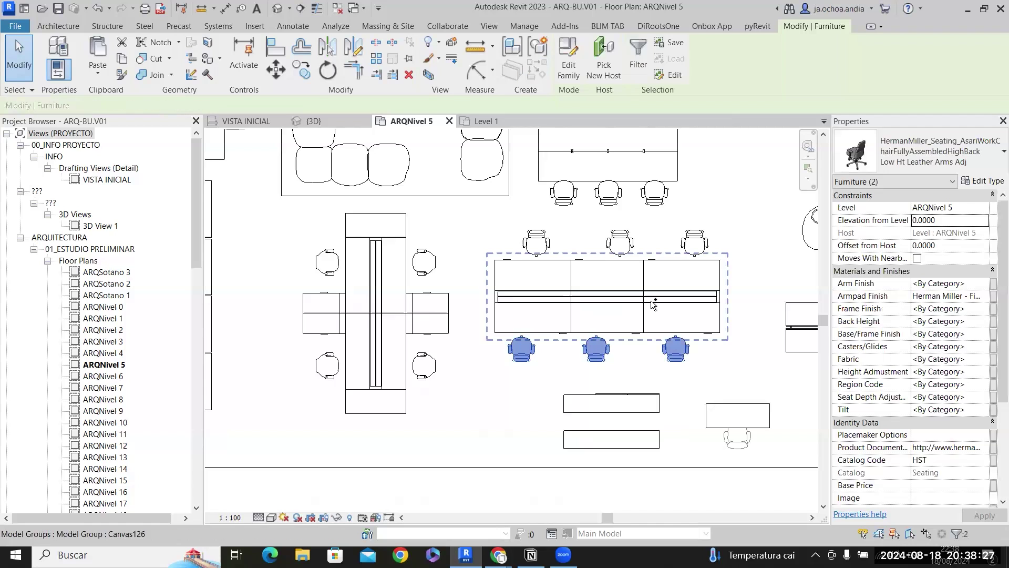
{"action": "left_click", "coordinate": [703, 247], "text": "ctrl"}
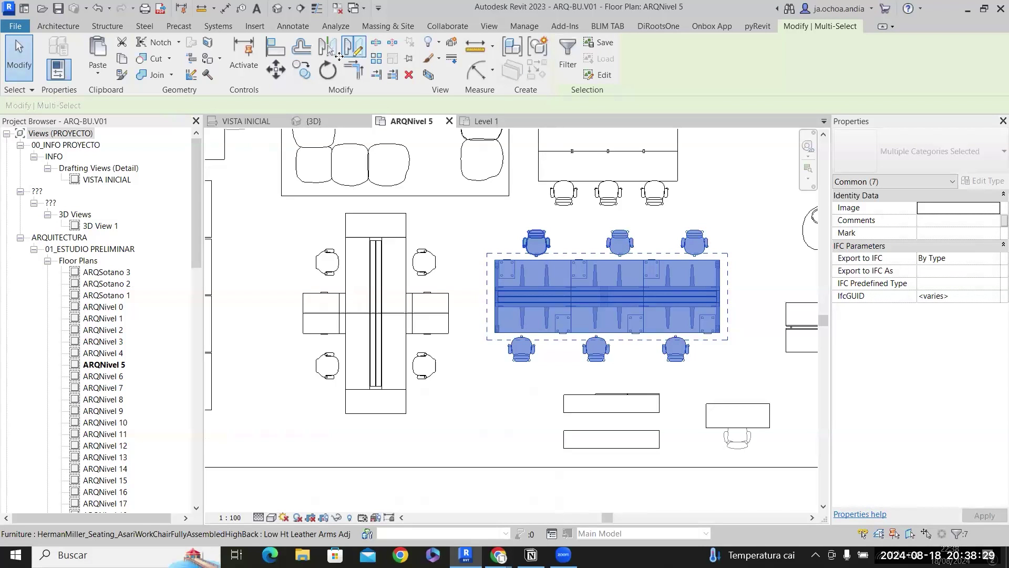
{"action": "left_click", "coordinate": [307, 74]}
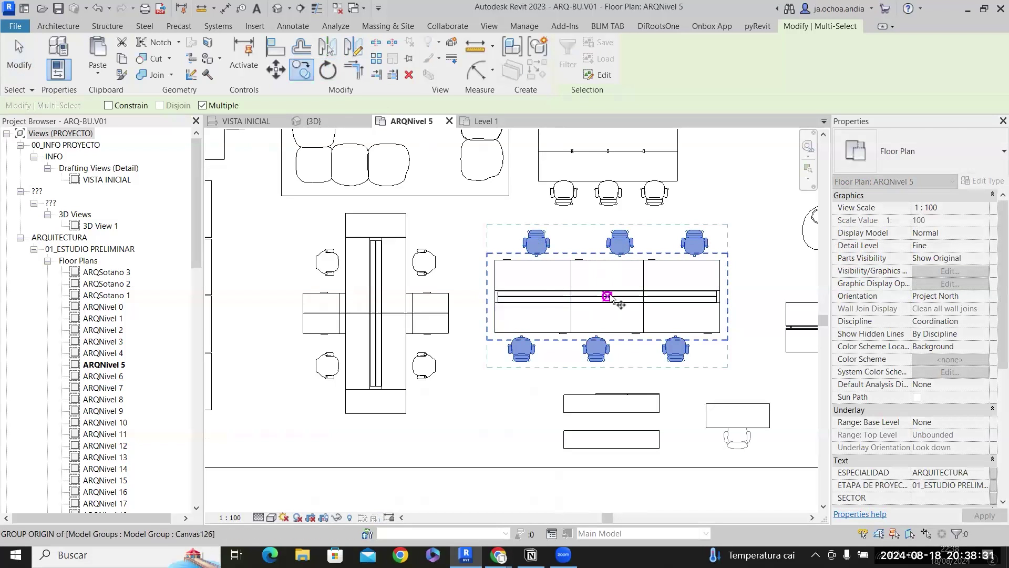
{"action": "scroll", "coordinate": [676, 239], "scroll_direction": "down", "scroll_amount": 3}
{"action": "scroll", "coordinate": [472, 425], "scroll_direction": "down", "scroll_amount": 2}
{"action": "middle_click_drag", "start_coordinate": [386, 491], "coordinate": [815, 203]}
{"action": "scroll", "coordinate": [549, 238], "scroll_direction": "up", "scroll_amount": 2}
{"action": "scroll", "coordinate": [576, 238], "scroll_direction": "up", "scroll_amount": 3}
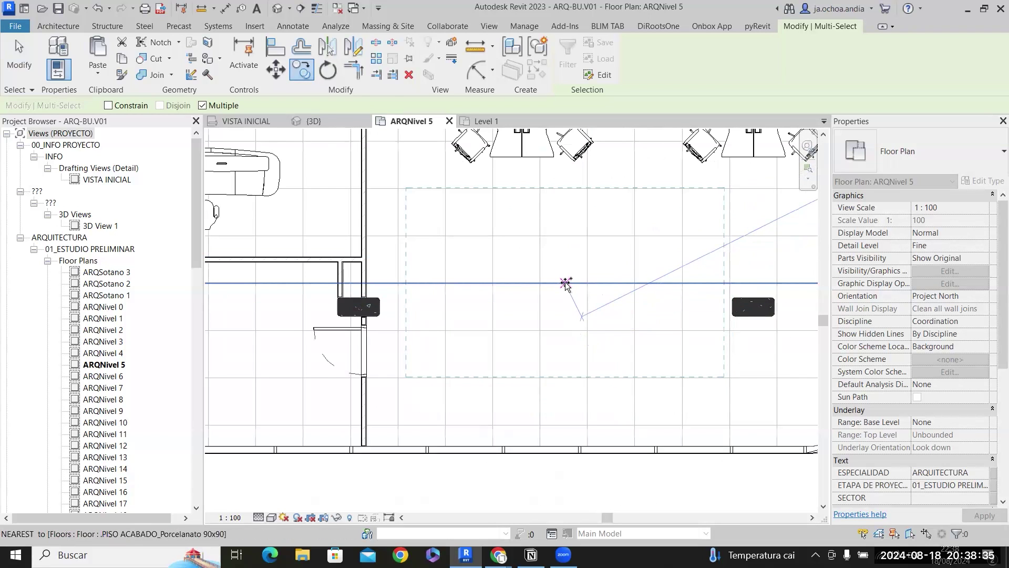
{"action": "left_click", "coordinate": [574, 282]}
{"action": "key", "text": "Escape"}
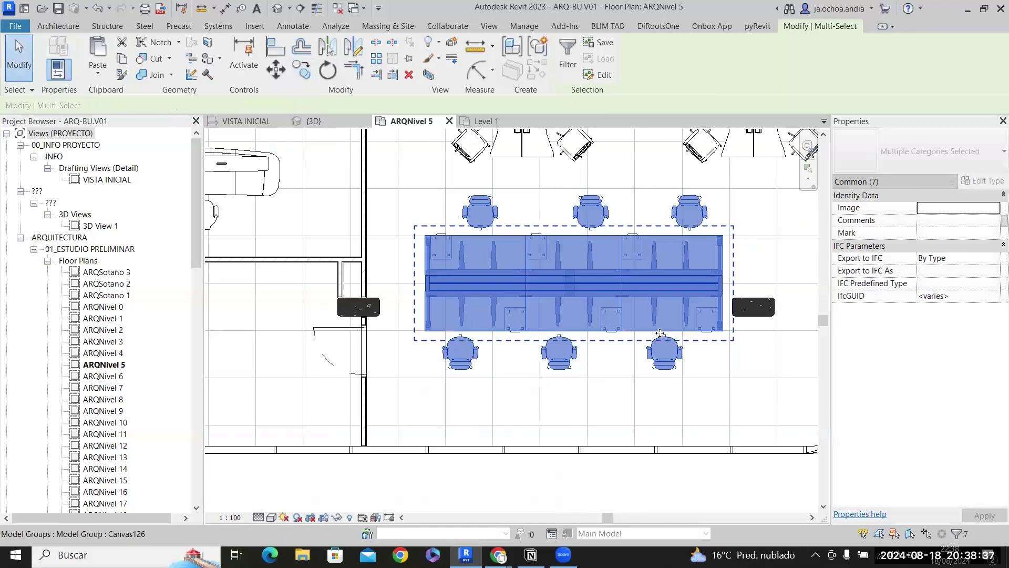
Nudge the copied bench workstation and chairs down and right until the bench end meets the structural column.
{"action": "scroll", "coordinate": [654, 341], "scroll_direction": "down", "scroll_amount": 1}
{"action": "key", "text": "Down"}
{"action": "key", "text": "Down"}
{"action": "key", "text": "Down"}
{"action": "key", "text": "Down"}
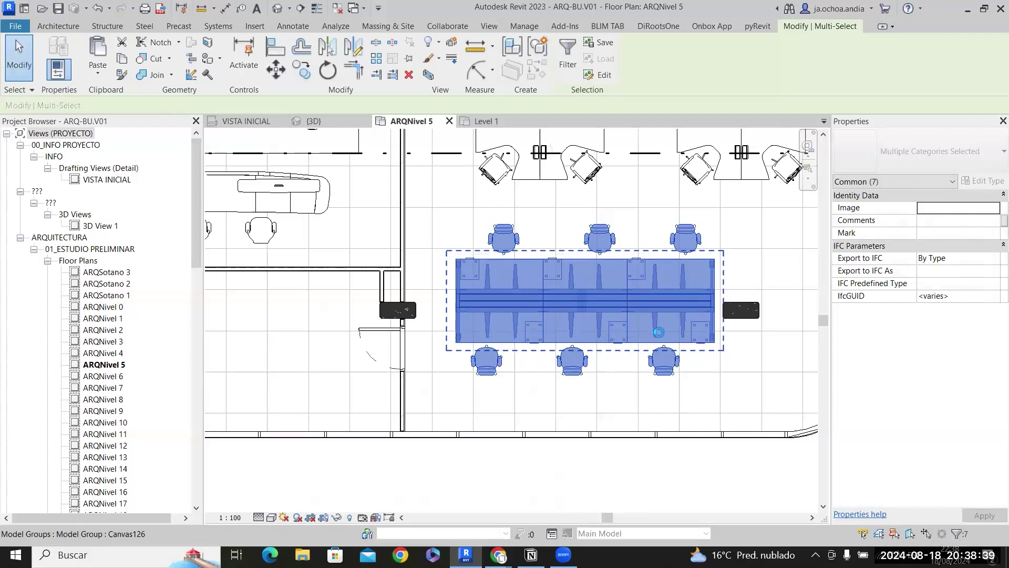
{"action": "key", "text": "Right"}
{"action": "key", "text": "Right"}
{"action": "scroll", "coordinate": [672, 326], "scroll_direction": "up", "scroll_amount": 2}
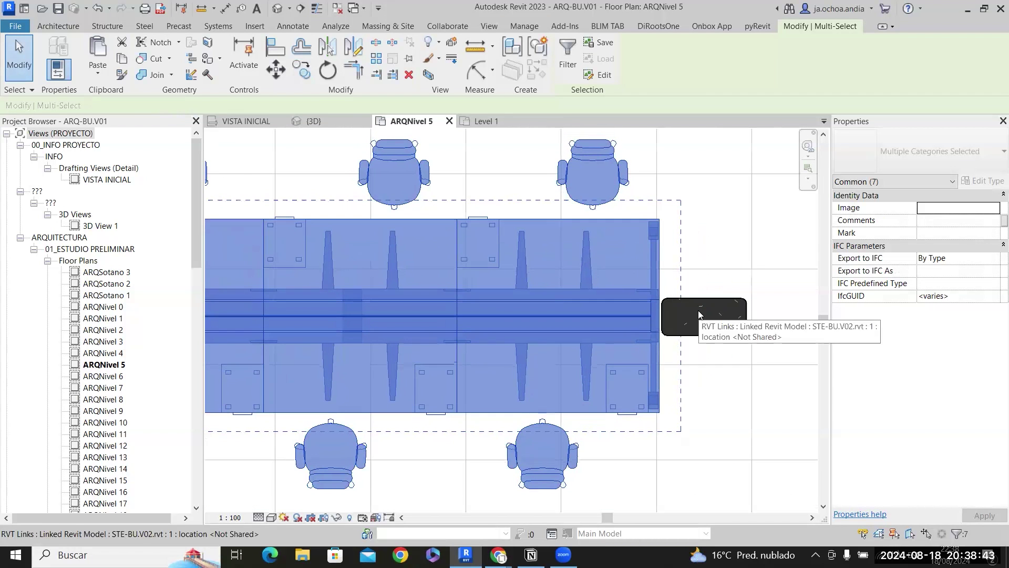
{"action": "scroll", "coordinate": [698, 310], "scroll_direction": "down", "scroll_amount": 1}
{"action": "scroll", "coordinate": [700, 312], "scroll_direction": "down", "scroll_amount": 3}
{"action": "middle_click_drag", "start_coordinate": [663, 362], "coordinate": [488, 386]}
{"action": "left_click", "coordinate": [620, 342]}
{"action": "scroll", "coordinate": [622, 346], "scroll_direction": "down", "scroll_amount": 2}
{"action": "middle_click_drag", "start_coordinate": [523, 311], "coordinate": [494, 313]}
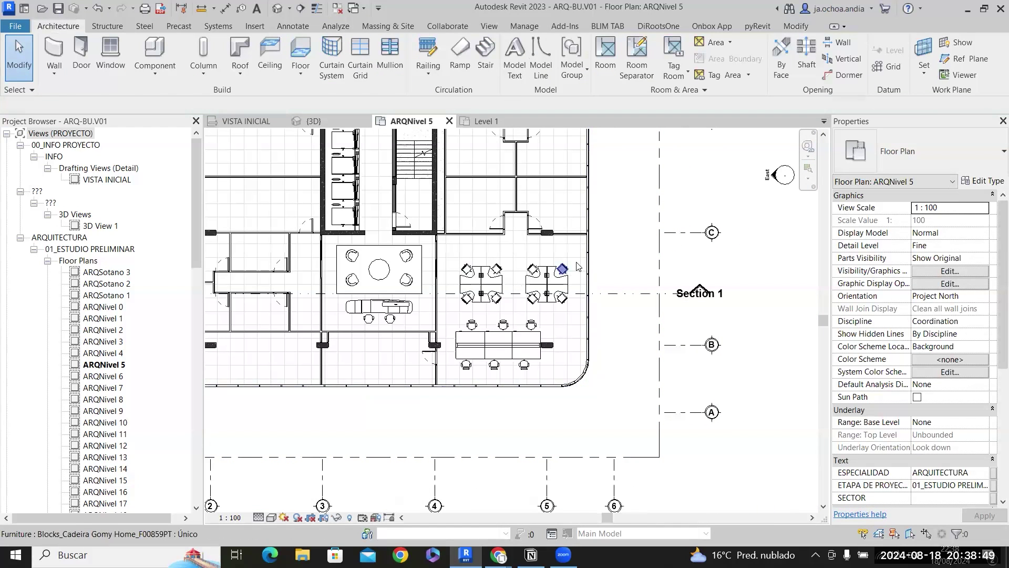
{"action": "middle_click_drag", "start_coordinate": [527, 374], "coordinate": [598, 369]}
{"action": "scroll", "coordinate": [704, 273], "scroll_direction": "up", "scroll_amount": 1}
{"action": "middle_click_drag", "start_coordinate": [705, 273], "coordinate": [697, 297]}
{"action": "scroll", "coordinate": [697, 297], "scroll_direction": "down", "scroll_amount": 1}
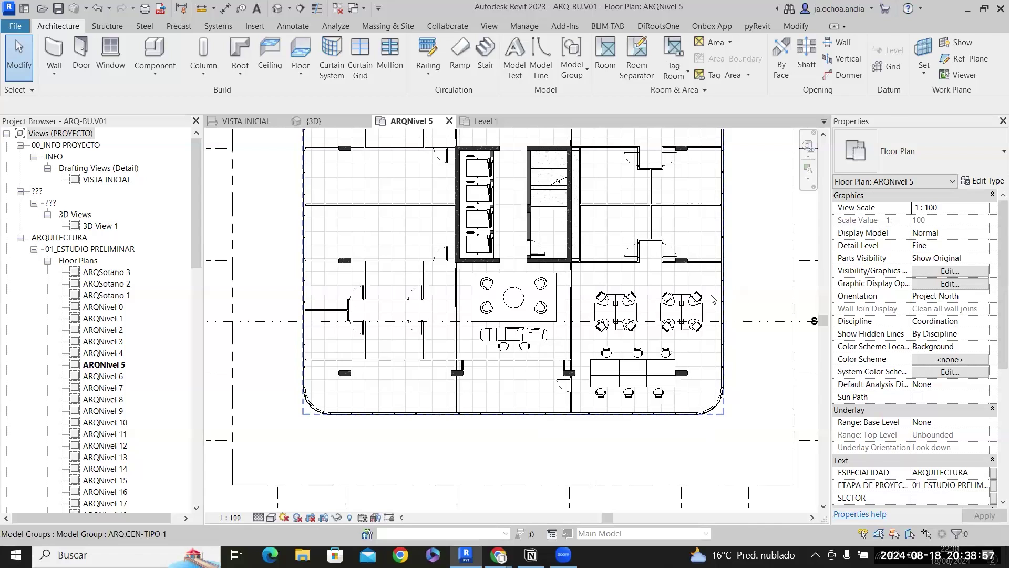
{"action": "scroll", "coordinate": [720, 292], "scroll_direction": "down", "scroll_amount": 1}
{"action": "scroll", "coordinate": [508, 381], "scroll_direction": "up", "scroll_amount": 3}
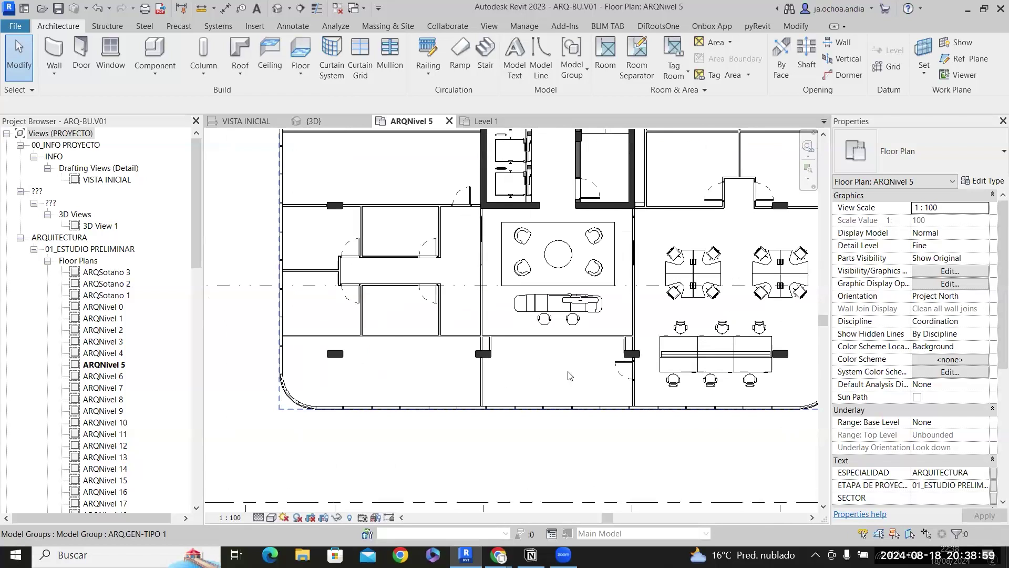
{"action": "scroll", "coordinate": [559, 366], "scroll_direction": "down", "scroll_amount": 2}
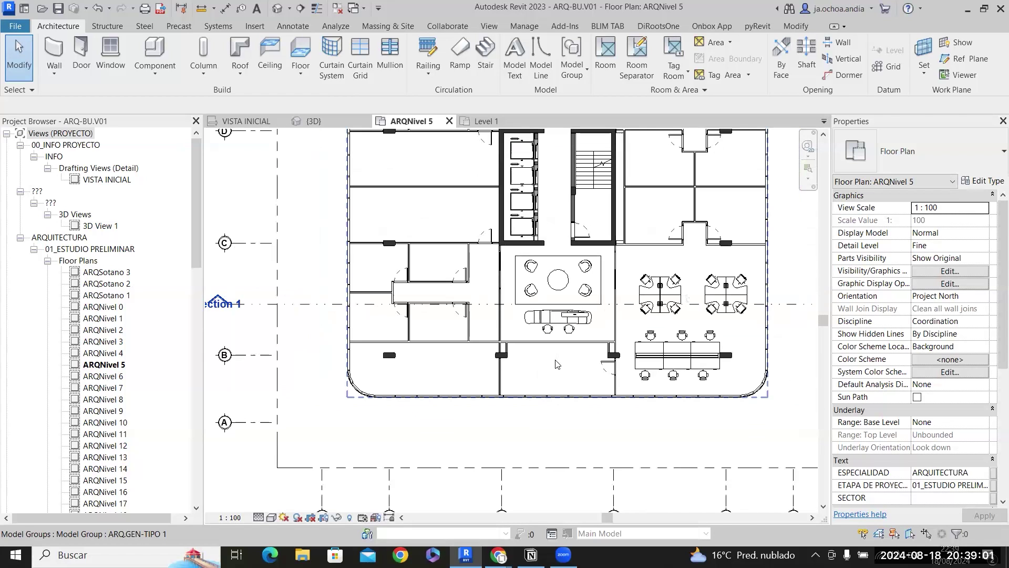
{"action": "scroll", "coordinate": [565, 359], "scroll_direction": "up", "scroll_amount": 8}
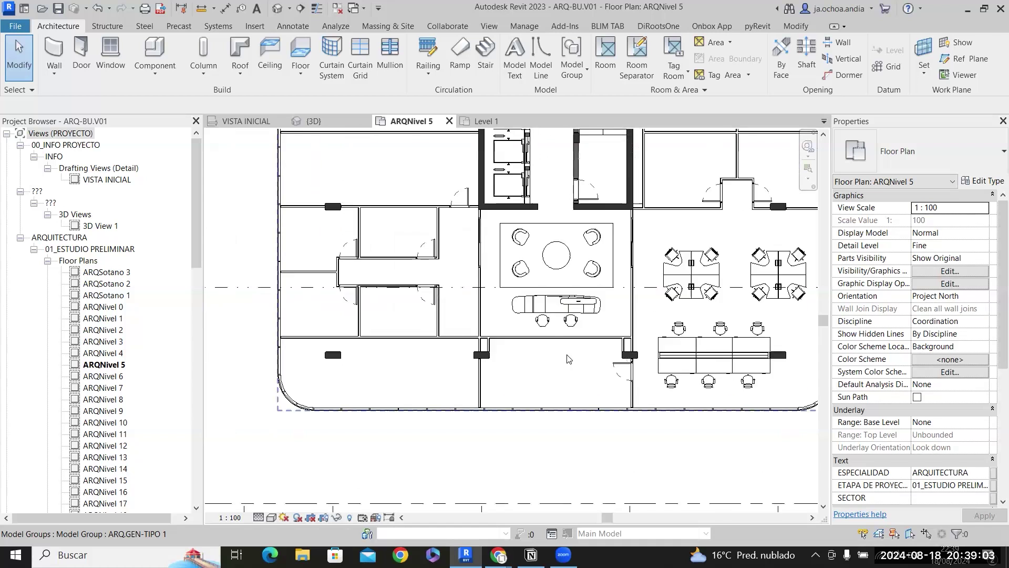
{"action": "scroll", "coordinate": [650, 330], "scroll_direction": "down", "scroll_amount": 6}
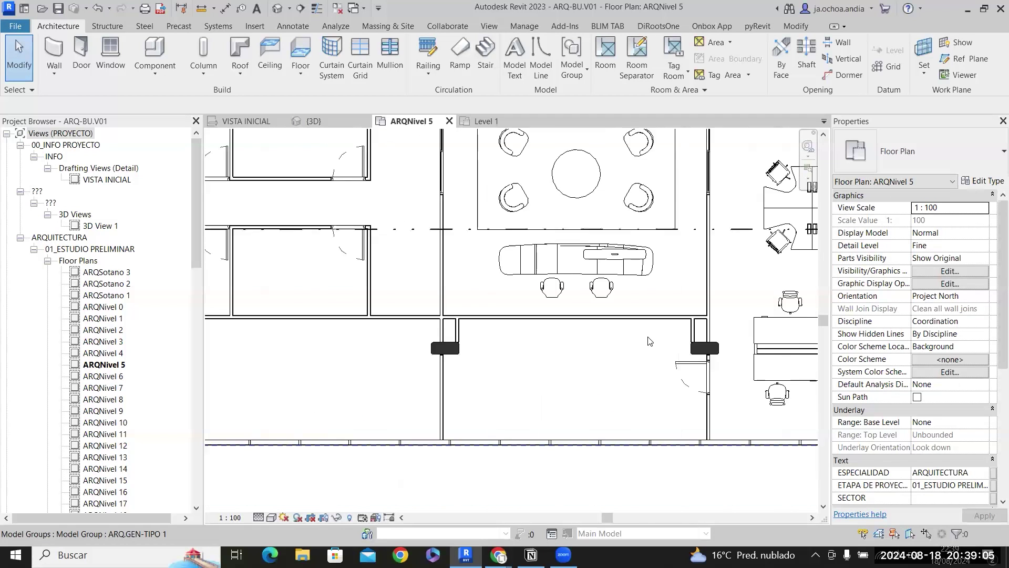
{"action": "middle_click_drag", "start_coordinate": [644, 396], "coordinate": [599, 425]}
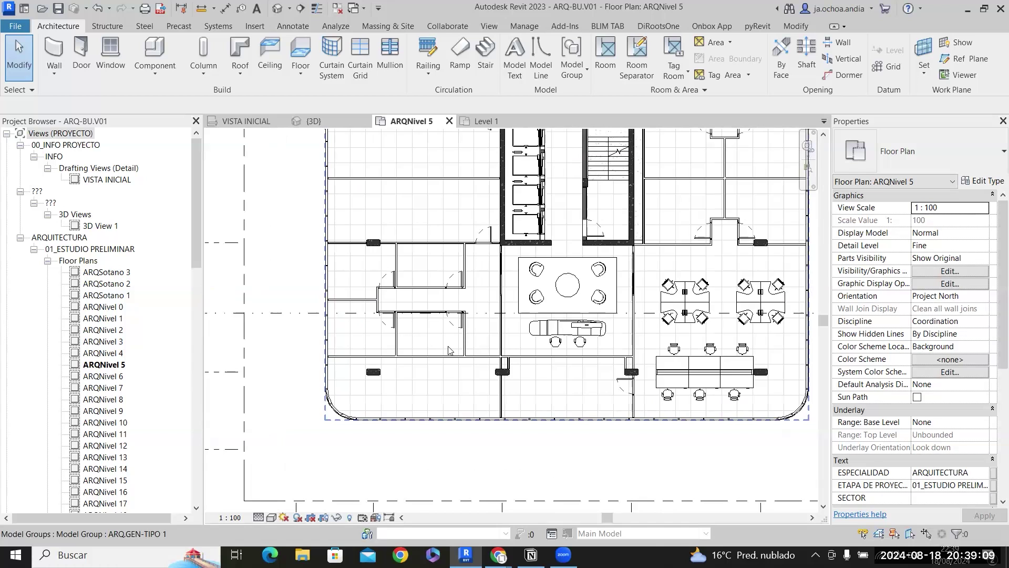
Copy the Mesa de Jantar Sansur desk with its three chairs from the furniture set to just outside the left wing's facade.
{"action": "scroll", "coordinate": [450, 350], "scroll_direction": "down", "scroll_amount": 3}
{"action": "middle_click_drag", "start_coordinate": [736, 360], "coordinate": [270, 415]}
{"action": "middle_click_drag", "start_coordinate": [513, 269], "coordinate": [574, 354]}
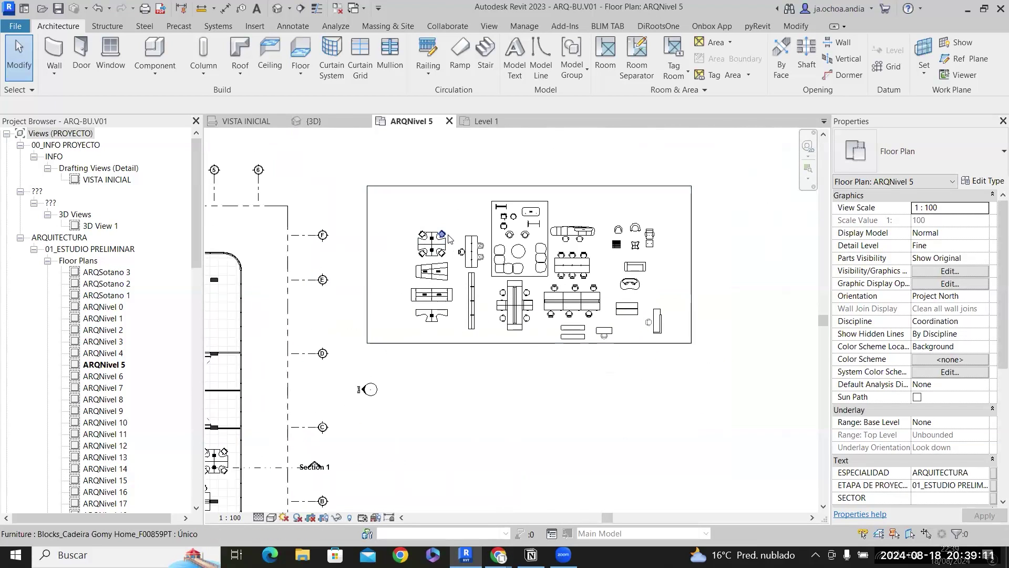
{"action": "scroll", "coordinate": [449, 238], "scroll_direction": "up", "scroll_amount": 2}
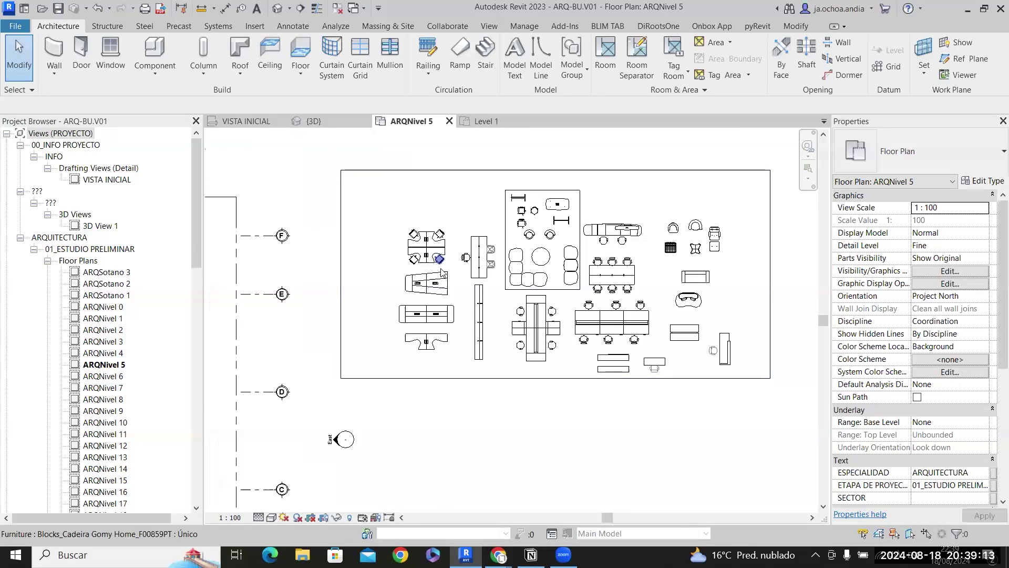
{"action": "scroll", "coordinate": [476, 251], "scroll_direction": "up", "scroll_amount": 8}
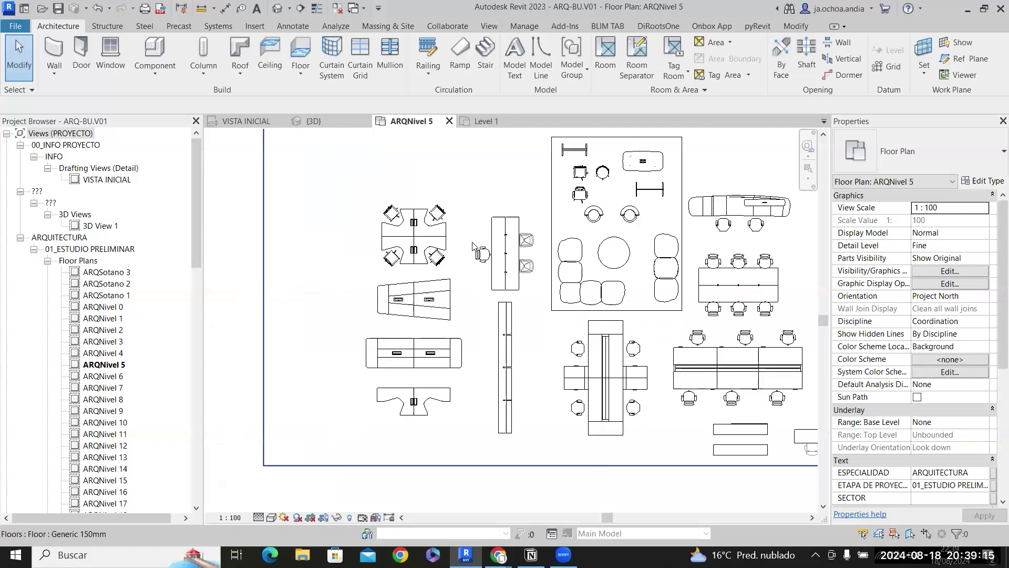
{"action": "left_click", "coordinate": [594, 303]}
{"action": "scroll", "coordinate": [594, 303], "scroll_direction": "up", "scroll_amount": 4}
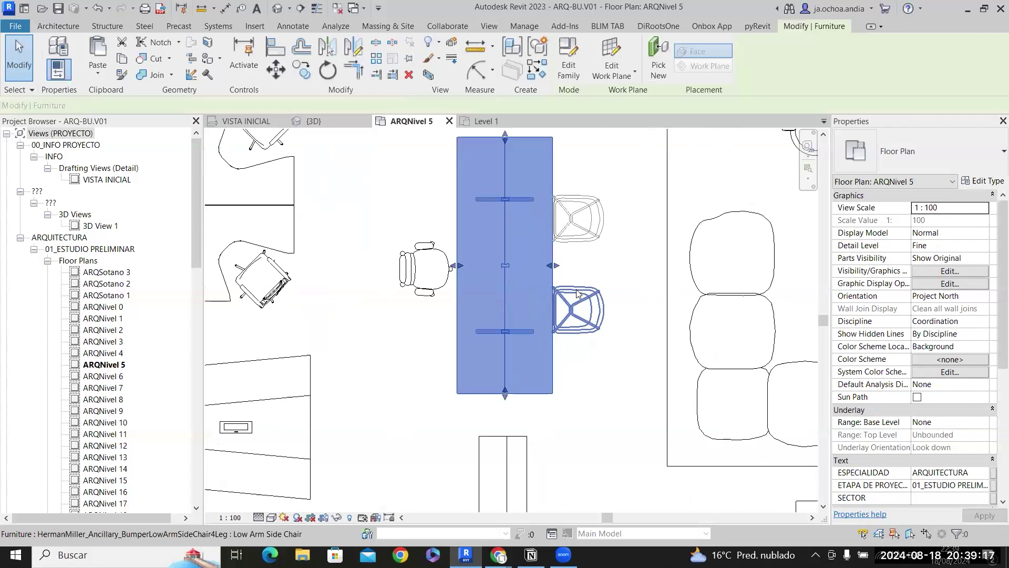
{"action": "scroll", "coordinate": [538, 295], "scroll_direction": "down", "scroll_amount": 1}
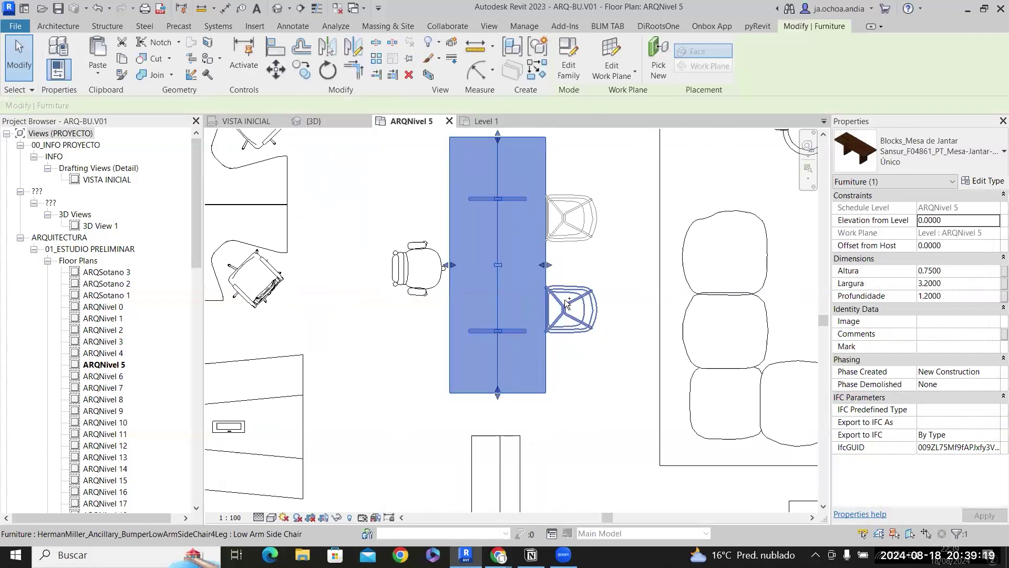
{"action": "left_click", "coordinate": [568, 304], "text": "ctrl"}
{"action": "left_click", "coordinate": [569, 208], "text": "ctrl"}
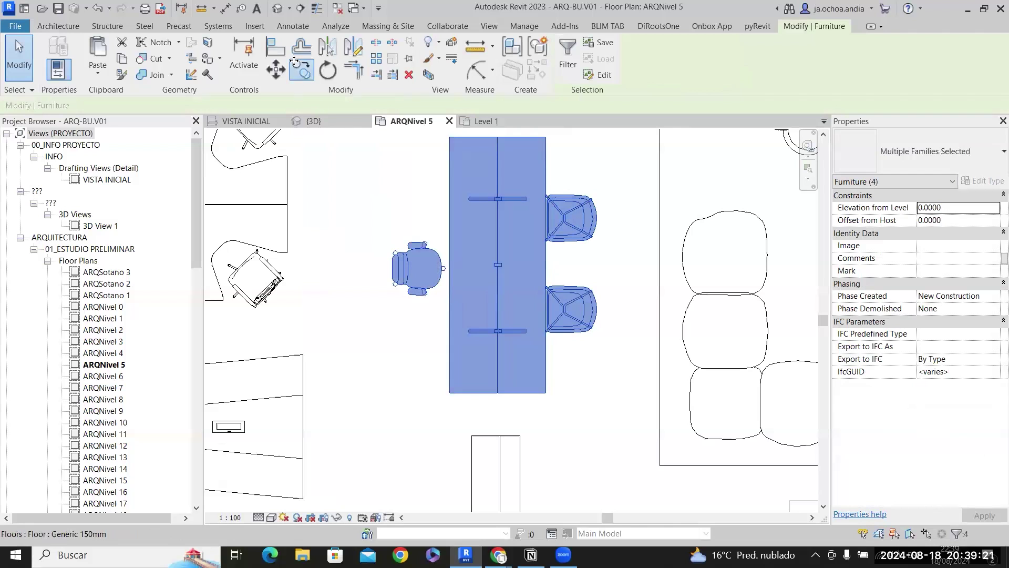
{"action": "key", "text": "c"}
{"action": "key", "text": "o"}
{"action": "left_click", "coordinate": [511, 251]}
{"action": "scroll", "coordinate": [680, 201], "scroll_direction": "down", "scroll_amount": 5}
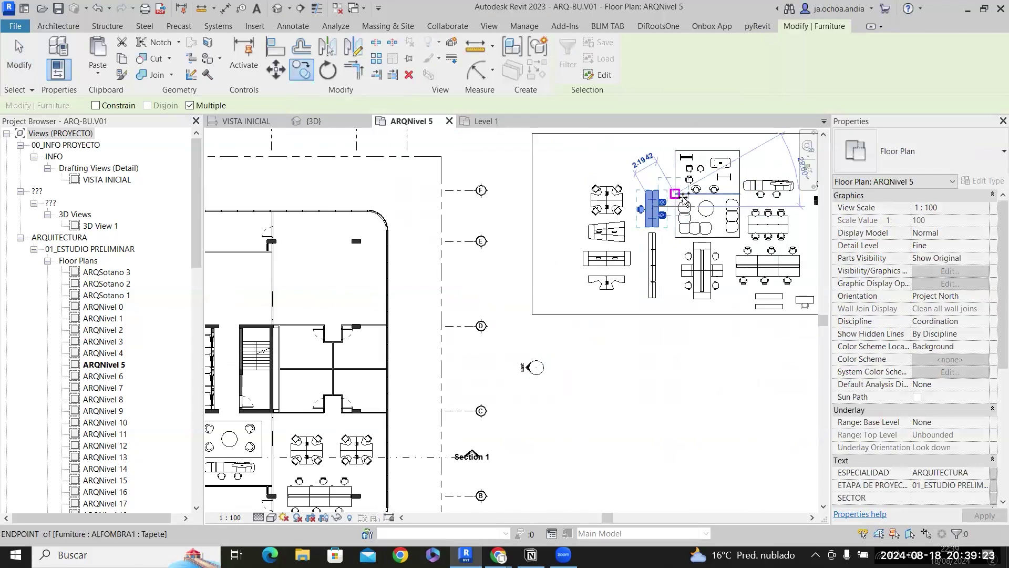
{"action": "scroll", "coordinate": [390, 334], "scroll_direction": "up", "scroll_amount": 6}
{"action": "left_click", "coordinate": [359, 327]}
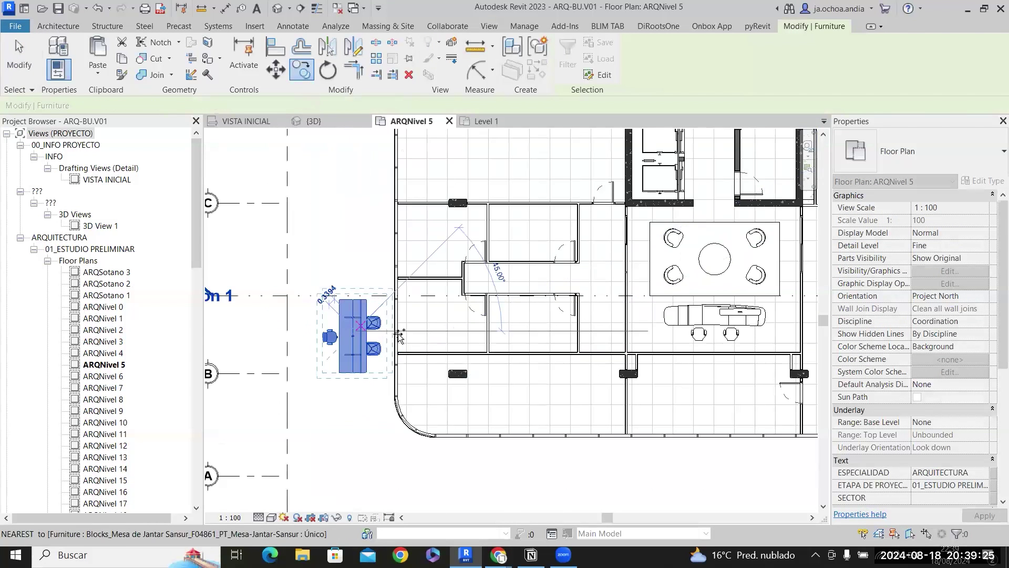
{"action": "scroll", "coordinate": [410, 335], "scroll_direction": "up", "scroll_amount": 3}
{"action": "key", "text": "Escape"}
Move the copied desk set into the left wing's lower inner office and resize the desk to 1.7 m by 0.8 m.
{"action": "left_click_drag", "start_coordinate": [324, 334], "coordinate": [695, 306]}
{"action": "scroll", "coordinate": [714, 322], "scroll_direction": "up", "scroll_amount": 2}
{"action": "middle_click_drag", "start_coordinate": [707, 322], "coordinate": [658, 323]}
{"action": "left_click", "coordinate": [579, 296]}
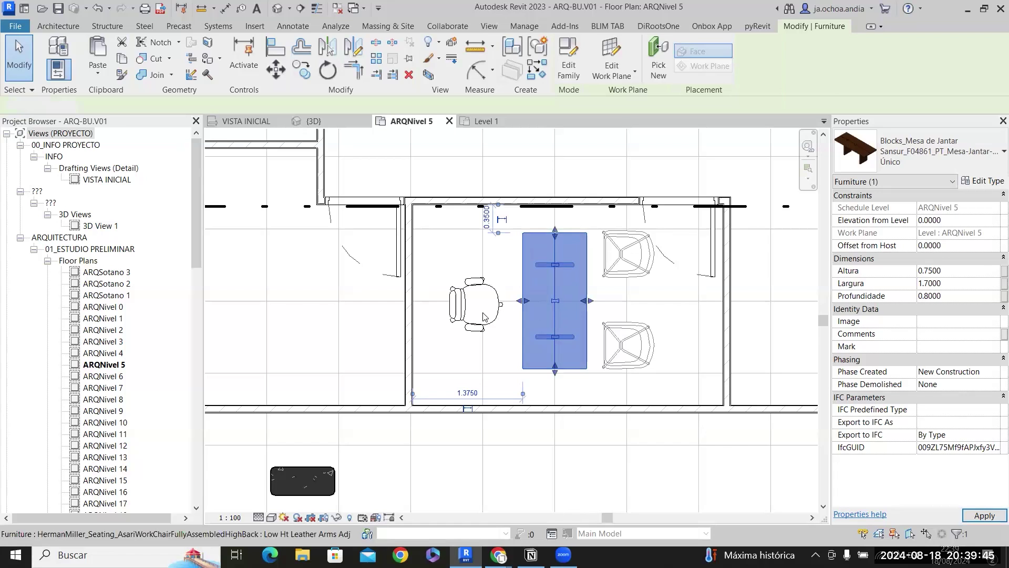
Move the work chair and the two visitor chairs closer to the office desk.
{"action": "key", "text": "Escape"}
{"action": "scroll", "coordinate": [483, 314], "scroll_direction": "up", "scroll_amount": 3}
{"action": "left_click_drag", "start_coordinate": [488, 313], "coordinate": [546, 305]}
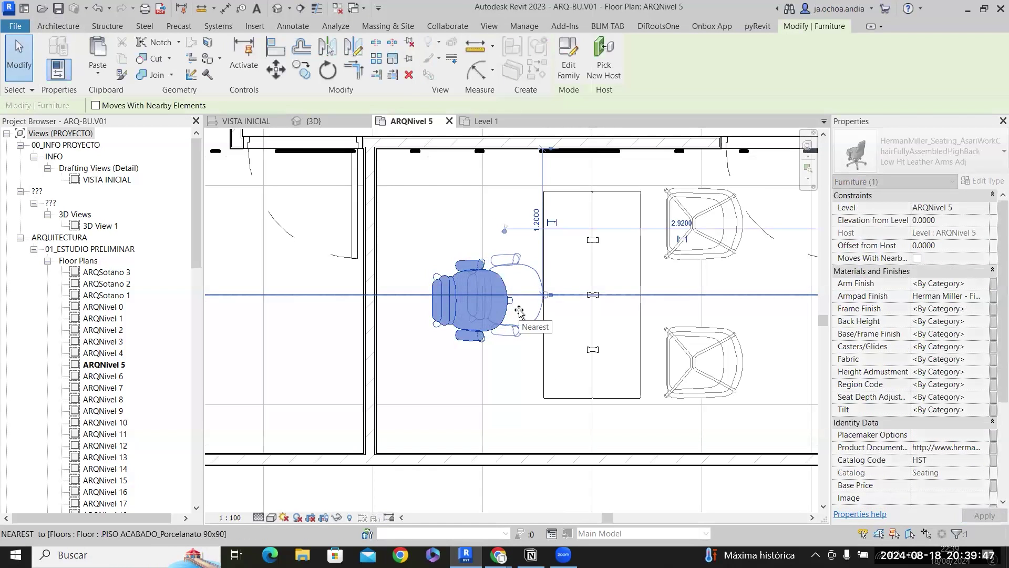
{"action": "left_click_drag", "start_coordinate": [674, 350], "coordinate": [660, 326]}
{"action": "left_click_drag", "start_coordinate": [676, 249], "coordinate": [666, 265]}
{"action": "key", "text": "Escape"}
Move the desk and its three chairs down until the desk meets the office's lower wall, and shift them slightly right.
{"action": "left_click", "coordinate": [650, 317]}
{"action": "left_click", "coordinate": [610, 317], "text": "ctrl"}
{"action": "left_click", "coordinate": [671, 254], "text": "ctrl"}
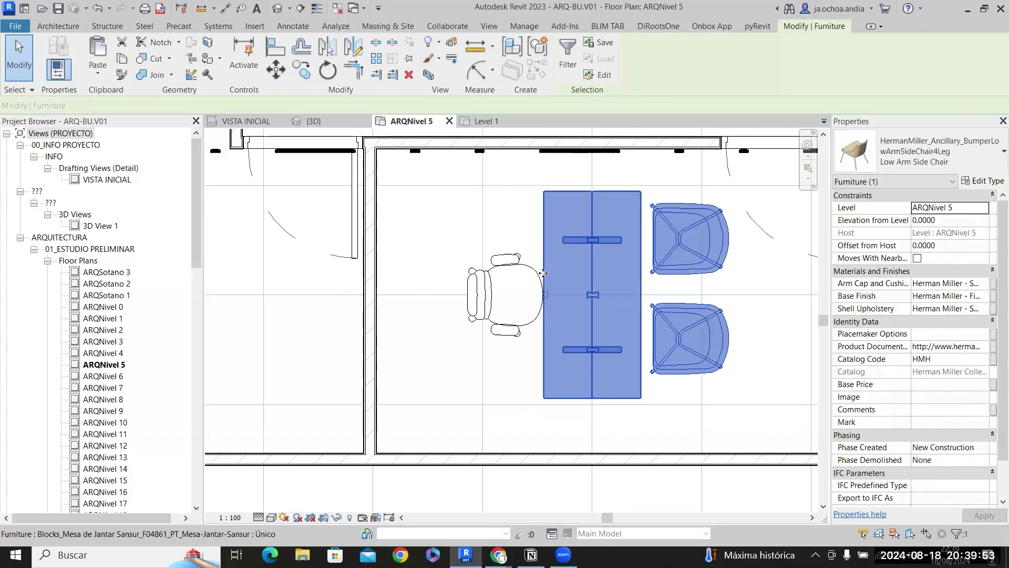
{"action": "left_click", "coordinate": [543, 272], "text": "ctrl"}
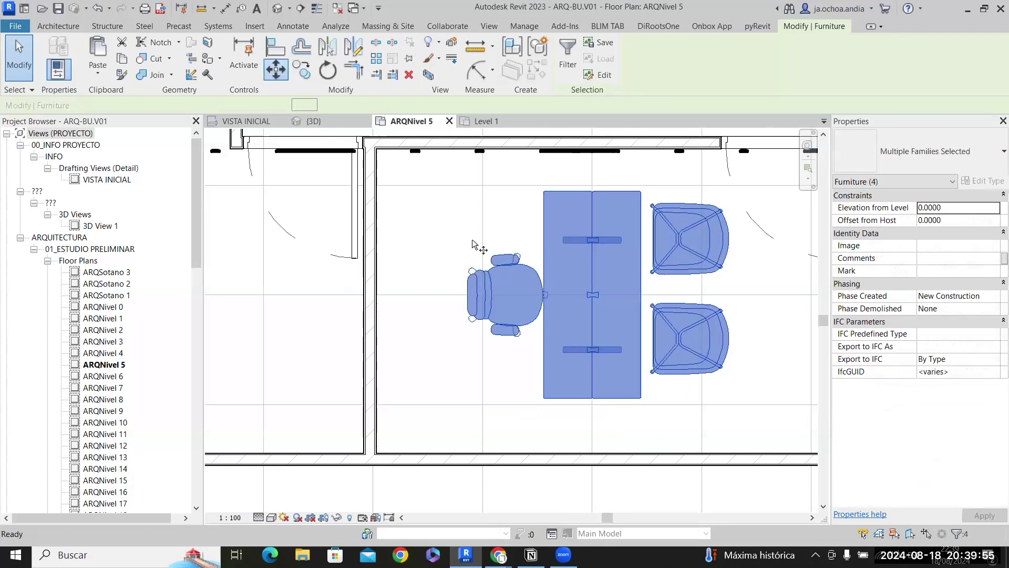
{"action": "left_click", "coordinate": [544, 400]}
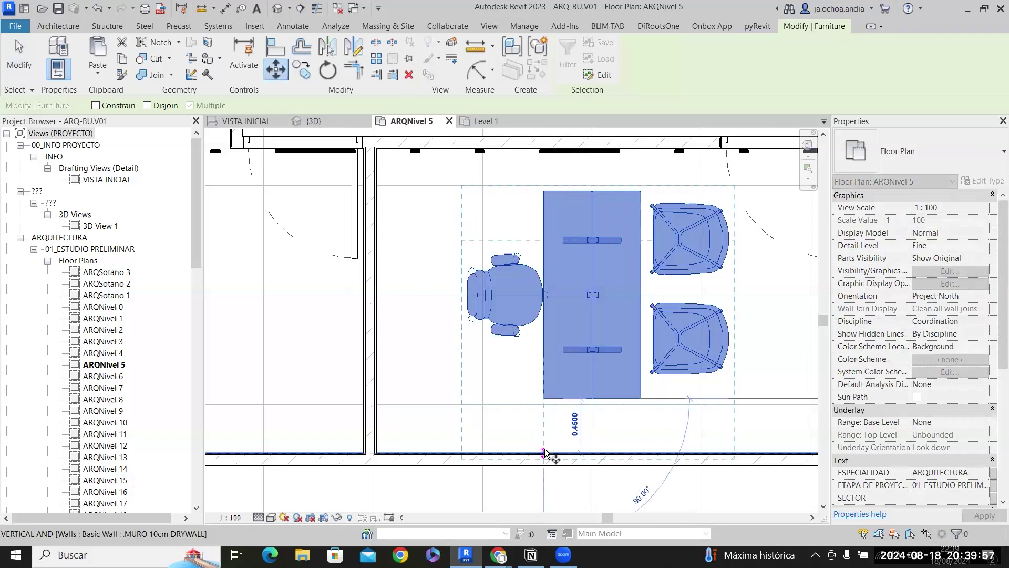
{"action": "left_click", "coordinate": [542, 422]}
{"action": "scroll", "coordinate": [543, 418], "scroll_direction": "down", "scroll_amount": 2}
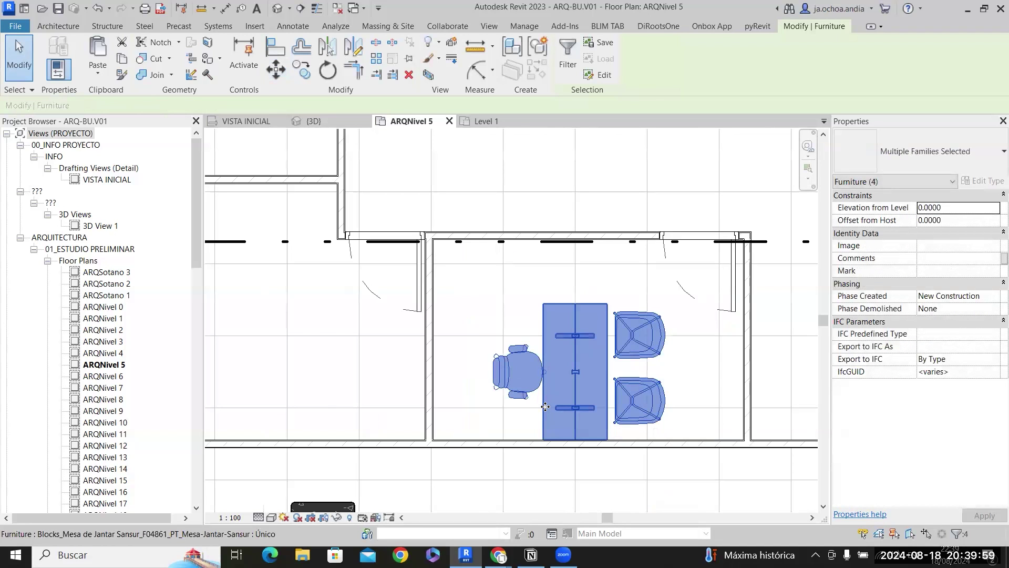
{"action": "key", "text": "Left"}
{"action": "left_click_drag", "start_coordinate": [541, 401], "coordinate": [547, 401]}
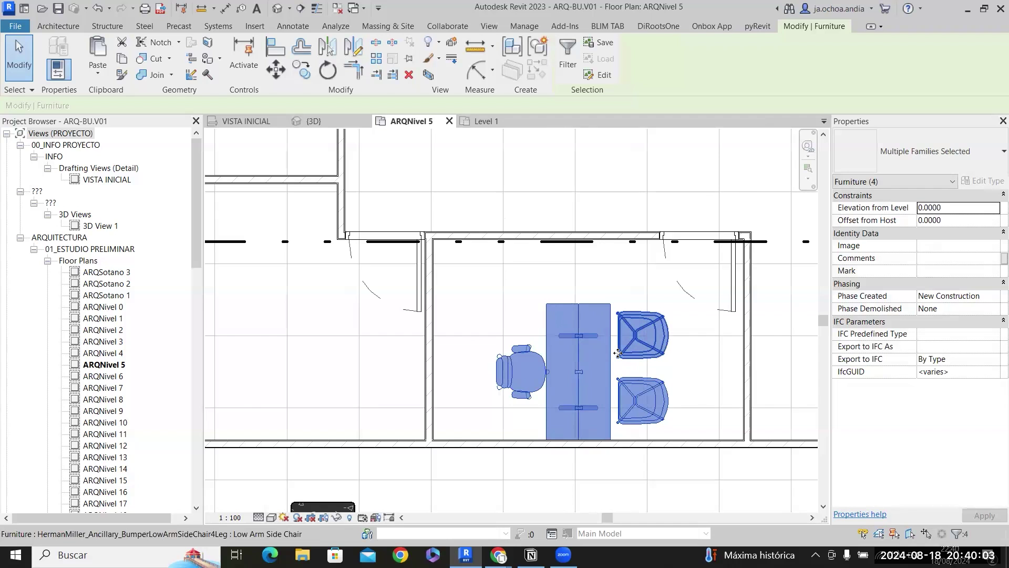
{"action": "scroll", "coordinate": [618, 353], "scroll_direction": "down", "scroll_amount": 3}
{"action": "key", "text": "Escape"}
Place another LIBRERO ARMARIO bookcase like the one in the furniture set, turned vertical, behind the office work chair.
{"action": "scroll", "coordinate": [508, 326], "scroll_direction": "down", "scroll_amount": 3}
{"action": "middle_click_drag", "start_coordinate": [711, 320], "coordinate": [334, 405]}
{"action": "scroll", "coordinate": [521, 305], "scroll_direction": "down", "scroll_amount": 3}
{"action": "middle_click_drag", "start_coordinate": [617, 309], "coordinate": [421, 432]}
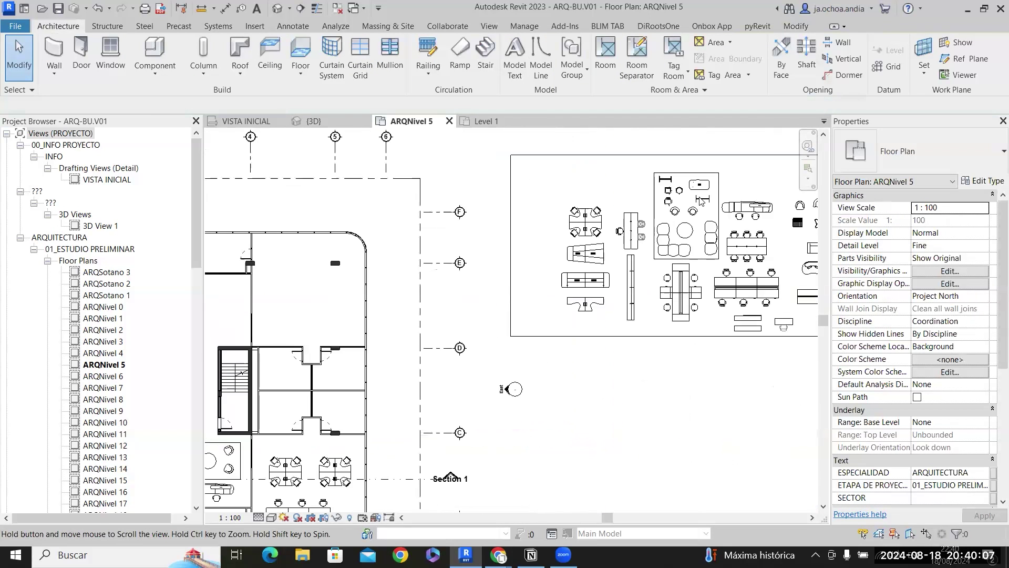
{"action": "scroll", "coordinate": [652, 267], "scroll_direction": "up", "scroll_amount": 4}
{"action": "left_click", "coordinate": [605, 326]}
{"action": "right_click", "coordinate": [600, 312]}
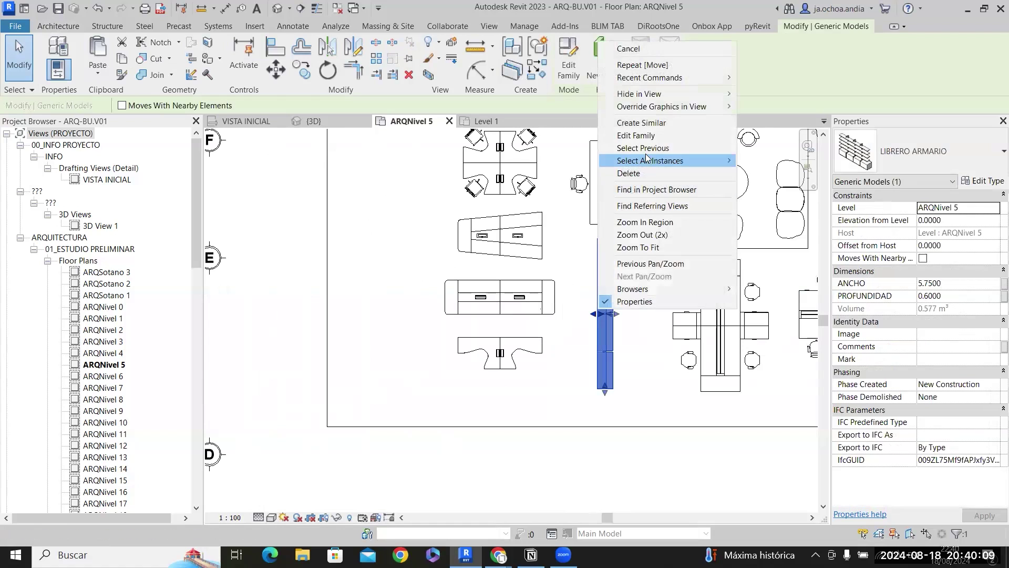
{"action": "left_click", "coordinate": [663, 124]}
{"action": "scroll", "coordinate": [650, 242], "scroll_direction": "down", "scroll_amount": 3}
{"action": "middle_click_drag", "start_coordinate": [429, 371], "coordinate": [857, 149]}
{"action": "scroll", "coordinate": [542, 326], "scroll_direction": "up", "scroll_amount": 5}
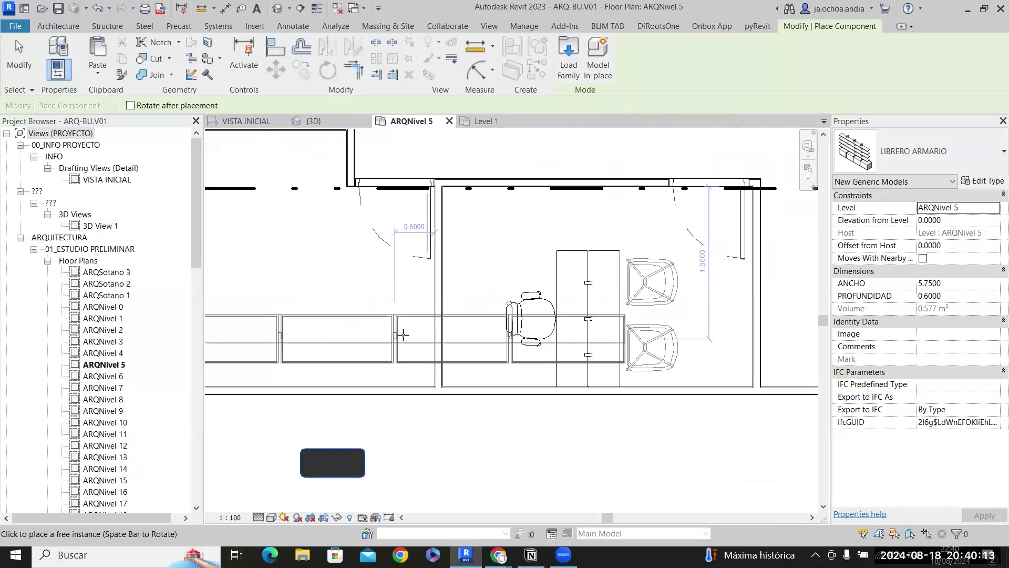
{"action": "key", "text": "space"}
{"action": "left_click", "coordinate": [476, 289]}
{"action": "key", "text": "Escape"}
{"action": "key", "text": "Escape"}
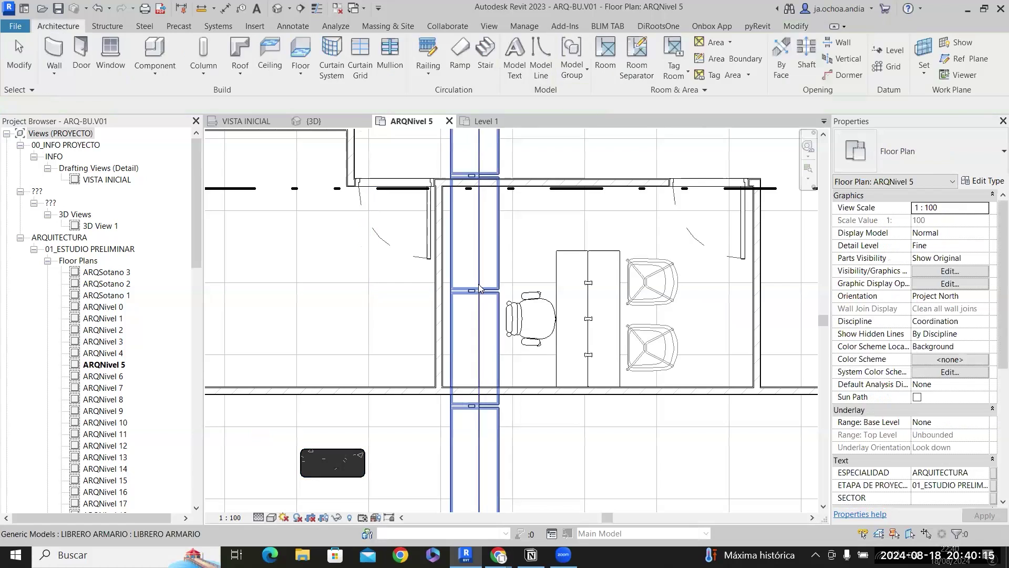
Shorten the bookcase at both ends to 2.5 m so it fits between the office's lower and upper walls.
{"action": "left_click", "coordinate": [478, 288]}
{"action": "scroll", "coordinate": [478, 287], "scroll_direction": "down", "scroll_amount": 2}
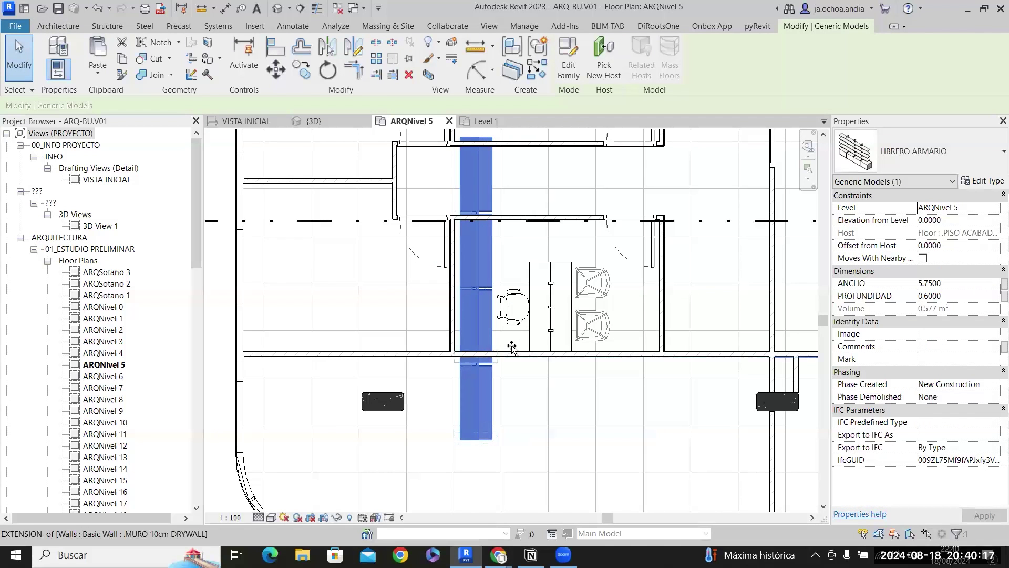
{"action": "left_click_drag", "start_coordinate": [511, 347], "coordinate": [511, 351]}
{"action": "scroll", "coordinate": [489, 273], "scroll_direction": "up", "scroll_amount": 3}
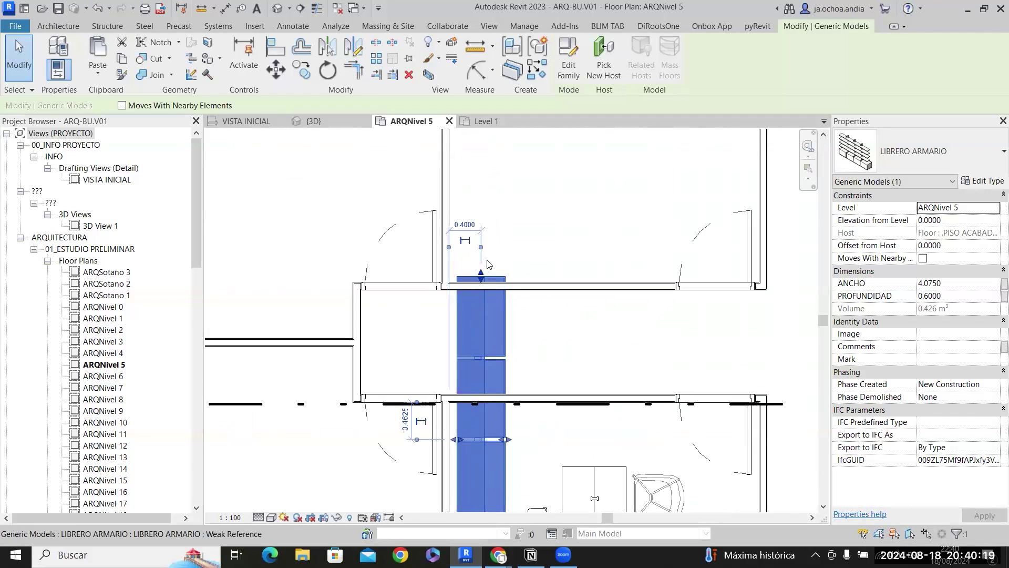
{"action": "left_click_drag", "start_coordinate": [510, 392], "coordinate": [509, 402]}
Move the bookcase left against the face of the office's side wall.
{"action": "middle_click_drag", "start_coordinate": [509, 402], "coordinate": [547, 174]}
{"action": "scroll", "coordinate": [528, 305], "scroll_direction": "up", "scroll_amount": 2}
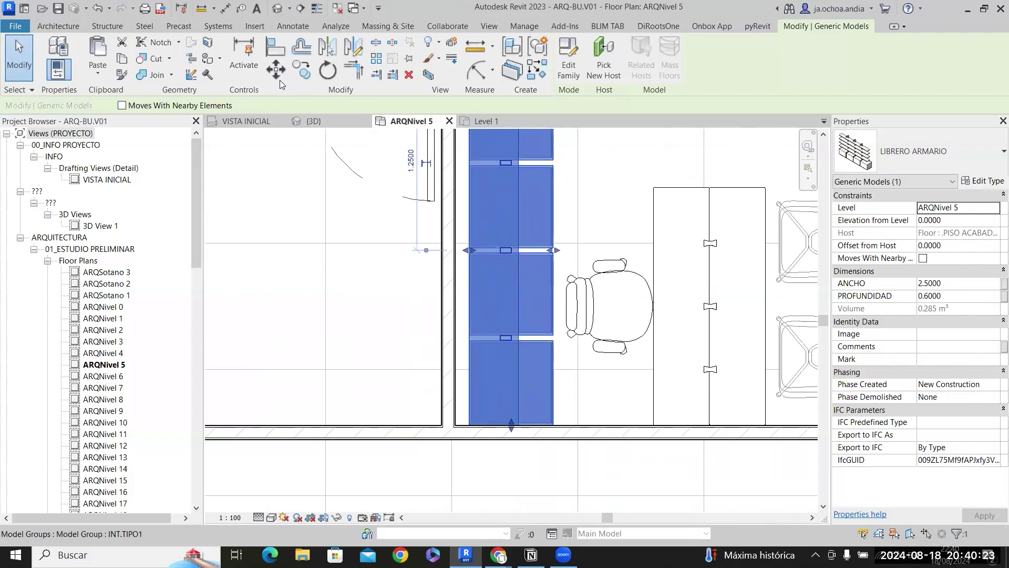
{"action": "key", "text": "m"}
{"action": "key", "text": "v"}
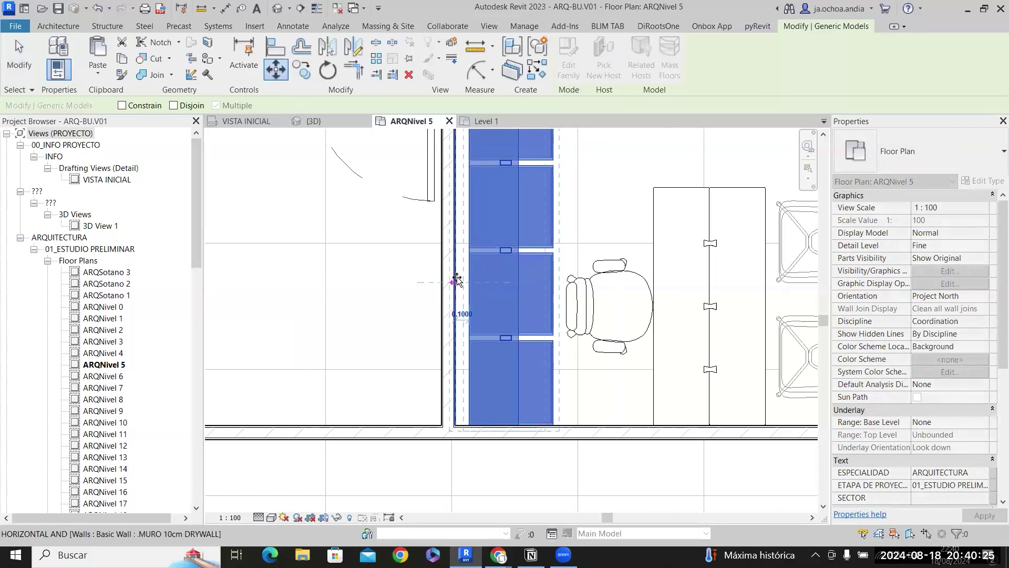
{"action": "left_click", "coordinate": [456, 283]}
{"action": "scroll", "coordinate": [456, 283], "scroll_direction": "down", "scroll_amount": 3}
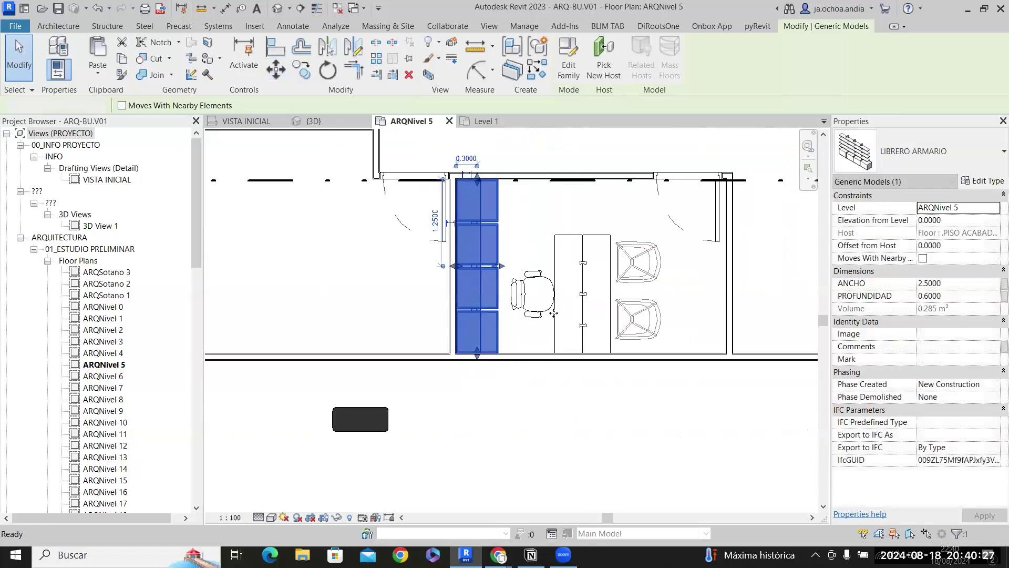
{"action": "key", "text": "Escape"}
Nudge the desk and its three chairs to the right, away from the bookcase.
{"action": "left_click", "coordinate": [648, 272]}
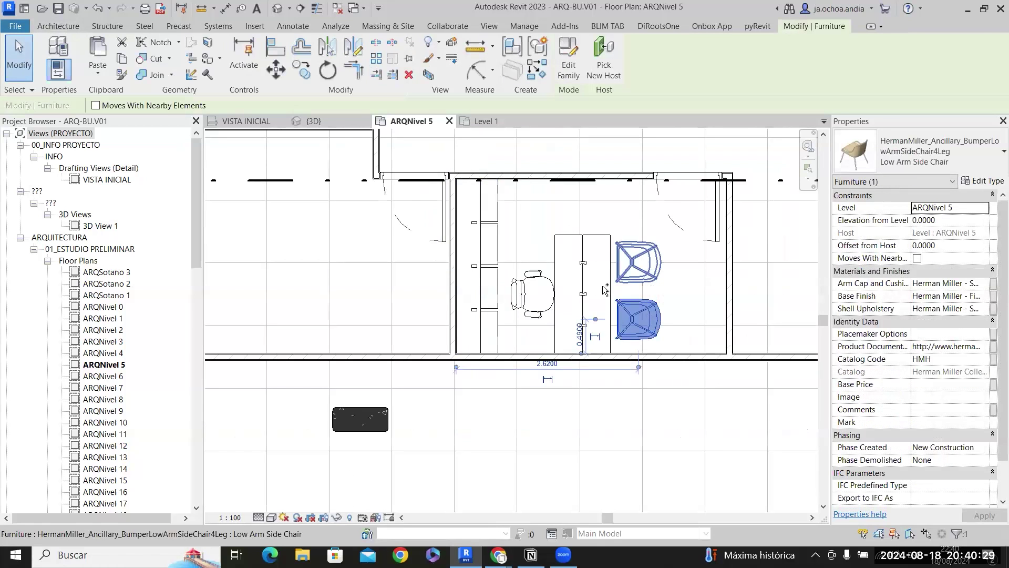
{"action": "left_click", "coordinate": [543, 302], "text": "ctrl"}
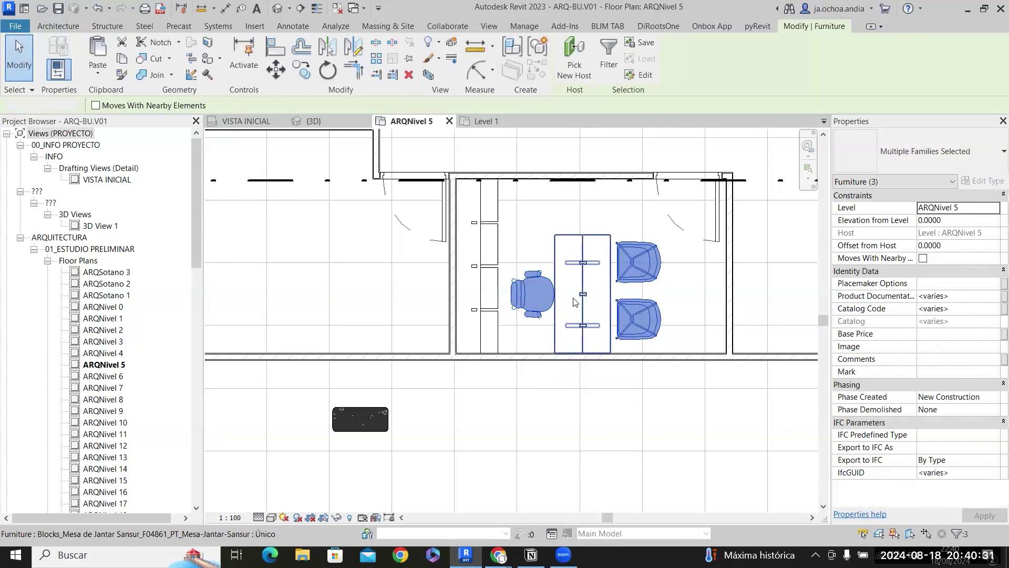
{"action": "left_click", "coordinate": [573, 300], "text": "ctrl"}
{"action": "key", "text": "Right"}
{"action": "key", "text": "Right"}
{"action": "key", "text": "Right"}
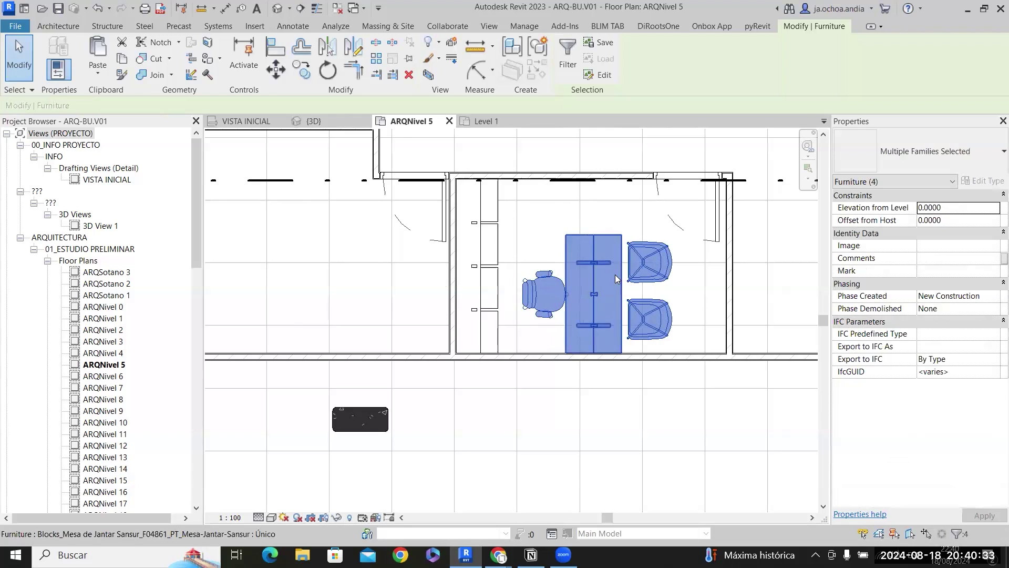
{"action": "scroll", "coordinate": [617, 277], "scroll_direction": "down", "scroll_amount": 1}
{"action": "key", "text": "Escape"}
{"action": "middle_click_drag", "start_coordinate": [564, 294], "coordinate": [578, 425]}
{"action": "left_click", "coordinate": [513, 388]}
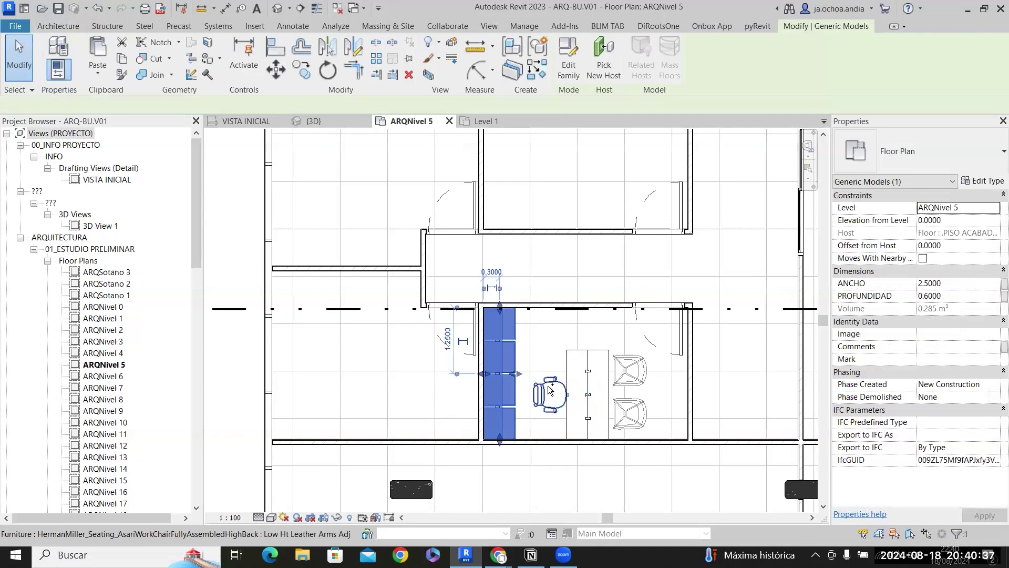
{"action": "left_click", "coordinate": [551, 389], "text": "ctrl"}
{"action": "left_click", "coordinate": [569, 386], "text": "ctrl"}
{"action": "left_click", "coordinate": [616, 379], "text": "ctrl"}
{"action": "left_click", "coordinate": [613, 396], "text": "ctrl"}
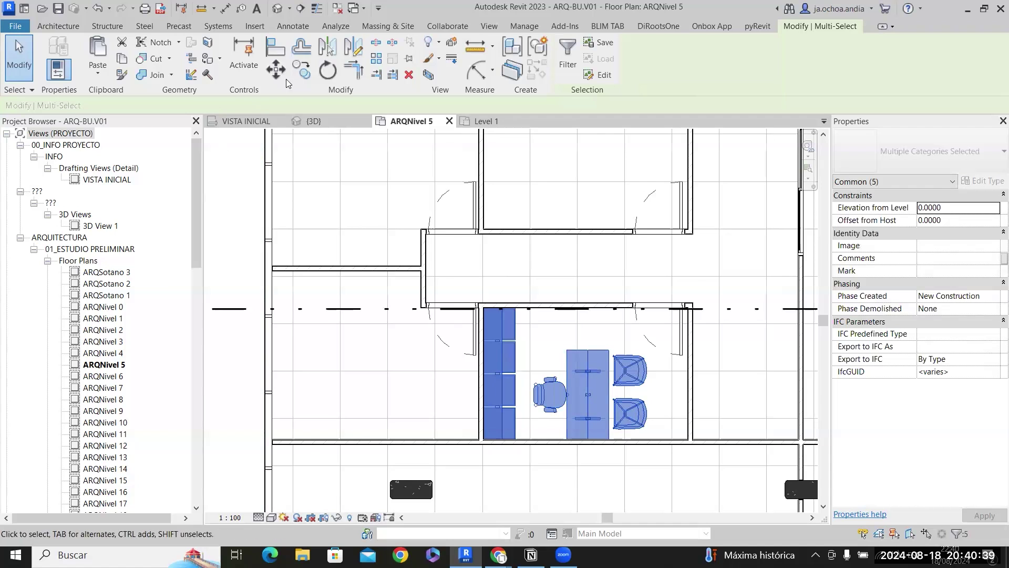
{"action": "left_click", "coordinate": [276, 49]}
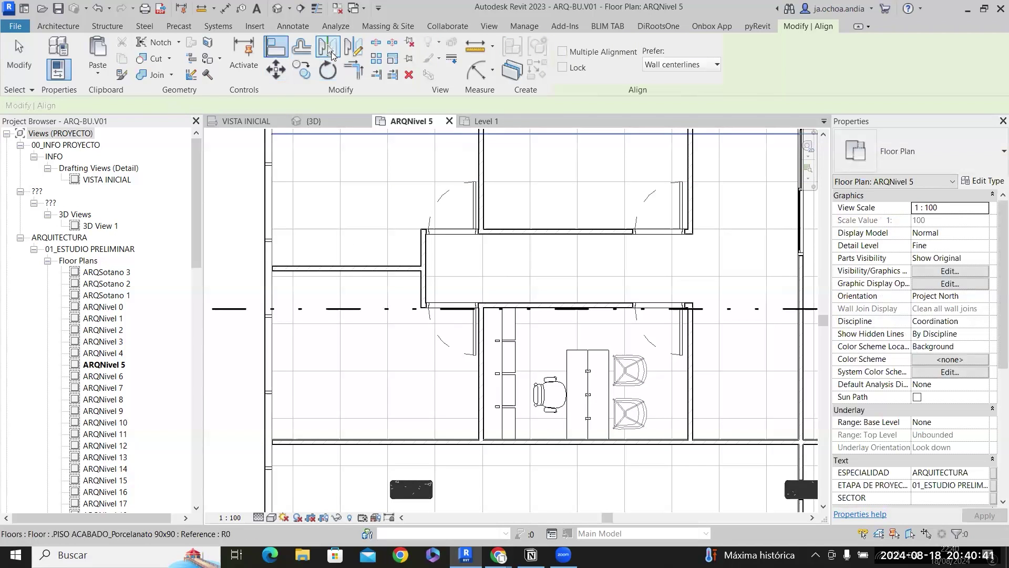
{"action": "left_click", "coordinate": [559, 395]}
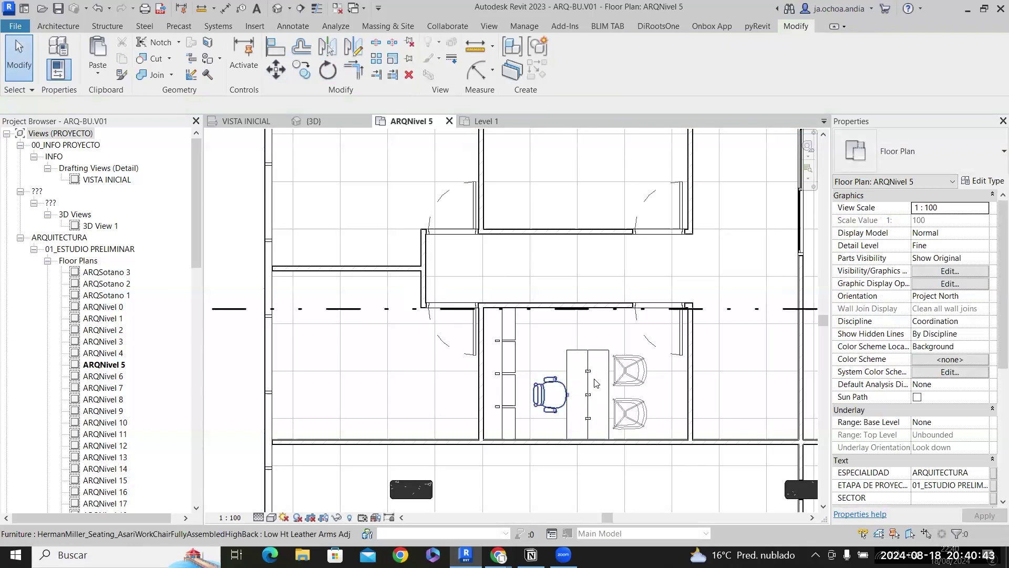
{"action": "left_click", "coordinate": [595, 384], "text": "ctrl"}
{"action": "left_click", "coordinate": [627, 376], "text": "ctrl"}
{"action": "left_click", "coordinate": [625, 404], "text": "ctrl"}
{"action": "left_click", "coordinate": [499, 379], "text": "ctrl"}
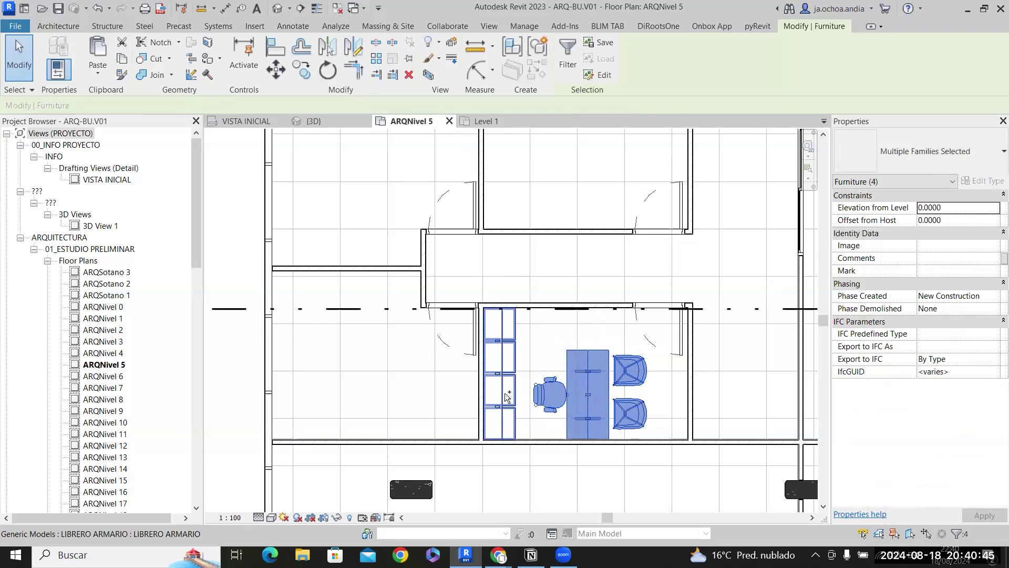
{"action": "left_click", "coordinate": [303, 71]}
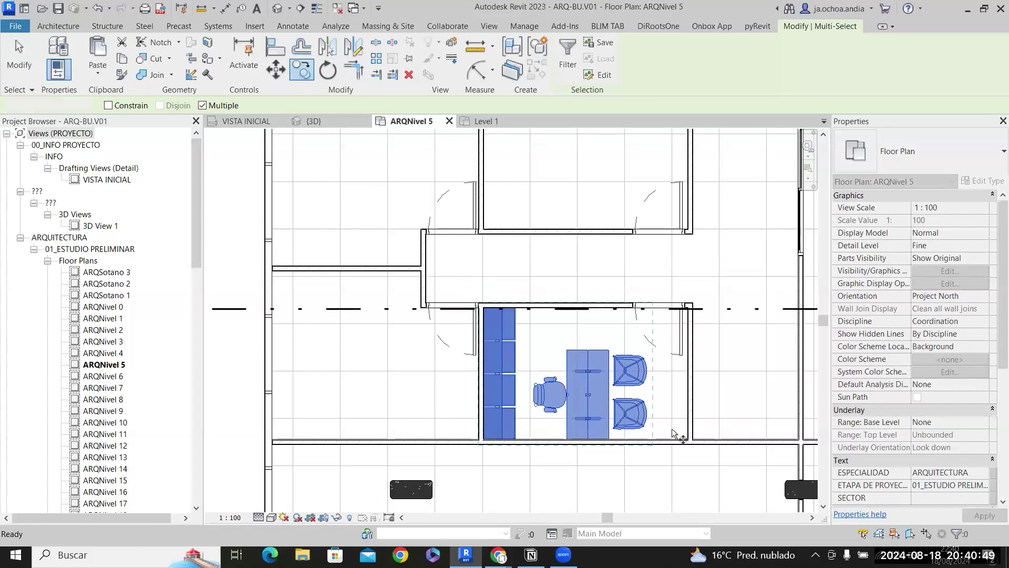
{"action": "key", "text": "Escape"}
{"action": "key", "text": "Escape"}
Mirror the office's bookcase, desk and three chairs into the office across the corridor, about the centreline of the left offices' dividing wall.
{"action": "left_click", "coordinate": [511, 390]}
{"action": "left_click", "coordinate": [550, 396], "text": "ctrl"}
{"action": "left_click", "coordinate": [584, 390], "text": "ctrl"}
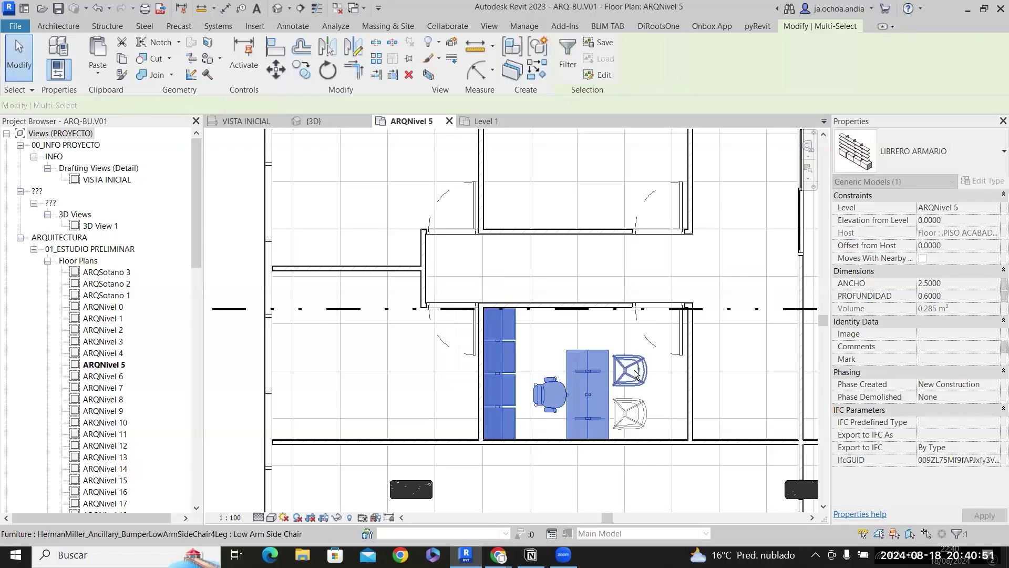
{"action": "left_click", "coordinate": [628, 374], "text": "ctrl"}
{"action": "left_click", "coordinate": [629, 411], "text": "ctrl"}
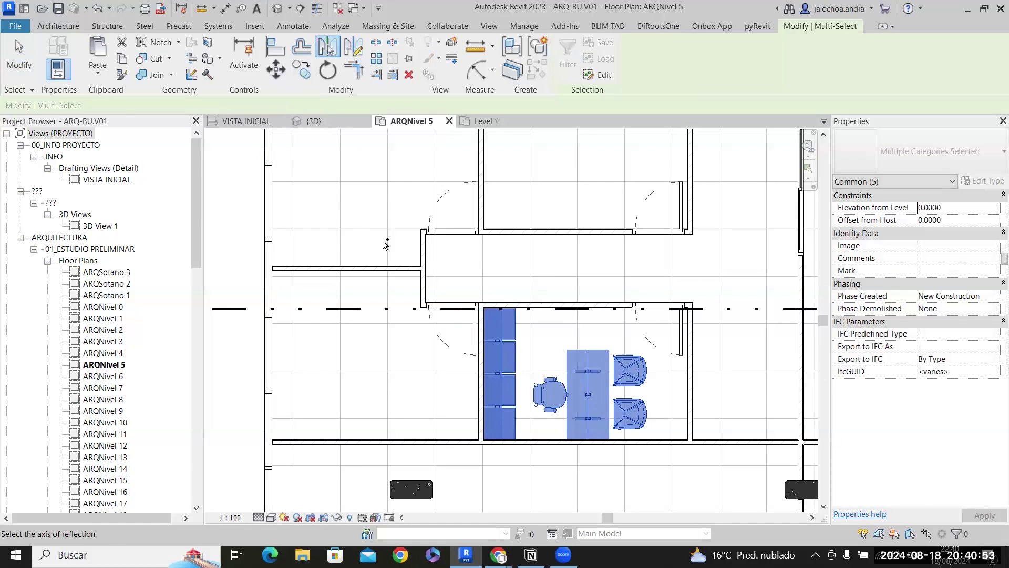
{"action": "left_click", "coordinate": [539, 331]}
{"action": "key", "text": "Escape"}
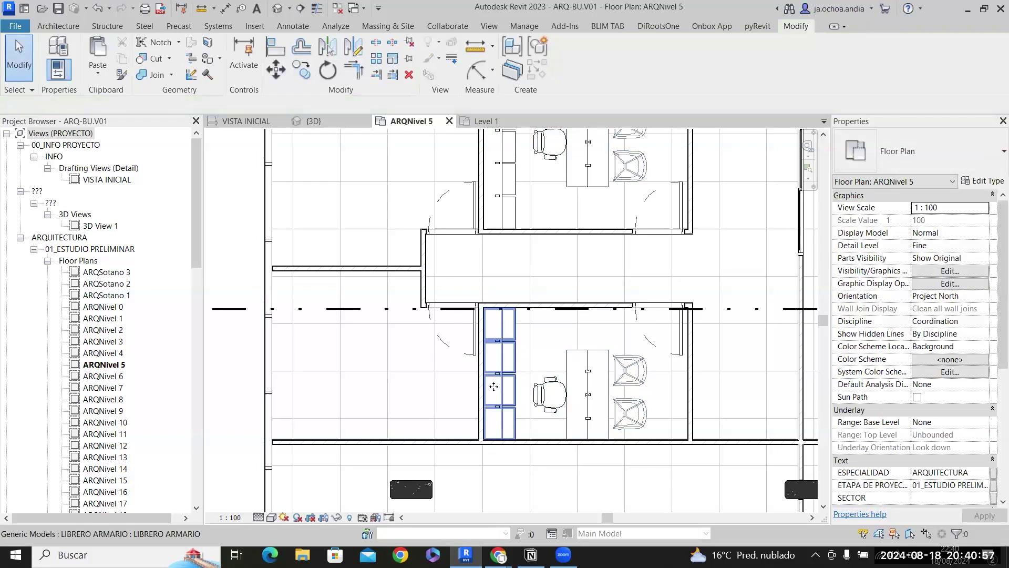
Place another LIBRERO ARMARIO bookcase horizontally in the adjacent left office, just below the dividing wall.
{"action": "right_click", "coordinate": [494, 386]}
{"action": "left_click", "coordinate": [536, 174]}
{"action": "scroll", "coordinate": [316, 291], "scroll_direction": "up", "scroll_amount": 2}
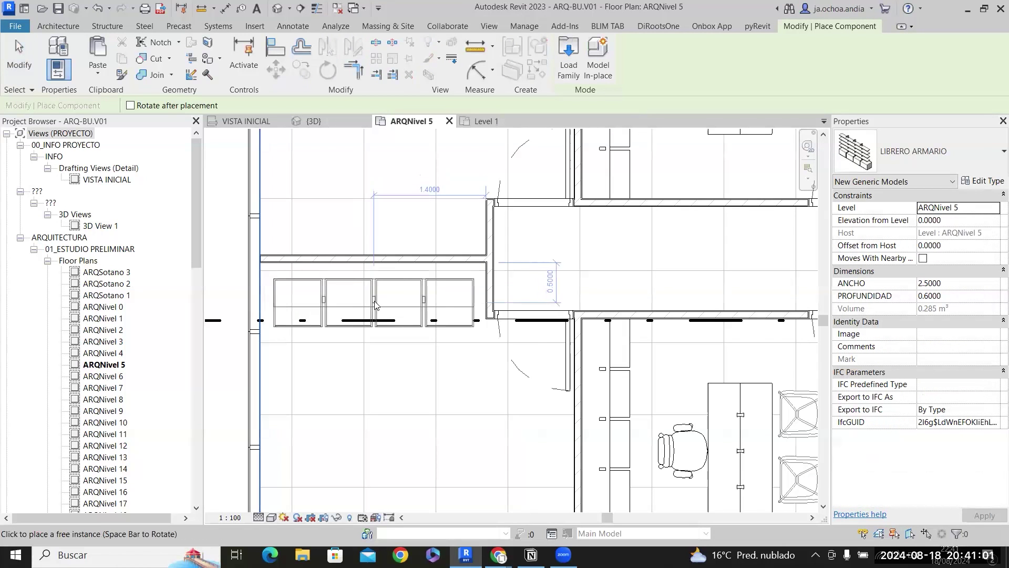
{"action": "left_click", "coordinate": [375, 304]}
{"action": "key", "text": "Escape"}
Move the new horizontal bookcase up 0.2 m against the lower face of the dividing wall.
{"action": "left_click", "coordinate": [376, 302]}
{"action": "scroll", "coordinate": [428, 226], "scroll_direction": "up", "scroll_amount": 2}
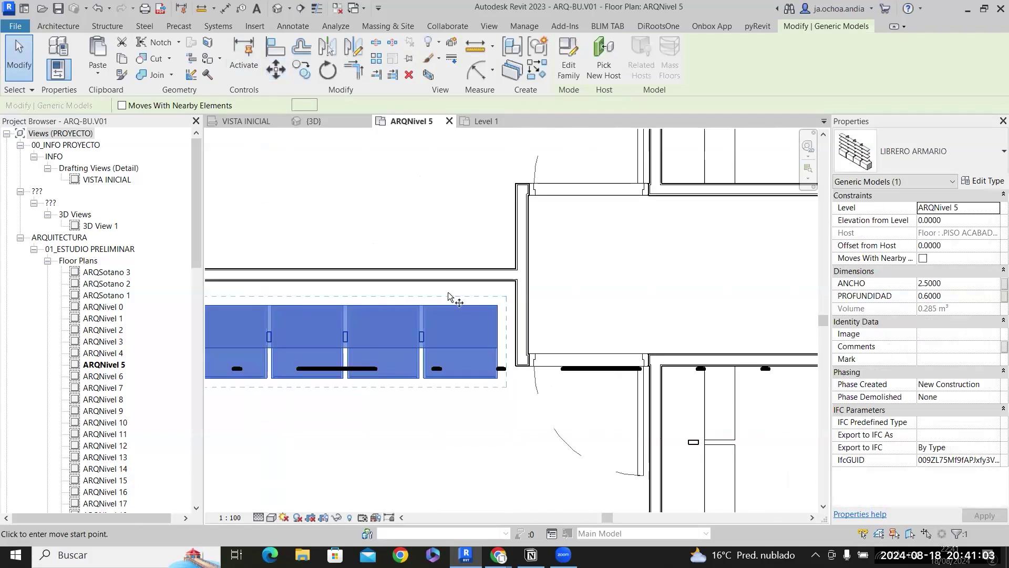
{"action": "scroll", "coordinate": [449, 296], "scroll_direction": "up", "scroll_amount": 2}
{"action": "key", "text": "m"}
{"action": "key", "text": "v"}
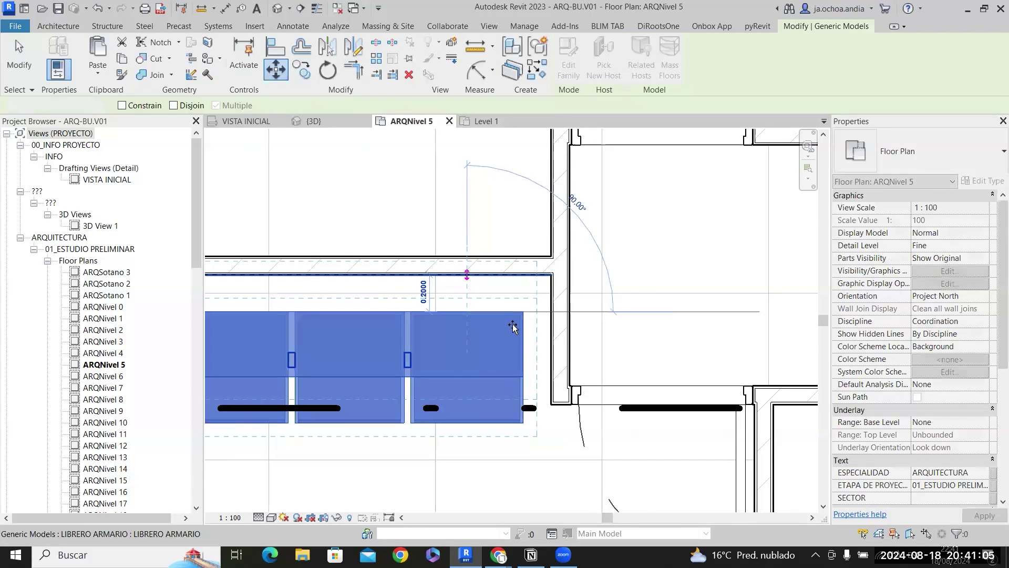
{"action": "left_click", "coordinate": [513, 327]}
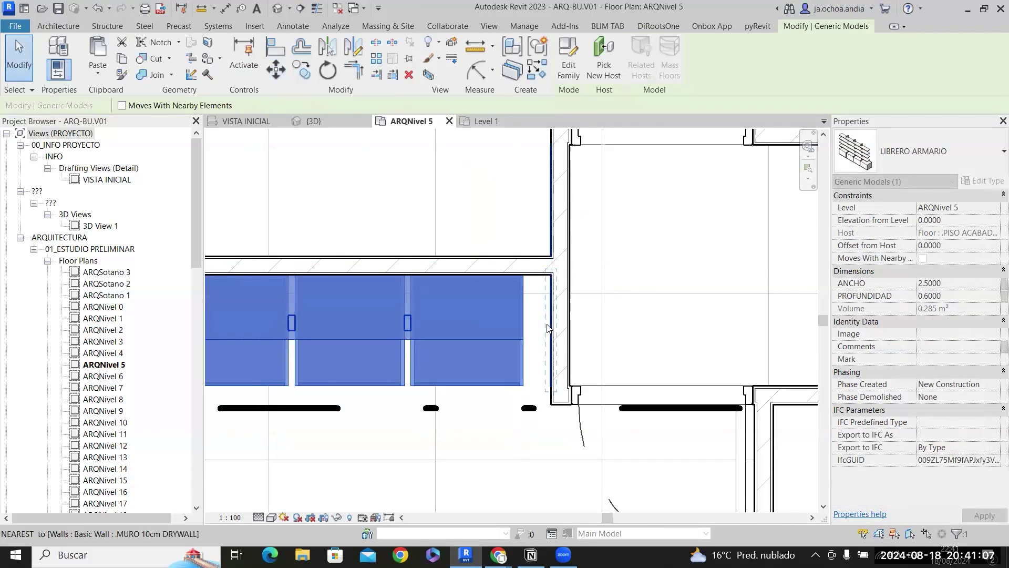
Stretch both ends of the horizontal bookcase so it fills the width between the office's side walls.
{"action": "left_click_drag", "start_coordinate": [548, 324], "coordinate": [549, 325]}
{"action": "scroll", "coordinate": [541, 327], "scroll_direction": "down", "scroll_amount": 2}
{"action": "middle_click_drag", "start_coordinate": [239, 317], "coordinate": [378, 303]}
{"action": "scroll", "coordinate": [381, 303], "scroll_direction": "up", "scroll_amount": 2}
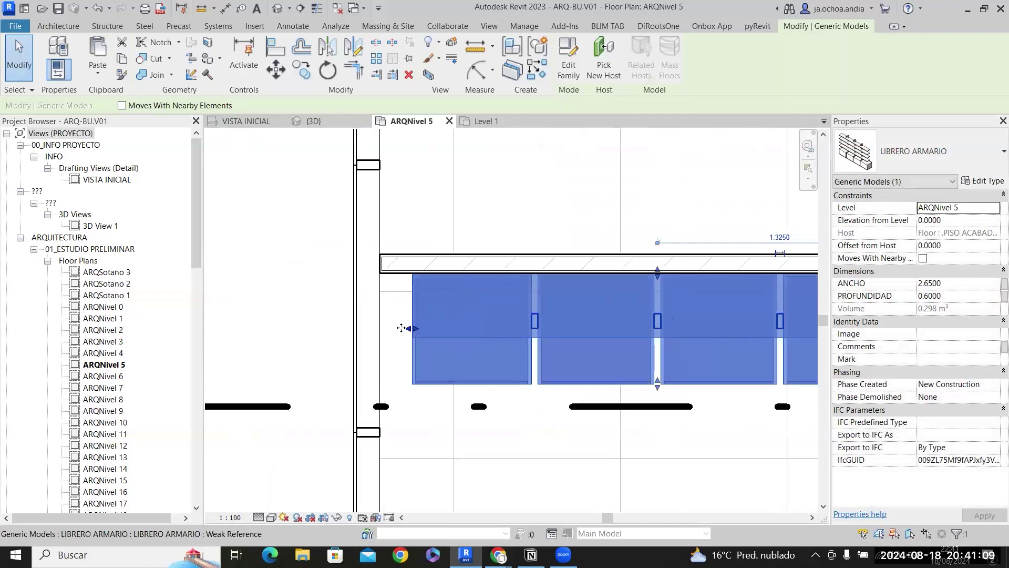
{"action": "left_click_drag", "start_coordinate": [380, 321], "coordinate": [380, 320]}
{"action": "key", "text": "Escape"}
{"action": "scroll", "coordinate": [444, 255], "scroll_direction": "down", "scroll_amount": 2}
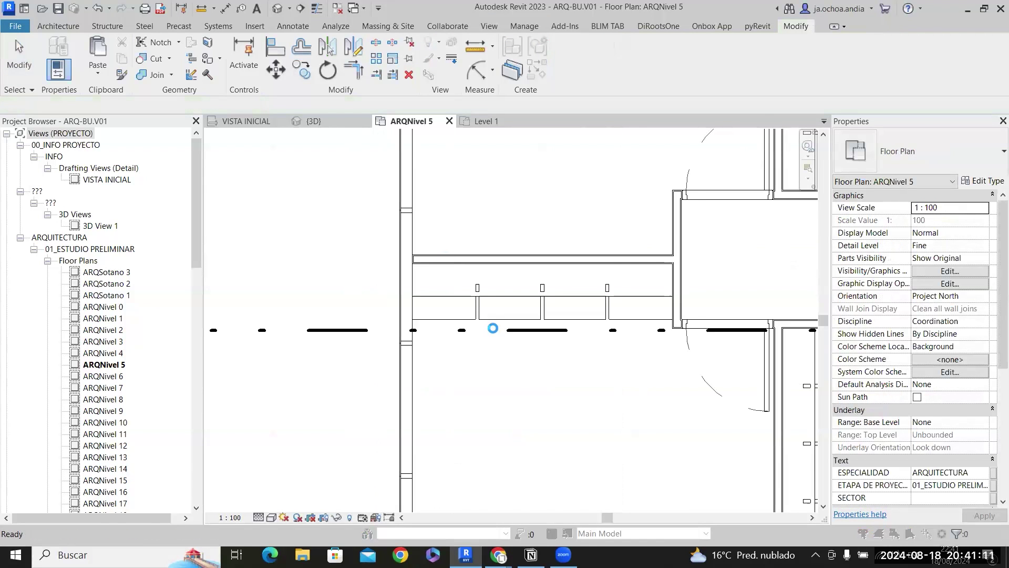
{"action": "left_click", "coordinate": [578, 323]}
Copy the neighbouring office's desk with its work chair and two visitor chairs 4.3 m left into the bookcase office.
{"action": "scroll", "coordinate": [658, 366], "scroll_direction": "down", "scroll_amount": 2}
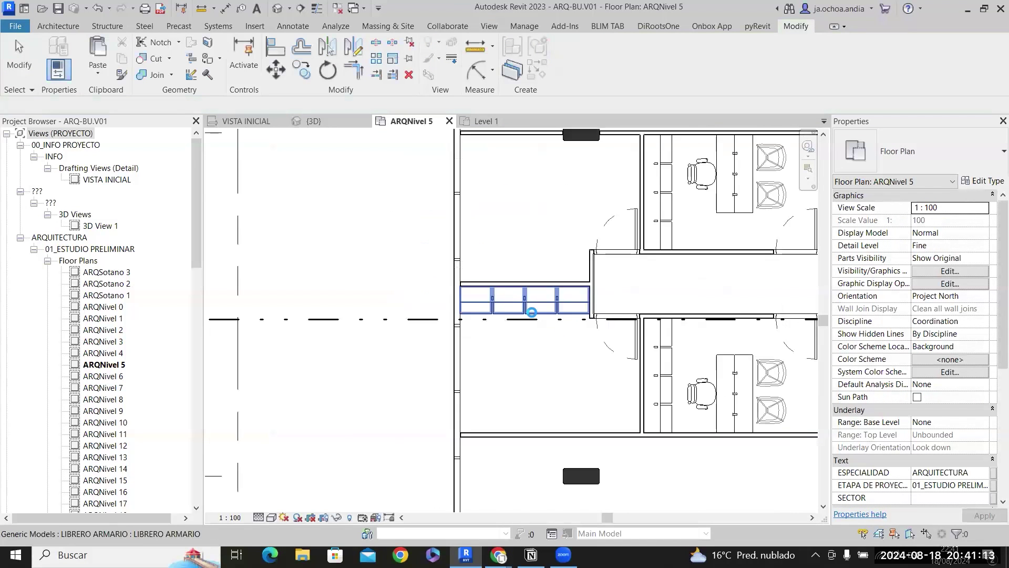
{"action": "scroll", "coordinate": [659, 366], "scroll_direction": "up", "scroll_amount": 3}
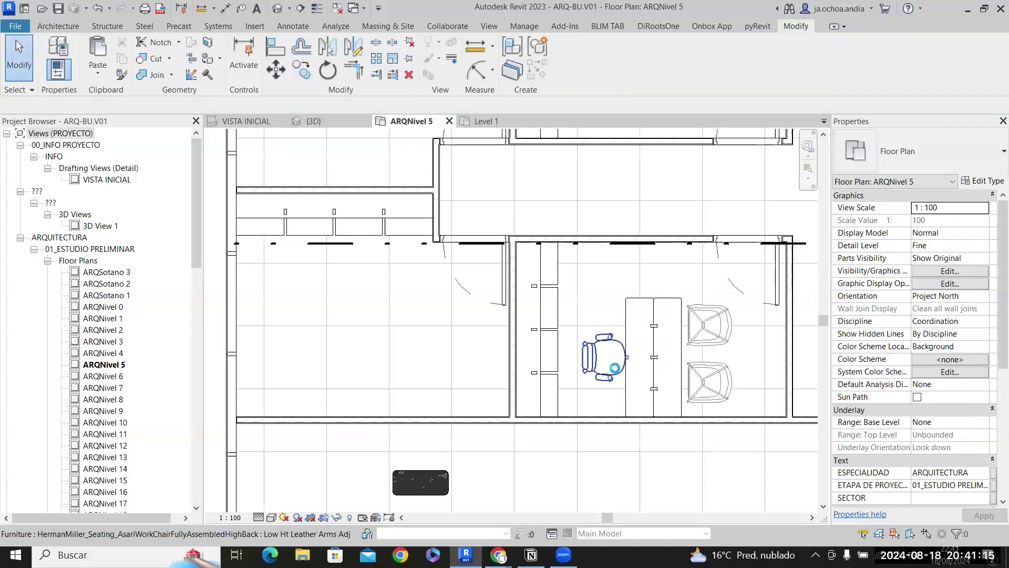
{"action": "left_click", "coordinate": [603, 357]}
{"action": "left_click", "coordinate": [720, 385], "text": "ctrl"}
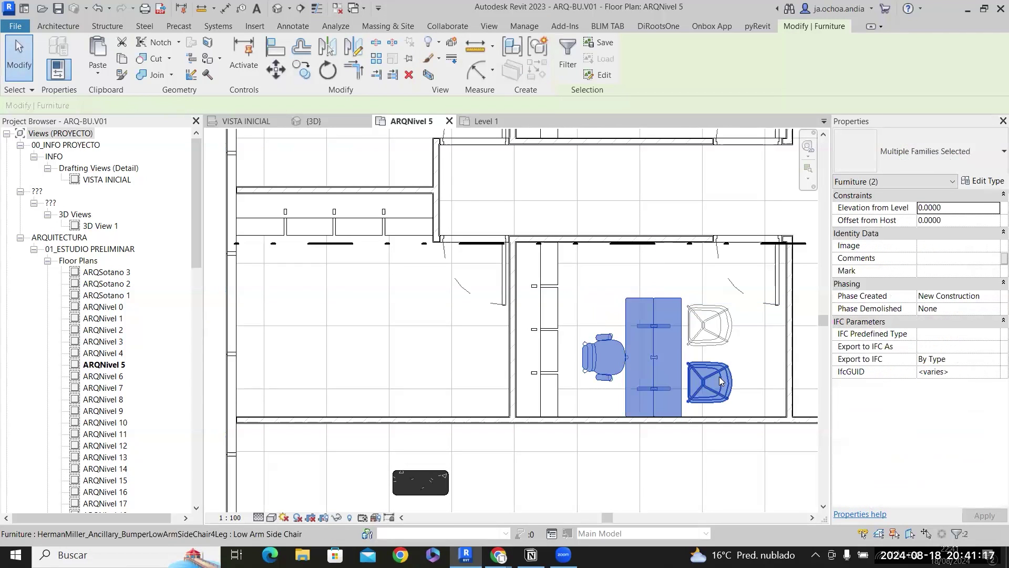
{"action": "left_click", "coordinate": [631, 336]}
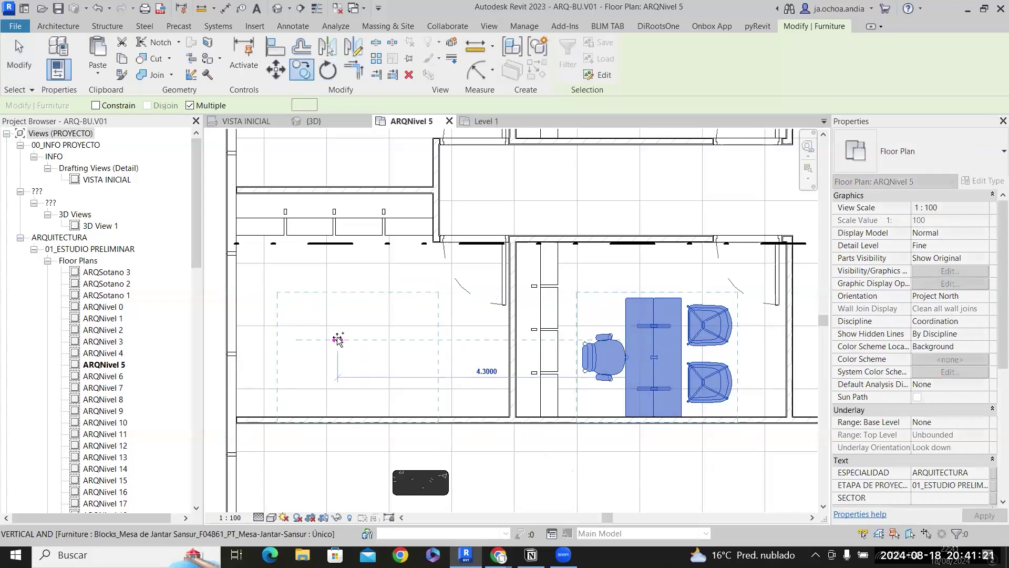
{"action": "left_click", "coordinate": [337, 339]}
Nudge the copied desk and its three chairs slightly left, towards the facade.
{"action": "key", "text": "Left"}
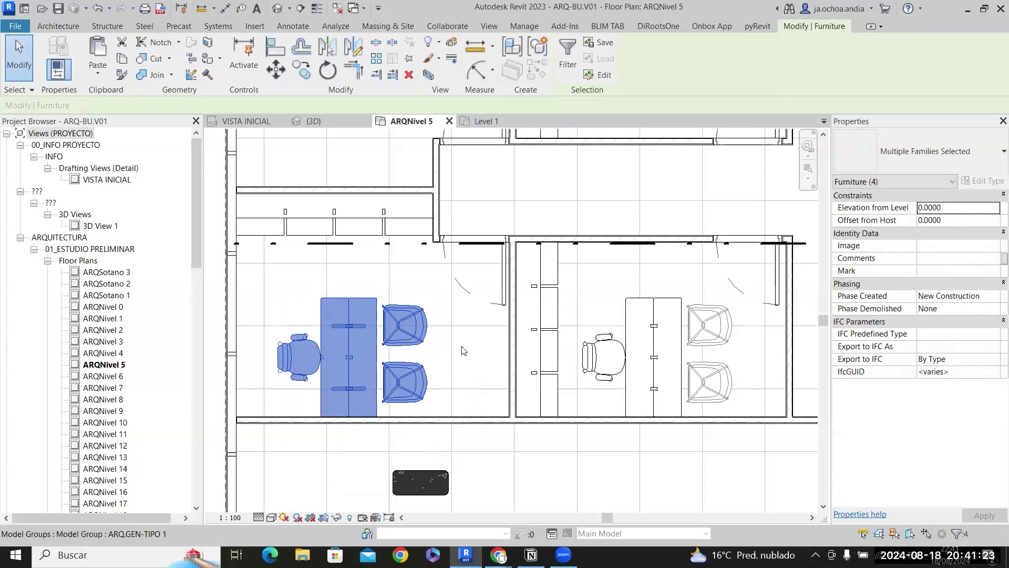
{"action": "key", "text": "Left"}
{"action": "key", "text": "Left"}
{"action": "key", "text": "Left"}
{"action": "key", "text": "Left"}
{"action": "key", "text": "Left"}
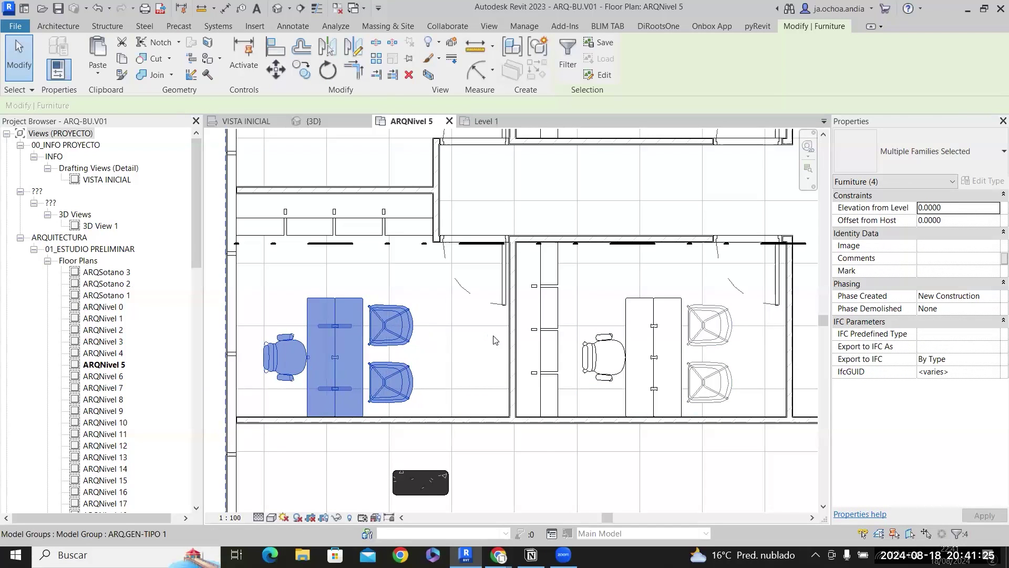
Mirror the left office's horizontal bookcase, desk and chairs about the dividing wall's centreline into the office above, keeping the originals.
{"action": "scroll", "coordinate": [494, 340], "scroll_direction": "down", "scroll_amount": 2}
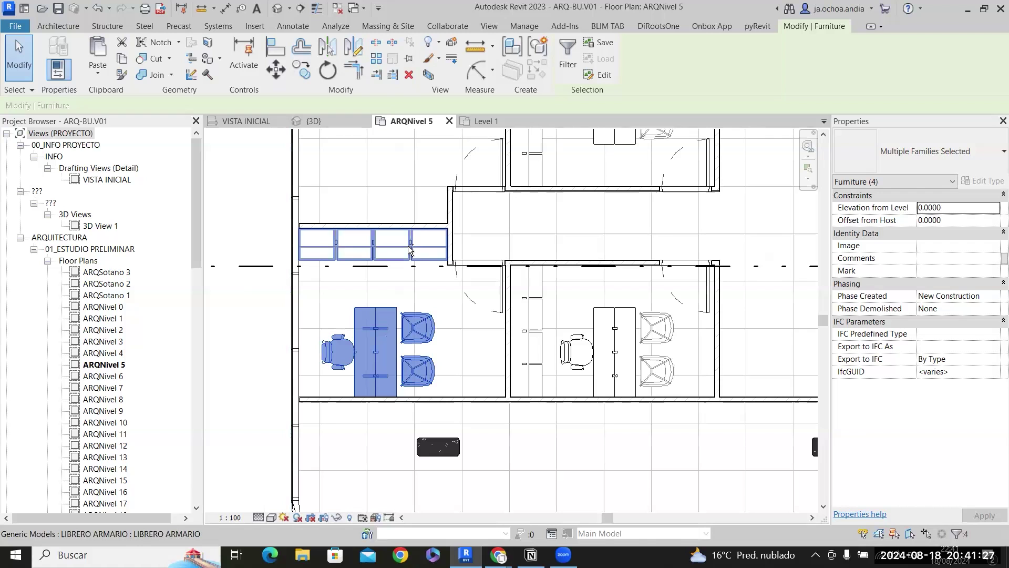
{"action": "left_click", "coordinate": [410, 248], "text": "ctrl"}
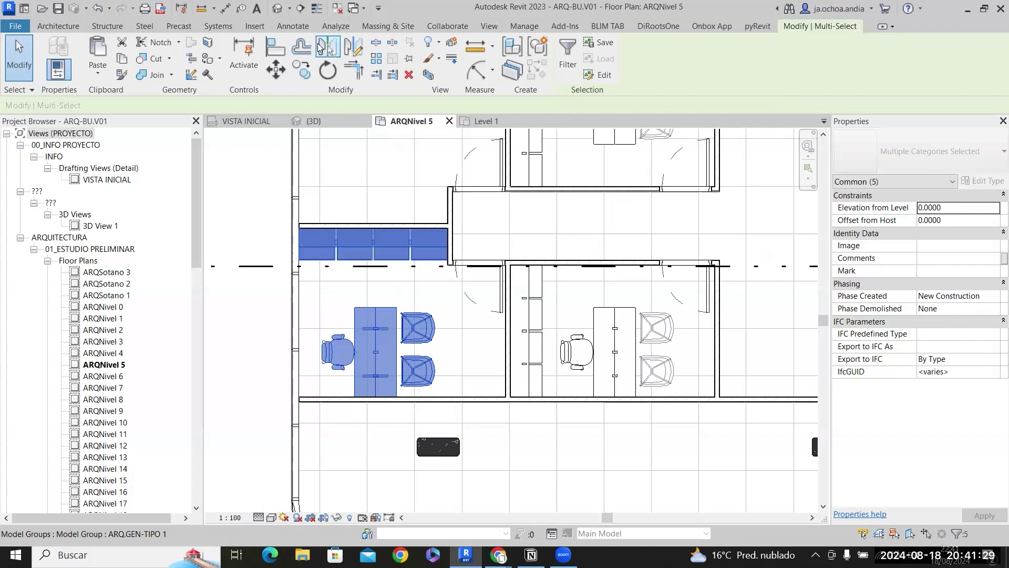
{"action": "scroll", "coordinate": [447, 262], "scroll_direction": "up", "scroll_amount": 3}
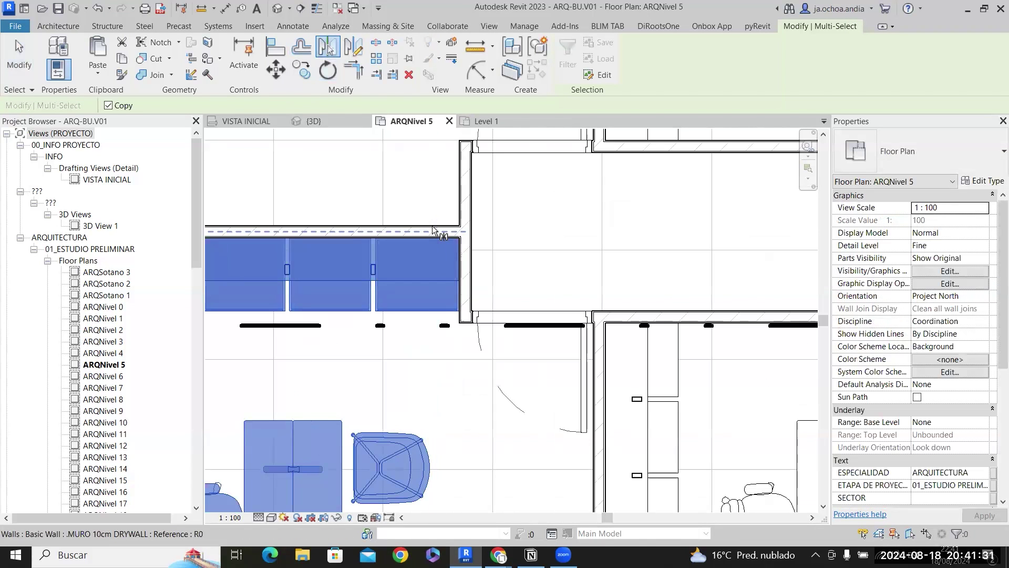
{"action": "left_click", "coordinate": [432, 228]}
{"action": "scroll", "coordinate": [429, 252], "scroll_direction": "down", "scroll_amount": 4}
{"action": "scroll", "coordinate": [426, 255], "scroll_direction": "up", "scroll_amount": 2}
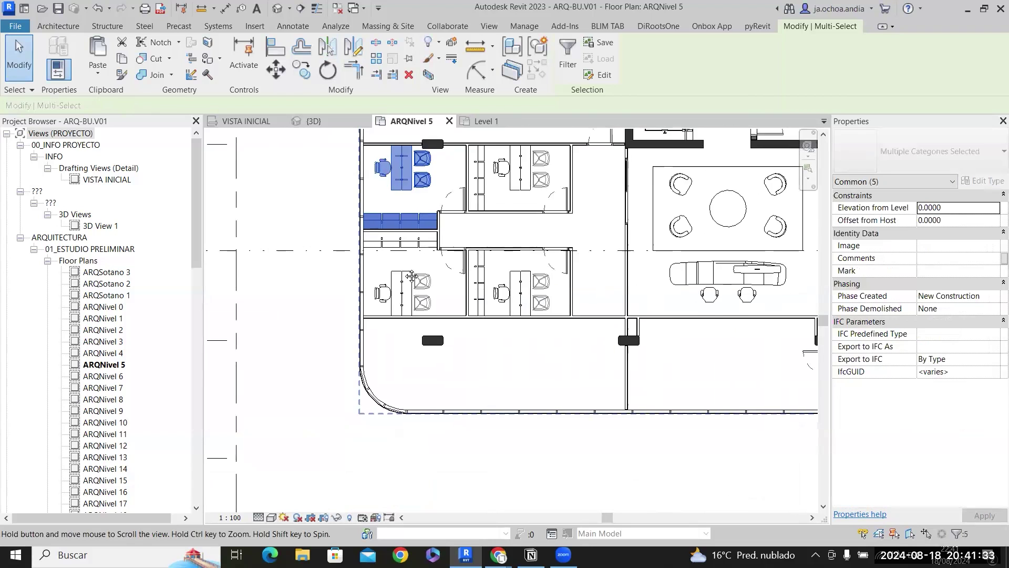
{"action": "left_click", "coordinate": [427, 255]}
Examine the level 5 plan for rooms still without furniture, and the available pieces in the office furniture set.
{"action": "middle_click_drag", "start_coordinate": [479, 237], "coordinate": [416, 233]}
{"action": "scroll", "coordinate": [416, 233], "scroll_direction": "down", "scroll_amount": 3}
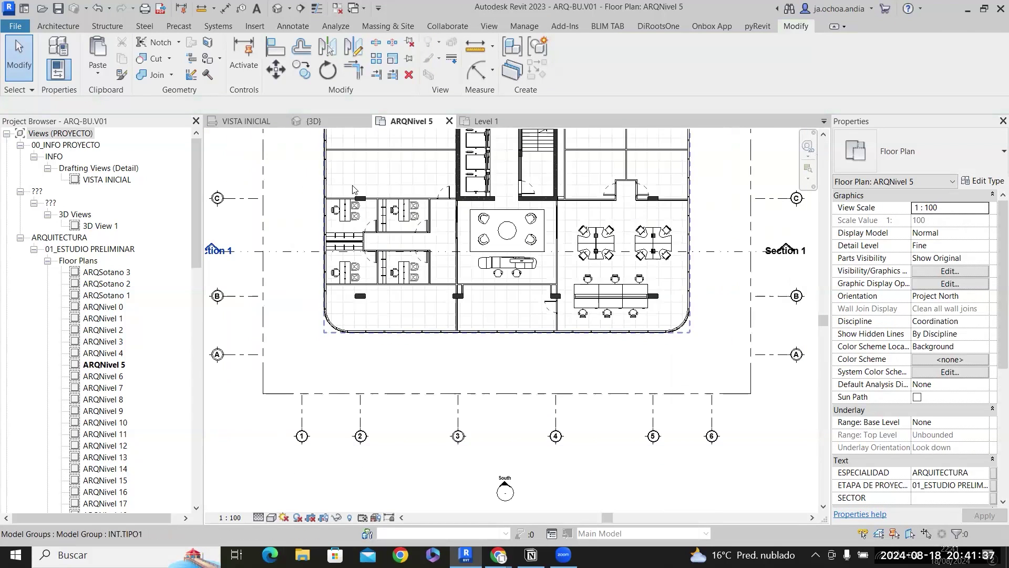
{"action": "scroll", "coordinate": [373, 209], "scroll_direction": "up", "scroll_amount": 5}
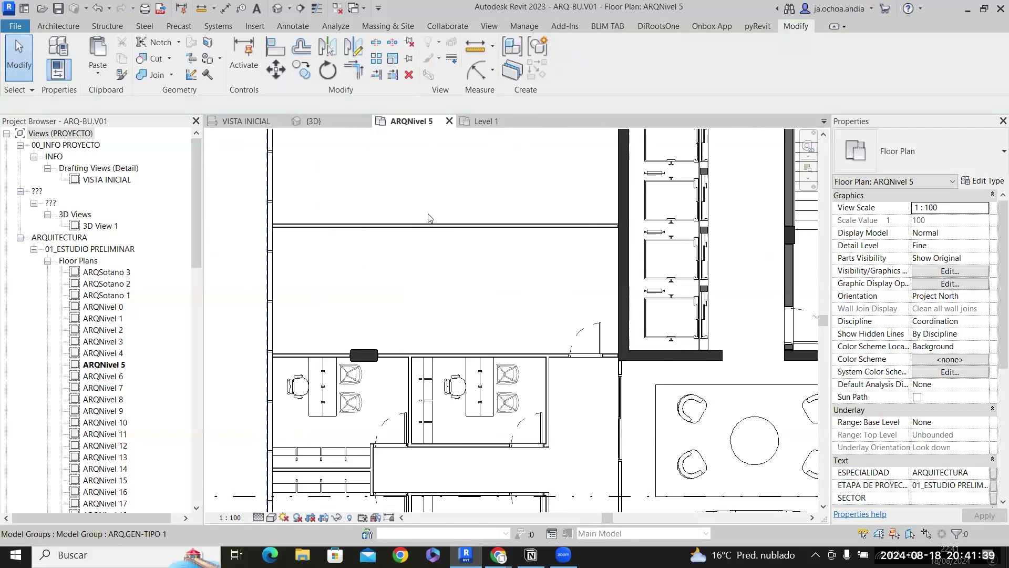
{"action": "scroll", "coordinate": [435, 238], "scroll_direction": "down", "scroll_amount": 3}
{"action": "scroll", "coordinate": [439, 374], "scroll_direction": "up", "scroll_amount": 3}
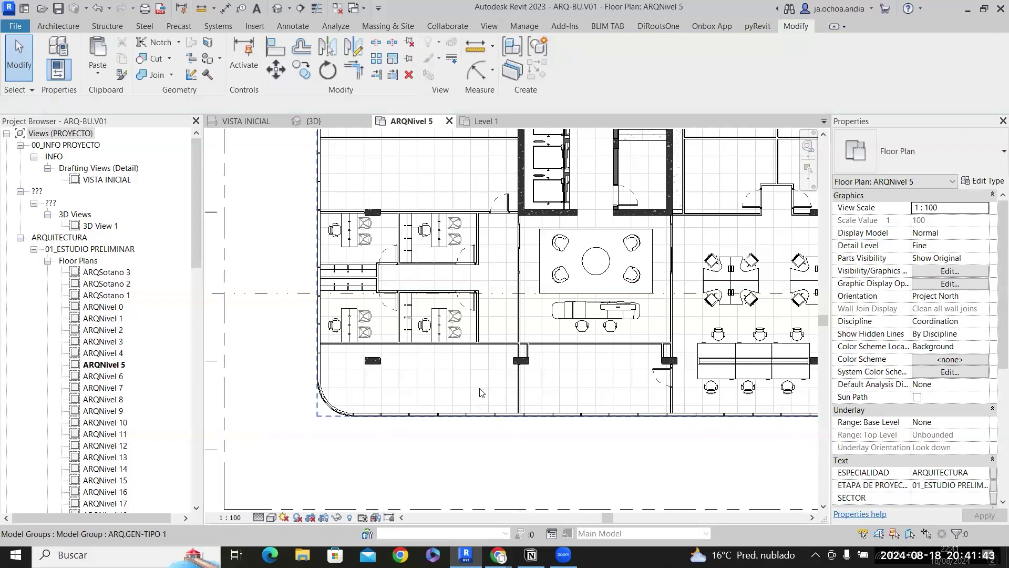
{"action": "scroll", "coordinate": [488, 392], "scroll_direction": "down", "scroll_amount": 1}
{"action": "middle_click_drag", "start_coordinate": [487, 392], "coordinate": [484, 379]}
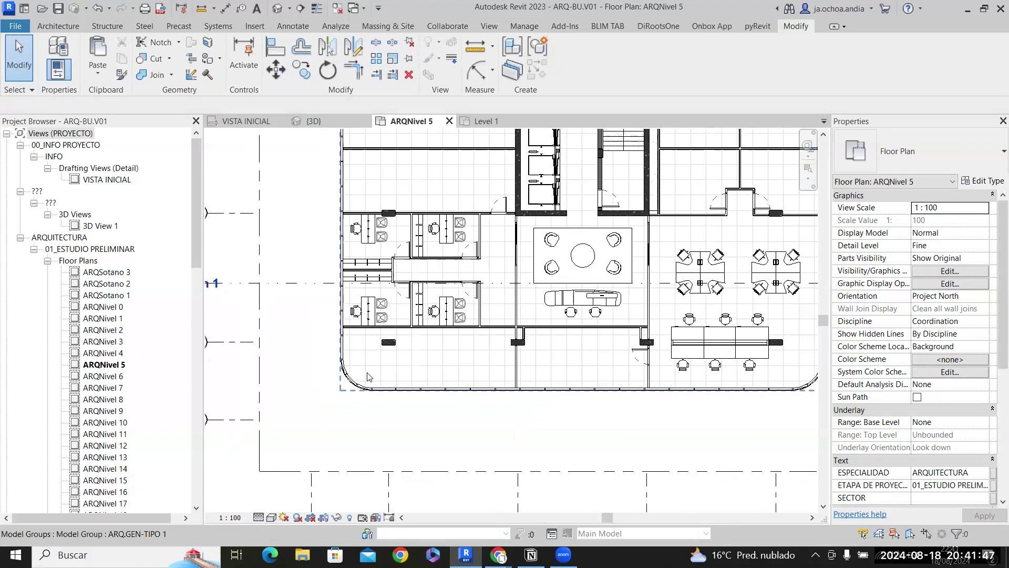
{"action": "scroll", "coordinate": [368, 376], "scroll_direction": "up", "scroll_amount": 1}
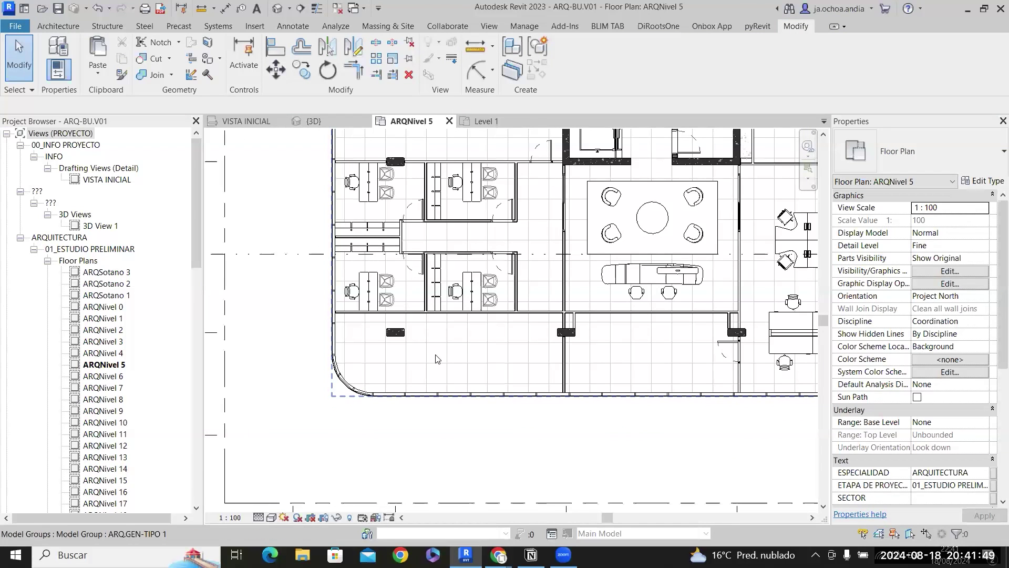
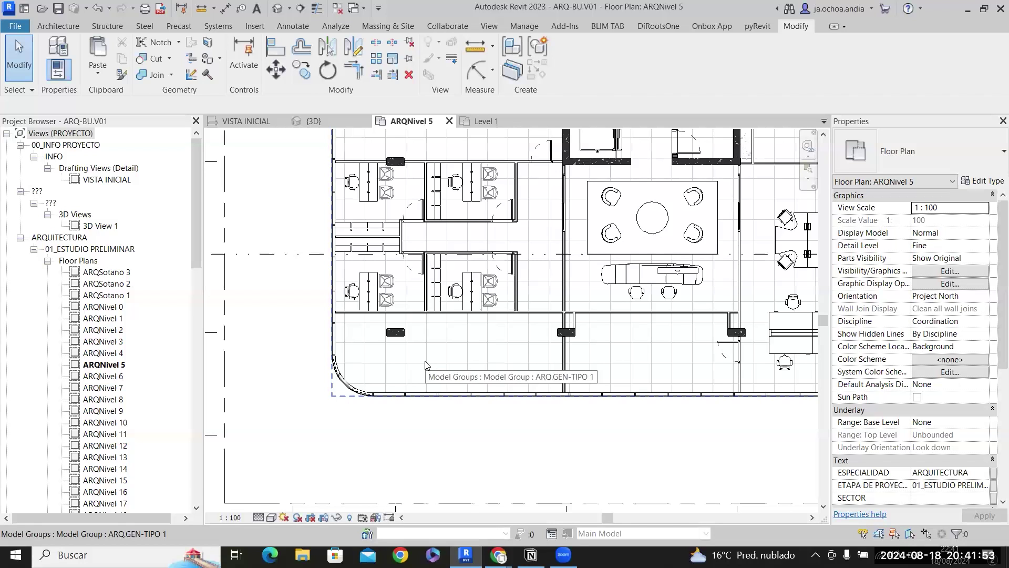
{"action": "mouse_move", "coordinate": [535, 374]}
{"action": "middle_mouse_down"}
{"action": "mouse_move", "coordinate": [531, 471]}
{"action": "mouse_move", "coordinate": [529, 392]}
{"action": "middle_mouse_up"}
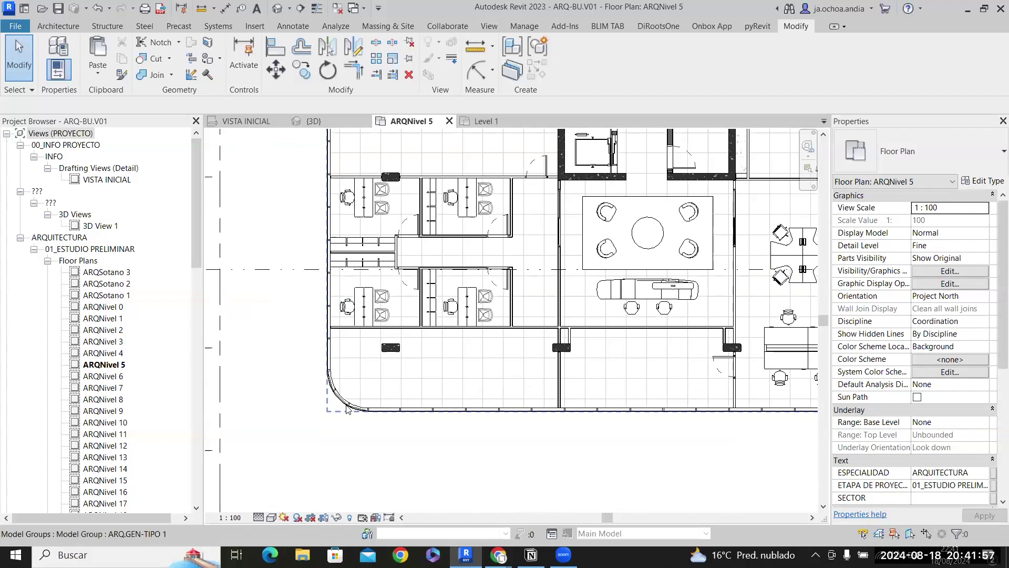
{"action": "scroll", "coordinate": [471, 418], "scroll_direction": "down", "scroll_amount": 3}
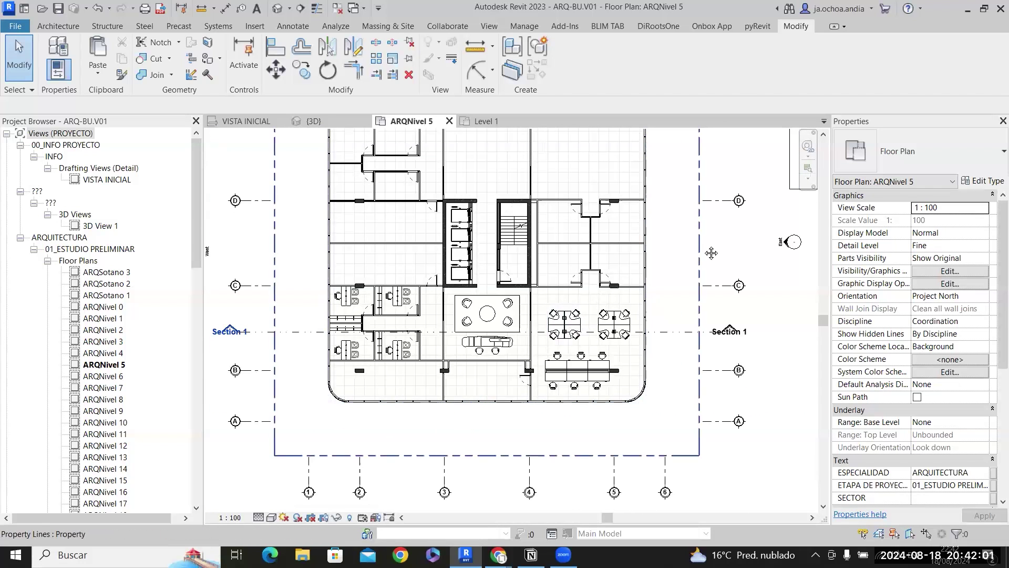
{"action": "scroll", "coordinate": [706, 254], "scroll_direction": "up", "scroll_amount": 4}
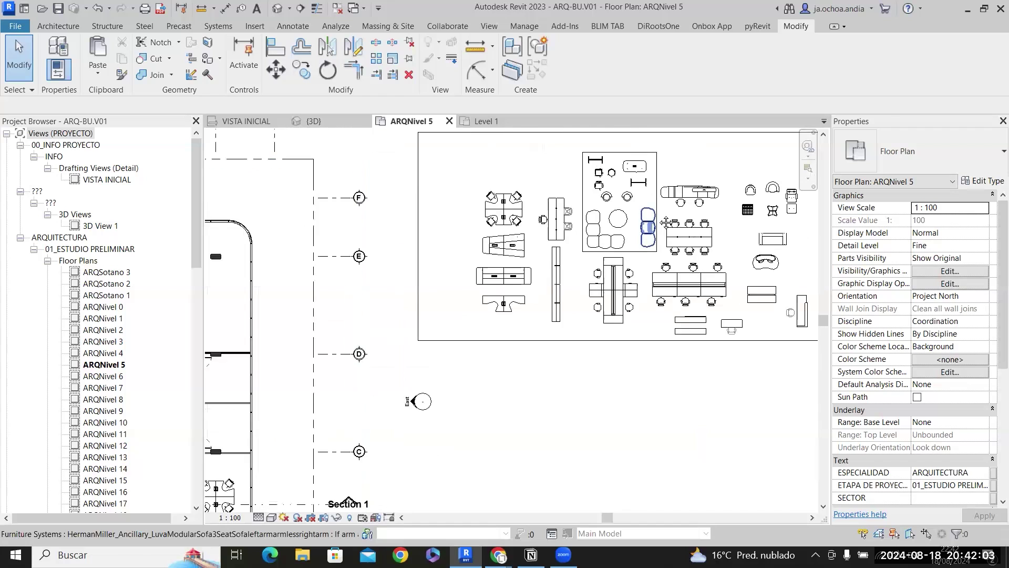
{"action": "scroll", "coordinate": [486, 207], "scroll_direction": "up", "scroll_amount": 6}
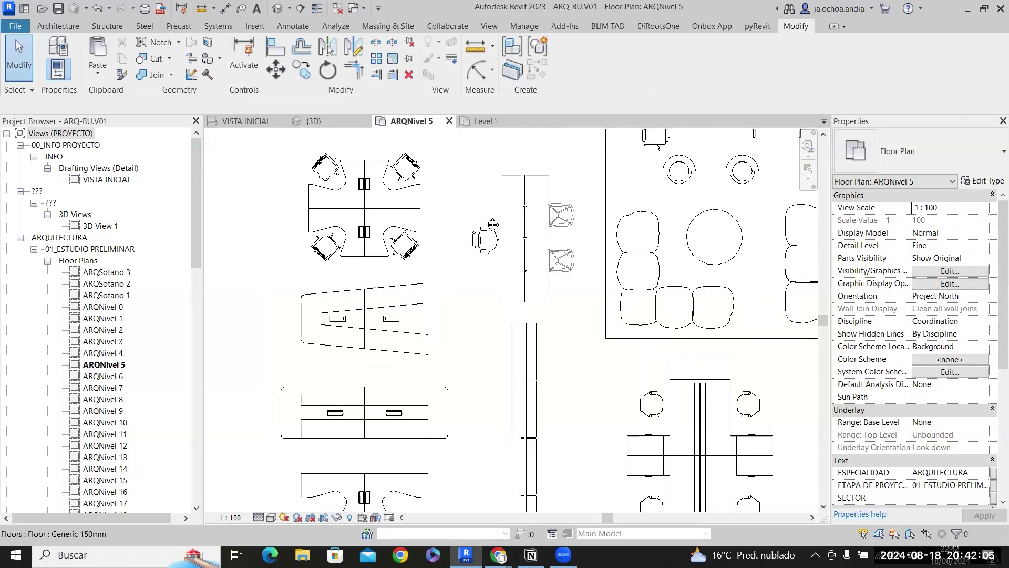
Copy the office set's desk with its work chair and two visitor chairs into the empty lower-left corner office of level 5.
{"action": "left_click", "coordinate": [497, 262]}
{"action": "left_click", "coordinate": [536, 245], "text": "ctrl"}
{"action": "left_click", "coordinate": [616, 229], "text": "ctrl"}
{"action": "left_click", "coordinate": [625, 295], "text": "ctrl"}
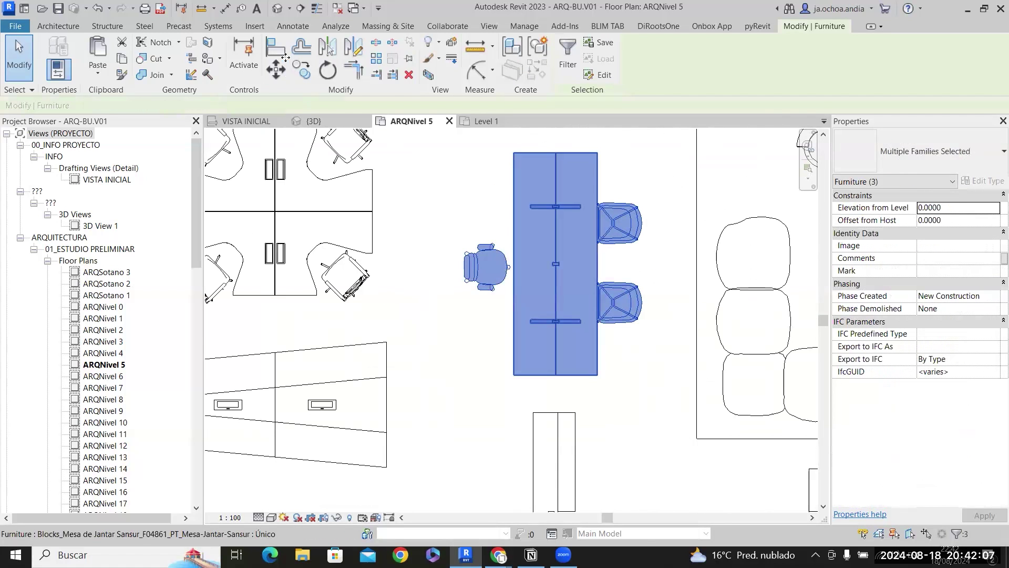
{"action": "left_click", "coordinate": [303, 64]}
{"action": "left_click", "coordinate": [556, 264]}
{"action": "scroll", "coordinate": [608, 184], "scroll_direction": "down", "scroll_amount": 2}
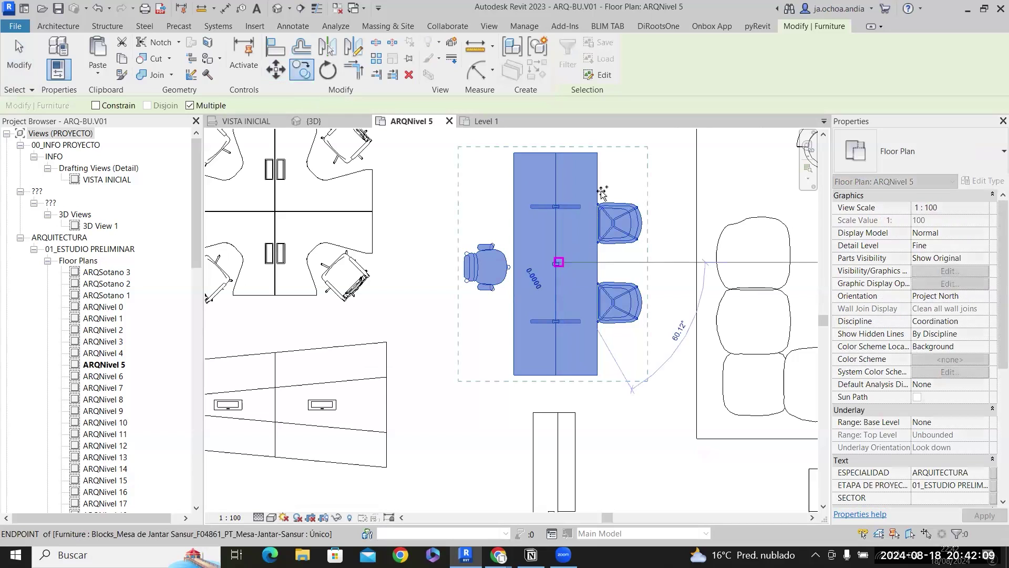
{"action": "scroll", "coordinate": [611, 180], "scroll_direction": "down", "scroll_amount": 5}
{"action": "scroll", "coordinate": [452, 257], "scroll_direction": "up", "scroll_amount": 4}
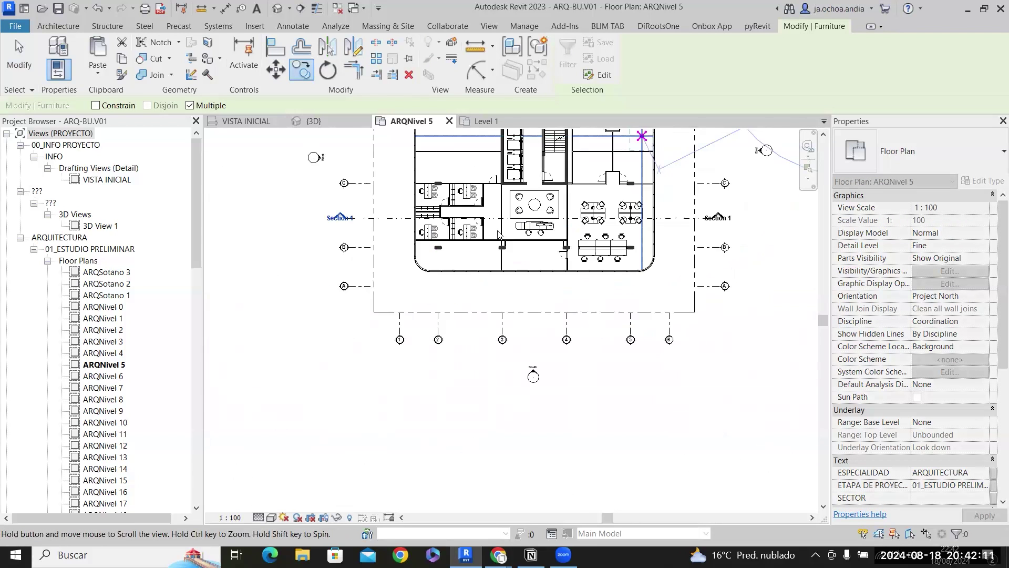
{"action": "scroll", "coordinate": [452, 257], "scroll_direction": "up", "scroll_amount": 3}
{"action": "left_click", "coordinate": [463, 262]}
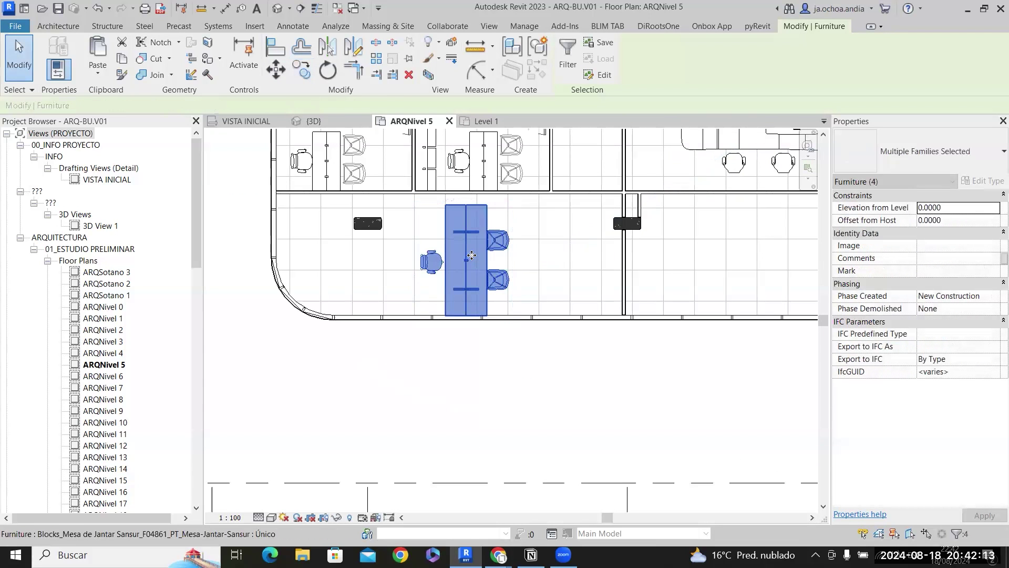
Rotate the copied desk and chairs 90° clockwise and shift them slightly within the corner office.
{"action": "scroll", "coordinate": [463, 264], "scroll_direction": "up", "scroll_amount": 2}
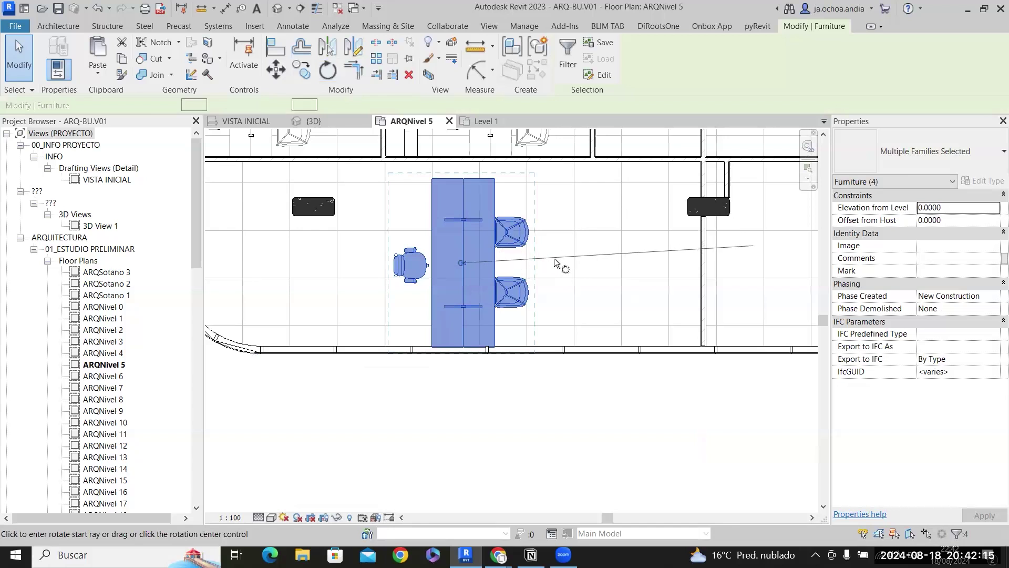
{"action": "left_click", "coordinate": [556, 262]}
{"action": "left_click", "coordinate": [461, 431]}
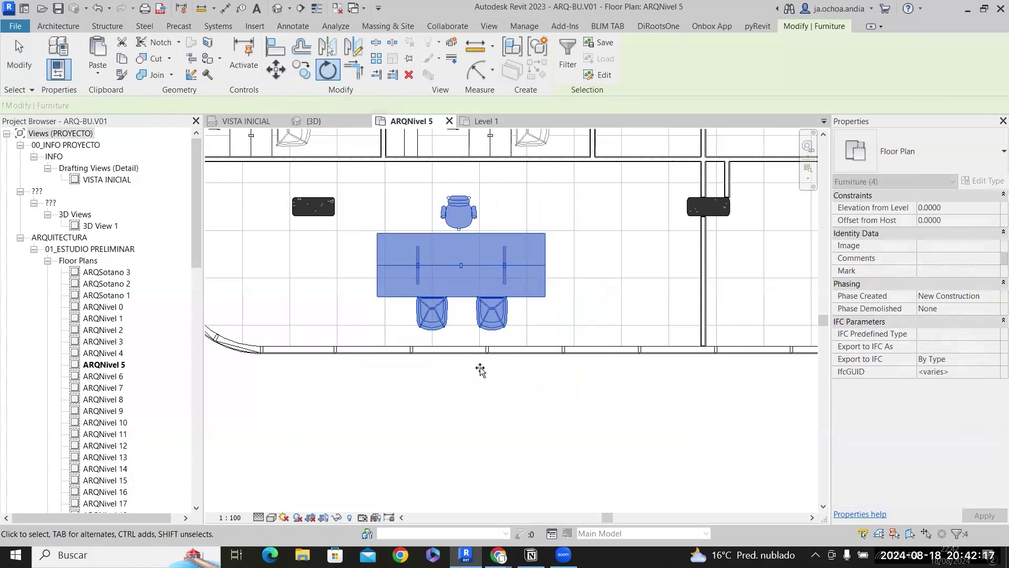
{"action": "left_click_drag", "start_coordinate": [533, 261], "coordinate": [533, 278]}
{"action": "scroll", "coordinate": [519, 287], "scroll_direction": "down", "scroll_amount": 1}
{"action": "scroll", "coordinate": [578, 231], "scroll_direction": "down", "scroll_amount": 4}
{"action": "left_click", "coordinate": [579, 170]}
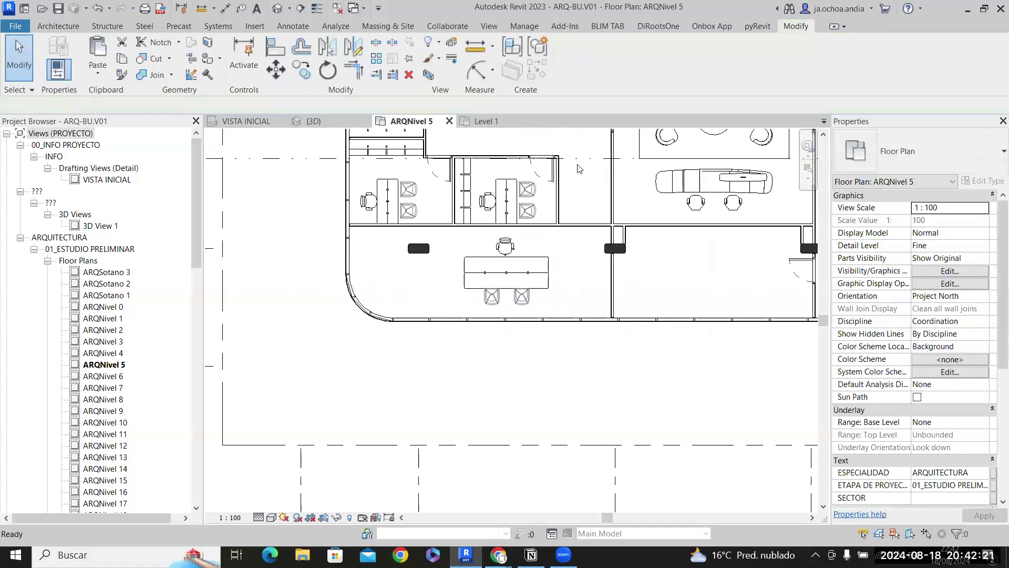
Open the interior wall and door group INT.TIPO1 for editing.
{"action": "scroll", "coordinate": [579, 165], "scroll_direction": "up", "scroll_amount": 5}
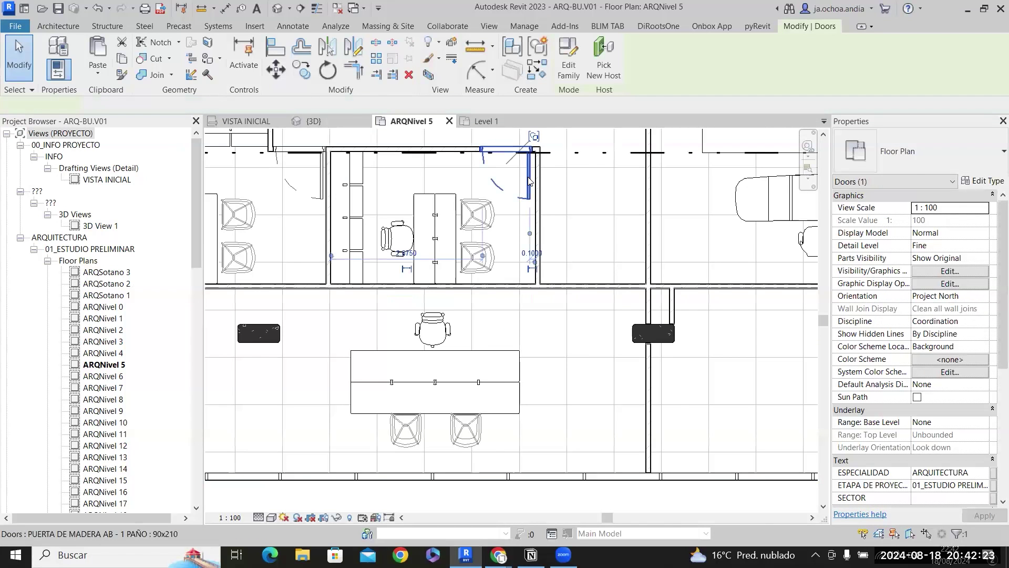
{"action": "left_click", "coordinate": [538, 206]}
{"action": "left_click", "coordinate": [609, 274]}
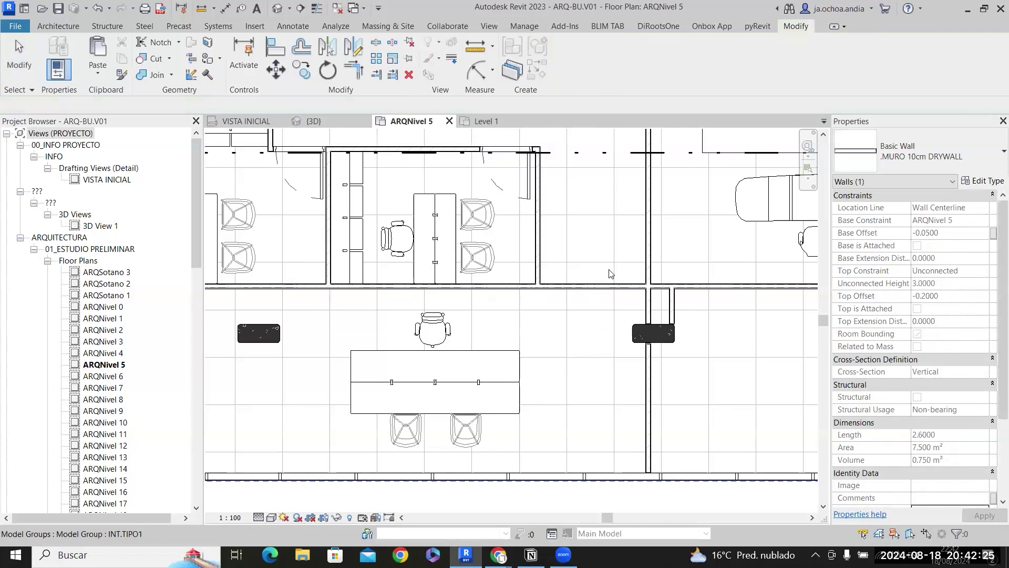
{"action": "scroll", "coordinate": [610, 273], "scroll_direction": "down", "scroll_amount": 3}
{"action": "left_click", "coordinate": [628, 260]}
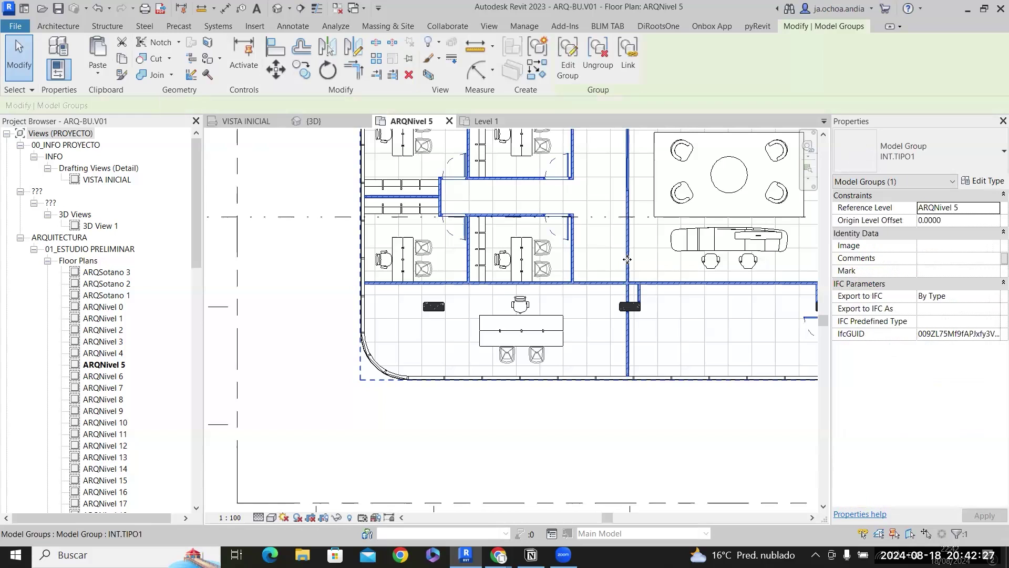
{"action": "double_click", "coordinate": [602, 257]}
Add a PUERTA DE MADERA AB - 1 PAÑO 90x210 door midway across the corridor end into the corner office, and finish the group edit.
{"action": "scroll", "coordinate": [600, 255], "scroll_direction": "up", "scroll_amount": 2}
{"action": "left_click", "coordinate": [526, 208]}
{"action": "right_click", "coordinate": [544, 220]}
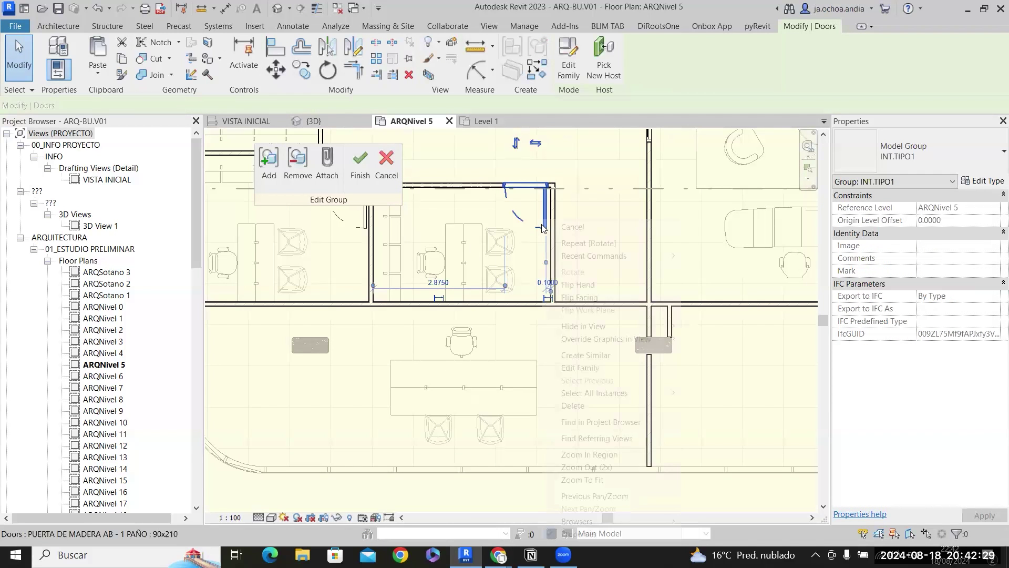
{"action": "left_click", "coordinate": [582, 354]}
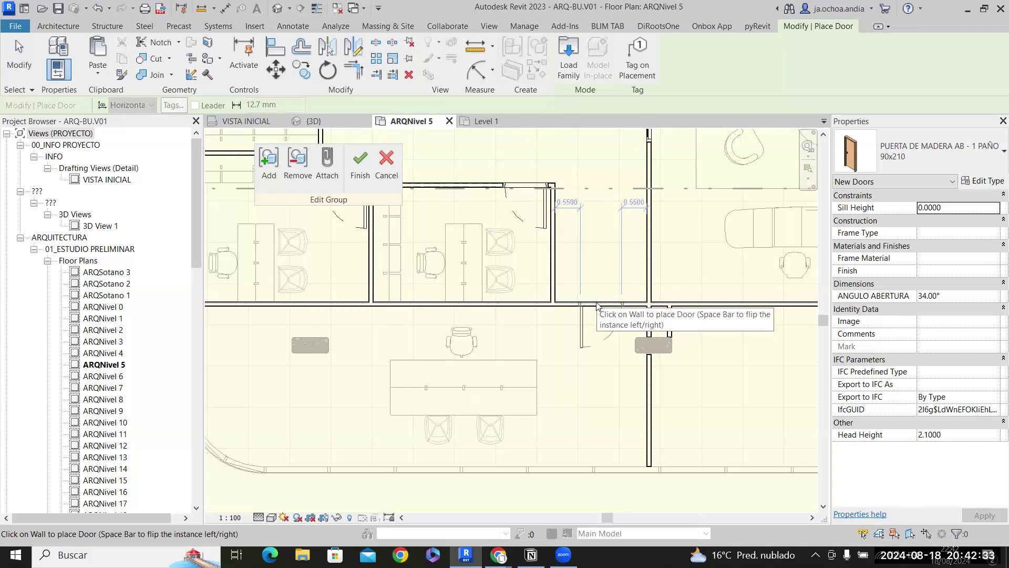
{"action": "left_click", "coordinate": [597, 307]}
{"action": "scroll", "coordinate": [594, 313], "scroll_direction": "down", "scroll_amount": 3}
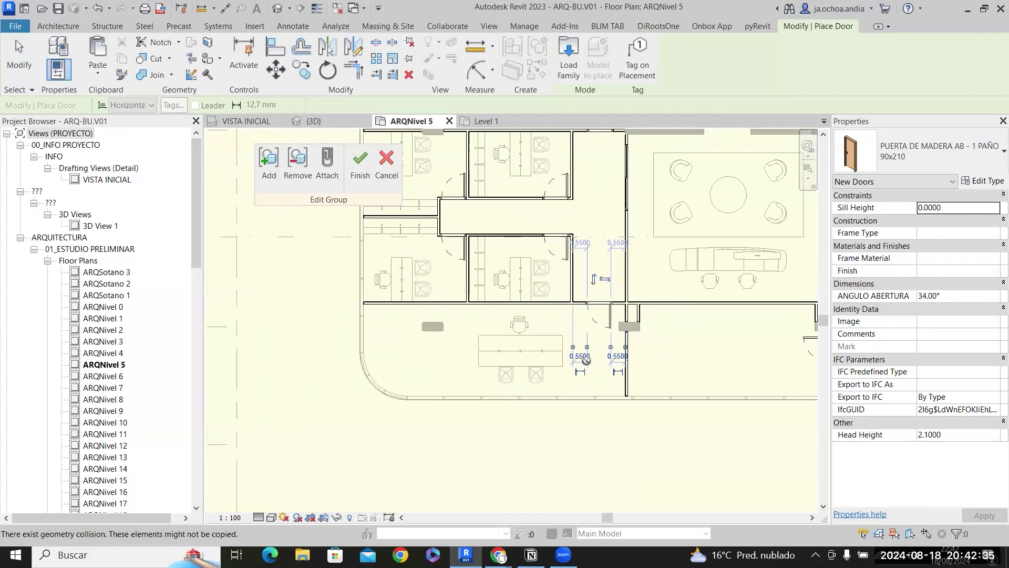
{"action": "key", "text": "Escape"}
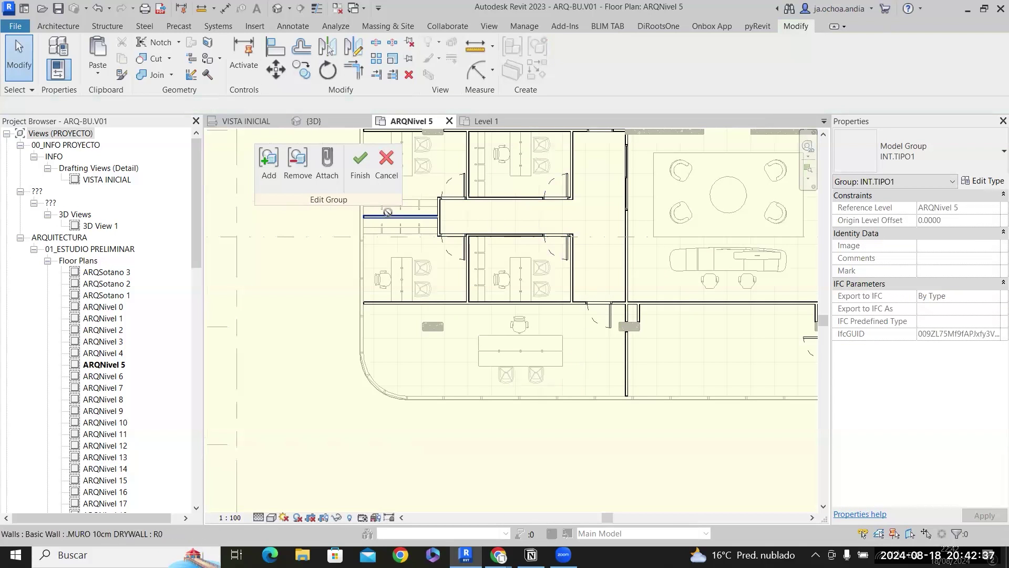
{"action": "left_click", "coordinate": [360, 167]}
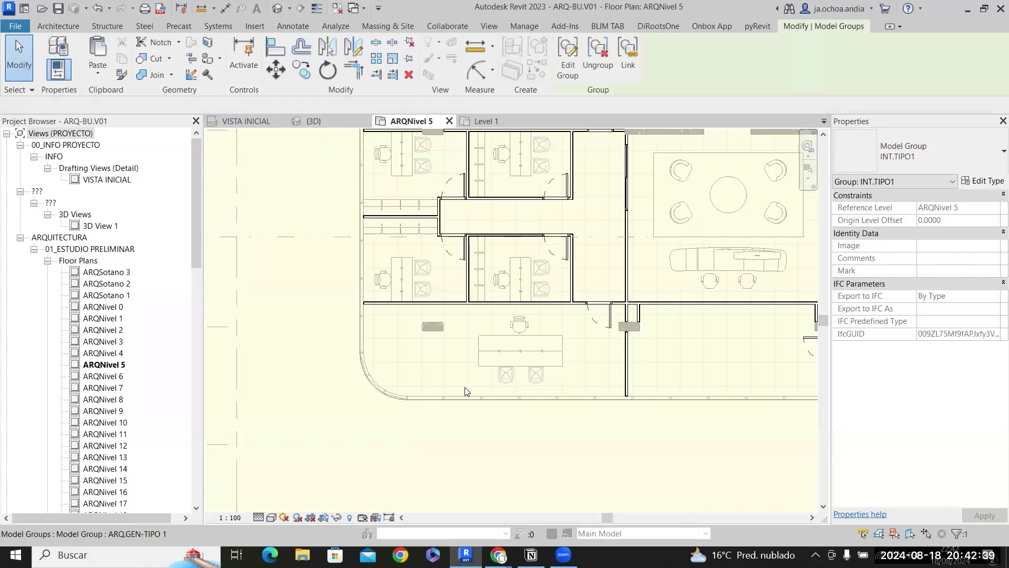
Place a Blocks_Poltrona Butterfly_F02770PT armchair like the furniture set's one in the corner office, between the desk and the curved facade.
{"action": "scroll", "coordinate": [458, 383], "scroll_direction": "up", "scroll_amount": 2}
{"action": "left_click", "coordinate": [375, 327]}
{"action": "scroll", "coordinate": [388, 357], "scroll_direction": "down", "scroll_amount": 3}
{"action": "middle_click_drag", "start_coordinate": [556, 336], "coordinate": [519, 371]}
{"action": "middle_click_drag", "start_coordinate": [346, 415], "coordinate": [233, 436]}
{"action": "middle_click_drag", "start_coordinate": [627, 233], "coordinate": [379, 326]}
{"action": "scroll", "coordinate": [610, 241], "scroll_direction": "up", "scroll_amount": 4}
{"action": "scroll", "coordinate": [726, 292], "scroll_direction": "up", "scroll_amount": 3}
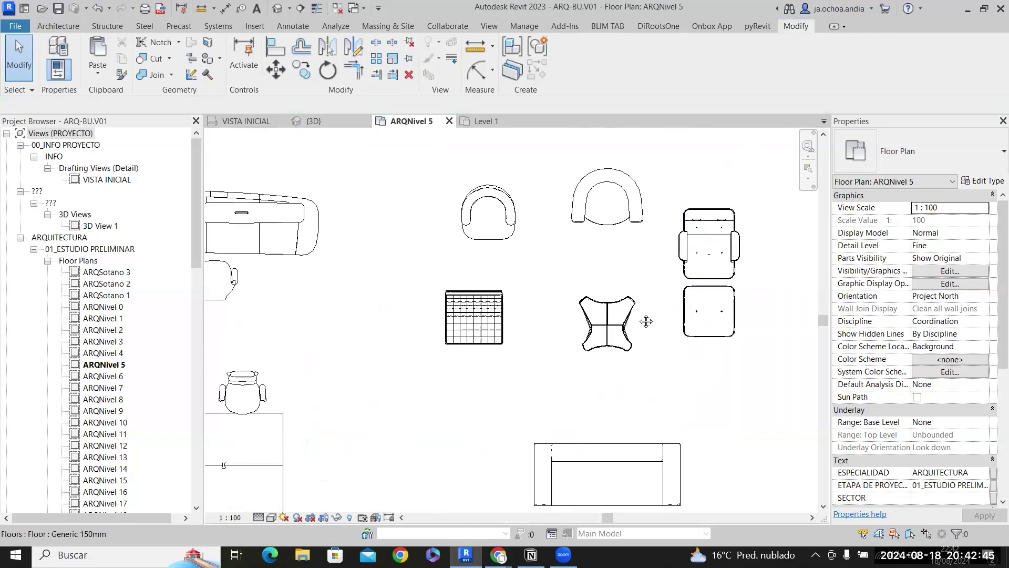
{"action": "left_click", "coordinate": [632, 324]}
{"action": "right_click", "coordinate": [627, 314]}
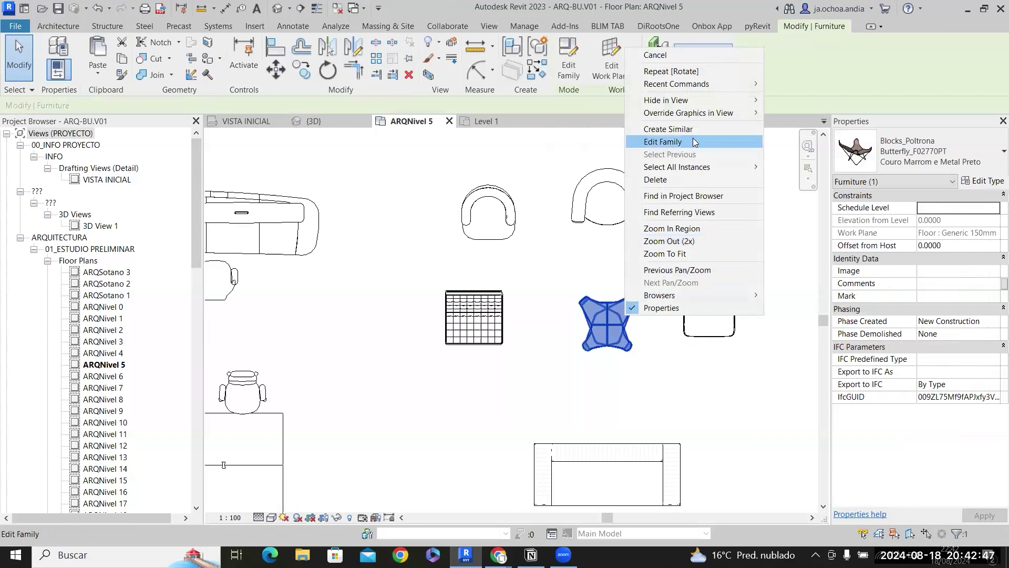
{"action": "left_click", "coordinate": [668, 129]}
{"action": "scroll", "coordinate": [675, 245], "scroll_direction": "down", "scroll_amount": 8}
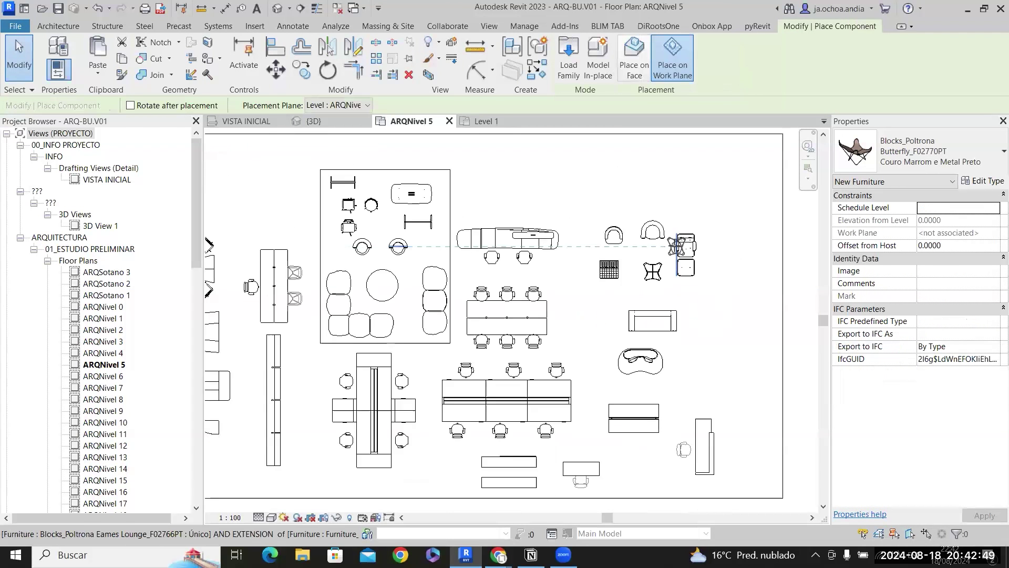
{"action": "scroll", "coordinate": [273, 399], "scroll_direction": "up", "scroll_amount": 5}
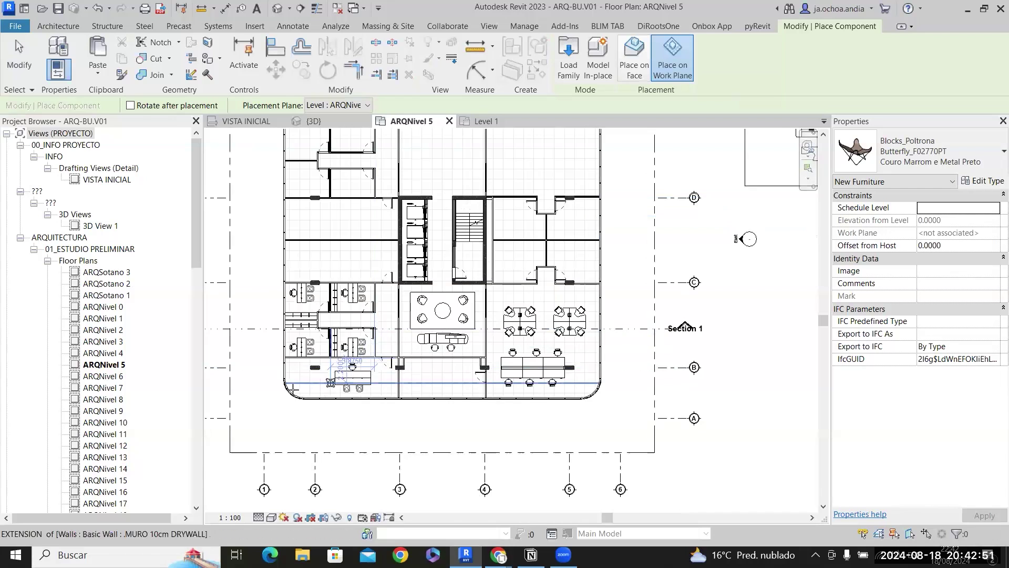
{"action": "scroll", "coordinate": [250, 396], "scroll_direction": "up", "scroll_amount": 2}
{"action": "scroll", "coordinate": [257, 387], "scroll_direction": "up", "scroll_amount": 3}
{"action": "key", "text": "space"}
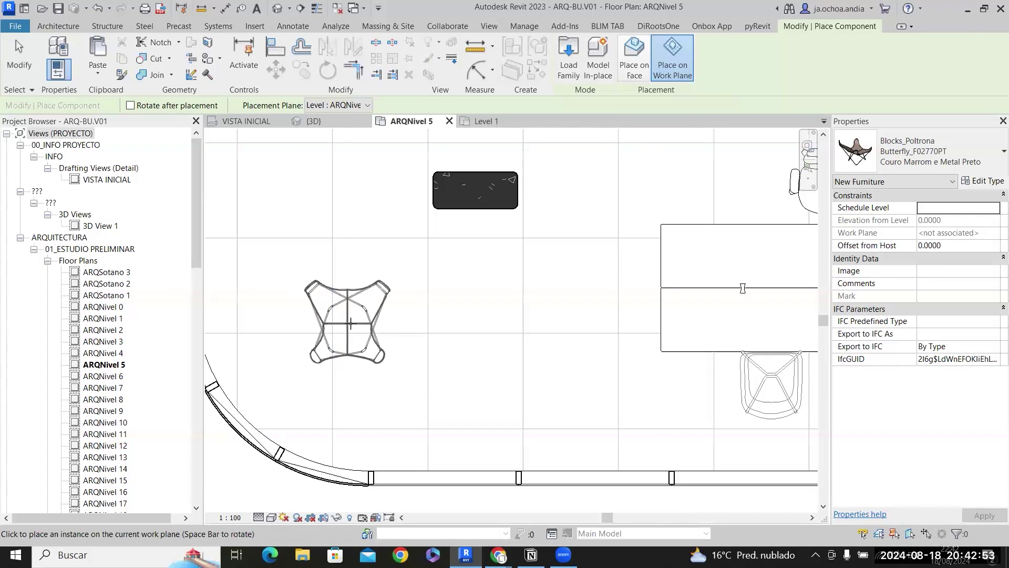
{"action": "left_click", "coordinate": [363, 312]}
{"action": "key", "text": "Escape"}
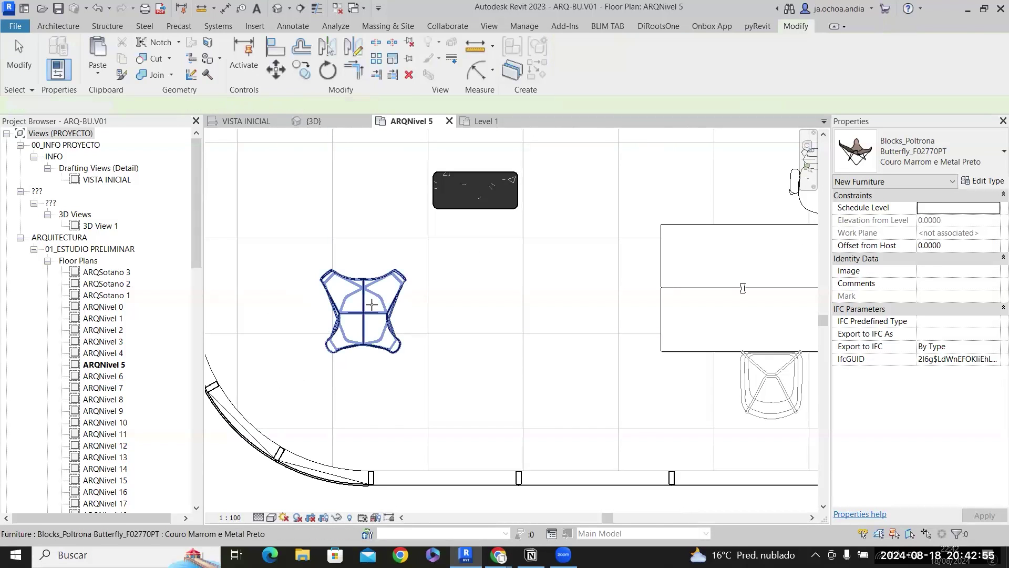
Rotate the butterfly armchair 20° counterclockwise and shift it slightly towards the facade corner.
{"action": "left_click", "coordinate": [369, 308]}
{"action": "left_click", "coordinate": [327, 70]}
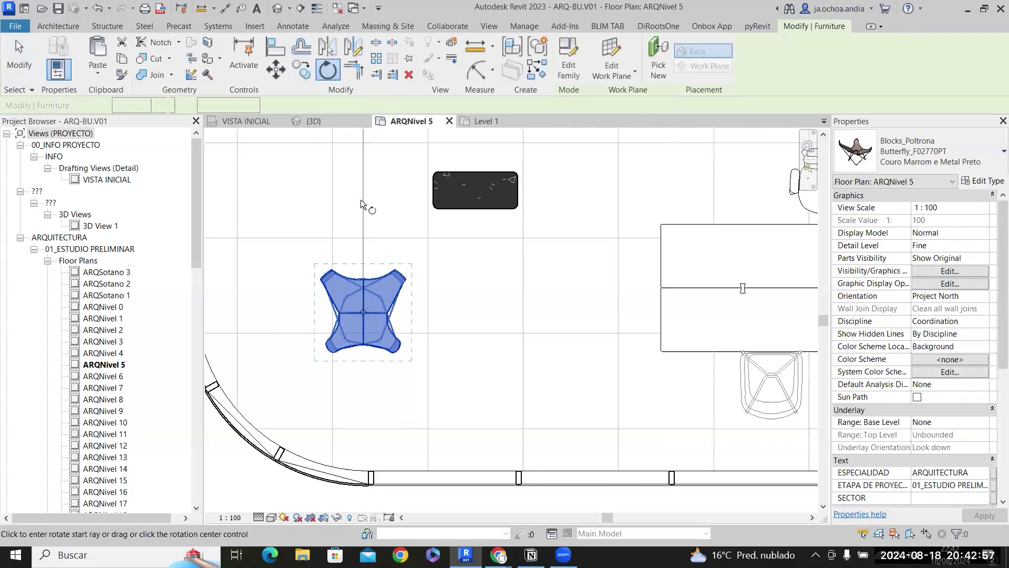
{"action": "left_click", "coordinate": [362, 202]}
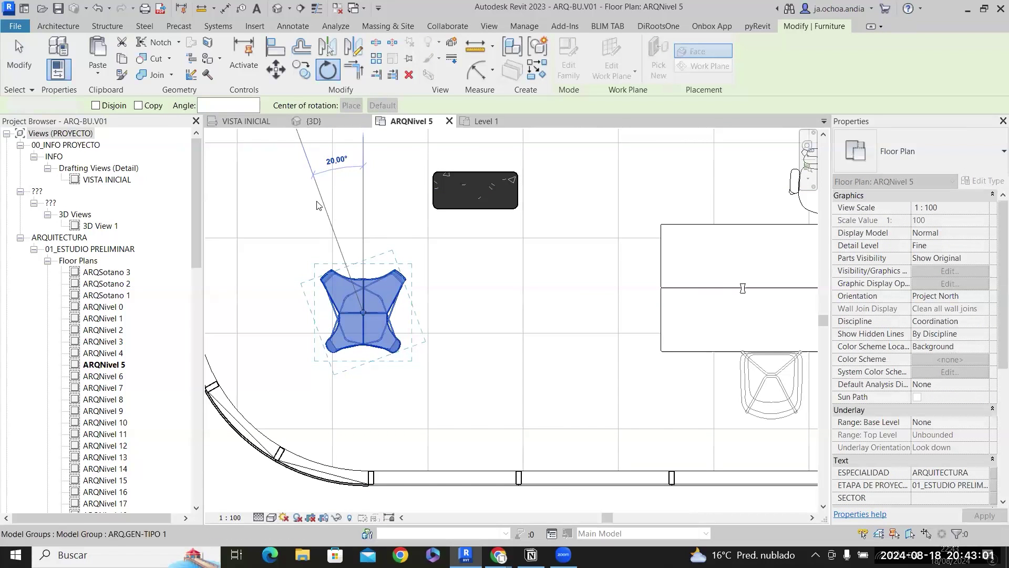
{"action": "left_click", "coordinate": [317, 205]}
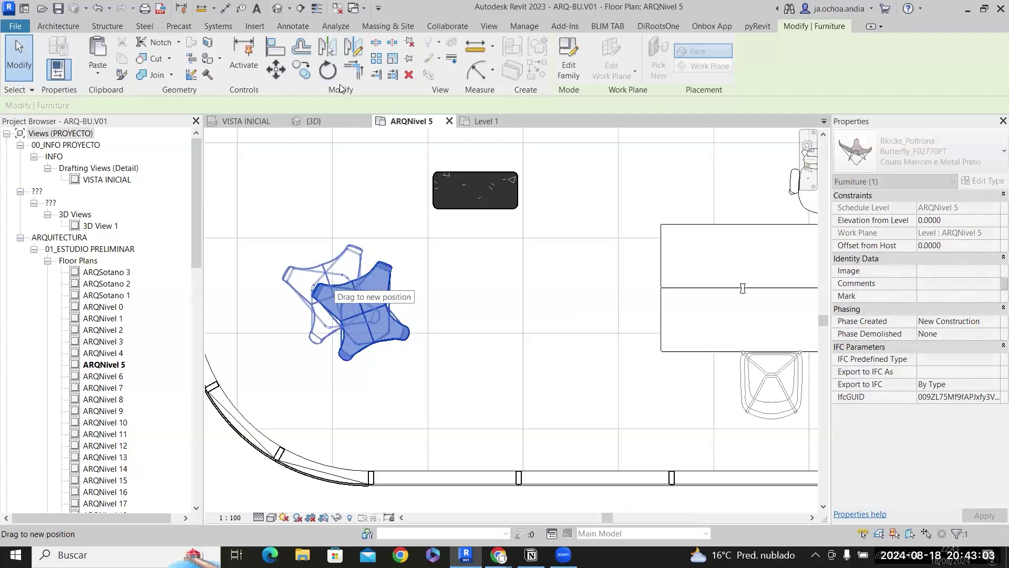
Mirror the armchair about the vertical floor grid line beside it, keeping the original, and nudge the copy slightly left.
{"action": "left_click", "coordinate": [327, 47]}
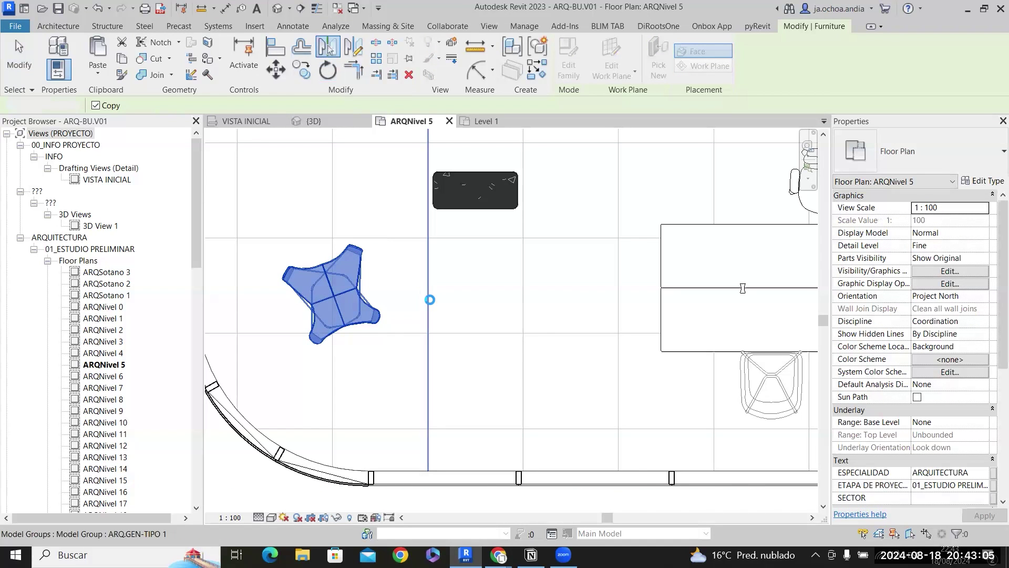
{"action": "left_click", "coordinate": [429, 299]}
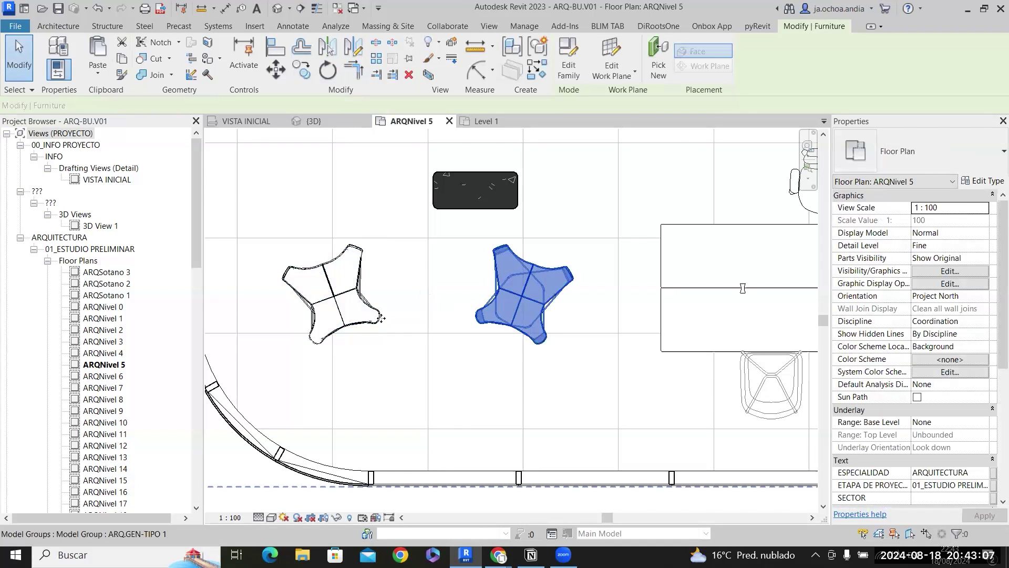
{"action": "left_click", "coordinate": [376, 320]}
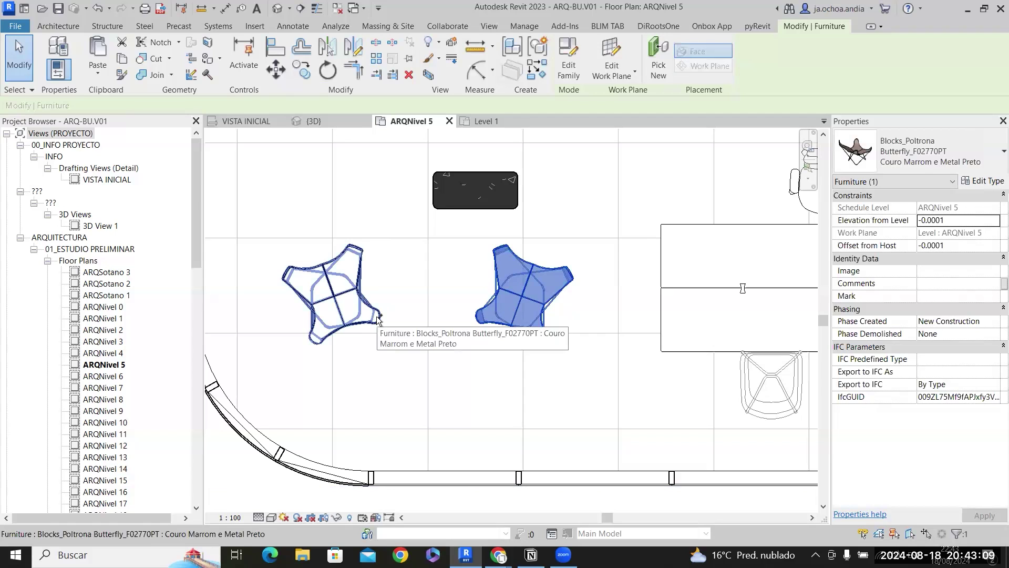
{"action": "key", "text": "Left"}
{"action": "key", "text": "Left"}
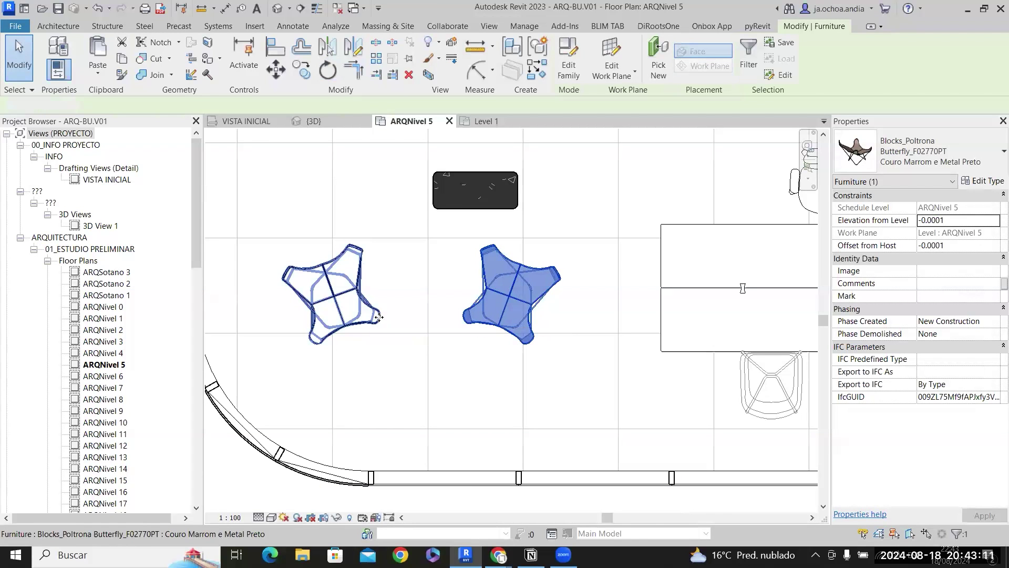
Nudge both butterfly armchairs together slightly right and up towards the column.
{"action": "left_click", "coordinate": [379, 317], "text": "ctrl"}
{"action": "key", "text": "Right"}
{"action": "key", "text": "Right"}
{"action": "key", "text": "Up"}
{"action": "key", "text": "Right"}
{"action": "key", "text": "Up"}
{"action": "key", "text": "Up"}
{"action": "key", "text": "Right"}
{"action": "key", "text": "Right"}
{"action": "key", "text": "Right"}
{"action": "key", "text": "Right"}
{"action": "key", "text": "Up"}
{"action": "key", "text": "Up"}
{"action": "key", "text": "Up"}
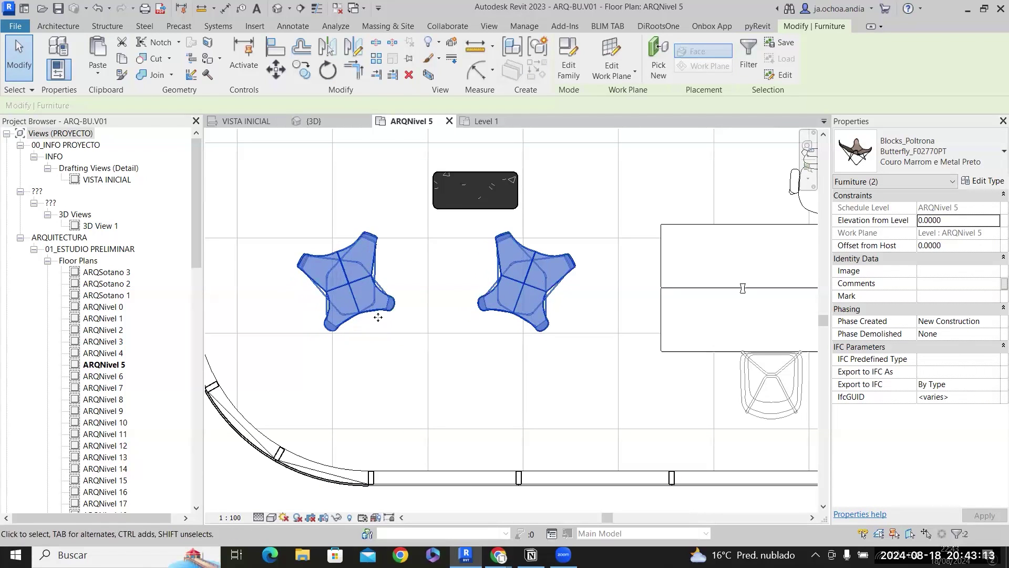
{"action": "scroll", "coordinate": [391, 334], "scroll_direction": "down", "scroll_amount": 4}
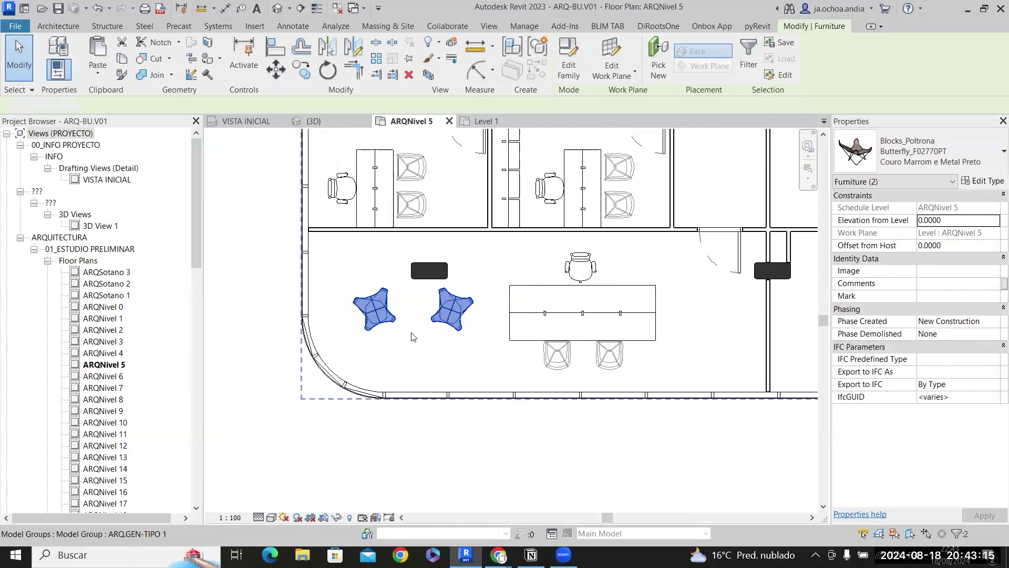
{"action": "left_click", "coordinate": [412, 336]}
Move the pair of armchairs further right and up to sit roughly centred below the column.
{"action": "middle_click_drag", "start_coordinate": [584, 371], "coordinate": [495, 363]}
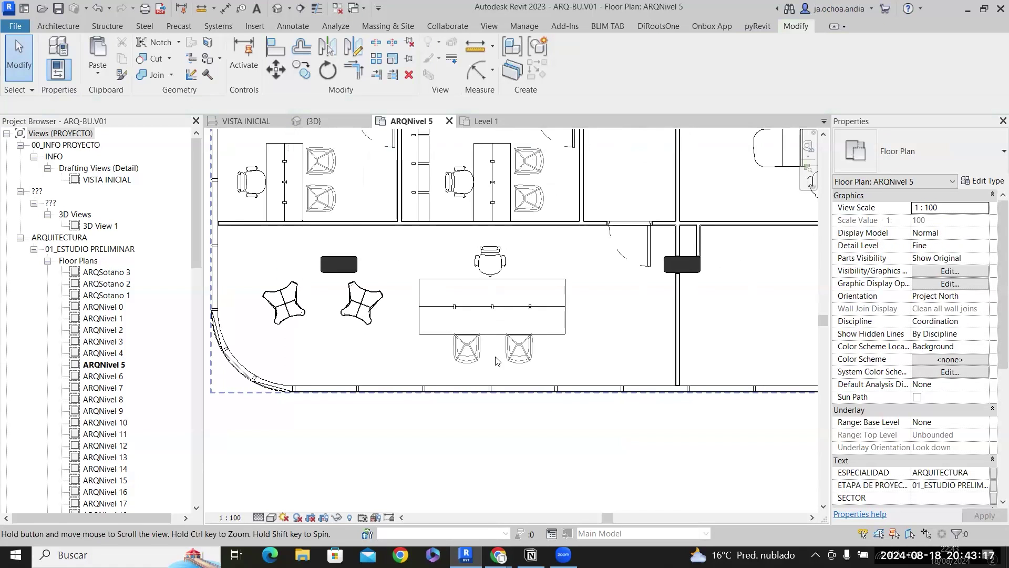
{"action": "scroll", "coordinate": [621, 315], "scroll_direction": "down", "scroll_amount": 3}
{"action": "scroll", "coordinate": [432, 335], "scroll_direction": "up", "scroll_amount": 3}
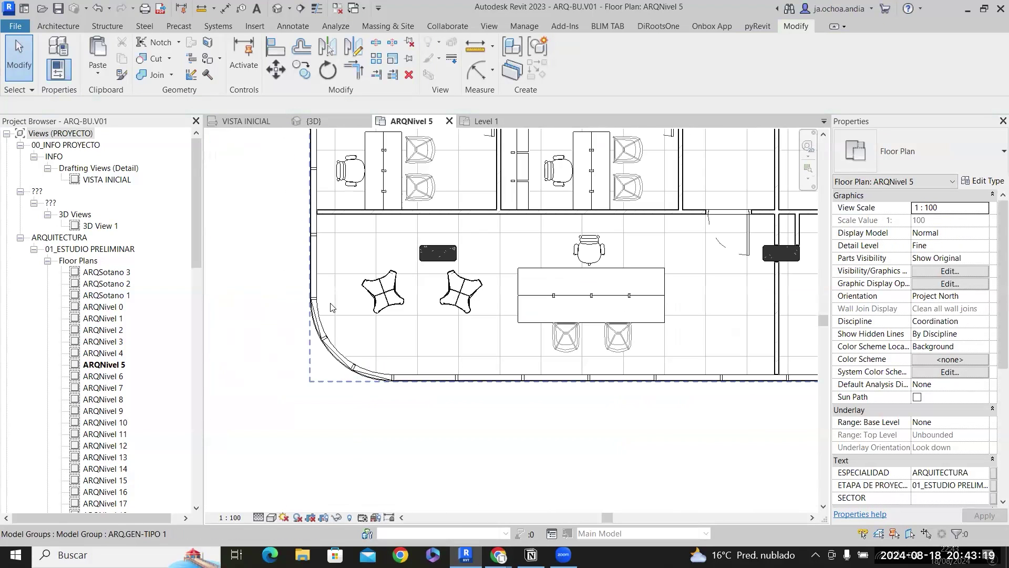
{"action": "scroll", "coordinate": [401, 314], "scroll_direction": "down", "scroll_amount": 1}
{"action": "scroll", "coordinate": [342, 231], "scroll_direction": "up", "scroll_amount": 2}
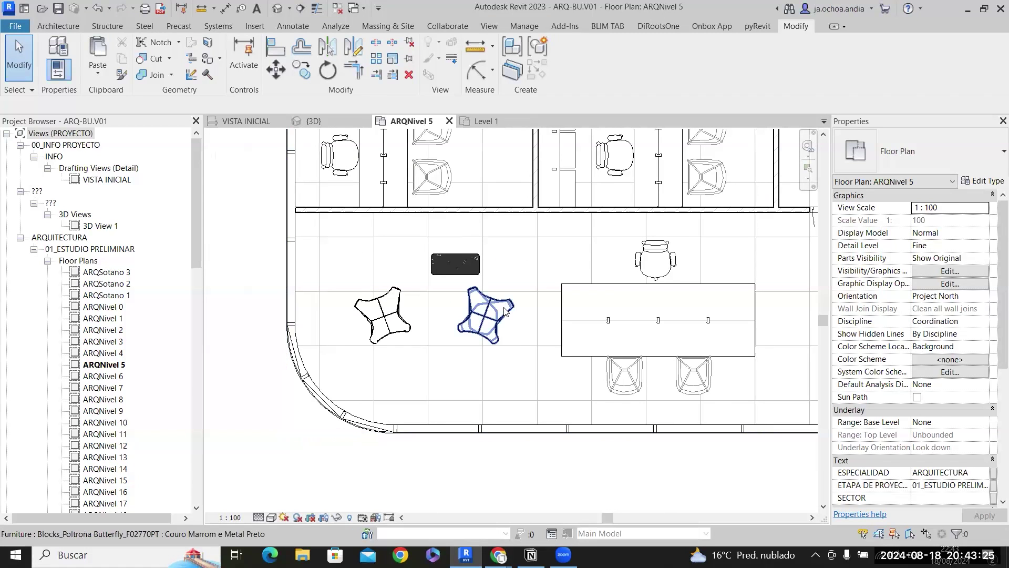
{"action": "left_click", "coordinate": [474, 321]}
{"action": "left_click", "coordinate": [393, 323], "text": "ctrl"}
{"action": "left_click_drag", "start_coordinate": [393, 323], "coordinate": [414, 314], "text": "ctrl"}
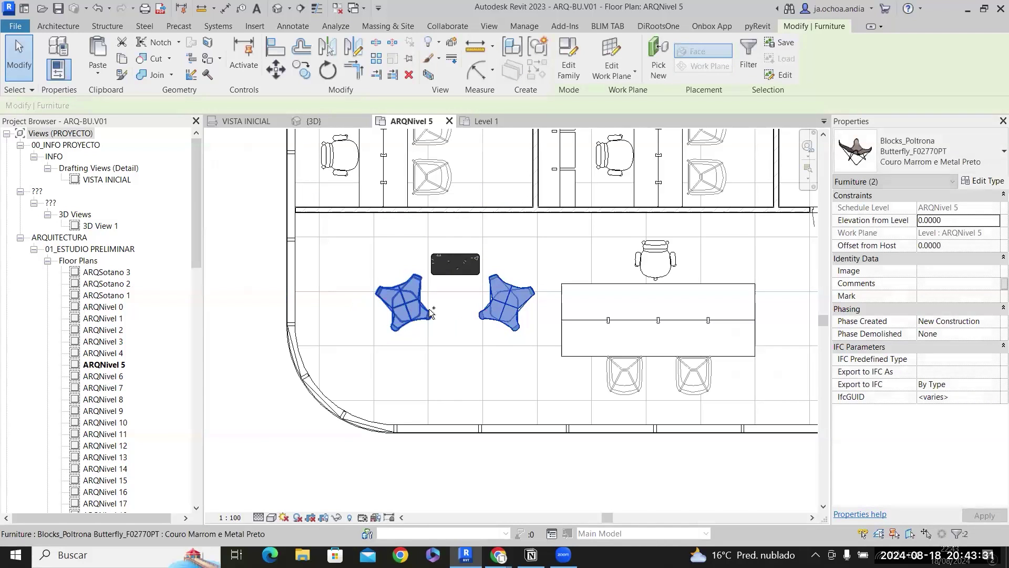
{"action": "scroll", "coordinate": [461, 327], "scroll_direction": "down", "scroll_amount": 3}
{"action": "middle_click_drag", "start_coordinate": [542, 335], "coordinate": [490, 344]}
{"action": "scroll", "coordinate": [579, 333], "scroll_direction": "up", "scroll_amount": 4}
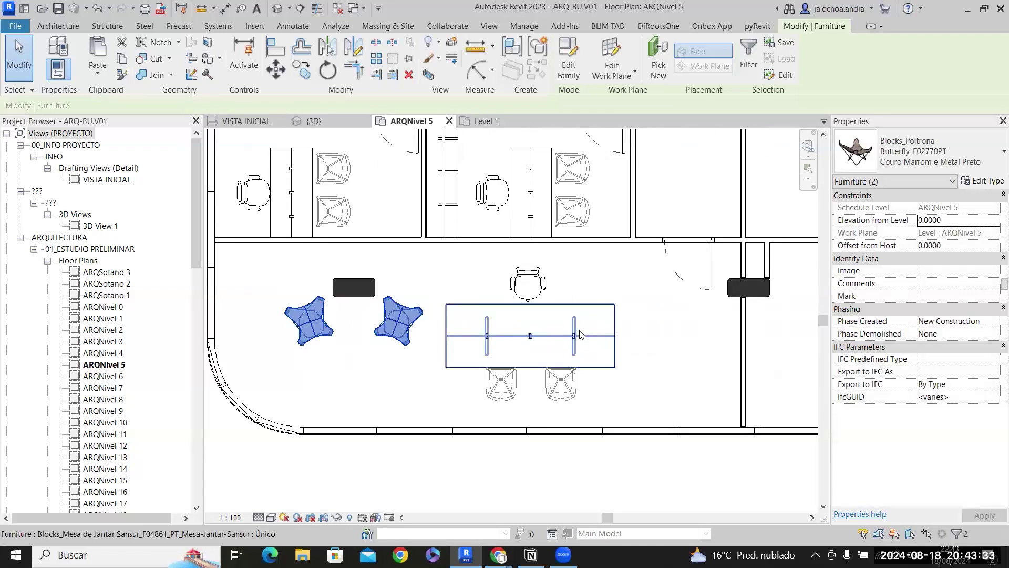
Resize the corner office desk to a Profundidade of 1.0 and a Largura of 2.4.
{"action": "left_click", "coordinate": [574, 394]}
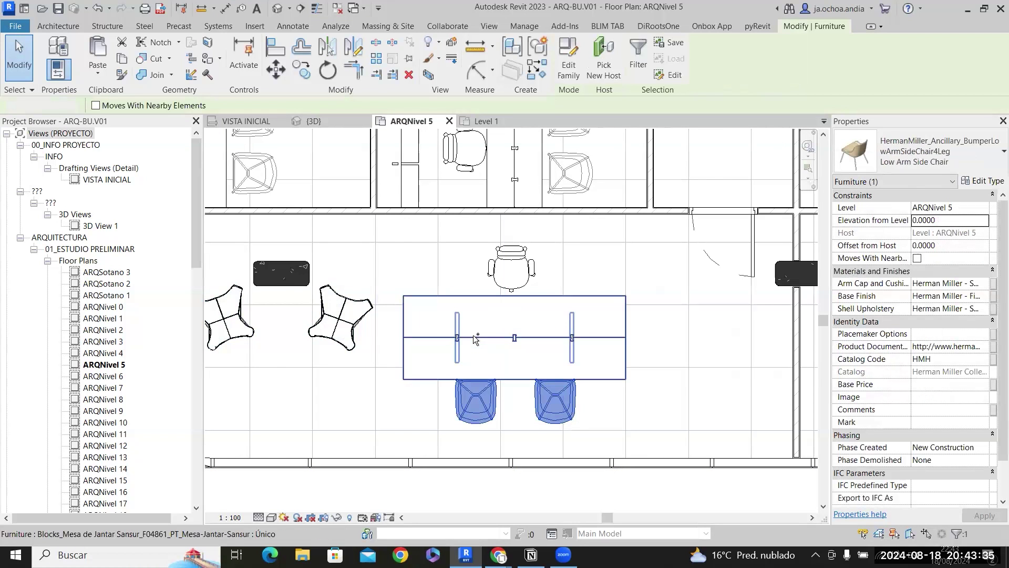
{"action": "left_click", "coordinate": [492, 311], "text": "ctrl"}
{"action": "left_click", "coordinate": [572, 340]}
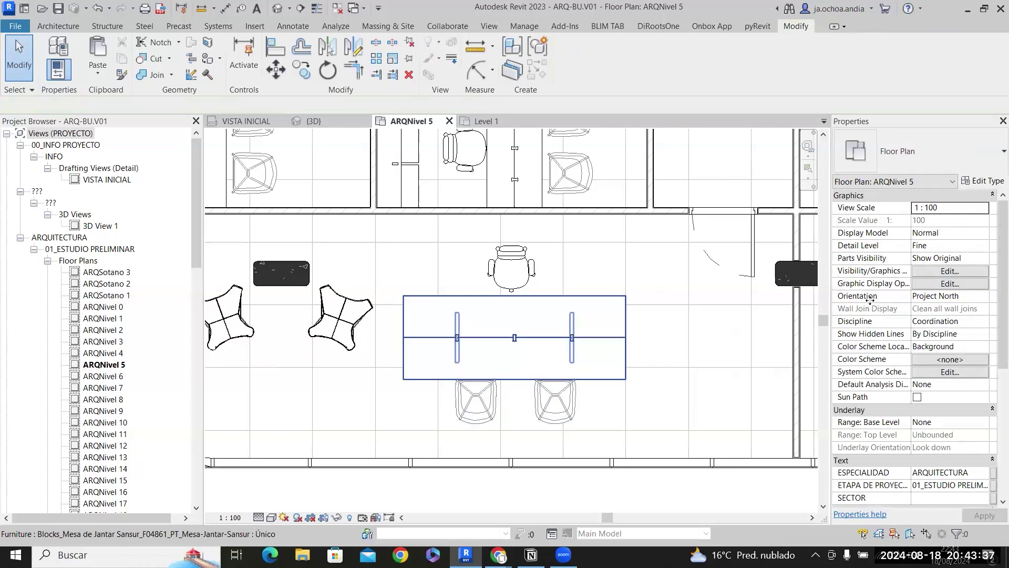
{"action": "left_click", "coordinate": [957, 293]}
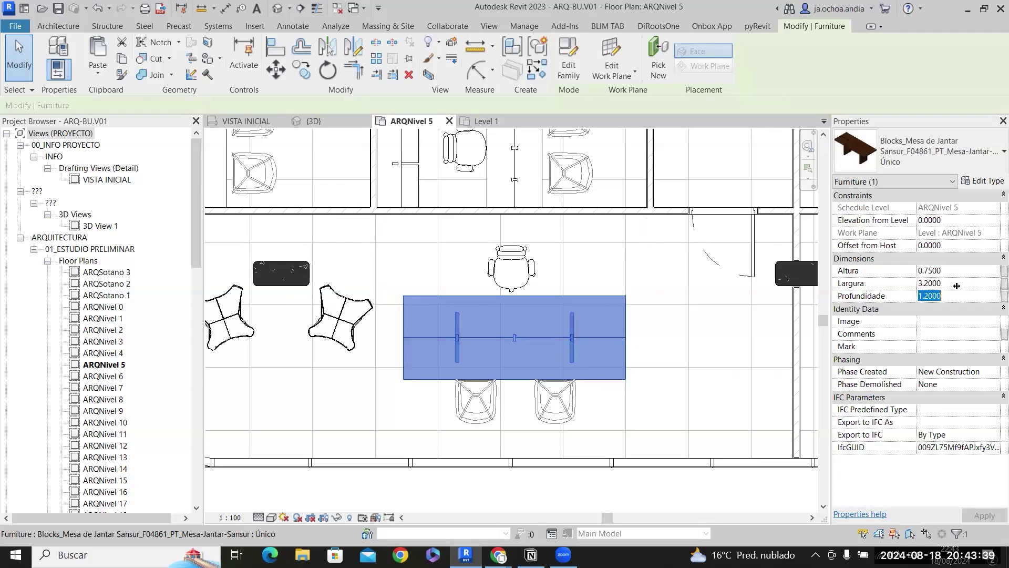
{"action": "left_click", "coordinate": [952, 285]}
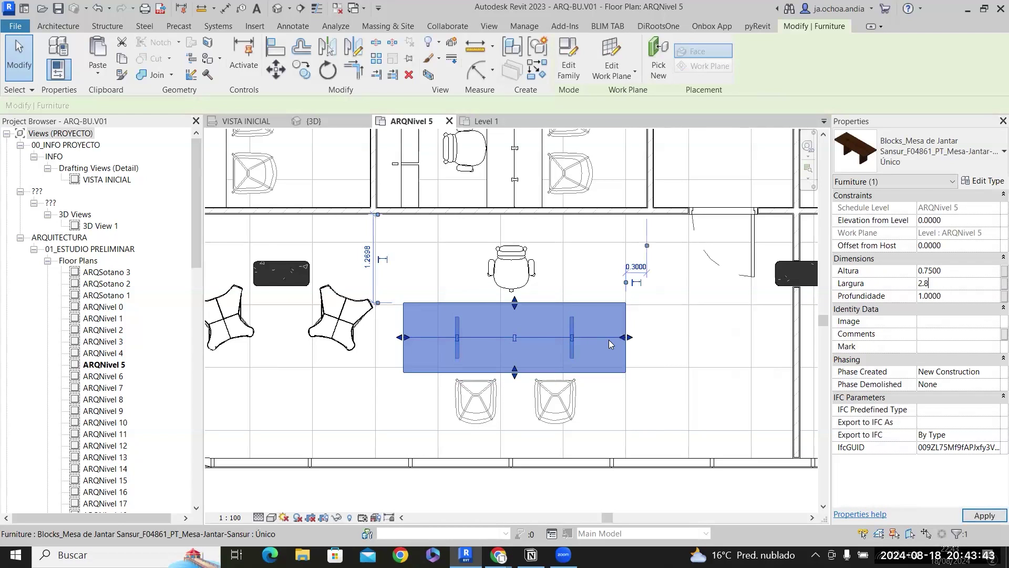
{"action": "type", "text": "2.8"}
{"action": "key", "text": "Return"}
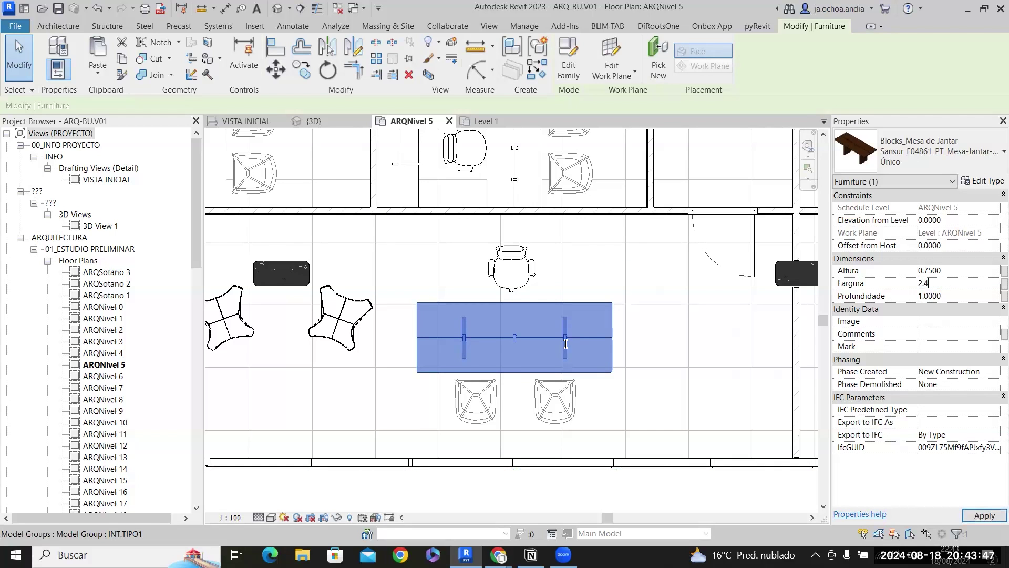
{"action": "key", "text": "Return"}
{"action": "key", "text": "Escape"}
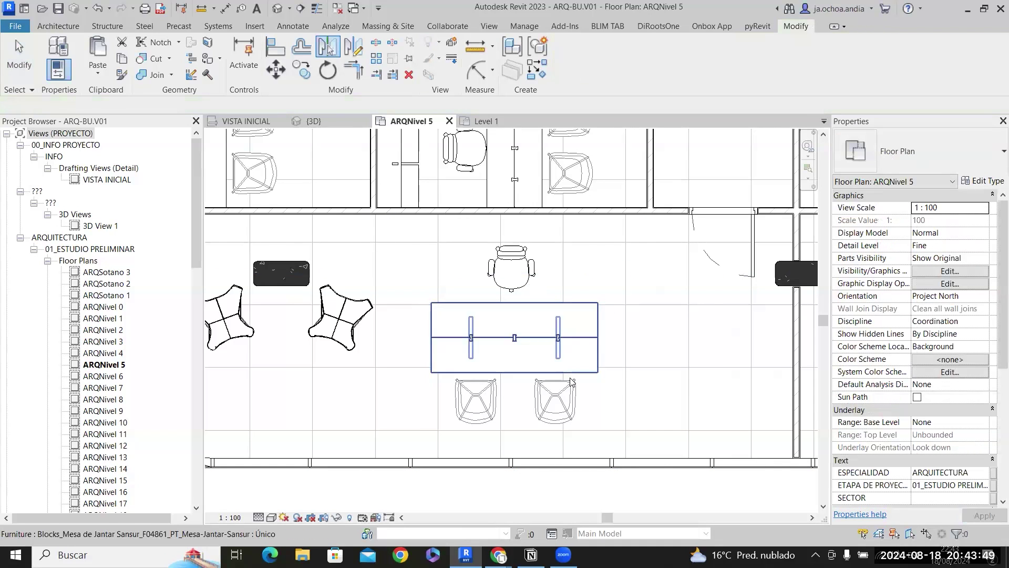
Shift the corner office desk together with its work chair and two side chairs right, towards the door.
{"action": "scroll", "coordinate": [568, 386], "scroll_direction": "up", "scroll_amount": 2}
{"action": "left_click_drag", "start_coordinate": [507, 199], "coordinate": [518, 215]}
{"action": "left_click", "coordinate": [546, 380], "text": "ctrl"}
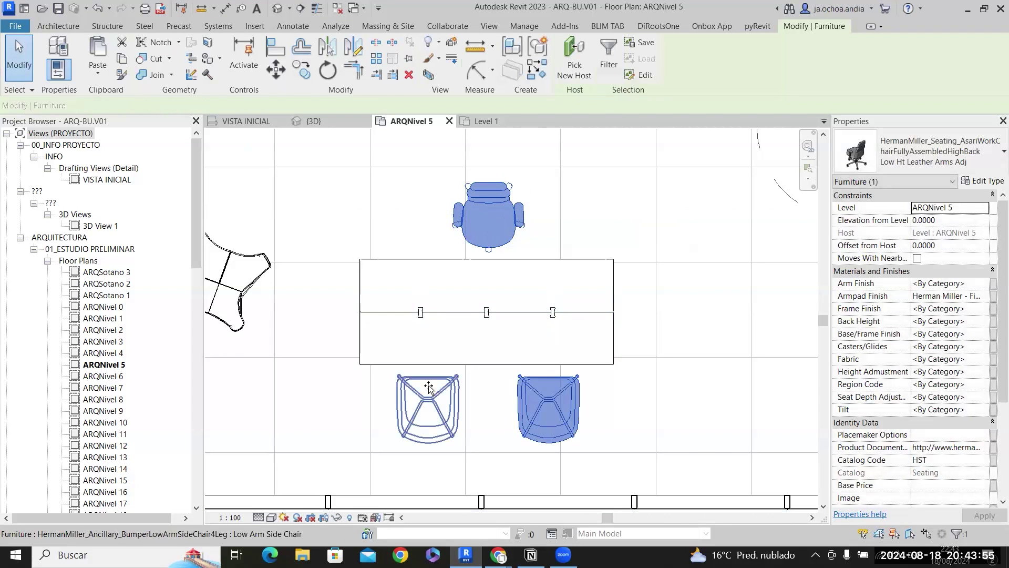
{"action": "left_click", "coordinate": [428, 388], "text": "ctrl"}
{"action": "left_click", "coordinate": [466, 328], "text": "ctrl"}
{"action": "scroll", "coordinate": [466, 328], "scroll_direction": "down", "scroll_amount": 1}
{"action": "left_click_drag", "start_coordinate": [466, 328], "coordinate": [495, 335]}
{"action": "key", "text": "Right"}
{"action": "key", "text": "Right"}
{"action": "key", "text": "Right"}
{"action": "key", "text": "Right"}
{"action": "key", "text": "Up"}
{"action": "left_click_drag", "start_coordinate": [550, 248], "coordinate": [542, 252]}
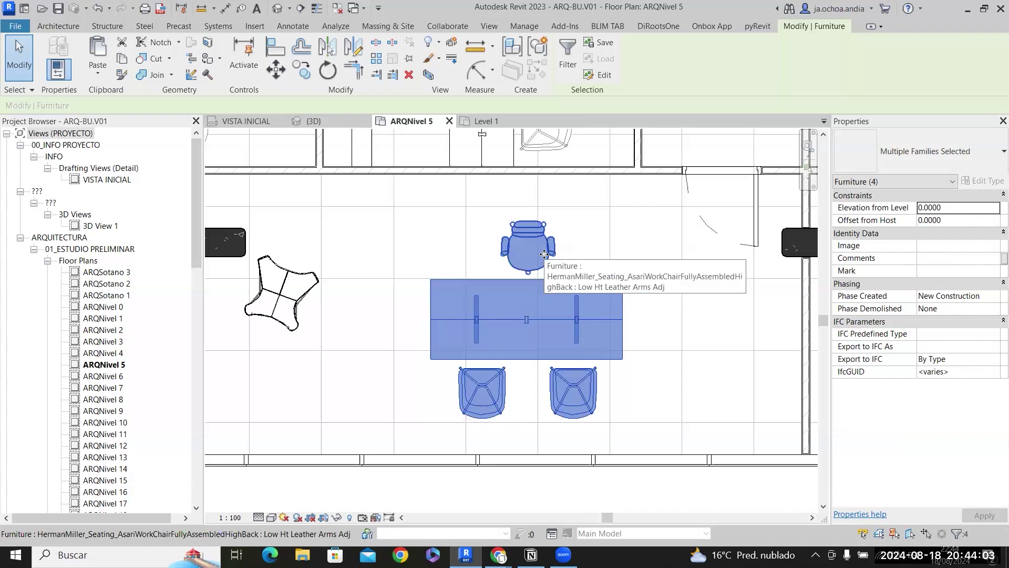
{"action": "key", "text": "Escape"}
Place another LIBRERO ARMARIO bookcase in the corner office and shift it up towards the upper partition wall.
{"action": "scroll", "coordinate": [532, 248], "scroll_direction": "down", "scroll_amount": 2}
{"action": "middle_click_drag", "start_coordinate": [532, 248], "coordinate": [630, 357]}
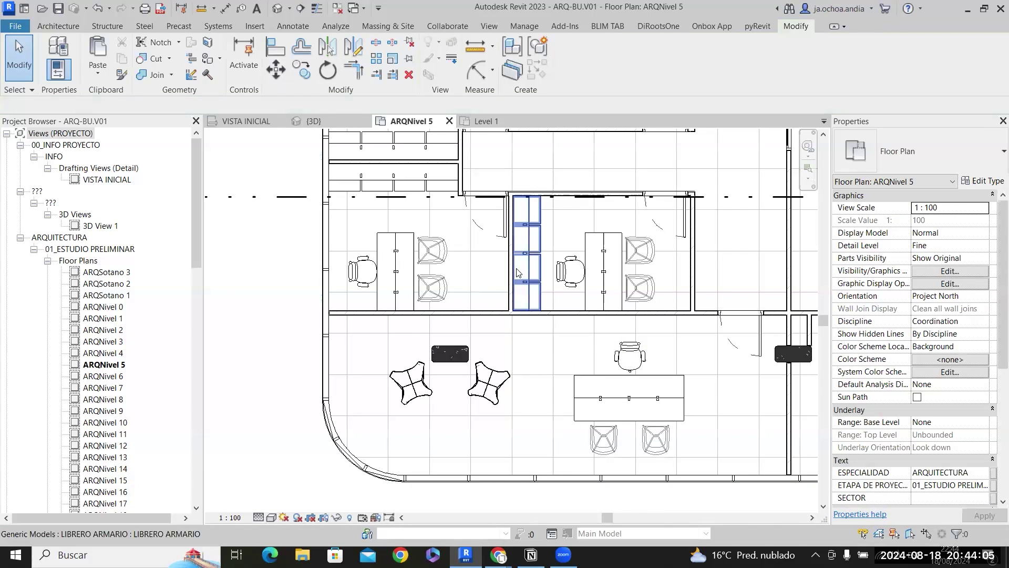
{"action": "left_click", "coordinate": [517, 272]}
{"action": "right_click", "coordinate": [518, 272]}
{"action": "left_click", "coordinate": [589, 353]}
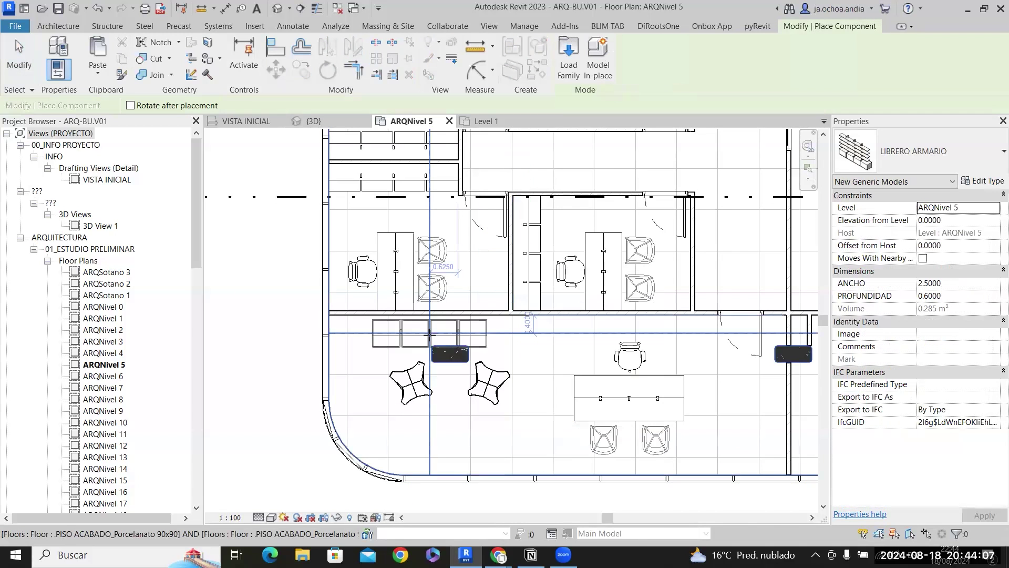
{"action": "scroll", "coordinate": [429, 334], "scroll_direction": "up", "scroll_amount": 4}
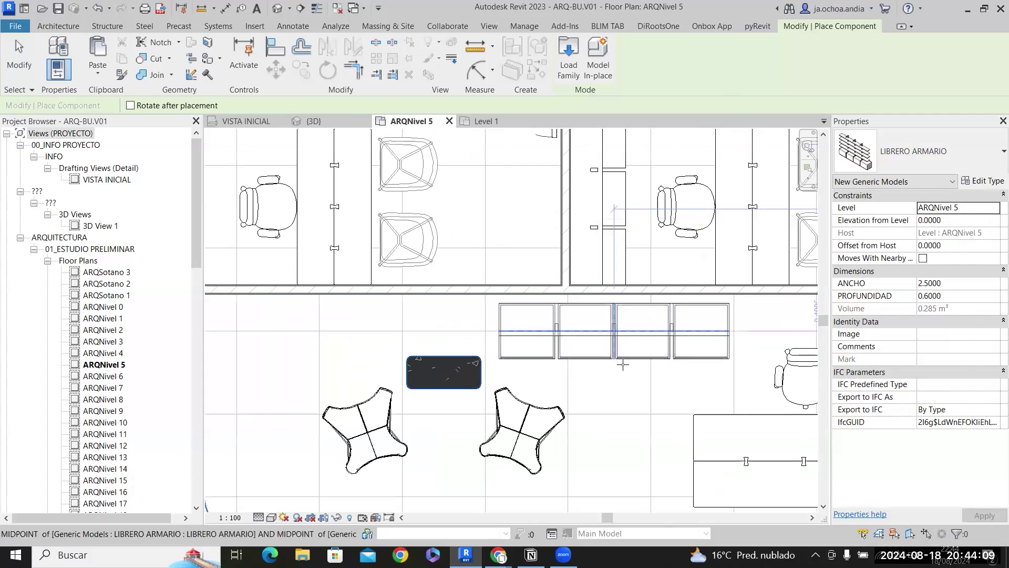
{"action": "key", "text": "Escape"}
{"action": "middle_click_drag", "start_coordinate": [647, 376], "coordinate": [503, 368]}
{"action": "left_click", "coordinate": [512, 336]}
{"action": "left_click_drag", "start_coordinate": [512, 336], "coordinate": [503, 327]}
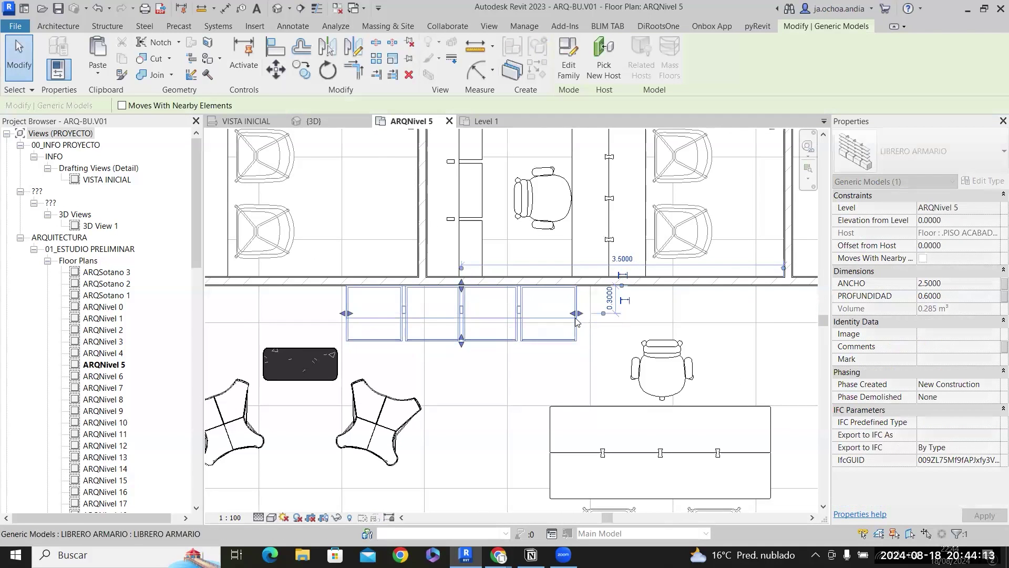
Set the new bookcase's PROFUNDIDAD to 0.5 and move it flush against the drywall partition.
{"action": "scroll", "coordinate": [576, 322], "scroll_direction": "down", "scroll_amount": 1}
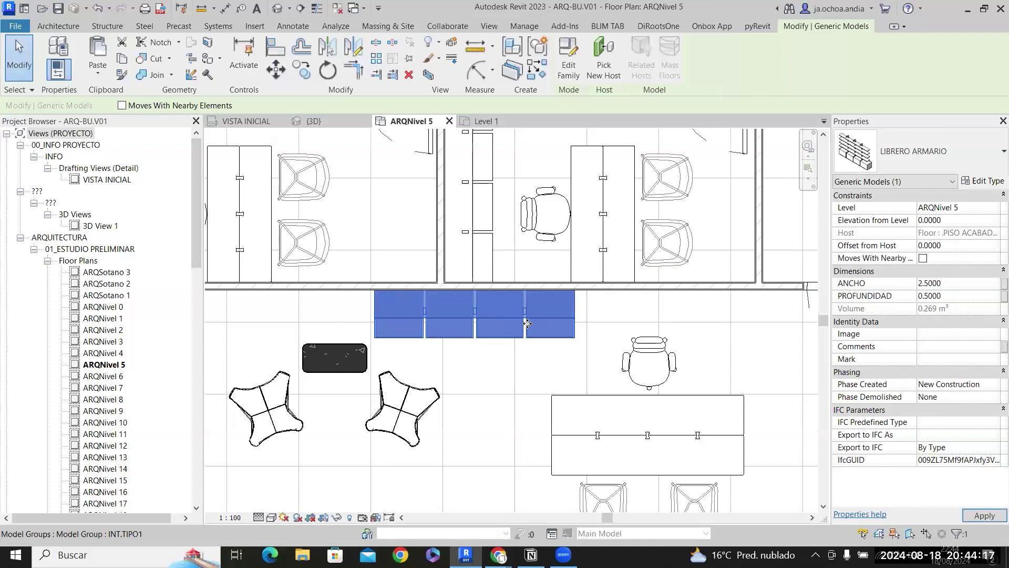
{"action": "scroll", "coordinate": [597, 300], "scroll_direction": "up", "scroll_amount": 3}
{"action": "left_click", "coordinate": [275, 70]}
{"action": "scroll", "coordinate": [542, 269], "scroll_direction": "up", "scroll_amount": 2}
{"action": "left_click", "coordinate": [537, 263]}
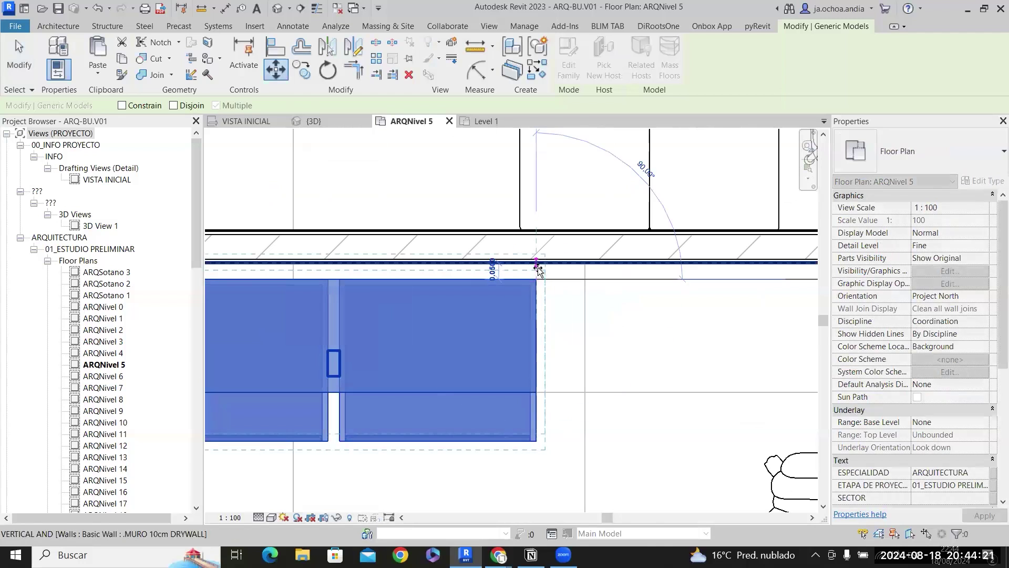
{"action": "left_click", "coordinate": [580, 261]}
{"action": "scroll", "coordinate": [580, 261], "scroll_direction": "down", "scroll_amount": 5}
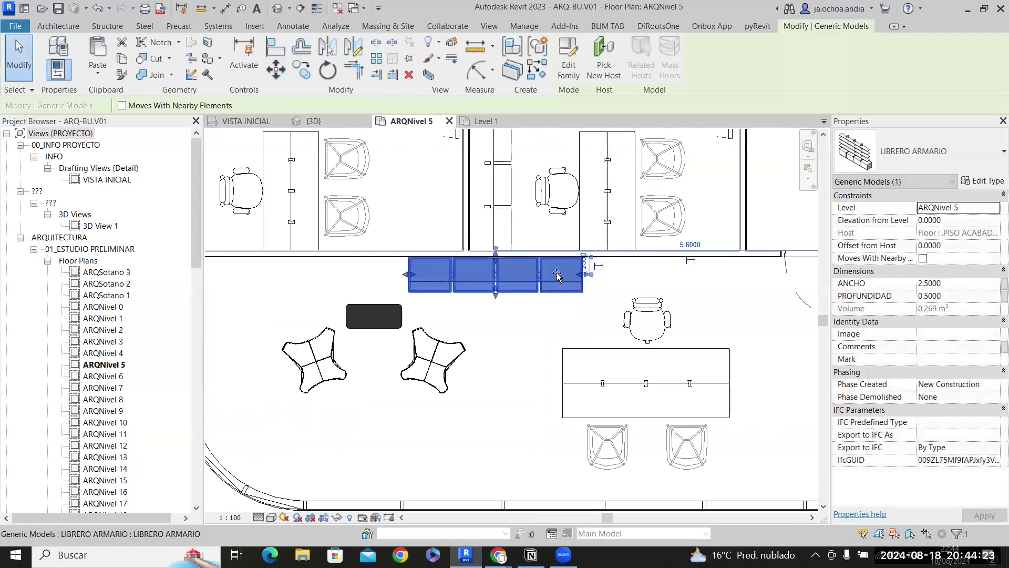
Shift the bookcase left to the area above the armchairs and set its ANCHO to 4.
{"action": "left_click_drag", "start_coordinate": [284, 278], "coordinate": [299, 280]}
{"action": "scroll", "coordinate": [462, 279], "scroll_direction": "down", "scroll_amount": 2}
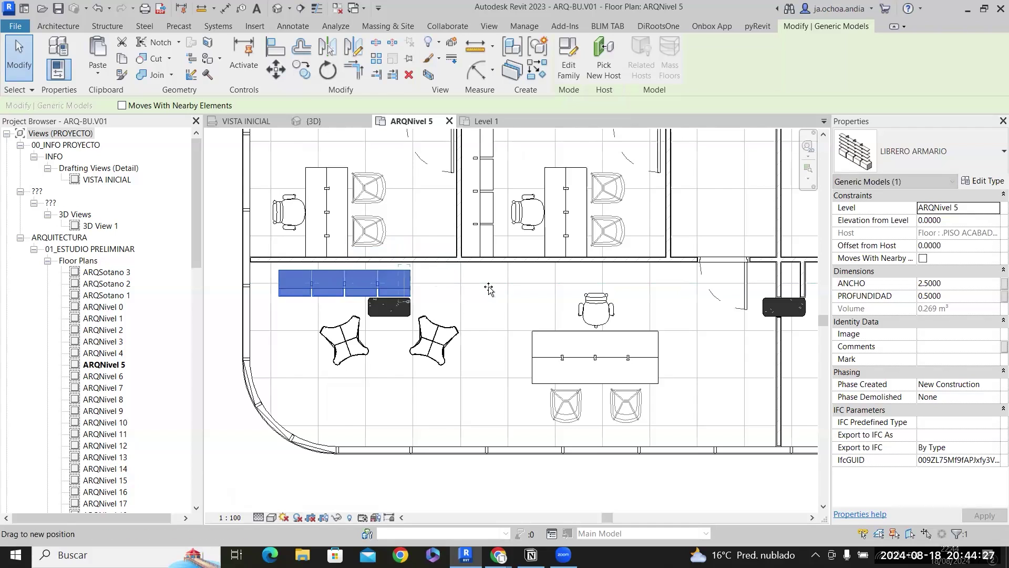
{"action": "left_click_drag", "start_coordinate": [489, 289], "coordinate": [491, 291]}
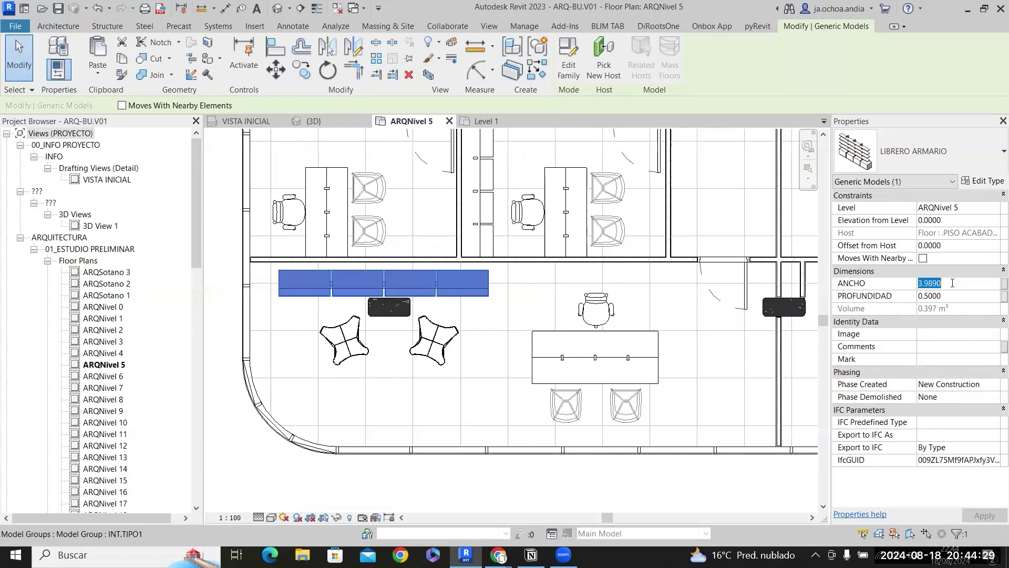
{"action": "type", "text": "4"}
{"action": "key", "text": "Return"}
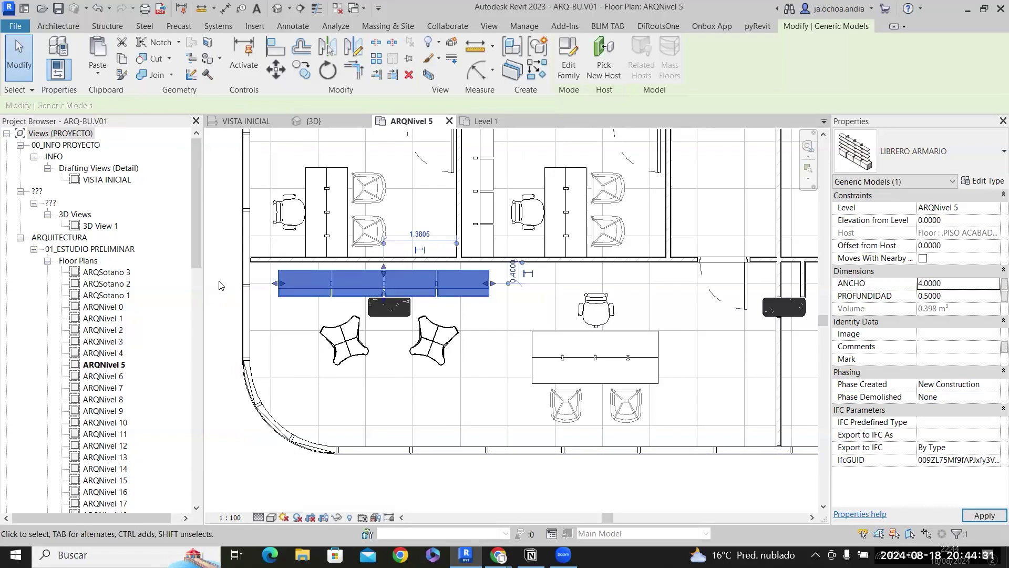
Move the bookcase by its upper-left corner to the lower endpoint of the partition wall at the facade.
{"action": "scroll", "coordinate": [236, 275], "scroll_direction": "up", "scroll_amount": 3}
{"action": "scroll", "coordinate": [352, 256], "scroll_direction": "up", "scroll_amount": 2}
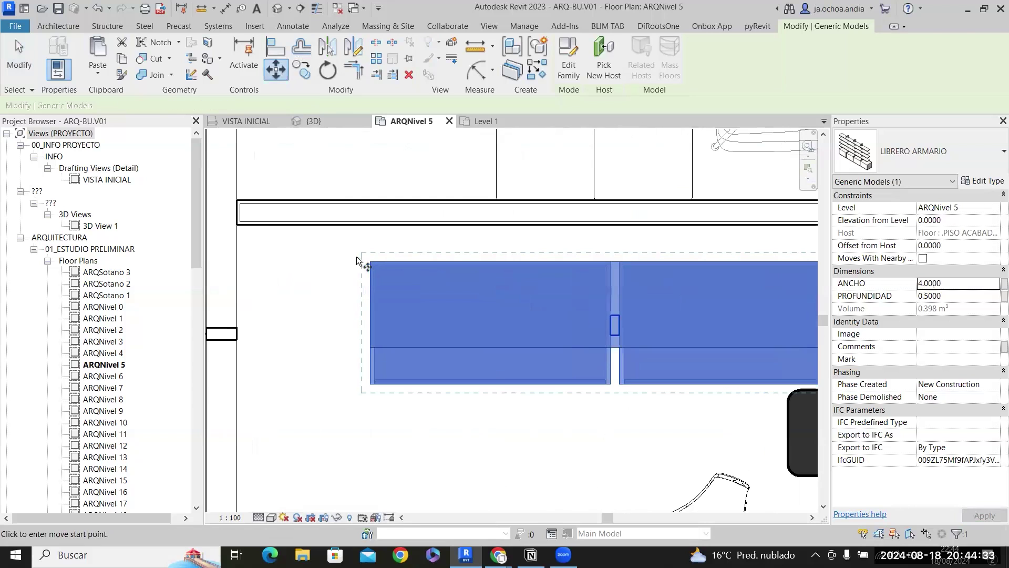
{"action": "left_click", "coordinate": [370, 261]}
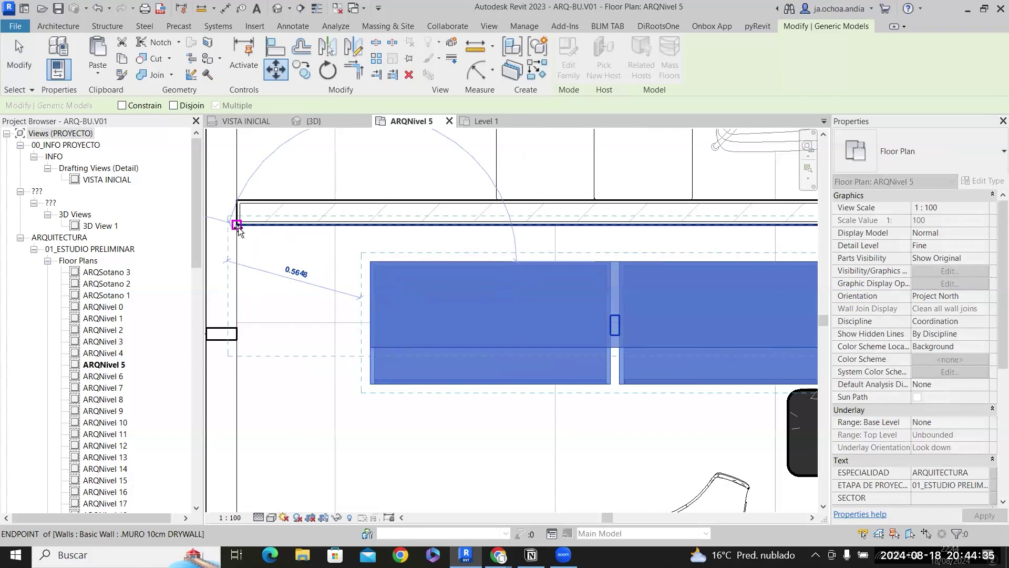
{"action": "left_click", "coordinate": [237, 222]}
{"action": "scroll", "coordinate": [403, 299], "scroll_direction": "down", "scroll_amount": 2}
{"action": "key", "text": "c"}
{"action": "key", "text": "o"}
{"action": "scroll", "coordinate": [302, 269], "scroll_direction": "up", "scroll_amount": 4}
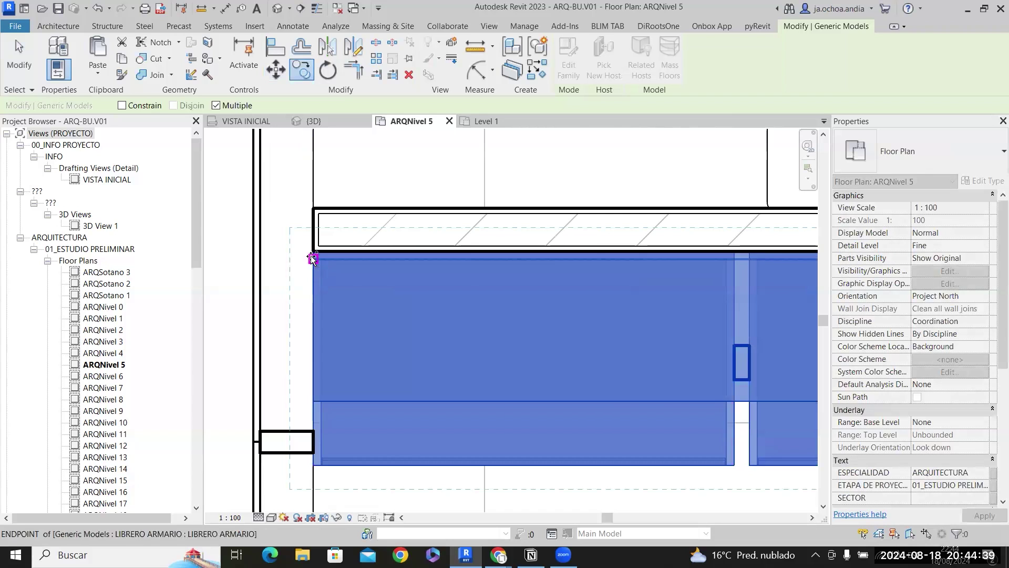
{"action": "key", "text": "Escape"}
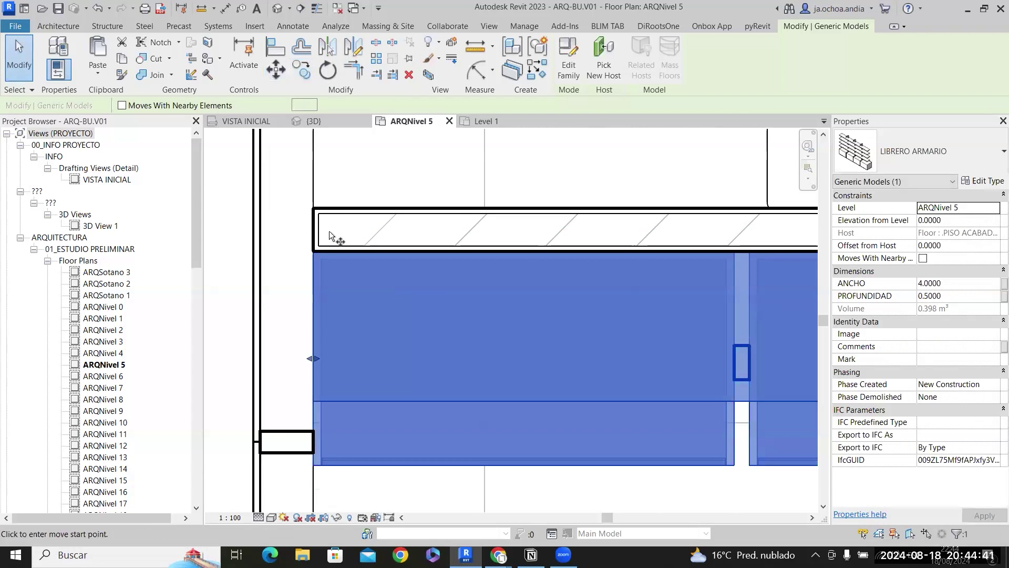
Copy the bookcase from its upper-left to its upper-right corner, forming a continuous row along the partition.
{"action": "key", "text": "c"}
{"action": "key", "text": "o"}
{"action": "left_click", "coordinate": [314, 251]}
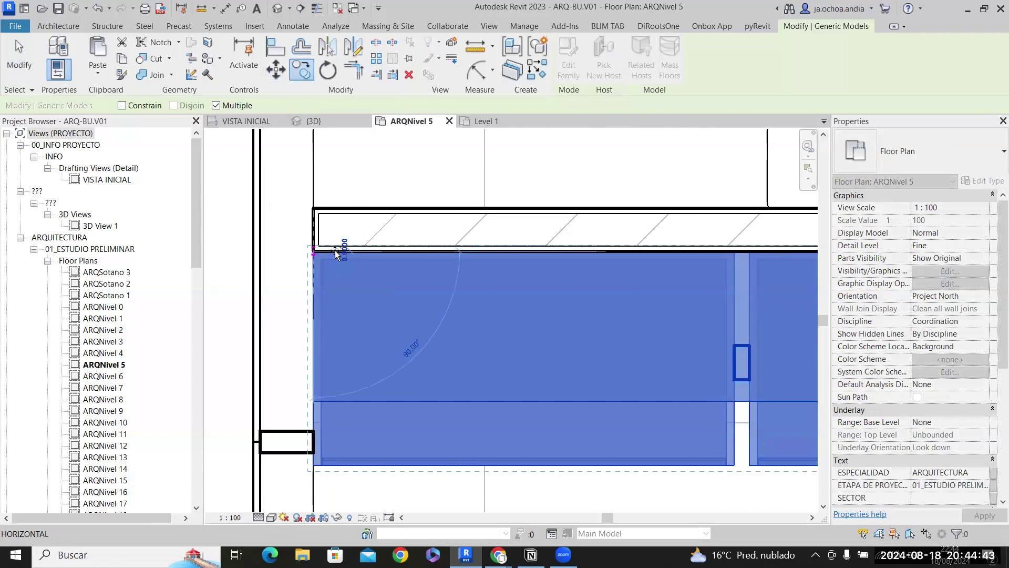
{"action": "scroll", "coordinate": [350, 313], "scroll_direction": "down", "scroll_amount": 2}
{"action": "middle_click_drag", "start_coordinate": [350, 314], "coordinate": [182, 309]}
{"action": "middle_click_drag", "start_coordinate": [651, 308], "coordinate": [242, 331]}
{"action": "scroll", "coordinate": [490, 270], "scroll_direction": "up", "scroll_amount": 4}
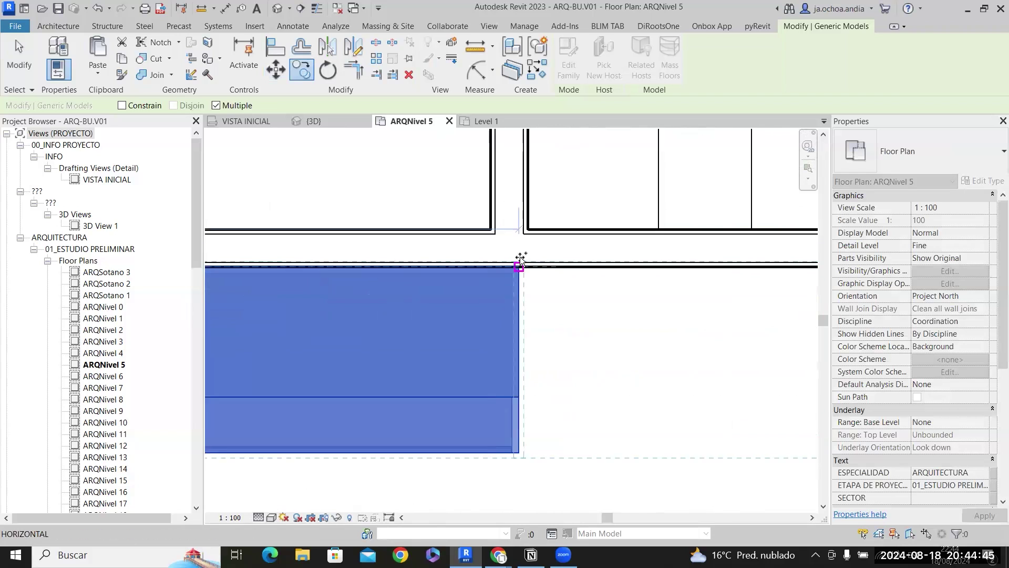
{"action": "left_click", "coordinate": [520, 273]}
{"action": "scroll", "coordinate": [424, 269], "scroll_direction": "down", "scroll_amount": 6}
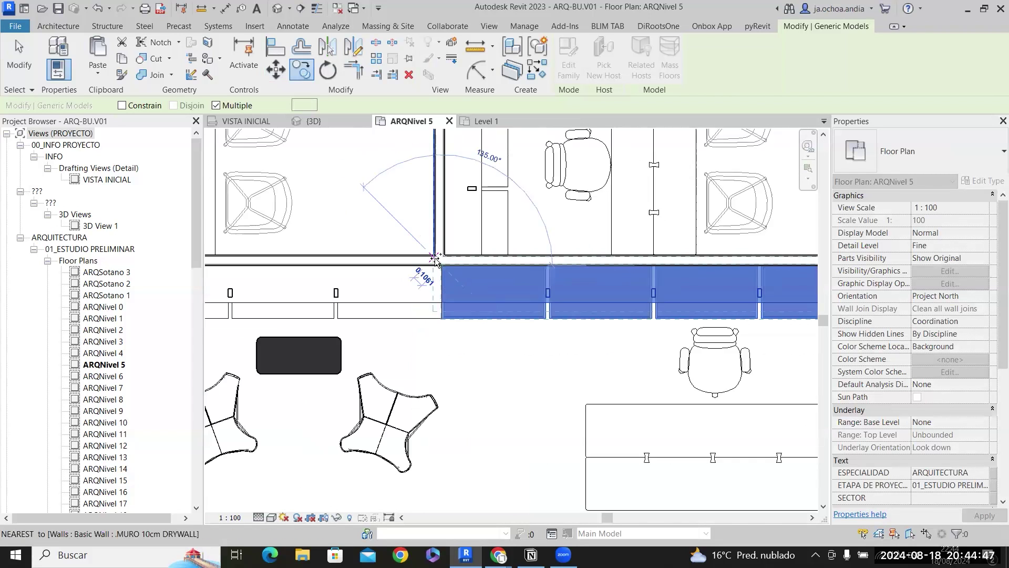
{"action": "key", "text": "Escape"}
{"action": "key", "text": "Escape"}
Nudge the corner office desk and its three chairs slightly left and down, away from the bookcases.
{"action": "scroll", "coordinate": [546, 288], "scroll_direction": "down", "scroll_amount": 4}
{"action": "middle_click_drag", "start_coordinate": [683, 418], "coordinate": [638, 372]}
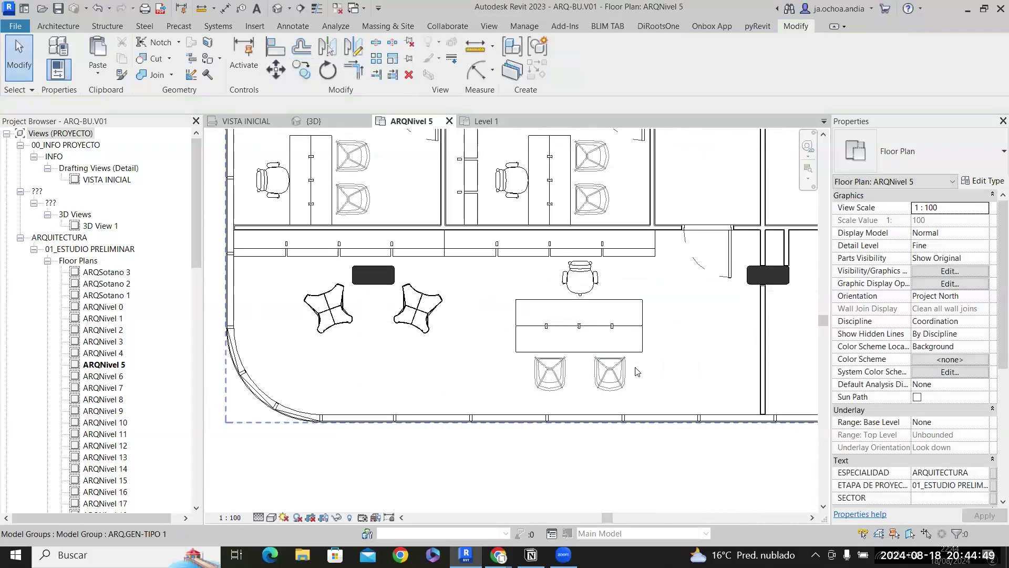
{"action": "scroll", "coordinate": [636, 371], "scroll_direction": "up", "scroll_amount": 1}
{"action": "left_click", "coordinate": [606, 357]}
{"action": "scroll", "coordinate": [599, 323], "scroll_direction": "up", "scroll_amount": 1}
{"action": "left_click", "coordinate": [528, 394], "text": "ctrl"}
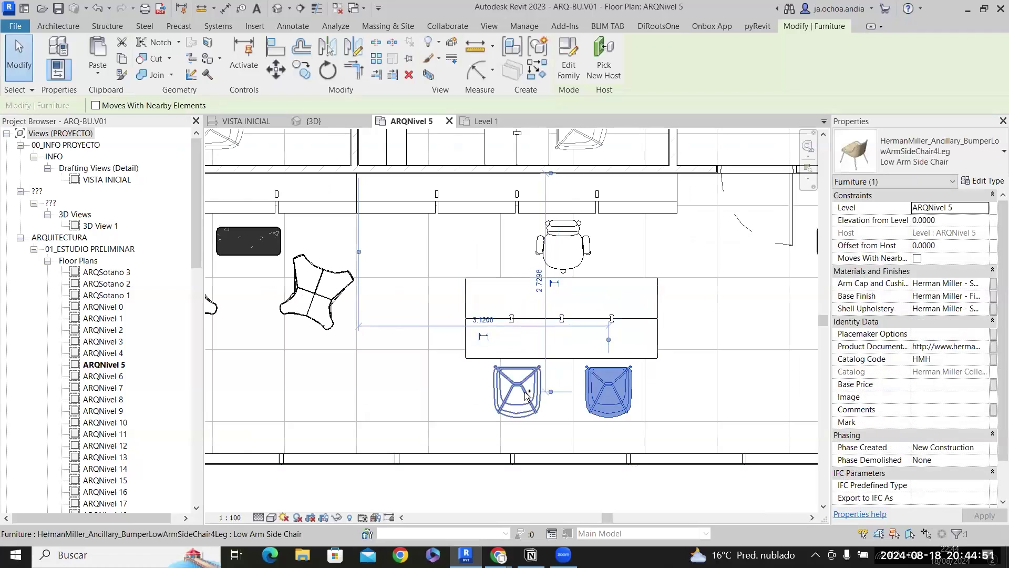
{"action": "left_click", "coordinate": [555, 302], "text": "ctrl"}
{"action": "left_click", "coordinate": [563, 240], "text": "ctrl"}
{"action": "key", "text": "Left"}
{"action": "key", "text": "Left"}
{"action": "key", "text": "Left"}
{"action": "key", "text": "Left"}
{"action": "key", "text": "Down"}
{"action": "key", "text": "Down"}
{"action": "key", "text": "Right"}
{"action": "key", "text": "Right"}
{"action": "key", "text": "Right"}
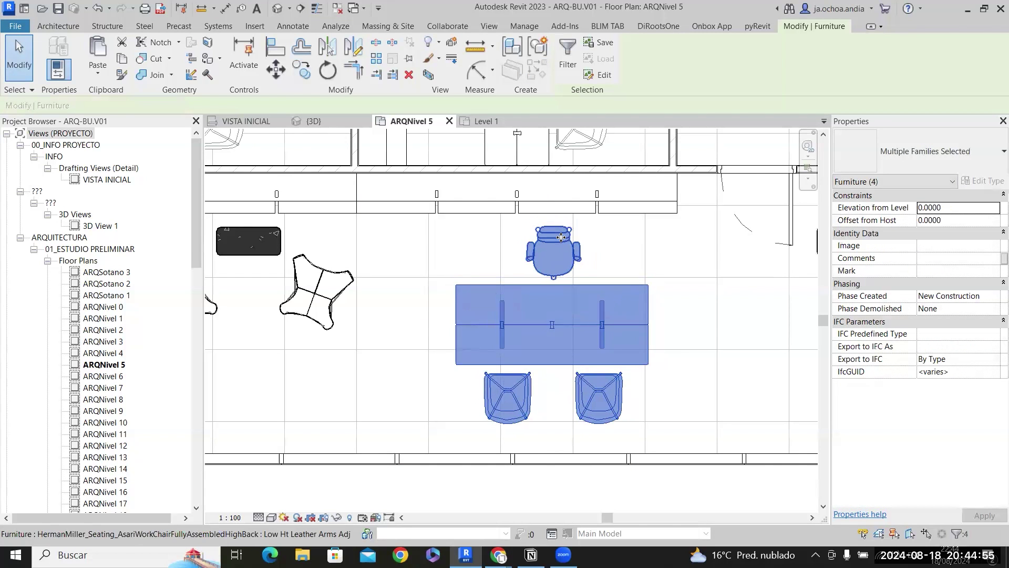
{"action": "key", "text": "Up"}
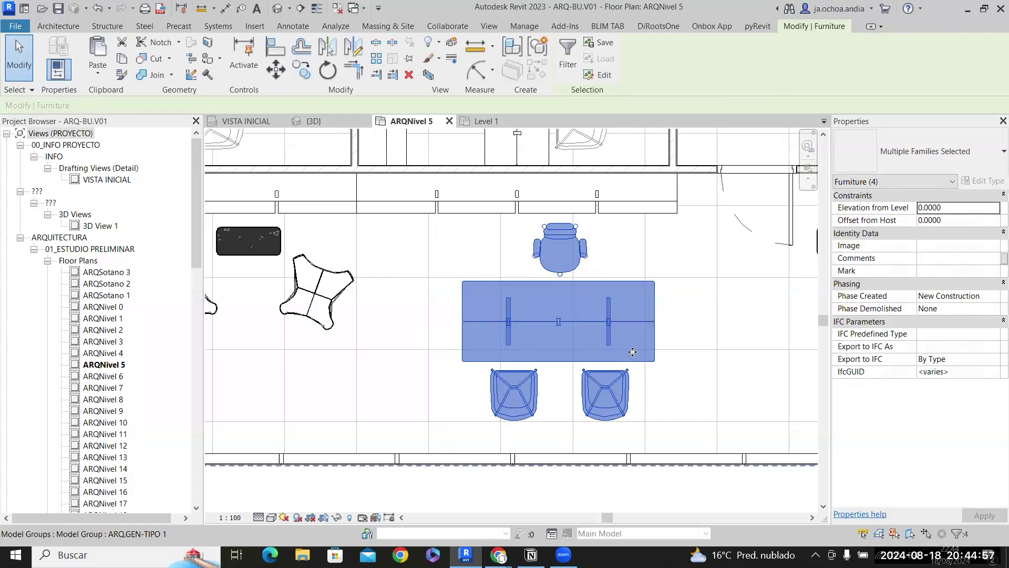
Nudge the desk slightly up towards the work chair and bring the two side chairs up close to it.
{"action": "left_click", "coordinate": [628, 327]}
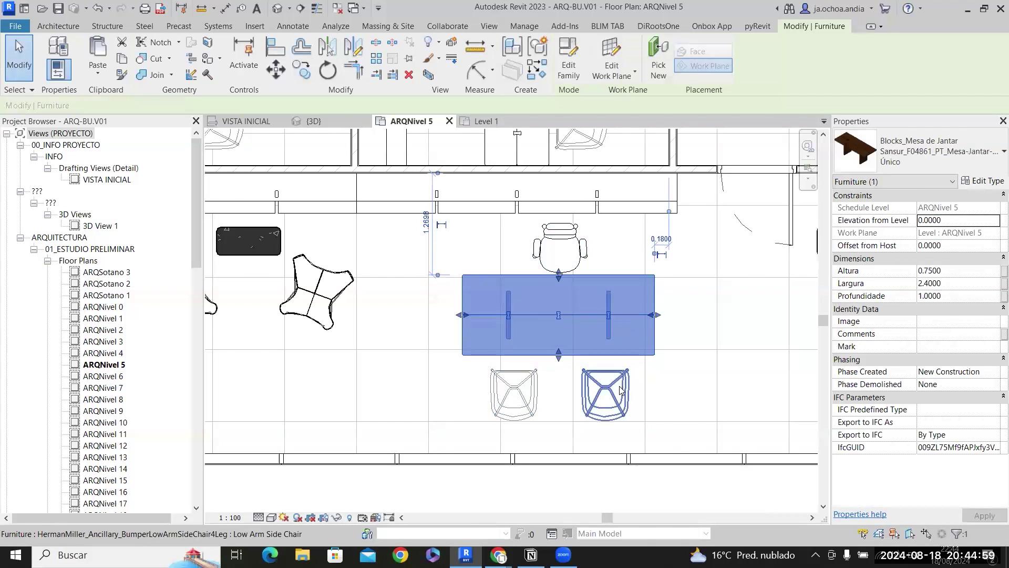
{"action": "left_click", "coordinate": [605, 391]}
{"action": "left_click", "coordinate": [517, 380], "text": "ctrl"}
{"action": "key", "text": "Up"}
{"action": "key", "text": "Up"}
{"action": "key", "text": "Up"}
{"action": "scroll", "coordinate": [566, 353], "scroll_direction": "down", "scroll_amount": 2}
{"action": "left_click", "coordinate": [515, 412]}
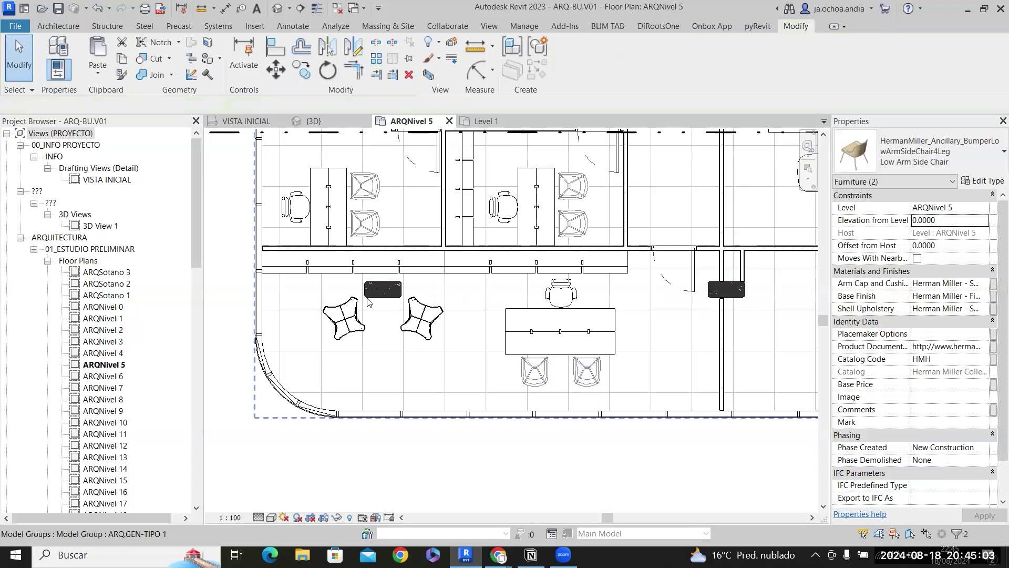
Review the furnished areas of the level 5 plan and examine the office furniture set beside it.
{"action": "scroll", "coordinate": [626, 363], "scroll_direction": "down", "scroll_amount": 2}
{"action": "scroll", "coordinate": [730, 358], "scroll_direction": "down", "scroll_amount": 3}
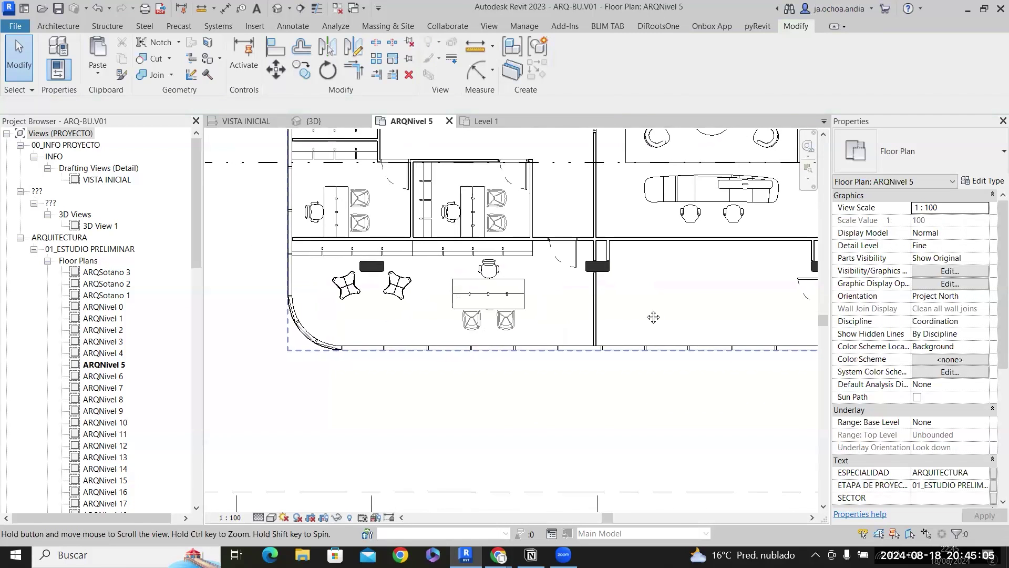
{"action": "middle_click_drag", "start_coordinate": [667, 279], "coordinate": [569, 285]}
{"action": "scroll", "coordinate": [570, 284], "scroll_direction": "down", "scroll_amount": 1}
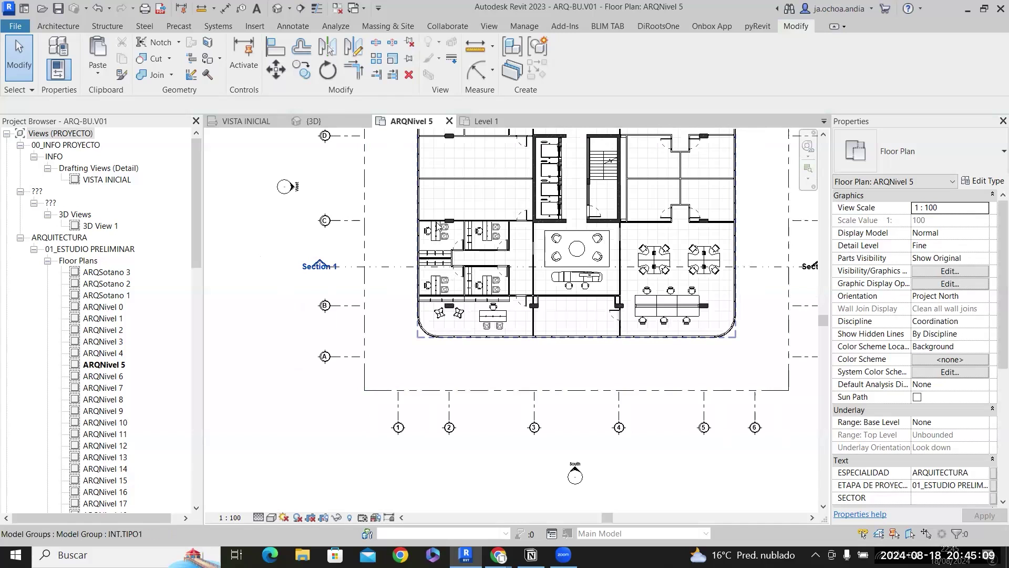
{"action": "middle_click_drag", "start_coordinate": [602, 319], "coordinate": [420, 368]}
{"action": "scroll", "coordinate": [428, 365], "scroll_direction": "down", "scroll_amount": 3}
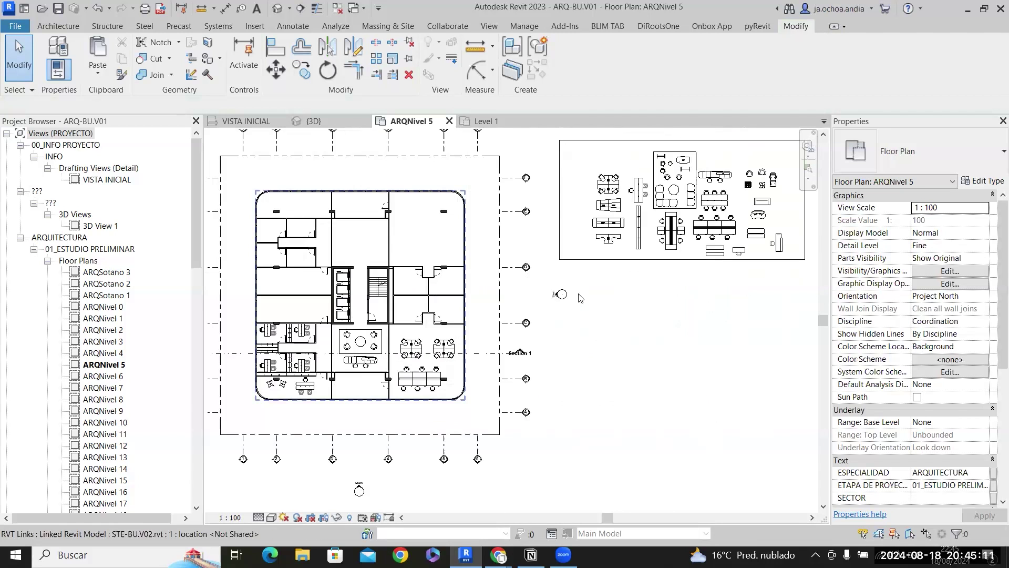
{"action": "scroll", "coordinate": [657, 240], "scroll_direction": "up", "scroll_amount": 5}
{"action": "scroll", "coordinate": [502, 203], "scroll_direction": "up", "scroll_amount": 2}
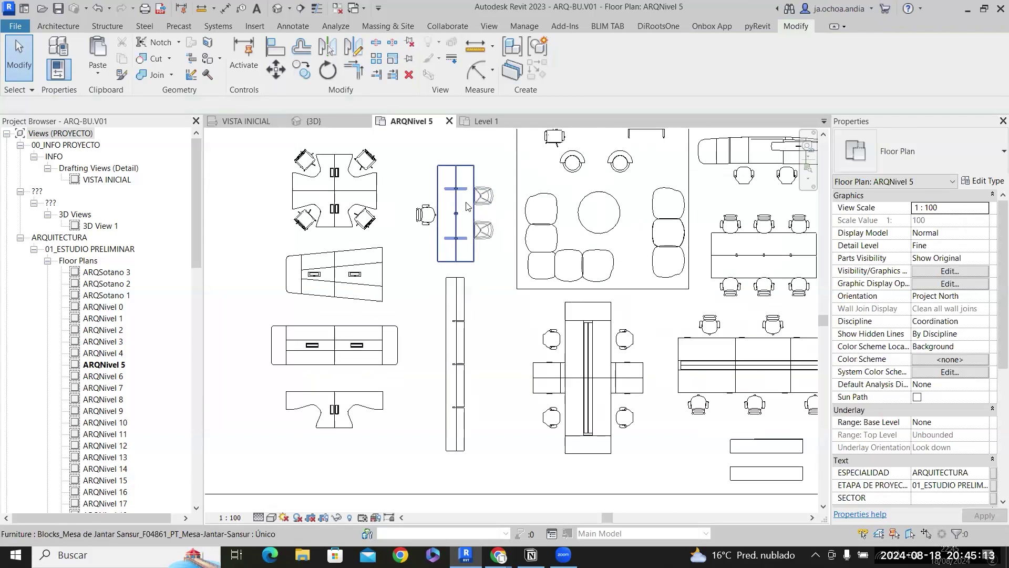
{"action": "left_click", "coordinate": [455, 221]}
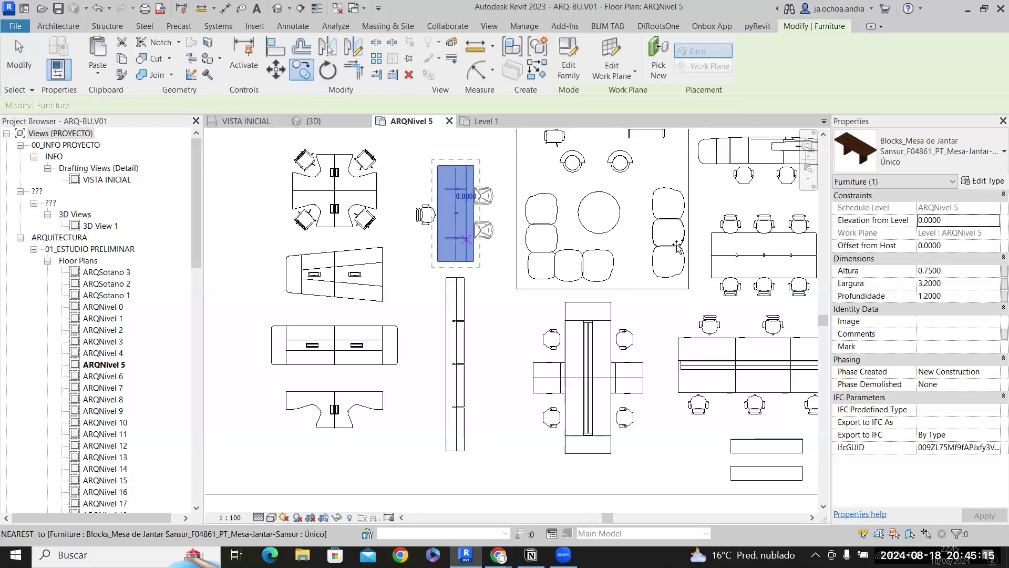
{"action": "scroll", "coordinate": [678, 247], "scroll_direction": "down", "scroll_amount": 5}
{"action": "middle_click_drag", "start_coordinate": [315, 322], "coordinate": [664, 336]}
{"action": "middle_click_drag", "start_coordinate": [758, 273], "coordinate": [307, 274]}
{"action": "key", "text": "Escape"}
{"action": "key", "text": "Escape"}
Set the depth (Profundidade) of the six-chair meeting table in the furniture set to 1.2.
{"action": "scroll", "coordinate": [578, 248], "scroll_direction": "up", "scroll_amount": 5}
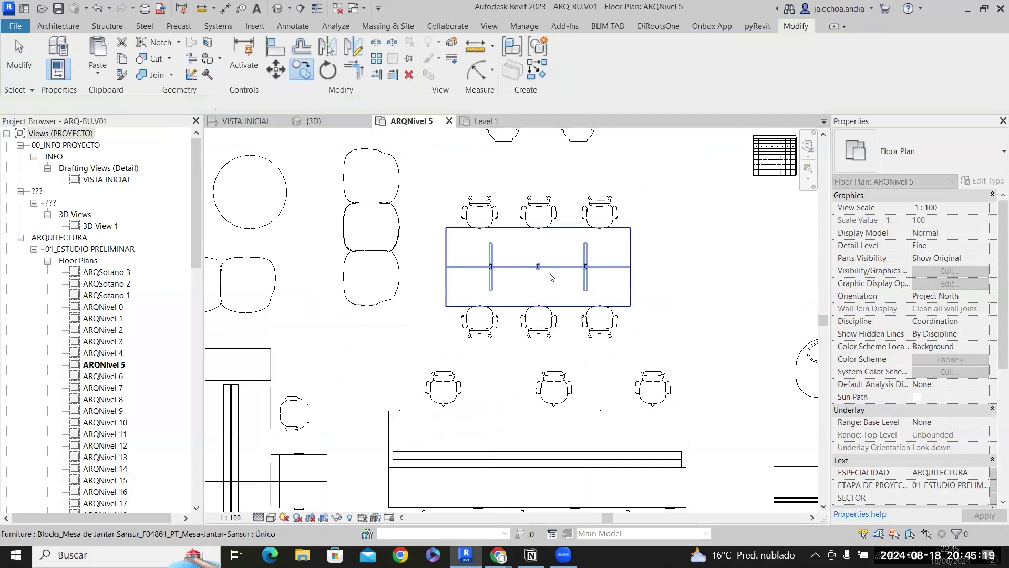
{"action": "left_click", "coordinate": [550, 276]}
{"action": "scroll", "coordinate": [550, 277], "scroll_direction": "up", "scroll_amount": 1}
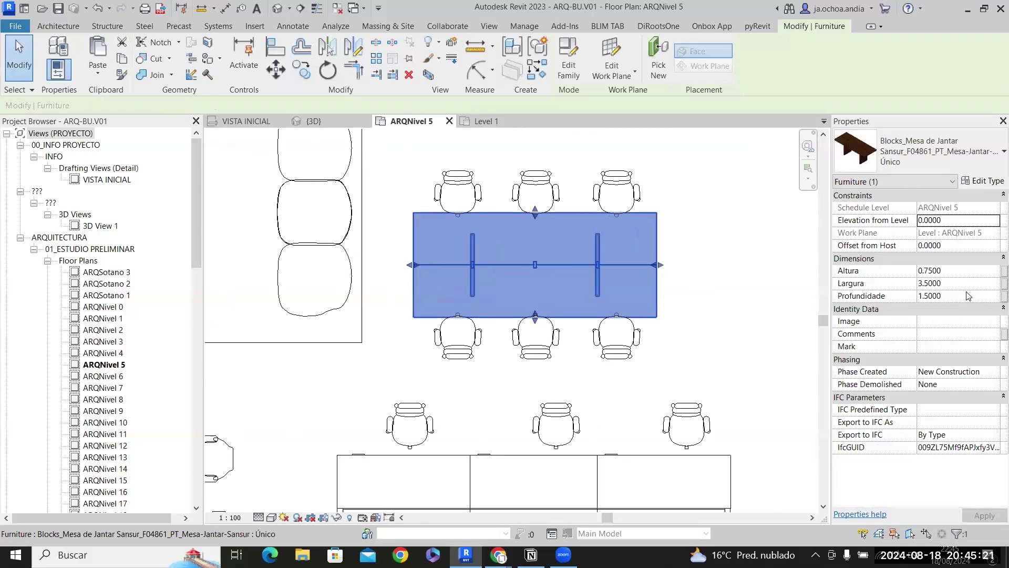
{"action": "left_click", "coordinate": [969, 295]}
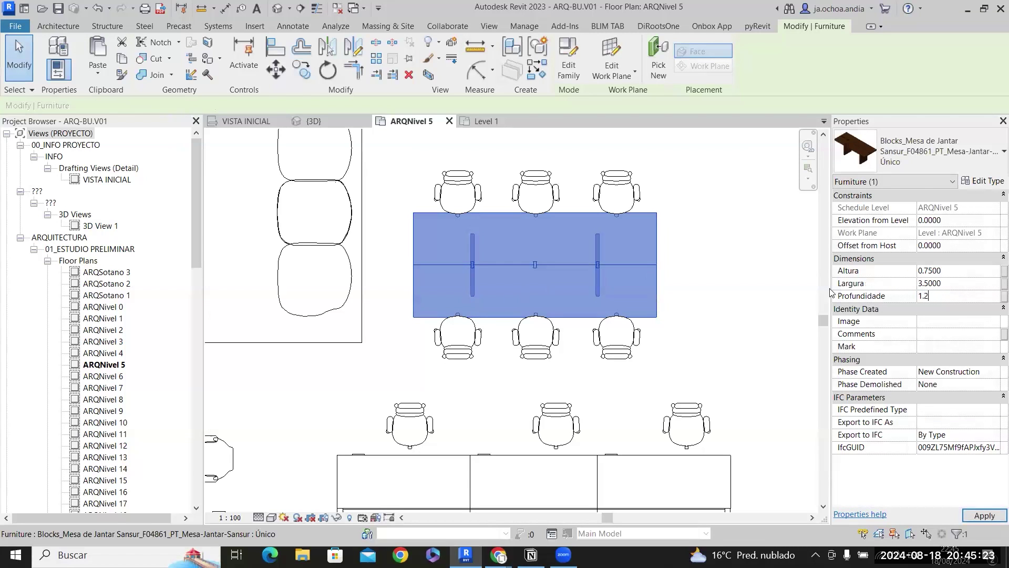
{"action": "key", "text": "Return"}
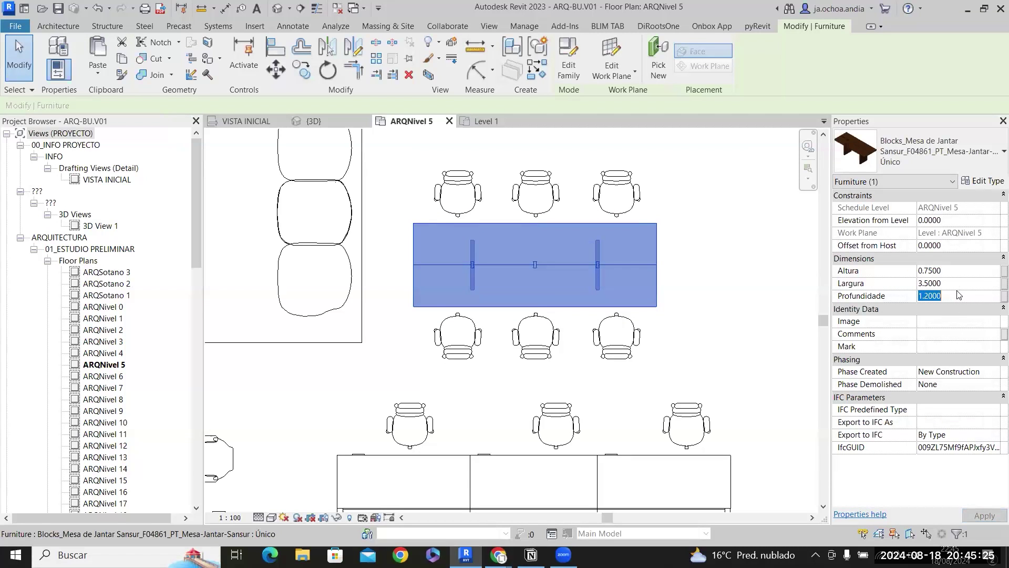
Delete the six chairs around the meeting table in the furniture set.
{"action": "left_click", "coordinate": [616, 342]}
{"action": "left_click", "coordinate": [539, 344], "text": "ctrl"}
{"action": "left_click", "coordinate": [459, 337], "text": "ctrl"}
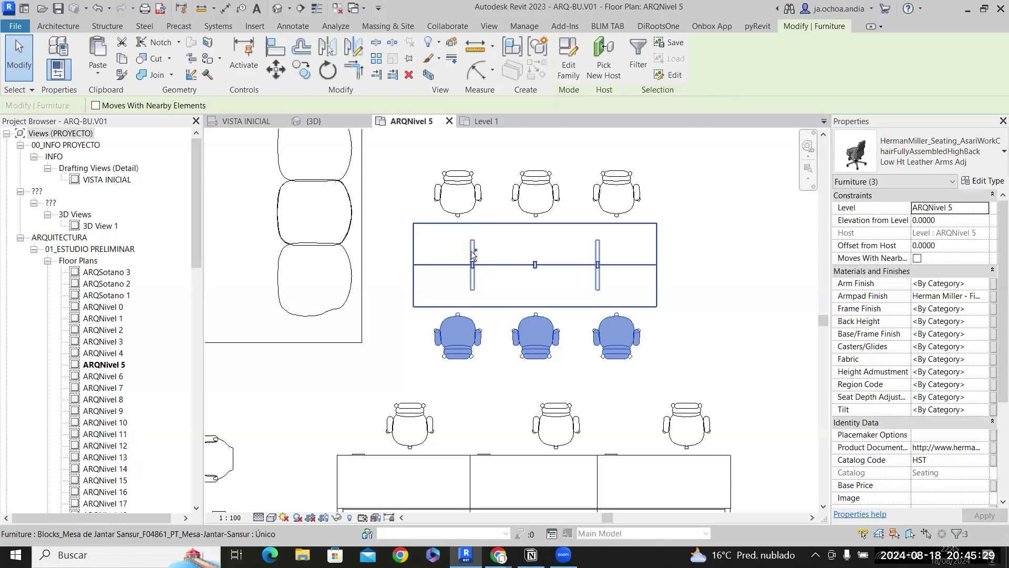
{"action": "left_click", "coordinate": [458, 191], "text": "ctrl"}
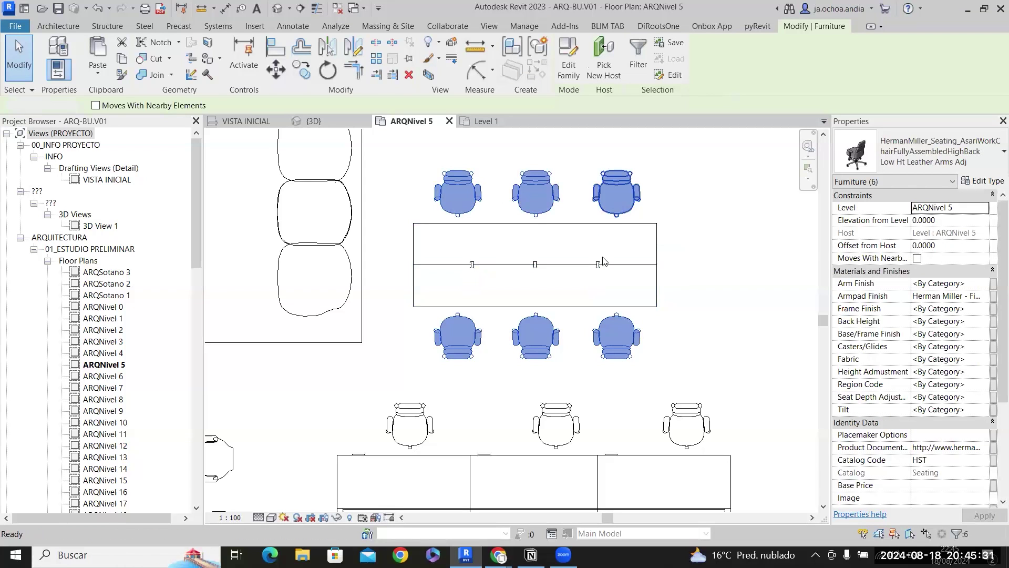
{"action": "key", "text": "Escape"}
Copy the Verus Task chair from the rug area to the upper side of the meeting table, near its left end.
{"action": "scroll", "coordinate": [606, 283], "scroll_direction": "down", "scroll_amount": 3}
{"action": "middle_click_drag", "start_coordinate": [380, 300], "coordinate": [796, 440]}
{"action": "middle_click_drag", "start_coordinate": [699, 316], "coordinate": [442, 310]}
{"action": "left_click", "coordinate": [451, 220]}
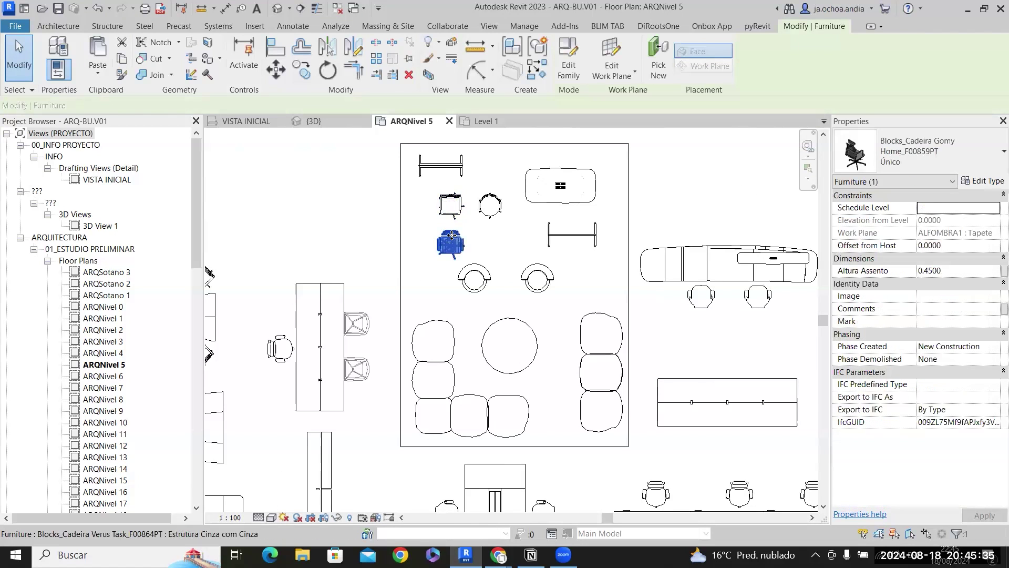
{"action": "left_click", "coordinate": [452, 234]}
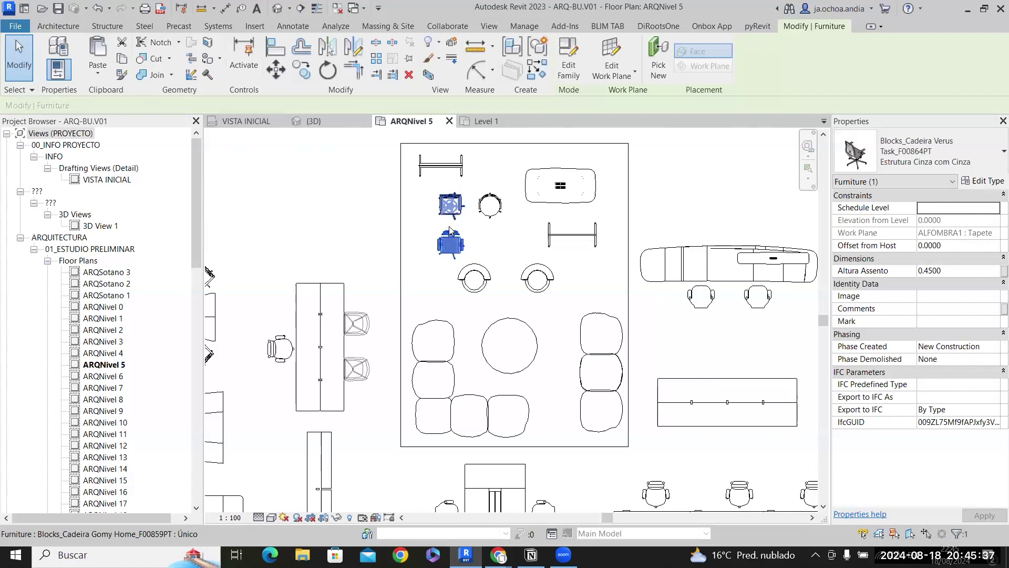
{"action": "left_click", "coordinate": [449, 232]}
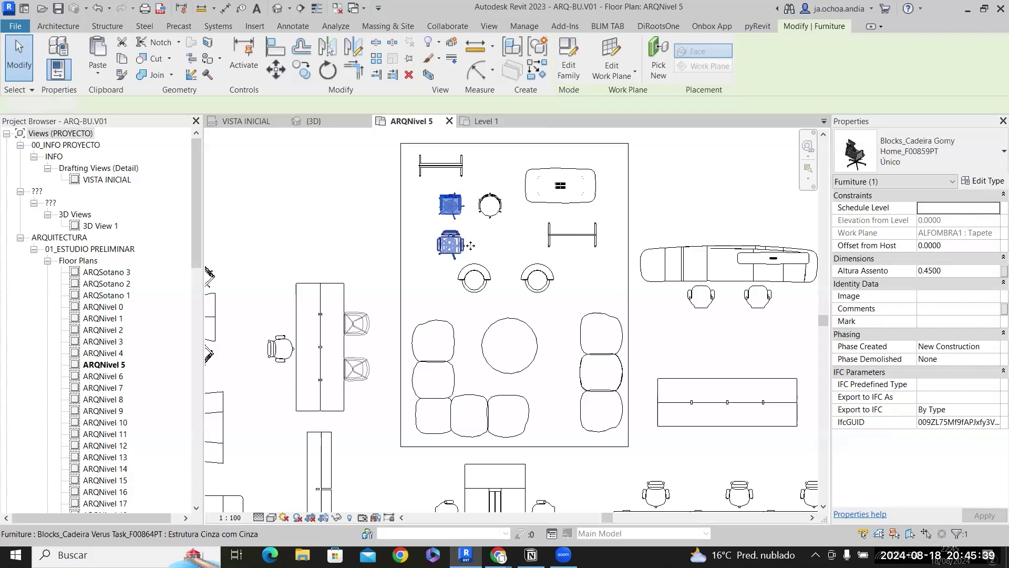
{"action": "scroll", "coordinate": [470, 245], "scroll_direction": "up", "scroll_amount": 3}
{"action": "left_click", "coordinate": [430, 243]}
{"action": "middle_click_drag", "start_coordinate": [581, 388], "coordinate": [115, 161]}
{"action": "left_click", "coordinate": [432, 256]}
{"action": "key", "text": "Escape"}
{"action": "scroll", "coordinate": [487, 285], "scroll_direction": "up", "scroll_amount": 2}
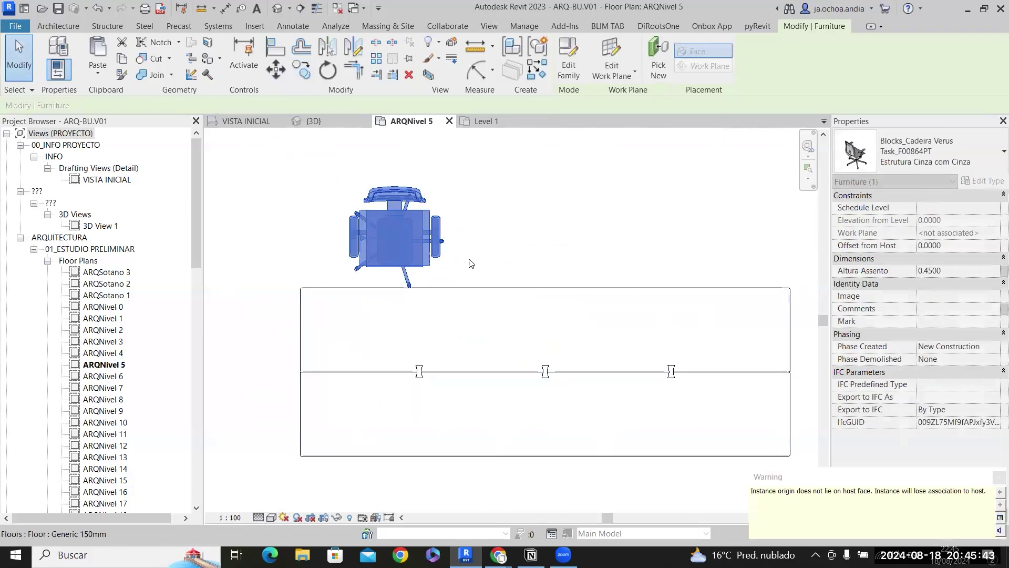
{"action": "left_click_drag", "start_coordinate": [407, 232], "coordinate": [402, 252]}
Copy the task chair twice to the right, making a row of three along the table's upper edge.
{"action": "key", "text": "c"}
{"action": "key", "text": "o"}
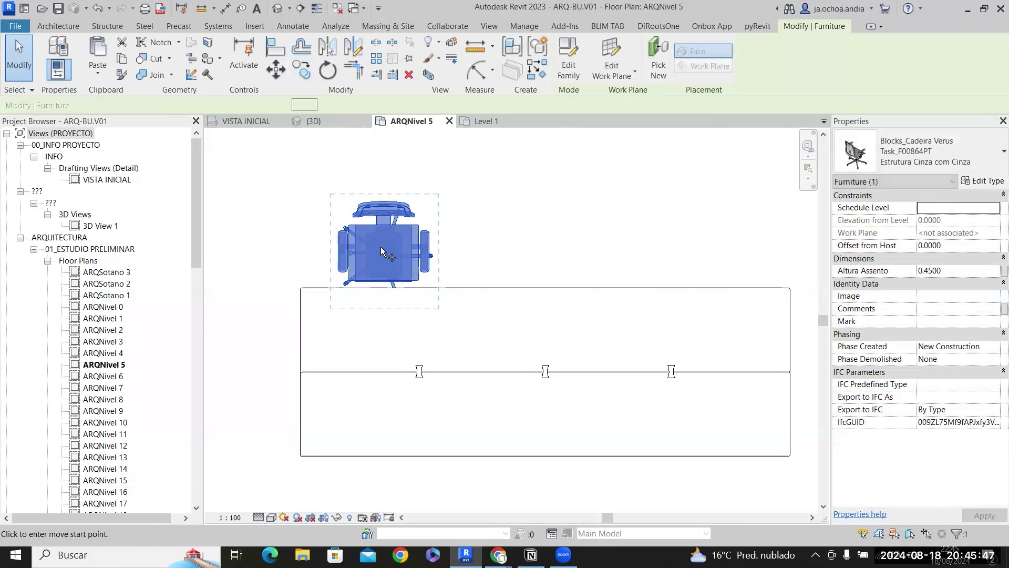
{"action": "left_click", "coordinate": [547, 253]}
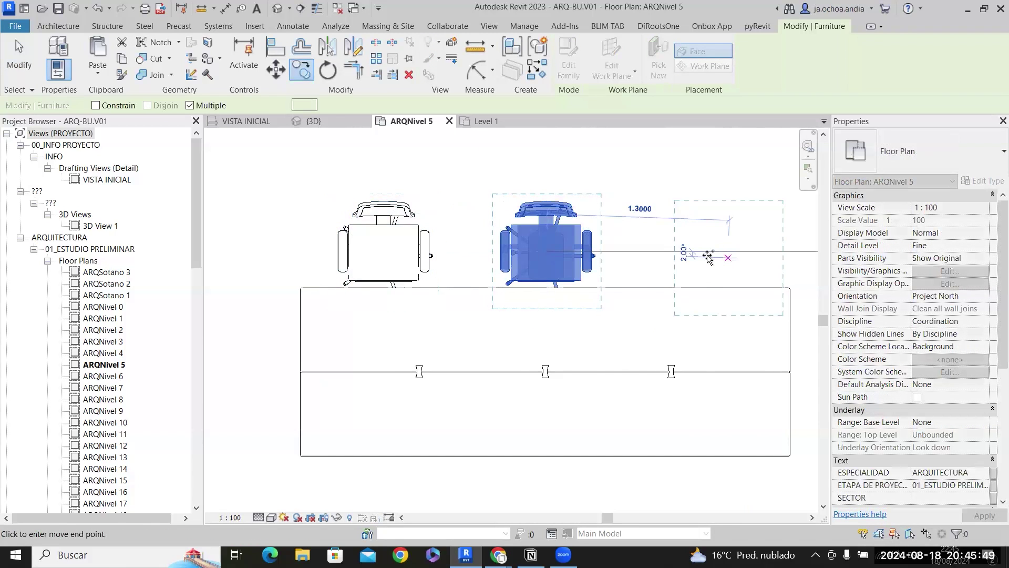
{"action": "left_click", "coordinate": [706, 258]}
{"action": "scroll", "coordinate": [632, 277], "scroll_direction": "down", "scroll_amount": 2}
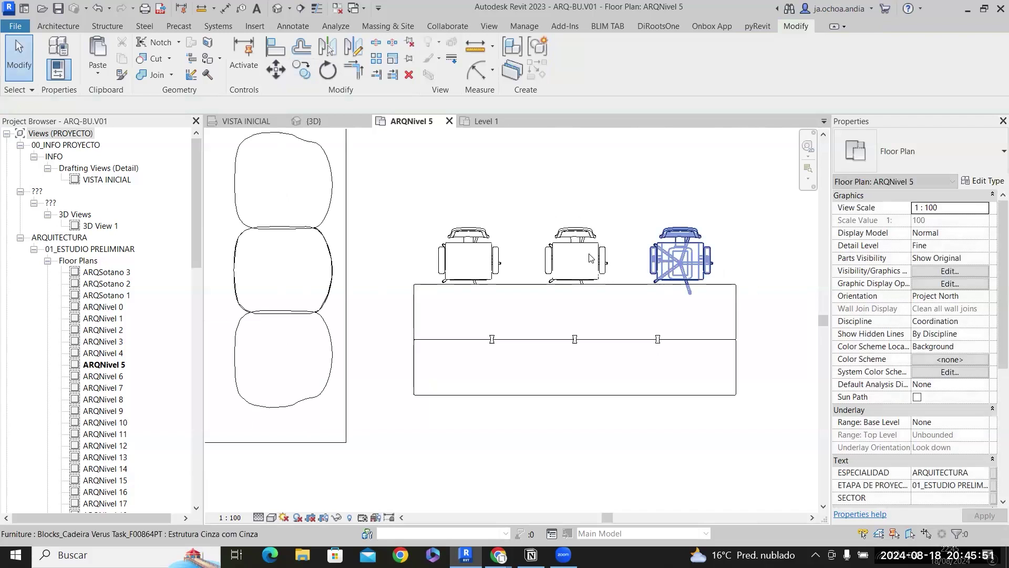
Mirror the three task chairs about the meeting table's long centreline to seat its lower side.
{"action": "left_click", "coordinate": [501, 257], "text": "ctrl"}
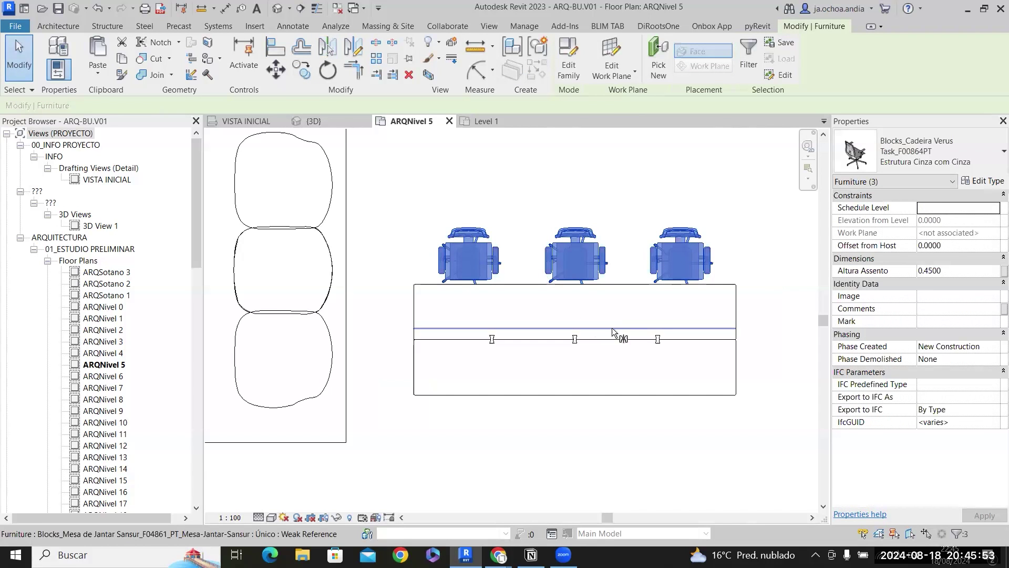
{"action": "key", "text": "m"}
{"action": "key", "text": "m"}
{"action": "left_click", "coordinate": [577, 365]}
{"action": "scroll", "coordinate": [619, 361], "scroll_direction": "down", "scroll_amount": 4}
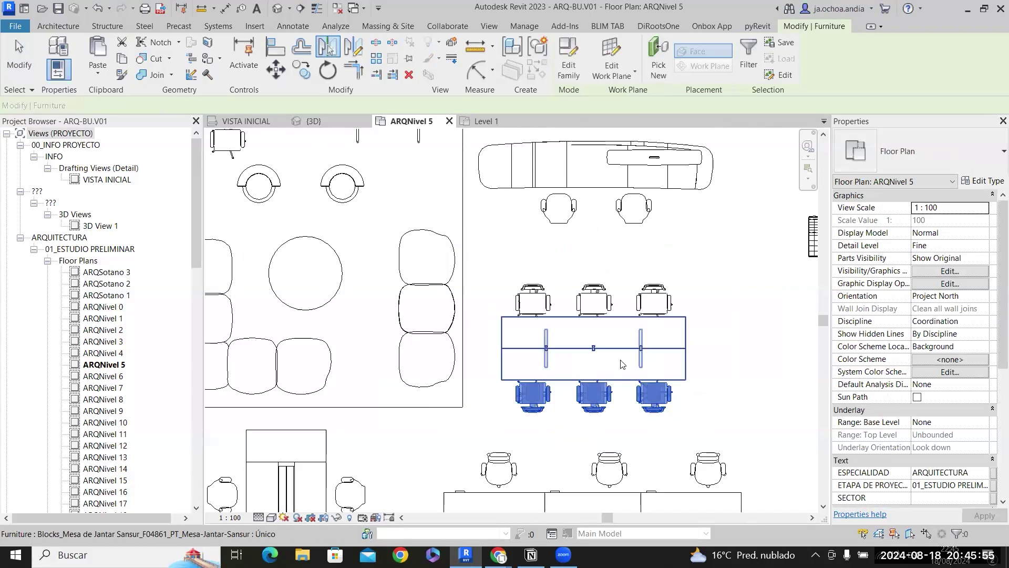
{"action": "key", "text": "Escape"}
Copy the meeting table and its six chairs into the long room above the furnished left-side offices, beside the elevators.
{"action": "left_click", "coordinate": [621, 400]}
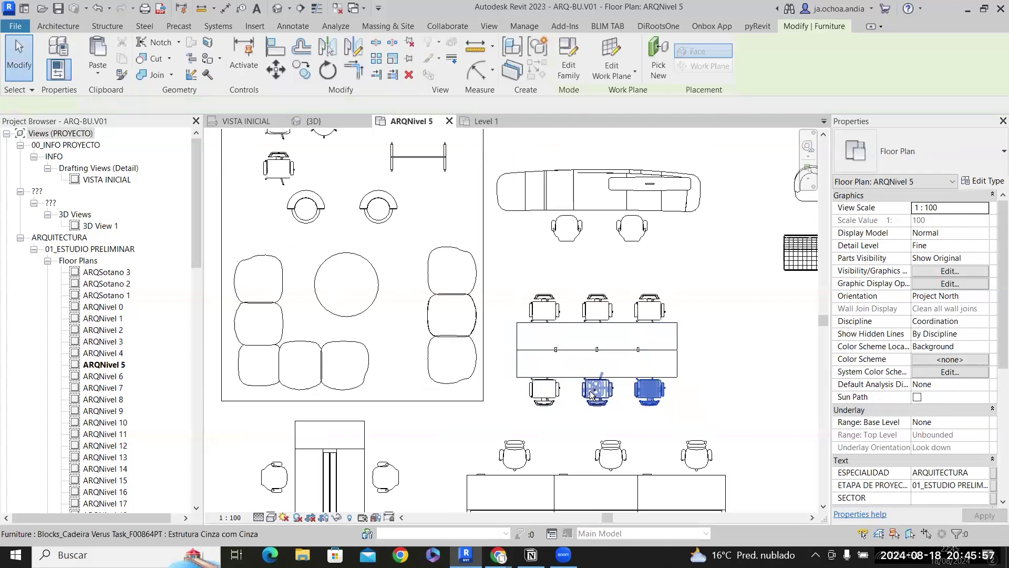
{"action": "left_click", "coordinate": [563, 334], "text": "ctrl"}
{"action": "left_click", "coordinate": [541, 311], "text": "ctrl"}
{"action": "left_click", "coordinate": [596, 311], "text": "ctrl"}
{"action": "left_click", "coordinate": [647, 310], "text": "ctrl"}
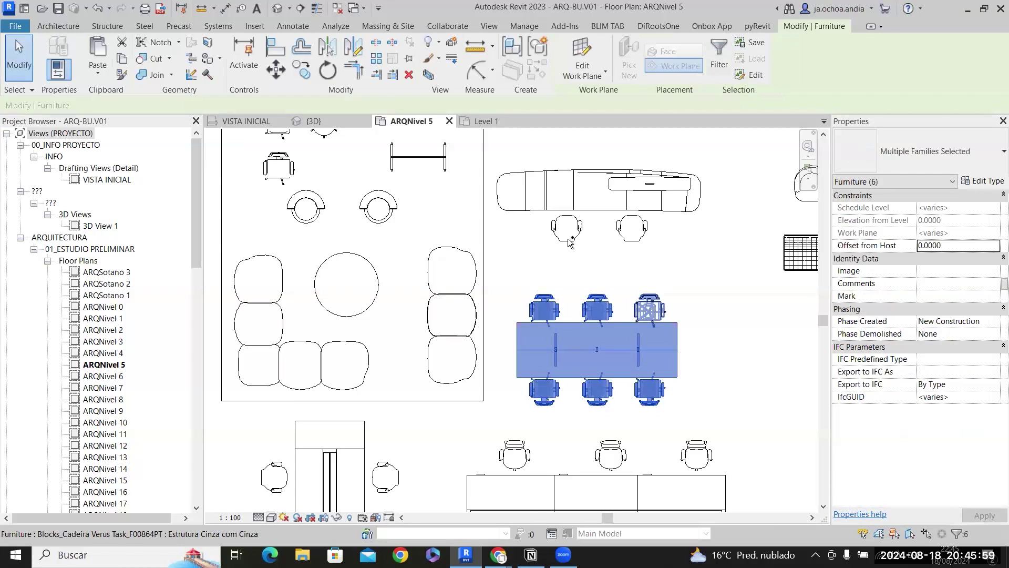
{"action": "left_click", "coordinate": [598, 349]}
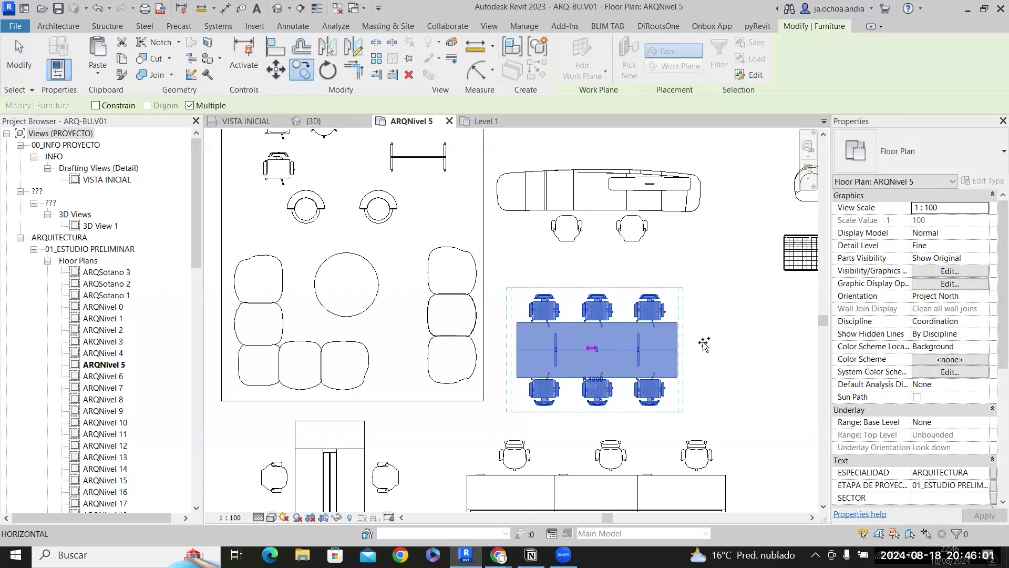
{"action": "scroll", "coordinate": [705, 345], "scroll_direction": "down", "scroll_amount": 4}
{"action": "middle_click_drag", "start_coordinate": [430, 375], "coordinate": [779, 306]}
{"action": "scroll", "coordinate": [384, 428], "scroll_direction": "up", "scroll_amount": 8}
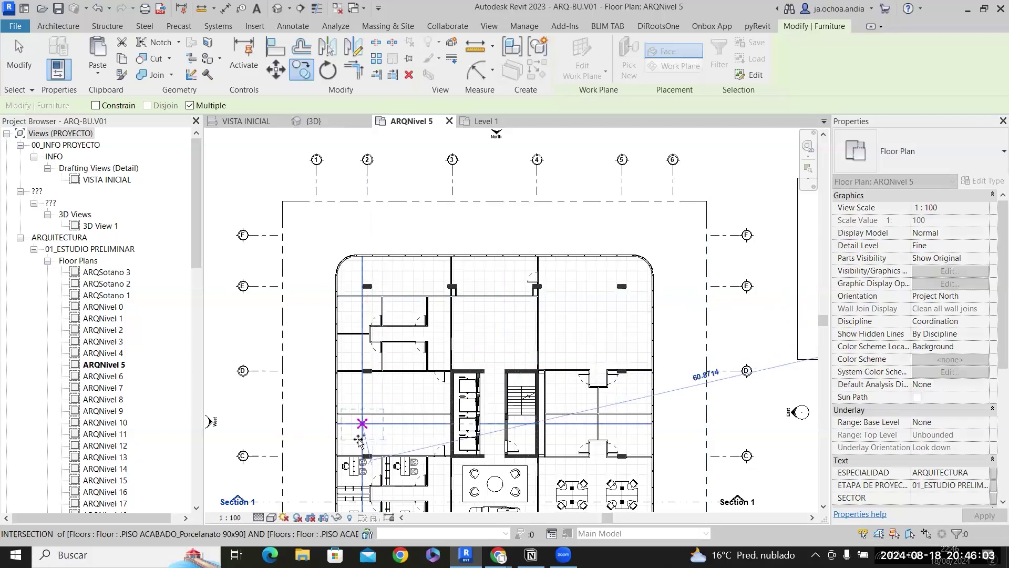
{"action": "scroll", "coordinate": [552, 405], "scroll_direction": "down", "scroll_amount": 5}
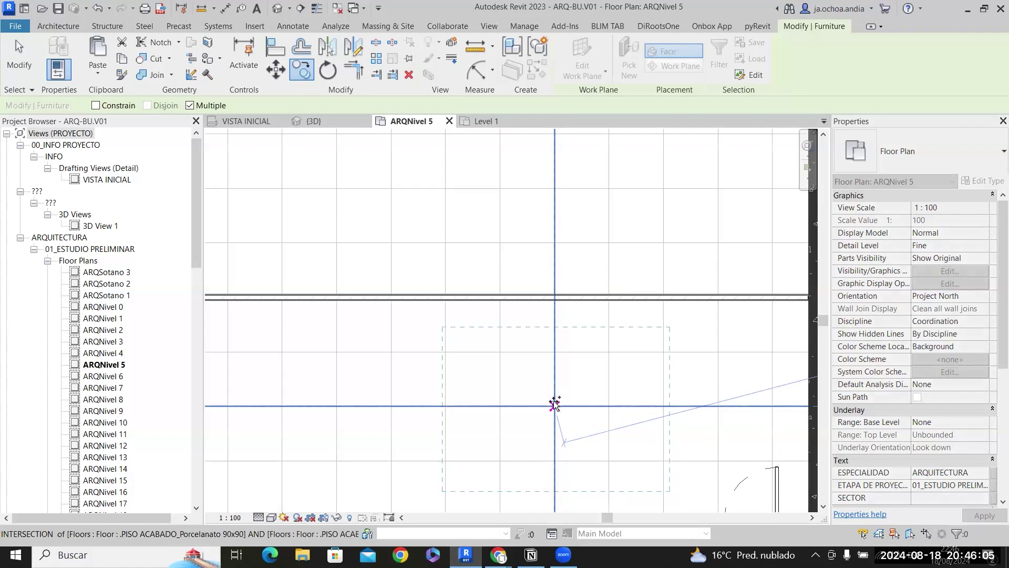
{"action": "left_click", "coordinate": [534, 415]}
{"action": "key", "text": "Escape"}
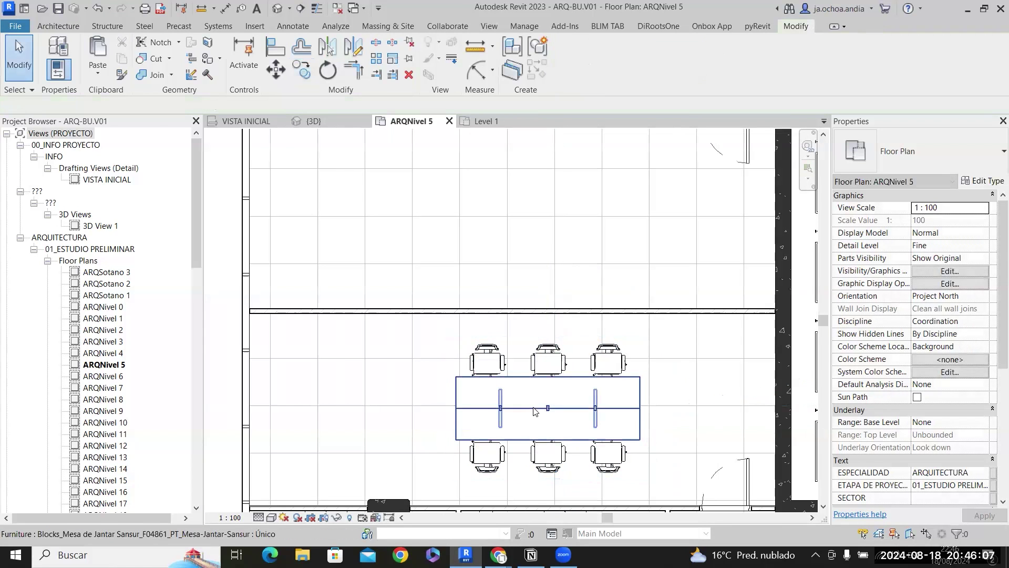
Try stretching the copied meeting table leftwards to about 5.8 m long, and undo the stretch.
{"action": "left_click", "coordinate": [534, 413]}
{"action": "left_click_drag", "start_coordinate": [336, 392], "coordinate": [335, 394]}
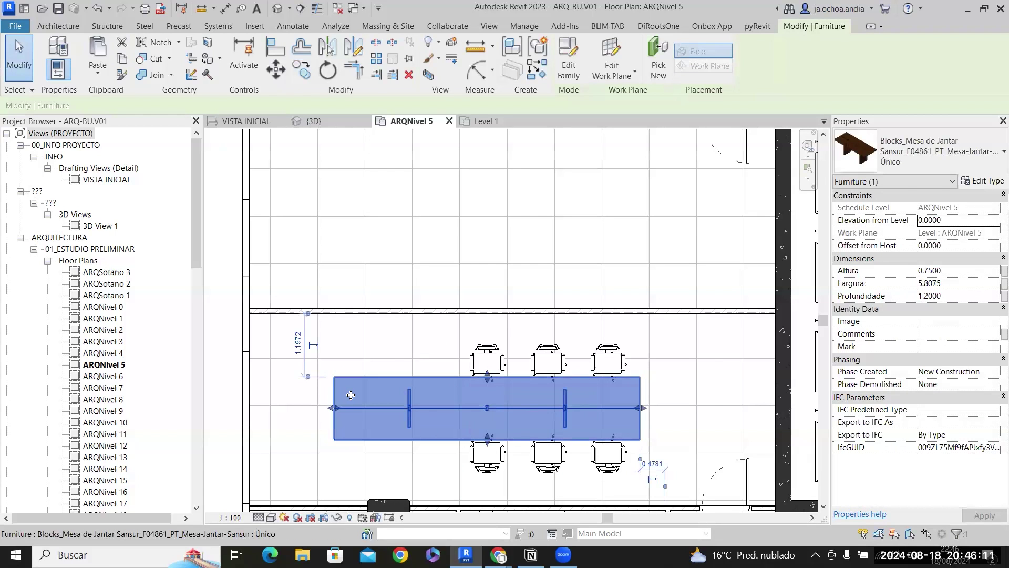
{"action": "key", "text": "ctrl+z"}
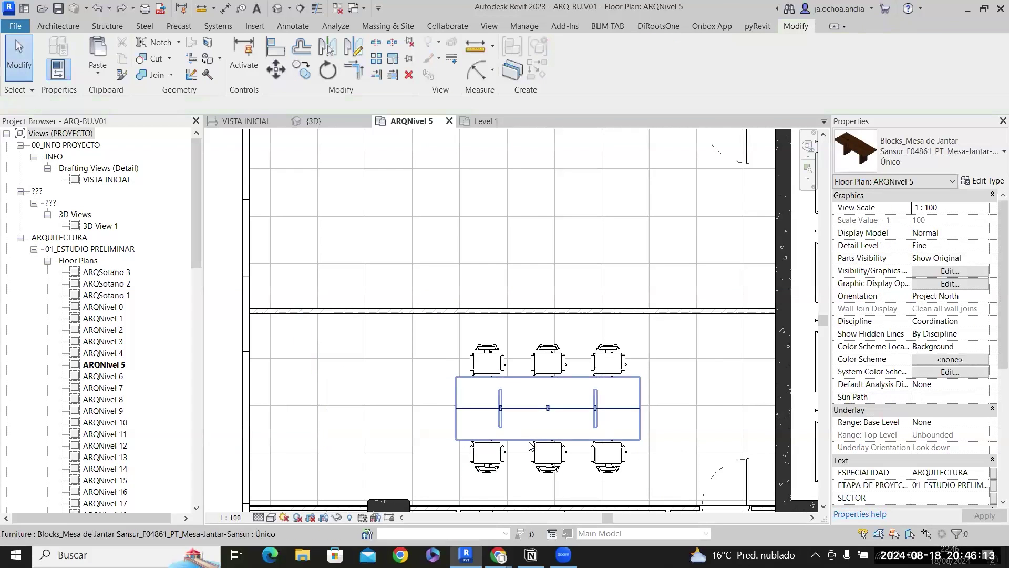
Nudge the meeting table and its six chairs right, towards the elevator side of the room.
{"action": "left_click", "coordinate": [526, 365]}
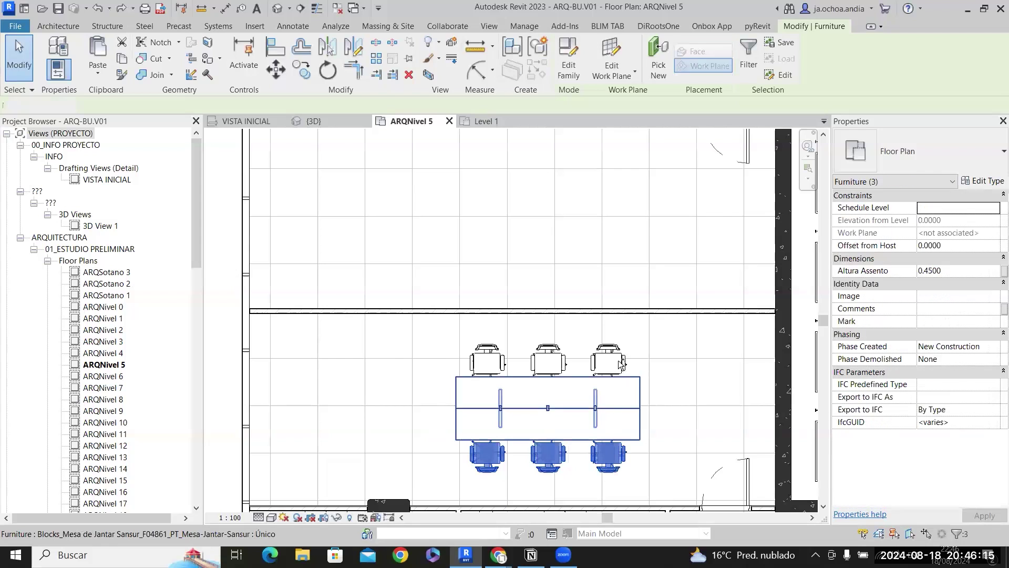
{"action": "left_click", "coordinate": [538, 363], "text": "ctrl"}
{"action": "left_click", "coordinate": [487, 361], "text": "ctrl"}
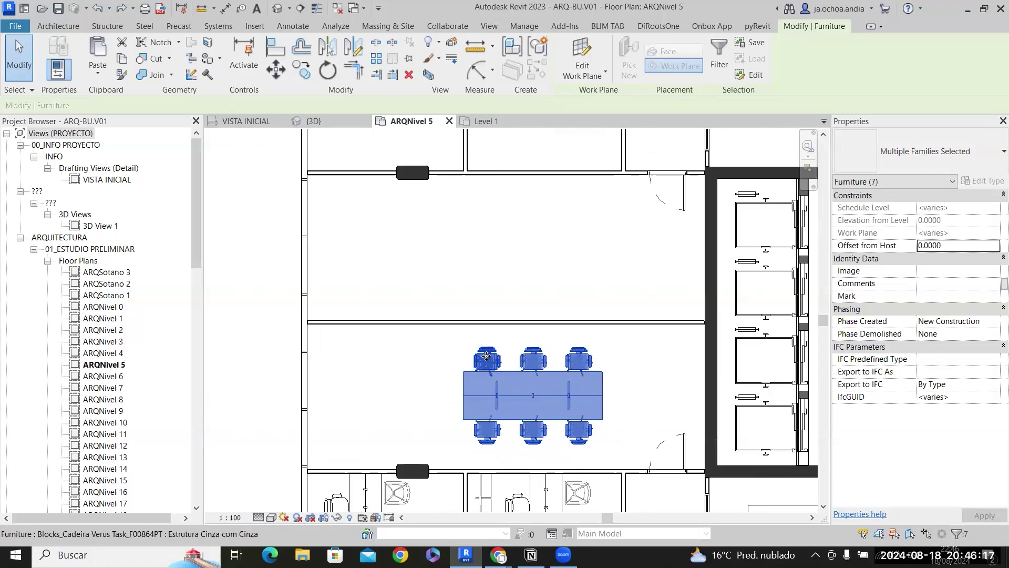
{"action": "scroll", "coordinate": [487, 359], "scroll_direction": "down", "scroll_amount": 1}
{"action": "key", "text": "Right"}
{"action": "key", "text": "Right"}
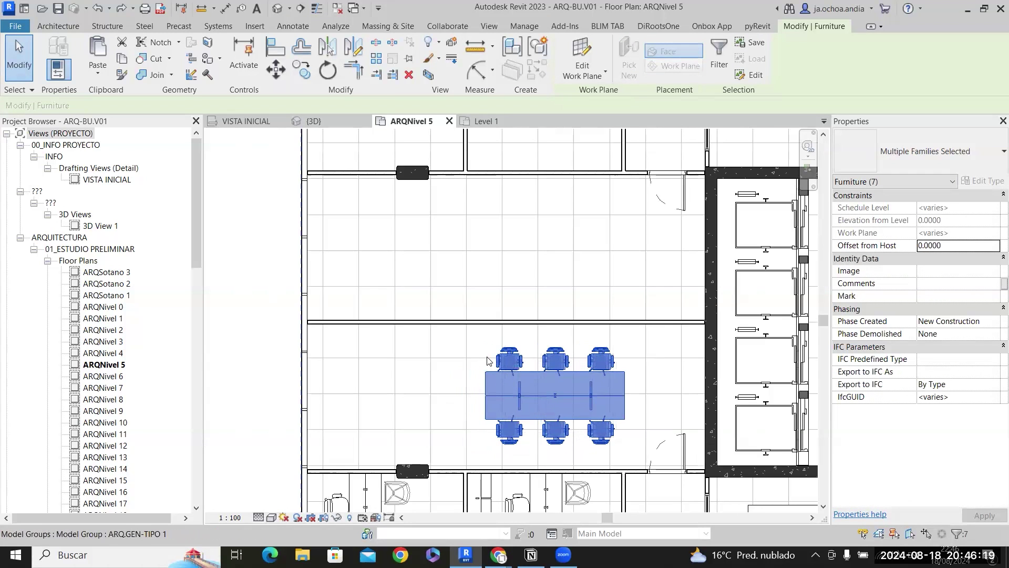
{"action": "key", "text": "Right"}
{"action": "key", "text": "Right"}
{"action": "key", "text": "Down"}
{"action": "key", "text": "Down"}
{"action": "key", "text": "Up"}
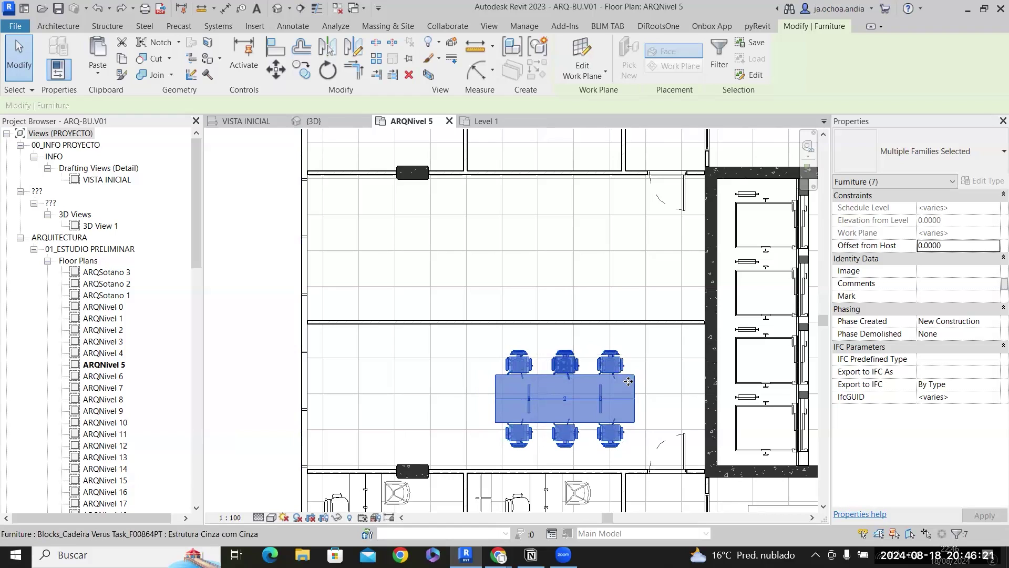
{"action": "key", "text": "Right"}
{"action": "key", "text": "Left"}
{"action": "key", "text": "Up"}
Copy the table with its six chairs to the left, joining the two tables end to end.
{"action": "left_click", "coordinate": [305, 74]}
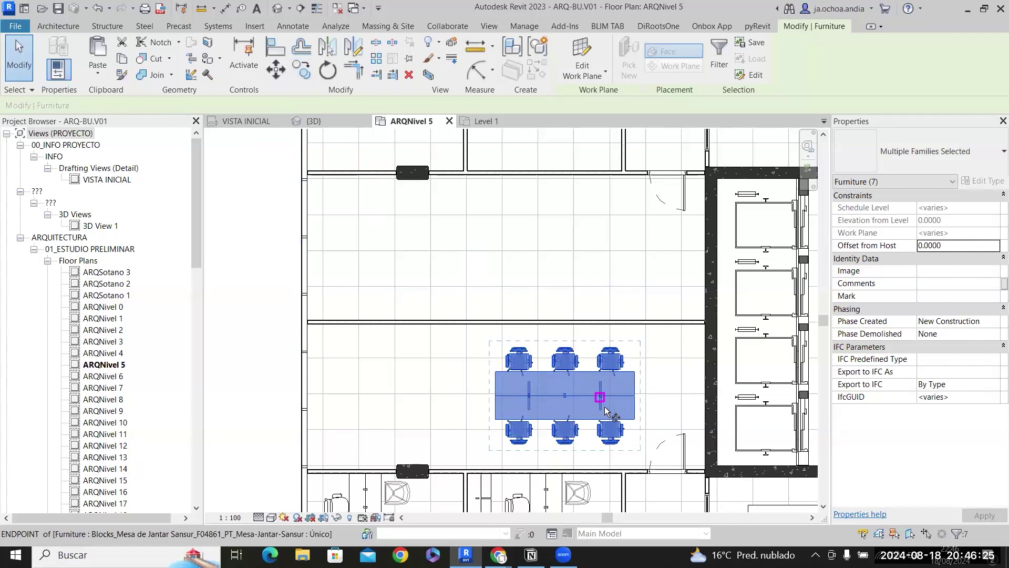
{"action": "scroll", "coordinate": [625, 411], "scroll_direction": "up", "scroll_amount": 2}
{"action": "left_click", "coordinate": [642, 395]}
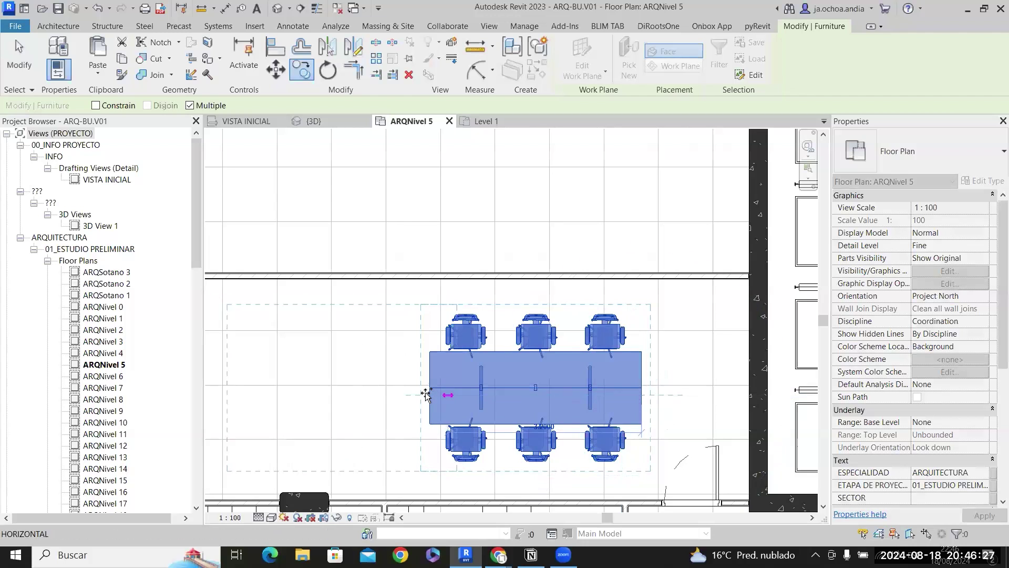
{"action": "left_click", "coordinate": [429, 394]}
{"action": "key", "text": "Escape"}
{"action": "scroll", "coordinate": [553, 388], "scroll_direction": "down", "scroll_amount": 4}
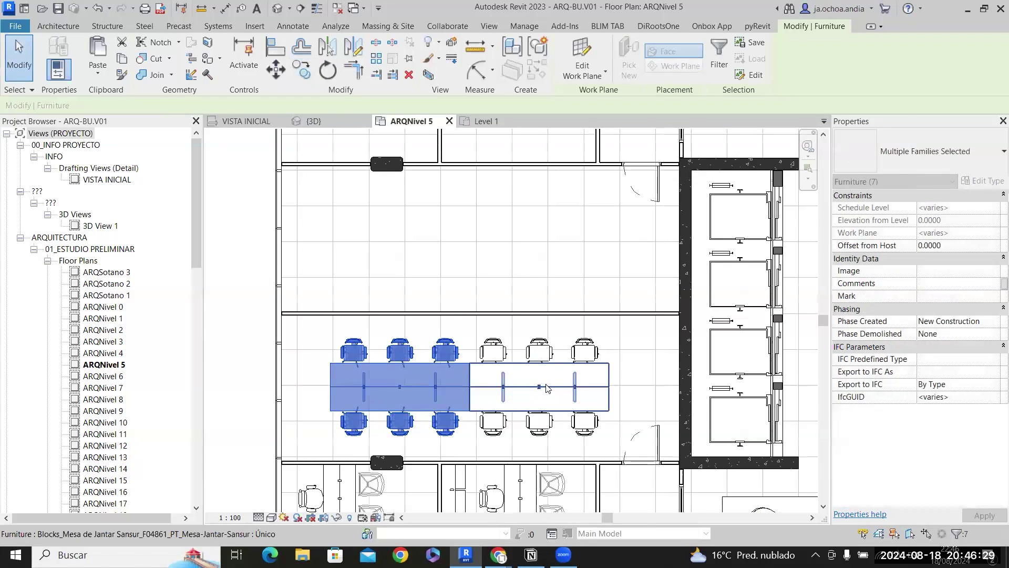
Place a Blocks_Quadro QI MOBILE Azul board like the furniture set's one upright between the meeting room's left wall and the table end.
{"action": "scroll", "coordinate": [552, 385], "scroll_direction": "down", "scroll_amount": 2}
{"action": "middle_click_drag", "start_coordinate": [552, 386], "coordinate": [157, 419]}
{"action": "scroll", "coordinate": [757, 220], "scroll_direction": "up", "scroll_amount": 2}
{"action": "scroll", "coordinate": [735, 200], "scroll_direction": "up", "scroll_amount": 2}
{"action": "right_click", "coordinate": [701, 198]}
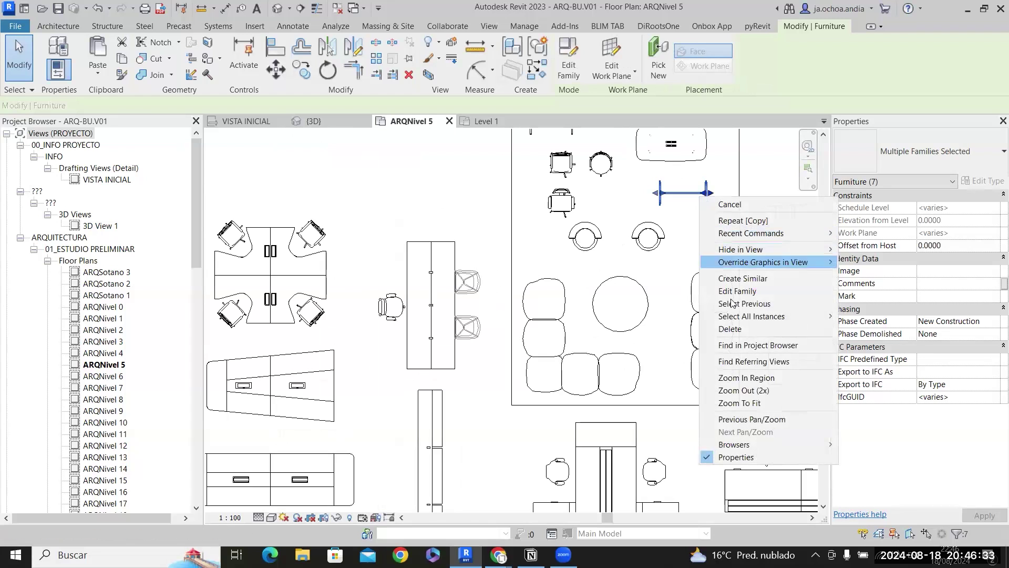
{"action": "left_click", "coordinate": [742, 278]}
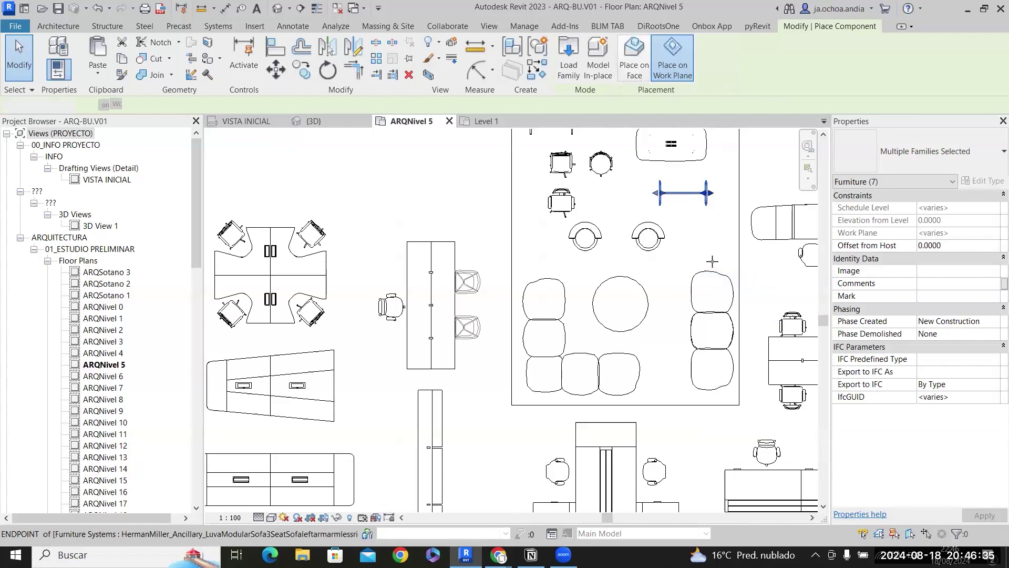
{"action": "scroll", "coordinate": [402, 402], "scroll_direction": "down", "scroll_amount": 4}
{"action": "scroll", "coordinate": [402, 402], "scroll_direction": "down", "scroll_amount": 3}
{"action": "scroll", "coordinate": [398, 350], "scroll_direction": "up", "scroll_amount": 5}
{"action": "scroll", "coordinate": [398, 349], "scroll_direction": "up", "scroll_amount": 3}
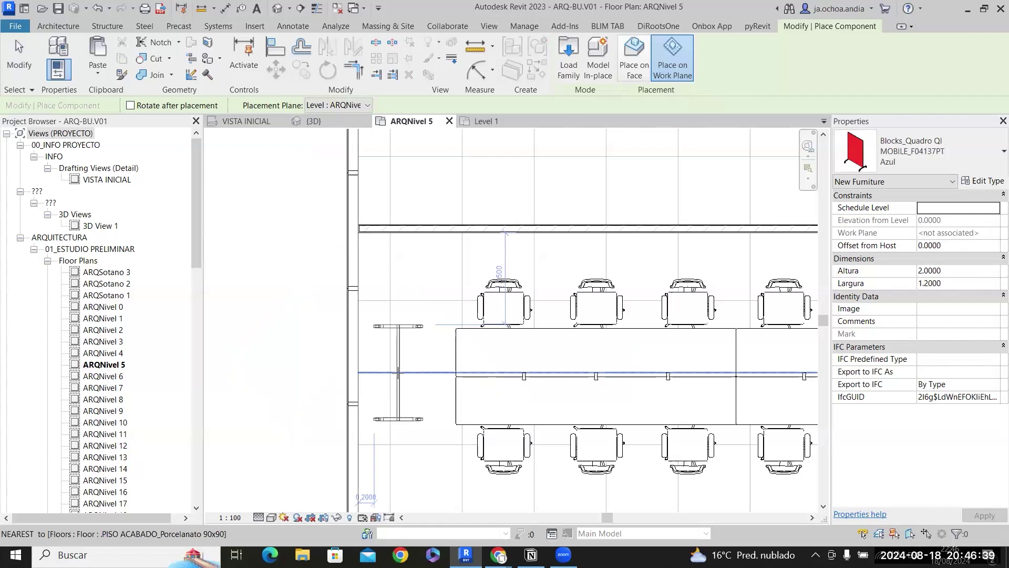
{"action": "scroll", "coordinate": [410, 377], "scroll_direction": "up", "scroll_amount": 2}
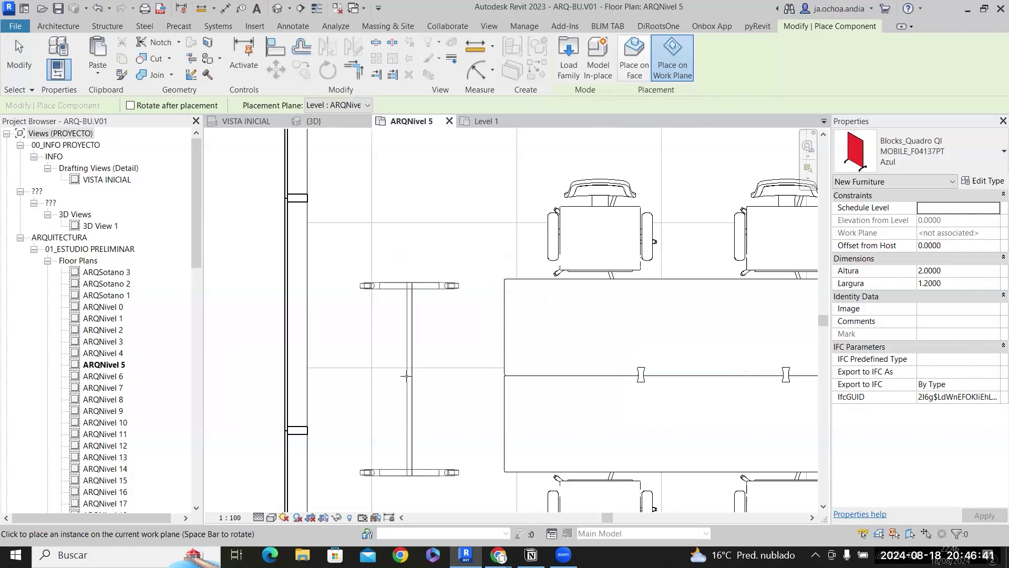
{"action": "left_click", "coordinate": [397, 377]}
{"action": "scroll", "coordinate": [398, 377], "scroll_direction": "down", "scroll_amount": 4}
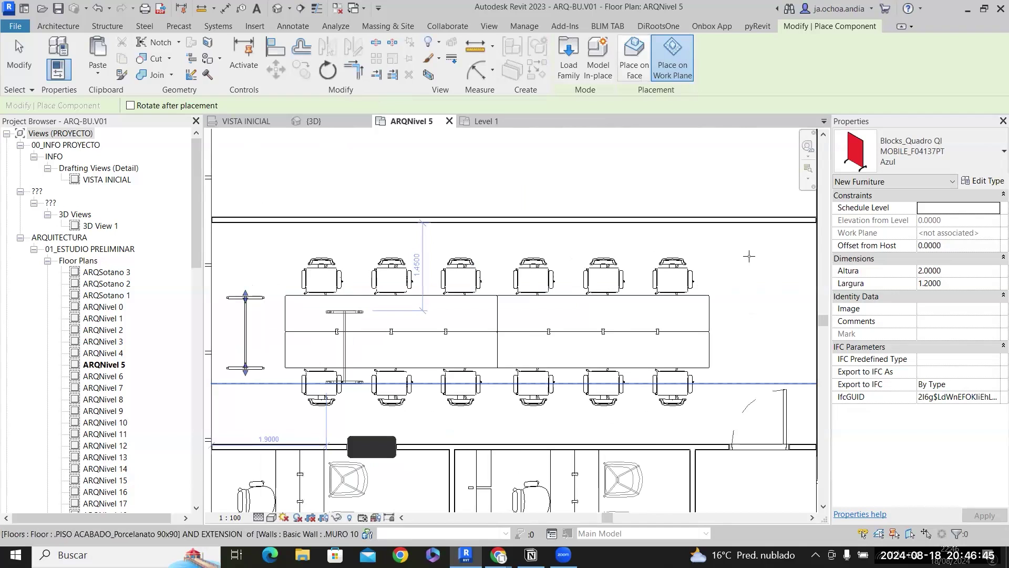
Place a second mobile board, turned diagonally, in the meeting room's upper-right corner beside the elevator wall.
{"action": "scroll", "coordinate": [749, 256], "scroll_direction": "up", "scroll_amount": 3}
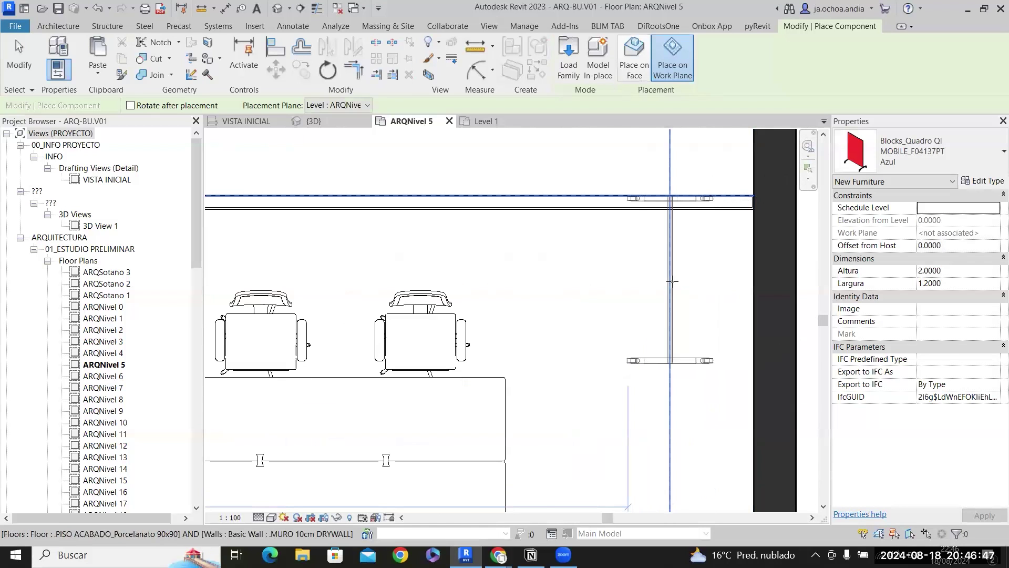
{"action": "key", "text": "space"}
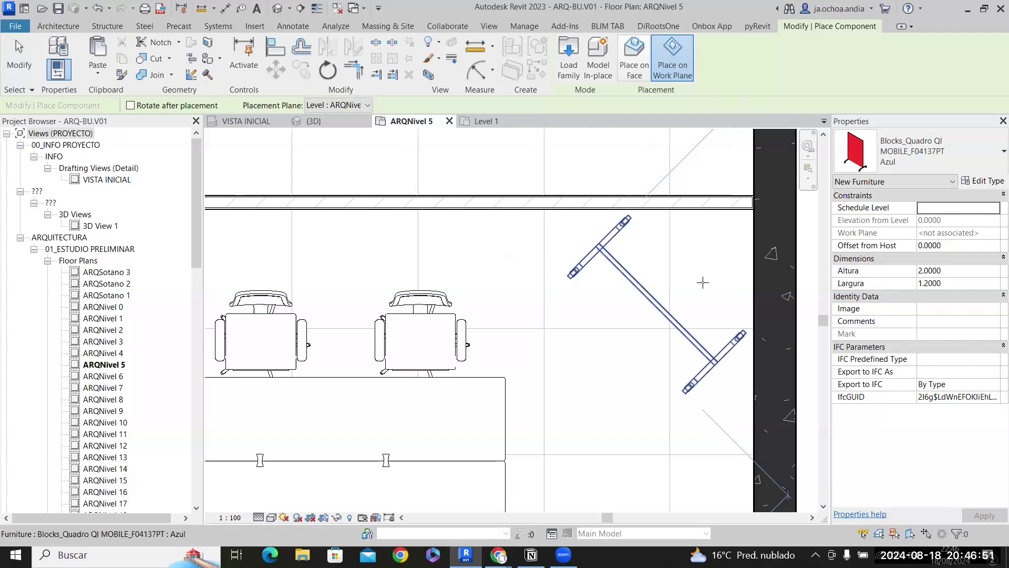
{"action": "scroll", "coordinate": [725, 279], "scroll_direction": "down", "scroll_amount": 5}
{"action": "key", "text": "Escape"}
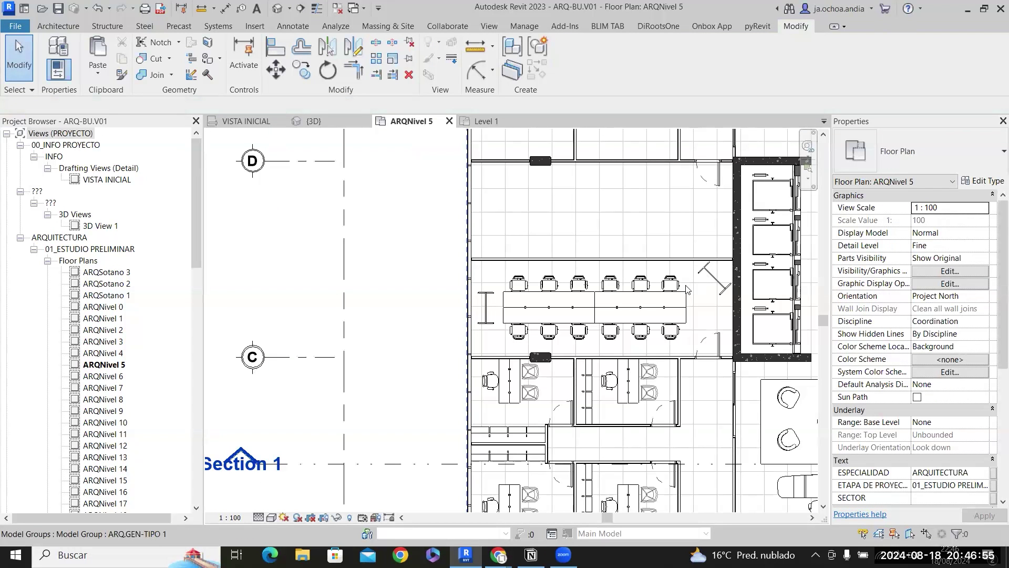
Examine the furnished areas of level 5 and the room still empty below the reception lounge.
{"action": "scroll", "coordinate": [535, 257], "scroll_direction": "down", "scroll_amount": 4}
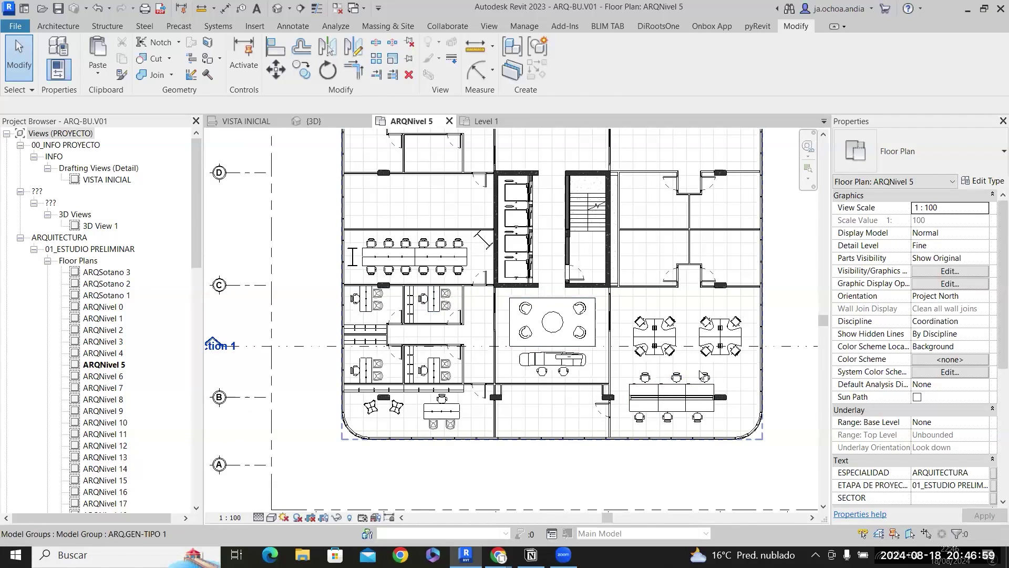
{"action": "scroll", "coordinate": [724, 360], "scroll_direction": "down", "scroll_amount": 2}
{"action": "middle_click_drag", "start_coordinate": [724, 362], "coordinate": [638, 357]}
{"action": "scroll", "coordinate": [457, 348], "scroll_direction": "up", "scroll_amount": 2}
{"action": "scroll", "coordinate": [547, 322], "scroll_direction": "up", "scroll_amount": 5}
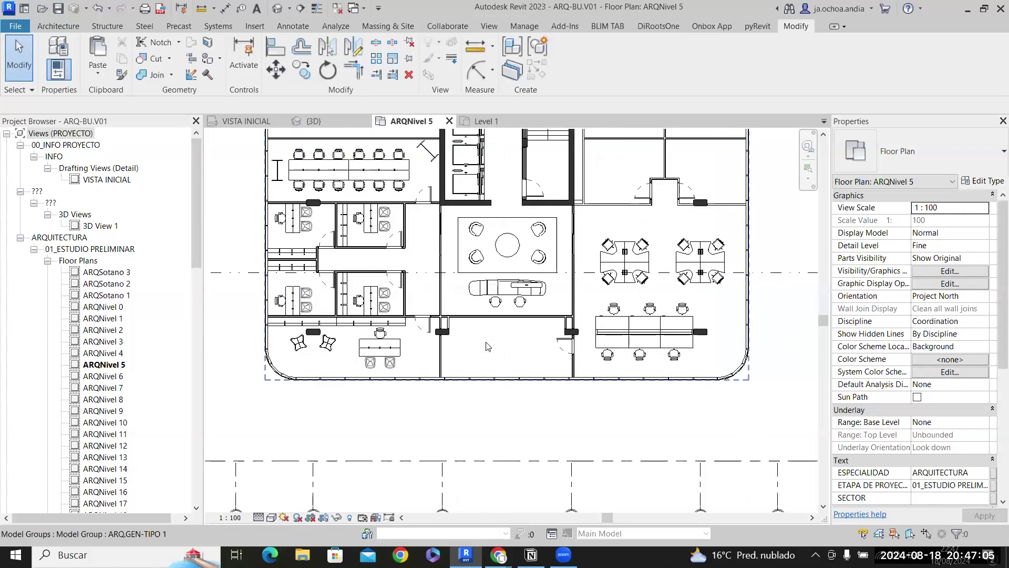
{"action": "scroll", "coordinate": [547, 322], "scroll_direction": "down", "scroll_amount": 5}
{"action": "middle_click_drag", "start_coordinate": [678, 315], "coordinate": [213, 474]}
{"action": "middle_click_drag", "start_coordinate": [579, 283], "coordinate": [612, 262]}
{"action": "scroll", "coordinate": [612, 263], "scroll_direction": "down", "scroll_amount": 3}
Place two MESA CIRCULAR tables of type MESA 120 side by side in the empty room below the reception lounge.
{"action": "scroll", "coordinate": [454, 341], "scroll_direction": "up", "scroll_amount": 9}
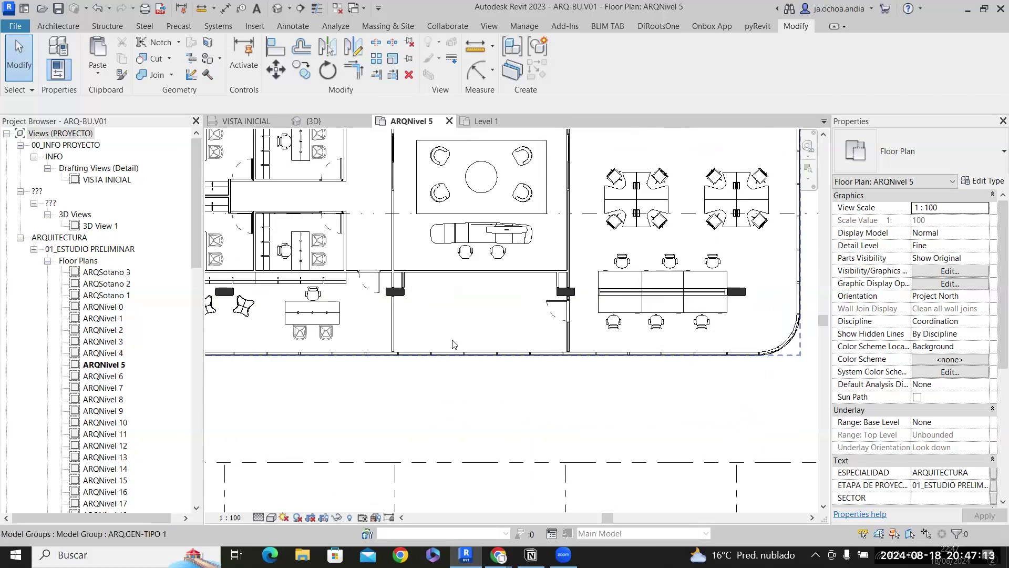
{"action": "left_click", "coordinate": [73, 27]}
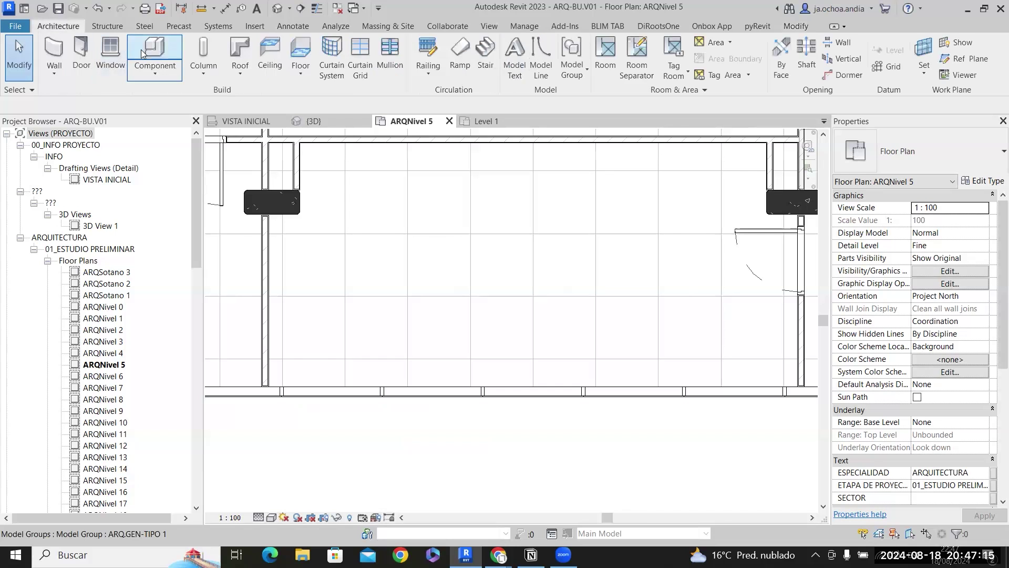
{"action": "left_click", "coordinate": [913, 159]}
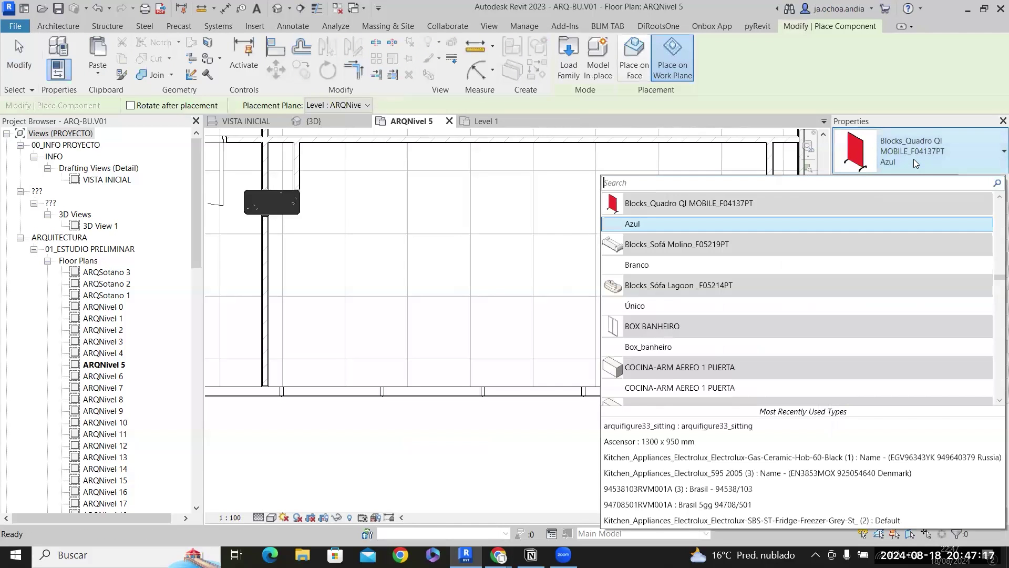
{"action": "type", "text": "MESA"}
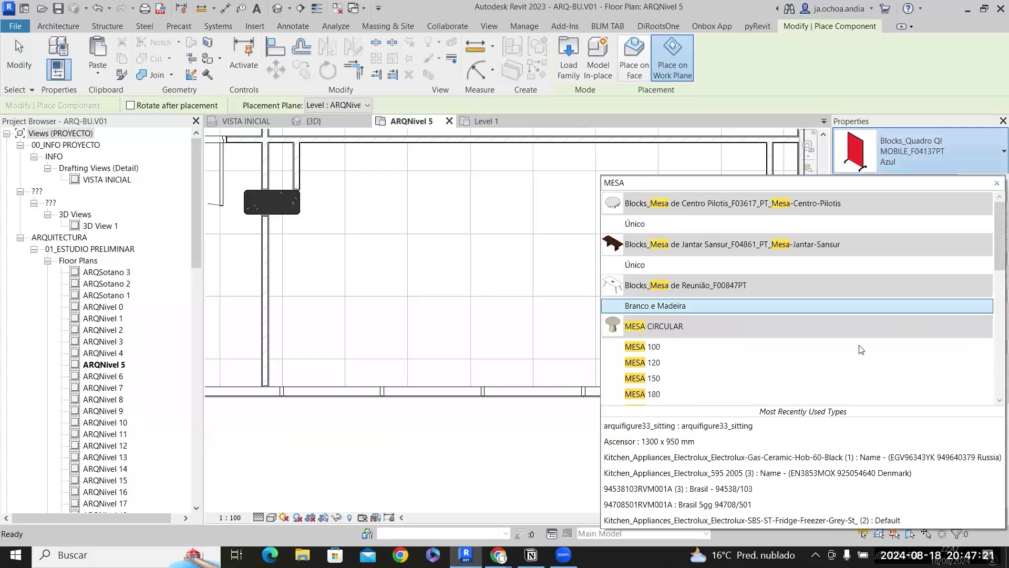
{"action": "left_click", "coordinate": [681, 362]}
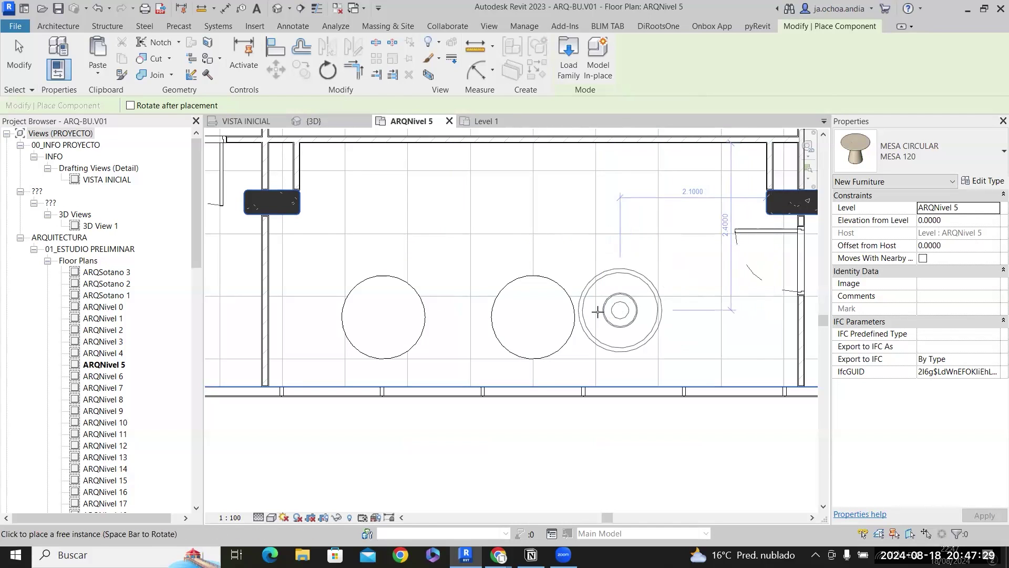
{"action": "left_click", "coordinate": [16, 40]}
Place a SILLA 02 chair at the upper edge of the left round table, facing its centre.
{"action": "scroll", "coordinate": [333, 315], "scroll_direction": "up", "scroll_amount": 2}
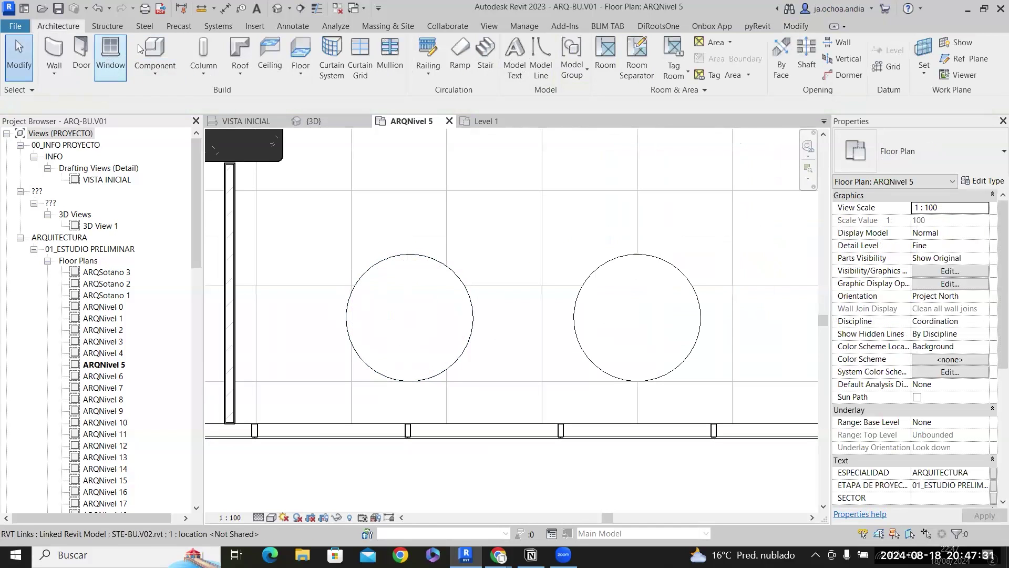
{"action": "key", "text": "c"}
{"action": "key", "text": "m"}
{"action": "left_click", "coordinate": [920, 152]}
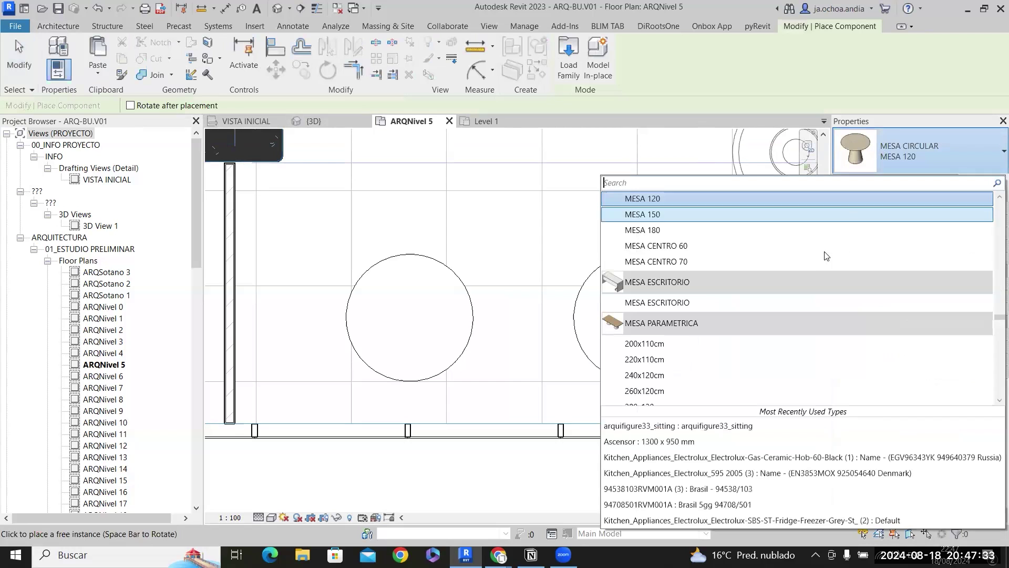
{"action": "type", "text": "SIL"}
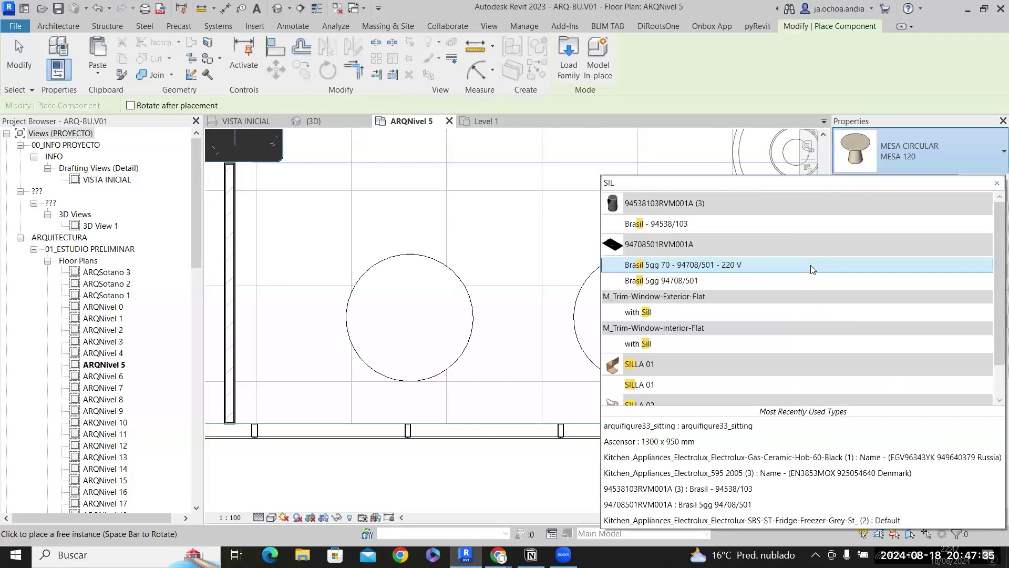
{"action": "type", "text": "LA"}
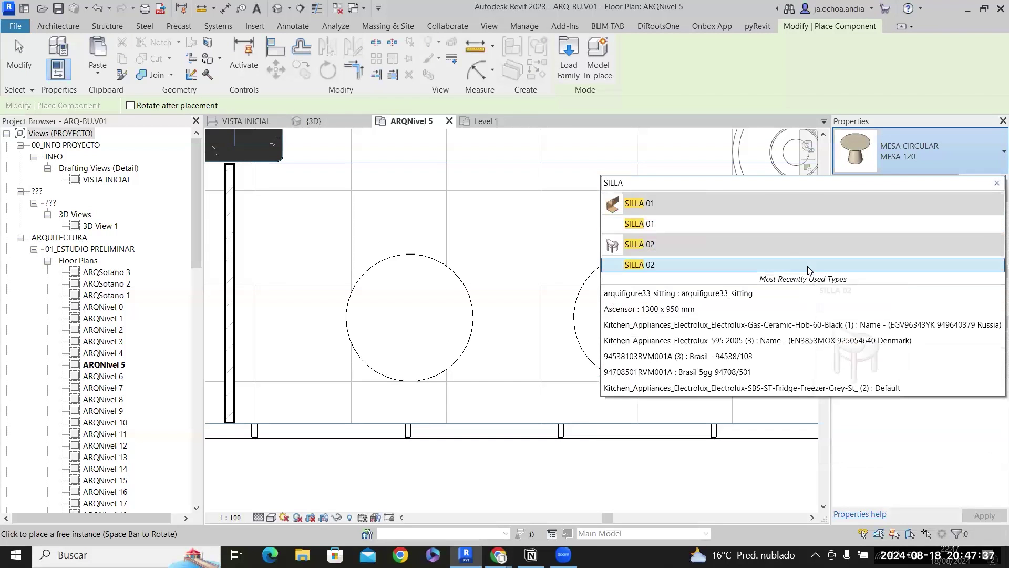
{"action": "left_click", "coordinate": [758, 265]}
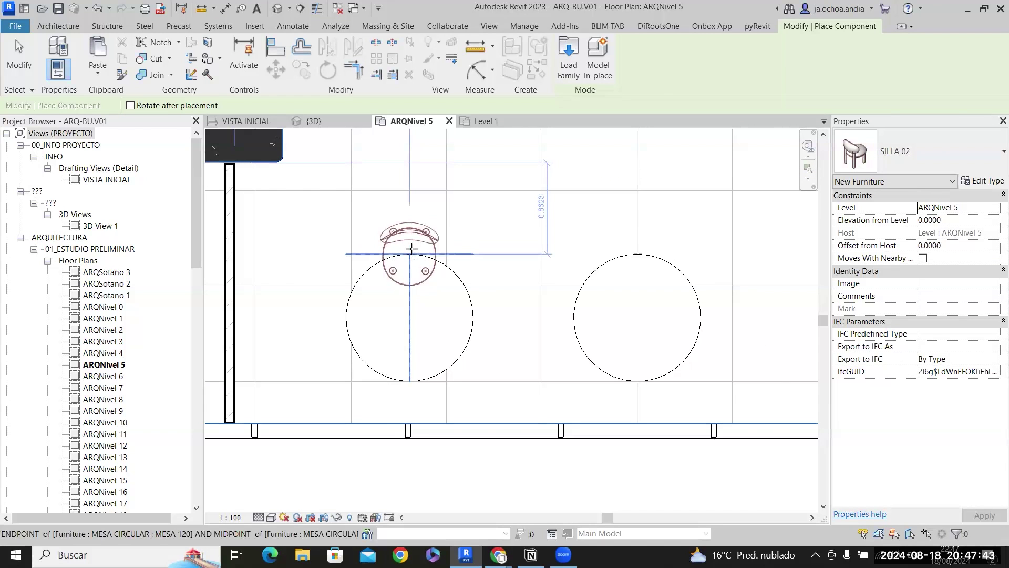
{"action": "left_click", "coordinate": [412, 246]}
{"action": "key", "text": "Escape"}
{"action": "key", "text": "Escape"}
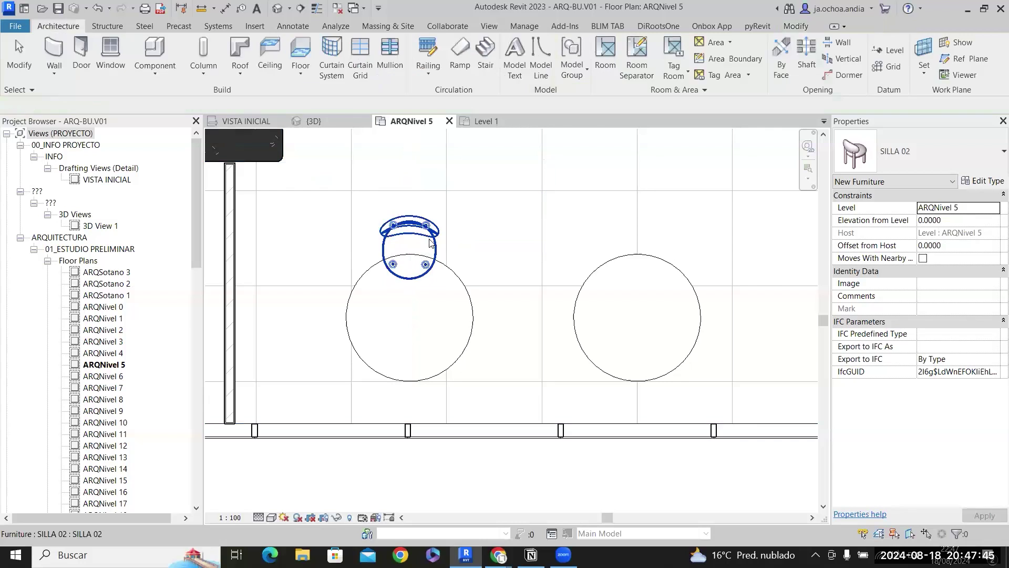
Try to make a copy of the chair rotated 90° about the left round table's centre.
{"action": "left_click", "coordinate": [428, 233]}
{"action": "key", "text": "Escape"}
{"action": "left_click", "coordinate": [436, 226]}
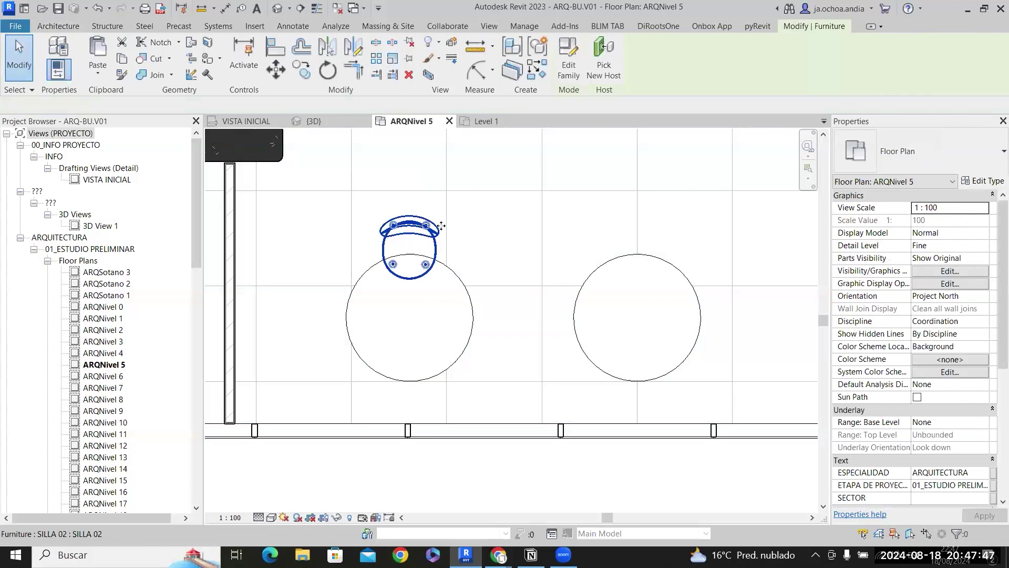
{"action": "left_click", "coordinate": [328, 68]}
{"action": "left_click", "coordinate": [156, 107]}
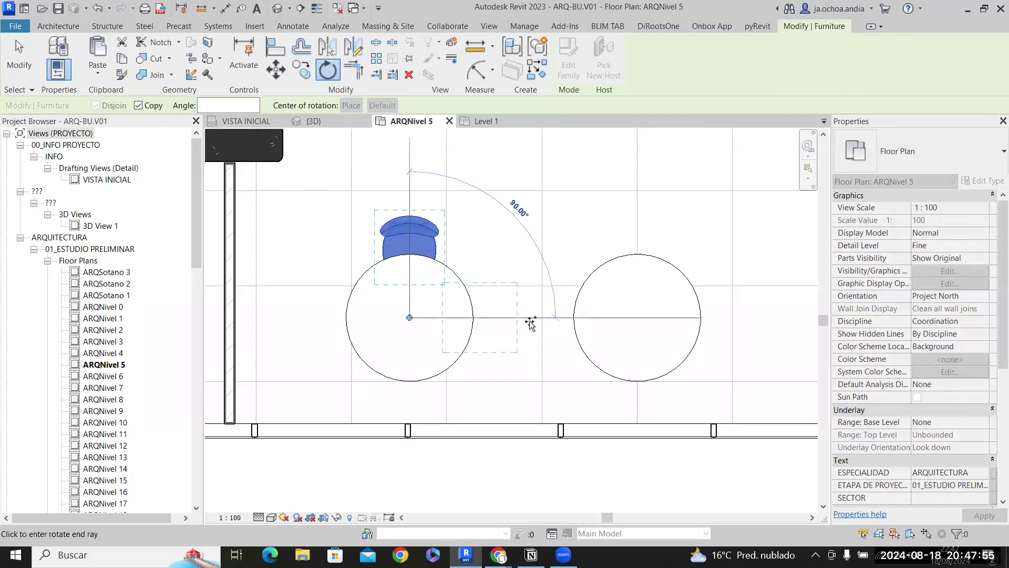
{"action": "left_click", "coordinate": [530, 323]}
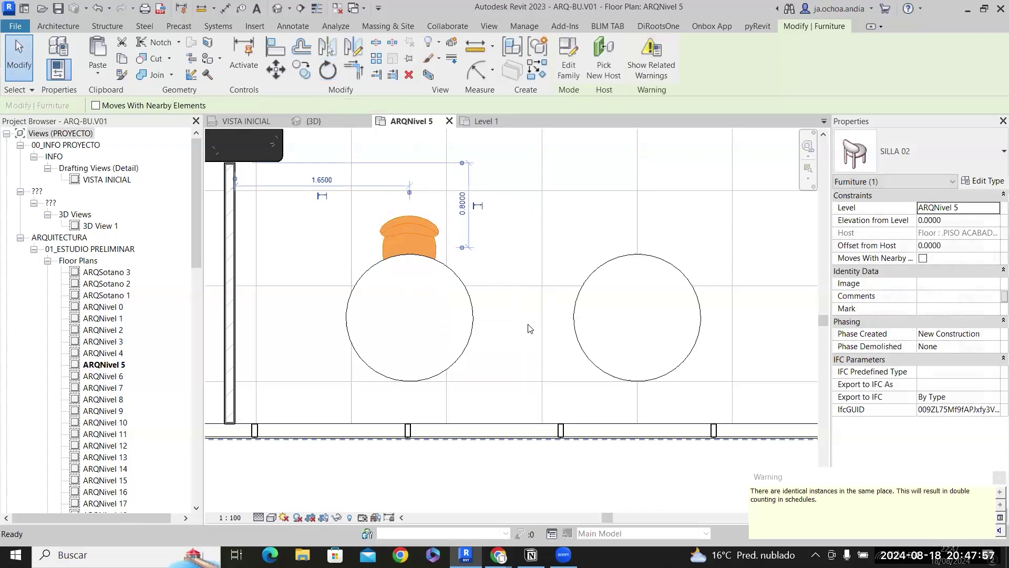
{"action": "left_click", "coordinate": [530, 328]}
{"action": "left_click", "coordinate": [430, 234]}
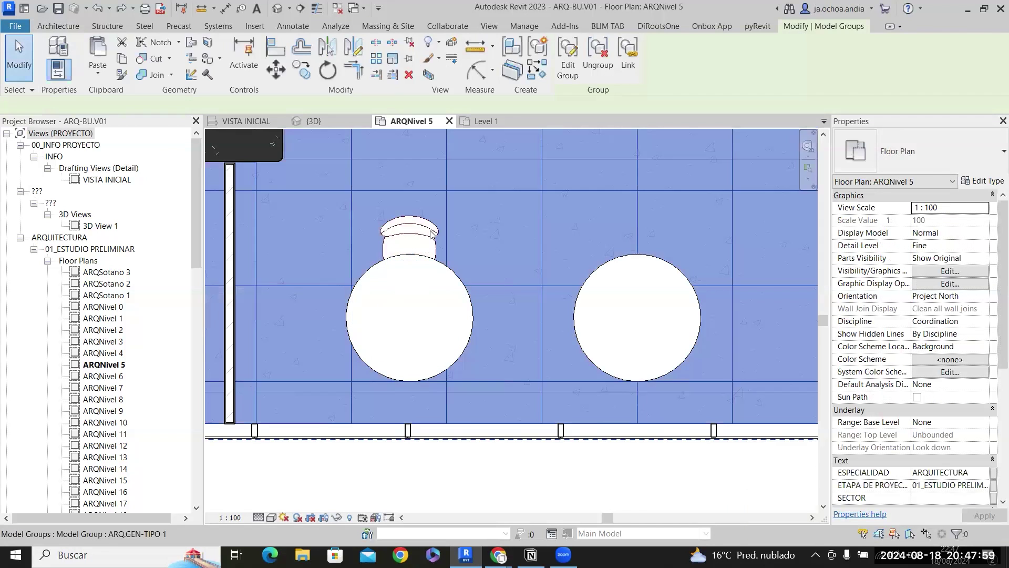
{"action": "key", "text": "Escape"}
Place another SILLA 02 chair at the right edge of the left round table, turned to face its centre.
{"action": "right_click", "coordinate": [418, 237]}
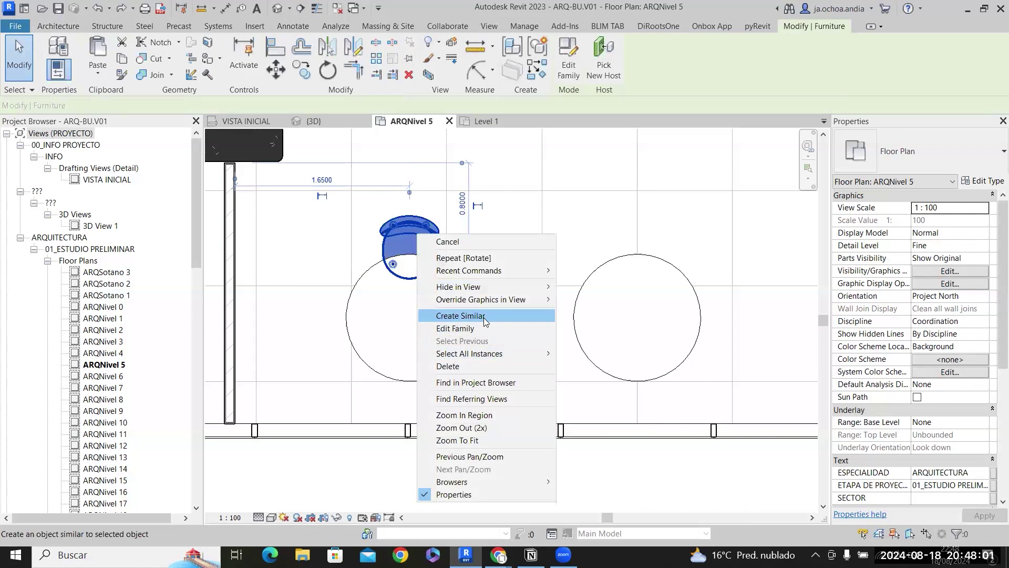
{"action": "left_click", "coordinate": [463, 318]}
{"action": "scroll", "coordinate": [478, 320], "scroll_direction": "up", "scroll_amount": 2}
{"action": "key", "text": "space"}
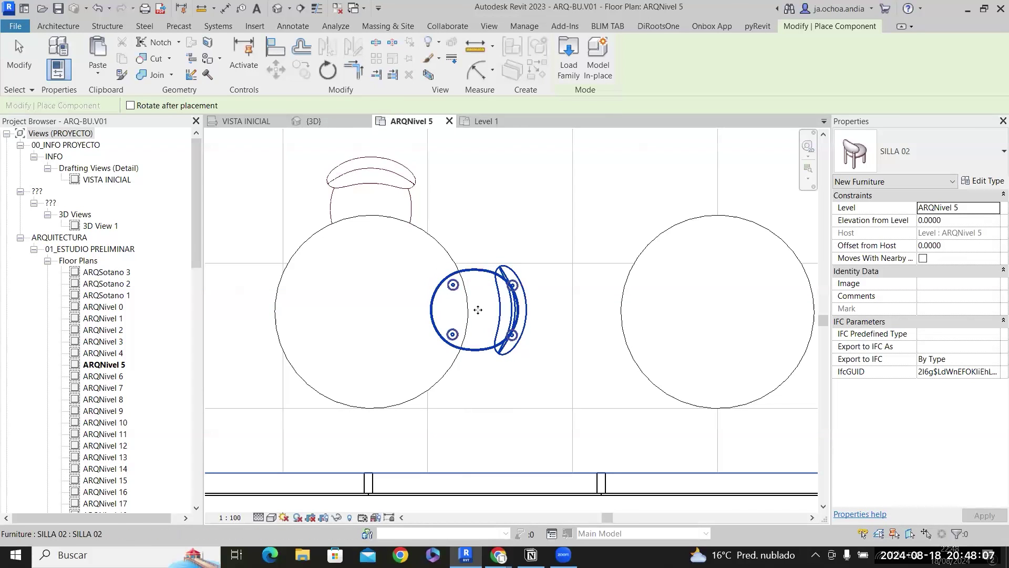
{"action": "left_click", "coordinate": [478, 309]}
{"action": "scroll", "coordinate": [477, 309], "scroll_direction": "down", "scroll_amount": 2}
{"action": "key", "text": "Escape"}
{"action": "key", "text": "Escape"}
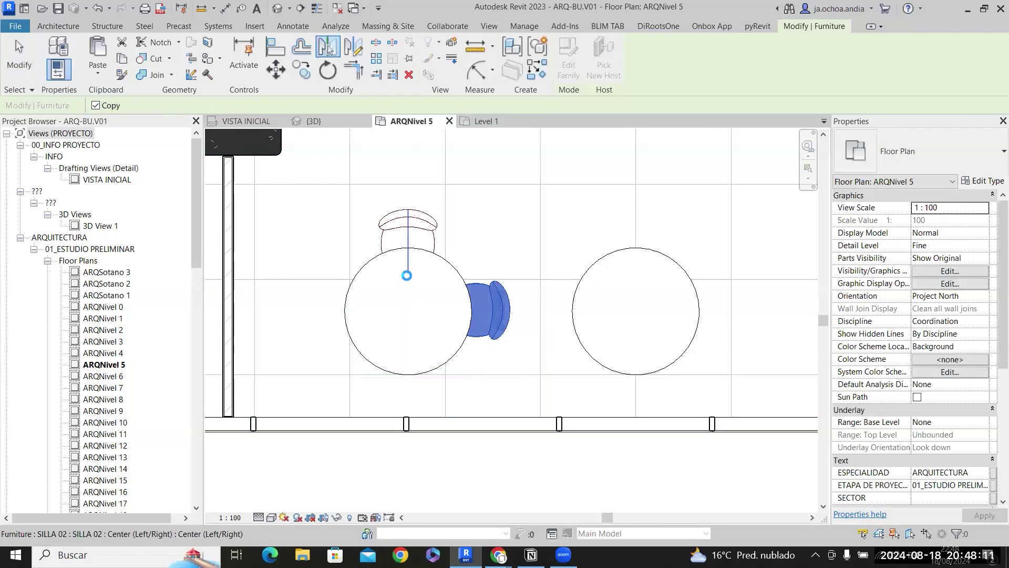
Mirror a copy of the right-hand chair to the opposite side of the round table, using the upper chair's centre line as axis.
{"action": "left_click", "coordinate": [460, 372]}
{"action": "key", "text": "Escape"}
{"action": "scroll", "coordinate": [468, 360], "scroll_direction": "down", "scroll_amount": 1}
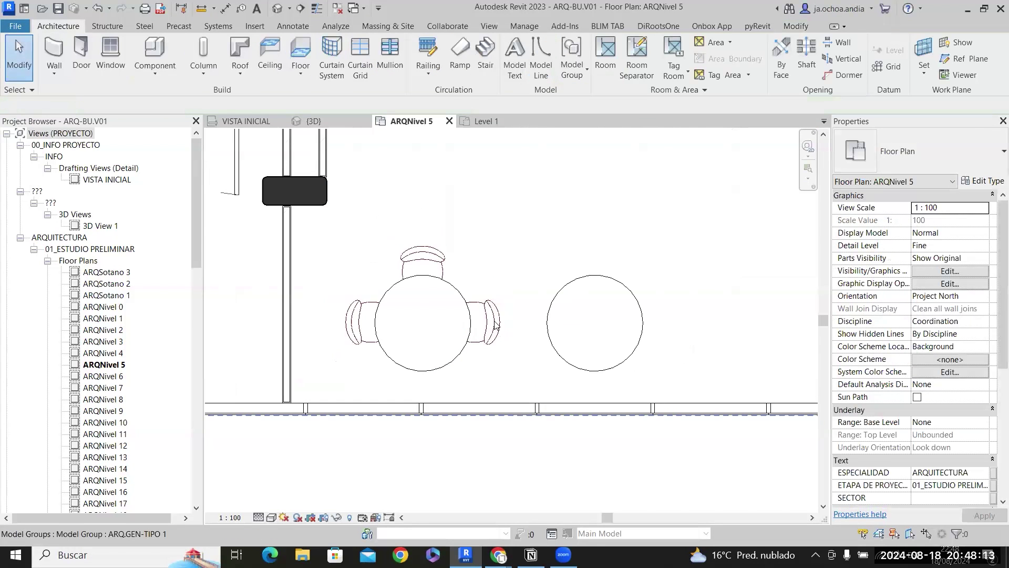
Copy the three chairs around the left round table to the right round table, from table centre to table centre.
{"action": "left_click", "coordinate": [493, 324]}
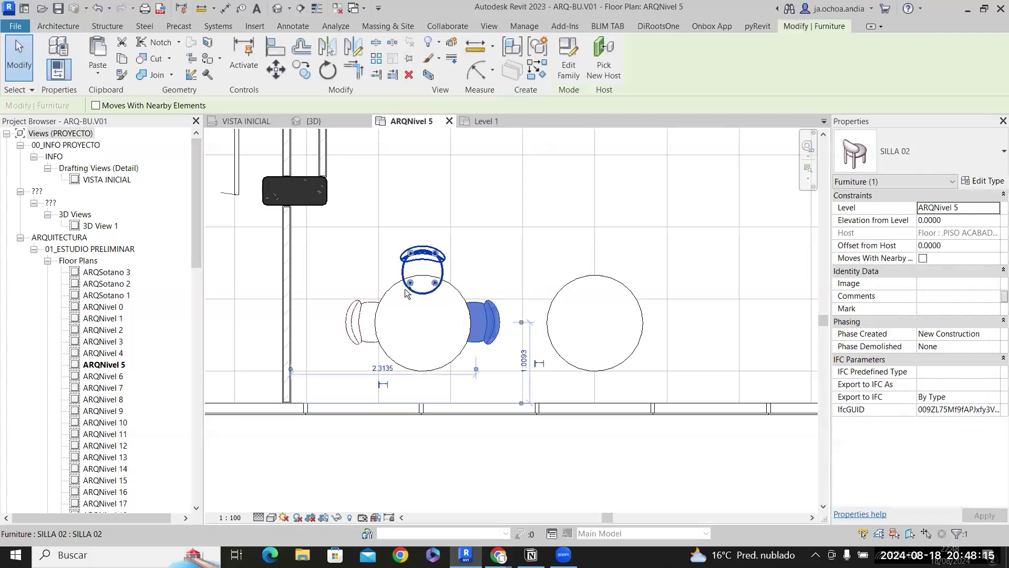
{"action": "left_click", "coordinate": [359, 322], "text": "ctrl"}
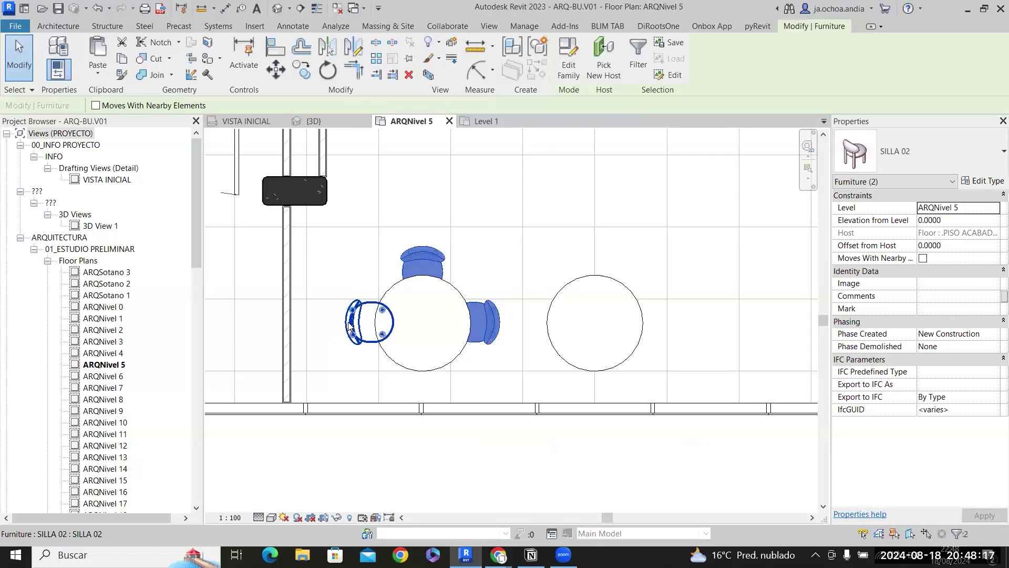
{"action": "left_click", "coordinate": [350, 323], "text": "ctrl"}
{"action": "key", "text": "c"}
{"action": "key", "text": "o"}
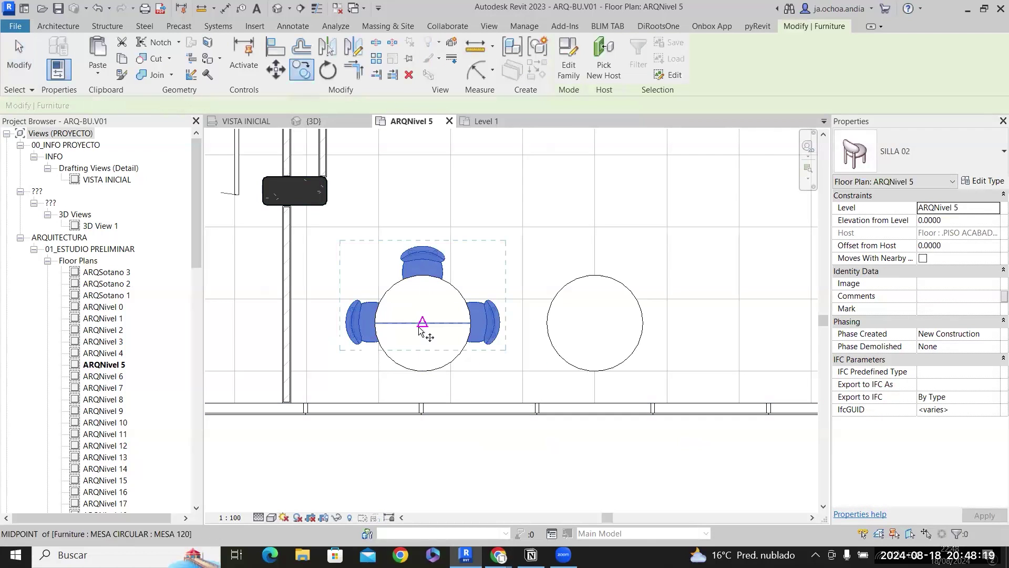
{"action": "left_click", "coordinate": [423, 322]}
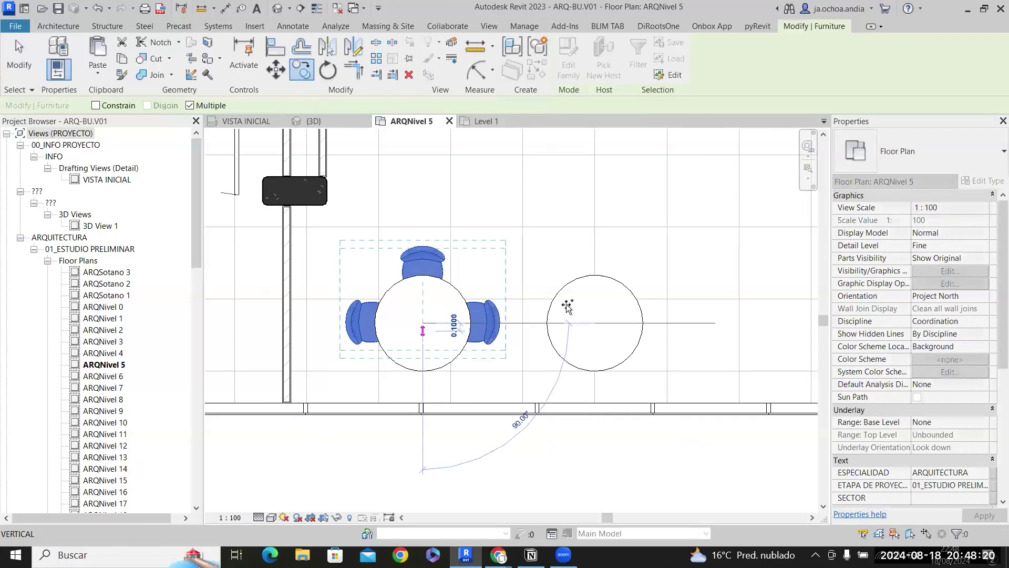
{"action": "left_click", "coordinate": [594, 322]}
{"action": "key", "text": "Escape"}
{"action": "scroll", "coordinate": [604, 361], "scroll_direction": "down", "scroll_amount": 2}
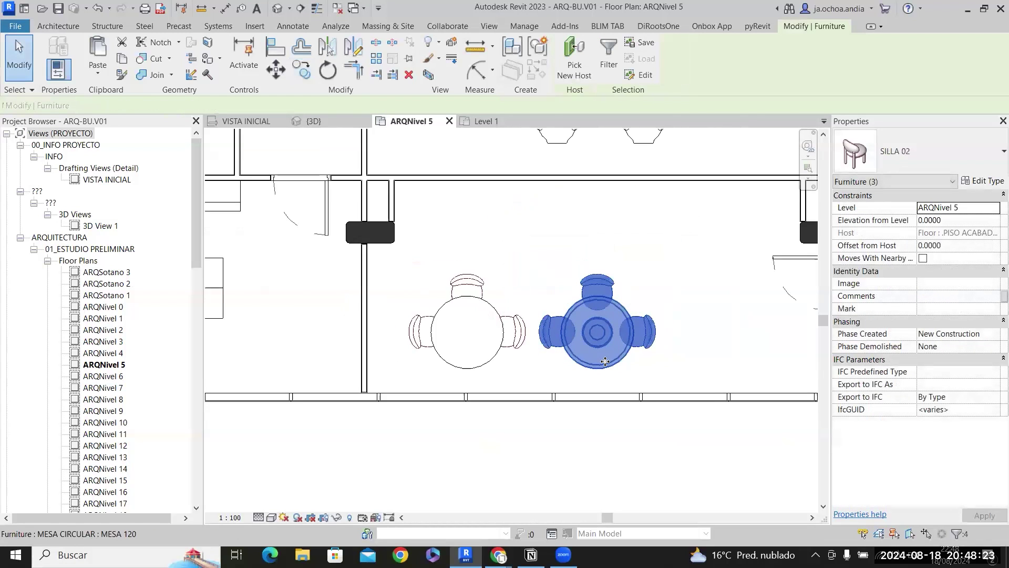
{"action": "left_click", "coordinate": [604, 360], "text": "ctrl"}
{"action": "scroll", "coordinate": [610, 361], "scroll_direction": "down", "scroll_amount": 2}
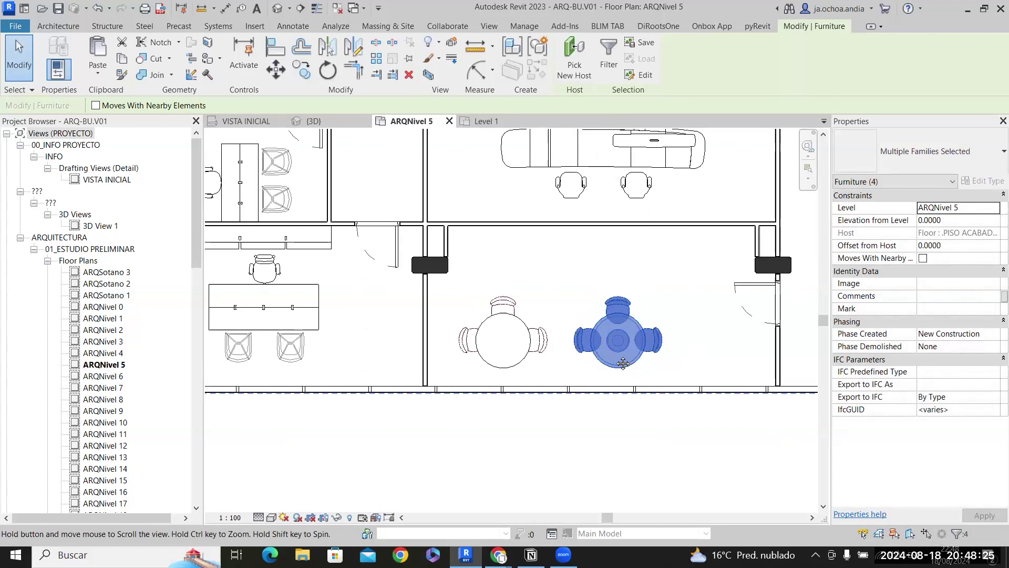
{"action": "middle_click_drag", "start_coordinate": [623, 363], "coordinate": [551, 362]}
{"action": "key", "text": "Escape"}
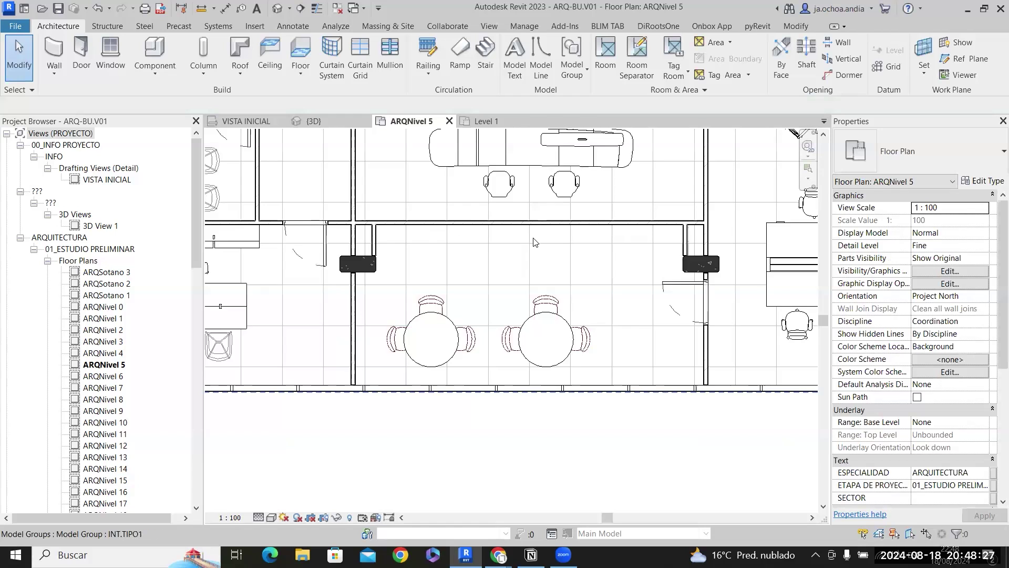
Draw five vertical detail lines, unevenly spaced, across the wall above the round tables, using the Thin Lines style.
{"action": "scroll", "coordinate": [536, 240], "scroll_direction": "up", "scroll_amount": 1}
{"action": "scroll", "coordinate": [537, 243], "scroll_direction": "up", "scroll_amount": 1}
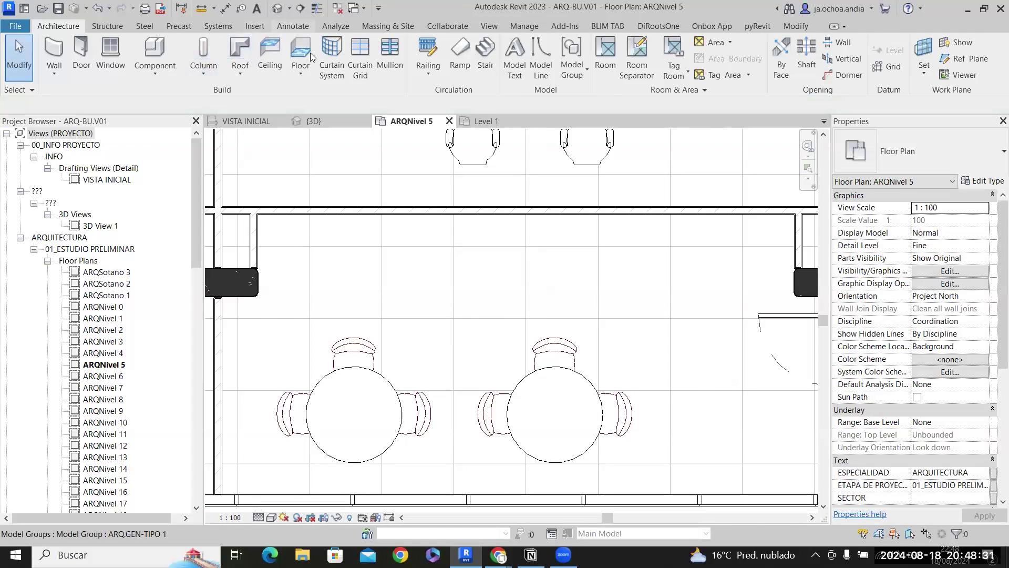
{"action": "left_click", "coordinate": [298, 28]}
{"action": "left_click", "coordinate": [357, 165]}
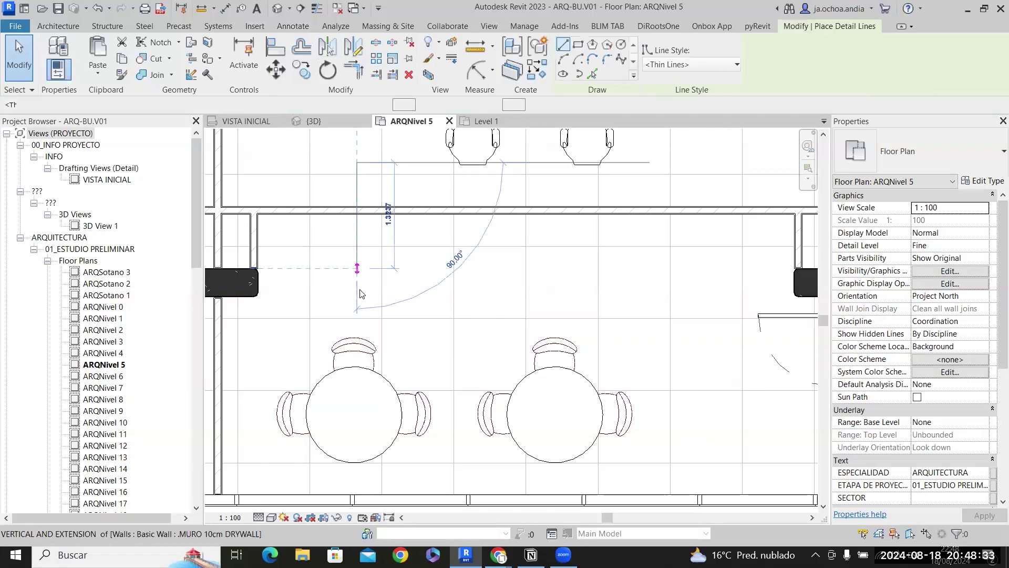
{"action": "left_click", "coordinate": [356, 306]}
{"action": "left_click", "coordinate": [509, 162]}
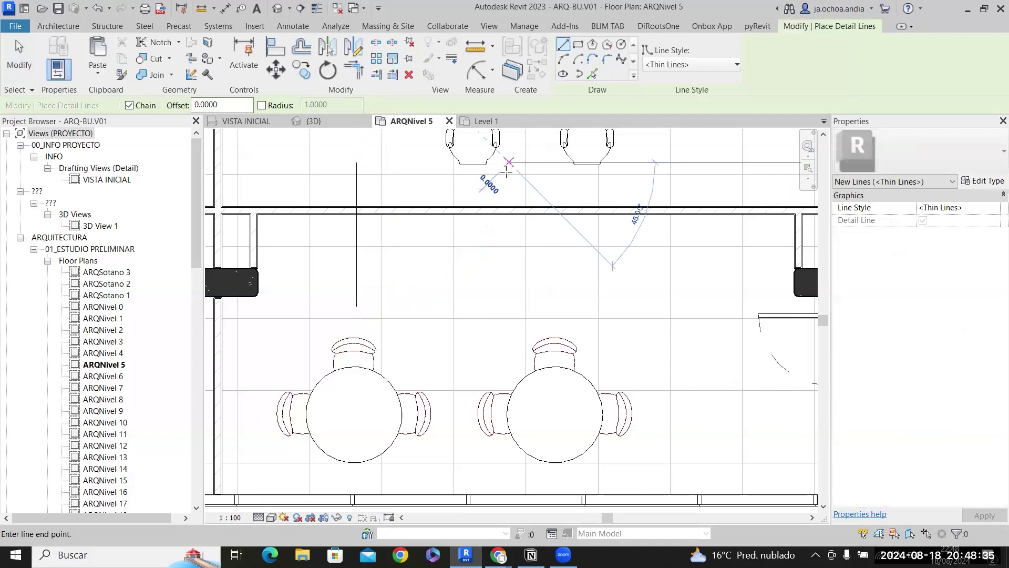
{"action": "left_click", "coordinate": [510, 297]}
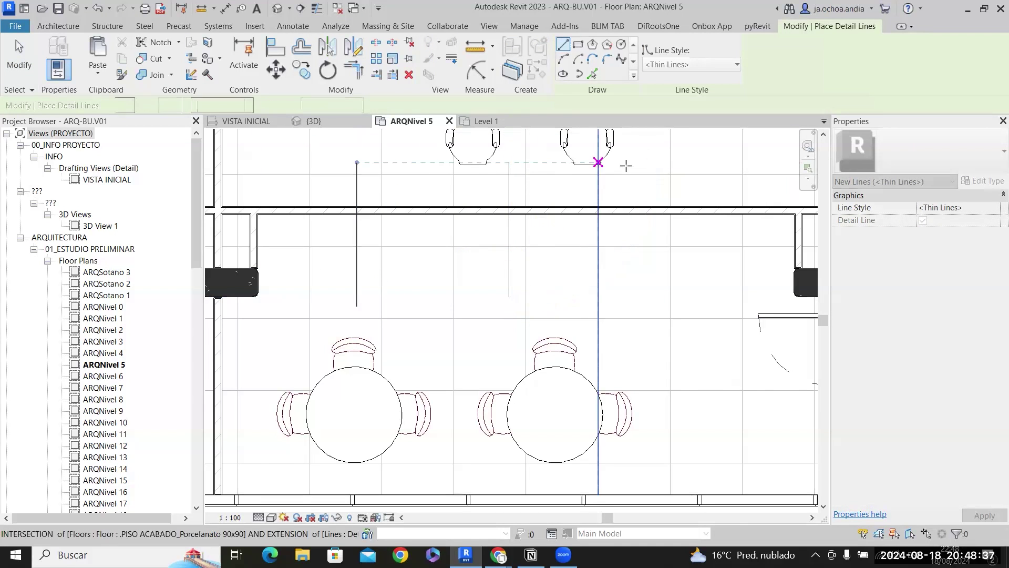
{"action": "left_click", "coordinate": [629, 163]}
{"action": "left_click", "coordinate": [630, 306]}
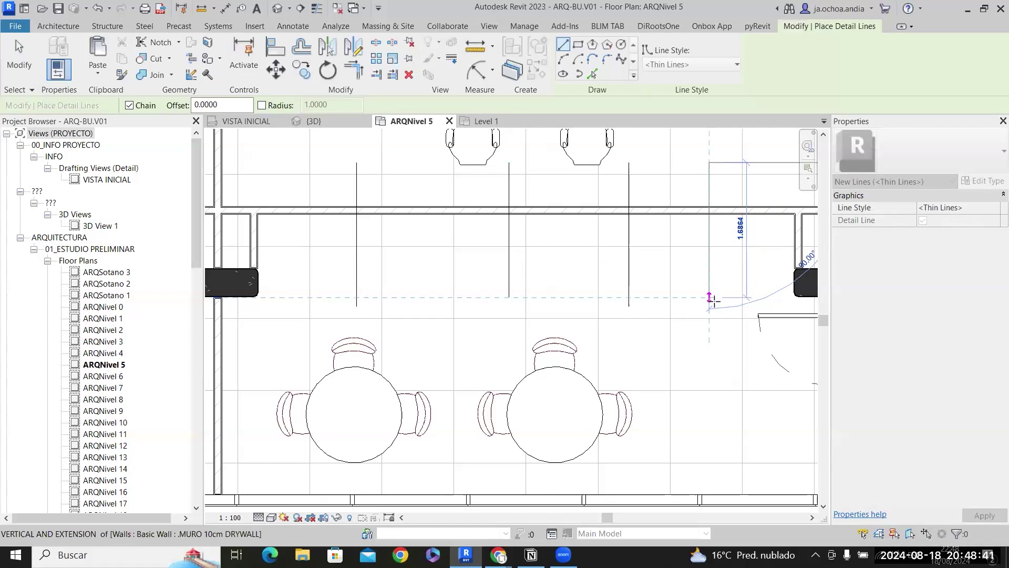
{"action": "left_click", "coordinate": [710, 305]}
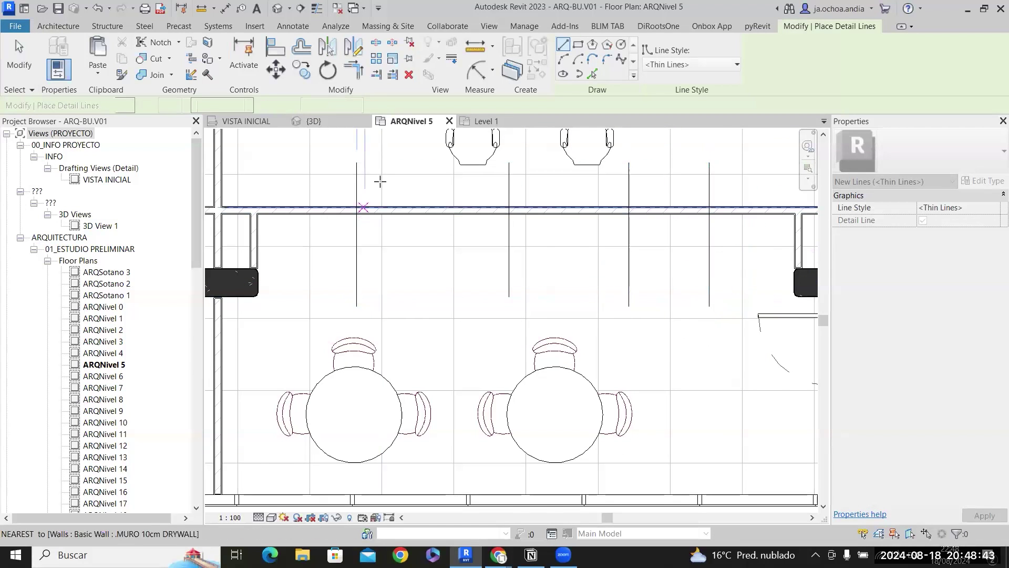
{"action": "left_click", "coordinate": [421, 163]}
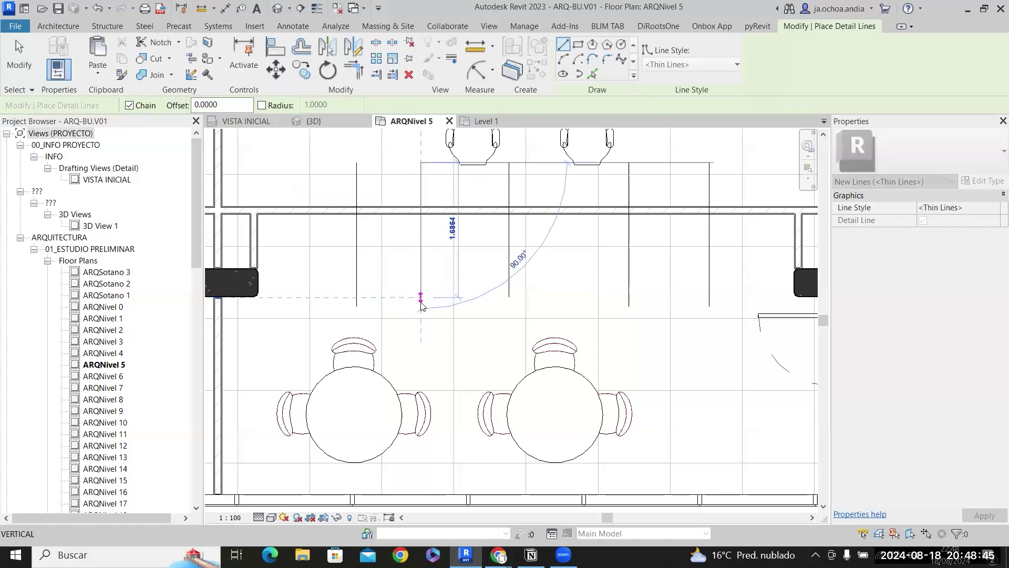
{"action": "left_click", "coordinate": [421, 298]}
{"action": "key", "text": "Escape"}
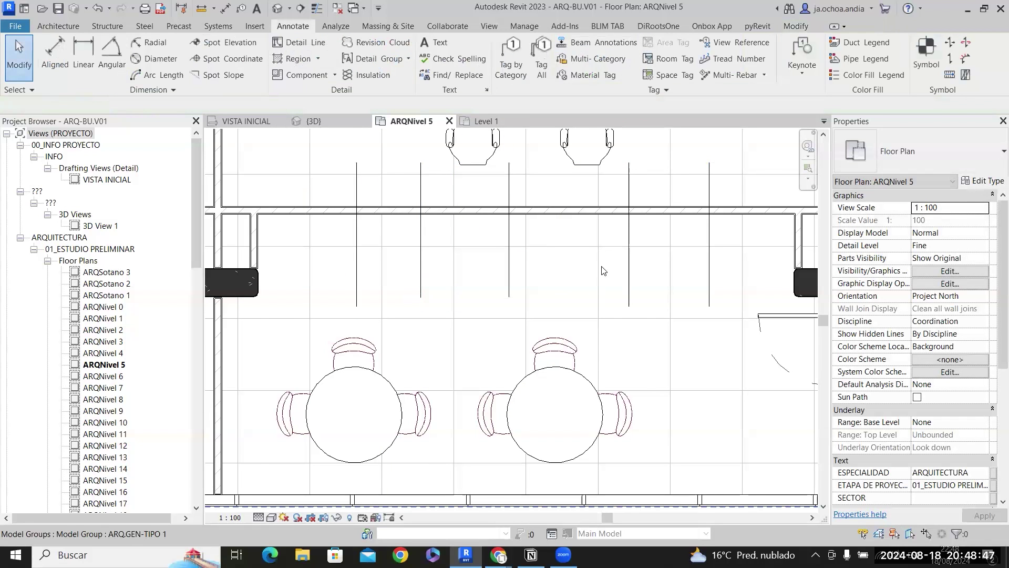
Place an aligned dimension chain from the left side wall face through the five detail lines to the right side wall face.
{"action": "left_click", "coordinate": [257, 235]}
{"action": "left_click", "coordinate": [357, 235]}
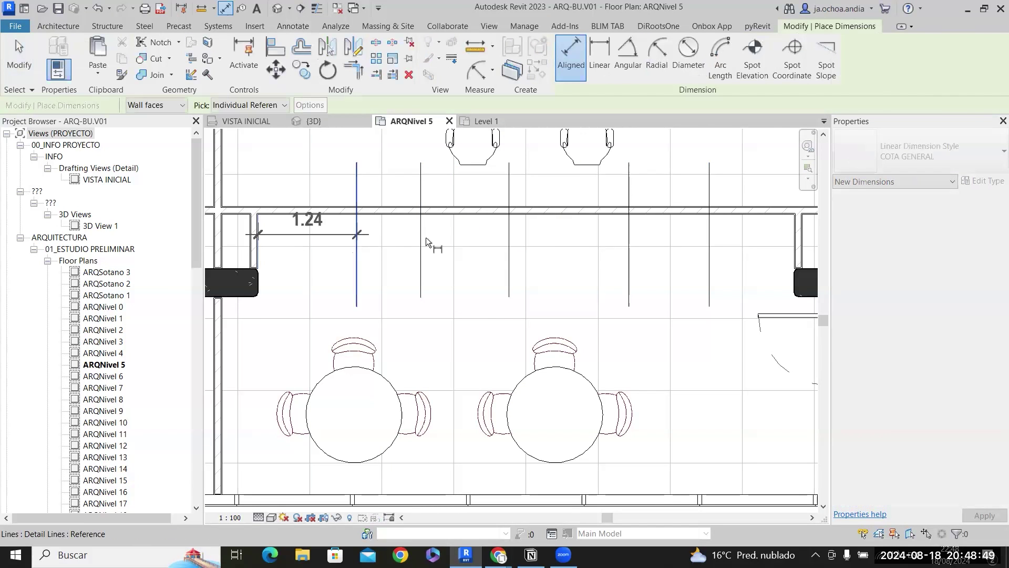
{"action": "left_click", "coordinate": [421, 235]}
{"action": "left_click", "coordinate": [509, 239]}
{"action": "left_click", "coordinate": [628, 241]}
{"action": "left_click", "coordinate": [709, 240]}
{"action": "left_click", "coordinate": [793, 246]}
{"action": "left_click", "coordinate": [655, 297]}
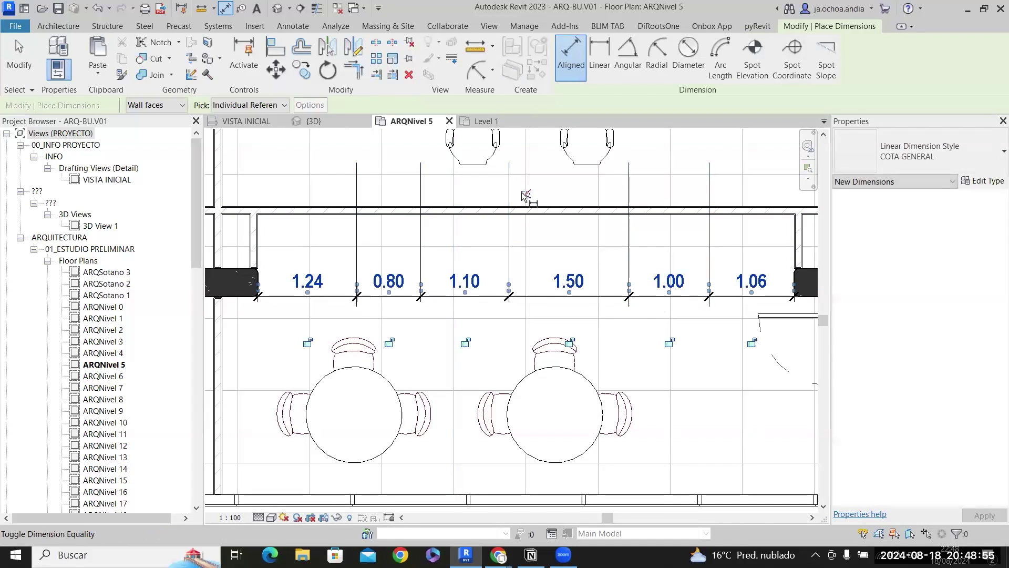
Make all segments of the dimension chain equal so the five detail lines are evenly spaced.
{"action": "left_click", "coordinate": [525, 196]}
{"action": "key", "text": "Escape"}
{"action": "key", "text": "Escape"}
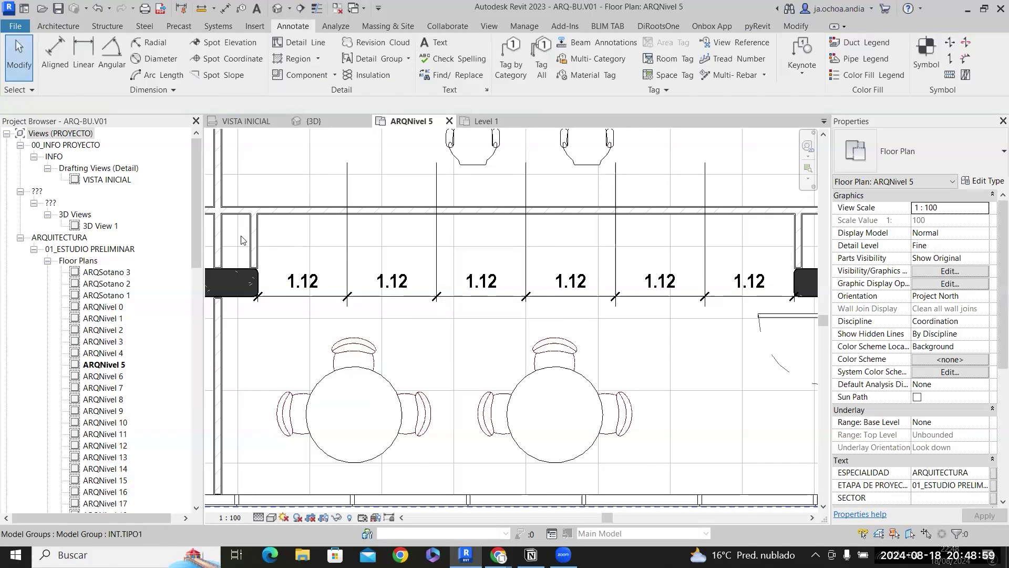
{"action": "scroll", "coordinate": [242, 240], "scroll_direction": "up", "scroll_amount": 2}
{"action": "left_click", "coordinate": [69, 28]}
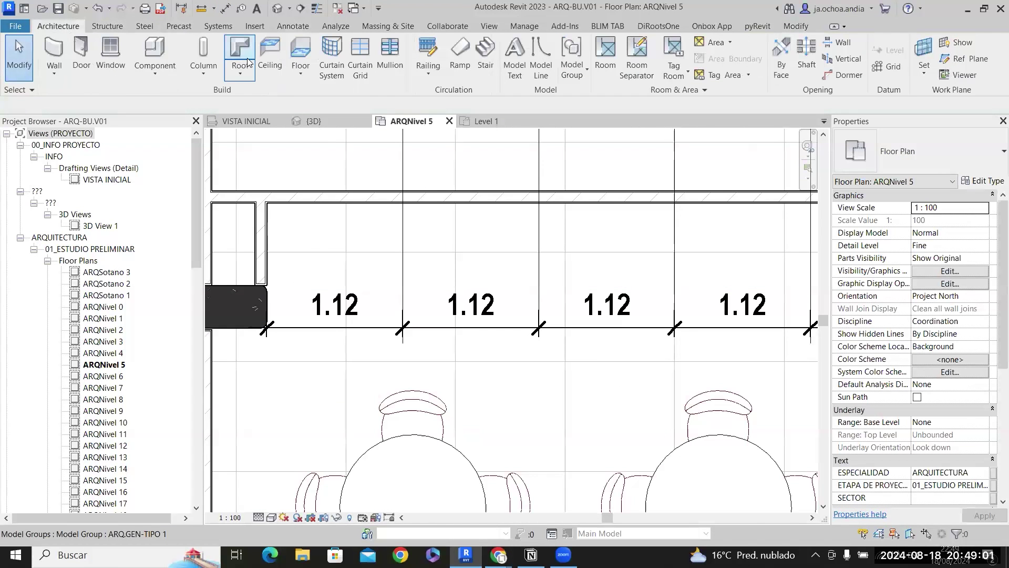
{"action": "left_click", "coordinate": [895, 147]}
{"action": "type", "text": "COCI"}
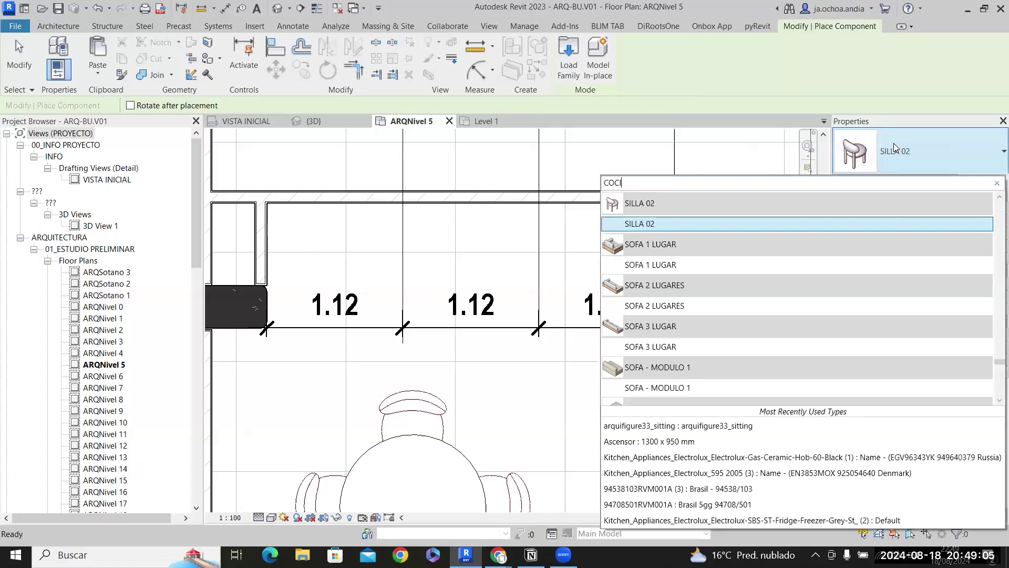
{"action": "scroll", "coordinate": [857, 276], "scroll_direction": "down", "scroll_amount": 2}
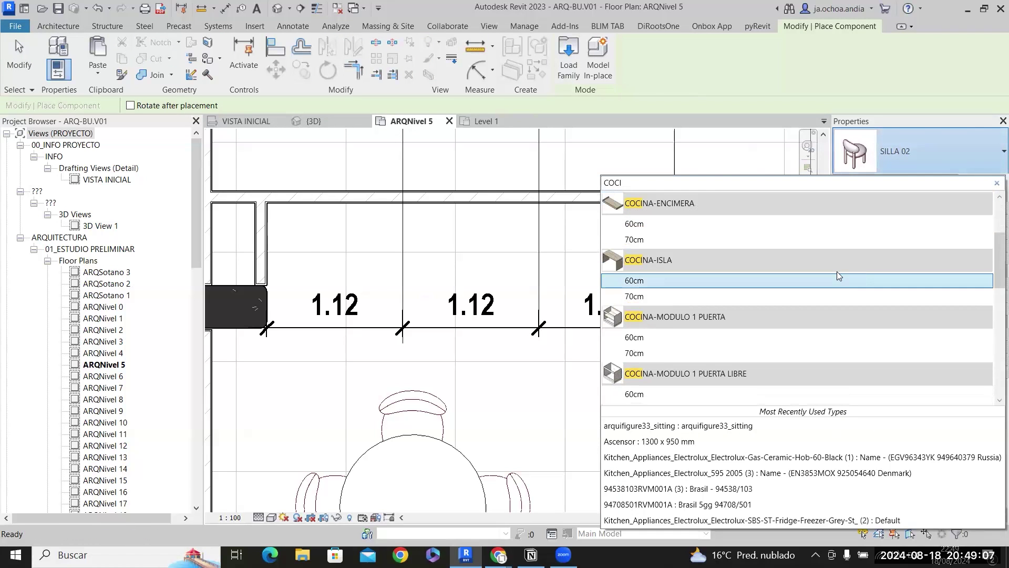
{"action": "scroll", "coordinate": [825, 273], "scroll_direction": "down", "scroll_amount": 2}
{"action": "scroll", "coordinate": [767, 333], "scroll_direction": "down", "scroll_amount": 1}
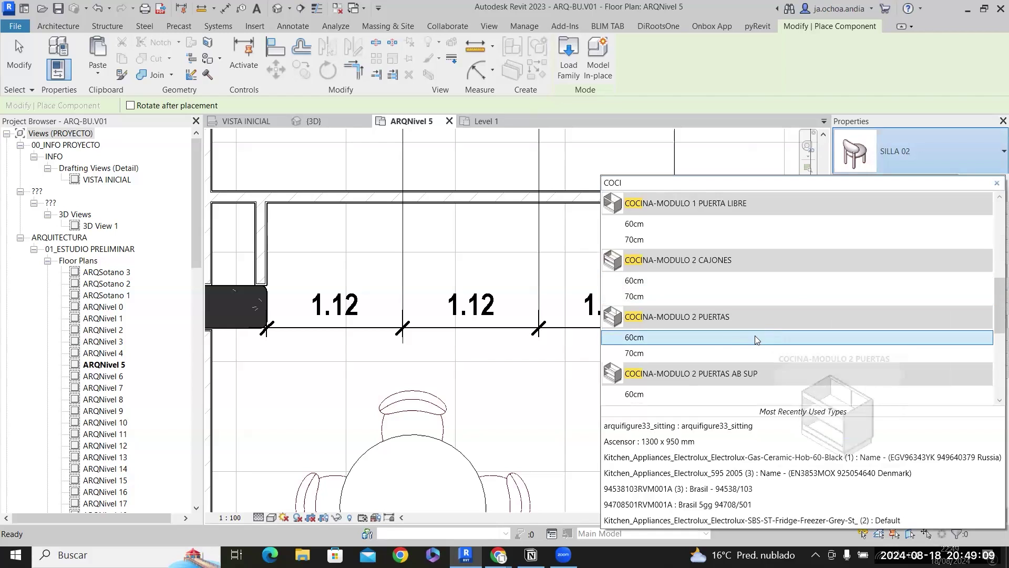
{"action": "left_click", "coordinate": [713, 354]}
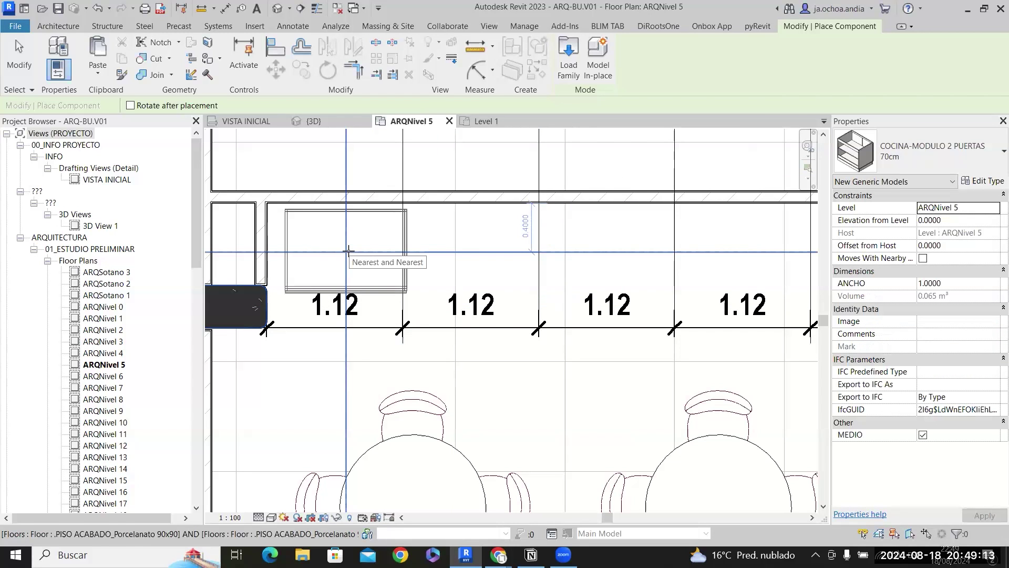
{"action": "key", "text": "Escape"}
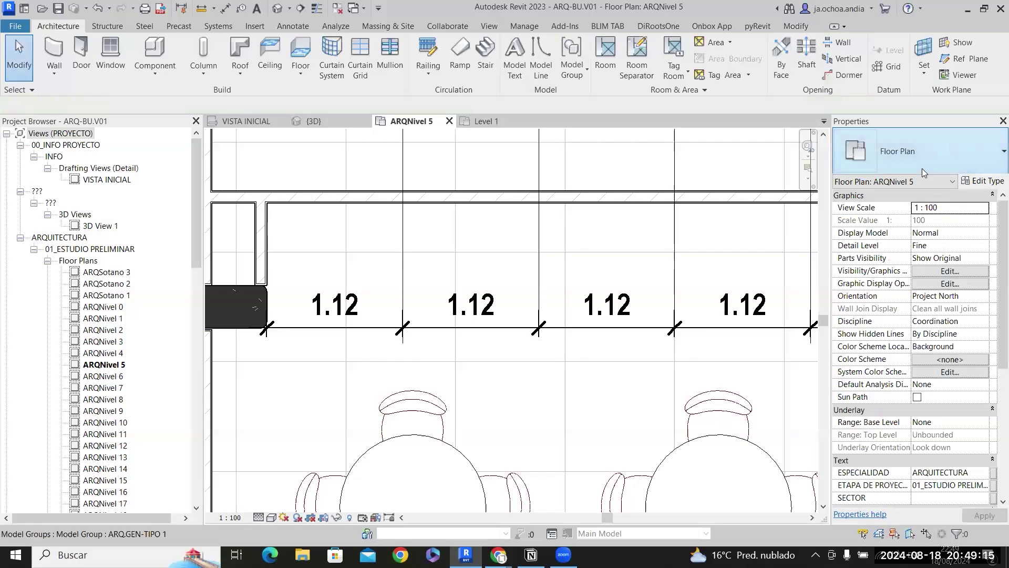
Place a COCINA-MODULO 2 PUERTAS 60cm cabinet in the first division below the wall.
{"action": "key", "text": "c"}
{"action": "key", "text": "m"}
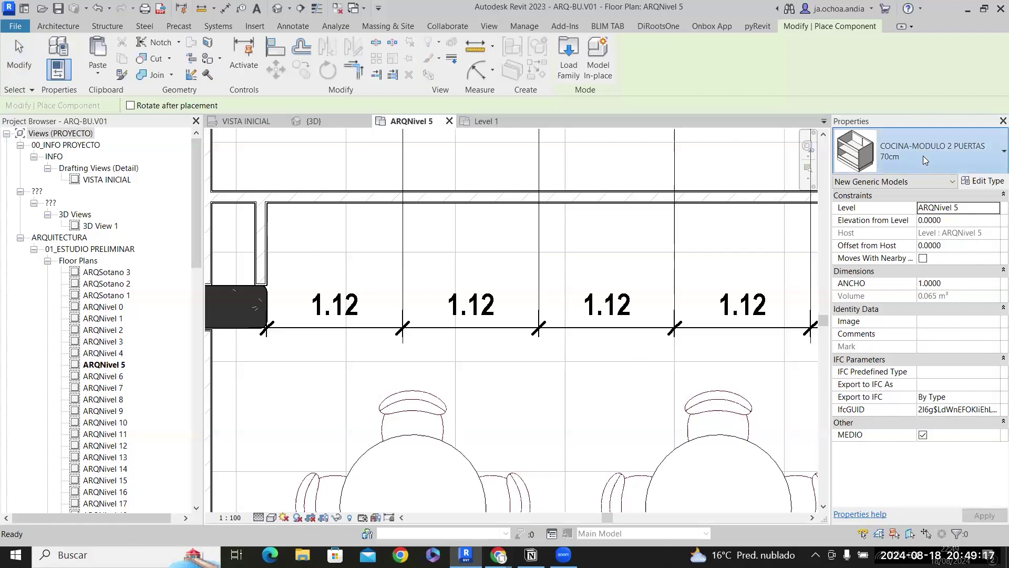
{"action": "left_click", "coordinate": [923, 156]}
{"action": "scroll", "coordinate": [688, 225], "scroll_direction": "up", "scroll_amount": 1}
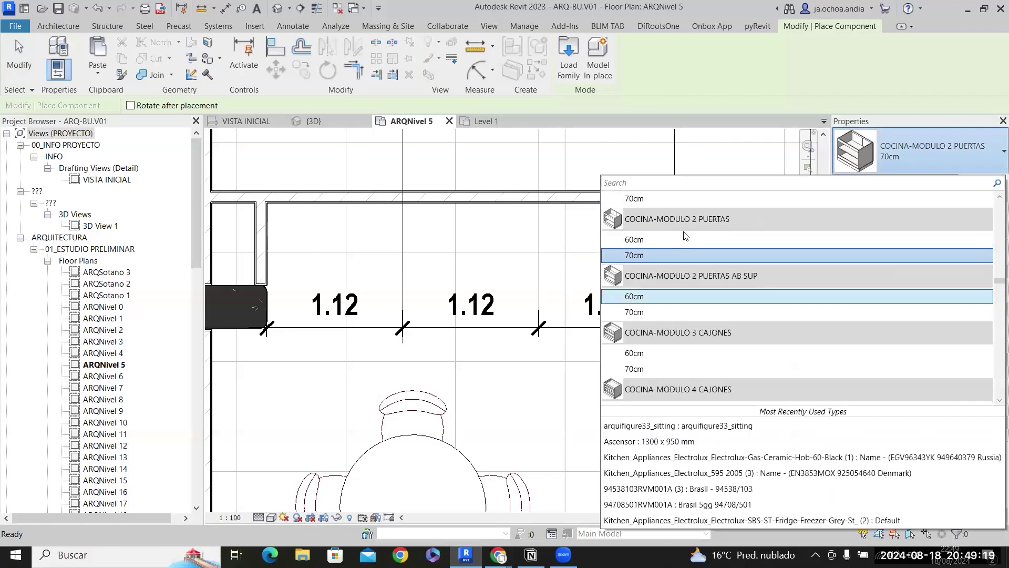
{"action": "left_click", "coordinate": [681, 238]}
{"action": "left_click", "coordinate": [353, 248]}
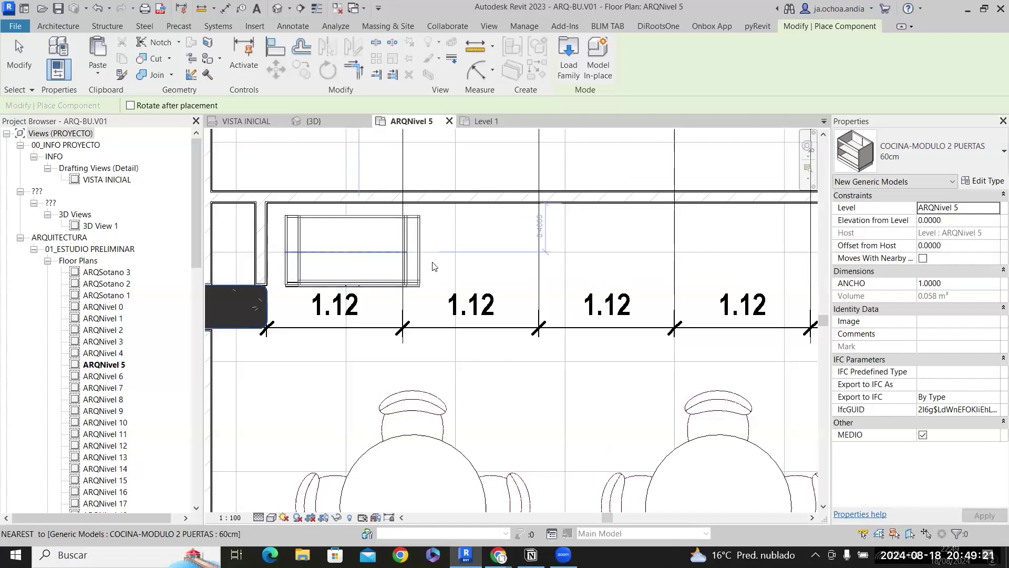
{"action": "key", "text": "Escape"}
Move the kitchen cabinet into the upper-left wall corner and stretch its right side to the first detail line.
{"action": "scroll", "coordinate": [272, 217], "scroll_direction": "up", "scroll_amount": 3}
{"action": "left_click", "coordinate": [354, 207]}
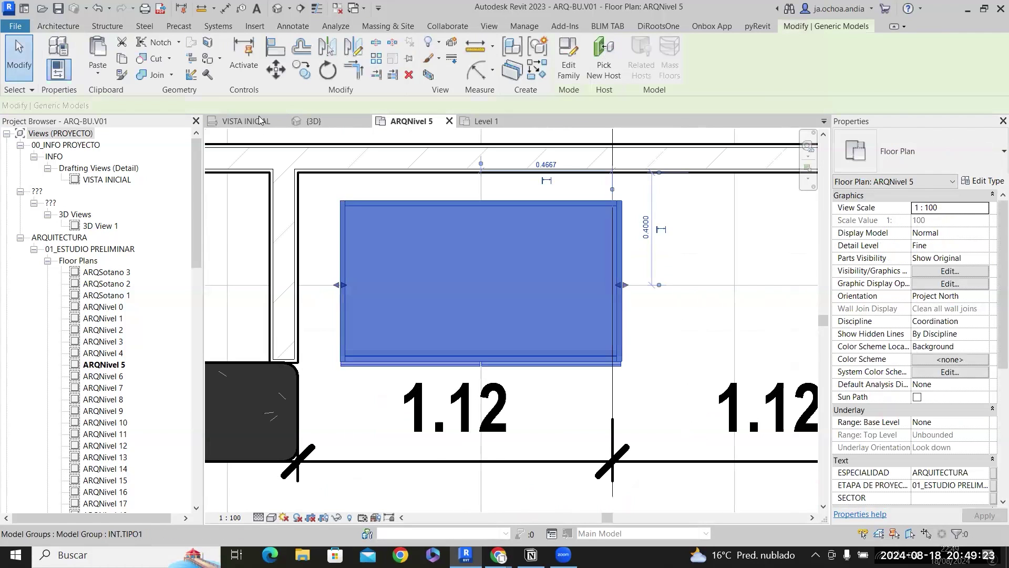
{"action": "scroll", "coordinate": [303, 196], "scroll_direction": "up", "scroll_amount": 2}
{"action": "key", "text": "m"}
{"action": "key", "text": "v"}
{"action": "scroll", "coordinate": [341, 200], "scroll_direction": "up", "scroll_amount": 3}
{"action": "left_click", "coordinate": [359, 203]}
{"action": "left_click", "coordinate": [273, 150]}
{"action": "scroll", "coordinate": [273, 150], "scroll_direction": "down", "scroll_amount": 2}
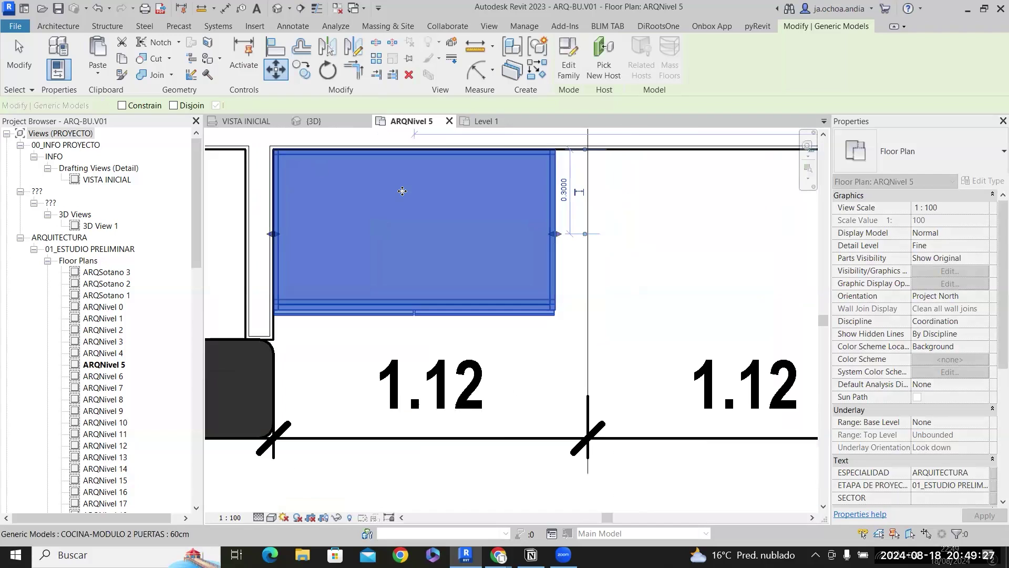
{"action": "left_click_drag", "start_coordinate": [585, 233], "coordinate": [588, 233]}
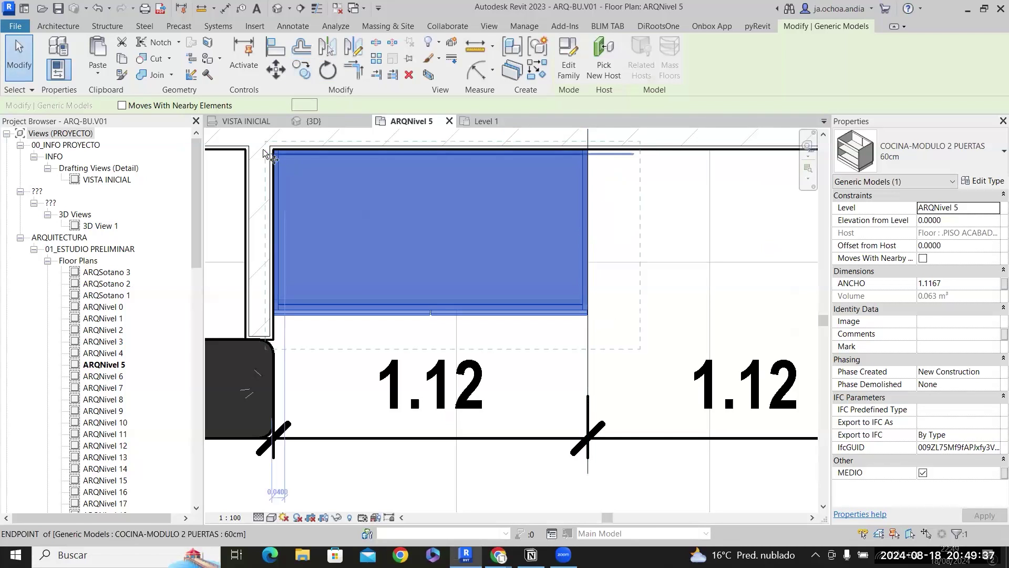
Copy the kitchen cabinet side by side along the wall into the next four divisions.
{"action": "scroll", "coordinate": [276, 152], "scroll_direction": "up", "scroll_amount": 4}
{"action": "middle_click_drag", "start_coordinate": [631, 258], "coordinate": [267, 387]}
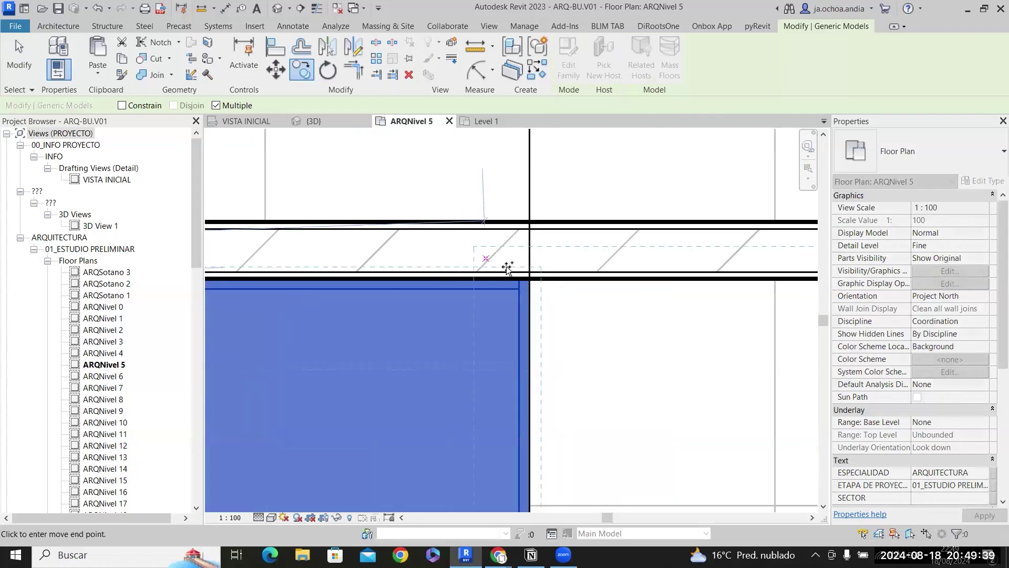
{"action": "scroll", "coordinate": [578, 313], "scroll_direction": "down", "scroll_amount": 2}
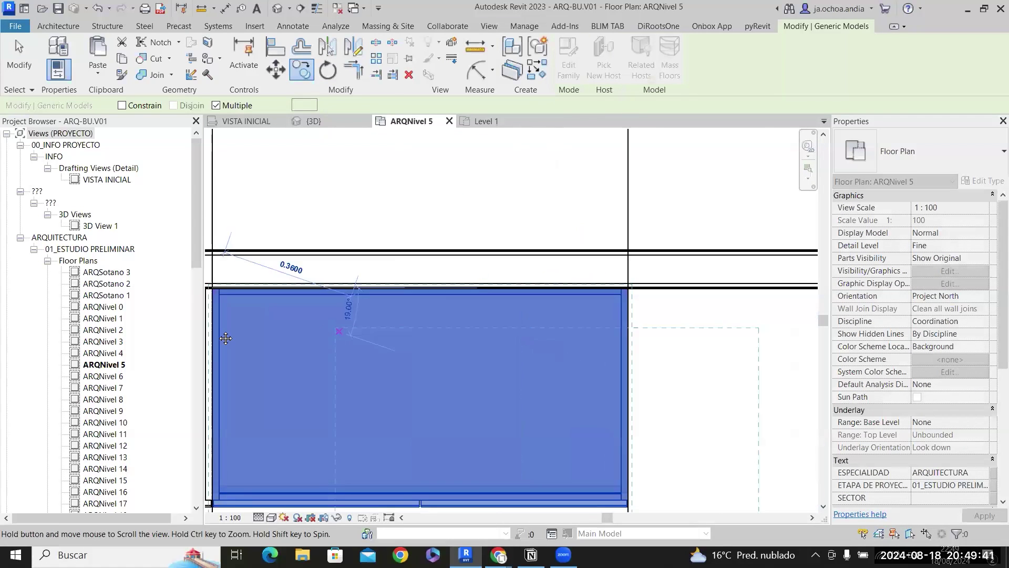
{"action": "middle_click_drag", "start_coordinate": [464, 324], "coordinate": [306, 317]}
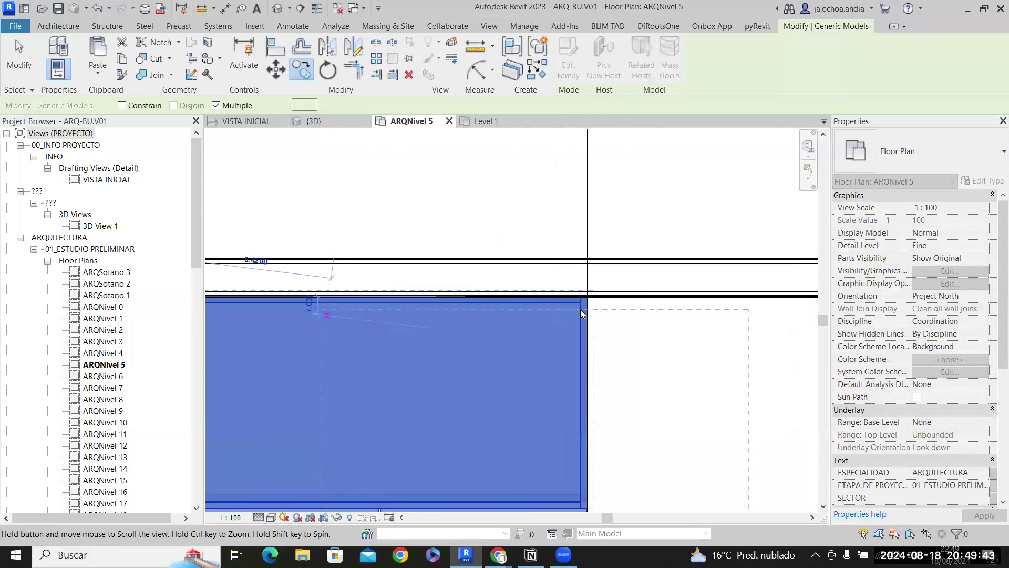
{"action": "middle_click_drag", "start_coordinate": [578, 303], "coordinate": [459, 276]}
{"action": "scroll", "coordinate": [458, 279], "scroll_direction": "down", "scroll_amount": 4}
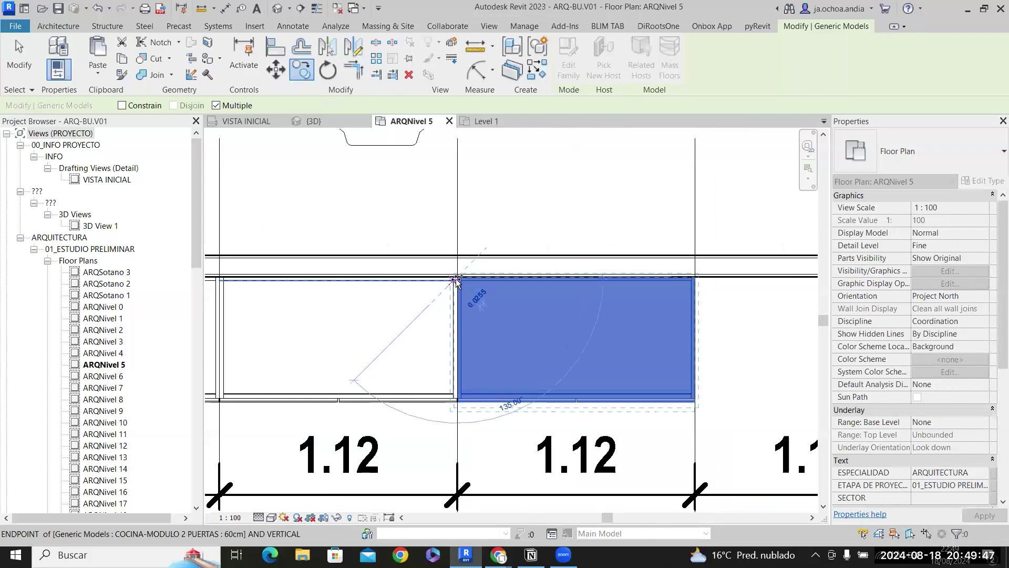
{"action": "key", "text": "Escape"}
{"action": "scroll", "coordinate": [704, 275], "scroll_direction": "down", "scroll_amount": 2}
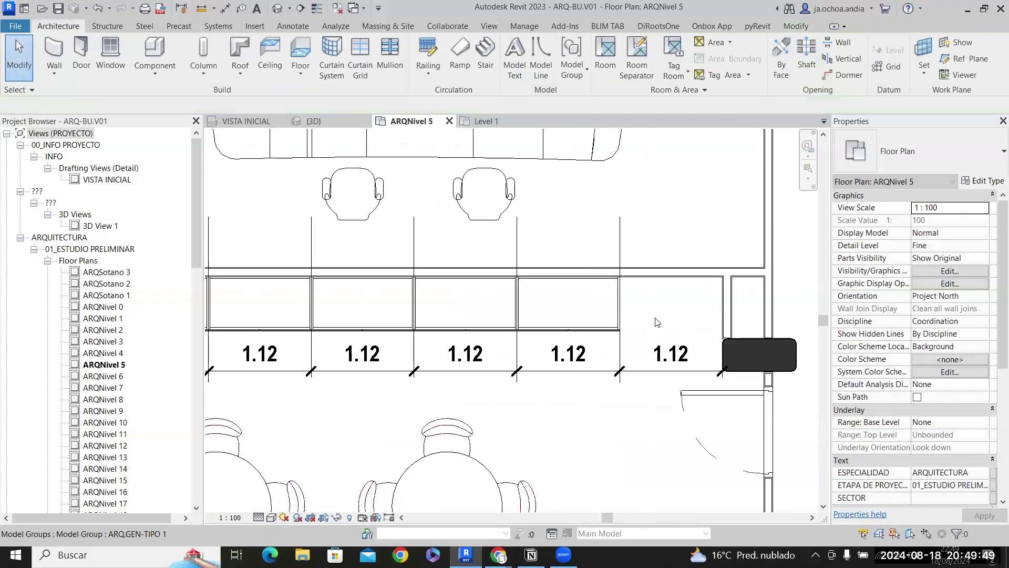
Place a COCINA-MODULO REFRIGERADOR component in the last free division beside the cabinets.
{"action": "scroll", "coordinate": [734, 306], "scroll_direction": "up", "scroll_amount": 2}
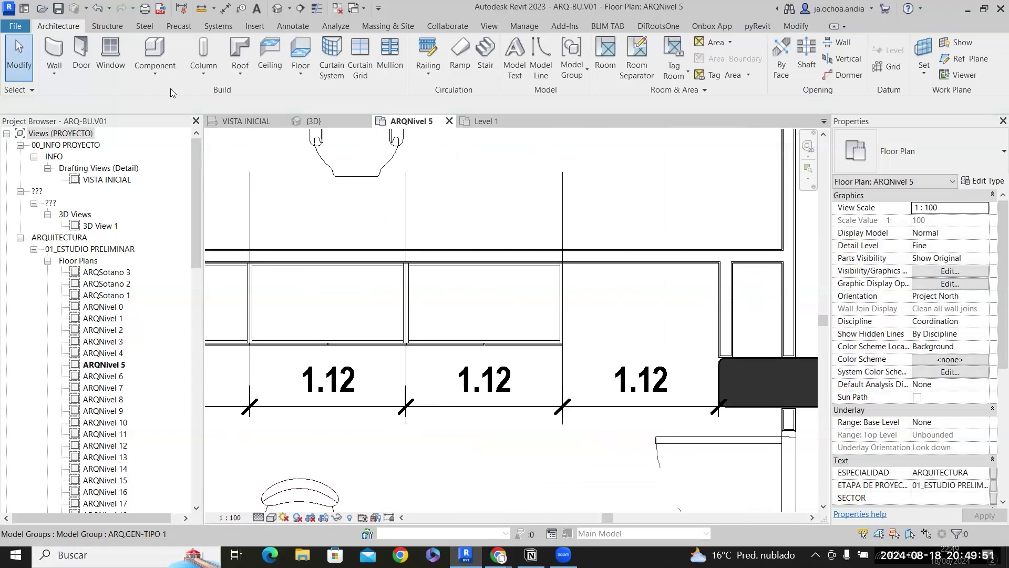
{"action": "key", "text": "c"}
{"action": "key", "text": "m"}
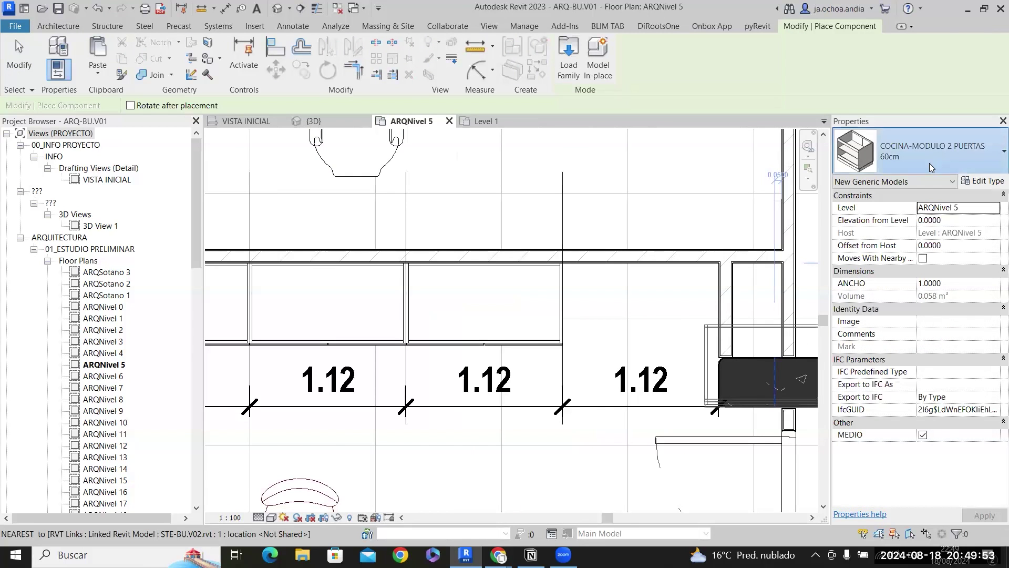
{"action": "left_click", "coordinate": [929, 163]}
{"action": "scroll", "coordinate": [856, 313], "scroll_direction": "down", "scroll_amount": 5}
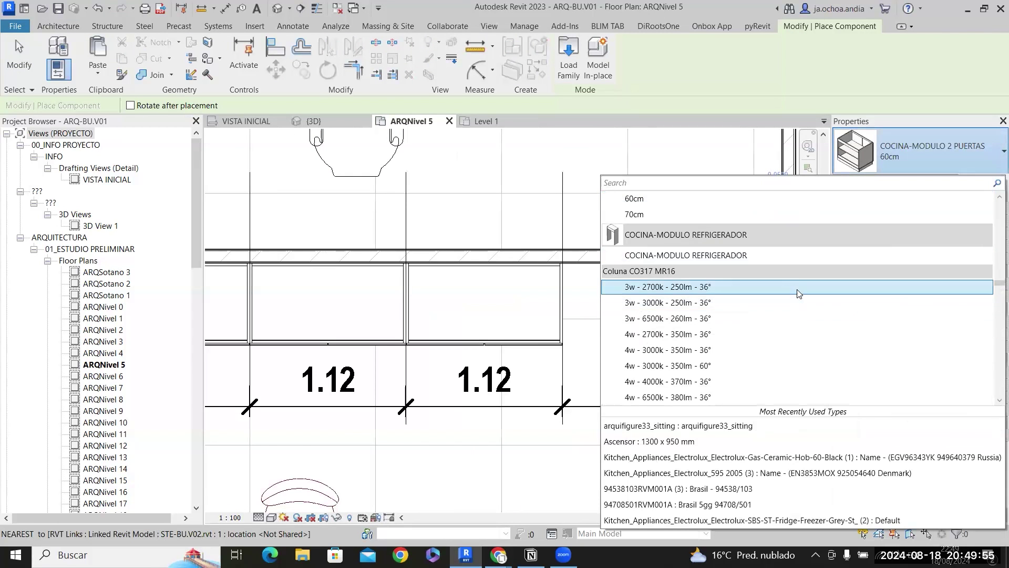
{"action": "left_click", "coordinate": [791, 255]}
{"action": "scroll", "coordinate": [648, 301], "scroll_direction": "up", "scroll_amount": 2}
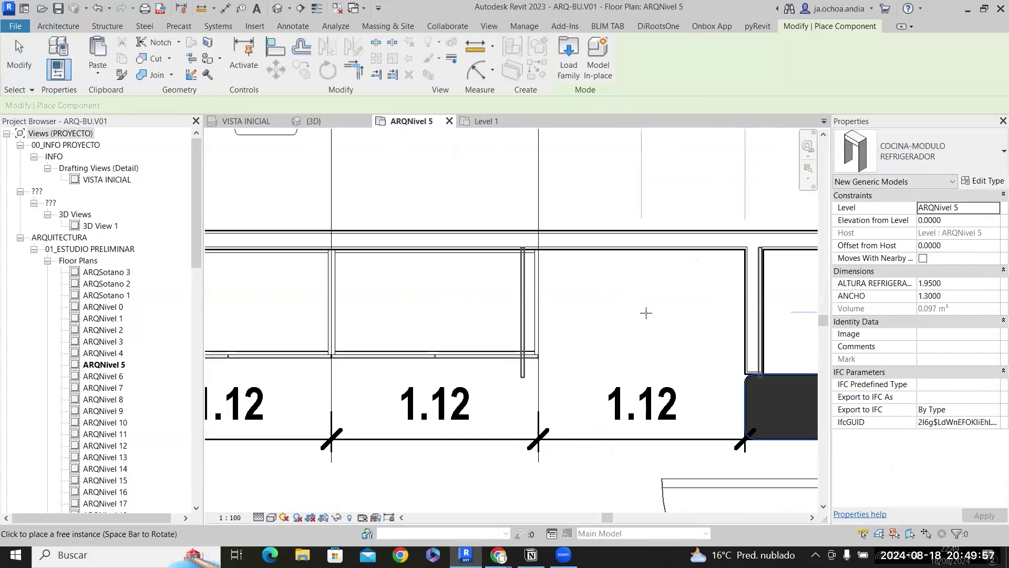
{"action": "key", "text": "Escape"}
Fit the refrigerator module's sides between the last detail line and the right side wall, and set its type PROFUNDIDAD to 0.60.
{"action": "scroll", "coordinate": [769, 293], "scroll_direction": "up", "scroll_amount": 1}
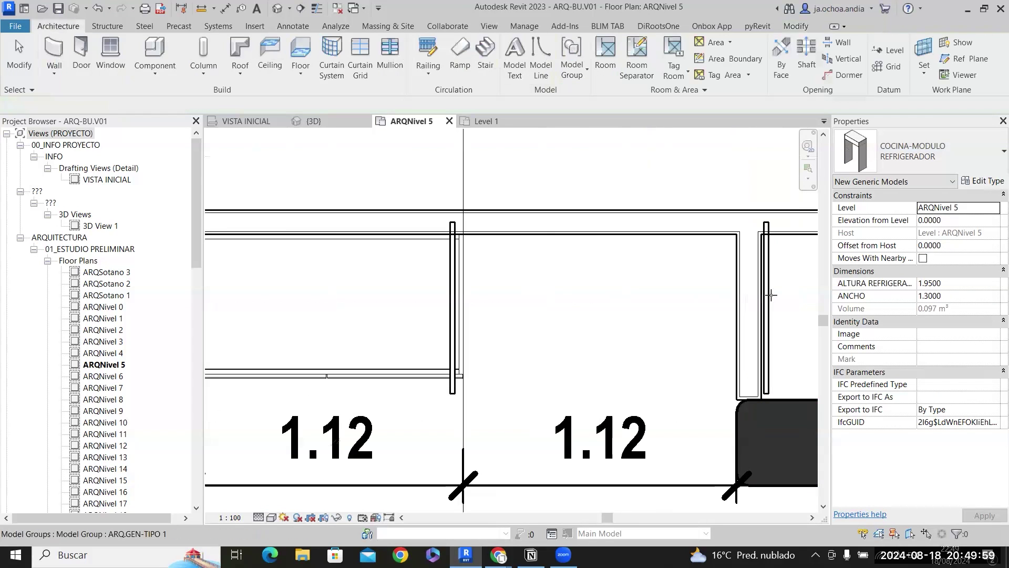
{"action": "left_click", "coordinate": [768, 292]}
{"action": "left_click_drag", "start_coordinate": [769, 293], "coordinate": [732, 306]}
{"action": "left_click_drag", "start_coordinate": [454, 307], "coordinate": [465, 307]}
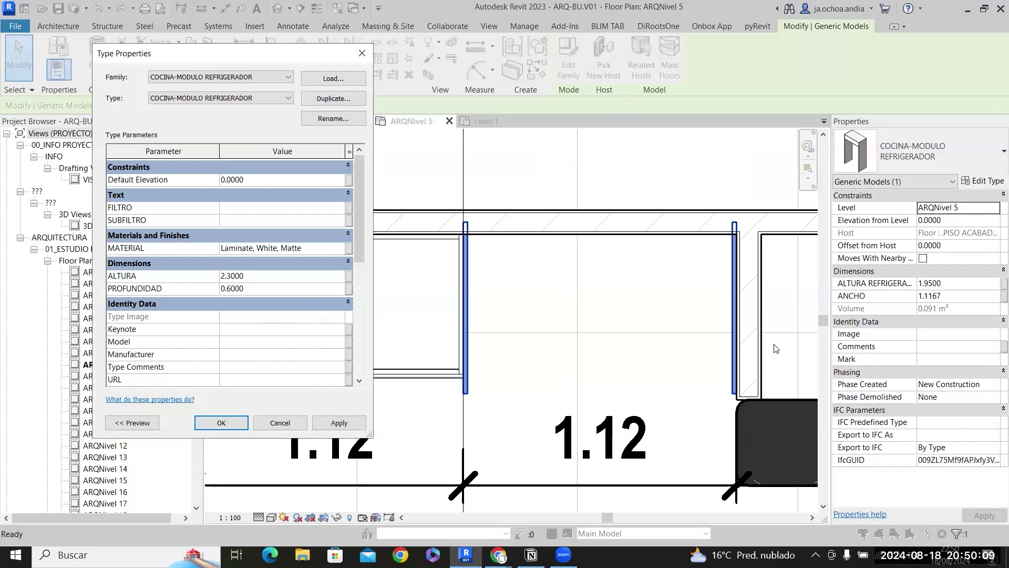
{"action": "key", "text": "Escape"}
{"action": "key", "text": "Escape"}
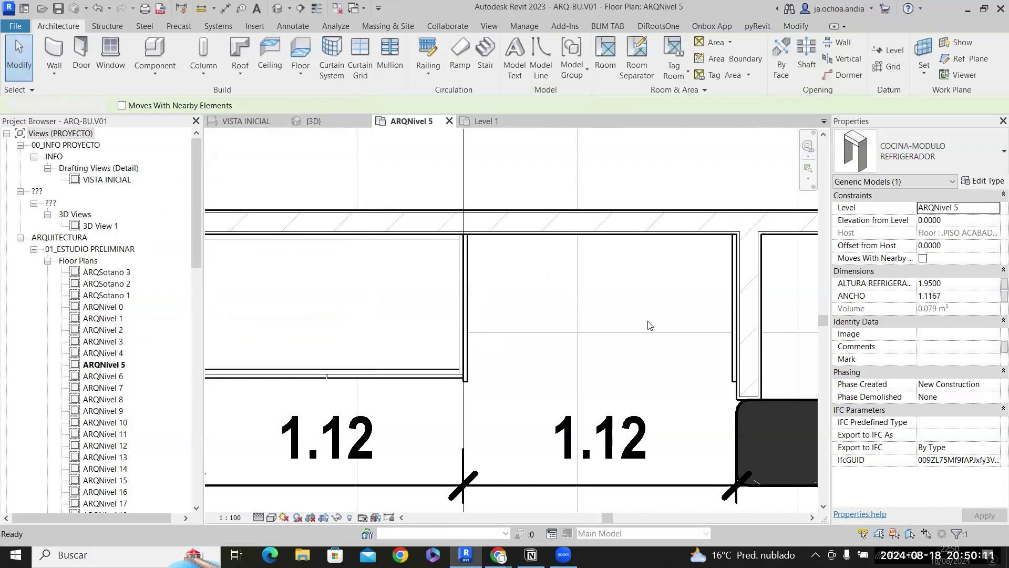
{"action": "scroll", "coordinate": [712, 309], "scroll_direction": "down", "scroll_amount": 2}
{"action": "scroll", "coordinate": [466, 284], "scroll_direction": "down", "scroll_amount": 3}
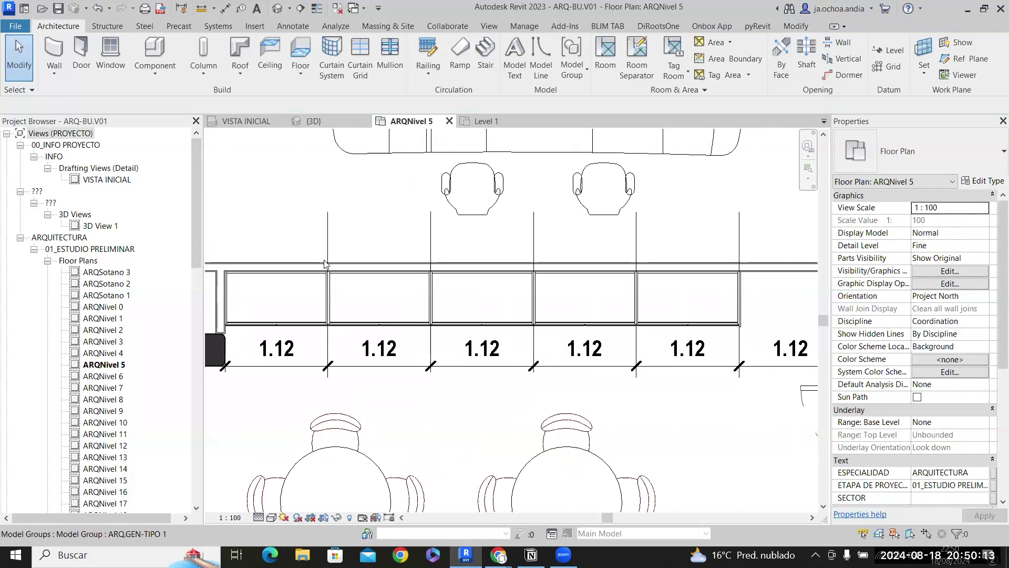
Delete the vertical detail lines dividing the cabinet run and the overall dimension below it.
{"action": "left_click", "coordinate": [431, 243]}
{"action": "left_click", "coordinate": [532, 243], "text": "ctrl"}
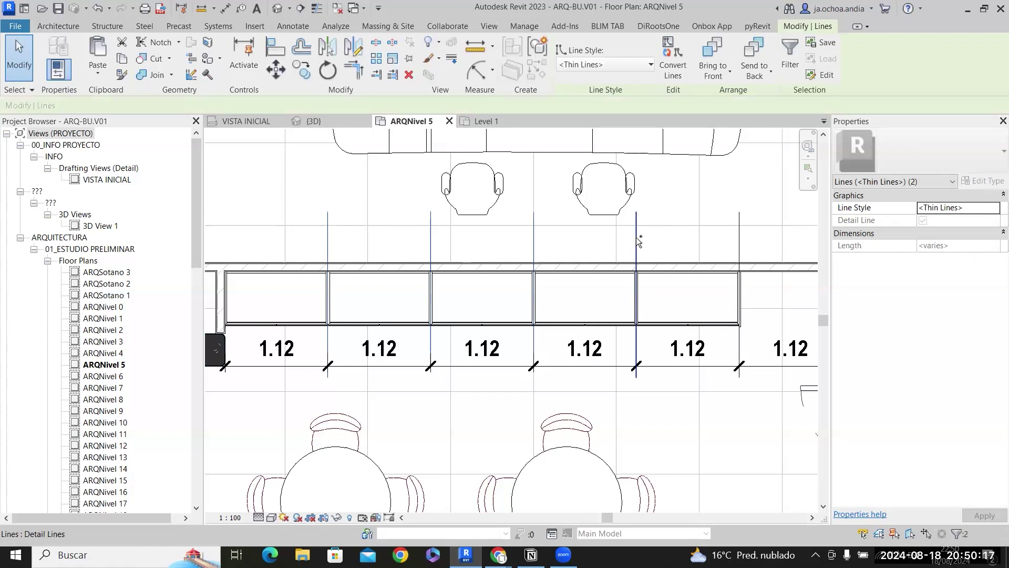
{"action": "middle_click_drag", "start_coordinate": [758, 276], "coordinate": [590, 281]}
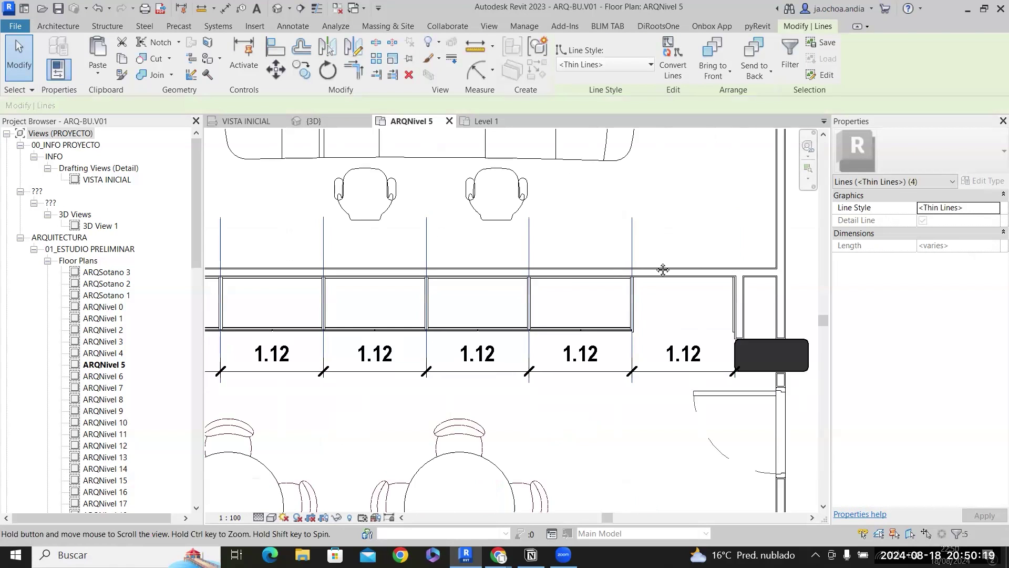
{"action": "key", "text": "Delete"}
{"action": "scroll", "coordinate": [637, 326], "scroll_direction": "down", "scroll_amount": 2}
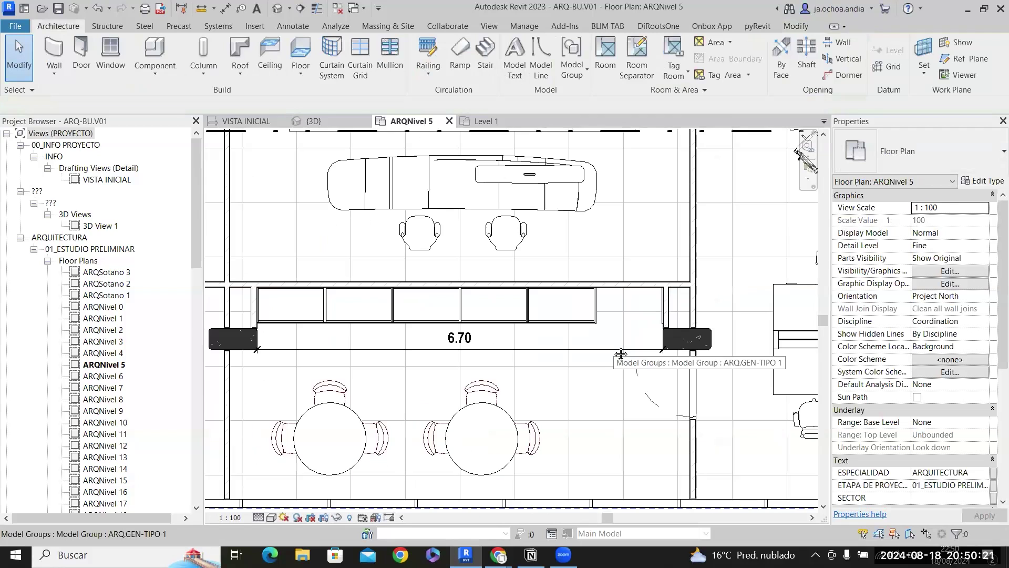
{"action": "left_click", "coordinate": [617, 357]}
{"action": "key", "text": "Delete"}
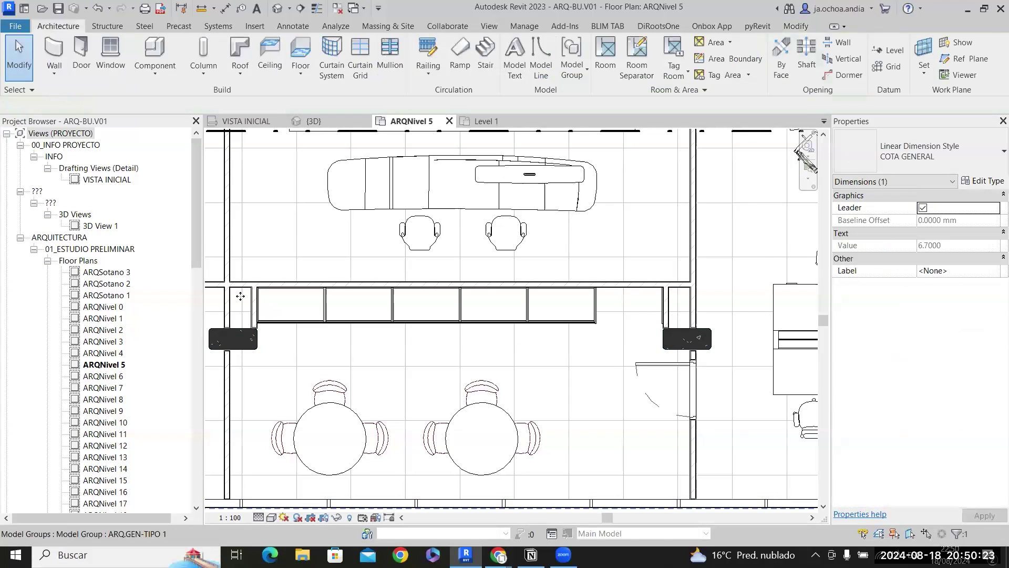
Show the kitchen in 3D inside a section box built from the first cabinet and a round table, enlarged to cover the room.
{"action": "scroll", "coordinate": [263, 295], "scroll_direction": "up", "scroll_amount": 2}
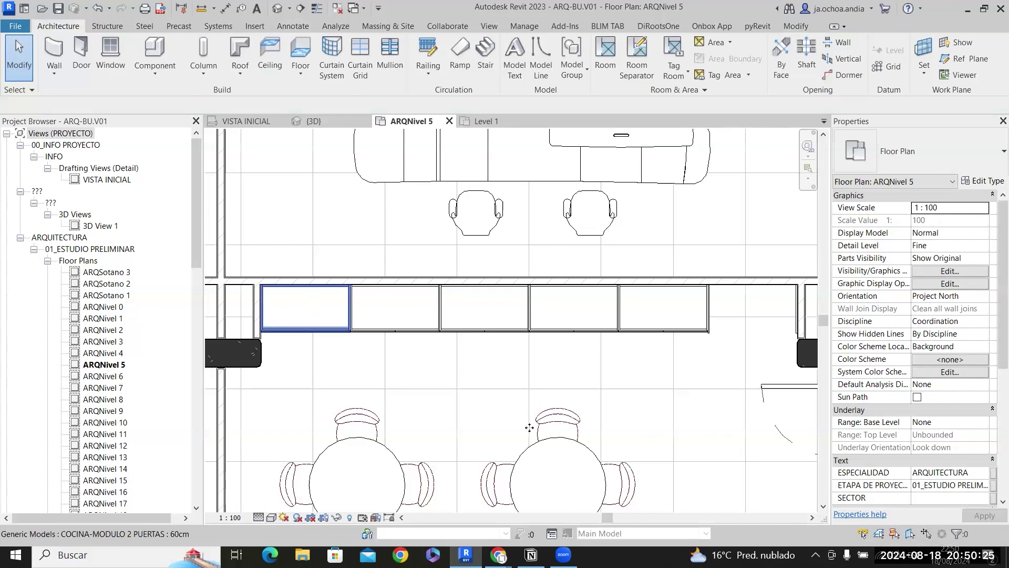
{"action": "left_click", "coordinate": [561, 443], "text": "ctrl"}
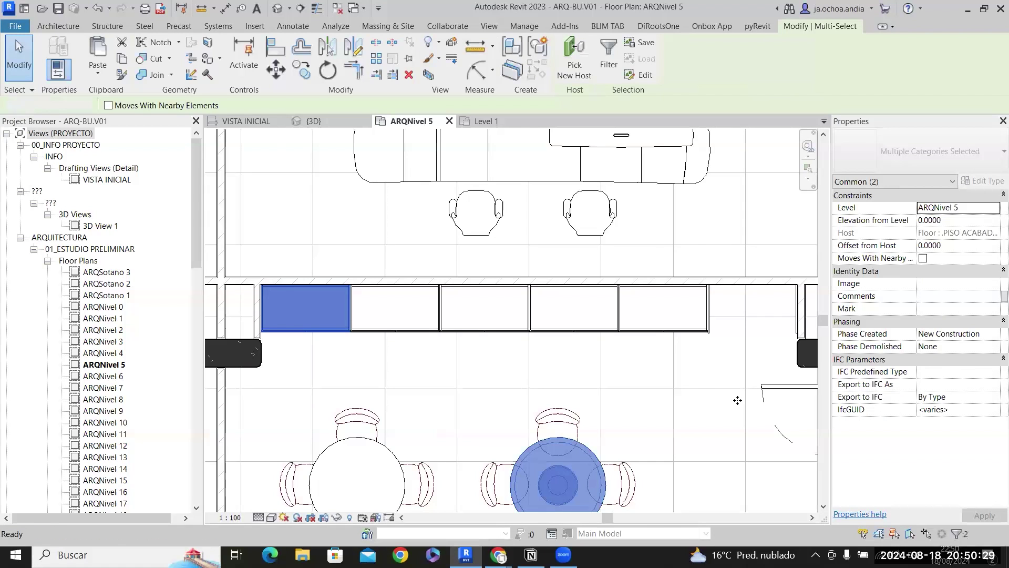
{"action": "key", "text": "b"}
{"action": "key", "text": "x"}
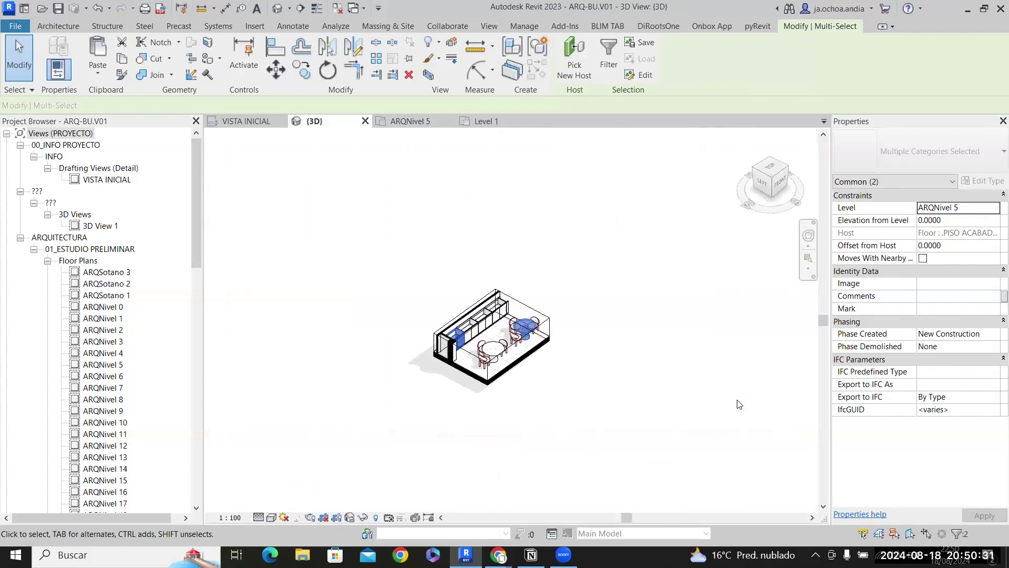
{"action": "key", "text": "b"}
{"action": "key", "text": "x"}
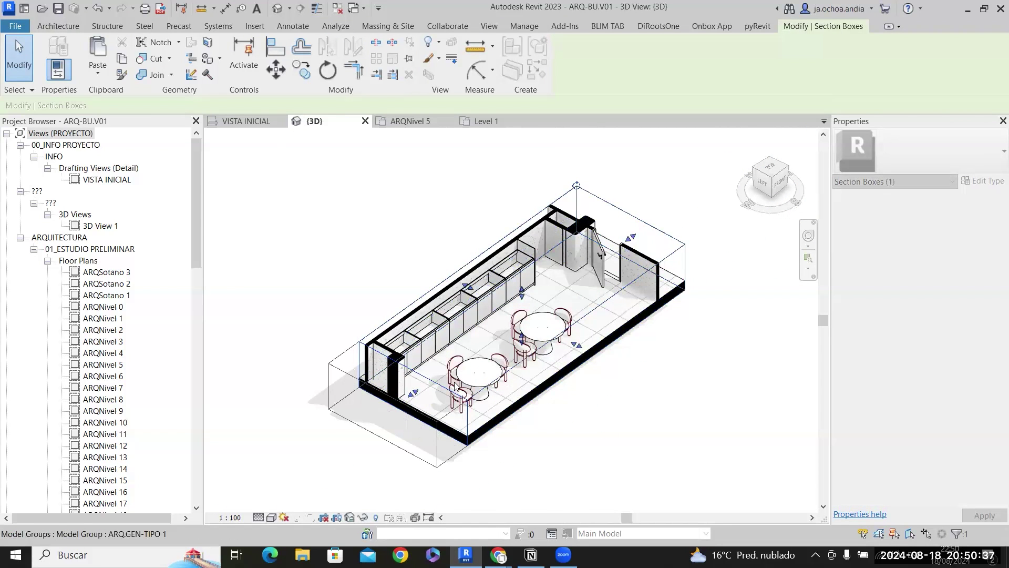
{"action": "scroll", "coordinate": [456, 390], "scroll_direction": "up", "scroll_amount": 1}
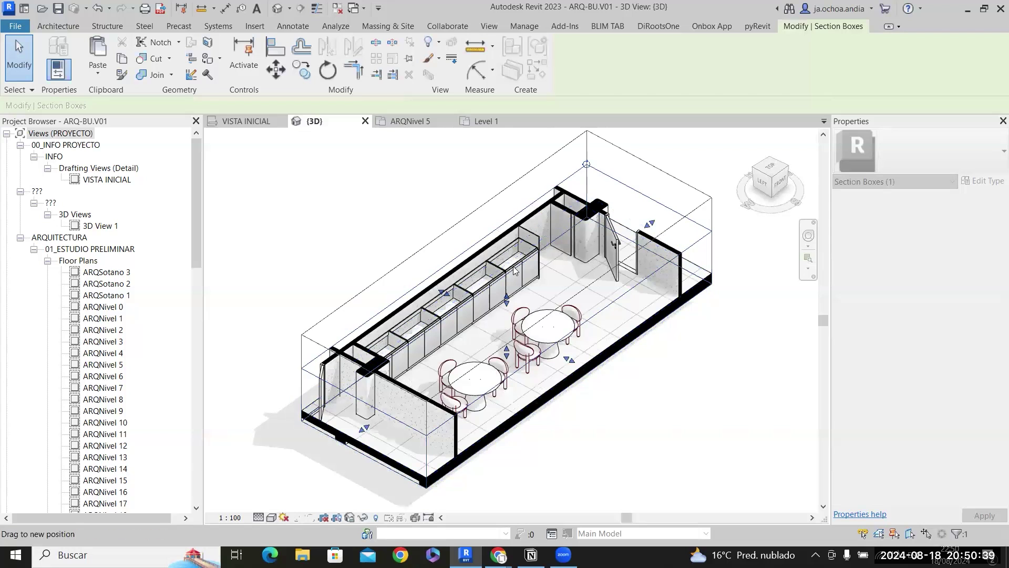
{"action": "middle_click_drag", "start_coordinate": [515, 270], "coordinate": [549, 364], "text": "shift"}
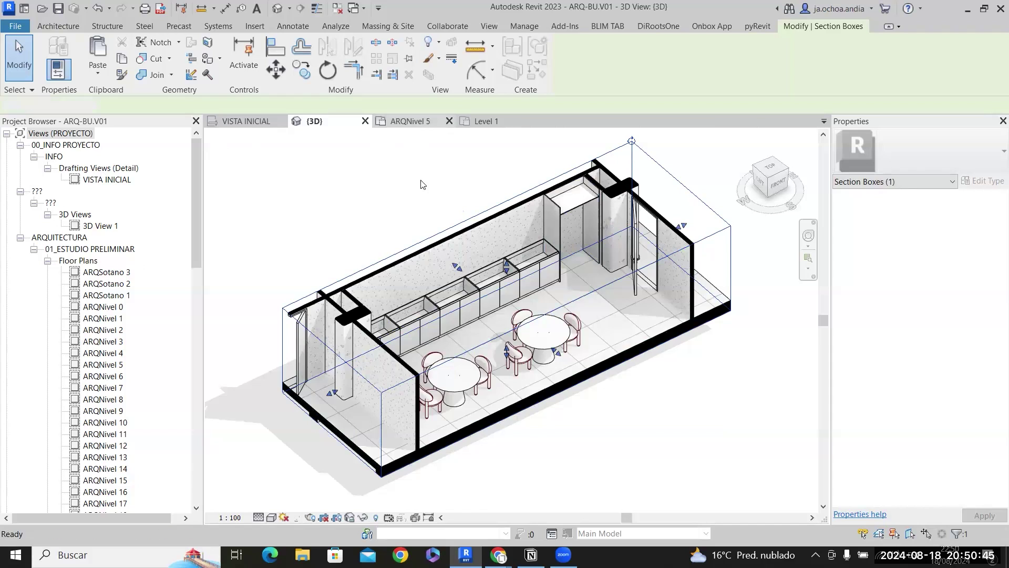
Place a COCINA-ENCIMERA 60cm countertop over the middle of the cabinet run on the ARQNivel 5 plan.
{"action": "key", "text": "ctrl+Tab"}
{"action": "key", "text": "Escape"}
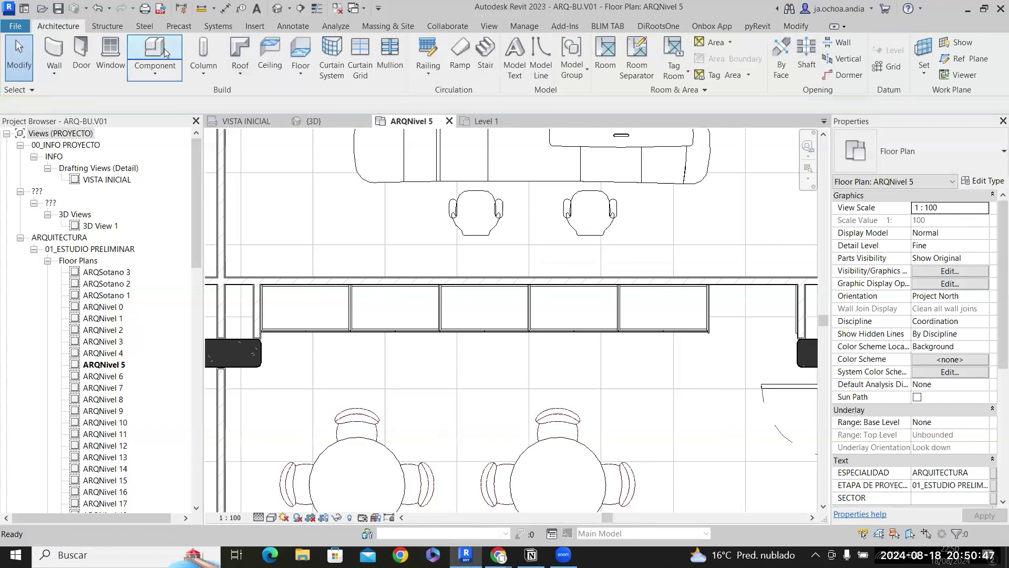
{"action": "key", "text": "c"}
{"action": "key", "text": "m"}
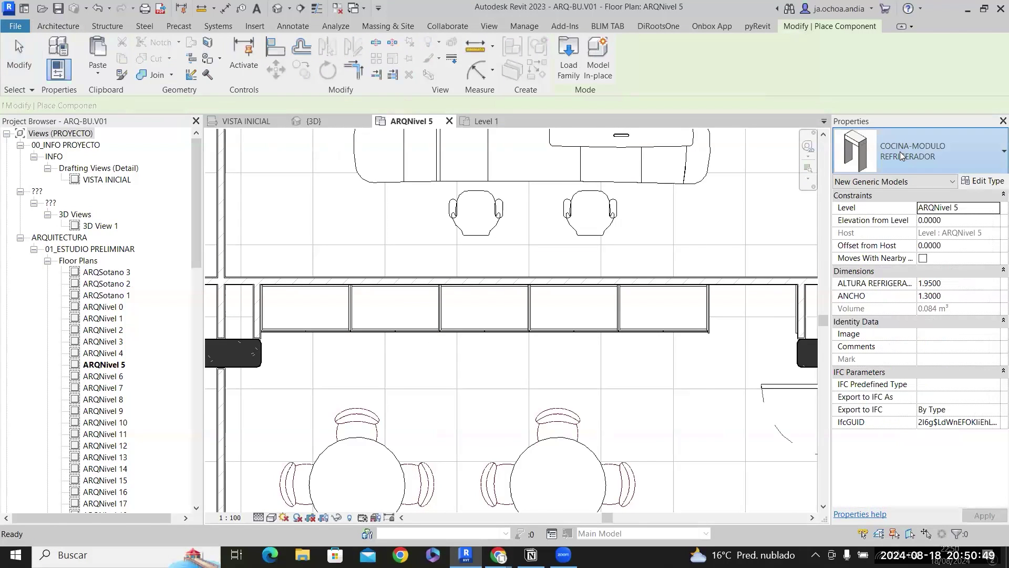
{"action": "left_click", "coordinate": [901, 150]}
{"action": "scroll", "coordinate": [862, 283], "scroll_direction": "up", "scroll_amount": 5}
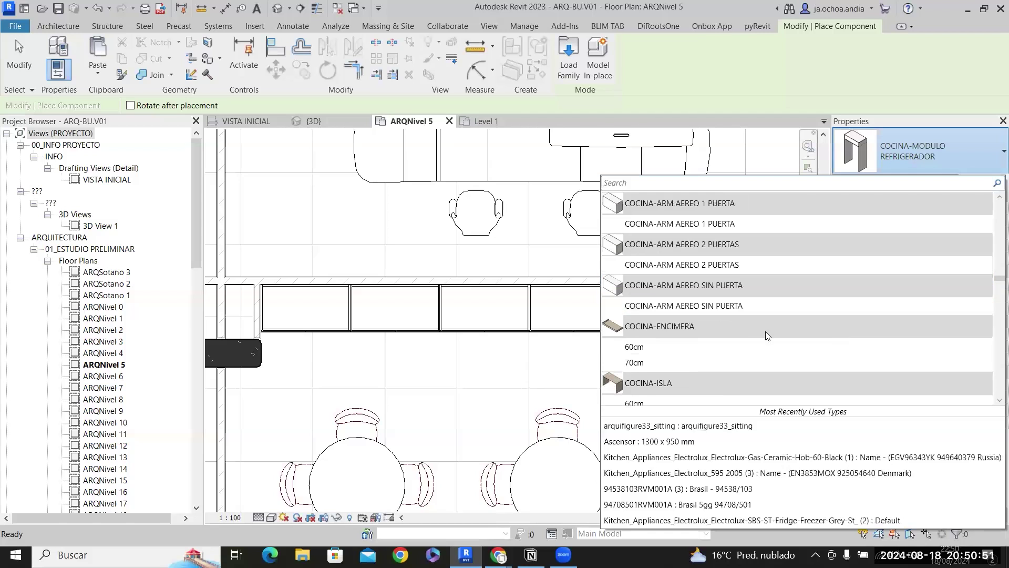
{"action": "left_click", "coordinate": [747, 347]}
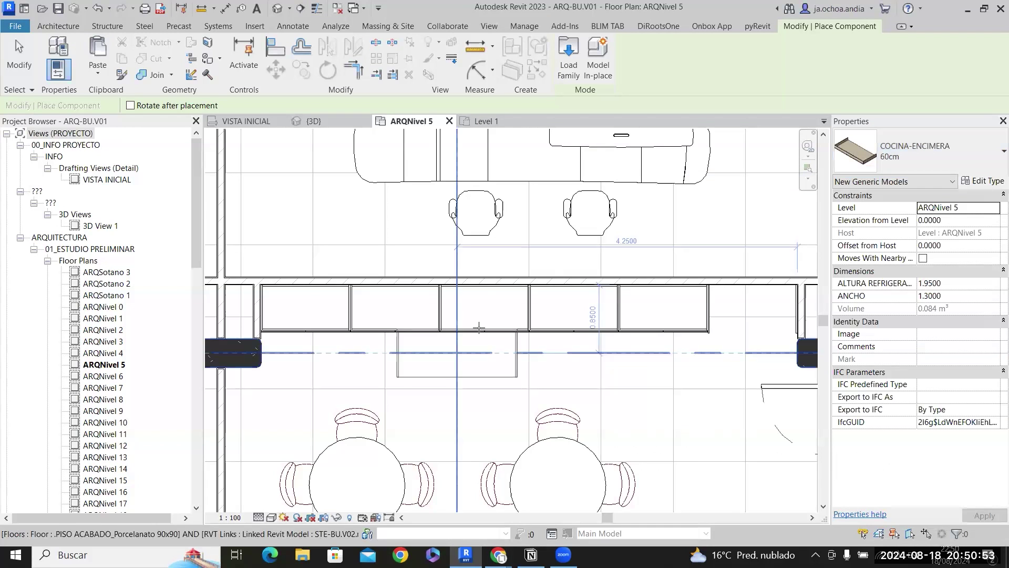
{"action": "left_click", "coordinate": [486, 312]}
{"action": "key", "text": "Escape"}
{"action": "key", "text": "Escape"}
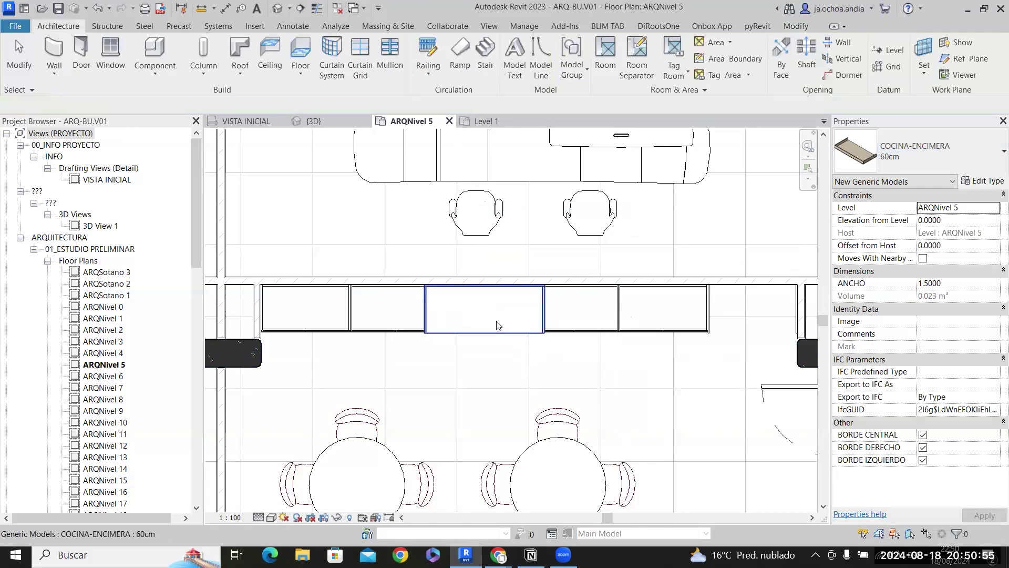
Stretch the countertop's right end to the side panel of the refrigerator module, with thin lines turned on for precision.
{"action": "left_click", "coordinate": [545, 316]}
{"action": "left_click_drag", "start_coordinate": [625, 309], "coordinate": [704, 311]}
{"action": "scroll", "coordinate": [702, 316], "scroll_direction": "up", "scroll_amount": 5}
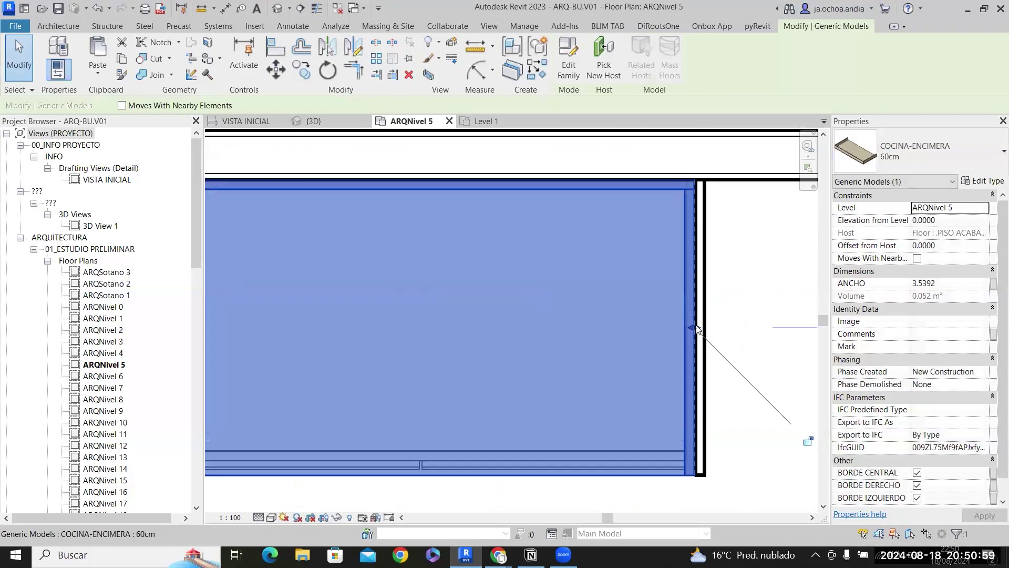
{"action": "scroll", "coordinate": [697, 329], "scroll_direction": "up", "scroll_amount": 3}
{"action": "key", "text": "t"}
{"action": "key", "text": "l"}
{"action": "left_click", "coordinate": [668, 338]}
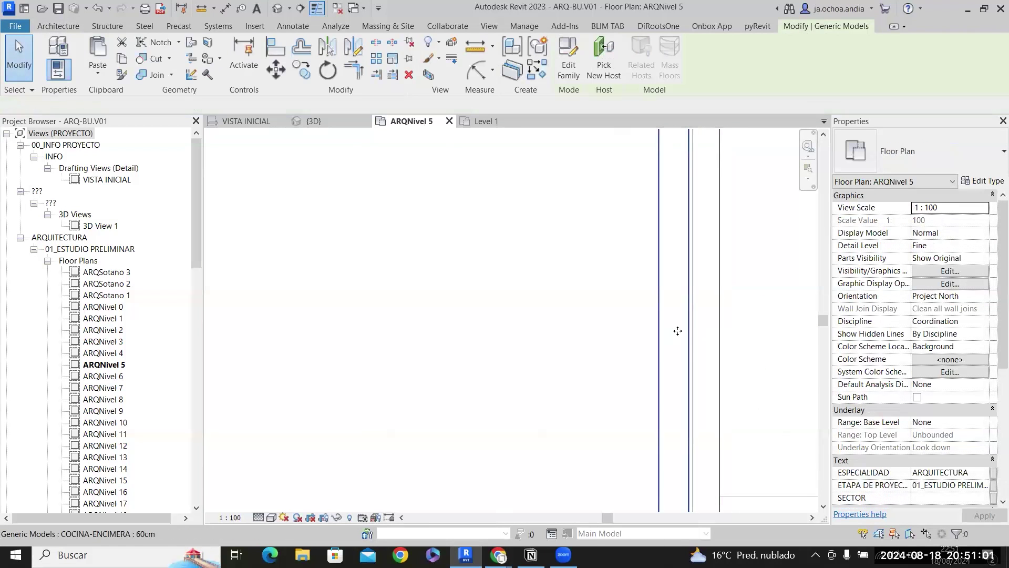
{"action": "left_click_drag", "start_coordinate": [689, 346], "coordinate": [707, 339]}
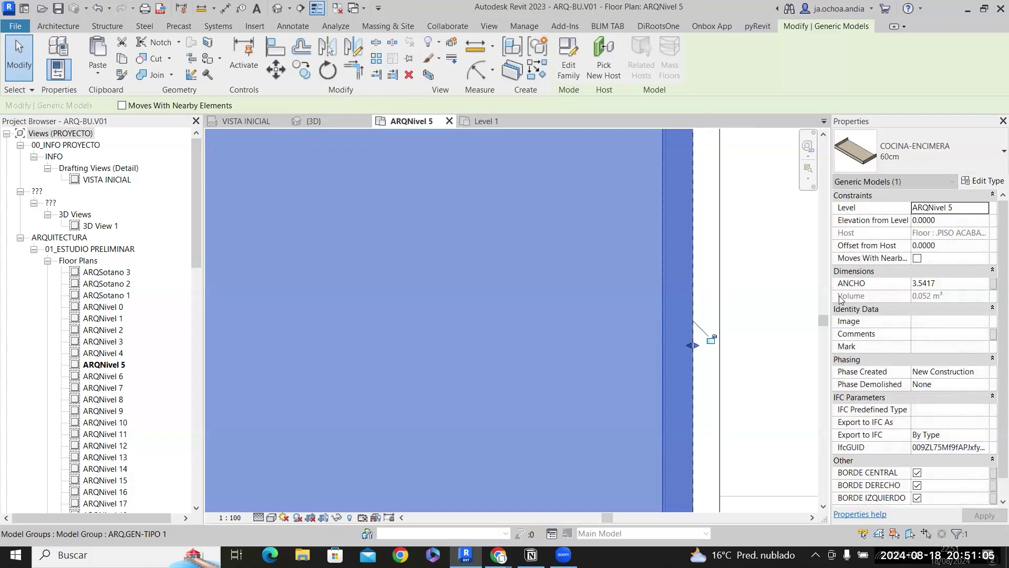
Stretch the countertop's left end to the side wall by the column, making it 5.5833 m wide.
{"action": "scroll", "coordinate": [707, 339], "scroll_direction": "down", "scroll_amount": 6}
{"action": "scroll", "coordinate": [418, 281], "scroll_direction": "down", "scroll_amount": 5}
{"action": "scroll", "coordinate": [338, 273], "scroll_direction": "up", "scroll_amount": 6}
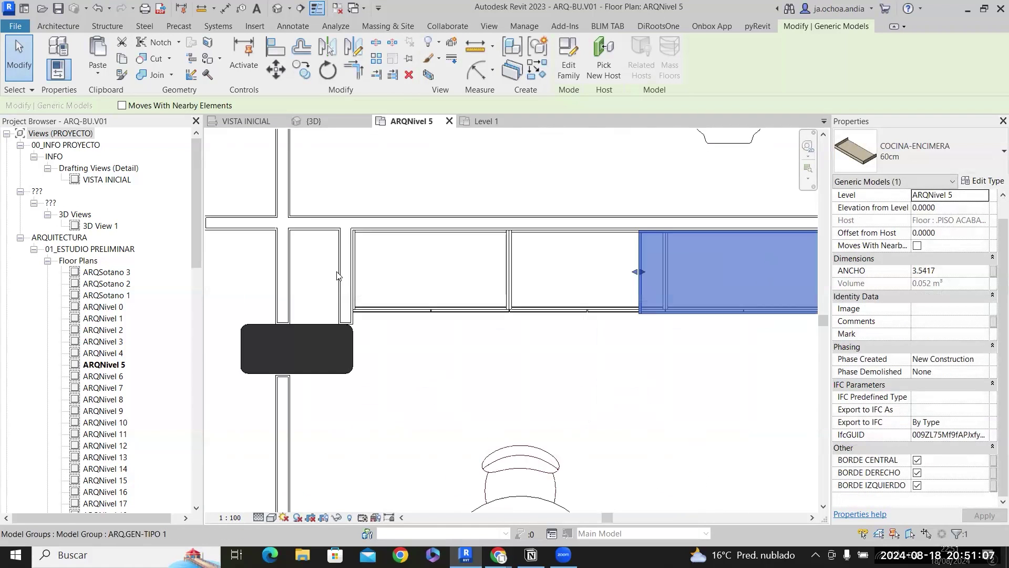
{"action": "left_click_drag", "start_coordinate": [394, 276], "coordinate": [339, 245]}
{"action": "scroll", "coordinate": [381, 284], "scroll_direction": "up", "scroll_amount": 5}
{"action": "scroll", "coordinate": [344, 243], "scroll_direction": "down", "scroll_amount": 4}
{"action": "scroll", "coordinate": [348, 242], "scroll_direction": "down", "scroll_amount": 5}
{"action": "middle_click_drag", "start_coordinate": [578, 292], "coordinate": [424, 302]}
{"action": "scroll", "coordinate": [603, 284], "scroll_direction": "up", "scroll_amount": 6}
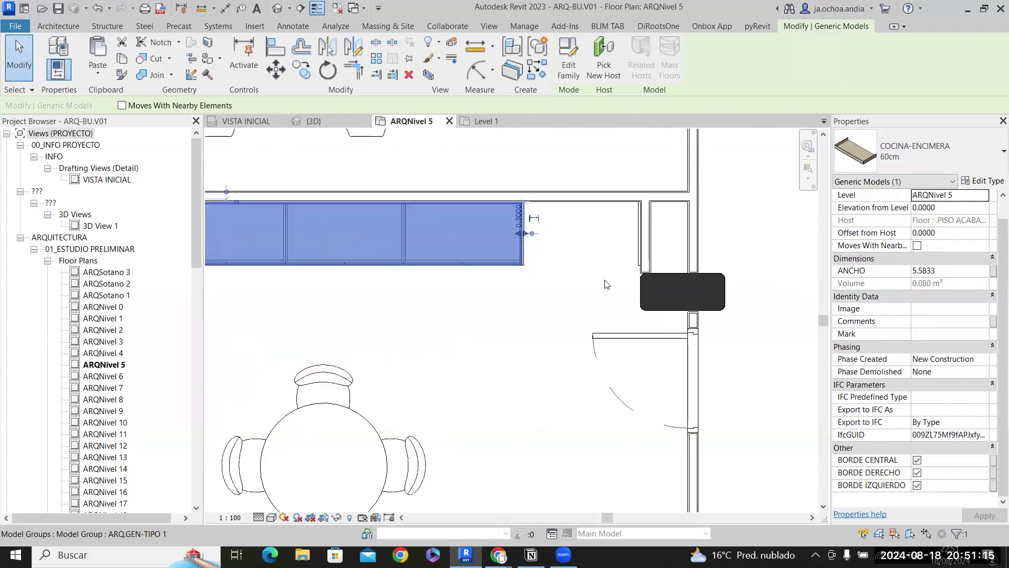
{"action": "scroll", "coordinate": [428, 275], "scroll_direction": "down", "scroll_amount": 3}
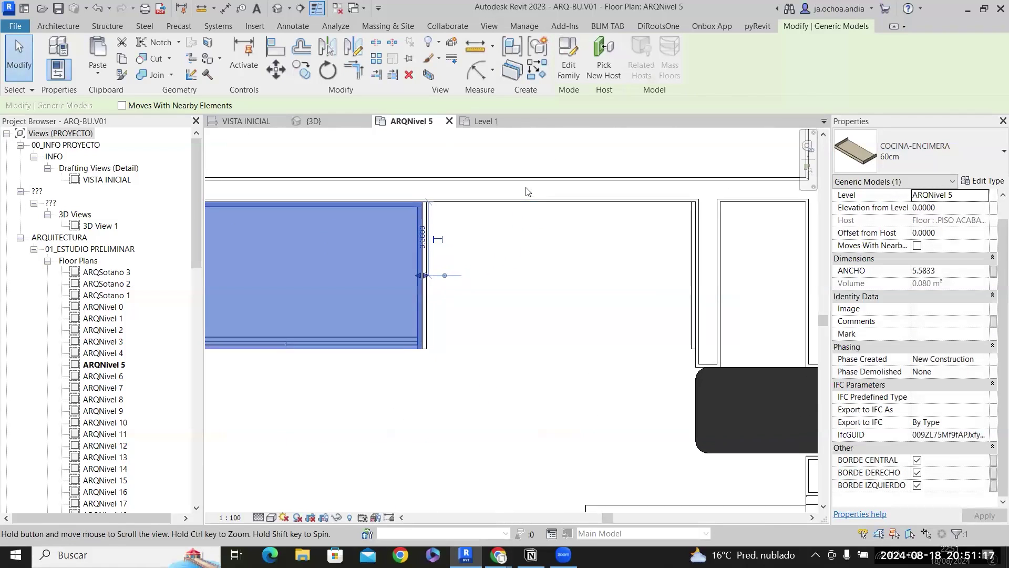
Search the component types for ELEC and place the Electrolux-SBS-ST-Fridge-Freezer-Grey Default inside the refrigerator module.
{"action": "key", "text": "Escape"}
{"action": "key", "text": "c"}
{"action": "key", "text": "m"}
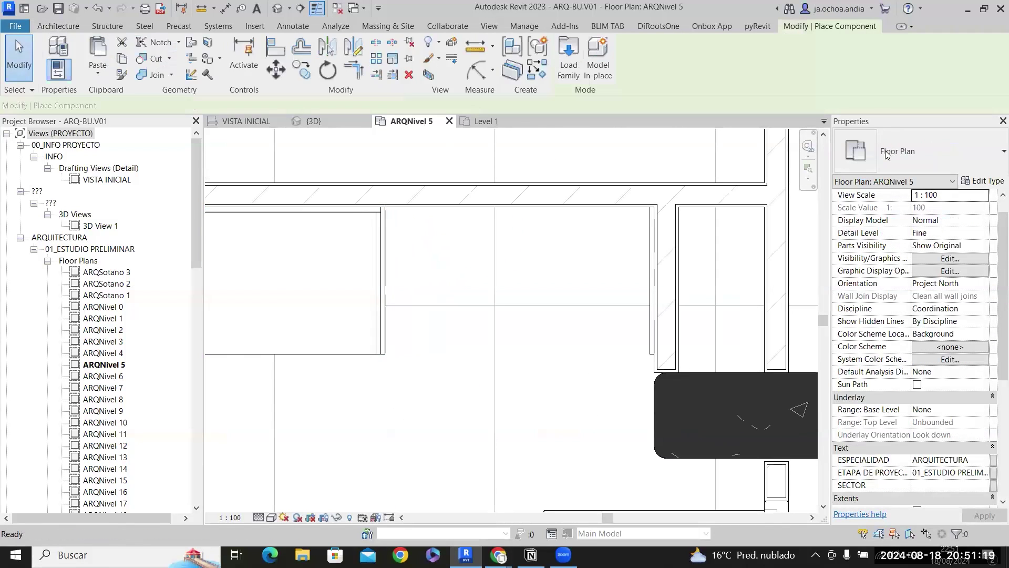
{"action": "left_click", "coordinate": [857, 158]}
{"action": "mouse_move", "coordinate": [871, 205]}
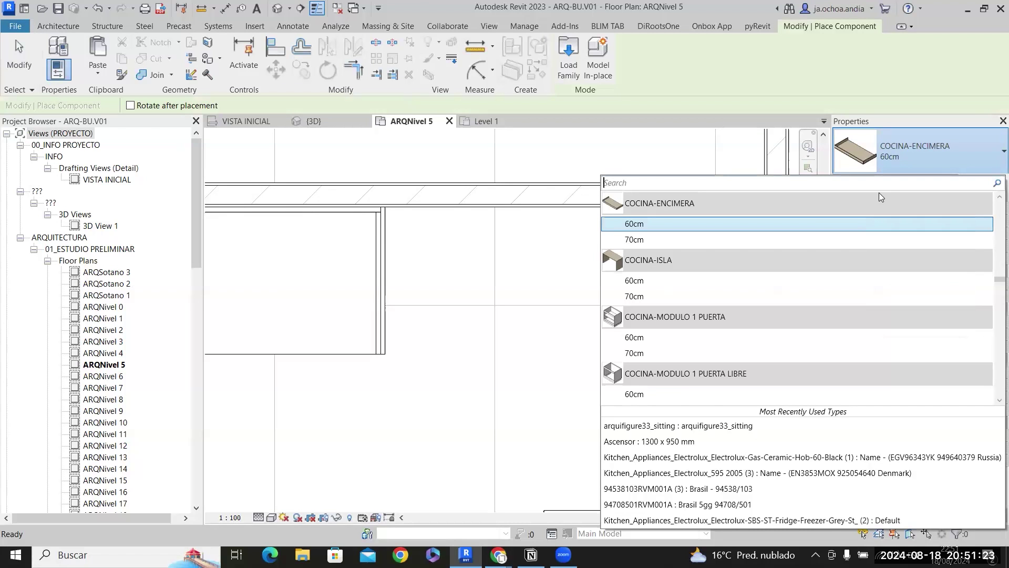
{"action": "type", "text": "ELEC"}
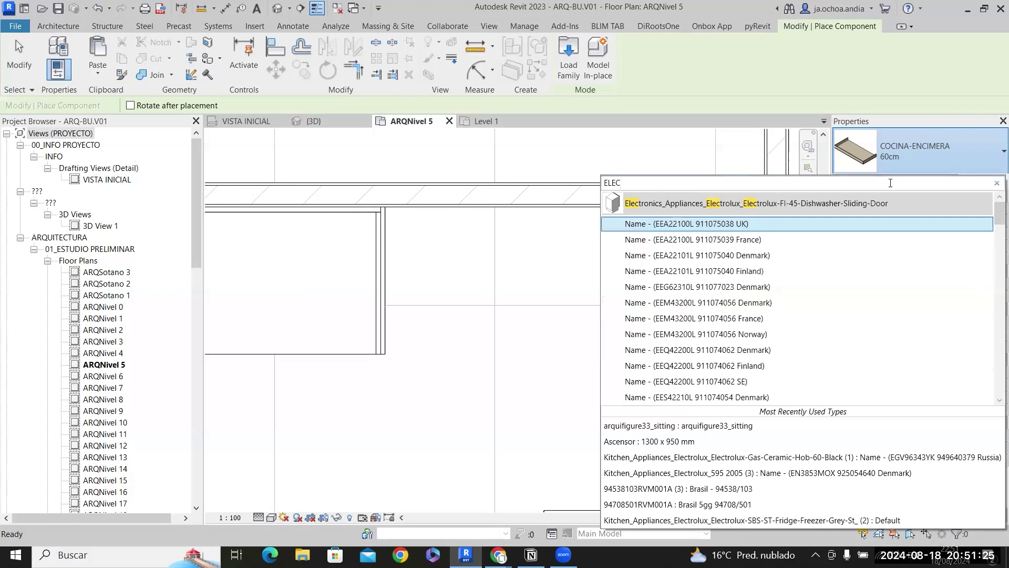
{"action": "scroll", "coordinate": [783, 301], "scroll_direction": "down", "scroll_amount": 15}
{"action": "scroll", "coordinate": [783, 301], "scroll_direction": "down", "scroll_amount": 10}
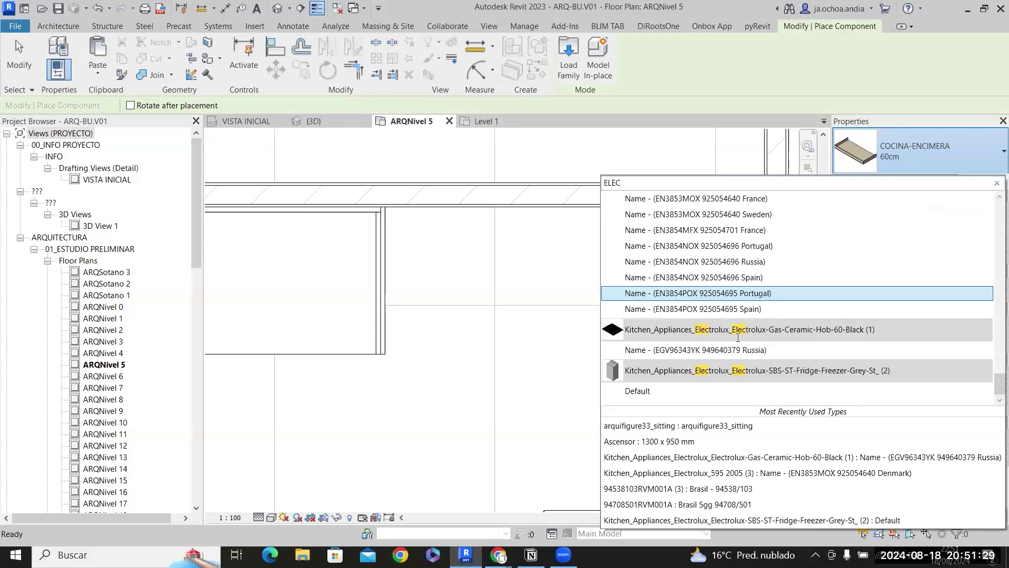
{"action": "left_click", "coordinate": [687, 394]}
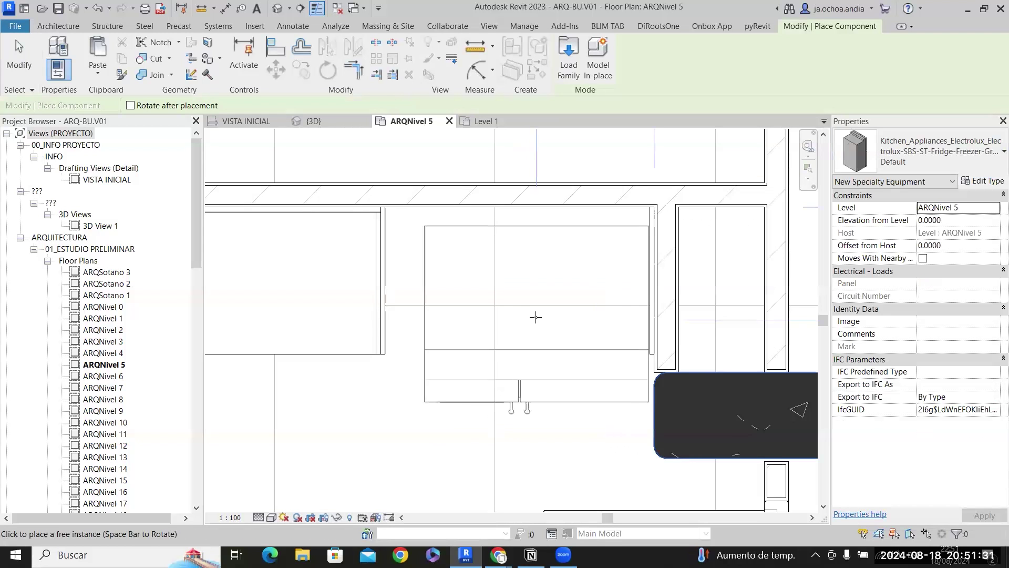
{"action": "key", "text": "Escape"}
{"action": "key", "text": "Escape"}
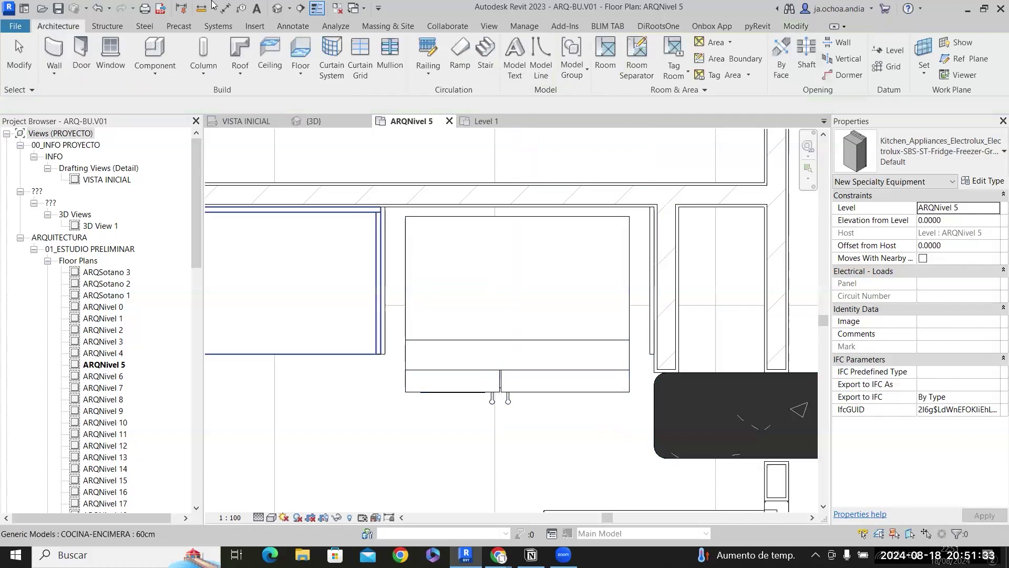
Extend the 3D view's section box upward to include the ceiling slab above the kitchen.
{"action": "left_click", "coordinate": [277, 8]}
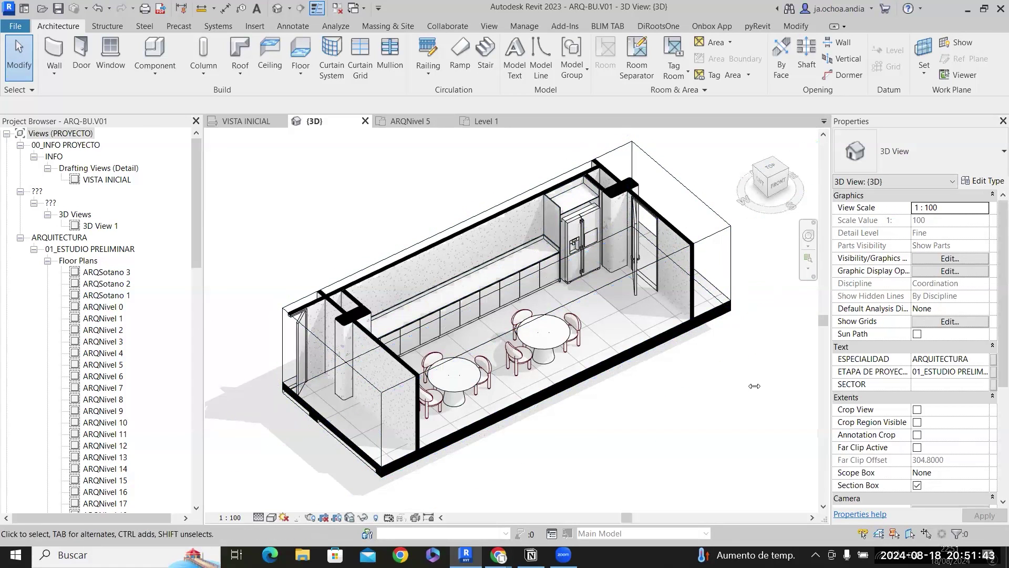
{"action": "scroll", "coordinate": [768, 379], "scroll_direction": "down", "scroll_amount": 1}
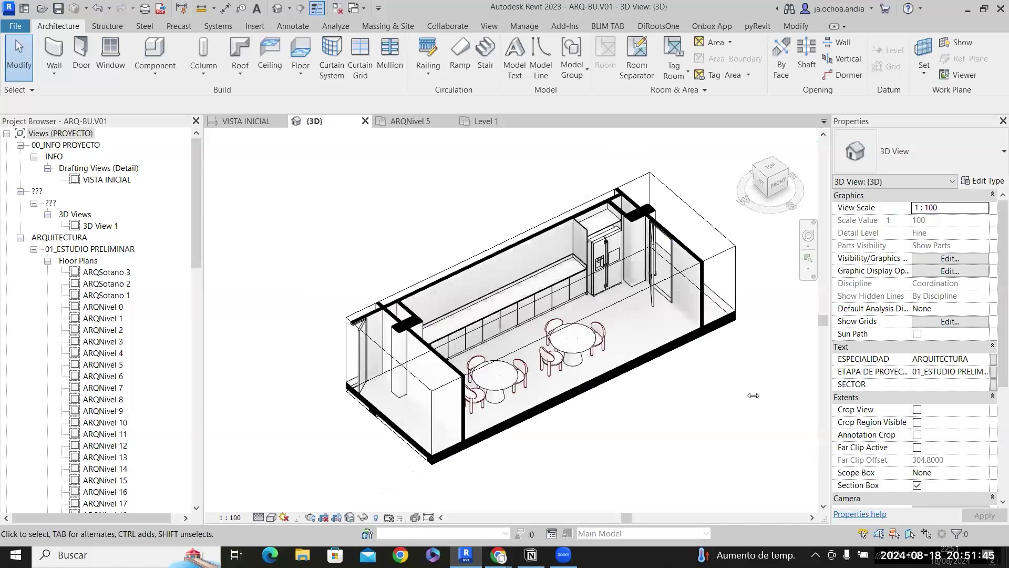
{"action": "middle_click_drag", "start_coordinate": [740, 435], "coordinate": [739, 263], "text": "shift"}
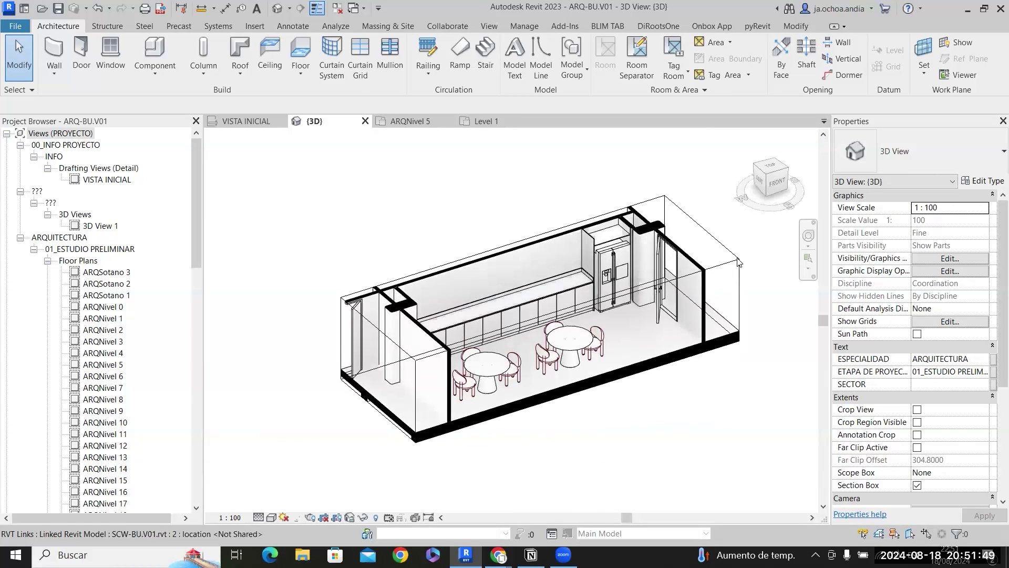
{"action": "left_click", "coordinate": [739, 263]}
{"action": "left_click_drag", "start_coordinate": [540, 277], "coordinate": [551, 243]}
{"action": "middle_click_drag", "start_coordinate": [637, 415], "coordinate": [578, 339], "text": "shift"}
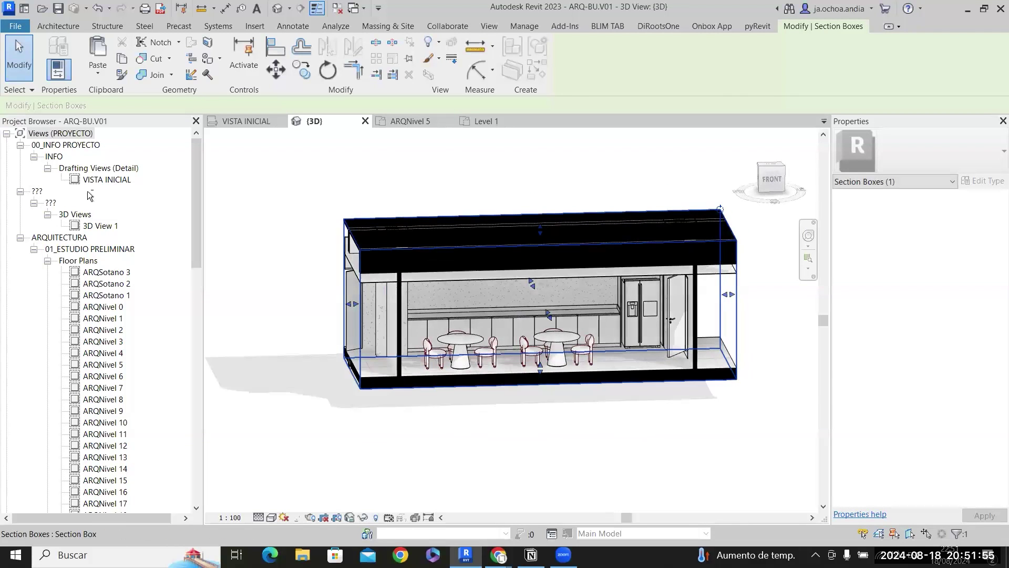
In the ARQNivel 5 plan, search the component types for COCI and place a COCINA-ARM AEREO 2 PUERTAS cabinet in front of the countertop.
{"action": "left_click", "coordinate": [374, 125]}
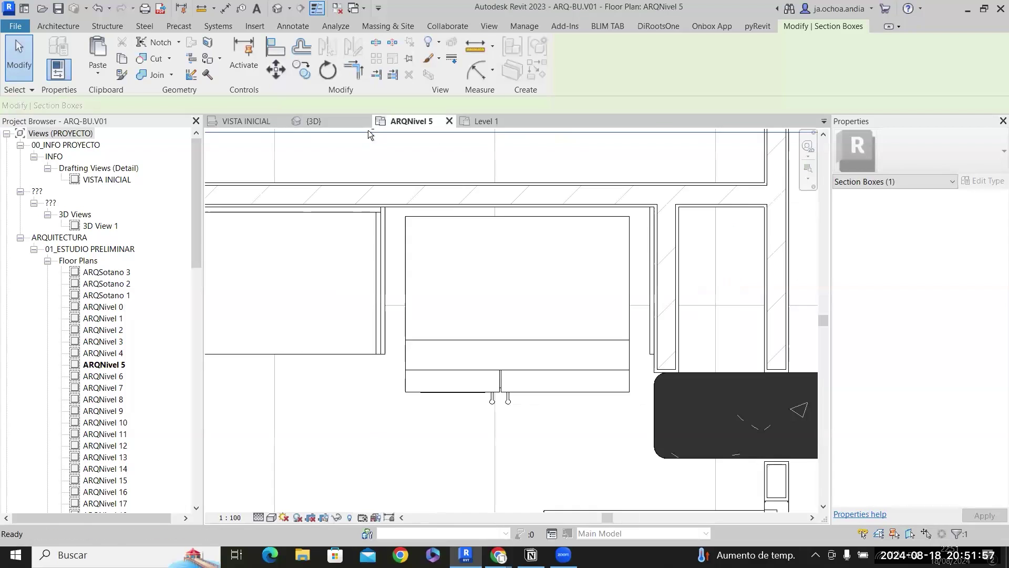
{"action": "scroll", "coordinate": [605, 332], "scroll_direction": "down", "scroll_amount": 3}
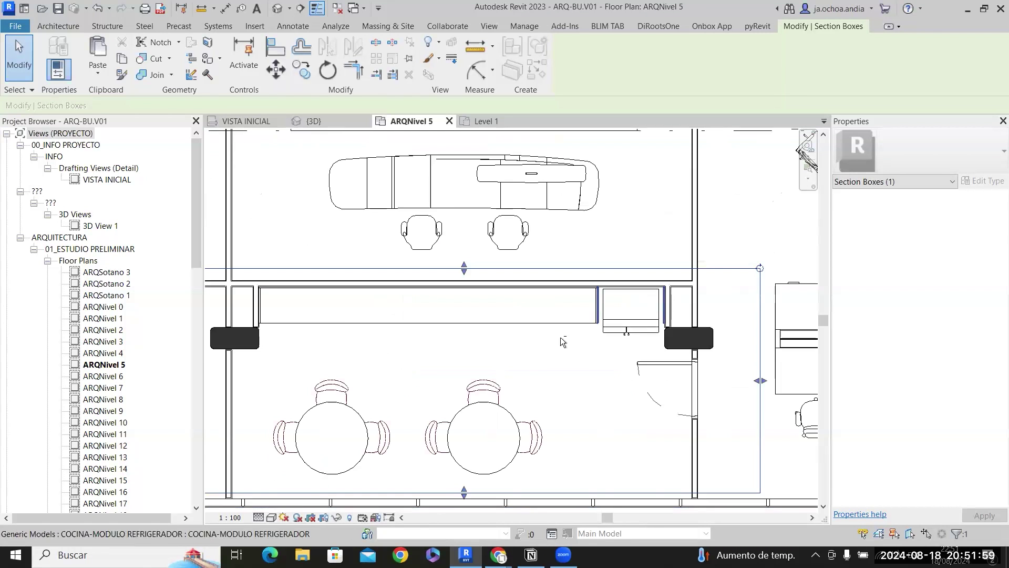
{"action": "scroll", "coordinate": [300, 319], "scroll_direction": "up", "scroll_amount": 4}
{"action": "key", "text": "c"}
{"action": "key", "text": "m"}
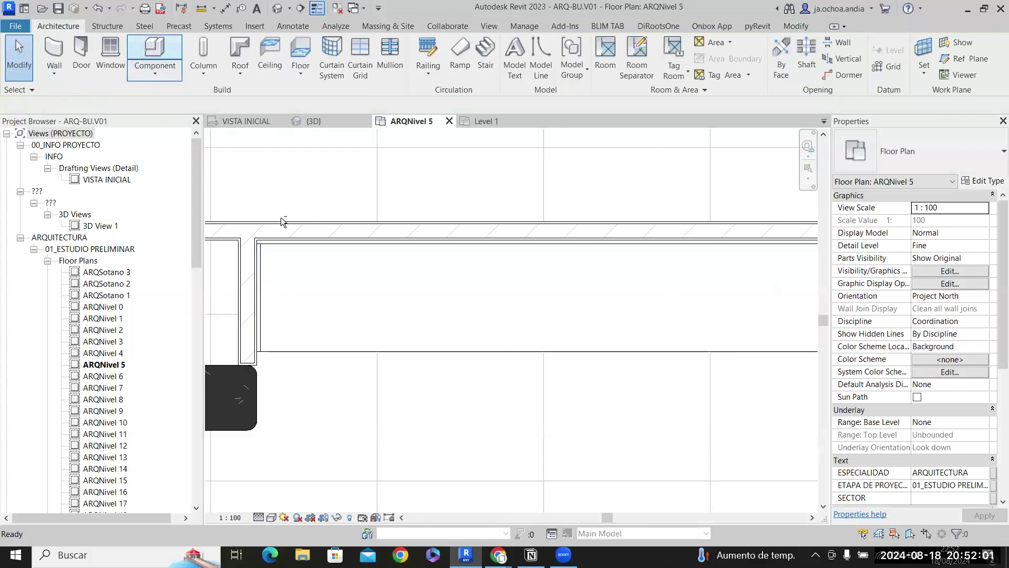
{"action": "left_click", "coordinate": [936, 153]}
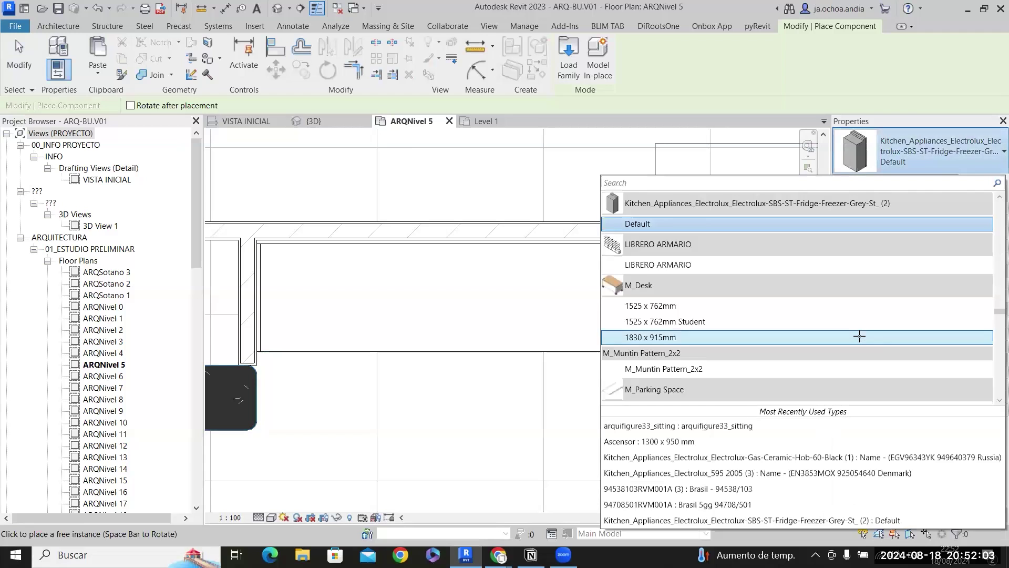
{"action": "scroll", "coordinate": [839, 318], "scroll_direction": "up", "scroll_amount": 5}
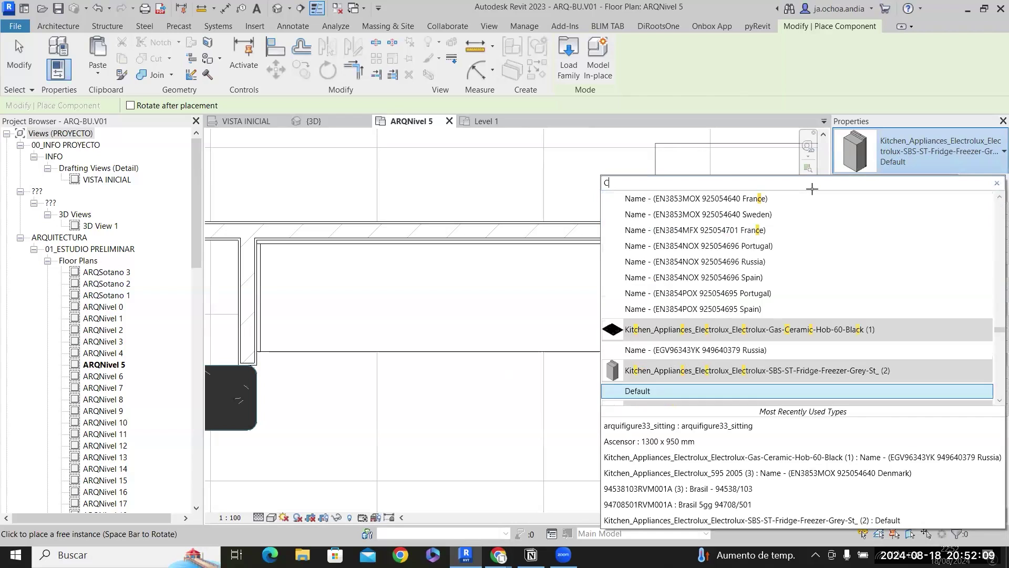
{"action": "type", "text": "OCI"}
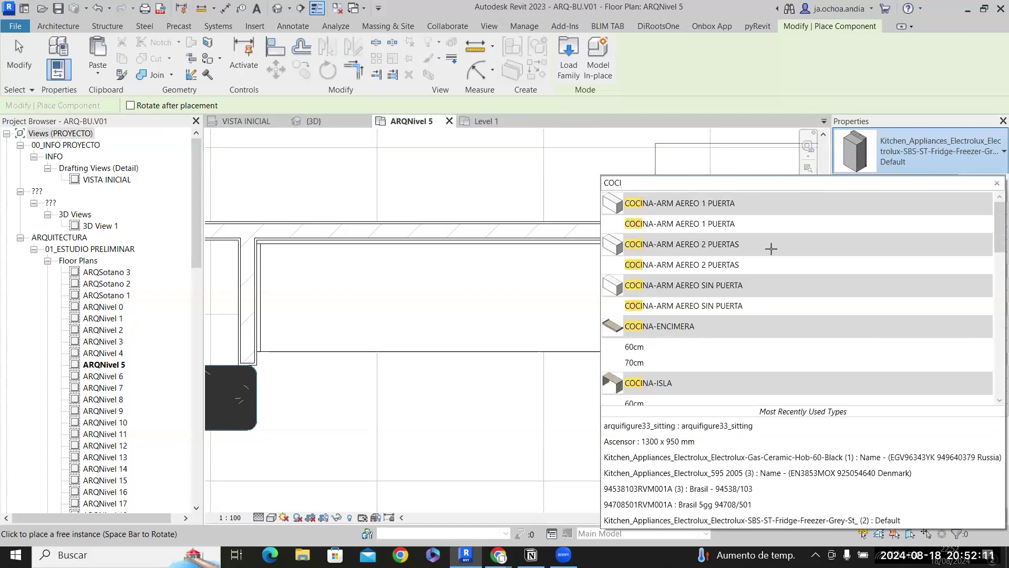
{"action": "left_click", "coordinate": [747, 264]}
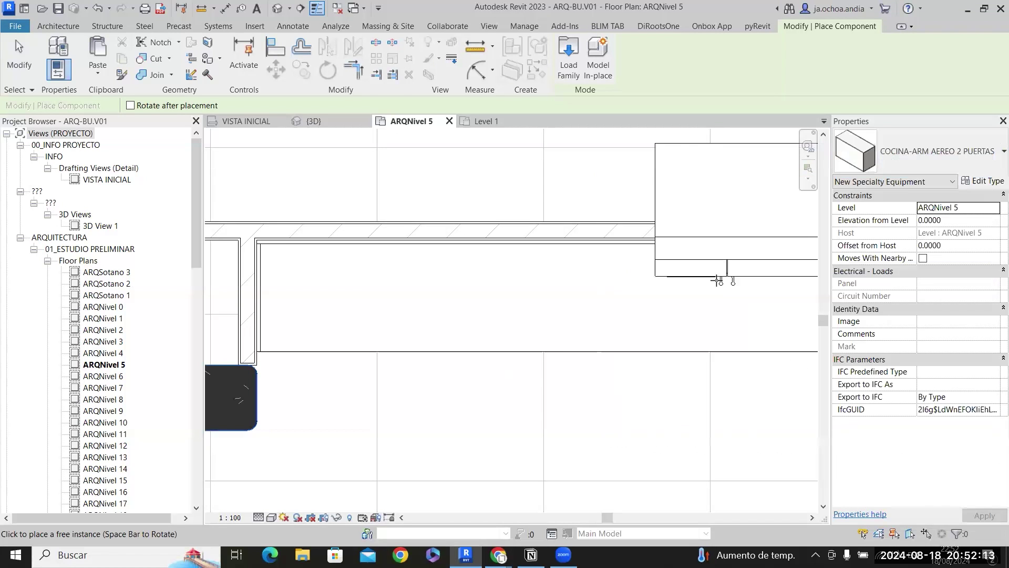
{"action": "left_click", "coordinate": [407, 386]}
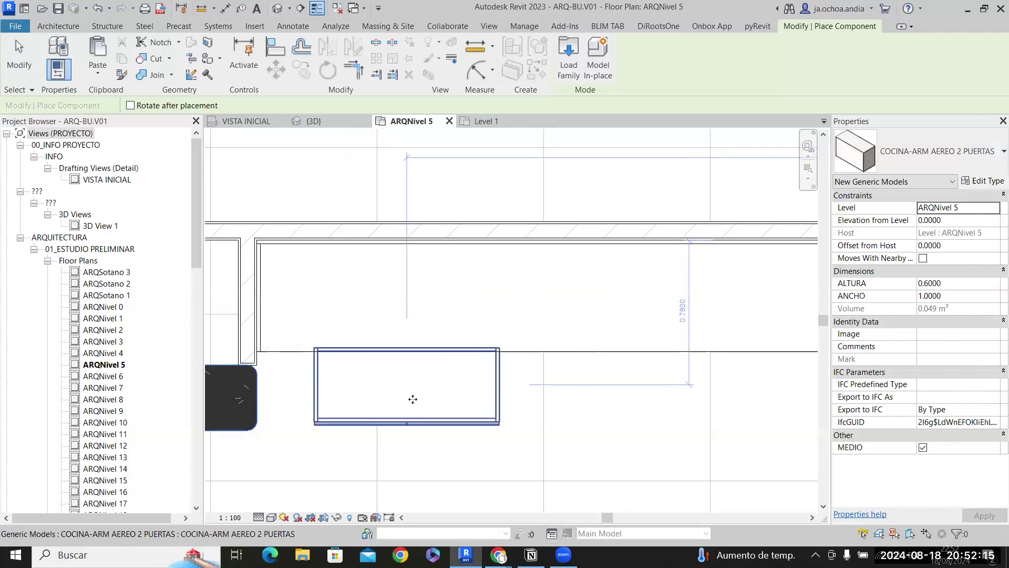
{"action": "key", "text": "Escape"}
{"action": "key", "text": "Escape"}
Set the wall cabinet's elevation from level to 1.7 m and switch the plan to the Wireframe visual style.
{"action": "left_click", "coordinate": [472, 413]}
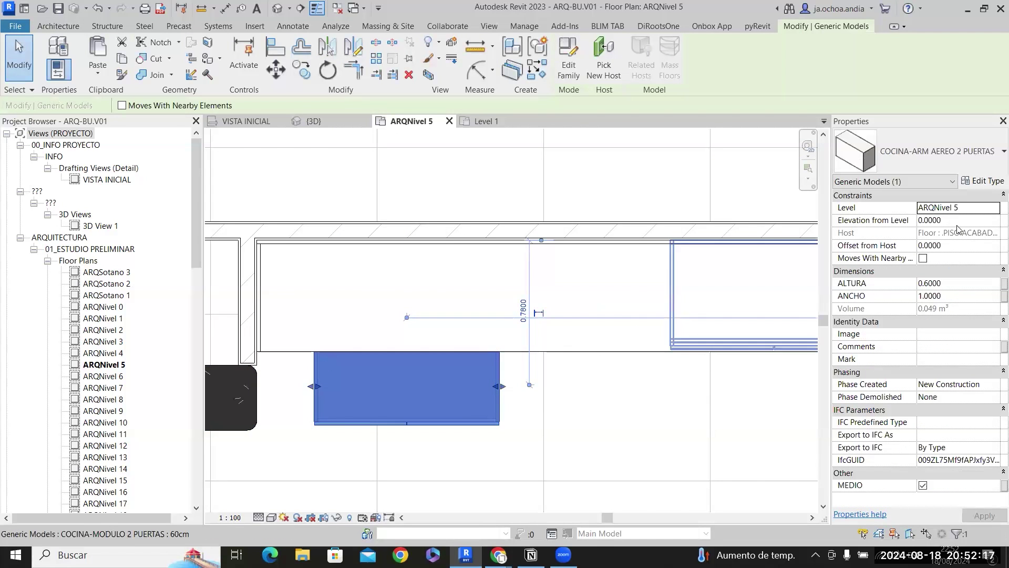
{"action": "left_click", "coordinate": [958, 221]}
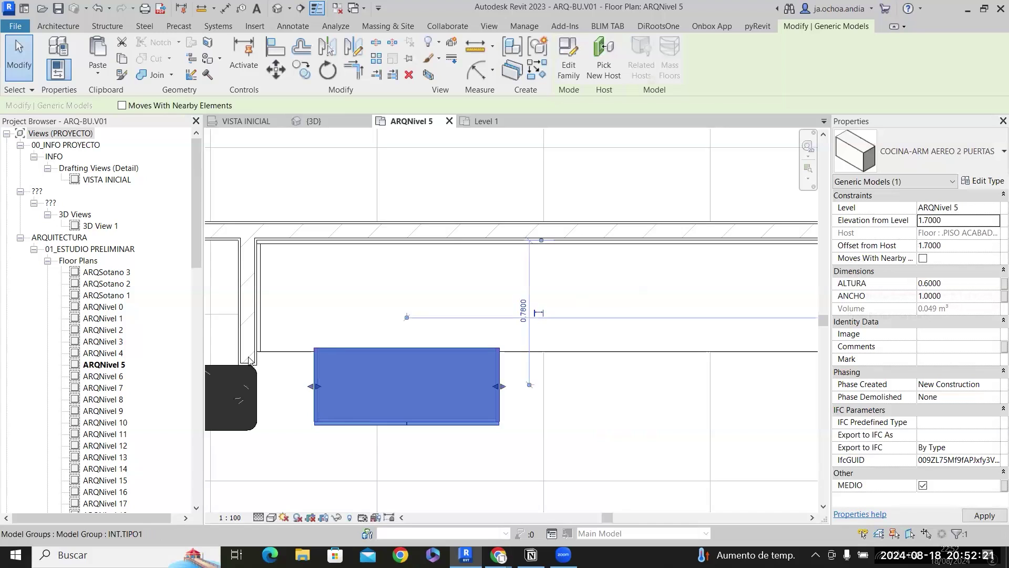
{"action": "scroll", "coordinate": [250, 360], "scroll_direction": "up", "scroll_amount": 2}
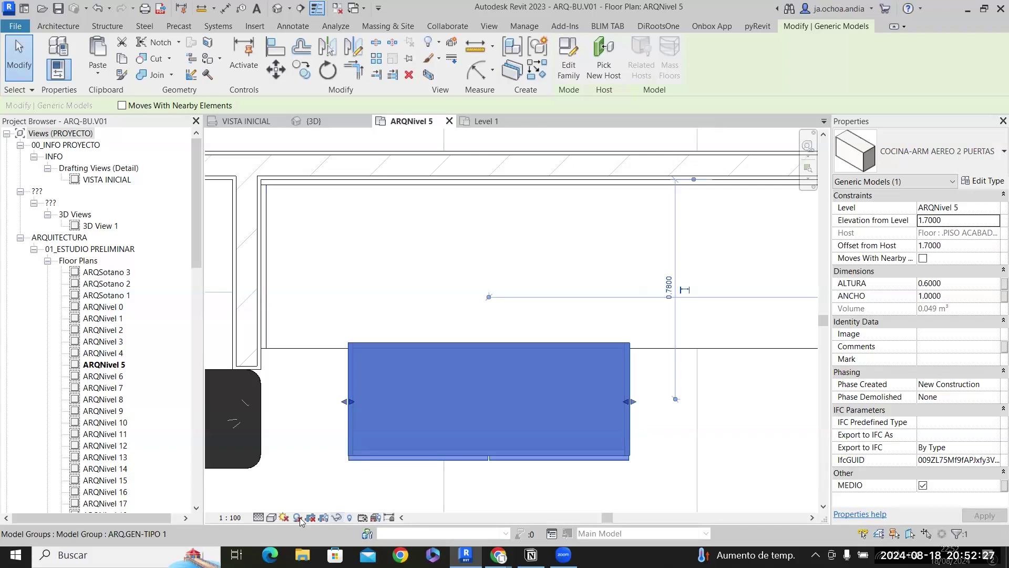
{"action": "left_click", "coordinate": [272, 518]}
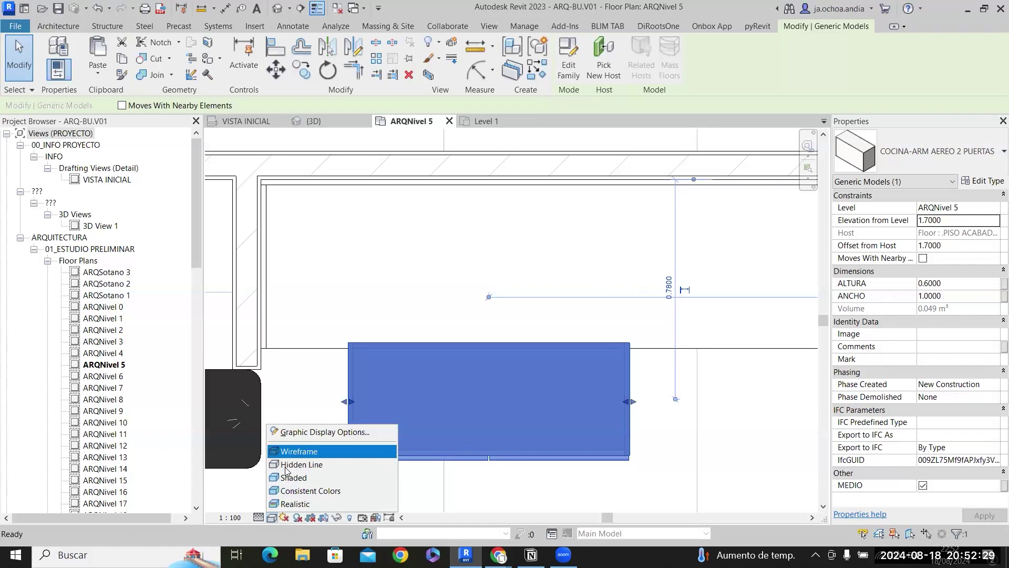
{"action": "left_click", "coordinate": [301, 451]}
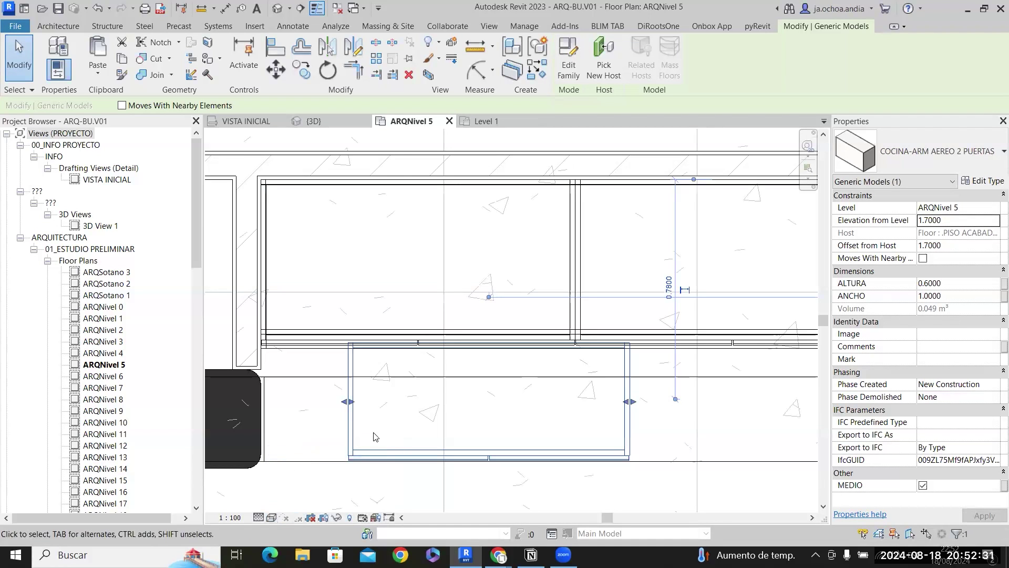
Move the wall cabinet by its upper-left corner into the wall corner by the column, above the first base module.
{"action": "left_click_drag", "start_coordinate": [352, 437], "coordinate": [289, 302]}
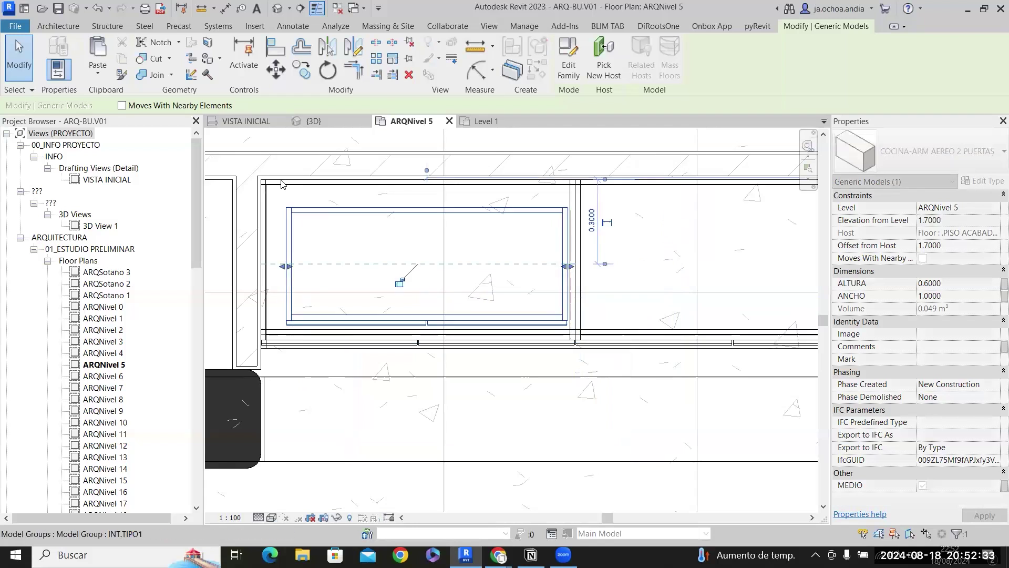
{"action": "scroll", "coordinate": [281, 183], "scroll_direction": "up", "scroll_amount": 2}
{"action": "left_click", "coordinate": [290, 228]}
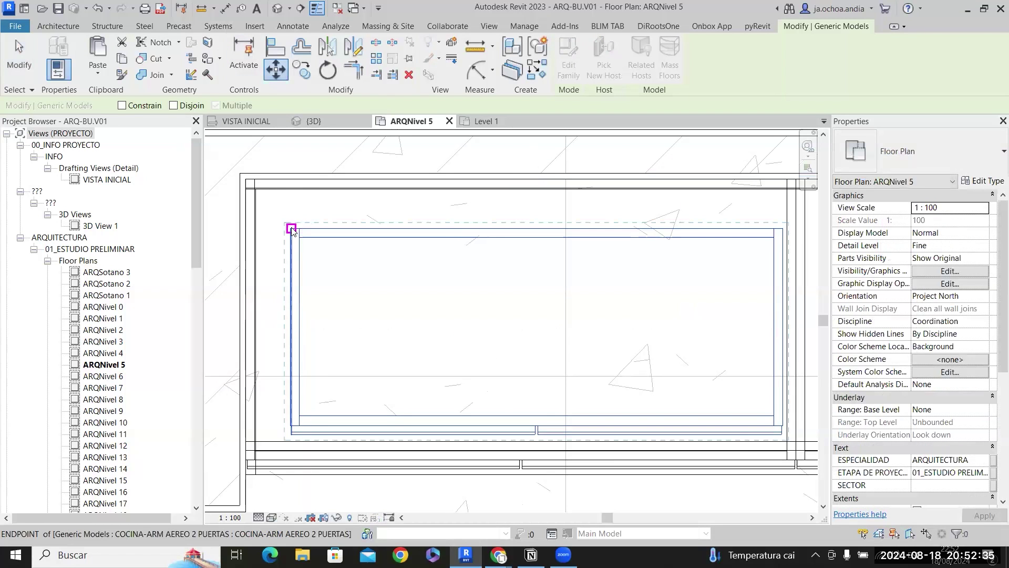
{"action": "scroll", "coordinate": [252, 187], "scroll_direction": "up", "scroll_amount": 4}
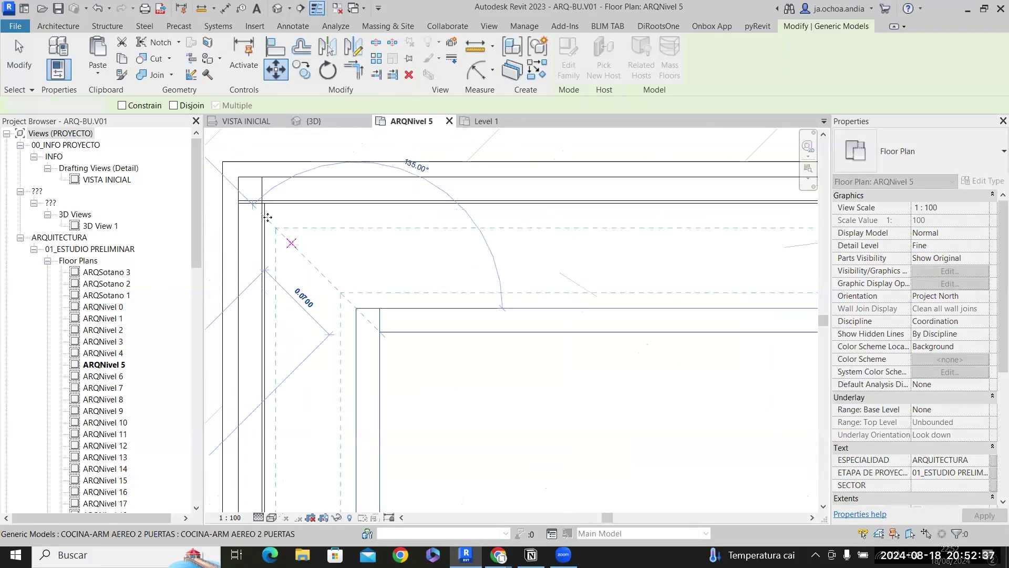
{"action": "left_click", "coordinate": [264, 216]}
{"action": "left_click", "coordinate": [291, 243]}
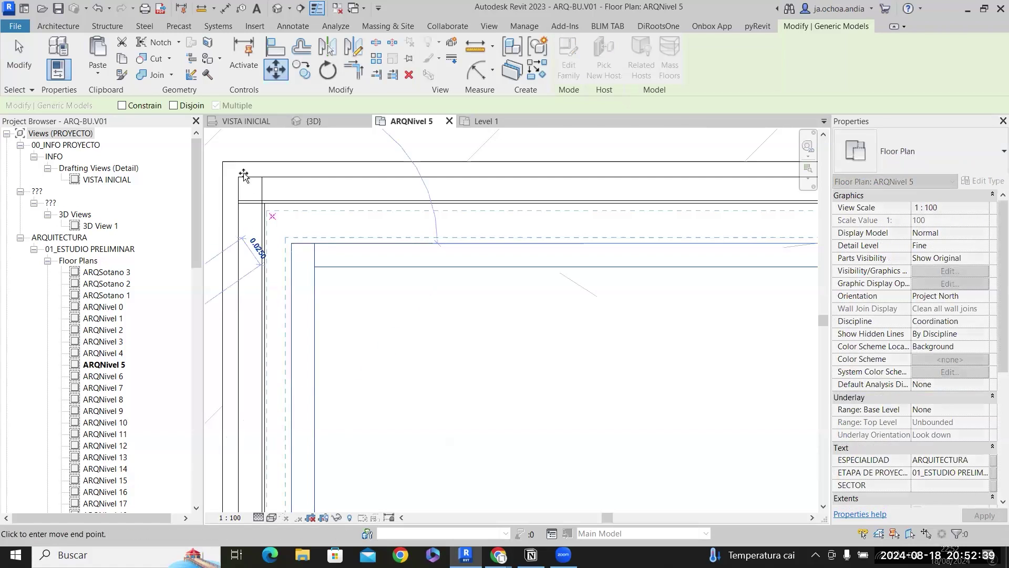
{"action": "left_click", "coordinate": [239, 177]}
Stretch the wall cabinet's right end to the edge of the base module below, making it 1.1167 m wide.
{"action": "scroll", "coordinate": [238, 177], "scroll_direction": "down", "scroll_amount": 2}
{"action": "middle_click_drag", "start_coordinate": [552, 288], "coordinate": [163, 261]}
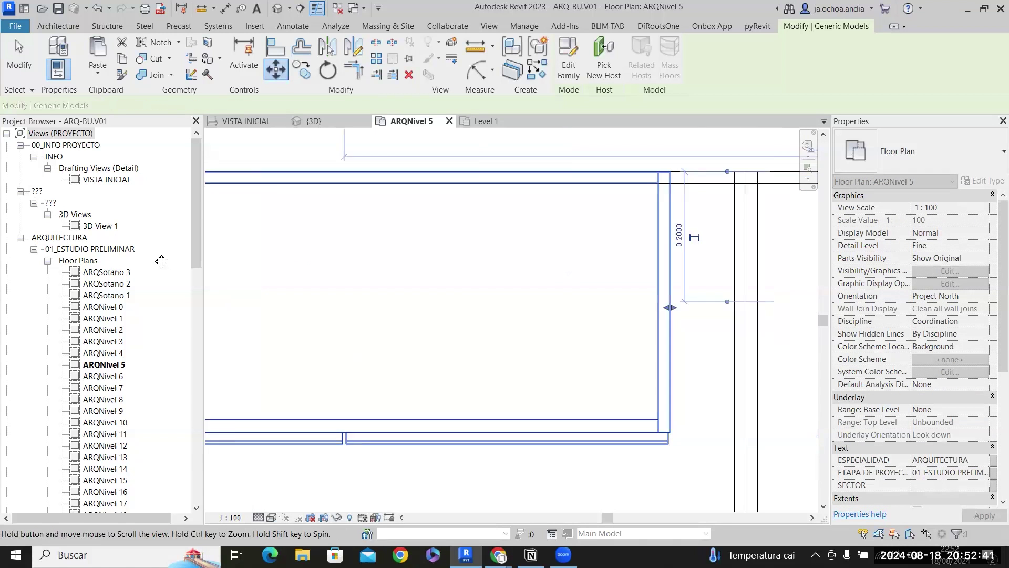
{"action": "scroll", "coordinate": [570, 267], "scroll_direction": "up", "scroll_amount": 2}
{"action": "left_click_drag", "start_coordinate": [415, 336], "coordinate": [557, 338]}
{"action": "scroll", "coordinate": [546, 339], "scroll_direction": "up", "scroll_amount": 5}
{"action": "scroll", "coordinate": [683, 308], "scroll_direction": "down", "scroll_amount": 2}
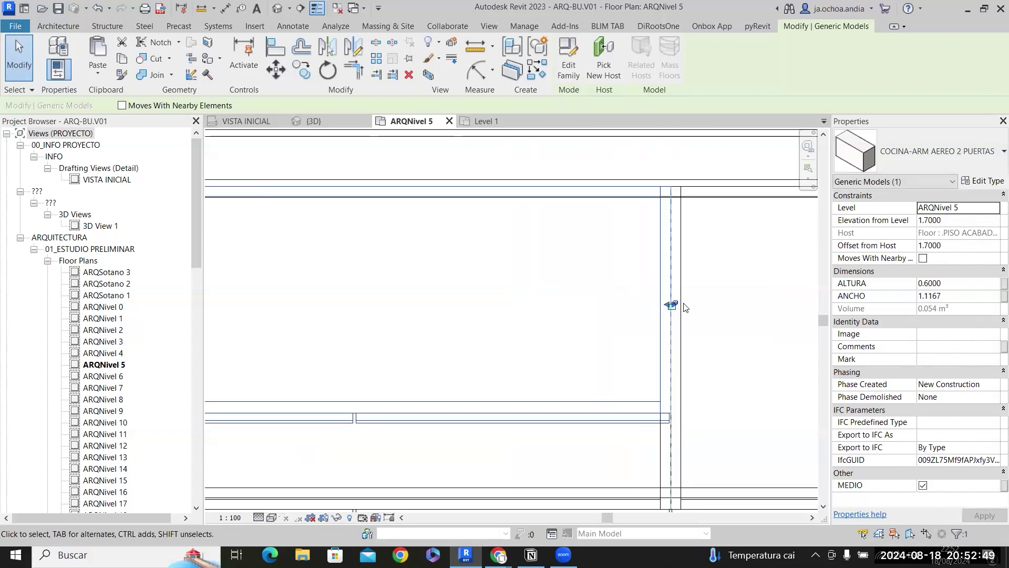
Switch the plan's visual style to Shaded.
{"action": "scroll", "coordinate": [683, 308], "scroll_direction": "down", "scroll_amount": 2}
{"action": "left_click", "coordinate": [258, 517]}
{"action": "left_click", "coordinate": [274, 517]}
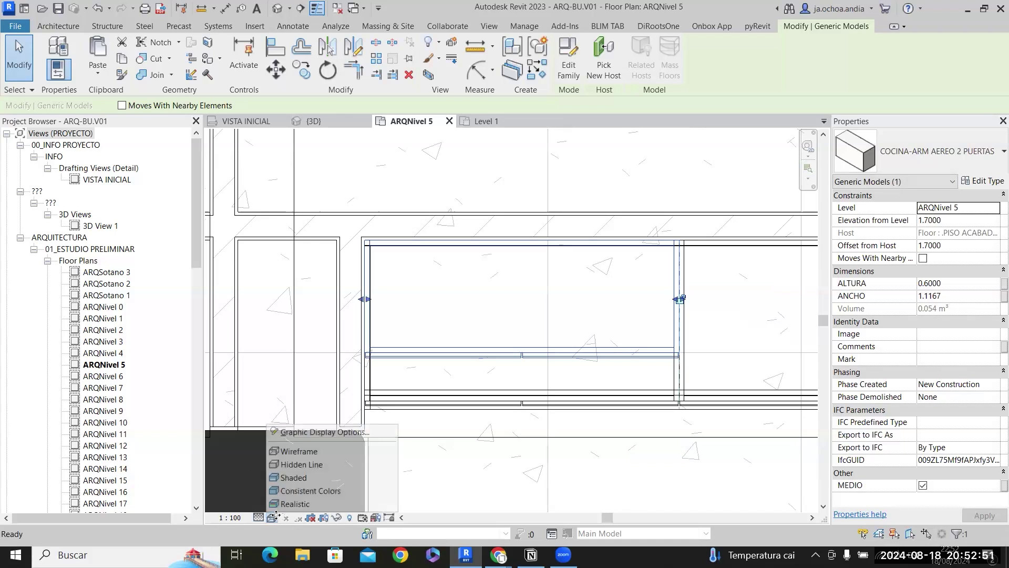
{"action": "left_click", "coordinate": [294, 477]}
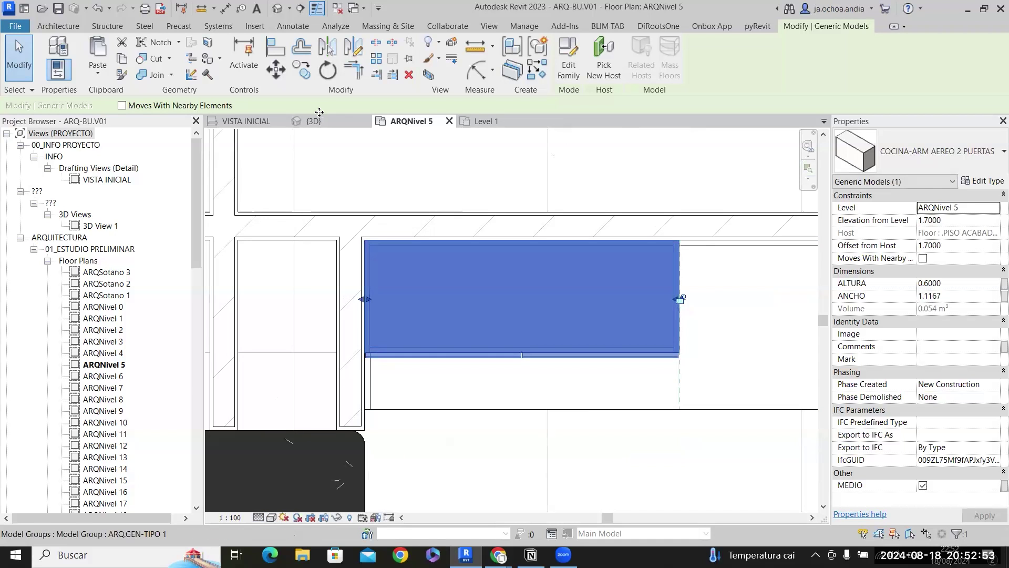
Copy the two-door wall cabinet end to end along the kitchen wall up to the refrigerator module, using multiple copies.
{"action": "left_click", "coordinate": [301, 69]}
{"action": "scroll", "coordinate": [365, 244], "scroll_direction": "up", "scroll_amount": 3}
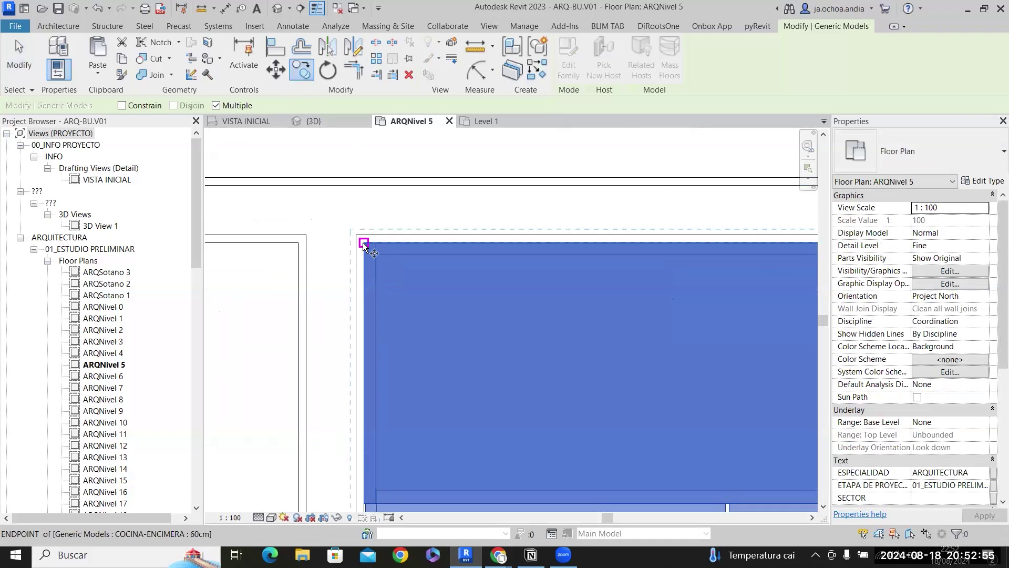
{"action": "left_click", "coordinate": [362, 242]}
{"action": "scroll", "coordinate": [518, 270], "scroll_direction": "down", "scroll_amount": 2}
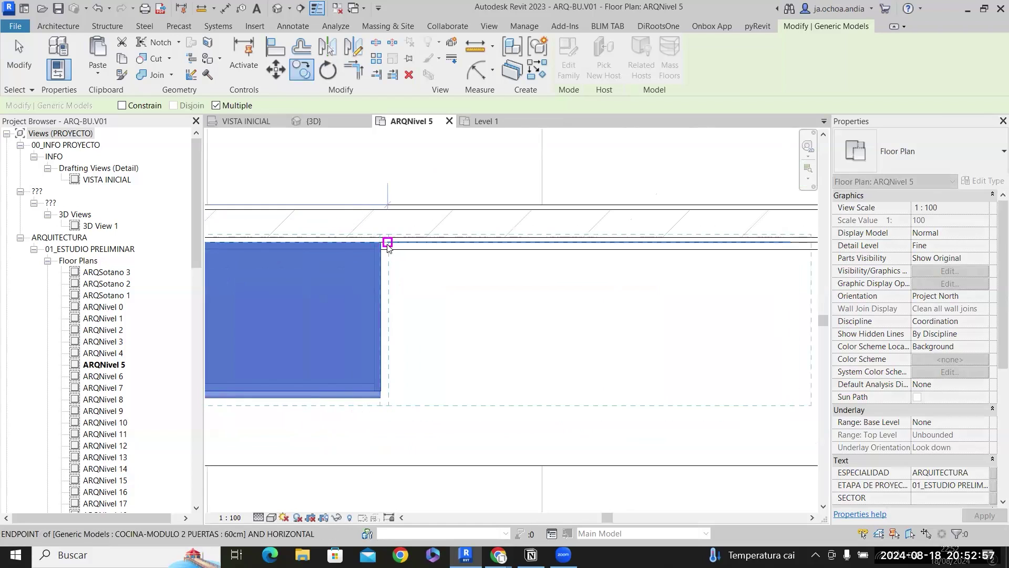
{"action": "left_click", "coordinate": [380, 243]}
{"action": "middle_click_drag", "start_coordinate": [622, 314], "coordinate": [336, 304]}
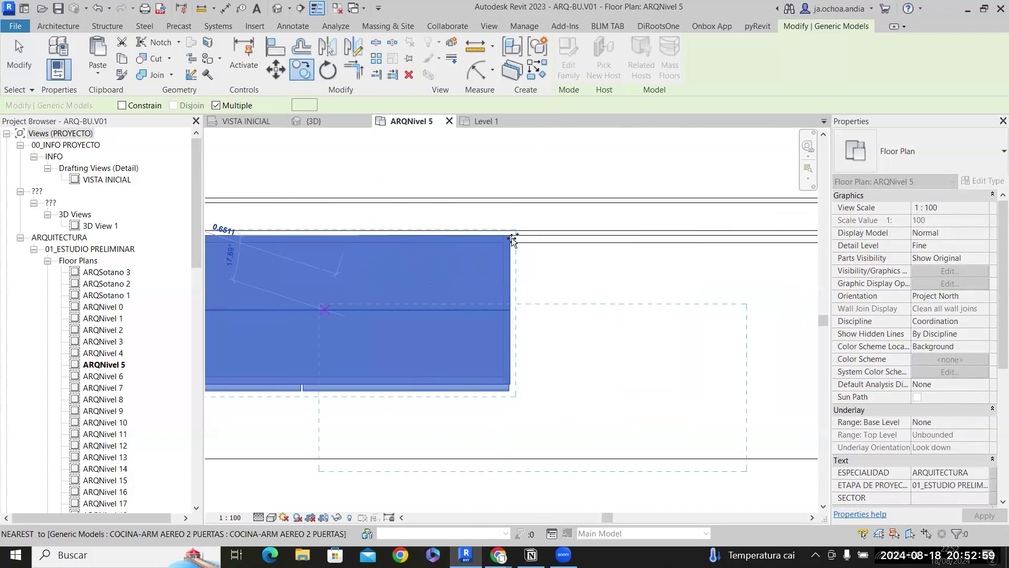
{"action": "left_click", "coordinate": [592, 235]}
{"action": "middle_click_drag", "start_coordinate": [656, 296], "coordinate": [269, 309]}
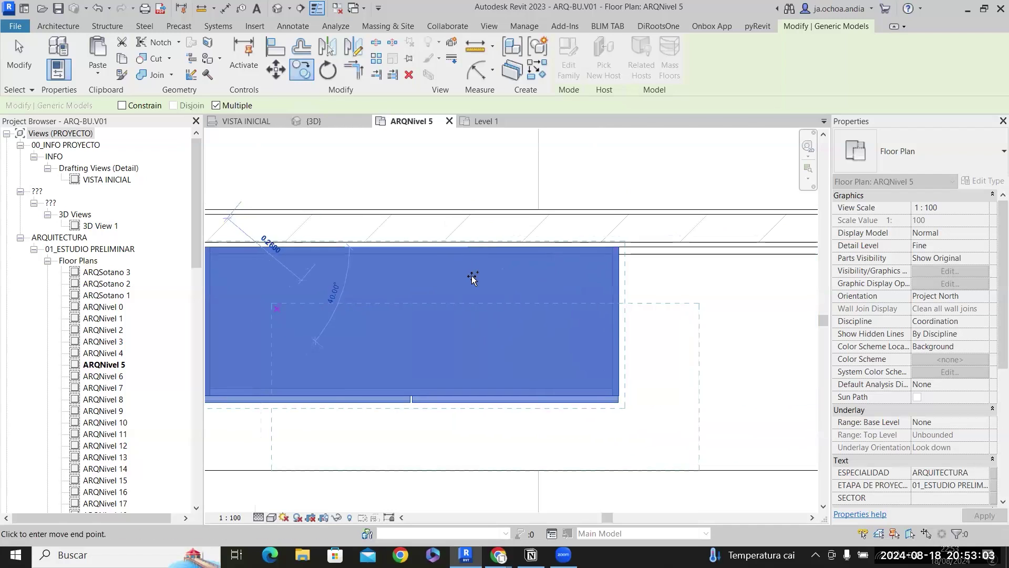
{"action": "left_click", "coordinate": [619, 249]}
{"action": "scroll", "coordinate": [501, 293], "scroll_direction": "down", "scroll_amount": 3}
{"action": "middle_click_drag", "start_coordinate": [694, 361], "coordinate": [391, 327]}
{"action": "key", "text": "Escape"}
{"action": "key", "text": "Escape"}
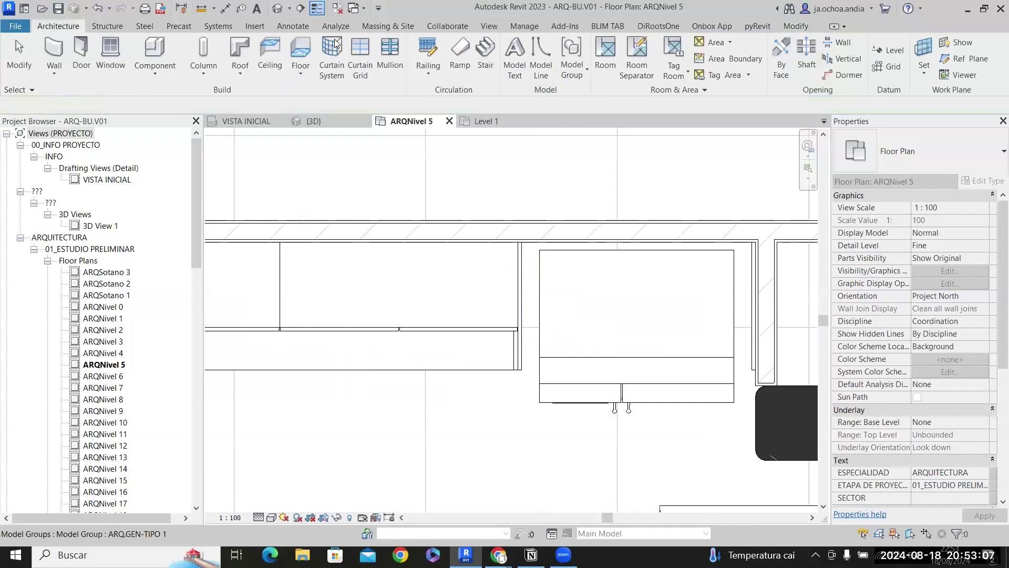
Examine the furnished kitchen from the front and left side in the 3D view.
{"action": "left_click", "coordinate": [278, 9]}
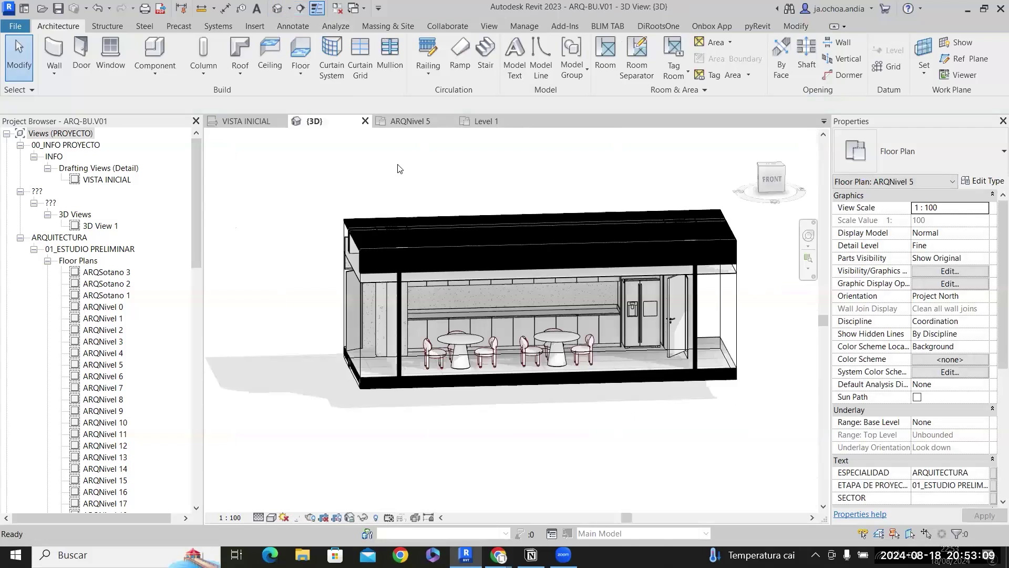
{"action": "middle_click_drag", "start_coordinate": [636, 330], "coordinate": [405, 350], "text": "shift"}
{"action": "scroll", "coordinate": [689, 416], "scroll_direction": "down", "scroll_amount": 3}
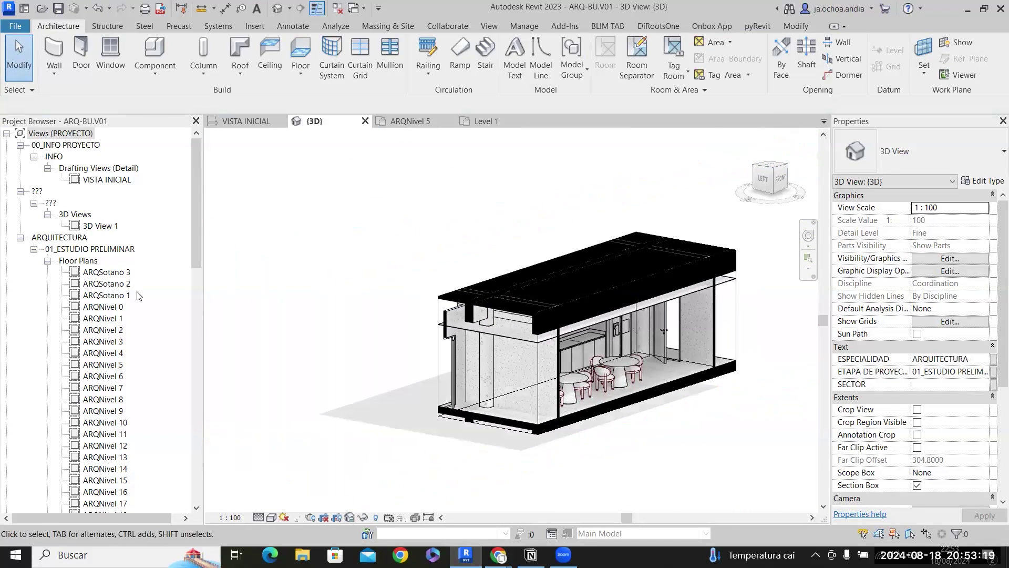
Return to the ARQNivel 5 plan and check the INT.TIPO1 interior wall group around the empty rooms beside the stairs.
{"action": "double_click", "coordinate": [118, 365]}
{"action": "scroll", "coordinate": [654, 336], "scroll_direction": "down", "scroll_amount": 4}
{"action": "scroll", "coordinate": [658, 333], "scroll_direction": "down", "scroll_amount": 8}
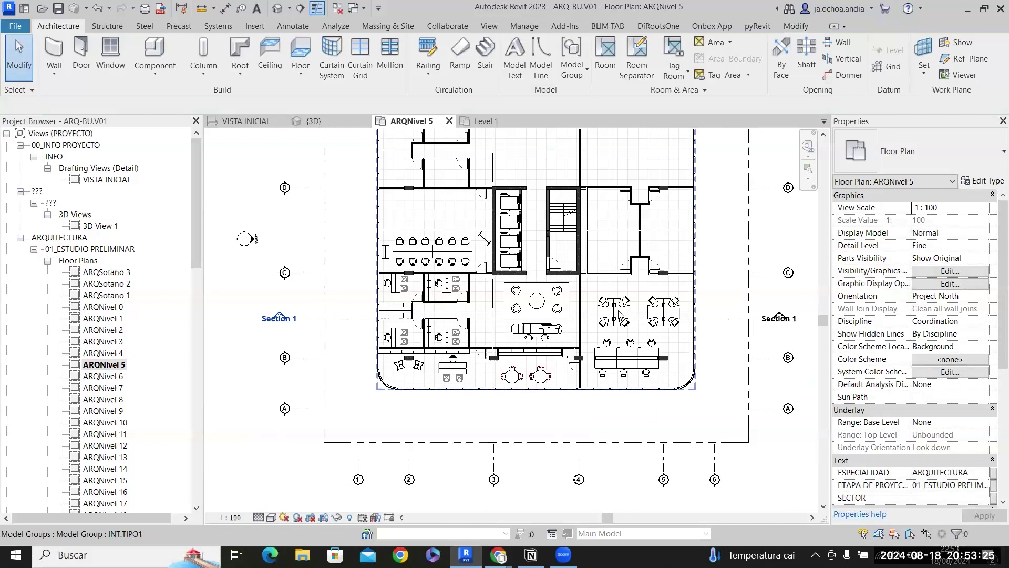
{"action": "scroll", "coordinate": [644, 253], "scroll_direction": "up", "scroll_amount": 8}
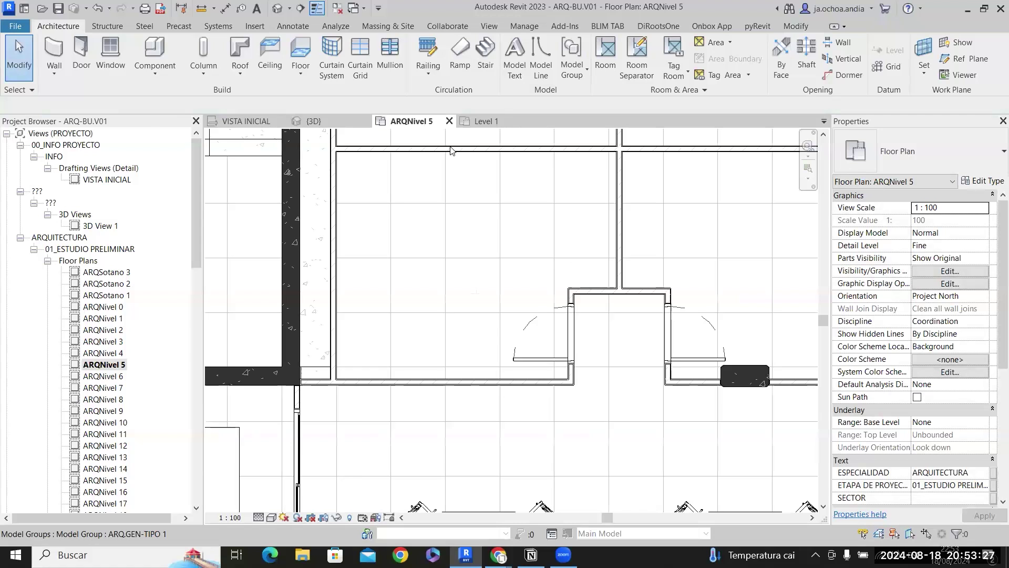
{"action": "left_click", "coordinate": [477, 386]}
{"action": "scroll", "coordinate": [581, 251], "scroll_direction": "down", "scroll_amount": 3}
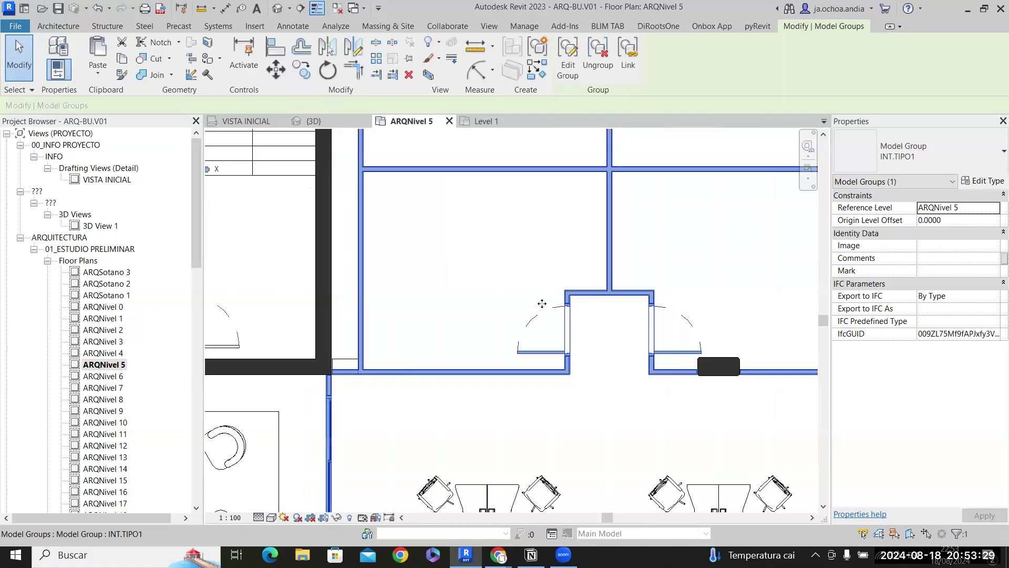
{"action": "scroll", "coordinate": [581, 250], "scroll_direction": "up", "scroll_amount": 3}
{"action": "key", "text": "Escape"}
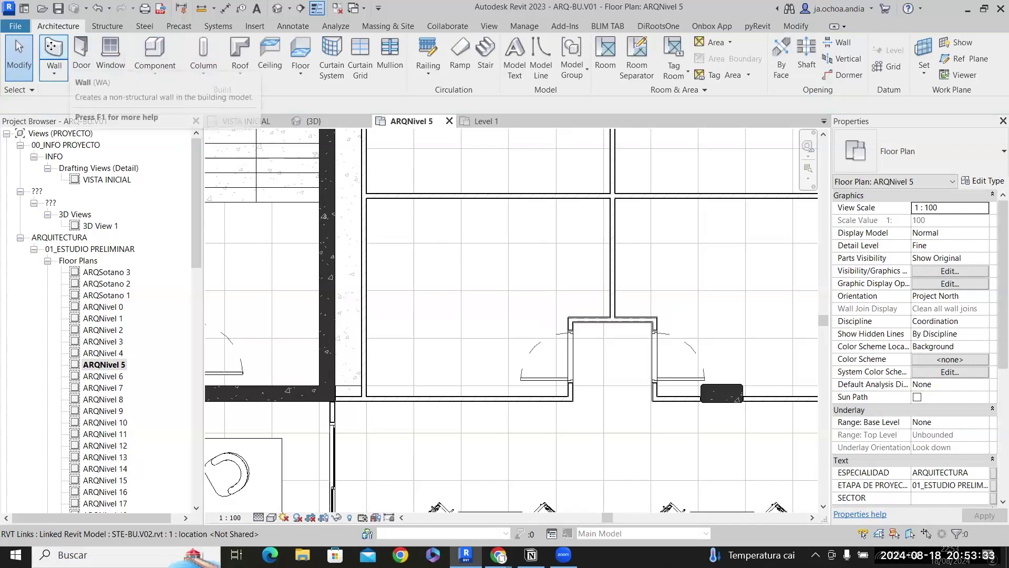
Start a new wall and choose the basic wall type .YESO ACORTANDO.
{"action": "left_click", "coordinate": [951, 151]}
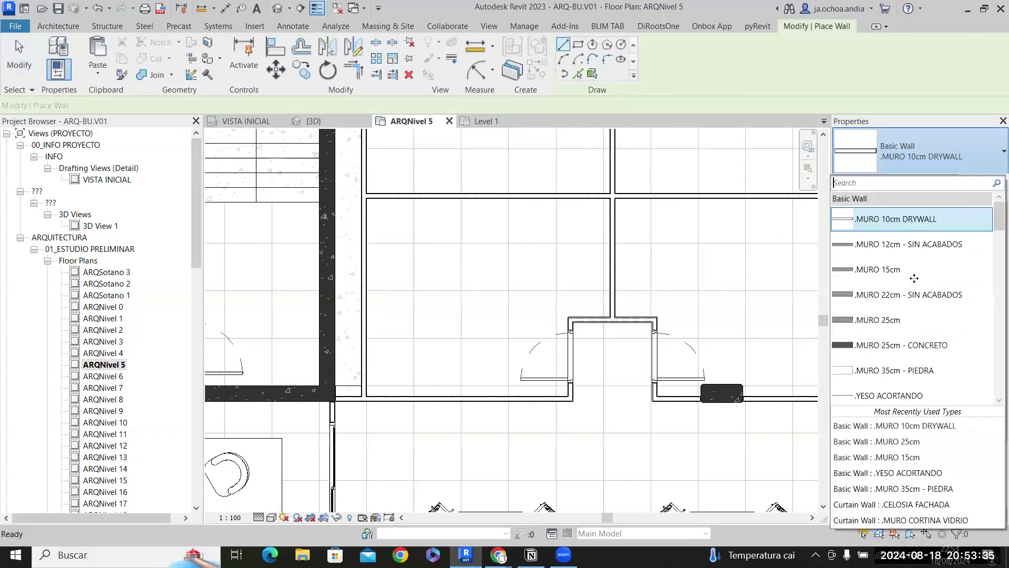
{"action": "scroll", "coordinate": [937, 311], "scroll_direction": "down", "scroll_amount": 3}
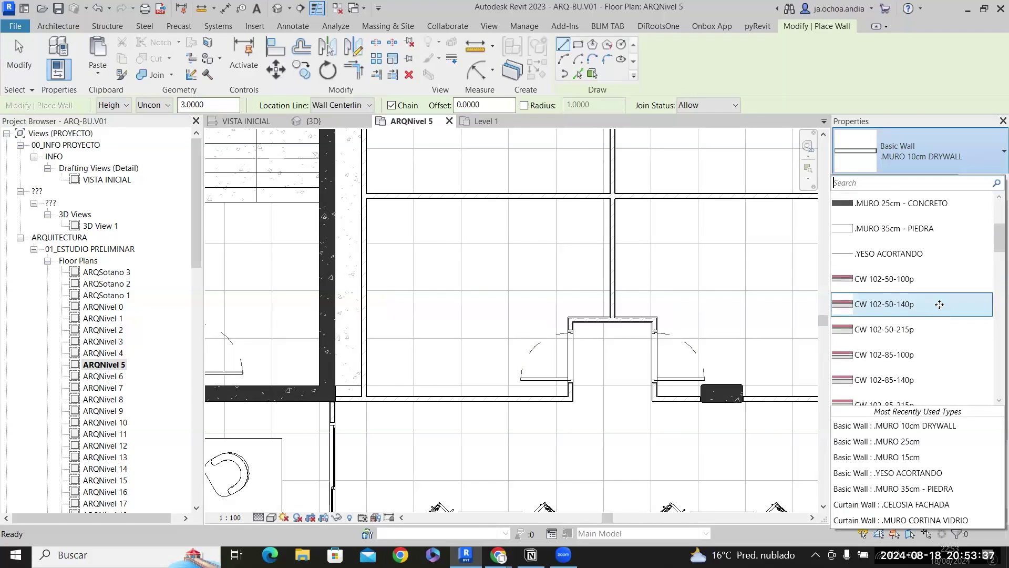
{"action": "scroll", "coordinate": [939, 311], "scroll_direction": "up", "scroll_amount": 3}
{"action": "scroll", "coordinate": [949, 315], "scroll_direction": "up", "scroll_amount": 3}
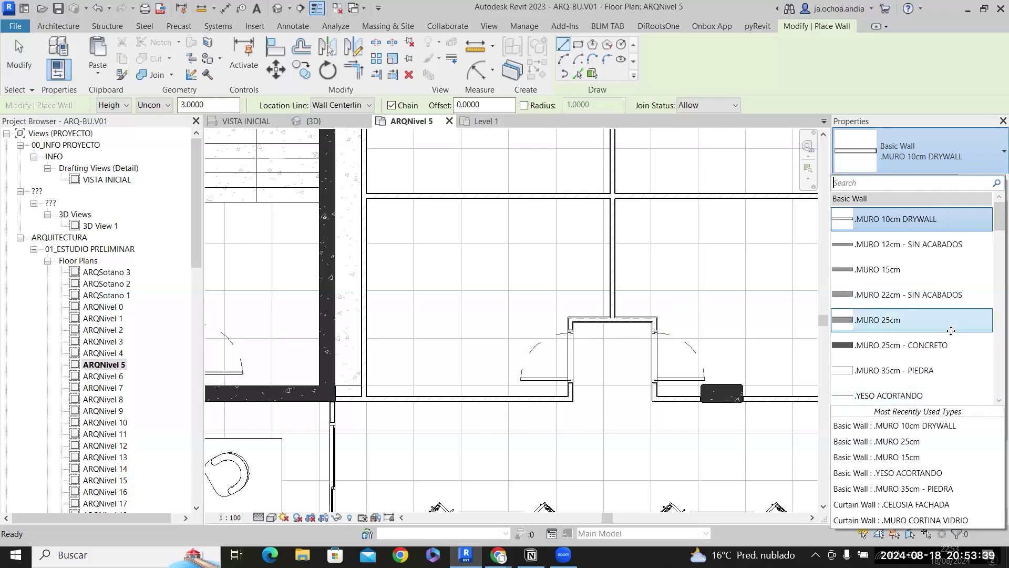
{"action": "scroll", "coordinate": [933, 252], "scroll_direction": "down", "scroll_amount": 1}
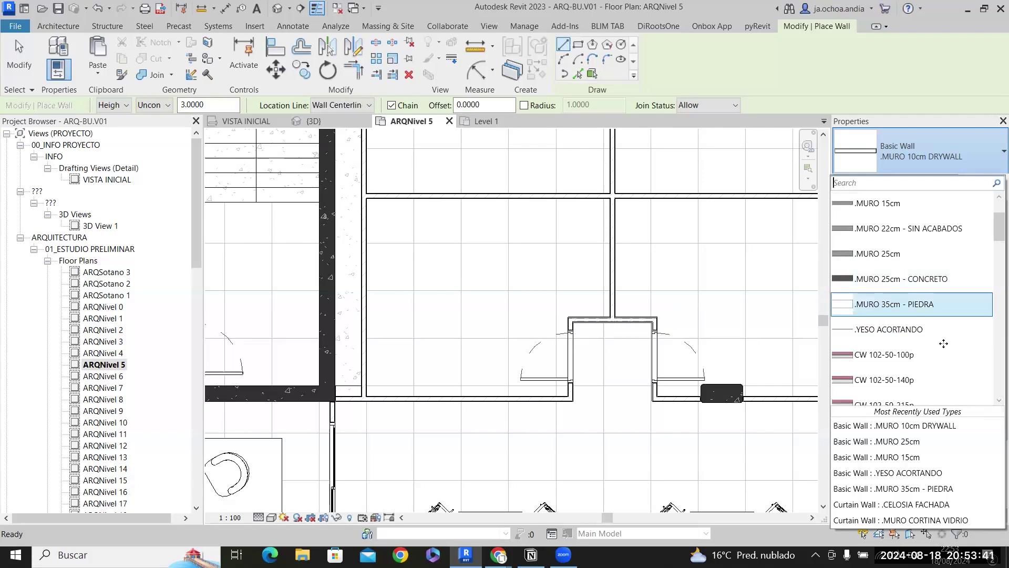
{"action": "scroll", "coordinate": [943, 312], "scroll_direction": "down", "scroll_amount": 2}
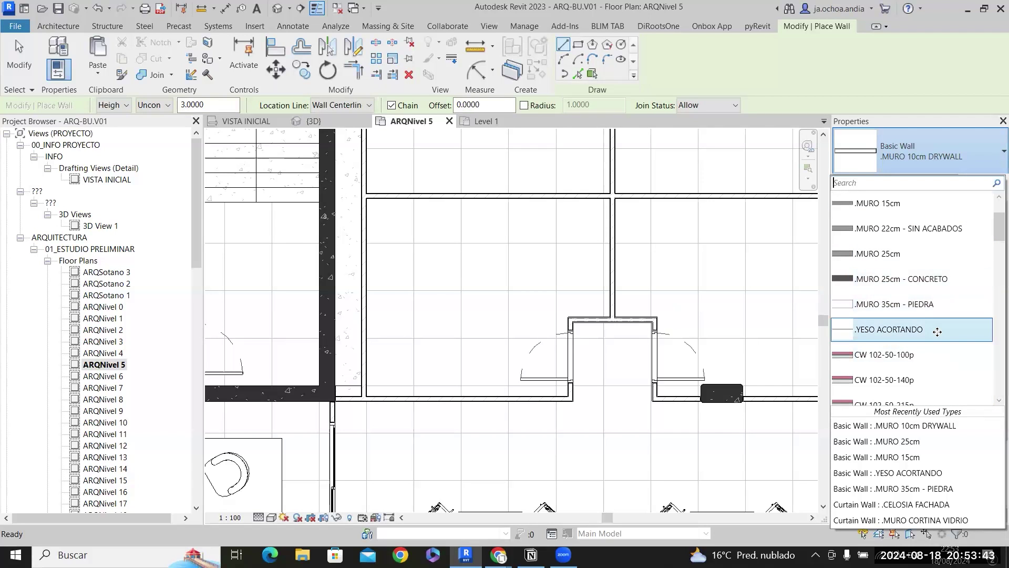
{"action": "left_click", "coordinate": [937, 332]}
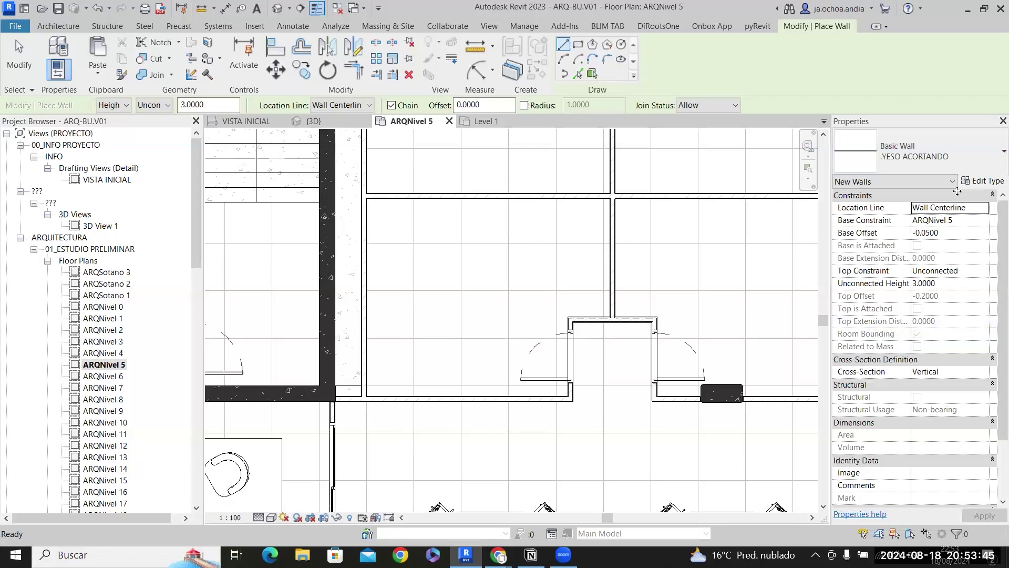
Duplicate the .YESO ACORTANDO wall type under the name .DIVISORIA.
{"action": "left_click", "coordinate": [981, 182]}
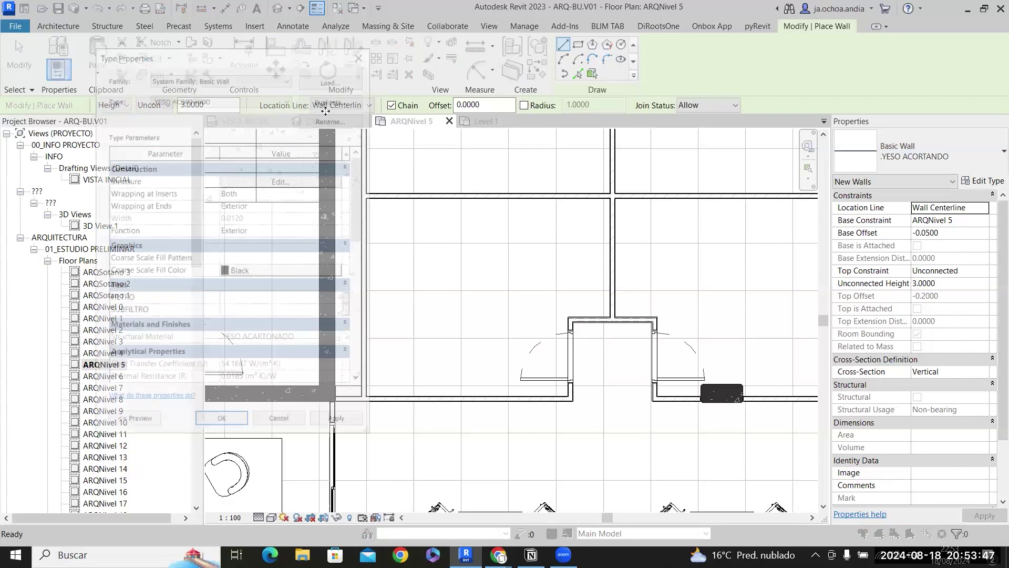
{"action": "left_click", "coordinate": [330, 99]}
{"action": "left_click_drag", "start_coordinate": [443, 281], "coordinate": [418, 278]}
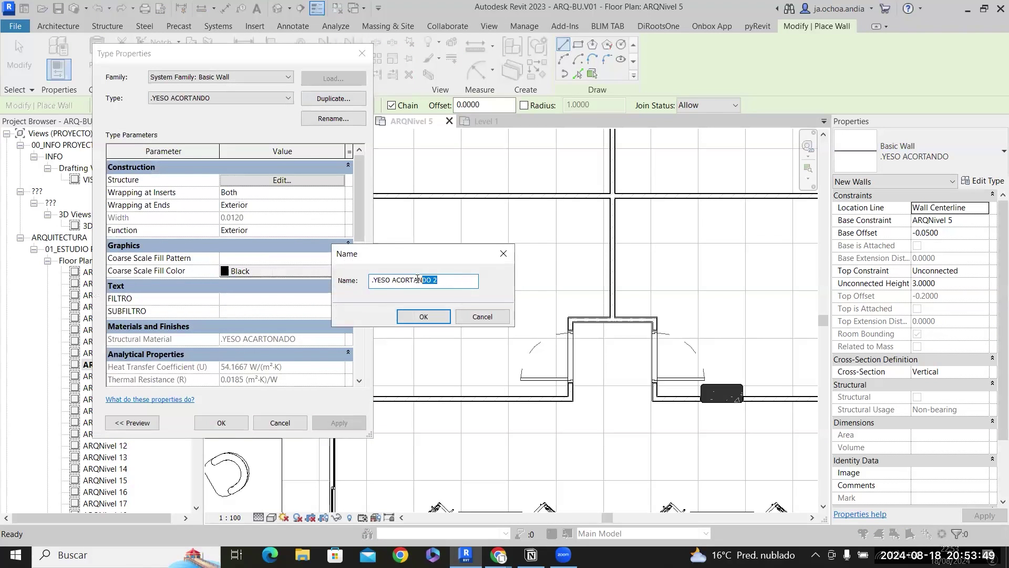
{"action": "key", "text": "BackSpace"}
{"action": "key", "text": "Return"}
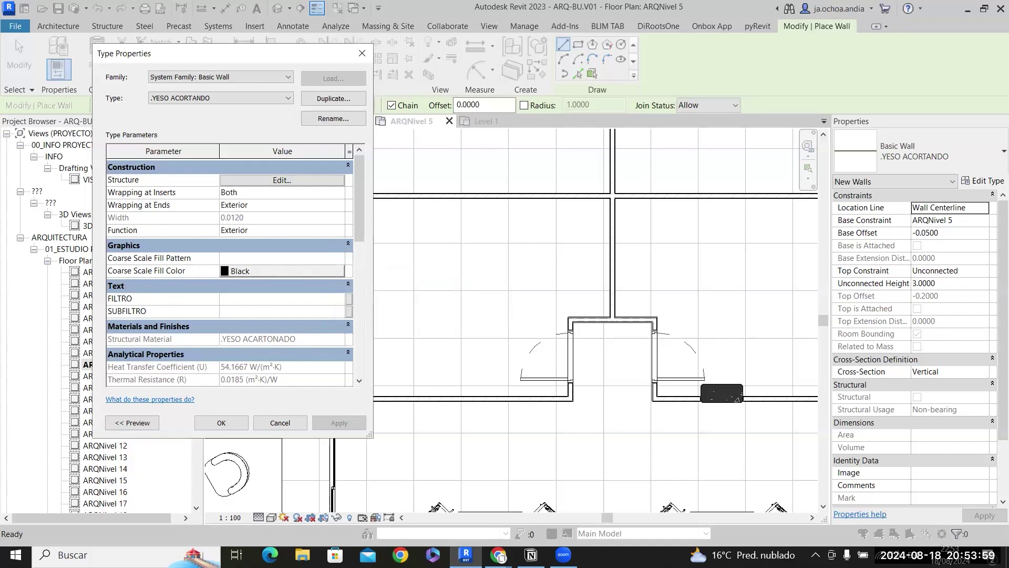
Open the .DIVISORIA wall structure and set its Finish 1 layer thickness to 0.05.
{"action": "left_click", "coordinate": [288, 180]}
{"action": "left_click", "coordinate": [240, 188]}
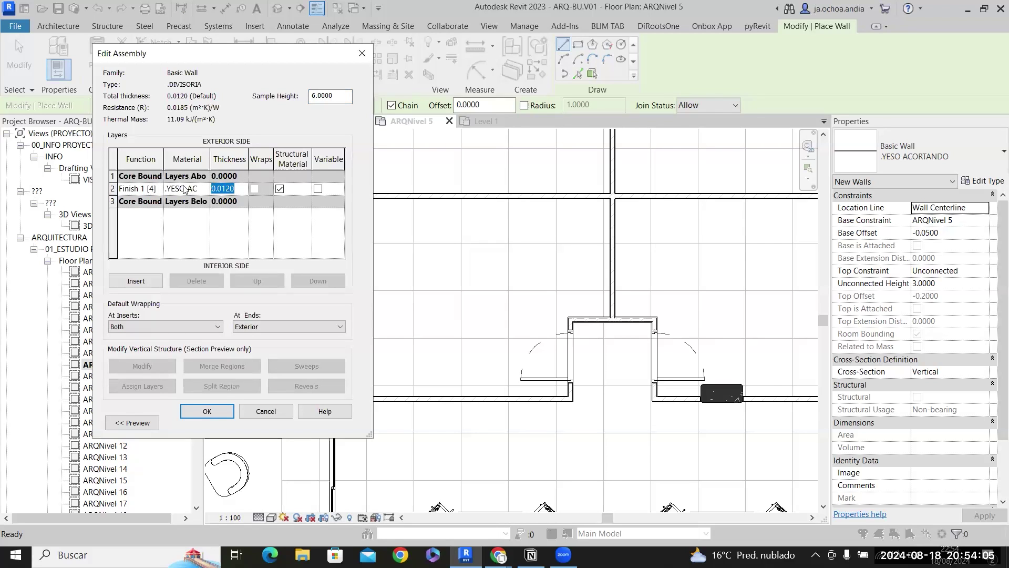
{"action": "type", "text": ".05"}
{"action": "key", "text": "Tab"}
Assign the material Laminate, White, Matte to the .DIVISORIA finish layer and accept the type changes.
{"action": "left_click", "coordinate": [204, 191]}
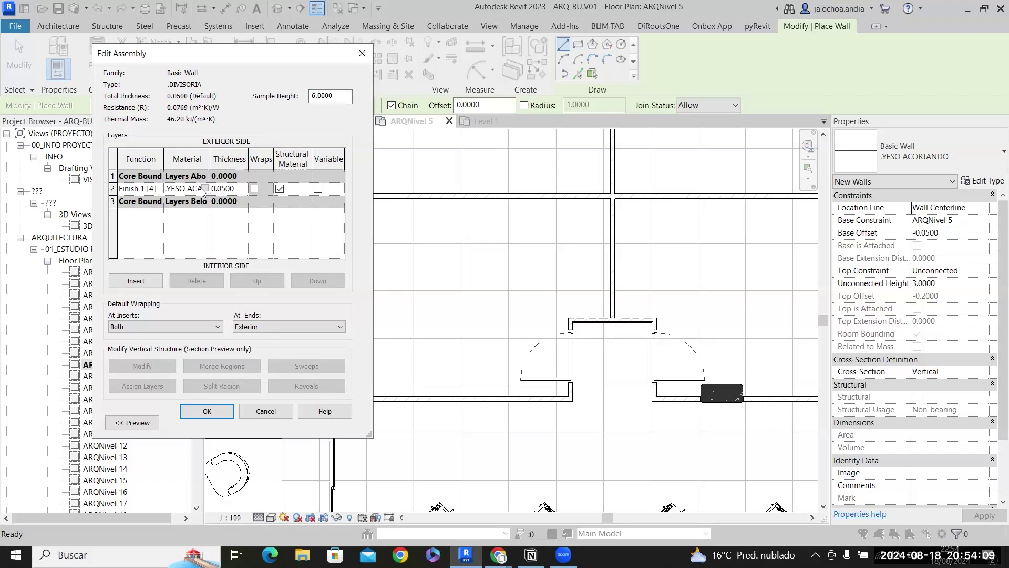
{"action": "left_click", "coordinate": [205, 188]}
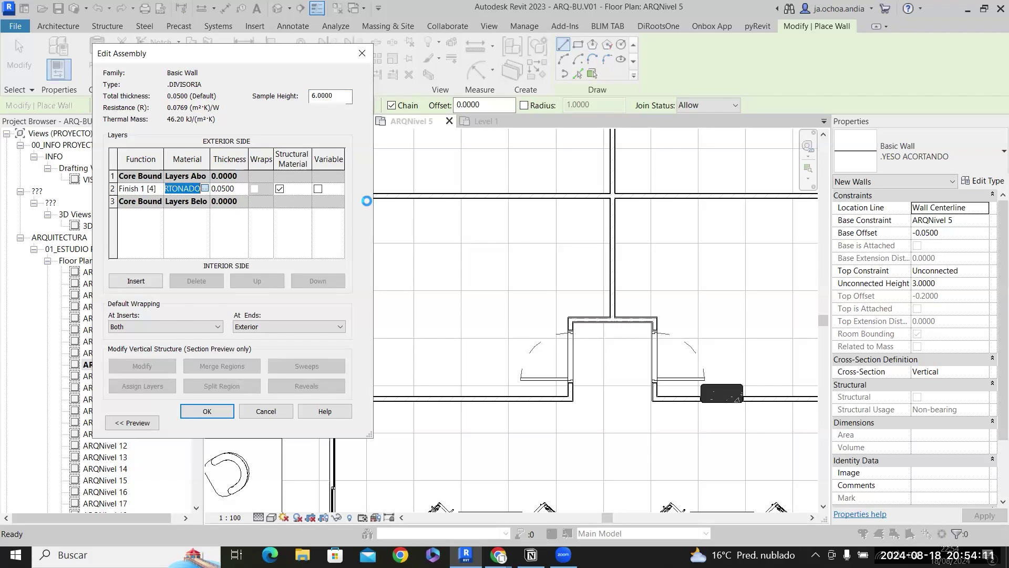
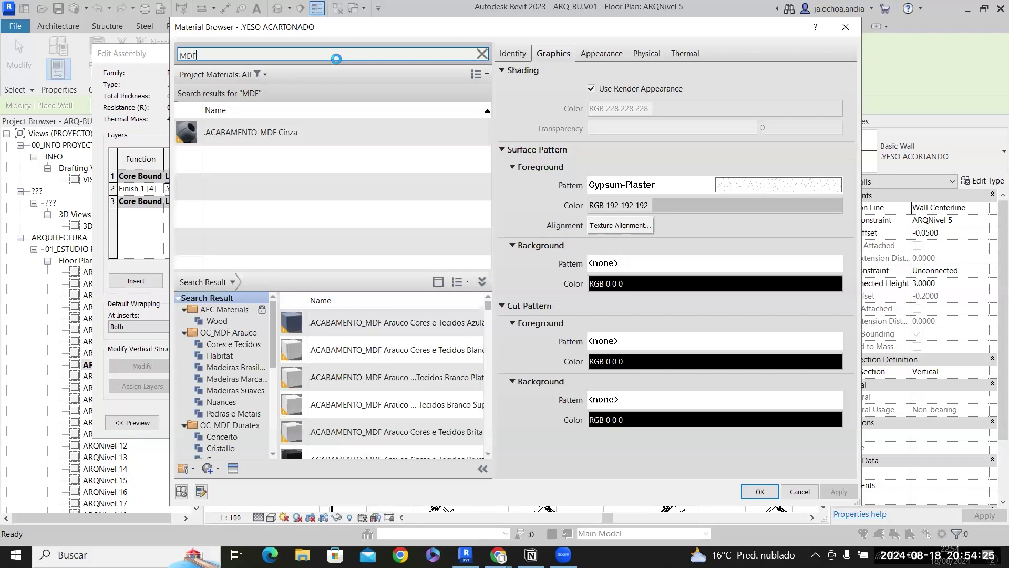
{"action": "key", "text": "BackSpace"}
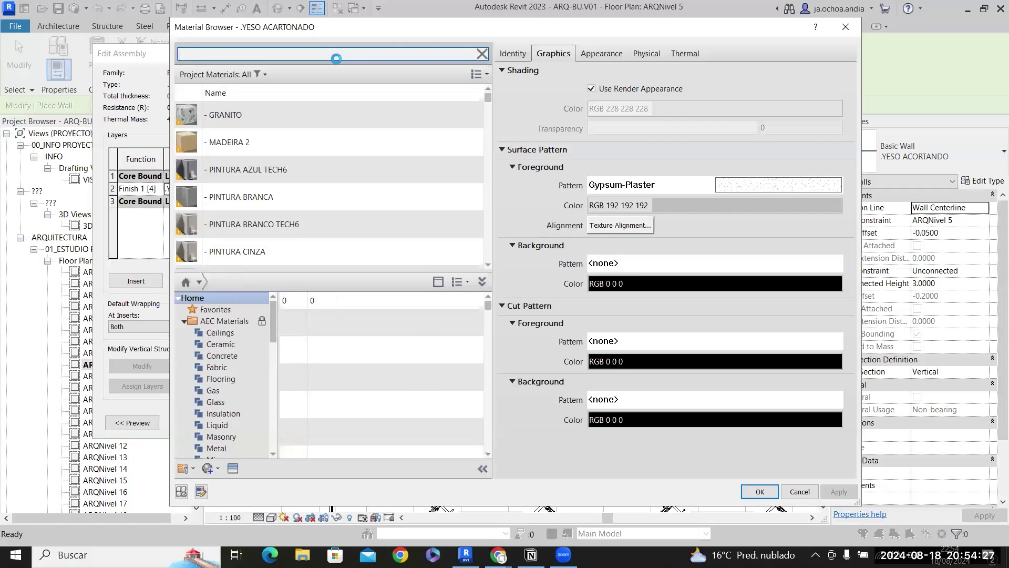
{"action": "type", "text": "LAM"}
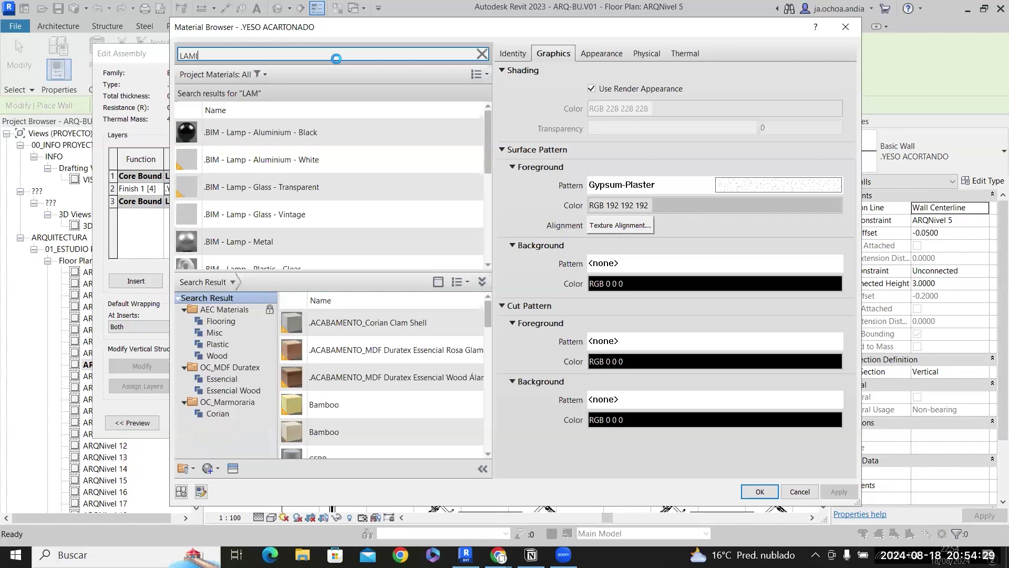
{"action": "type", "text": "I"}
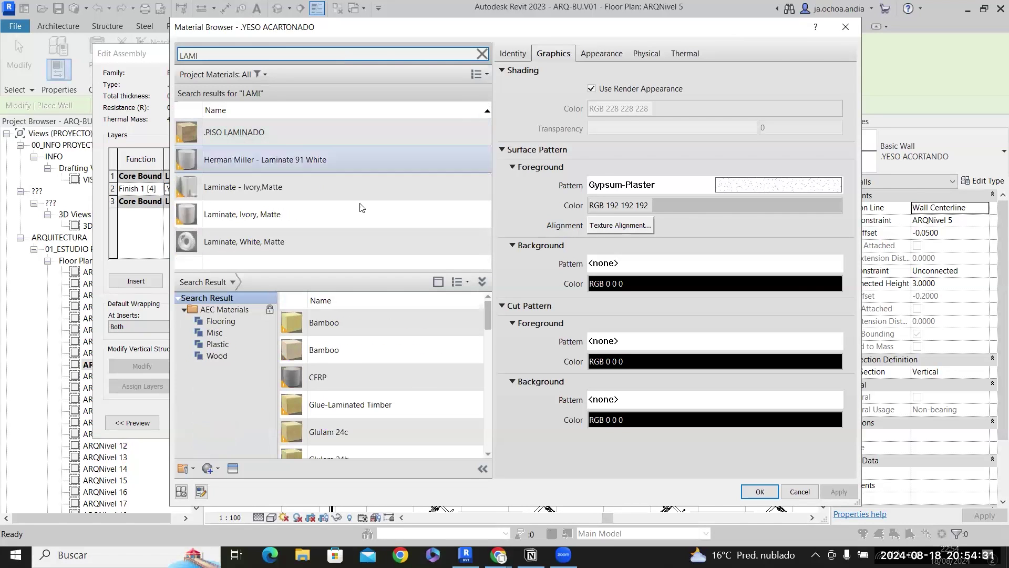
{"action": "left_click", "coordinate": [432, 238]}
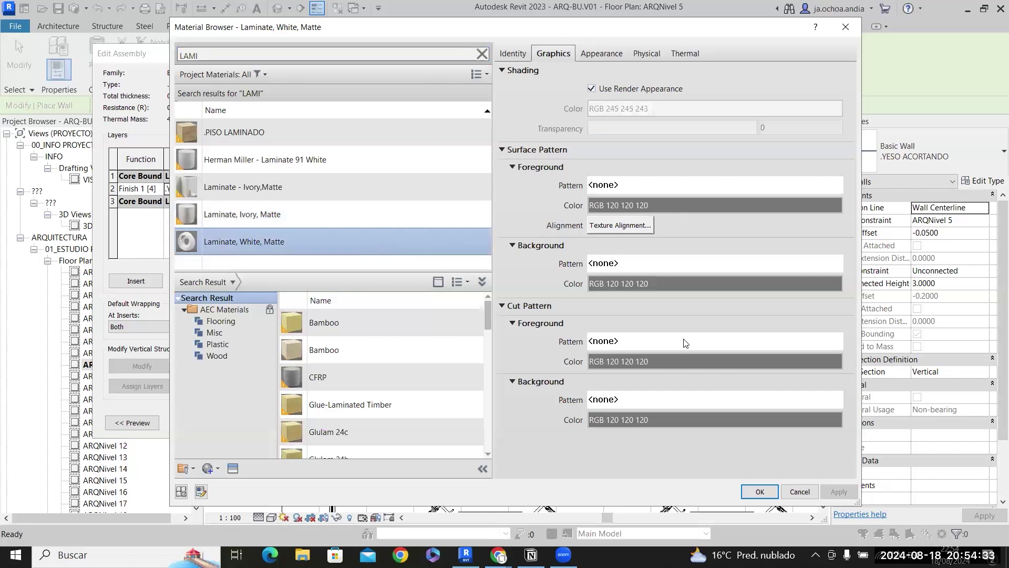
{"action": "key", "text": "Return"}
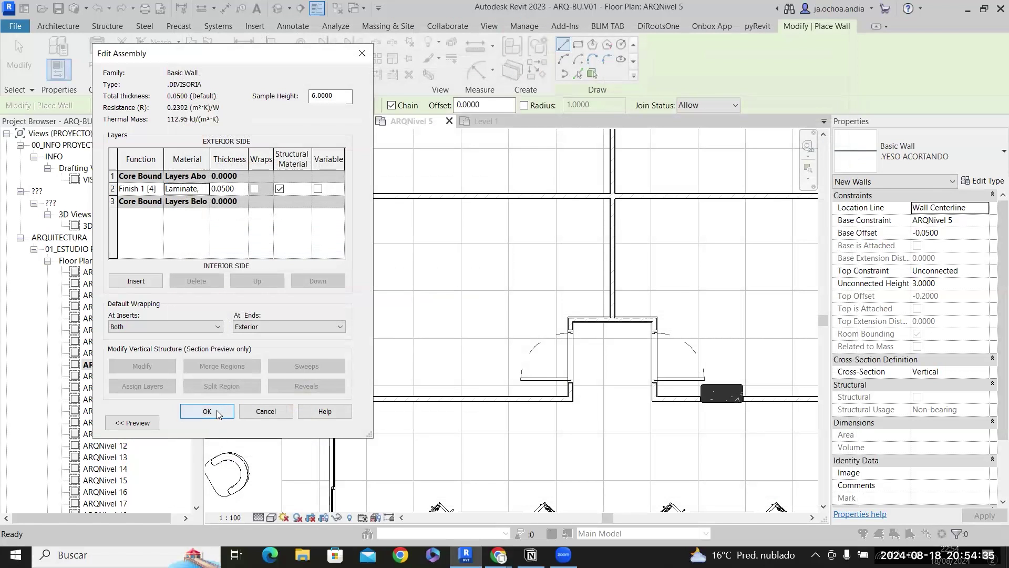
{"action": "left_click", "coordinate": [217, 410]}
{"action": "left_click", "coordinate": [211, 422]}
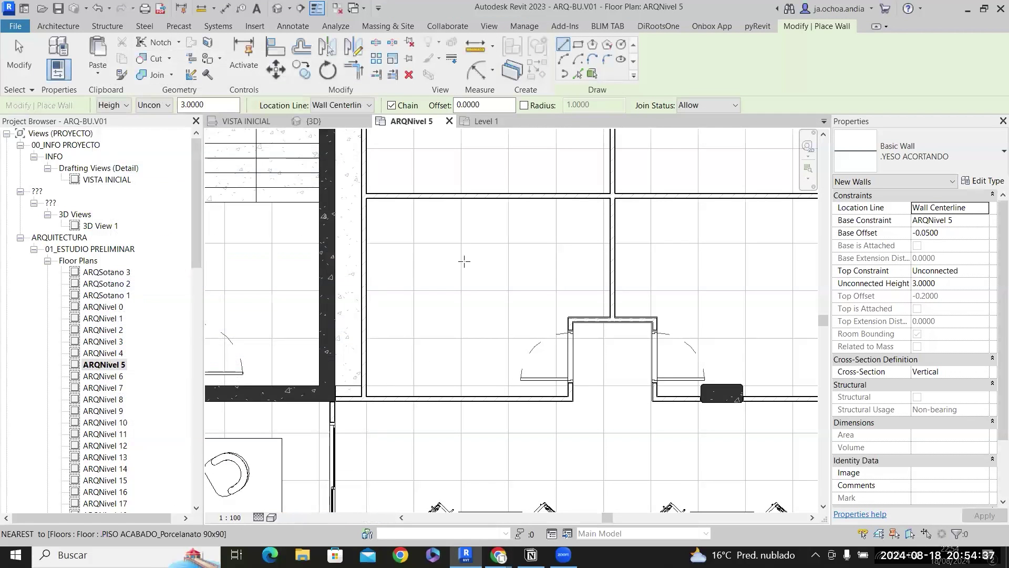
Draw a vertical .DIVISORIA wall about 3.85 m long across the room beside the stairs, from its upper to its lower wall.
{"action": "scroll", "coordinate": [457, 263], "scroll_direction": "up", "scroll_amount": 2}
{"action": "left_click", "coordinate": [440, 177]}
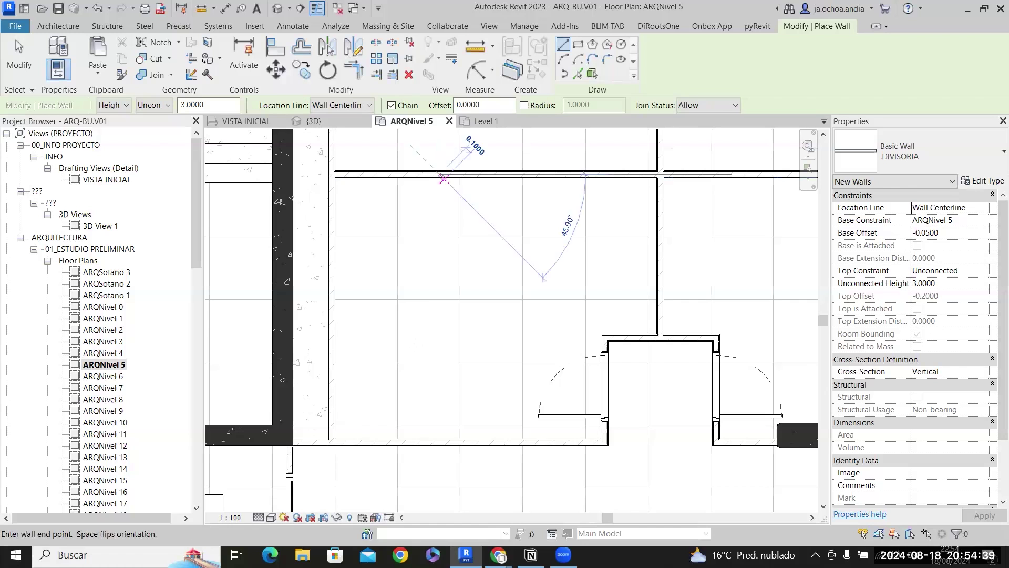
{"action": "left_click", "coordinate": [440, 429]}
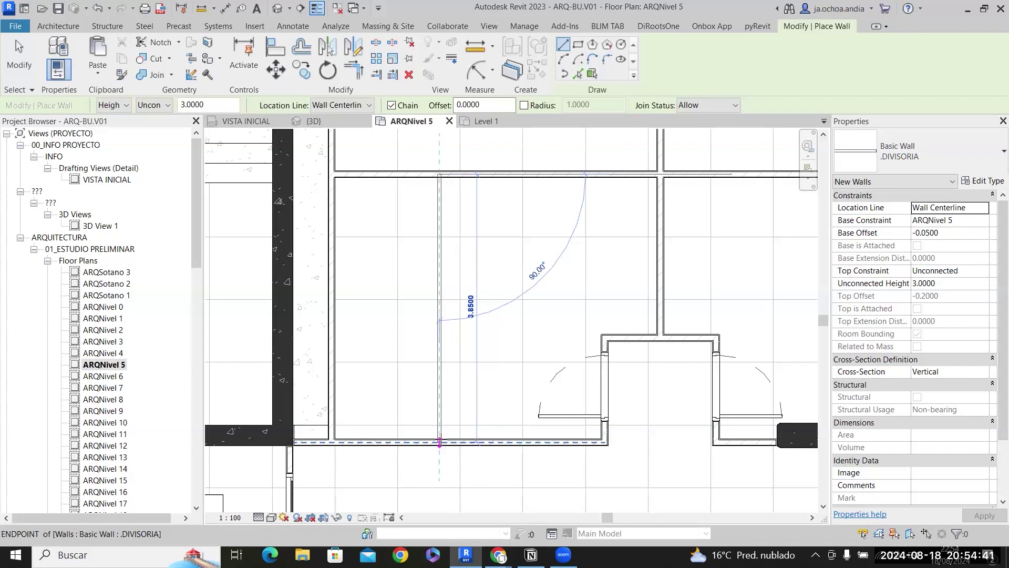
{"action": "key", "text": "Escape"}
{"action": "key", "text": "Escape"}
Add an aligned dimension between the room's left wall face and the near face of the vertical partition.
{"action": "scroll", "coordinate": [333, 451], "scroll_direction": "up", "scroll_amount": 2}
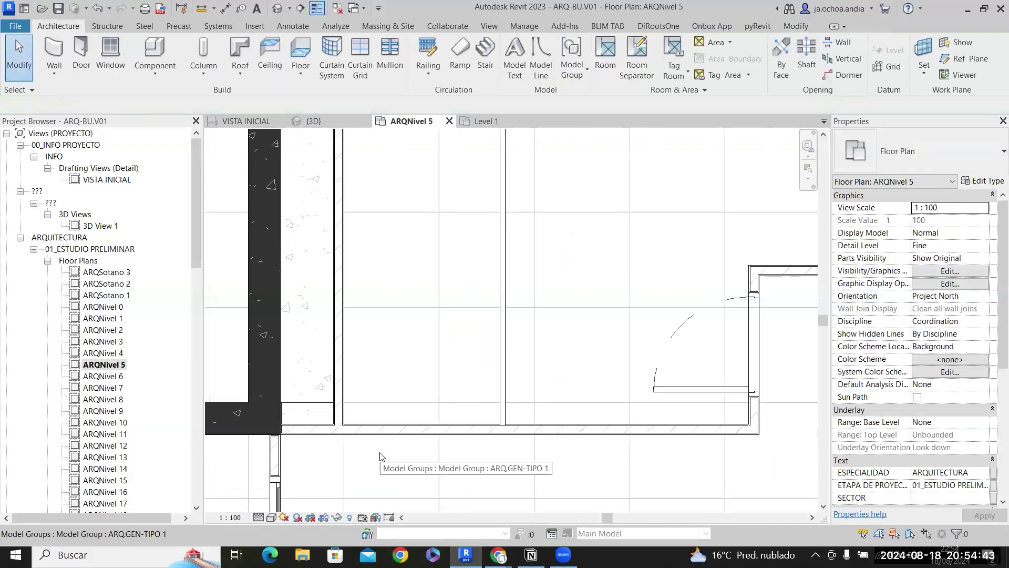
{"action": "key", "text": "d"}
{"action": "key", "text": "i"}
{"action": "left_click", "coordinate": [345, 367]}
{"action": "left_click", "coordinate": [496, 387]}
{"action": "left_click", "coordinate": [479, 380]}
{"action": "key", "text": "Escape"}
{"action": "key", "text": "Escape"}
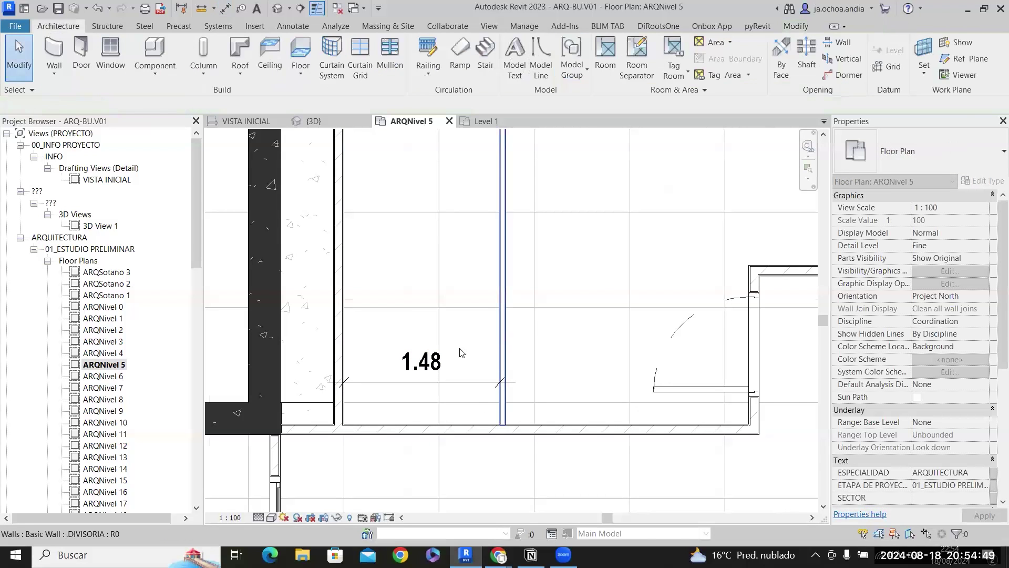
Set the clear distance between the room's left wall and the vertical partition to 1.7 m.
{"action": "left_click", "coordinate": [409, 371]}
{"action": "left_click", "coordinate": [413, 365]}
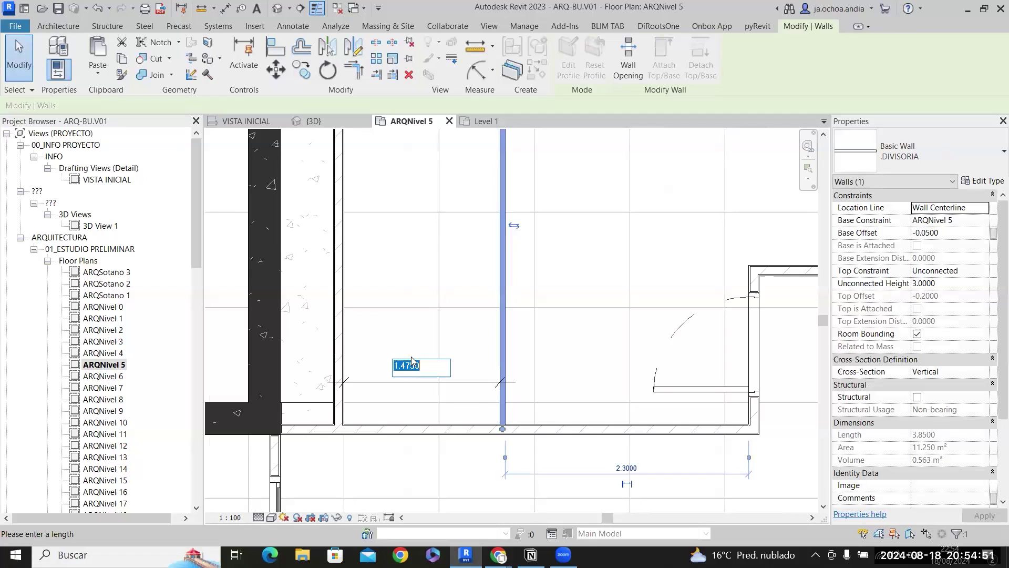
{"action": "type", "text": "1.7"}
{"action": "key", "text": "Return"}
Draw a horizontal .DIVISORIA wall from the vertical partition to the room's left wall using Create Similar.
{"action": "right_click", "coordinate": [519, 344]}
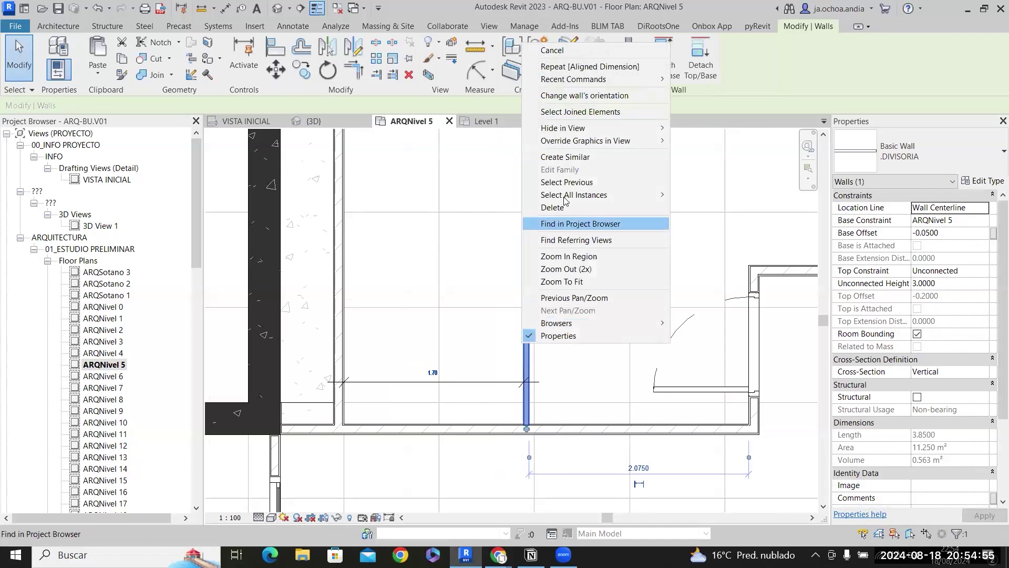
{"action": "left_click", "coordinate": [581, 158]}
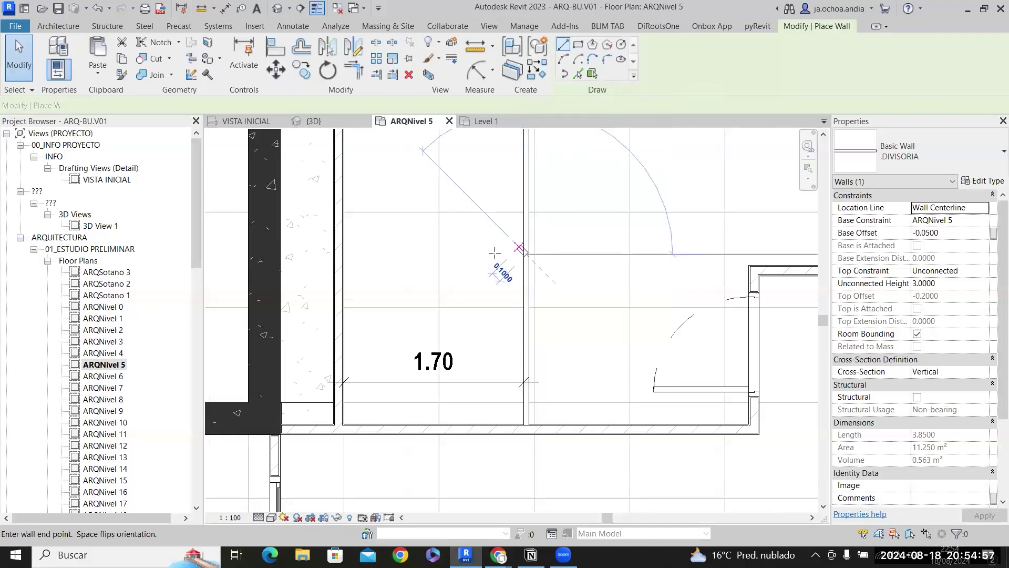
{"action": "left_click", "coordinate": [526, 254]}
{"action": "left_click", "coordinate": [339, 254]}
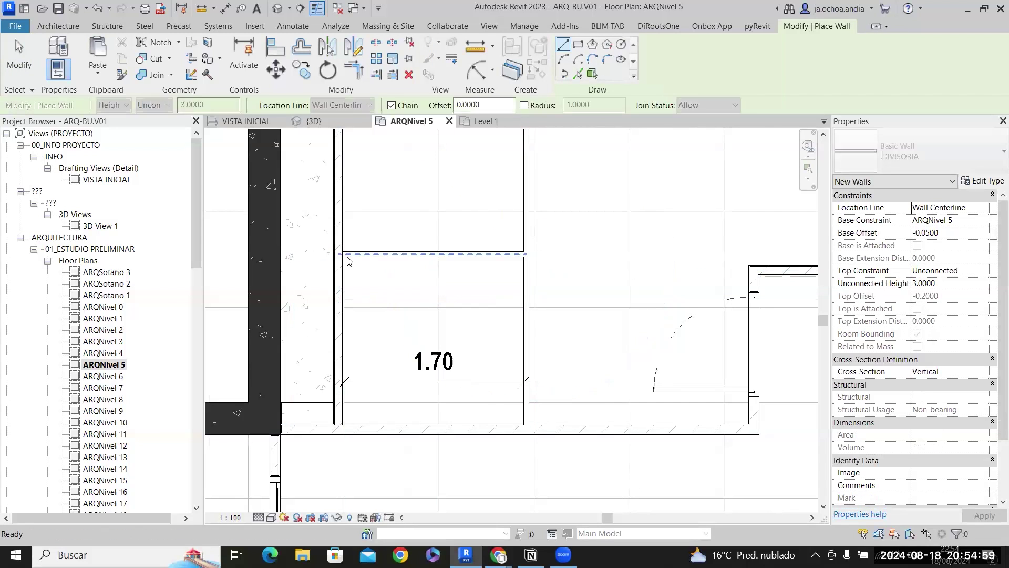
{"action": "key", "text": "Escape"}
{"action": "key", "text": "Escape"}
Add an aligned dimension between the room's lower wall and the horizontal partition.
{"action": "left_click", "coordinate": [442, 256]}
{"action": "key", "text": "Escape"}
{"action": "scroll", "coordinate": [475, 284], "scroll_direction": "down", "scroll_amount": 2}
{"action": "middle_click_drag", "start_coordinate": [482, 291], "coordinate": [490, 374]}
{"action": "left_click", "coordinate": [498, 345]}
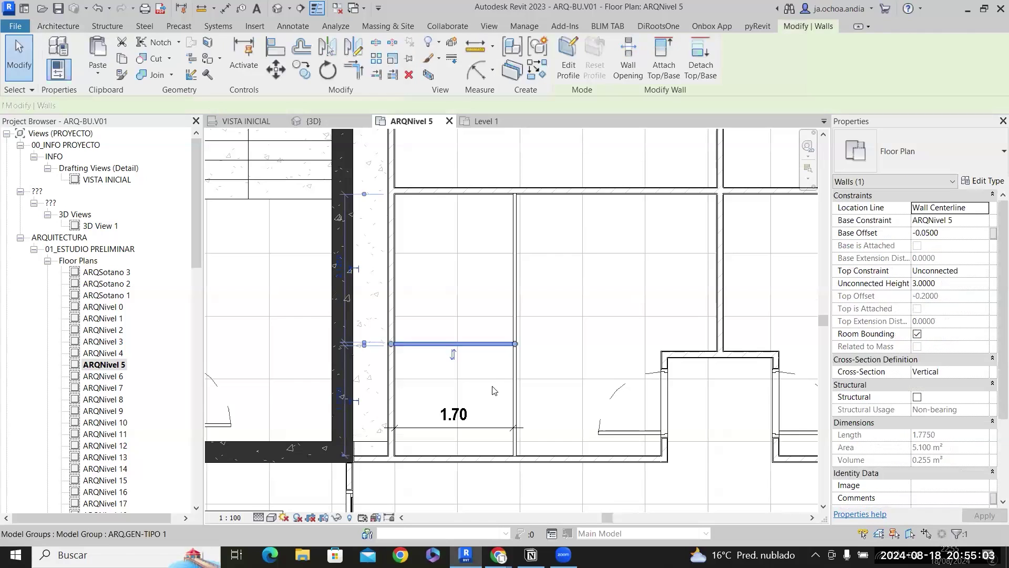
{"action": "key", "text": "Escape"}
{"action": "key", "text": "d"}
{"action": "key", "text": "i"}
{"action": "left_click", "coordinate": [498, 455]}
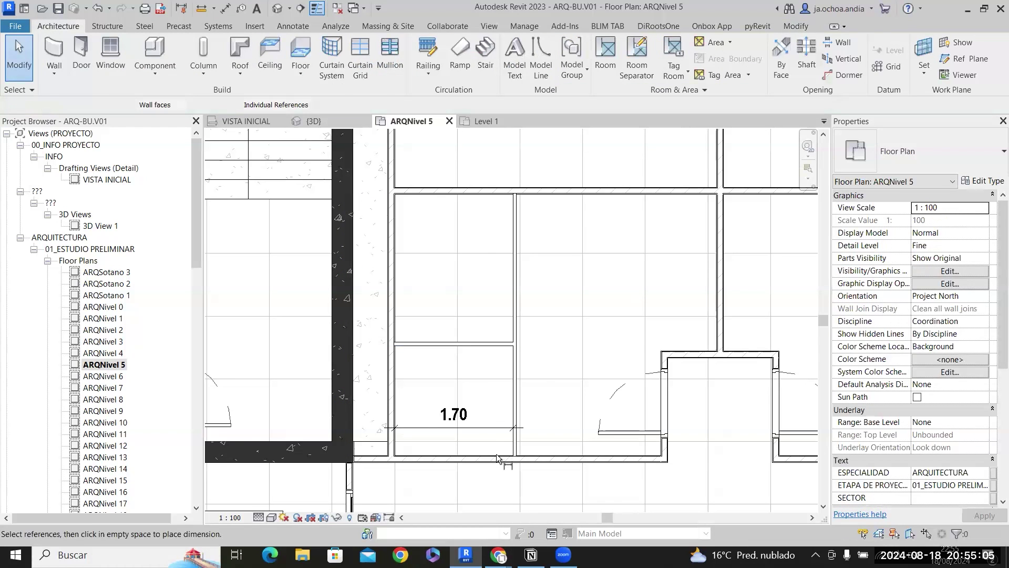
{"action": "left_click", "coordinate": [493, 346]}
{"action": "key", "text": "Escape"}
{"action": "key", "text": "Escape"}
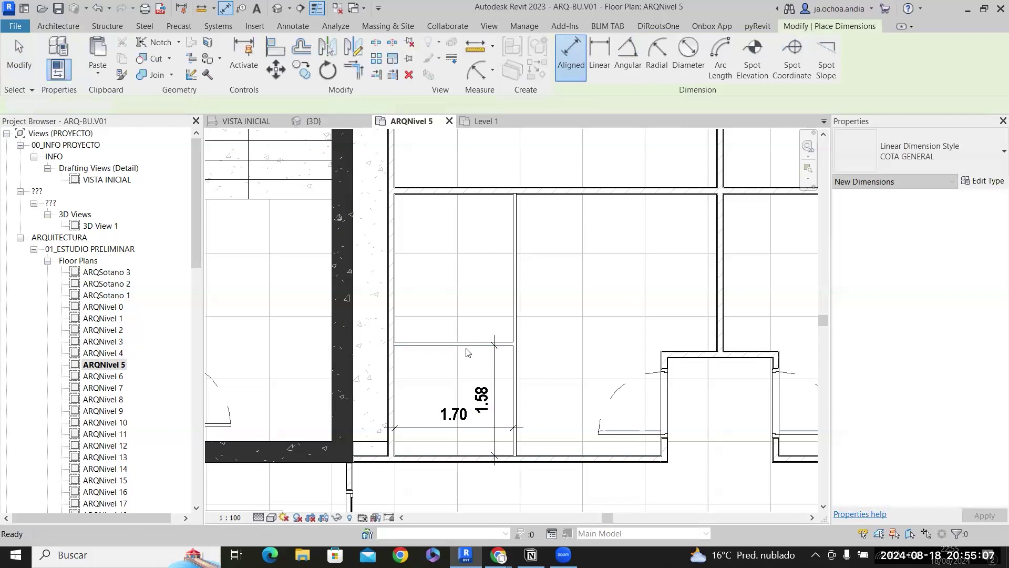
Set the clear distance between the room's lower wall and the horizontal partition to 1.7 m.
{"action": "left_click", "coordinate": [470, 344]}
{"action": "left_click", "coordinate": [487, 397]}
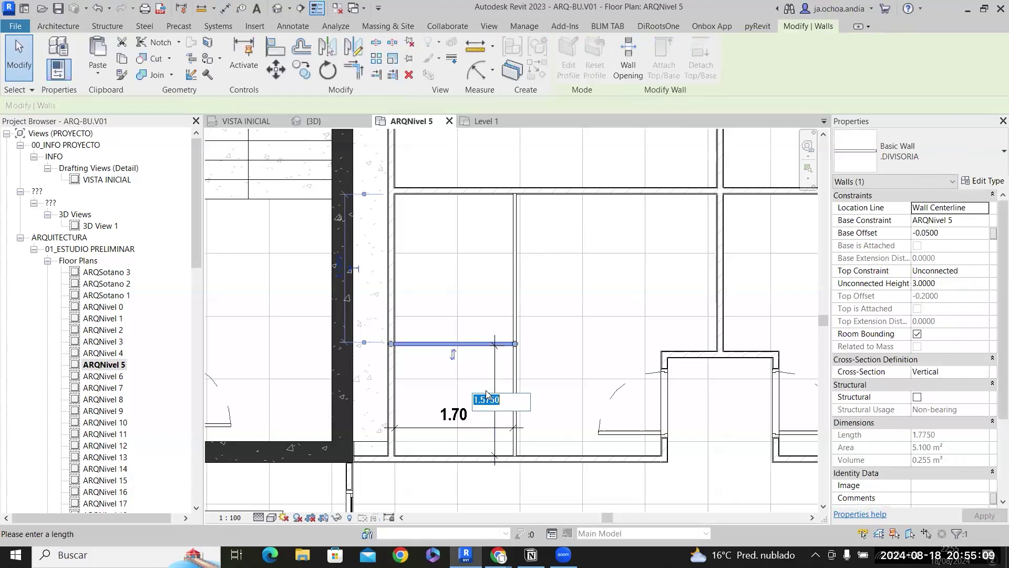
{"action": "type", "text": "1.7"}
{"action": "key", "text": "Return"}
Draw a second horizontal .DIVISORIA wall above the first, from the vertical partition to the room's left wall.
{"action": "right_click", "coordinate": [481, 334]}
{"action": "left_click", "coordinate": [519, 147]}
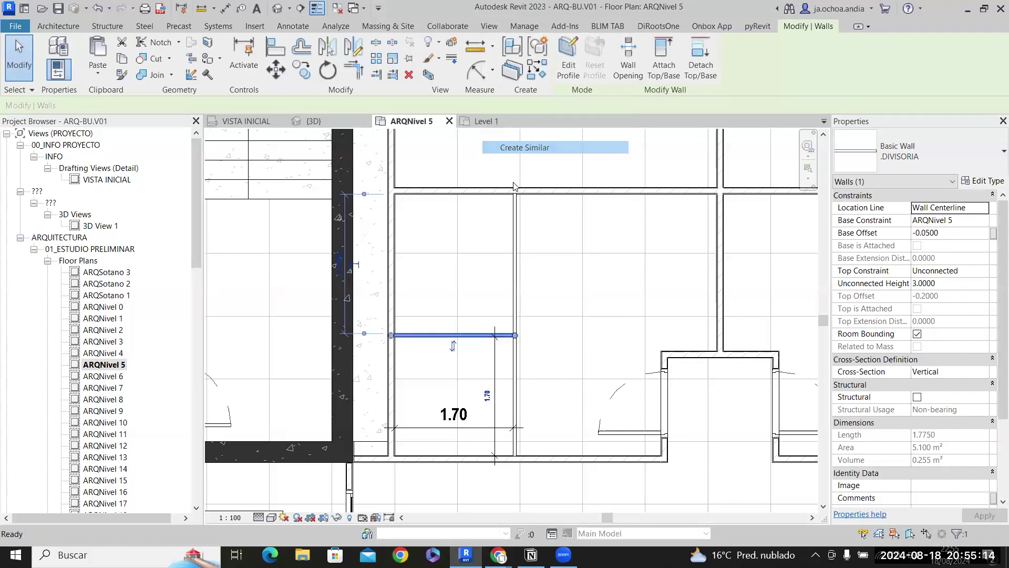
{"action": "left_click", "coordinate": [515, 269]}
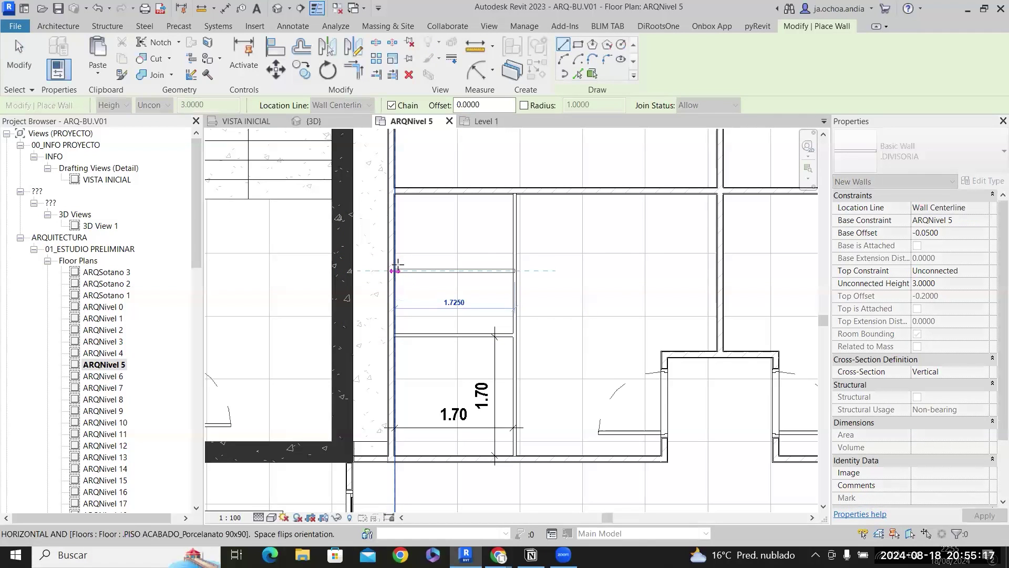
{"action": "left_click", "coordinate": [395, 270]}
{"action": "key", "text": "Escape"}
{"action": "key", "text": "Escape"}
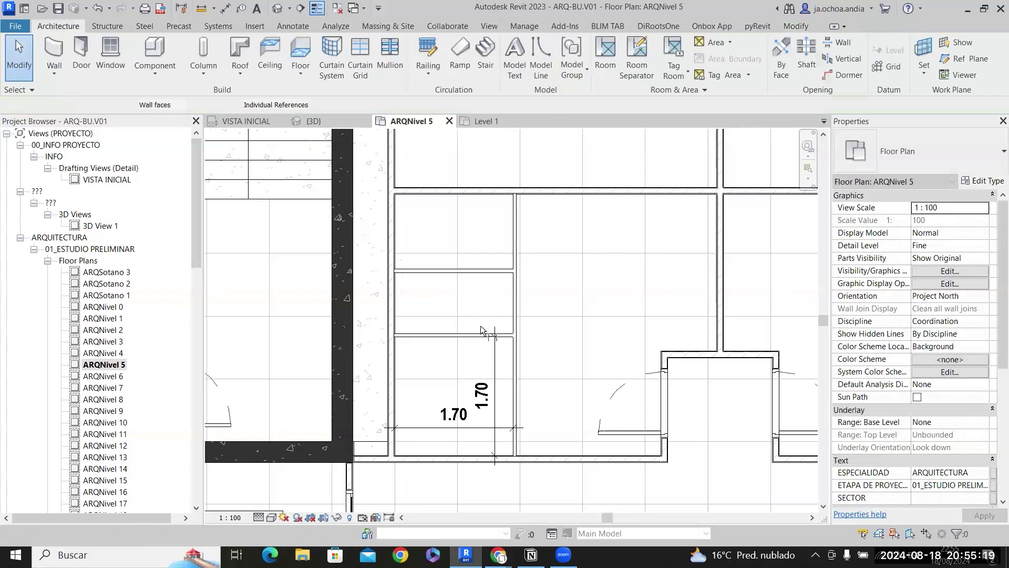
Add one aligned dimension string through both horizontal partitions up to the room's upper wall and equalize the spacing.
{"action": "key", "text": "d"}
{"action": "key", "text": "i"}
{"action": "scroll", "coordinate": [482, 275], "scroll_direction": "up", "scroll_amount": 3}
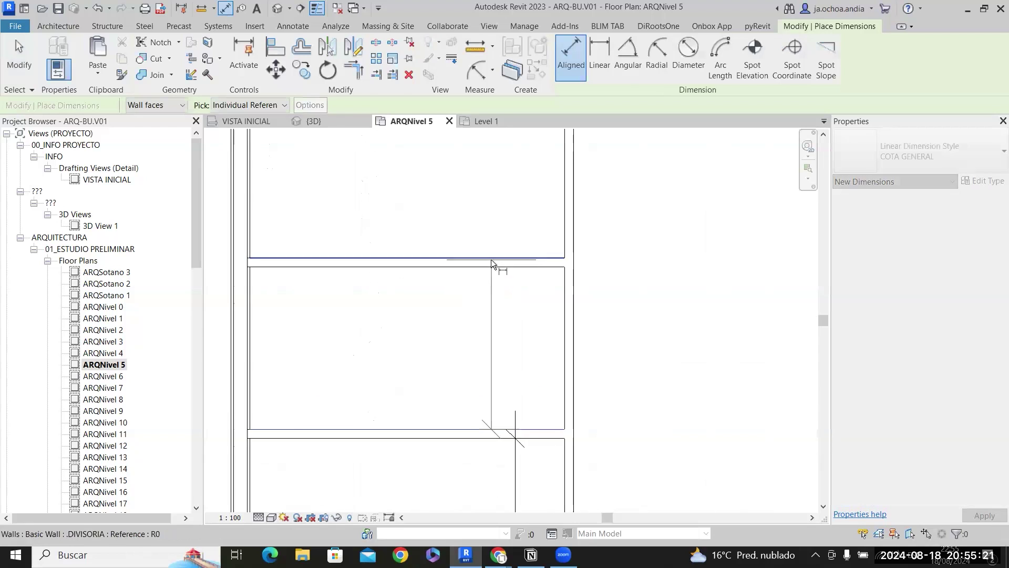
{"action": "scroll", "coordinate": [494, 263], "scroll_direction": "up", "scroll_amount": 2}
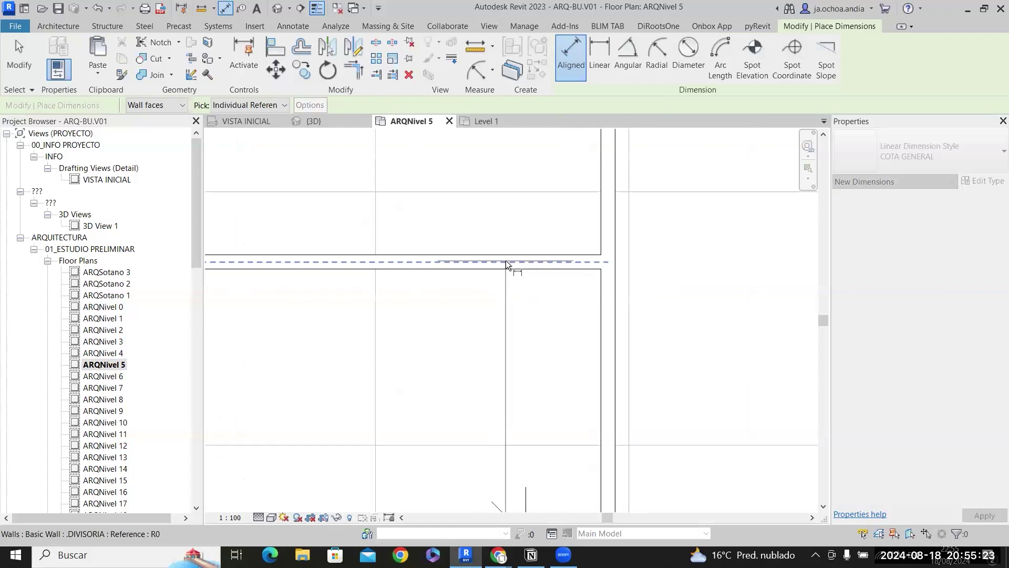
{"action": "left_click", "coordinate": [505, 260]}
{"action": "scroll", "coordinate": [505, 261], "scroll_direction": "down", "scroll_amount": 2}
{"action": "middle_click_drag", "start_coordinate": [461, 179], "coordinate": [442, 340]}
{"action": "left_click", "coordinate": [476, 219]}
{"action": "left_click", "coordinate": [474, 257]}
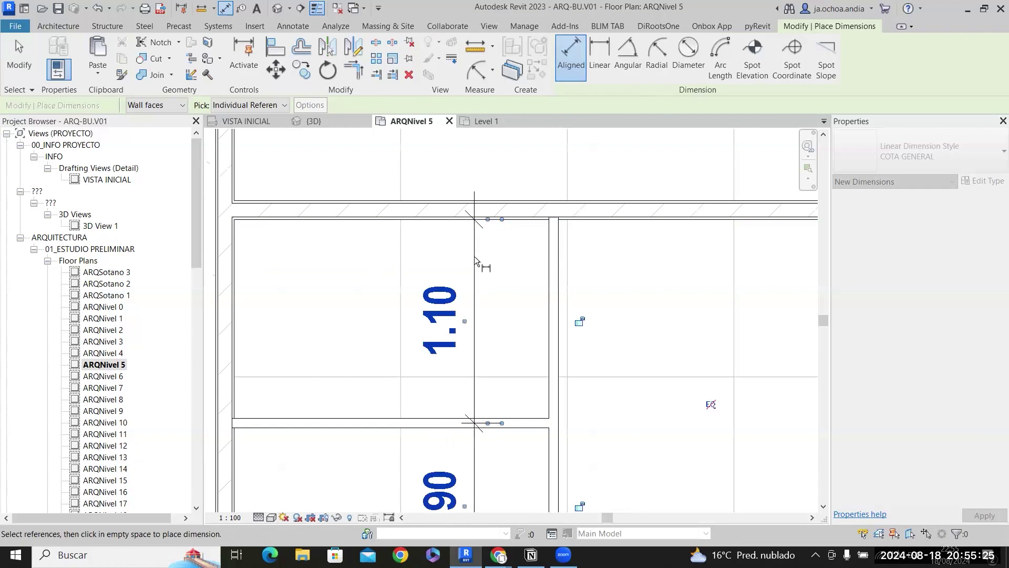
{"action": "left_click", "coordinate": [476, 262]}
{"action": "scroll", "coordinate": [633, 356], "scroll_direction": "down", "scroll_amount": 1}
{"action": "left_click", "coordinate": [651, 370]}
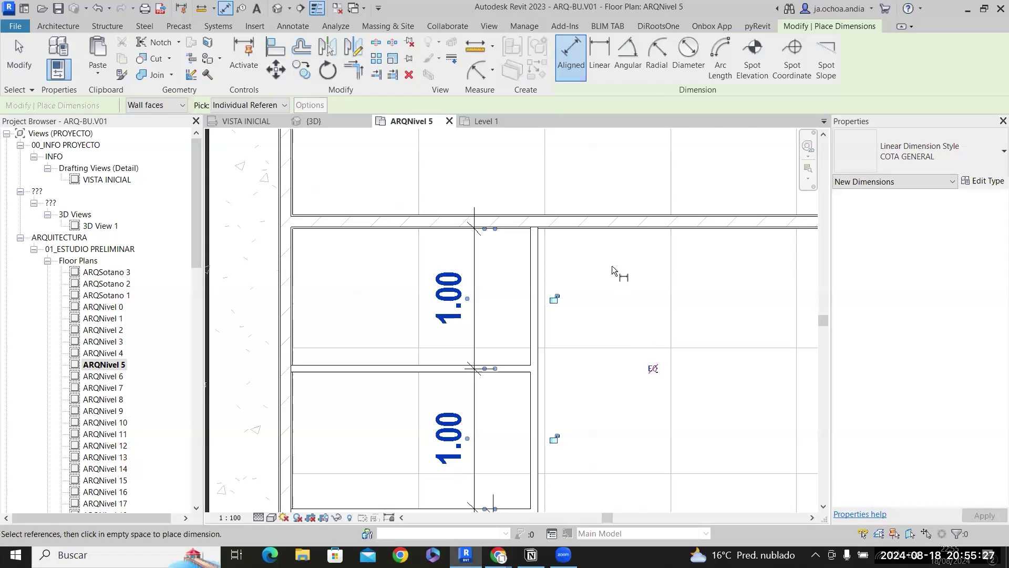
Delete the equalized dimension string across the two horizontal partitions.
{"action": "scroll", "coordinate": [611, 265], "scroll_direction": "down", "scroll_amount": 3}
{"action": "scroll", "coordinate": [575, 436], "scroll_direction": "up", "scroll_amount": 2}
{"action": "key", "text": "Escape"}
{"action": "key", "text": "Escape"}
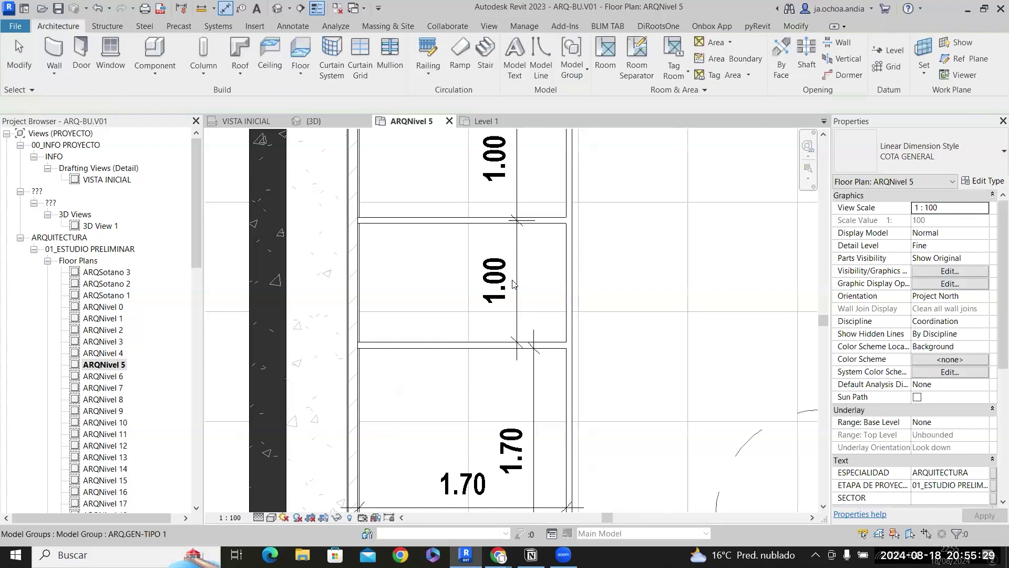
{"action": "left_click", "coordinate": [515, 279]}
{"action": "scroll", "coordinate": [515, 271], "scroll_direction": "down", "scroll_amount": 2}
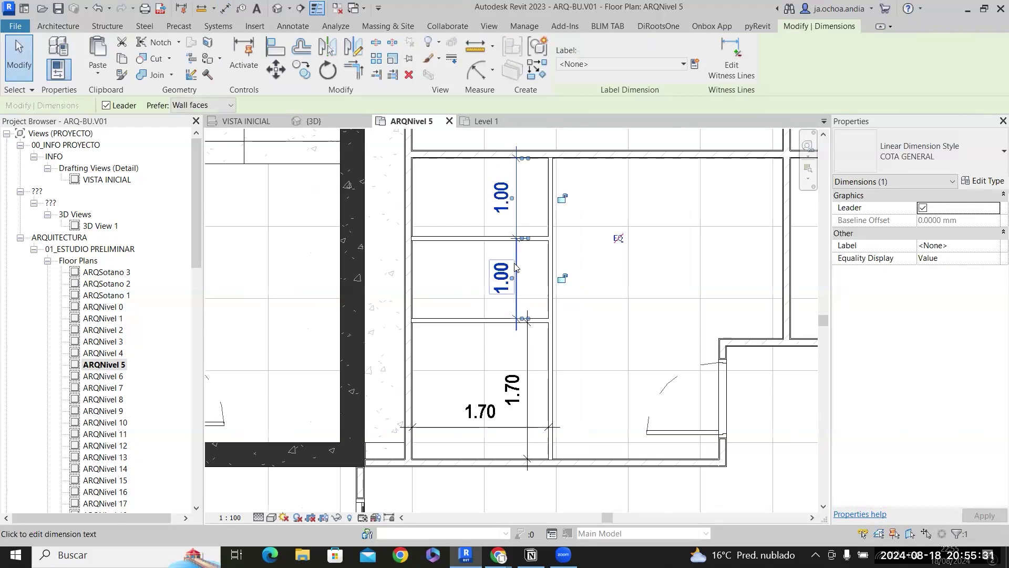
{"action": "key", "text": "Delete"}
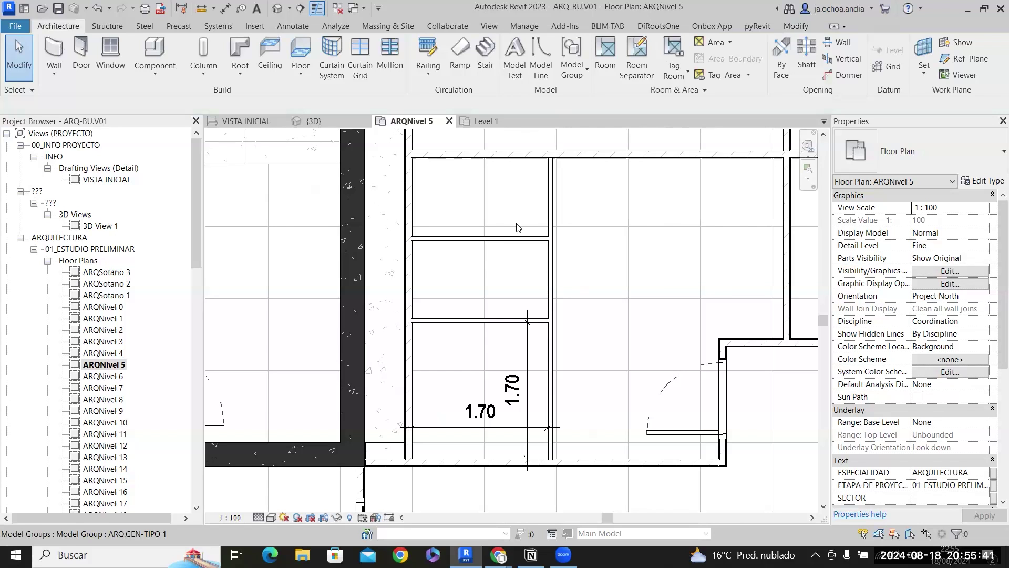
Open the INT.TIPO1 model group from the plan in the 3D view with a section box around it.
{"action": "scroll", "coordinate": [526, 234], "scroll_direction": "down", "scroll_amount": 2}
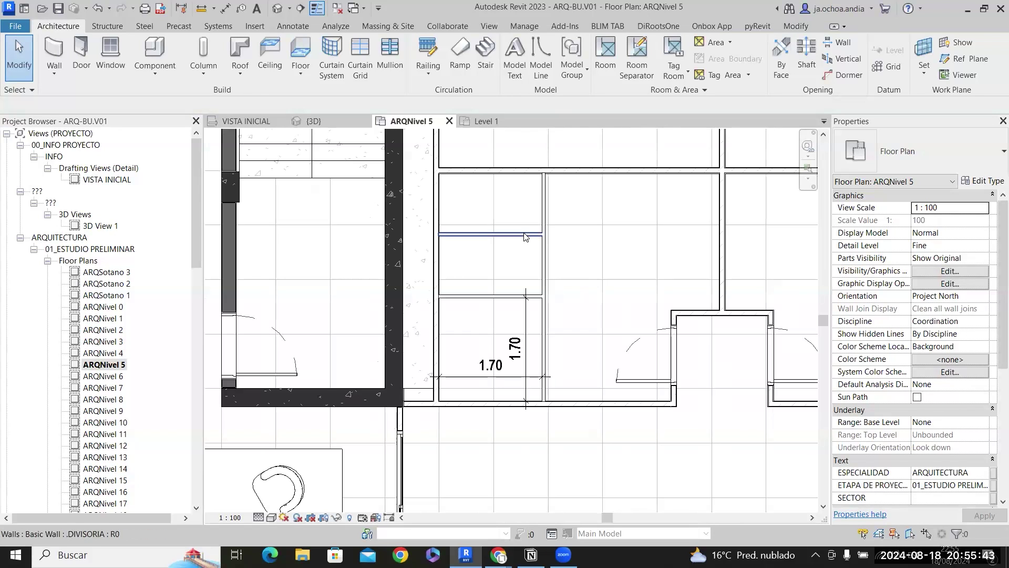
{"action": "scroll", "coordinate": [526, 236], "scroll_direction": "down", "scroll_amount": 5}
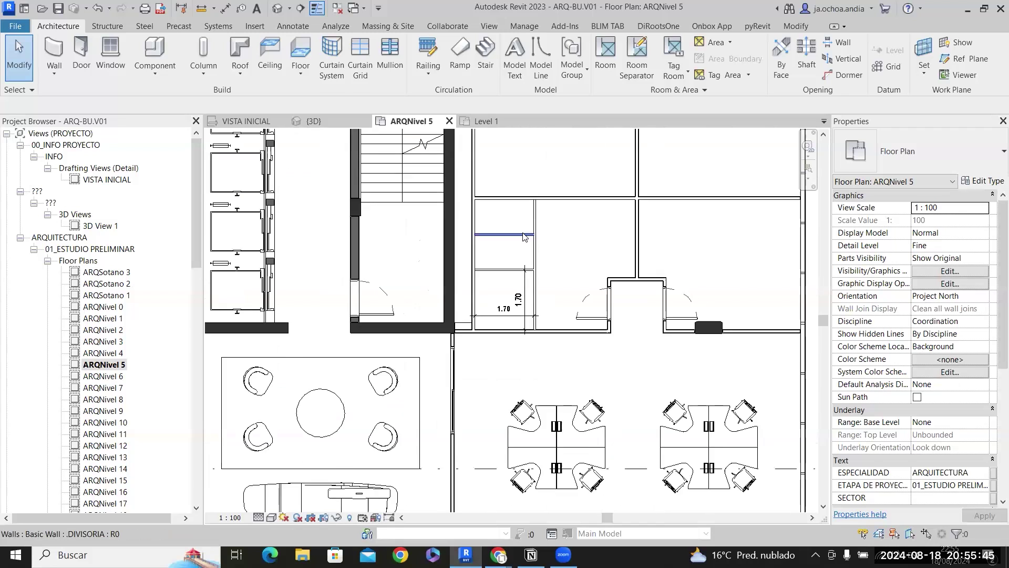
{"action": "left_click", "coordinate": [566, 215]}
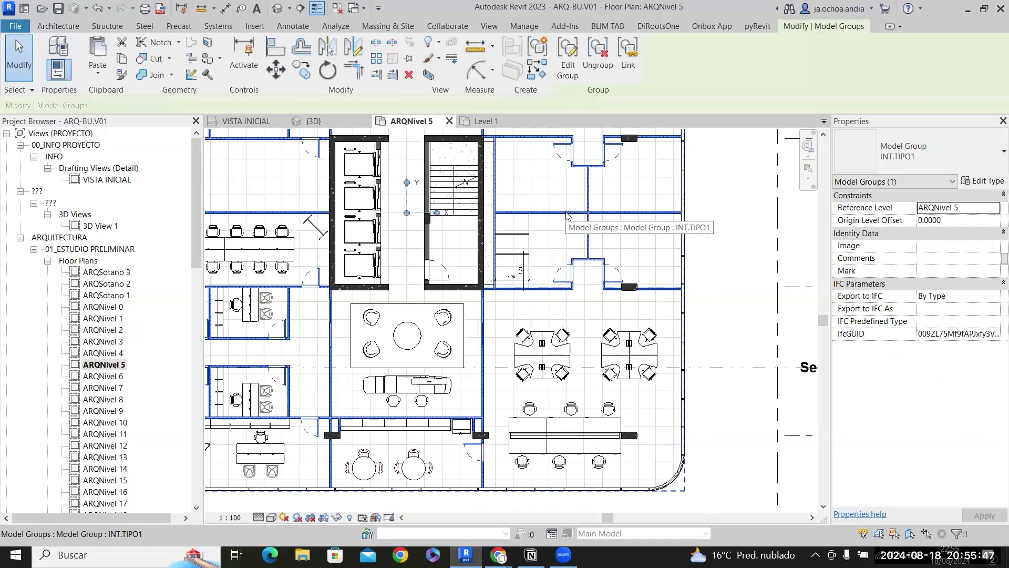
{"action": "key", "text": "b"}
{"action": "key", "text": "x"}
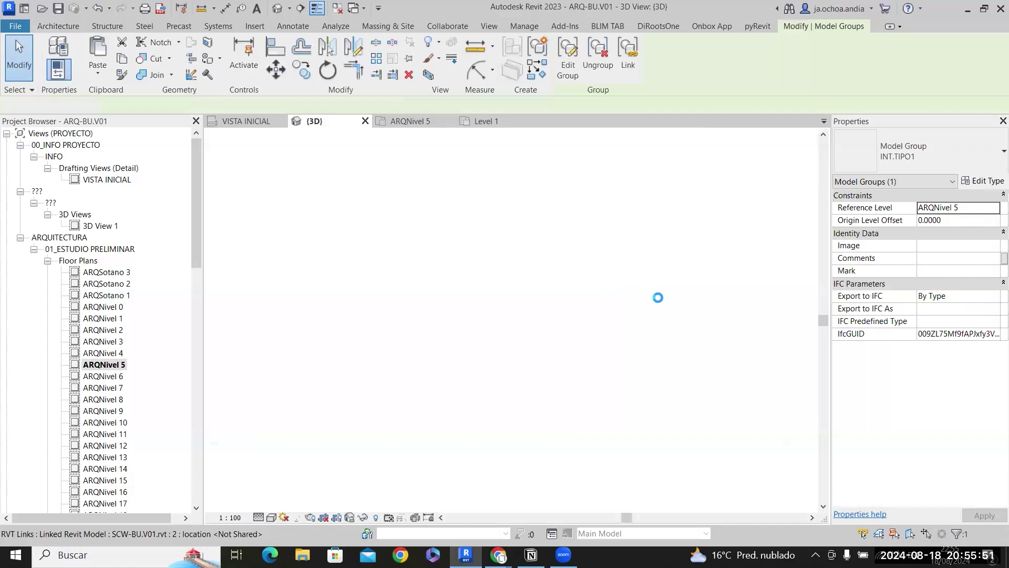
Temporarily isolate the INT.TIPO1 group together with the group containing the floor slabs in the 3D view.
{"action": "left_click", "coordinate": [365, 518]}
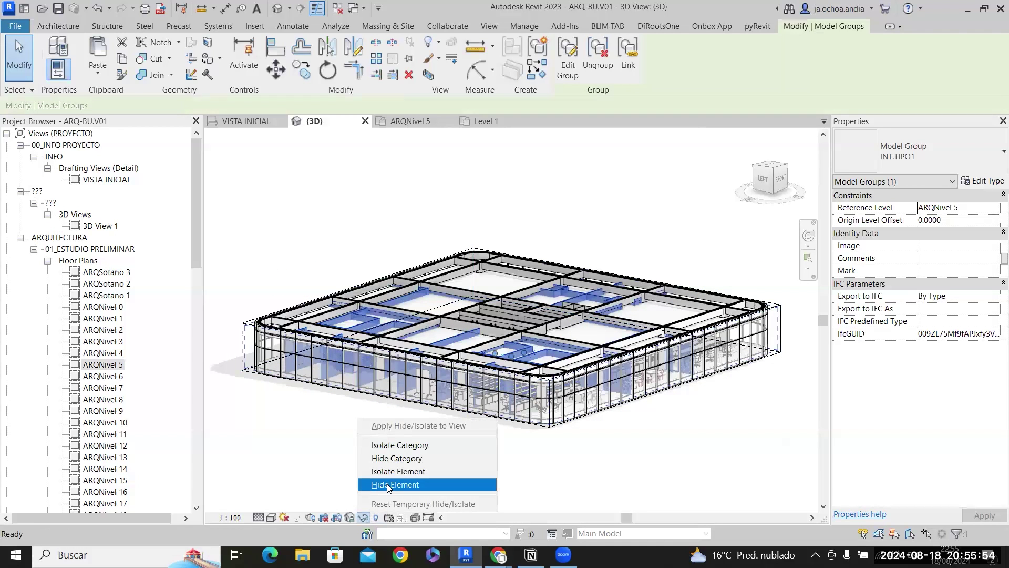
{"action": "left_click", "coordinate": [612, 355]}
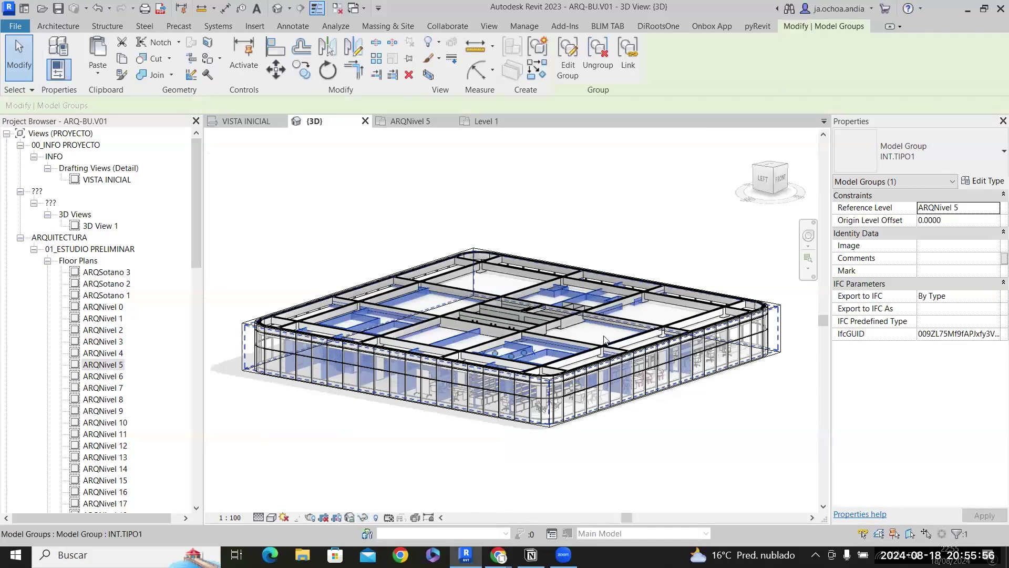
{"action": "left_click", "coordinate": [657, 311], "text": "ctrl"}
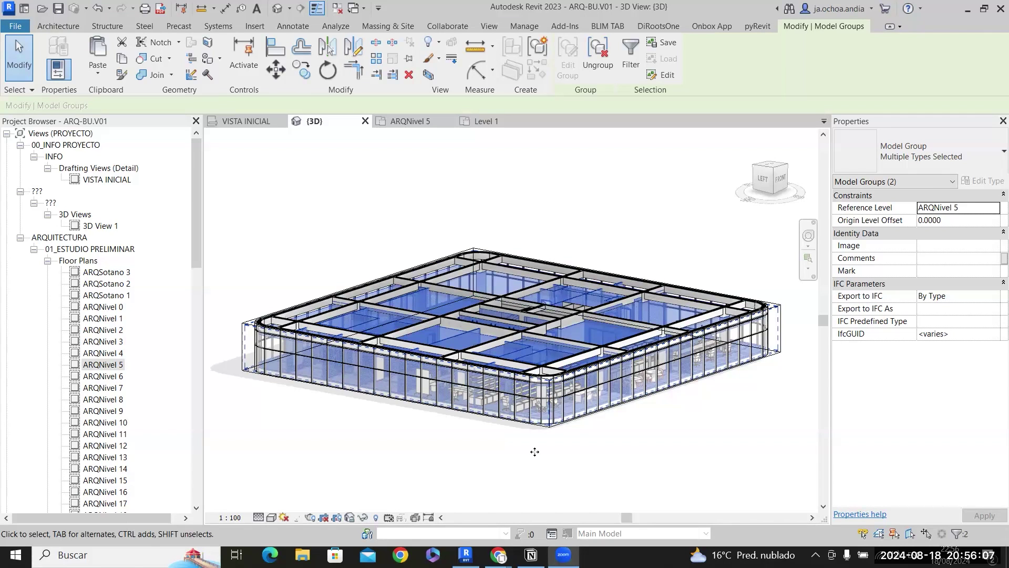
{"action": "left_click", "coordinate": [363, 517]}
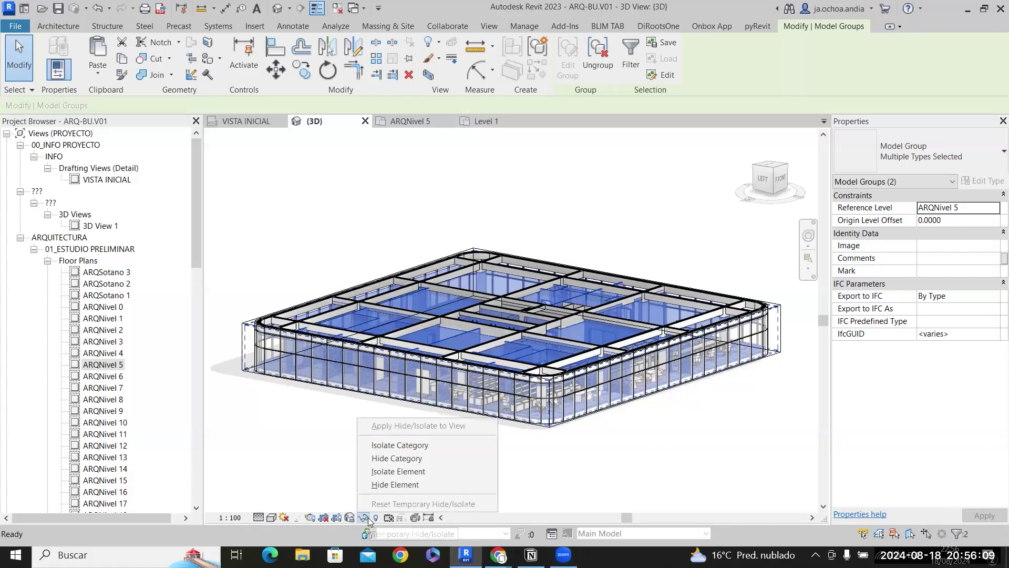
{"action": "left_click", "coordinate": [392, 485]}
Open the INT.TIPO1 model group for editing.
{"action": "scroll", "coordinate": [554, 374], "scroll_direction": "up", "scroll_amount": 2}
{"action": "left_click", "coordinate": [624, 433]}
{"action": "left_click", "coordinate": [657, 378]}
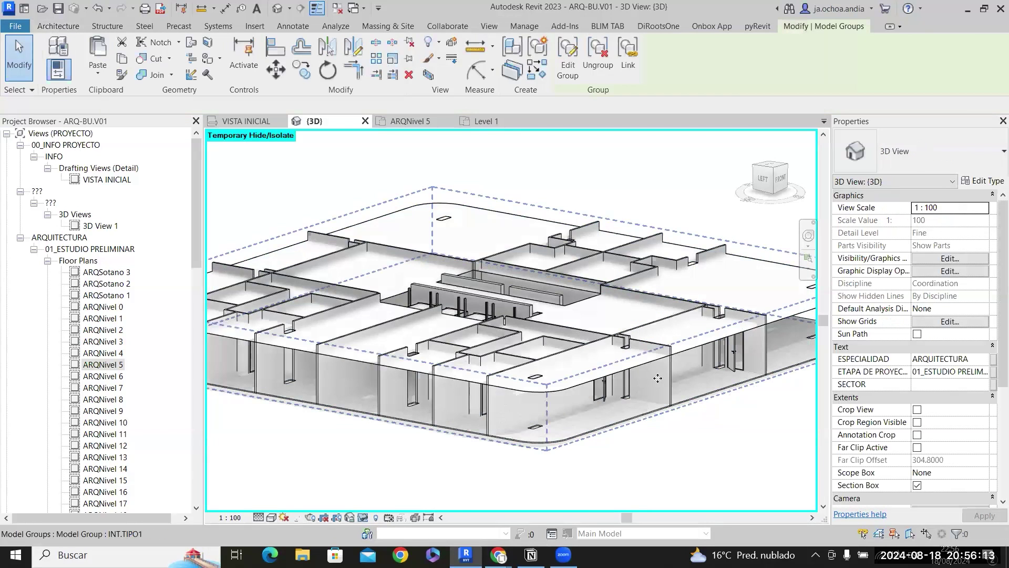
{"action": "double_click", "coordinate": [658, 377]}
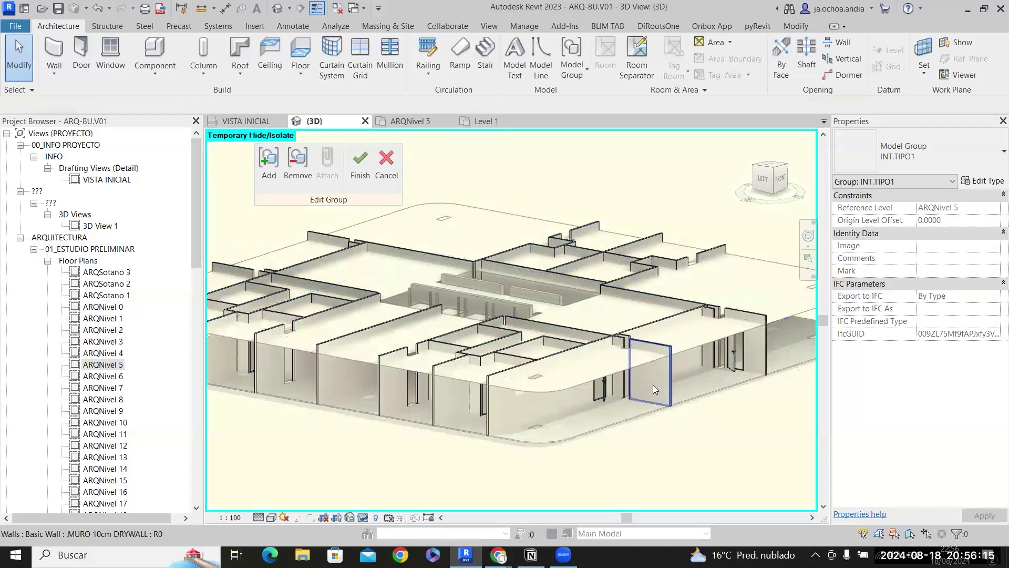
Filter the group's elements down to its walls, excluding the doors, and set their top constraint to the level above.
{"action": "scroll", "coordinate": [654, 389], "scroll_direction": "down", "scroll_amount": 3}
{"action": "left_click_drag", "start_coordinate": [266, 240], "coordinate": [791, 477]}
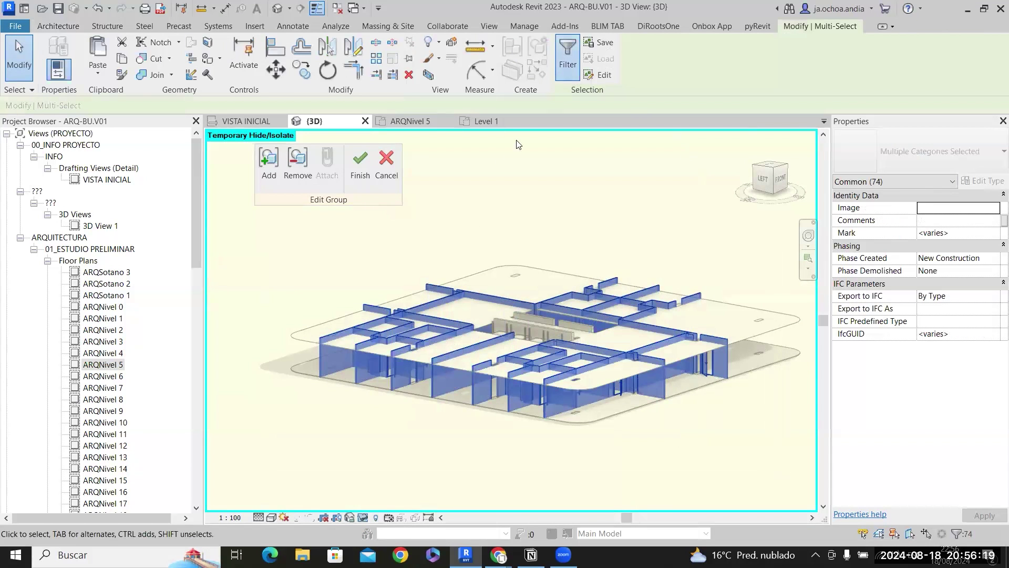
{"action": "left_click", "coordinate": [589, 179]}
{"action": "left_click", "coordinate": [585, 190]}
{"action": "left_click", "coordinate": [584, 180]}
{"action": "left_click", "coordinate": [584, 190]}
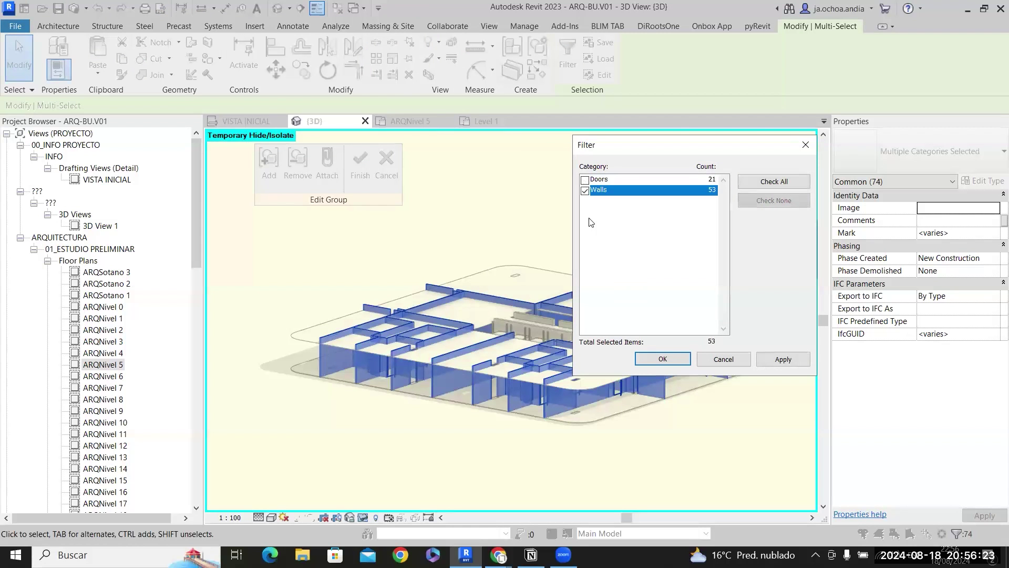
{"action": "left_click", "coordinate": [657, 357]}
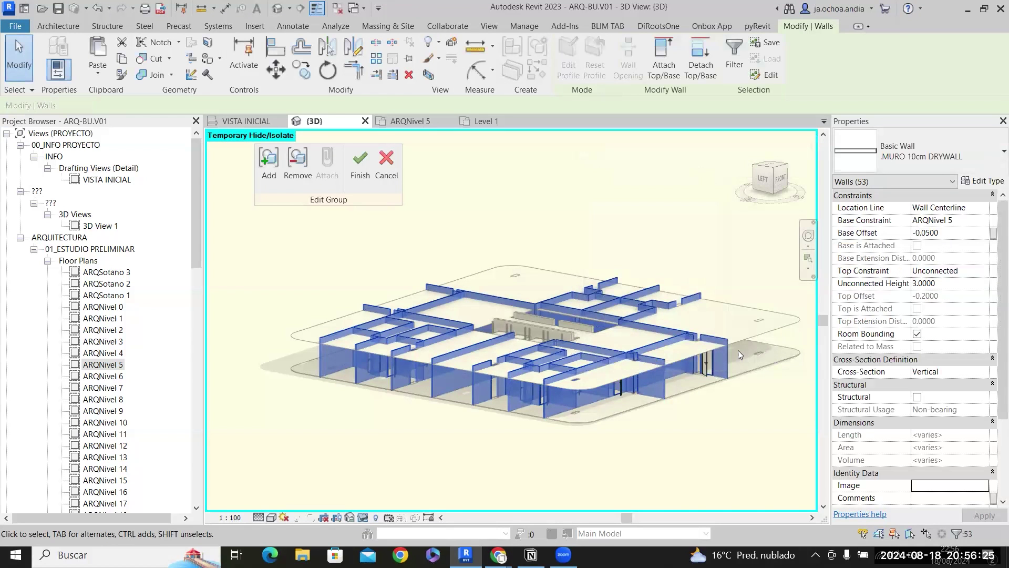
{"action": "scroll", "coordinate": [737, 350], "scroll_direction": "up", "scroll_amount": 5}
{"action": "scroll", "coordinate": [694, 319], "scroll_direction": "down", "scroll_amount": 2}
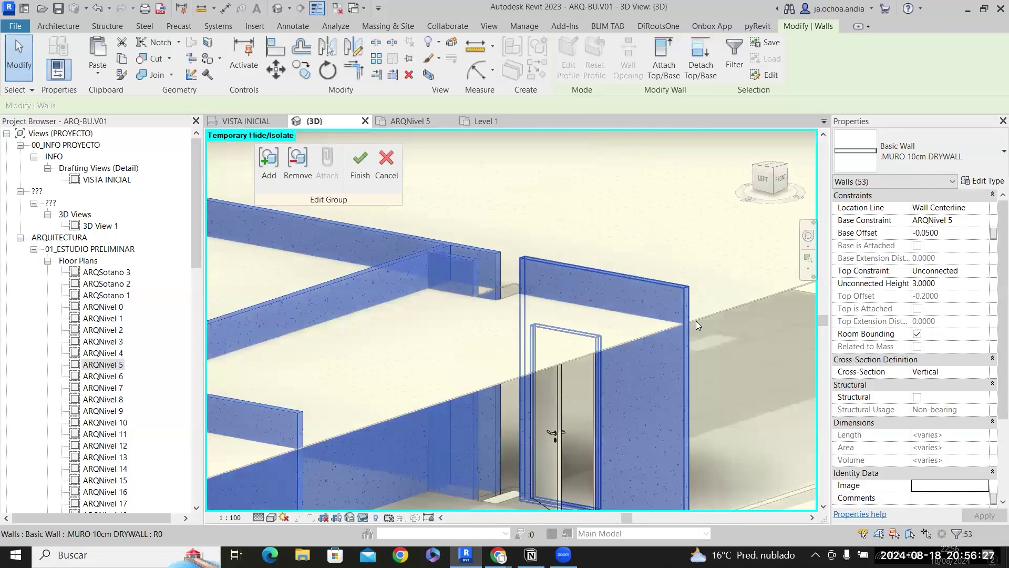
{"action": "scroll", "coordinate": [696, 321], "scroll_direction": "up", "scroll_amount": 3}
{"action": "left_click", "coordinate": [987, 274]}
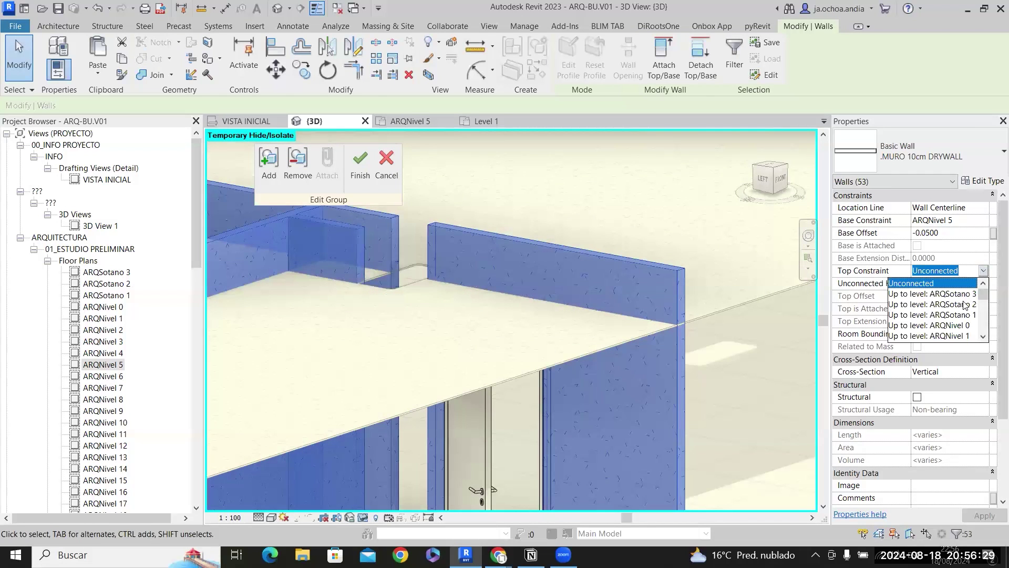
{"action": "scroll", "coordinate": [949, 326], "scroll_direction": "down", "scroll_amount": 2}
{"action": "left_click", "coordinate": [949, 325]}
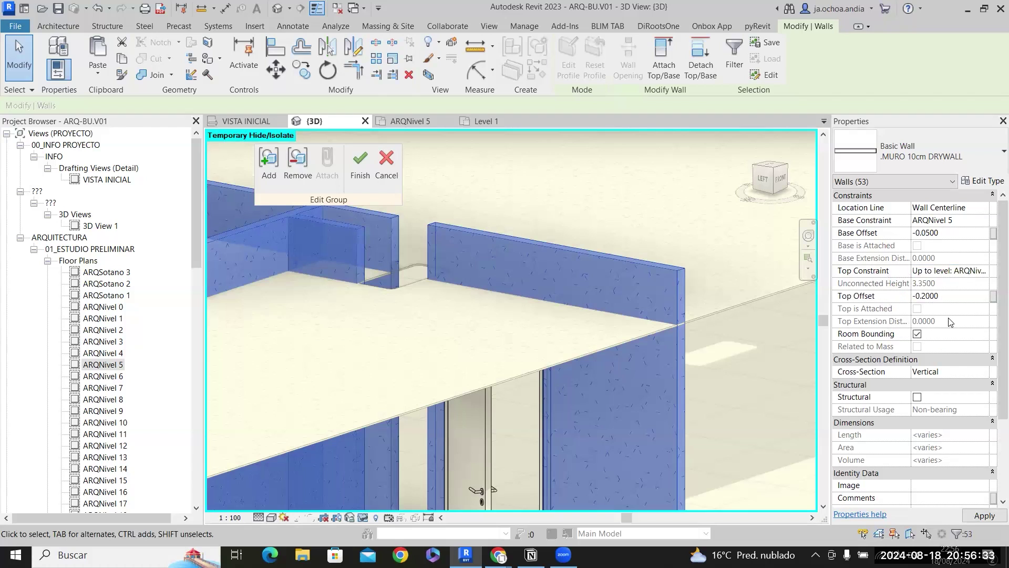
Set the top offset of the group's walls to -0.1 m.
{"action": "left_click", "coordinate": [939, 295]}
{"action": "type", "text": "-"}
{"action": "type", "text": "0.1"}
{"action": "key", "text": "Return"}
Set the top offset of the group's walls to -1 m and clear the selection.
{"action": "left_click", "coordinate": [957, 296]}
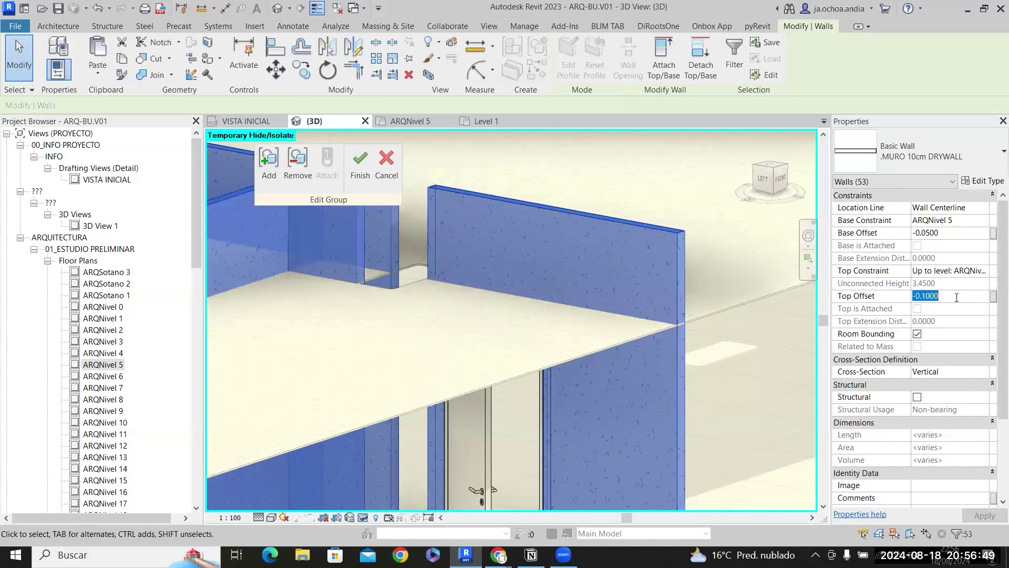
{"action": "type", "text": "-1"}
{"action": "key", "text": "Return"}
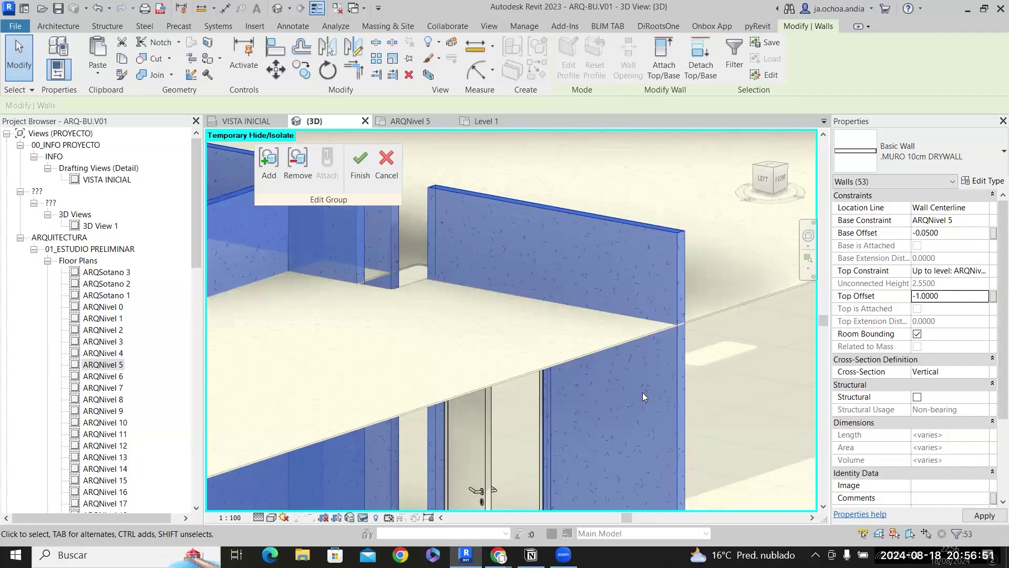
{"action": "scroll", "coordinate": [686, 343], "scroll_direction": "up", "scroll_amount": 3}
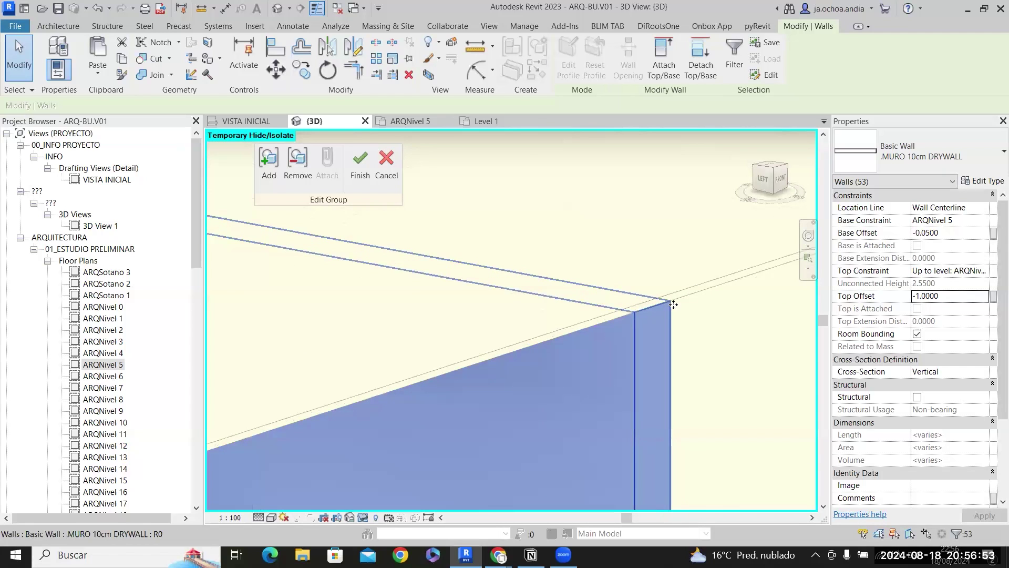
{"action": "scroll", "coordinate": [710, 300], "scroll_direction": "down", "scroll_amount": 5}
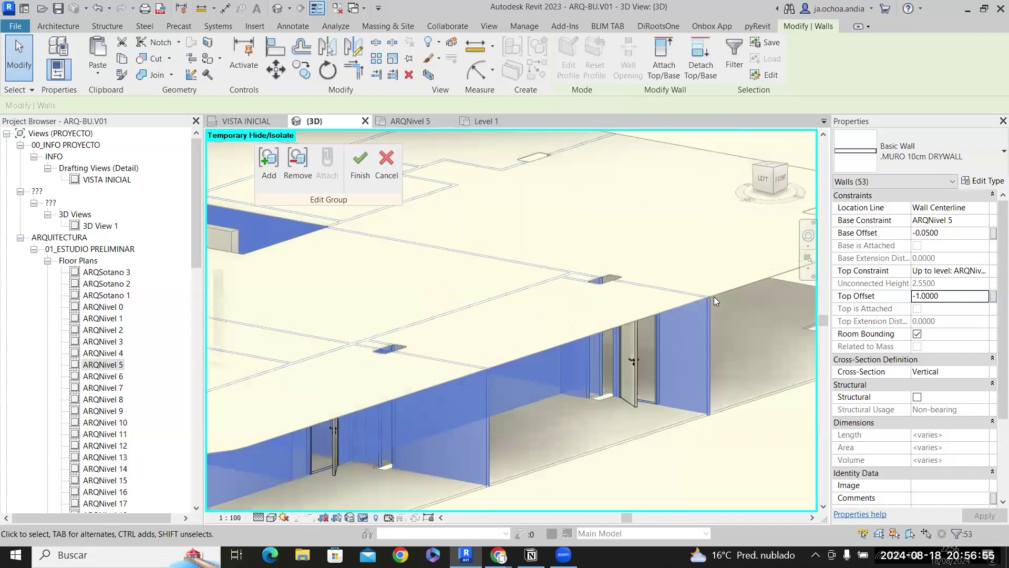
{"action": "left_click", "coordinate": [734, 437]}
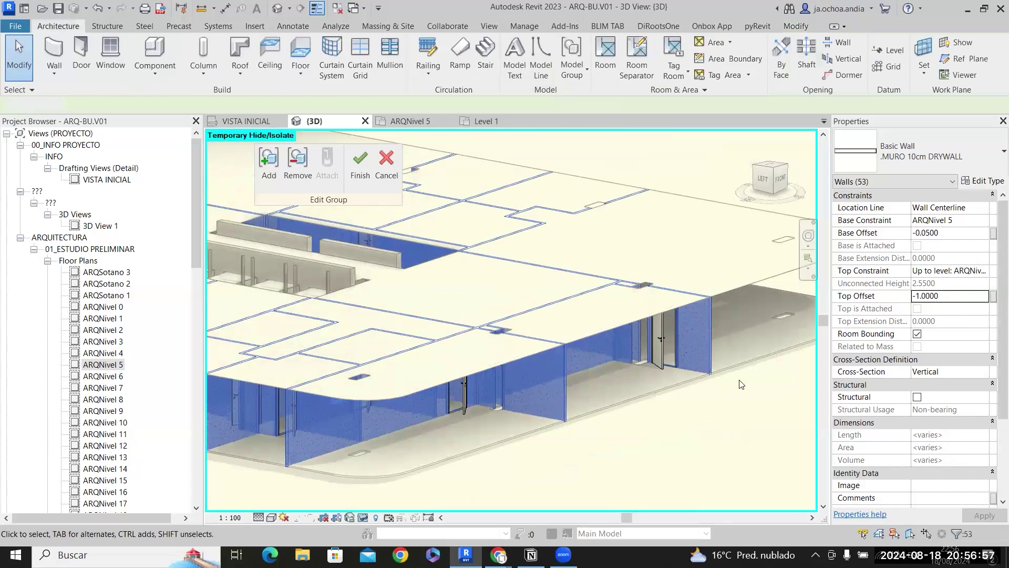
Finish editing the INT.TIPO1 group and dismiss the save reminder without saving.
{"action": "scroll", "coordinate": [734, 437], "scroll_direction": "down", "scroll_amount": 3}
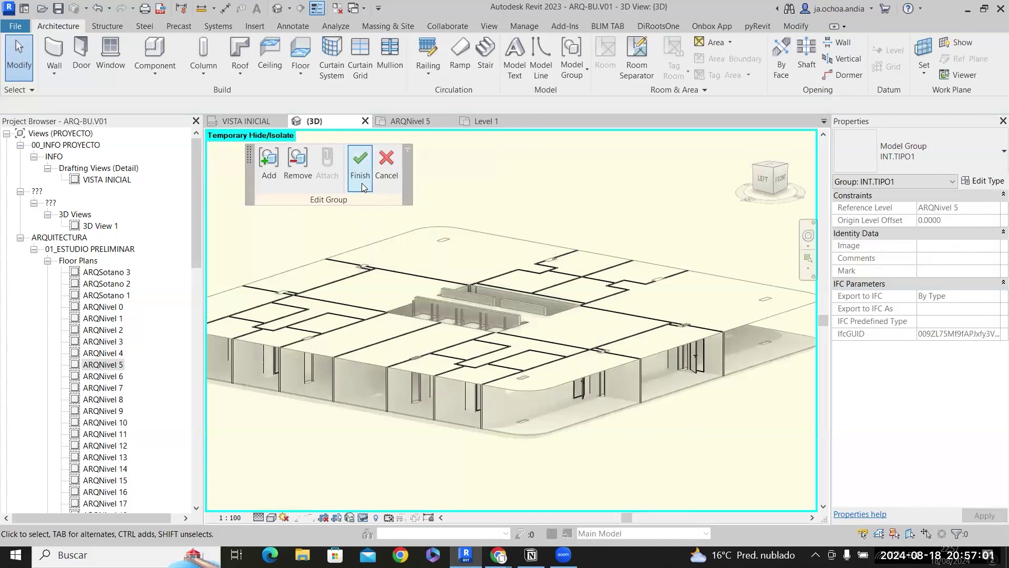
{"action": "left_click", "coordinate": [362, 185]}
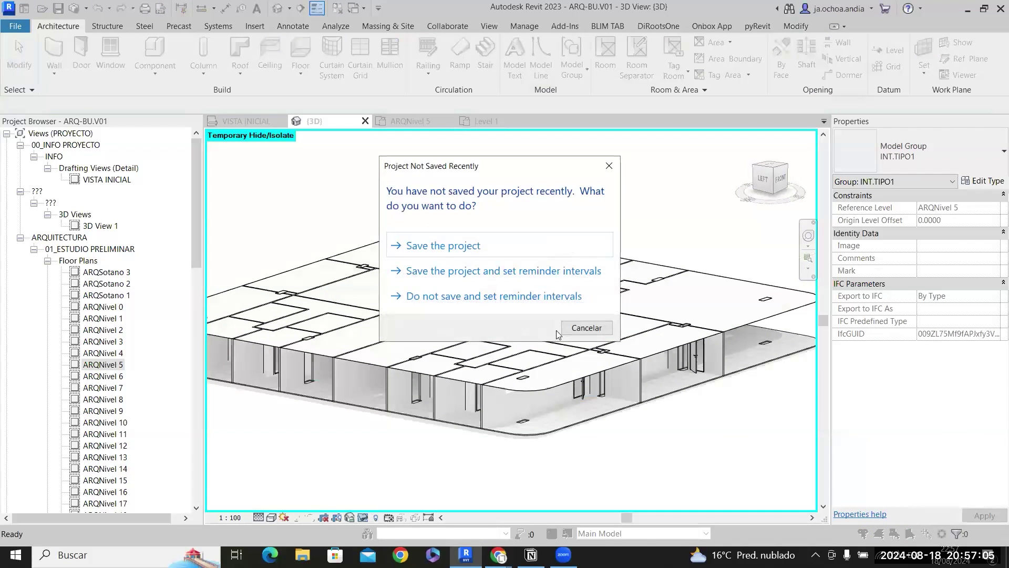
{"action": "left_click", "coordinate": [586, 331]}
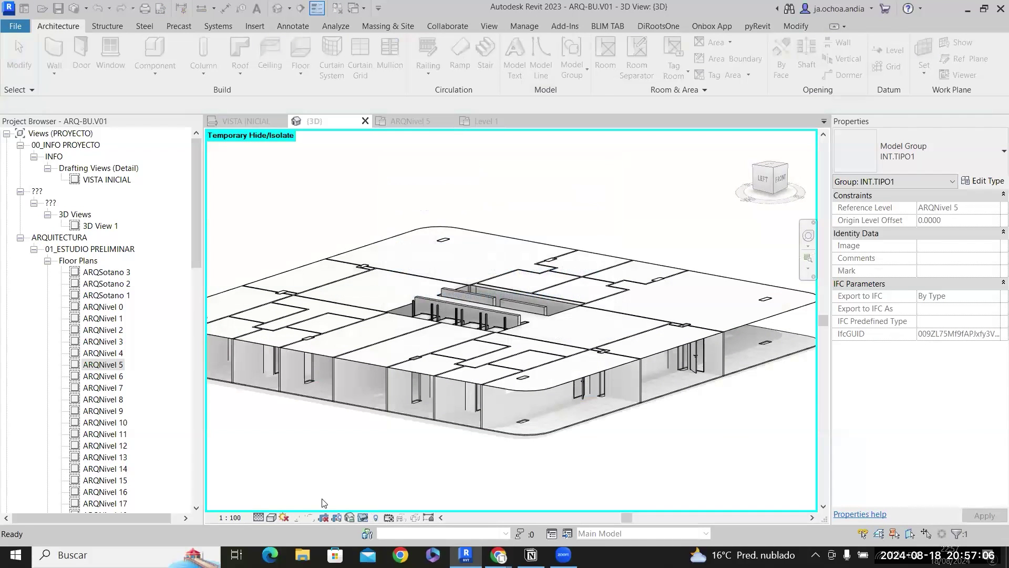
Reset the temporary hide/isolate in the 3D view and clear the selection.
{"action": "left_click", "coordinate": [362, 516]}
{"action": "left_click", "coordinate": [382, 504]}
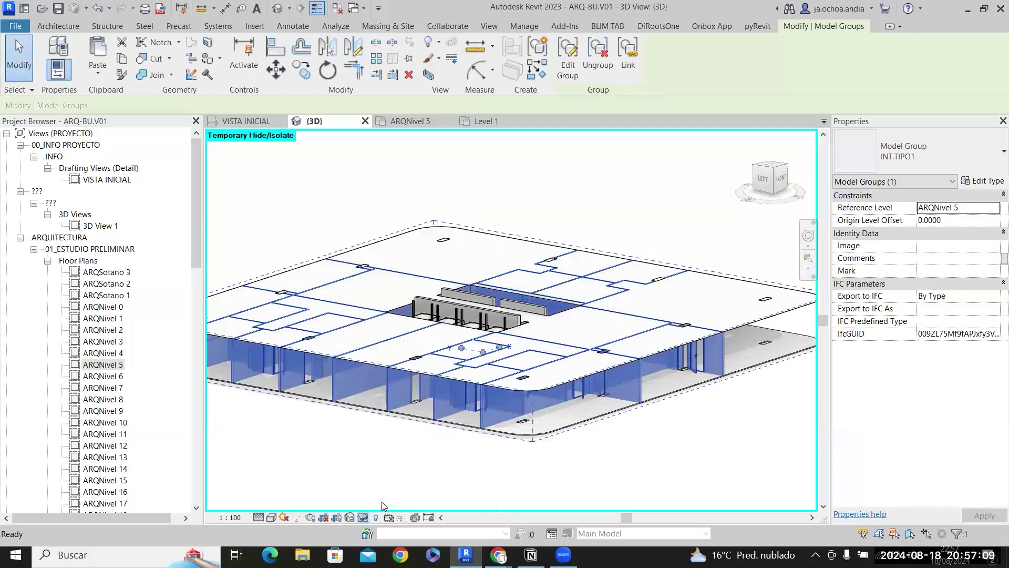
{"action": "left_click", "coordinate": [512, 447]}
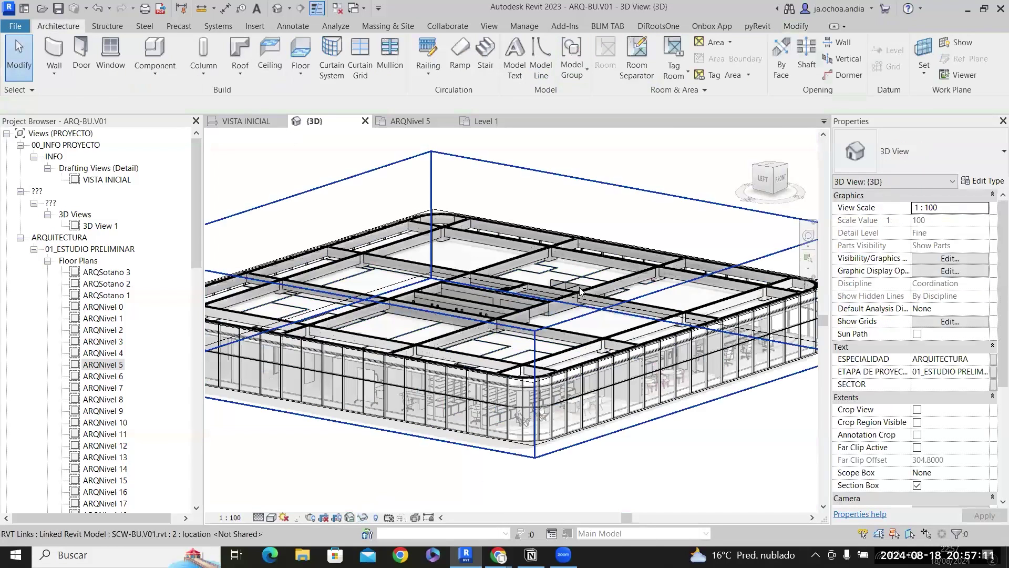
Select the three .DIVISORIA partitions beside the stairs and set their top constraint to level ARQNivel 6.
{"action": "scroll", "coordinate": [568, 315], "scroll_direction": "up", "scroll_amount": 10}
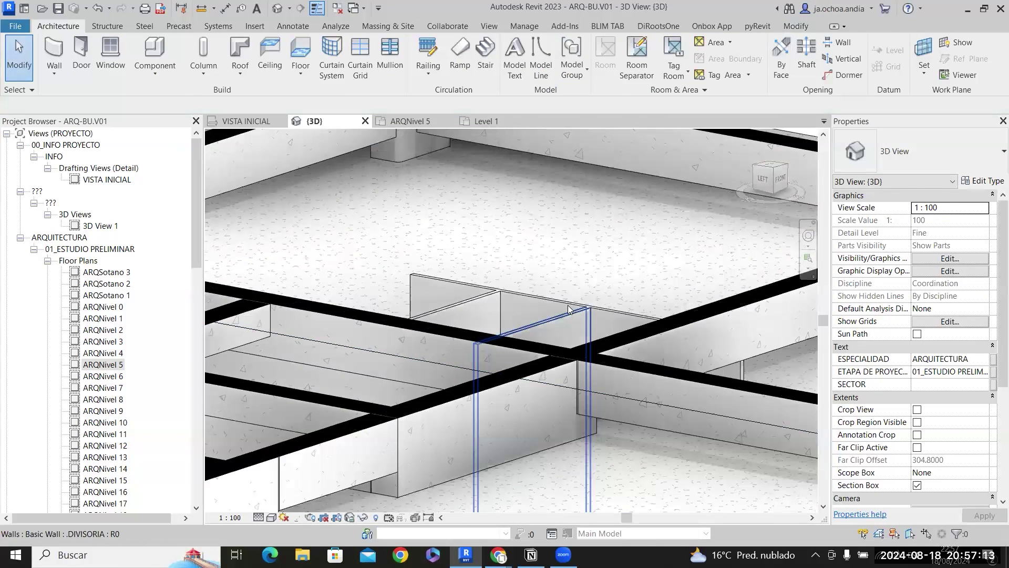
{"action": "left_click", "coordinate": [562, 302]}
{"action": "left_click", "coordinate": [461, 306], "text": "ctrl"}
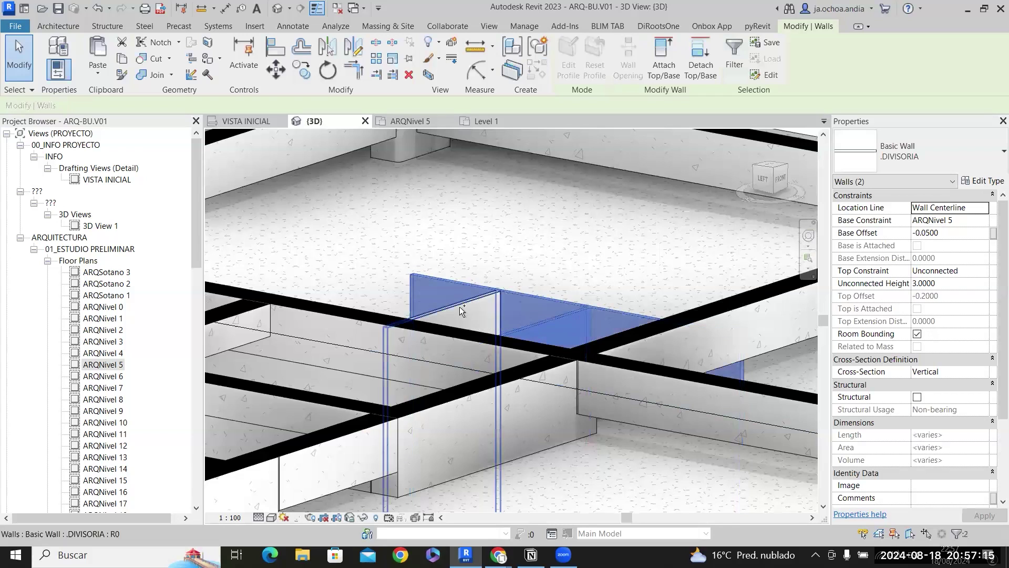
{"action": "left_click", "coordinate": [460, 307], "text": "ctrl"}
{"action": "left_click", "coordinate": [986, 270]}
{"action": "left_click", "coordinate": [984, 271]}
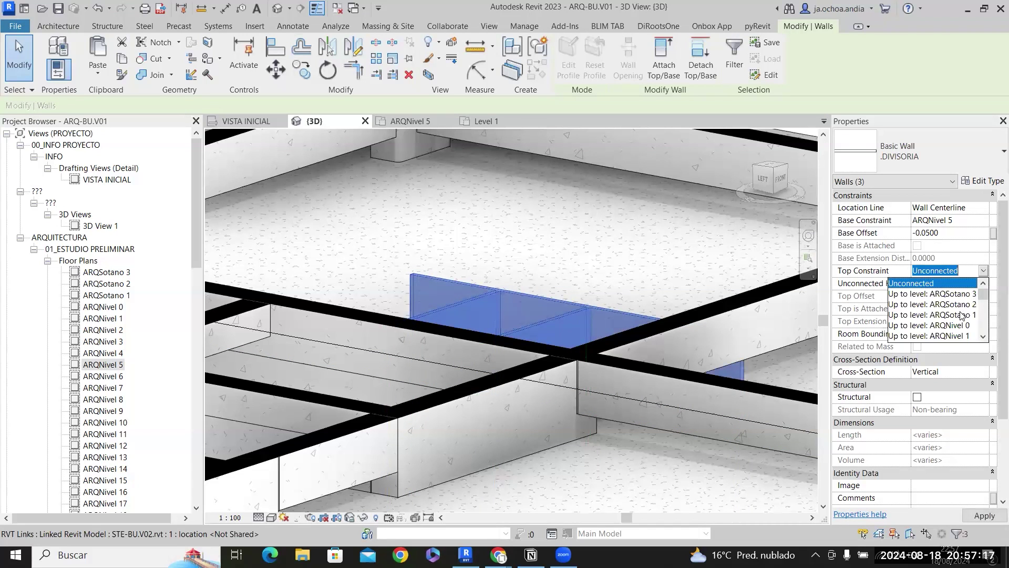
{"action": "left_click", "coordinate": [968, 317]}
{"action": "left_click", "coordinate": [983, 271]}
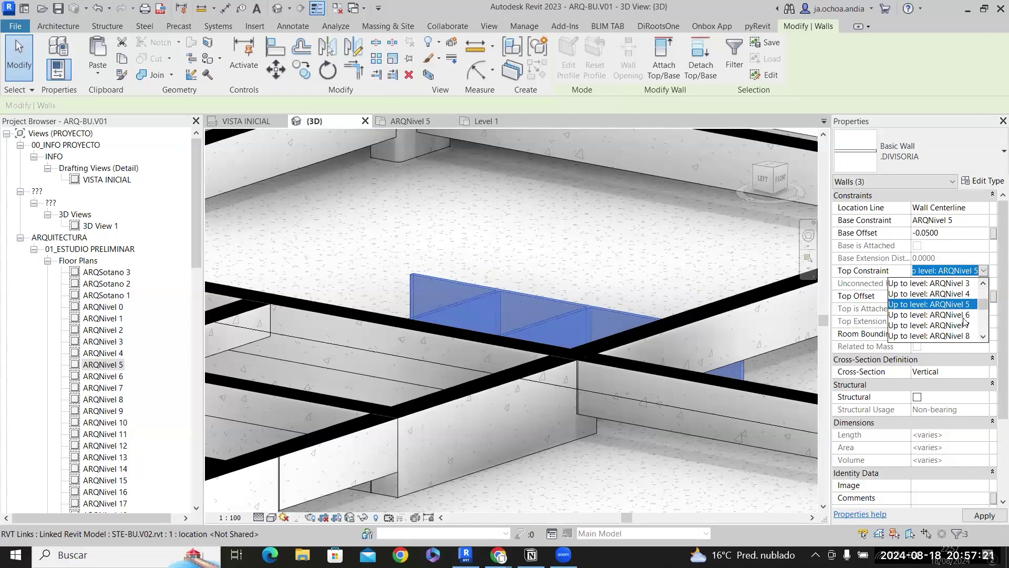
{"action": "left_click", "coordinate": [966, 303]}
Set the three .DIVISORIA partitions' top offset to -1.3 m and base offset to 0, and clear the selection.
{"action": "left_click", "coordinate": [965, 295]}
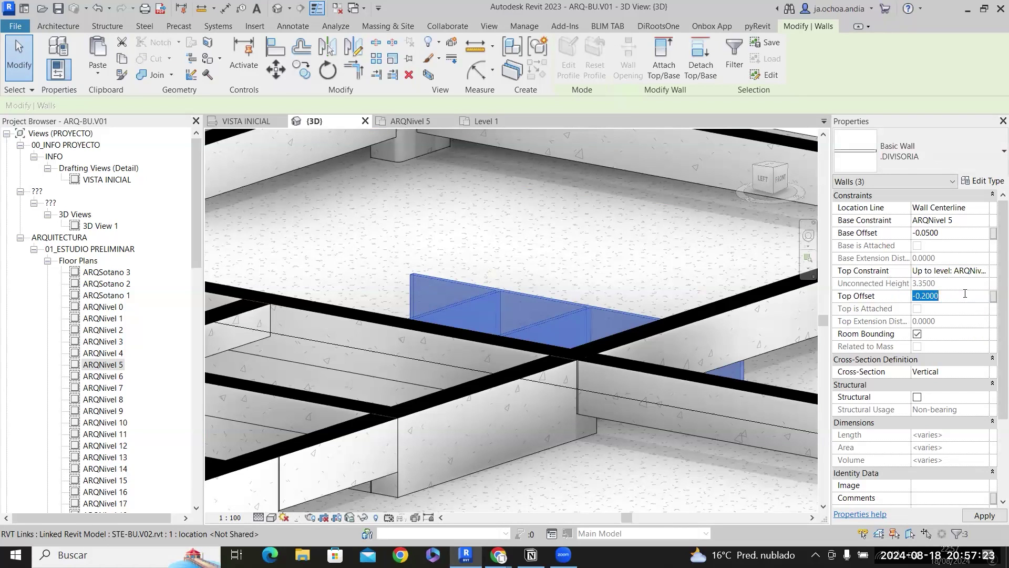
{"action": "type", "text": "-1.3"}
{"action": "key", "text": "Return"}
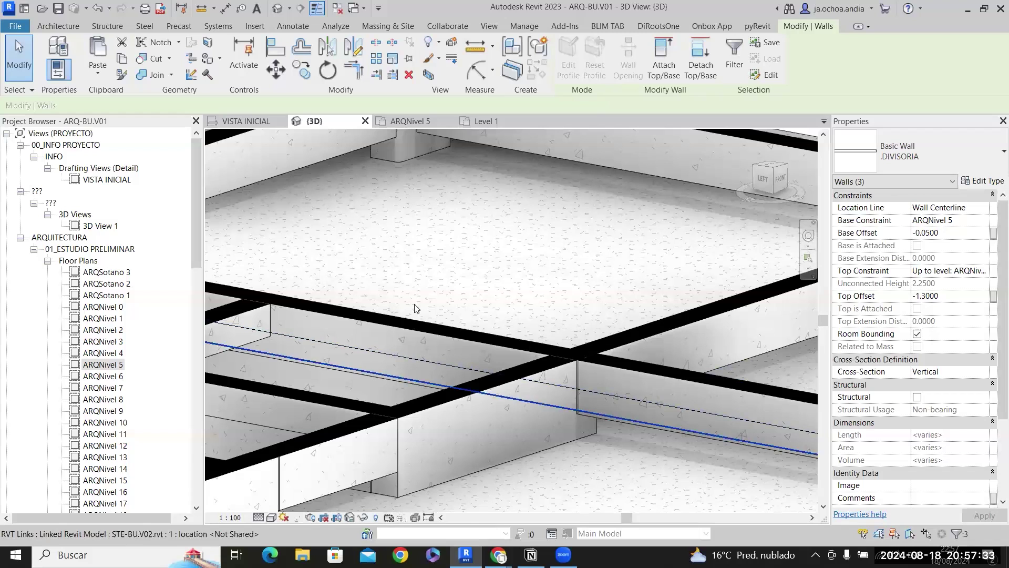
{"action": "left_click", "coordinate": [957, 234]}
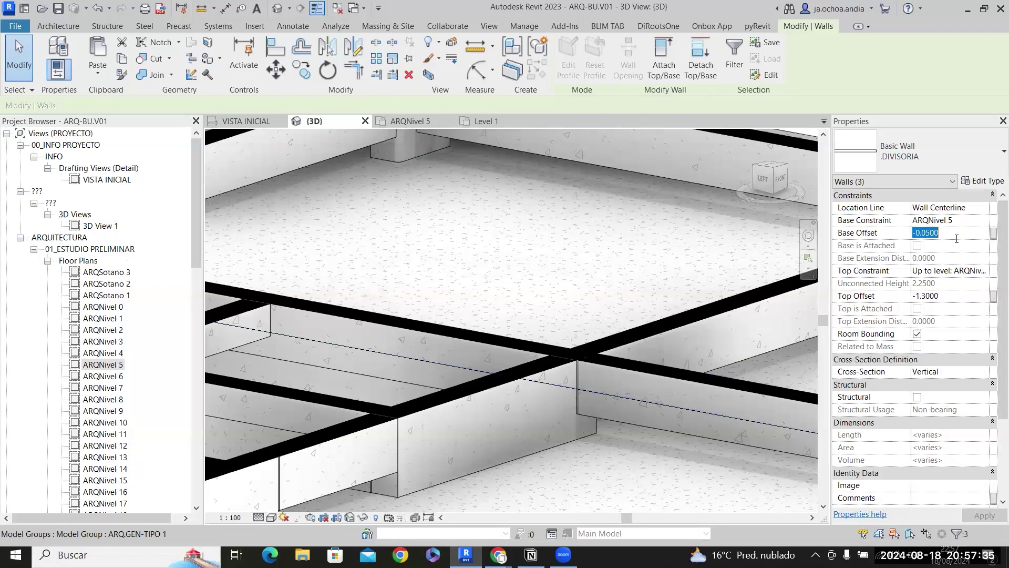
{"action": "type", "text": "0"}
{"action": "key", "text": "Return"}
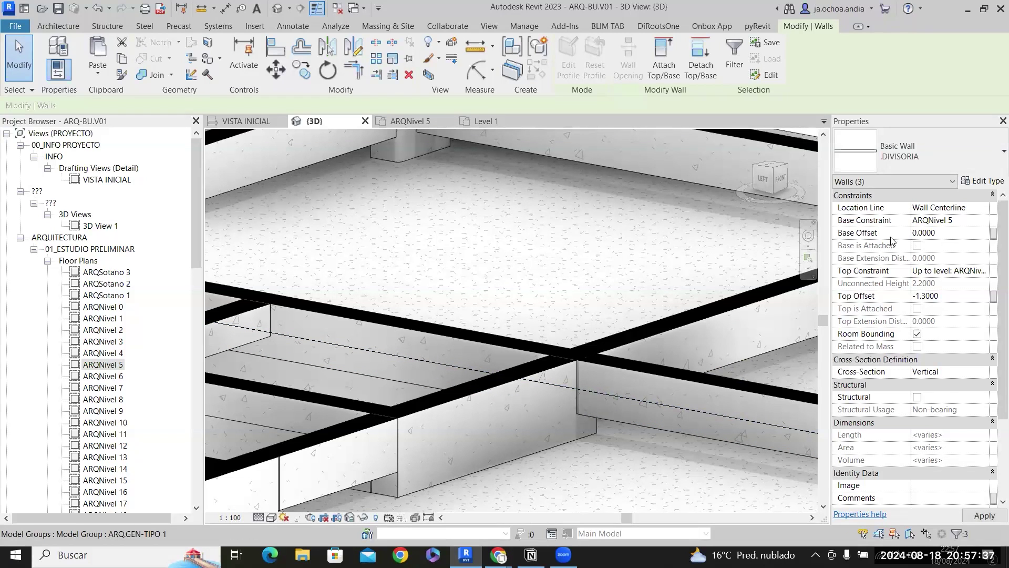
{"action": "scroll", "coordinate": [536, 276], "scroll_direction": "down", "scroll_amount": 4}
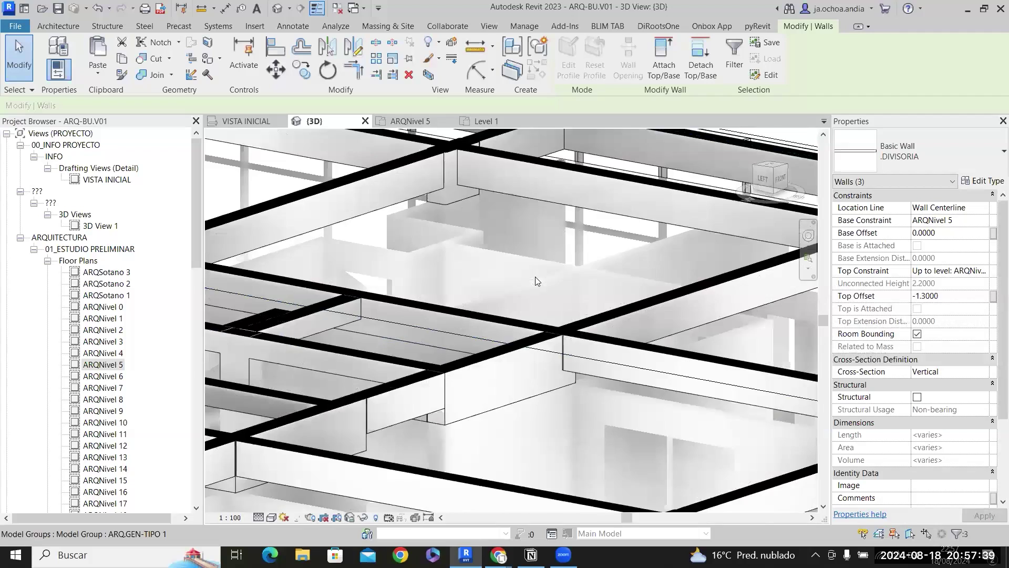
{"action": "scroll", "coordinate": [540, 271], "scroll_direction": "down", "scroll_amount": 5}
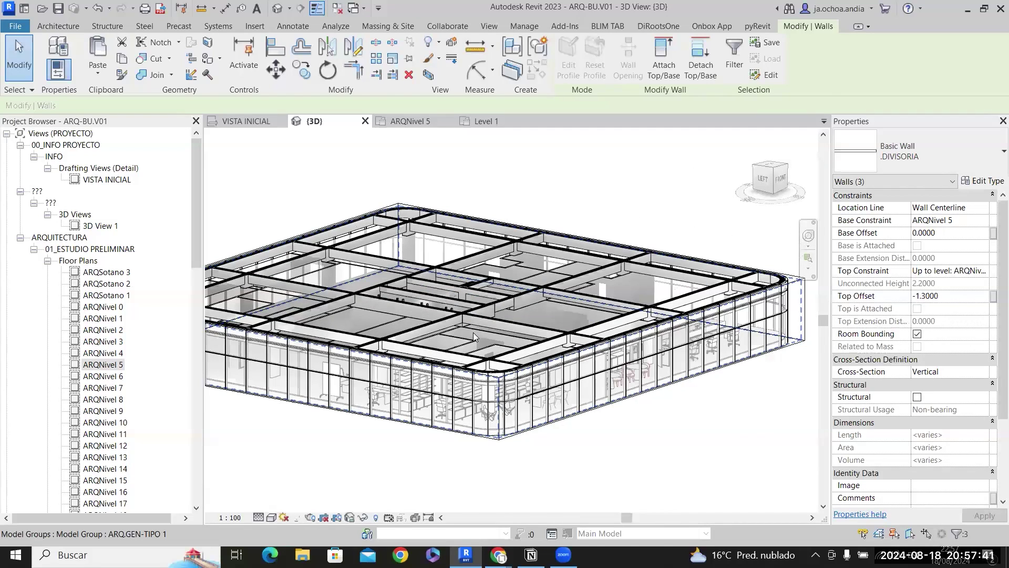
{"action": "key", "text": "Escape"}
Select the INT.TIPO1 model group in the 3D view and open it for group editing.
{"action": "scroll", "coordinate": [469, 347], "scroll_direction": "up", "scroll_amount": 2}
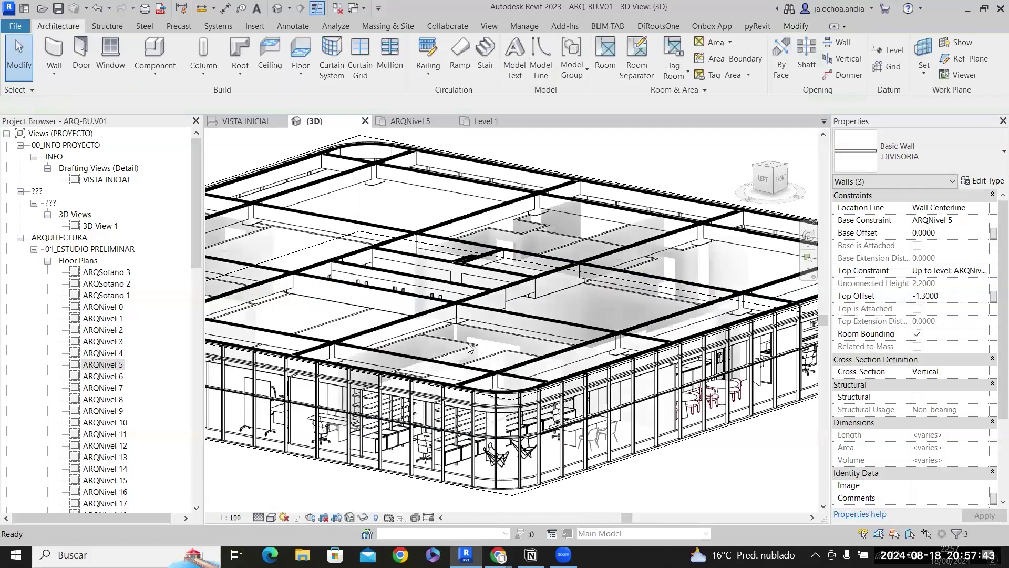
{"action": "left_click", "coordinate": [475, 382]}
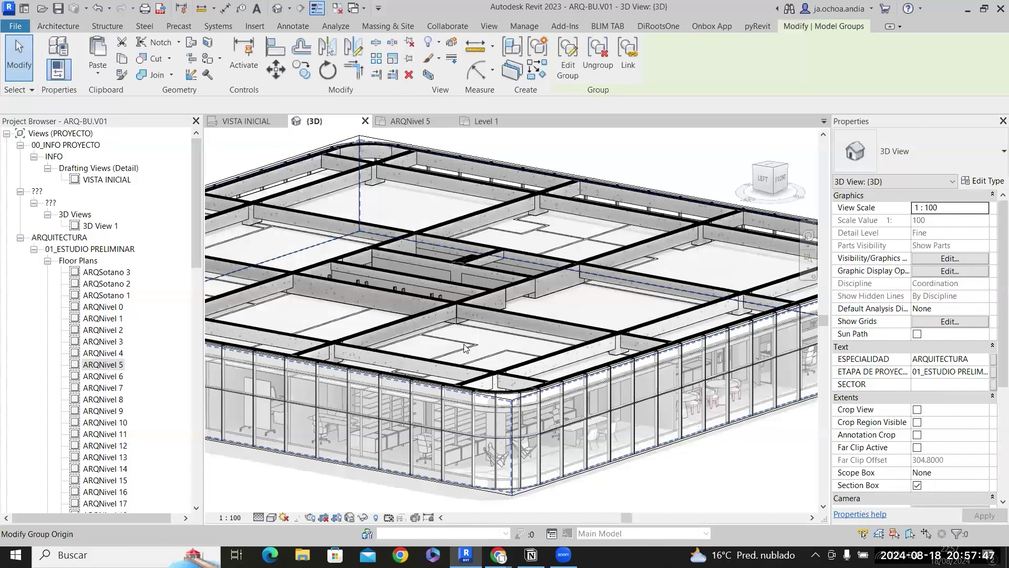
{"action": "key", "text": "Escape"}
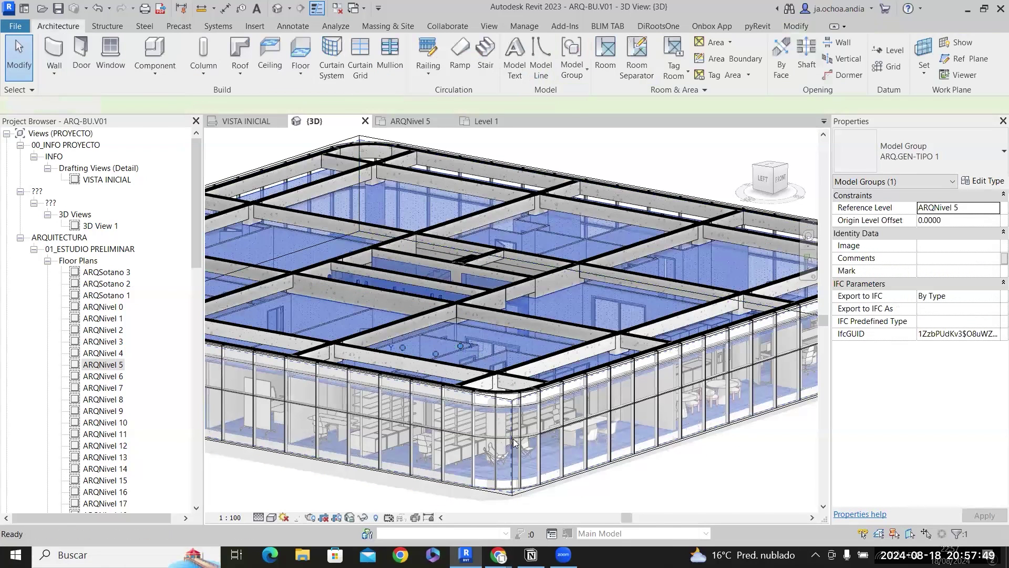
{"action": "left_click", "coordinate": [672, 412]}
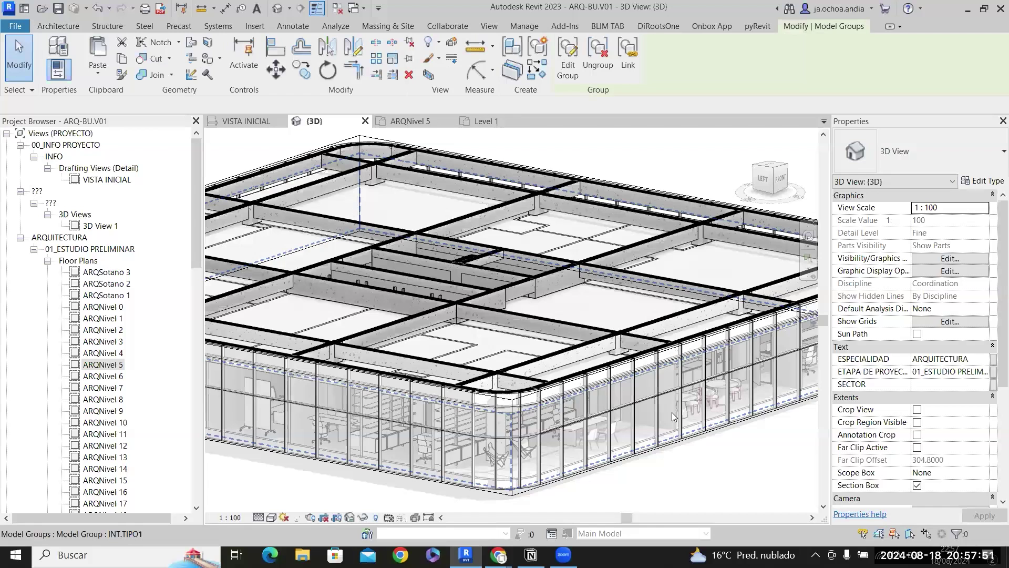
{"action": "left_click", "coordinate": [671, 412]}
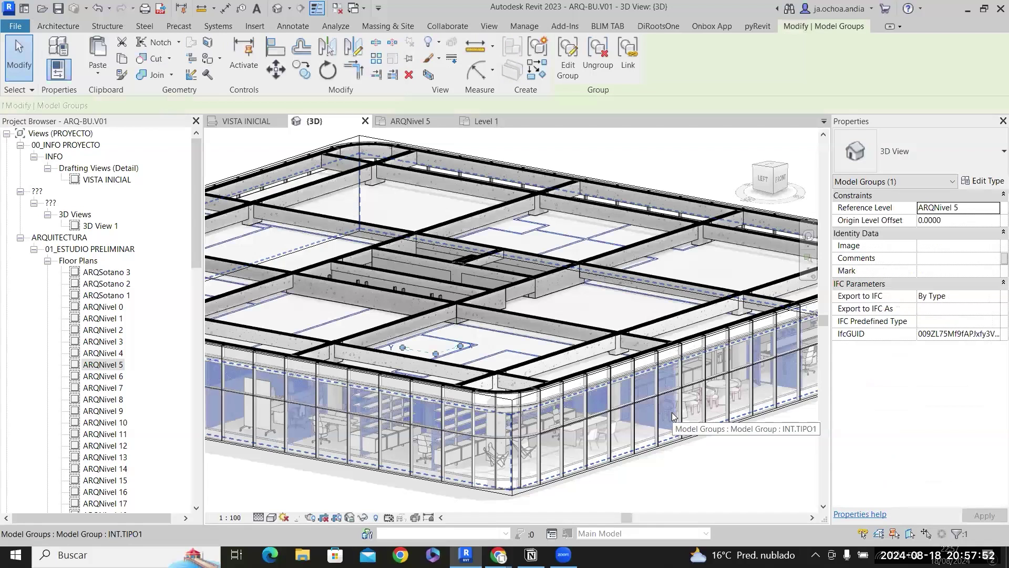
{"action": "left_click", "coordinate": [571, 78]}
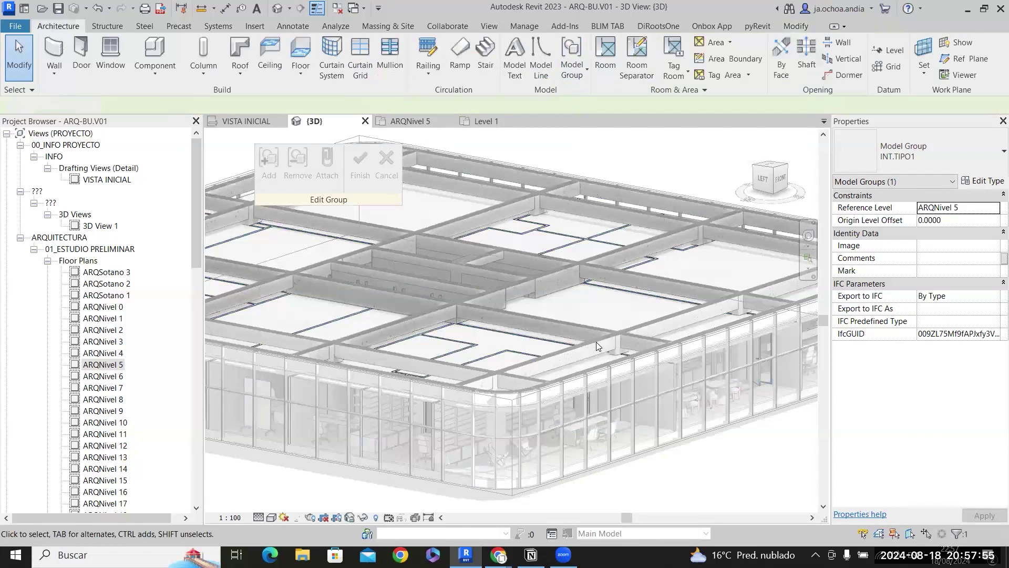
Select all elements of the INT.TIPO1 group and filter the selection to walls only.
{"action": "scroll", "coordinate": [598, 341], "scroll_direction": "down", "scroll_amount": 5}
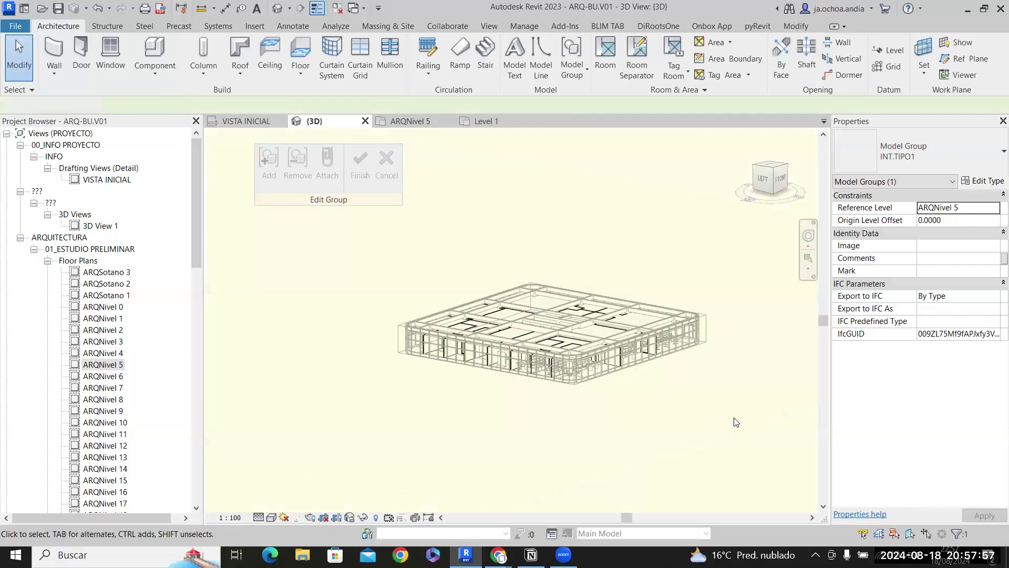
{"action": "left_click_drag", "start_coordinate": [308, 273], "coordinate": [745, 432]}
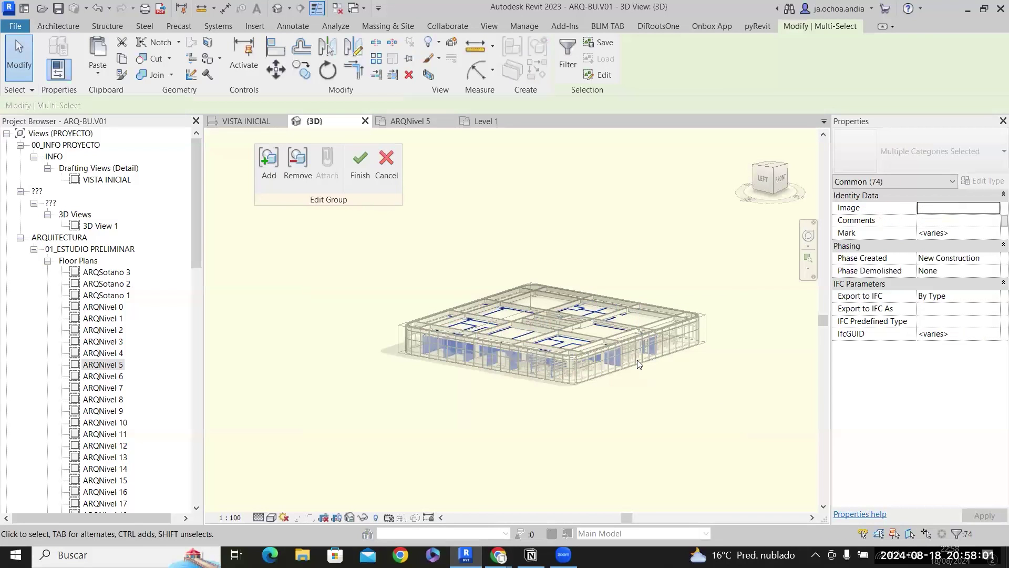
{"action": "left_click", "coordinate": [568, 52]}
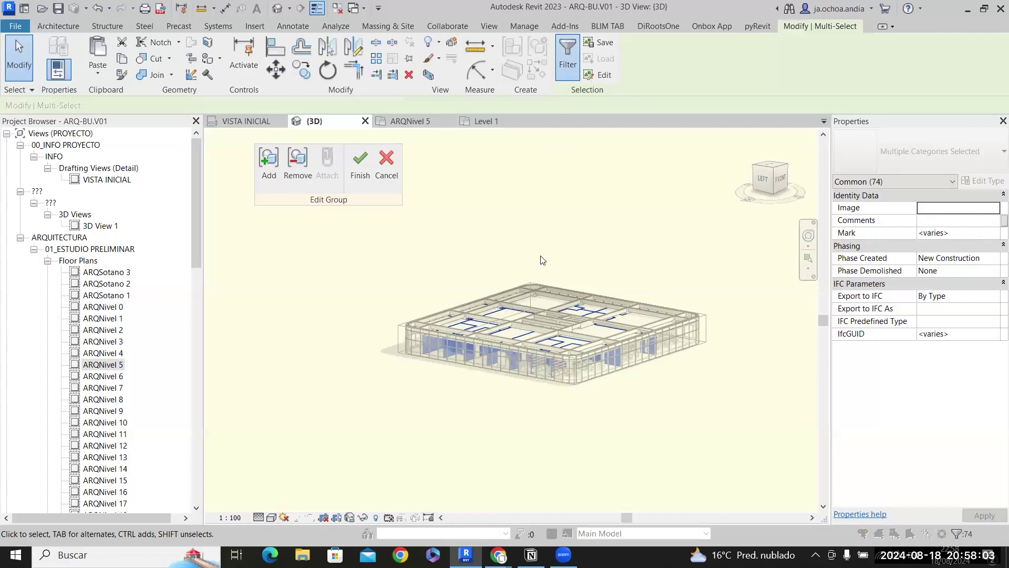
{"action": "left_click", "coordinate": [773, 200]}
{"action": "left_click", "coordinate": [585, 190]}
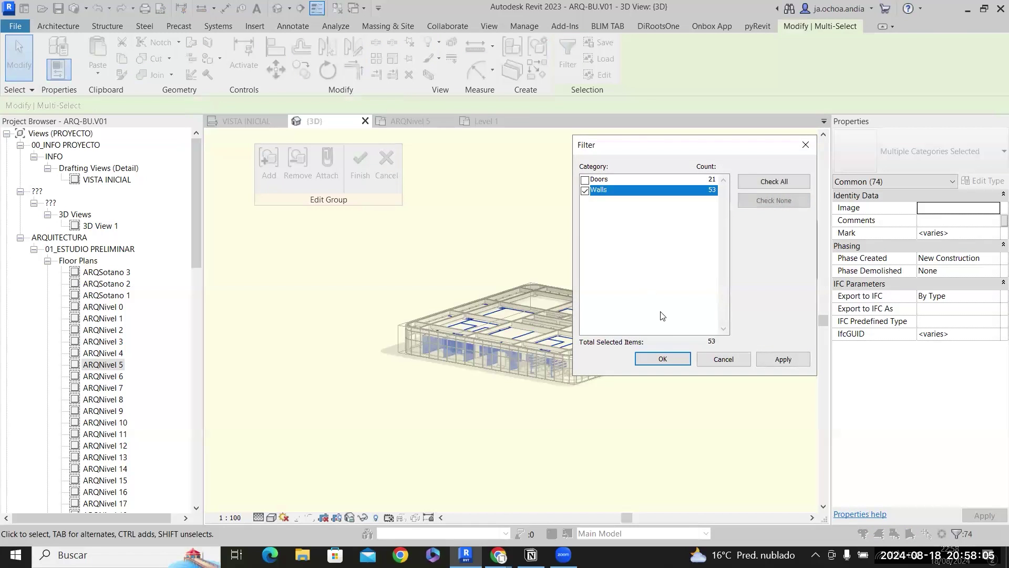
{"action": "key", "text": "Return"}
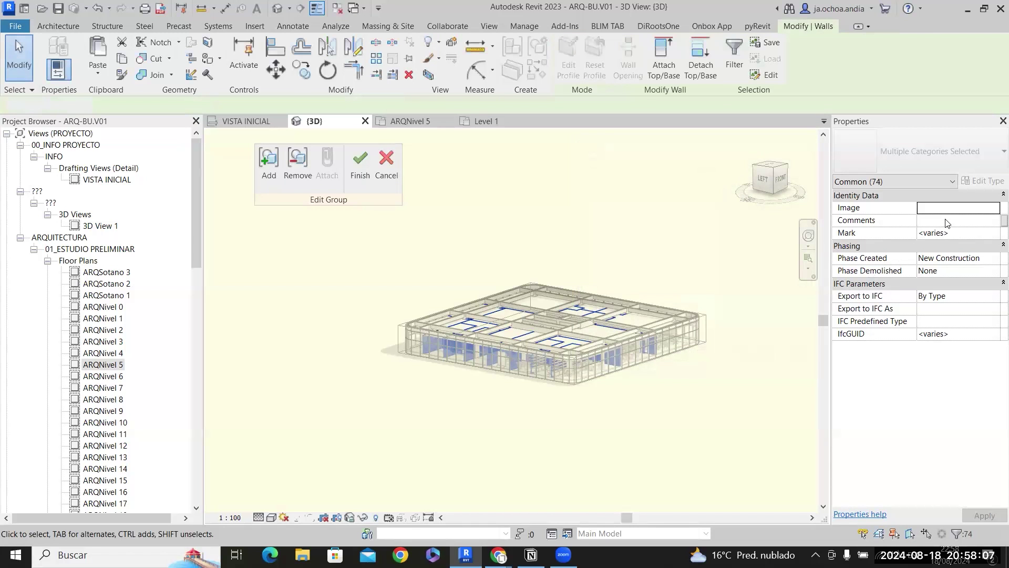
Set the base offset of the group's walls to 0 and finish editing the group.
{"action": "left_click", "coordinate": [957, 232]}
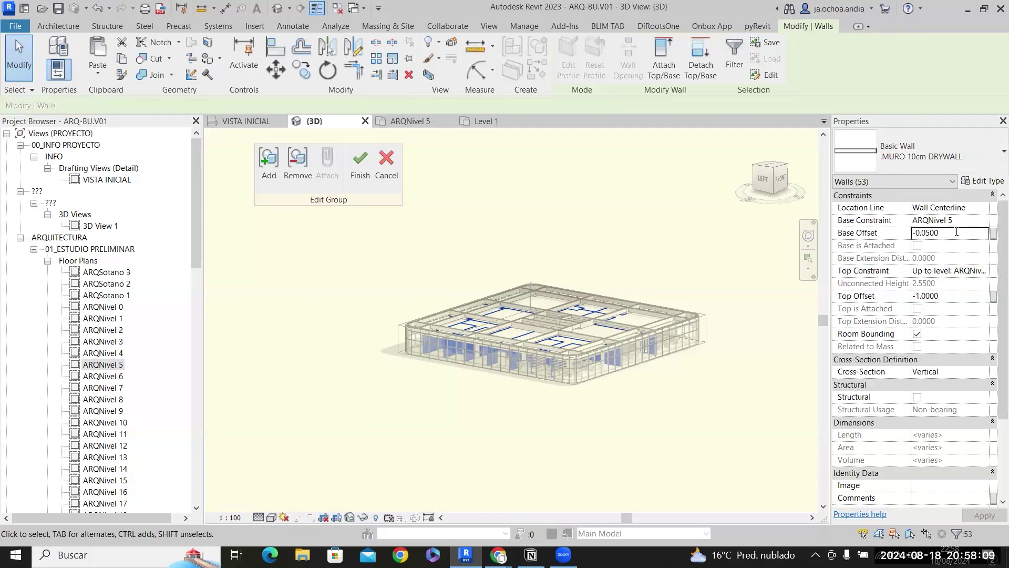
{"action": "type", "text": "0"}
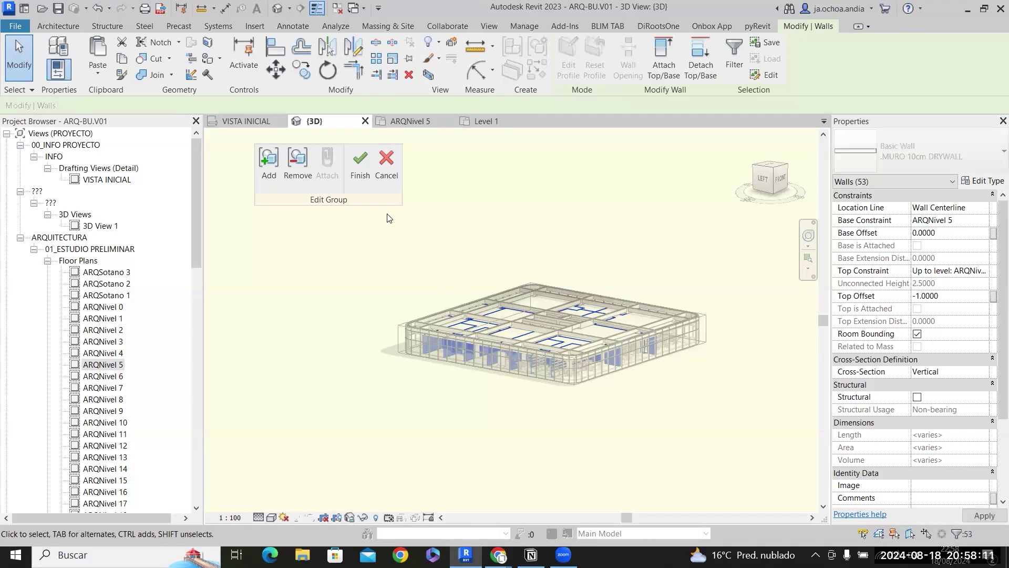
{"action": "left_click", "coordinate": [353, 175]}
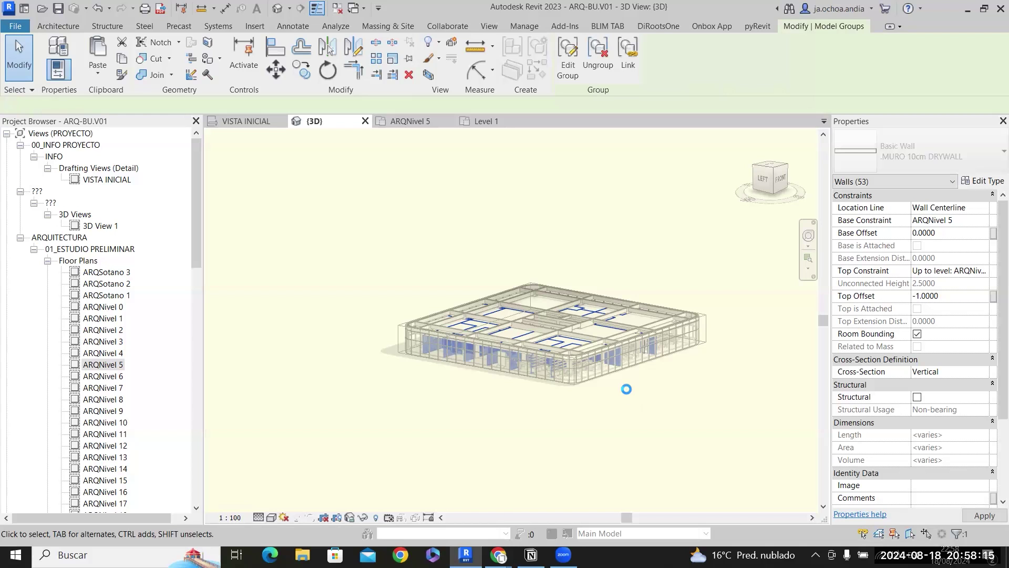
In the ARQNivel 5 floor plan, place a Puerta Divisoria 70x210cm door opening inward in each of the two smaller cubicles beside the stairs.
{"action": "double_click", "coordinate": [109, 368]}
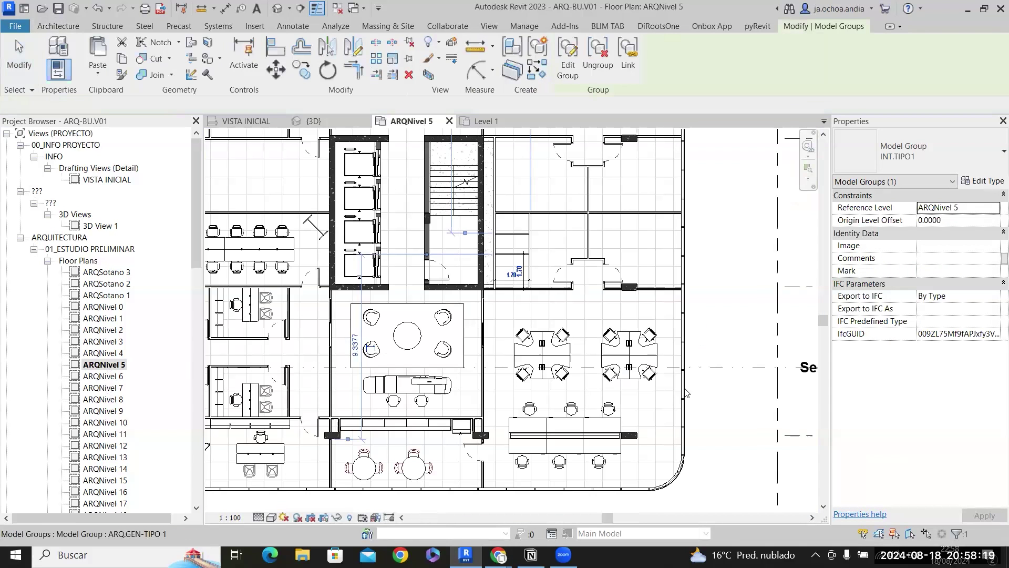
{"action": "left_click", "coordinate": [725, 270]}
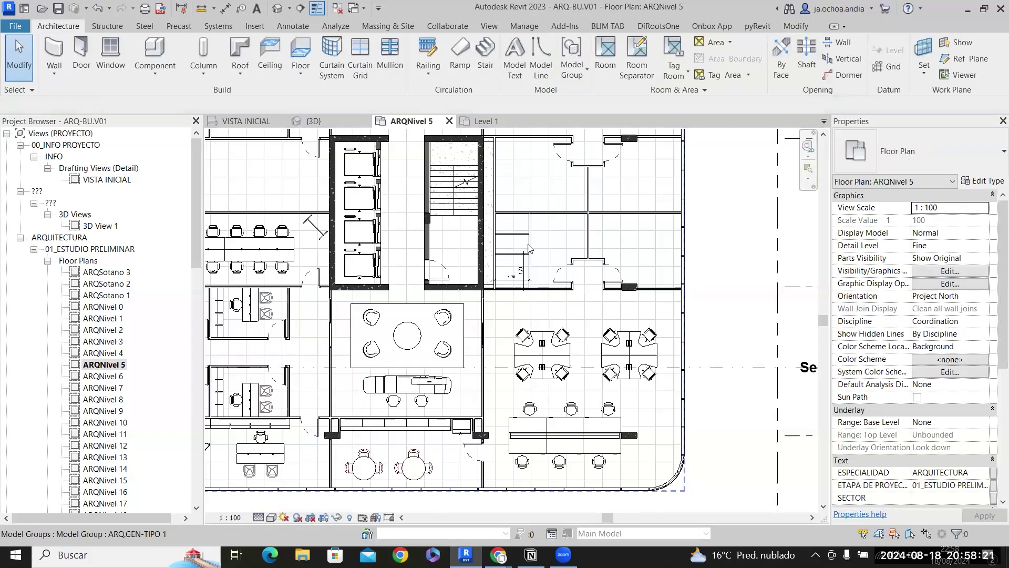
{"action": "scroll", "coordinate": [518, 268], "scroll_direction": "up", "scroll_amount": 5}
{"action": "middle_click_drag", "start_coordinate": [571, 293], "coordinate": [541, 293]}
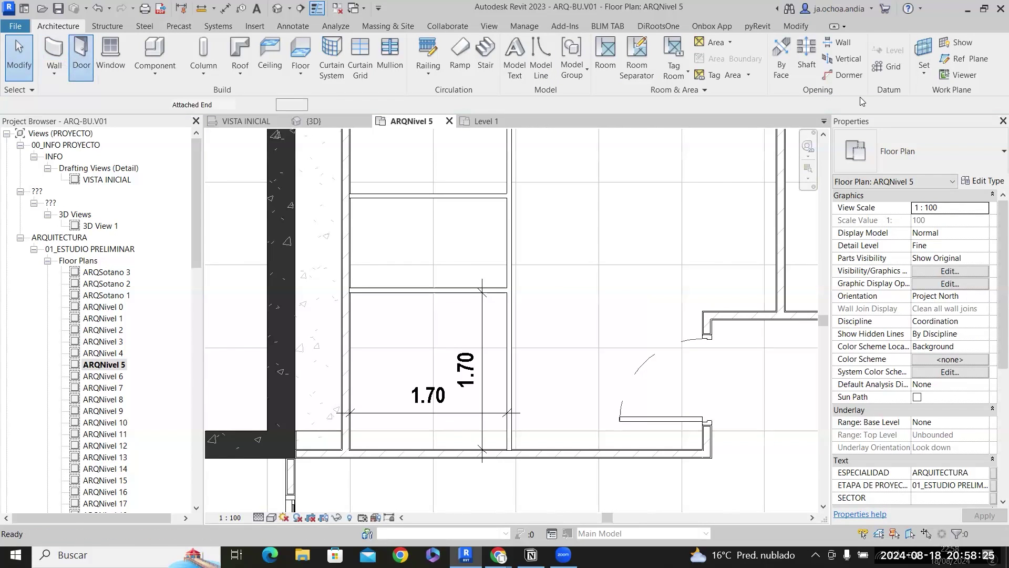
{"action": "left_click", "coordinate": [81, 53]}
{"action": "scroll", "coordinate": [882, 282], "scroll_direction": "down", "scroll_amount": 6}
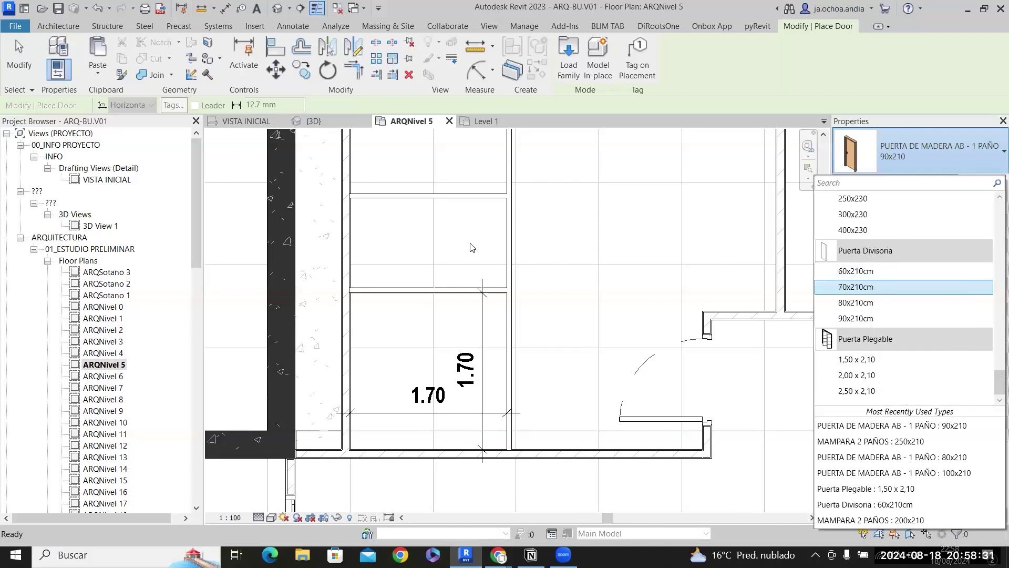
{"action": "key", "text": "Return"}
{"action": "left_click", "coordinate": [513, 235]}
{"action": "middle_click_drag", "start_coordinate": [508, 149], "coordinate": [514, 178]}
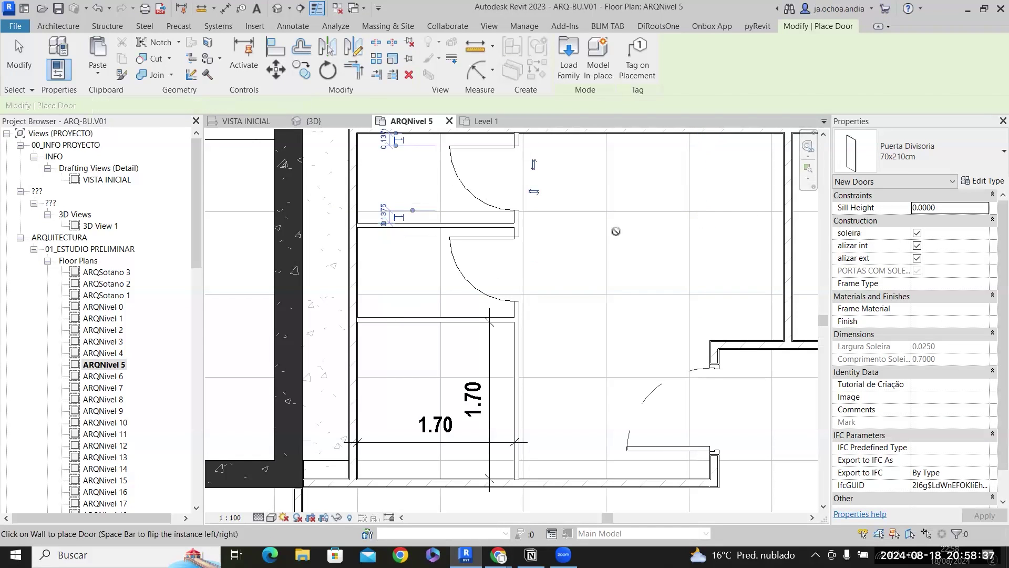
Place a Puerta Divisoria 90x210cm door opening outward in the front partition of the 1.70 m square cubicle.
{"action": "left_click", "coordinate": [917, 153]}
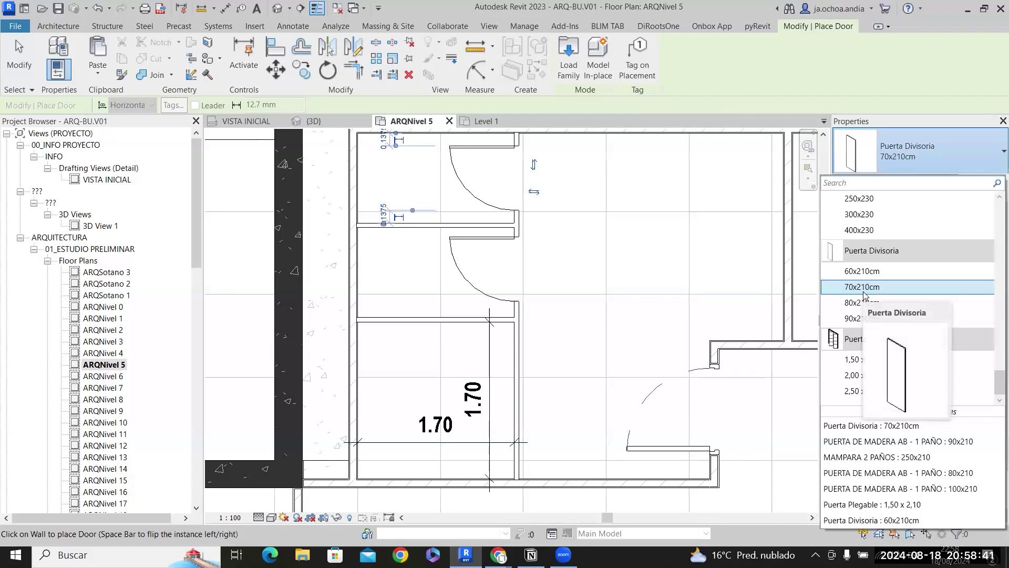
{"action": "left_click", "coordinate": [872, 318]}
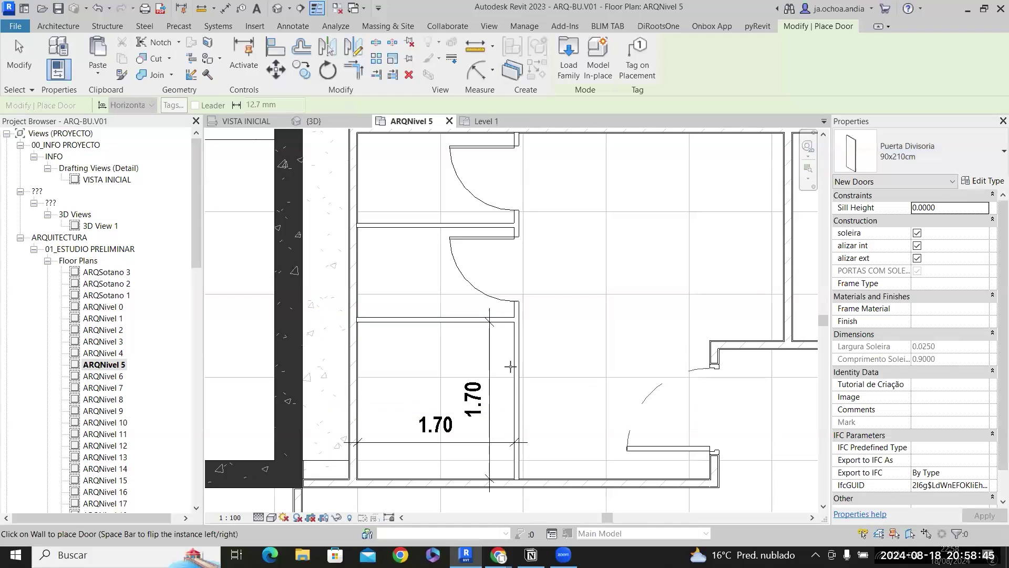
{"action": "key", "text": "space"}
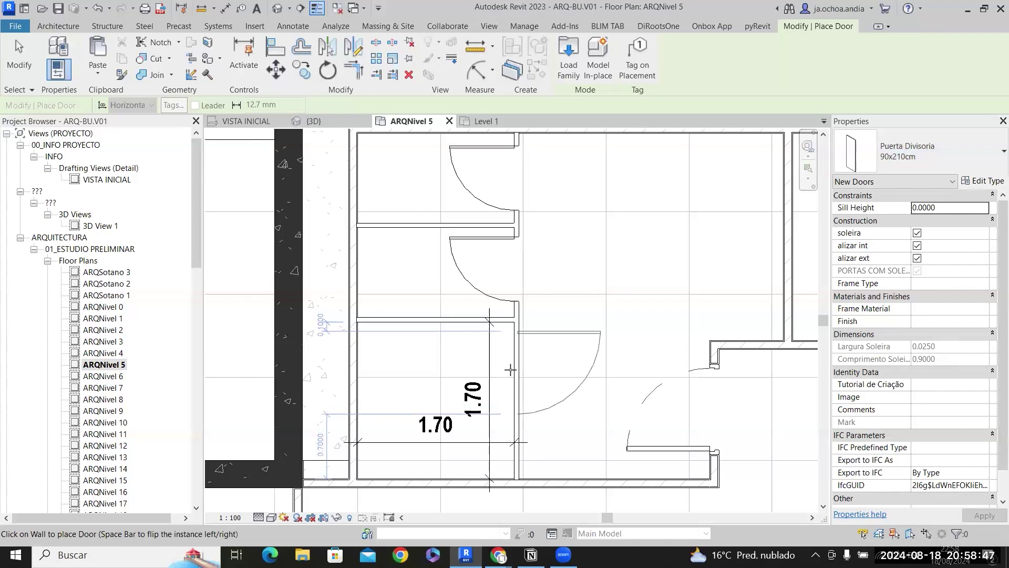
{"action": "left_click", "coordinate": [517, 373]}
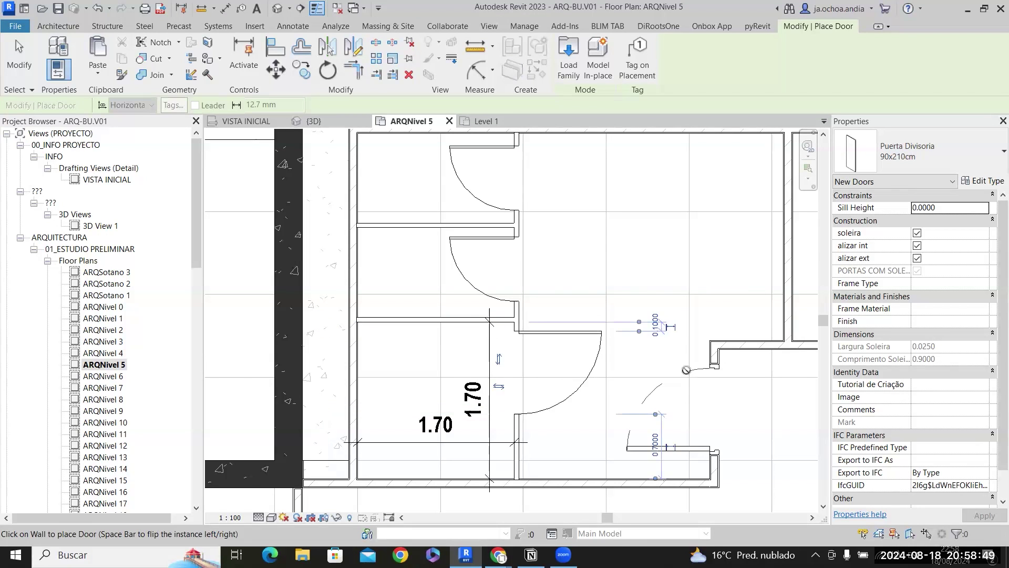
{"action": "key", "text": "Escape"}
{"action": "key", "text": "Escape"}
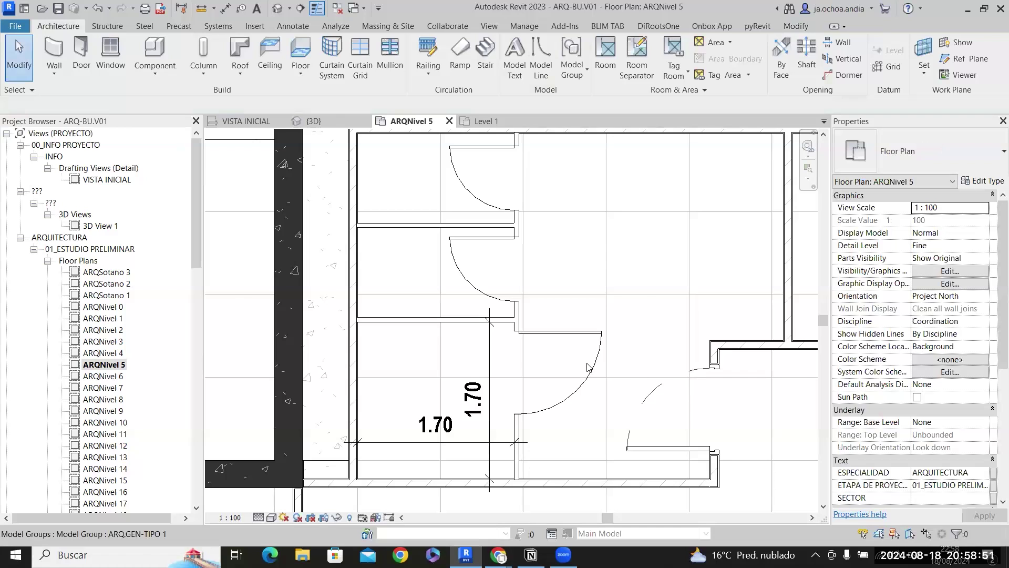
Flip the 90x210cm door of the 1.70 m cubicle so it opens outward with its hinge on the side toward the lower wall.
{"action": "left_click", "coordinate": [590, 359]}
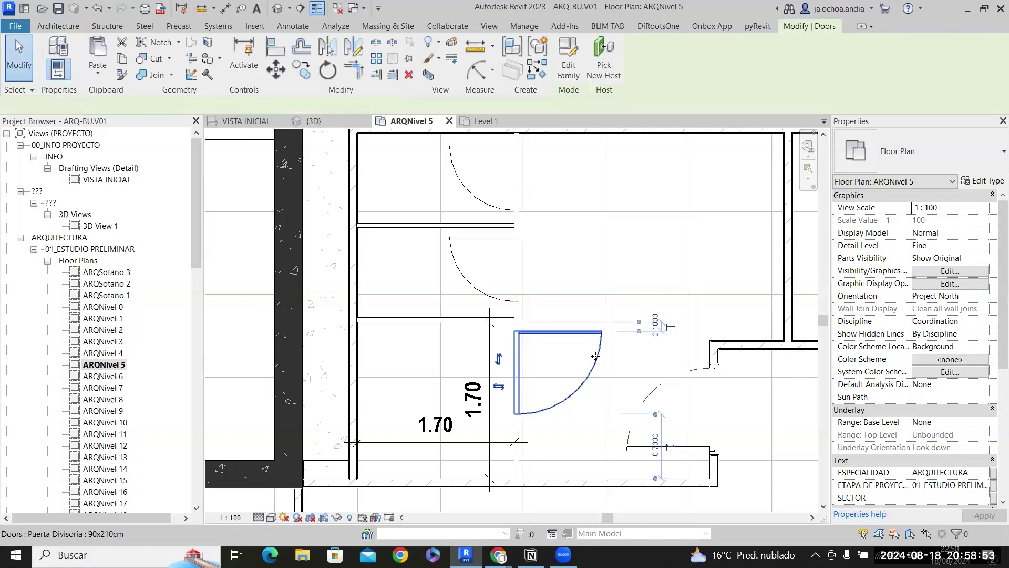
{"action": "key", "text": "space"}
{"action": "key", "text": "space"}
{"action": "key", "text": "space"}
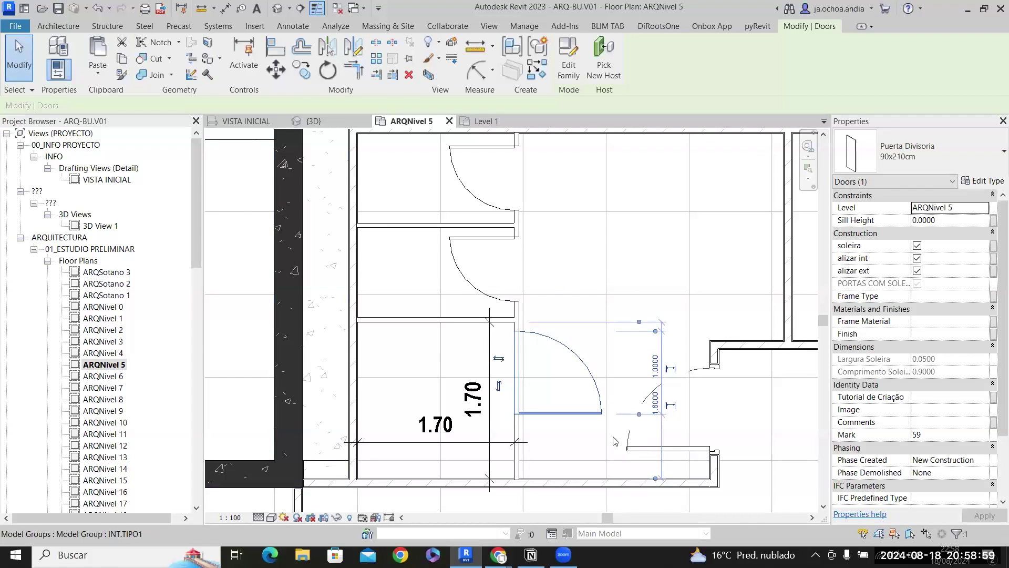
{"action": "left_click", "coordinate": [648, 306]}
Delete the two 1.70 dimensions inside the largest cubicle.
{"action": "scroll", "coordinate": [648, 306], "scroll_direction": "down", "scroll_amount": 3}
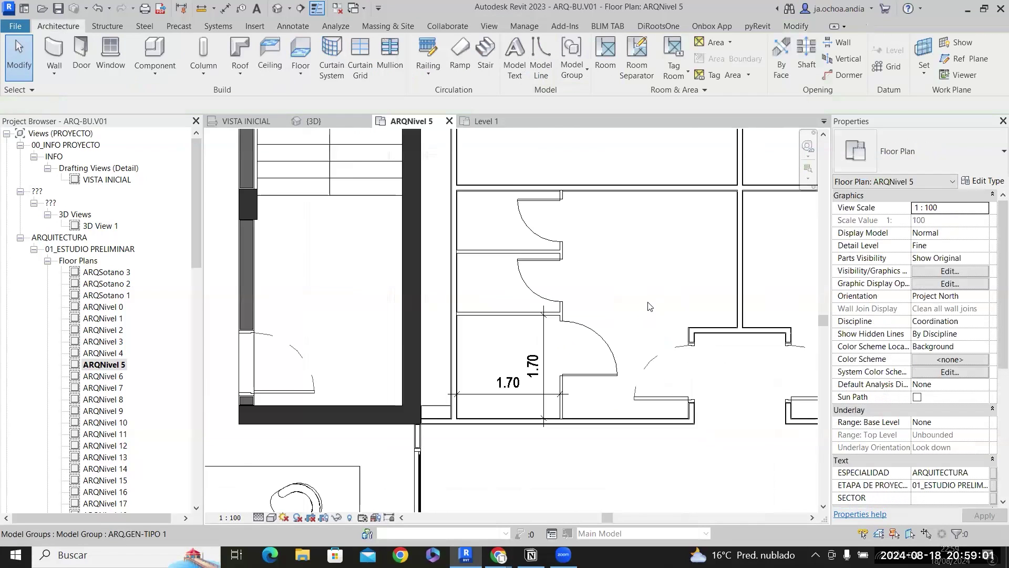
{"action": "scroll", "coordinate": [473, 424], "scroll_direction": "up", "scroll_amount": 2}
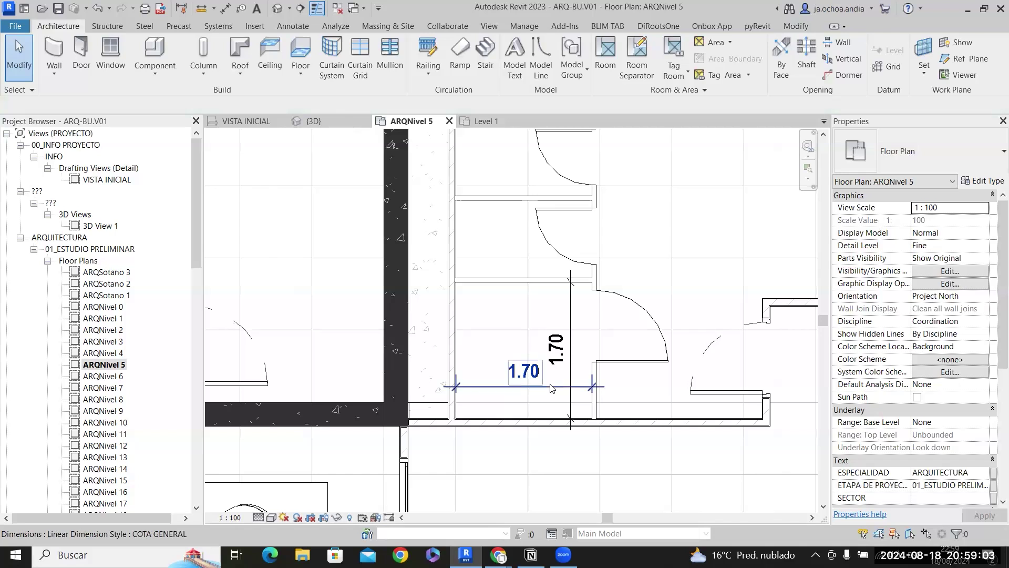
{"action": "left_click", "coordinate": [574, 328]}
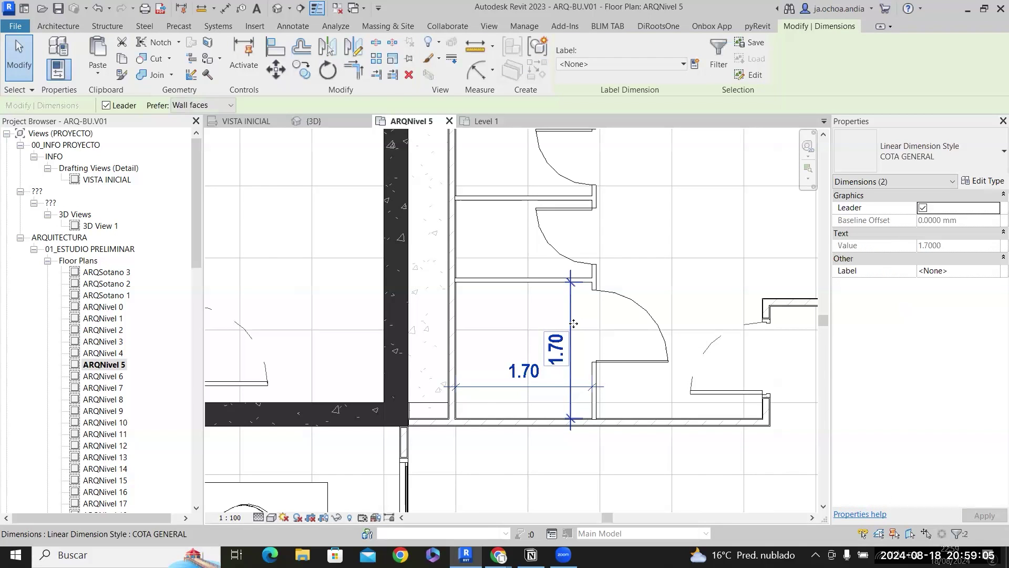
{"action": "key", "text": "Delete"}
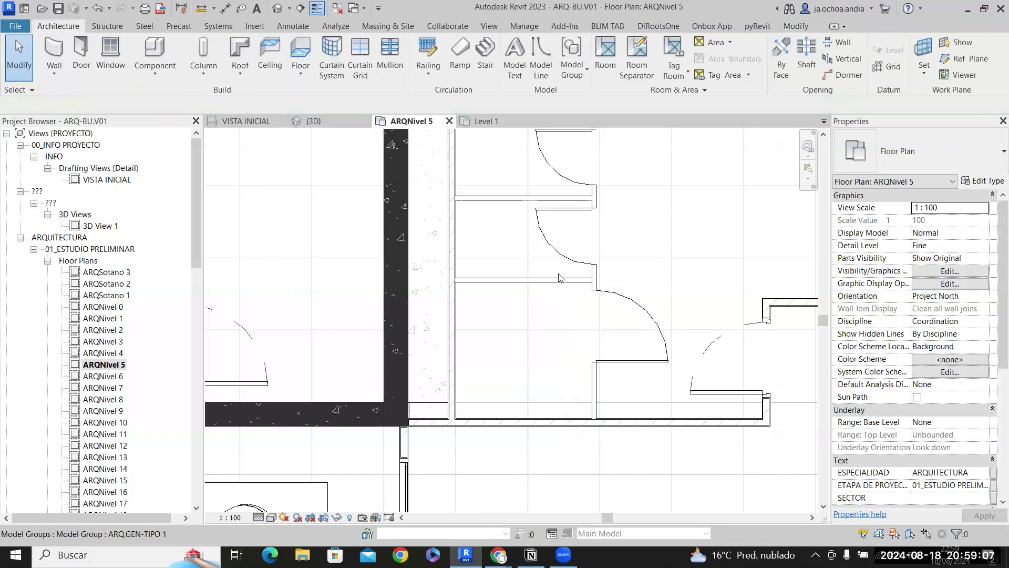
{"action": "left_click", "coordinate": [520, 412]}
{"action": "scroll", "coordinate": [515, 415], "scroll_direction": "up", "scroll_amount": 2}
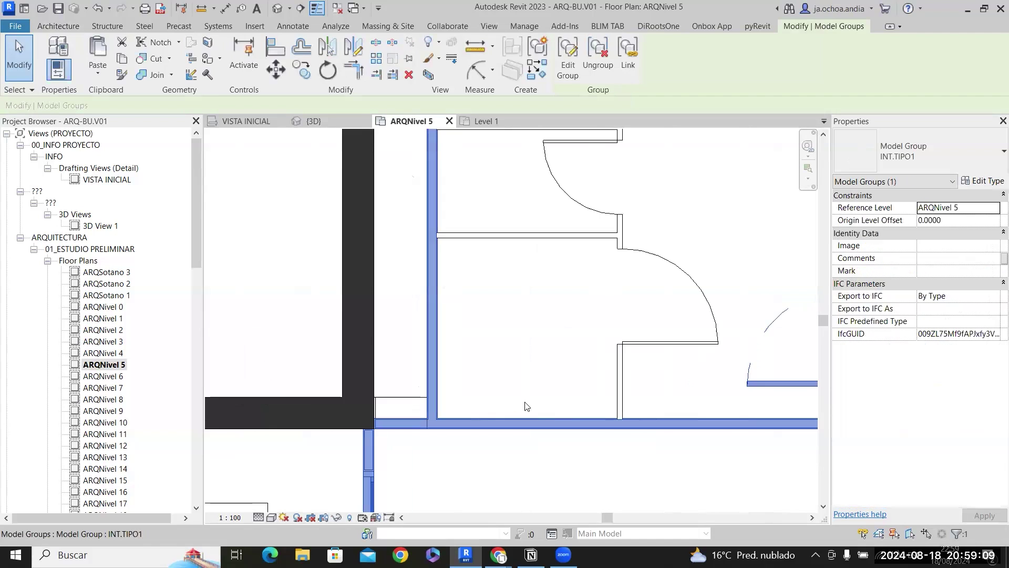
{"action": "scroll", "coordinate": [511, 358], "scroll_direction": "down", "scroll_amount": 1}
{"action": "middle_click_drag", "start_coordinate": [646, 345], "coordinate": [609, 403]}
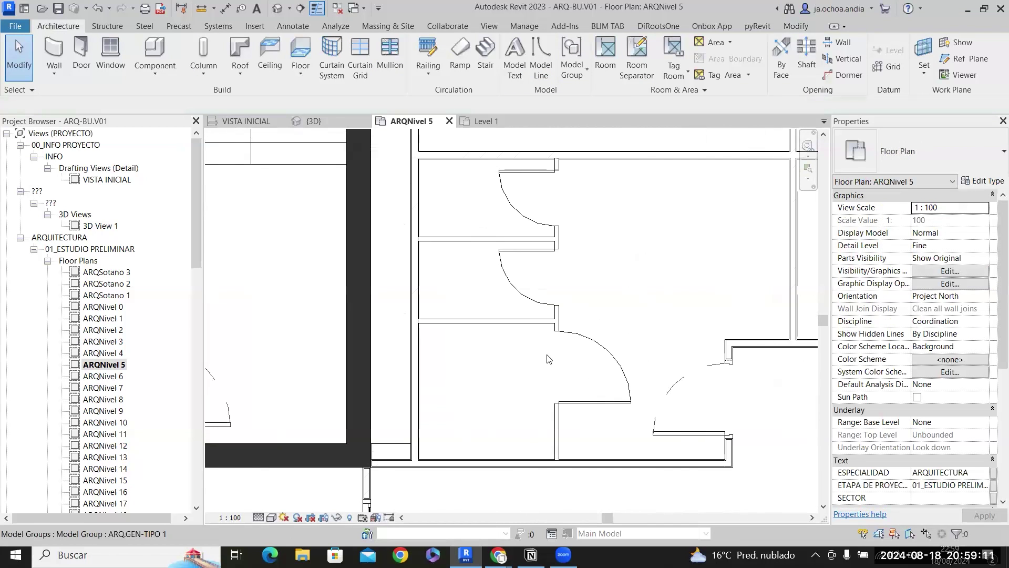
Place a VASO SANITÁRIO PNE toilet component on the back wall of the largest cubicle, with its side grab bar along the lower wall.
{"action": "left_click", "coordinate": [171, 55]}
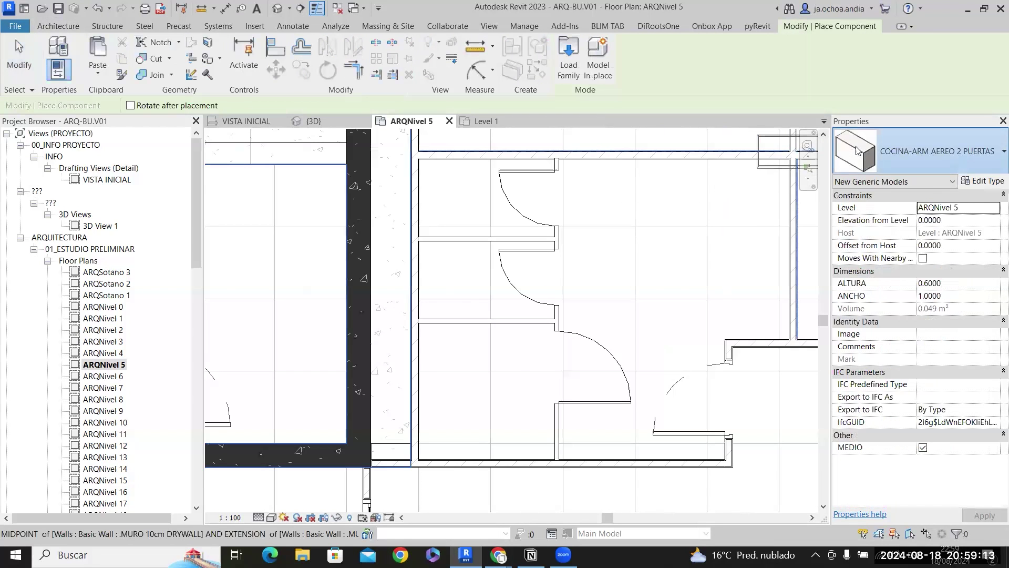
{"action": "left_click", "coordinate": [920, 153]}
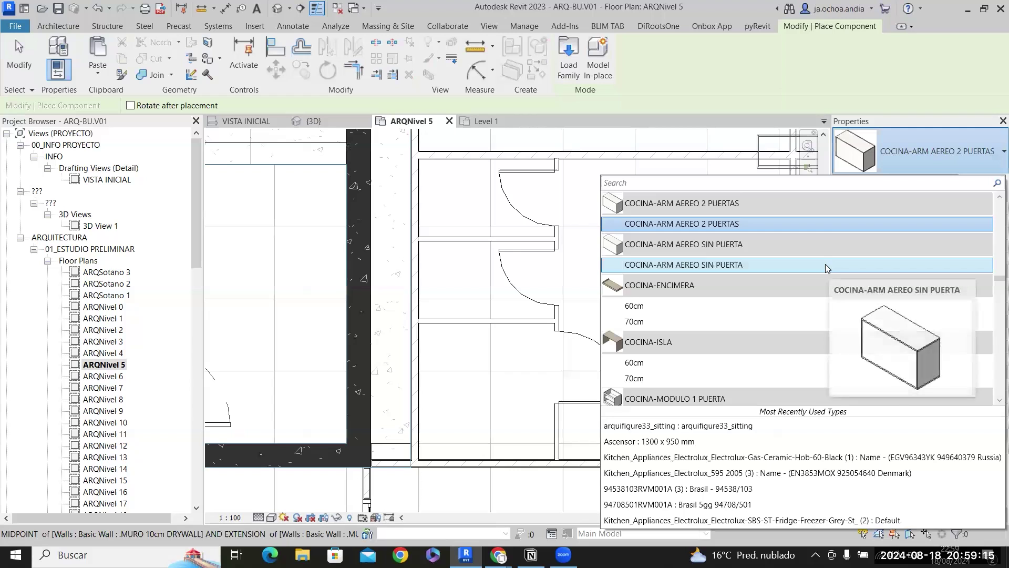
{"action": "scroll", "coordinate": [825, 264], "scroll_direction": "up", "scroll_amount": 5}
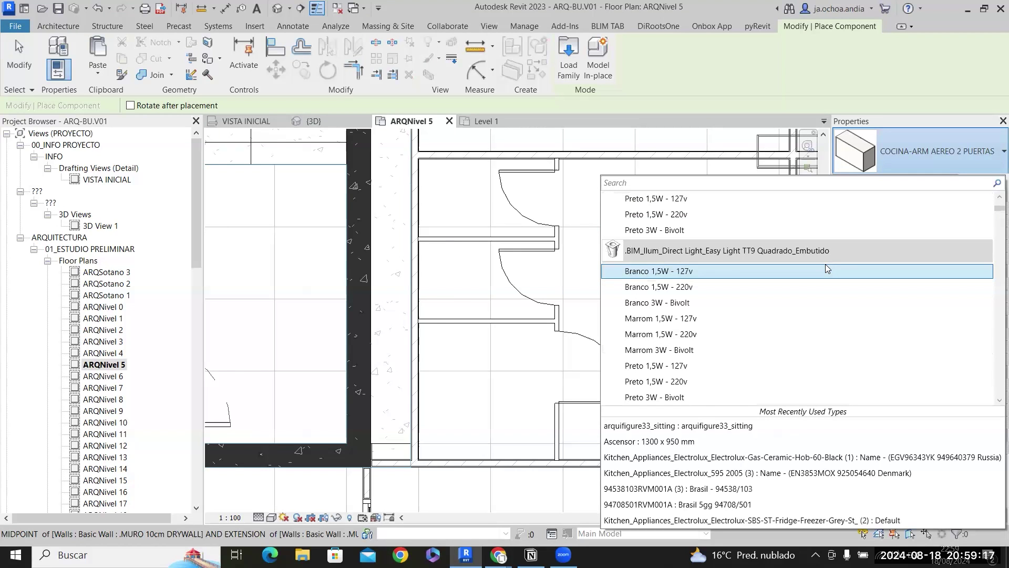
{"action": "left_click", "coordinate": [833, 188]}
{"action": "type", "text": "V"}
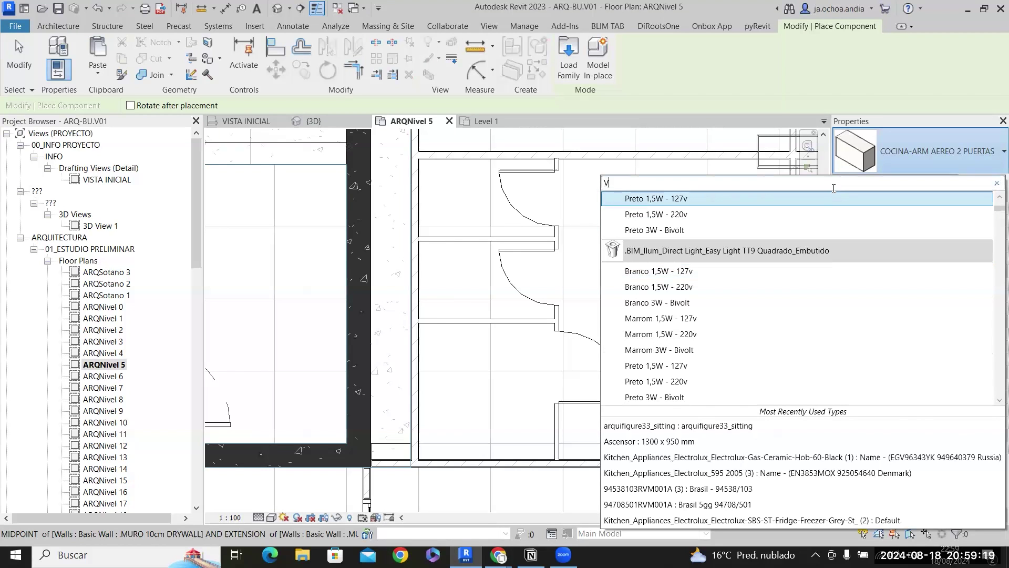
{"action": "type", "text": "ASO"}
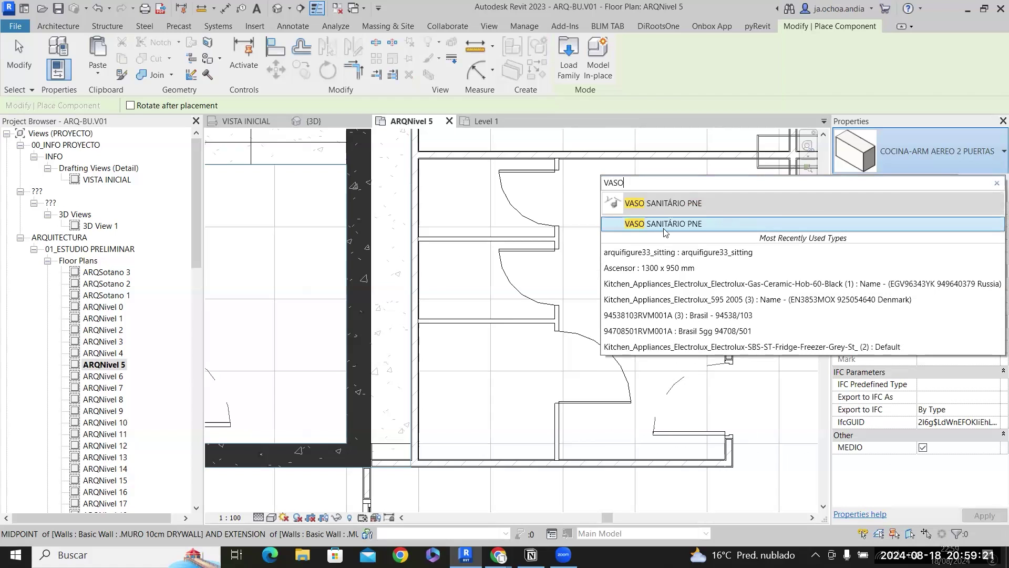
{"action": "left_click", "coordinate": [665, 226]}
{"action": "scroll", "coordinate": [392, 440], "scroll_direction": "up", "scroll_amount": 3}
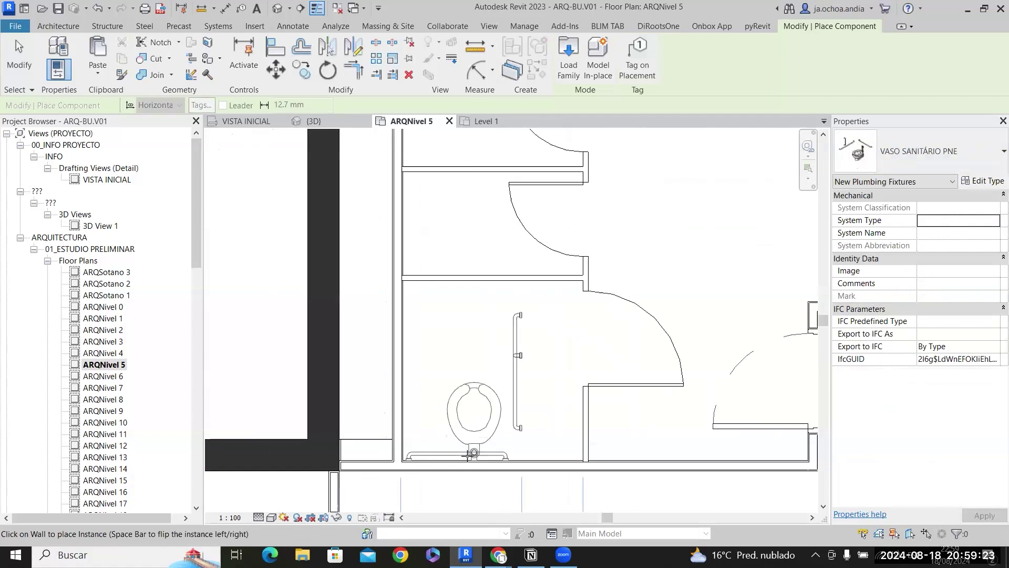
{"action": "left_click", "coordinate": [392, 403]}
{"action": "scroll", "coordinate": [515, 460], "scroll_direction": "up", "scroll_amount": 5}
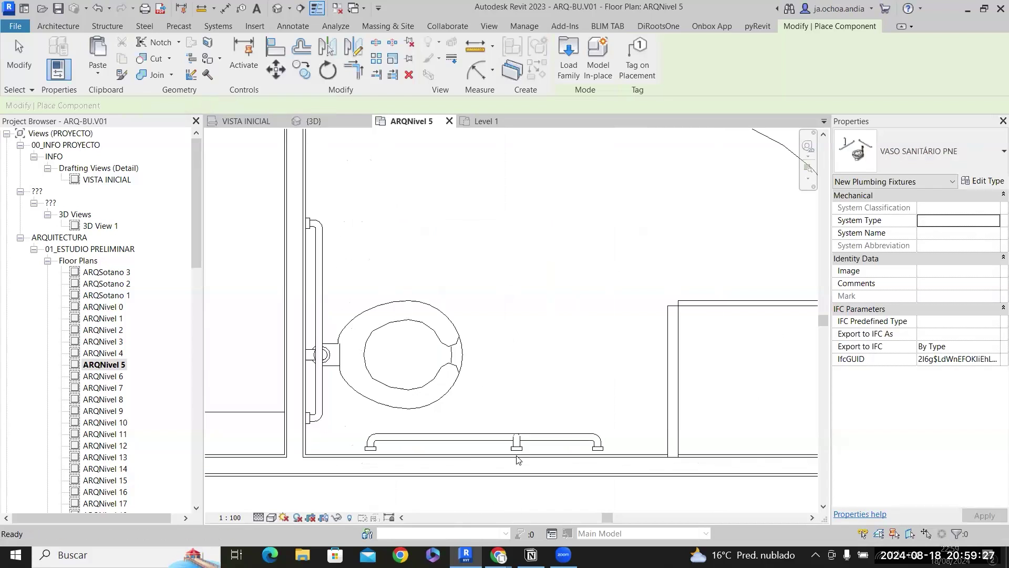
Move the VASO SANITÁRIO PNE 0.02 m toward the lower wall so its side grab bar meets the wall face.
{"action": "key", "text": "Escape"}
{"action": "scroll", "coordinate": [515, 456], "scroll_direction": "up", "scroll_amount": 2}
{"action": "left_click", "coordinate": [523, 435]}
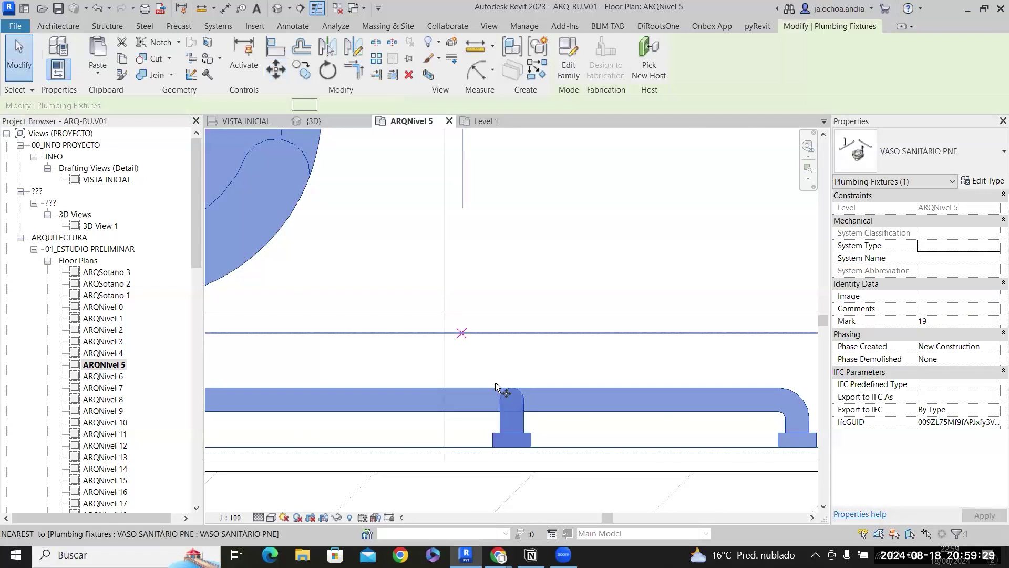
{"action": "left_click", "coordinate": [275, 69]}
{"action": "key", "text": "Escape"}
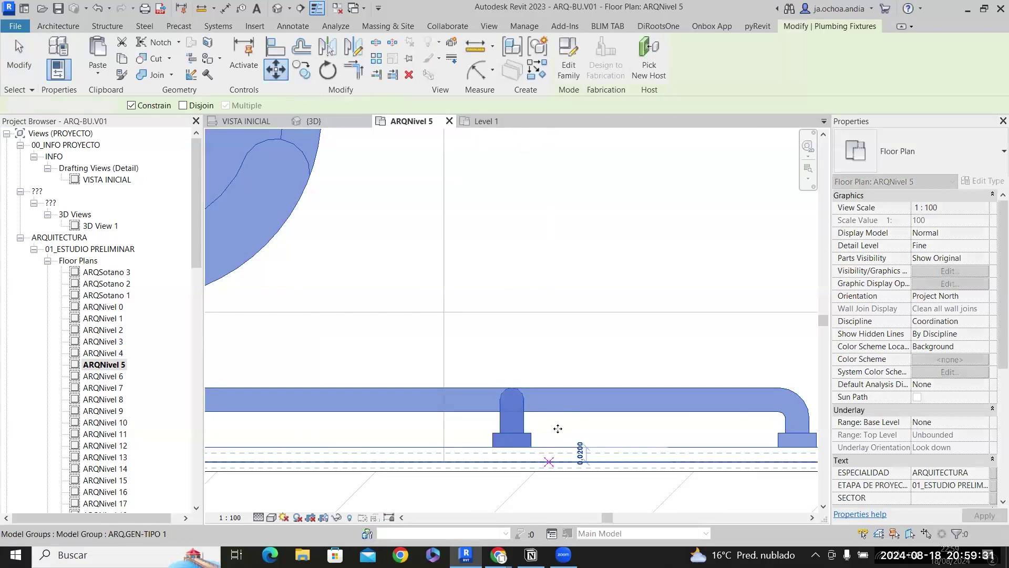
{"action": "scroll", "coordinate": [556, 426], "scroll_direction": "down", "scroll_amount": 5}
{"action": "middle_click_drag", "start_coordinate": [494, 397], "coordinate": [494, 415]}
{"action": "key", "text": "Escape"}
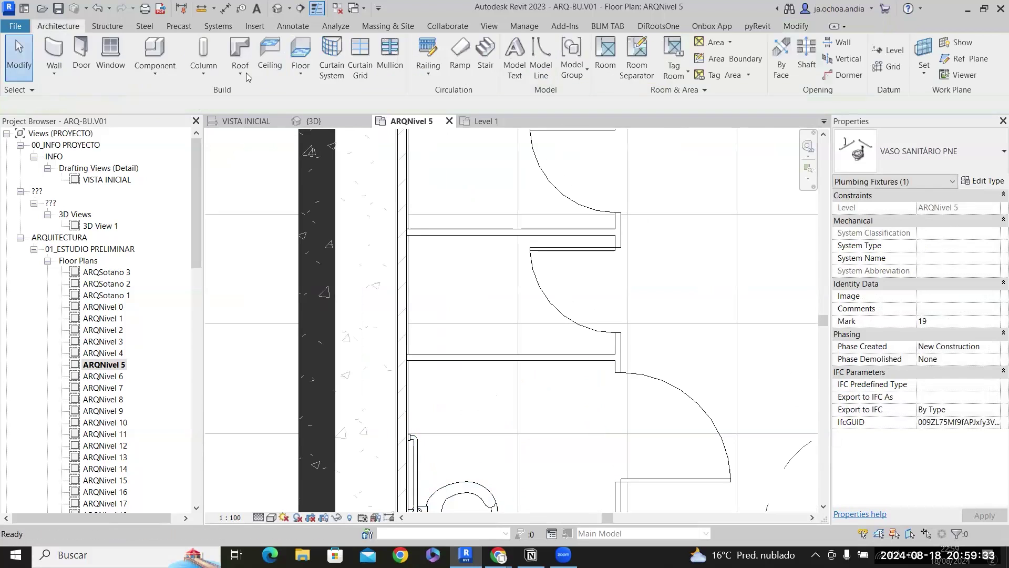
Search the component types for INO and BAÑO to find a standard toilet for the smaller cubicles.
{"action": "left_click", "coordinate": [154, 51]}
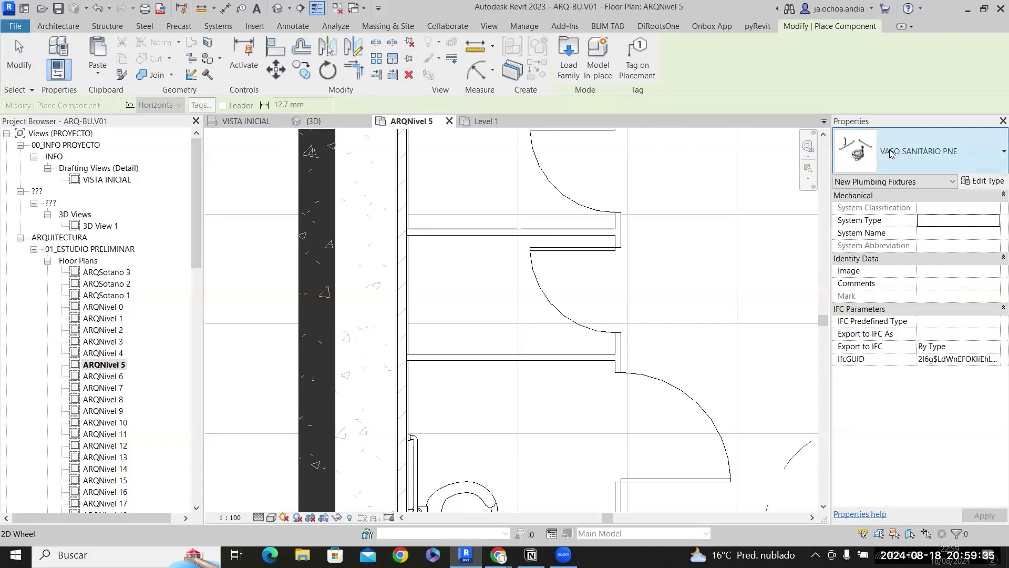
{"action": "left_click", "coordinate": [891, 153]}
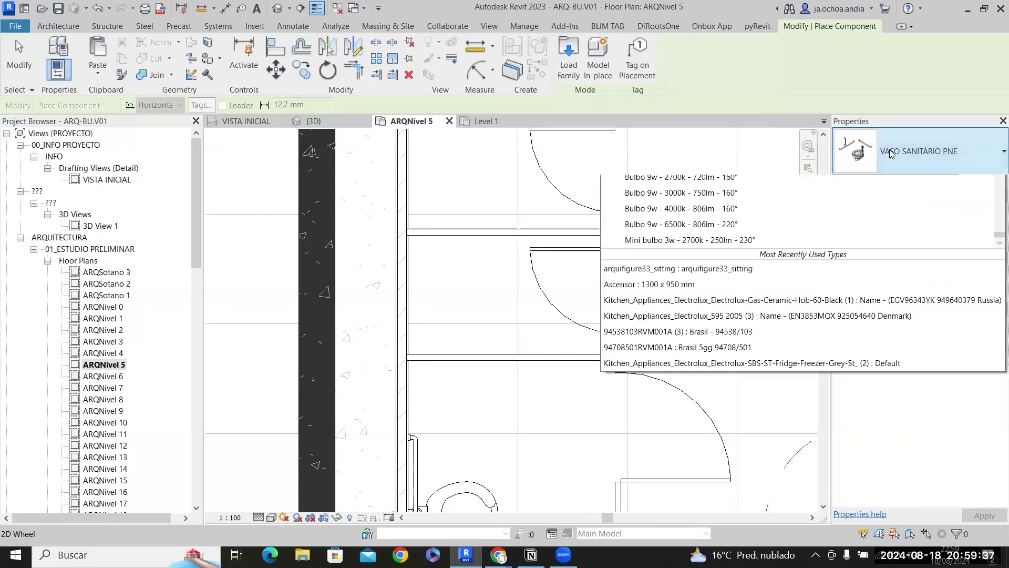
{"action": "type", "text": "INO"}
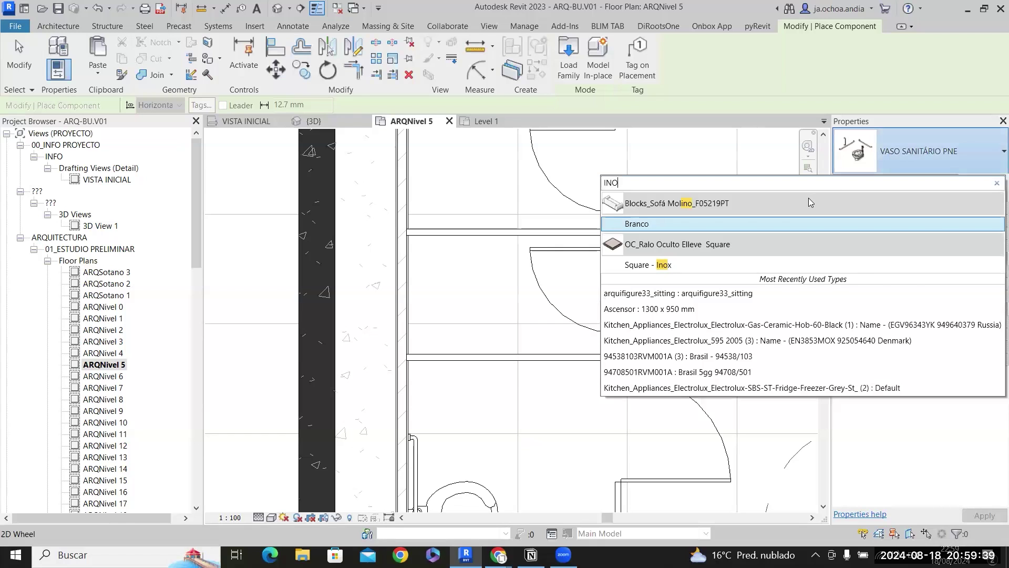
{"action": "key", "text": "BackSpace"}
{"action": "key", "text": "BackSpace"}
{"action": "key", "text": "BackSpace"}
{"action": "type", "text": "B"}
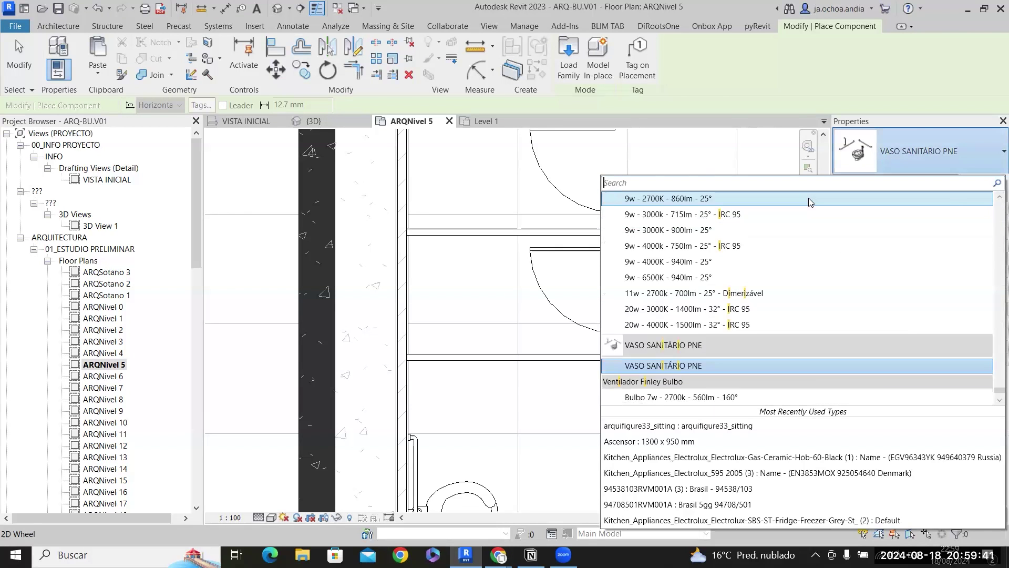
{"action": "type", "text": "AÑO"}
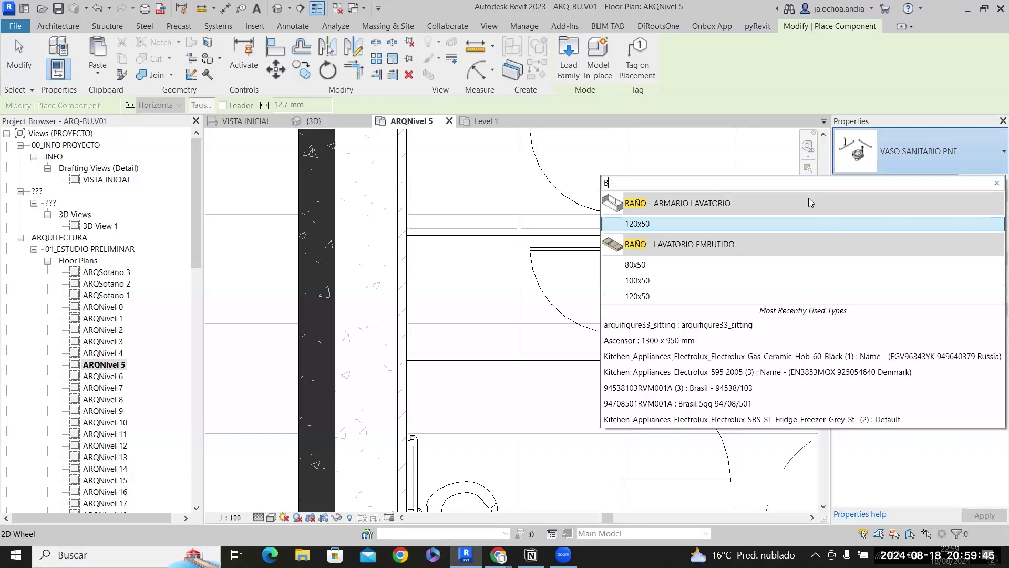
{"action": "key", "text": "BackSpace"}
{"action": "scroll", "coordinate": [813, 210], "scroll_direction": "up", "scroll_amount": 4}
{"action": "key", "text": "Escape"}
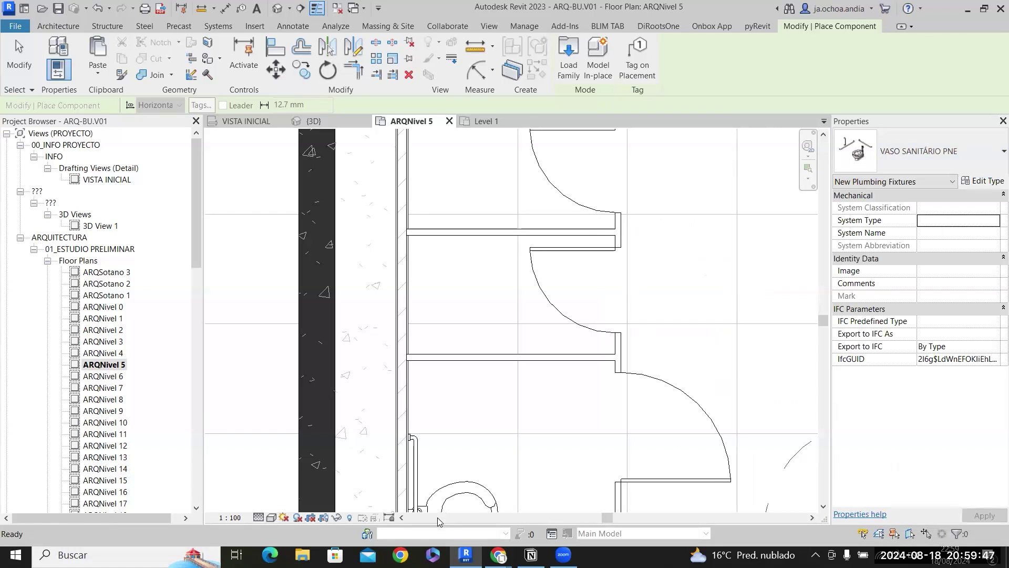
{"action": "key", "text": "Escape"}
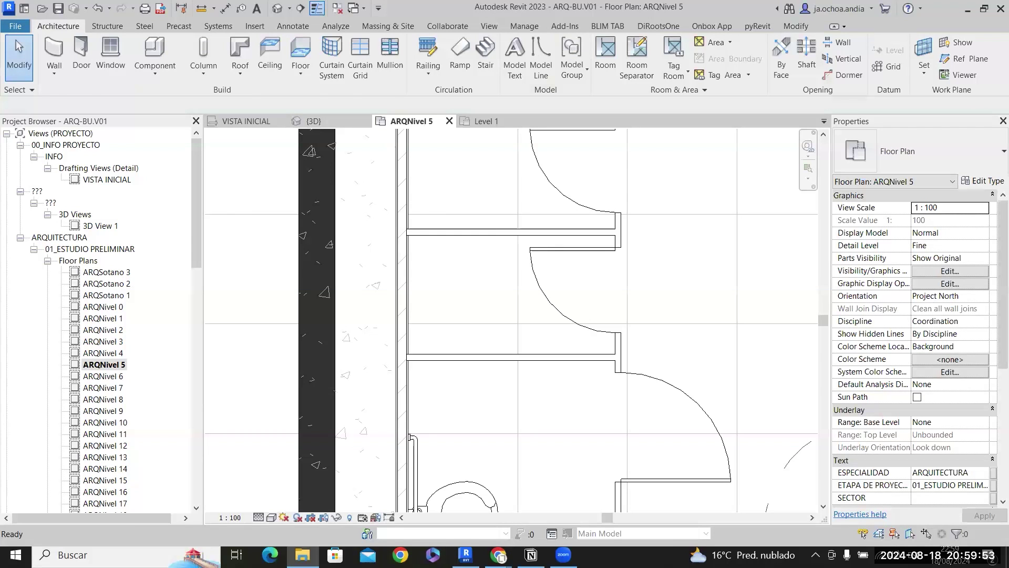
{"action": "key", "text": "super+d"}
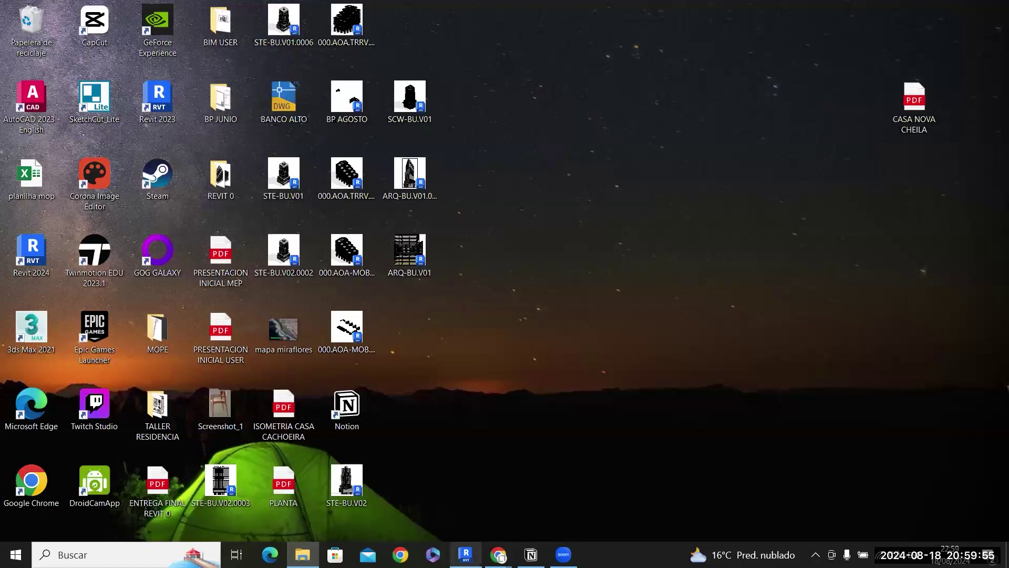
{"action": "key", "text": "super+d"}
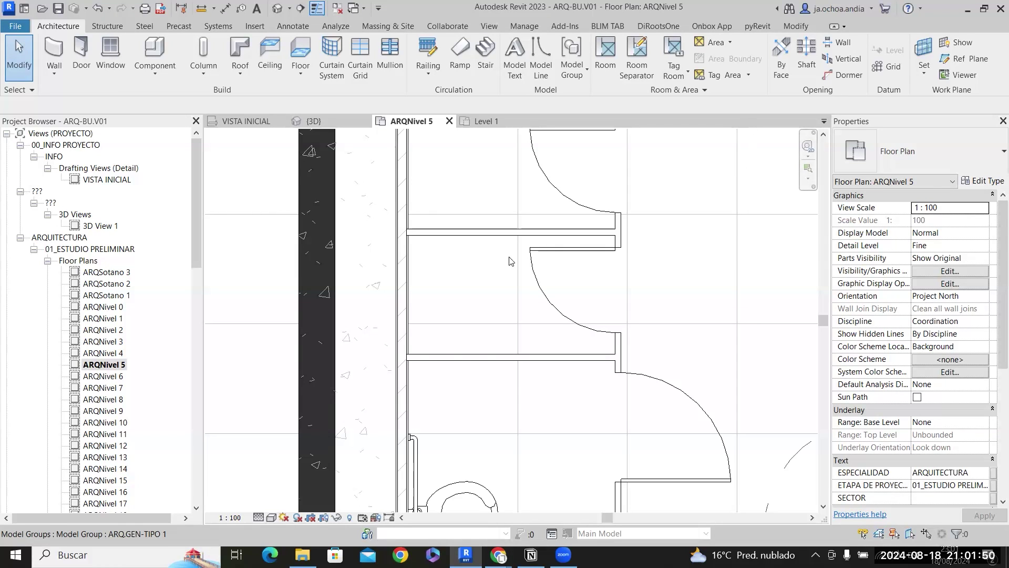
Place a BAÑO - INODORO 969866 toilet against the back wall of each of the two smaller cubicles.
{"action": "scroll", "coordinate": [368, 231], "scroll_direction": "down", "scroll_amount": 2}
{"action": "left_click", "coordinate": [144, 53]}
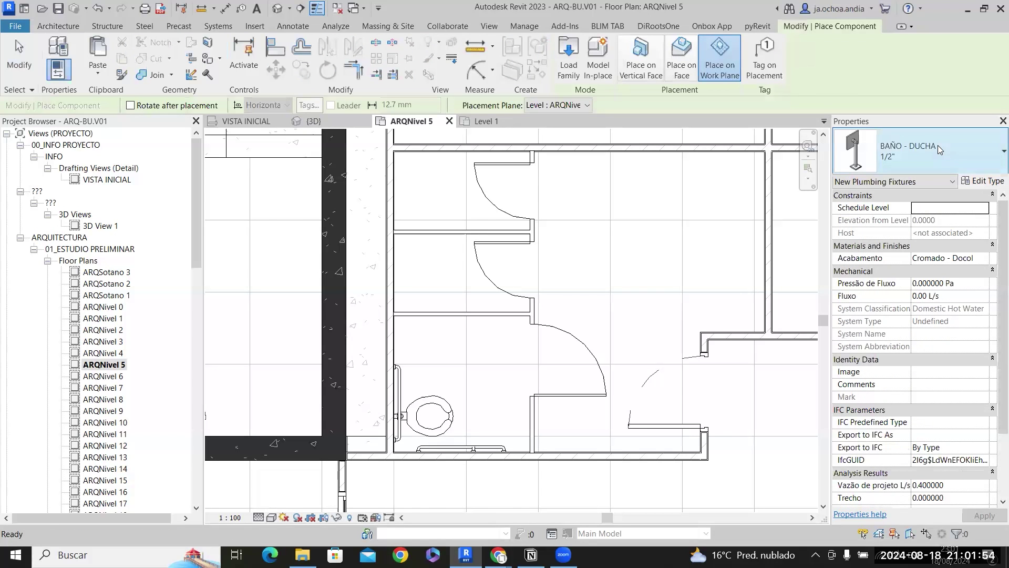
{"action": "left_click", "coordinate": [937, 145]}
{"action": "type", "text": "B"}
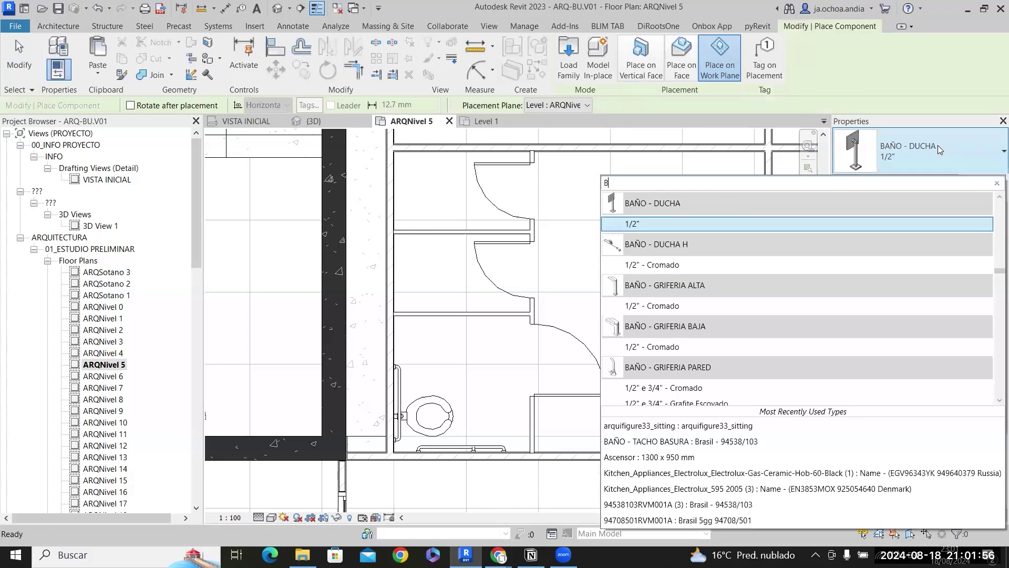
{"action": "type", "text": "AÑO"}
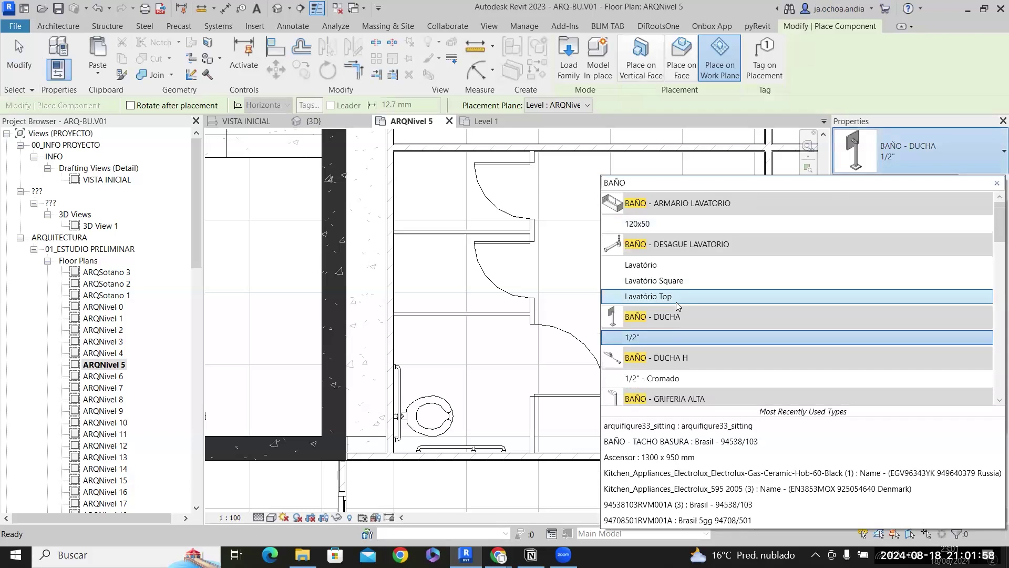
{"action": "scroll", "coordinate": [668, 336], "scroll_direction": "down", "scroll_amount": 3}
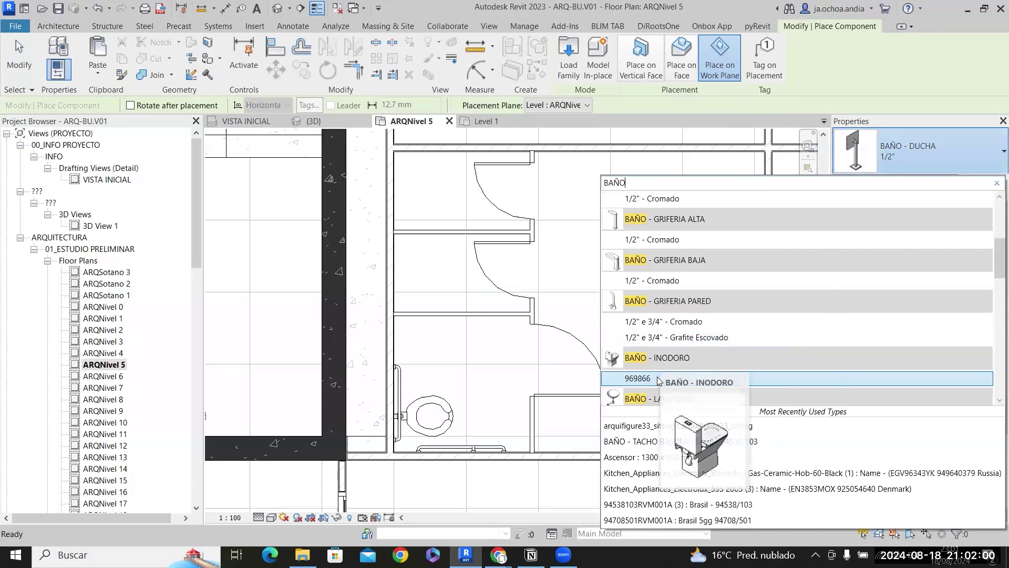
{"action": "left_click", "coordinate": [658, 379]}
{"action": "left_click", "coordinate": [394, 272]}
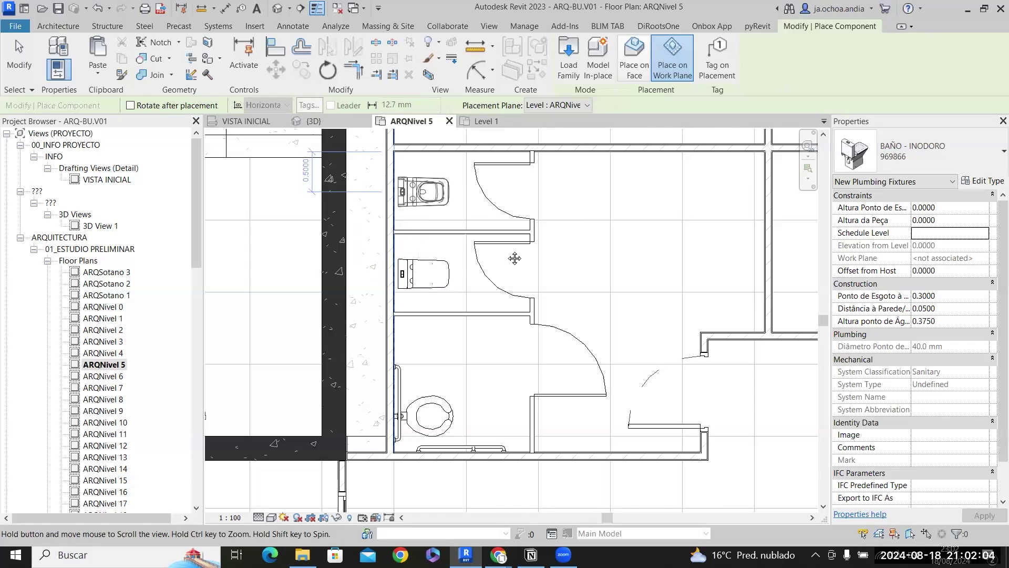
Look through the BAÑO families in the component type list for the next bathroom fixture.
{"action": "middle_click_drag", "start_coordinate": [515, 258], "coordinate": [377, 266]}
{"action": "left_click", "coordinate": [920, 152]}
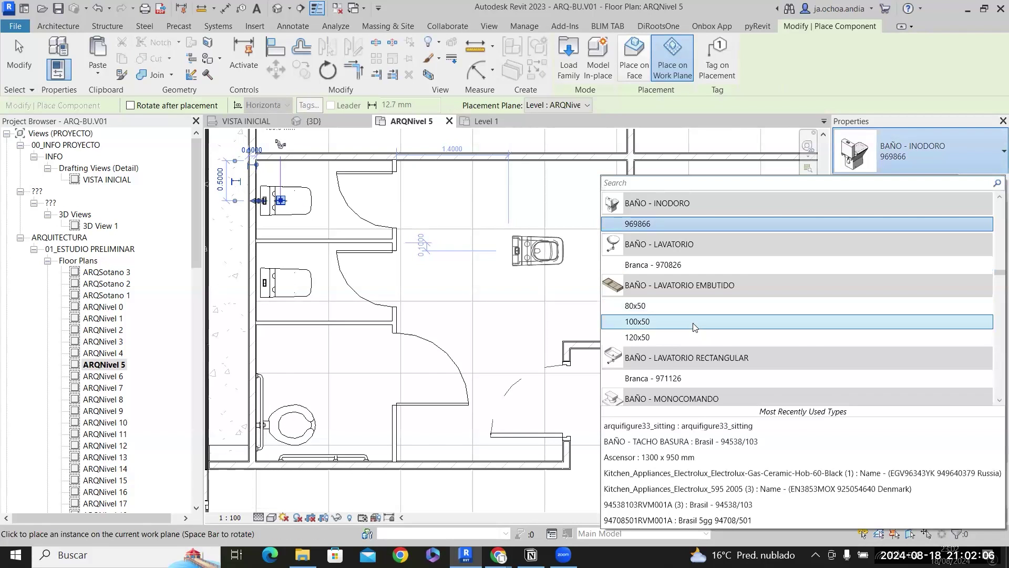
{"action": "scroll", "coordinate": [694, 322], "scroll_direction": "up", "scroll_amount": 5}
{"action": "scroll", "coordinate": [697, 321], "scroll_direction": "down", "scroll_amount": 5}
{"action": "scroll", "coordinate": [697, 322], "scroll_direction": "up", "scroll_amount": 5}
{"action": "scroll", "coordinate": [699, 325], "scroll_direction": "down", "scroll_amount": 7}
{"action": "scroll", "coordinate": [701, 328], "scroll_direction": "down", "scroll_amount": 8}
{"action": "scroll", "coordinate": [701, 328], "scroll_direction": "up", "scroll_amount": 8}
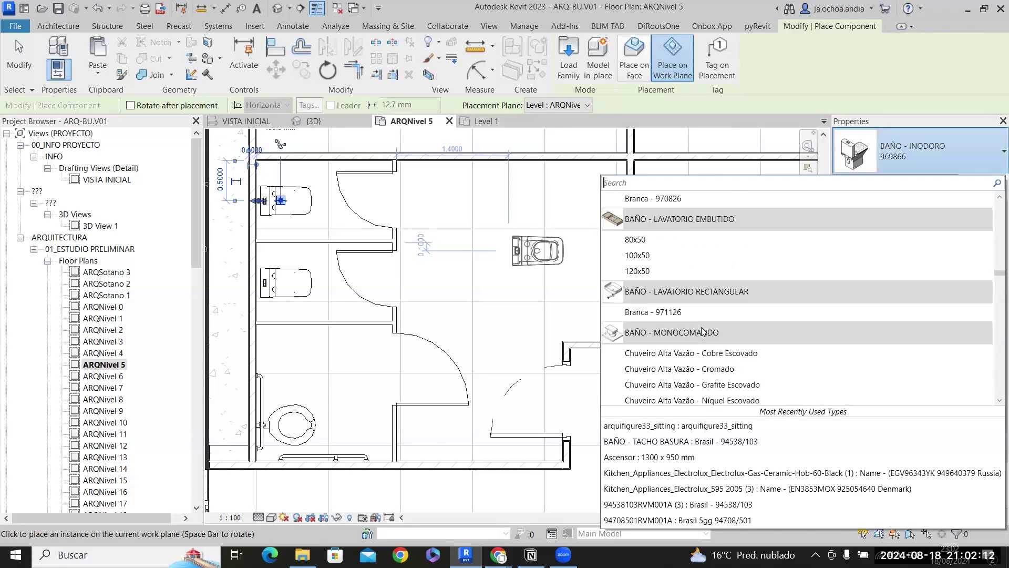
{"action": "scroll", "coordinate": [702, 331], "scroll_direction": "up", "scroll_amount": 5}
{"action": "scroll", "coordinate": [703, 331], "scroll_direction": "up", "scroll_amount": 5}
{"action": "left_click", "coordinate": [701, 332]}
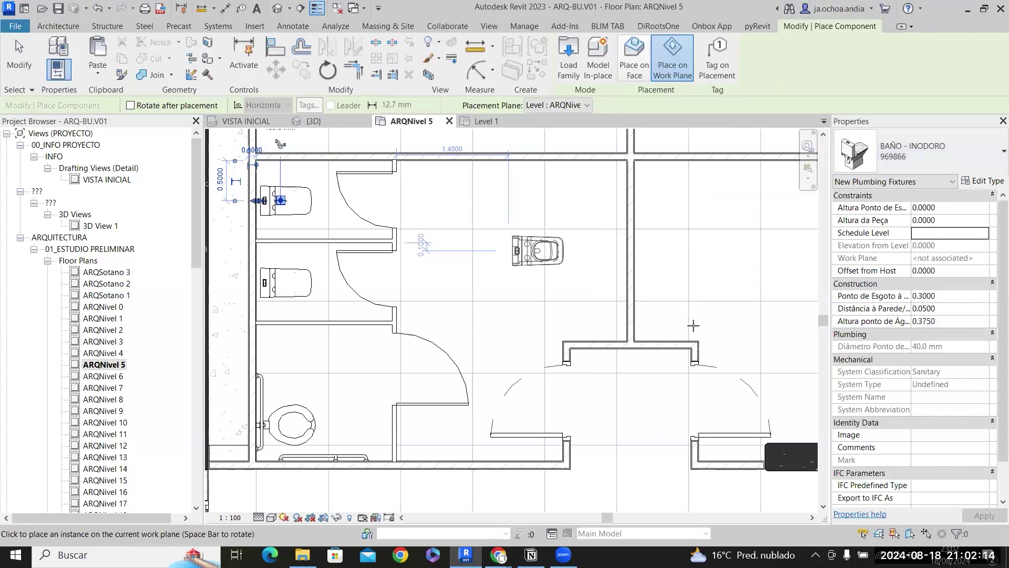
Place a BAÑO - BASE LAVATORIO 40cm countertop, rotated parallel to the partition wall opposite the restroom cubicles.
{"action": "key", "text": "Escape"}
{"action": "key", "text": "Escape"}
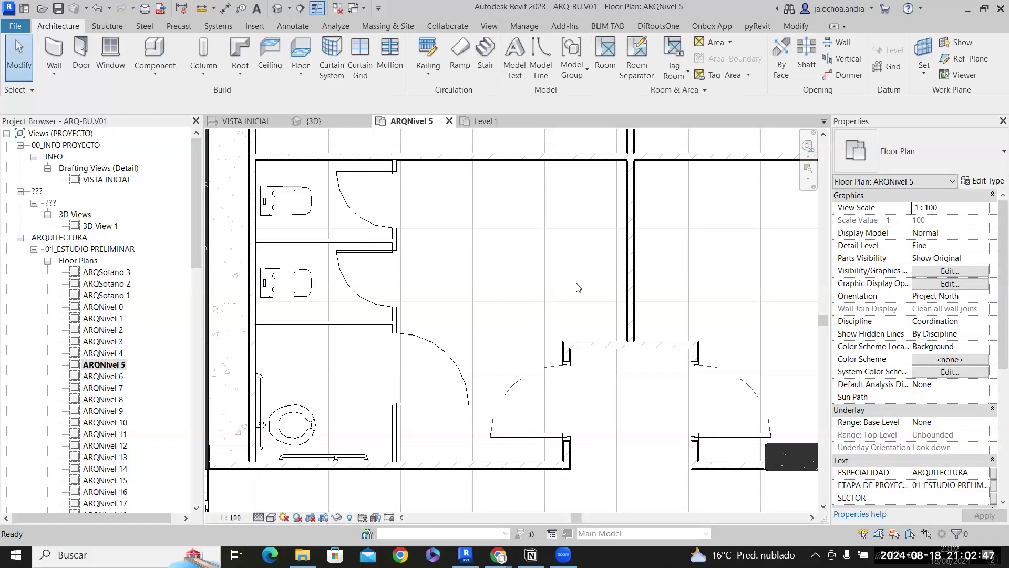
{"action": "key", "text": "c"}
{"action": "key", "text": "m"}
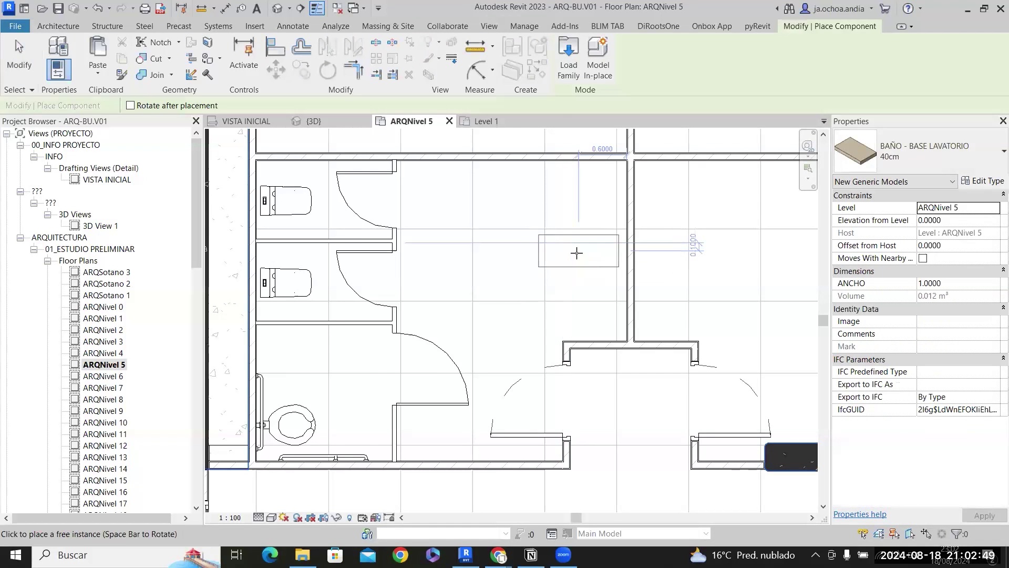
{"action": "key", "text": "space"}
{"action": "scroll", "coordinate": [580, 255], "scroll_direction": "up", "scroll_amount": 3}
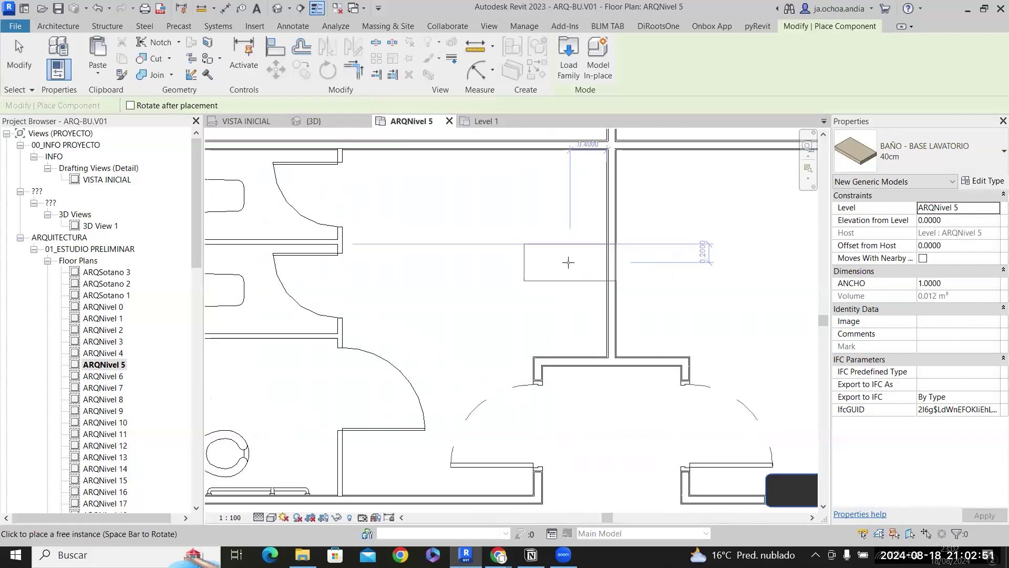
{"action": "left_click", "coordinate": [563, 268]}
{"action": "key", "text": "Escape"}
{"action": "key", "text": "Escape"}
{"action": "scroll", "coordinate": [542, 309], "scroll_direction": "up", "scroll_amount": 4}
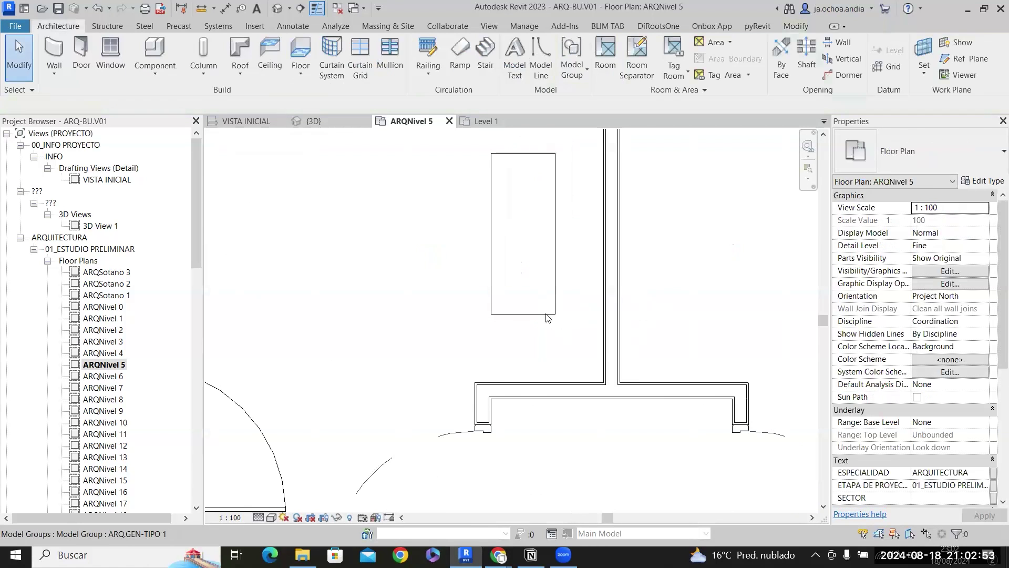
Change the type of the placed BAÑO - BASE LAVATORIO countertop to 60cm.
{"action": "left_click", "coordinate": [542, 309]}
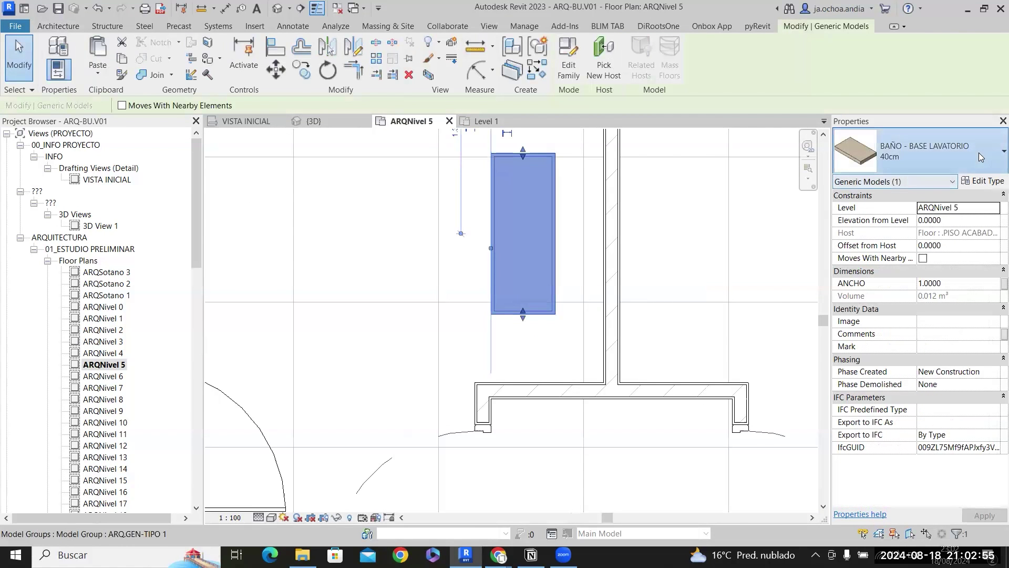
{"action": "left_click", "coordinate": [981, 157]}
{"action": "left_click", "coordinate": [940, 220]}
{"action": "left_click", "coordinate": [950, 164]}
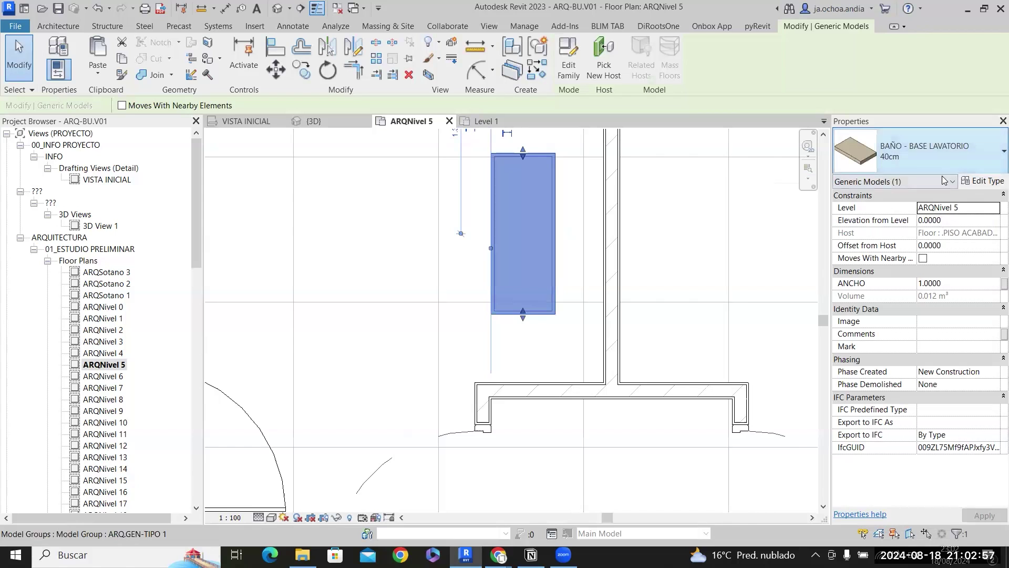
{"action": "left_click", "coordinate": [828, 264]}
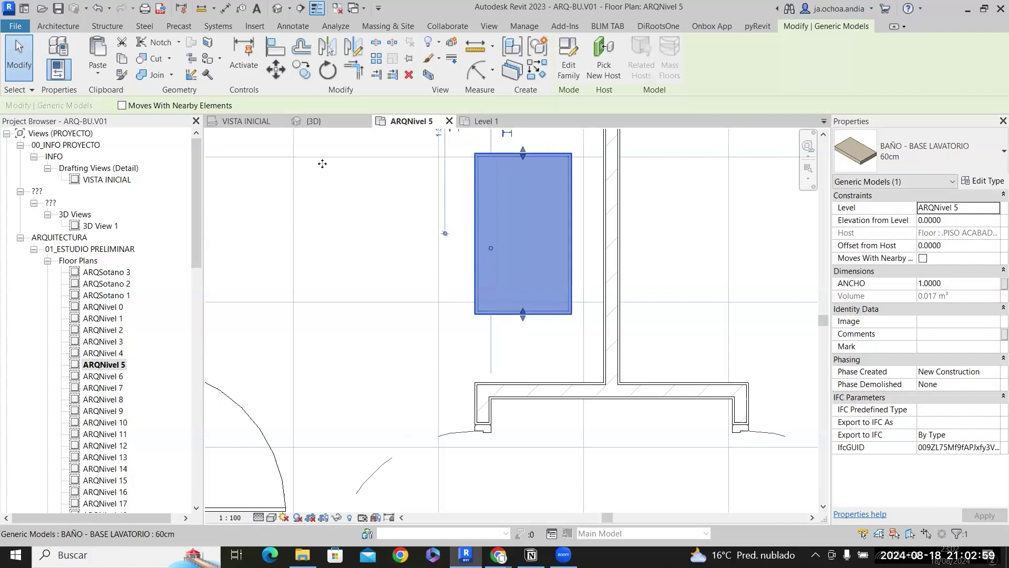
Move the countertop into the lower corner against the partition wall and stretch it to the upper wall, for a 2.25 m ANCHO.
{"action": "left_click", "coordinate": [275, 69]}
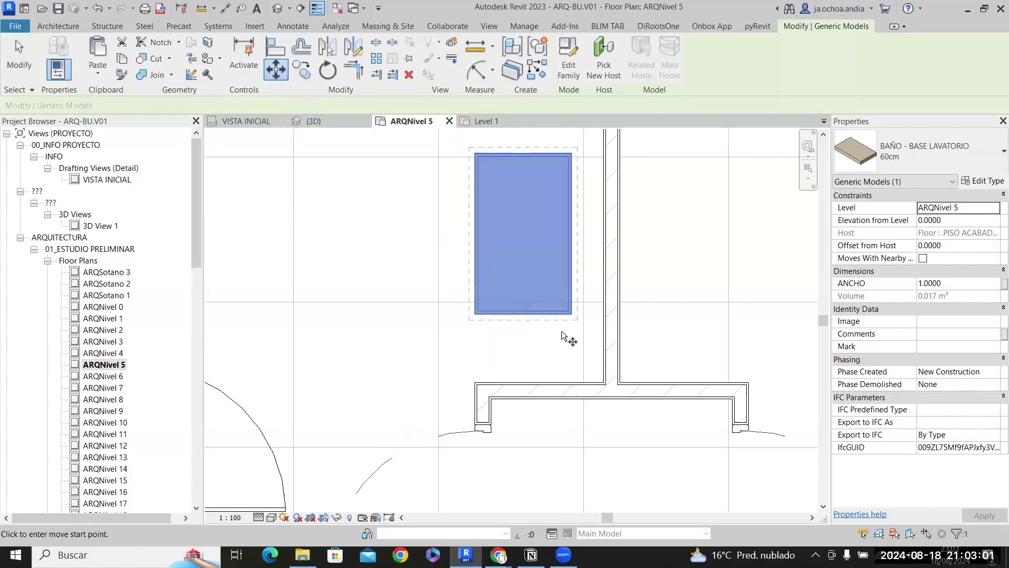
{"action": "scroll", "coordinate": [567, 337], "scroll_direction": "up", "scroll_amount": 2}
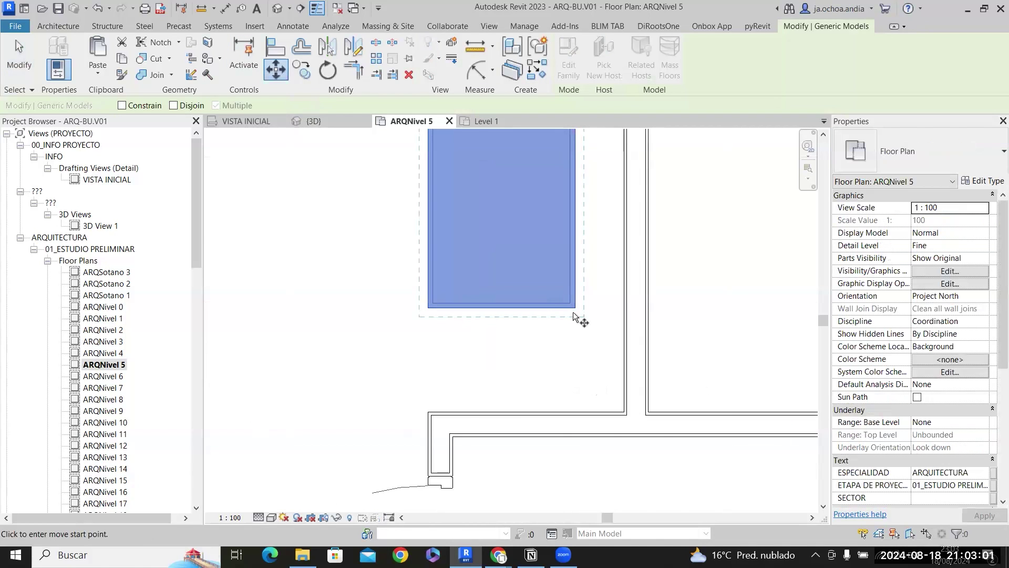
{"action": "left_click", "coordinate": [623, 411]}
{"action": "scroll", "coordinate": [629, 427], "scroll_direction": "down", "scroll_amount": 2}
{"action": "middle_click_drag", "start_coordinate": [602, 274], "coordinate": [593, 350]}
{"action": "left_click_drag", "start_coordinate": [581, 367], "coordinate": [582, 221]}
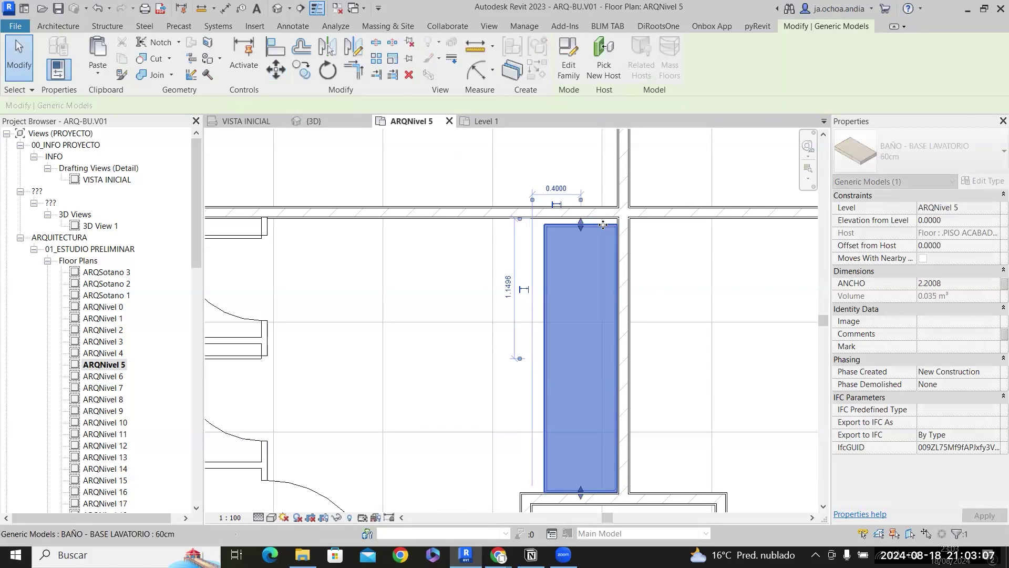
{"action": "middle_click_drag", "start_coordinate": [689, 454], "coordinate": [652, 342]}
{"action": "key", "text": "Escape"}
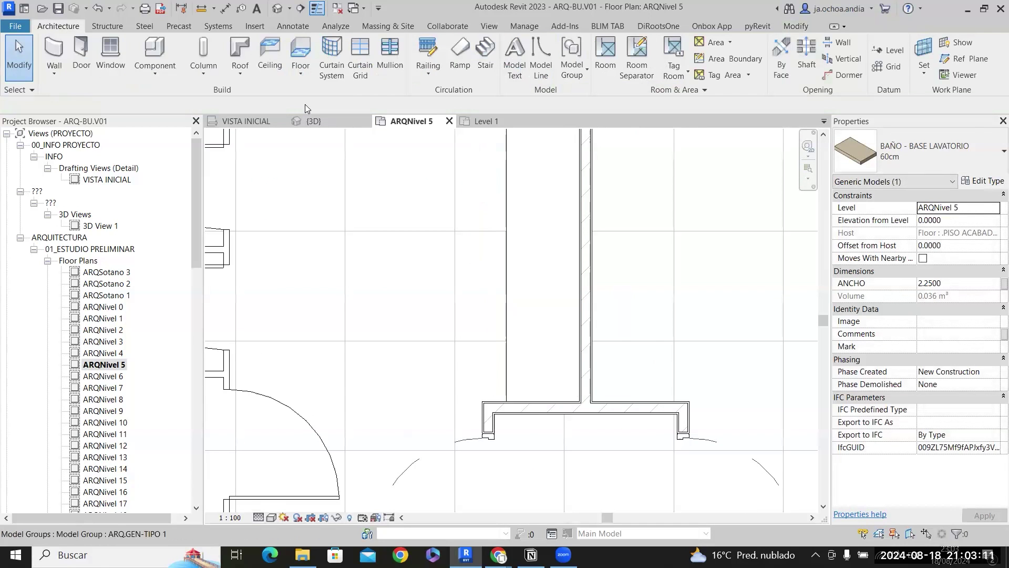
Place a BAÑO - LAVATORIO Branca - 970826 basin beside the lower end of the countertop.
{"action": "left_click", "coordinate": [154, 53]}
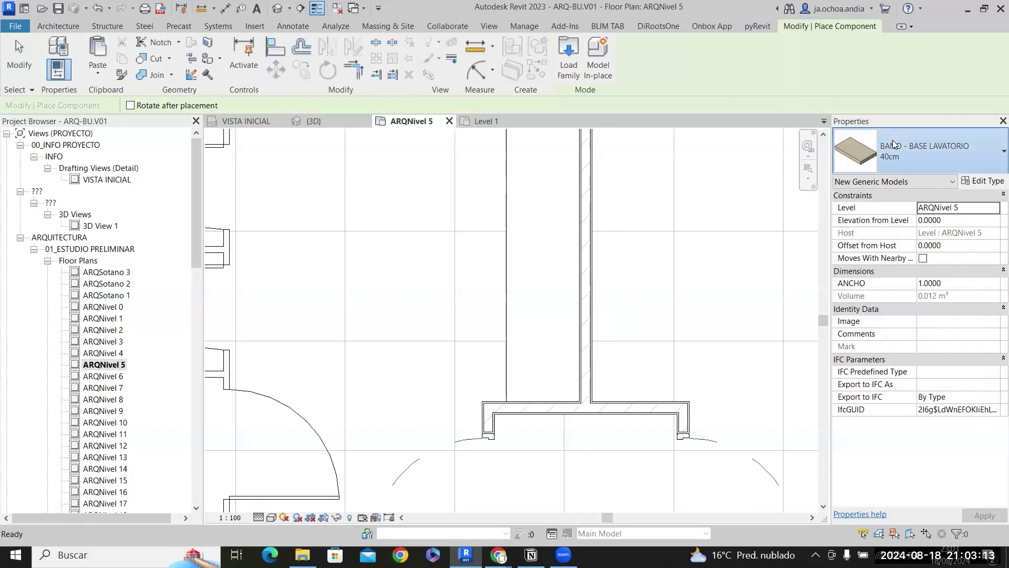
{"action": "left_click", "coordinate": [894, 152]}
{"action": "scroll", "coordinate": [826, 297], "scroll_direction": "up", "scroll_amount": 3}
{"action": "scroll", "coordinate": [765, 274], "scroll_direction": "down", "scroll_amount": 7}
{"action": "scroll", "coordinate": [764, 272], "scroll_direction": "down", "scroll_amount": 3}
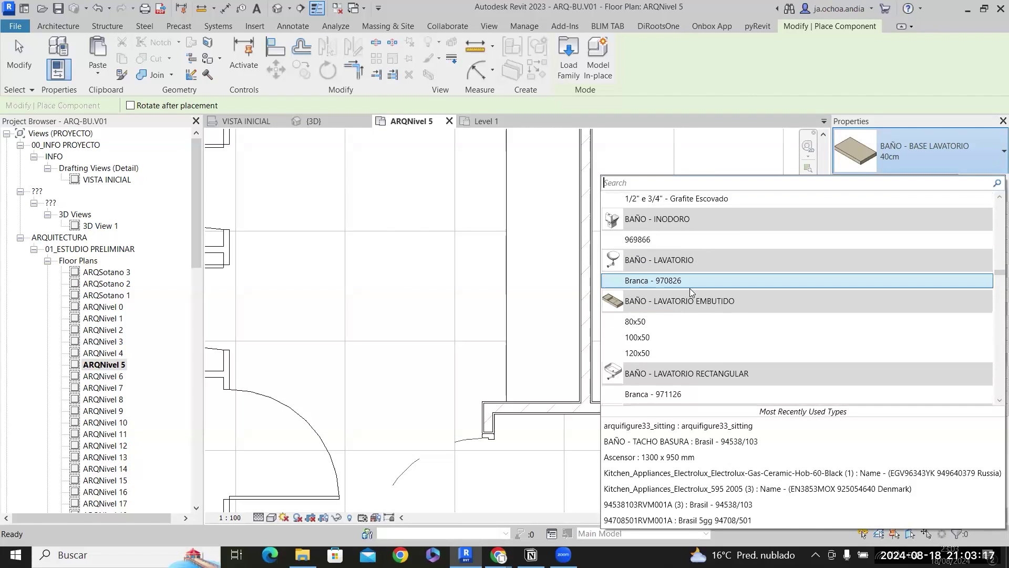
{"action": "left_click", "coordinate": [692, 282]}
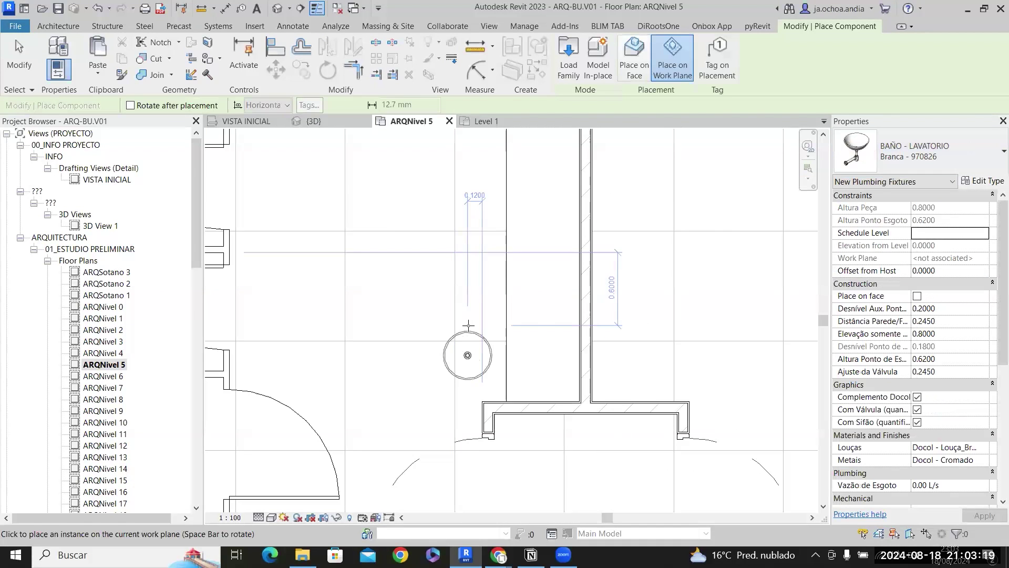
{"action": "scroll", "coordinate": [476, 326], "scroll_direction": "up", "scroll_amount": 2}
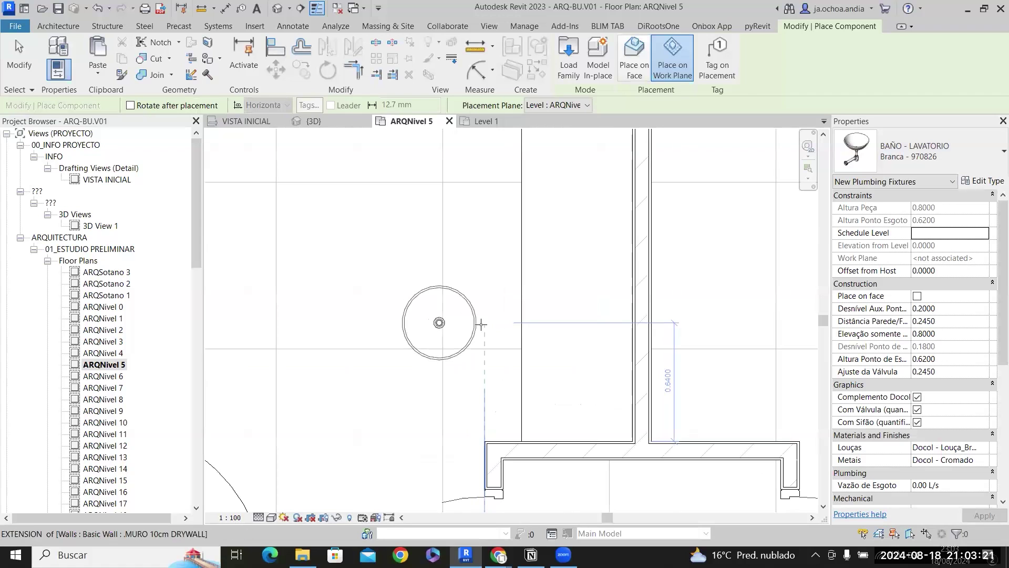
{"action": "left_click", "coordinate": [481, 324]}
{"action": "key", "text": "Escape"}
{"action": "key", "text": "Escape"}
Move the basin onto the lower part of the countertop, with its bowl about 0.31 m from the partition wall.
{"action": "left_click_drag", "start_coordinate": [471, 329], "coordinate": [558, 349]}
{"action": "scroll", "coordinate": [611, 362], "scroll_direction": "up", "scroll_amount": 2}
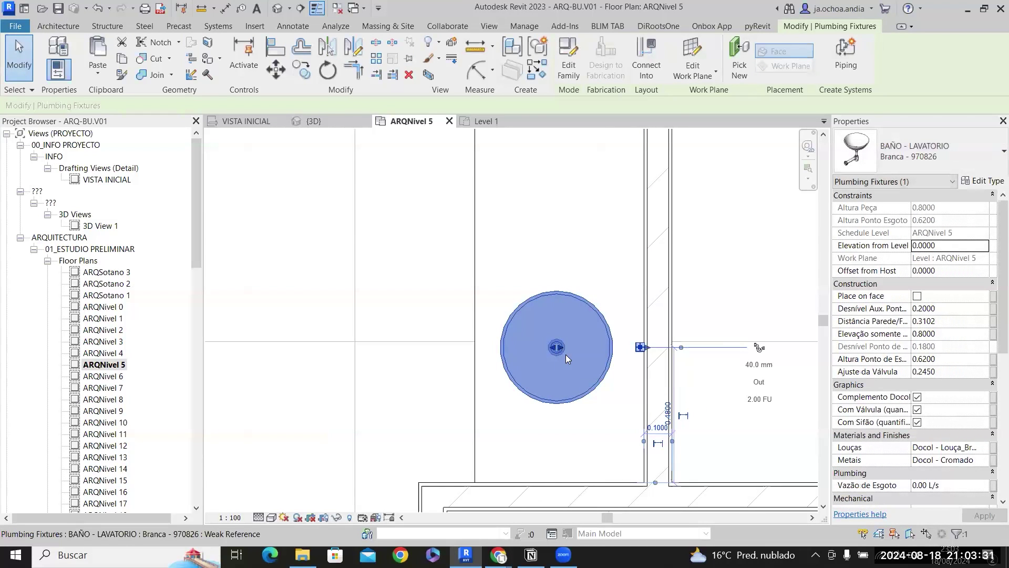
{"action": "scroll", "coordinate": [581, 344], "scroll_direction": "down", "scroll_amount": 2}
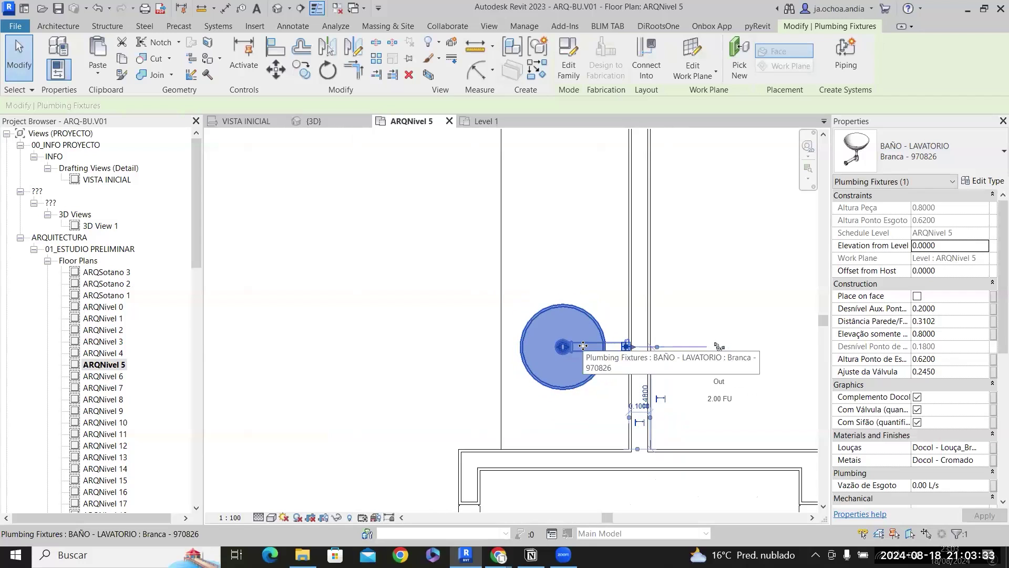
Copy the basin twice up along the countertop, with the first copy 0.48 m away and the second near the upper end.
{"action": "scroll", "coordinate": [583, 346], "scroll_direction": "down", "scroll_amount": 1}
{"action": "key", "text": "c"}
{"action": "key", "text": "o"}
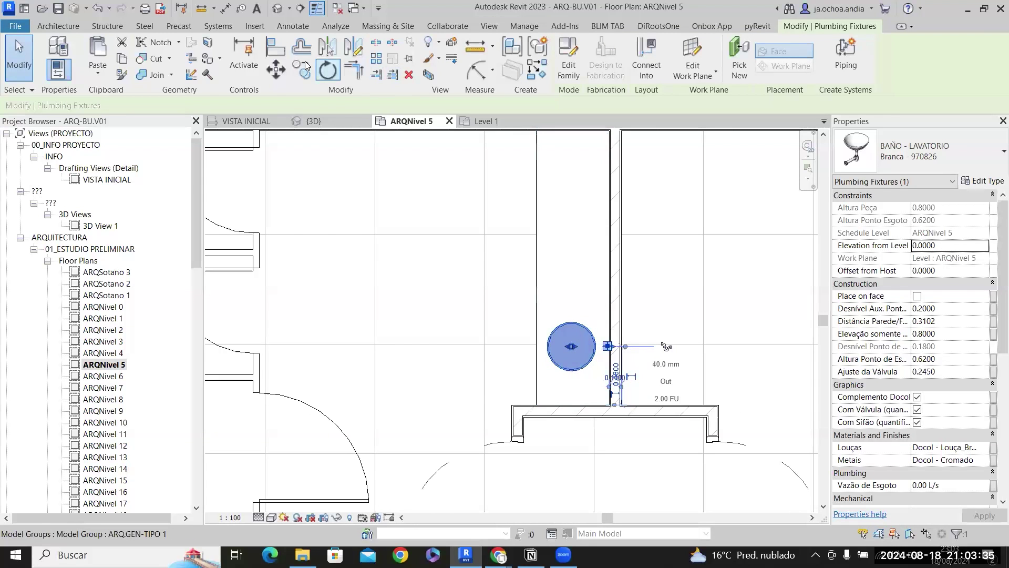
{"action": "left_click", "coordinate": [572, 332]}
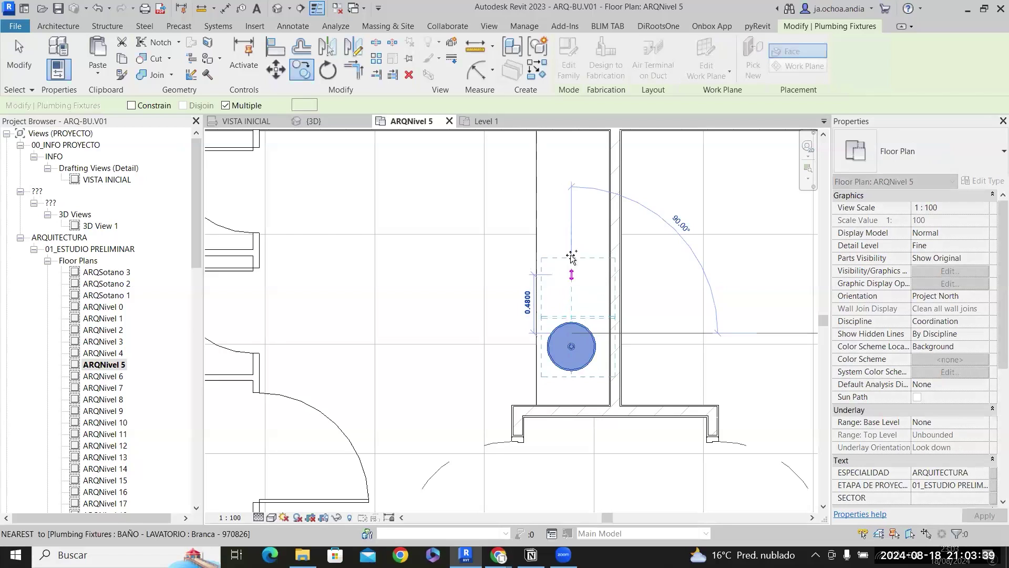
{"action": "left_click", "coordinate": [572, 274]}
{"action": "left_click", "coordinate": [576, 182]}
{"action": "key", "text": "Escape"}
{"action": "key", "text": "Escape"}
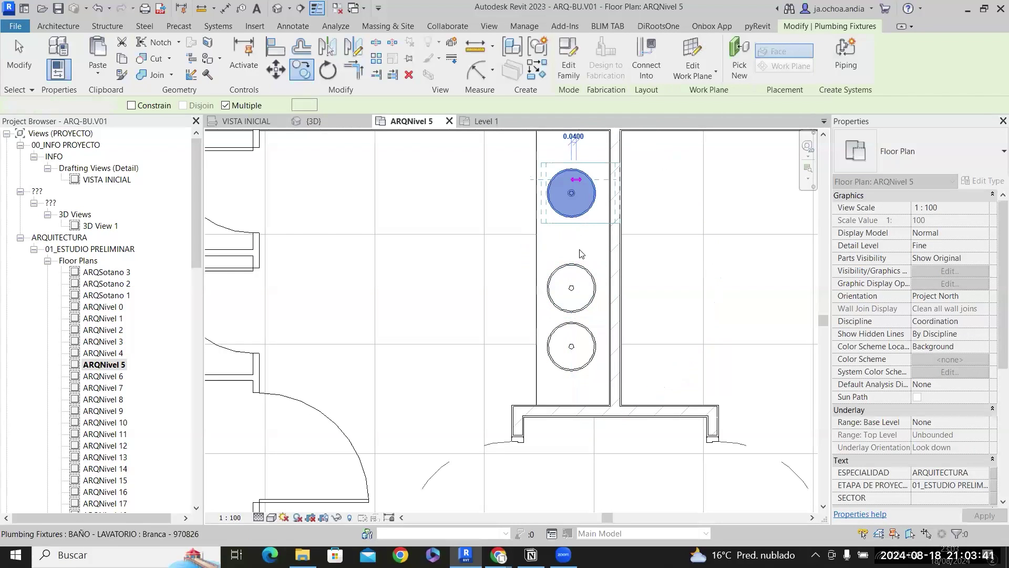
Dimension the lowest basin's centre to the lower wall and the uppermost basin's centre to the upper wall.
{"action": "key", "text": "i"}
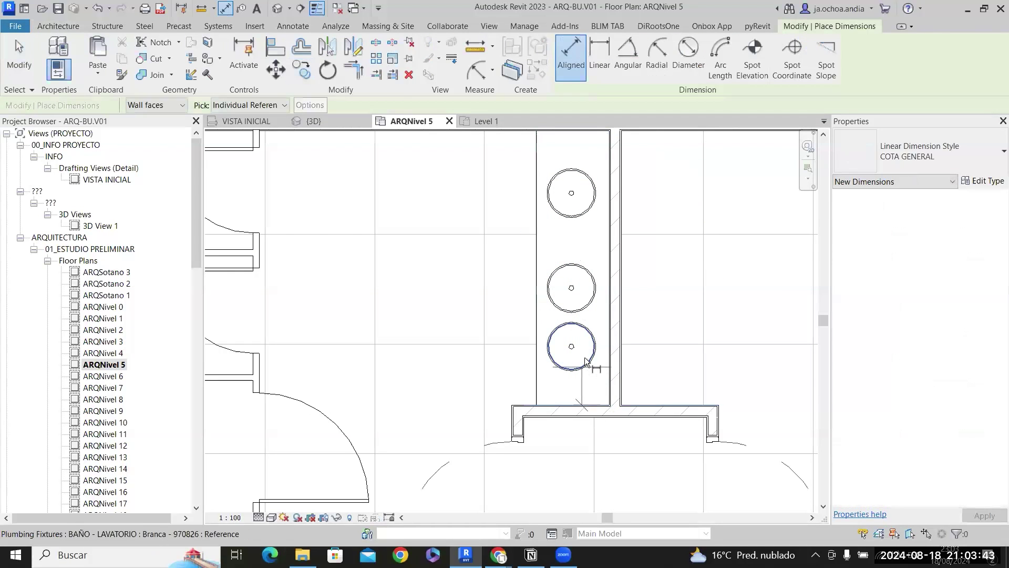
{"action": "left_click", "coordinate": [593, 349]}
{"action": "left_click", "coordinate": [495, 336]}
{"action": "left_click", "coordinate": [572, 193]}
{"action": "left_click", "coordinate": [520, 133]}
{"action": "left_click", "coordinate": [498, 175]}
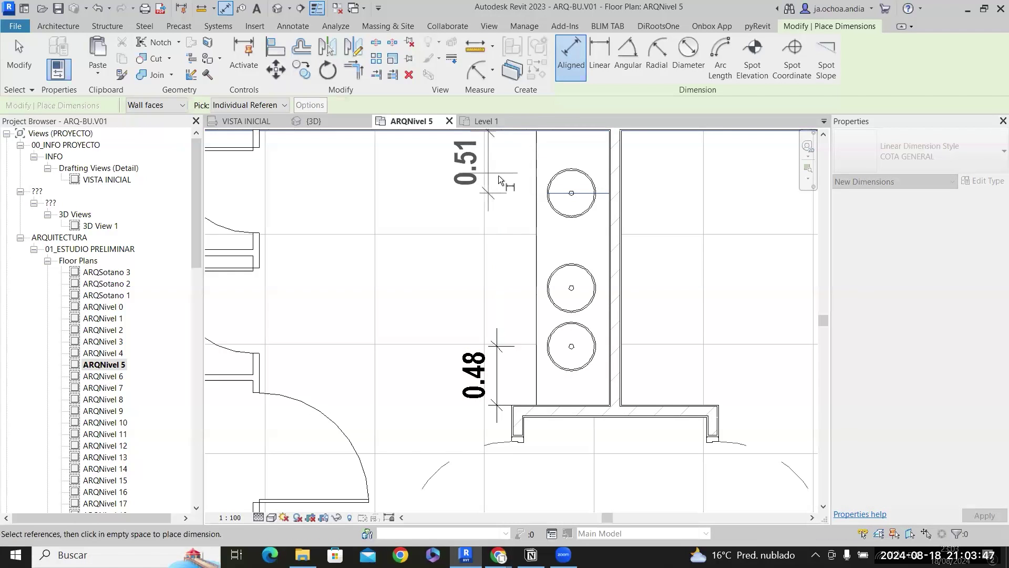
{"action": "key", "text": "Escape"}
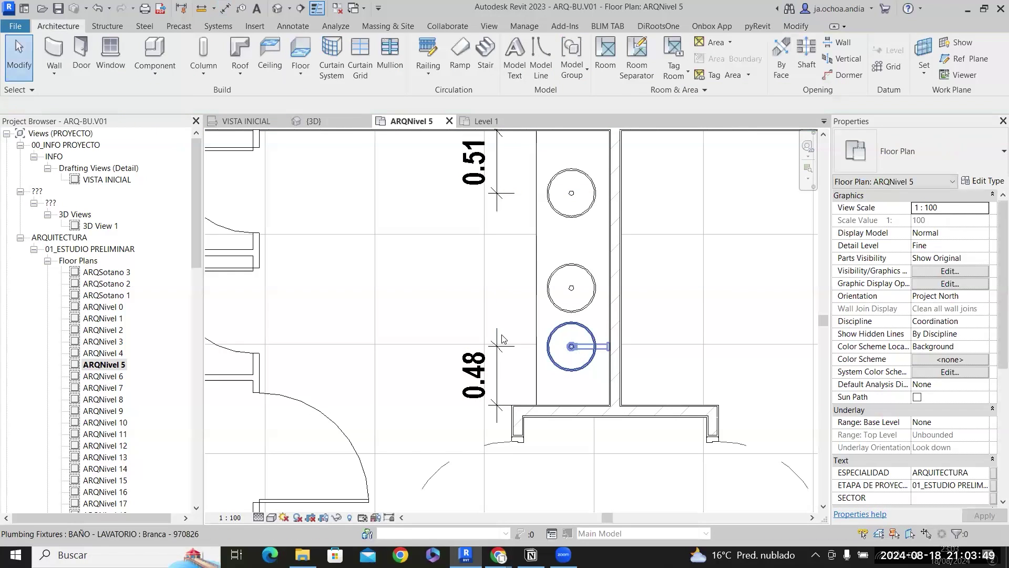
Set the distance from each end basin's centre to its nearest end wall to 0.45 m.
{"action": "left_click", "coordinate": [578, 358]}
{"action": "left_click", "coordinate": [485, 374]}
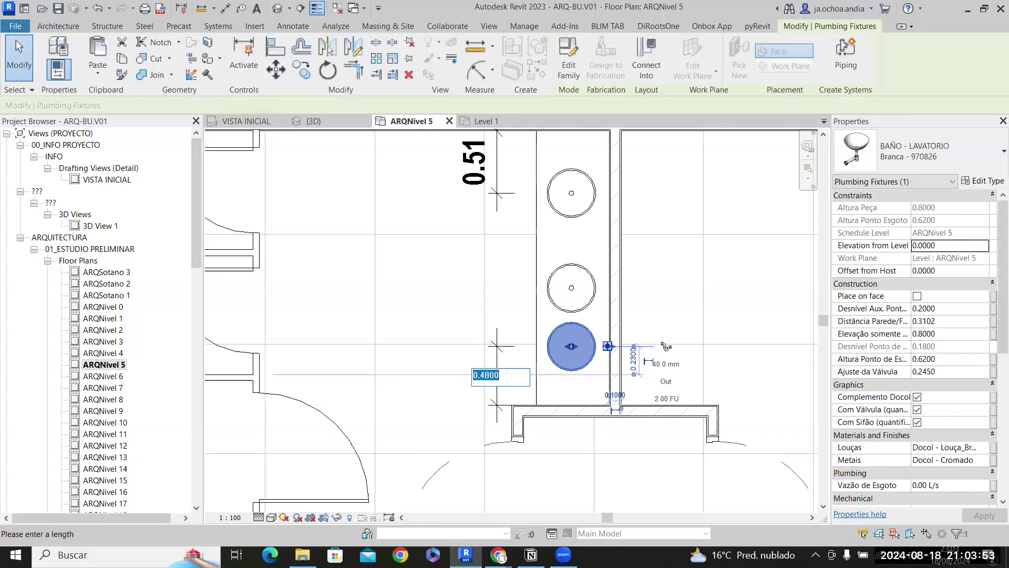
{"action": "type", "text": ".45"}
{"action": "key", "text": "Return"}
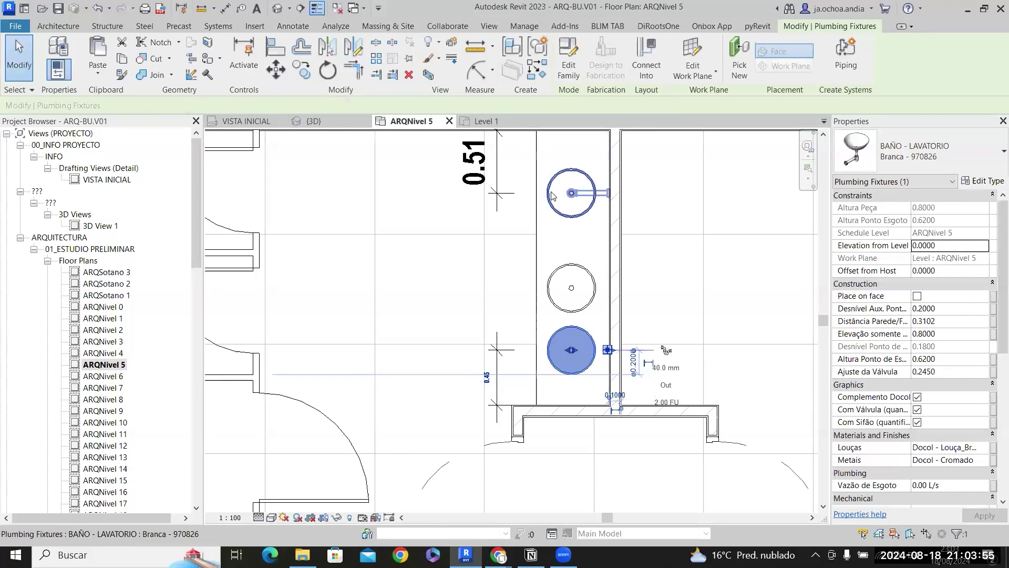
{"action": "left_click", "coordinate": [550, 193]}
{"action": "left_click", "coordinate": [487, 162]}
{"action": "type", "text": ".45"}
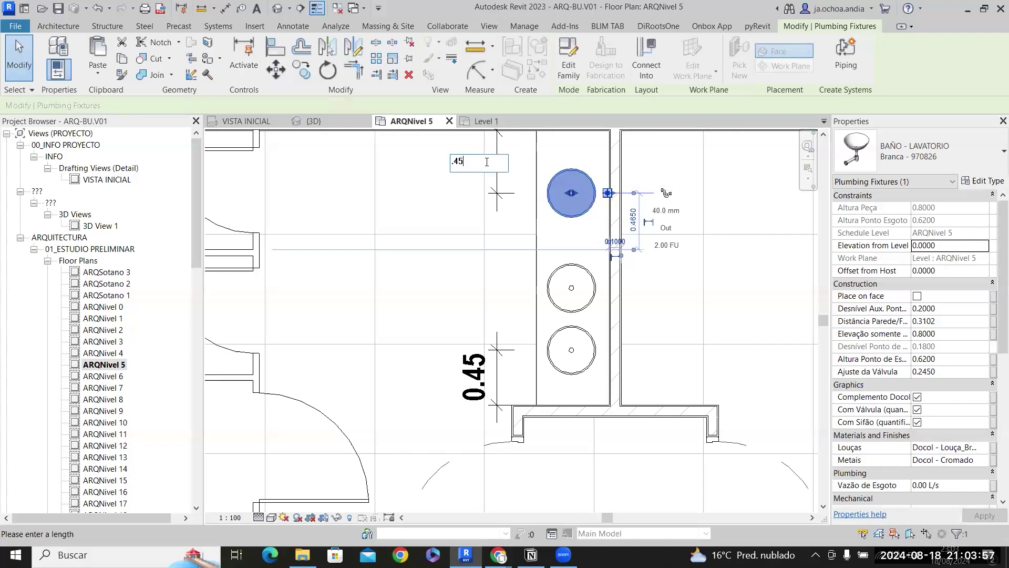
{"action": "key", "text": "Return"}
{"action": "key", "text": "Escape"}
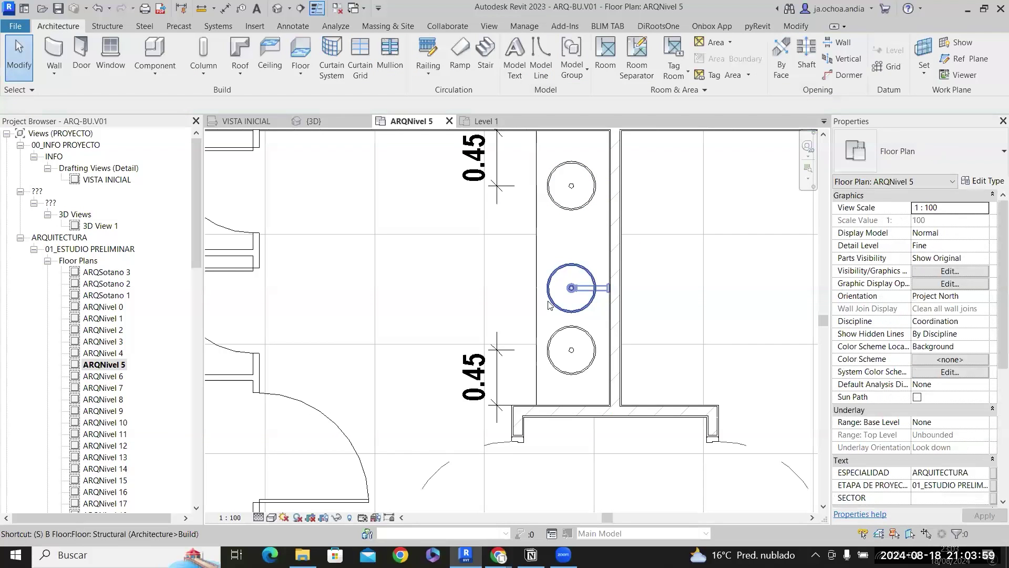
Dimension the centres of the three basins in one string and make their spacing equal.
{"action": "key", "text": "d"}
{"action": "key", "text": "i"}
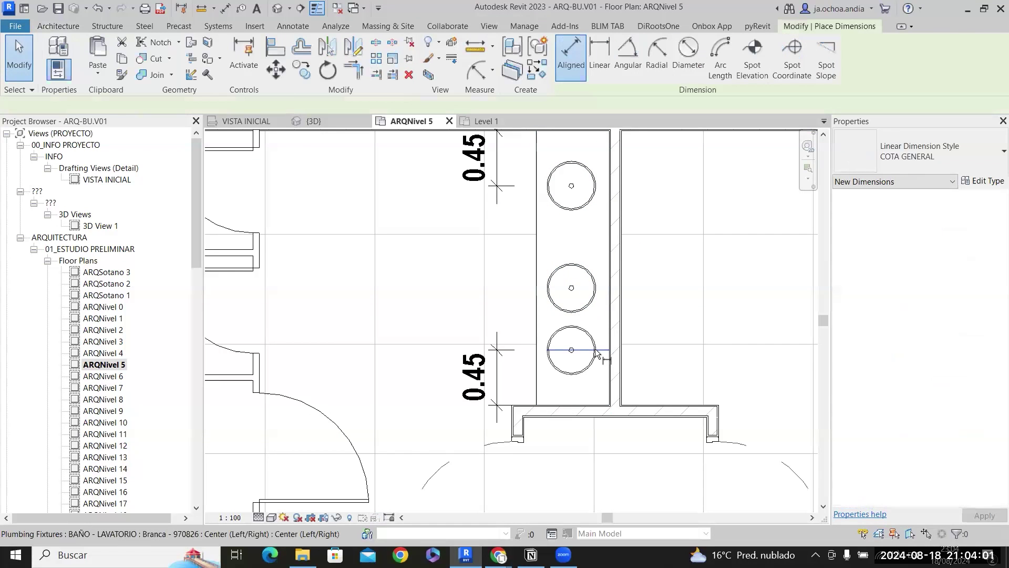
{"action": "left_click", "coordinate": [596, 350]}
{"action": "left_click", "coordinate": [582, 288]}
{"action": "left_click", "coordinate": [578, 186]}
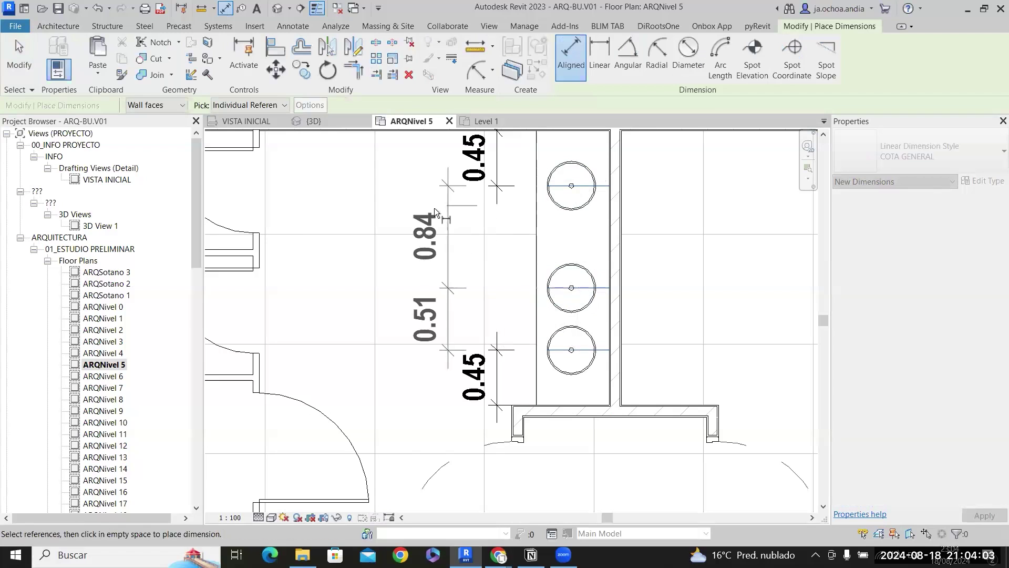
{"action": "left_click", "coordinate": [432, 212]}
{"action": "left_click", "coordinate": [286, 269]}
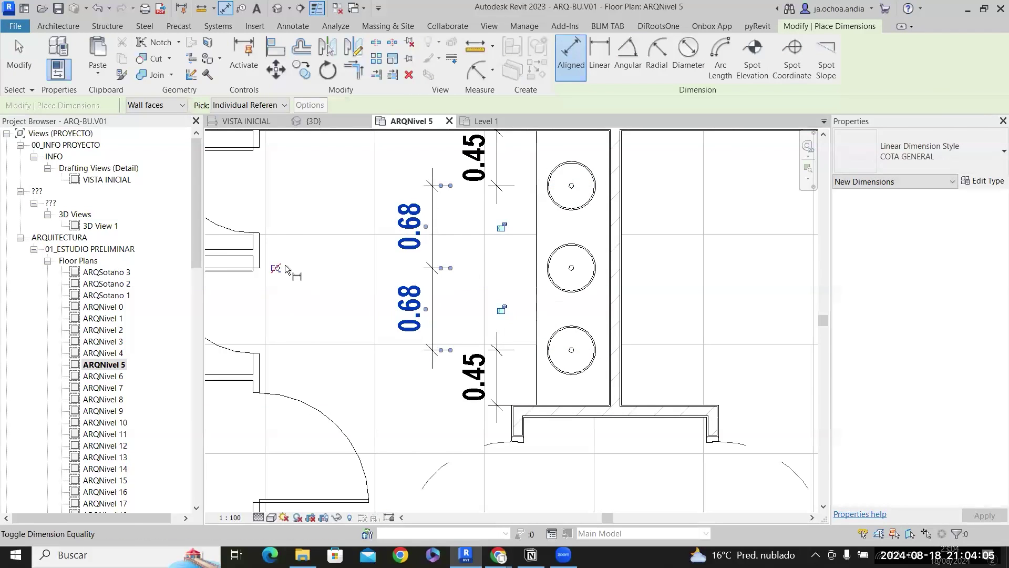
{"action": "key", "text": "Escape"}
{"action": "key", "text": "Escape"}
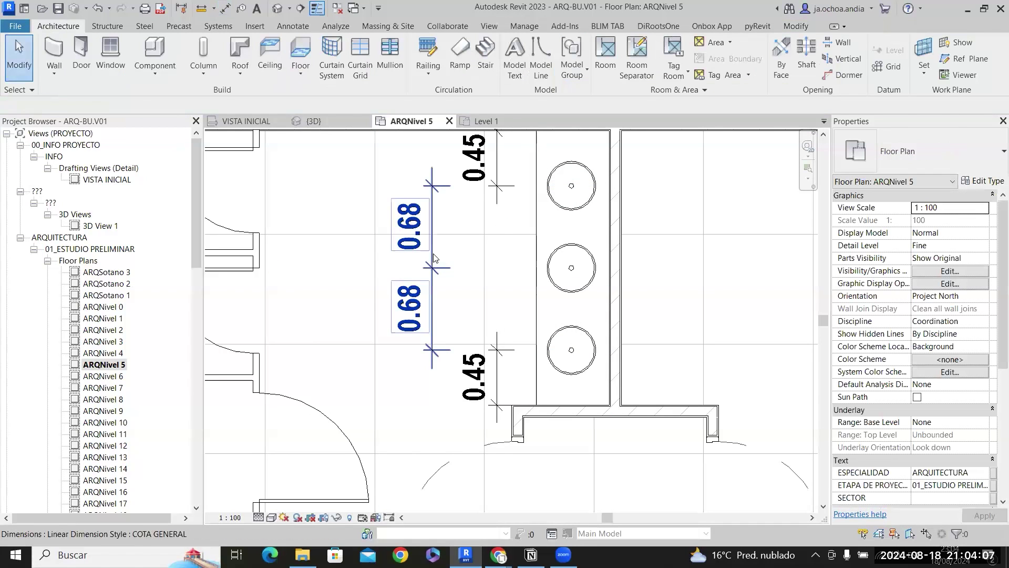
Delete the three dimension strings beside the basins.
{"action": "left_click", "coordinate": [486, 369]}
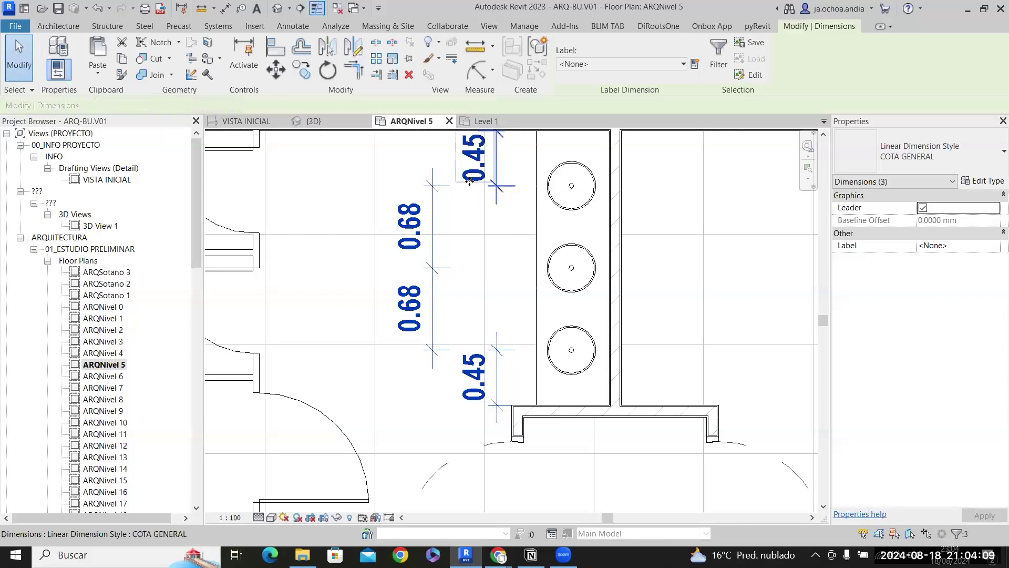
{"action": "key", "text": "Escape"}
{"action": "scroll", "coordinate": [546, 222], "scroll_direction": "down", "scroll_amount": 6}
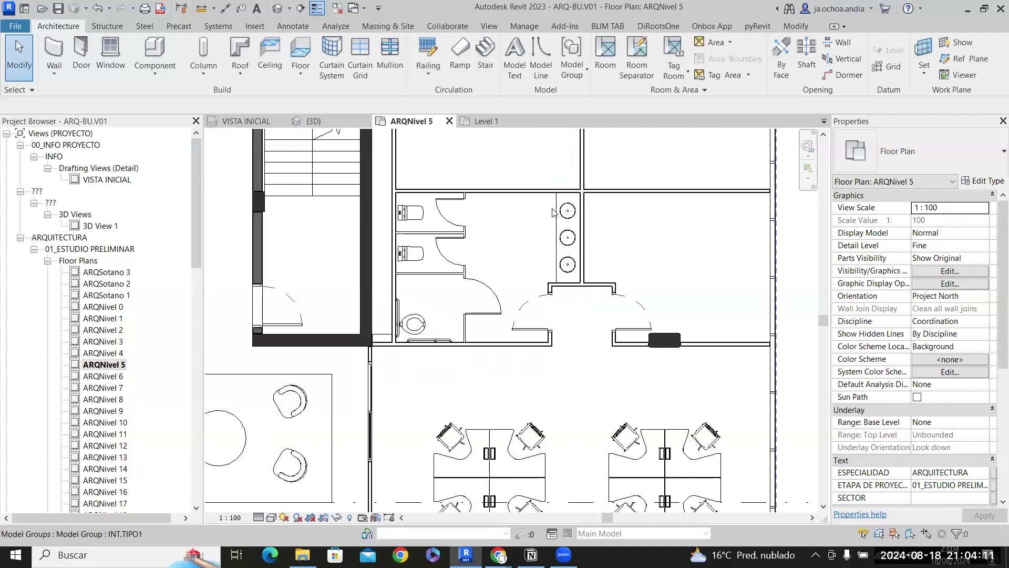
{"action": "scroll", "coordinate": [554, 205], "scroll_direction": "up", "scroll_amount": 3}
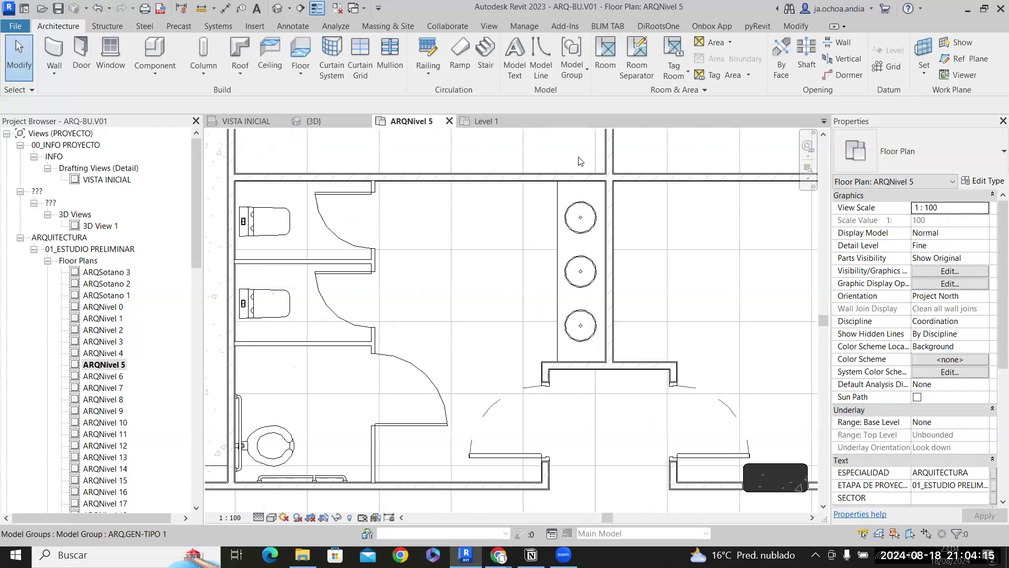
{"action": "scroll", "coordinate": [440, 308], "scroll_direction": "down", "scroll_amount": 1}
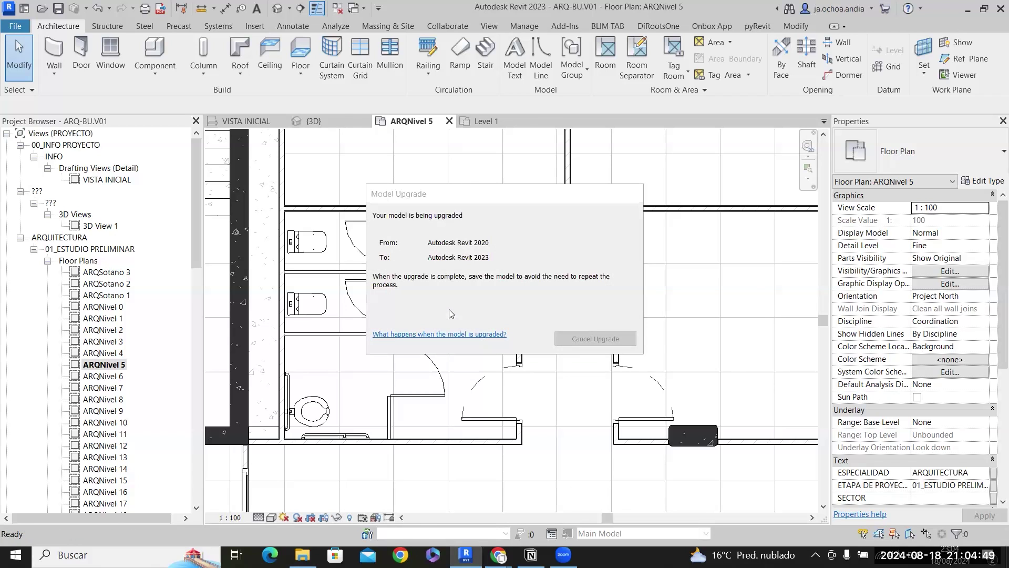
Place the OC_PNE Círculo 150 cm wheelchair symbol inside the accessible cubicle beside its toilet.
{"action": "left_click", "coordinate": [322, 359]}
{"action": "scroll", "coordinate": [322, 359], "scroll_direction": "up", "scroll_amount": 4}
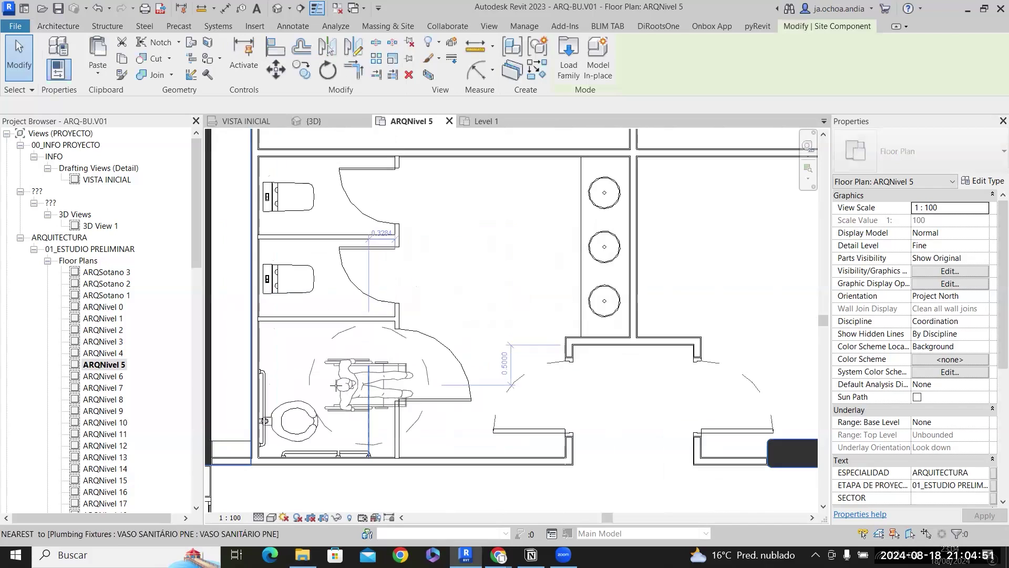
{"action": "key", "text": "c"}
{"action": "key", "text": "s"}
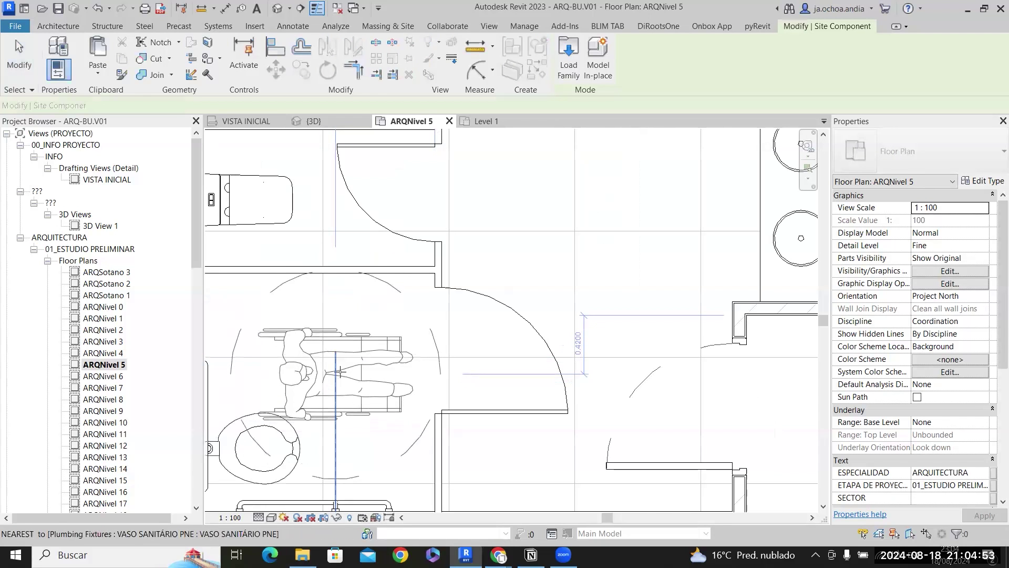
{"action": "left_click", "coordinate": [338, 376]}
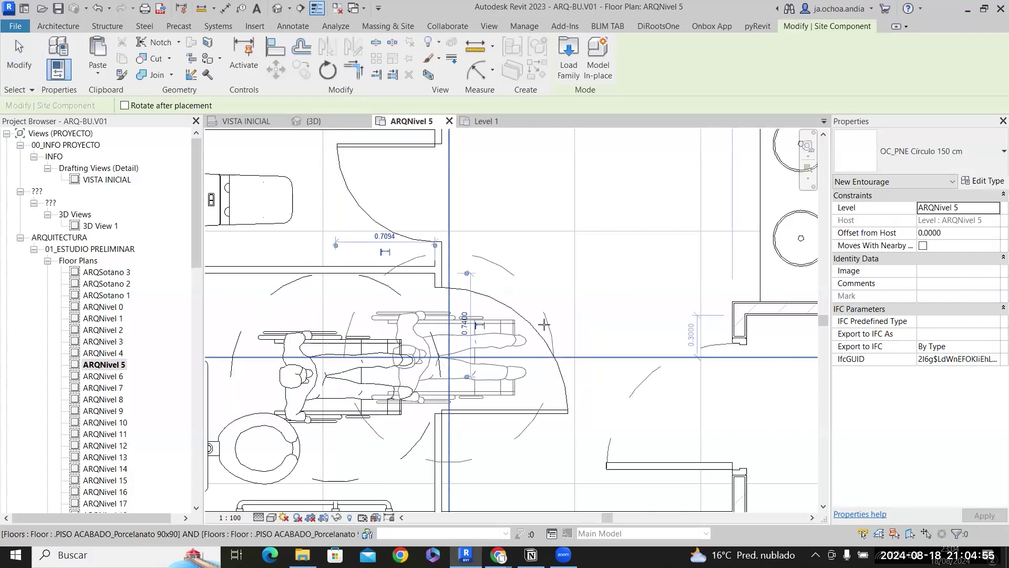
{"action": "scroll", "coordinate": [544, 324], "scroll_direction": "down", "scroll_amount": 2}
{"action": "key", "text": "Escape"}
{"action": "key", "text": "Escape"}
Set the clear depth of the accessible cubicle to 1.8 m by repositioning the front partition wall.
{"action": "scroll", "coordinate": [405, 392], "scroll_direction": "up", "scroll_amount": 2}
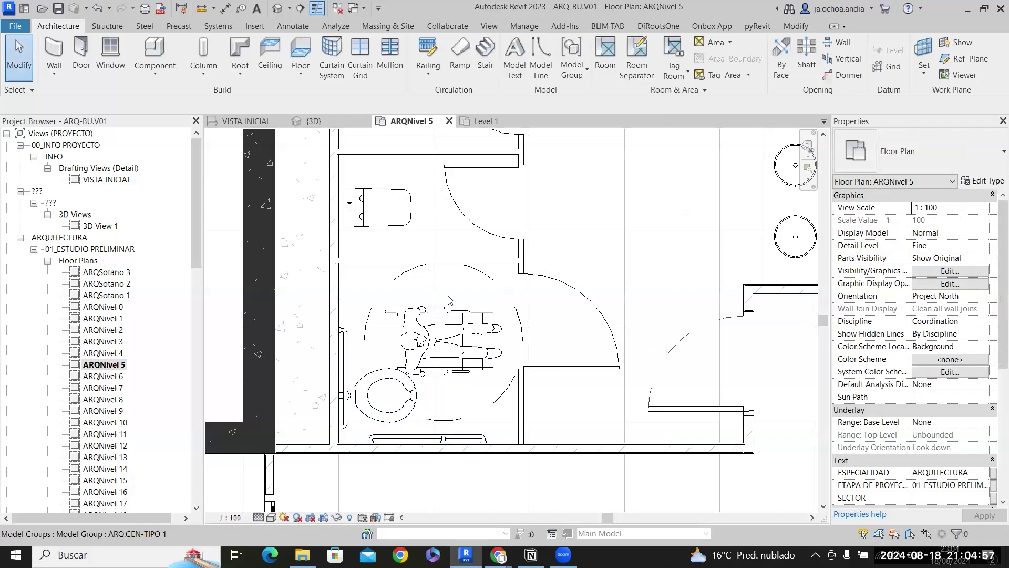
{"action": "key", "text": "Tab"}
{"action": "key", "text": "Tab"}
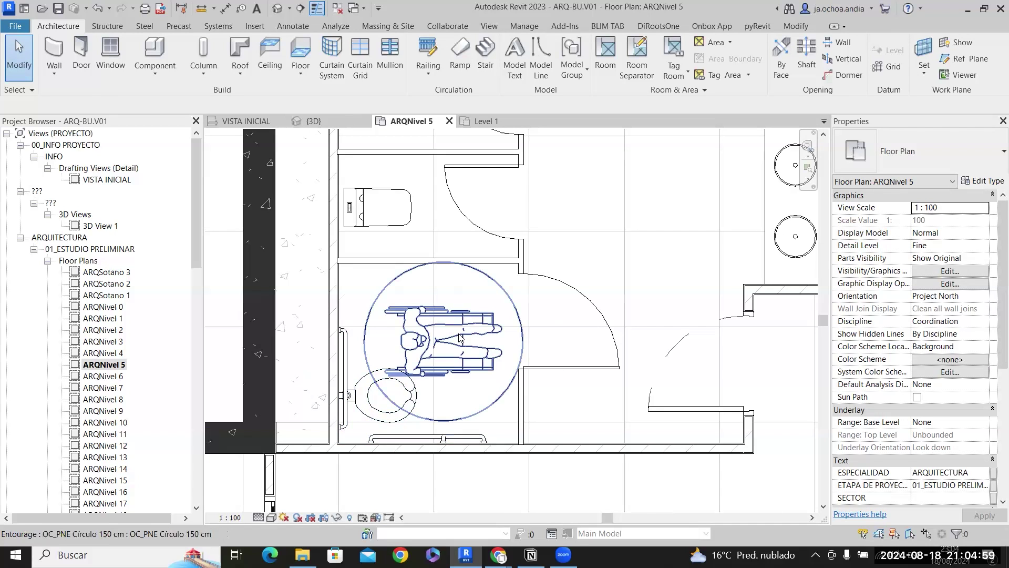
{"action": "left_click", "coordinate": [461, 338]}
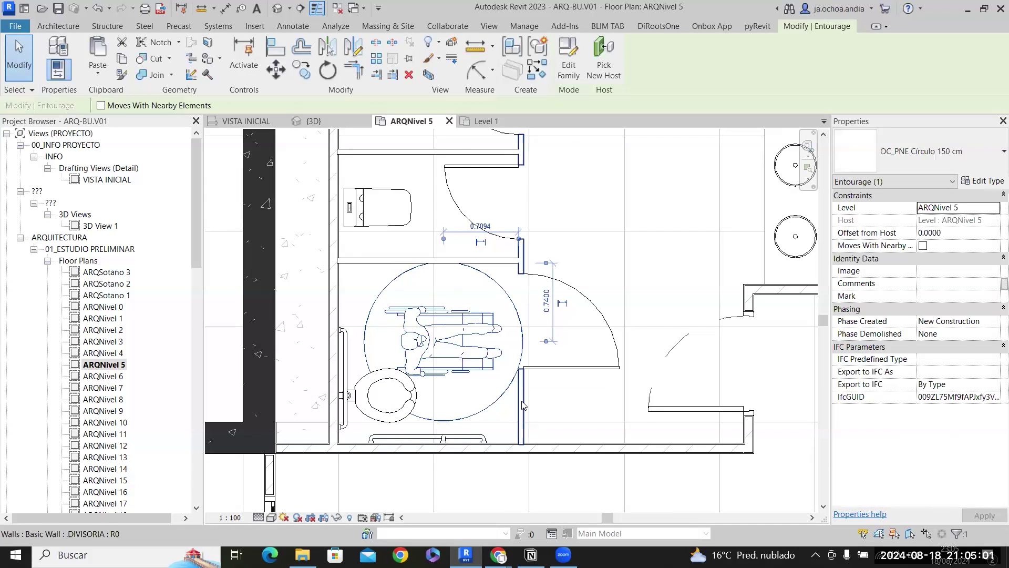
{"action": "left_click", "coordinate": [522, 405]}
{"action": "left_click", "coordinate": [428, 487]}
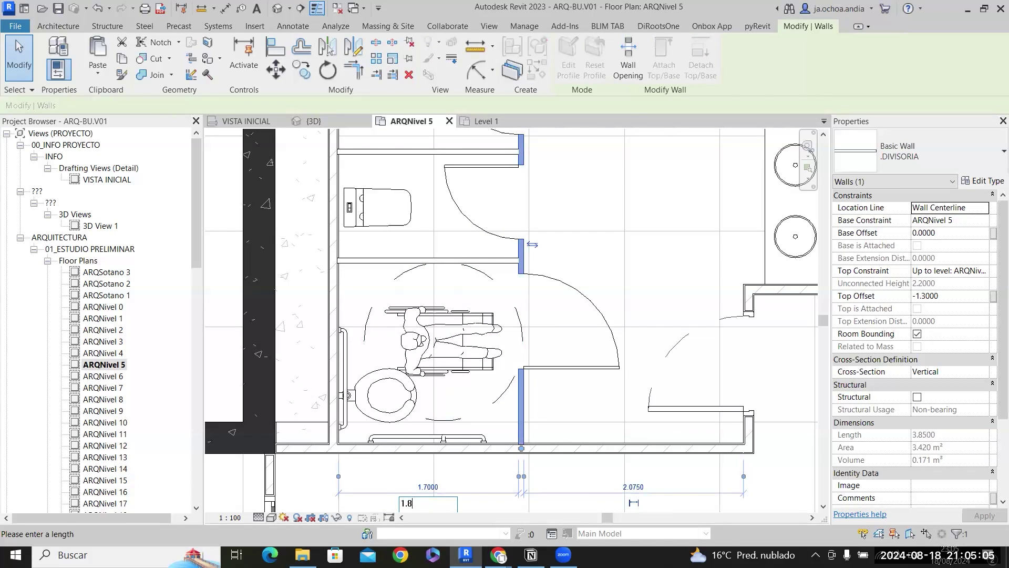
{"action": "type", "text": "1.8"}
{"action": "key", "text": "Return"}
{"action": "scroll", "coordinate": [469, 465], "scroll_direction": "down", "scroll_amount": 1}
{"action": "scroll", "coordinate": [503, 206], "scroll_direction": "up", "scroll_amount": 1}
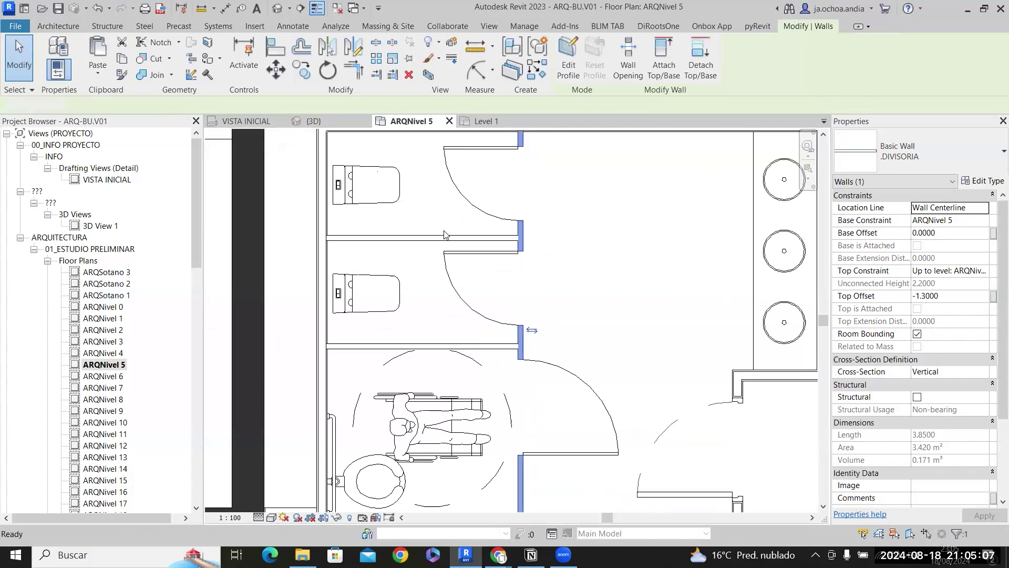
Set the partition between the two standard cubicles 0.8 m from the upper wall.
{"action": "key", "text": "Escape"}
{"action": "left_click", "coordinate": [439, 240]}
{"action": "middle_click_drag", "start_coordinate": [439, 240], "coordinate": [453, 282]}
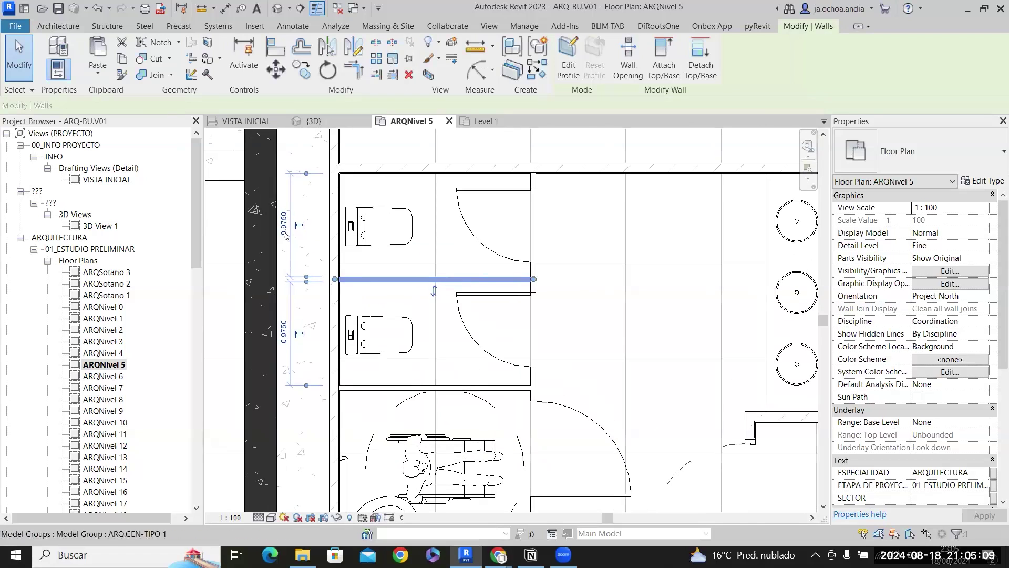
{"action": "left_click", "coordinate": [284, 228]}
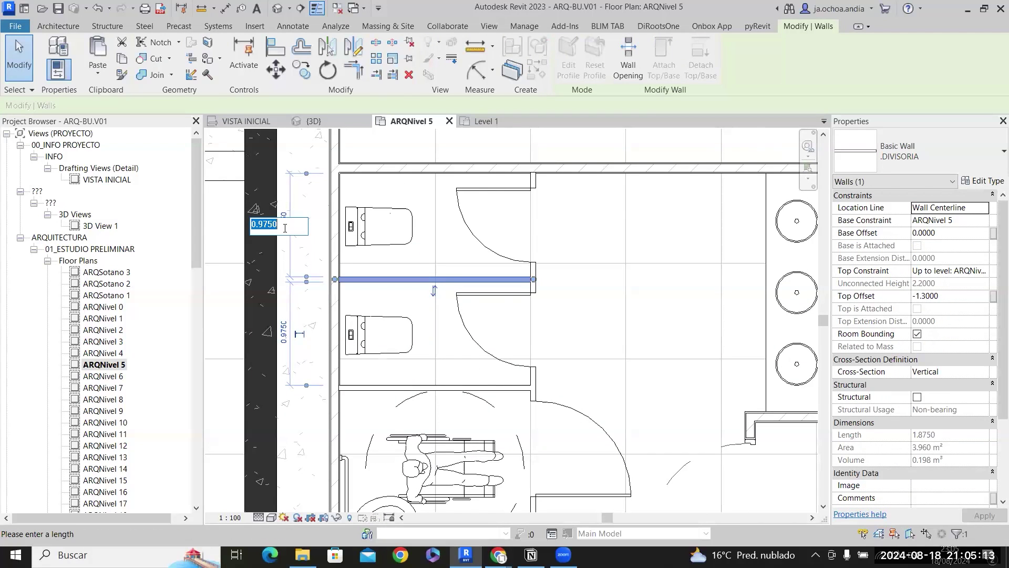
{"action": "type", "text": ".8"}
{"action": "key", "text": "Return"}
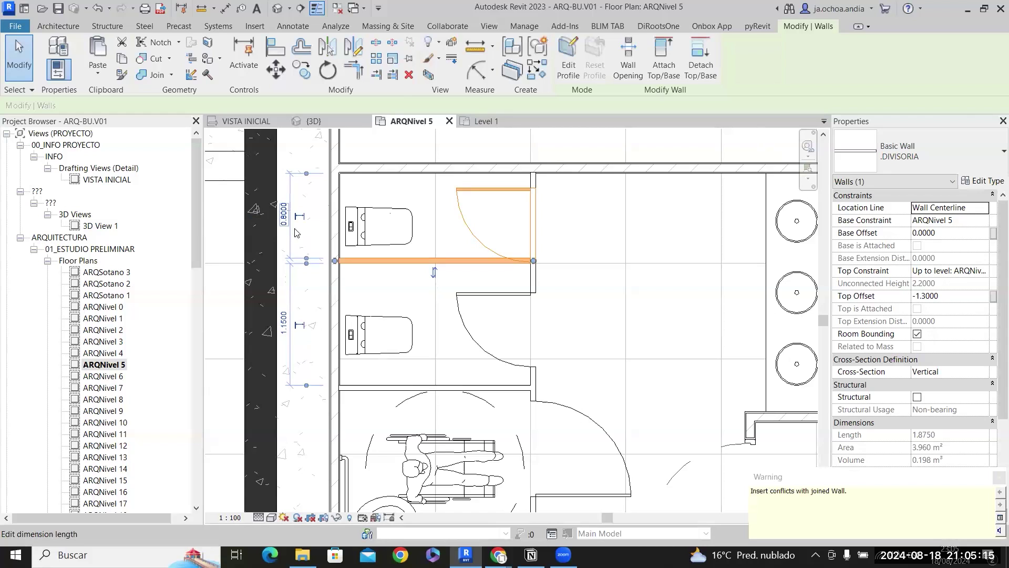
{"action": "key", "text": "Escape"}
Move the first cubicle's door to 0.04 m from the upper wall and the second's to 0.06 m below the dividing partition.
{"action": "scroll", "coordinate": [519, 188], "scroll_direction": "up", "scroll_amount": 2}
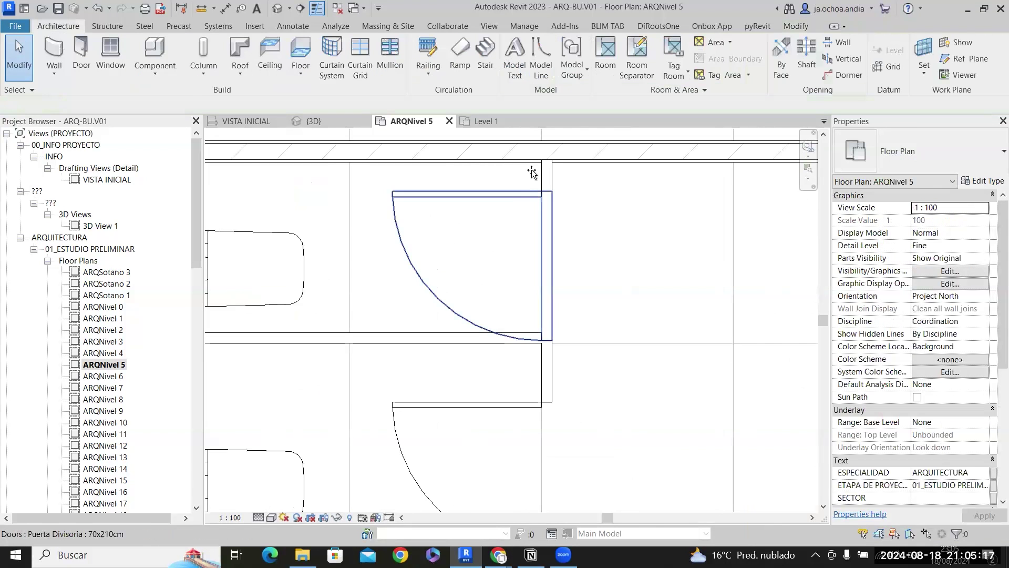
{"action": "left_click", "coordinate": [528, 182]}
{"action": "scroll", "coordinate": [528, 182], "scroll_direction": "down", "scroll_amount": 1}
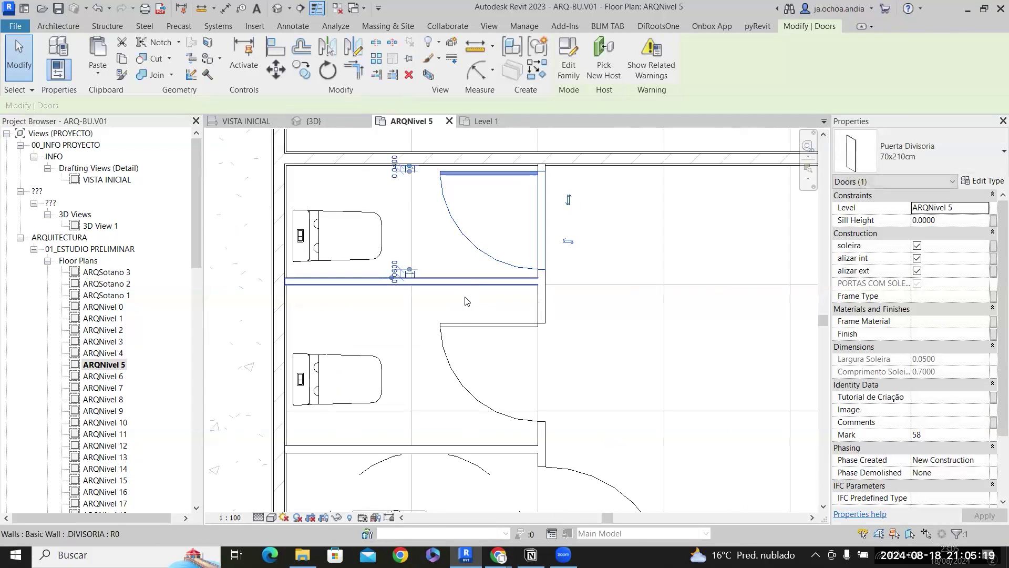
{"action": "left_click", "coordinate": [470, 324]}
{"action": "key", "text": "Escape"}
{"action": "left_click_drag", "start_coordinate": [473, 326], "coordinate": [480, 294]}
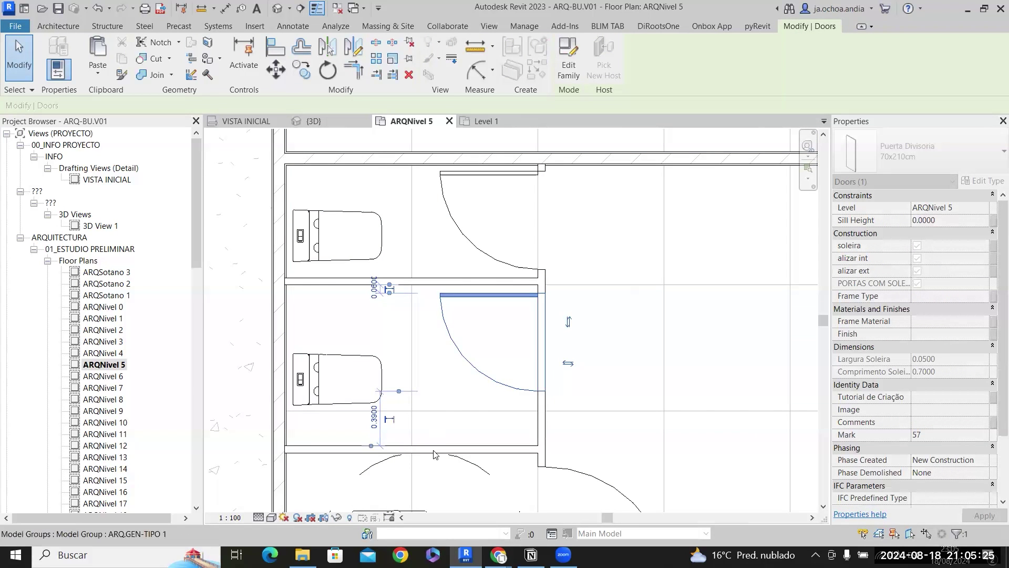
Move the partition above the accessible cubicle upward so the second cubicle matches the first one's width.
{"action": "left_click", "coordinate": [415, 449]}
{"action": "left_click", "coordinate": [229, 364]}
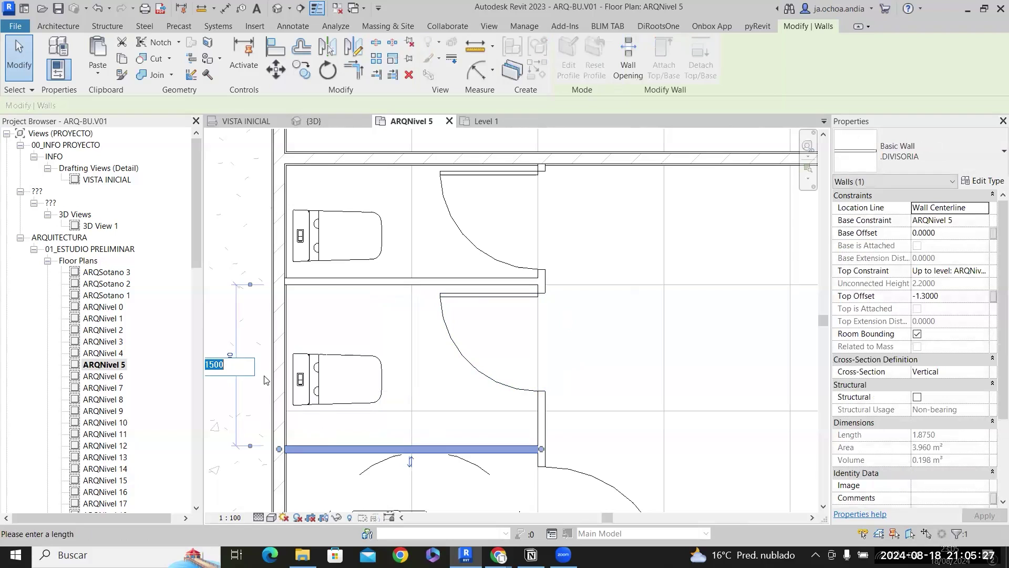
{"action": "key", "text": "Return"}
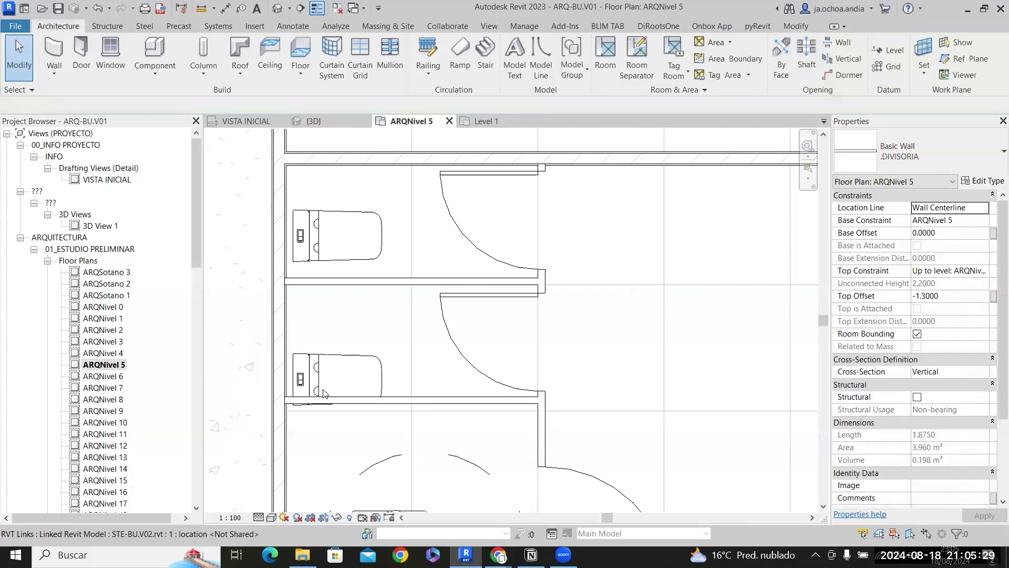
{"action": "key", "text": "Escape"}
Move both standard toilets up to centre them in the narrowed cubicles, the upper one 0.38 m from the upper wall.
{"action": "left_click", "coordinate": [375, 364]}
{"action": "scroll", "coordinate": [375, 365], "scroll_direction": "down", "scroll_amount": 2}
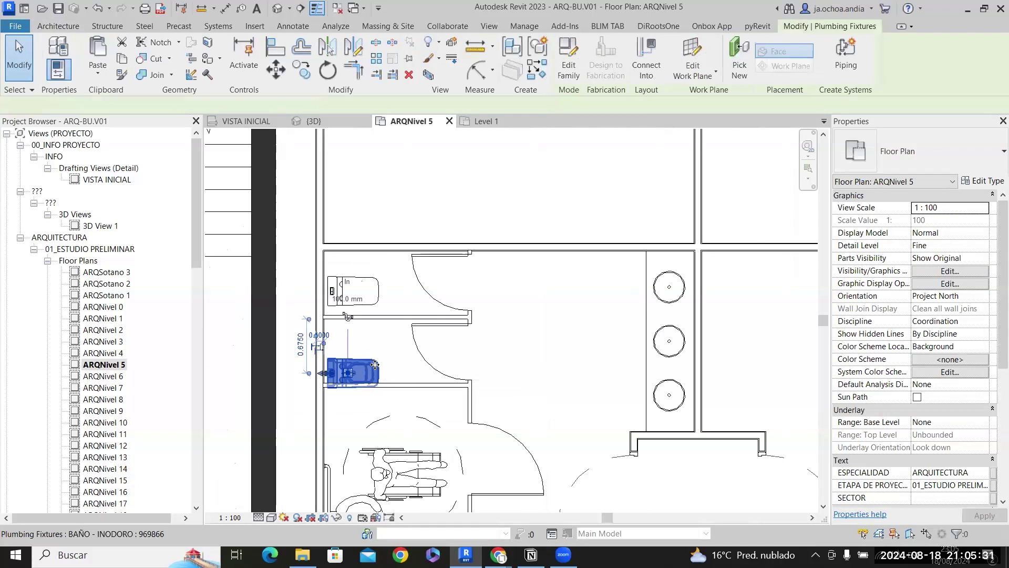
{"action": "left_click_drag", "start_coordinate": [375, 364], "coordinate": [377, 293]}
{"action": "middle_click_drag", "start_coordinate": [388, 337], "coordinate": [397, 266]}
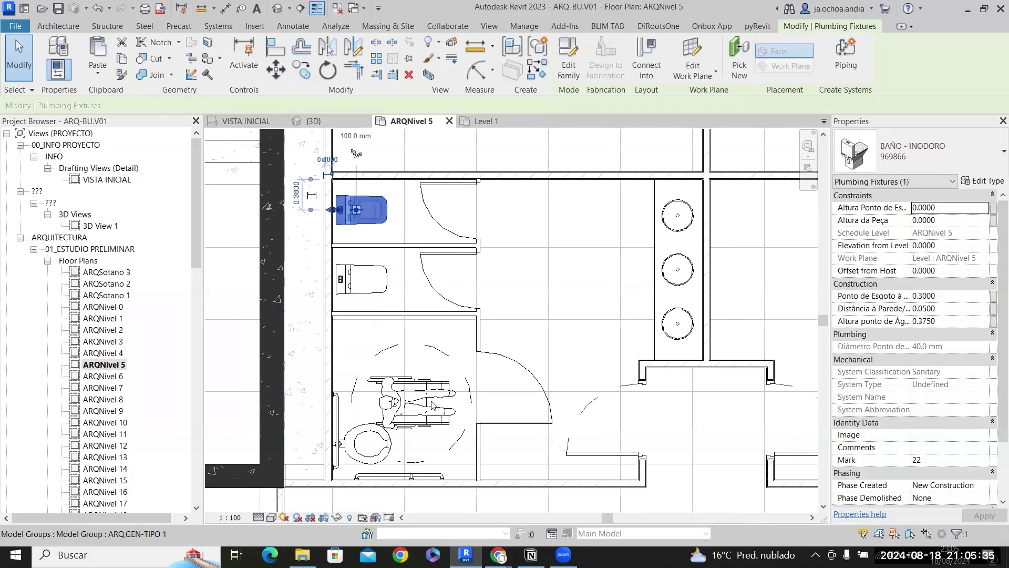
Move the wheelchair turning circle so its centre is 0.76 m from both the front and upper partitions of the accessible cubicle.
{"action": "scroll", "coordinate": [432, 404], "scroll_direction": "up", "scroll_amount": 1}
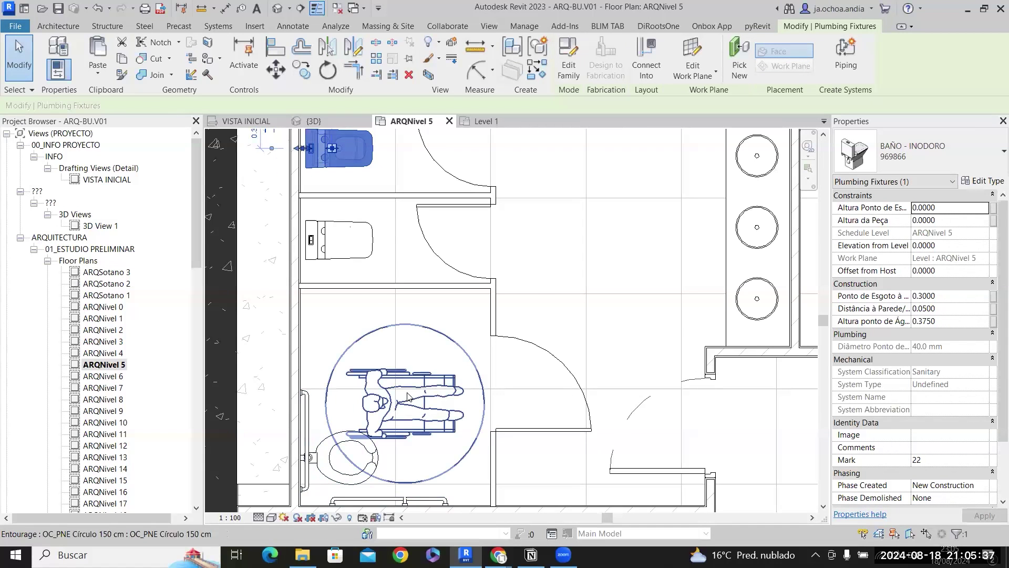
{"action": "left_click", "coordinate": [415, 367]}
{"action": "left_click_drag", "start_coordinate": [415, 368], "coordinate": [415, 361]}
{"action": "scroll", "coordinate": [414, 362], "scroll_direction": "up", "scroll_amount": 1}
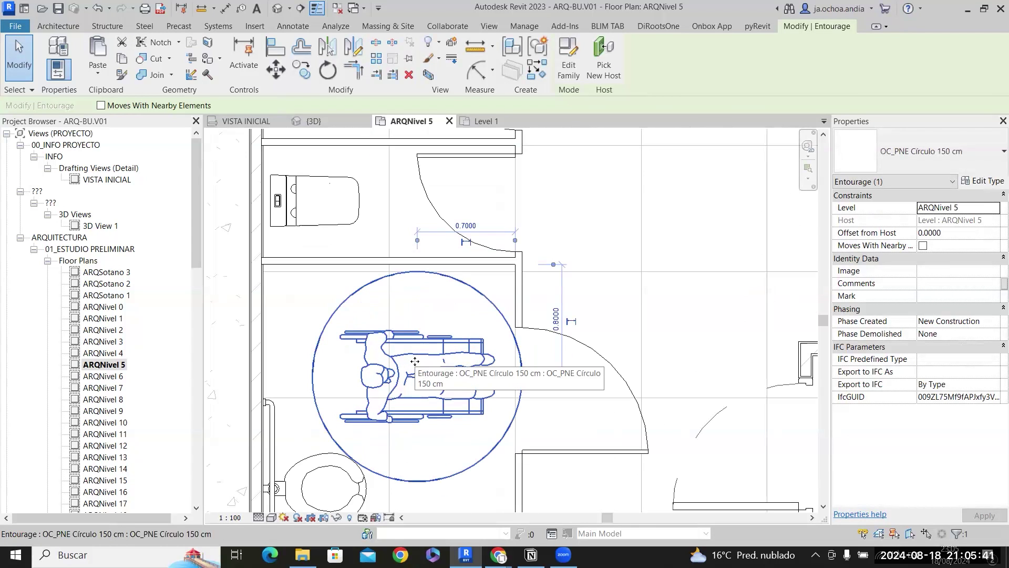
{"action": "left_click_drag", "start_coordinate": [414, 361], "coordinate": [412, 358]}
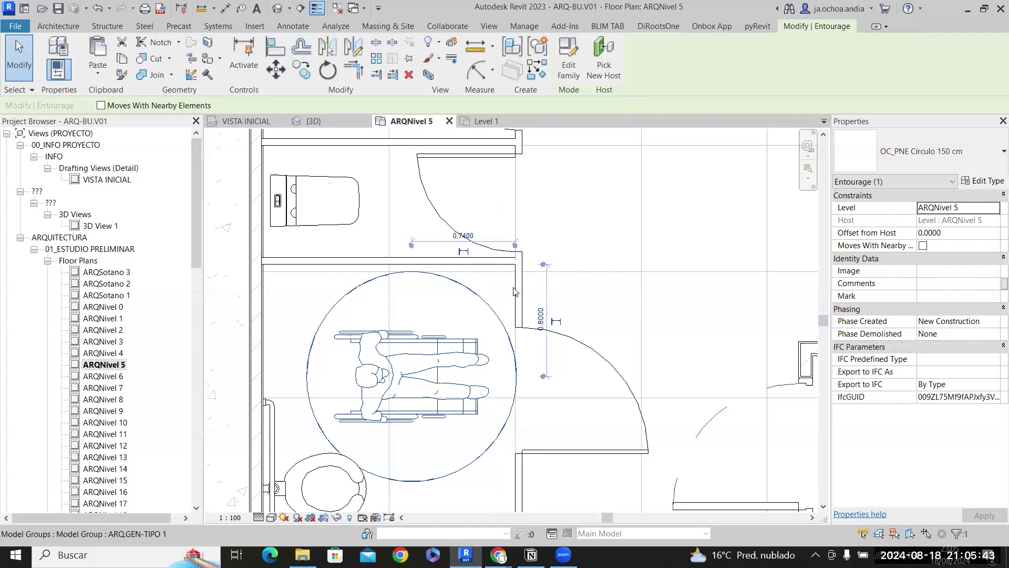
{"action": "key", "text": "Left"}
{"action": "key", "text": "Up"}
{"action": "scroll", "coordinate": [511, 303], "scroll_direction": "down", "scroll_amount": 1}
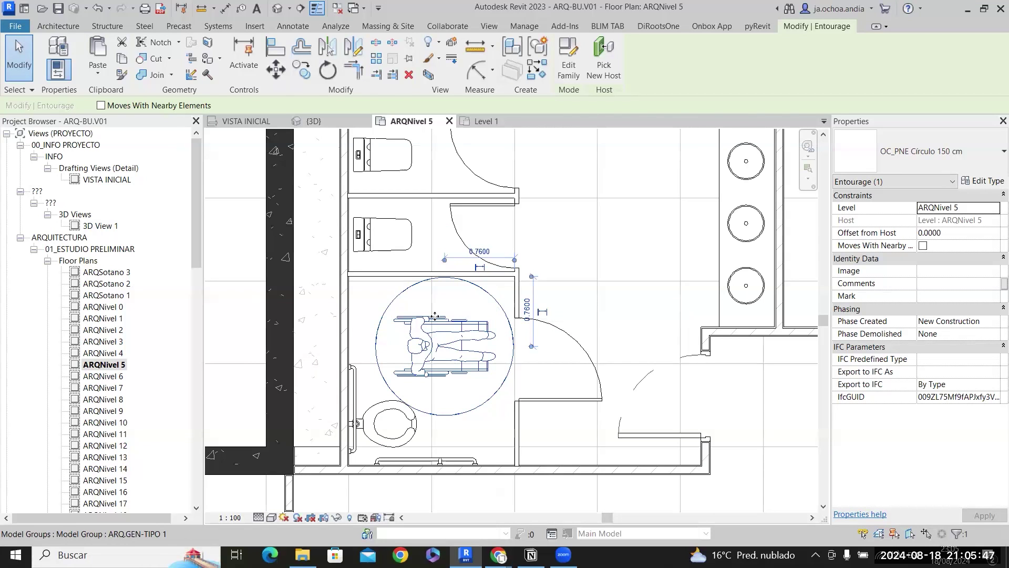
{"action": "scroll", "coordinate": [487, 294], "scroll_direction": "down", "scroll_amount": 2}
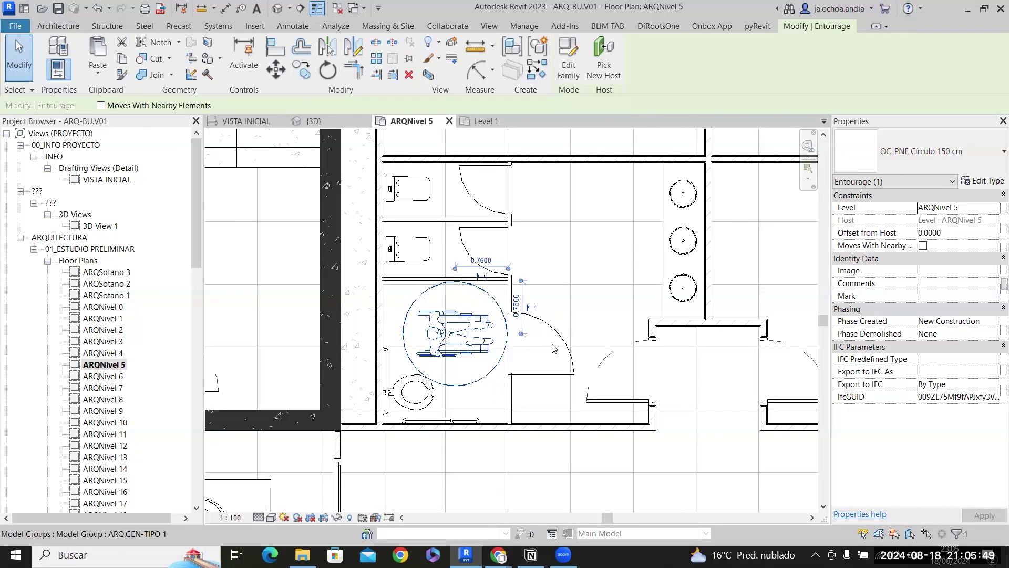
Move the accessible cubicle's 90 cm door up to 0.25 m from the partition above it.
{"action": "left_click", "coordinate": [564, 310]}
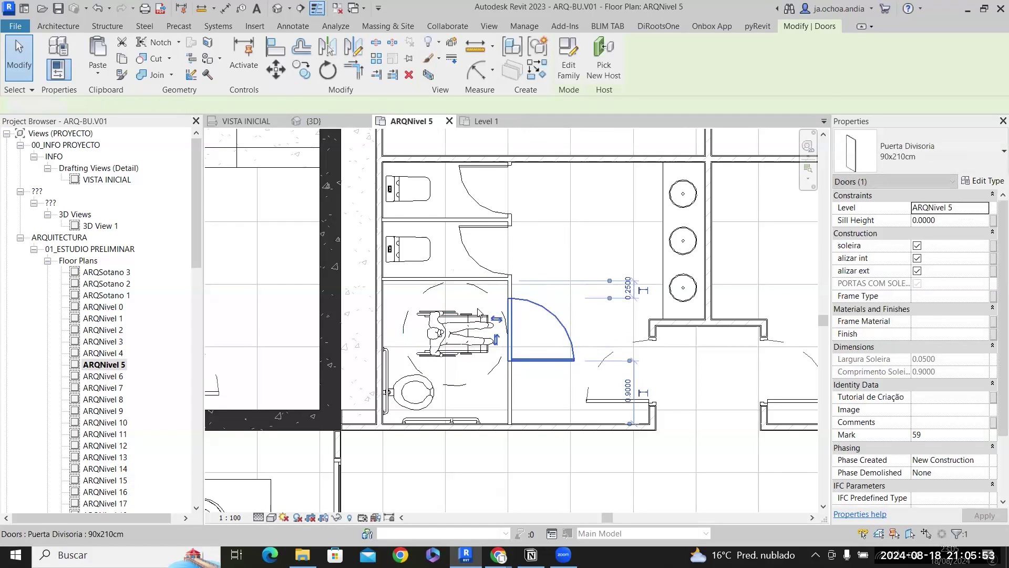
{"action": "key", "text": "Escape"}
{"action": "middle_click_drag", "start_coordinate": [658, 427], "coordinate": [466, 317]}
{"action": "scroll", "coordinate": [465, 316], "scroll_direction": "down", "scroll_amount": 3}
{"action": "scroll", "coordinate": [283, 245], "scroll_direction": "up", "scroll_amount": 3}
{"action": "scroll", "coordinate": [429, 309], "scroll_direction": "up", "scroll_amount": 1}
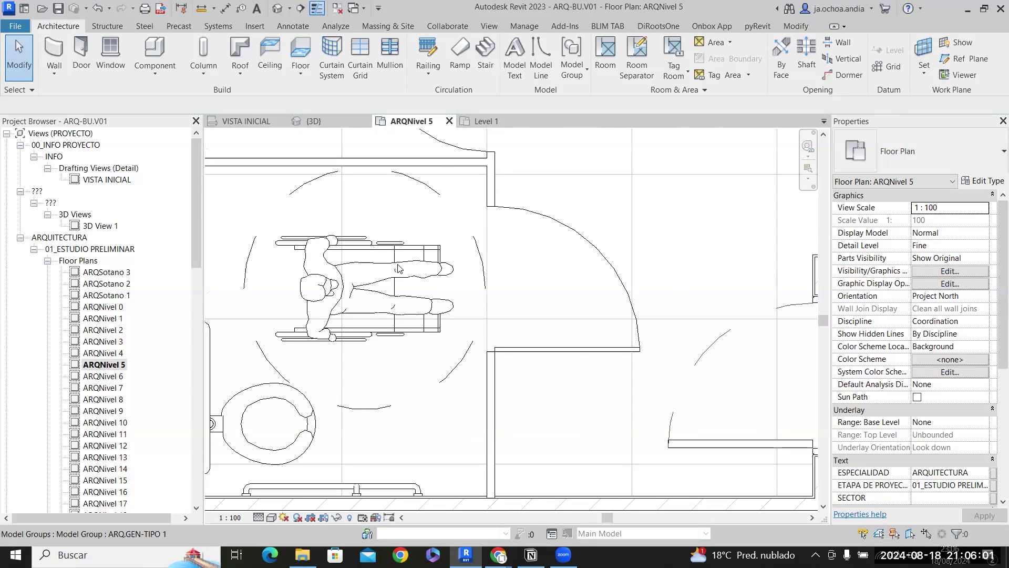
Start placing a component at the washbasins, searching for BAÑO and choosing BAÑO - GRIFERIA ALTA in 1/2" - Cromado.
{"action": "scroll", "coordinate": [398, 269], "scroll_direction": "down", "scroll_amount": 4}
{"action": "middle_click_drag", "start_coordinate": [508, 371], "coordinate": [500, 426]}
{"action": "scroll", "coordinate": [573, 284], "scroll_direction": "up", "scroll_amount": 5}
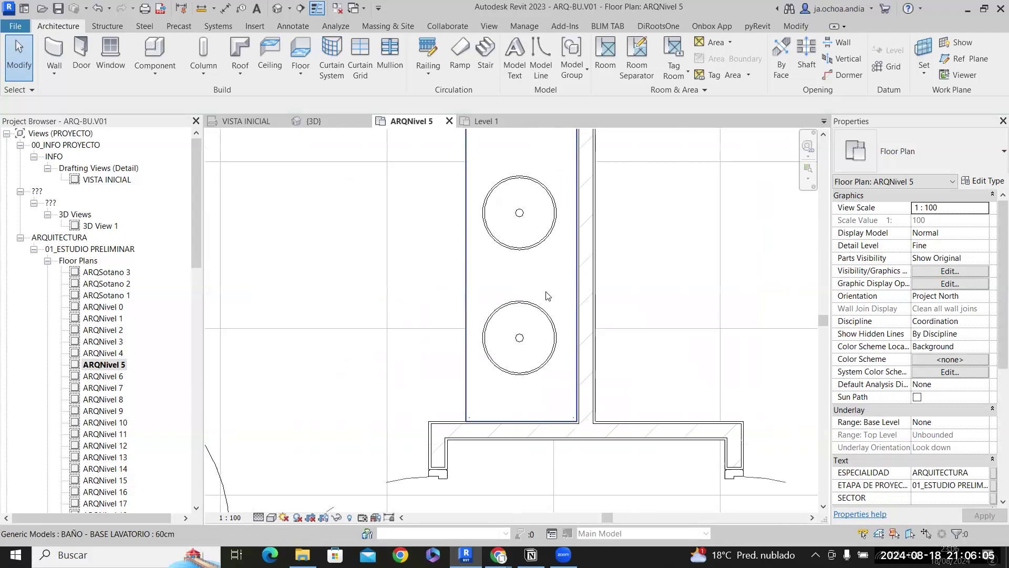
{"action": "left_click", "coordinate": [155, 55]}
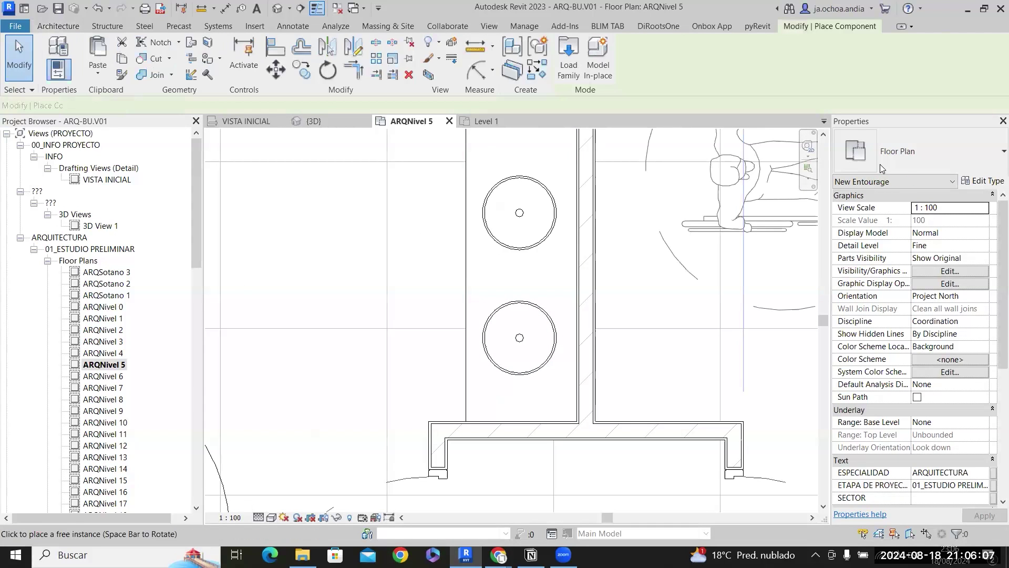
{"action": "left_click", "coordinate": [887, 145]}
{"action": "type", "text": "BAÑO"}
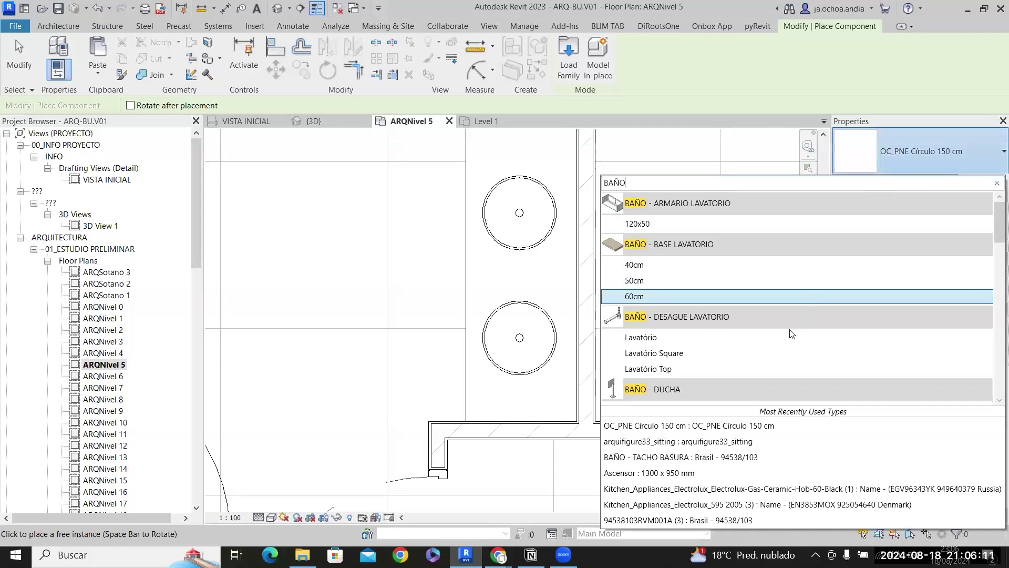
{"action": "scroll", "coordinate": [766, 322], "scroll_direction": "down", "scroll_amount": 3}
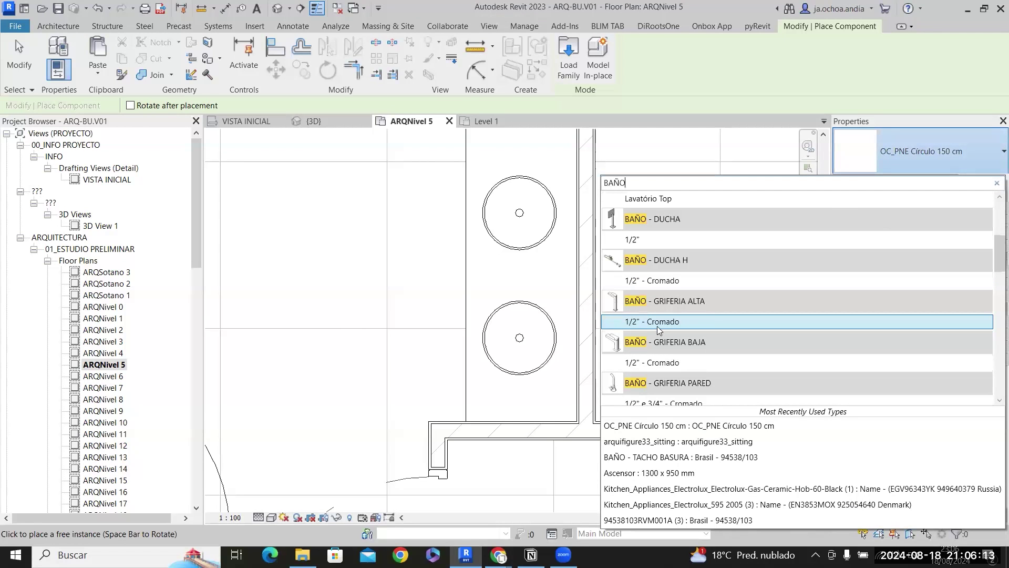
{"action": "left_click", "coordinate": [658, 327]}
Try to place the tall tap on the level's work plane behind the lowest basin, and undo it.
{"action": "scroll", "coordinate": [568, 336], "scroll_direction": "up", "scroll_amount": 1}
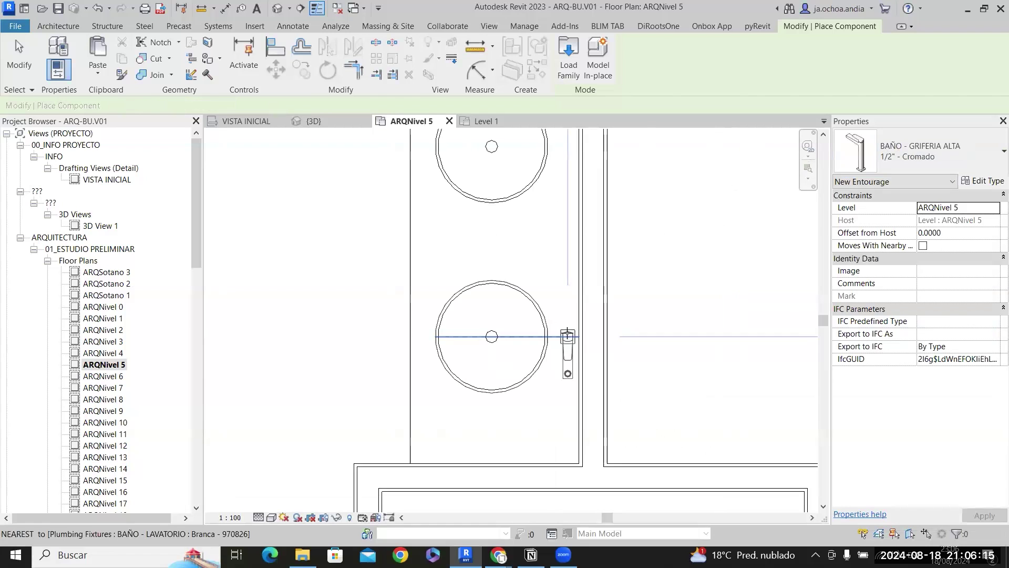
{"action": "scroll", "coordinate": [566, 334], "scroll_direction": "up", "scroll_amount": 3}
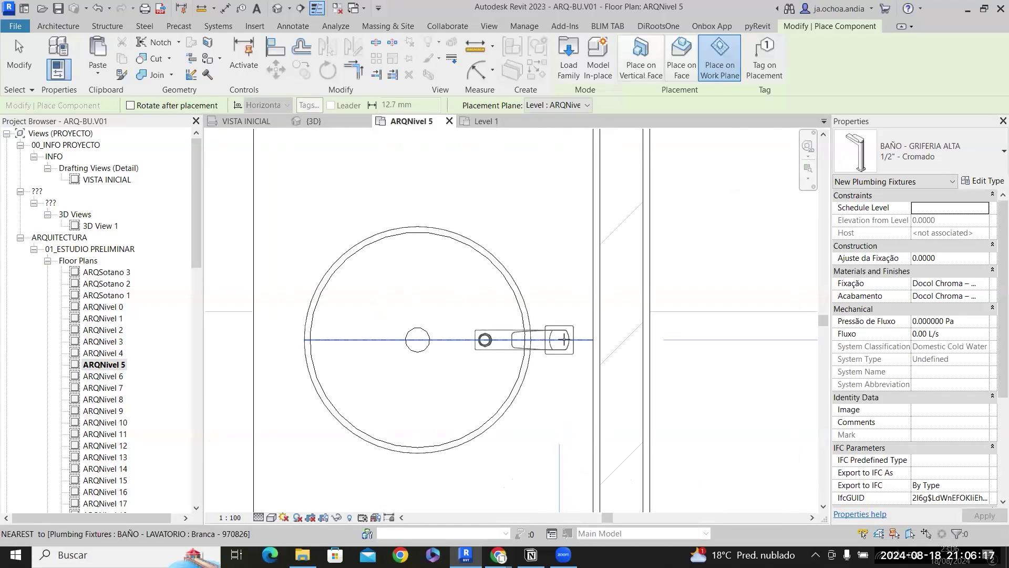
{"action": "scroll", "coordinate": [564, 340], "scroll_direction": "down", "scroll_amount": 3}
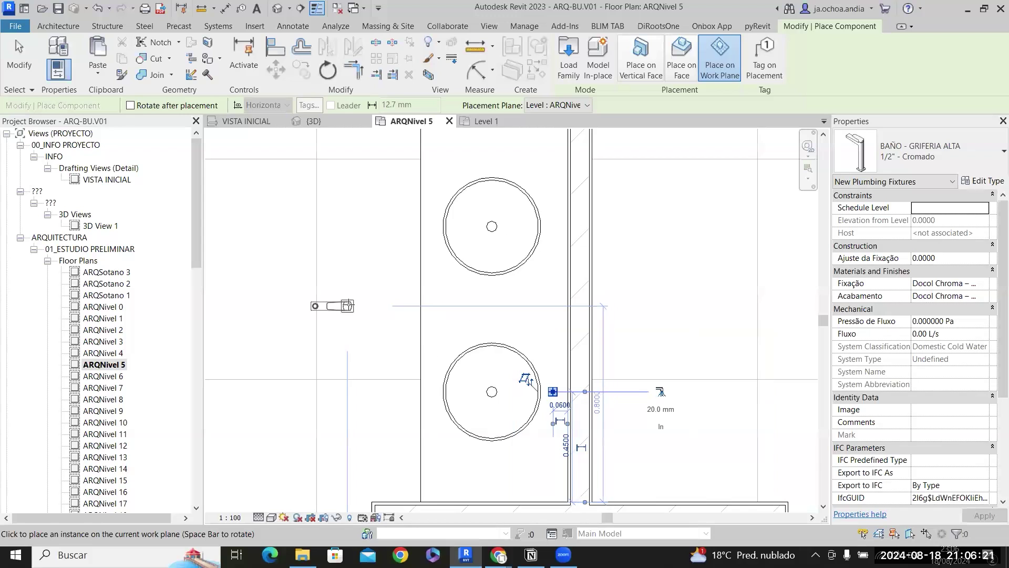
{"action": "key", "text": "ctrl+z"}
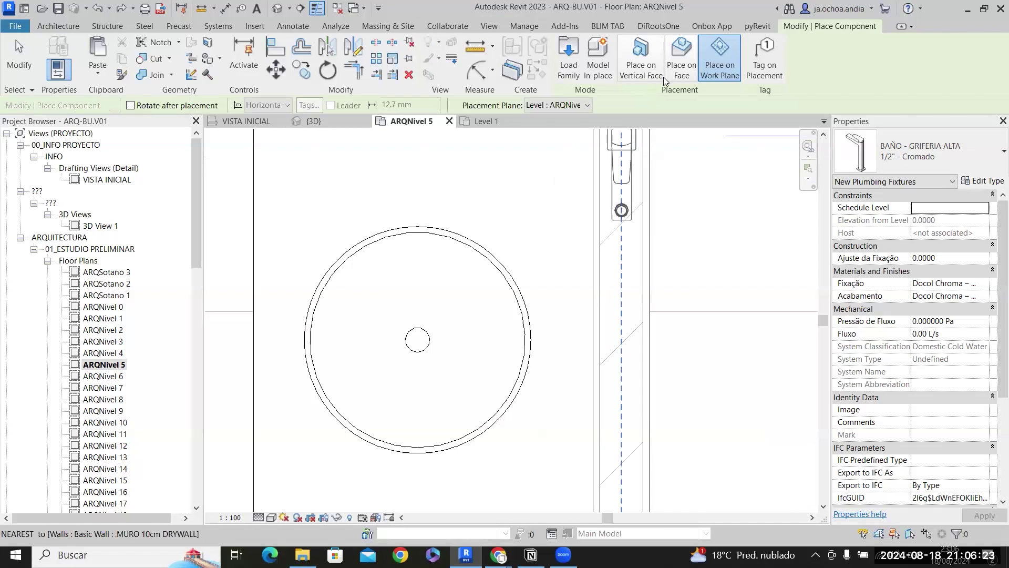
Place the tall tap on the countertop face behind the lowest basin, turned towards the basin and aligned with its centre.
{"action": "left_click", "coordinate": [680, 61]}
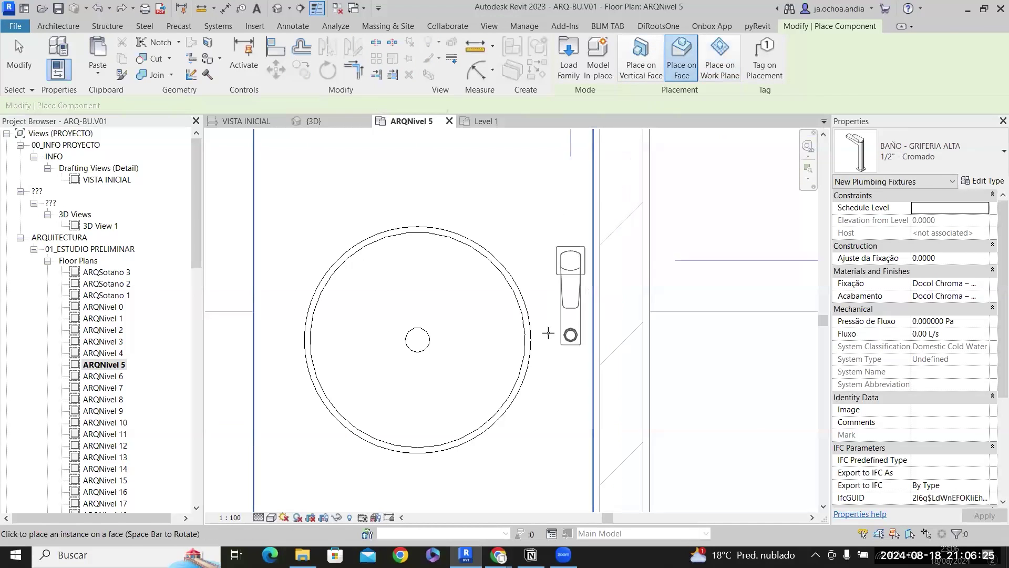
{"action": "key", "text": "space"}
{"action": "key", "text": "space"}
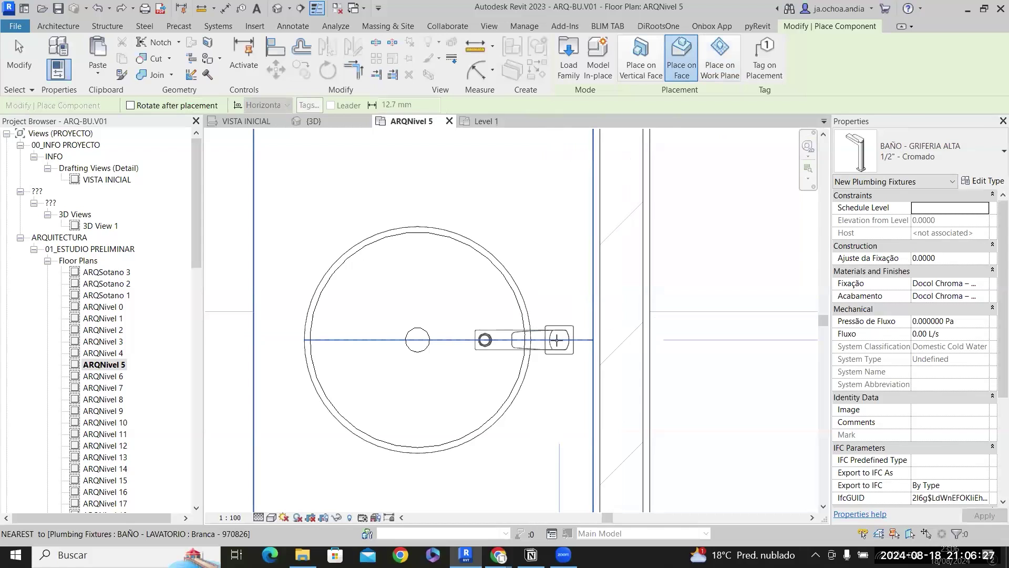
{"action": "left_click", "coordinate": [560, 339]}
Place matching tall taps behind the middle and upper basins, aligned with each basin's centre, and end the placement.
{"action": "middle_click_drag", "start_coordinate": [545, 222], "coordinate": [512, 392]}
{"action": "scroll", "coordinate": [525, 317], "scroll_direction": "down", "scroll_amount": 1}
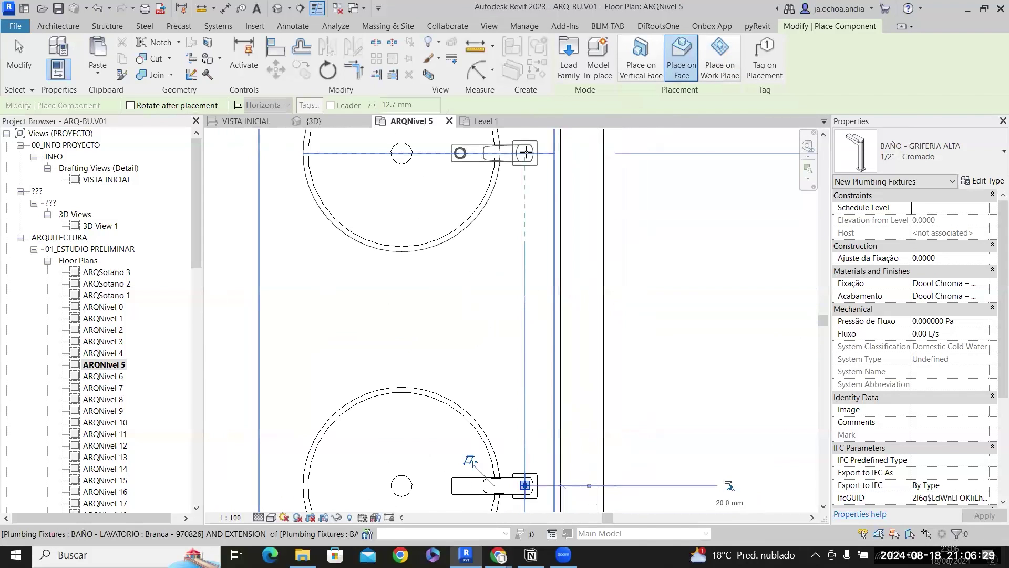
{"action": "left_click", "coordinate": [526, 153]}
{"action": "middle_click_drag", "start_coordinate": [531, 155], "coordinate": [505, 403]}
{"action": "scroll", "coordinate": [505, 403], "scroll_direction": "down", "scroll_amount": 1}
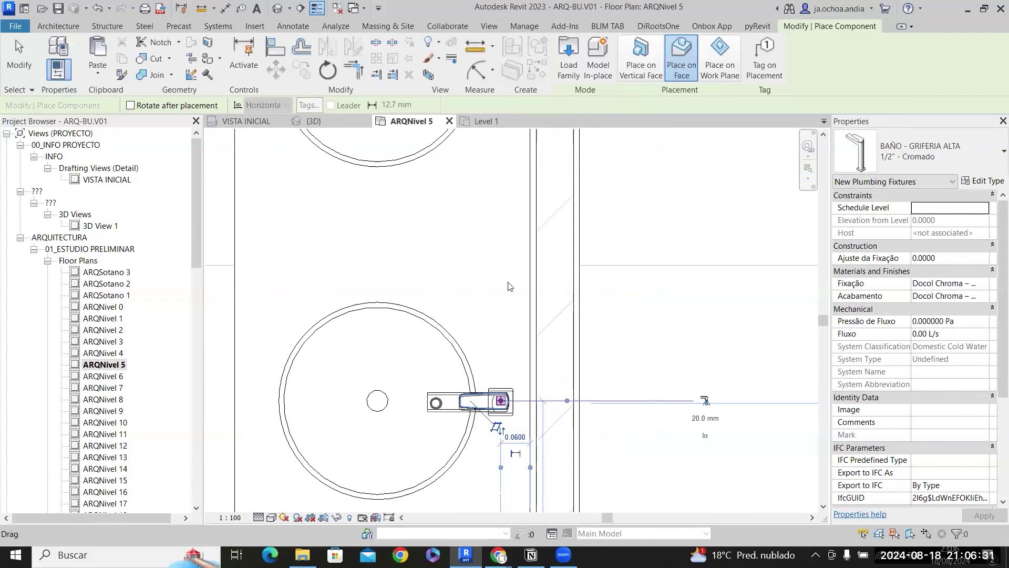
{"action": "left_click", "coordinate": [502, 401]}
{"action": "key", "text": "Escape"}
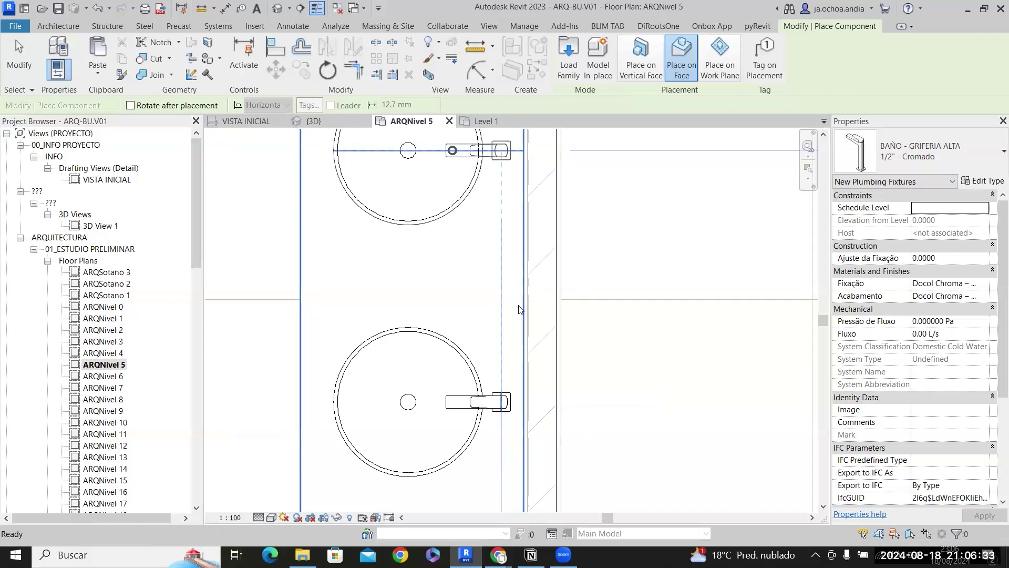
{"action": "scroll", "coordinate": [528, 301], "scroll_direction": "down", "scroll_amount": 2}
{"action": "key", "text": "Escape"}
Select the accessible toilet, the cubicle partition walls and the two standard toilets in the restroom beside the stairs.
{"action": "scroll", "coordinate": [528, 315], "scroll_direction": "down", "scroll_amount": 3}
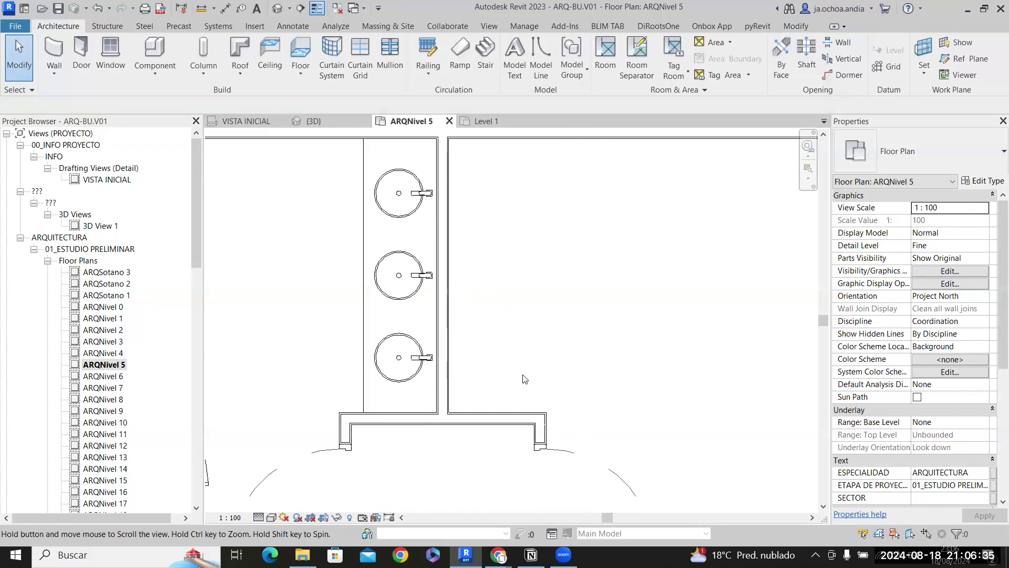
{"action": "scroll", "coordinate": [585, 313], "scroll_direction": "down", "scroll_amount": 2}
{"action": "scroll", "coordinate": [608, 394], "scroll_direction": "down", "scroll_amount": 1}
{"action": "scroll", "coordinate": [491, 392], "scroll_direction": "down", "scroll_amount": 1}
{"action": "scroll", "coordinate": [385, 391], "scroll_direction": "up", "scroll_amount": 1}
{"action": "scroll", "coordinate": [386, 390], "scroll_direction": "up", "scroll_amount": 2}
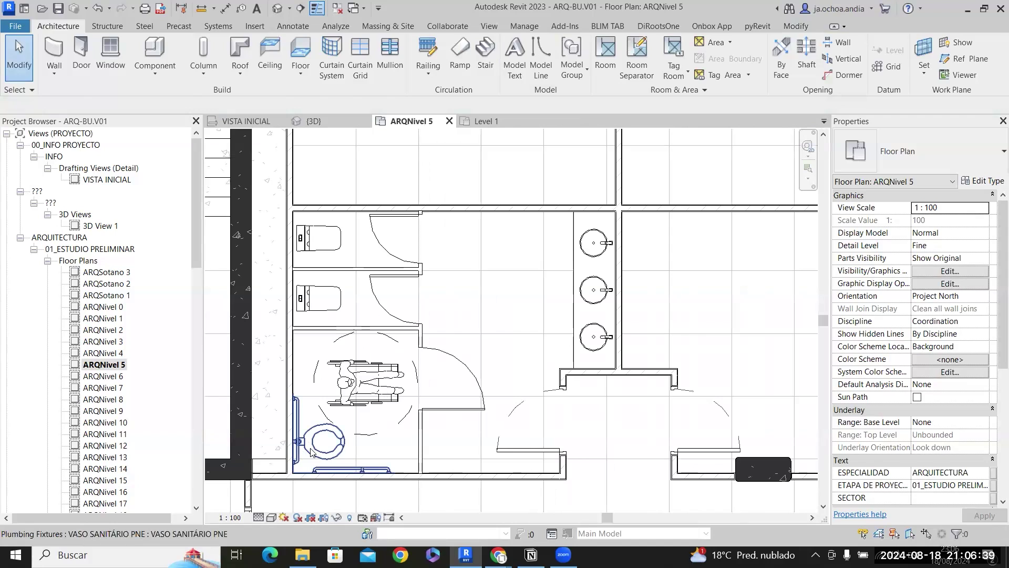
{"action": "left_click", "coordinate": [416, 449]}
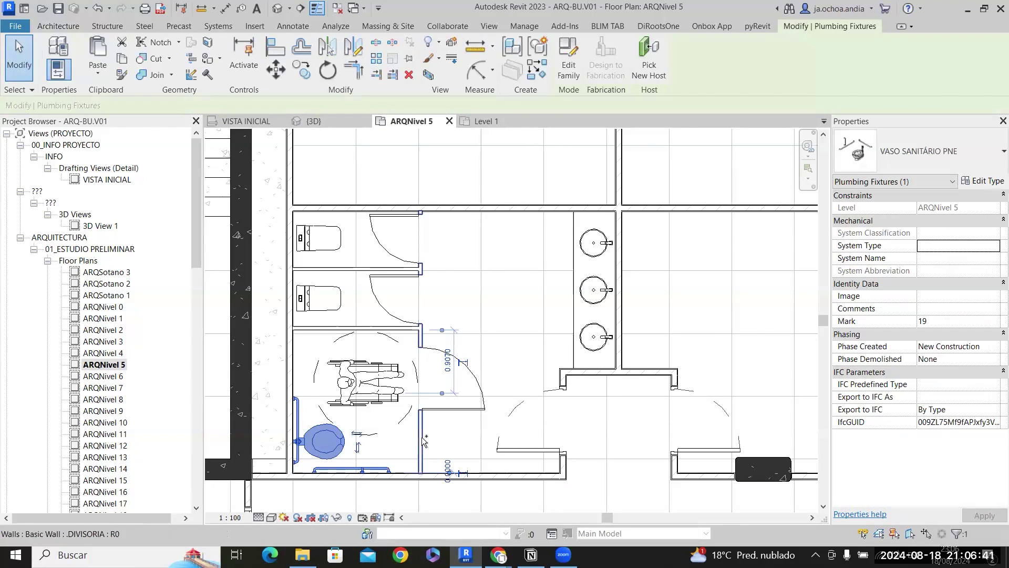
{"action": "left_click", "coordinate": [421, 436], "text": "ctrl"}
{"action": "left_click", "coordinate": [326, 328], "text": "ctrl"}
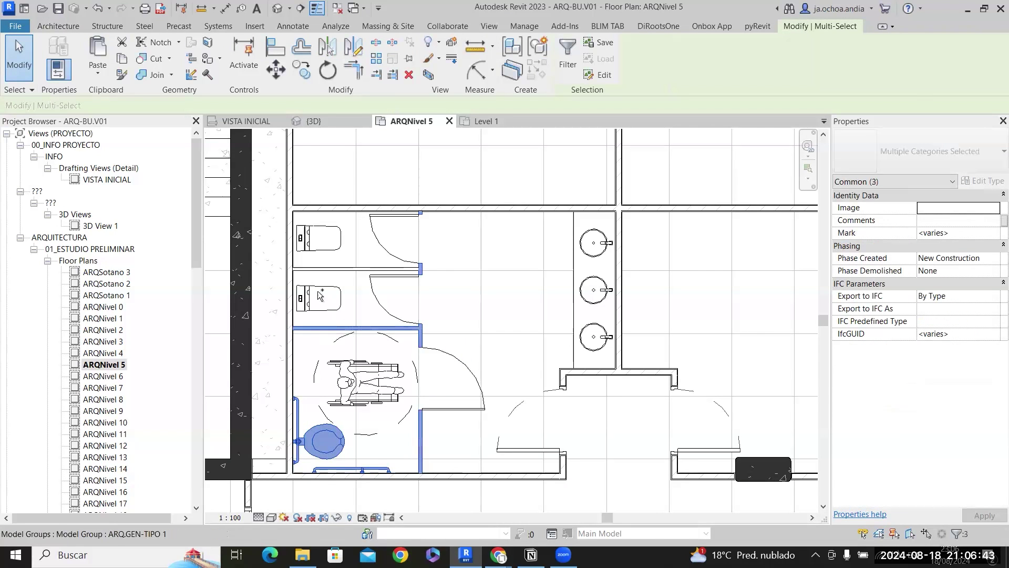
{"action": "left_click", "coordinate": [319, 297], "text": "ctrl"}
{"action": "left_click", "coordinate": [325, 262], "text": "ctrl"}
{"action": "left_click", "coordinate": [322, 239], "text": "ctrl"}
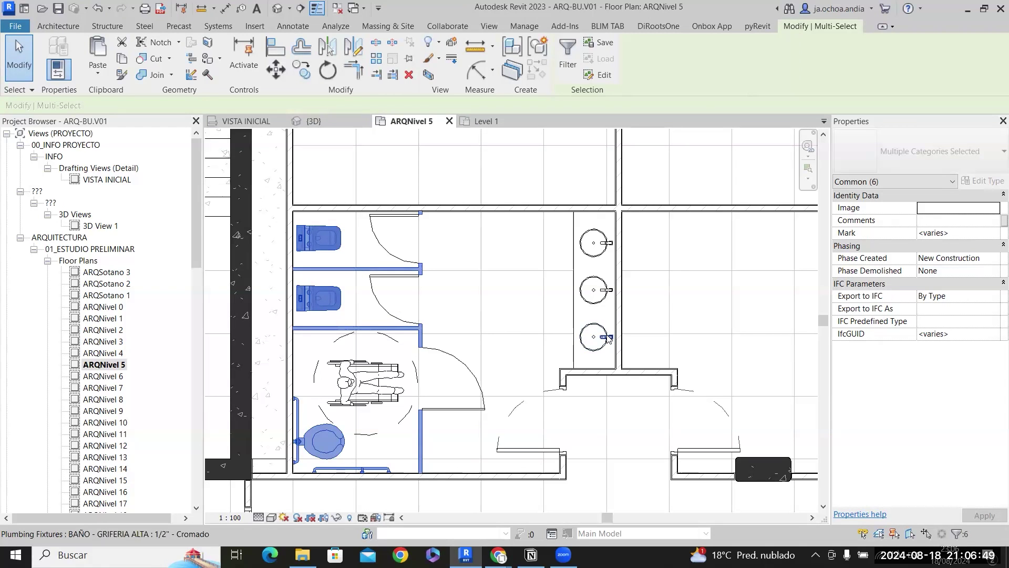
Add the washbasin countertop, three basins and three taps to the selection, and mirror a copy of everything about the centreline of the drywall behind them.
{"action": "scroll", "coordinate": [607, 340], "scroll_direction": "up", "scroll_amount": 4}
{"action": "left_click", "coordinate": [521, 405], "text": "ctrl"}
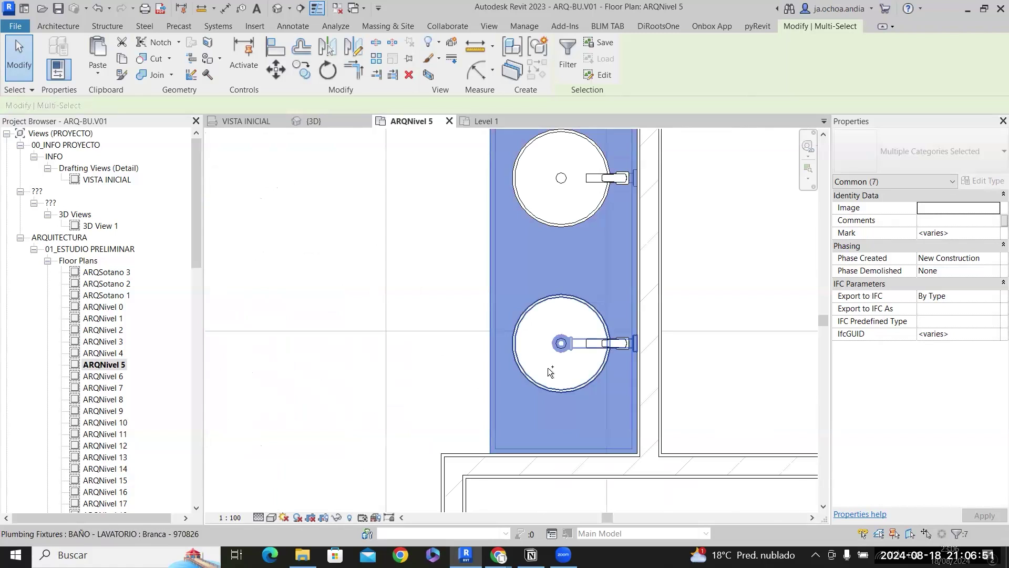
{"action": "left_click", "coordinate": [556, 341], "text": "ctrl"}
{"action": "left_click", "coordinate": [602, 343], "text": "ctrl"}
{"action": "left_click", "coordinate": [578, 199], "text": "ctrl"}
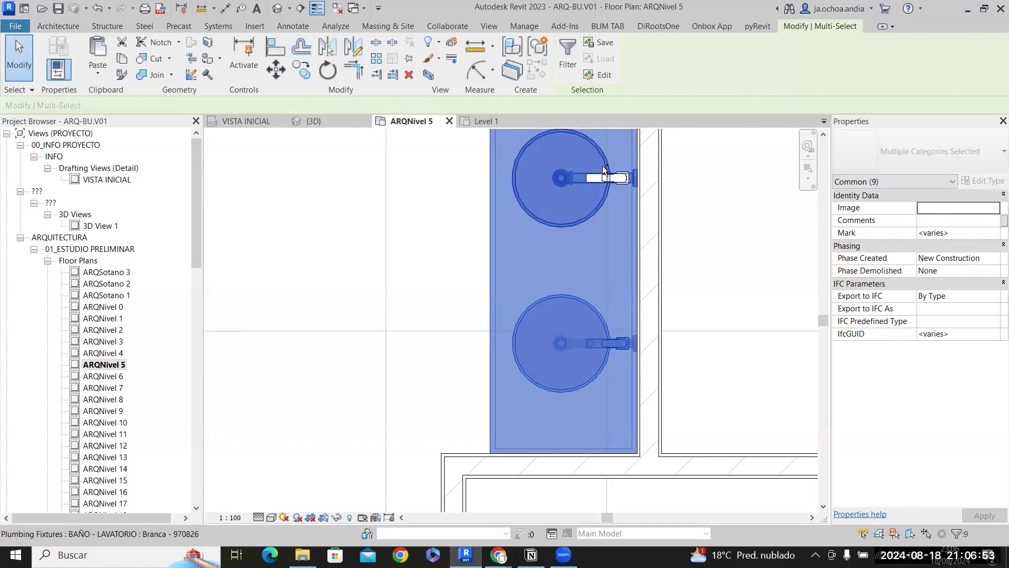
{"action": "left_click", "coordinate": [602, 179], "text": "ctrl"}
{"action": "middle_click_drag", "start_coordinate": [603, 179], "coordinate": [489, 299]}
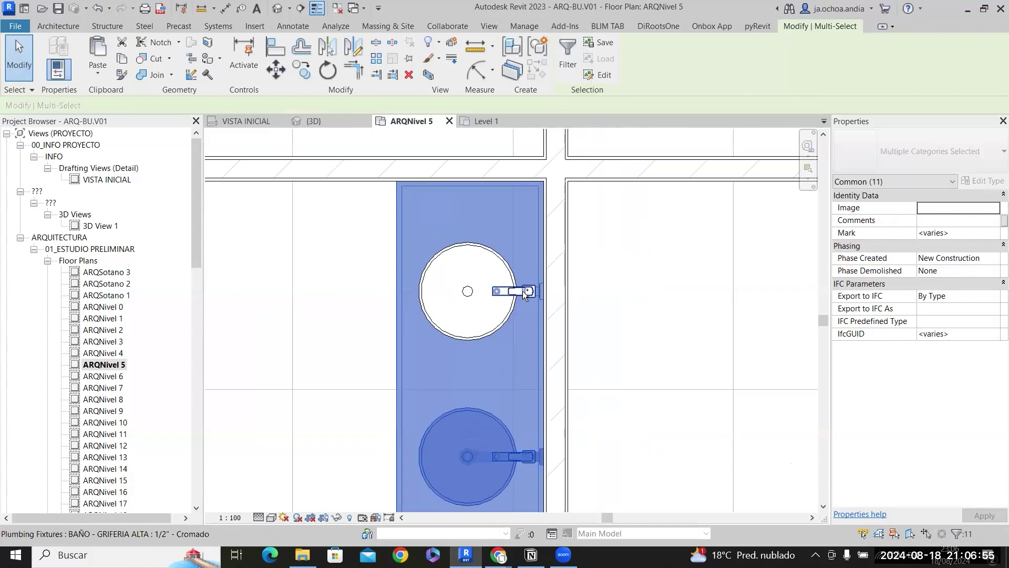
{"action": "left_click", "coordinate": [480, 306], "text": "ctrl"}
{"action": "scroll", "coordinate": [479, 306], "scroll_direction": "down", "scroll_amount": 6}
{"action": "left_click", "coordinate": [473, 279], "text": "ctrl"}
{"action": "scroll", "coordinate": [472, 279], "scroll_direction": "up", "scroll_amount": 1}
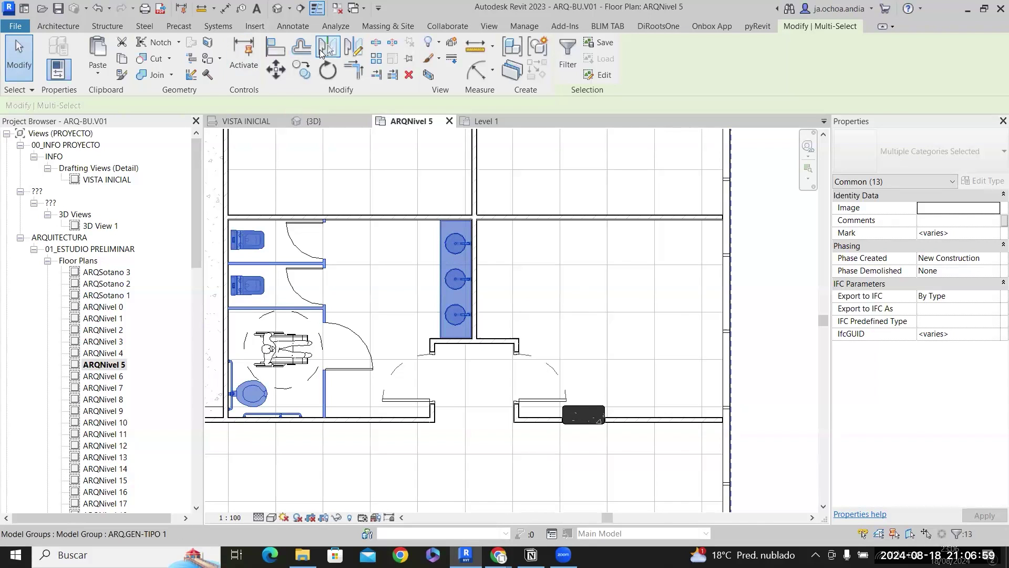
{"action": "key", "text": "m"}
{"action": "key", "text": "m"}
{"action": "scroll", "coordinate": [467, 242], "scroll_direction": "up", "scroll_amount": 3}
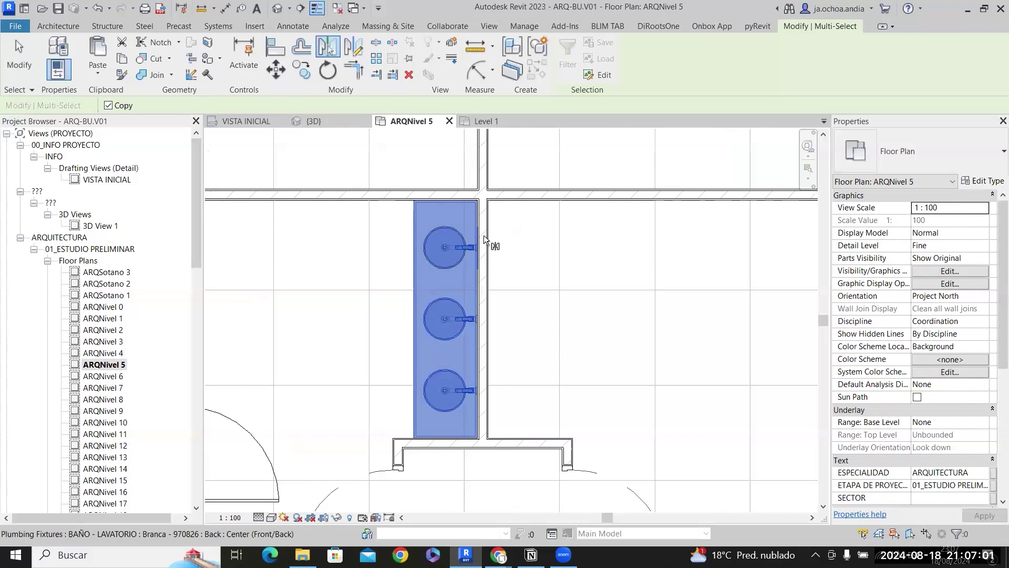
{"action": "left_click", "coordinate": [484, 235]}
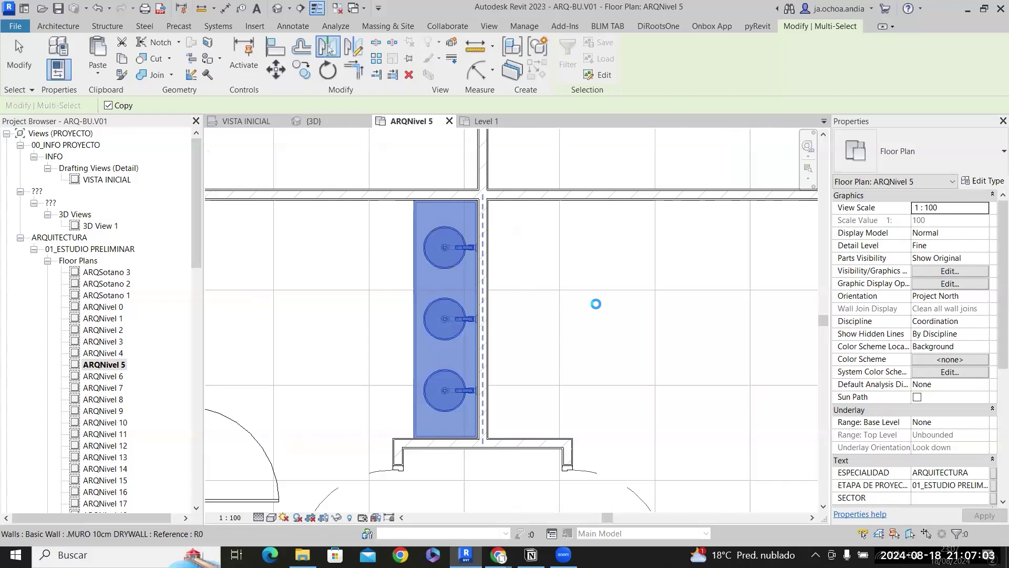
Select all furniture and restroom fixtures across the floor plan, keeping every category, including Model Groups, in the selection filter.
{"action": "scroll", "coordinate": [597, 300], "scroll_direction": "down", "scroll_amount": 5}
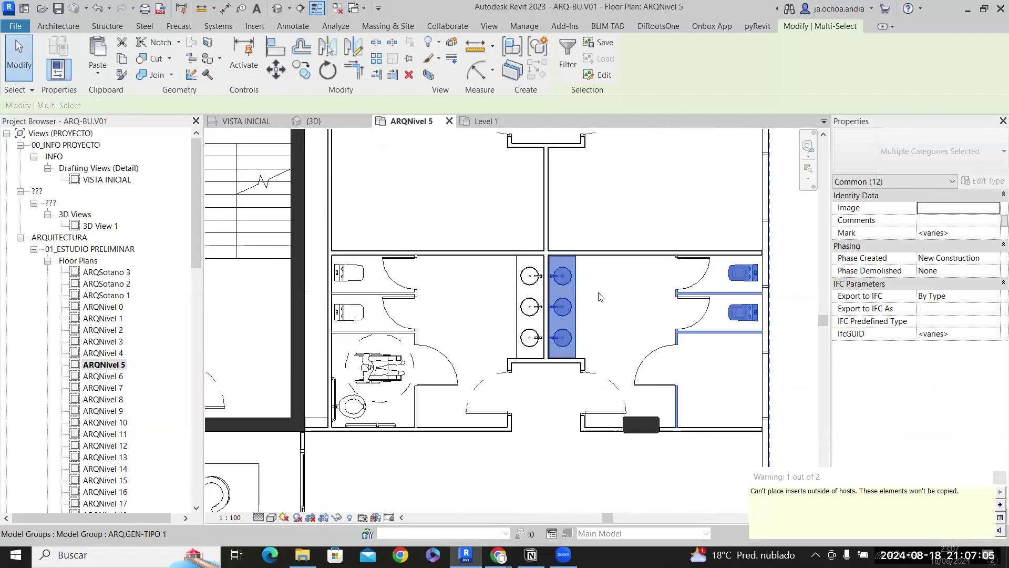
{"action": "scroll", "coordinate": [599, 297], "scroll_direction": "down", "scroll_amount": 2}
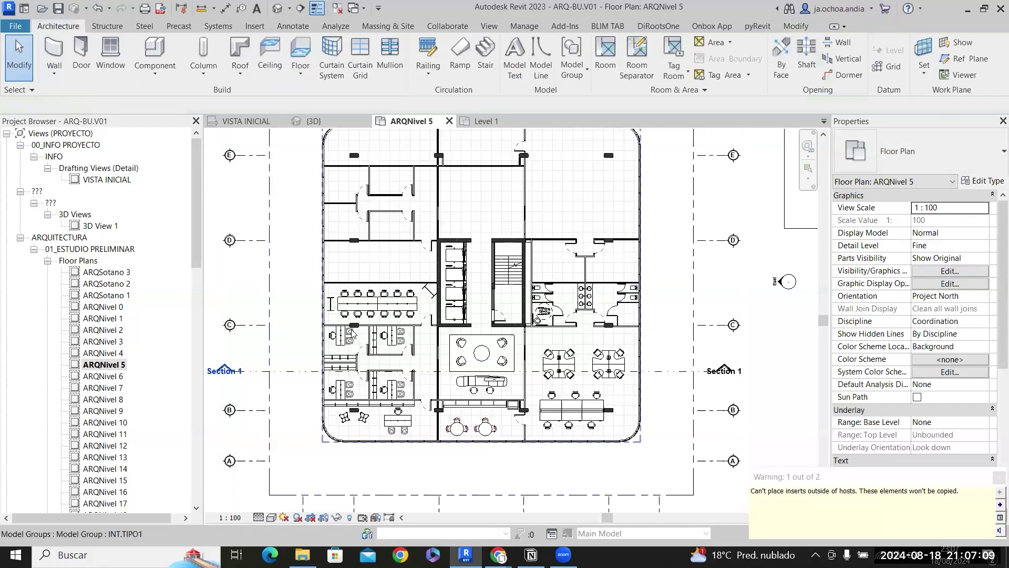
{"action": "scroll", "coordinate": [352, 323], "scroll_direction": "down", "scroll_amount": 2}
{"action": "left_click_drag", "start_coordinate": [276, 477], "coordinate": [582, 276]}
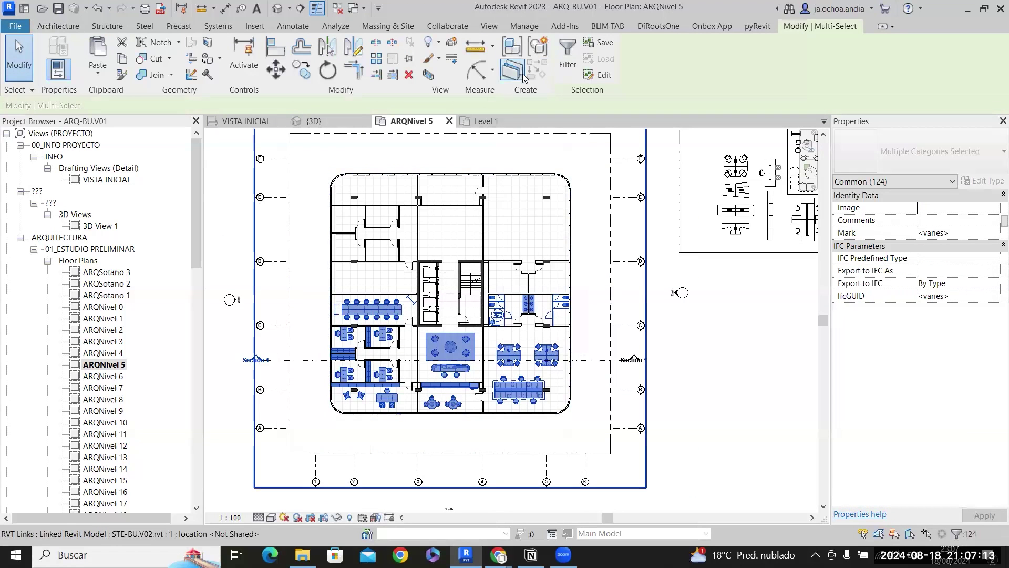
{"action": "left_click", "coordinate": [560, 64]}
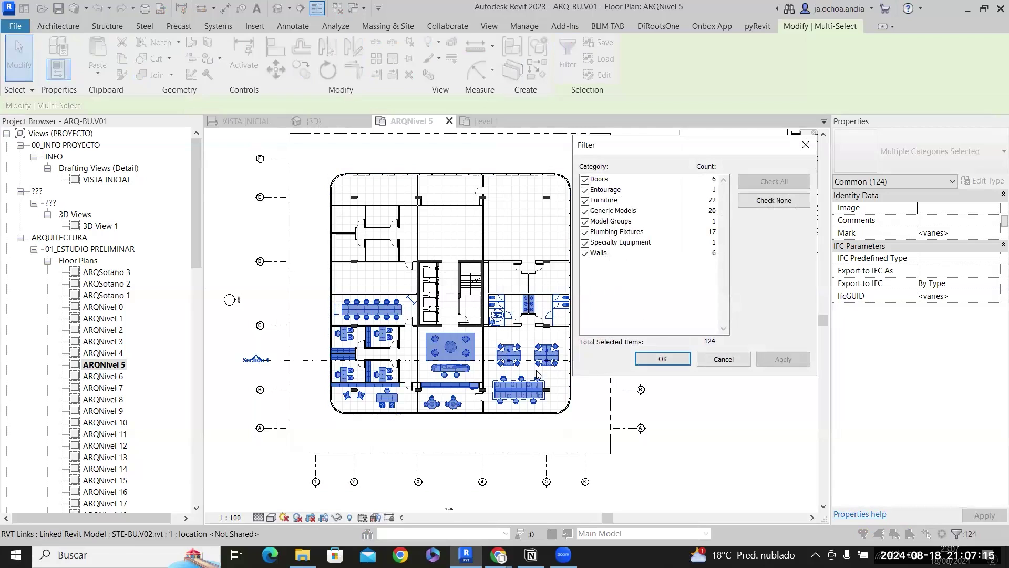
{"action": "left_click", "coordinate": [584, 221]}
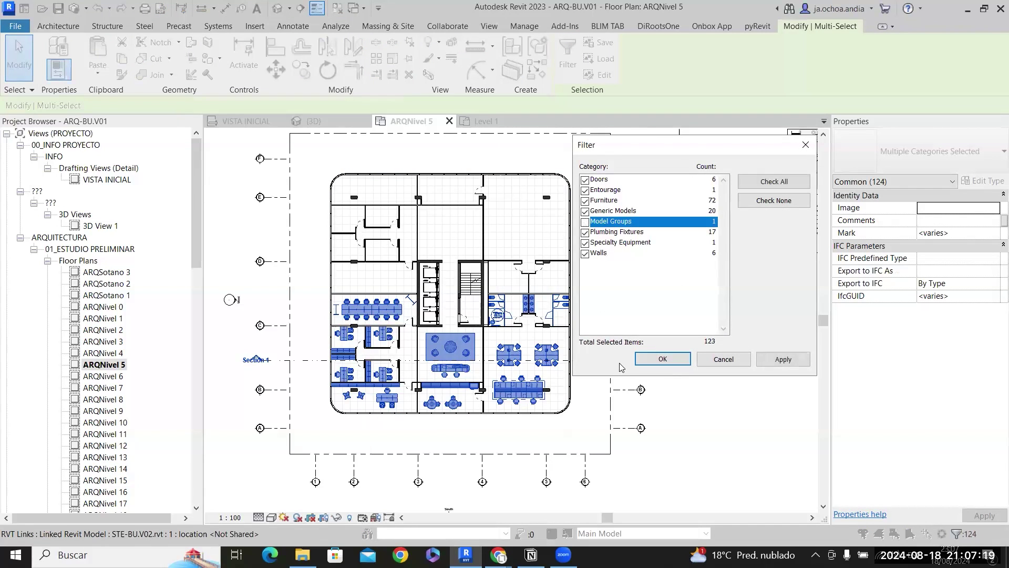
{"action": "left_click", "coordinate": [585, 222]}
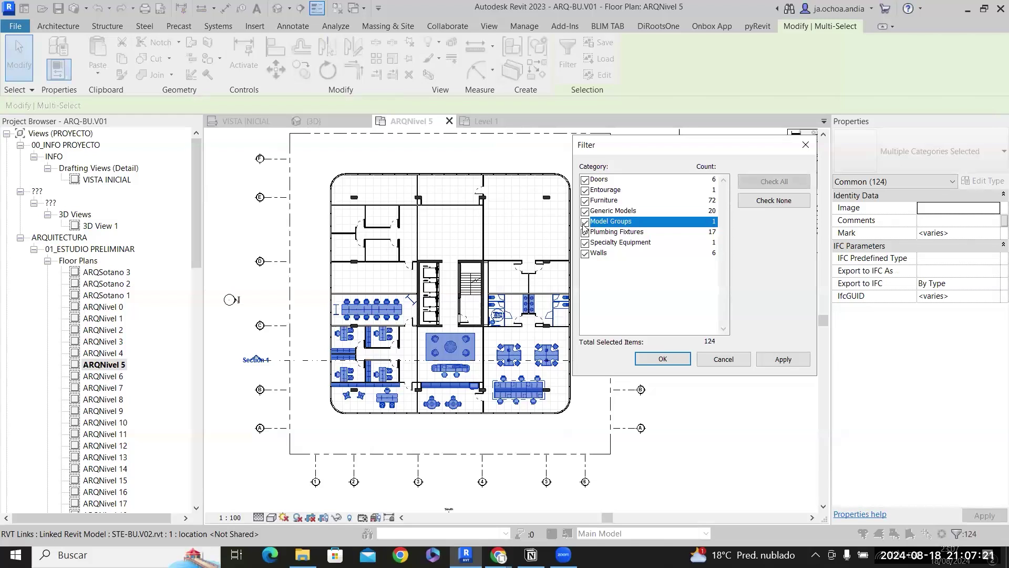
{"action": "left_click", "coordinate": [662, 359]}
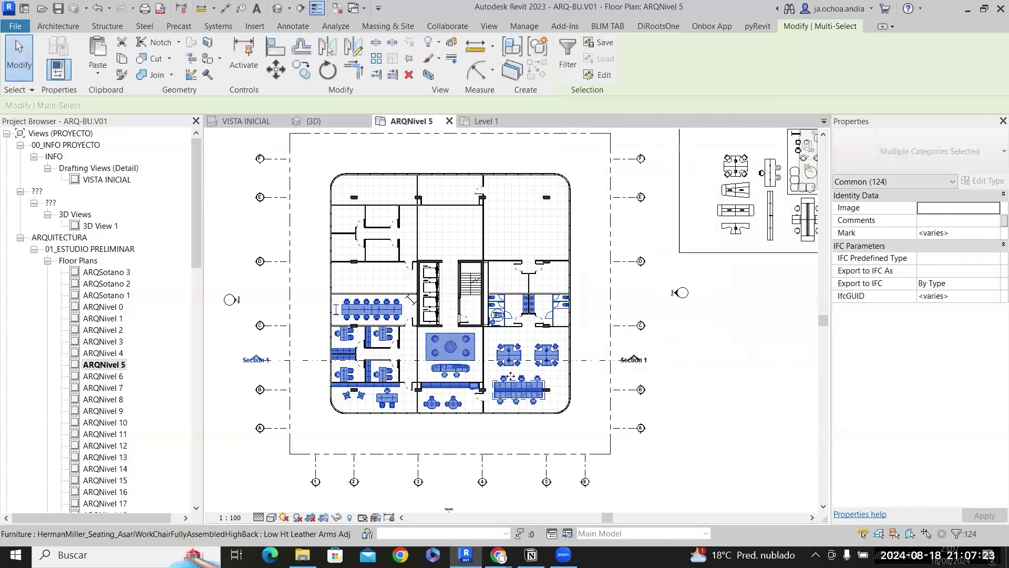
Take the wheelchair turning circle out of the selection and add it back in.
{"action": "scroll", "coordinate": [501, 271], "scroll_direction": "up", "scroll_amount": 2}
{"action": "scroll", "coordinate": [501, 271], "scroll_direction": "up", "scroll_amount": 5}
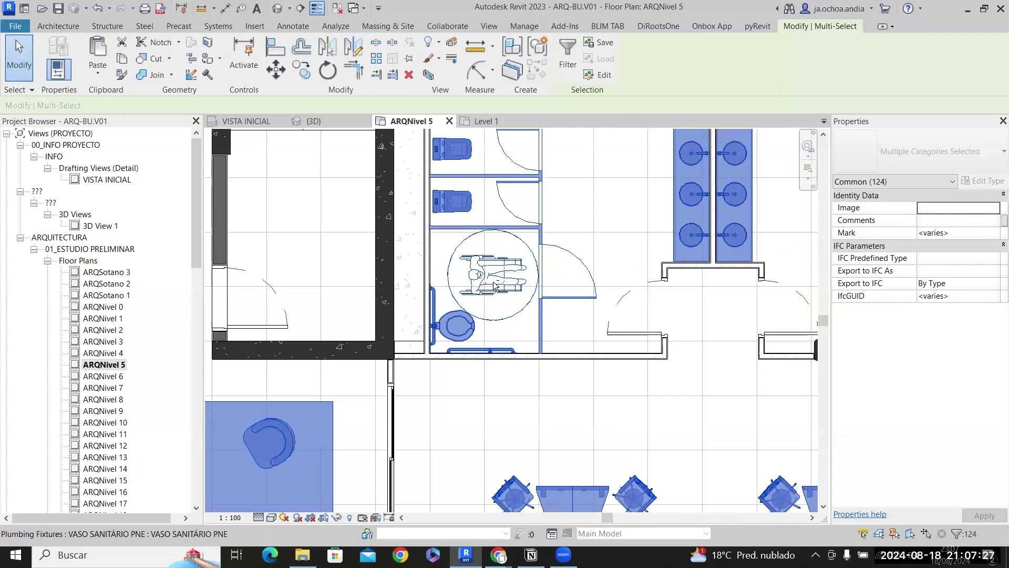
{"action": "left_click", "coordinate": [481, 272], "text": "shift"}
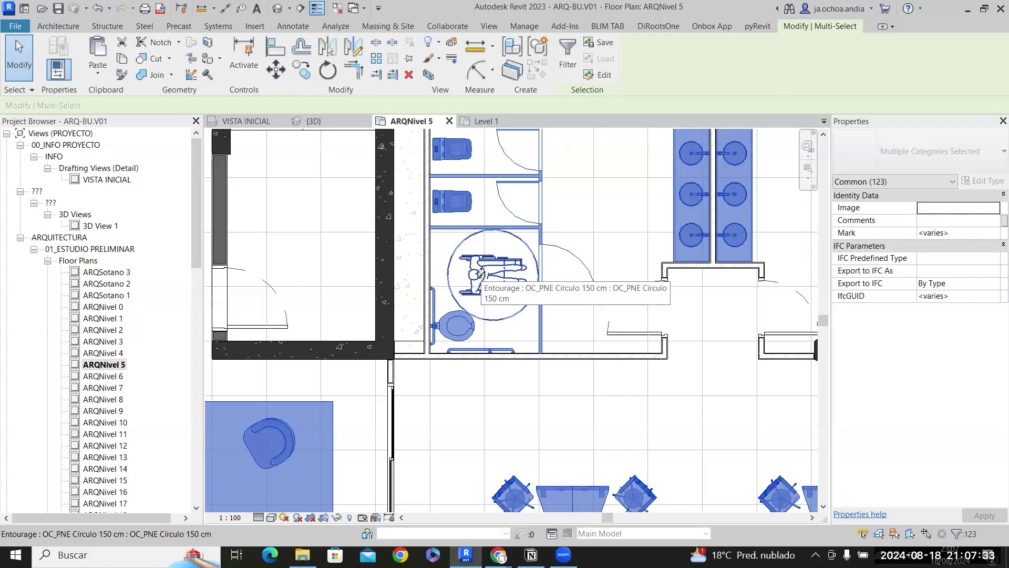
{"action": "left_click", "coordinate": [487, 274], "text": "ctrl"}
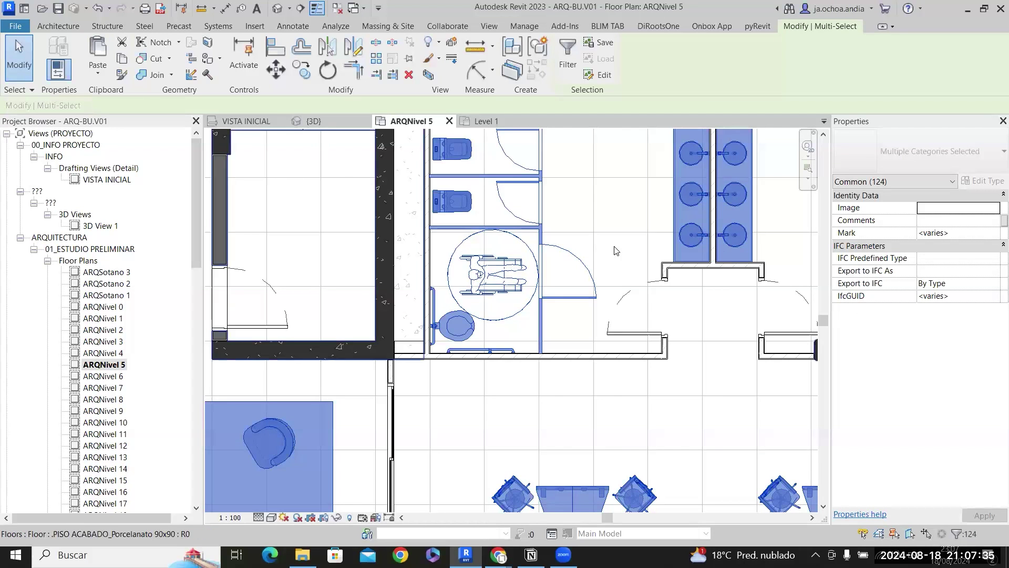
Check the selected furniture and restroom fixtures across the floor and group them as the model group MOB. TIPO 1.
{"action": "scroll", "coordinate": [621, 246], "scroll_direction": "down", "scroll_amount": 5}
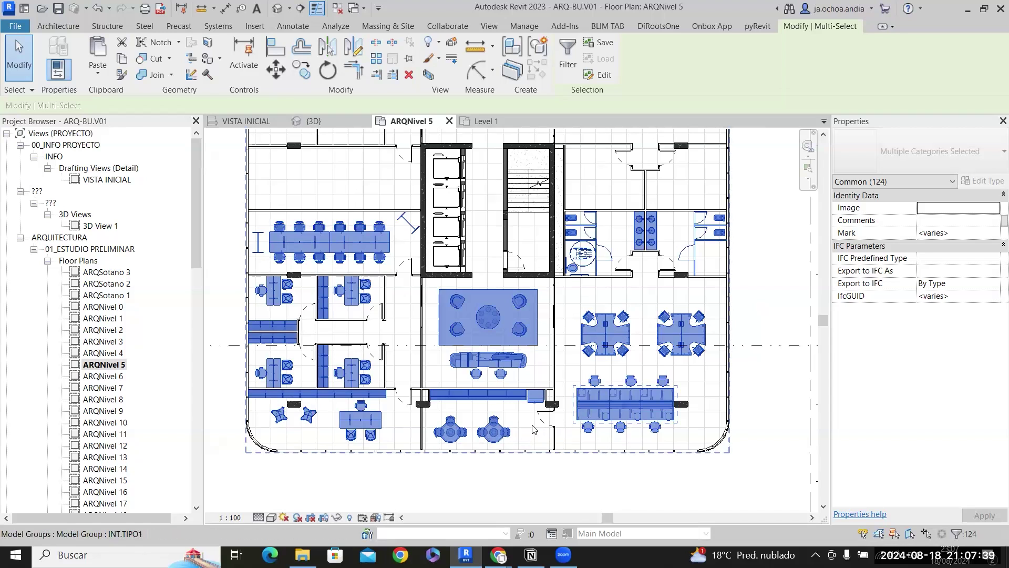
{"action": "scroll", "coordinate": [571, 386], "scroll_direction": "up", "scroll_amount": 5}
{"action": "scroll", "coordinate": [658, 291], "scroll_direction": "down", "scroll_amount": 3}
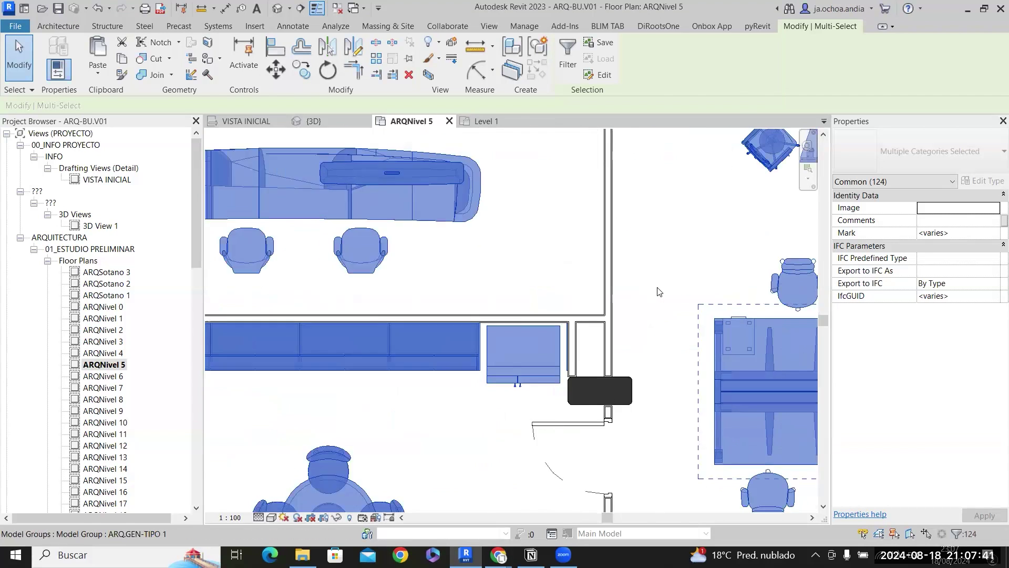
{"action": "scroll", "coordinate": [659, 291], "scroll_direction": "down", "scroll_amount": 3}
{"action": "scroll", "coordinate": [551, 250], "scroll_direction": "up", "scroll_amount": 3}
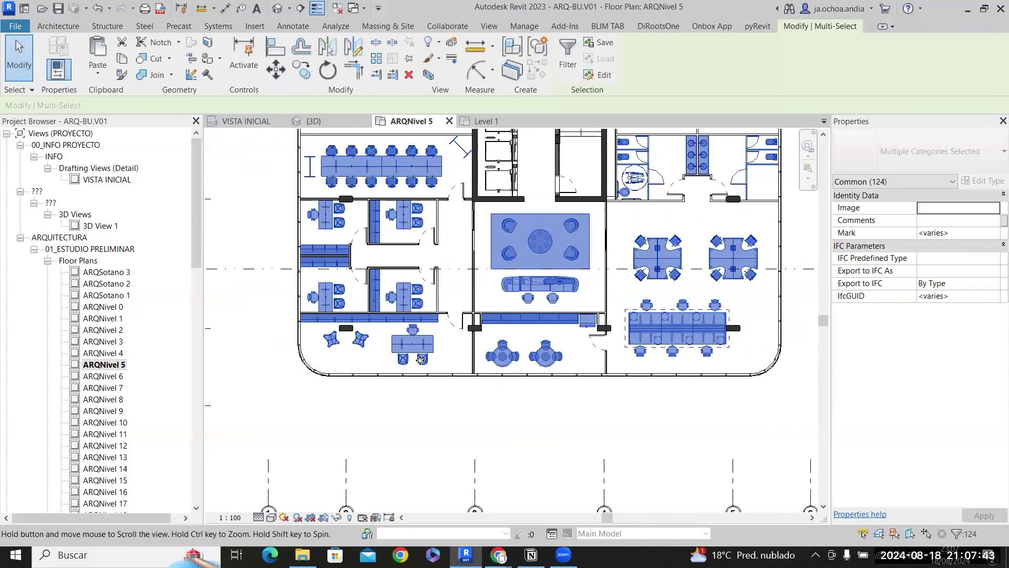
{"action": "scroll", "coordinate": [635, 264], "scroll_direction": "down", "scroll_amount": 2}
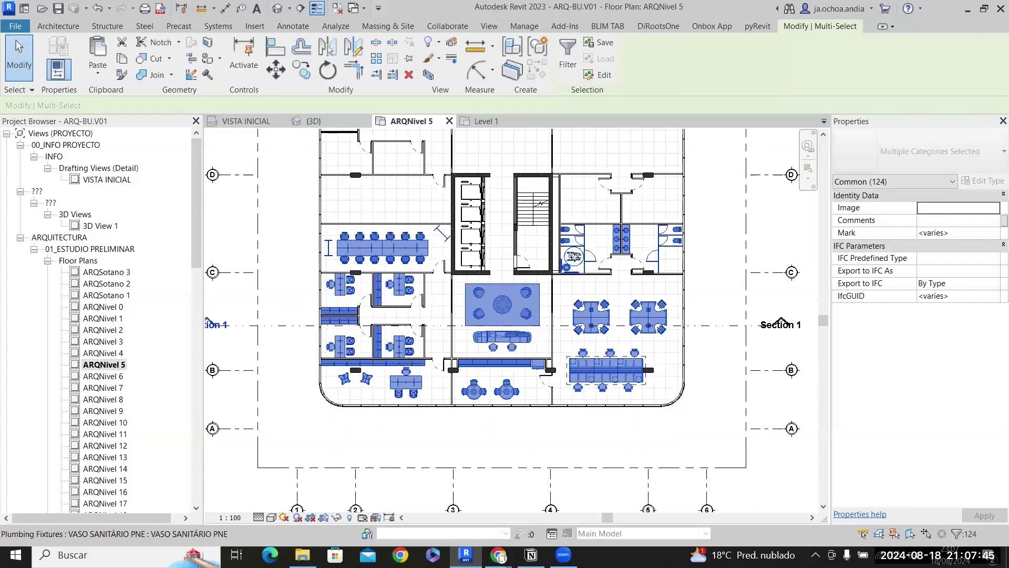
{"action": "scroll", "coordinate": [634, 265], "scroll_direction": "up", "scroll_amount": 3}
{"action": "scroll", "coordinate": [627, 245], "scroll_direction": "down", "scroll_amount": 2}
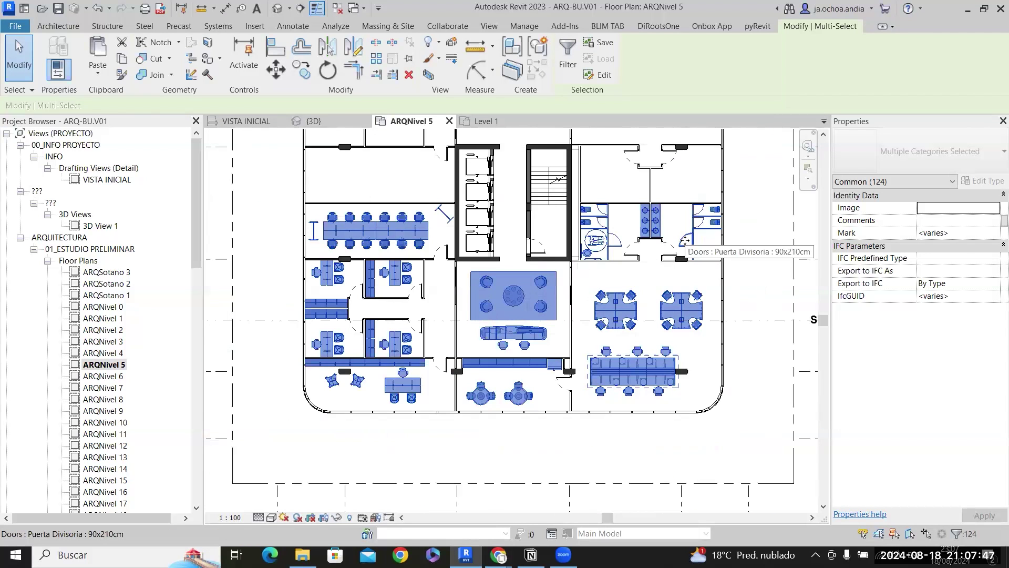
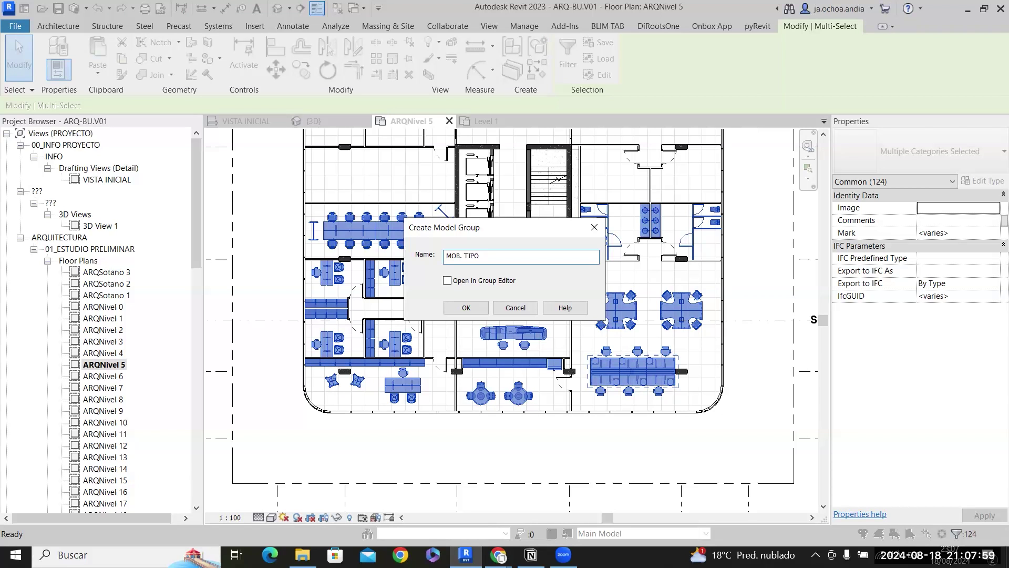
{"action": "key", "text": "Return"}
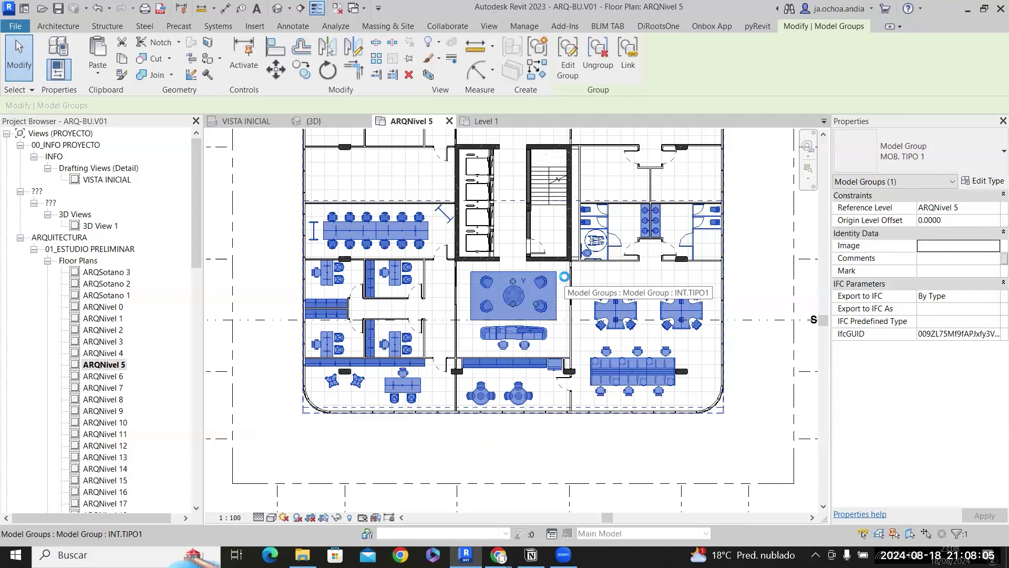
Reselect the MOB. TIPO 1 group and examine which furniture and fixtures it contains.
{"action": "left_click", "coordinate": [255, 420]}
{"action": "left_click", "coordinate": [354, 358]}
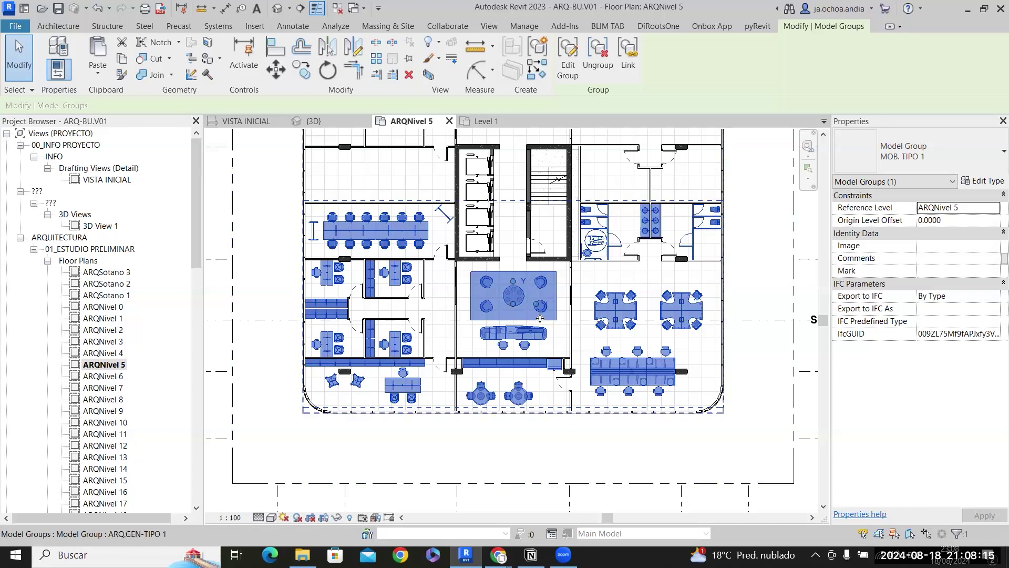
{"action": "scroll", "coordinate": [693, 274], "scroll_direction": "up", "scroll_amount": 2}
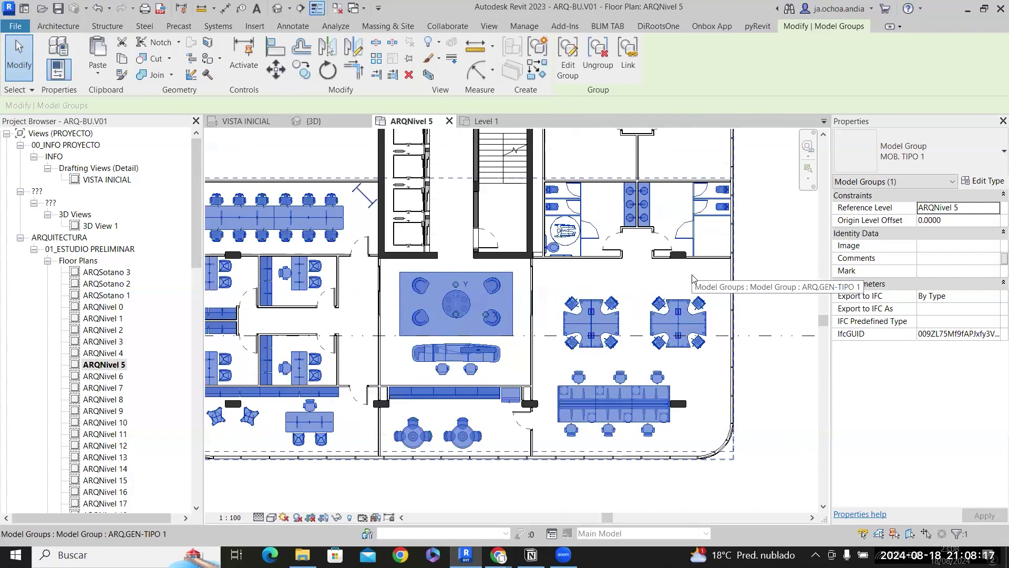
Mirror a copy of the MOB. TIPO 1 group about the drywall partition on the floor's central axis.
{"action": "middle_click_drag", "start_coordinate": [681, 303], "coordinate": [687, 356]}
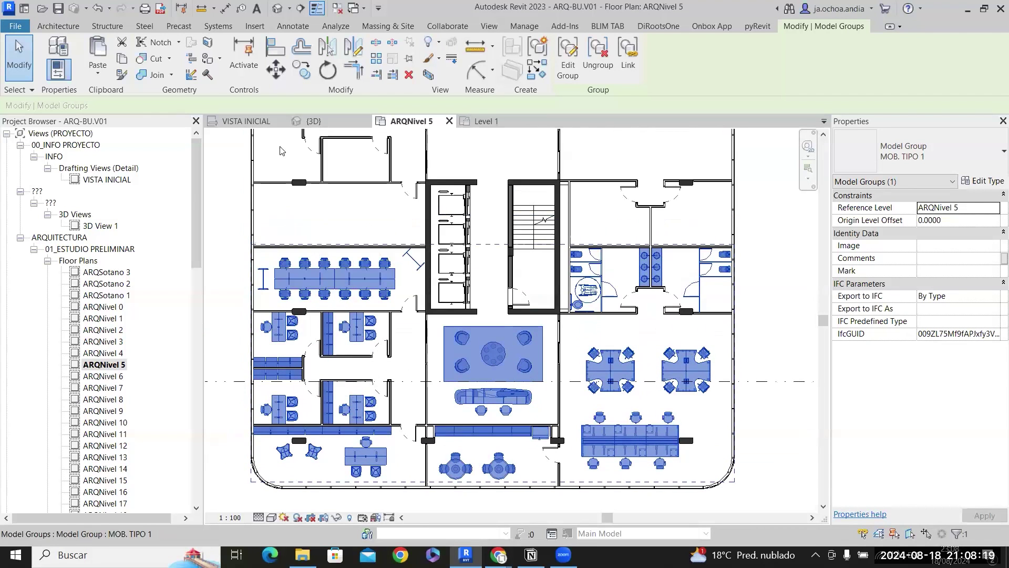
{"action": "left_click", "coordinate": [324, 51]}
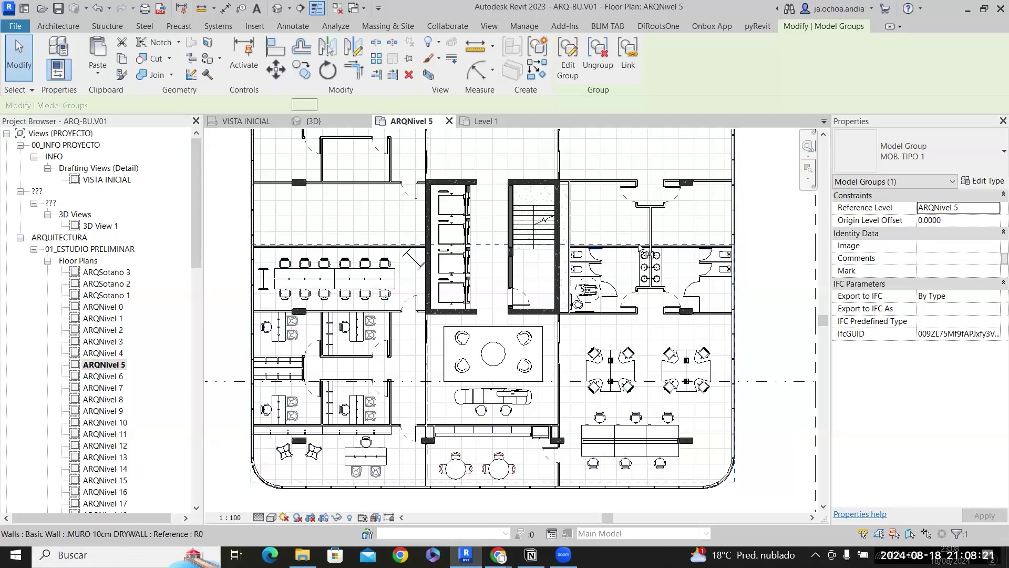
{"action": "scroll", "coordinate": [610, 247], "scroll_direction": "up", "scroll_amount": 3}
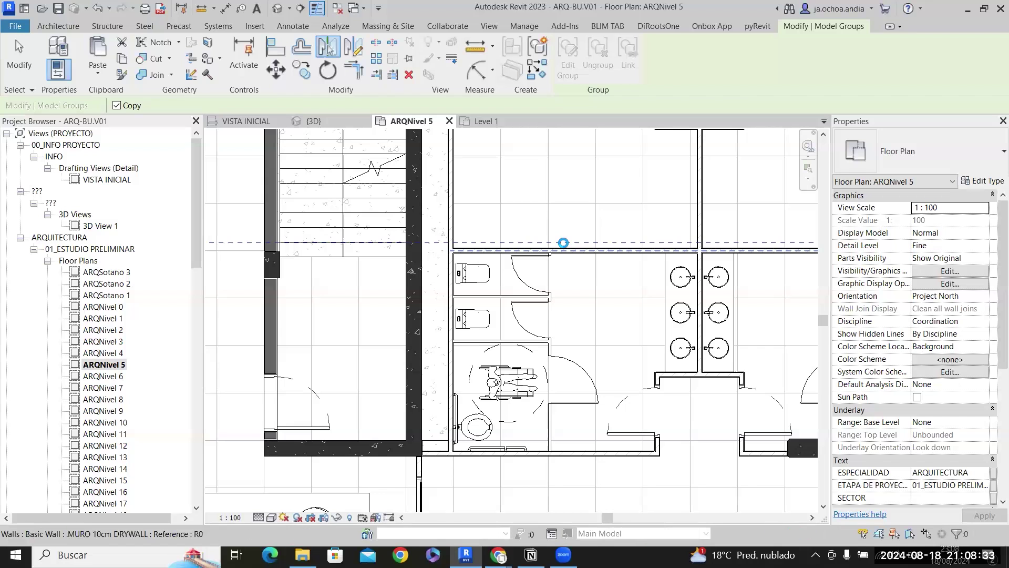
{"action": "left_click", "coordinate": [563, 243]}
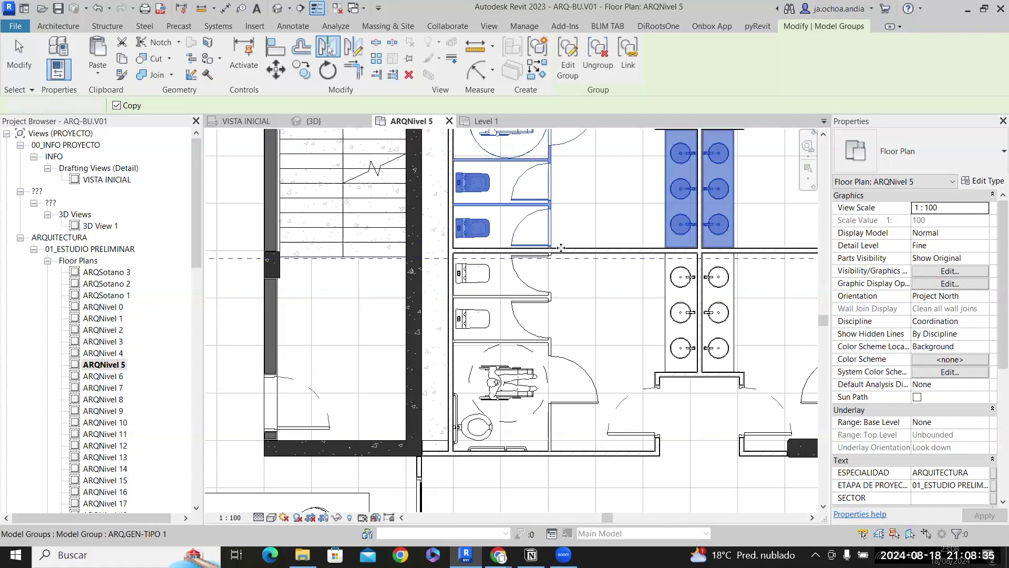
{"action": "scroll", "coordinate": [560, 234], "scroll_direction": "down", "scroll_amount": 2}
{"action": "scroll", "coordinate": [560, 233], "scroll_direction": "down", "scroll_amount": 5}
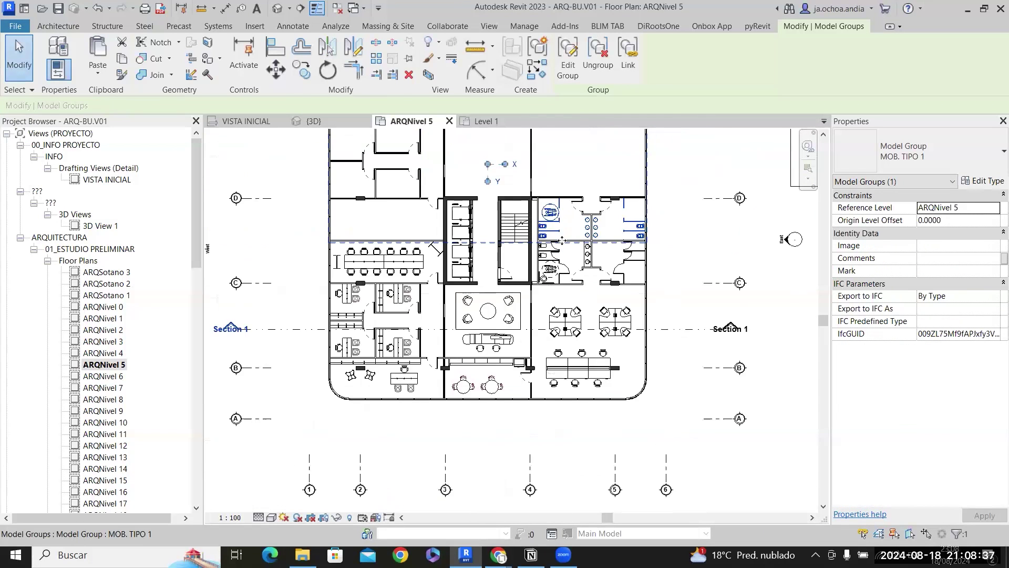
{"action": "left_click", "coordinate": [758, 390]}
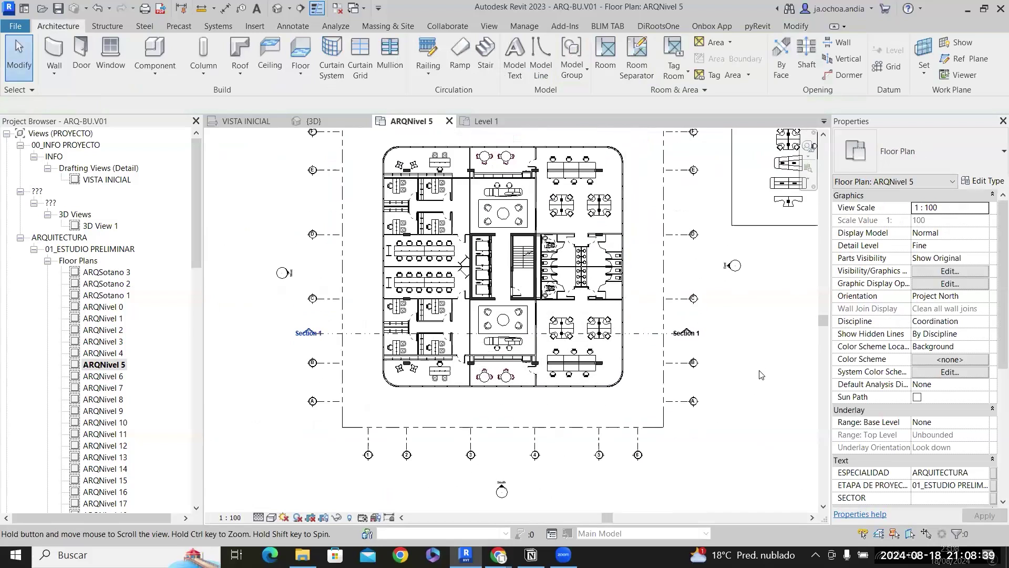
Check the mirrored furniture across both halves of the floor and the spare furniture pieces beside the plan.
{"action": "middle_click_drag", "start_coordinate": [758, 375], "coordinate": [613, 384]}
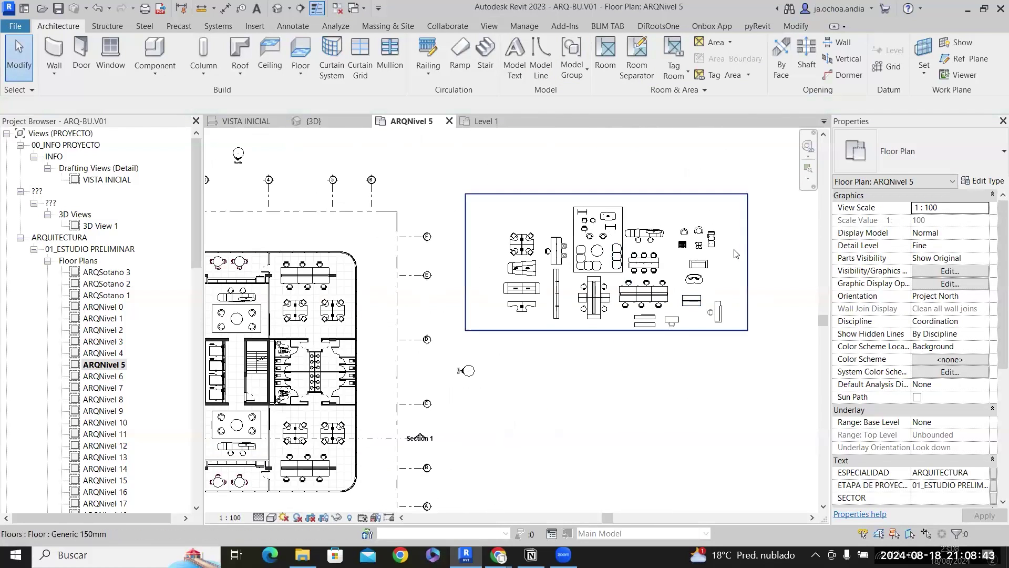
{"action": "scroll", "coordinate": [735, 251], "scroll_direction": "down", "scroll_amount": 2}
{"action": "scroll", "coordinate": [297, 423], "scroll_direction": "up", "scroll_amount": 2}
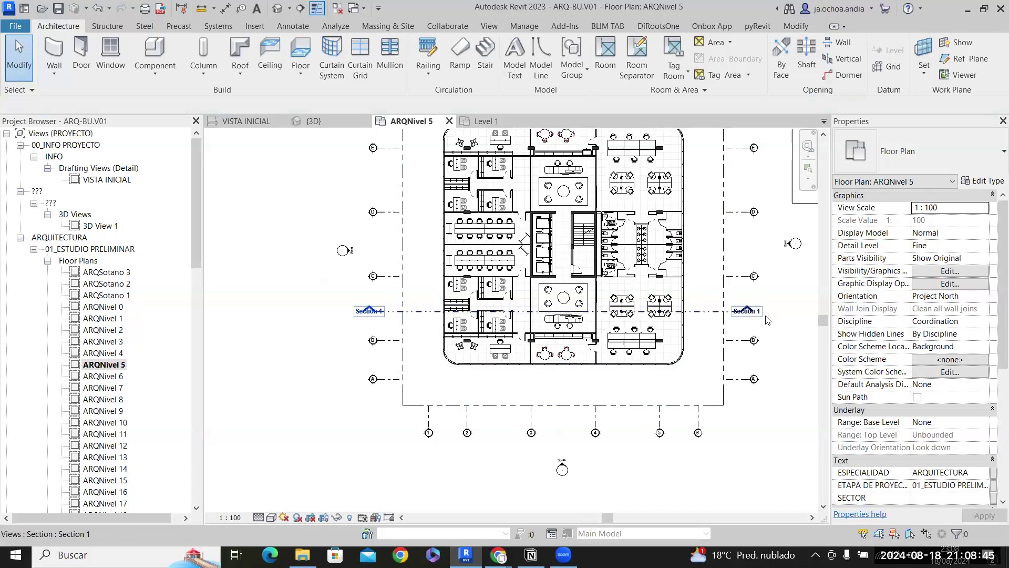
{"action": "scroll", "coordinate": [688, 292], "scroll_direction": "up", "scroll_amount": 1}
{"action": "scroll", "coordinate": [689, 293], "scroll_direction": "up", "scroll_amount": 1}
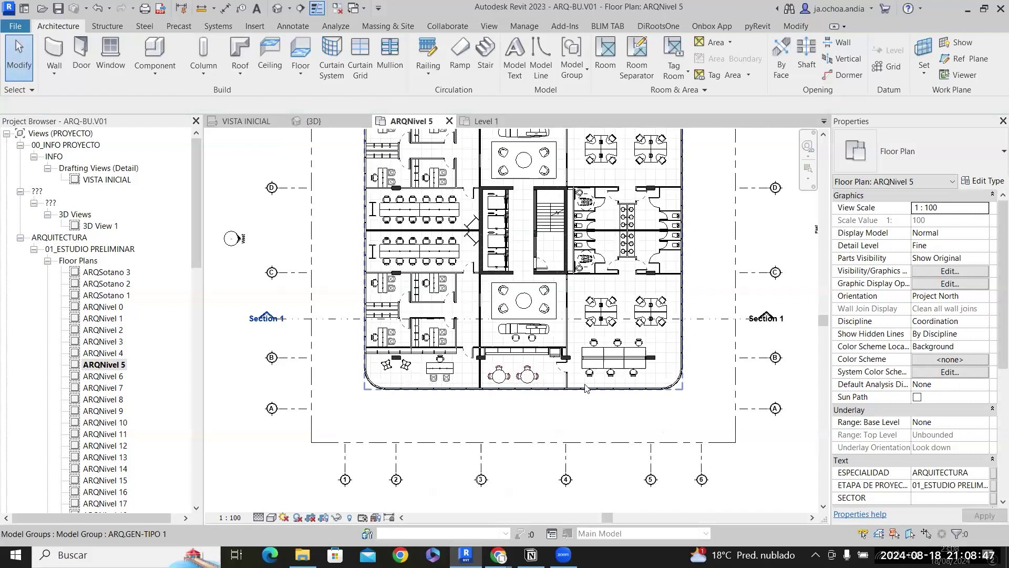
{"action": "scroll", "coordinate": [555, 360], "scroll_direction": "up", "scroll_amount": 2}
{"action": "scroll", "coordinate": [554, 360], "scroll_direction": "down", "scroll_amount": 1}
Select the MOB. TIPO 1 and INT.TIPO1 groups in turn and examine what each contains, including the kitchen counter.
{"action": "left_click", "coordinate": [557, 359]}
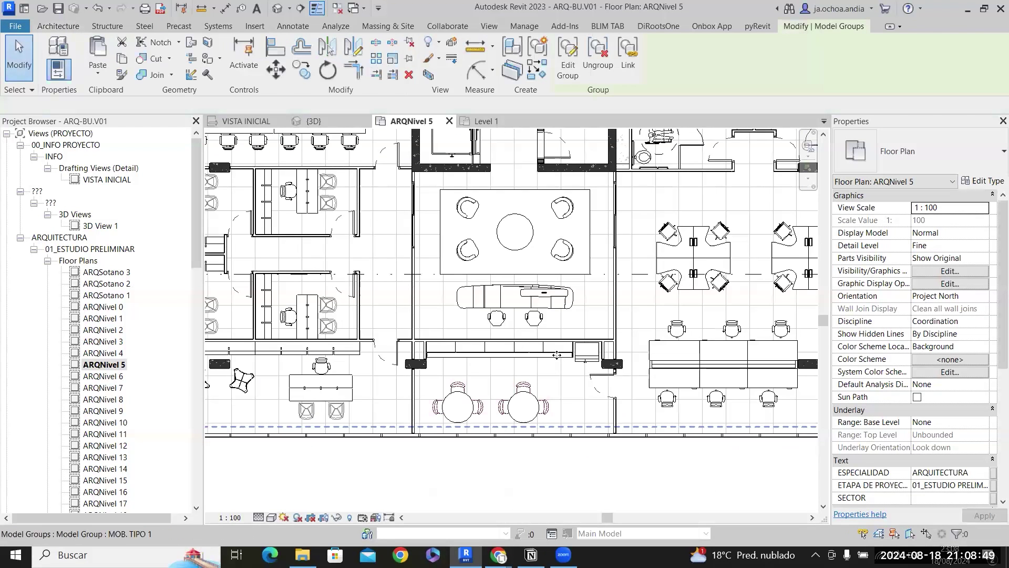
{"action": "scroll", "coordinate": [557, 359], "scroll_direction": "down", "scroll_amount": 1}
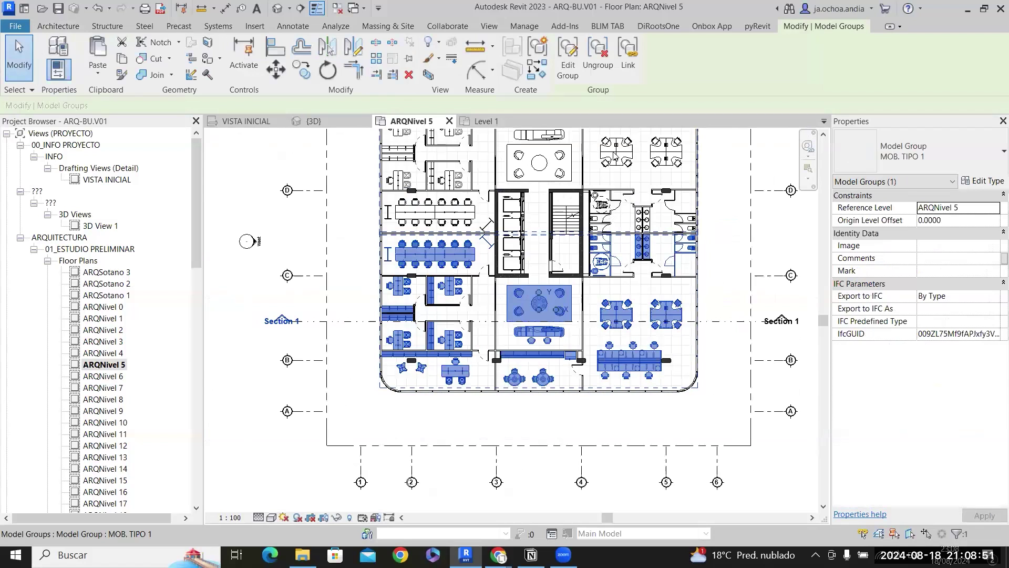
{"action": "left_click", "coordinate": [616, 153]}
{"action": "left_click", "coordinate": [624, 324]}
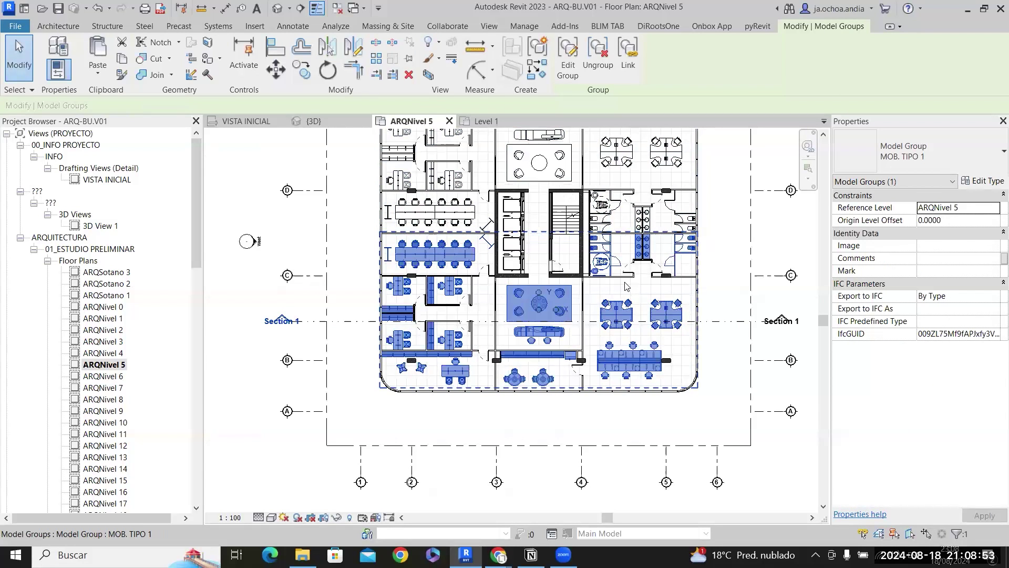
{"action": "left_click", "coordinate": [626, 284]}
{"action": "left_click", "coordinate": [626, 277]}
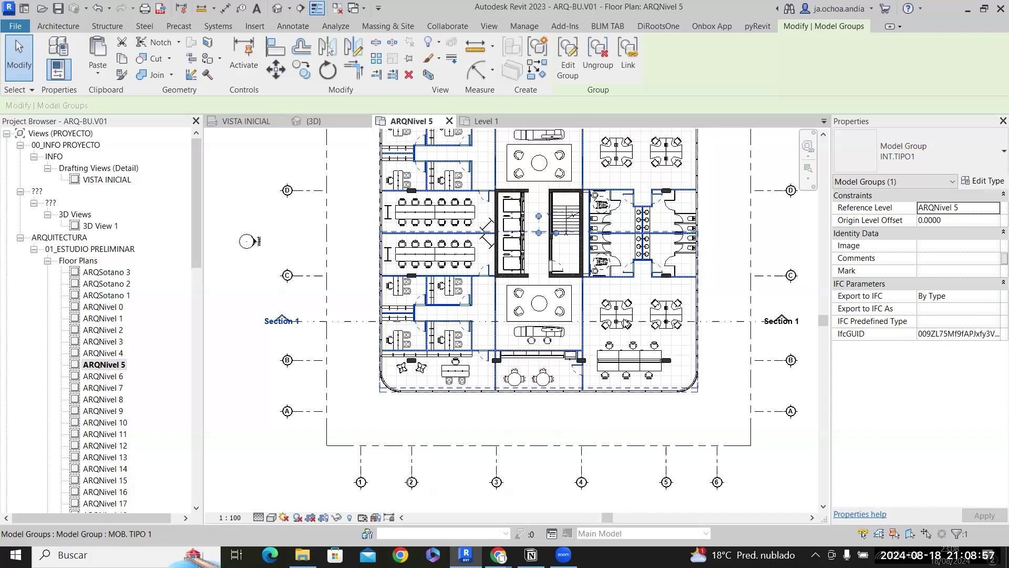
{"action": "key", "text": "Escape"}
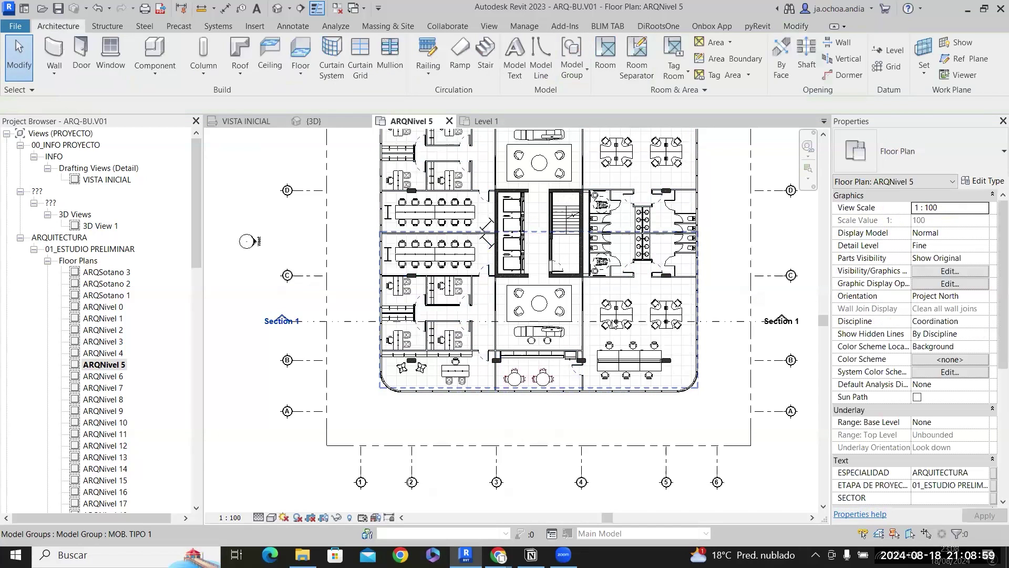
{"action": "left_click", "coordinate": [626, 316]}
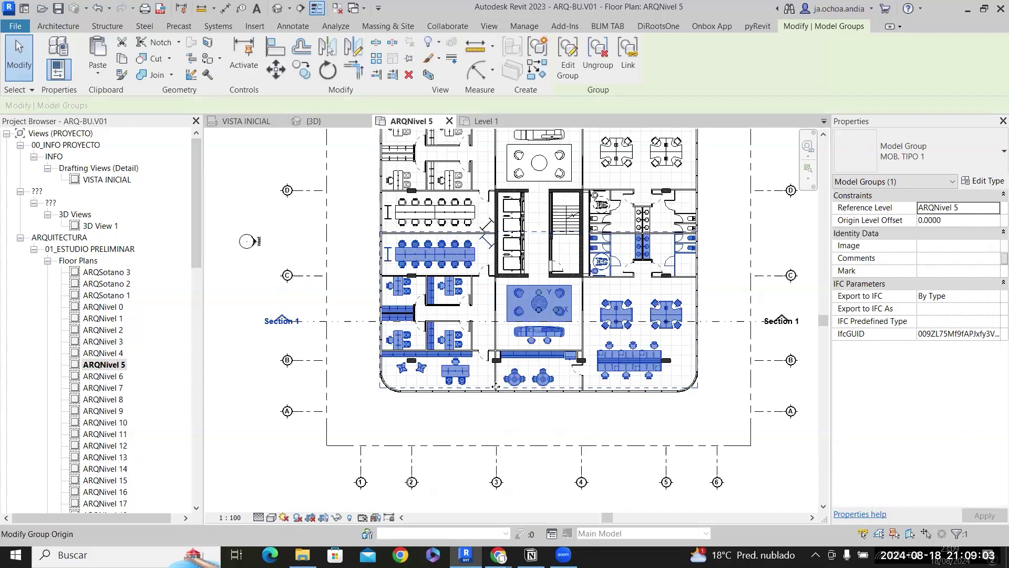
{"action": "scroll", "coordinate": [529, 360], "scroll_direction": "up", "scroll_amount": 8}
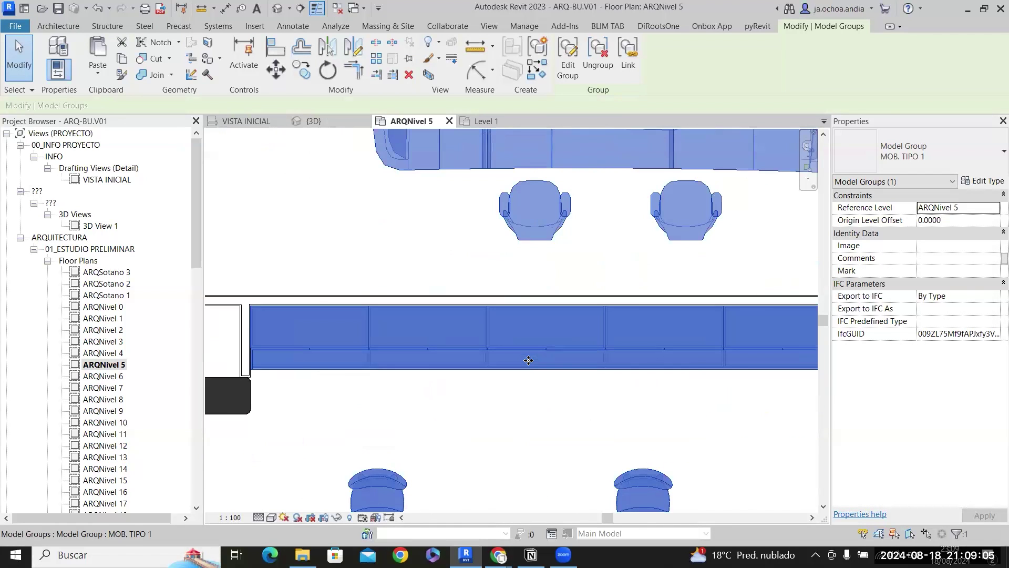
{"action": "key", "text": "Escape"}
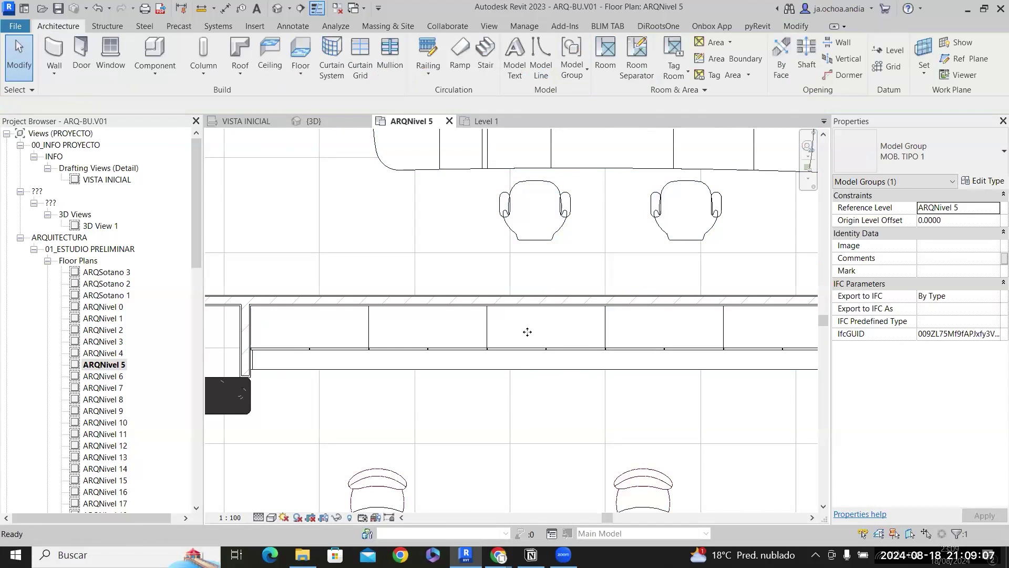
Start placing a component at the kitchen counter, search the component types for COCINA, and clear the search.
{"action": "scroll", "coordinate": [559, 366], "scroll_direction": "up", "scroll_amount": 3}
{"action": "scroll", "coordinate": [561, 346], "scroll_direction": "down", "scroll_amount": 4}
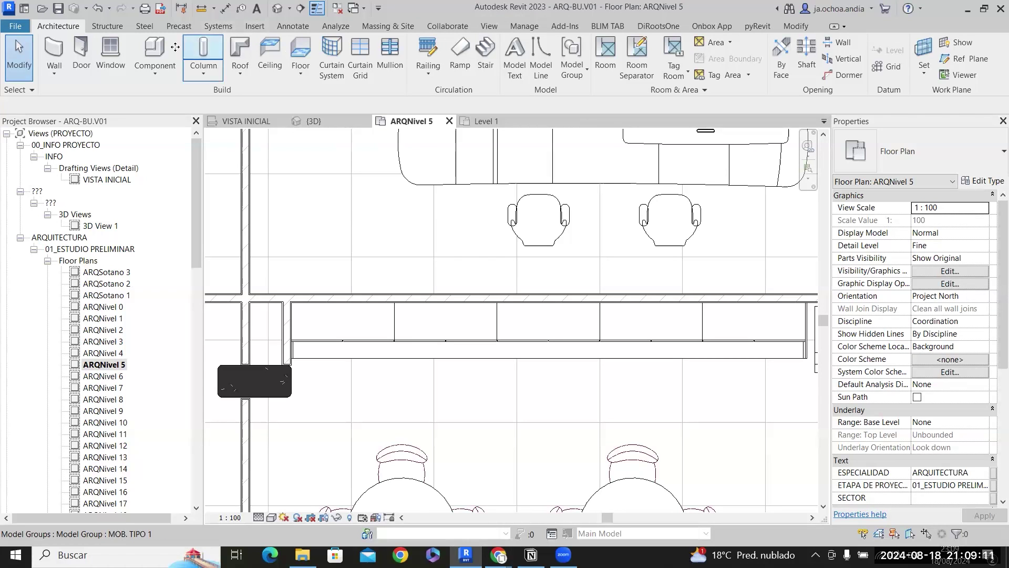
{"action": "left_click", "coordinate": [859, 162]}
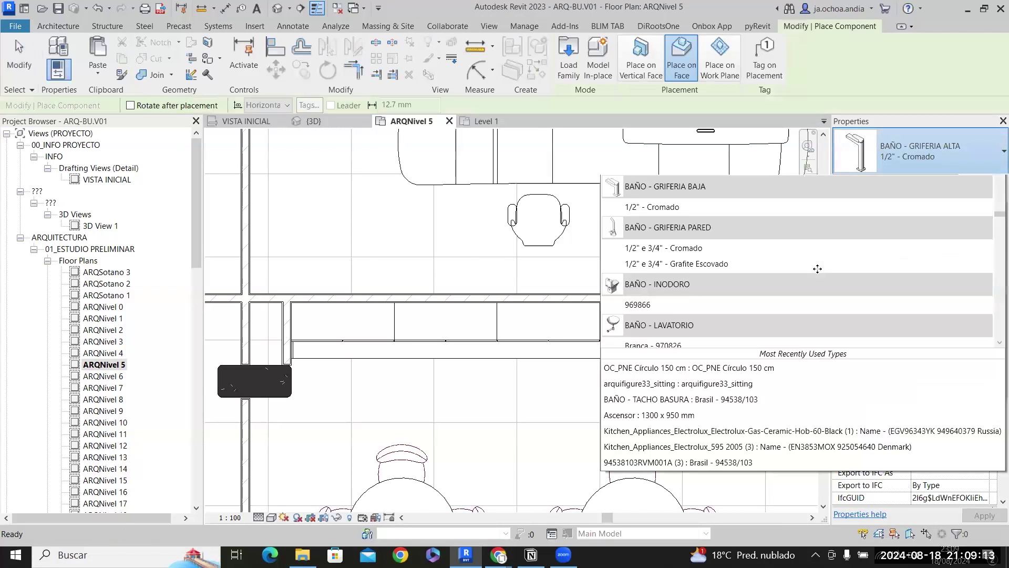
{"action": "type", "text": "COCINA"}
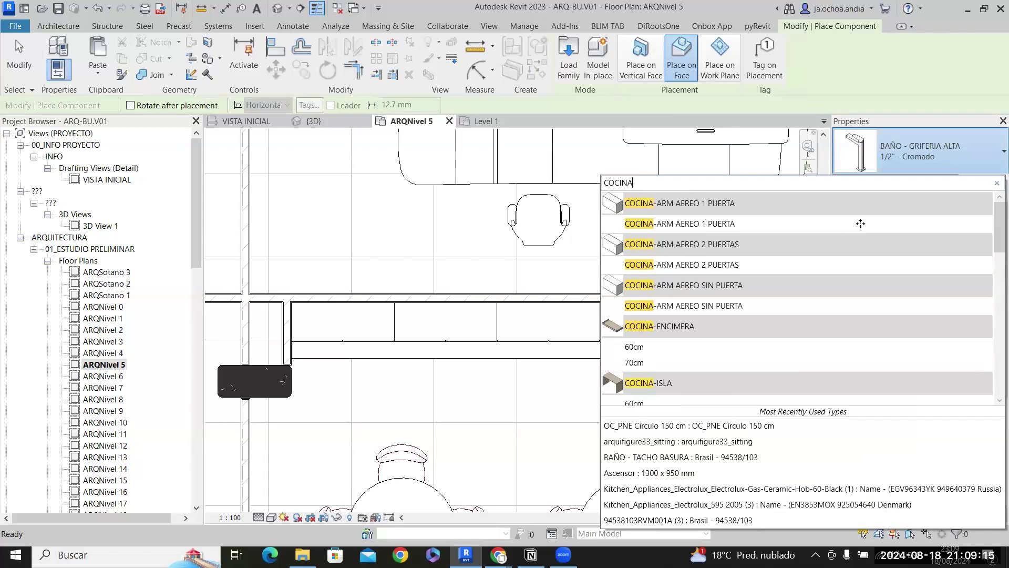
{"action": "scroll", "coordinate": [863, 252], "scroll_direction": "down", "scroll_amount": 5}
{"action": "scroll", "coordinate": [863, 255], "scroll_direction": "down", "scroll_amount": 2}
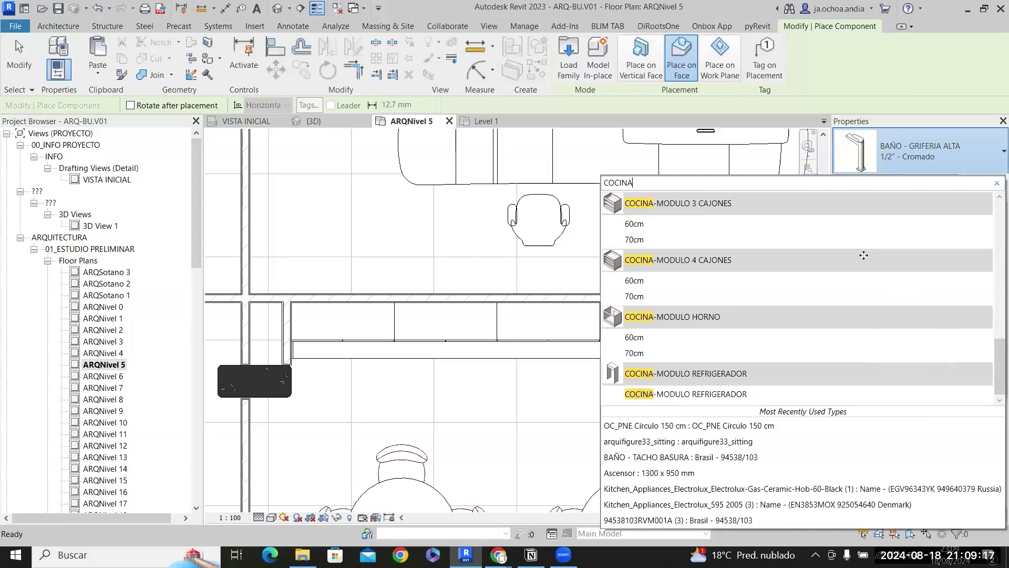
{"action": "key", "text": "BackSpace"}
{"action": "key", "text": "BackSpace"}
{"action": "key", "text": "BackSpace"}
{"action": "key", "text": "BackSpace"}
{"action": "key", "text": "BackSpace"}
{"action": "key", "text": "BackSpace"}
{"action": "scroll", "coordinate": [814, 253], "scroll_direction": "up", "scroll_amount": 15}
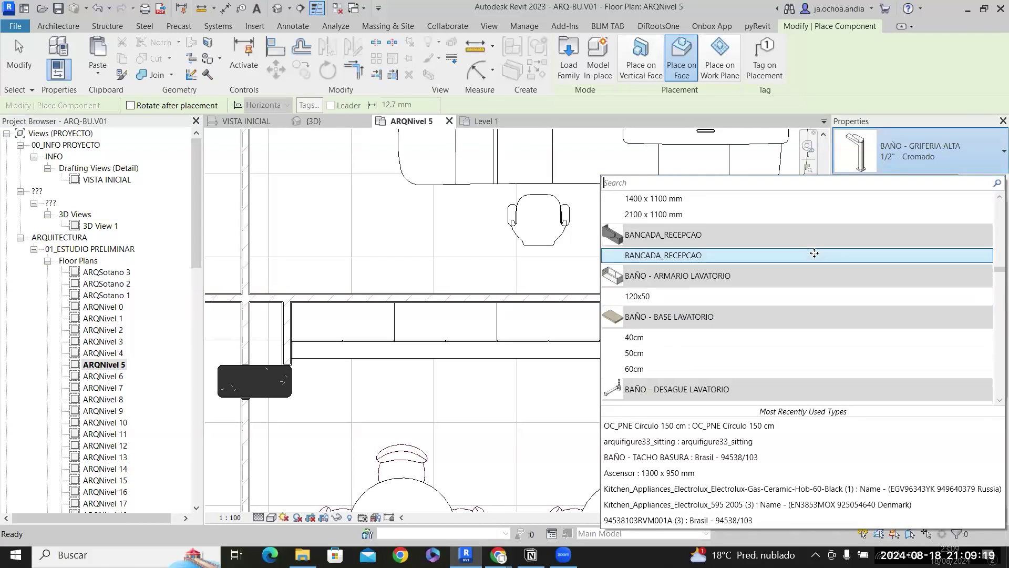
Choose the rectangular sink 94022-203 CUBA RETANGULAR 47 X 30,5 from family 94022107RVM001A (4) as the component to place.
{"action": "scroll", "coordinate": [814, 253], "scroll_direction": "down", "scroll_amount": 6}
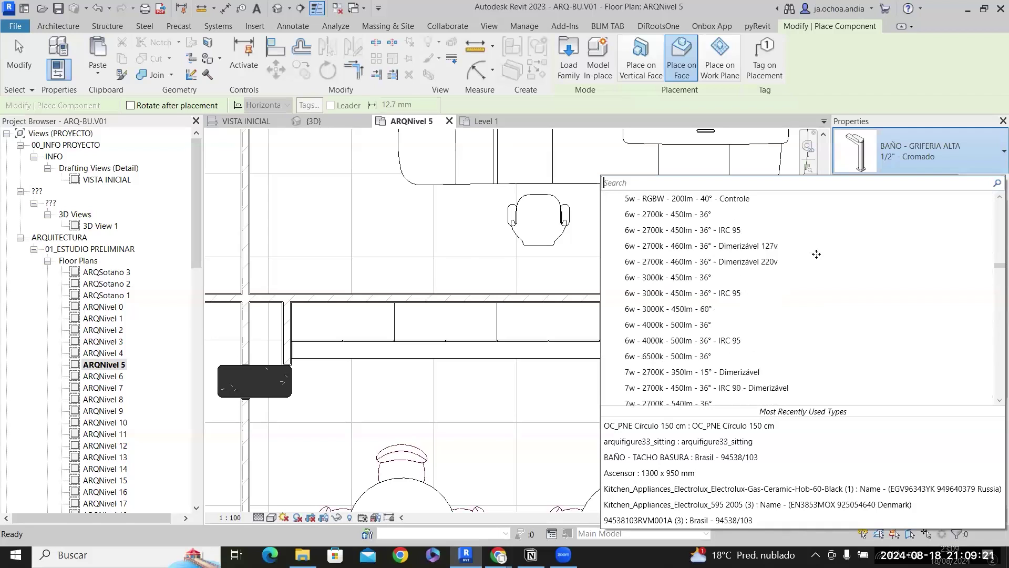
{"action": "scroll", "coordinate": [816, 254], "scroll_direction": "up", "scroll_amount": 10}
{"action": "scroll", "coordinate": [816, 254], "scroll_direction": "up", "scroll_amount": 2}
{"action": "scroll", "coordinate": [816, 254], "scroll_direction": "down", "scroll_amount": 1}
{"action": "scroll", "coordinate": [816, 254], "scroll_direction": "up", "scroll_amount": 1}
{"action": "left_click", "coordinate": [650, 298]}
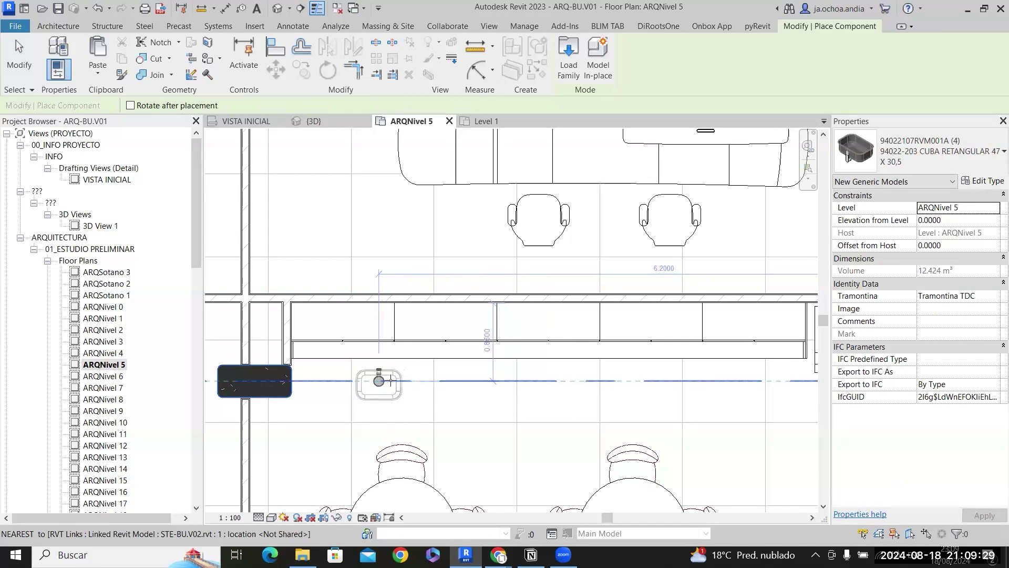
Place the sink near the refrigerator end of the kitchen counter and move it into the last module, 0.30 from the wall.
{"action": "middle_click_drag", "start_coordinate": [605, 389], "coordinate": [561, 389]}
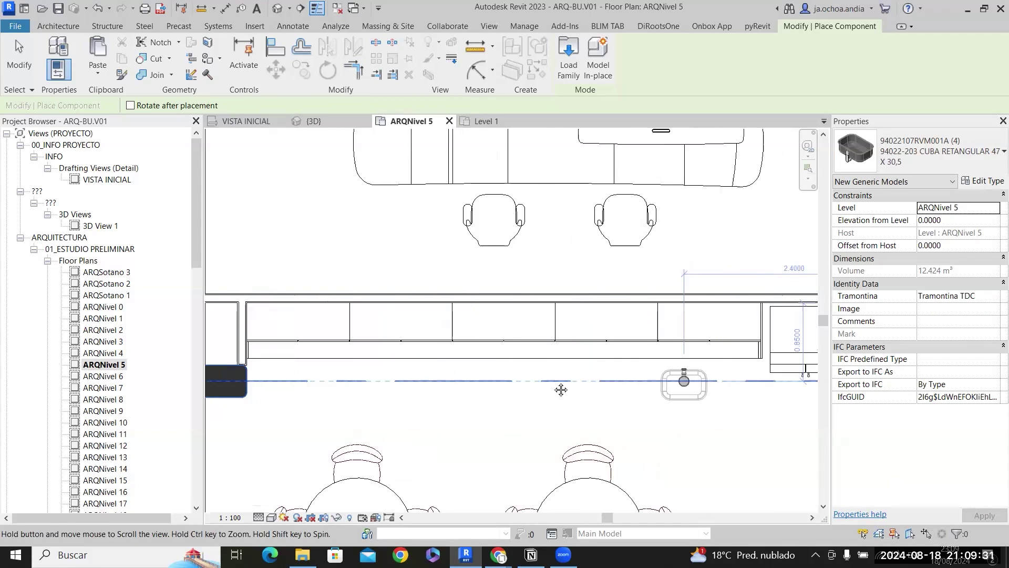
{"action": "scroll", "coordinate": [561, 389], "scroll_direction": "up", "scroll_amount": 3}
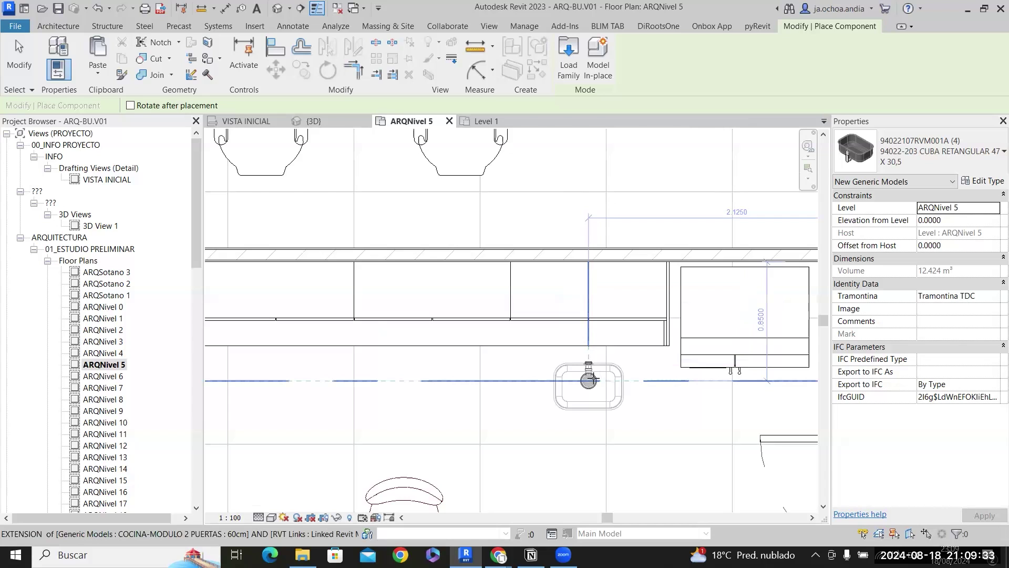
{"action": "scroll", "coordinate": [626, 381], "scroll_direction": "up", "scroll_amount": 2}
{"action": "key", "text": "Escape"}
{"action": "left_click_drag", "start_coordinate": [617, 378], "coordinate": [610, 235]}
Draw a section line across the kitchen counter through the sink and open its section view.
{"action": "left_click", "coordinate": [277, 9]}
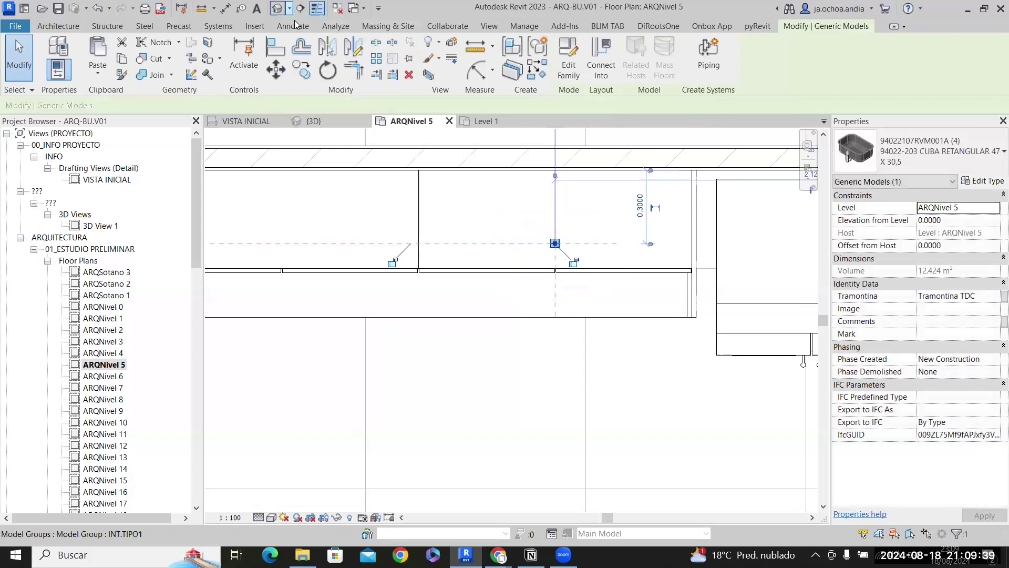
{"action": "left_click", "coordinate": [301, 8]}
{"action": "scroll", "coordinate": [502, 341], "scroll_direction": "down", "scroll_amount": 1}
{"action": "left_click", "coordinate": [541, 143]}
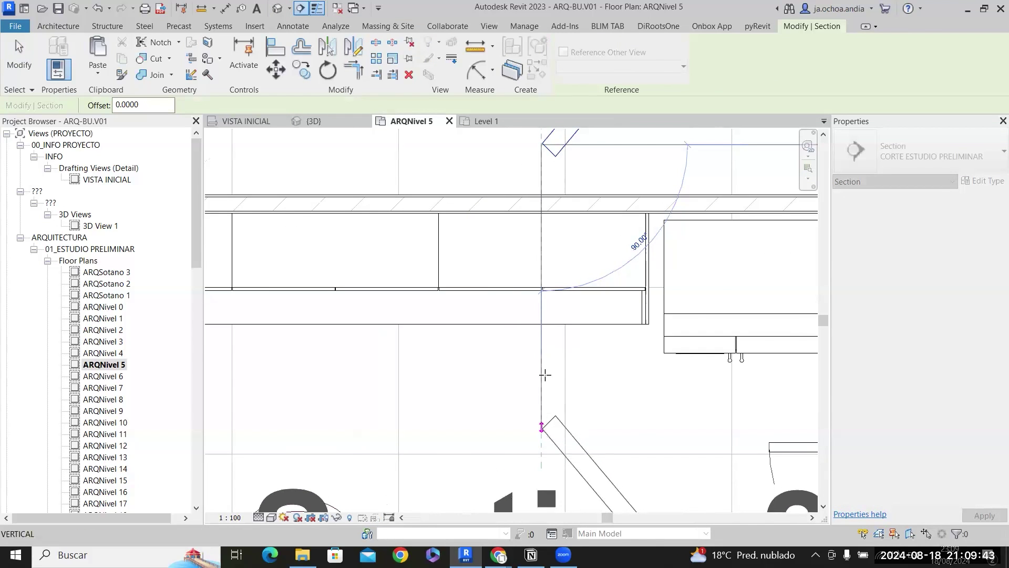
{"action": "left_click", "coordinate": [542, 427]}
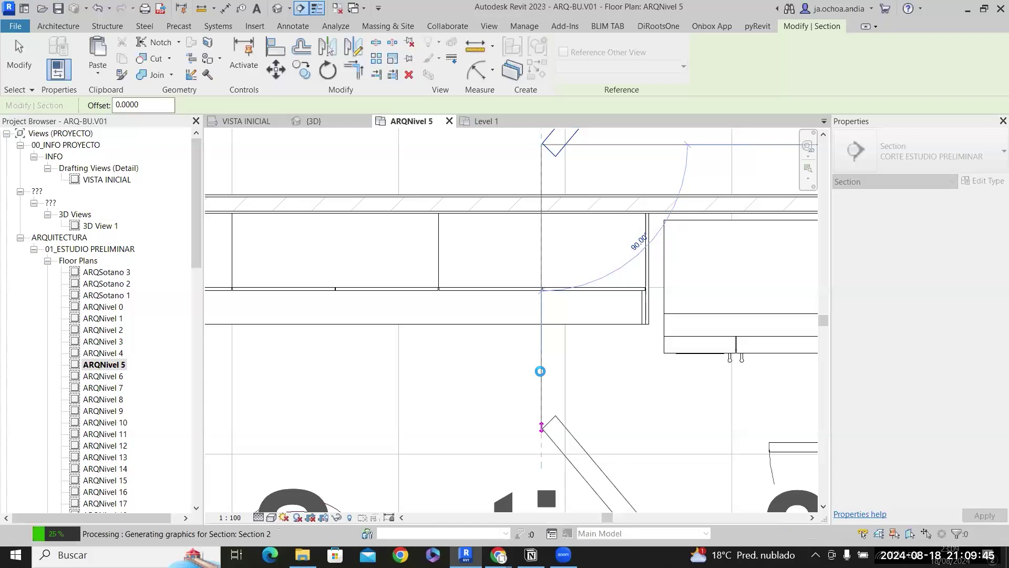
{"action": "key", "text": "Escape"}
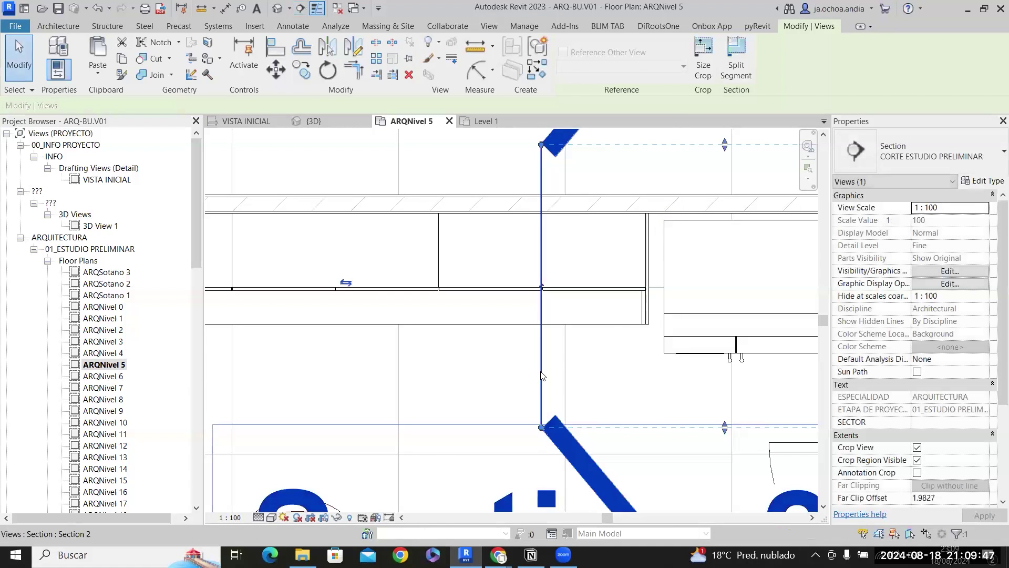
{"action": "right_click", "coordinate": [540, 371]}
{"action": "left_click", "coordinate": [590, 127]}
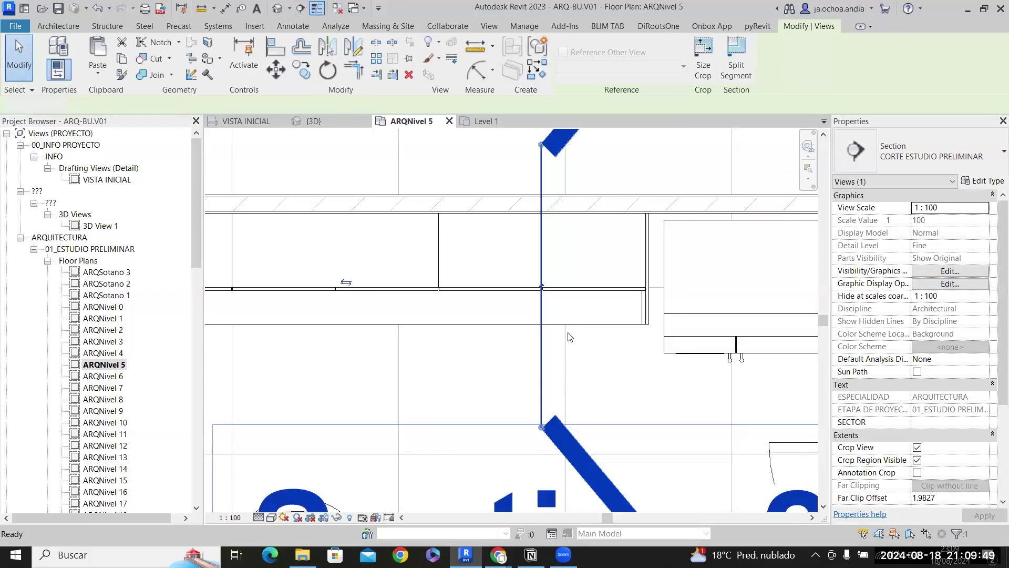
Move the sink up from floor level to the underside of the countertop in the section and return to the ARQNivel 5 plan.
{"action": "scroll", "coordinate": [510, 483], "scroll_direction": "up", "scroll_amount": 6}
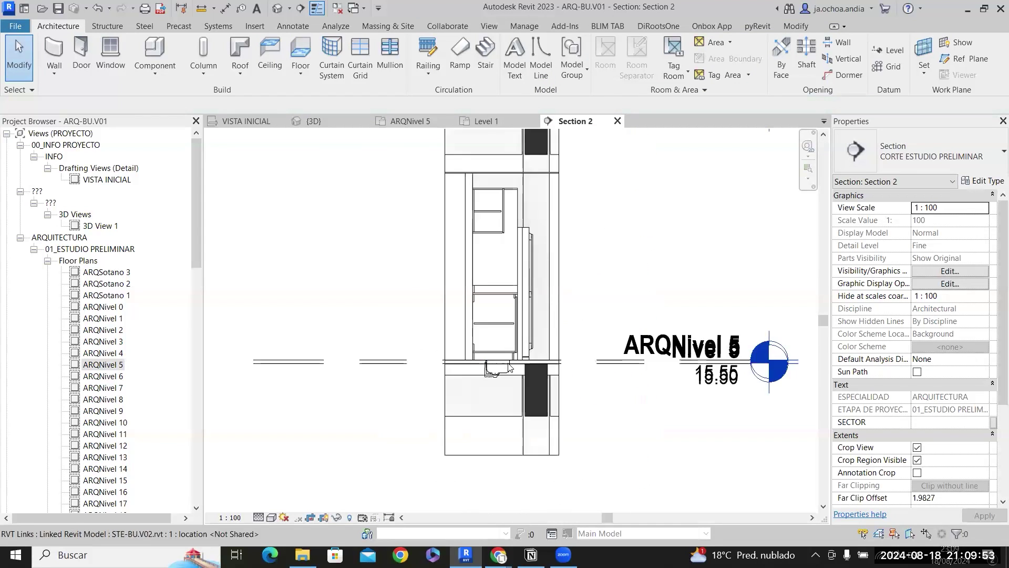
{"action": "scroll", "coordinate": [507, 364], "scroll_direction": "up", "scroll_amount": 4}
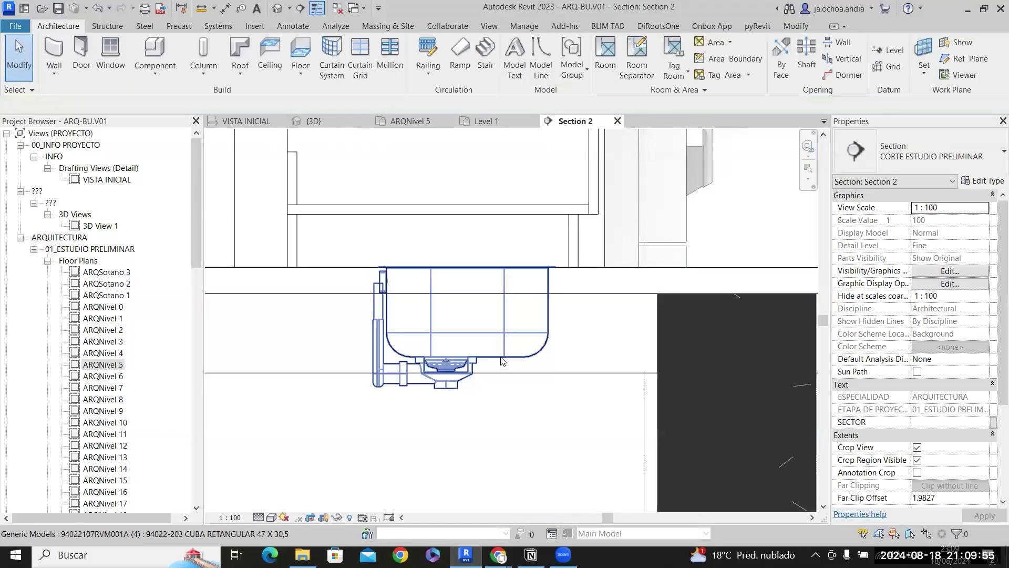
{"action": "left_click", "coordinate": [276, 70]}
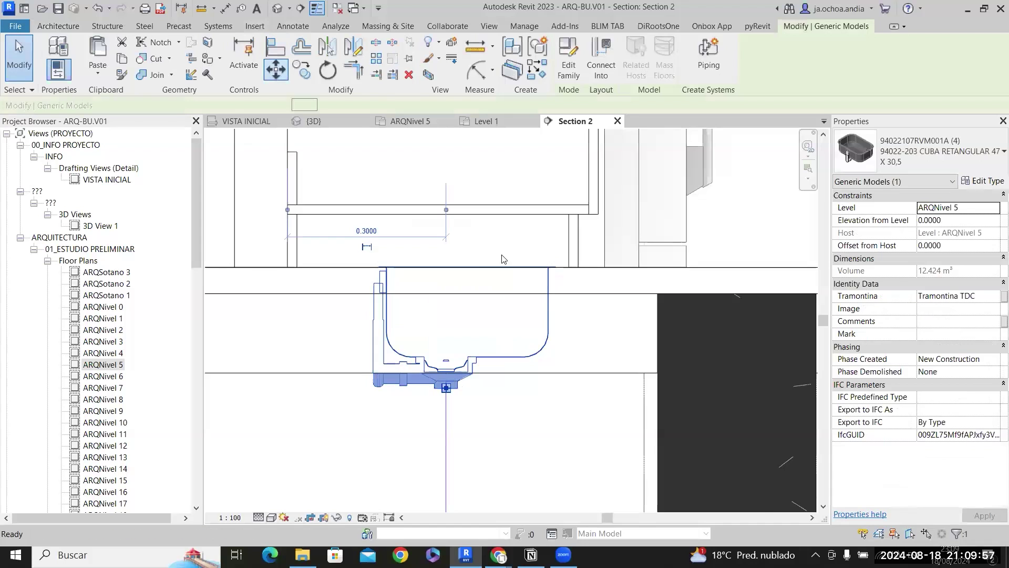
{"action": "scroll", "coordinate": [517, 259], "scroll_direction": "up", "scroll_amount": 5}
{"action": "scroll", "coordinate": [587, 268], "scroll_direction": "up", "scroll_amount": 3}
{"action": "left_click", "coordinate": [567, 294]}
{"action": "scroll", "coordinate": [577, 311], "scroll_direction": "down", "scroll_amount": 3}
{"action": "scroll", "coordinate": [577, 312], "scroll_direction": "down", "scroll_amount": 7}
{"action": "middle_click_drag", "start_coordinate": [573, 203], "coordinate": [561, 400]}
{"action": "scroll", "coordinate": [561, 228], "scroll_direction": "up", "scroll_amount": 4}
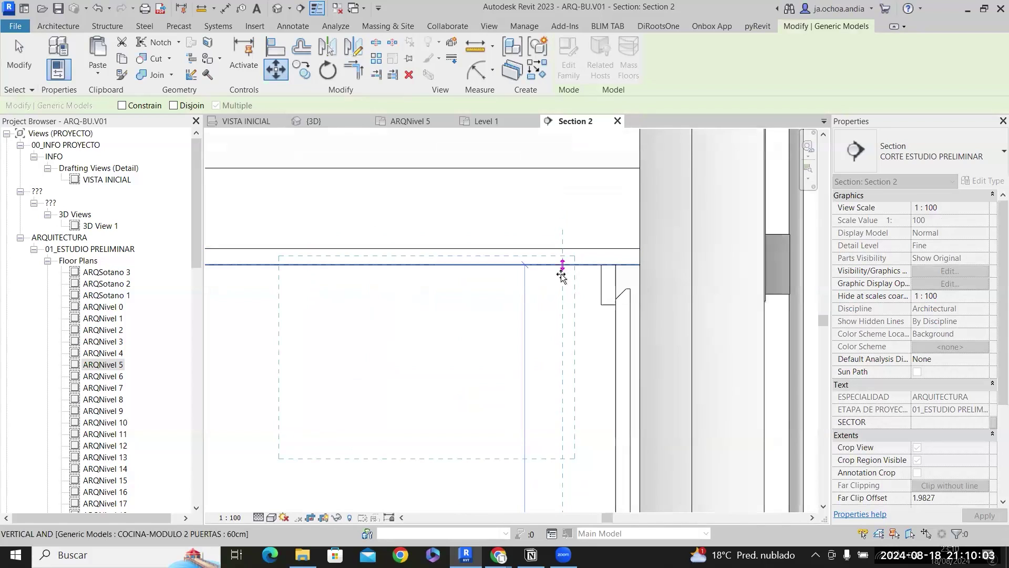
{"action": "left_click", "coordinate": [562, 265]}
{"action": "scroll", "coordinate": [581, 256], "scroll_direction": "down", "scroll_amount": 4}
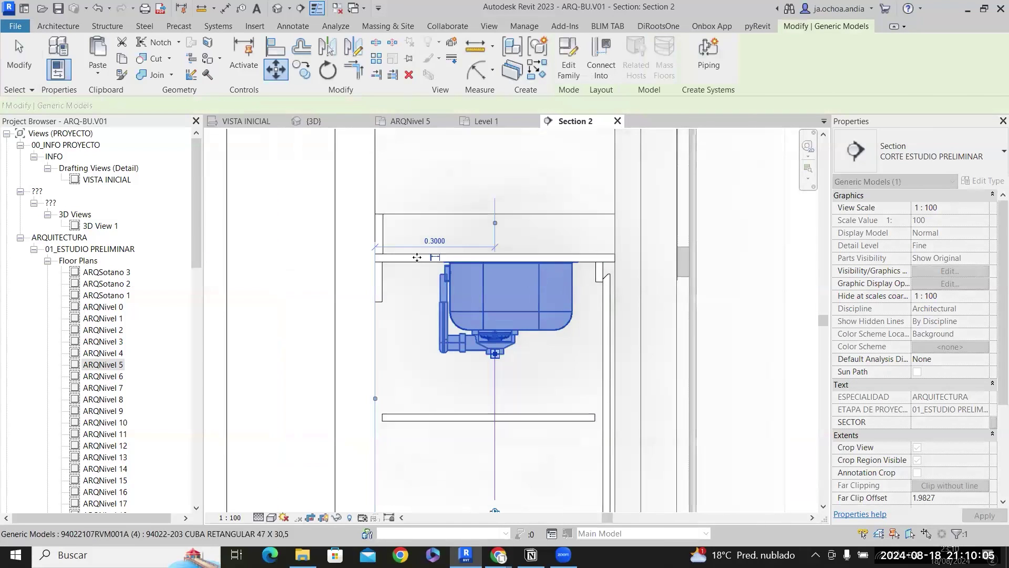
{"action": "key", "text": "Escape"}
{"action": "double_click", "coordinate": [116, 367]}
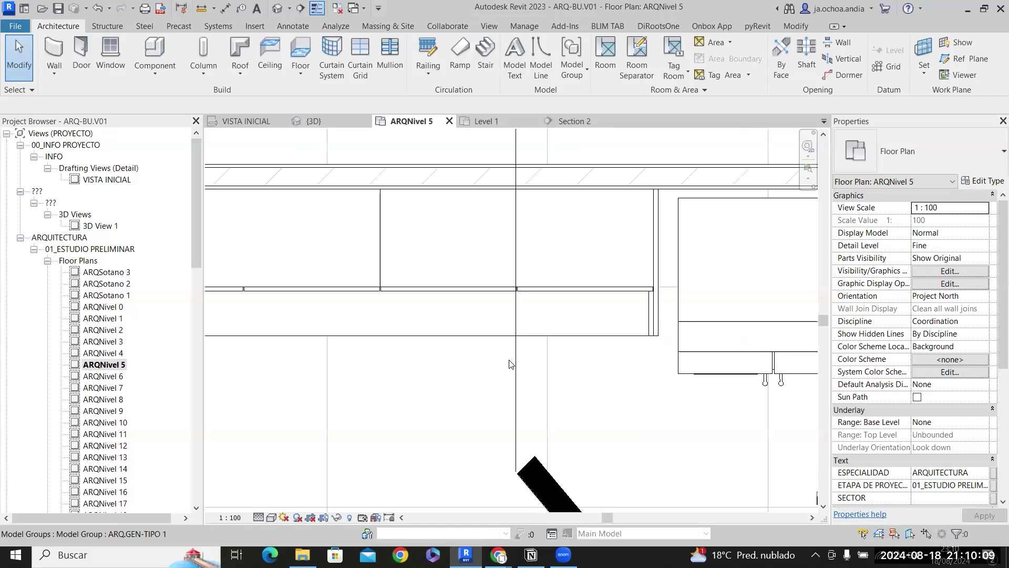
Set the floor plan's scale to 1:50 and view the sink in Wireframe before returning the visual style to Hidden Line.
{"action": "left_click", "coordinate": [230, 517]}
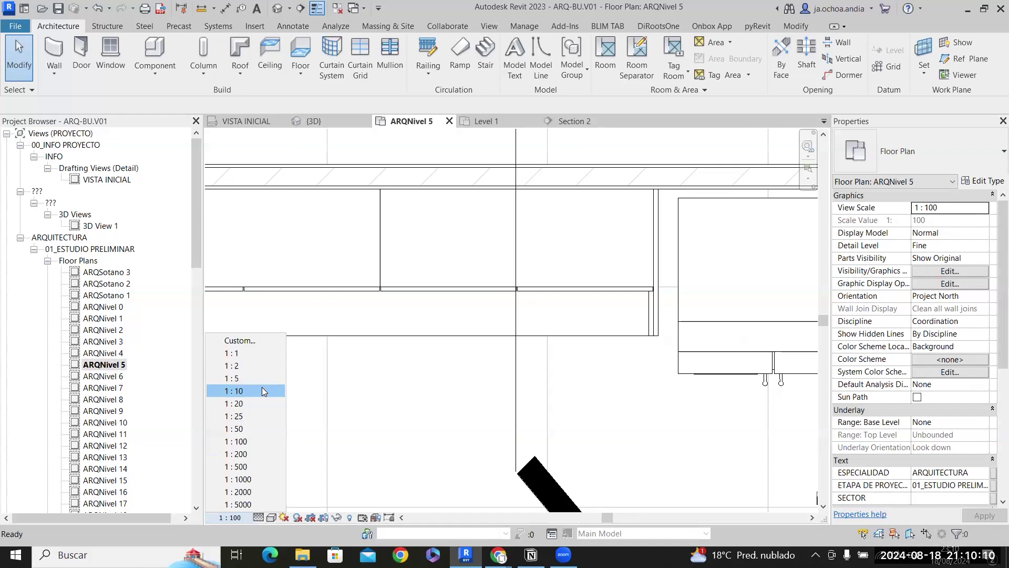
{"action": "left_click", "coordinate": [263, 429]}
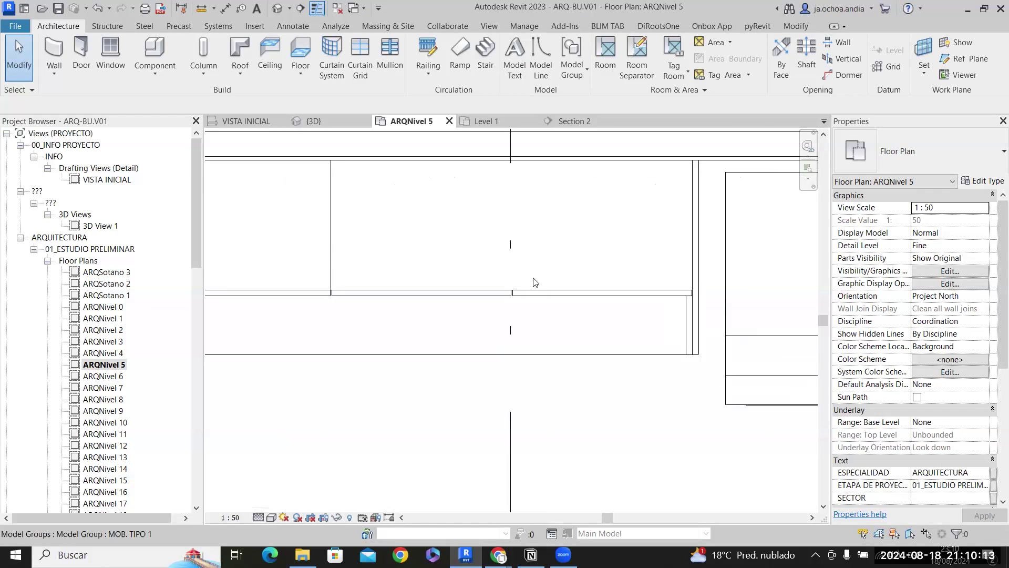
{"action": "left_click", "coordinate": [270, 518]}
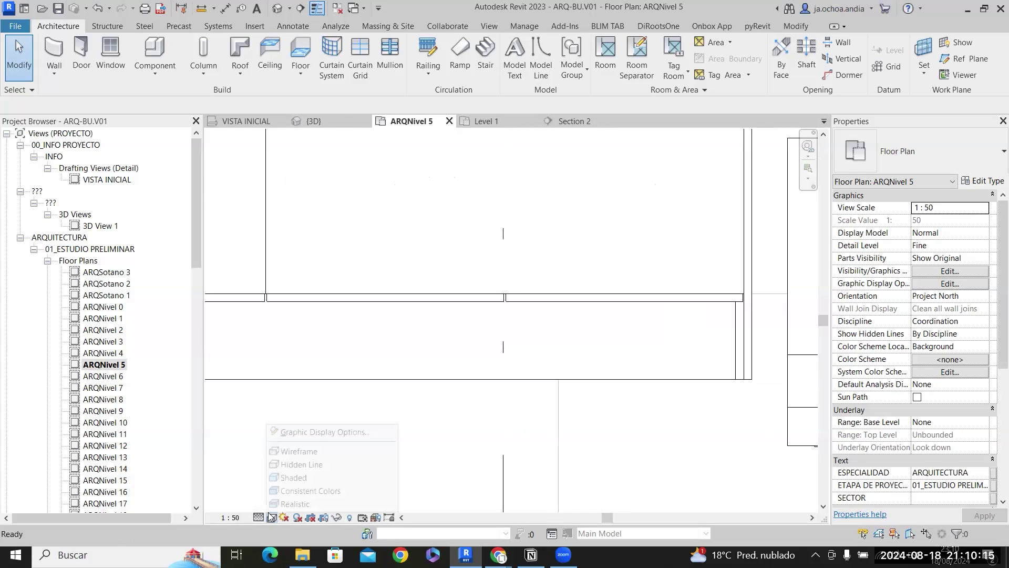
{"action": "left_click", "coordinate": [294, 449]}
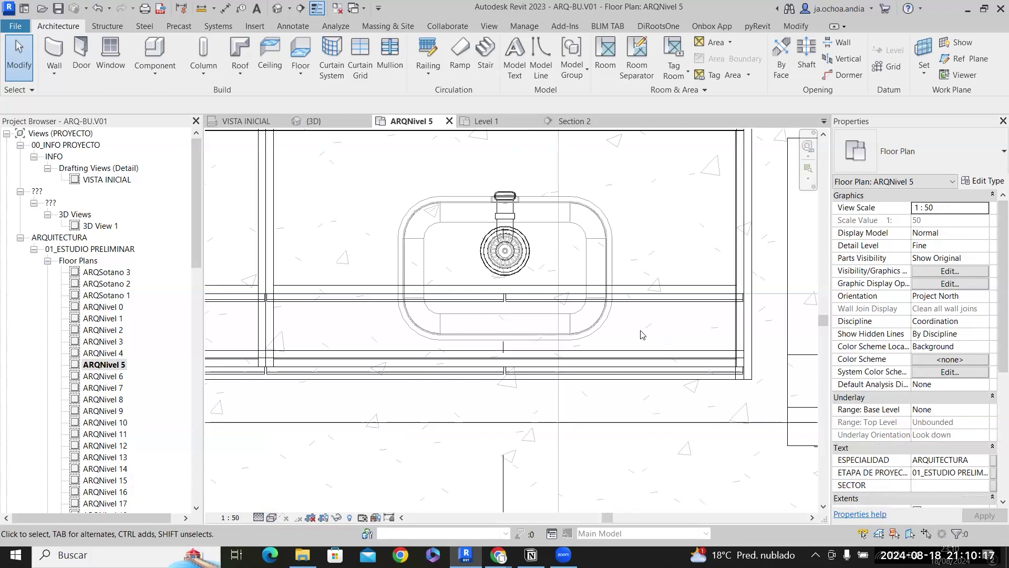
{"action": "left_click", "coordinate": [272, 517]}
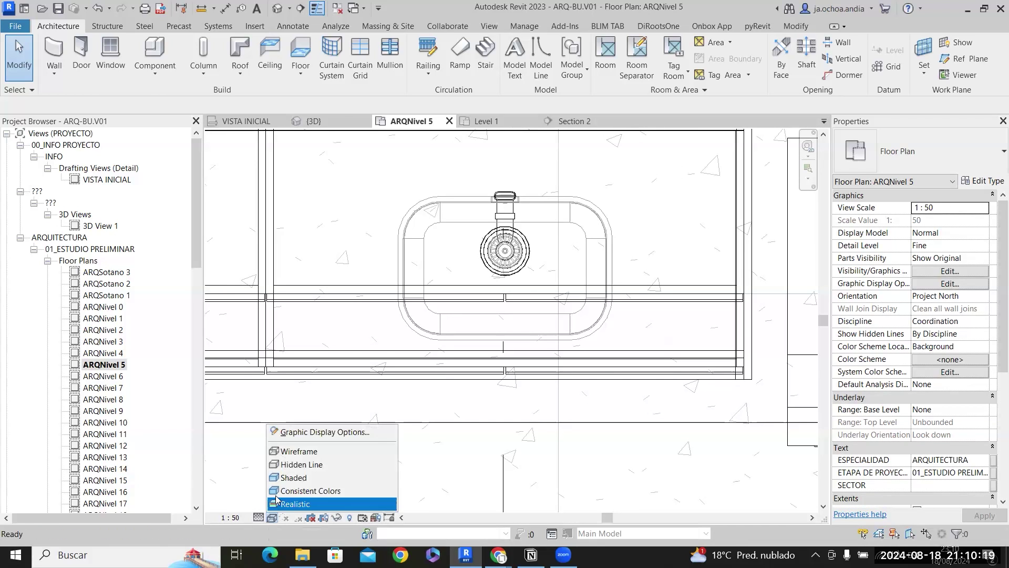
{"action": "left_click", "coordinate": [295, 462]}
Place a CORTE VACIO component on the face of the kitchen countertop near the sink.
{"action": "left_click", "coordinate": [151, 79]}
{"action": "left_click", "coordinate": [925, 148]}
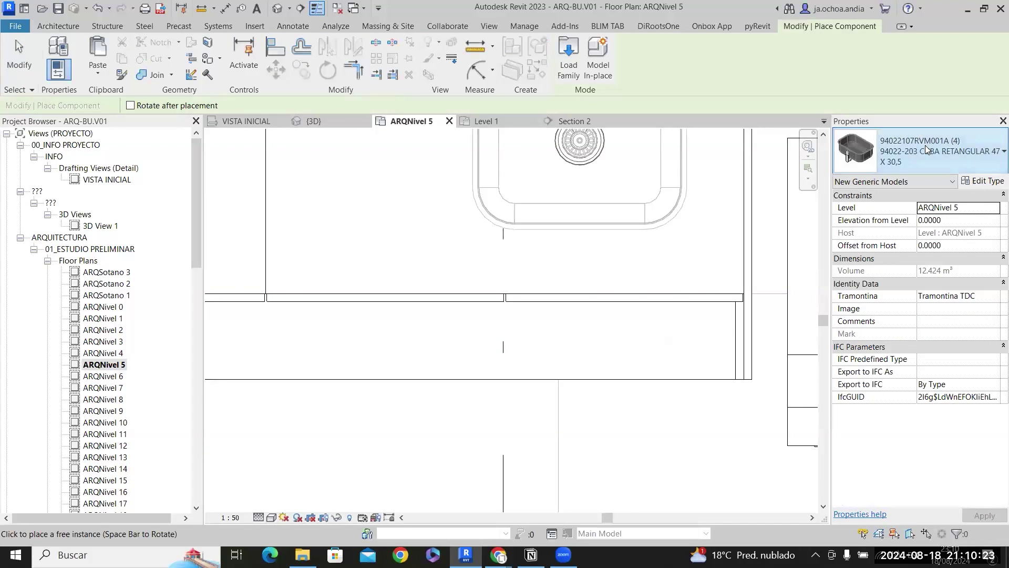
{"action": "type", "text": "COR"}
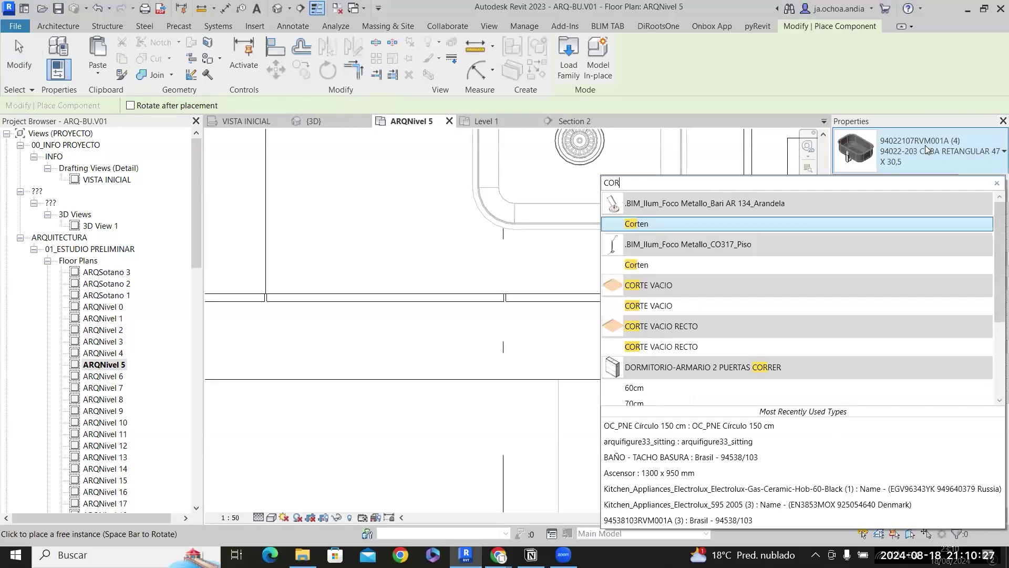
{"action": "type", "text": "T"}
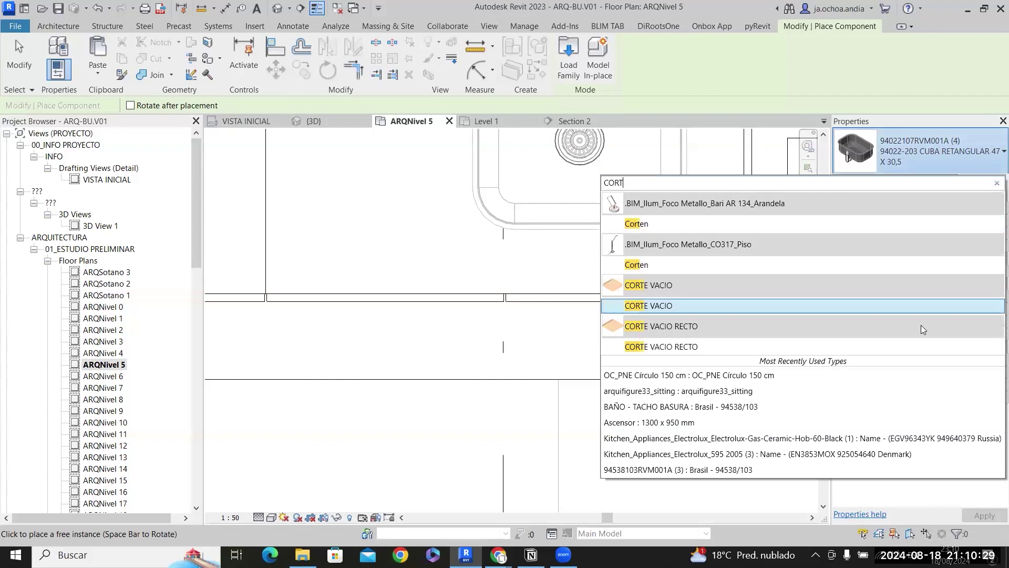
{"action": "left_click", "coordinate": [683, 311]}
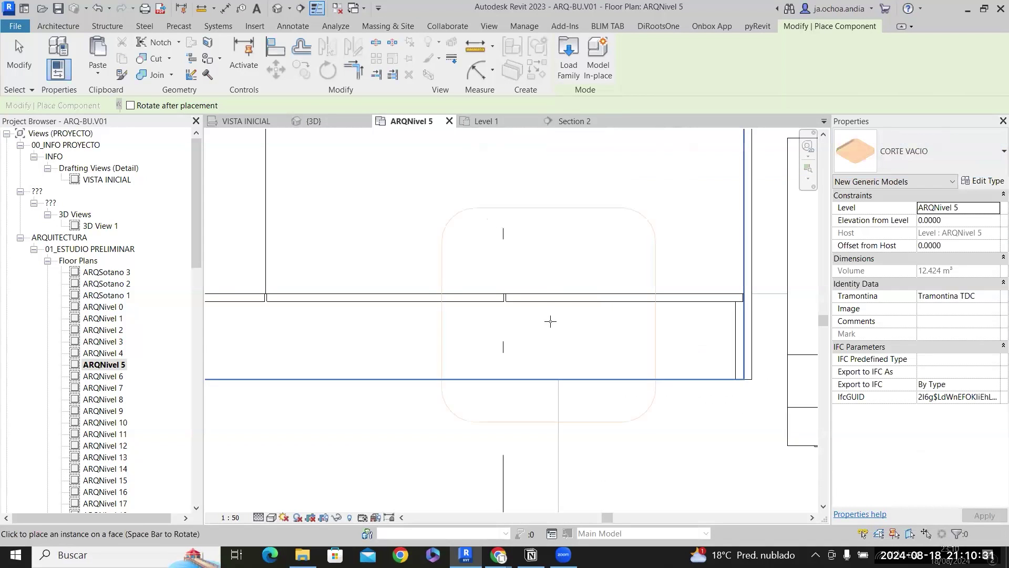
{"action": "left_click", "coordinate": [555, 328]}
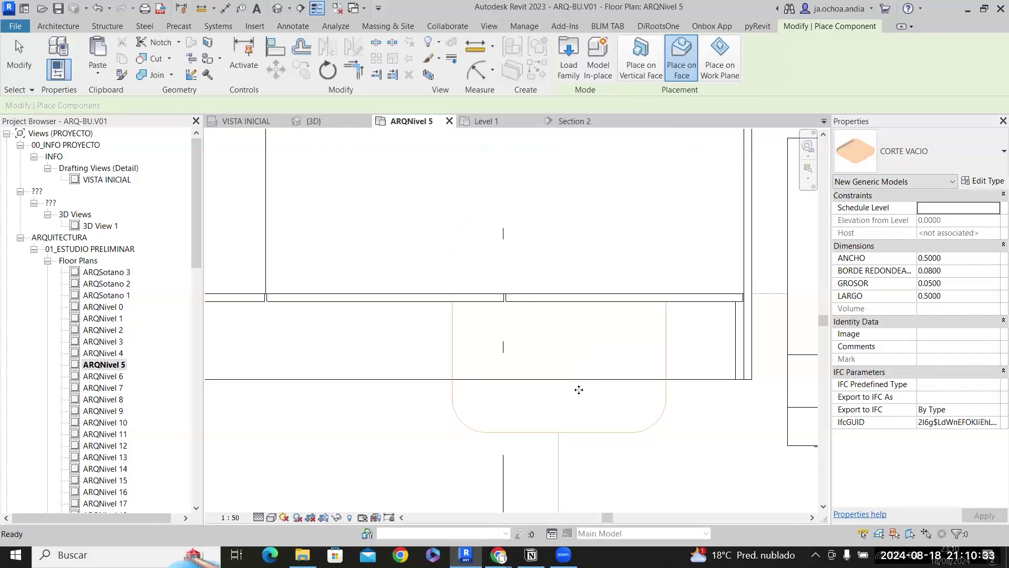
{"action": "key", "text": "Escape"}
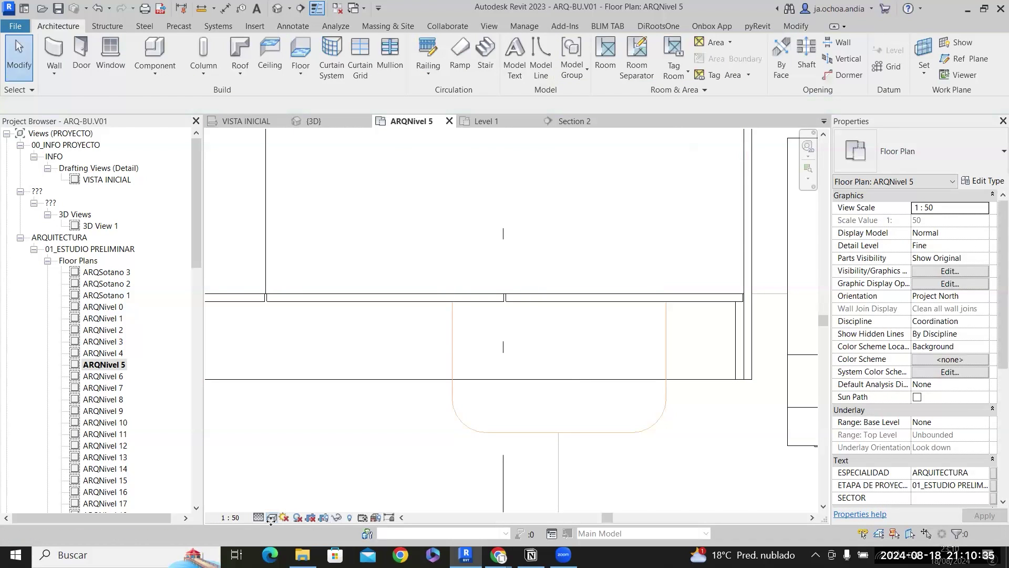
Display the plan in Wireframe and stretch the void's four sides to the sink basin's outline, about 0.46 by 0.31 m.
{"action": "left_click", "coordinate": [271, 519]}
{"action": "left_click", "coordinate": [297, 452]}
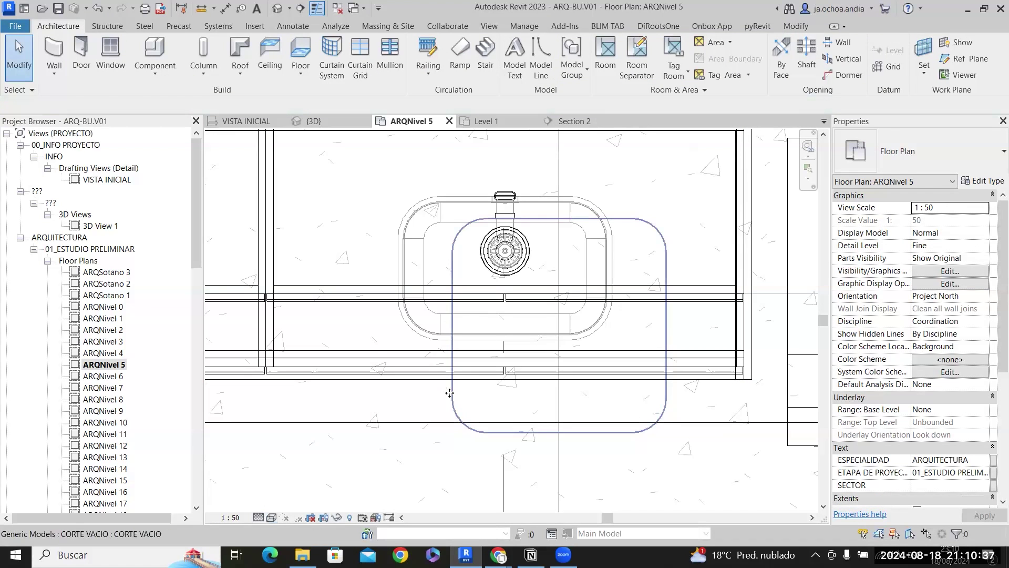
{"action": "left_click", "coordinate": [456, 317]}
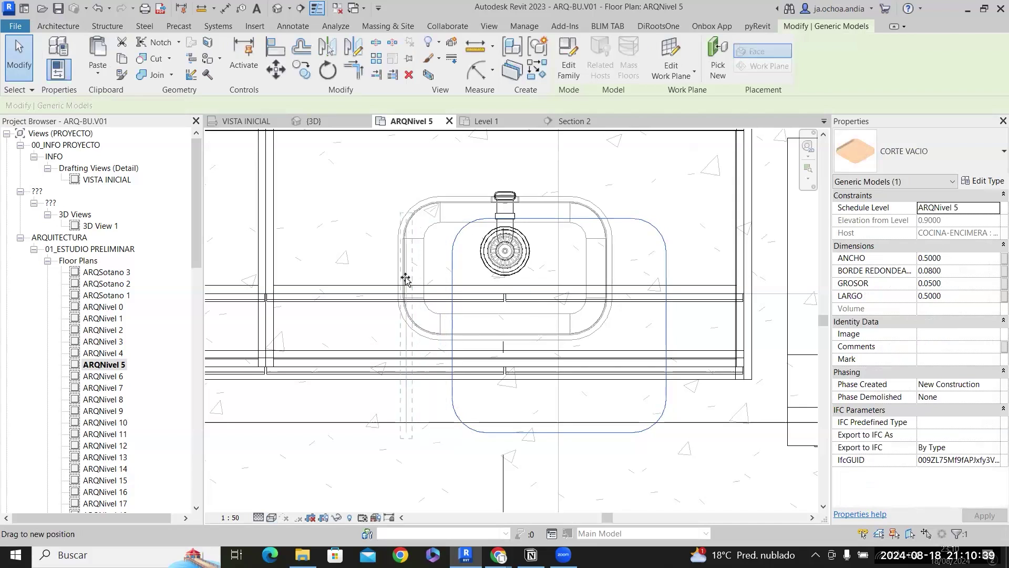
{"action": "left_click_drag", "start_coordinate": [405, 277], "coordinate": [405, 277]}
{"action": "left_click_drag", "start_coordinate": [536, 218], "coordinate": [543, 209]}
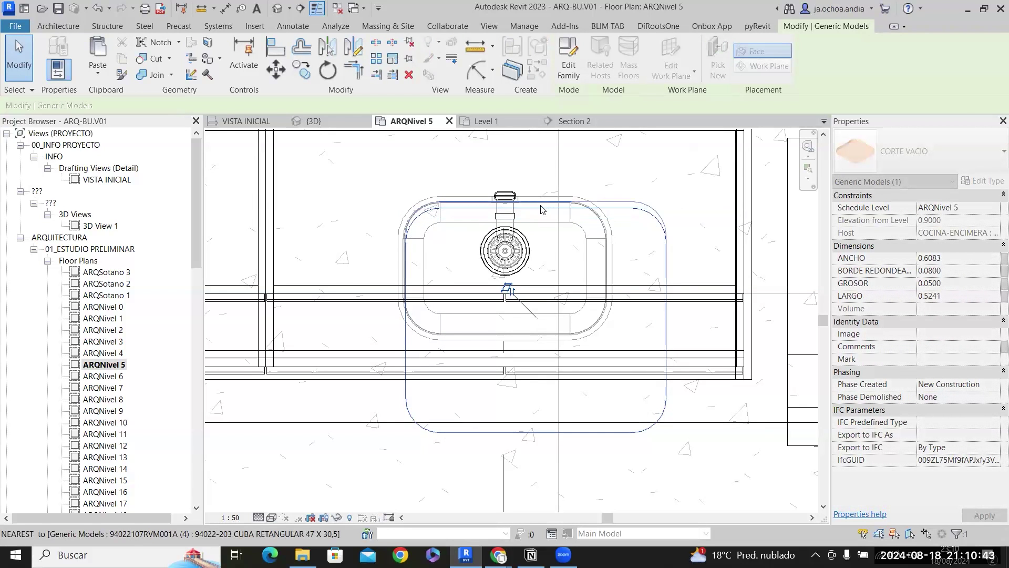
{"action": "key", "text": "ctrl+z"}
{"action": "left_click_drag", "start_coordinate": [605, 285], "coordinate": [605, 284]}
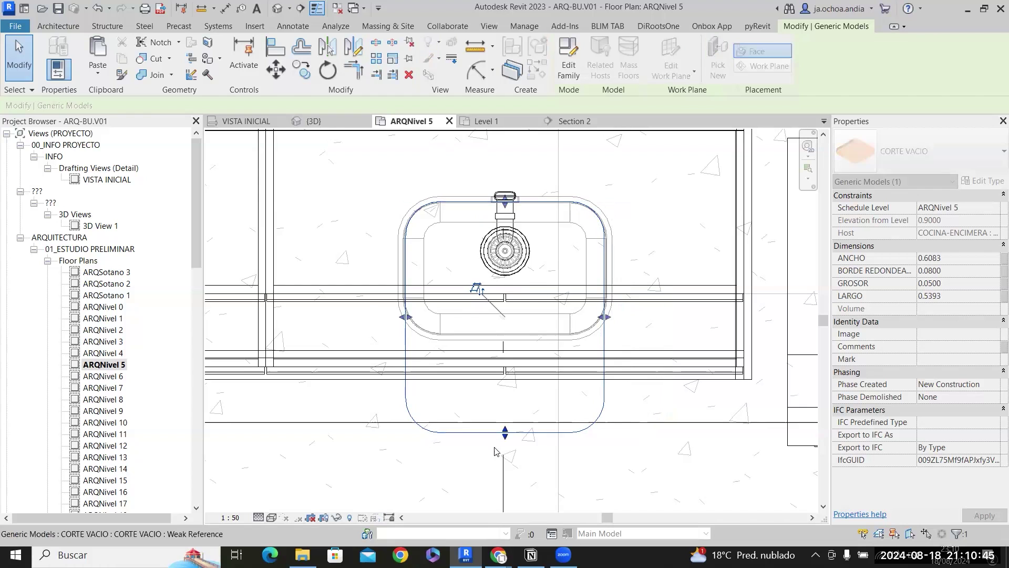
{"action": "scroll", "coordinate": [510, 335], "scroll_direction": "up", "scroll_amount": 5}
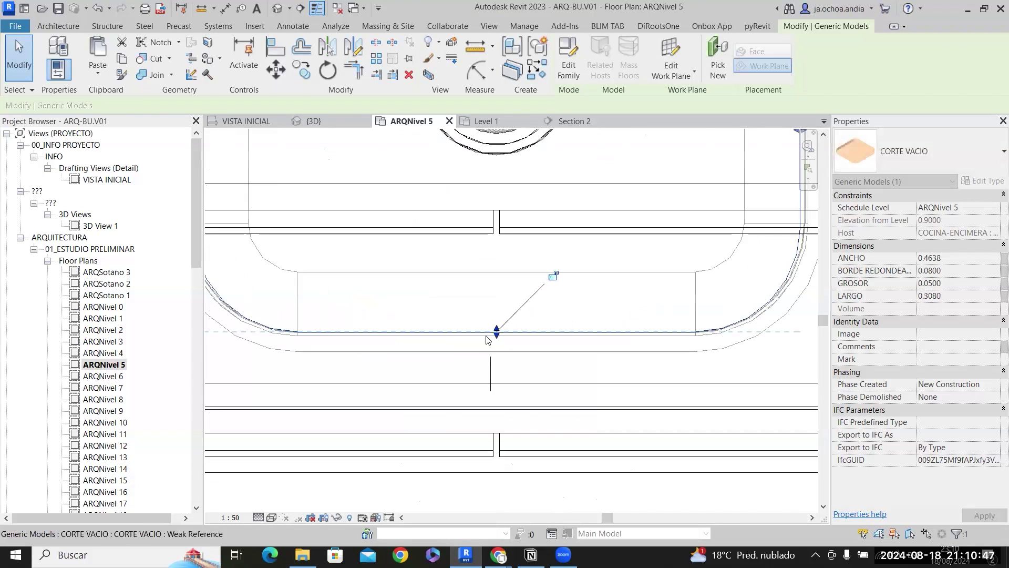
{"action": "scroll", "coordinate": [503, 331], "scroll_direction": "down", "scroll_amount": 4}
Fine-tune the void's two short sides against the sink outline to an ANCHO of 0.47 m.
{"action": "scroll", "coordinate": [675, 221], "scroll_direction": "up", "scroll_amount": 5}
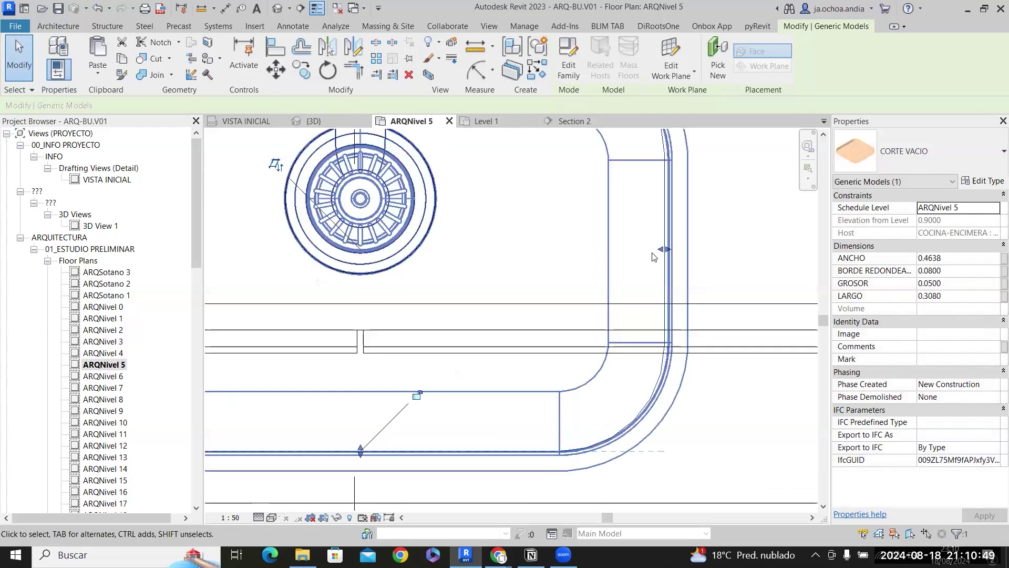
{"action": "left_click_drag", "start_coordinate": [669, 279], "coordinate": [674, 279]}
{"action": "scroll", "coordinate": [669, 278], "scroll_direction": "down", "scroll_amount": 2}
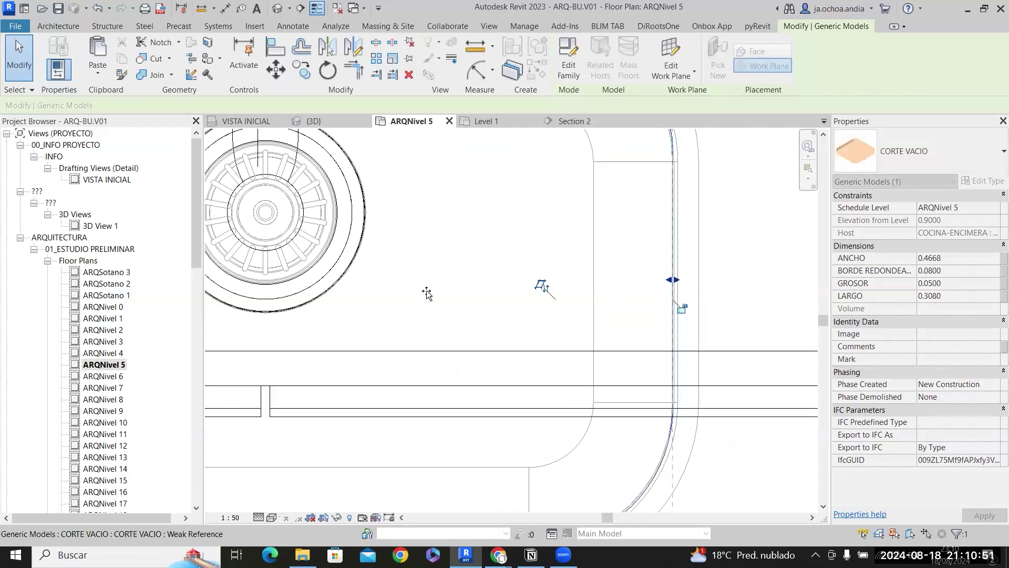
{"action": "middle_click_drag", "start_coordinate": [427, 293], "coordinate": [728, 292]}
{"action": "middle_click_drag", "start_coordinate": [327, 298], "coordinate": [582, 295]}
{"action": "scroll", "coordinate": [421, 272], "scroll_direction": "up", "scroll_amount": 3}
{"action": "left_click_drag", "start_coordinate": [423, 273], "coordinate": [417, 272]}
{"action": "scroll", "coordinate": [418, 271], "scroll_direction": "down", "scroll_amount": 4}
{"action": "scroll", "coordinate": [423, 276], "scroll_direction": "down", "scroll_amount": 3}
{"action": "scroll", "coordinate": [440, 410], "scroll_direction": "up", "scroll_amount": 5}
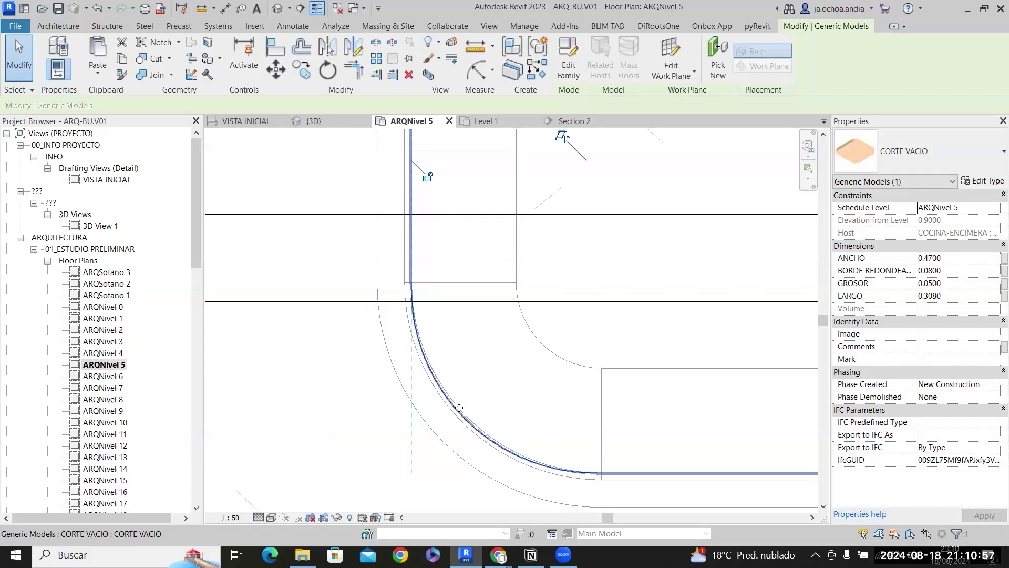
{"action": "scroll", "coordinate": [452, 379], "scroll_direction": "down", "scroll_amount": 5}
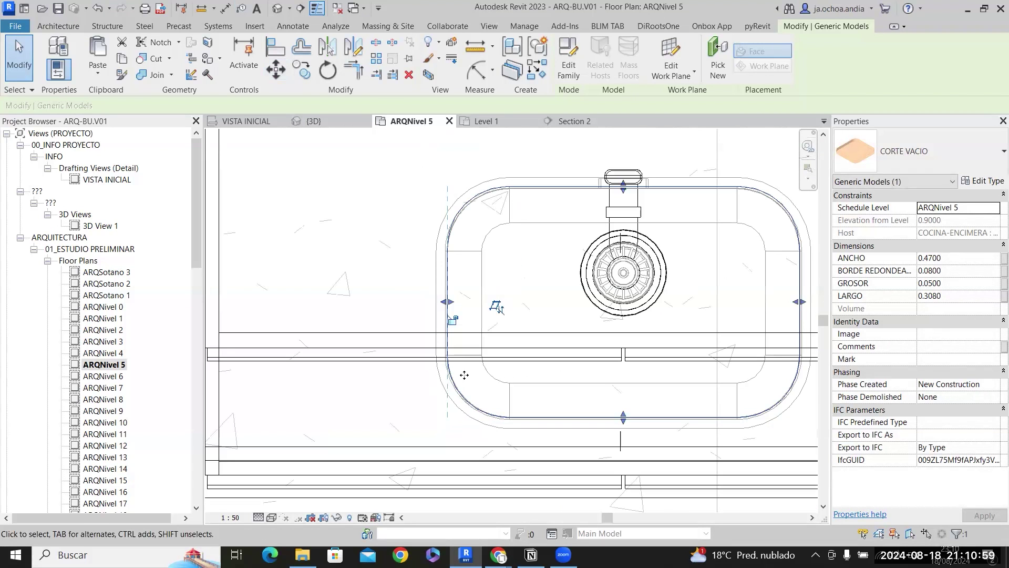
{"action": "scroll", "coordinate": [465, 375], "scroll_direction": "down", "scroll_amount": 4}
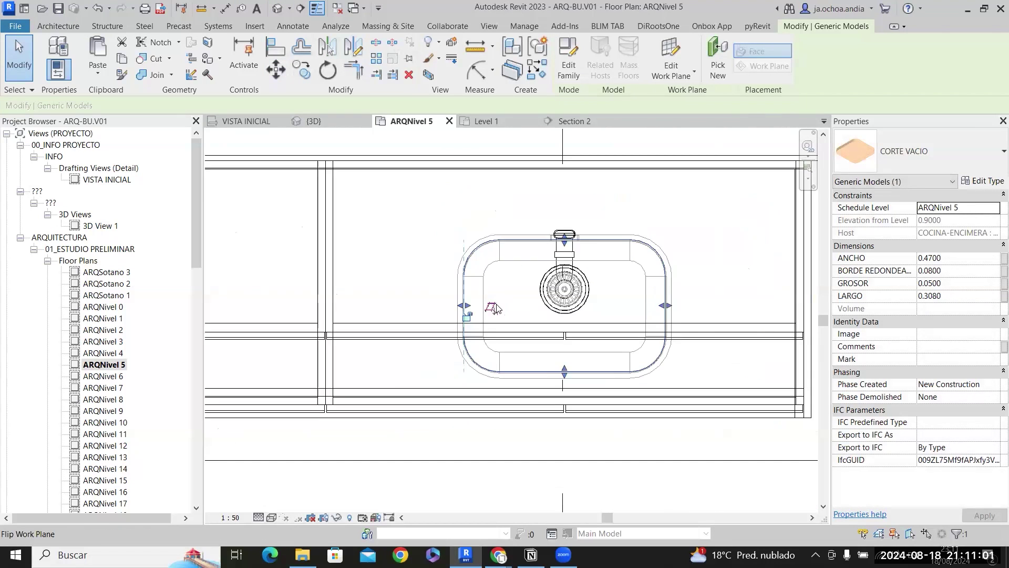
{"action": "key", "text": "Escape"}
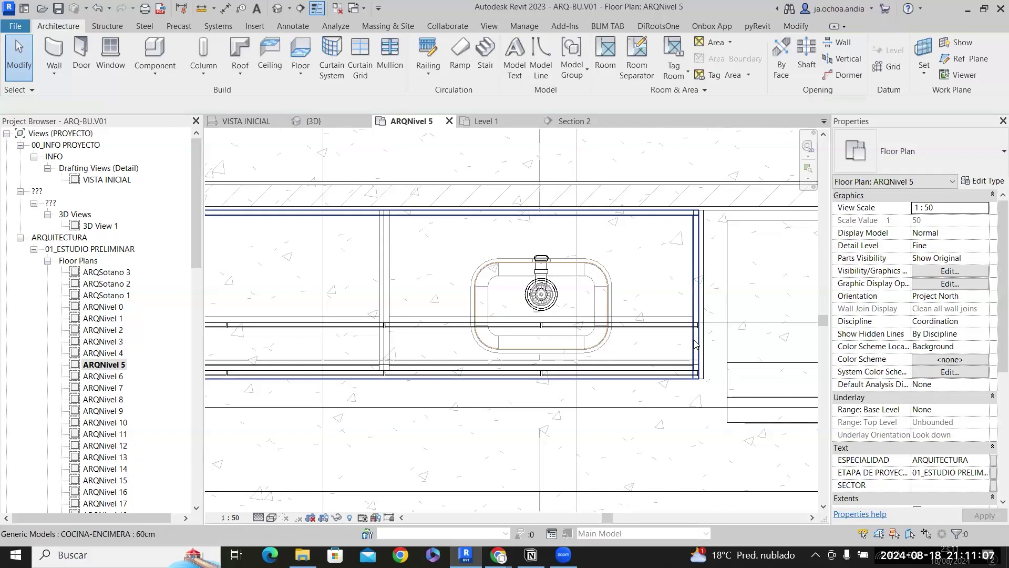
Switch to the 3D view of the kitchen countertop and open the MOB. TIPO 1 model group for editing.
{"action": "left_click", "coordinate": [695, 345]}
{"action": "key", "text": "ctrl+Tab"}
{"action": "scroll", "coordinate": [585, 419], "scroll_direction": "up", "scroll_amount": 5}
{"action": "scroll", "coordinate": [643, 373], "scroll_direction": "up", "scroll_amount": 5}
{"action": "key", "text": "Escape"}
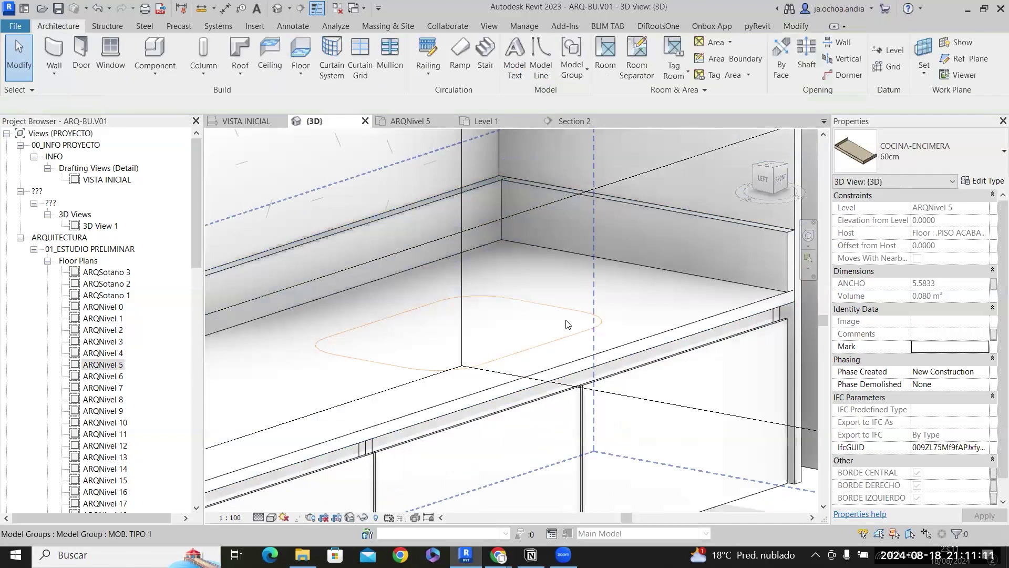
{"action": "left_click", "coordinate": [677, 272]}
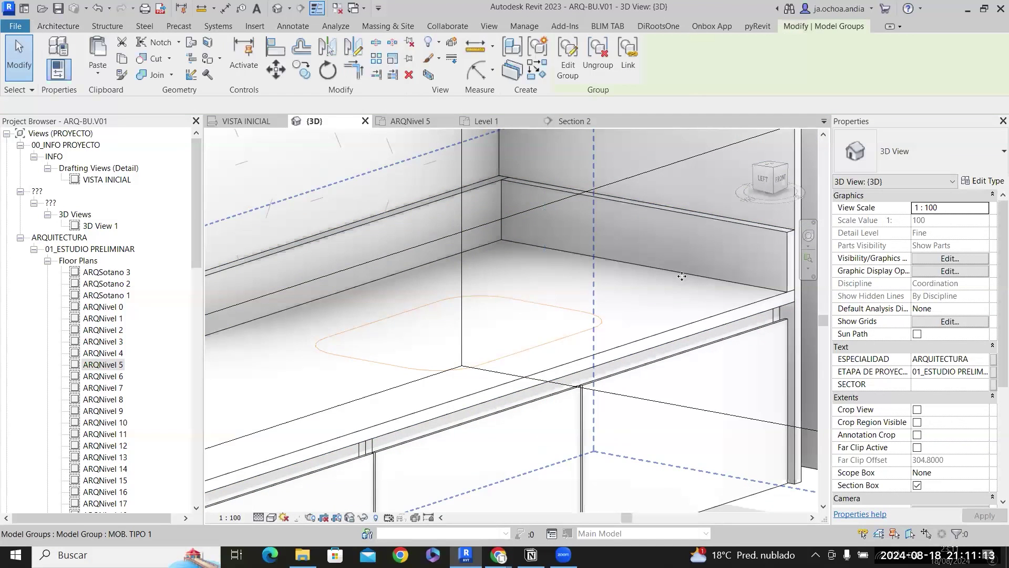
{"action": "double_click", "coordinate": [684, 282]}
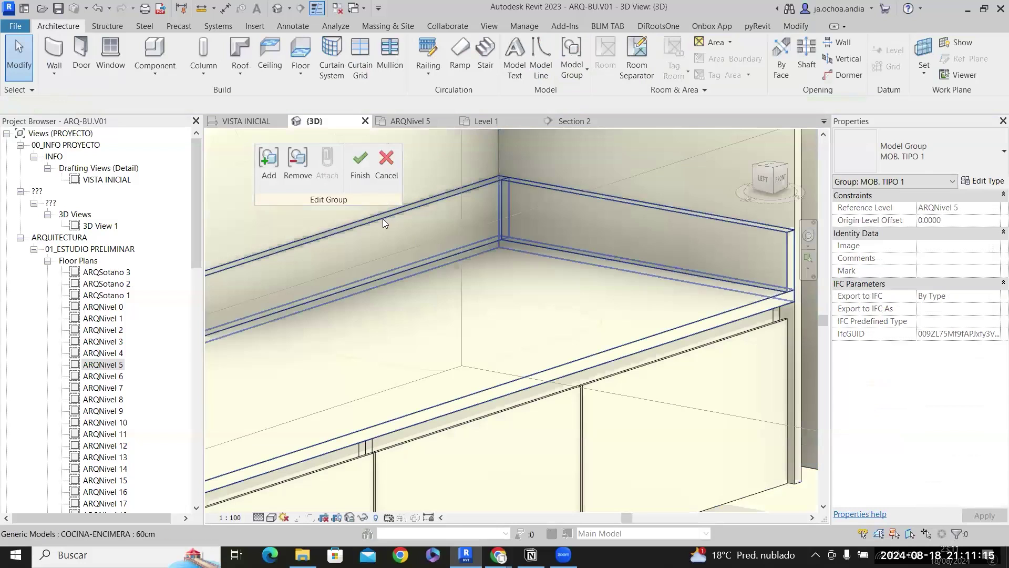
Add the rounded sink void to the MOB. TIPO 1 group and inspect the counter from below.
{"action": "left_click", "coordinate": [795, 26]}
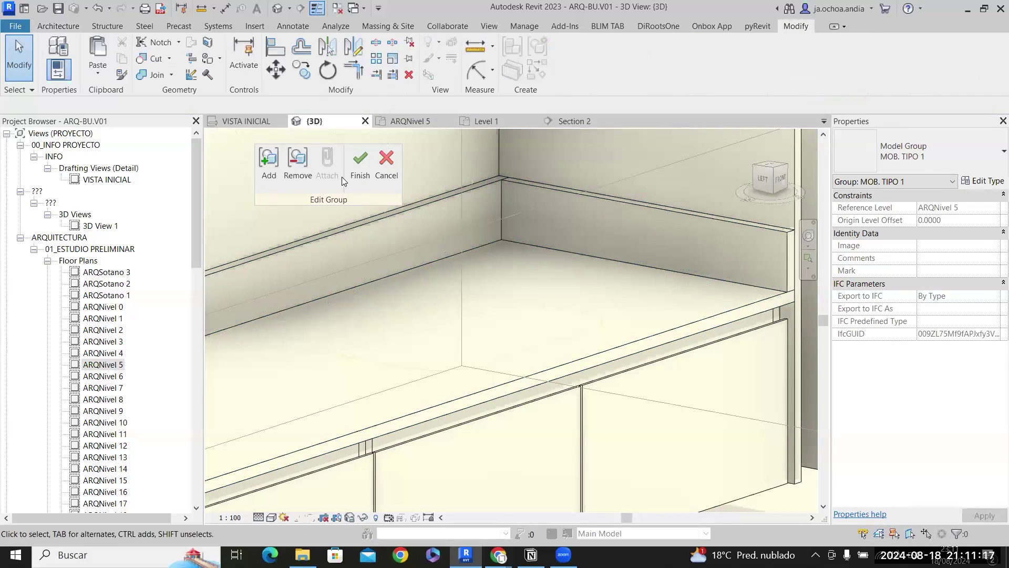
{"action": "left_click", "coordinate": [278, 173]}
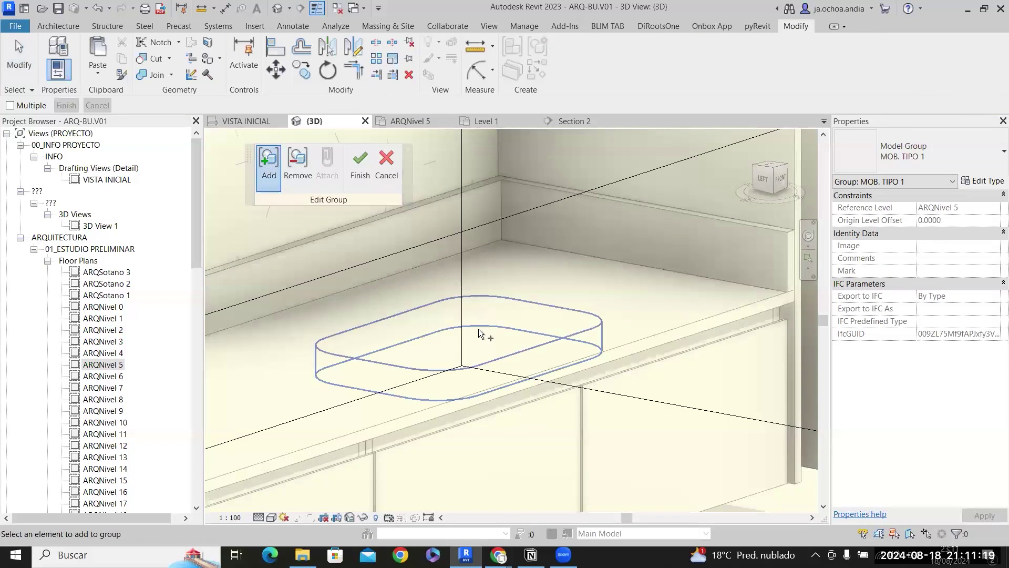
{"action": "scroll", "coordinate": [567, 339], "scroll_direction": "down", "scroll_amount": 3}
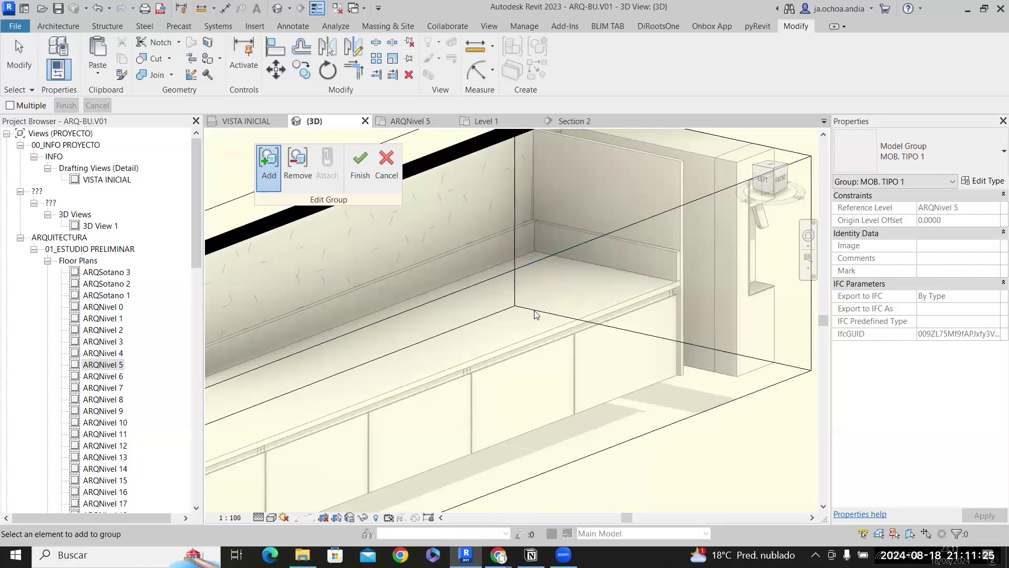
{"action": "middle_click_drag", "start_coordinate": [569, 390], "coordinate": [646, 52], "text": "shift"}
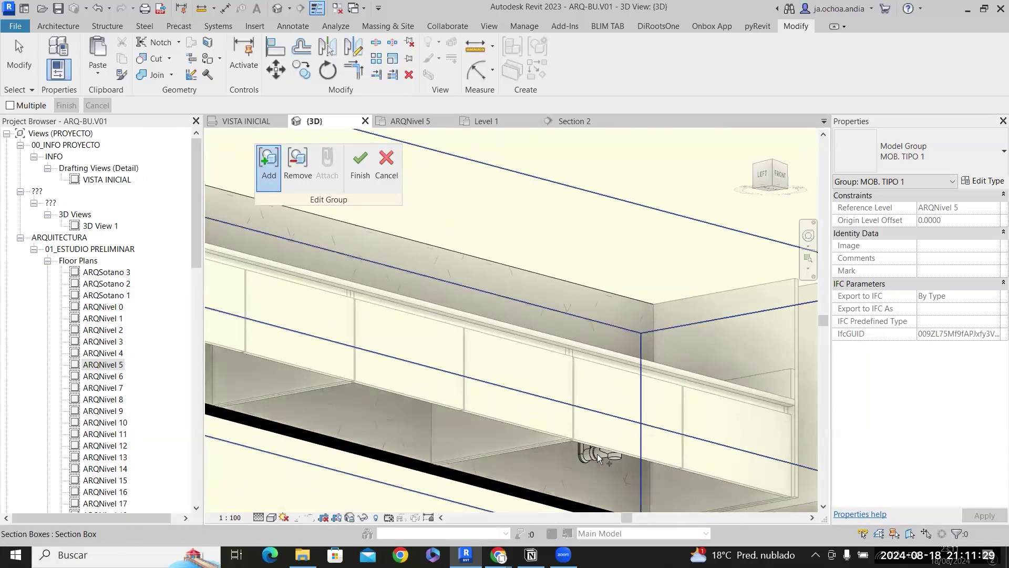
{"action": "middle_click_drag", "start_coordinate": [643, 326], "coordinate": [656, 442], "text": "shift"}
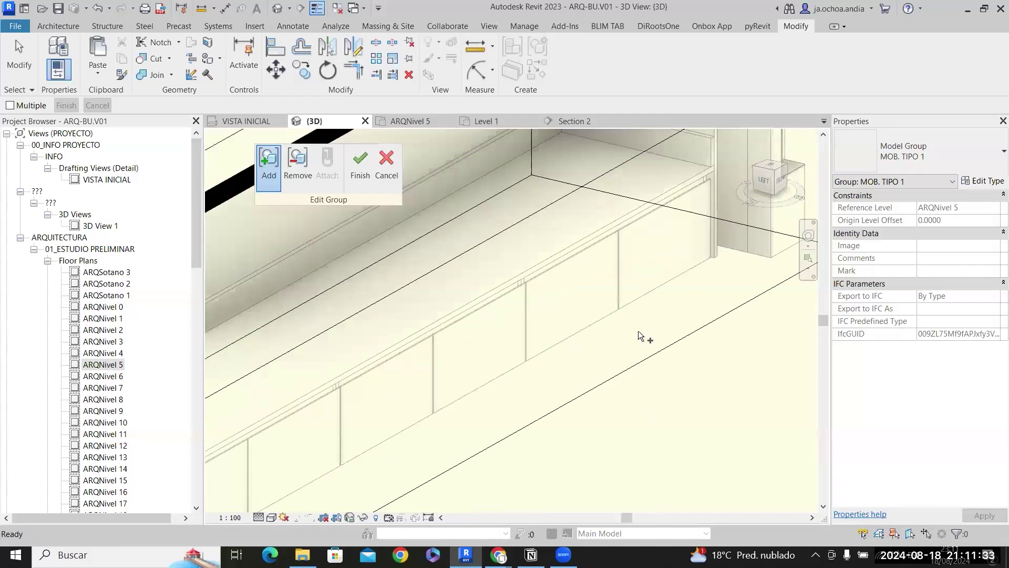
{"action": "key", "text": "Escape"}
Cut the COCINA-ENCIMERA countertop with the rounded void to open the sink hole.
{"action": "scroll", "coordinate": [580, 184], "scroll_direction": "up", "scroll_amount": 3}
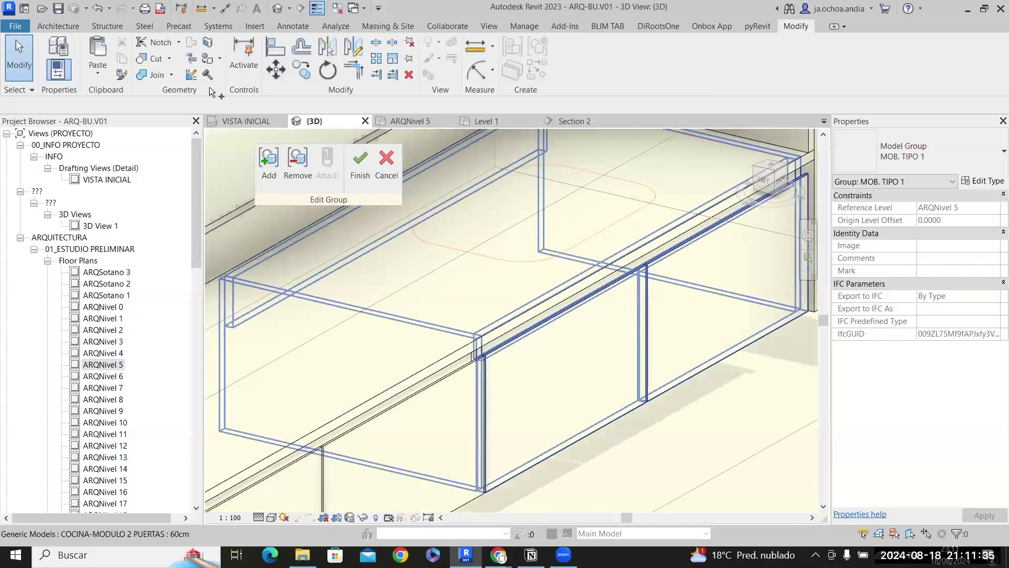
{"action": "left_click", "coordinate": [145, 60]}
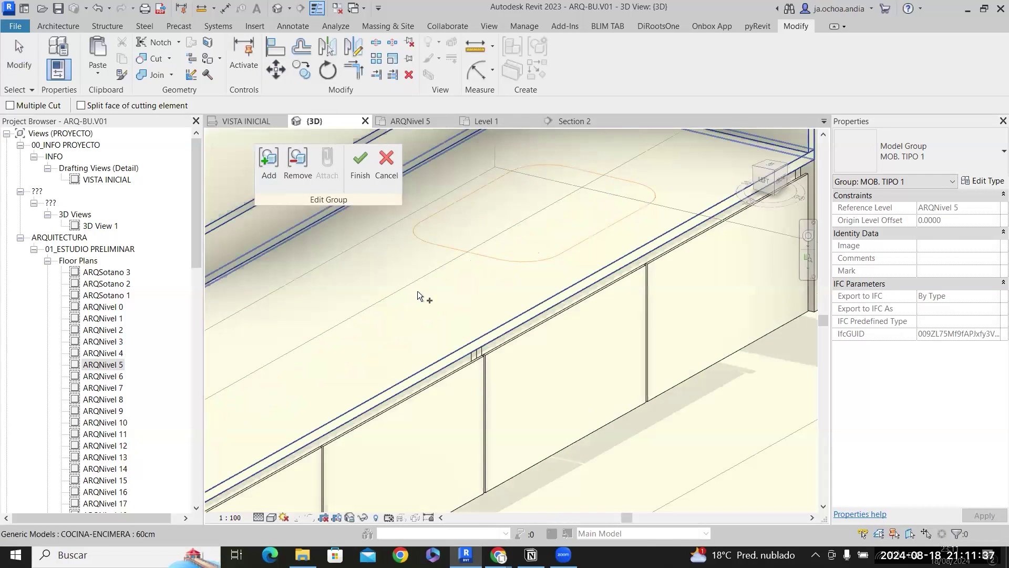
{"action": "left_click", "coordinate": [457, 295]}
{"action": "left_click", "coordinate": [504, 254]}
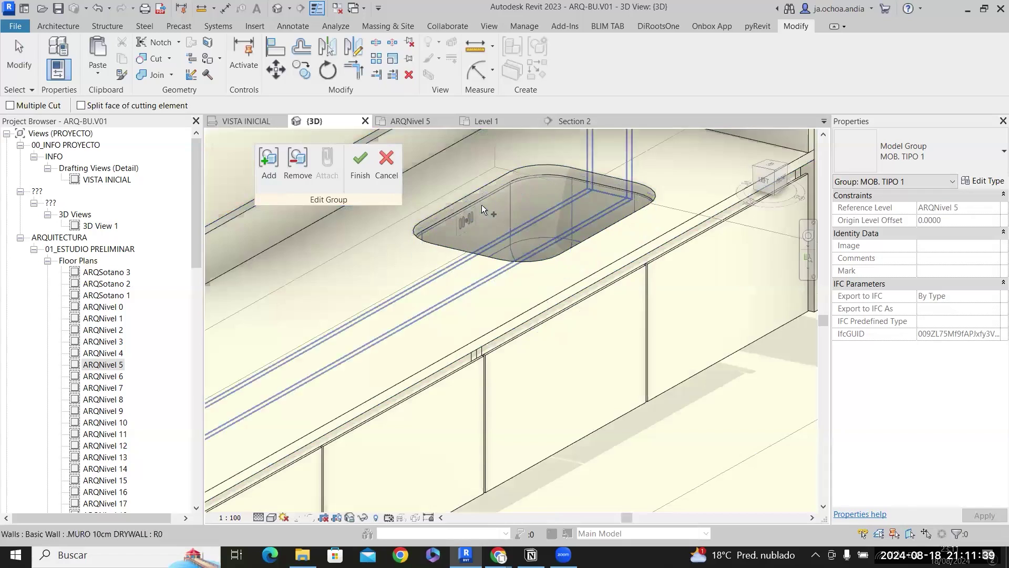
{"action": "middle_click_drag", "start_coordinate": [670, 219], "coordinate": [537, 426], "text": "shift"}
{"action": "middle_click_drag", "start_coordinate": [537, 427], "coordinate": [509, 302]}
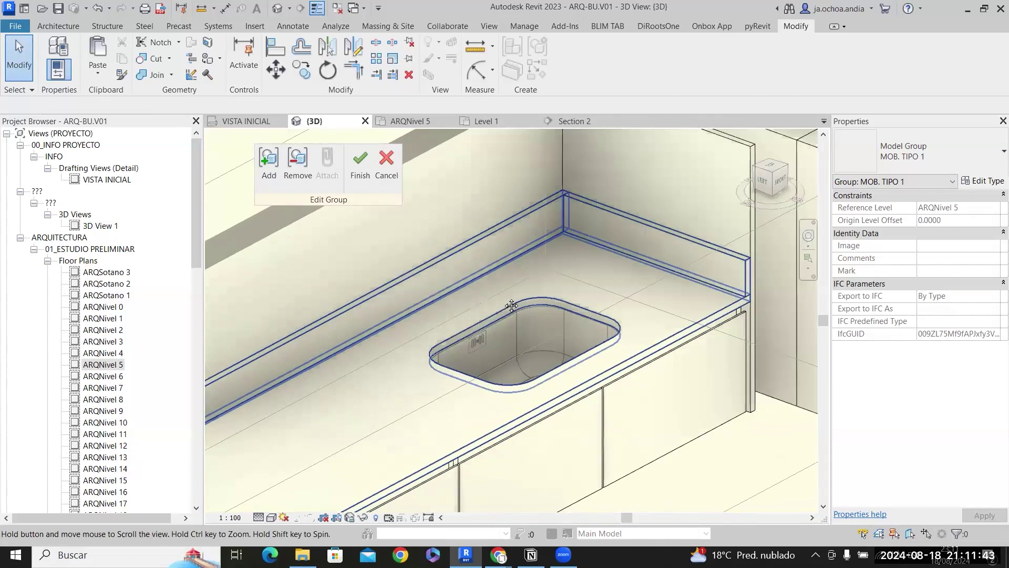
{"action": "scroll", "coordinate": [510, 302], "scroll_direction": "up", "scroll_amount": 1}
Place the 015793XX (5) 1579306 faucet on the countertop face behind the sink, rotated so its spout points over the basin.
{"action": "left_click", "coordinate": [64, 26]}
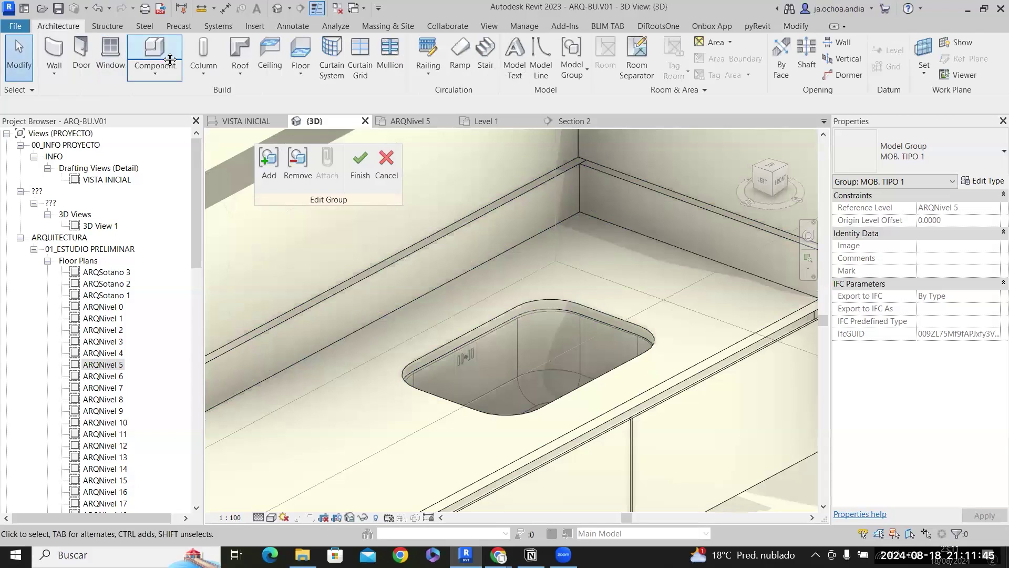
{"action": "left_click", "coordinate": [904, 152]}
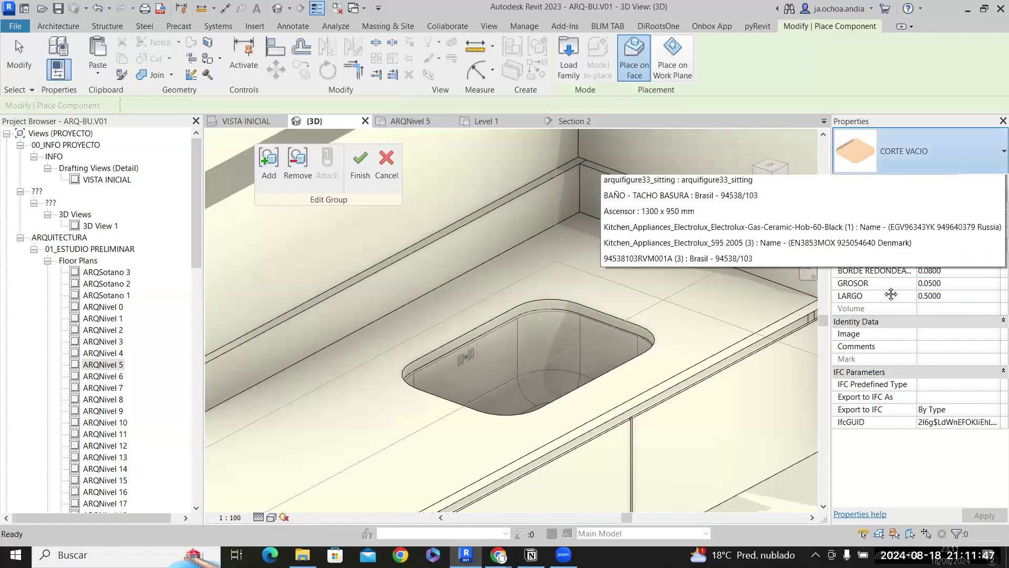
{"action": "scroll", "coordinate": [891, 293], "scroll_direction": "up", "scroll_amount": 15}
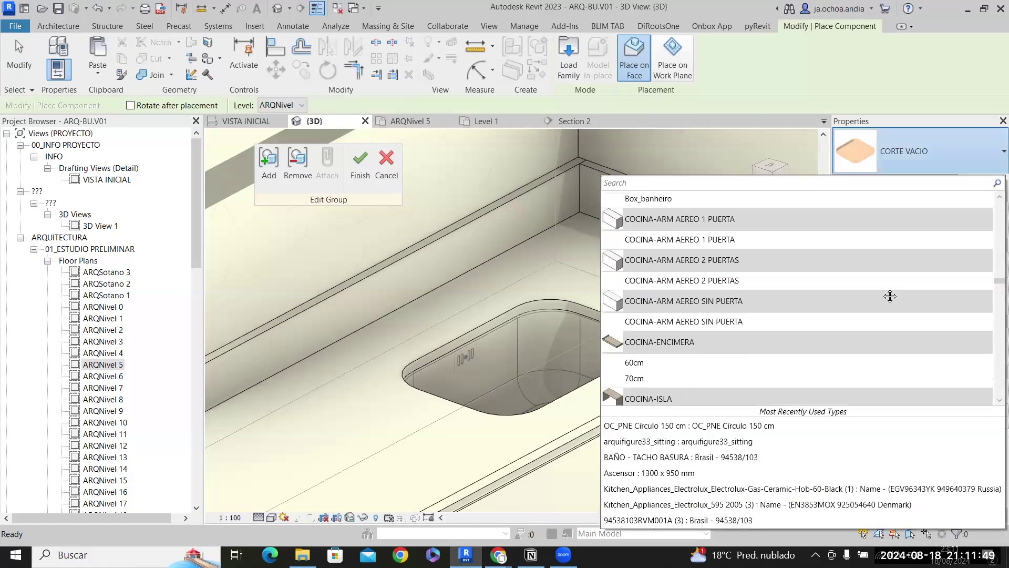
{"action": "scroll", "coordinate": [890, 296], "scroll_direction": "up", "scroll_amount": 12}
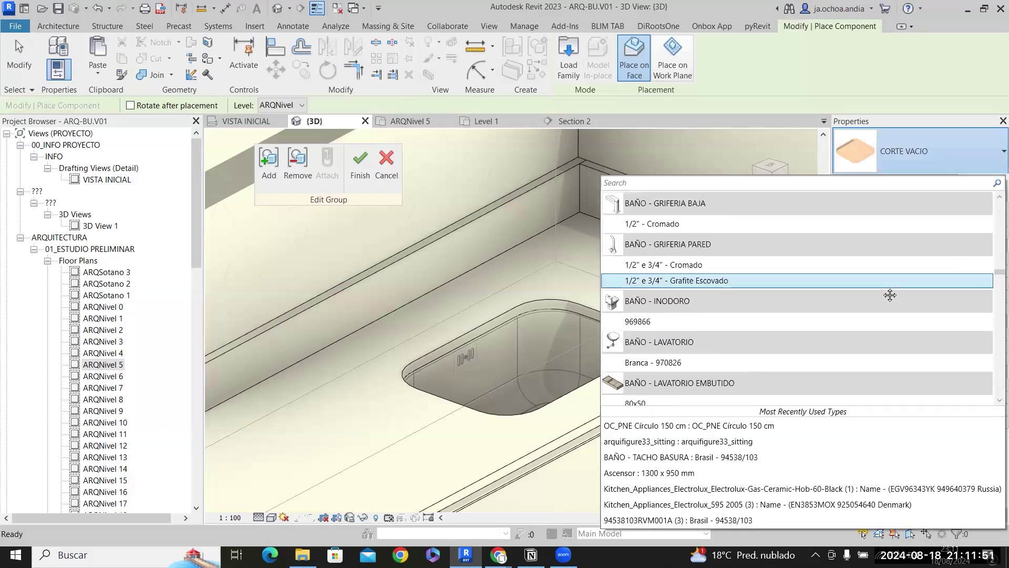
{"action": "scroll", "coordinate": [891, 293], "scroll_direction": "up", "scroll_amount": 10}
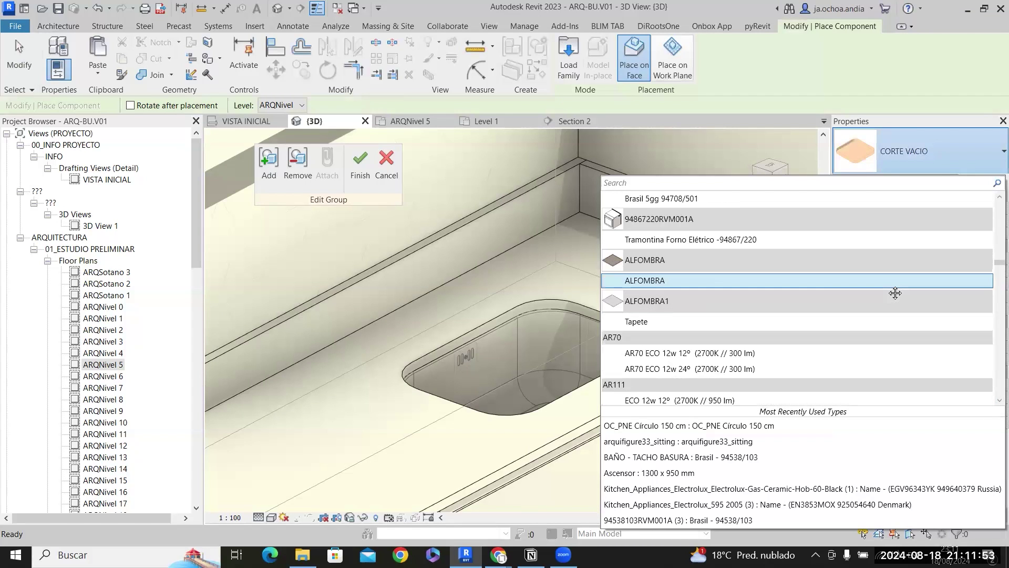
{"action": "scroll", "coordinate": [895, 293], "scroll_direction": "up", "scroll_amount": 3}
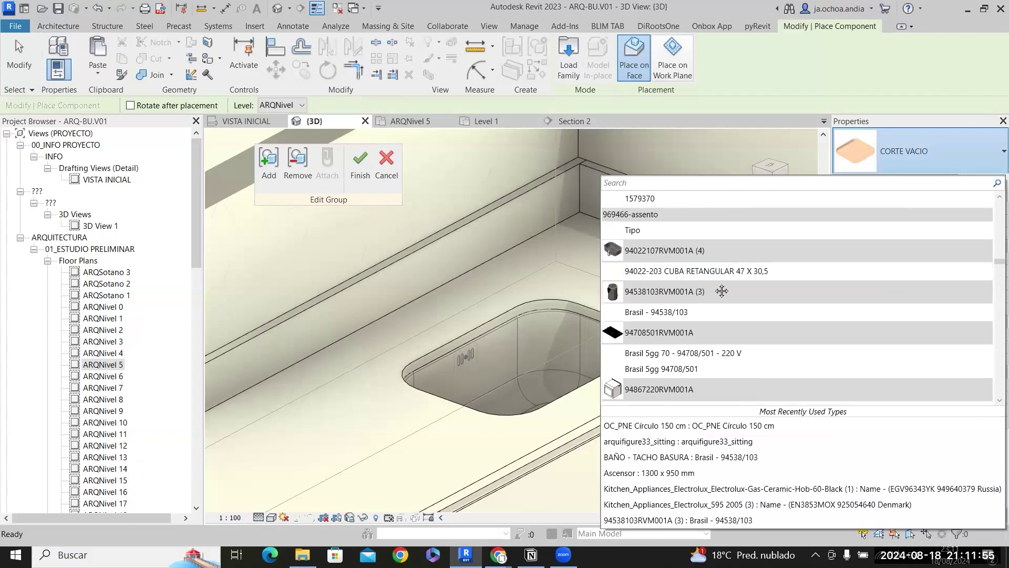
{"action": "scroll", "coordinate": [721, 290], "scroll_direction": "down", "scroll_amount": 2}
{"action": "scroll", "coordinate": [728, 299], "scroll_direction": "up", "scroll_amount": 6}
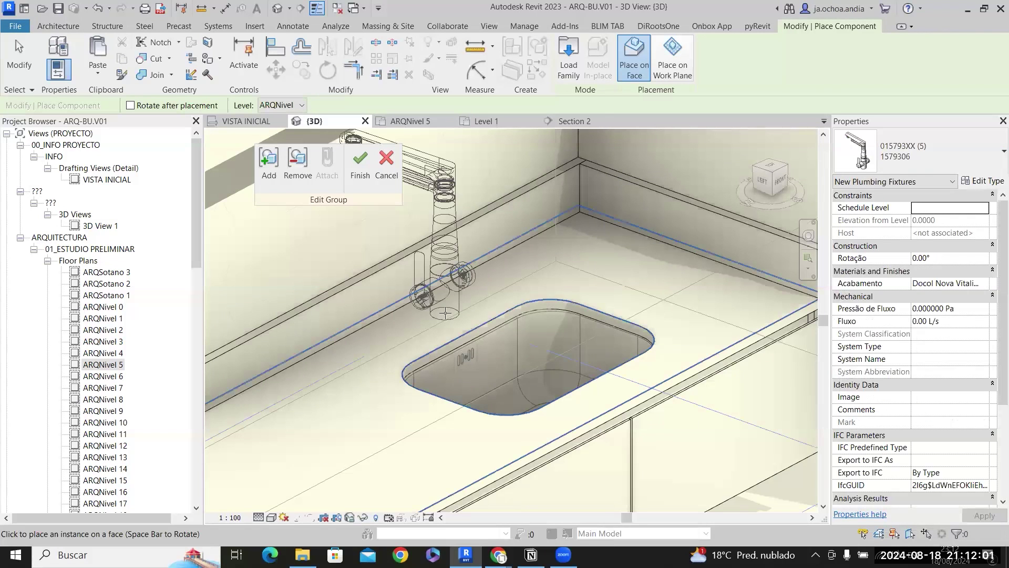
{"action": "key", "text": "space"}
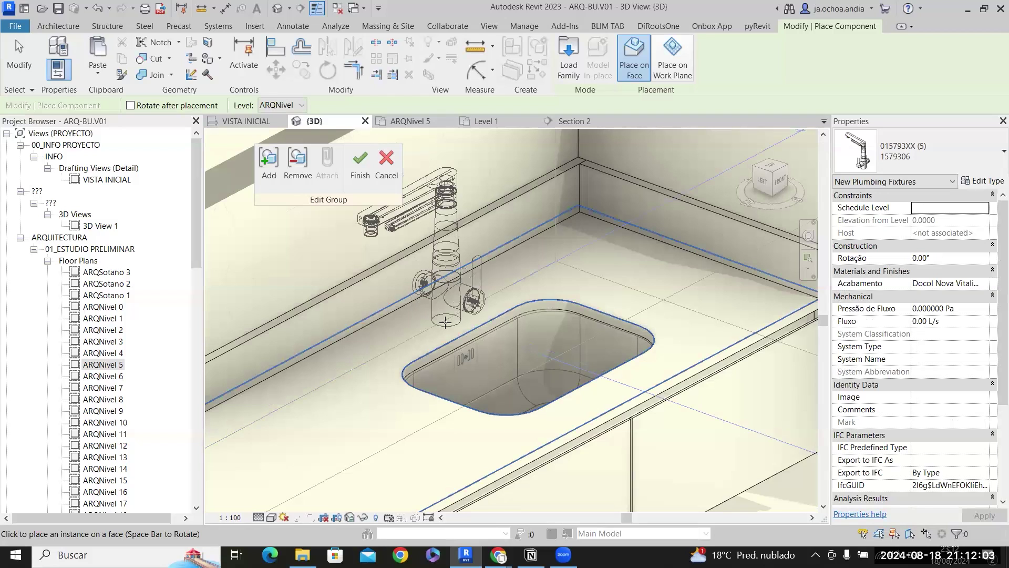
{"action": "key", "text": "space"}
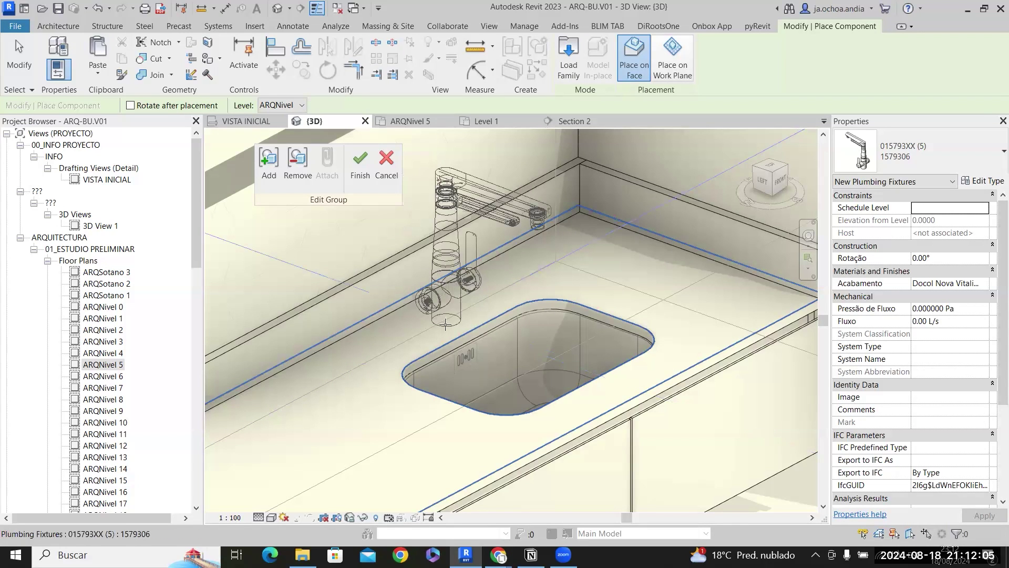
{"action": "left_click", "coordinate": [445, 324]}
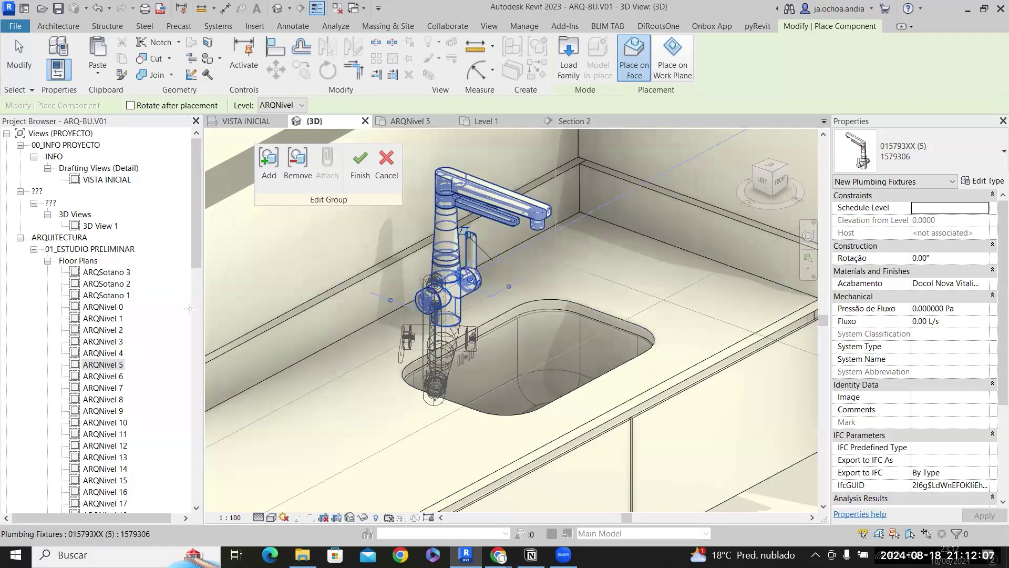
{"action": "key", "text": "Escape"}
{"action": "key", "text": "Escape"}
In the ARQNivel 5 plan, align the faucet with the sink's centre line and finish editing the MOB. TIPO 1 group without saving the project.
{"action": "double_click", "coordinate": [113, 365]}
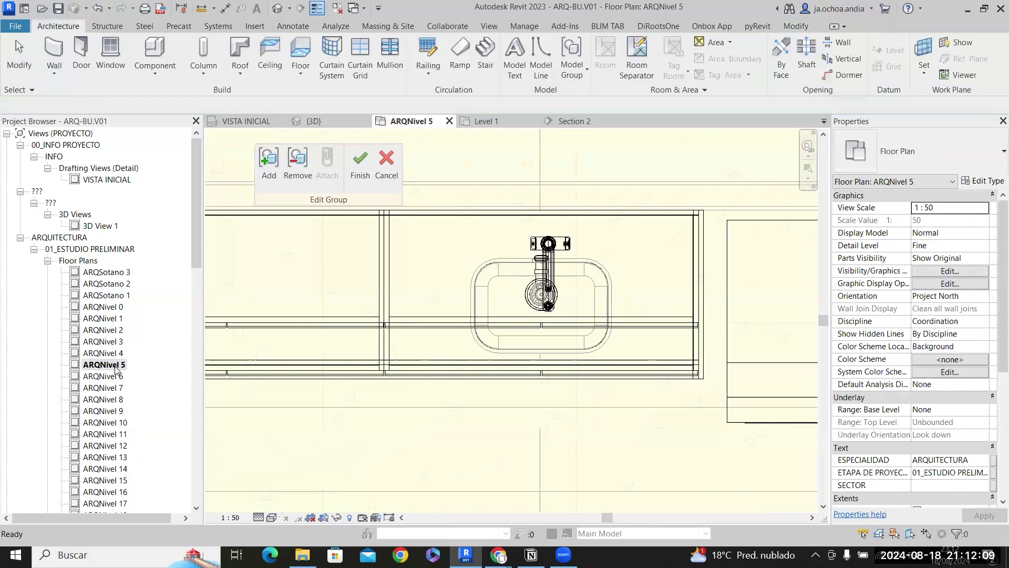
{"action": "scroll", "coordinate": [554, 275], "scroll_direction": "up", "scroll_amount": 5}
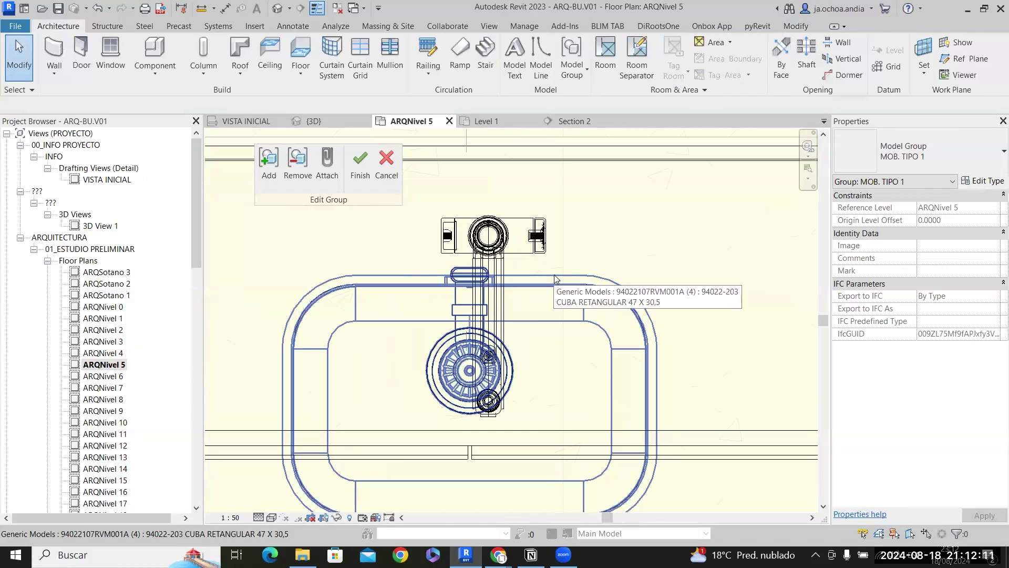
{"action": "key", "text": "a"}
{"action": "key", "text": "l"}
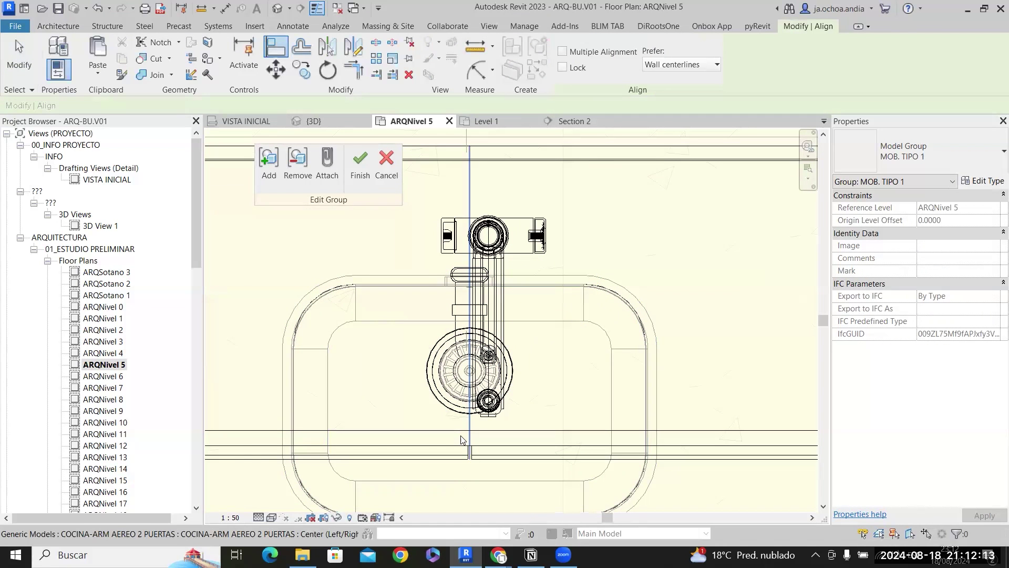
{"action": "left_click", "coordinate": [467, 415]}
{"action": "left_click", "coordinate": [489, 384]}
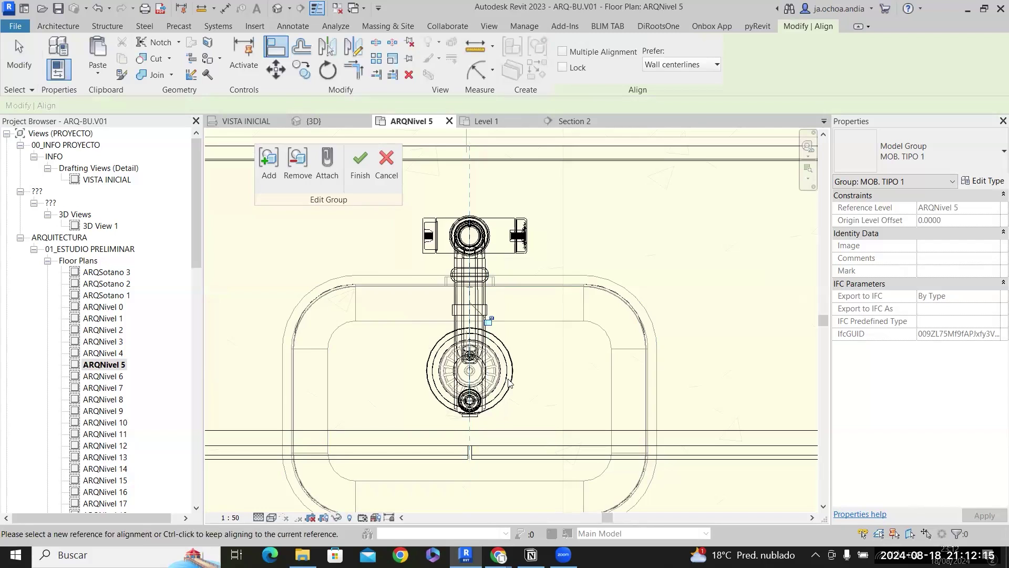
{"action": "key", "text": "Escape"}
{"action": "scroll", "coordinate": [596, 315], "scroll_direction": "down", "scroll_amount": 5}
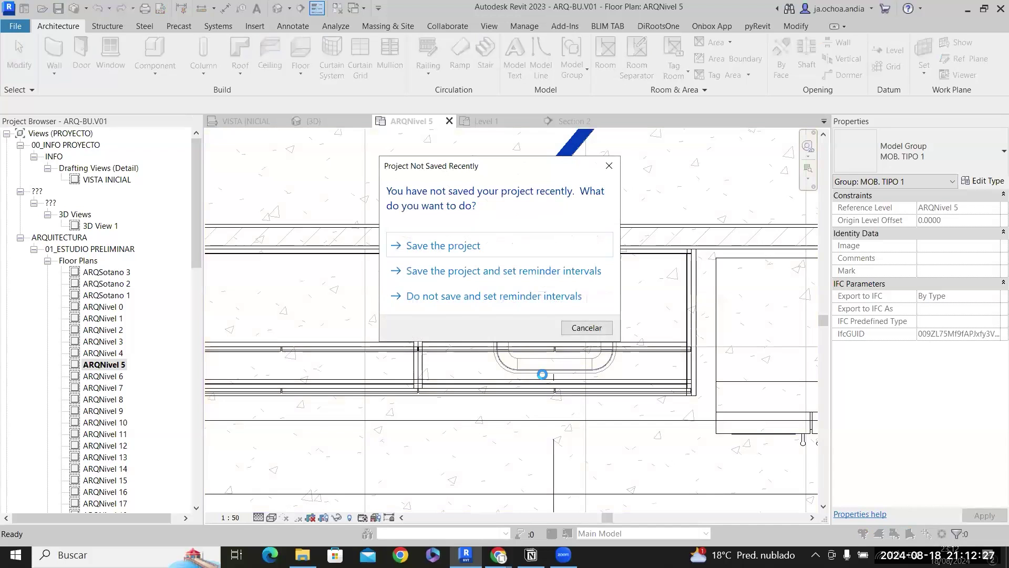
{"action": "left_click", "coordinate": [586, 328]}
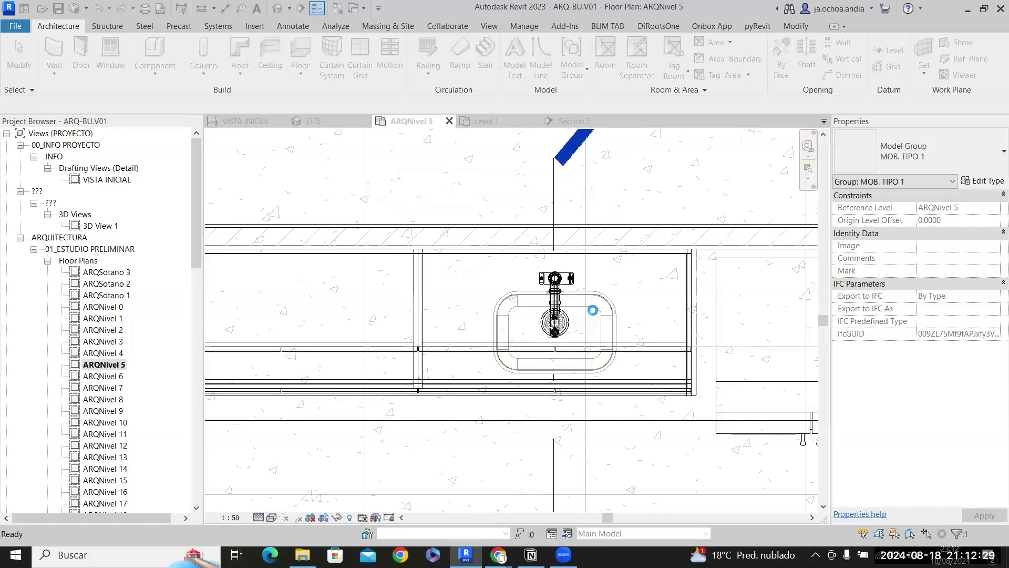
Inspect the other MOB. TIPO 1 group instance in the ARQNivel 5 plan for the updated sink and faucet.
{"action": "scroll", "coordinate": [593, 348], "scroll_direction": "up", "scroll_amount": 3}
{"action": "scroll", "coordinate": [592, 348], "scroll_direction": "down", "scroll_amount": 1}
{"action": "scroll", "coordinate": [593, 348], "scroll_direction": "down", "scroll_amount": 3}
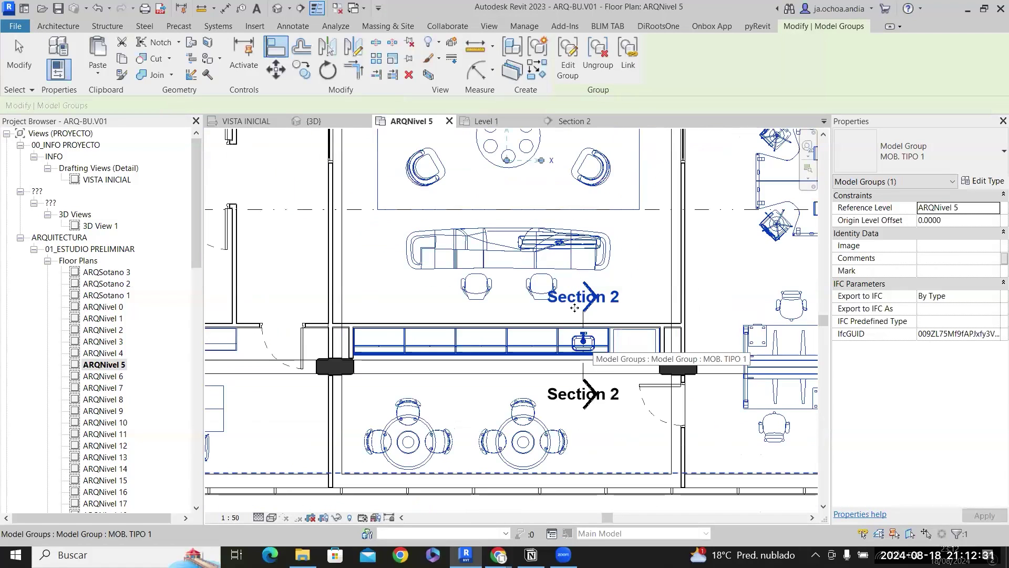
{"action": "scroll", "coordinate": [577, 305], "scroll_direction": "down", "scroll_amount": 2}
{"action": "middle_click_drag", "start_coordinate": [584, 342], "coordinate": [558, 511]}
{"action": "middle_click_drag", "start_coordinate": [556, 362], "coordinate": [558, 510]}
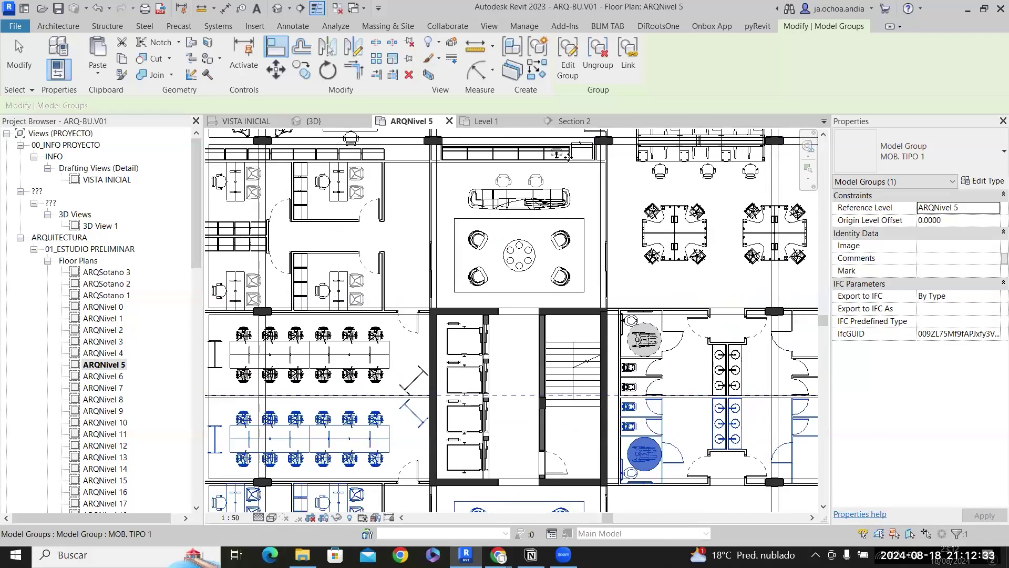
{"action": "scroll", "coordinate": [556, 138], "scroll_direction": "up", "scroll_amount": 6}
{"action": "scroll", "coordinate": [553, 208], "scroll_direction": "up", "scroll_amount": 5}
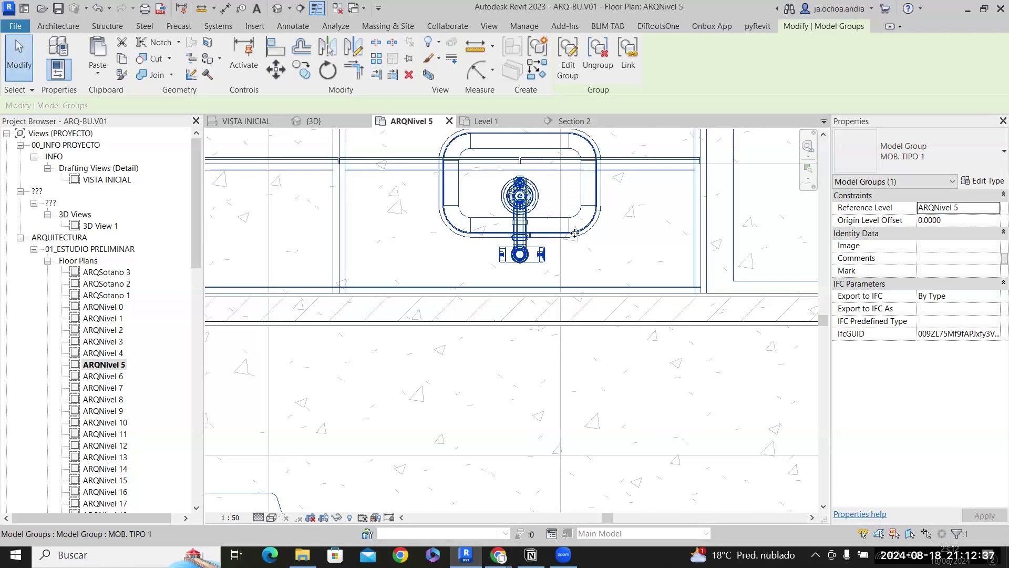
{"action": "scroll", "coordinate": [574, 232], "scroll_direction": "down", "scroll_amount": 2}
{"action": "scroll", "coordinate": [584, 221], "scroll_direction": "down", "scroll_amount": 2}
{"action": "mouse_move", "coordinate": [597, 216]}
{"action": "middle_mouse_down"}
{"action": "mouse_move", "coordinate": [599, 387]}
{"action": "mouse_move", "coordinate": [593, 369]}
{"action": "middle_mouse_up"}
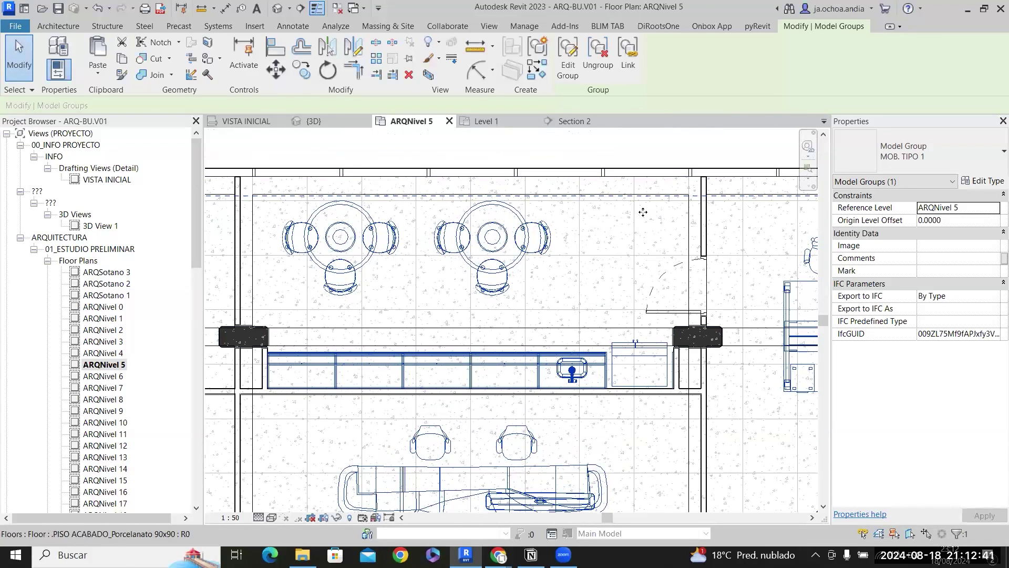
{"action": "scroll", "coordinate": [643, 212], "scroll_direction": "down", "scroll_amount": 10}
{"action": "left_click", "coordinate": [395, 258]}
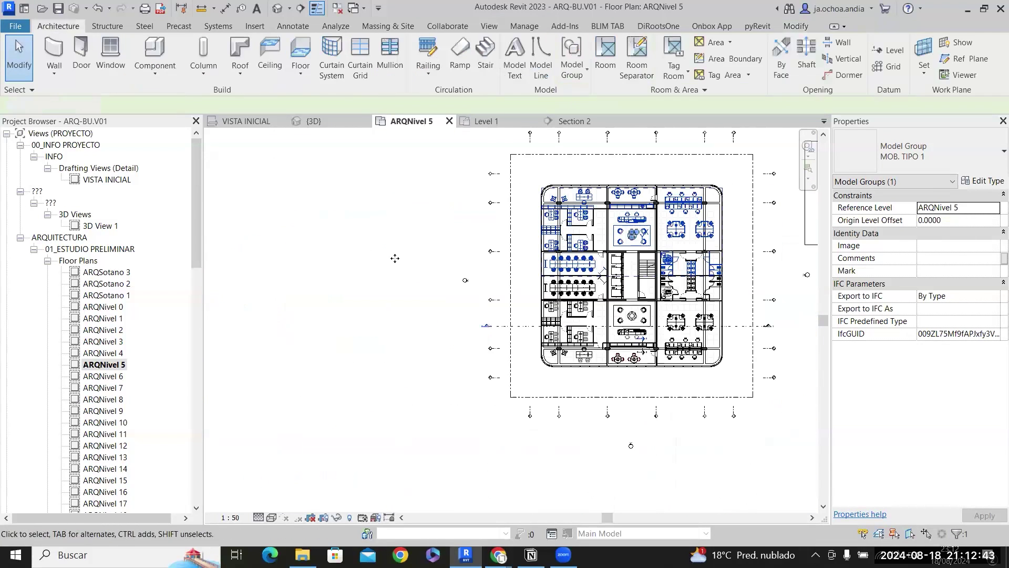
Place a COCINA-ENCIMERA 60cm countertop in an empty area outside the building on ARQNivel 5.
{"action": "scroll", "coordinate": [620, 379], "scroll_direction": "up", "scroll_amount": 6}
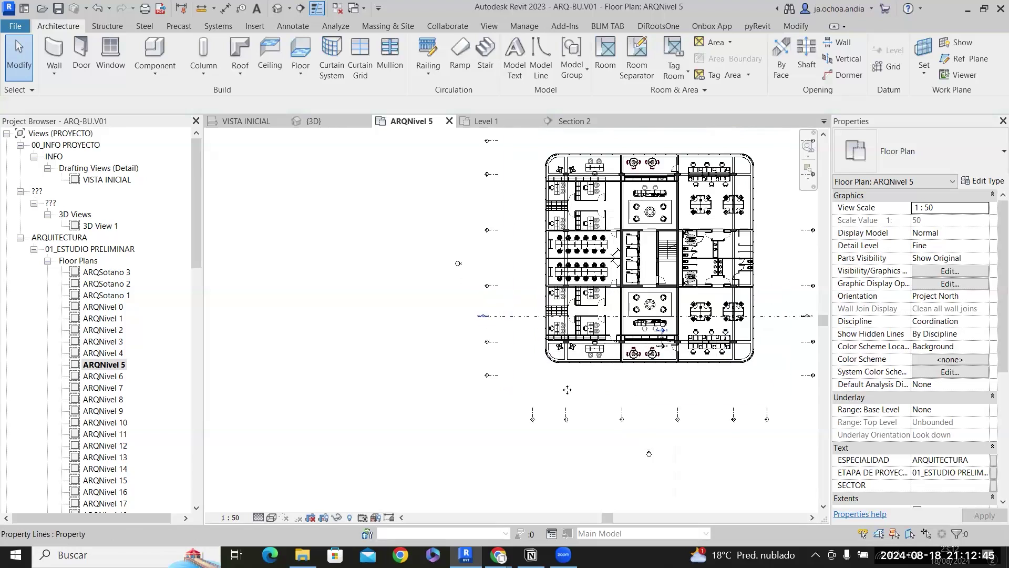
{"action": "scroll", "coordinate": [478, 339], "scroll_direction": "up", "scroll_amount": 3}
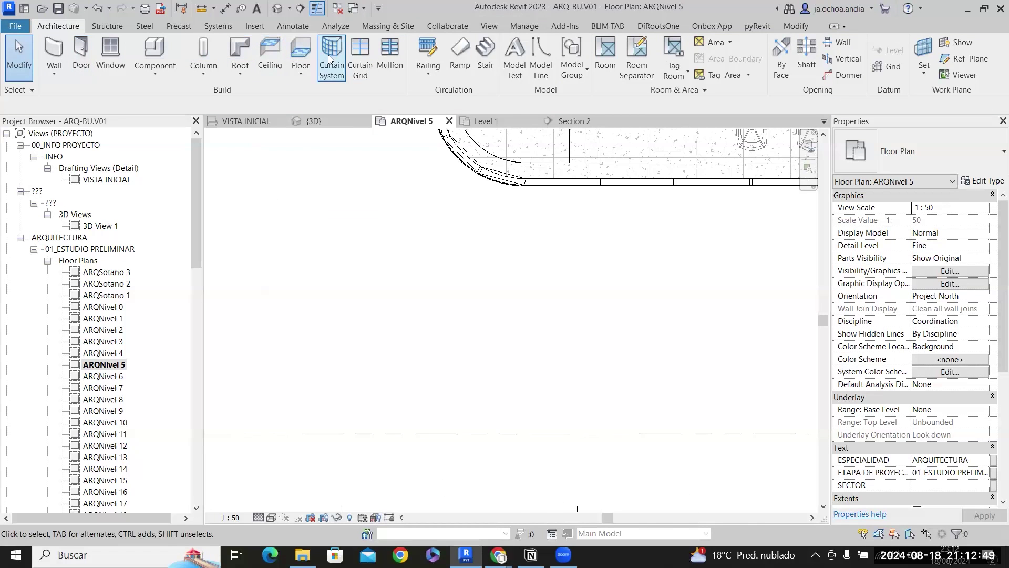
{"action": "scroll", "coordinate": [376, 344], "scroll_direction": "down", "scroll_amount": 6}
{"action": "middle_click_drag", "start_coordinate": [383, 338], "coordinate": [199, 407]}
{"action": "scroll", "coordinate": [373, 189], "scroll_direction": "up", "scroll_amount": 8}
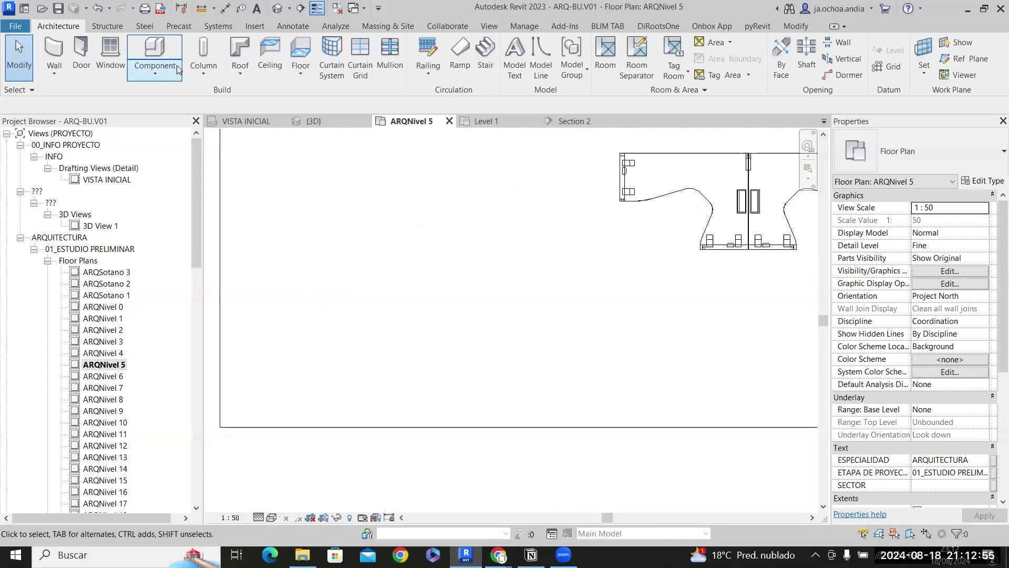
{"action": "key", "text": "c"}
{"action": "key", "text": "m"}
{"action": "left_click", "coordinate": [906, 158]}
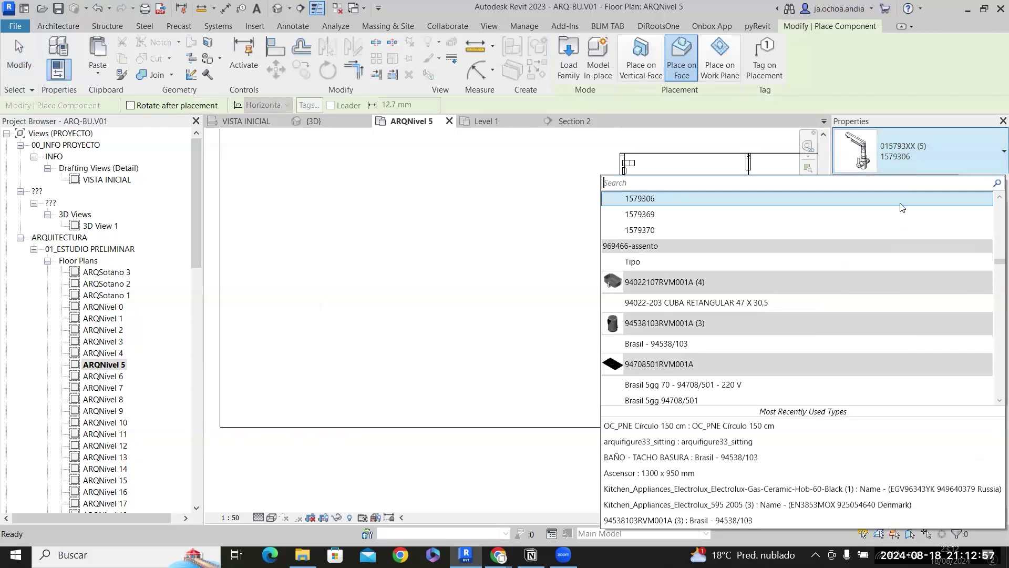
{"action": "scroll", "coordinate": [815, 322], "scroll_direction": "down", "scroll_amount": 10}
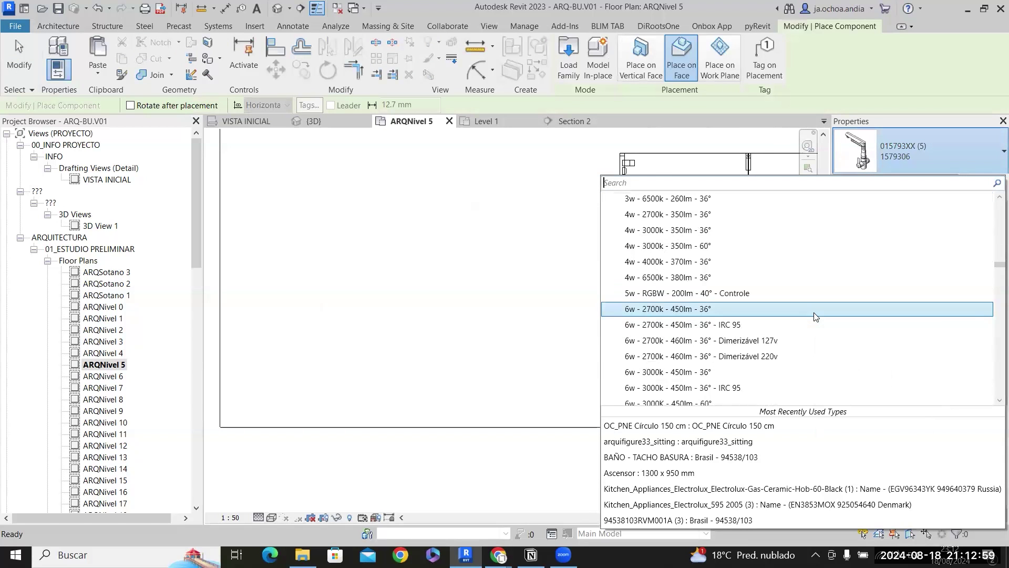
{"action": "type", "text": "ENCI"}
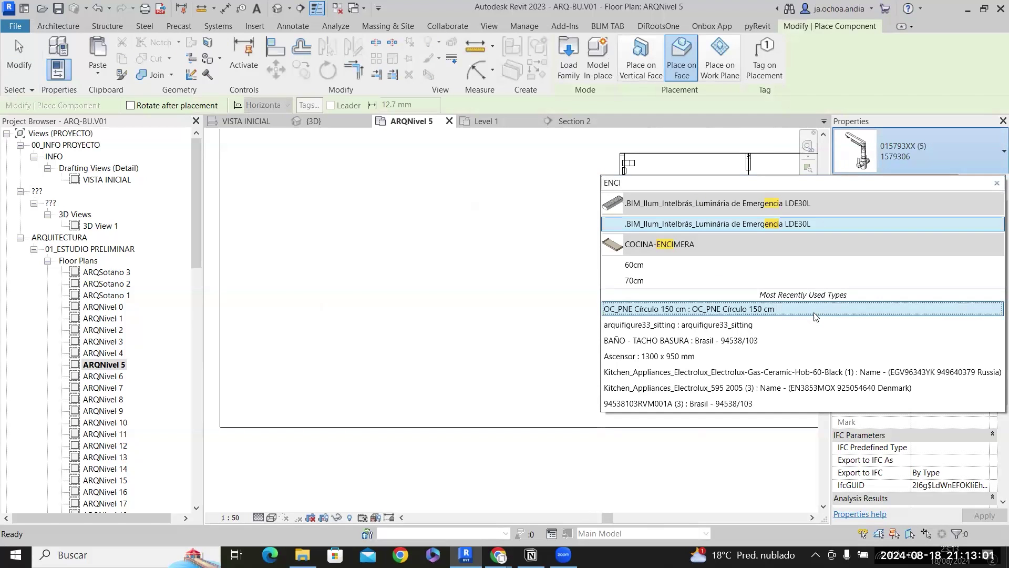
{"action": "left_click", "coordinate": [643, 264]}
{"action": "scroll", "coordinate": [544, 306], "scroll_direction": "up", "scroll_amount": 3}
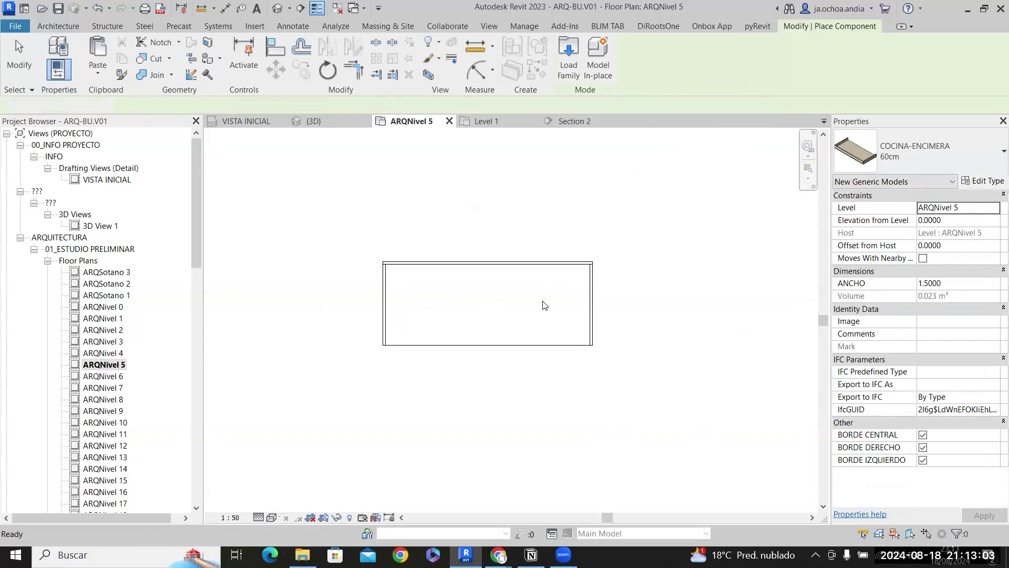
{"action": "left_click", "coordinate": [544, 305]}
{"action": "scroll", "coordinate": [544, 306], "scroll_direction": "up", "scroll_amount": 2}
{"action": "key", "text": "Escape"}
Place a 94022-203 CUBA RETANGULAR 47 X 30,5 sink below the standalone countertop and move it up onto the countertop's middle.
{"action": "left_click", "coordinate": [150, 52]}
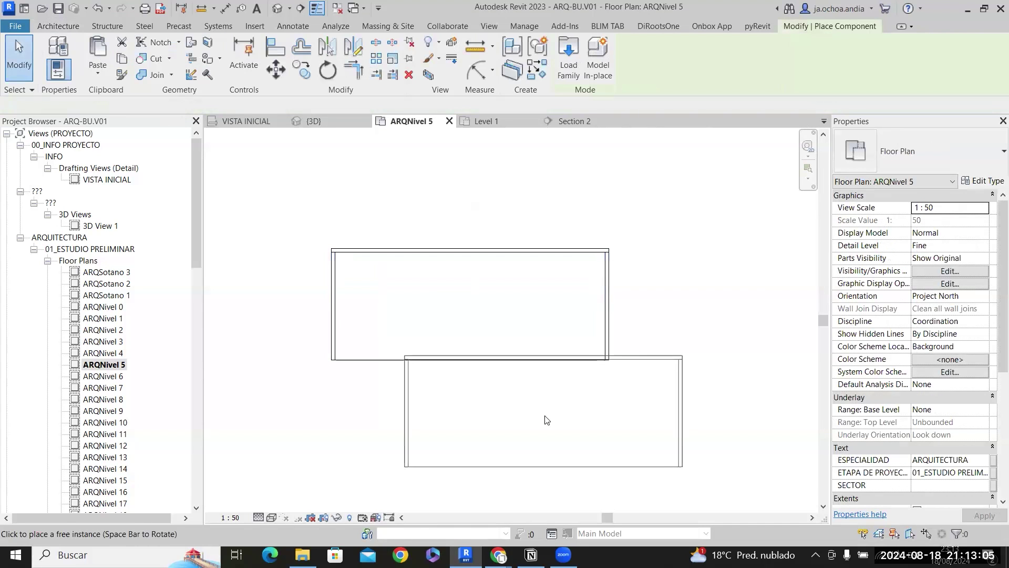
{"action": "left_click", "coordinate": [920, 153]}
{"action": "scroll", "coordinate": [825, 259], "scroll_direction": "up", "scroll_amount": 5}
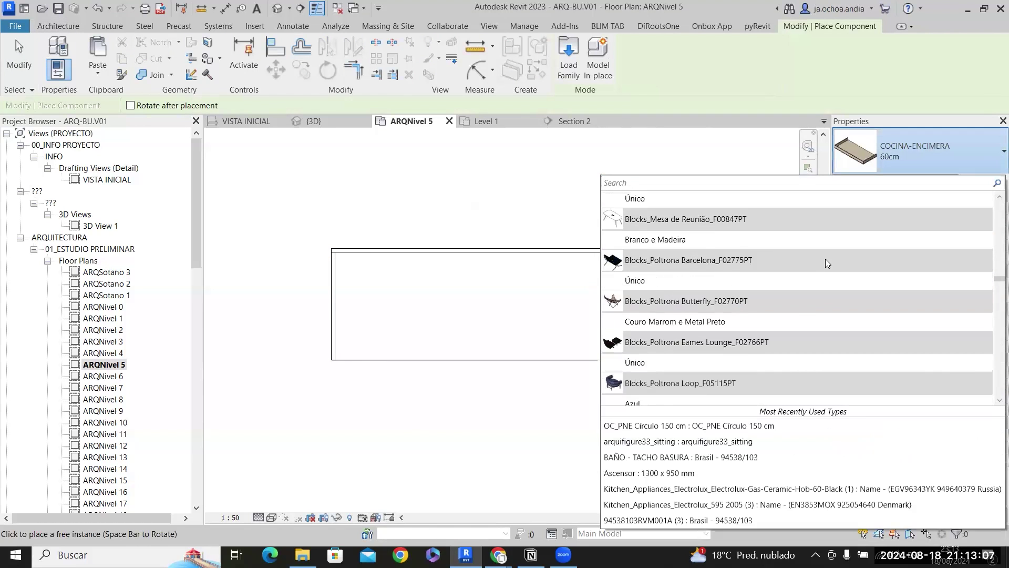
{"action": "scroll", "coordinate": [819, 273], "scroll_direction": "up", "scroll_amount": 10}
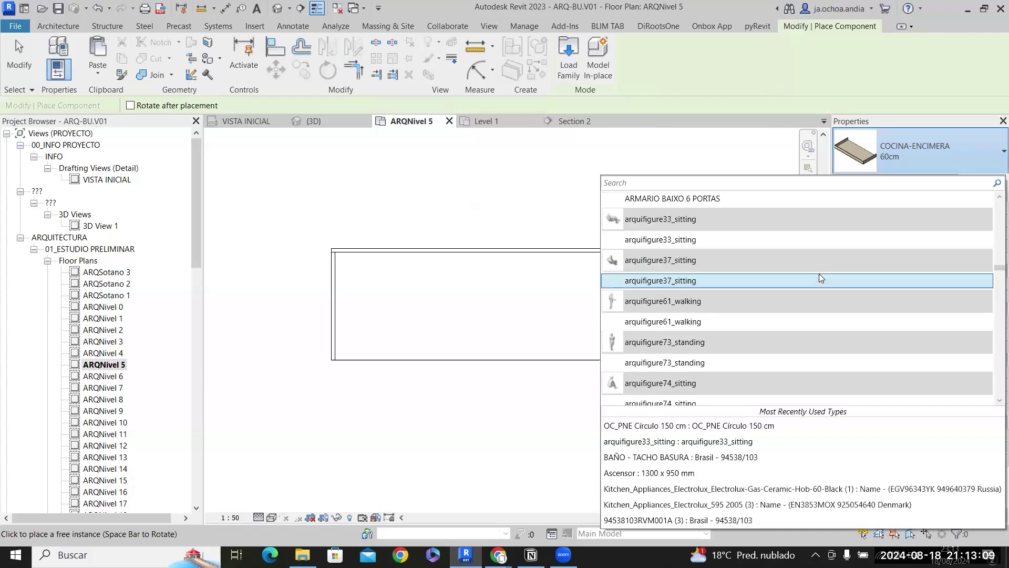
{"action": "scroll", "coordinate": [821, 278], "scroll_direction": "up", "scroll_amount": 10}
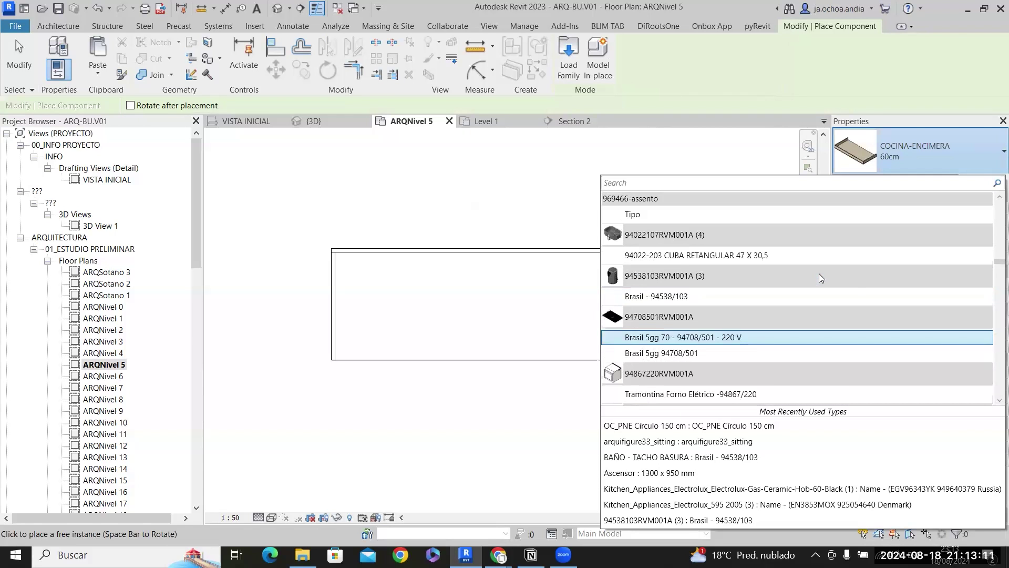
{"action": "mouse_move", "coordinate": [701, 261]}
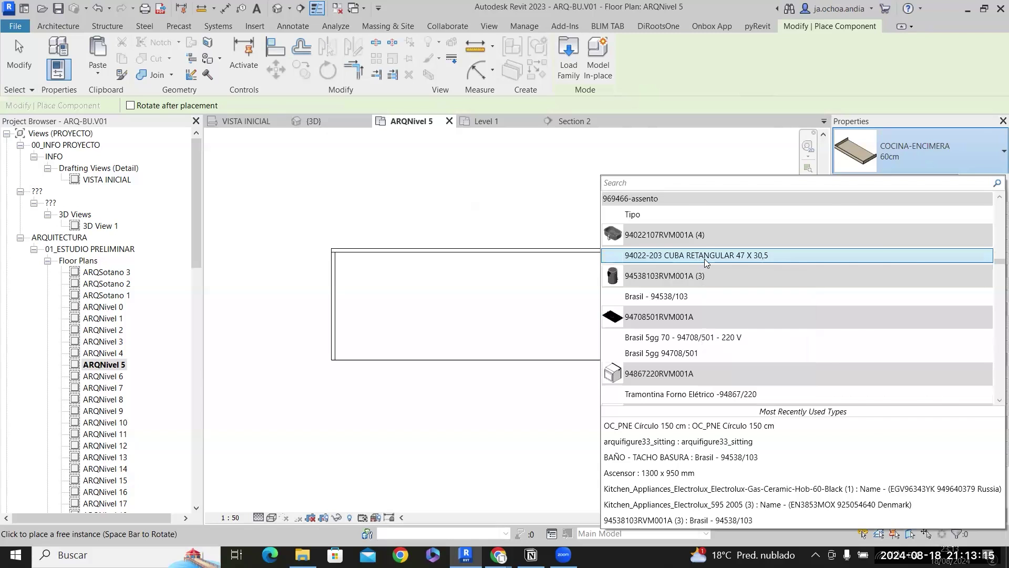
{"action": "left_click", "coordinate": [706, 257]}
{"action": "left_click", "coordinate": [473, 407]}
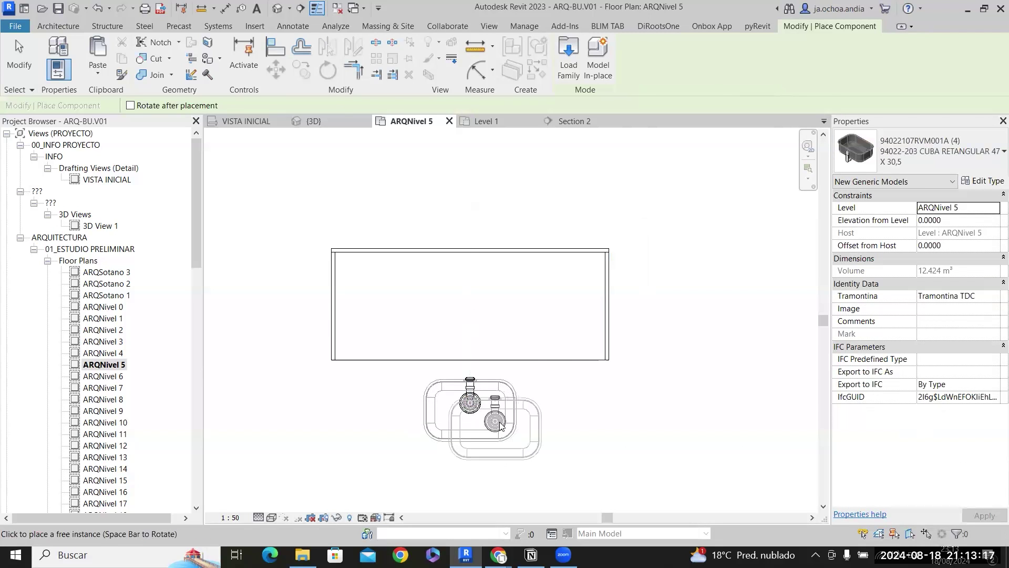
{"action": "key", "text": "Escape"}
{"action": "left_click_drag", "start_coordinate": [505, 403], "coordinate": [505, 303]}
{"action": "left_click", "coordinate": [527, 410]}
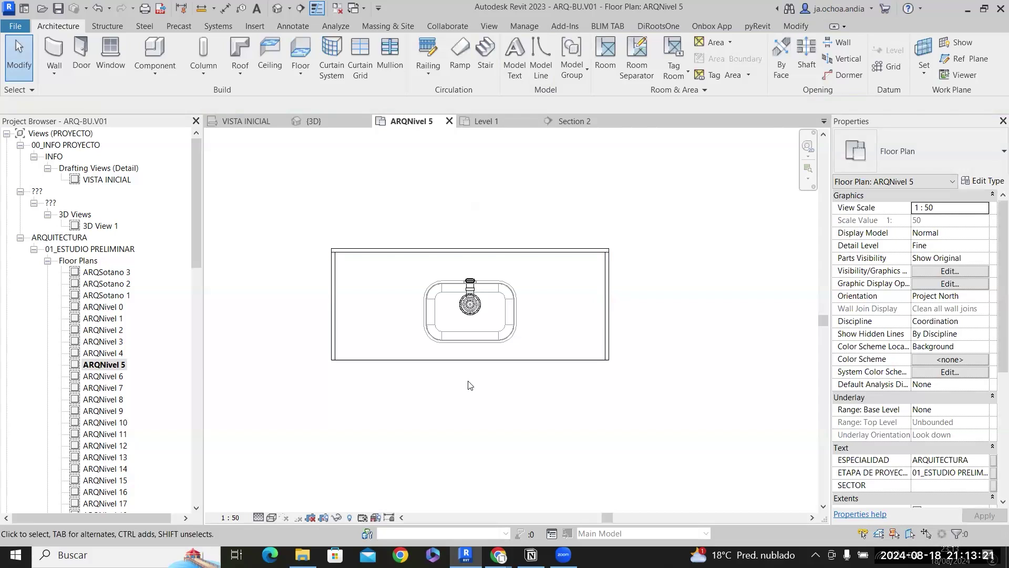
Switch the visual style of the ARQNivel 5 plan to Hidden Line and back to Wireframe.
{"action": "left_click", "coordinate": [272, 517]}
{"action": "left_click", "coordinate": [303, 465]}
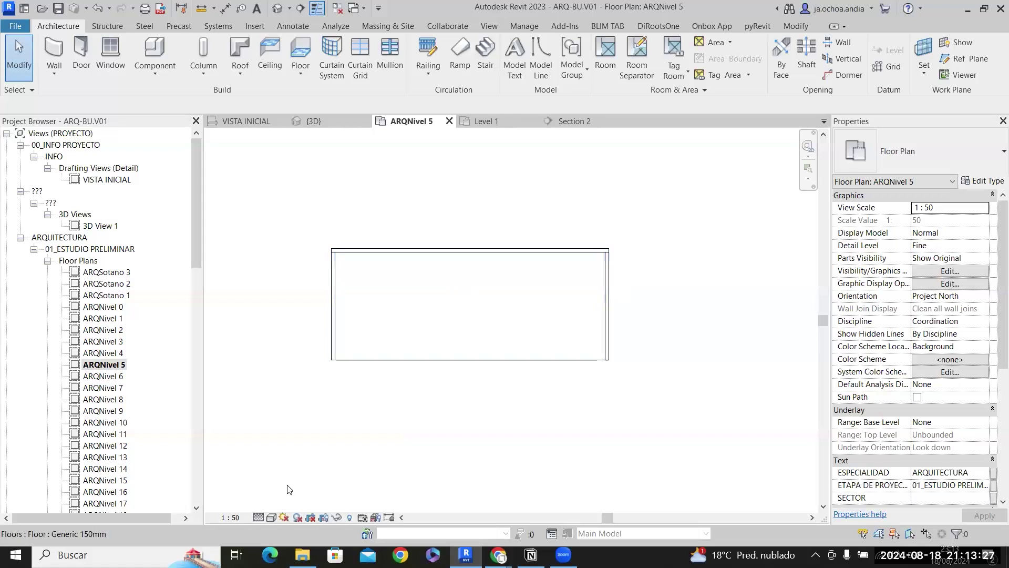
{"action": "left_click", "coordinate": [274, 518]}
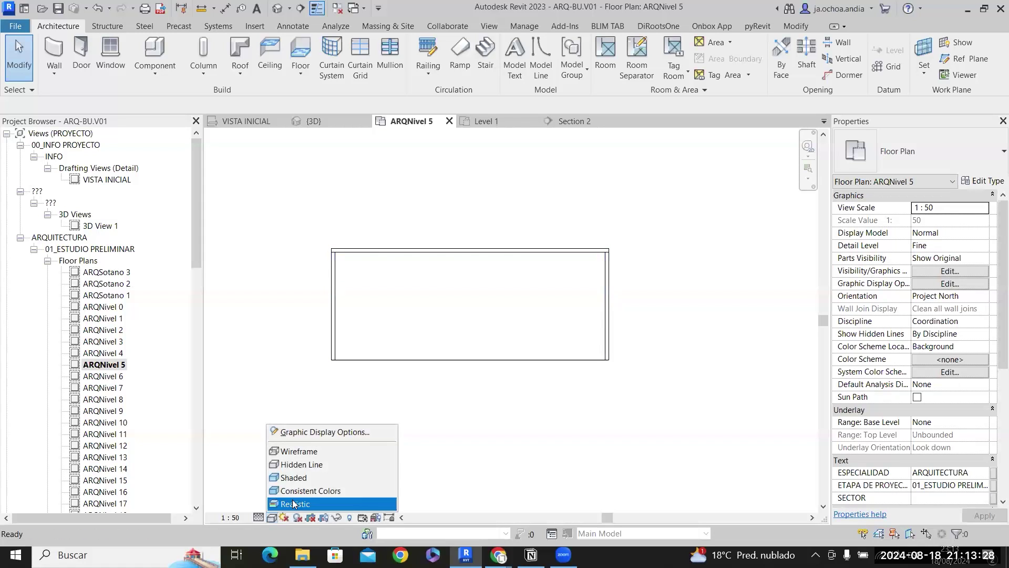
{"action": "left_click", "coordinate": [317, 465]}
{"action": "left_click", "coordinate": [272, 519]}
{"action": "left_click", "coordinate": [305, 451]}
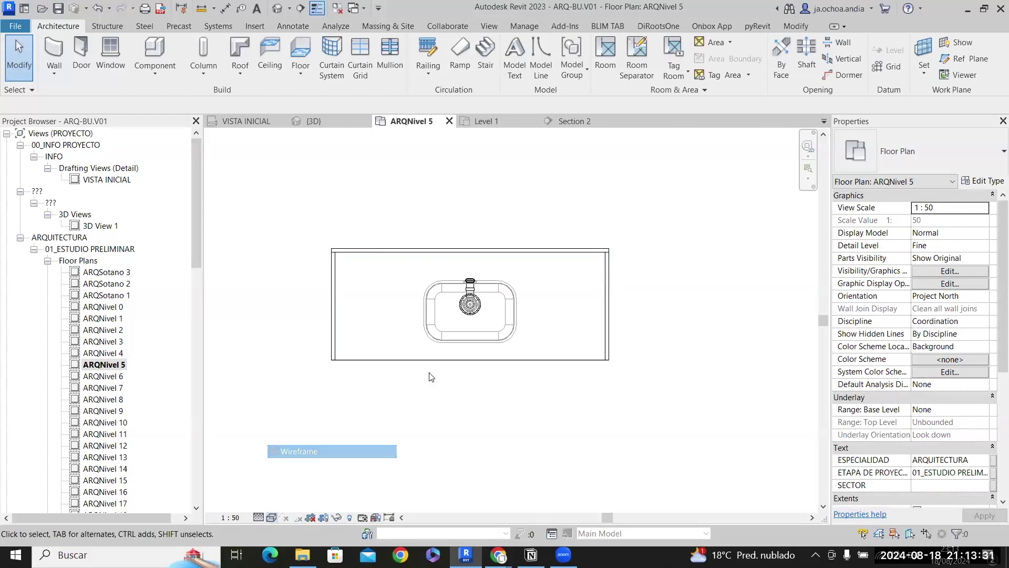
Find the CORTE VACIO component and place it over the sink on the standalone countertop.
{"action": "scroll", "coordinate": [484, 284], "scroll_direction": "up", "scroll_amount": 2}
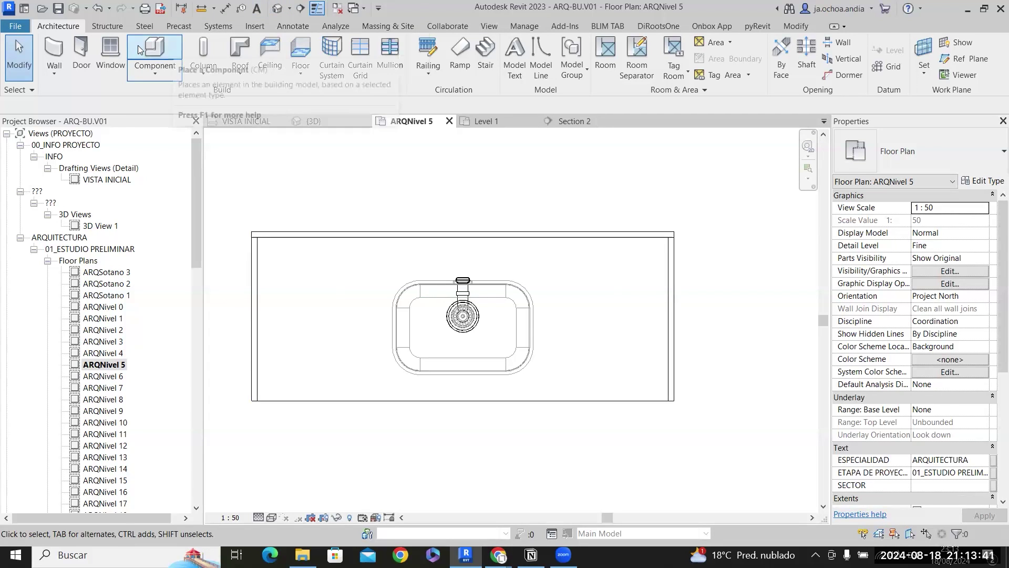
{"action": "left_click", "coordinate": [155, 53]}
{"action": "left_click", "coordinate": [898, 155]}
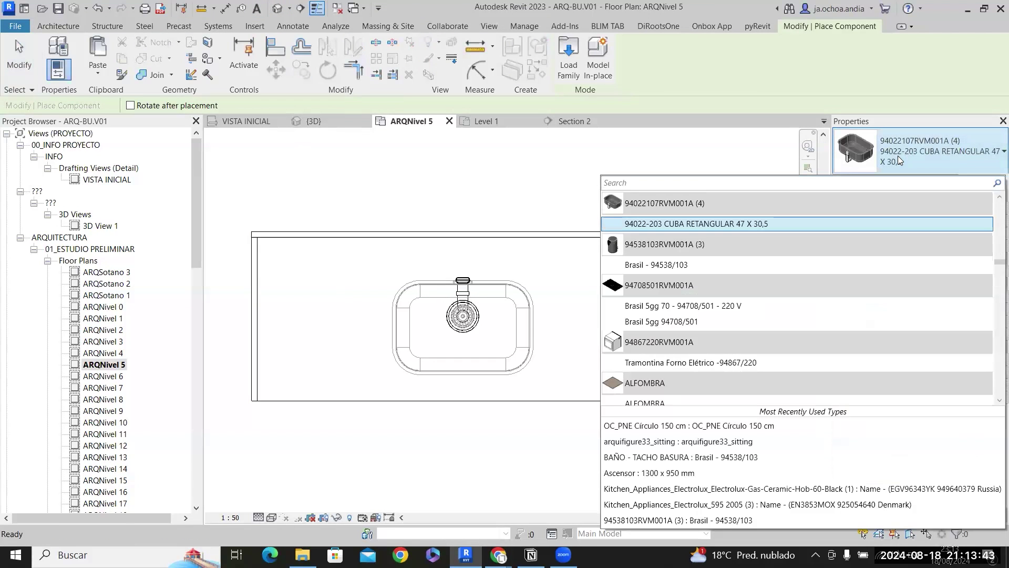
{"action": "type", "text": "CORTE"}
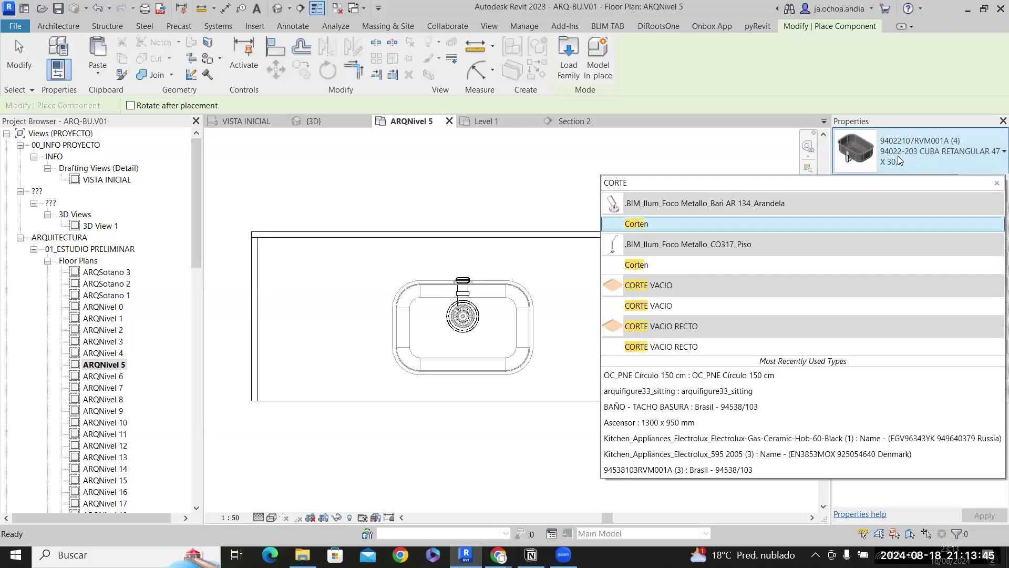
{"action": "left_click", "coordinate": [748, 305]}
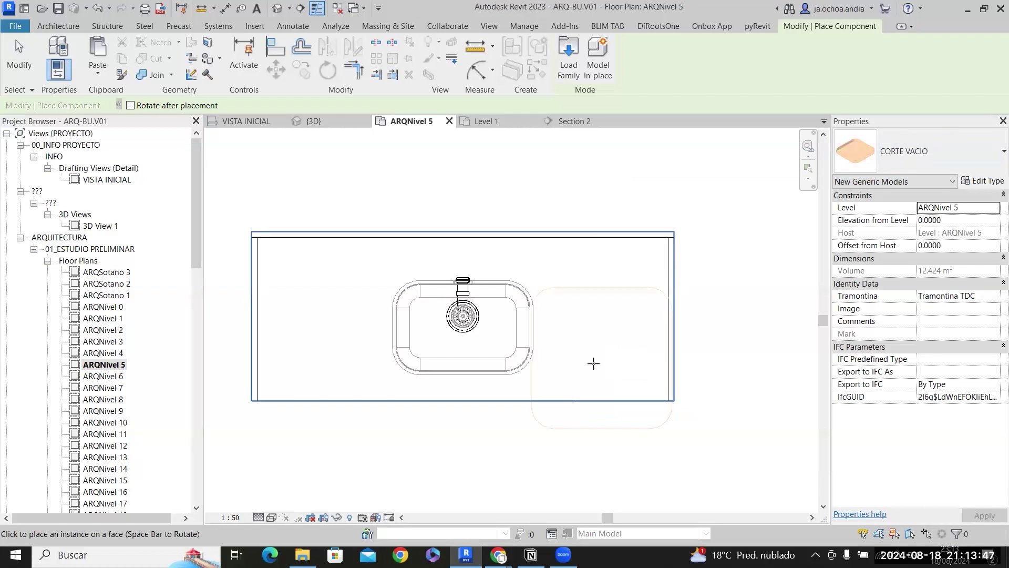
{"action": "scroll", "coordinate": [608, 394], "scroll_direction": "up", "scroll_amount": 10}
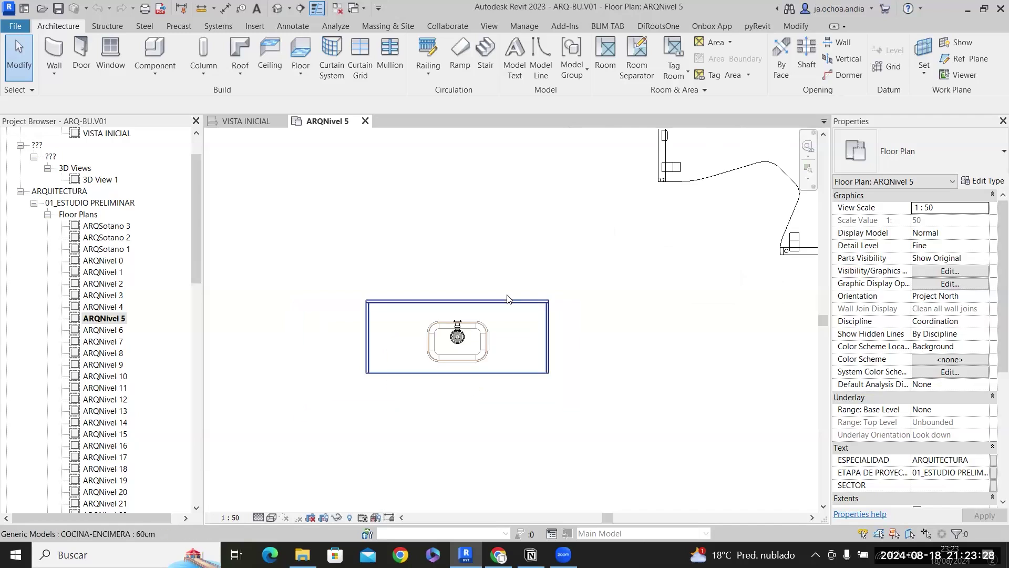
Select the standalone countertop, sink and CORTE VACIO void together and show them in a 3D view bounded by a selection box.
{"action": "scroll", "coordinate": [507, 298], "scroll_direction": "down", "scroll_amount": 3}
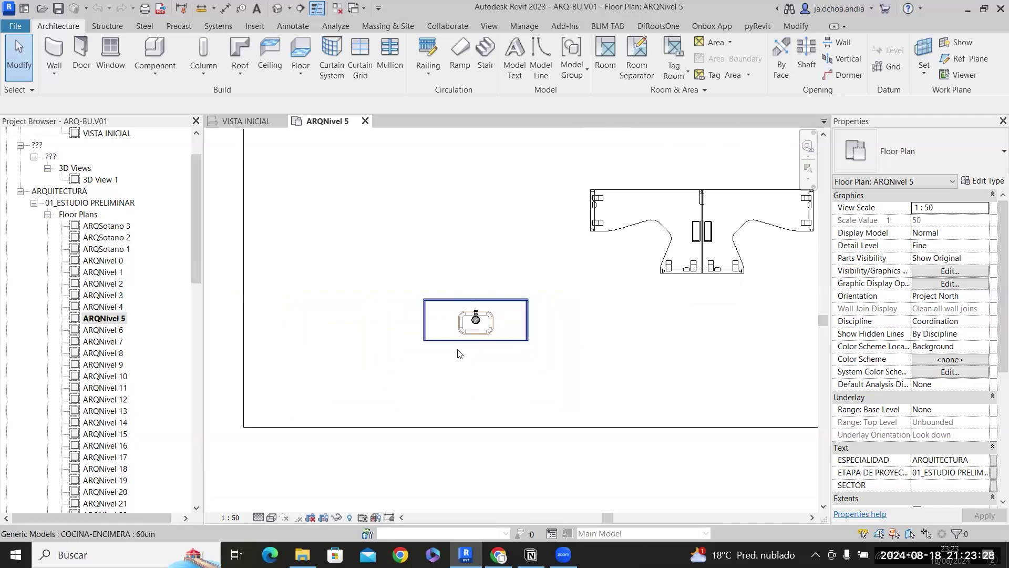
{"action": "left_click", "coordinate": [493, 323]}
{"action": "scroll", "coordinate": [495, 321], "scroll_direction": "up", "scroll_amount": 3}
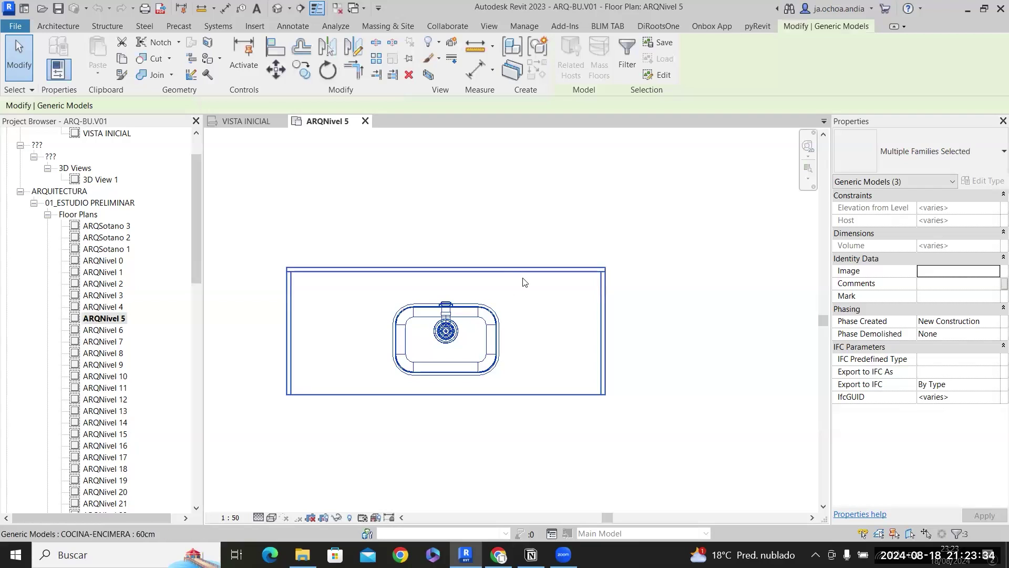
{"action": "key", "text": "b"}
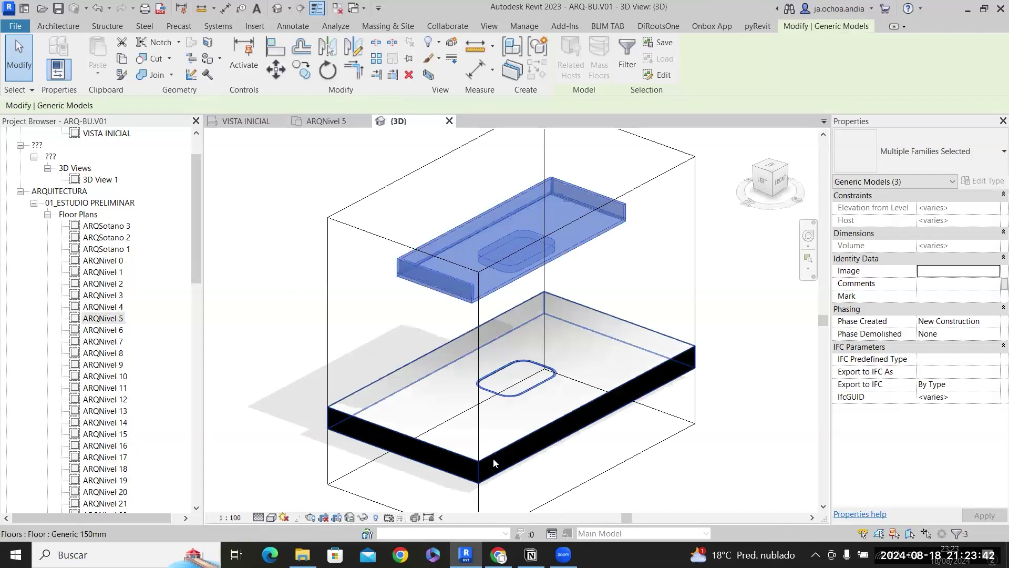
{"action": "left_click", "coordinate": [745, 435]}
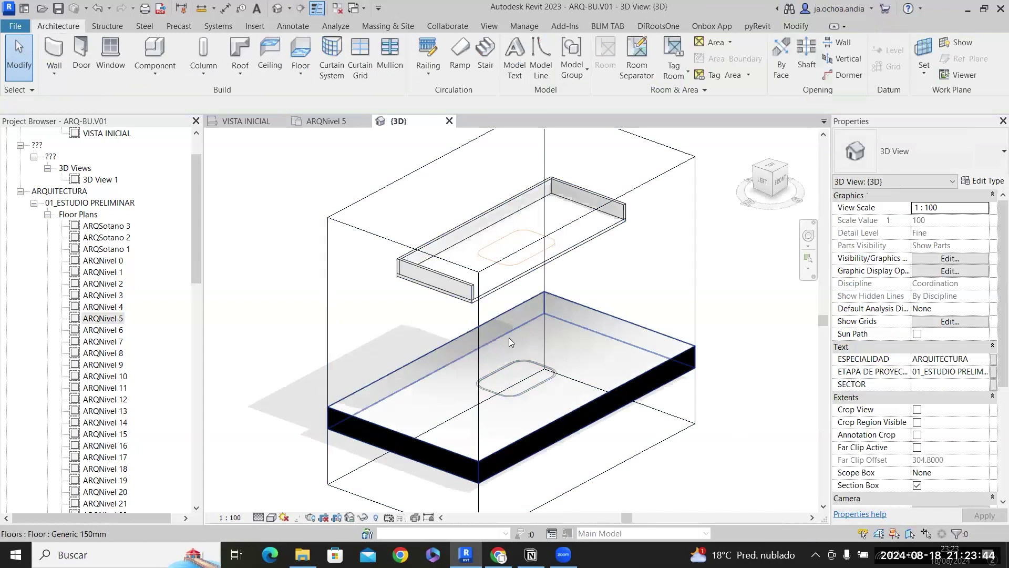
Cut the sink opening in the standalone countertop using the CORTE VACIO void.
{"action": "scroll", "coordinate": [510, 339], "scroll_direction": "up", "scroll_amount": 2}
{"action": "scroll", "coordinate": [559, 356], "scroll_direction": "down", "scroll_amount": 1}
{"action": "scroll", "coordinate": [523, 206], "scroll_direction": "up", "scroll_amount": 2}
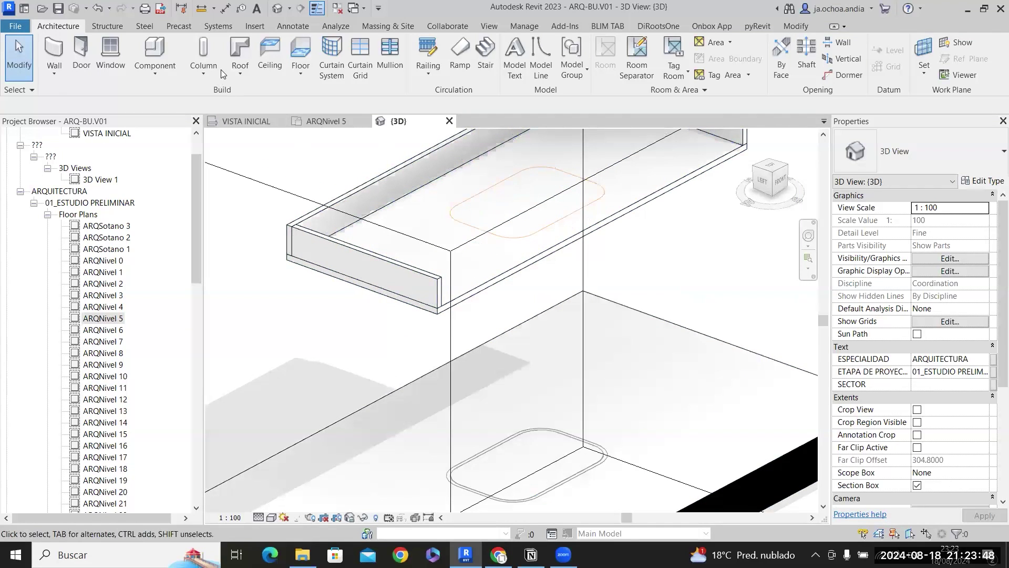
{"action": "left_click", "coordinate": [796, 26]}
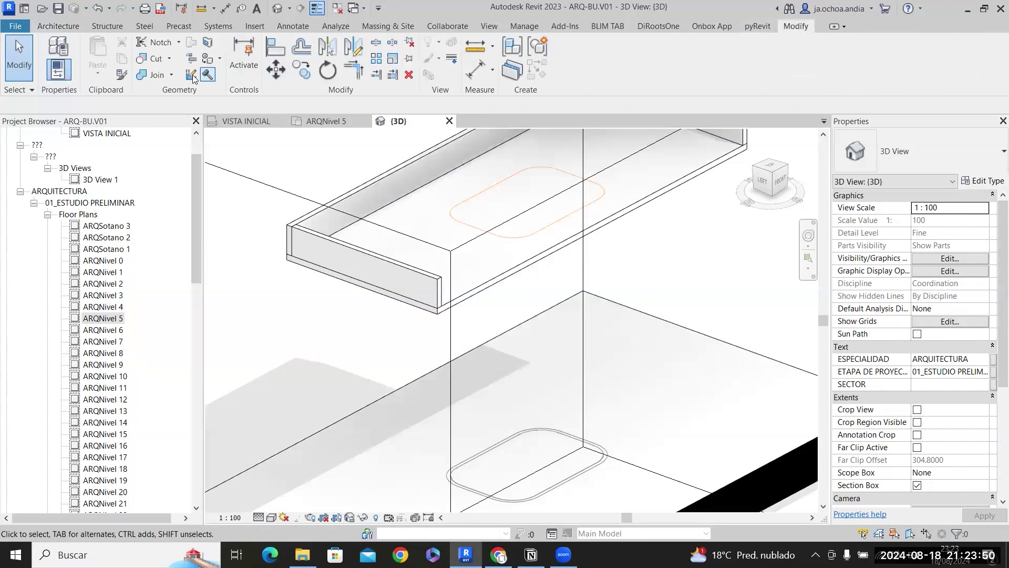
{"action": "left_click", "coordinate": [142, 62]}
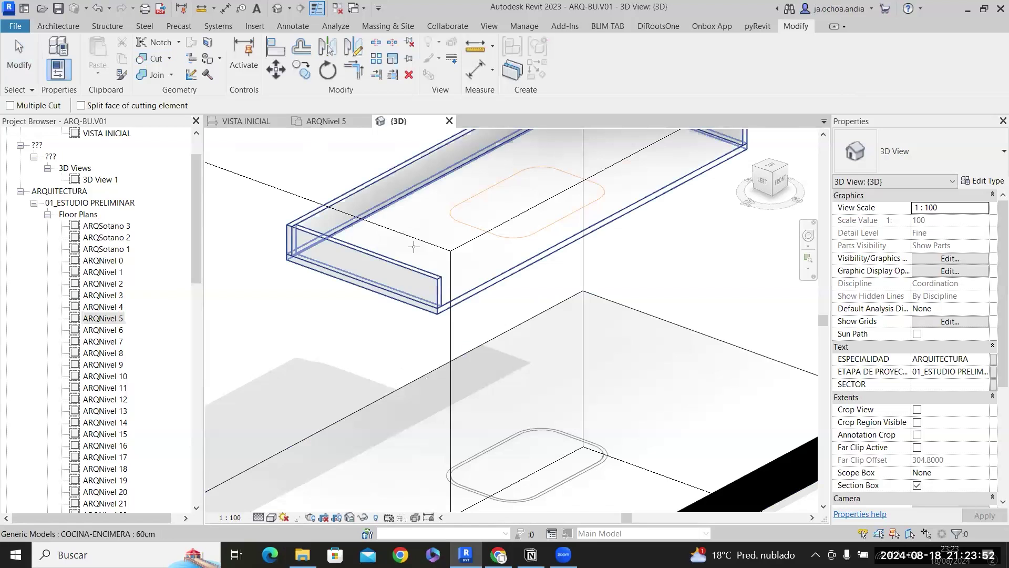
{"action": "left_click", "coordinate": [493, 223]}
{"action": "scroll", "coordinate": [495, 235], "scroll_direction": "down", "scroll_amount": 2}
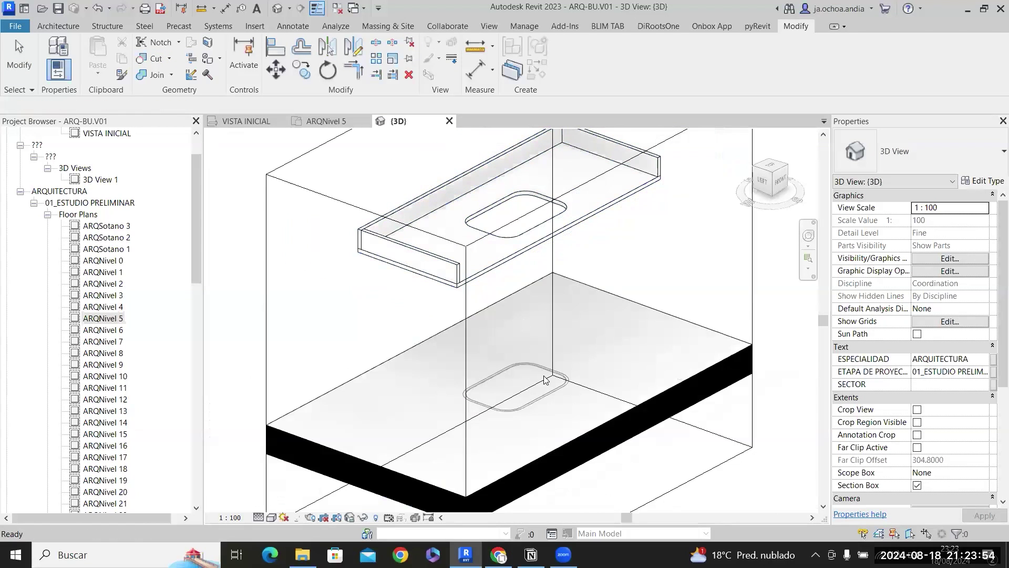
{"action": "key", "text": "Escape"}
Pull in the side of the section box so it slices through the middle of the countertop and sink.
{"action": "left_click", "coordinate": [466, 364]}
{"action": "left_click_drag", "start_coordinate": [366, 384], "coordinate": [511, 313]}
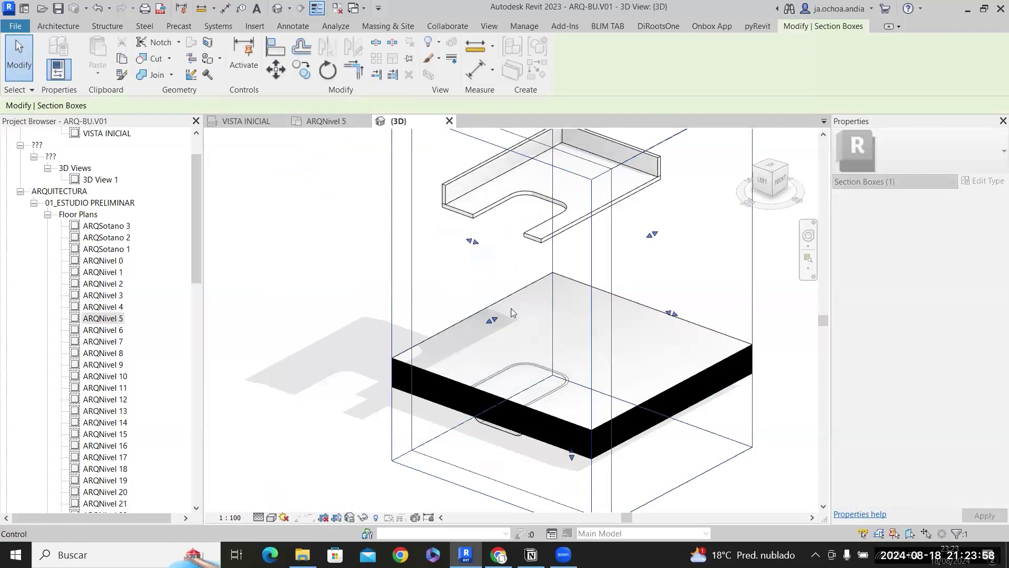
{"action": "scroll", "coordinate": [552, 346], "scroll_direction": "up", "scroll_amount": 3}
{"action": "key", "text": "Escape"}
From the Left view, move the sink vertically from floor level up to the underside of the countertop.
{"action": "left_click", "coordinate": [549, 382]}
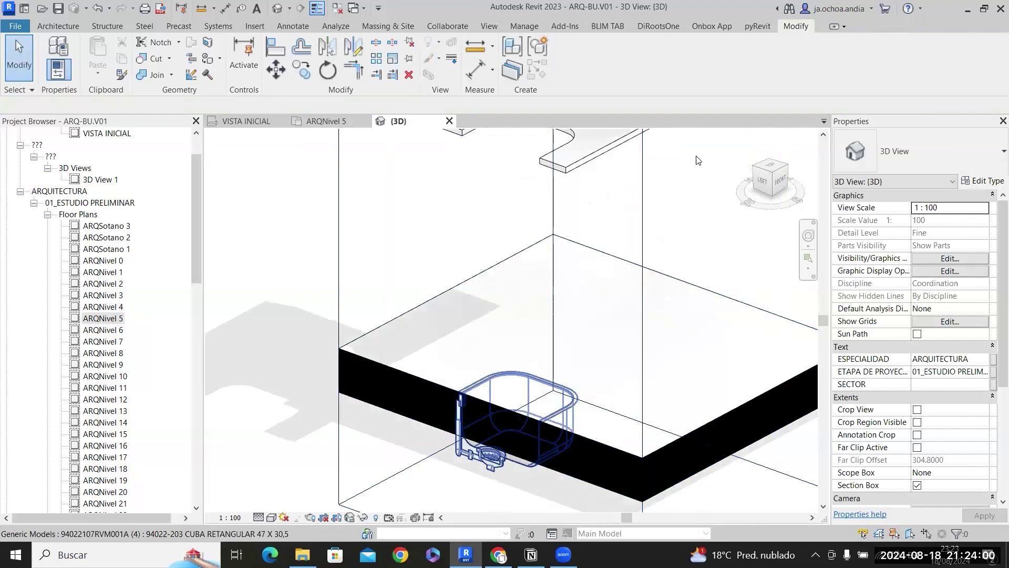
{"action": "left_click", "coordinate": [754, 190]}
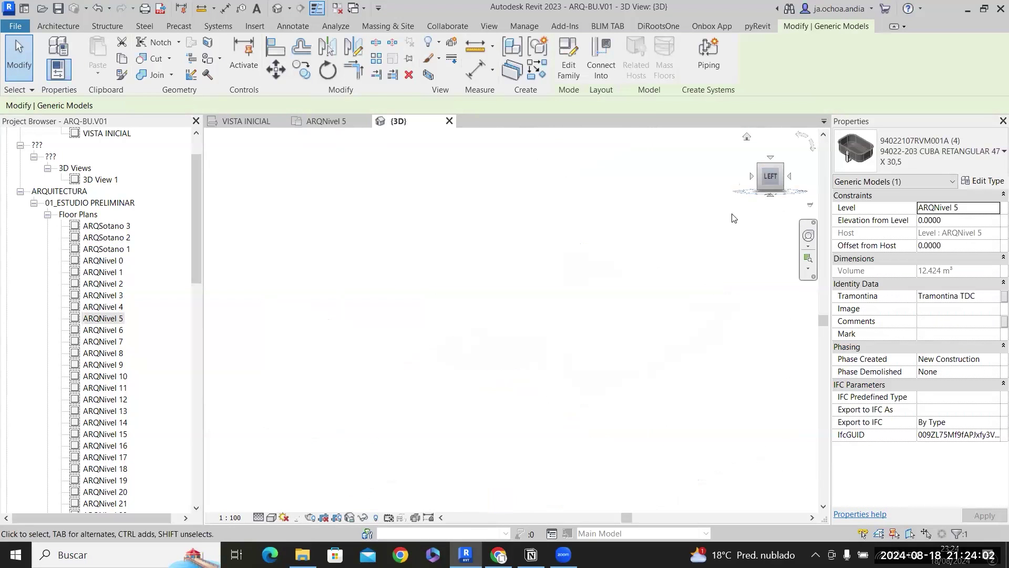
{"action": "scroll", "coordinate": [663, 237], "scroll_direction": "up", "scroll_amount": 3}
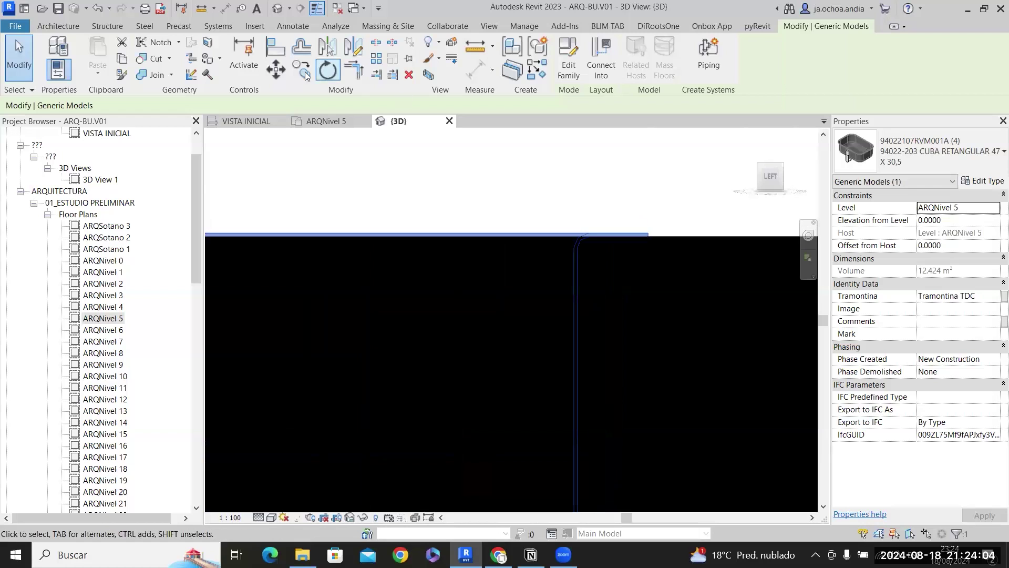
{"action": "left_click", "coordinate": [275, 69]}
{"action": "left_click", "coordinate": [606, 231]}
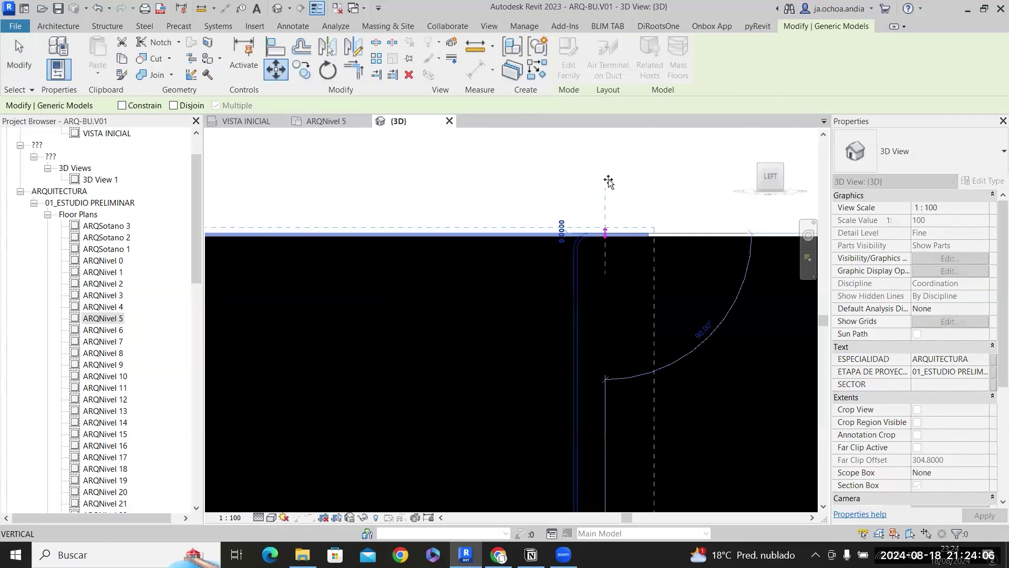
{"action": "scroll", "coordinate": [628, 180], "scroll_direction": "down", "scroll_amount": 3}
{"action": "middle_click_drag", "start_coordinate": [623, 158], "coordinate": [609, 326]}
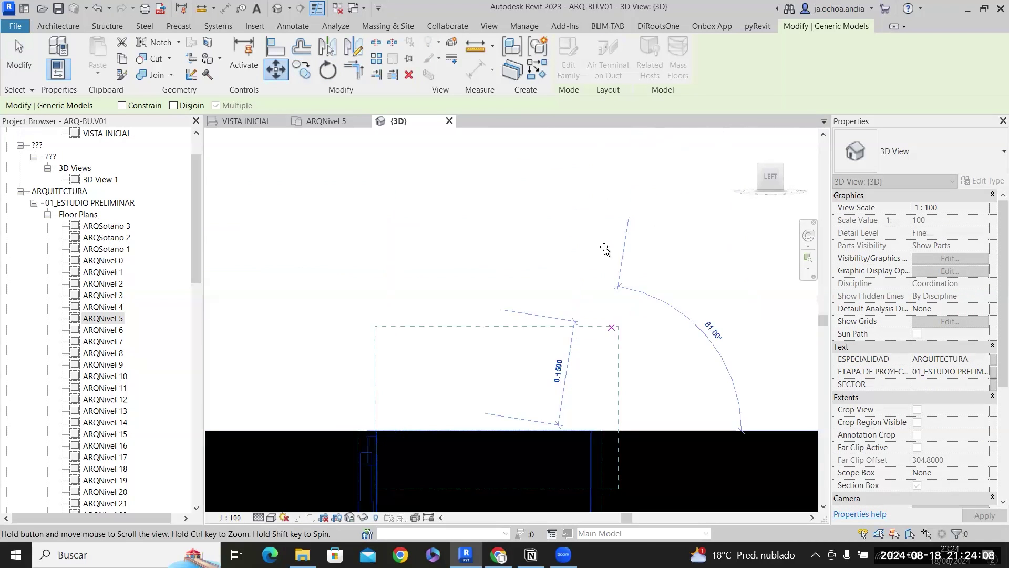
{"action": "middle_click_drag", "start_coordinate": [604, 242], "coordinate": [604, 434]}
{"action": "middle_click_drag", "start_coordinate": [604, 216], "coordinate": [602, 389]}
{"action": "left_click", "coordinate": [584, 214]}
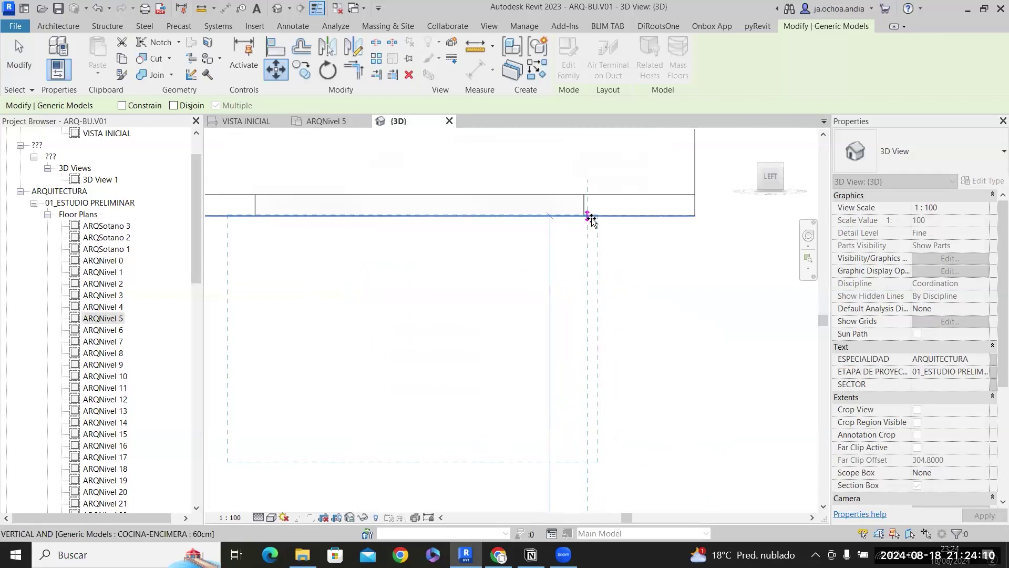
{"action": "key", "text": "Escape"}
{"action": "scroll", "coordinate": [581, 249], "scroll_direction": "down", "scroll_amount": 6}
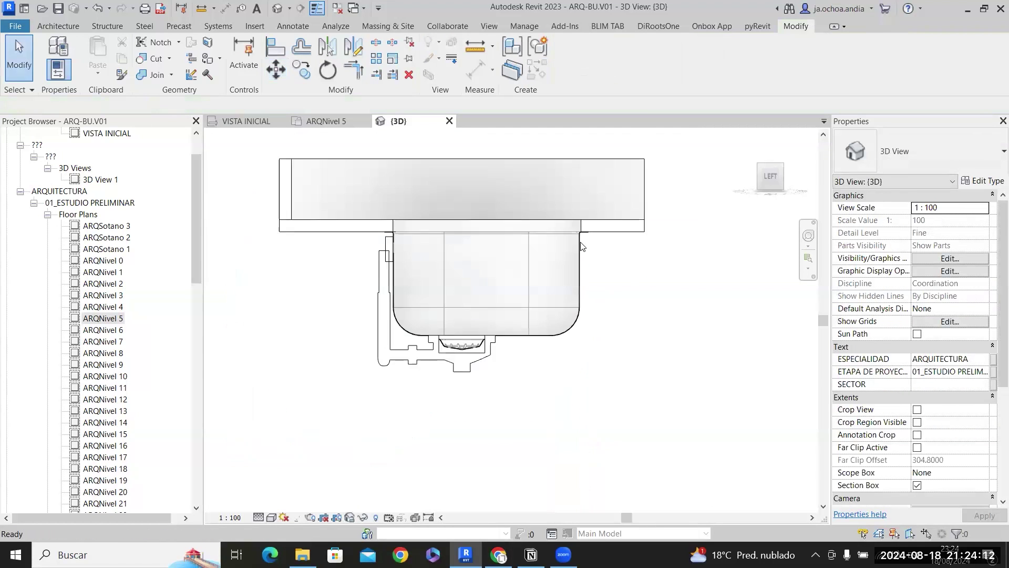
Extend the sliced side of the section box outward until it encloses the whole countertop.
{"action": "middle_click_drag", "start_coordinate": [655, 260], "coordinate": [417, 252], "text": "shift"}
{"action": "scroll", "coordinate": [434, 258], "scroll_direction": "down", "scroll_amount": 3}
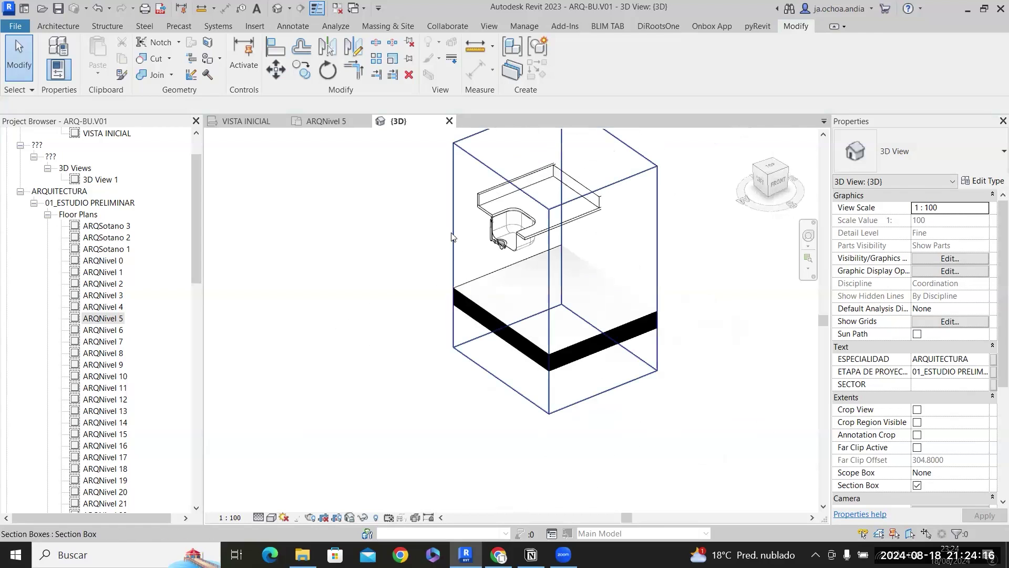
{"action": "left_click", "coordinate": [447, 284]}
{"action": "left_click_drag", "start_coordinate": [382, 311], "coordinate": [370, 317]}
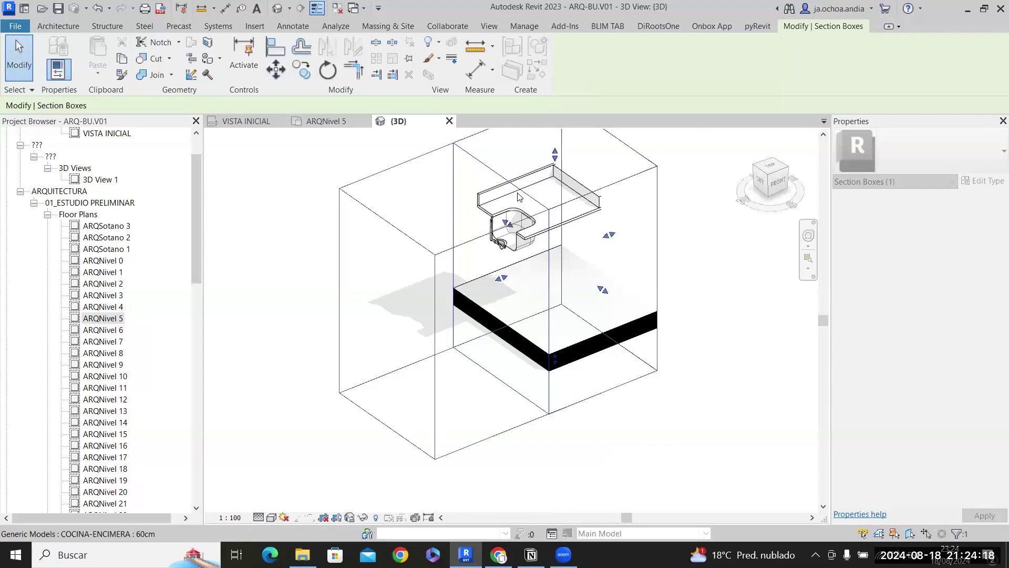
Place a 015793BH faucet on the countertop face behind the sink opening, rotated so its spout faces the basin.
{"action": "scroll", "coordinate": [515, 196], "scroll_direction": "up", "scroll_amount": 6}
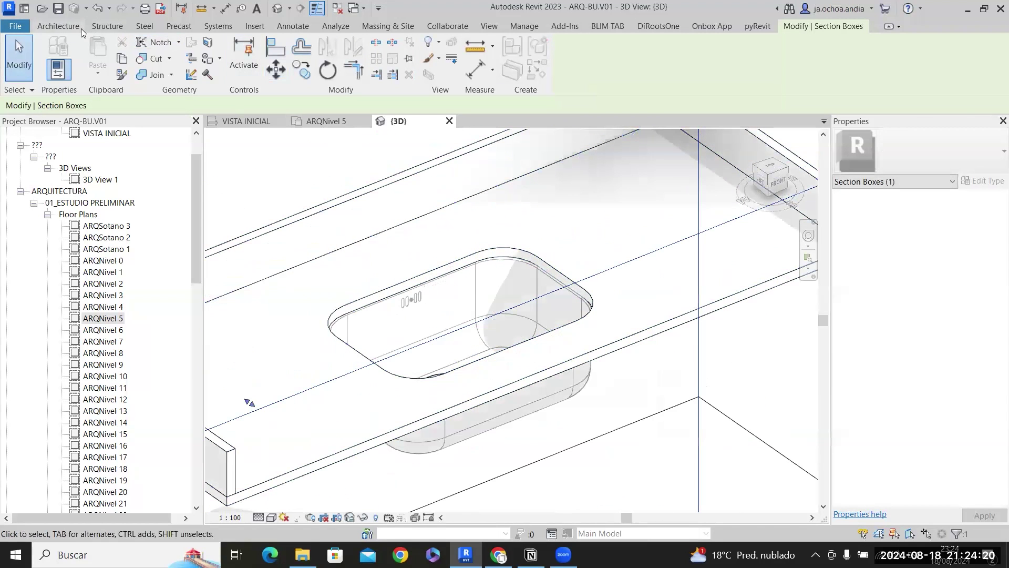
{"action": "left_click", "coordinate": [58, 26]}
{"action": "left_click", "coordinate": [169, 55]}
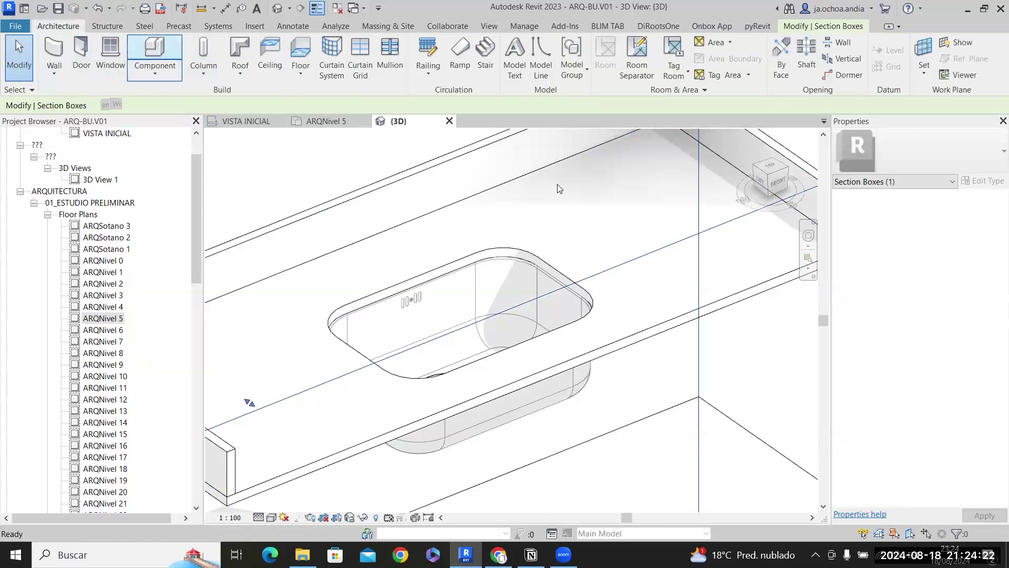
{"action": "left_click", "coordinate": [874, 152]}
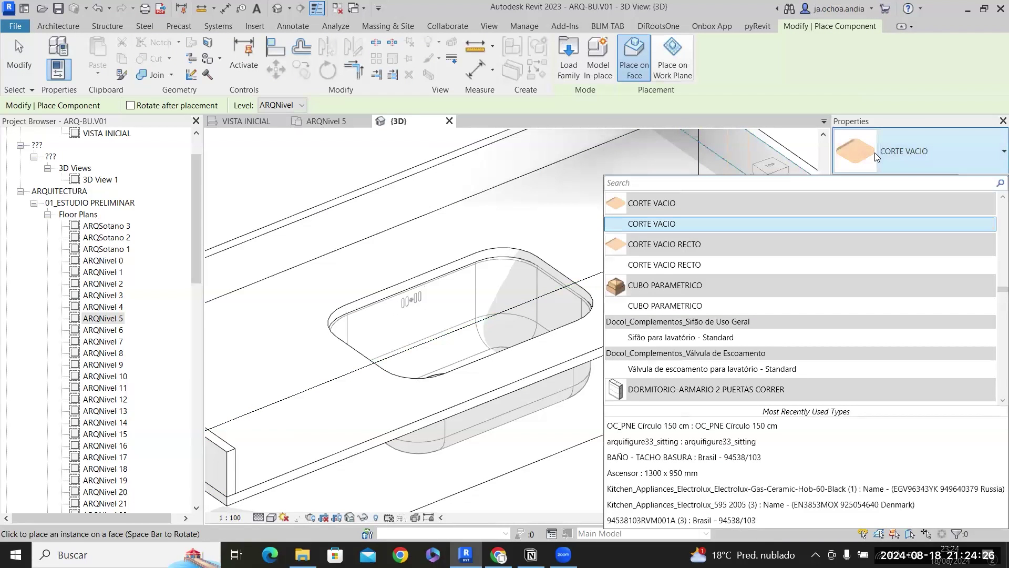
{"action": "scroll", "coordinate": [951, 326], "scroll_direction": "up", "scroll_amount": 10}
{"action": "scroll", "coordinate": [950, 326], "scroll_direction": "up", "scroll_amount": 8}
{"action": "scroll", "coordinate": [952, 330], "scroll_direction": "up", "scroll_amount": 10}
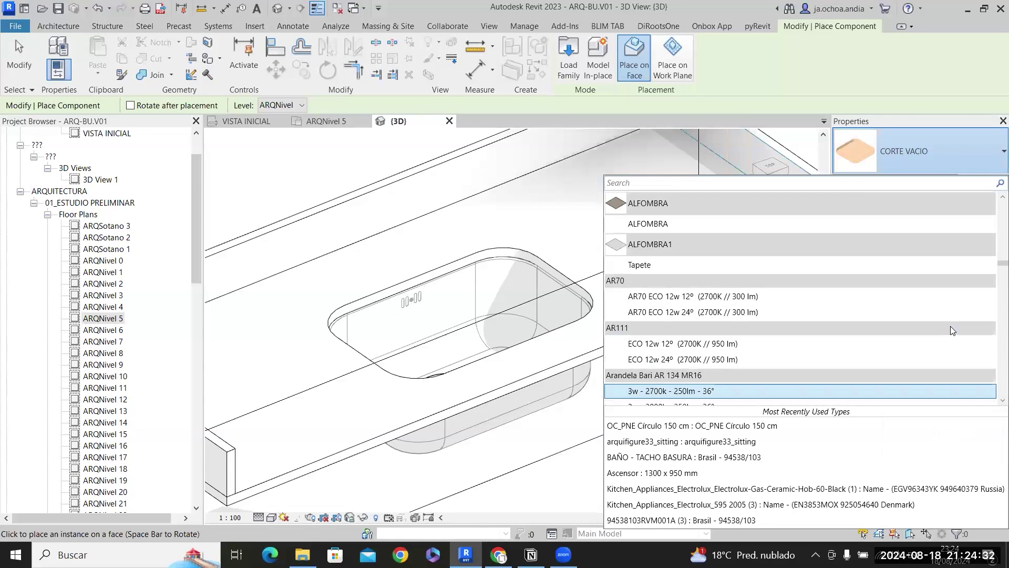
{"action": "scroll", "coordinate": [951, 325], "scroll_direction": "up", "scroll_amount": 6}
{"action": "scroll", "coordinate": [950, 326], "scroll_direction": "down", "scroll_amount": 2}
{"action": "scroll", "coordinate": [662, 294], "scroll_direction": "up", "scroll_amount": 2}
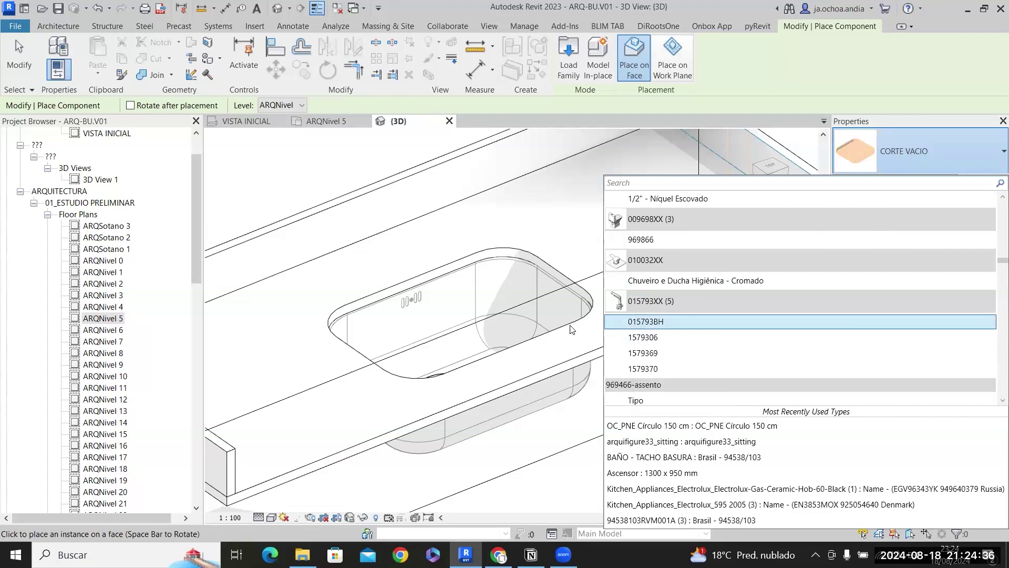
{"action": "left_click", "coordinate": [646, 321]}
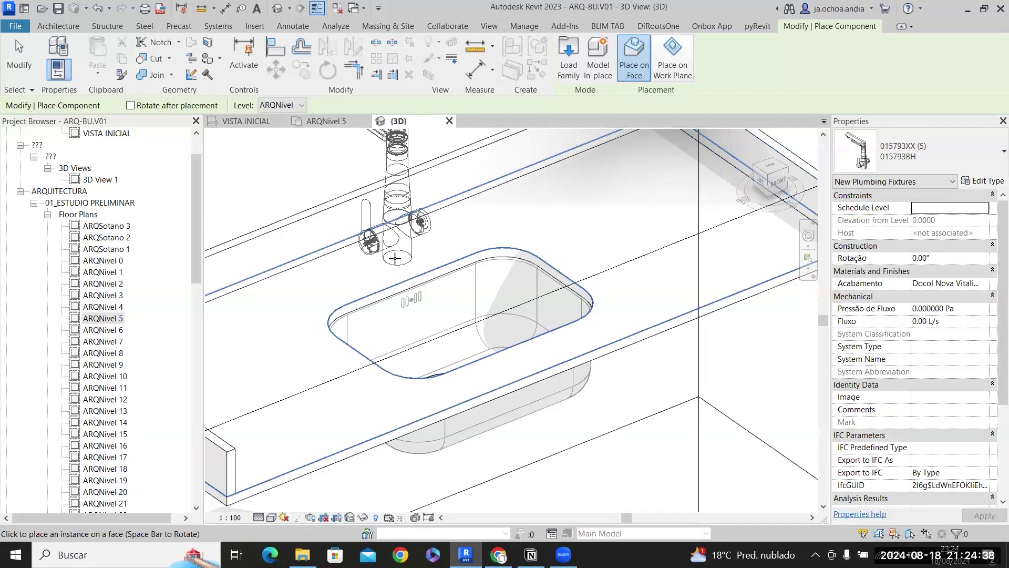
{"action": "key", "text": "space"}
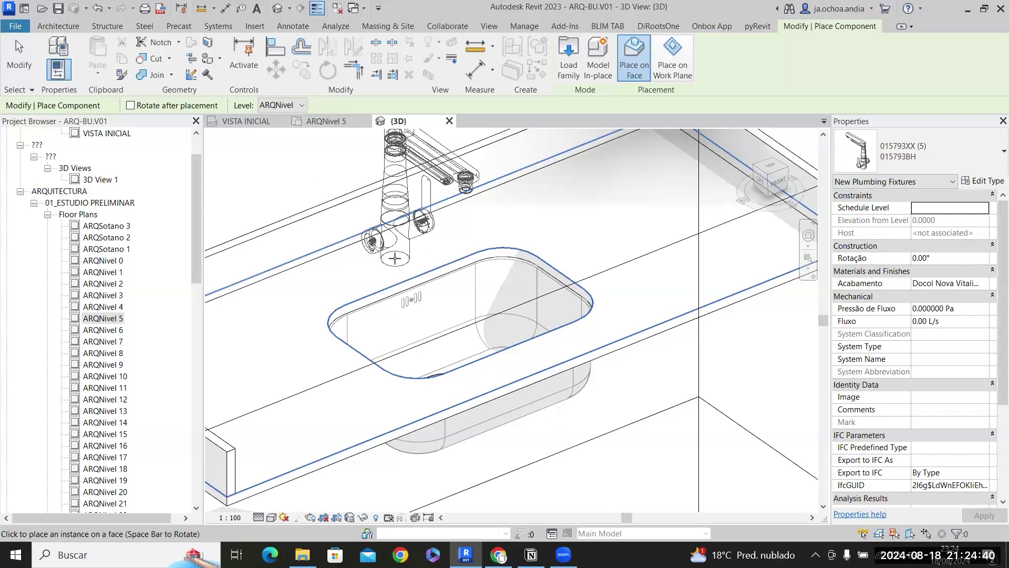
{"action": "left_click", "coordinate": [395, 258]}
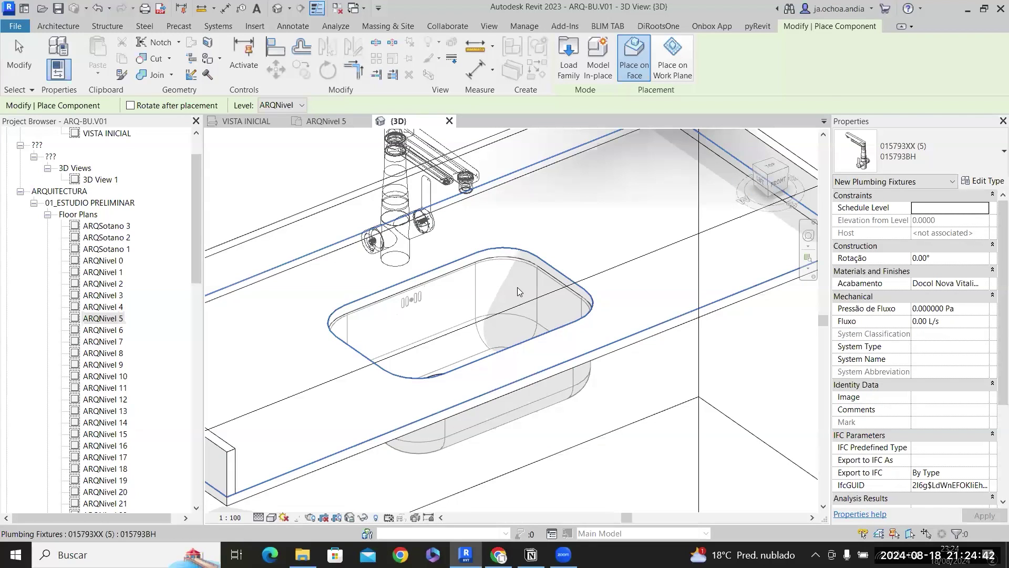
{"action": "key", "text": "Escape"}
{"action": "key", "text": "Escape"}
{"action": "scroll", "coordinate": [483, 250], "scroll_direction": "down", "scroll_amount": 5}
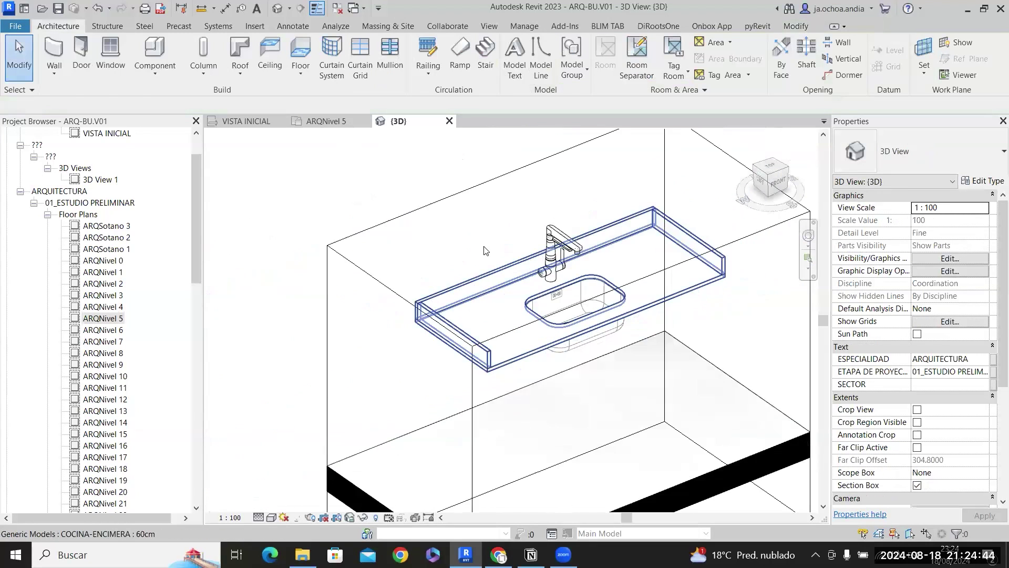
Turn off the section box in the 3D view so the surrounding model shows around the countertop.
{"action": "scroll", "coordinate": [484, 250], "scroll_direction": "down", "scroll_amount": 1}
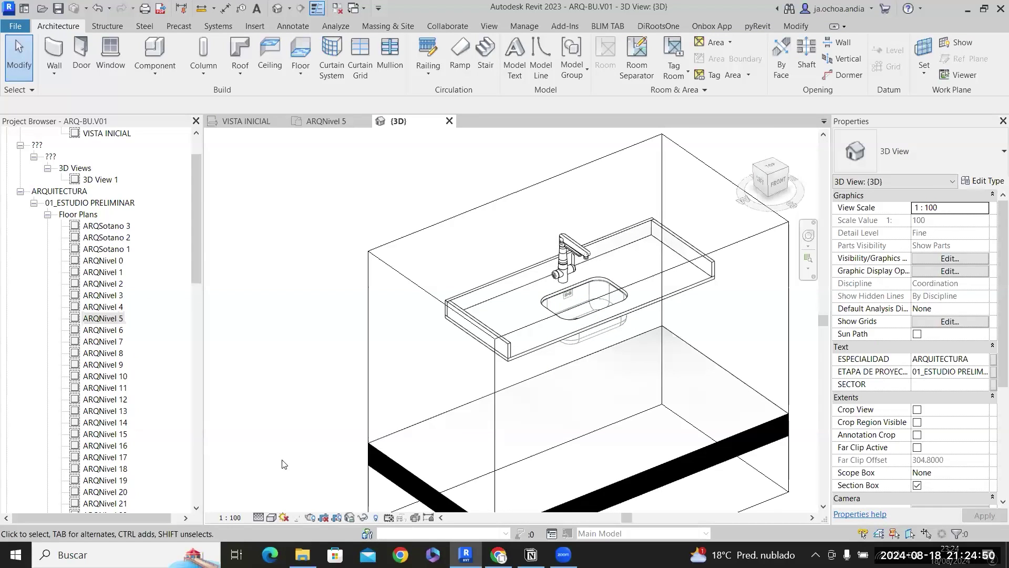
{"action": "scroll", "coordinate": [399, 352], "scroll_direction": "down", "scroll_amount": 3}
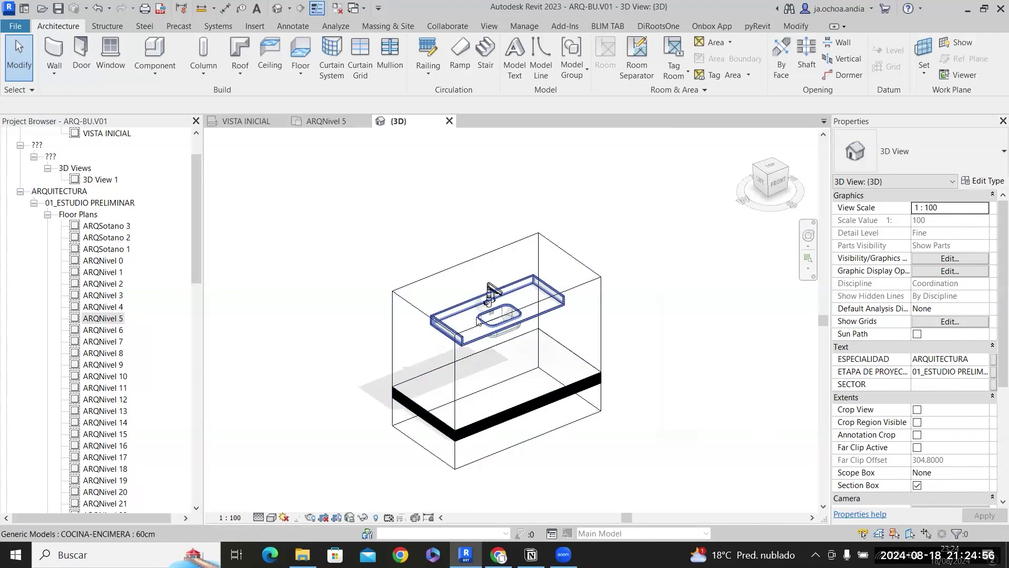
{"action": "scroll", "coordinate": [497, 322], "scroll_direction": "up", "scroll_amount": 2}
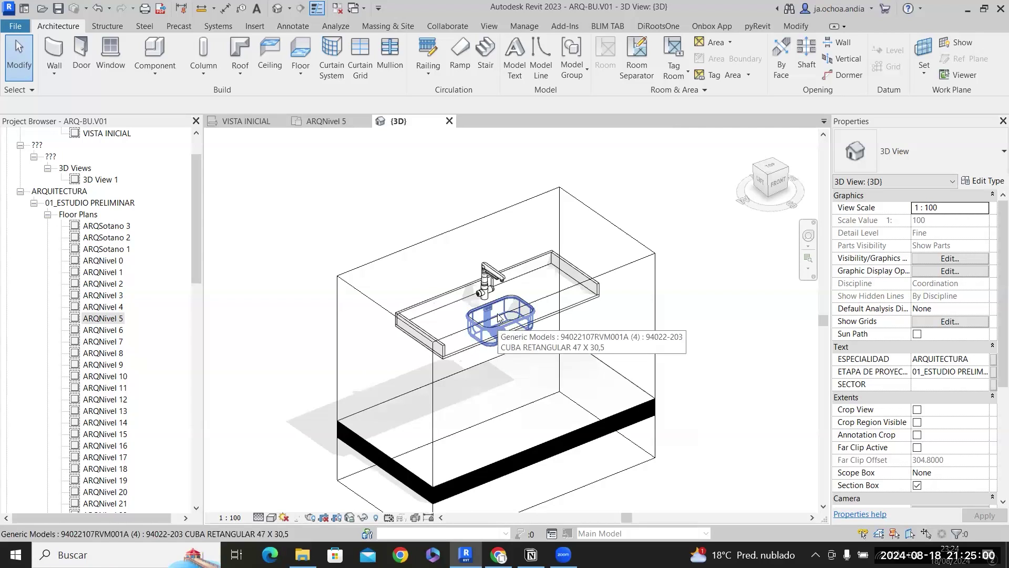
{"action": "scroll", "coordinate": [498, 325], "scroll_direction": "down", "scroll_amount": 2}
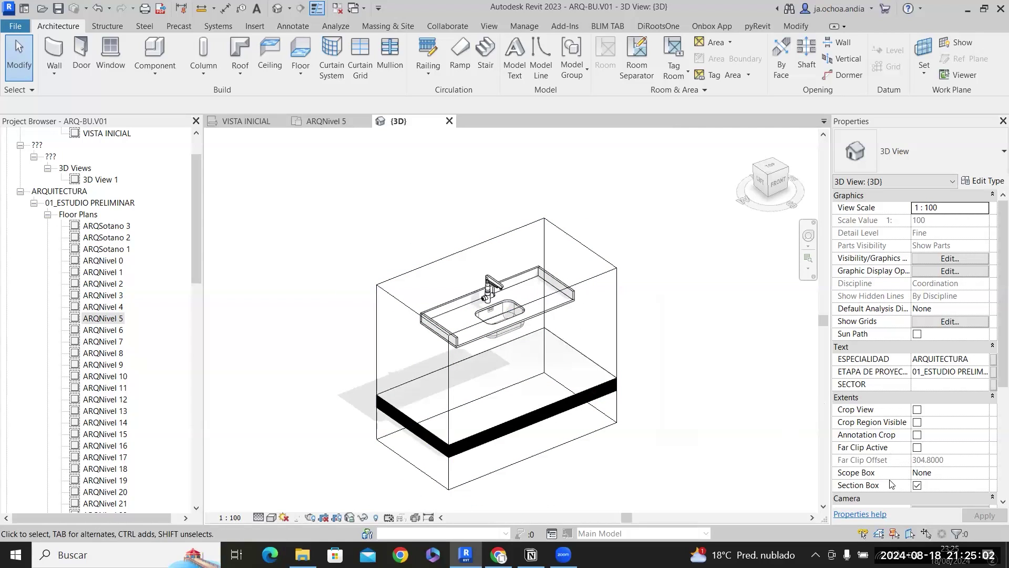
{"action": "left_click", "coordinate": [918, 487]}
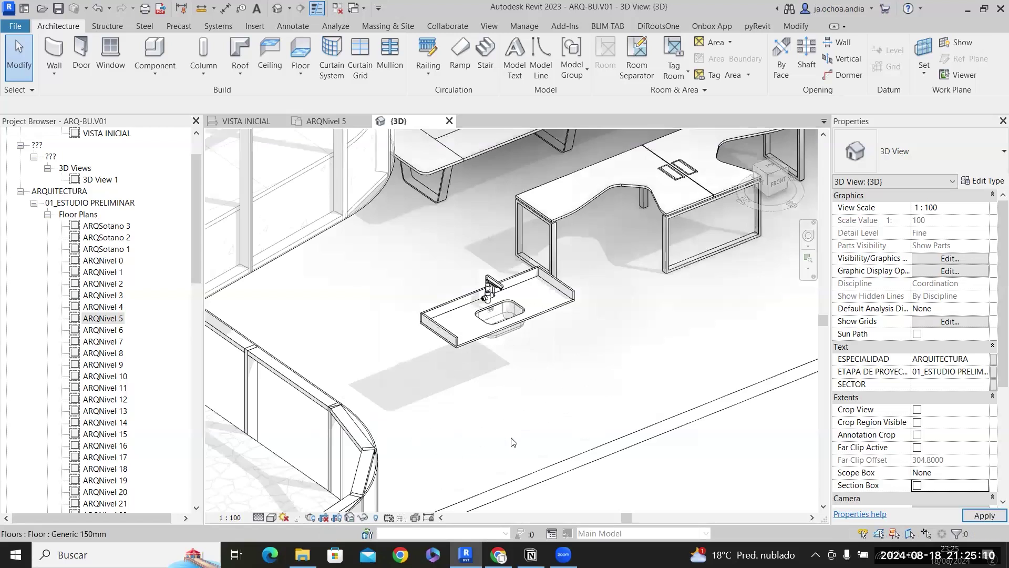
{"action": "scroll", "coordinate": [535, 412], "scroll_direction": "down", "scroll_amount": 1}
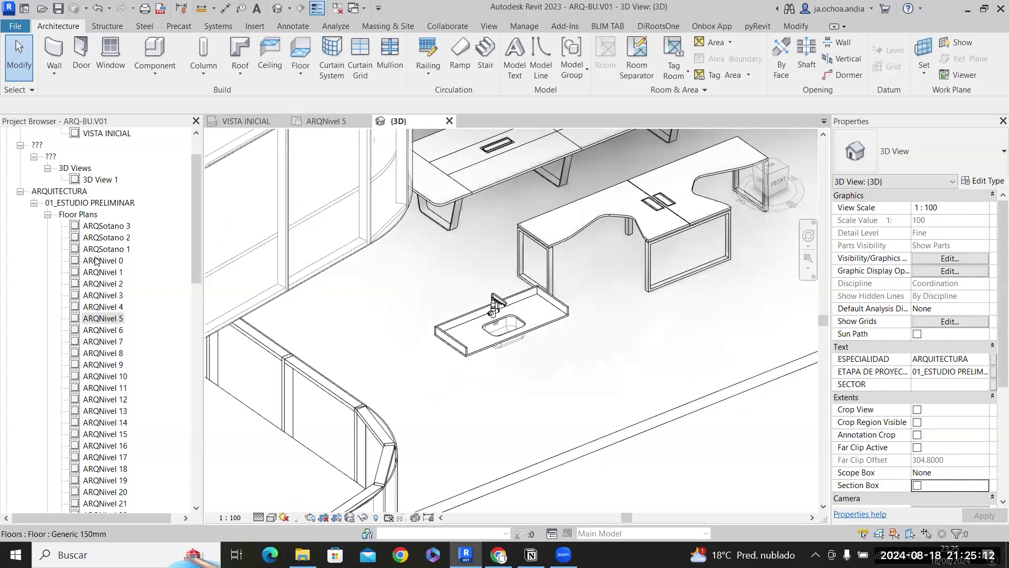
On the ARQNivel 5 floor plan, delete the whole sample slab with its furniture and countertop examples beside the building.
{"action": "left_click", "coordinate": [337, 124]}
{"action": "scroll", "coordinate": [431, 373], "scroll_direction": "down", "scroll_amount": 5}
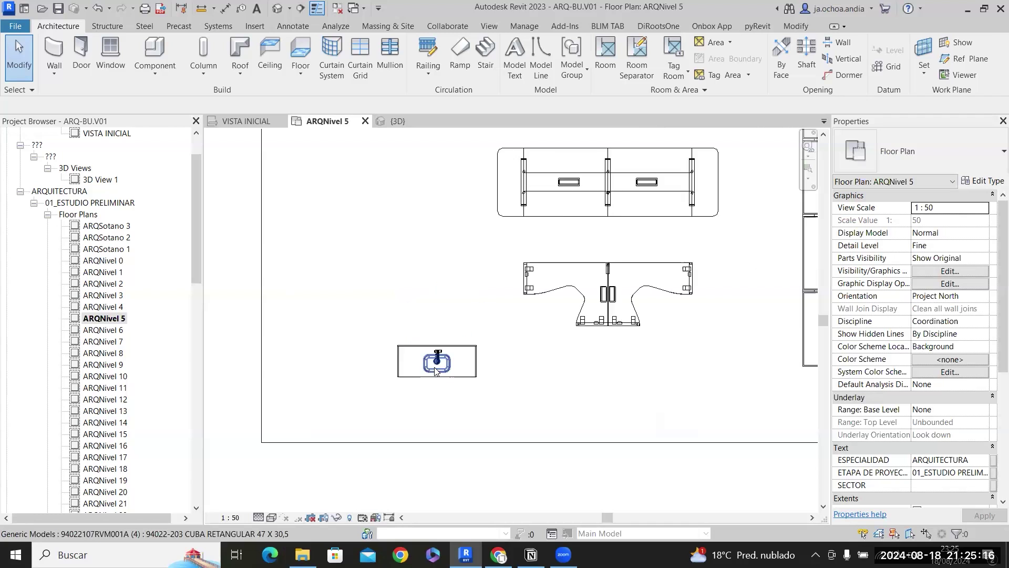
{"action": "scroll", "coordinate": [508, 353], "scroll_direction": "up", "scroll_amount": 1}
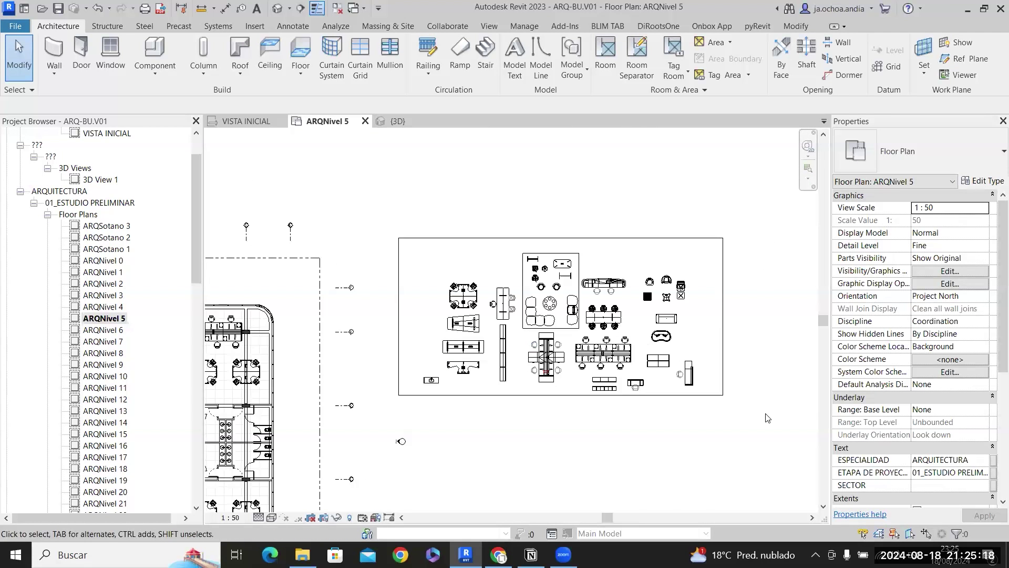
{"action": "left_click_drag", "start_coordinate": [763, 418], "coordinate": [392, 199]}
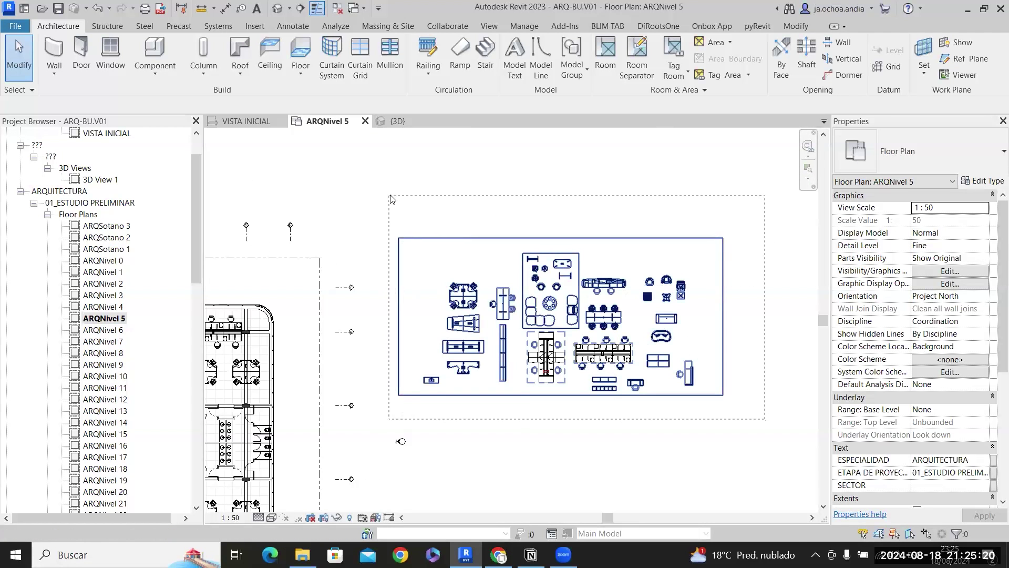
{"action": "key", "text": "Escape"}
{"action": "scroll", "coordinate": [412, 367], "scroll_direction": "down", "scroll_amount": 4}
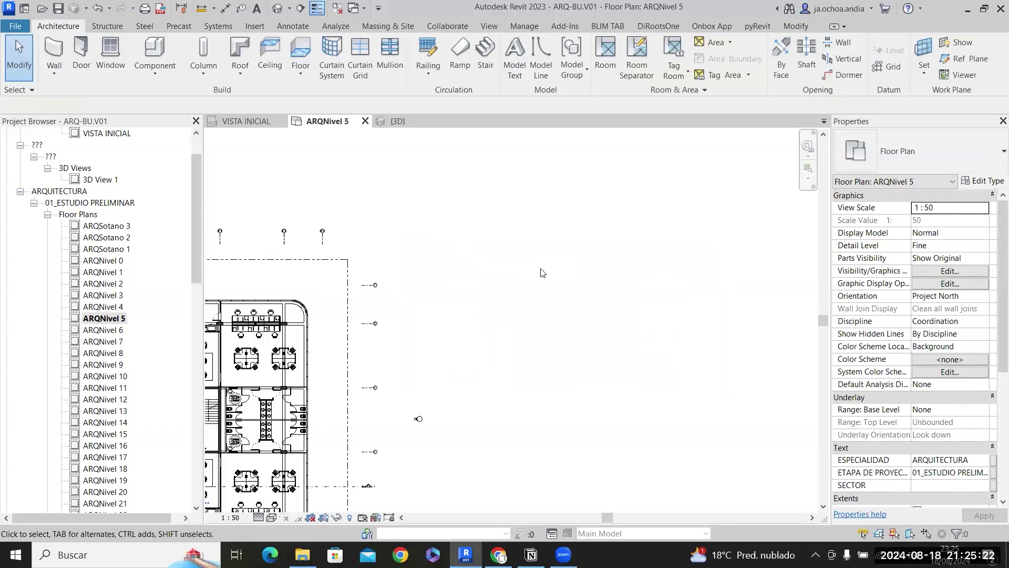
Delete the Section 2 view whose line crosses the kitchen sink on ARQNivel 5.
{"action": "scroll", "coordinate": [413, 367], "scroll_direction": "up", "scroll_amount": 5}
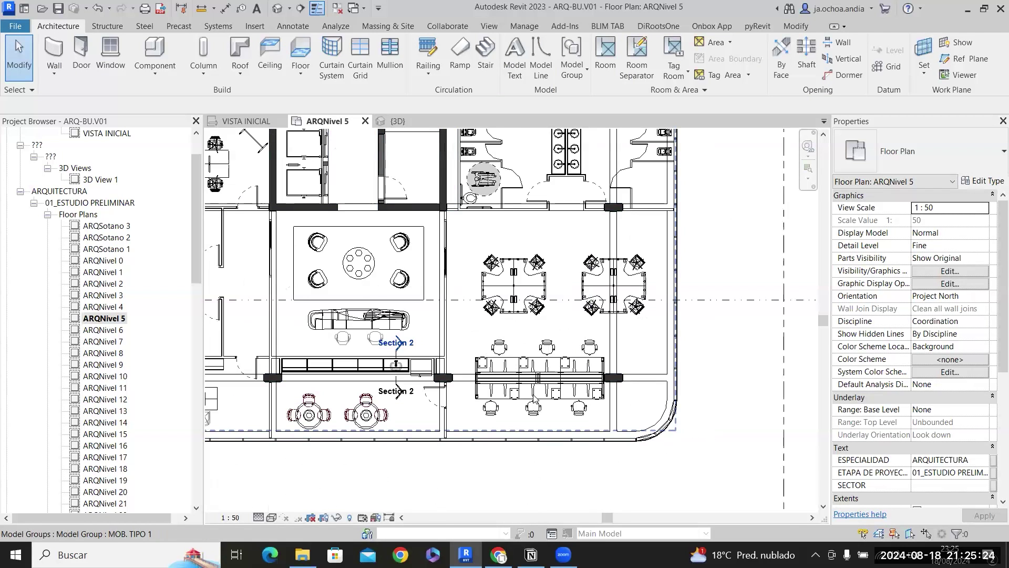
{"action": "left_click", "coordinate": [536, 399]}
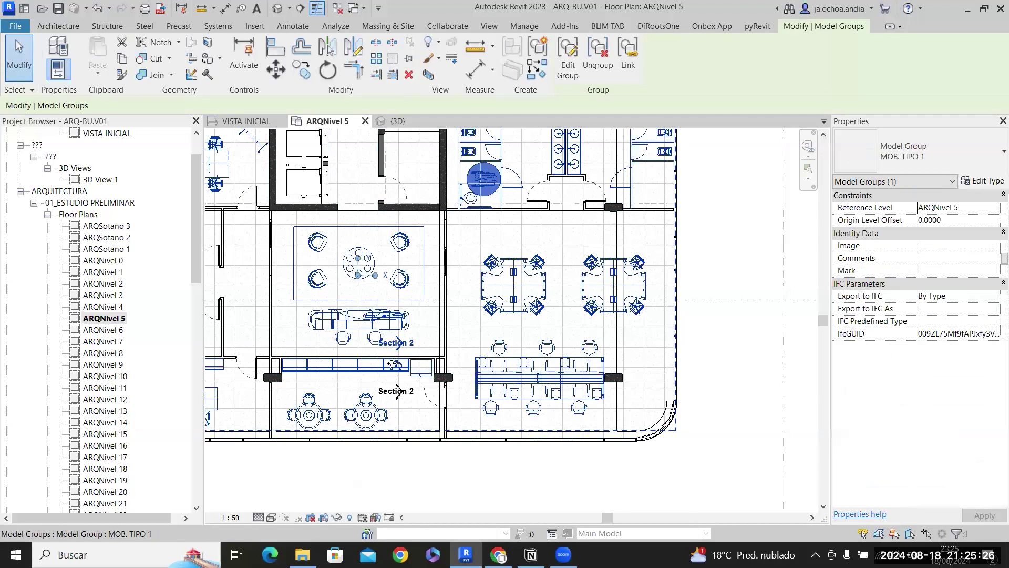
{"action": "scroll", "coordinate": [394, 364], "scroll_direction": "up", "scroll_amount": 6}
{"action": "left_click", "coordinate": [353, 283]}
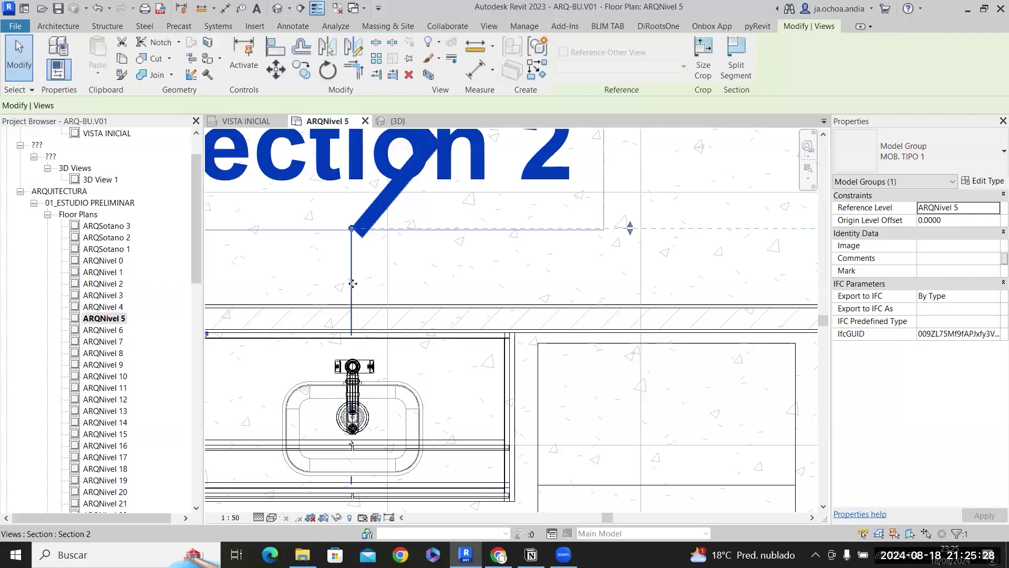
{"action": "key", "text": "Delete"}
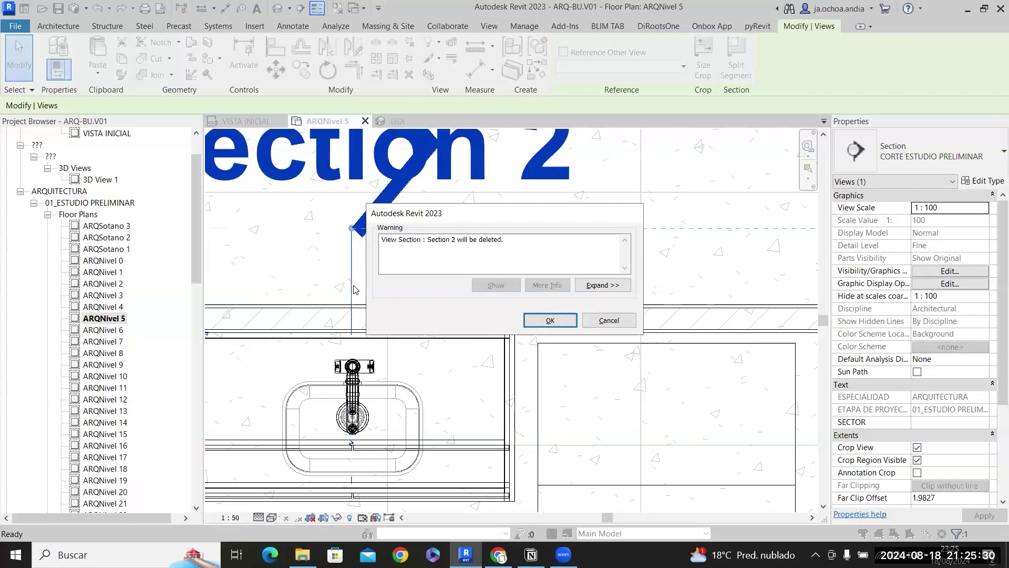
{"action": "key", "text": "Return"}
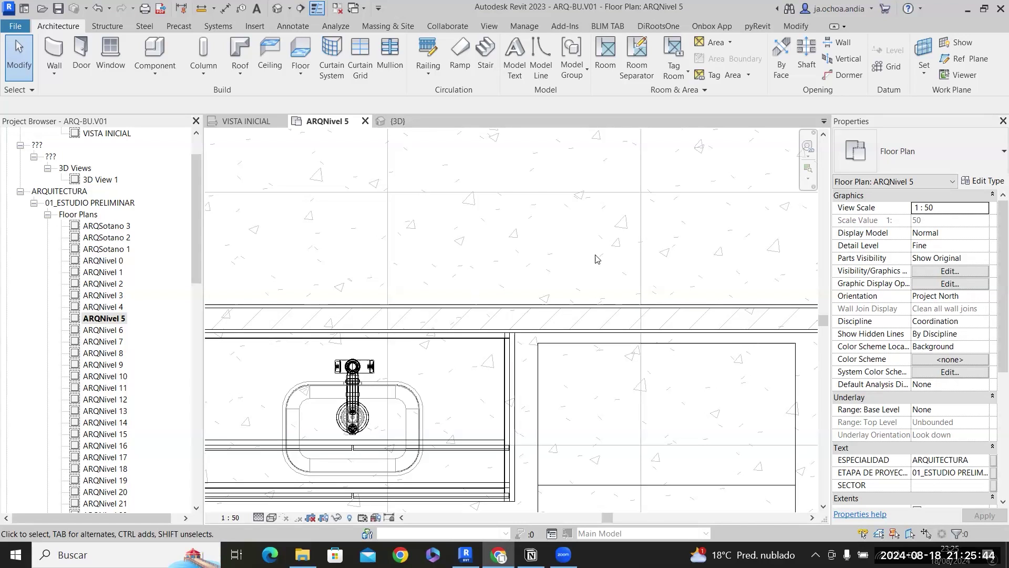
{"action": "left_click", "coordinate": [612, 263]}
Set the ARQNivel 5 floor plan's visual style to Hidden Line.
{"action": "scroll", "coordinate": [520, 290], "scroll_direction": "down", "scroll_amount": 10}
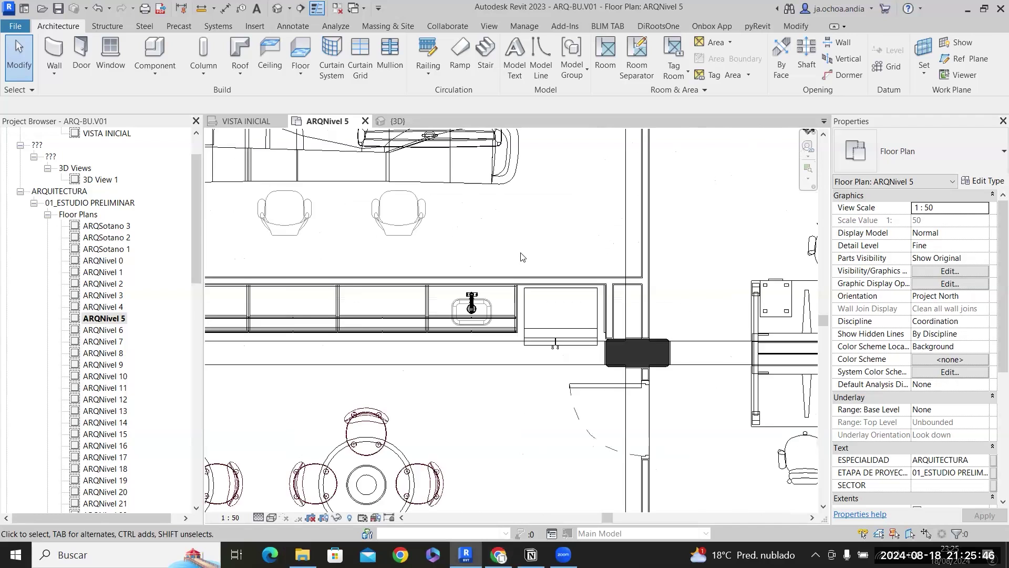
{"action": "scroll", "coordinate": [581, 441], "scroll_direction": "down", "scroll_amount": 4}
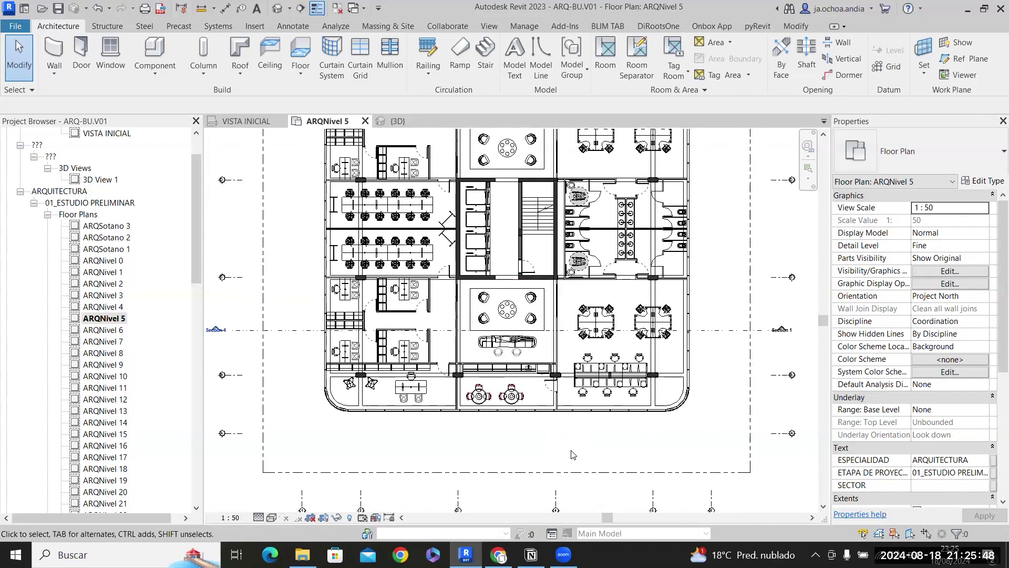
{"action": "left_click", "coordinate": [272, 517]}
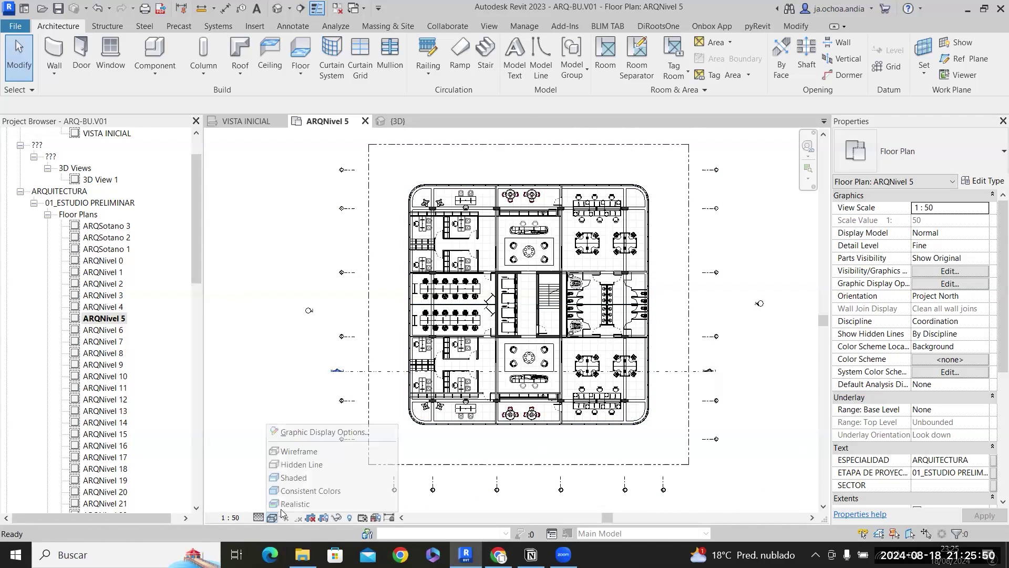
{"action": "left_click", "coordinate": [310, 463]}
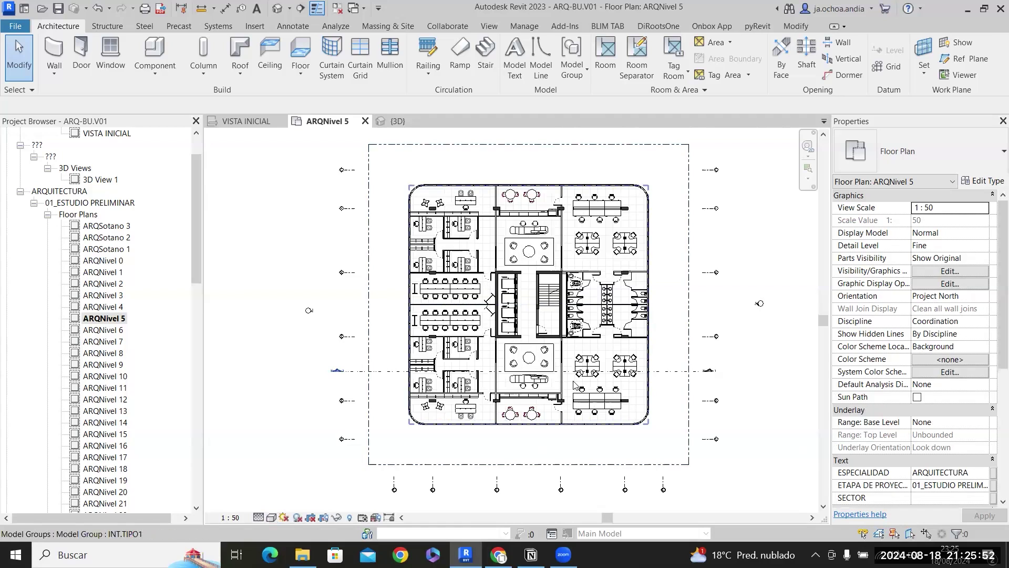
Copy the INT.TIPO1 model group, paste it aligned to ARQNivel 6, 7 and 8, and check it on the ARQNivel 7 plan.
{"action": "scroll", "coordinate": [657, 416], "scroll_direction": "up", "scroll_amount": 1}
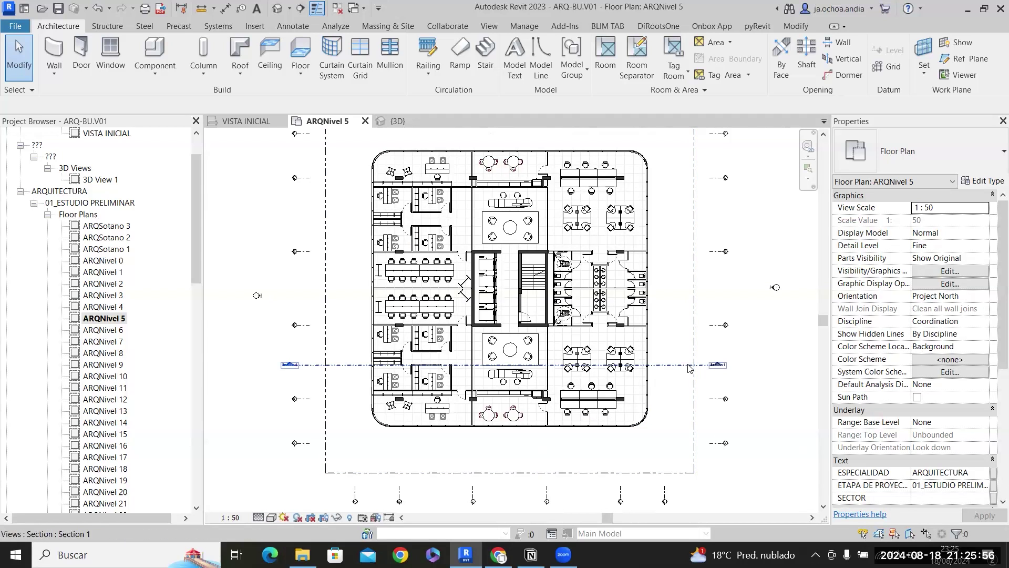
{"action": "scroll", "coordinate": [518, 322], "scroll_direction": "up", "scroll_amount": 5}
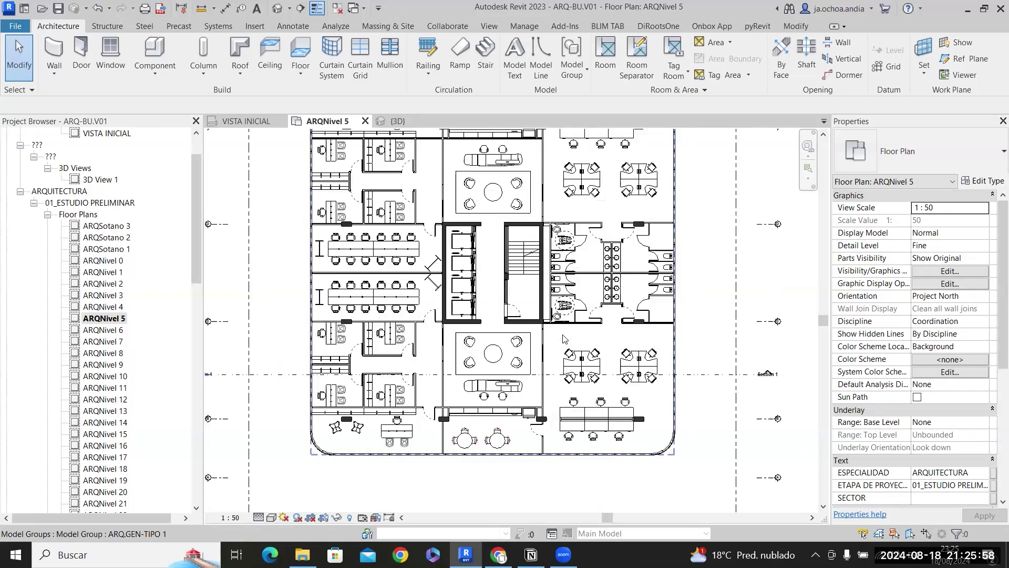
{"action": "left_click", "coordinate": [518, 321]}
{"action": "scroll", "coordinate": [580, 351], "scroll_direction": "down", "scroll_amount": 5}
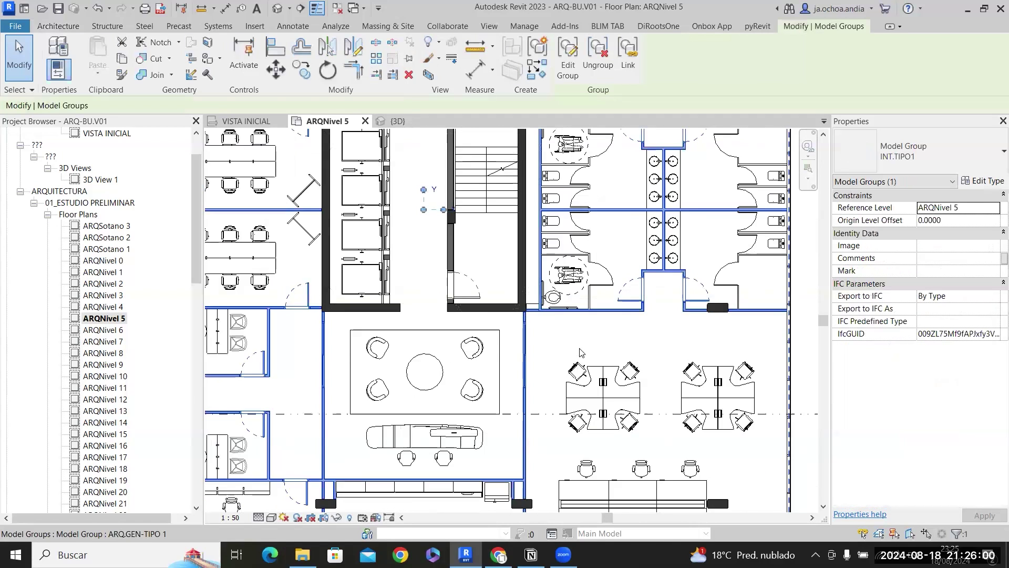
{"action": "scroll", "coordinate": [579, 351], "scroll_direction": "up", "scroll_amount": 2}
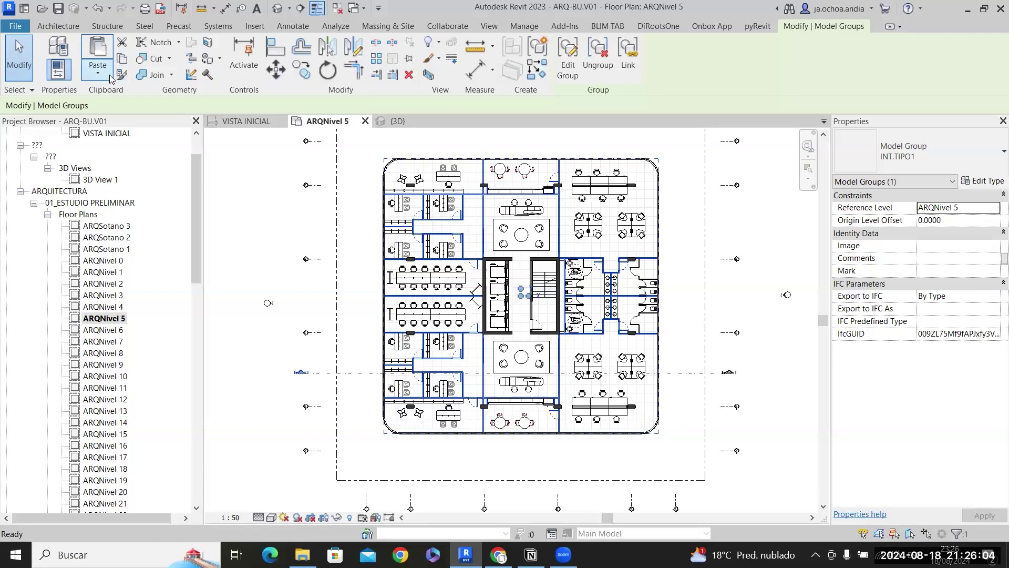
{"action": "left_click", "coordinate": [110, 78]}
{"action": "left_click", "coordinate": [142, 121]}
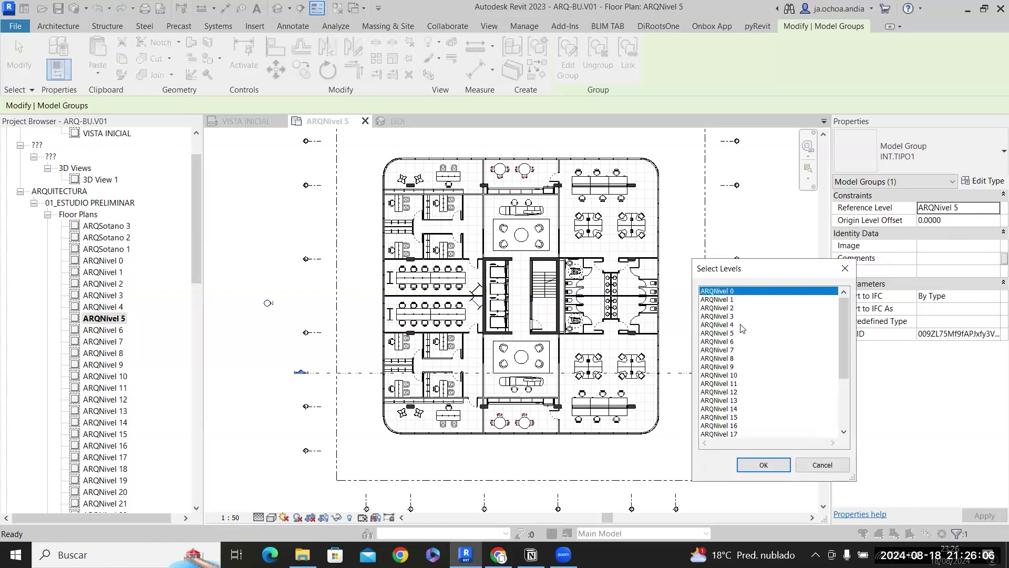
{"action": "left_click_drag", "start_coordinate": [735, 342], "coordinate": [741, 360]}
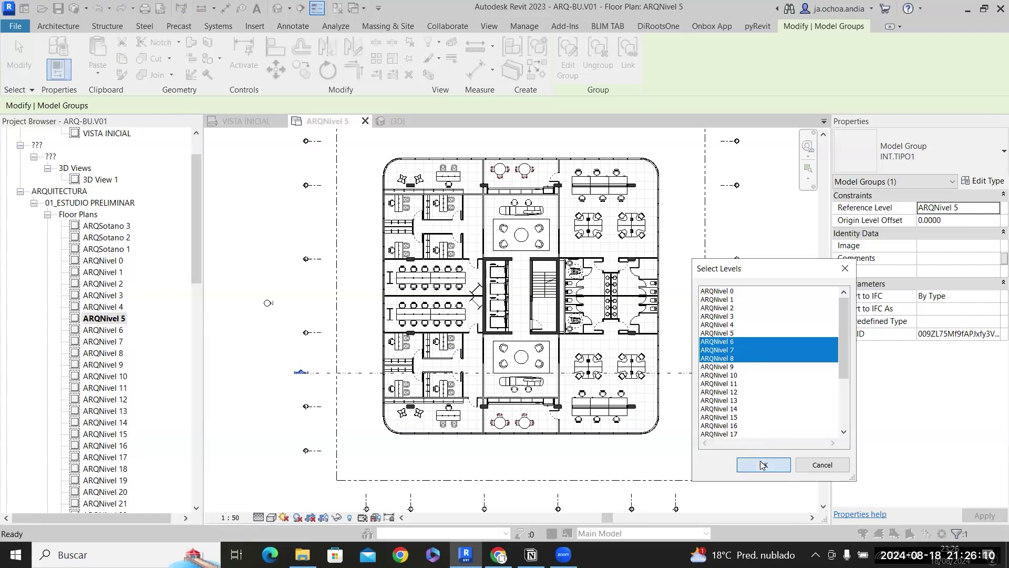
{"action": "key", "text": "Return"}
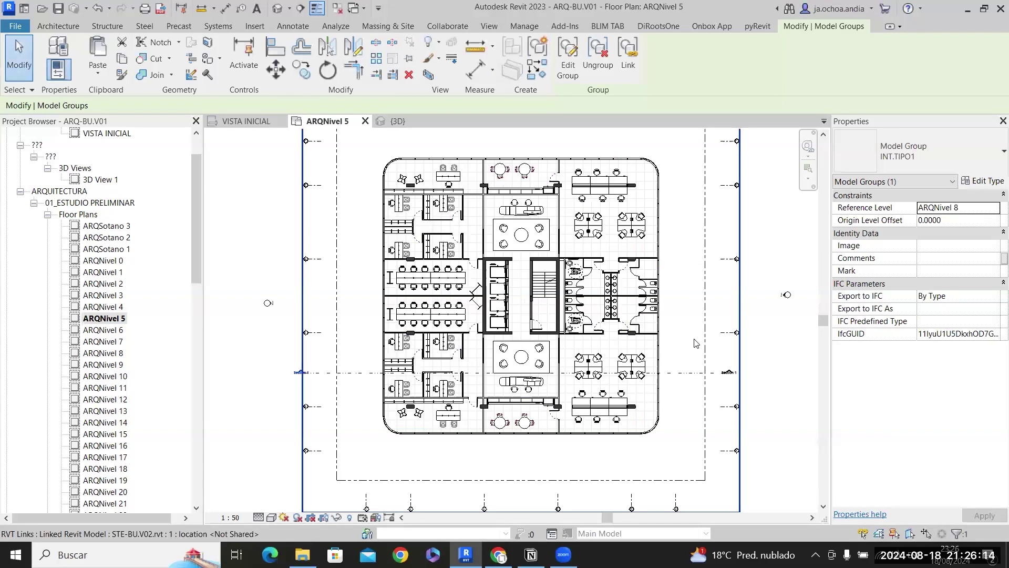
{"action": "double_click", "coordinate": [104, 343]}
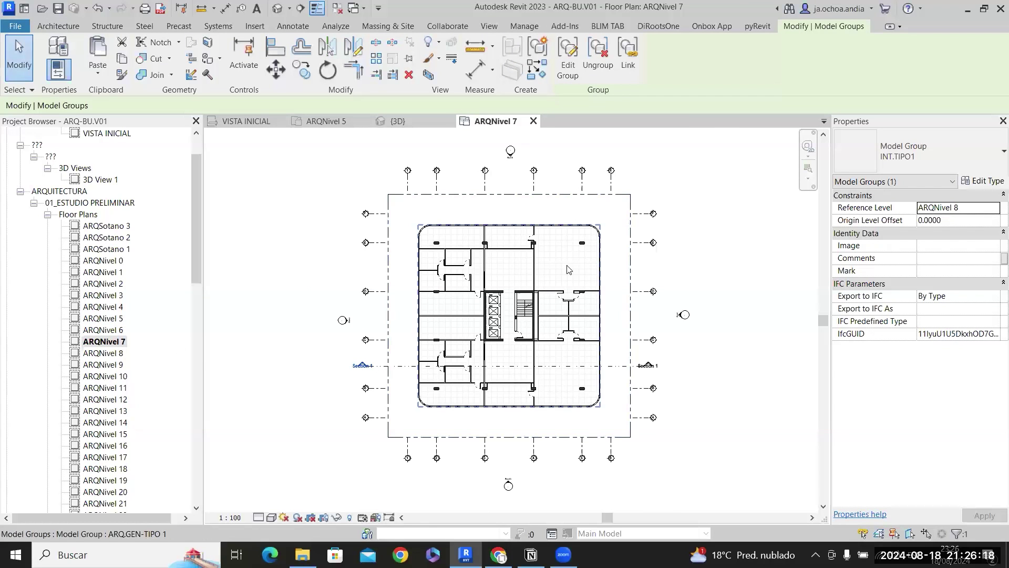
{"action": "scroll", "coordinate": [578, 312], "scroll_direction": "up", "scroll_amount": 3}
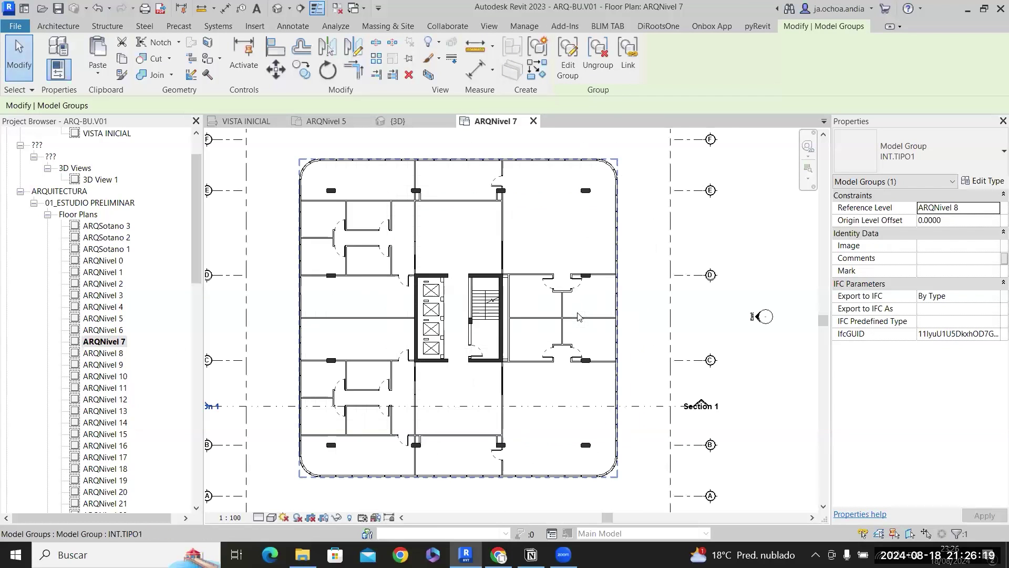
Copy both MOB. TIPO 1 furniture groups from ARQNivel 5 and paste them aligned to ARQNivel 6, 7 and 8.
{"action": "double_click", "coordinate": [115, 320]}
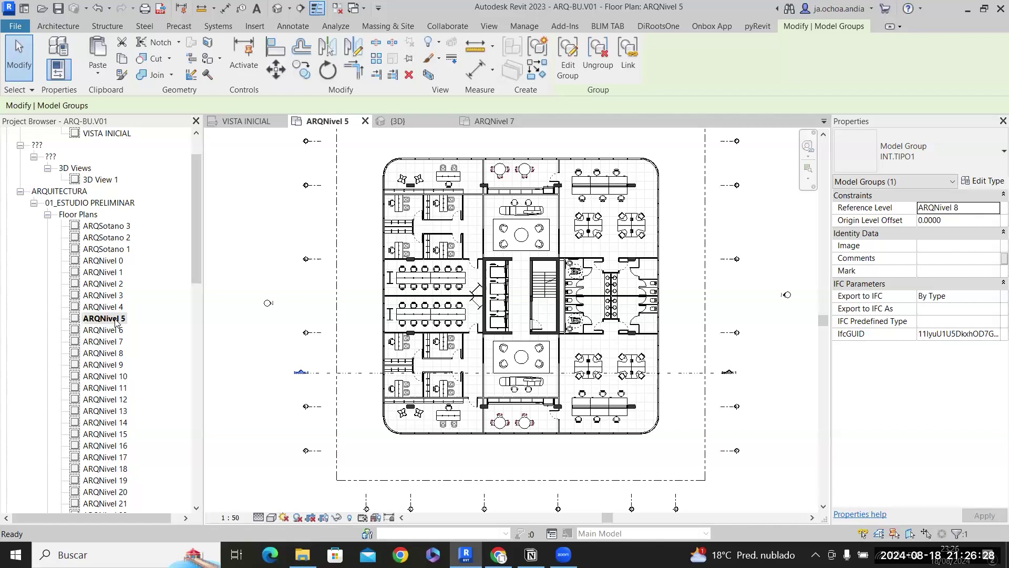
{"action": "left_click", "coordinate": [444, 347]}
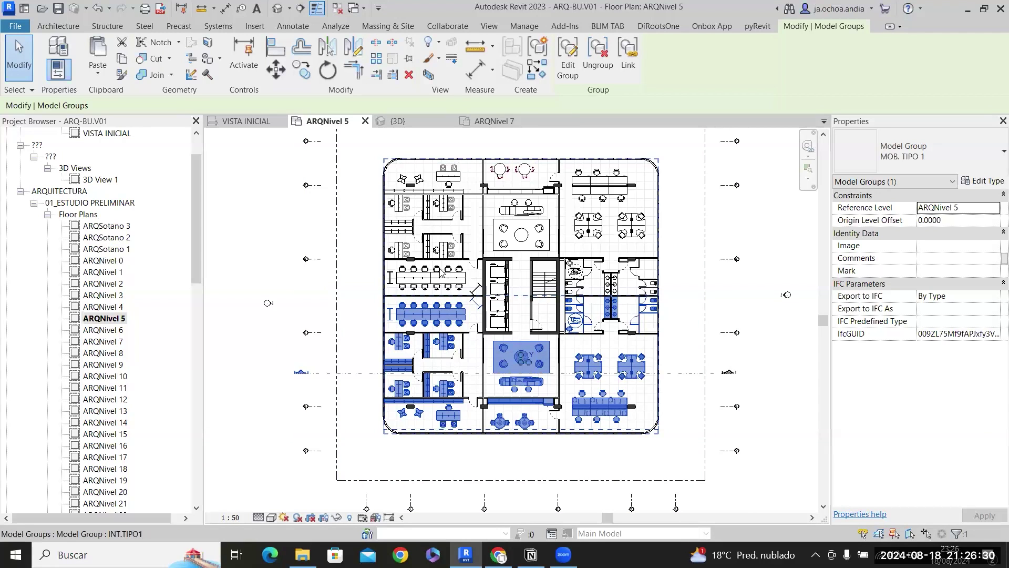
{"action": "left_click", "coordinate": [442, 272], "text": "ctrl"}
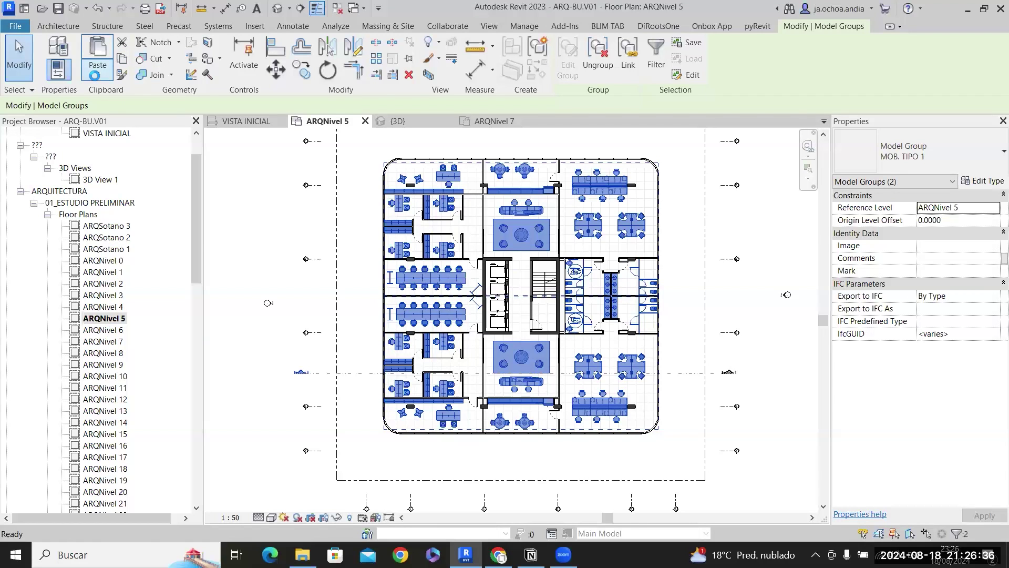
{"action": "left_click", "coordinate": [98, 68]}
{"action": "left_click", "coordinate": [152, 126]}
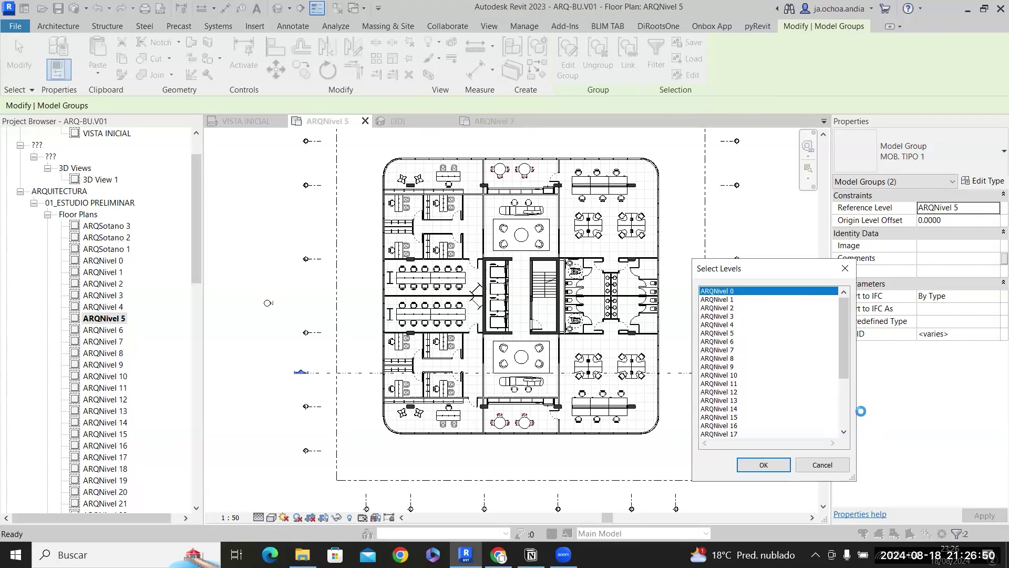
{"action": "scroll", "coordinate": [798, 386], "scroll_direction": "down", "scroll_amount": 2}
{"action": "scroll", "coordinate": [797, 378], "scroll_direction": "up", "scroll_amount": 2}
{"action": "left_click_drag", "start_coordinate": [732, 341], "coordinate": [733, 358]}
{"action": "left_click", "coordinate": [744, 464]}
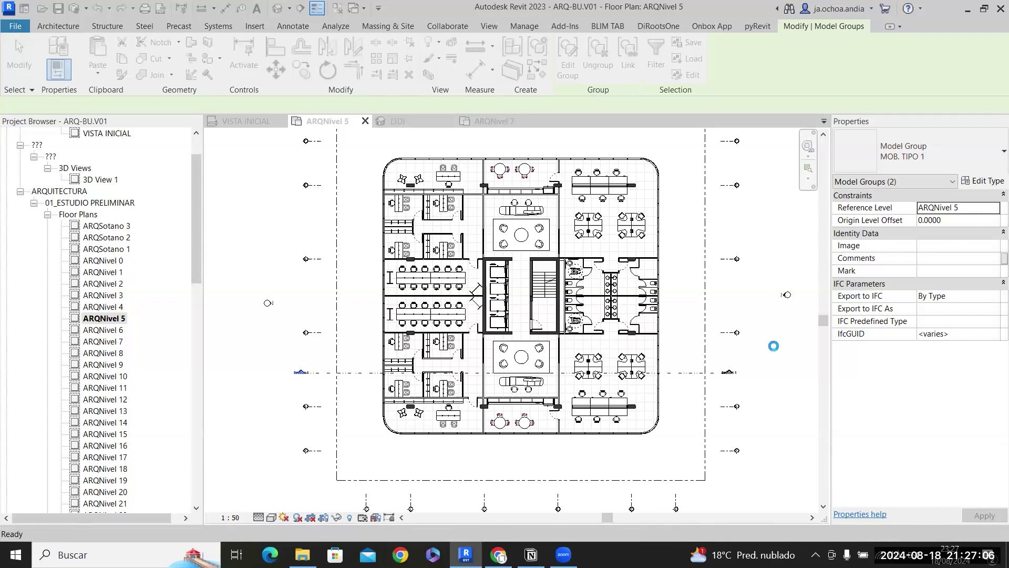
{"action": "left_click", "coordinate": [776, 350]}
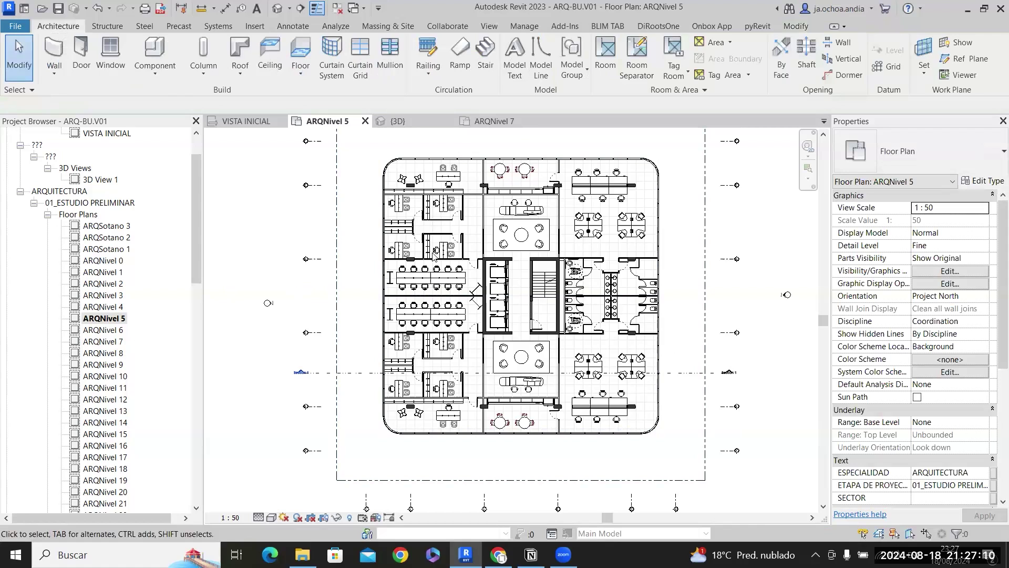
{"action": "left_click", "coordinate": [524, 26]}
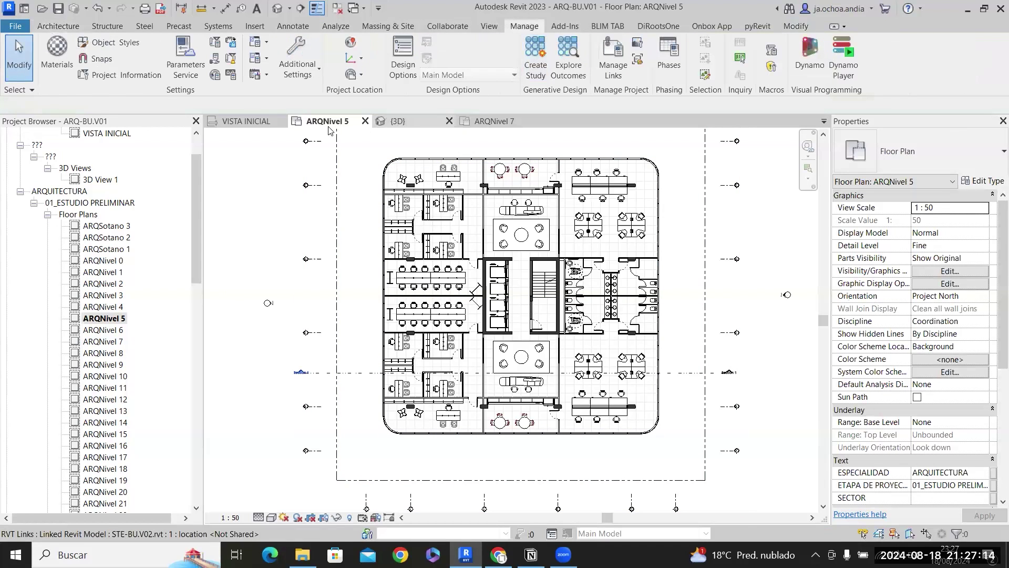
Open Purge Unused for the project and clear the selection of every item.
{"action": "left_click", "coordinate": [235, 60]}
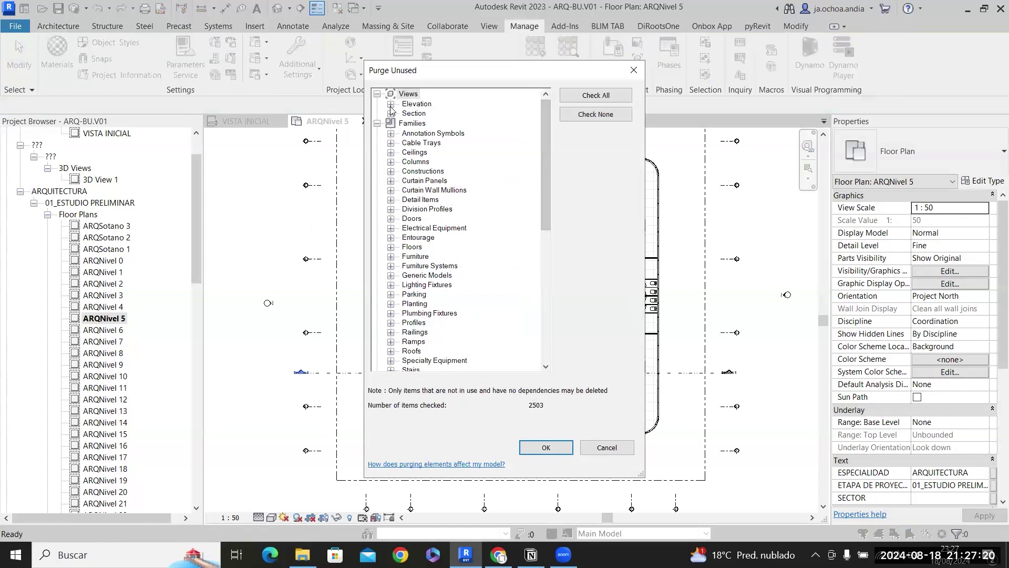
{"action": "left_click", "coordinate": [391, 106]}
{"action": "left_click", "coordinate": [390, 105]}
{"action": "left_click", "coordinate": [391, 113]}
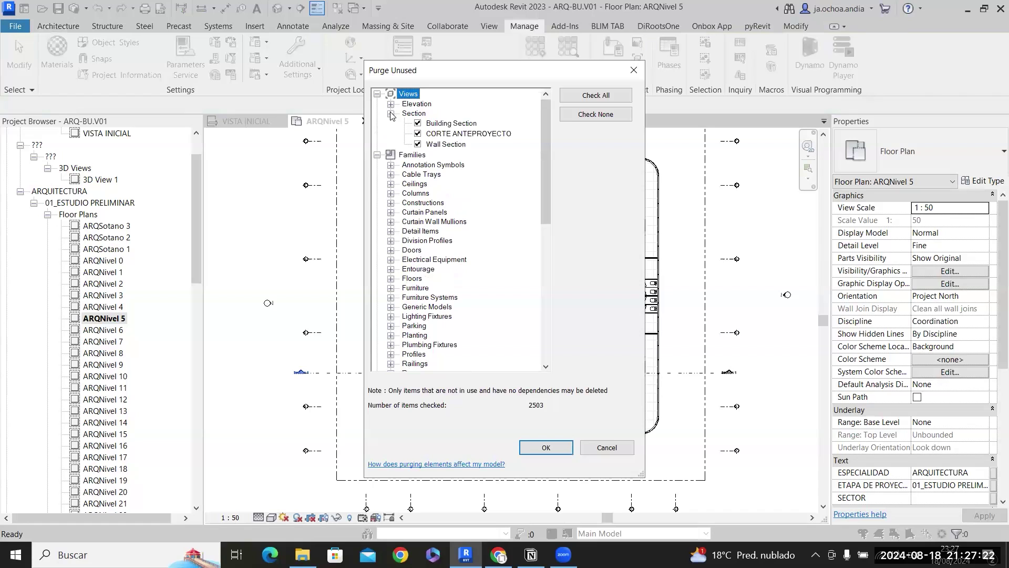
{"action": "left_click", "coordinate": [391, 113]}
{"action": "left_click", "coordinate": [577, 116]}
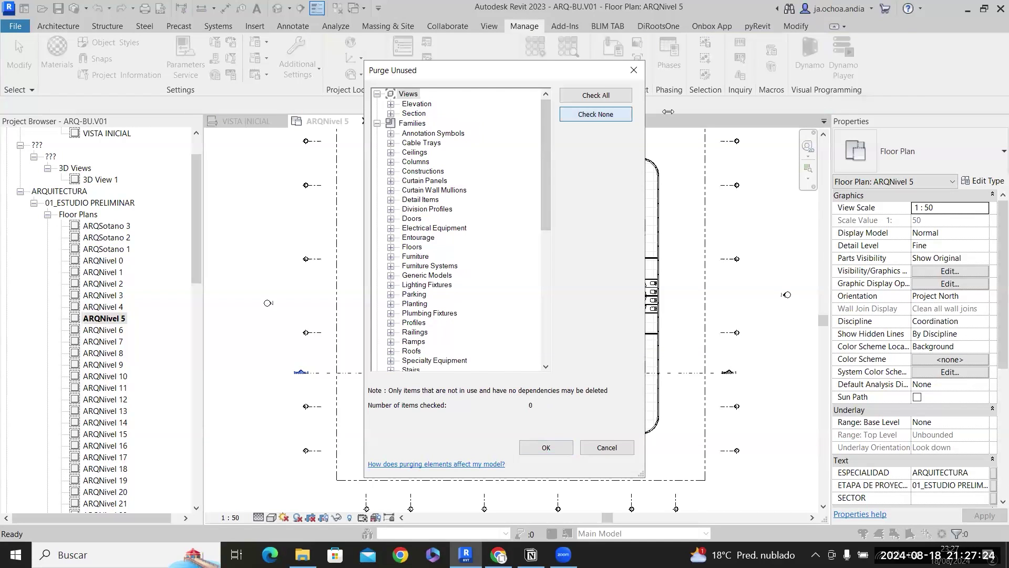
Examine the purgeable categories under Views, Families, Groups and Other Styles.
{"action": "left_click", "coordinate": [390, 105]}
{"action": "left_click", "coordinate": [390, 104]}
{"action": "left_click", "coordinate": [391, 114]}
{"action": "left_click", "coordinate": [391, 114]}
{"action": "scroll", "coordinate": [419, 161], "scroll_direction": "down", "scroll_amount": 1}
{"action": "scroll", "coordinate": [419, 161], "scroll_direction": "down", "scroll_amount": 6}
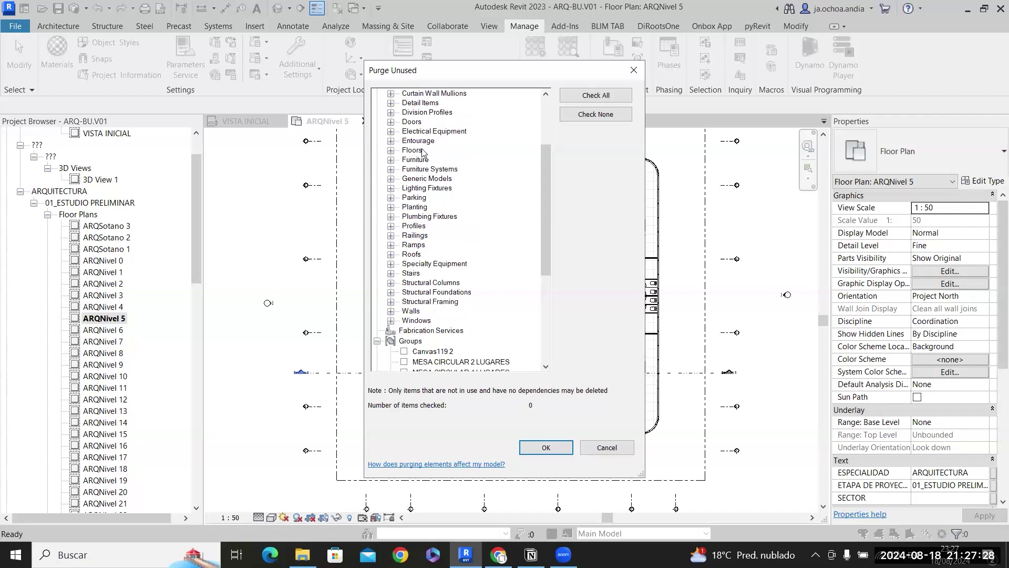
{"action": "left_click", "coordinate": [378, 246]}
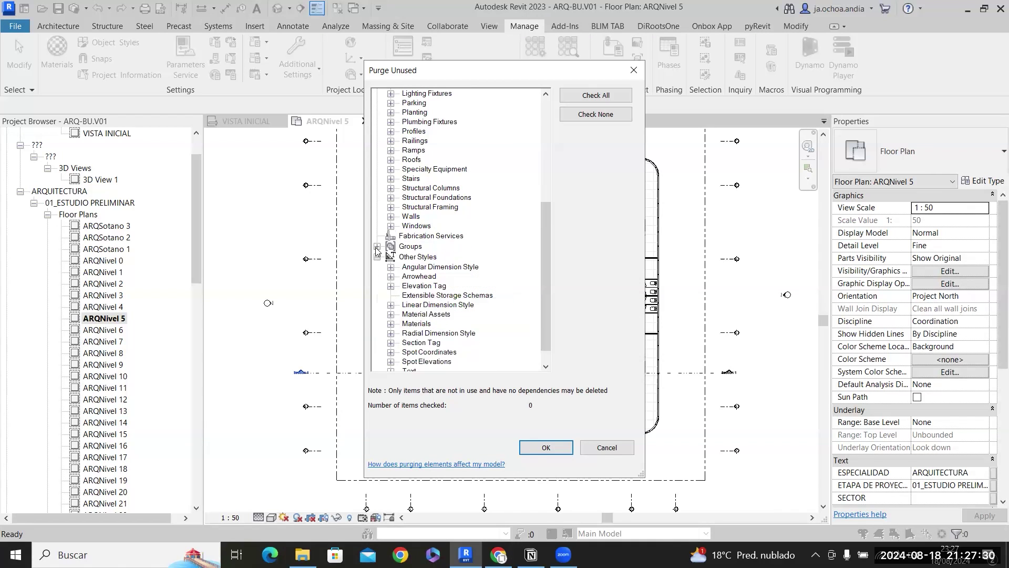
{"action": "left_click", "coordinate": [377, 257]}
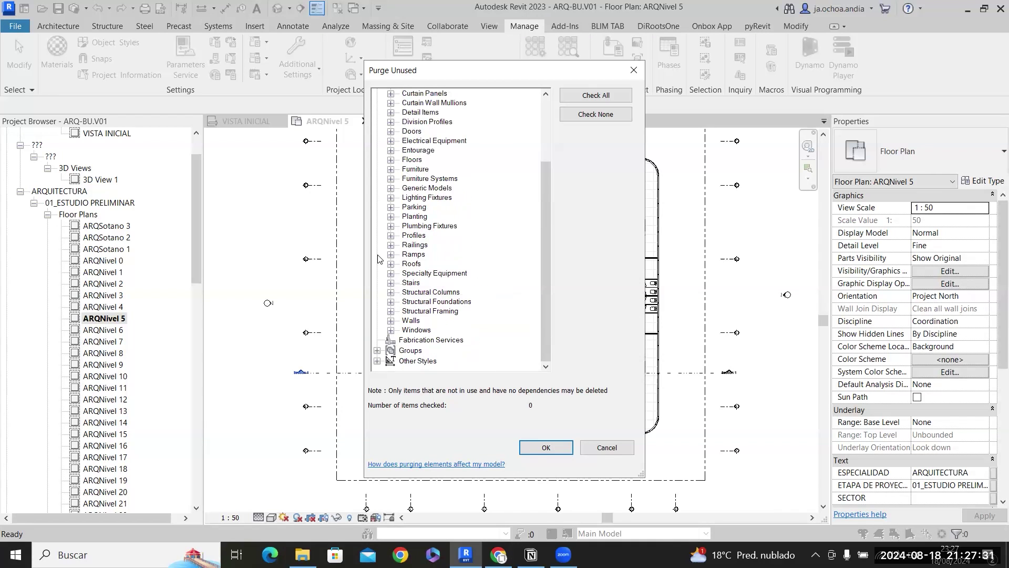
{"action": "left_click", "coordinate": [378, 361]}
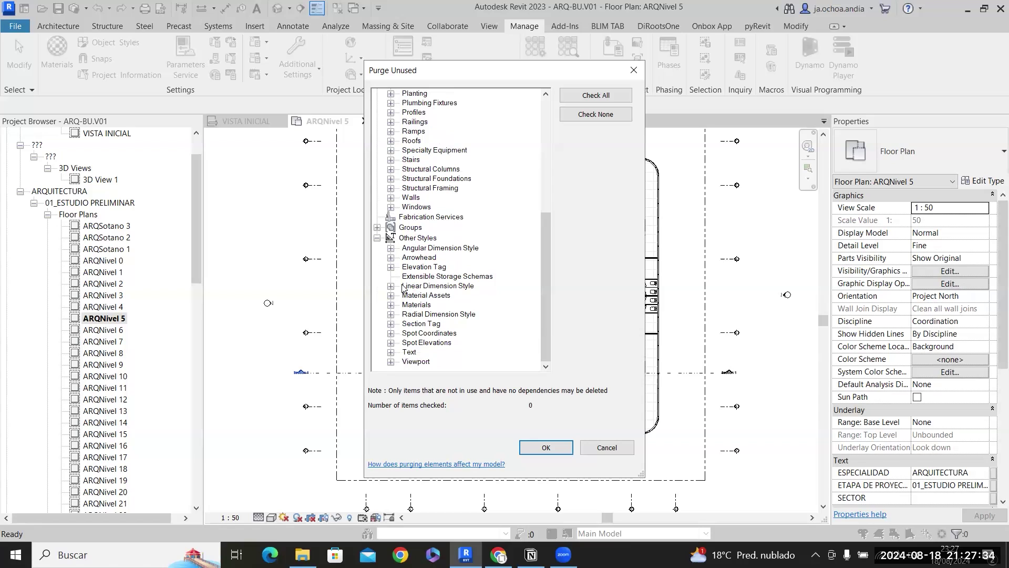
{"action": "left_click", "coordinate": [378, 239]}
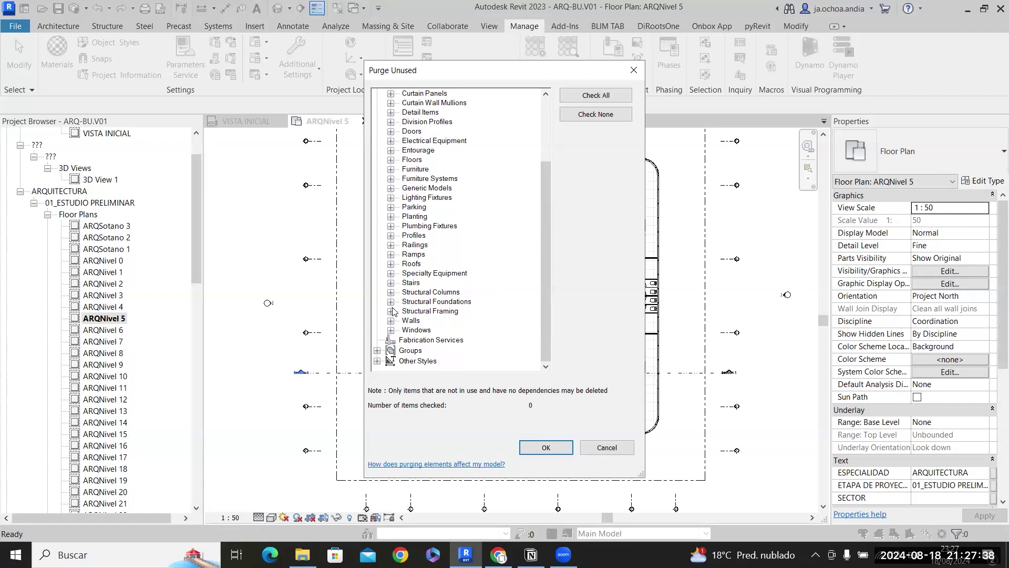
Mark M_Concrete-Rectangular Beam, M_Pan Joist, M_Timber and UB-Universal Beams under Structural Framing for purging.
{"action": "left_click", "coordinate": [391, 311]}
{"action": "left_click", "coordinate": [418, 321]}
{"action": "left_click", "coordinate": [417, 331]}
{"action": "left_click", "coordinate": [418, 342]}
{"action": "left_click", "coordinate": [418, 352]}
Mark the Bearing Footing - 900 x 300 wall foundation type under Structural Foundations for purging.
{"action": "left_click", "coordinate": [391, 302]}
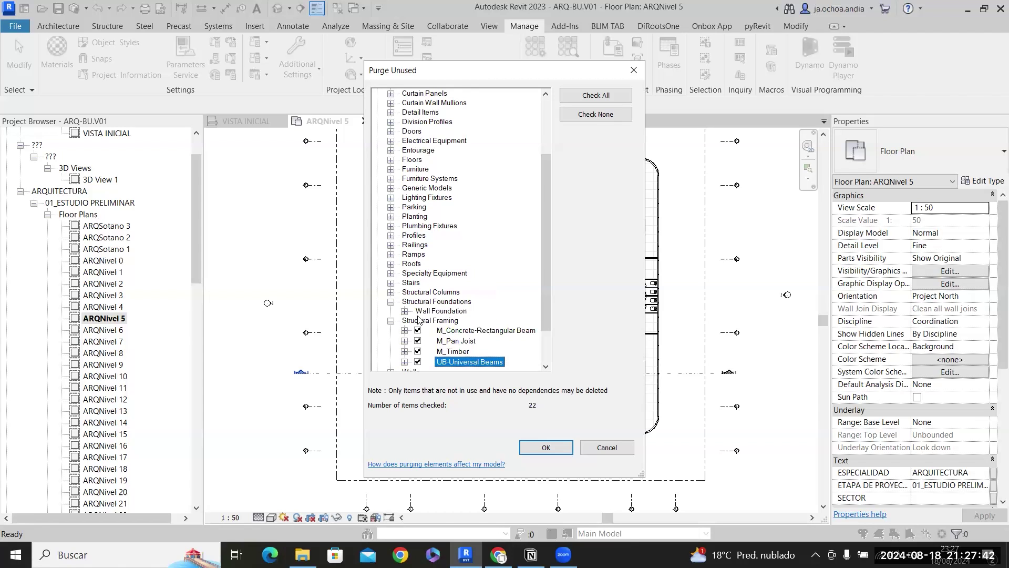
{"action": "left_click", "coordinate": [405, 311]}
{"action": "left_click", "coordinate": [432, 321]}
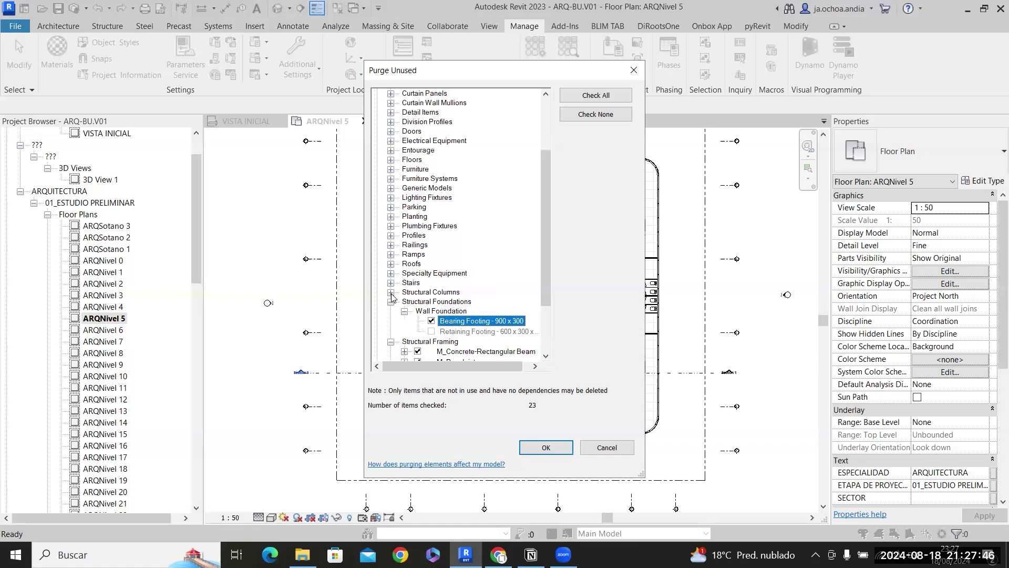
Mark all the listed Structural Columns families for purging, including COLUMNA V and PLACA C, and collapse that category.
{"action": "left_click", "coordinate": [391, 293]}
{"action": "left_click", "coordinate": [418, 264]}
{"action": "left_click", "coordinate": [418, 274]}
{"action": "left_click", "coordinate": [418, 285]}
{"action": "left_click", "coordinate": [418, 296]}
{"action": "left_click", "coordinate": [418, 306]}
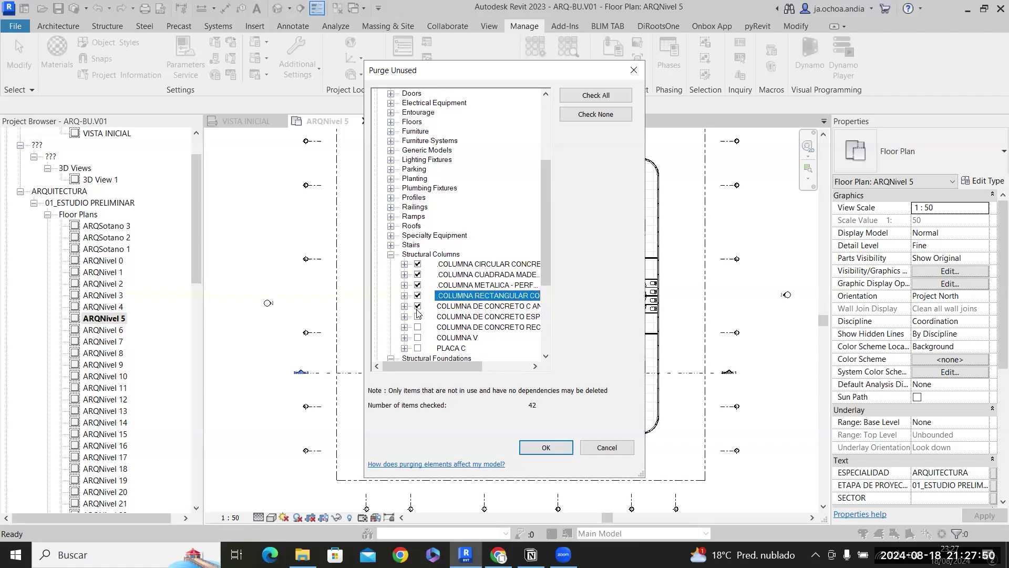
{"action": "left_click", "coordinate": [418, 307]}
{"action": "left_click", "coordinate": [418, 316]}
{"action": "left_click", "coordinate": [418, 326]}
{"action": "left_click", "coordinate": [418, 337]}
{"action": "left_click", "coordinate": [418, 348]}
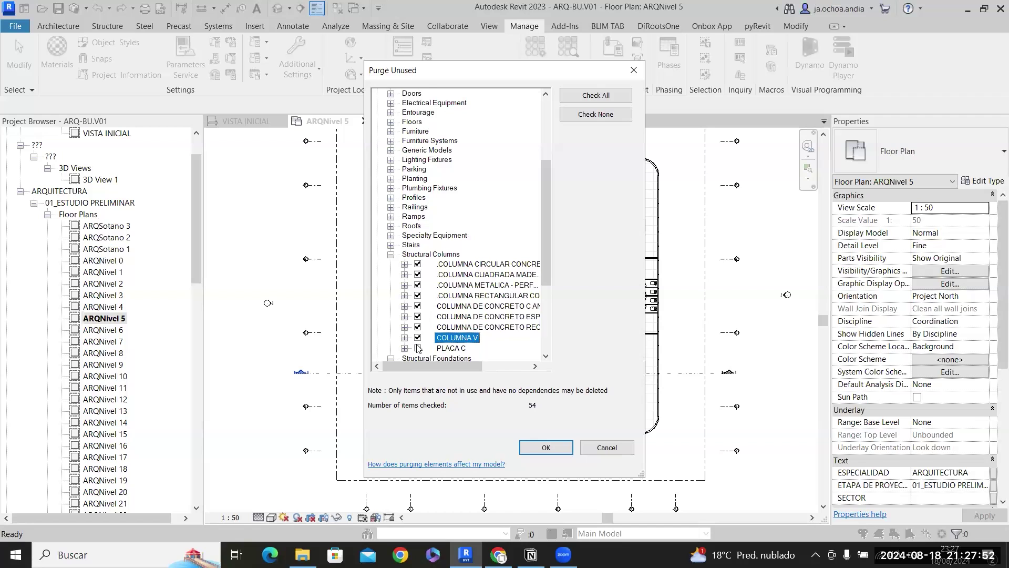
{"action": "scroll", "coordinate": [417, 348], "scroll_direction": "down", "scroll_amount": 1}
{"action": "left_click", "coordinate": [390, 235]}
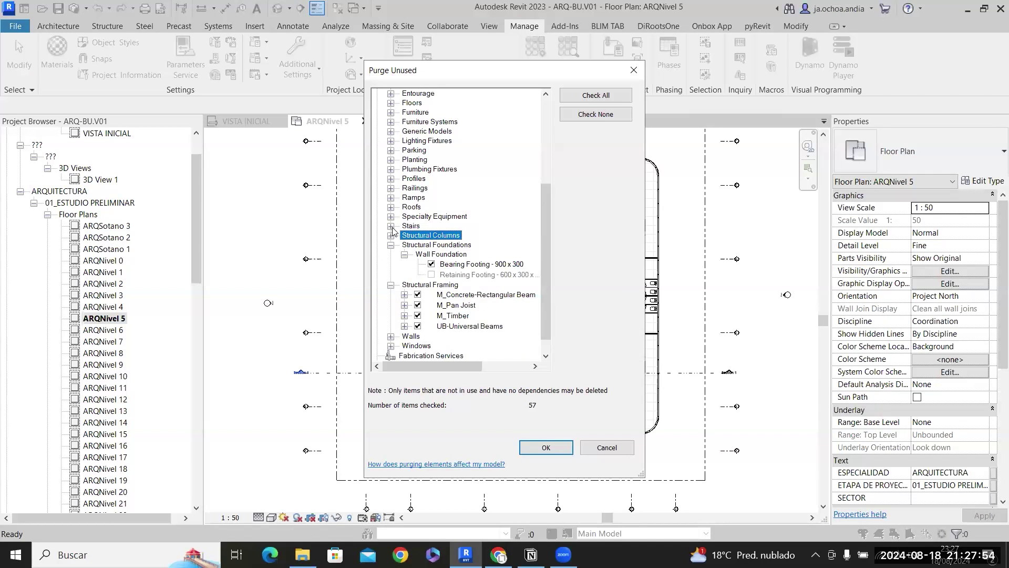
Mark all Assembled Stair types except 190mm max riser 250mm going for purging, from ESCALERA CONCRETO MONUMENTAL to Private.
{"action": "left_click", "coordinate": [391, 227]}
{"action": "left_click", "coordinate": [405, 236]}
{"action": "left_click", "coordinate": [431, 236]}
{"action": "left_click", "coordinate": [431, 256]}
{"action": "left_click", "coordinate": [449, 351]}
{"action": "scroll", "coordinate": [449, 352], "scroll_direction": "down", "scroll_amount": 1}
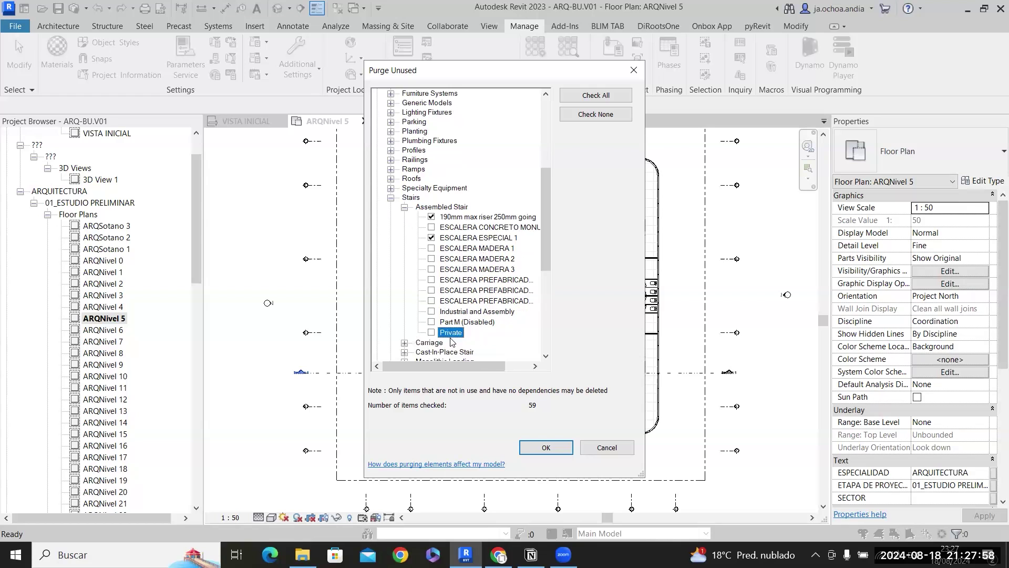
{"action": "left_click", "coordinate": [463, 218], "text": "shift"}
{"action": "left_click", "coordinate": [433, 280]}
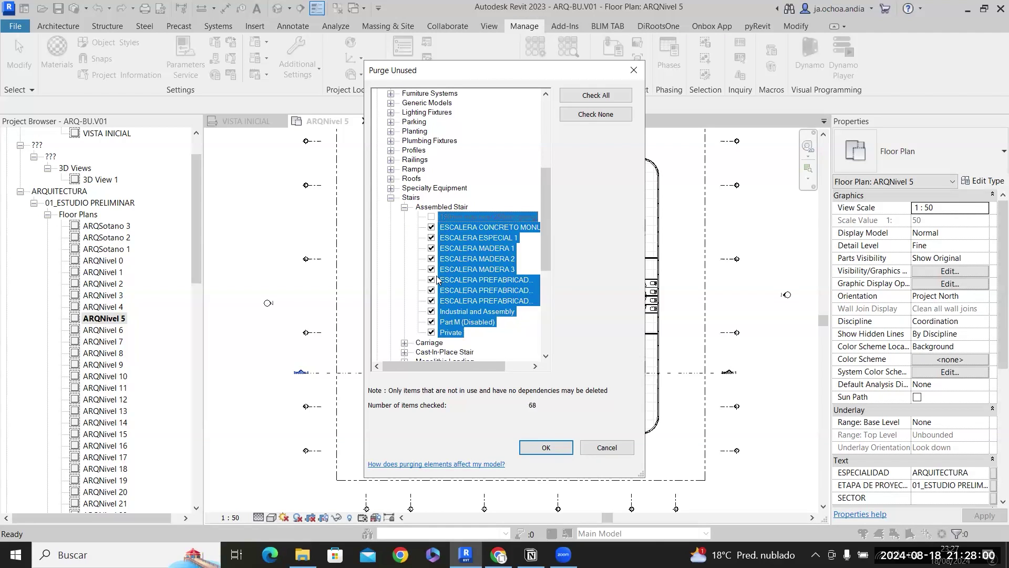
Try marking 190mm max riser 250mm going instead of ESCALERA CONCRETO MONUMENTAL, and restore the previous Assembled Stair selection.
{"action": "left_click", "coordinate": [435, 223]}
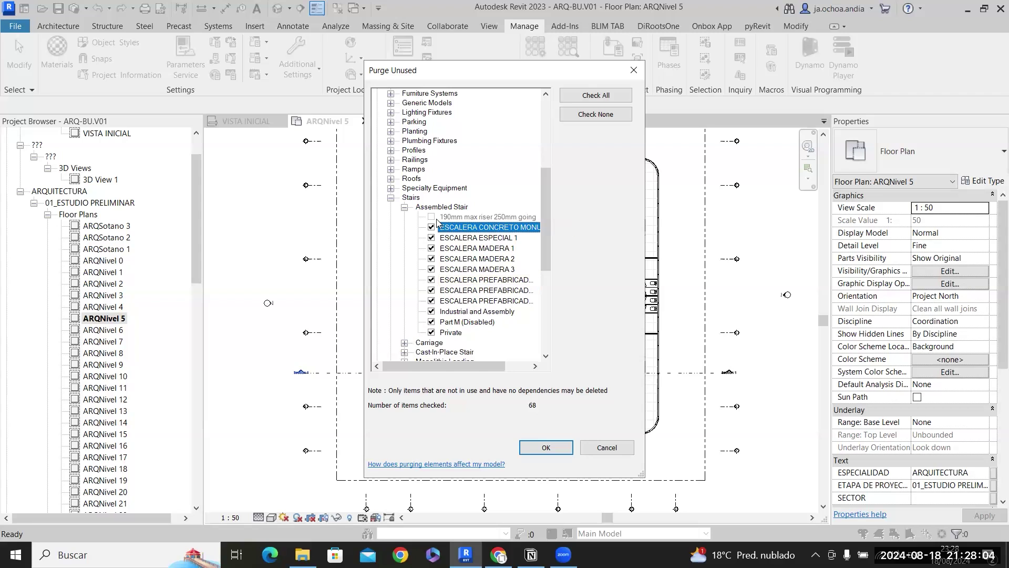
{"action": "left_click", "coordinate": [432, 224]}
{"action": "left_click", "coordinate": [432, 218]}
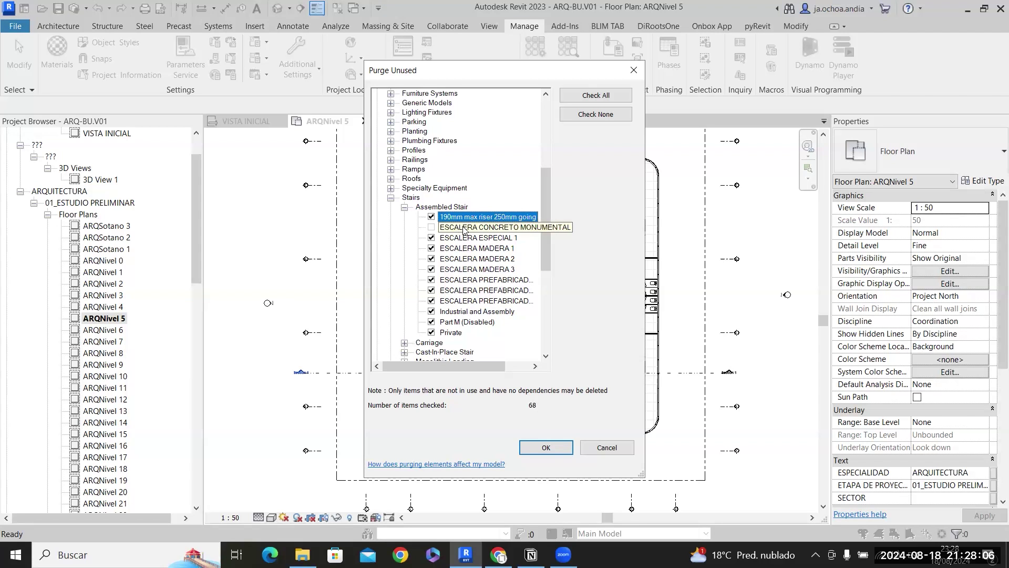
{"action": "left_click", "coordinate": [431, 216]}
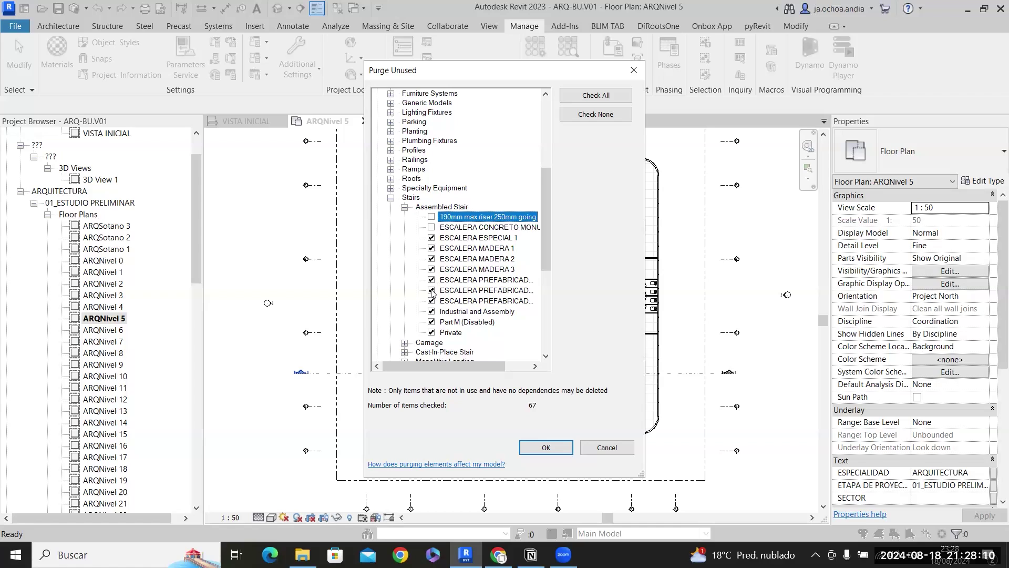
{"action": "scroll", "coordinate": [435, 242], "scroll_direction": "down", "scroll_amount": 2}
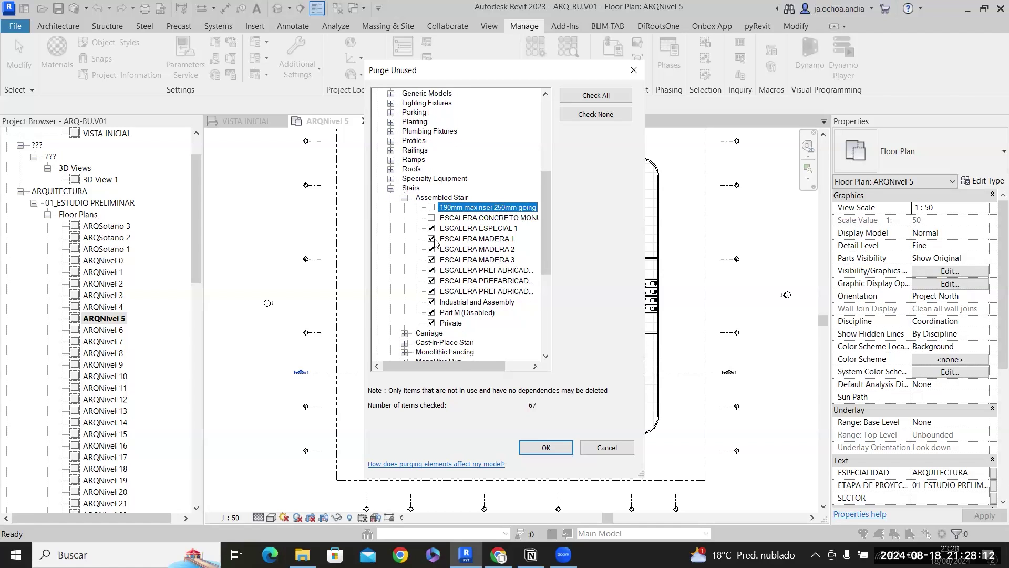
{"action": "scroll", "coordinate": [426, 220], "scroll_direction": "down", "scroll_amount": 1}
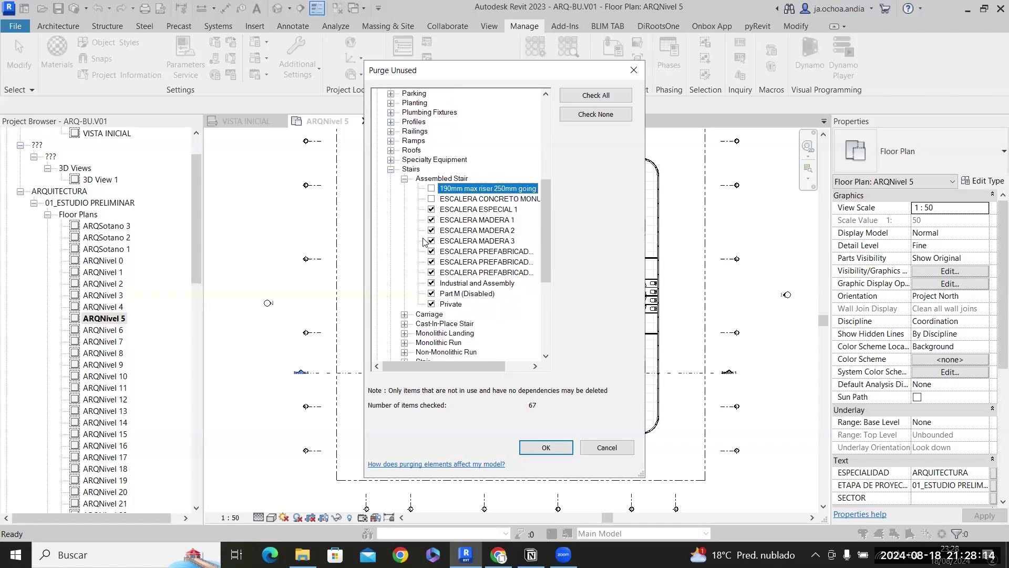
{"action": "scroll", "coordinate": [424, 241], "scroll_direction": "up", "scroll_amount": 2}
{"action": "left_click", "coordinate": [431, 217]}
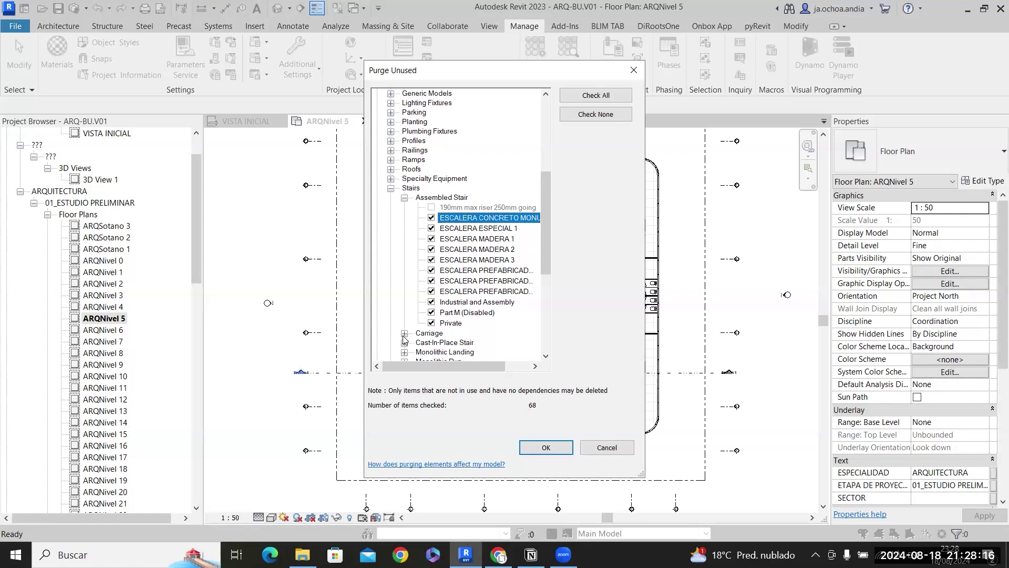
Expand the stair subcategories from Carriage to Non-Monolithic Run and mark Carriage - 50mm Width 2 and 3 for purging.
{"action": "scroll", "coordinate": [404, 331], "scroll_direction": "down", "scroll_amount": 2}
{"action": "scroll", "coordinate": [407, 301], "scroll_direction": "down", "scroll_amount": 7}
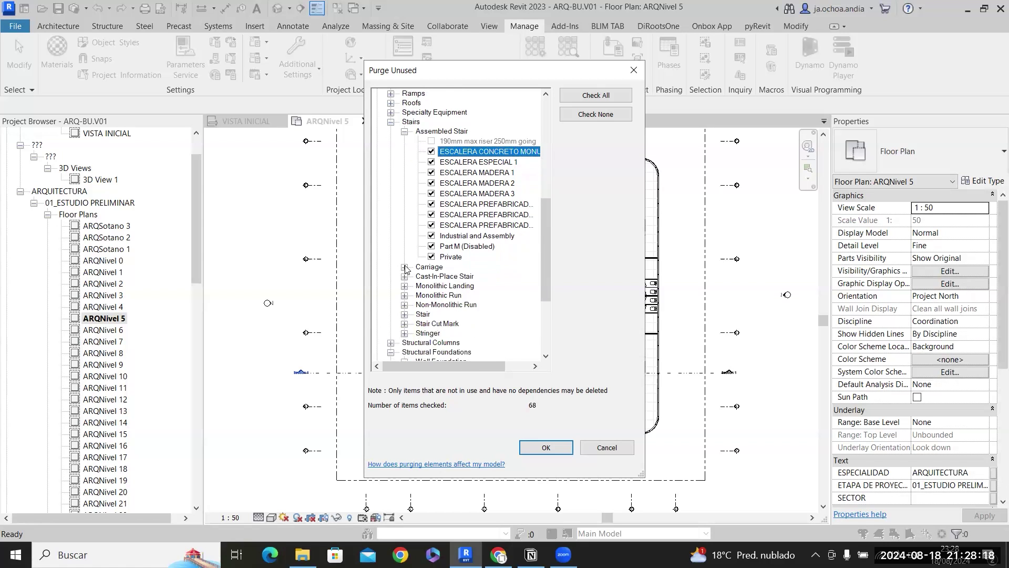
{"action": "left_click", "coordinate": [404, 249]}
{"action": "left_click", "coordinate": [405, 289]}
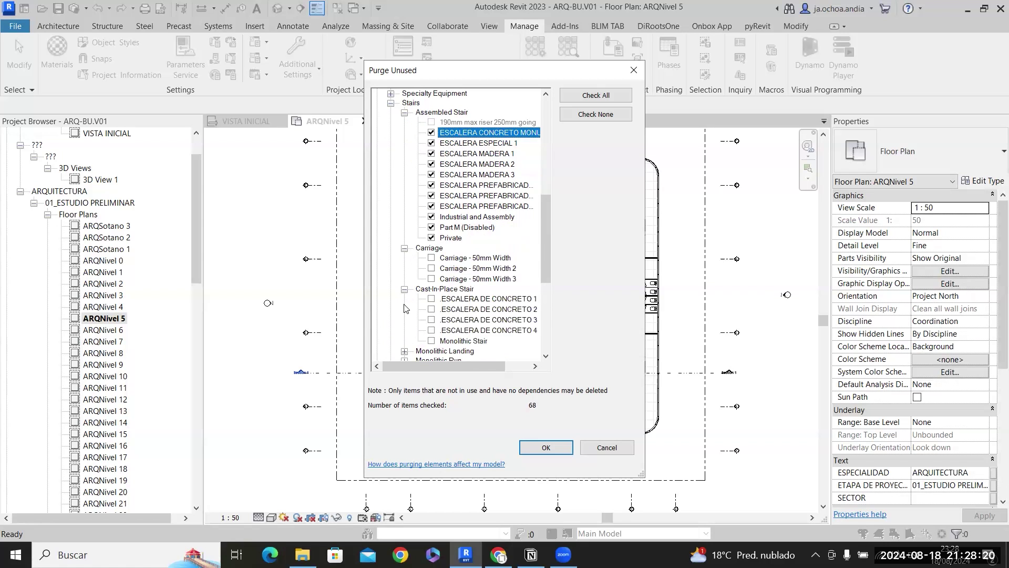
{"action": "scroll", "coordinate": [406, 300], "scroll_direction": "down", "scroll_amount": 5}
{"action": "left_click", "coordinate": [404, 298]}
{"action": "scroll", "coordinate": [407, 285], "scroll_direction": "down", "scroll_amount": 4}
{"action": "left_click", "coordinate": [405, 291]}
{"action": "scroll", "coordinate": [405, 301], "scroll_direction": "down", "scroll_amount": 4}
{"action": "left_click", "coordinate": [405, 300]}
{"action": "scroll", "coordinate": [405, 302], "scroll_direction": "down", "scroll_amount": 5}
{"action": "scroll", "coordinate": [406, 301], "scroll_direction": "up", "scroll_amount": 15}
{"action": "left_click", "coordinate": [476, 220]}
{"action": "left_click", "coordinate": [471, 239], "text": "shift"}
{"action": "left_click", "coordinate": [432, 240]}
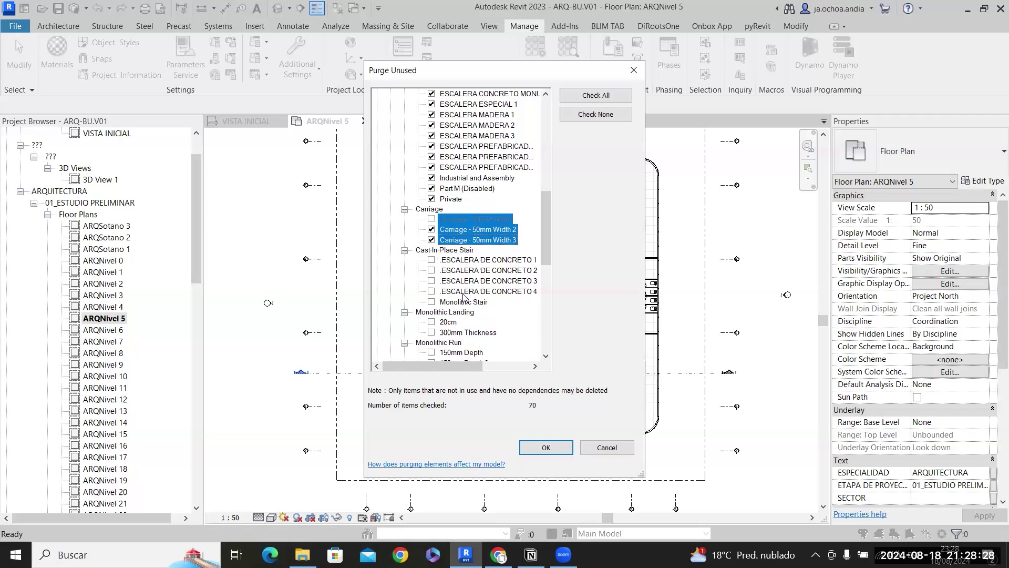
Mark ESCALERA DE CONCRETO 2, 3 and 4 and Monolithic Stair under Cast-In-Place Stair for purging.
{"action": "left_click", "coordinate": [478, 260]}
{"action": "left_click", "coordinate": [471, 291], "text": "shift"}
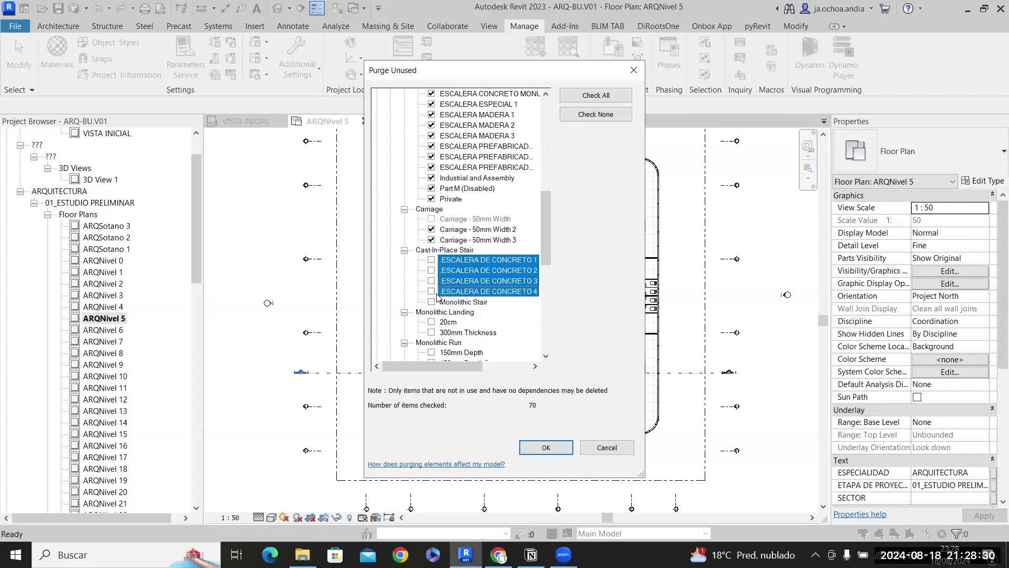
{"action": "left_click", "coordinate": [447, 302]}
{"action": "left_click", "coordinate": [450, 270], "text": "shift"}
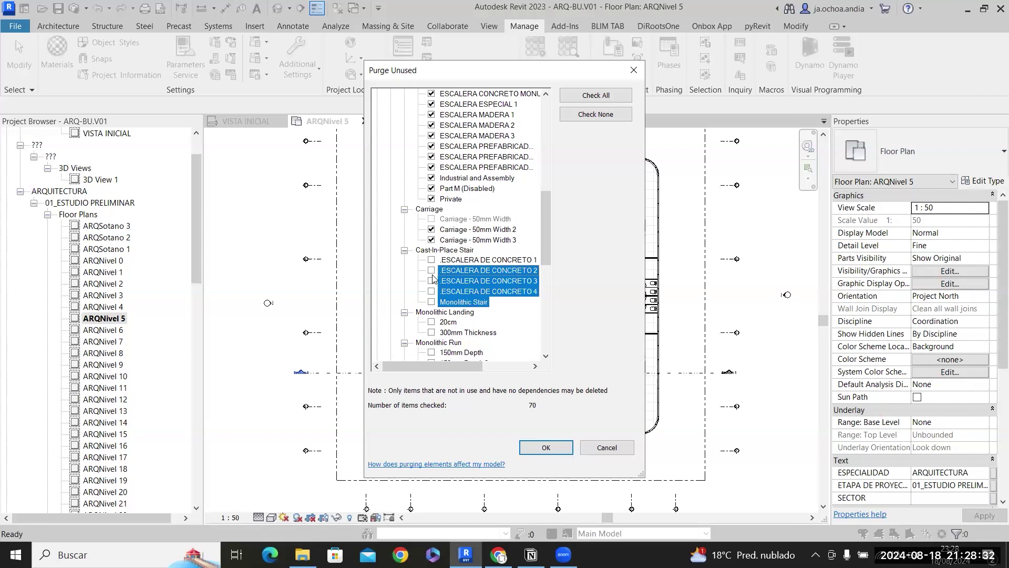
{"action": "left_click", "coordinate": [431, 271]}
Mark the 300mm Thickness monolithic landing and the 150mm Depth 2, 3 and 4 monolithic runs for purging.
{"action": "scroll", "coordinate": [445, 294], "scroll_direction": "down", "scroll_amount": 3}
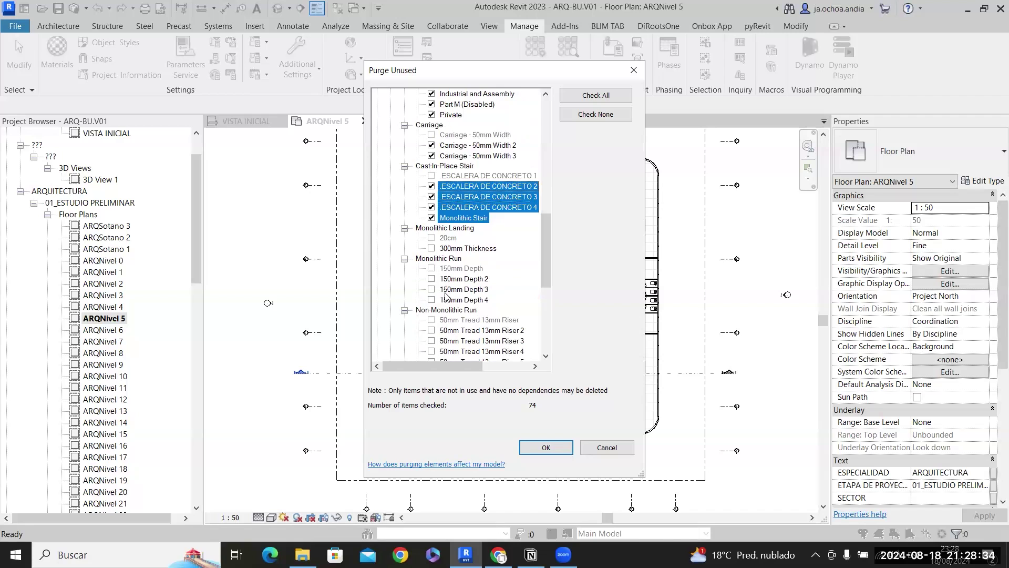
{"action": "left_click", "coordinate": [431, 249]}
{"action": "scroll", "coordinate": [432, 253], "scroll_direction": "down", "scroll_amount": 2}
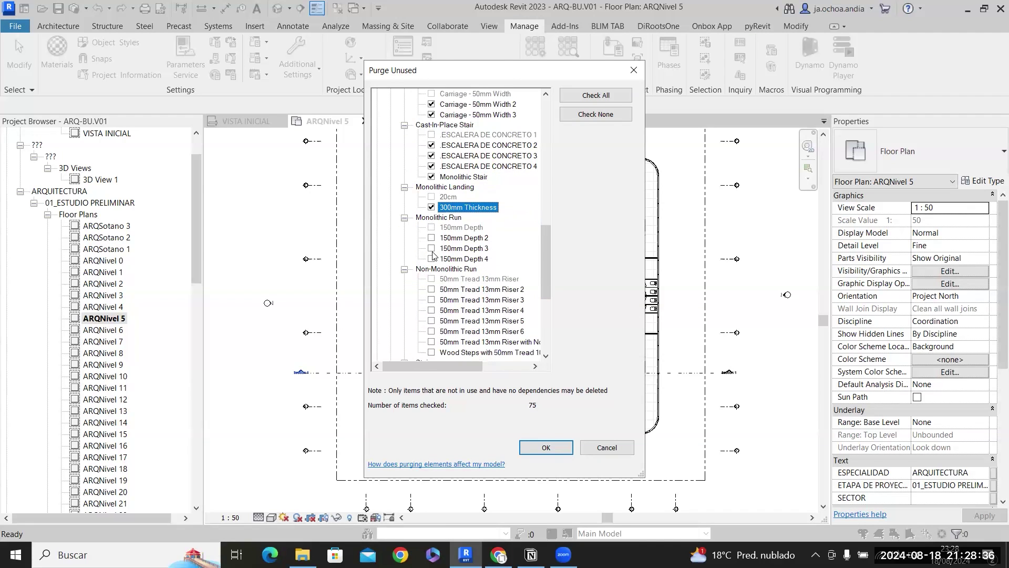
{"action": "left_click", "coordinate": [457, 239]}
{"action": "left_click", "coordinate": [453, 259], "text": "shift"}
{"action": "left_click", "coordinate": [432, 259]}
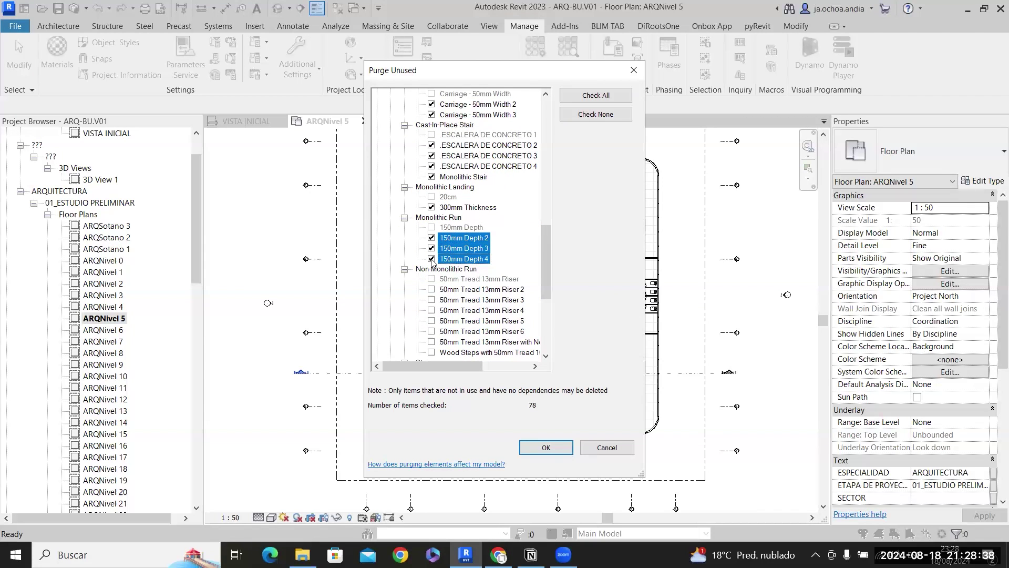
Mark the Non-Monolithic Run types from 50mm Tread 13mm Riser 2 through the Wood Steps type for purging.
{"action": "scroll", "coordinate": [449, 266], "scroll_direction": "down", "scroll_amount": 2}
{"action": "left_click", "coordinate": [449, 261]}
{"action": "left_click", "coordinate": [472, 250]}
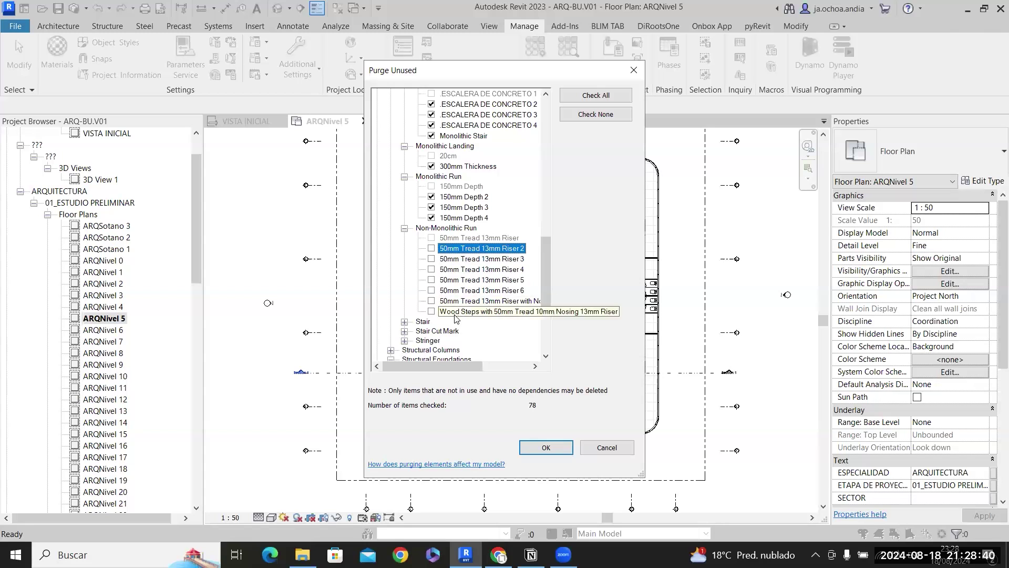
{"action": "left_click", "coordinate": [435, 312], "text": "shift"}
{"action": "left_click", "coordinate": [431, 312]}
Mark Industrial and Assembly, Monolithic Stair, Part M (Disabled) and Private under the Stair subcategory for purging.
{"action": "left_click", "coordinate": [405, 322]}
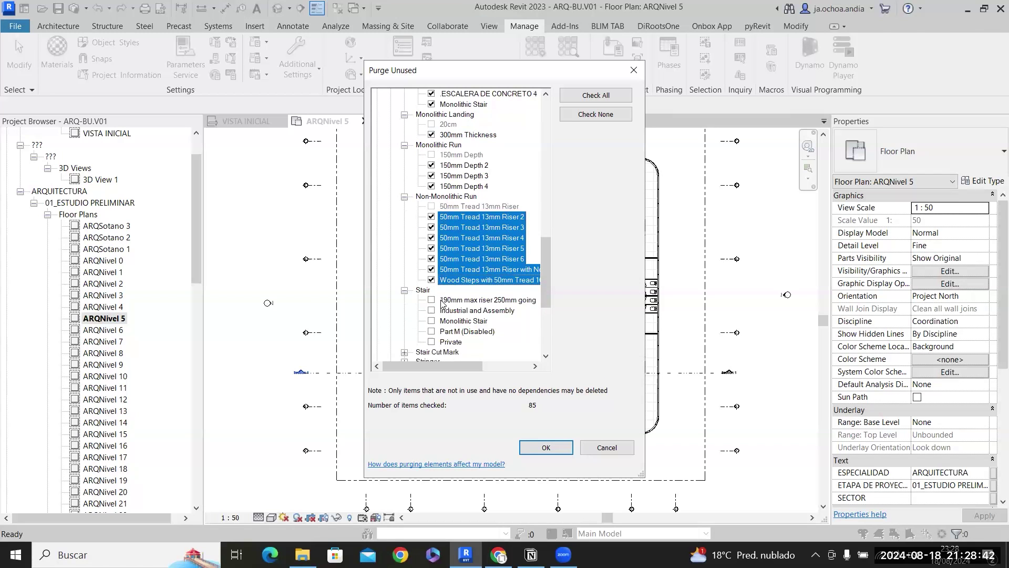
{"action": "left_click", "coordinate": [451, 301]}
{"action": "left_click", "coordinate": [456, 270], "text": "shift"}
{"action": "left_click", "coordinate": [432, 269]}
Mark the Double Zigzag stair cut mark and the first Stringer type for purging, and collapse the Stairs category.
{"action": "left_click", "coordinate": [404, 311]}
{"action": "left_click", "coordinate": [434, 322]}
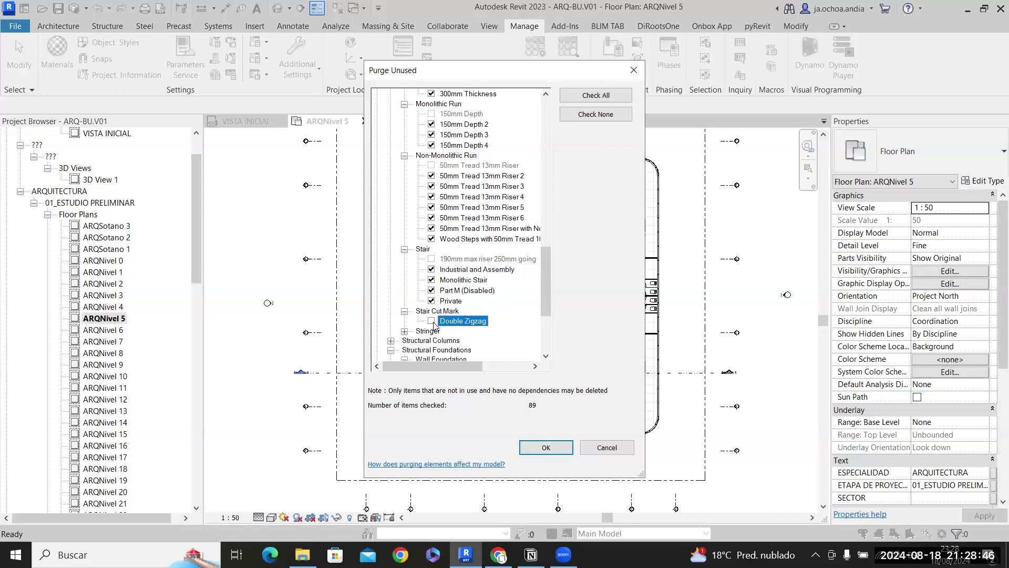
{"action": "left_click", "coordinate": [404, 311]}
{"action": "left_click", "coordinate": [404, 321]}
{"action": "left_click", "coordinate": [432, 330]}
{"action": "scroll", "coordinate": [431, 335], "scroll_direction": "up", "scroll_amount": 10}
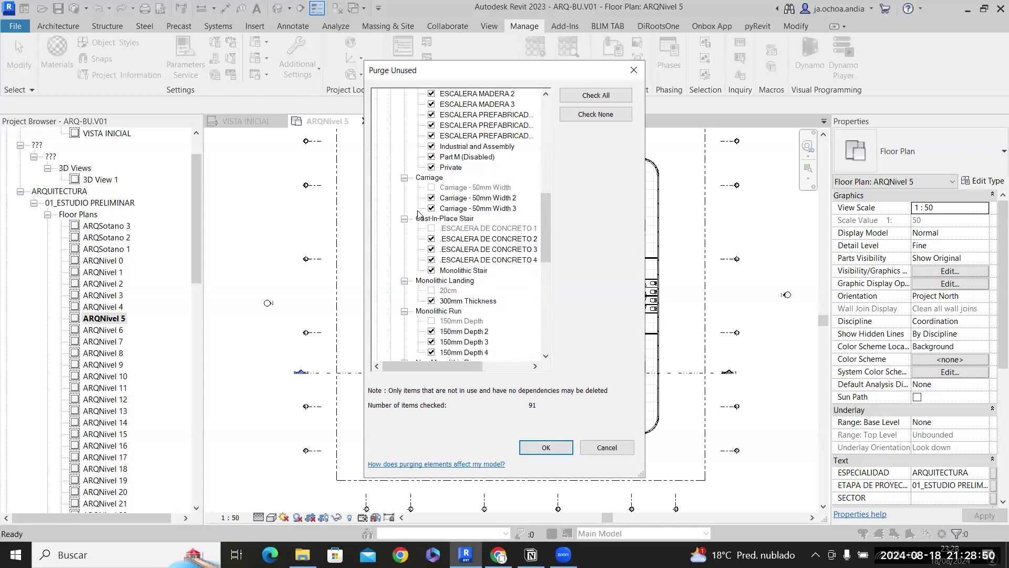
{"action": "left_click", "coordinate": [390, 150]}
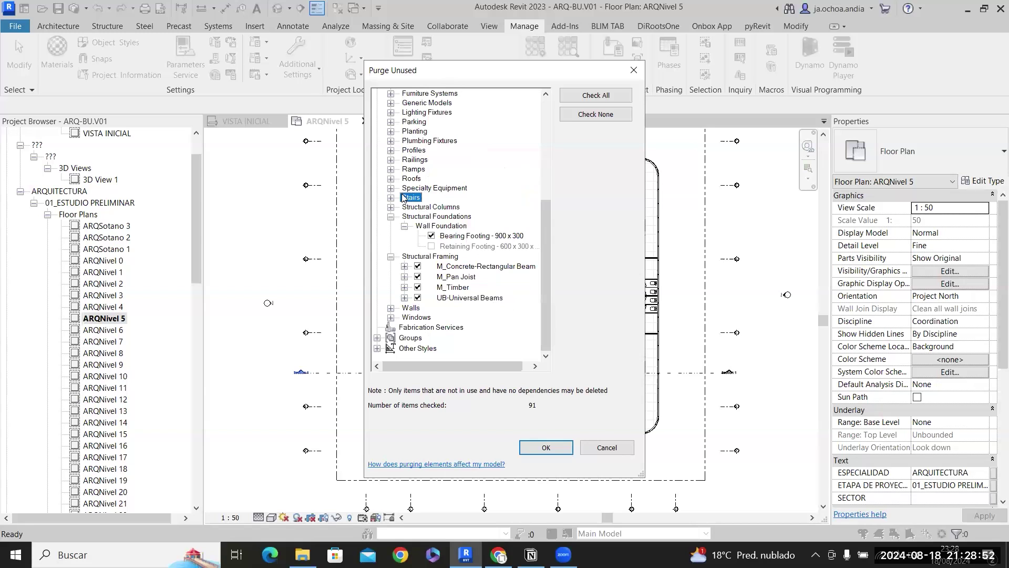
{"action": "scroll", "coordinate": [395, 173], "scroll_direction": "up", "scroll_amount": 3}
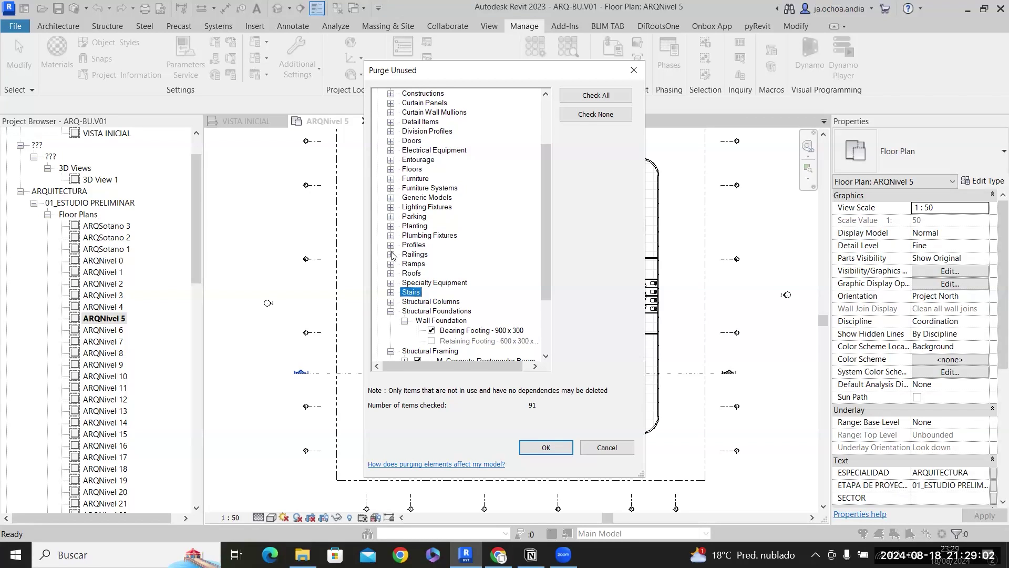
Review the purge list back up to the Views and Families categories and purge the marked unused items.
{"action": "scroll", "coordinate": [392, 256], "scroll_direction": "up", "scroll_amount": 1}
{"action": "scroll", "coordinate": [392, 256], "scroll_direction": "up", "scroll_amount": 3}
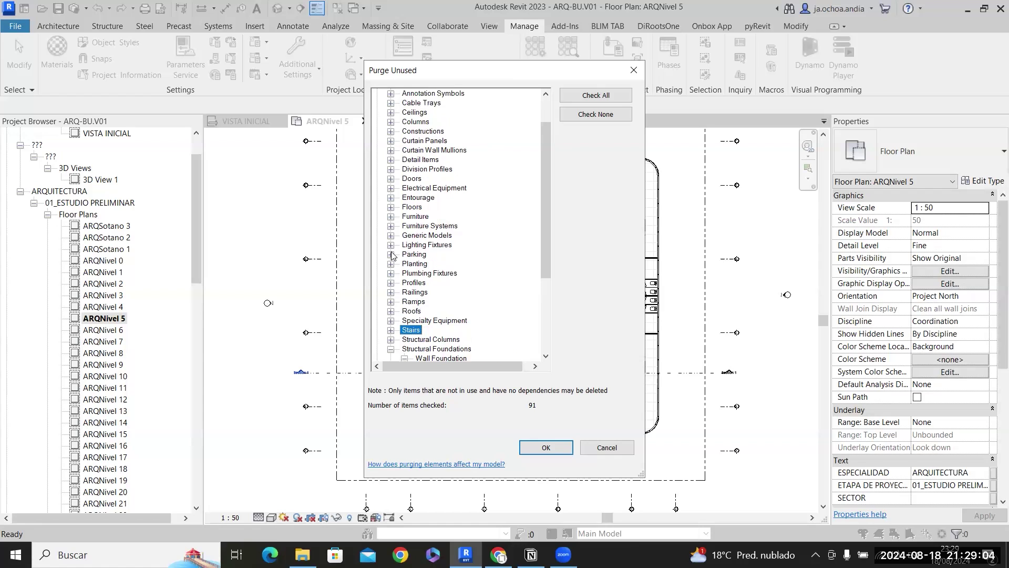
{"action": "scroll", "coordinate": [392, 256], "scroll_direction": "up", "scroll_amount": 1}
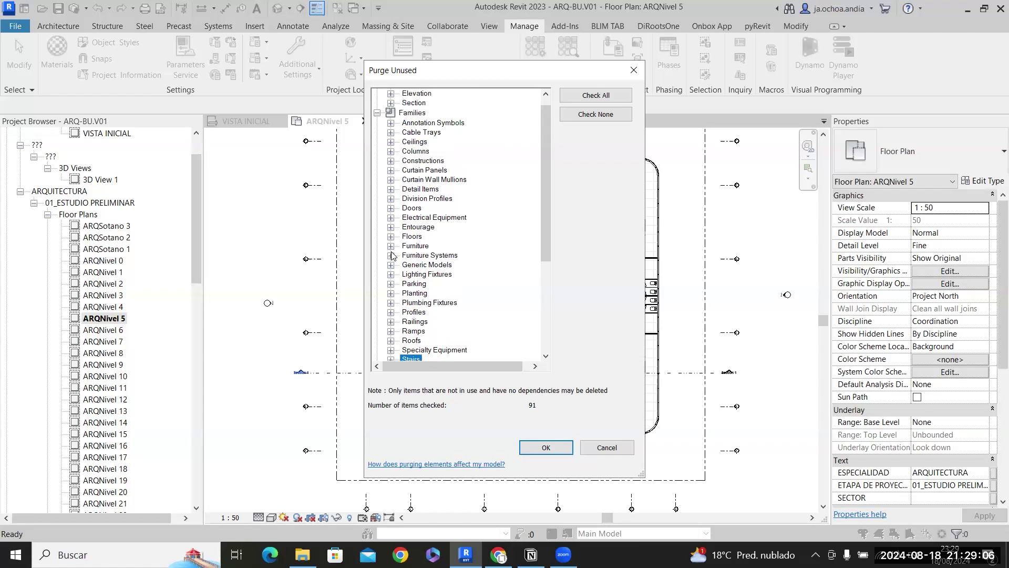
{"action": "scroll", "coordinate": [391, 256], "scroll_direction": "up", "scroll_amount": 1}
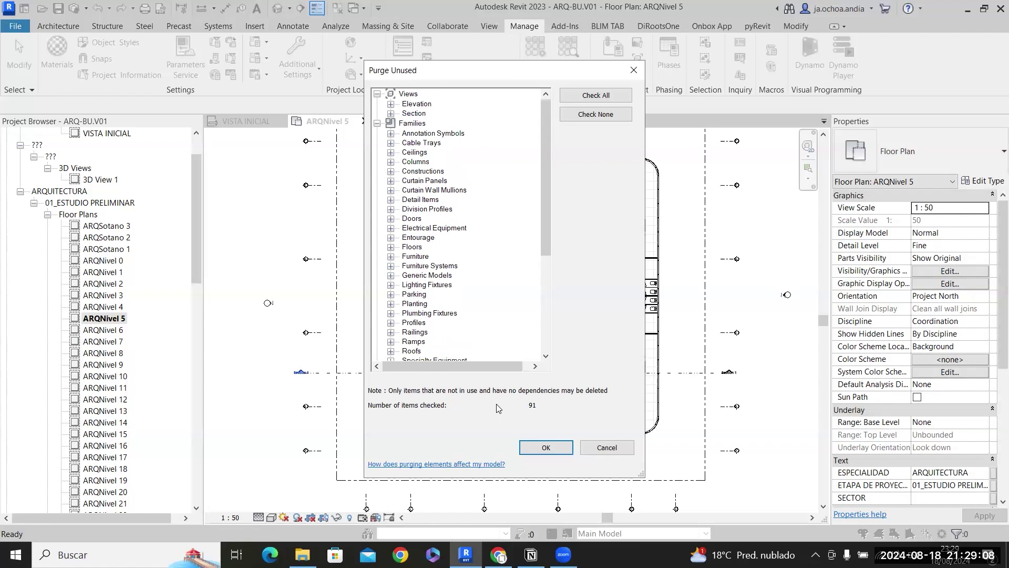
{"action": "left_click", "coordinate": [520, 448]}
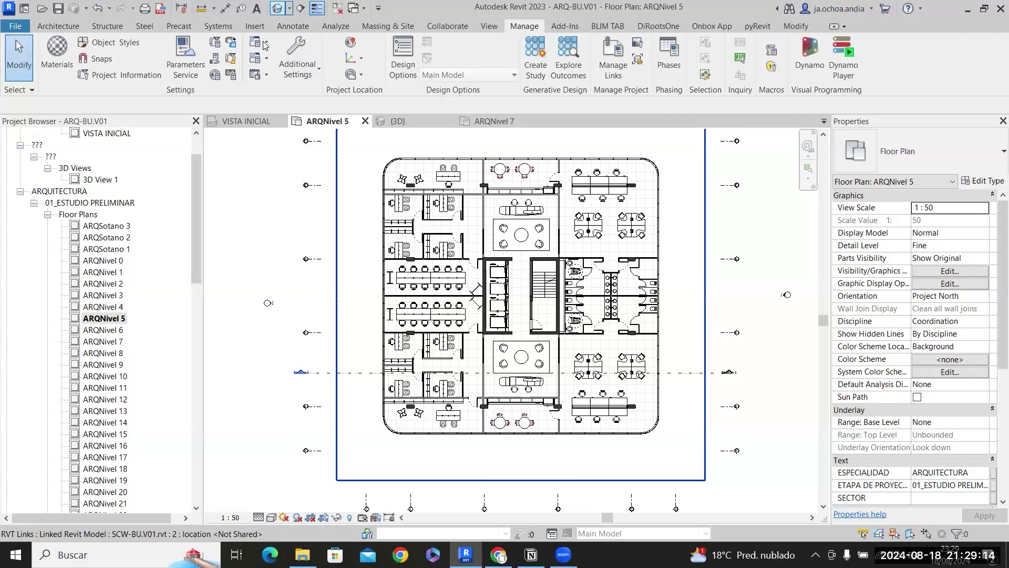
Switch to the {3D} view and remove its assigned 3D SIN COLOR view template.
{"action": "key", "text": "ctrl+Tab"}
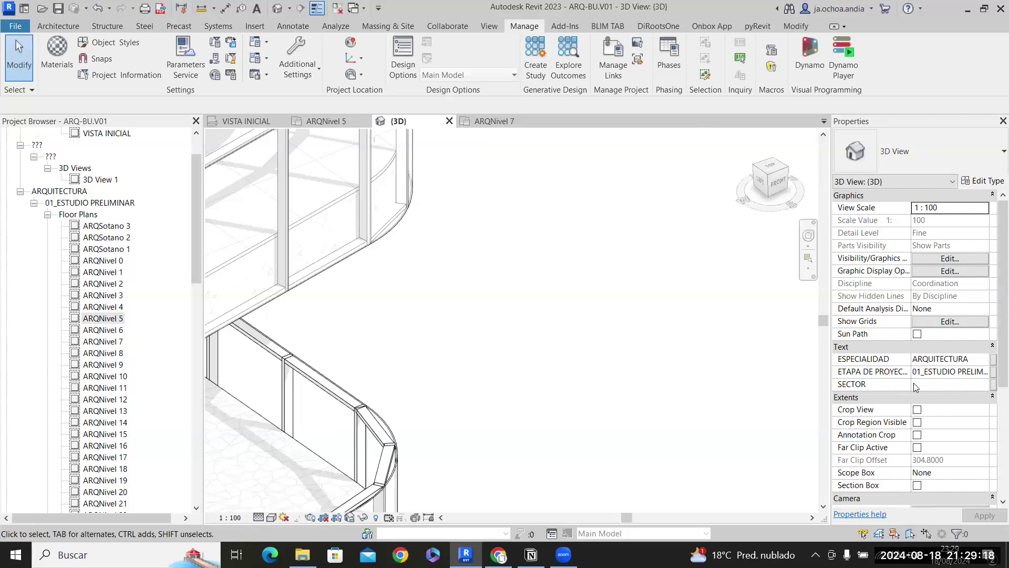
{"action": "scroll", "coordinate": [913, 383], "scroll_direction": "down", "scroll_amount": 2}
{"action": "scroll", "coordinate": [922, 410], "scroll_direction": "down", "scroll_amount": 2}
{"action": "left_click", "coordinate": [950, 435]}
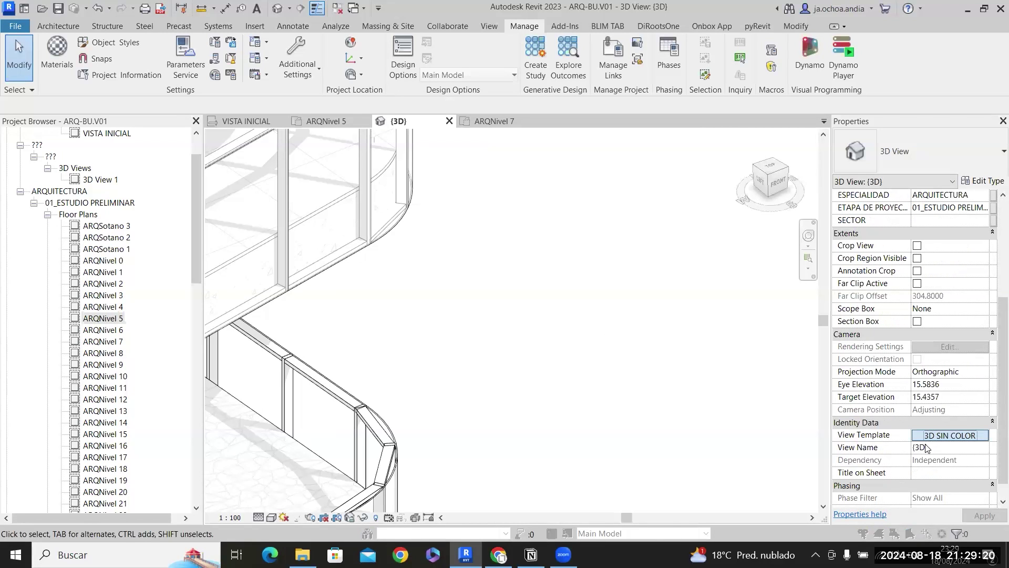
{"action": "left_click", "coordinate": [171, 193]}
{"action": "left_click", "coordinate": [610, 431]}
Turn off cast shadows, ambient shadows and smooth lines with anti-aliasing in the {3D} view's graphic display options.
{"action": "scroll", "coordinate": [875, 283], "scroll_direction": "up", "scroll_amount": 3}
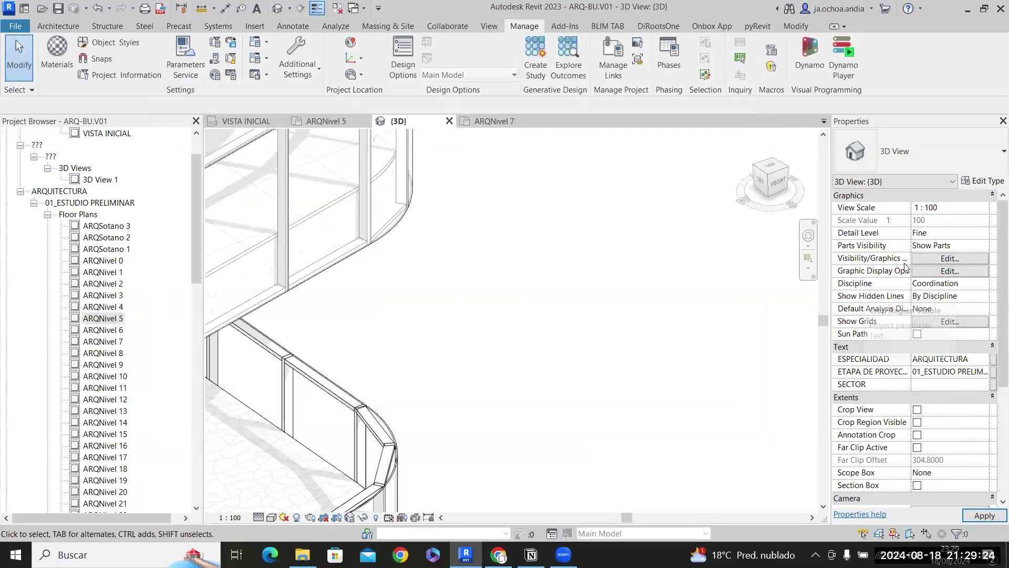
{"action": "left_click", "coordinate": [931, 271]}
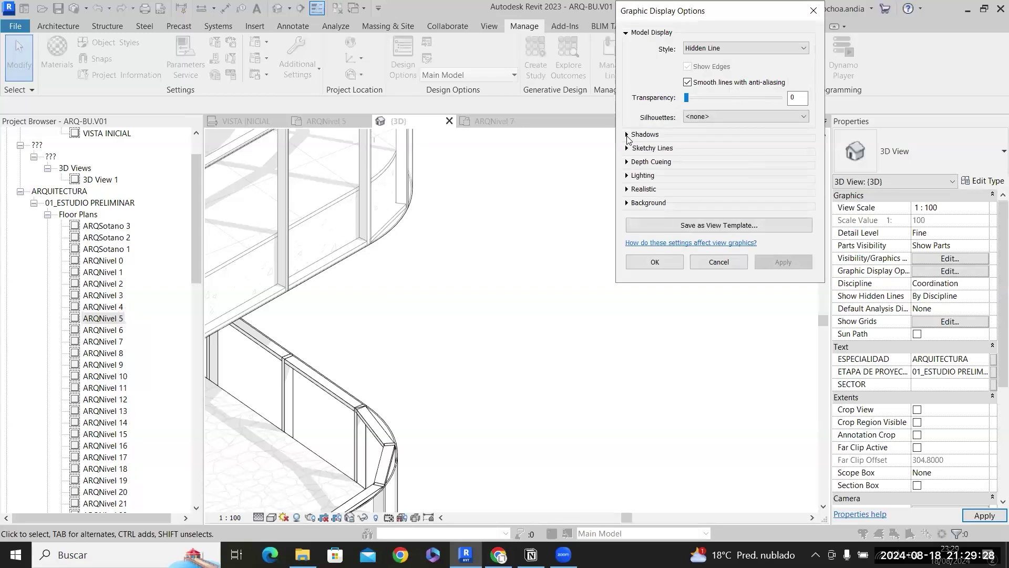
{"action": "left_click", "coordinate": [628, 136]}
{"action": "left_click", "coordinate": [687, 144]}
{"action": "left_click", "coordinate": [686, 159]}
{"action": "left_click", "coordinate": [725, 83]}
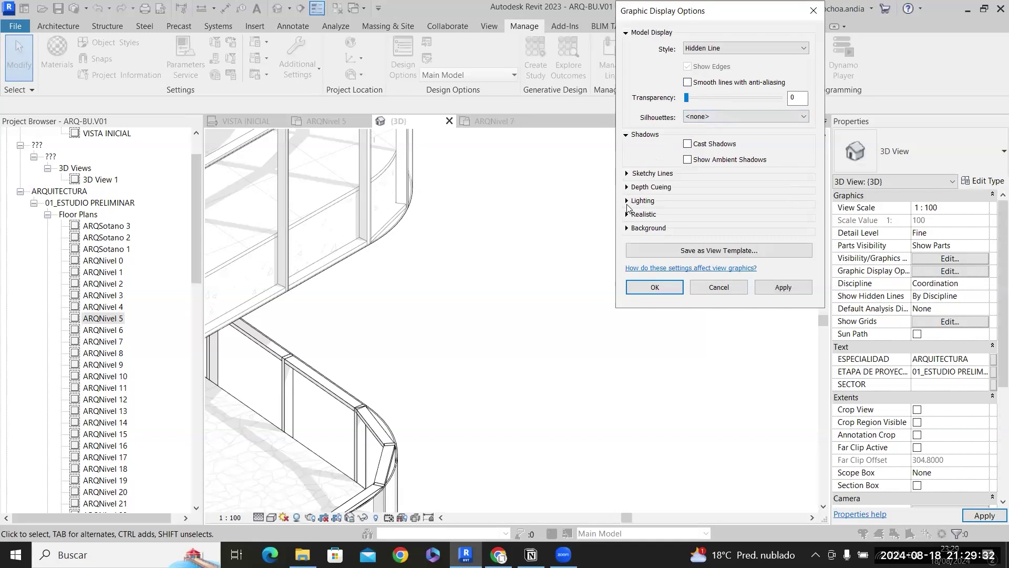
{"action": "left_click", "coordinate": [650, 288]}
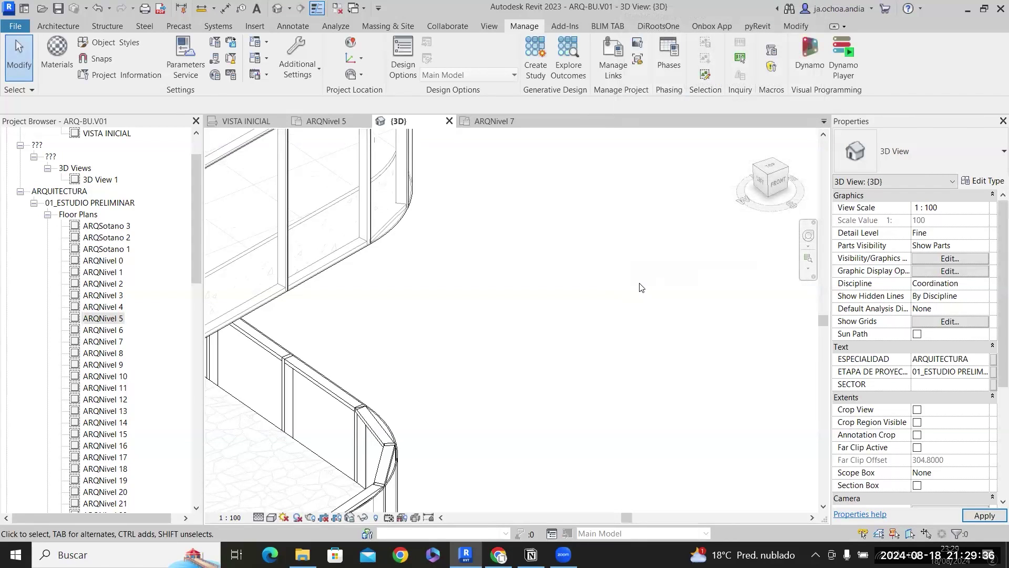
{"action": "scroll", "coordinate": [640, 287], "scroll_direction": "down", "scroll_amount": 3}
{"action": "scroll", "coordinate": [641, 287], "scroll_direction": "down", "scroll_amount": 5}
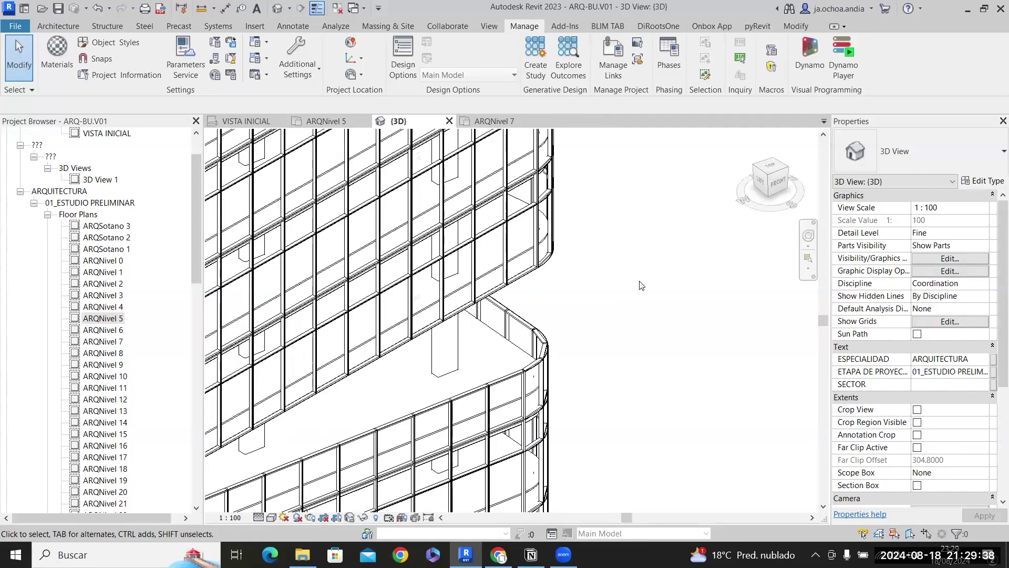
{"action": "scroll", "coordinate": [641, 282], "scroll_direction": "down", "scroll_amount": 3}
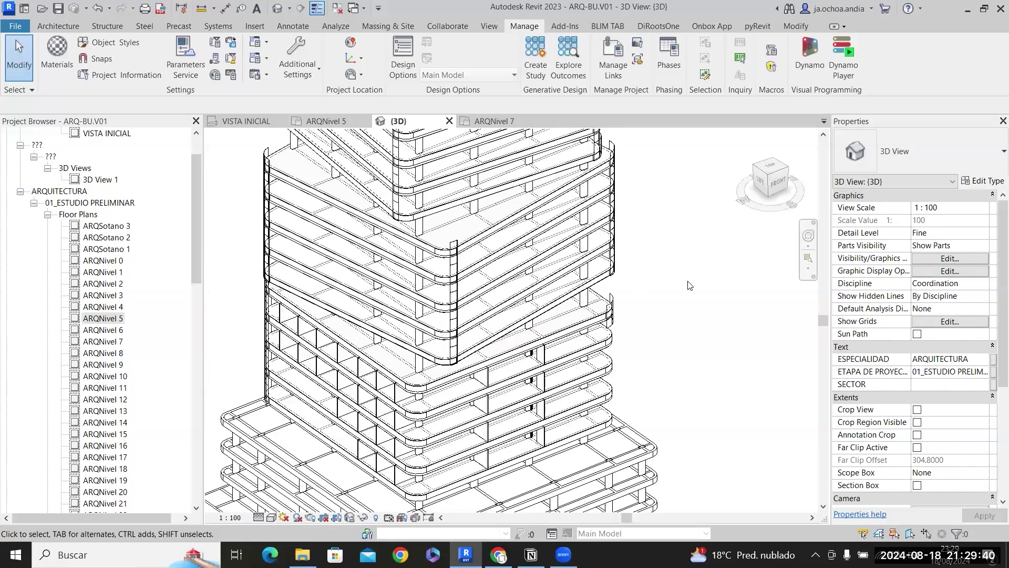
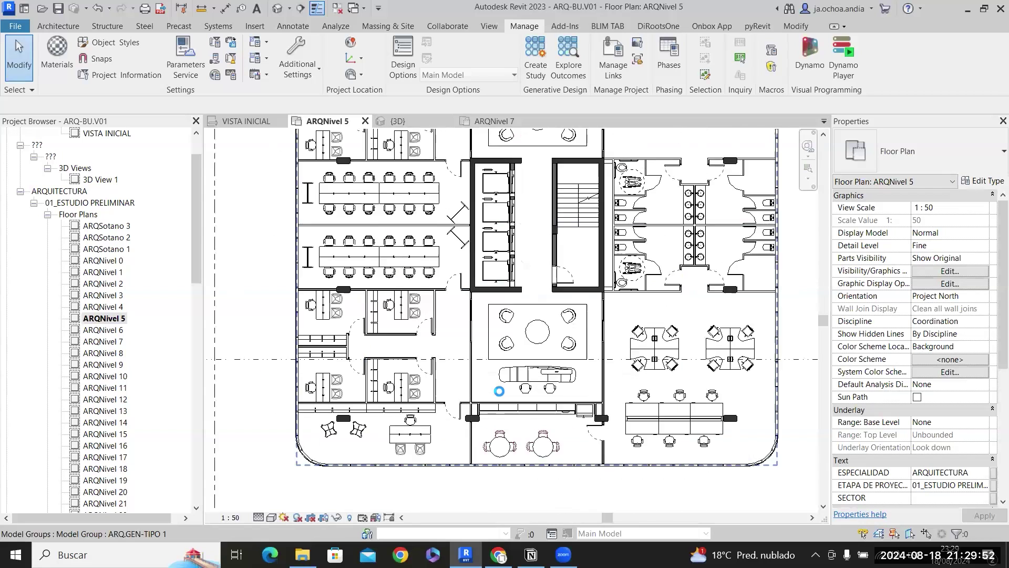
Copy the INT.TIPO1 interior group from ARQNivel 5 and paste it aligned to the current view on ARQNivel 10.
{"action": "scroll", "coordinate": [498, 391], "scroll_direction": "up", "scroll_amount": 5}
{"action": "left_click", "coordinate": [441, 349]}
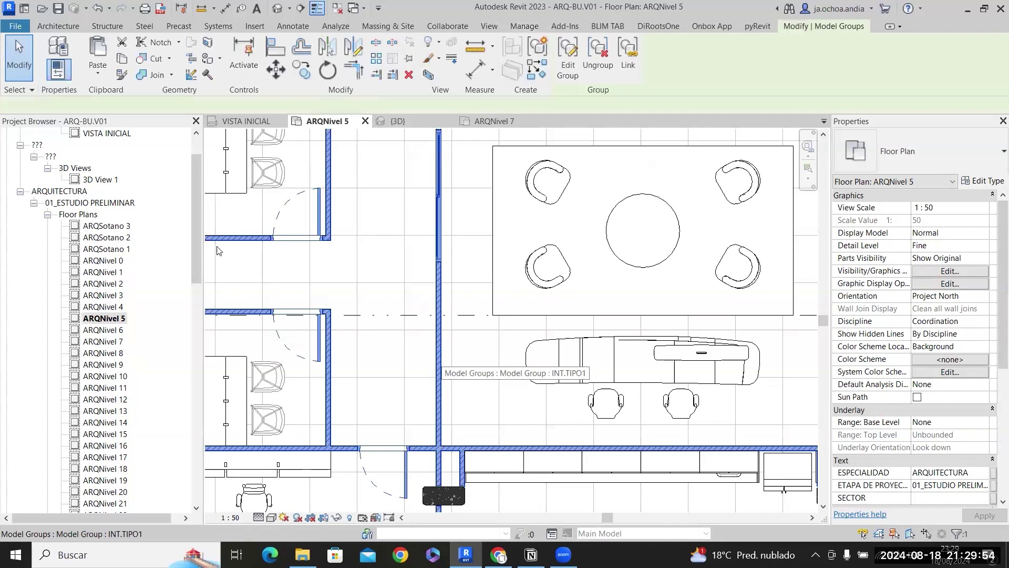
{"action": "left_click", "coordinate": [114, 365]}
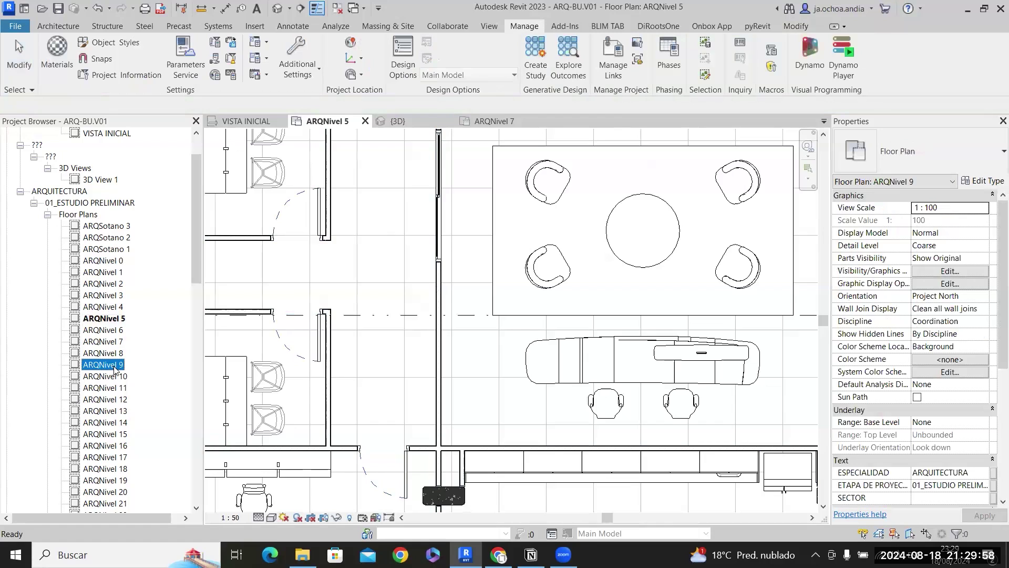
{"action": "double_click", "coordinate": [113, 365]}
{"action": "double_click", "coordinate": [116, 376]}
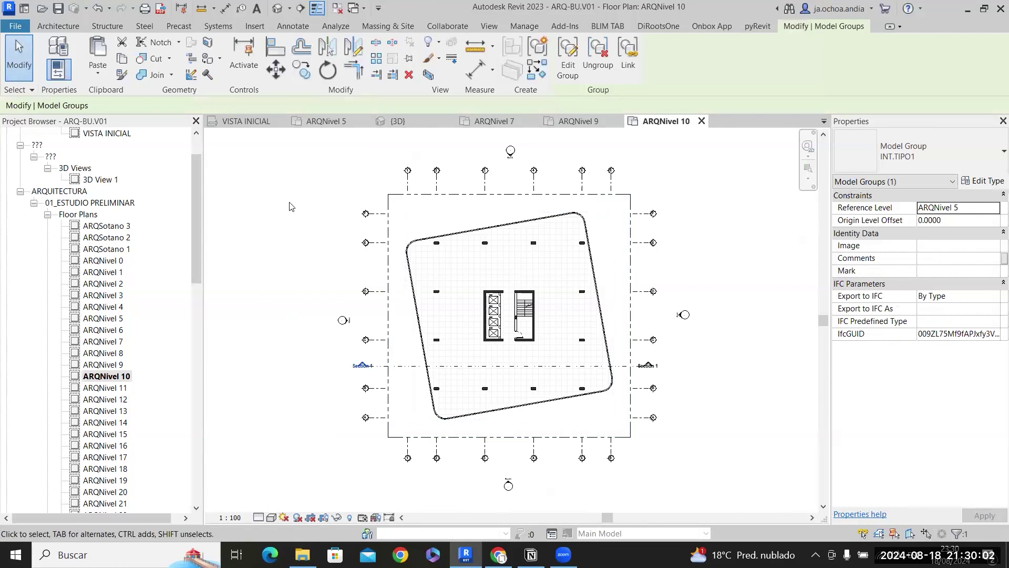
{"action": "left_click", "coordinate": [97, 71]}
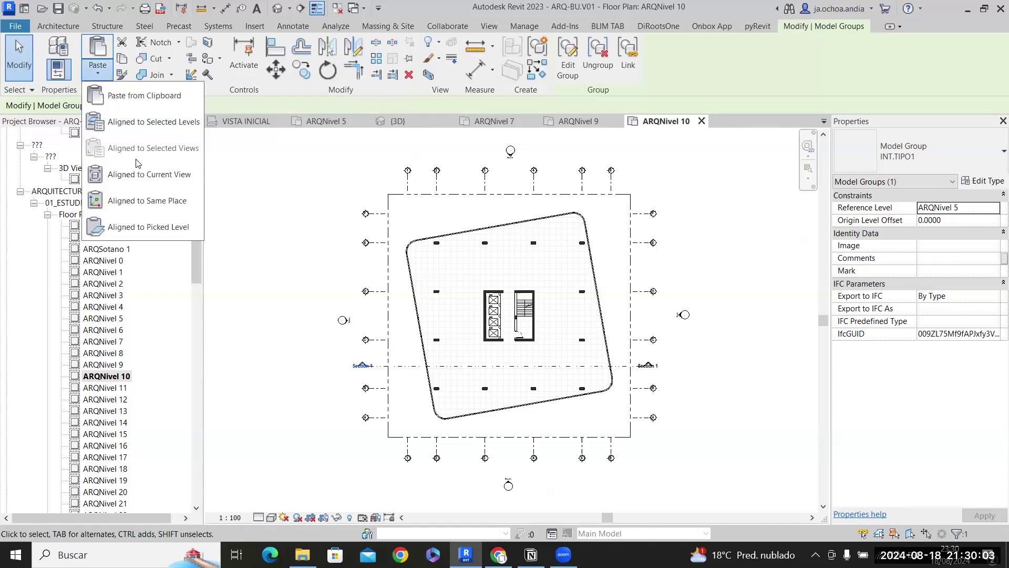
{"action": "left_click", "coordinate": [165, 172]}
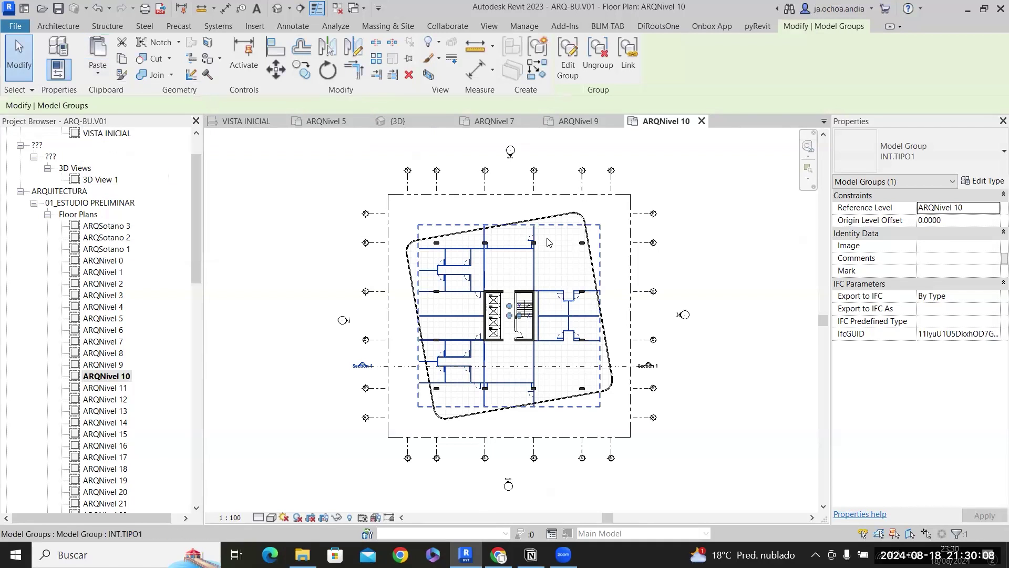
{"action": "scroll", "coordinate": [544, 255], "scroll_direction": "up", "scroll_amount": 2}
{"action": "key", "text": "Escape"}
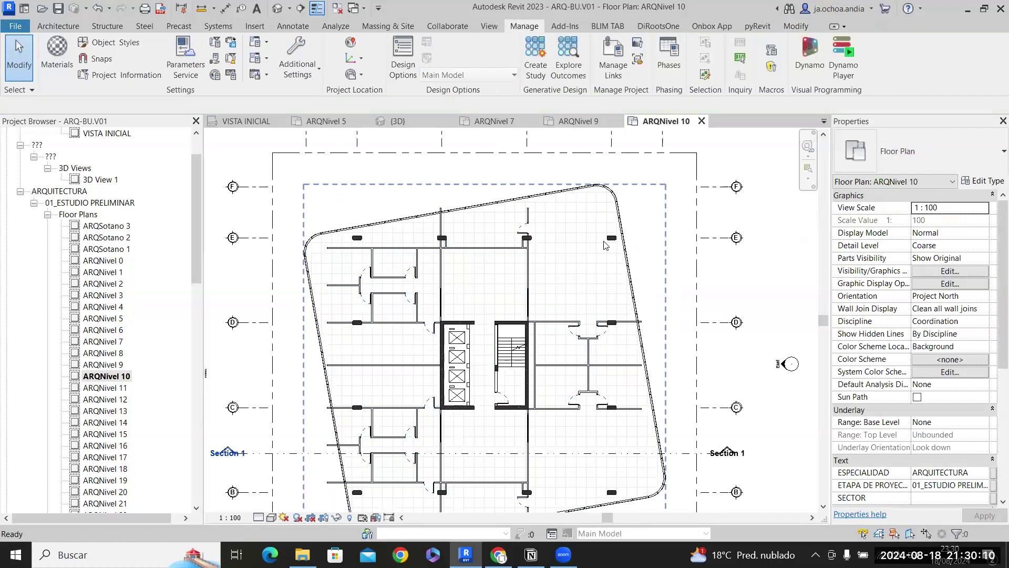
Duplicate the group type of the interior group on ARQNivel 10 as INT.TIPO 2.
{"action": "scroll", "coordinate": [579, 250], "scroll_direction": "up", "scroll_amount": 1}
{"action": "scroll", "coordinate": [606, 245], "scroll_direction": "down", "scroll_amount": 4}
{"action": "scroll", "coordinate": [600, 351], "scroll_direction": "up", "scroll_amount": 3}
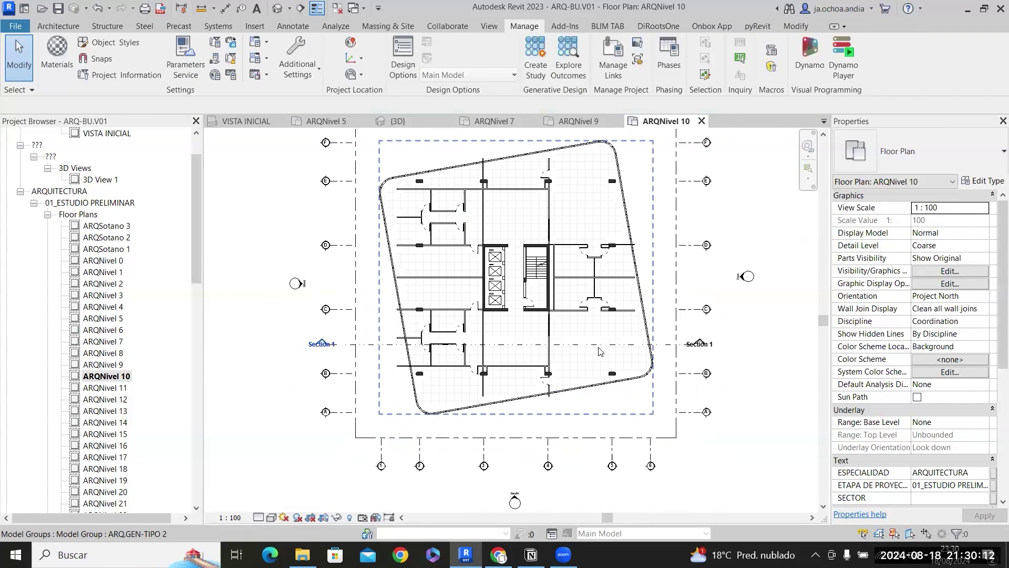
{"action": "left_click", "coordinate": [554, 211]}
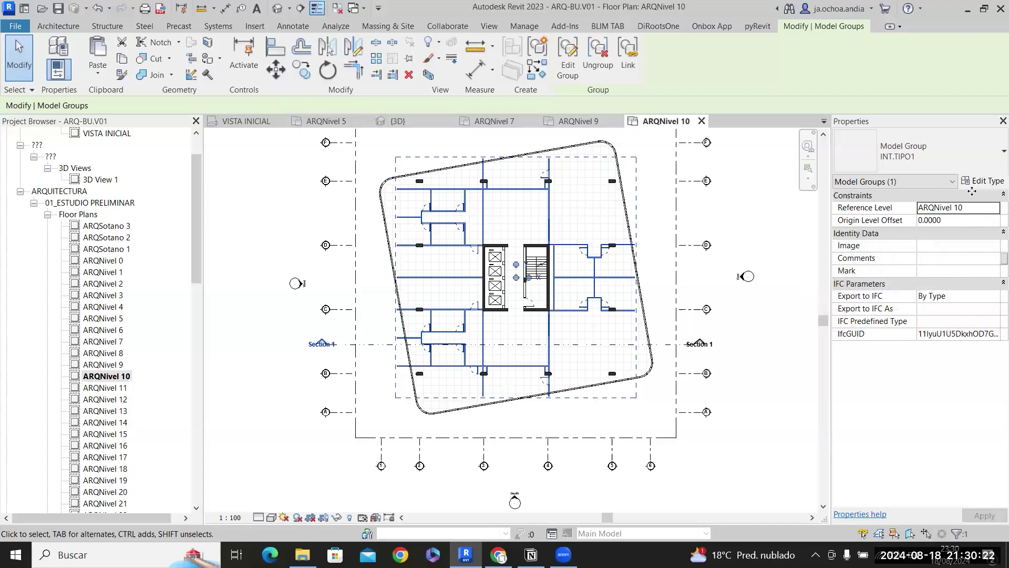
{"action": "left_click", "coordinate": [333, 98]}
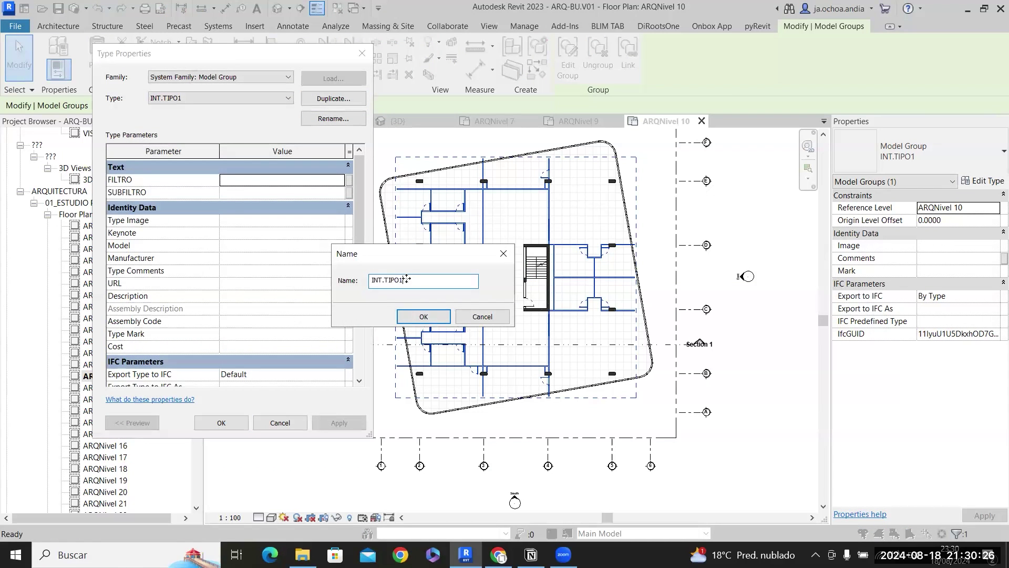
{"action": "left_click", "coordinate": [415, 314]}
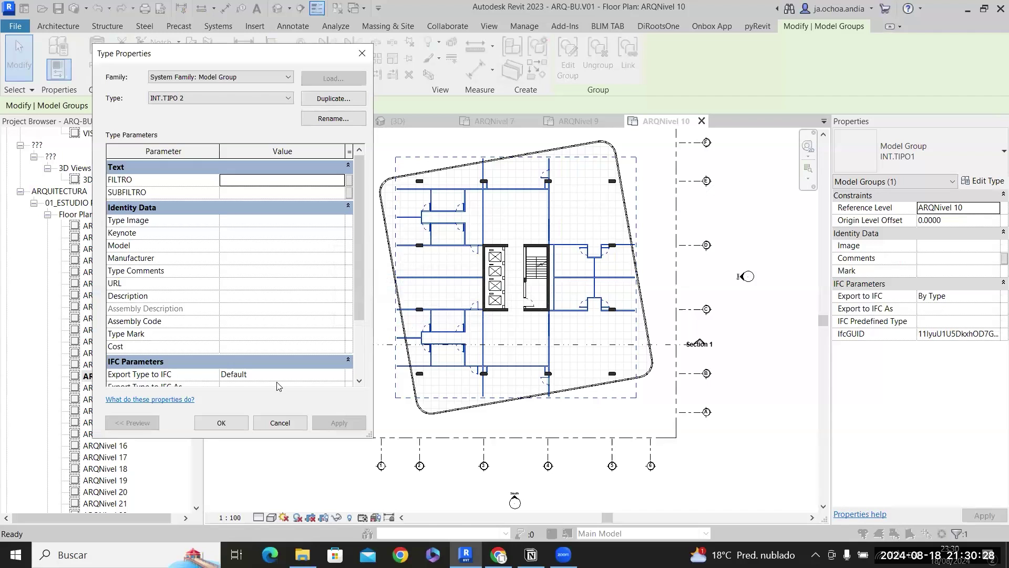
{"action": "left_click", "coordinate": [221, 424]}
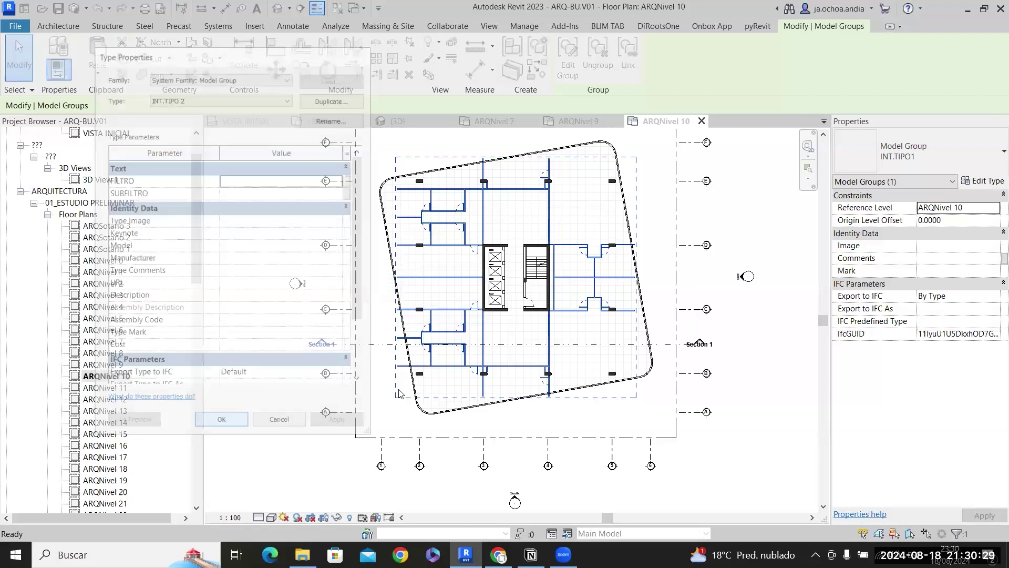
Edit the INT.TIPO 2 group and delete the stub wall crossing the slanted facade and its short perpendicular wall in the lower office block.
{"action": "double_click", "coordinate": [455, 348]}
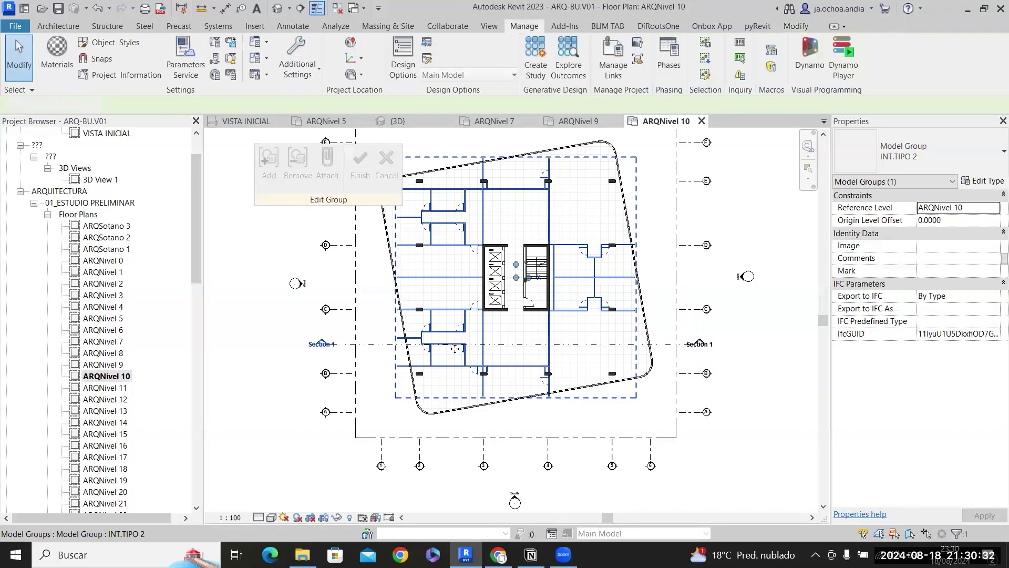
{"action": "scroll", "coordinate": [400, 342], "scroll_direction": "up", "scroll_amount": 5}
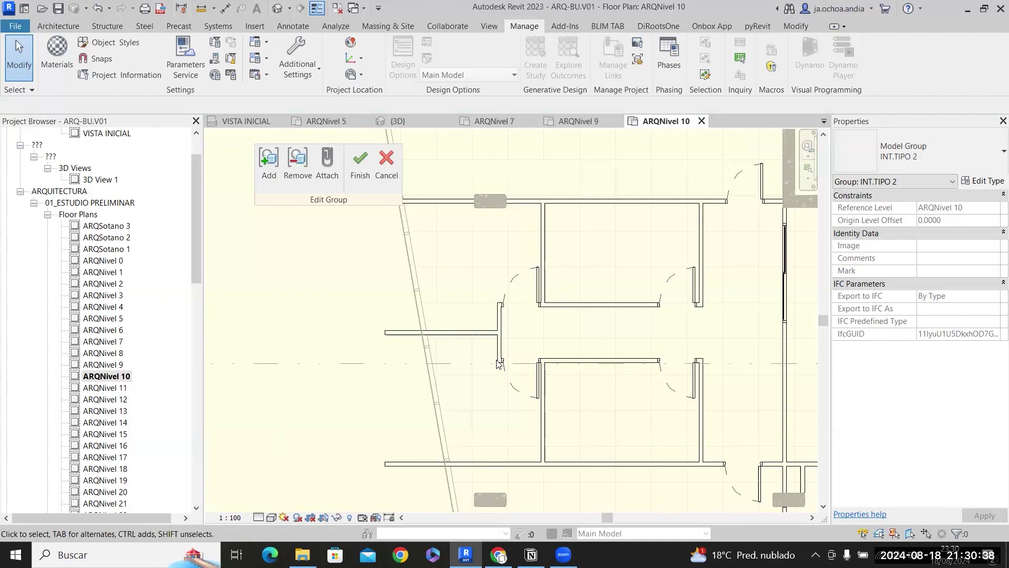
{"action": "left_click", "coordinate": [493, 337]}
{"action": "left_click", "coordinate": [478, 333]}
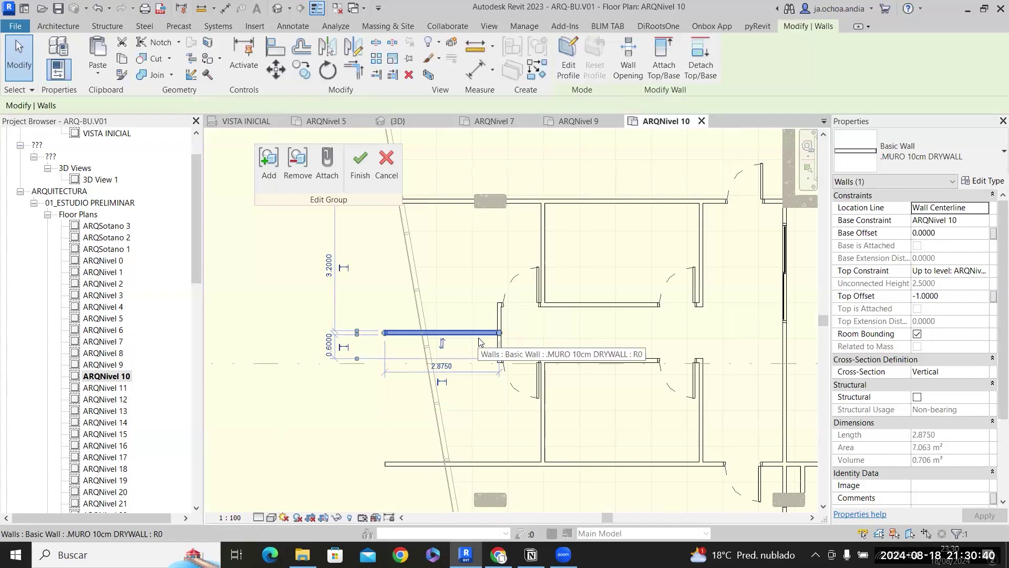
{"action": "key", "text": "Delete"}
{"action": "left_click", "coordinate": [500, 336]}
{"action": "key", "text": "Delete"}
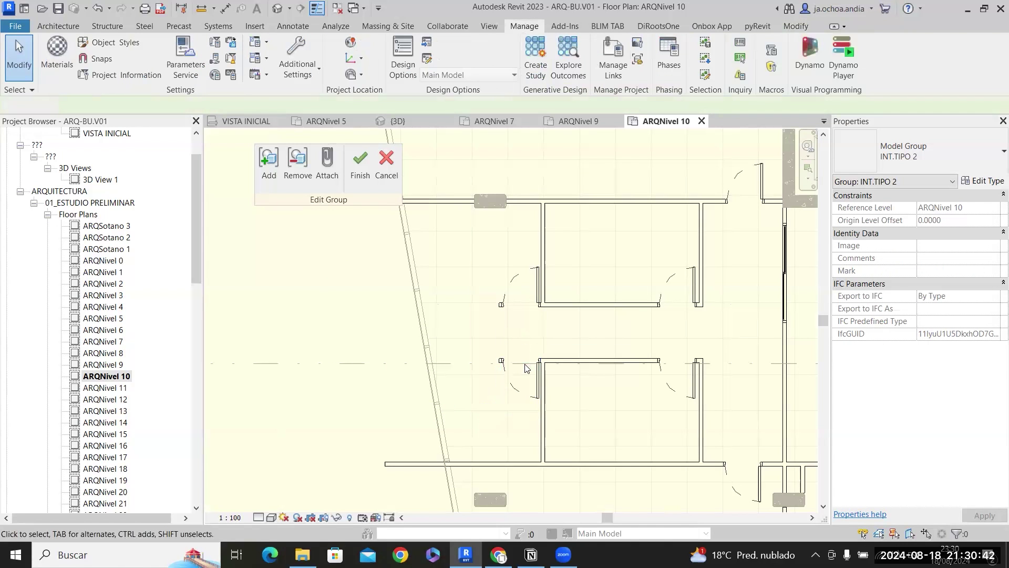
Extend the lower vertical office wall nearest the slanted facade across the corridor to meet the upper vertical wall.
{"action": "left_click", "coordinate": [544, 387]}
{"action": "scroll", "coordinate": [544, 387], "scroll_direction": "up", "scroll_amount": 2}
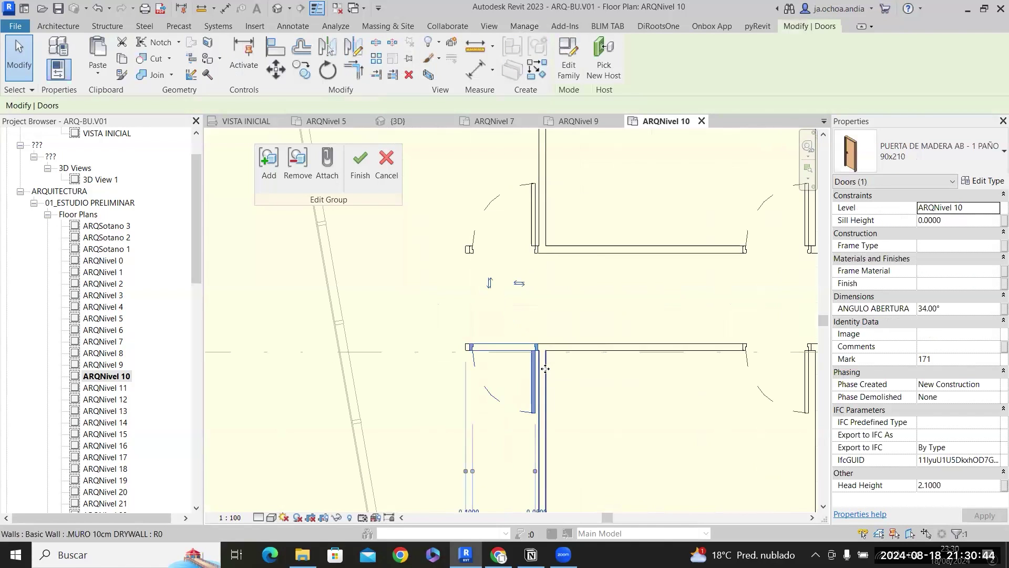
{"action": "left_click", "coordinate": [542, 389]}
{"action": "left_click_drag", "start_coordinate": [549, 254], "coordinate": [543, 250]}
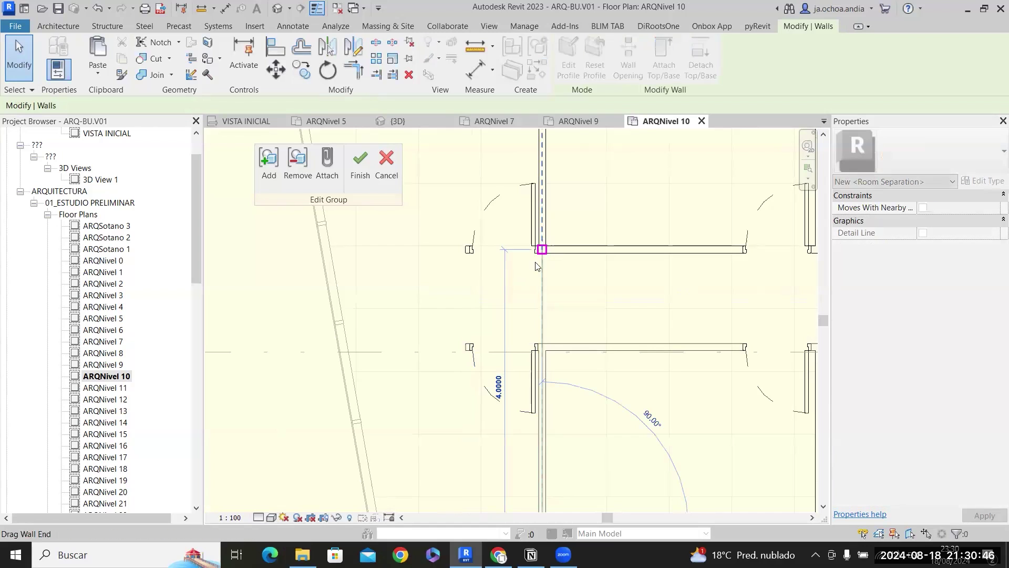
{"action": "key", "text": "Escape"}
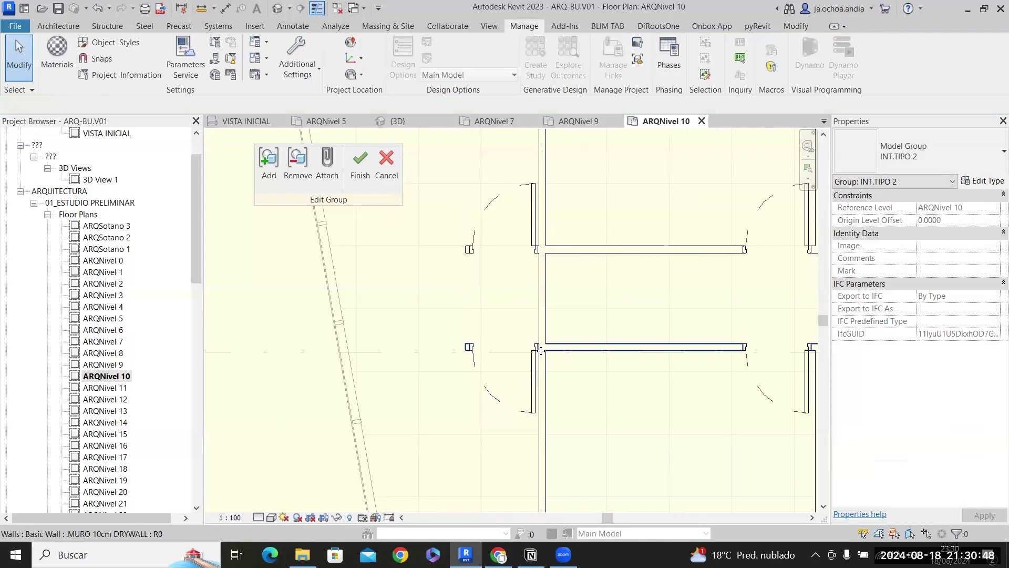
Delete the two 90x210 doors nearest the slanted facade and shorten both corridor walls to end at the vertical wall.
{"action": "left_click", "coordinate": [531, 383]}
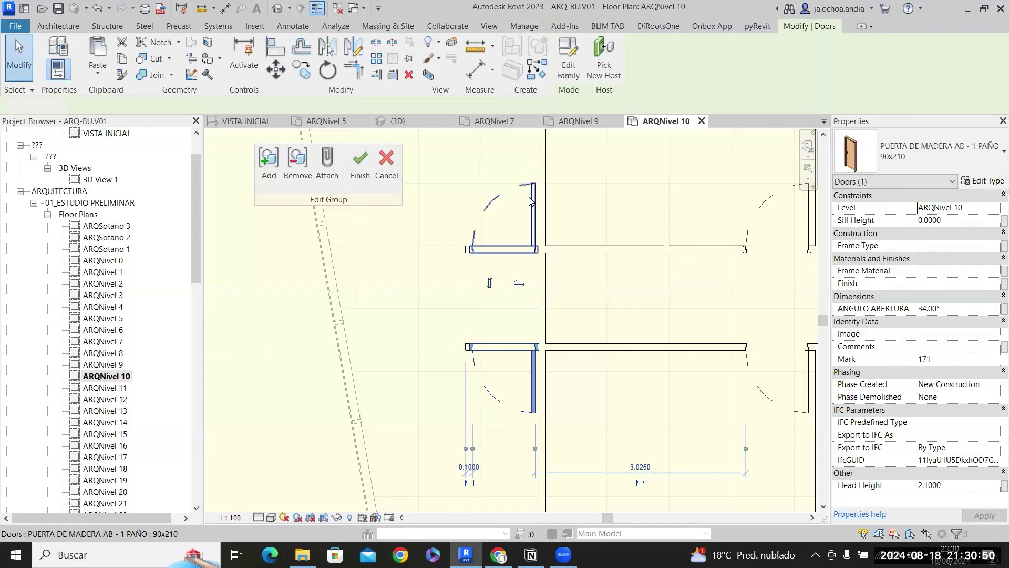
{"action": "left_click", "coordinate": [531, 212], "text": "ctrl"}
{"action": "key", "text": "Delete"}
{"action": "left_click", "coordinate": [510, 252]}
{"action": "left_click_drag", "start_coordinate": [467, 250], "coordinate": [548, 249]}
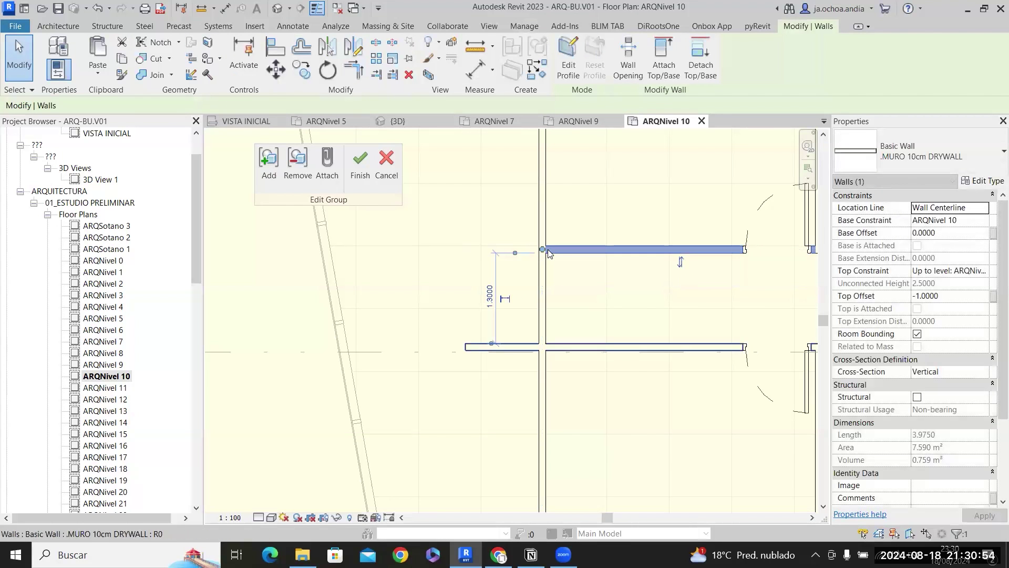
{"action": "left_click", "coordinate": [466, 349]}
{"action": "left_click_drag", "start_coordinate": [539, 340], "coordinate": [541, 345]}
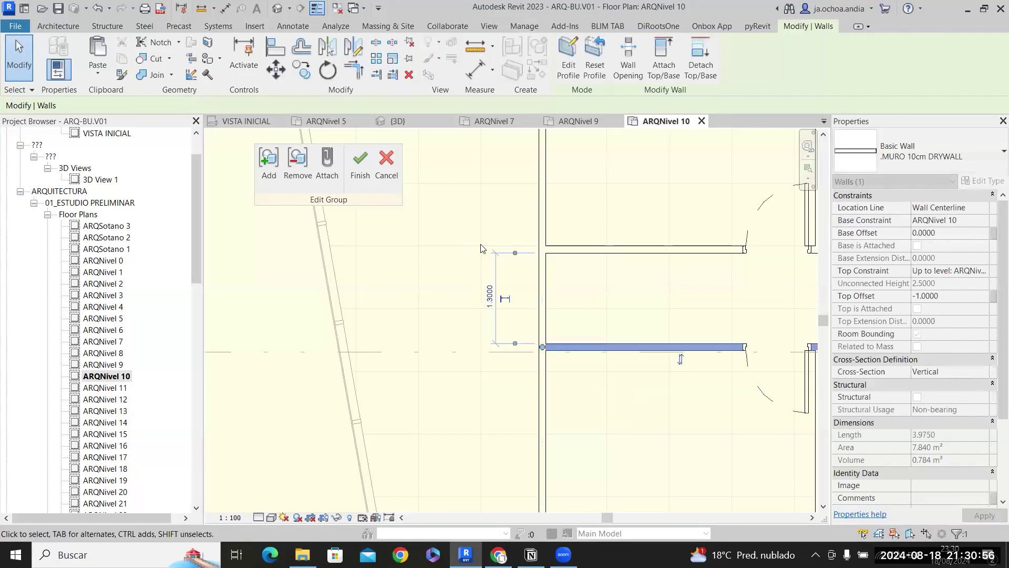
{"action": "scroll", "coordinate": [504, 268], "scroll_direction": "down", "scroll_amount": 3}
{"action": "scroll", "coordinate": [427, 192], "scroll_direction": "up", "scroll_amount": 8}
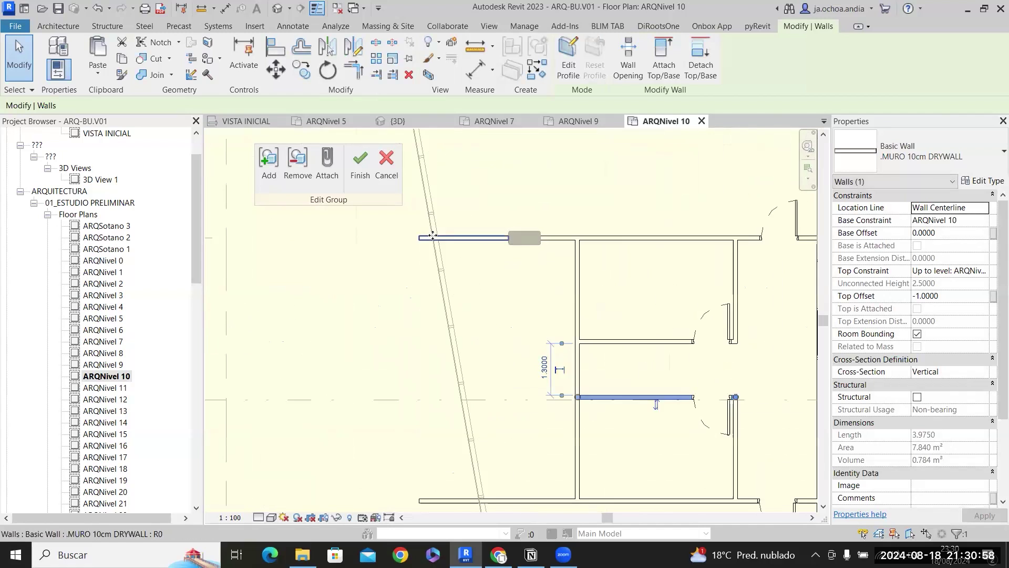
Shorten the horizontal wall on grid C so it ends at the slanted west facade.
{"action": "left_click", "coordinate": [405, 243]}
{"action": "scroll", "coordinate": [403, 244], "scroll_direction": "up", "scroll_amount": 2}
{"action": "left_click_drag", "start_coordinate": [384, 244], "coordinate": [466, 242]}
{"action": "scroll", "coordinate": [474, 244], "scroll_direction": "up", "scroll_amount": 4}
{"action": "scroll", "coordinate": [509, 197], "scroll_direction": "down", "scroll_amount": 4}
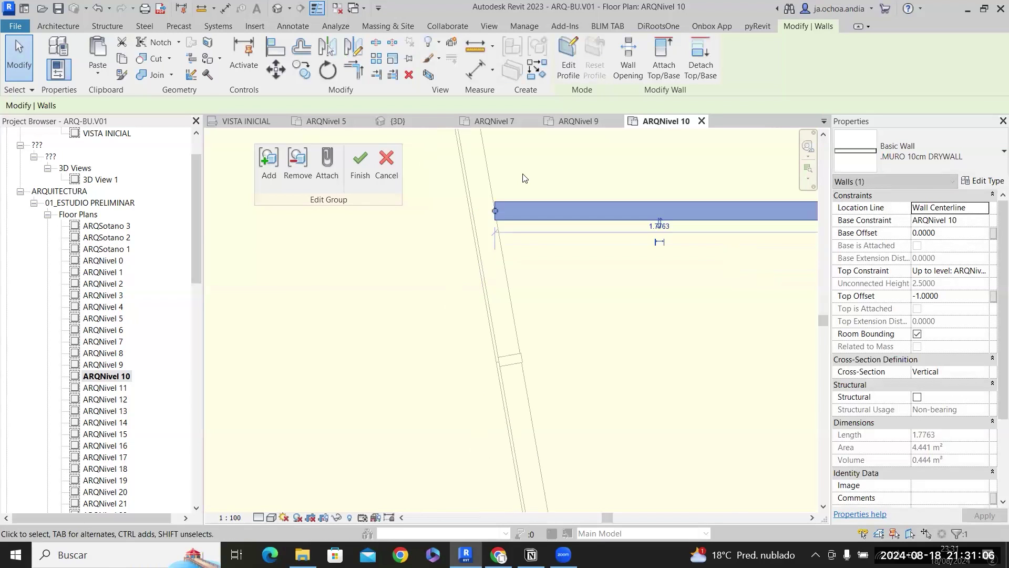
Shorten the southernmost horizontal wall of the southwest office block to end at the slanted west facade.
{"action": "scroll", "coordinate": [523, 178], "scroll_direction": "down", "scroll_amount": 3}
{"action": "scroll", "coordinate": [508, 293], "scroll_direction": "up", "scroll_amount": 4}
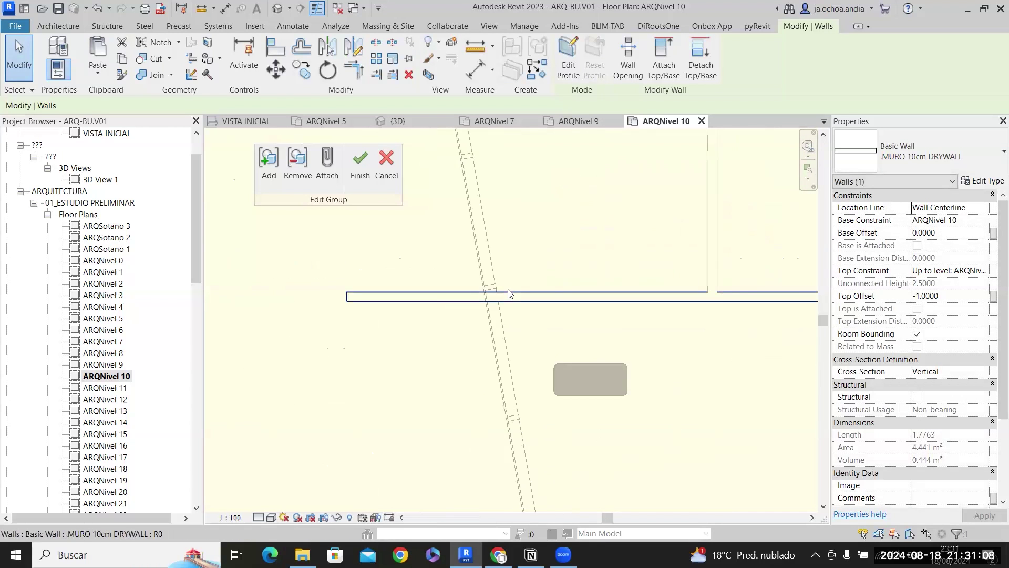
{"action": "left_click", "coordinate": [509, 292]}
{"action": "left_click_drag", "start_coordinate": [348, 296], "coordinate": [498, 302]}
{"action": "scroll", "coordinate": [497, 295], "scroll_direction": "up", "scroll_amount": 5}
{"action": "key", "text": "Escape"}
{"action": "scroll", "coordinate": [522, 278], "scroll_direction": "down", "scroll_amount": 4}
Extend the vertical wall on grid 3 south to meet the slanted south facade.
{"action": "middle_click_drag", "start_coordinate": [498, 351], "coordinate": [222, 347]}
{"action": "scroll", "coordinate": [436, 341], "scroll_direction": "down", "scroll_amount": 2}
{"action": "scroll", "coordinate": [503, 370], "scroll_direction": "up", "scroll_amount": 4}
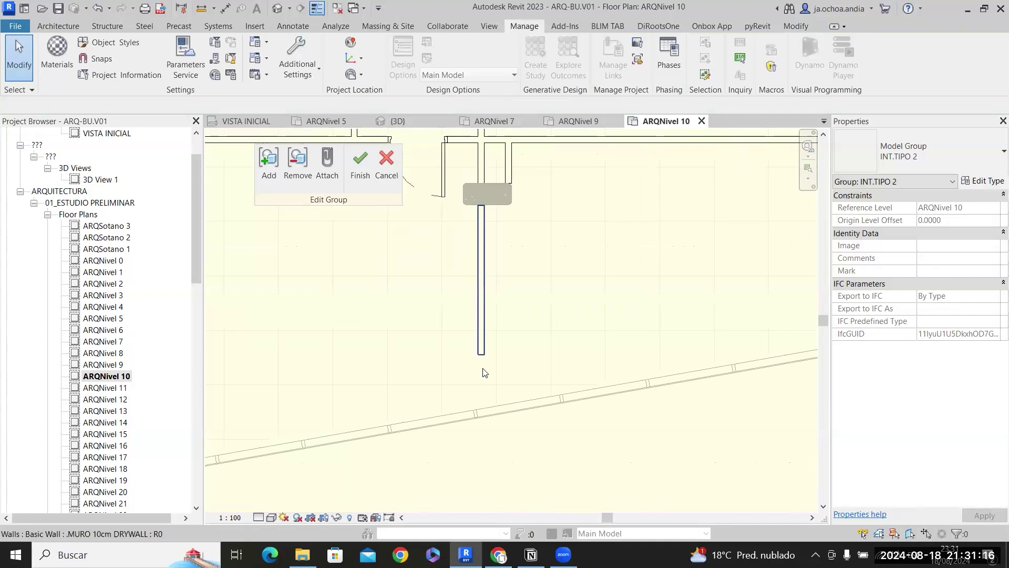
{"action": "left_click", "coordinate": [482, 363]}
{"action": "scroll", "coordinate": [482, 360], "scroll_direction": "up", "scroll_amount": 2}
{"action": "left_click_drag", "start_coordinate": [478, 345], "coordinate": [479, 453]}
Shorten the vertical wall with the door near grid 4 so it ends at the slanted south facade.
{"action": "scroll", "coordinate": [479, 454], "scroll_direction": "down", "scroll_amount": 3}
{"action": "middle_click_drag", "start_coordinate": [489, 416], "coordinate": [216, 407]}
{"action": "scroll", "coordinate": [609, 378], "scroll_direction": "up", "scroll_amount": 3}
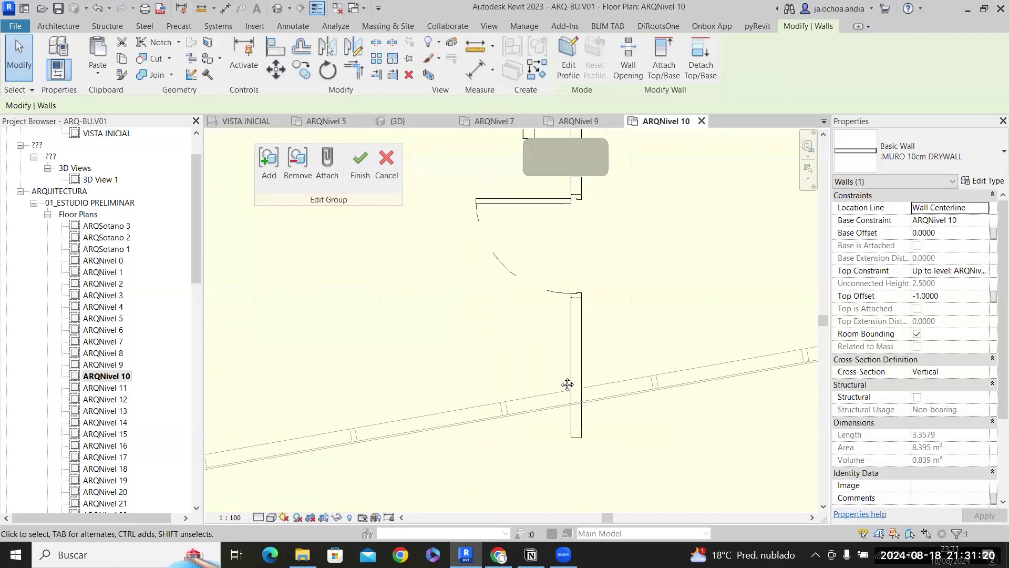
{"action": "key", "text": "Escape"}
{"action": "left_click", "coordinate": [576, 384]}
{"action": "key", "text": "r"}
{"action": "key", "text": "s"}
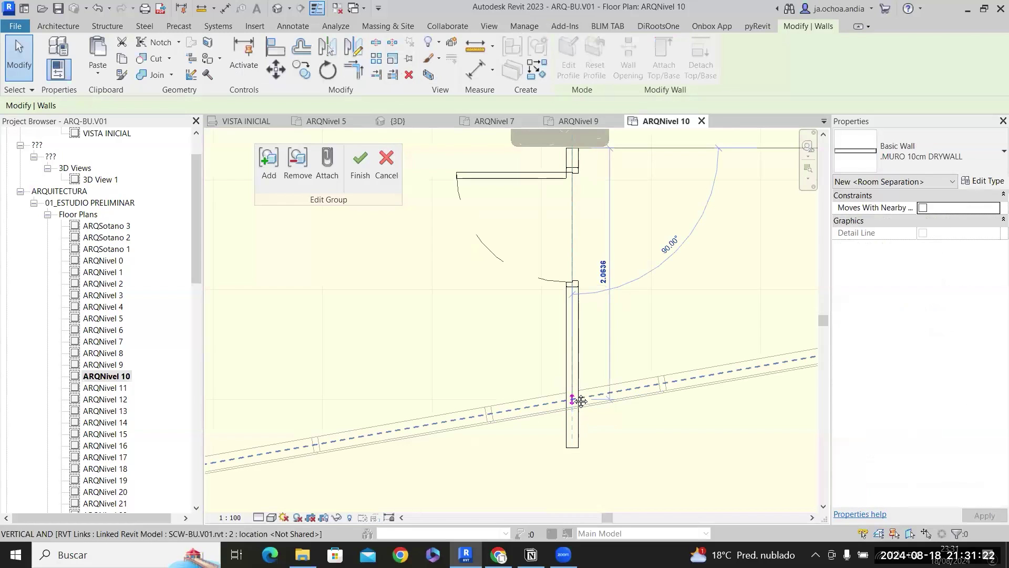
{"action": "mouse_move", "coordinate": [574, 393]}
{"action": "left_mouse_down"}
{"action": "mouse_move", "coordinate": [571, 375]}
{"action": "mouse_move", "coordinate": [572, 388]}
{"action": "left_mouse_up"}
{"action": "scroll", "coordinate": [573, 392], "scroll_direction": "up", "scroll_amount": 4}
{"action": "scroll", "coordinate": [572, 388], "scroll_direction": "down", "scroll_amount": 2}
{"action": "key", "text": "Escape"}
{"action": "key", "text": "Escape"}
Extend the grid C horizontal wall of the east office block to the slanted east facade.
{"action": "scroll", "coordinate": [573, 390], "scroll_direction": "down", "scroll_amount": 5}
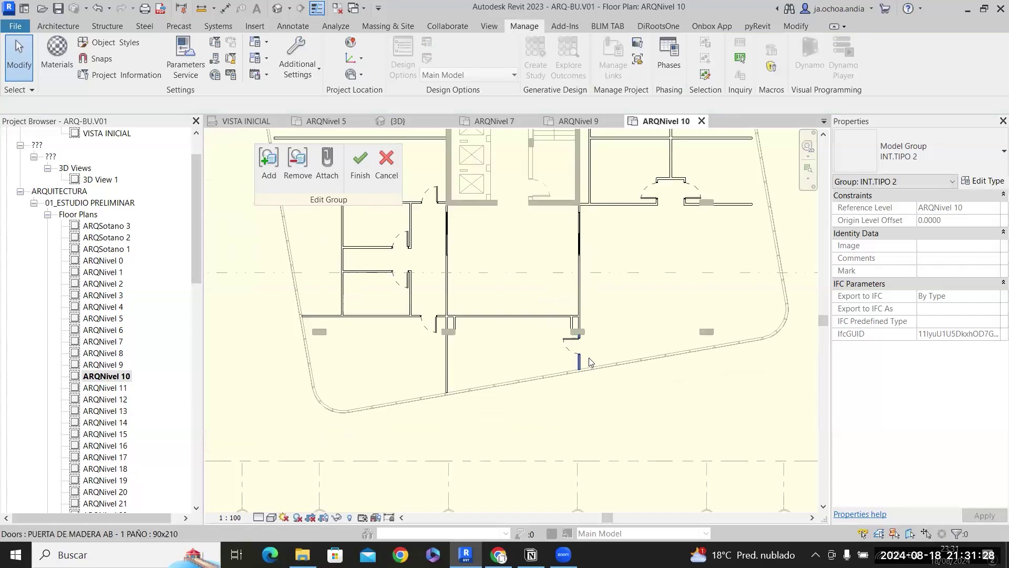
{"action": "scroll", "coordinate": [654, 248], "scroll_direction": "up", "scroll_amount": 5}
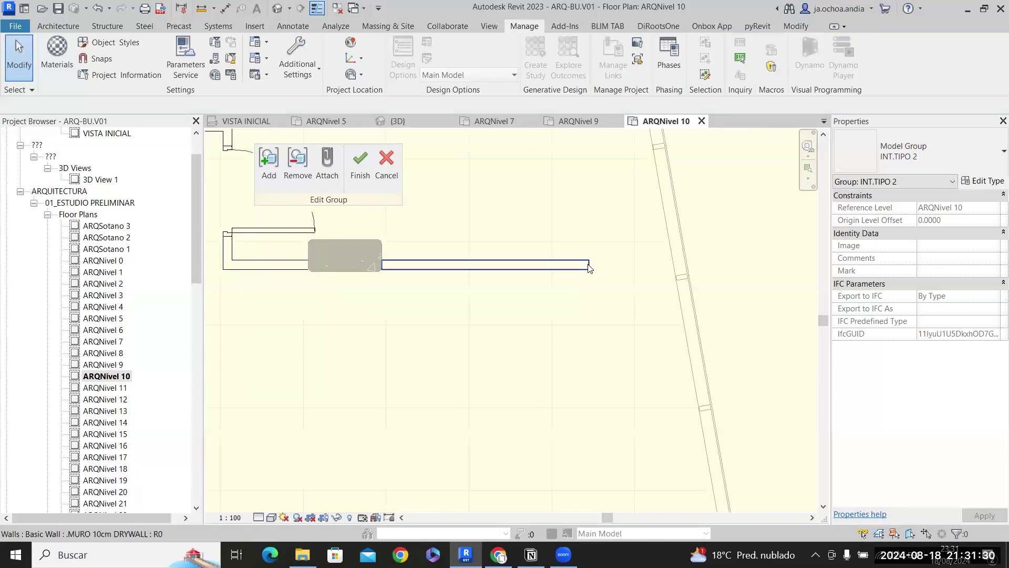
{"action": "left_click", "coordinate": [588, 265]}
{"action": "left_click_drag", "start_coordinate": [588, 266], "coordinate": [672, 265]}
{"action": "scroll", "coordinate": [670, 264], "scroll_direction": "down", "scroll_amount": 1}
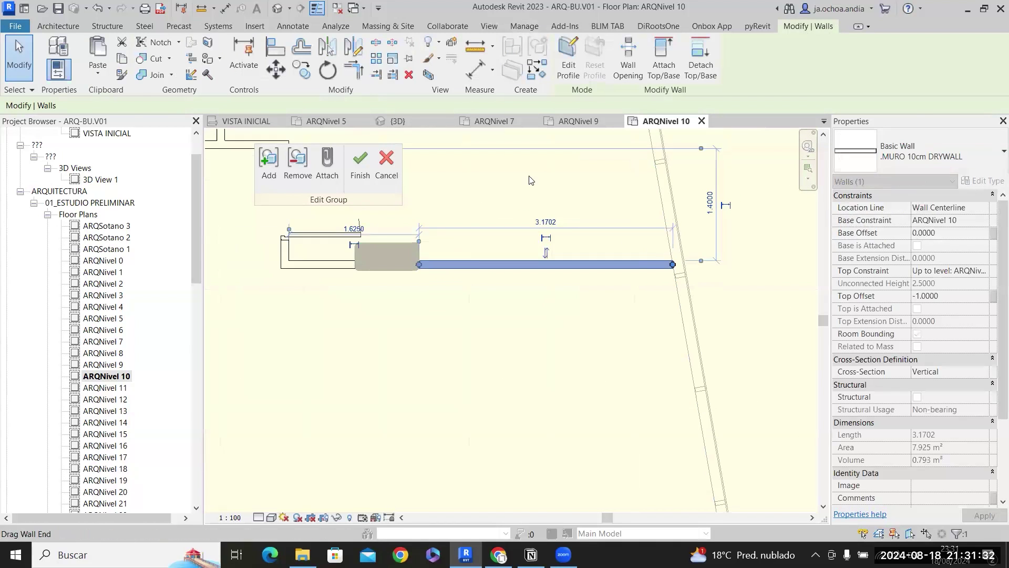
Extend the middle dividing wall of the east office block to the slanted east facade.
{"action": "scroll", "coordinate": [525, 171], "scroll_direction": "down", "scroll_amount": 2}
{"action": "middle_click_drag", "start_coordinate": [504, 137], "coordinate": [555, 321]}
{"action": "scroll", "coordinate": [622, 181], "scroll_direction": "up", "scroll_amount": 2}
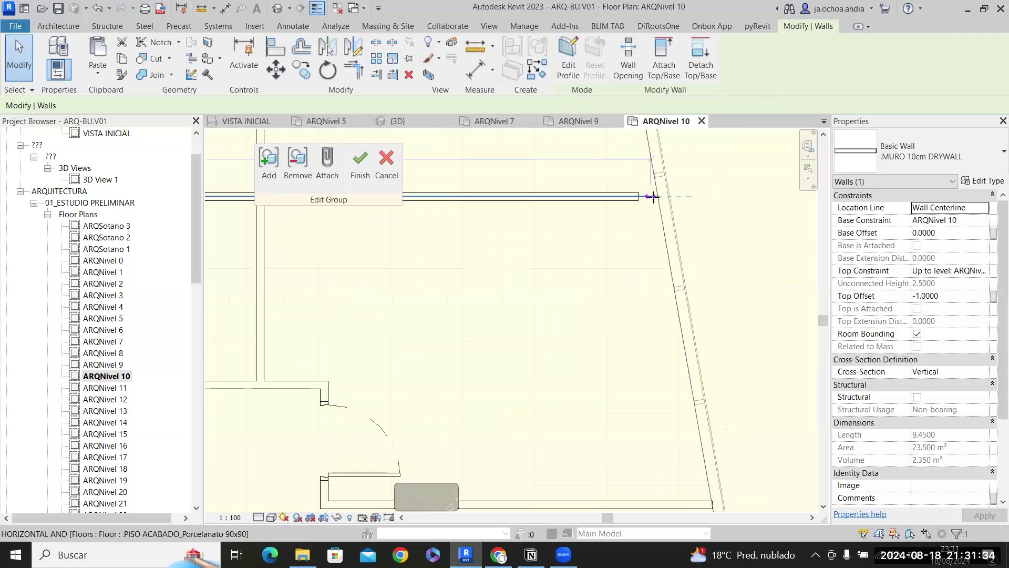
{"action": "key", "text": "r"}
{"action": "key", "text": "s"}
{"action": "left_click_drag", "start_coordinate": [655, 200], "coordinate": [656, 199]}
{"action": "key", "text": "Escape"}
Shorten the grid D horizontal wall of the east office block to end at the slanted east facade.
{"action": "scroll", "coordinate": [655, 198], "scroll_direction": "down", "scroll_amount": 4}
{"action": "middle_click_drag", "start_coordinate": [564, 165], "coordinate": [604, 340]}
{"action": "scroll", "coordinate": [673, 229], "scroll_direction": "up", "scroll_amount": 3}
{"action": "left_click", "coordinate": [673, 218]}
{"action": "scroll", "coordinate": [672, 218], "scroll_direction": "up", "scroll_amount": 2}
{"action": "left_click_drag", "start_coordinate": [685, 217], "coordinate": [631, 216]}
{"action": "key", "text": "Escape"}
Extend the vertical wall with the door near grid 4 north to meet the slanted north facade.
{"action": "scroll", "coordinate": [717, 256], "scroll_direction": "down", "scroll_amount": 4}
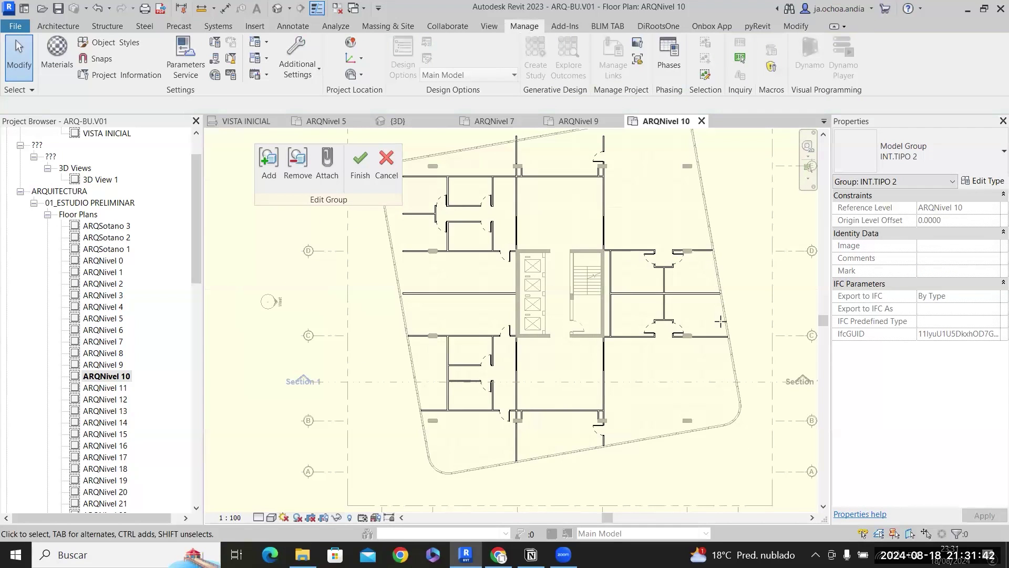
{"action": "scroll", "coordinate": [723, 319], "scroll_direction": "up", "scroll_amount": 2}
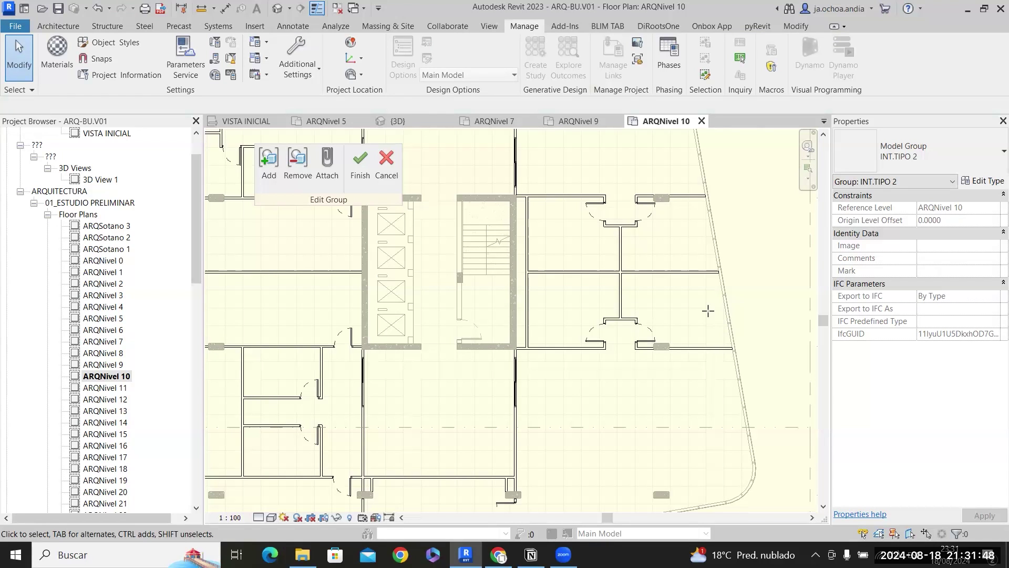
{"action": "scroll", "coordinate": [700, 280], "scroll_direction": "down", "scroll_amount": 4}
{"action": "scroll", "coordinate": [642, 252], "scroll_direction": "down", "scroll_amount": 1}
{"action": "middle_click_drag", "start_coordinate": [648, 287], "coordinate": [669, 430]}
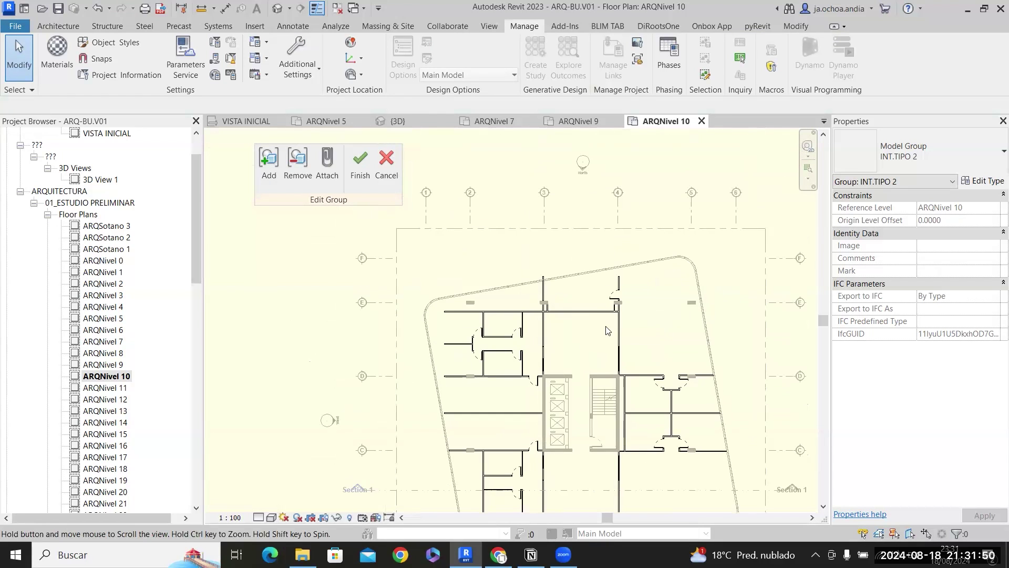
{"action": "scroll", "coordinate": [609, 313], "scroll_direction": "up", "scroll_amount": 3}
{"action": "scroll", "coordinate": [645, 272], "scroll_direction": "up", "scroll_amount": 4}
{"action": "left_click", "coordinate": [609, 305]}
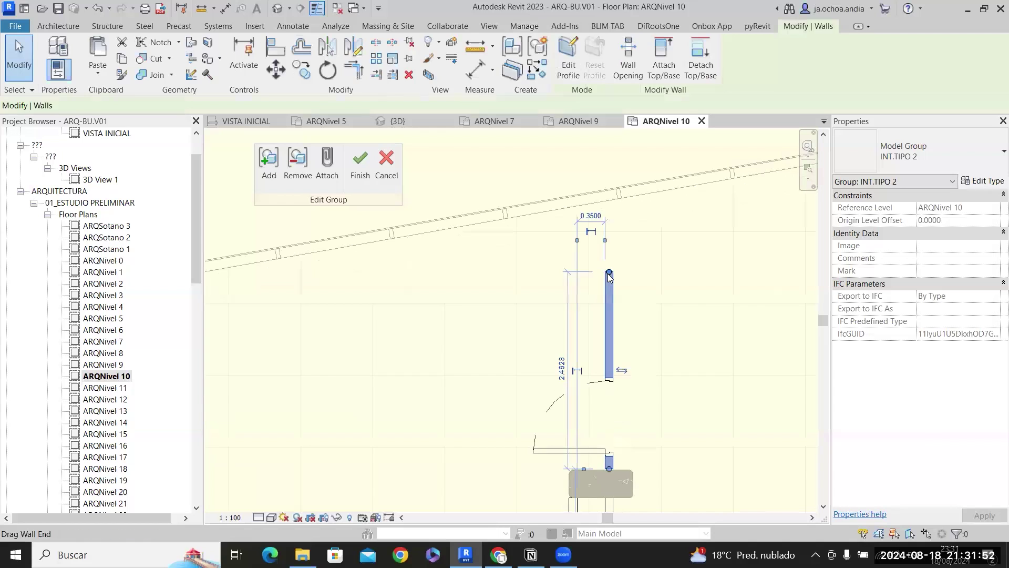
{"action": "left_click_drag", "start_coordinate": [609, 210], "coordinate": [609, 204]}
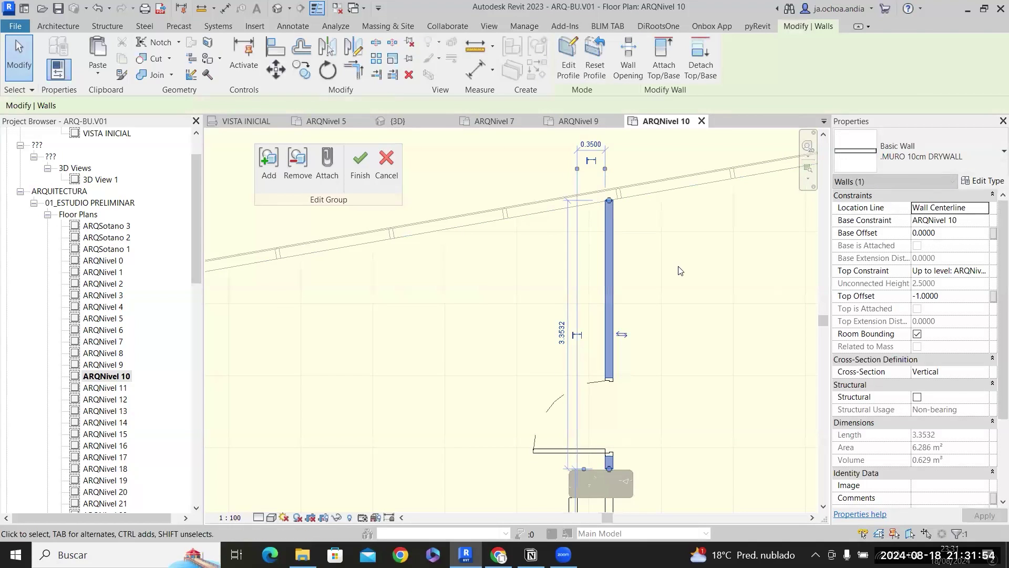
Shorten the vertical wall on grid 3 so its north end meets the slanted north facade.
{"action": "scroll", "coordinate": [682, 266], "scroll_direction": "down", "scroll_amount": 3}
{"action": "scroll", "coordinate": [489, 318], "scroll_direction": "up", "scroll_amount": 4}
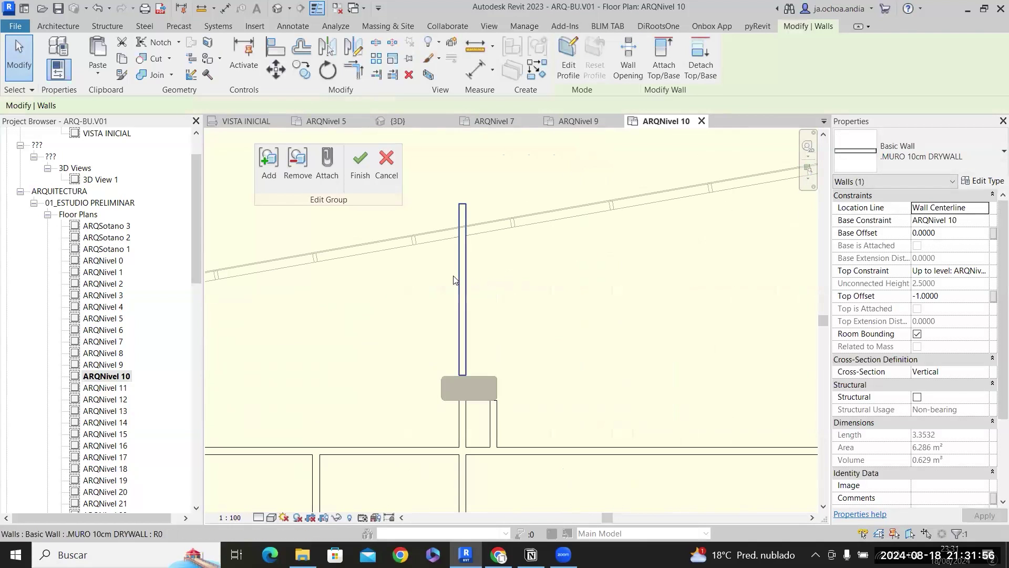
{"action": "left_click", "coordinate": [463, 207]}
{"action": "left_click_drag", "start_coordinate": [463, 202], "coordinate": [463, 249]}
{"action": "scroll", "coordinate": [466, 252], "scroll_direction": "up", "scroll_amount": 3}
{"action": "left_click", "coordinate": [467, 252]}
Extend the northernmost horizontal wall of the northwest office block to the west facade.
{"action": "scroll", "coordinate": [597, 257], "scroll_direction": "down", "scroll_amount": 5}
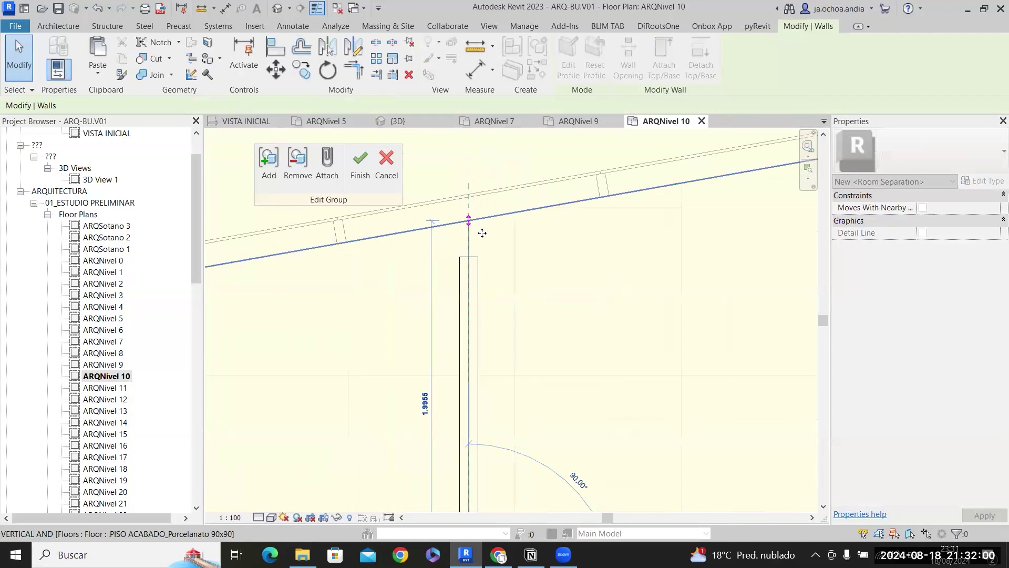
{"action": "scroll", "coordinate": [601, 257], "scroll_direction": "down", "scroll_amount": 4}
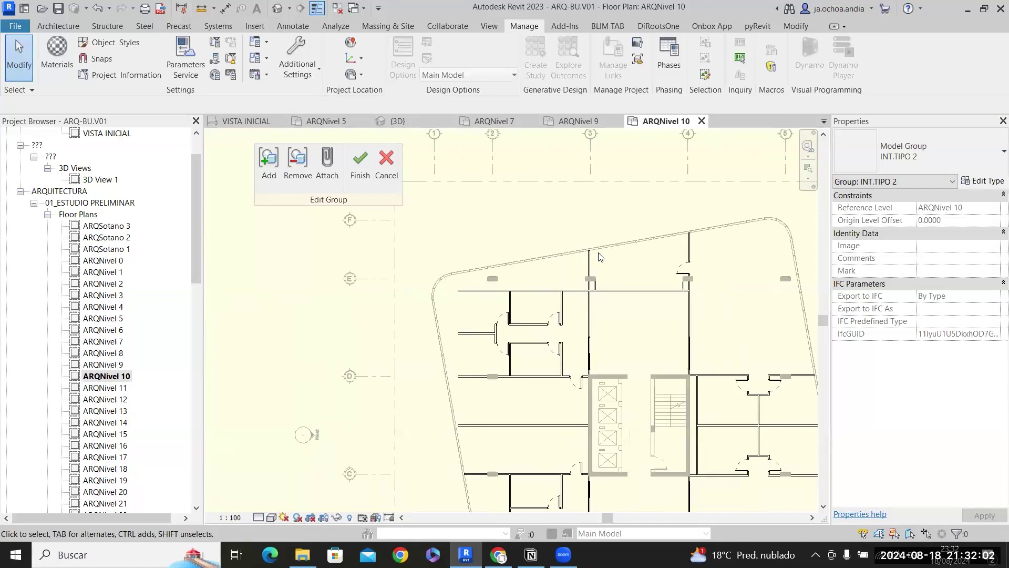
{"action": "scroll", "coordinate": [502, 299], "scroll_direction": "up", "scroll_amount": 6}
{"action": "left_click", "coordinate": [503, 299]}
{"action": "left_click_drag", "start_coordinate": [502, 298], "coordinate": [354, 296]}
{"action": "middle_click_drag", "start_coordinate": [432, 368], "coordinate": [425, 246]}
{"action": "scroll", "coordinate": [553, 308], "scroll_direction": "down", "scroll_amount": 5}
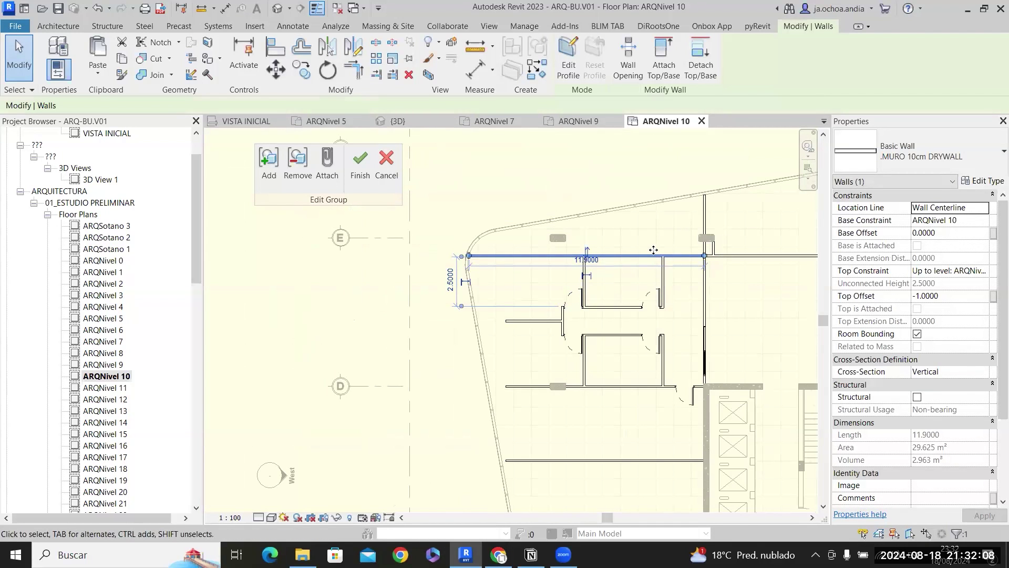
{"action": "left_click", "coordinate": [696, 410]}
Extend the horizontal wall on grid D in the northwest office block to the slanted west facade.
{"action": "middle_click_drag", "start_coordinate": [695, 410], "coordinate": [668, 338]}
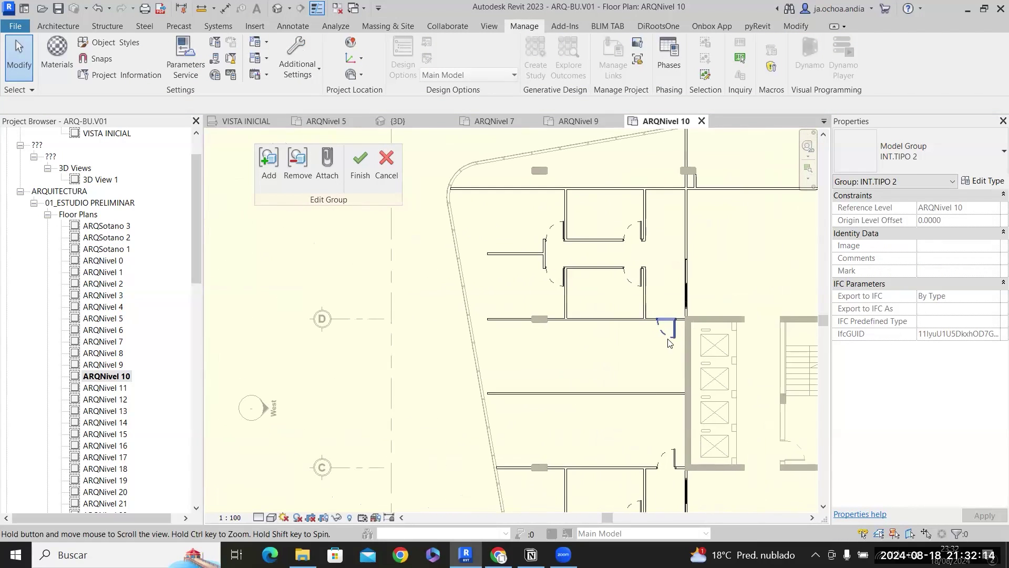
{"action": "scroll", "coordinate": [497, 317], "scroll_direction": "up", "scroll_amount": 2}
{"action": "left_click", "coordinate": [480, 322]}
{"action": "left_click_drag", "start_coordinate": [480, 322], "coordinate": [455, 320]}
{"action": "scroll", "coordinate": [455, 322], "scroll_direction": "up", "scroll_amount": 2}
{"action": "scroll", "coordinate": [455, 322], "scroll_direction": "up", "scroll_amount": 2}
{"action": "scroll", "coordinate": [455, 320], "scroll_direction": "down", "scroll_amount": 2}
{"action": "scroll", "coordinate": [535, 251], "scroll_direction": "down", "scroll_amount": 2}
{"action": "scroll", "coordinate": [568, 234], "scroll_direction": "down", "scroll_amount": 5}
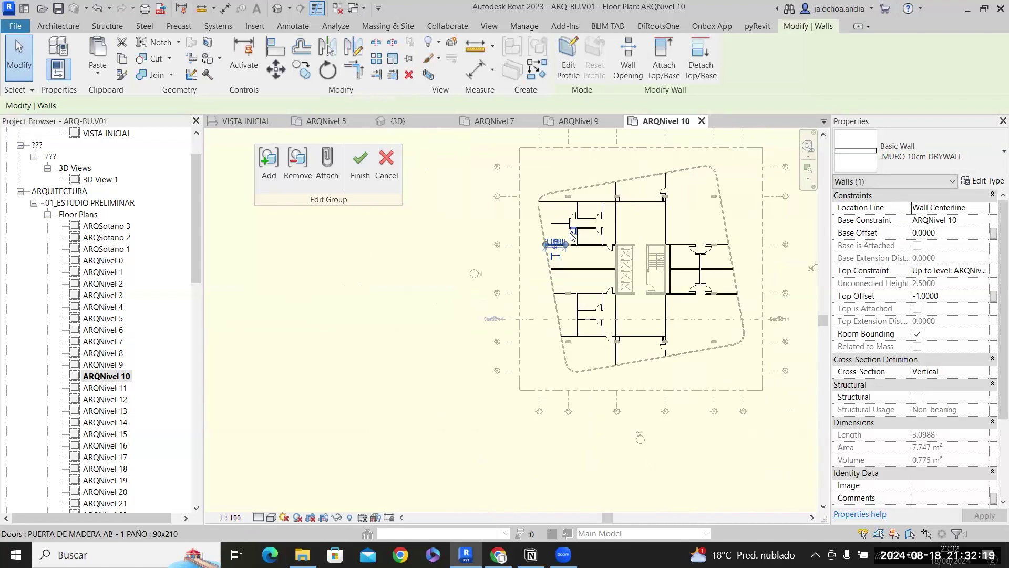
{"action": "left_click", "coordinate": [594, 256]}
Mirror the 90x210 door in the grid D wall onto the northernmost horizontal wall of the northwest office block.
{"action": "scroll", "coordinate": [611, 193], "scroll_direction": "up", "scroll_amount": 2}
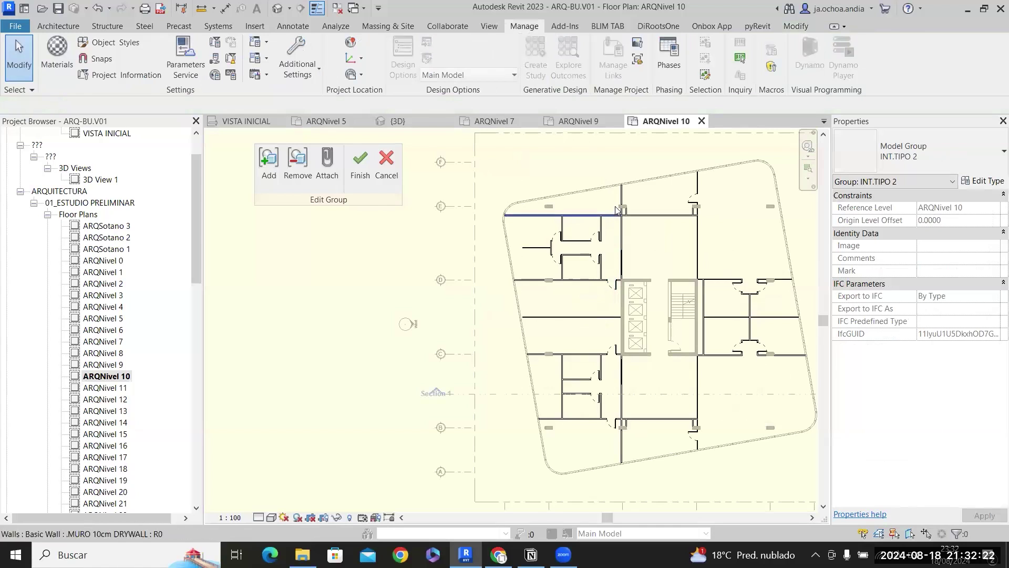
{"action": "scroll", "coordinate": [618, 211], "scroll_direction": "up", "scroll_amount": 2}
{"action": "left_click", "coordinate": [610, 333]}
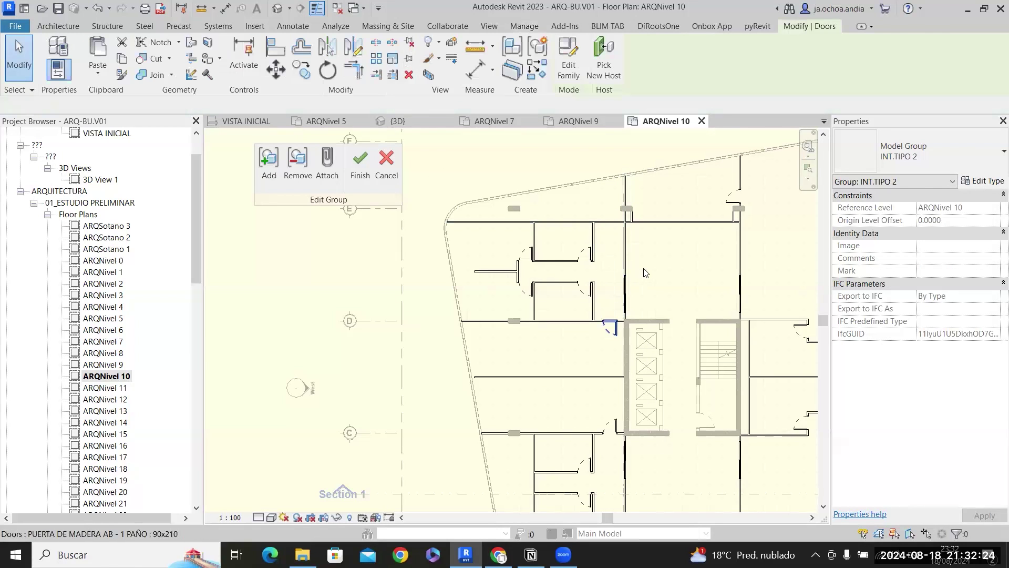
{"action": "scroll", "coordinate": [641, 213], "scroll_direction": "up", "scroll_amount": 2}
{"action": "left_click", "coordinate": [335, 51]}
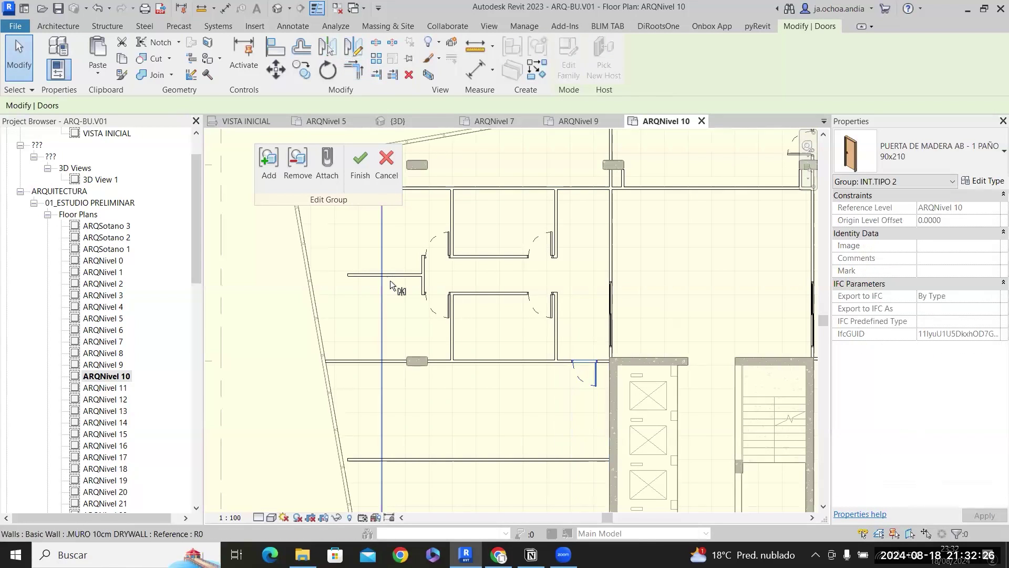
{"action": "left_click", "coordinate": [564, 156]}
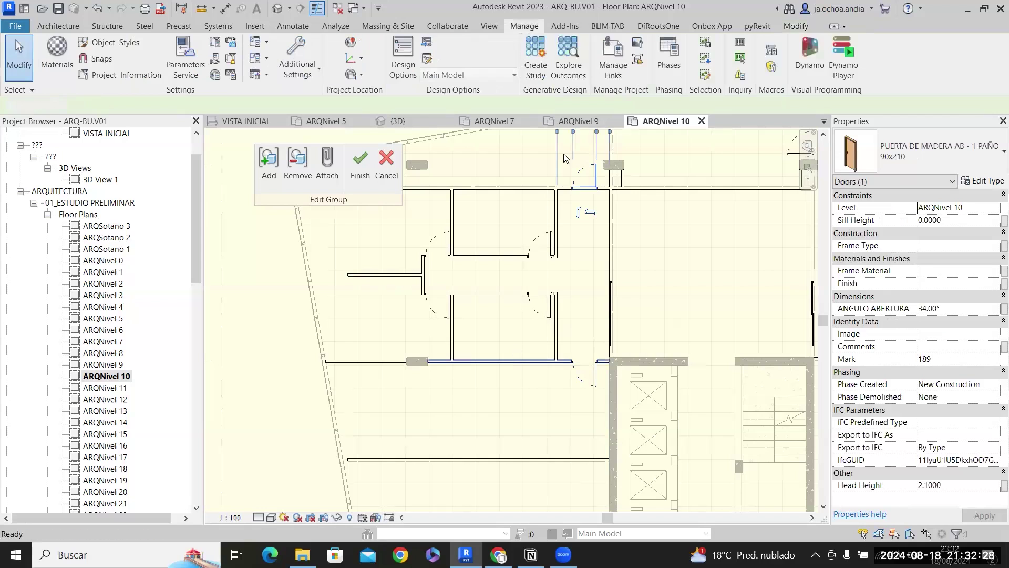
Delete the northernmost horizontal wall of the northwest block and the vertical office wall below it nearest grid 3.
{"action": "scroll", "coordinate": [661, 303], "scroll_direction": "down", "scroll_amount": 2}
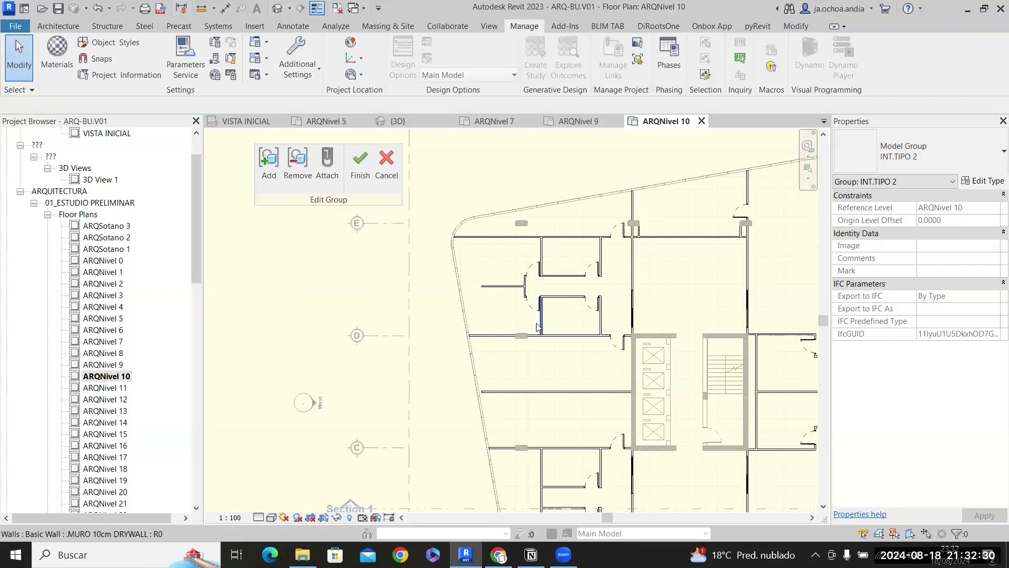
{"action": "scroll", "coordinate": [565, 207], "scroll_direction": "up", "scroll_amount": 2}
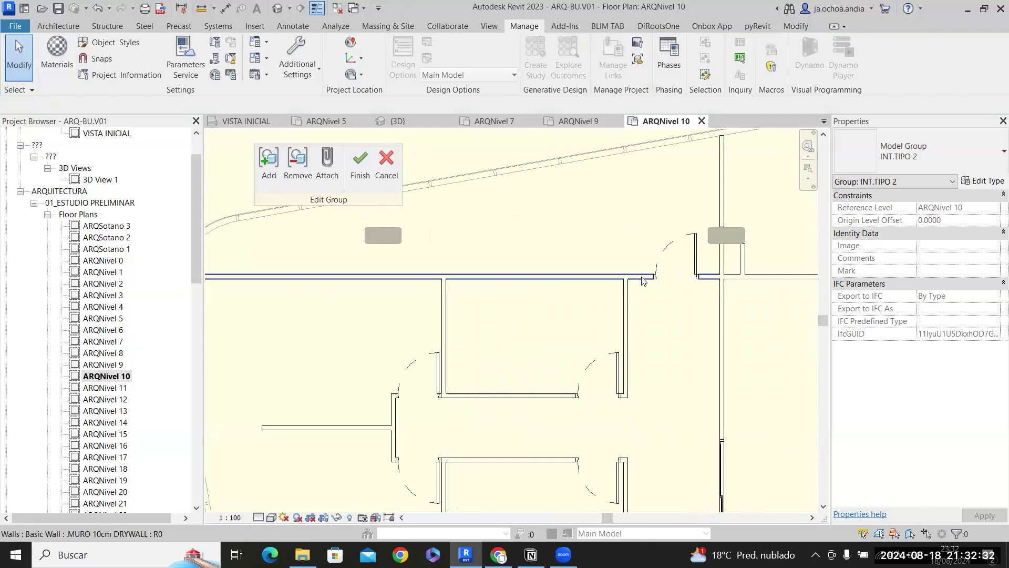
{"action": "left_click", "coordinate": [646, 277]}
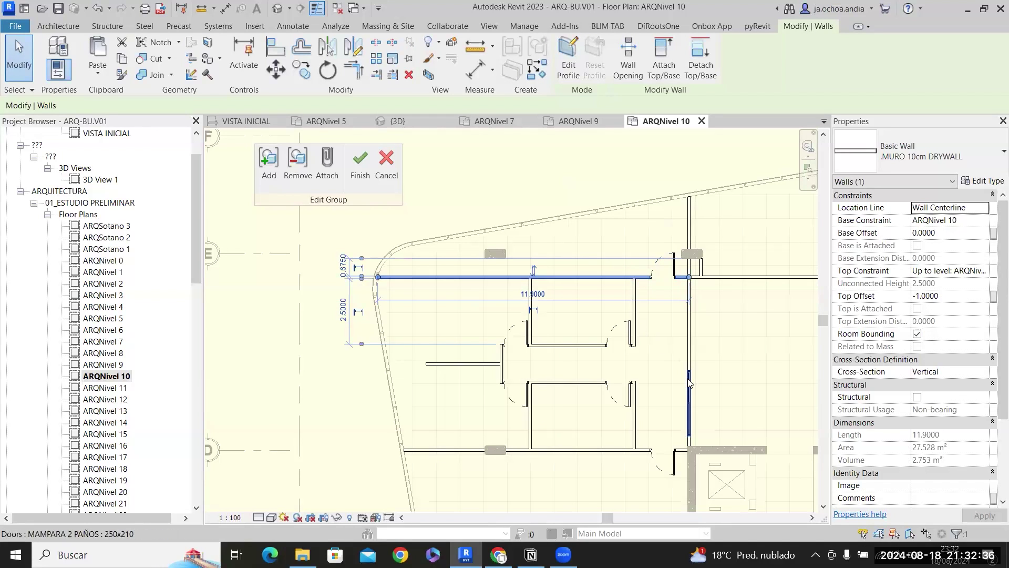
{"action": "scroll", "coordinate": [694, 381], "scroll_direction": "up", "scroll_amount": 1}
{"action": "left_click", "coordinate": [618, 303]}
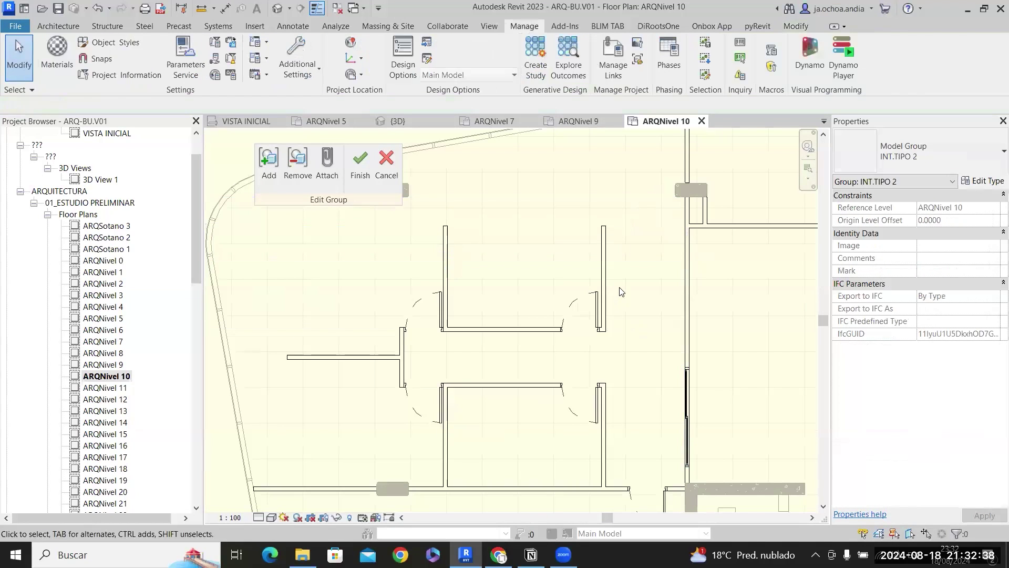
{"action": "left_click", "coordinate": [603, 268]}
{"action": "key", "text": "Delete"}
Extend the northwest block's upper corridor wall to the grid 3 wall and its remaining vertical office wall to the north facade.
{"action": "left_click", "coordinate": [526, 331]}
{"action": "left_click_drag", "start_coordinate": [604, 330], "coordinate": [686, 329]}
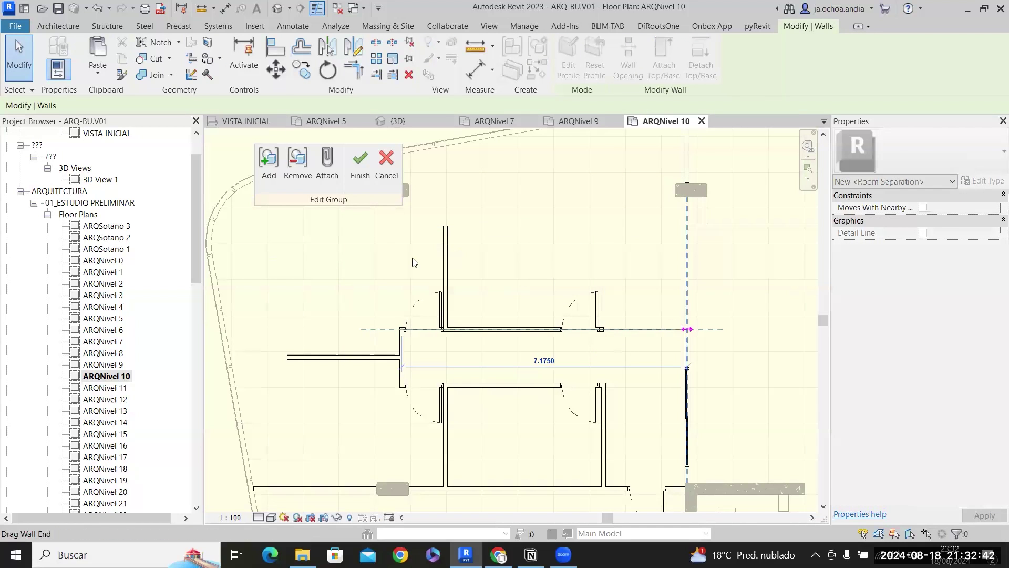
{"action": "middle_click_drag", "start_coordinate": [456, 257], "coordinate": [499, 335]}
{"action": "key", "text": "r"}
{"action": "key", "text": "s"}
{"action": "left_click", "coordinate": [488, 407]}
{"action": "scroll", "coordinate": [486, 224], "scroll_direction": "up", "scroll_amount": 7}
{"action": "left_click_drag", "start_coordinate": [488, 225], "coordinate": [501, 225]}
{"action": "scroll", "coordinate": [506, 223], "scroll_direction": "down", "scroll_amount": 2}
Extend the short horizontal wall at the northwest corridor's end to the slanted west facade.
{"action": "scroll", "coordinate": [537, 230], "scroll_direction": "down", "scroll_amount": 5}
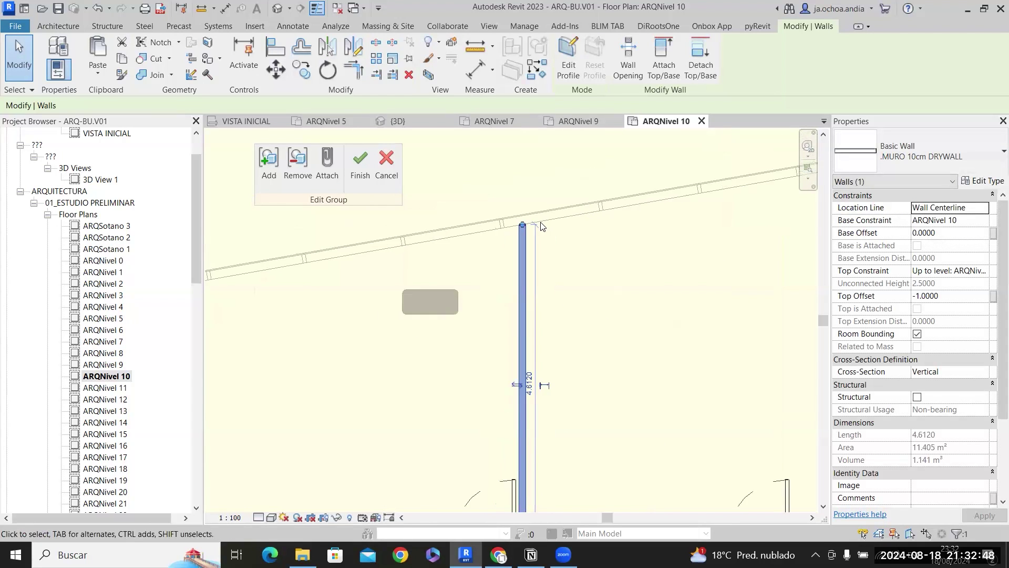
{"action": "key", "text": "r"}
{"action": "key", "text": "s"}
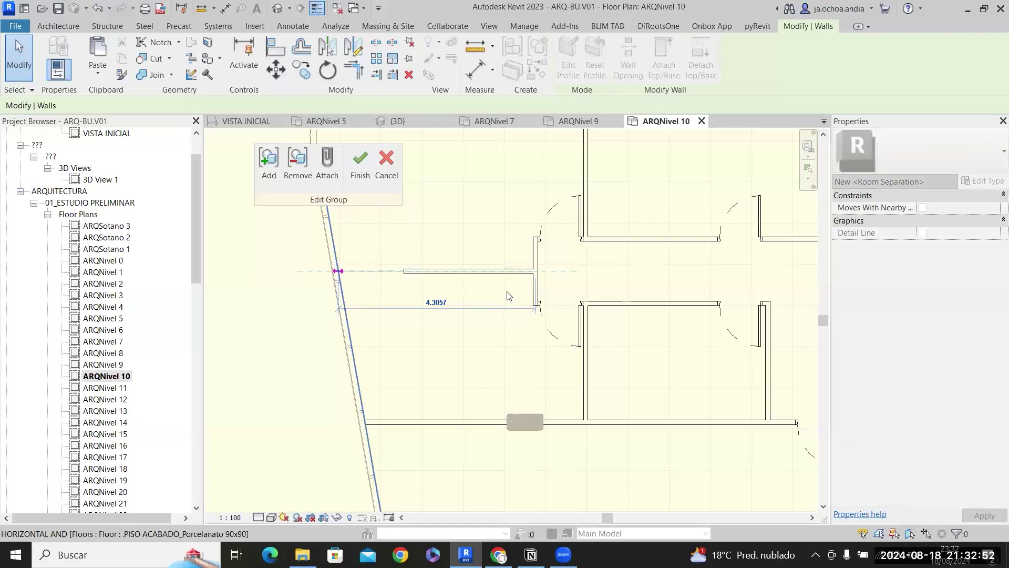
{"action": "scroll", "coordinate": [507, 292], "scroll_direction": "down", "scroll_amount": 4}
{"action": "left_click", "coordinate": [348, 329]}
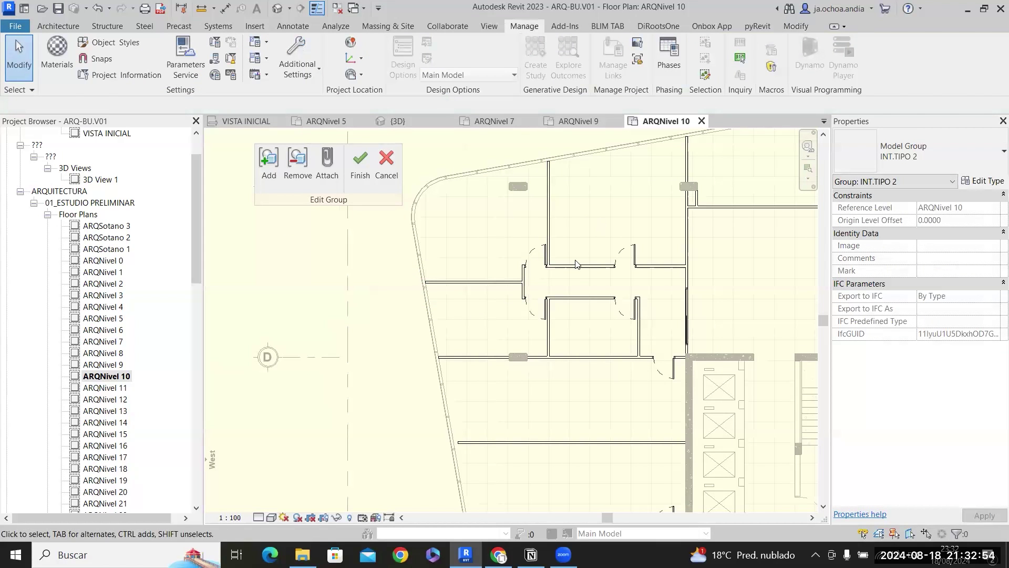
Extend the horizontal drywall wall midway between grids C and D to the slanted west facade.
{"action": "scroll", "coordinate": [683, 374], "scroll_direction": "up", "scroll_amount": 2}
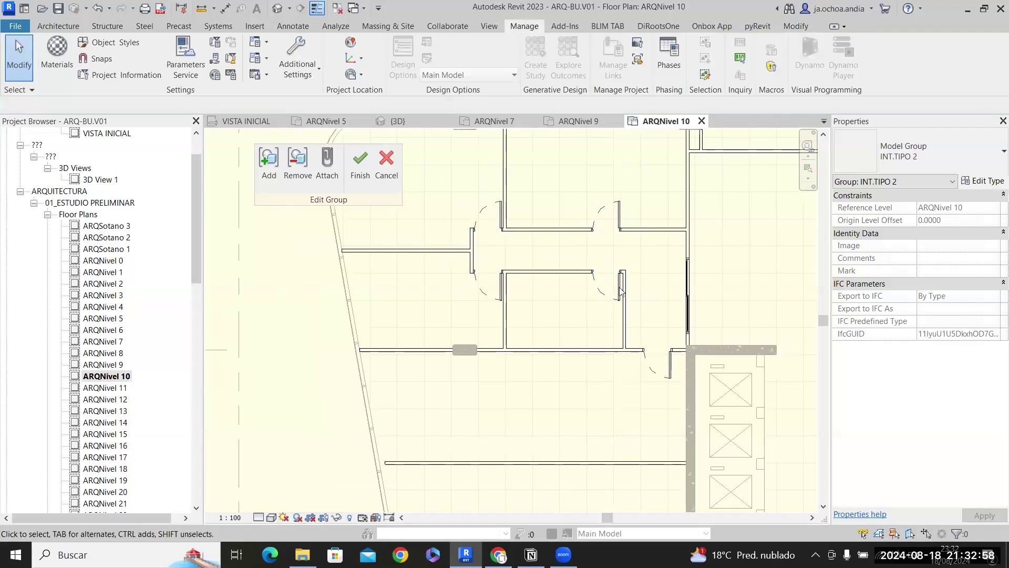
{"action": "scroll", "coordinate": [619, 230], "scroll_direction": "down", "scroll_amount": 2}
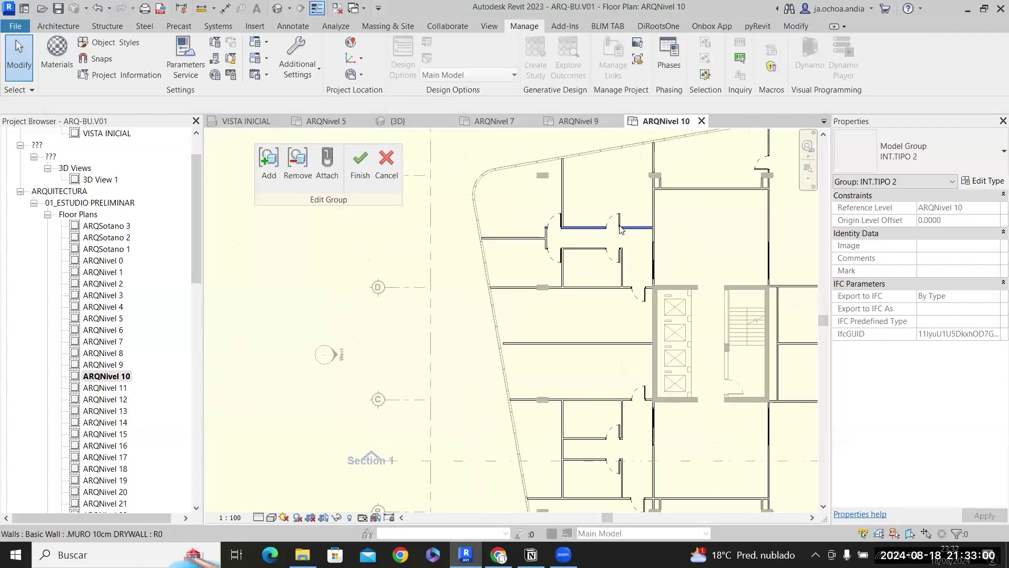
{"action": "scroll", "coordinate": [526, 337], "scroll_direction": "up", "scroll_amount": 5}
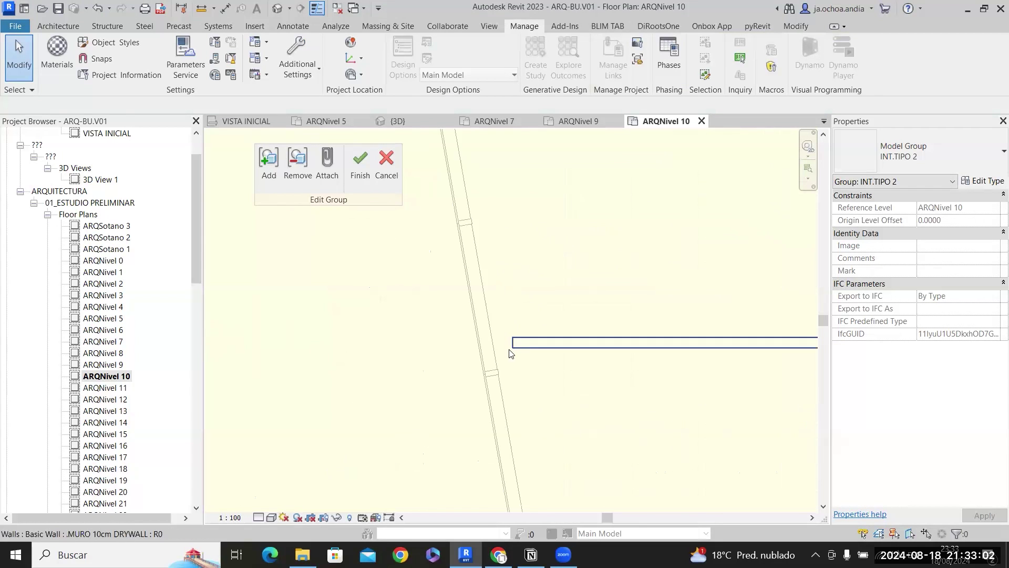
{"action": "left_click", "coordinate": [524, 333]}
{"action": "key", "text": "r"}
{"action": "key", "text": "s"}
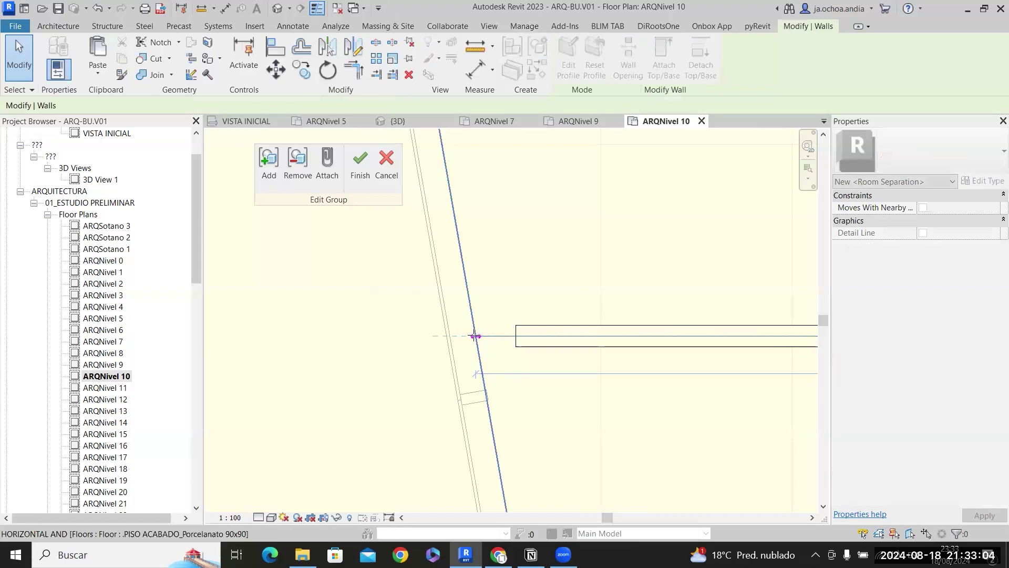
{"action": "key", "text": "Escape"}
{"action": "scroll", "coordinate": [489, 326], "scroll_direction": "down", "scroll_amount": 5}
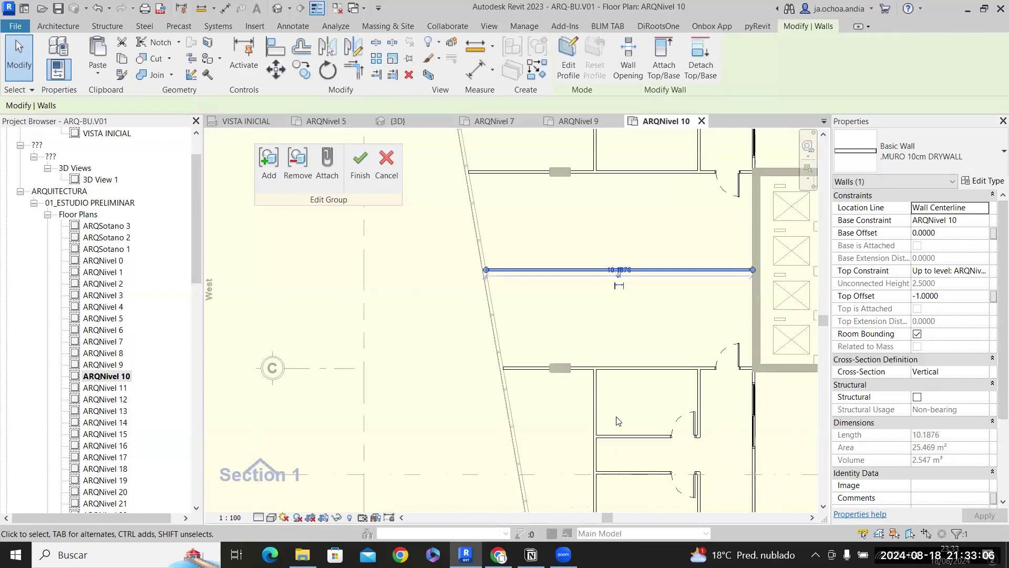
{"action": "scroll", "coordinate": [499, 335], "scroll_direction": "down", "scroll_amount": 3}
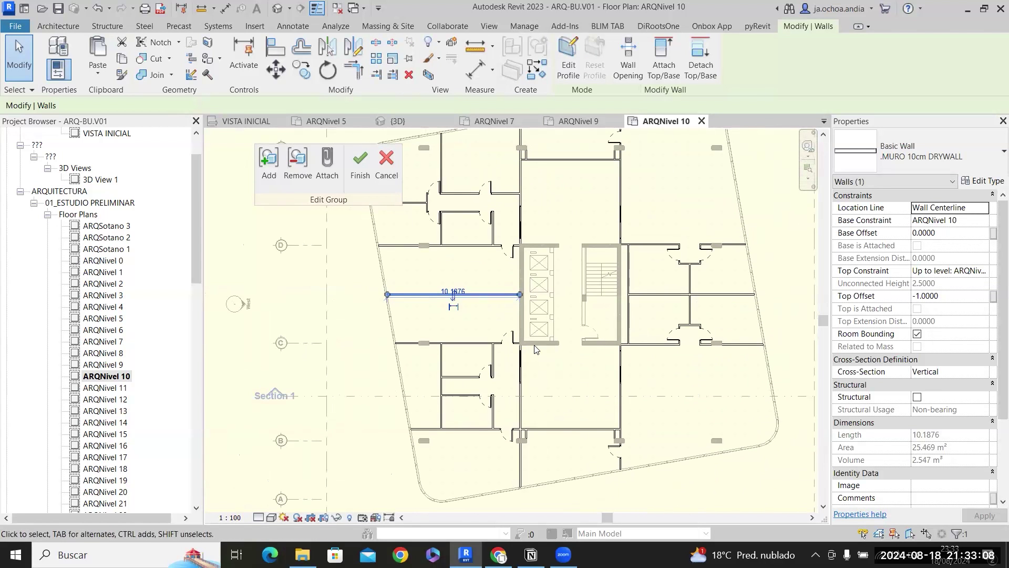
Move the 90x210 door in the northwest block's upper corridor wall east, 0.30 m from the grid 3 wall.
{"action": "middle_click_drag", "start_coordinate": [588, 306], "coordinate": [598, 350]}
{"action": "scroll", "coordinate": [504, 261], "scroll_direction": "up", "scroll_amount": 3}
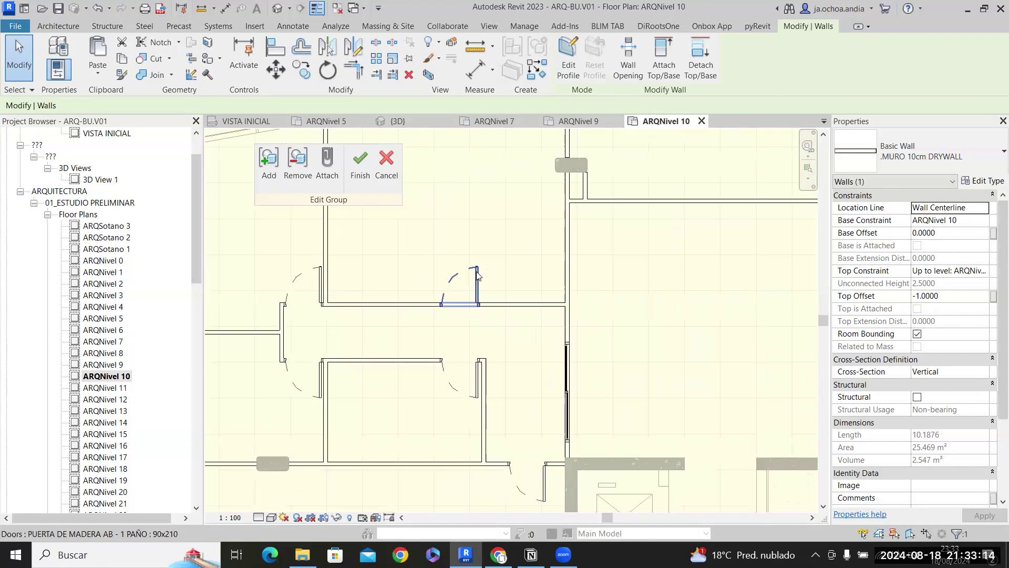
{"action": "left_click_drag", "start_coordinate": [559, 286], "coordinate": [554, 283]}
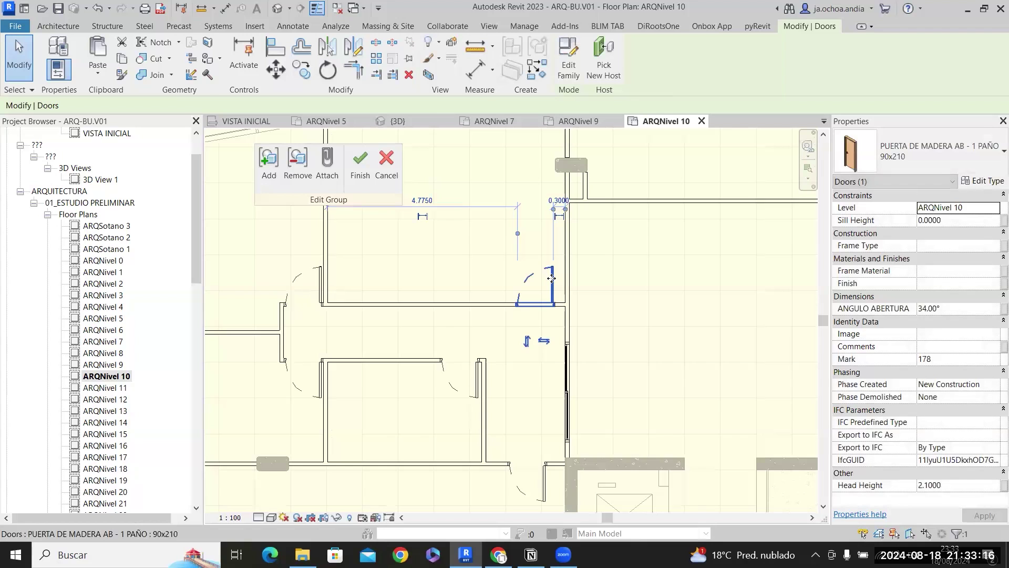
{"action": "scroll", "coordinate": [550, 261], "scroll_direction": "down", "scroll_amount": 4}
{"action": "middle_click_drag", "start_coordinate": [611, 360], "coordinate": [567, 344]}
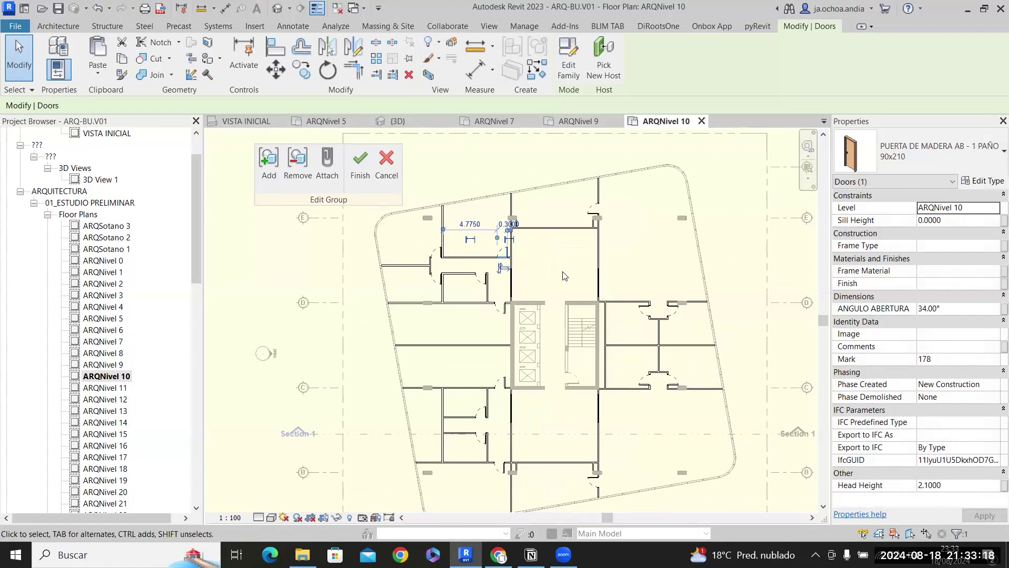
{"action": "key", "text": "Escape"}
Finish editing the INT.TIPO 2 group and clear the selection.
{"action": "scroll", "coordinate": [555, 161], "scroll_direction": "down", "scroll_amount": 1}
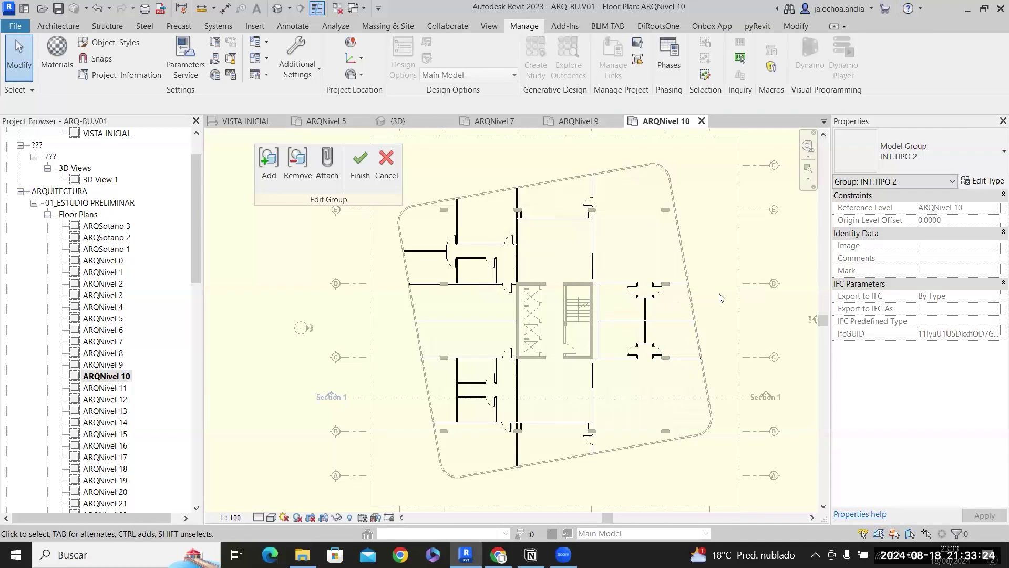
{"action": "scroll", "coordinate": [720, 305], "scroll_direction": "up", "scroll_amount": 2}
{"action": "scroll", "coordinate": [727, 304], "scroll_direction": "up", "scroll_amount": 2}
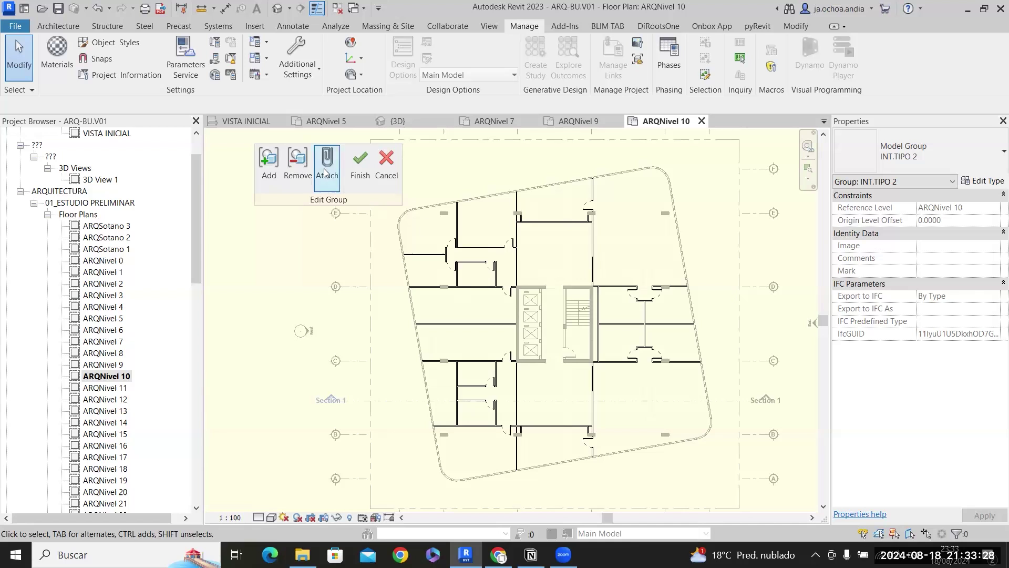
{"action": "left_click", "coordinate": [360, 165]}
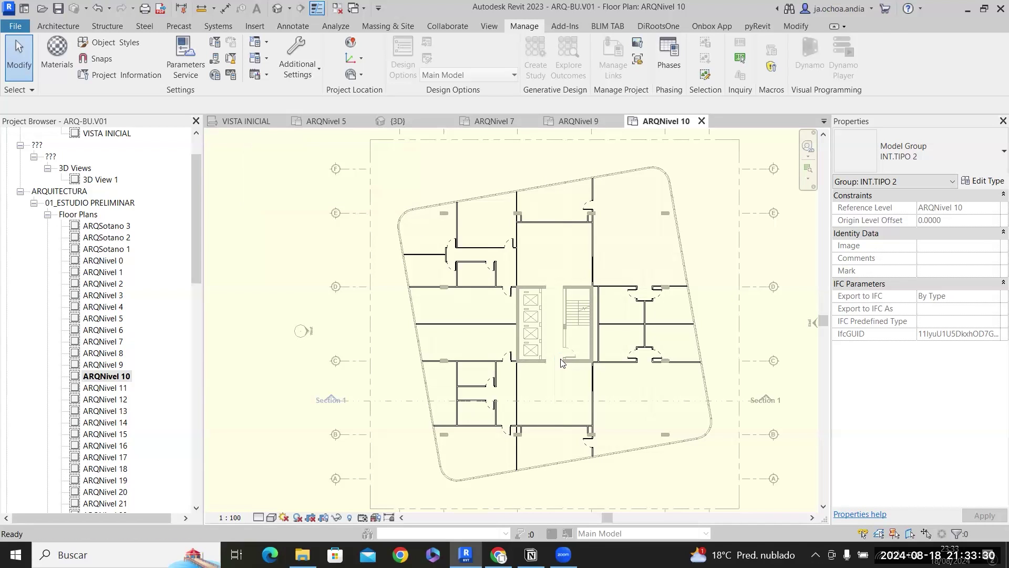
{"action": "left_click", "coordinate": [257, 259]}
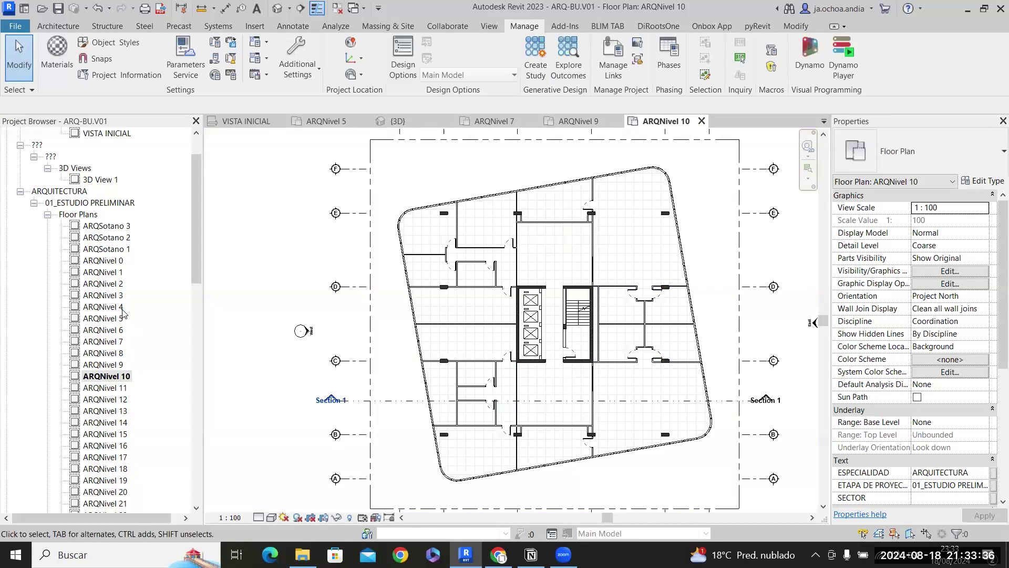
Open the ARQNivel 5 floor plan and examine the east restrooms along the facade.
{"action": "double_click", "coordinate": [114, 318]}
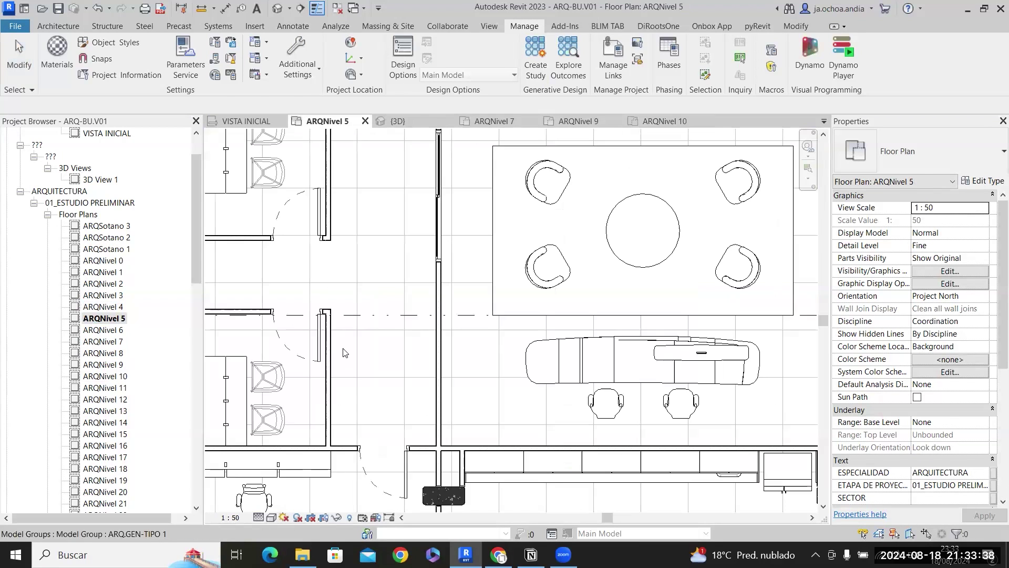
{"action": "scroll", "coordinate": [396, 332], "scroll_direction": "down", "scroll_amount": 5}
{"action": "scroll", "coordinate": [624, 256], "scroll_direction": "up", "scroll_amount": 5}
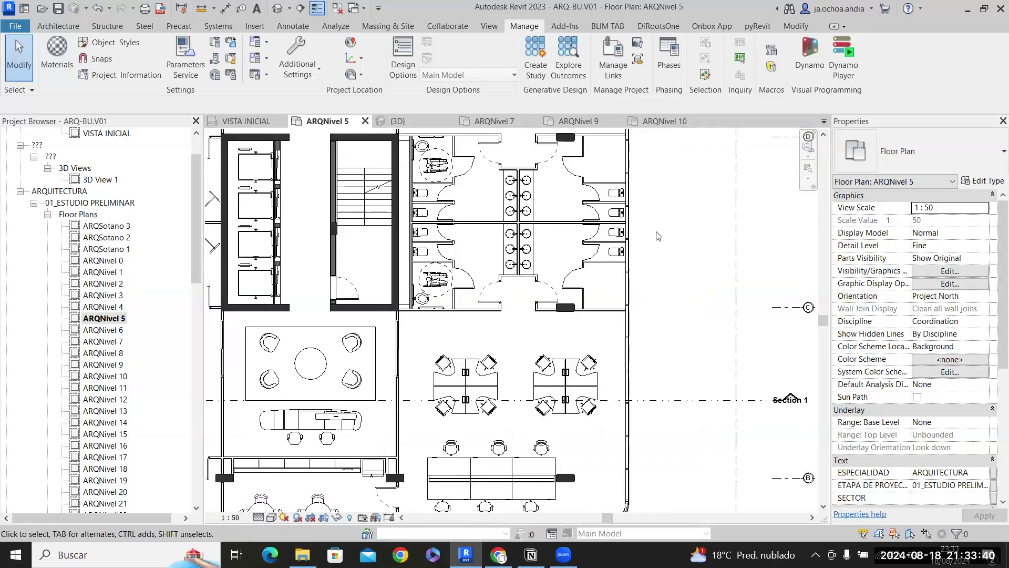
{"action": "scroll", "coordinate": [576, 348], "scroll_direction": "up", "scroll_amount": 2}
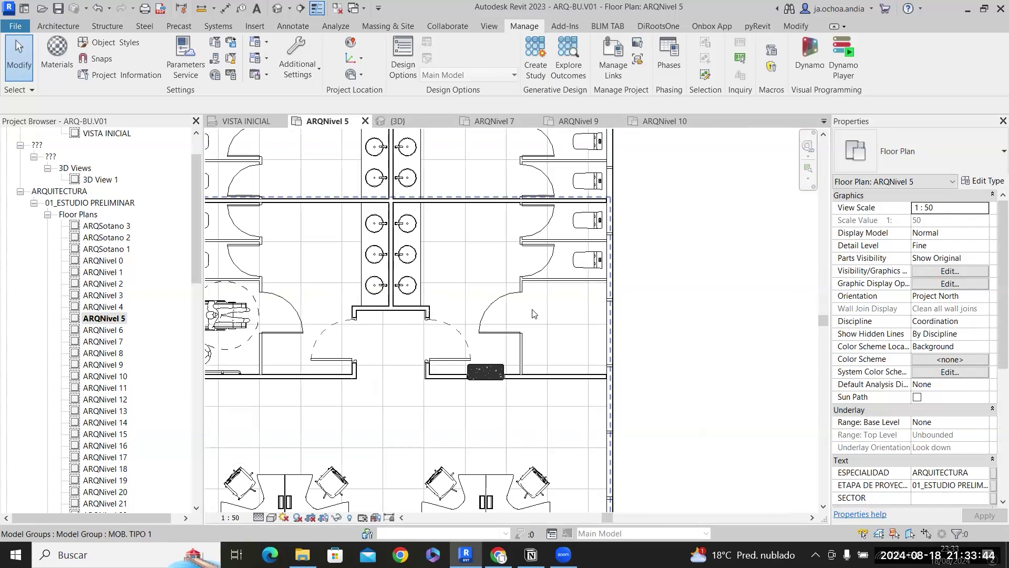
{"action": "scroll", "coordinate": [547, 315], "scroll_direction": "down", "scroll_amount": 3}
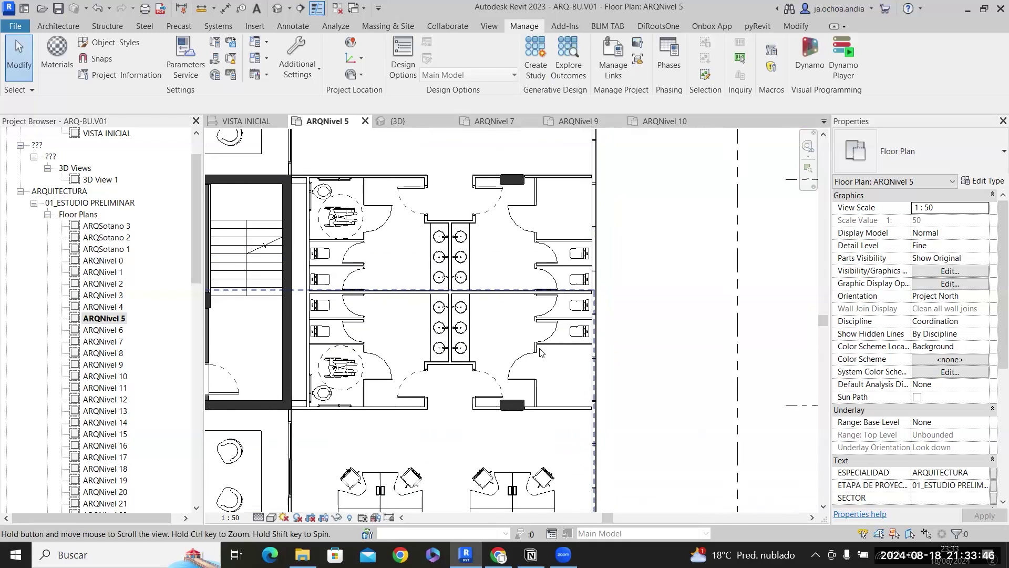
{"action": "scroll", "coordinate": [583, 337], "scroll_direction": "up", "scroll_amount": 2}
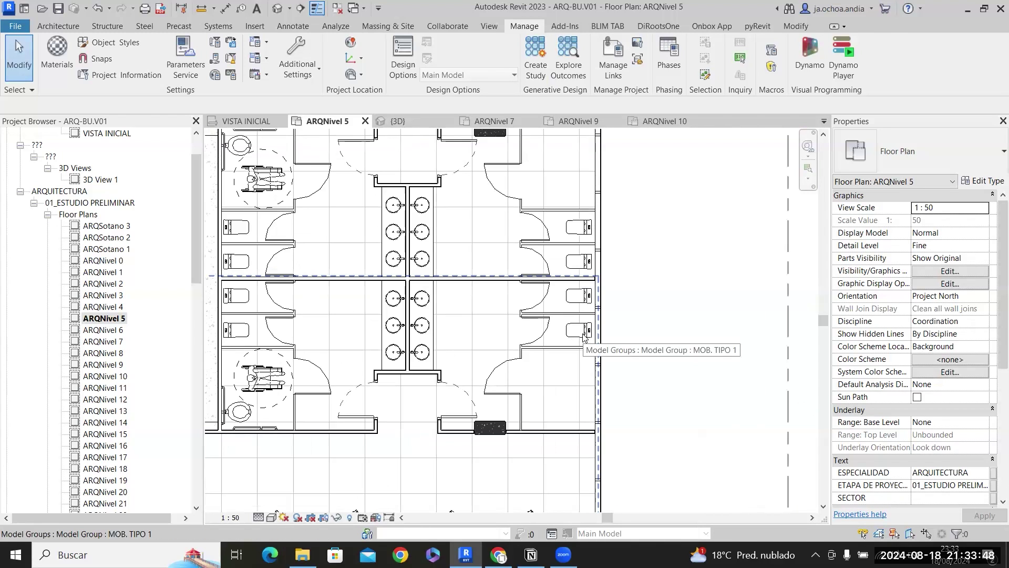
{"action": "left_click", "coordinate": [584, 338]}
{"action": "scroll", "coordinate": [583, 337], "scroll_direction": "down", "scroll_amount": 2}
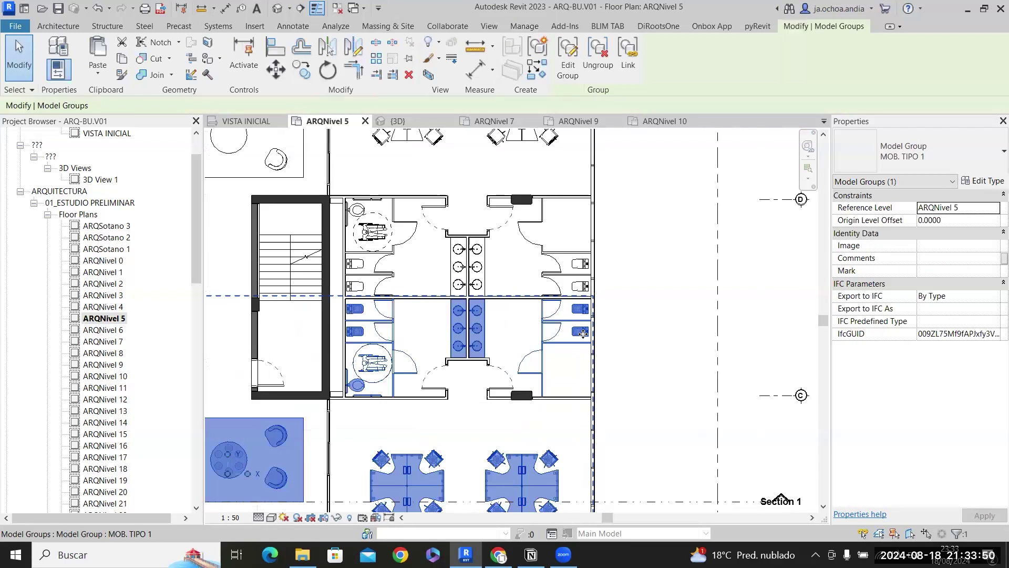
{"action": "scroll", "coordinate": [583, 339], "scroll_direction": "up", "scroll_amount": 2}
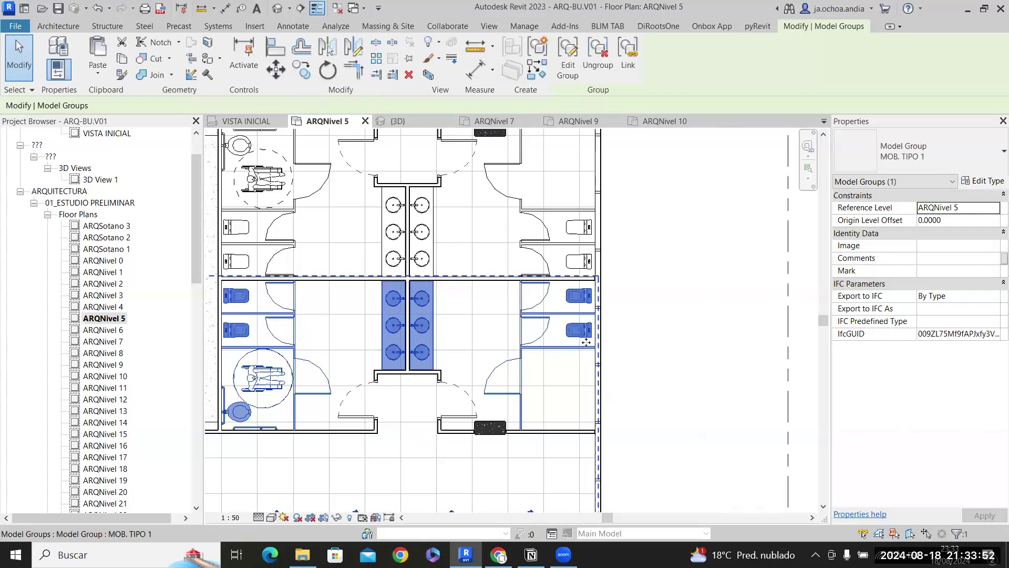
{"action": "scroll", "coordinate": [601, 314], "scroll_direction": "up", "scroll_amount": 3}
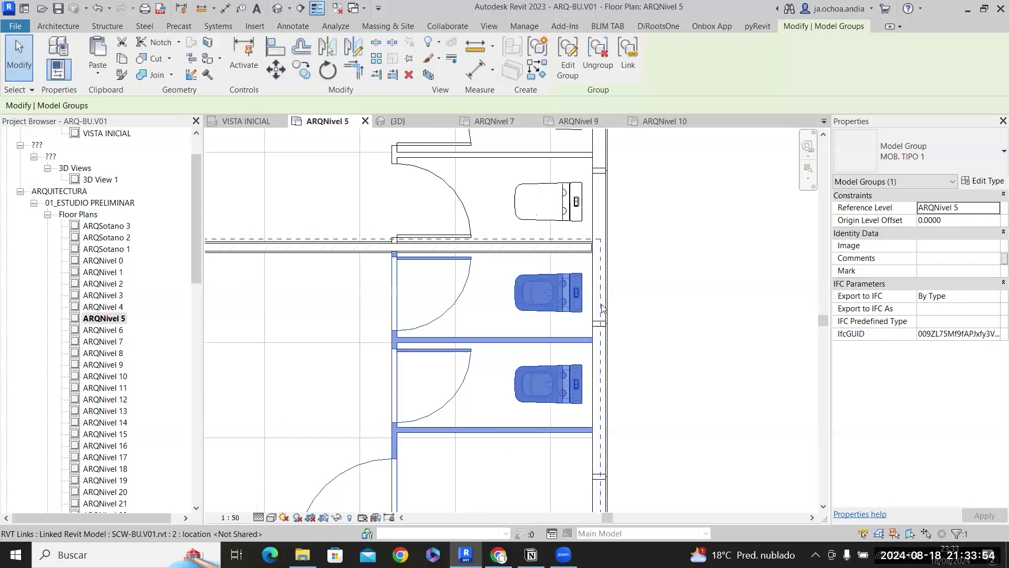
{"action": "scroll", "coordinate": [602, 309], "scroll_direction": "down", "scroll_amount": 2}
{"action": "middle_click_drag", "start_coordinate": [586, 388], "coordinate": [672, 329]}
{"action": "double_click", "coordinate": [647, 316]}
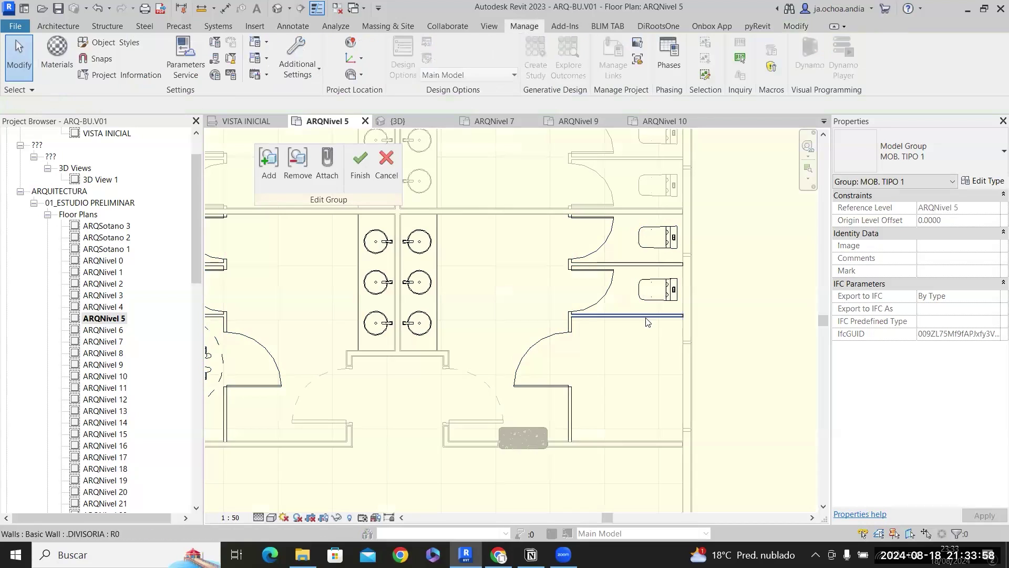
{"action": "left_click", "coordinate": [377, 188]}
Open the INT.TIPO1 group for editing from the walls of the south restroom.
{"action": "scroll", "coordinate": [436, 353], "scroll_direction": "up", "scroll_amount": 2}
{"action": "left_click", "coordinate": [436, 353]}
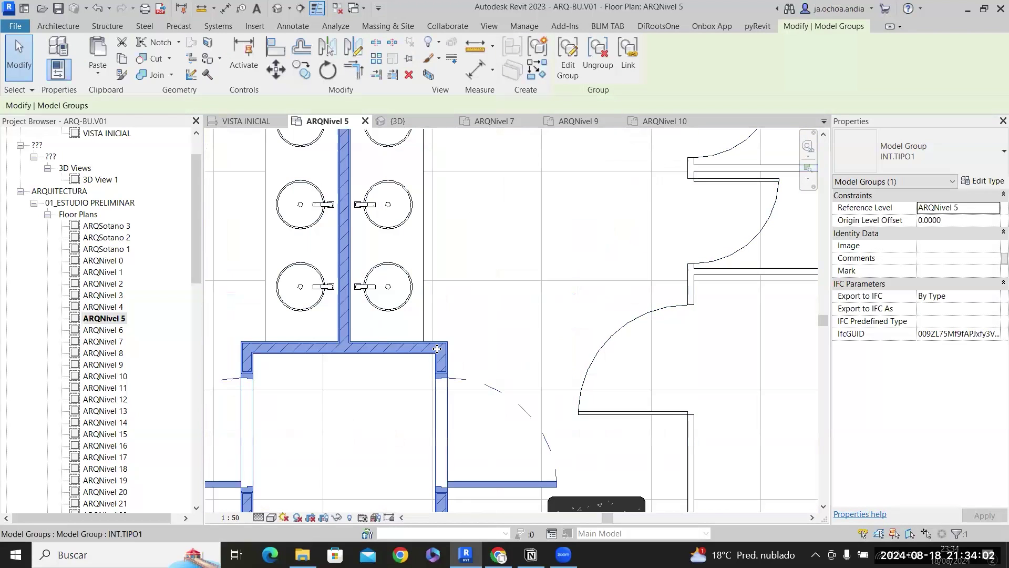
{"action": "double_click", "coordinate": [436, 353]}
Draw a vertical .MURO 10cm DRYWALL wall from the grid C restroom wall to the restrooms' dividing wall, near the east facade.
{"action": "left_click", "coordinate": [379, 349]}
{"action": "right_click", "coordinate": [379, 349]}
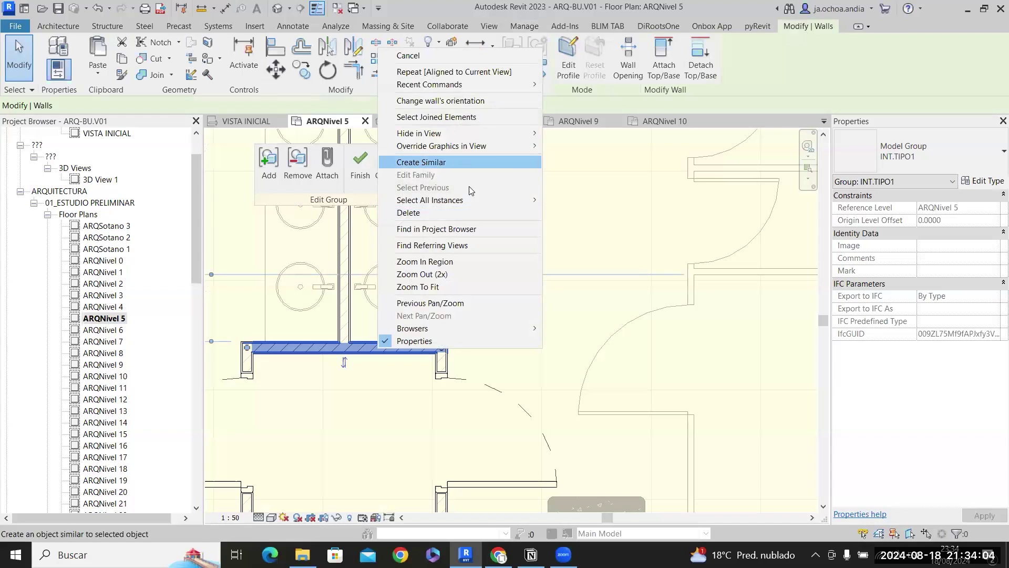
{"action": "left_click", "coordinate": [457, 163]}
{"action": "middle_click_drag", "start_coordinate": [653, 358], "coordinate": [296, 287]}
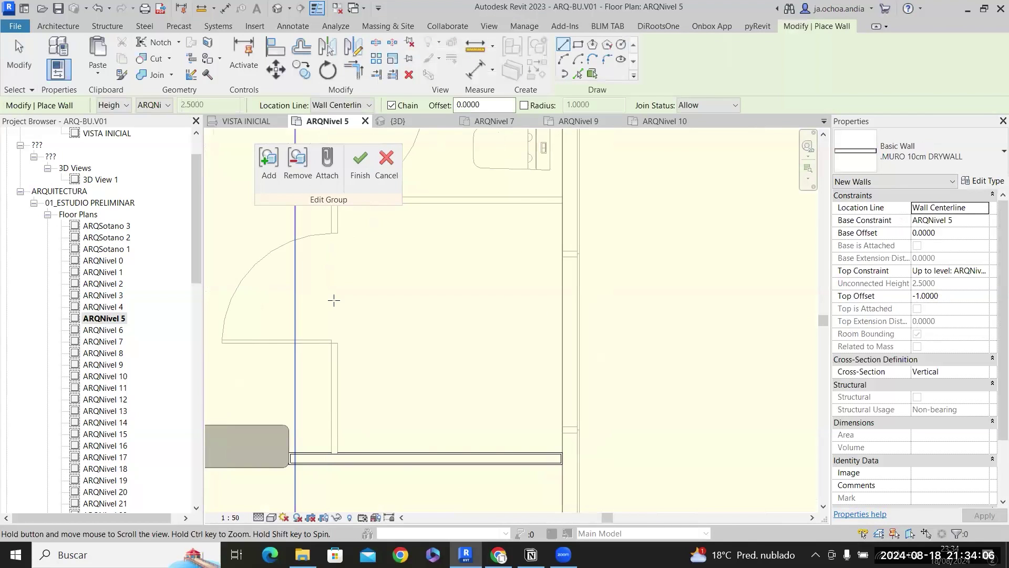
{"action": "left_click", "coordinate": [536, 451]}
{"action": "middle_click_drag", "start_coordinate": [535, 291], "coordinate": [523, 510]}
{"action": "left_click", "coordinate": [525, 214]}
{"action": "key", "text": "Escape"}
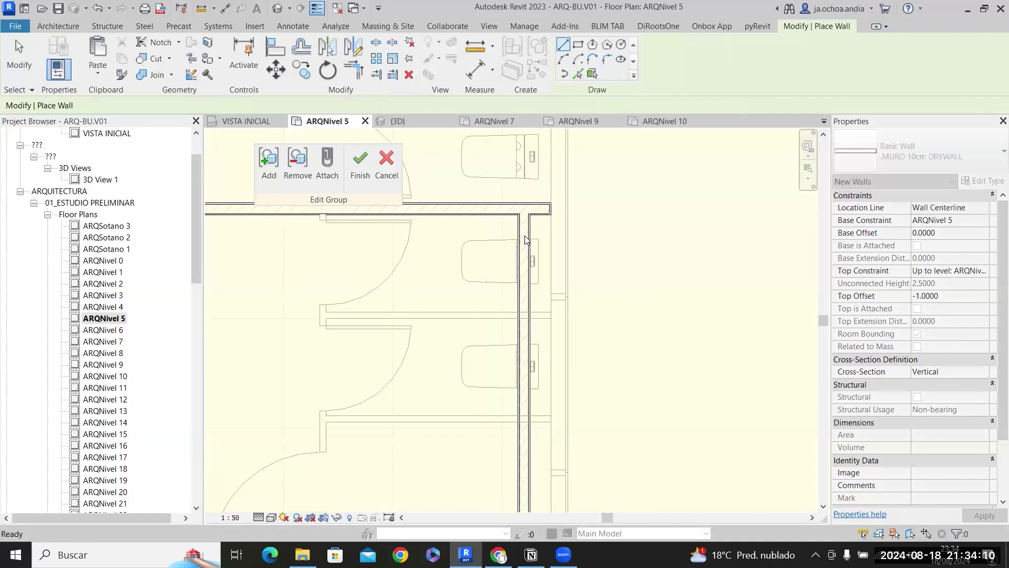
{"action": "scroll", "coordinate": [544, 223], "scroll_direction": "up", "scroll_amount": 3}
{"action": "key", "text": "Escape"}
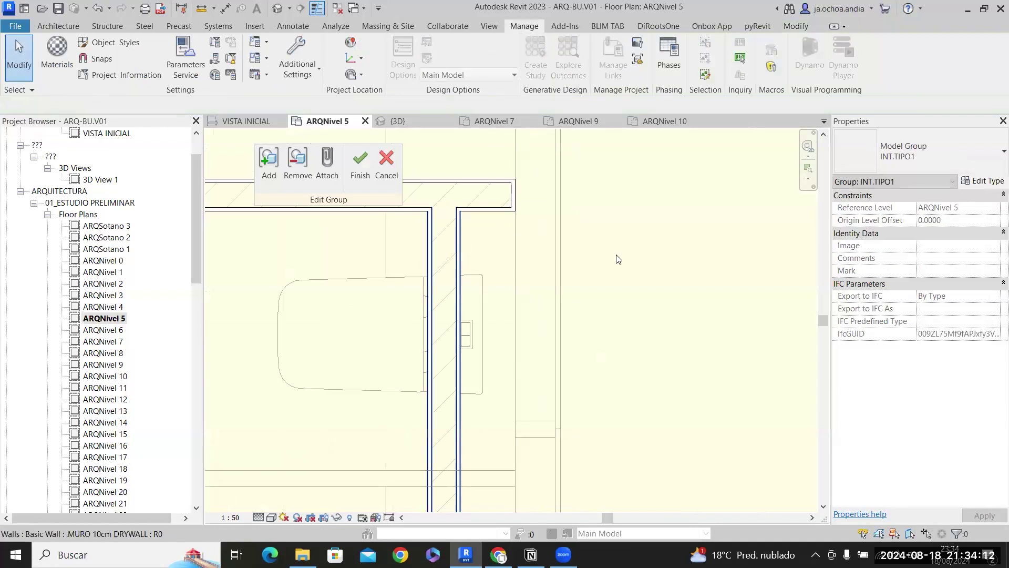
Set the new wall's top offset to -1.40 and move it east, flush with the end of the restrooms' dividing wall.
{"action": "left_click", "coordinate": [444, 315]}
{"action": "left_click", "coordinate": [968, 295]}
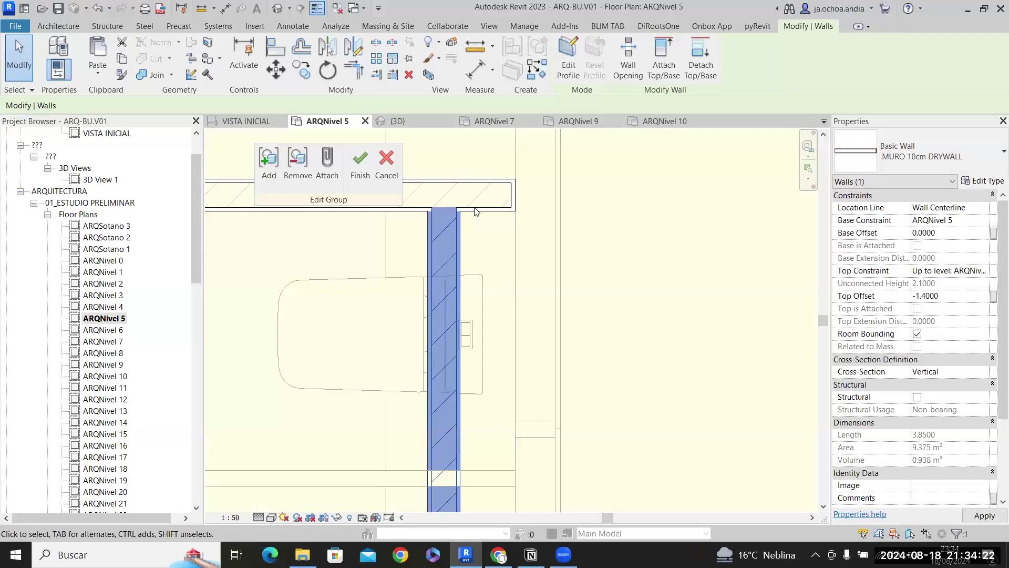
{"action": "scroll", "coordinate": [473, 199], "scroll_direction": "up", "scroll_amount": 2}
{"action": "left_click", "coordinate": [279, 73]}
{"action": "left_click_drag", "start_coordinate": [450, 248], "coordinate": [547, 250]}
{"action": "left_click", "coordinate": [538, 251]}
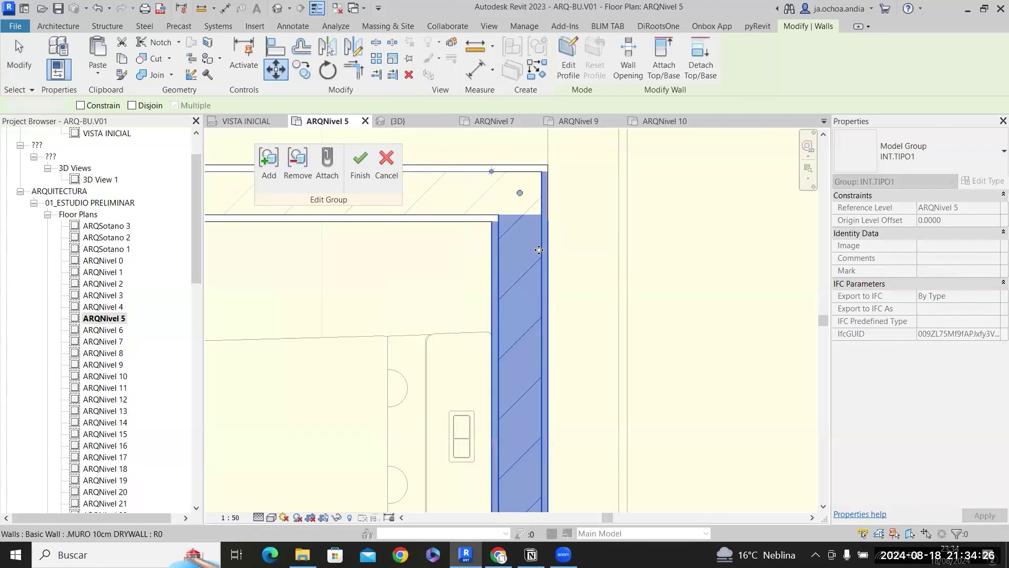
Extend the new wall's north end to the north restroom's grid D wall, for a total length of 7.70 m.
{"action": "scroll", "coordinate": [537, 252], "scroll_direction": "down", "scroll_amount": 3}
{"action": "middle_click_drag", "start_coordinate": [546, 273], "coordinate": [577, 409]}
{"action": "left_click_drag", "start_coordinate": [560, 365], "coordinate": [561, 183]}
{"action": "middle_click_drag", "start_coordinate": [561, 195], "coordinate": [597, 447]}
{"action": "scroll", "coordinate": [599, 438], "scroll_direction": "down", "scroll_amount": 2}
{"action": "left_click_drag", "start_coordinate": [597, 439], "coordinate": [594, 202]}
{"action": "middle_click_drag", "start_coordinate": [591, 211], "coordinate": [618, 442]}
{"action": "mouse_move", "coordinate": [622, 431]}
{"action": "left_mouse_down"}
{"action": "mouse_move", "coordinate": [613, 257]}
{"action": "mouse_move", "coordinate": [622, 179]}
{"action": "left_mouse_up"}
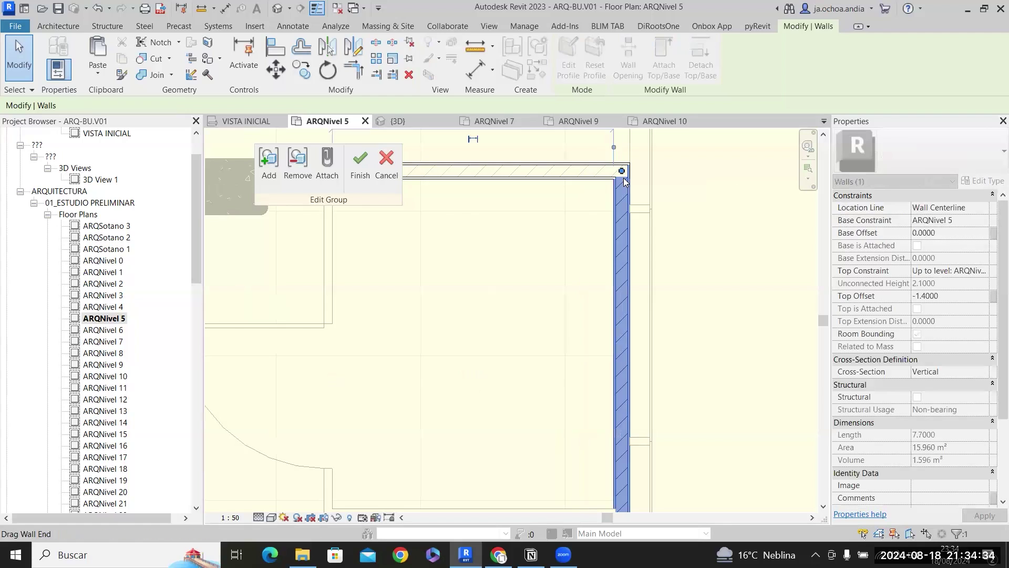
{"action": "key", "text": "Escape"}
Finish editing the INT.TIPO1 group and clear the selection.
{"action": "scroll", "coordinate": [628, 176], "scroll_direction": "down", "scroll_amount": 6}
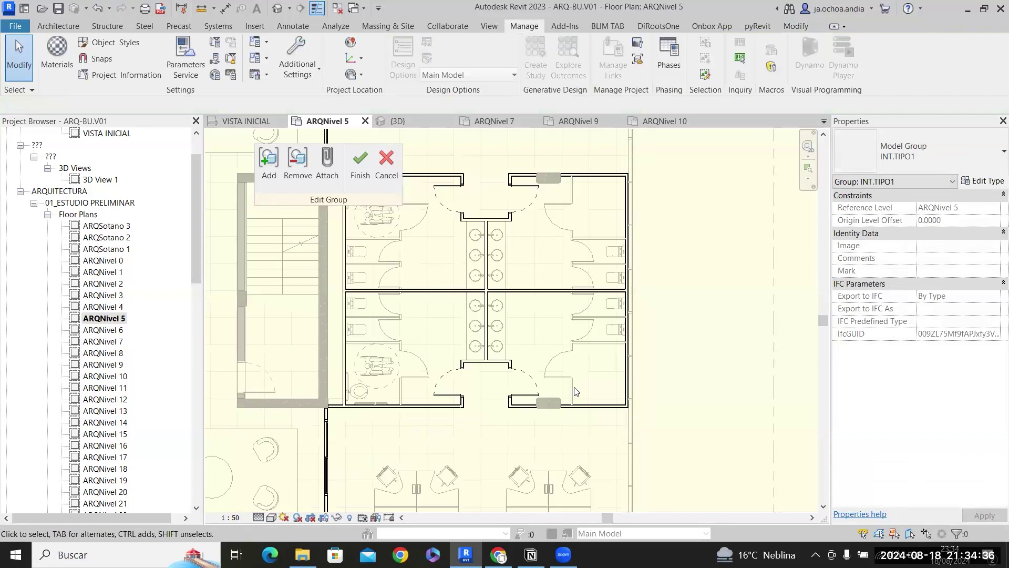
{"action": "left_click", "coordinate": [353, 171]}
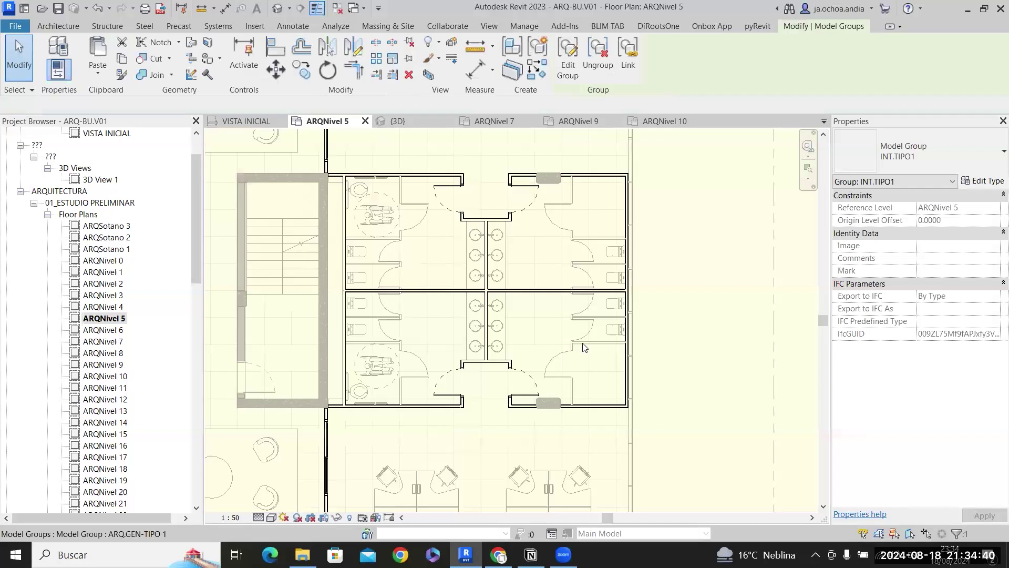
{"action": "left_click", "coordinate": [719, 247]}
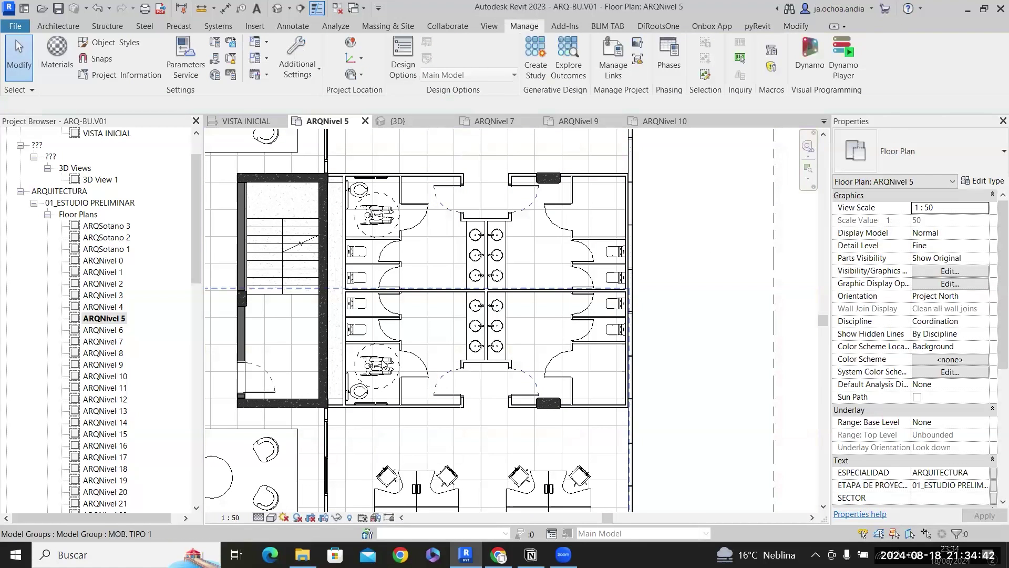
Open the southern MOB. TIPO 1 group for editing and place another VASO SANITÁRIO PNE on the east wall of its southeast accessible stall.
{"action": "left_click", "coordinate": [393, 351]}
{"action": "double_click", "coordinate": [398, 347]}
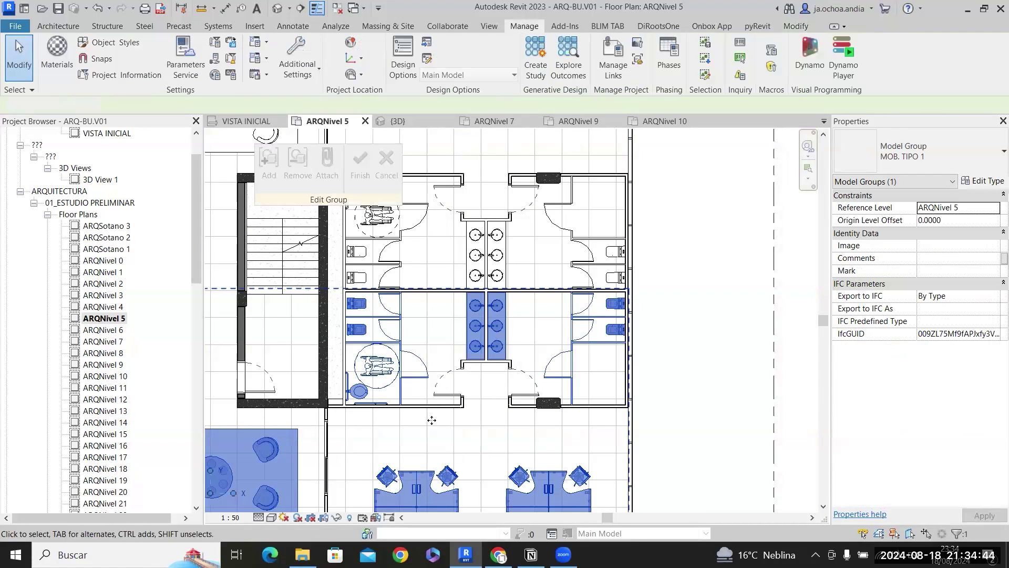
{"action": "scroll", "coordinate": [431, 415], "scroll_direction": "up", "scroll_amount": 3}
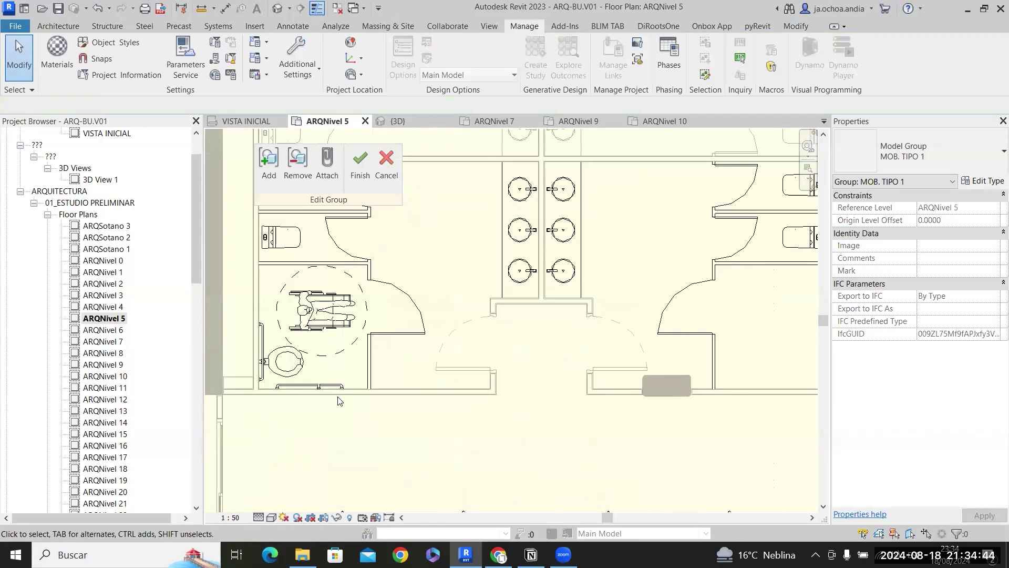
{"action": "left_click", "coordinate": [297, 362]}
{"action": "right_click", "coordinate": [292, 355]}
{"action": "left_click", "coordinate": [390, 169]}
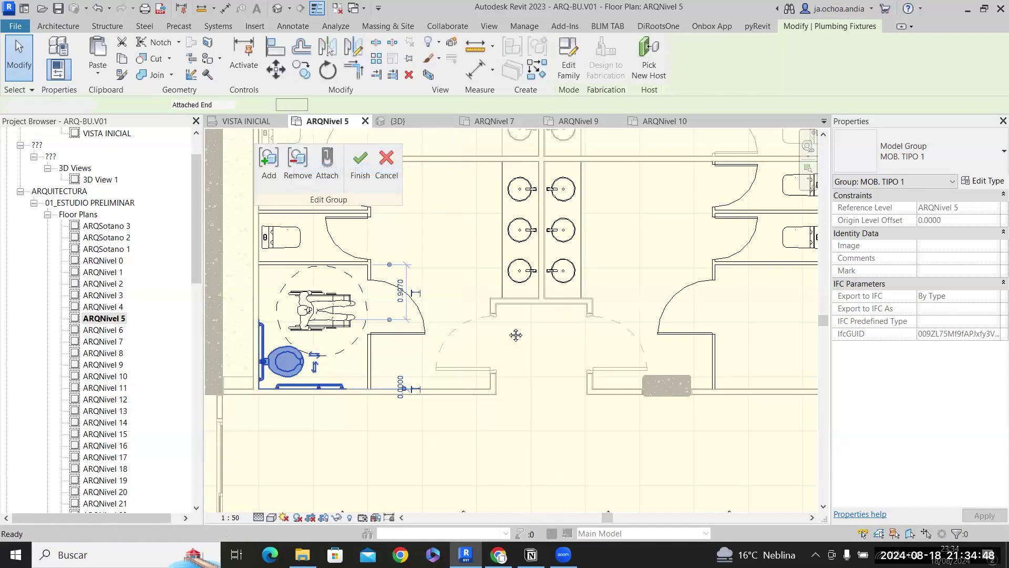
{"action": "scroll", "coordinate": [537, 326], "scroll_direction": "up", "scroll_amount": 5}
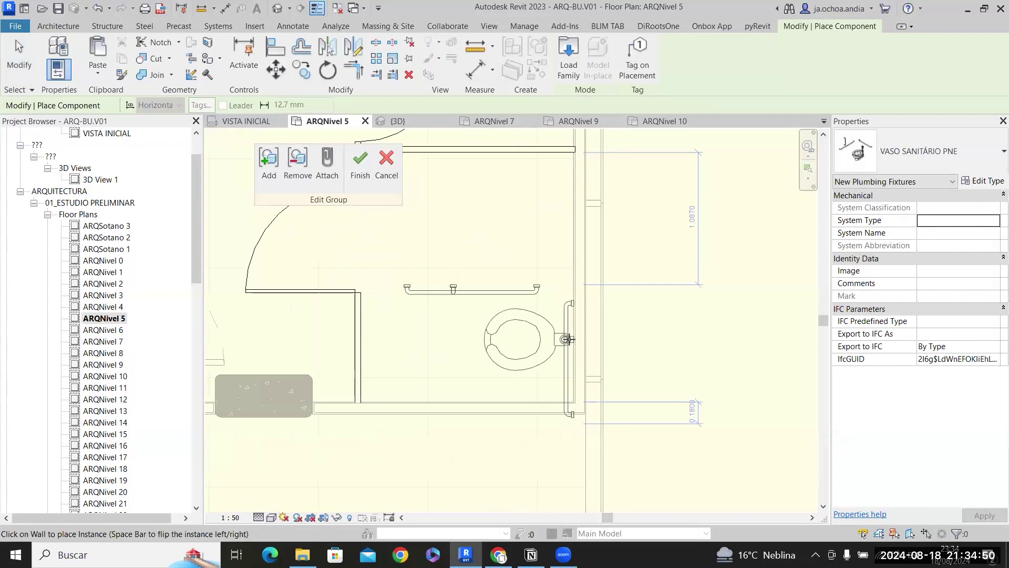
{"action": "left_click", "coordinate": [567, 317]}
{"action": "left_click", "coordinate": [565, 338]}
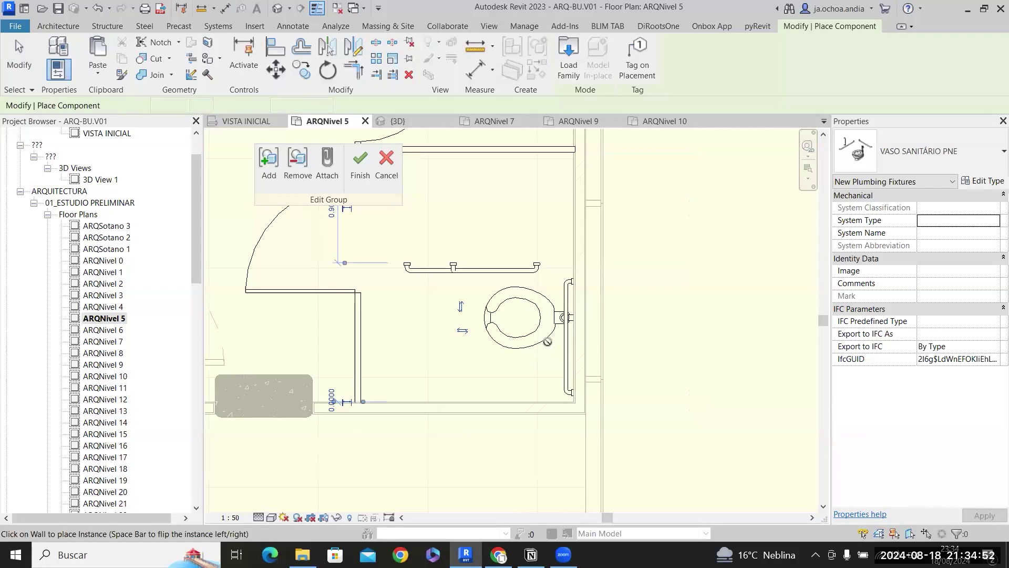
Flip the new accessible toilet so its side grab bar faces south, and move it about 0.24 m onto the stall's south wall.
{"action": "key", "text": "Escape"}
{"action": "left_click", "coordinate": [461, 309]}
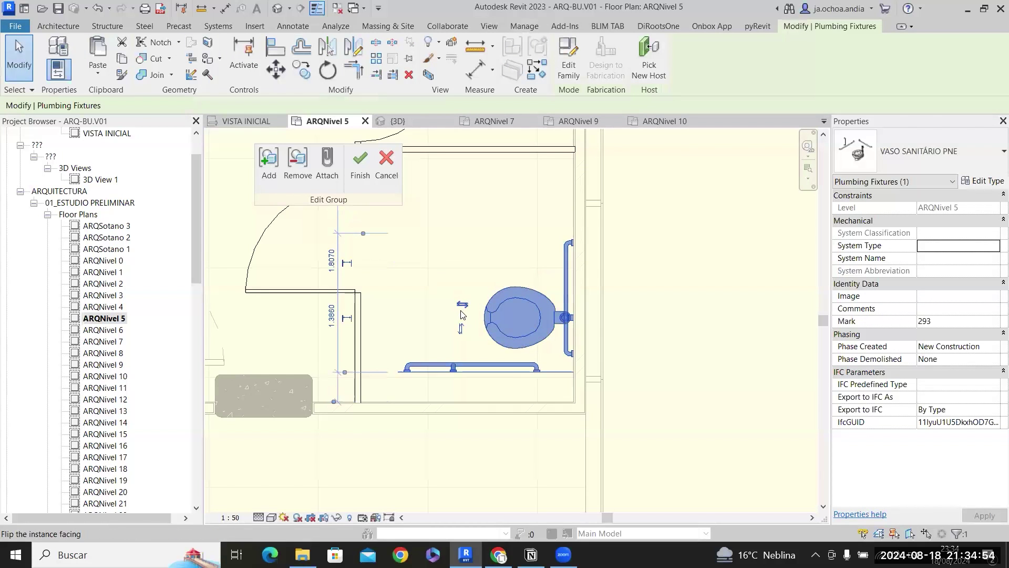
{"action": "scroll", "coordinate": [542, 393], "scroll_direction": "up", "scroll_amount": 2}
{"action": "left_click", "coordinate": [275, 70]}
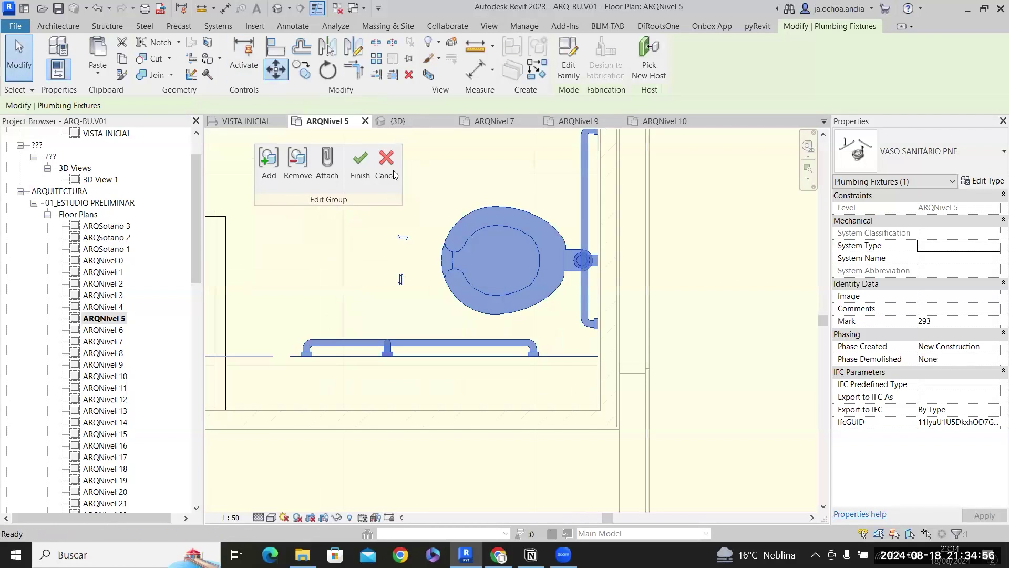
{"action": "left_click", "coordinate": [556, 356]}
{"action": "left_click", "coordinate": [552, 404]}
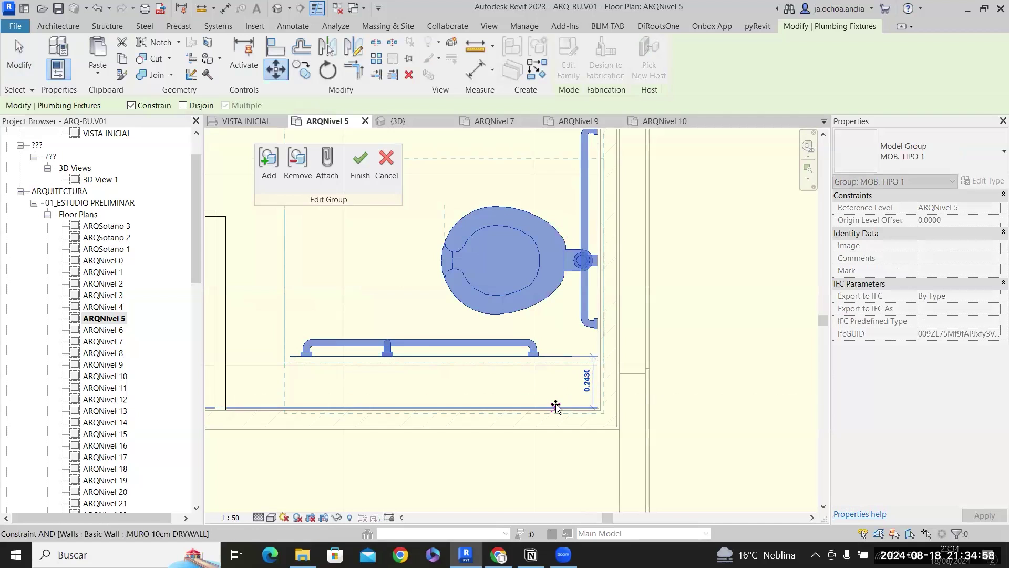
{"action": "scroll", "coordinate": [560, 404], "scroll_direction": "down", "scroll_amount": 4}
{"action": "scroll", "coordinate": [565, 358], "scroll_direction": "down", "scroll_amount": 1}
{"action": "middle_click_drag", "start_coordinate": [269, 307], "coordinate": [355, 327]}
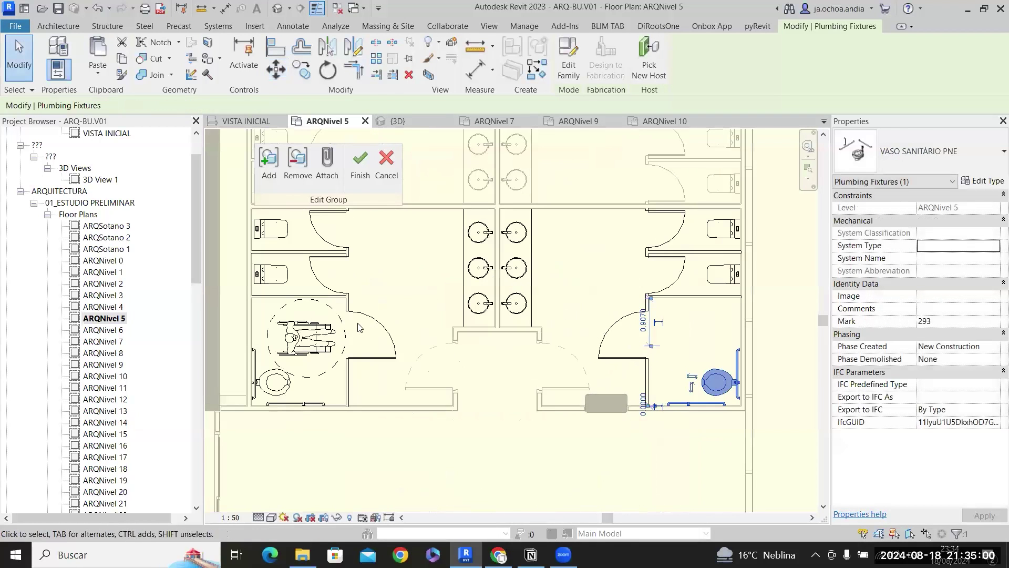
{"action": "left_click", "coordinate": [343, 327]}
{"action": "left_click", "coordinate": [302, 70]}
{"action": "key", "text": "c"}
{"action": "key", "text": "o"}
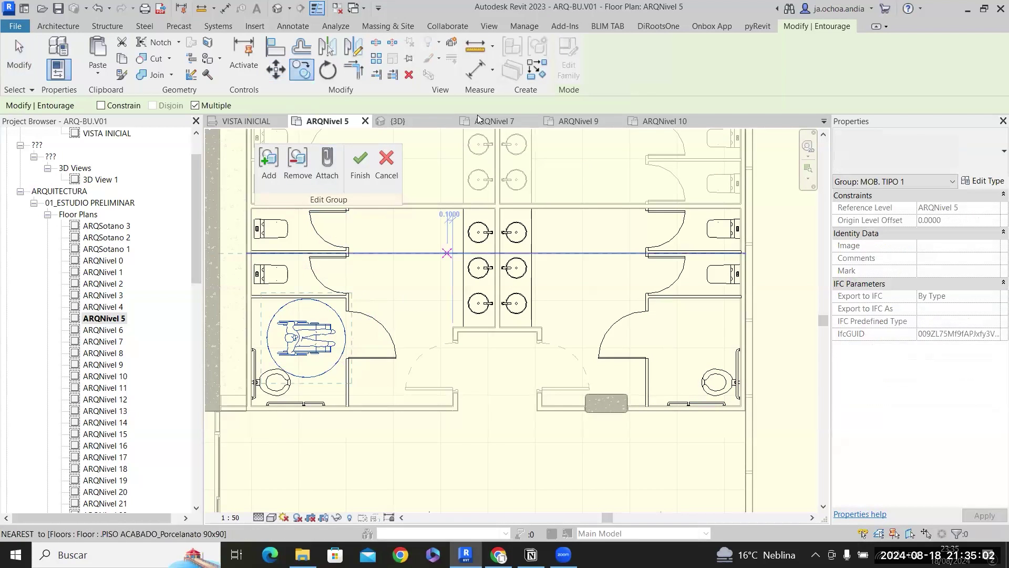
{"action": "scroll", "coordinate": [496, 327], "scroll_direction": "up", "scroll_amount": 4}
{"action": "left_click", "coordinate": [487, 325]}
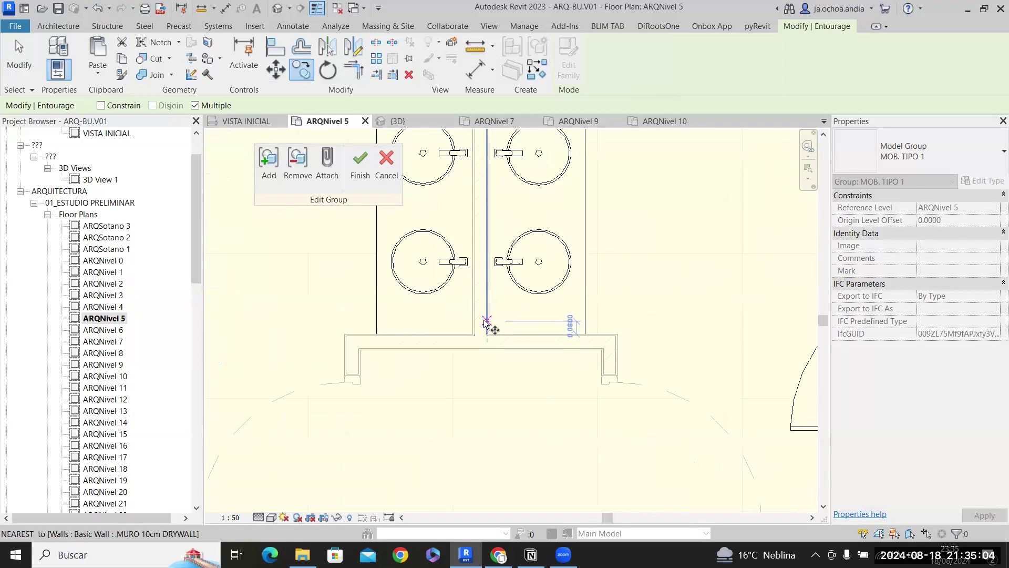
{"action": "key", "text": "Escape"}
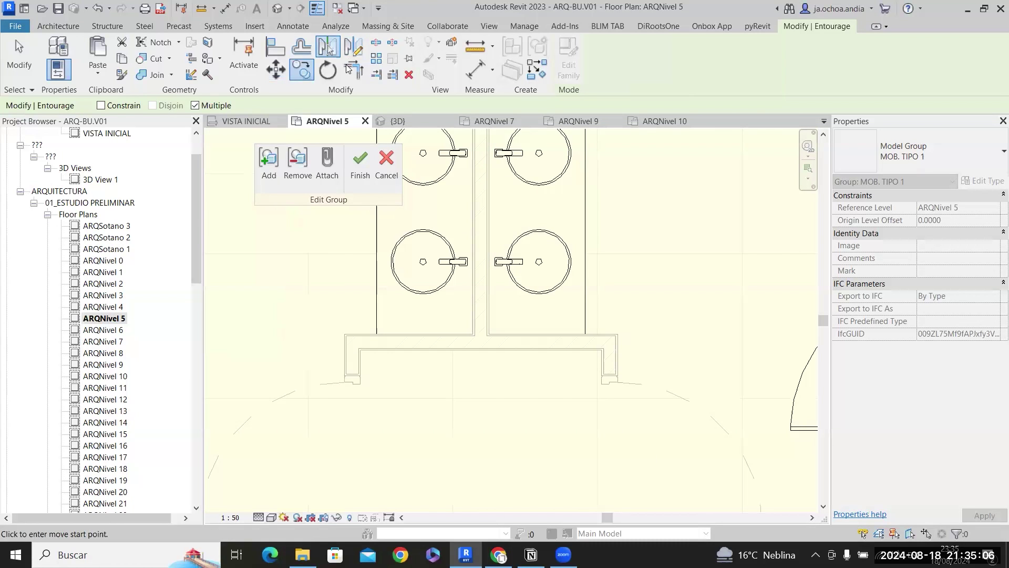
{"action": "scroll", "coordinate": [577, 335], "scroll_direction": "down", "scroll_amount": 2}
{"action": "key", "text": "Escape"}
{"action": "key", "text": "Escape"}
Mirror the OC_PNE Círculo 150 cm wheelchair symbol about the centreline between the washbasin rows into the east accessible stall.
{"action": "left_click", "coordinate": [298, 358]}
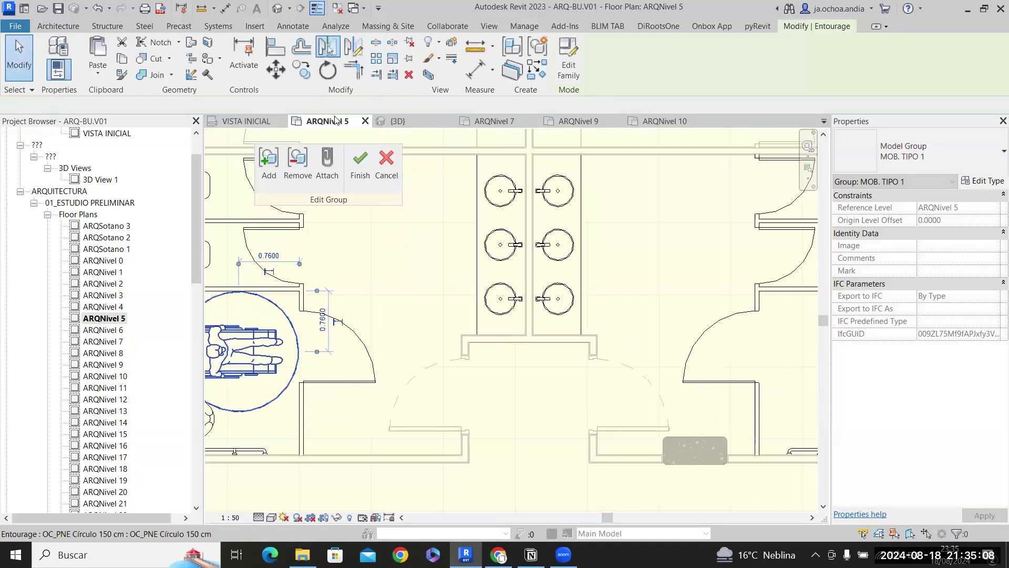
{"action": "key", "text": "m"}
{"action": "key", "text": "m"}
{"action": "left_click", "coordinate": [529, 321]}
{"action": "middle_click_drag", "start_coordinate": [598, 401], "coordinate": [388, 374]}
{"action": "key", "text": "Escape"}
{"action": "scroll", "coordinate": [669, 341], "scroll_direction": "up", "scroll_amount": 2}
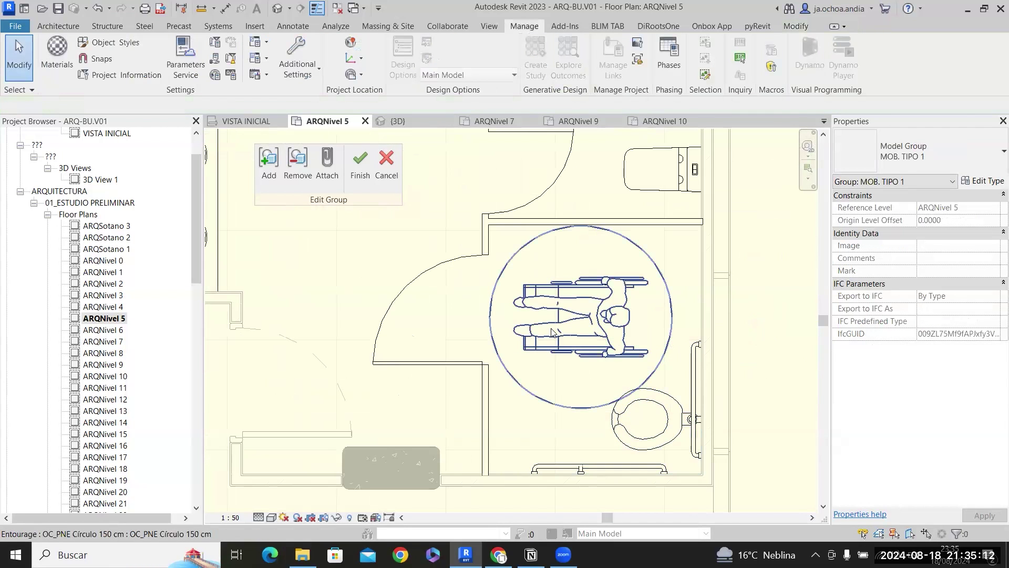
Nudge the mirrored wheelchair symbol slightly west, to 0.74 m from the stall's front partition, and clear the selection.
{"action": "left_click", "coordinate": [552, 331]}
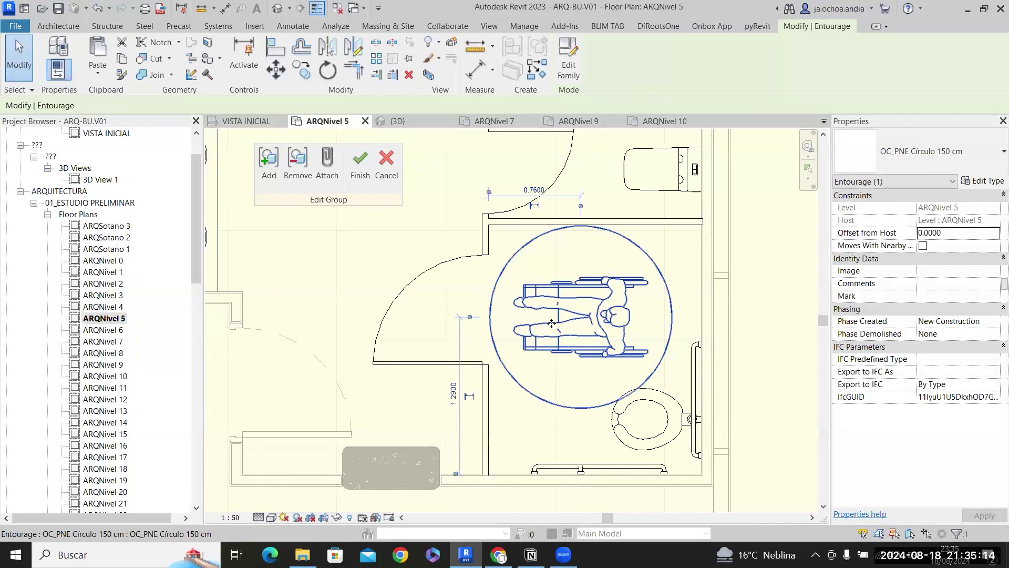
{"action": "key", "text": "Left"}
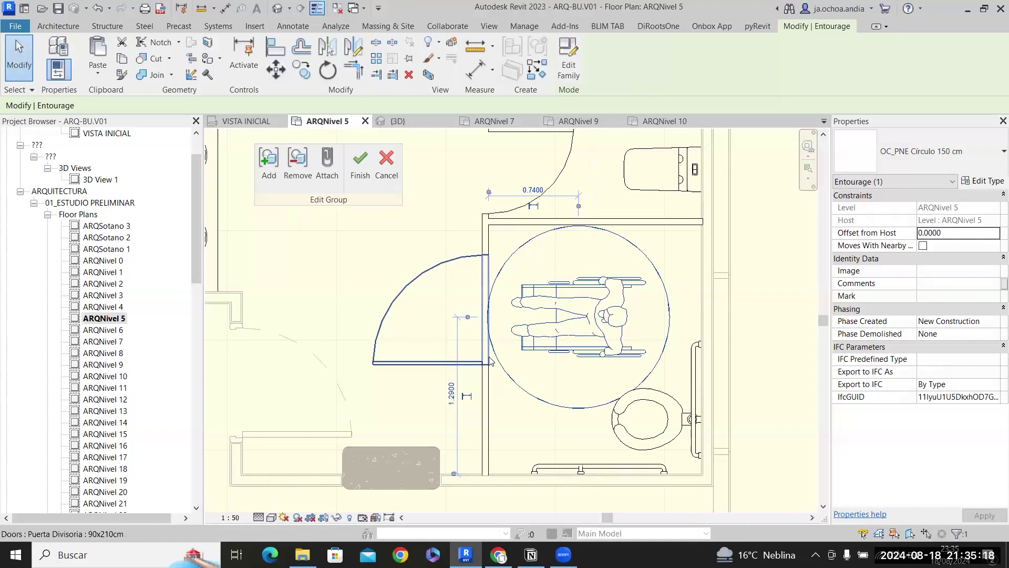
{"action": "scroll", "coordinate": [645, 366], "scroll_direction": "up", "scroll_amount": 3}
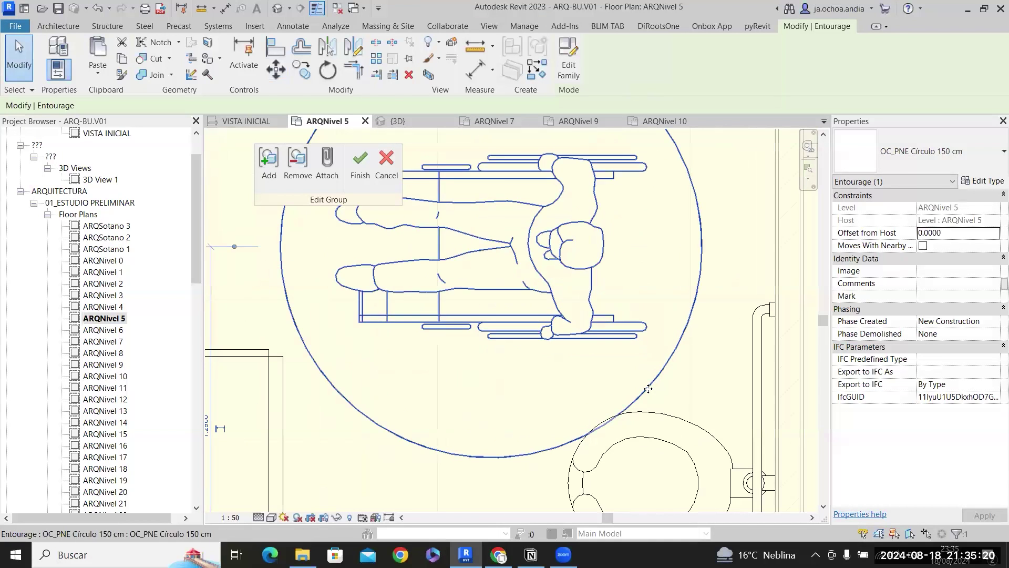
{"action": "scroll", "coordinate": [649, 389], "scroll_direction": "down", "scroll_amount": 5}
{"action": "key", "text": "Escape"}
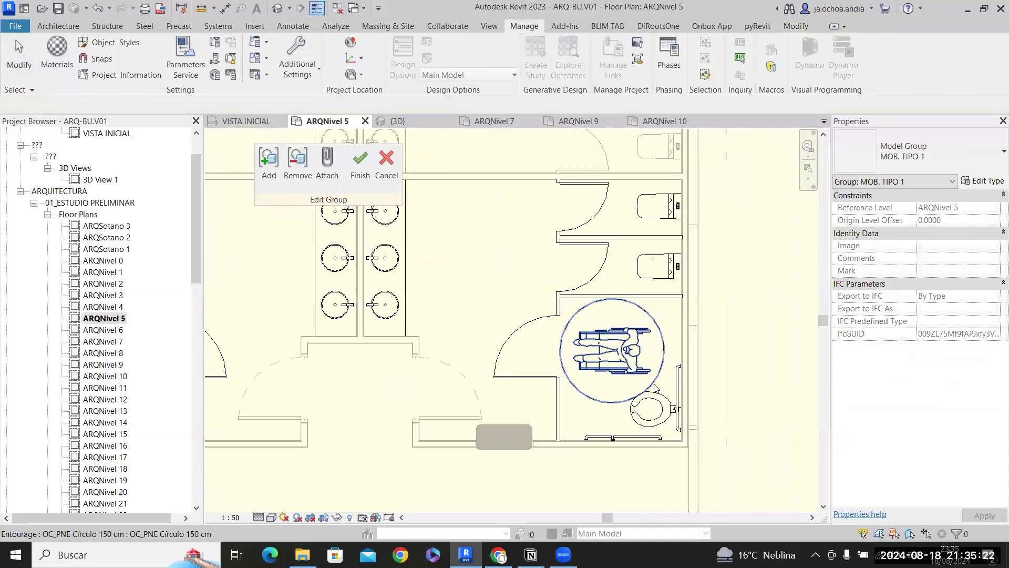
Nudge the two BAÑO - INODORO toilets in the south restroom's east stalls slightly west, away from the wall.
{"action": "scroll", "coordinate": [655, 388], "scroll_direction": "down", "scroll_amount": 1}
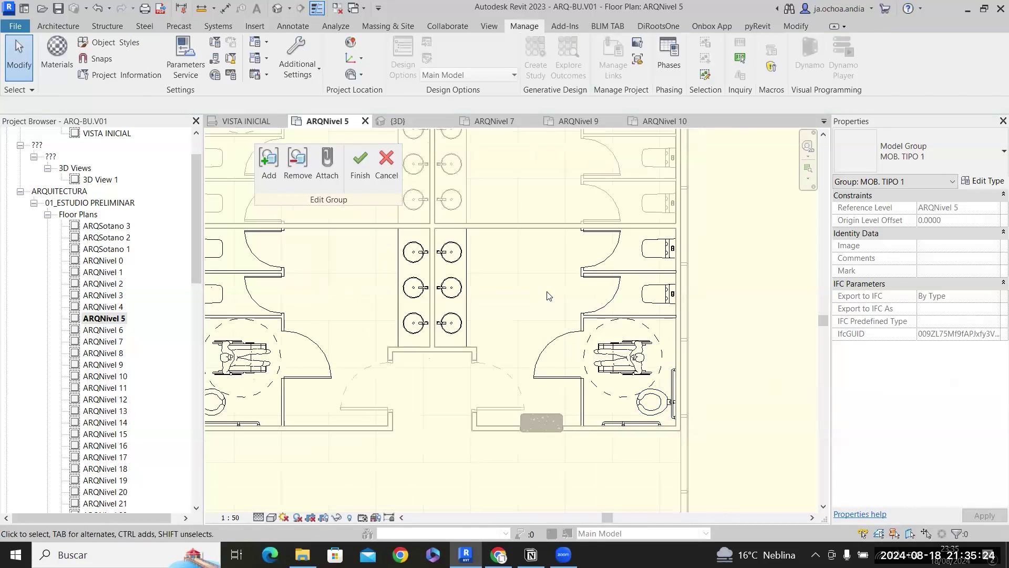
{"action": "scroll", "coordinate": [731, 368], "scroll_direction": "down", "scroll_amount": 2}
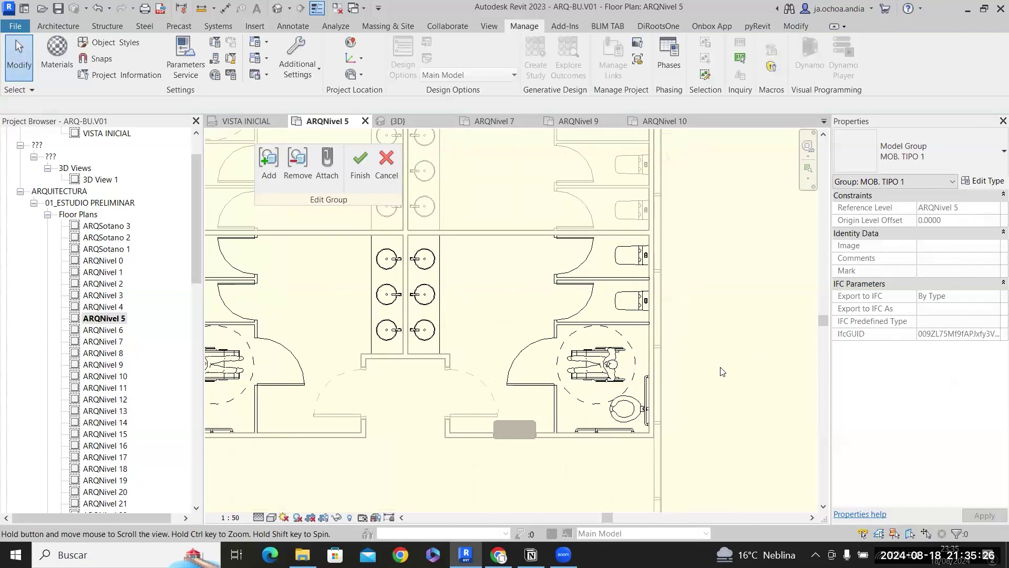
{"action": "scroll", "coordinate": [667, 302], "scroll_direction": "up", "scroll_amount": 4}
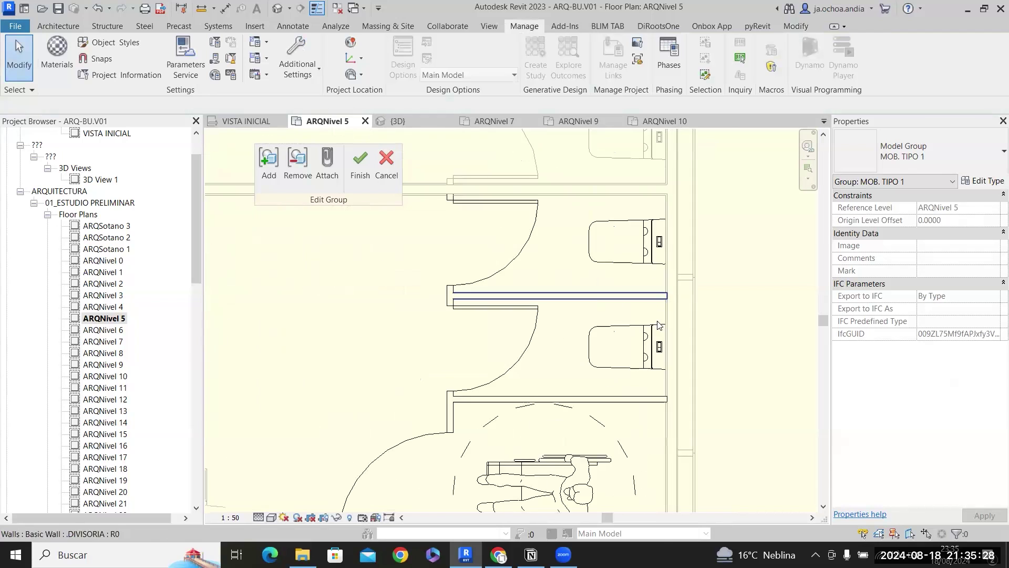
{"action": "left_click", "coordinate": [600, 358]}
{"action": "scroll", "coordinate": [637, 224], "scroll_direction": "up", "scroll_amount": 1}
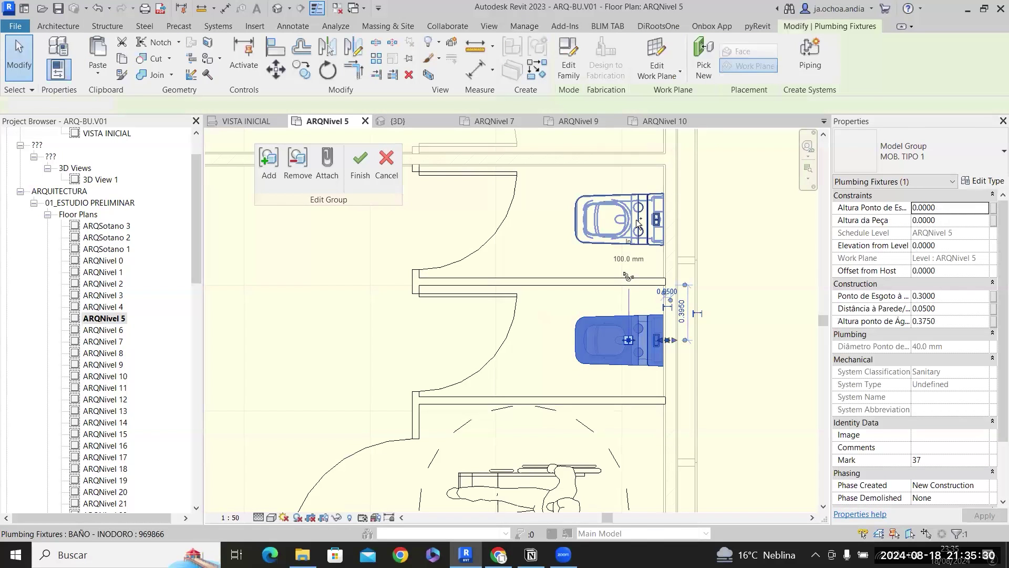
{"action": "left_click", "coordinate": [637, 224], "text": "ctrl"}
{"action": "key", "text": "Left"}
{"action": "key", "text": "Left"}
{"action": "key", "text": "Left"}
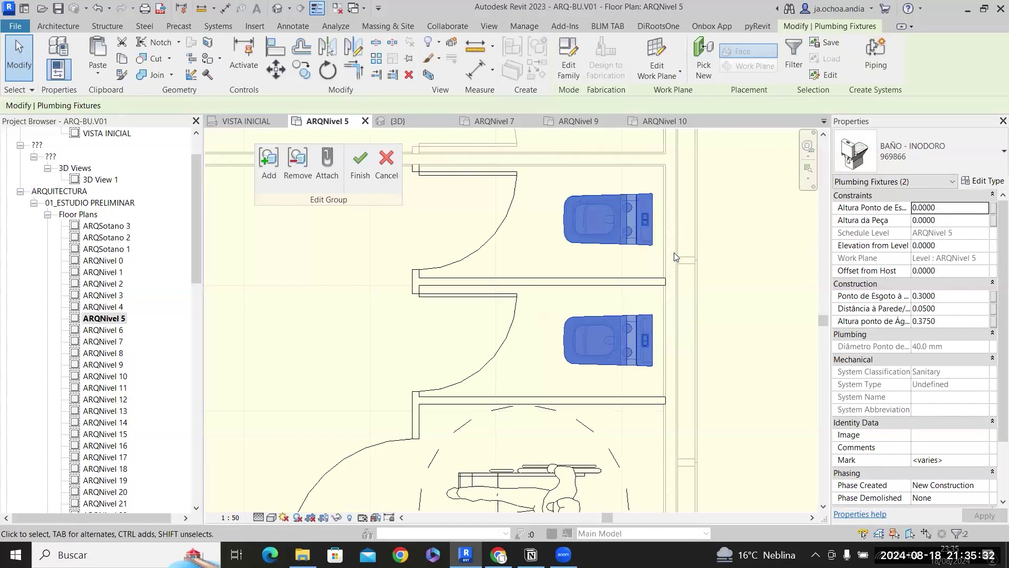
Finish editing the MOB. TIPO 1 group and clear the selection.
{"action": "scroll", "coordinate": [667, 252], "scroll_direction": "down", "scroll_amount": 2}
{"action": "key", "text": "Escape"}
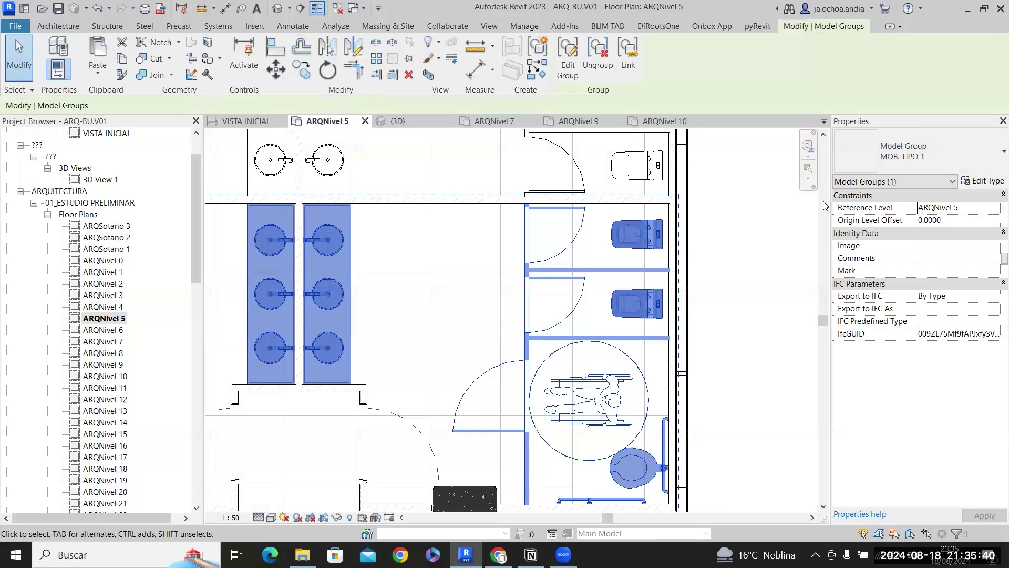
{"action": "key", "text": "Escape"}
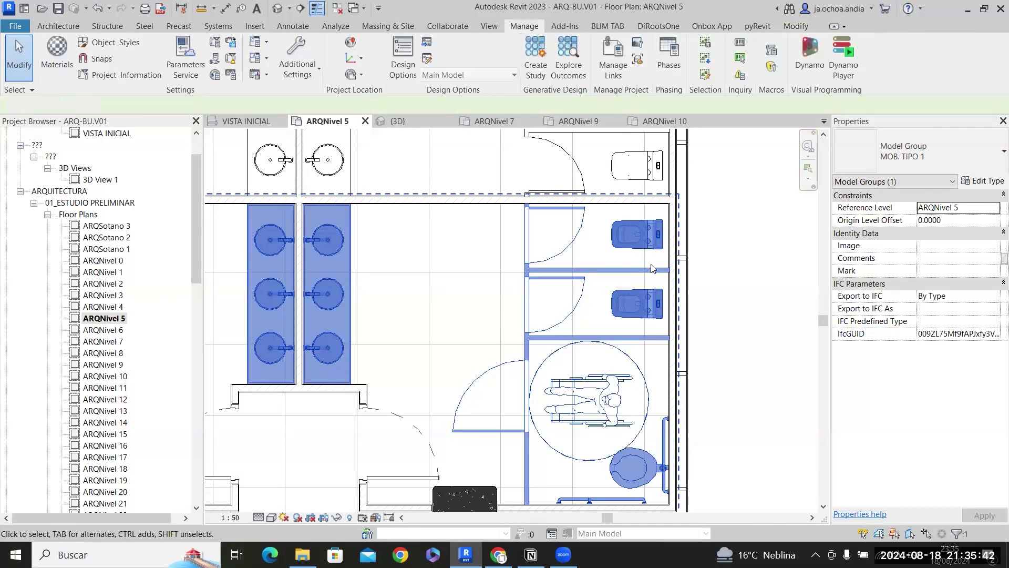
Select both MOB. TIPO 1 furniture groups on ARQNivel 5 and copy them to the clipboard.
{"action": "scroll", "coordinate": [664, 268], "scroll_direction": "down", "scroll_amount": 4}
{"action": "scroll", "coordinate": [664, 269], "scroll_direction": "down", "scroll_amount": 2}
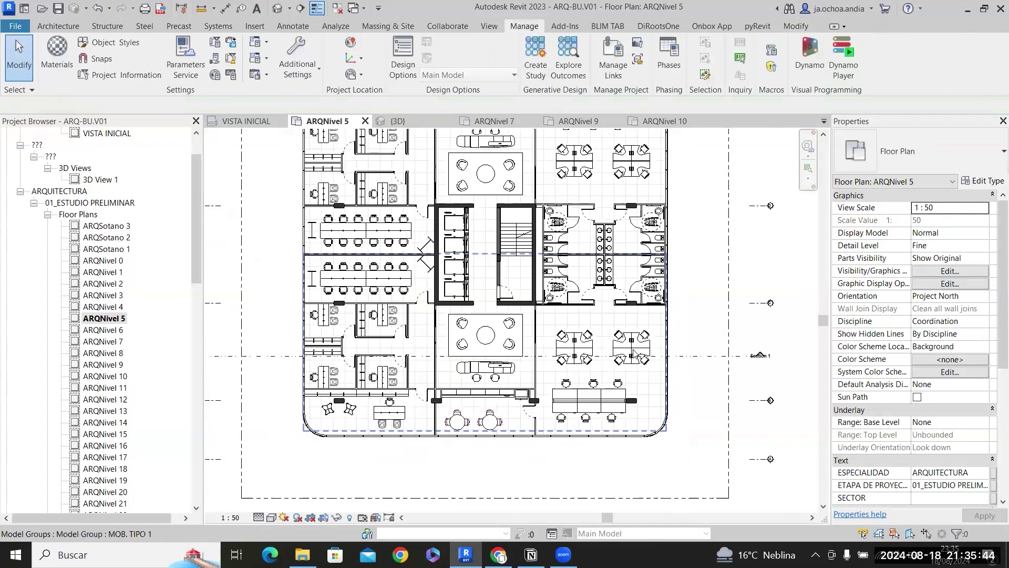
{"action": "left_click", "coordinate": [663, 269]}
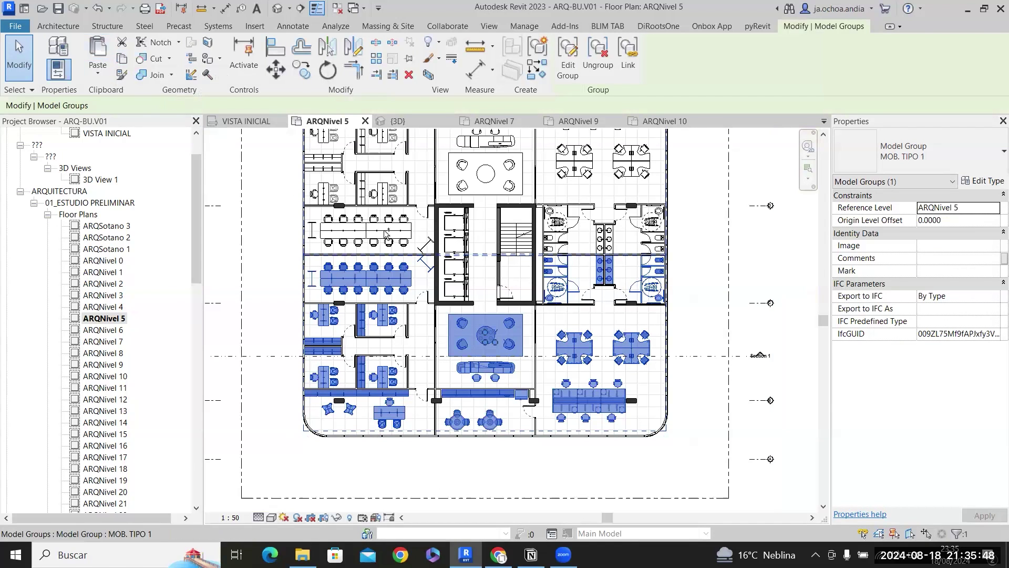
{"action": "key", "text": "s"}
{"action": "key", "text": "a"}
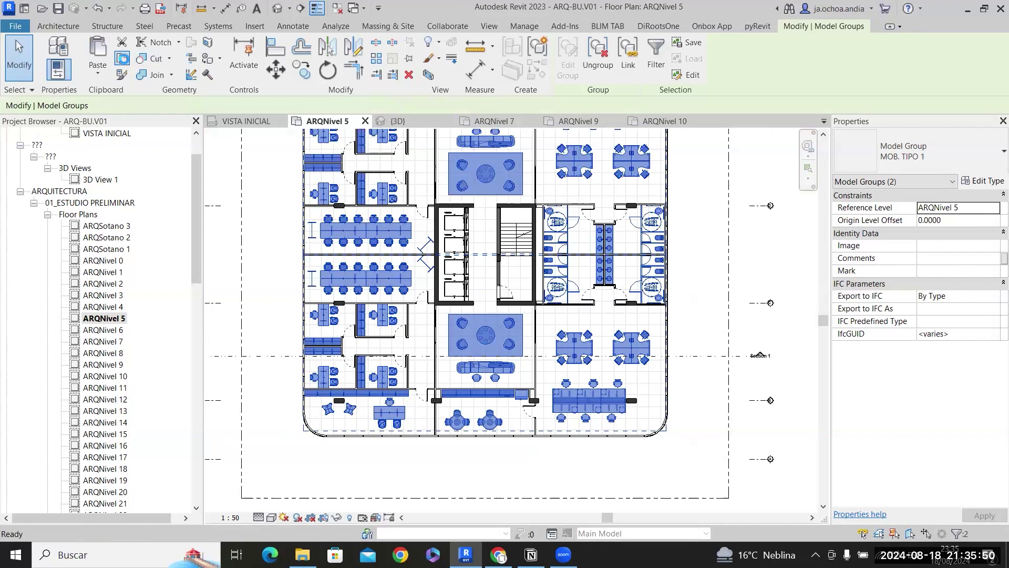
Paste the two copied furniture groups onto the ARQNivel 10 floor plan, aligned to the current view.
{"action": "double_click", "coordinate": [105, 377]}
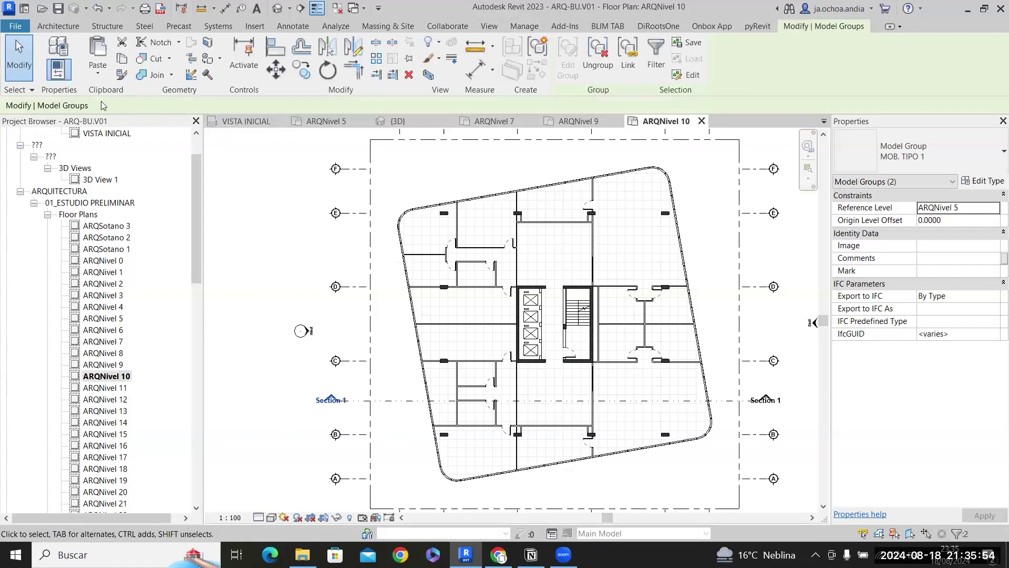
{"action": "left_click", "coordinate": [92, 76]}
{"action": "left_click", "coordinate": [158, 174]}
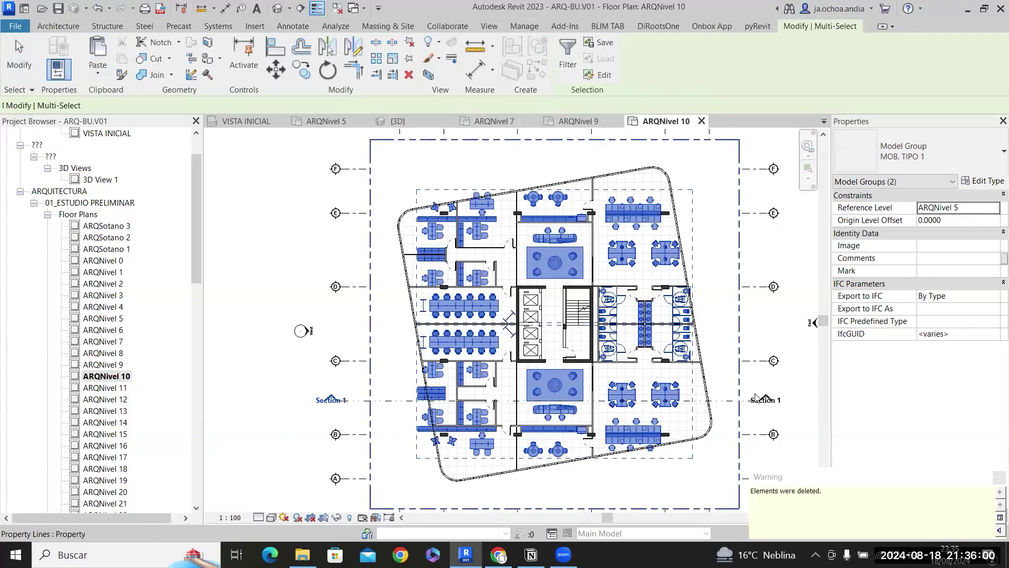
{"action": "scroll", "coordinate": [755, 393], "scroll_direction": "up", "scroll_amount": 2}
{"action": "scroll", "coordinate": [733, 321], "scroll_direction": "up", "scroll_amount": 3}
{"action": "key", "text": "Escape"}
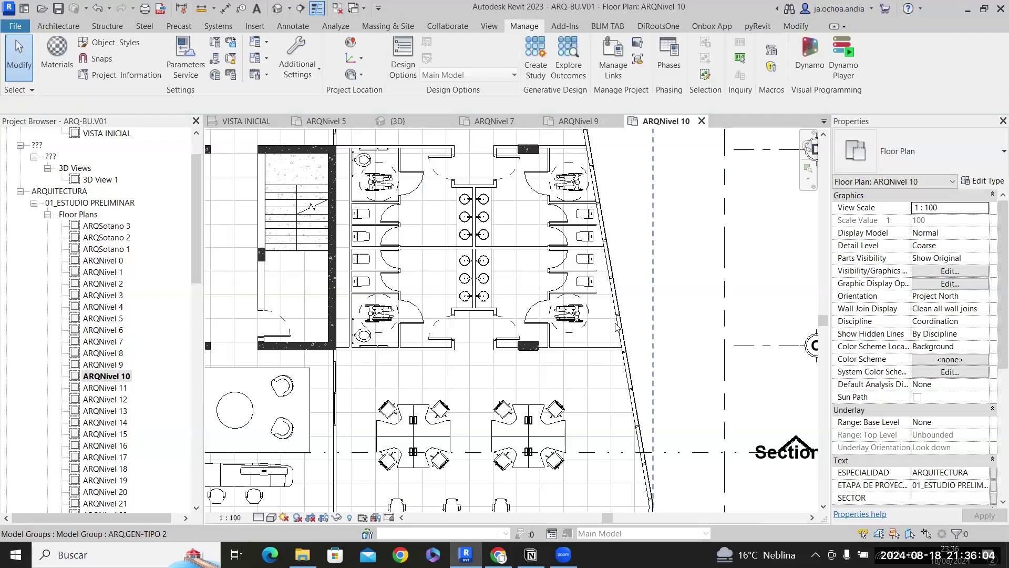
Ungroup the south MOB. TIPO 1 furniture group on the ARQNivel 10 floor plan.
{"action": "scroll", "coordinate": [604, 283], "scroll_direction": "up", "scroll_amount": 2}
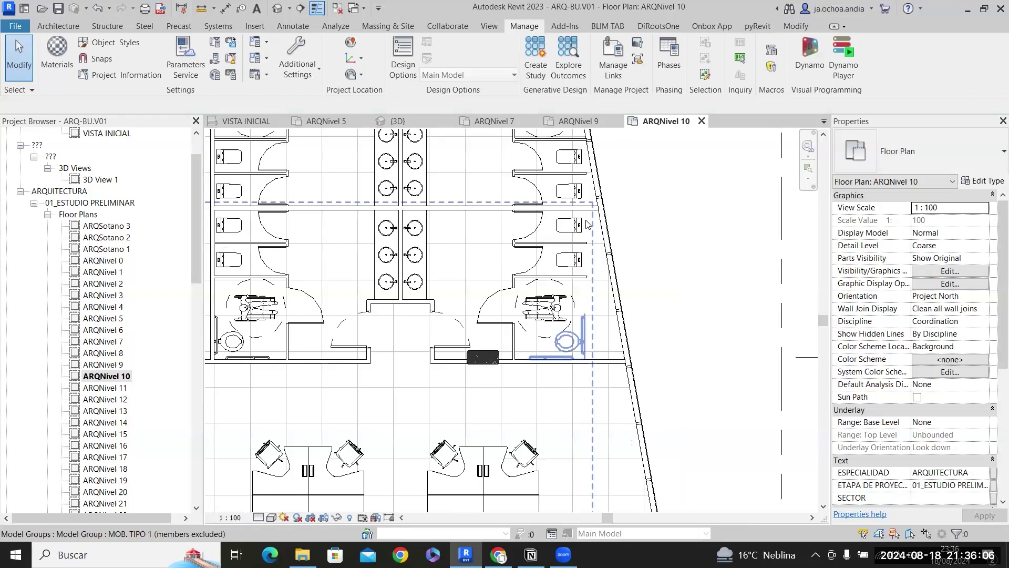
{"action": "left_click", "coordinate": [581, 334]}
{"action": "scroll", "coordinate": [656, 284], "scroll_direction": "down", "scroll_amount": 2}
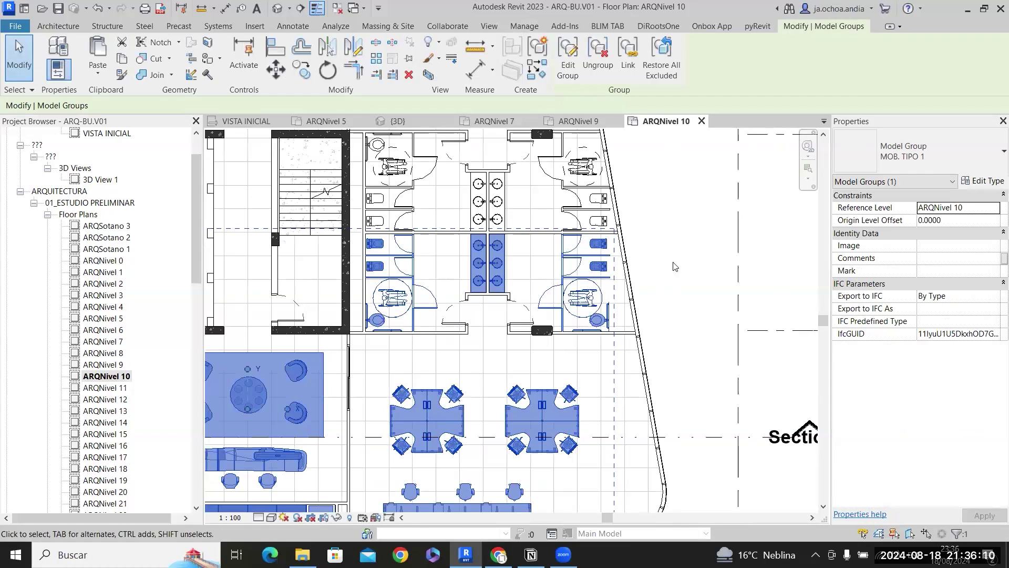
{"action": "left_click", "coordinate": [598, 77]}
{"action": "left_click", "coordinate": [599, 204]}
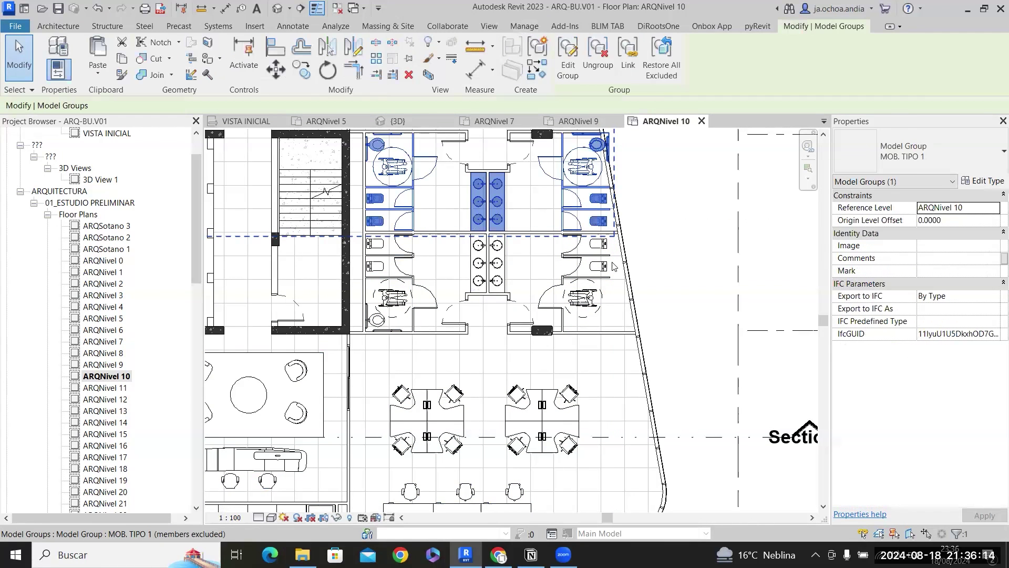
{"action": "left_click", "coordinate": [596, 298]}
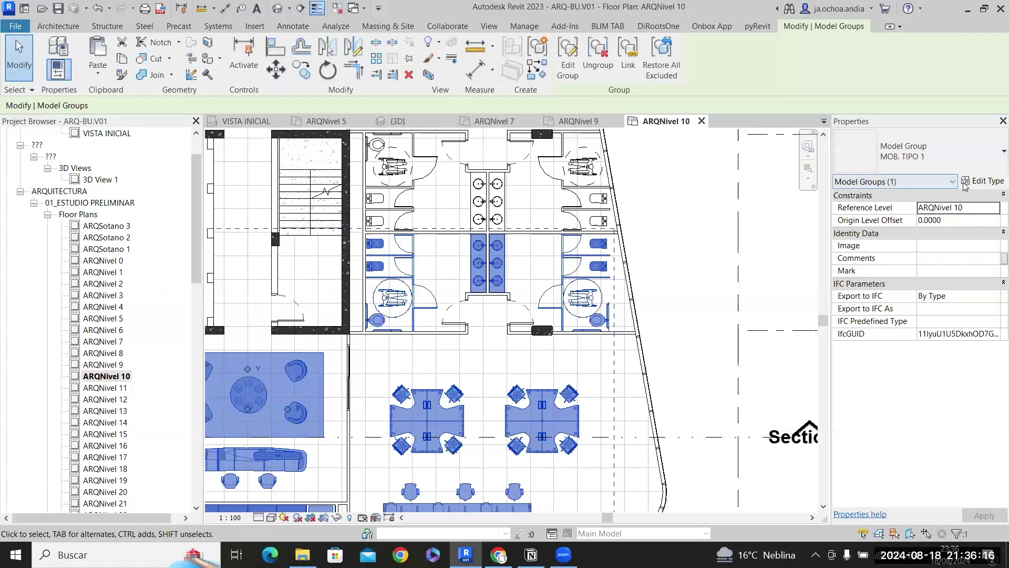
{"action": "left_click", "coordinate": [593, 70]}
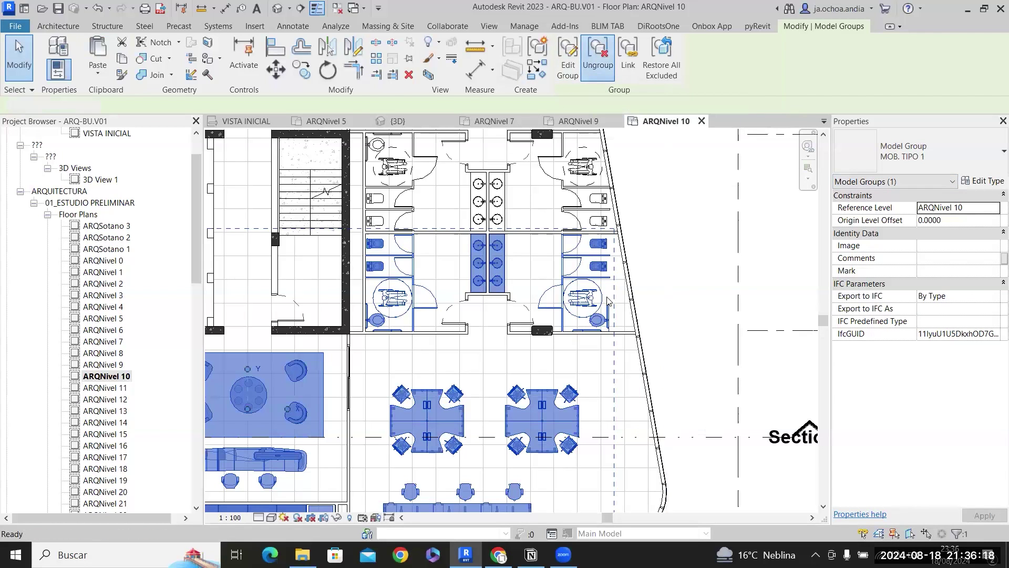
Inspect the southeast accessible stall of the restroom for its toilet and grab bars among the ungrouped elements.
{"action": "scroll", "coordinate": [605, 325], "scroll_direction": "up", "scroll_amount": 5}
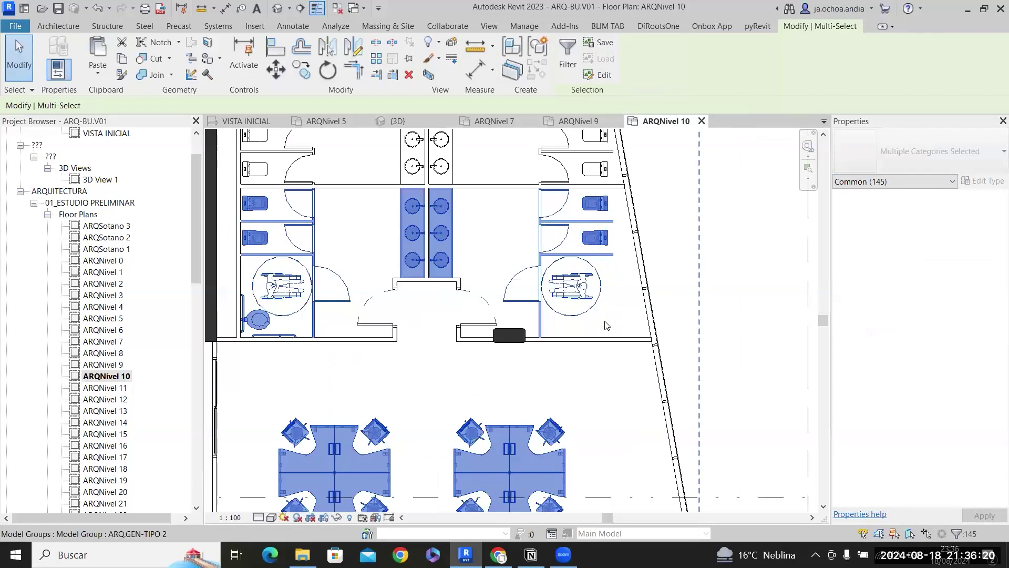
{"action": "left_click", "coordinate": [597, 329]}
{"action": "left_click", "coordinate": [596, 326]}
{"action": "key", "text": "Escape"}
{"action": "left_click_drag", "start_coordinate": [702, 212], "coordinate": [524, 401]}
{"action": "key", "text": "Escape"}
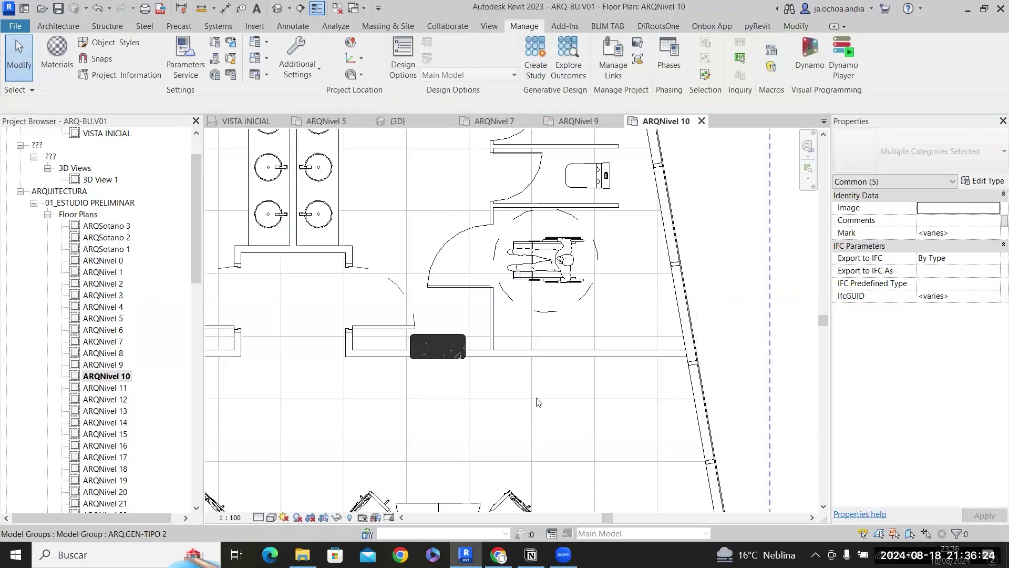
{"action": "left_click", "coordinate": [595, 324]}
{"action": "key", "text": "Escape"}
{"action": "scroll", "coordinate": [580, 284], "scroll_direction": "down", "scroll_amount": 3}
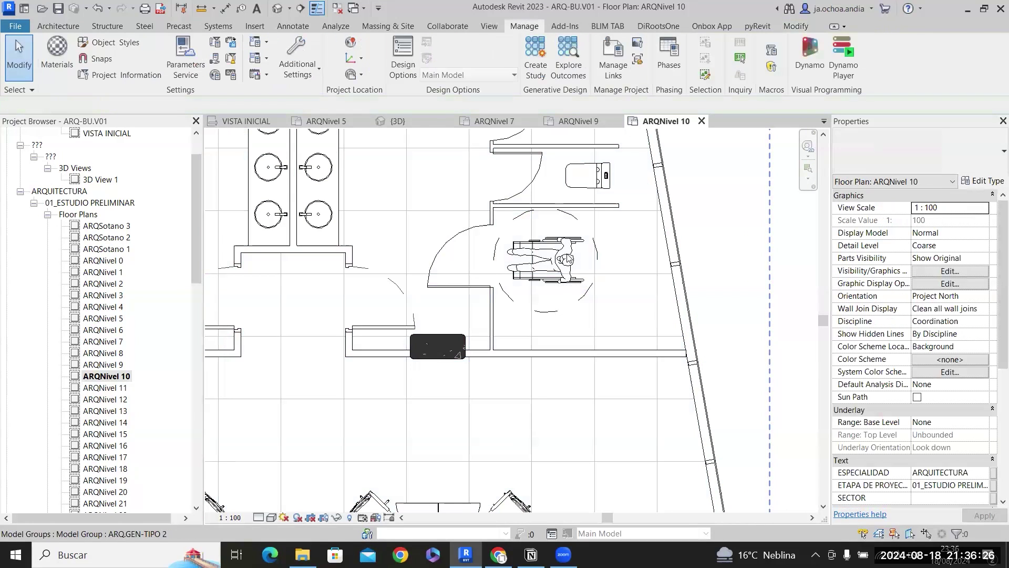
{"action": "left_click", "coordinate": [577, 288]}
{"action": "scroll", "coordinate": [578, 294], "scroll_direction": "down", "scroll_amount": 2}
{"action": "key", "text": "Escape"}
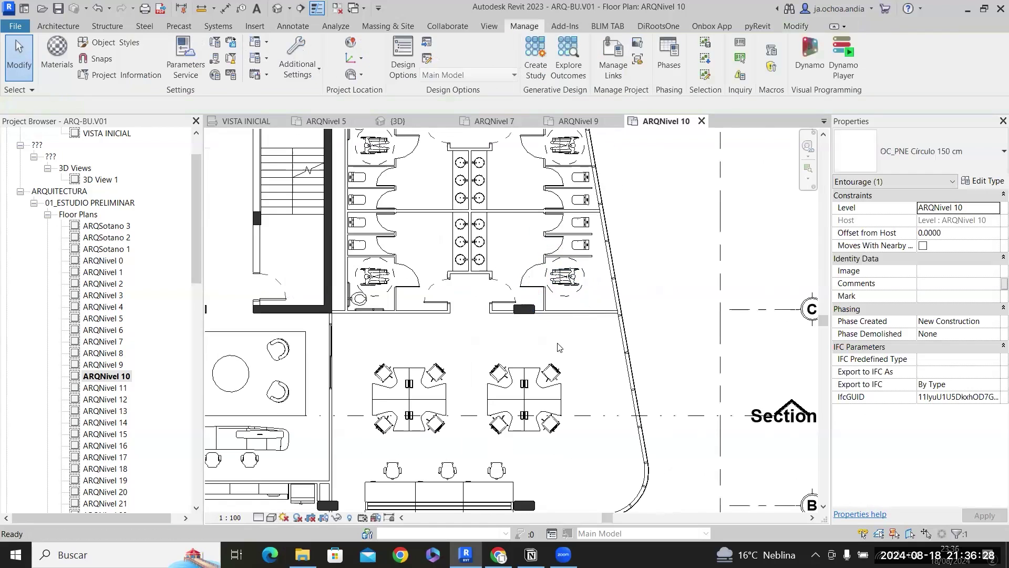
Try to ungroup the excluded toilet and grab bars of the north MOB. TIPO 1 group in the northeast accessible stall.
{"action": "scroll", "coordinate": [578, 293], "scroll_direction": "up", "scroll_amount": 3}
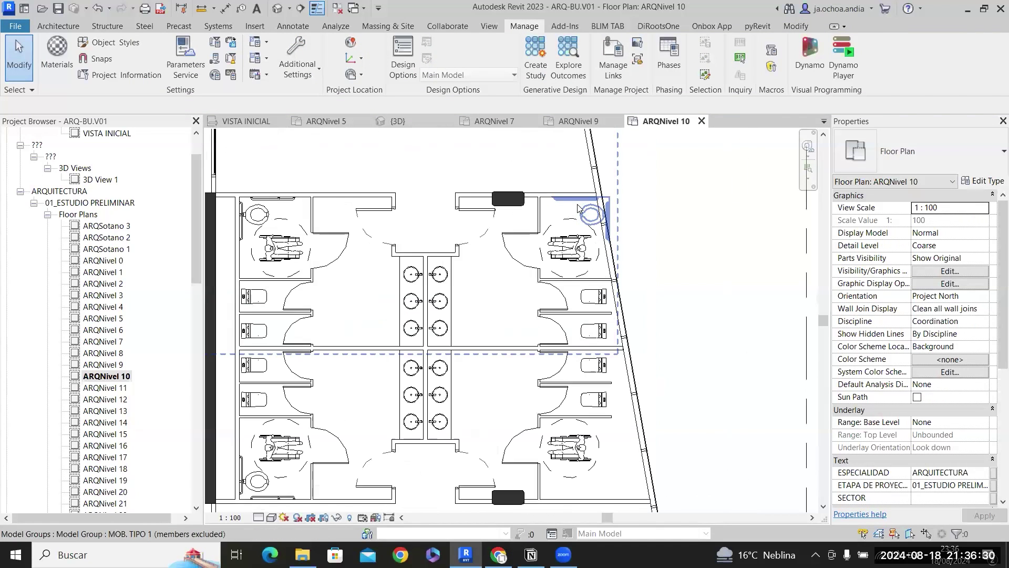
{"action": "left_click", "coordinate": [587, 211]}
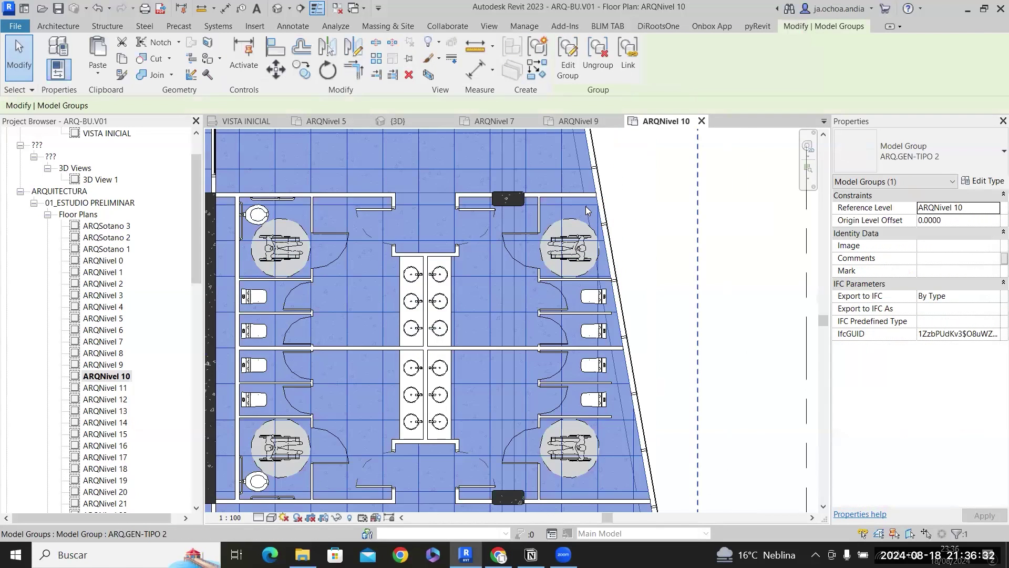
{"action": "key", "text": "Escape"}
{"action": "left_click", "coordinate": [591, 201]}
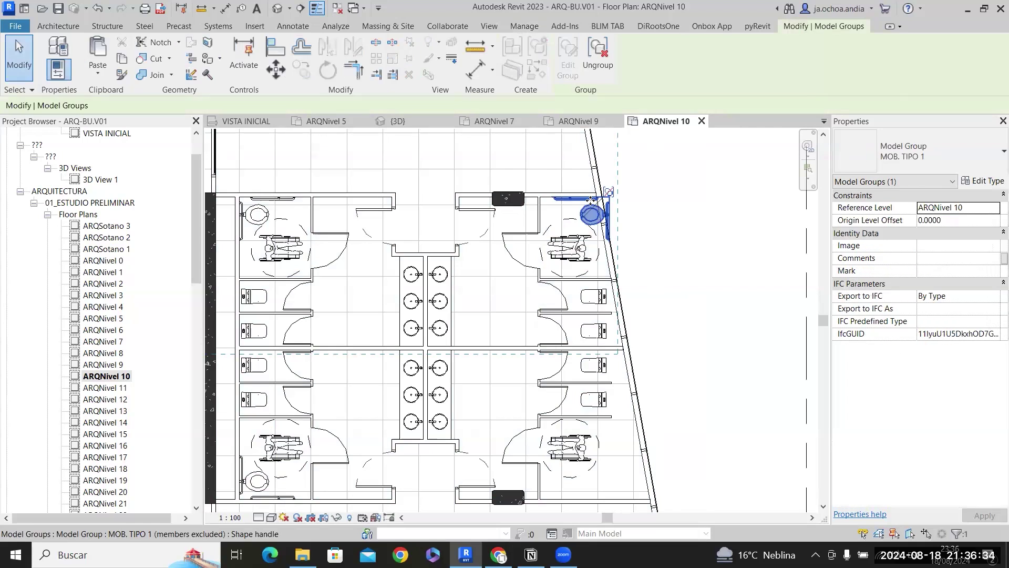
{"action": "left_click", "coordinate": [599, 56]}
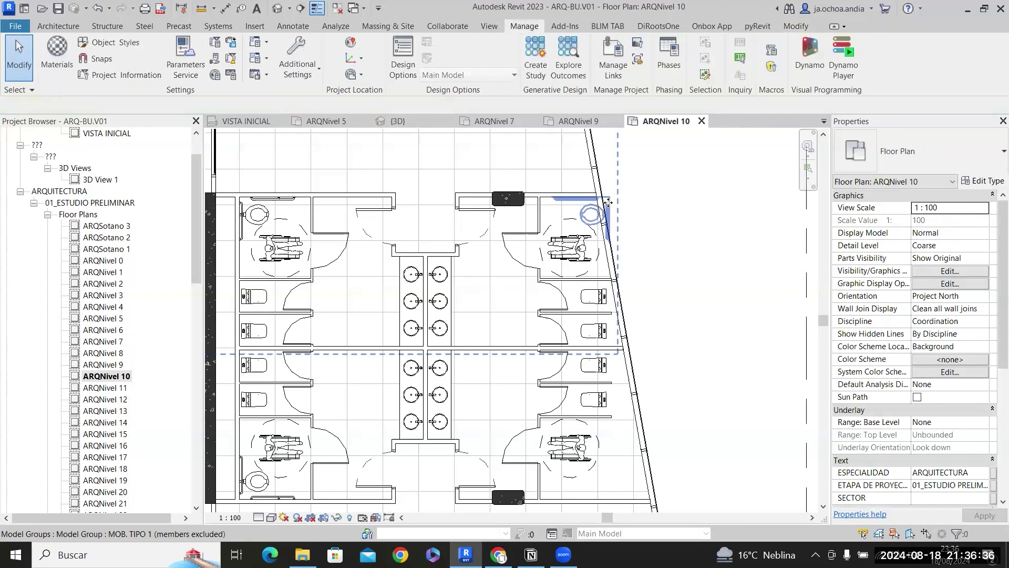
Try to delete the excluded toilet and grab bars of the north MOB. TIPO 1 group at the slanted facade.
{"action": "left_click", "coordinate": [608, 202]}
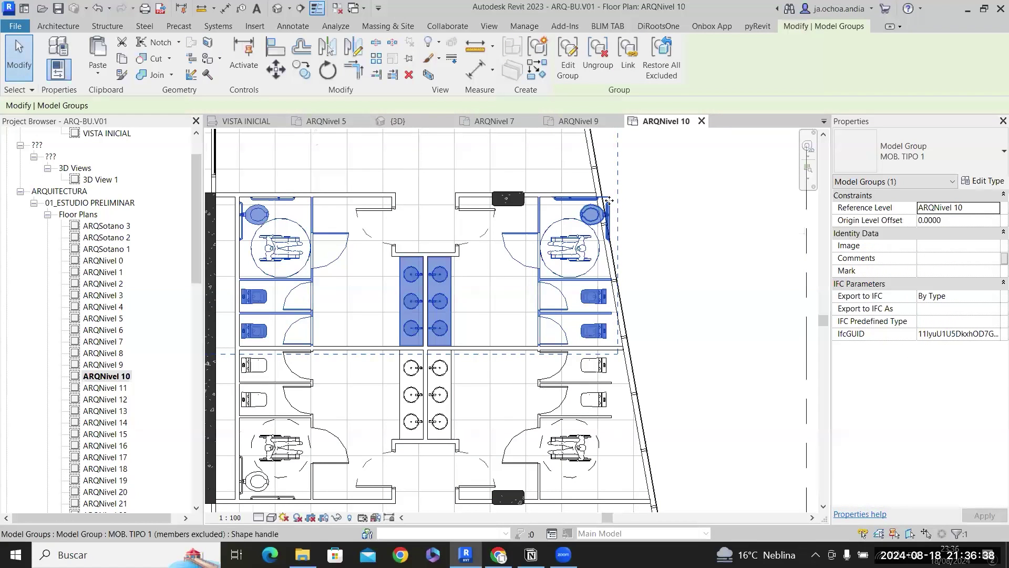
{"action": "left_click", "coordinate": [608, 201]}
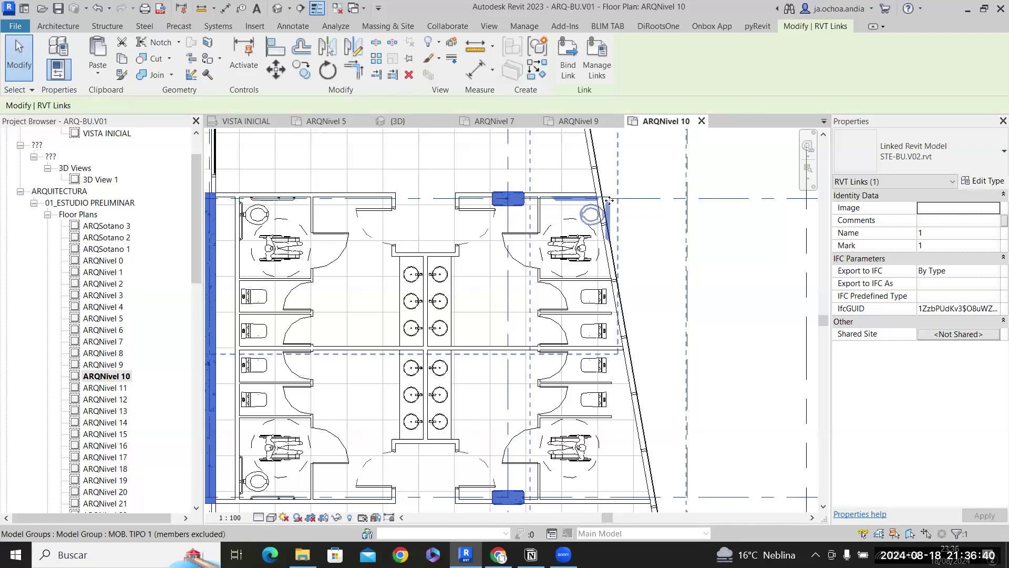
{"action": "left_click", "coordinate": [609, 201]}
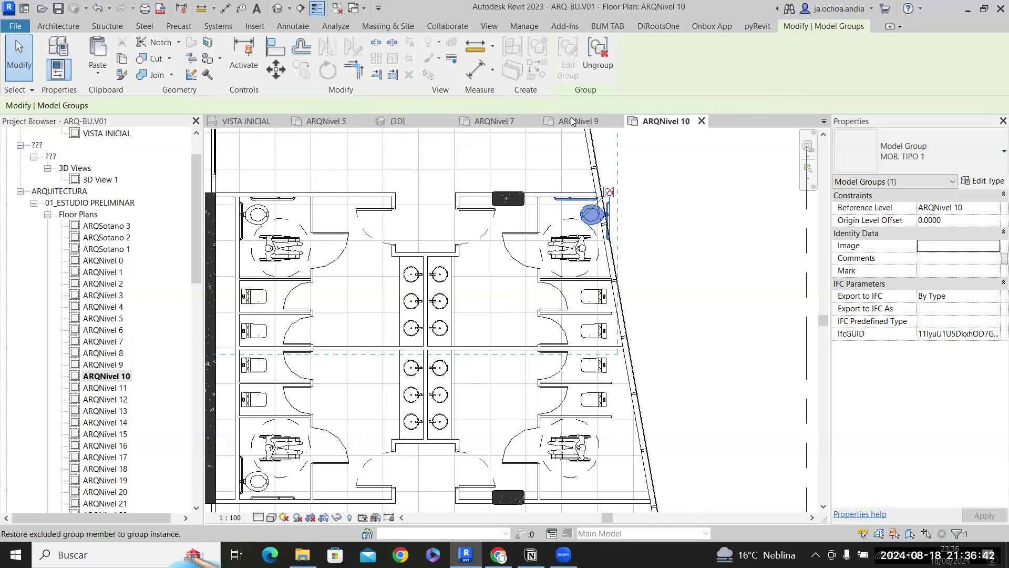
{"action": "key", "text": "Escape"}
{"action": "scroll", "coordinate": [610, 221], "scroll_direction": "up", "scroll_amount": 2}
{"action": "key", "text": "Delete"}
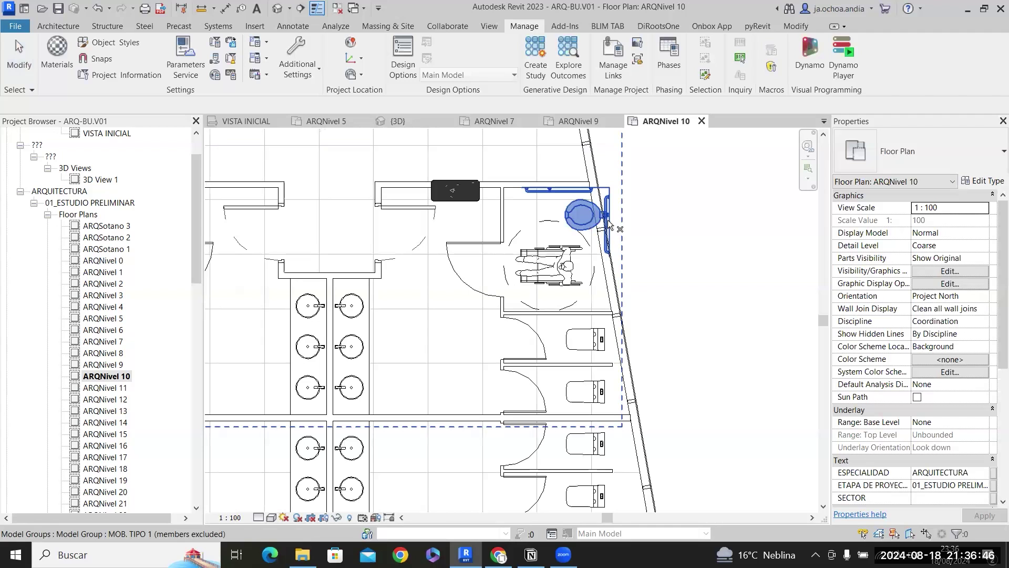
{"action": "key", "text": "Delete"}
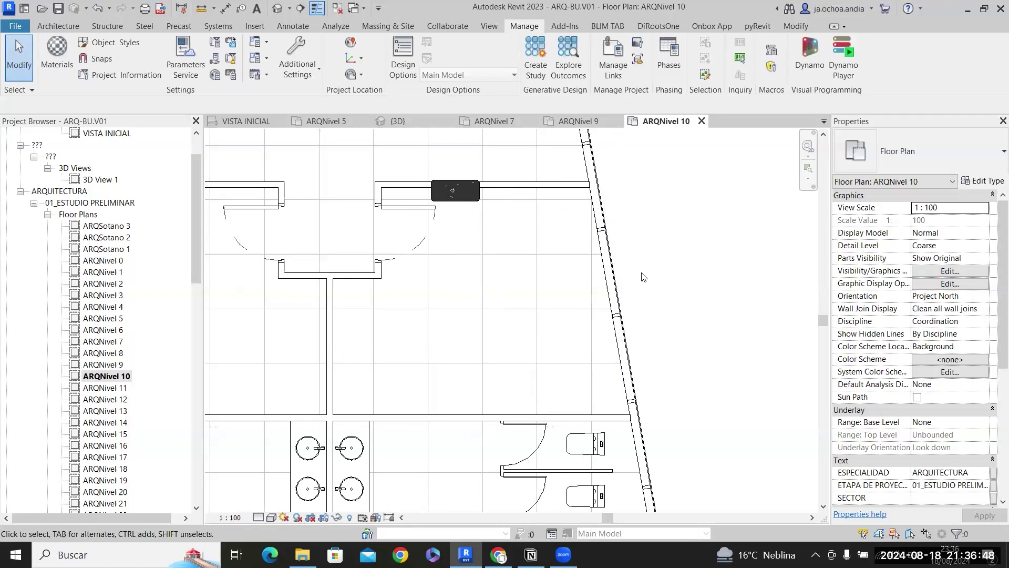
Examine the furniture layout across the whole ARQNivel 10 plan, especially the workstations near the slanted southeast facade.
{"action": "scroll", "coordinate": [641, 277], "scroll_direction": "down", "scroll_amount": 5}
{"action": "scroll", "coordinate": [671, 275], "scroll_direction": "up", "scroll_amount": 3}
{"action": "scroll", "coordinate": [670, 276], "scroll_direction": "down", "scroll_amount": 3}
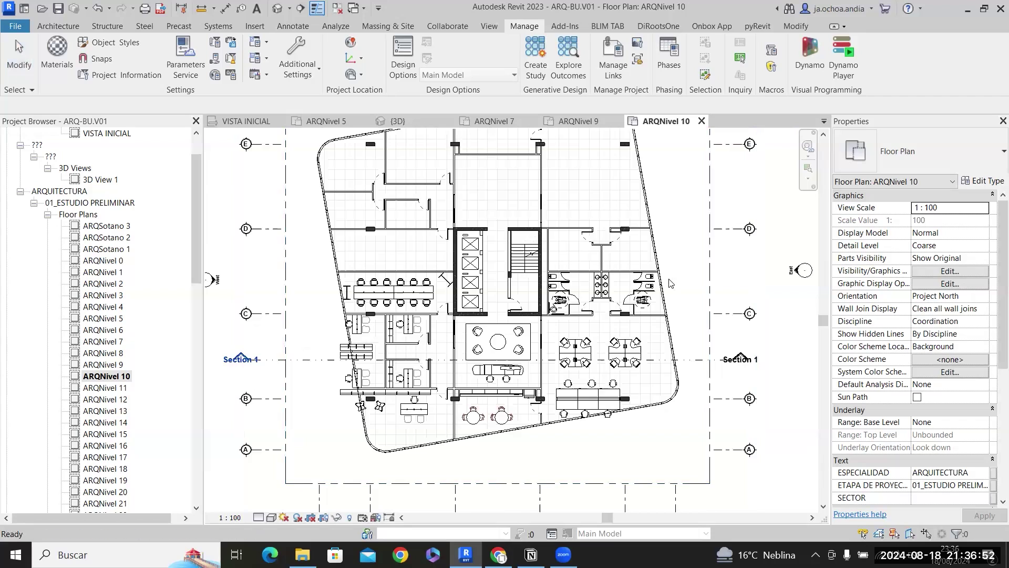
{"action": "scroll", "coordinate": [670, 282], "scroll_direction": "up", "scroll_amount": 3}
{"action": "scroll", "coordinate": [670, 281], "scroll_direction": "down", "scroll_amount": 5}
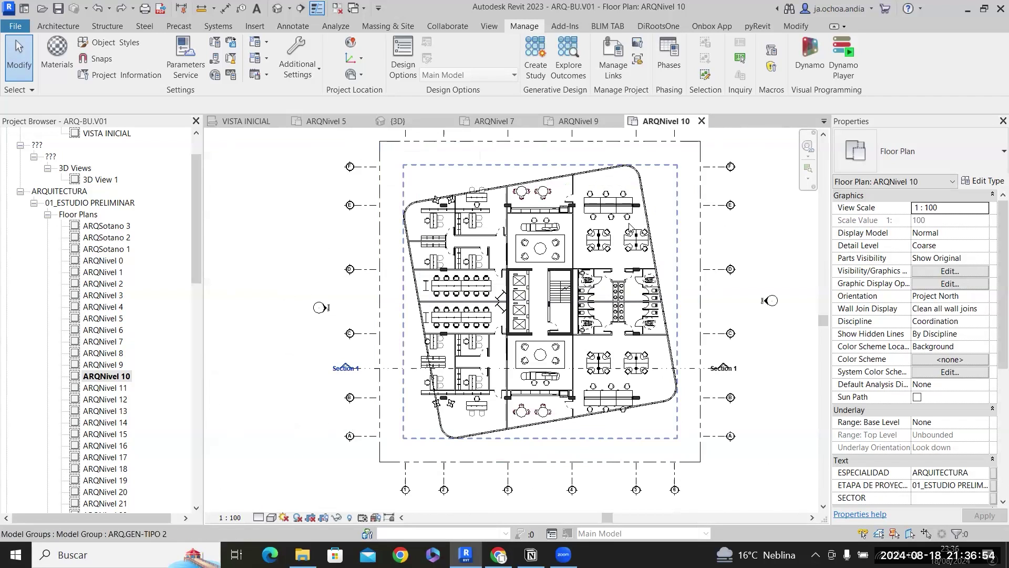
{"action": "scroll", "coordinate": [633, 234], "scroll_direction": "up", "scroll_amount": 3}
{"action": "scroll", "coordinate": [628, 206], "scroll_direction": "down", "scroll_amount": 3}
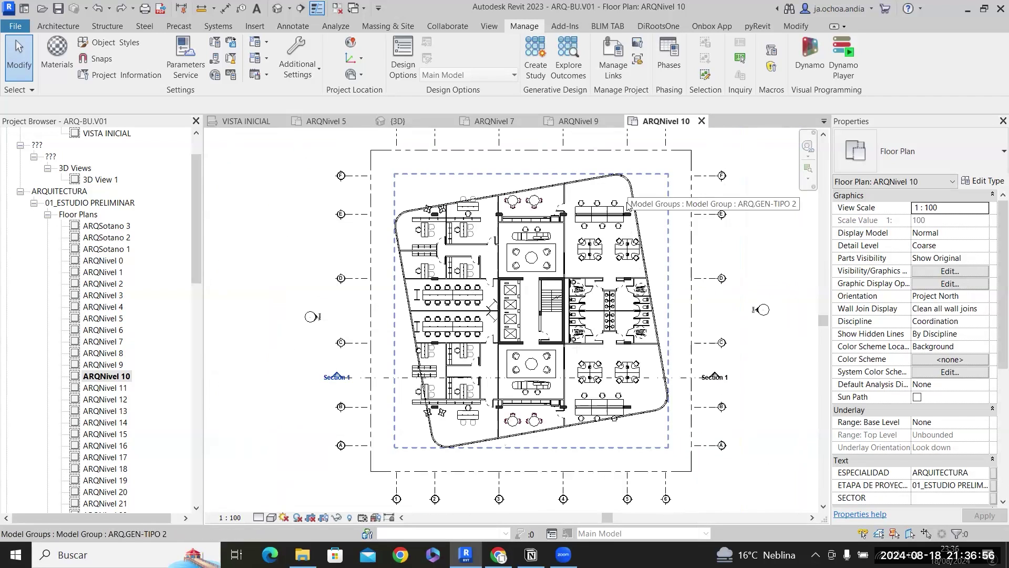
{"action": "scroll", "coordinate": [608, 432], "scroll_direction": "up", "scroll_amount": 4}
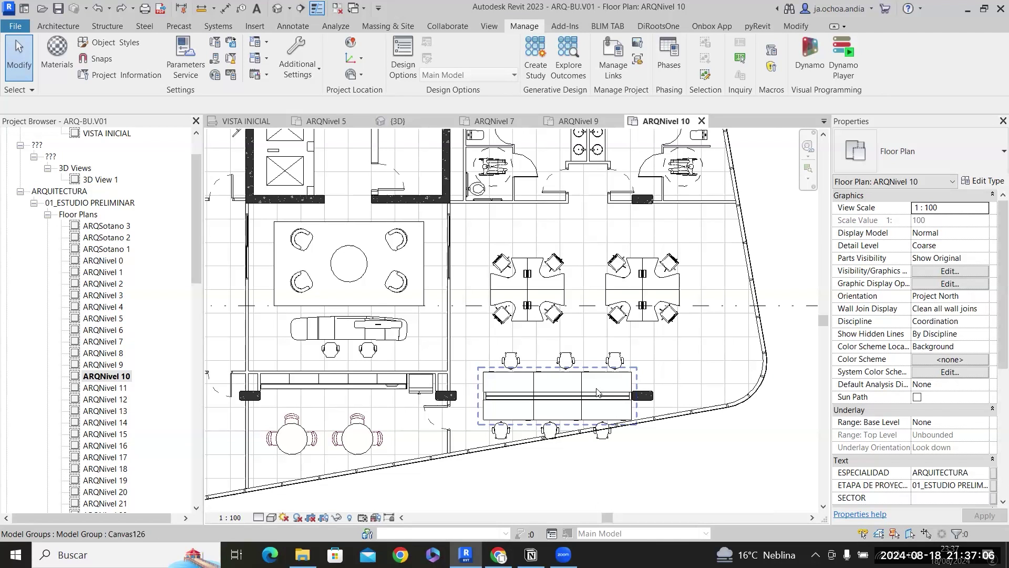
{"action": "scroll", "coordinate": [688, 333], "scroll_direction": "down", "scroll_amount": 5}
{"action": "left_click", "coordinate": [668, 348]}
{"action": "left_click", "coordinate": [674, 335]}
{"action": "left_click", "coordinate": [676, 362]}
{"action": "left_click", "coordinate": [678, 364]}
{"action": "scroll", "coordinate": [676, 362], "scroll_direction": "up", "scroll_amount": 2}
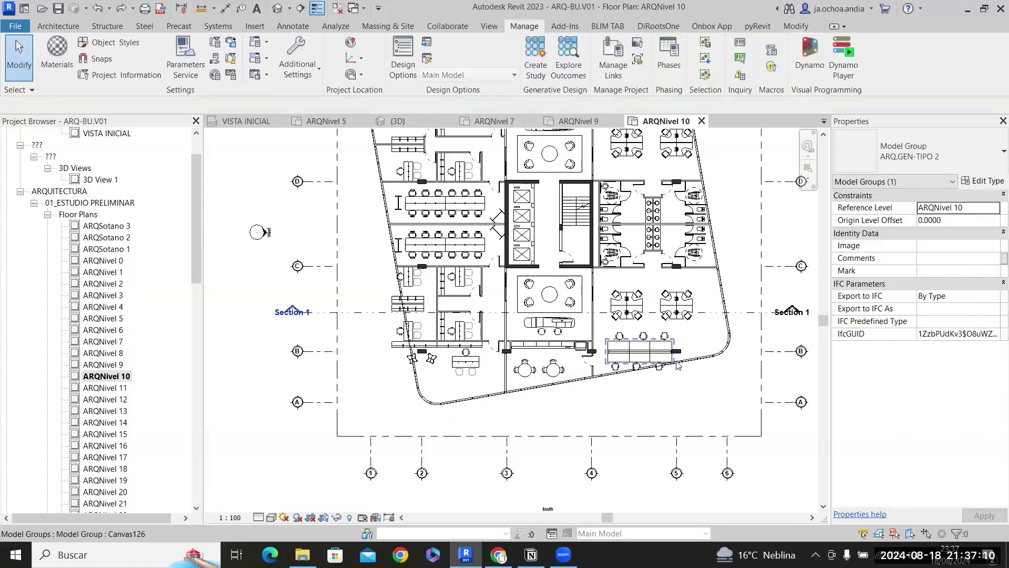
{"action": "scroll", "coordinate": [678, 366], "scroll_direction": "up", "scroll_amount": 2}
{"action": "left_click", "coordinate": [678, 362]}
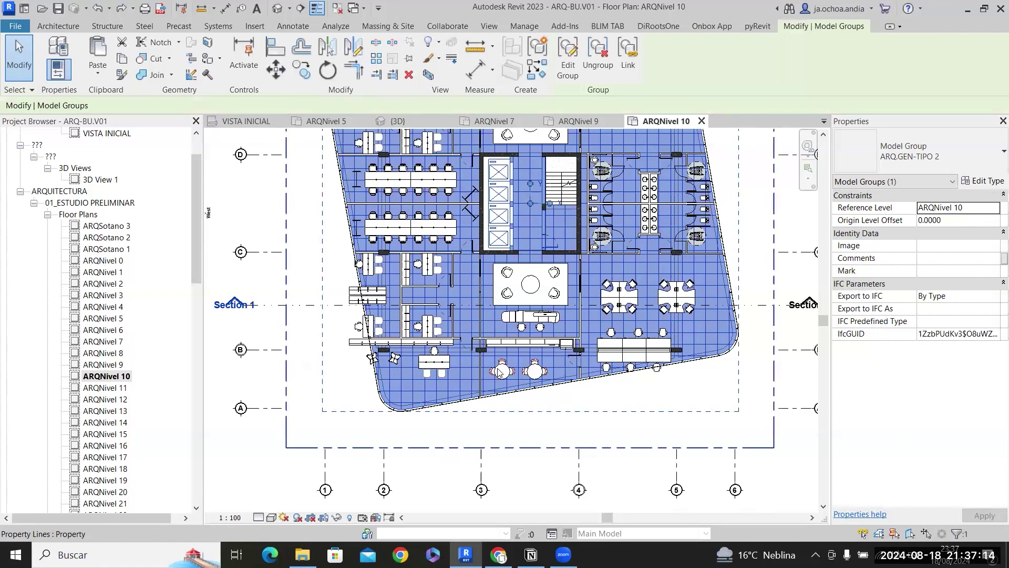
{"action": "left_click", "coordinate": [430, 66]}
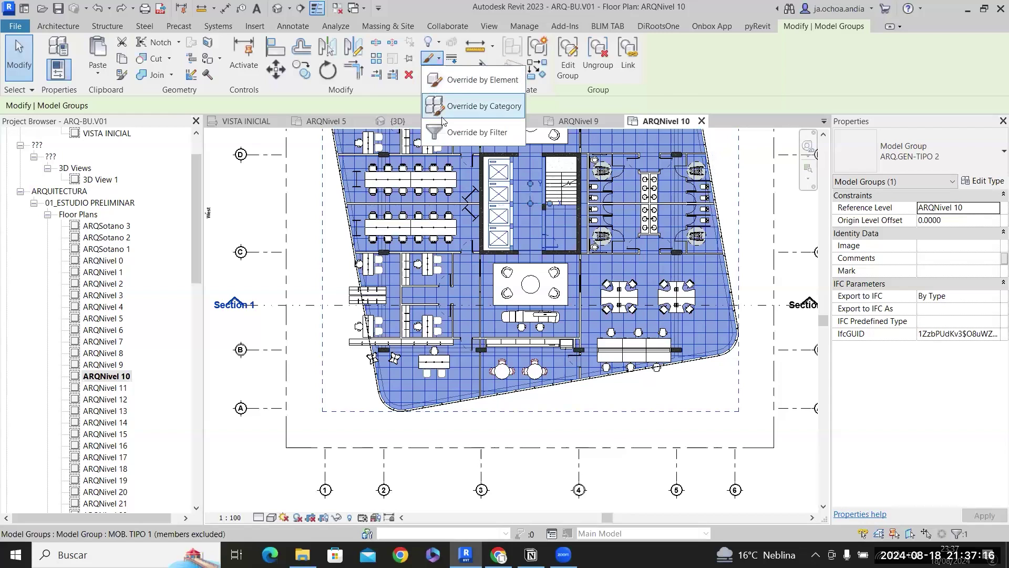
{"action": "left_click", "coordinate": [474, 191]}
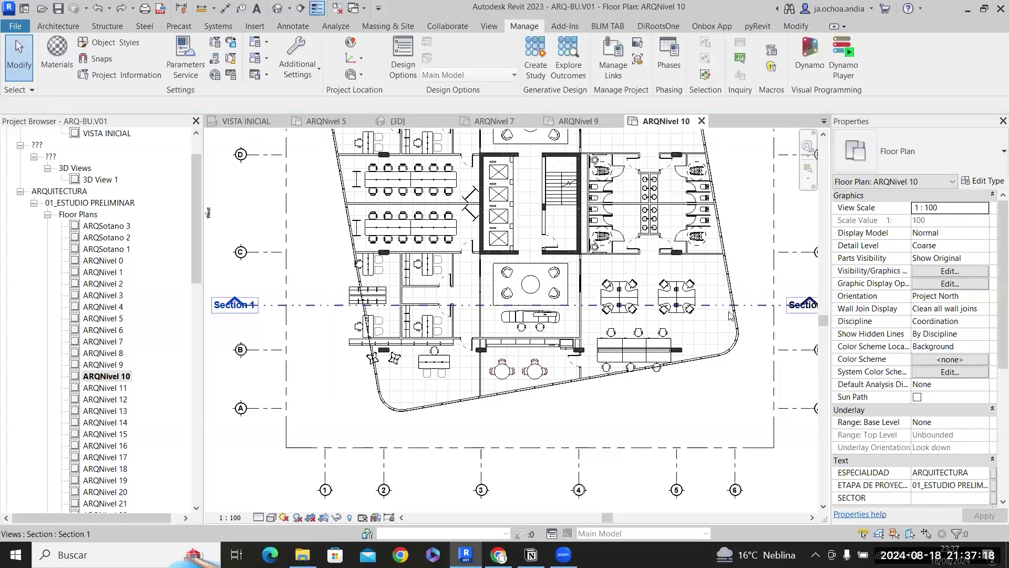
Disable the selection of pinned elements and test picking over the ARQ.GEN-TIPO 2 floor area.
{"action": "left_click", "coordinate": [708, 323]}
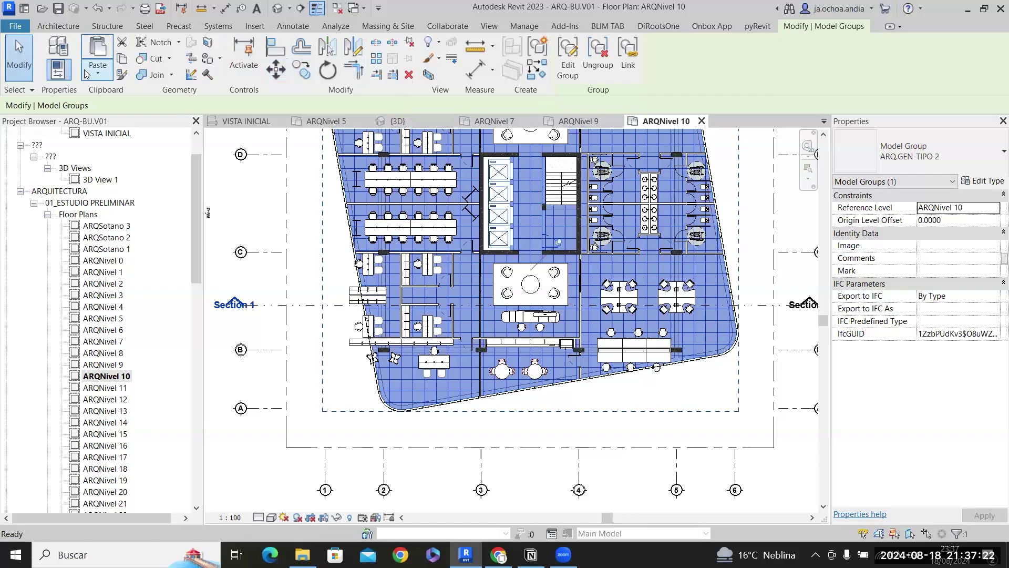
{"action": "left_click", "coordinate": [18, 89]}
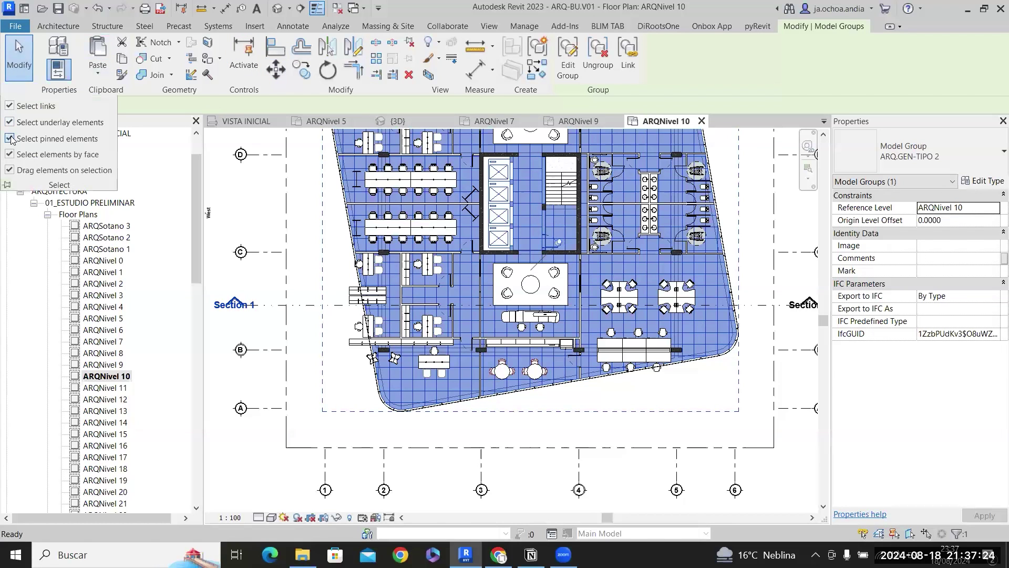
{"action": "left_click", "coordinate": [10, 138]}
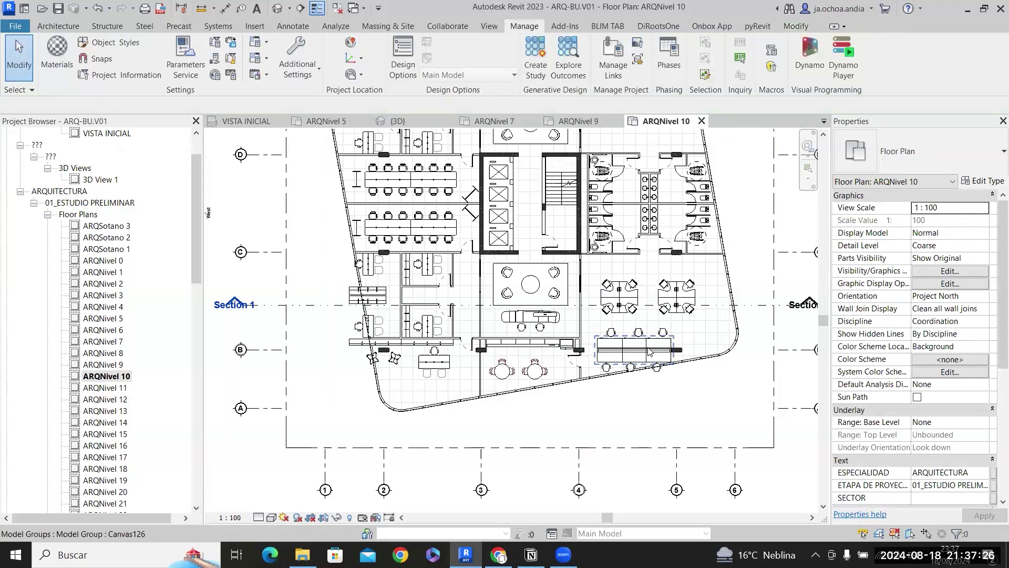
{"action": "left_click", "coordinate": [685, 357]}
{"action": "scroll", "coordinate": [686, 357], "scroll_direction": "up", "scroll_amount": 3}
{"action": "left_click", "coordinate": [725, 333]}
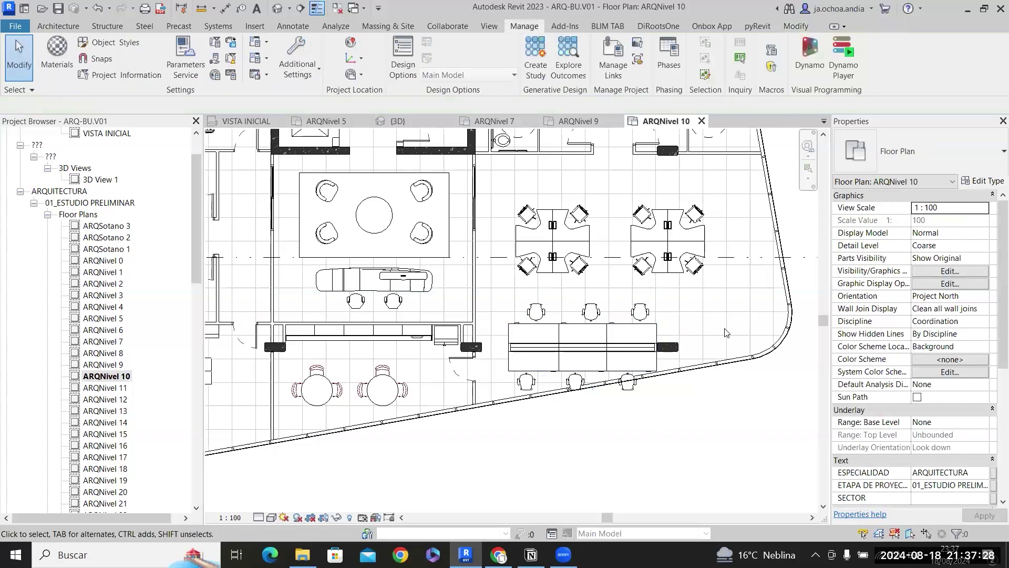
Check which elements get picked at the interior partition walls, between the INT.TIPO 2 group and the linked structural model.
{"action": "left_click", "coordinate": [474, 298]}
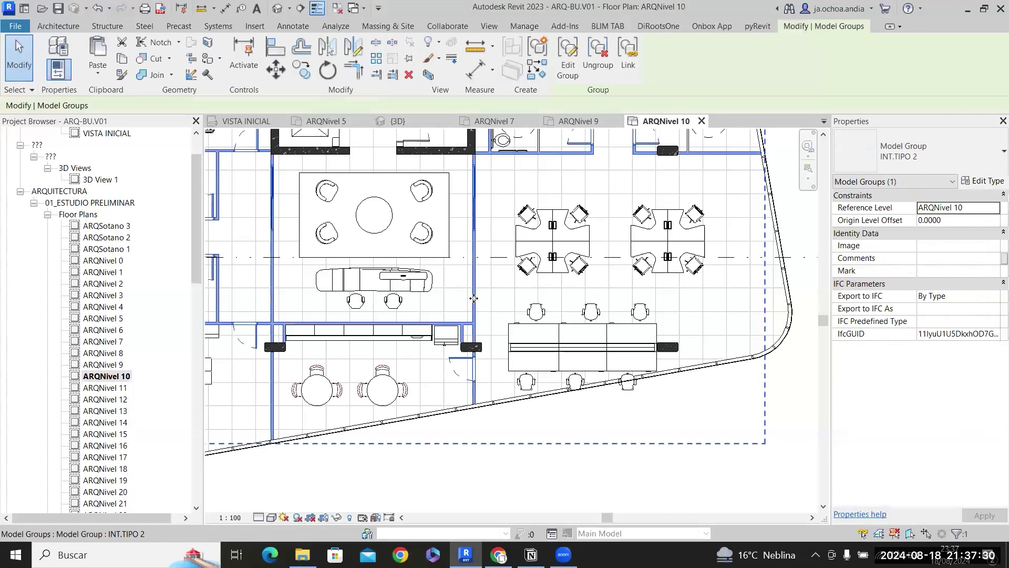
{"action": "scroll", "coordinate": [502, 310], "scroll_direction": "down", "scroll_amount": 4}
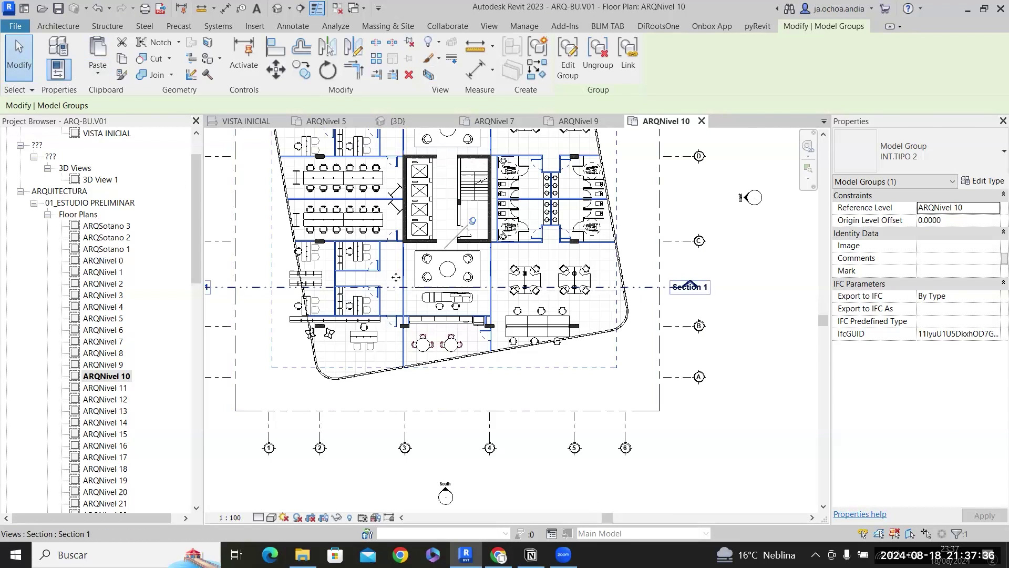
{"action": "key", "text": "Escape"}
{"action": "left_click", "coordinate": [405, 259]}
{"action": "key", "text": "Escape"}
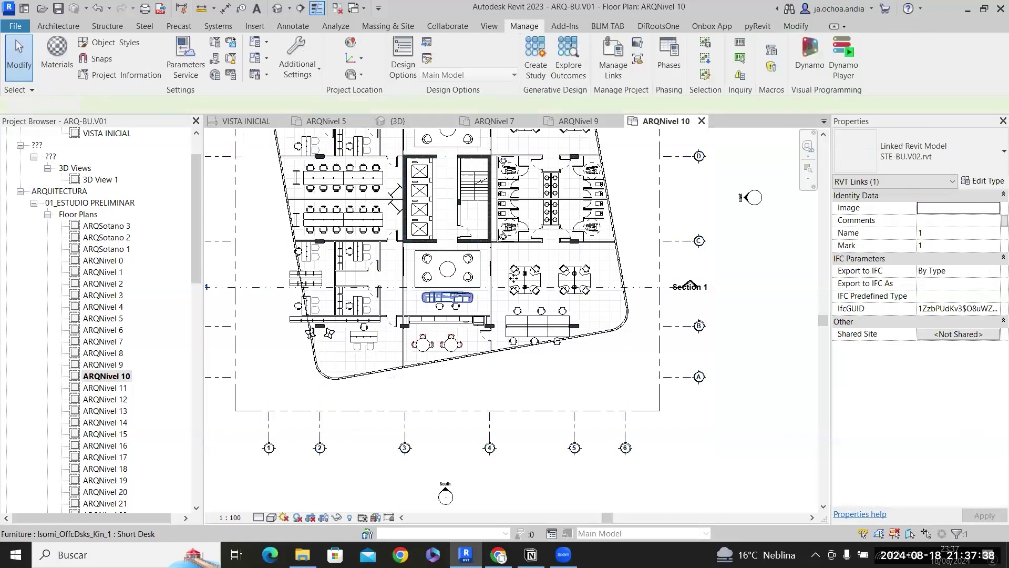
{"action": "scroll", "coordinate": [553, 286], "scroll_direction": "up", "scroll_amount": 3}
{"action": "left_click", "coordinate": [456, 254]}
{"action": "key", "text": "Escape"}
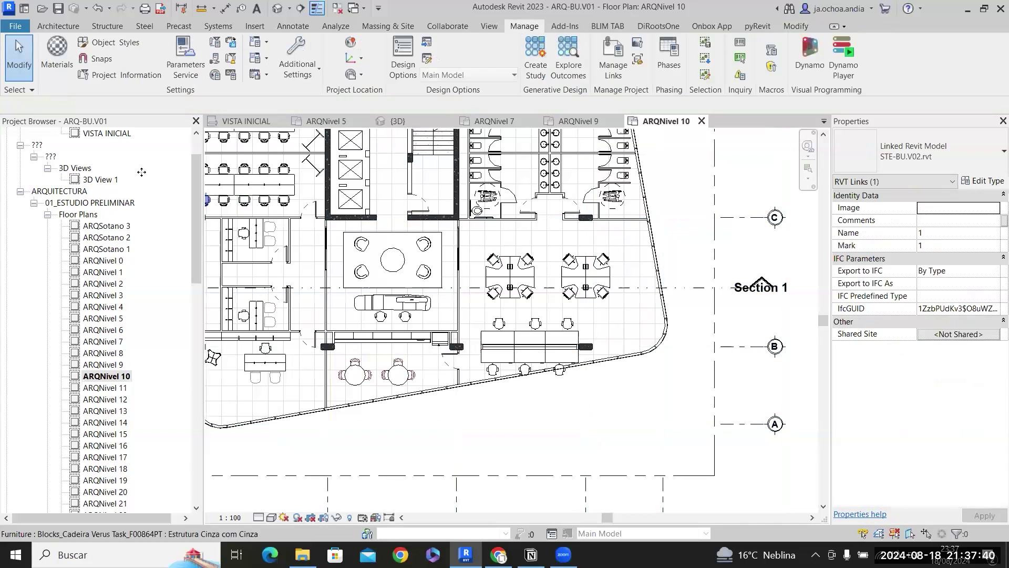
Move the desk and its three chairs in the corner office slightly away from the bookcases and the slanted facade.
{"action": "left_click", "coordinate": [30, 90]}
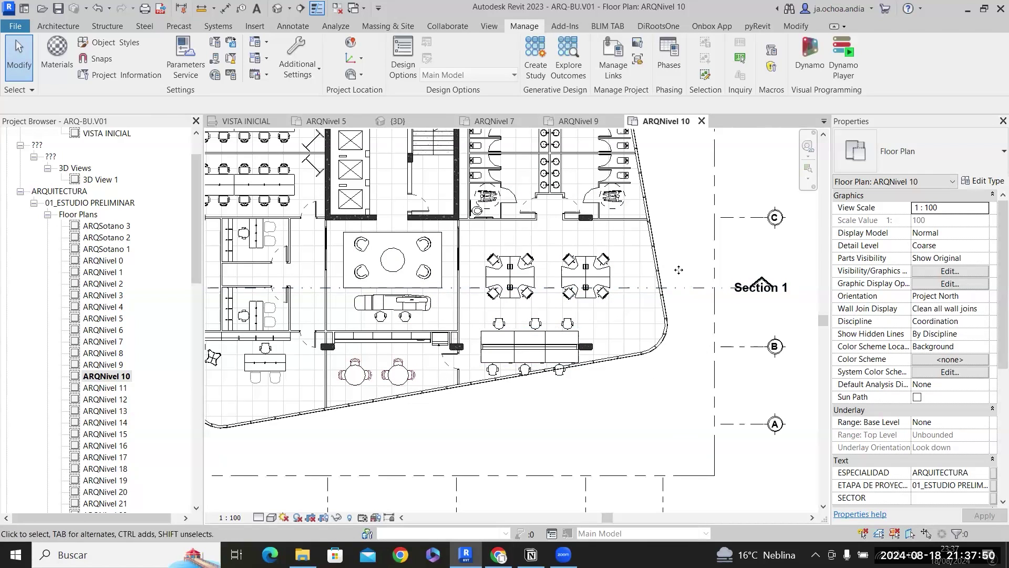
{"action": "middle_click_drag", "start_coordinate": [510, 376], "coordinate": [621, 419]}
{"action": "mouse_move", "coordinate": [686, 315]}
{"action": "middle_mouse_down"}
{"action": "mouse_move", "coordinate": [661, 388]}
{"action": "mouse_move", "coordinate": [677, 322]}
{"action": "middle_mouse_up"}
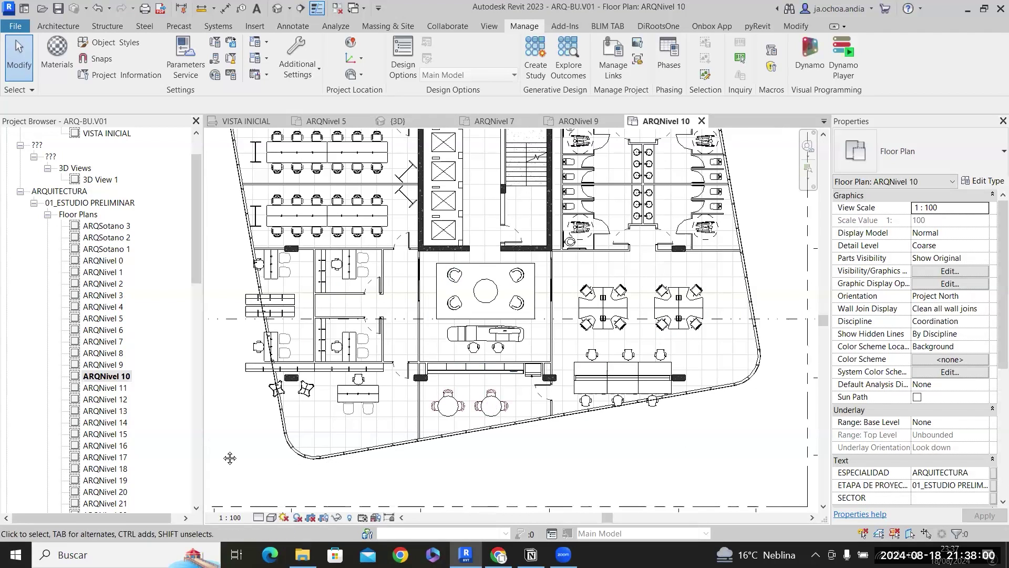
{"action": "scroll", "coordinate": [271, 443], "scroll_direction": "up", "scroll_amount": 2}
{"action": "scroll", "coordinate": [272, 442], "scroll_direction": "up", "scroll_amount": 1}
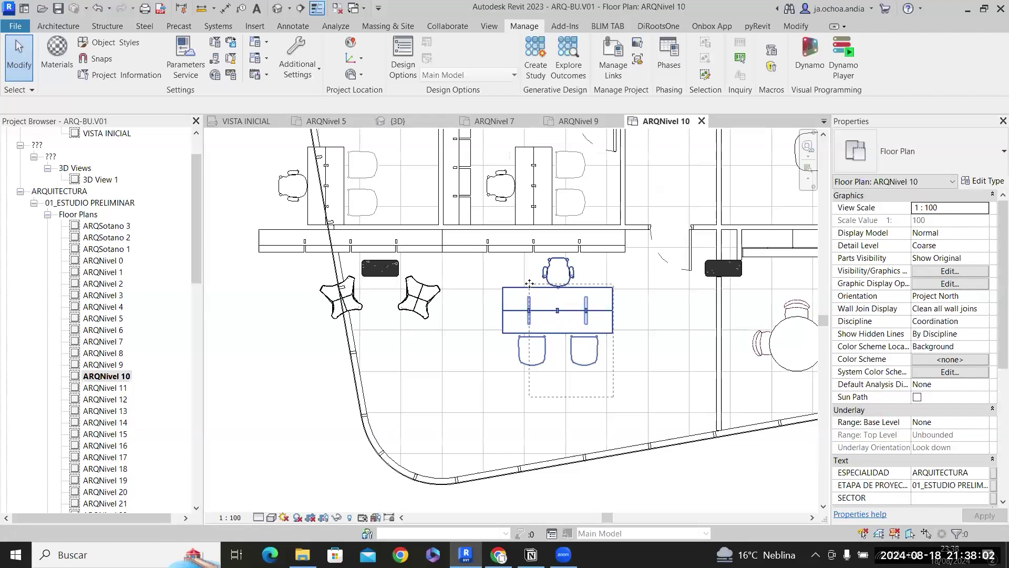
{"action": "left_click", "coordinate": [539, 306]}
{"action": "left_click_drag", "start_coordinate": [539, 306], "coordinate": [560, 334]}
Move the two butterfly armchairs crossing the slanted facade together into the corner office.
{"action": "left_click_drag", "start_coordinate": [449, 335], "coordinate": [351, 296]}
{"action": "left_click_drag", "start_coordinate": [357, 307], "coordinate": [408, 351]}
{"action": "scroll", "coordinate": [431, 363], "scroll_direction": "up", "scroll_amount": 2}
Try to create a rotated copy of the two butterfly armchairs about their common centre.
{"action": "key", "text": "r"}
{"action": "key", "text": "o"}
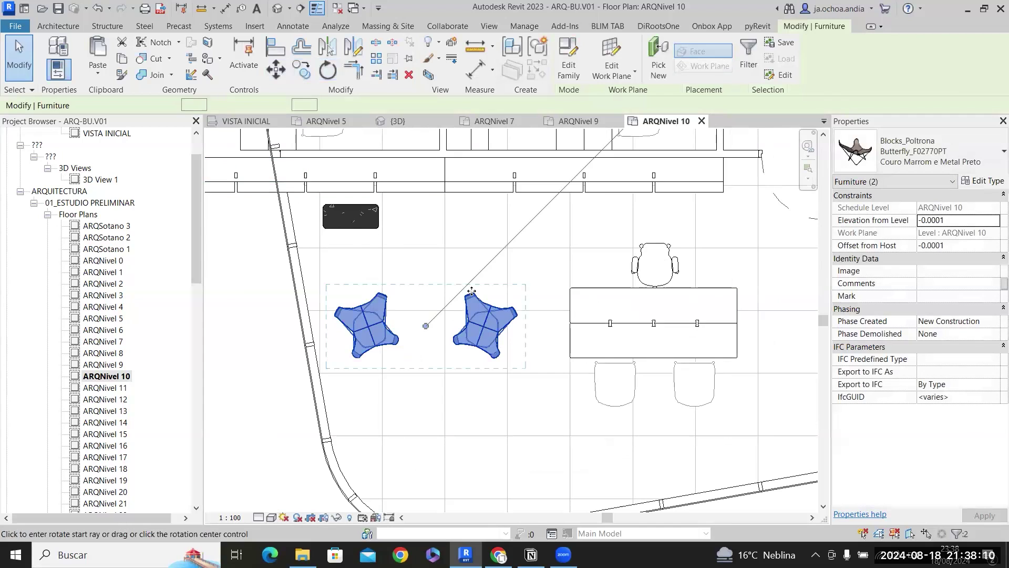
{"action": "left_click", "coordinate": [547, 326]}
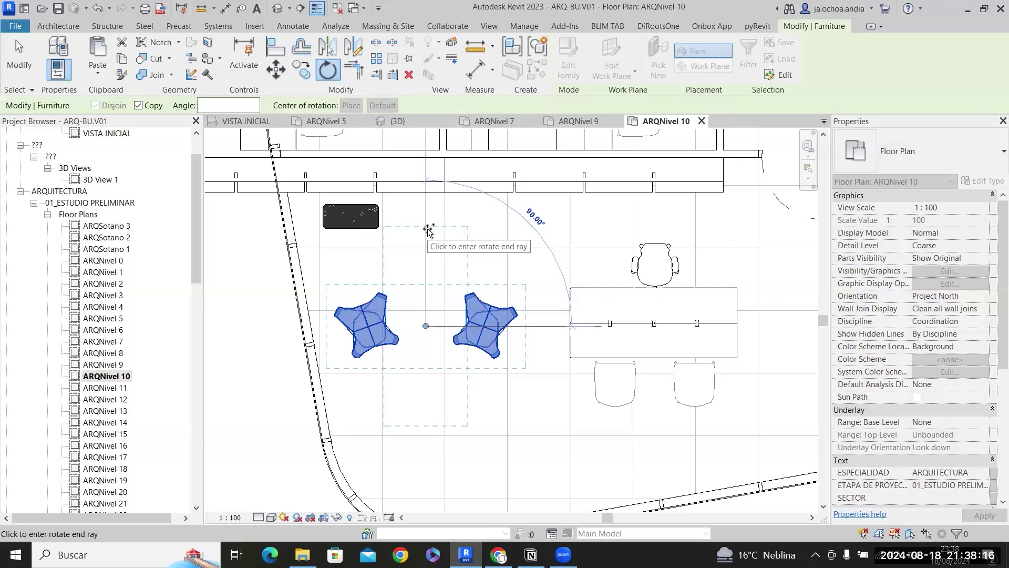
{"action": "left_click", "coordinate": [462, 315]}
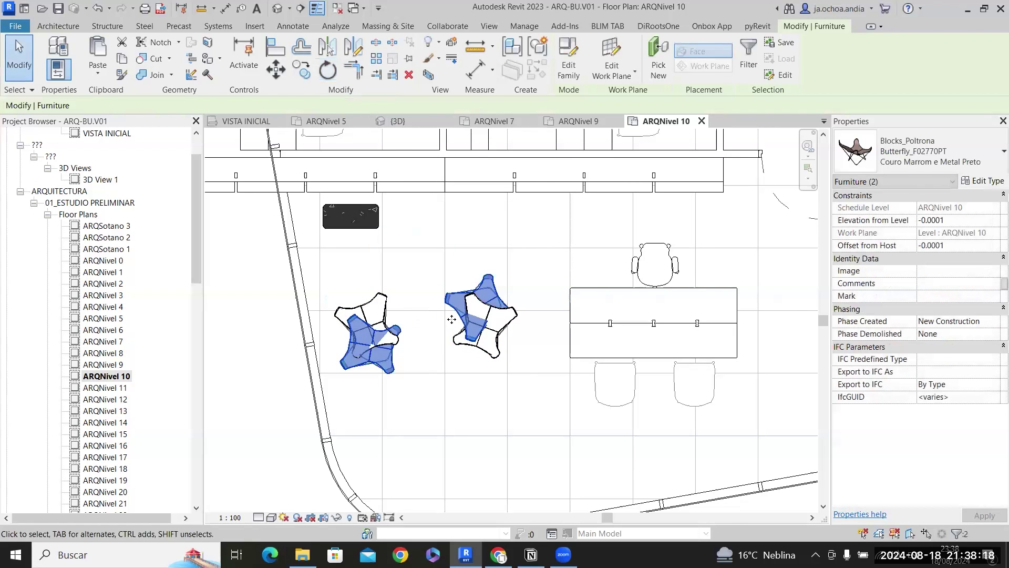
{"action": "key", "text": "Escape"}
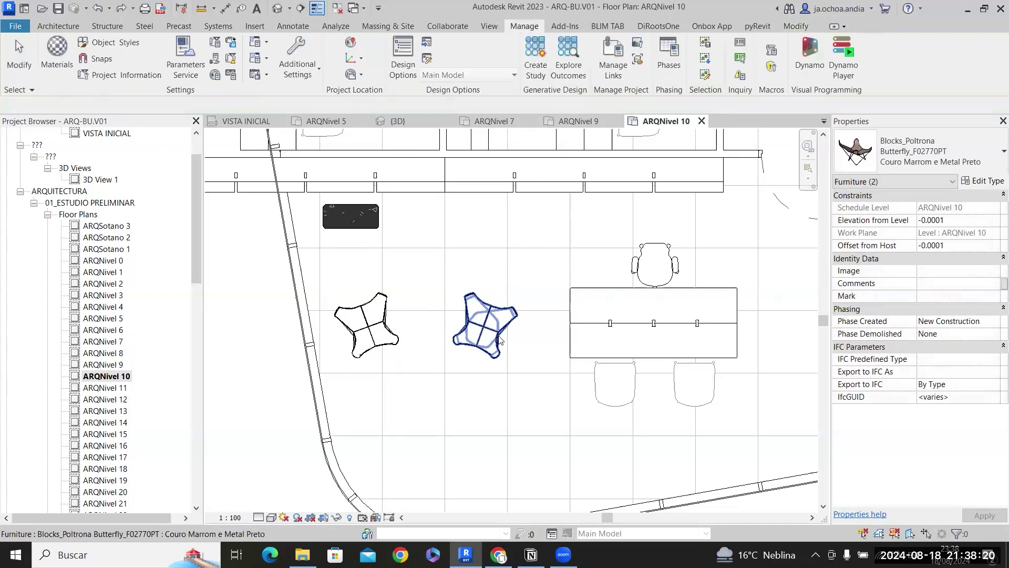
Shift the two butterfly armchairs slightly down the plan and try to rotate the pair about its centre.
{"action": "left_click", "coordinate": [494, 337]}
{"action": "left_click_drag", "start_coordinate": [494, 333], "coordinate": [496, 357]}
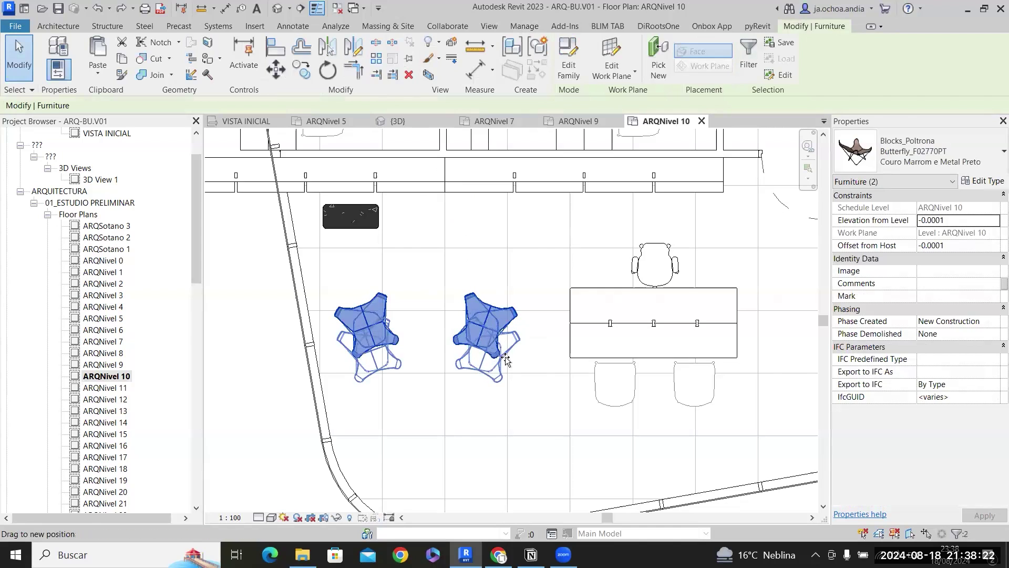
{"action": "left_click", "coordinate": [322, 72]}
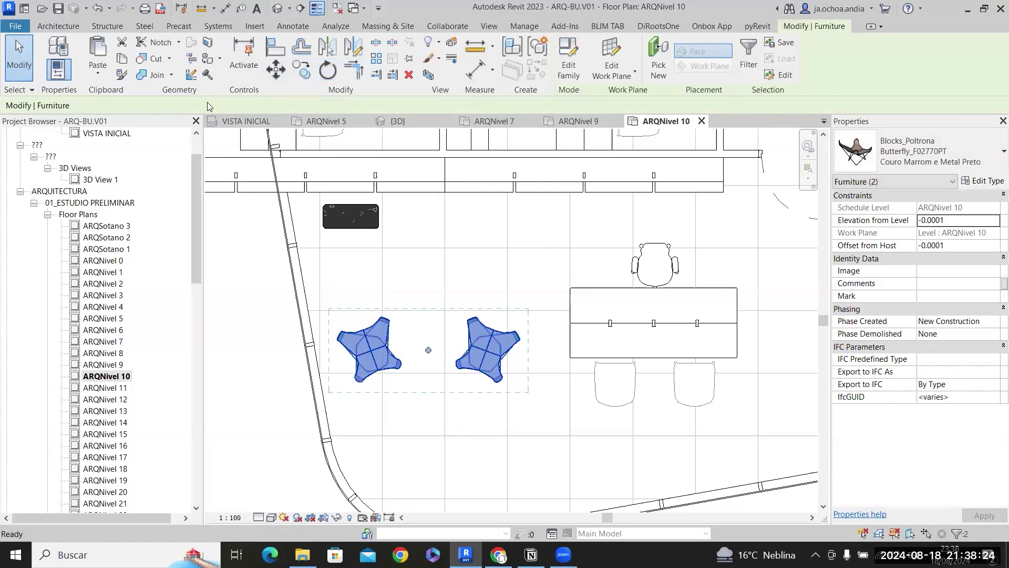
{"action": "left_click", "coordinate": [522, 329]}
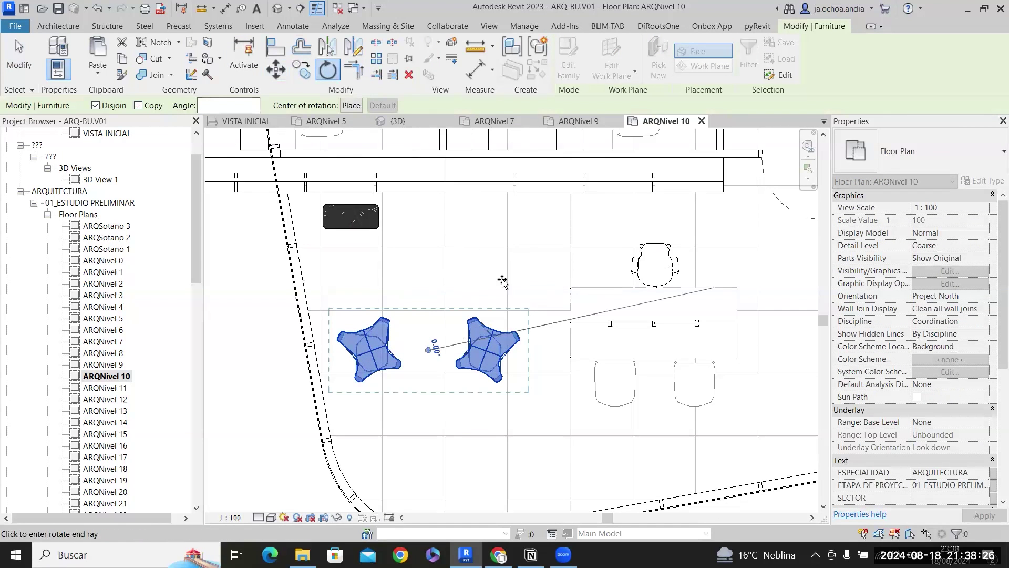
{"action": "left_click", "coordinate": [426, 236]}
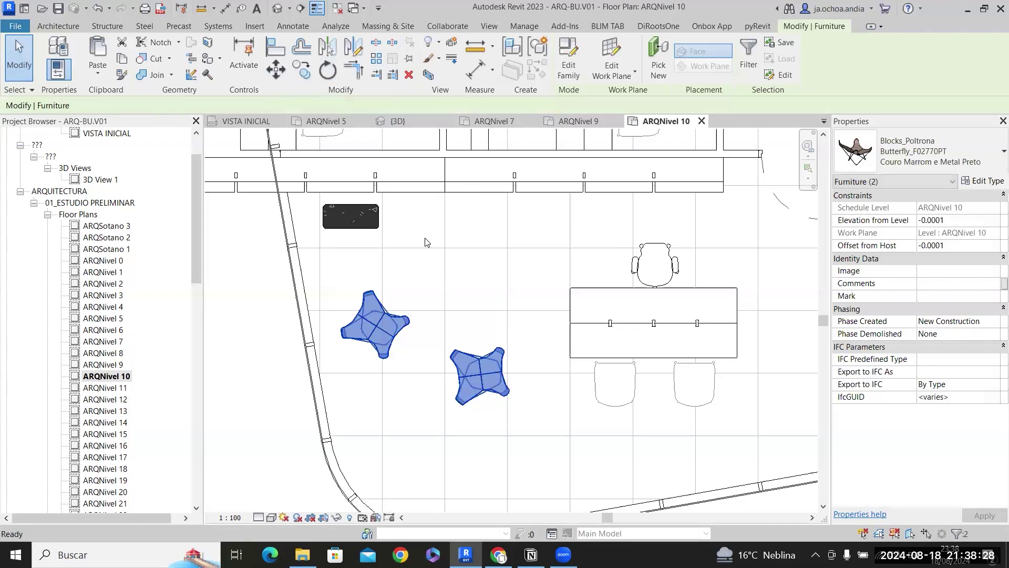
{"action": "key", "text": "ctrl+z"}
Reposition the two butterfly armchairs individually, one above the other along the inside of the slanted facade.
{"action": "left_click", "coordinate": [488, 348]}
{"action": "left_click", "coordinate": [365, 356], "text": "ctrl"}
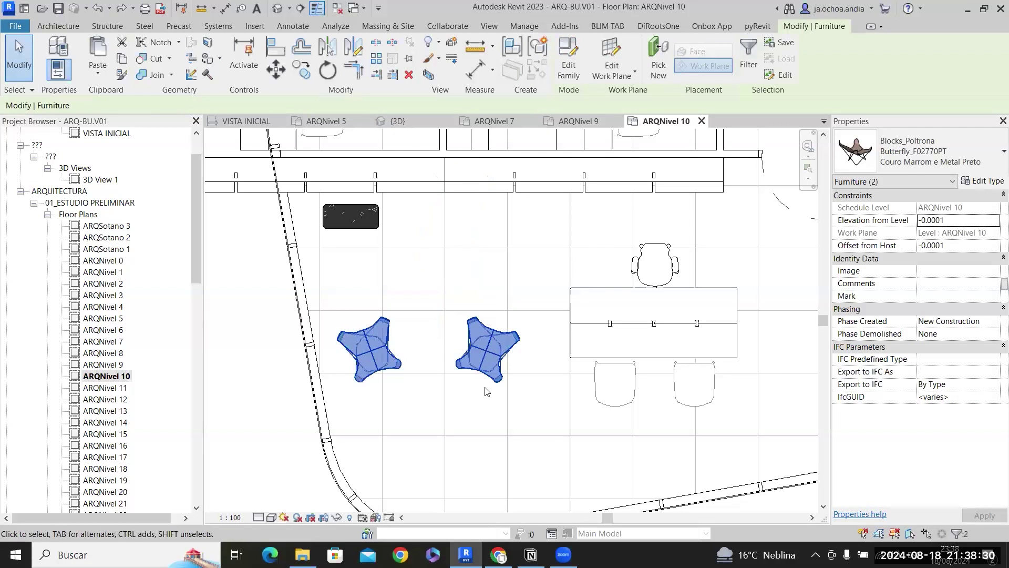
{"action": "left_click", "coordinate": [480, 387]}
{"action": "left_click", "coordinate": [374, 360]}
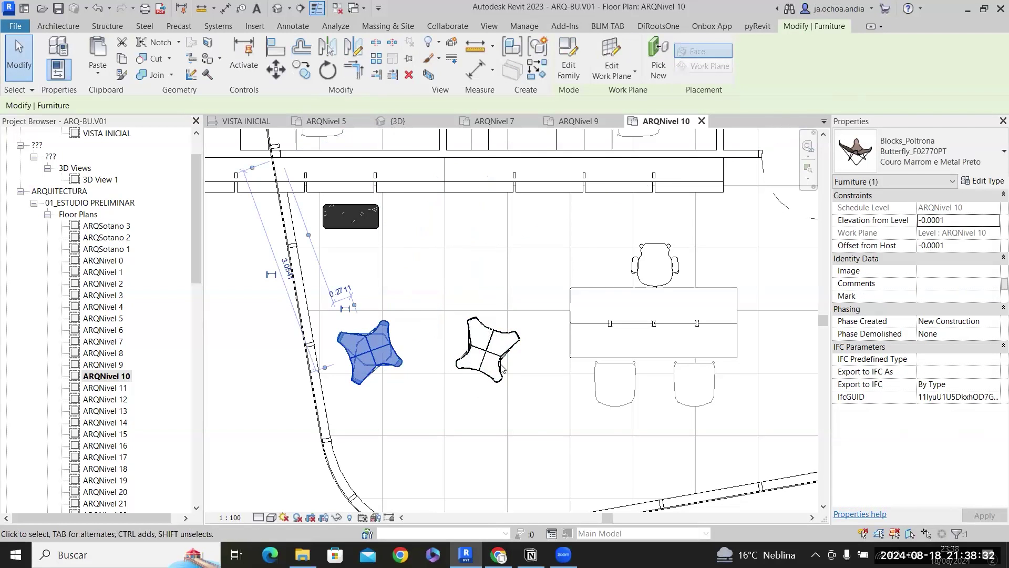
{"action": "left_click", "coordinate": [488, 351]}
{"action": "left_click_drag", "start_coordinate": [496, 362], "coordinate": [374, 271]}
{"action": "left_click_drag", "start_coordinate": [388, 358], "coordinate": [401, 404]}
{"action": "left_click_drag", "start_coordinate": [389, 282], "coordinate": [398, 299]}
{"action": "left_click", "coordinate": [446, 307]}
{"action": "scroll", "coordinate": [465, 296], "scroll_direction": "down", "scroll_amount": 3}
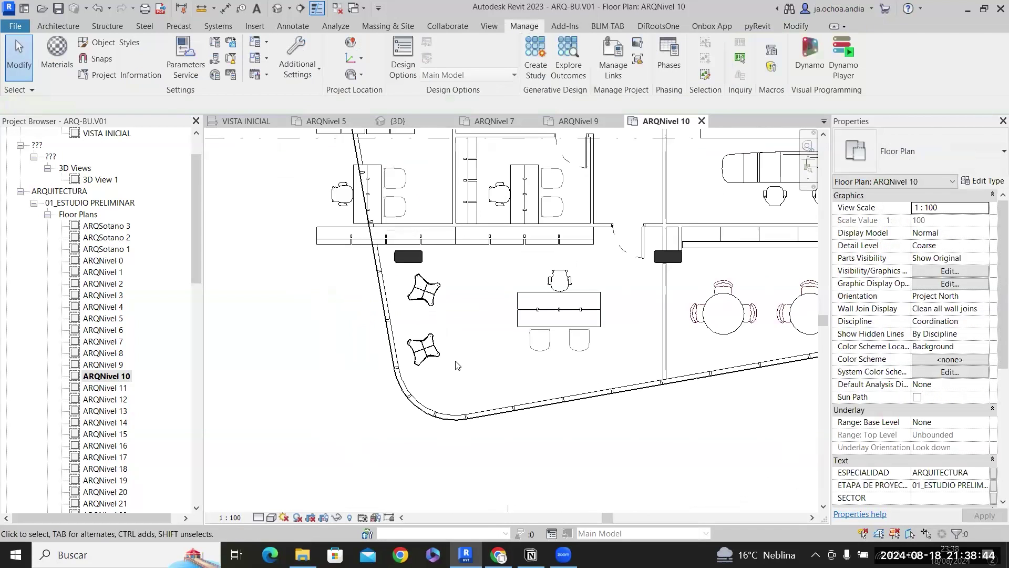
{"action": "scroll", "coordinate": [456, 365], "scroll_direction": "up", "scroll_amount": 2}
{"action": "left_click_drag", "start_coordinate": [456, 363], "coordinate": [415, 264]}
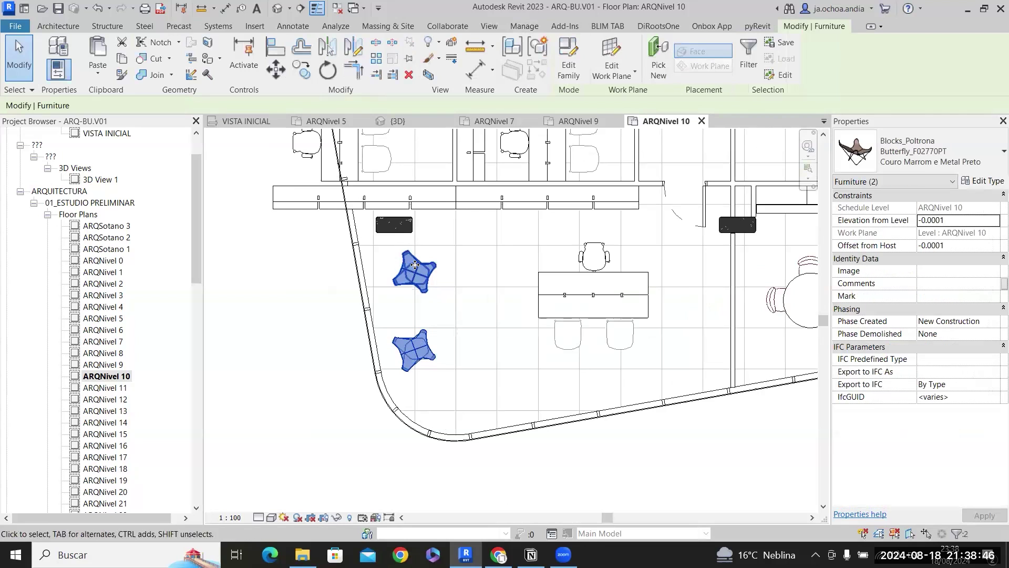
Set the ANCHO of both LIBRERO ARMARIO bookcases along the corner office's upper wall to 3.0000.
{"action": "scroll", "coordinate": [336, 131], "scroll_direction": "up", "scroll_amount": 2}
{"action": "left_click", "coordinate": [219, 215]}
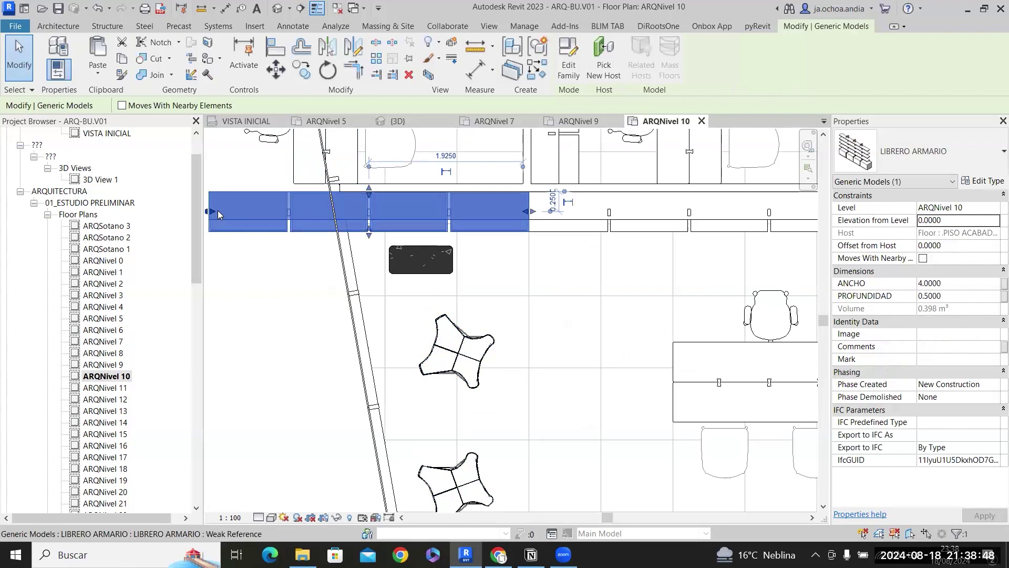
{"action": "left_click_drag", "start_coordinate": [349, 205], "coordinate": [350, 206]}
{"action": "middle_click_drag", "start_coordinate": [489, 281], "coordinate": [428, 318]}
{"action": "scroll", "coordinate": [482, 276], "scroll_direction": "down", "scroll_amount": 1}
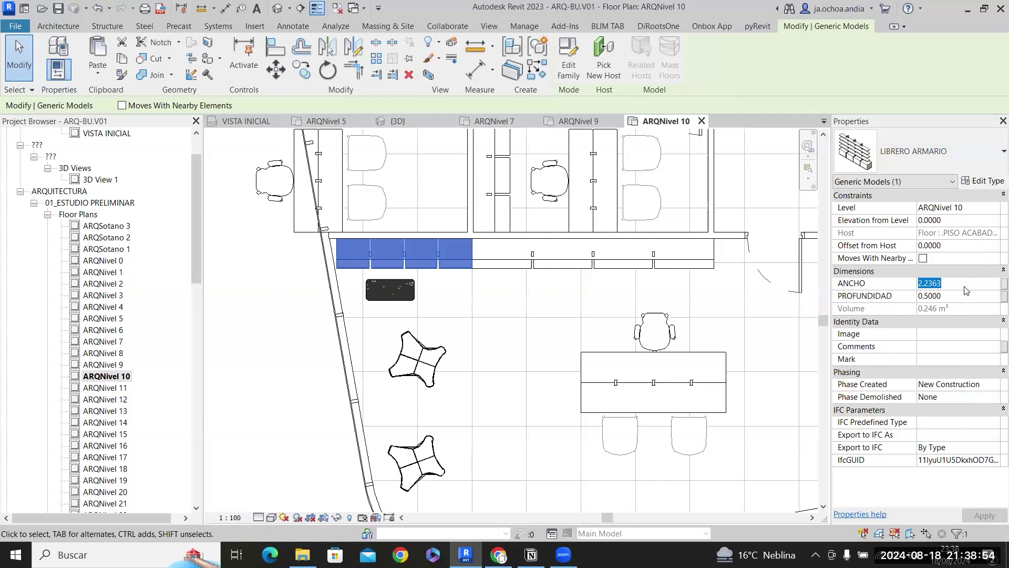
{"action": "left_click", "coordinate": [547, 264]}
{"action": "key", "text": "Escape"}
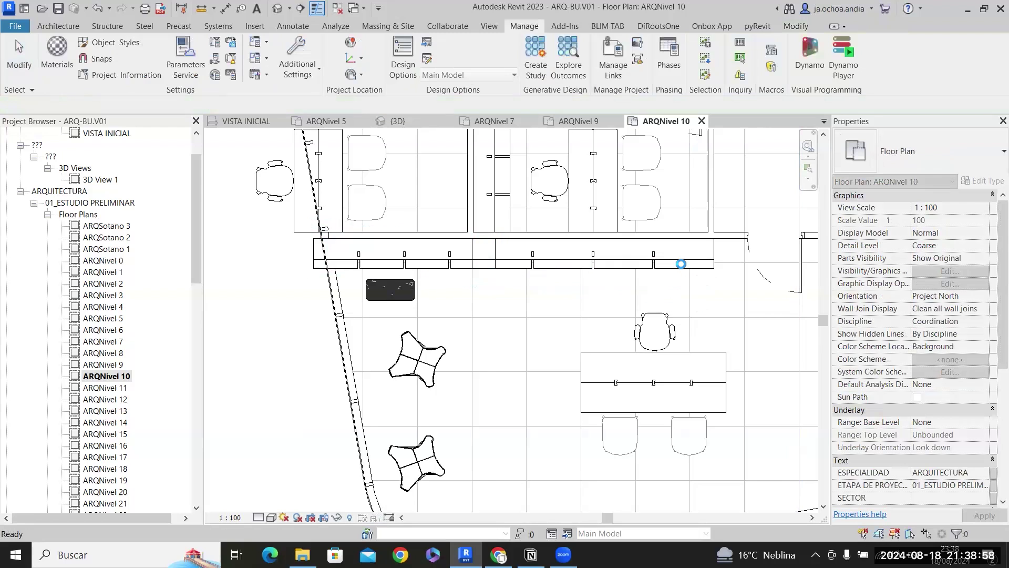
{"action": "left_click", "coordinate": [681, 263]}
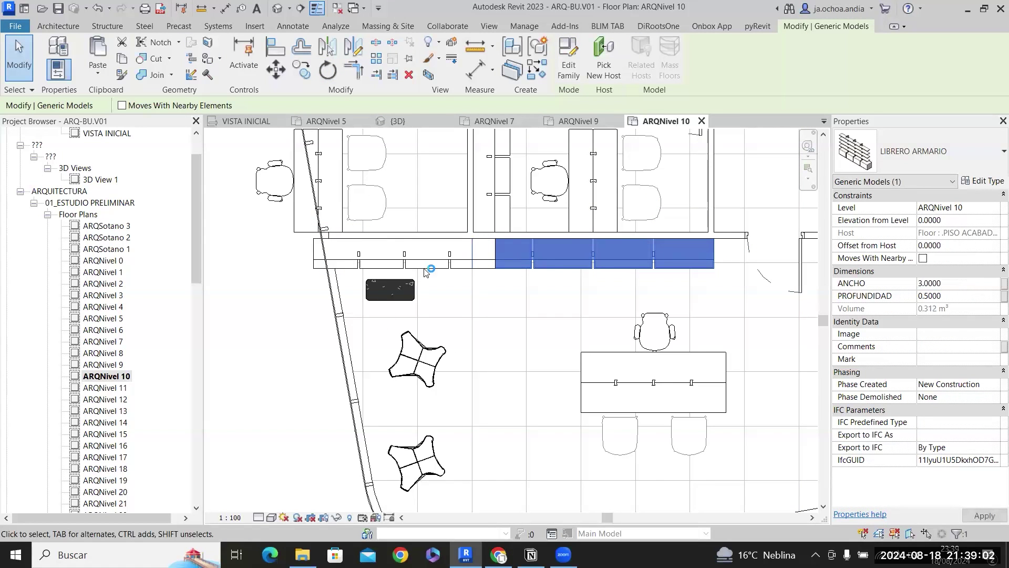
Move the right-hand bookcase against the end of the left-hand one to close the gap between them.
{"action": "scroll", "coordinate": [497, 243], "scroll_direction": "up", "scroll_amount": 6}
{"action": "key", "text": "m"}
{"action": "key", "text": "v"}
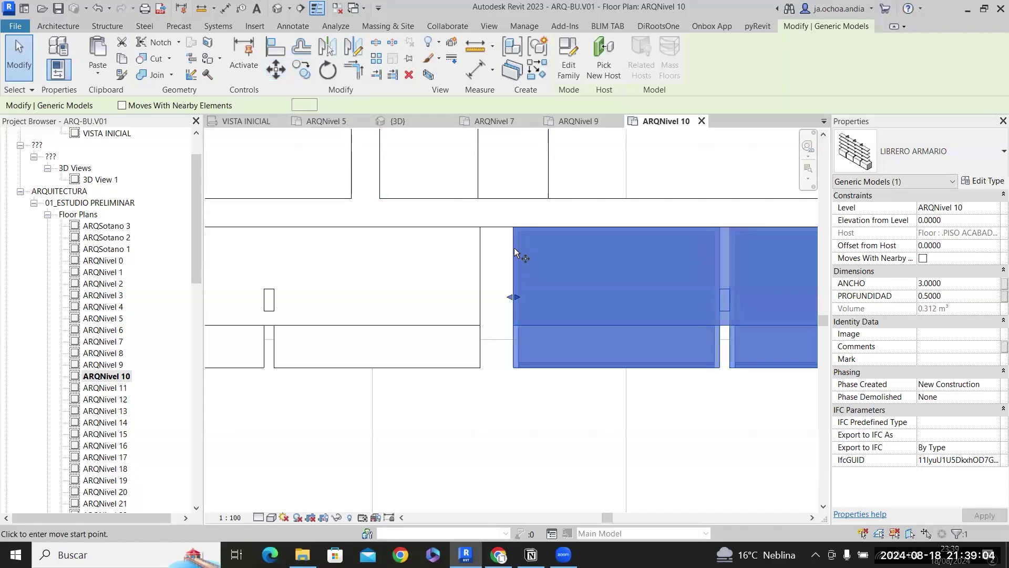
{"action": "left_click", "coordinate": [514, 252]}
{"action": "left_click", "coordinate": [483, 252]}
{"action": "scroll", "coordinate": [482, 250], "scroll_direction": "down", "scroll_amount": 2}
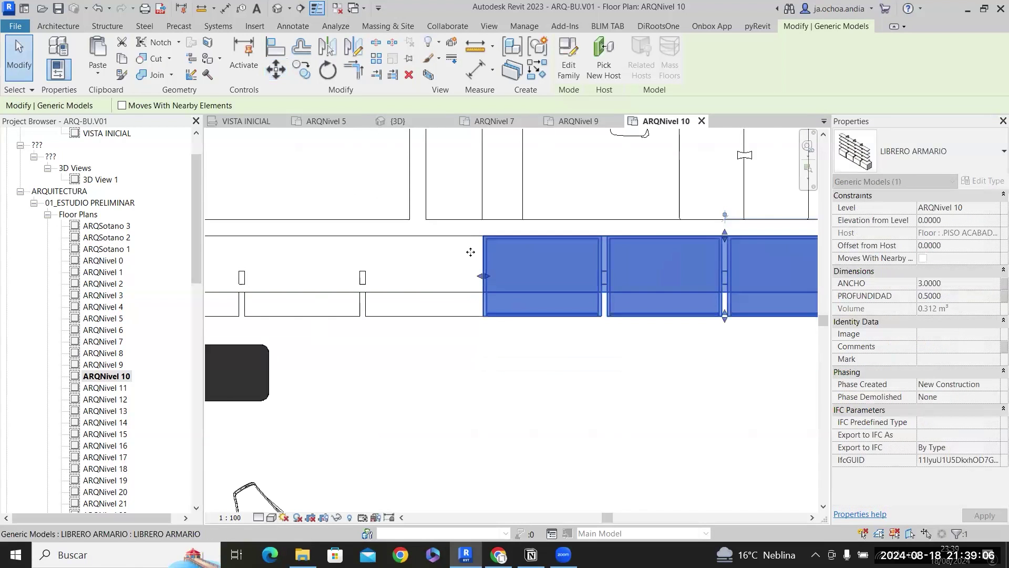
Nudge both bookcases together to the right along the wall until they sit clear inside the slanted facade.
{"action": "scroll", "coordinate": [470, 253], "scroll_direction": "down", "scroll_amount": 2}
{"action": "scroll", "coordinate": [452, 278], "scroll_direction": "down", "scroll_amount": 1}
{"action": "left_click", "coordinate": [452, 278], "text": "ctrl"}
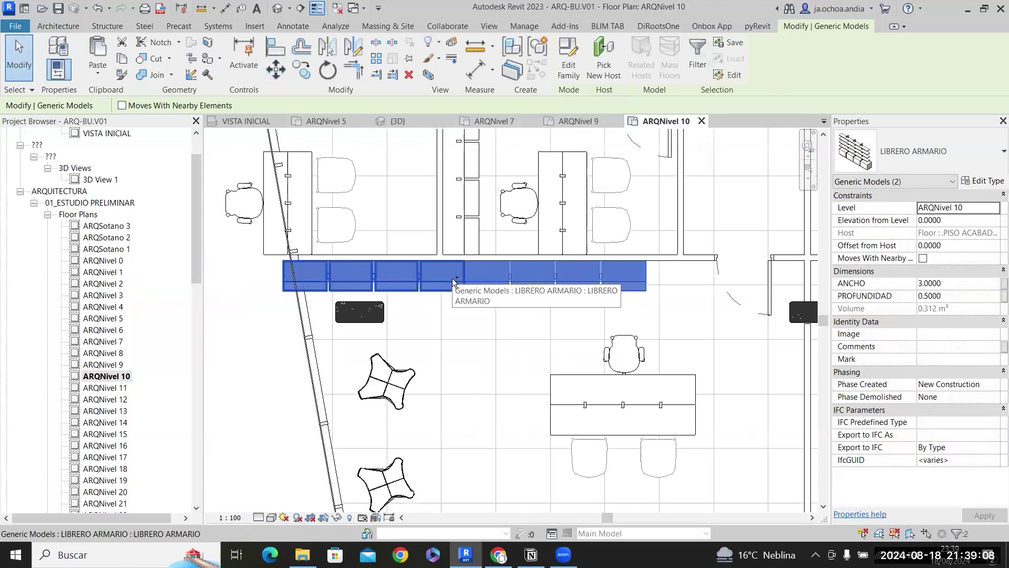
{"action": "key", "text": "Right"}
{"action": "key", "text": "Right"}
{"action": "key", "text": "Right"}
{"action": "key", "text": "Right"}
{"action": "key", "text": "Right"}
{"action": "key", "text": "Right"}
{"action": "key", "text": "Right"}
{"action": "key", "text": "Right"}
{"action": "key", "text": "Right"}
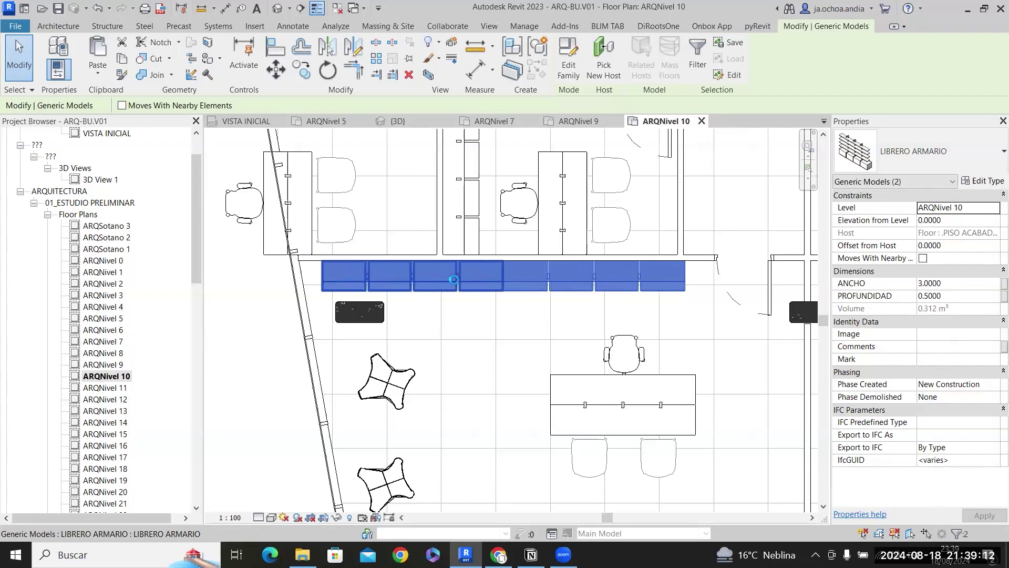
{"action": "key", "text": "Right"}
{"action": "key", "text": "Right"}
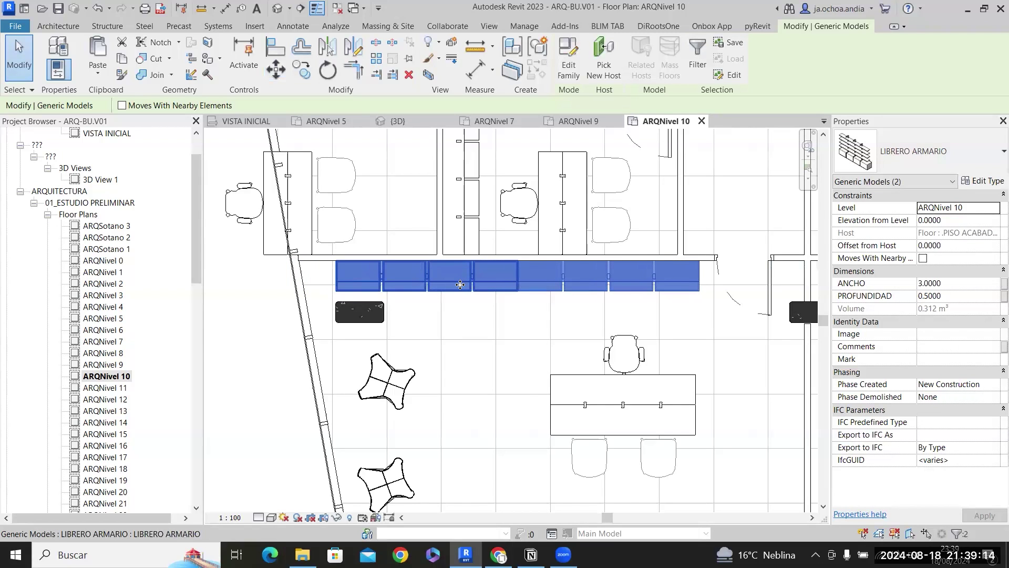
{"action": "key", "text": "Right"}
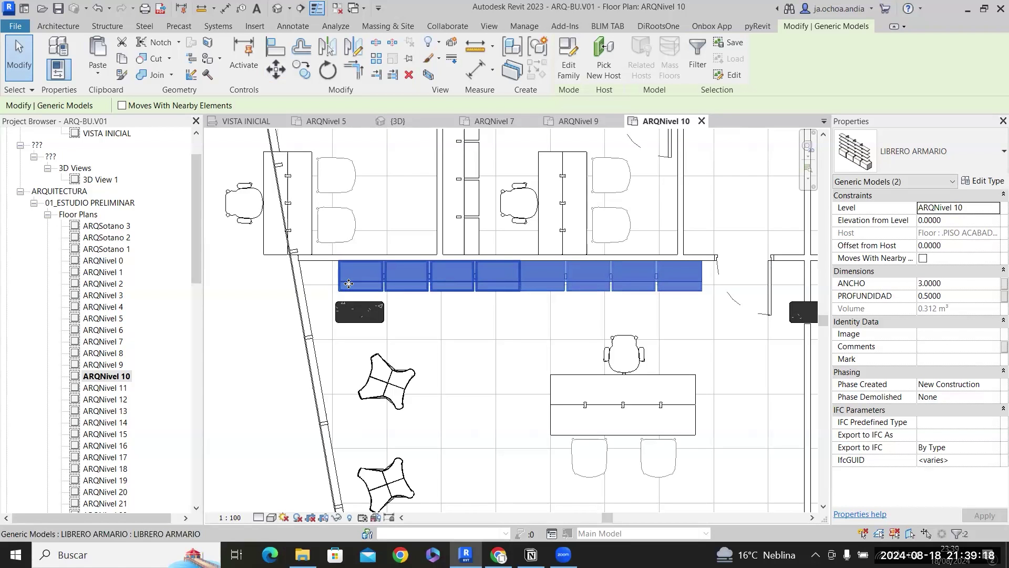
{"action": "scroll", "coordinate": [408, 297], "scroll_direction": "down", "scroll_amount": 2}
{"action": "key", "text": "Escape"}
Delete the two bookcases crossing the facade and the desk with its three chairs just below them.
{"action": "middle_click_drag", "start_coordinate": [347, 217], "coordinate": [376, 350]}
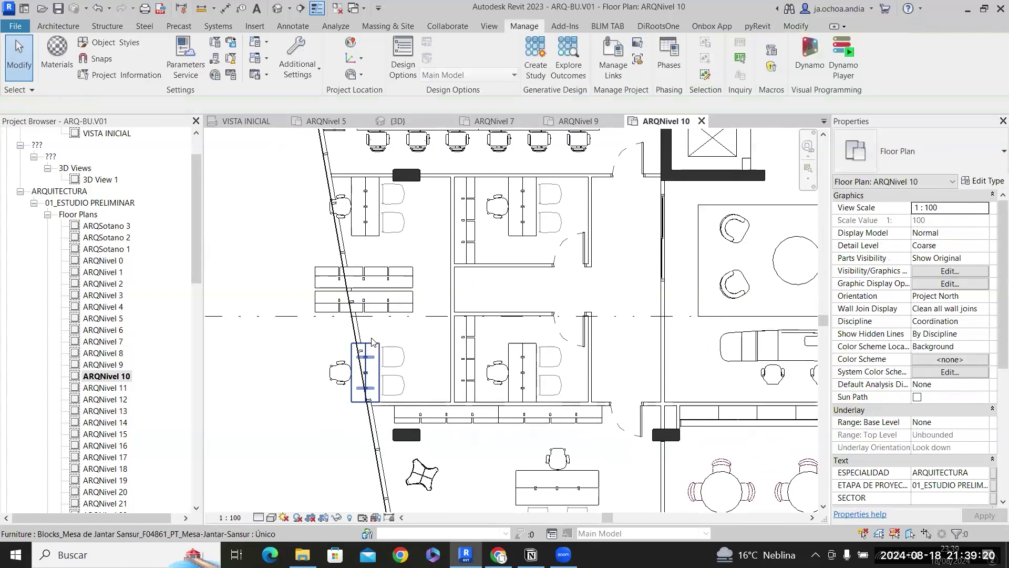
{"action": "scroll", "coordinate": [376, 350], "scroll_direction": "up", "scroll_amount": 2}
{"action": "scroll", "coordinate": [449, 410], "scroll_direction": "down", "scroll_amount": 2}
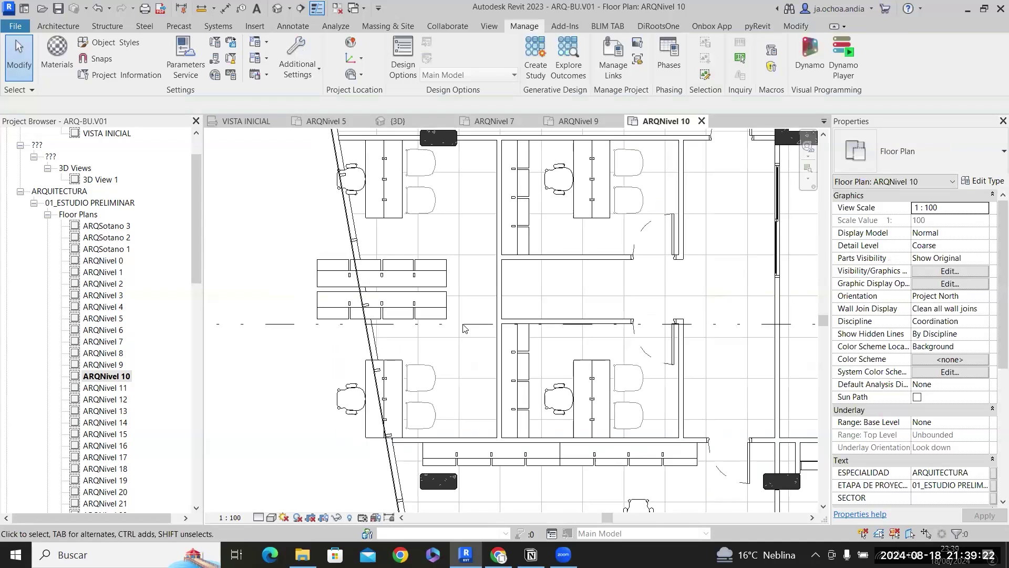
{"action": "left_click_drag", "start_coordinate": [466, 305], "coordinate": [310, 246]}
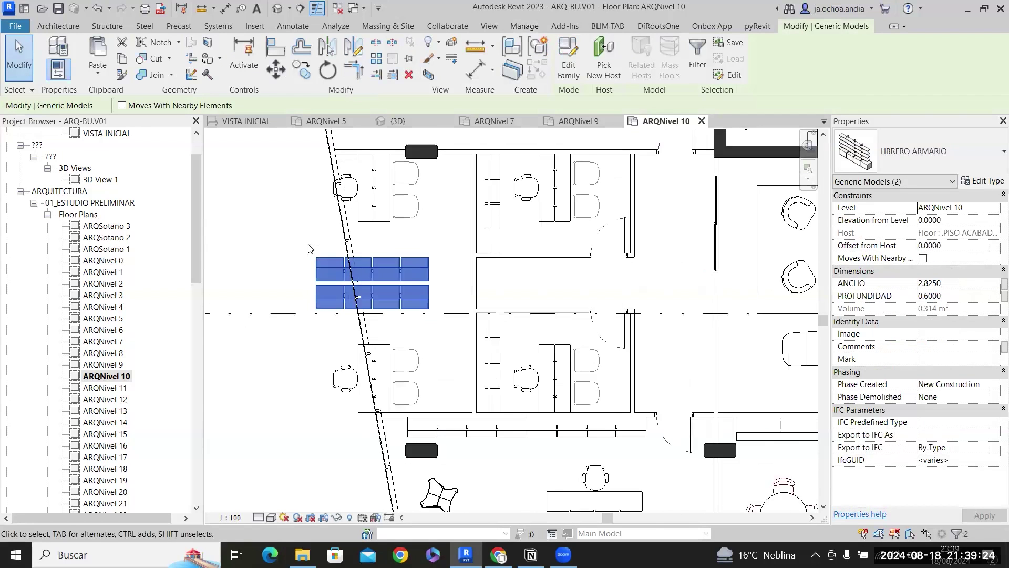
{"action": "scroll", "coordinate": [310, 245], "scroll_direction": "down", "scroll_amount": 2}
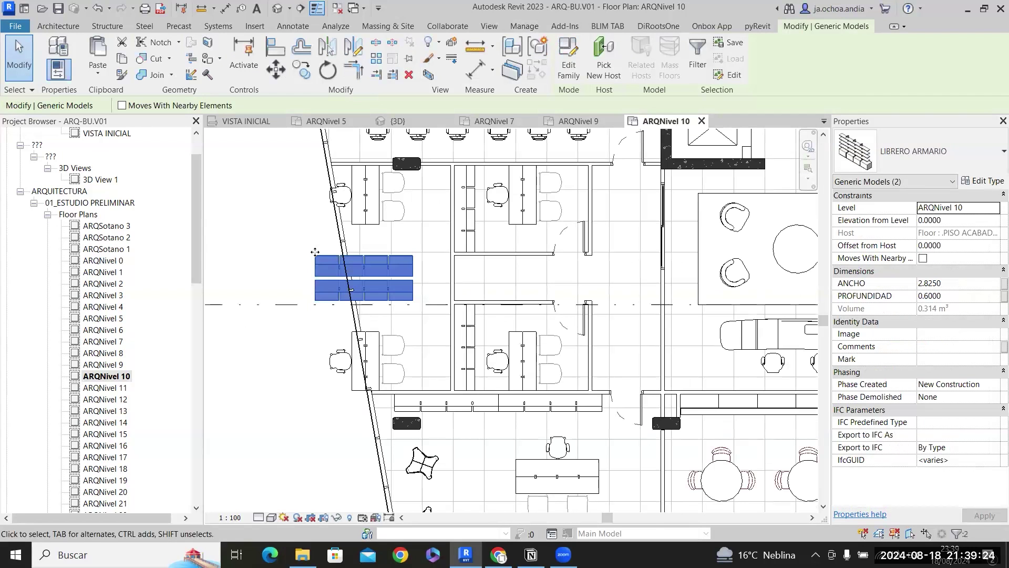
{"action": "left_click", "coordinate": [326, 325]}
{"action": "left_click", "coordinate": [324, 331]}
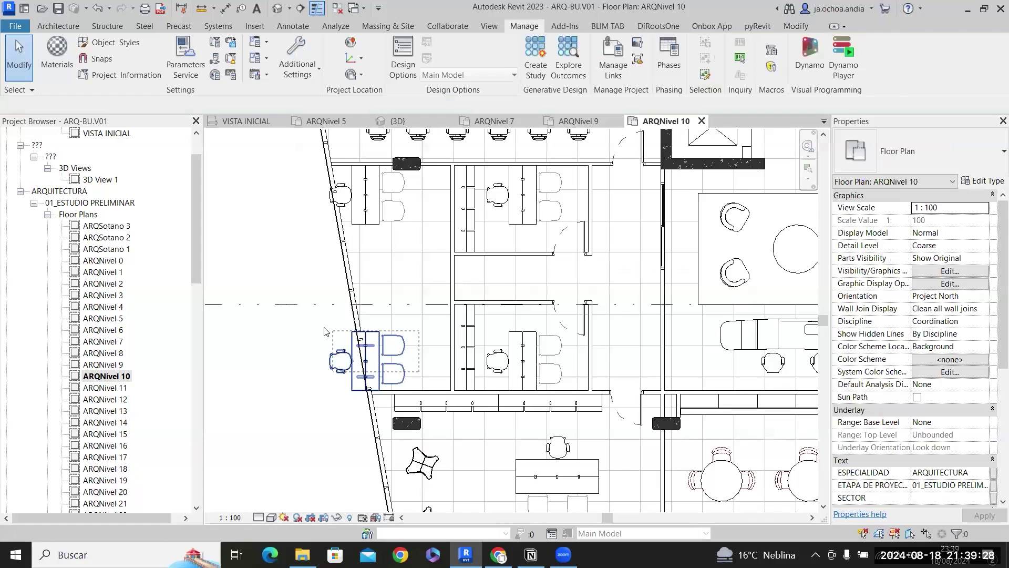
{"action": "key", "text": "Delete"}
Try to rotate the remaining desk beside the facade and its three chairs a quarter turn as a group.
{"action": "scroll", "coordinate": [387, 188], "scroll_direction": "up", "scroll_amount": 2}
{"action": "left_click_drag", "start_coordinate": [412, 255], "coordinate": [256, 176]}
{"action": "key", "text": "ctrl+Left"}
{"action": "left_click", "coordinate": [326, 72]}
{"action": "left_click", "coordinate": [352, 277]}
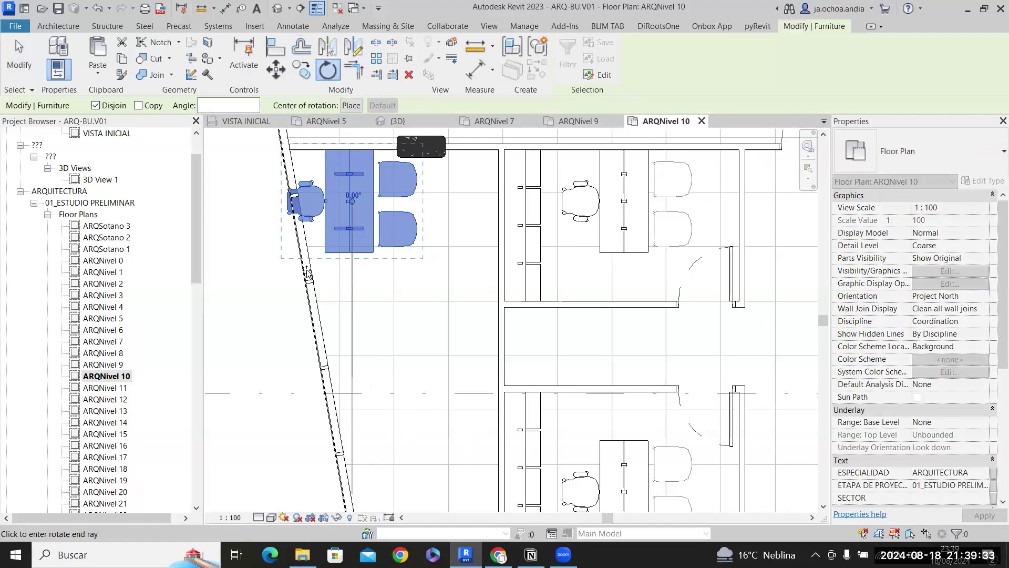
{"action": "left_click", "coordinate": [249, 201]}
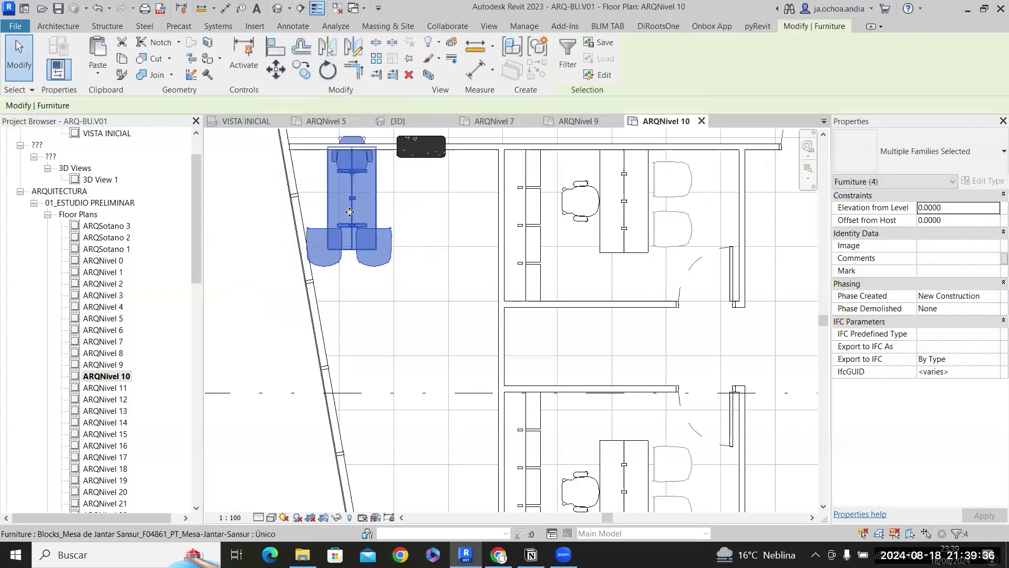
{"action": "key", "text": "ctrl+z"}
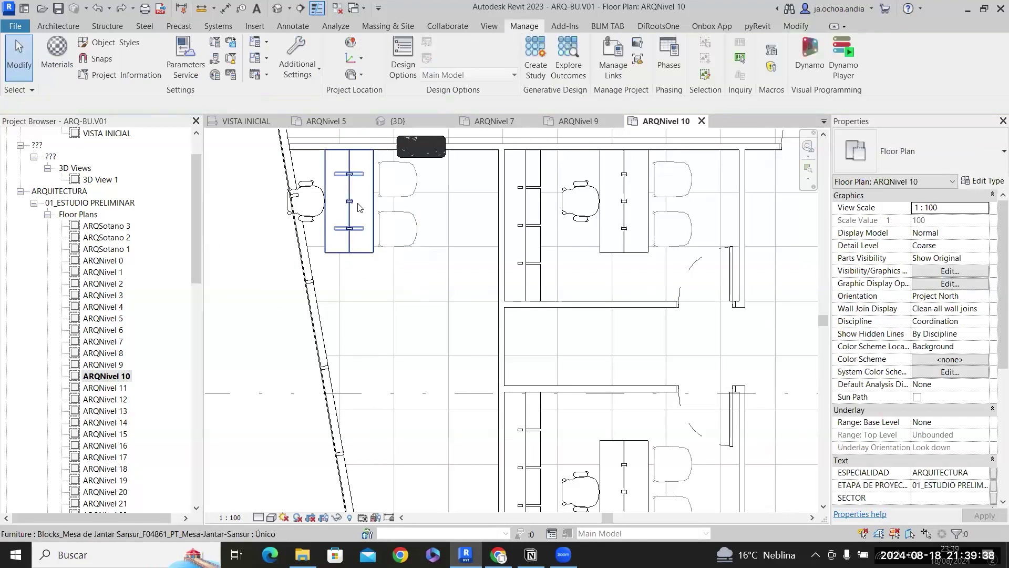
Rotate the desk beside the facade to horizontal, and place its lower visitor chair below it, turned to face the desk.
{"action": "left_click", "coordinate": [395, 225]}
{"action": "left_click_drag", "start_coordinate": [398, 225], "coordinate": [379, 291]}
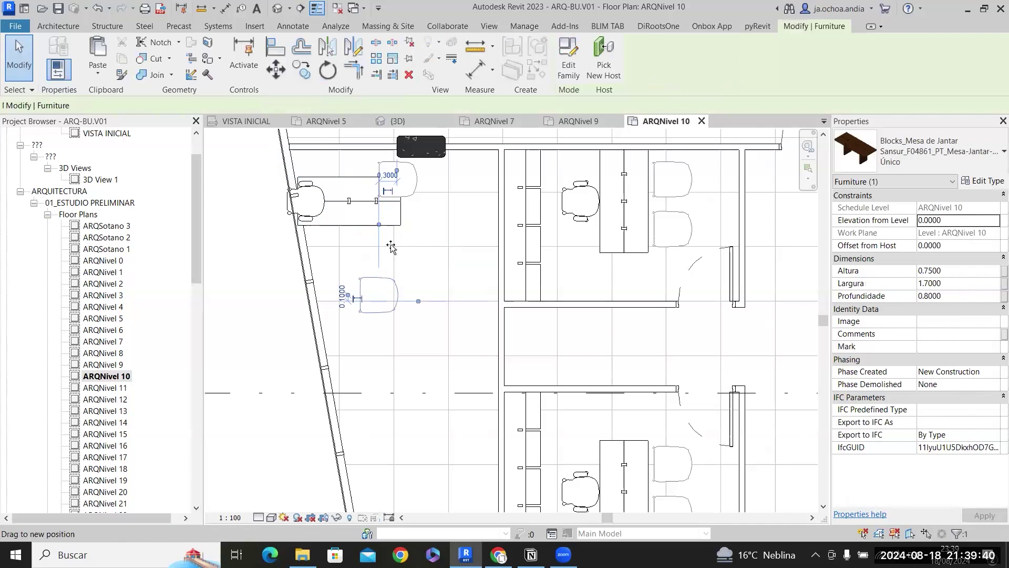
{"action": "key", "text": "space"}
{"action": "key", "text": "space"}
{"action": "key", "text": "space"}
Rotate the other visitor chair to face the desk and place it beside the first visitor chair, in line with it.
{"action": "left_click", "coordinate": [400, 187]}
{"action": "key", "text": "space"}
{"action": "key", "text": "space"}
{"action": "key", "text": "space"}
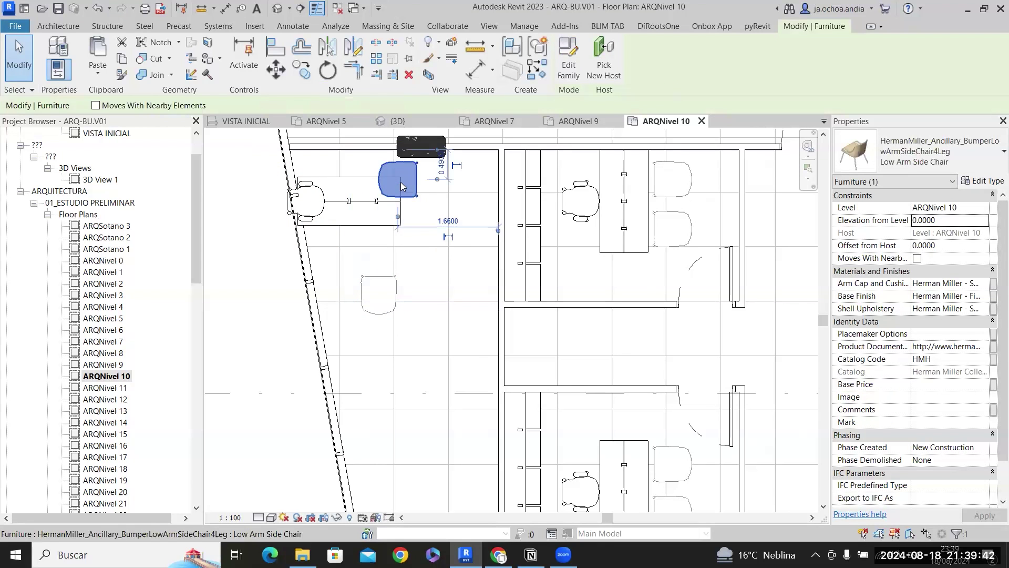
{"action": "left_click_drag", "start_coordinate": [399, 182], "coordinate": [444, 299]}
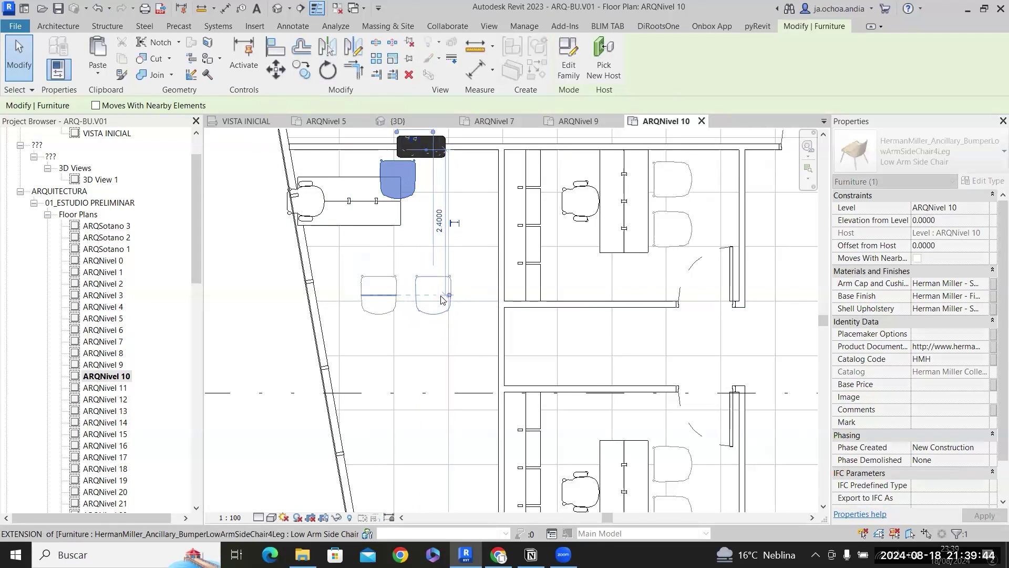
Move the desk just above the two visitor chairs and place the work chair behind it, turned to face the desk.
{"action": "left_click_drag", "start_coordinate": [359, 208], "coordinate": [414, 242]}
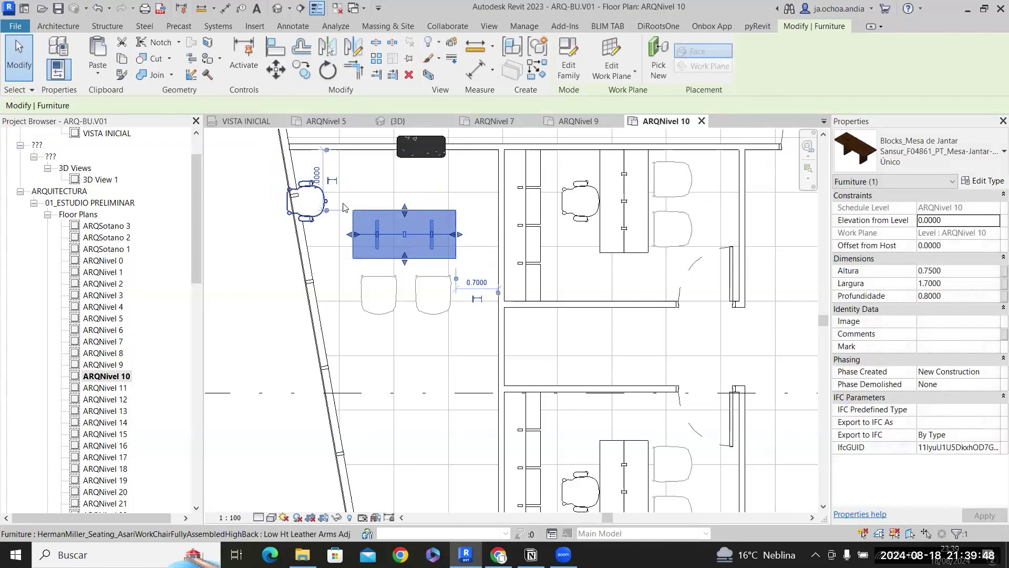
{"action": "left_click", "coordinate": [390, 189]}
{"action": "scroll", "coordinate": [391, 190], "scroll_direction": "up", "scroll_amount": 2}
{"action": "left_click_drag", "start_coordinate": [393, 197], "coordinate": [412, 200]}
{"action": "scroll", "coordinate": [414, 198], "scroll_direction": "down", "scroll_amount": 2}
{"action": "key", "text": "Escape"}
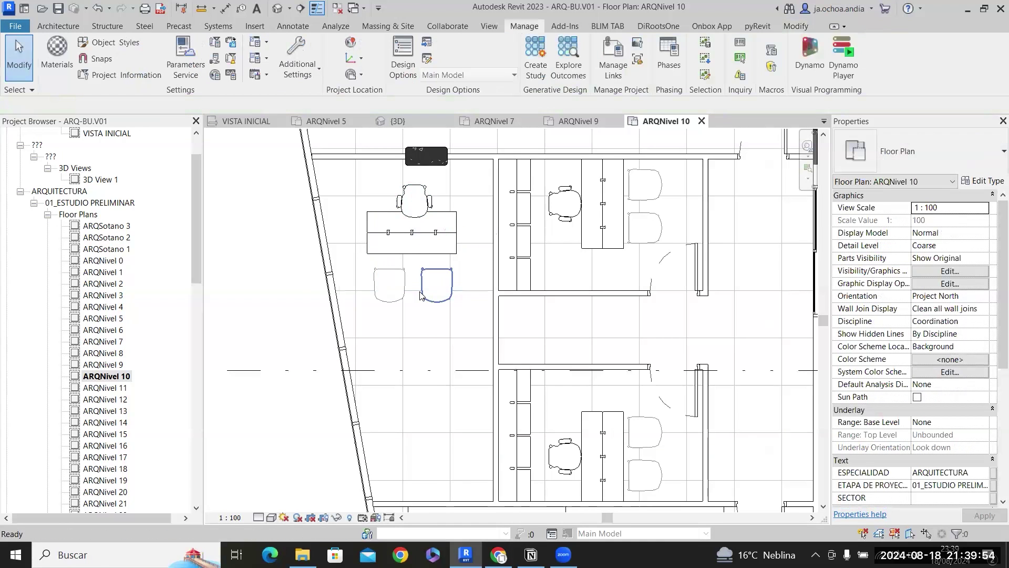
Nudge the desk beside the facade so it lines up centrally between its work chair and the two visitor chairs.
{"action": "scroll", "coordinate": [421, 295], "scroll_direction": "down", "scroll_amount": 2}
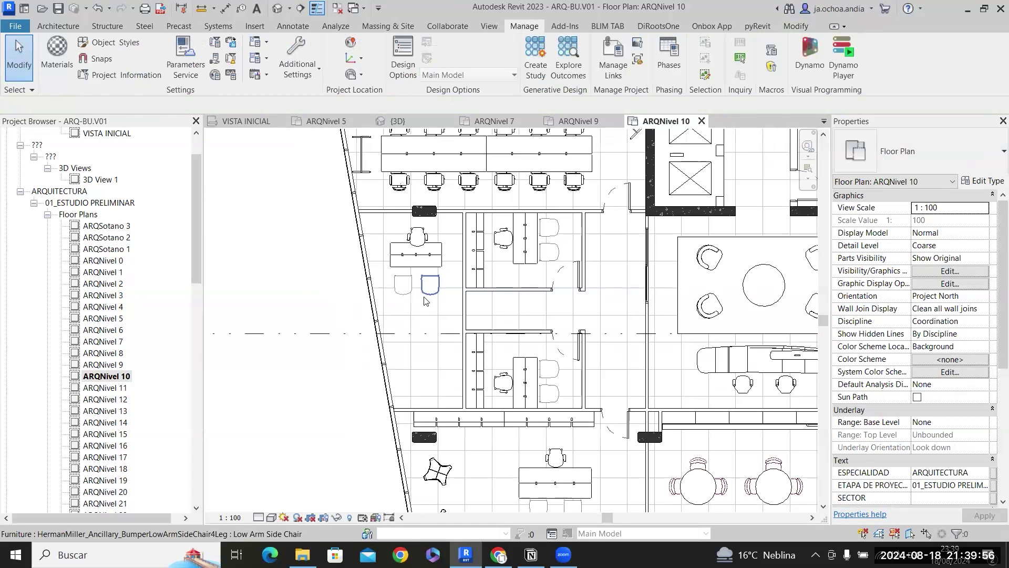
{"action": "scroll", "coordinate": [426, 301], "scroll_direction": "up", "scroll_amount": 2}
{"action": "left_click", "coordinate": [391, 284]}
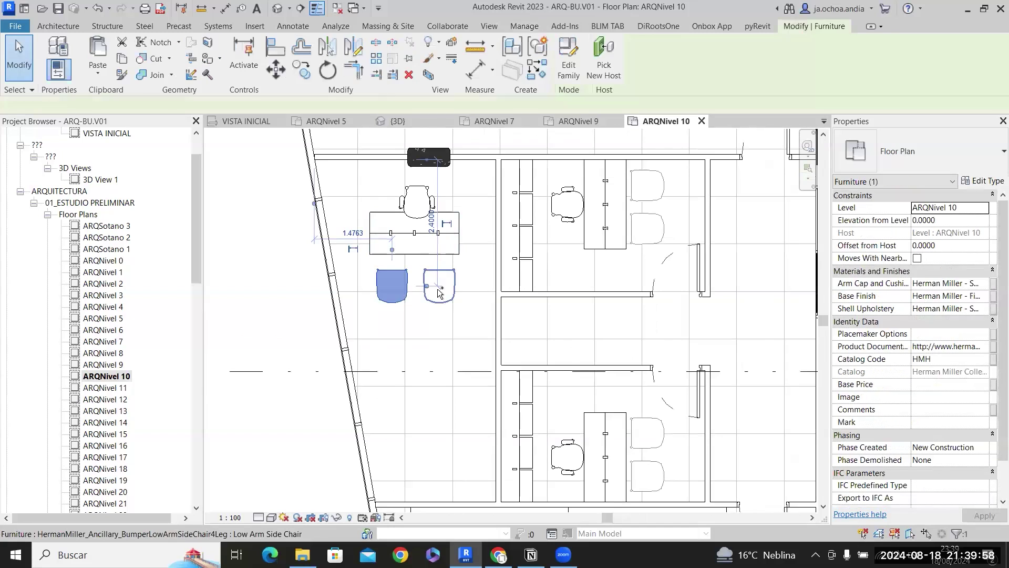
{"action": "left_click", "coordinate": [439, 281], "text": "ctrl"}
{"action": "left_click", "coordinate": [451, 256]}
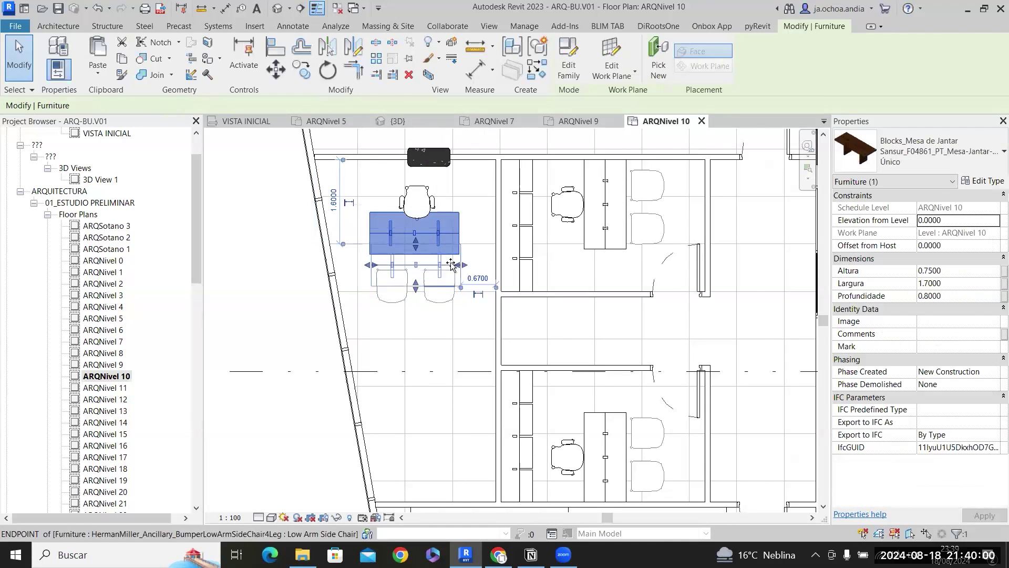
{"action": "scroll", "coordinate": [445, 235], "scroll_direction": "up", "scroll_amount": 2}
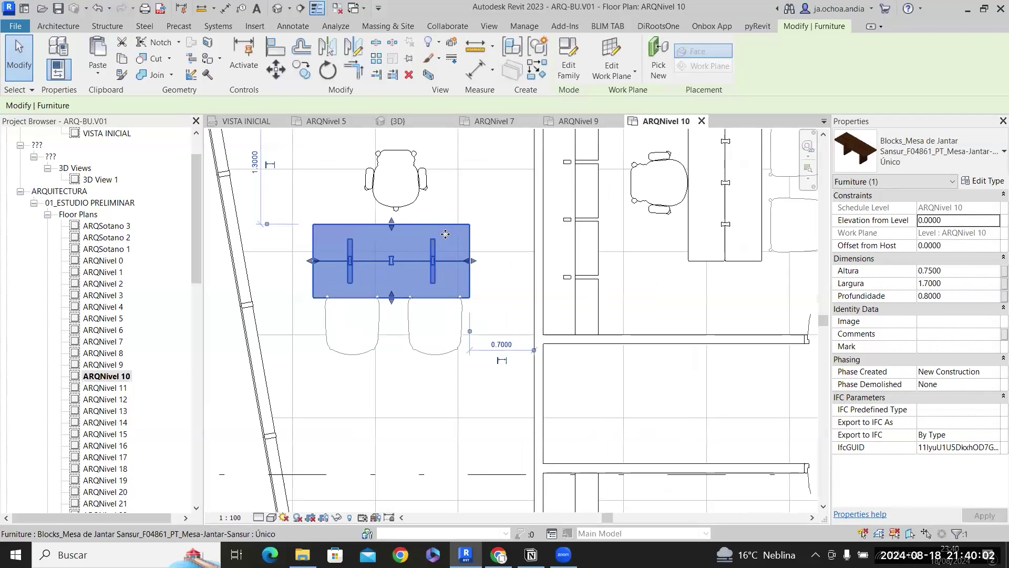
{"action": "scroll", "coordinate": [395, 195], "scroll_direction": "up", "scroll_amount": 2}
{"action": "key", "text": "Left"}
{"action": "key", "text": "Up"}
{"action": "key", "text": "Left"}
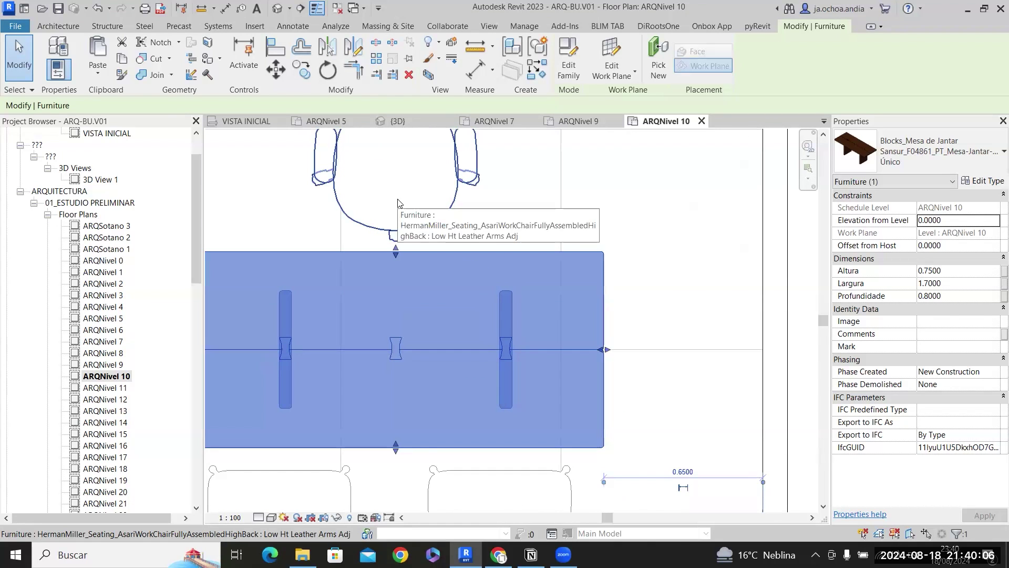
Nudge both visitor chairs together slightly up and to the right, closer to the desk and centred on it.
{"action": "scroll", "coordinate": [399, 209], "scroll_direction": "down", "scroll_amount": 2}
{"action": "left_click", "coordinate": [425, 389]}
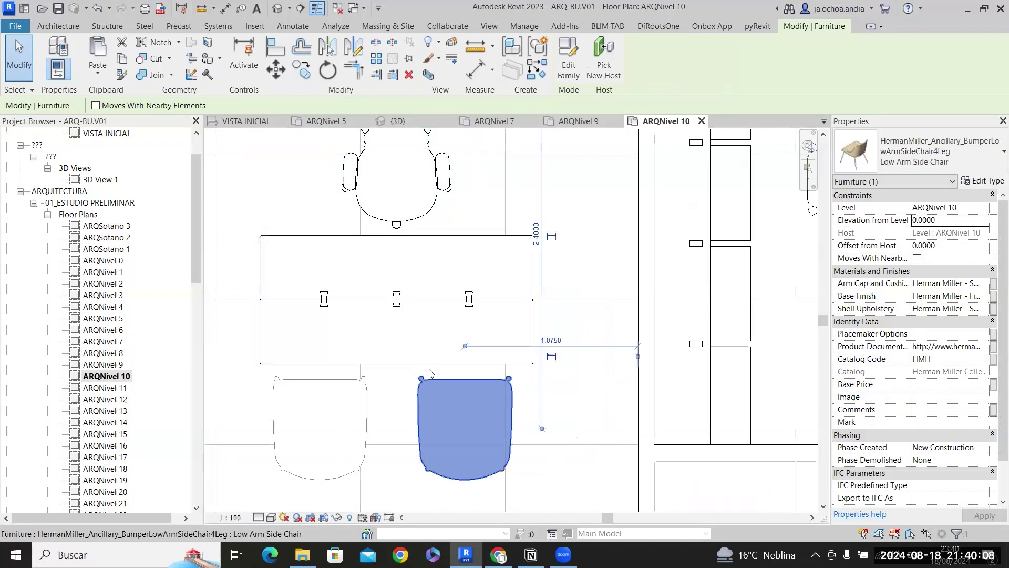
{"action": "left_click", "coordinate": [356, 405], "text": "ctrl"}
{"action": "key", "text": "Up"}
{"action": "key", "text": "Right"}
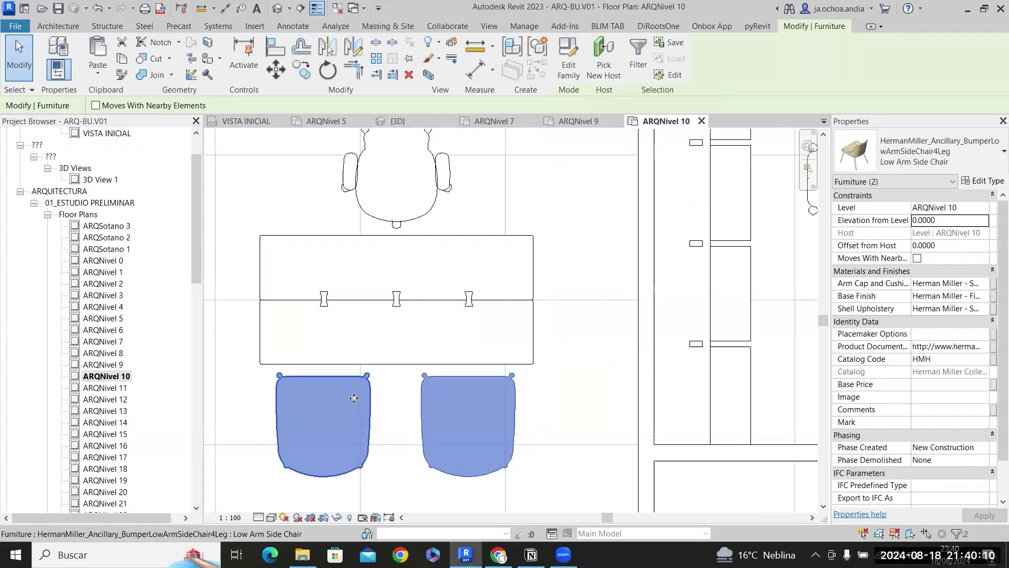
Nudge the desk and its three chairs down as a group to leave room for a bookcase along the upper wall.
{"action": "scroll", "coordinate": [397, 246], "scroll_direction": "down", "scroll_amount": 1}
{"action": "left_click", "coordinate": [416, 261], "text": "ctrl"}
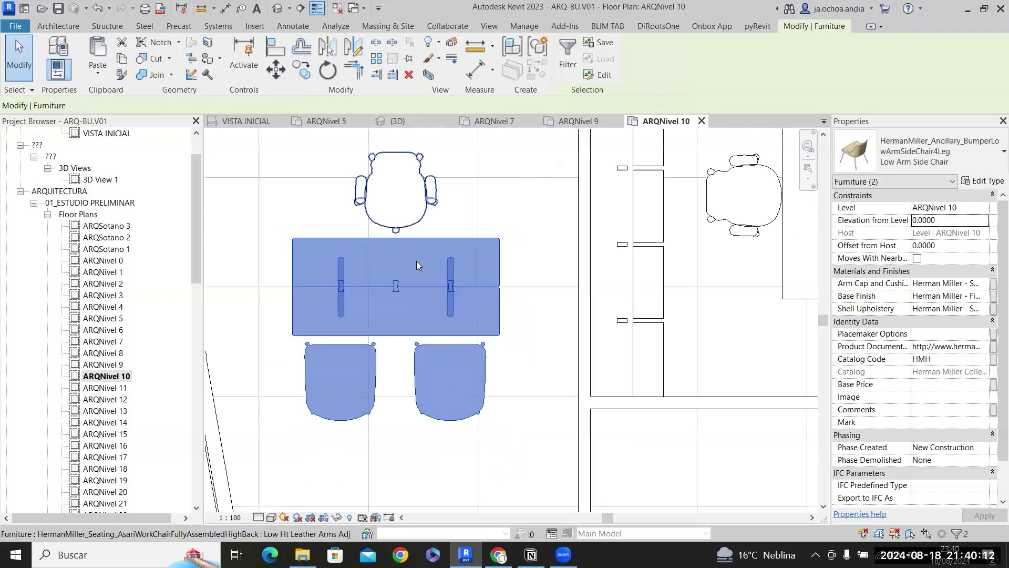
{"action": "left_click", "coordinate": [413, 210], "text": "ctrl"}
{"action": "scroll", "coordinate": [412, 210], "scroll_direction": "down", "scroll_amount": 2}
{"action": "key", "text": "Down"}
{"action": "key", "text": "Down"}
{"action": "key", "text": "Down"}
{"action": "key", "text": "Down"}
{"action": "key", "text": "Down"}
{"action": "key", "text": "Down"}
{"action": "key", "text": "Down"}
{"action": "key", "text": "Down"}
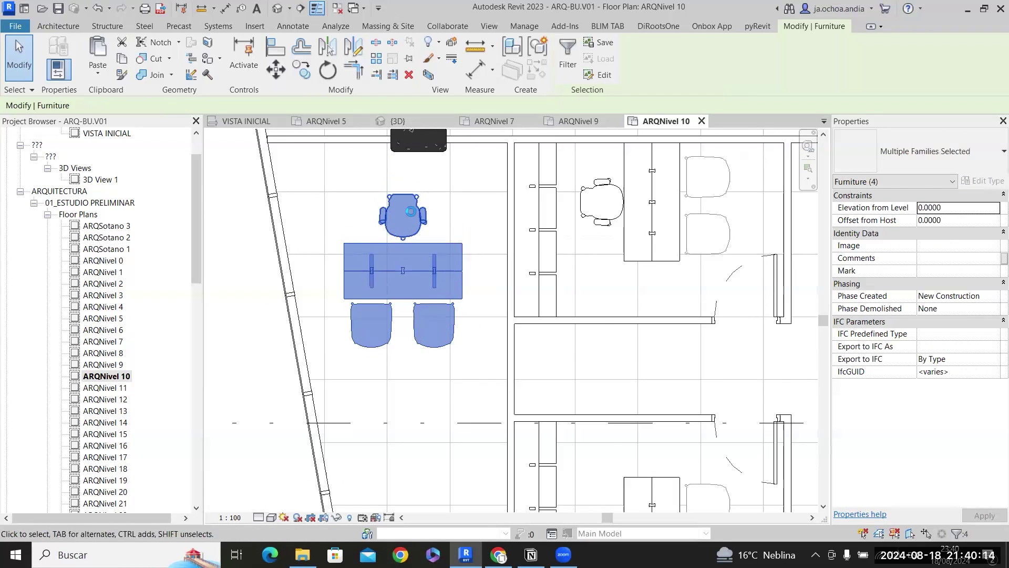
{"action": "key", "text": "Down"}
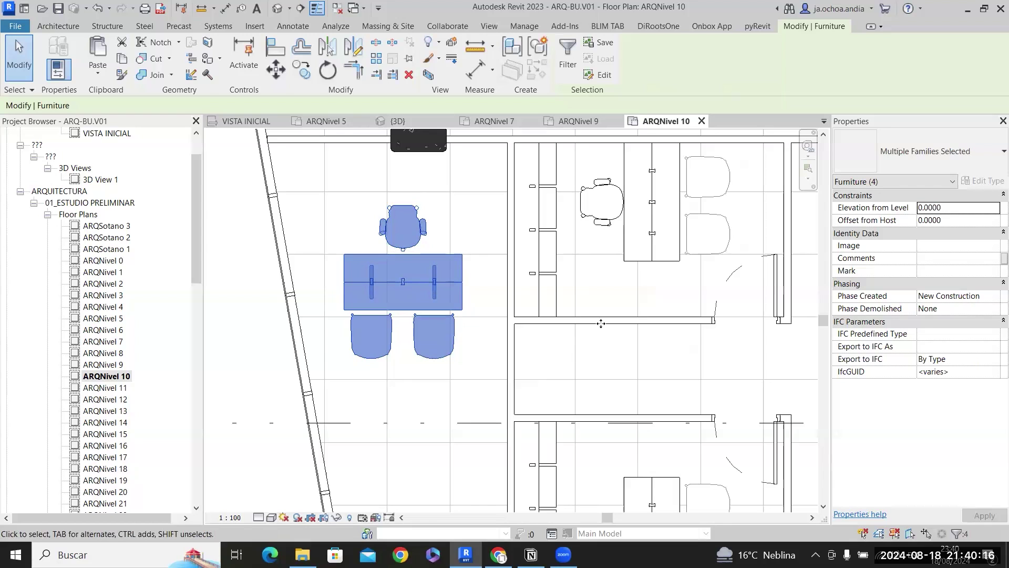
{"action": "left_click", "coordinate": [725, 302]}
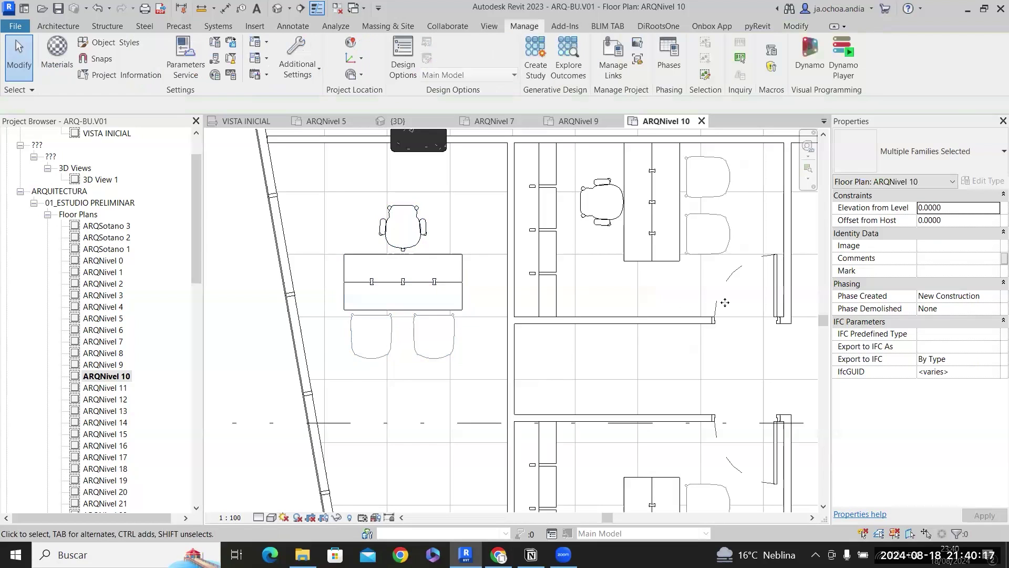
Create a bookcase similar to the neighbouring office's LIBRERO ARMARIO and place it horizontally behind the work chair beside the facade.
{"action": "right_click", "coordinate": [535, 252]}
{"action": "left_click", "coordinate": [597, 336]}
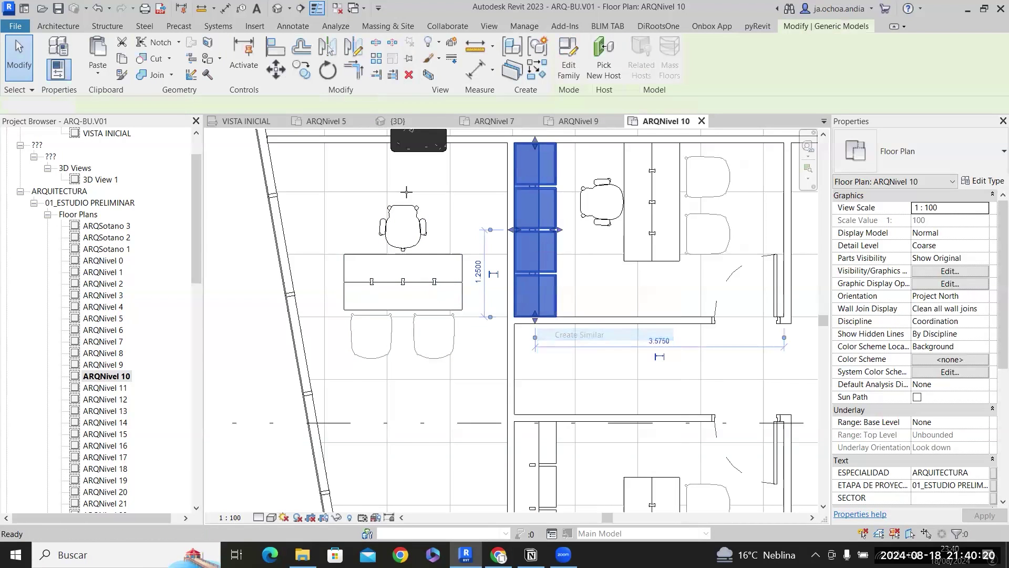
{"action": "left_click", "coordinate": [434, 178]}
{"action": "key", "text": "Escape"}
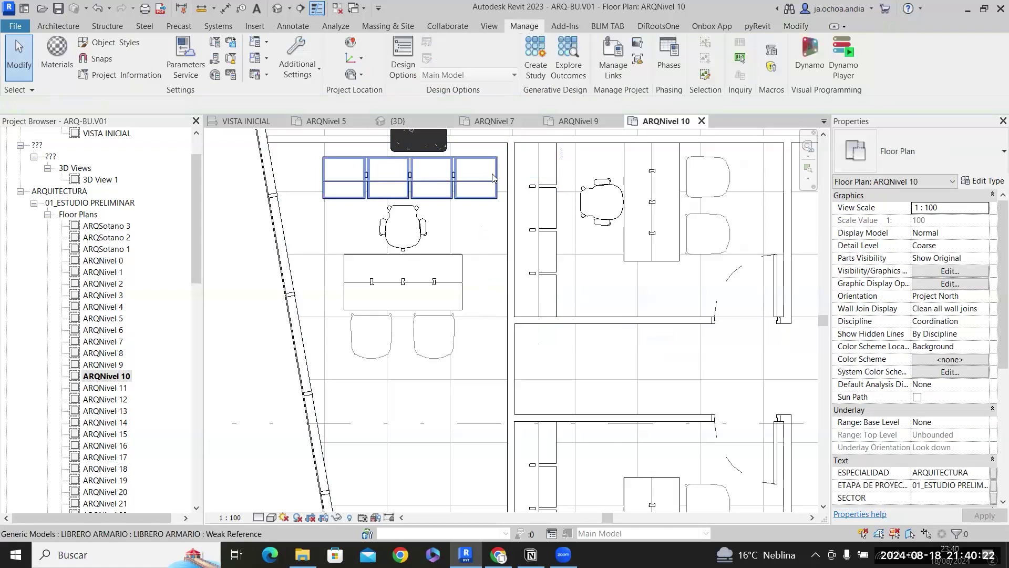
Stretch the new bookcase from the partition towards the facade, about 3.22 m wide, and move it up against the upper wall.
{"action": "left_click", "coordinate": [500, 177]}
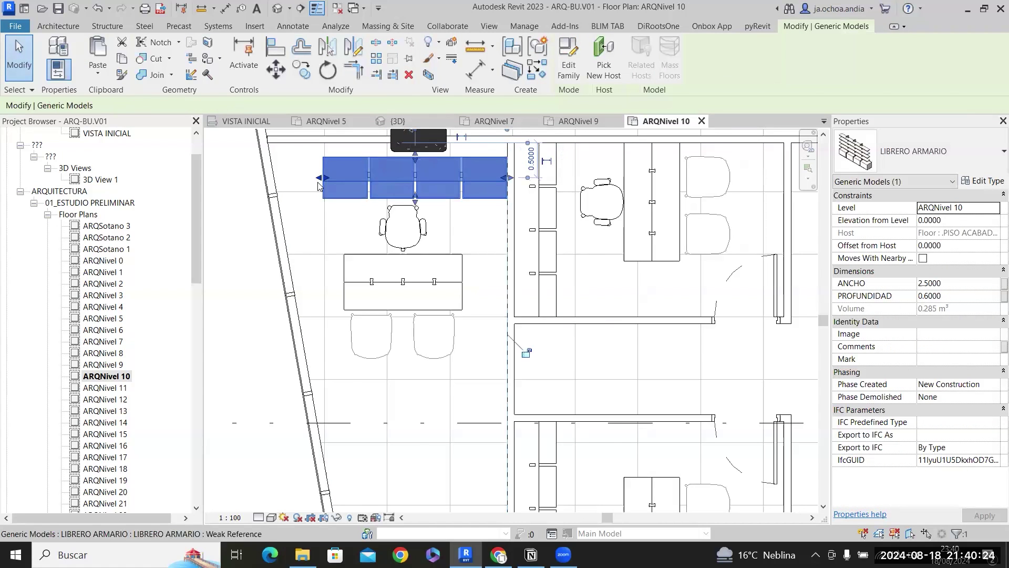
{"action": "left_click_drag", "start_coordinate": [285, 179], "coordinate": [284, 180]}
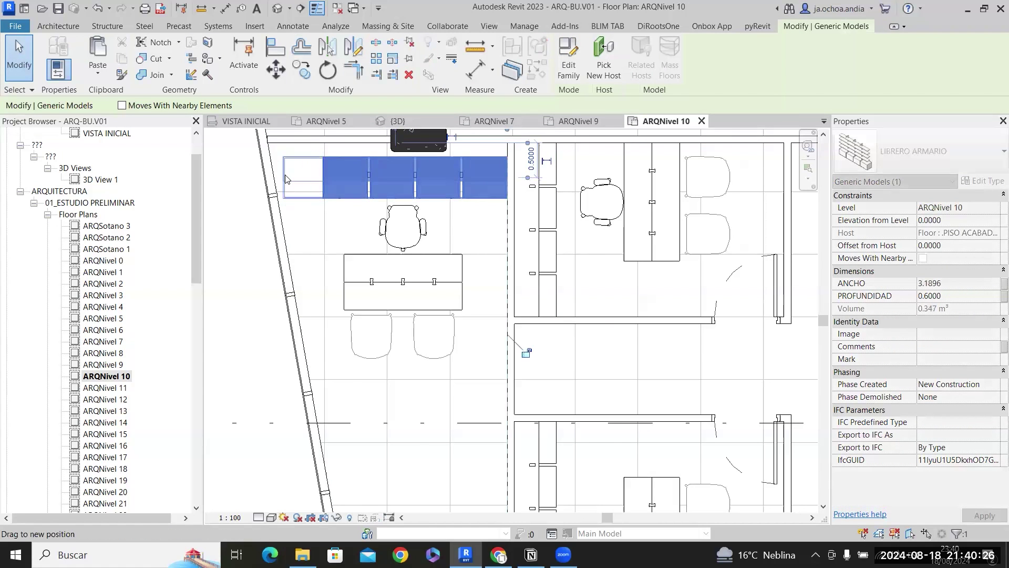
{"action": "scroll", "coordinate": [293, 157], "scroll_direction": "up", "scroll_amount": 2}
{"action": "left_click", "coordinate": [276, 69]}
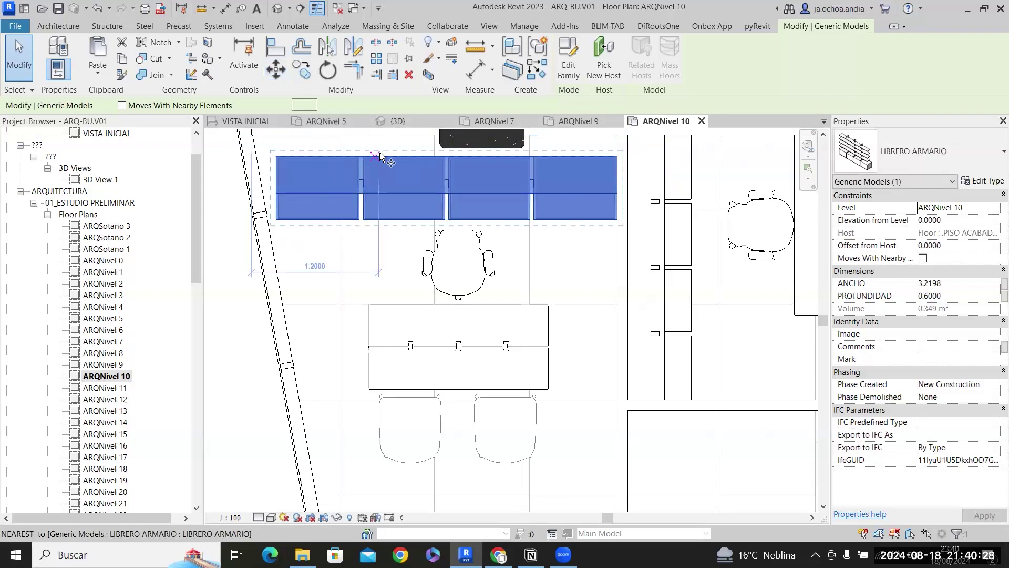
{"action": "left_click", "coordinate": [382, 138]}
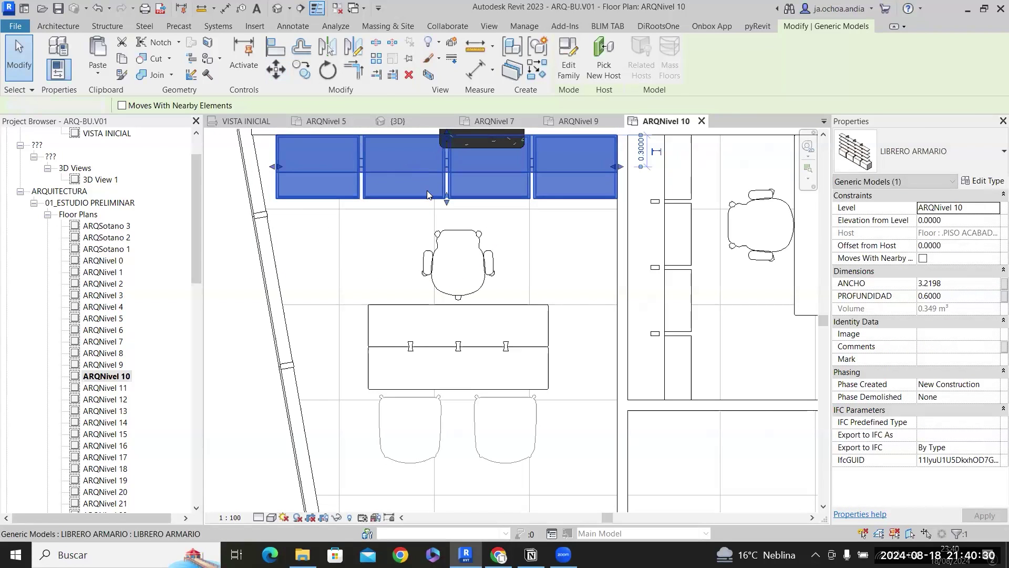
{"action": "key", "text": "Escape"}
Set the desk in the lower corner office to a Largura of 3 and a Profundidade of 1.2.
{"action": "middle_click_drag", "start_coordinate": [494, 271], "coordinate": [404, 310]}
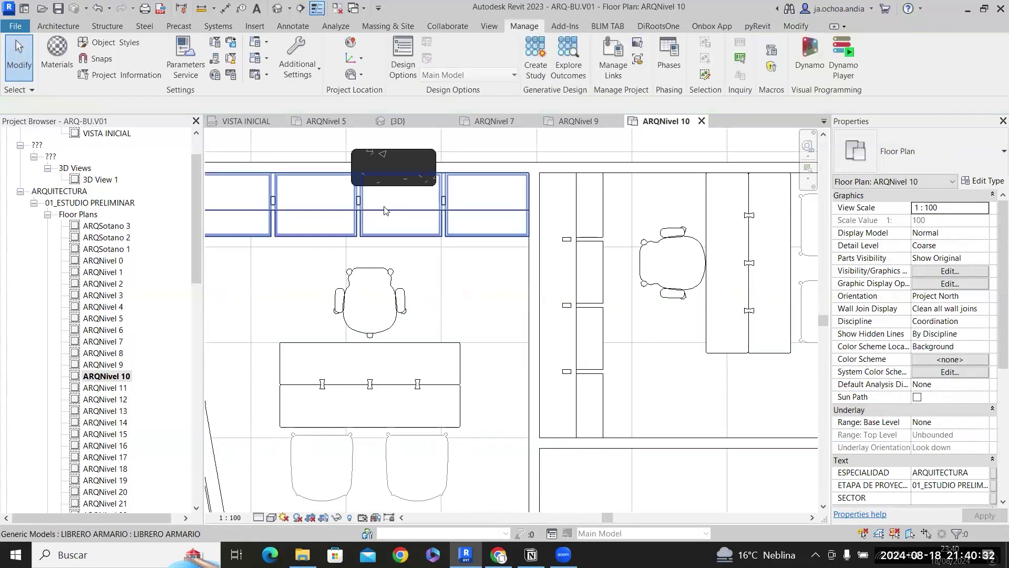
{"action": "scroll", "coordinate": [512, 158], "scroll_direction": "down", "scroll_amount": 2}
{"action": "scroll", "coordinate": [514, 168], "scroll_direction": "down", "scroll_amount": 2}
{"action": "middle_click_drag", "start_coordinate": [514, 168], "coordinate": [500, 251]}
{"action": "scroll", "coordinate": [506, 248], "scroll_direction": "down", "scroll_amount": 3}
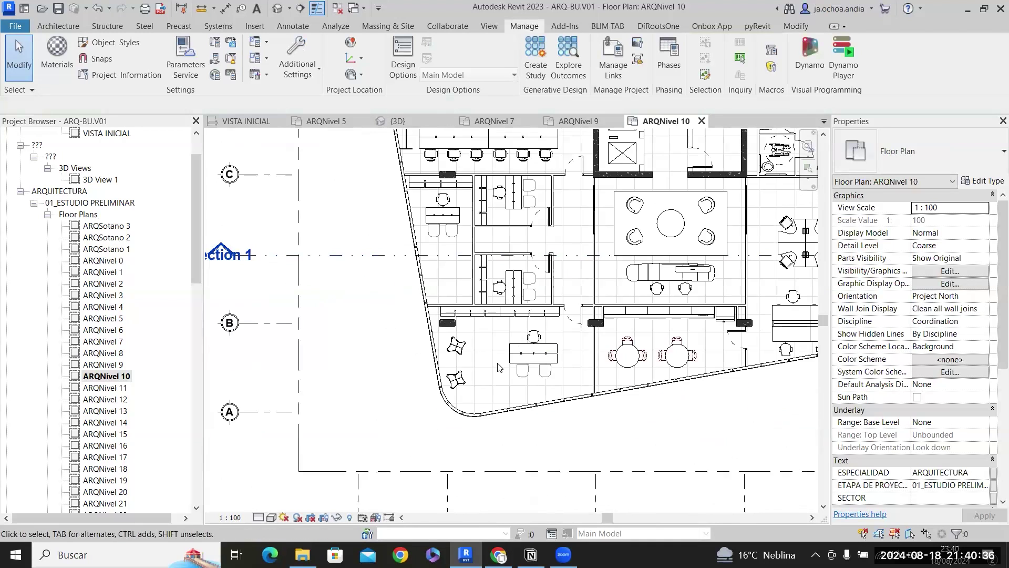
{"action": "scroll", "coordinate": [500, 370], "scroll_direction": "up", "scroll_amount": 2}
{"action": "middle_click_drag", "start_coordinate": [528, 330], "coordinate": [523, 320]}
{"action": "scroll", "coordinate": [544, 358], "scroll_direction": "up", "scroll_amount": 3}
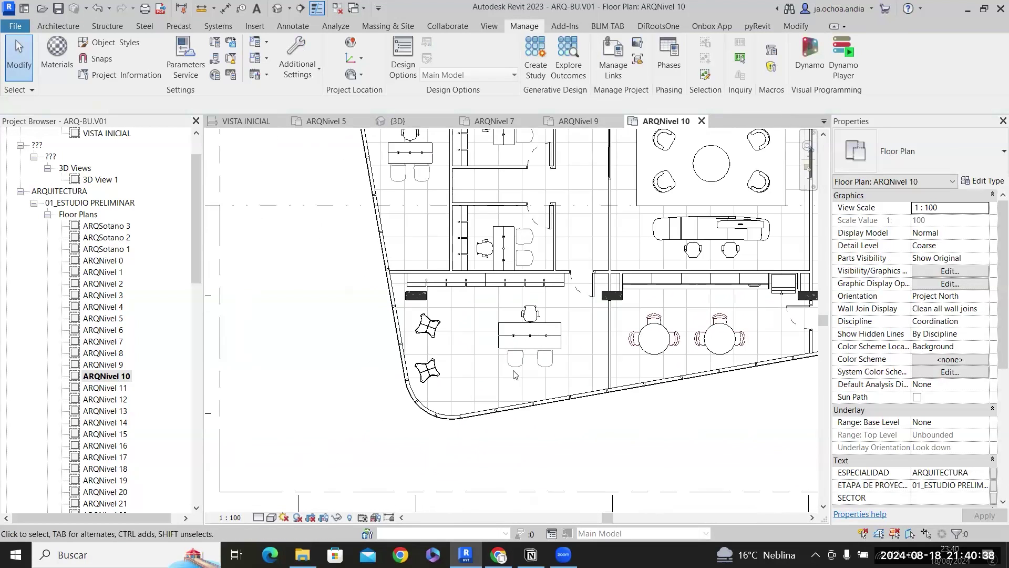
{"action": "left_click", "coordinate": [576, 328]}
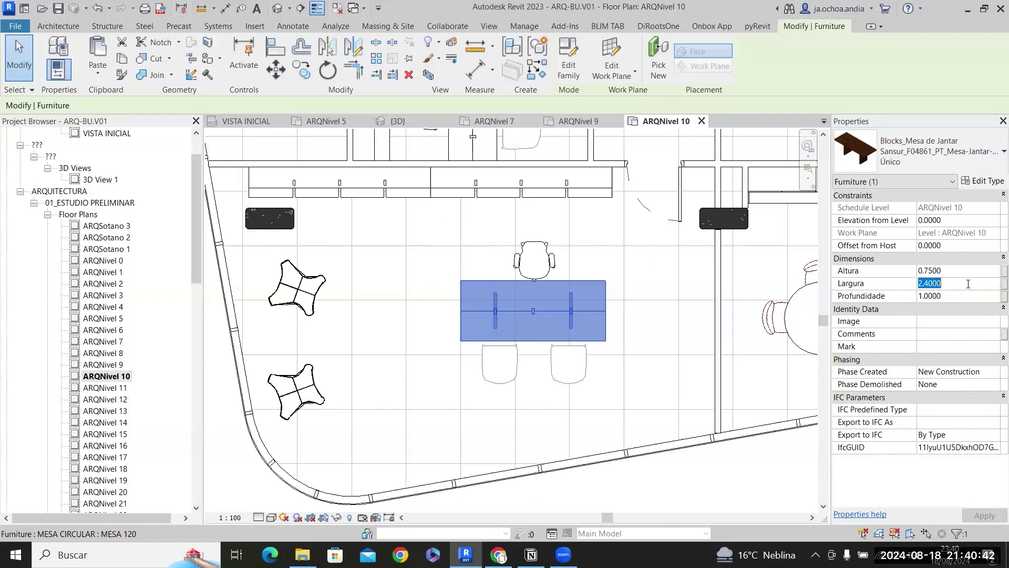
{"action": "type", "text": "3"}
{"action": "key", "text": "Tab"}
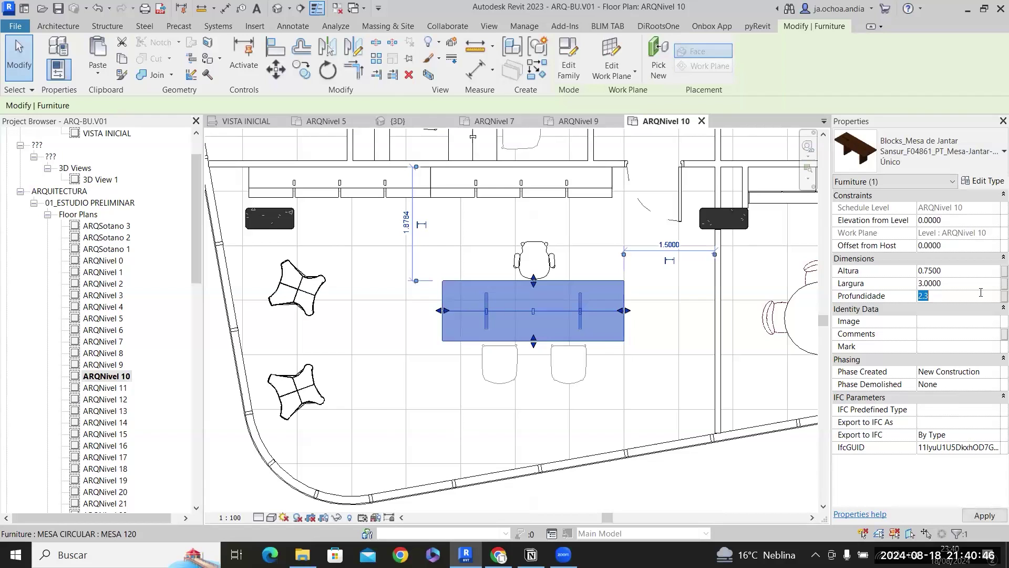
{"action": "type", "text": "1.2"}
{"action": "key", "text": "Return"}
Nudge the enlarged desk's two visitor chairs down and its work chair up so they sit clear of the desktop.
{"action": "left_click_drag", "start_coordinate": [635, 397], "coordinate": [476, 368]}
{"action": "key", "text": "Down"}
{"action": "key", "text": "Down"}
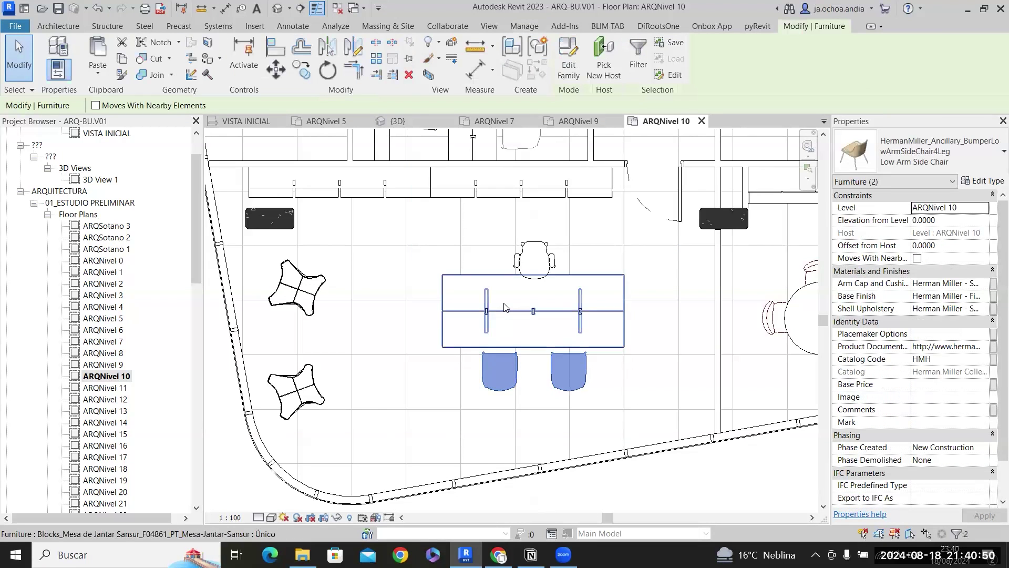
{"action": "left_click", "coordinate": [535, 251]}
Nudge the enlarged desk and its three chairs as a group to the left and slightly down in the corner office.
{"action": "left_click_drag", "start_coordinate": [634, 372], "coordinate": [445, 232]}
{"action": "key", "text": "Left"}
{"action": "key", "text": "Left"}
{"action": "key", "text": "Left"}
{"action": "key", "text": "Left"}
{"action": "key", "text": "Down"}
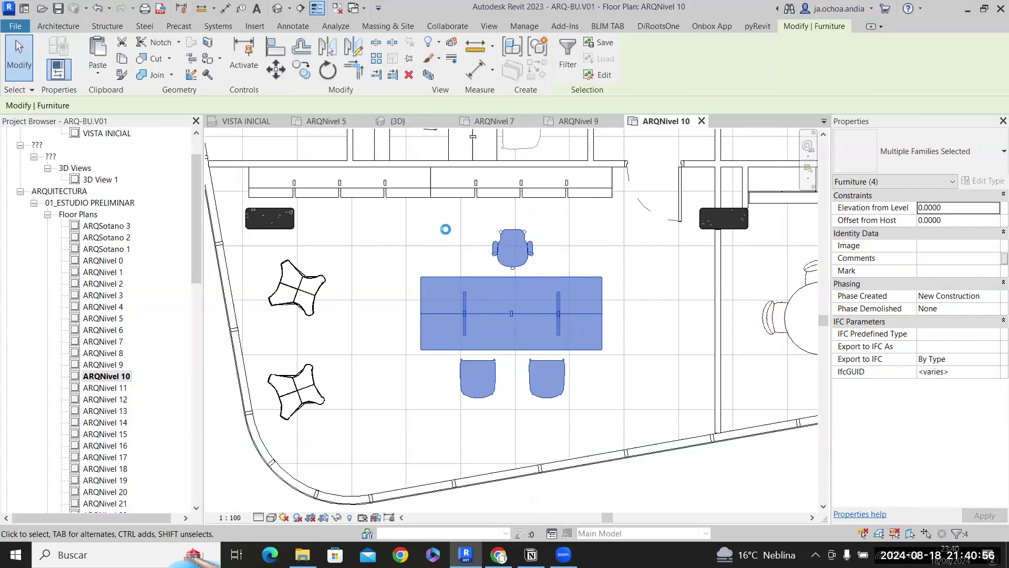
{"action": "scroll", "coordinate": [307, 364], "scroll_direction": "down", "scroll_amount": 5}
{"action": "key", "text": "Escape"}
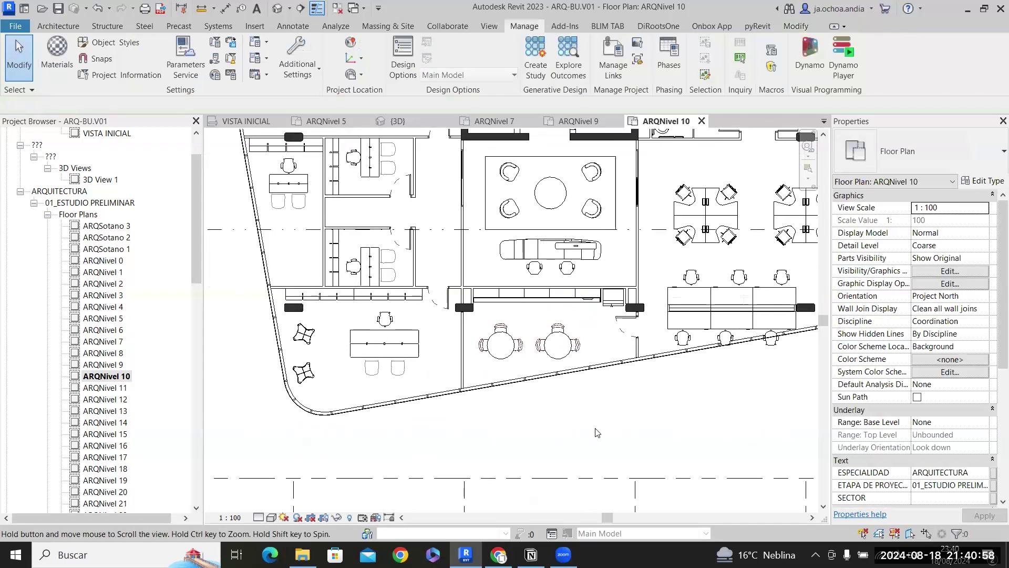
Move the six-seat desk block and its chairs crossing the lower facade to the empty area outside the building.
{"action": "middle_click_drag", "start_coordinate": [720, 393], "coordinate": [579, 446]}
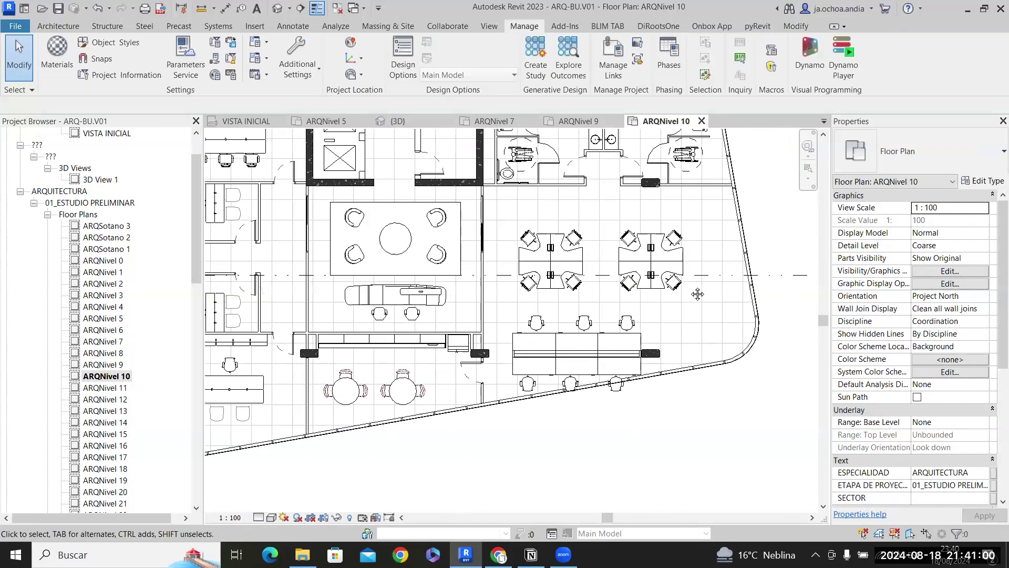
{"action": "left_click_drag", "start_coordinate": [504, 322], "coordinate": [778, 466]}
{"action": "scroll", "coordinate": [657, 375], "scroll_direction": "up", "scroll_amount": 2}
{"action": "scroll", "coordinate": [558, 343], "scroll_direction": "down", "scroll_amount": 1}
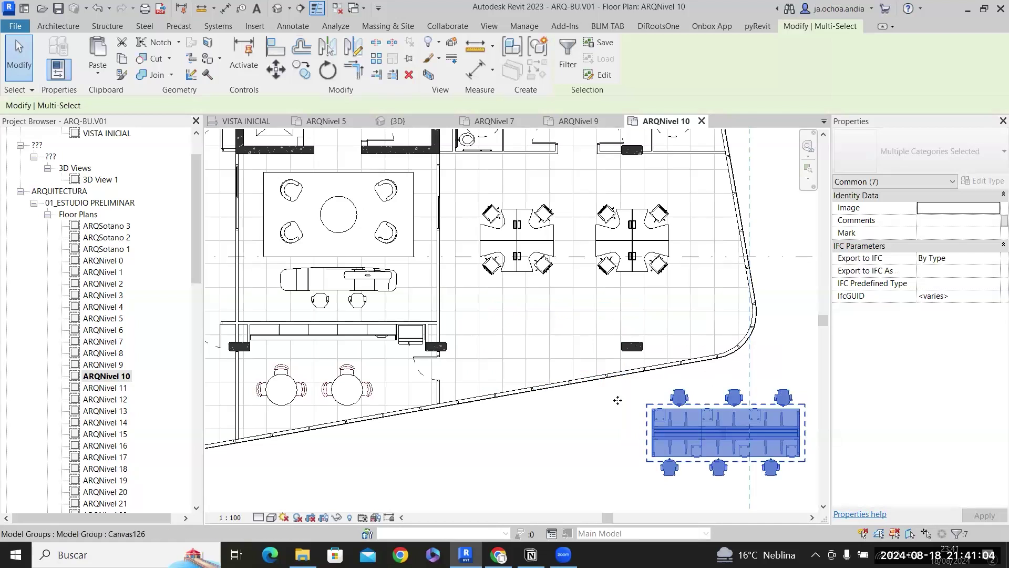
{"action": "middle_click_drag", "start_coordinate": [637, 300], "coordinate": [494, 257]}
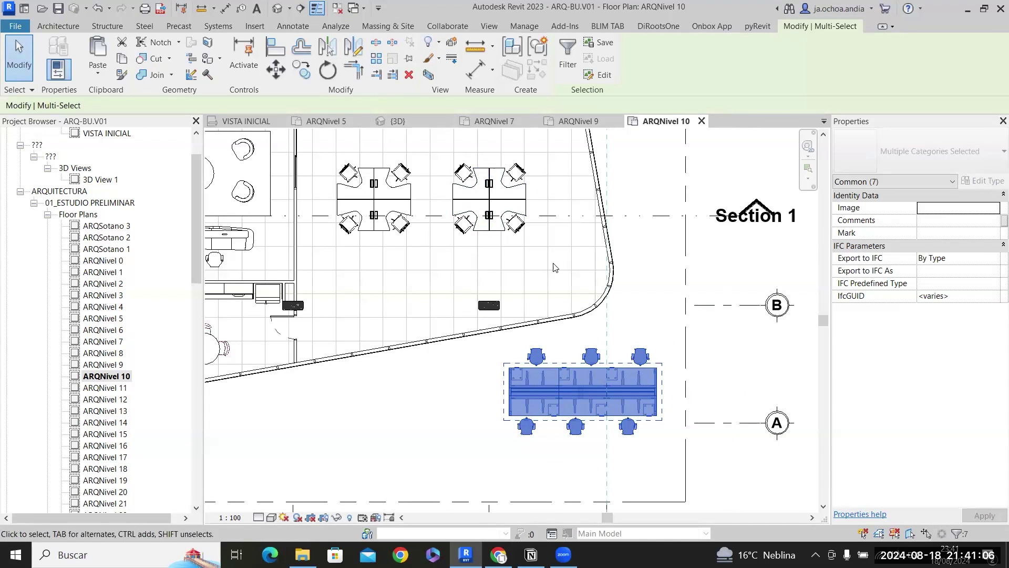
Move the four-seat workstation cluster nearest the right facade directly below the other four-seat cluster.
{"action": "mouse_move", "coordinate": [547, 257]}
{"action": "left_mouse_down"}
{"action": "mouse_move", "coordinate": [444, 149]}
{"action": "mouse_move", "coordinate": [547, 275]}
{"action": "left_mouse_up"}
{"action": "left_click_drag", "start_coordinate": [489, 200], "coordinate": [373, 284]}
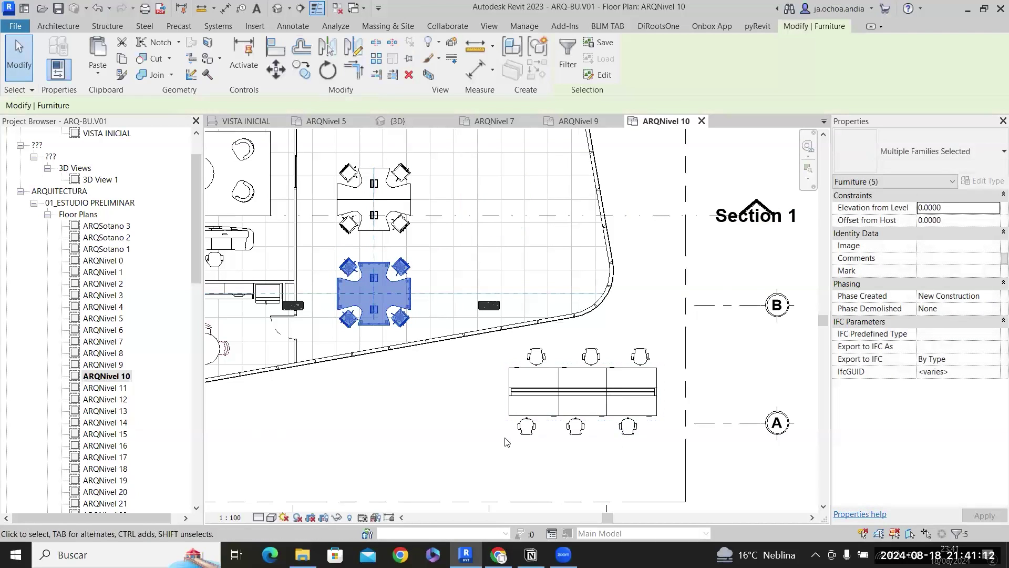
{"action": "key", "text": "Escape"}
Rotate the six-seat desk block and its chairs 100° and move them inside the building between the four-seat clusters and the right facade.
{"action": "left_click_drag", "start_coordinate": [667, 346], "coordinate": [667, 345]}
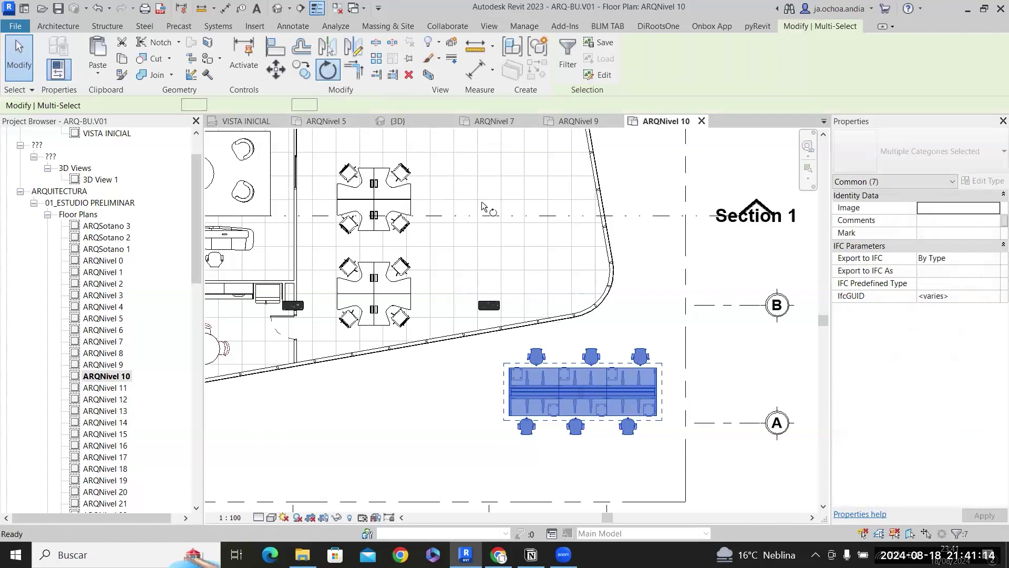
{"action": "left_click", "coordinate": [731, 393]}
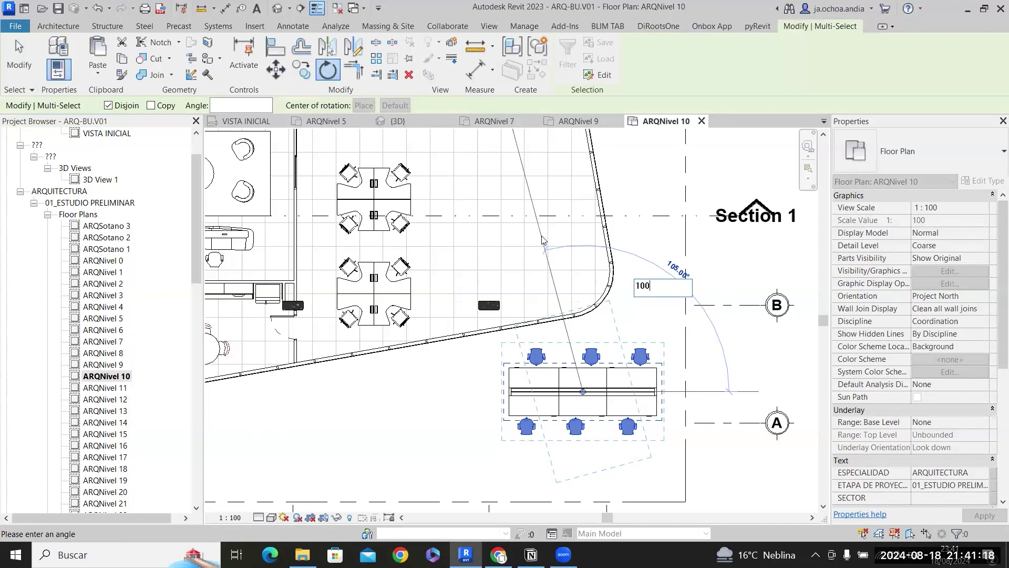
{"action": "key", "text": "Return"}
{"action": "left_click_drag", "start_coordinate": [548, 299], "coordinate": [541, 206]}
{"action": "middle_click_drag", "start_coordinate": [541, 207], "coordinate": [549, 272]}
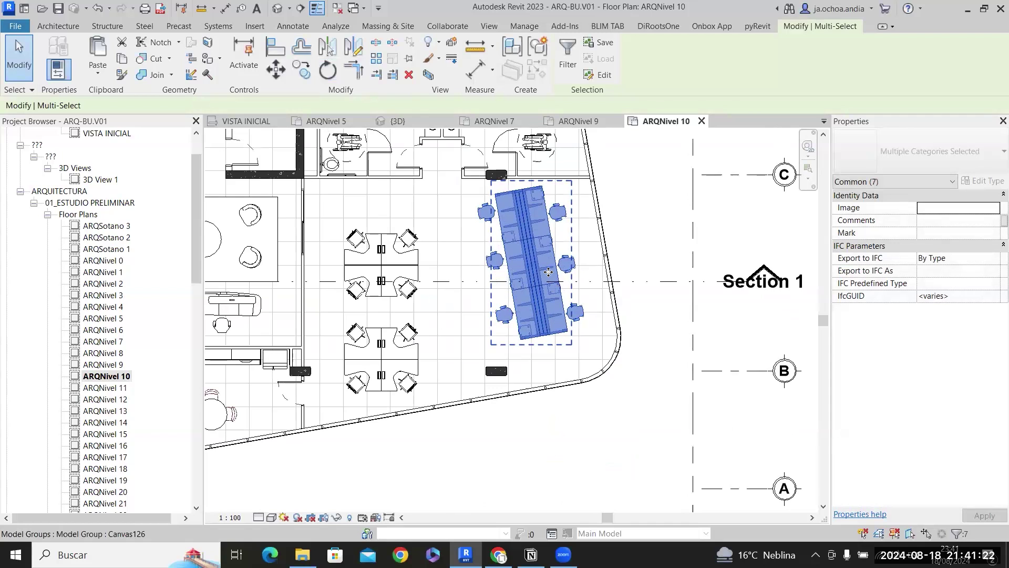
Nudge the rotated six-seat desk block and its chairs down and slightly right, parallel to the slanted right facade.
{"action": "key", "text": "Down"}
{"action": "key", "text": "Down"}
{"action": "key", "text": "Down"}
{"action": "key", "text": "Down"}
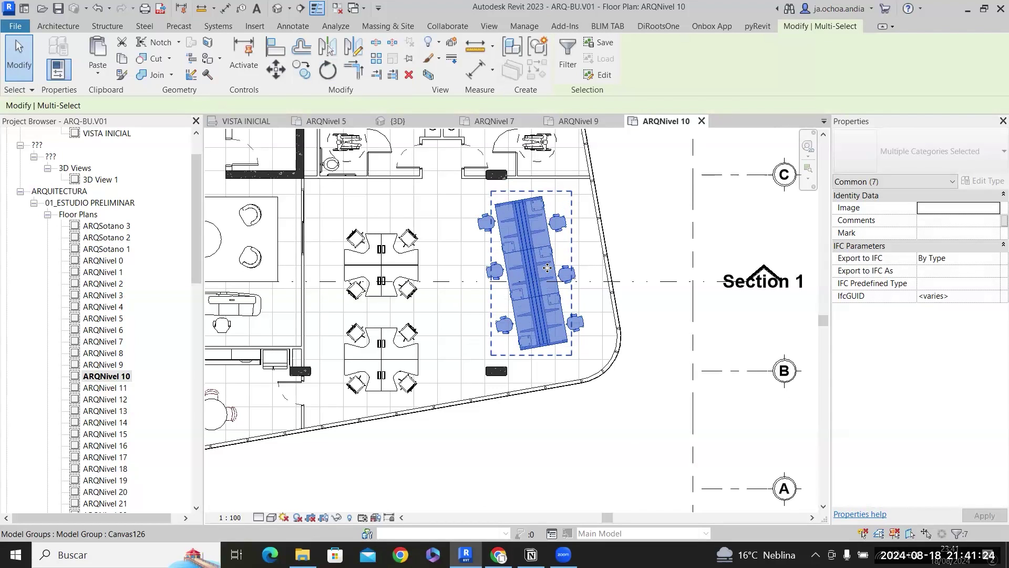
{"action": "key", "text": "Right"}
{"action": "key", "text": "Right"}
{"action": "key", "text": "Right"}
{"action": "key", "text": "Right"}
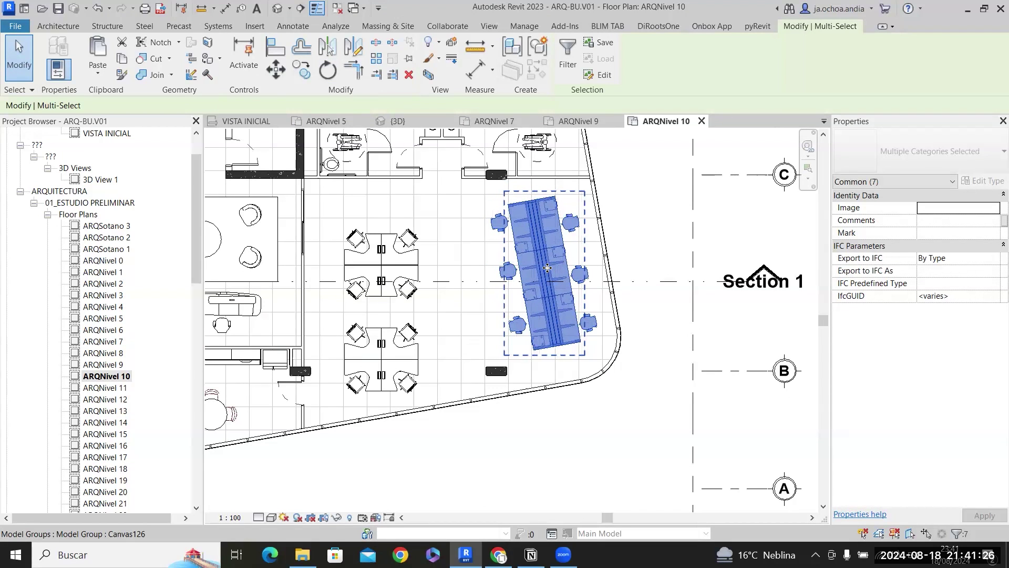
{"action": "key", "text": "Left"}
{"action": "key", "text": "Left"}
{"action": "key", "text": "Down"}
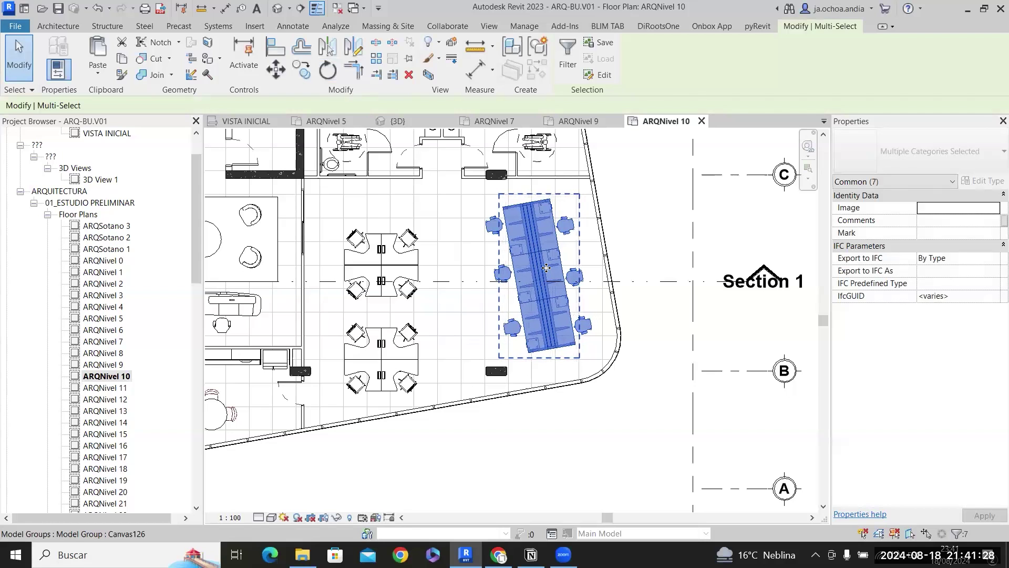
{"action": "key", "text": "Down"}
{"action": "left_click", "coordinate": [648, 241]}
Nudge the two lower-right four-seat workstation clusters together slightly to the left.
{"action": "scroll", "coordinate": [375, 296], "scroll_direction": "up", "scroll_amount": 1}
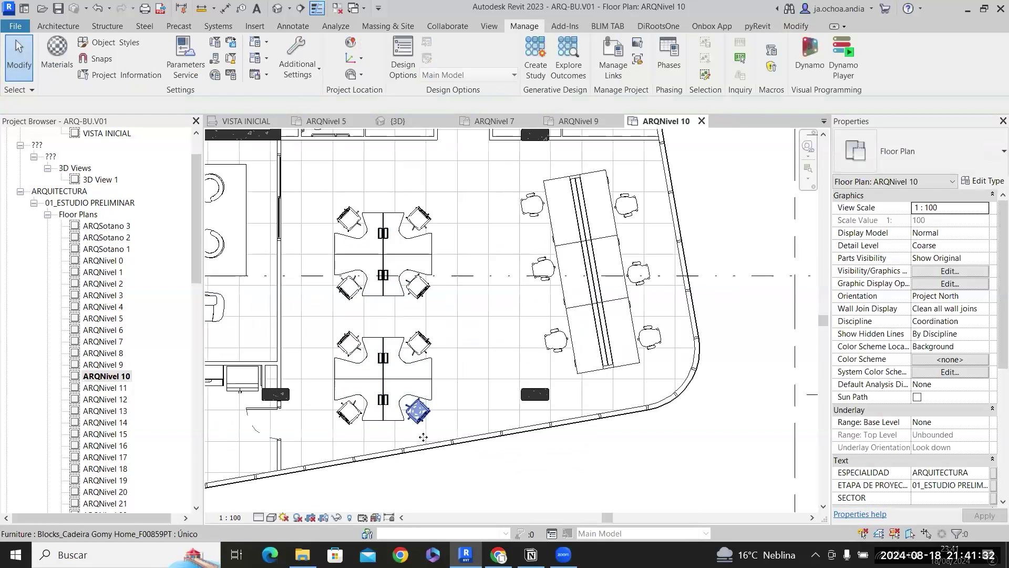
{"action": "left_click_drag", "start_coordinate": [322, 493], "coordinate": [452, 186]}
{"action": "scroll", "coordinate": [452, 187], "scroll_direction": "down", "scroll_amount": 1}
{"action": "key", "text": "Left"}
{"action": "key", "text": "Left"}
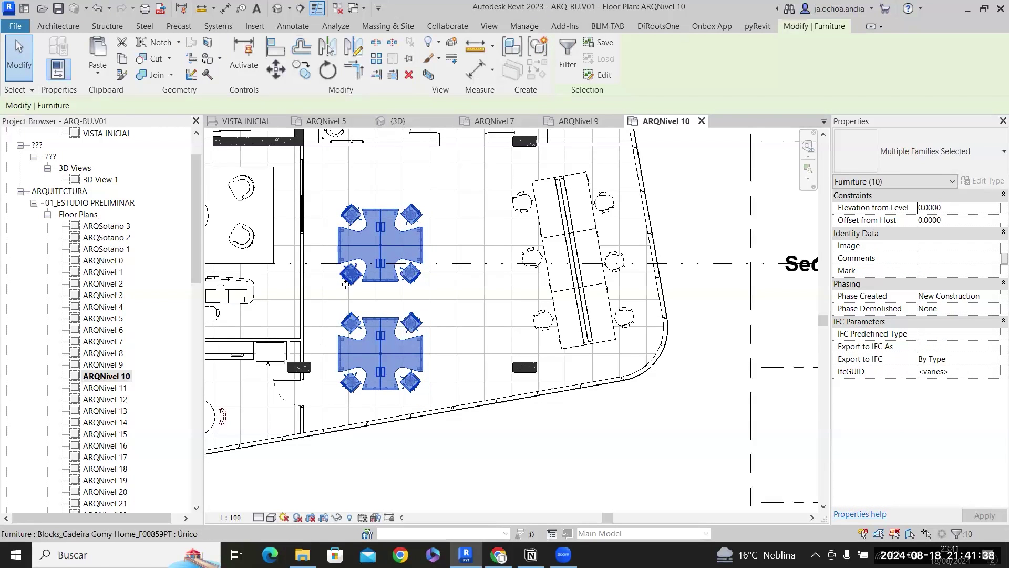
{"action": "key", "text": "Right"}
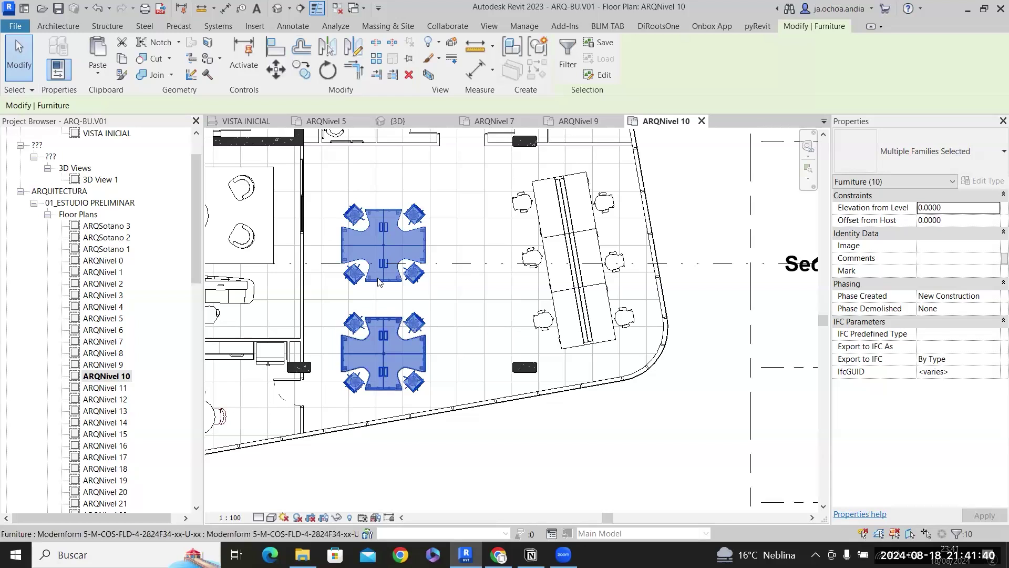
{"action": "left_click", "coordinate": [330, 181]}
Nudge the upper of these two four-seat clusters up to widen the gap between them.
{"action": "left_click_drag", "start_coordinate": [323, 178], "coordinate": [459, 308]}
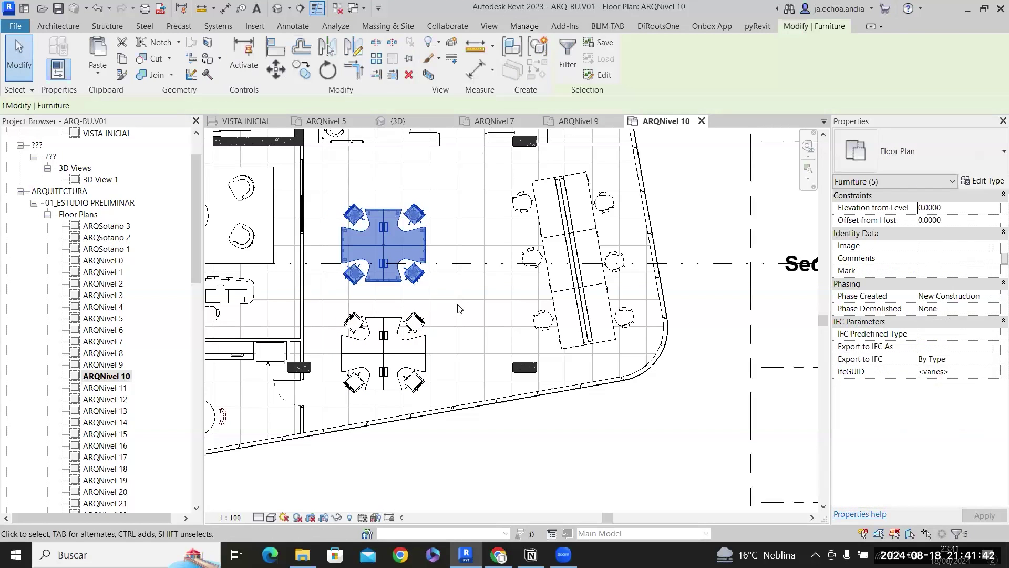
{"action": "key", "text": "Up"}
{"action": "key", "text": "Up"}
{"action": "key", "text": "Up"}
{"action": "key", "text": "Up"}
{"action": "key", "text": "Up"}
{"action": "key", "text": "Up"}
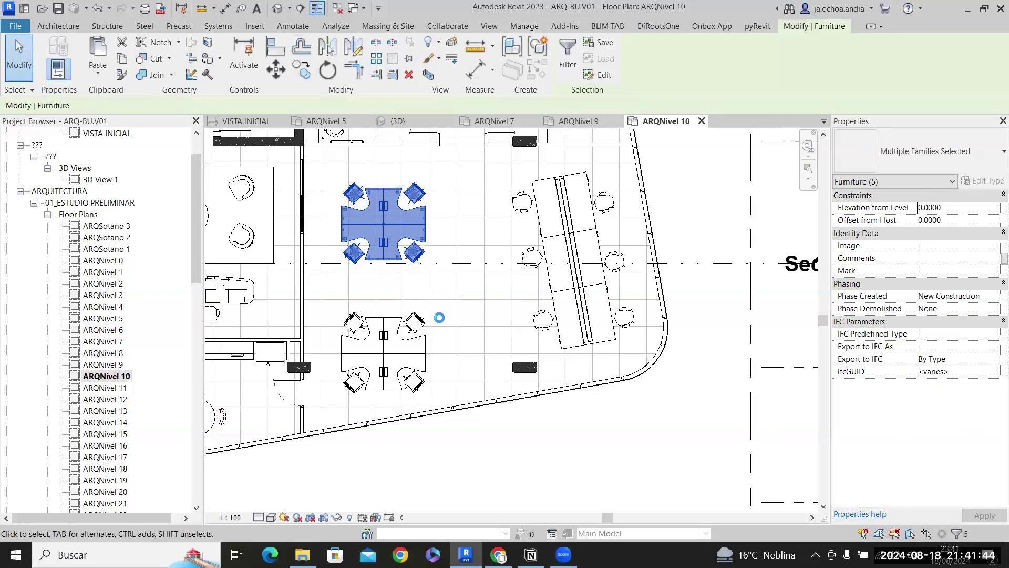
Try placing a copy of the lower four-seat cluster between the existing clusters and the six-seat block, and delete the copy.
{"action": "scroll", "coordinate": [381, 389], "scroll_direction": "up", "scroll_amount": 2}
{"action": "left_click_drag", "start_coordinate": [320, 409], "coordinate": [441, 304]}
{"action": "left_click", "coordinate": [398, 349]}
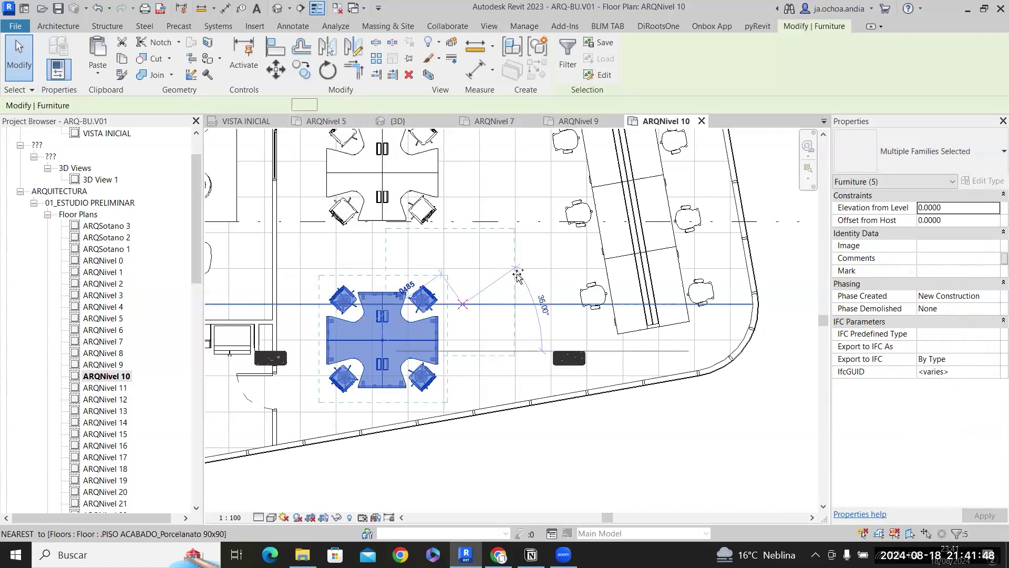
{"action": "left_click", "coordinate": [517, 274]}
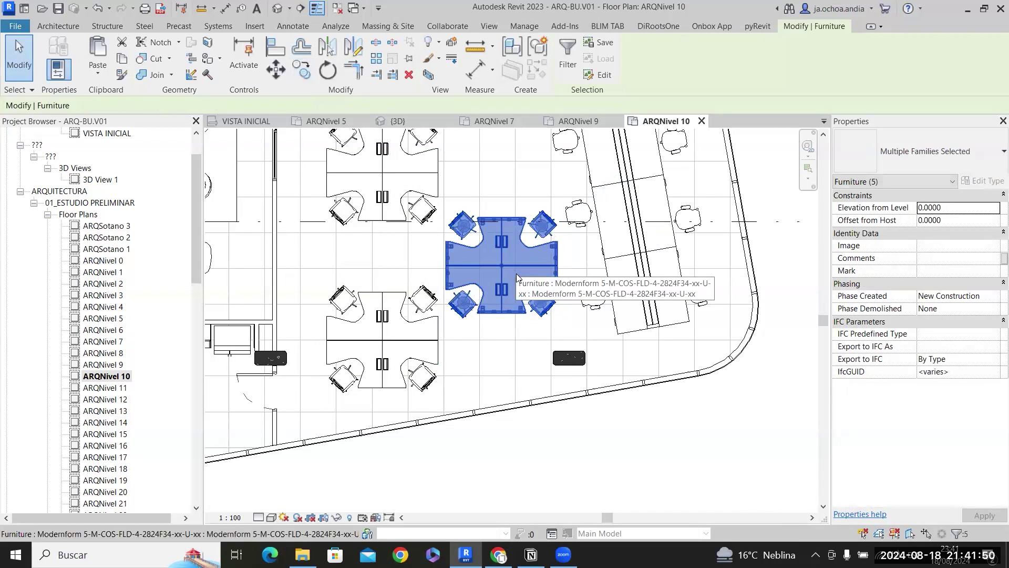
{"action": "scroll", "coordinate": [518, 274], "scroll_direction": "down", "scroll_amount": 3}
{"action": "key", "text": "Delete"}
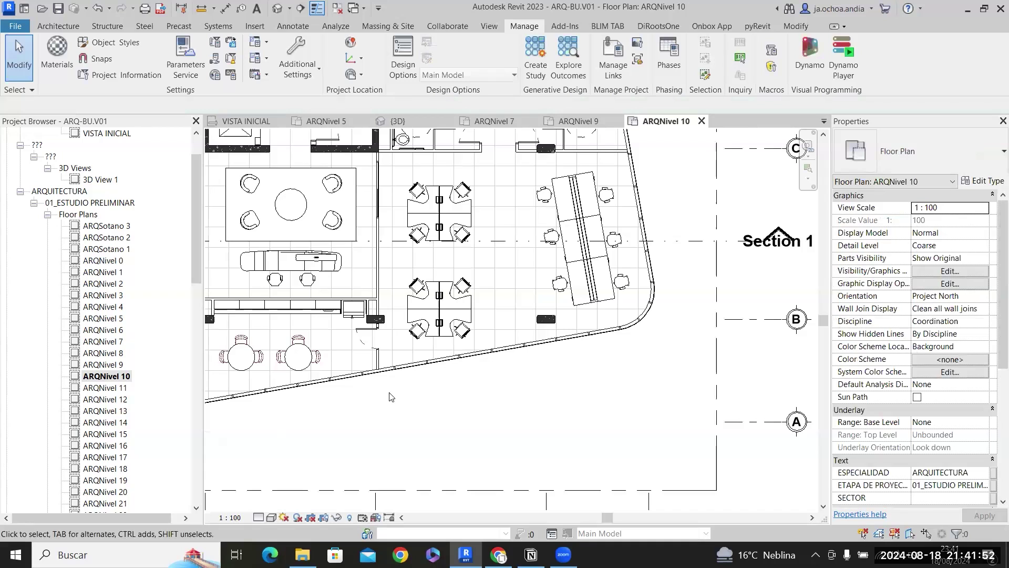
Nudge both four-seat clusters together to the right, towards the slanted six-seat desk block.
{"action": "left_click_drag", "start_coordinate": [394, 397], "coordinate": [492, 177]}
{"action": "key", "text": "Right"}
{"action": "key", "text": "Right"}
{"action": "key", "text": "Right"}
{"action": "key", "text": "Right"}
{"action": "key", "text": "Right"}
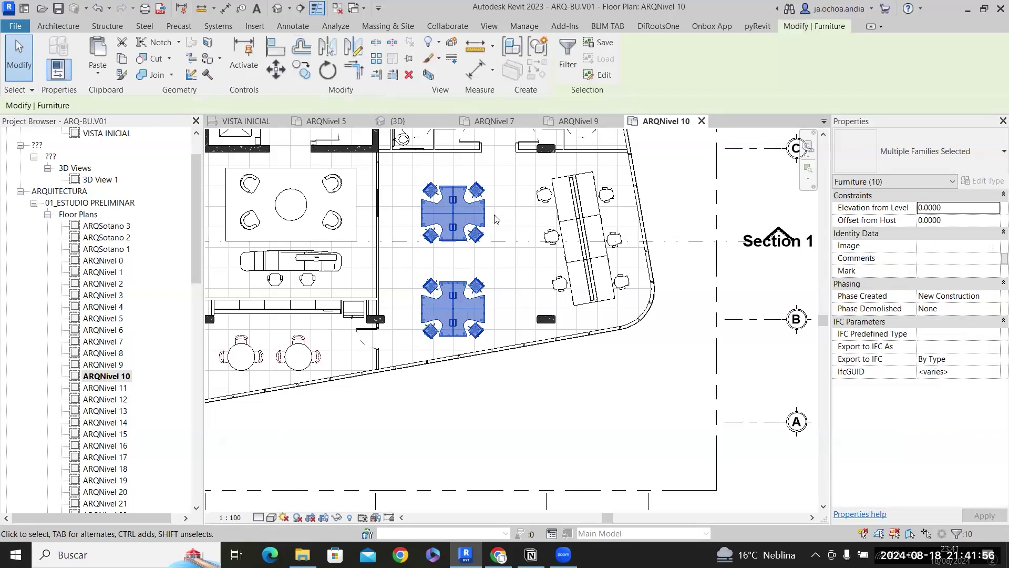
{"action": "key", "text": "Right"}
{"action": "key", "text": "Right"}
{"action": "key", "text": "Right"}
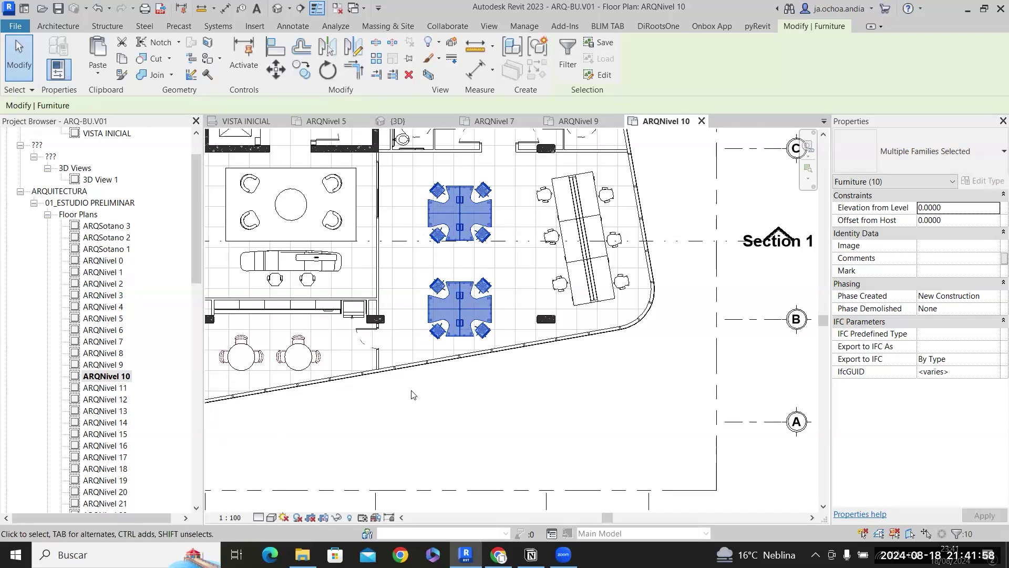
Nudge the lower four-seat cluster up, away from the slanted lower facade.
{"action": "left_click_drag", "start_coordinate": [405, 399], "coordinate": [508, 263]}
{"action": "key", "text": "Up"}
{"action": "key", "text": "Up"}
{"action": "key", "text": "Up"}
{"action": "key", "text": "Up"}
{"action": "key", "text": "Up"}
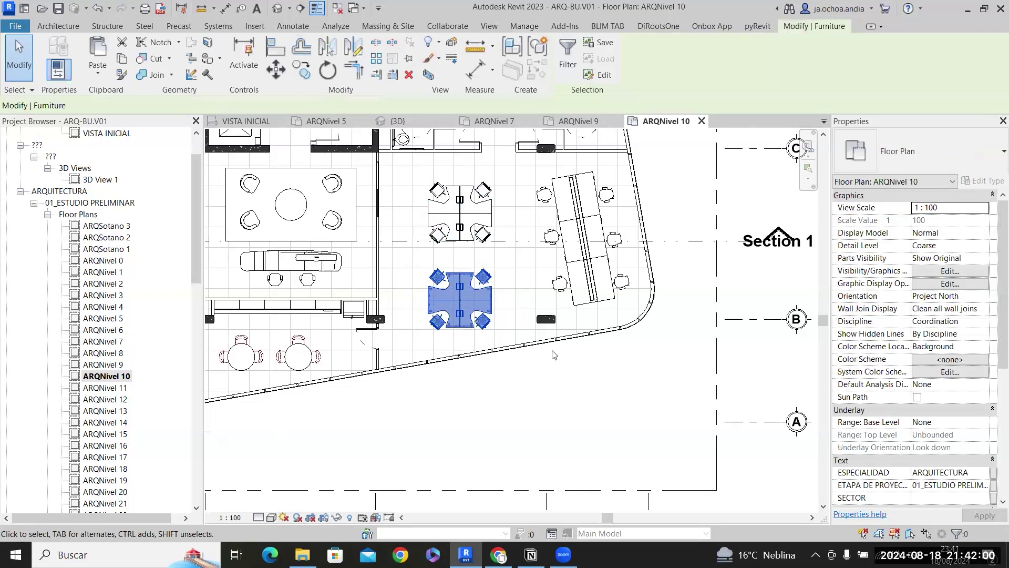
{"action": "left_click", "coordinate": [566, 378]}
Ungroup the MOB. TIPO 1 furniture model group in the upper half of the floor plan.
{"action": "scroll", "coordinate": [566, 379], "scroll_direction": "down", "scroll_amount": 5}
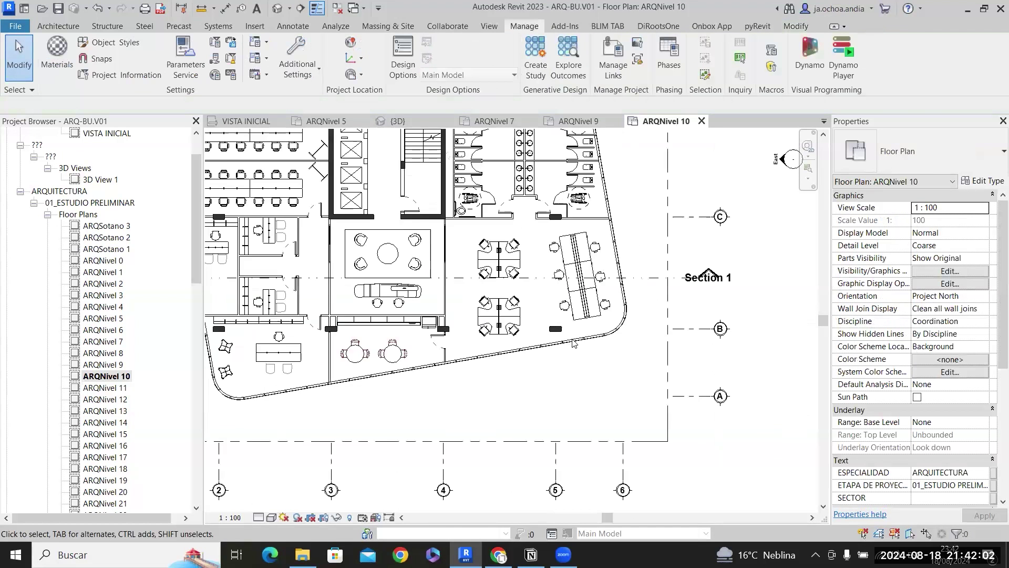
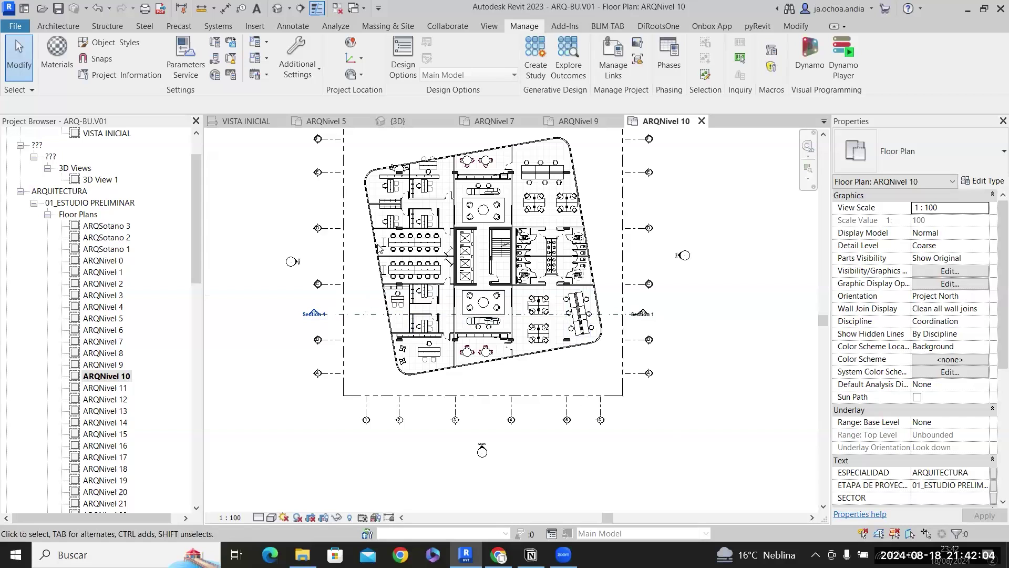
{"action": "scroll", "coordinate": [394, 254], "scroll_direction": "up", "scroll_amount": 5}
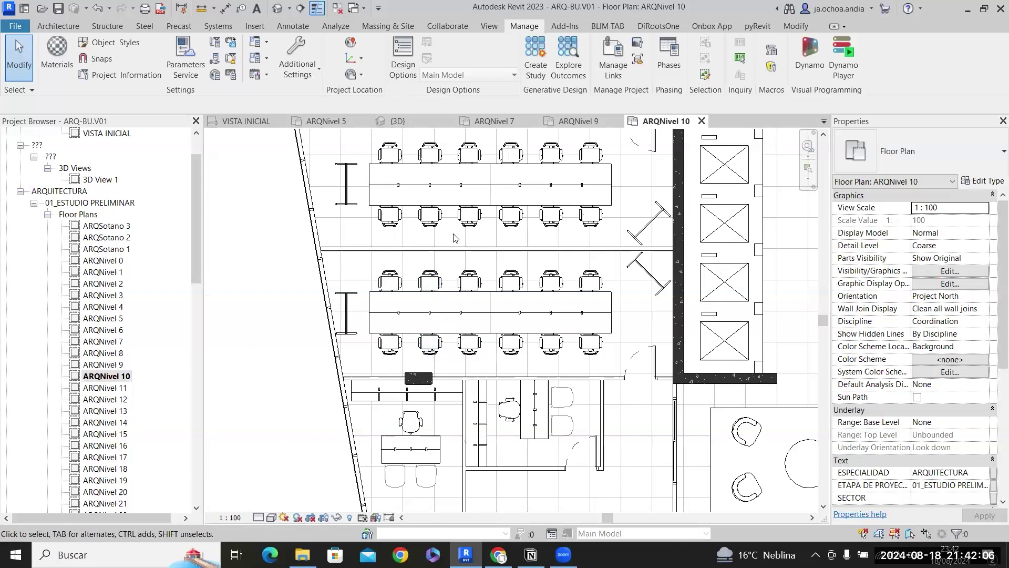
{"action": "scroll", "coordinate": [544, 212], "scroll_direction": "down", "scroll_amount": 4}
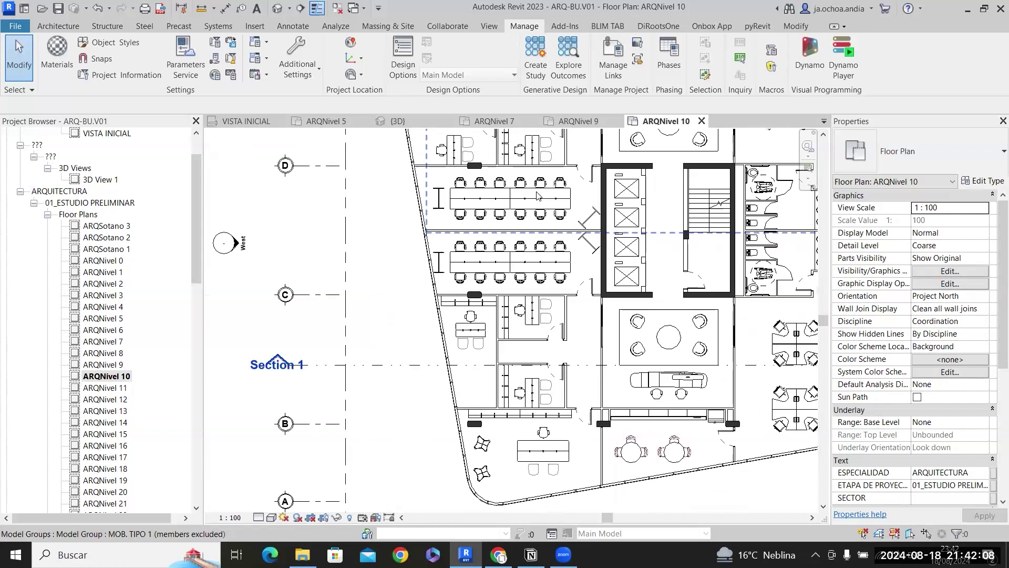
{"action": "scroll", "coordinate": [449, 282], "scroll_direction": "up", "scroll_amount": 4}
{"action": "scroll", "coordinate": [450, 282], "scroll_direction": "up", "scroll_amount": 4}
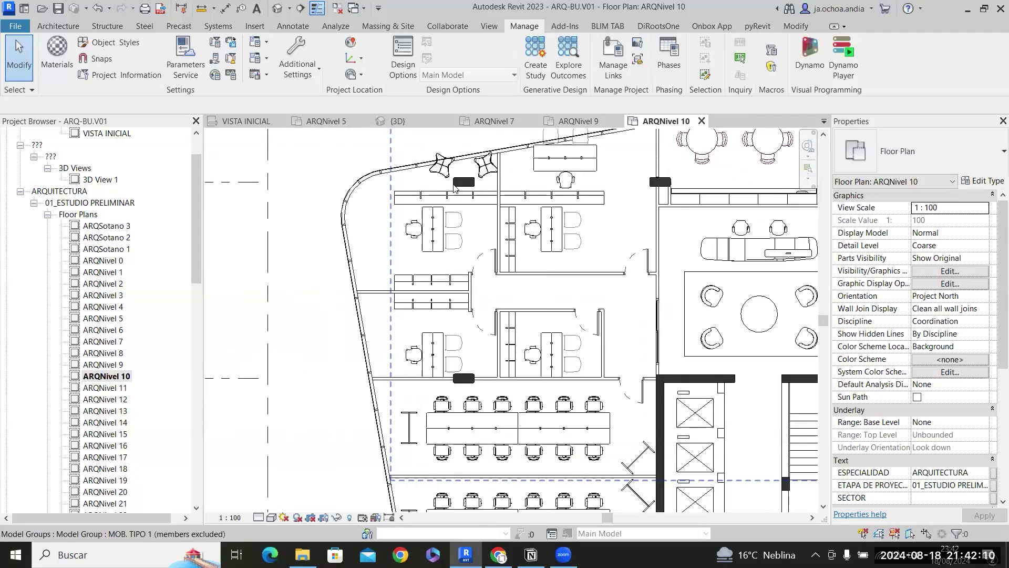
{"action": "left_click", "coordinate": [435, 231]}
{"action": "scroll", "coordinate": [441, 226], "scroll_direction": "down", "scroll_amount": 2}
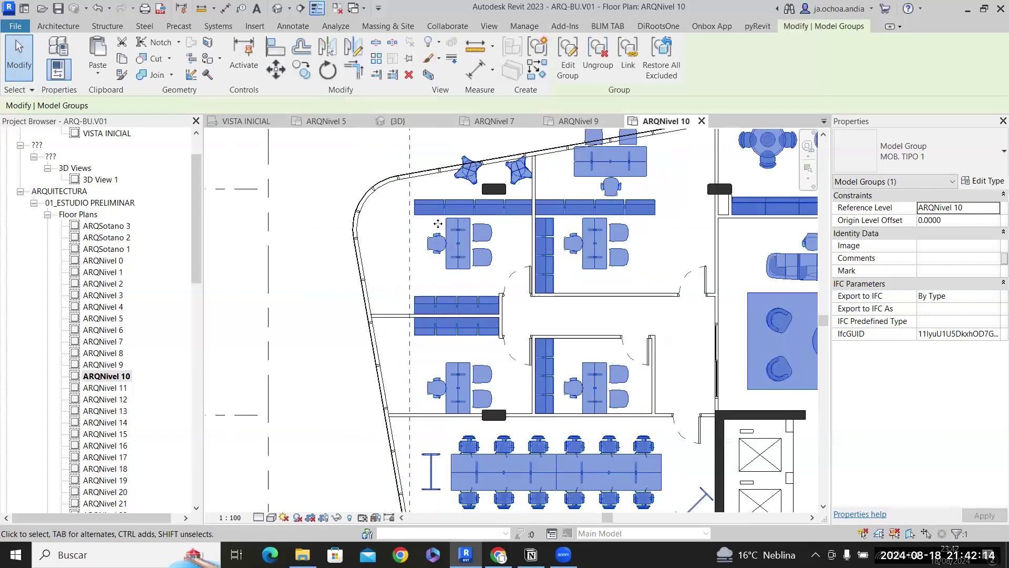
{"action": "scroll", "coordinate": [456, 201], "scroll_direction": "down", "scroll_amount": 3}
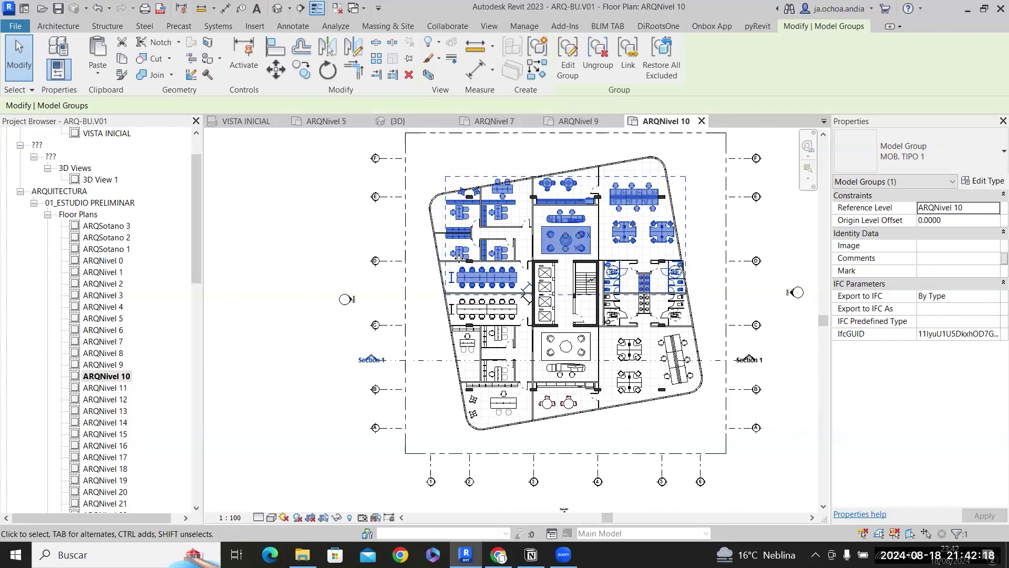
{"action": "scroll", "coordinate": [475, 231], "scroll_direction": "up", "scroll_amount": 2}
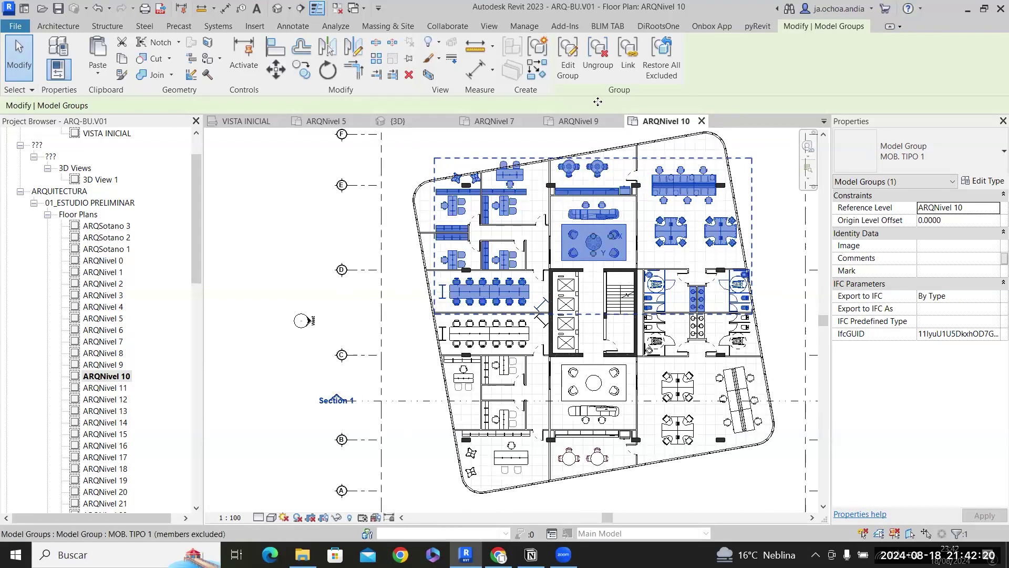
{"action": "key", "text": "u"}
{"action": "key", "text": "g"}
{"action": "scroll", "coordinate": [736, 276], "scroll_direction": "up", "scroll_amount": 6}
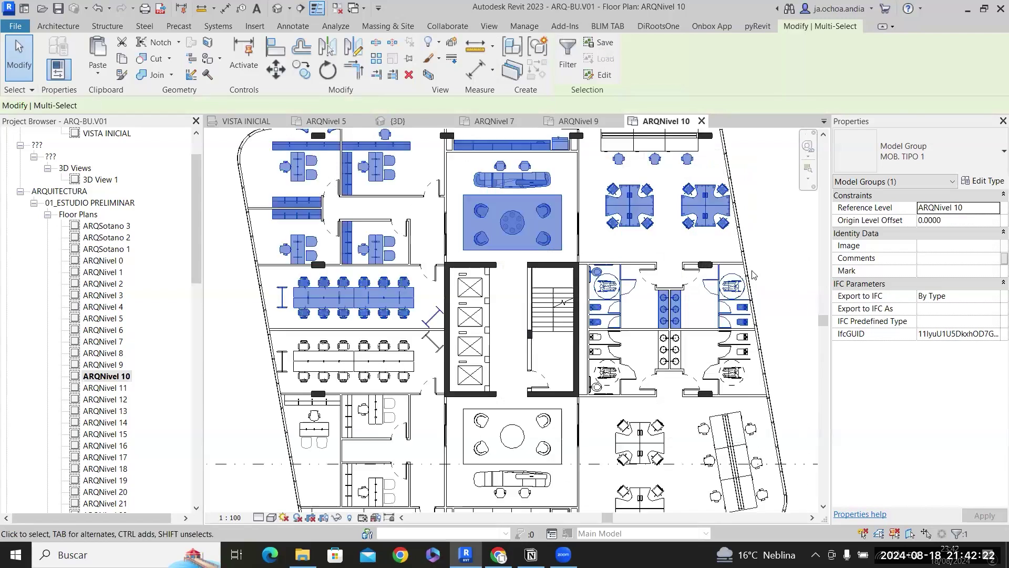
{"action": "left_click", "coordinate": [777, 210]}
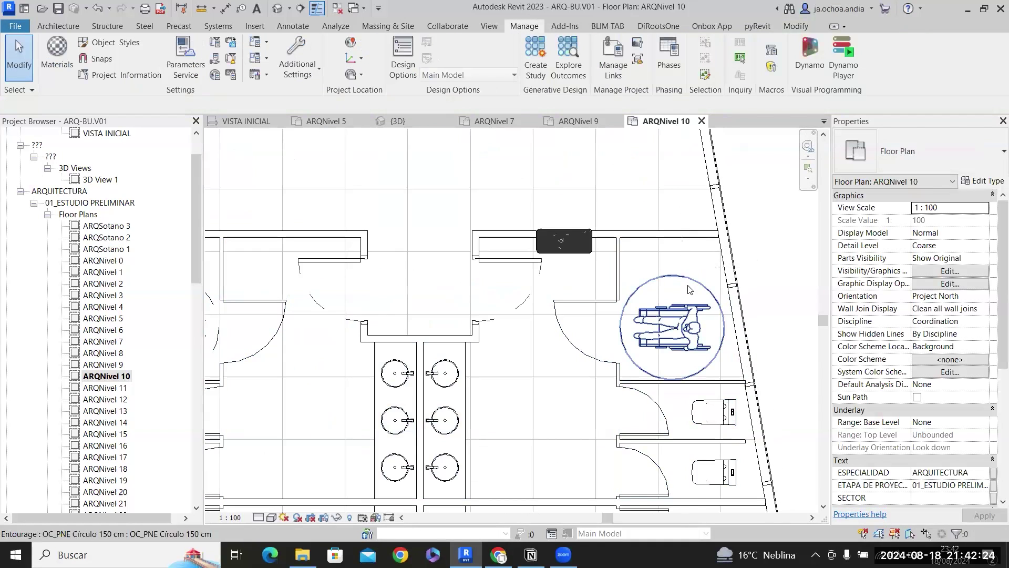
Examine the restroom cubicles, toilets and accessible stalls along the slanted right facade for how they fit.
{"action": "scroll", "coordinate": [704, 294], "scroll_direction": "down", "scroll_amount": 5}
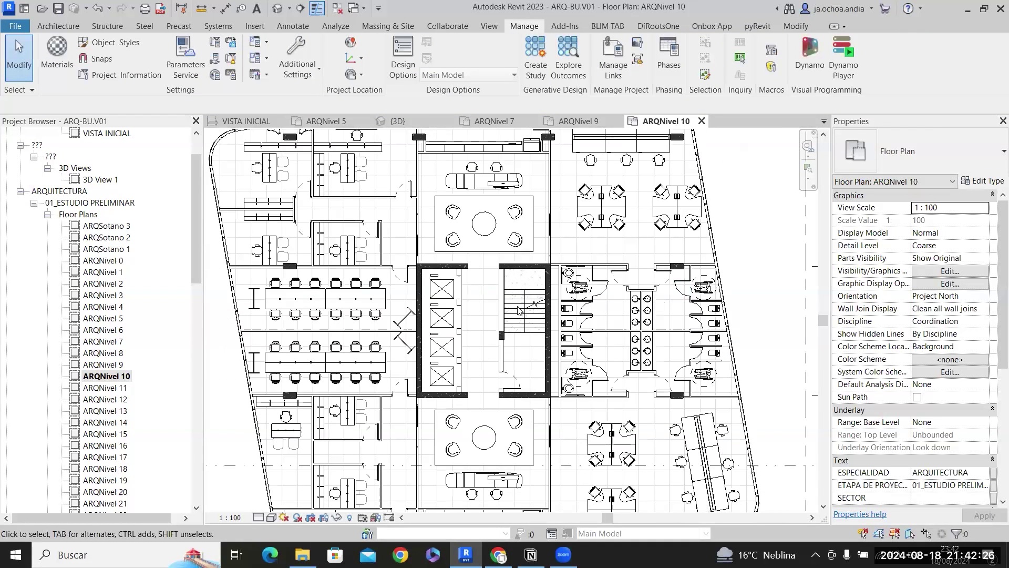
{"action": "scroll", "coordinate": [756, 326], "scroll_direction": "up", "scroll_amount": 3}
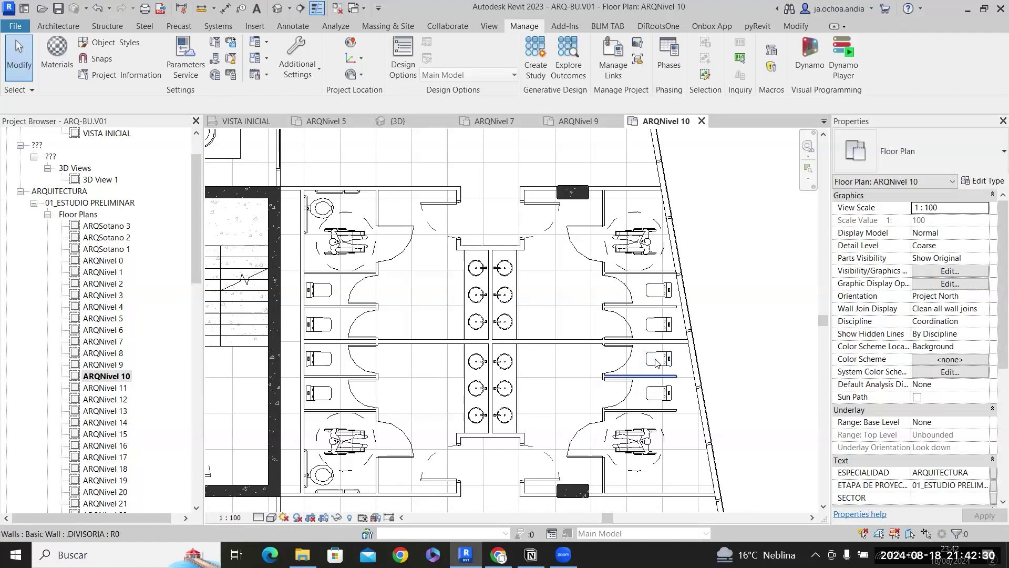
{"action": "scroll", "coordinate": [646, 297], "scroll_direction": "up", "scroll_amount": 2}
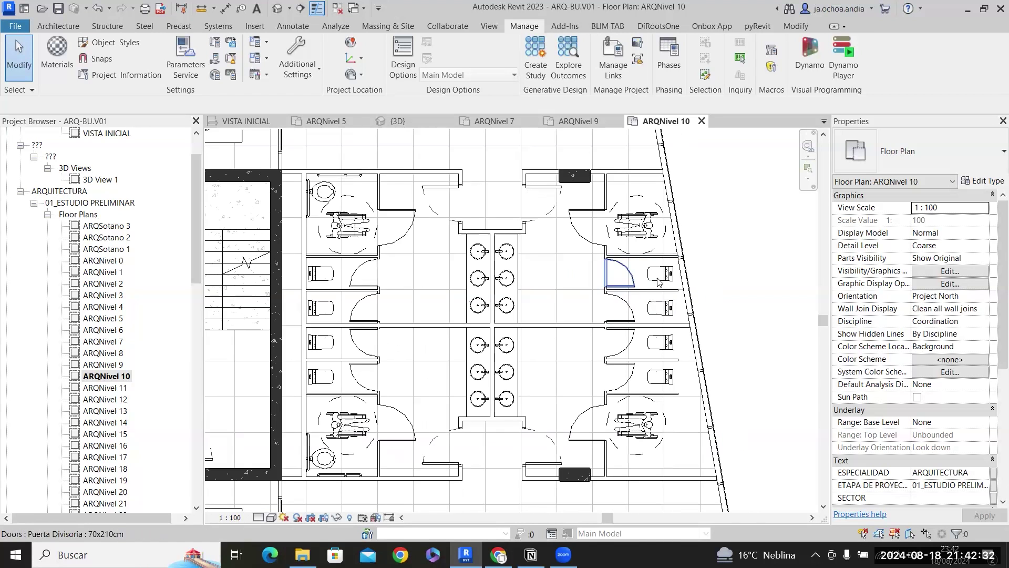
{"action": "scroll", "coordinate": [652, 285], "scroll_direction": "up", "scroll_amount": 3}
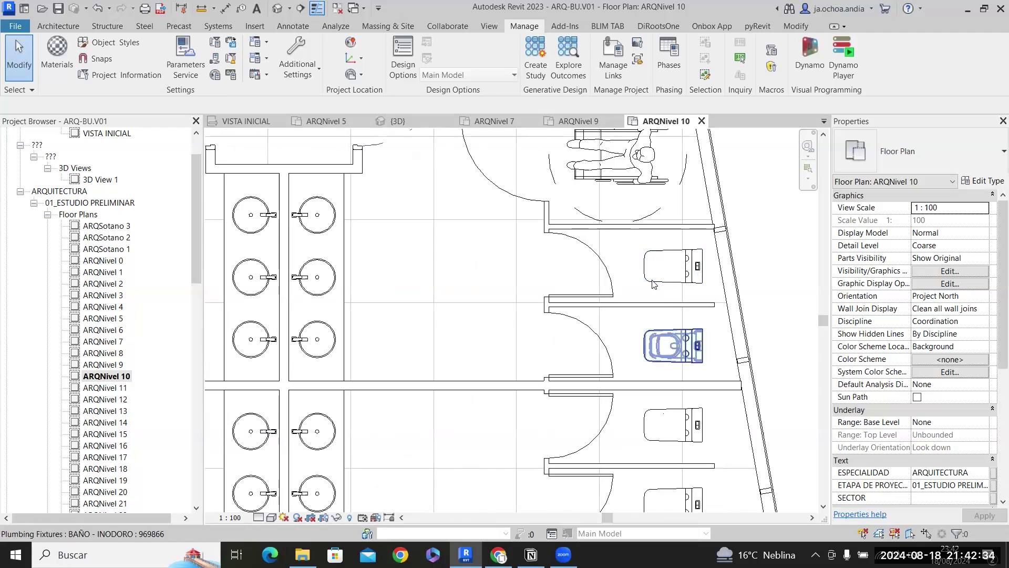
{"action": "scroll", "coordinate": [620, 158], "scroll_direction": "down", "scroll_amount": 3}
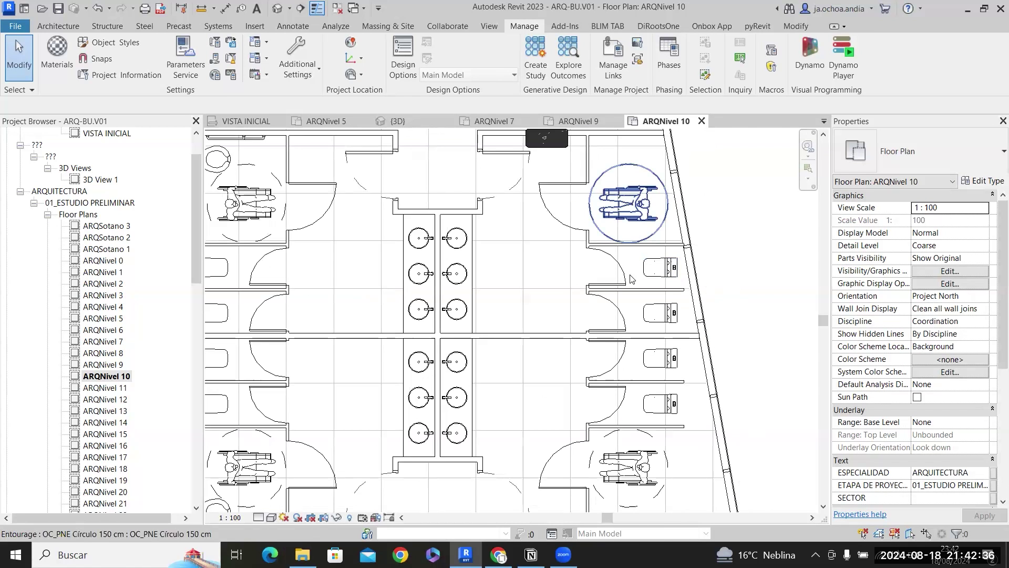
{"action": "scroll", "coordinate": [621, 310], "scroll_direction": "down", "scroll_amount": 3}
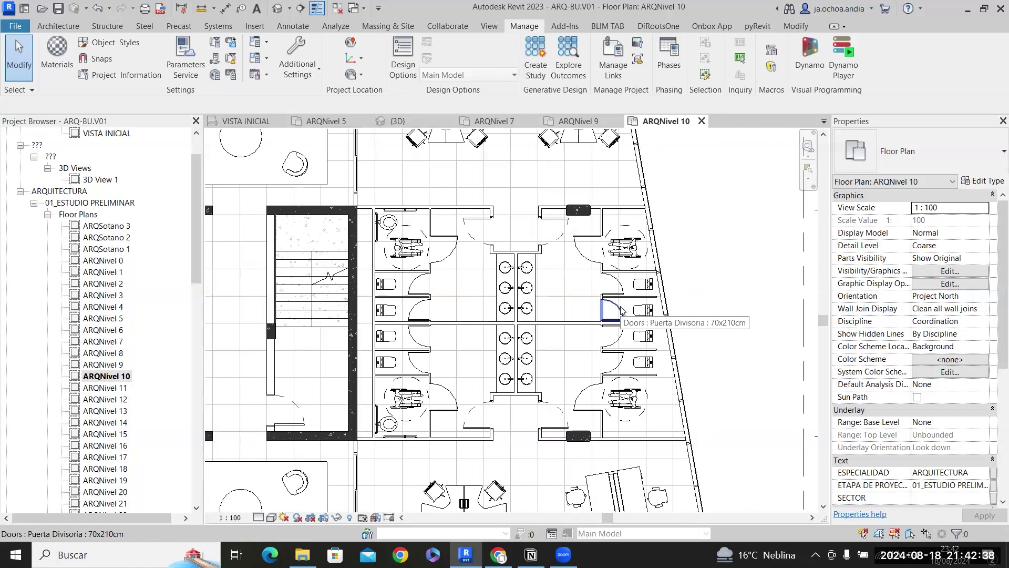
{"action": "scroll", "coordinate": [621, 309], "scroll_direction": "down", "scroll_amount": 4}
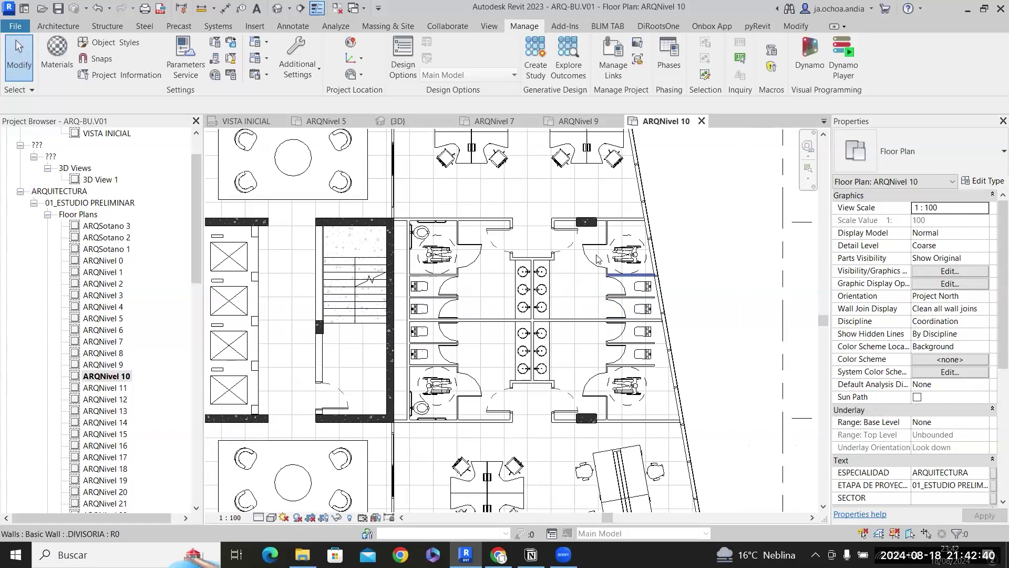
{"action": "scroll", "coordinate": [442, 263], "scroll_direction": "up", "scroll_amount": 5}
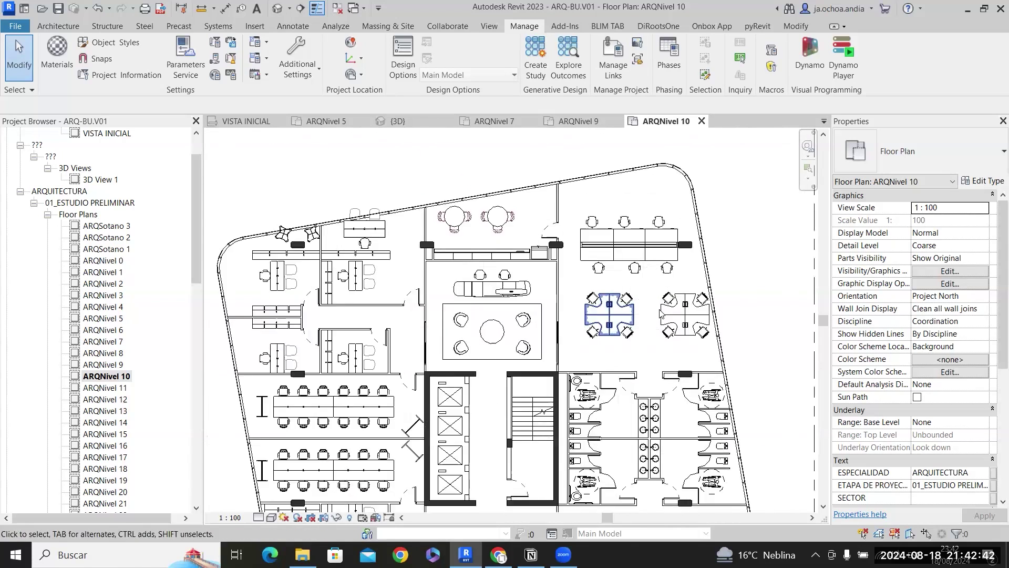
Nudge the four-seat cluster nearest the slanted right facade slightly left, away from the wall.
{"action": "left_click_drag", "start_coordinate": [772, 259], "coordinate": [772, 261]}
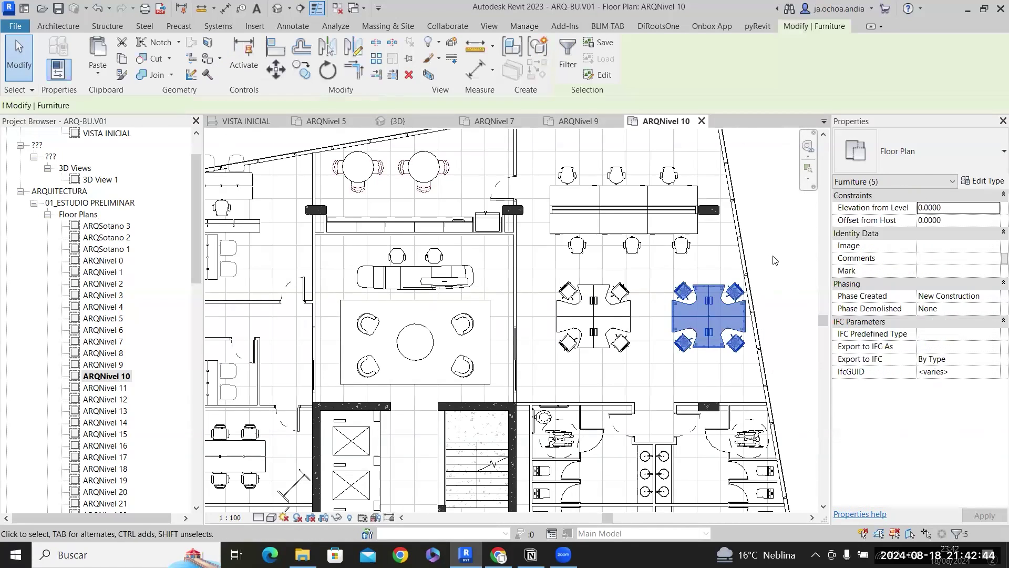
{"action": "scroll", "coordinate": [749, 266], "scroll_direction": "down", "scroll_amount": 2}
{"action": "key", "text": "Left"}
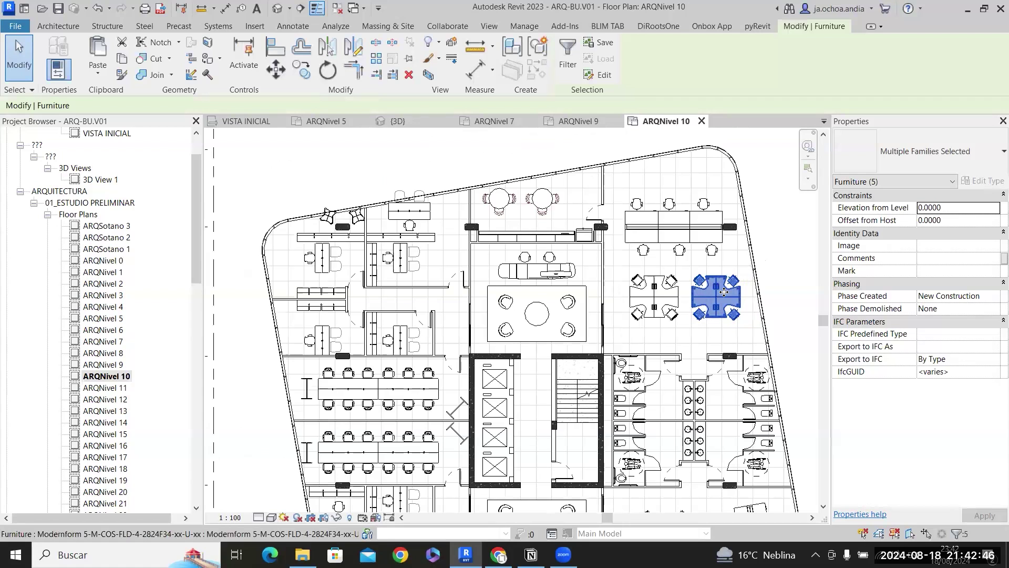
Nudge both upper four-seat clusters together to the left and slightly up, clear of the slanted facade.
{"action": "scroll", "coordinate": [704, 310], "scroll_direction": "up", "scroll_amount": 2}
{"action": "left_click_drag", "start_coordinate": [590, 342], "coordinate": [773, 240]}
{"action": "key", "text": "Left"}
{"action": "key", "text": "Left"}
{"action": "key", "text": "Left"}
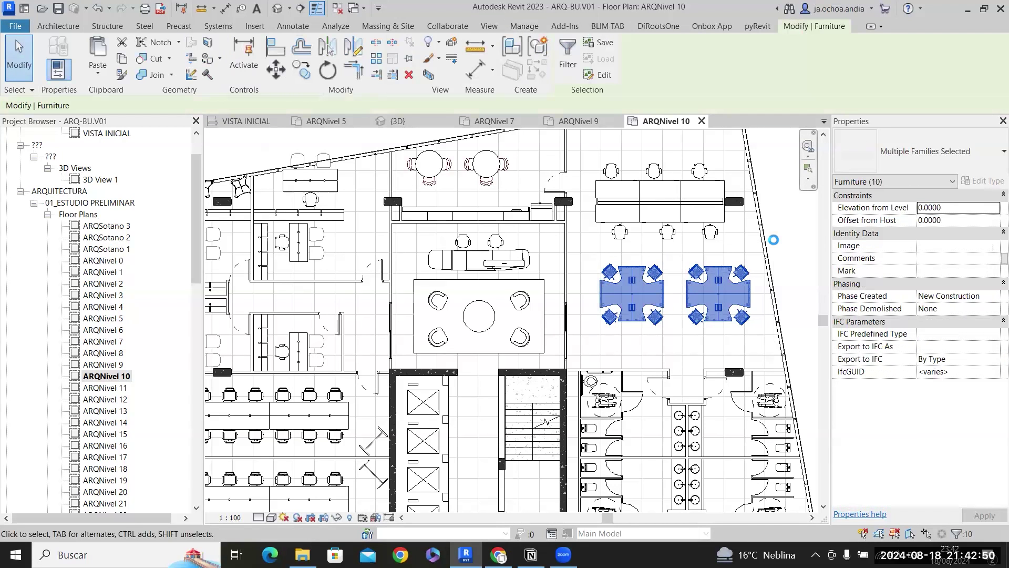
{"action": "key", "text": "Up"}
{"action": "key", "text": "Up"}
Nudge the upper six-seat desk block with its chairs up, towards the slanted upper facade.
{"action": "middle_click_drag", "start_coordinate": [705, 189], "coordinate": [699, 255]}
{"action": "scroll", "coordinate": [698, 254], "scroll_direction": "up", "scroll_amount": 2}
{"action": "left_click_drag", "start_coordinate": [534, 341], "coordinate": [746, 213]}
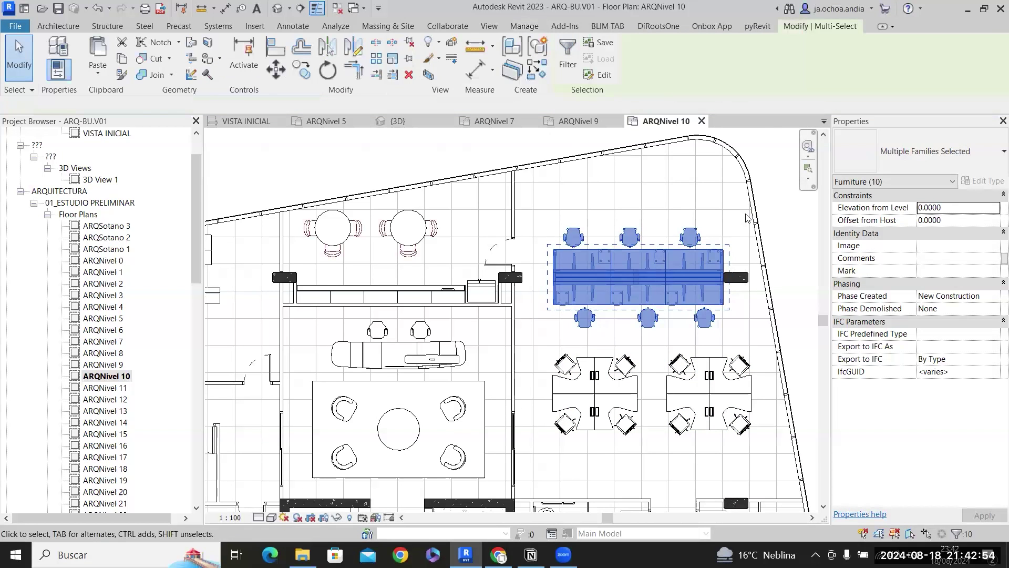
{"action": "key", "text": "Up"}
{"action": "key", "text": "Up"}
{"action": "key", "text": "Up"}
{"action": "key", "text": "Up"}
{"action": "key", "text": "Up"}
{"action": "key", "text": "Up"}
{"action": "key", "text": "Down"}
{"action": "key", "text": "Down"}
{"action": "key", "text": "Down"}
Nudge both four-seat clusters up, closer to the six-seat desk block.
{"action": "left_click_drag", "start_coordinate": [544, 336], "coordinate": [772, 465]}
{"action": "key", "text": "Up"}
{"action": "key", "text": "Up"}
{"action": "key", "text": "Up"}
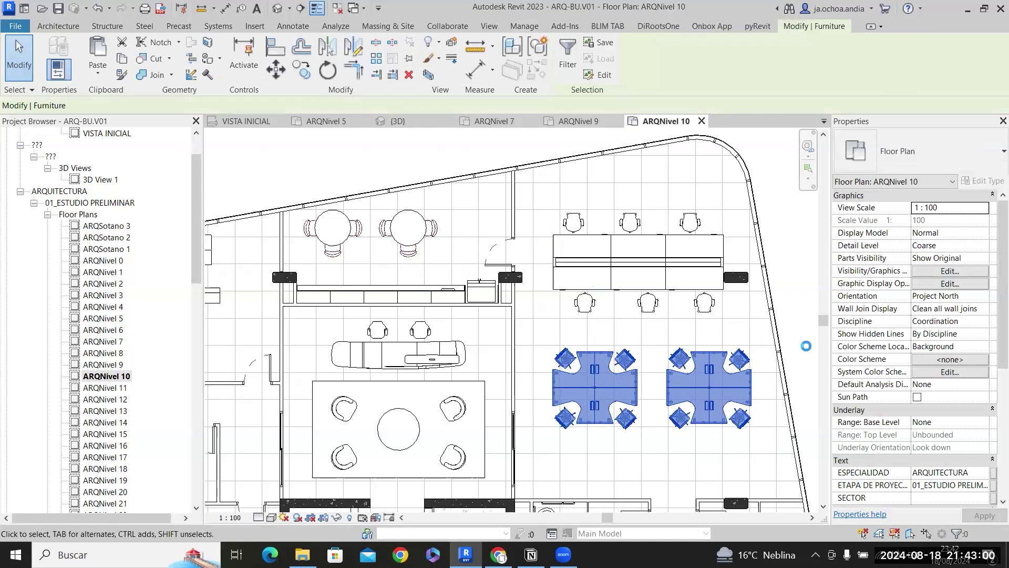
{"action": "left_click", "coordinate": [807, 345]}
{"action": "scroll", "coordinate": [813, 281], "scroll_direction": "down", "scroll_amount": 2}
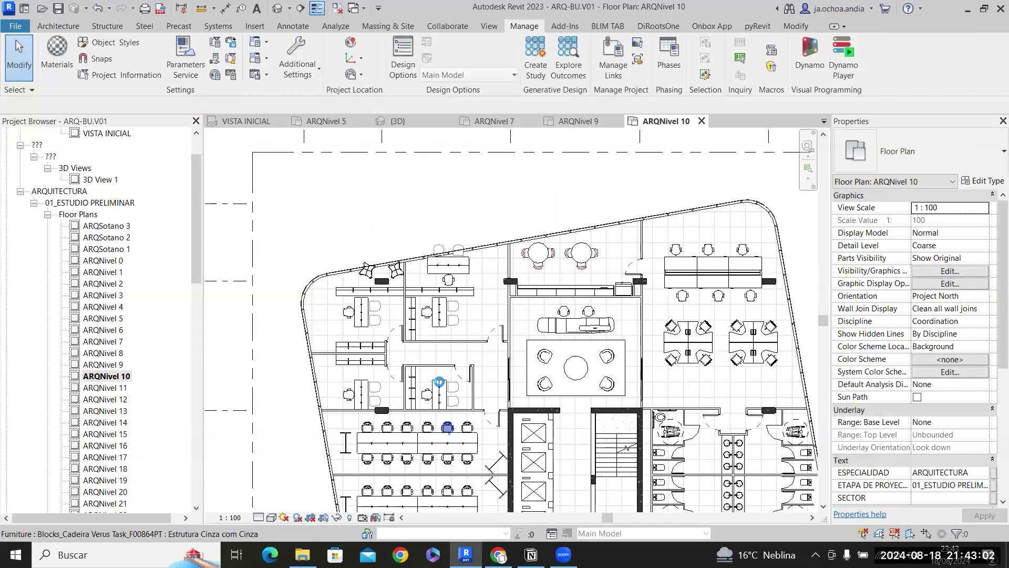
{"action": "scroll", "coordinate": [611, 241], "scroll_direction": "up", "scroll_amount": 4}
{"action": "left_click_drag", "start_coordinate": [462, 344], "coordinate": [625, 241]}
{"action": "left_click_drag", "start_coordinate": [335, 342], "coordinate": [471, 238]}
{"action": "left_click_drag", "start_coordinate": [365, 291], "coordinate": [451, 277]}
{"action": "scroll", "coordinate": [451, 278], "scroll_direction": "down", "scroll_amount": 3}
{"action": "key", "text": "Escape"}
{"action": "scroll", "coordinate": [429, 284], "scroll_direction": "up", "scroll_amount": 3}
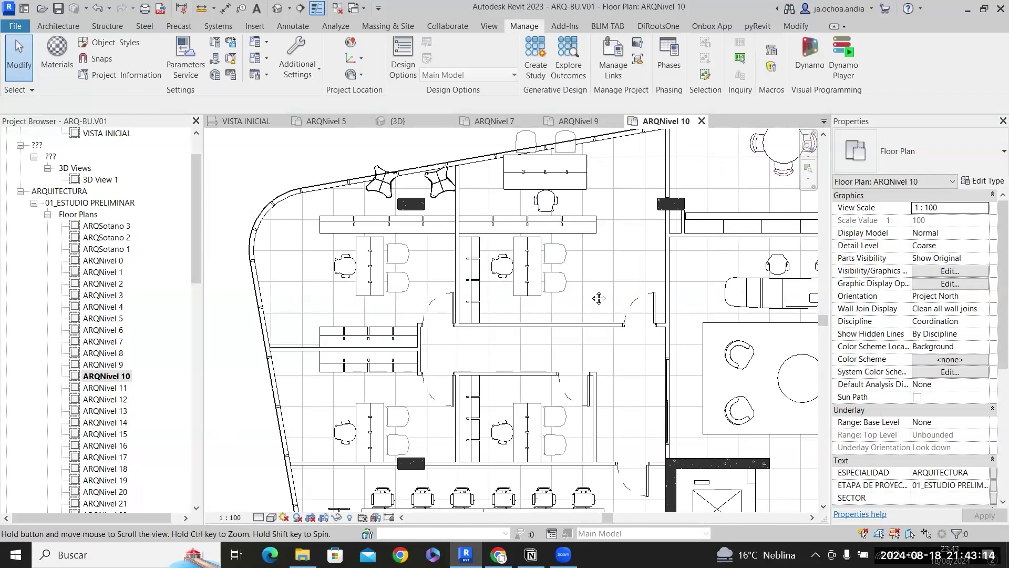
Delete all desks, chairs and bookcases from the large office next to the upper-left corner office.
{"action": "middle_click_drag", "start_coordinate": [599, 298], "coordinate": [600, 308]}
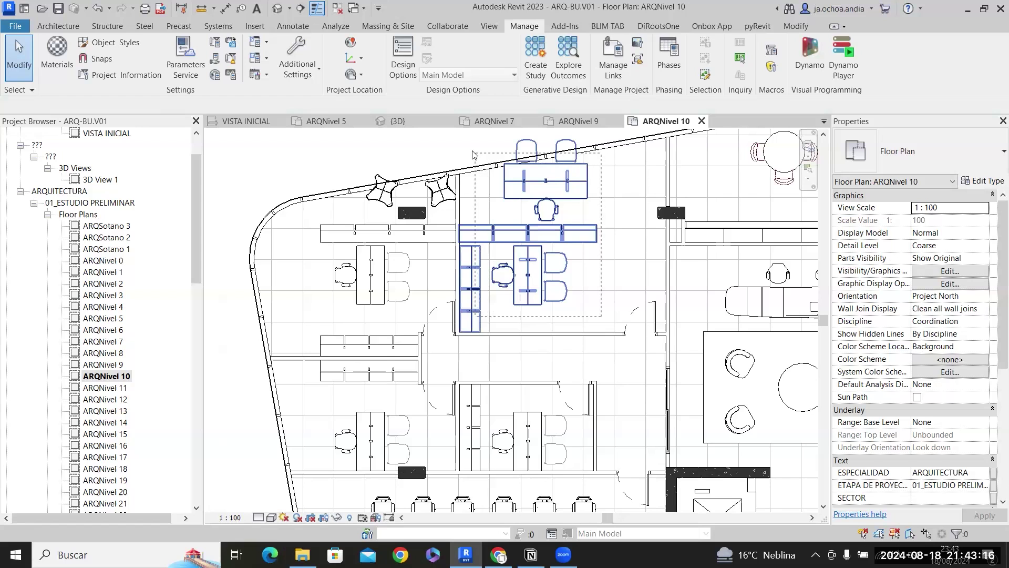
{"action": "left_click_drag", "start_coordinate": [471, 152], "coordinate": [473, 145]}
{"action": "key", "text": "Escape"}
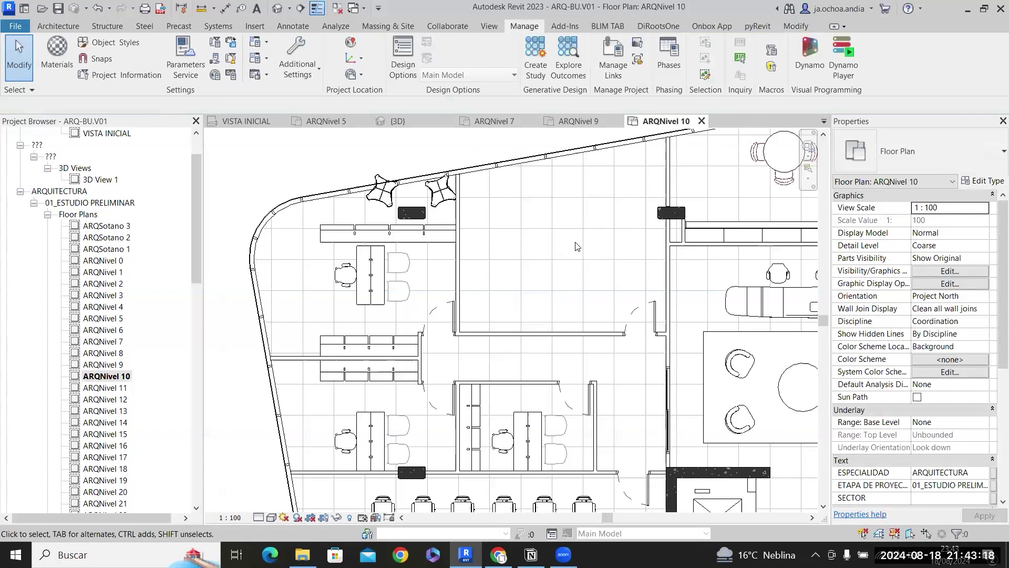
{"action": "scroll", "coordinate": [577, 247], "scroll_direction": "down", "scroll_amount": 3}
{"action": "middle_click_drag", "start_coordinate": [611, 392], "coordinate": [593, 521]}
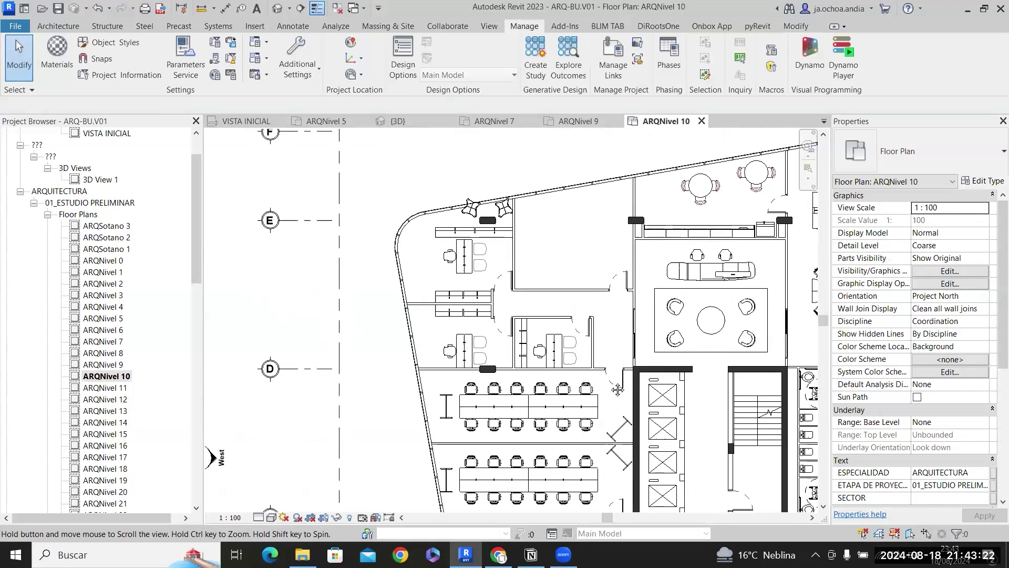
Undo the deletion of the large office's furniture.
{"action": "scroll", "coordinate": [509, 199], "scroll_direction": "down", "scroll_amount": 2}
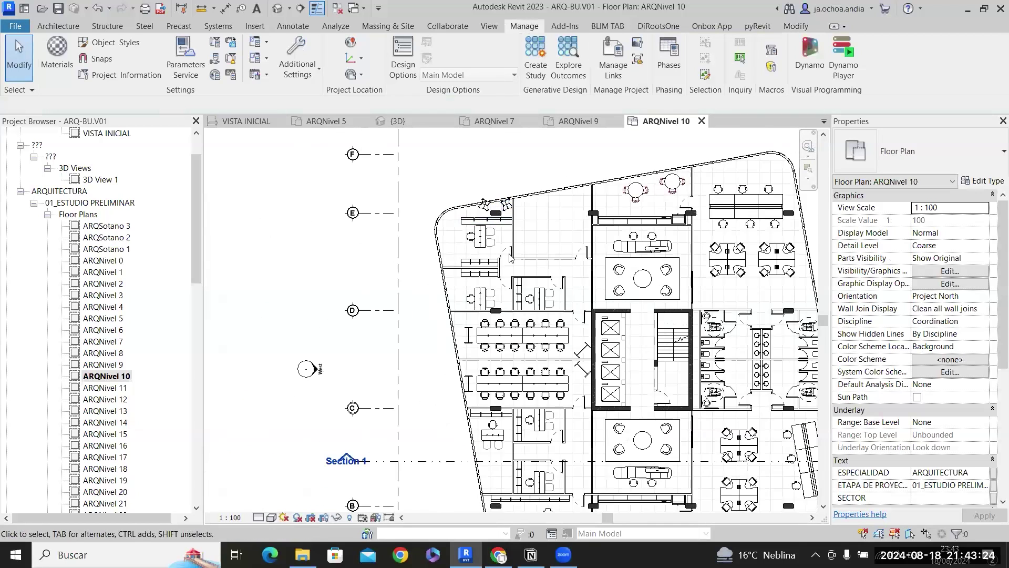
{"action": "scroll", "coordinate": [509, 225], "scroll_direction": "up", "scroll_amount": 2}
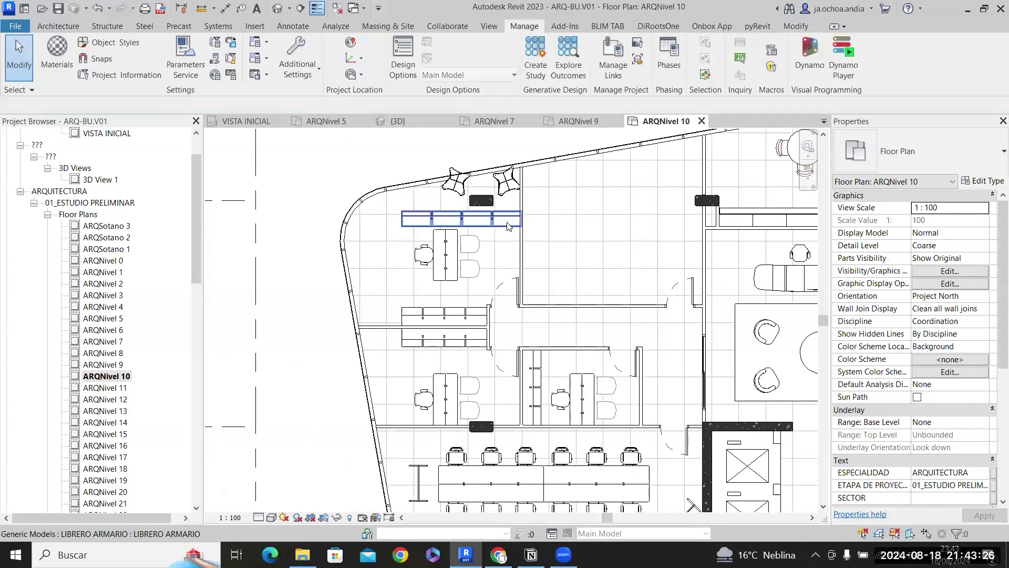
{"action": "scroll", "coordinate": [521, 233], "scroll_direction": "down", "scroll_amount": 1}
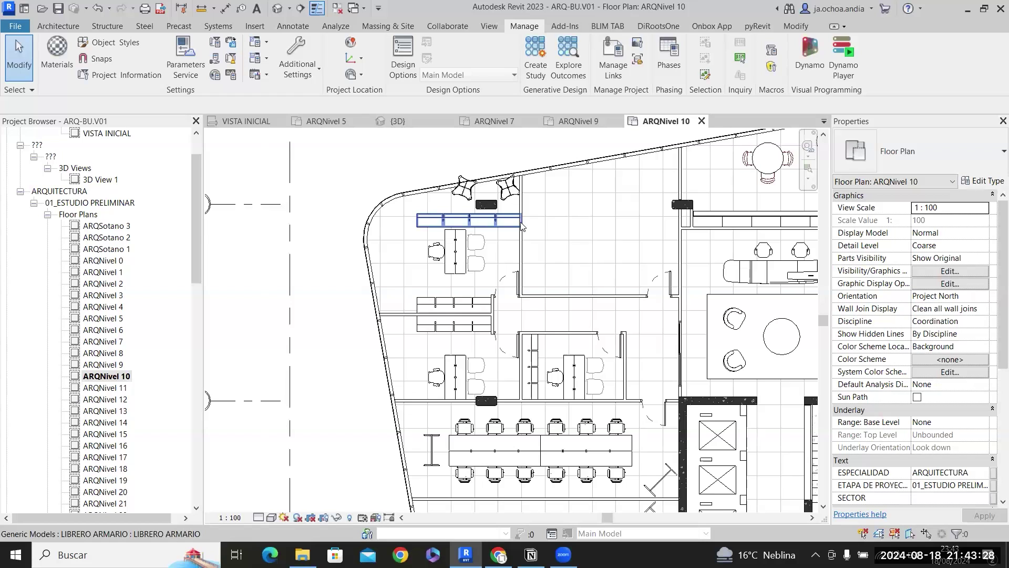
{"action": "scroll", "coordinate": [522, 226], "scroll_direction": "up", "scroll_amount": 1}
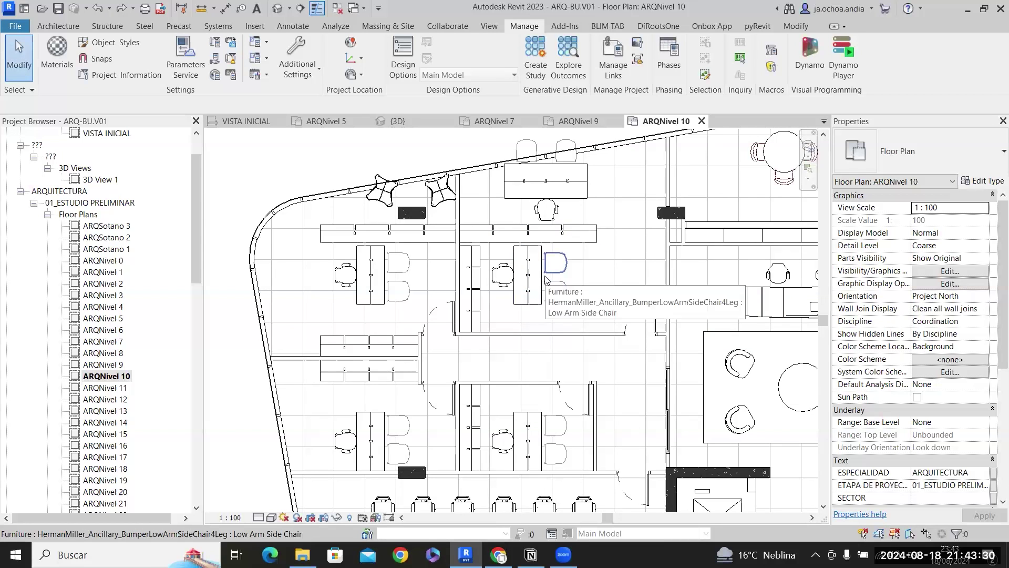
Delete the vertical desk, its chairs and the vertical bookcase from the large office beside the corner office.
{"action": "scroll", "coordinate": [545, 275], "scroll_direction": "down", "scroll_amount": 4}
{"action": "scroll", "coordinate": [550, 219], "scroll_direction": "up", "scroll_amount": 3}
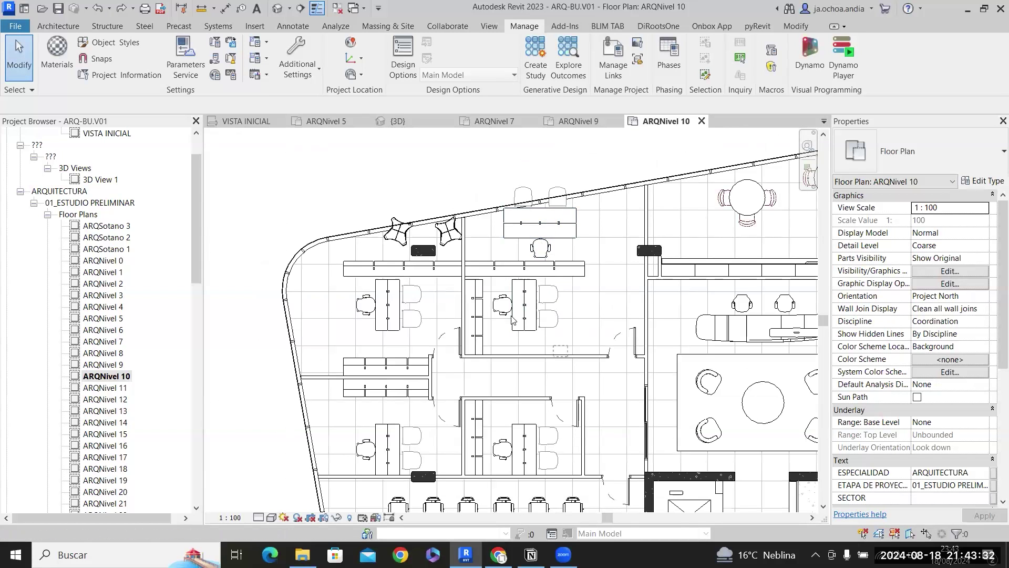
{"action": "left_click", "coordinate": [471, 284]}
{"action": "key", "text": "Delete"}
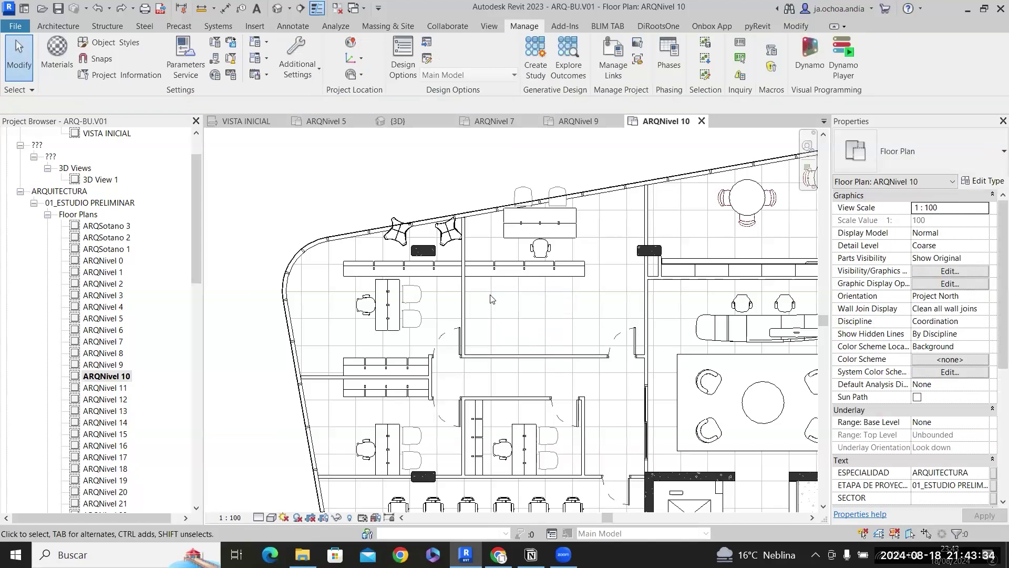
Move the large office's remaining LIBRERO ARMARIO bookcase down near the lower wall and set its ANCHO to 4.5.
{"action": "left_click_drag", "start_coordinate": [496, 273], "coordinate": [510, 340]}
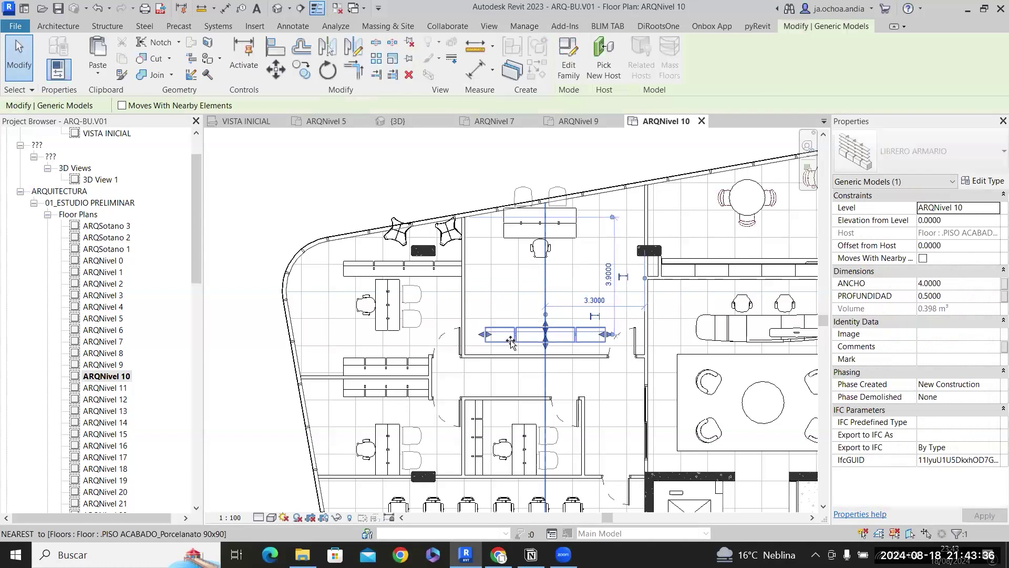
{"action": "scroll", "coordinate": [519, 352], "scroll_direction": "up", "scroll_amount": 4}
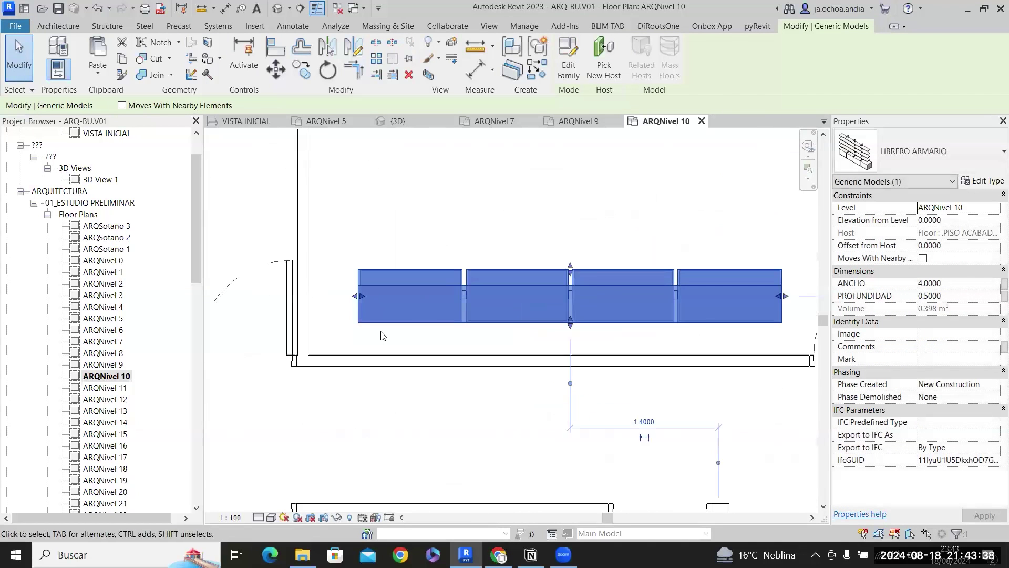
{"action": "scroll", "coordinate": [383, 222], "scroll_direction": "down", "scroll_amount": 2}
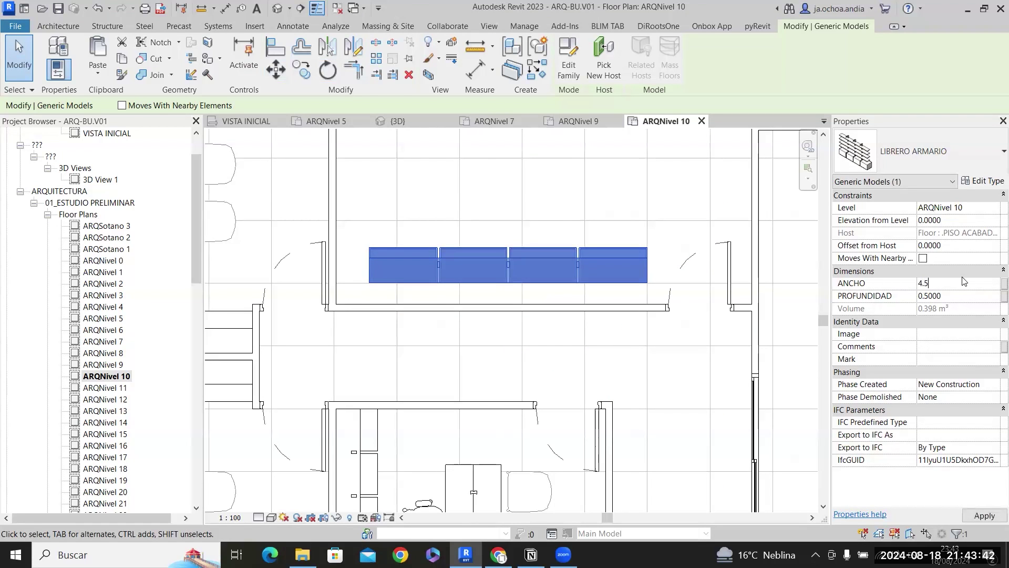
{"action": "scroll", "coordinate": [368, 268], "scroll_direction": "up", "scroll_amount": 3}
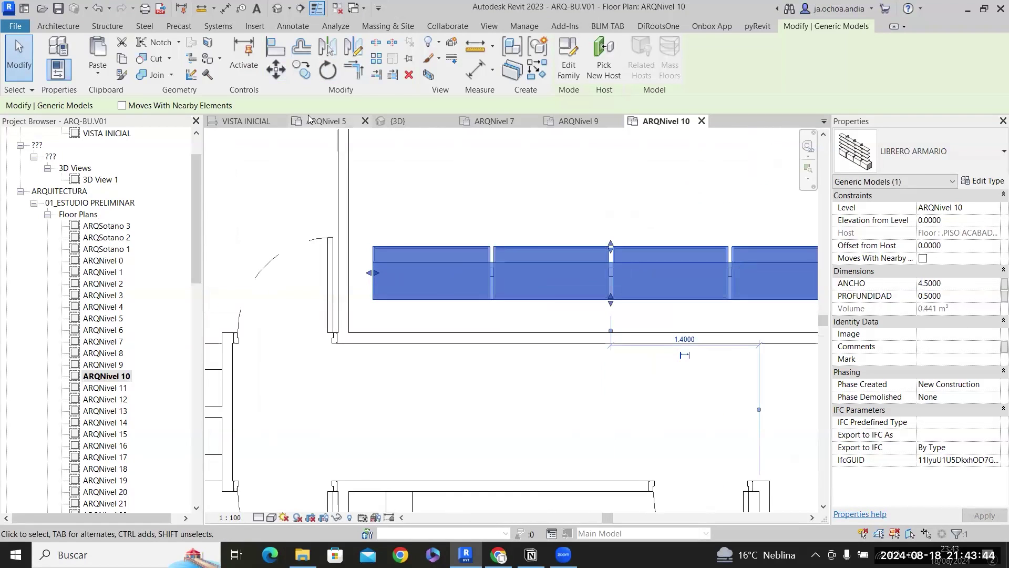
Move the bookcase by its lower-left corner into the office's inner wall corner.
{"action": "key", "text": "m"}
{"action": "key", "text": "v"}
{"action": "left_click", "coordinate": [375, 301]}
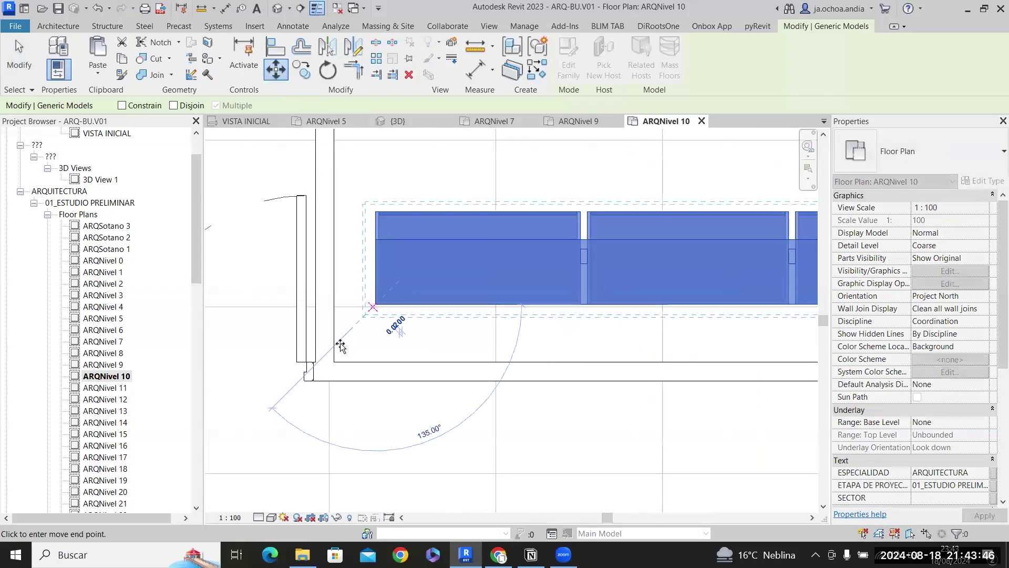
{"action": "scroll", "coordinate": [430, 332], "scroll_direction": "down", "scroll_amount": 5}
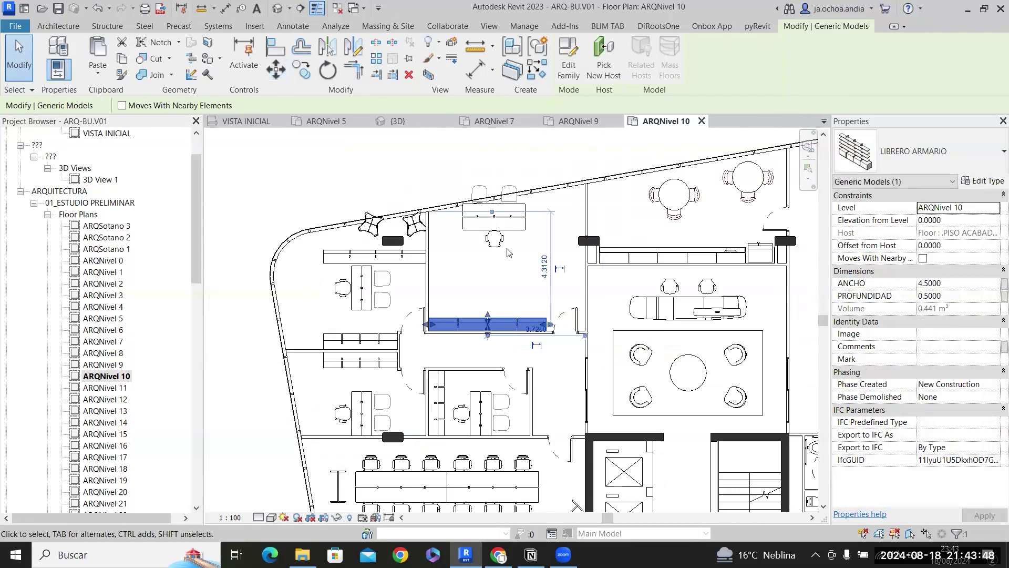
Move the horizontal desk with its three chairs down from the slanted facade into the middle of the office.
{"action": "scroll", "coordinate": [509, 249], "scroll_direction": "up", "scroll_amount": 1}
{"action": "left_click", "coordinate": [484, 202]}
{"action": "left_click_drag", "start_coordinate": [484, 202], "coordinate": [474, 288]}
Move the two butterfly armchairs from the corner office into the large office's upper right area.
{"action": "left_click_drag", "start_coordinate": [294, 196], "coordinate": [526, 194]}
{"action": "scroll", "coordinate": [531, 208], "scroll_direction": "down", "scroll_amount": 2}
{"action": "scroll", "coordinate": [605, 210], "scroll_direction": "up", "scroll_amount": 4}
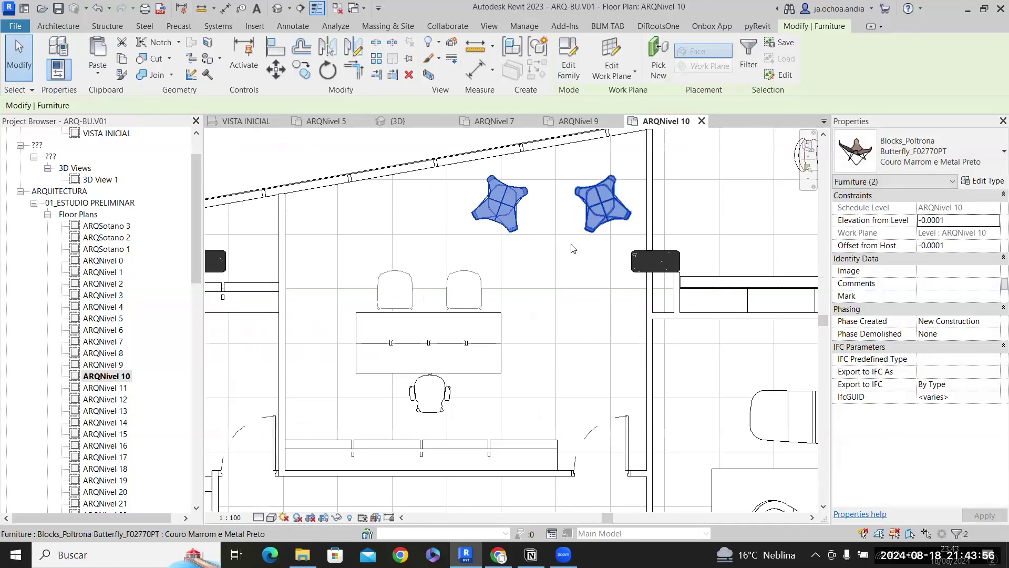
Rotate the two butterfly armchairs and fine-tune their positions beneath the slanted facade.
{"action": "key", "text": "Escape"}
{"action": "left_click", "coordinate": [508, 217]}
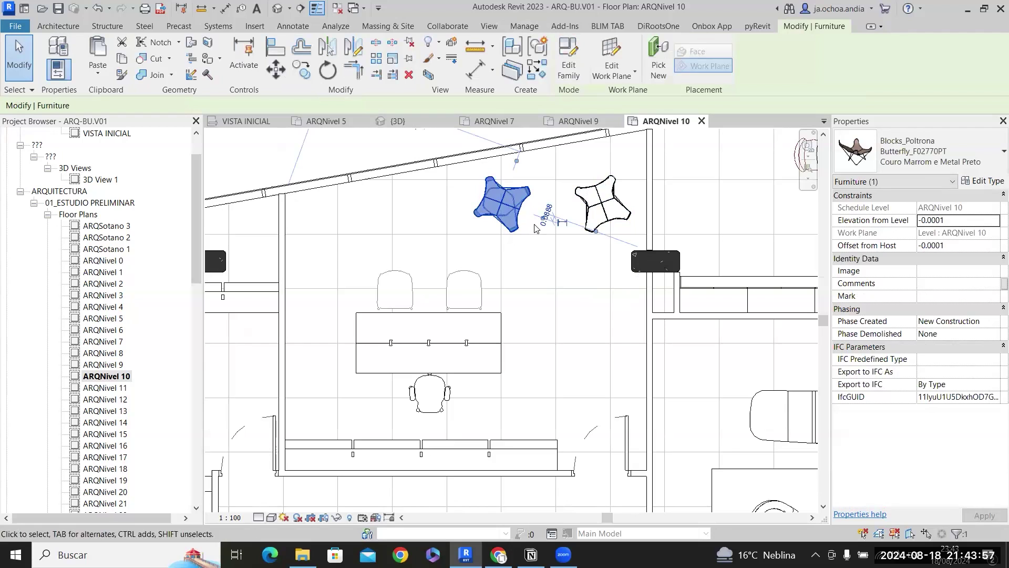
{"action": "left_click", "coordinate": [621, 202]}
{"action": "key", "text": "space"}
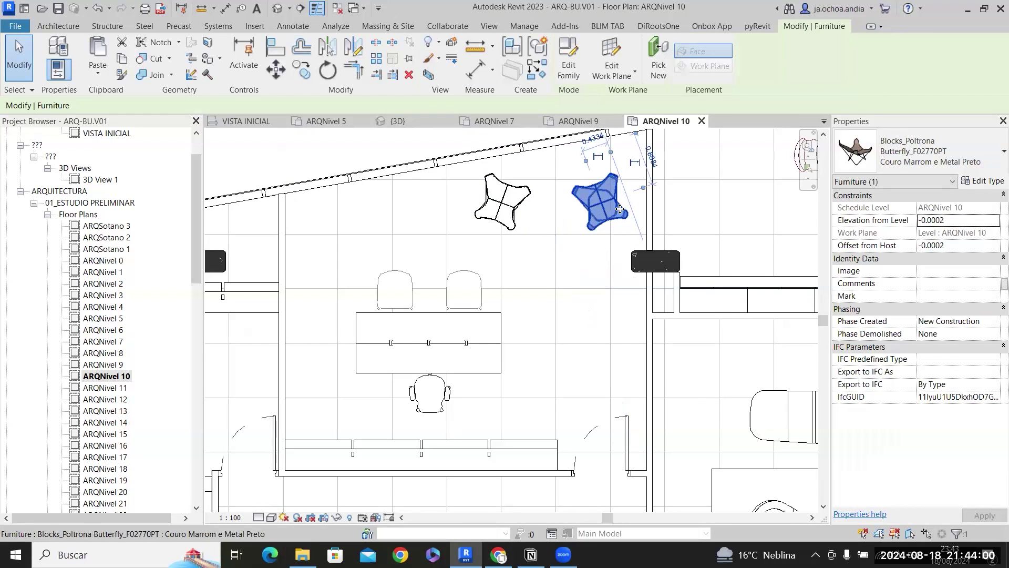
{"action": "scroll", "coordinate": [633, 223], "scroll_direction": "up", "scroll_amount": 2}
{"action": "mouse_move", "coordinate": [605, 205]}
{"action": "left_mouse_down"}
{"action": "mouse_move", "coordinate": [573, 212]}
{"action": "mouse_move", "coordinate": [466, 204]}
{"action": "mouse_move", "coordinate": [605, 203]}
{"action": "left_mouse_up"}
{"action": "left_click_drag", "start_coordinate": [540, 229], "coordinate": [491, 187]}
{"action": "key", "text": "Escape"}
{"action": "scroll", "coordinate": [360, 352], "scroll_direction": "down", "scroll_amount": 5}
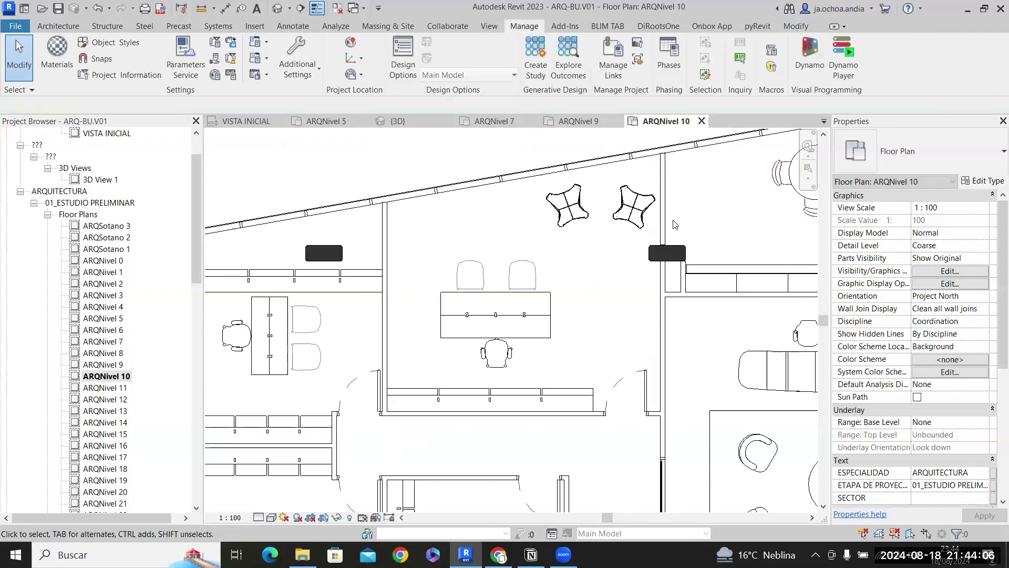
Delete the desk, its three chairs and the upper bookcase from the upper-left corner office.
{"action": "scroll", "coordinate": [360, 352], "scroll_direction": "up", "scroll_amount": 3}
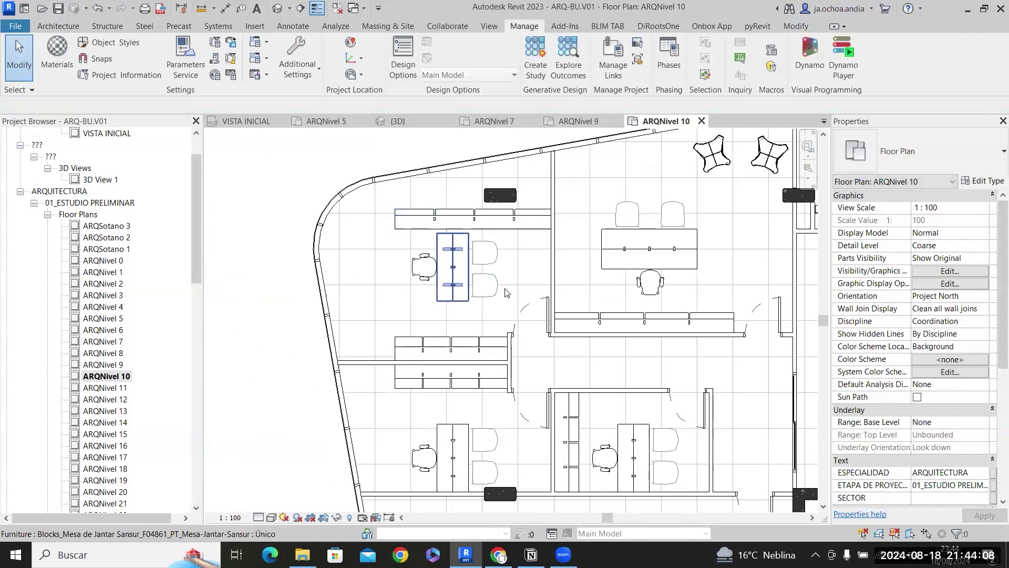
{"action": "left_click", "coordinate": [496, 262]}
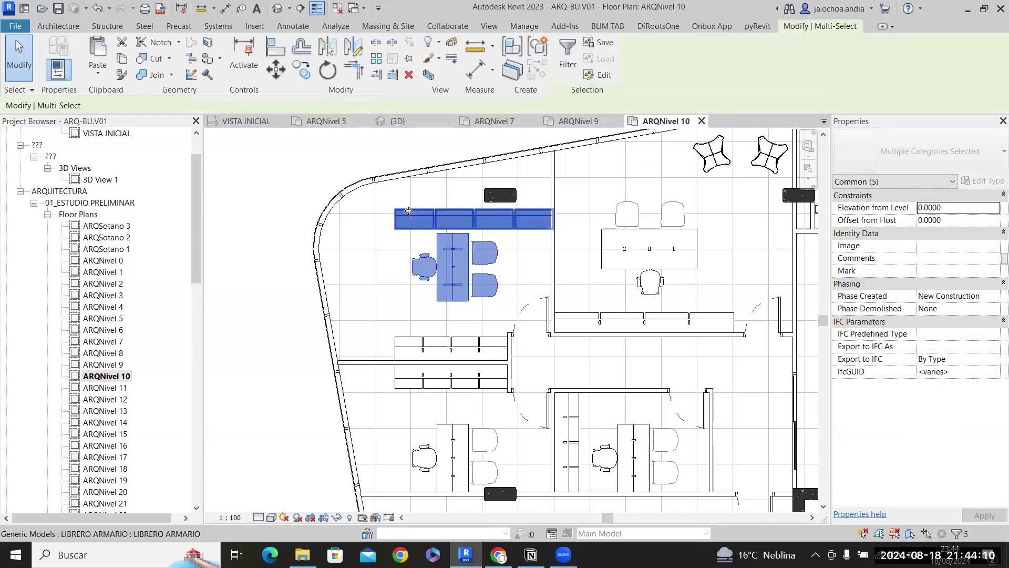
{"action": "key", "text": "Delete"}
{"action": "scroll", "coordinate": [497, 262], "scroll_direction": "down", "scroll_amount": 2}
Stretch the two back-to-back bookcases on the corner office's lower wall towards the slanted facade, to about 4 m long.
{"action": "scroll", "coordinate": [459, 309], "scroll_direction": "up", "scroll_amount": 5}
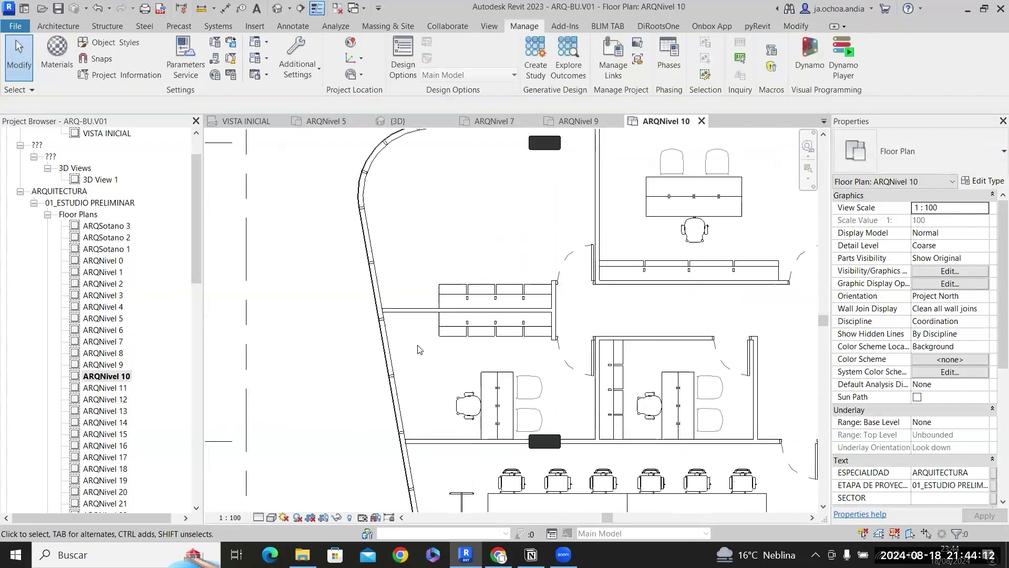
{"action": "left_click", "coordinate": [458, 309]}
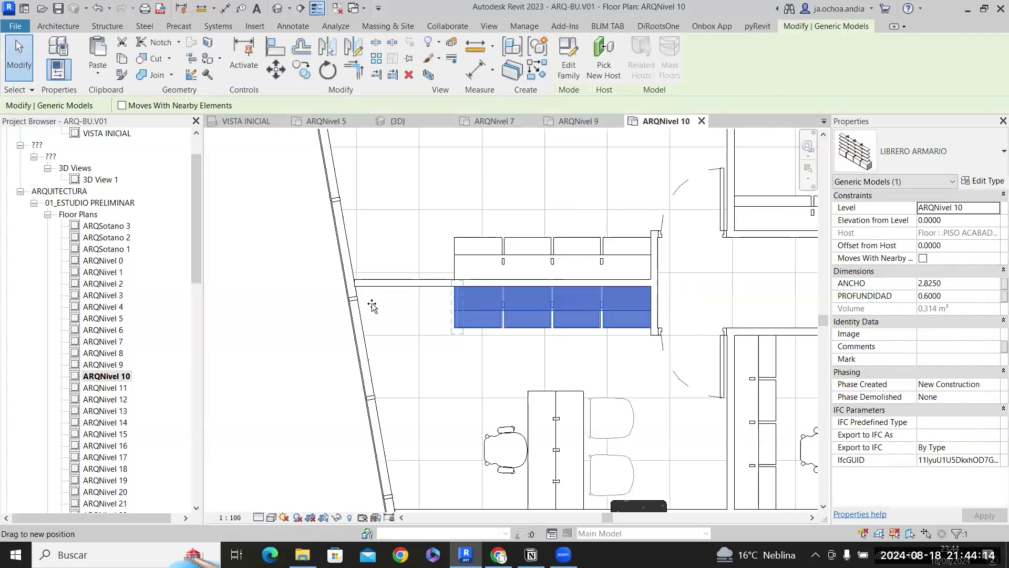
{"action": "left_click_drag", "start_coordinate": [375, 304], "coordinate": [373, 304]}
{"action": "left_click", "coordinate": [454, 261]}
{"action": "left_click_drag", "start_coordinate": [354, 265], "coordinate": [374, 264]}
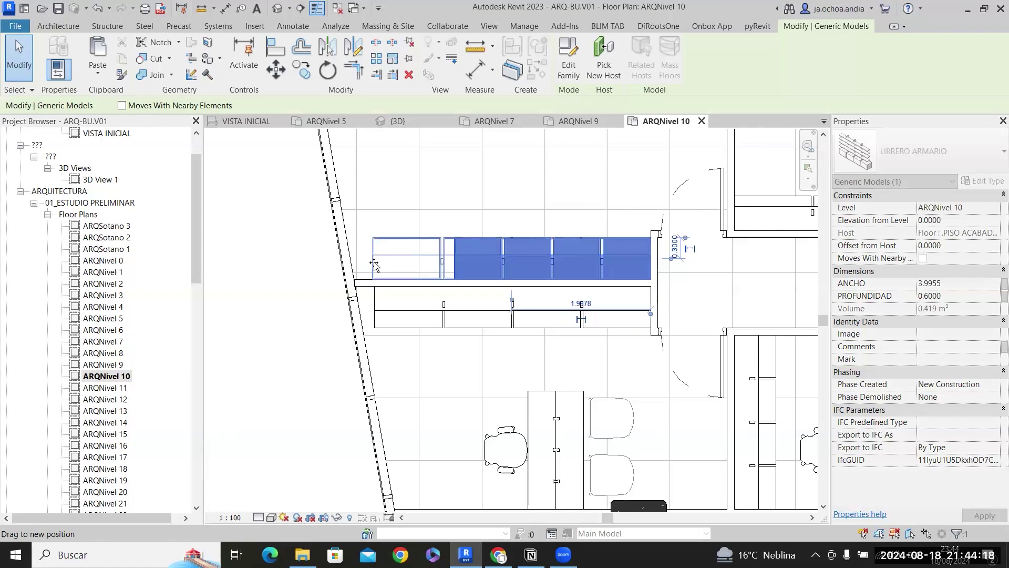
Copy the desk with its three chairs from the large office into the empty corner office, above the bookcase.
{"action": "scroll", "coordinate": [374, 262], "scroll_direction": "down", "scroll_amount": 3}
{"action": "middle_click_drag", "start_coordinate": [496, 232], "coordinate": [504, 299]}
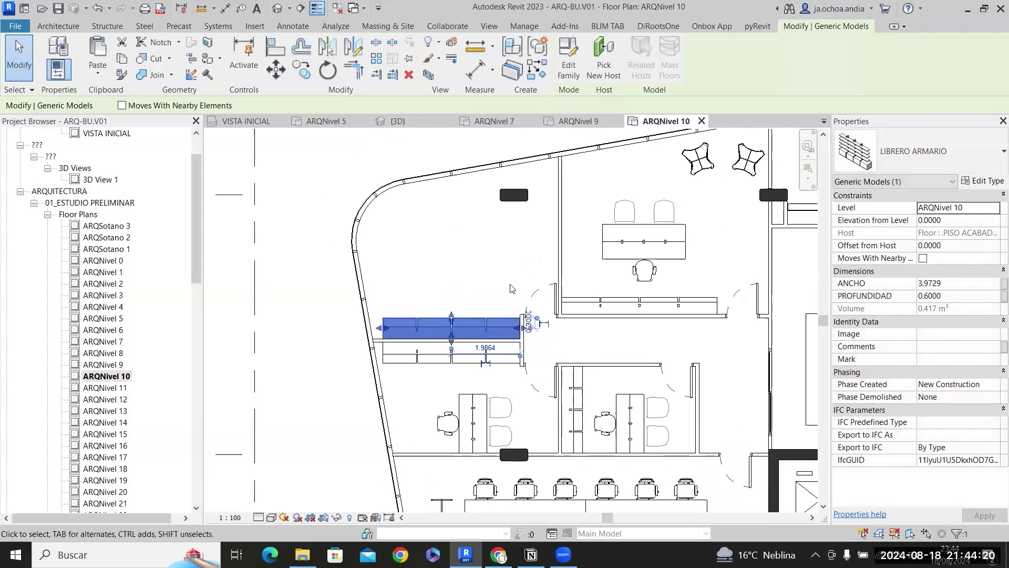
{"action": "left_click", "coordinate": [686, 281]}
{"action": "scroll", "coordinate": [686, 281], "scroll_direction": "up", "scroll_amount": 1}
{"action": "left_click_drag", "start_coordinate": [710, 288], "coordinate": [547, 193]}
{"action": "left_click", "coordinate": [297, 70]}
{"action": "left_click", "coordinate": [654, 254]}
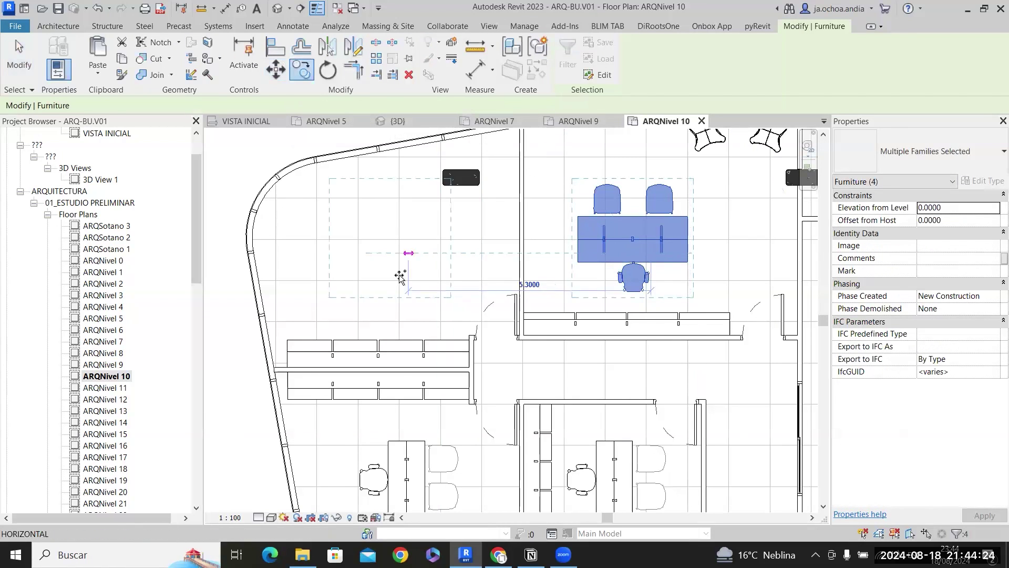
{"action": "left_click", "coordinate": [405, 283]}
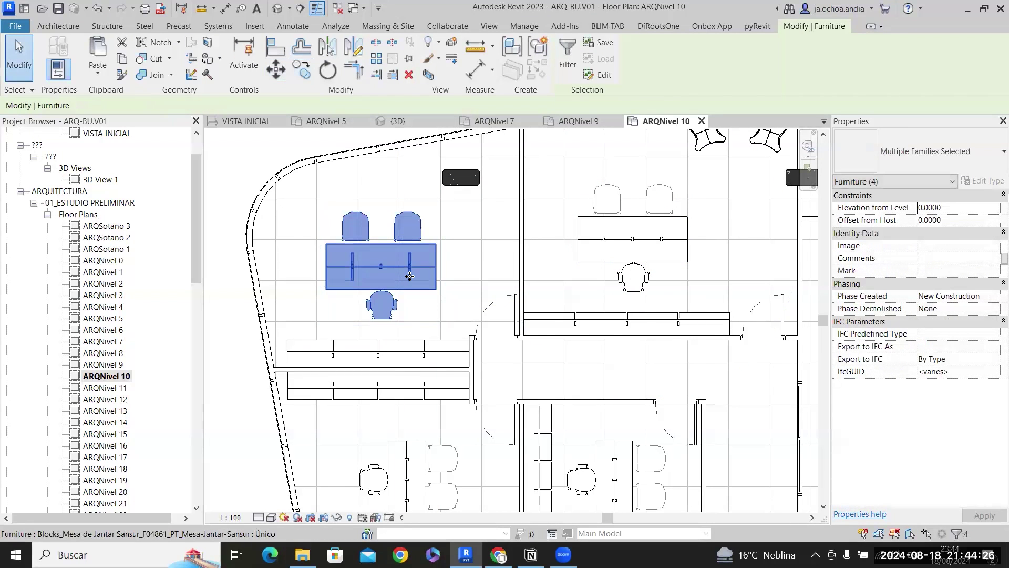
{"action": "scroll", "coordinate": [410, 263], "scroll_direction": "down", "scroll_amount": 1}
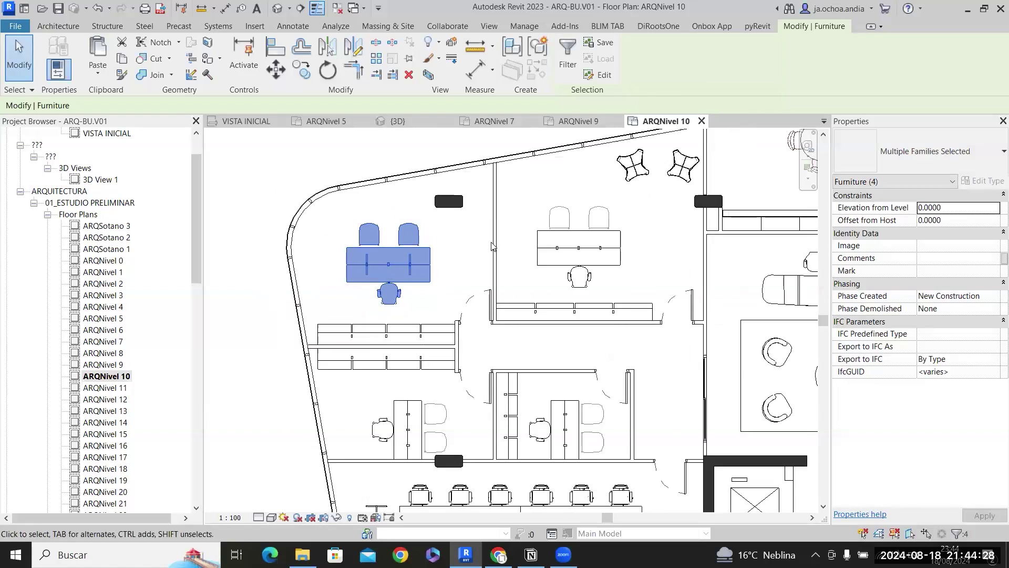
{"action": "key", "text": "Escape"}
{"action": "scroll", "coordinate": [492, 242], "scroll_direction": "down", "scroll_amount": 5}
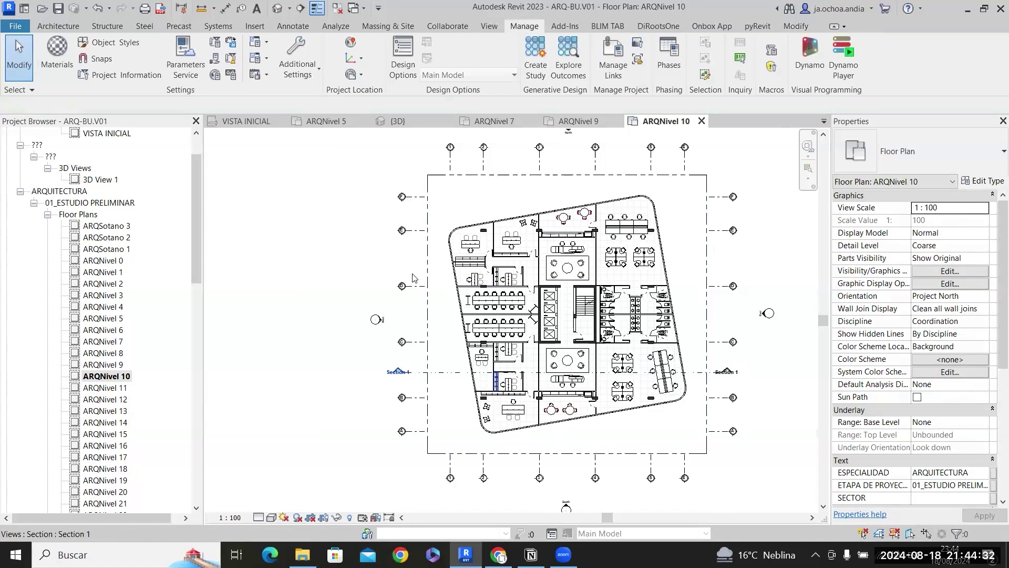
{"action": "scroll", "coordinate": [631, 391], "scroll_direction": "up", "scroll_amount": 2}
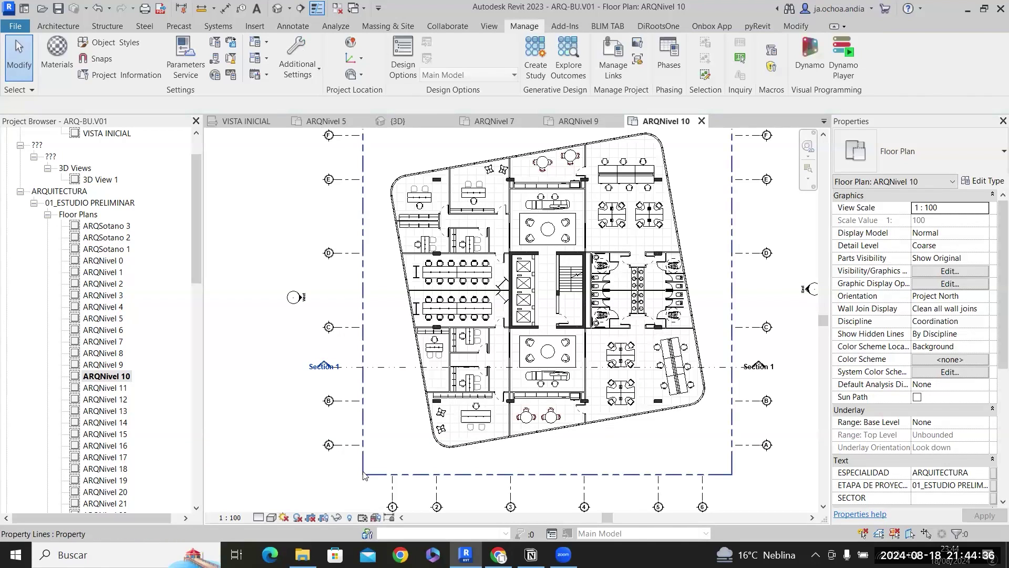
{"action": "left_click_drag", "start_coordinate": [417, 437], "coordinate": [732, 104]}
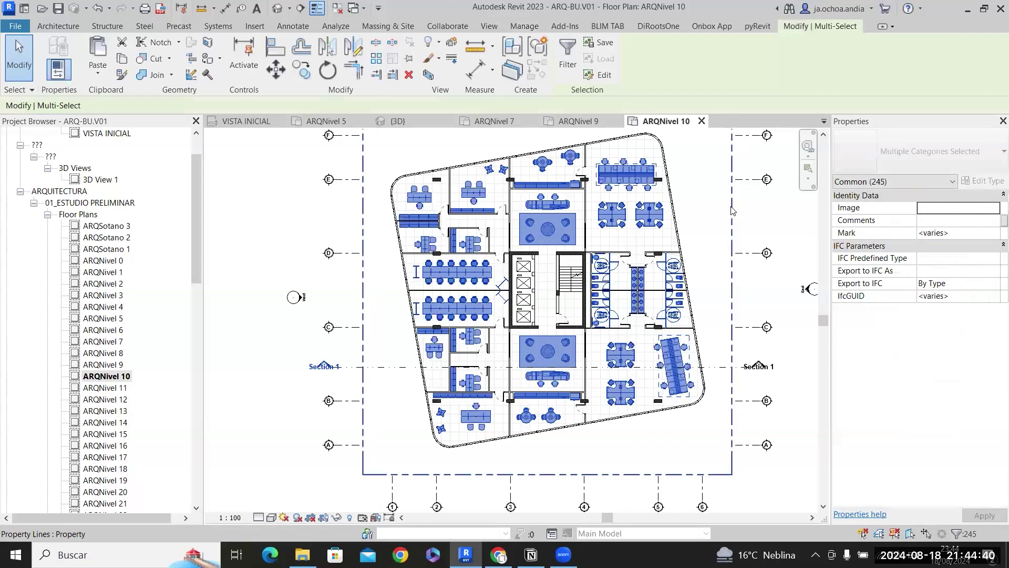
{"action": "key", "text": "Escape"}
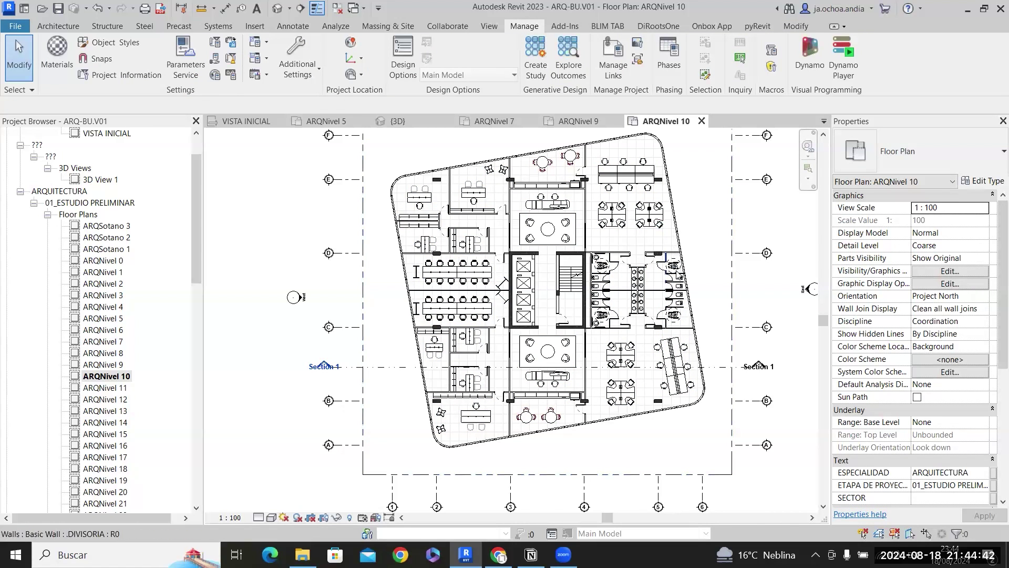
Draw a vertical .DIVISORIA wall behind the lower facade-side toilet stalls, from the central dividing wall down to the restroom's lower wall.
{"action": "scroll", "coordinate": [691, 304], "scroll_direction": "up", "scroll_amount": 6}
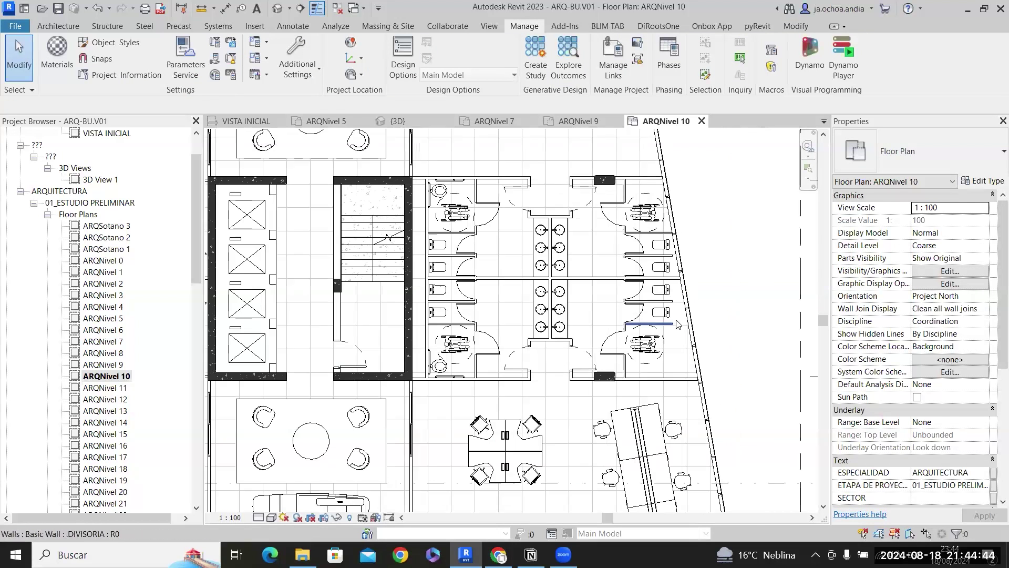
{"action": "scroll", "coordinate": [708, 439], "scroll_direction": "up", "scroll_amount": 3}
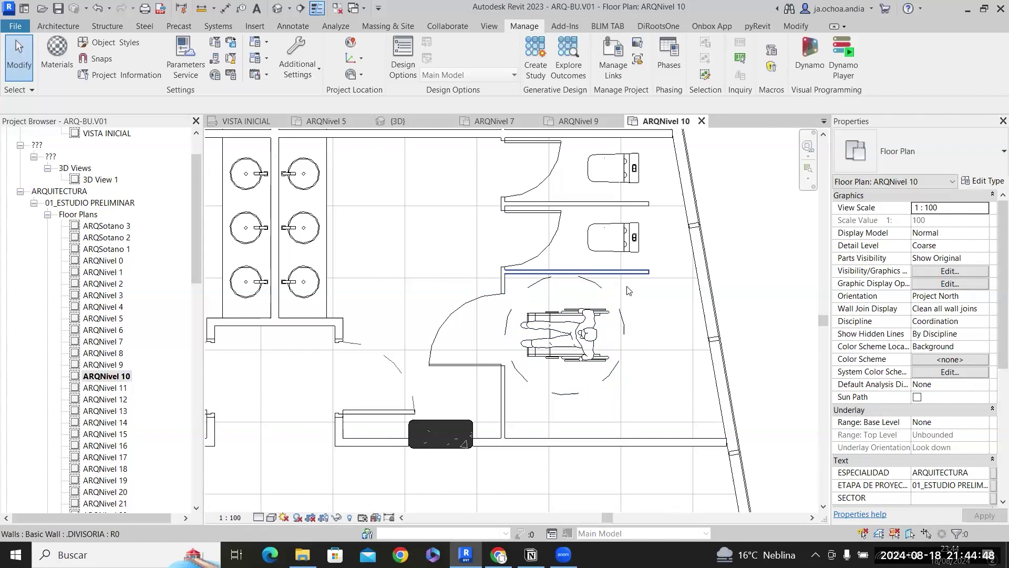
{"action": "right_click", "coordinate": [503, 408]}
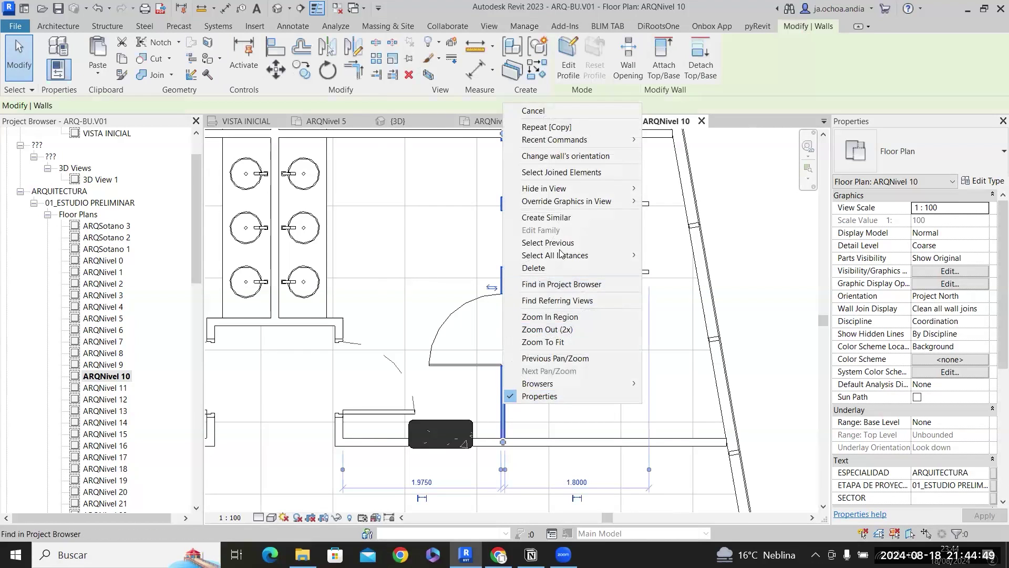
{"action": "left_click", "coordinate": [578, 218]}
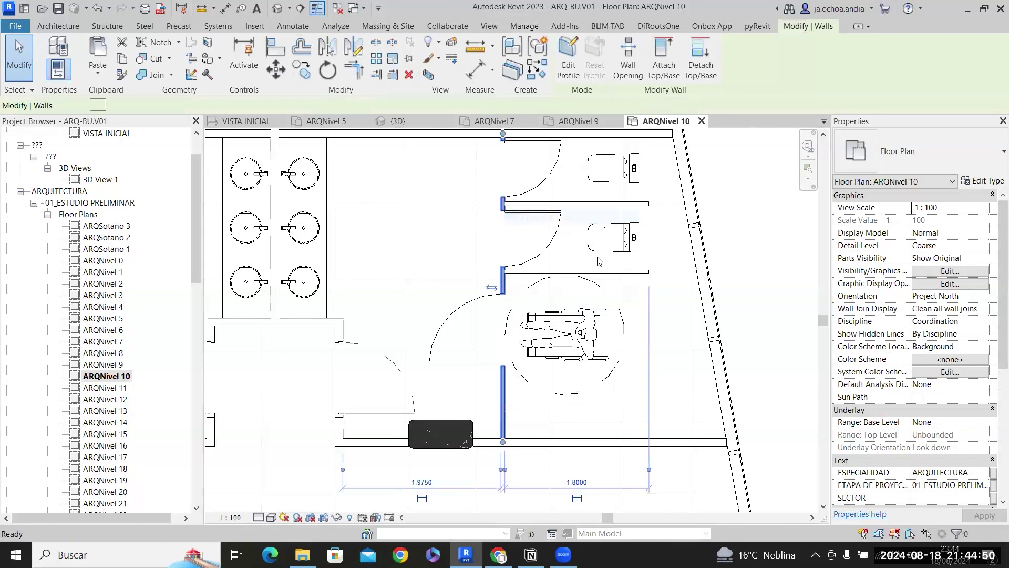
{"action": "left_click", "coordinate": [649, 134]}
{"action": "left_click", "coordinate": [649, 446]}
{"action": "key", "text": "Escape"}
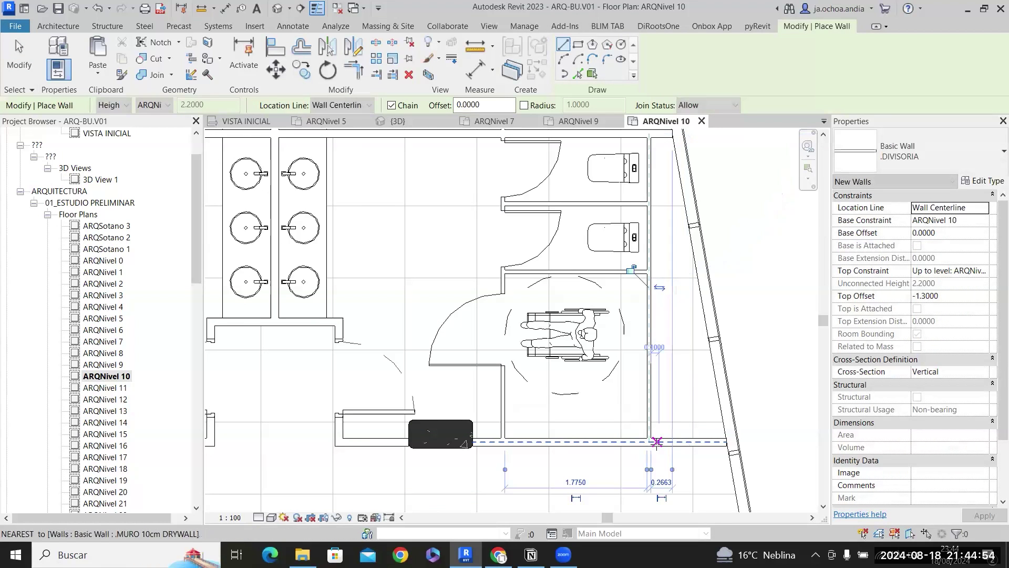
Draw a matching .DIVISORIA wall behind the two upper facade-side toilet stalls, from the central dividing wall up to the accessible stall's partition.
{"action": "scroll", "coordinate": [705, 354], "scroll_direction": "down", "scroll_amount": 2}
{"action": "middle_click_drag", "start_coordinate": [727, 351], "coordinate": [671, 329]}
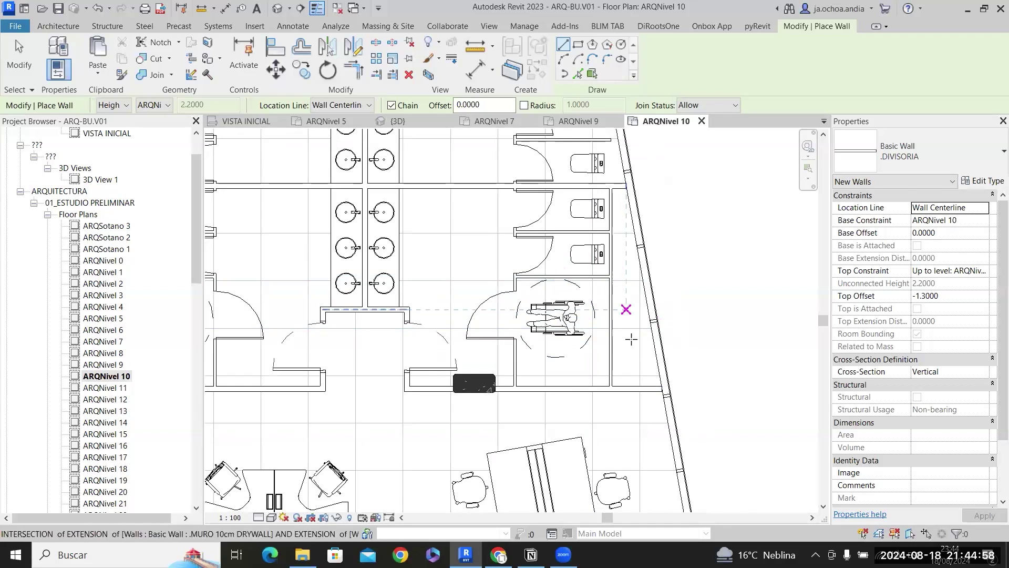
{"action": "middle_click_drag", "start_coordinate": [656, 223], "coordinate": [690, 423]}
{"action": "scroll", "coordinate": [678, 409], "scroll_direction": "up", "scroll_amount": 3}
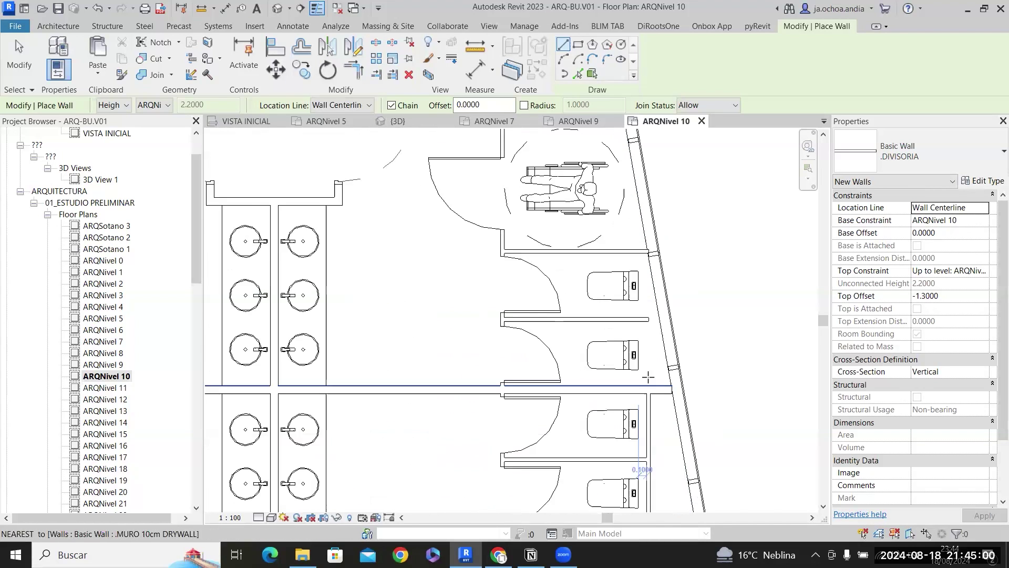
{"action": "left_click", "coordinate": [648, 388]}
{"action": "left_click", "coordinate": [648, 212]}
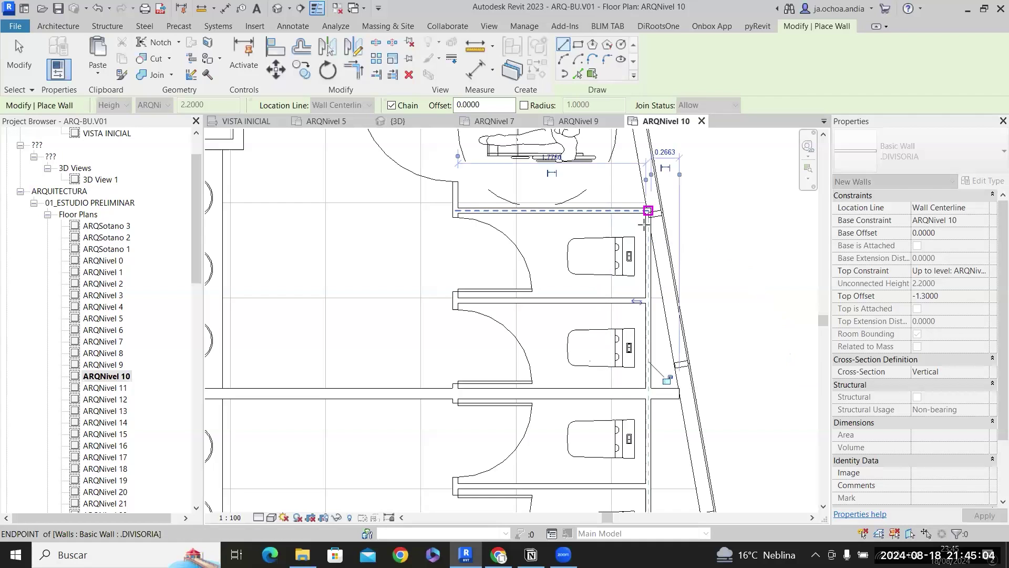
Draw a slanted .DIVISORIA wall parallel to the facade in the upper accessible stall, about 2.16 m long, ending at the stall's lower partition.
{"action": "middle_click_drag", "start_coordinate": [629, 203], "coordinate": [636, 354]}
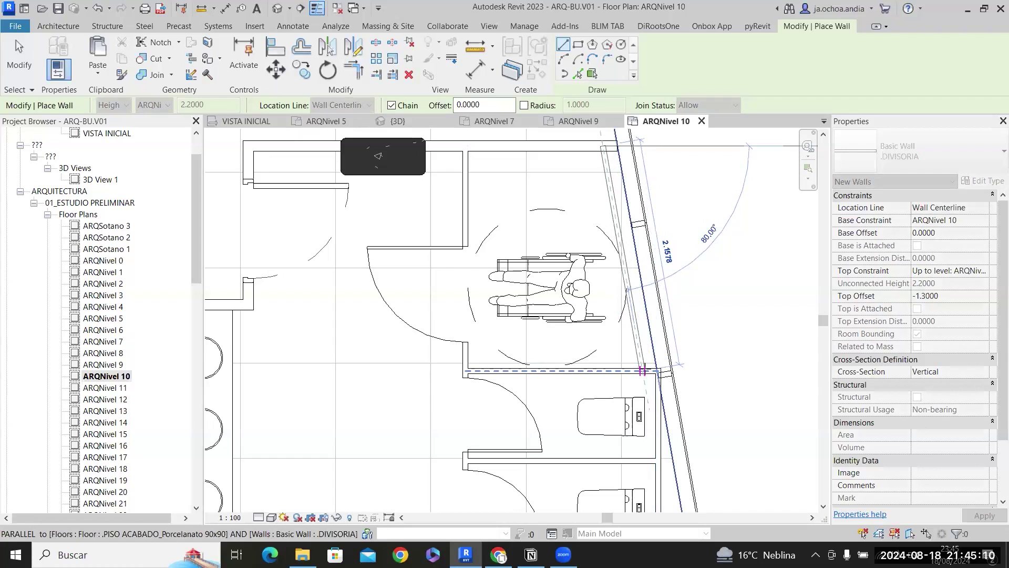
{"action": "scroll", "coordinate": [643, 371], "scroll_direction": "up", "scroll_amount": 2}
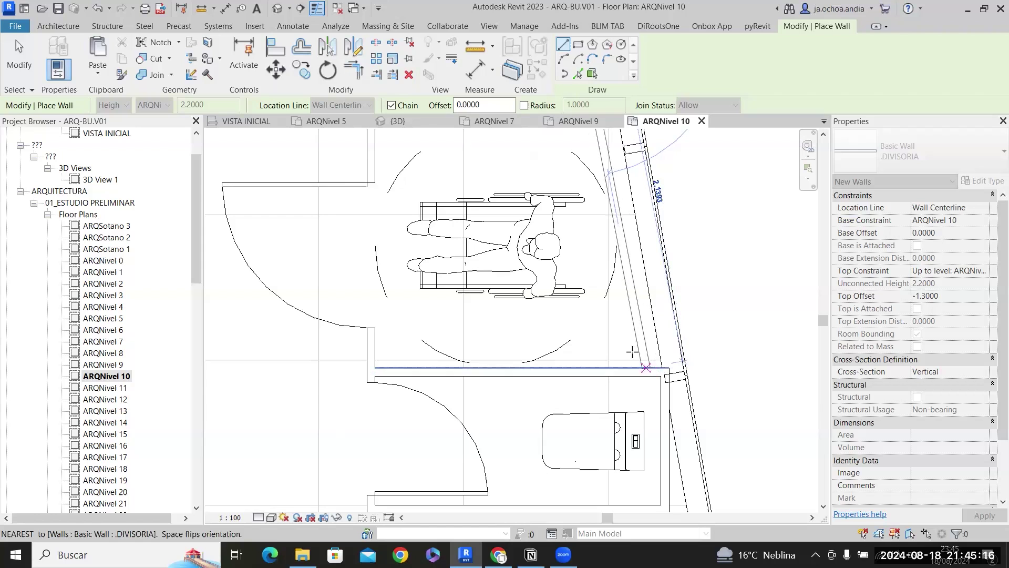
{"action": "scroll", "coordinate": [626, 363], "scroll_direction": "down", "scroll_amount": 3}
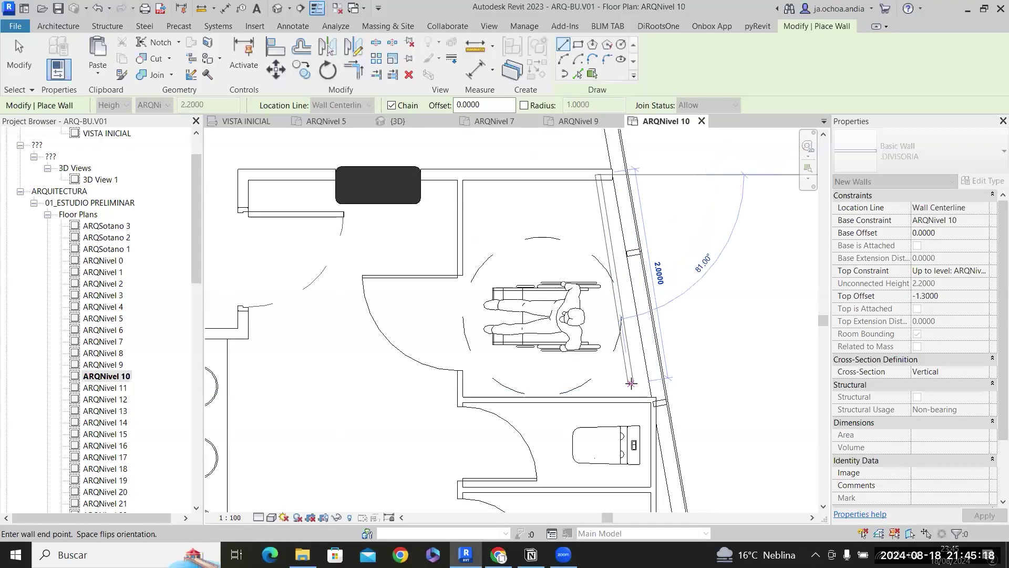
{"action": "left_click", "coordinate": [633, 373]}
{"action": "key", "text": "Escape"}
{"action": "key", "text": "Escape"}
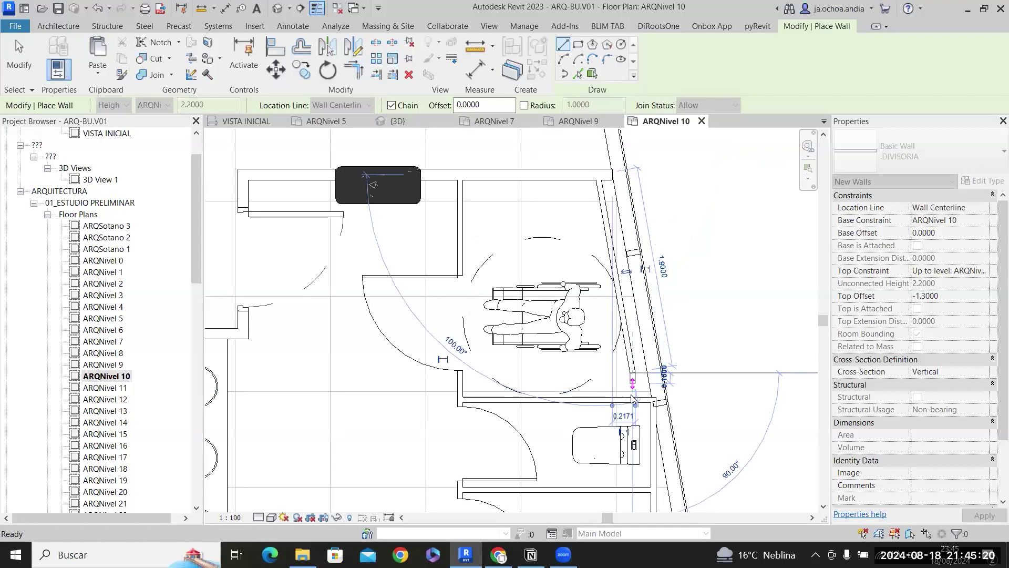
{"action": "scroll", "coordinate": [634, 362], "scroll_direction": "up", "scroll_amount": 3}
{"action": "left_click", "coordinate": [634, 360]}
{"action": "left_click_drag", "start_coordinate": [634, 356], "coordinate": [645, 417]}
{"action": "key", "text": "Escape"}
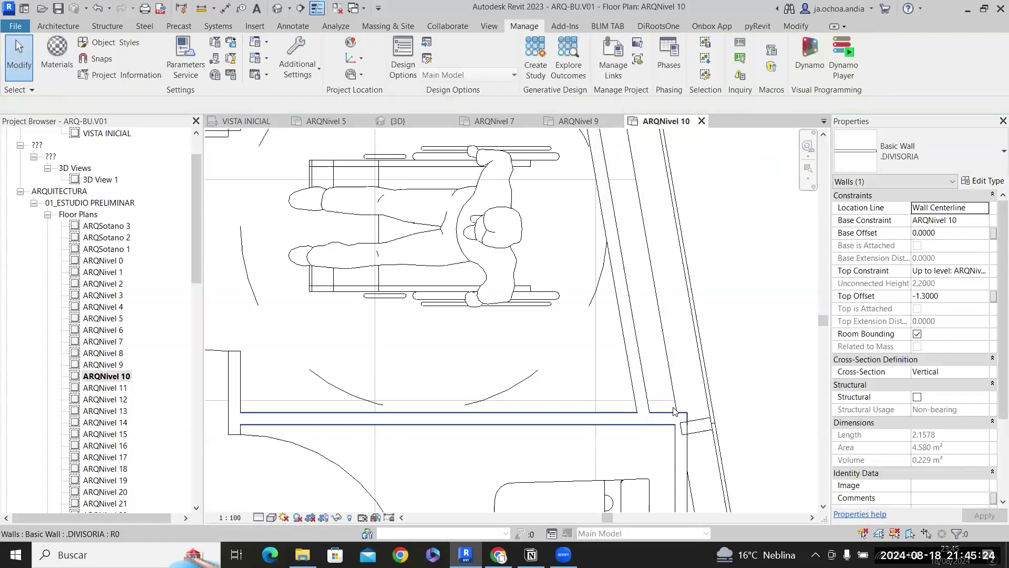
Align the outer face of the slanted partition in the accessible stall with the inner line of the facade.
{"action": "key", "text": "a"}
{"action": "key", "text": "l"}
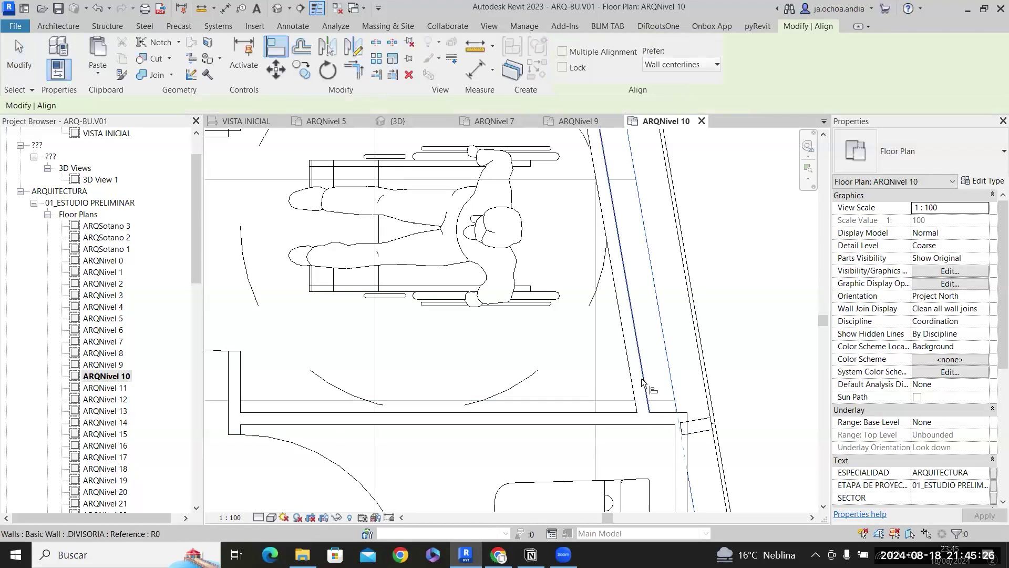
{"action": "scroll", "coordinate": [669, 373], "scroll_direction": "down", "scroll_amount": 2}
{"action": "key", "text": "Escape"}
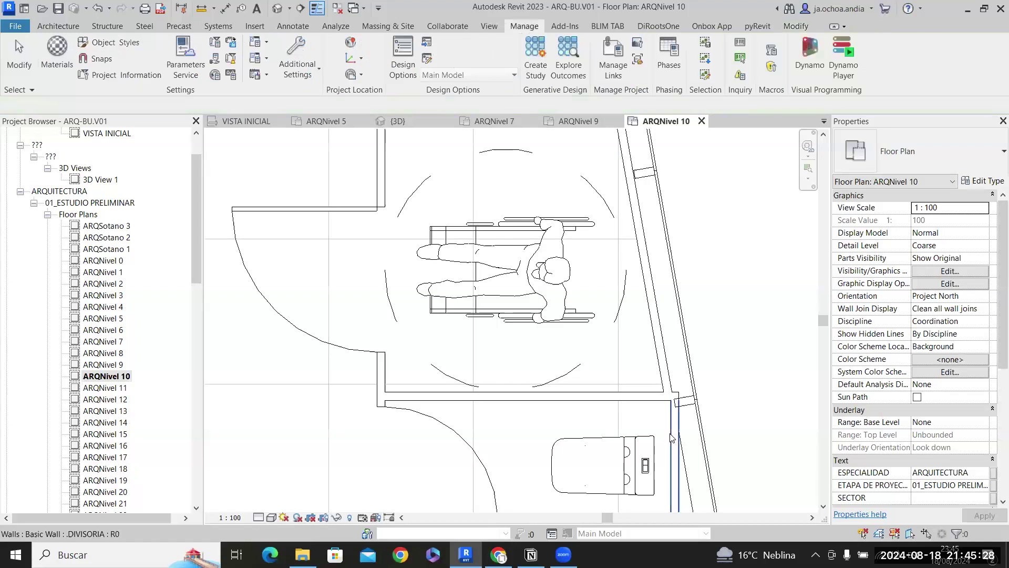
Move the vertical partition behind the upper stalls inwards 0.0423 m so its corner meets the slanted partition's lower end.
{"action": "left_click", "coordinate": [672, 438]}
{"action": "scroll", "coordinate": [671, 438], "scroll_direction": "up", "scroll_amount": 2}
{"action": "key", "text": "m"}
{"action": "key", "text": "v"}
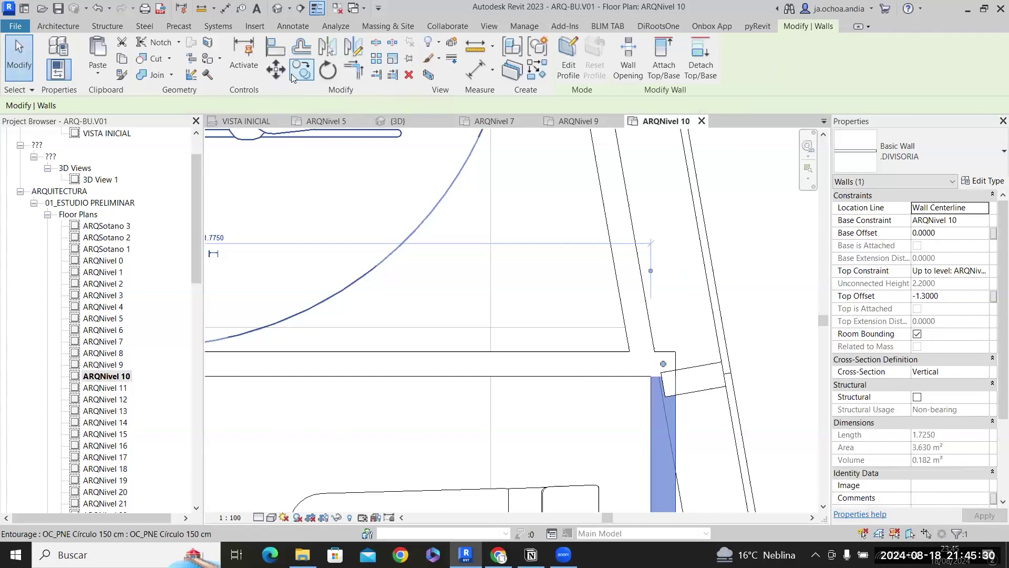
{"action": "left_click", "coordinate": [677, 351]}
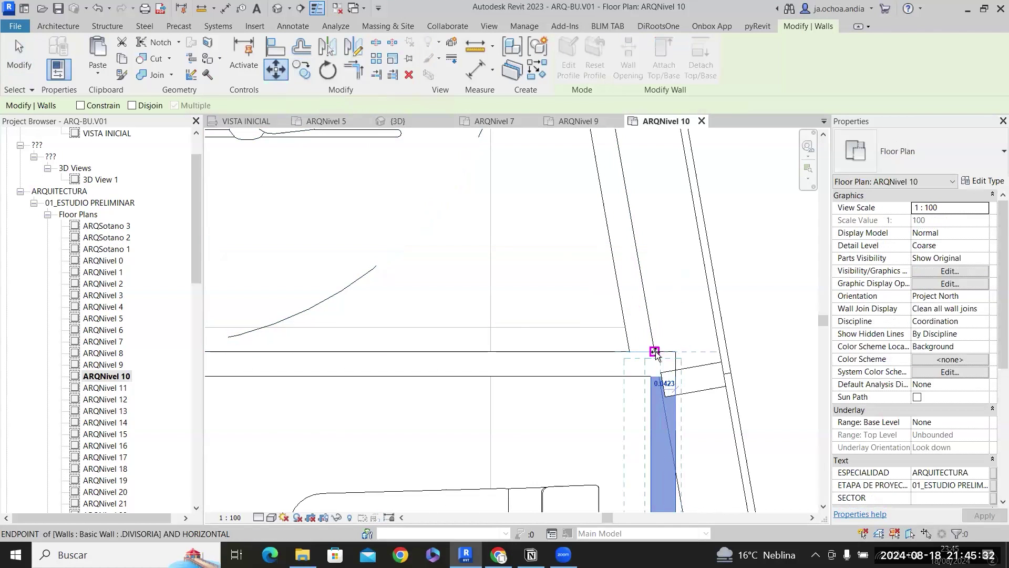
{"action": "left_click", "coordinate": [653, 352]}
{"action": "scroll", "coordinate": [690, 294], "scroll_direction": "down", "scroll_amount": 4}
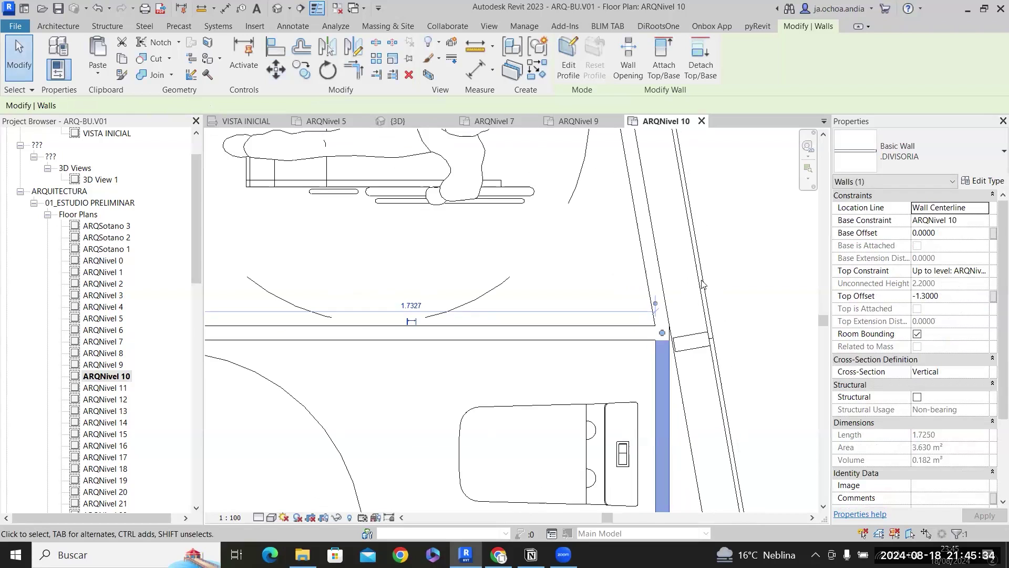
Align the vertical partition behind the lower facade-side stalls with the one behind the upper stalls.
{"action": "key", "text": "Escape"}
{"action": "scroll", "coordinate": [710, 472], "scroll_direction": "up", "scroll_amount": 3}
{"action": "middle_click_drag", "start_coordinate": [706, 433], "coordinate": [664, 254]}
{"action": "middle_click_drag", "start_coordinate": [664, 406], "coordinate": [648, 357]}
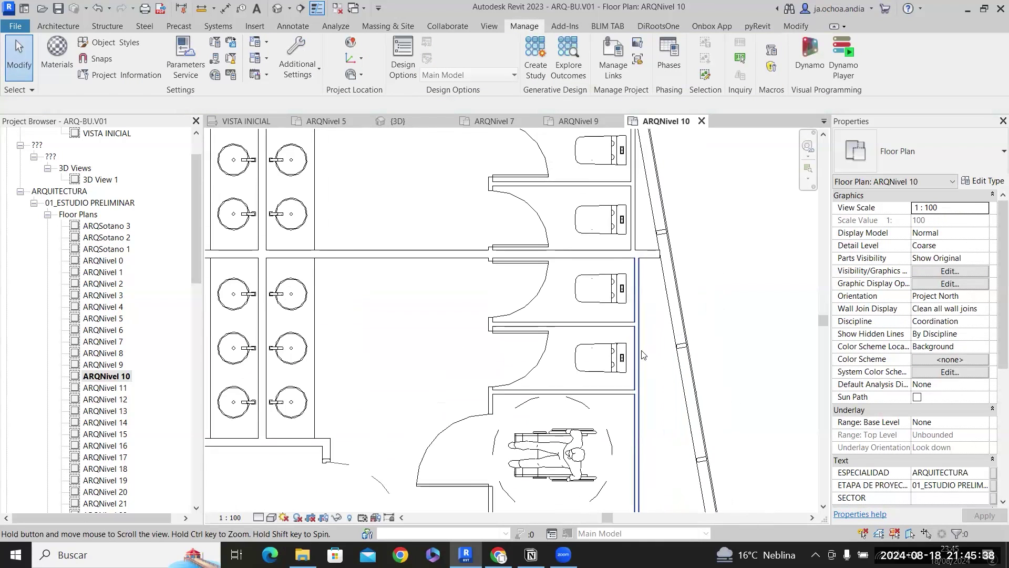
{"action": "scroll", "coordinate": [641, 225], "scroll_direction": "up", "scroll_amount": 3}
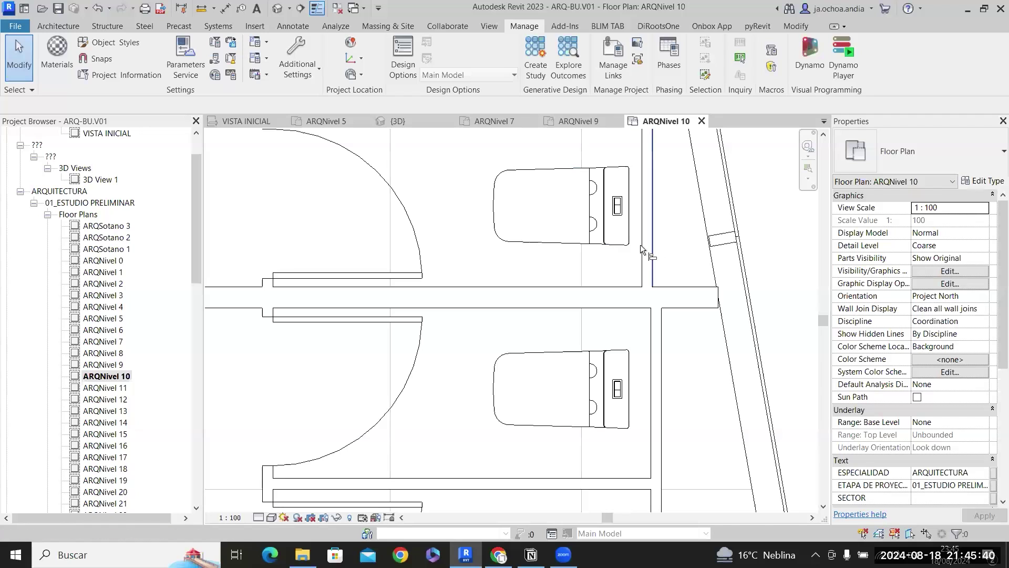
{"action": "key", "text": "a"}
{"action": "key", "text": "l"}
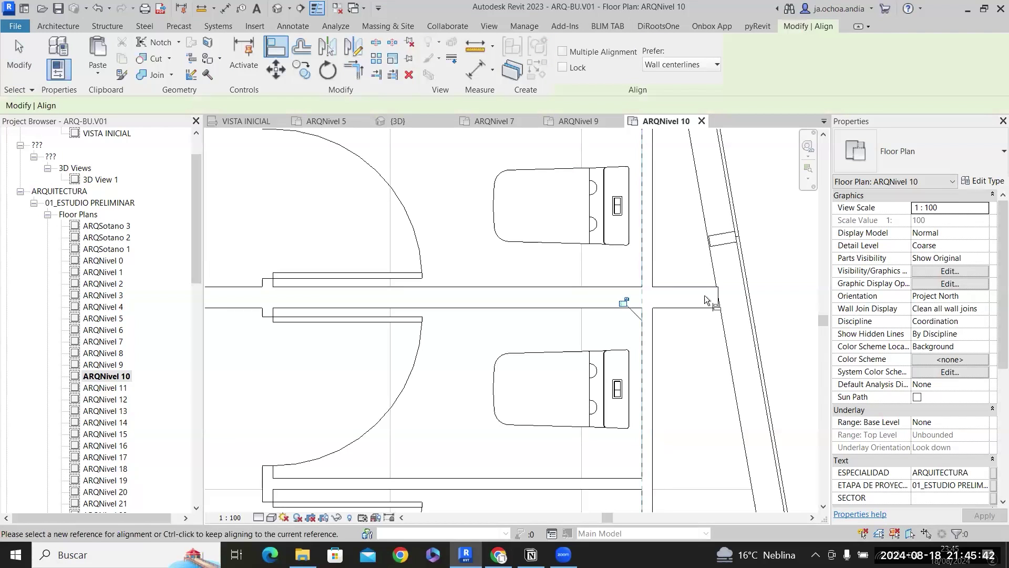
{"action": "scroll", "coordinate": [662, 294], "scroll_direction": "down", "scroll_amount": 4}
{"action": "key", "text": "Escape"}
{"action": "scroll", "coordinate": [724, 277], "scroll_direction": "down", "scroll_amount": 2}
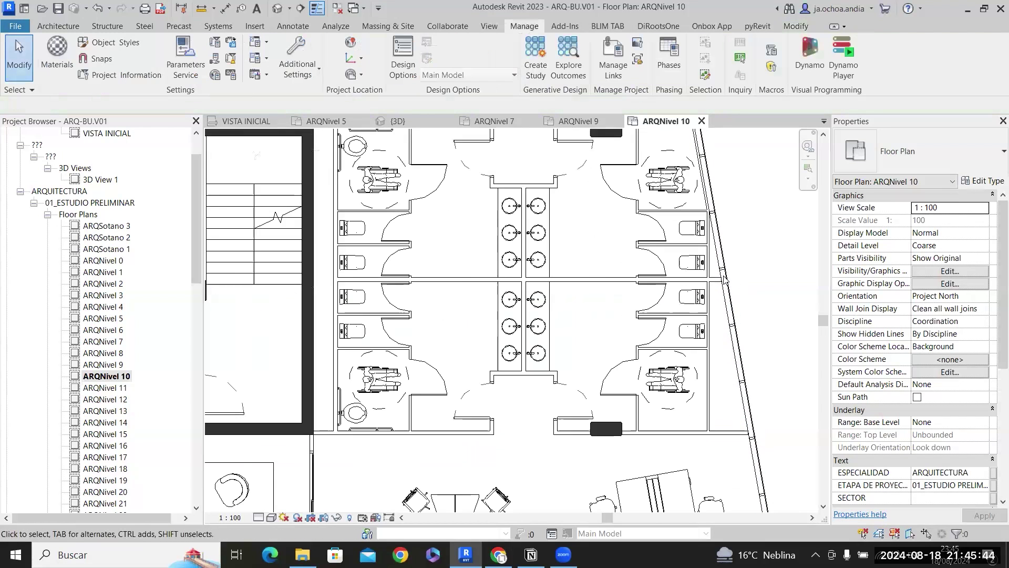
Merge the two upper facade-side stalls by deleting their shared partition, both toilets and the upper door.
{"action": "scroll", "coordinate": [712, 311], "scroll_direction": "up", "scroll_amount": 5}
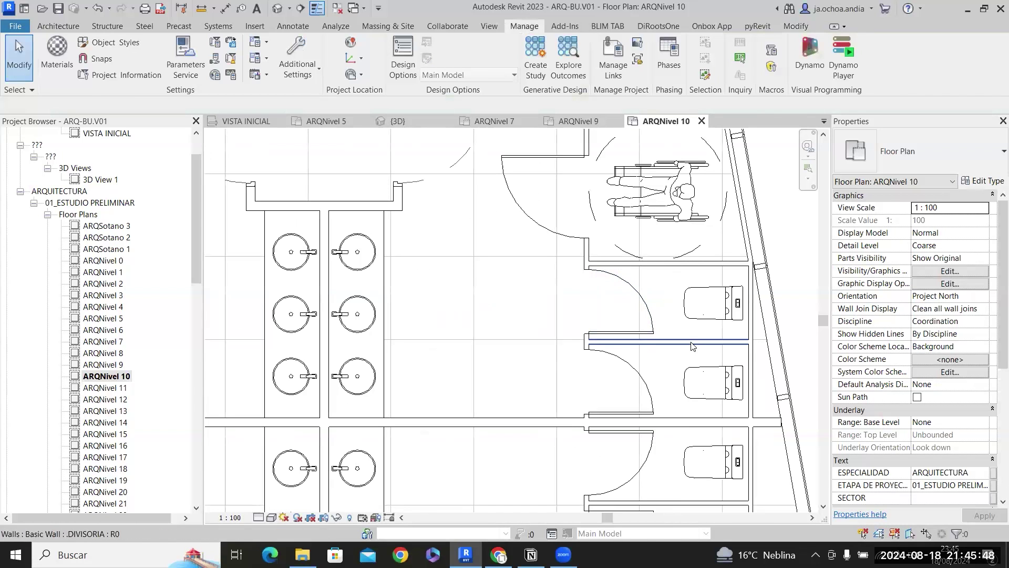
{"action": "left_click", "coordinate": [669, 341]}
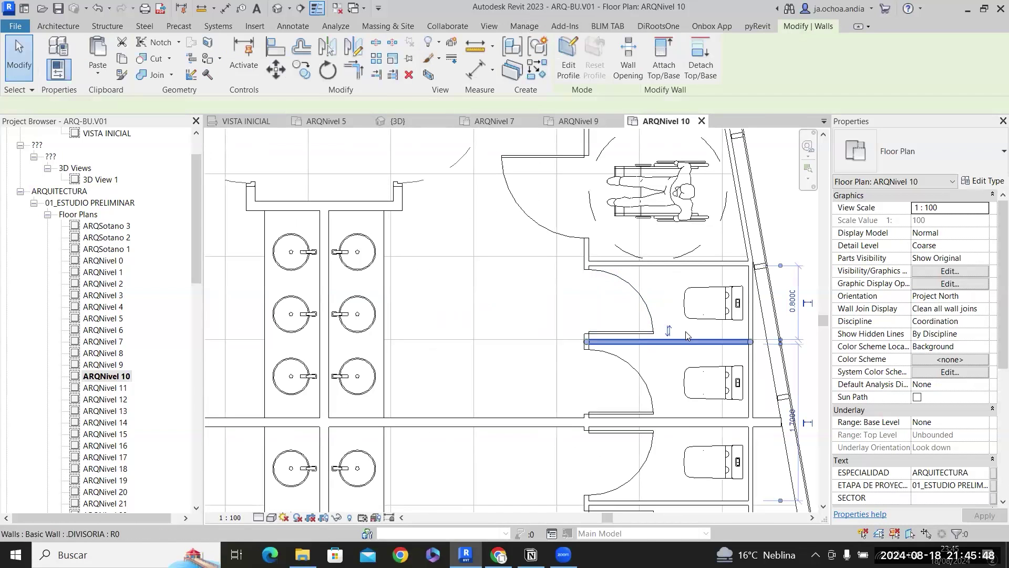
{"action": "left_click", "coordinate": [690, 386]}
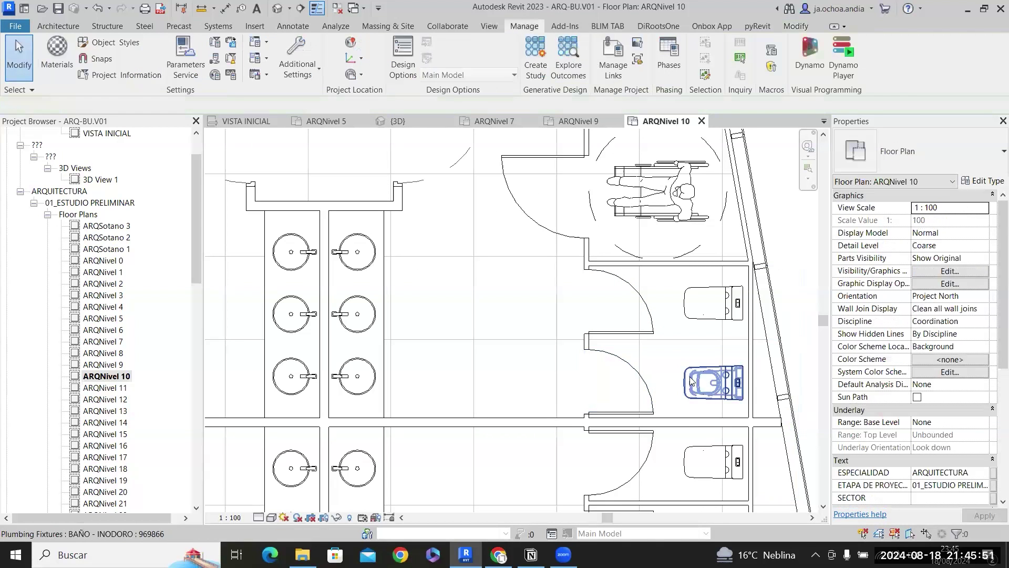
{"action": "key", "text": "Delete"}
{"action": "left_click", "coordinate": [690, 311]}
{"action": "key", "text": "Delete"}
{"action": "middle_click_drag", "start_coordinate": [665, 255], "coordinate": [660, 298]}
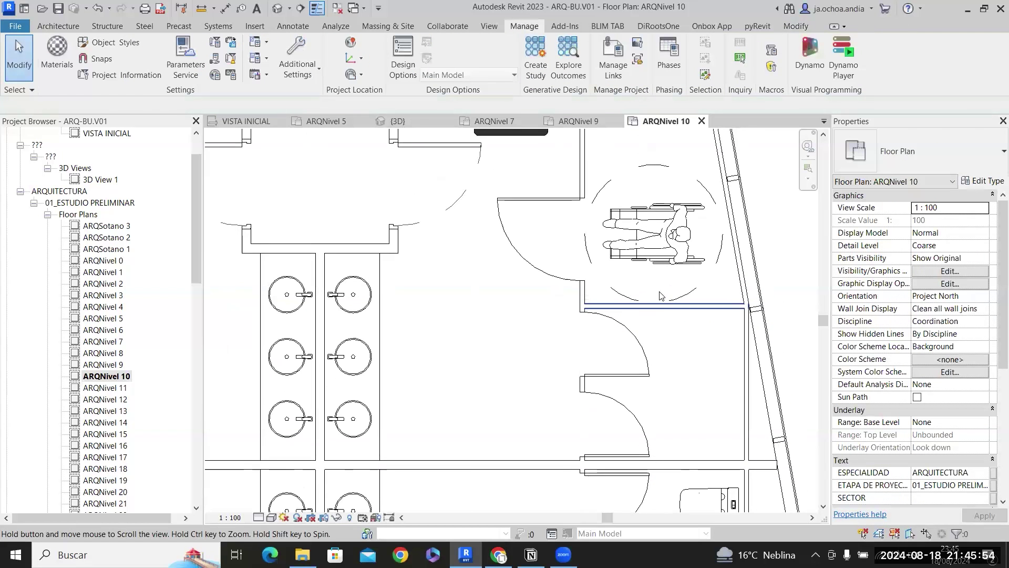
{"action": "left_click", "coordinate": [633, 379]}
{"action": "key", "text": "Delete"}
Shift the merged stall's remaining door upwards along its wall and change its type to Puerta Divisoria 90x210cm.
{"action": "left_click_drag", "start_coordinate": [629, 406], "coordinate": [630, 373]}
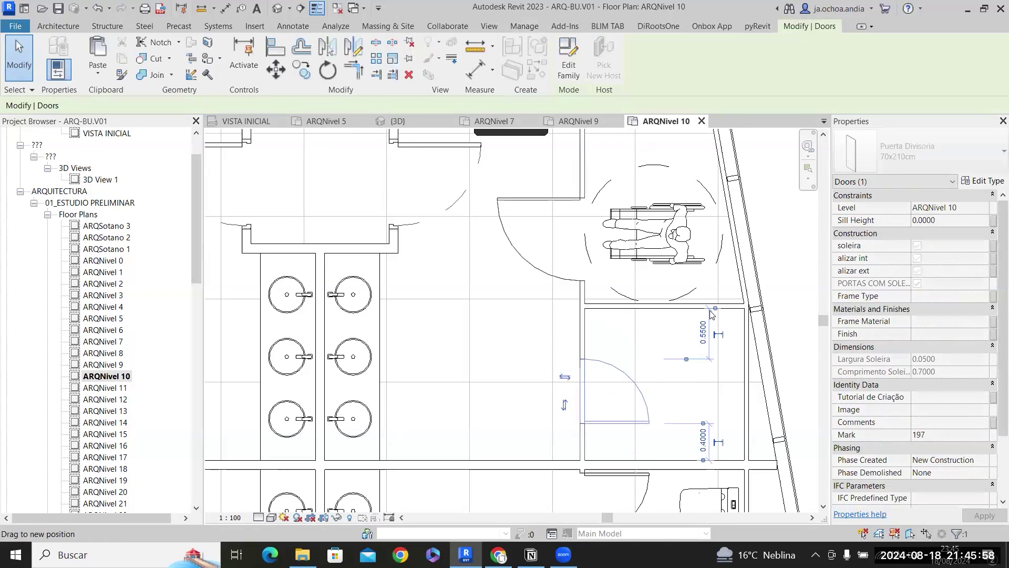
{"action": "left_click", "coordinate": [909, 153]}
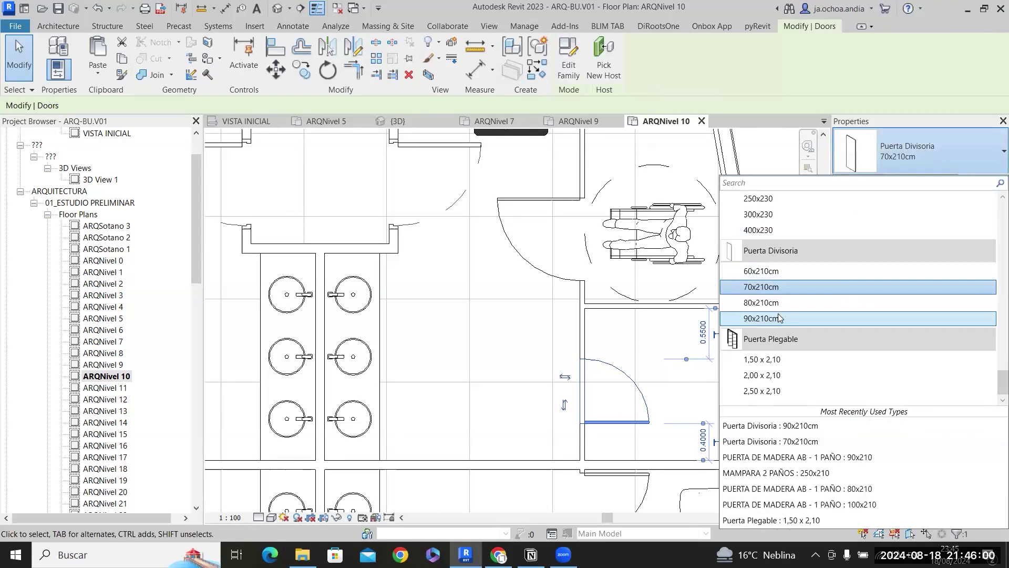
{"action": "left_click", "coordinate": [783, 319]}
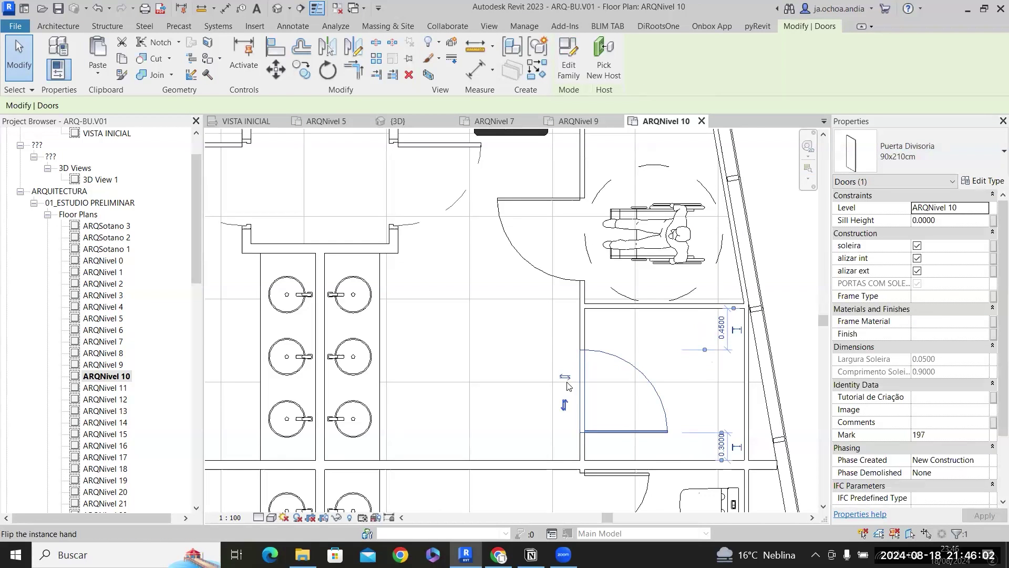
Flip the merged stall's door to swing outwards and place it directly below the accessible stall's partition.
{"action": "left_click_drag", "start_coordinate": [574, 433], "coordinate": [574, 450]}
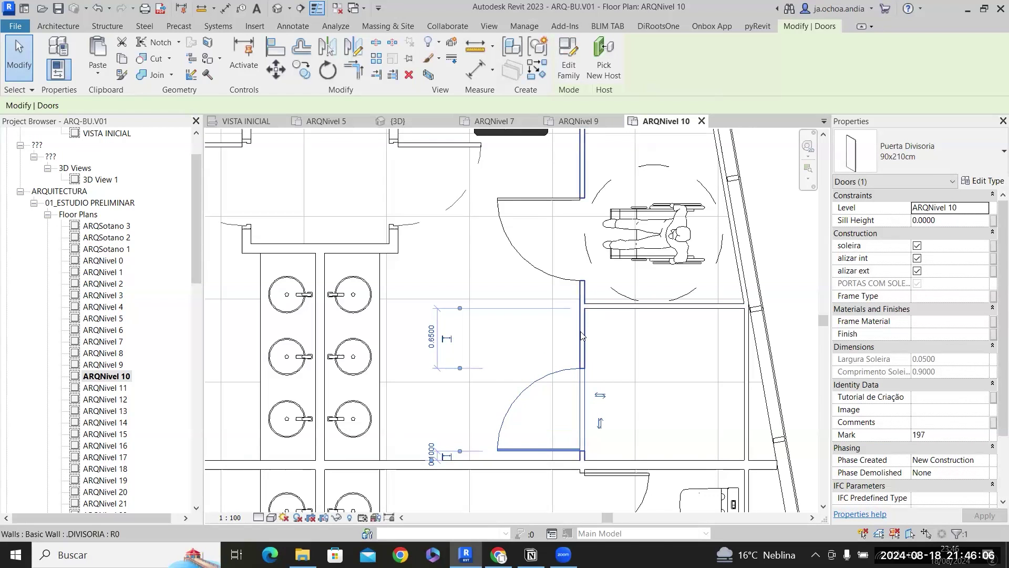
{"action": "left_click_drag", "start_coordinate": [566, 375], "coordinate": [609, 308]}
{"action": "left_click", "coordinate": [613, 305]}
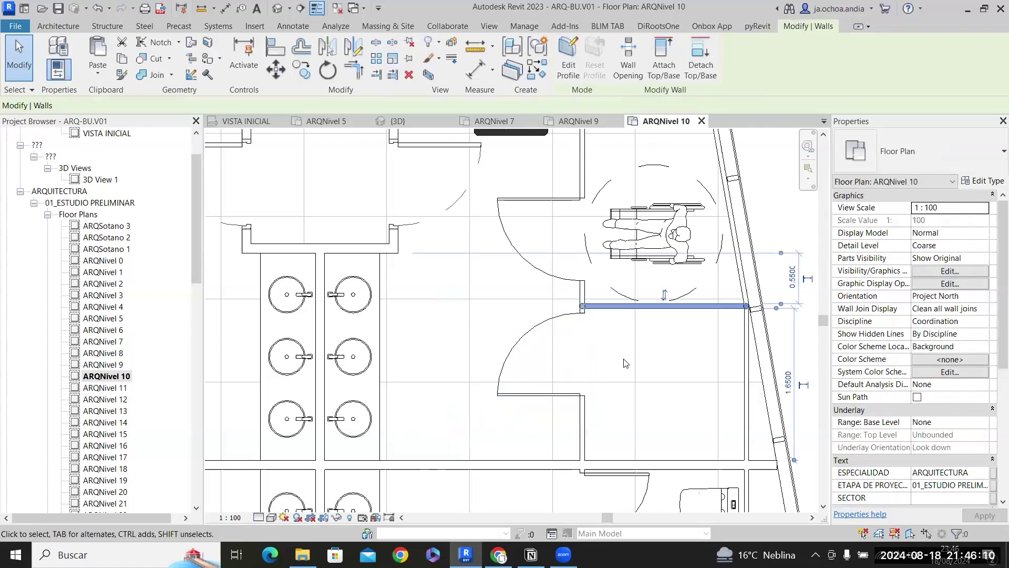
Set the merged stall's upper partition 1.9 m from the drywall wall below it.
{"action": "left_click", "coordinate": [786, 380]}
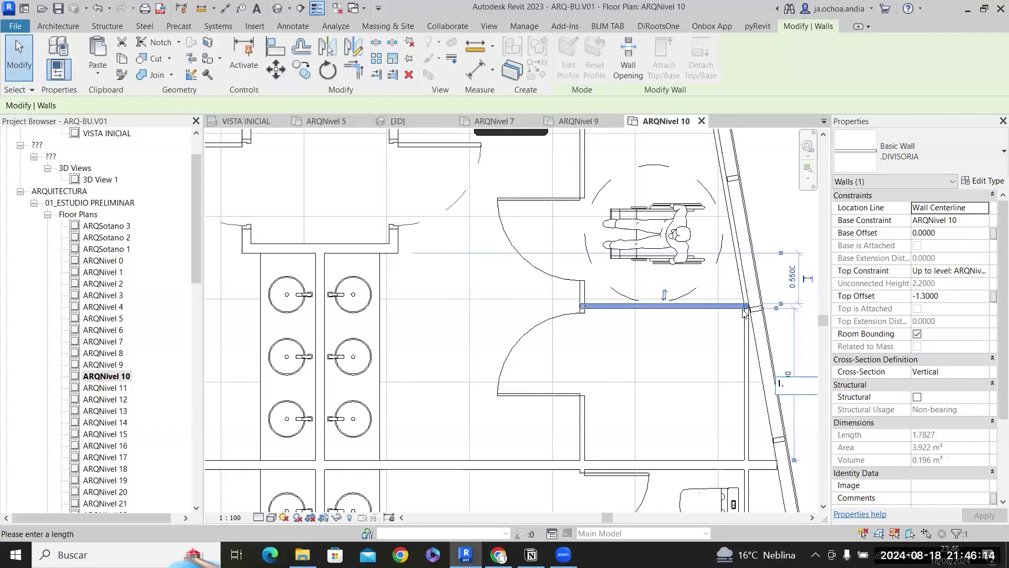
{"action": "type", "text": "1.9"}
{"action": "key", "text": "Return"}
{"action": "middle_click_drag", "start_coordinate": [734, 304], "coordinate": [651, 231]}
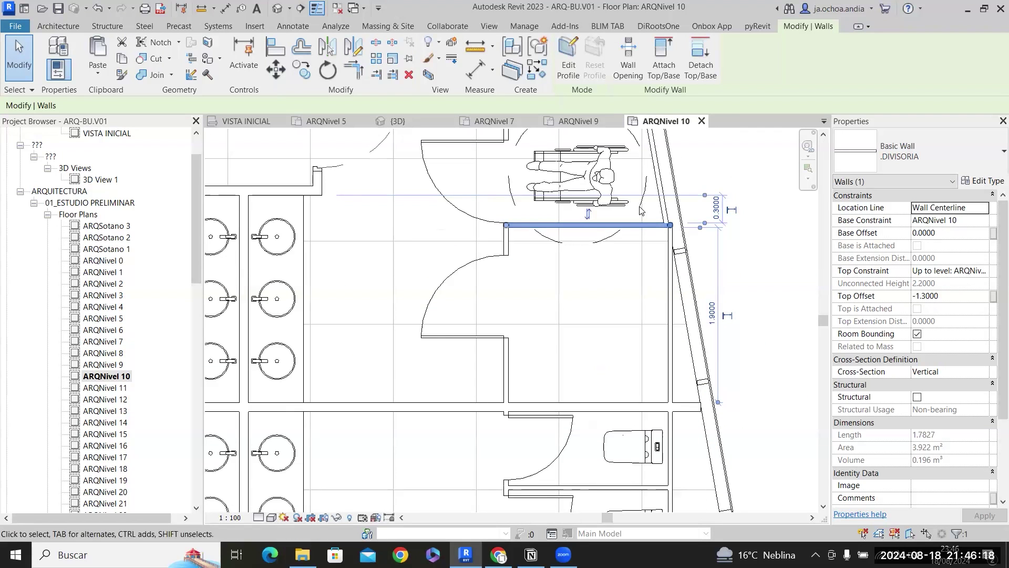
Move the 150 cm wheelchair turning circle down into the merged stall, below its upper partition.
{"action": "left_click_drag", "start_coordinate": [640, 210], "coordinate": [639, 335]}
{"action": "key", "text": "Up"}
{"action": "key", "text": "Left"}
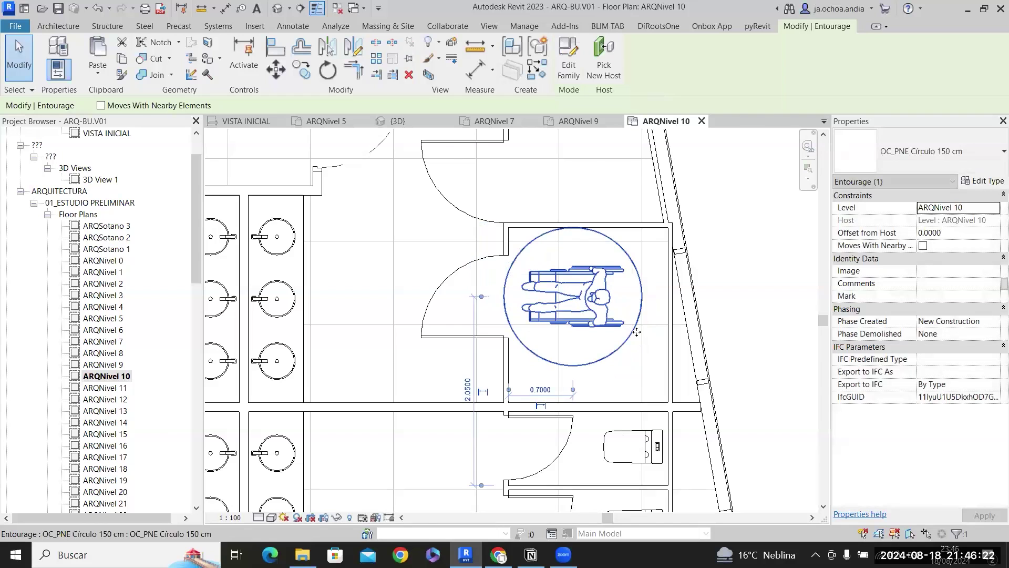
Measure the upper partition's distance from the drywall wall below the stall and set it to 2 m.
{"action": "left_click", "coordinate": [640, 226]}
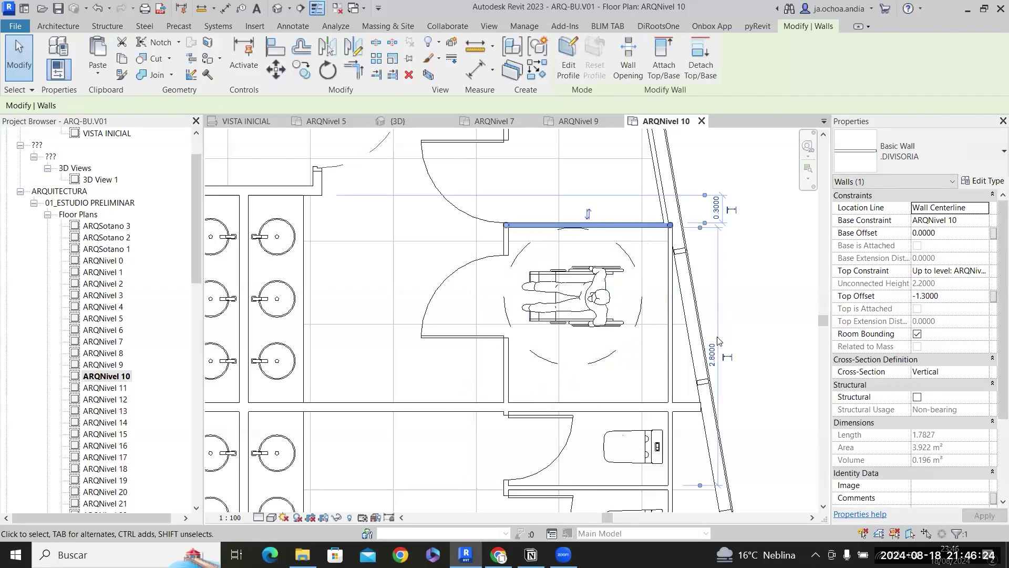
{"action": "left_click", "coordinate": [650, 281]}
{"action": "left_click", "coordinate": [626, 226]}
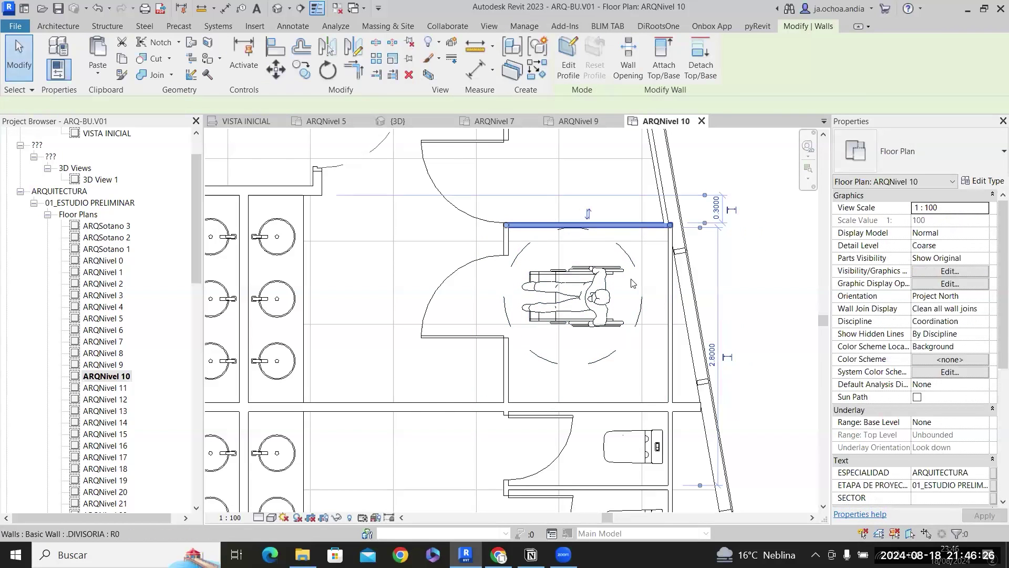
{"action": "left_click_drag", "start_coordinate": [700, 485], "coordinate": [675, 441]}
{"action": "left_click", "coordinate": [684, 403]}
{"action": "left_click", "coordinate": [711, 318]}
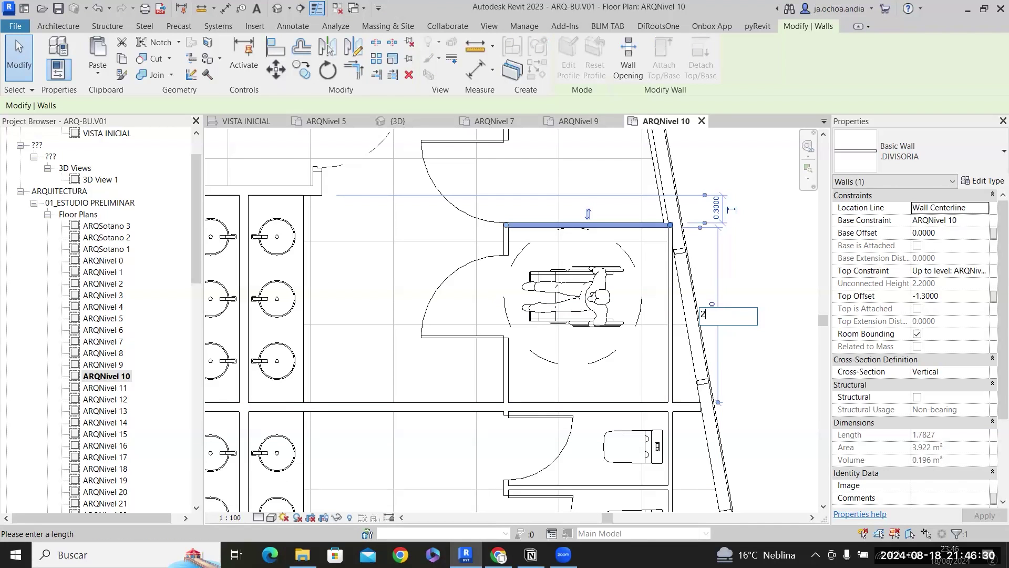
{"action": "type", "text": "2"}
{"action": "key", "text": "Return"}
Change the door above the merged stall to Puerta Divisoria 60x210cm and place it about 0.10 m above the stall's upper partition.
{"action": "scroll", "coordinate": [596, 224], "scroll_direction": "up", "scroll_amount": 2}
{"action": "middle_click_drag", "start_coordinate": [619, 275], "coordinate": [675, 409]}
{"action": "left_click", "coordinate": [603, 244]}
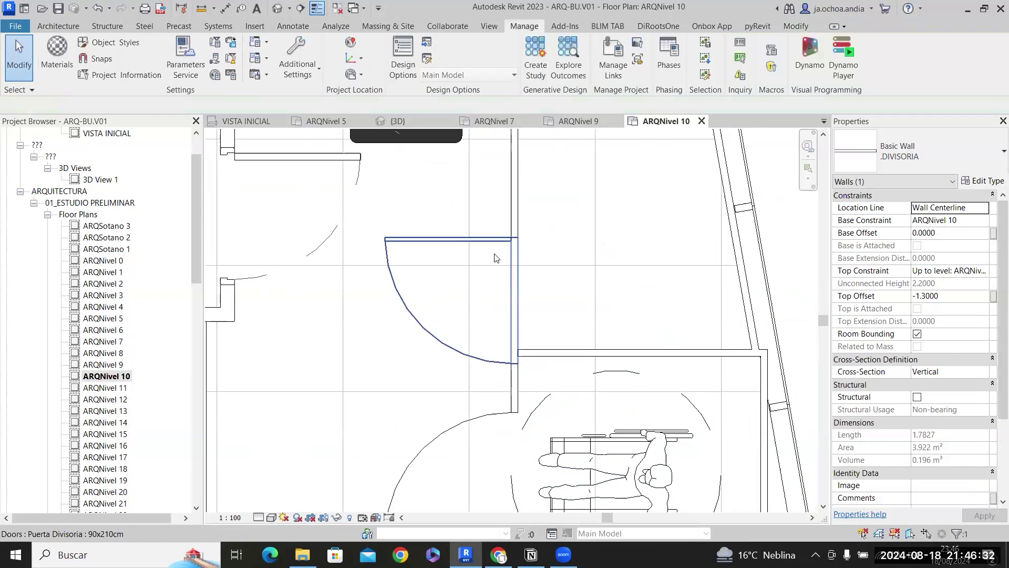
{"action": "left_click_drag", "start_coordinate": [496, 241], "coordinate": [504, 210]}
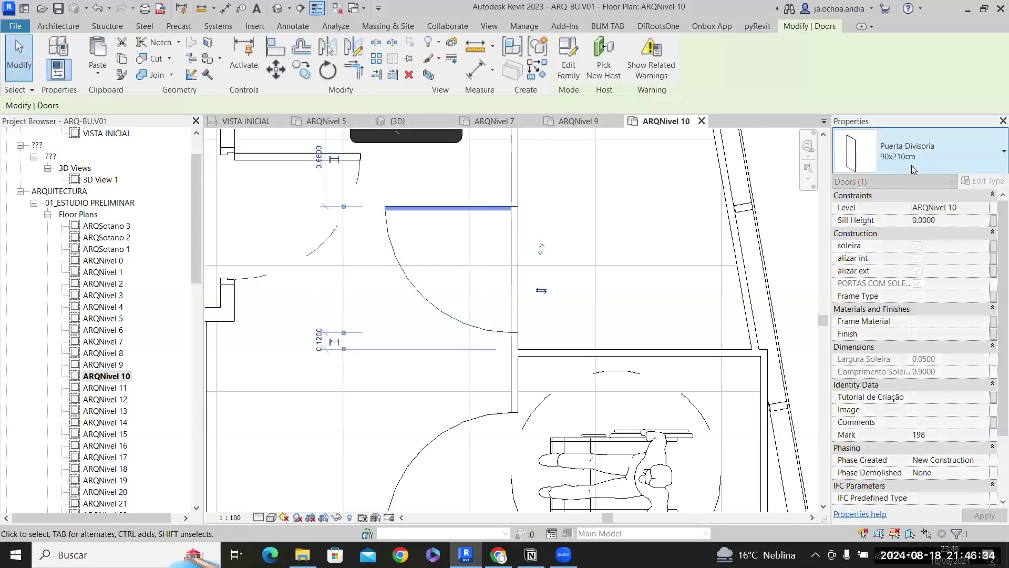
{"action": "left_click", "coordinate": [911, 166]}
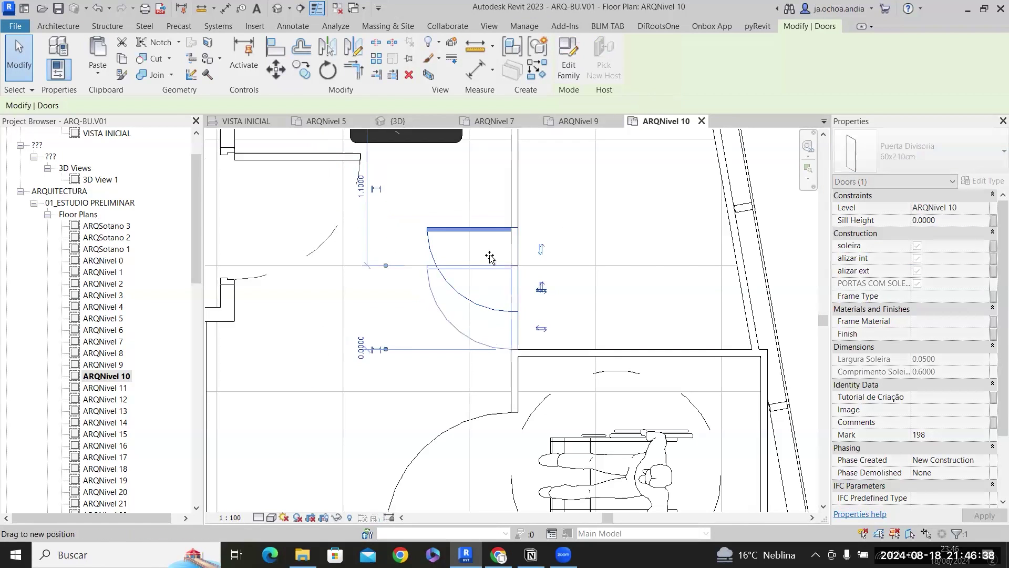
{"action": "left_click", "coordinate": [576, 357]}
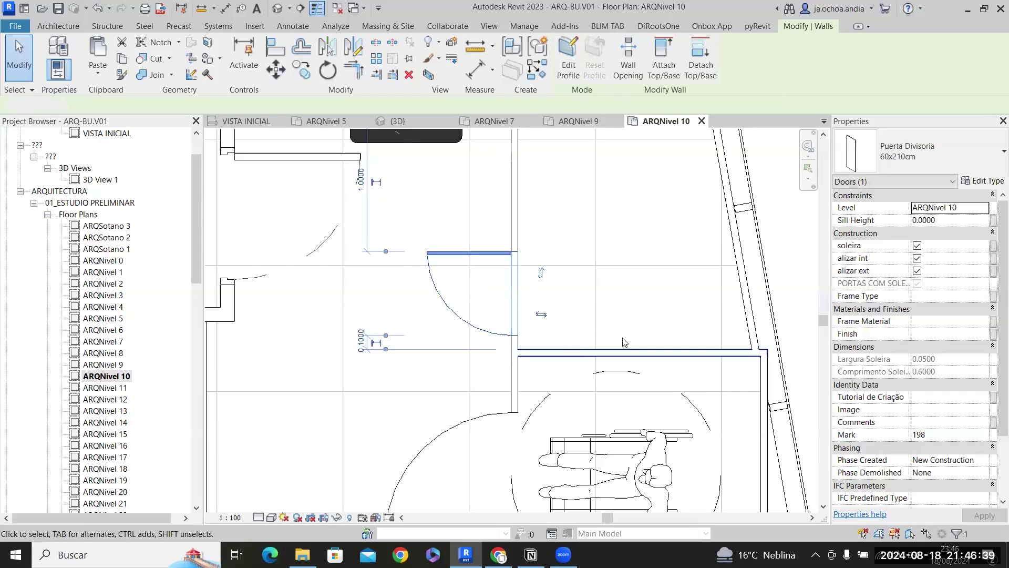
Move the stall's facade-side vertical partition about 0.06 m inwards to meet the end of the slanted wall above.
{"action": "left_click", "coordinate": [760, 375]}
{"action": "scroll", "coordinate": [775, 352], "scroll_direction": "up", "scroll_amount": 3}
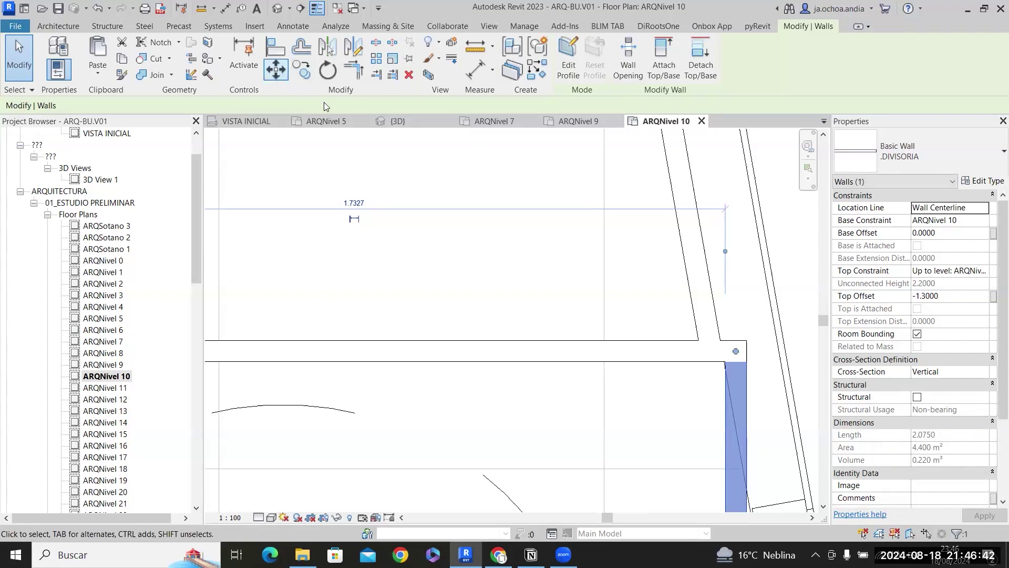
{"action": "key", "text": "m"}
{"action": "key", "text": "v"}
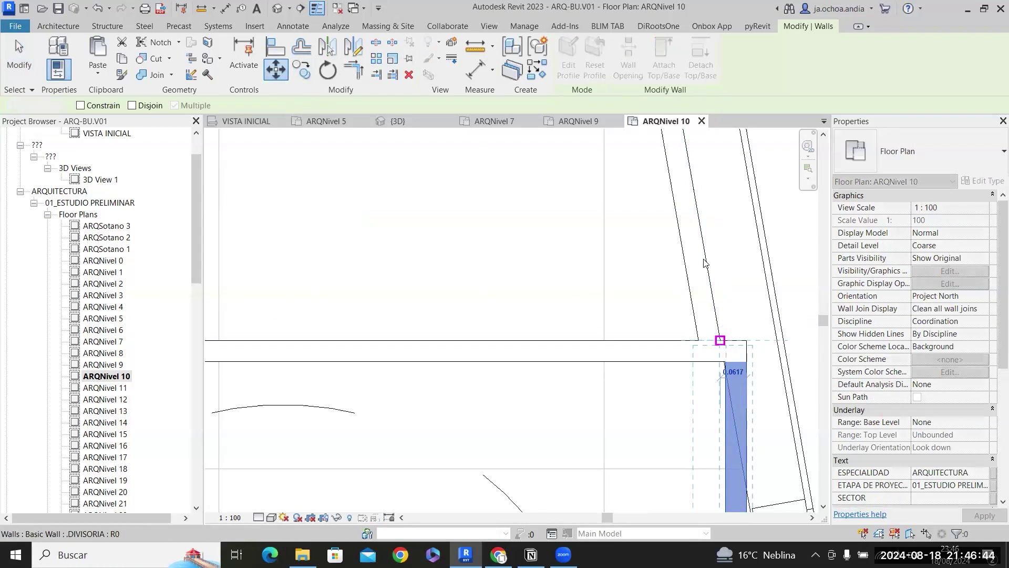
{"action": "left_click", "coordinate": [720, 340]}
{"action": "scroll", "coordinate": [705, 262], "scroll_direction": "down", "scroll_amount": 6}
{"action": "key", "text": "Escape"}
Nudge the wheelchair turning circle upwards and sideways in the merged stall, with its centre 0.74 m from the door-side partition.
{"action": "scroll", "coordinate": [664, 330], "scroll_direction": "up", "scroll_amount": 3}
{"action": "left_click", "coordinate": [656, 329]}
{"action": "key", "text": "Up"}
{"action": "key", "text": "Up"}
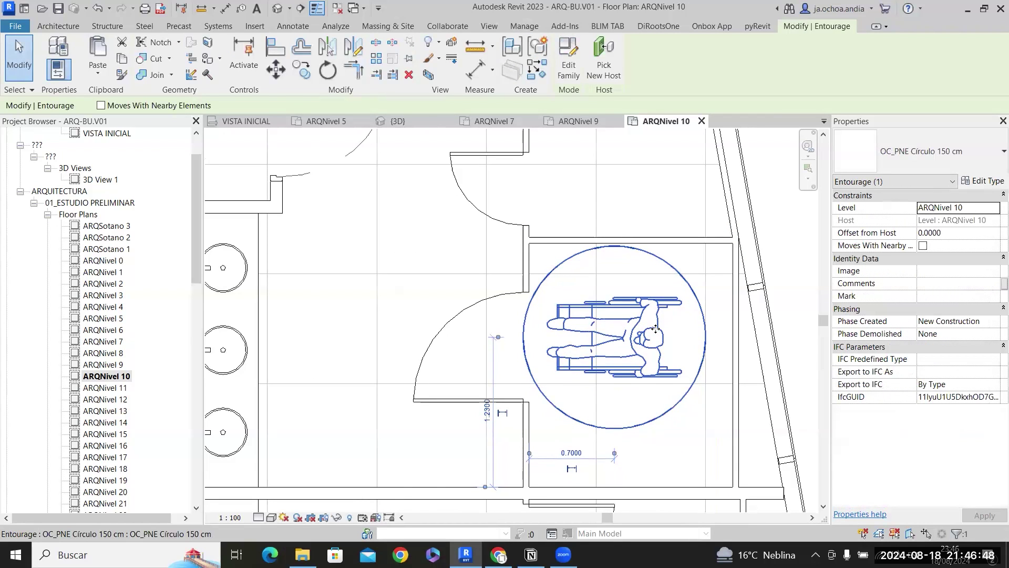
{"action": "key", "text": "Right"}
{"action": "key", "text": "Right"}
{"action": "key", "text": "Left"}
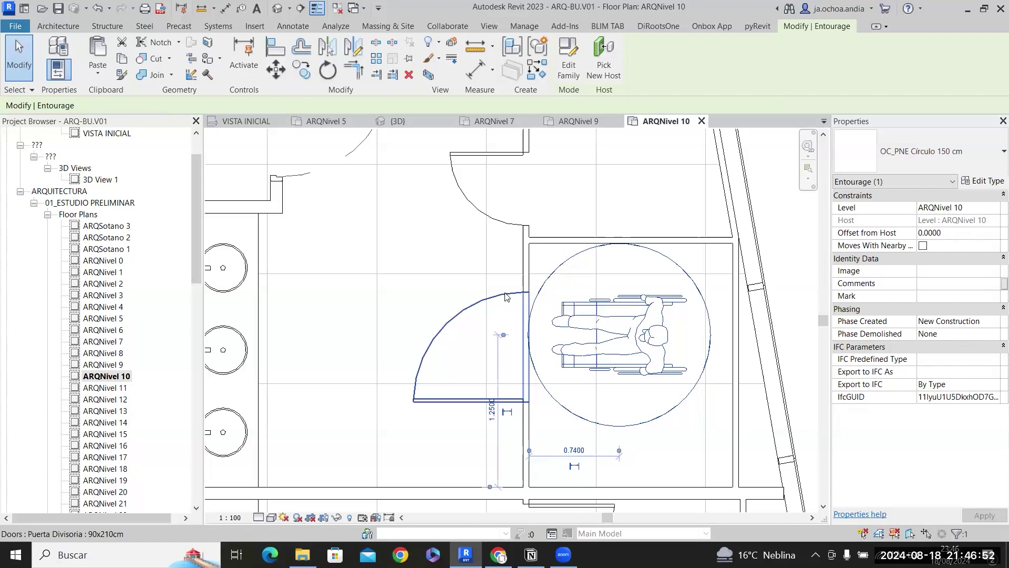
{"action": "scroll", "coordinate": [710, 305], "scroll_direction": "down", "scroll_amount": 2}
{"action": "scroll", "coordinate": [723, 376], "scroll_direction": "up", "scroll_amount": 1}
{"action": "key", "text": "Escape"}
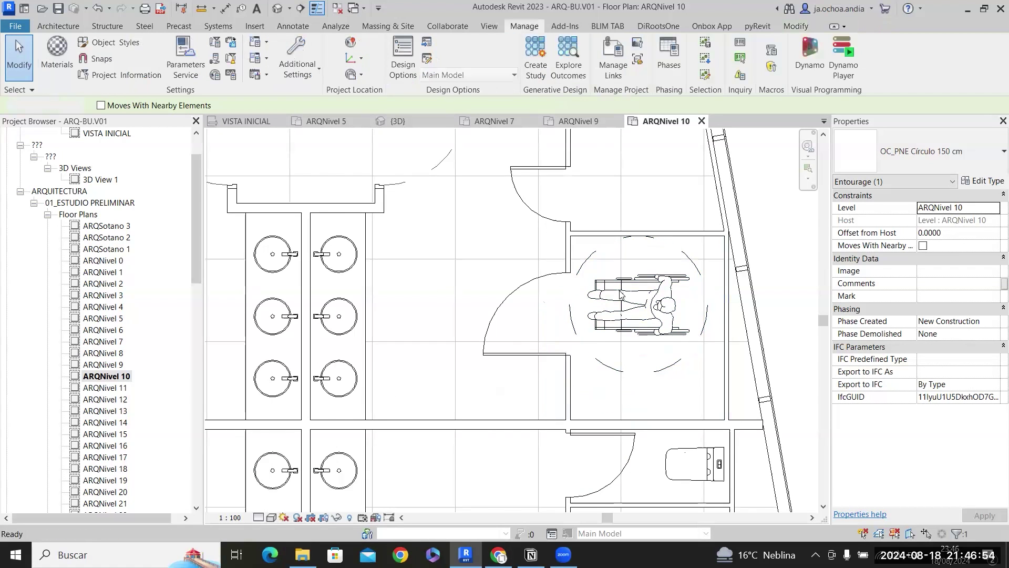
Place a VASO SANITÁRIO PNE toilet like the opposite accessible stall's one on the merged stall's facade-side partition.
{"action": "scroll", "coordinate": [619, 290], "scroll_direction": "down", "scroll_amount": 2}
{"action": "middle_click_drag", "start_coordinate": [307, 348], "coordinate": [477, 244]}
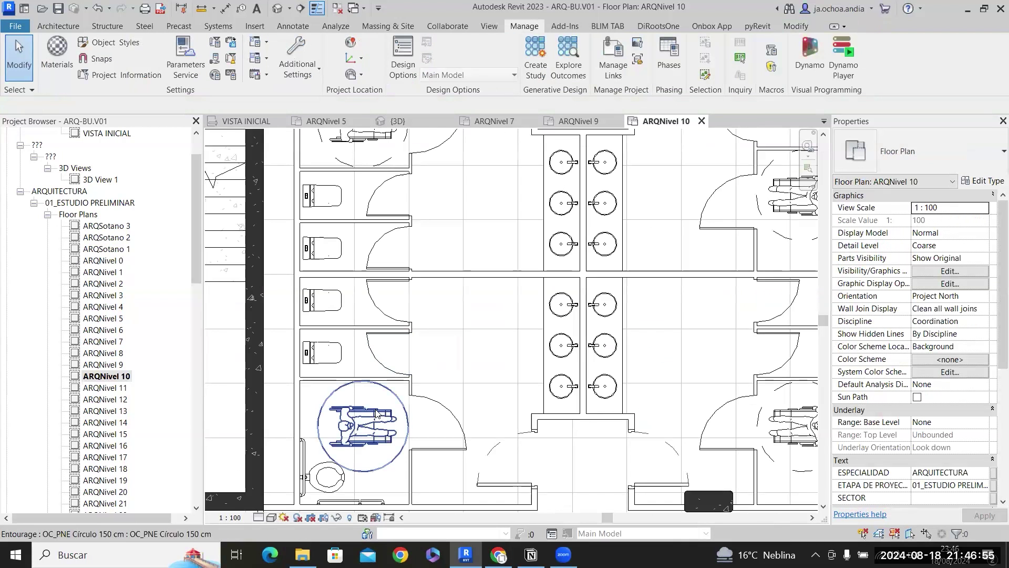
{"action": "left_click", "coordinate": [336, 472]}
{"action": "right_click", "coordinate": [337, 472]}
{"action": "left_click", "coordinate": [384, 219]}
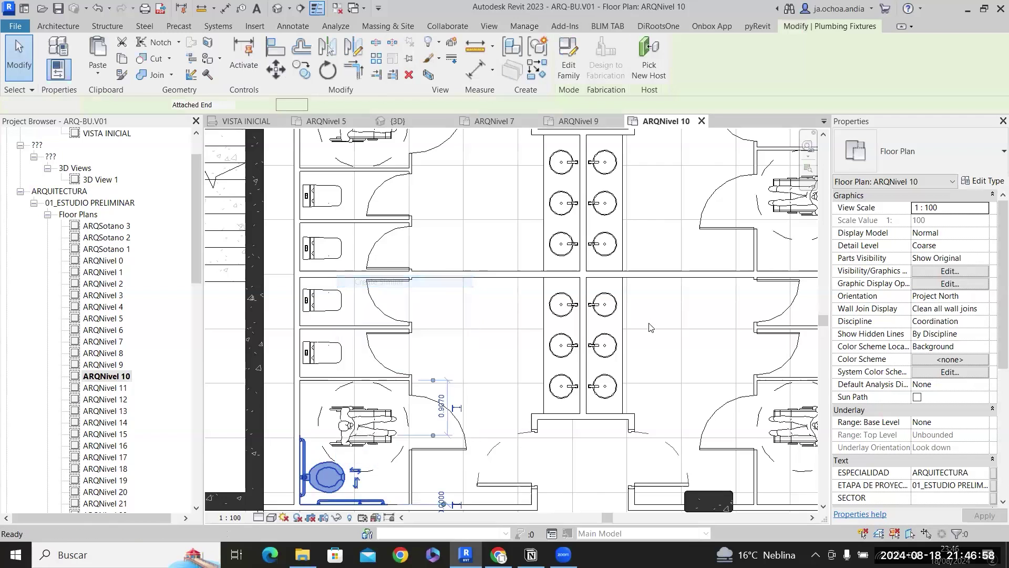
{"action": "middle_click_drag", "start_coordinate": [810, 249], "coordinate": [506, 298]}
{"action": "scroll", "coordinate": [505, 294], "scroll_direction": "up", "scroll_amount": 4}
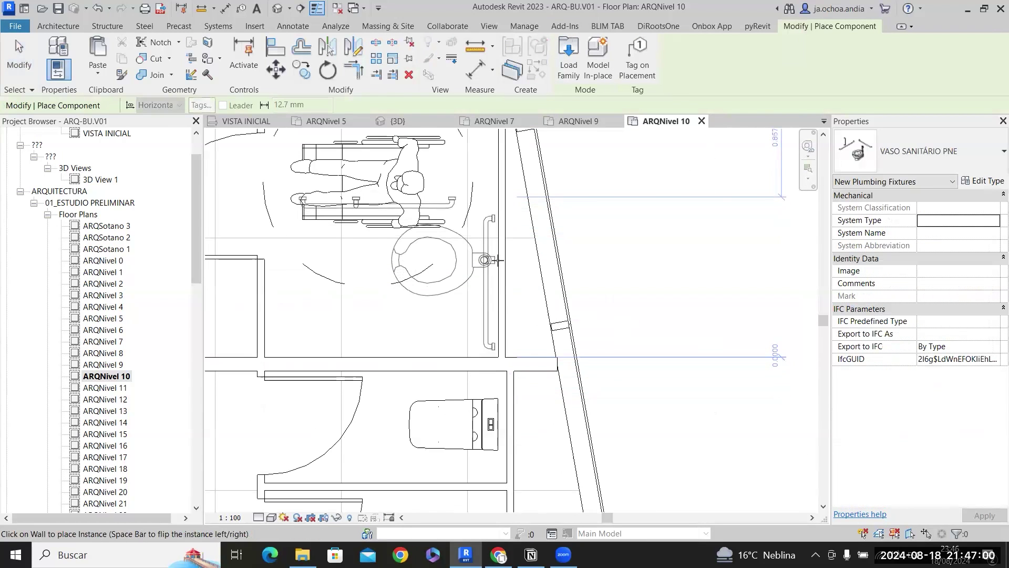
{"action": "left_click", "coordinate": [498, 265]}
{"action": "key", "text": "Escape"}
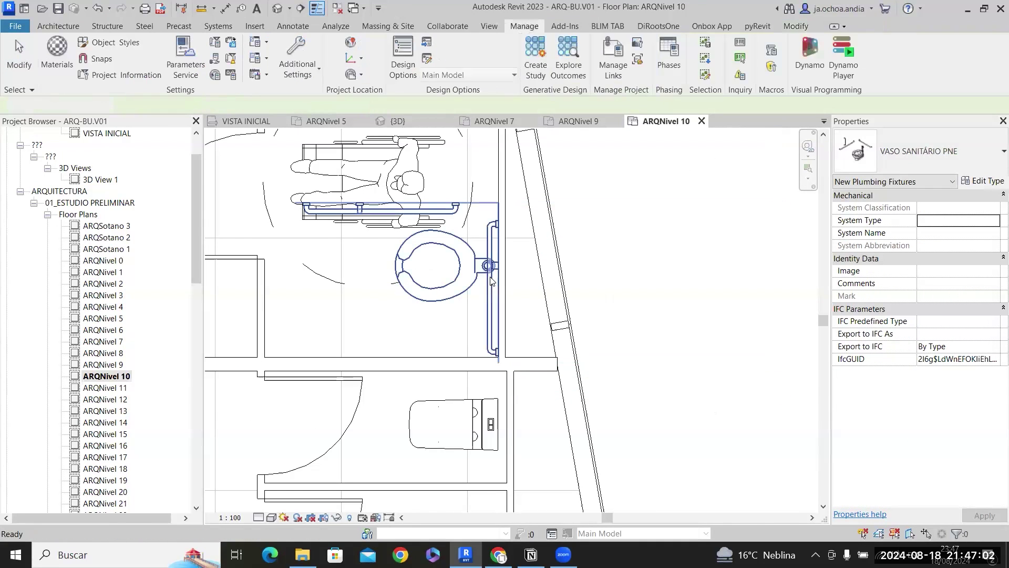
Flip the new accessible toilet and move it down until its side grab bar sits against the lower wall.
{"action": "left_click", "coordinate": [439, 274]}
{"action": "key", "text": "space"}
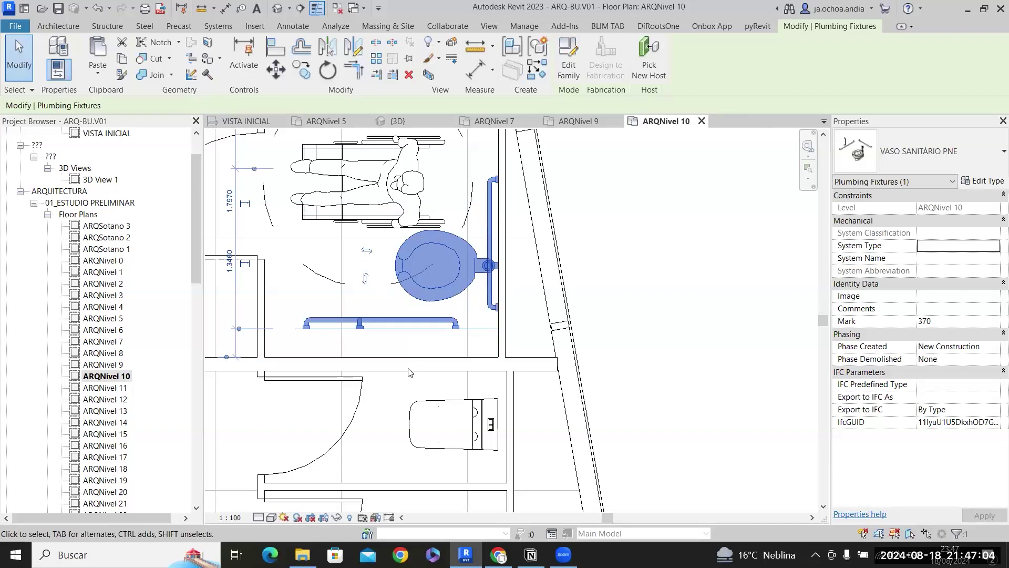
{"action": "scroll", "coordinate": [493, 341], "scroll_direction": "up", "scroll_amount": 2}
{"action": "key", "text": "m"}
{"action": "key", "text": "v"}
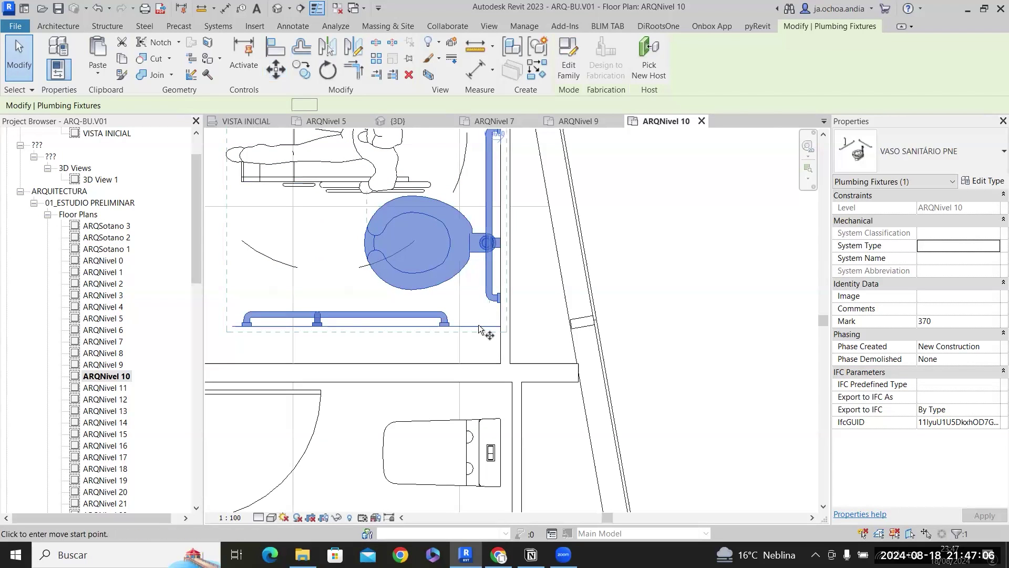
{"action": "left_click", "coordinate": [476, 362]}
{"action": "scroll", "coordinate": [560, 399], "scroll_direction": "down", "scroll_amount": 2}
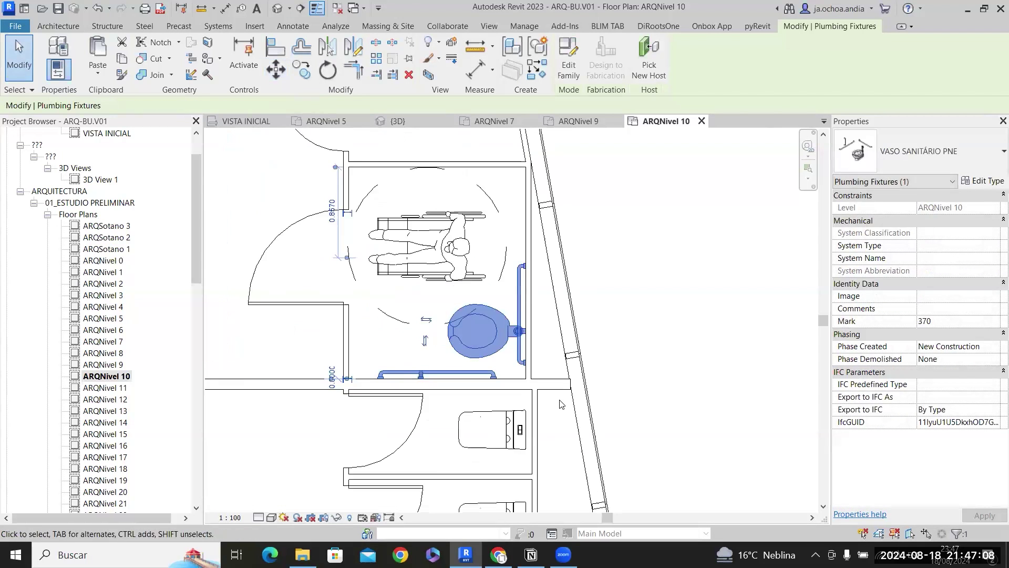
{"action": "key", "text": "Escape"}
Draw a .DIVISORIA wall stepping towards the facade behind the toilet and about 1.14 m down, and trim away the old partition there.
{"action": "scroll", "coordinate": [536, 384], "scroll_direction": "up", "scroll_amount": 3}
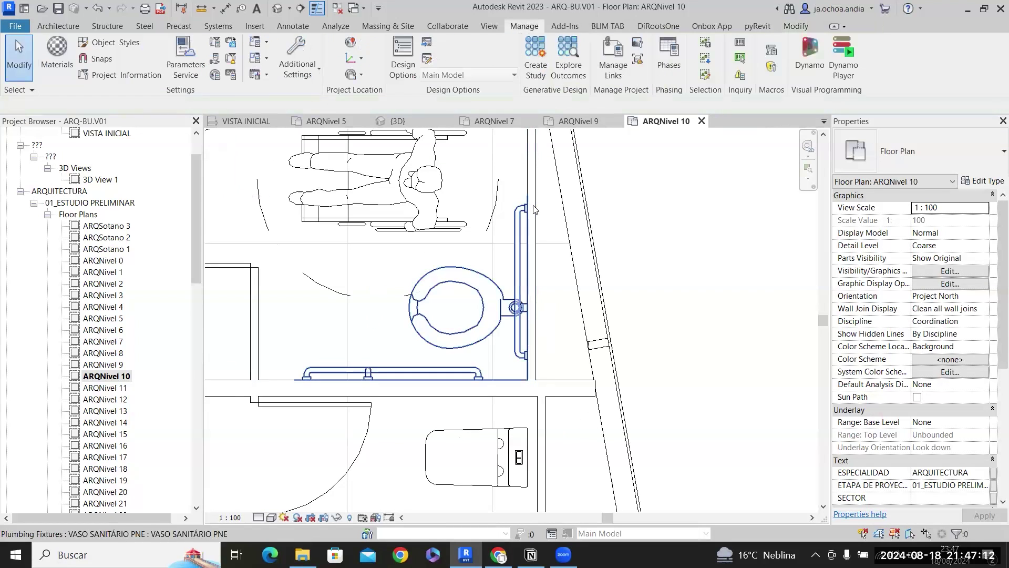
{"action": "left_click", "coordinate": [532, 210]}
{"action": "right_click", "coordinate": [538, 179]}
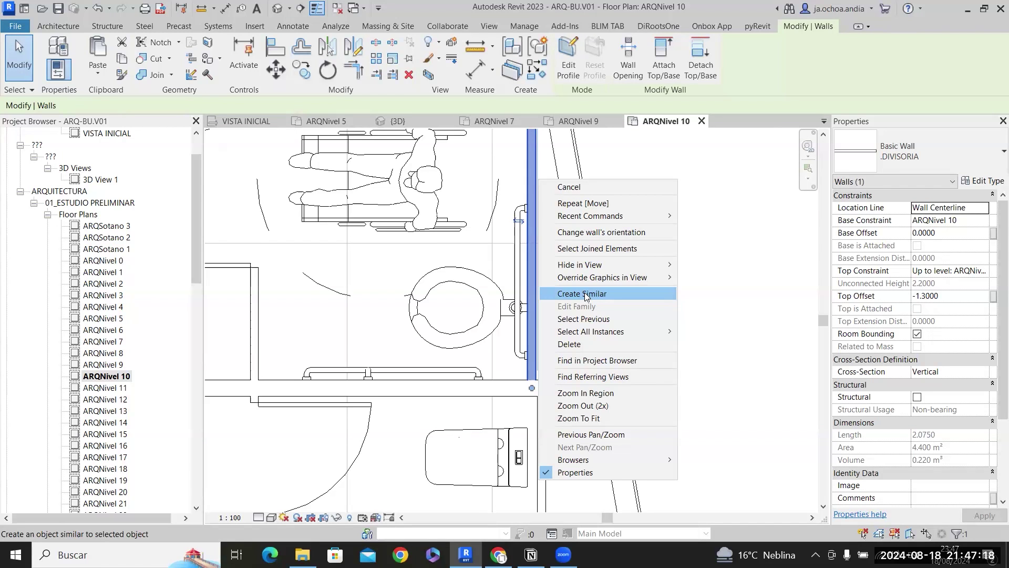
{"action": "left_click", "coordinate": [585, 293]}
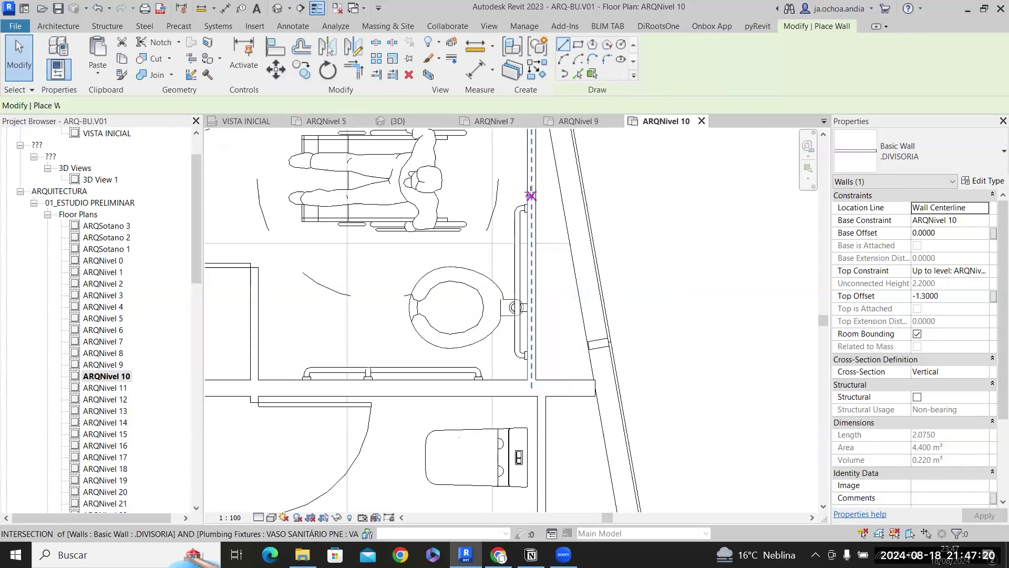
{"action": "left_click", "coordinate": [554, 196]}
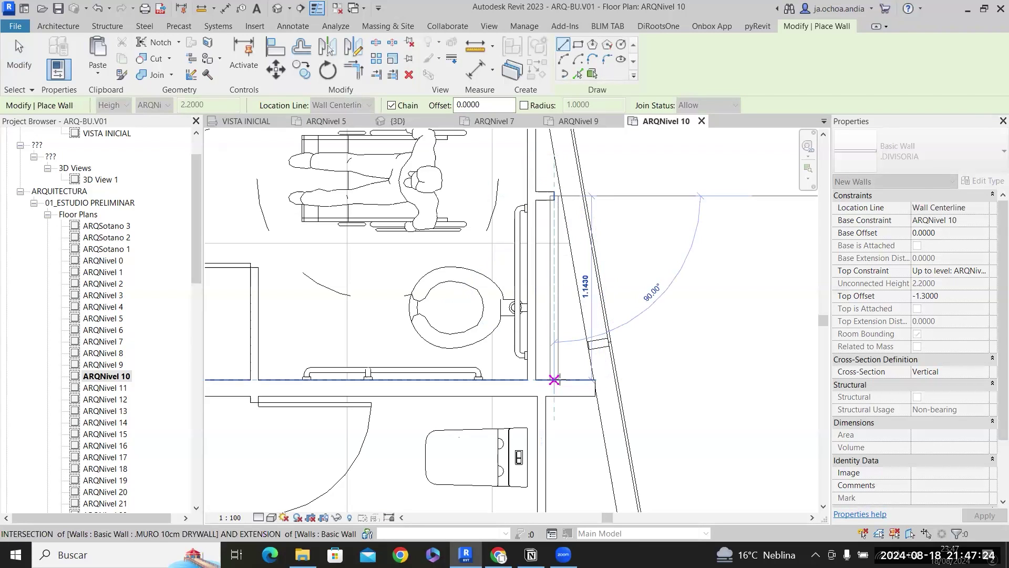
{"action": "left_click", "coordinate": [555, 380]}
{"action": "key", "text": "Escape"}
{"action": "key", "text": "Escape"}
{"action": "scroll", "coordinate": [534, 205], "scroll_direction": "up", "scroll_amount": 4}
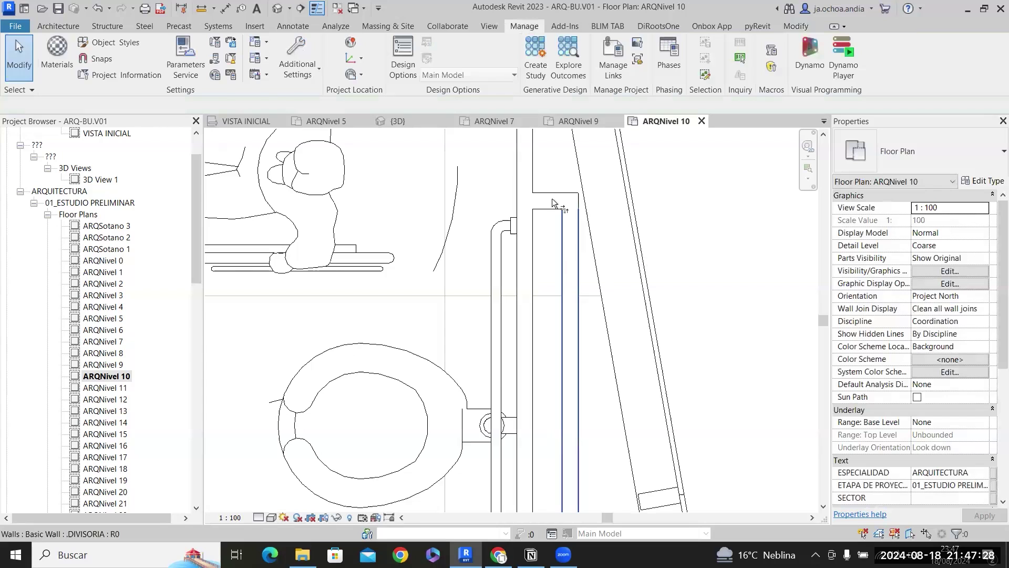
{"action": "left_click", "coordinate": [552, 200]}
{"action": "key", "text": "Escape"}
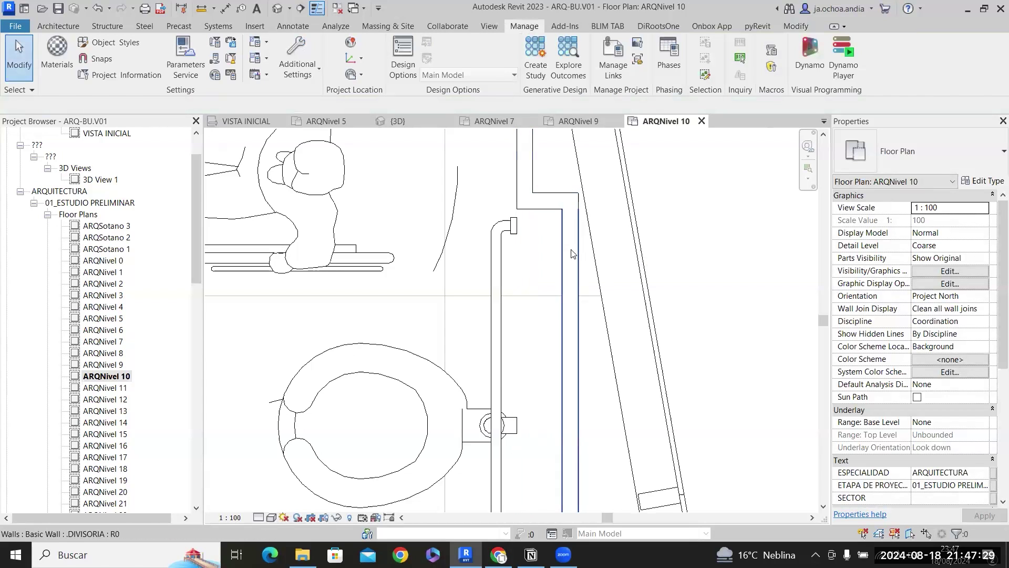
Try to move the accessible toilet from the trimmed partition's old line, and delete it.
{"action": "left_click", "coordinate": [504, 226]}
{"action": "left_click", "coordinate": [276, 69]}
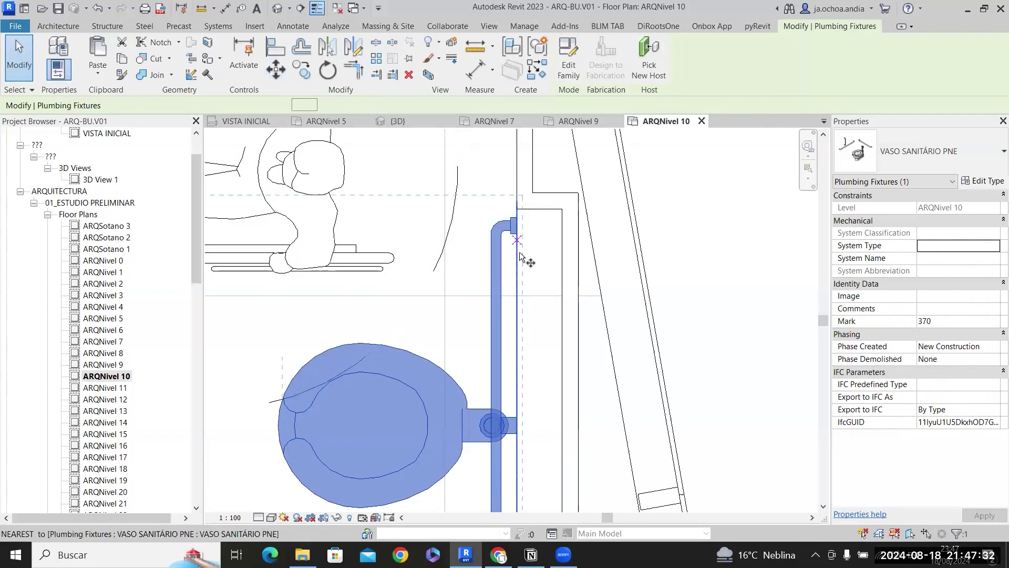
{"action": "key", "text": "Escape"}
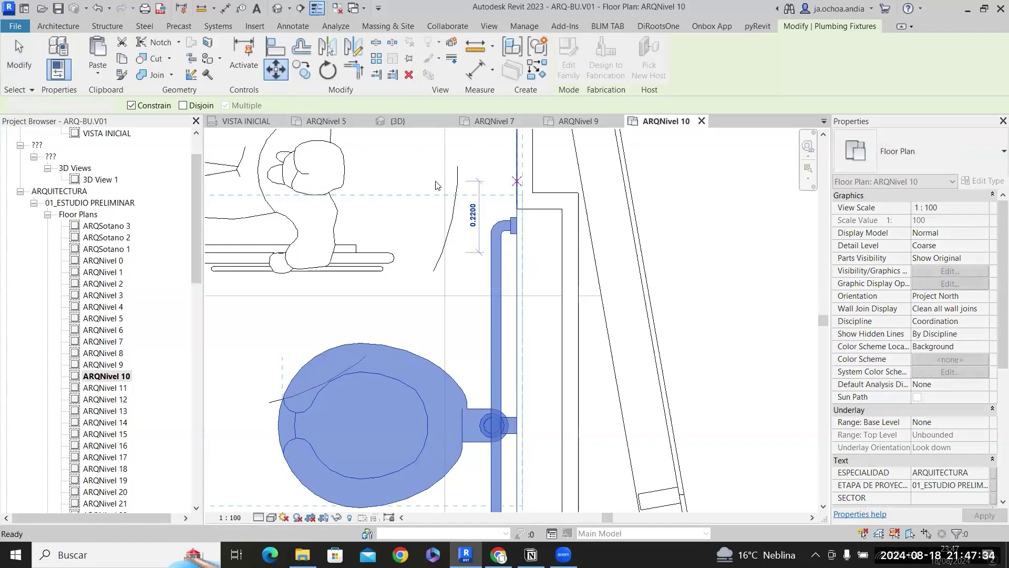
{"action": "scroll", "coordinate": [435, 182], "scroll_direction": "down", "scroll_amount": 3}
{"action": "right_click", "coordinate": [492, 317]}
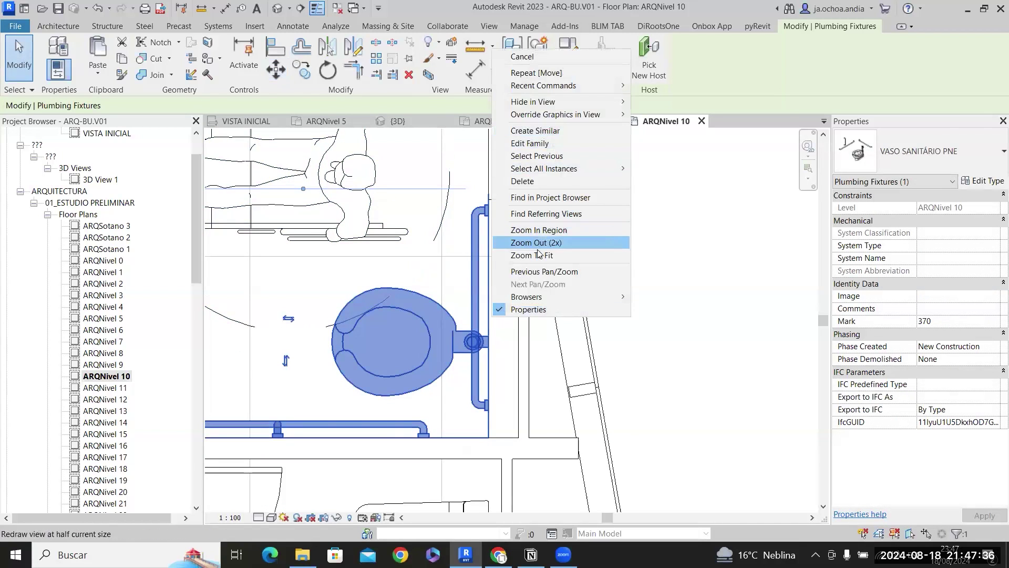
{"action": "key", "text": "Escape"}
{"action": "key", "text": "Delete"}
{"action": "scroll", "coordinate": [528, 283], "scroll_direction": "down", "scroll_amount": 3}
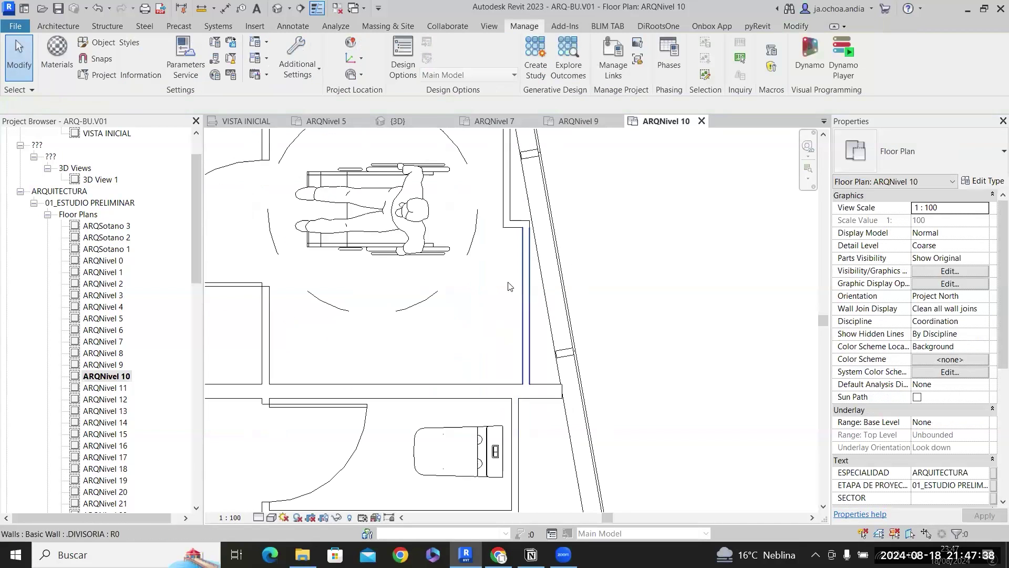
Place another VASO SANITÁRIO PNE toilet on the stepped-back partition and flip it so its side grab bar is towards the lower wall.
{"action": "scroll", "coordinate": [456, 271], "scroll_direction": "down", "scroll_amount": 3}
{"action": "middle_click_drag", "start_coordinate": [644, 289], "coordinate": [829, 157]}
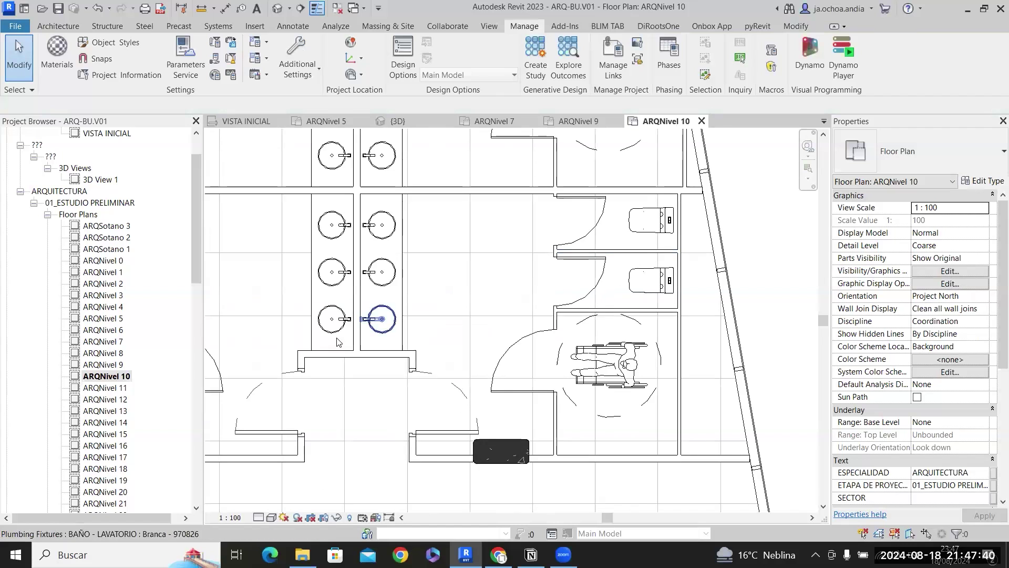
{"action": "middle_click_drag", "start_coordinate": [339, 337], "coordinate": [638, 266]}
{"action": "right_click", "coordinate": [381, 365]}
{"action": "left_click", "coordinate": [474, 179]}
{"action": "middle_click_drag", "start_coordinate": [474, 342], "coordinate": [118, 494]}
{"action": "scroll", "coordinate": [568, 247], "scroll_direction": "up", "scroll_amount": 3}
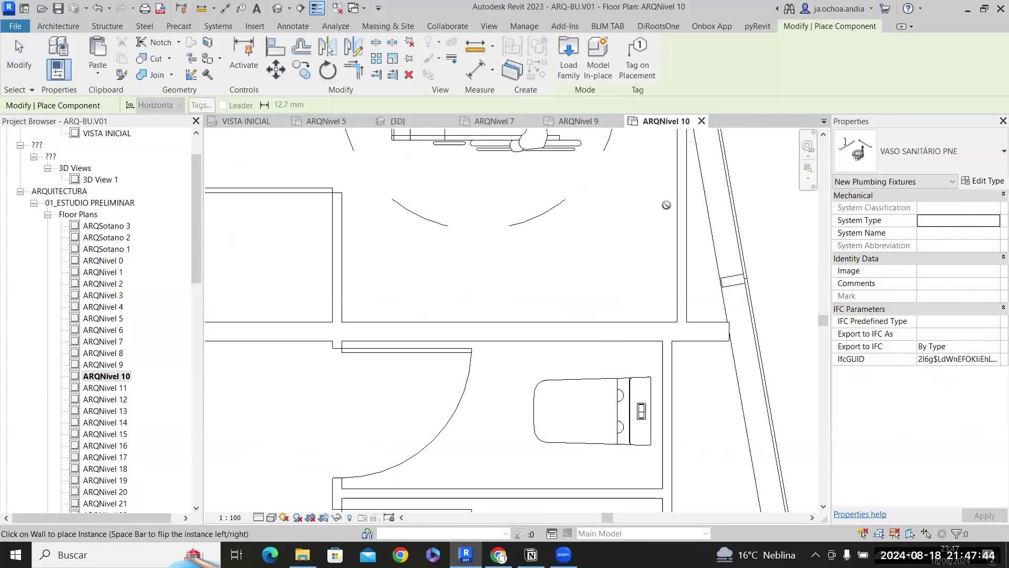
{"action": "left_click", "coordinate": [657, 307]}
{"action": "middle_click_drag", "start_coordinate": [658, 308], "coordinate": [597, 345]}
{"action": "key", "text": "Escape"}
{"action": "key", "text": "Escape"}
{"action": "left_click", "coordinate": [585, 238]}
{"action": "key", "text": "space"}
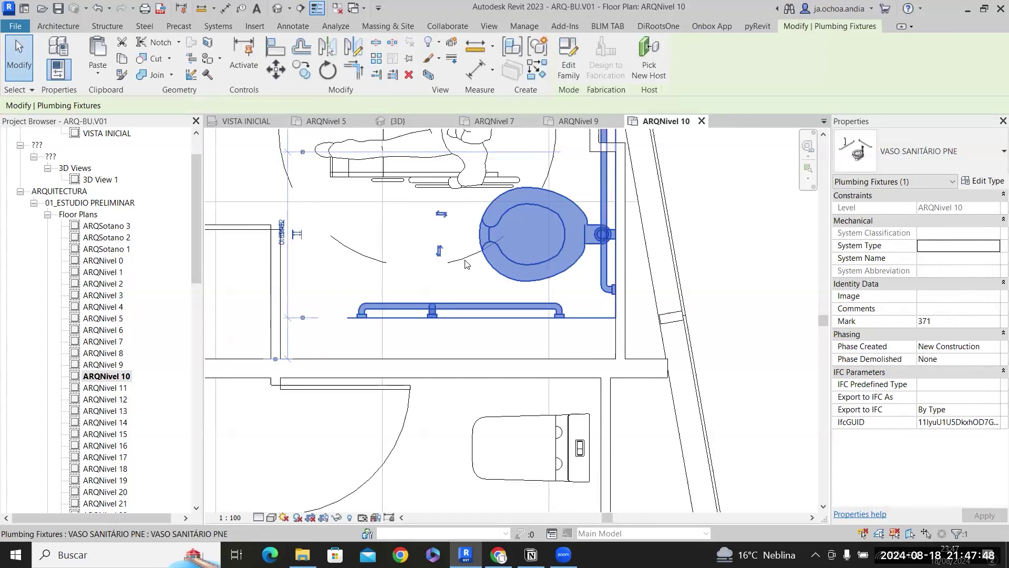
Move the upper accessible stall's toilet down until its side grab bar sits against the lower wall.
{"action": "scroll", "coordinate": [613, 343], "scroll_direction": "up", "scroll_amount": 2}
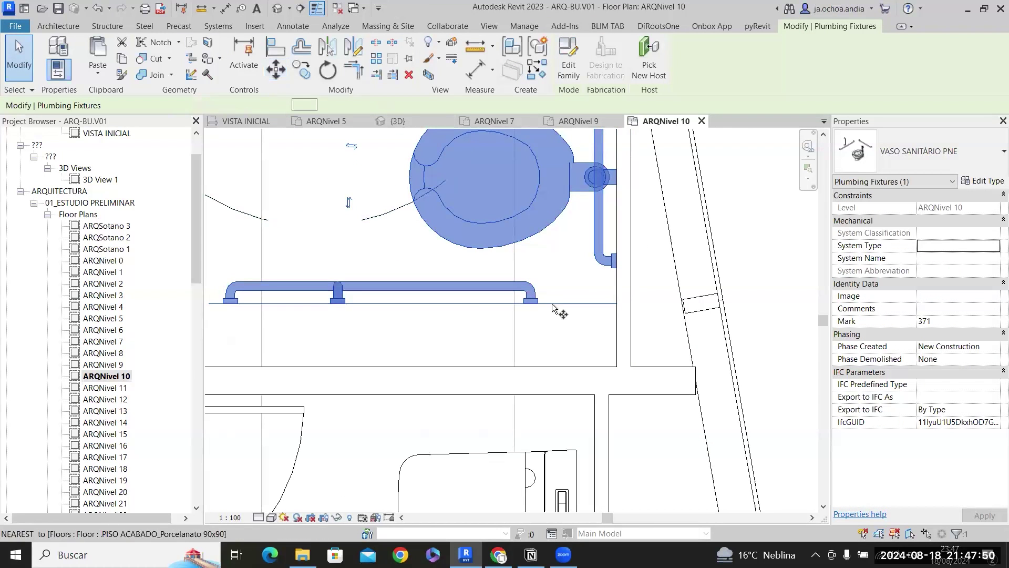
{"action": "left_click", "coordinate": [558, 304]}
{"action": "left_click", "coordinate": [568, 366]}
{"action": "scroll", "coordinate": [570, 359], "scroll_direction": "down", "scroll_amount": 1}
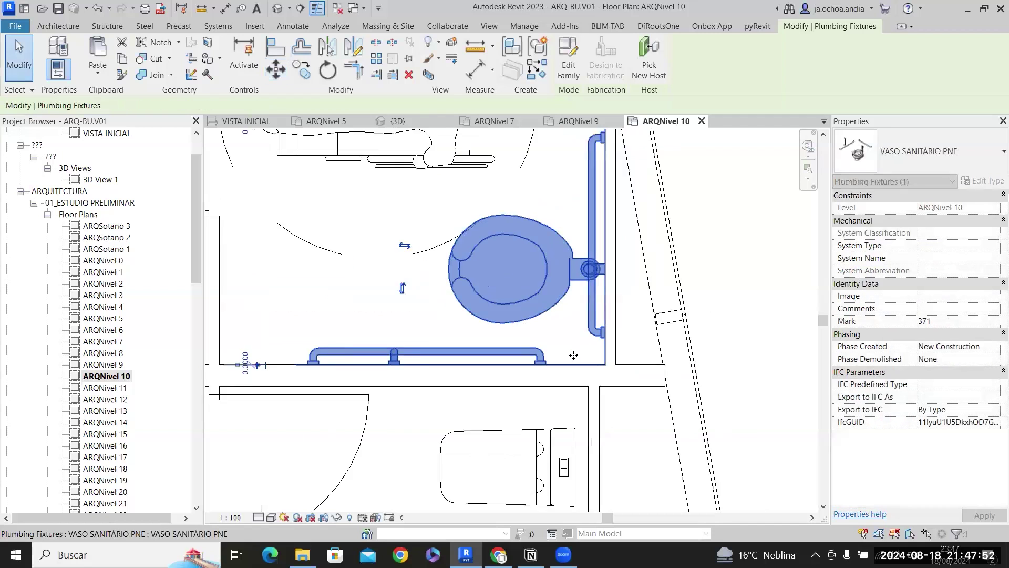
{"action": "scroll", "coordinate": [574, 354], "scroll_direction": "down", "scroll_amount": 1}
{"action": "scroll", "coordinate": [615, 157], "scroll_direction": "up", "scroll_amount": 2}
{"action": "key", "text": "Escape"}
{"action": "scroll", "coordinate": [621, 222], "scroll_direction": "down", "scroll_amount": 2}
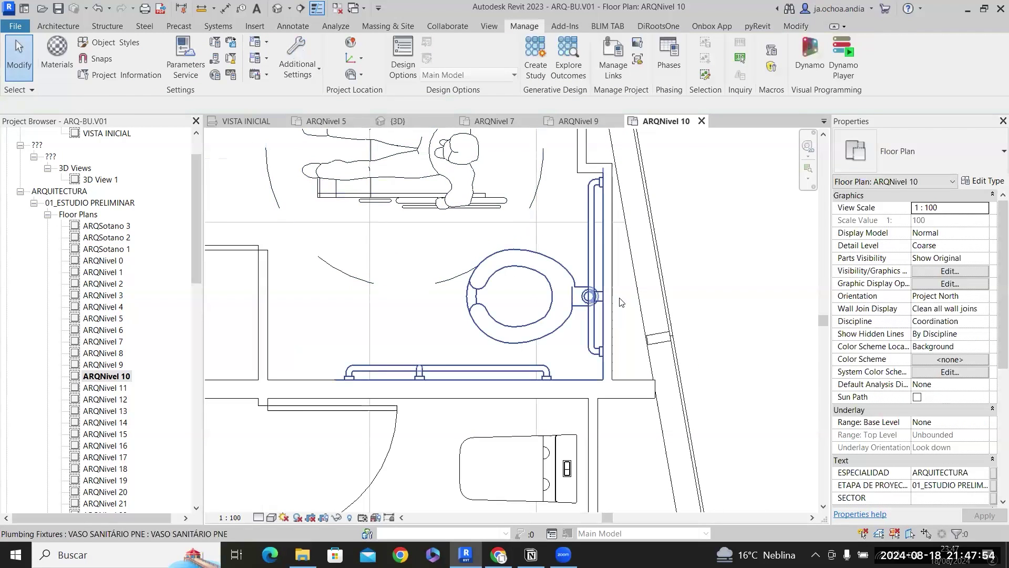
Move the .DIVISORIA partition behind the accessible toilet about 0.015 m outwards until its outer face meets the slanted facade wall.
{"action": "scroll", "coordinate": [620, 301], "scroll_direction": "down", "scroll_amount": 1}
{"action": "scroll", "coordinate": [617, 231], "scroll_direction": "up", "scroll_amount": 2}
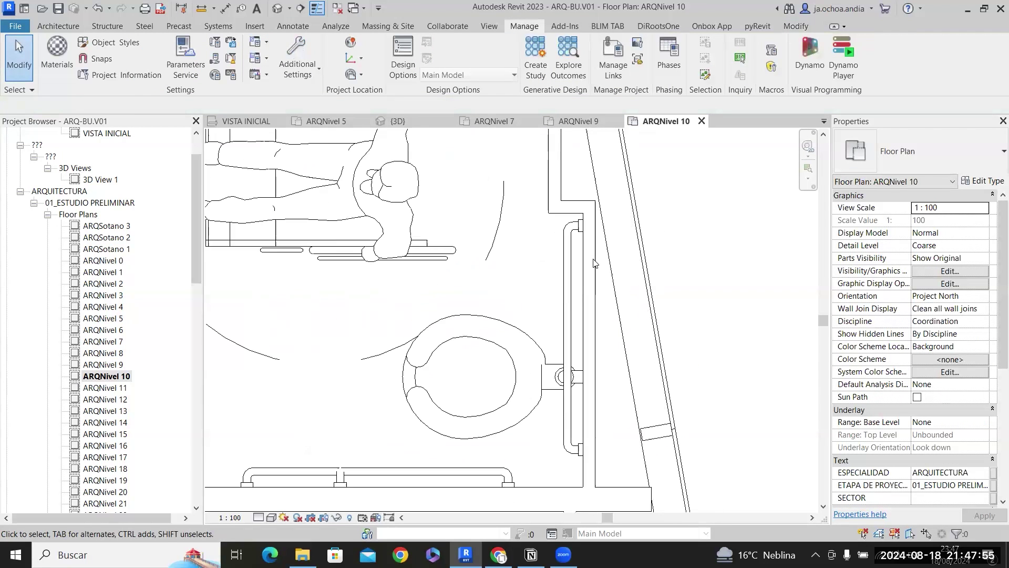
{"action": "left_click", "coordinate": [616, 225]}
{"action": "scroll", "coordinate": [616, 226], "scroll_direction": "up", "scroll_amount": 3}
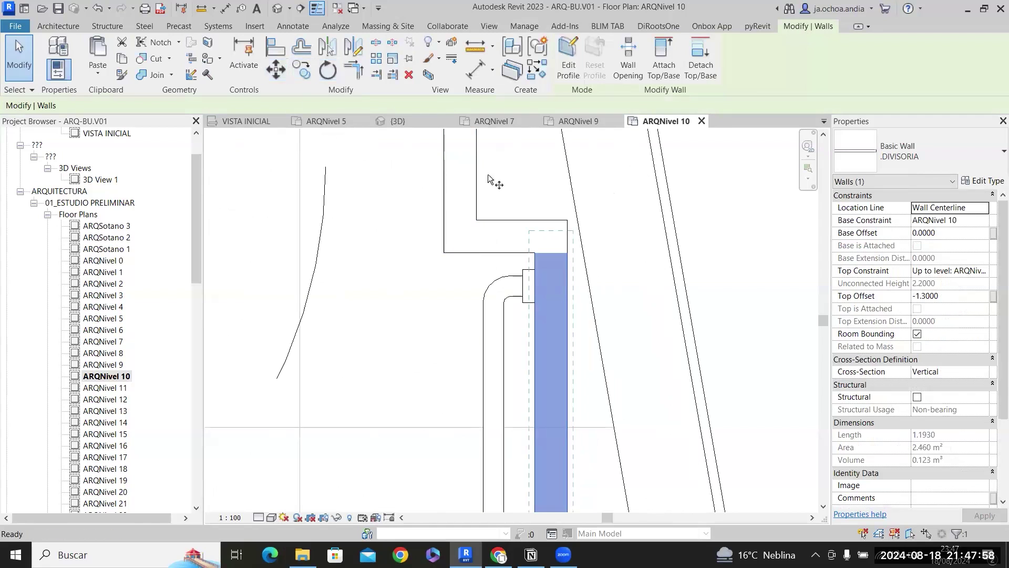
{"action": "key", "text": "m"}
{"action": "key", "text": "v"}
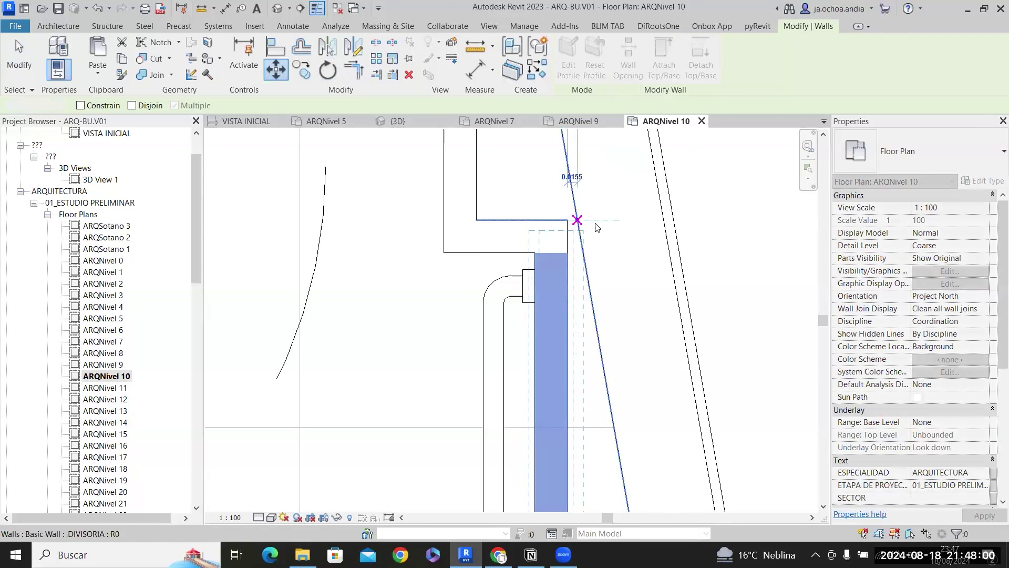
{"action": "left_click", "coordinate": [596, 227]}
{"action": "scroll", "coordinate": [626, 284], "scroll_direction": "down", "scroll_amount": 3}
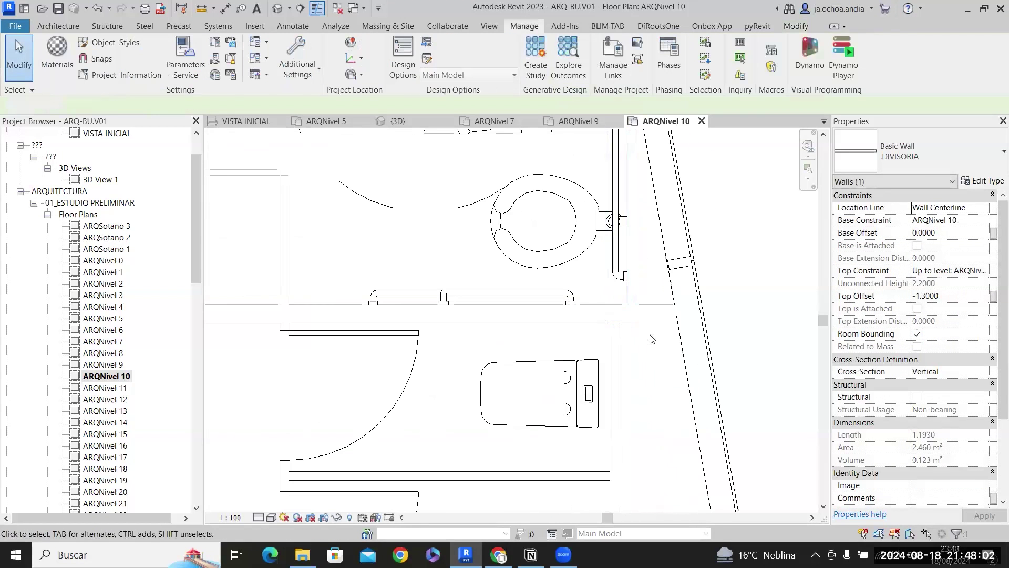
Align the outer face of the lower stalls' back partition with the shifted partition behind the accessible toilet.
{"action": "key", "text": "Escape"}
{"action": "key", "text": "l"}
{"action": "left_click", "coordinate": [637, 294]}
{"action": "left_click", "coordinate": [620, 347]}
{"action": "scroll", "coordinate": [629, 226], "scroll_direction": "down", "scroll_amount": 5}
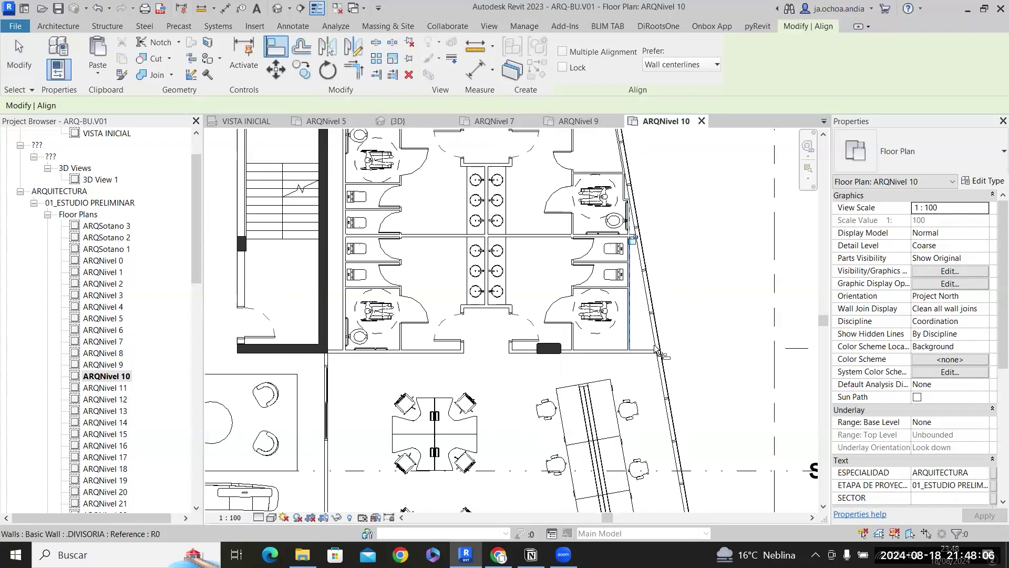
{"action": "scroll", "coordinate": [660, 353], "scroll_direction": "up", "scroll_amount": 2}
{"action": "key", "text": "Escape"}
{"action": "key", "text": "Escape"}
Place a similar VASO SANITÁRIO PNE toilet on the facade-side partition of the lower accessible stall.
{"action": "middle_click_drag", "start_coordinate": [635, 299], "coordinate": [626, 397]}
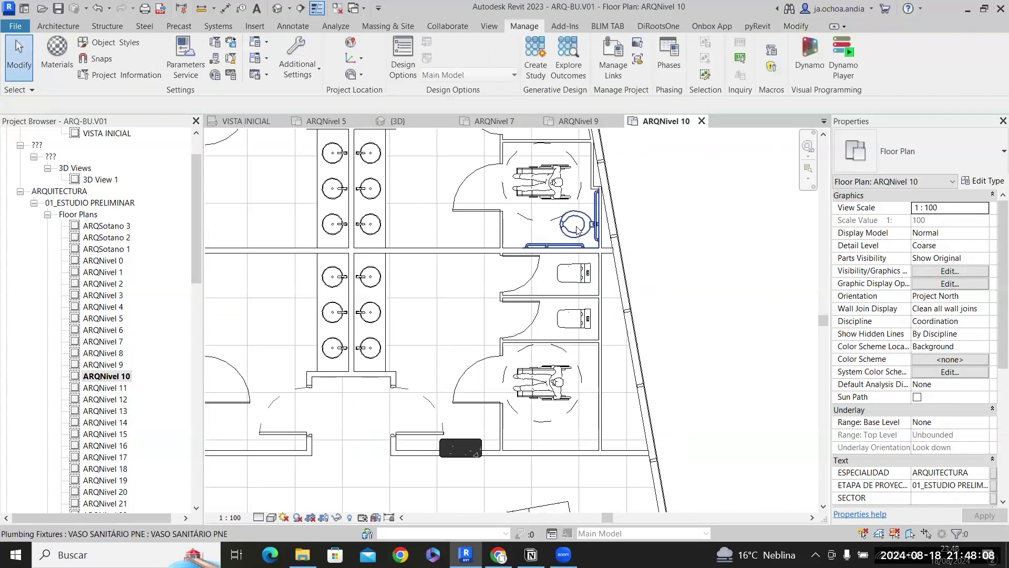
{"action": "left_click", "coordinate": [574, 225]}
{"action": "right_click", "coordinate": [577, 227]}
{"action": "left_click", "coordinate": [620, 308]}
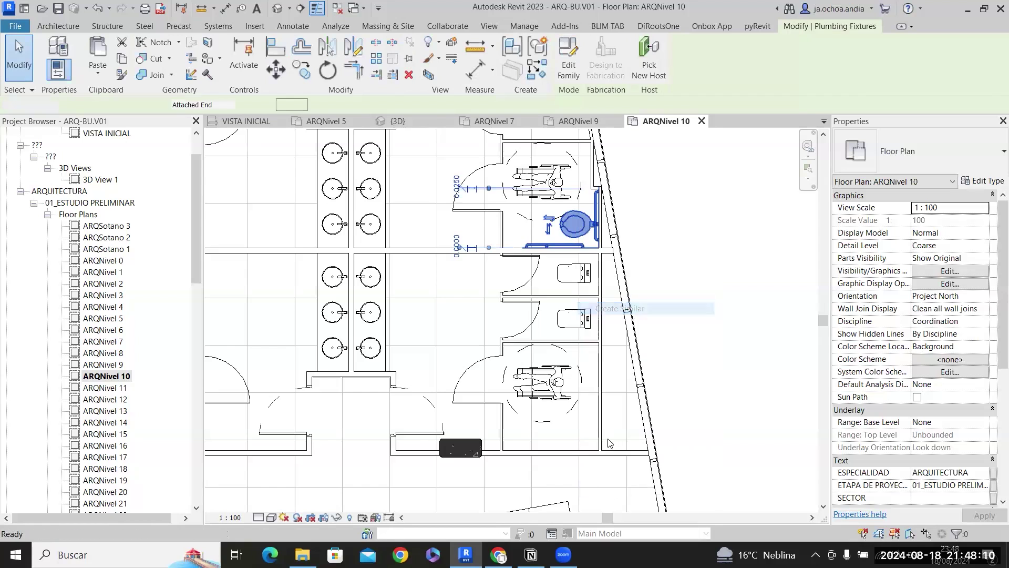
{"action": "scroll", "coordinate": [584, 418], "scroll_direction": "up", "scroll_amount": 4}
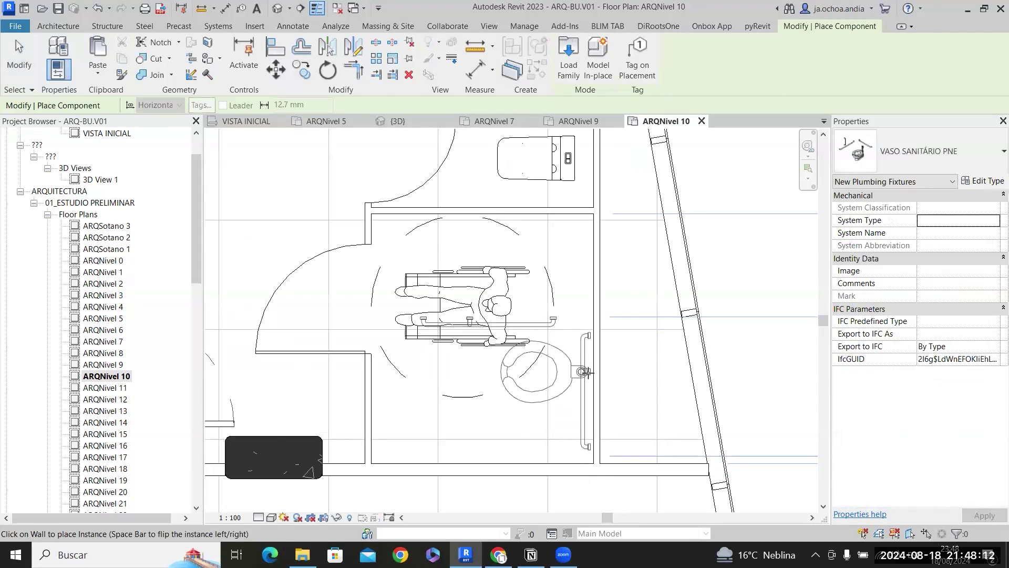
{"action": "left_click", "coordinate": [588, 377]}
{"action": "key", "text": "Escape"}
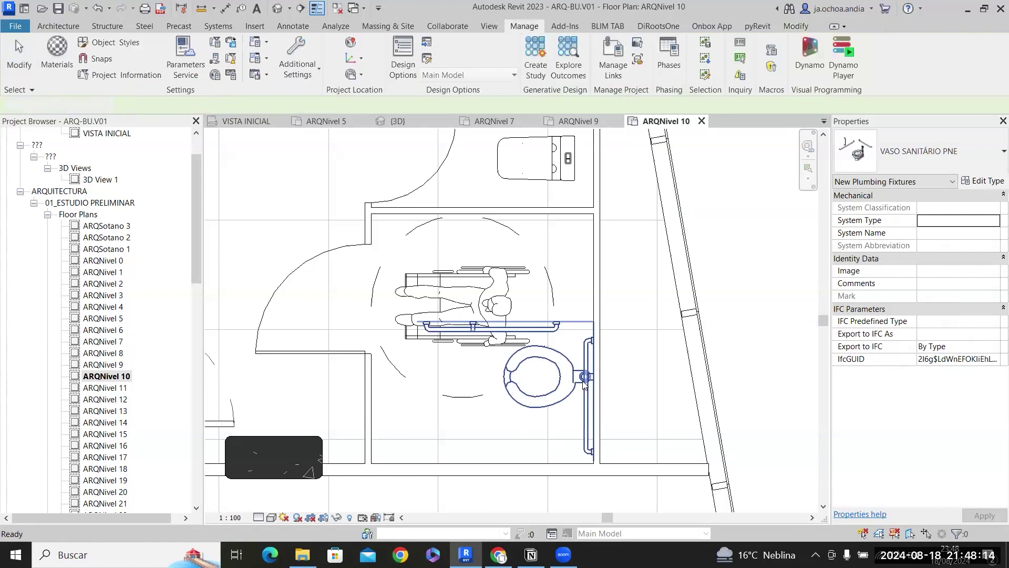
Flip the lower accessible toilet and move it about 0.26 m down so its side grab bar sits against the lower wall.
{"action": "left_click", "coordinate": [572, 427]}
{"action": "scroll", "coordinate": [578, 445], "scroll_direction": "up", "scroll_amount": 2}
{"action": "left_click", "coordinate": [276, 70]}
{"action": "left_click_drag", "start_coordinate": [560, 420], "coordinate": [561, 473]}
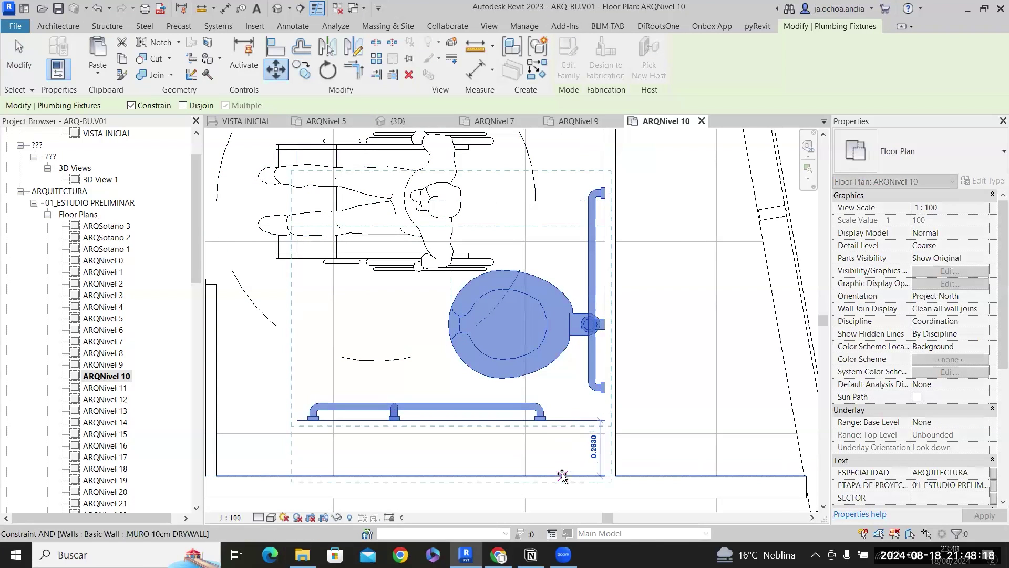
{"action": "scroll", "coordinate": [561, 473], "scroll_direction": "down", "scroll_amount": 3}
{"action": "scroll", "coordinate": [616, 425], "scroll_direction": "down", "scroll_amount": 2}
{"action": "key", "text": "Escape"}
Draw a horizontal .DIVISORIA partition about 1.56 m long across the empty upper stall area, from the door partition to the slanted facade wall.
{"action": "middle_click_drag", "start_coordinate": [693, 205], "coordinate": [704, 342]}
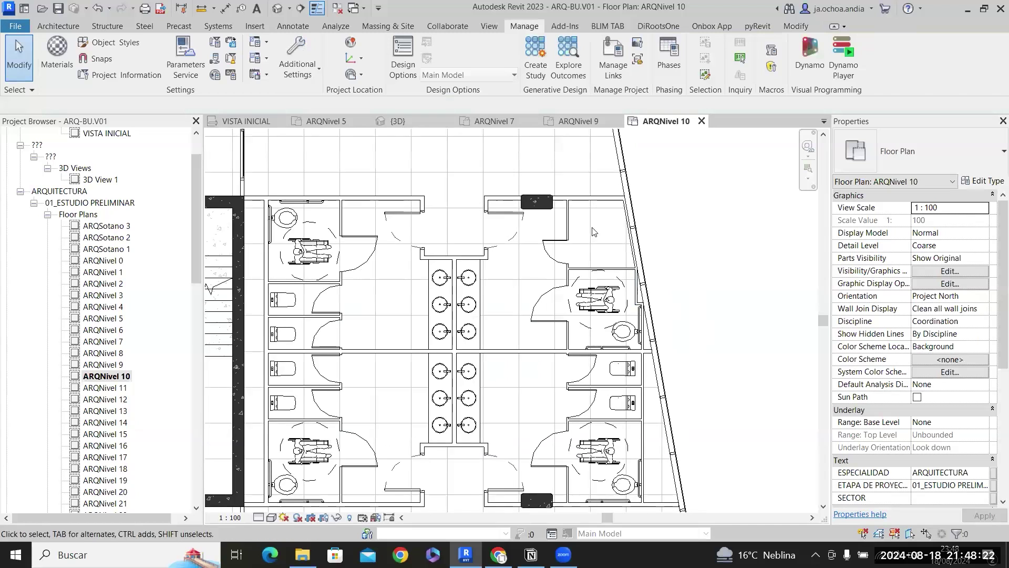
{"action": "scroll", "coordinate": [559, 226], "scroll_direction": "up", "scroll_amount": 4}
{"action": "right_click", "coordinate": [558, 226]}
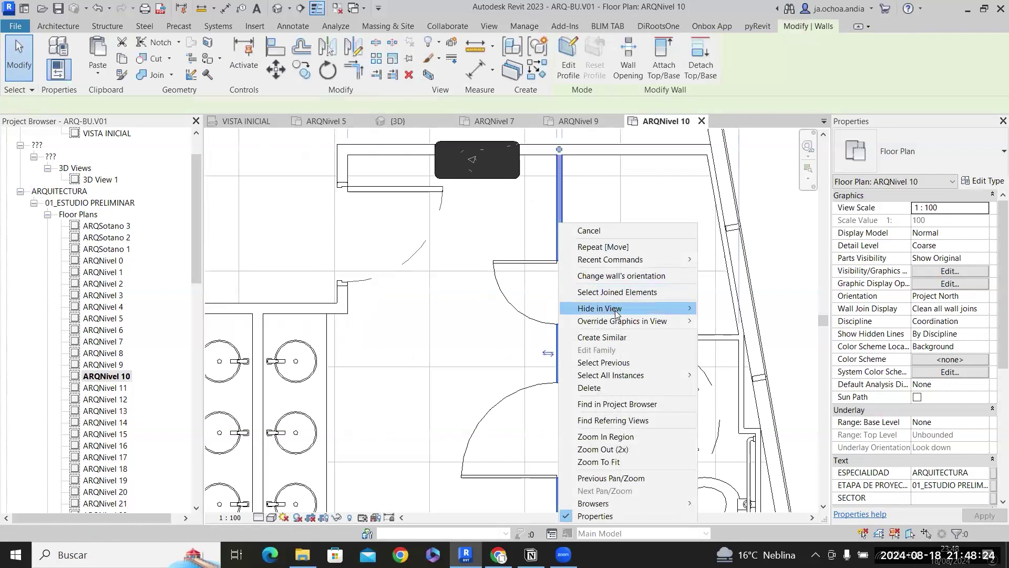
{"action": "left_click", "coordinate": [561, 241]}
{"action": "left_click", "coordinate": [560, 240]}
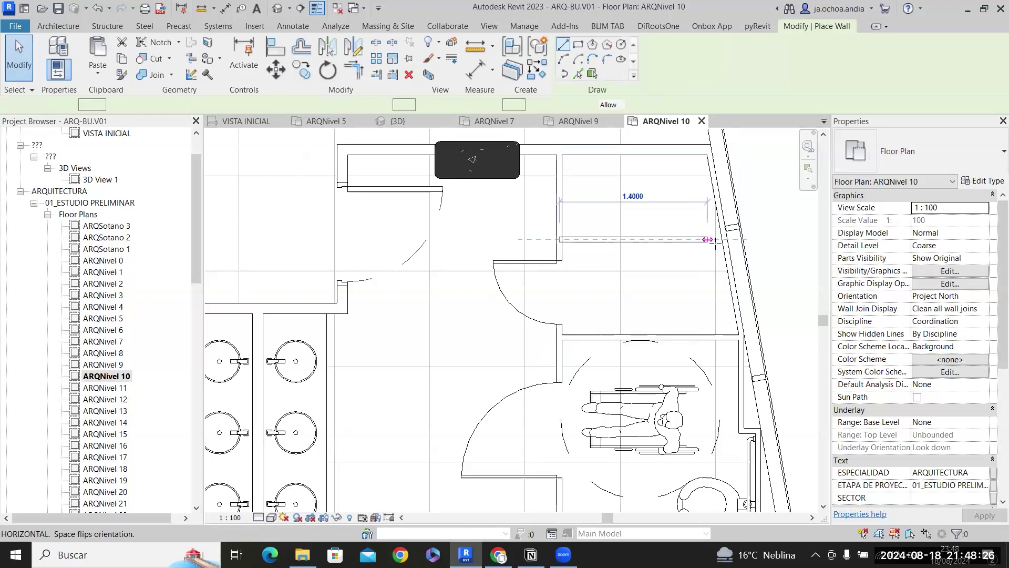
{"action": "left_click", "coordinate": [725, 239]}
{"action": "key", "text": "Escape"}
{"action": "key", "text": "Escape"}
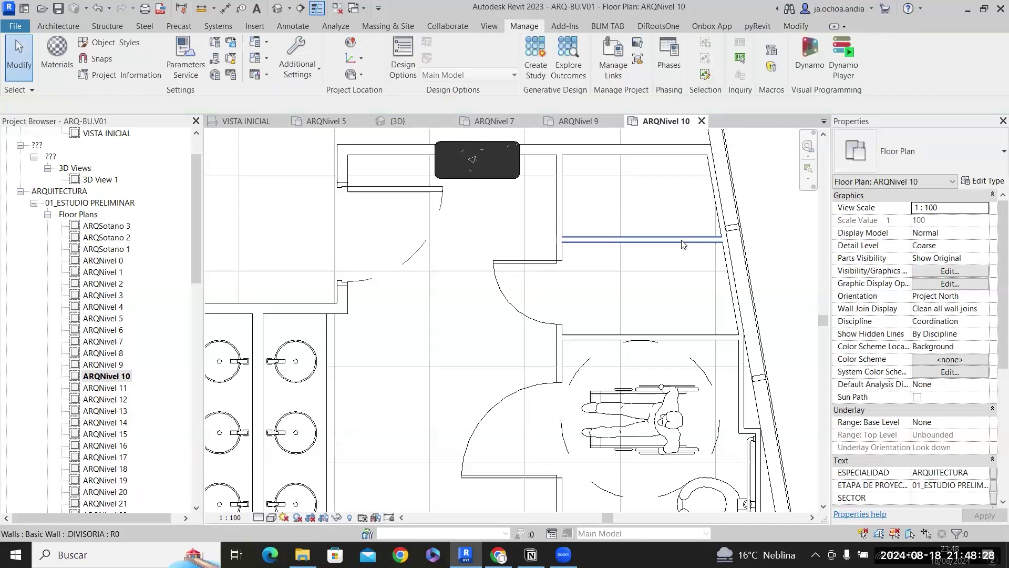
{"action": "scroll", "coordinate": [681, 240], "scroll_direction": "up", "scroll_amount": 1}
{"action": "left_click", "coordinate": [681, 239]}
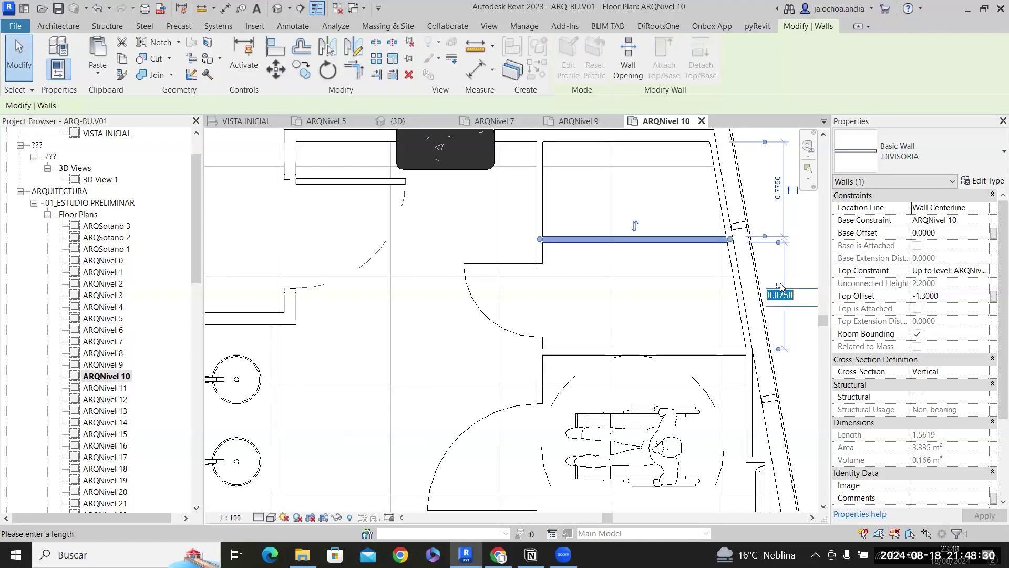
{"action": "left_click", "coordinate": [694, 303]}
{"action": "key", "text": "d"}
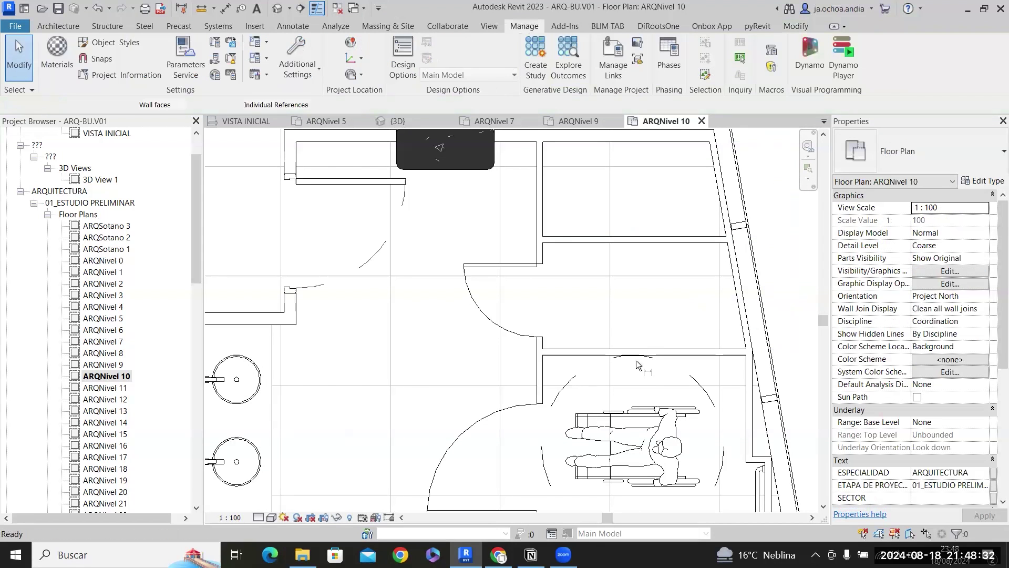
{"action": "key", "text": "i"}
{"action": "left_click", "coordinate": [667, 349]}
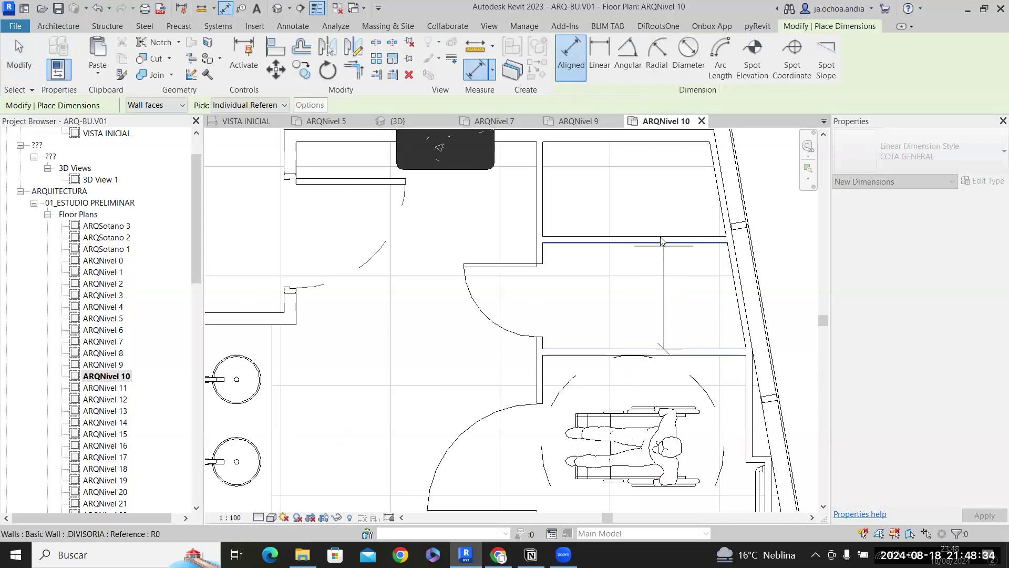
{"action": "key", "text": "Escape"}
{"action": "key", "text": "Escape"}
Try 0.8 m as the new partition's distance from the upper wall and settle on 0.825 m.
{"action": "left_click", "coordinate": [661, 240]}
{"action": "left_click", "coordinate": [769, 183]}
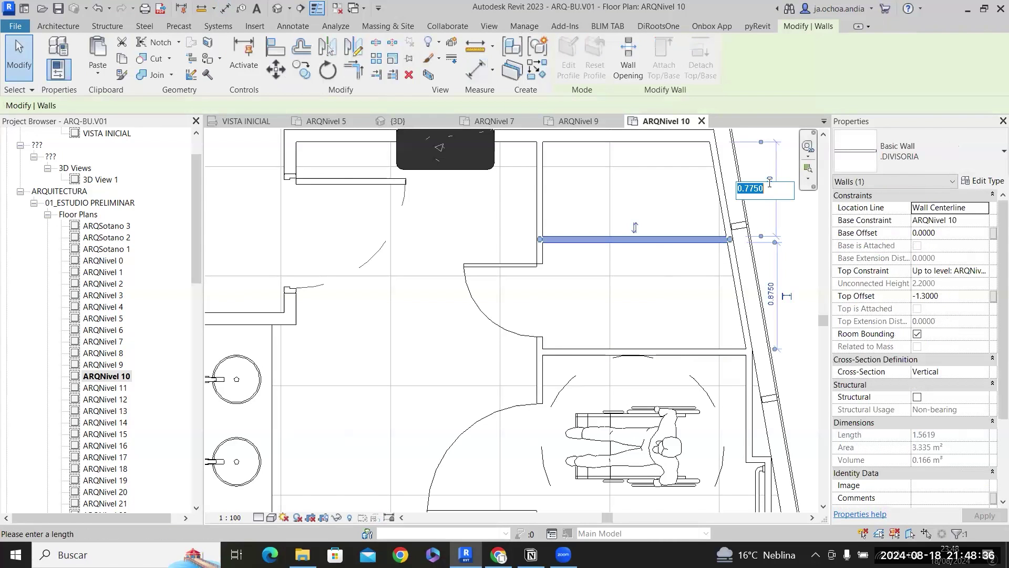
{"action": "type", "text": ".8"}
{"action": "key", "text": "Return"}
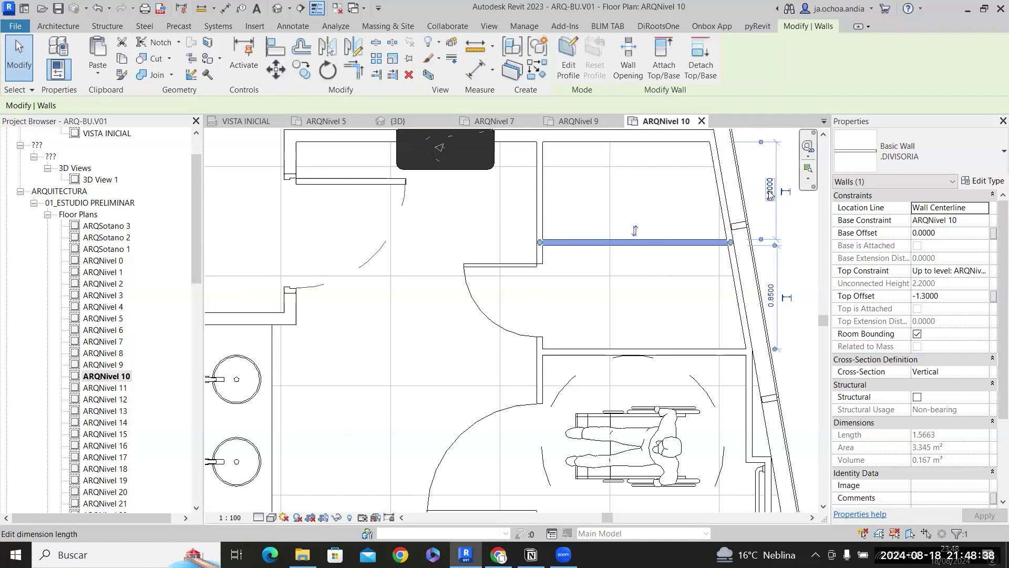
{"action": "left_click", "coordinate": [771, 289]}
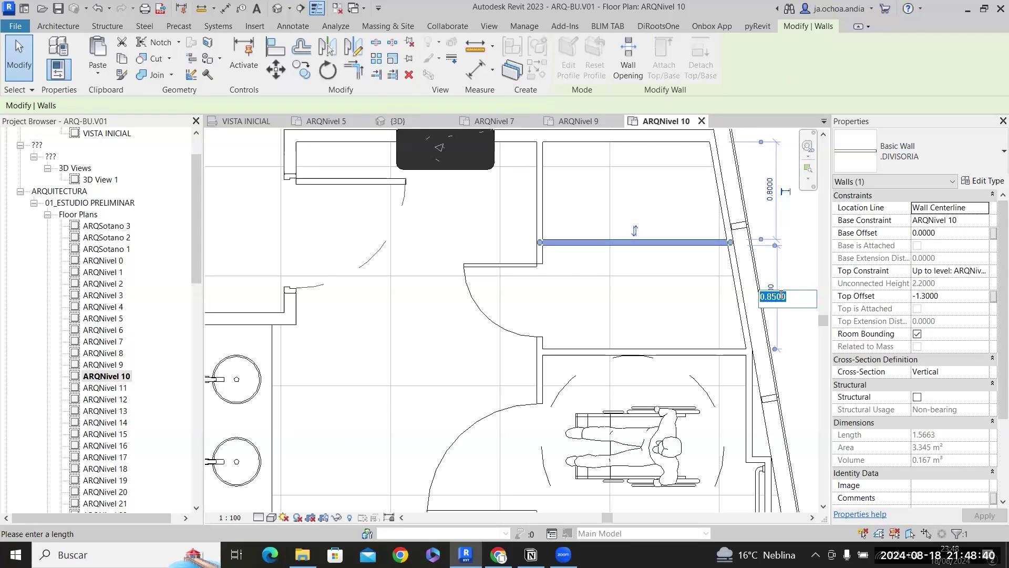
{"action": "left_click", "coordinate": [771, 187]}
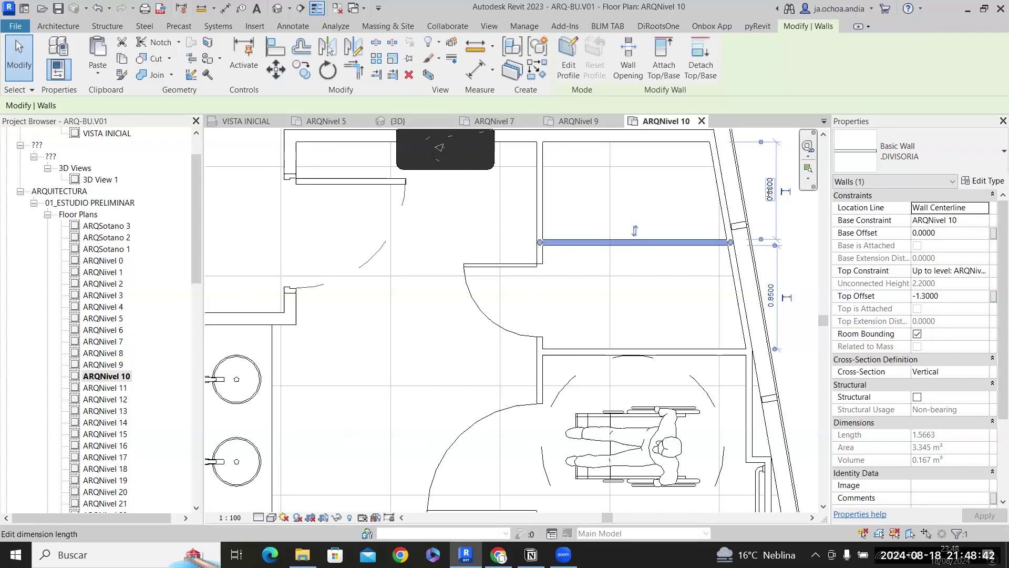
{"action": "left_click", "coordinate": [770, 187]}
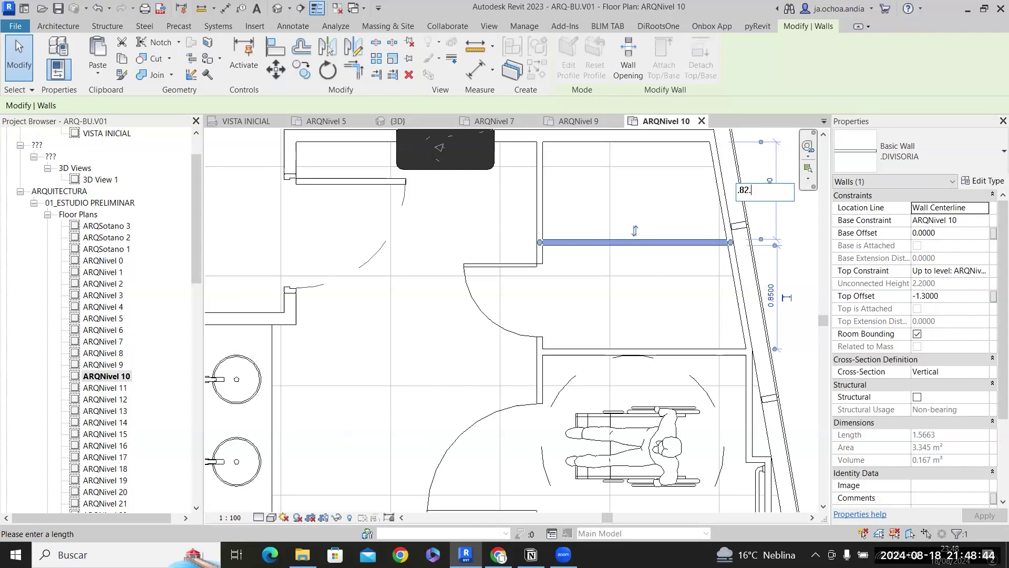
{"action": "type", "text": ".825"}
{"action": "key", "text": "Return"}
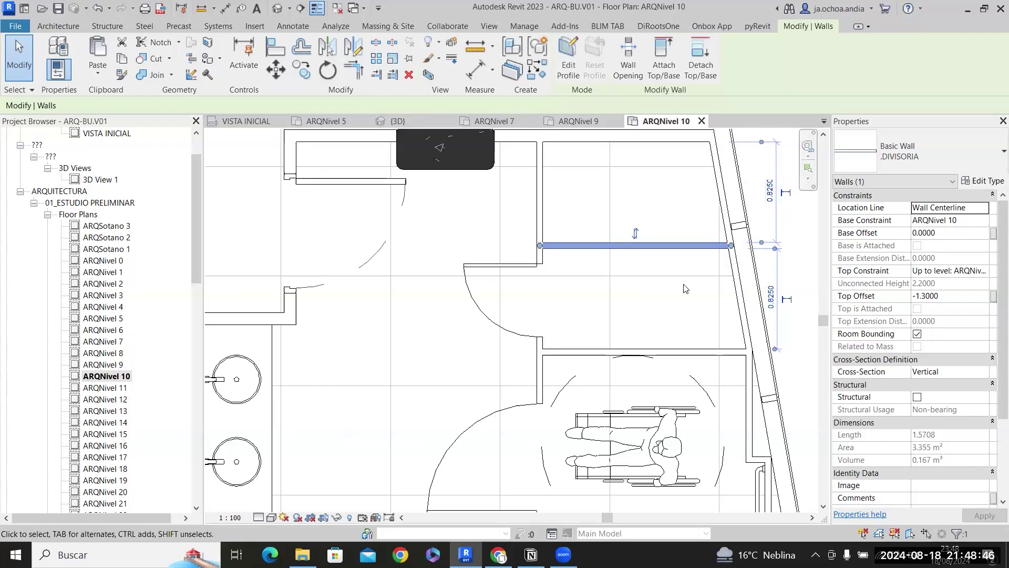
Flip the door below the new partition to swing into its stall and move it up close to that partition.
{"action": "left_click", "coordinate": [513, 280]}
{"action": "left_click", "coordinate": [466, 284]}
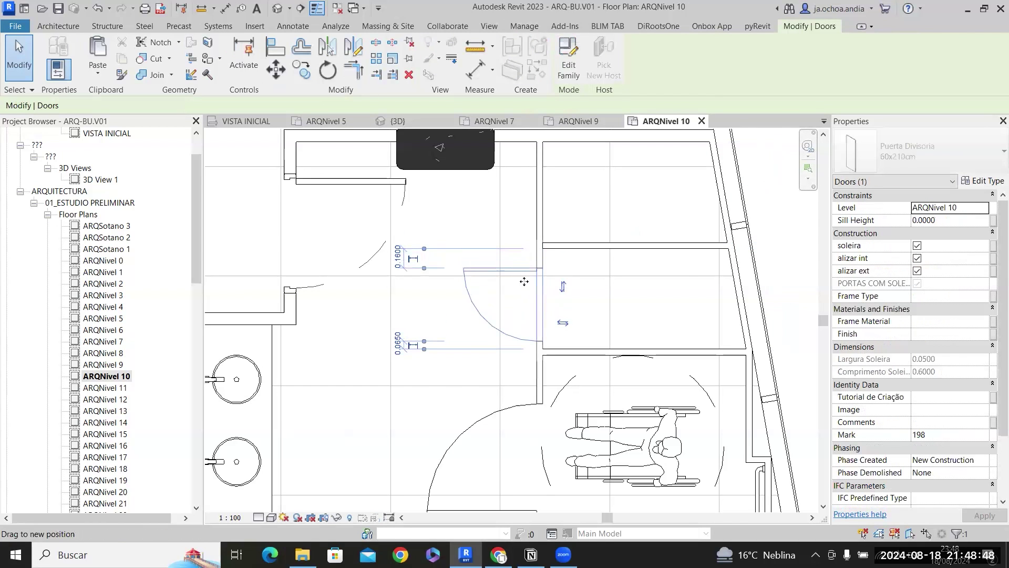
{"action": "left_click", "coordinate": [564, 322]}
{"action": "left_click_drag", "start_coordinate": [567, 258], "coordinate": [576, 263]}
Place a similar Puerta Divisoria 60x210cm door for the uppermost stall, swinging inwards with its leaf beside the new partition.
{"action": "right_click", "coordinate": [577, 263]}
{"action": "left_click", "coordinate": [624, 356]}
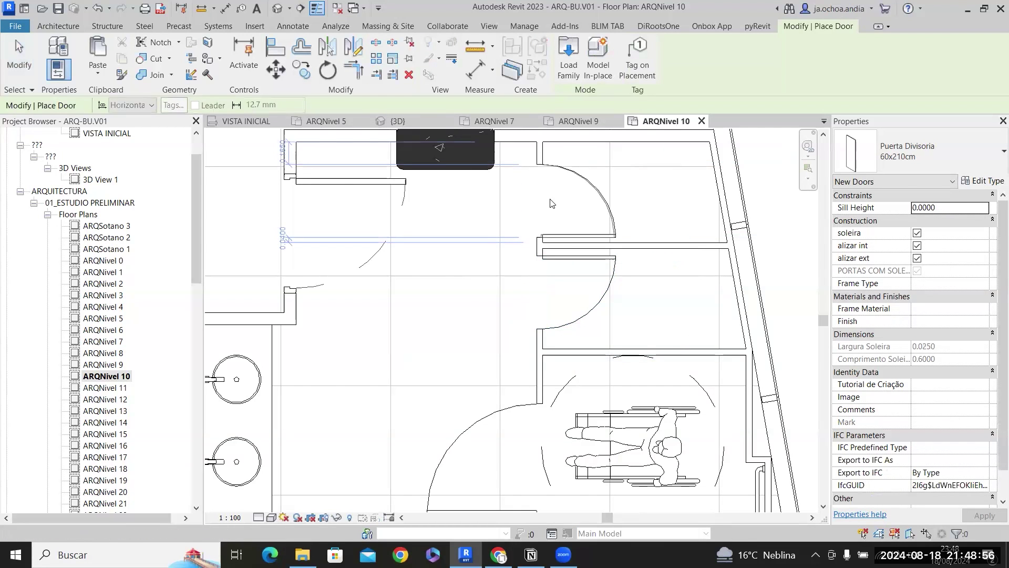
{"action": "key", "text": "Escape"}
{"action": "key", "text": "Escape"}
Place a similar BAÑO - INODORO 969866 toilet in each of the two new upper stalls, backed towards the slanted facade wall.
{"action": "scroll", "coordinate": [610, 202], "scroll_direction": "down", "scroll_amount": 5}
{"action": "middle_click_drag", "start_coordinate": [610, 201], "coordinate": [515, 199]}
{"action": "scroll", "coordinate": [515, 199], "scroll_direction": "up", "scroll_amount": 4}
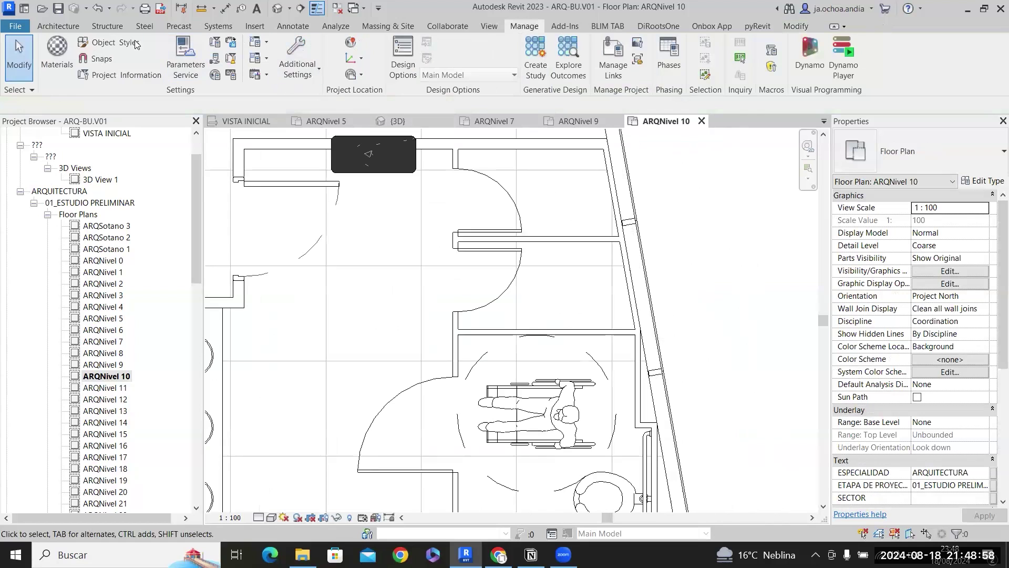
{"action": "scroll", "coordinate": [601, 207], "scroll_direction": "down", "scroll_amount": 5}
{"action": "middle_click_drag", "start_coordinate": [286, 254], "coordinate": [363, 205]}
{"action": "right_click", "coordinate": [681, 349]}
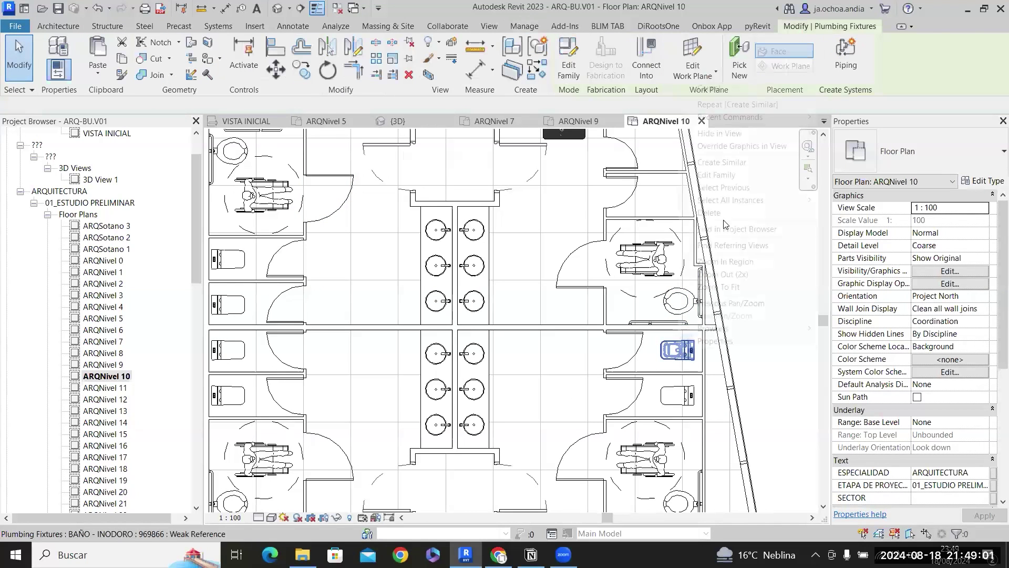
{"action": "left_click", "coordinate": [728, 165]}
{"action": "scroll", "coordinate": [631, 199], "scroll_direction": "up", "scroll_amount": 4}
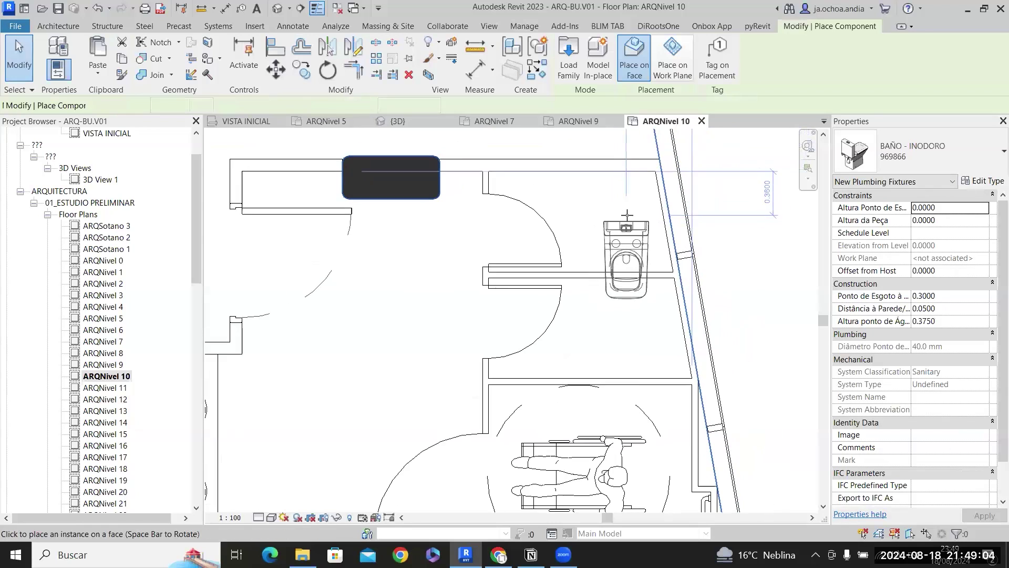
{"action": "scroll", "coordinate": [630, 217], "scroll_direction": "up", "scroll_amount": 3}
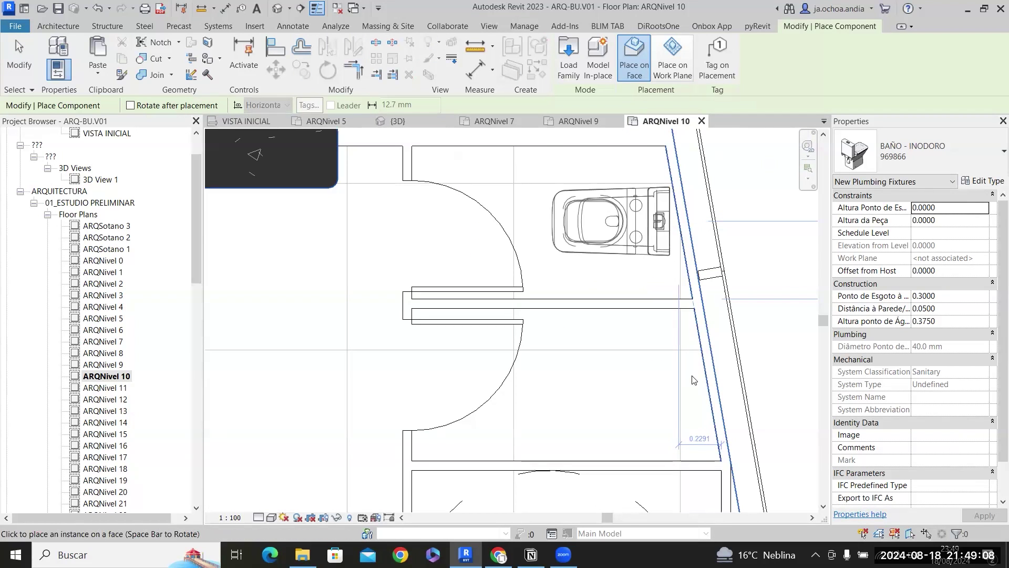
{"action": "left_click", "coordinate": [697, 389]}
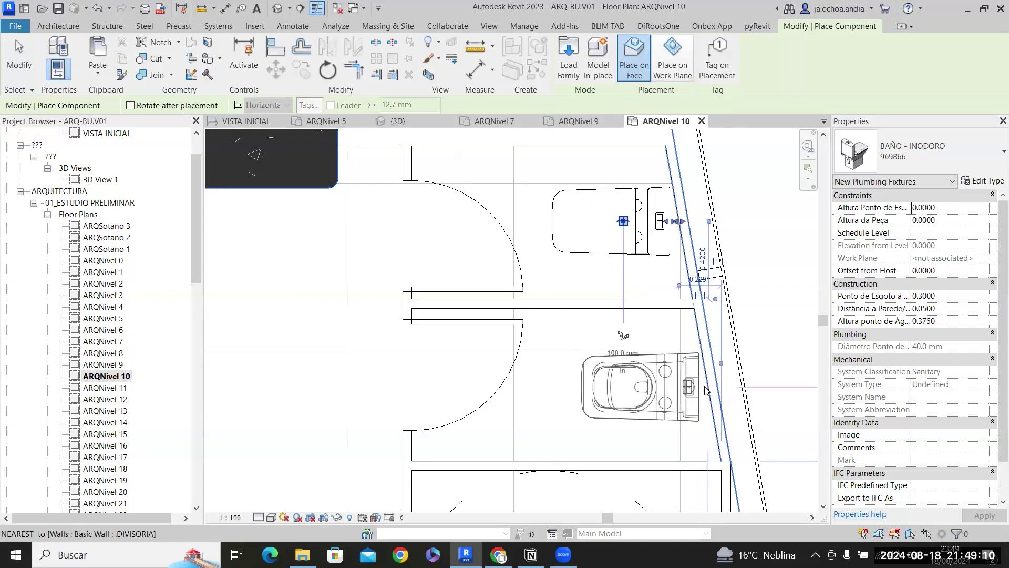
{"action": "left_click", "coordinate": [706, 390]}
{"action": "key", "text": "Escape"}
{"action": "key", "text": "Escape"}
{"action": "scroll", "coordinate": [682, 343], "scroll_direction": "down", "scroll_amount": 5}
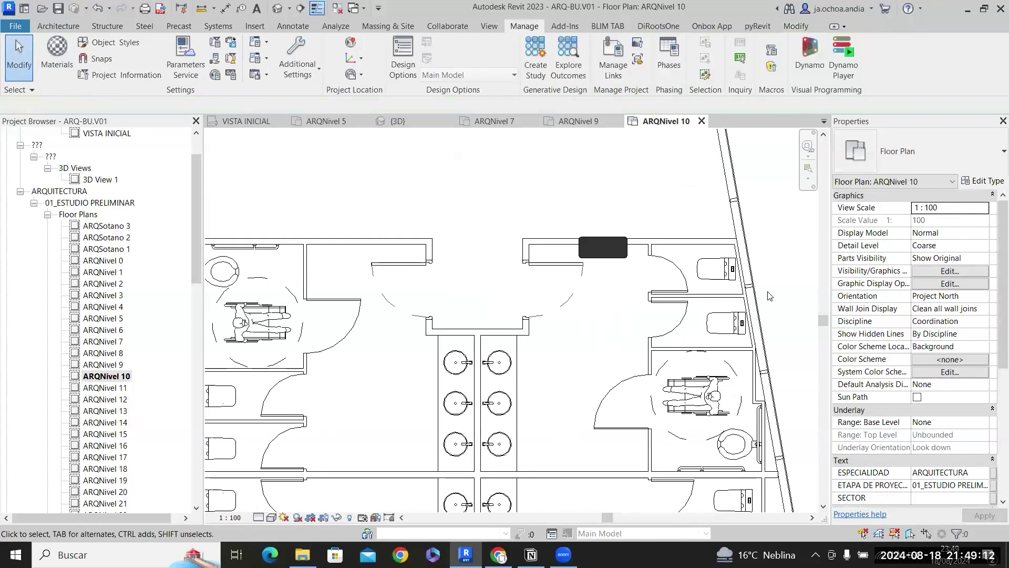
{"action": "scroll", "coordinate": [682, 342], "scroll_direction": "down", "scroll_amount": 4}
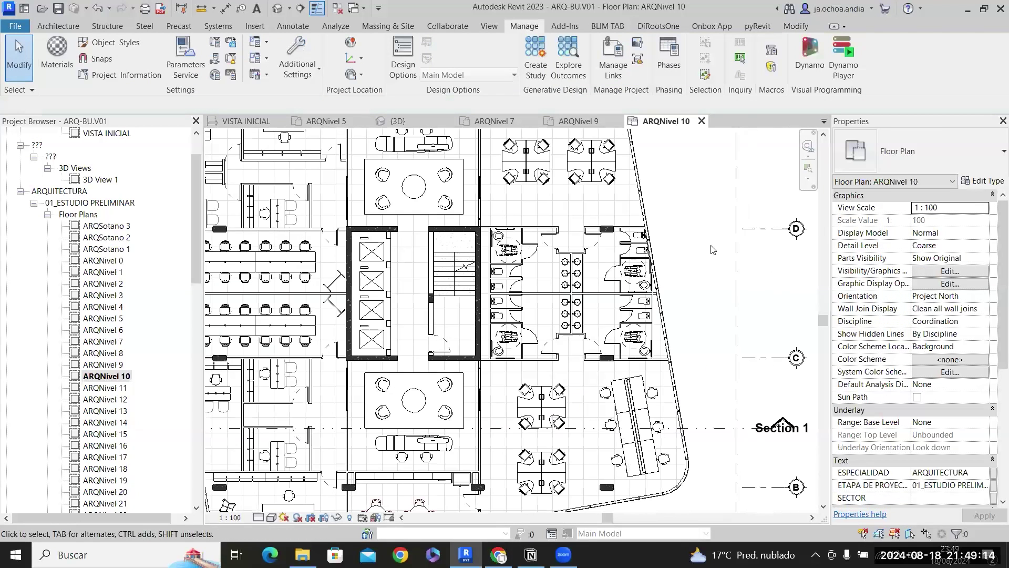
Group all furniture and restroom fixtures on the ARQNivel 10 plan into a model group named MOB TIPO 2.
{"action": "scroll", "coordinate": [752, 301], "scroll_direction": "down", "scroll_amount": 3}
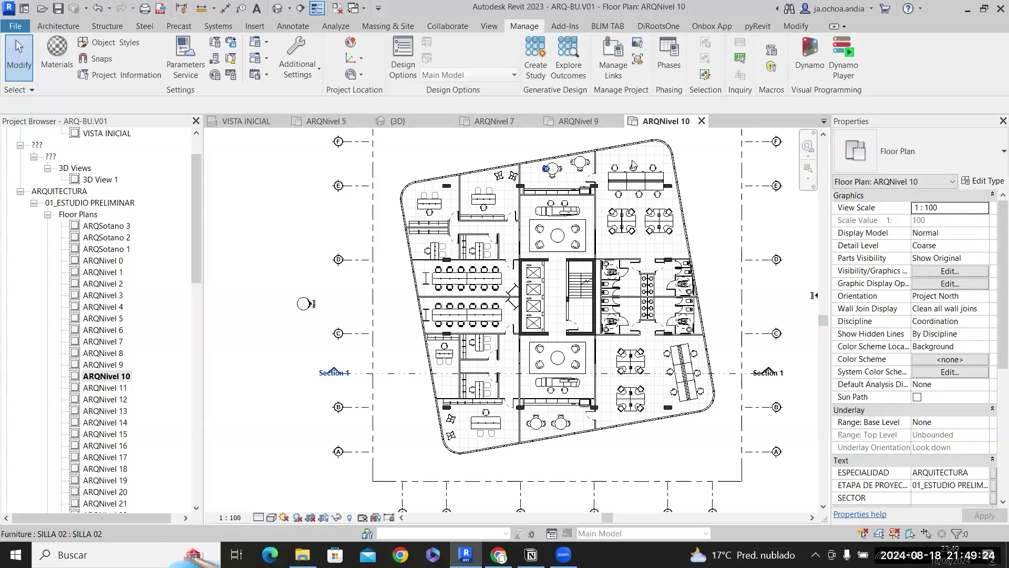
{"action": "left_click_drag", "start_coordinate": [385, 135], "coordinate": [727, 475]}
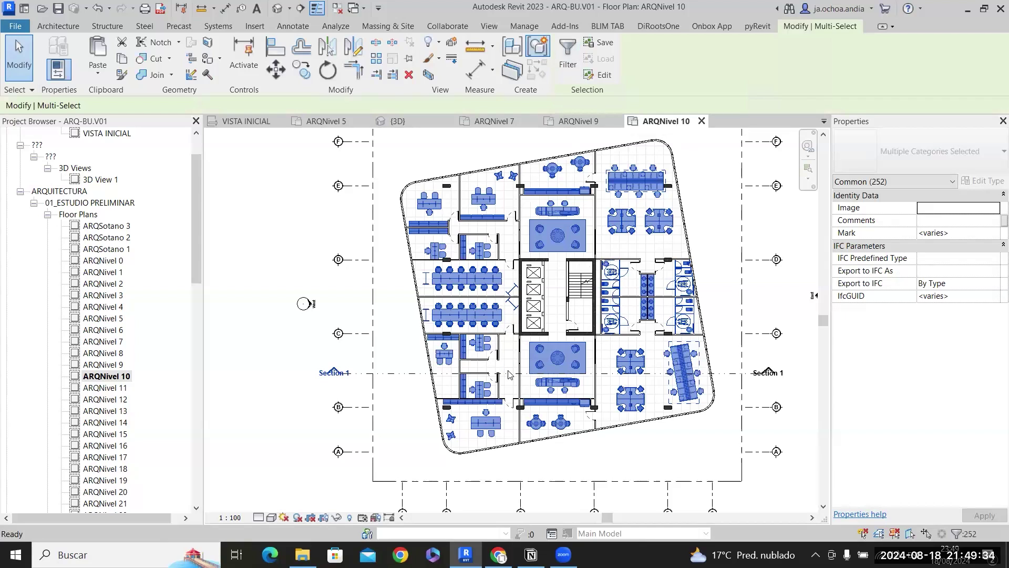
{"action": "key", "text": "g"}
{"action": "key", "text": "p"}
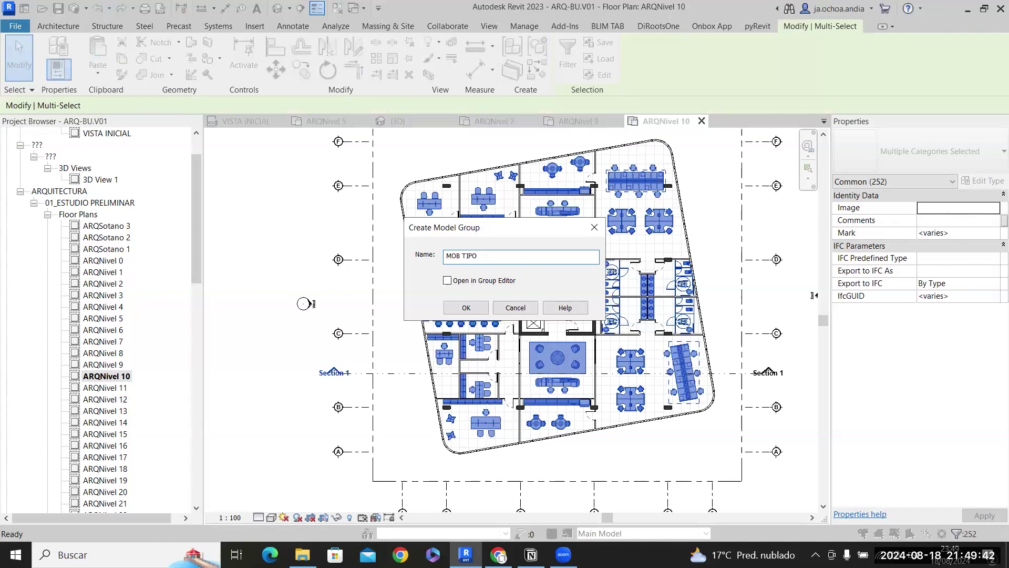
{"action": "key", "text": "Return"}
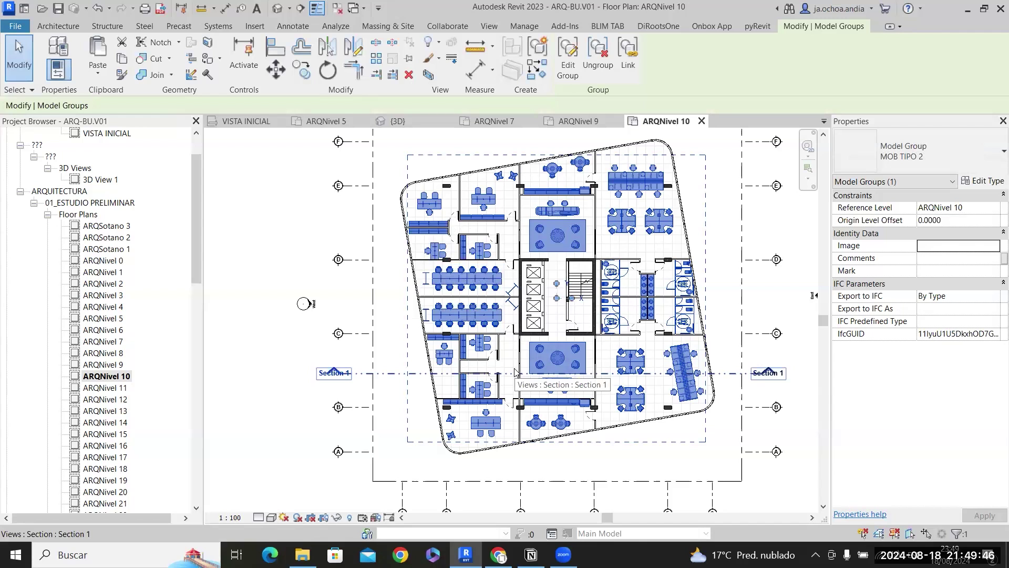
Paste the MOB TIPO 2 group aligned to the selected levels, starting from ARQNivel 11, and open the 3D view.
{"action": "left_click", "coordinate": [93, 77]}
{"action": "left_click", "coordinate": [158, 122]}
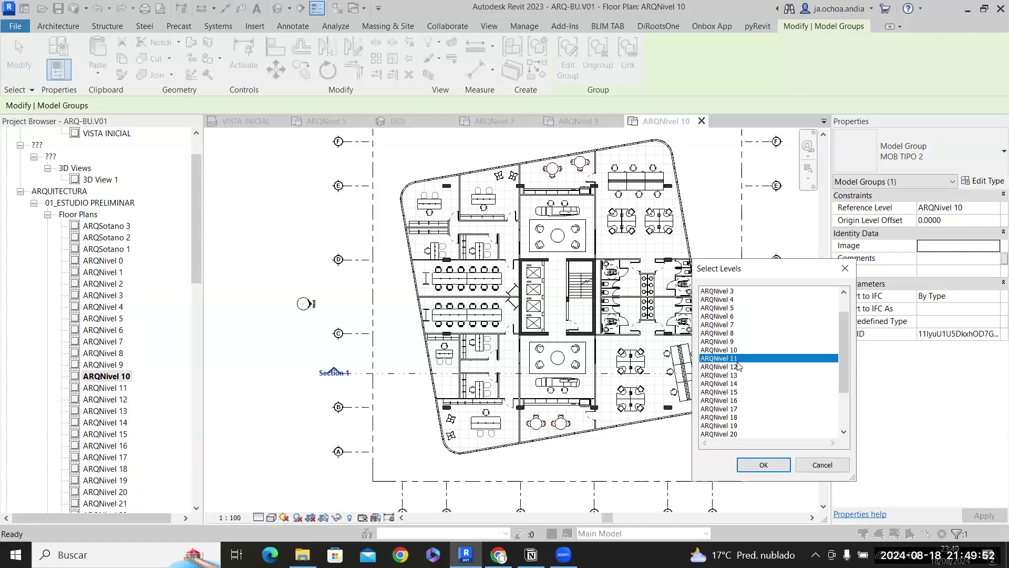
{"action": "left_click", "coordinate": [763, 465]}
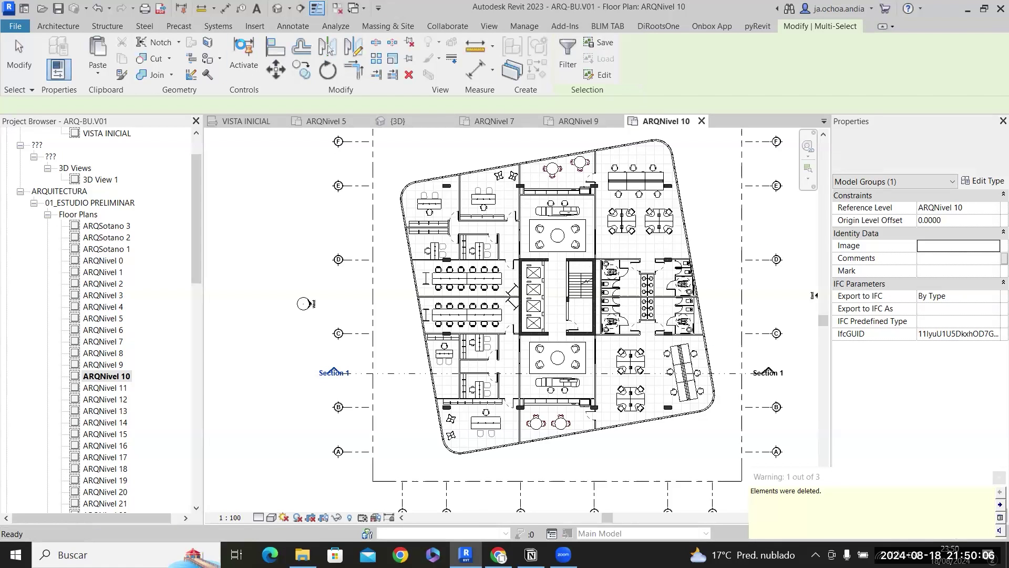
{"action": "left_click", "coordinate": [277, 9]}
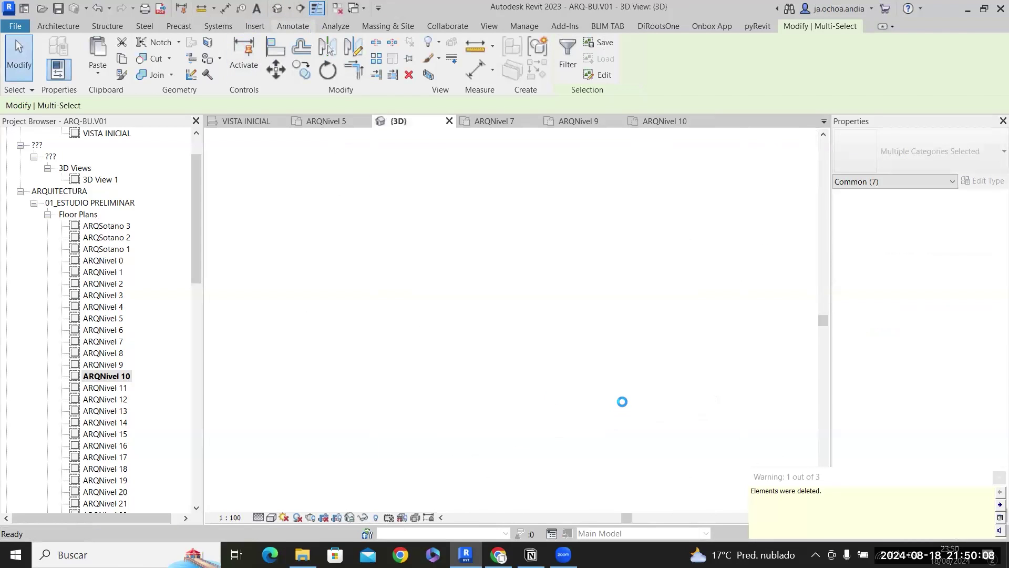
{"action": "left_click", "coordinate": [19, 57]}
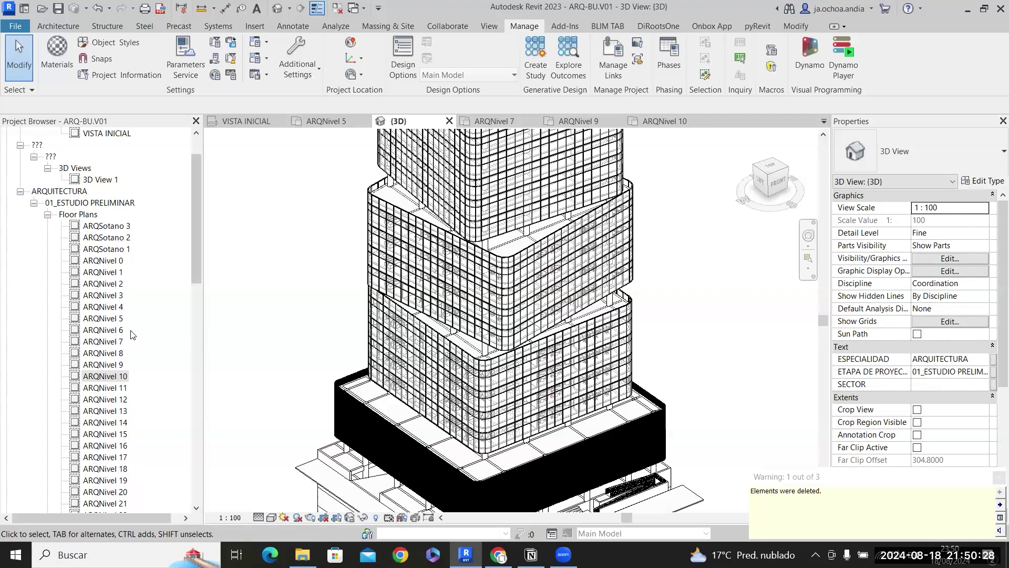
Open the ARQNivel 5 plan and copy its INT.TIPO1 interior wall group to the clipboard.
{"action": "double_click", "coordinate": [117, 321]}
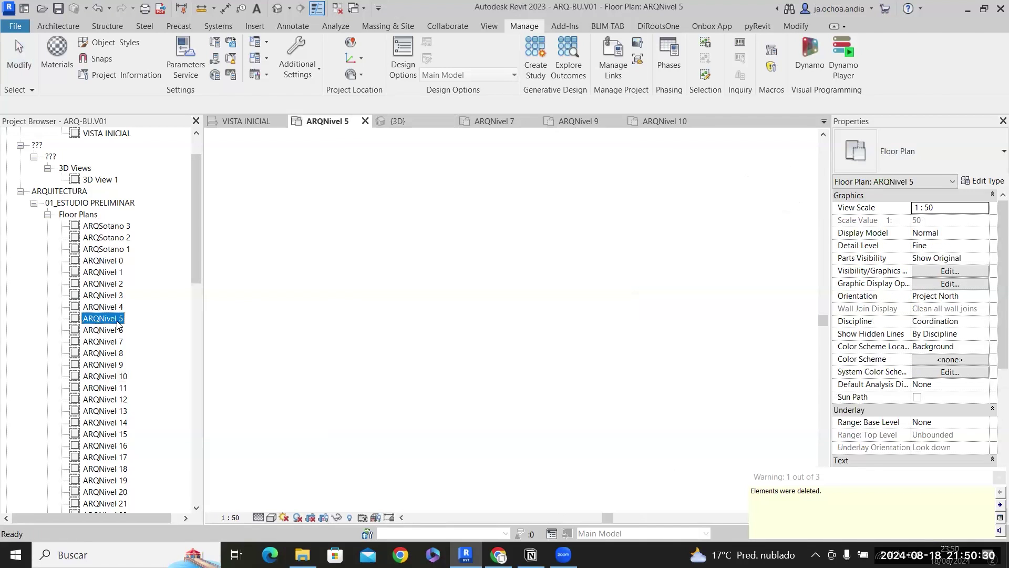
{"action": "scroll", "coordinate": [451, 390], "scroll_direction": "up", "scroll_amount": 5}
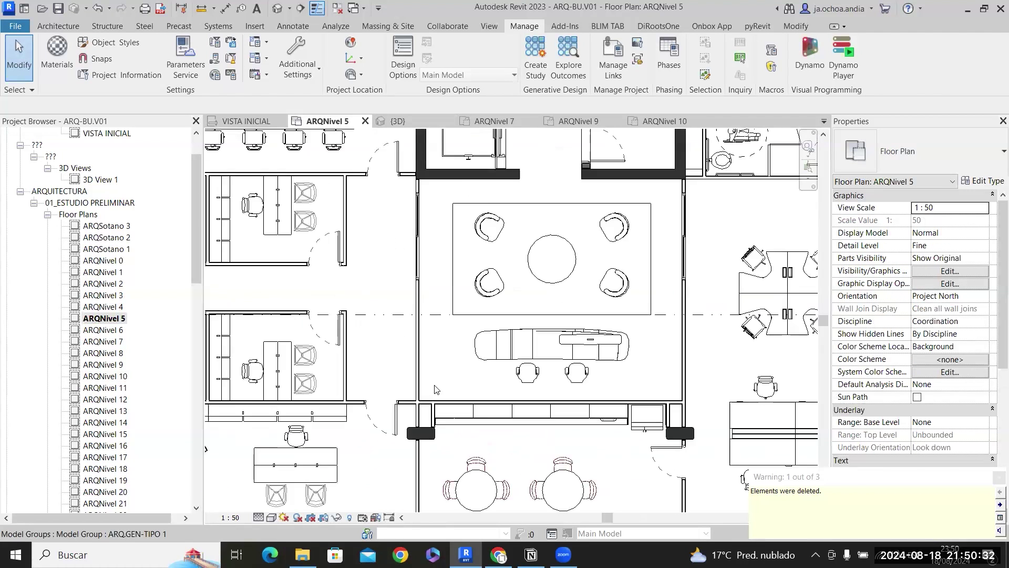
{"action": "left_click", "coordinate": [522, 336]}
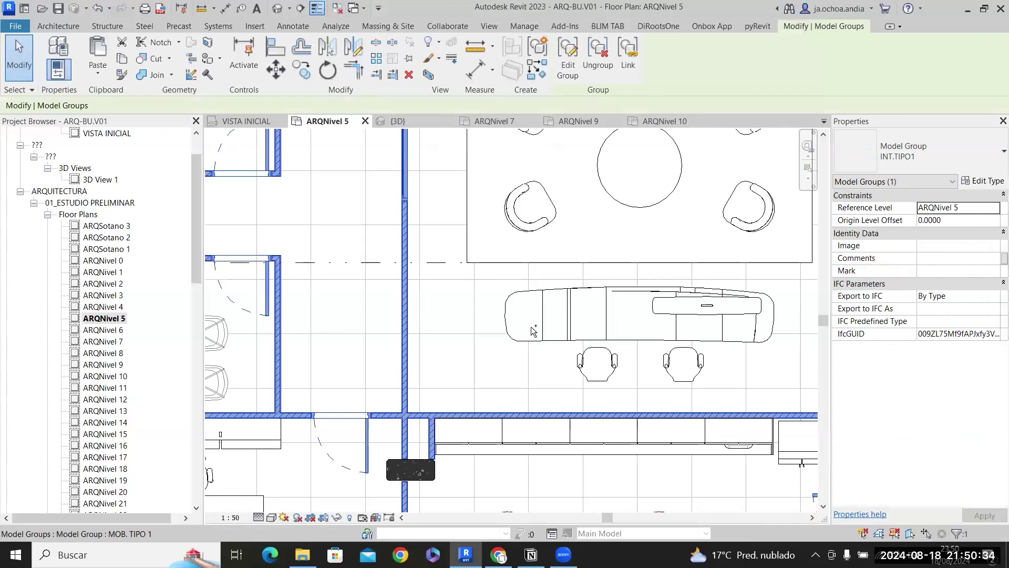
{"action": "left_click", "coordinate": [532, 328], "text": "ctrl"}
{"action": "scroll", "coordinate": [532, 328], "scroll_direction": "down", "scroll_amount": 7}
{"action": "left_click", "coordinate": [506, 339]}
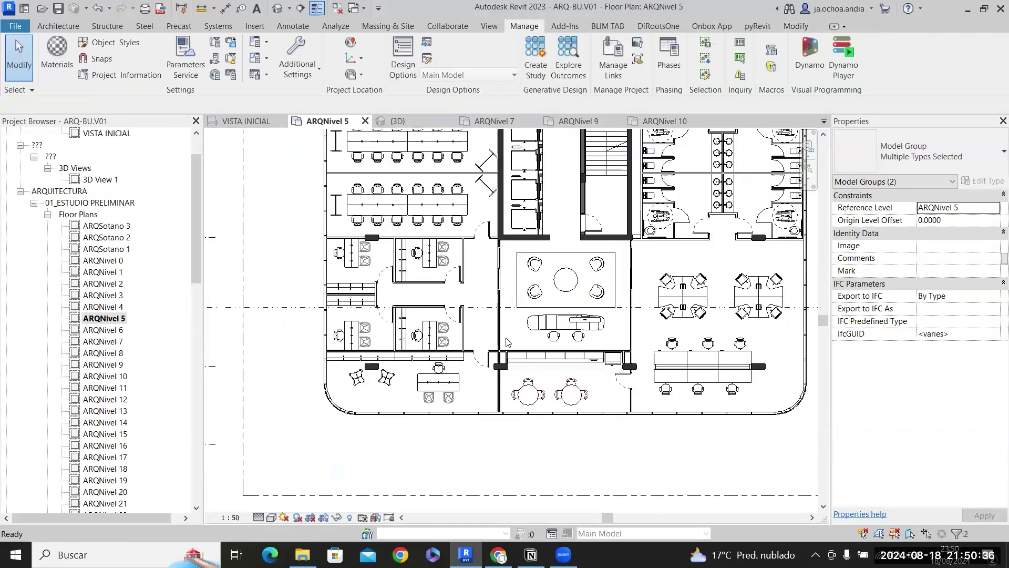
{"action": "left_click", "coordinate": [506, 341]}
{"action": "scroll", "coordinate": [497, 336], "scroll_direction": "down", "scroll_amount": 3}
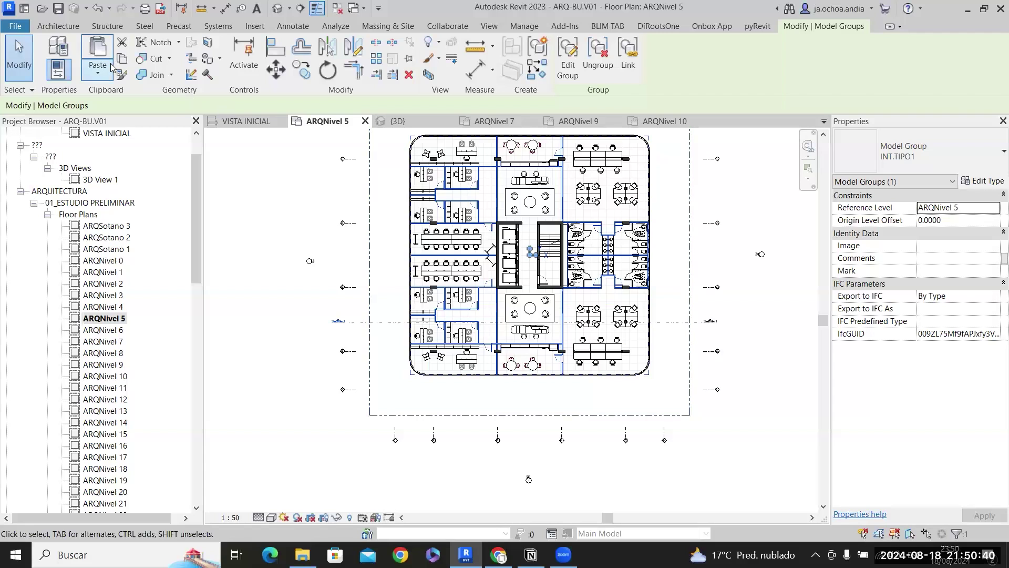
{"action": "left_click", "coordinate": [98, 72]}
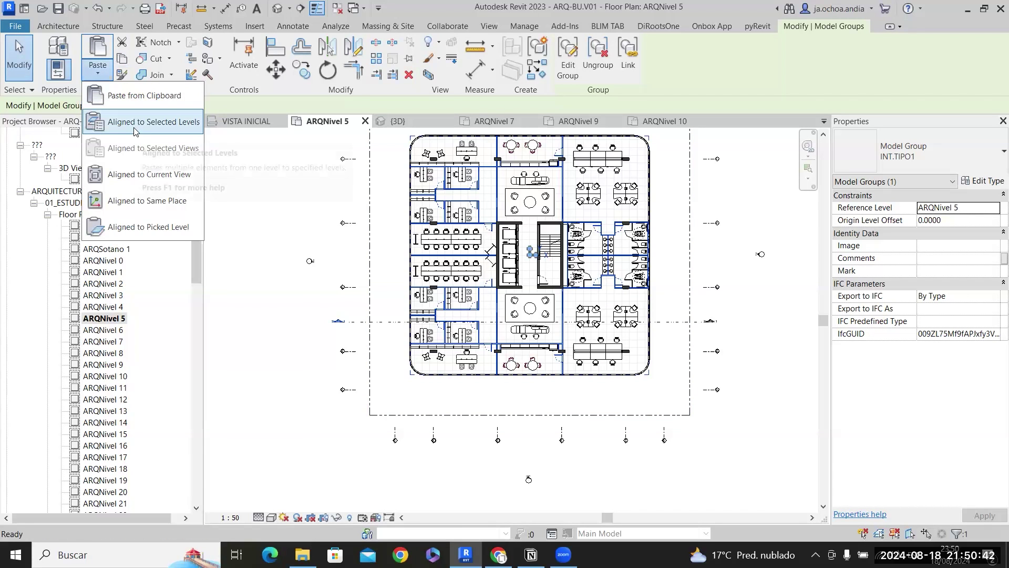
{"action": "left_click", "coordinate": [135, 126]}
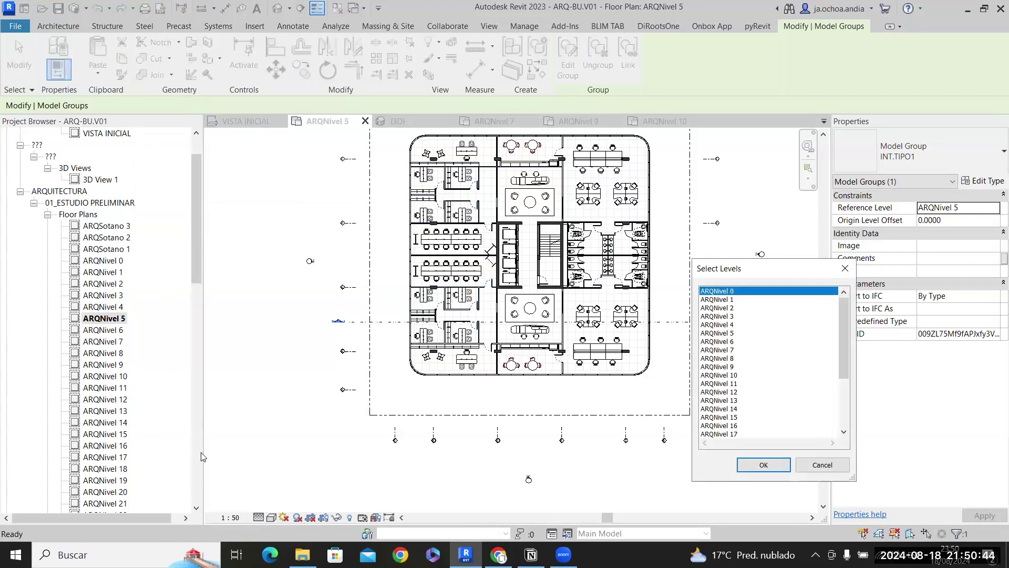
{"action": "key", "text": "Escape"}
Open the ARQNivel 15 plan and paste the copied INT.TIPO1 group aligned to the current view.
{"action": "double_click", "coordinate": [114, 436]}
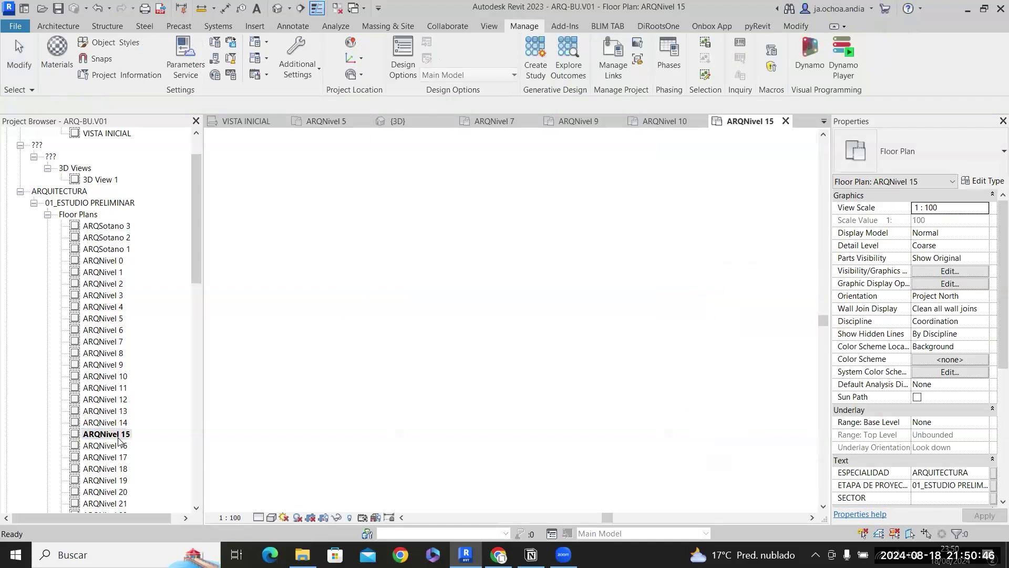
{"action": "scroll", "coordinate": [609, 398], "scroll_direction": "up", "scroll_amount": 1}
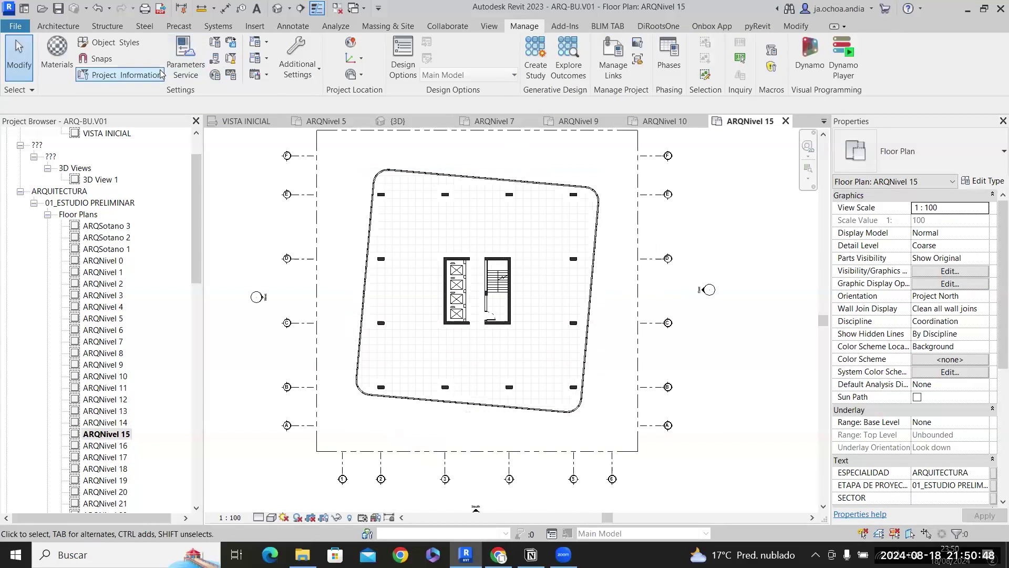
{"action": "left_click", "coordinate": [791, 29]}
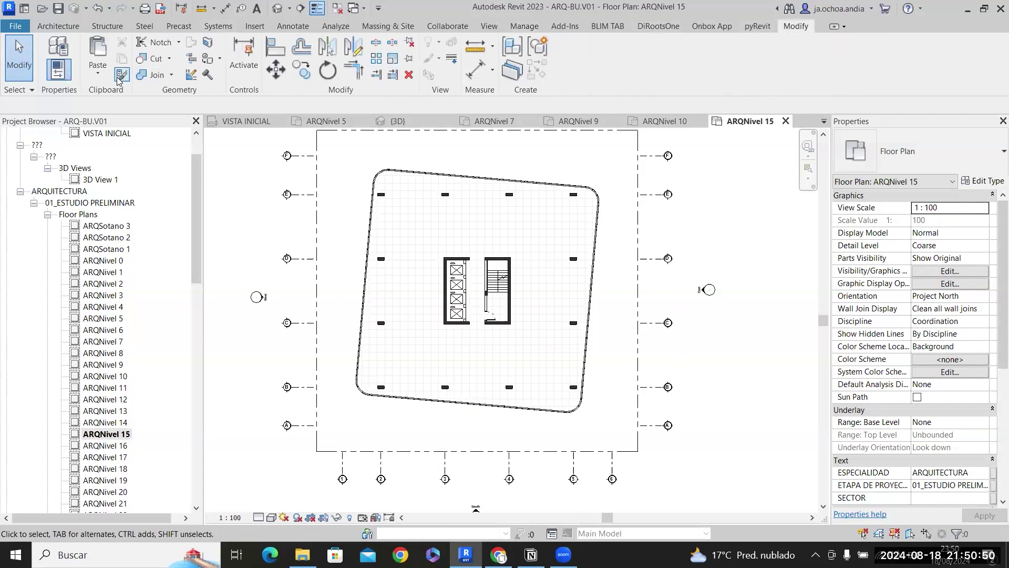
{"action": "left_click", "coordinate": [102, 78]}
{"action": "left_click", "coordinate": [159, 175]}
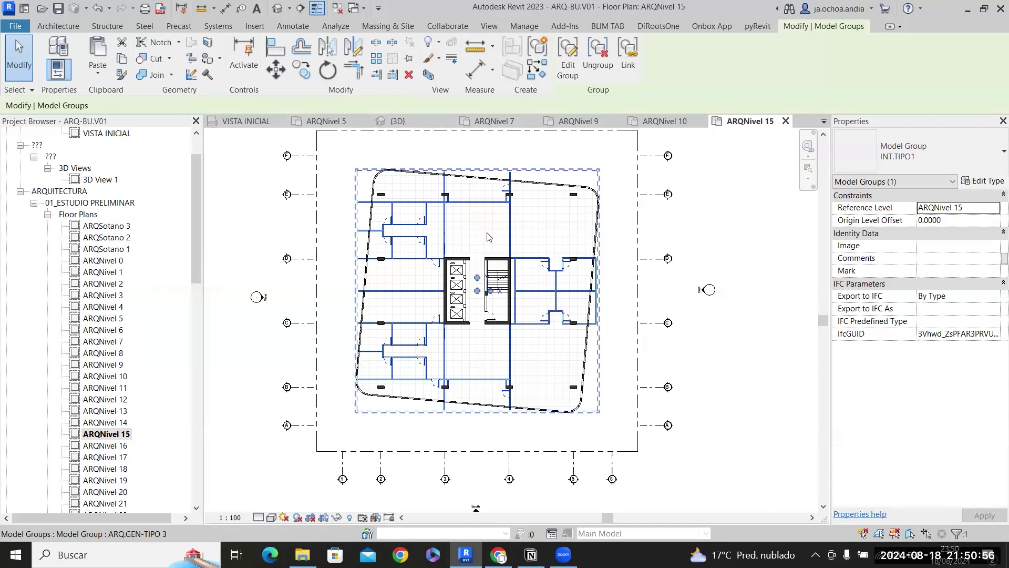
Examine where the pasted interior and restroom walls cross the slanted facade on ARQNivel 15.
{"action": "scroll", "coordinate": [581, 288], "scroll_direction": "up", "scroll_amount": 6}
{"action": "scroll", "coordinate": [636, 252], "scroll_direction": "down", "scroll_amount": 6}
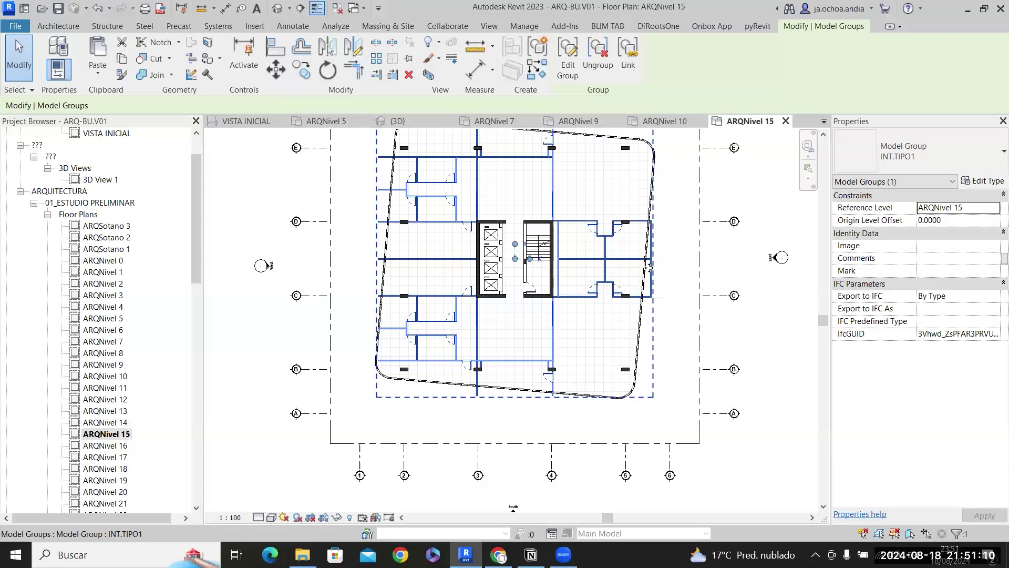
{"action": "scroll", "coordinate": [636, 276], "scroll_direction": "up", "scroll_amount": 4}
{"action": "scroll", "coordinate": [696, 273], "scroll_direction": "down", "scroll_amount": 3}
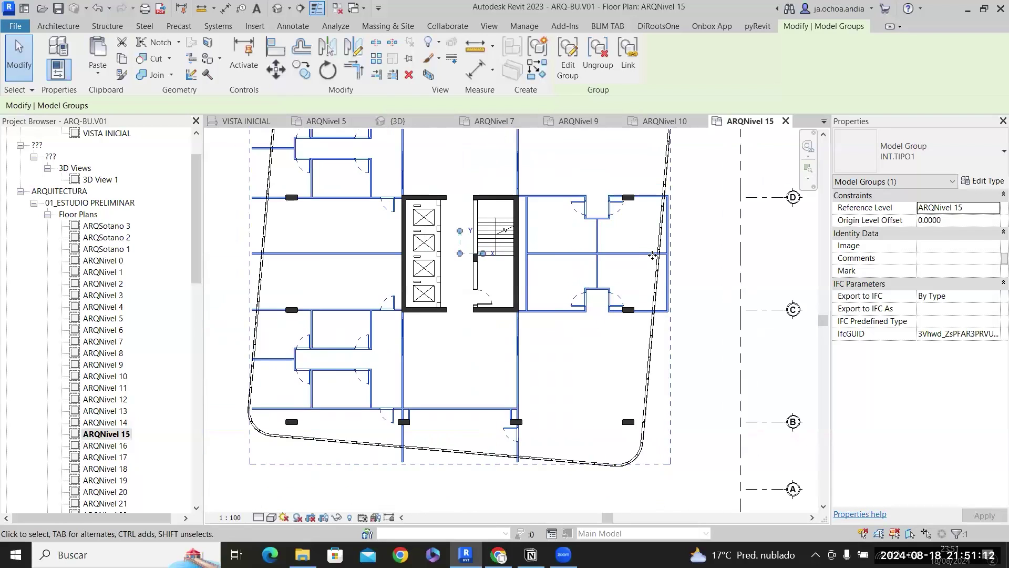
{"action": "scroll", "coordinate": [647, 371], "scroll_direction": "up", "scroll_amount": 5}
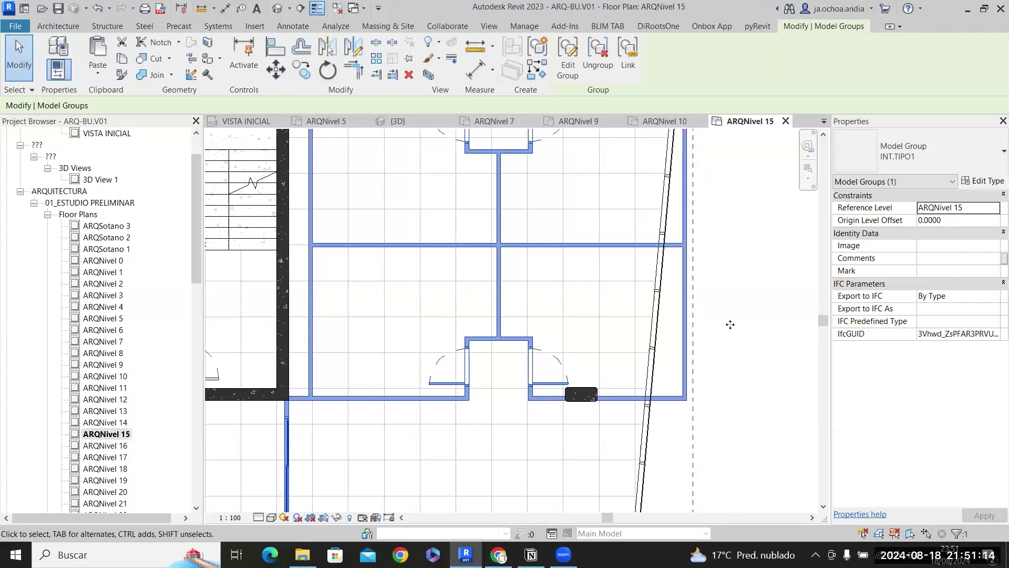
{"action": "scroll", "coordinate": [730, 324], "scroll_direction": "down", "scroll_amount": 3}
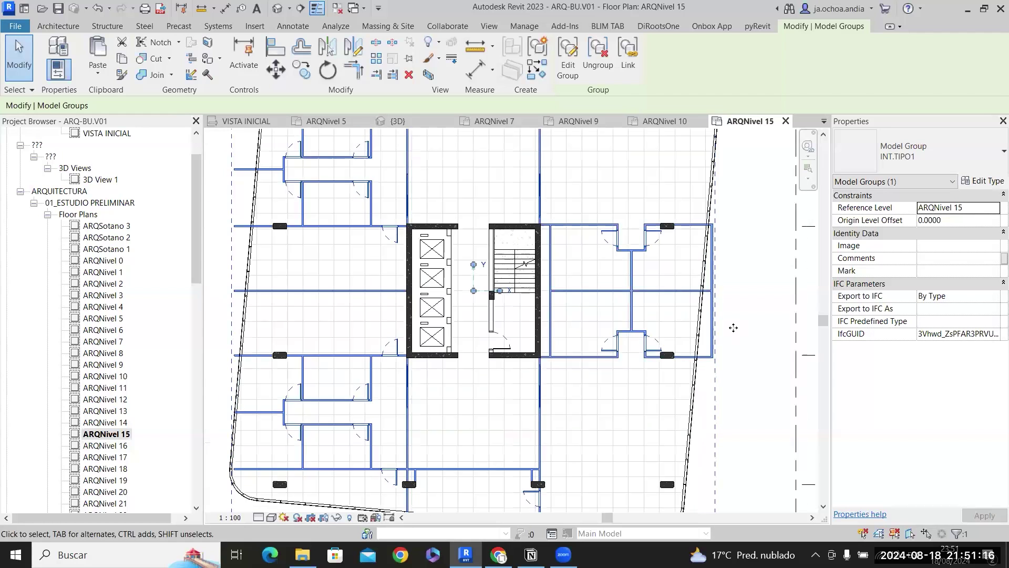
{"action": "scroll", "coordinate": [733, 327], "scroll_direction": "down", "scroll_amount": 2}
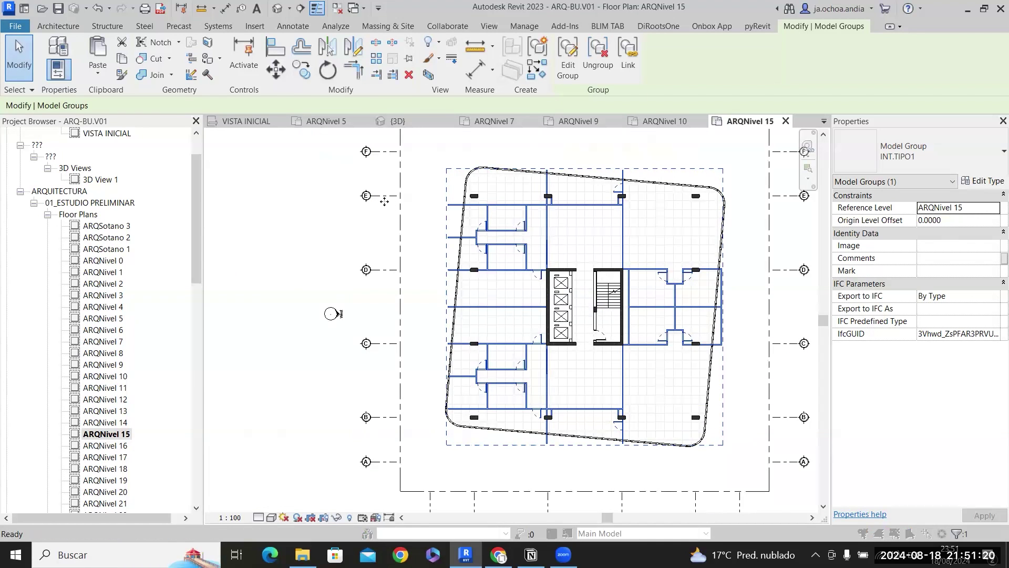
Duplicate the pasted model group's type as INT.TIPO 3.
{"action": "left_click", "coordinate": [983, 181]}
{"action": "left_click", "coordinate": [333, 98]}
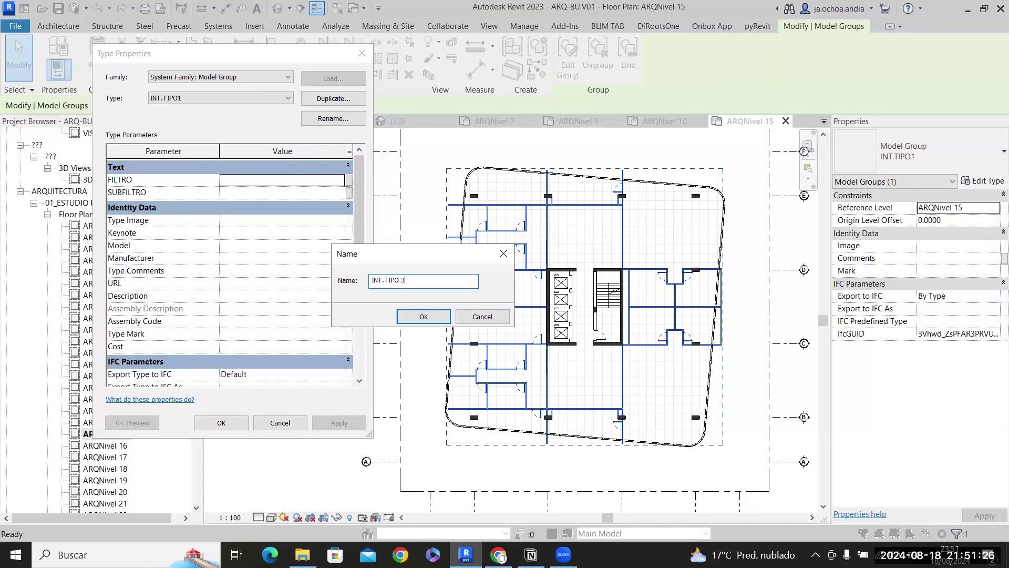
{"action": "key", "text": "Return"}
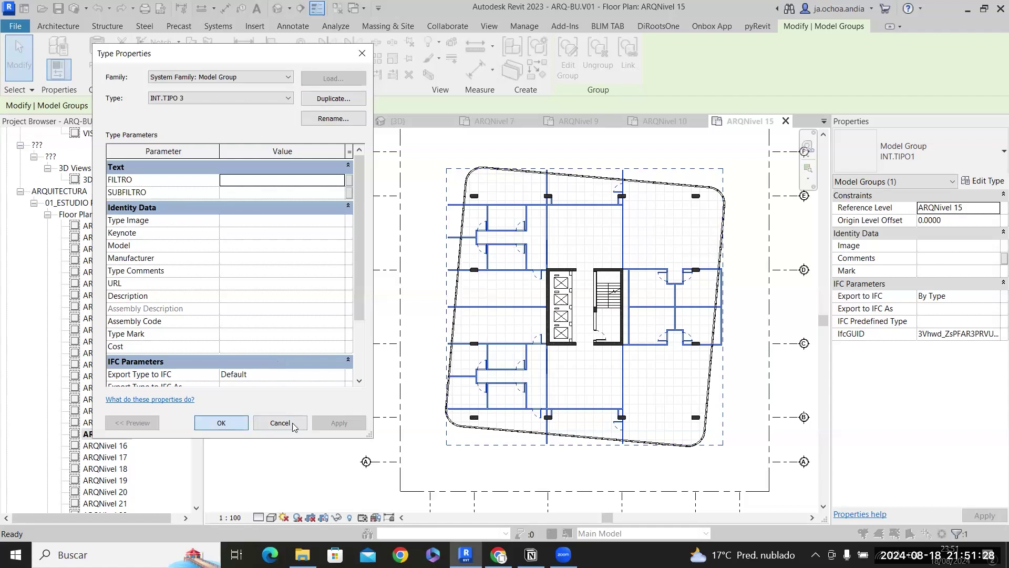
{"action": "key", "text": "Return"}
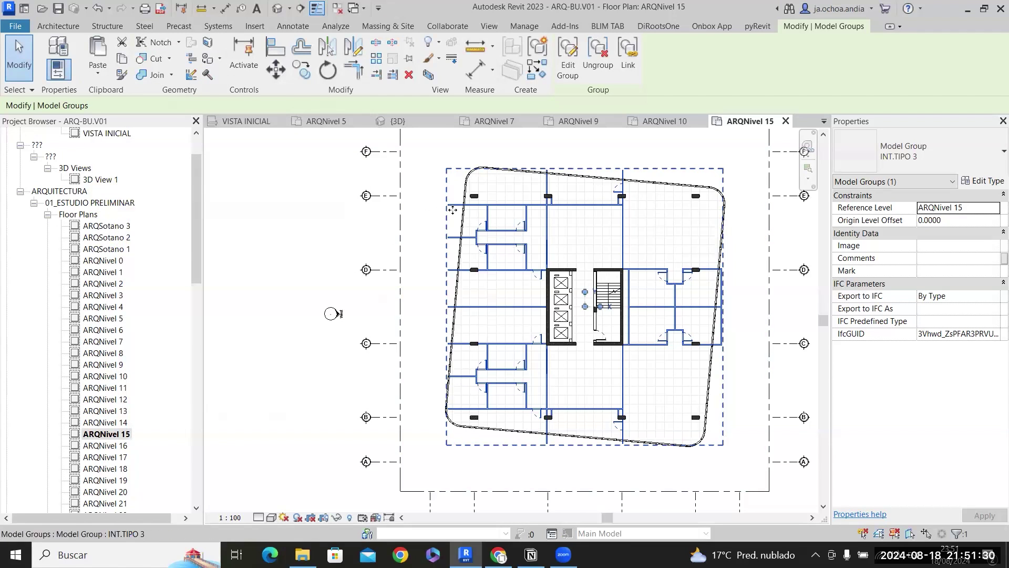
Open the INT.TIPO 3 group for editing and shorten the lower wall on grid 3 to end at the slanted facade.
{"action": "double_click", "coordinate": [490, 220]}
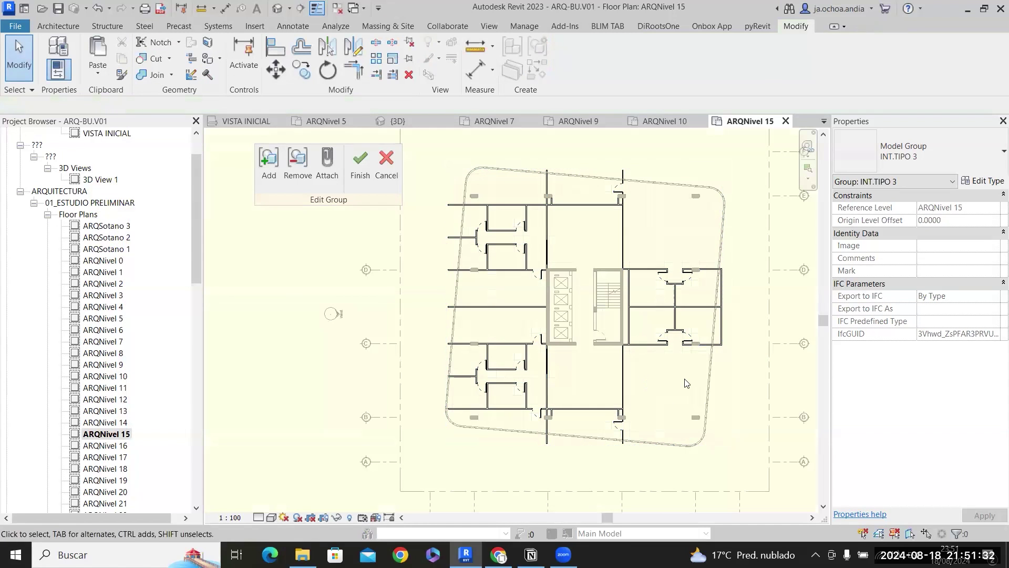
{"action": "scroll", "coordinate": [632, 455], "scroll_direction": "up", "scroll_amount": 6}
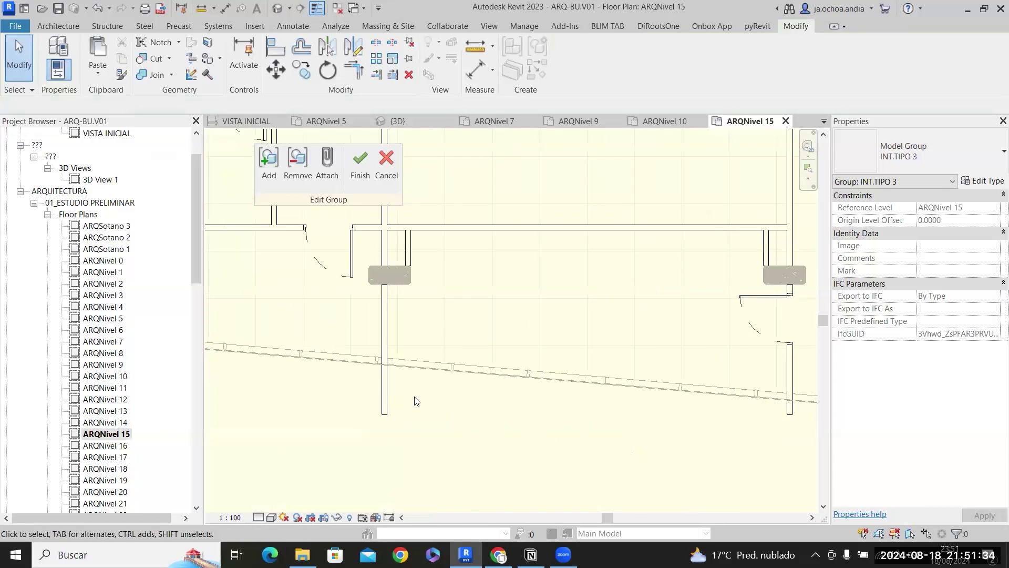
{"action": "left_click", "coordinate": [386, 389]}
{"action": "scroll", "coordinate": [384, 414], "scroll_direction": "up", "scroll_amount": 2}
{"action": "left_click_drag", "start_coordinate": [384, 414], "coordinate": [383, 334]}
{"action": "scroll", "coordinate": [384, 322], "scroll_direction": "up", "scroll_amount": 2}
{"action": "scroll", "coordinate": [385, 339], "scroll_direction": "down", "scroll_amount": 3}
Shorten the lower wall on grid 4, below its door, to end at the slanted facade.
{"action": "middle_click_drag", "start_coordinate": [624, 414], "coordinate": [556, 318]}
{"action": "scroll", "coordinate": [552, 317], "scroll_direction": "up", "scroll_amount": 2}
{"action": "left_click", "coordinate": [394, 372]}
{"action": "mouse_move", "coordinate": [394, 346]}
{"action": "left_mouse_down"}
{"action": "mouse_move", "coordinate": [393, 330]}
{"action": "mouse_move", "coordinate": [393, 346]}
{"action": "left_mouse_up"}
{"action": "scroll", "coordinate": [545, 356], "scroll_direction": "down", "scroll_amount": 3}
{"action": "middle_click_drag", "start_coordinate": [435, 325], "coordinate": [528, 395]}
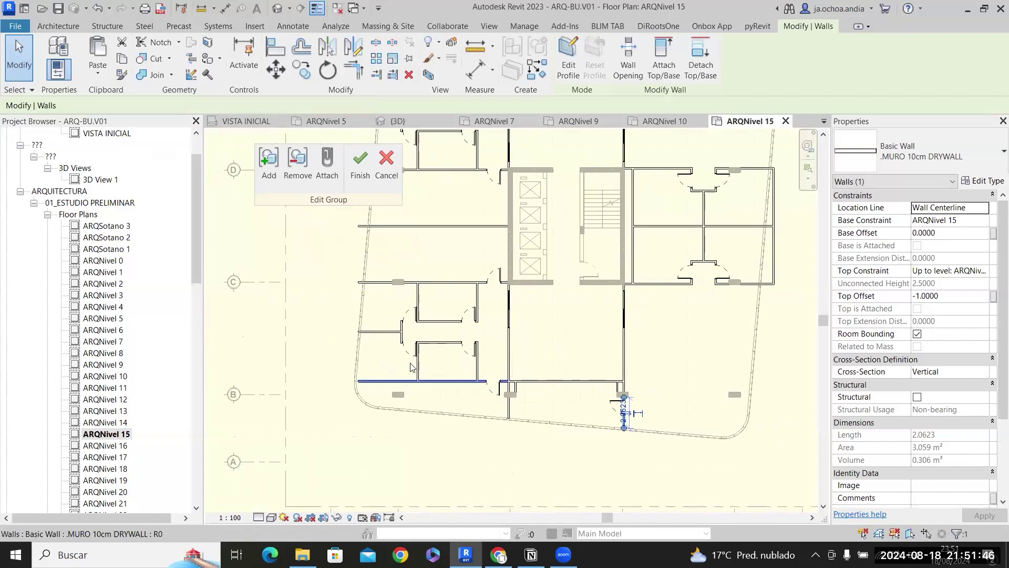
Delete the lower-left offices' bottom horizontal wall with its door, plus the vertical wall on the corridor side of the lower office.
{"action": "scroll", "coordinate": [530, 396], "scroll_direction": "up", "scroll_amount": 2}
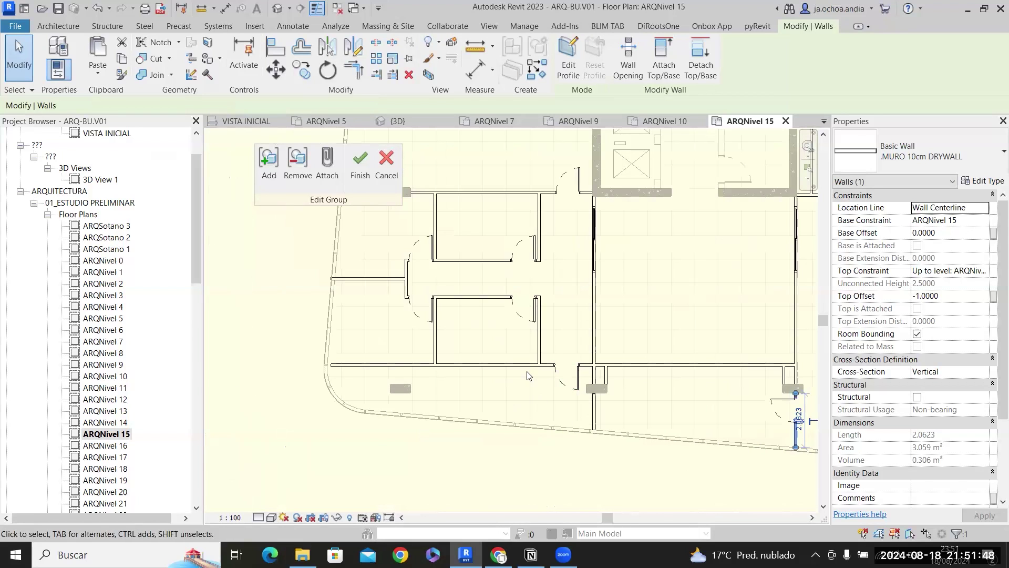
{"action": "left_click", "coordinate": [556, 376]}
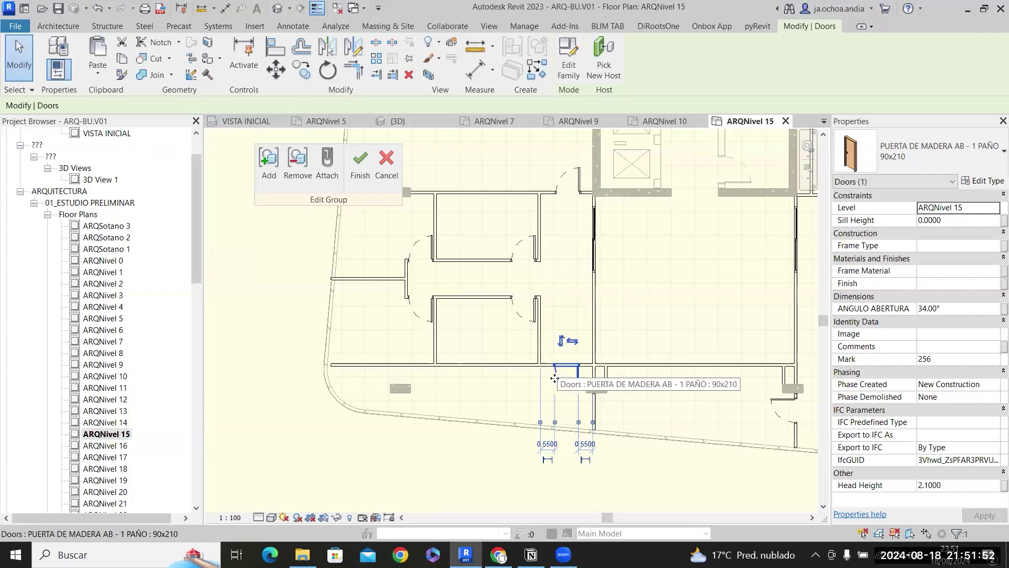
{"action": "scroll", "coordinate": [540, 392], "scroll_direction": "up", "scroll_amount": 1}
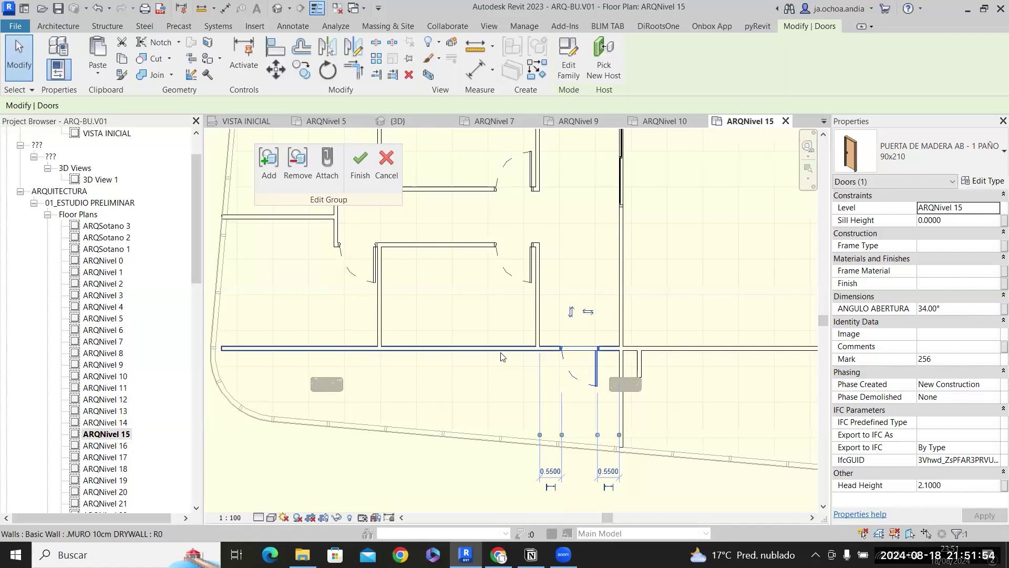
{"action": "left_click", "coordinate": [534, 348]}
{"action": "key", "text": "Delete"}
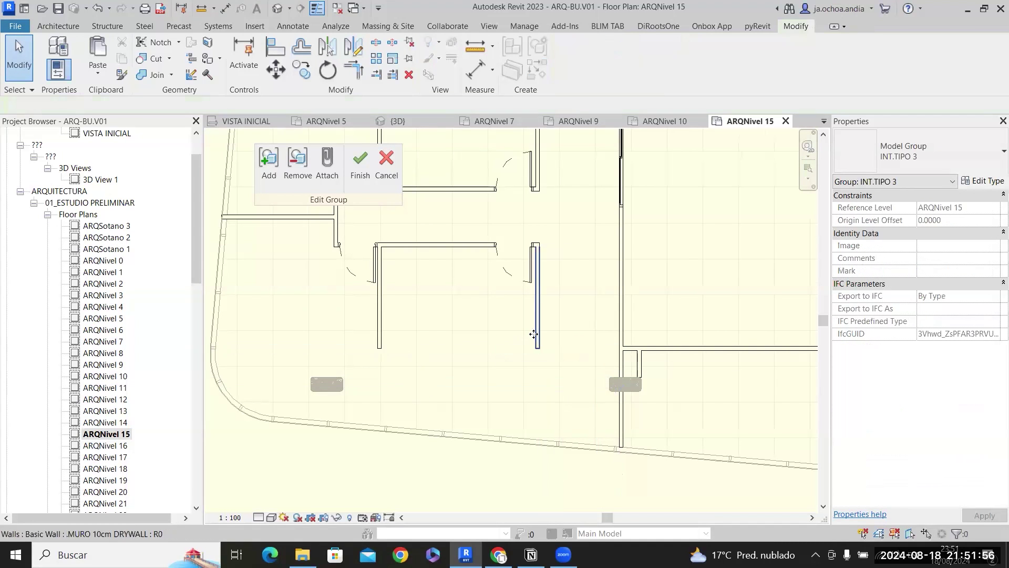
{"action": "left_click", "coordinate": [533, 334]}
{"action": "key", "text": "Delete"}
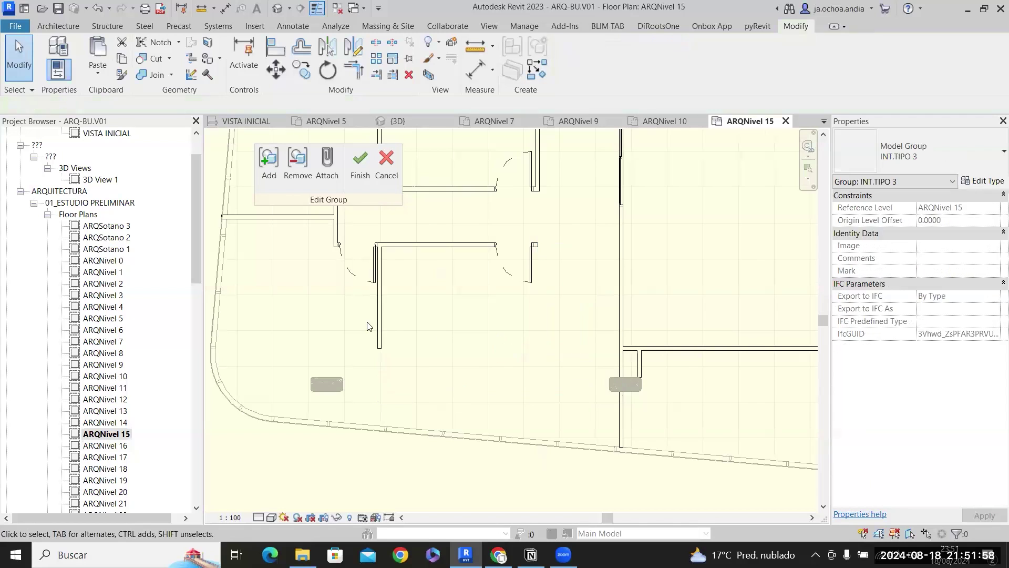
Extend the lower office's vertical partition wall down to the slanted facade.
{"action": "left_click", "coordinate": [380, 332]}
{"action": "mouse_move", "coordinate": [382, 422]}
{"action": "left_mouse_down"}
{"action": "mouse_move", "coordinate": [384, 404]}
{"action": "mouse_move", "coordinate": [383, 415]}
{"action": "left_mouse_up"}
{"action": "scroll", "coordinate": [379, 428], "scroll_direction": "up", "scroll_amount": 4}
{"action": "left_click", "coordinate": [383, 415]}
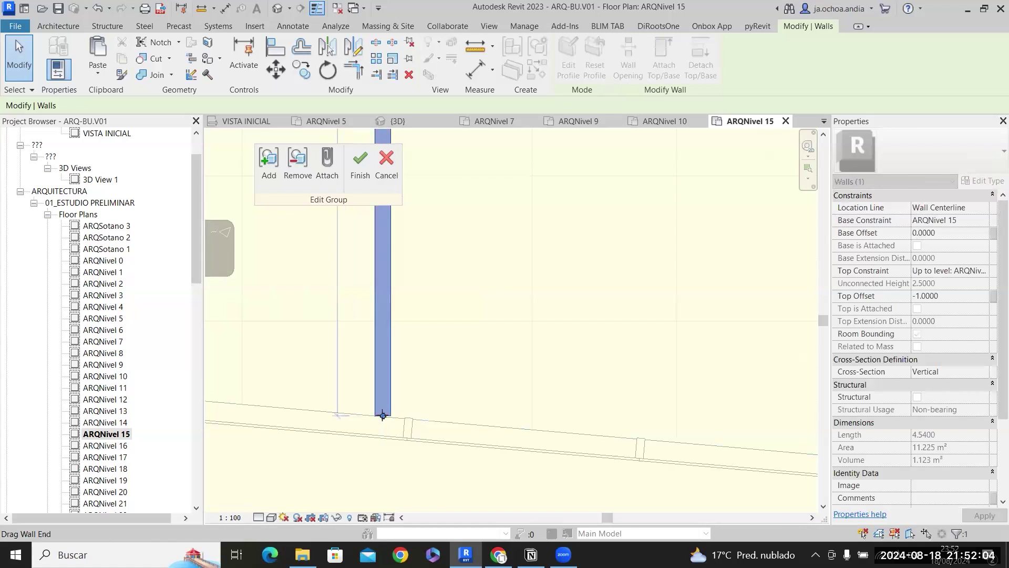
Extend the lower office's horizontal corridor wall to the grid 3 wall and slide its door to that end.
{"action": "scroll", "coordinate": [529, 286], "scroll_direction": "down", "scroll_amount": 4}
{"action": "left_click", "coordinate": [364, 314]}
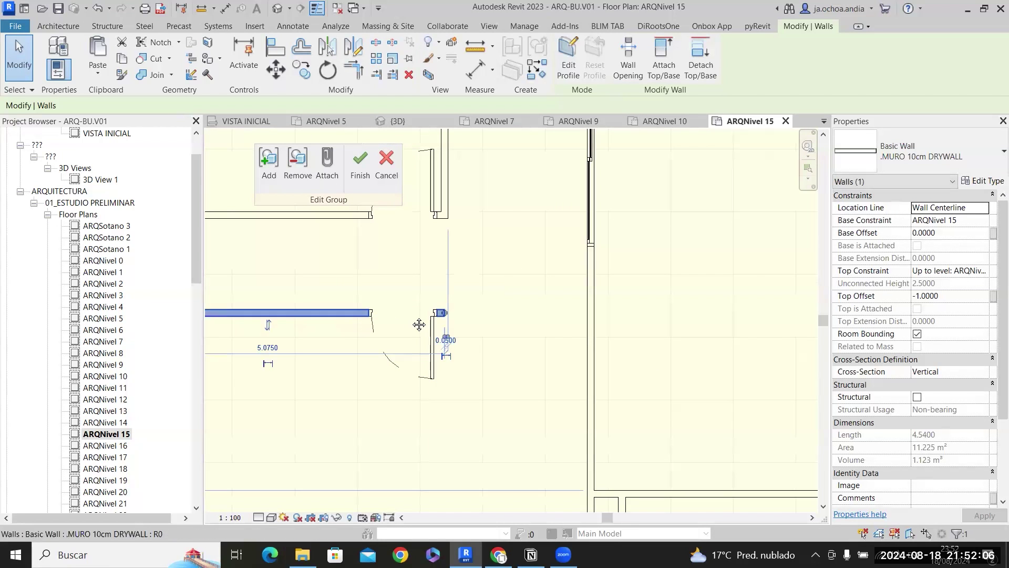
{"action": "left_click_drag", "start_coordinate": [444, 313], "coordinate": [585, 311]}
{"action": "key", "text": "Escape"}
{"action": "key", "text": "Escape"}
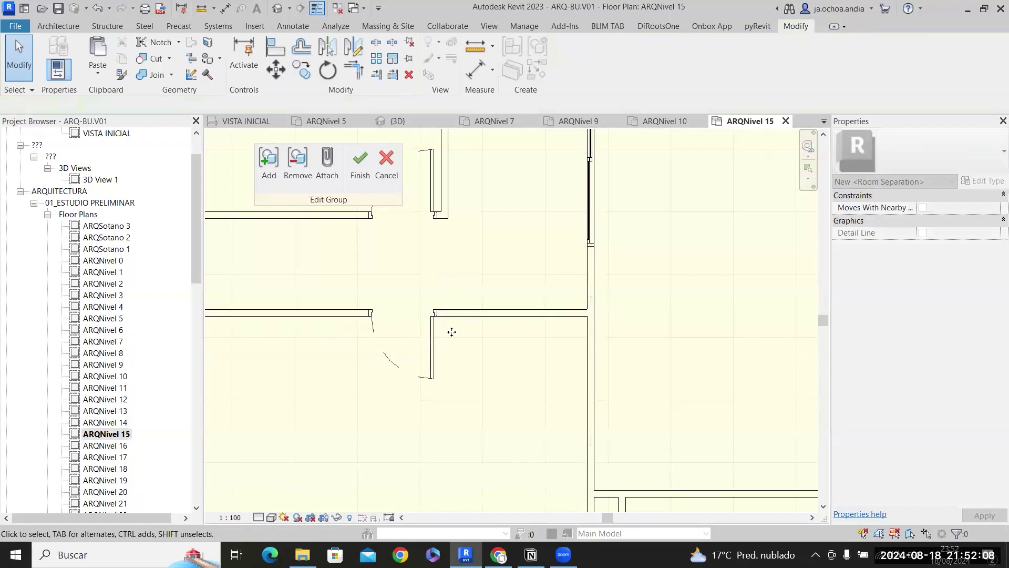
{"action": "left_click", "coordinate": [432, 339]}
{"action": "left_click_drag", "start_coordinate": [432, 339], "coordinate": [561, 329]}
{"action": "key", "text": "Escape"}
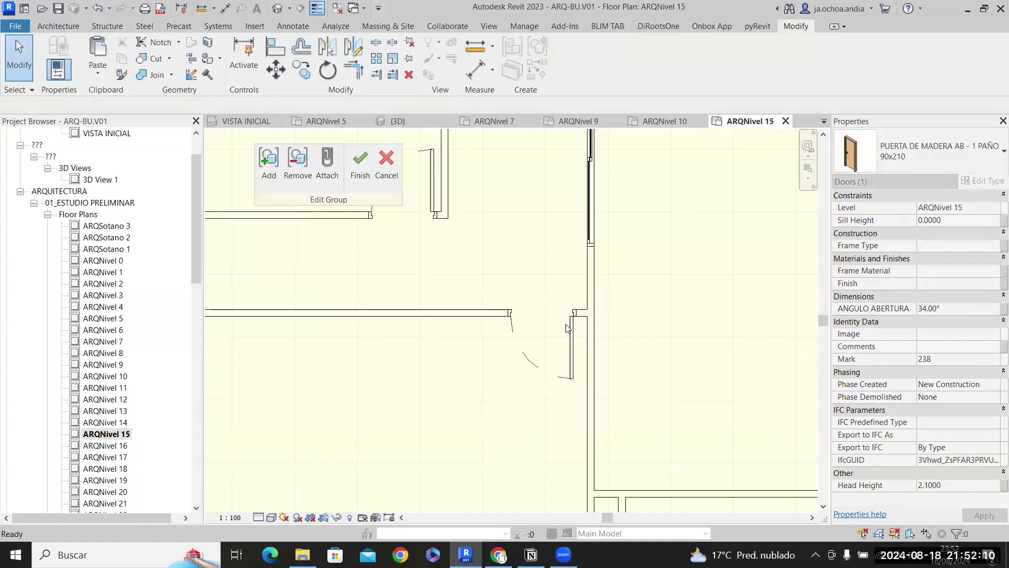
Shorten the partition wall below grid C and the wall on grid C to end at the slanted left facade.
{"action": "scroll", "coordinate": [563, 327], "scroll_direction": "down", "scroll_amount": 6}
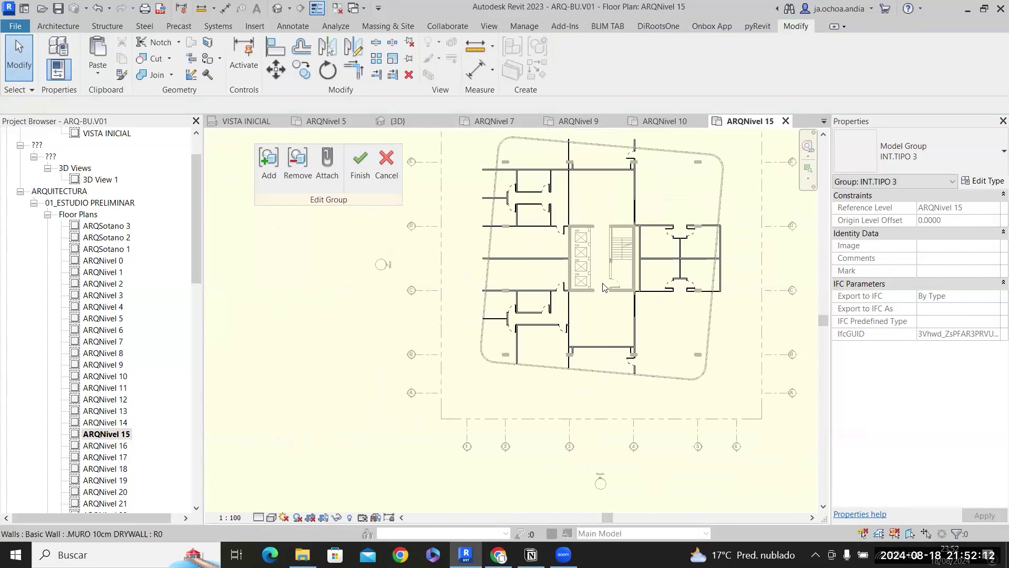
{"action": "scroll", "coordinate": [590, 354], "scroll_direction": "up", "scroll_amount": 5}
{"action": "scroll", "coordinate": [410, 423], "scroll_direction": "up", "scroll_amount": 5}
{"action": "left_click", "coordinate": [374, 429]}
{"action": "left_click_drag", "start_coordinate": [374, 430], "coordinate": [426, 446]}
{"action": "scroll", "coordinate": [439, 272], "scroll_direction": "down", "scroll_amount": 4}
{"action": "scroll", "coordinate": [409, 228], "scroll_direction": "up", "scroll_amount": 2}
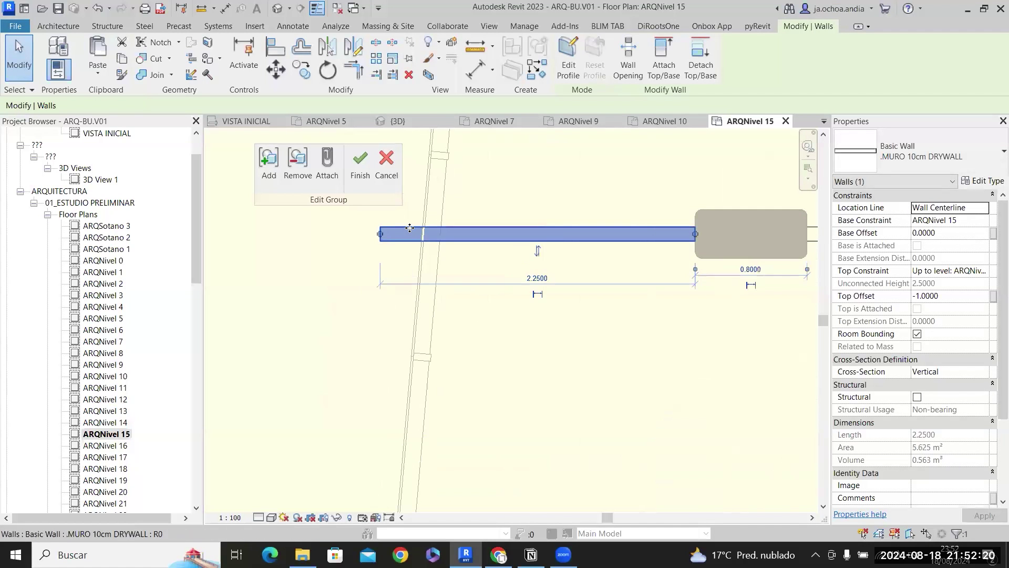
{"action": "scroll", "coordinate": [409, 227], "scroll_direction": "up", "scroll_amount": 2}
{"action": "left_click_drag", "start_coordinate": [352, 239], "coordinate": [458, 238]}
{"action": "scroll", "coordinate": [459, 249], "scroll_direction": "down", "scroll_amount": 2}
Shorten the horizontal wall midway between grids C and D to end at the slanted left facade.
{"action": "middle_click_drag", "start_coordinate": [514, 191], "coordinate": [491, 421]}
{"action": "middle_click_drag", "start_coordinate": [505, 209], "coordinate": [513, 363]}
{"action": "scroll", "coordinate": [490, 357], "scroll_direction": "up", "scroll_amount": 2}
{"action": "left_click", "coordinate": [493, 345]}
{"action": "left_click_drag", "start_coordinate": [307, 339], "coordinate": [502, 339]}
{"action": "left_click_drag", "start_coordinate": [502, 339], "coordinate": [468, 339]}
{"action": "key", "text": "Escape"}
Shorten the wall on grid D, outside the column, to end at the slanted left facade.
{"action": "scroll", "coordinate": [540, 336], "scroll_direction": "down", "scroll_amount": 4}
{"action": "scroll", "coordinate": [552, 329], "scroll_direction": "down", "scroll_amount": 3}
{"action": "middle_click_drag", "start_coordinate": [585, 315], "coordinate": [518, 307]}
{"action": "scroll", "coordinate": [517, 157], "scroll_direction": "up", "scroll_amount": 4}
{"action": "left_click", "coordinate": [511, 214]}
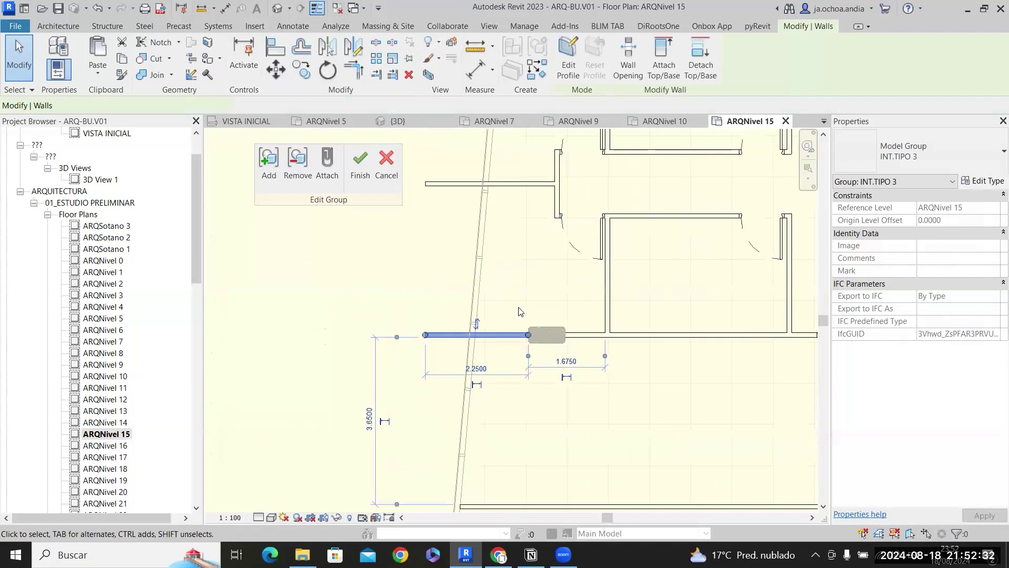
{"action": "scroll", "coordinate": [519, 311], "scroll_direction": "down", "scroll_amount": 2}
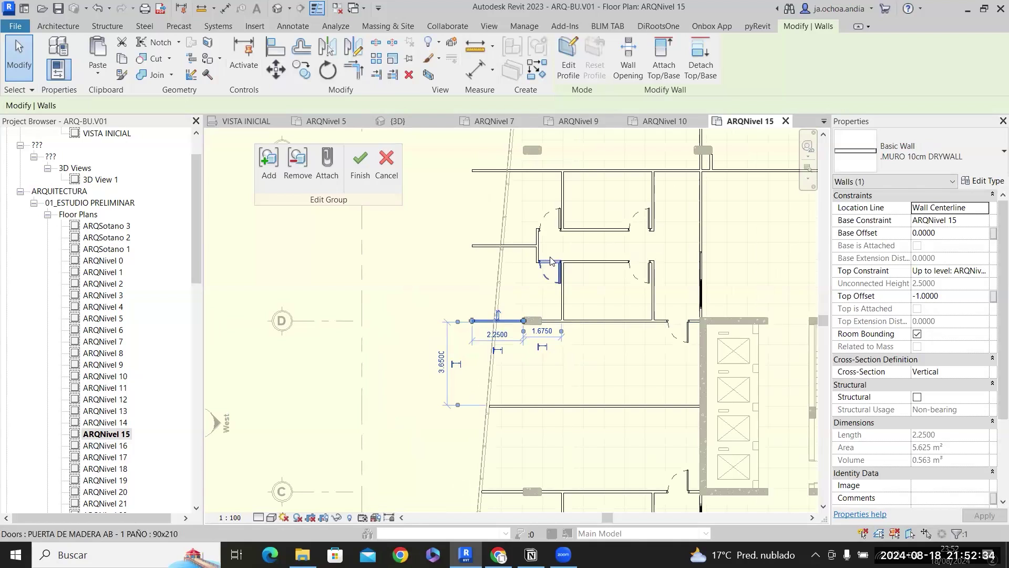
{"action": "scroll", "coordinate": [565, 231], "scroll_direction": "up", "scroll_amount": 2}
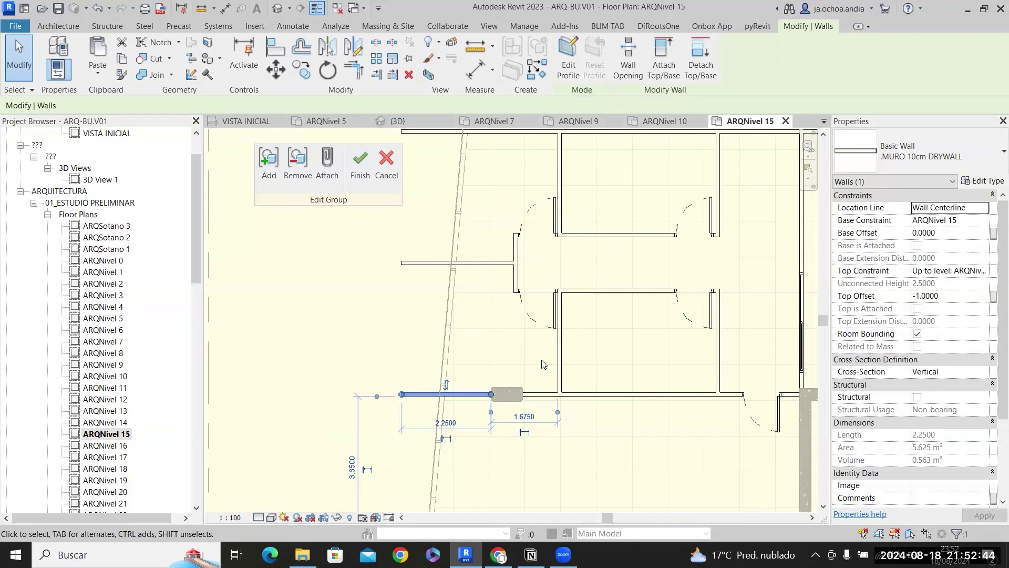
{"action": "scroll", "coordinate": [404, 395], "scroll_direction": "up", "scroll_amount": 4}
{"action": "left_click_drag", "start_coordinate": [391, 396], "coordinate": [524, 394]}
{"action": "scroll", "coordinate": [527, 391], "scroll_direction": "down", "scroll_amount": 4}
Delete the short dividing wall at the facade and the vertical wall joining the two doors above grid D.
{"action": "middle_click_drag", "start_coordinate": [607, 352], "coordinate": [479, 397]}
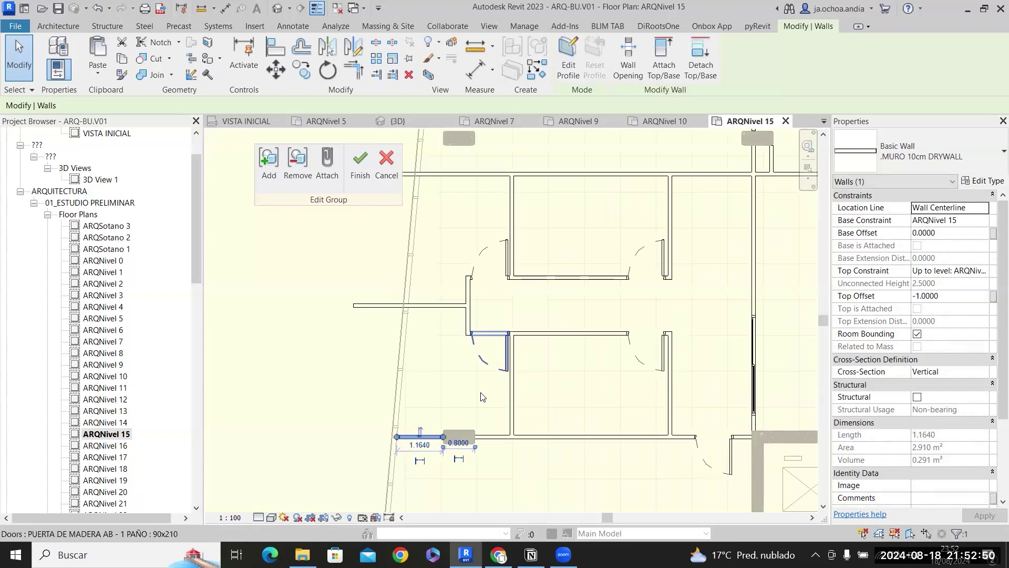
{"action": "left_click", "coordinate": [447, 299]}
{"action": "key", "text": "Delete"}
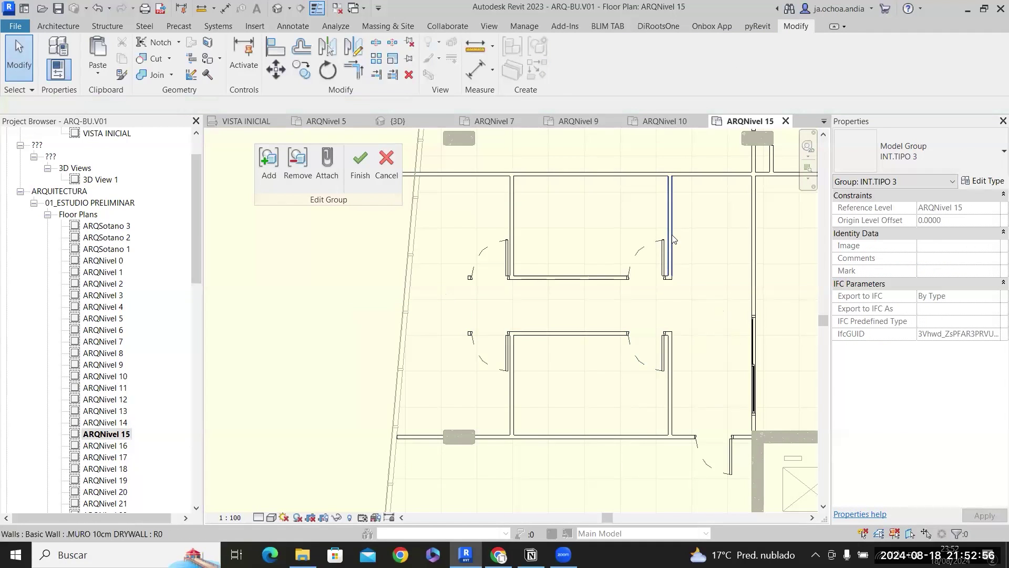
Delete the lower corridor-side vertical wall above grid D and extend the upper one down to the grid D wall.
{"action": "left_click", "coordinate": [671, 265]}
{"action": "scroll", "coordinate": [676, 308], "scroll_direction": "up", "scroll_amount": 2}
{"action": "left_click_drag", "start_coordinate": [673, 270], "coordinate": [675, 376]}
{"action": "left_click", "coordinate": [668, 374]}
{"action": "key", "text": "Delete"}
{"action": "left_click", "coordinate": [666, 322]}
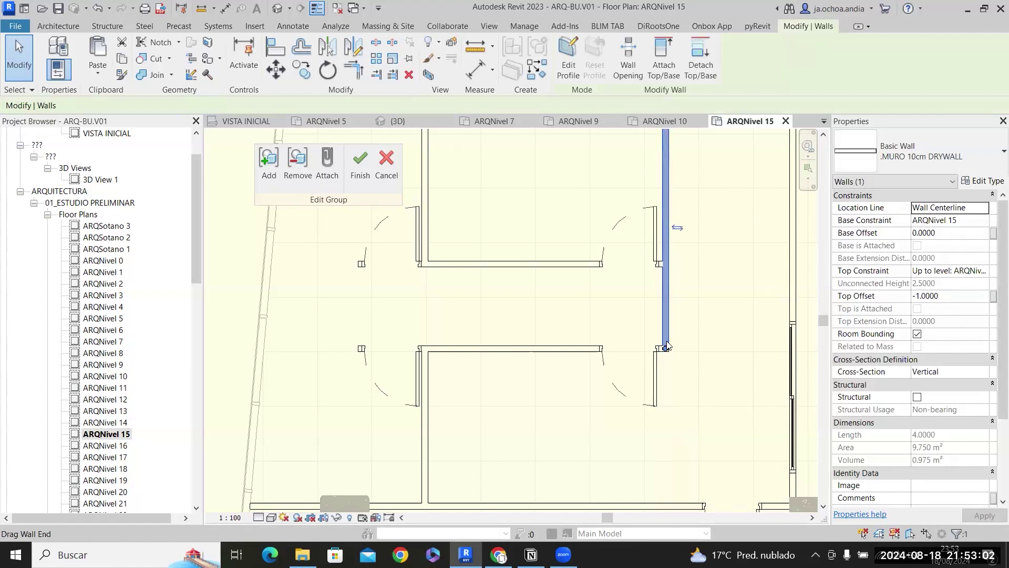
{"action": "scroll", "coordinate": [666, 345], "scroll_direction": "down", "scroll_amount": 1}
{"action": "left_click_drag", "start_coordinate": [666, 346], "coordinate": [672, 464]}
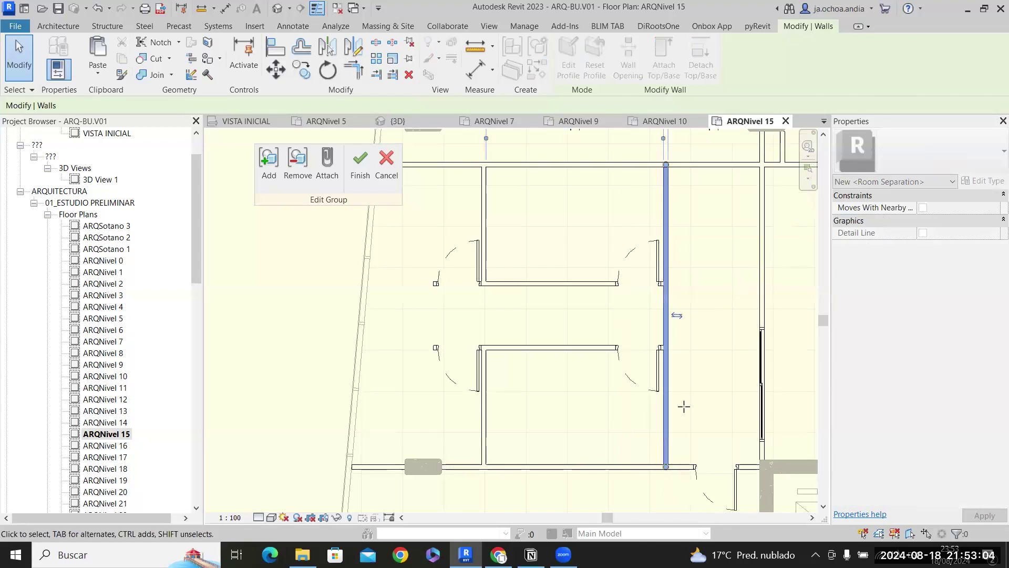
Delete the remaining inner office walls and doors between the long vertical wall and the left facade above grid D.
{"action": "scroll", "coordinate": [703, 351], "scroll_direction": "down", "scroll_amount": 2}
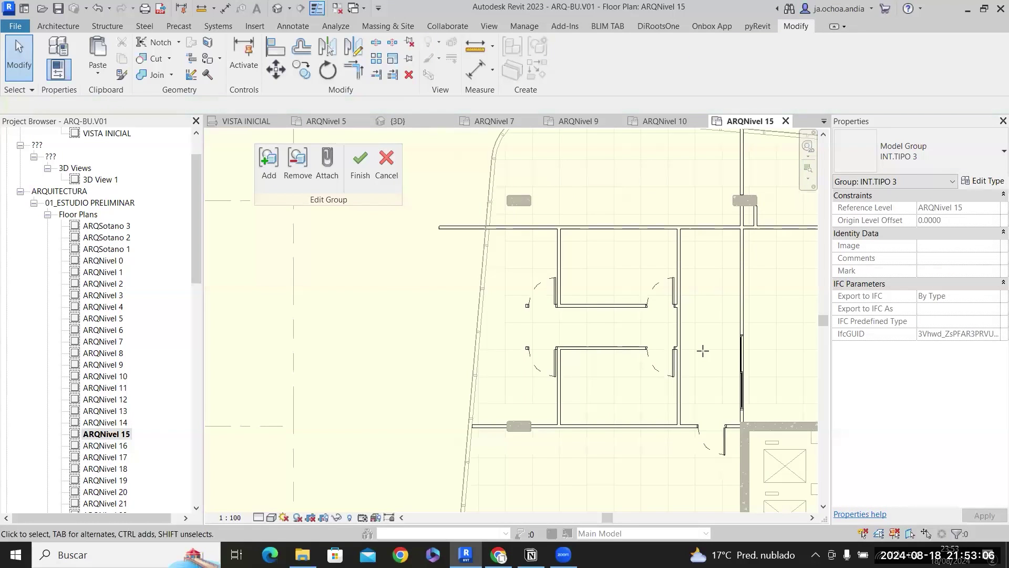
{"action": "scroll", "coordinate": [673, 346], "scroll_direction": "up", "scroll_amount": 2}
{"action": "left_click_drag", "start_coordinate": [594, 427], "coordinate": [411, 229]}
{"action": "key", "text": "Delete"}
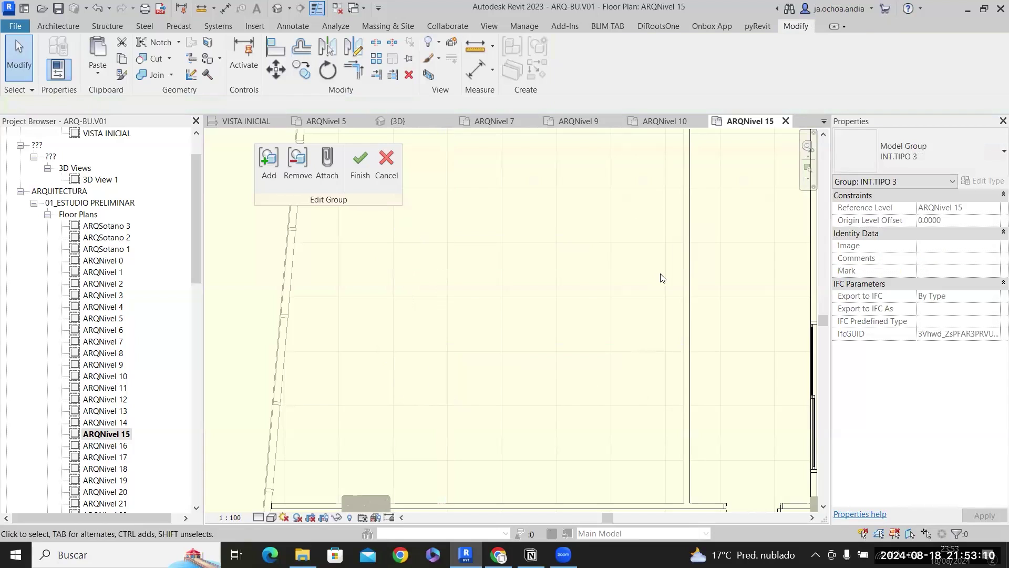
Draw a matching horizontal 10 cm drywall wall about 6.58 m long from the middle of the vertical wall to the facade.
{"action": "left_click", "coordinate": [688, 297]}
{"action": "right_click", "coordinate": [689, 297]}
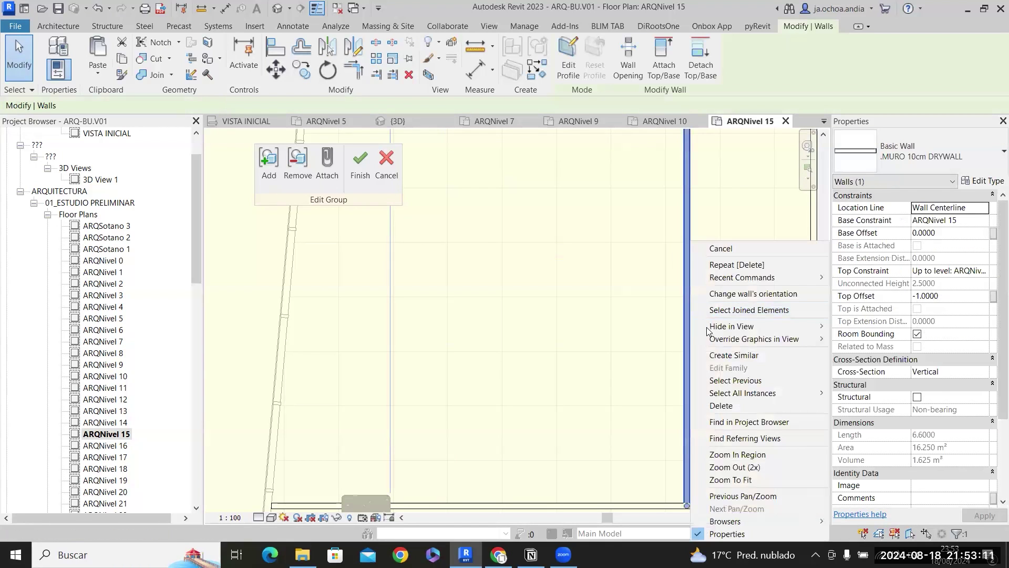
{"action": "left_click", "coordinate": [725, 355]}
{"action": "left_click", "coordinate": [673, 306]}
{"action": "left_click", "coordinate": [289, 306]}
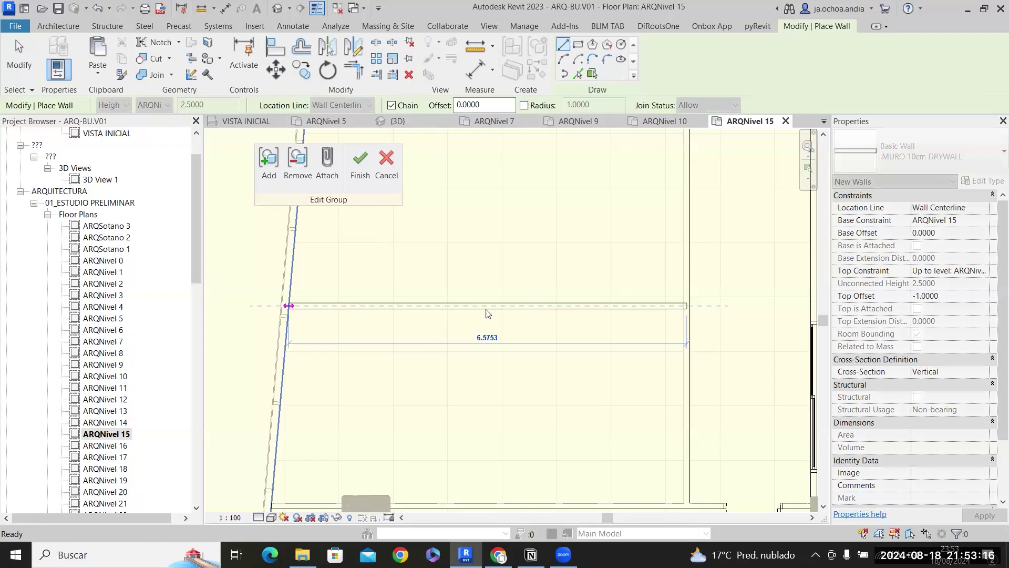
{"action": "scroll", "coordinate": [488, 309], "scroll_direction": "down", "scroll_amount": 3}
{"action": "middle_click_drag", "start_coordinate": [518, 287], "coordinate": [498, 346]}
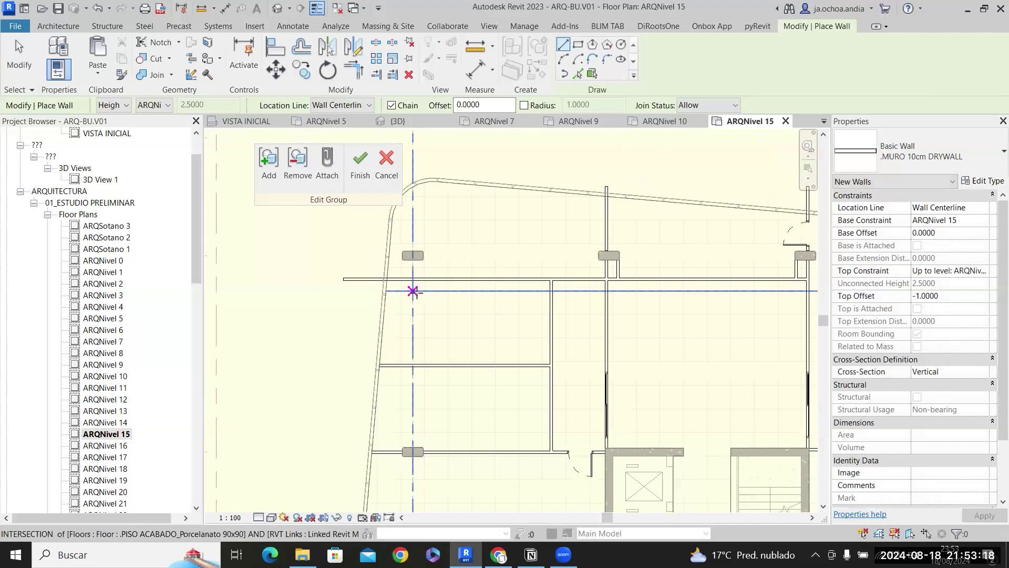
Shorten the upper offices' top horizontal wall to end at the slanted left facade.
{"action": "scroll", "coordinate": [414, 291], "scroll_direction": "up", "scroll_amount": 2}
{"action": "key", "text": "Escape"}
{"action": "key", "text": "Escape"}
{"action": "left_click", "coordinate": [347, 273]}
{"action": "left_click_drag", "start_coordinate": [305, 272], "coordinate": [375, 273]}
{"action": "scroll", "coordinate": [370, 271], "scroll_direction": "up", "scroll_amount": 5}
Shorten the upper wall on grid 3 to end at the slanted top facade.
{"action": "scroll", "coordinate": [376, 274], "scroll_direction": "down", "scroll_amount": 2}
{"action": "middle_click_drag", "start_coordinate": [662, 323], "coordinate": [214, 493]}
{"action": "scroll", "coordinate": [615, 263], "scroll_direction": "up", "scroll_amount": 3}
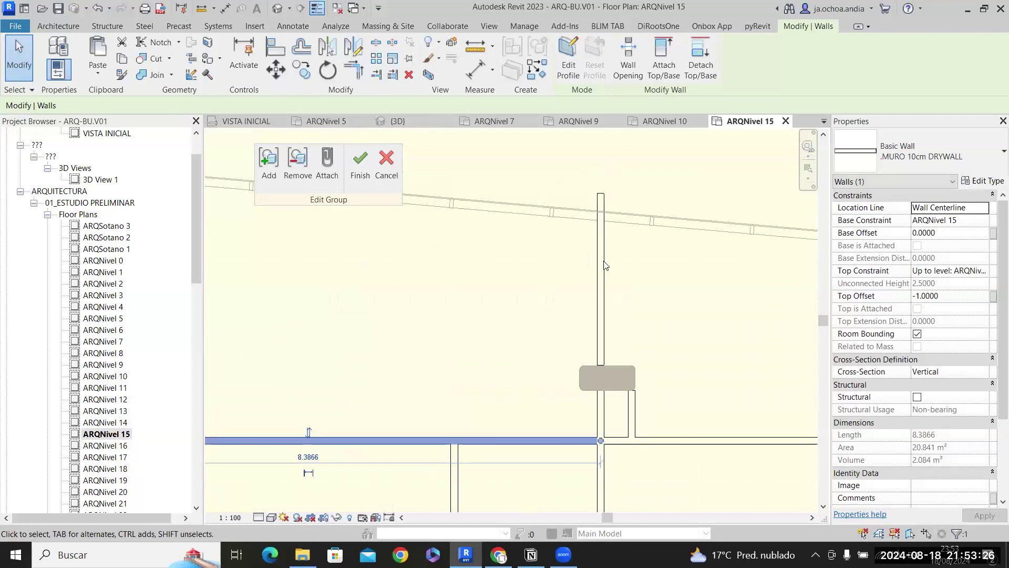
{"action": "left_click", "coordinate": [603, 187]}
{"action": "scroll", "coordinate": [595, 252], "scroll_direction": "up", "scroll_amount": 3}
{"action": "mouse_move", "coordinate": [595, 253]}
{"action": "left_mouse_down"}
{"action": "mouse_move", "coordinate": [597, 274]}
{"action": "mouse_move", "coordinate": [599, 263]}
{"action": "left_mouse_up"}
{"action": "scroll", "coordinate": [611, 258], "scroll_direction": "down", "scroll_amount": 5}
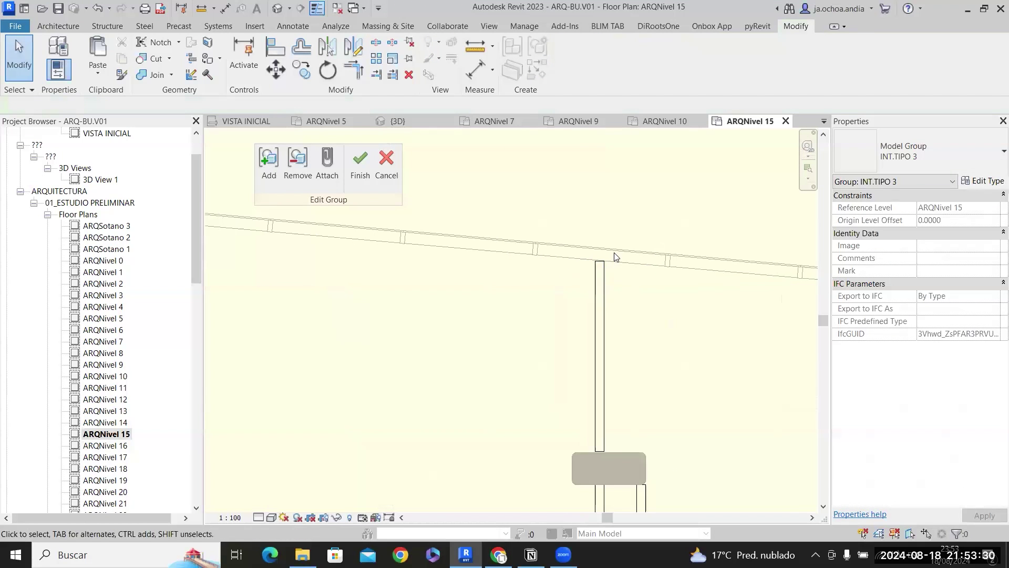
Place two matching 90x210 wooden doors in the vertical office wall, one on each side of the new dividing wall.
{"action": "middle_click_drag", "start_coordinate": [549, 404], "coordinate": [546, 281]}
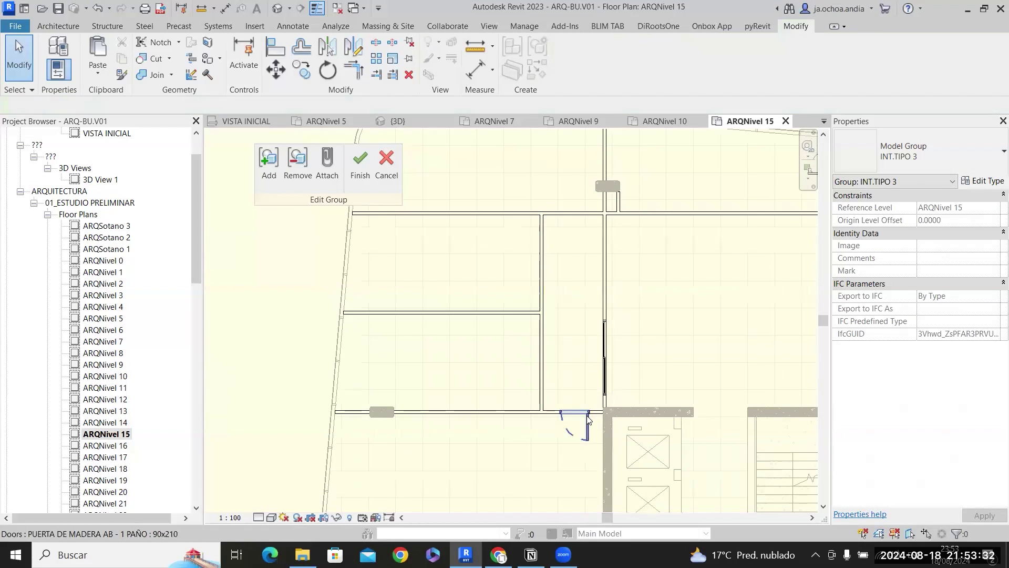
{"action": "left_click", "coordinate": [588, 427]}
{"action": "right_click", "coordinate": [587, 427]}
{"action": "left_click", "coordinate": [630, 238]}
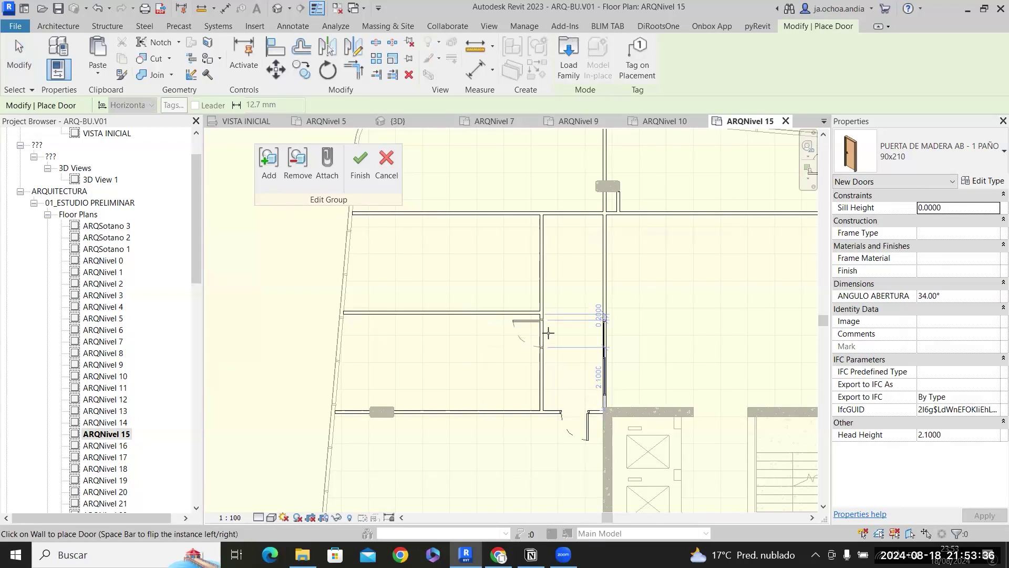
{"action": "left_click", "coordinate": [547, 322]}
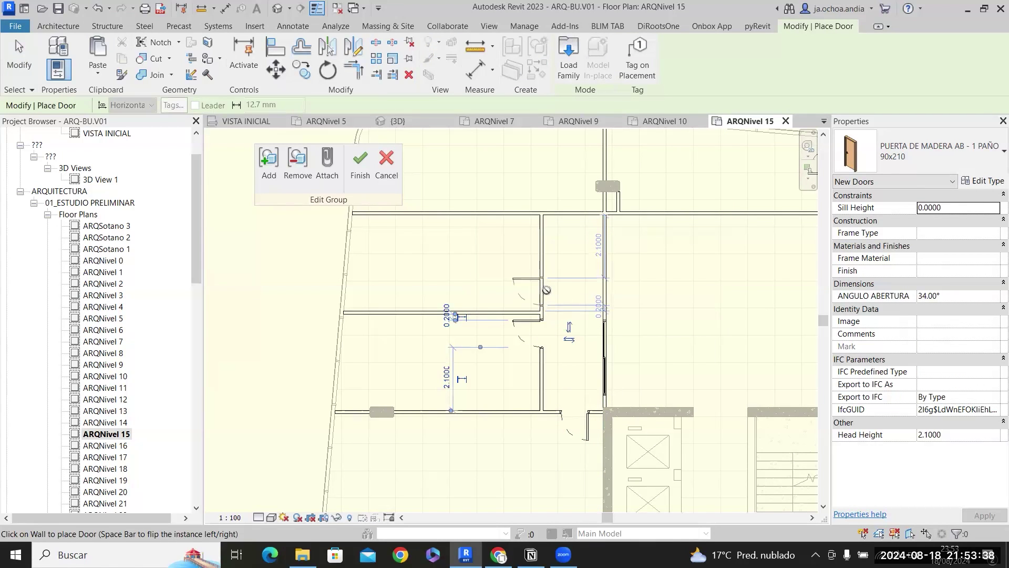
{"action": "left_click", "coordinate": [546, 290]}
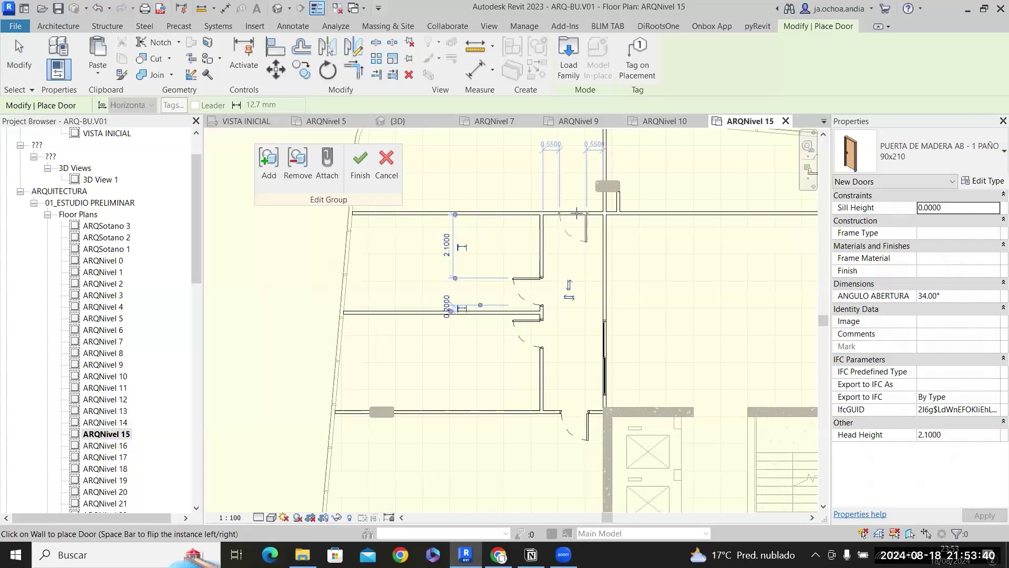
Place an outward-opening 90x210 door in the top horizontal wall beside grid 3 and reverse the upper office door's swing.
{"action": "key", "text": "space"}
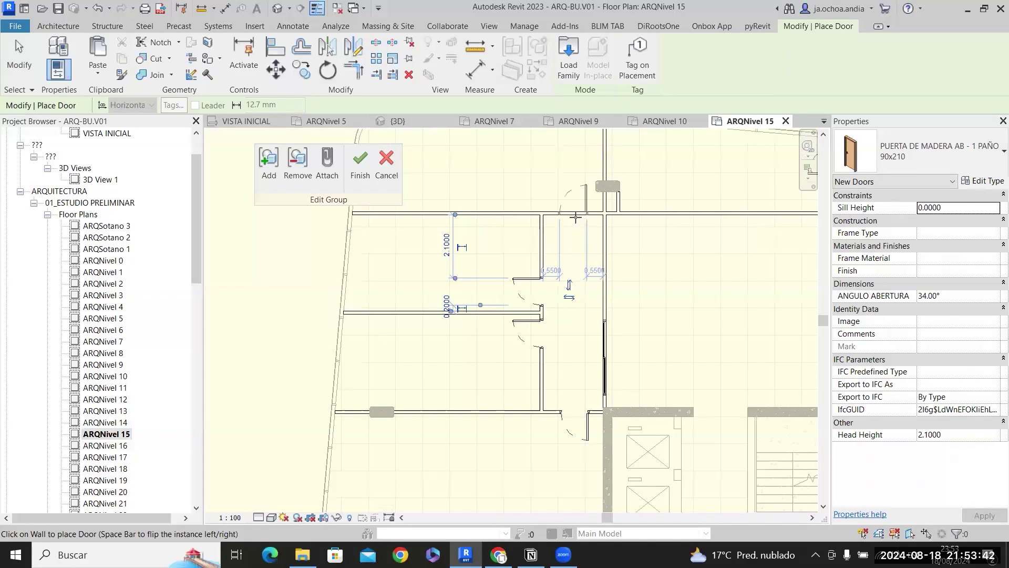
{"action": "left_click", "coordinate": [575, 217]}
{"action": "key", "text": "Escape"}
{"action": "left_click", "coordinate": [522, 279]}
{"action": "left_click", "coordinate": [570, 286]}
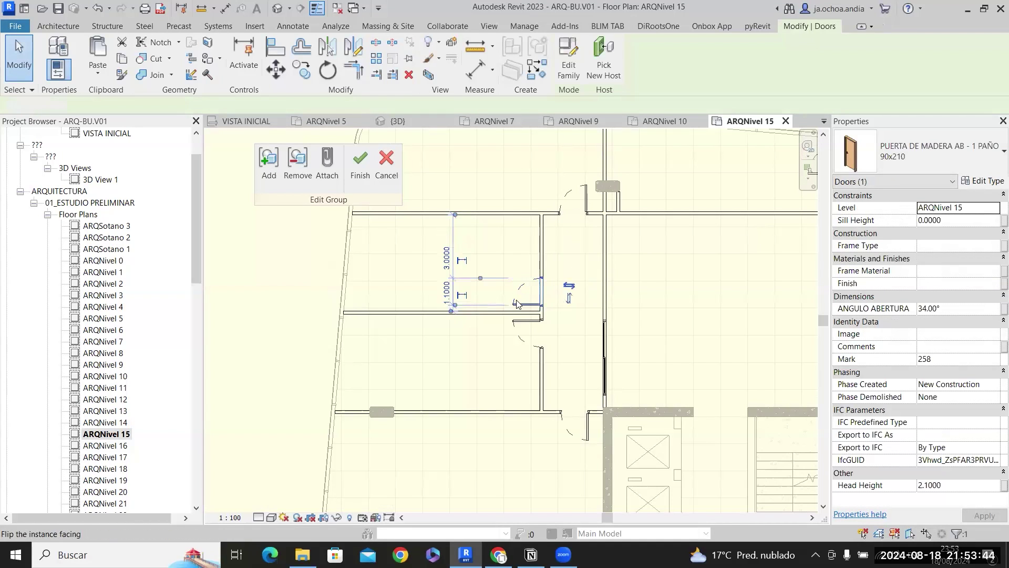
{"action": "key", "text": "Escape"}
Shorten the upper wall on grid 4, above its door, to end at the slanted top facade.
{"action": "scroll", "coordinate": [517, 304], "scroll_direction": "down", "scroll_amount": 5}
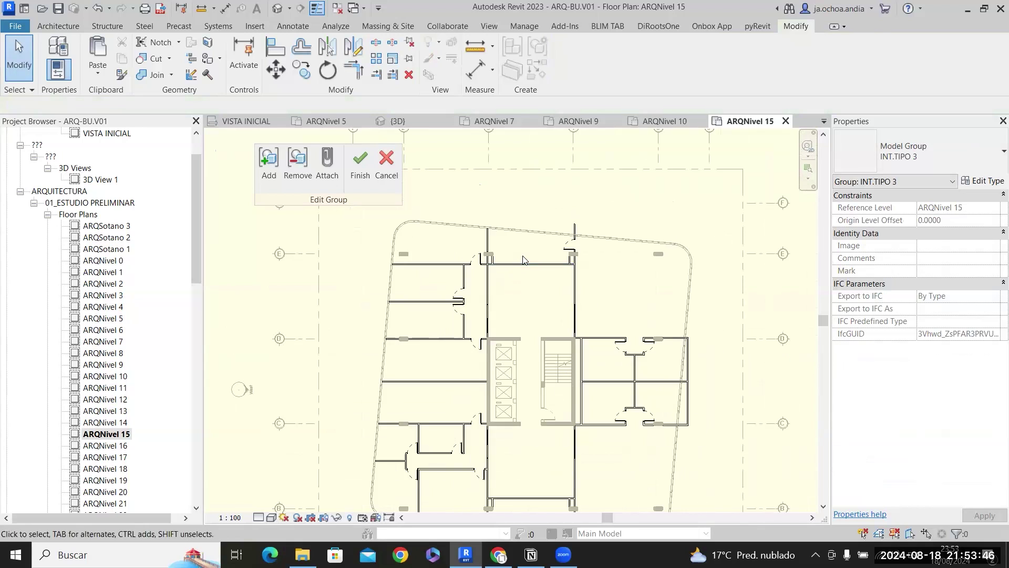
{"action": "scroll", "coordinate": [604, 219], "scroll_direction": "up", "scroll_amount": 6}
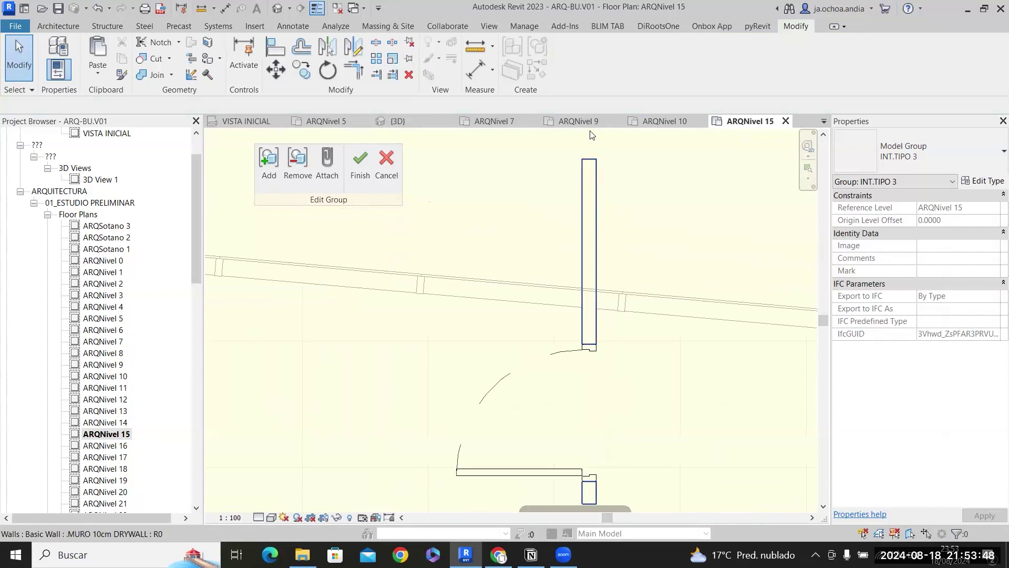
{"action": "left_click", "coordinate": [591, 171]}
{"action": "left_click_drag", "start_coordinate": [589, 159], "coordinate": [589, 302]}
{"action": "scroll", "coordinate": [588, 316], "scroll_direction": "up", "scroll_amount": 2}
{"action": "left_click", "coordinate": [588, 235]}
{"action": "scroll", "coordinate": [589, 219], "scroll_direction": "down", "scroll_amount": 5}
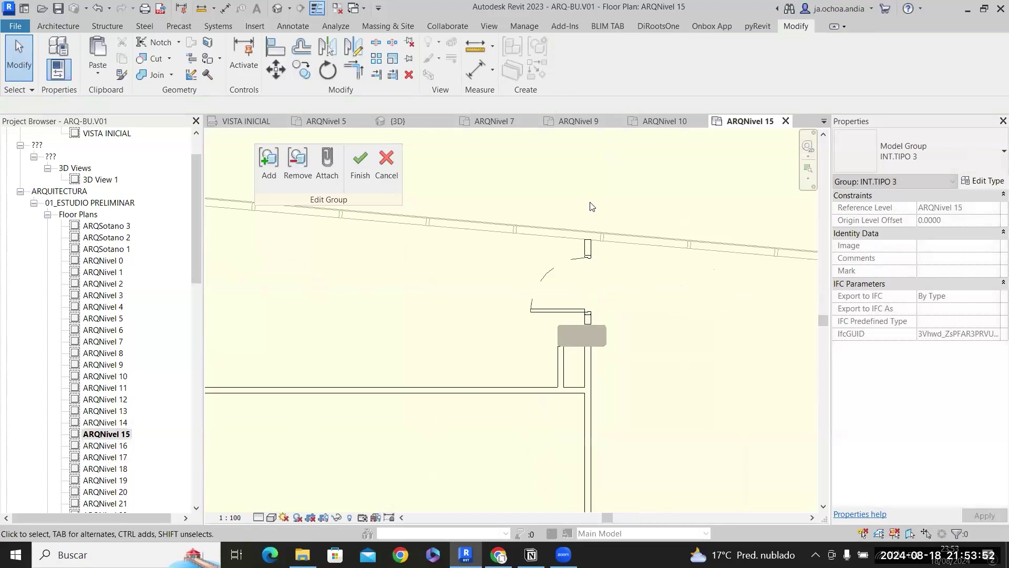
Move the central restroom partitions and their four doors 0.40 m toward the stair core, leaving out the short wall pieces beside the columns.
{"action": "scroll", "coordinate": [592, 210], "scroll_direction": "down", "scroll_amount": 5}
{"action": "middle_click_drag", "start_coordinate": [527, 304], "coordinate": [576, 287]}
{"action": "scroll", "coordinate": [663, 295], "scroll_direction": "down", "scroll_amount": 2}
{"action": "scroll", "coordinate": [663, 294], "scroll_direction": "up", "scroll_amount": 3}
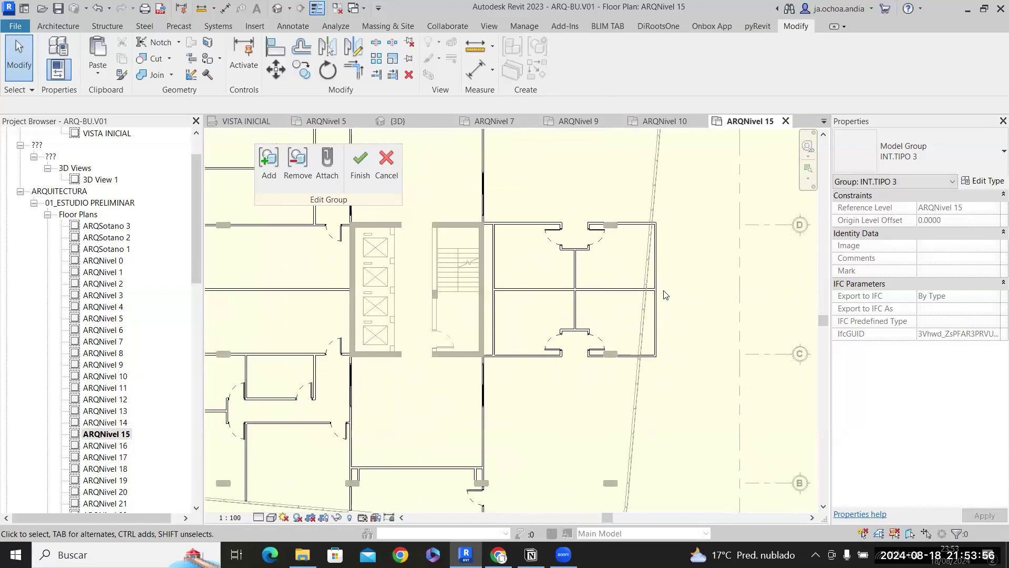
{"action": "scroll", "coordinate": [663, 294], "scroll_direction": "up", "scroll_amount": 2}
{"action": "left_click_drag", "start_coordinate": [480, 166], "coordinate": [594, 384]}
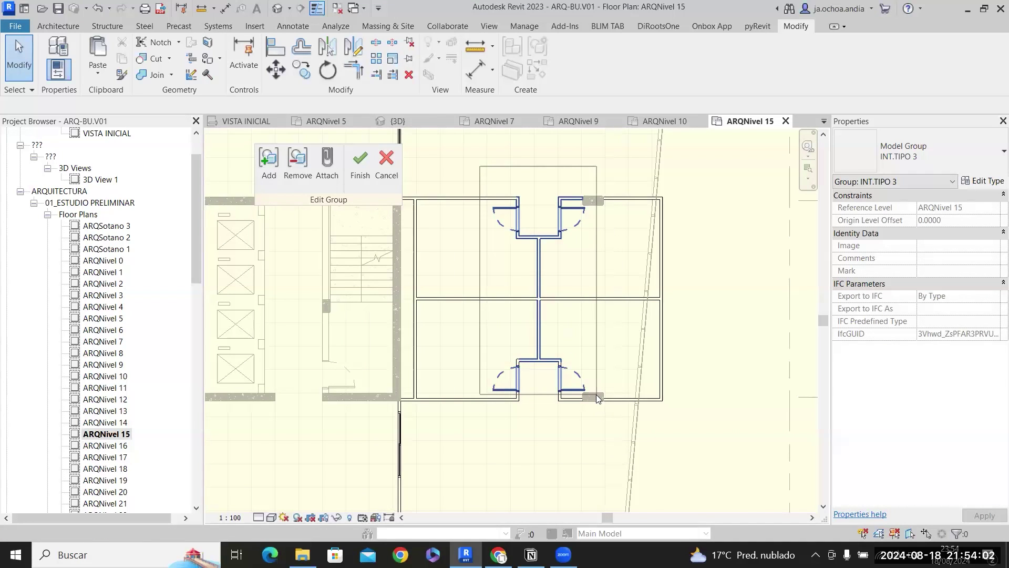
{"action": "left_click_drag", "start_coordinate": [597, 398], "coordinate": [596, 398]}
{"action": "left_click", "coordinate": [583, 393]}
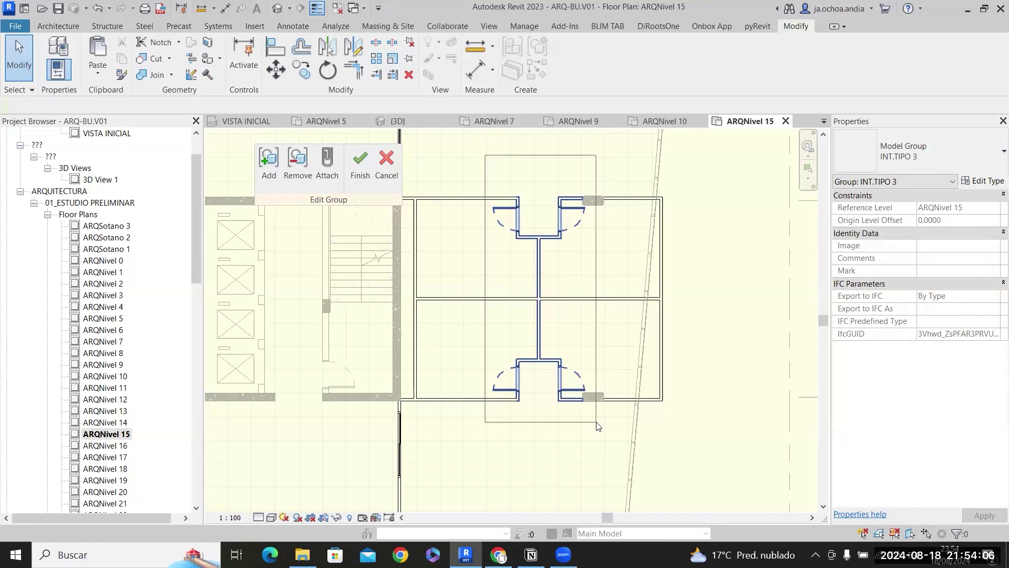
{"action": "left_click_drag", "start_coordinate": [596, 422], "coordinate": [596, 422]}
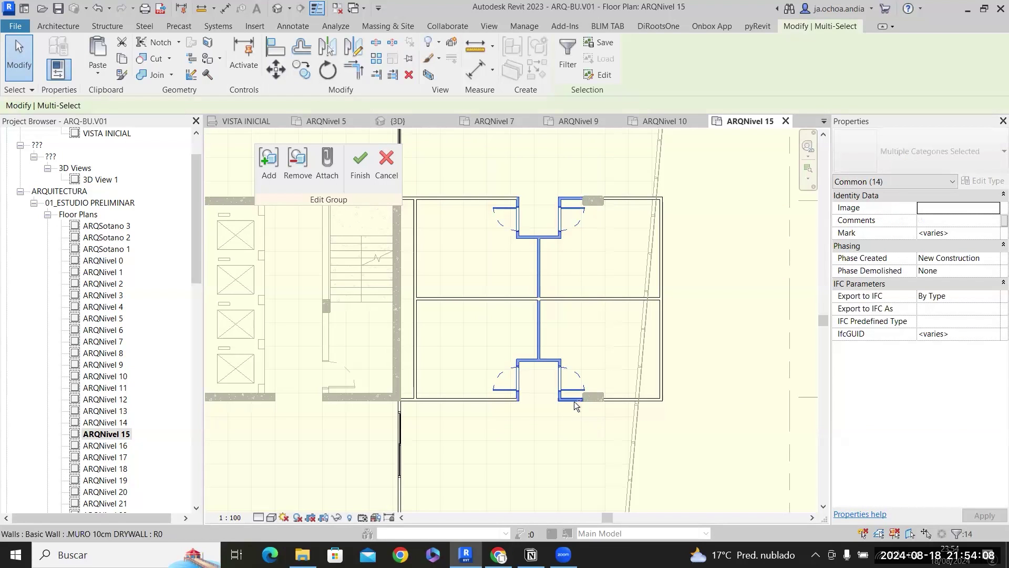
{"action": "left_click", "coordinate": [574, 199], "text": "shift"}
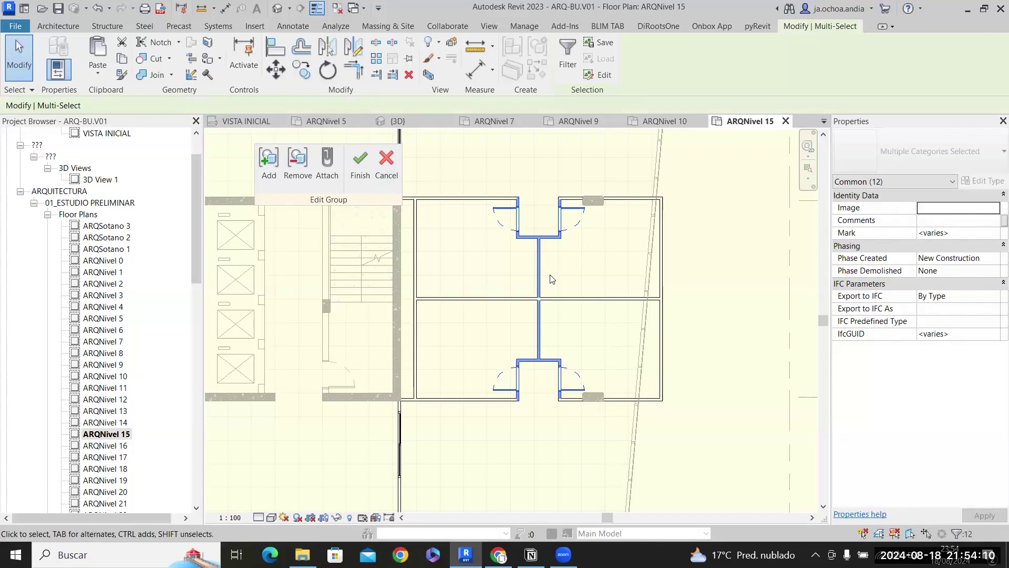
{"action": "scroll", "coordinate": [549, 275], "scroll_direction": "up", "scroll_amount": 1}
{"action": "left_click", "coordinate": [275, 69]}
{"action": "scroll", "coordinate": [528, 274], "scroll_direction": "up", "scroll_amount": 3}
{"action": "scroll", "coordinate": [528, 274], "scroll_direction": "up", "scroll_amount": 2}
{"action": "left_click", "coordinate": [528, 274]}
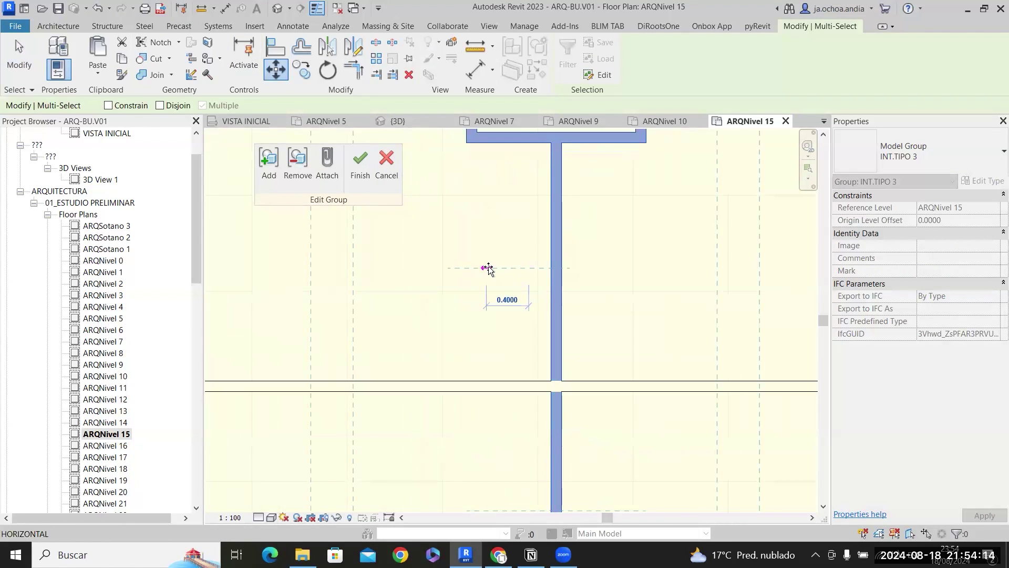
{"action": "left_click", "coordinate": [572, 310]}
{"action": "scroll", "coordinate": [585, 300], "scroll_direction": "down", "scroll_amount": 5}
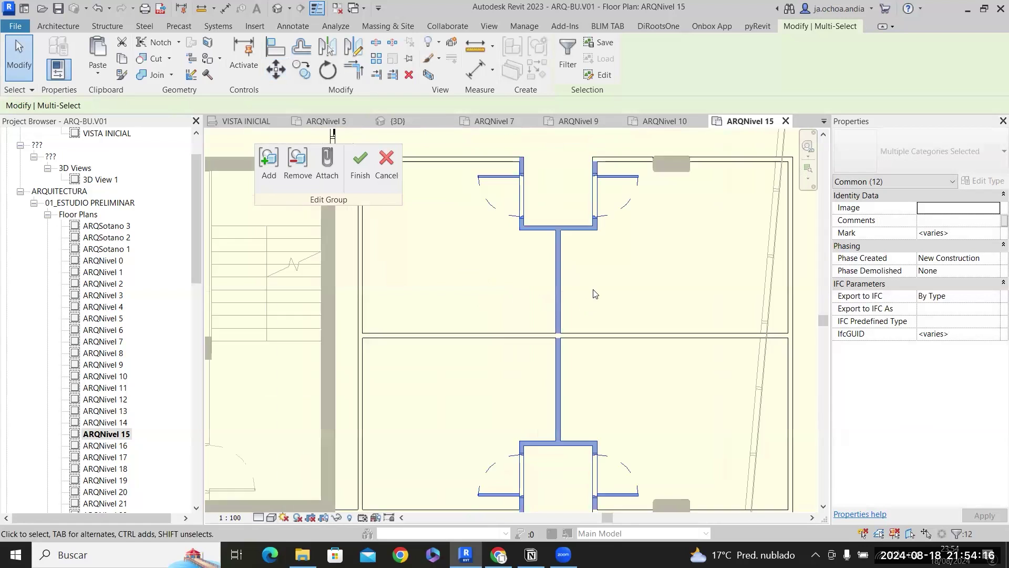
{"action": "scroll", "coordinate": [740, 394], "scroll_direction": "up", "scroll_amount": 2}
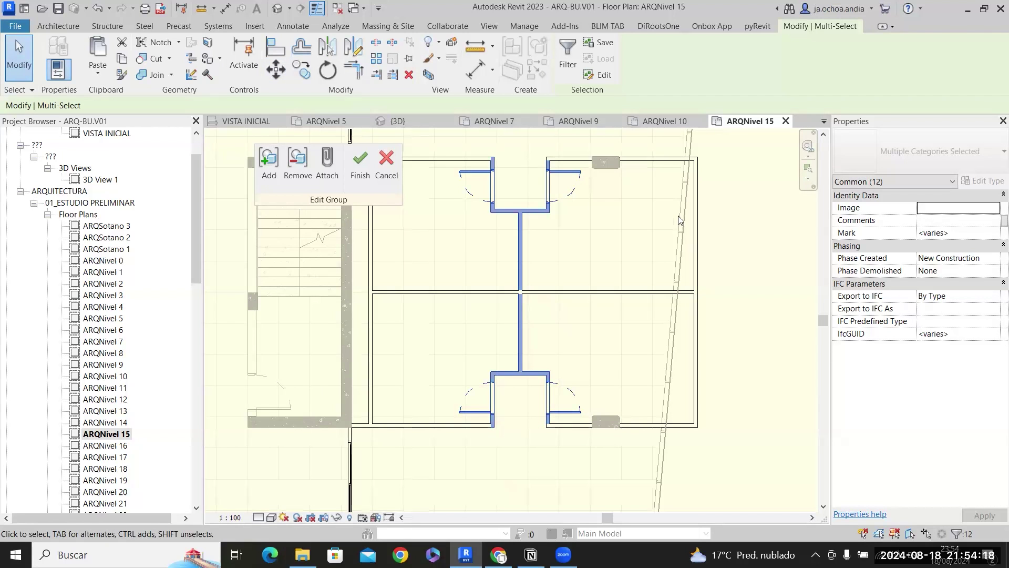
Align the outer restroom wall with the inner edge of the slanted curtain facade.
{"action": "left_click", "coordinate": [709, 405]}
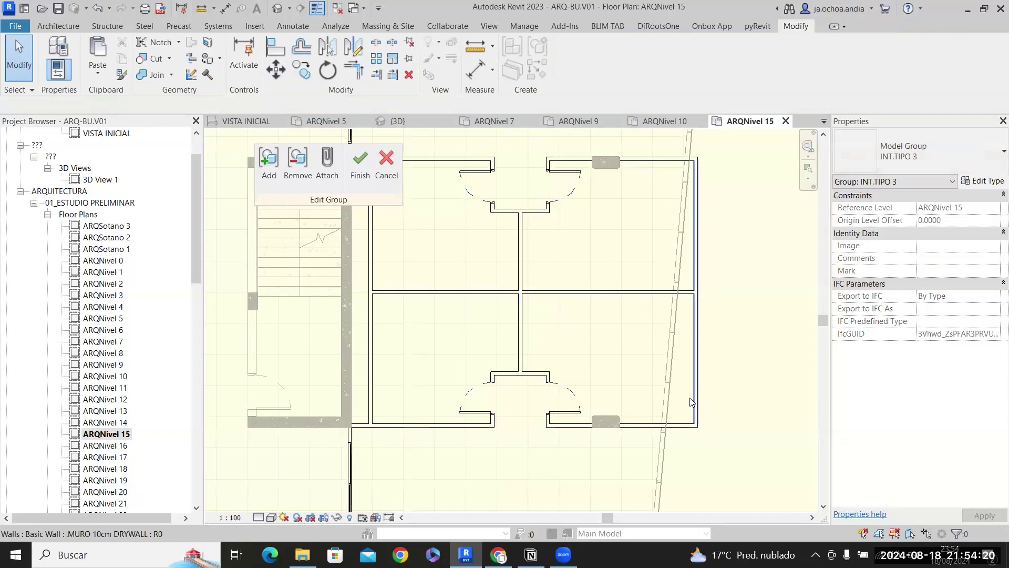
{"action": "left_click", "coordinate": [692, 402]}
{"action": "scroll", "coordinate": [689, 412], "scroll_direction": "up", "scroll_amount": 2}
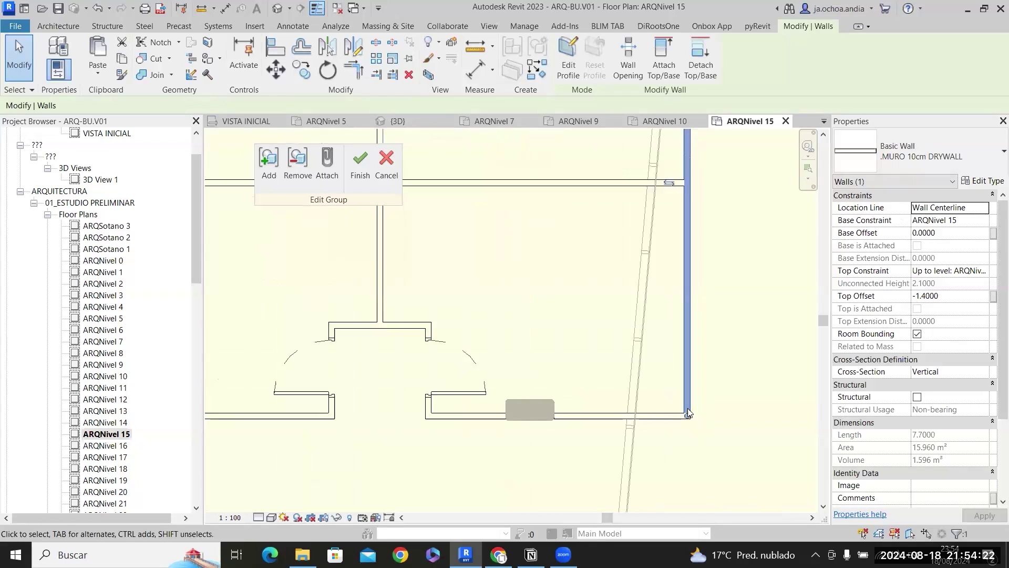
{"action": "scroll", "coordinate": [689, 413], "scroll_direction": "up", "scroll_amount": 2}
{"action": "key", "text": "Escape"}
{"action": "key", "text": "l"}
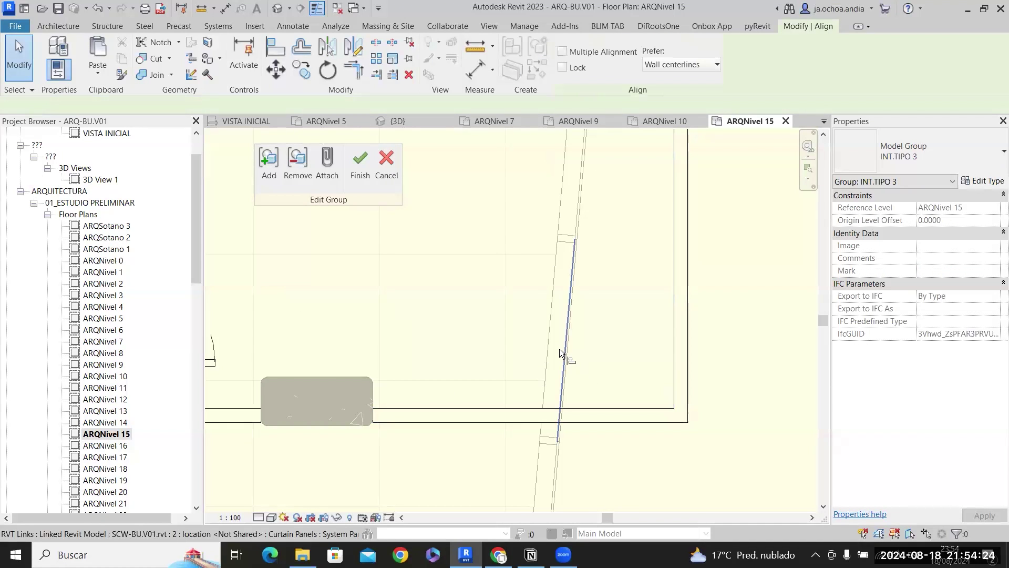
{"action": "left_click", "coordinate": [553, 341]}
{"action": "left_click", "coordinate": [688, 344]}
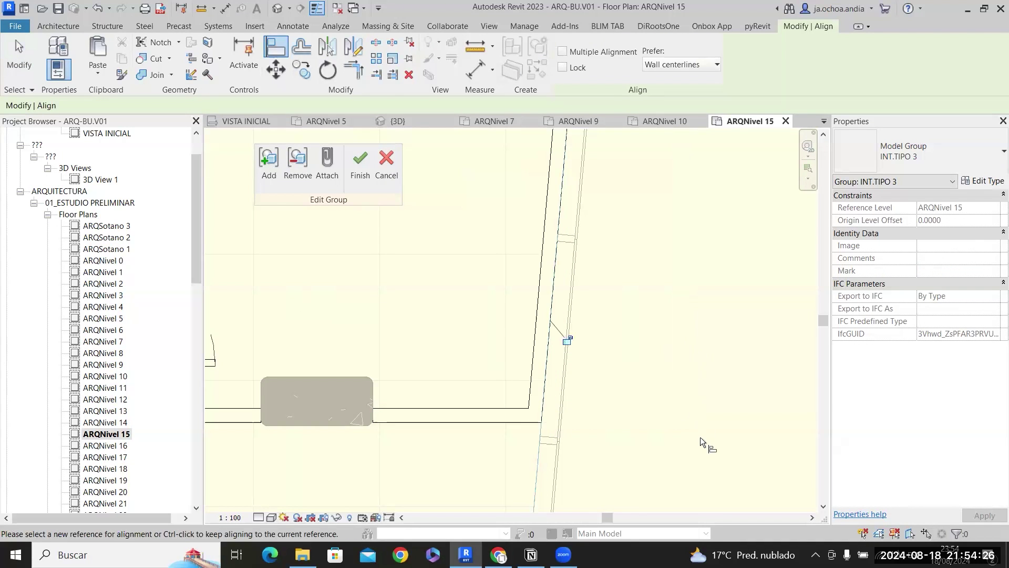
{"action": "scroll", "coordinate": [700, 437], "scroll_direction": "down", "scroll_amount": 3}
{"action": "scroll", "coordinate": [705, 421], "scroll_direction": "down", "scroll_amount": 2}
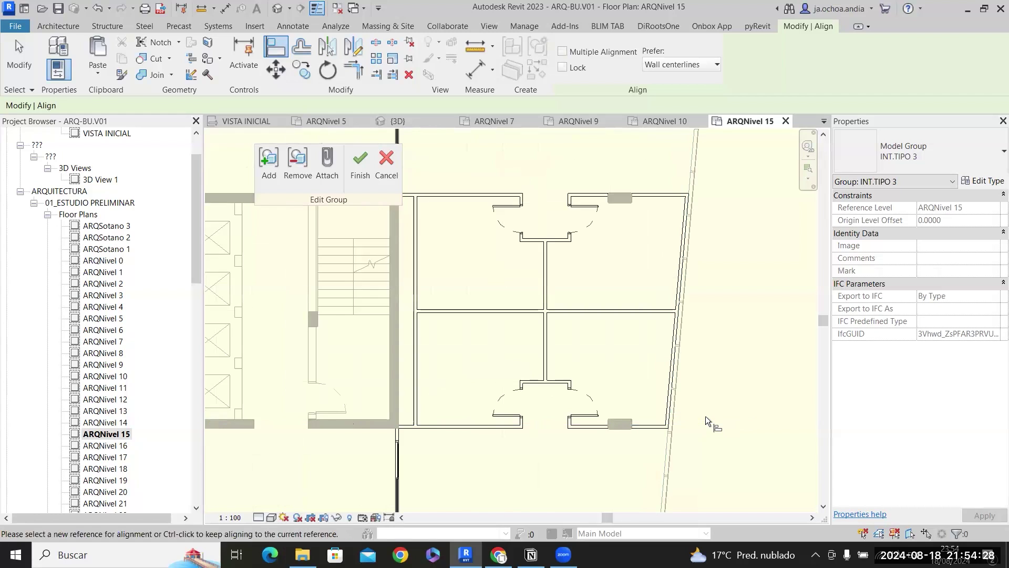
{"action": "key", "text": "Escape"}
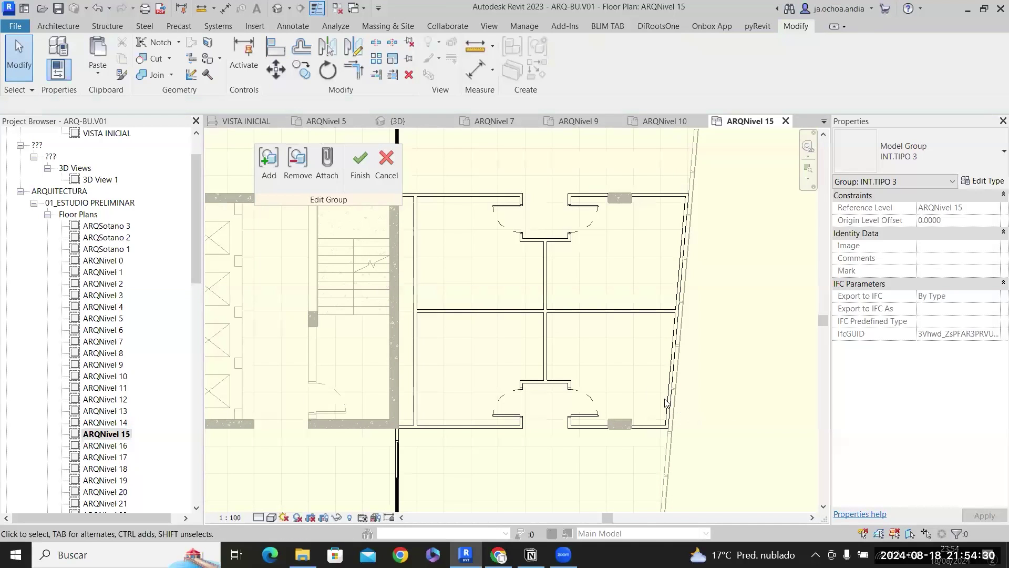
Finish editing the INT.TIPO 3 group and deselect it.
{"action": "scroll", "coordinate": [644, 338], "scroll_direction": "down", "scroll_amount": 2}
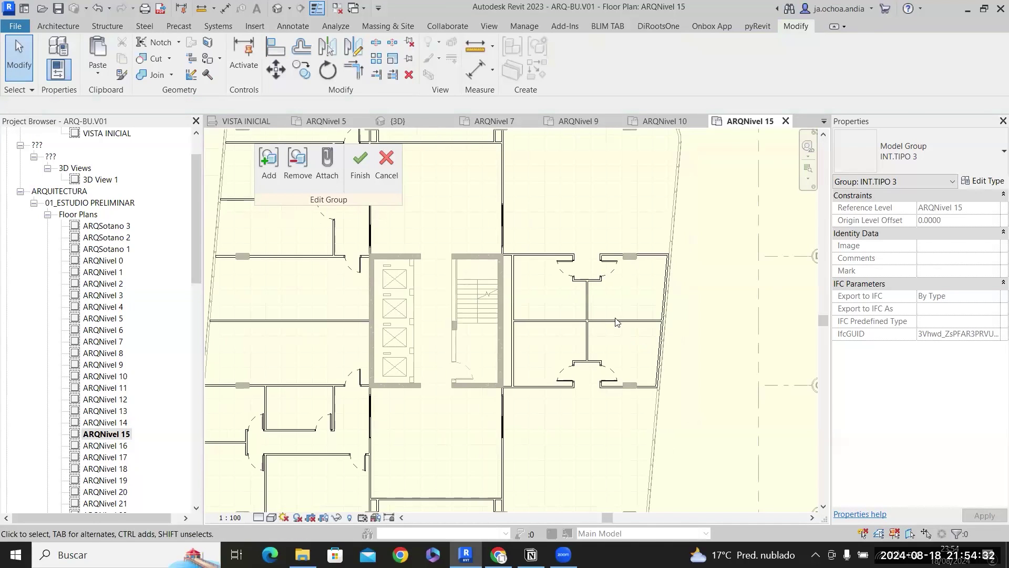
{"action": "scroll", "coordinate": [702, 317], "scroll_direction": "down", "scroll_amount": 3}
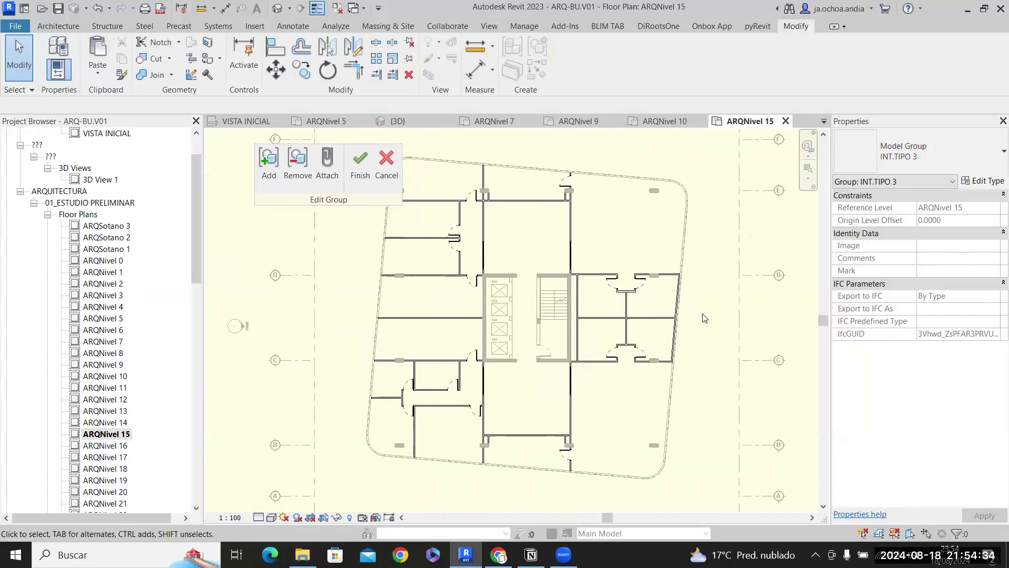
{"action": "scroll", "coordinate": [695, 337], "scroll_direction": "up", "scroll_amount": 2}
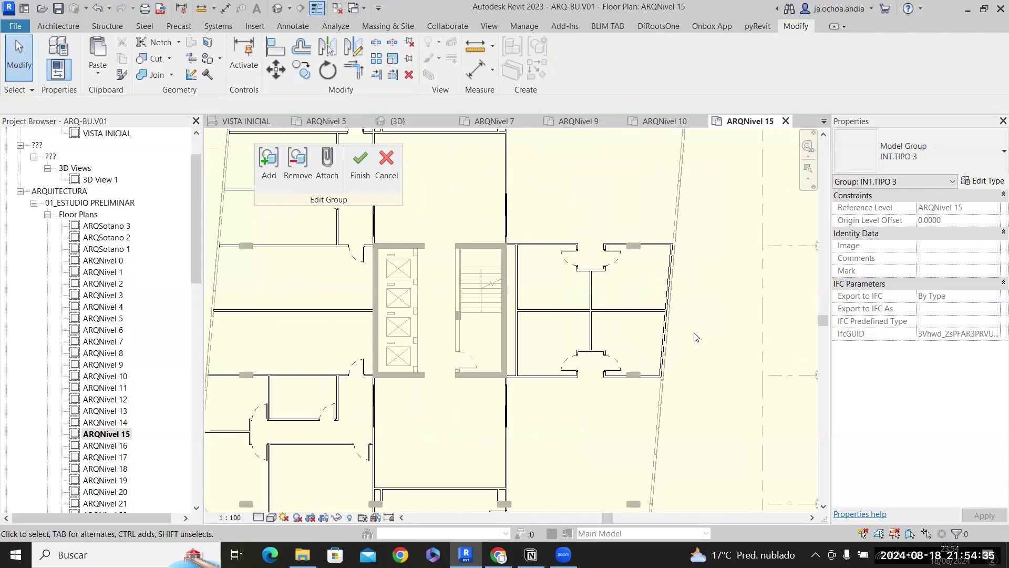
{"action": "left_click", "coordinate": [352, 186]}
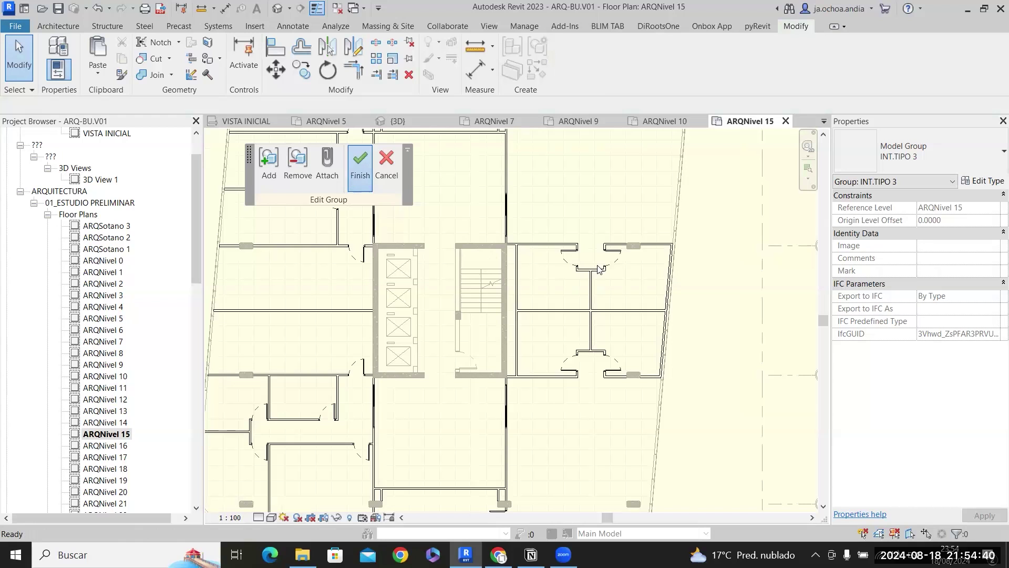
{"action": "scroll", "coordinate": [598, 268], "scroll_direction": "down", "scroll_amount": 3}
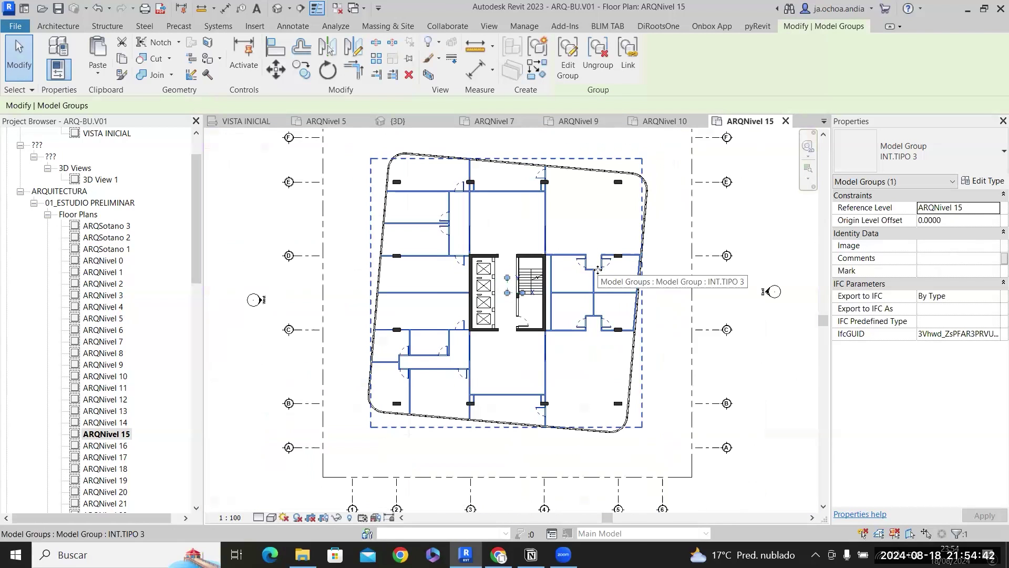
{"action": "left_click", "coordinate": [239, 356]}
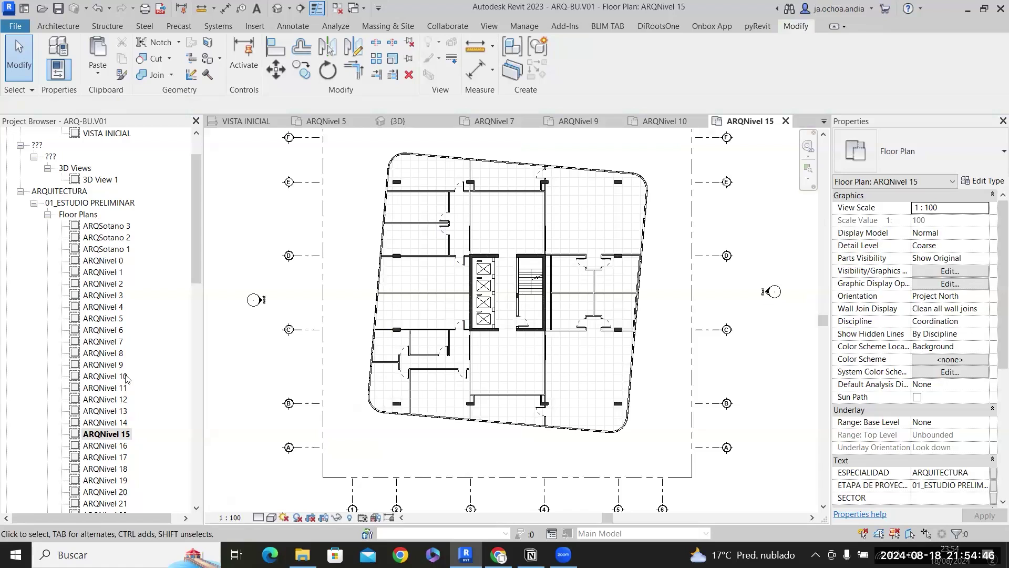
Copy both MOB. TIPO 1 furniture groups from ARQNivel 5 onto ARQNivel 15, aligned to the current view, ungrouping the inconsistent groups.
{"action": "double_click", "coordinate": [120, 319]}
{"action": "left_click", "coordinate": [459, 335]}
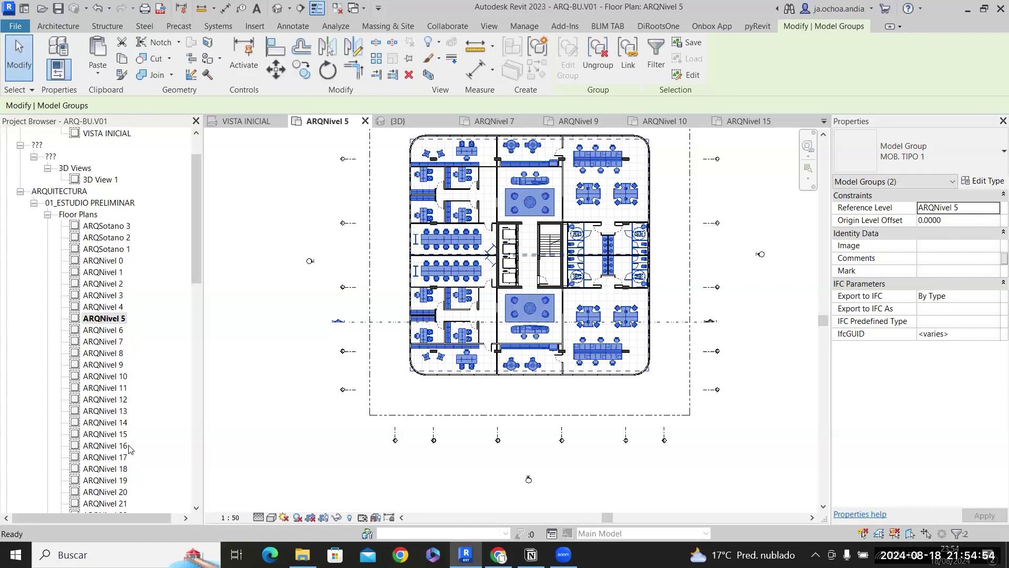
{"action": "double_click", "coordinate": [106, 434]}
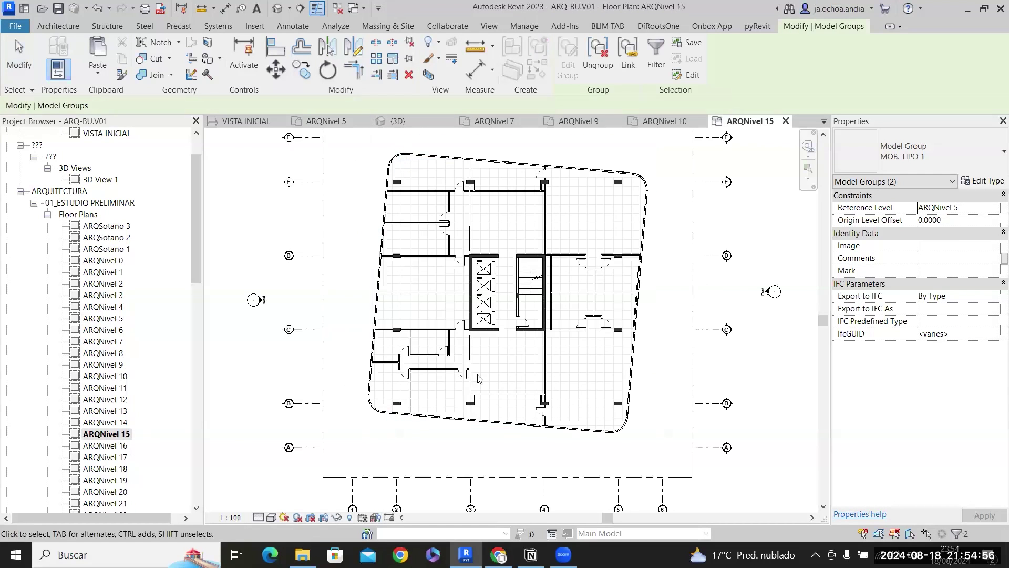
{"action": "left_click", "coordinate": [97, 74]}
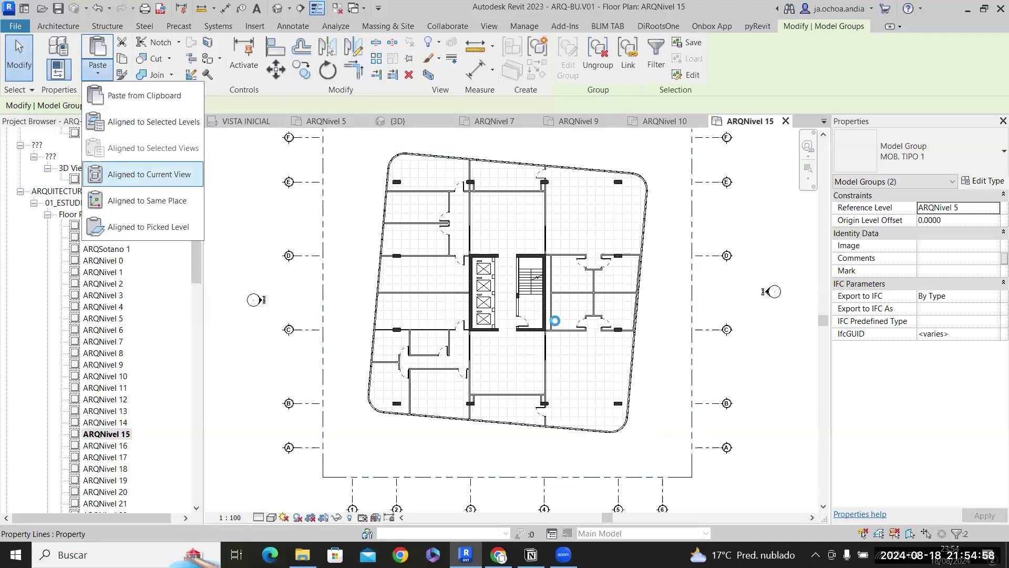
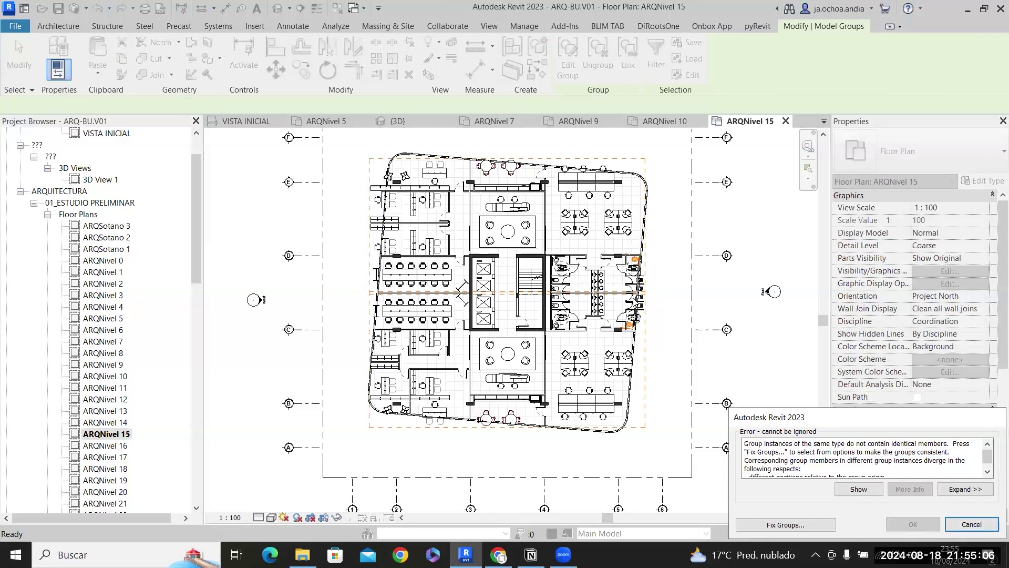
{"action": "left_click", "coordinate": [836, 525]}
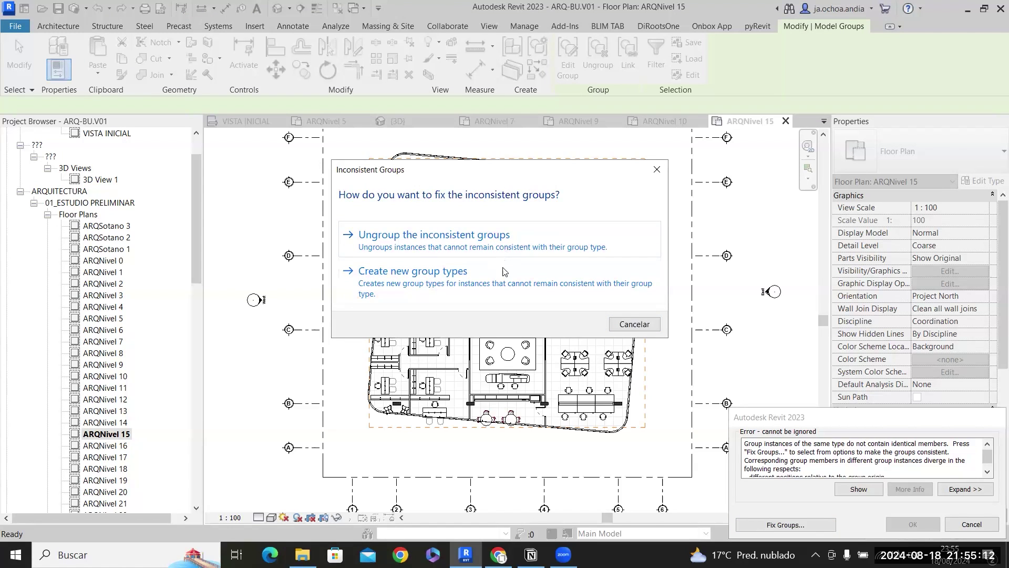
{"action": "left_click", "coordinate": [512, 244]}
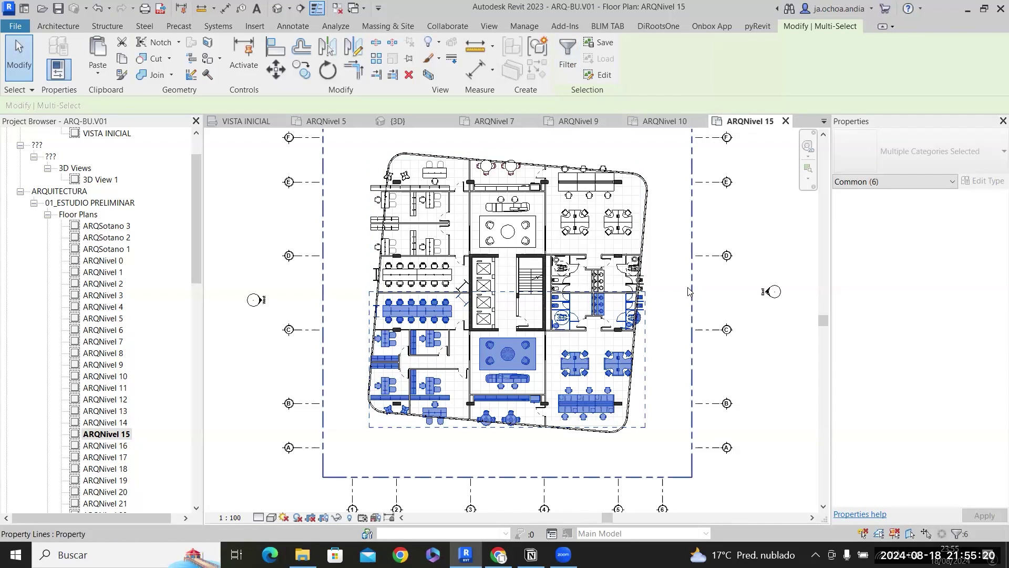
Ungroup the remaining MOB. TIPO 1 furniture on ARQNivel 15 and select a restroom lavatory to check that it is loose.
{"action": "left_click", "coordinate": [636, 375]}
{"action": "left_click", "coordinate": [629, 371]}
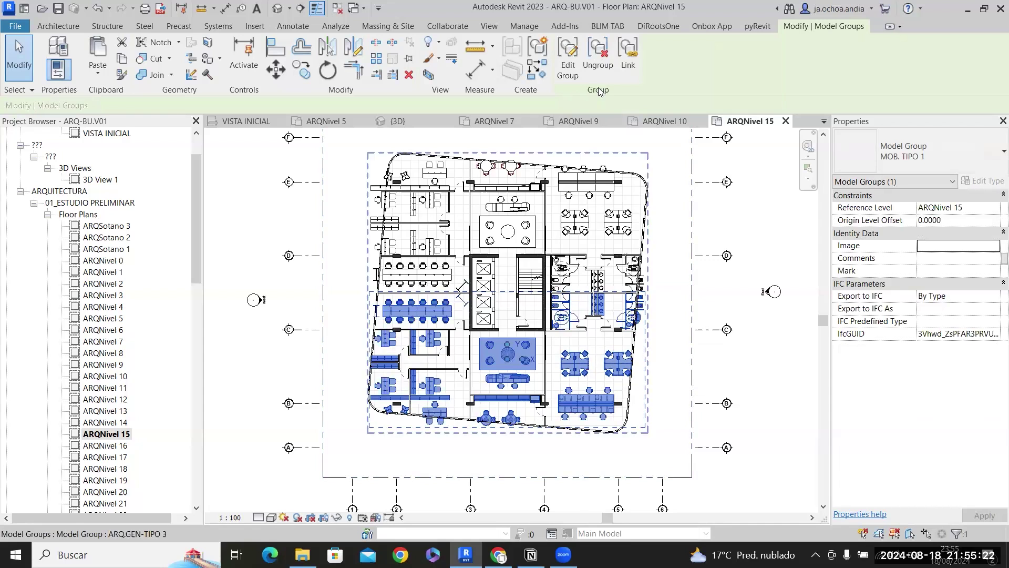
{"action": "left_click", "coordinate": [608, 72]}
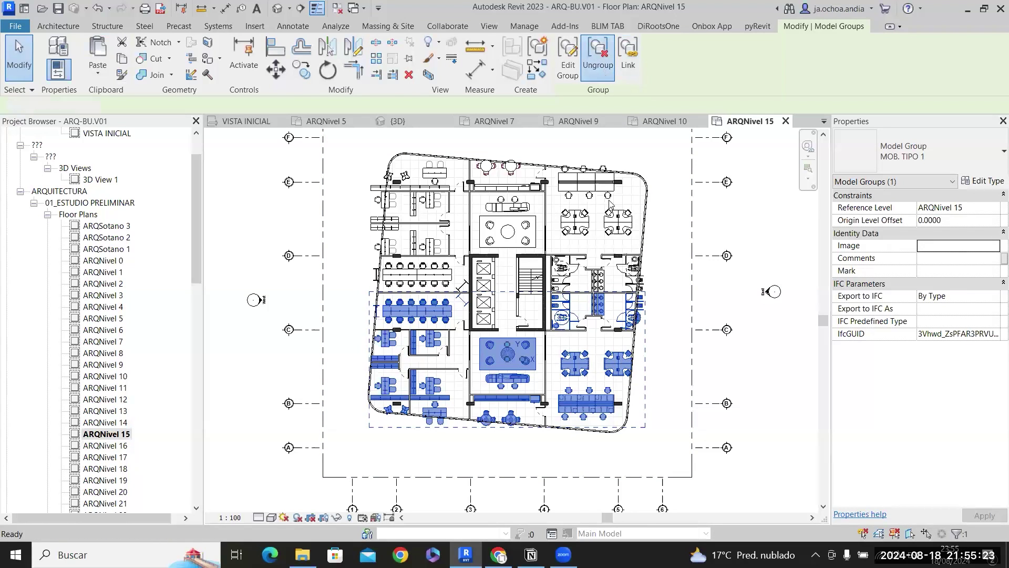
{"action": "left_click", "coordinate": [610, 229]}
{"action": "key", "text": "Escape"}
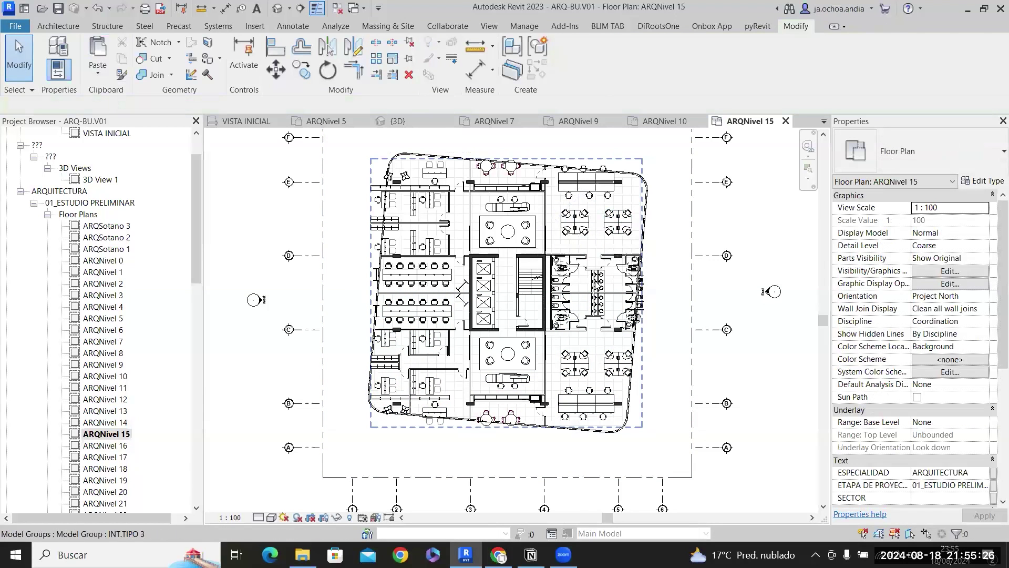
{"action": "left_click", "coordinate": [599, 273]}
{"action": "scroll", "coordinate": [599, 273], "scroll_direction": "up", "scroll_amount": 5}
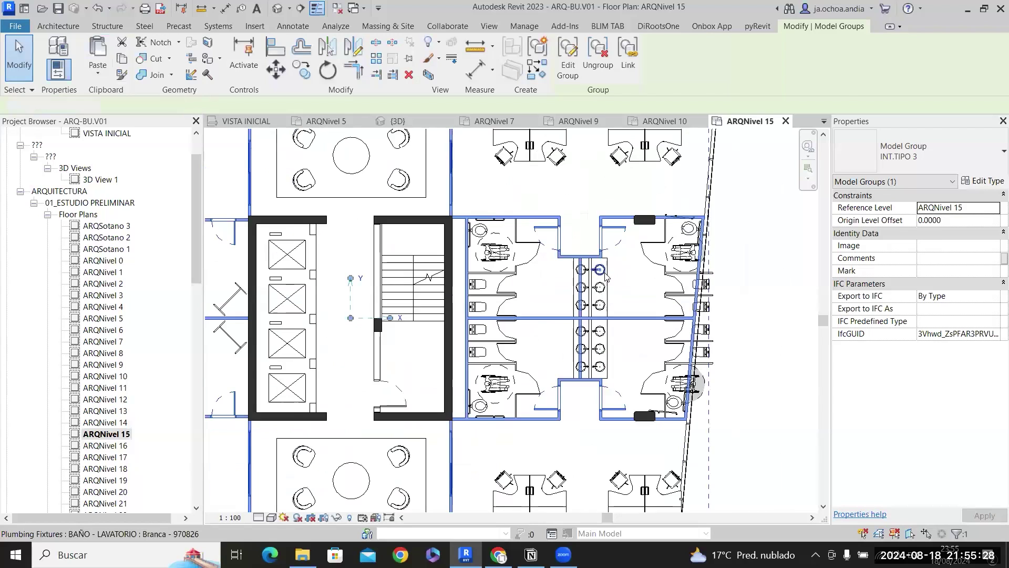
{"action": "left_click", "coordinate": [605, 275]}
{"action": "scroll", "coordinate": [604, 276], "scroll_direction": "down", "scroll_amount": 6}
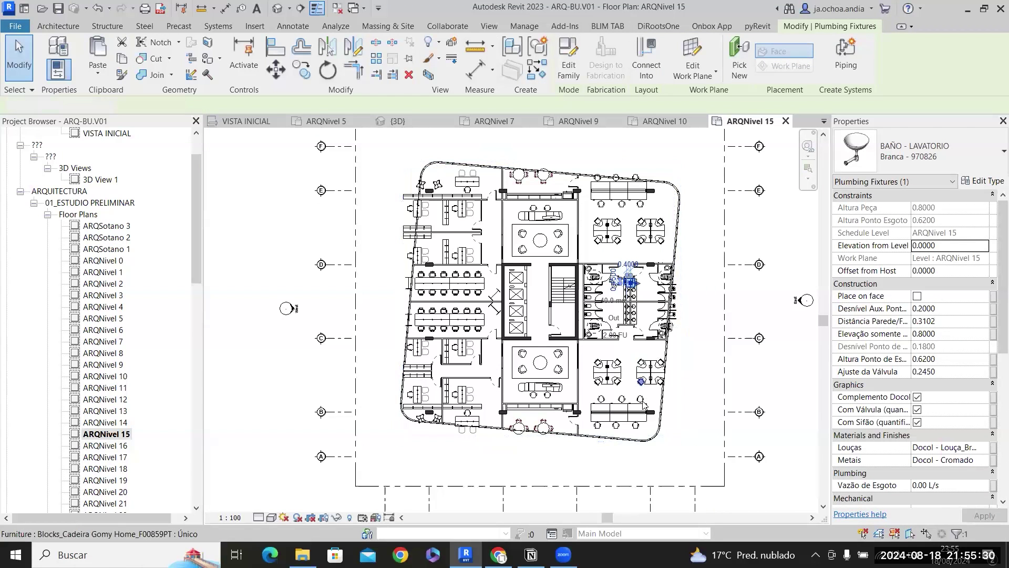
{"action": "key", "text": "Escape"}
Pin the INT.TIPO 3 interior group and the ARQ.GEN-TIPO 3 group in place on ARQNivel 15.
{"action": "scroll", "coordinate": [645, 434], "scroll_direction": "up", "scroll_amount": 3}
{"action": "left_click", "coordinate": [531, 356]}
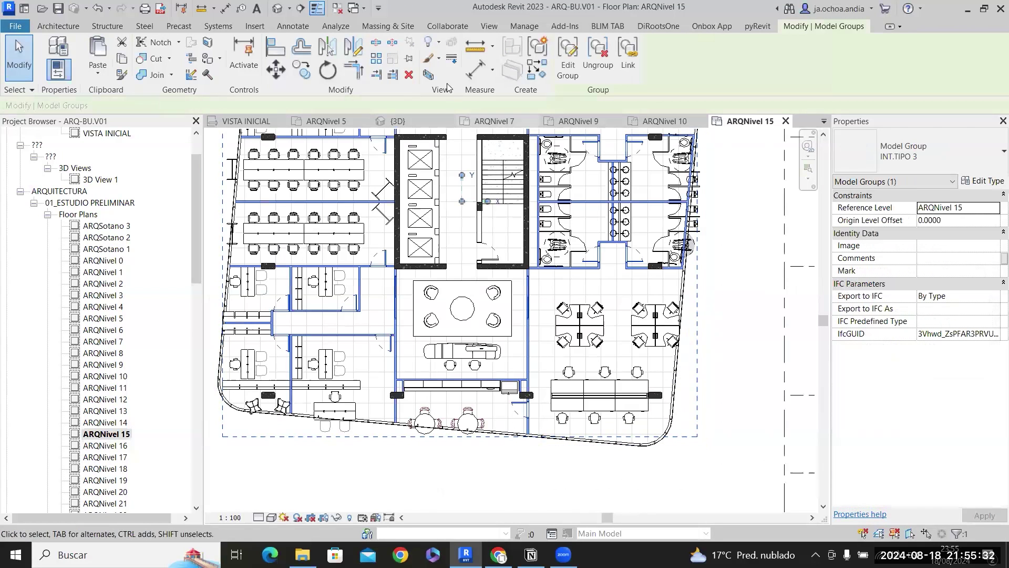
{"action": "left_click", "coordinate": [547, 362]}
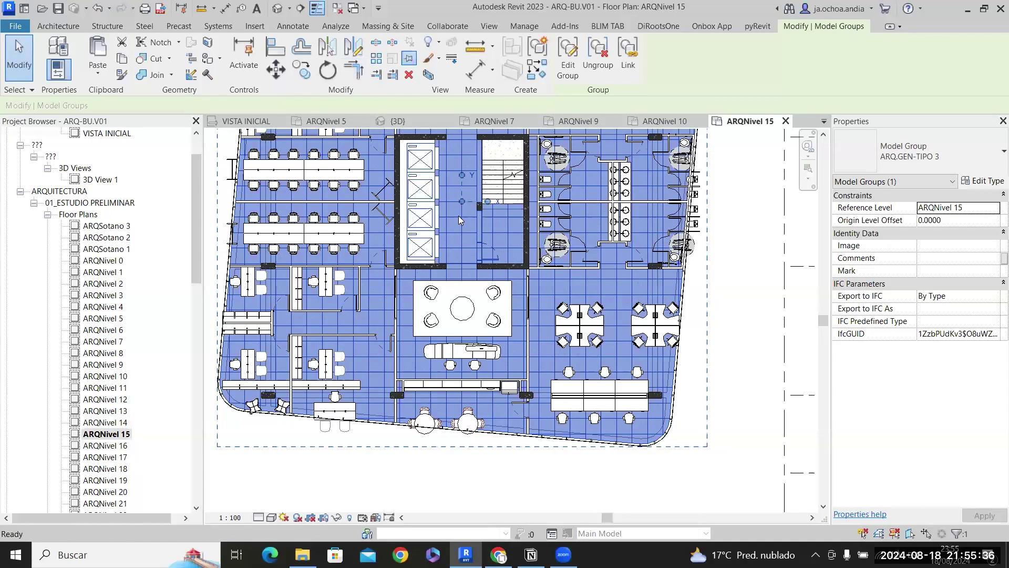
{"action": "key", "text": "Escape"}
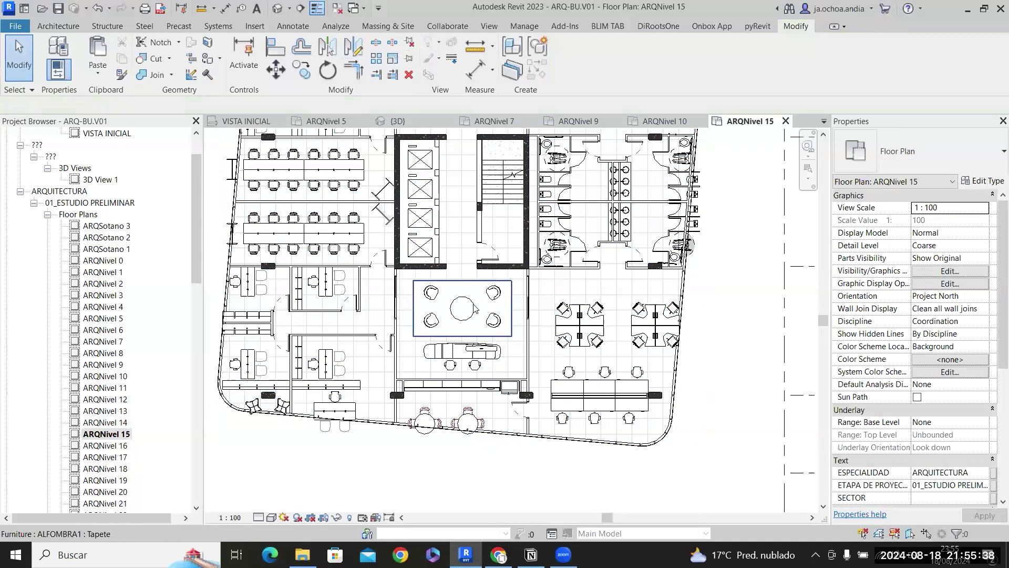
Nudge both four-seat workstation clusters with their chairs slightly left and up in the open office below the restrooms.
{"action": "scroll", "coordinate": [690, 435], "scroll_direction": "up", "scroll_amount": 2}
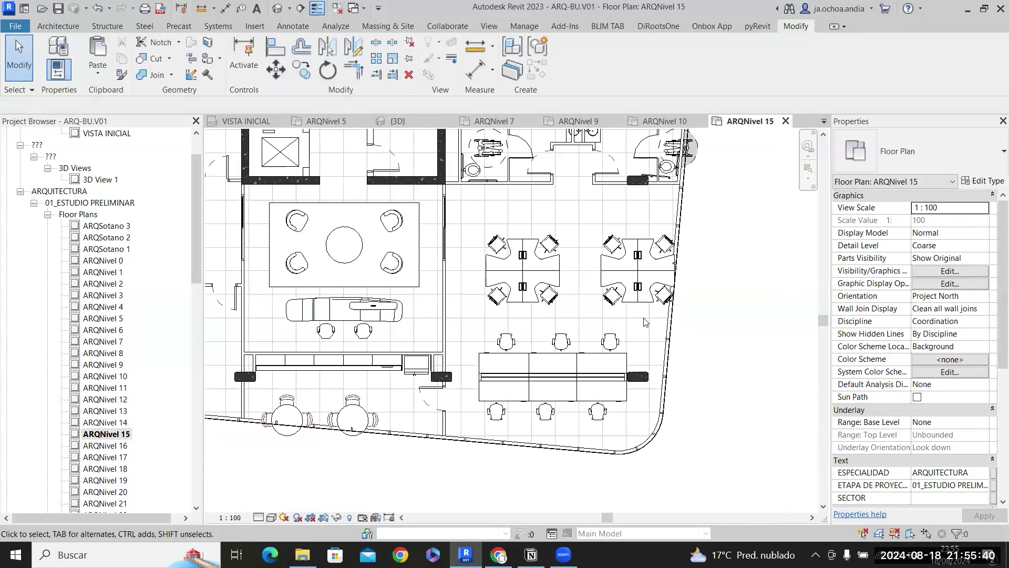
{"action": "scroll", "coordinate": [563, 224], "scroll_direction": "up", "scroll_amount": 2}
{"action": "left_click_drag", "start_coordinate": [397, 210], "coordinate": [758, 372]}
{"action": "key", "text": "Left"}
{"action": "key", "text": "Left"}
{"action": "key", "text": "Left"}
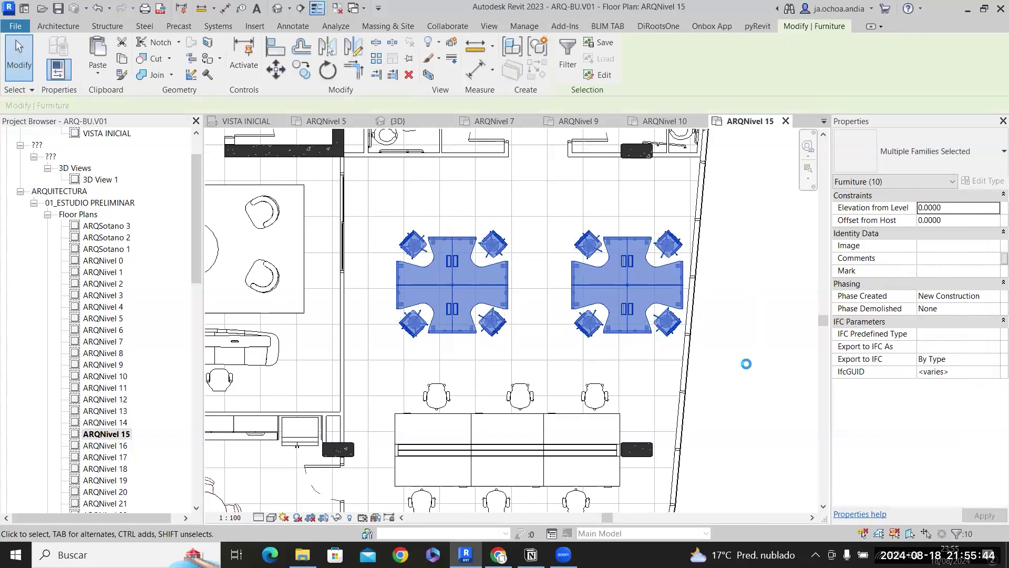
{"action": "key", "text": "Up"}
{"action": "key", "text": "Up"}
Nudge the four-seat workstation cluster nearest the slanted facade further left and up, away from the facade.
{"action": "left_click_drag", "start_coordinate": [549, 197], "coordinate": [748, 360]}
{"action": "key", "text": "Left"}
{"action": "key", "text": "Left"}
{"action": "key", "text": "Left"}
{"action": "key", "text": "Left"}
{"action": "key", "text": "Left"}
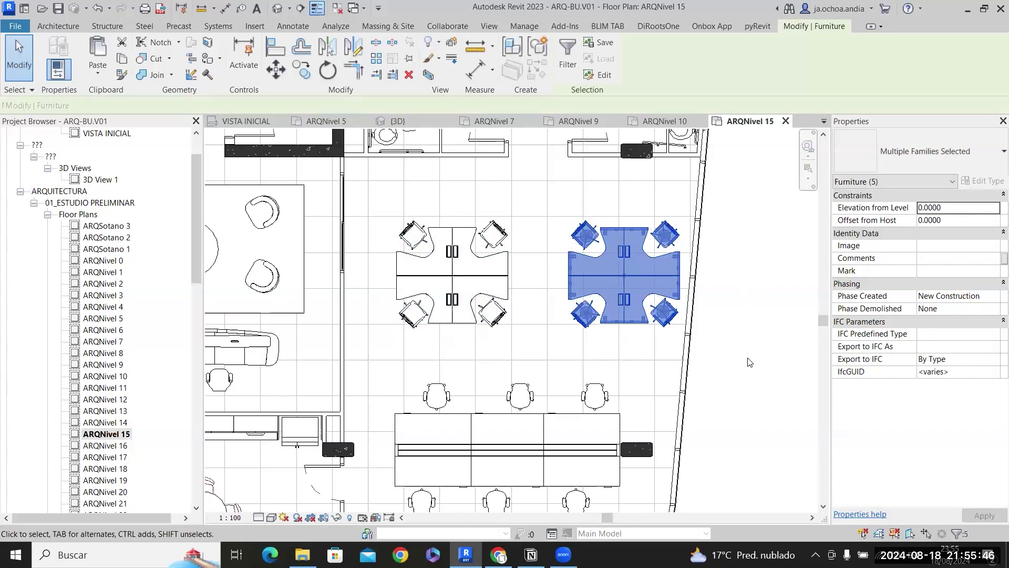
{"action": "key", "text": "Up"}
{"action": "key", "text": "Up"}
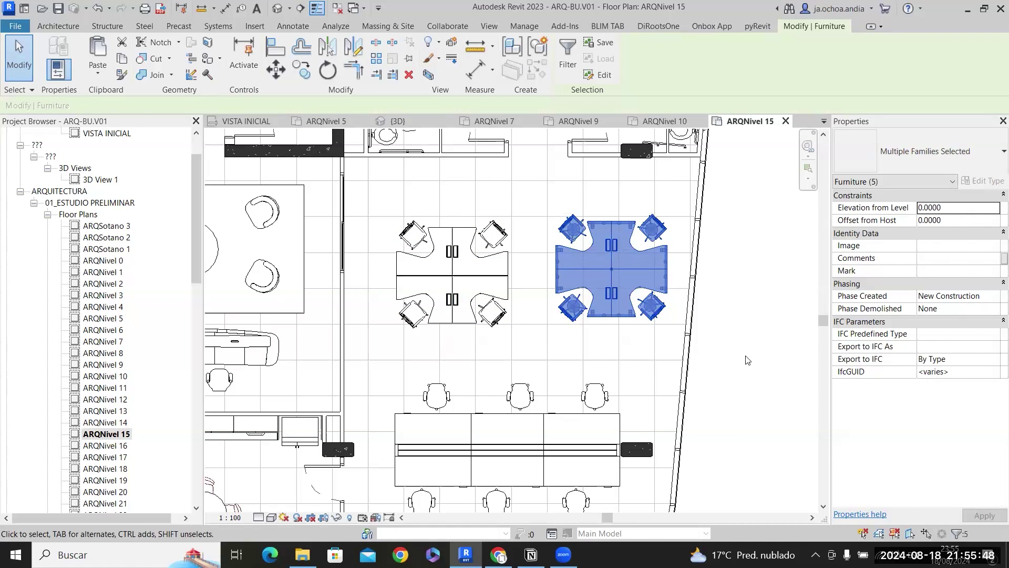
{"action": "key", "text": "Up"}
{"action": "key", "text": "Up"}
{"action": "key", "text": "Up"}
{"action": "key", "text": "Escape"}
Nudge the other four-seat workstation cluster and its chairs down to stagger it from the one near the facade.
{"action": "left_click_drag", "start_coordinate": [390, 224], "coordinate": [522, 341]}
{"action": "key", "text": "Down"}
{"action": "key", "text": "Down"}
{"action": "key", "text": "Down"}
{"action": "key", "text": "Down"}
{"action": "key", "text": "Down"}
{"action": "key", "text": "Escape"}
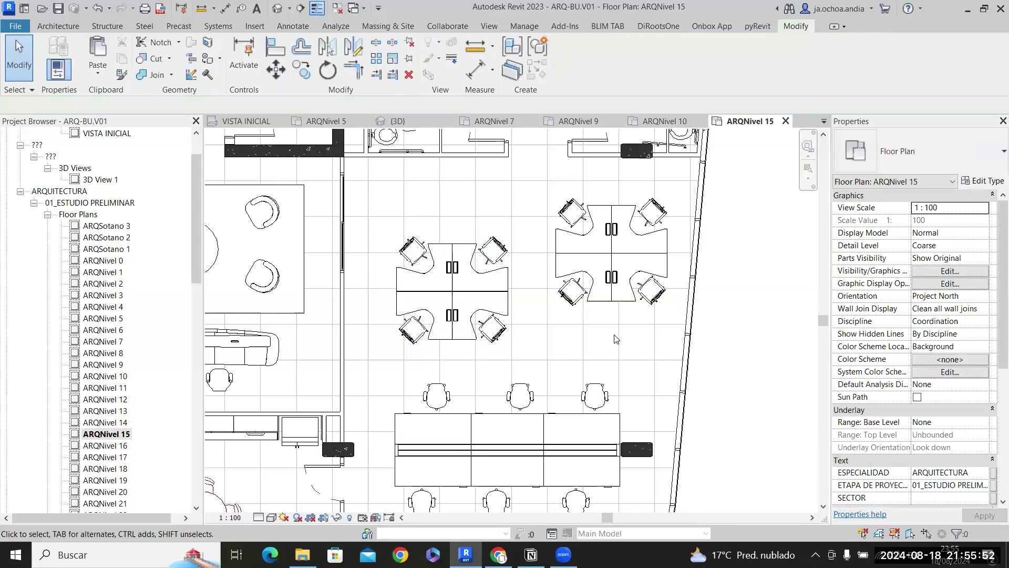
Move the washbasins and the facade-side restroom stalls with their fixtures 0.40 to the left, with Constrain off and Disjoin on.
{"action": "scroll", "coordinate": [616, 338], "scroll_direction": "down", "scroll_amount": 4}
{"action": "scroll", "coordinate": [645, 320], "scroll_direction": "up", "scroll_amount": 1}
{"action": "scroll", "coordinate": [646, 321], "scroll_direction": "up", "scroll_amount": 5}
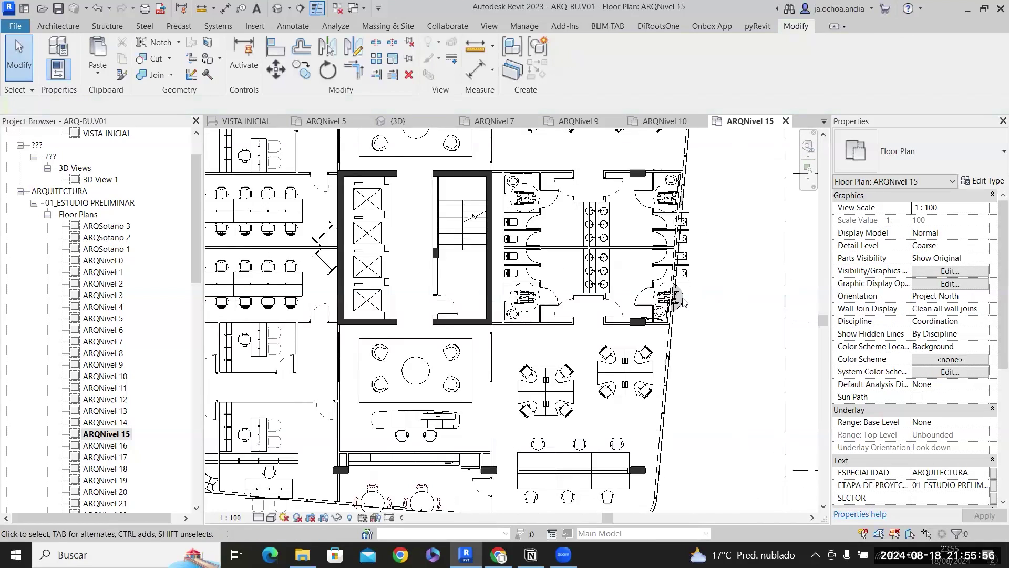
{"action": "scroll", "coordinate": [683, 301], "scroll_direction": "up", "scroll_amount": 2}
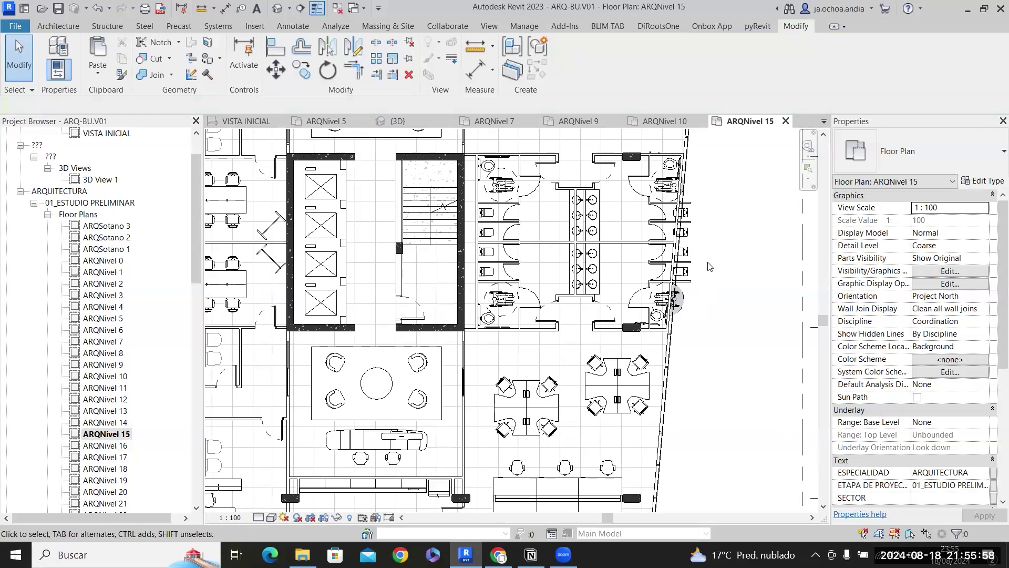
{"action": "middle_click_drag", "start_coordinate": [597, 235], "coordinate": [558, 270]}
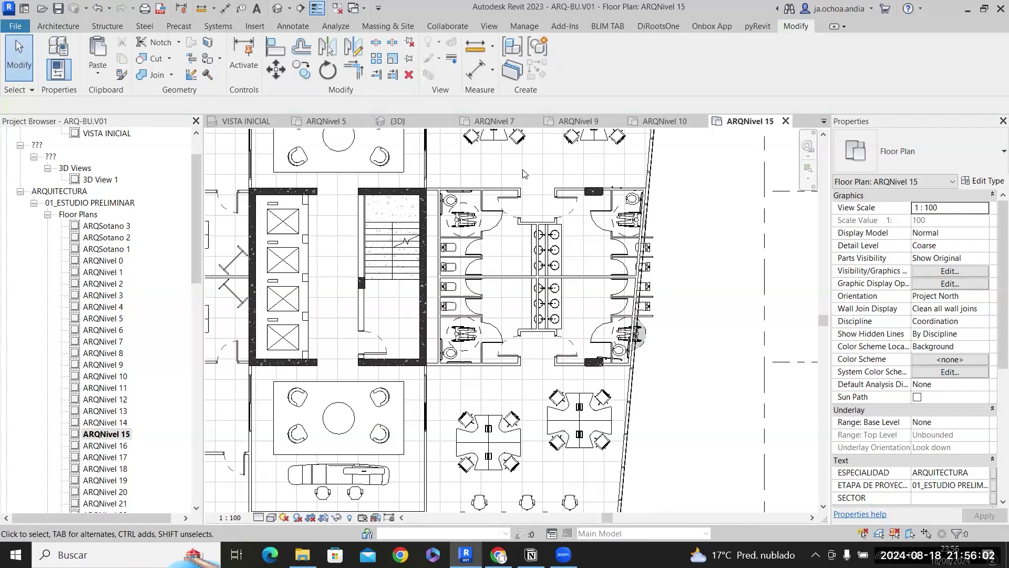
{"action": "left_click_drag", "start_coordinate": [562, 306], "coordinate": [702, 400]}
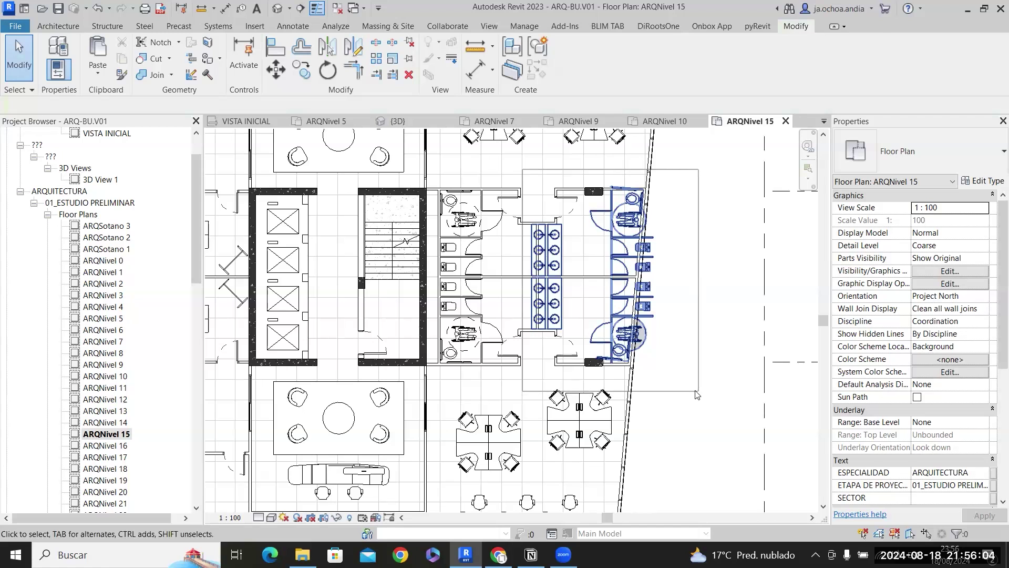
{"action": "scroll", "coordinate": [586, 207], "scroll_direction": "up", "scroll_amount": 6}
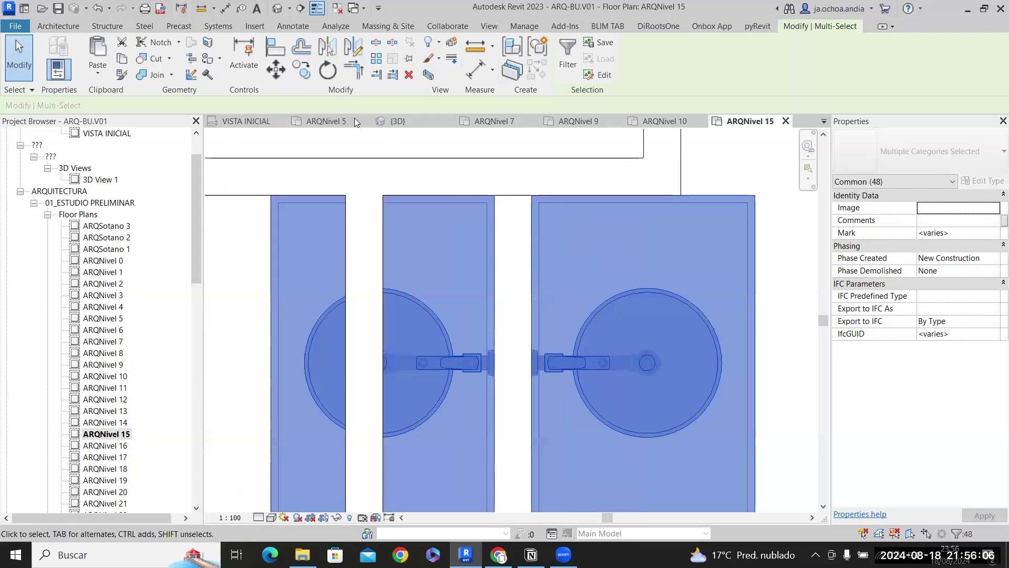
{"action": "left_click", "coordinate": [287, 68]}
{"action": "scroll", "coordinate": [536, 229], "scroll_direction": "up", "scroll_amount": 2}
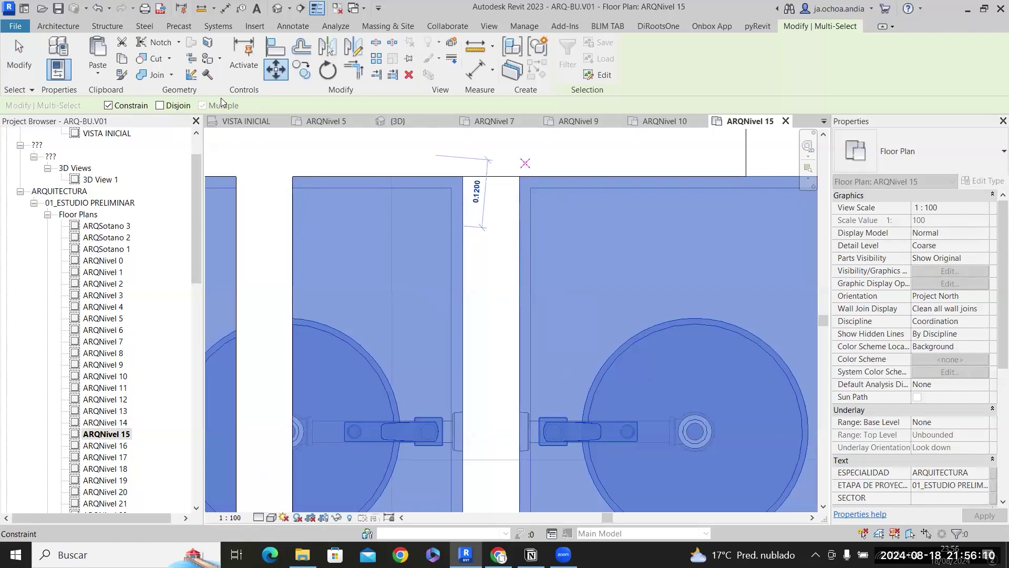
{"action": "left_click", "coordinate": [161, 106]}
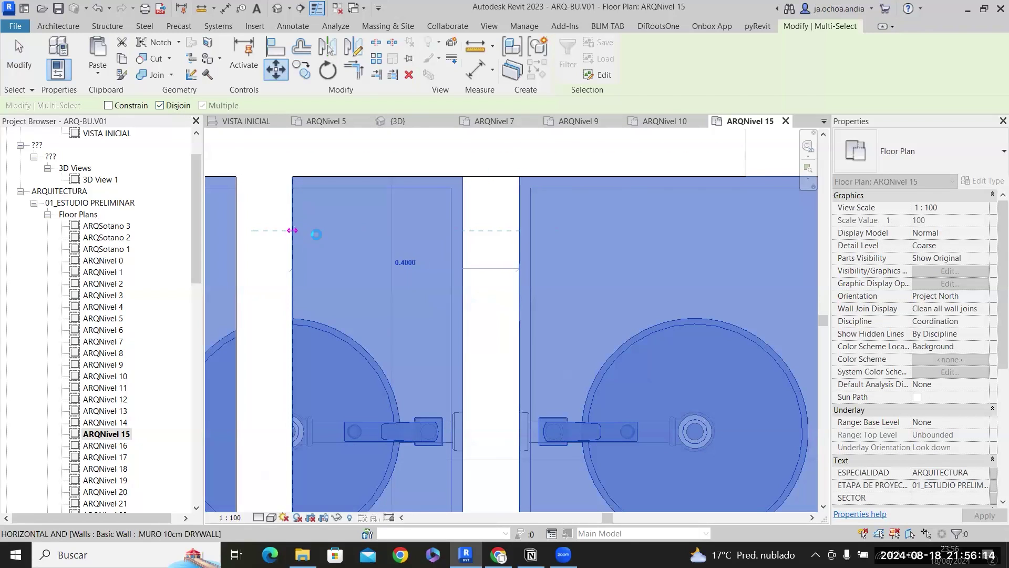
{"action": "scroll", "coordinate": [488, 244], "scroll_direction": "down", "scroll_amount": 8}
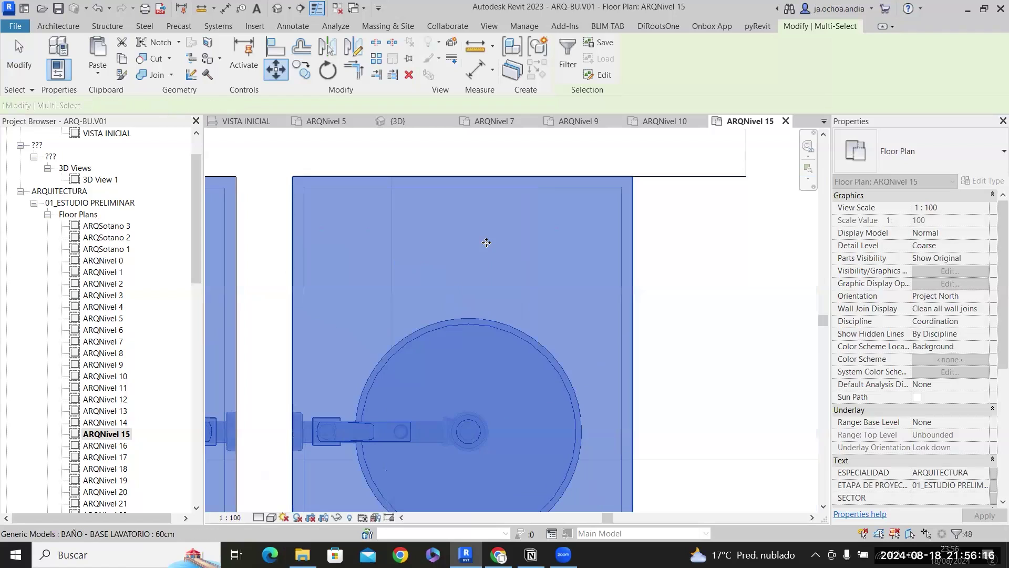
{"action": "scroll", "coordinate": [490, 248], "scroll_direction": "down", "scroll_amount": 3}
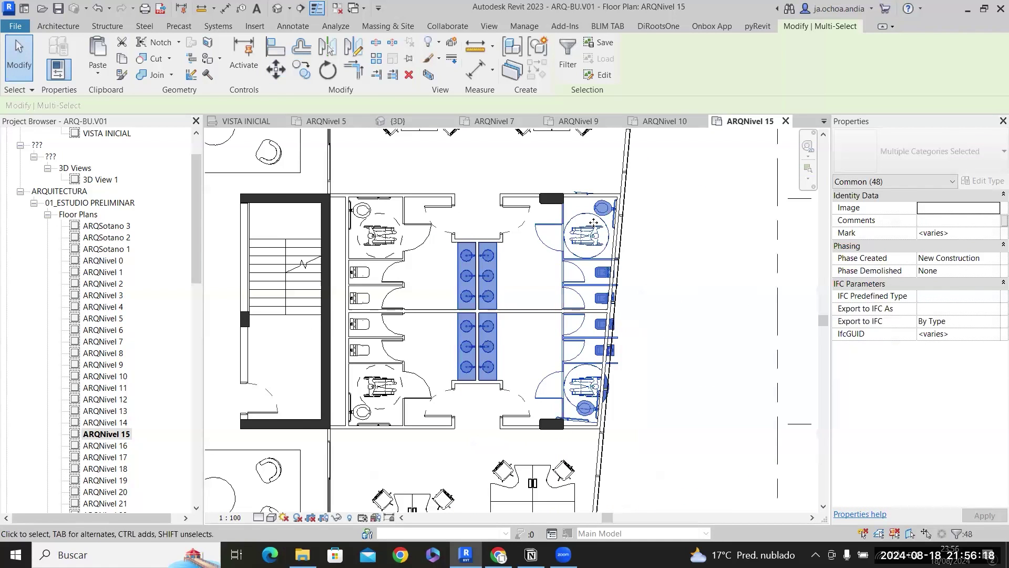
{"action": "left_click", "coordinate": [651, 223]}
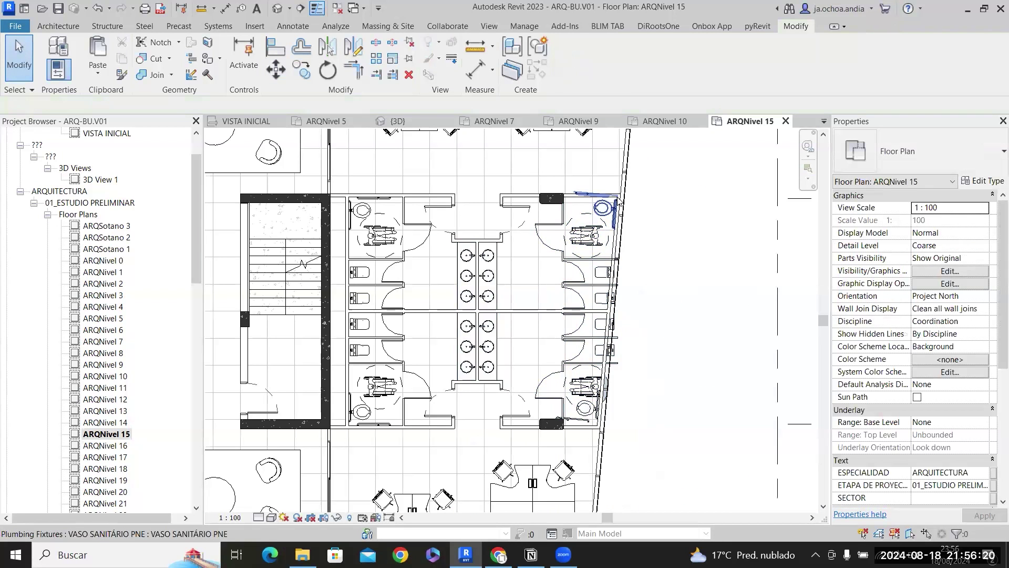
Delete the VASO SANITÁRIO PNE toilets from the two accessible stalls along the slanted facade.
{"action": "scroll", "coordinate": [615, 197], "scroll_direction": "up", "scroll_amount": 4}
{"action": "left_click", "coordinate": [611, 213]}
{"action": "scroll", "coordinate": [610, 213], "scroll_direction": "down", "scroll_amount": 5}
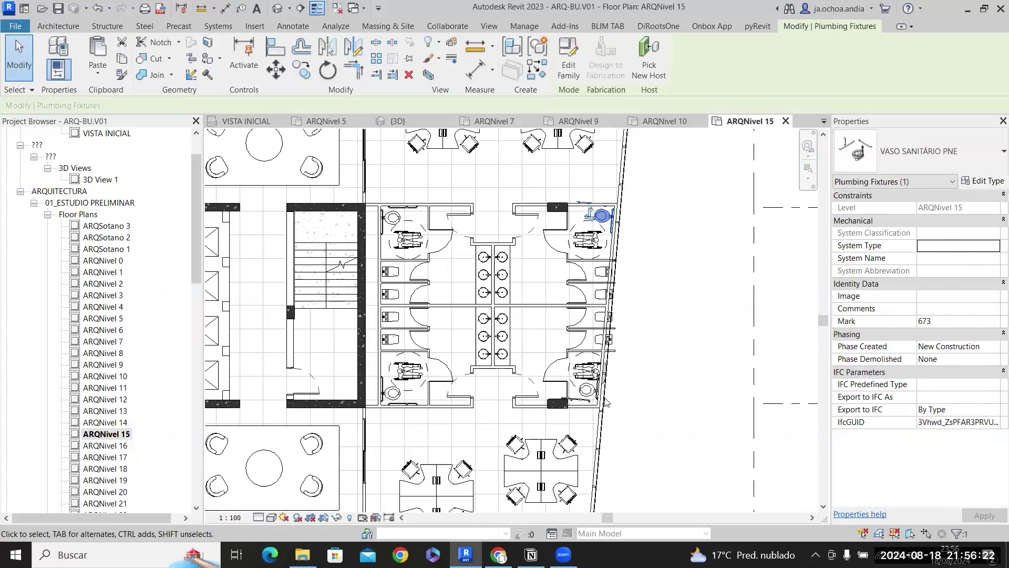
{"action": "scroll", "coordinate": [606, 402], "scroll_direction": "up", "scroll_amount": 5}
{"action": "key", "text": "Escape"}
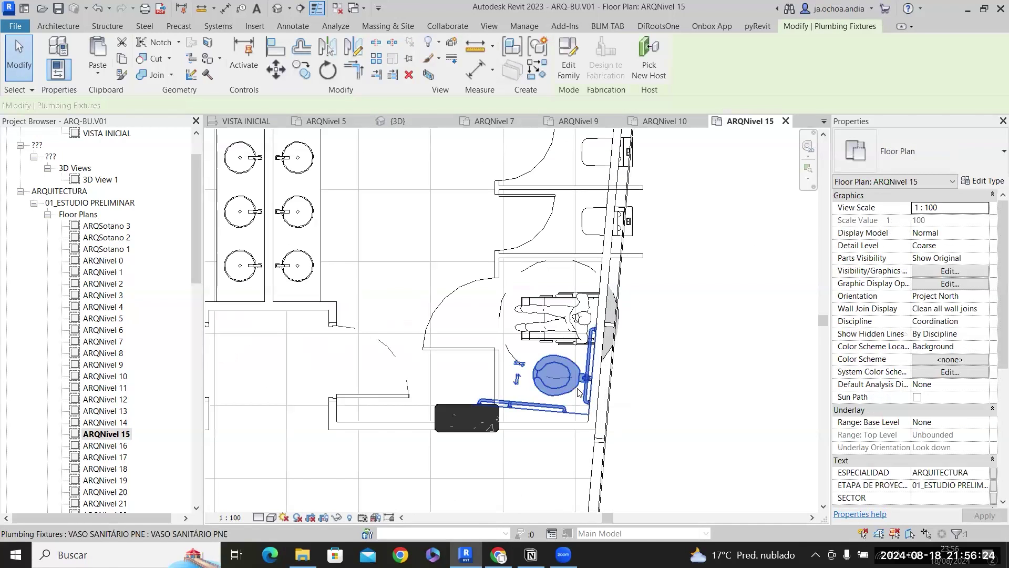
{"action": "scroll", "coordinate": [683, 362], "scroll_direction": "down", "scroll_amount": 4}
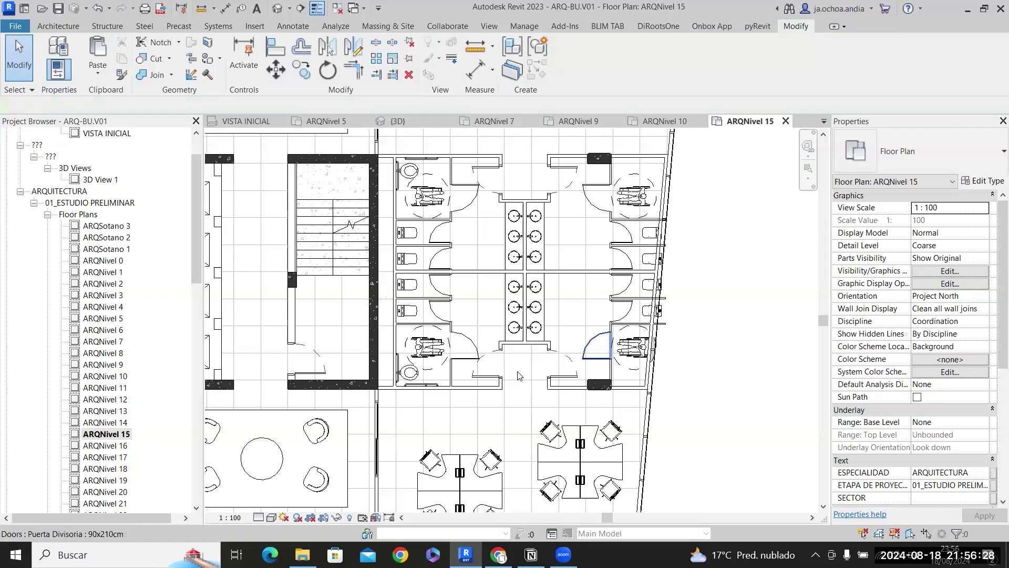
Move the 90x210cm door of the lower-left accessible stall up to 0.15 from the stall partition.
{"action": "scroll", "coordinate": [476, 377], "scroll_direction": "up", "scroll_amount": 2}
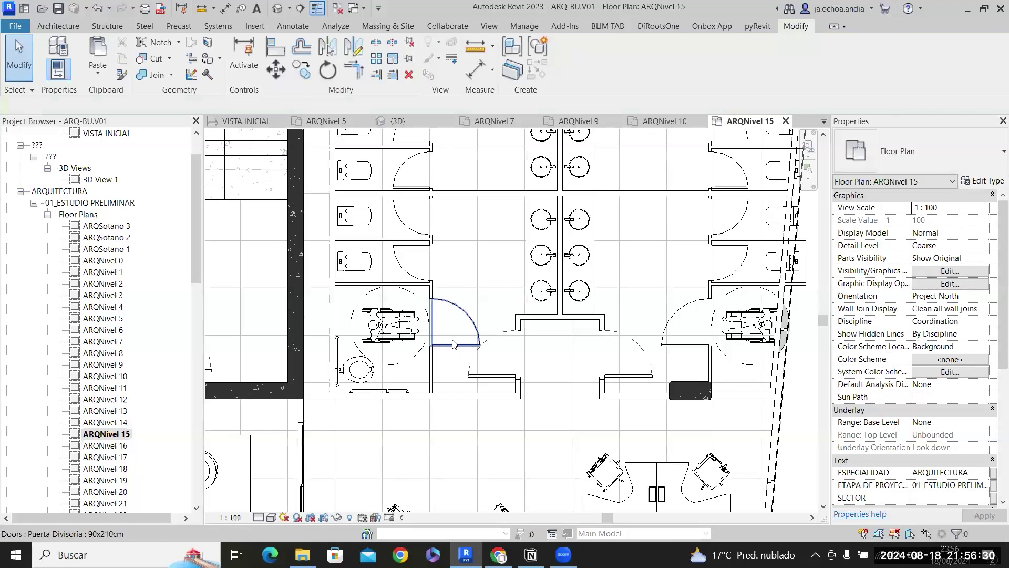
{"action": "left_click", "coordinate": [453, 344]}
{"action": "scroll", "coordinate": [436, 312], "scroll_direction": "up", "scroll_amount": 2}
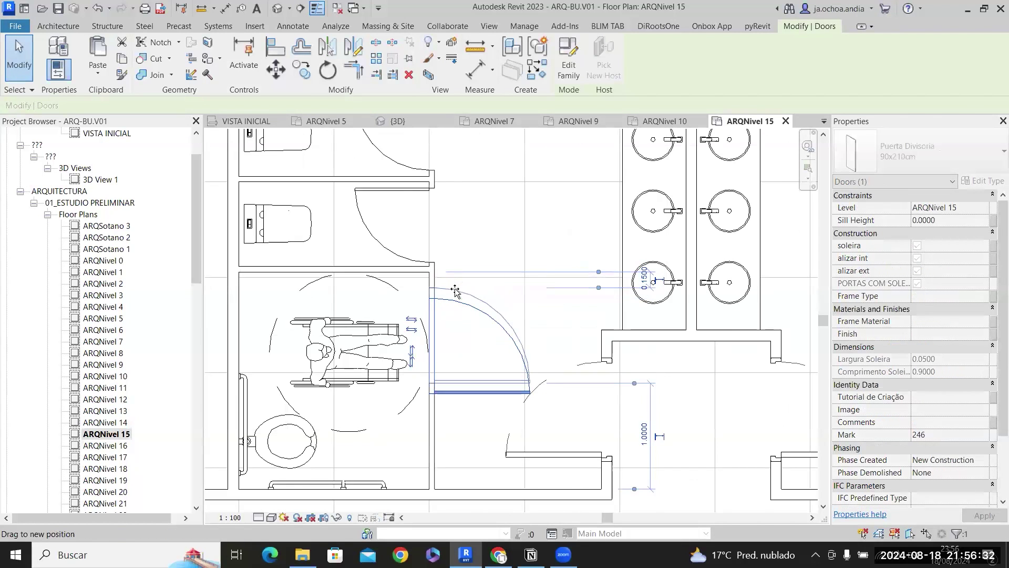
{"action": "scroll", "coordinate": [561, 382], "scroll_direction": "down", "scroll_amount": 4}
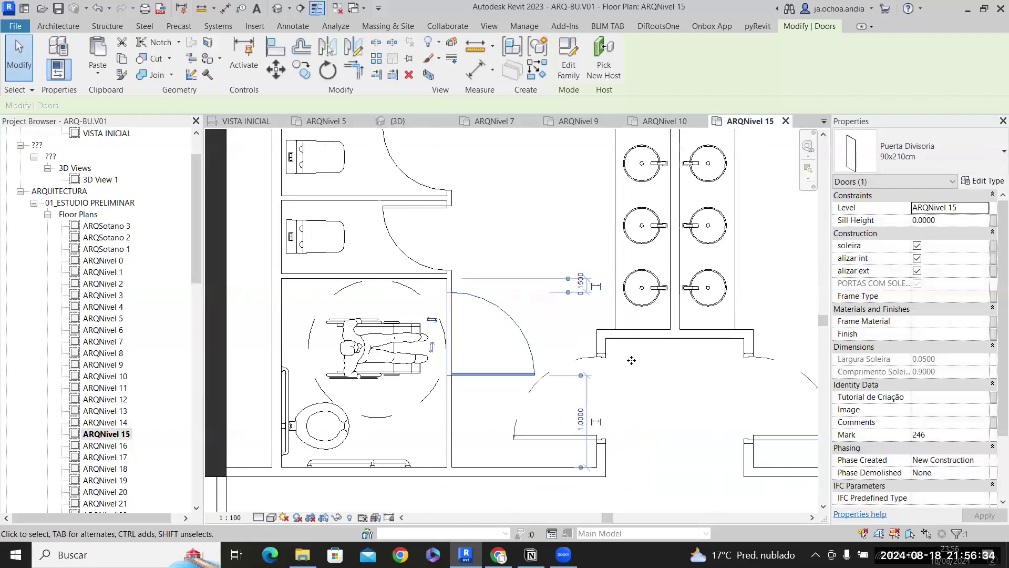
Move the facade-side stall partitions, doors, toilets and wheelchair symbols another 0.40 to the left.
{"action": "middle_click_drag", "start_coordinate": [565, 396], "coordinate": [455, 386]}
{"action": "scroll", "coordinate": [484, 398], "scroll_direction": "down", "scroll_amount": 2}
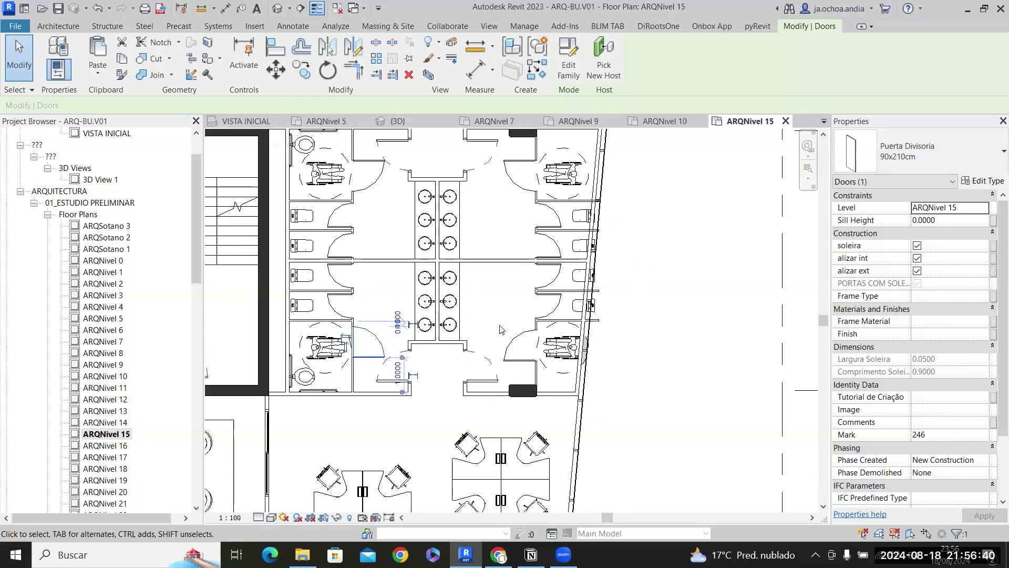
{"action": "left_click_drag", "start_coordinate": [494, 140], "coordinate": [595, 383]}
{"action": "scroll", "coordinate": [533, 357], "scroll_direction": "up", "scroll_amount": 2}
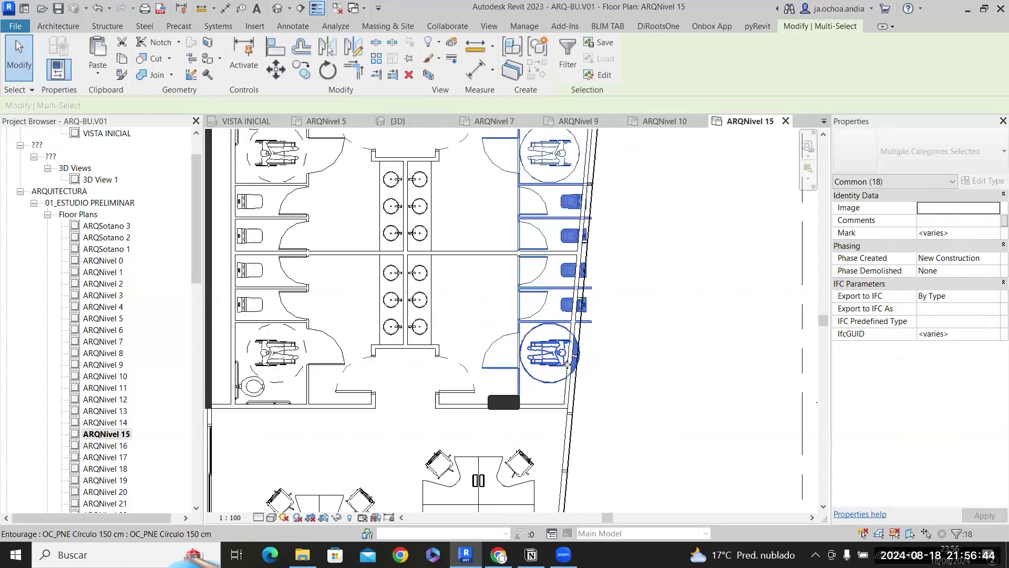
{"action": "scroll", "coordinate": [537, 417], "scroll_direction": "up", "scroll_amount": 2}
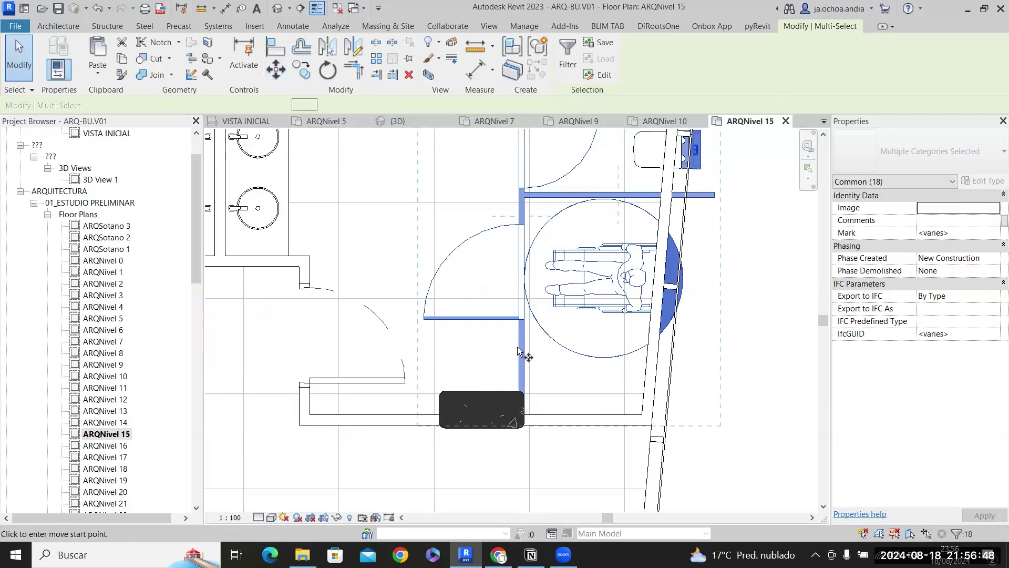
{"action": "key", "text": "m"}
{"action": "key", "text": "v"}
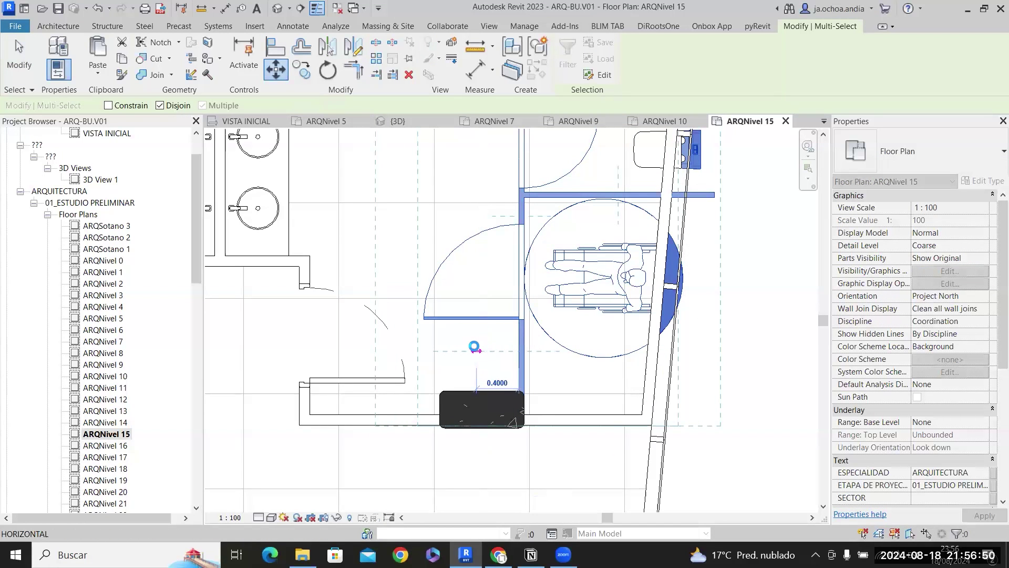
{"action": "left_click", "coordinate": [474, 347]}
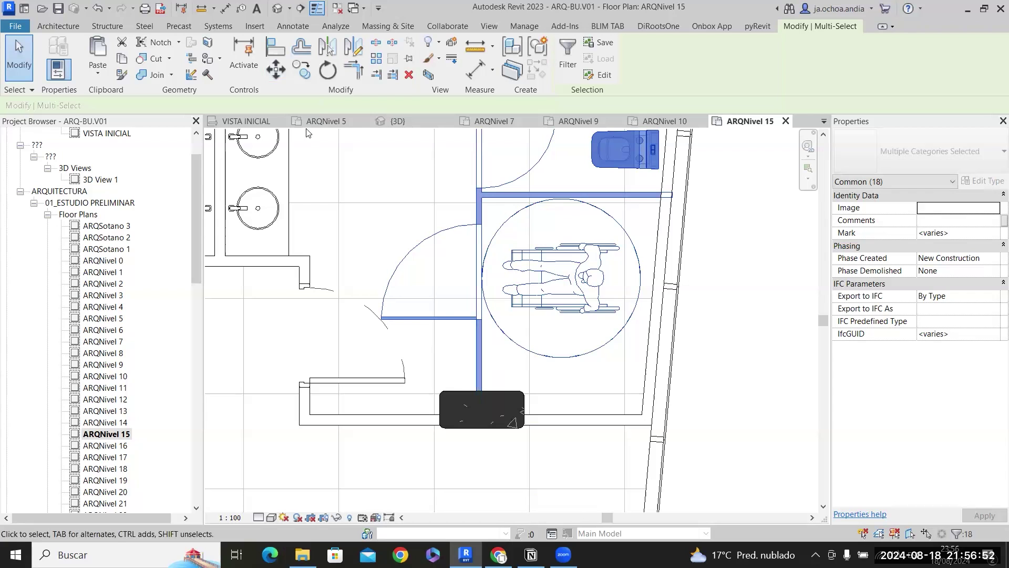
Shift the same facade-side stalls and fixtures back to the right by about 0.10.
{"action": "key", "text": "m"}
{"action": "key", "text": "v"}
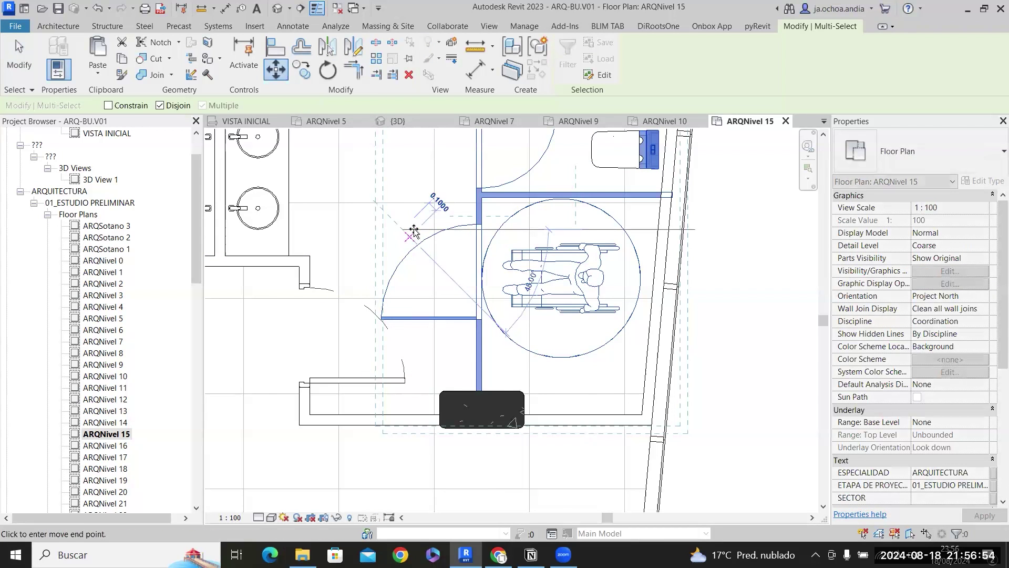
{"action": "left_click", "coordinate": [479, 342]}
{"action": "scroll", "coordinate": [573, 399], "scroll_direction": "down", "scroll_amount": 3}
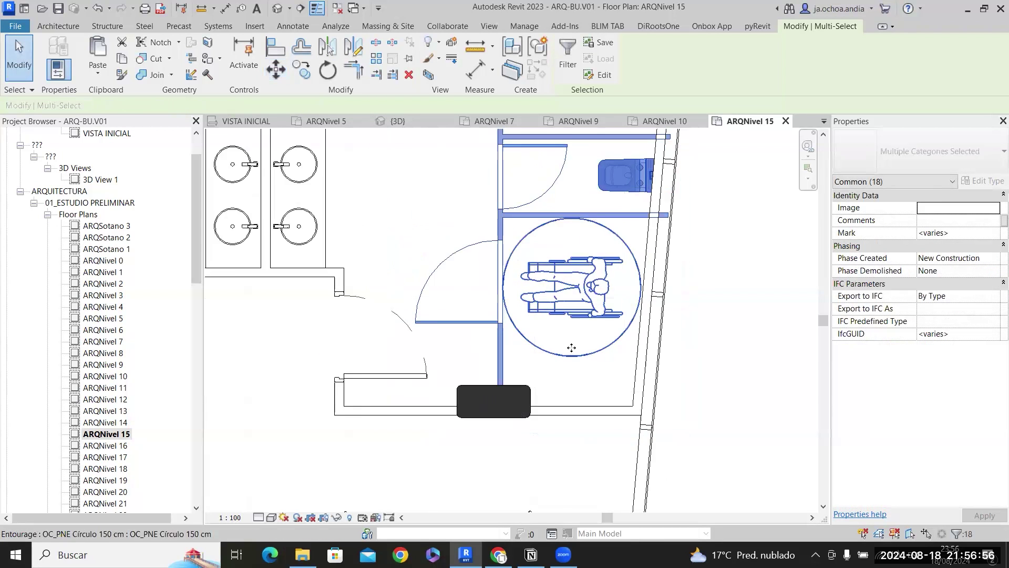
{"action": "key", "text": "Escape"}
Delete the upper desk with its chairs and the vertical bookcase from the lower office beside the lounge.
{"action": "scroll", "coordinate": [697, 325], "scroll_direction": "down", "scroll_amount": 5}
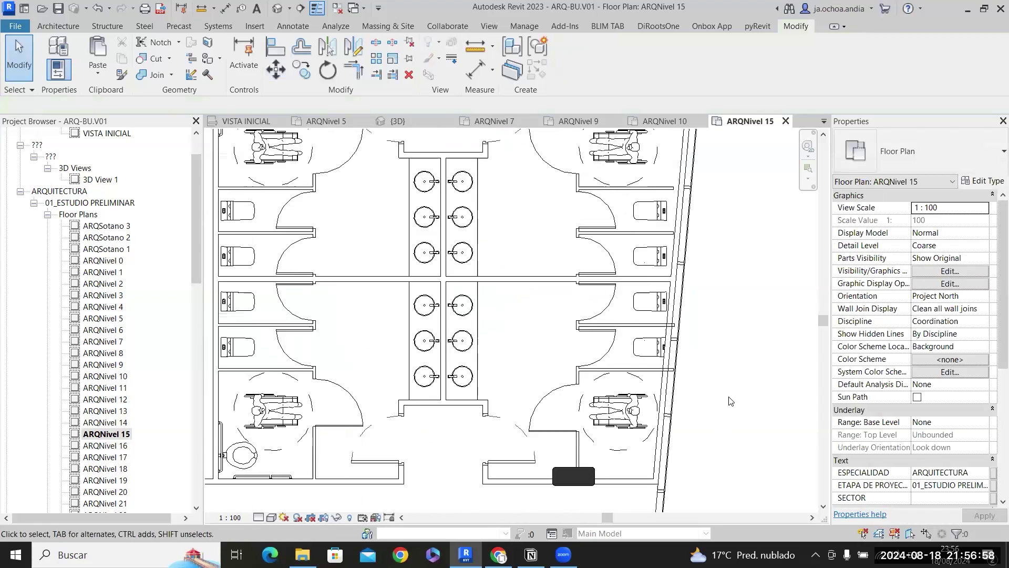
{"action": "scroll", "coordinate": [733, 398], "scroll_direction": "down", "scroll_amount": 4}
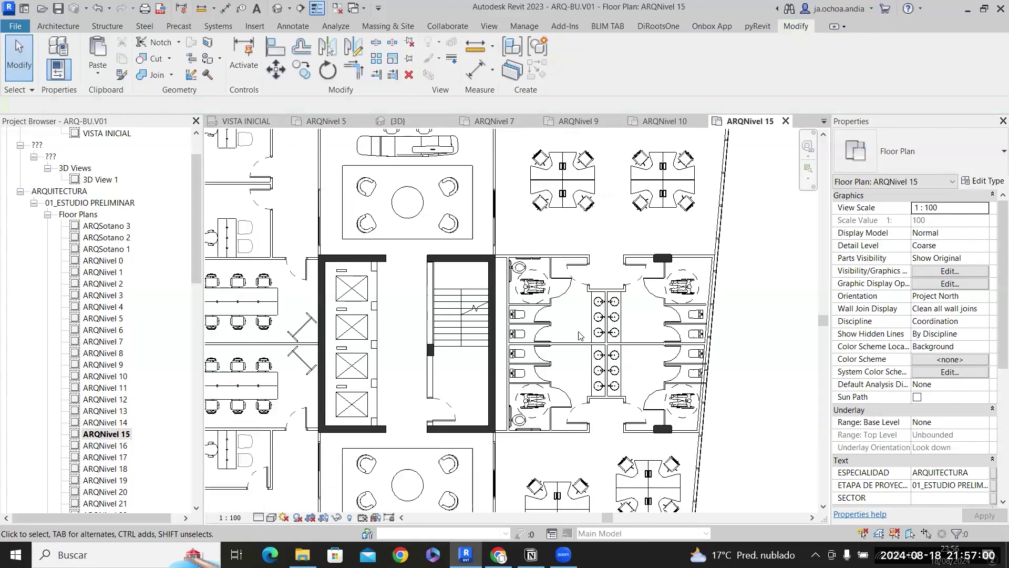
{"action": "scroll", "coordinate": [433, 334], "scroll_direction": "up", "scroll_amount": 6}
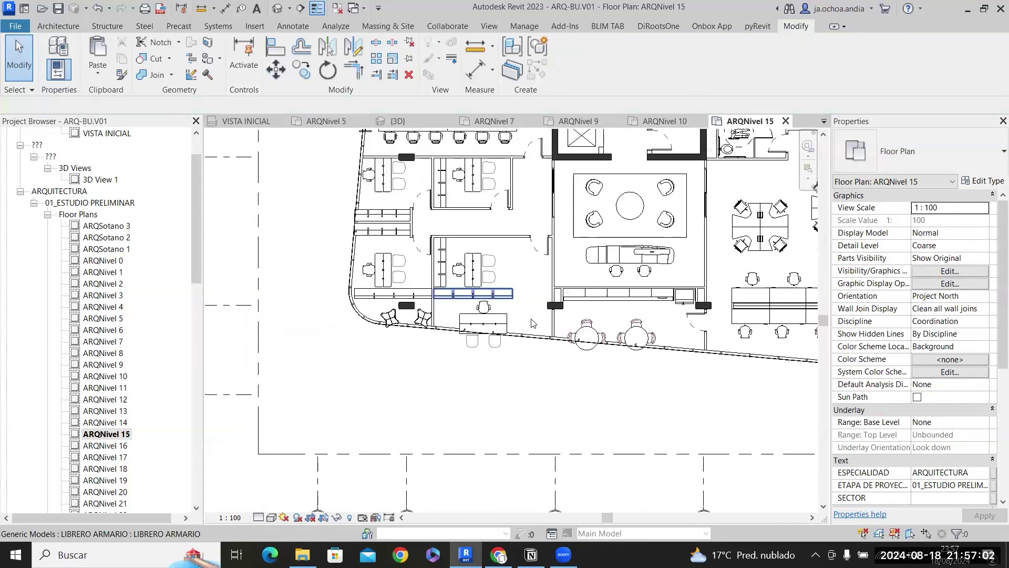
{"action": "scroll", "coordinate": [497, 325], "scroll_direction": "down", "scroll_amount": 2}
{"action": "scroll", "coordinate": [491, 249], "scroll_direction": "up", "scroll_amount": 2}
{"action": "left_click_drag", "start_coordinate": [548, 263], "coordinate": [383, 197]}
{"action": "key", "text": "Delete"}
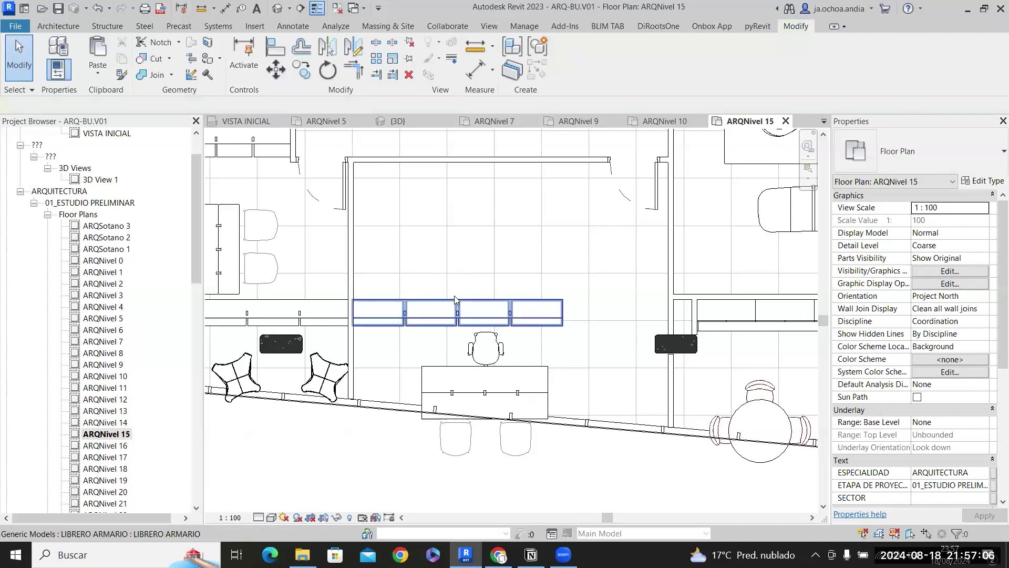
Move the horizontal LIBRERO ARMARIO bookcase up against the upper wall of the cleared office.
{"action": "left_click", "coordinate": [454, 297]}
{"action": "key", "text": "m"}
{"action": "key", "text": "v"}
{"action": "left_click", "coordinate": [483, 297]}
{"action": "left_click", "coordinate": [483, 161]}
{"action": "key", "text": "Escape"}
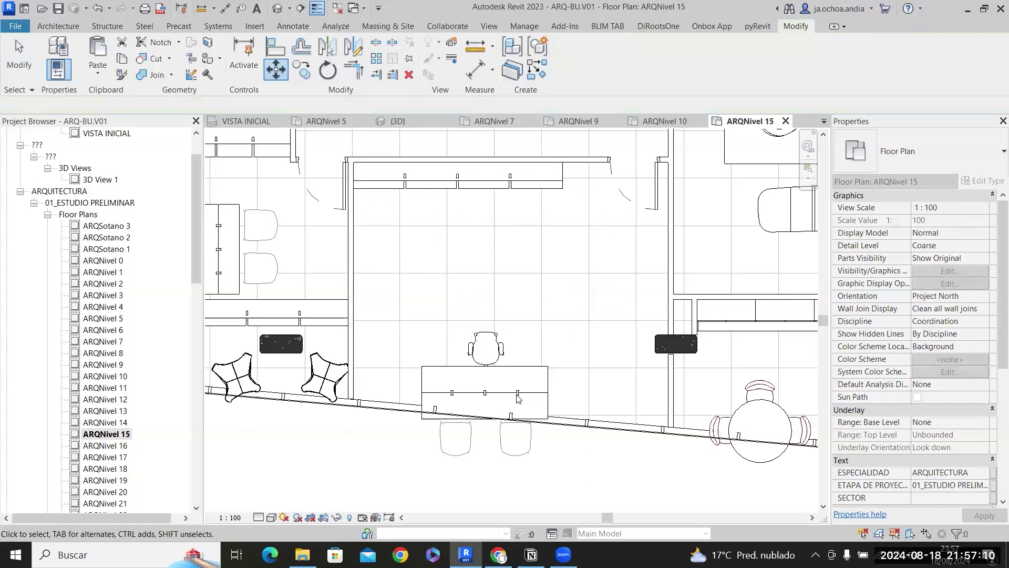
{"action": "scroll", "coordinate": [489, 350], "scroll_direction": "down", "scroll_amount": 3}
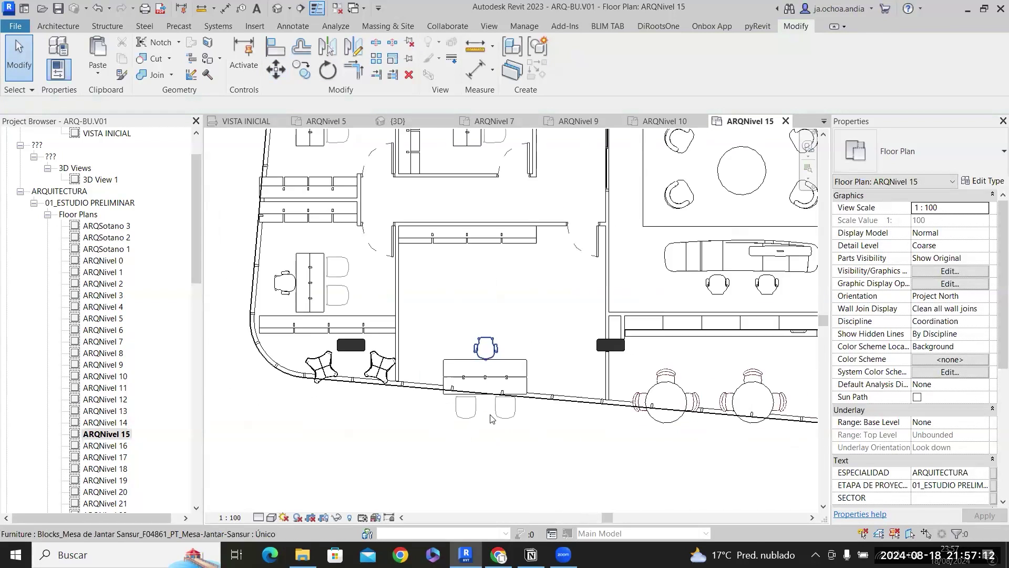
Move the remaining desk and its three chairs up so they sit inside the office, clear of the facade.
{"action": "scroll", "coordinate": [493, 429], "scroll_direction": "up", "scroll_amount": 2}
{"action": "left_click_drag", "start_coordinate": [401, 280], "coordinate": [563, 421]}
{"action": "left_click_drag", "start_coordinate": [487, 325], "coordinate": [479, 233]}
{"action": "key", "text": "Escape"}
{"action": "scroll", "coordinate": [284, 295], "scroll_direction": "up", "scroll_amount": 2}
{"action": "middle_click_drag", "start_coordinate": [283, 296], "coordinate": [334, 285]}
{"action": "scroll", "coordinate": [362, 310], "scroll_direction": "down", "scroll_amount": 1}
{"action": "middle_click_drag", "start_coordinate": [369, 315], "coordinate": [503, 405]}
{"action": "scroll", "coordinate": [496, 394], "scroll_direction": "down", "scroll_amount": 2}
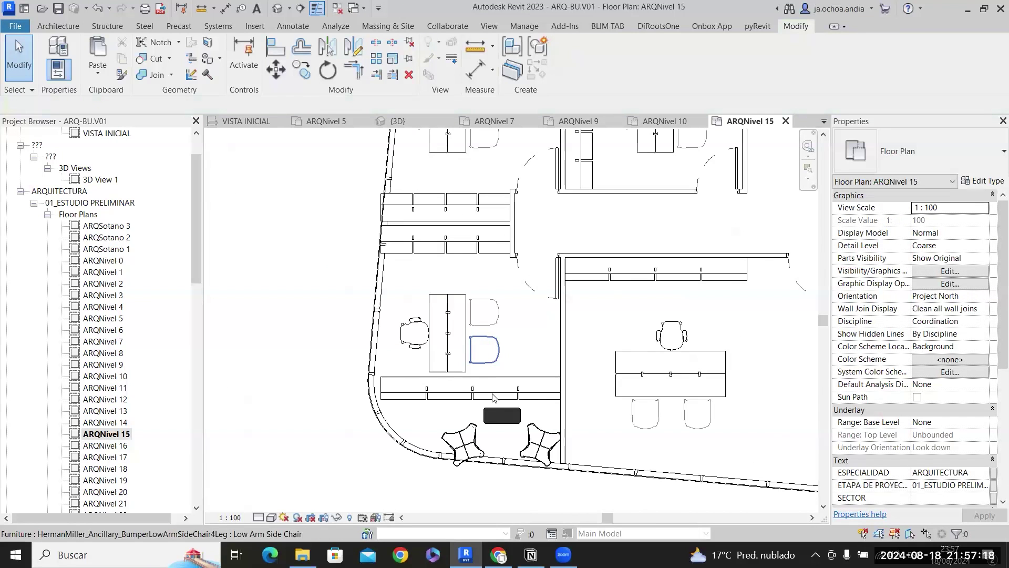
Delete the horizontal bookcase below the desk in the curved corner office.
{"action": "left_click", "coordinate": [487, 374]}
{"action": "scroll", "coordinate": [500, 382], "scroll_direction": "up", "scroll_amount": 1}
{"action": "key", "text": "Delete"}
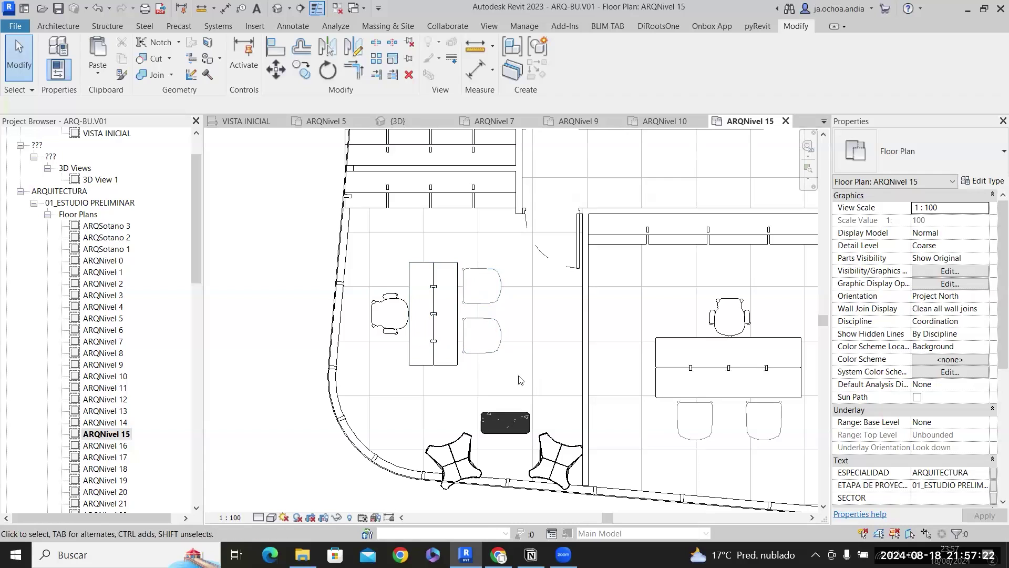
{"action": "left_click_drag", "start_coordinate": [363, 251], "coordinate": [363, 251]}
{"action": "scroll", "coordinate": [368, 205], "scroll_direction": "down", "scroll_amount": 2}
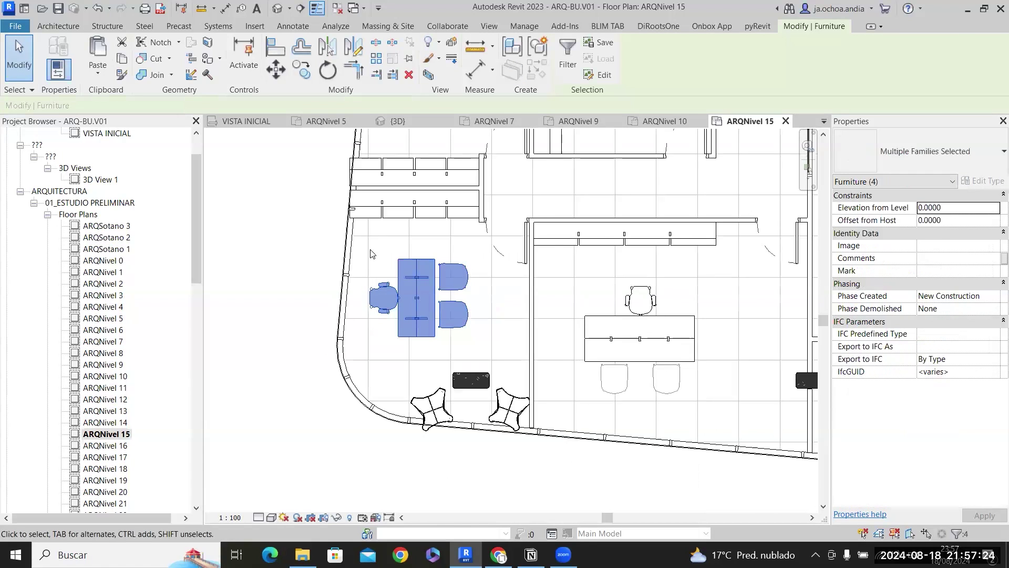
{"action": "scroll", "coordinate": [452, 325], "scroll_direction": "down", "scroll_amount": 1}
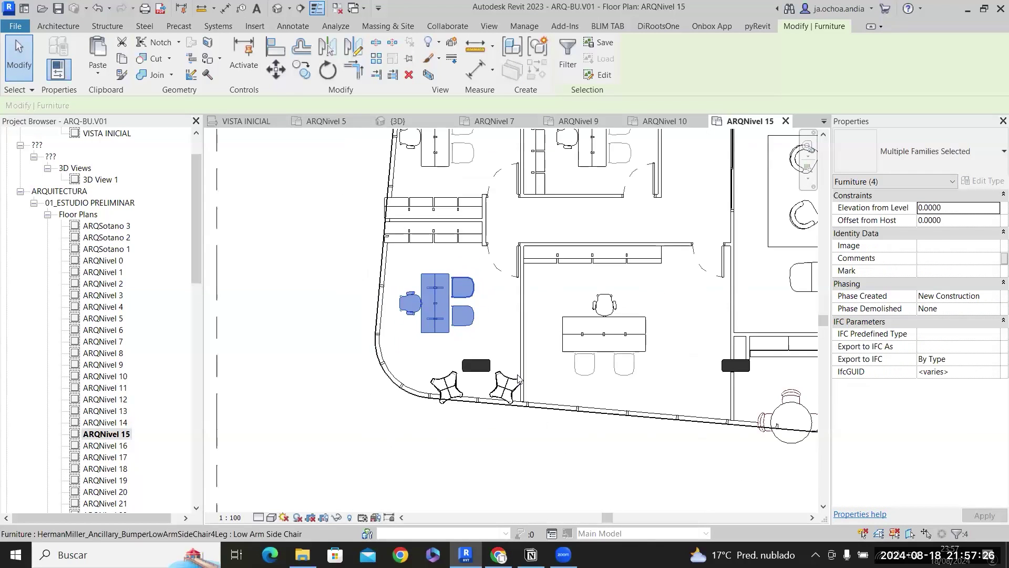
{"action": "key", "text": "Escape"}
Move the two butterfly armchairs from the corner office into the larger neighbouring office, beside the column on its far wall.
{"action": "left_click_drag", "start_coordinate": [420, 390], "coordinate": [702, 392]}
{"action": "scroll", "coordinate": [704, 394], "scroll_direction": "up", "scroll_amount": 3}
{"action": "middle_click_drag", "start_coordinate": [540, 386], "coordinate": [428, 371]}
{"action": "left_click", "coordinate": [516, 399]}
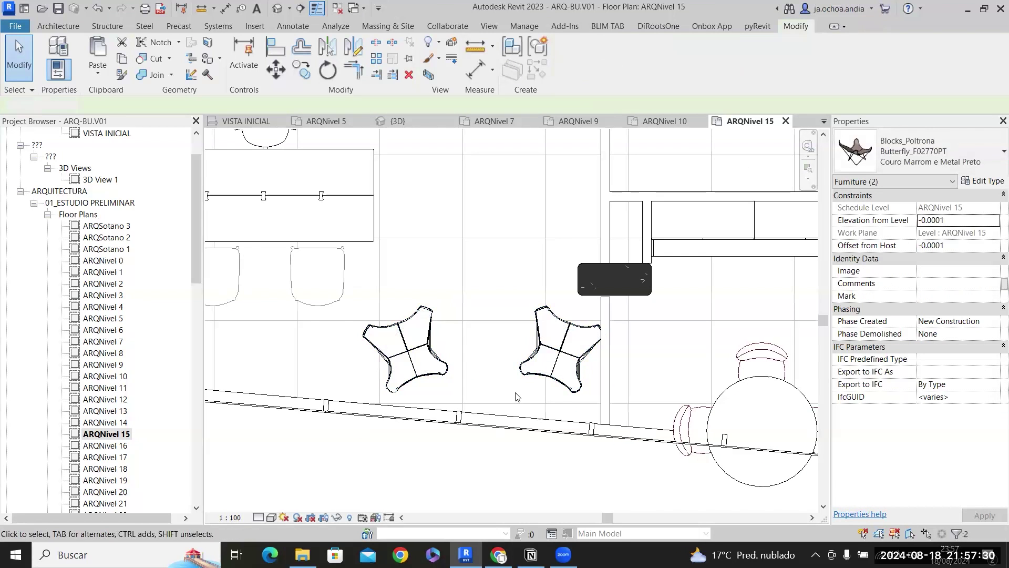
Rotate and rearrange the two butterfly armchairs so they stand one above the other along the far partition, clear of the facade.
{"action": "left_click", "coordinate": [541, 360]}
{"action": "key", "text": "space"}
{"action": "key", "text": "space"}
{"action": "key", "text": "space"}
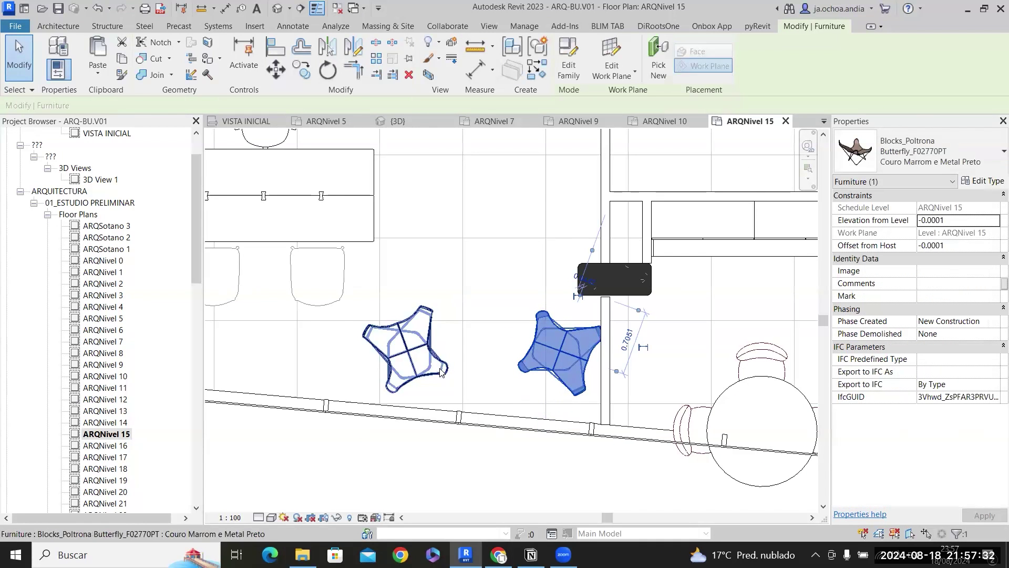
{"action": "left_click_drag", "start_coordinate": [437, 364], "coordinate": [511, 277]}
{"action": "left_click_drag", "start_coordinate": [447, 340], "coordinate": [562, 236]}
{"action": "left_click_drag", "start_coordinate": [557, 342], "coordinate": [528, 337]}
{"action": "key", "text": "Escape"}
{"action": "scroll", "coordinate": [638, 283], "scroll_direction": "down", "scroll_amount": 3}
{"action": "scroll", "coordinate": [583, 374], "scroll_direction": "down", "scroll_amount": 3}
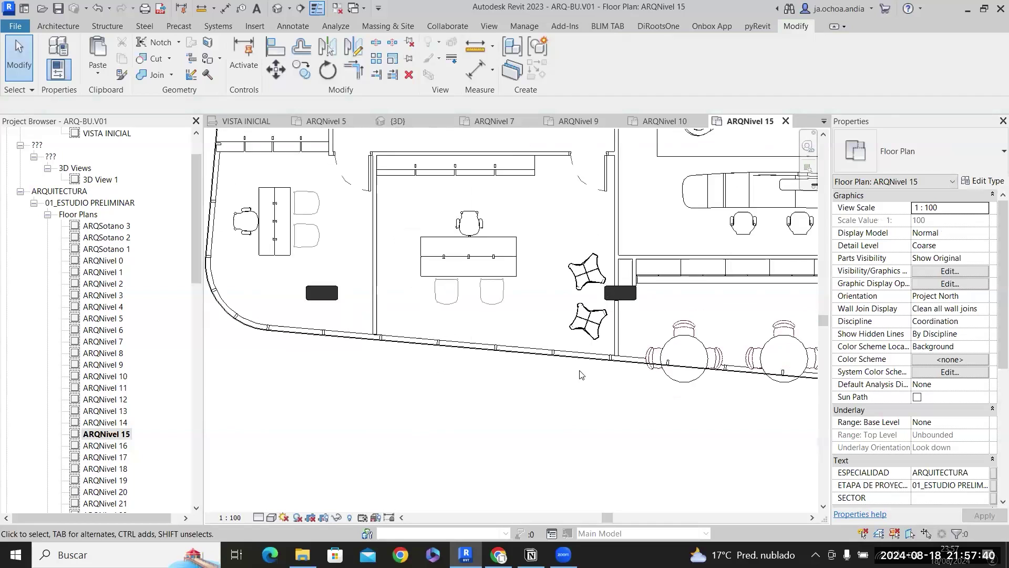
Nudge the corner office desk and its three chairs slightly right and down.
{"action": "scroll", "coordinate": [378, 247], "scroll_direction": "up", "scroll_amount": 6}
{"action": "left_click_drag", "start_coordinate": [414, 338], "coordinate": [245, 221]}
{"action": "key", "text": "Right"}
{"action": "key", "text": "Down"}
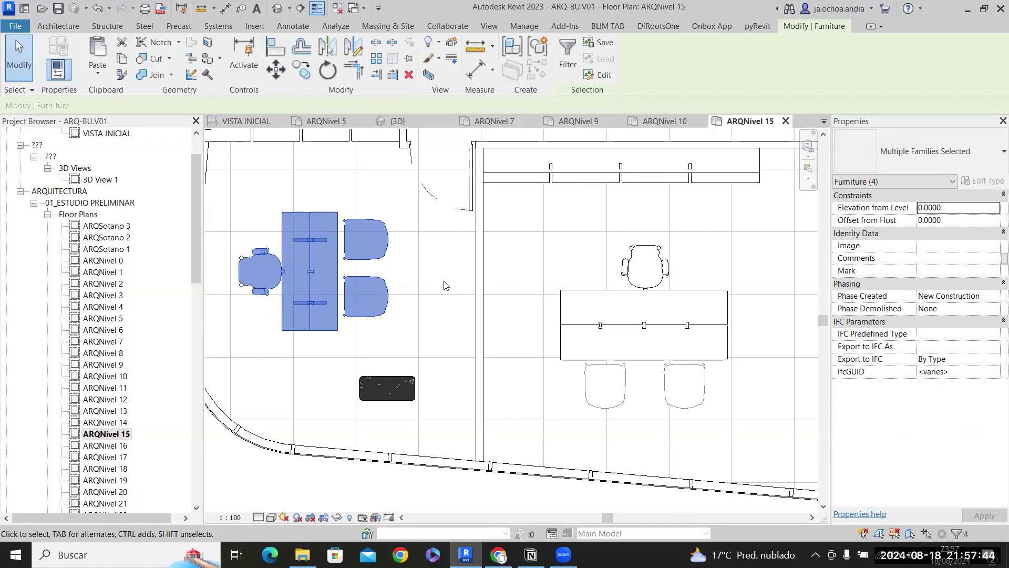
{"action": "left_click", "coordinate": [445, 285]}
Shorten the two back-to-back LIBRERO ARMARIO bookcases above the corner office so they end inside the facade, the lower one about 2.60 wide.
{"action": "scroll", "coordinate": [447, 285], "scroll_direction": "down", "scroll_amount": 3}
{"action": "middle_click_drag", "start_coordinate": [435, 182], "coordinate": [448, 345]}
{"action": "scroll", "coordinate": [429, 260], "scroll_direction": "up", "scroll_amount": 2}
{"action": "scroll", "coordinate": [253, 389], "scroll_direction": "up", "scroll_amount": 5}
{"action": "left_click", "coordinate": [253, 382]}
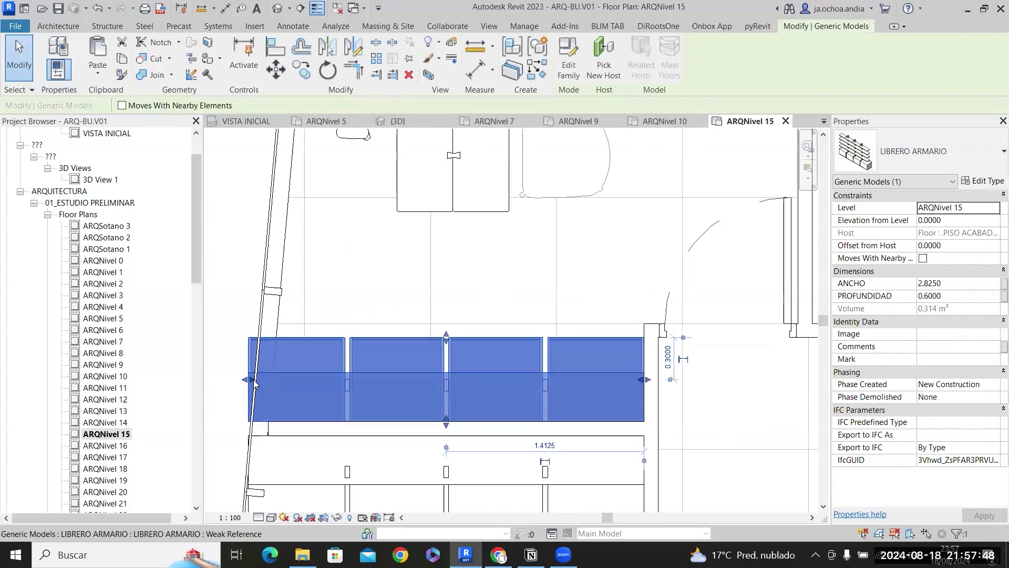
{"action": "left_click_drag", "start_coordinate": [281, 378], "coordinate": [284, 378]}
{"action": "scroll", "coordinate": [347, 273], "scroll_direction": "down", "scroll_amount": 4}
{"action": "scroll", "coordinate": [314, 401], "scroll_direction": "up", "scroll_amount": 3}
{"action": "left_click", "coordinate": [286, 389]}
{"action": "left_click_drag", "start_coordinate": [308, 377], "coordinate": [305, 379]}
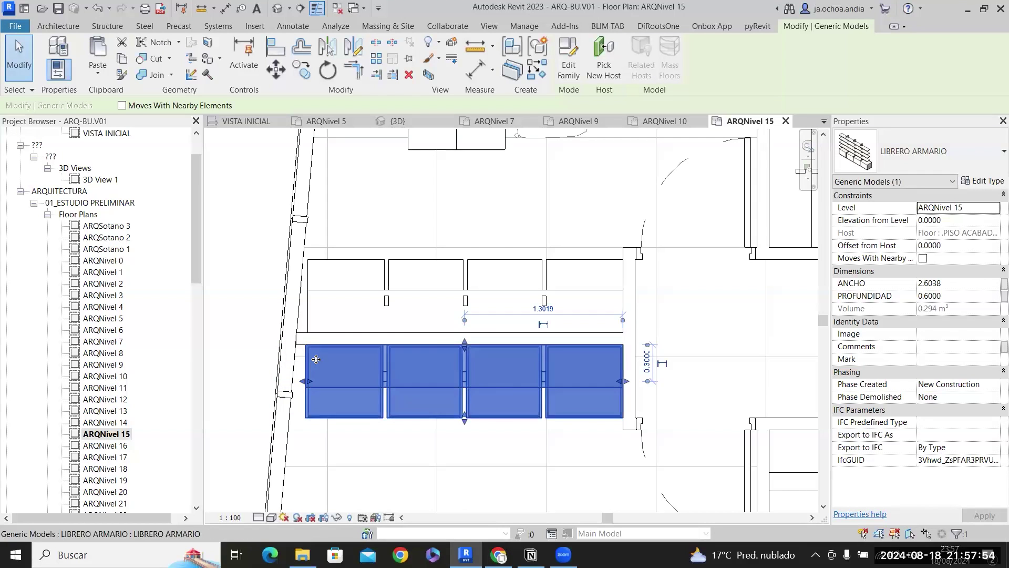
{"action": "scroll", "coordinate": [315, 362], "scroll_direction": "down", "scroll_amount": 4}
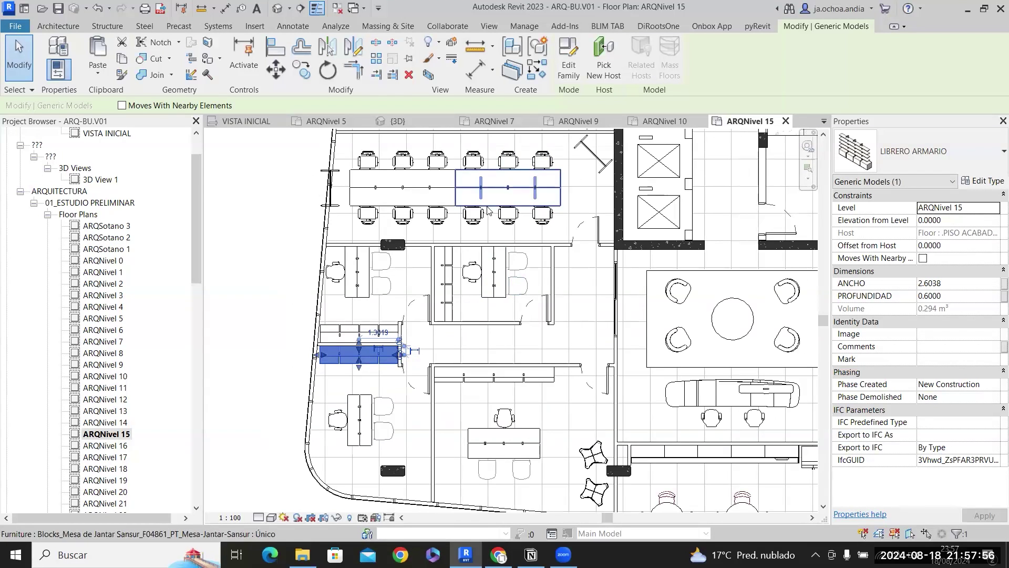
Move the mobile board in the lower long-table room to the right, inside the slanted facade.
{"action": "scroll", "coordinate": [358, 144], "scroll_direction": "up", "scroll_amount": 5}
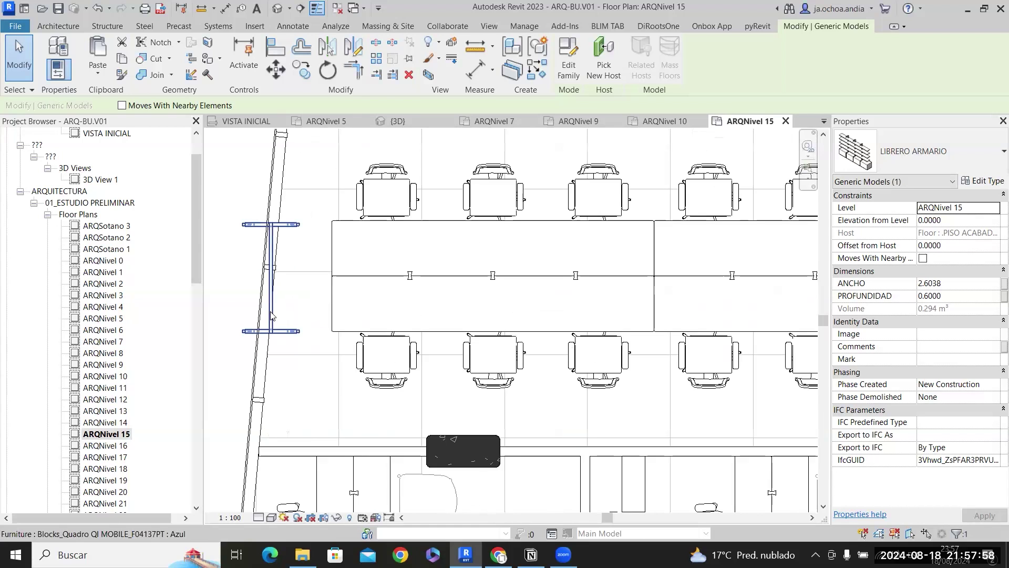
{"action": "left_click", "coordinate": [271, 315]}
{"action": "scroll", "coordinate": [271, 313], "scroll_direction": "down", "scroll_amount": 3}
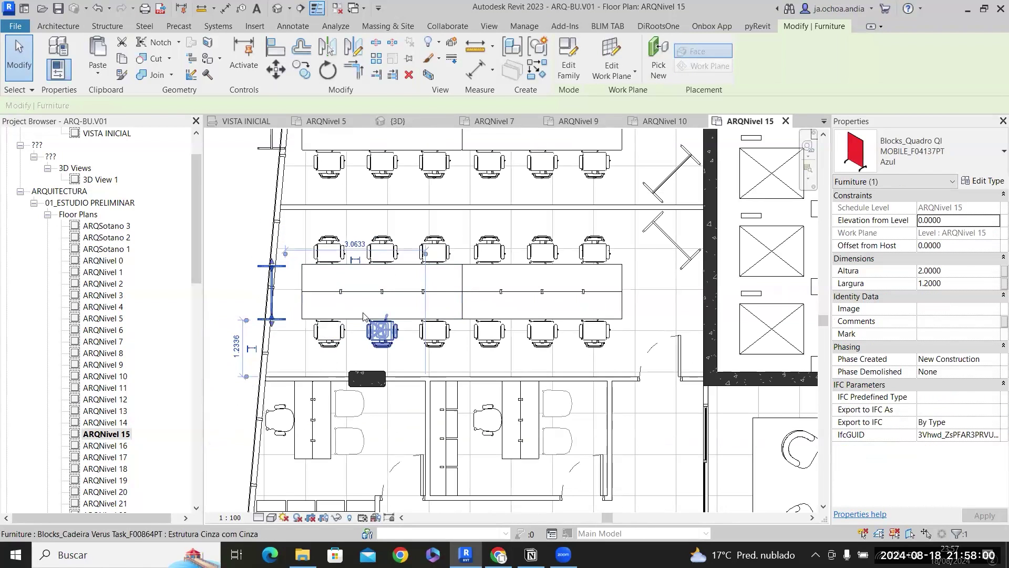
{"action": "left_click_drag", "start_coordinate": [364, 315], "coordinate": [371, 316]}
{"action": "key", "text": "Right"}
Nudge the lower room's long table with its twelve chairs, and the mobile board, further right away from the facade.
{"action": "left_click_drag", "start_coordinate": [616, 365], "coordinate": [335, 244]}
{"action": "key", "text": "Right"}
{"action": "key", "text": "Right"}
{"action": "key", "text": "Right"}
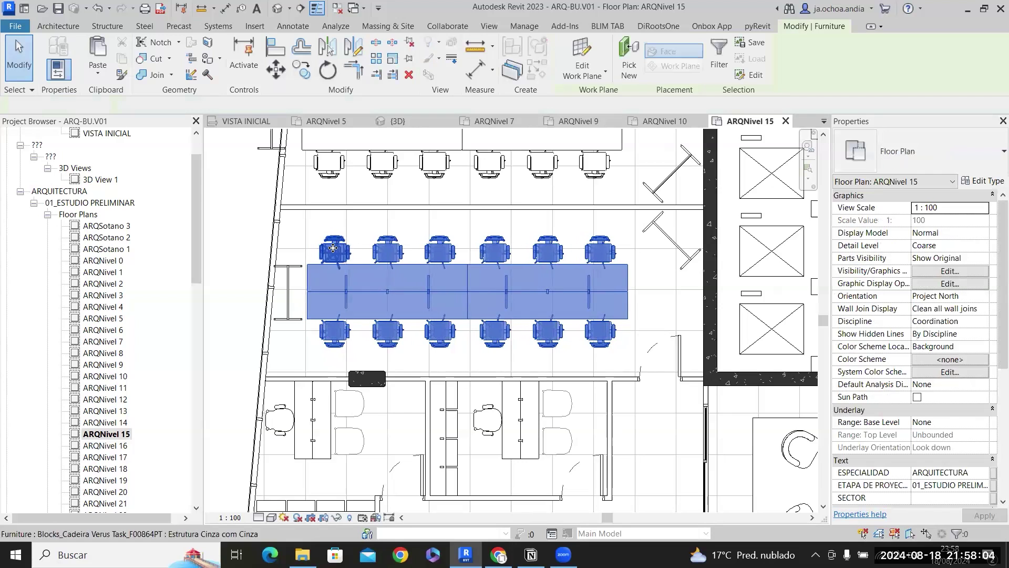
{"action": "left_click", "coordinate": [287, 302]}
{"action": "key", "text": "Right"}
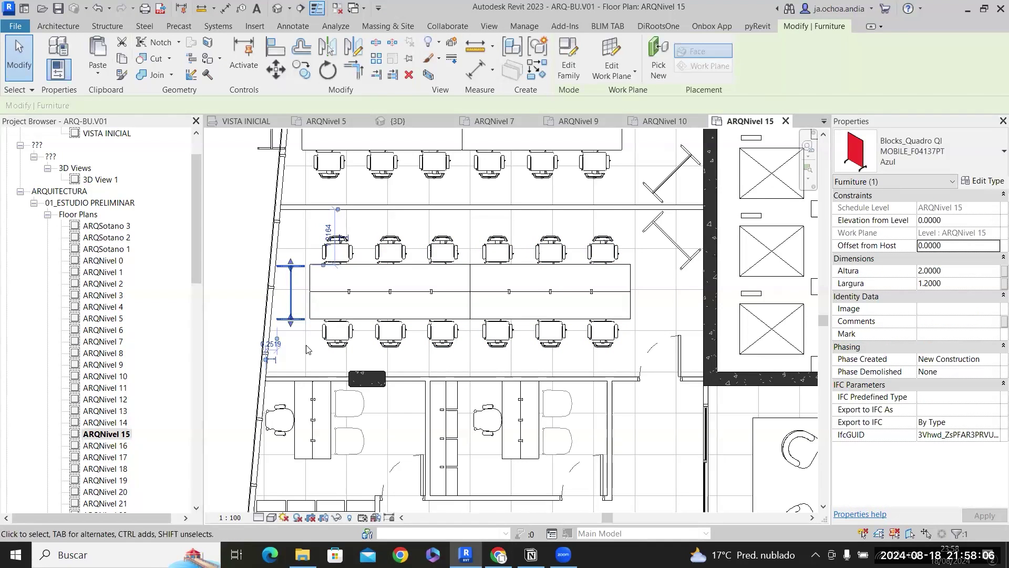
{"action": "left_click", "coordinate": [308, 349]}
Delete the mobile board from the upper long-table room and shift its table and twelve chairs right, in line with the table below.
{"action": "scroll", "coordinate": [329, 333], "scroll_direction": "down", "scroll_amount": 2}
{"action": "middle_click_drag", "start_coordinate": [394, 162], "coordinate": [396, 324]}
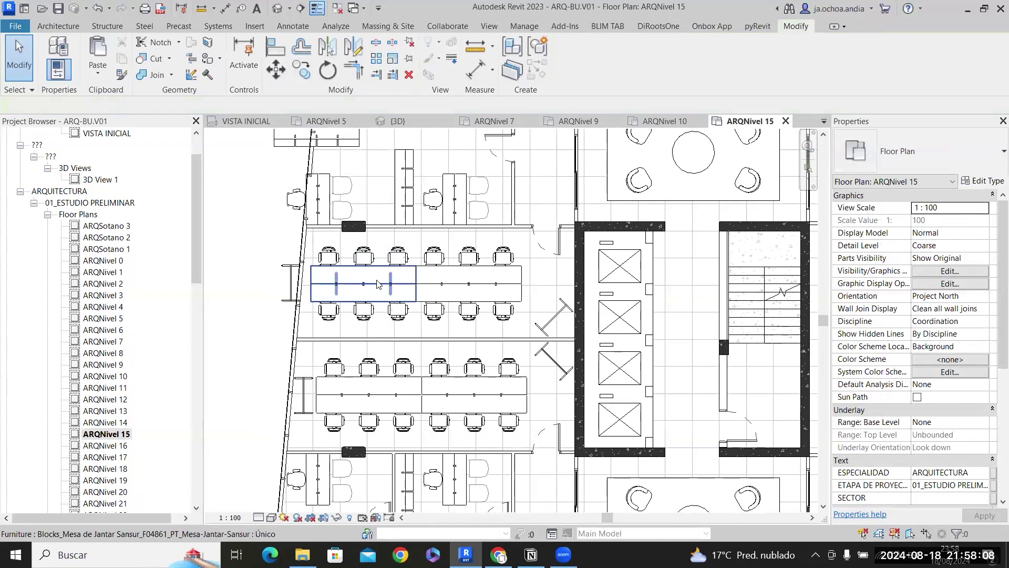
{"action": "scroll", "coordinate": [377, 284], "scroll_direction": "up", "scroll_amount": 2}
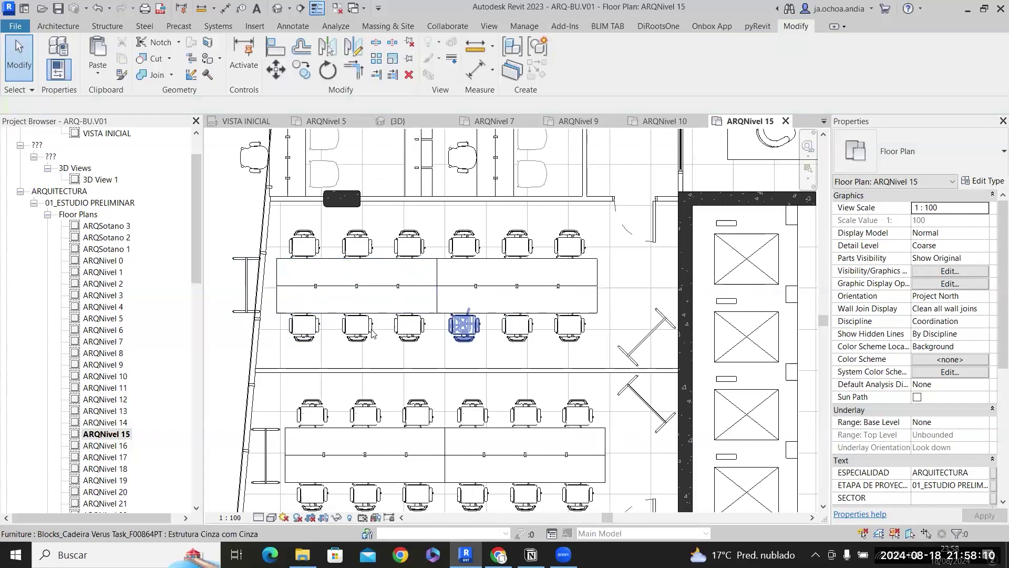
{"action": "left_click", "coordinate": [255, 311]}
{"action": "key", "text": "Delete"}
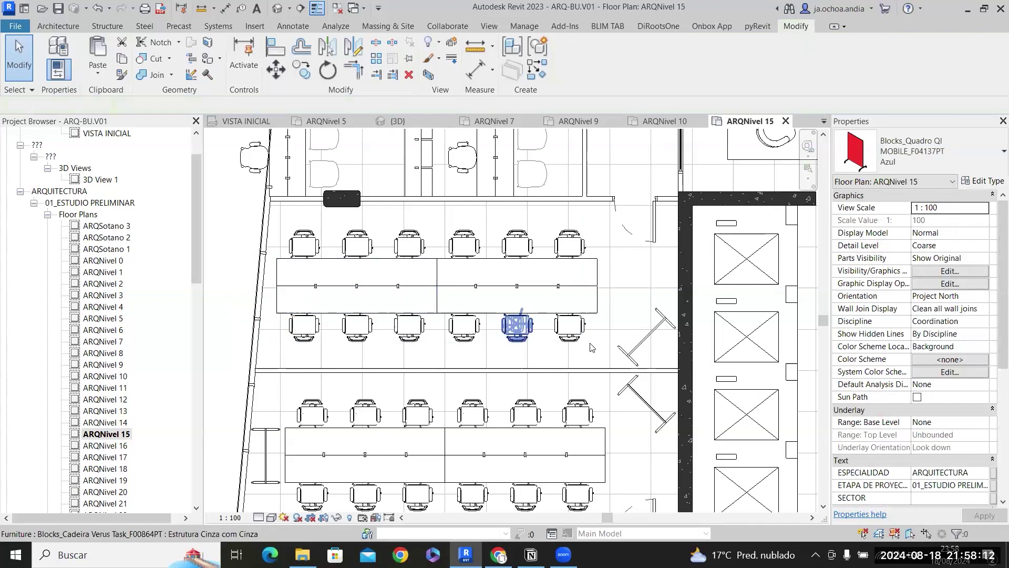
{"action": "left_click_drag", "start_coordinate": [588, 355], "coordinate": [297, 243]}
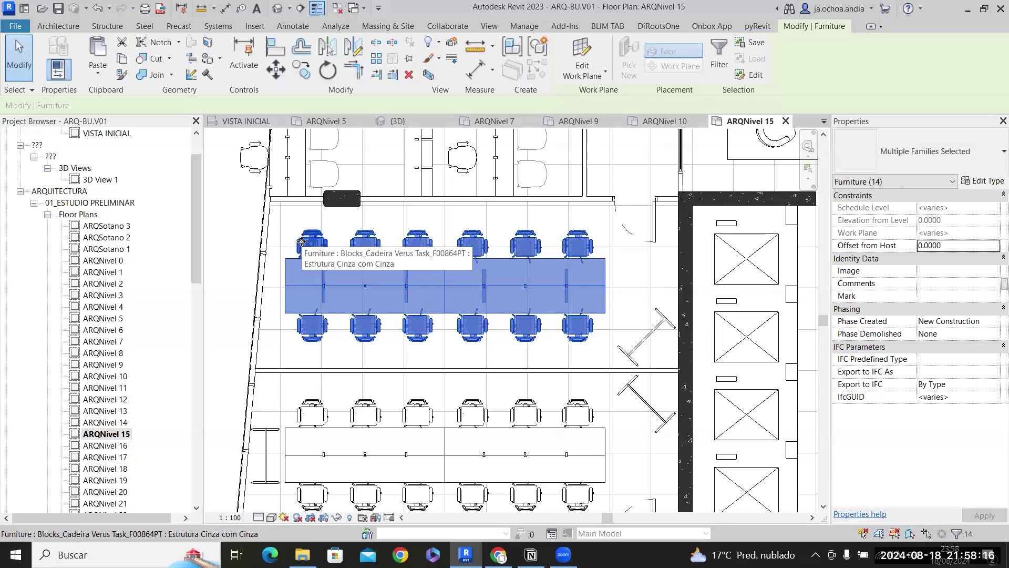
{"action": "key", "text": "Escape"}
Delete the inner desk with its three chairs and the vertical bookcase from the office above the long-table rooms.
{"action": "middle_click_drag", "start_coordinate": [317, 163], "coordinate": [359, 316]}
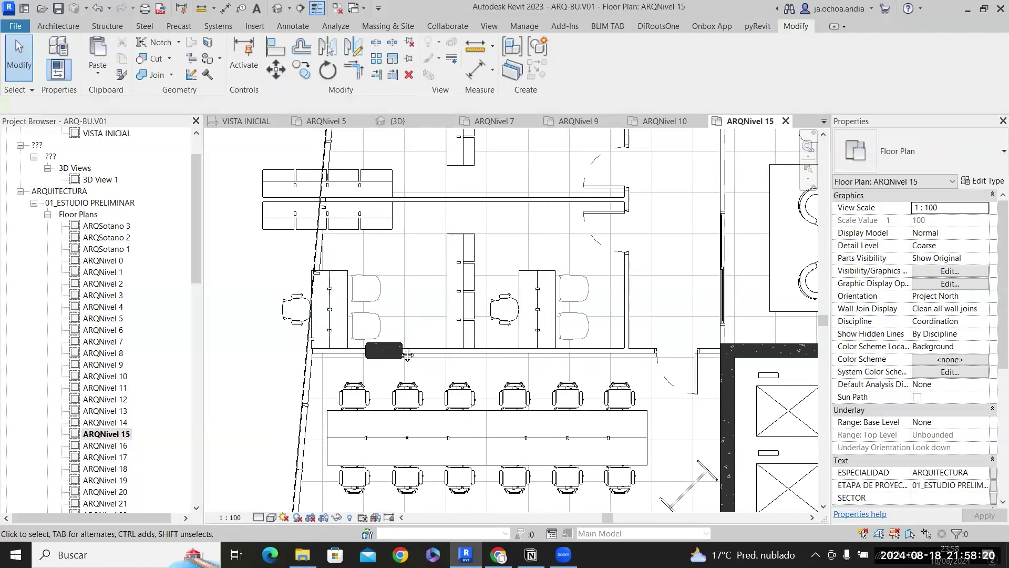
{"action": "middle_click_drag", "start_coordinate": [408, 355], "coordinate": [417, 400]}
{"action": "left_click_drag", "start_coordinate": [425, 395], "coordinate": [275, 230]}
{"action": "key", "text": "Escape"}
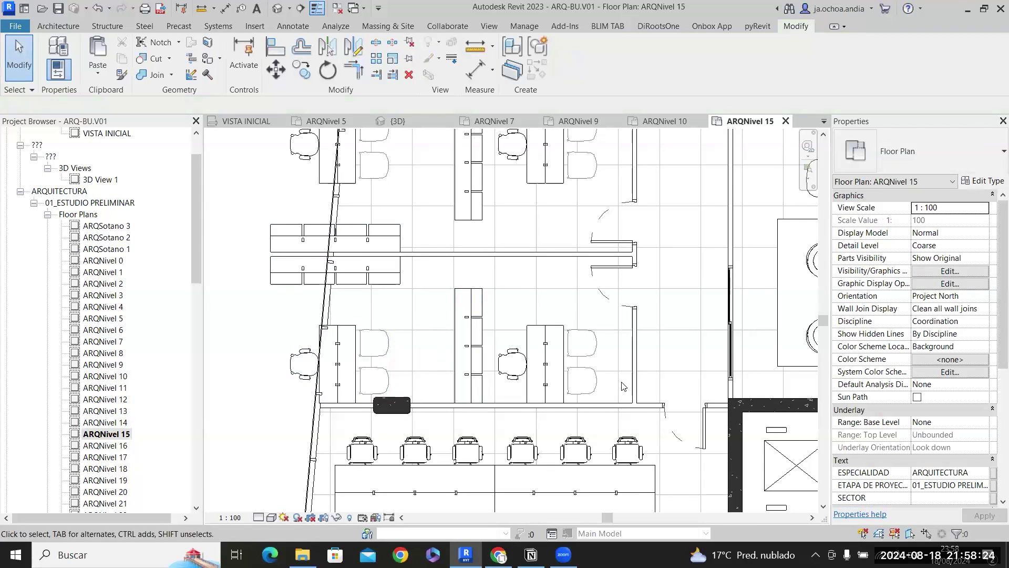
{"action": "left_click_drag", "start_coordinate": [628, 382], "coordinate": [449, 301]}
{"action": "key", "text": "Delete"}
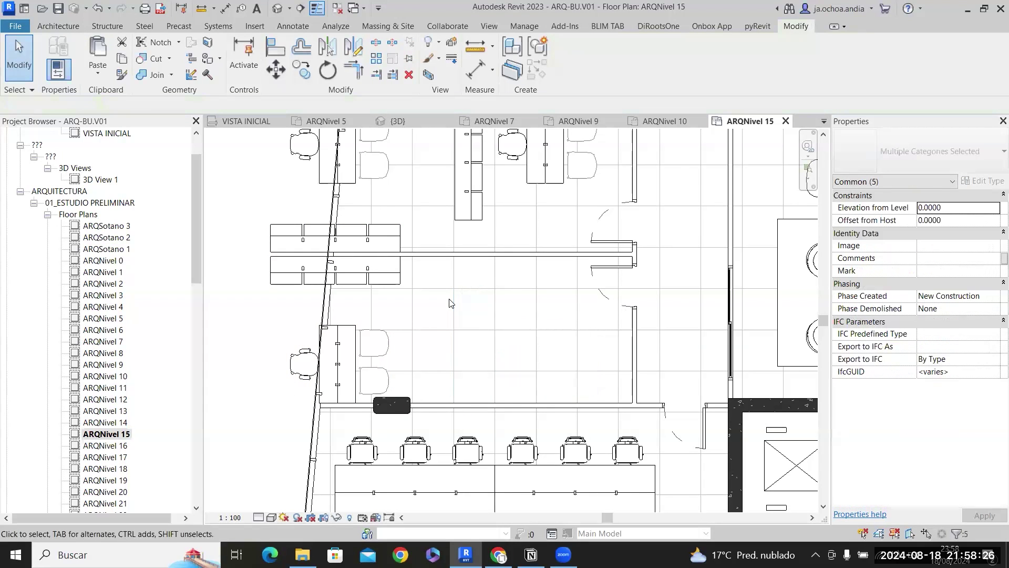
Move the remaining desk and its three chairs horizontally from the facade to the inner side of the office.
{"action": "left_click", "coordinate": [371, 348]}
{"action": "scroll", "coordinate": [399, 349], "scroll_direction": "up", "scroll_amount": 2}
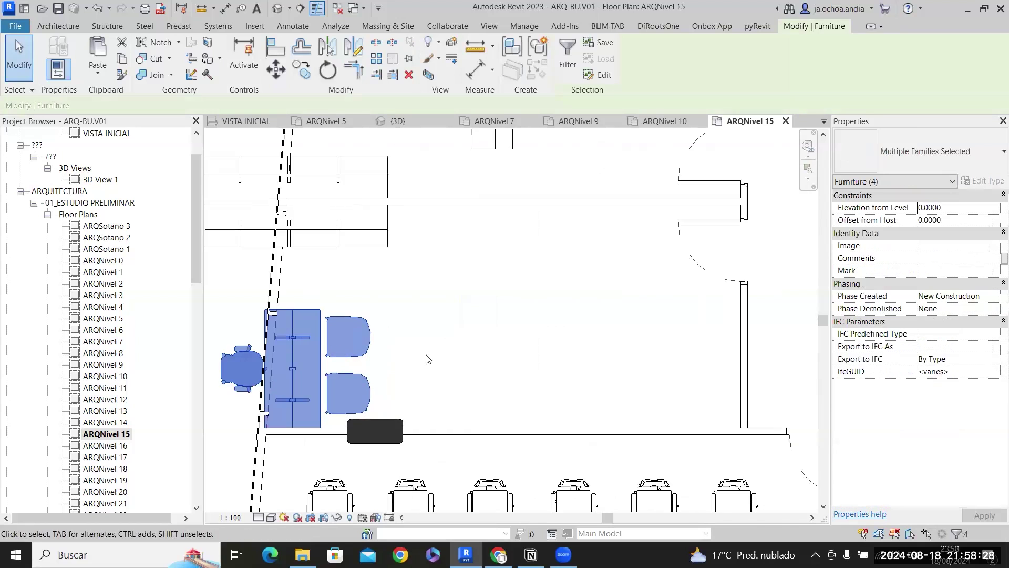
{"action": "scroll", "coordinate": [415, 352], "scroll_direction": "down", "scroll_amount": 2}
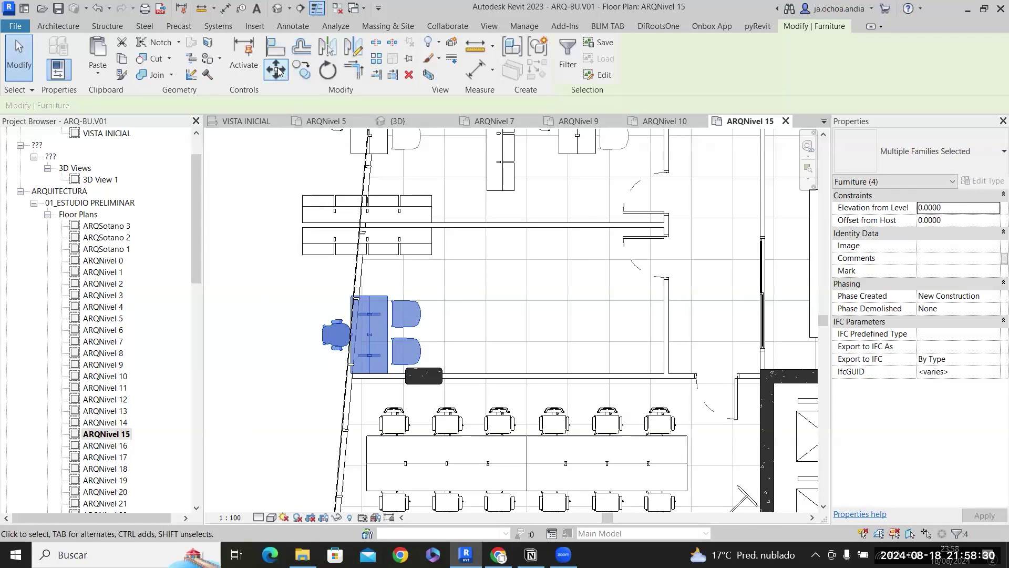
{"action": "left_click", "coordinate": [364, 304]}
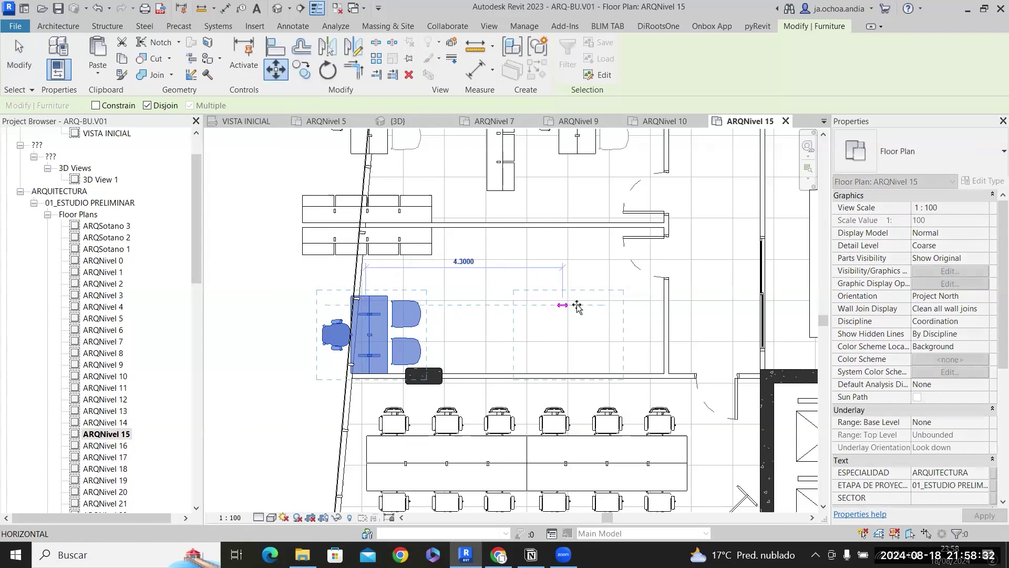
{"action": "left_click", "coordinate": [598, 316]}
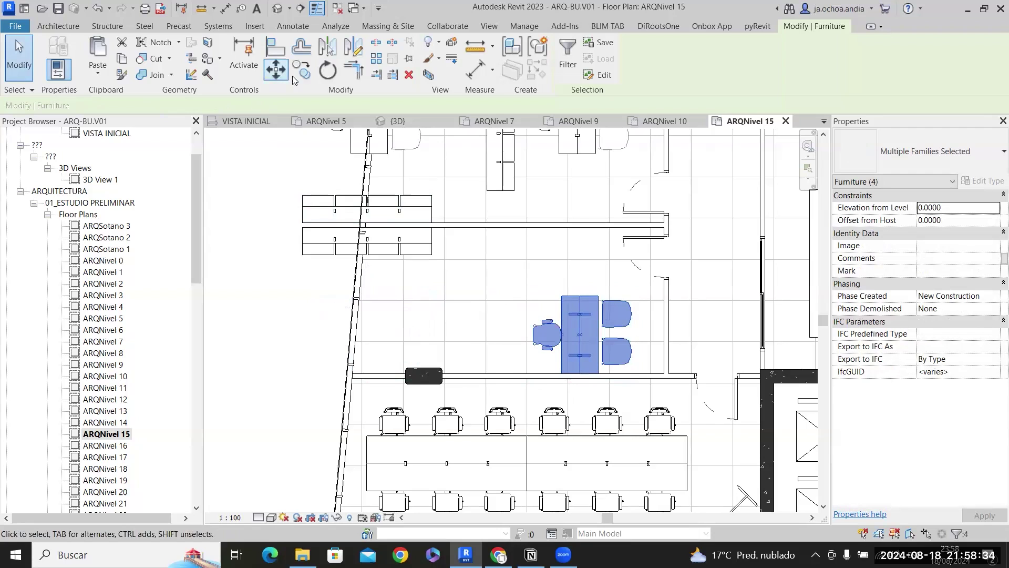
Copy the desk with its three chairs to the left as a second workstation that stays clear of the facade.
{"action": "key", "text": "m"}
{"action": "key", "text": "v"}
{"action": "left_click", "coordinate": [556, 285]}
{"action": "left_click", "coordinate": [455, 286]}
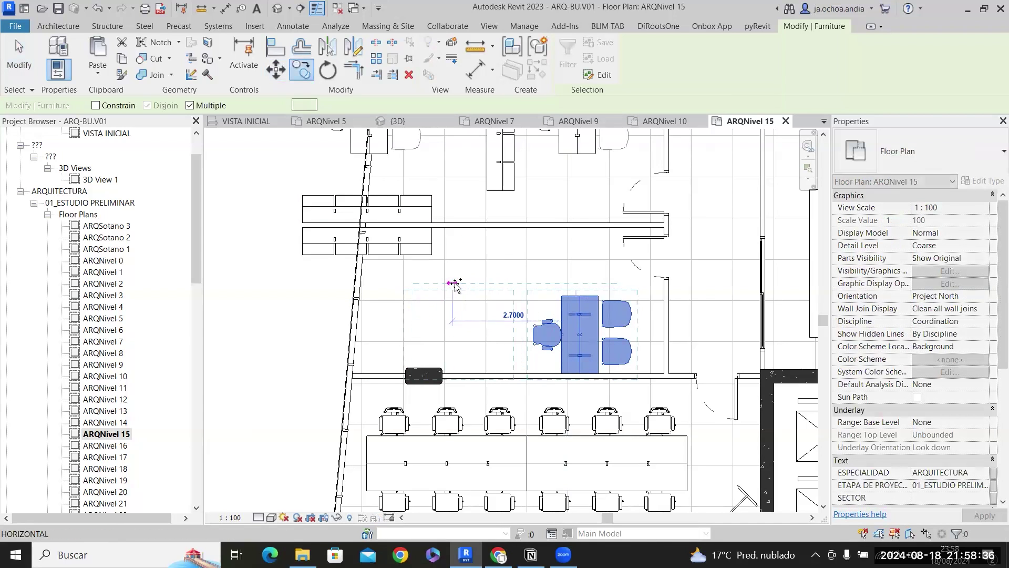
{"action": "scroll", "coordinate": [513, 332], "scroll_direction": "up", "scroll_amount": 2}
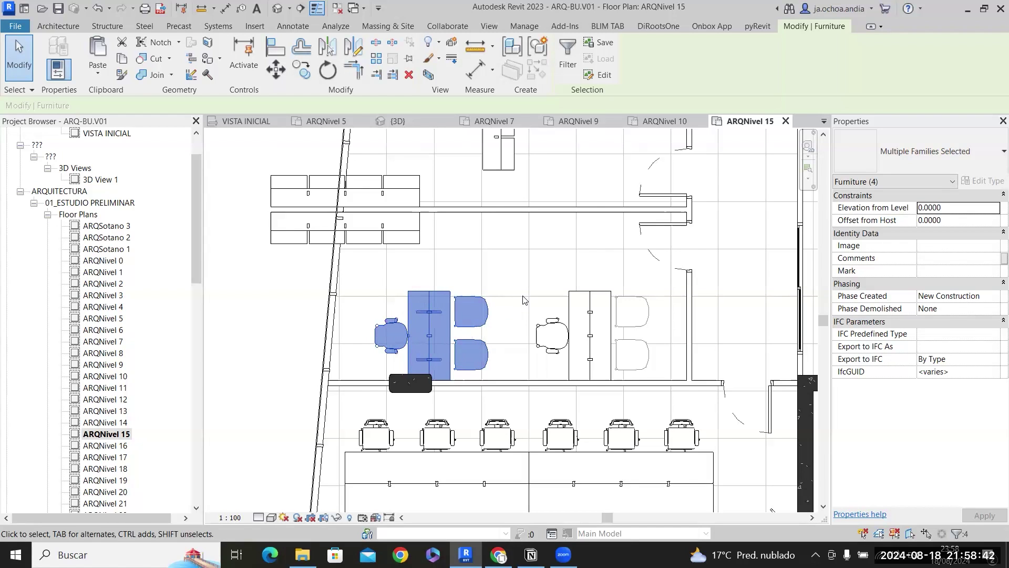
{"action": "left_click", "coordinate": [494, 271]}
Resize the two LIBRERO ARMARIO bookcases along the partition to run from inside the facade to near the doors, the upper about 5.14 wide.
{"action": "left_click", "coordinate": [401, 228]}
{"action": "left_click_drag", "start_coordinate": [423, 228], "coordinate": [617, 228]}
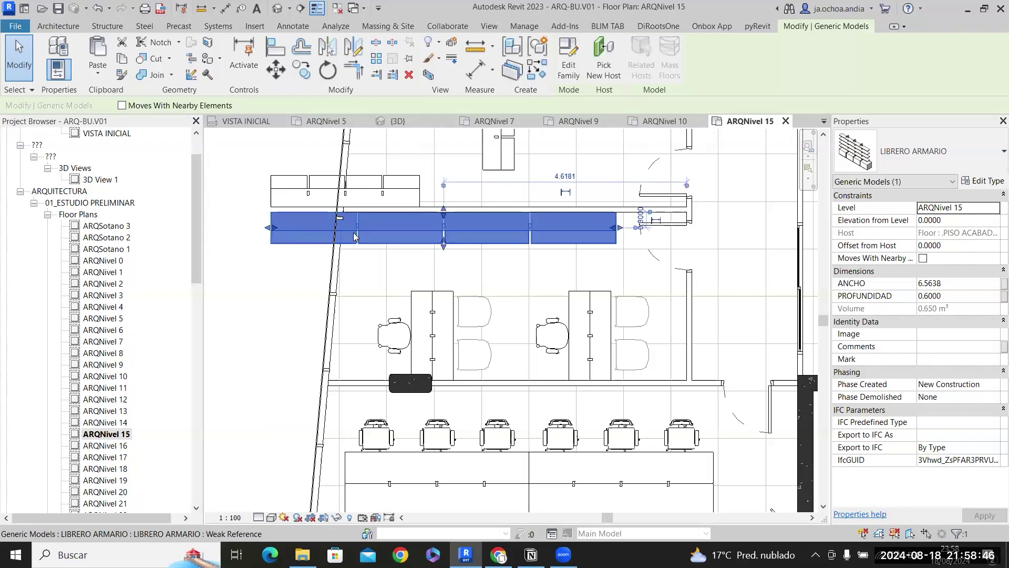
{"action": "left_click_drag", "start_coordinate": [357, 236], "coordinate": [357, 236]}
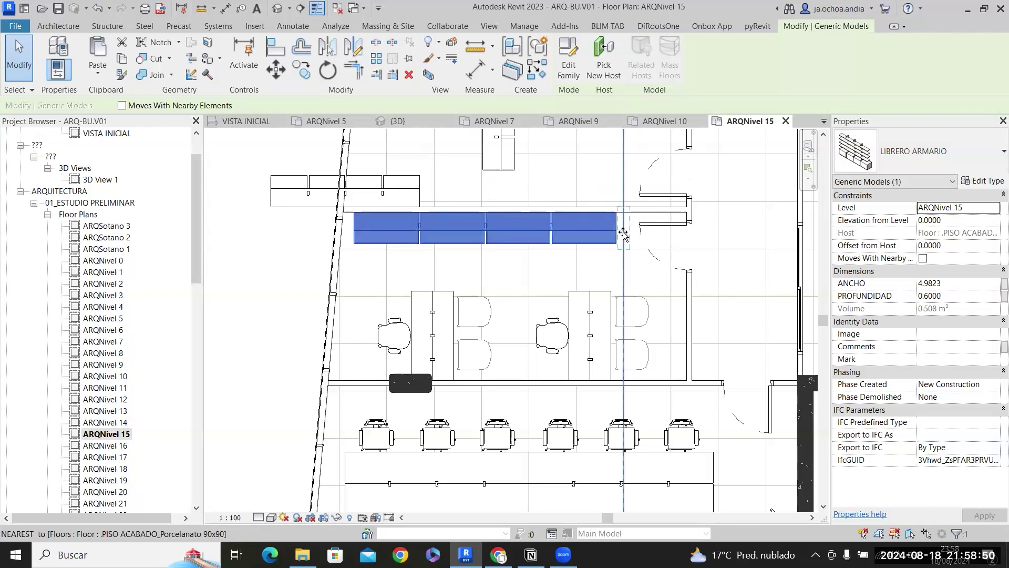
{"action": "left_click", "coordinate": [410, 194]}
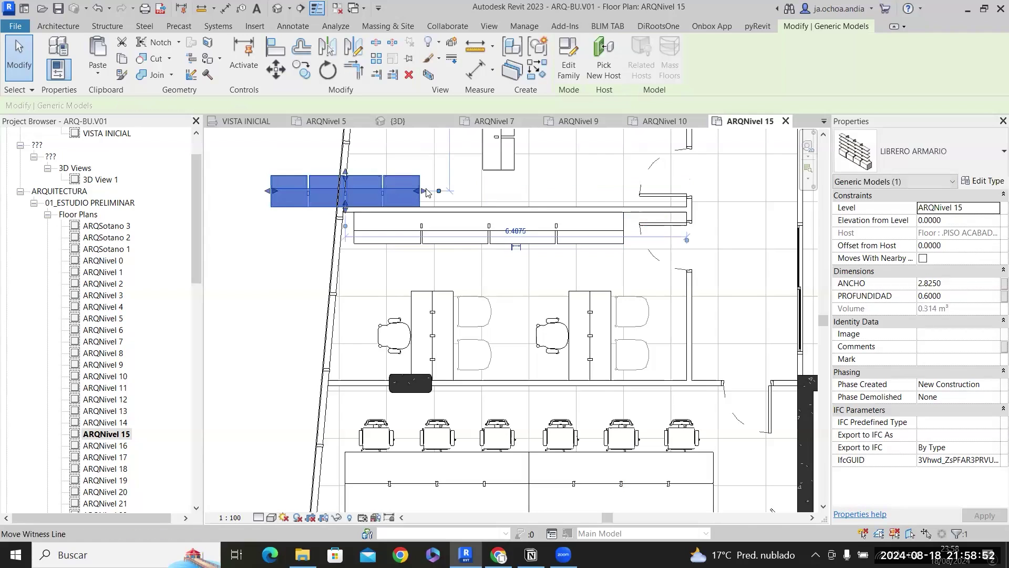
{"action": "left_click_drag", "start_coordinate": [621, 191], "coordinate": [623, 191]}
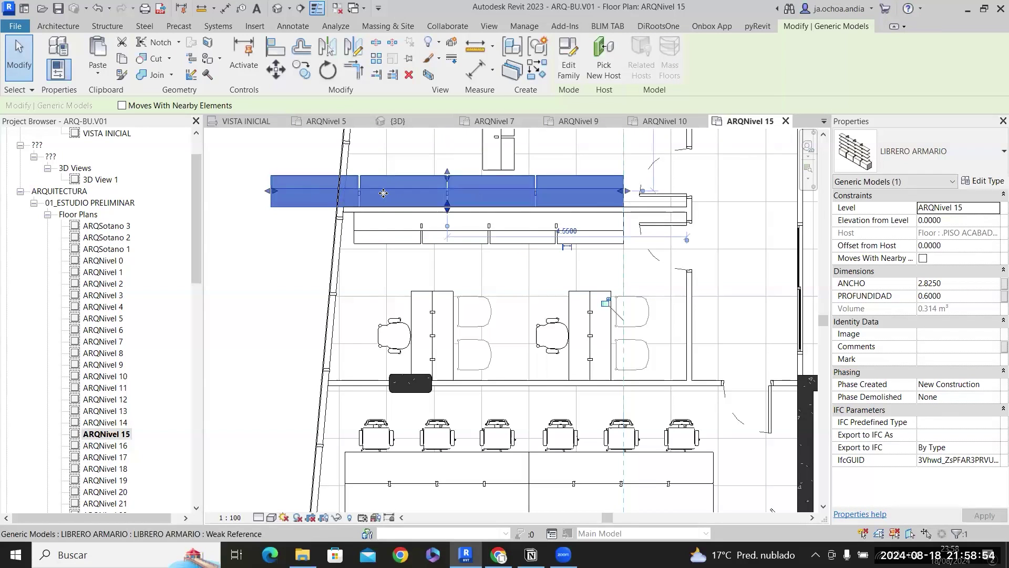
{"action": "left_click_drag", "start_coordinate": [354, 194], "coordinate": [352, 193]}
Delete both desks with their chairs and the vertical bookcase from the office above the resized bookcases.
{"action": "scroll", "coordinate": [354, 194], "scroll_direction": "up", "scroll_amount": 3}
{"action": "scroll", "coordinate": [331, 347], "scroll_direction": "down", "scroll_amount": 6}
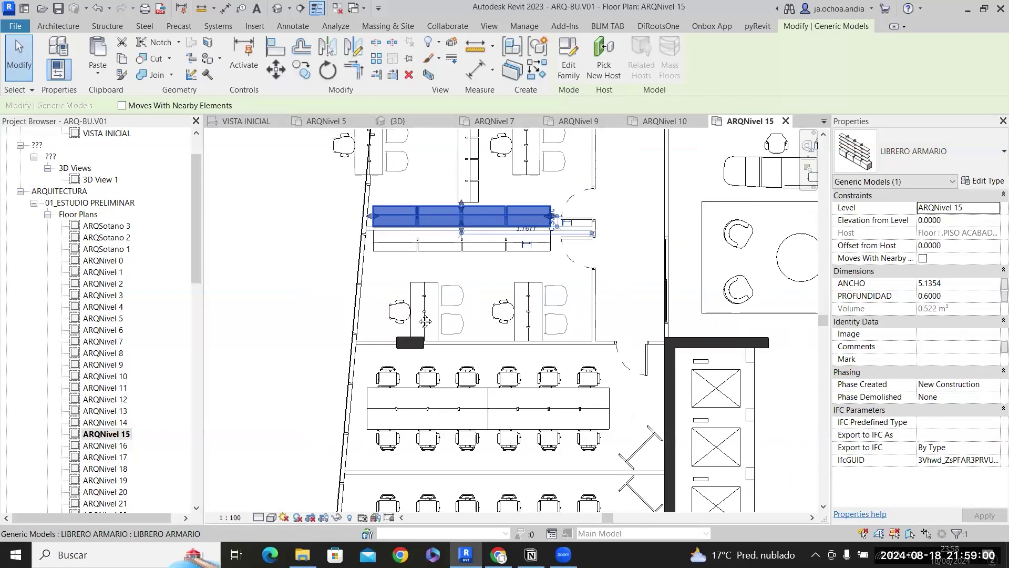
{"action": "scroll", "coordinate": [508, 273], "scroll_direction": "up", "scroll_amount": 3}
{"action": "left_click_drag", "start_coordinate": [572, 284], "coordinate": [278, 206]}
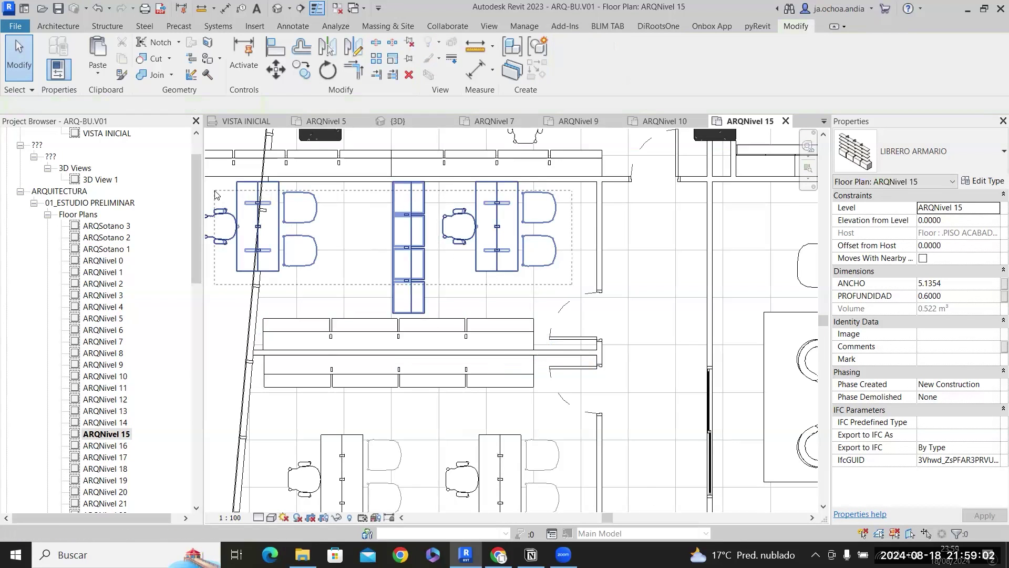
{"action": "left_click_drag", "start_coordinate": [214, 191], "coordinate": [214, 191]}
{"action": "middle_click_drag", "start_coordinate": [324, 231], "coordinate": [375, 231]}
{"action": "scroll", "coordinate": [372, 226], "scroll_direction": "down", "scroll_amount": 2}
{"action": "key", "text": "Delete"}
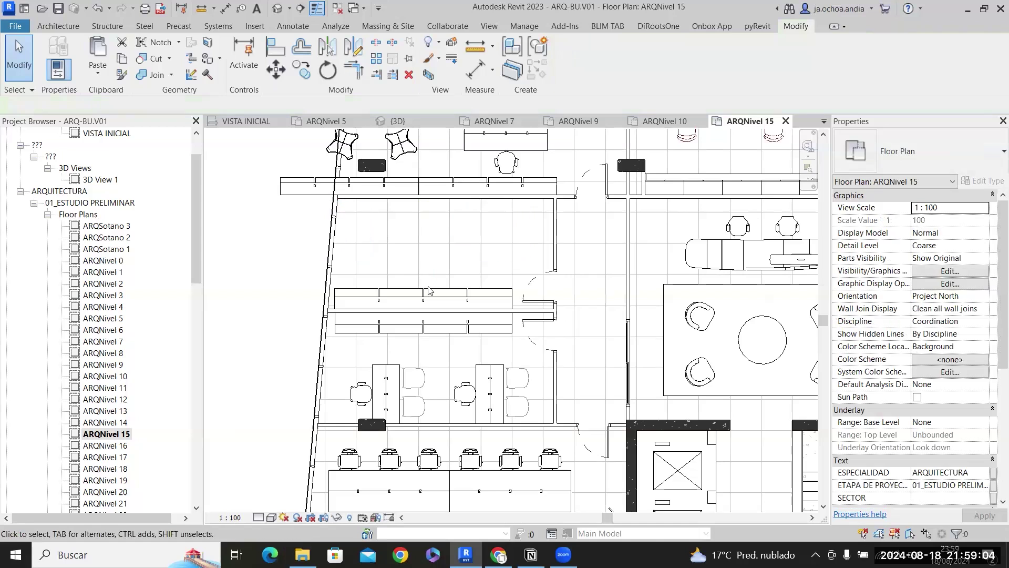
Mirror the two desks and their six chairs across the bookcase-lined partition into the empty office above.
{"action": "scroll", "coordinate": [538, 413], "scroll_direction": "up", "scroll_amount": 3}
{"action": "left_click_drag", "start_coordinate": [557, 412], "coordinate": [271, 347]}
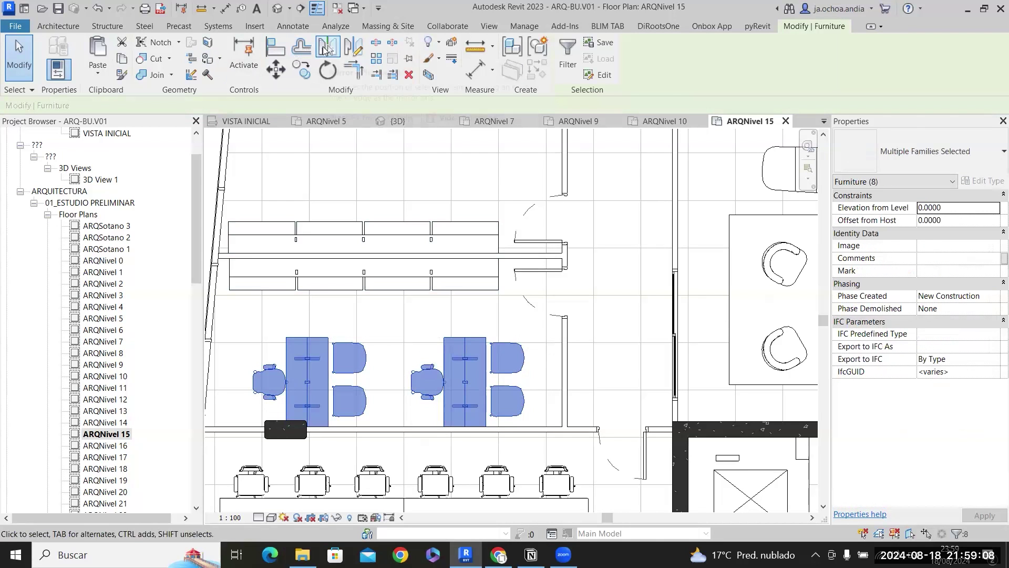
{"action": "left_click", "coordinate": [324, 46]}
{"action": "scroll", "coordinate": [518, 256], "scroll_direction": "up", "scroll_amount": 2}
{"action": "left_click", "coordinate": [517, 255]}
{"action": "scroll", "coordinate": [547, 349], "scroll_direction": "down", "scroll_amount": 2}
{"action": "scroll", "coordinate": [541, 335], "scroll_direction": "down", "scroll_amount": 3}
{"action": "middle_click_drag", "start_coordinate": [518, 226], "coordinate": [500, 356]}
{"action": "scroll", "coordinate": [500, 356], "scroll_direction": "up", "scroll_amount": 2}
{"action": "key", "text": "Escape"}
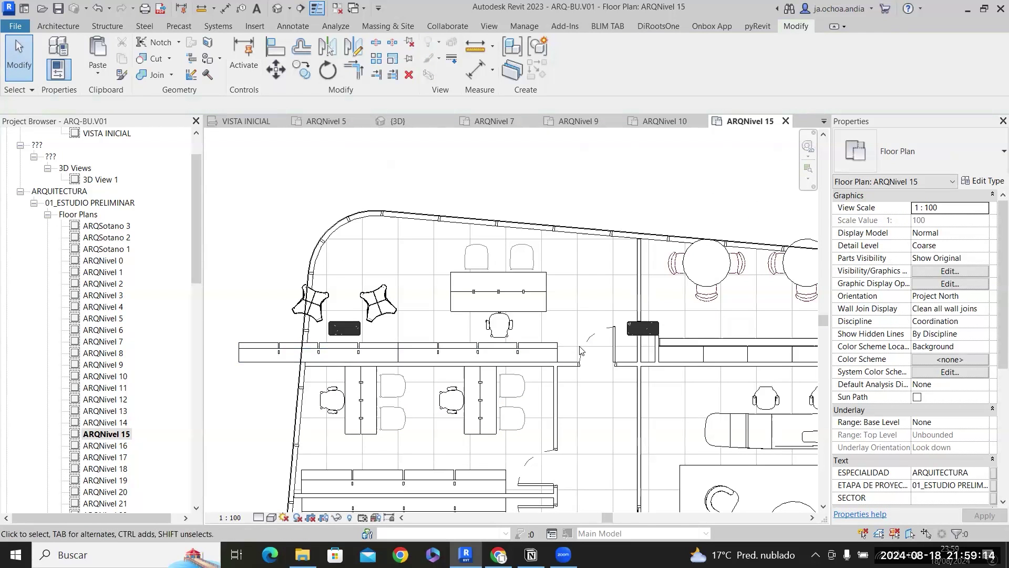
Set both LIBRERO ARMARIO bookcases along the corner office's lower wall to a width of 3.5 and close the gap between them.
{"action": "left_click", "coordinate": [373, 352]}
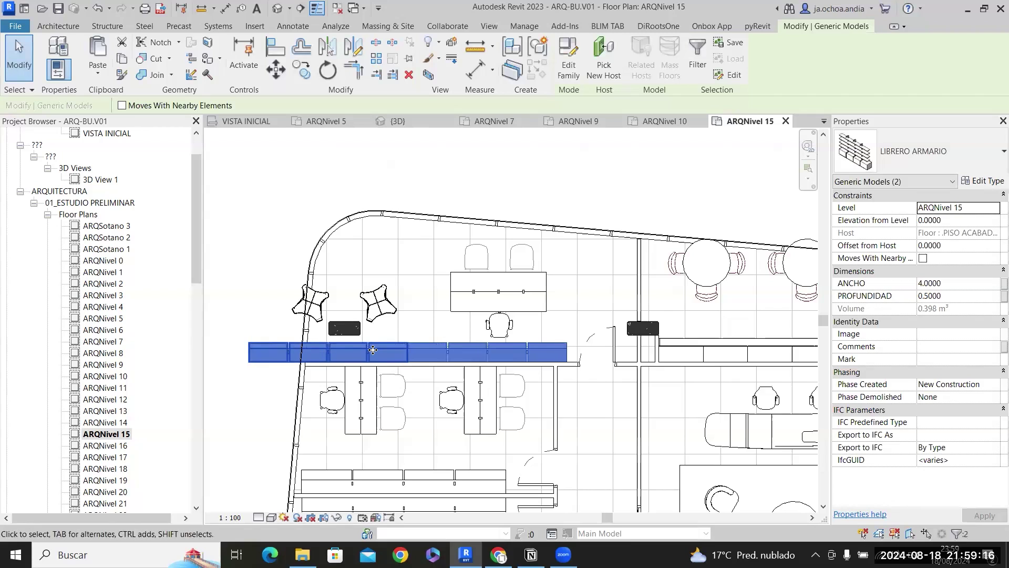
{"action": "scroll", "coordinate": [374, 363], "scroll_direction": "up", "scroll_amount": 2}
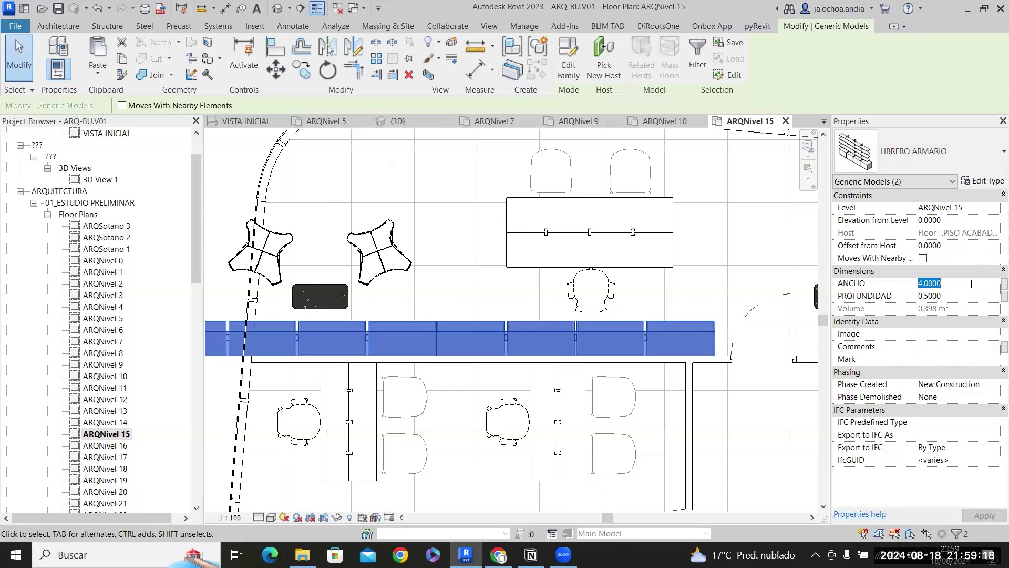
{"action": "key", "text": "Return"}
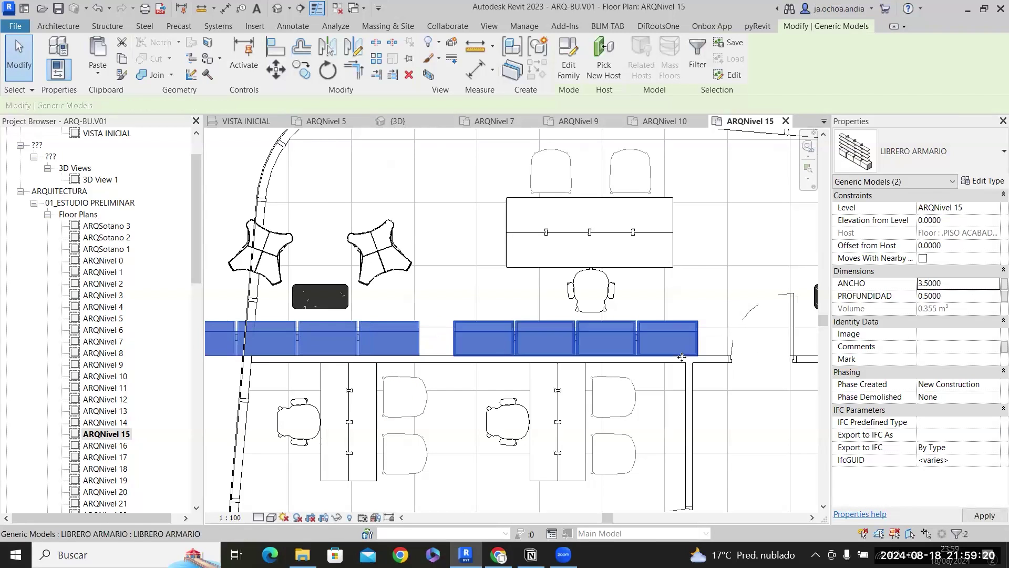
{"action": "scroll", "coordinate": [403, 350], "scroll_direction": "up", "scroll_amount": 3}
{"action": "left_click", "coordinate": [276, 74]}
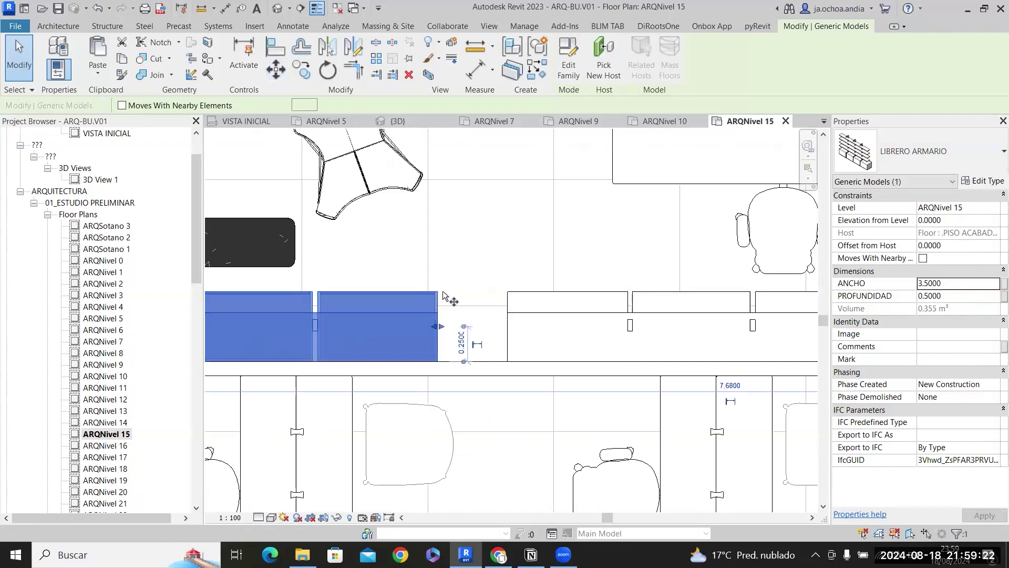
{"action": "scroll", "coordinate": [429, 349], "scroll_direction": "up", "scroll_amount": 2}
{"action": "left_click", "coordinate": [439, 360]}
{"action": "left_click", "coordinate": [573, 361]}
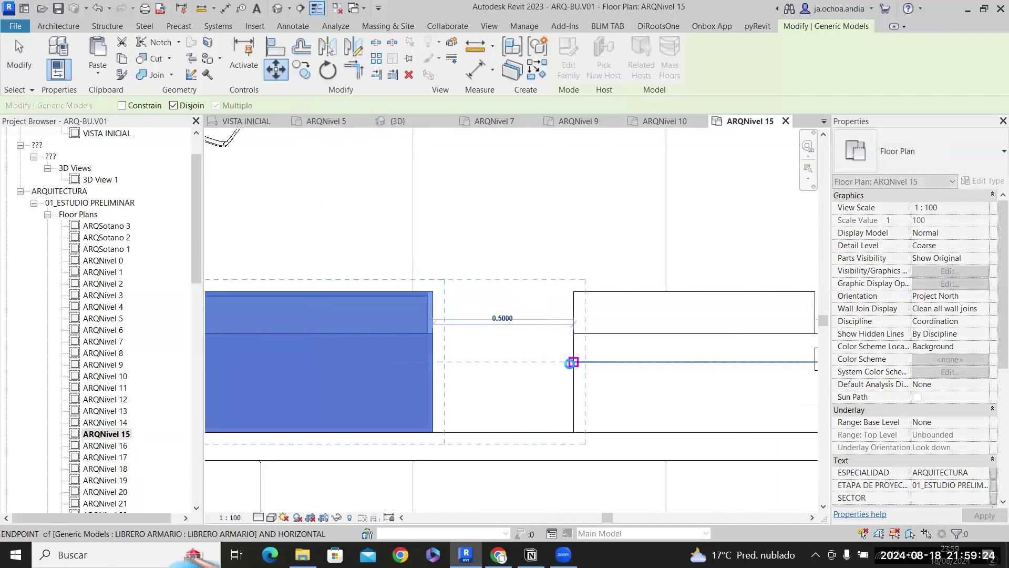
{"action": "scroll", "coordinate": [551, 344], "scroll_direction": "down", "scroll_amount": 5}
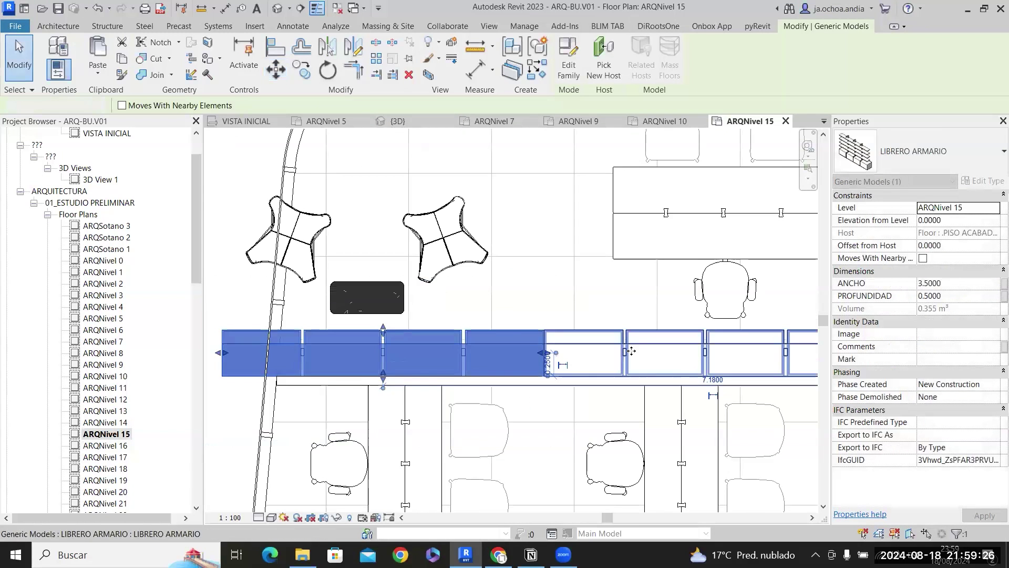
Set the two corner-office bookcases to a width of 3.0, rejoin them and position them inside the slanted facade.
{"action": "scroll", "coordinate": [578, 347], "scroll_direction": "down", "scroll_amount": 2}
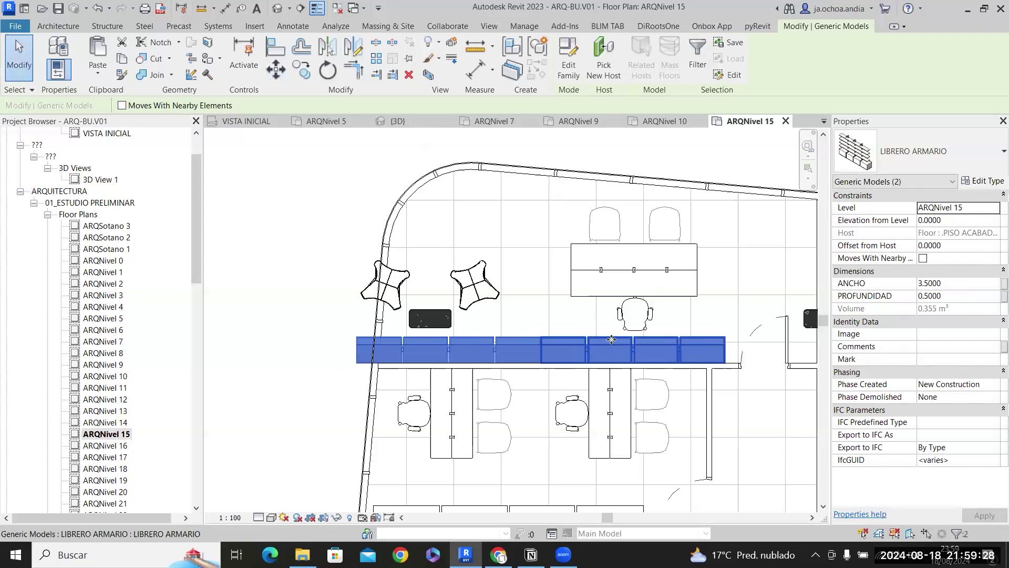
{"action": "middle_click_drag", "start_coordinate": [743, 364], "coordinate": [674, 359]}
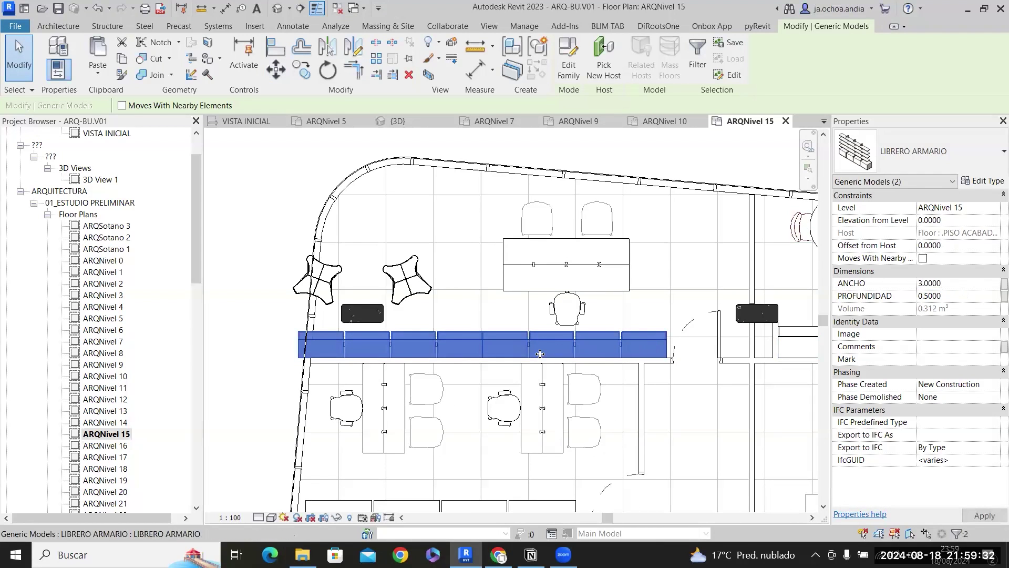
{"action": "scroll", "coordinate": [509, 358], "scroll_direction": "up", "scroll_amount": 5}
{"action": "left_click", "coordinate": [417, 318]}
{"action": "left_click", "coordinate": [388, 311]}
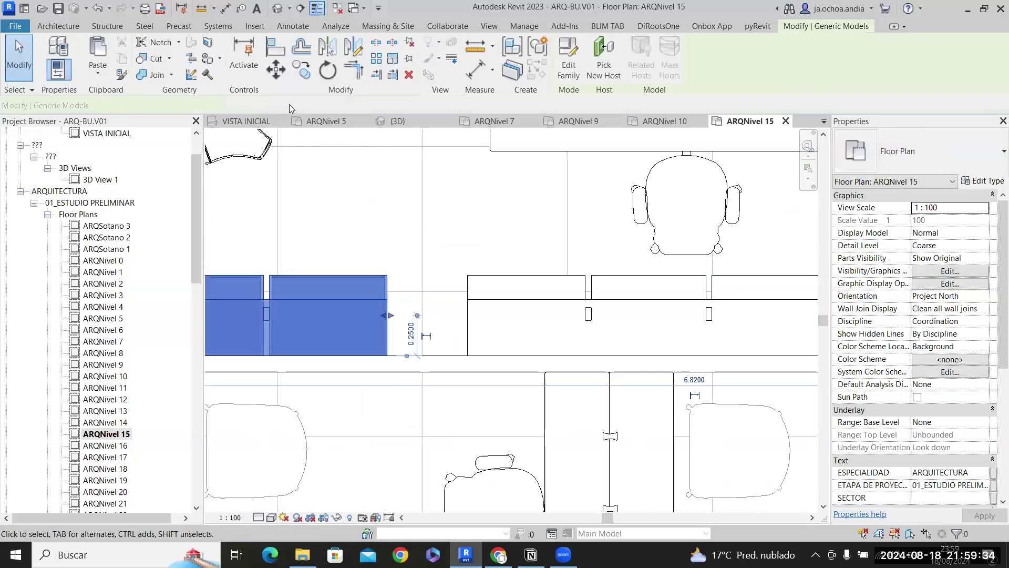
{"action": "left_click", "coordinate": [276, 69]}
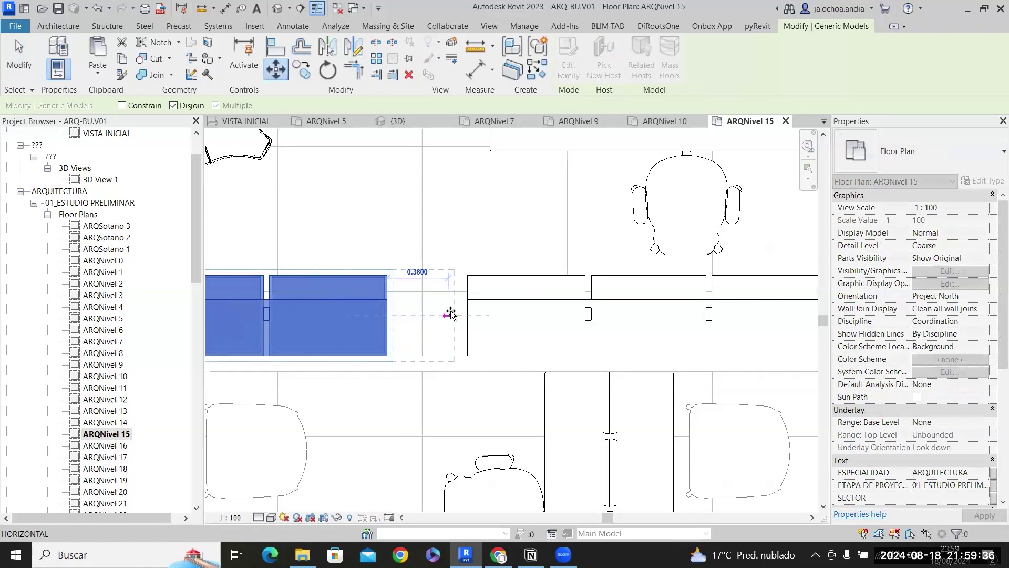
{"action": "left_click", "coordinate": [468, 315]}
{"action": "scroll", "coordinate": [468, 315], "scroll_direction": "down", "scroll_amount": 4}
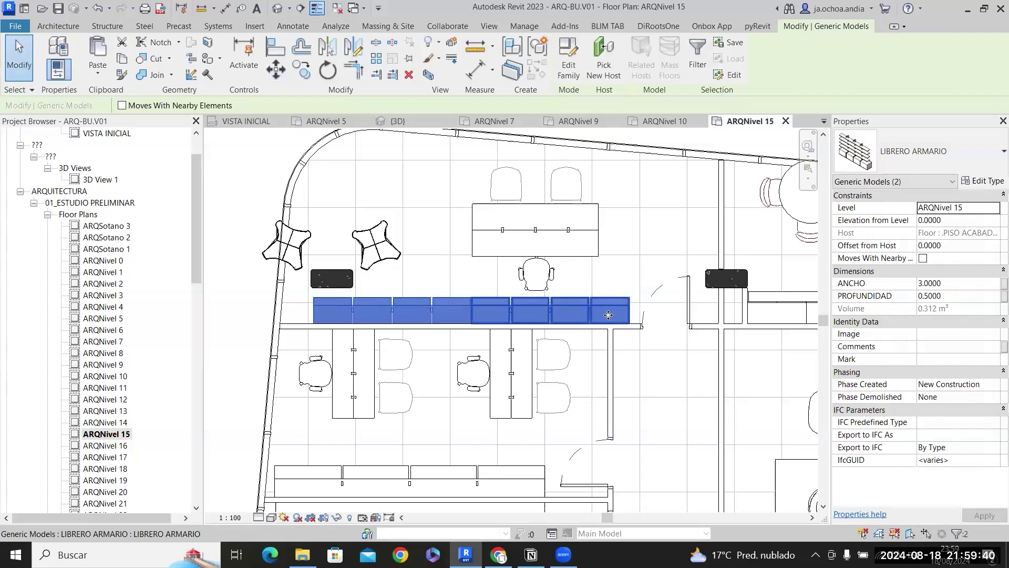
{"action": "left_click", "coordinate": [631, 397]}
Rearrange the corner office with the desk and its three chairs beside the facade and the two butterfly armchairs on the inner side.
{"action": "mouse_move", "coordinate": [325, 213]}
{"action": "left_mouse_down"}
{"action": "mouse_move", "coordinate": [346, 209]}
{"action": "mouse_move", "coordinate": [331, 208]}
{"action": "left_mouse_up"}
{"action": "left_click_drag", "start_coordinate": [609, 277], "coordinate": [501, 184]}
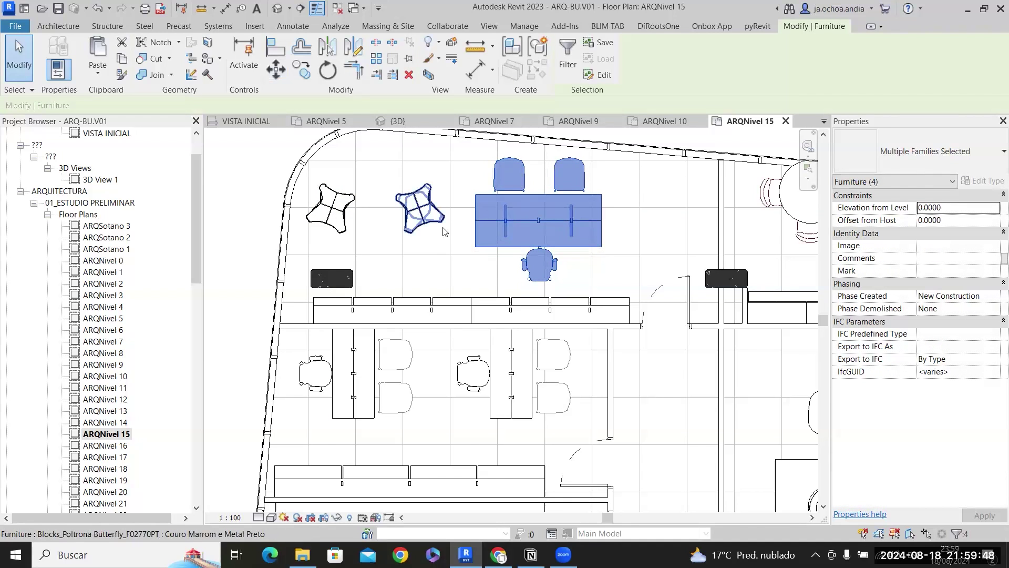
{"action": "left_click", "coordinate": [491, 269]}
{"action": "left_click_drag", "start_coordinate": [580, 216], "coordinate": [635, 200]}
{"action": "left_click_drag", "start_coordinate": [580, 277], "coordinate": [484, 174]}
{"action": "left_click_drag", "start_coordinate": [525, 201], "coordinate": [426, 217]}
{"action": "left_click_drag", "start_coordinate": [708, 236], "coordinate": [630, 194]}
{"action": "left_click_drag", "start_coordinate": [644, 207], "coordinate": [588, 220]}
{"action": "left_click", "coordinate": [625, 252]}
Delete the right-hand round table with its chairs beside the upper facade and move the remaining set down, clear of the facade.
{"action": "scroll", "coordinate": [642, 217], "scroll_direction": "down", "scroll_amount": 4}
{"action": "scroll", "coordinate": [700, 279], "scroll_direction": "up", "scroll_amount": 5}
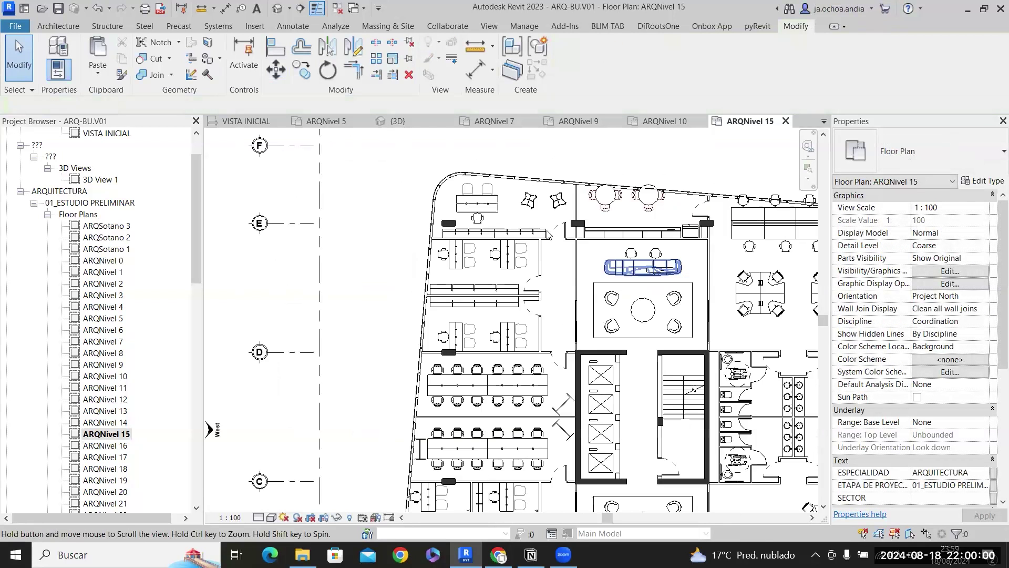
{"action": "left_click", "coordinate": [494, 169]}
{"action": "key", "text": "Delete"}
{"action": "left_click_drag", "start_coordinate": [360, 158], "coordinate": [364, 159]}
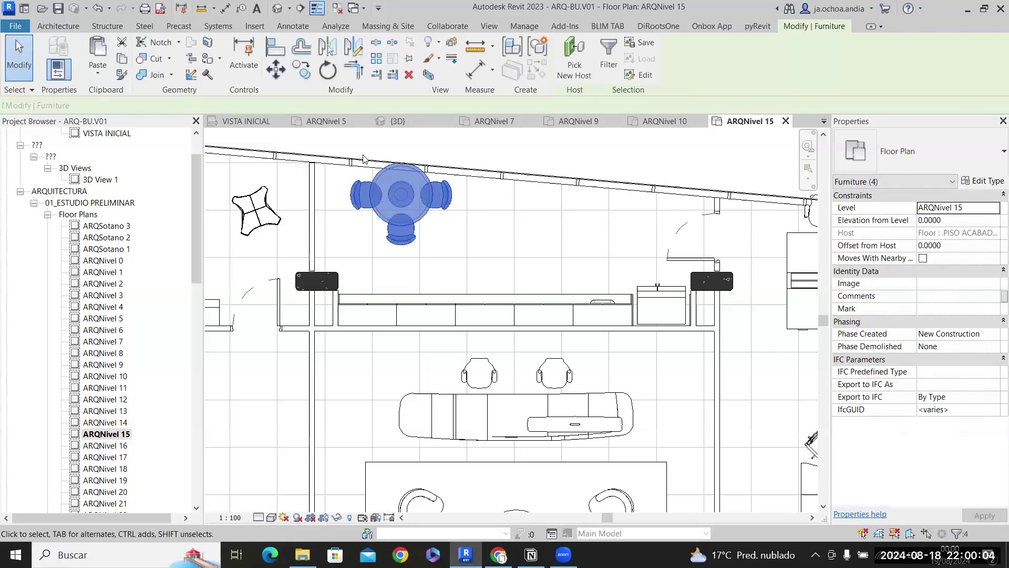
{"action": "key", "text": "Down"}
{"action": "key", "text": "Down"}
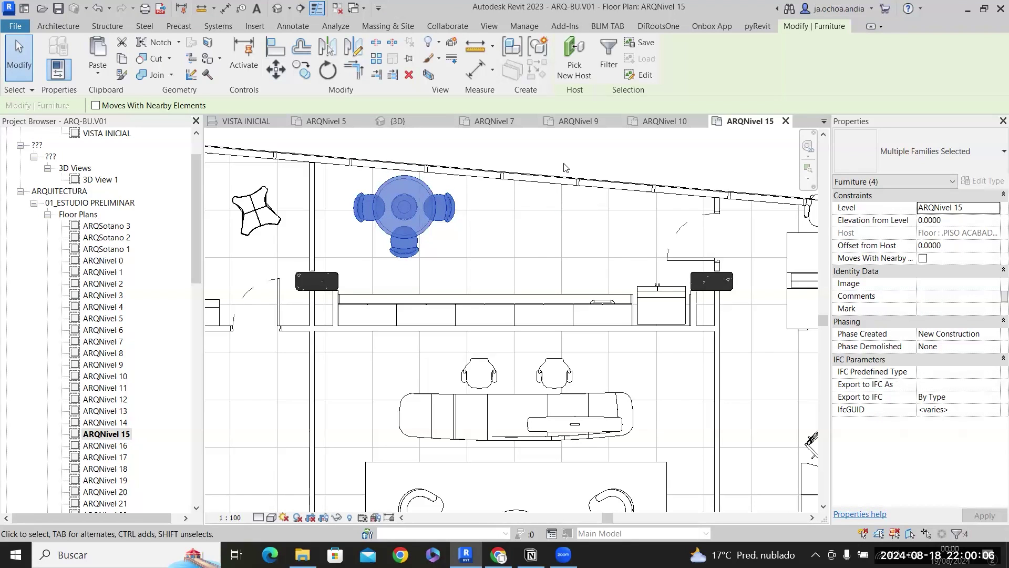
{"action": "left_click", "coordinate": [572, 157]}
Shift the two four-seat workstation clusters in the upper-right office down toward the restrooms.
{"action": "scroll", "coordinate": [572, 157], "scroll_direction": "down", "scroll_amount": 3}
{"action": "middle_click_drag", "start_coordinate": [453, 351], "coordinate": [238, 354]}
{"action": "scroll", "coordinate": [565, 229], "scroll_direction": "down", "scroll_amount": 1}
{"action": "left_click_drag", "start_coordinate": [704, 392], "coordinate": [483, 287]}
{"action": "key", "text": "Down"}
{"action": "key", "text": "Down"}
{"action": "key", "text": "Down"}
{"action": "key", "text": "Down"}
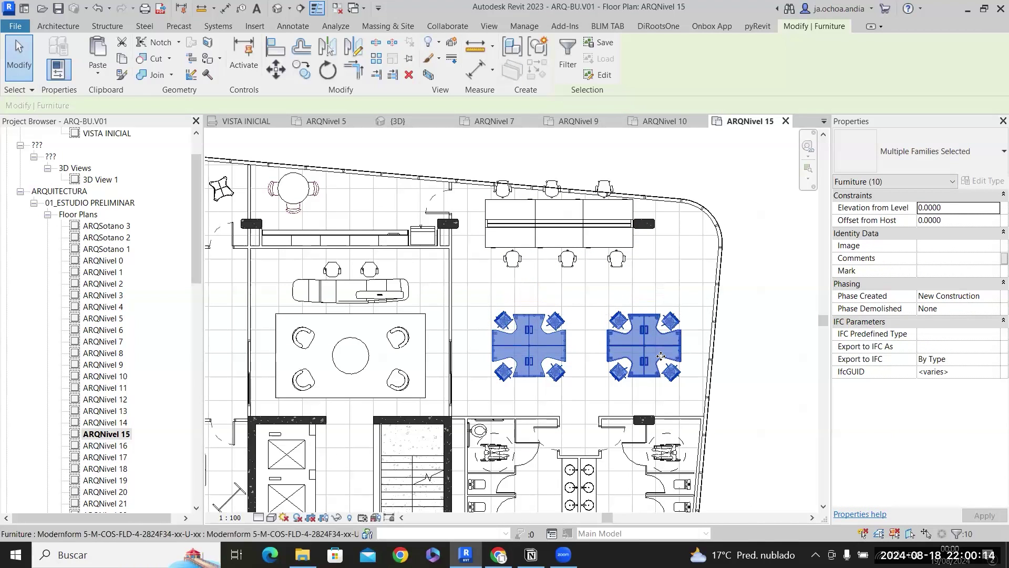
Delete the four-seat workstation cluster nearest the right facade, including its chairs.
{"action": "scroll", "coordinate": [661, 355], "scroll_direction": "up", "scroll_amount": 1}
{"action": "left_click_drag", "start_coordinate": [718, 405], "coordinate": [588, 287]}
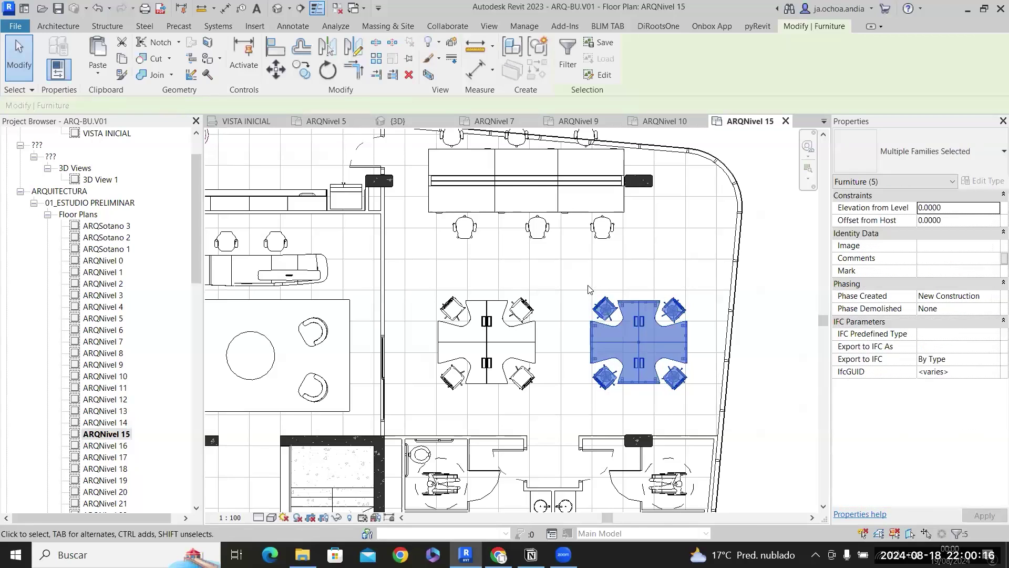
{"action": "key", "text": "Delete"}
Rotate the six-seat desk row and its chairs a quarter turn and place it vertically alongside the right facade.
{"action": "left_click_drag", "start_coordinate": [644, 239], "coordinate": [434, 138]}
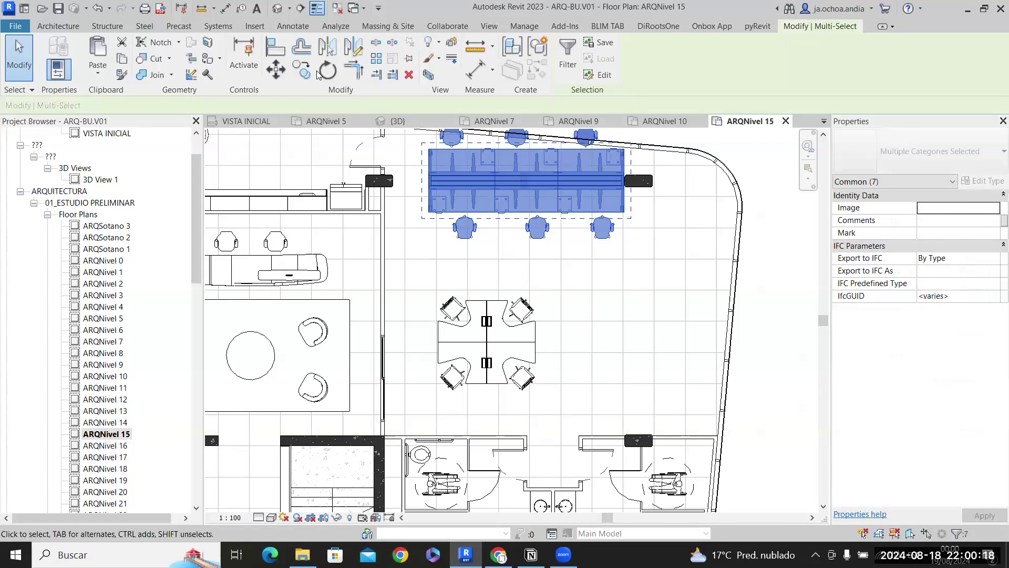
{"action": "key", "text": "r"}
{"action": "key", "text": "o"}
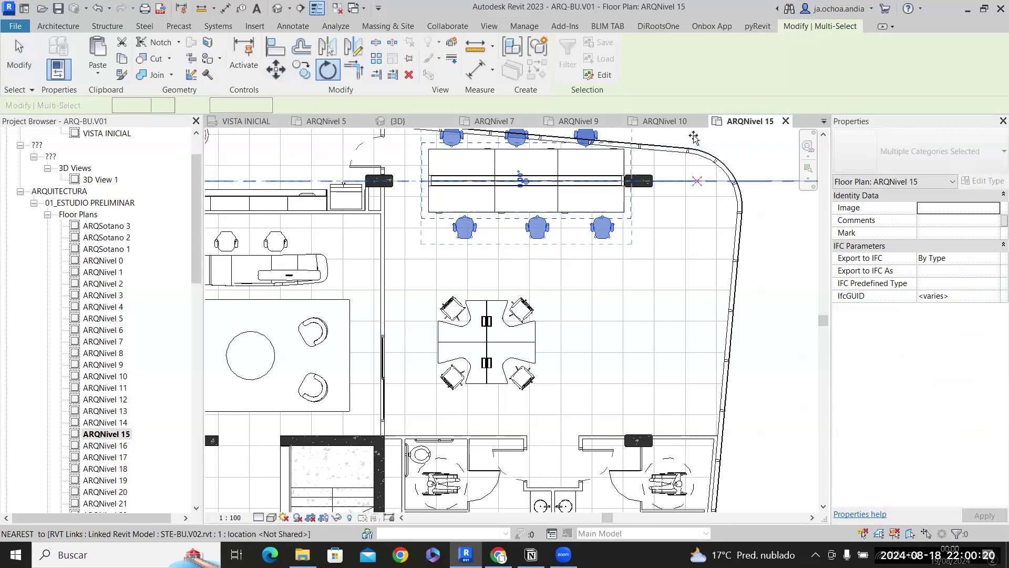
{"action": "left_click", "coordinate": [700, 179]}
{"action": "key", "text": "Return"}
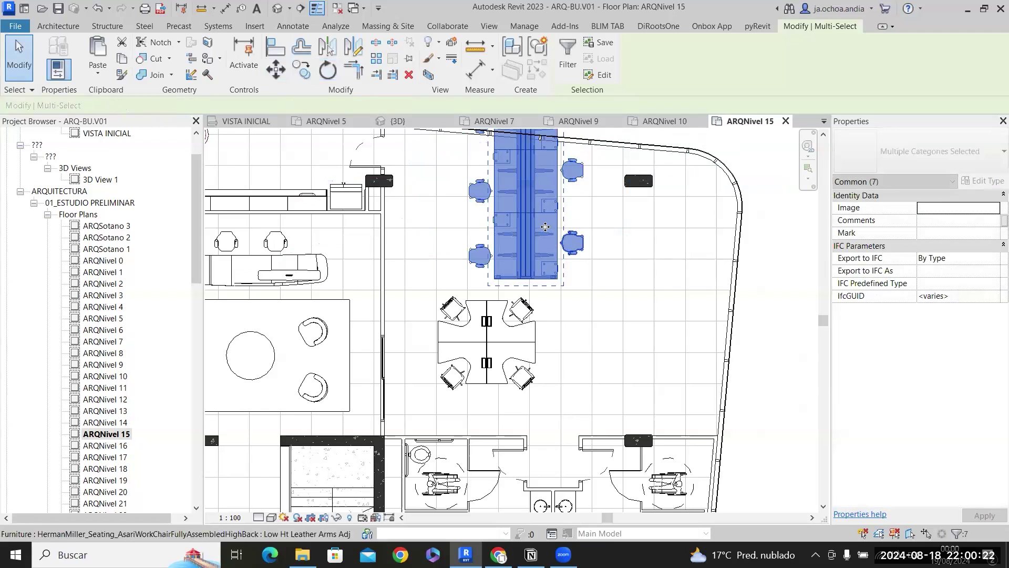
{"action": "left_click_drag", "start_coordinate": [669, 347], "coordinate": [670, 348]}
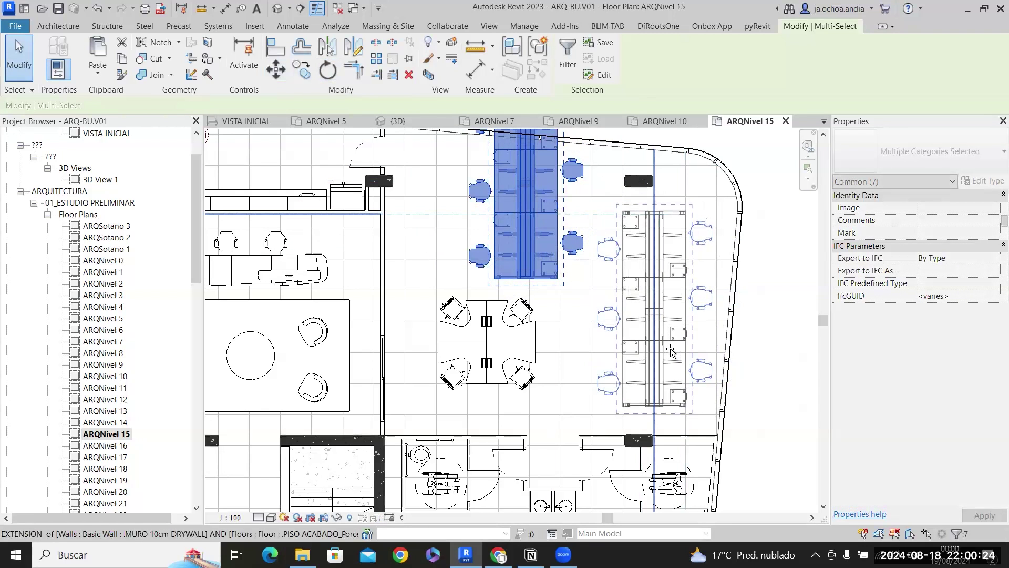
Copy the remaining four-seat workstation cluster straight up into the free space above it.
{"action": "left_click_drag", "start_coordinate": [556, 376], "coordinate": [379, 163]}
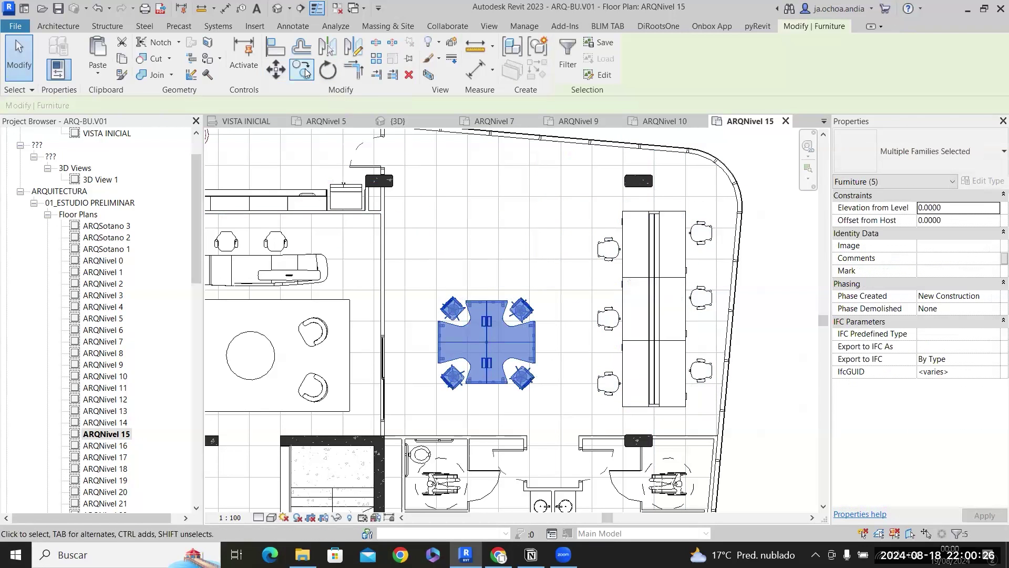
{"action": "key", "text": "c"}
{"action": "key", "text": "o"}
{"action": "left_click", "coordinate": [548, 352]}
{"action": "left_click", "coordinate": [555, 218]}
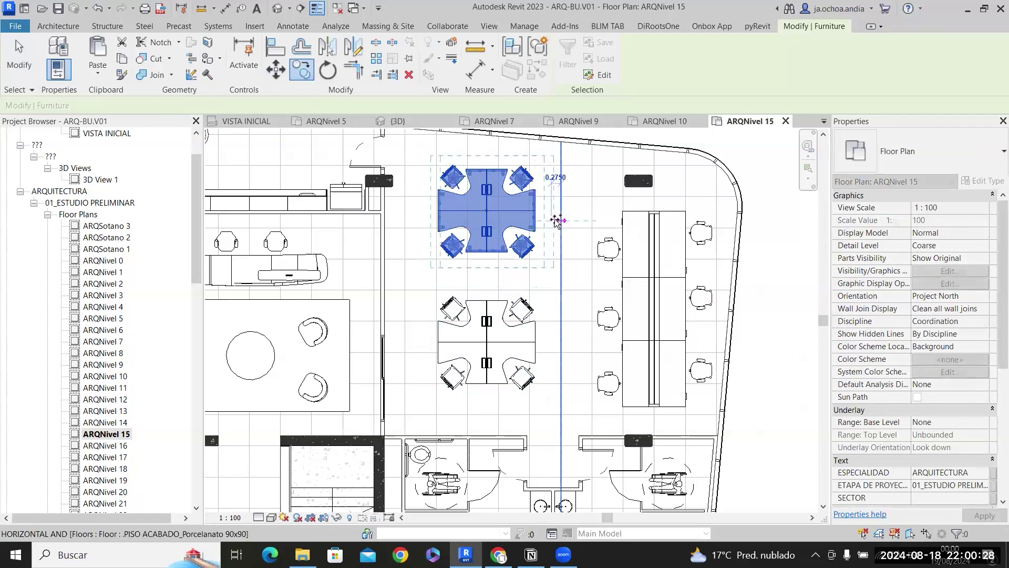
{"action": "scroll", "coordinate": [563, 219], "scroll_direction": "down", "scroll_amount": 2}
{"action": "key", "text": "Escape"}
Delete the door of the lower-right accessible restroom stall and move its 150 cm wheelchair circle out into the open restroom area.
{"action": "scroll", "coordinate": [566, 219], "scroll_direction": "down", "scroll_amount": 4}
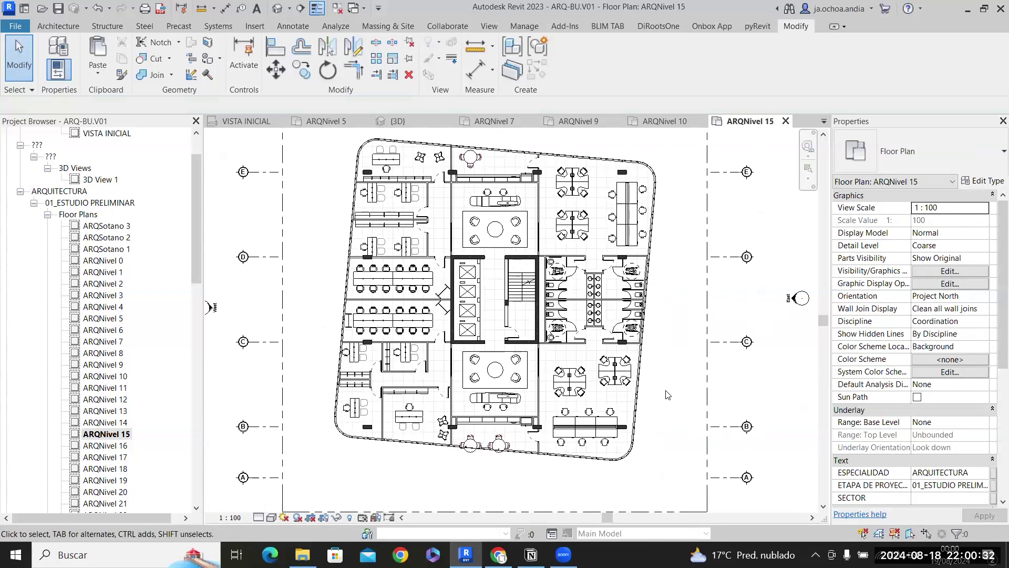
{"action": "scroll", "coordinate": [644, 314], "scroll_direction": "up", "scroll_amount": 5}
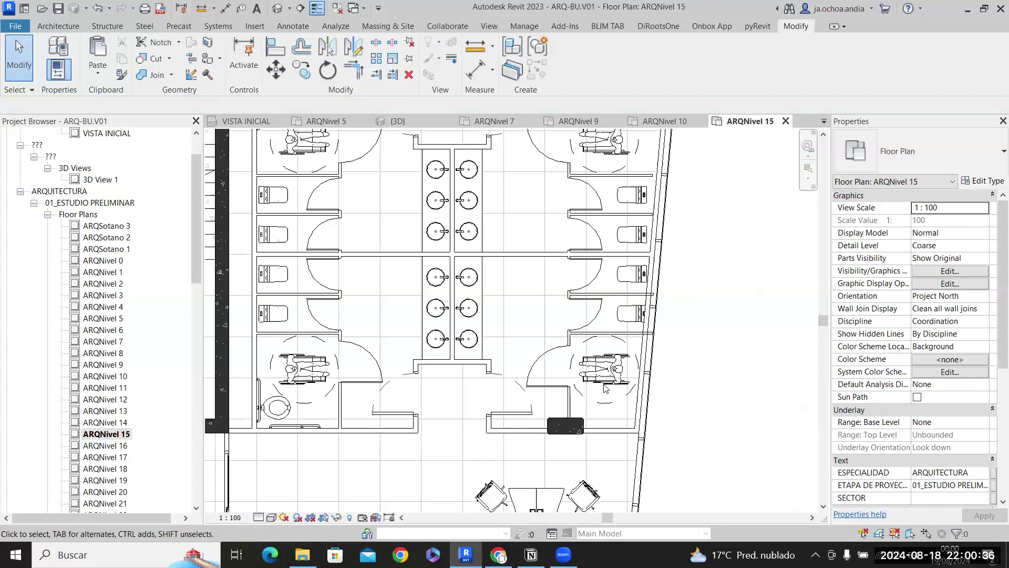
{"action": "scroll", "coordinate": [577, 313], "scroll_direction": "up", "scroll_amount": 3}
{"action": "left_click", "coordinate": [511, 376]}
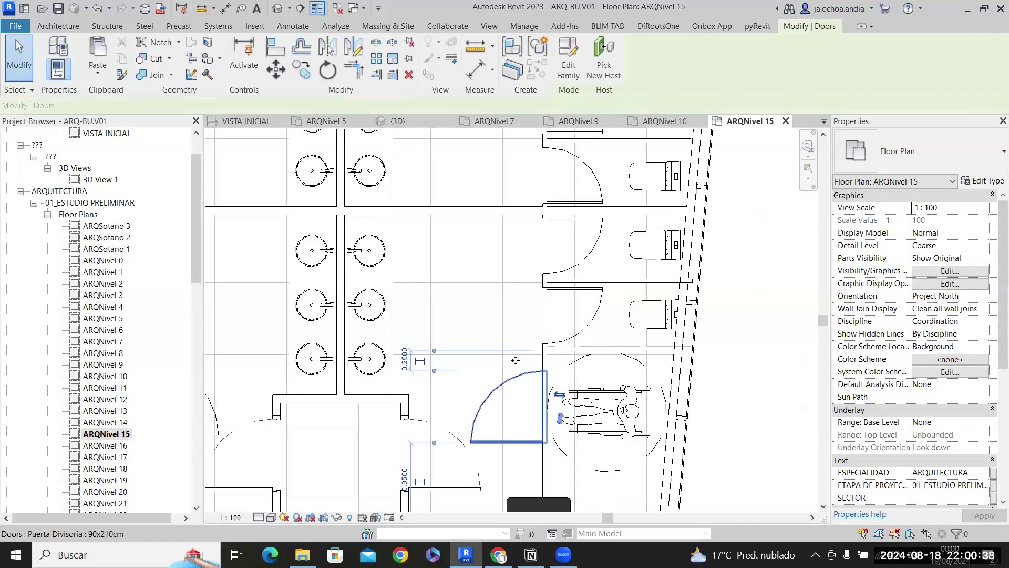
{"action": "scroll", "coordinate": [516, 360], "scroll_direction": "down", "scroll_amount": 1}
{"action": "left_click", "coordinate": [432, 334]}
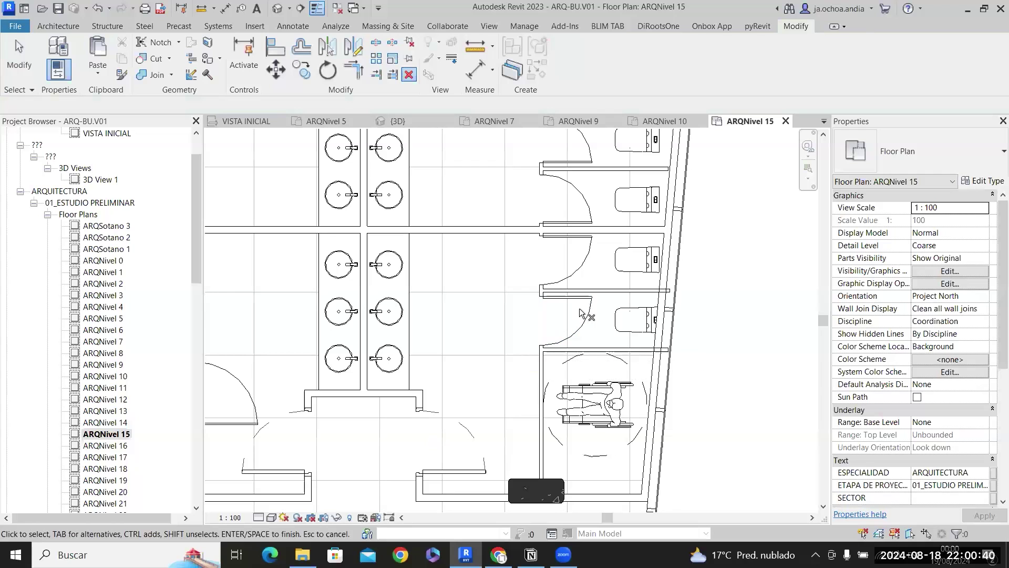
{"action": "scroll", "coordinate": [598, 377], "scroll_direction": "down", "scroll_amount": 2}
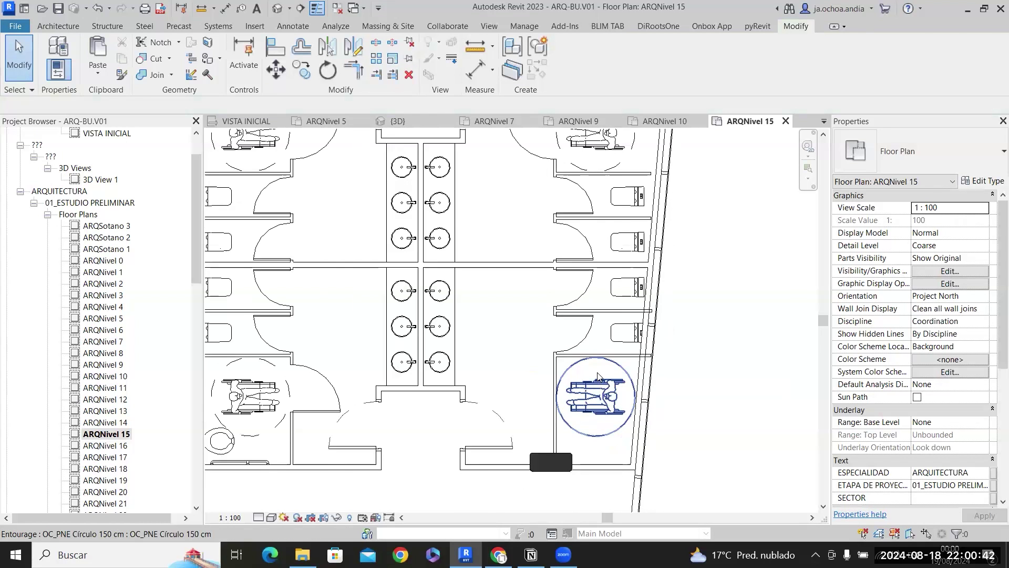
{"action": "left_click", "coordinate": [599, 381]}
{"action": "left_click_drag", "start_coordinate": [599, 381], "coordinate": [505, 292]}
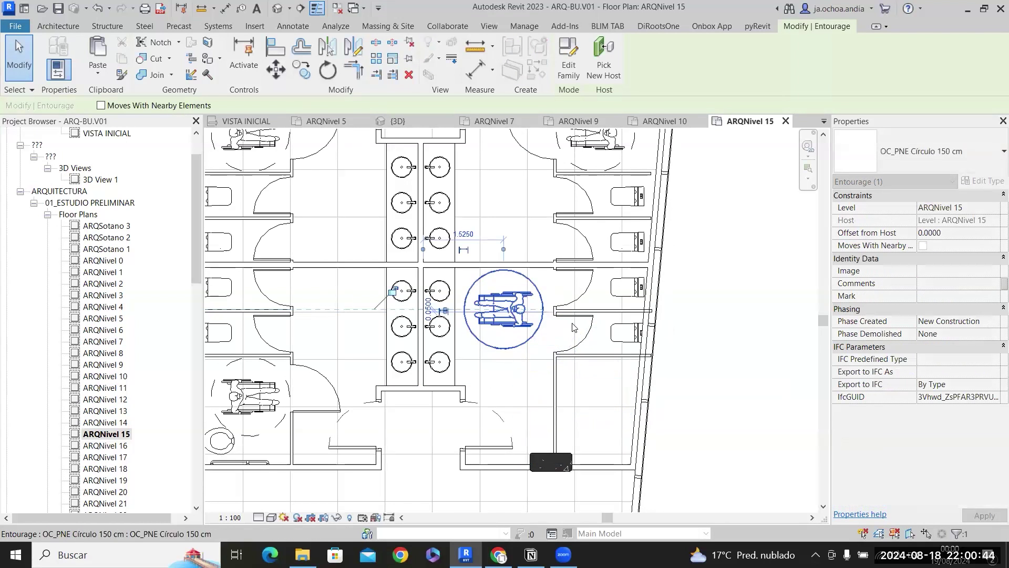
Extend the partition below the upper-right accessible stall to meet the slanted inner wall.
{"action": "scroll", "coordinate": [563, 266], "scroll_direction": "up", "scroll_amount": 3}
{"action": "scroll", "coordinate": [561, 297], "scroll_direction": "down", "scroll_amount": 3}
{"action": "middle_click_drag", "start_coordinate": [597, 253], "coordinate": [598, 428]}
{"action": "scroll", "coordinate": [598, 427], "scroll_direction": "down", "scroll_amount": 1}
{"action": "scroll", "coordinate": [724, 270], "scroll_direction": "up", "scroll_amount": 4}
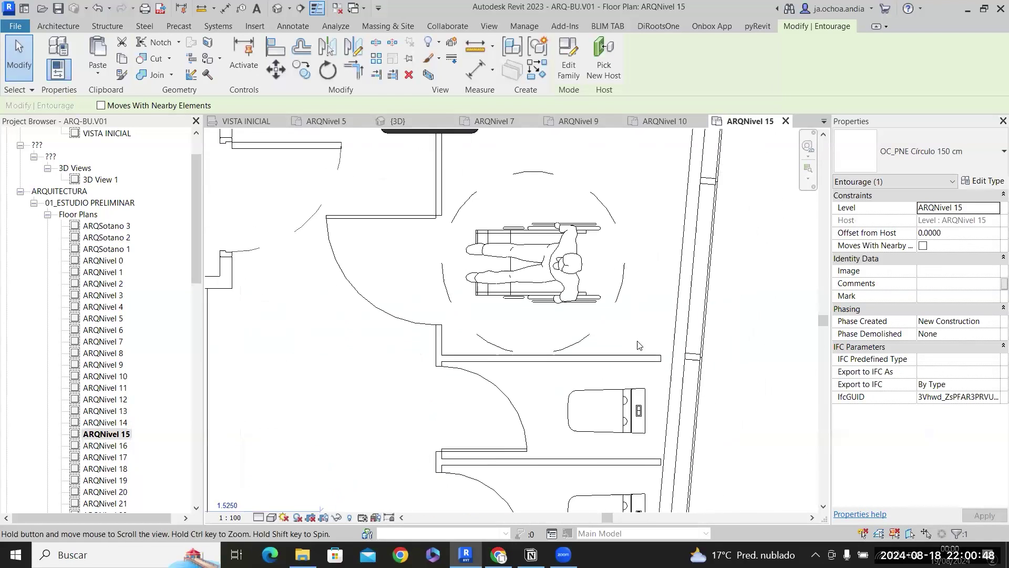
{"action": "left_click", "coordinate": [658, 369]}
{"action": "scroll", "coordinate": [658, 369], "scroll_direction": "up", "scroll_amount": 3}
{"action": "left_click_drag", "start_coordinate": [647, 366], "coordinate": [665, 362]}
{"action": "scroll", "coordinate": [643, 305], "scroll_direction": "down", "scroll_amount": 3}
Adjust the remaining right-hand stall partitions so they end at the slanted inner wall, down to the former accessible stall.
{"action": "left_click", "coordinate": [634, 444]}
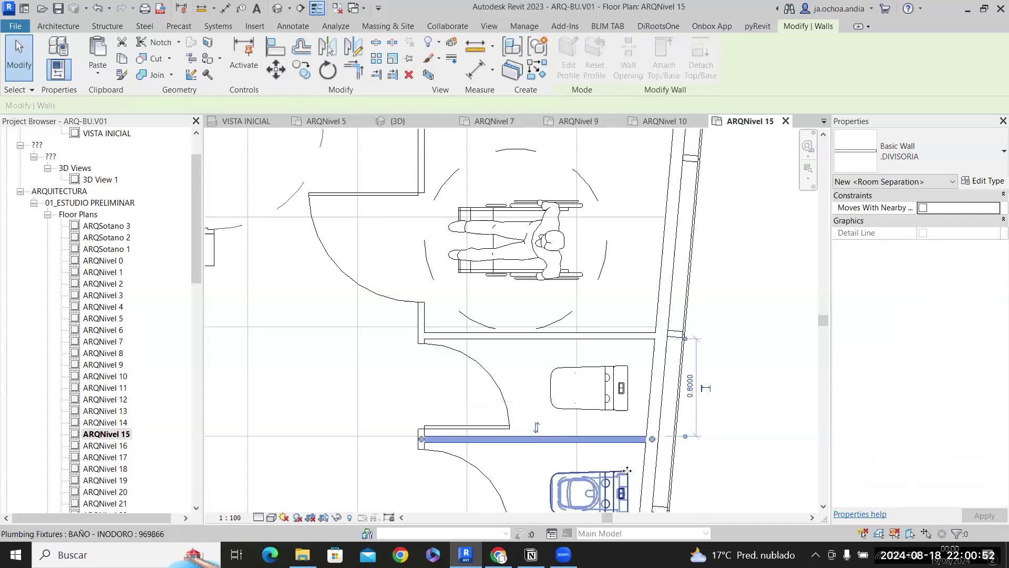
{"action": "scroll", "coordinate": [620, 431], "scroll_direction": "down", "scroll_amount": 5, "text": "ctrl"}
{"action": "left_click", "coordinate": [628, 423]}
{"action": "left_click_drag", "start_coordinate": [640, 419], "coordinate": [629, 419]}
{"action": "scroll", "coordinate": [597, 305], "scroll_direction": "down", "scroll_amount": 4, "text": "ctrl"}
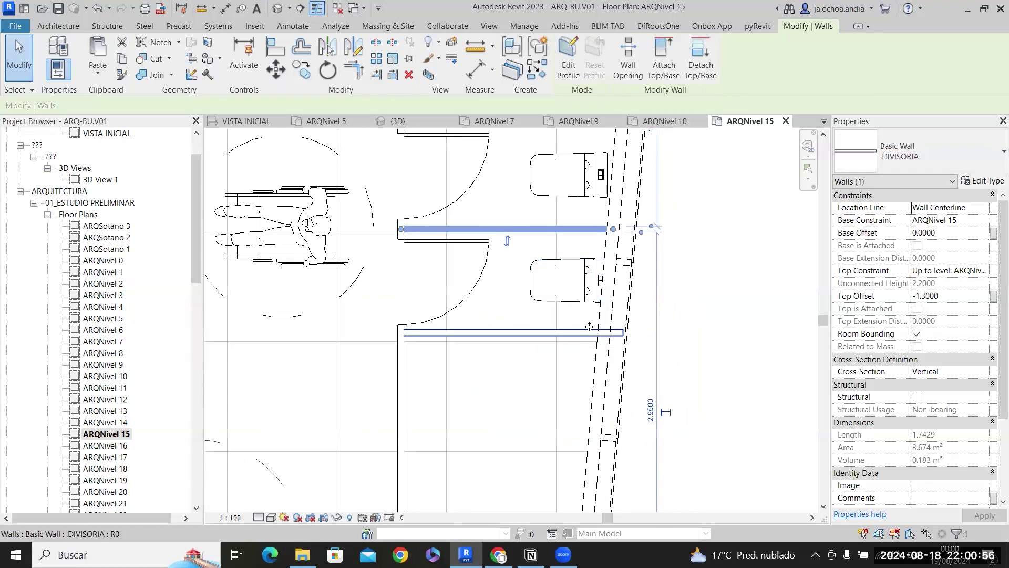
{"action": "left_click", "coordinate": [590, 330]}
{"action": "left_click_drag", "start_coordinate": [623, 332], "coordinate": [603, 332]}
{"action": "scroll", "coordinate": [603, 329], "scroll_direction": "down", "scroll_amount": 2}
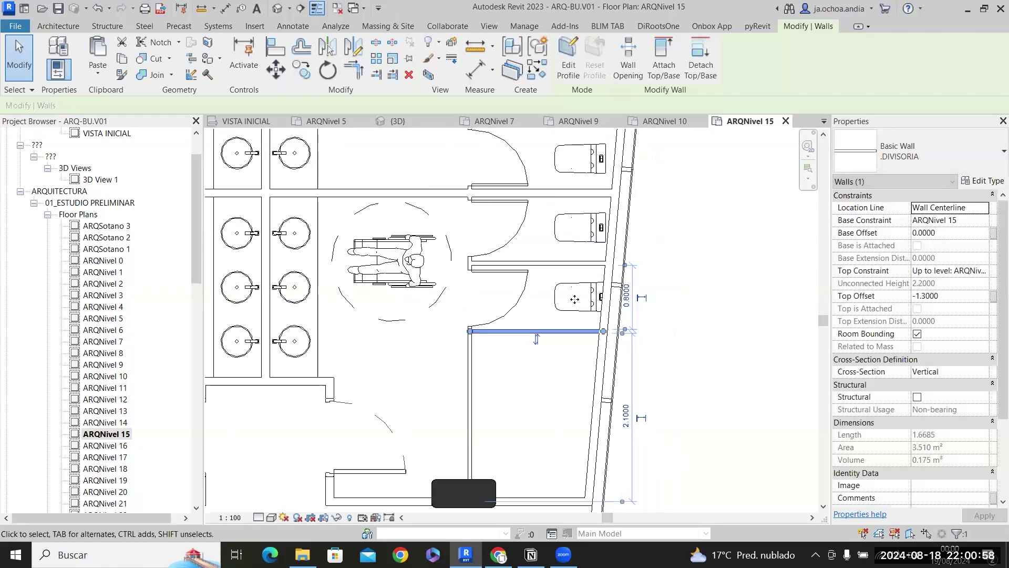
Move the lowest right-hand stall partition to about 0.75 m above the bottom wall, and shift its door down as type 60x210cm.
{"action": "key", "text": "Escape"}
{"action": "left_click_drag", "start_coordinate": [556, 367], "coordinate": [551, 429]}
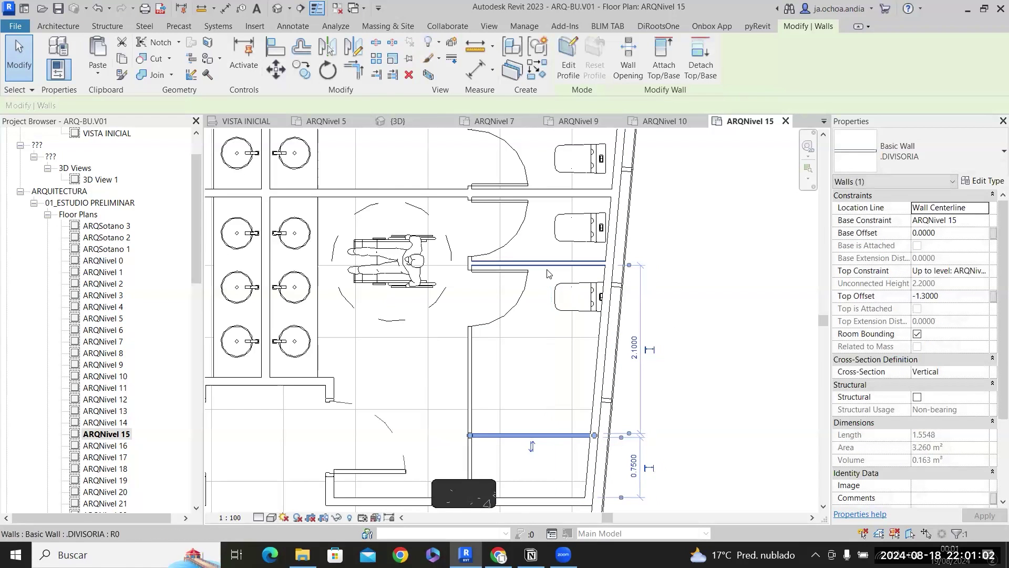
{"action": "left_click_drag", "start_coordinate": [523, 348], "coordinate": [517, 381]}
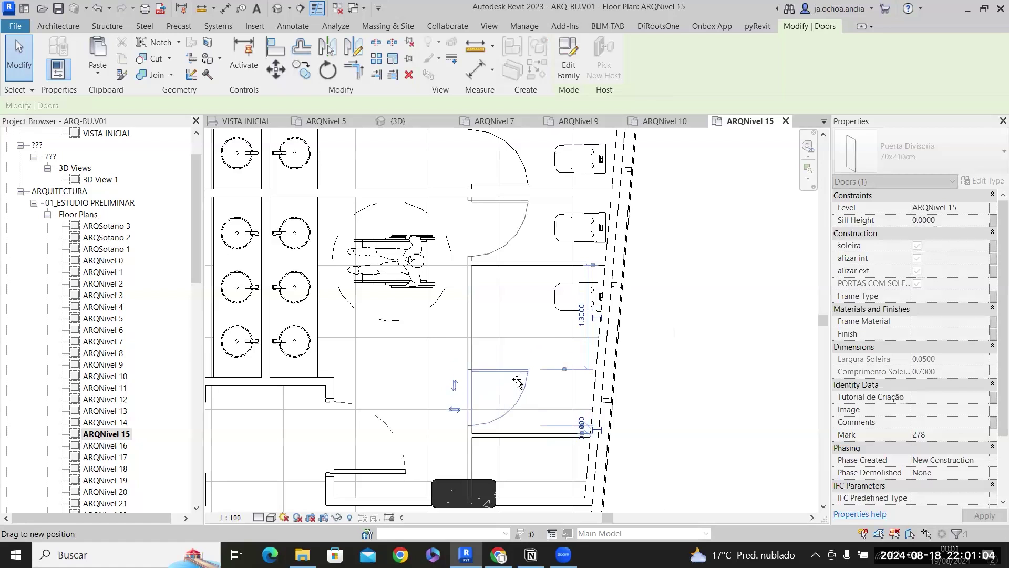
{"action": "left_click", "coordinate": [877, 159]}
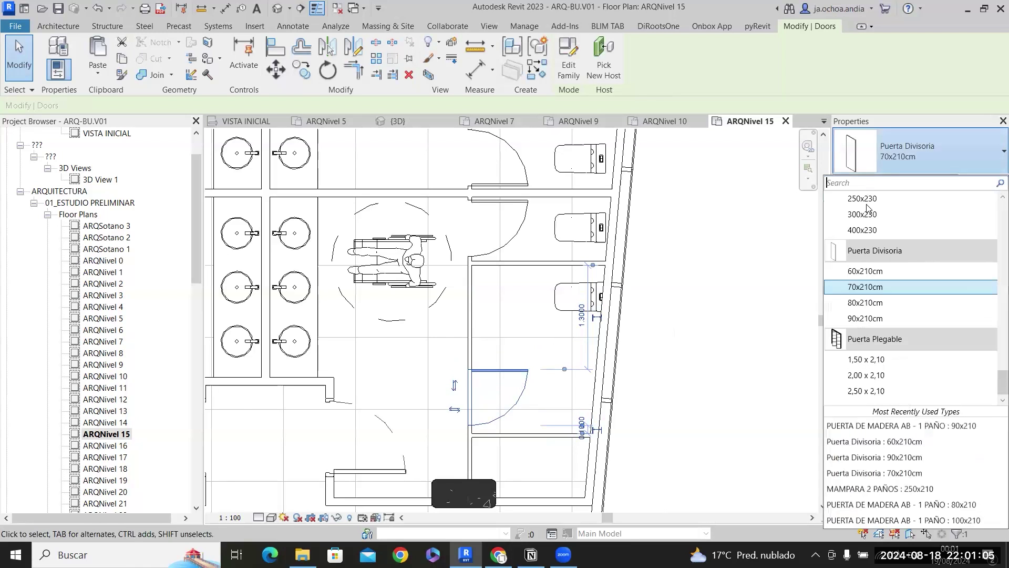
{"action": "left_click", "coordinate": [867, 269]}
Shift the lowest right-hand partition up slightly and move the 60x210cm door past it into the bottom stall.
{"action": "scroll", "coordinate": [510, 434], "scroll_direction": "up", "scroll_amount": 2}
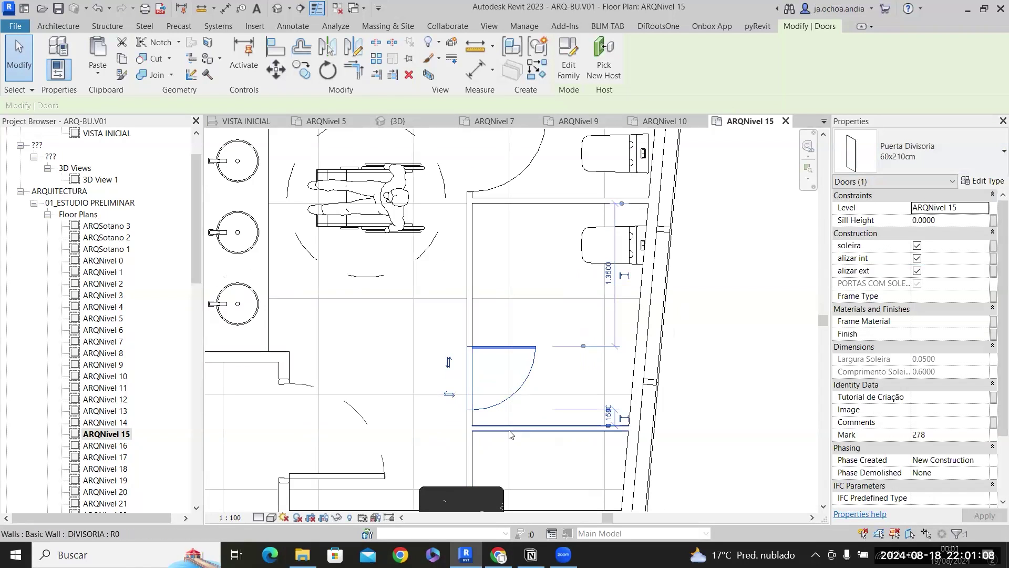
{"action": "left_click_drag", "start_coordinate": [518, 428], "coordinate": [518, 405]}
{"action": "left_click_drag", "start_coordinate": [530, 370], "coordinate": [521, 436]}
{"action": "left_click", "coordinate": [522, 436]}
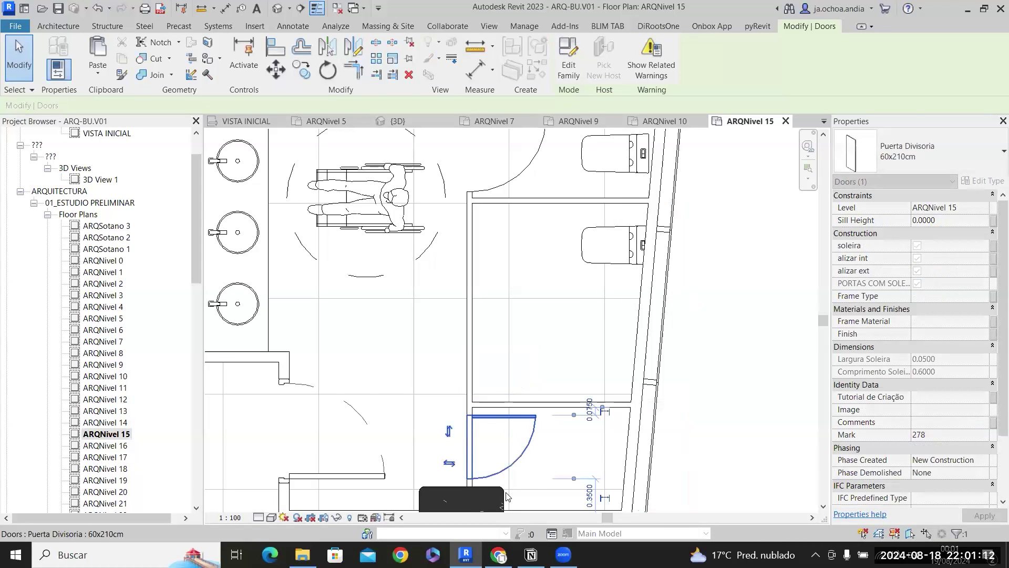
Place the bottom stall's door about 0.10 m below the partition and flip its hinge to the lower side.
{"action": "scroll", "coordinate": [521, 437], "scroll_direction": "up", "scroll_amount": 2}
{"action": "scroll", "coordinate": [534, 446], "scroll_direction": "up", "scroll_amount": 2}
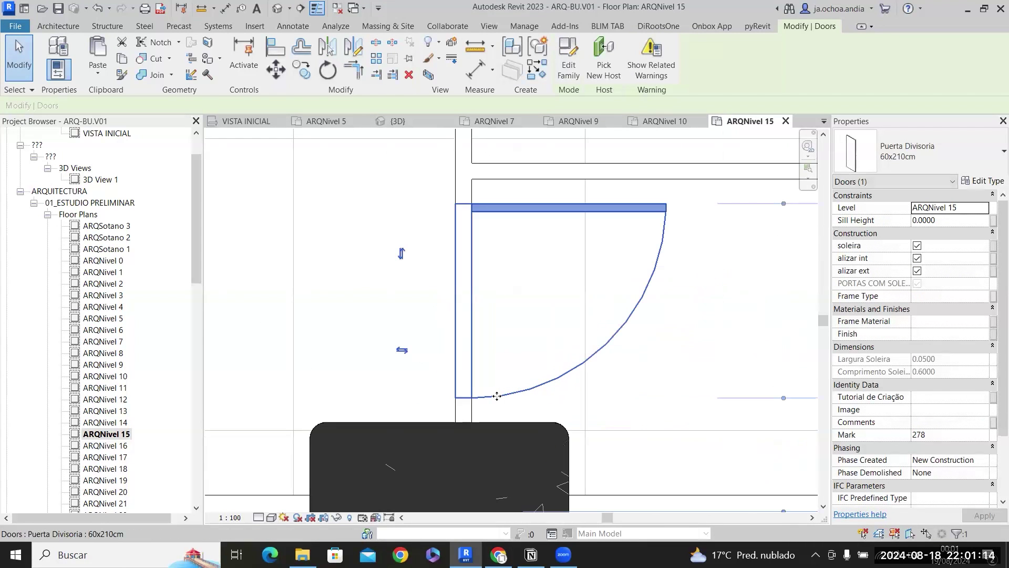
{"action": "left_click_drag", "start_coordinate": [497, 410], "coordinate": [503, 399]}
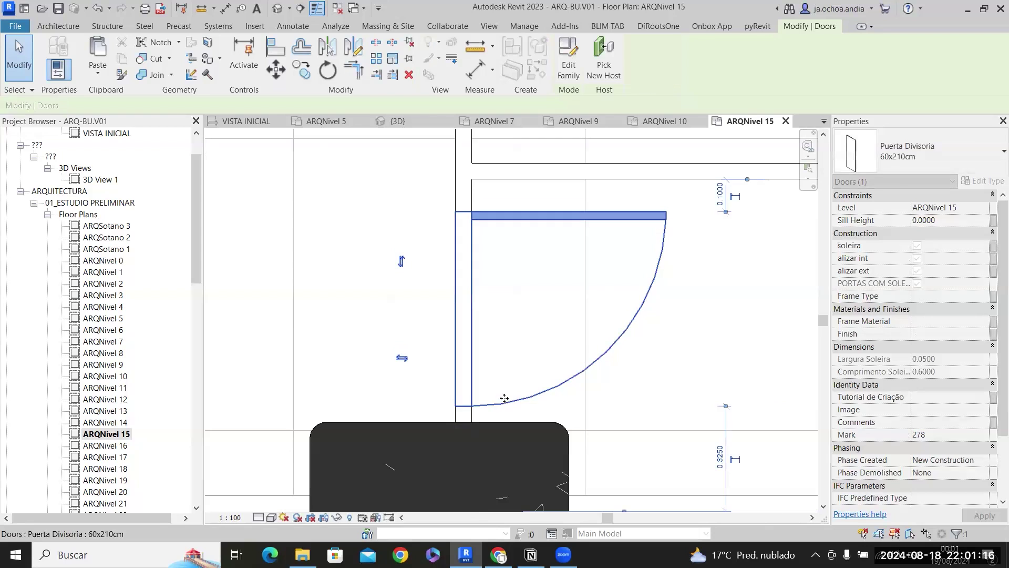
{"action": "key", "text": "space"}
{"action": "key", "text": "space"}
{"action": "key", "text": "space"}
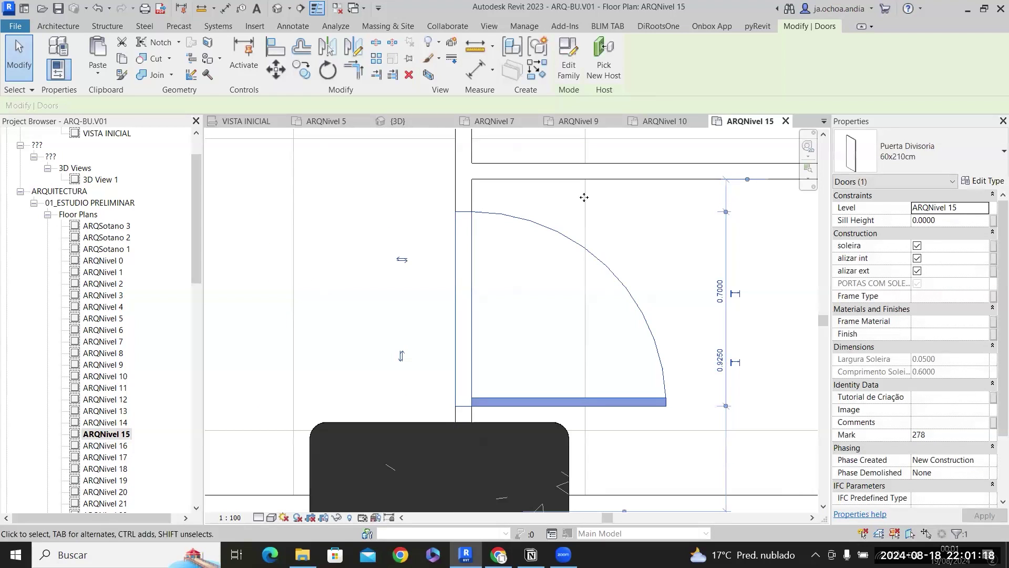
Move the partition above the bottom stall to about 0.025 m from the door and flip the door's hinge to the partition side.
{"action": "left_click", "coordinate": [600, 175]}
{"action": "scroll", "coordinate": [601, 196], "scroll_direction": "down", "scroll_amount": 3}
{"action": "middle_click_drag", "start_coordinate": [624, 333], "coordinate": [613, 427]}
{"action": "left_click", "coordinate": [657, 405]}
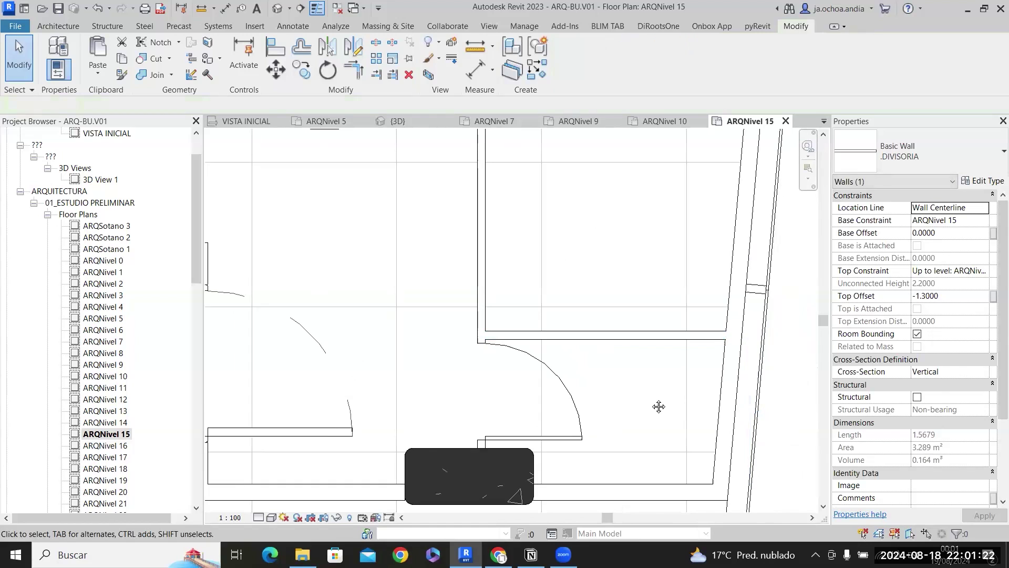
{"action": "scroll", "coordinate": [662, 367], "scroll_direction": "down", "scroll_amount": 2}
{"action": "left_click", "coordinate": [597, 407]}
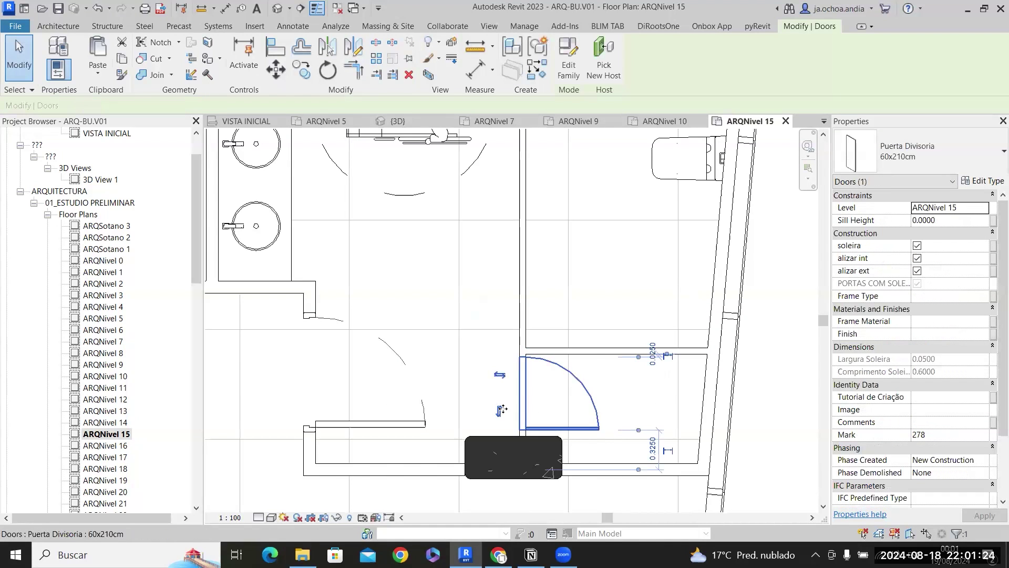
{"action": "key", "text": "Escape"}
Move the lowest toilet down into the bottom stall and relocate the partition above its old position down to form the next stall.
{"action": "scroll", "coordinate": [599, 377], "scroll_direction": "down", "scroll_amount": 2}
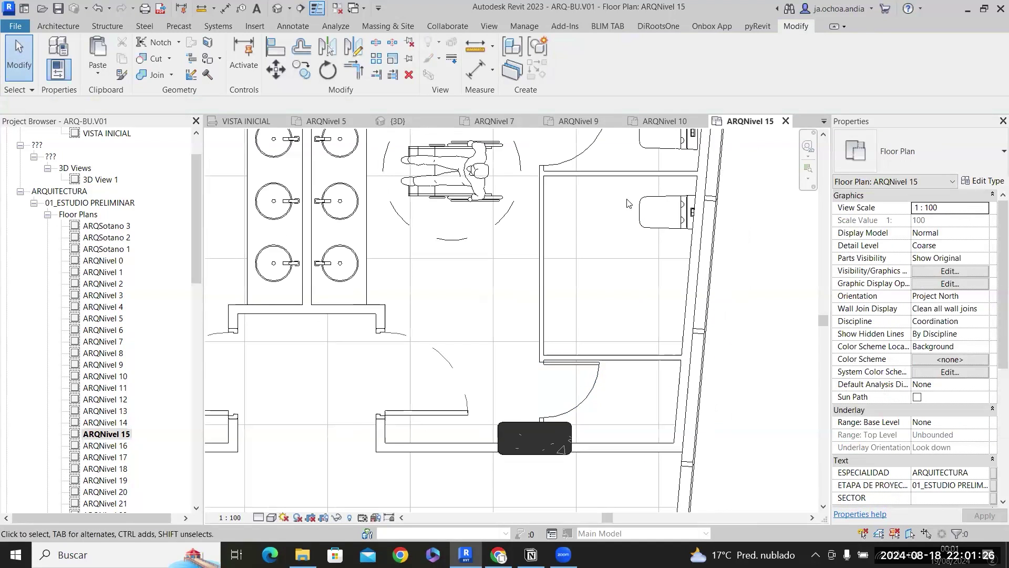
{"action": "left_click", "coordinate": [639, 209]}
{"action": "left_click_drag", "start_coordinate": [602, 393], "coordinate": [608, 399]}
{"action": "left_click", "coordinate": [626, 273]}
{"action": "left_click_drag", "start_coordinate": [649, 174], "coordinate": [639, 293]}
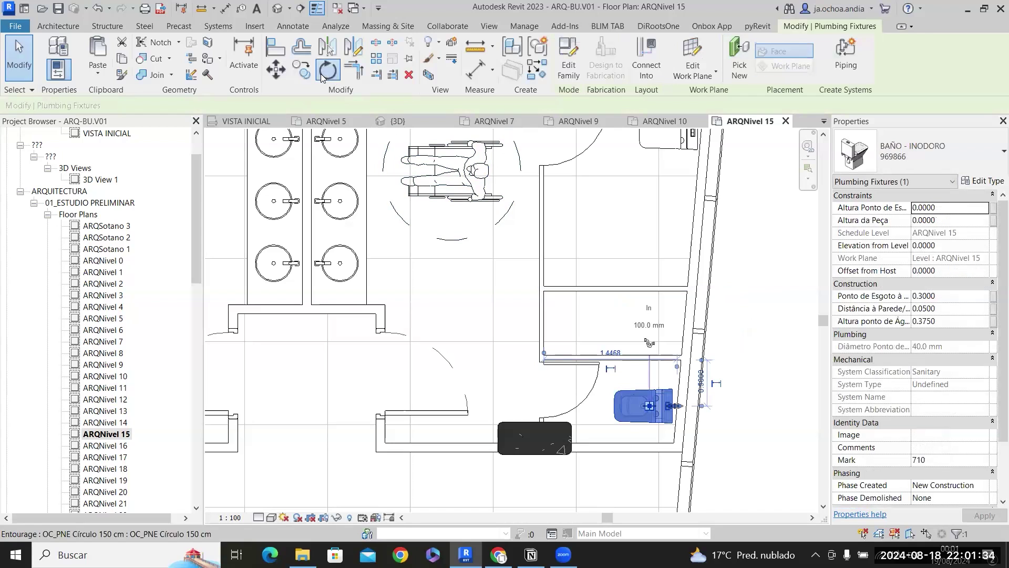
Copy the bottom stall's toilet about 0.80 m straight up into the stall above.
{"action": "left_click", "coordinate": [303, 70]}
{"action": "key", "text": "c"}
{"action": "key", "text": "o"}
{"action": "left_click", "coordinate": [632, 399]}
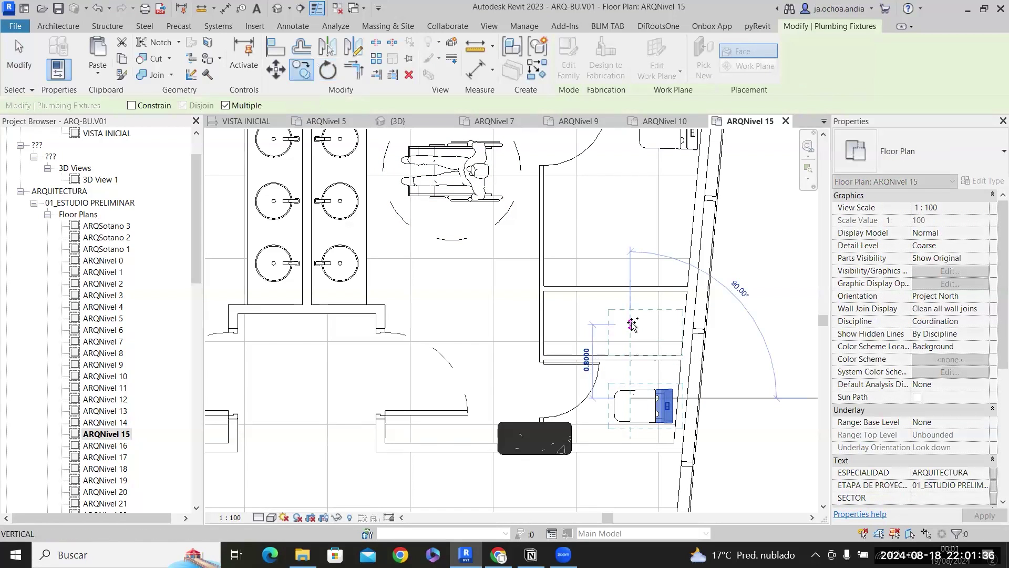
{"action": "left_click", "coordinate": [632, 322]}
{"action": "key", "text": "Escape"}
{"action": "key", "text": "Escape"}
Set the second-lowest stall's width to 0.75 m and nudge its toilet up and toward the slanted wall.
{"action": "left_click", "coordinate": [616, 289]}
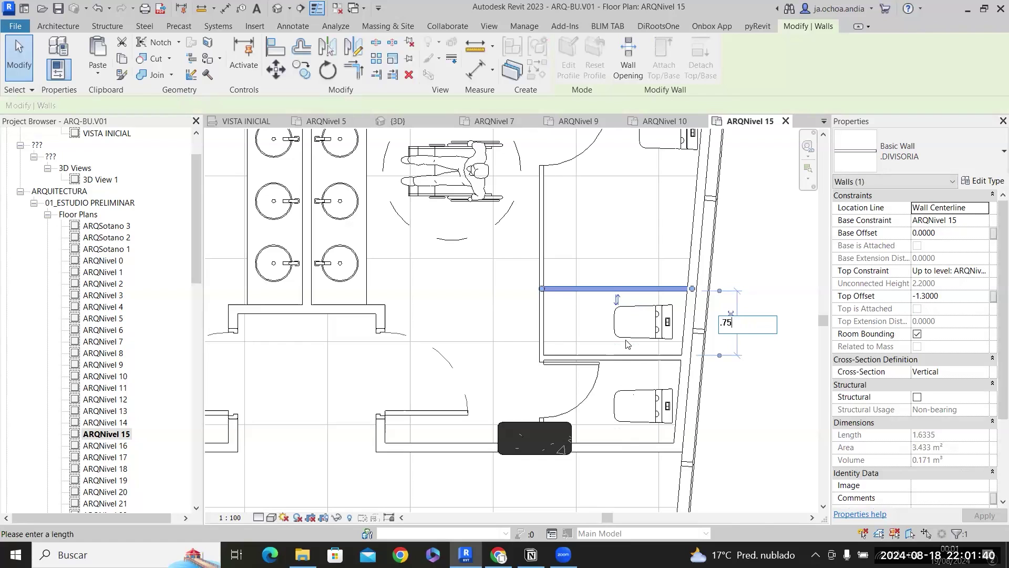
{"action": "key", "text": "Return"}
{"action": "scroll", "coordinate": [677, 287], "scroll_direction": "up", "scroll_amount": 2}
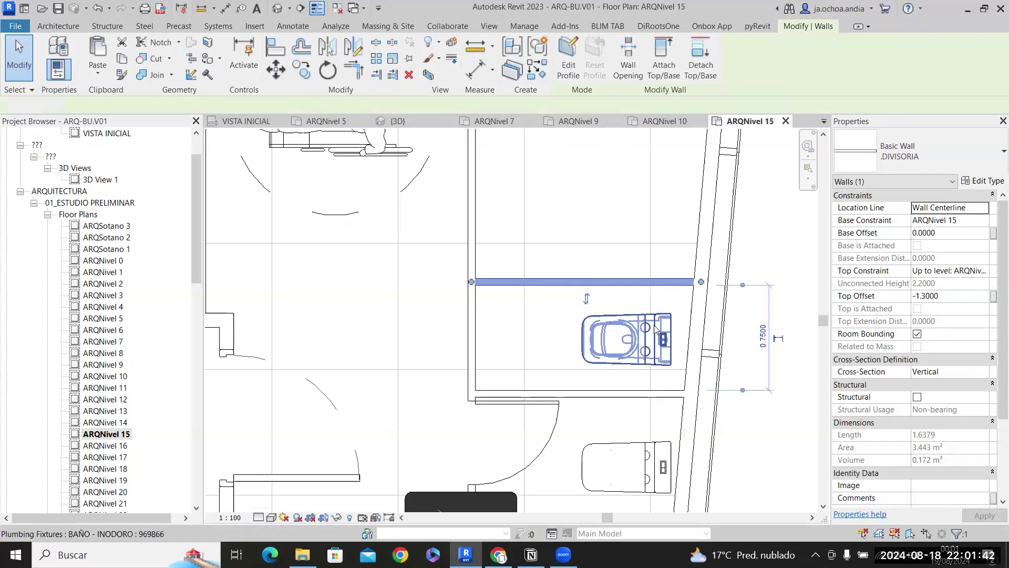
{"action": "left_click", "coordinate": [654, 328]}
{"action": "key", "text": "Up"}
{"action": "key", "text": "Up"}
{"action": "key", "text": "Right"}
{"action": "key", "text": "Right"}
{"action": "key", "text": "Right"}
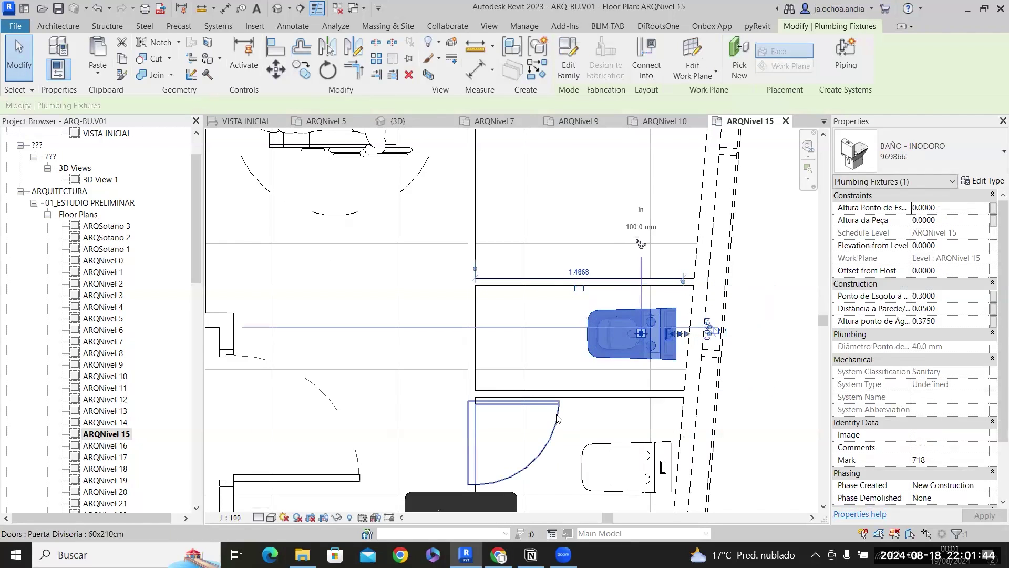
Place a matching 60x210cm Puerta Divisoria door in the second-lowest stall, hinged on its lower side and swinging inward.
{"action": "right_click", "coordinate": [557, 414]}
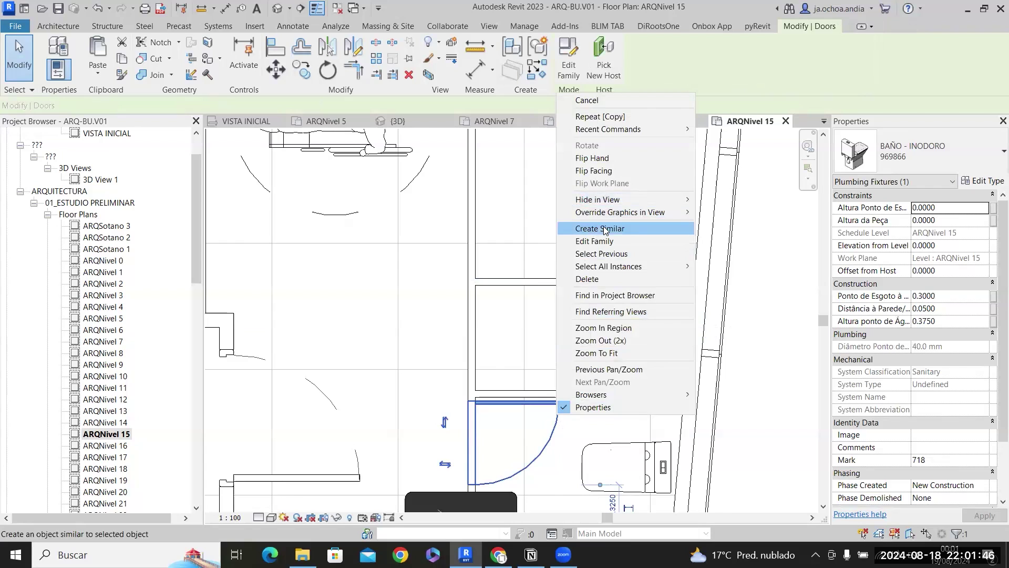
{"action": "left_click", "coordinate": [605, 229]}
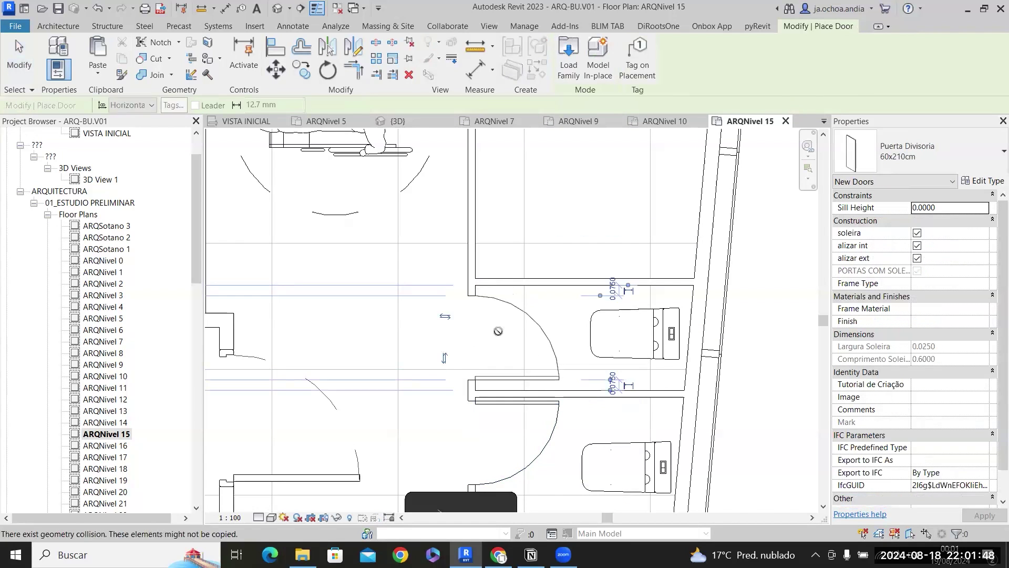
{"action": "key", "text": "Escape"}
Delete the standard toilet from the large stall above the two small ones.
{"action": "scroll", "coordinate": [498, 331], "scroll_direction": "down", "scroll_amount": 3}
{"action": "middle_click_drag", "start_coordinate": [556, 361], "coordinate": [461, 396]}
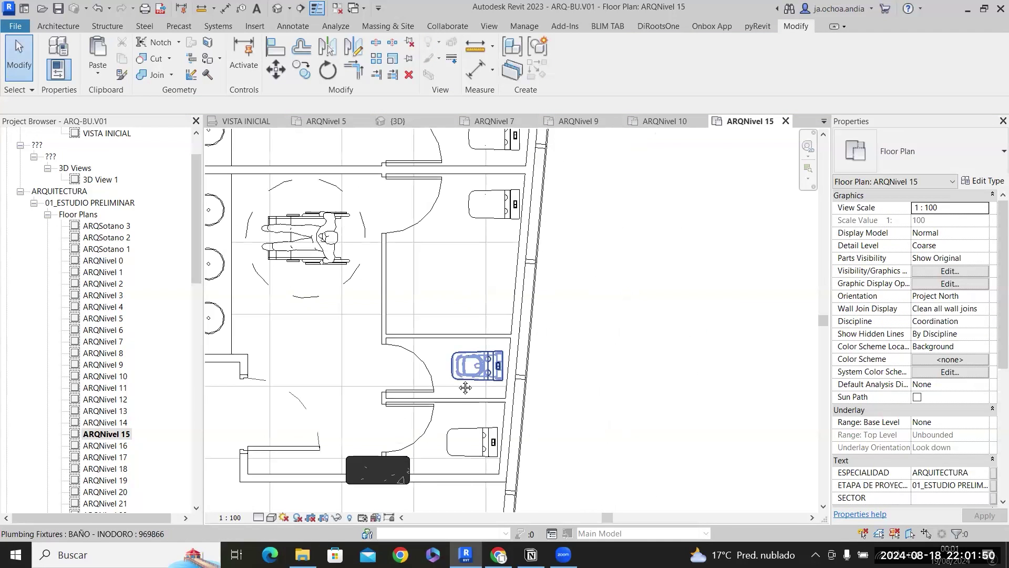
{"action": "left_click_drag", "start_coordinate": [463, 261], "coordinate": [425, 303]}
{"action": "key", "text": "Delete"}
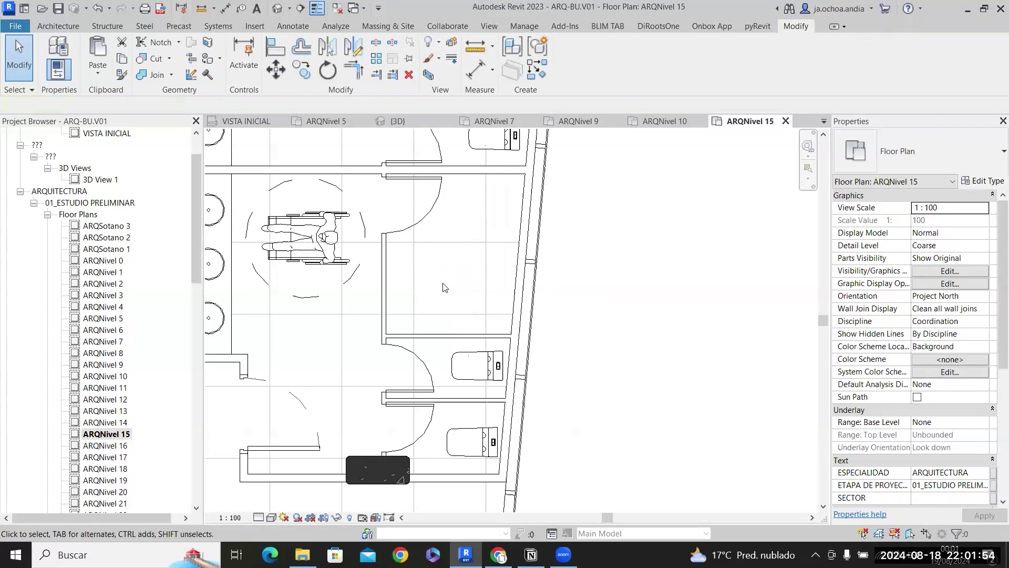
Place a VASO SANITÁRIO PNE matching the left restroom's accessible toilet on the front partition of the large right-hand stall.
{"action": "scroll", "coordinate": [444, 287], "scroll_direction": "down", "scroll_amount": 2}
{"action": "middle_click_drag", "start_coordinate": [346, 309], "coordinate": [705, 260]}
{"action": "right_click", "coordinate": [378, 367]}
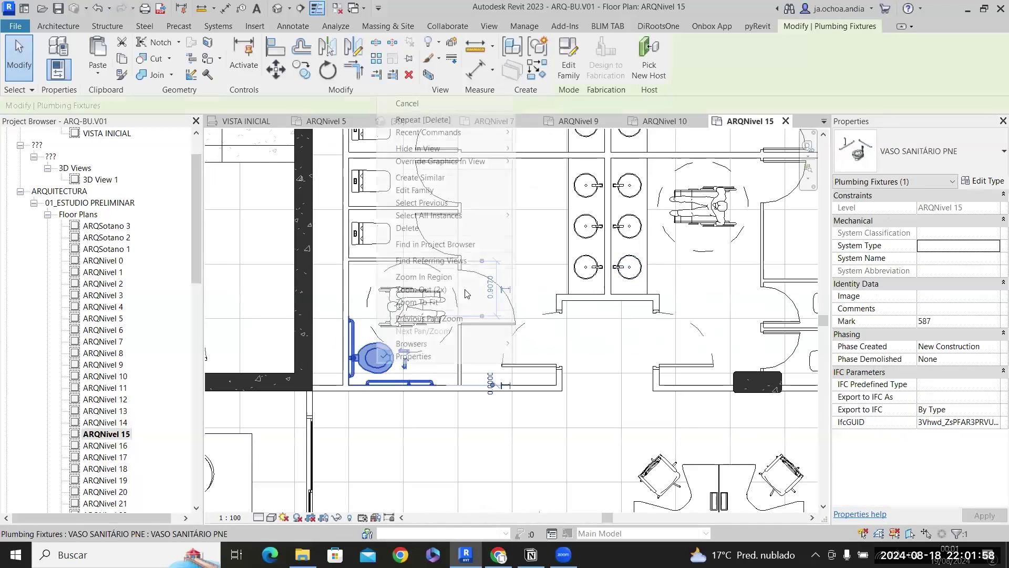
{"action": "left_click", "coordinate": [416, 177]}
{"action": "middle_click_drag", "start_coordinate": [441, 278], "coordinate": [317, 305]}
{"action": "scroll", "coordinate": [317, 305], "scroll_direction": "up", "scroll_amount": 5}
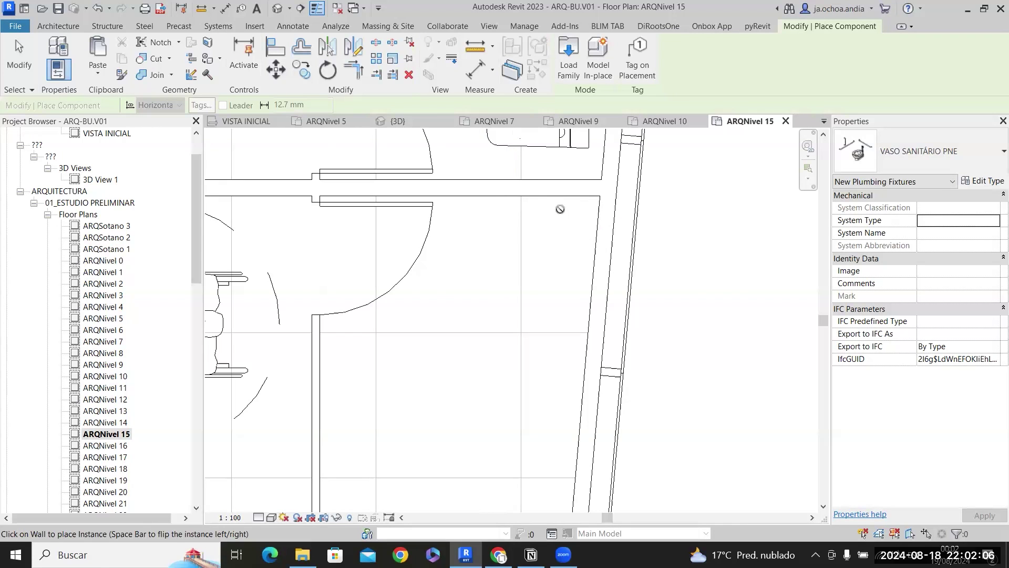
{"action": "scroll", "coordinate": [560, 209], "scroll_direction": "down", "scroll_amount": 2}
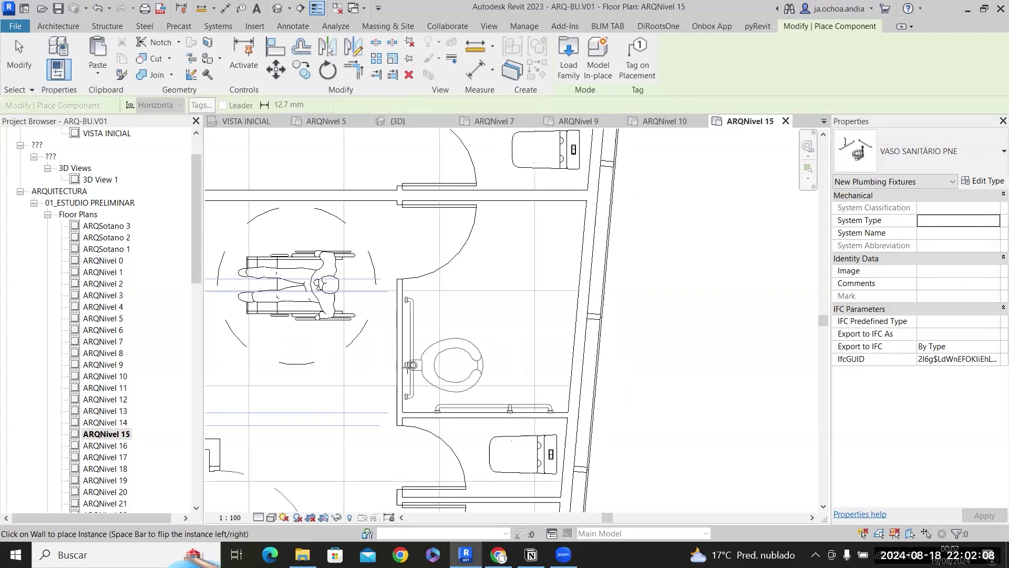
{"action": "left_click", "coordinate": [423, 398]}
{"action": "scroll", "coordinate": [436, 384], "scroll_direction": "up", "scroll_amount": 6}
{"action": "key", "text": "Escape"}
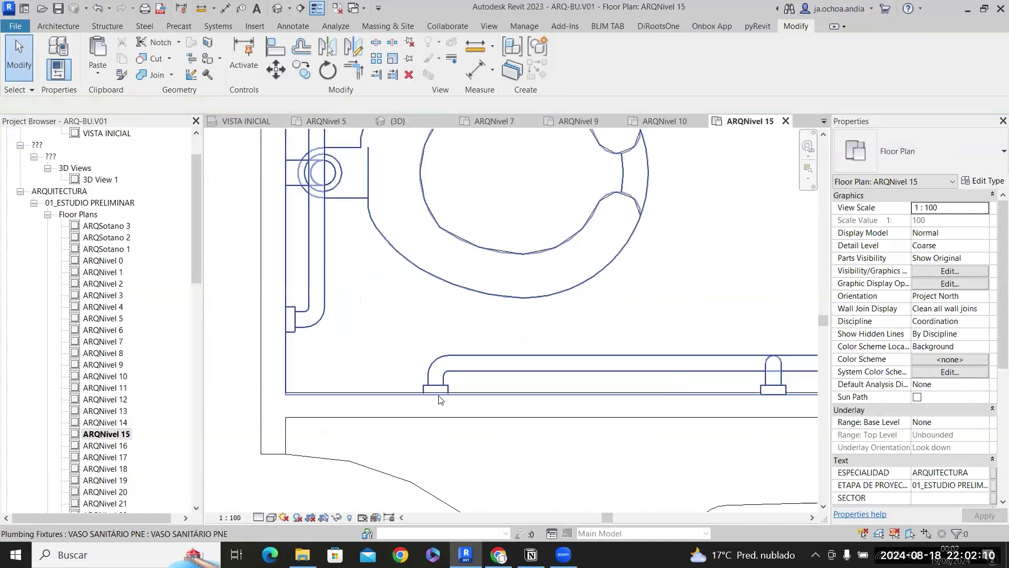
Move the accessible toilet about 0.027 m down so its grab bar meets the face of the partition below.
{"action": "left_click_drag", "start_coordinate": [450, 372], "coordinate": [442, 346]}
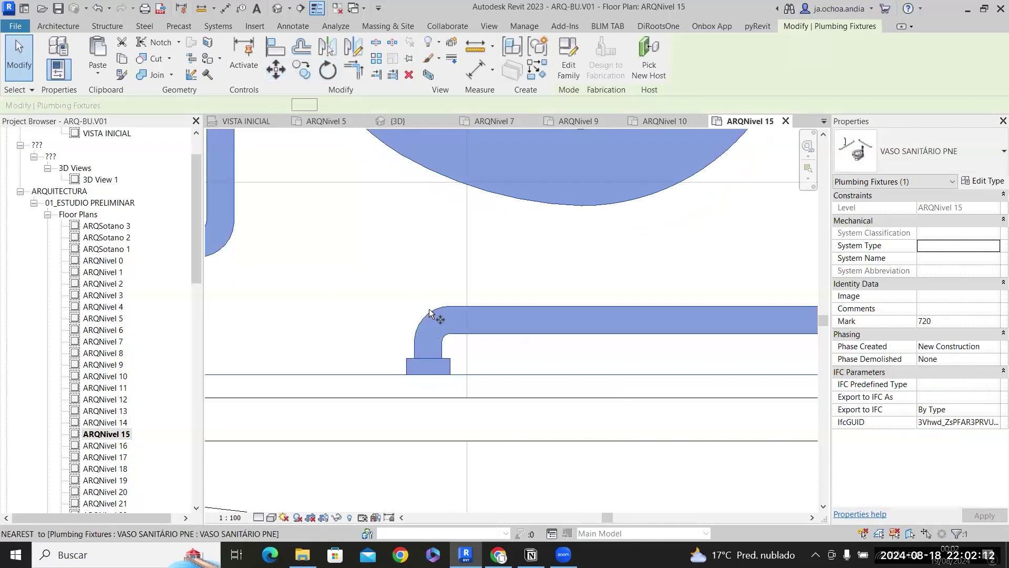
{"action": "left_click", "coordinate": [467, 374]}
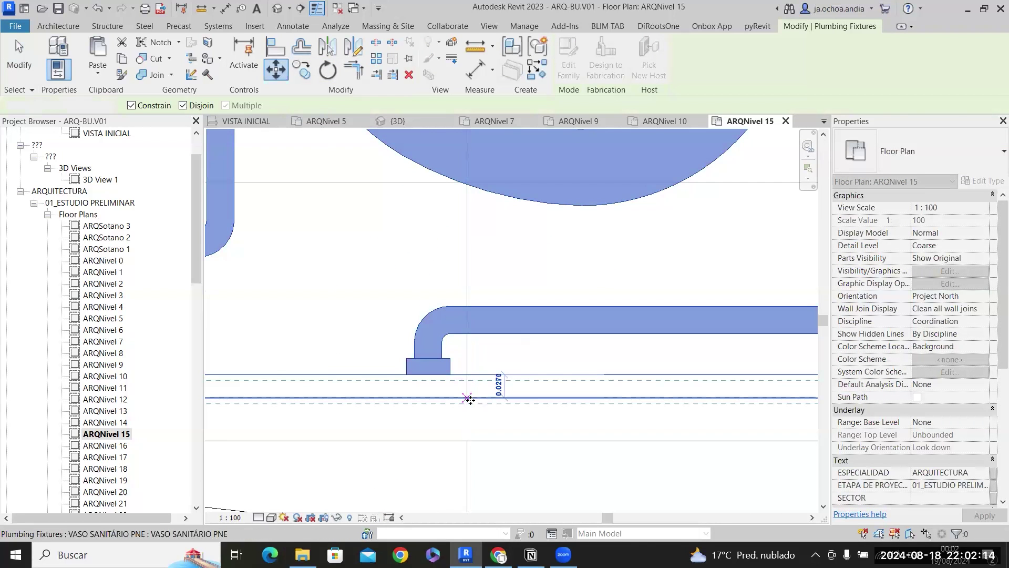
{"action": "scroll", "coordinate": [468, 398], "scroll_direction": "down", "scroll_amount": 6}
{"action": "key", "text": "Escape"}
Move the 150 cm wheelchair circle from the open restroom area into the large accessible stall beside the slanted wall.
{"action": "left_click_drag", "start_coordinate": [395, 268], "coordinate": [633, 256]}
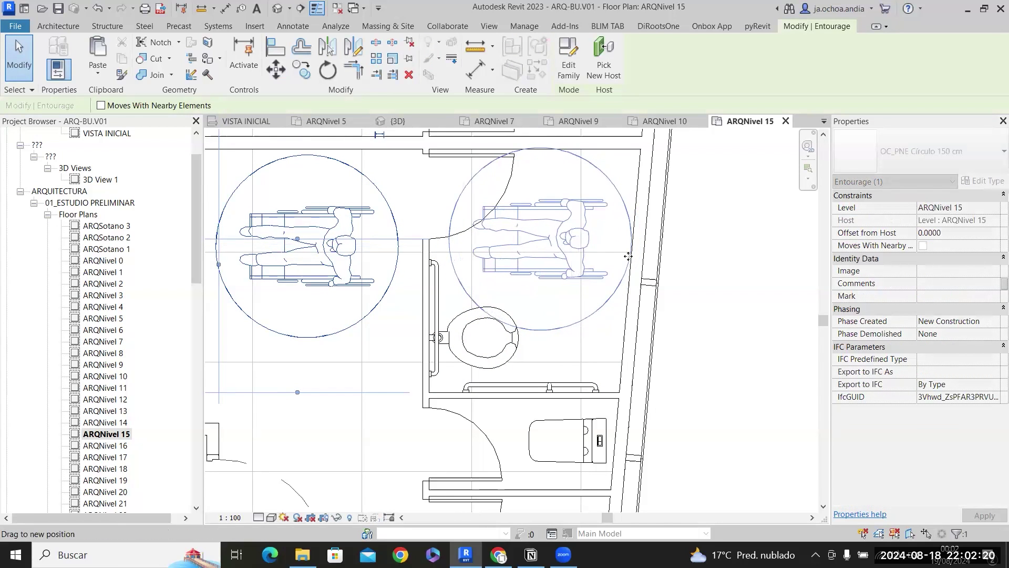
{"action": "scroll", "coordinate": [631, 256], "scroll_direction": "down", "scroll_amount": 3}
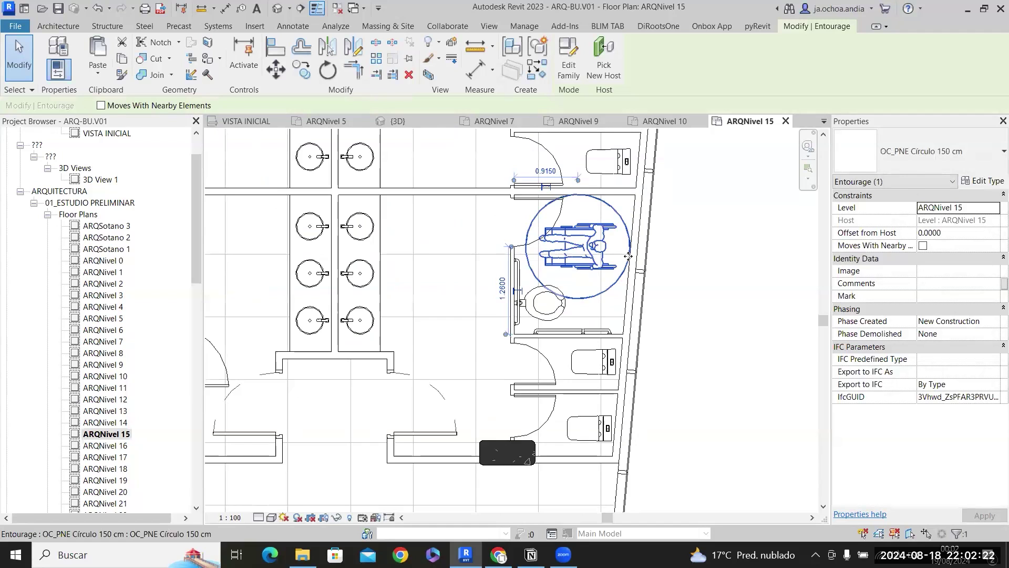
{"action": "scroll", "coordinate": [628, 256], "scroll_direction": "up", "scroll_amount": 2}
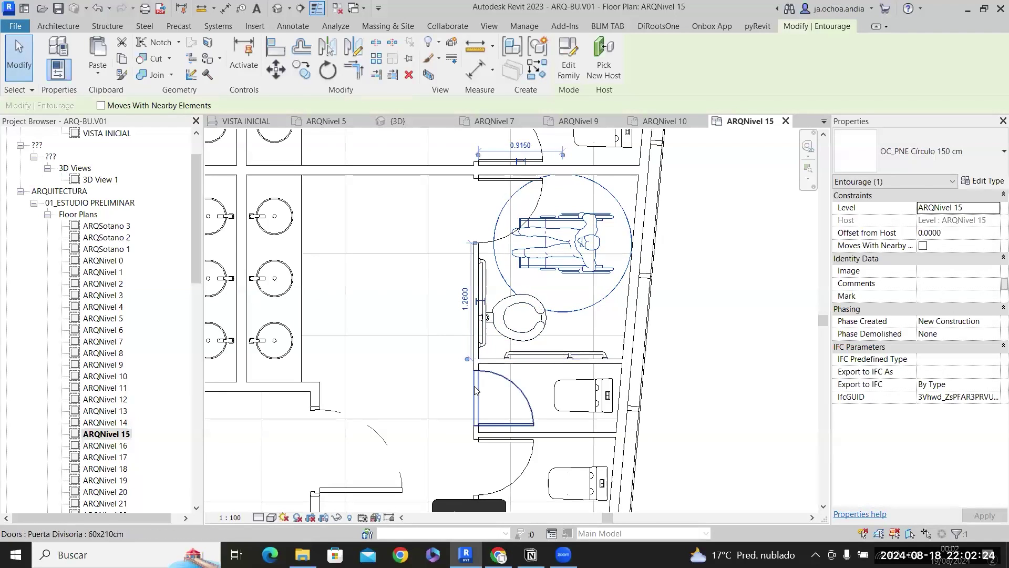
{"action": "scroll", "coordinate": [476, 358], "scroll_direction": "up", "scroll_amount": 2}
{"action": "scroll", "coordinate": [478, 360], "scroll_direction": "down", "scroll_amount": 2}
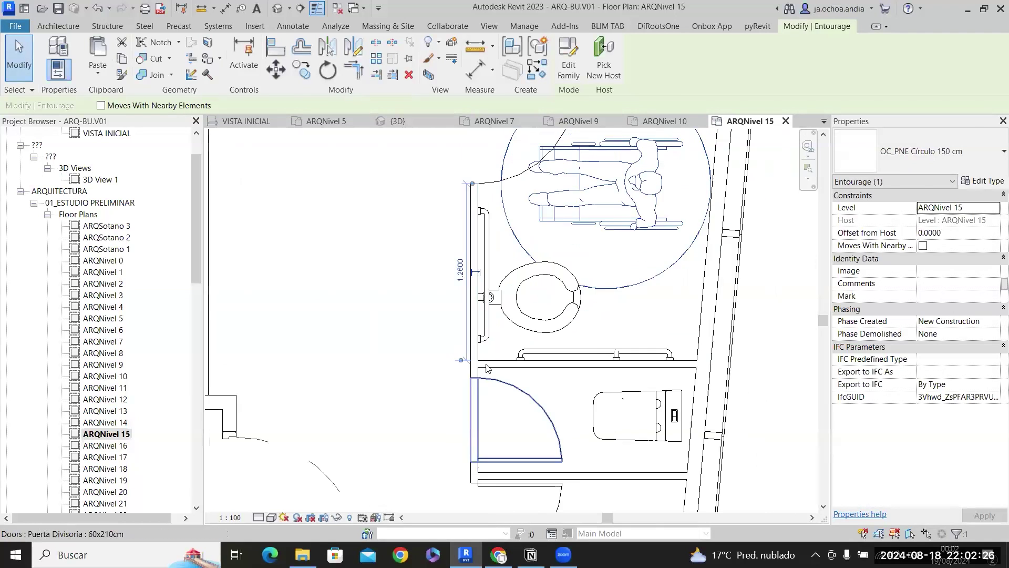
Change the accessible stall's door to type 90x210cm, place it 0.10 m from the upper wall, and flip it to swing outward.
{"action": "left_click", "coordinate": [490, 233]}
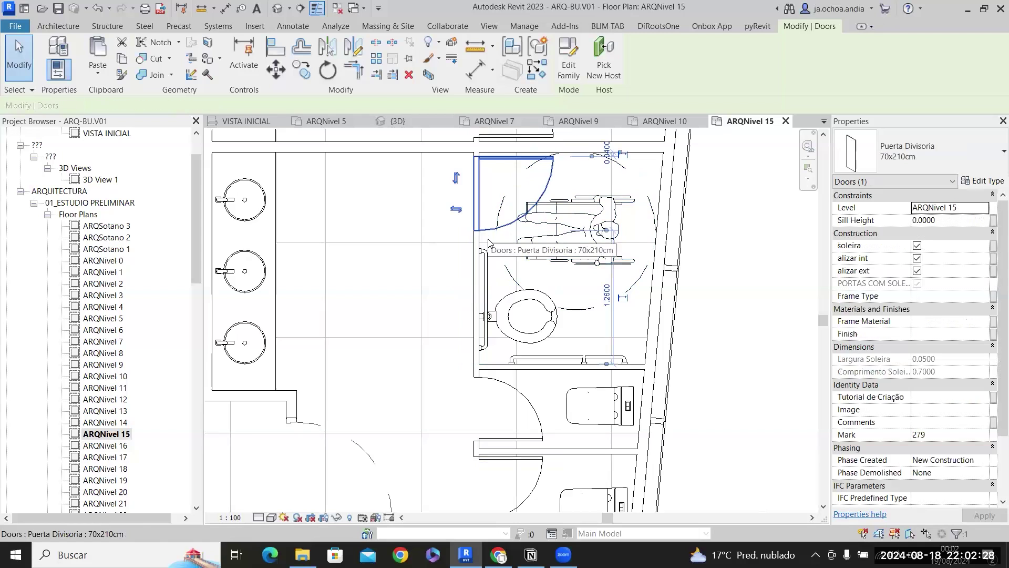
{"action": "left_click_drag", "start_coordinate": [491, 249], "coordinate": [486, 245]}
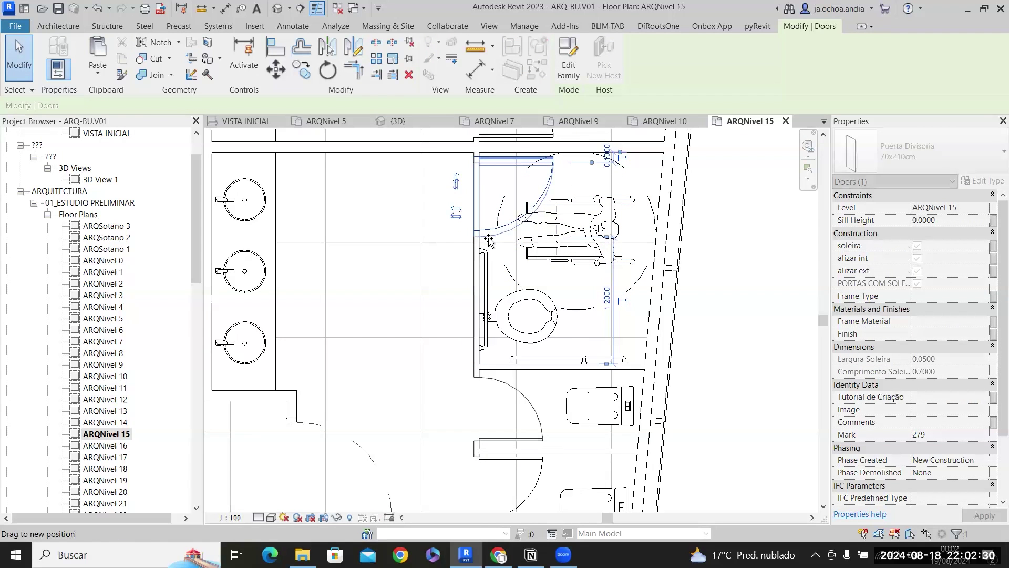
{"action": "left_click", "coordinate": [887, 167]}
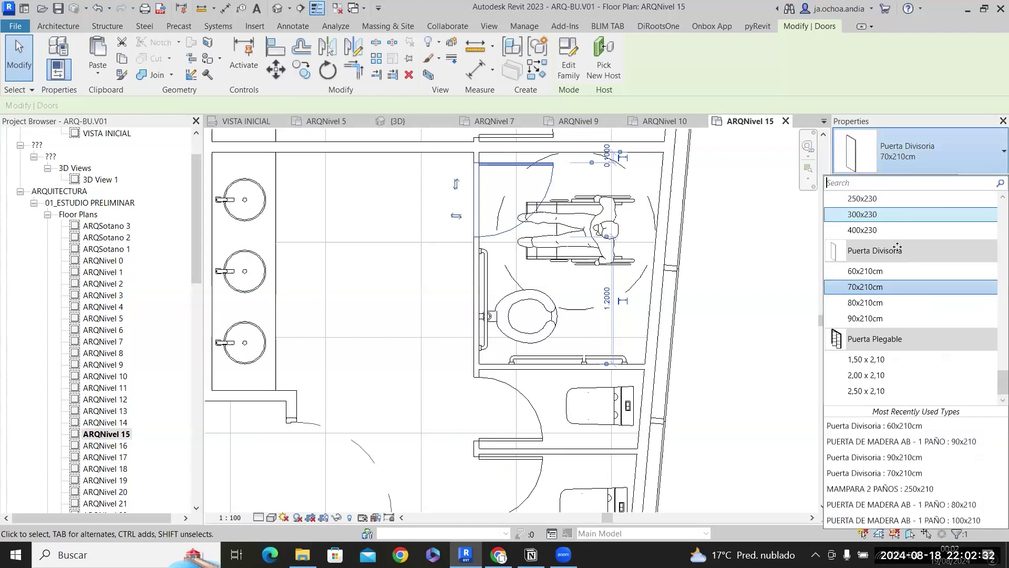
{"action": "left_click", "coordinate": [938, 318]}
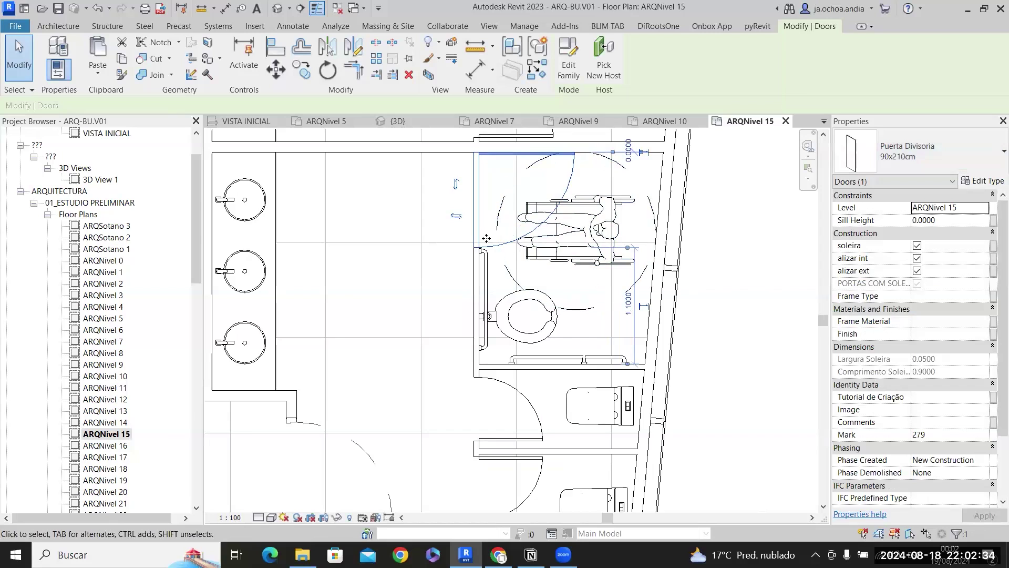
{"action": "left_click_drag", "start_coordinate": [496, 248], "coordinate": [502, 254]}
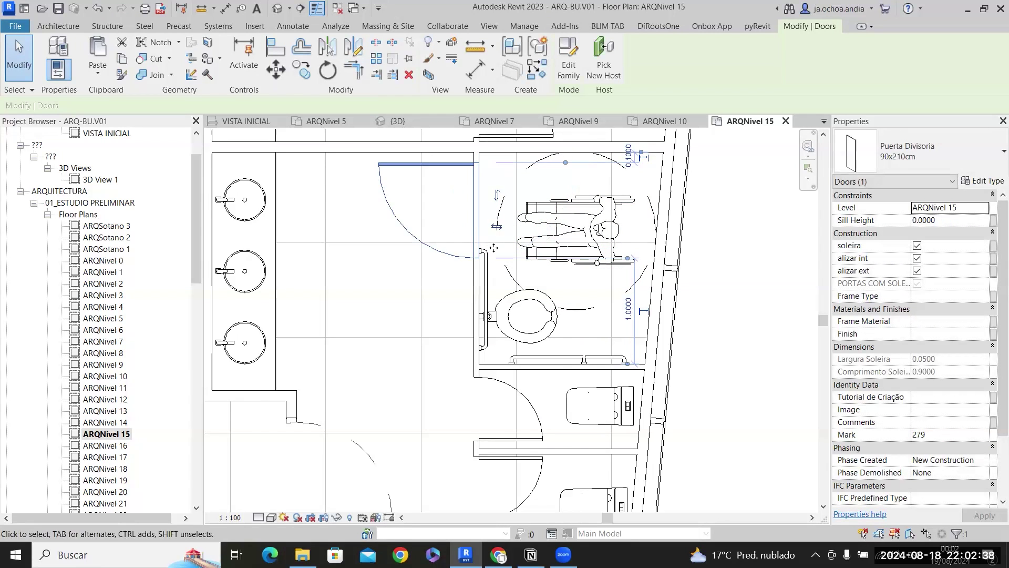
Move the accessible stall's 90x210cm door up to about 0.06 m from the upper wall.
{"action": "scroll", "coordinate": [461, 168], "scroll_direction": "up", "scroll_amount": 1}
{"action": "left_click_drag", "start_coordinate": [467, 166], "coordinate": [468, 163]}
{"action": "scroll", "coordinate": [468, 162], "scroll_direction": "down", "scroll_amount": 2}
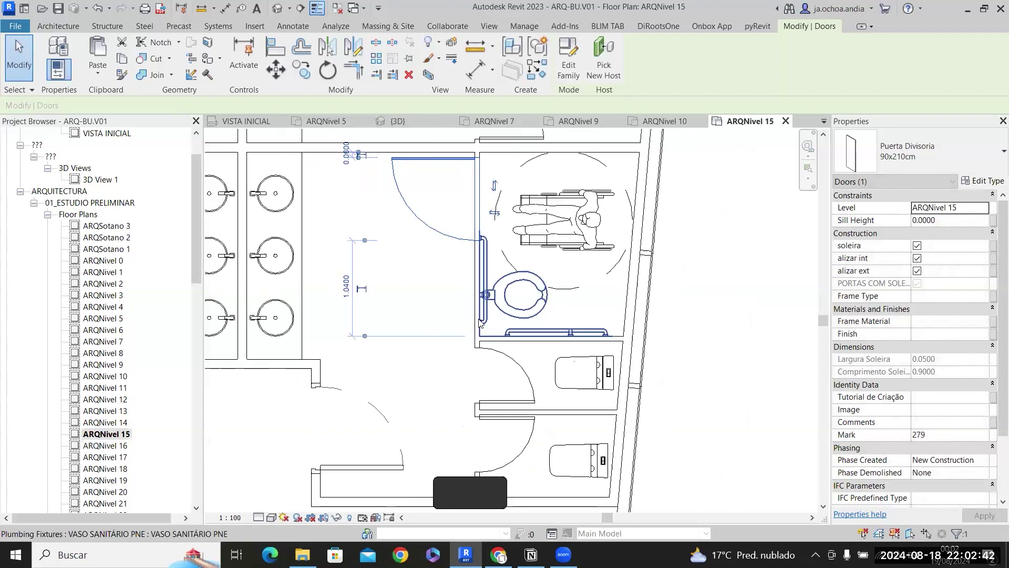
Try to move the right-hand stalls' front .DIVISORIA partition toward the washbasins with Disjoin enabled, and undo the move.
{"action": "left_click", "coordinate": [472, 319]}
{"action": "scroll", "coordinate": [497, 283], "scroll_direction": "down", "scroll_amount": 1}
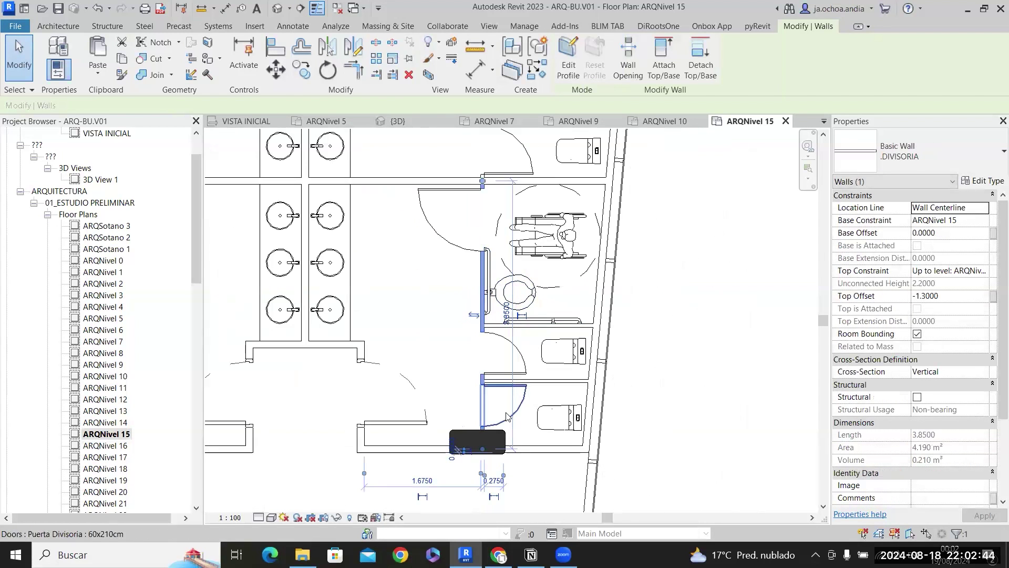
{"action": "scroll", "coordinate": [476, 327], "scroll_direction": "up", "scroll_amount": 2}
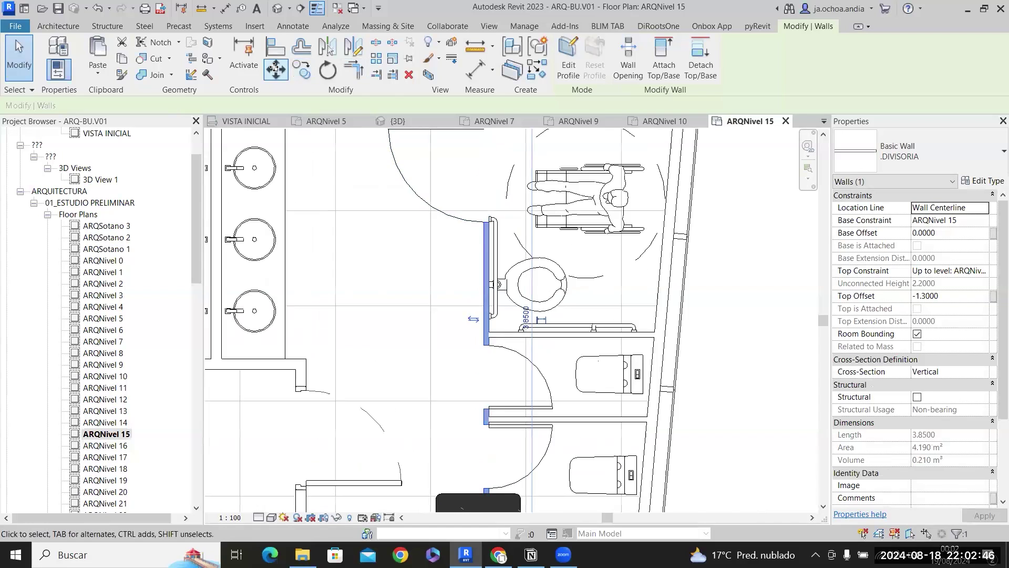
{"action": "scroll", "coordinate": [479, 270], "scroll_direction": "up", "scroll_amount": 1}
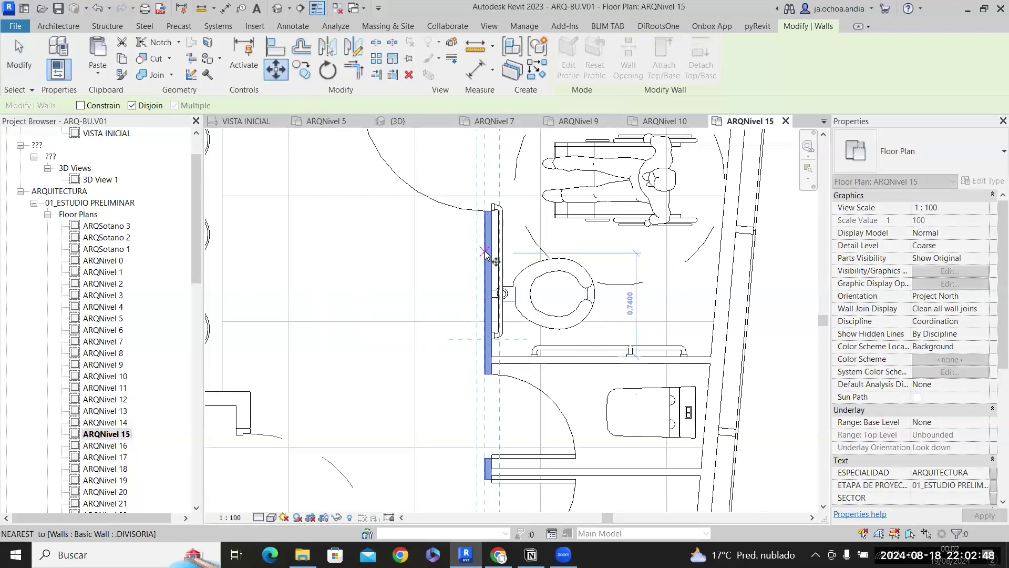
{"action": "left_click", "coordinate": [457, 251]}
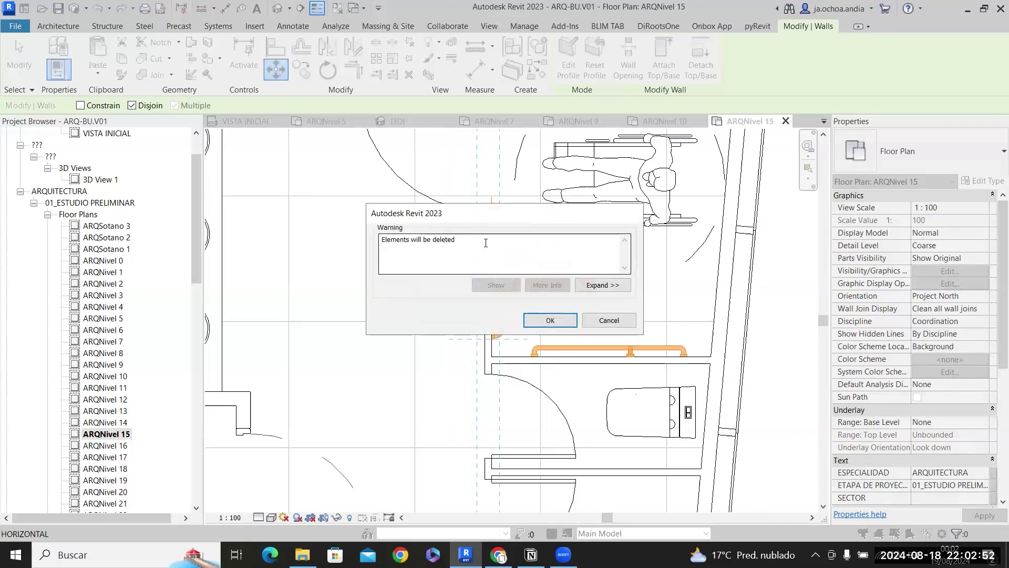
{"action": "left_click", "coordinate": [535, 321]}
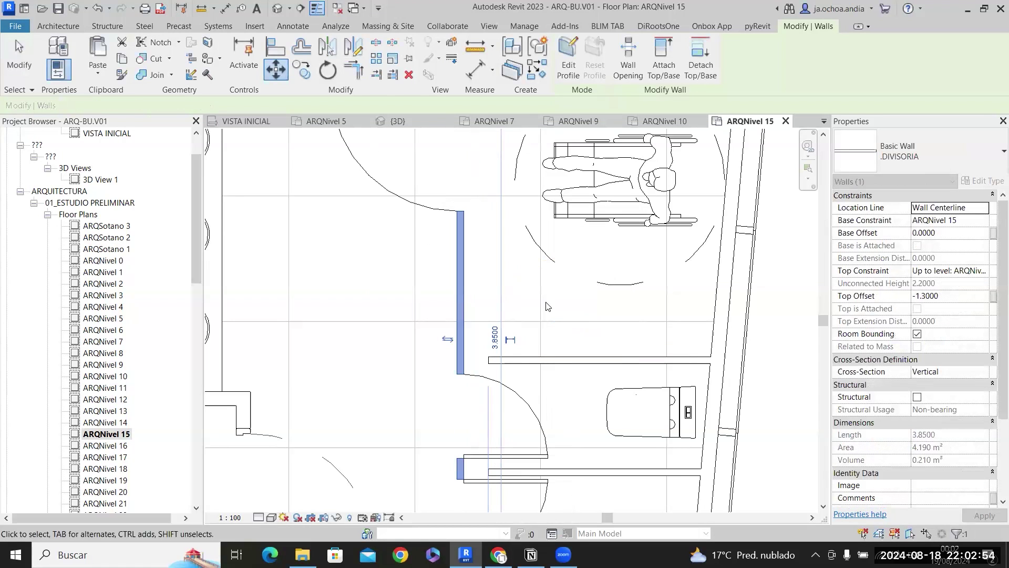
{"action": "scroll", "coordinate": [541, 312], "scroll_direction": "down", "scroll_amount": 2}
{"action": "key", "text": "ctrl+z"}
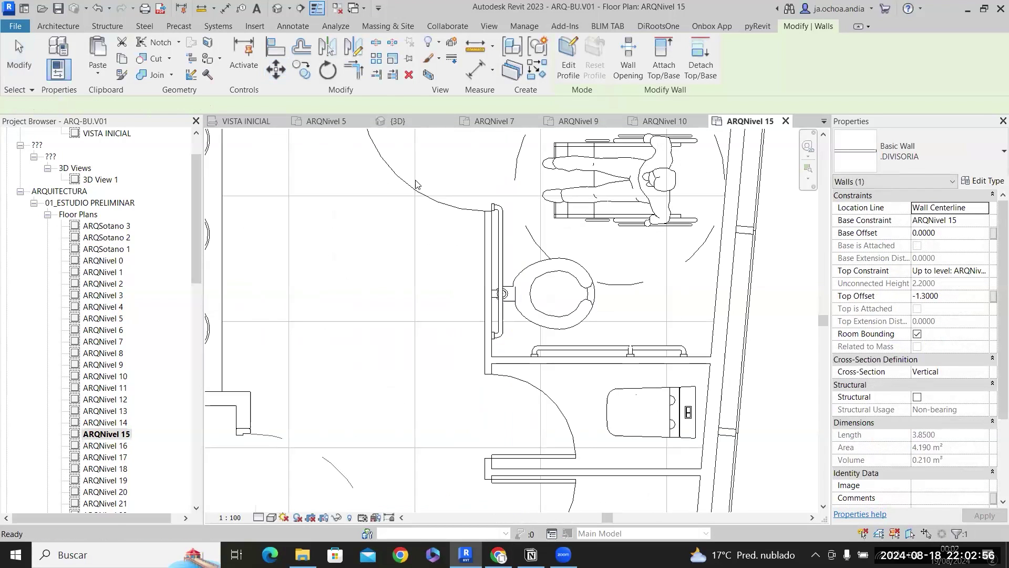
Move the right-hand stalls' front .DIVISORIA partition slightly toward the washbasins with Disjoin off, keeping the doors and toilet attached.
{"action": "left_click", "coordinate": [489, 247]}
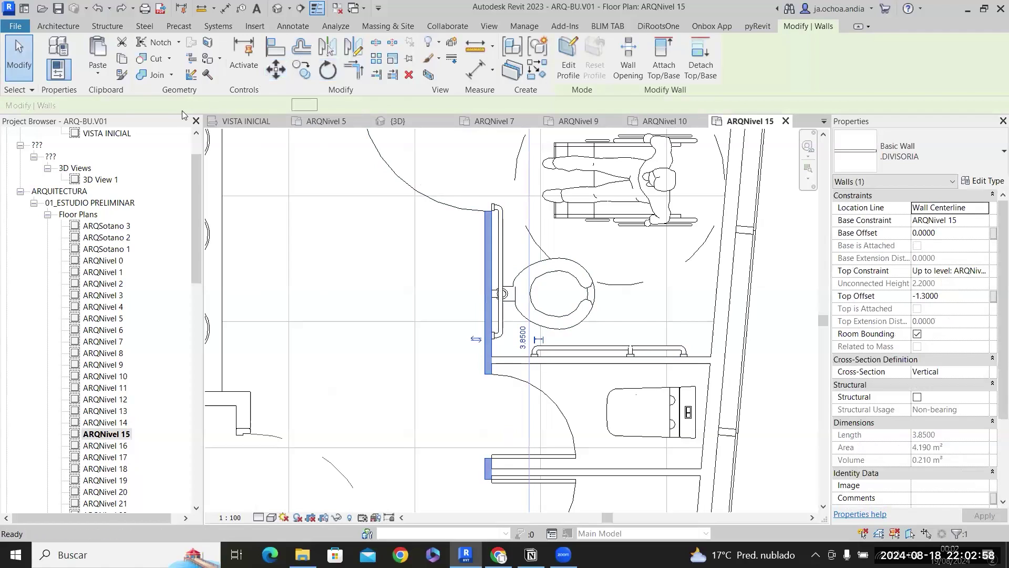
{"action": "key", "text": "m"}
{"action": "key", "text": "v"}
{"action": "left_click", "coordinate": [484, 264]}
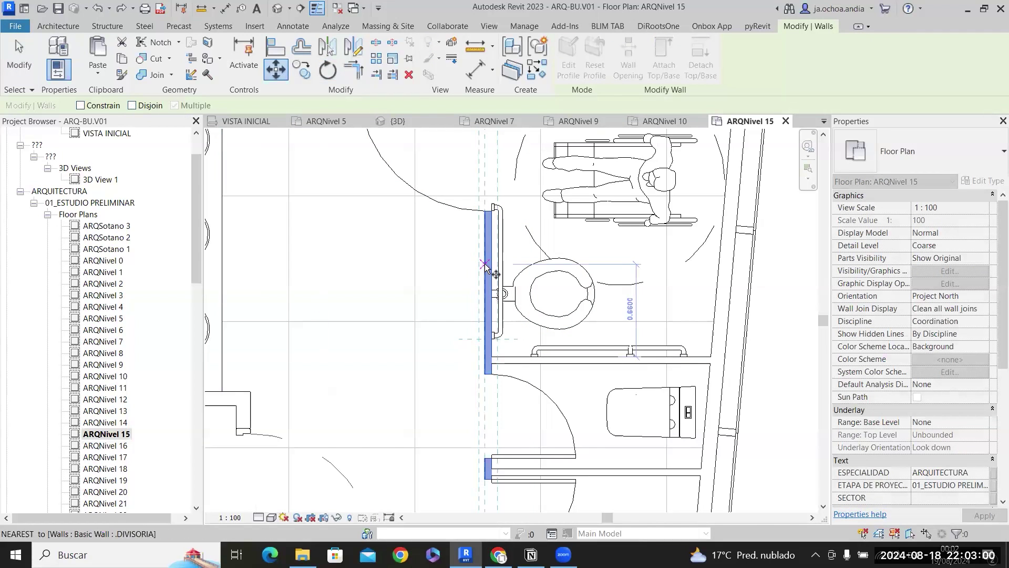
{"action": "left_click", "coordinate": [457, 263]}
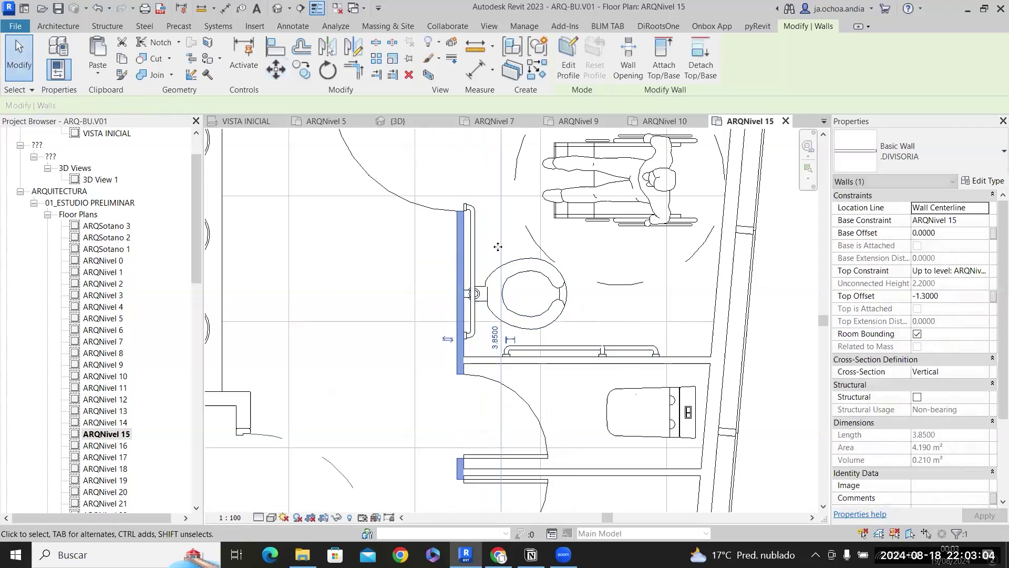
{"action": "scroll", "coordinate": [463, 258], "scroll_direction": "down", "scroll_amount": 2}
{"action": "key", "text": "Escape"}
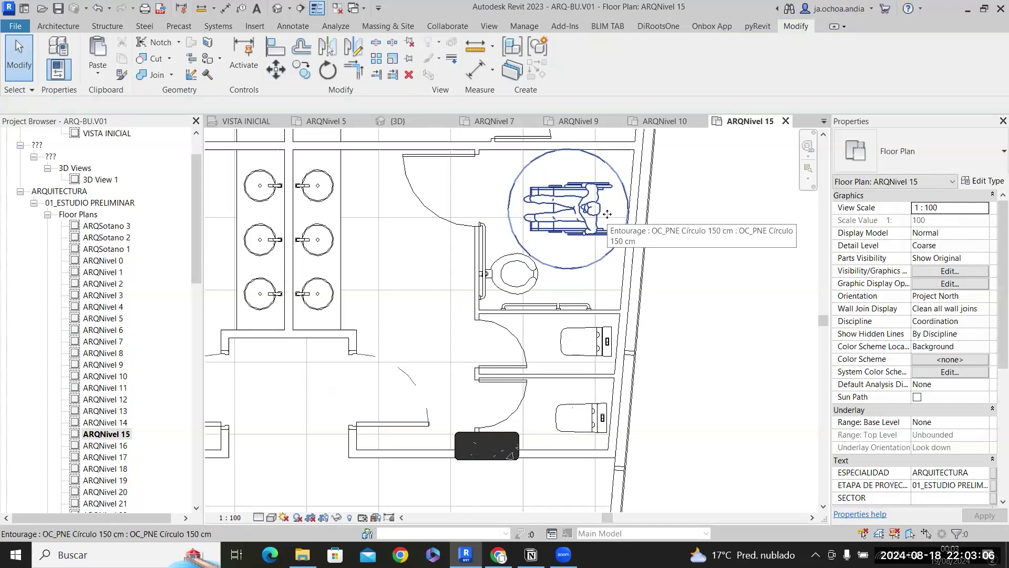
Delete the accessible stall's VASO SANITÁRIO PNE and move the 150 cm wheelchair circle against the front partition and the partition below.
{"action": "scroll", "coordinate": [607, 214], "scroll_direction": "up", "scroll_amount": 2}
{"action": "left_click", "coordinate": [522, 354]}
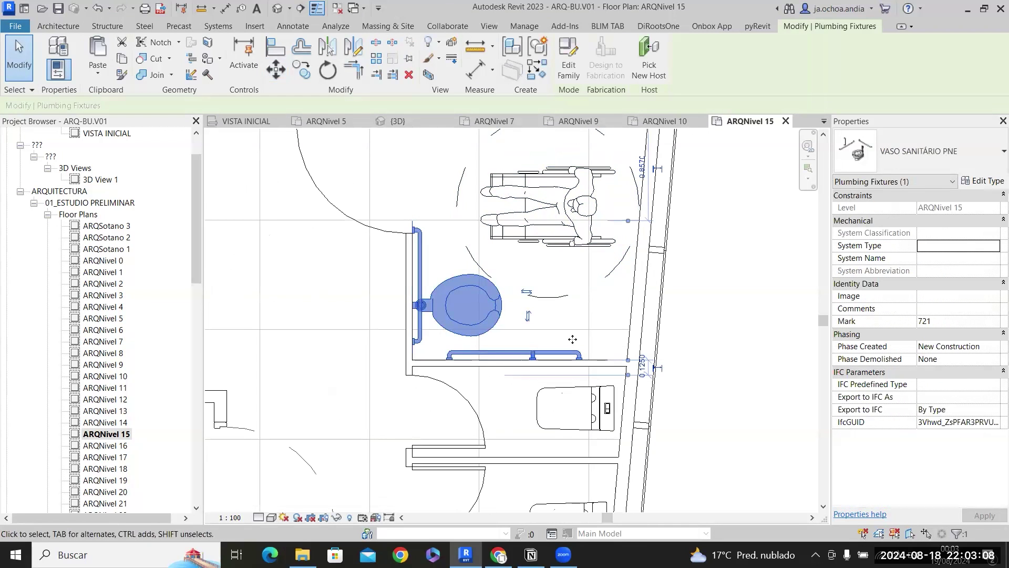
{"action": "key", "text": "Escape"}
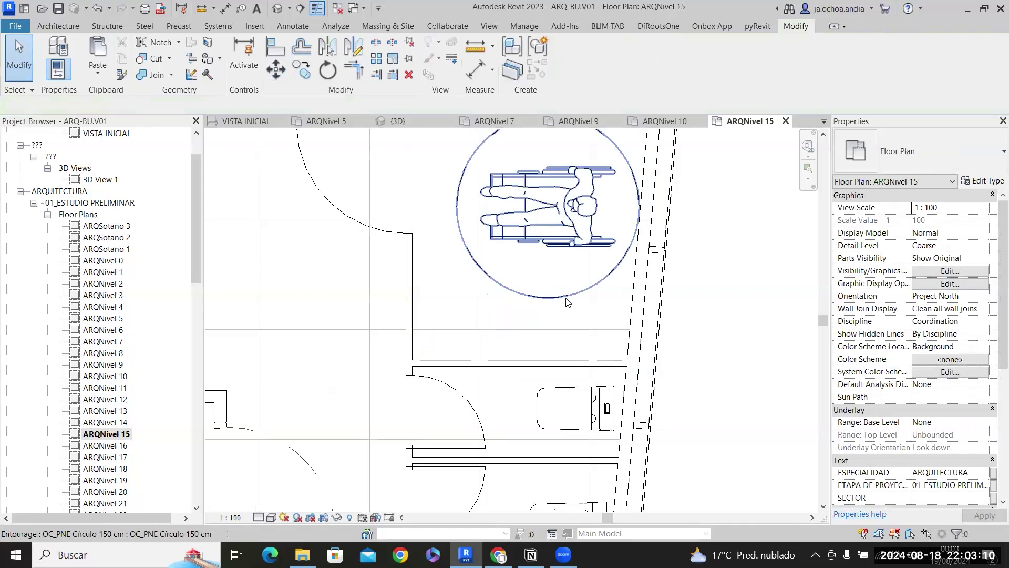
{"action": "left_click_drag", "start_coordinate": [531, 327], "coordinate": [523, 360]}
{"action": "scroll", "coordinate": [529, 325], "scroll_direction": "down", "scroll_amount": 3}
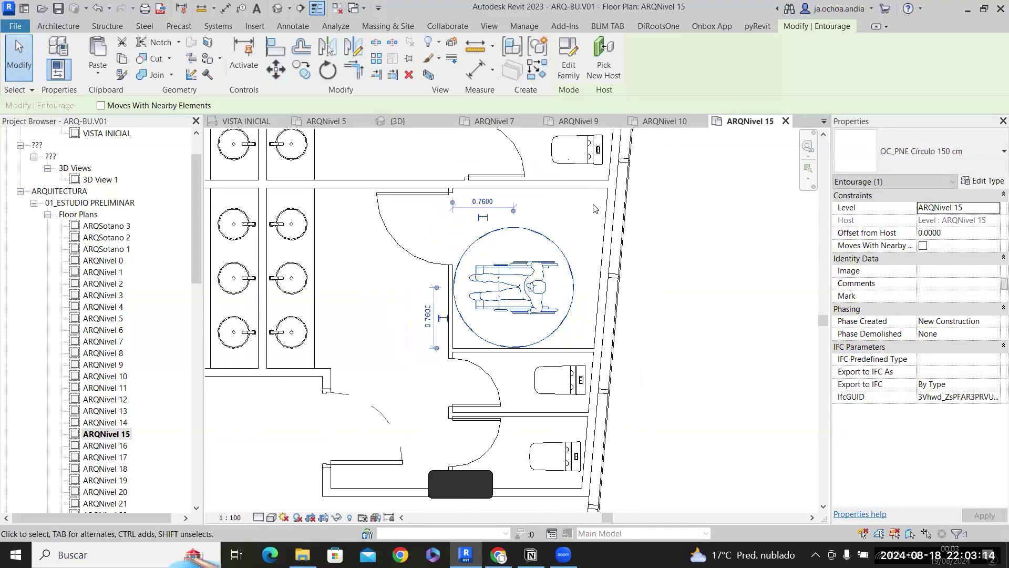
Draw a short vertical .DIVISORIA wall inside the accessible stall, down from its upper wall and beside the slanted wall.
{"action": "scroll", "coordinate": [595, 200], "scroll_direction": "up", "scroll_amount": 2}
{"action": "left_click", "coordinate": [566, 405]}
{"action": "right_click", "coordinate": [565, 405]}
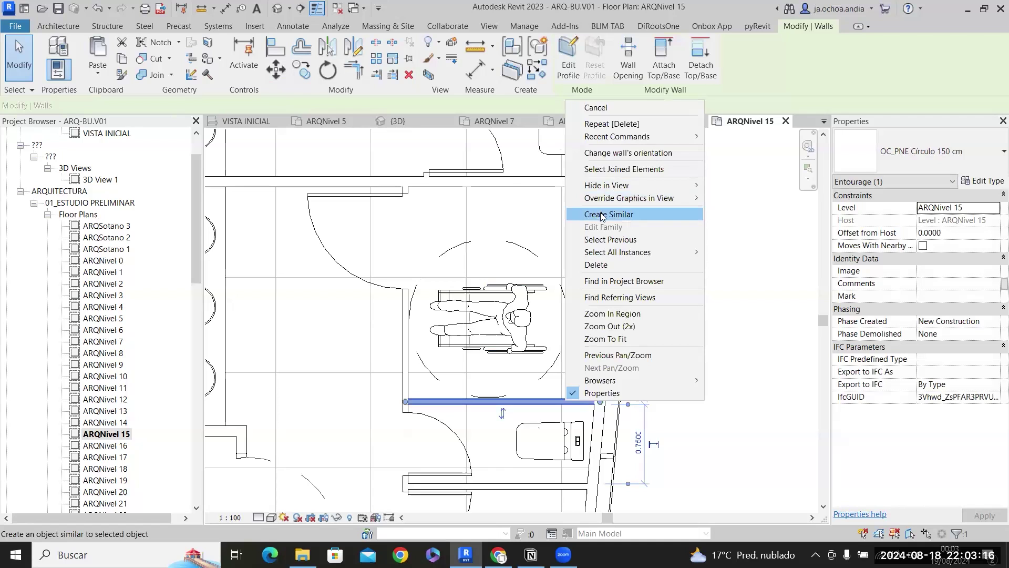
{"action": "left_click", "coordinate": [602, 216]}
{"action": "scroll", "coordinate": [606, 277], "scroll_direction": "up", "scroll_amount": 2}
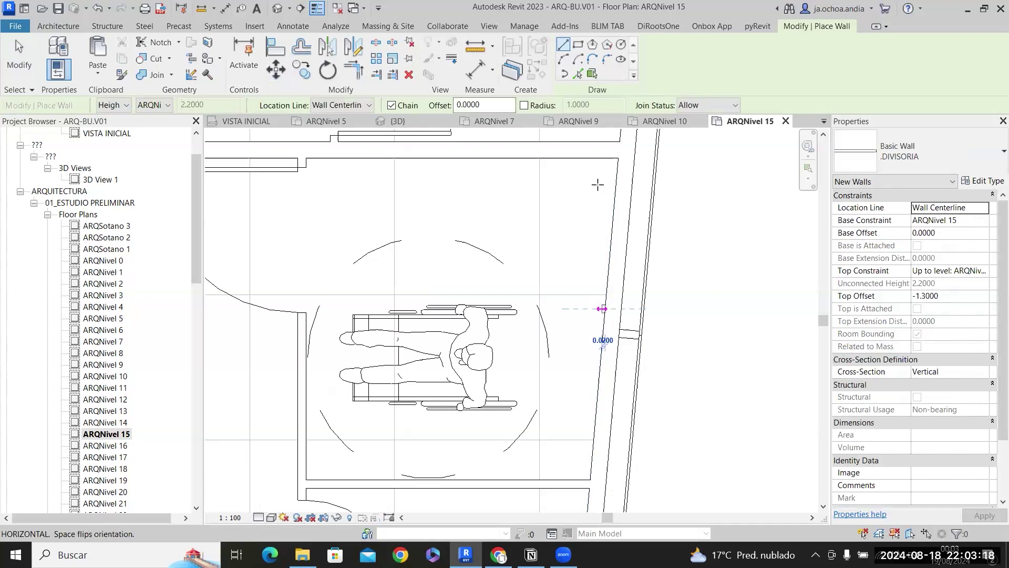
{"action": "left_click", "coordinate": [605, 158]}
{"action": "left_click", "coordinate": [609, 298]}
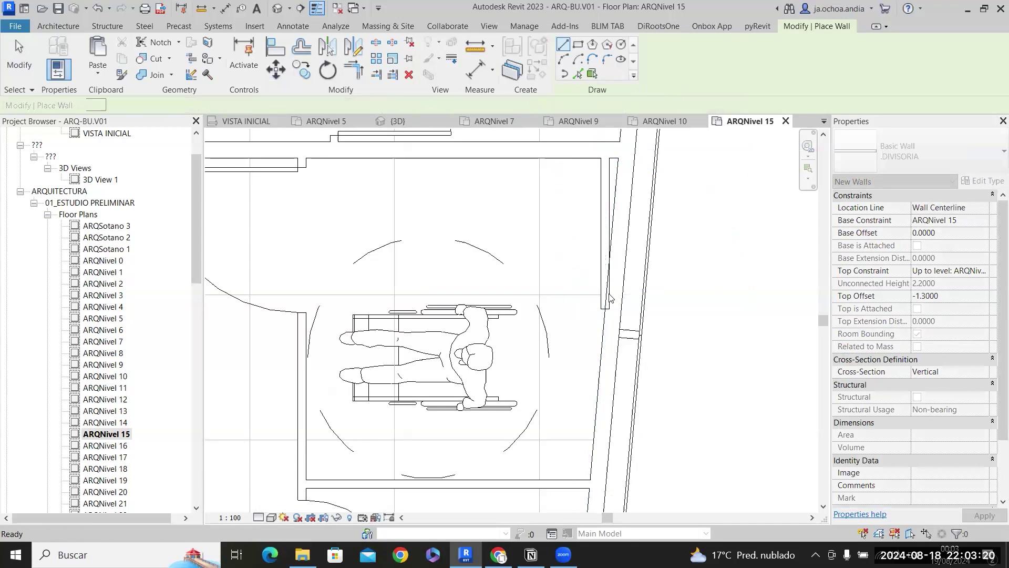
{"action": "key", "text": "Escape"}
Stretch the short vertical partition's lower end to a length of about 1.44 m so it runs into the slanted wall.
{"action": "left_click", "coordinate": [607, 307]}
{"action": "left_click_drag", "start_coordinate": [605, 309], "coordinate": [608, 345]}
{"action": "left_click_drag", "start_coordinate": [603, 380], "coordinate": [604, 385]}
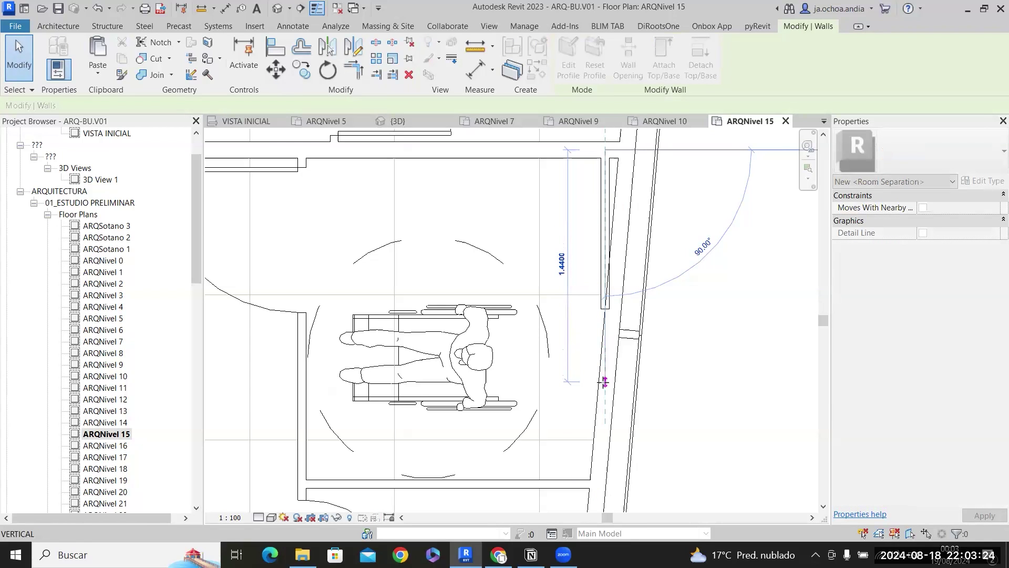
{"action": "key", "text": "Escape"}
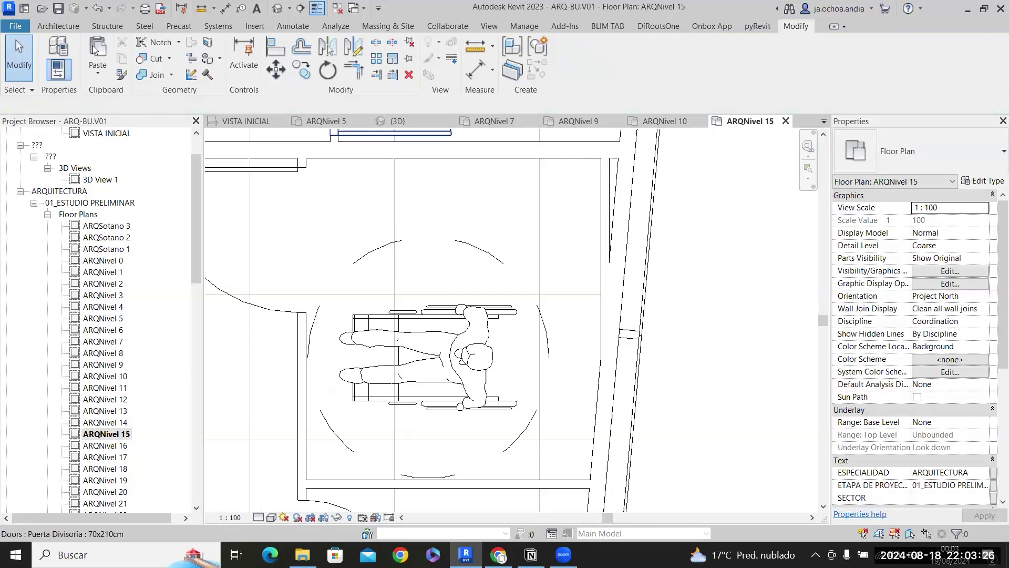
Place a VASO SANITÁRIO PNE on the new vertical partition near the accessible stall's upper corner.
{"action": "left_click", "coordinate": [72, 27]}
{"action": "left_click", "coordinate": [148, 55]}
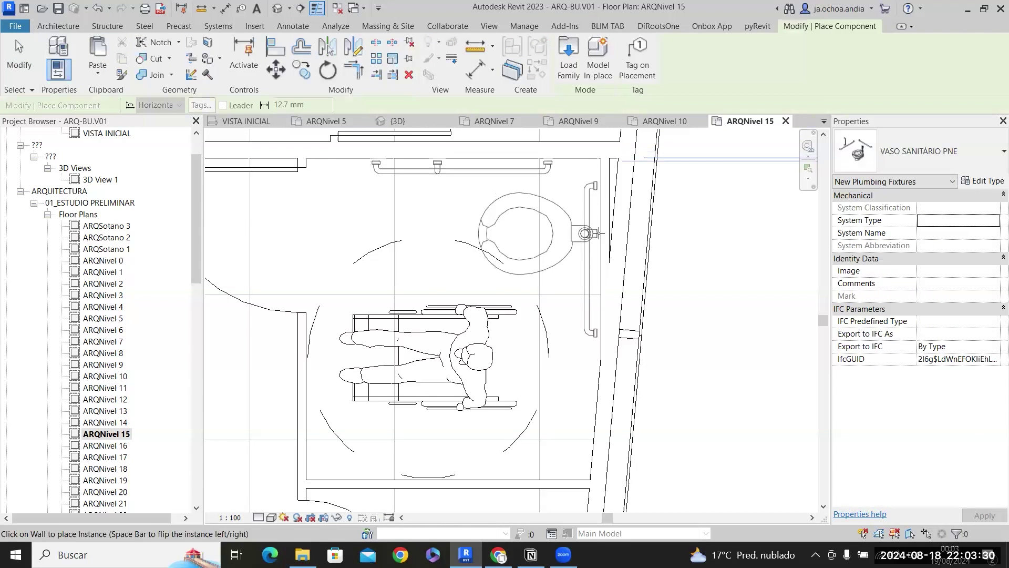
{"action": "left_click", "coordinate": [600, 227]}
{"action": "key", "text": "Escape"}
{"action": "key", "text": "Escape"}
{"action": "scroll", "coordinate": [566, 169], "scroll_direction": "up", "scroll_amount": 3}
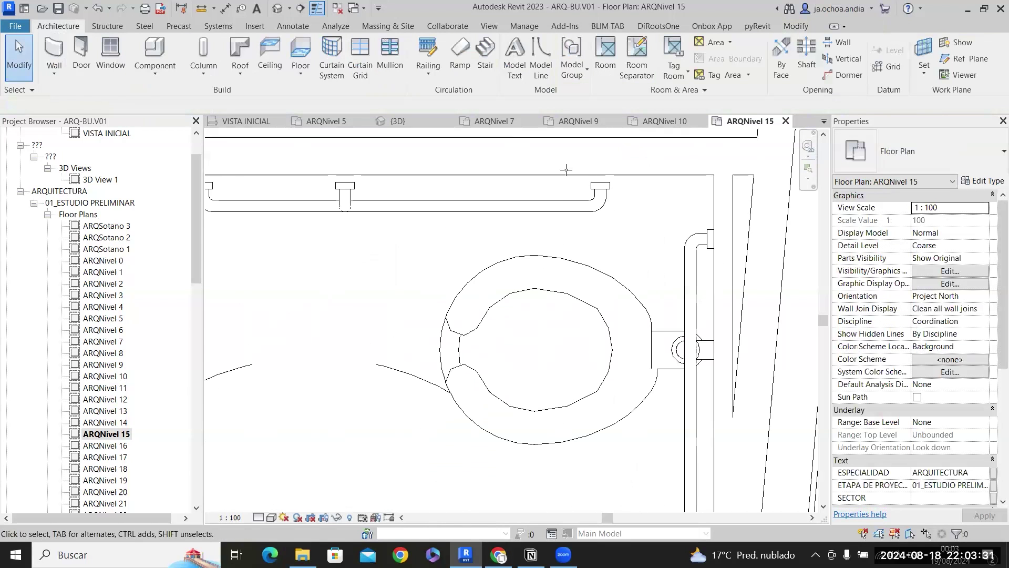
Move the accessible toilet up so its horizontal grab bar meets the face of the stall's upper wall.
{"action": "left_click", "coordinate": [594, 188]}
{"action": "scroll", "coordinate": [683, 192], "scroll_direction": "up", "scroll_amount": 1}
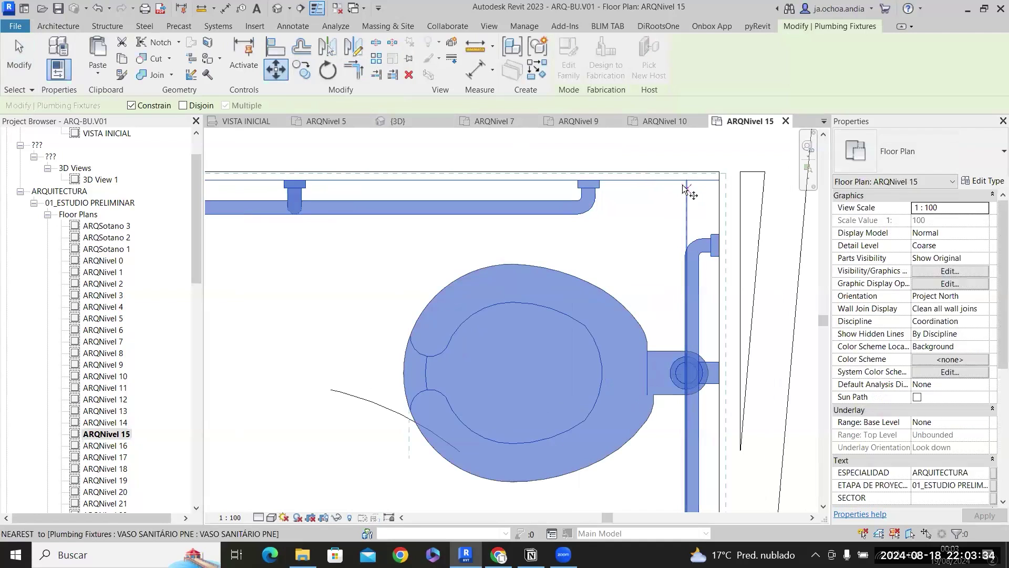
{"action": "left_click", "coordinate": [683, 183]}
{"action": "left_click", "coordinate": [684, 171]}
{"action": "scroll", "coordinate": [686, 165], "scroll_direction": "down", "scroll_amount": 5}
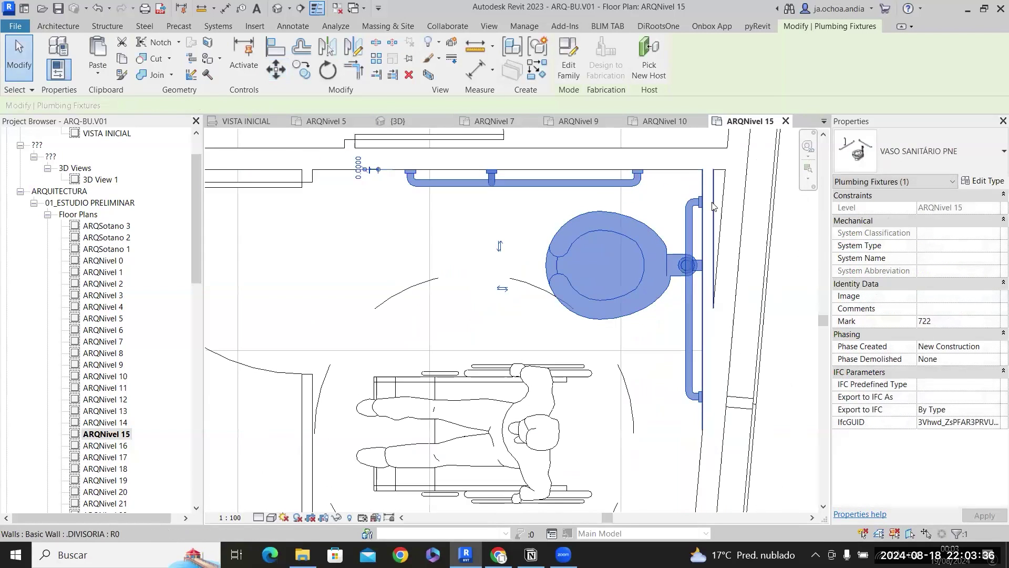
{"action": "left_click", "coordinate": [711, 209]}
{"action": "key", "text": "Escape"}
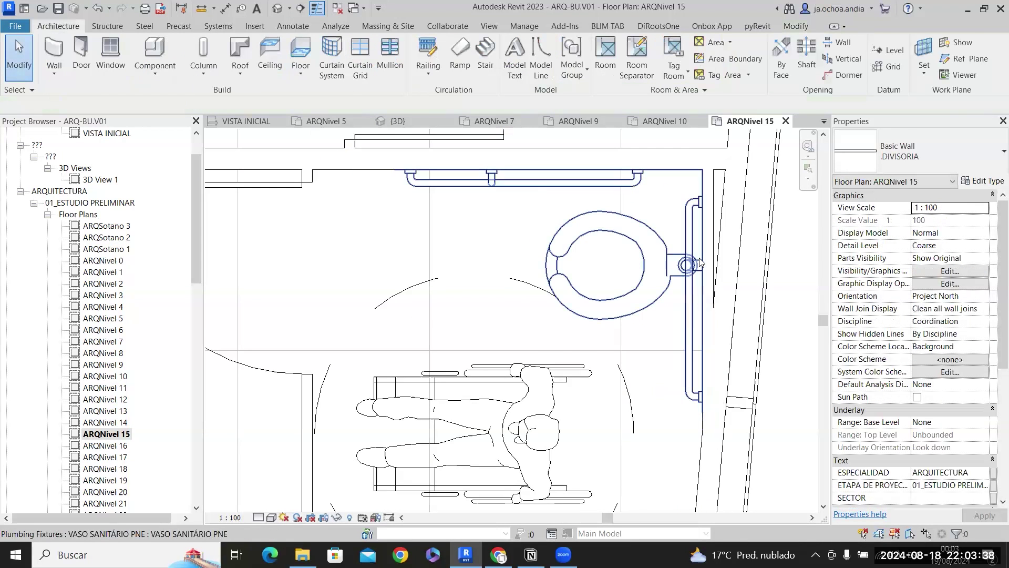
Reposition the accessible stall's 90x210cm door along the front partition, 0.20 m below the upper wall.
{"action": "scroll", "coordinate": [408, 295], "scroll_direction": "down", "scroll_amount": 3}
{"action": "scroll", "coordinate": [408, 295], "scroll_direction": "up", "scroll_amount": 1}
{"action": "left_click_drag", "start_coordinate": [415, 322], "coordinate": [434, 419]}
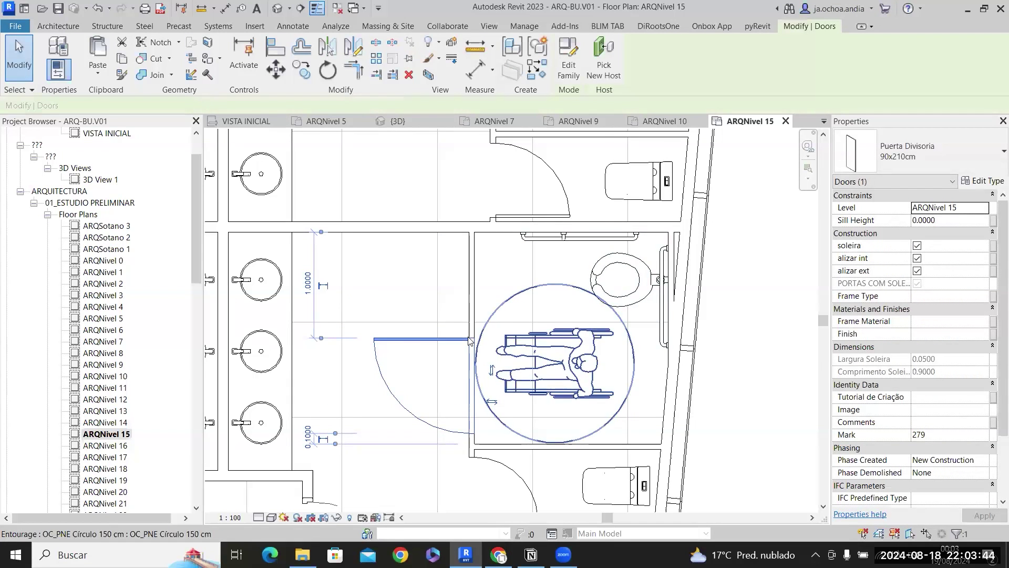
{"action": "left_click_drag", "start_coordinate": [417, 333], "coordinate": [438, 257]}
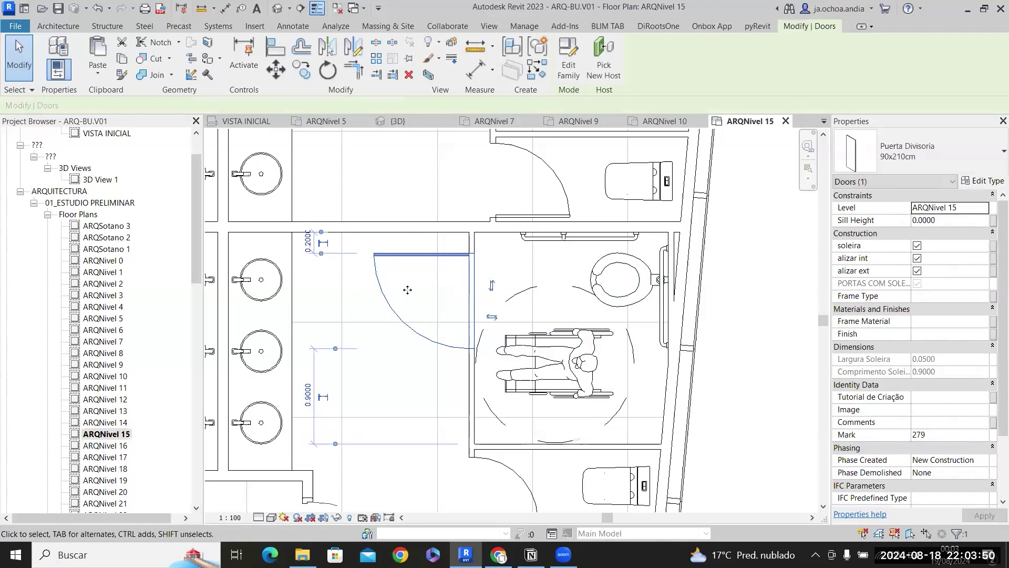
{"action": "key", "text": "Escape"}
Draw a matching vertical .DIVISORIA wall about 1.30 m long in the upper right restroom's accessible stall, from its upper wall to the slanted wall.
{"action": "scroll", "coordinate": [621, 274], "scroll_direction": "down", "scroll_amount": 5}
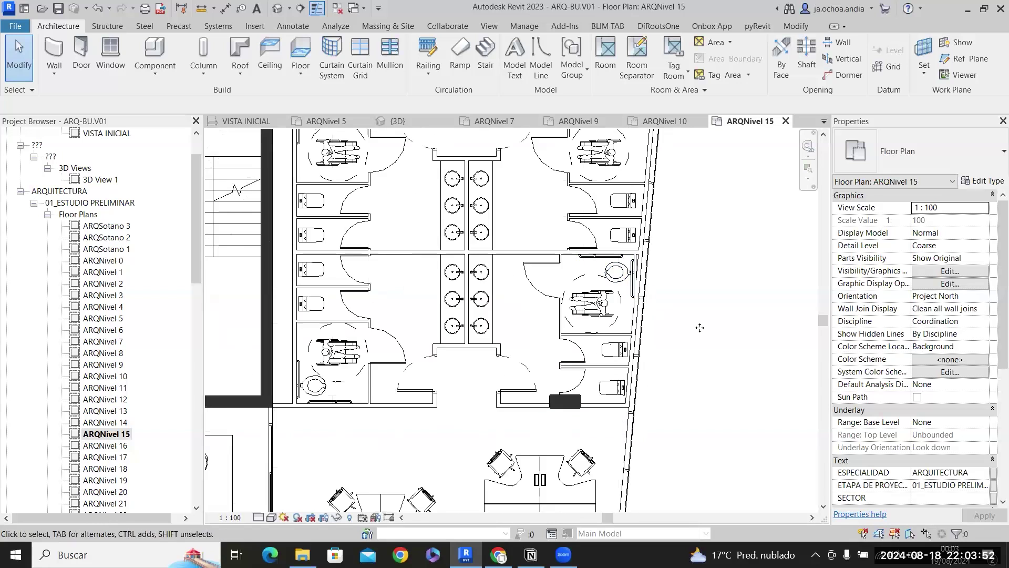
{"action": "scroll", "coordinate": [666, 276], "scroll_direction": "down", "scroll_amount": 4}
{"action": "middle_click_drag", "start_coordinate": [666, 263], "coordinate": [666, 328]}
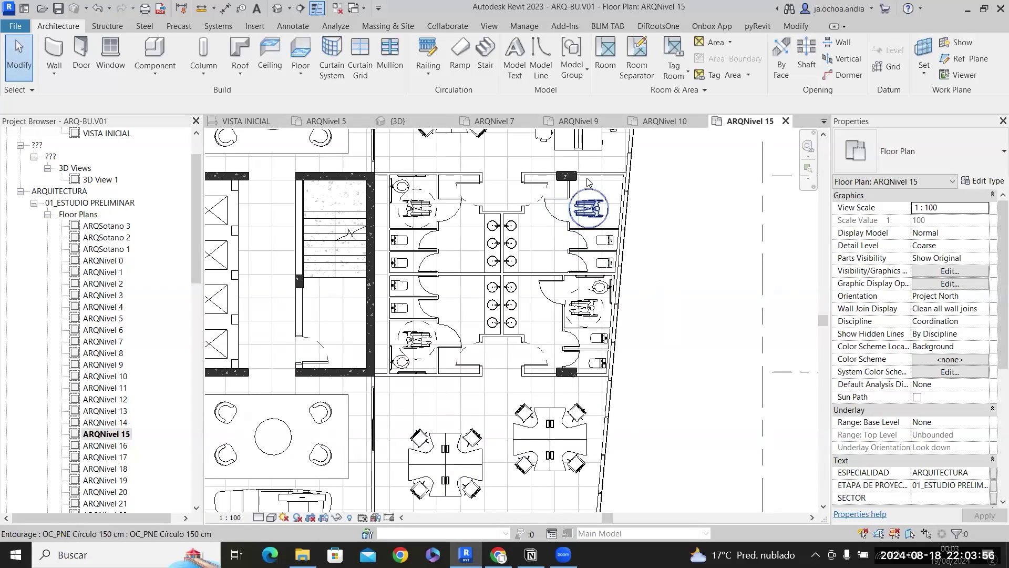
{"action": "scroll", "coordinate": [568, 205], "scroll_direction": "up", "scroll_amount": 8}
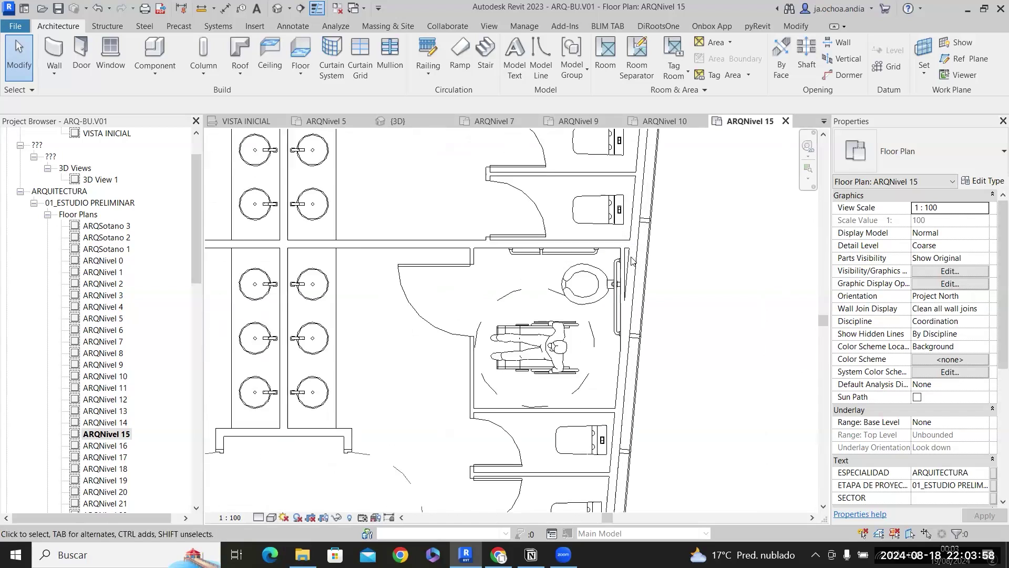
{"action": "left_click", "coordinate": [624, 263]}
{"action": "right_click", "coordinate": [623, 262]}
{"action": "left_click", "coordinate": [662, 353]}
{"action": "scroll", "coordinate": [635, 279], "scroll_direction": "down", "scroll_amount": 3}
{"action": "middle_click_drag", "start_coordinate": [624, 212], "coordinate": [602, 511]}
{"action": "left_click", "coordinate": [630, 152]}
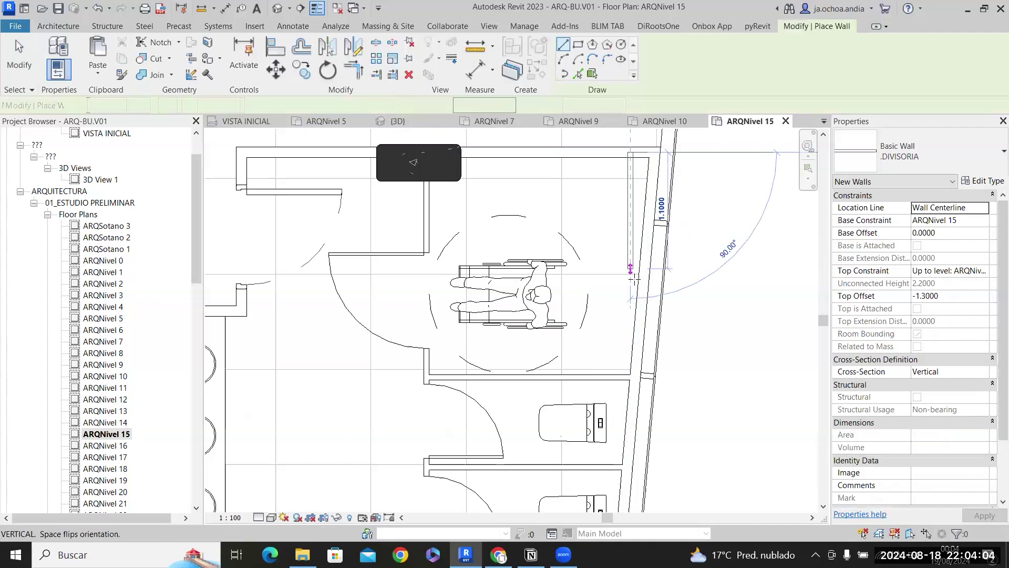
{"action": "key", "text": "Escape"}
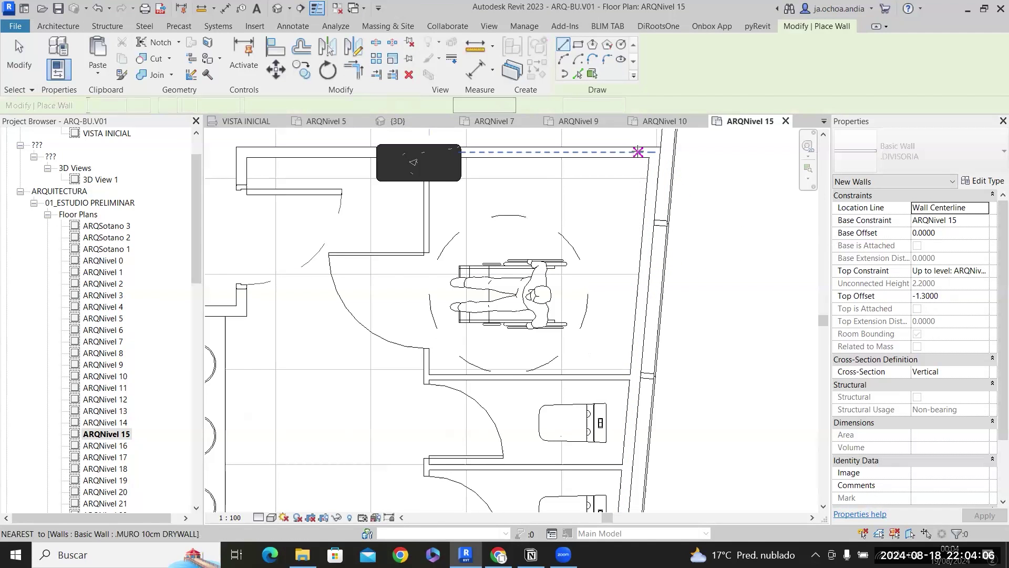
{"action": "left_click", "coordinate": [641, 152]}
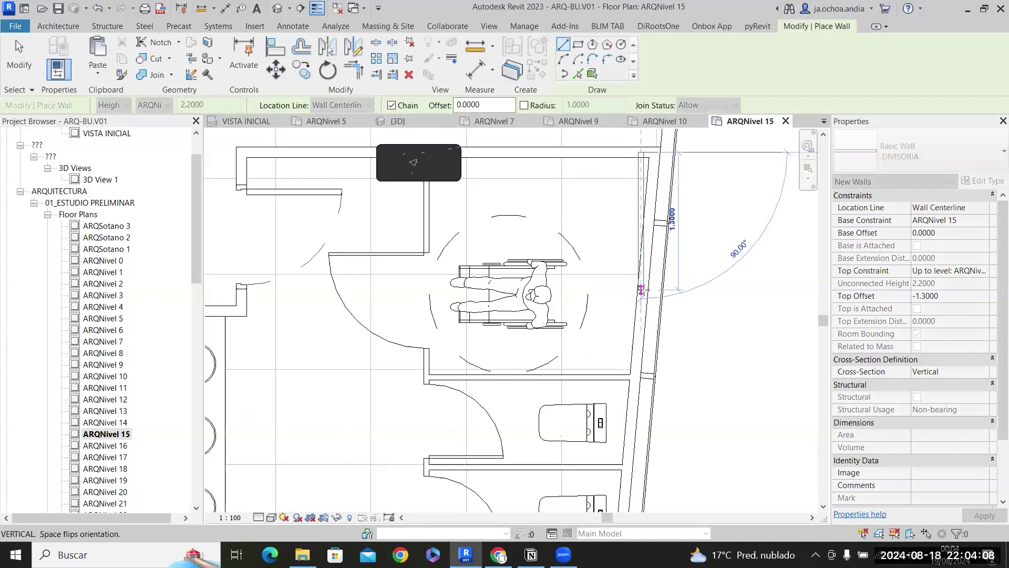
{"action": "left_click", "coordinate": [640, 289]}
{"action": "key", "text": "Escape"}
{"action": "key", "text": "Escape"}
Place a VASO SANITÁRIO PNE like the lower restroom's on the new vertical partition in the upper accessible stall.
{"action": "scroll", "coordinate": [632, 182], "scroll_direction": "up", "scroll_amount": 3}
{"action": "scroll", "coordinate": [631, 182], "scroll_direction": "down", "scroll_amount": 4}
{"action": "middle_click_drag", "start_coordinate": [573, 439], "coordinate": [596, 254]}
{"action": "right_click", "coordinate": [600, 377]}
{"action": "left_click", "coordinate": [640, 193]}
{"action": "scroll", "coordinate": [602, 235], "scroll_direction": "up", "scroll_amount": 2}
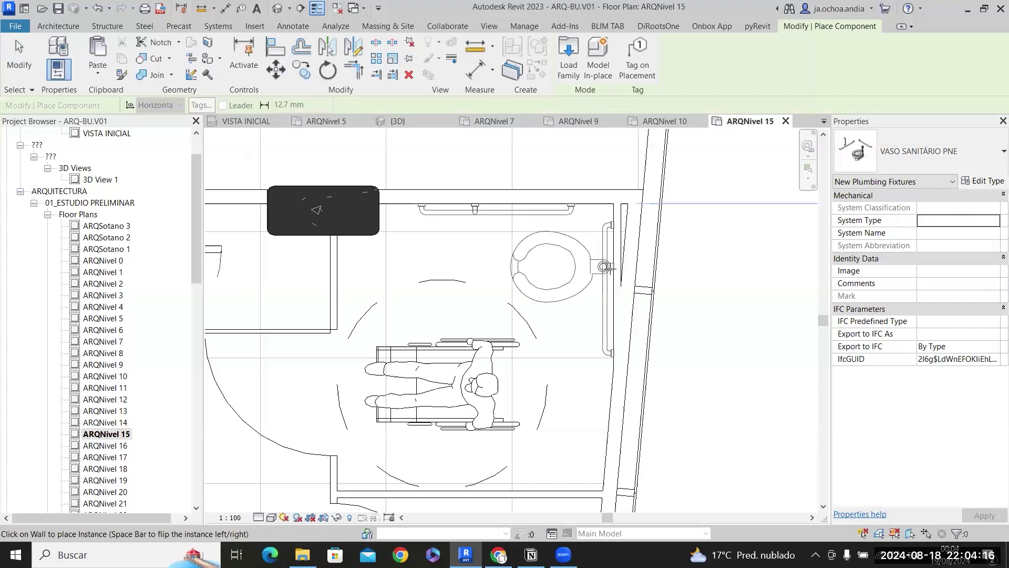
{"action": "left_click", "coordinate": [610, 268]}
{"action": "scroll", "coordinate": [607, 217], "scroll_direction": "up", "scroll_amount": 2}
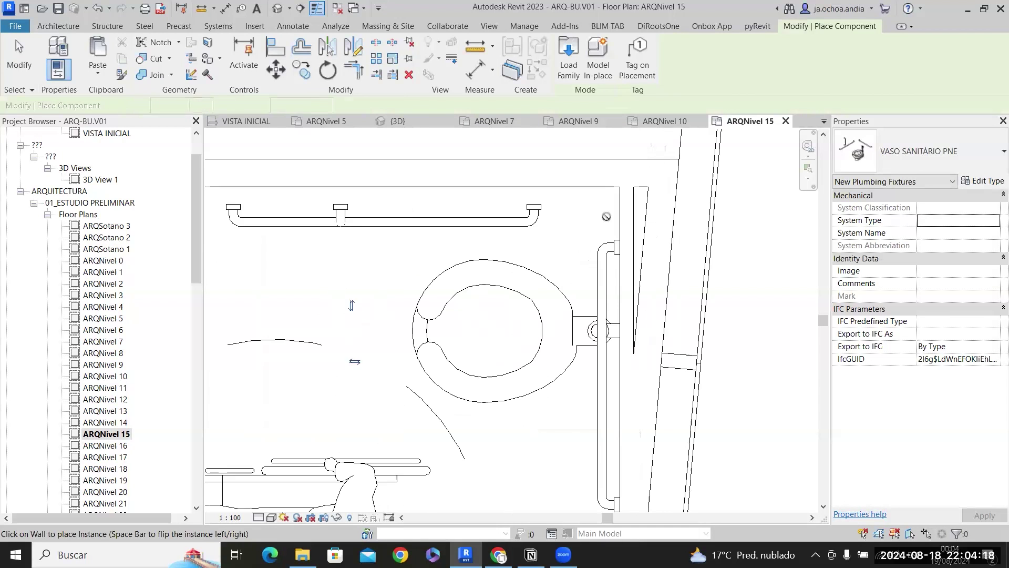
{"action": "key", "text": "Escape"}
{"action": "key", "text": "Escape"}
Move the upper accessible stall's new toilet up so its horizontal grab bar meets the face of the upper wall.
{"action": "left_click", "coordinate": [593, 209]}
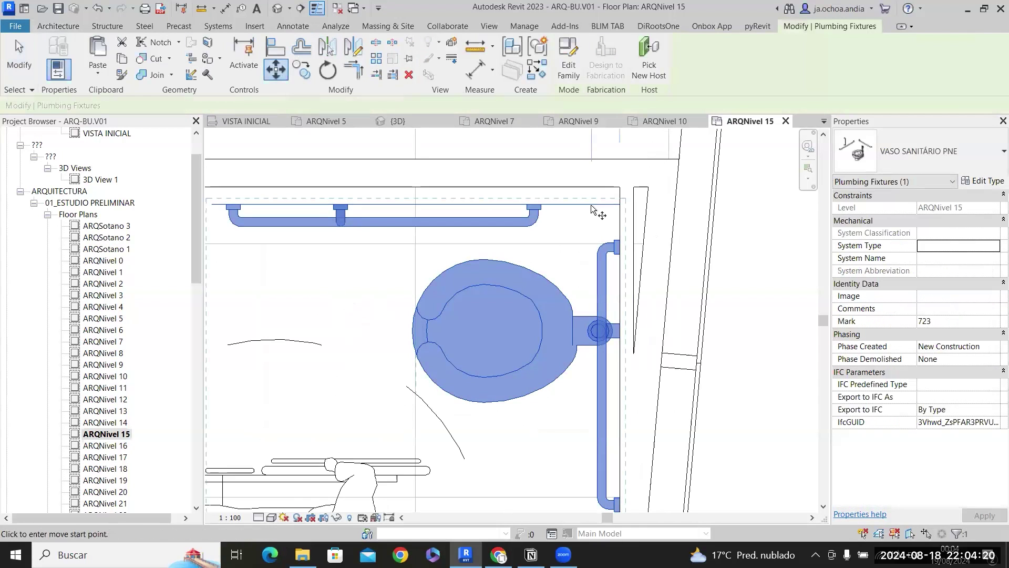
{"action": "key", "text": "Escape"}
{"action": "scroll", "coordinate": [692, 210], "scroll_direction": "down", "scroll_amount": 2}
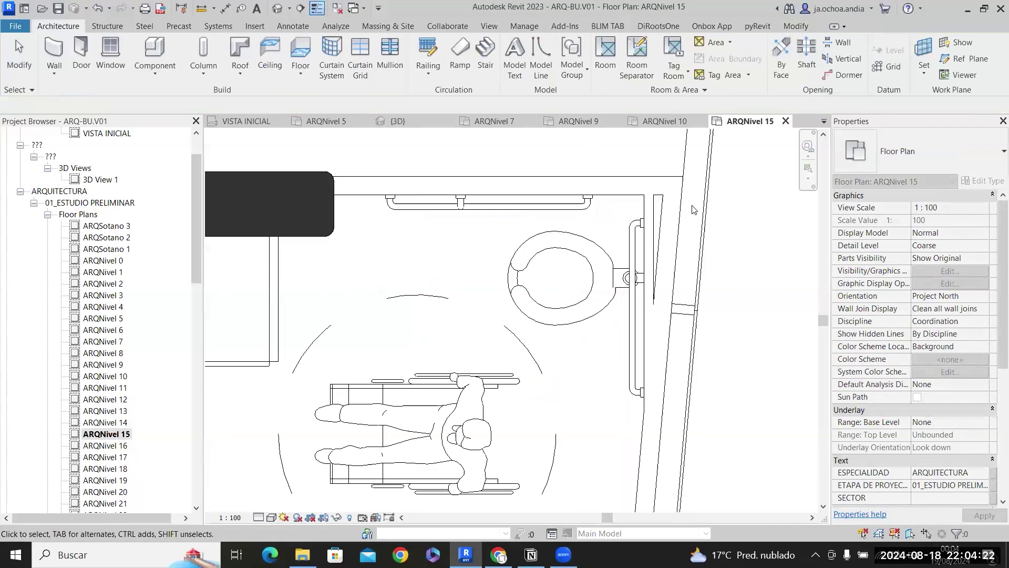
{"action": "scroll", "coordinate": [706, 231], "scroll_direction": "down", "scroll_amount": 5}
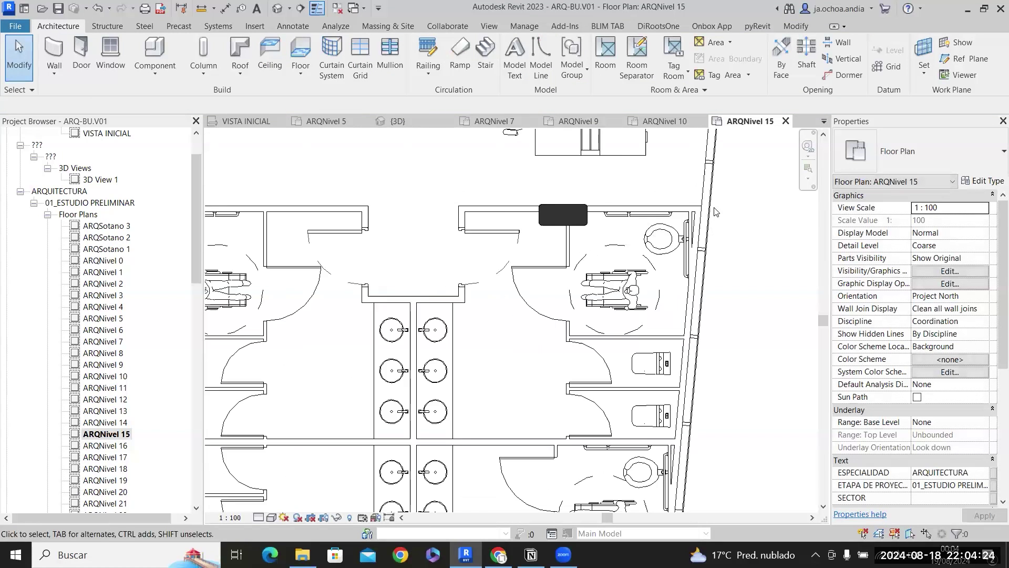
Shift the two standard toilets in the upper right restroom closer to the slanted facade wall.
{"action": "scroll", "coordinate": [686, 288], "scroll_direction": "up", "scroll_amount": 1}
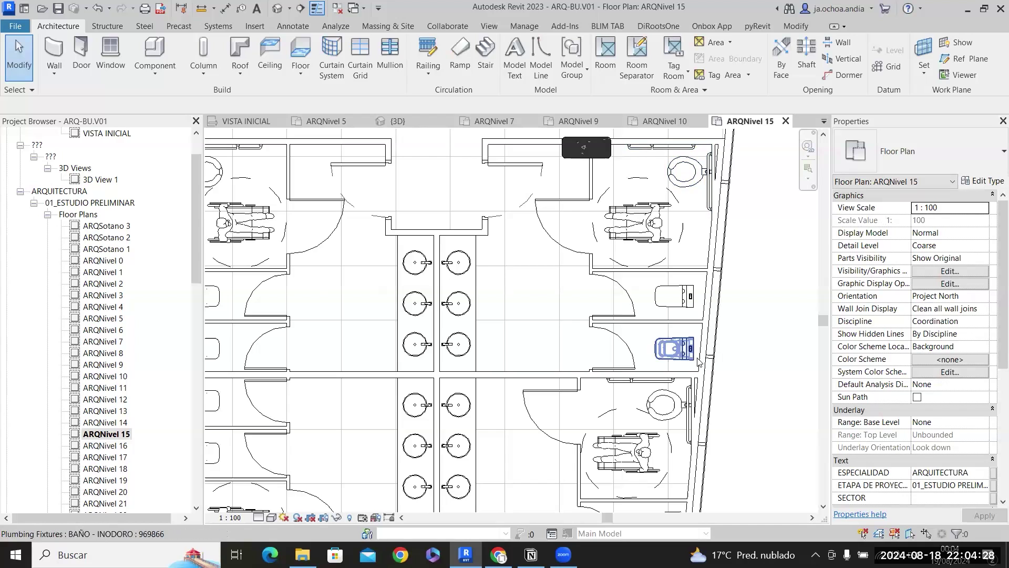
{"action": "scroll", "coordinate": [701, 356], "scroll_direction": "up", "scroll_amount": 1}
{"action": "left_click", "coordinate": [683, 260]}
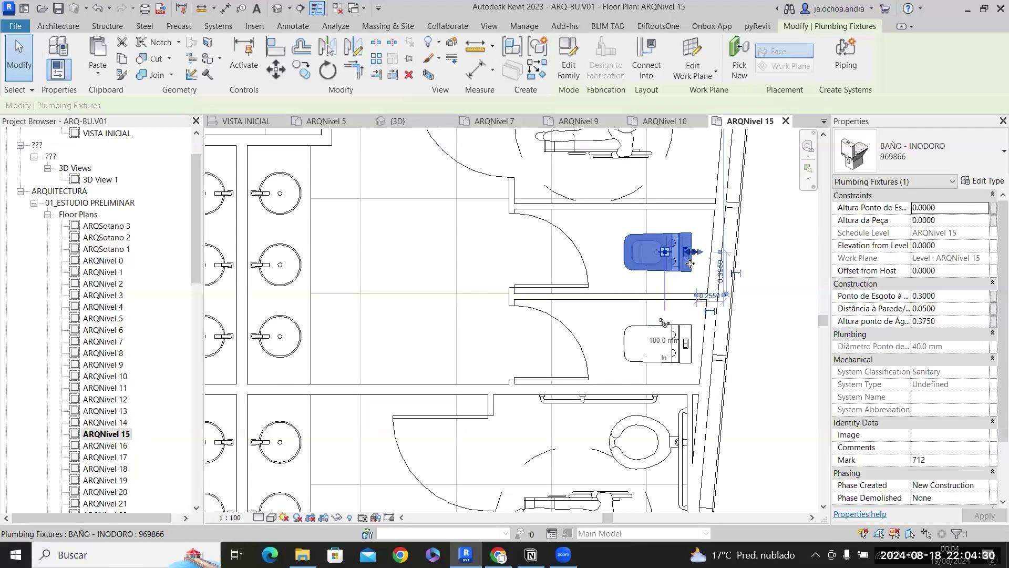
{"action": "key", "text": "Right"}
{"action": "key", "text": "Right"}
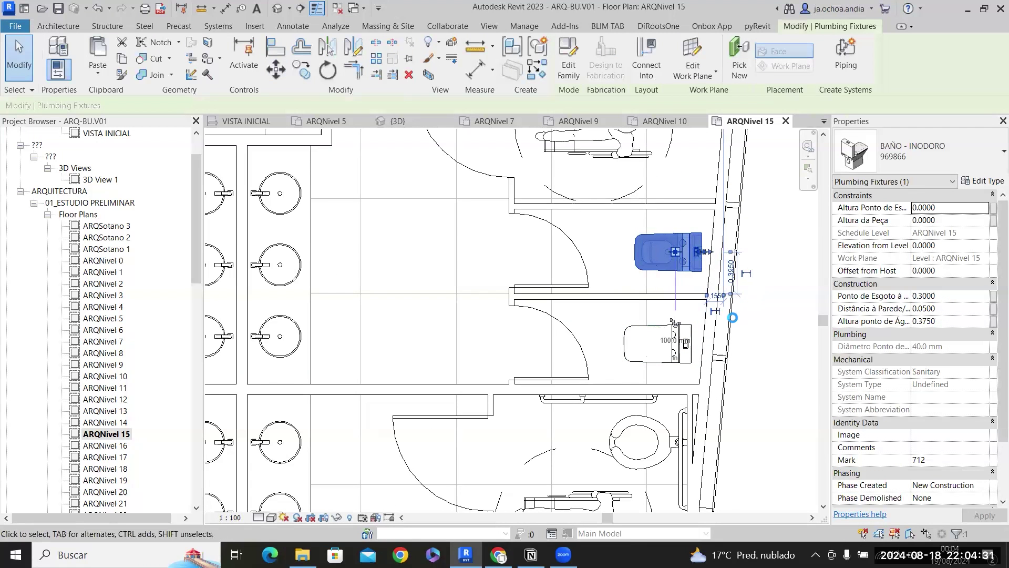
{"action": "left_click", "coordinate": [689, 337]}
{"action": "key", "text": "Right"}
{"action": "left_click", "coordinate": [756, 284]}
Delete the left round table by the lower facade and shift the remaining table with its three chairs up and right, inside the facade.
{"action": "scroll", "coordinate": [755, 284], "scroll_direction": "down", "scroll_amount": 4}
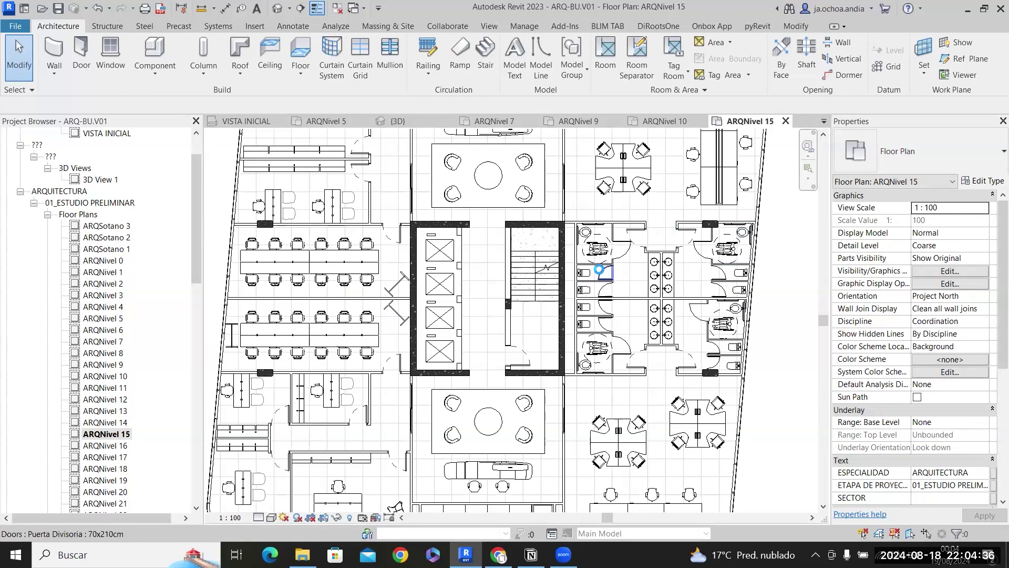
{"action": "scroll", "coordinate": [558, 237], "scroll_direction": "down", "scroll_amount": 2}
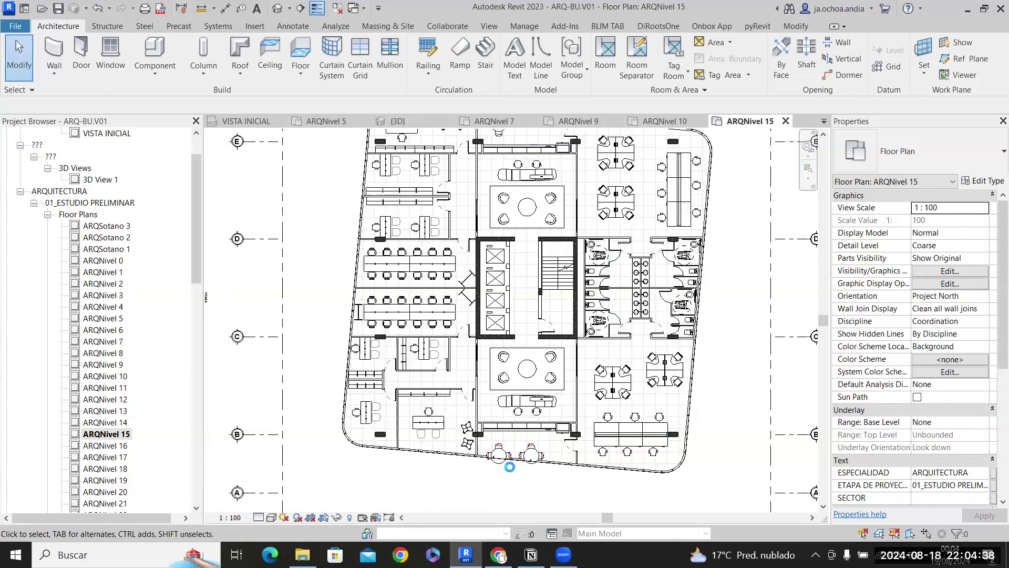
{"action": "scroll", "coordinate": [510, 462], "scroll_direction": "up", "scroll_amount": 5}
{"action": "left_click_drag", "start_coordinate": [431, 364], "coordinate": [534, 364]}
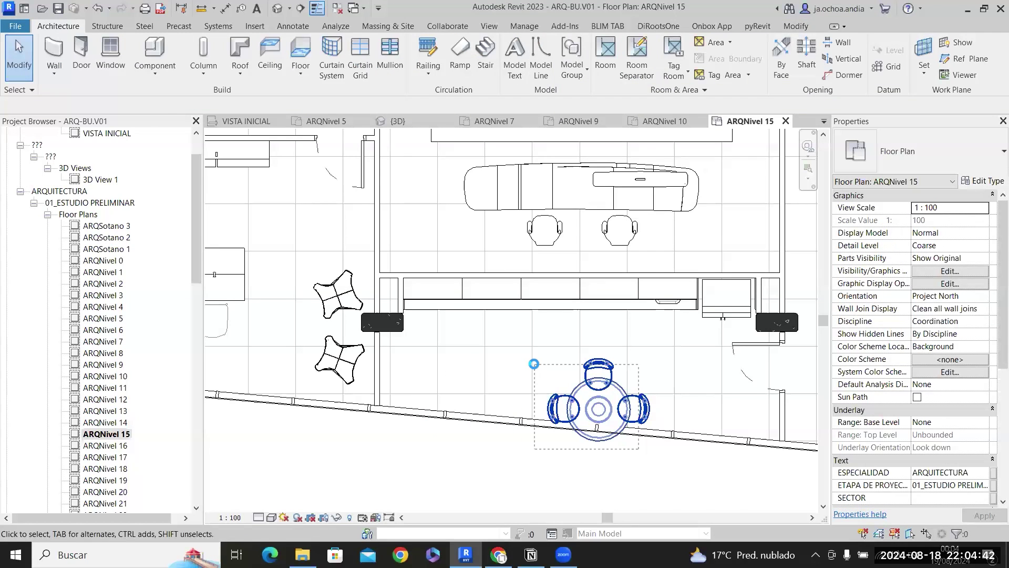
{"action": "key", "text": "Right"}
{"action": "key", "text": "Right"}
{"action": "key", "text": "Up"}
{"action": "key", "text": "Up"}
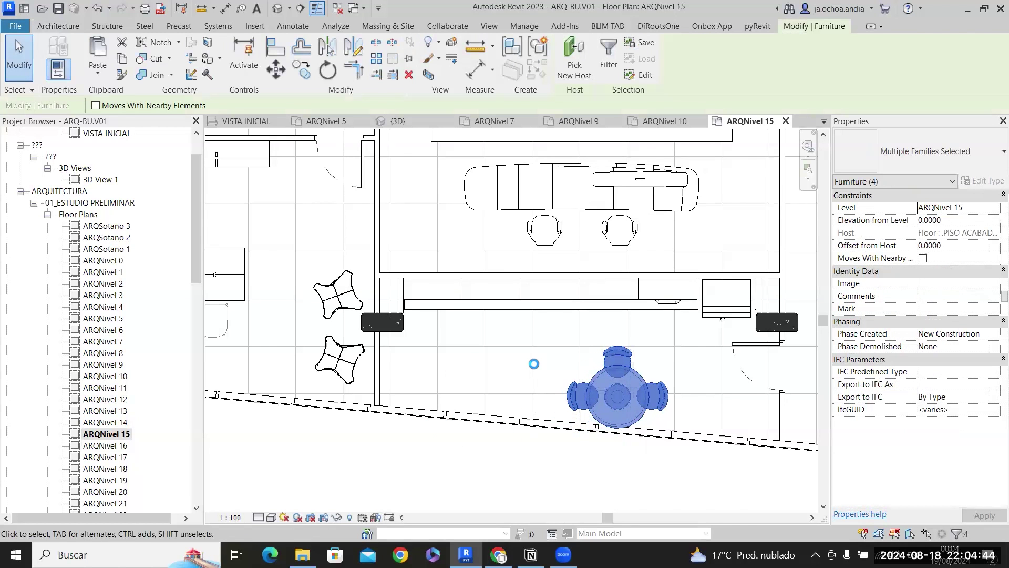
{"action": "key", "text": "Right"}
{"action": "key", "text": "Right"}
{"action": "key", "text": "Up"}
{"action": "key", "text": "Up"}
{"action": "key", "text": "Right"}
{"action": "key", "text": "Right"}
{"action": "key", "text": "Right"}
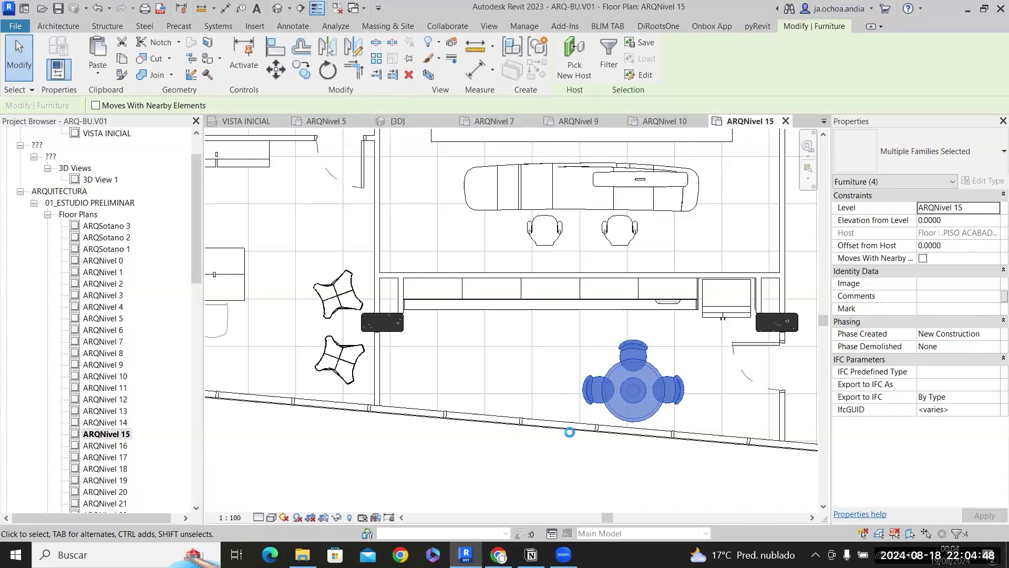
{"action": "key", "text": "Escape"}
Group all the furniture and restroom fixtures on the floor as a model group named MOB TIPO 3.
{"action": "scroll", "coordinate": [569, 432], "scroll_direction": "down", "scroll_amount": 10}
{"action": "scroll", "coordinate": [553, 357], "scroll_direction": "down", "scroll_amount": 1}
{"action": "scroll", "coordinate": [567, 289], "scroll_direction": "up", "scroll_amount": 2}
{"action": "left_click", "coordinate": [425, 175]}
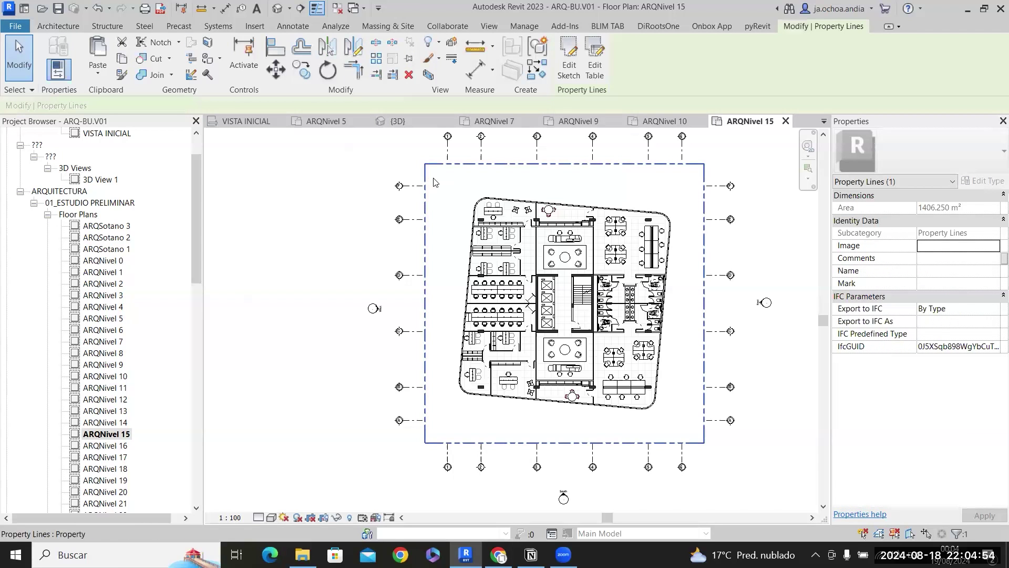
{"action": "left_click_drag", "start_coordinate": [436, 179], "coordinate": [675, 433]}
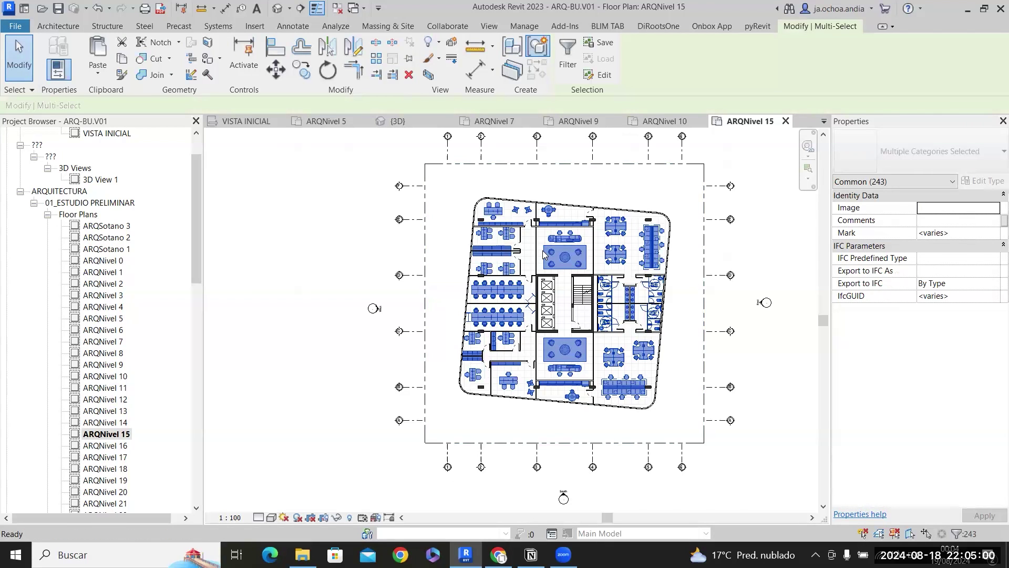
{"action": "type", "text": "gp"}
{"action": "type", "text": "MOB TIPO 3"}
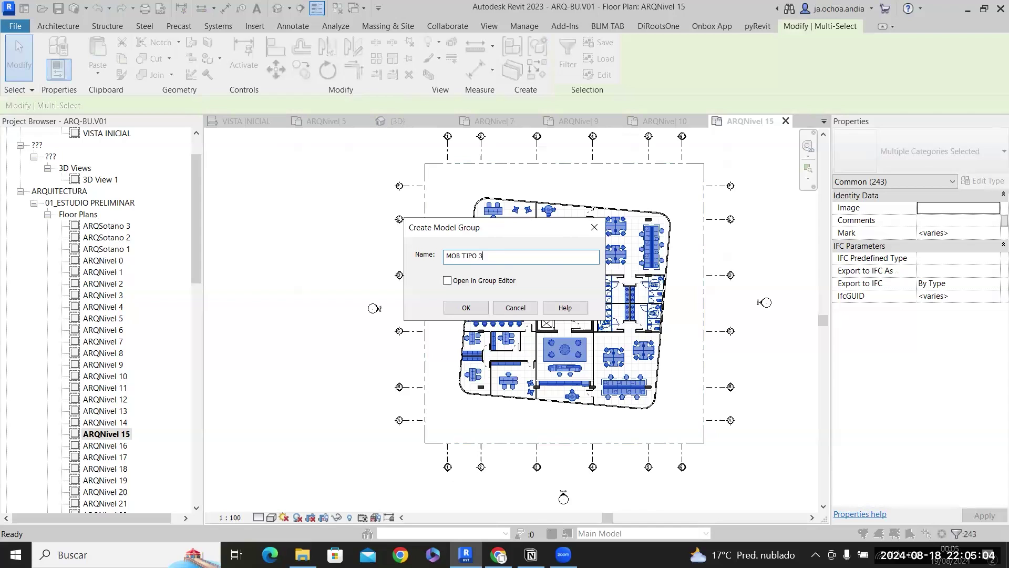
{"action": "key", "text": "Return"}
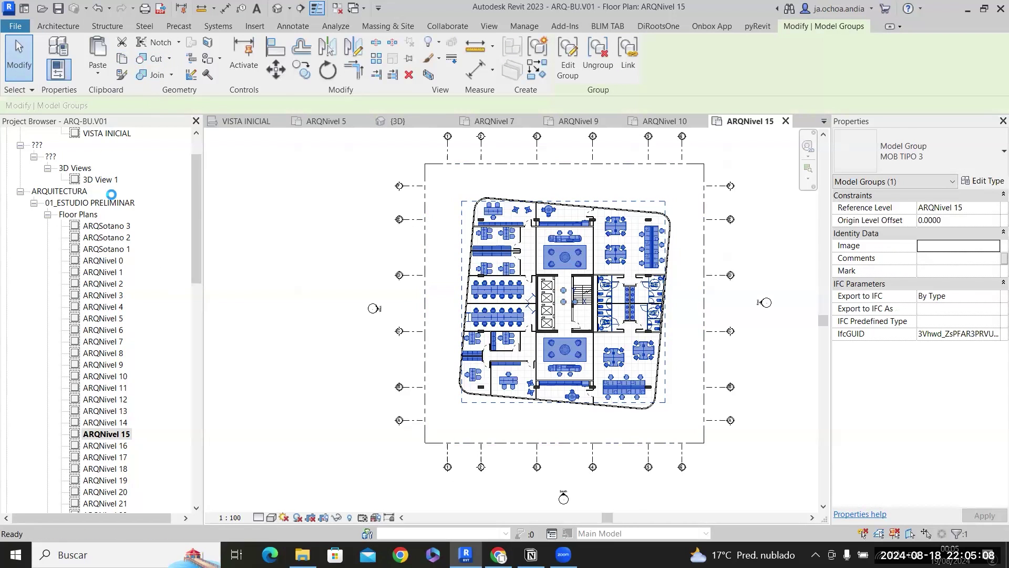
Paste the MOB TIPO 3 group aligned to levels ARQNivel 16 through ARQNivel 20.
{"action": "left_click", "coordinate": [97, 73]}
{"action": "left_click", "coordinate": [130, 122]}
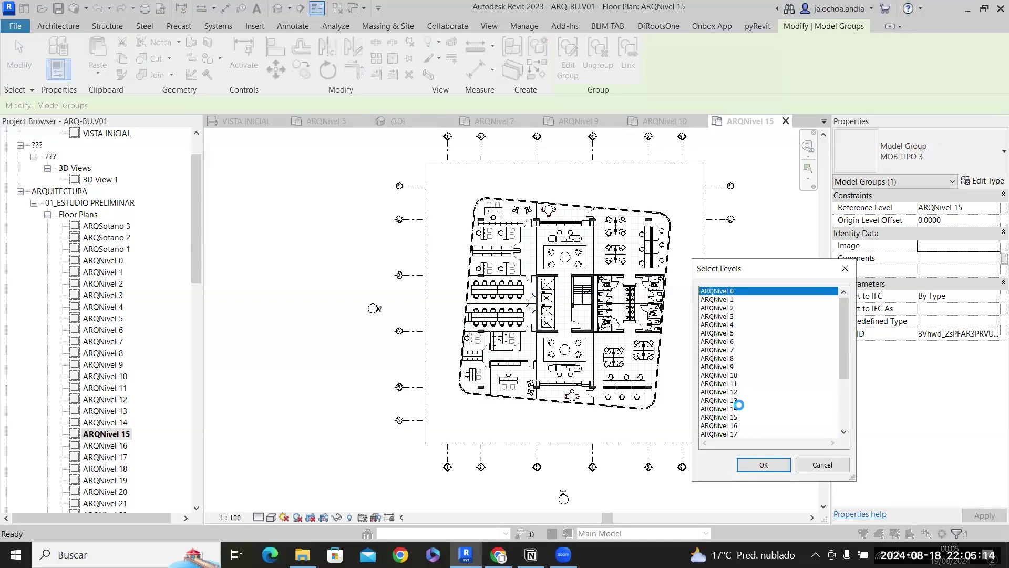
{"action": "scroll", "coordinate": [739, 402], "scroll_direction": "down", "scroll_amount": 1}
{"action": "mouse_move", "coordinate": [739, 403]}
{"action": "left_mouse_down"}
{"action": "mouse_move", "coordinate": [743, 413]}
{"action": "mouse_move", "coordinate": [751, 405]}
{"action": "left_mouse_up"}
{"action": "scroll", "coordinate": [742, 414], "scroll_direction": "down", "scroll_amount": 1}
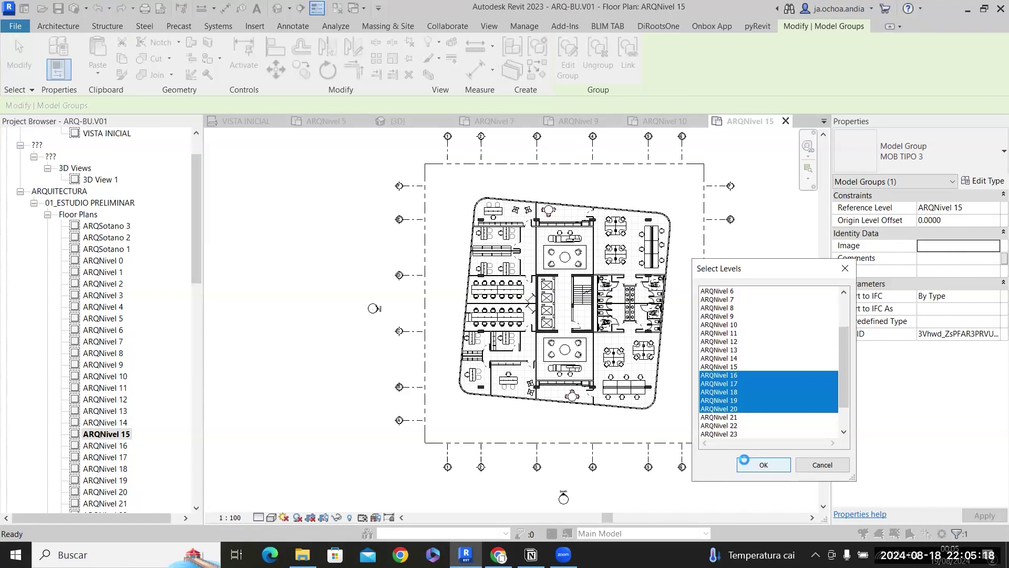
{"action": "left_click", "coordinate": [763, 464]}
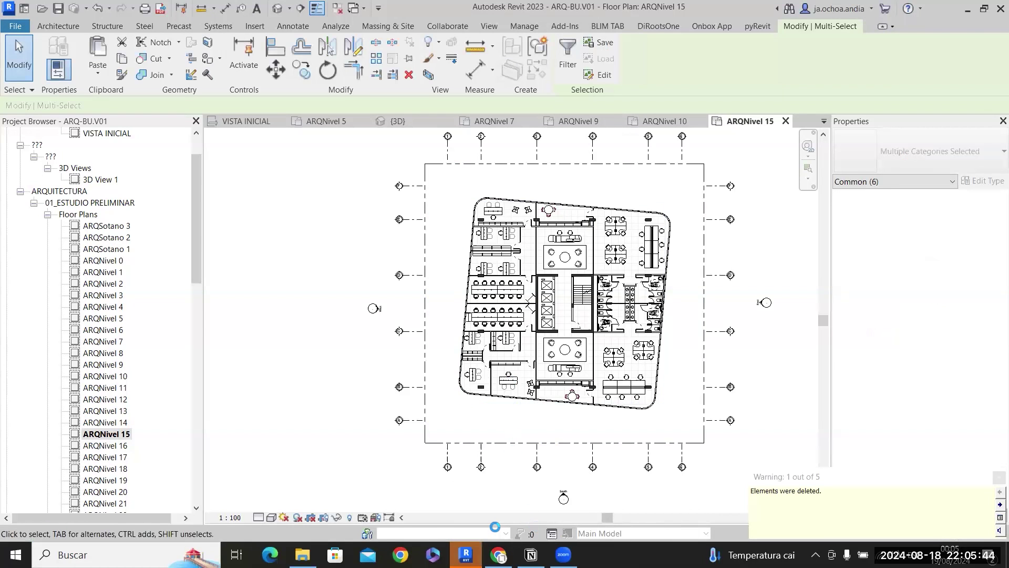
Return to the ARQNivel 15 plan with nothing selected and save the project.
{"action": "left_click", "coordinate": [465, 554]}
{"action": "left_click", "coordinate": [466, 554]}
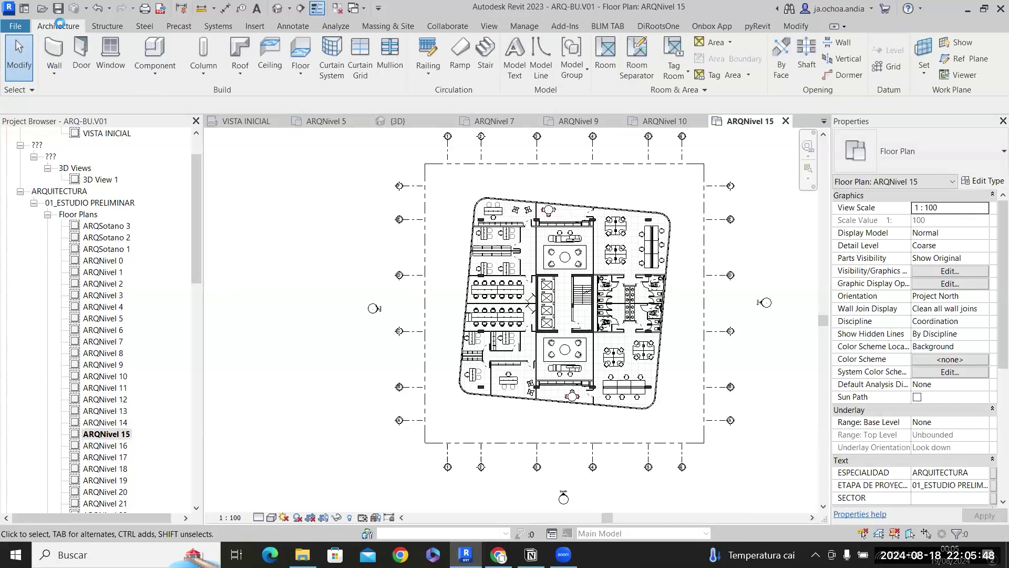
{"action": "left_click", "coordinate": [57, 7]}
Examine the tower's exterior in the default 3D view and in the perspective view 3D View 1.
{"action": "left_click", "coordinate": [277, 8]}
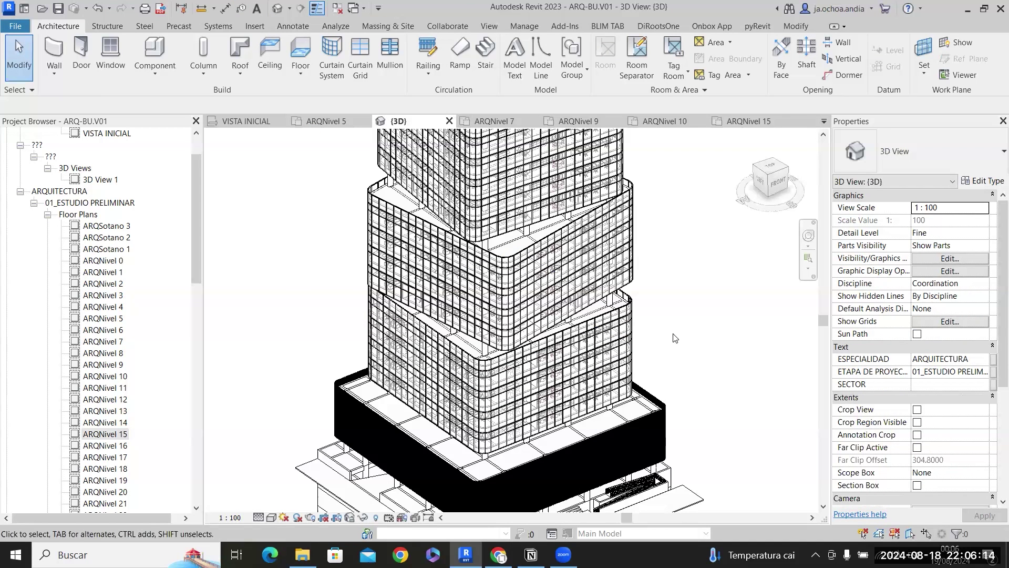
{"action": "left_click", "coordinate": [100, 180]}
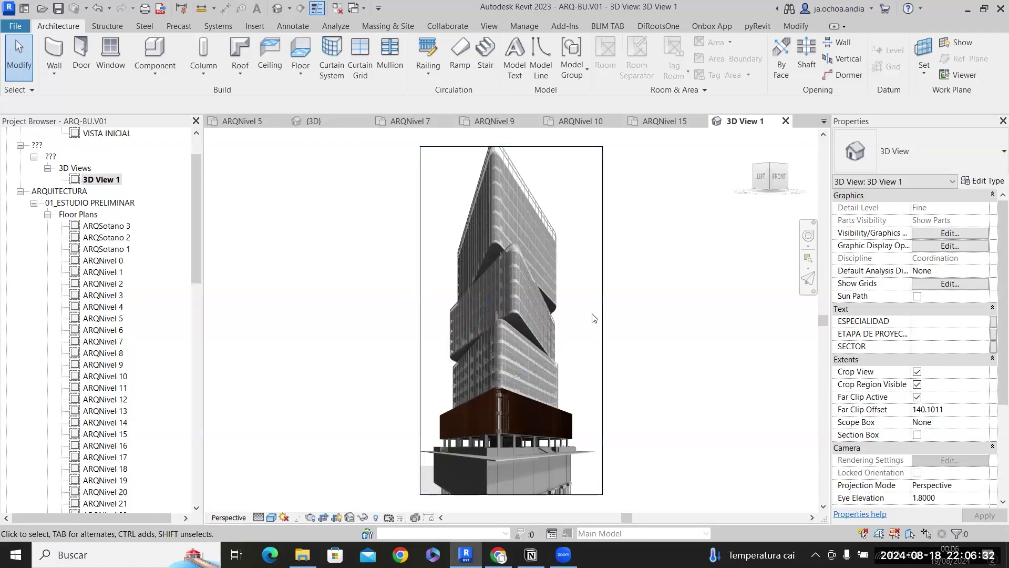
{"action": "scroll", "coordinate": [594, 317], "scroll_direction": "up", "scroll_amount": 2}
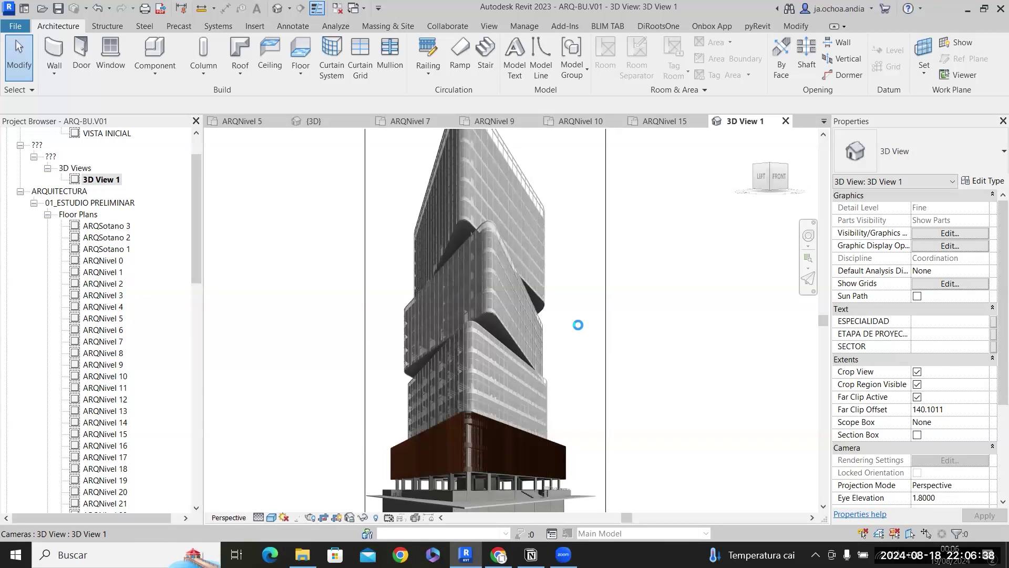
{"action": "scroll", "coordinate": [580, 329], "scroll_direction": "up", "scroll_amount": 1}
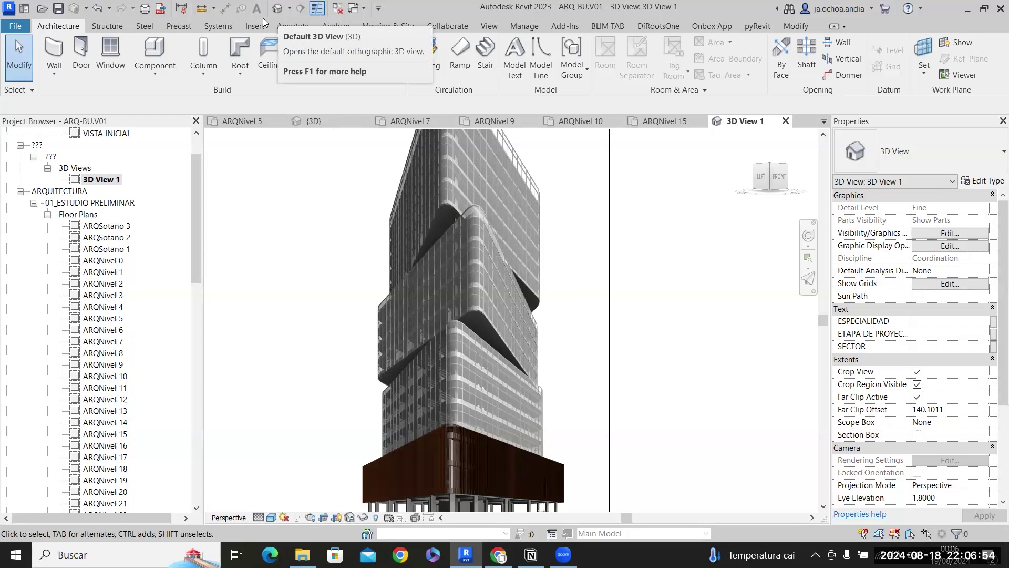
Enable the section box in the default 3D view and frame the whole tower.
{"action": "left_click", "coordinate": [277, 8]}
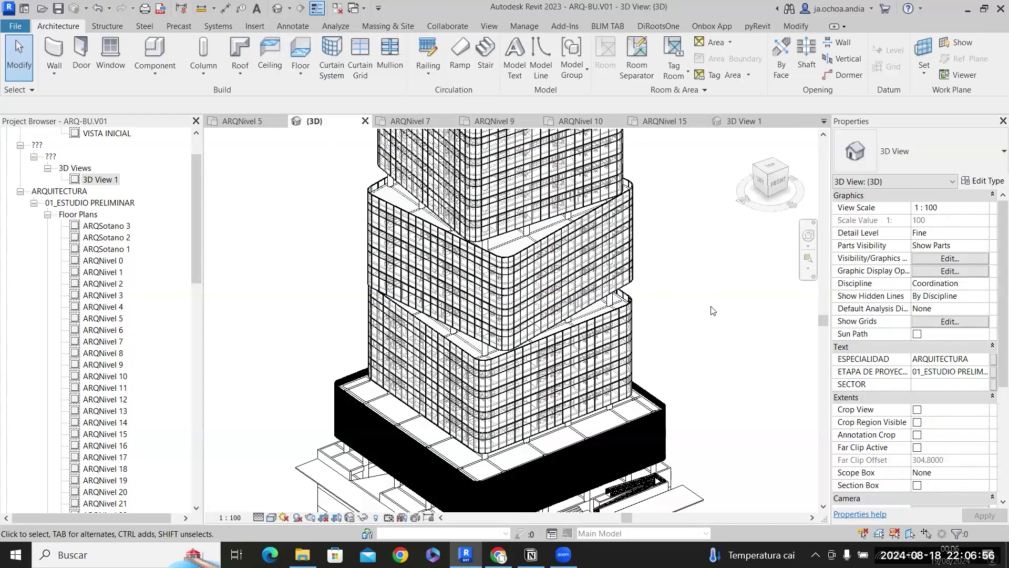
{"action": "scroll", "coordinate": [715, 312], "scroll_direction": "down", "scroll_amount": 4}
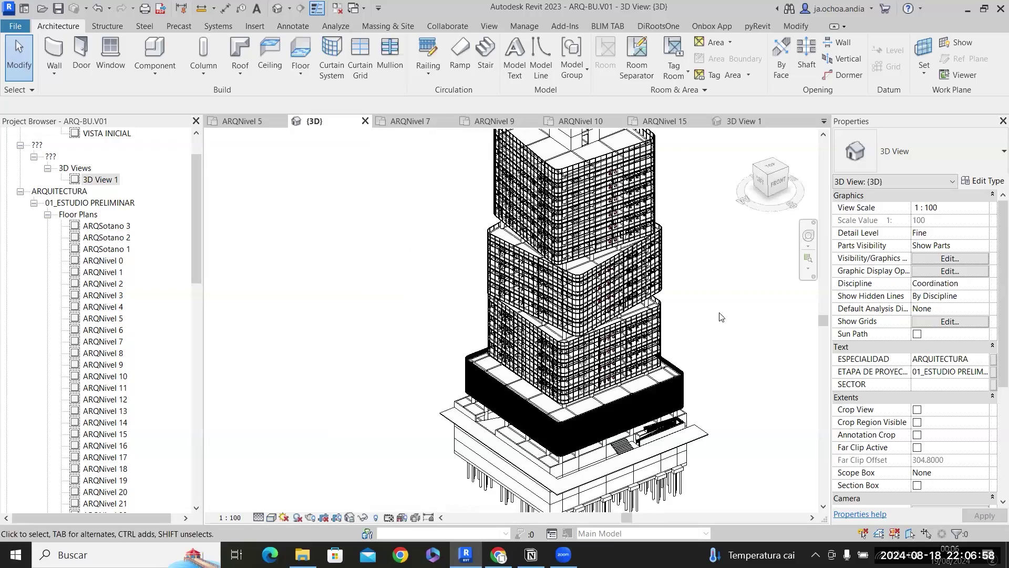
{"action": "scroll", "coordinate": [733, 267], "scroll_direction": "down", "scroll_amount": 2}
{"action": "scroll", "coordinate": [733, 266], "scroll_direction": "up", "scroll_amount": 1}
{"action": "scroll", "coordinate": [735, 267], "scroll_direction": "up", "scroll_amount": 1}
{"action": "middle_click_drag", "start_coordinate": [742, 267], "coordinate": [698, 279]}
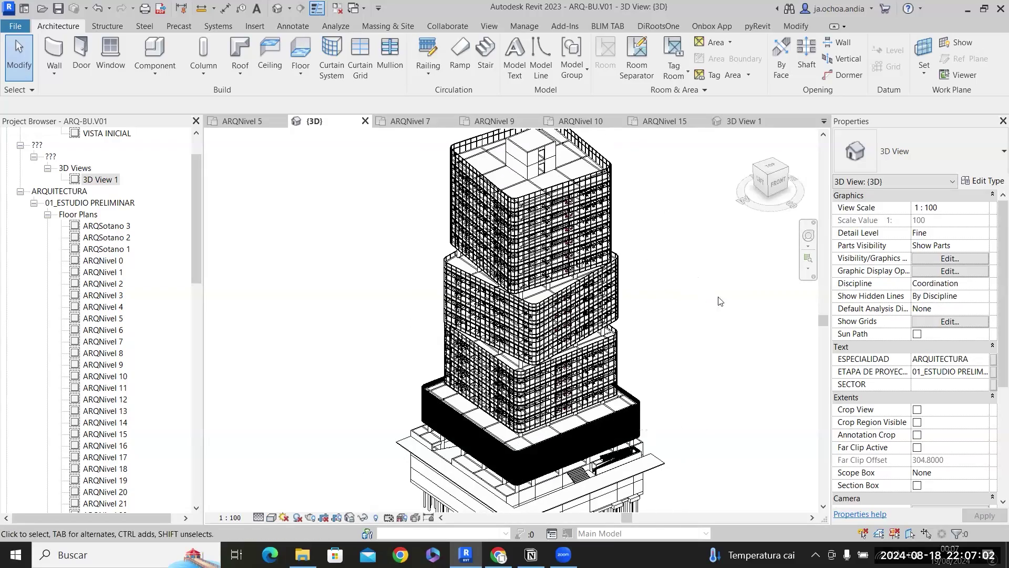
{"action": "left_click", "coordinate": [917, 486]}
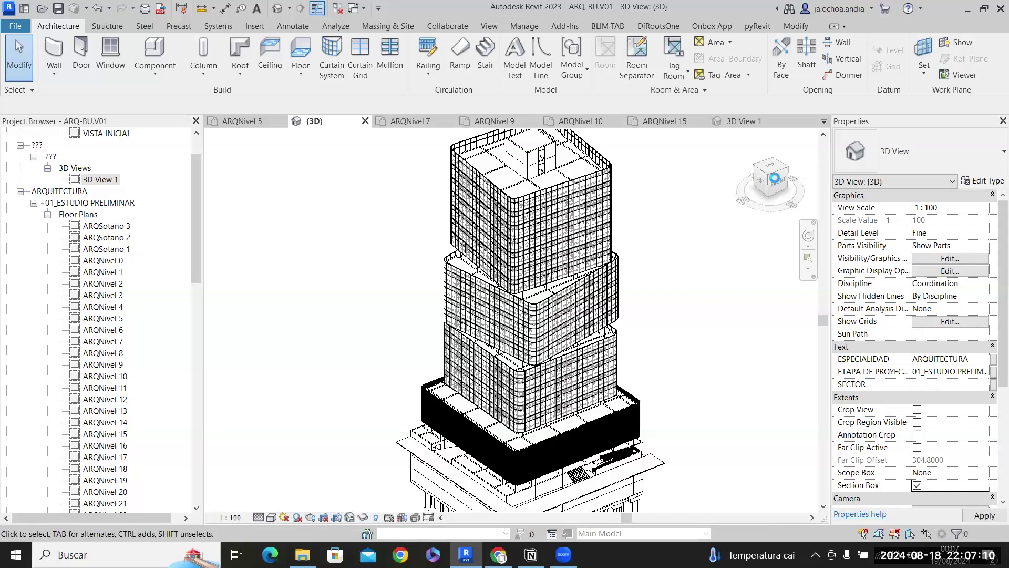
{"action": "left_click", "coordinate": [769, 178]}
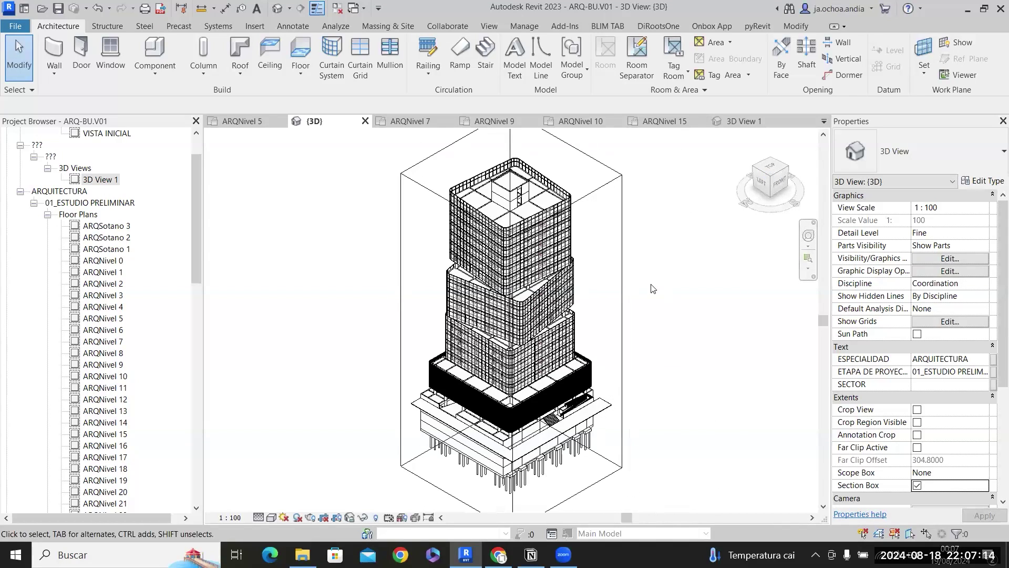
Pull the section box's front face inward to cut through the tower and expose the furnished office floors.
{"action": "left_click", "coordinate": [619, 281]}
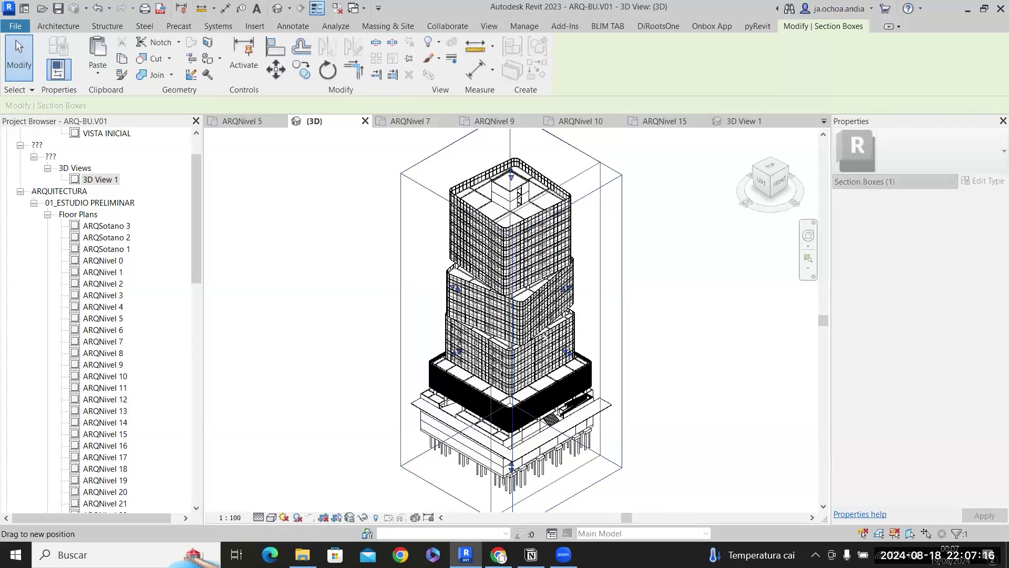
{"action": "left_click_drag", "start_coordinate": [534, 330], "coordinate": [536, 330]}
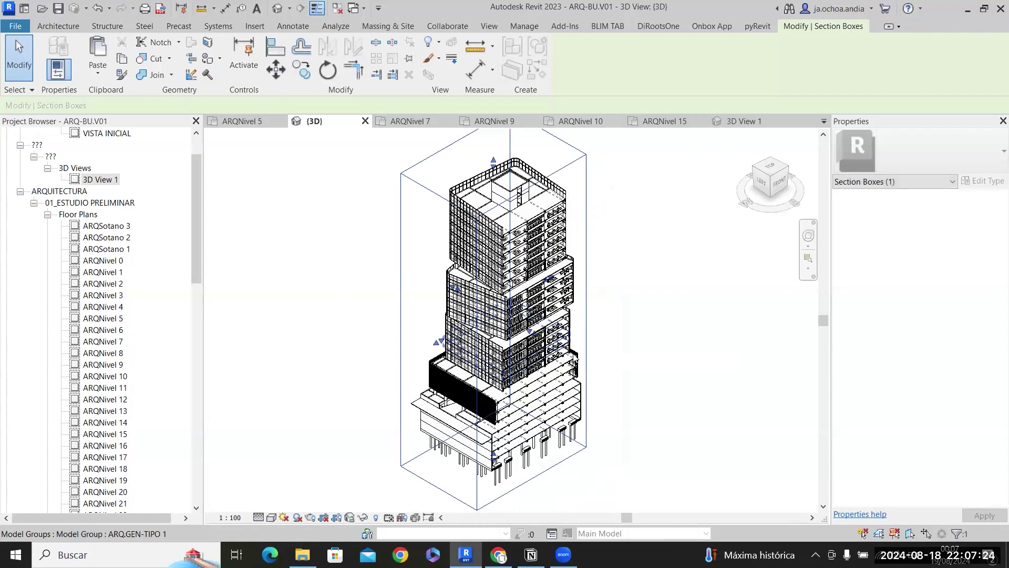
{"action": "scroll", "coordinate": [548, 374], "scroll_direction": "up", "scroll_amount": 2}
{"action": "scroll", "coordinate": [548, 374], "scroll_direction": "up", "scroll_amount": 2}
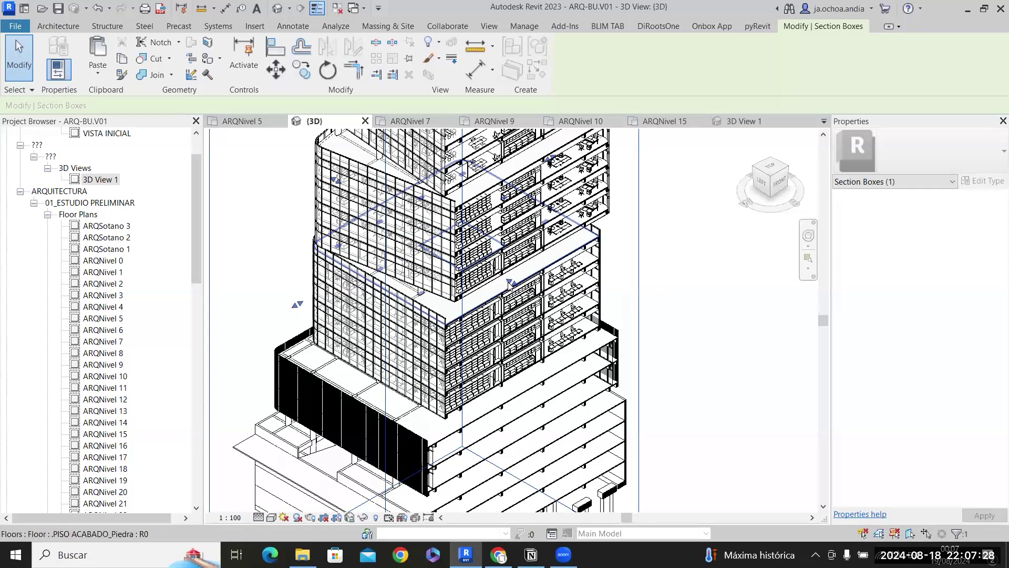
{"action": "left_click_drag", "start_coordinate": [508, 281], "coordinate": [503, 279]}
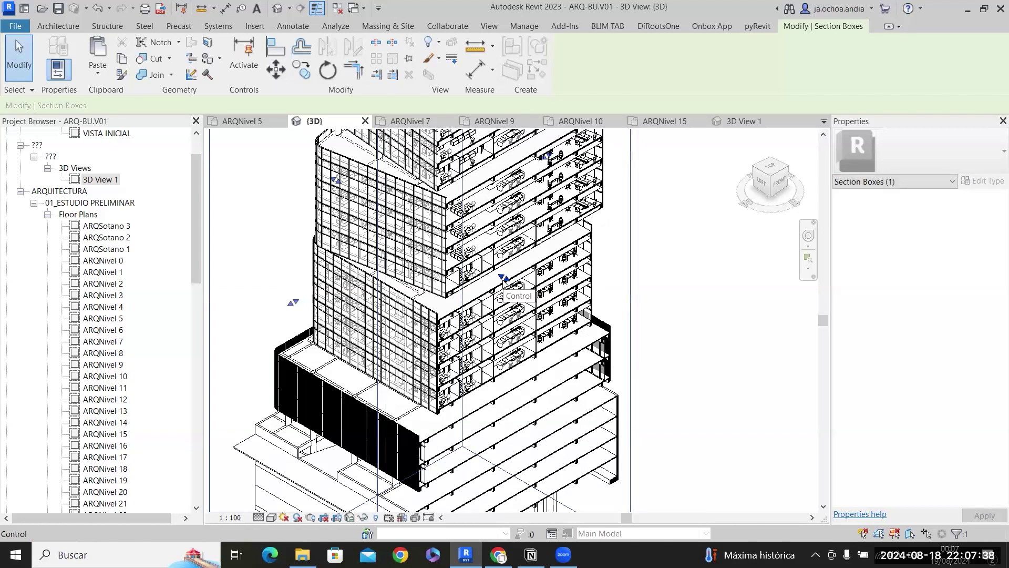
{"action": "left_click", "coordinate": [707, 347]}
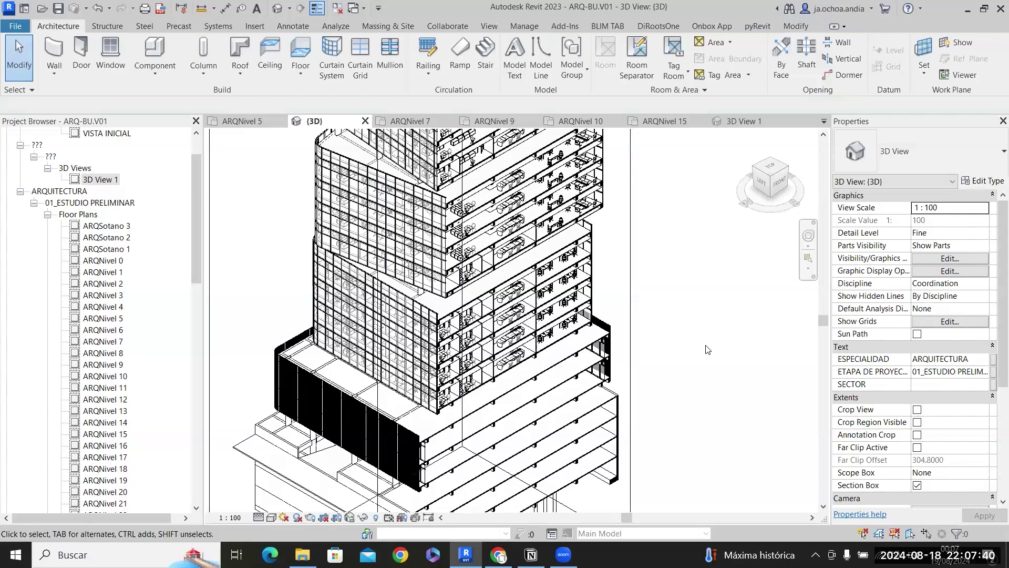
{"action": "scroll", "coordinate": [705, 344], "scroll_direction": "down", "scroll_amount": 1}
{"action": "middle_click_drag", "start_coordinate": [705, 344], "coordinate": [683, 355]}
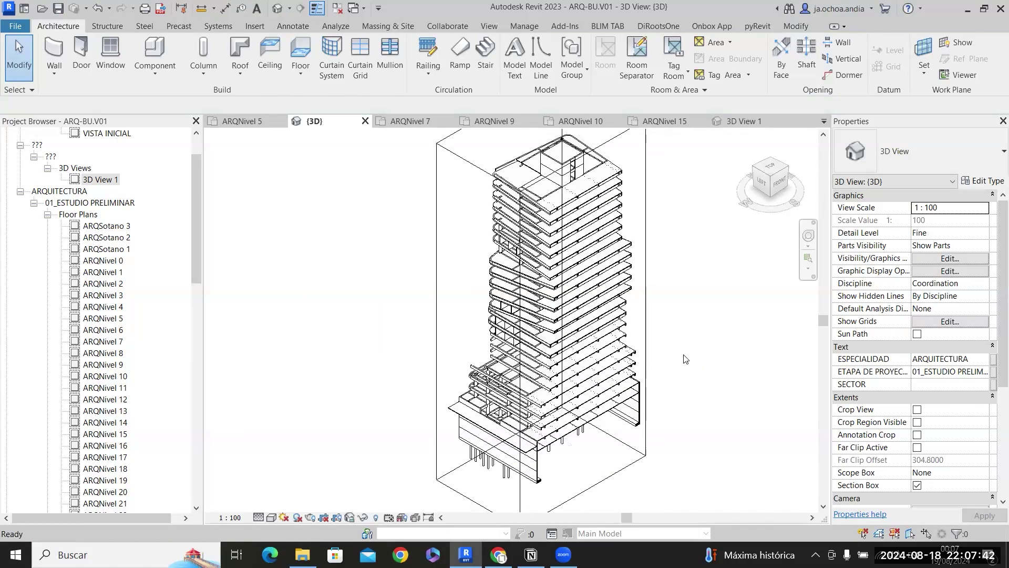
{"action": "scroll", "coordinate": [685, 359], "scroll_direction": "up", "scroll_amount": 1}
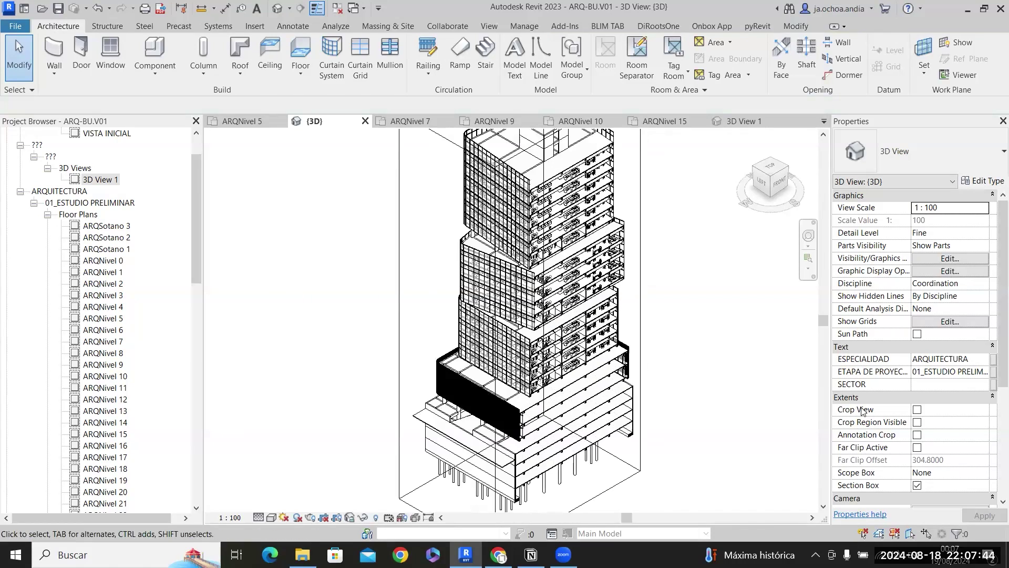
Assign the 3D COLOR Y SOMBRA view template to the sectioned 3D view.
{"action": "scroll", "coordinate": [894, 415], "scroll_direction": "down", "scroll_amount": 4}
{"action": "scroll", "coordinate": [900, 414], "scroll_direction": "down", "scroll_amount": 1}
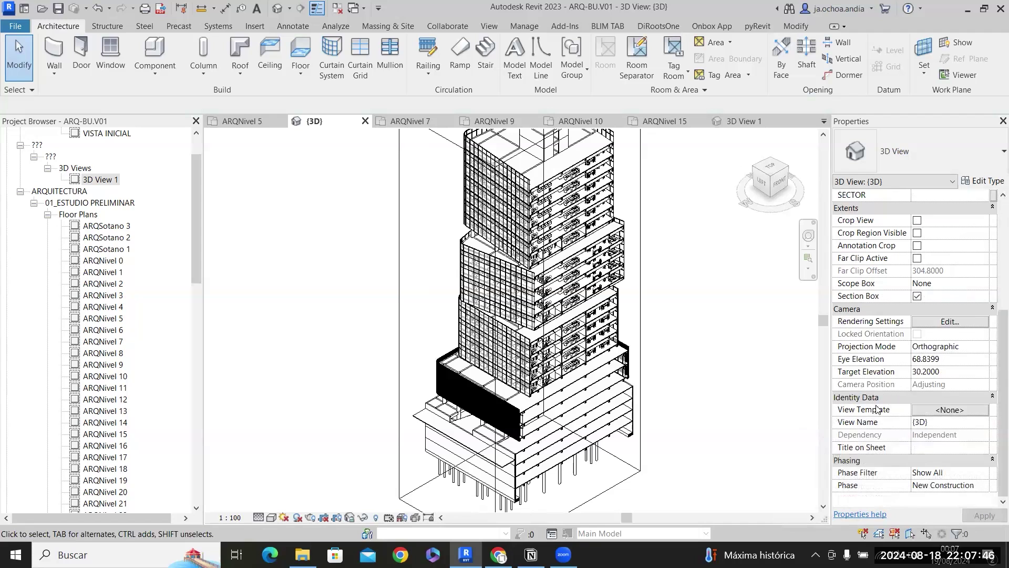
{"action": "left_click", "coordinate": [930, 410]}
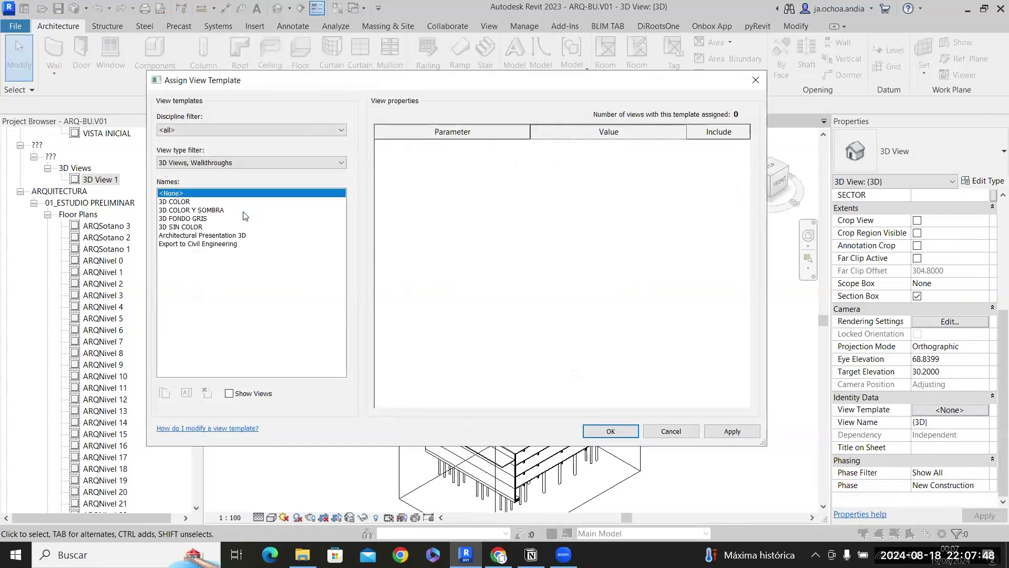
{"action": "left_click", "coordinate": [192, 209]}
{"action": "left_click", "coordinate": [718, 432]}
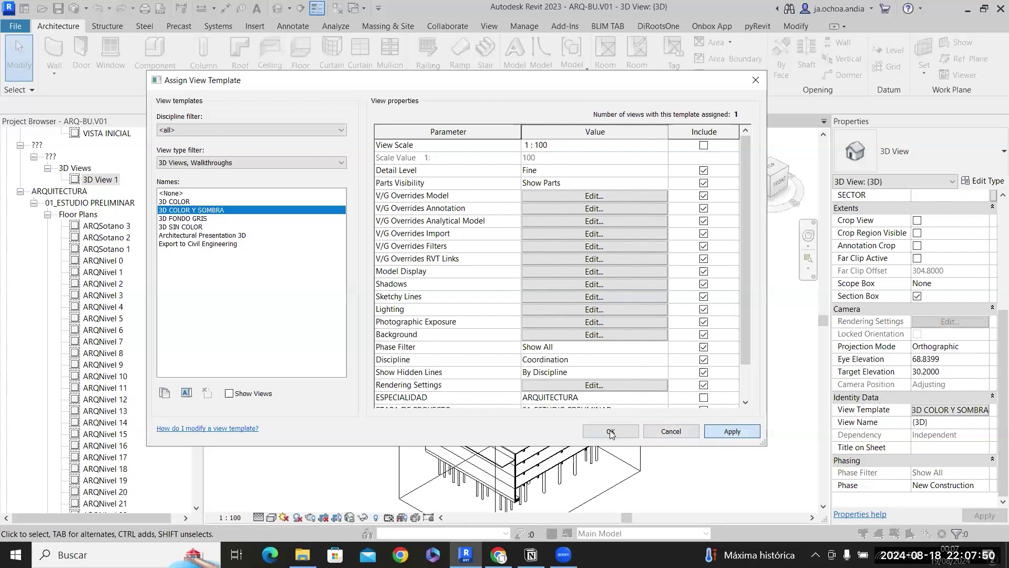
{"action": "left_click", "coordinate": [688, 435]}
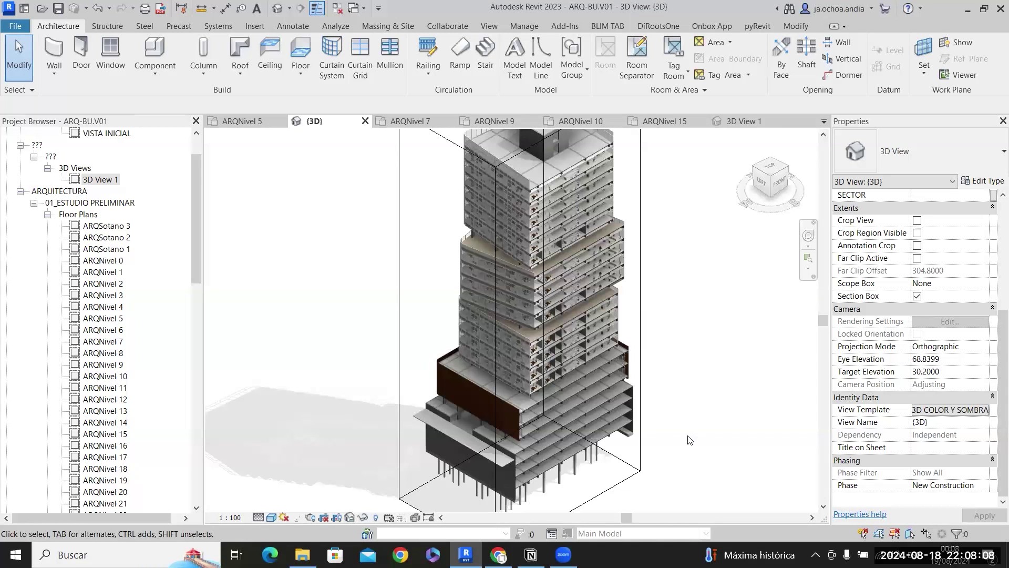
Try the 3D COLOR view template and then 3D SIN COLOR on the sectioned tower view.
{"action": "left_click", "coordinate": [938, 411]}
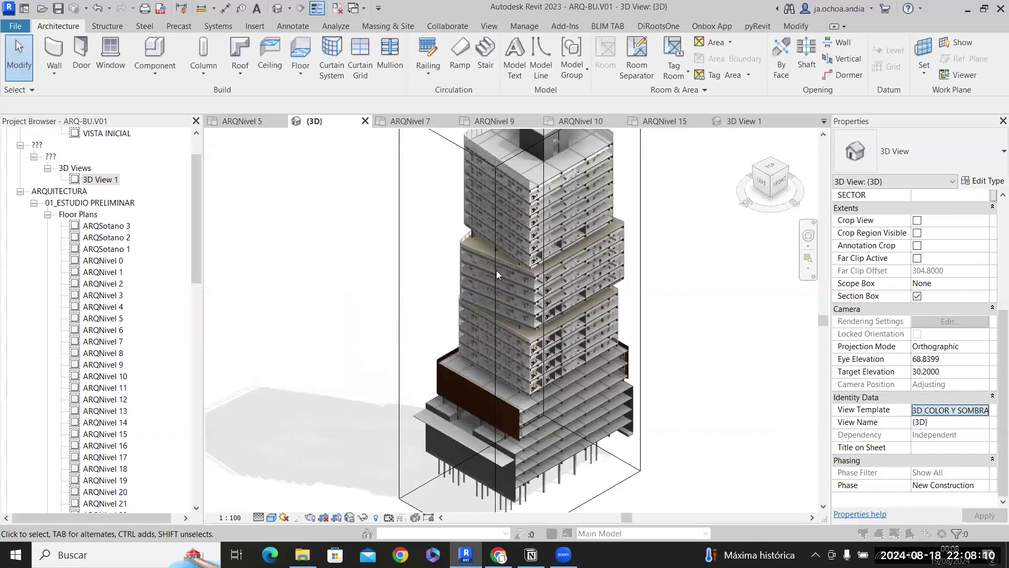
{"action": "left_click", "coordinate": [240, 202]}
{"action": "left_click", "coordinate": [611, 431]}
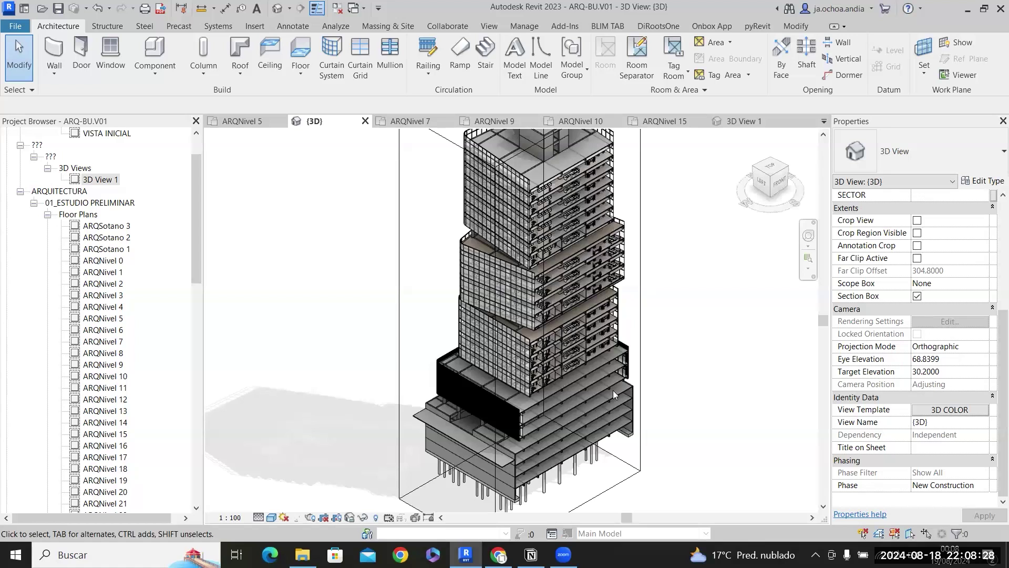
{"action": "left_click", "coordinate": [925, 411]}
{"action": "left_click", "coordinate": [223, 228]}
{"action": "left_click", "coordinate": [627, 436]}
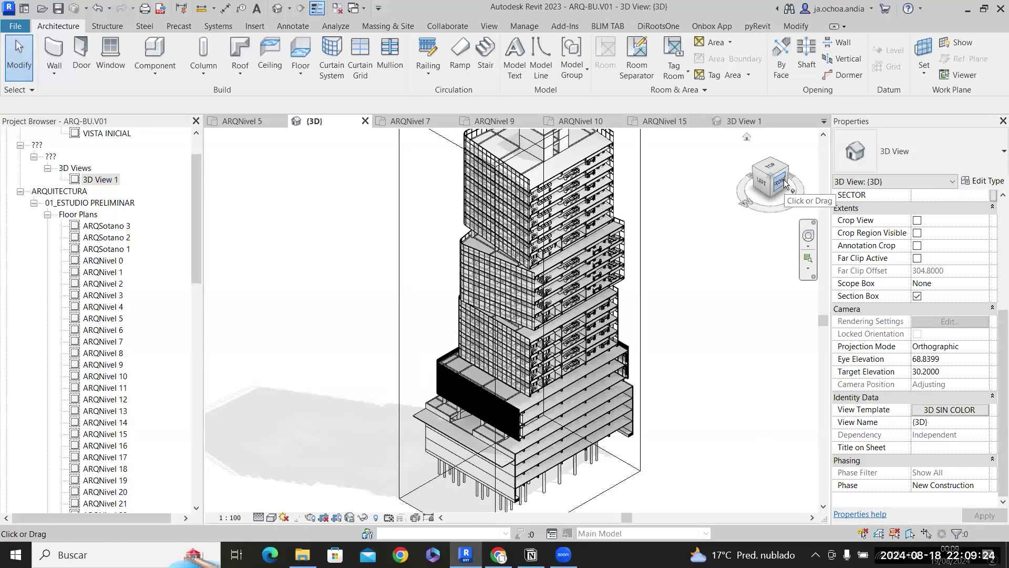
Orient the sectioned tower view to the front and set its projection mode to Perspective.
{"action": "middle_click_drag", "start_coordinate": [667, 365], "coordinate": [663, 360], "text": "shift"}
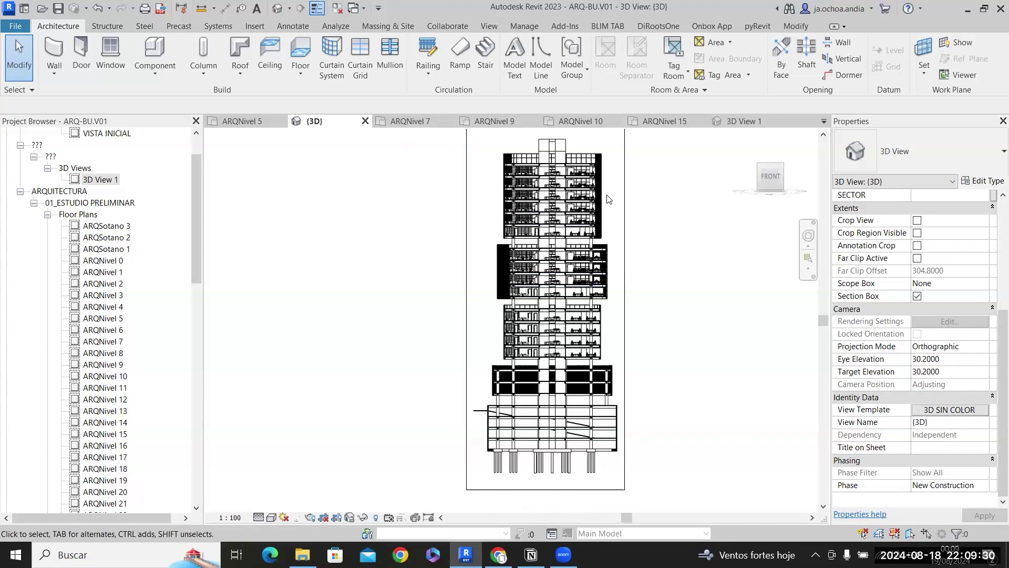
{"action": "scroll", "coordinate": [607, 199], "scroll_direction": "up", "scroll_amount": 2}
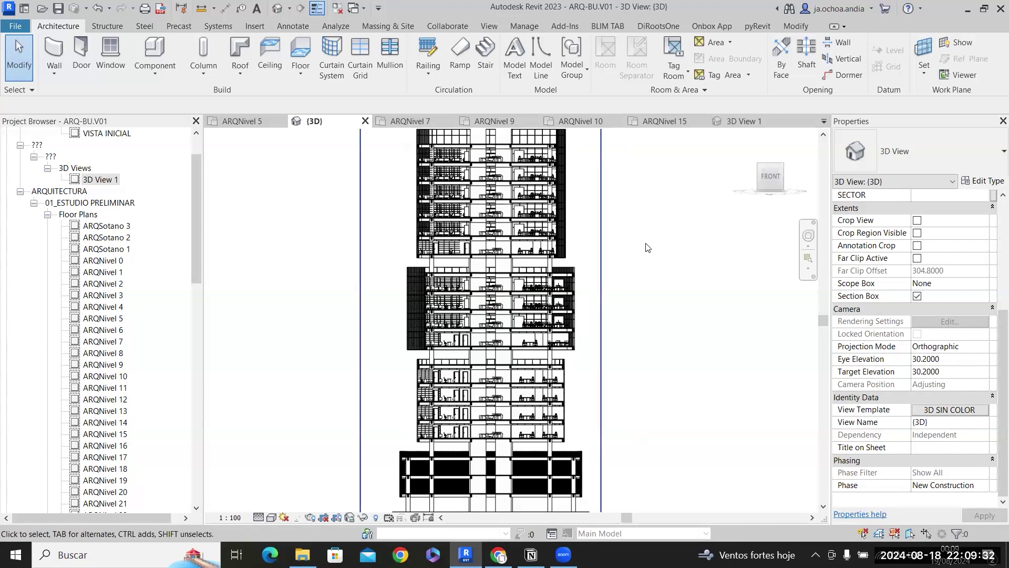
{"action": "scroll", "coordinate": [661, 266], "scroll_direction": "down", "scroll_amount": 1}
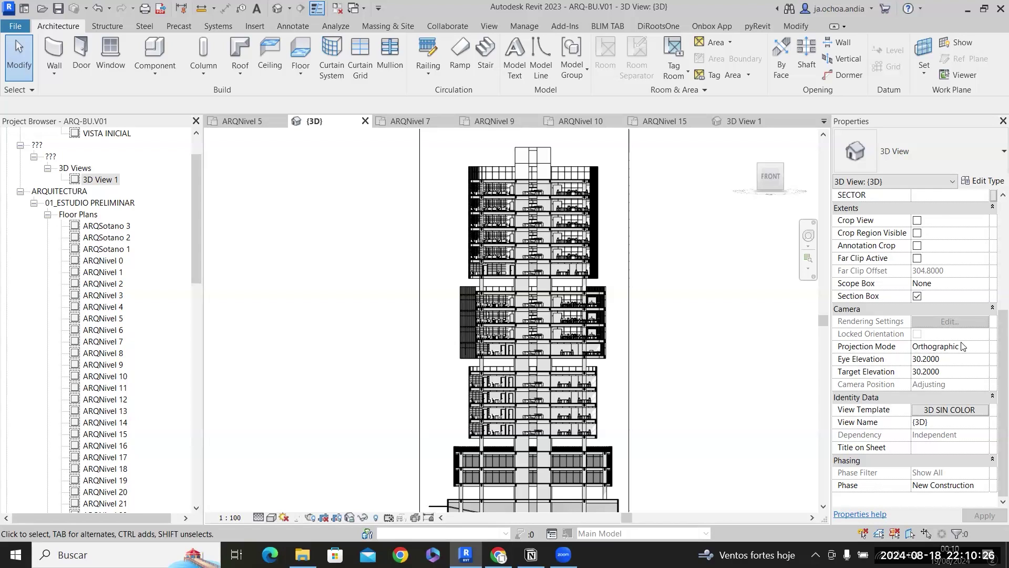
{"action": "left_click", "coordinate": [982, 346]}
{"action": "left_click", "coordinate": [982, 346]}
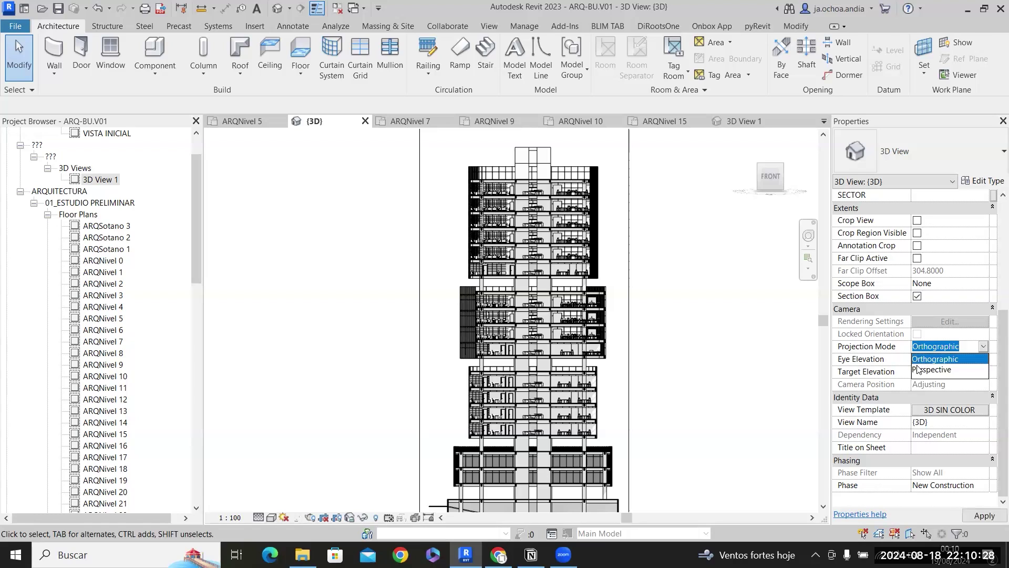
{"action": "left_click", "coordinate": [920, 370]}
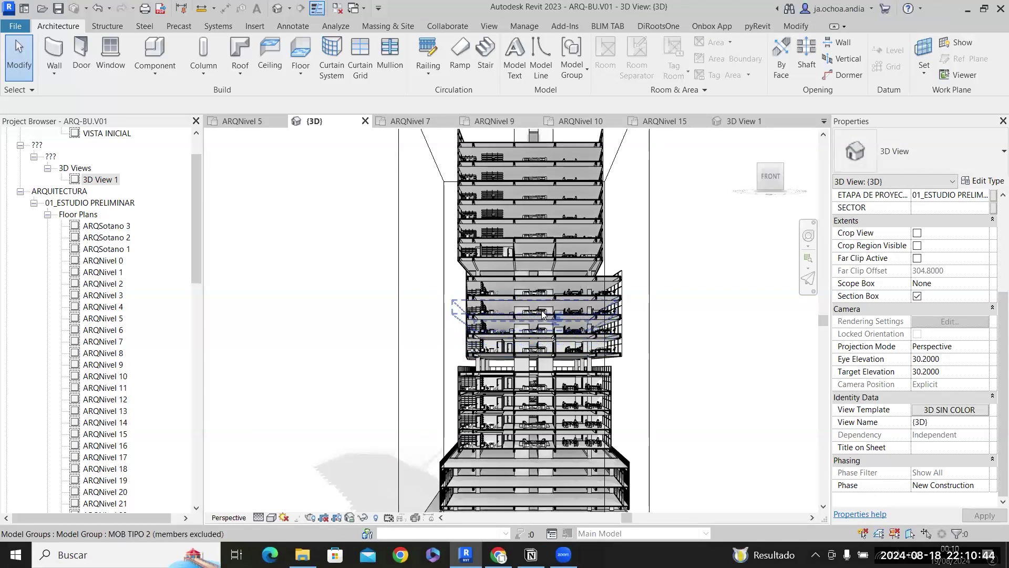
Examine the furnished floors of the tower's middle block in the front perspective section.
{"action": "scroll", "coordinate": [542, 311], "scroll_direction": "up", "scroll_amount": 2}
{"action": "scroll", "coordinate": [541, 314], "scroll_direction": "up", "scroll_amount": 1}
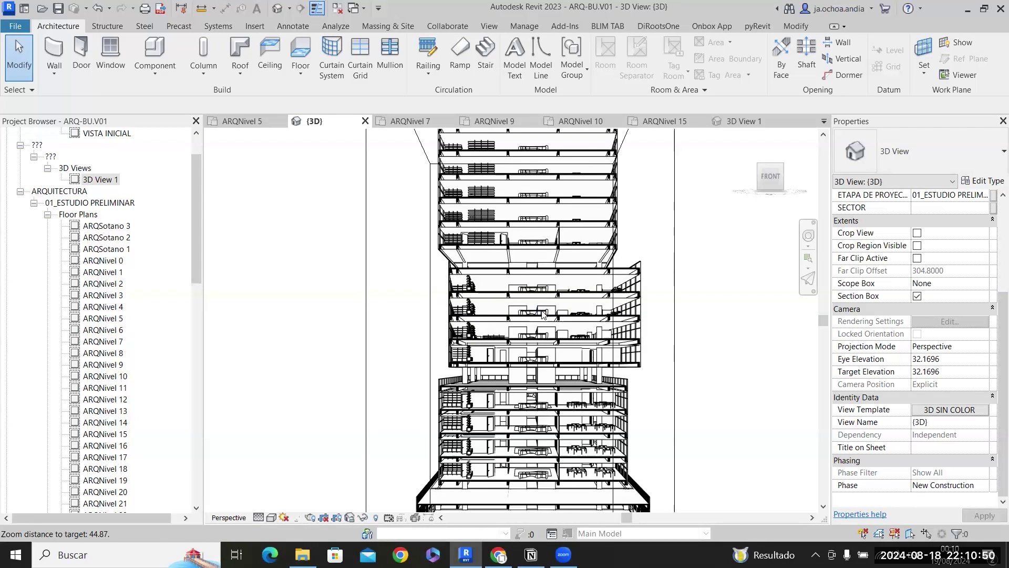
{"action": "scroll", "coordinate": [543, 314], "scroll_direction": "up", "scroll_amount": 1}
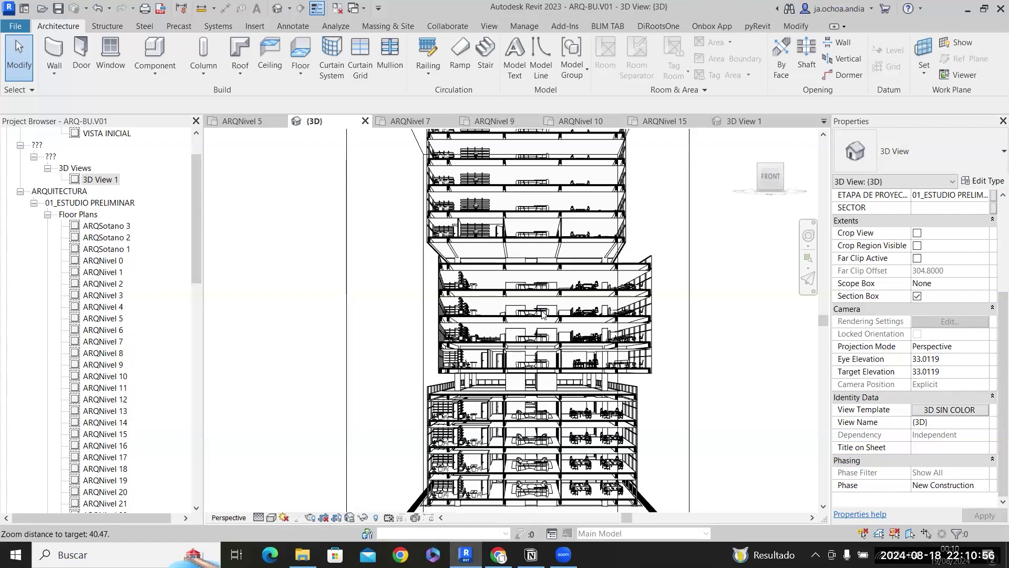
{"action": "scroll", "coordinate": [541, 310], "scroll_direction": "up", "scroll_amount": 1}
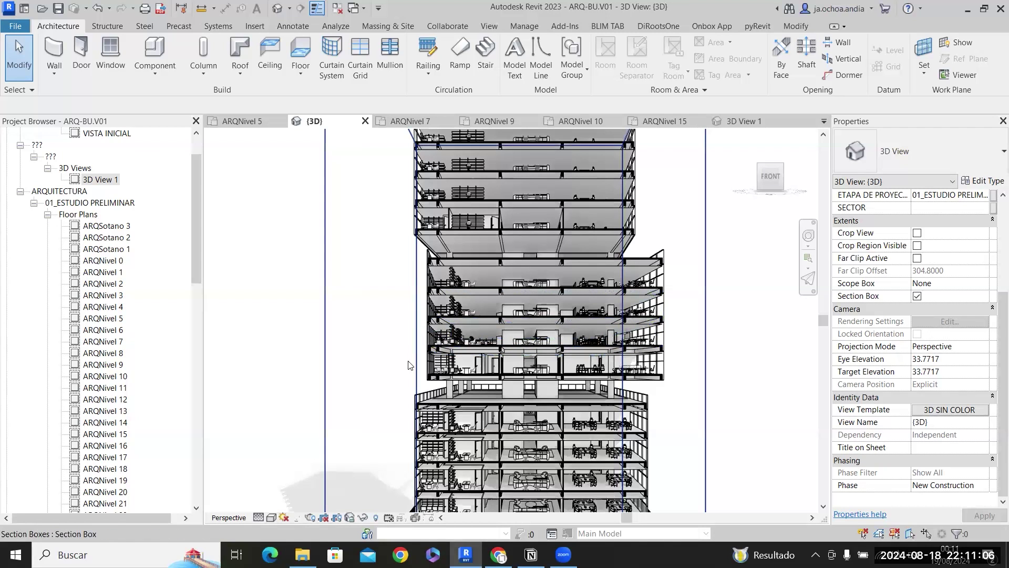
{"action": "scroll", "coordinate": [589, 309], "scroll_direction": "up", "scroll_amount": 1}
{"action": "scroll", "coordinate": [589, 312], "scroll_direction": "up", "scroll_amount": 3}
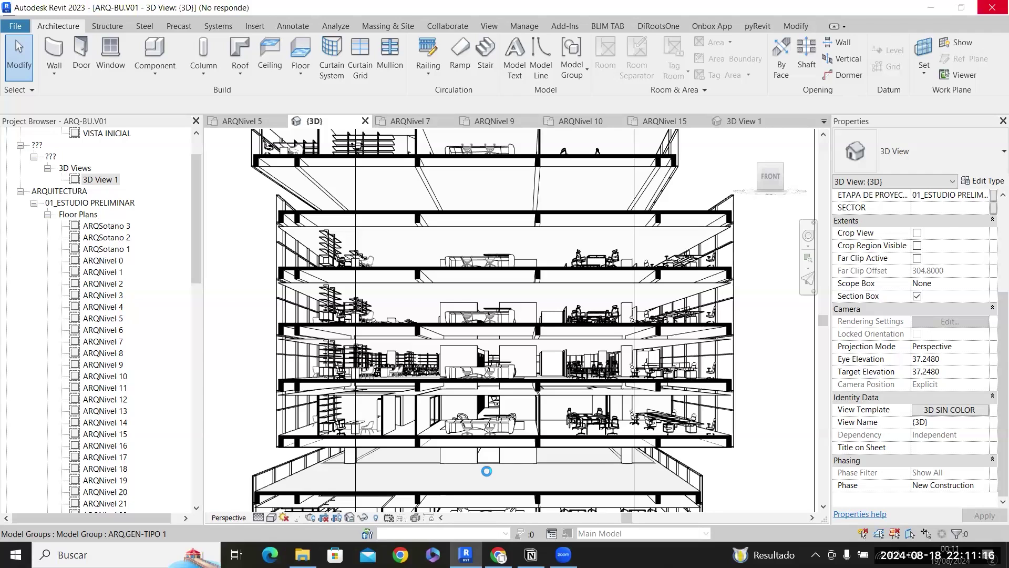
{"action": "scroll", "coordinate": [488, 470], "scroll_direction": "down", "scroll_amount": 1}
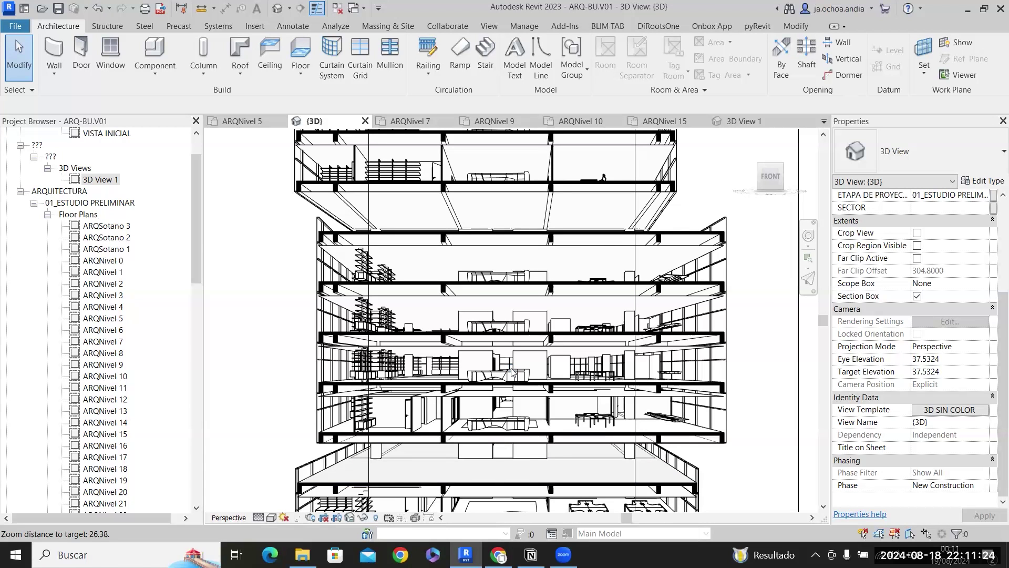
{"action": "scroll", "coordinate": [511, 370], "scroll_direction": "down", "scroll_amount": 3}
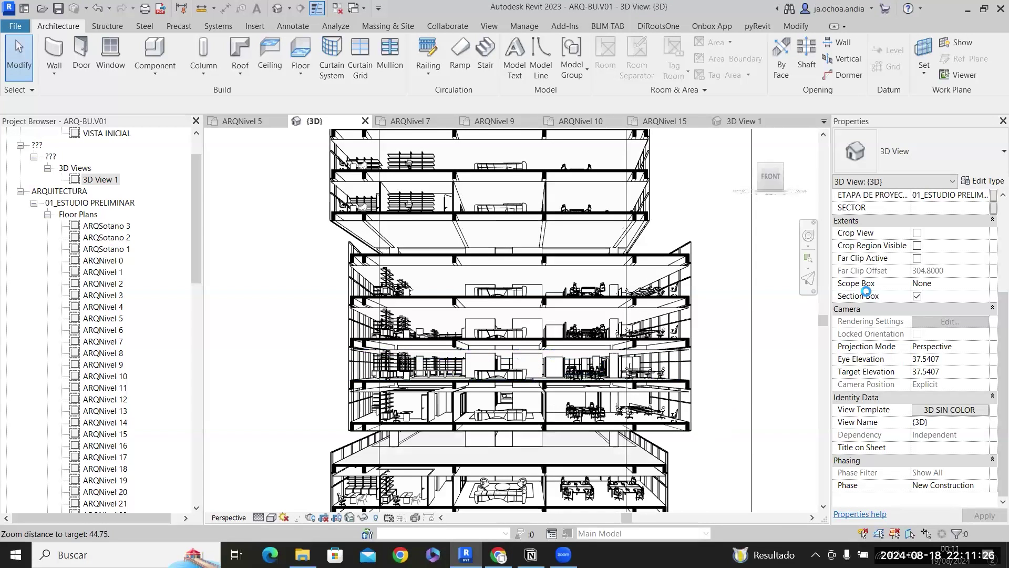
Assign the 3D COLOR Y SOMBRA view template to the front perspective section.
{"action": "left_click", "coordinate": [939, 413]}
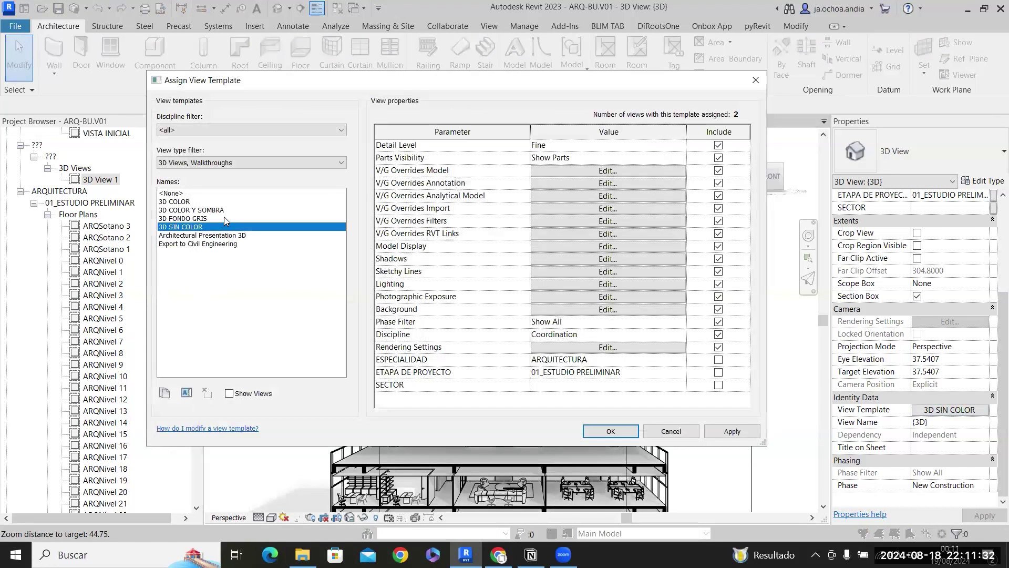
{"action": "left_click", "coordinate": [232, 212]}
{"action": "left_click", "coordinate": [716, 430]}
{"action": "left_click", "coordinate": [618, 431]}
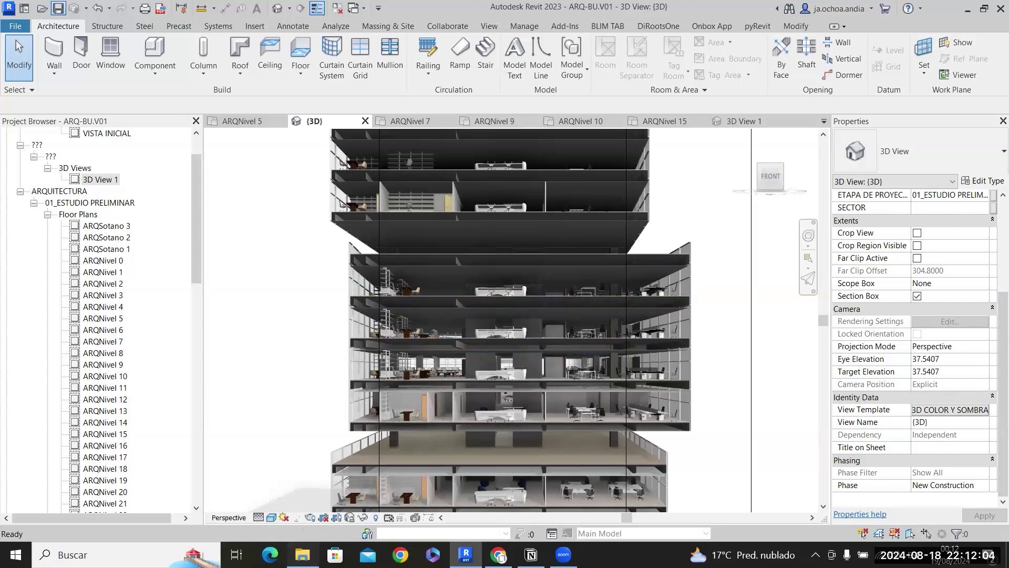
{"action": "left_click", "coordinate": [302, 555]}
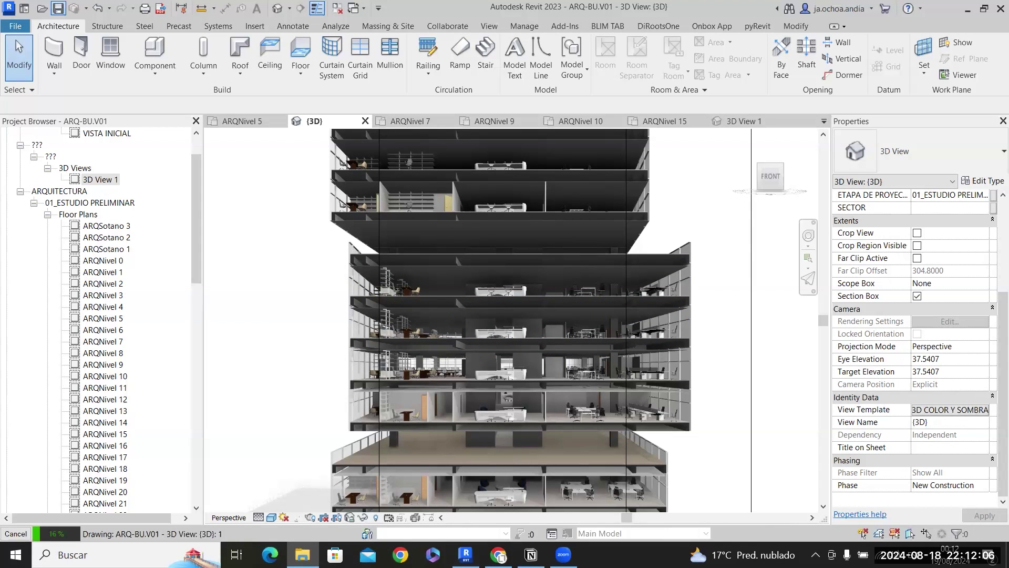
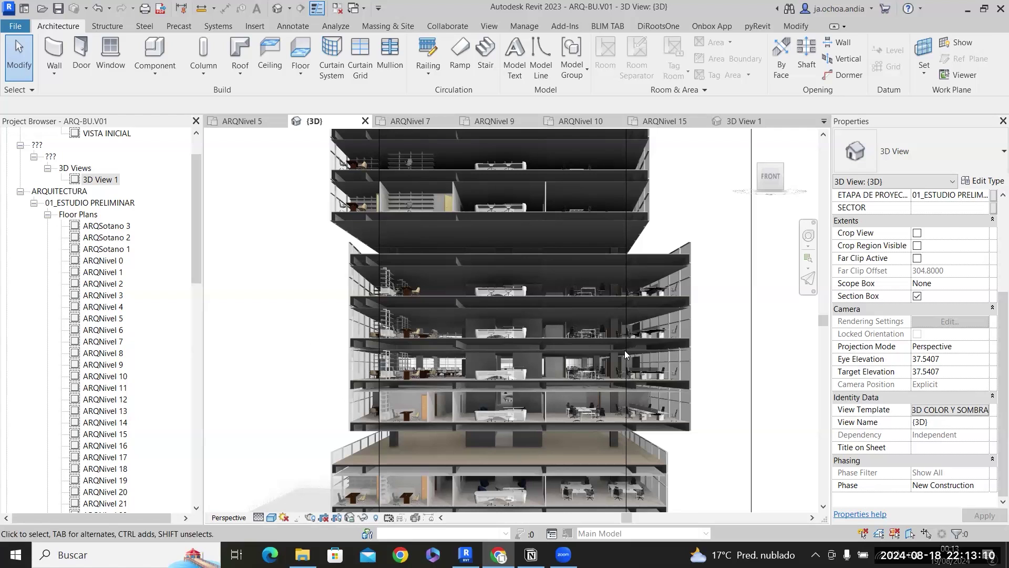
Detach the 3D view from its view template by setting the template to <None>.
{"action": "left_click", "coordinate": [948, 413]}
{"action": "key", "text": "Return"}
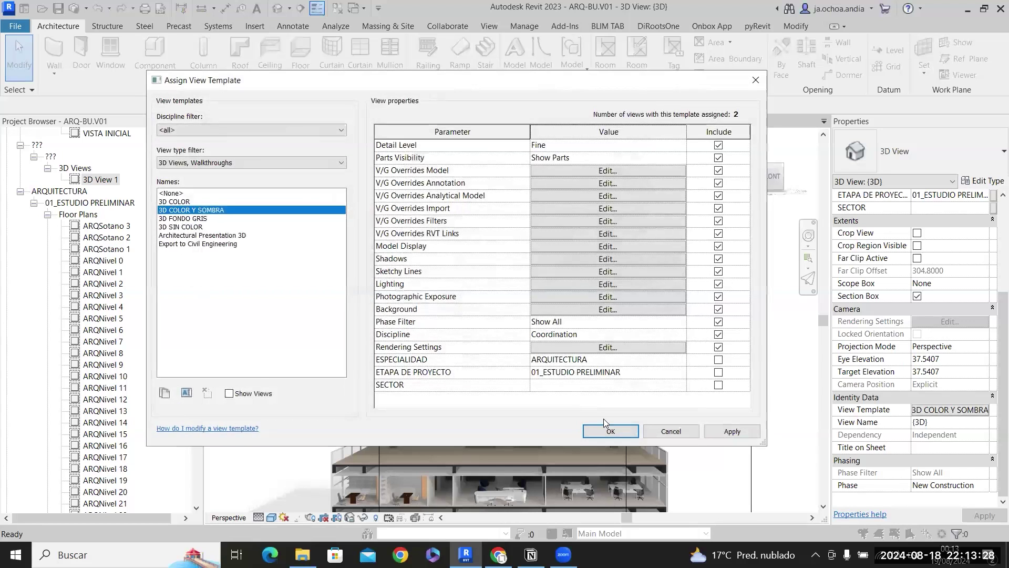
{"action": "left_click", "coordinate": [610, 430]}
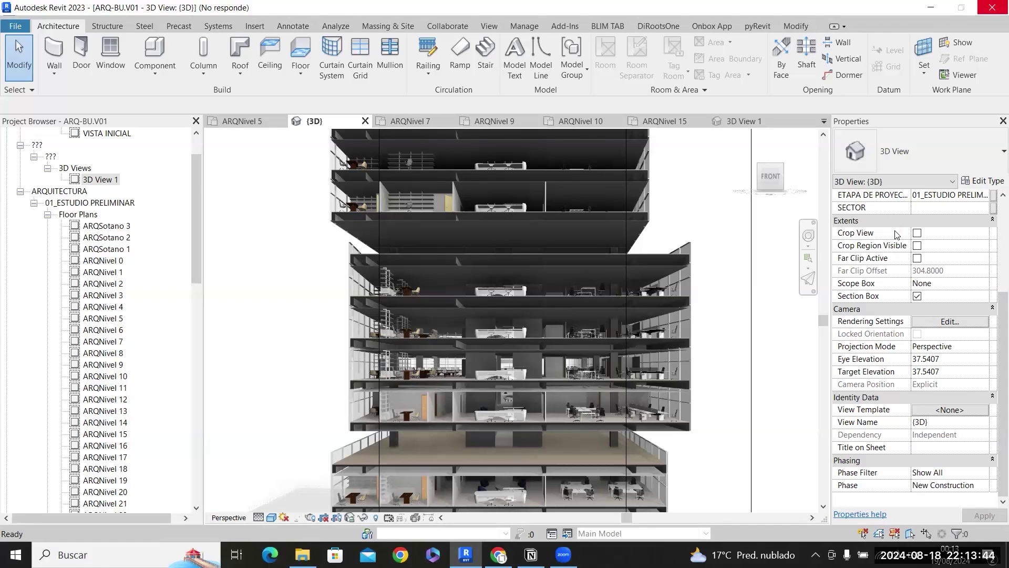
Open the 3D view's Visibility/Graphic Overrides and select all model categories from Air Terminals through Wires.
{"action": "scroll", "coordinate": [902, 260], "scroll_direction": "up", "scroll_amount": 2}
{"action": "scroll", "coordinate": [902, 261], "scroll_direction": "up", "scroll_amount": 3}
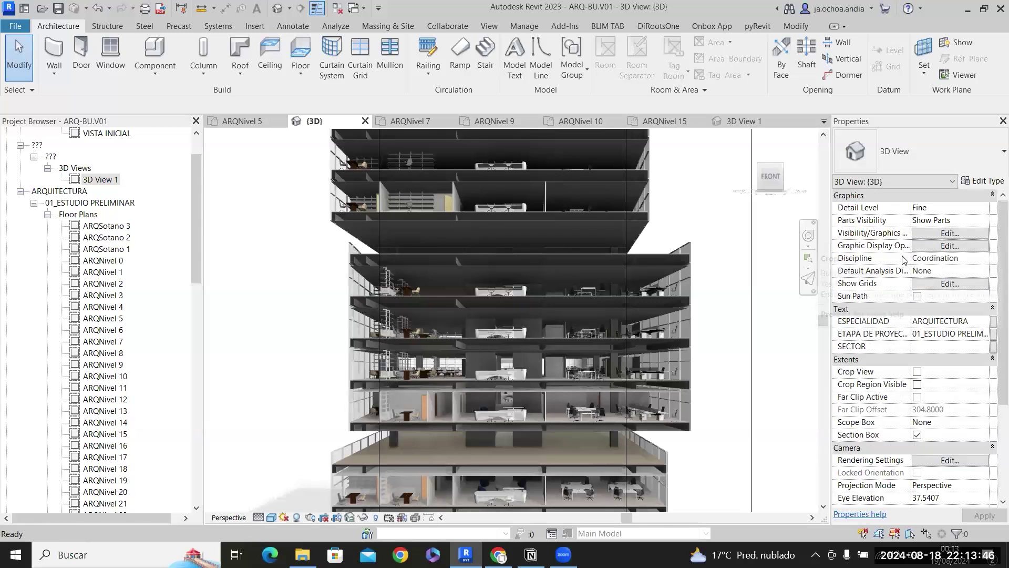
{"action": "left_click", "coordinate": [929, 236]}
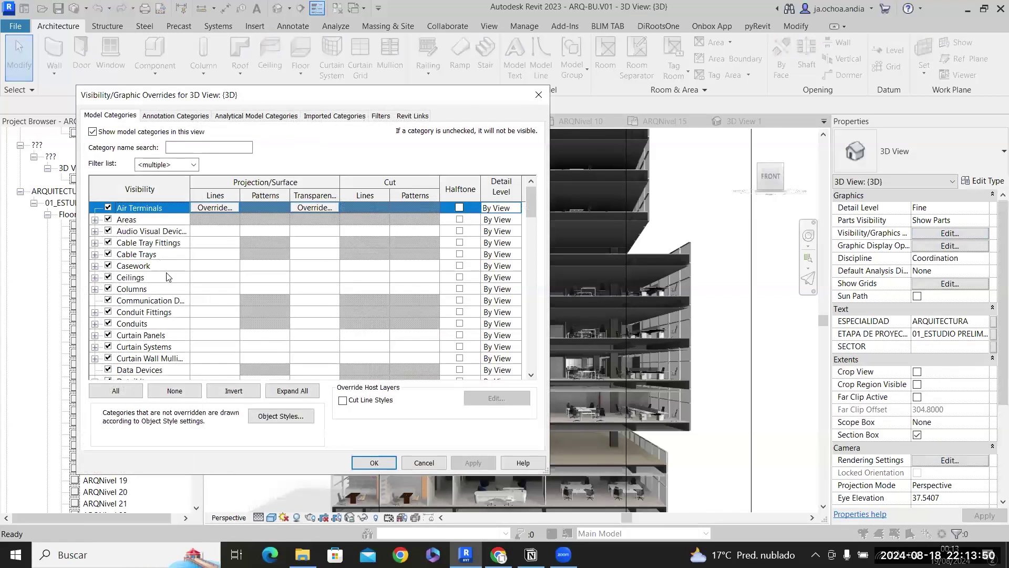
{"action": "left_click_drag", "start_coordinate": [529, 196], "coordinate": [531, 347]}
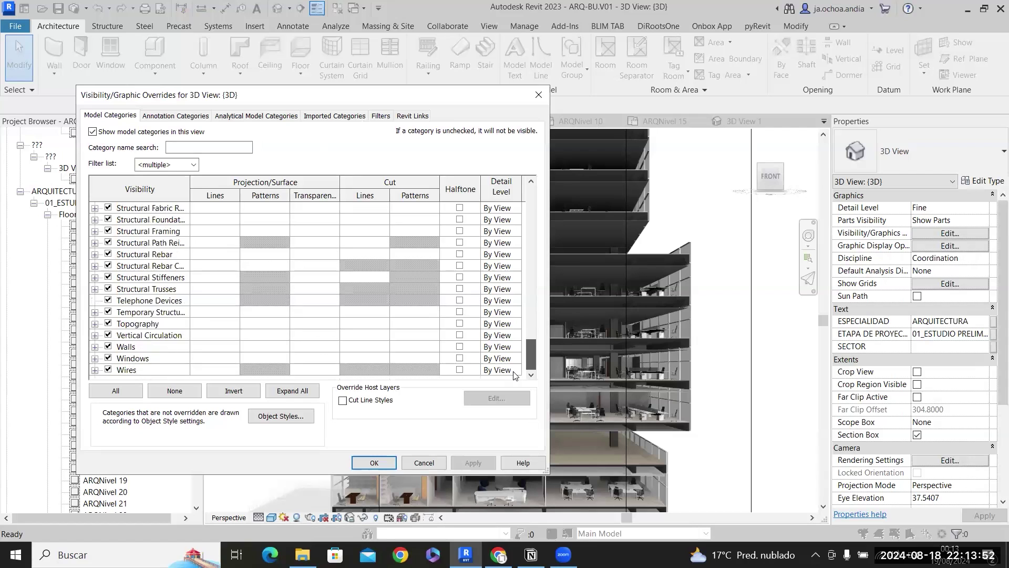
{"action": "left_click", "coordinate": [135, 369], "text": "shift"}
{"action": "scroll", "coordinate": [149, 245], "scroll_direction": "up", "scroll_amount": 3}
{"action": "scroll", "coordinate": [158, 263], "scroll_direction": "down", "scroll_amount": 2}
{"action": "scroll", "coordinate": [163, 267], "scroll_direction": "down", "scroll_amount": 1}
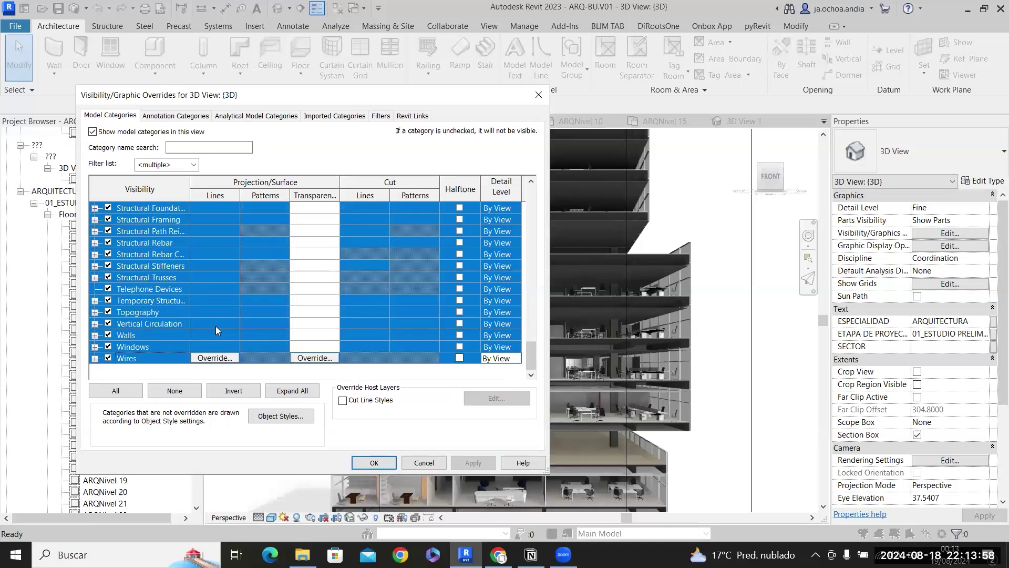
{"action": "left_click", "coordinate": [259, 332]}
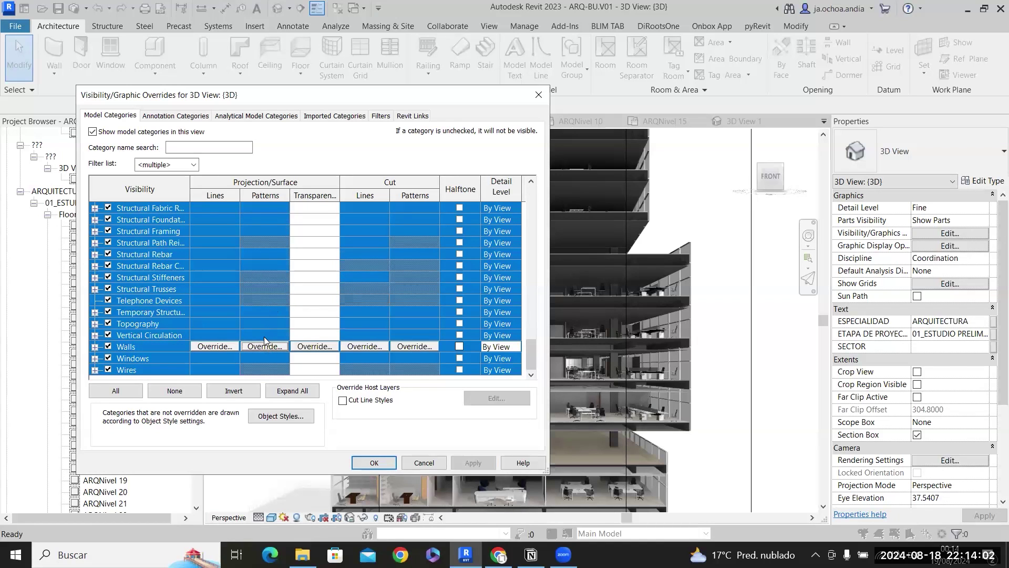
Override the surface pattern foreground of the selected model categories with a yellow solid fill.
{"action": "left_click", "coordinate": [265, 347]}
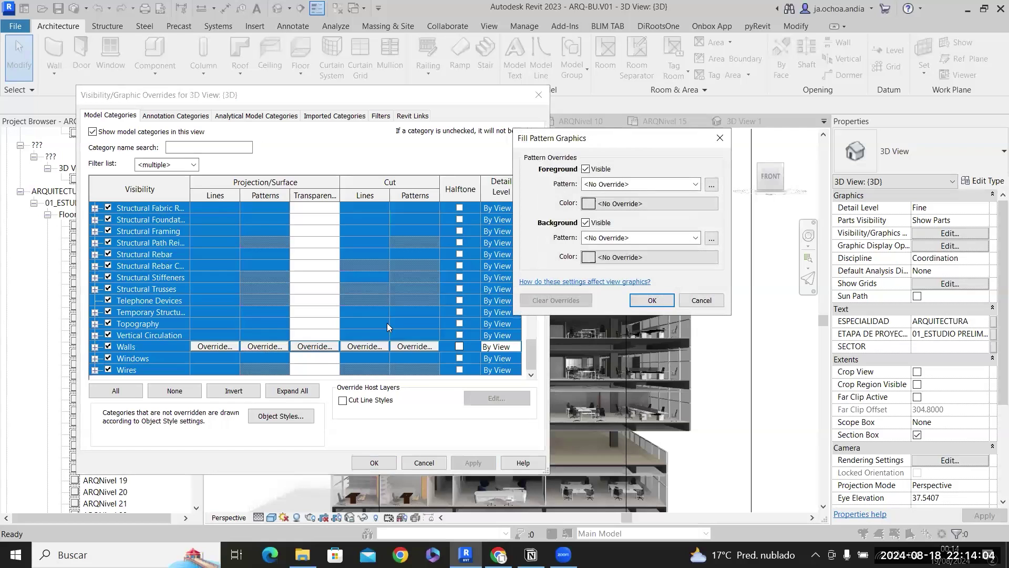
{"action": "left_click", "coordinate": [637, 185]}
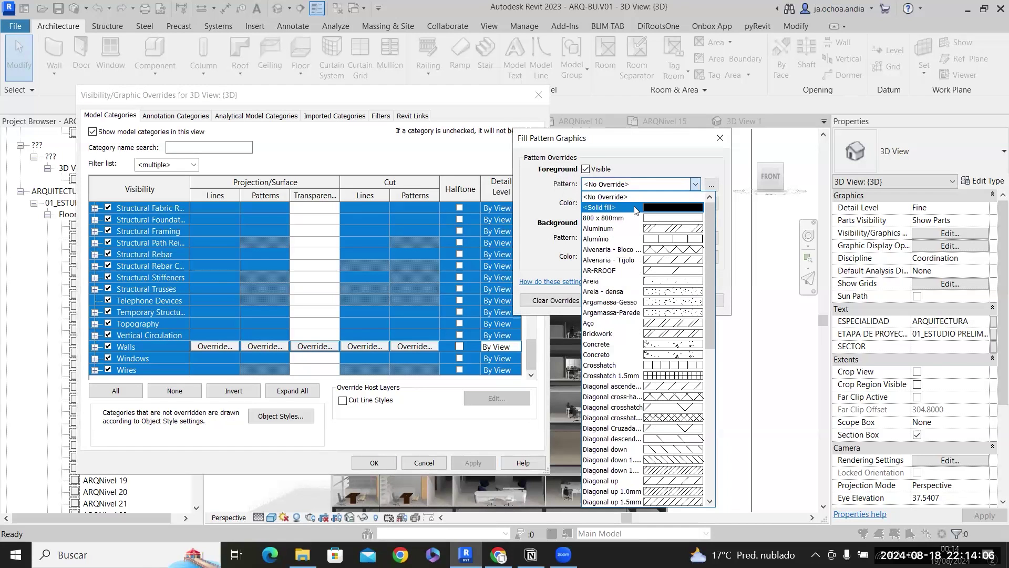
{"action": "left_click", "coordinate": [637, 208]}
{"action": "left_click", "coordinate": [634, 204]}
{"action": "left_click", "coordinate": [525, 238]}
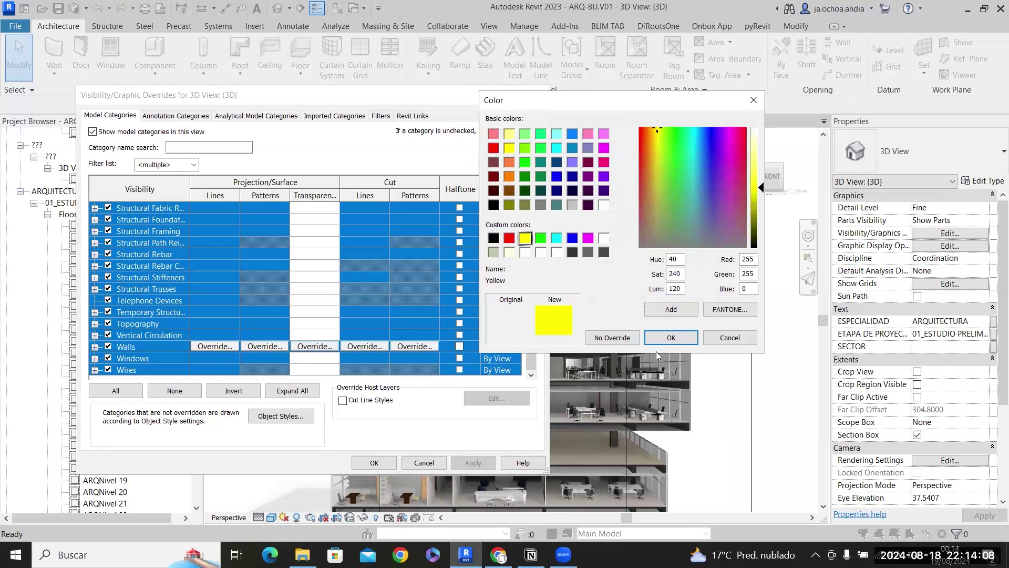
{"action": "left_click", "coordinate": [663, 343]}
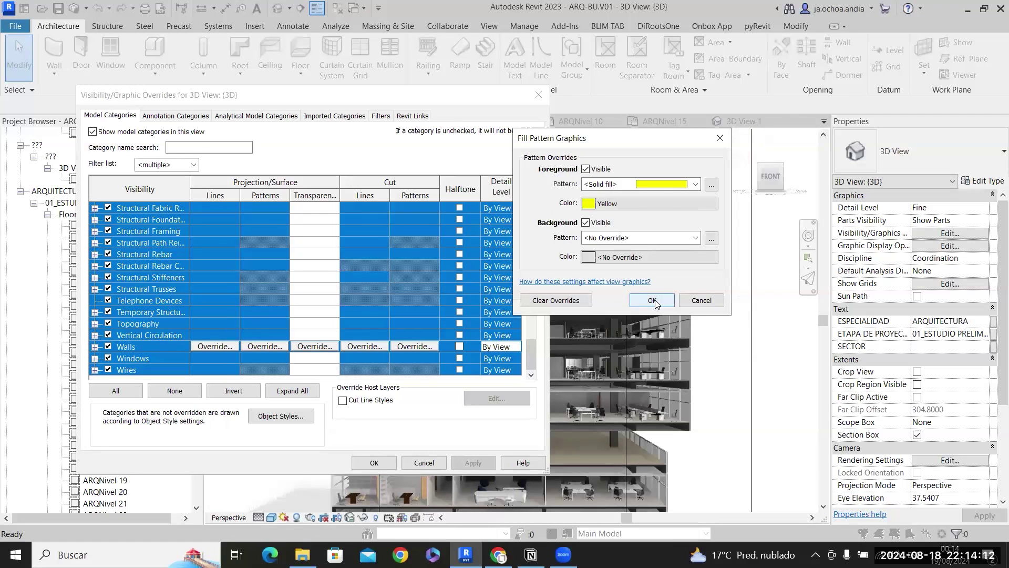
{"action": "left_click", "coordinate": [654, 301]}
Override the projection line color of all selected model categories with white and apply the graphic overrides to the 3D view.
{"action": "left_click", "coordinate": [220, 346]}
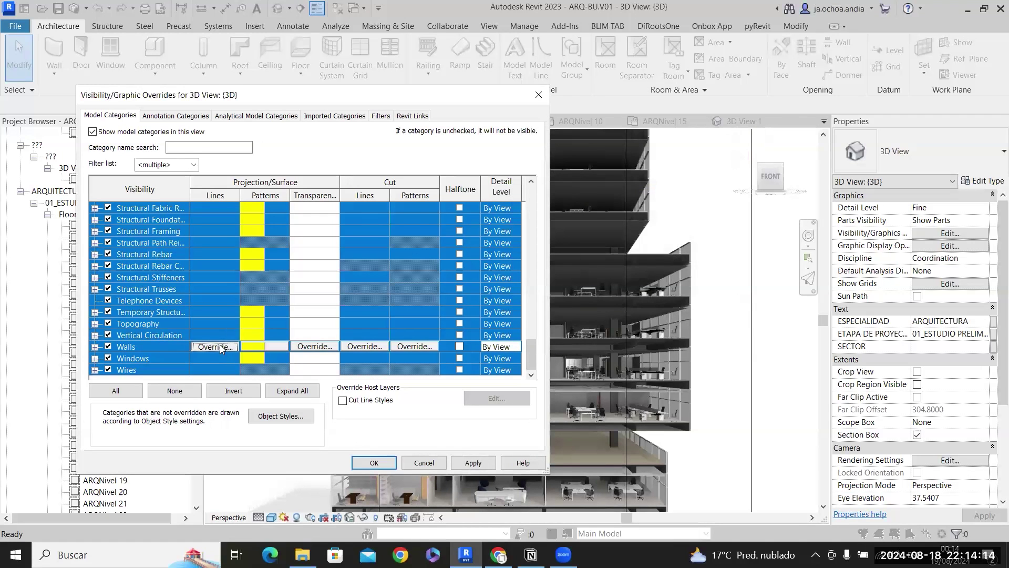
{"action": "left_click", "coordinate": [368, 284]}
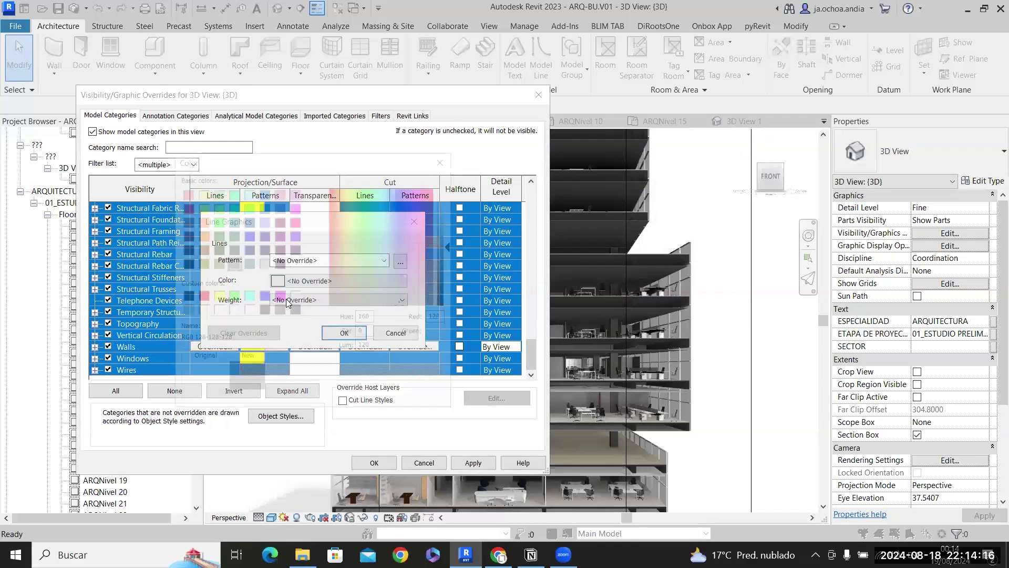
{"action": "left_click", "coordinate": [362, 395]}
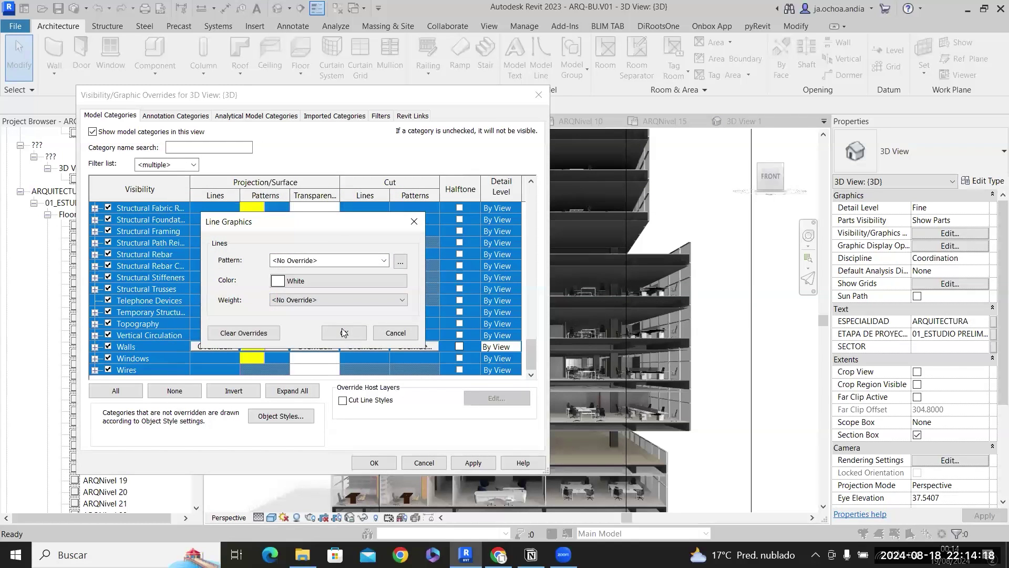
{"action": "left_click", "coordinate": [345, 333]}
{"action": "left_click", "coordinate": [376, 465]}
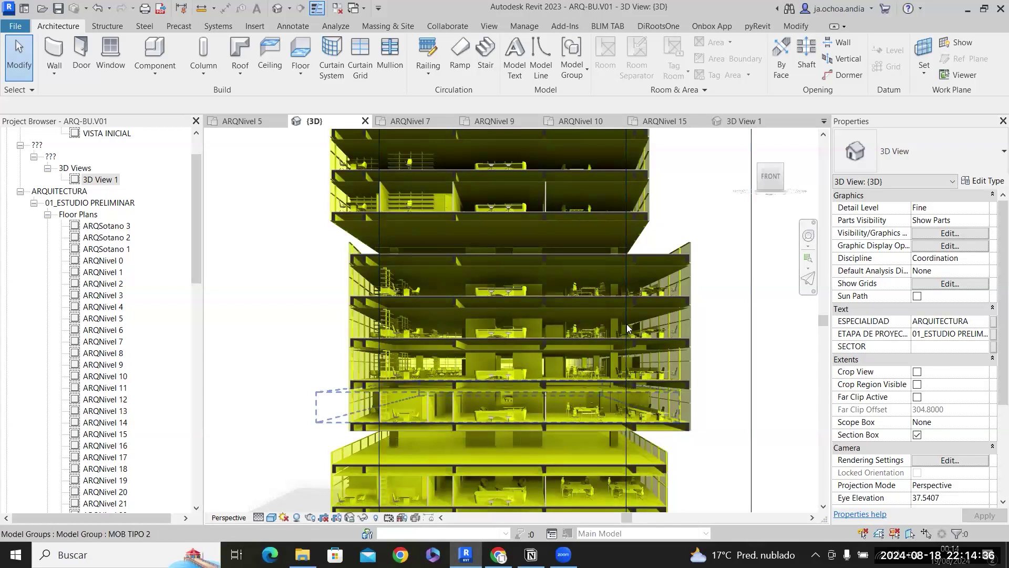
Select all model categories in the 3D view's Visibility/Graphic Overrides and override their cut pattern foreground with a white solid fill.
{"action": "left_click", "coordinate": [920, 233]}
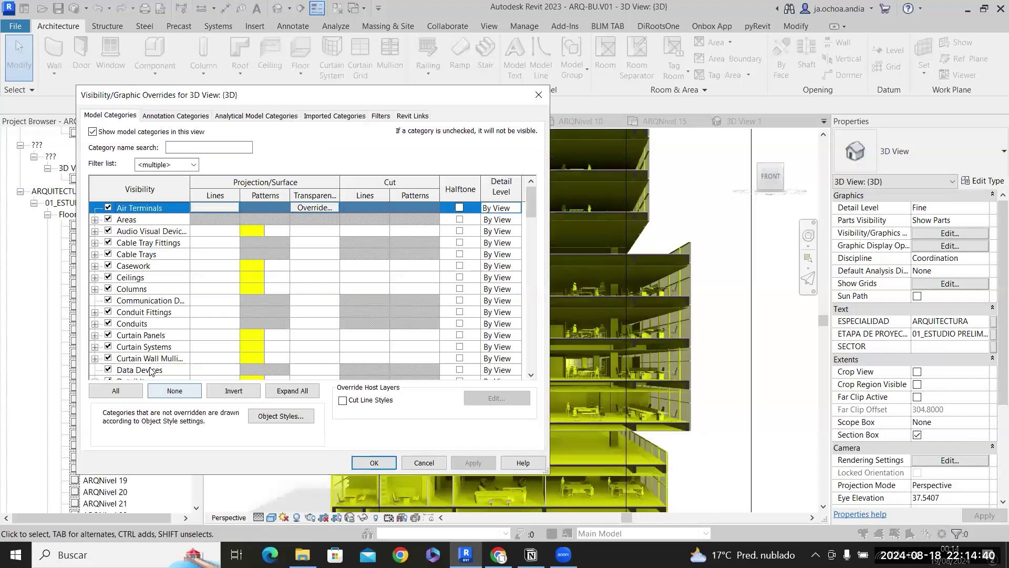
{"action": "left_click", "coordinate": [116, 391]}
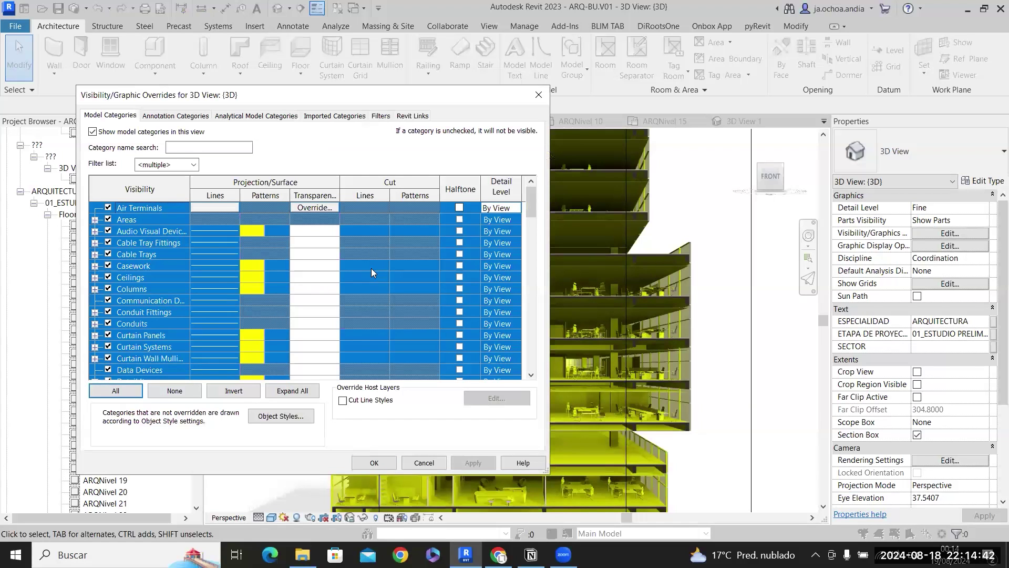
{"action": "left_click", "coordinate": [413, 268]}
{"action": "left_click", "coordinate": [413, 265]}
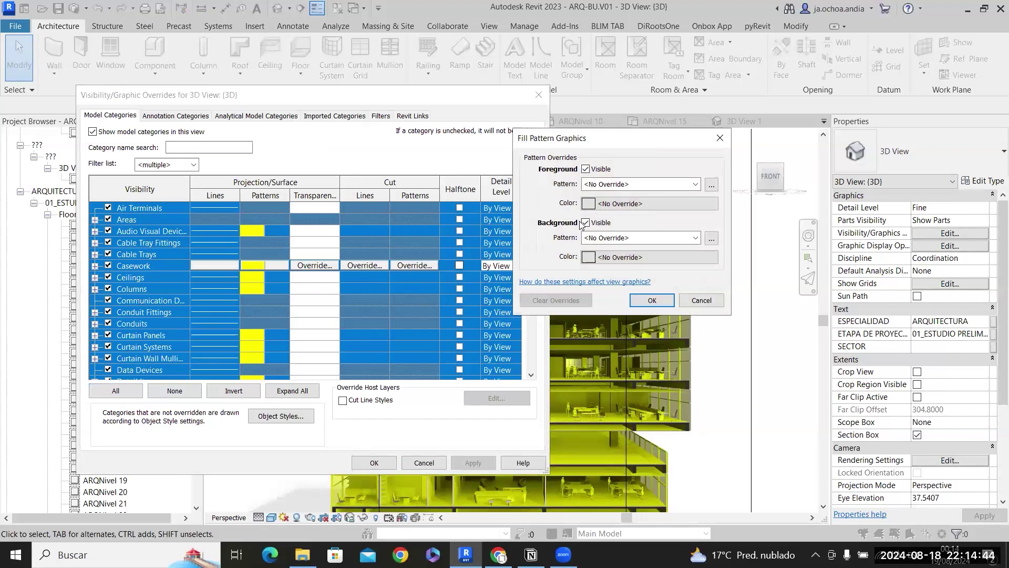
{"action": "left_click", "coordinate": [639, 184]}
{"action": "left_click", "coordinate": [641, 196]}
{"action": "left_click", "coordinate": [647, 203]}
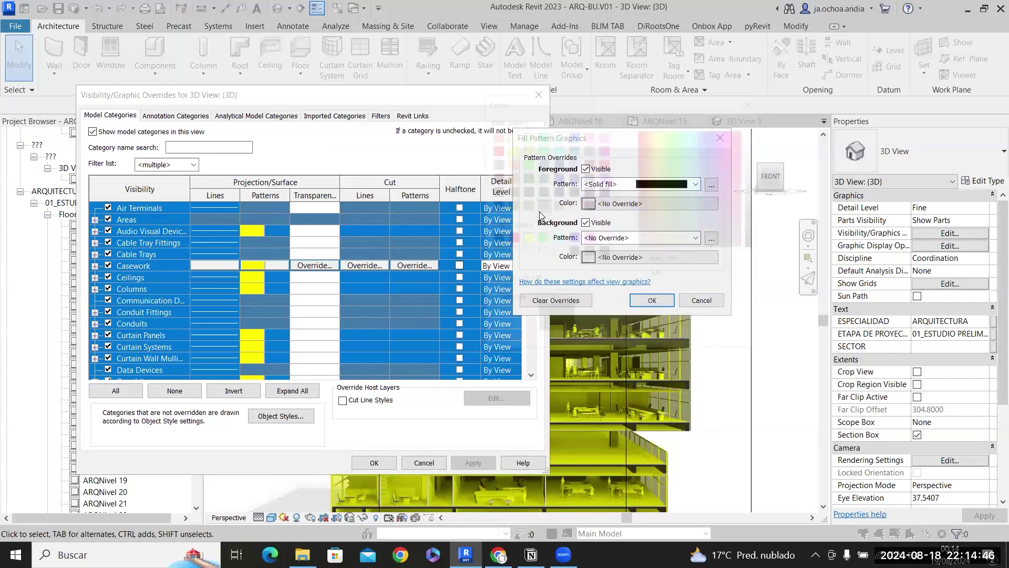
{"action": "left_click", "coordinate": [604, 205]}
{"action": "left_click", "coordinate": [668, 339]}
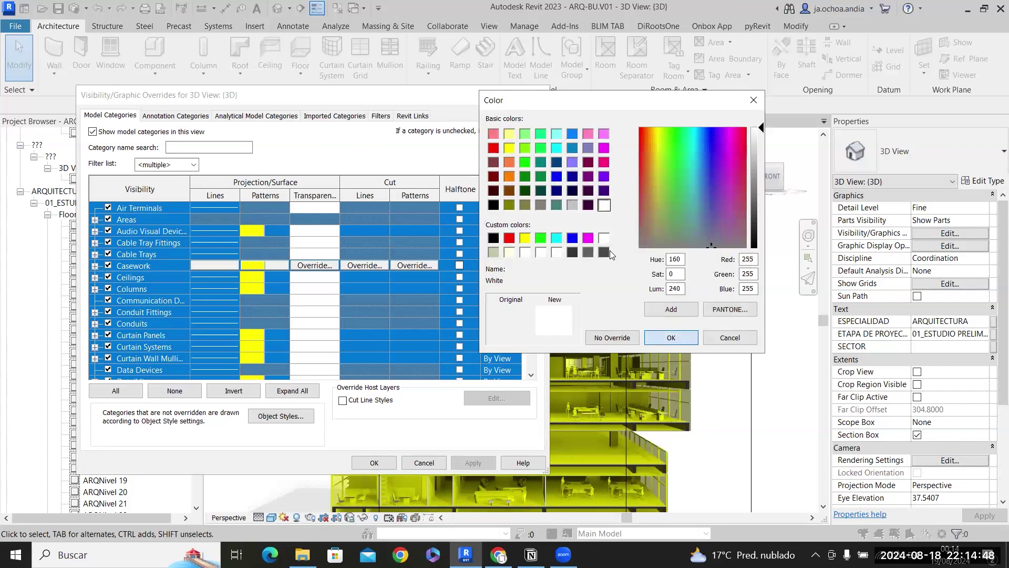
{"action": "left_click", "coordinate": [651, 301]}
Override the cut line color of all selected model categories with white and apply the overrides to the 3D view.
{"action": "left_click", "coordinate": [375, 266]}
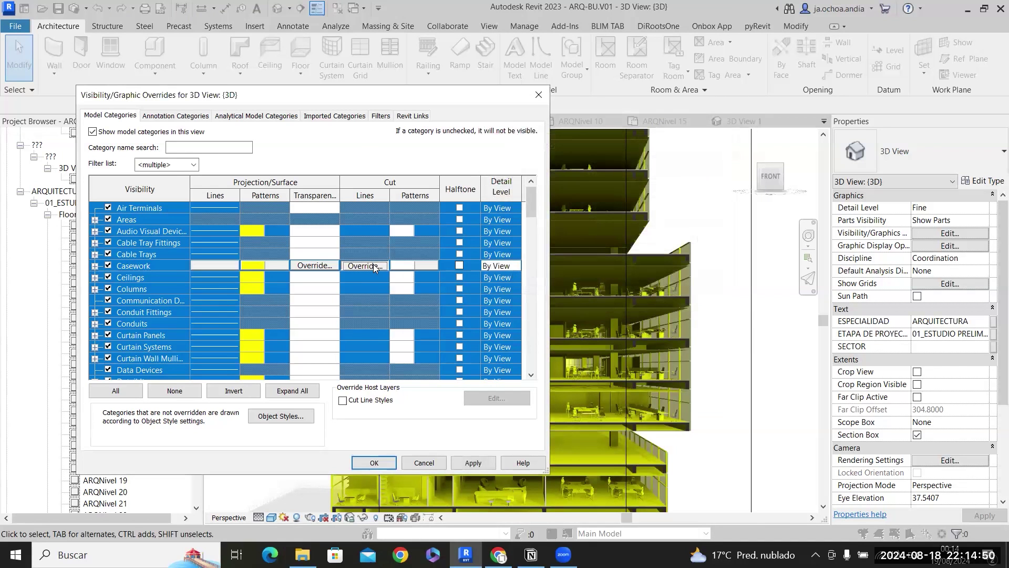
{"action": "left_click", "coordinate": [371, 267]}
{"action": "left_click", "coordinate": [305, 281]}
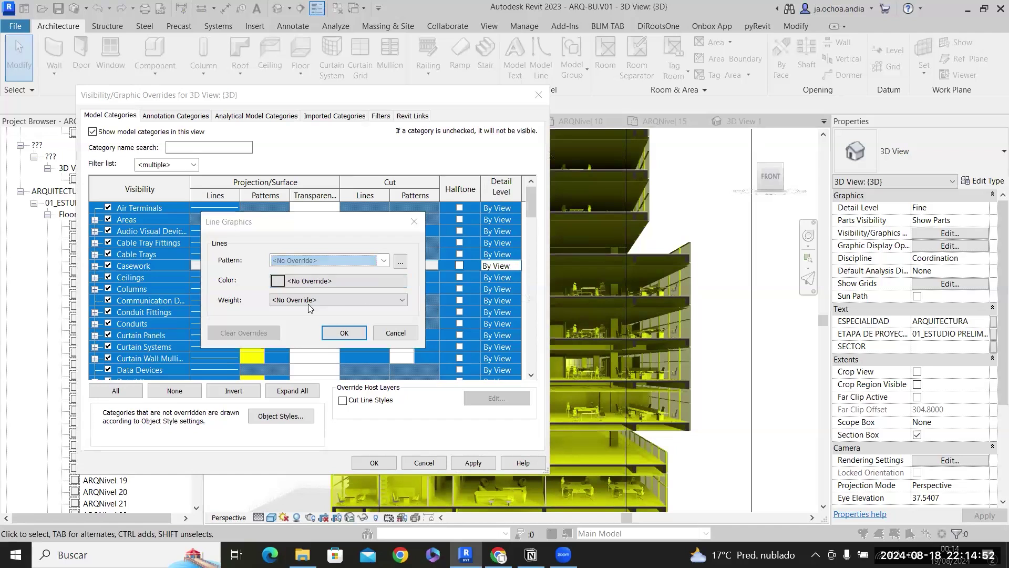
{"action": "left_click", "coordinate": [295, 296]}
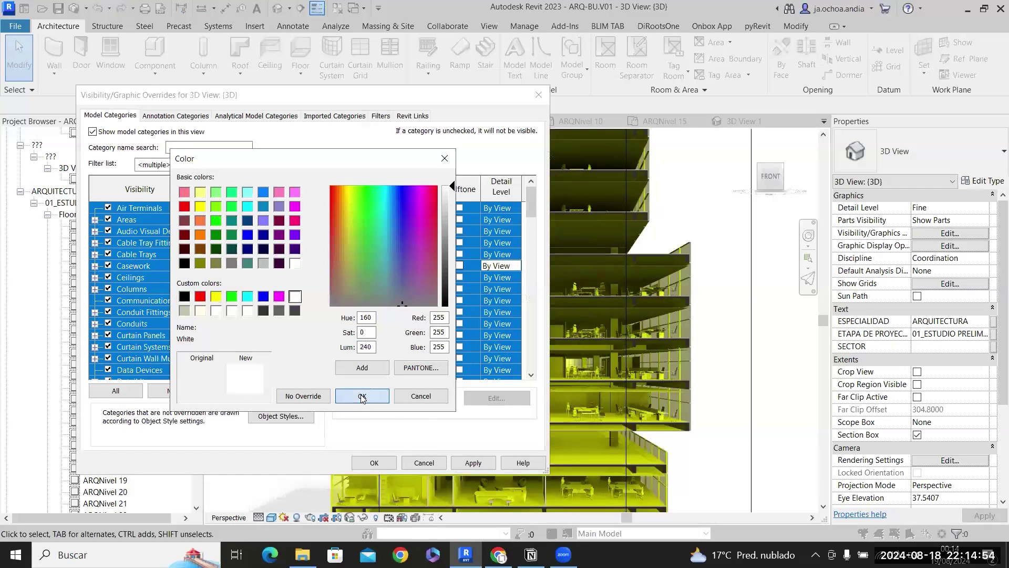
{"action": "left_click", "coordinate": [362, 396]}
{"action": "left_click", "coordinate": [345, 332]}
{"action": "left_click", "coordinate": [373, 462]}
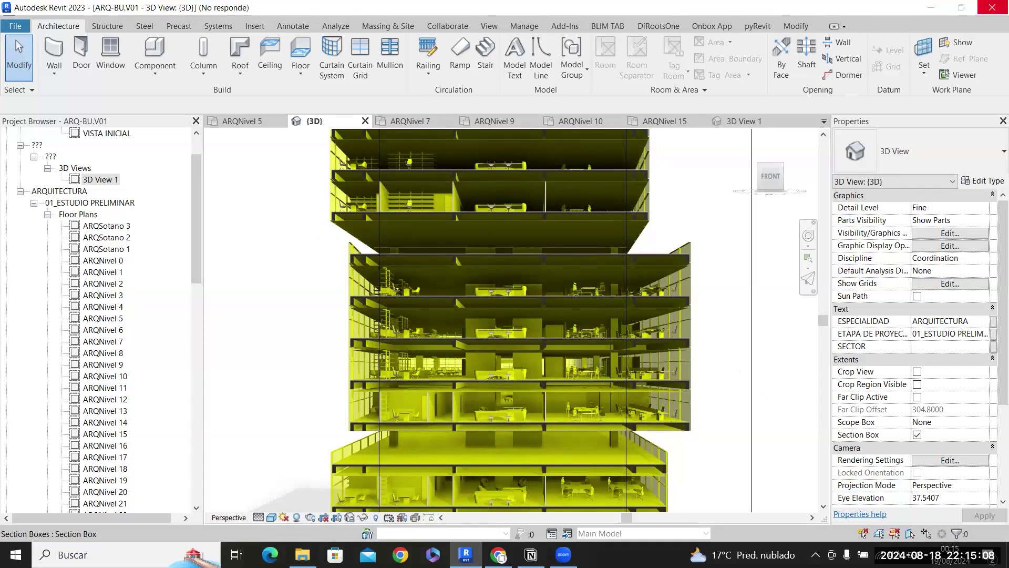
{"action": "key", "text": "alt+Tab"}
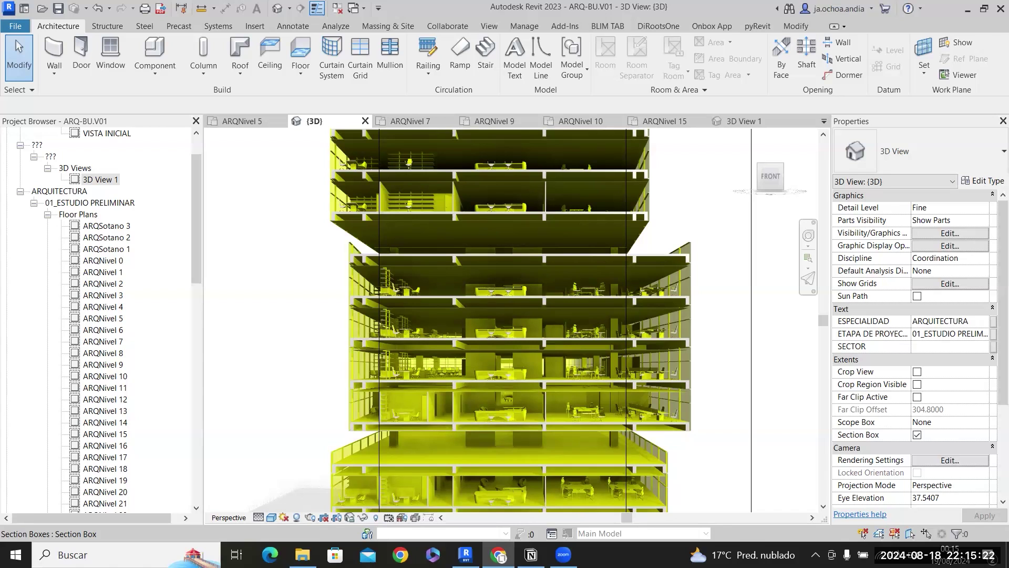
Reopen the 3D view's Visibility/Graphic Overrides and select the Furniture, Furniture Systems and Generic Models categories.
{"action": "left_click", "coordinate": [923, 234]}
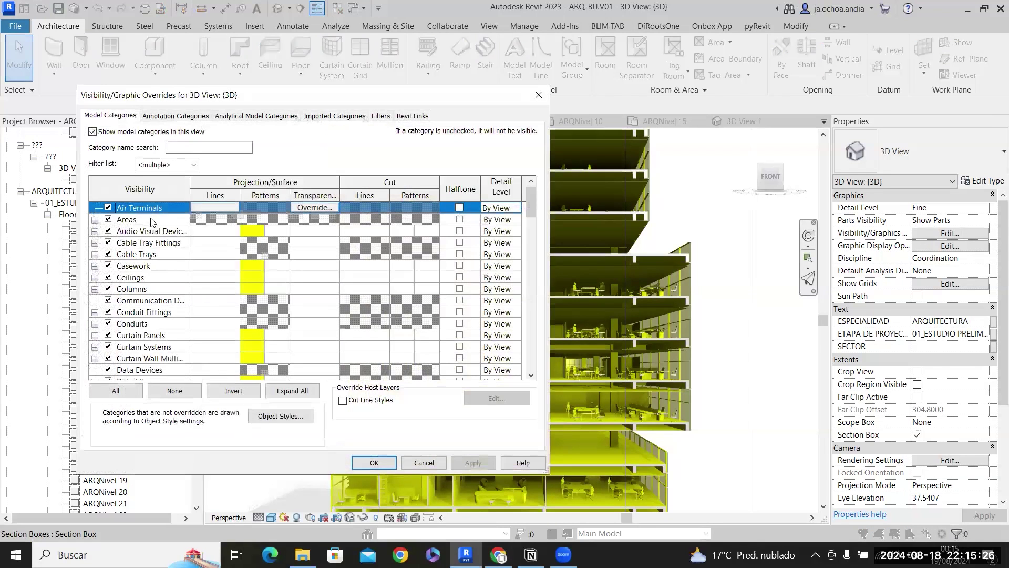
{"action": "scroll", "coordinate": [163, 370], "scroll_direction": "down", "scroll_amount": 15}
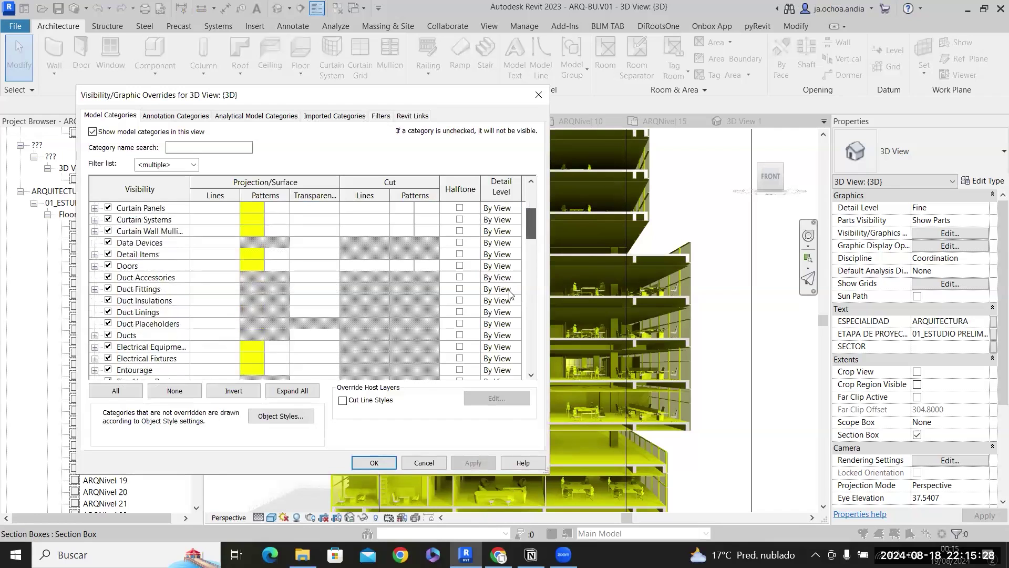
{"action": "scroll", "coordinate": [503, 360], "scroll_direction": "down", "scroll_amount": 2}
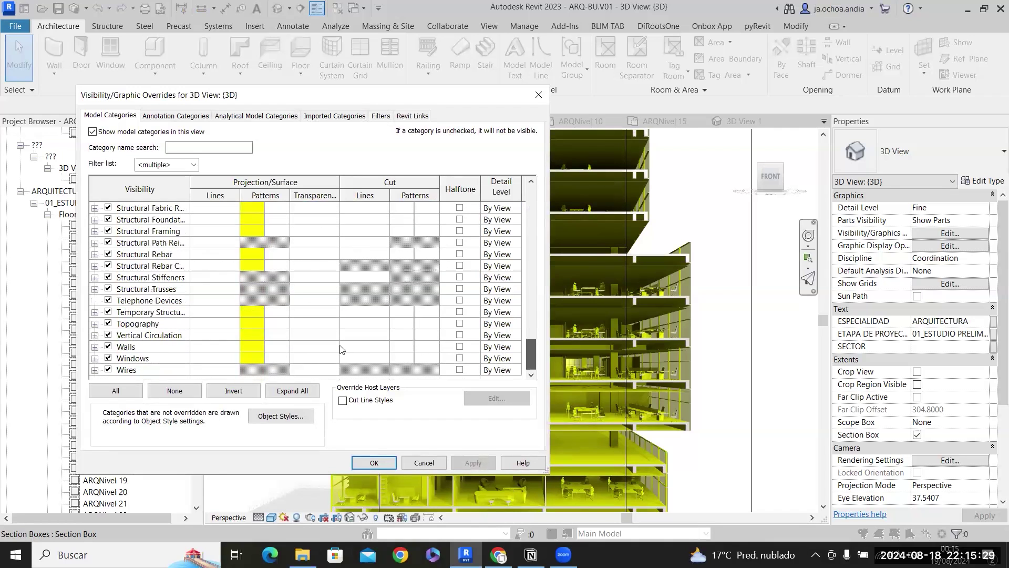
{"action": "left_click", "coordinate": [137, 370], "text": "shift"}
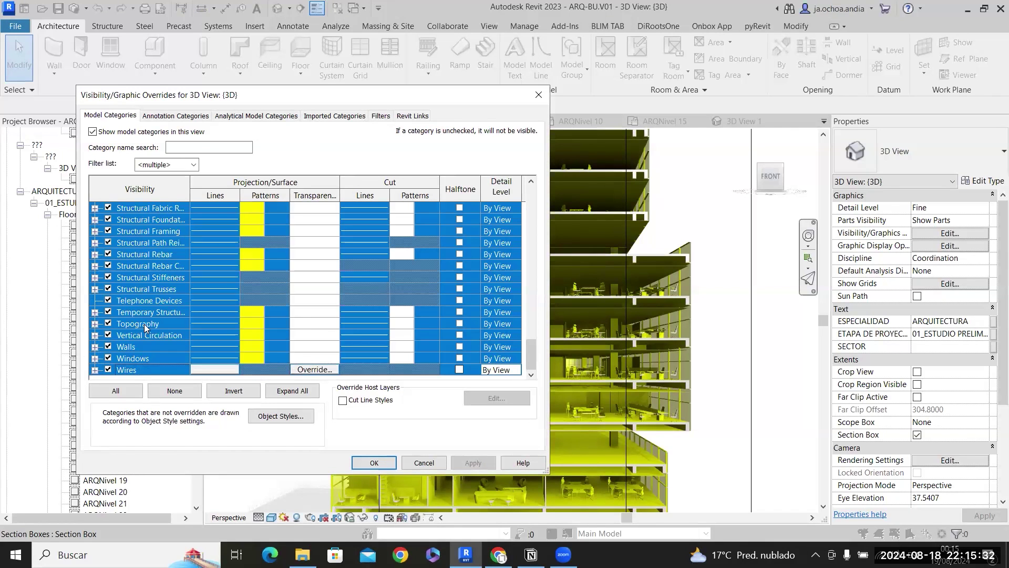
{"action": "scroll", "coordinate": [153, 321], "scroll_direction": "up", "scroll_amount": 9}
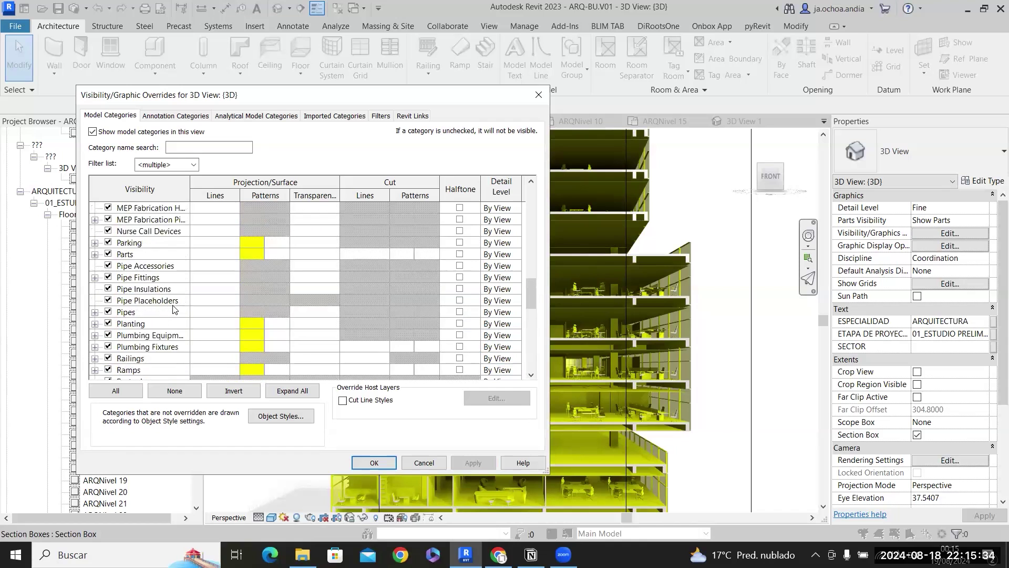
{"action": "scroll", "coordinate": [175, 305], "scroll_direction": "up", "scroll_amount": 6}
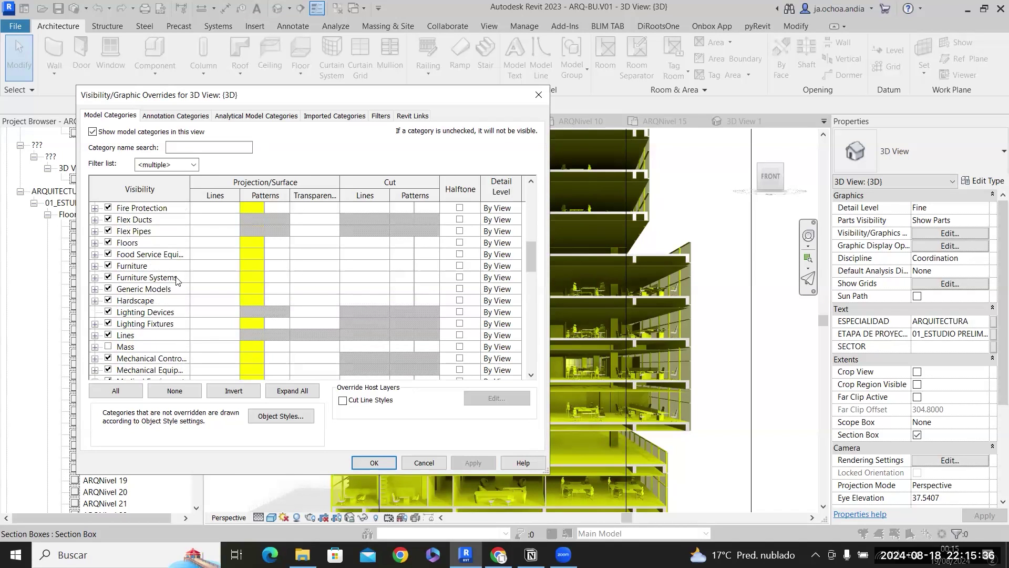
{"action": "left_click", "coordinate": [176, 279]}
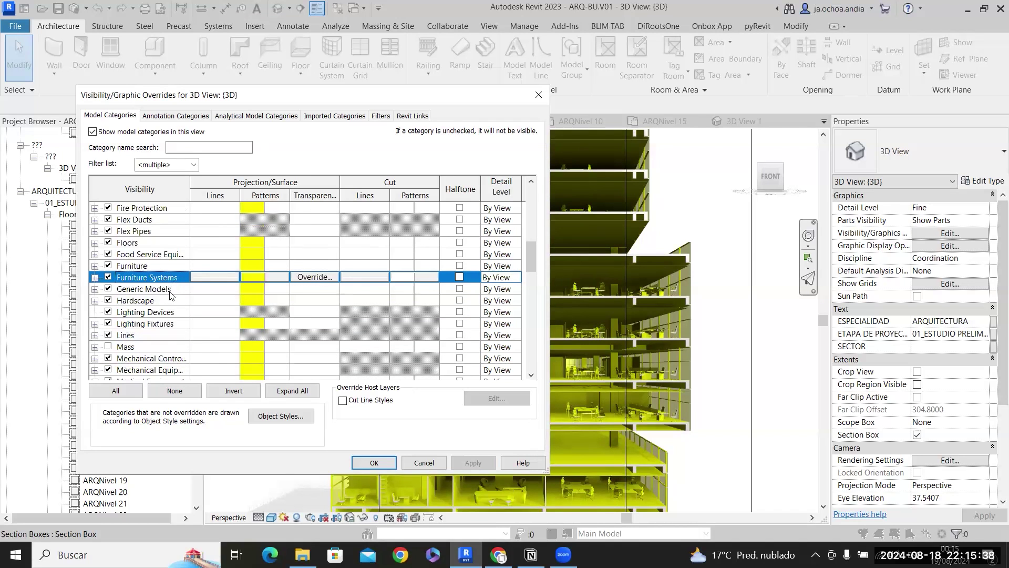
{"action": "left_click", "coordinate": [171, 294], "text": "ctrl"}
{"action": "left_click", "coordinate": [166, 266], "text": "ctrl"}
Set the surface pattern foreground color of Furniture, Furniture Systems and Generic Models to purple RGB 128-000-128 and apply the overrides.
{"action": "left_click", "coordinate": [269, 265]}
{"action": "left_click", "coordinate": [629, 205]}
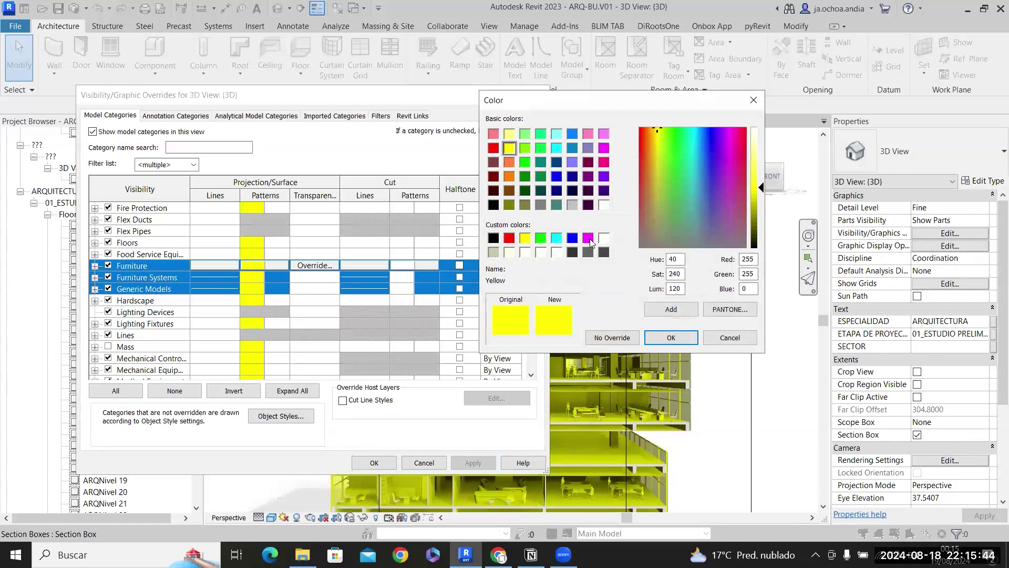
{"action": "left_click", "coordinate": [588, 239]}
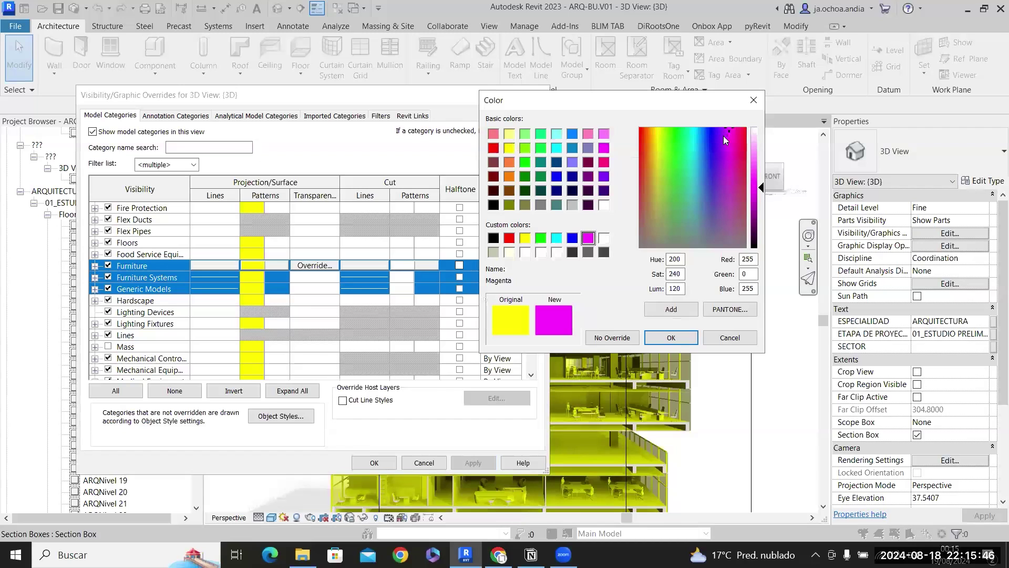
{"action": "left_click", "coordinate": [604, 190]}
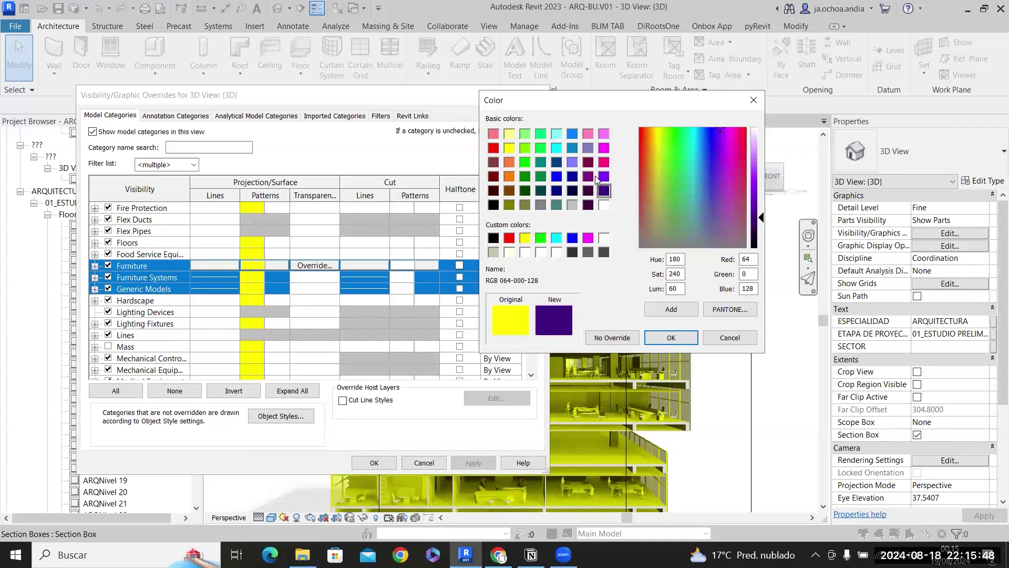
{"action": "left_click", "coordinate": [573, 179]}
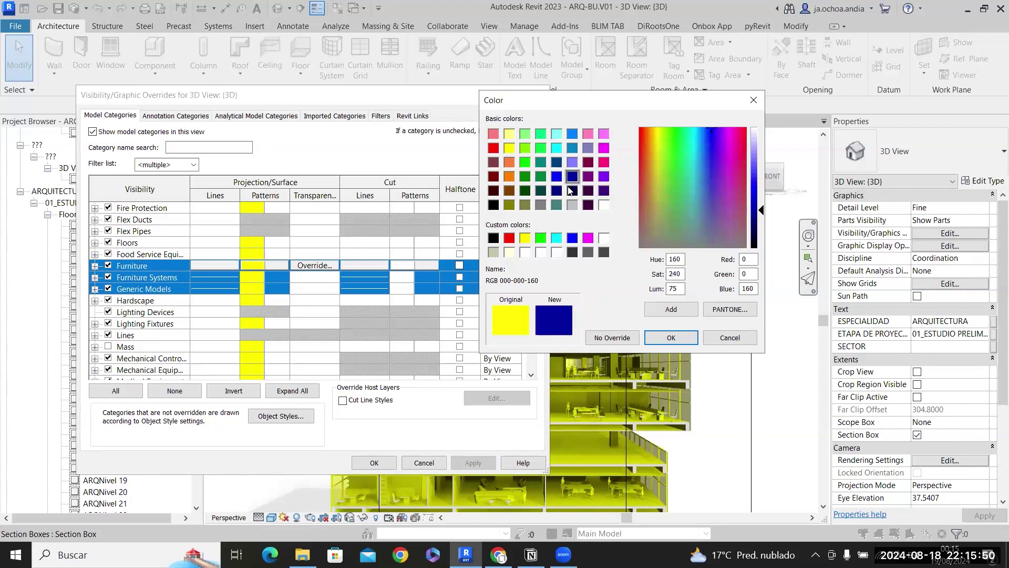
{"action": "left_click", "coordinate": [561, 190]}
{"action": "left_click", "coordinate": [587, 192]}
{"action": "left_click", "coordinate": [607, 192]}
{"action": "left_click", "coordinate": [607, 180]}
{"action": "left_click", "coordinate": [590, 191]}
{"action": "left_click", "coordinate": [590, 179]}
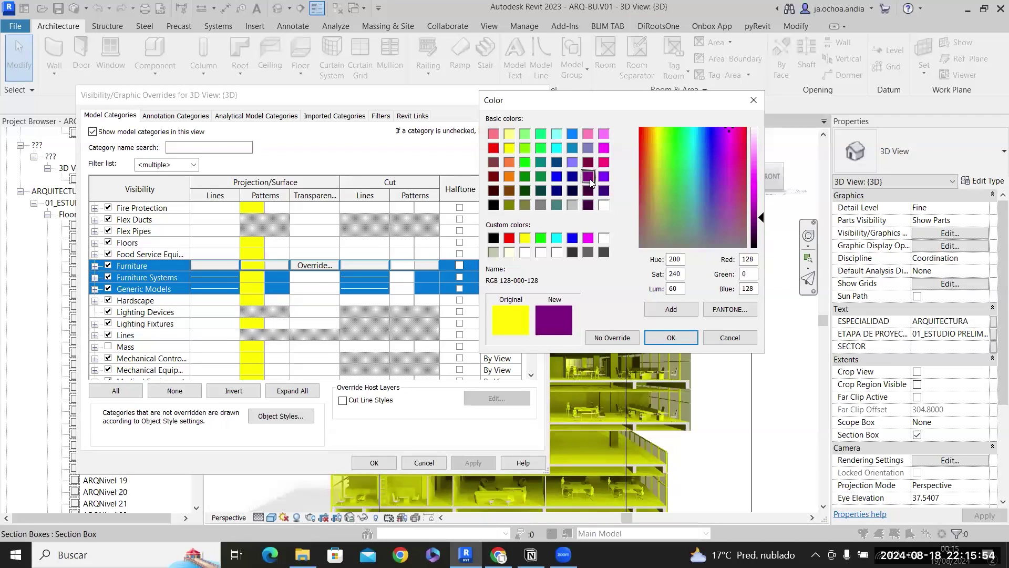
{"action": "left_click", "coordinate": [589, 149]}
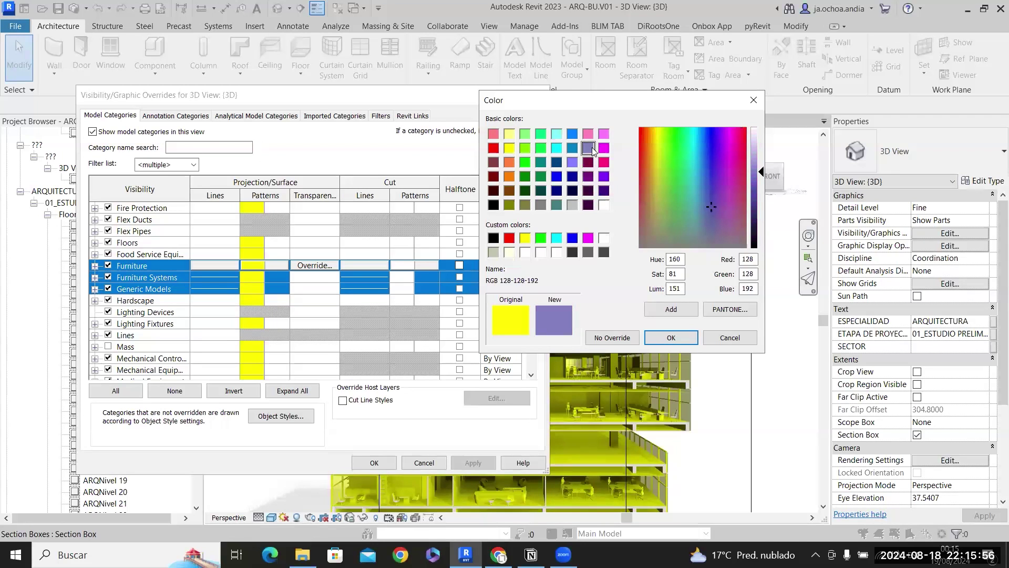
{"action": "left_click", "coordinate": [589, 177]}
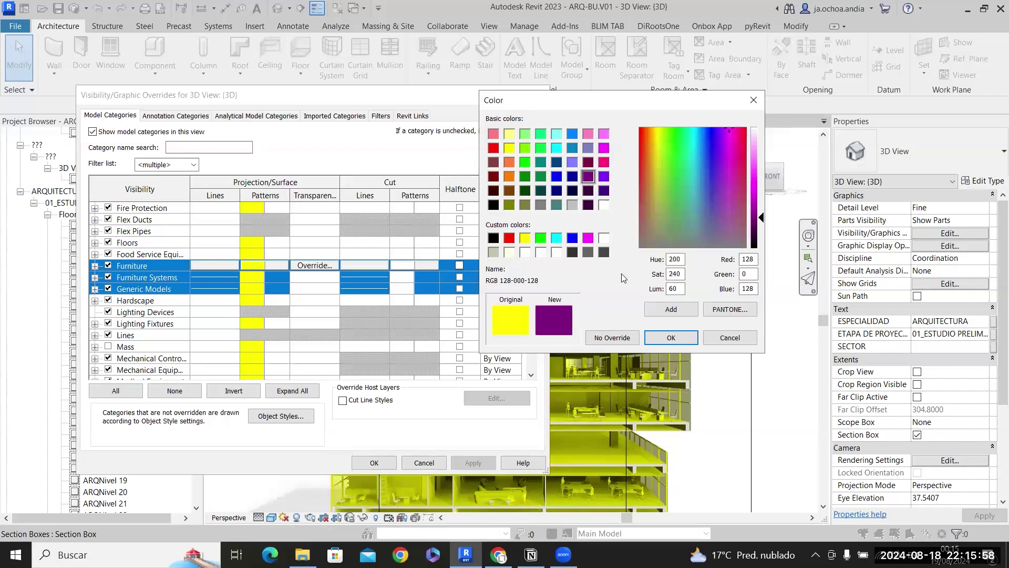
{"action": "left_click", "coordinate": [671, 337]}
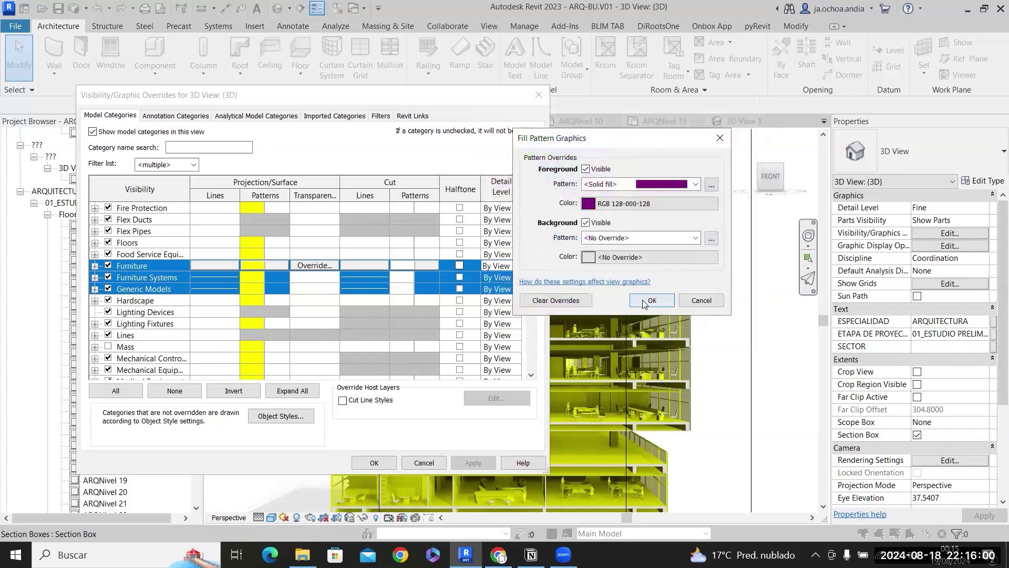
{"action": "left_click", "coordinate": [652, 300]}
{"action": "left_click", "coordinate": [382, 463]}
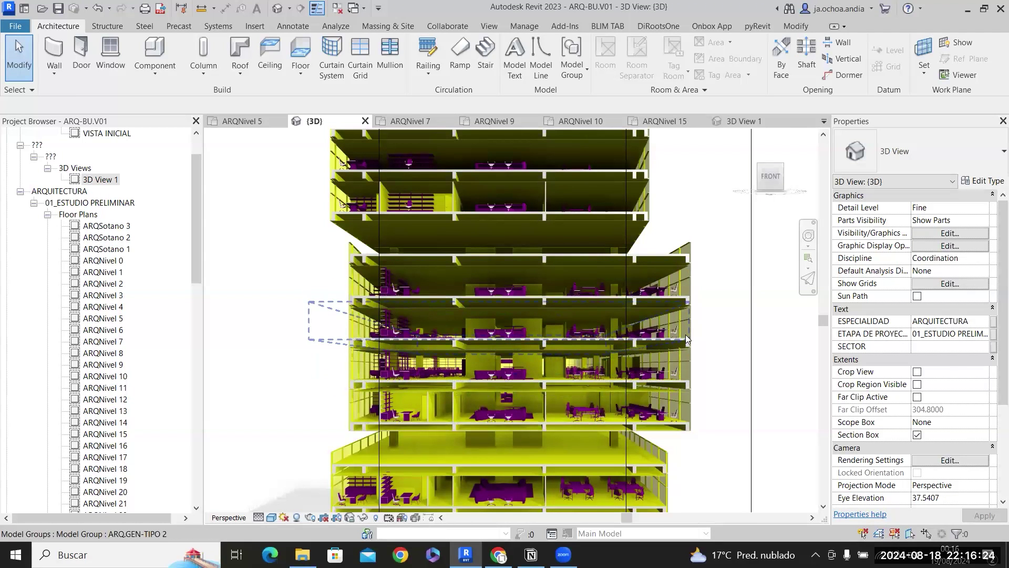
{"action": "scroll", "coordinate": [890, 409], "scroll_direction": "down", "scroll_amount": 3}
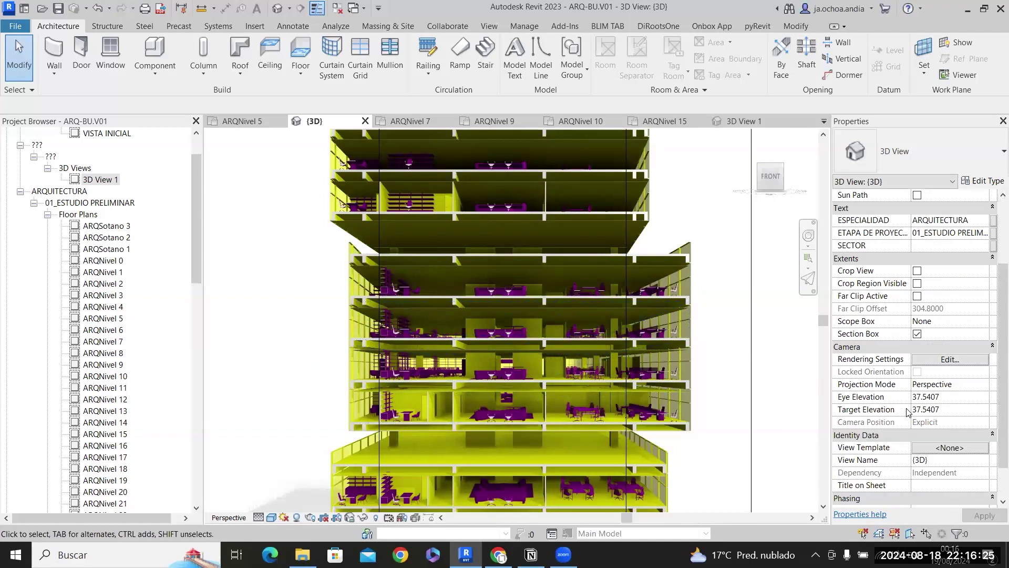
{"action": "left_click", "coordinate": [925, 449]}
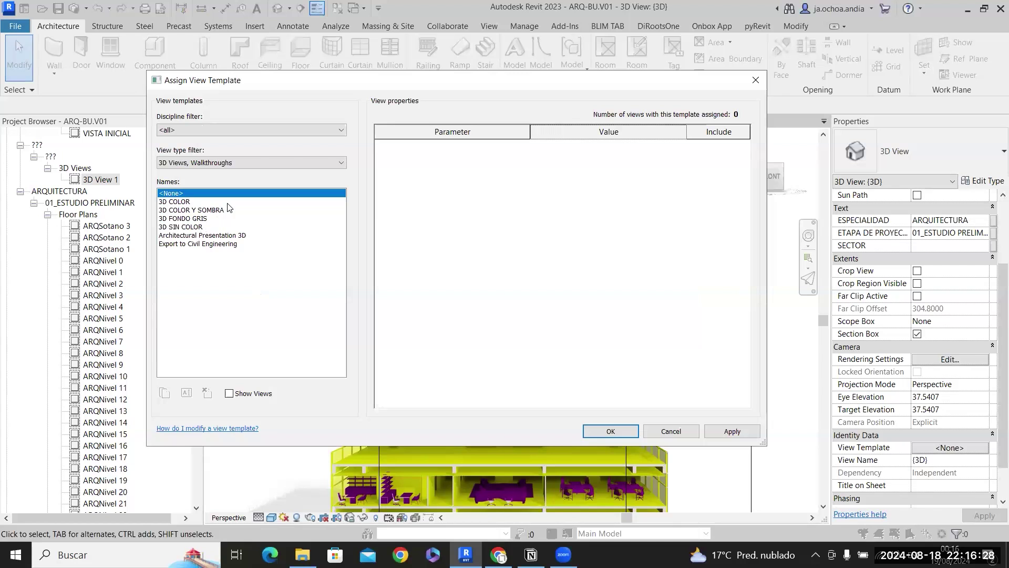
{"action": "left_click", "coordinate": [228, 203]}
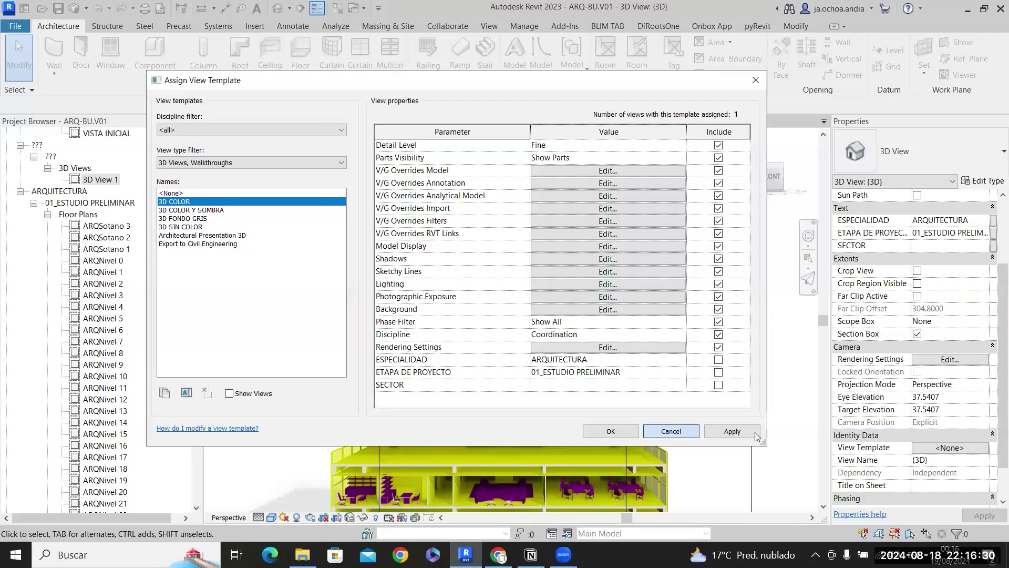
{"action": "left_click", "coordinate": [671, 431]}
Turn on Show Edges in the 3D view's Graphic Display Options and apply it.
{"action": "scroll", "coordinate": [894, 400], "scroll_direction": "up", "scroll_amount": 3}
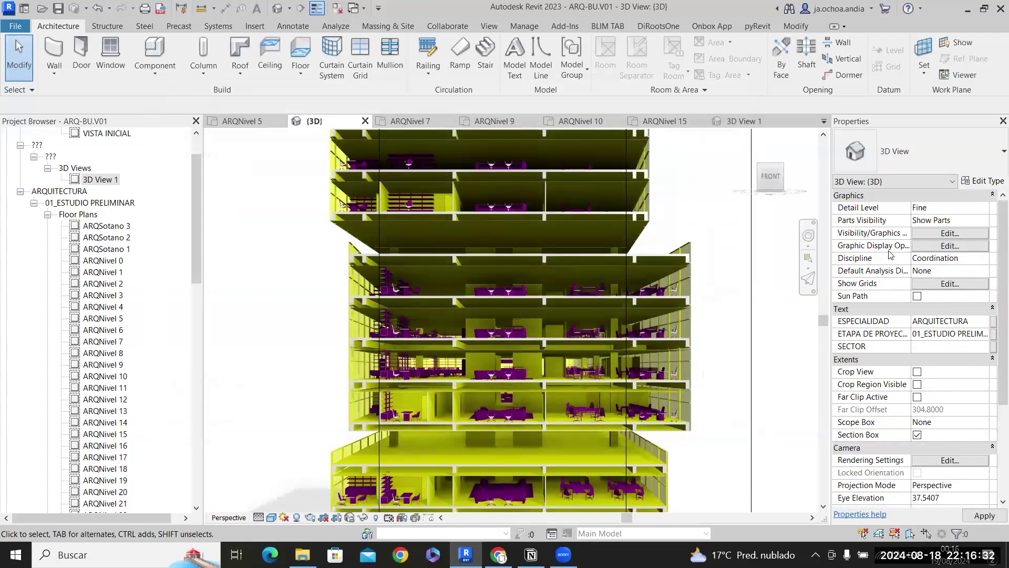
{"action": "left_click", "coordinate": [932, 246]}
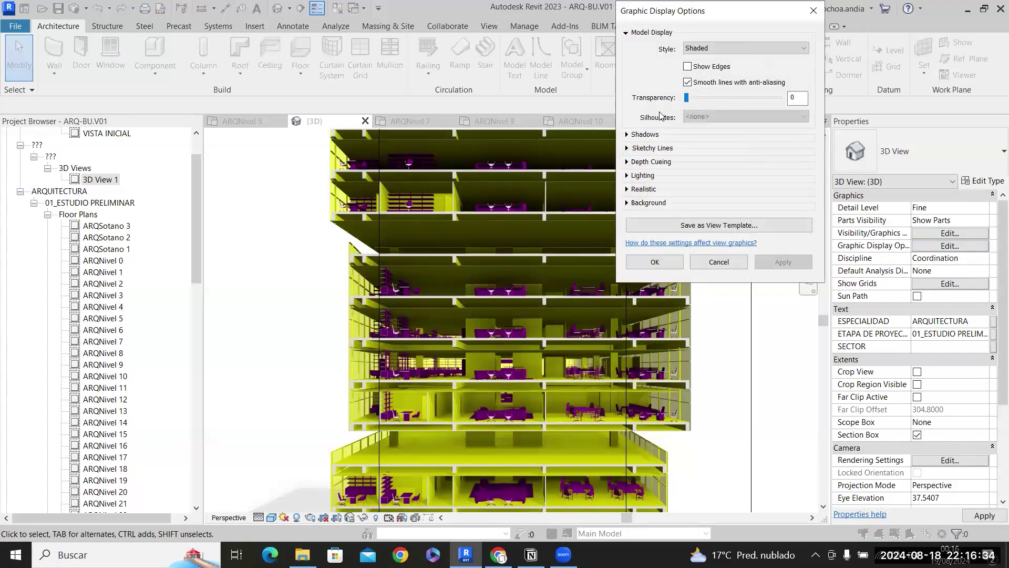
{"action": "left_click", "coordinate": [705, 72]}
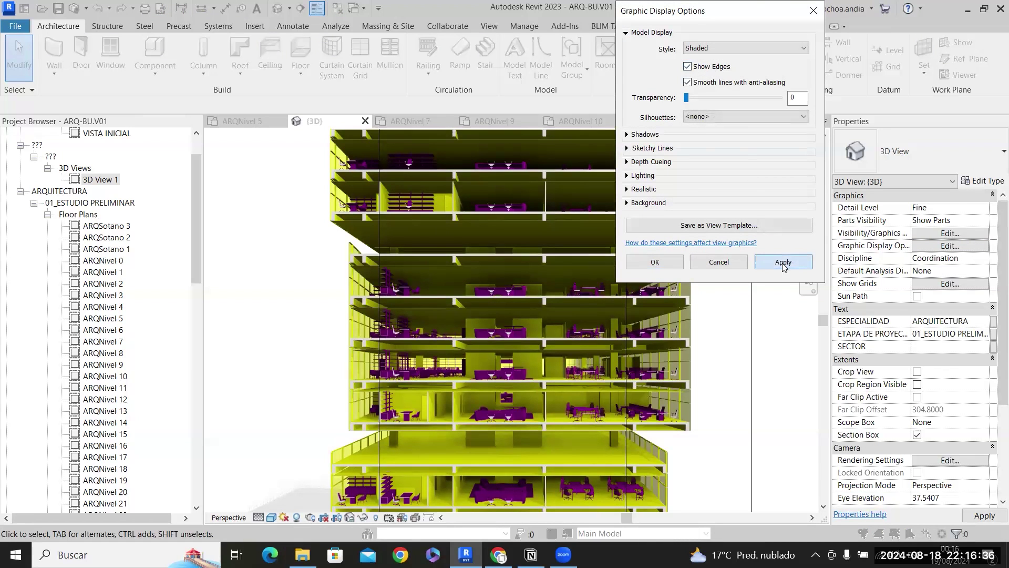
{"action": "left_click", "coordinate": [668, 261]}
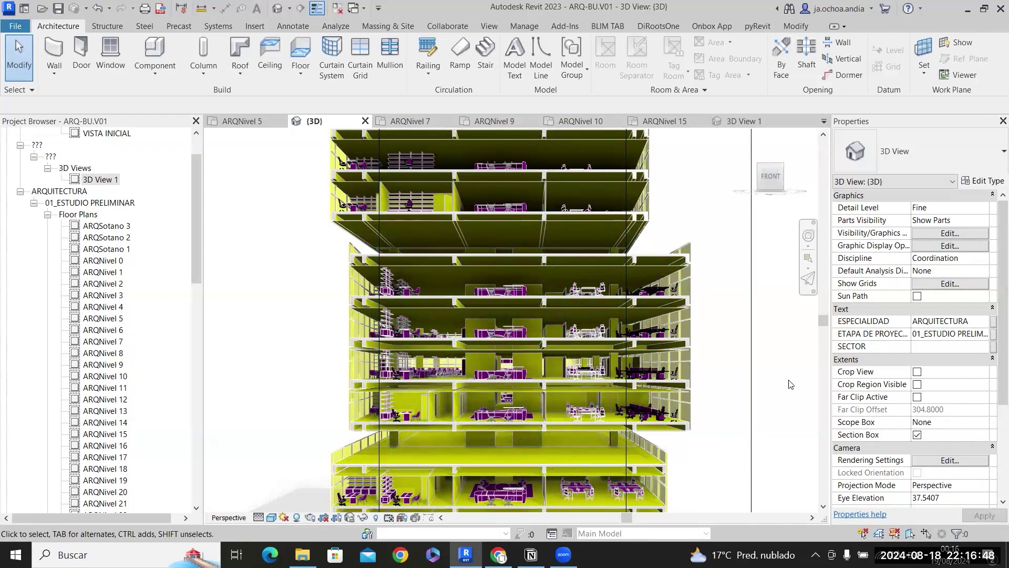
Turn off Show Edges in the 3D view's Graphic Display Options and apply the change.
{"action": "scroll", "coordinate": [763, 370], "scroll_direction": "up", "scroll_amount": 2}
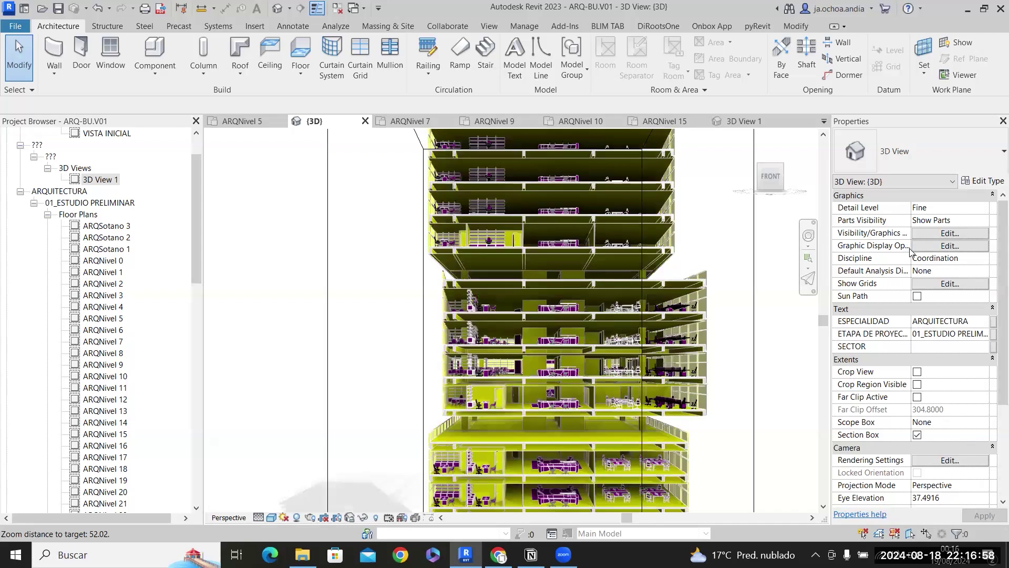
{"action": "left_click", "coordinate": [926, 247]}
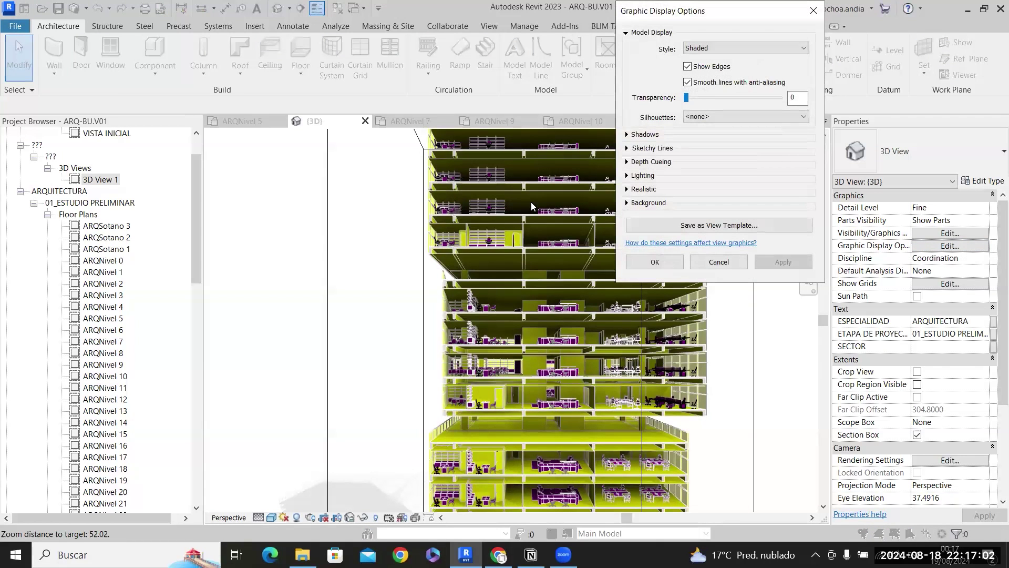
{"action": "left_click", "coordinate": [712, 67]}
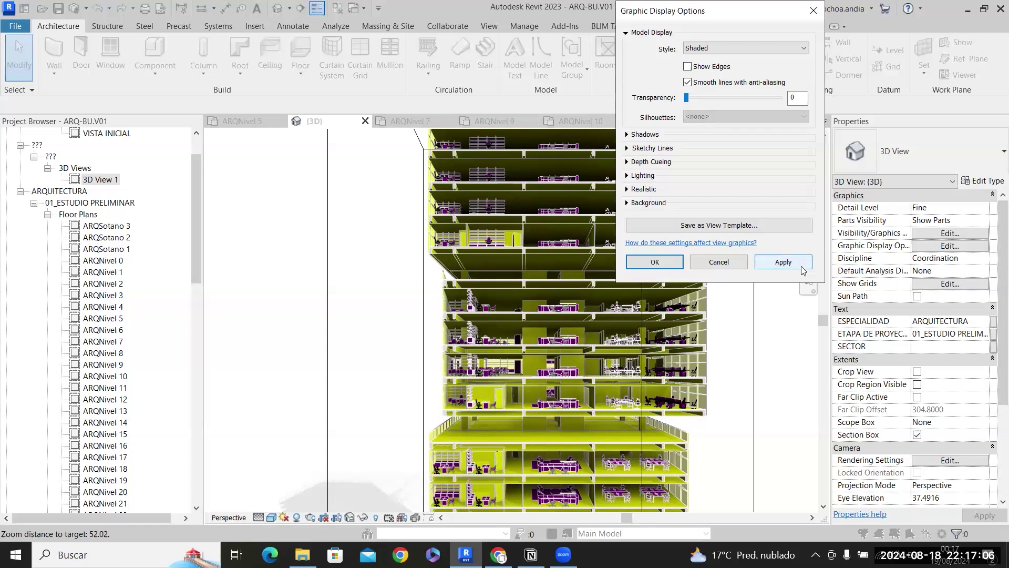
{"action": "left_click", "coordinate": [676, 267]}
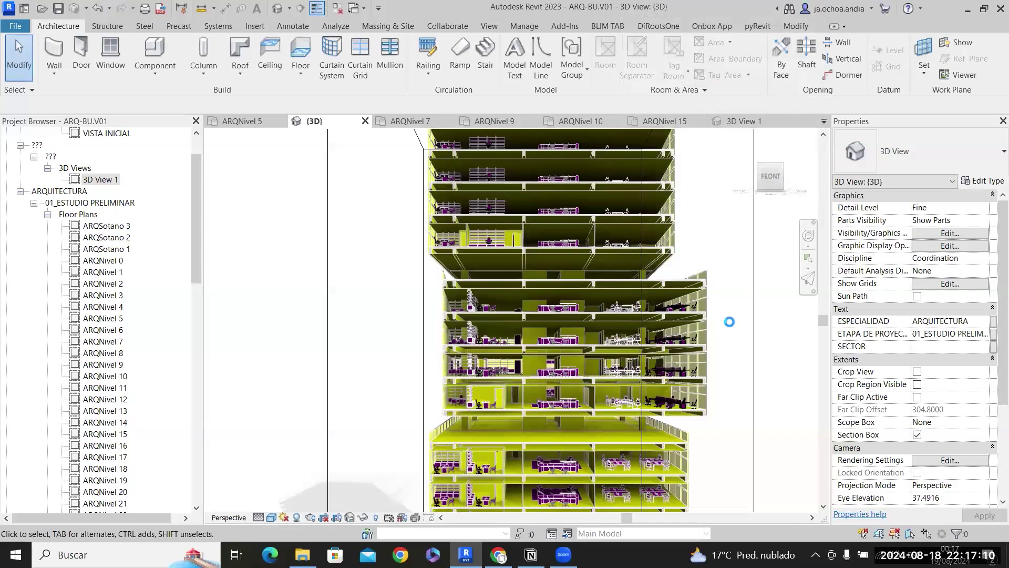
Set the surface pattern foreground color of all model categories to gray RGB 128-128-128 and apply the overrides to the 3D view.
{"action": "left_click", "coordinate": [926, 240]}
{"action": "left_click", "coordinate": [937, 237]}
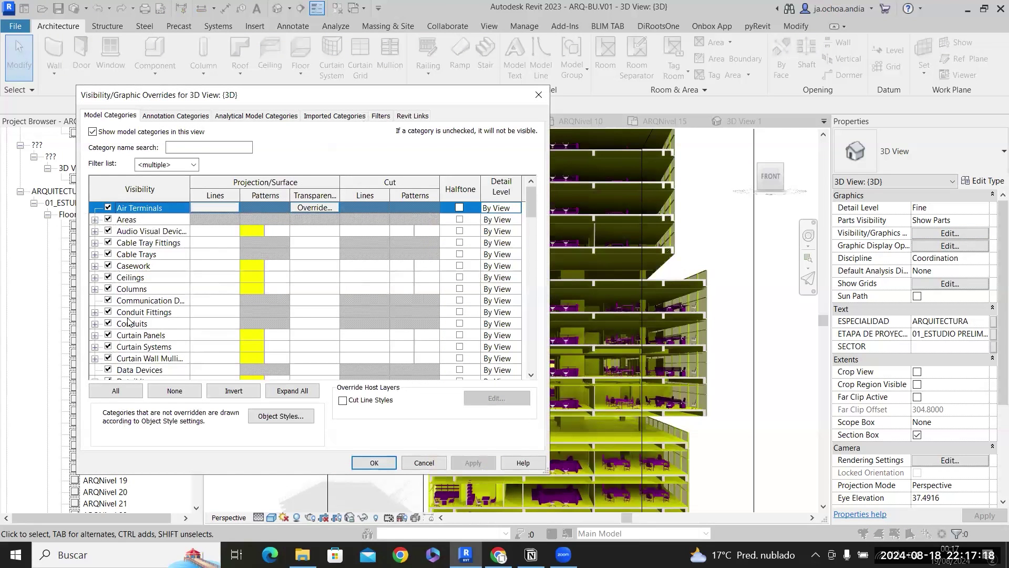
{"action": "left_click", "coordinate": [115, 391]}
{"action": "left_click", "coordinate": [273, 339]}
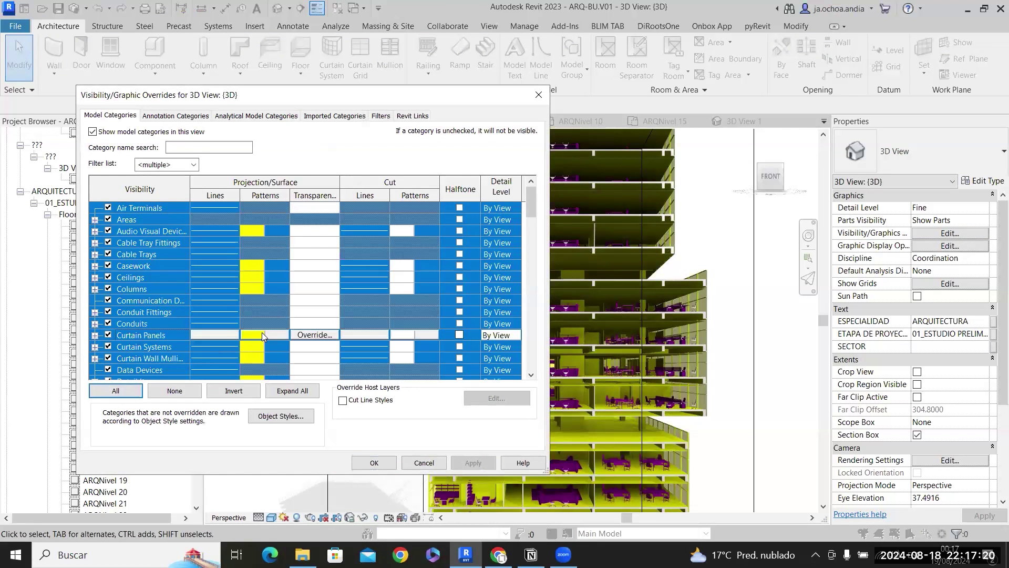
{"action": "left_click", "coordinate": [272, 339]}
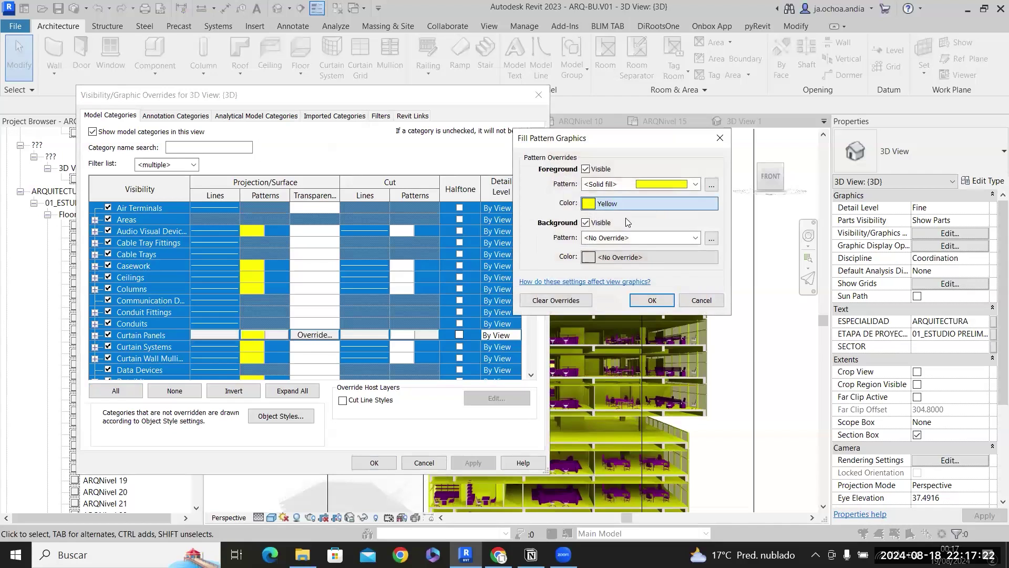
{"action": "left_click", "coordinate": [608, 210]}
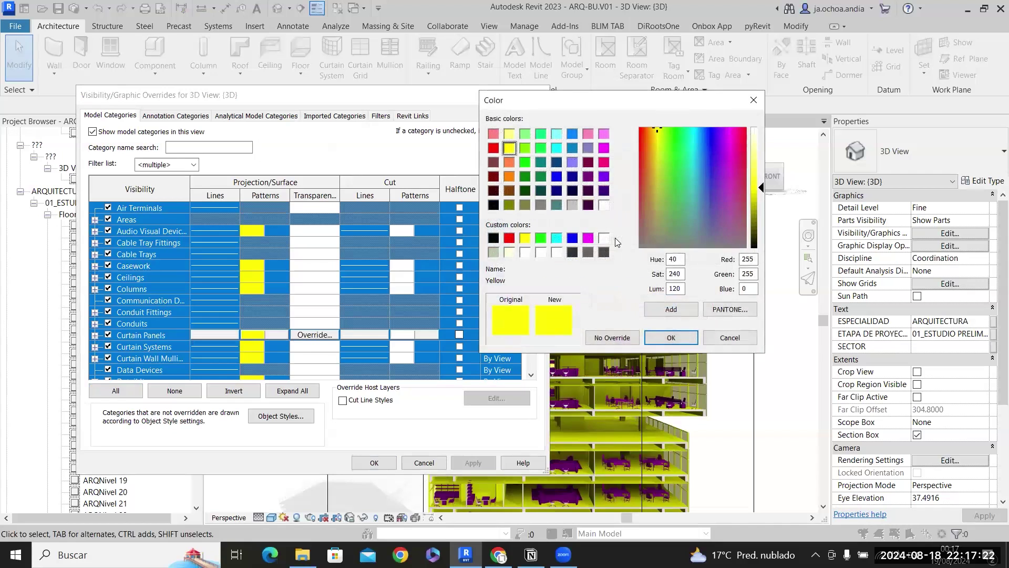
{"action": "left_click", "coordinate": [541, 204]}
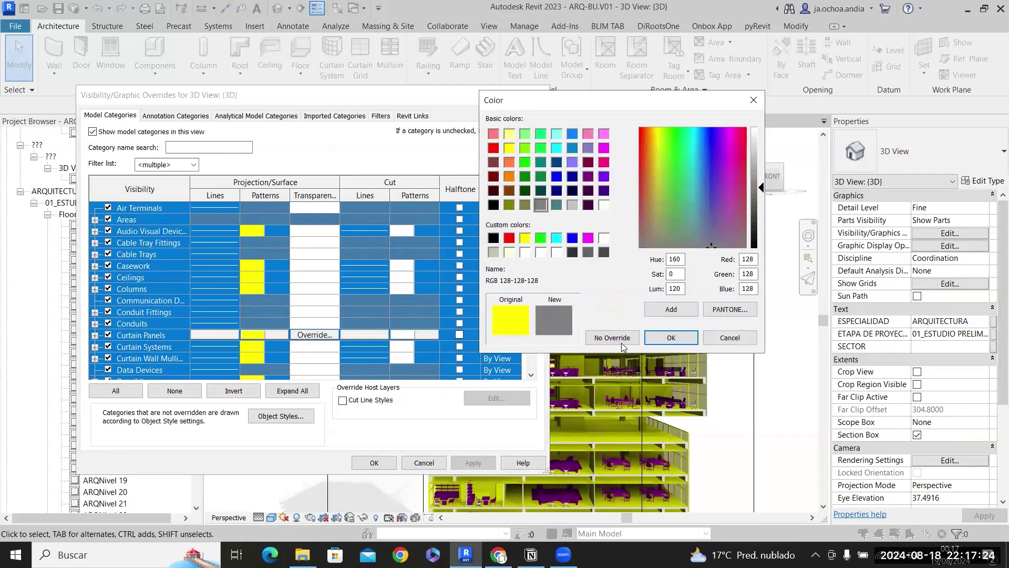
{"action": "left_click", "coordinate": [676, 336]}
{"action": "left_click", "coordinate": [655, 306]}
{"action": "left_click", "coordinate": [383, 462]}
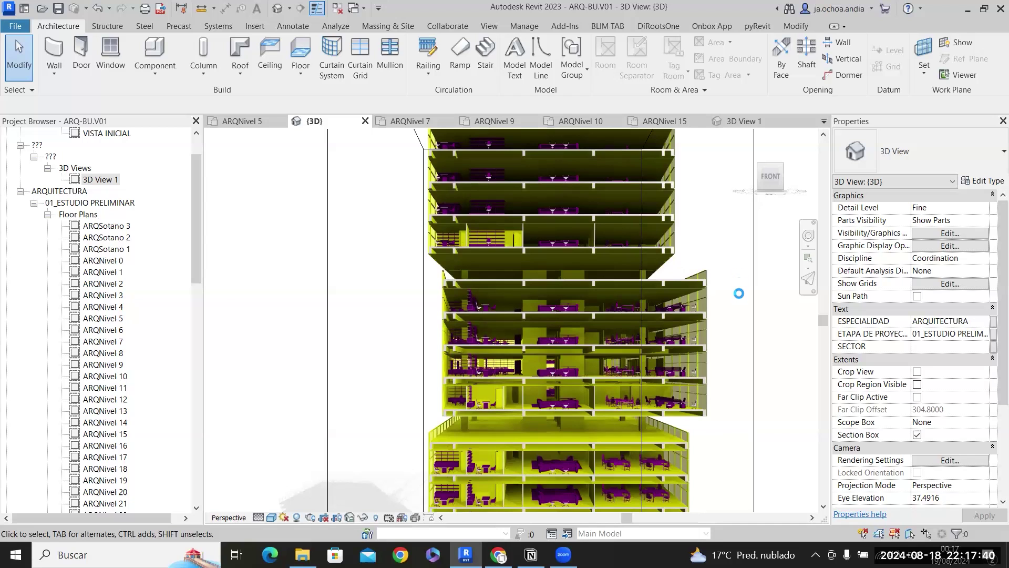
{"action": "key", "text": "ctrl+z"}
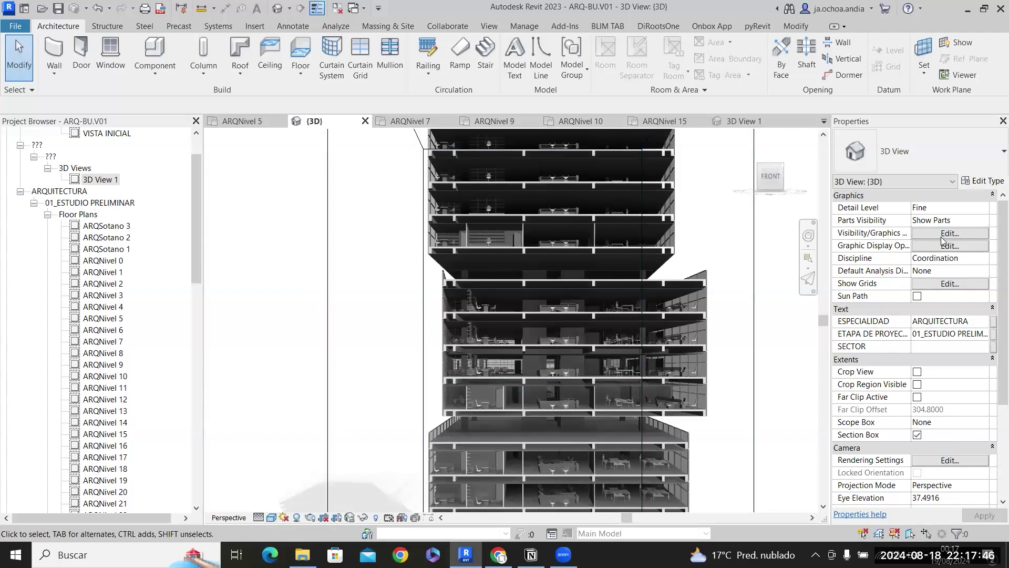
Set the surface pattern foreground color of all model categories to black in Visibility/Graphic Overrides and apply it to the 3D view.
{"action": "left_click", "coordinate": [964, 235]}
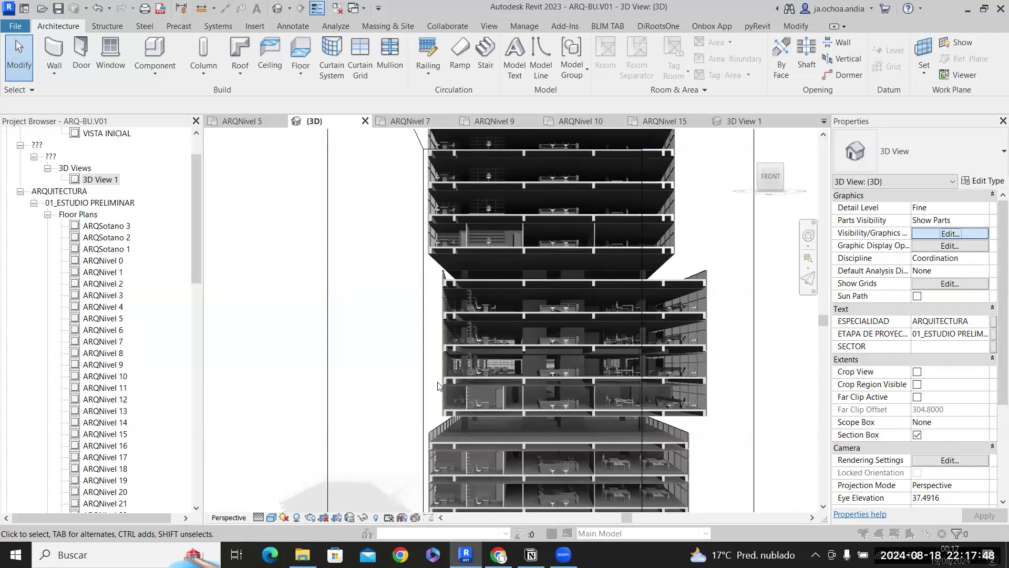
{"action": "left_click", "coordinate": [115, 391]}
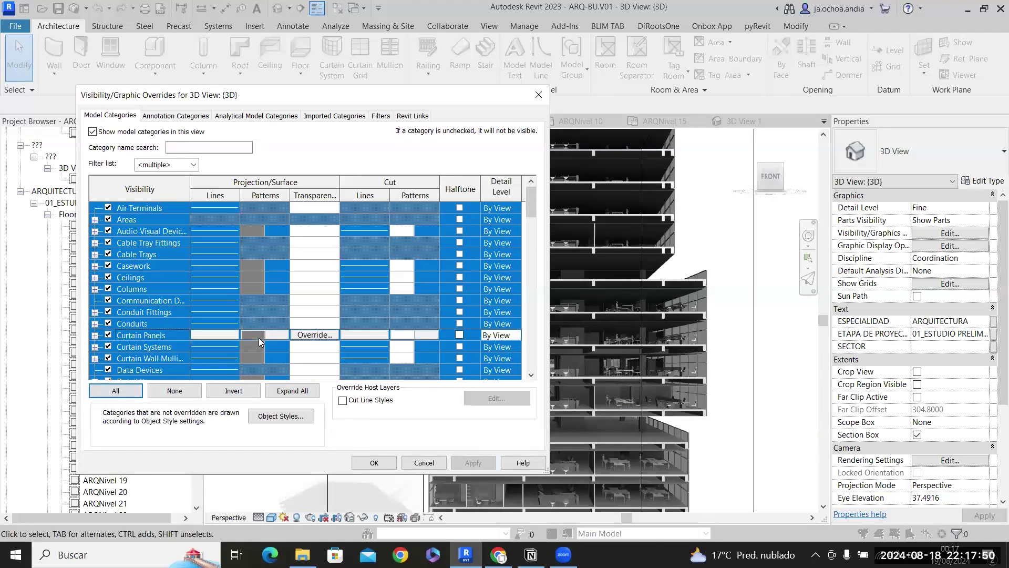
{"action": "left_click", "coordinate": [262, 332]}
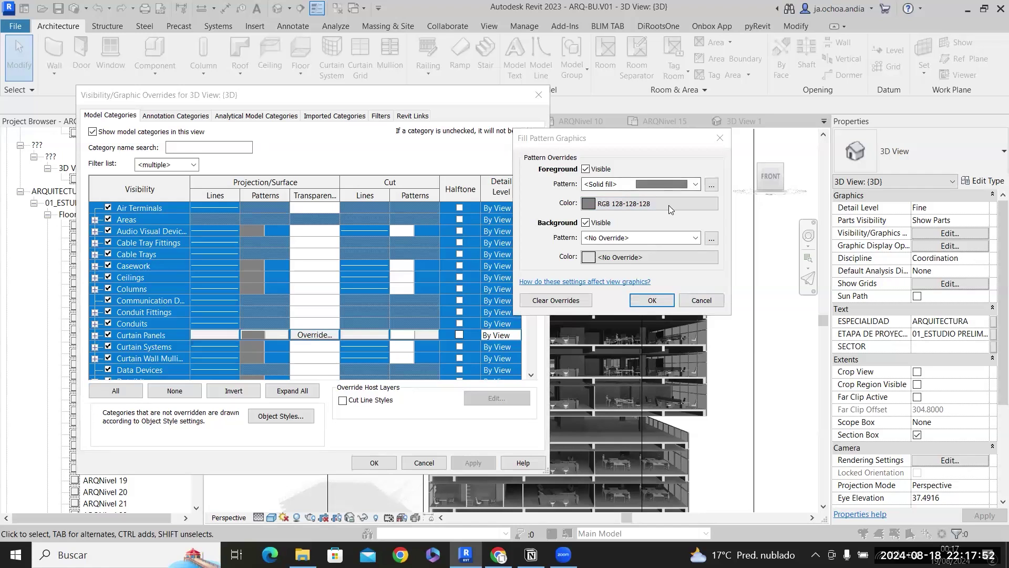
{"action": "left_click", "coordinate": [668, 205]}
{"action": "left_click", "coordinate": [494, 238]}
{"action": "left_click", "coordinate": [671, 337]}
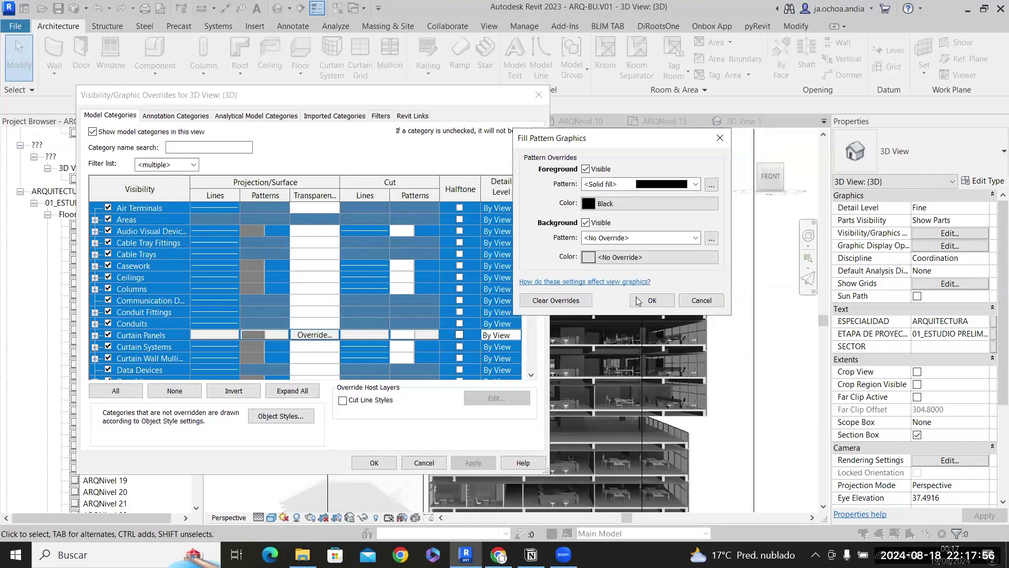
{"action": "left_click", "coordinate": [638, 300]}
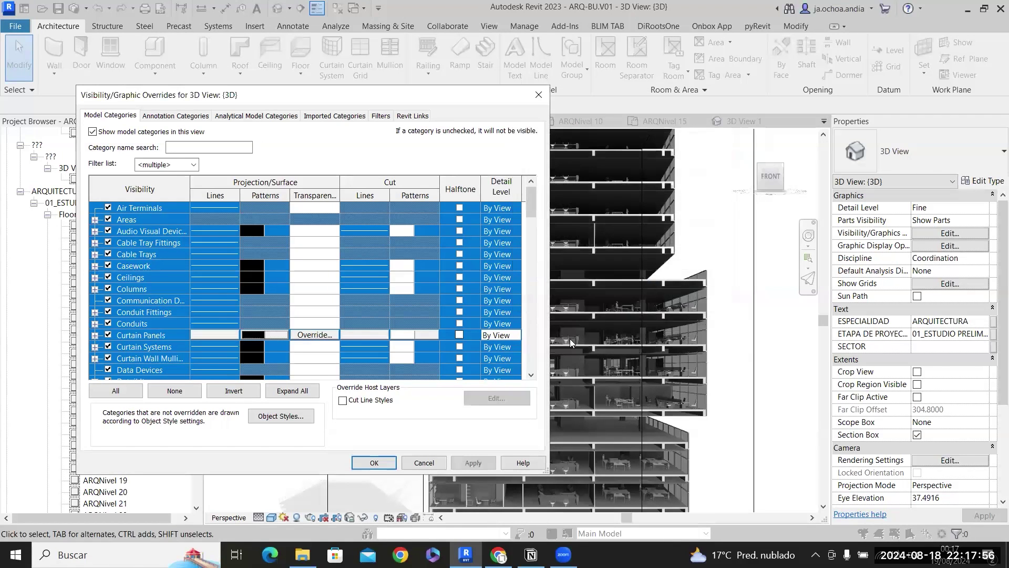
{"action": "left_click", "coordinate": [356, 463]}
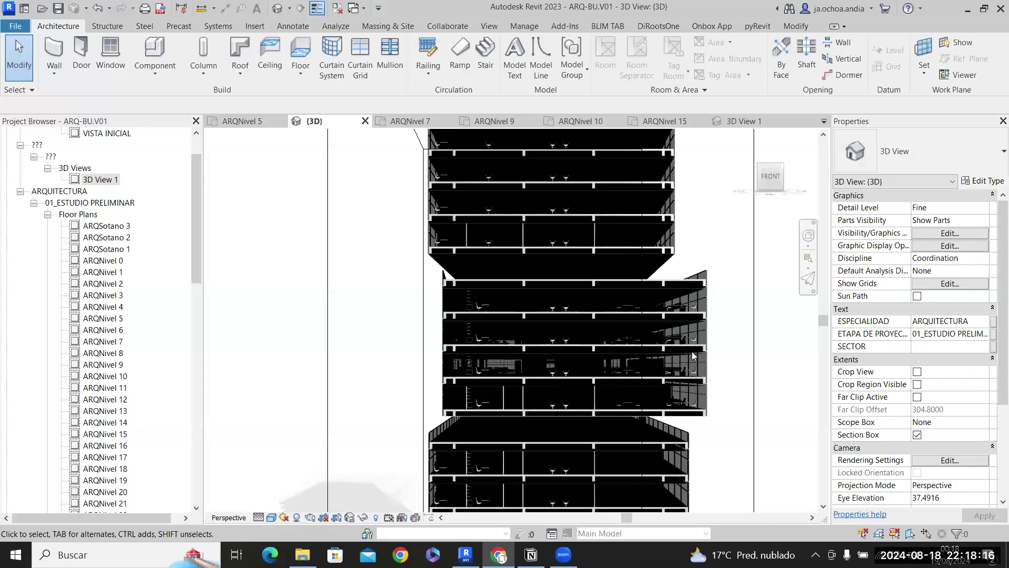
Turn on Show Edges for the 3D view and give it a gradient background with a black sky color.
{"action": "left_click", "coordinate": [965, 235]}
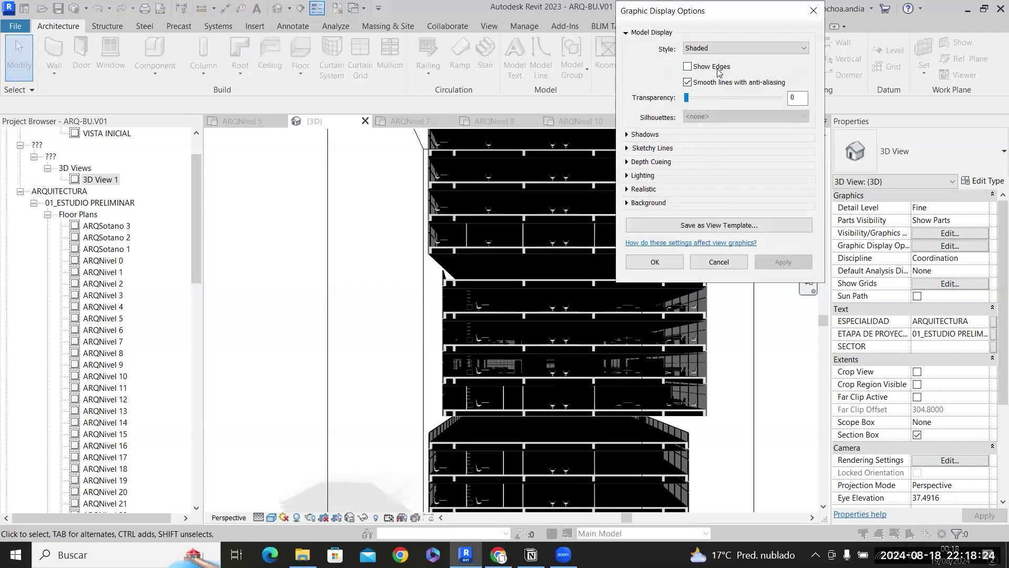
{"action": "left_click", "coordinate": [669, 264]}
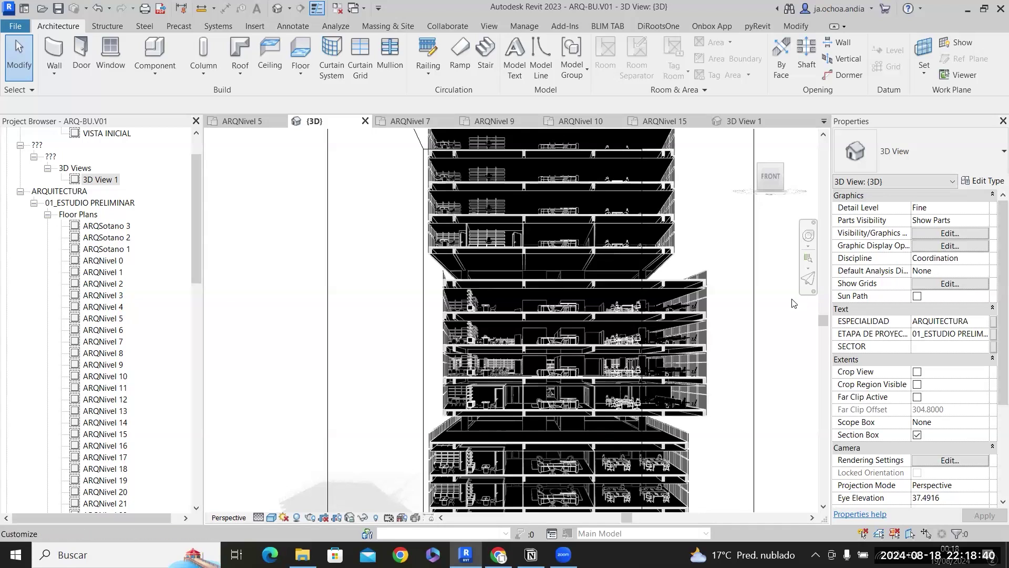
{"action": "left_click", "coordinate": [920, 247]}
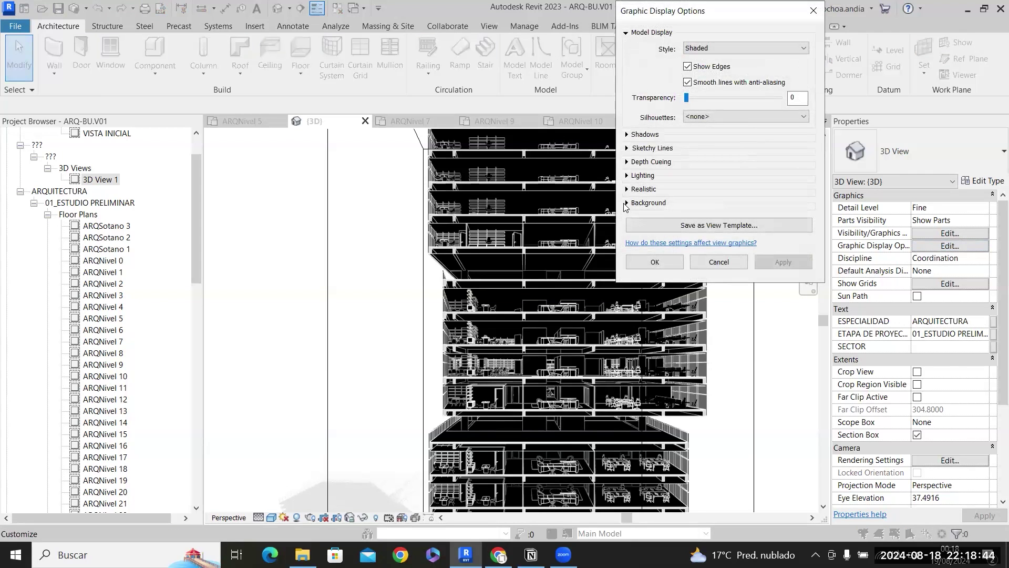
{"action": "left_click", "coordinate": [625, 204]}
{"action": "left_click", "coordinate": [709, 222]}
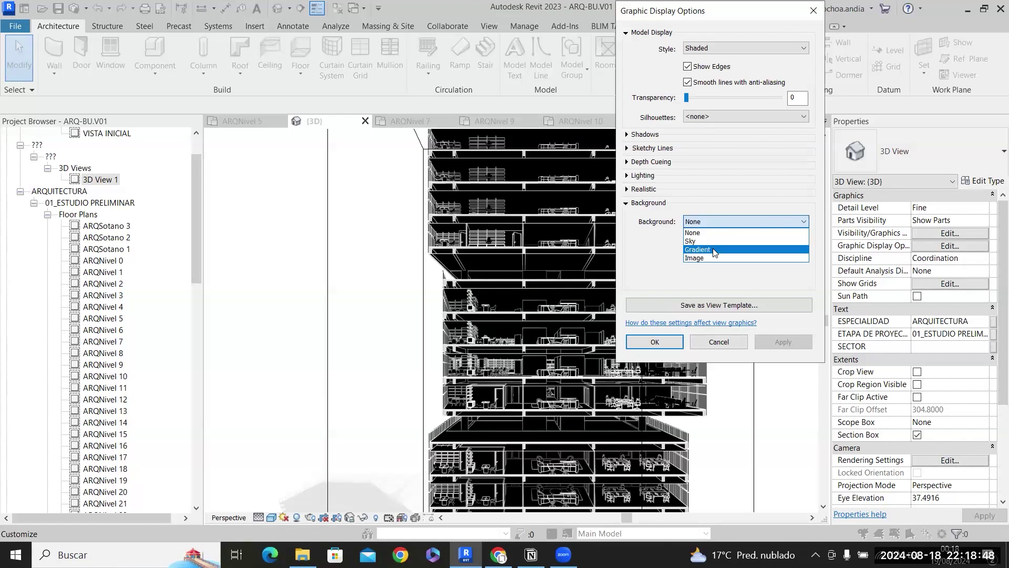
{"action": "left_click", "coordinate": [715, 250]}
{"action": "left_click", "coordinate": [718, 242]}
{"action": "left_click", "coordinate": [592, 198]}
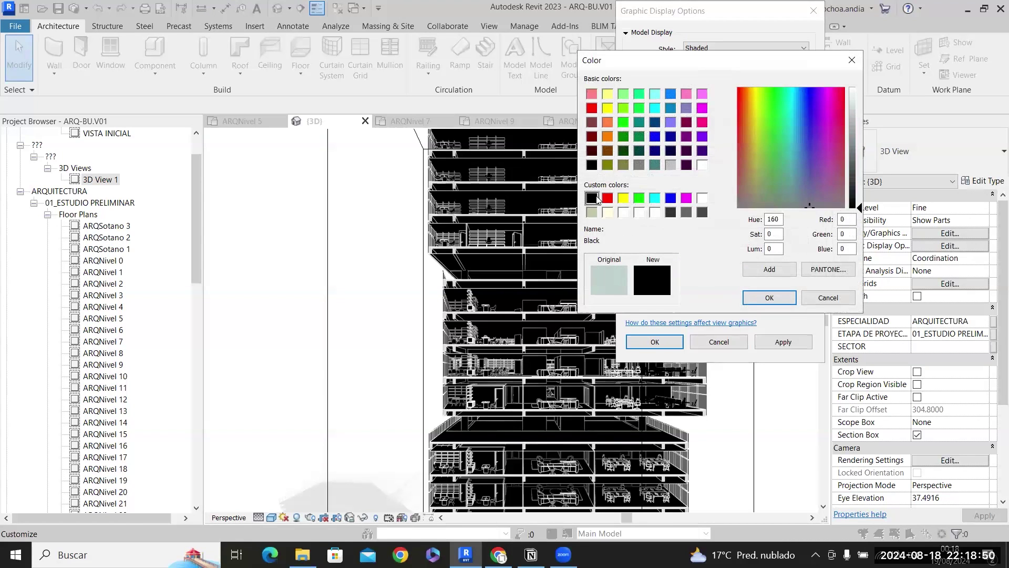
{"action": "left_click", "coordinate": [747, 304]}
Set the gradient background's horizon and ground colors to black and apply the Graphic Display Options.
{"action": "left_click", "coordinate": [718, 258]}
{"action": "left_click", "coordinate": [592, 198]}
{"action": "left_click", "coordinate": [769, 297]}
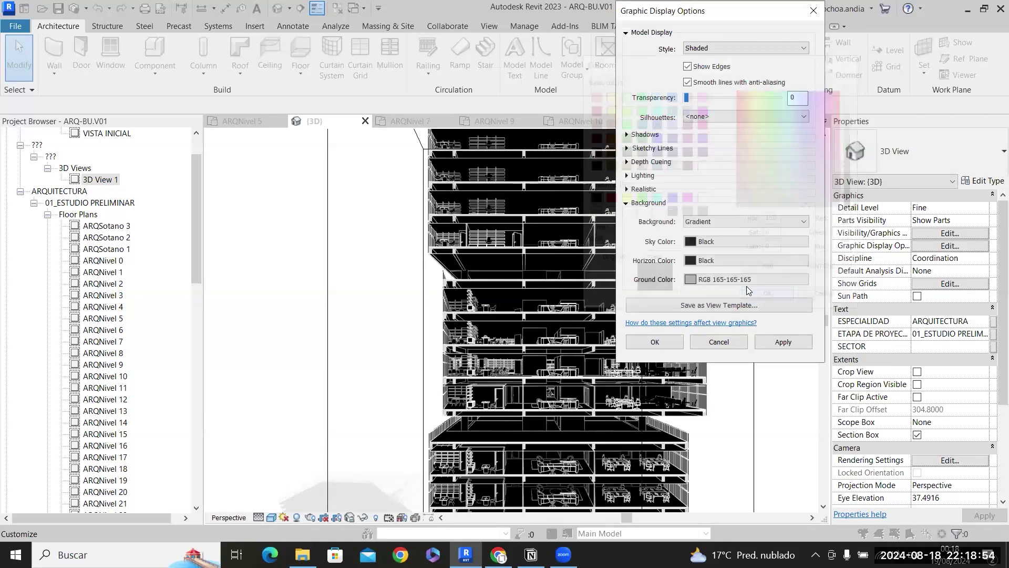
{"action": "left_click", "coordinate": [718, 279]}
{"action": "left_click", "coordinate": [592, 198]}
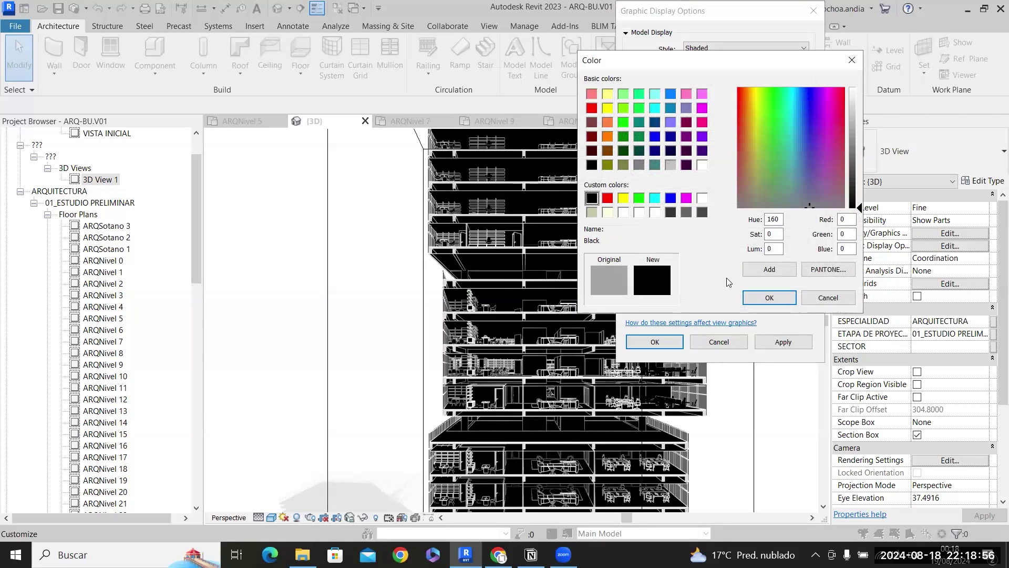
{"action": "left_click", "coordinate": [749, 299]}
{"action": "left_click", "coordinate": [680, 341]}
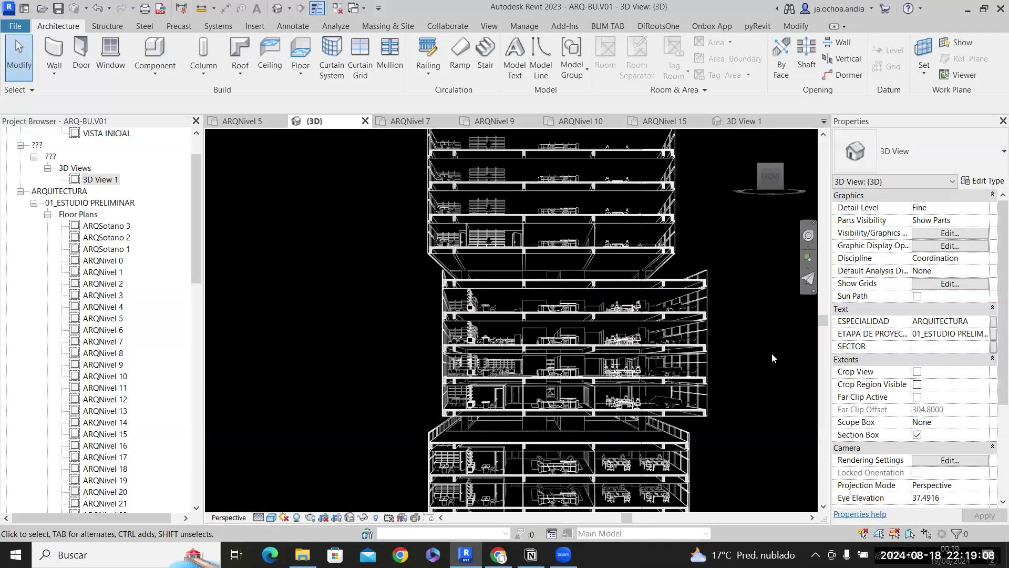
Create a view template named FONDO NEGRO from the {3D} view's settings and assign it to the current 3D view.
{"action": "scroll", "coordinate": [772, 354], "scroll_direction": "down", "scroll_amount": 3}
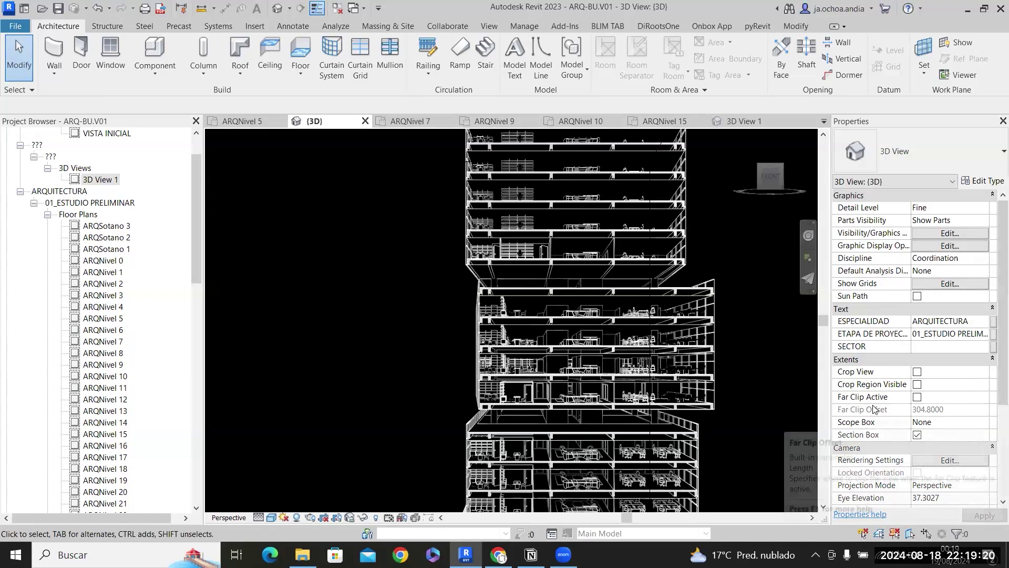
{"action": "scroll", "coordinate": [840, 387], "scroll_direction": "down", "scroll_amount": 2}
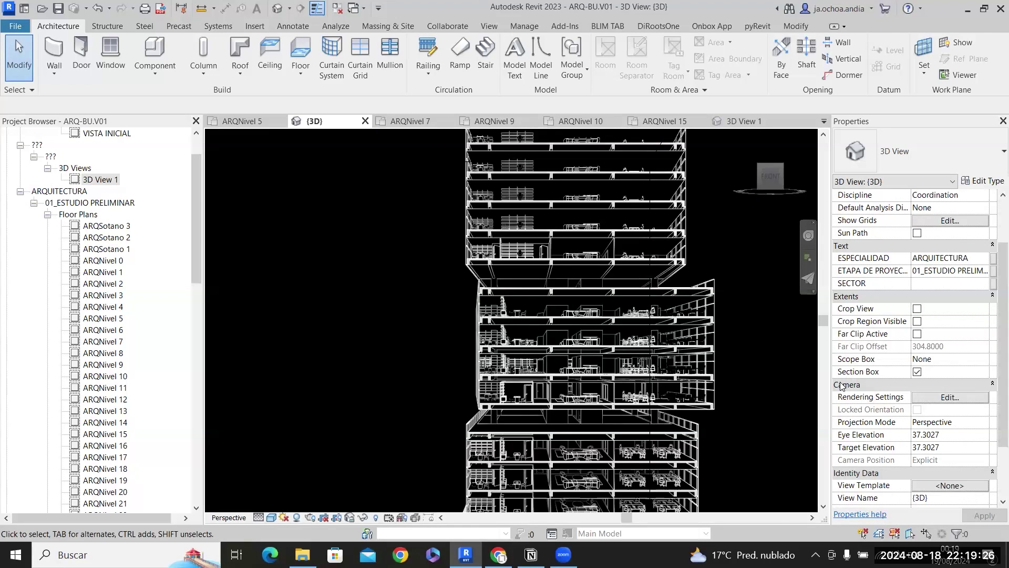
{"action": "scroll", "coordinate": [841, 387], "scroll_direction": "down", "scroll_amount": 2}
{"action": "left_click", "coordinate": [883, 403]}
{"action": "left_click", "coordinate": [941, 410]}
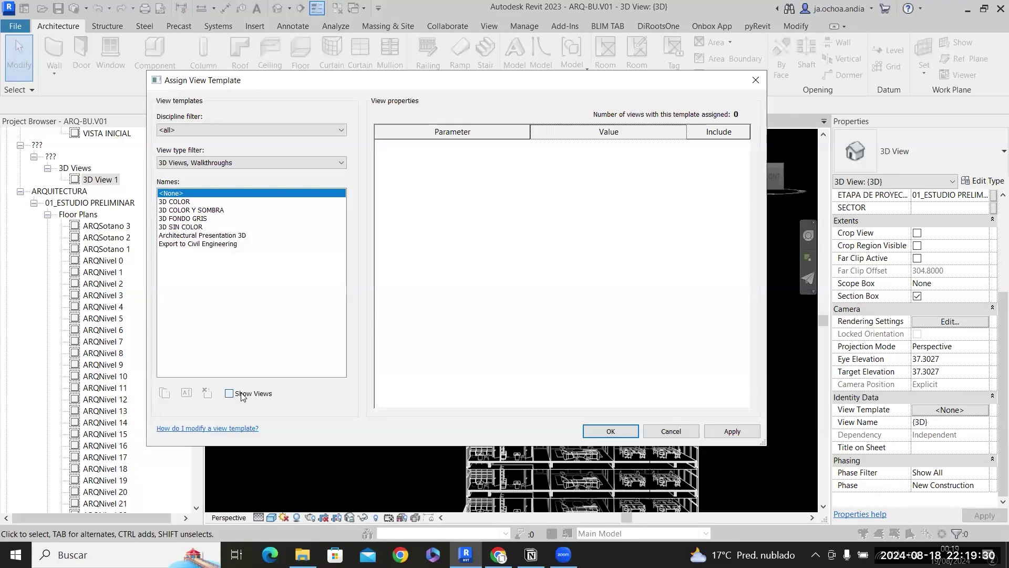
{"action": "left_click", "coordinate": [242, 394]}
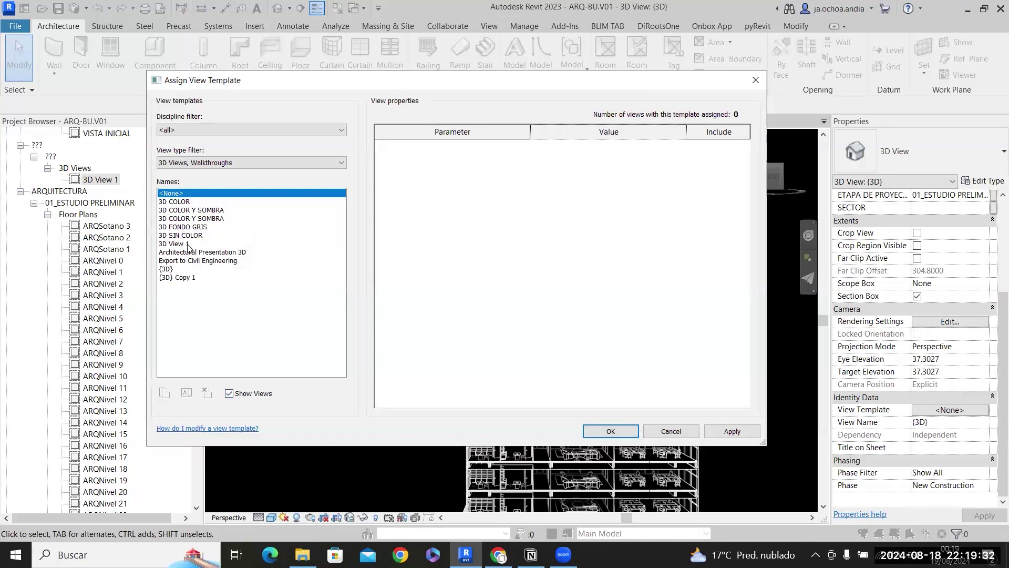
{"action": "left_click", "coordinate": [170, 275]}
{"action": "left_click", "coordinate": [168, 269]}
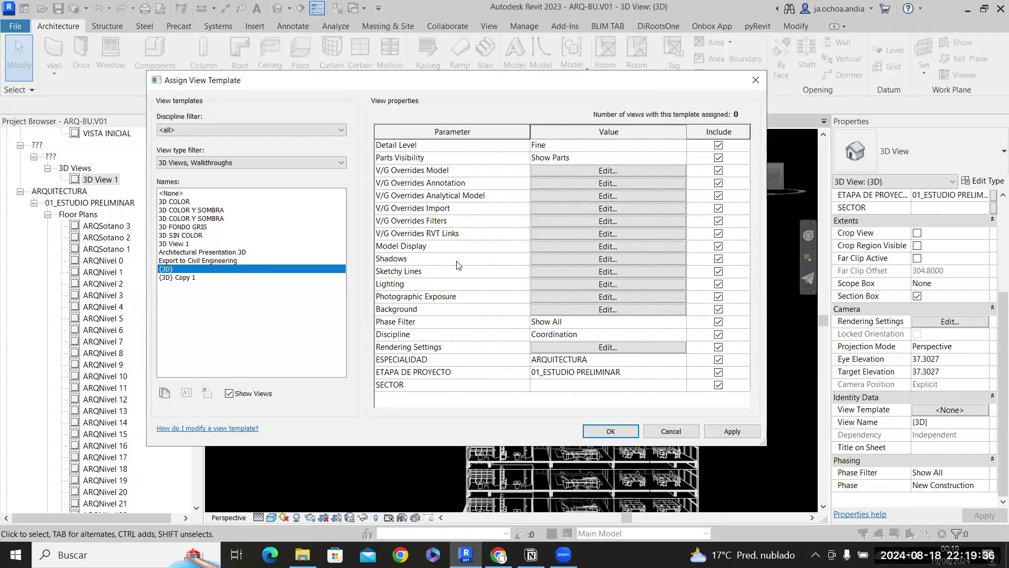
{"action": "left_click", "coordinate": [165, 393]}
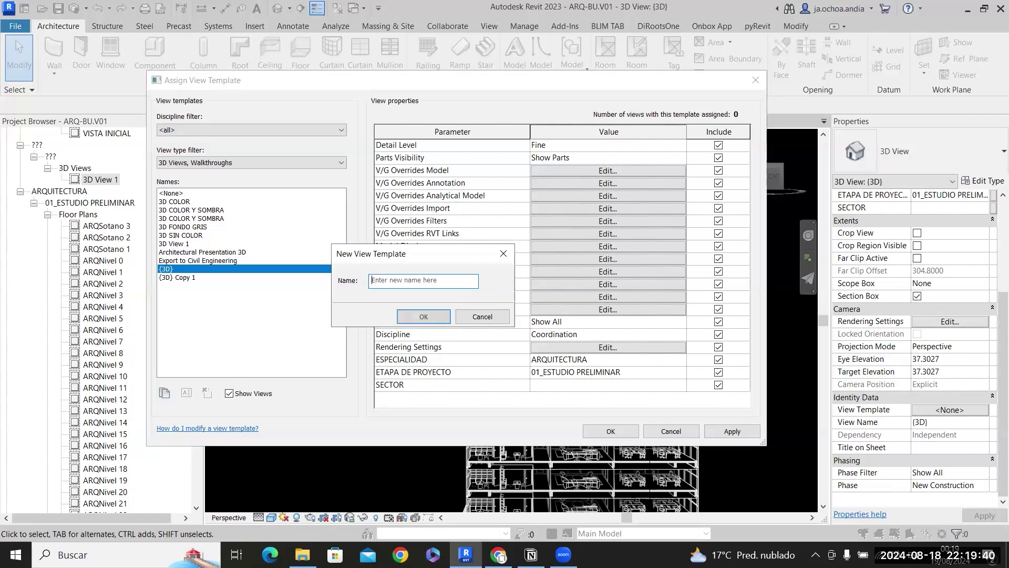
{"action": "type", "text": "FONDO NEGRO"}
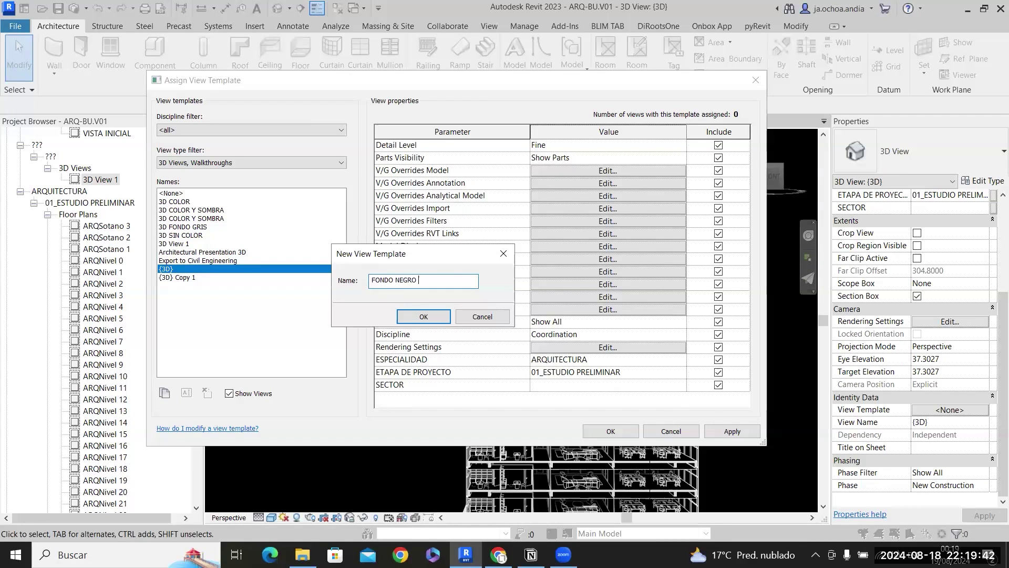
{"action": "key", "text": "Return"}
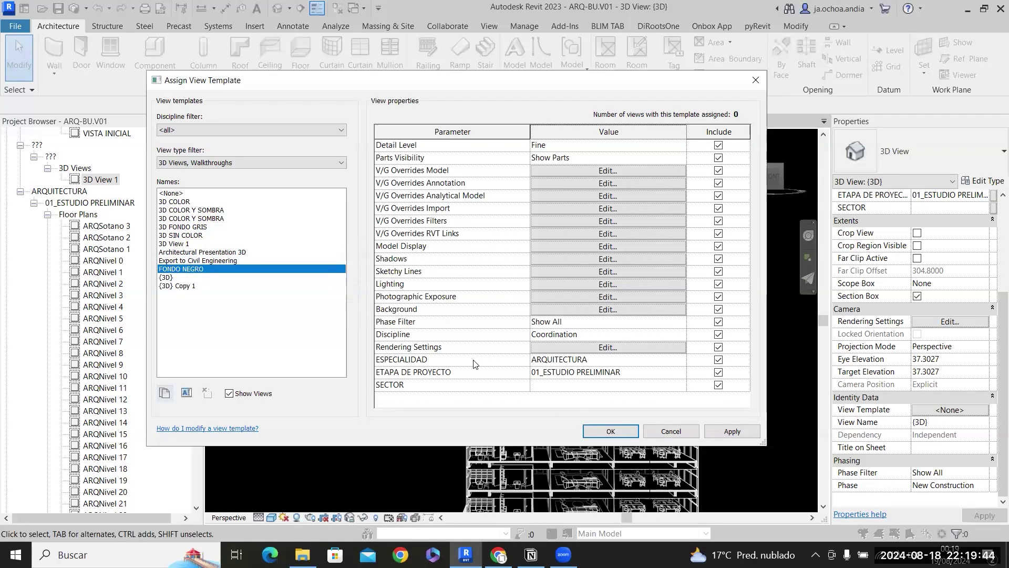
{"action": "left_click", "coordinate": [611, 432]}
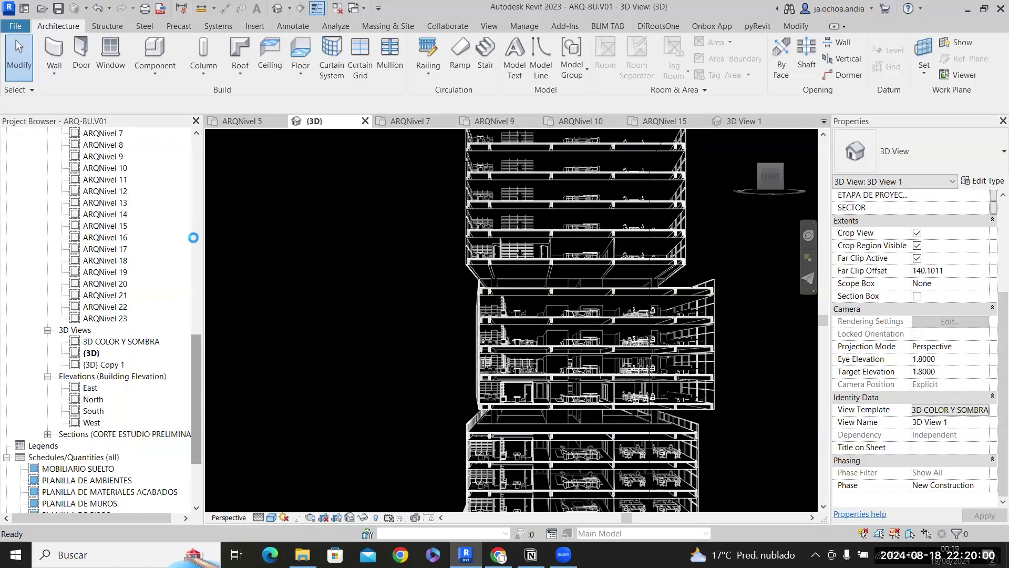
Open the 3D COLOR Y SOMBRA view and duplicate it.
{"action": "left_click", "coordinate": [111, 365]}
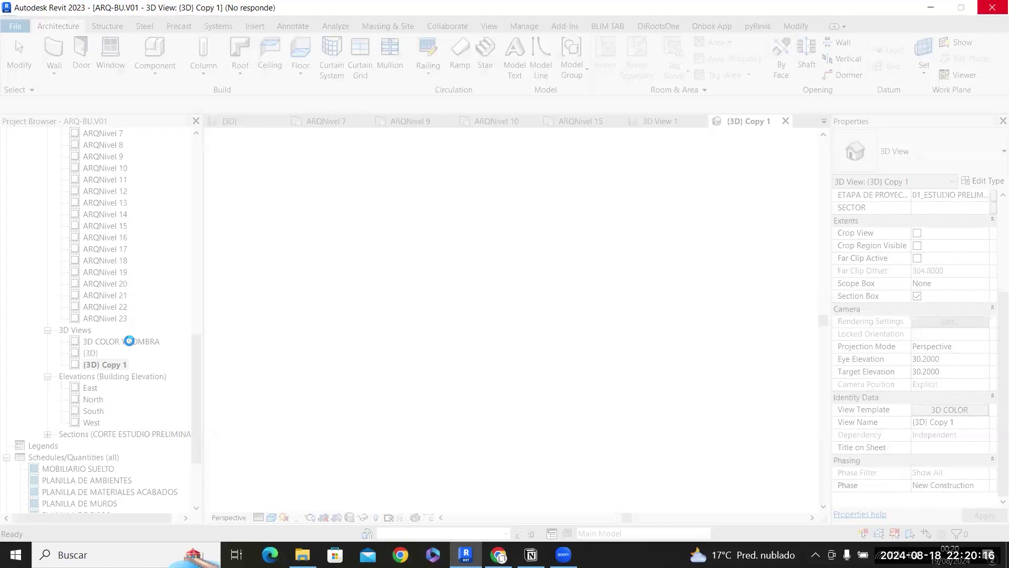
{"action": "left_click", "coordinate": [130, 342]}
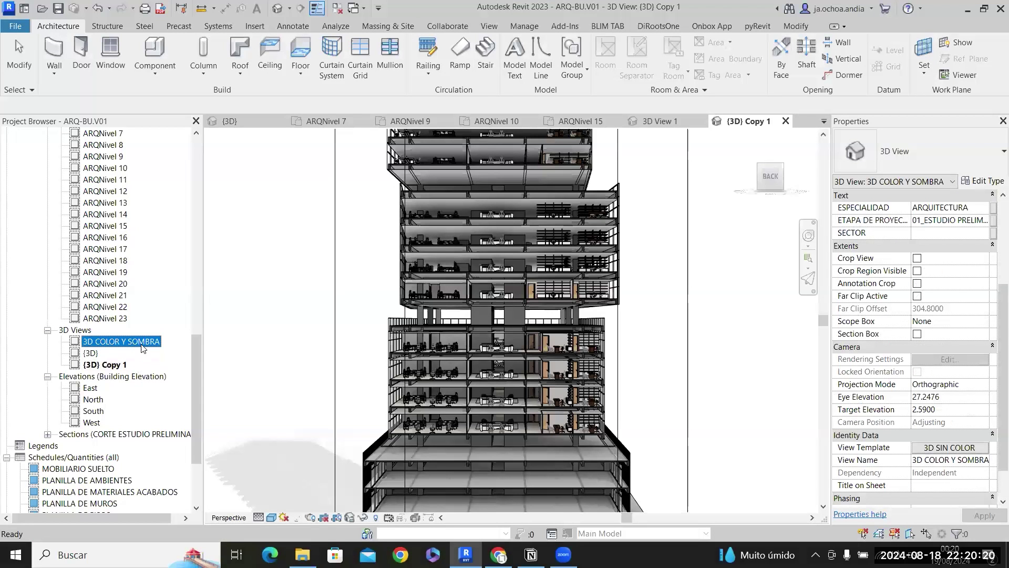
{"action": "double_click", "coordinate": [141, 345]}
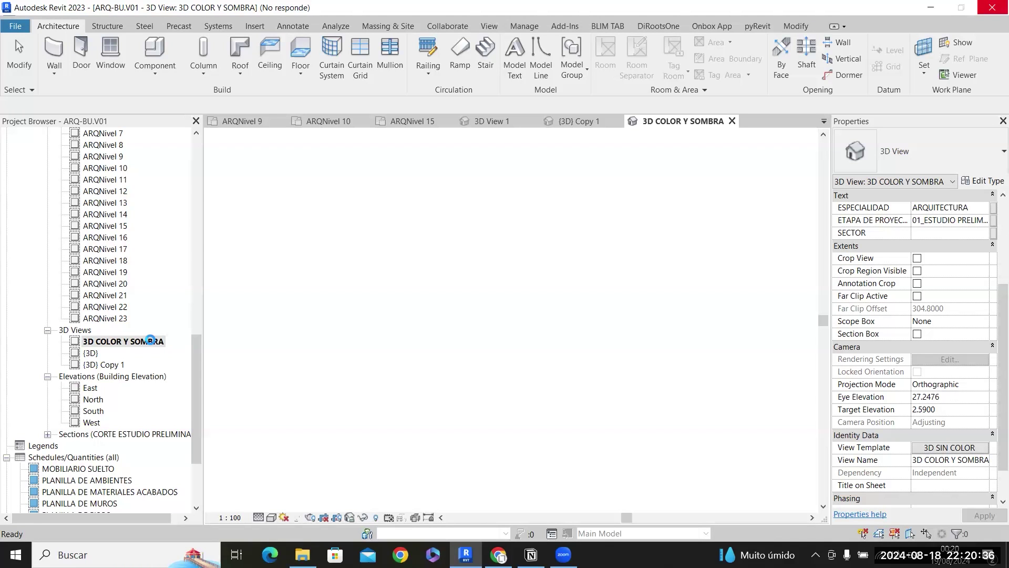
{"action": "right_click", "coordinate": [150, 340]}
{"action": "mouse_move", "coordinate": [345, 153]}
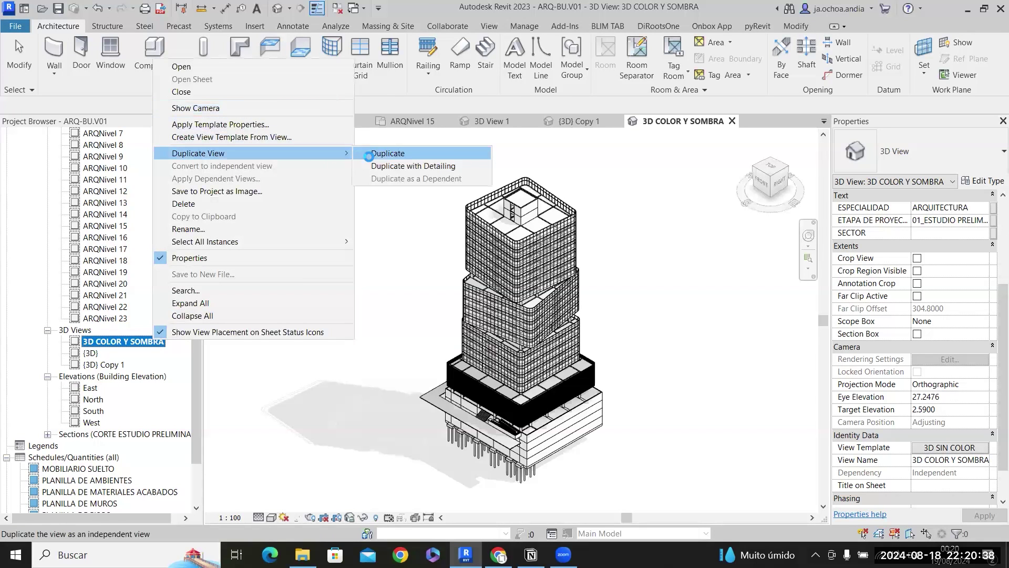
{"action": "left_click", "coordinate": [371, 166]}
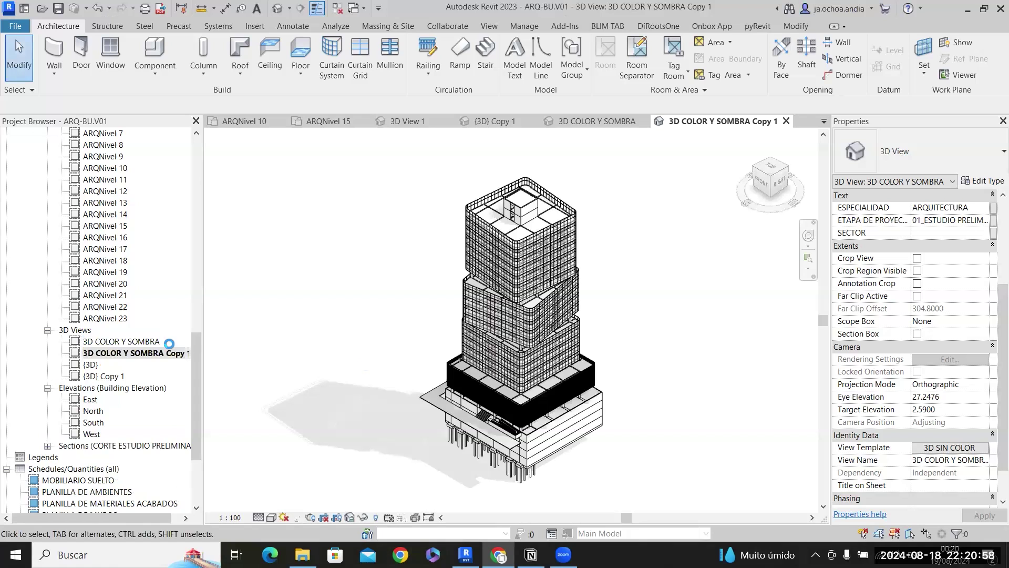
Remove the assigned view template from the duplicated 3D view by setting it to <None>.
{"action": "scroll", "coordinate": [952, 431], "scroll_direction": "up", "scroll_amount": 5}
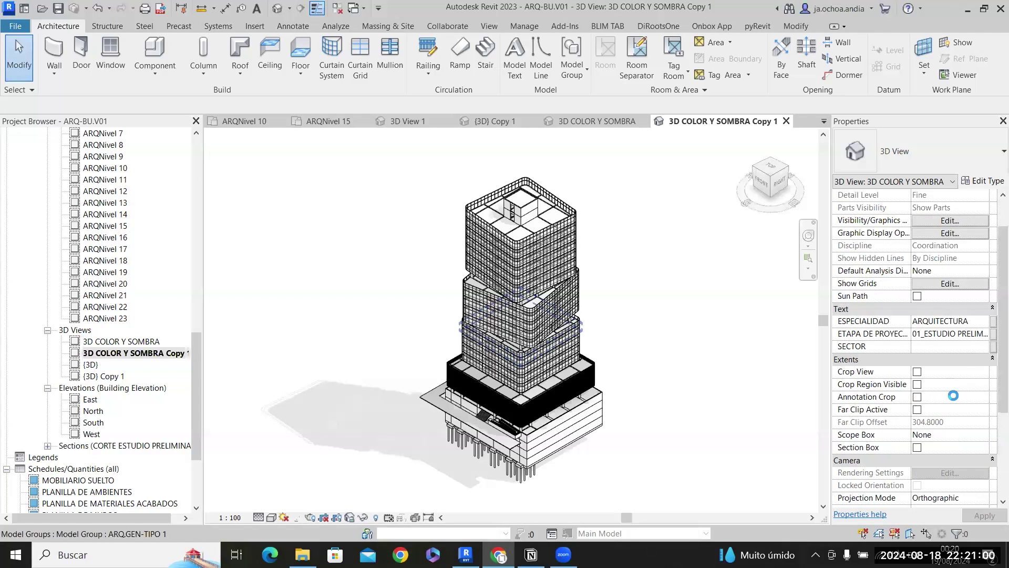
{"action": "scroll", "coordinate": [949, 371], "scroll_direction": "down", "scroll_amount": 2}
{"action": "scroll", "coordinate": [948, 371], "scroll_direction": "down", "scroll_amount": 5}
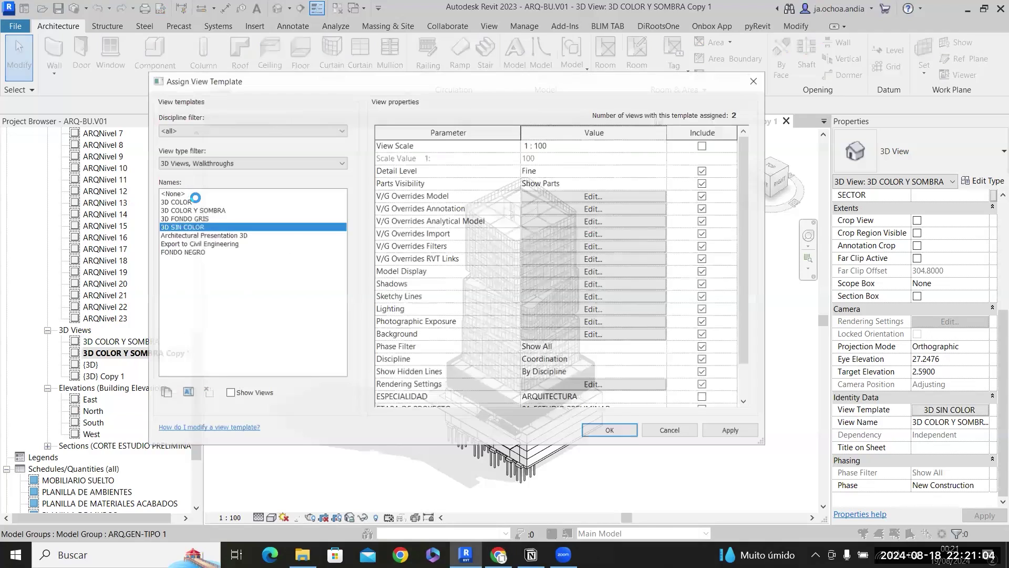
{"action": "left_click", "coordinate": [178, 194]}
{"action": "left_click", "coordinate": [607, 427]}
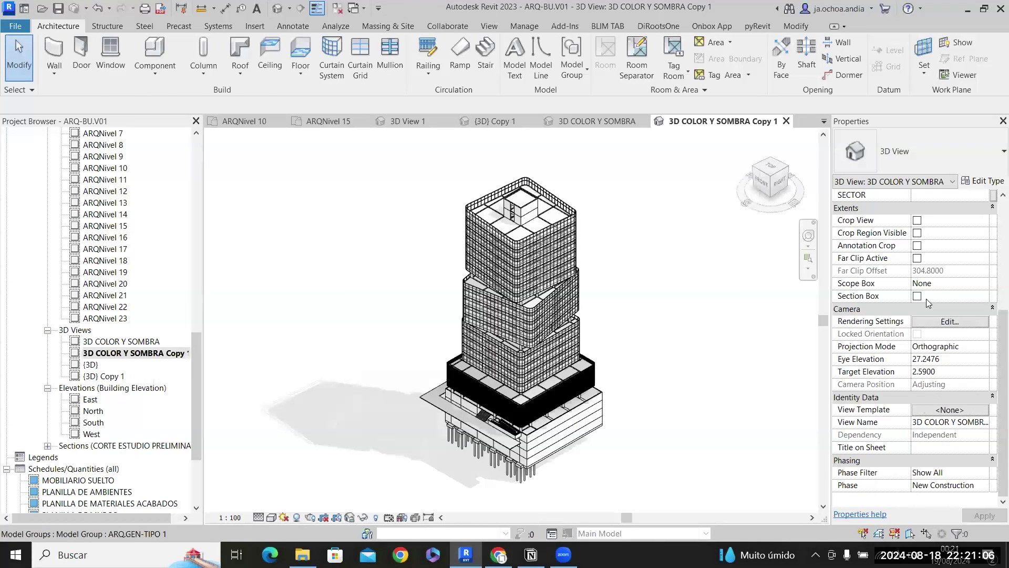
Turn off Cast Shadows and Show Ambient Shadows for the duplicated view and enable its section box.
{"action": "scroll", "coordinate": [920, 295], "scroll_direction": "up", "scroll_amount": 5}
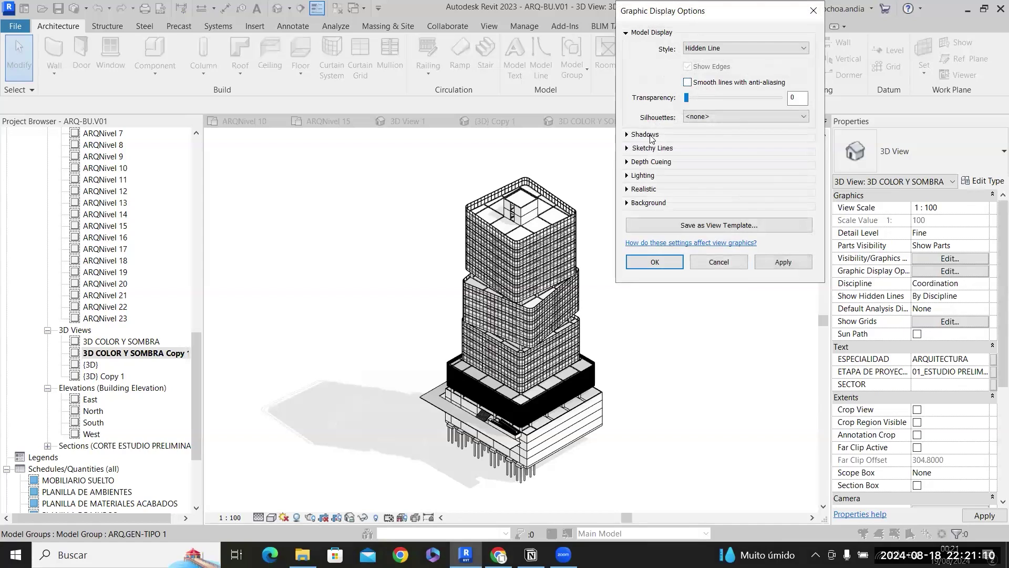
{"action": "left_click", "coordinate": [631, 135]}
{"action": "left_click", "coordinate": [703, 163]}
{"action": "left_click", "coordinate": [702, 146]}
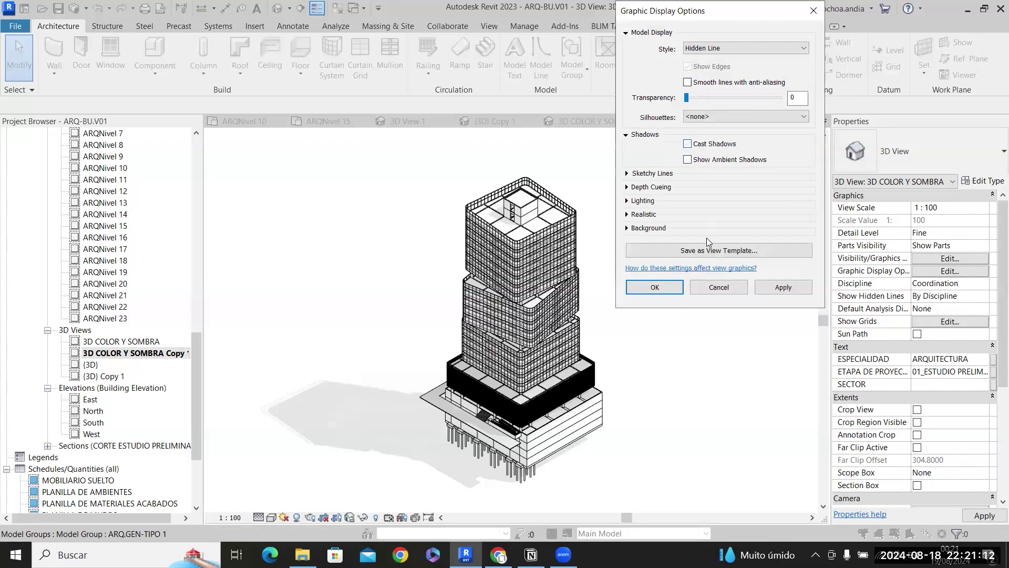
{"action": "left_click", "coordinate": [678, 288]}
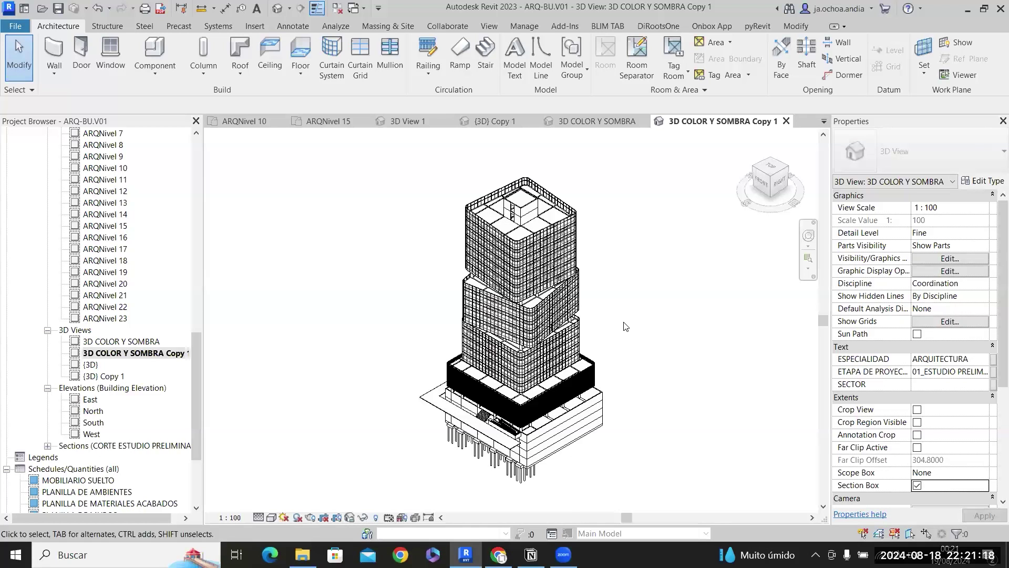
Lower the top face of the section box to cut horizontally through a furnished floor of the tower's uppermost block.
{"action": "left_click", "coordinate": [613, 294]}
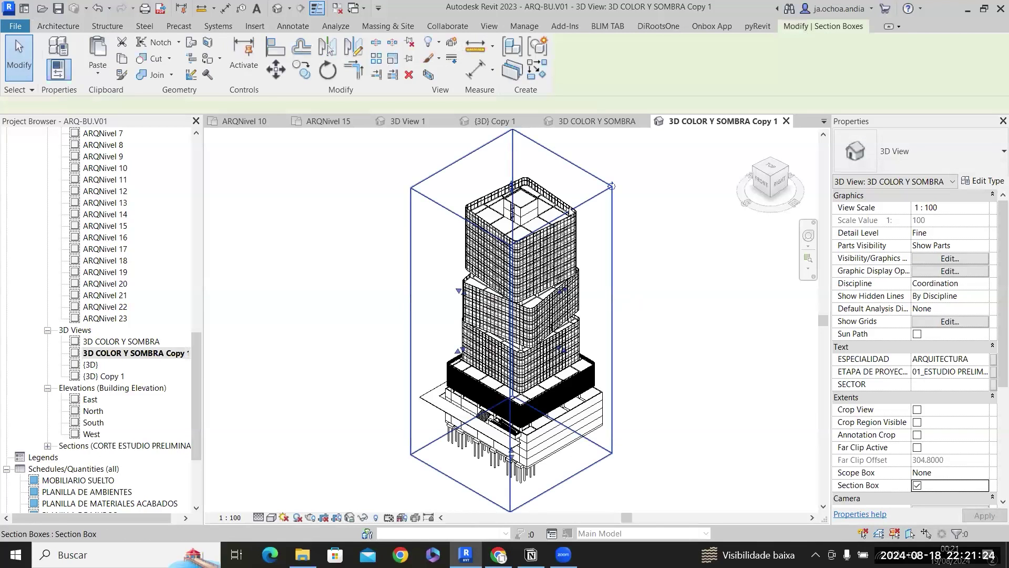
{"action": "left_click_drag", "start_coordinate": [517, 244], "coordinate": [518, 252]}
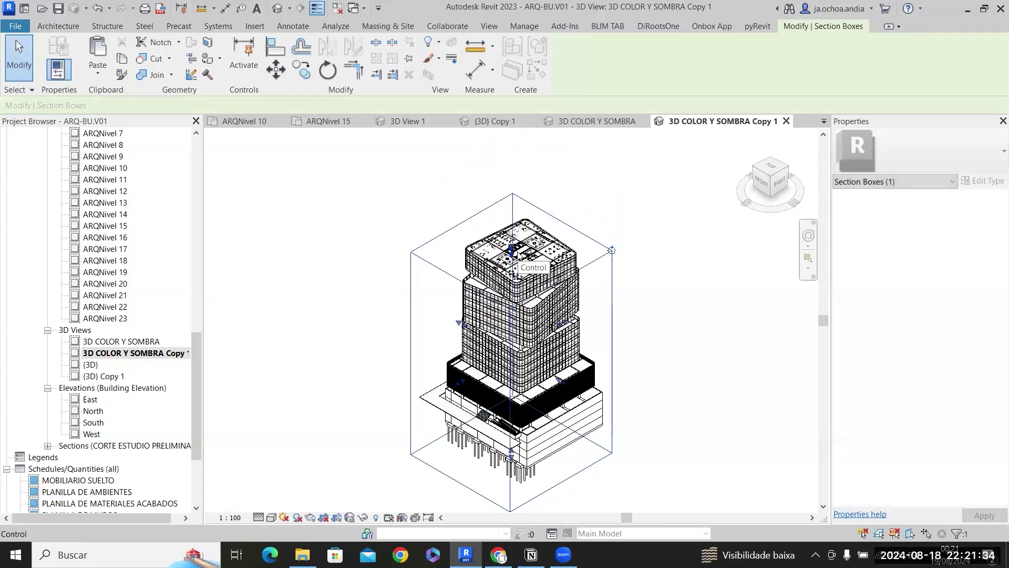
{"action": "left_click_drag", "start_coordinate": [511, 248], "coordinate": [514, 268]}
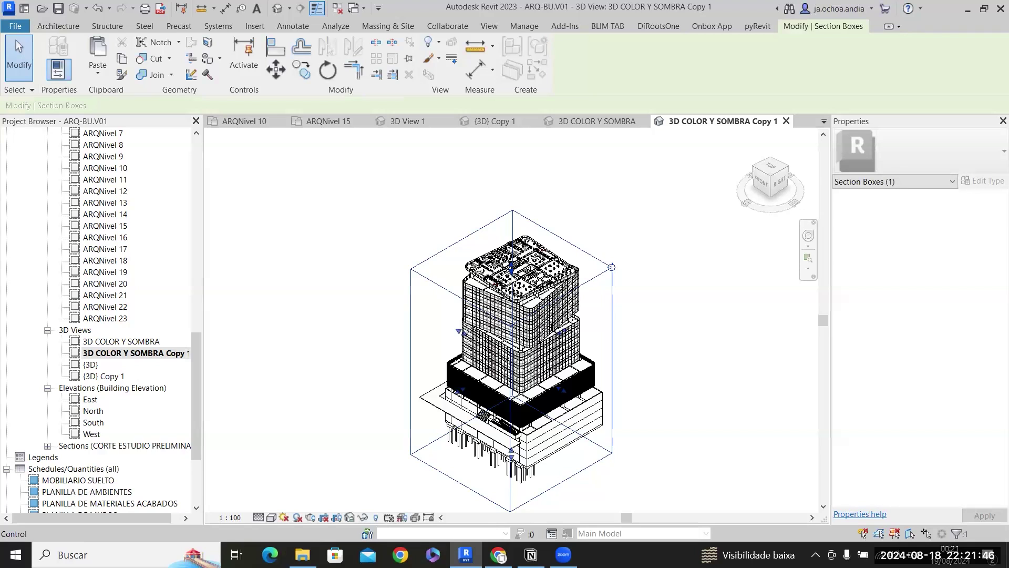
{"action": "left_click_drag", "start_coordinate": [512, 270], "coordinate": [512, 265]}
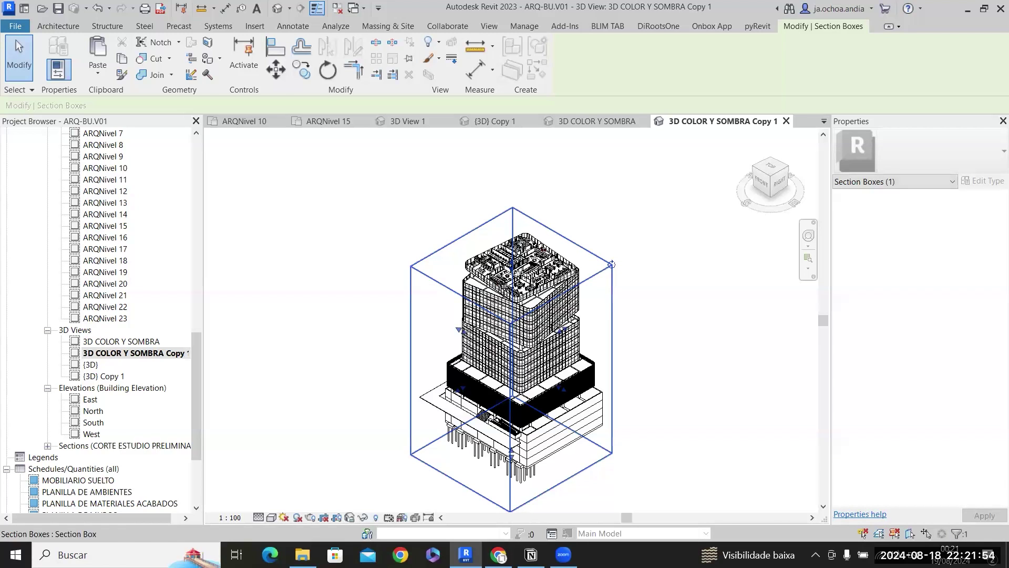
{"action": "left_click", "coordinate": [659, 308]}
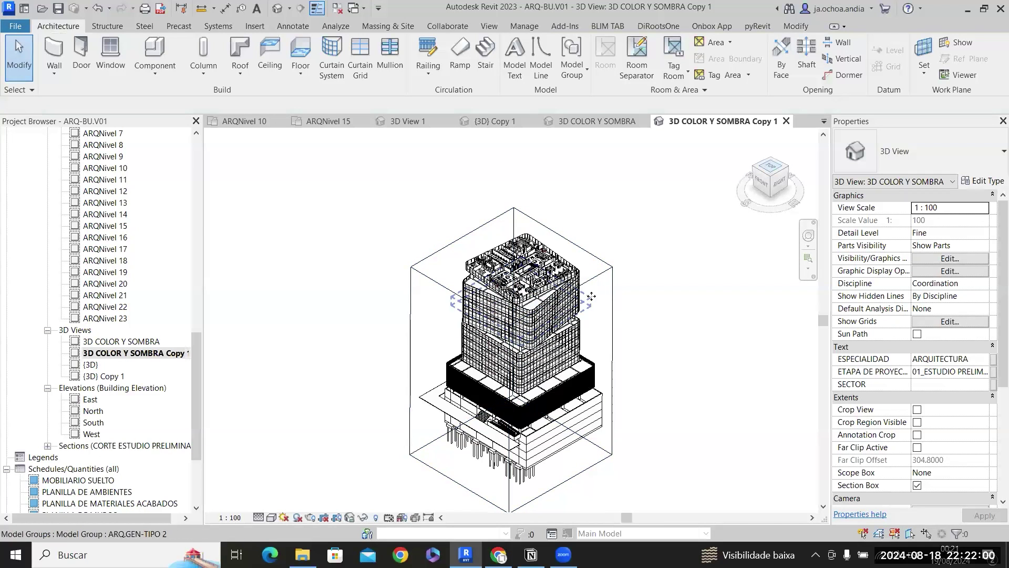
Orient the sectioned view to Top and set its projection mode to Perspective.
{"action": "left_click", "coordinate": [770, 167]}
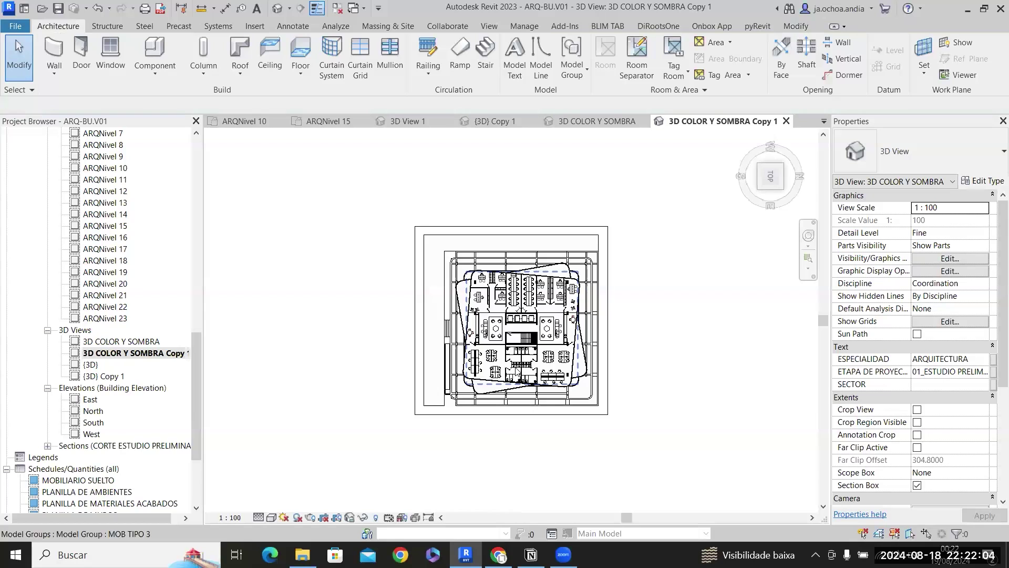
{"action": "scroll", "coordinate": [518, 371], "scroll_direction": "up", "scroll_amount": 2}
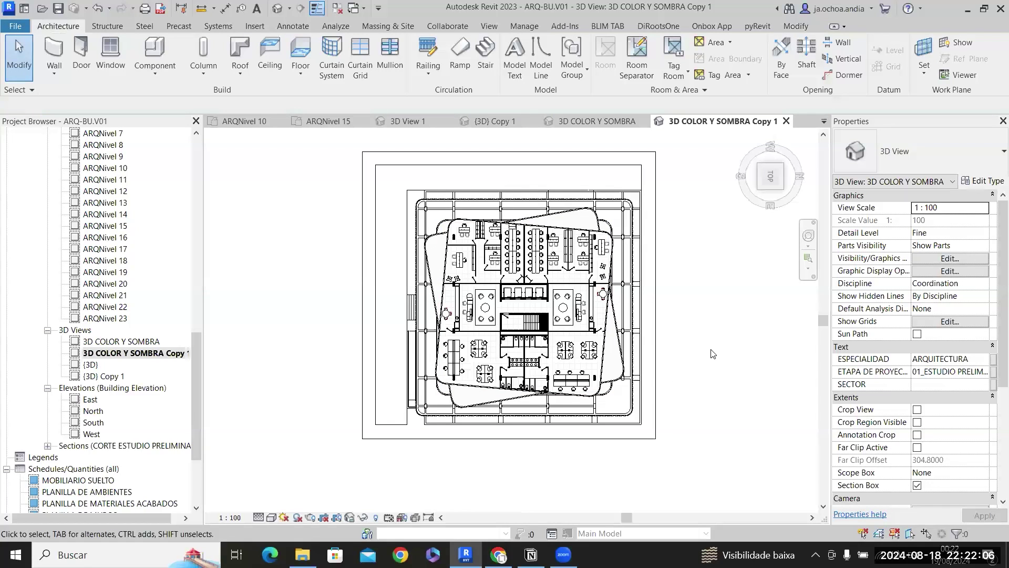
{"action": "scroll", "coordinate": [920, 388], "scroll_direction": "down", "scroll_amount": 3}
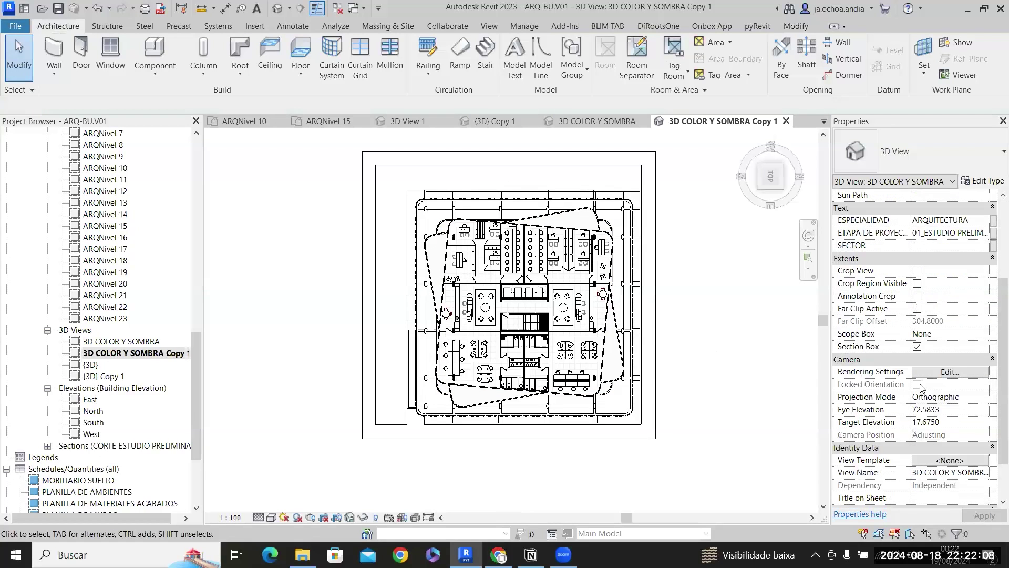
{"action": "left_click", "coordinate": [988, 397]}
{"action": "left_click", "coordinate": [946, 415]}
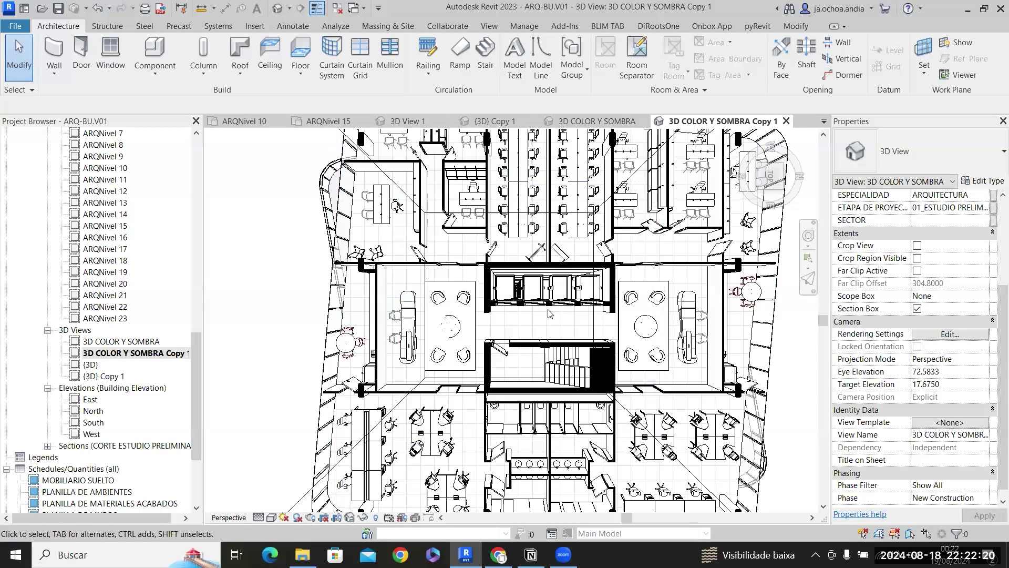
{"action": "scroll", "coordinate": [553, 313], "scroll_direction": "down", "scroll_amount": 3}
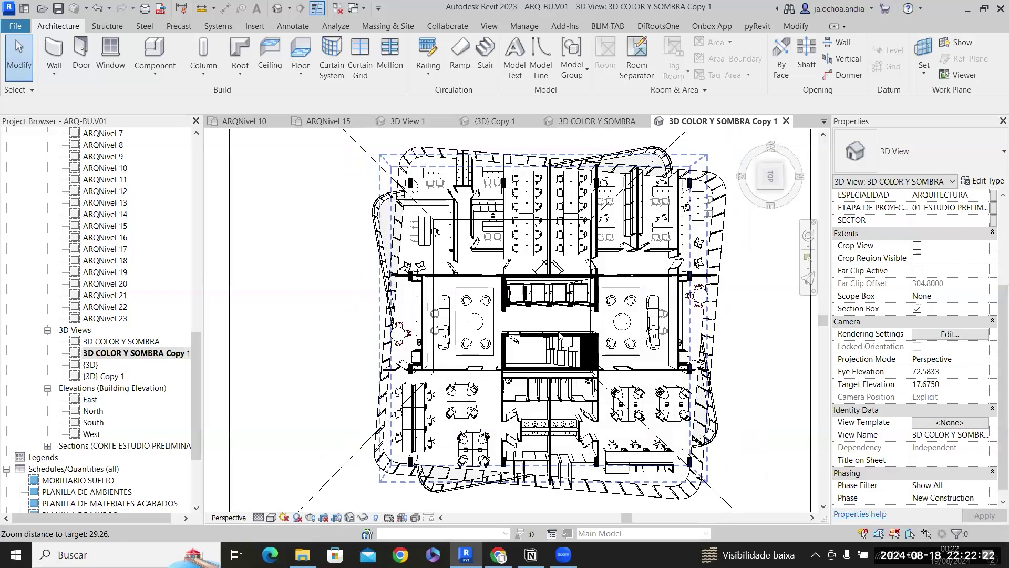
Orient the perspective view to the top-front-right corner and assign the FONDO NEGRO view template to it.
{"action": "left_click", "coordinate": [760, 190]}
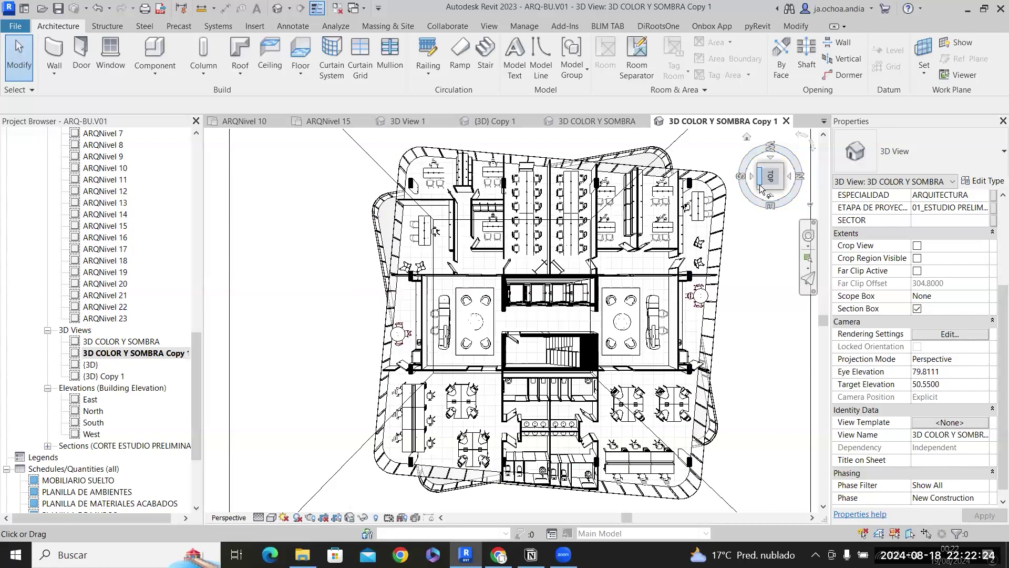
{"action": "left_click", "coordinate": [760, 190]}
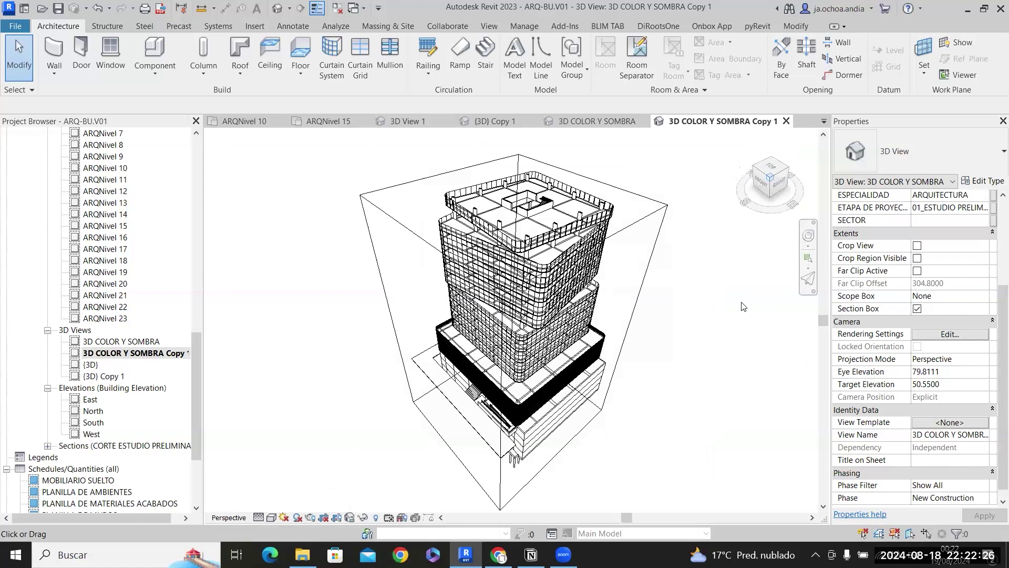
{"action": "scroll", "coordinate": [588, 237], "scroll_direction": "up", "scroll_amount": 3}
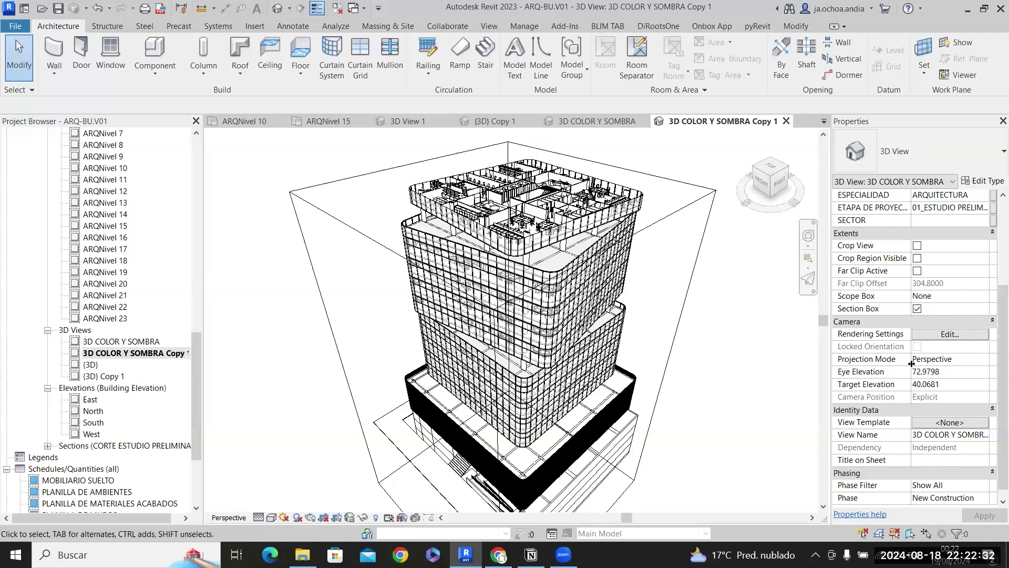
{"action": "left_click", "coordinate": [930, 422]}
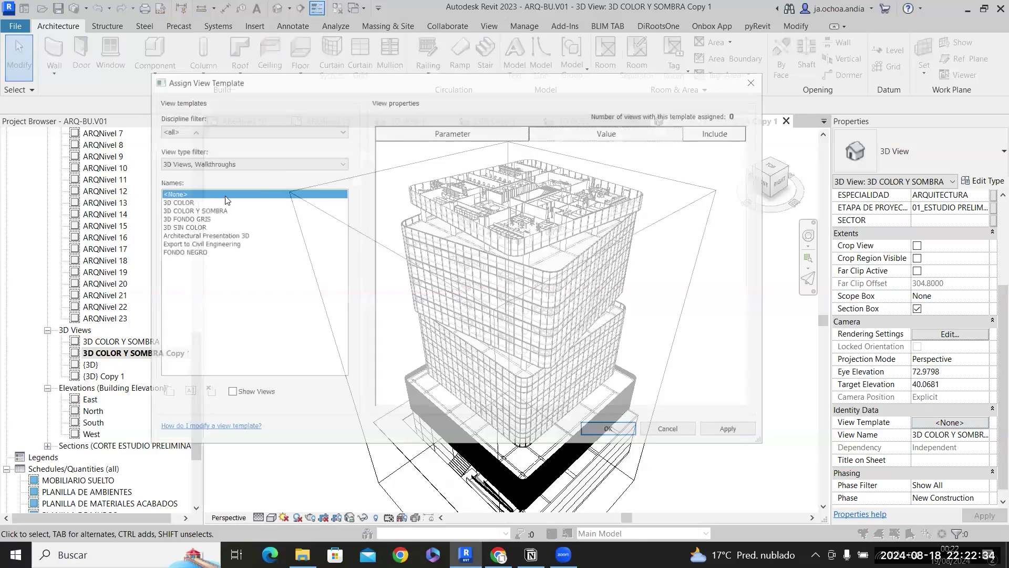
{"action": "left_click", "coordinate": [225, 244]}
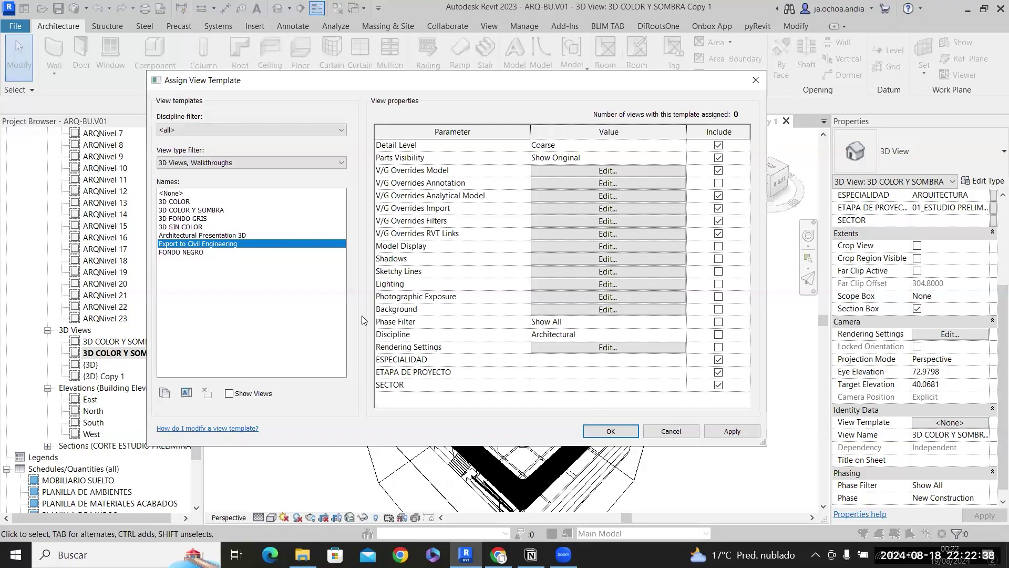
{"action": "left_click", "coordinate": [181, 252]}
{"action": "left_click", "coordinate": [609, 431]}
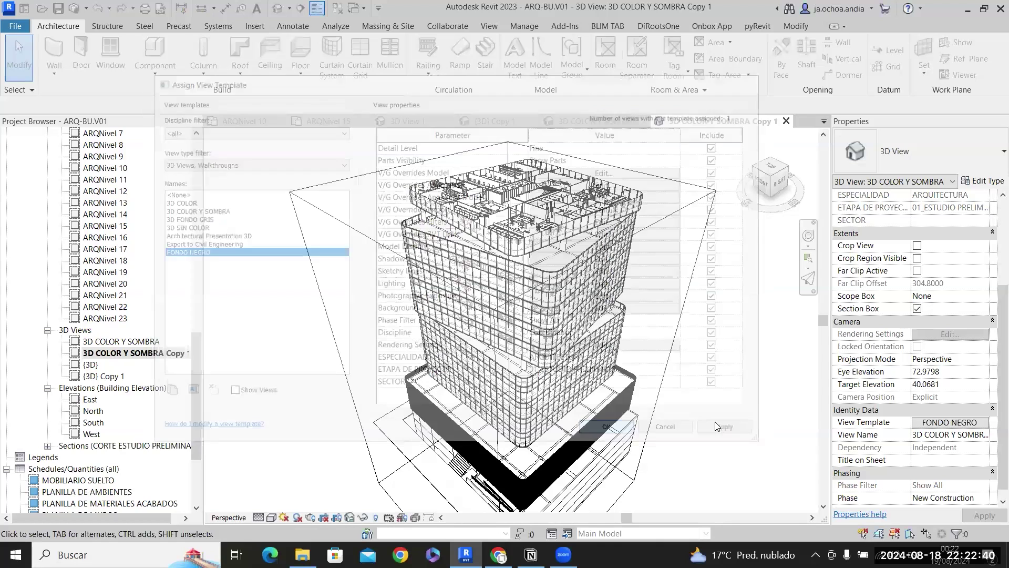